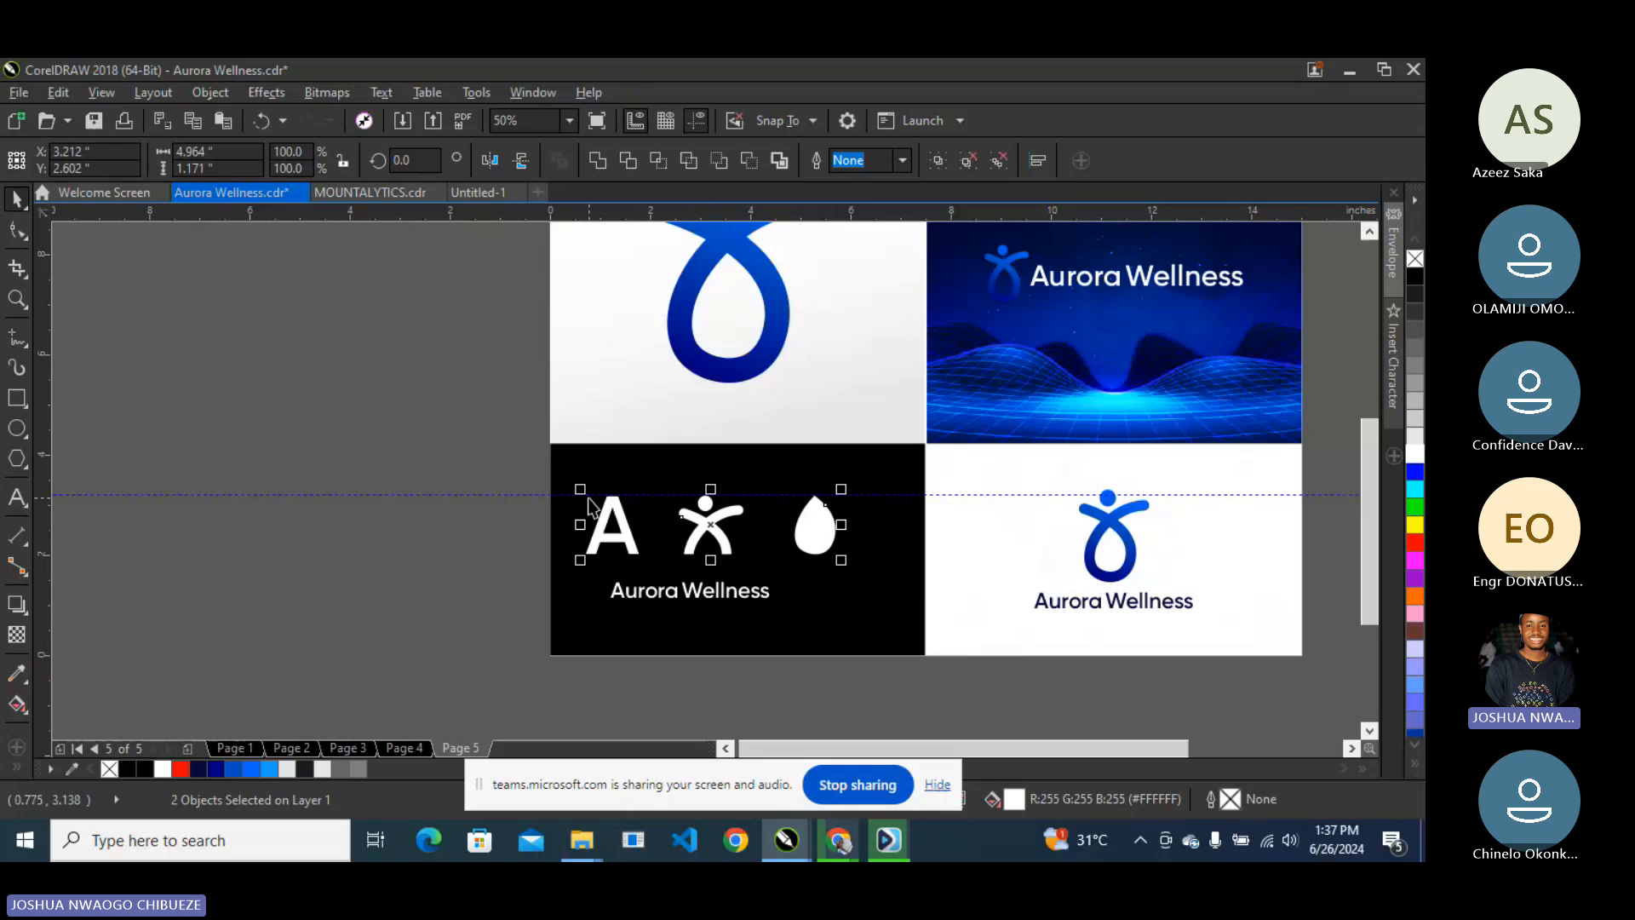
- Centre the icons horizontally on the black panel, delete 'Wellness', and move 'Aurora' under the icons
shift+click(905, 540)
key(c)
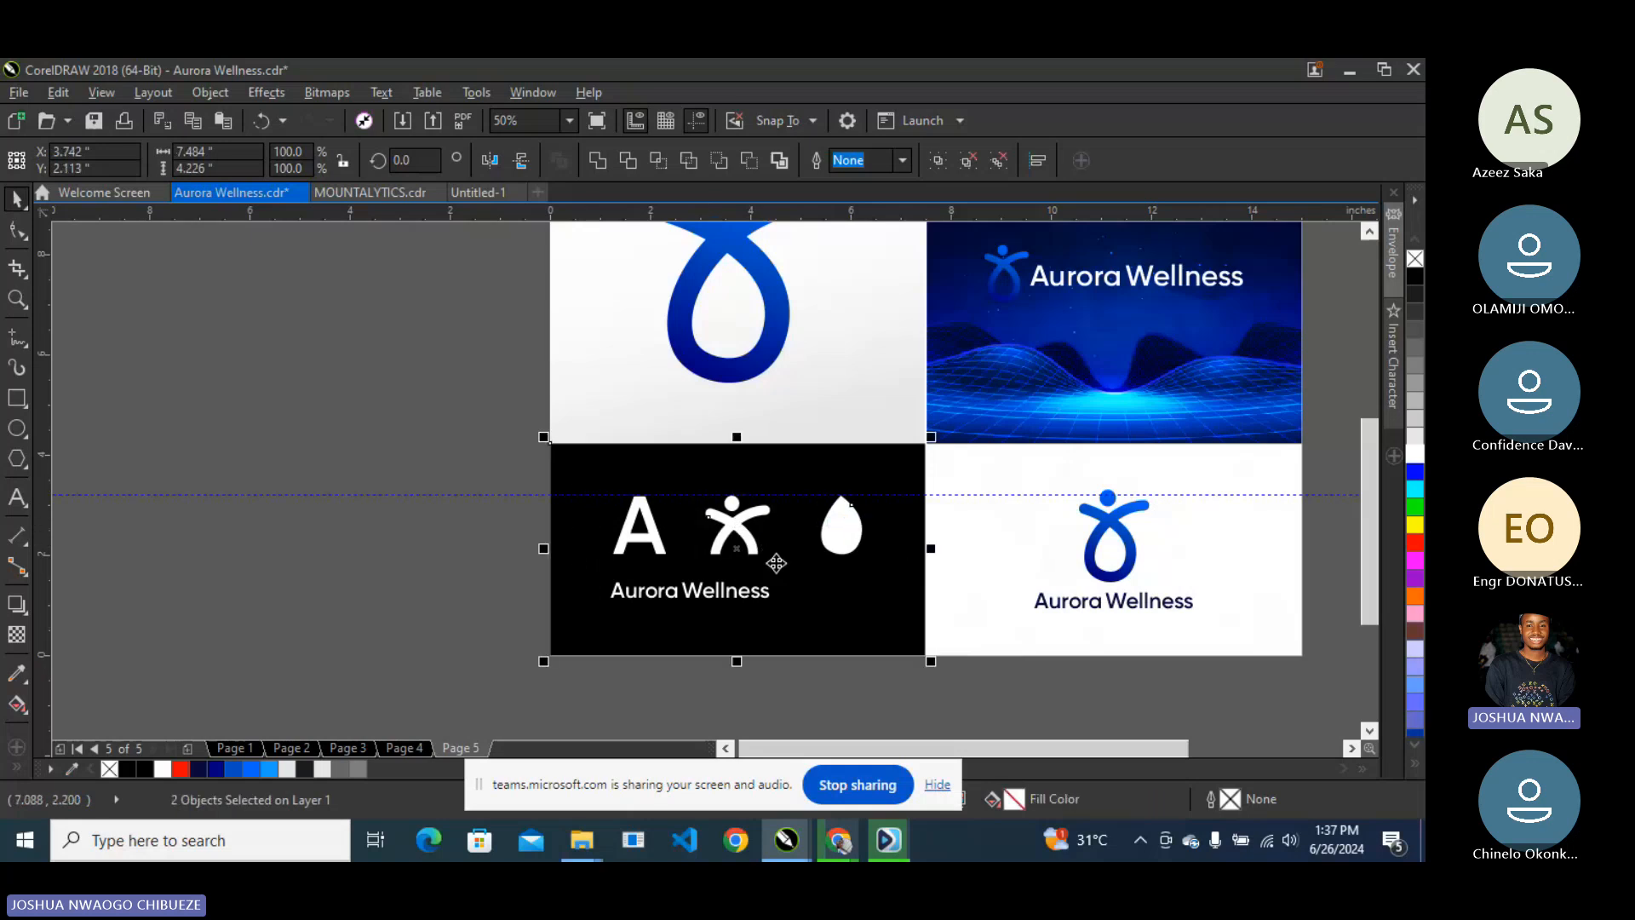
click(683, 596)
click(684, 596)
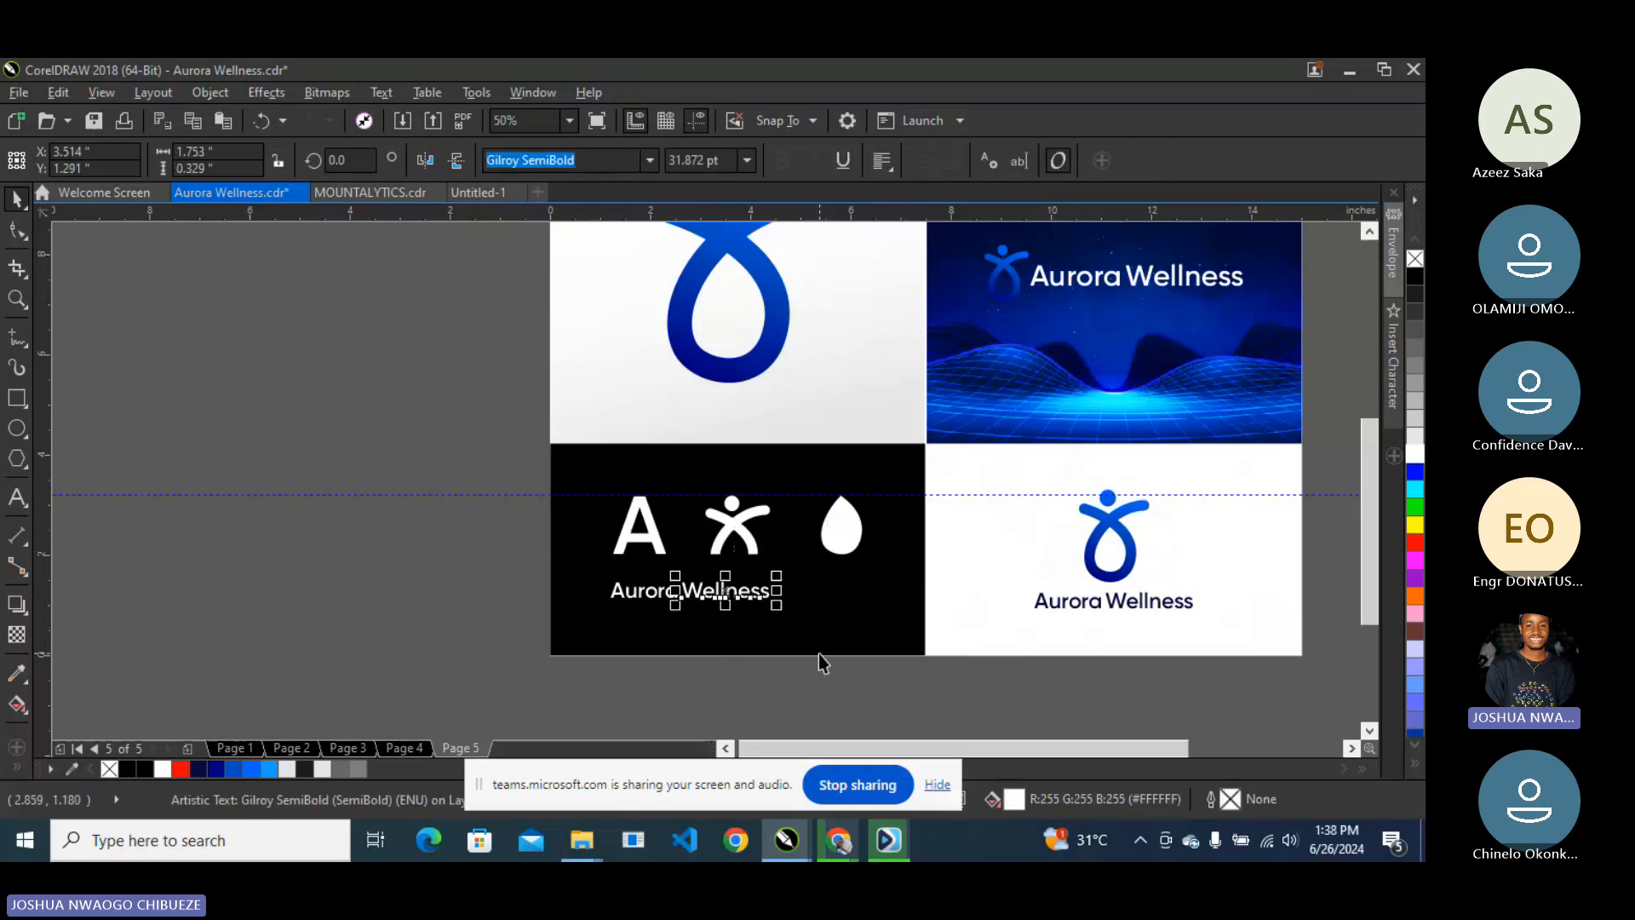
key(Delete)
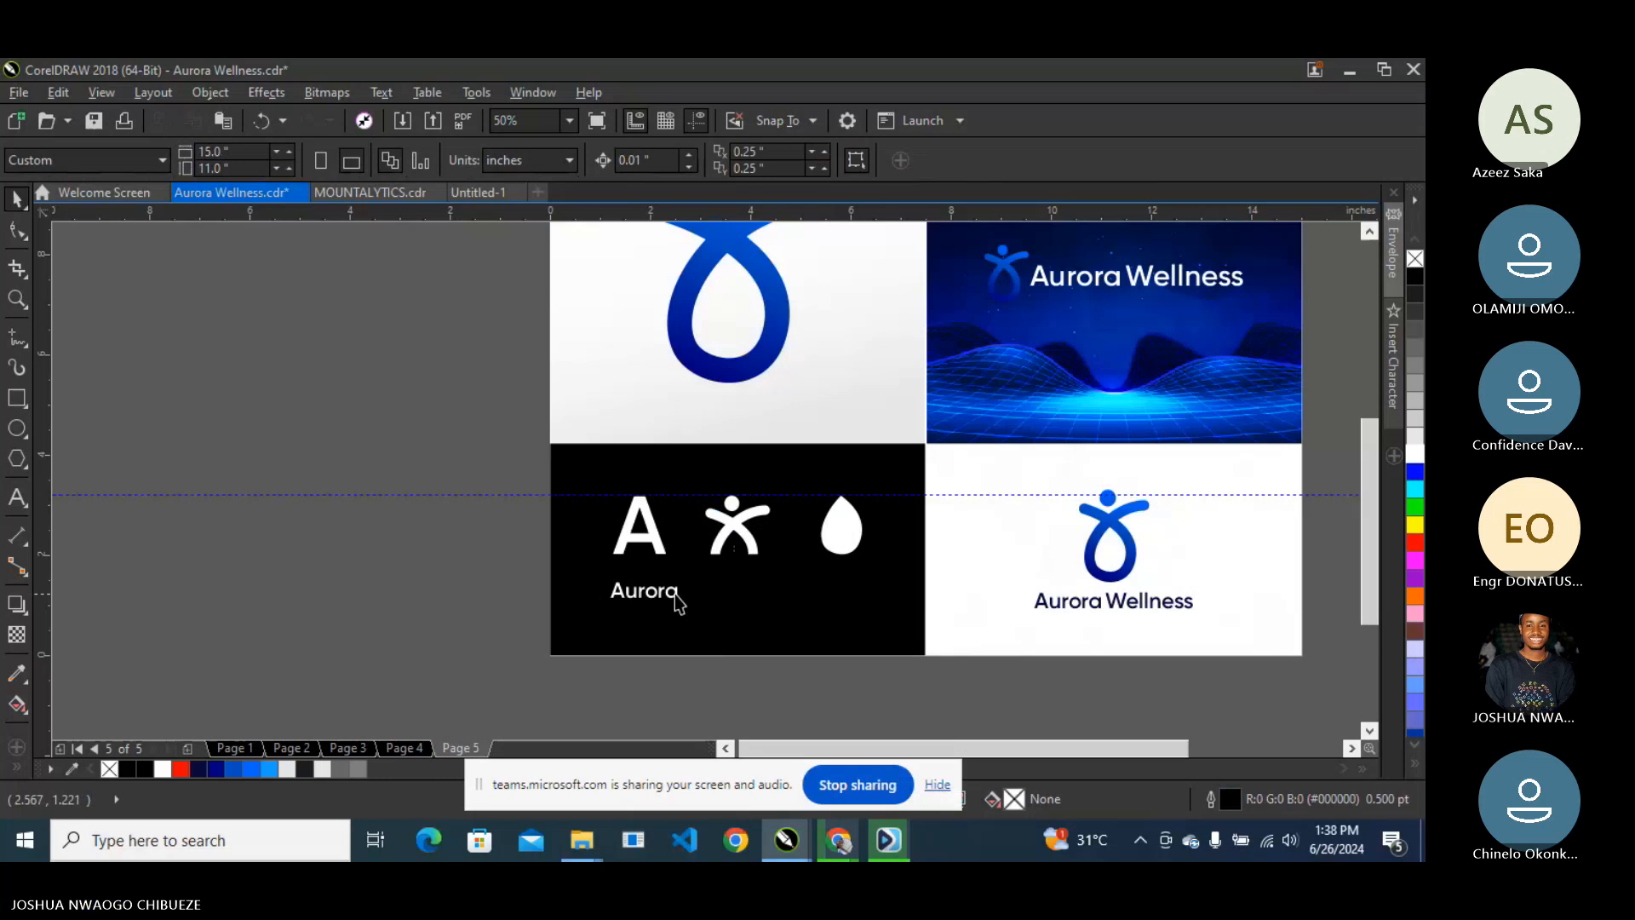
click(673, 594)
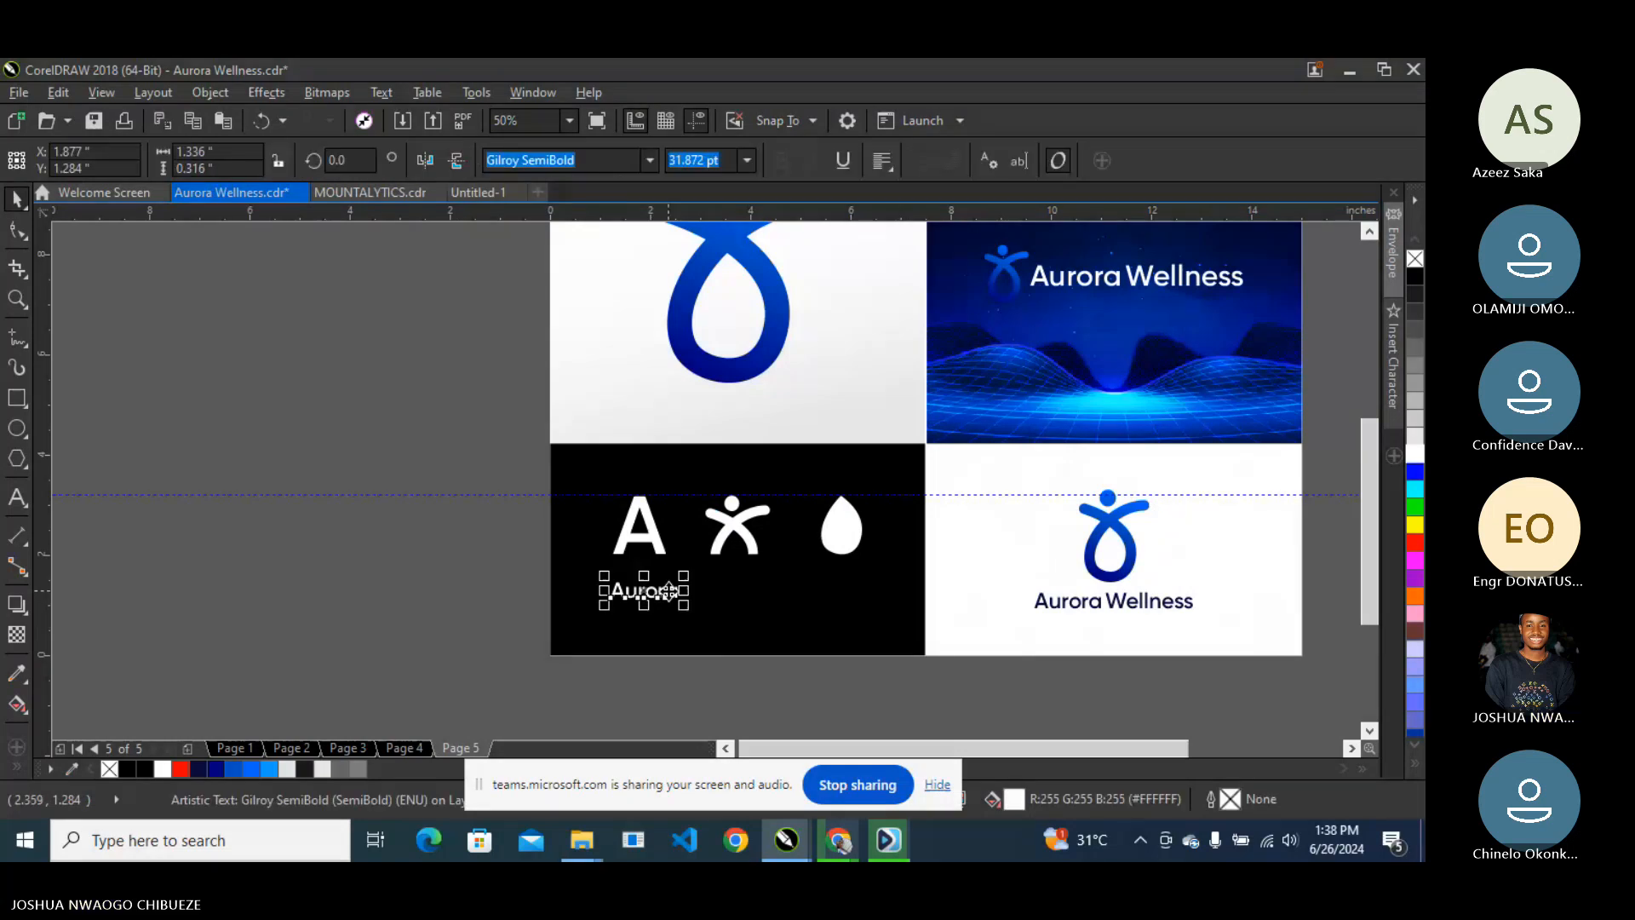
scroll(671, 591, up, 2)
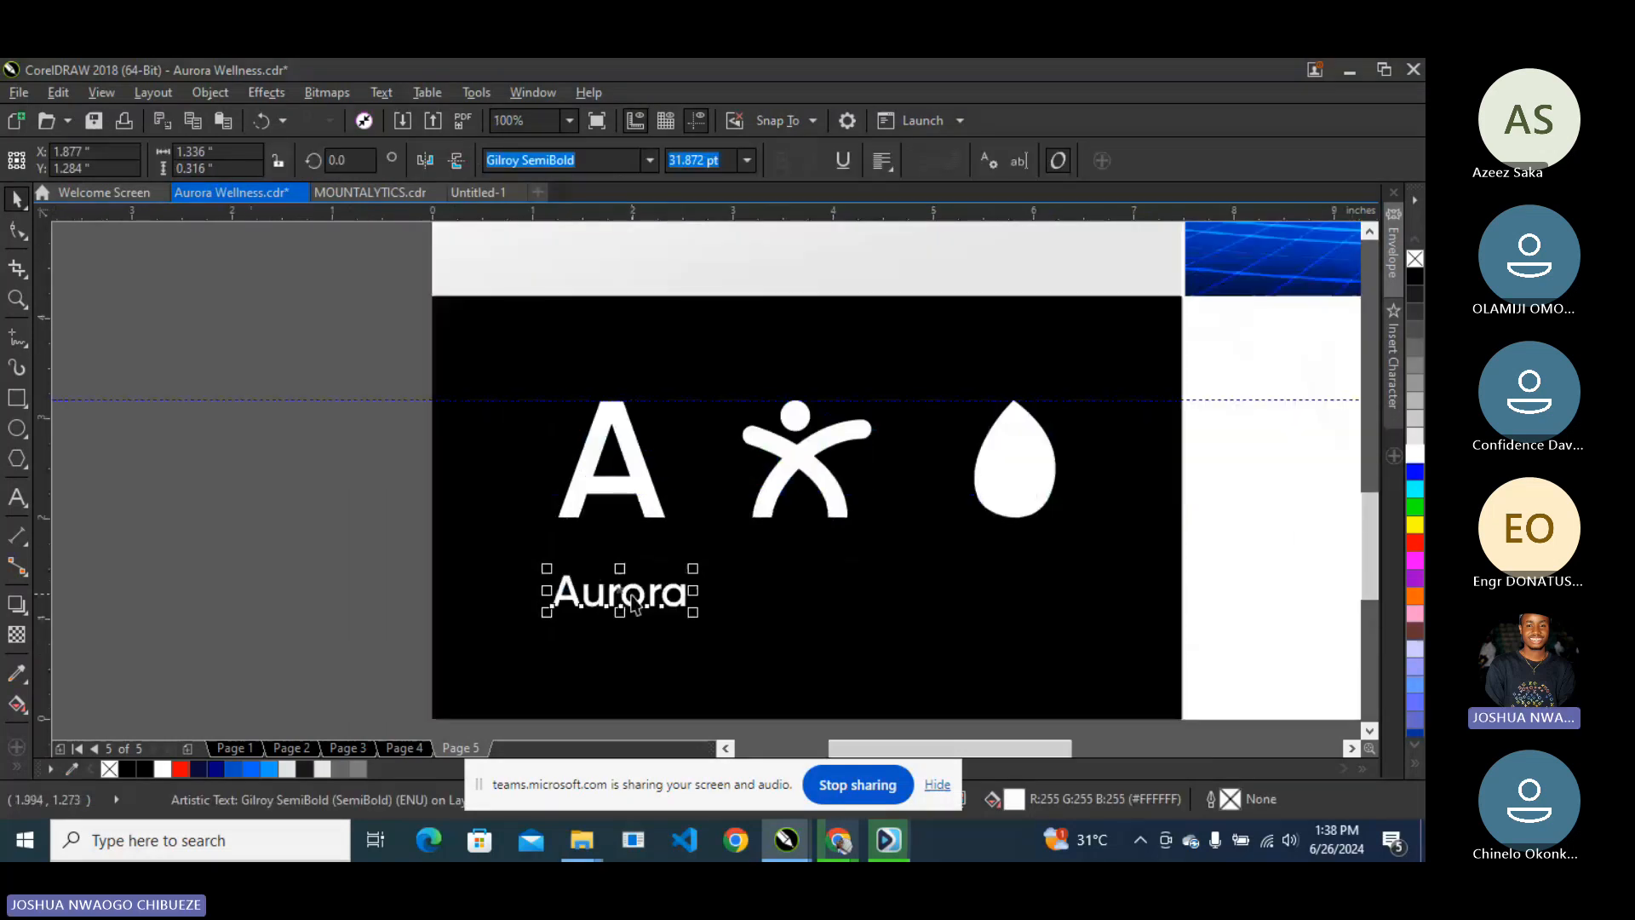
drag(632, 602, 622, 555)
- Change the text to Gilroy Light and retype it as 'Letter A'
click(650, 160)
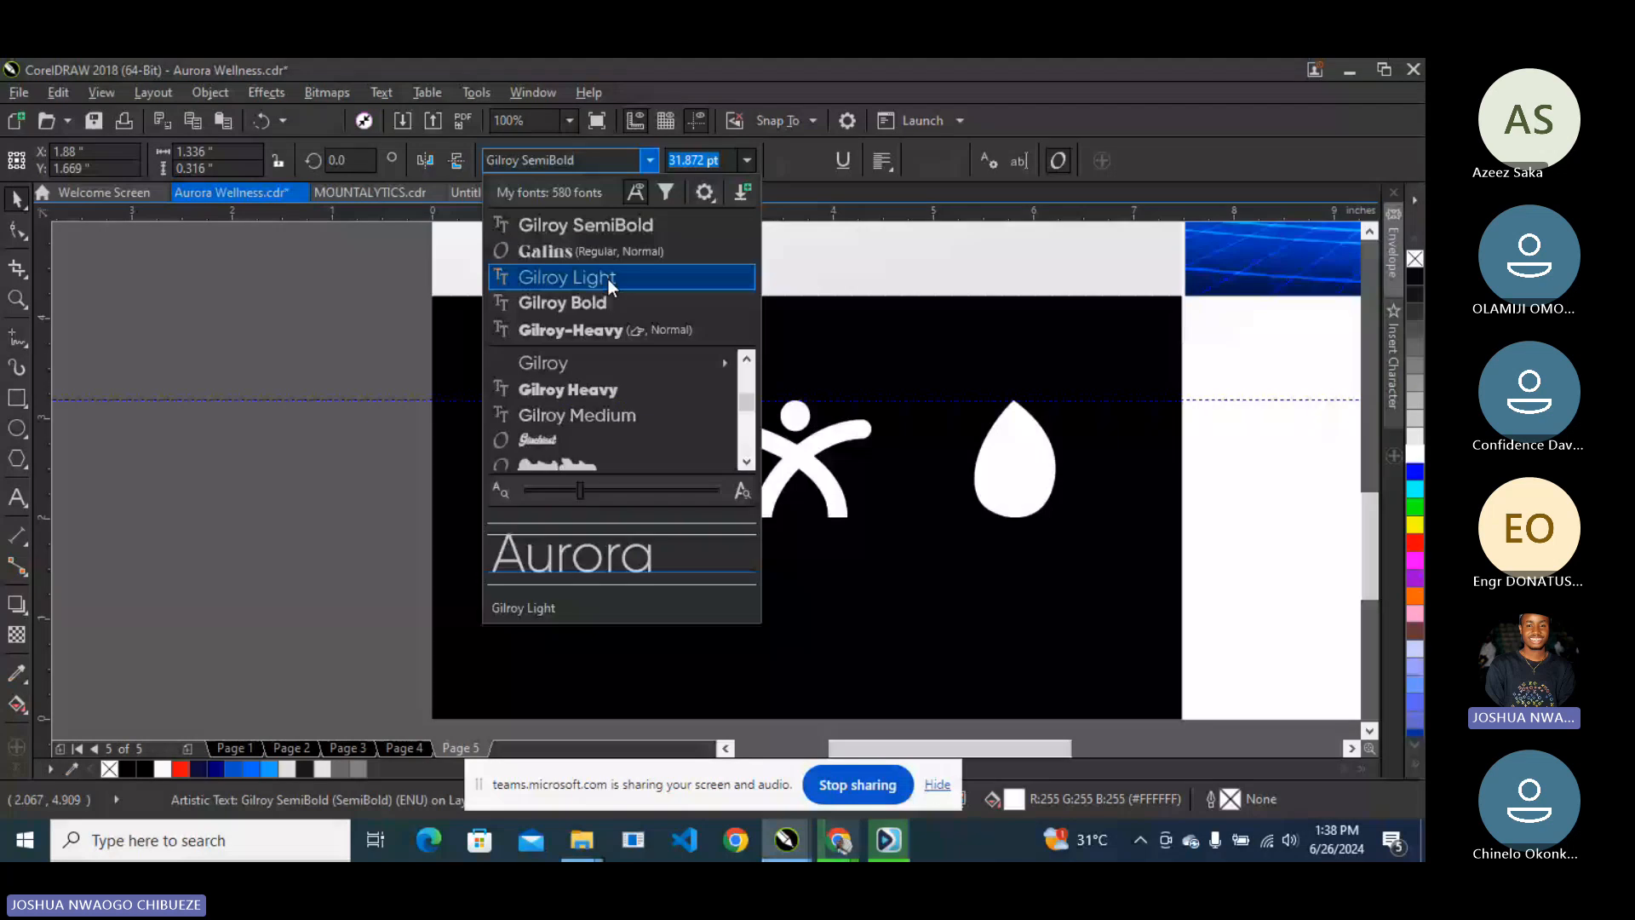
click(607, 278)
click(22, 499)
text(Le)
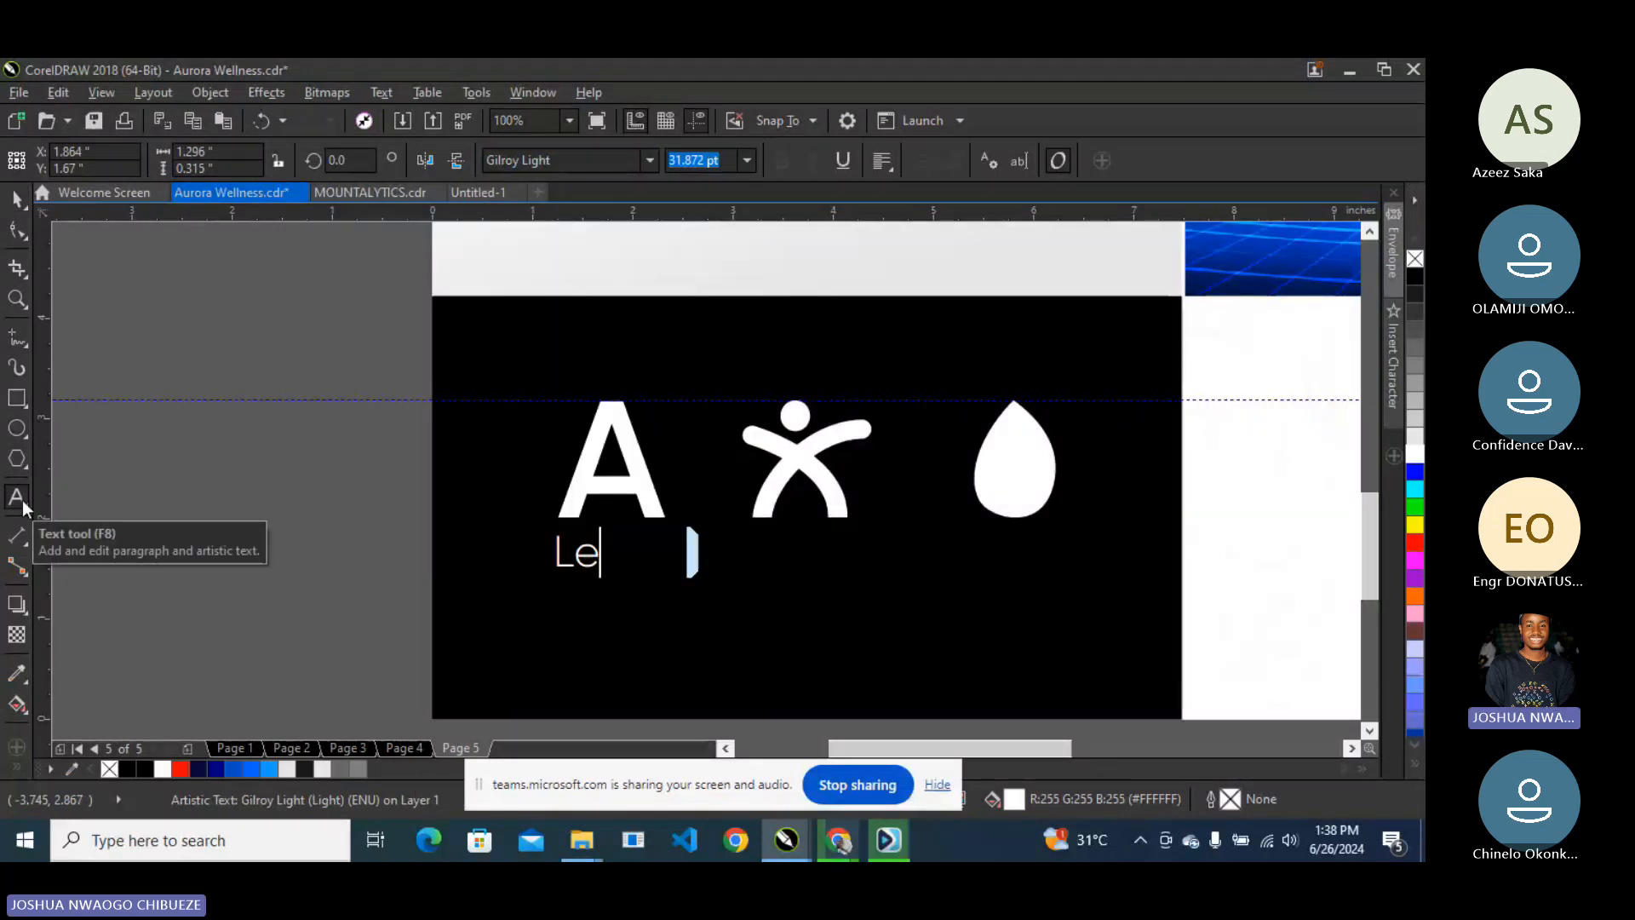
text(tter A)
key(ctrl+space)
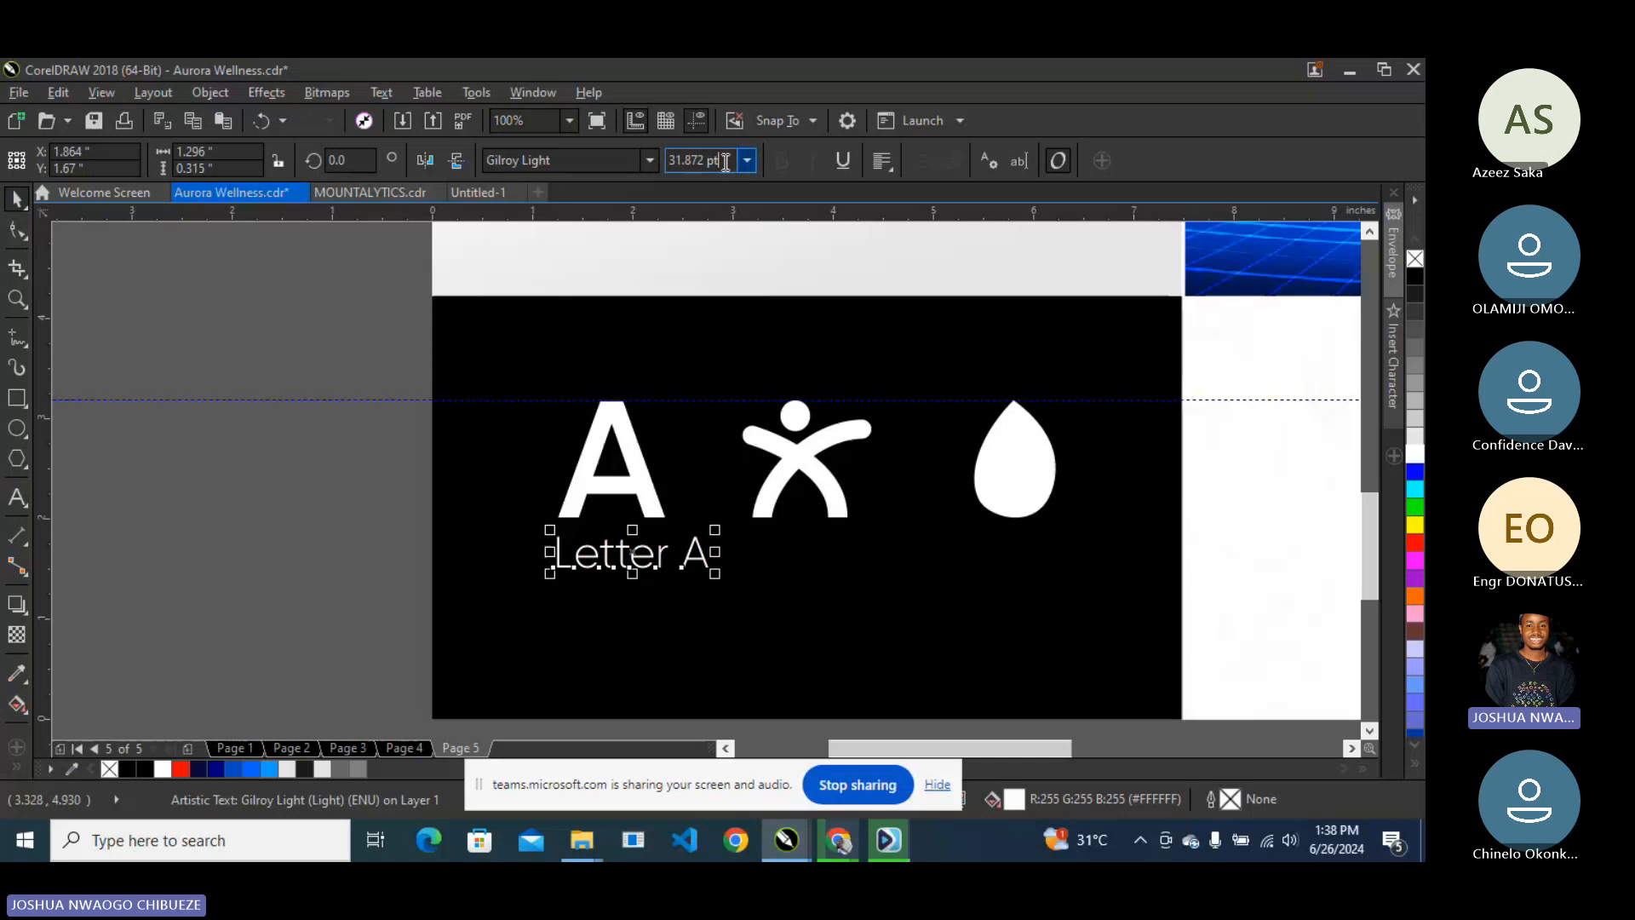
- Set the Letter A label to 25 pt
click(725, 162)
text(25)
key(Return)
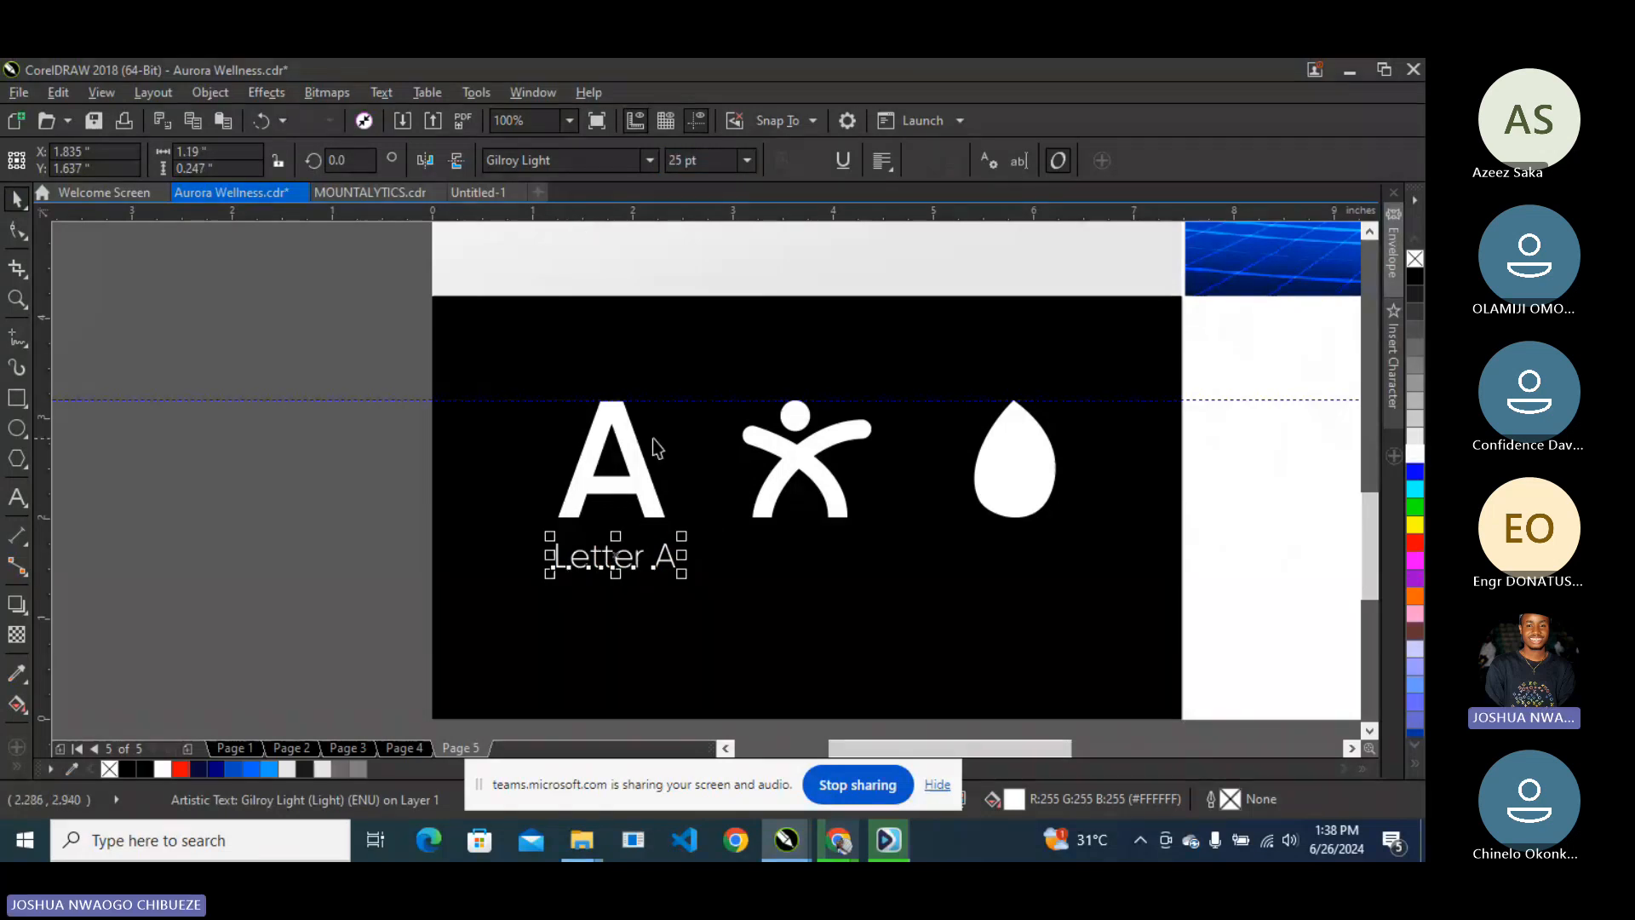
drag(715, 162, 614, 166)
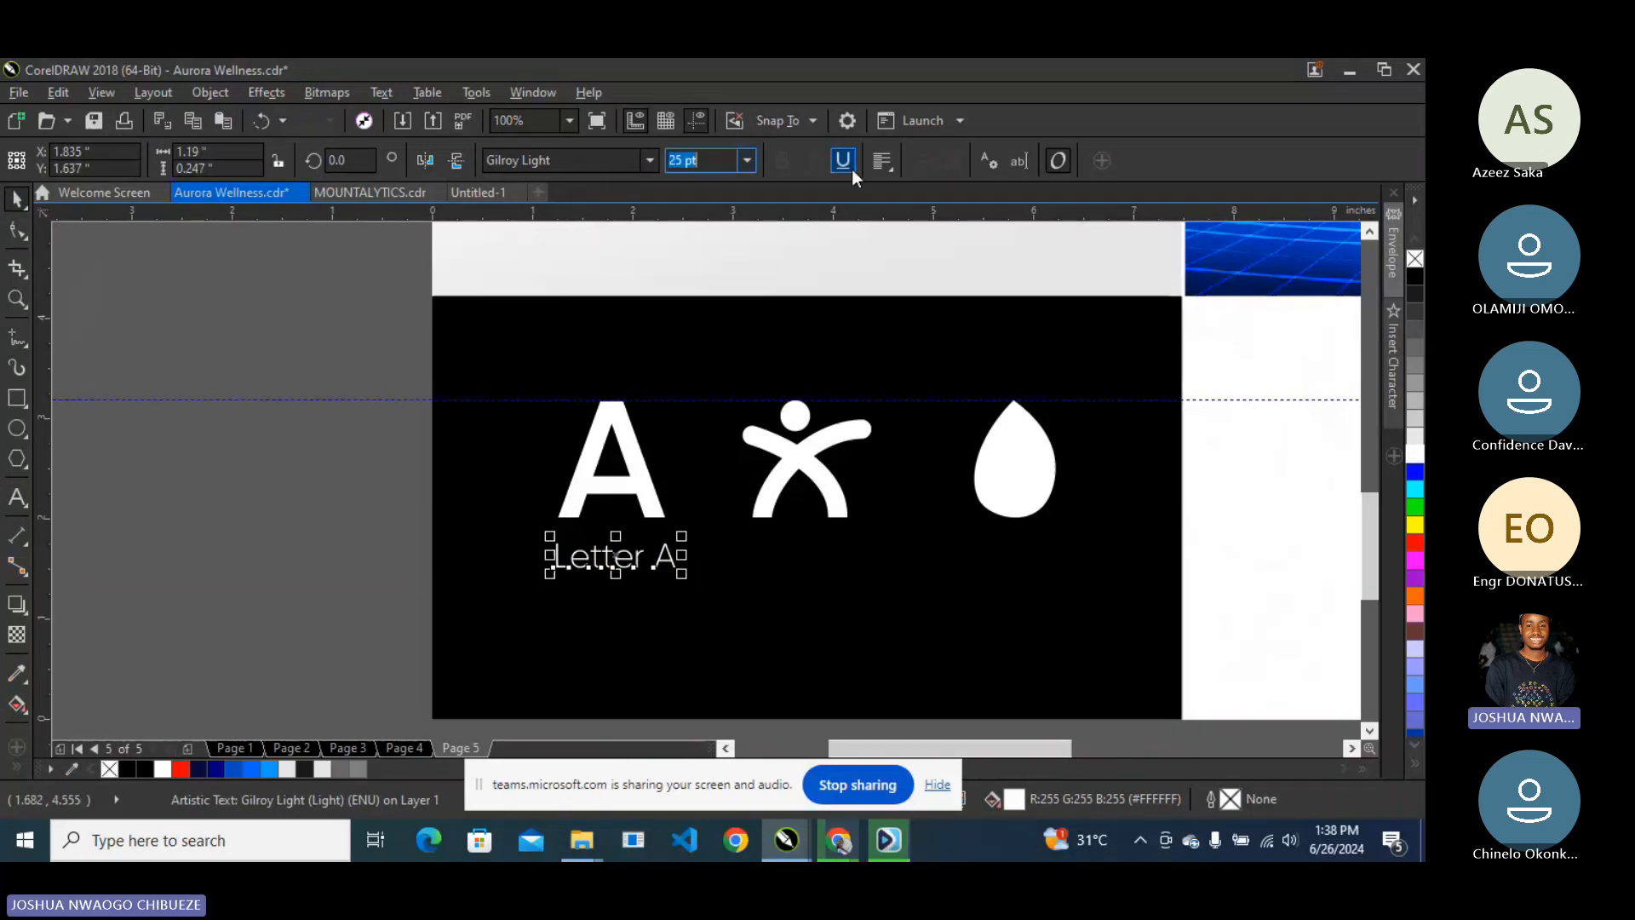
click(632, 452)
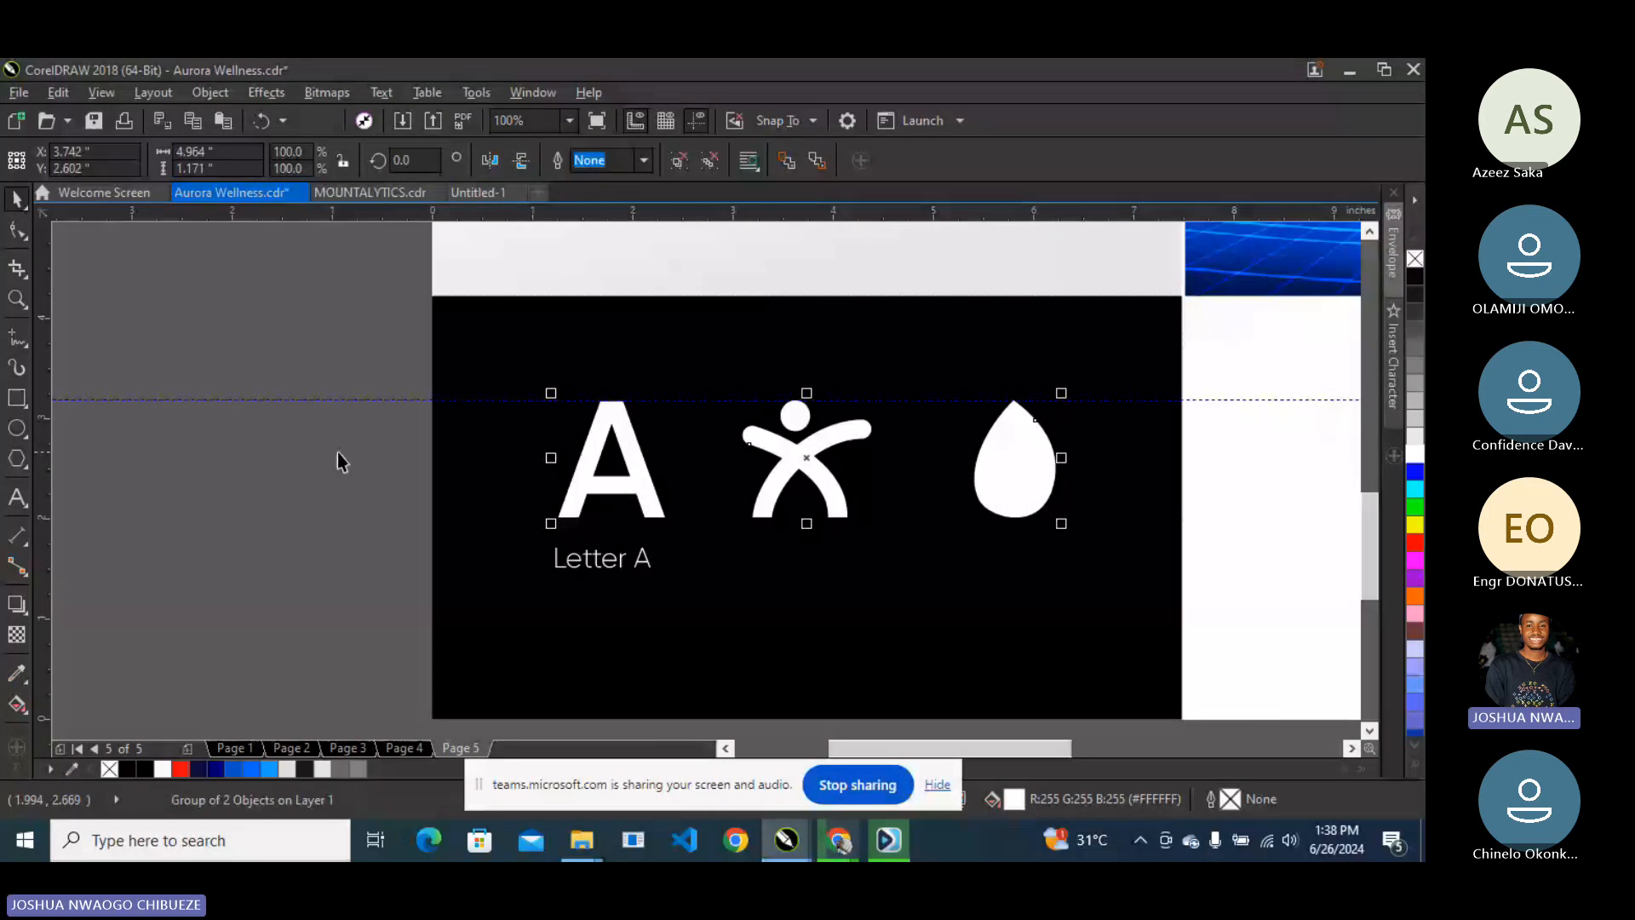
- Ungroup the icons, nudge the A and drop into place, and centre them vertically on the black panel
drag(337, 452, 717, 611)
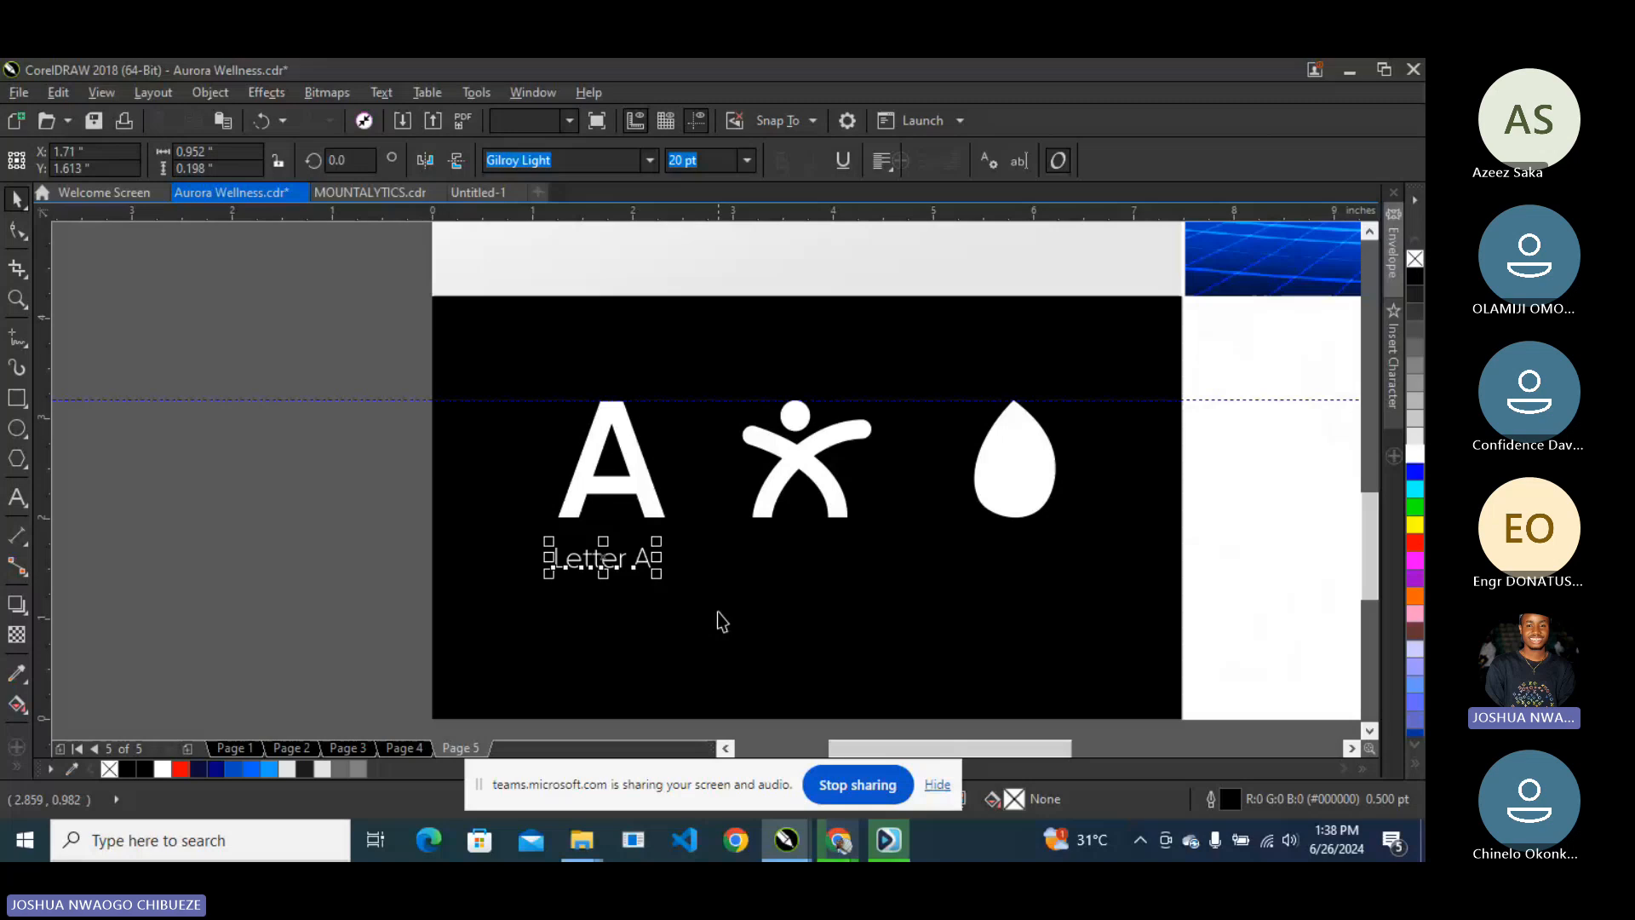
right_click(617, 485)
click(677, 359)
drag(397, 356, 680, 548)
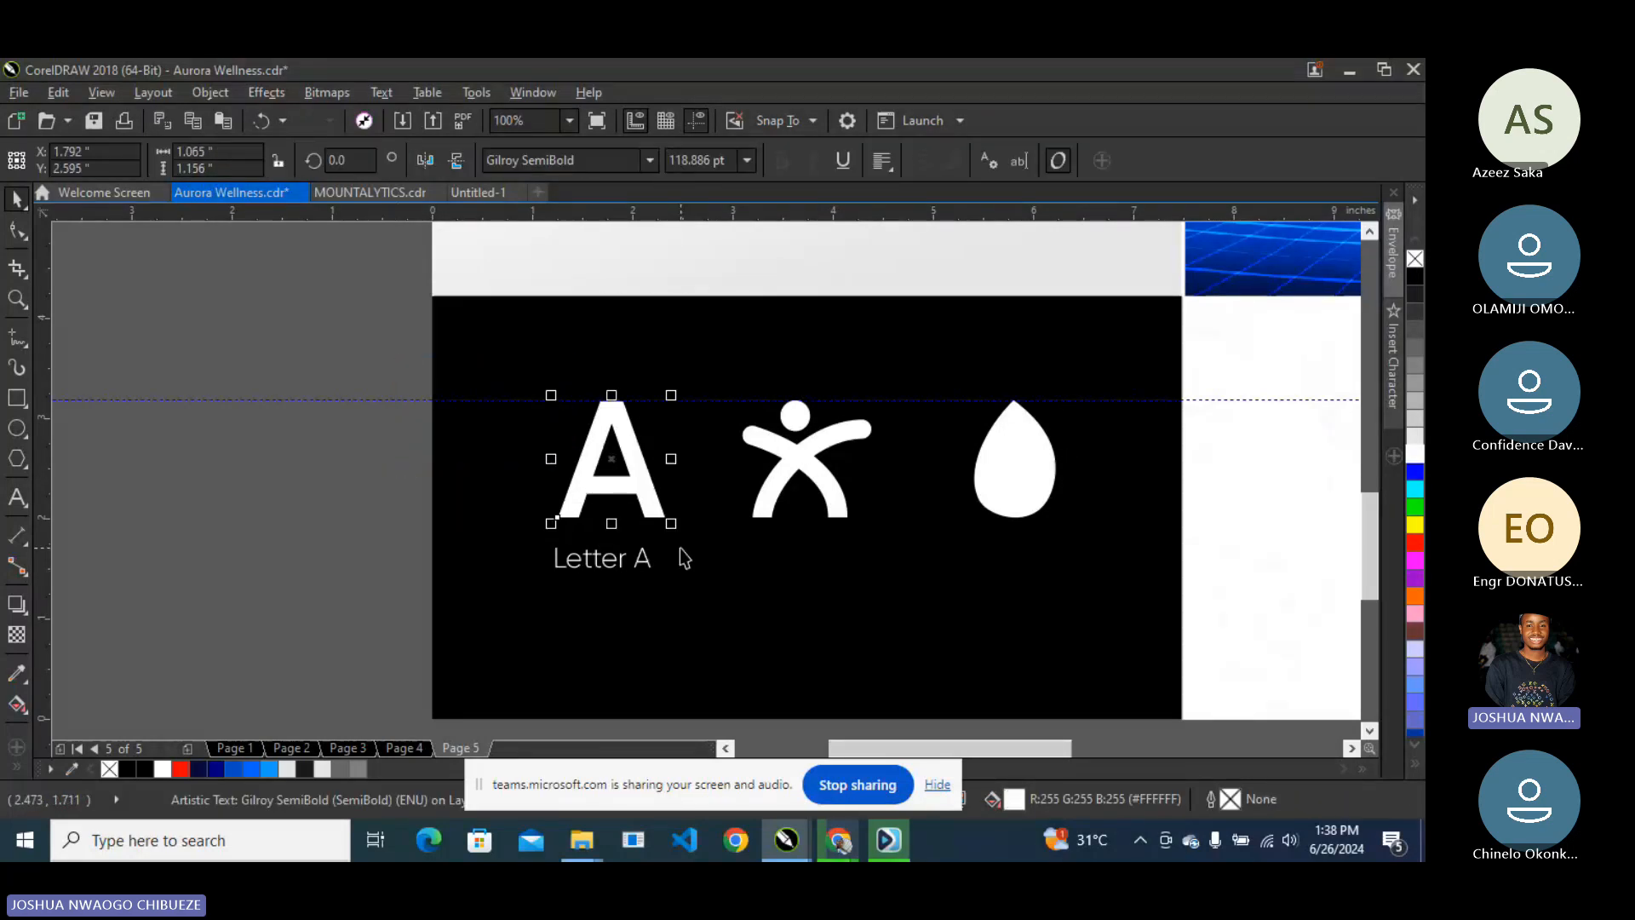
key(Left)
key(Left)
key(Left)
key(Left)
key(Left)
key(Left)
key(Left)
key(Left)
key(Left)
key(Left)
key(Left)
key(Left)
key(Left)
key(Left)
key(Left)
key(Left)
key(Left)
key(Left)
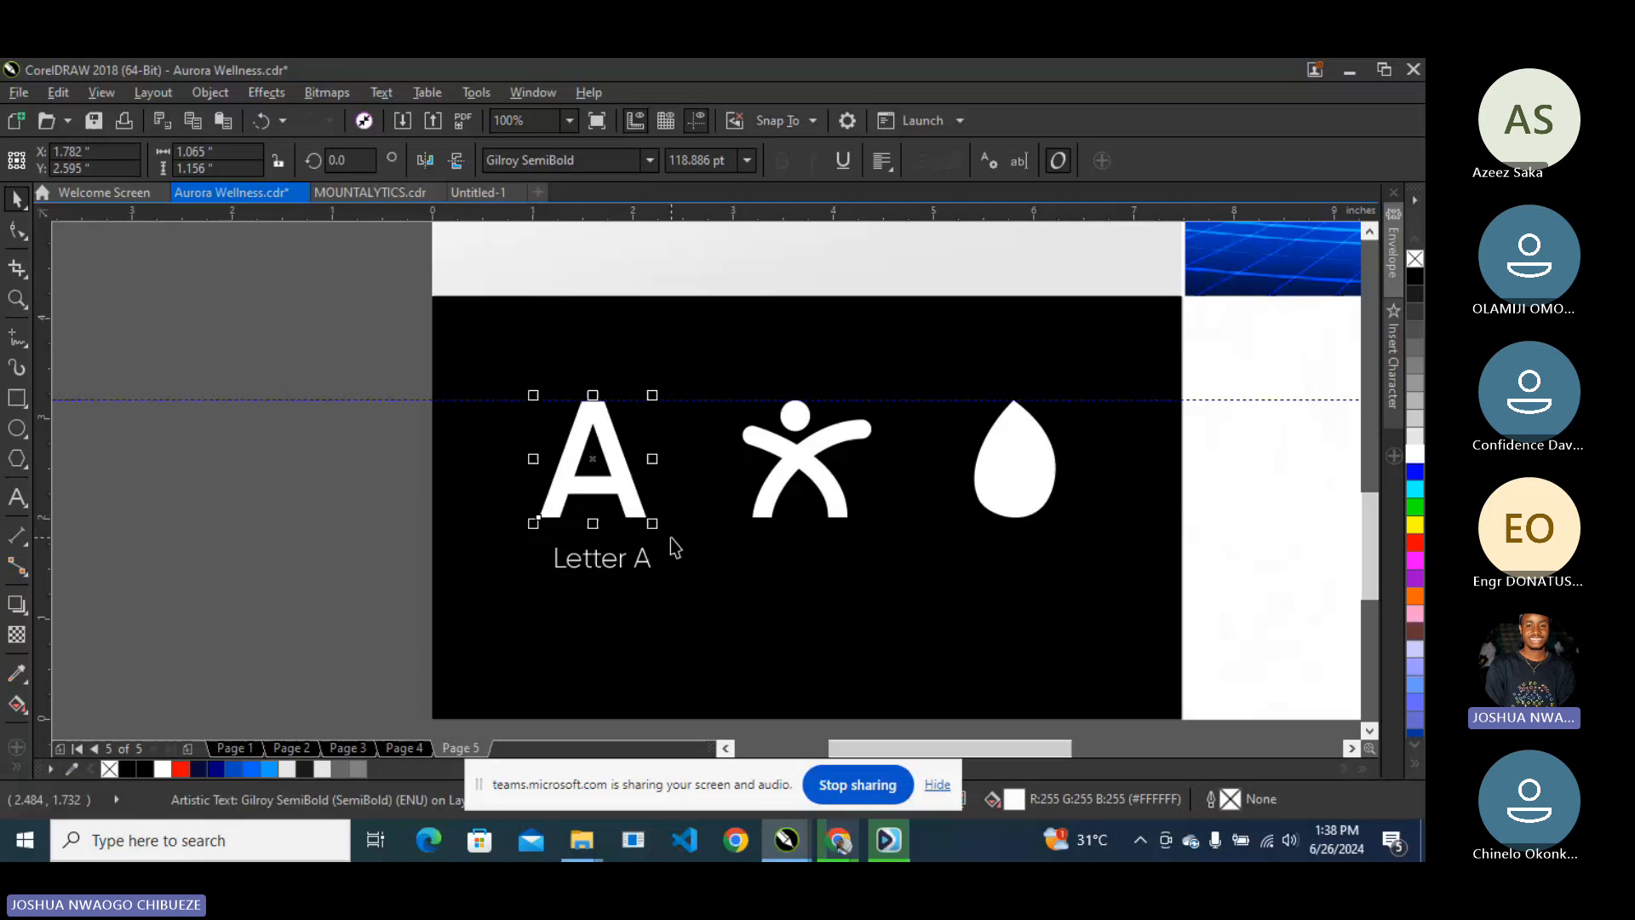
key(Left)
key(Left)
shift+click(1059, 476)
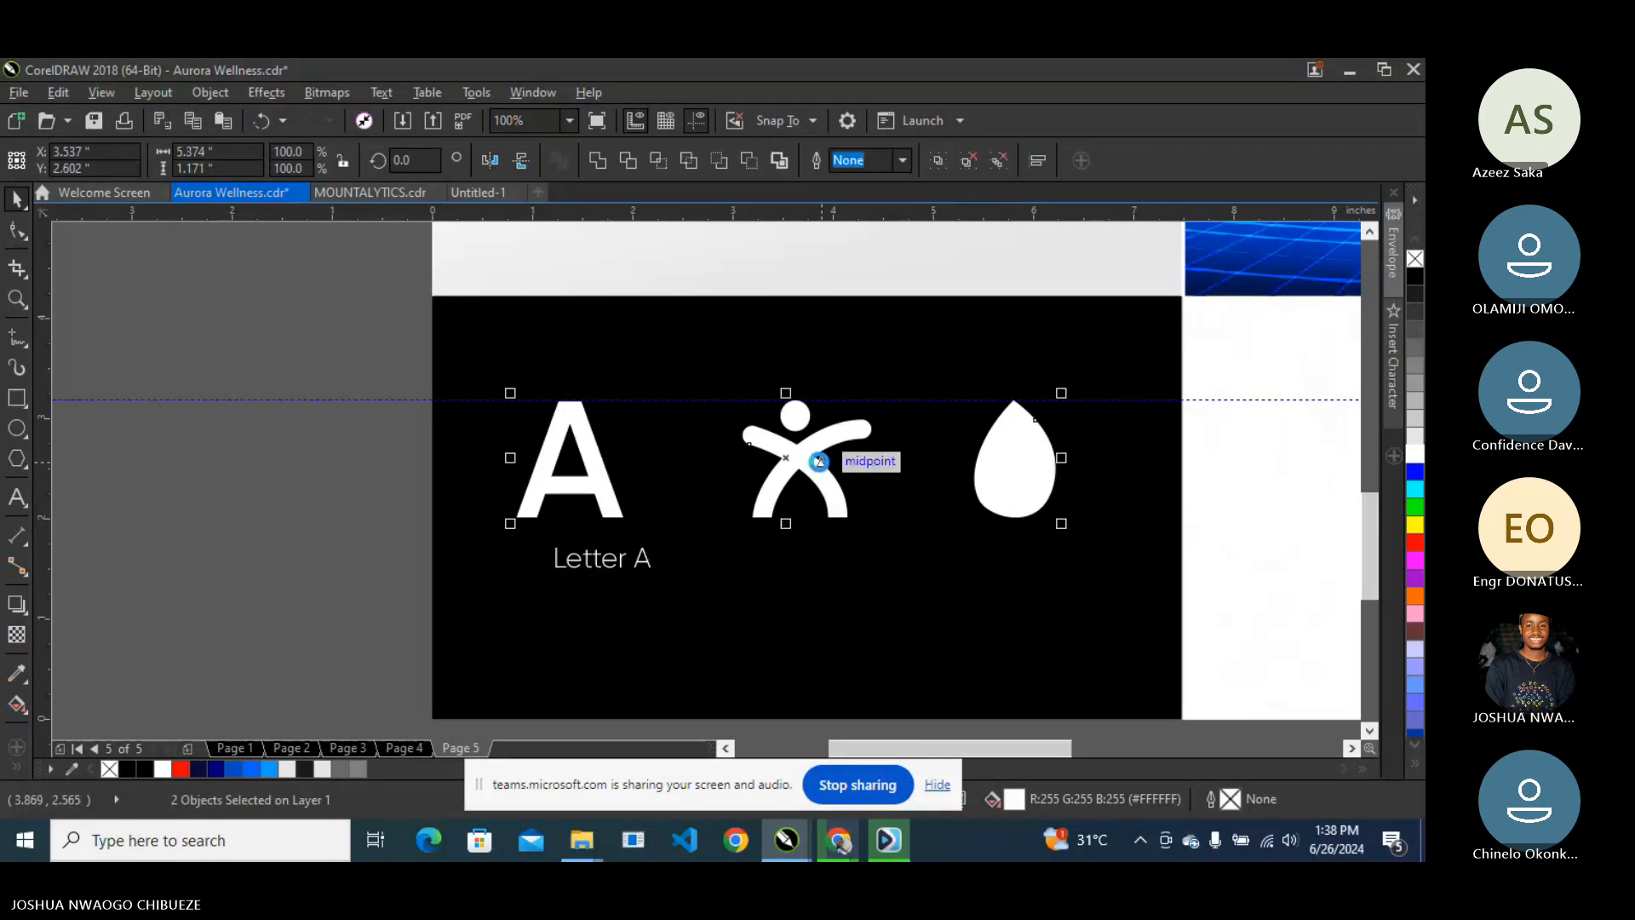
key(Right)
key(Right)
key(Right)
key(Right)
key(Right)
key(Right)
key(Right)
key(Right)
key(Right)
key(Right)
key(Right)
key(Right)
key(Right)
key(Right)
key(Right)
key(Right)
key(Right)
key(Right)
key(Right)
key(Right)
shift+click(685, 443)
key(e)
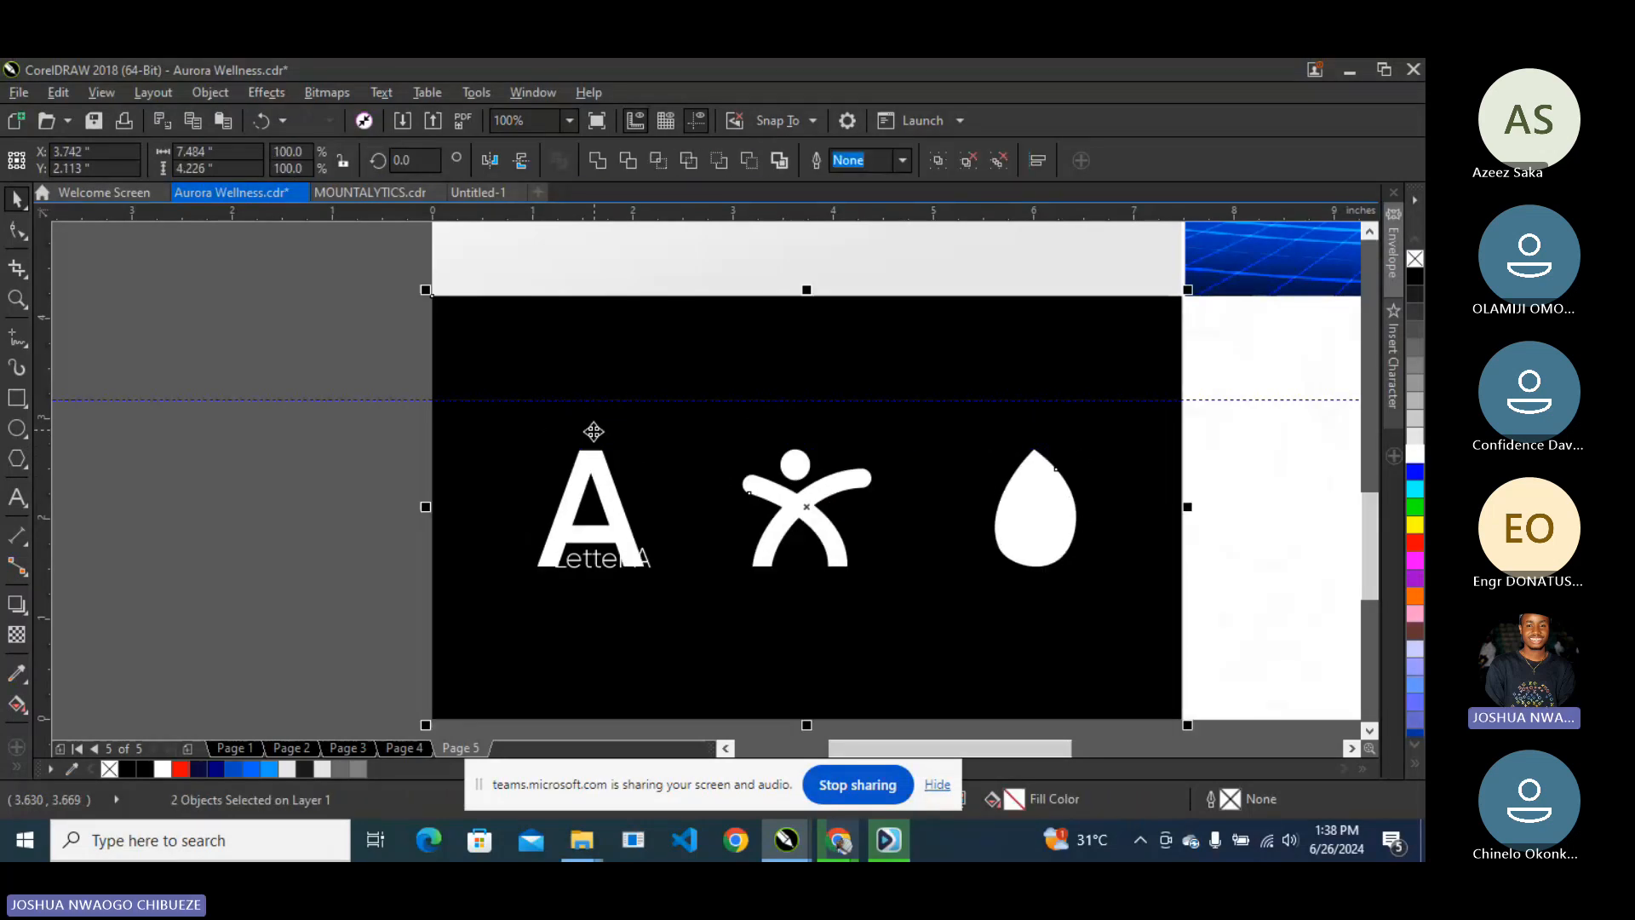
click(366, 468)
- Centre the Letter A label under the A and place a copy beneath the figure
click(604, 478)
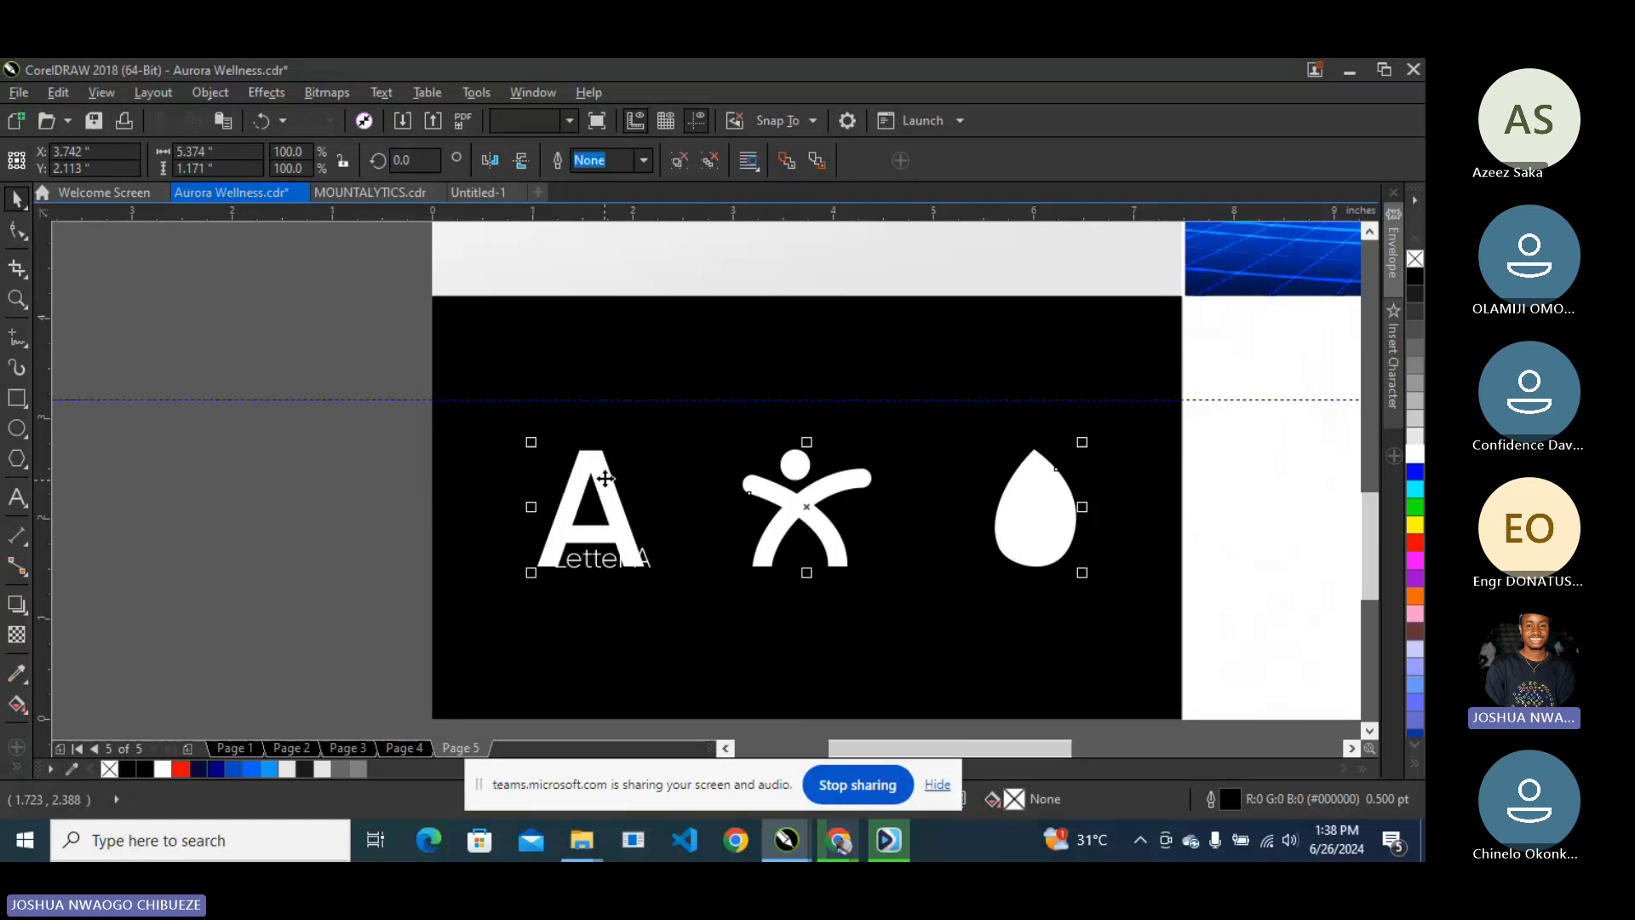
right_click(594, 354)
click(305, 511)
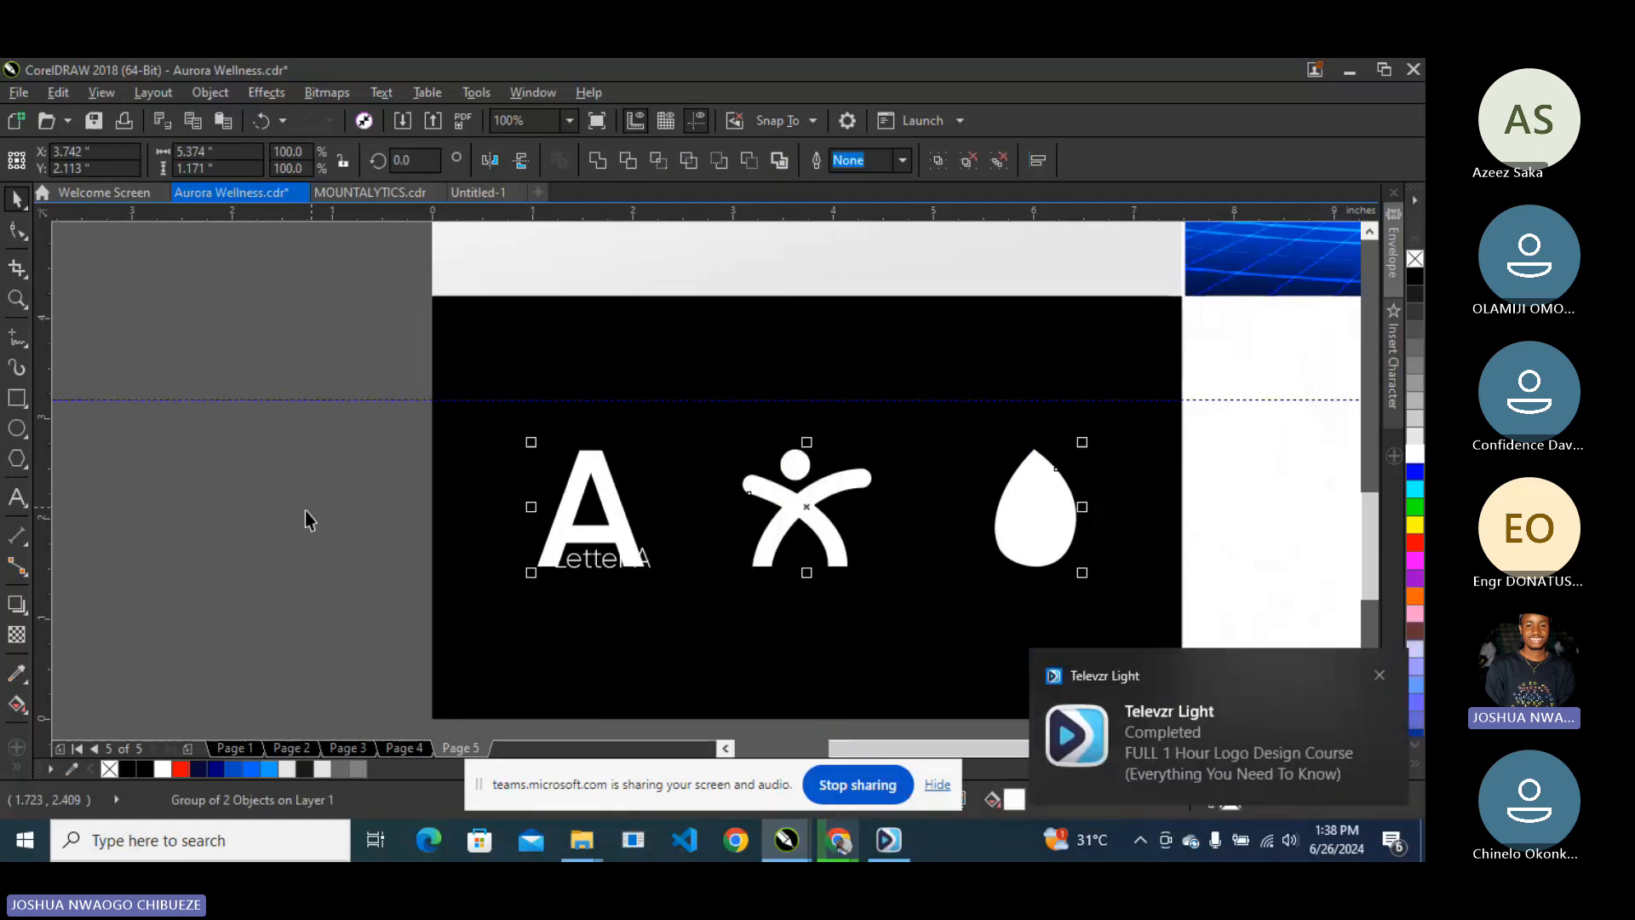
key(ctrl+u)
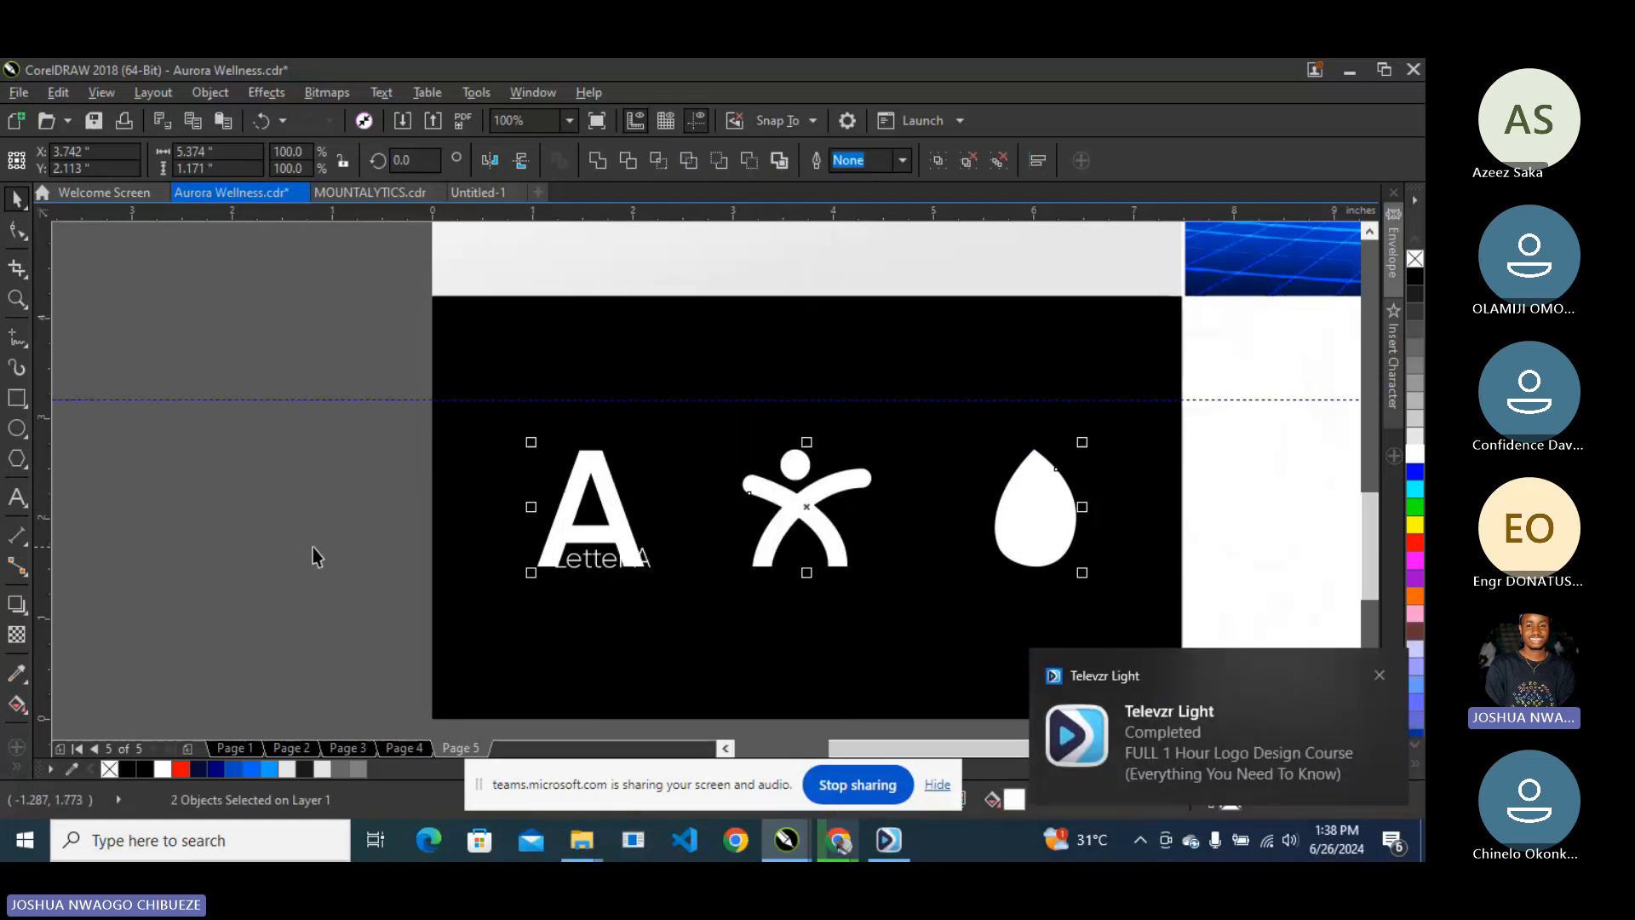
drag(323, 516, 622, 614)
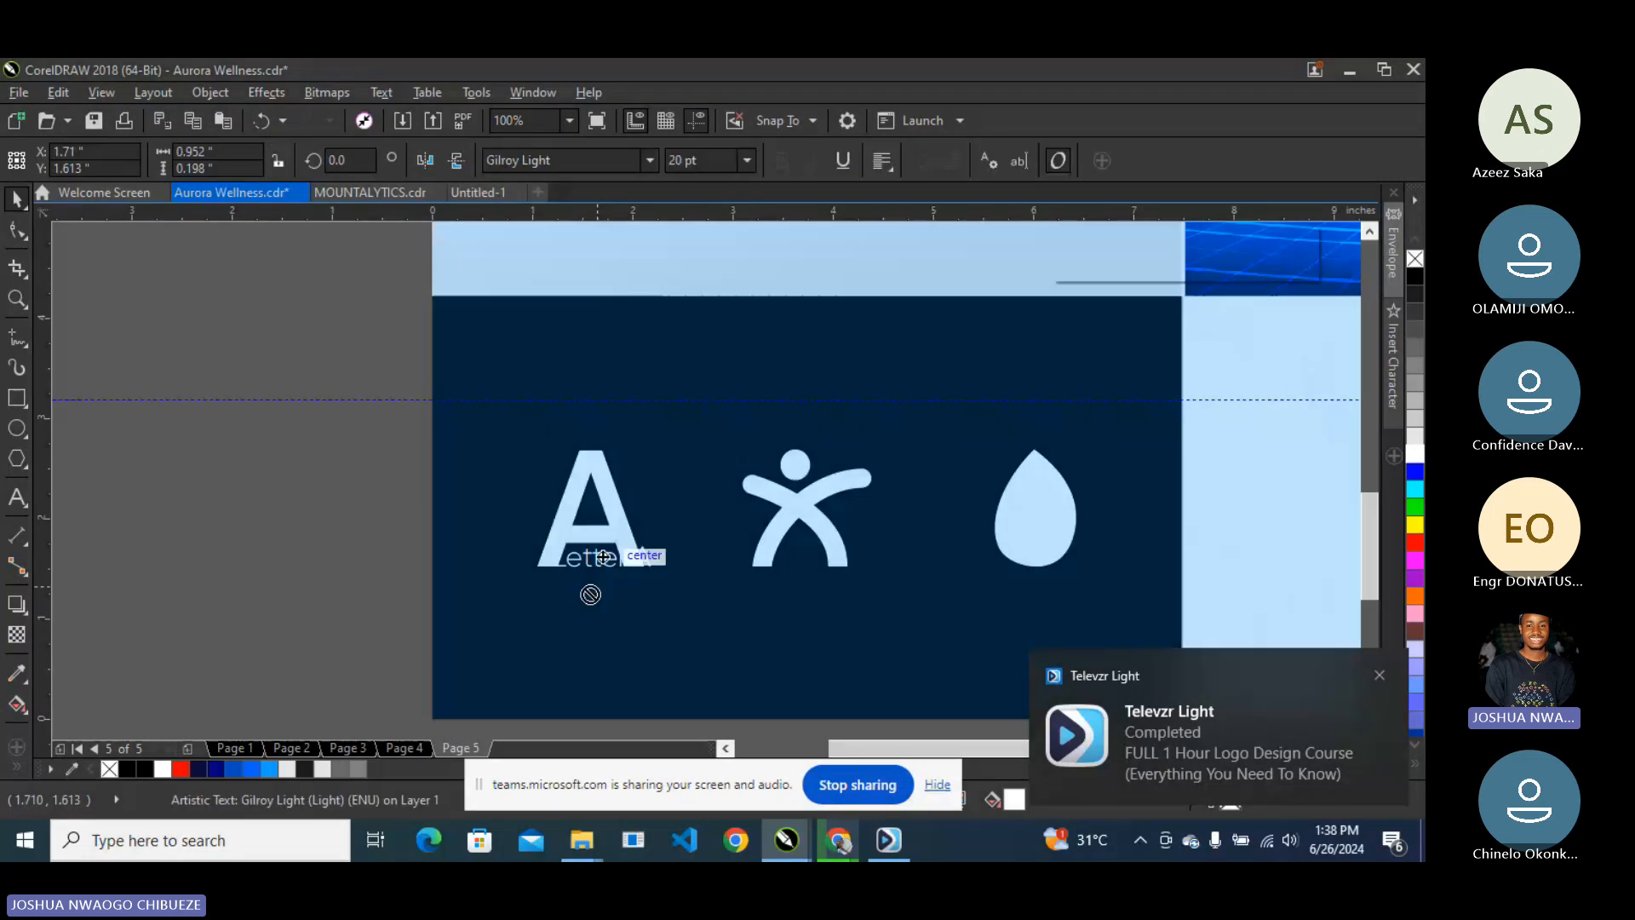
drag(602, 557, 590, 604)
right_click(585, 474)
click(660, 354)
drag(355, 372, 682, 649)
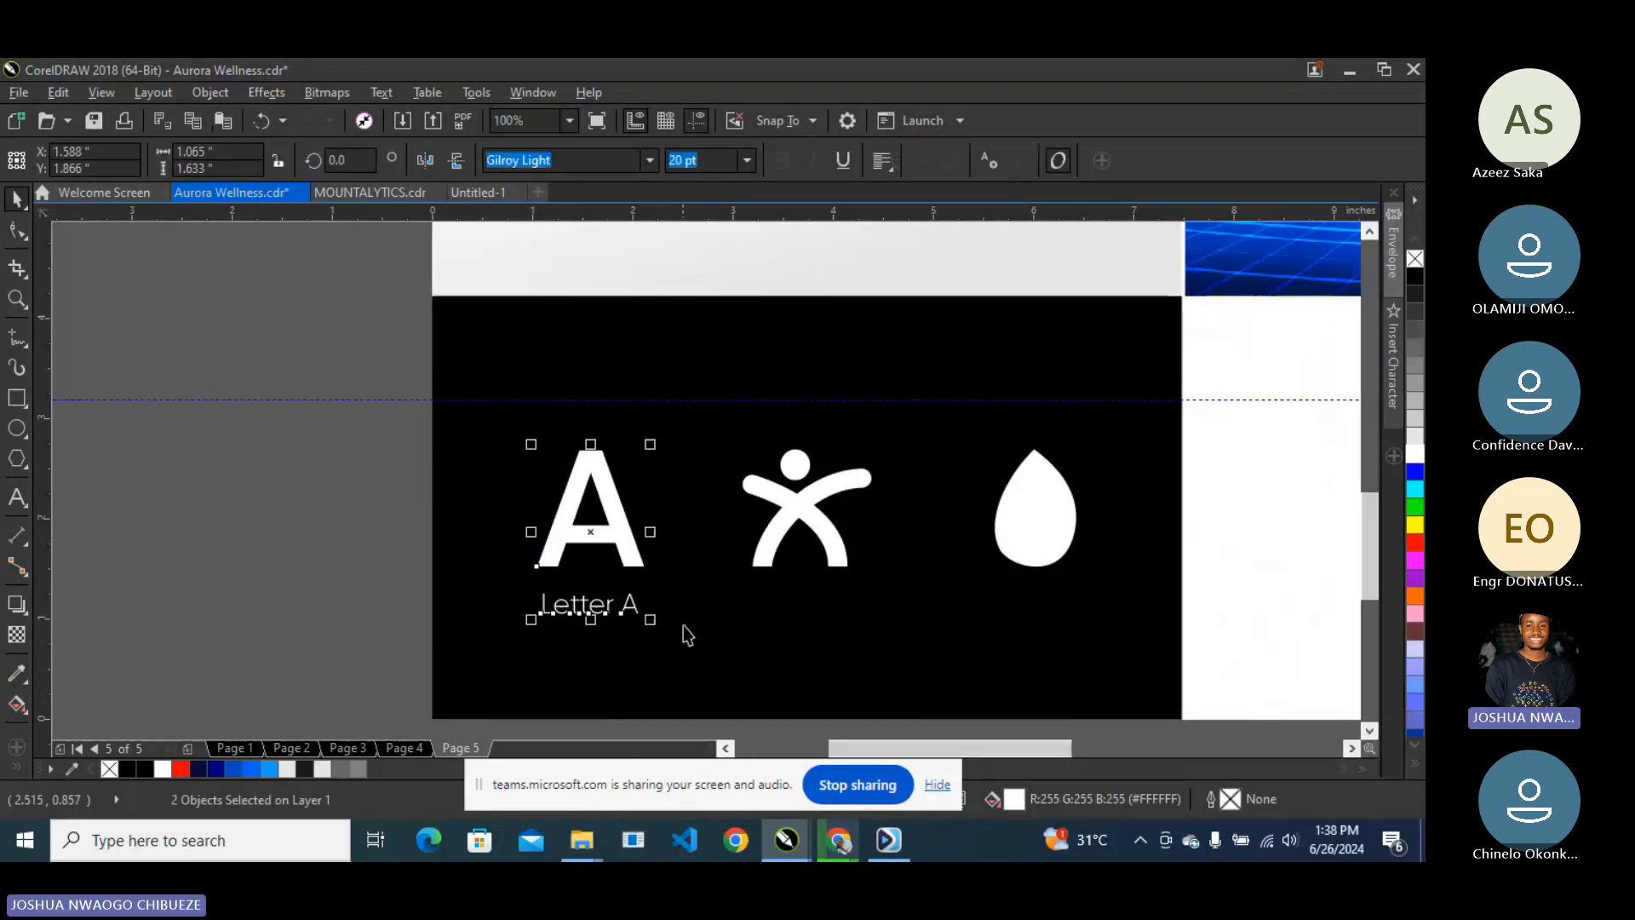
click(281, 452)
drag(582, 613, 803, 621)
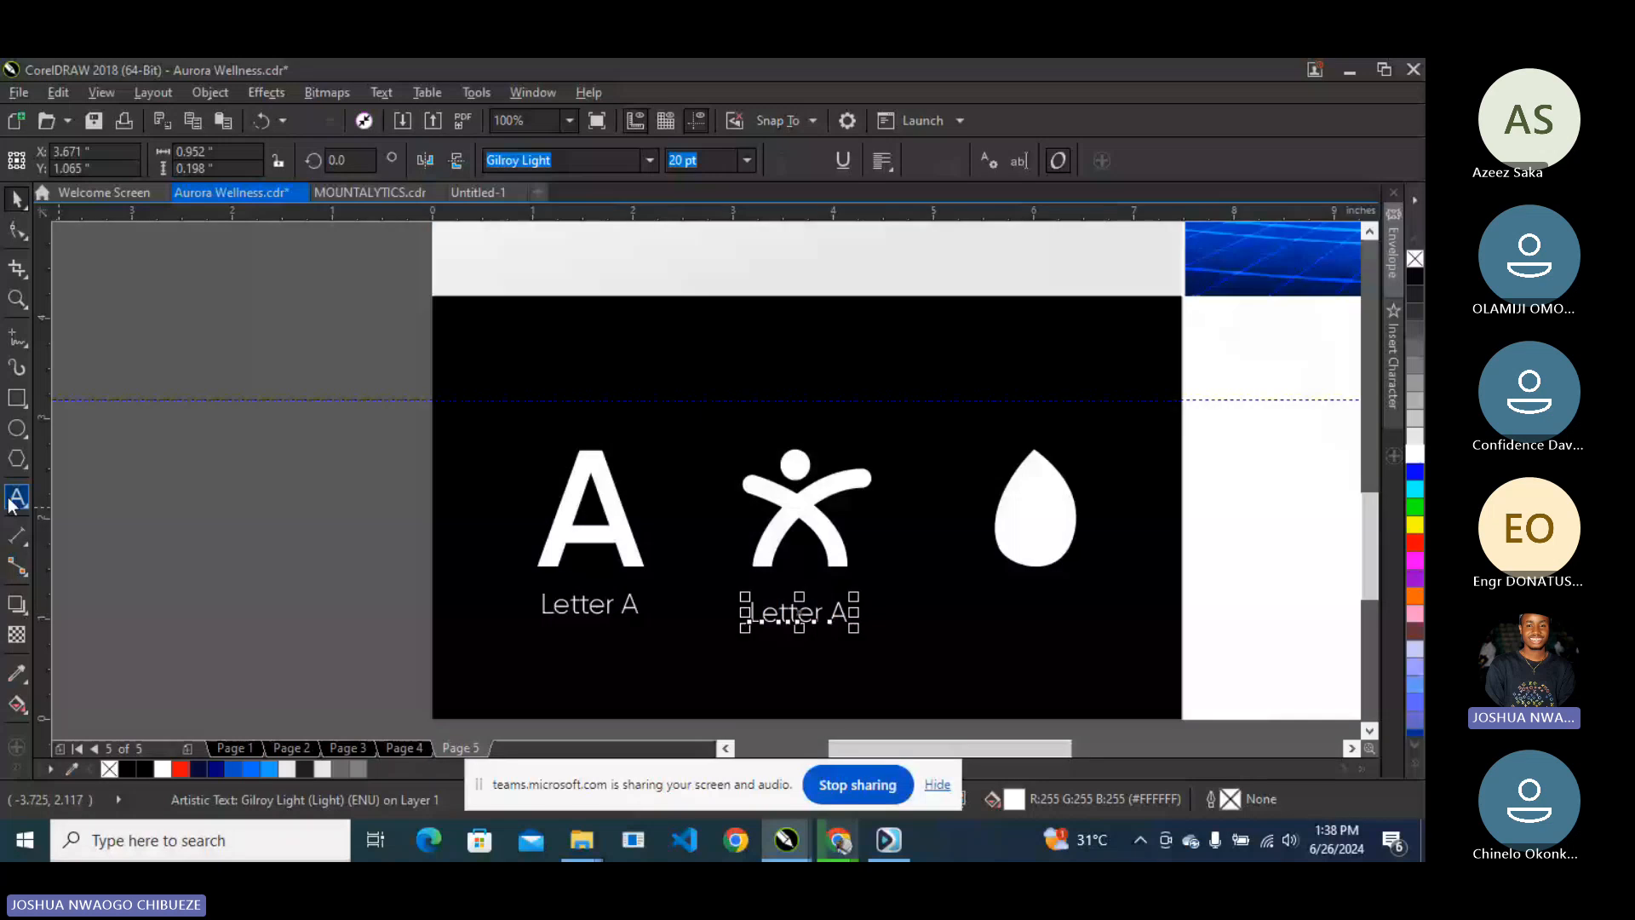
- Retype the copied label as 'Human' and add a 'Water' label under the drop
click(14, 497)
text(H)
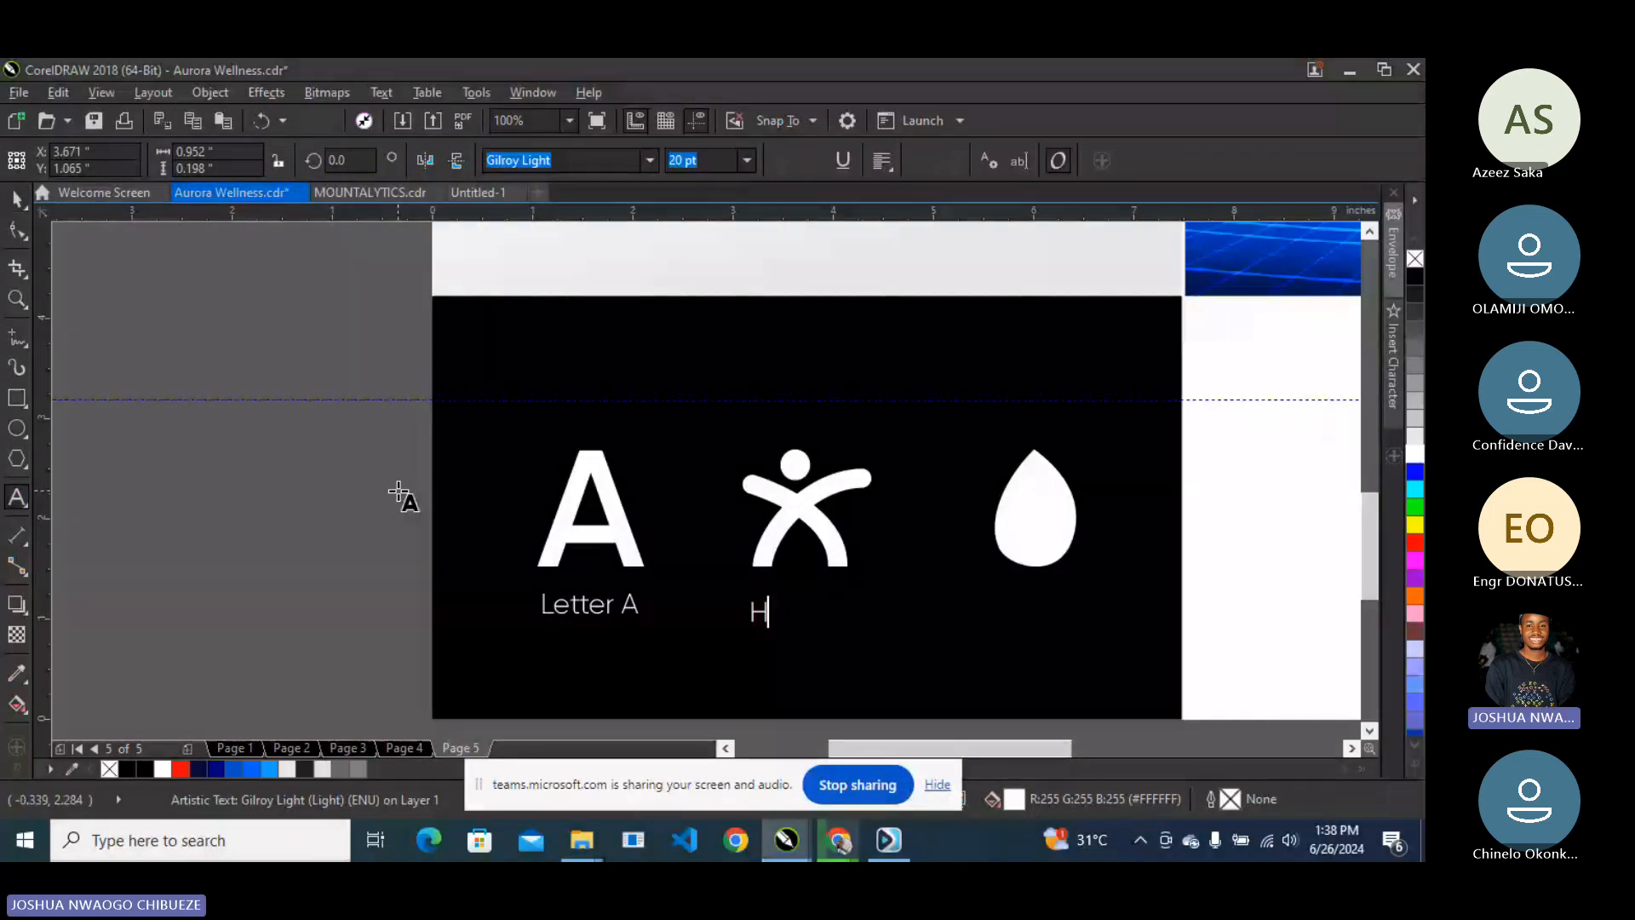
text(uman)
click(17, 201)
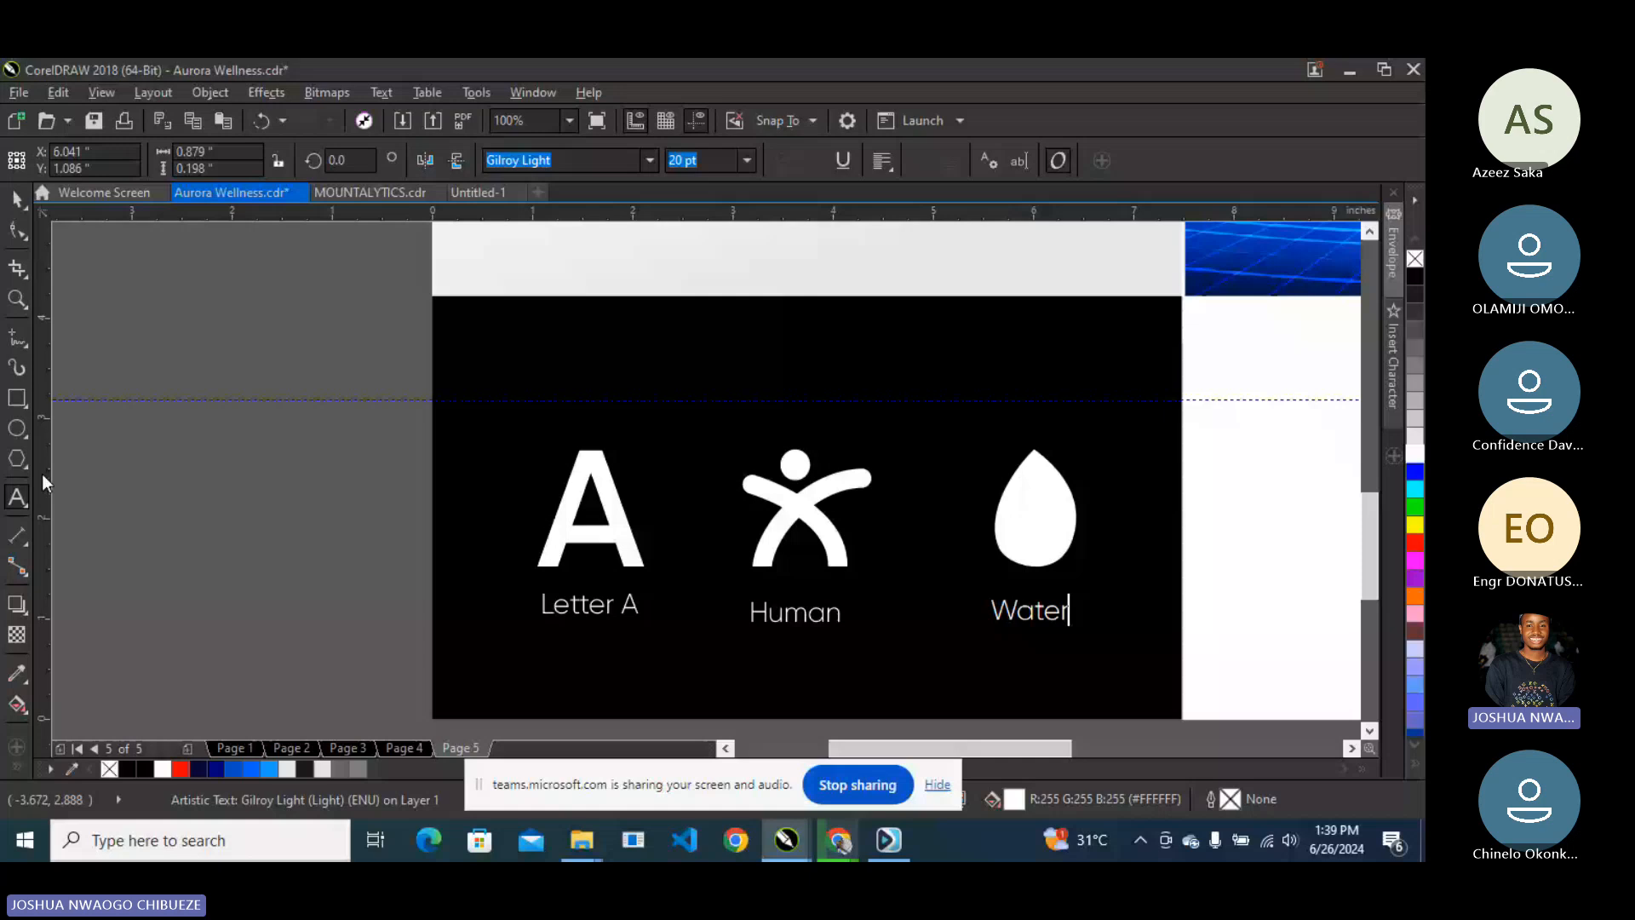
click(17, 200)
scroll(944, 469, down, 1)
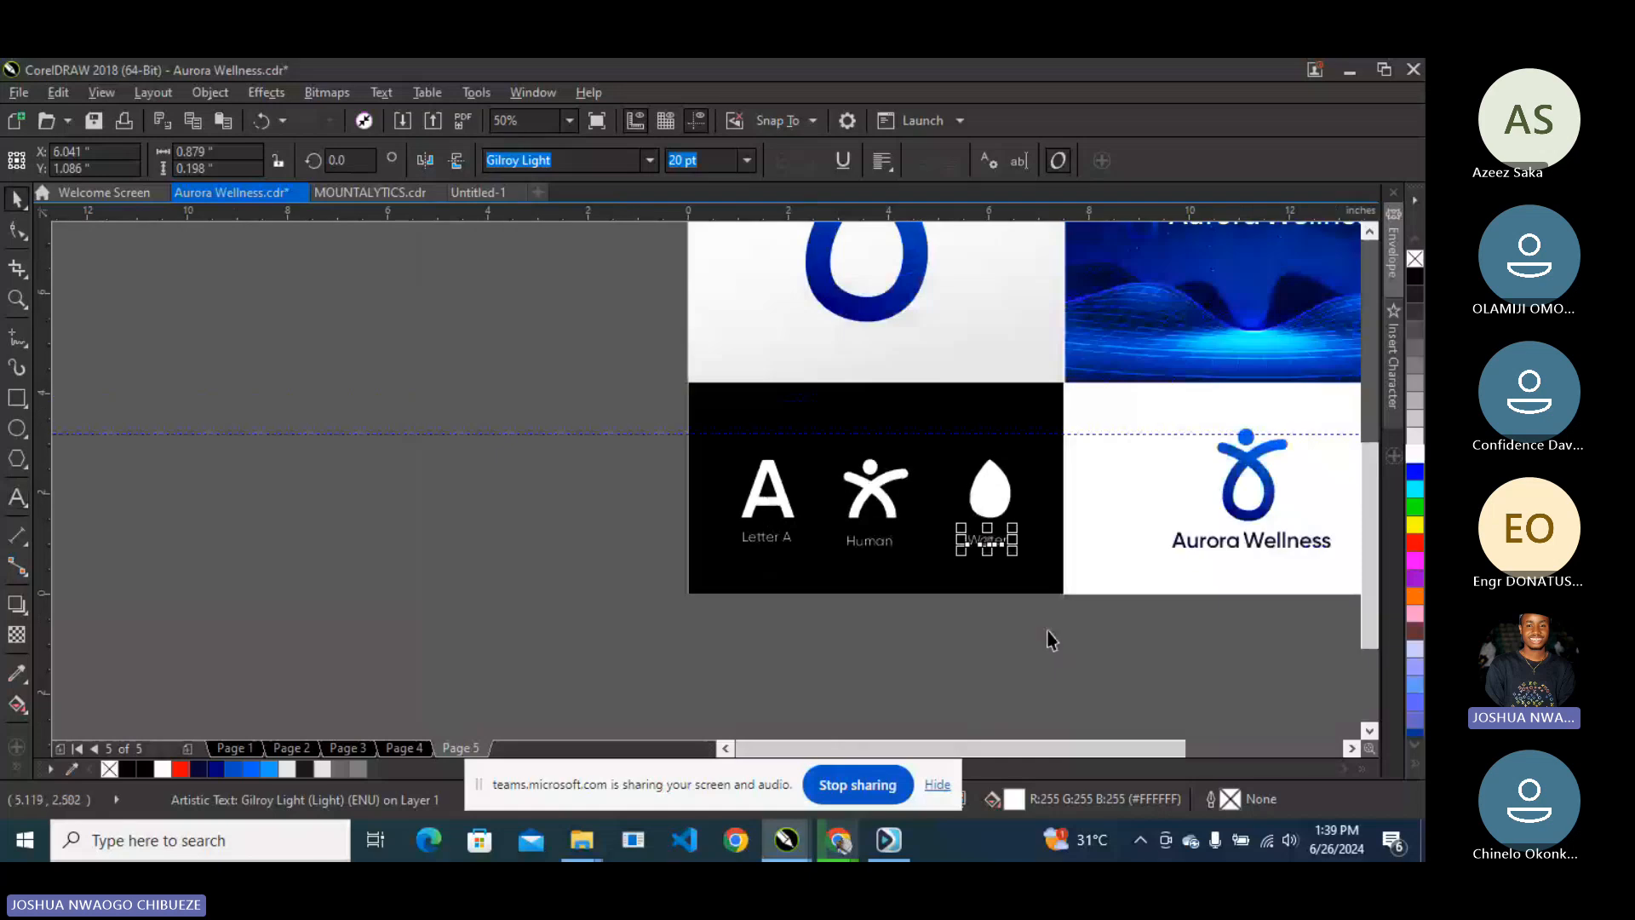
drag(1051, 641, 694, 389)
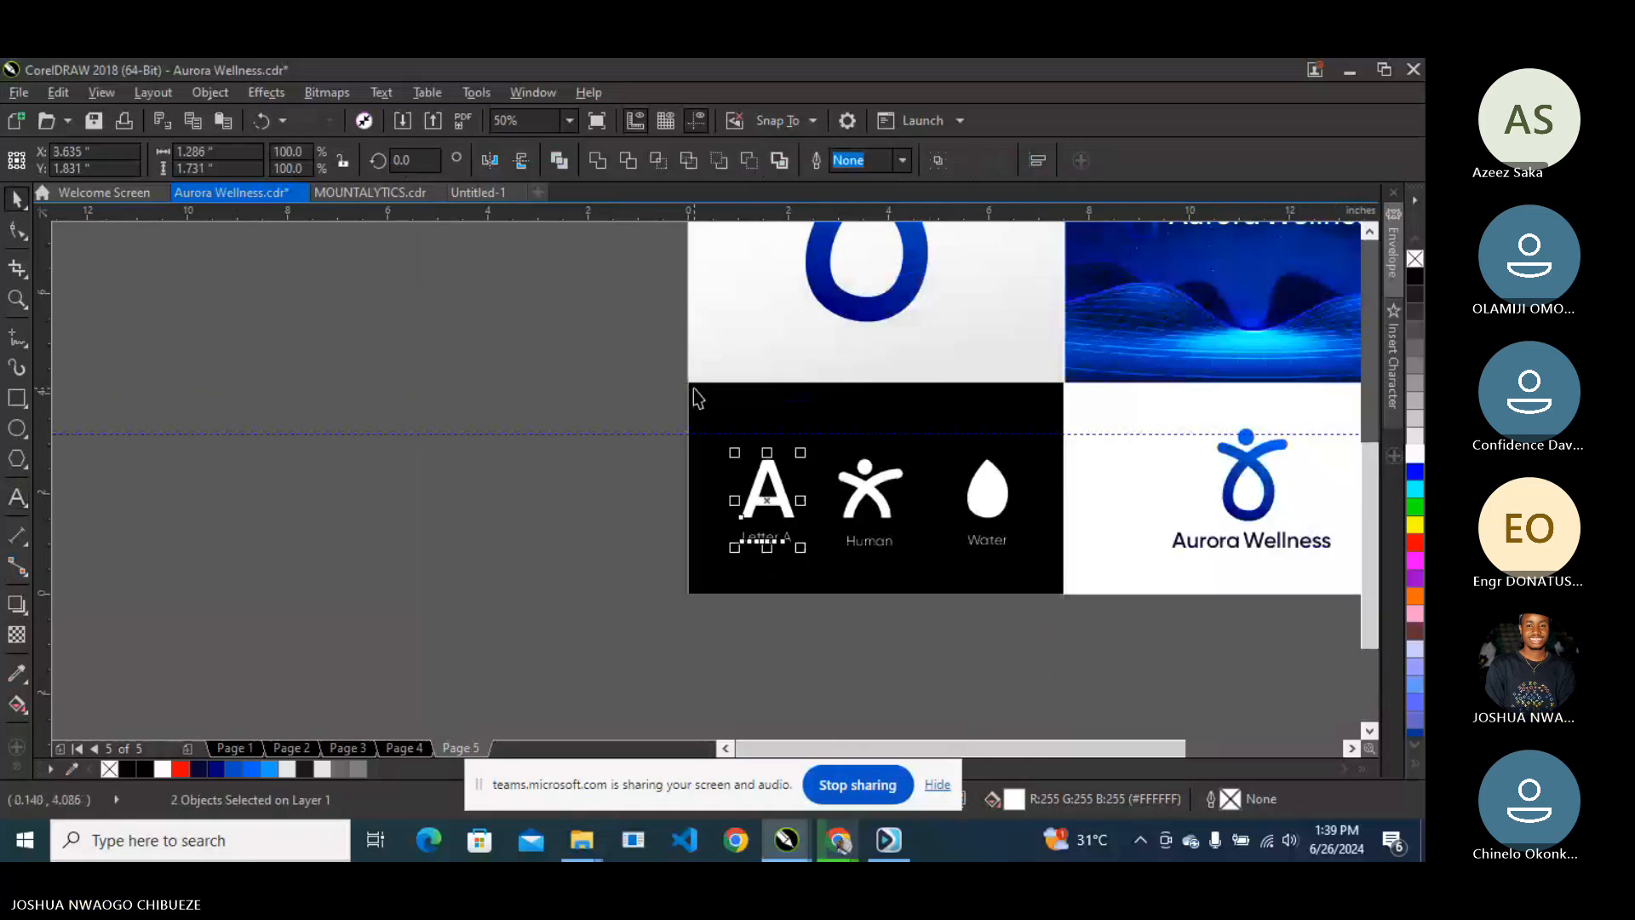
- Group the three icons with their labels and add the black panel to the selection
drag(619, 517, 1008, 564)
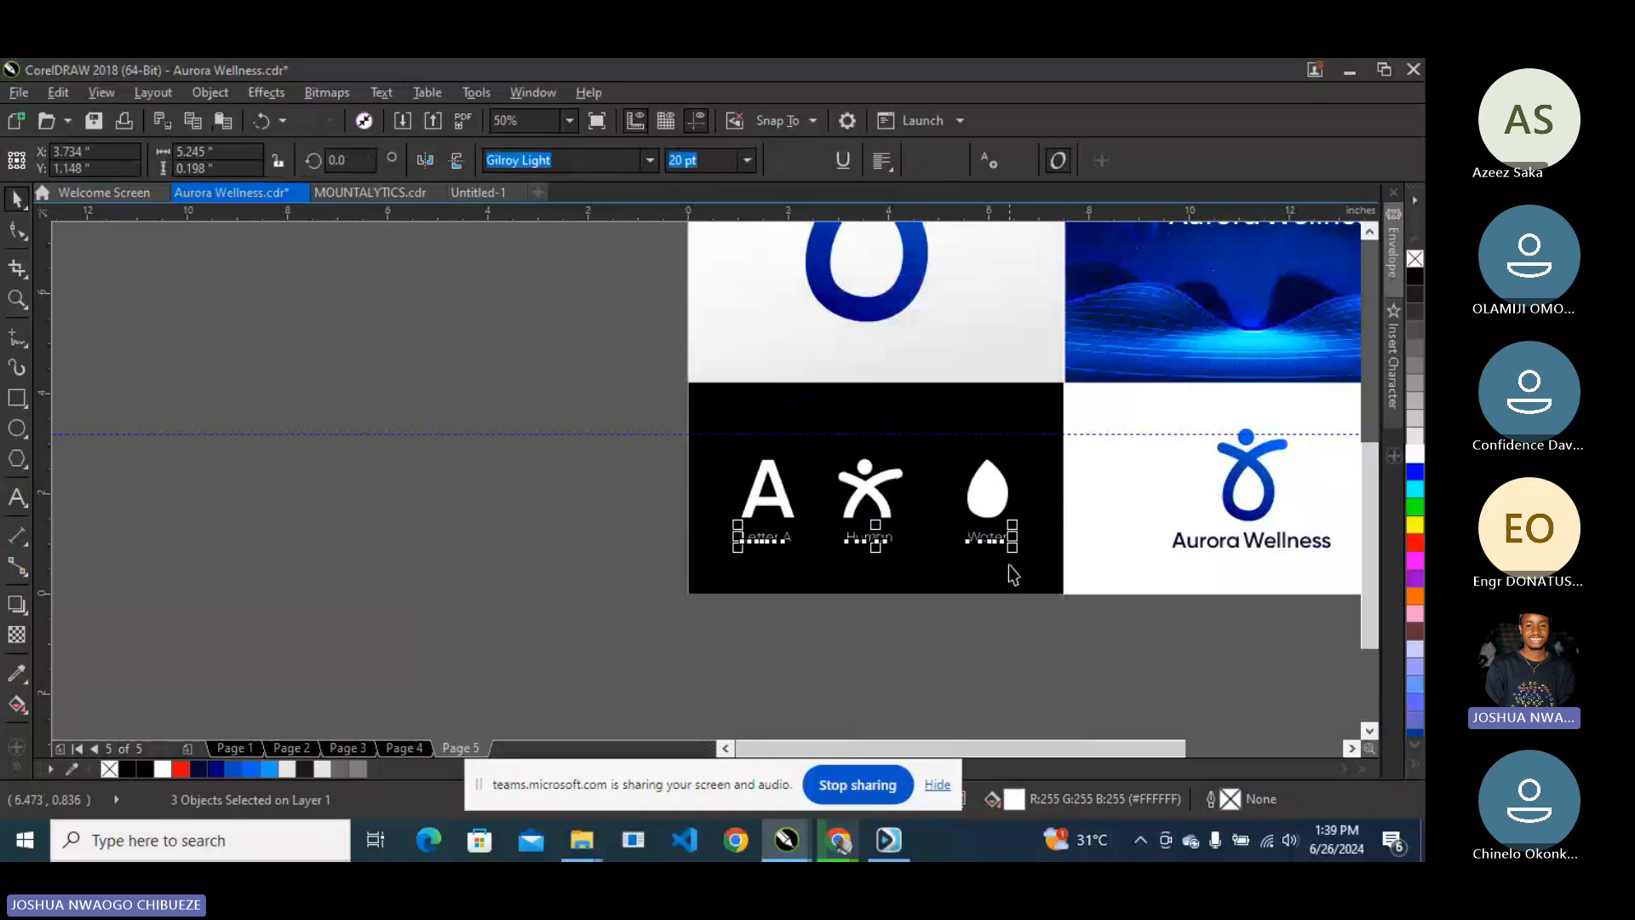
click(605, 387)
drag(604, 387, 1034, 567)
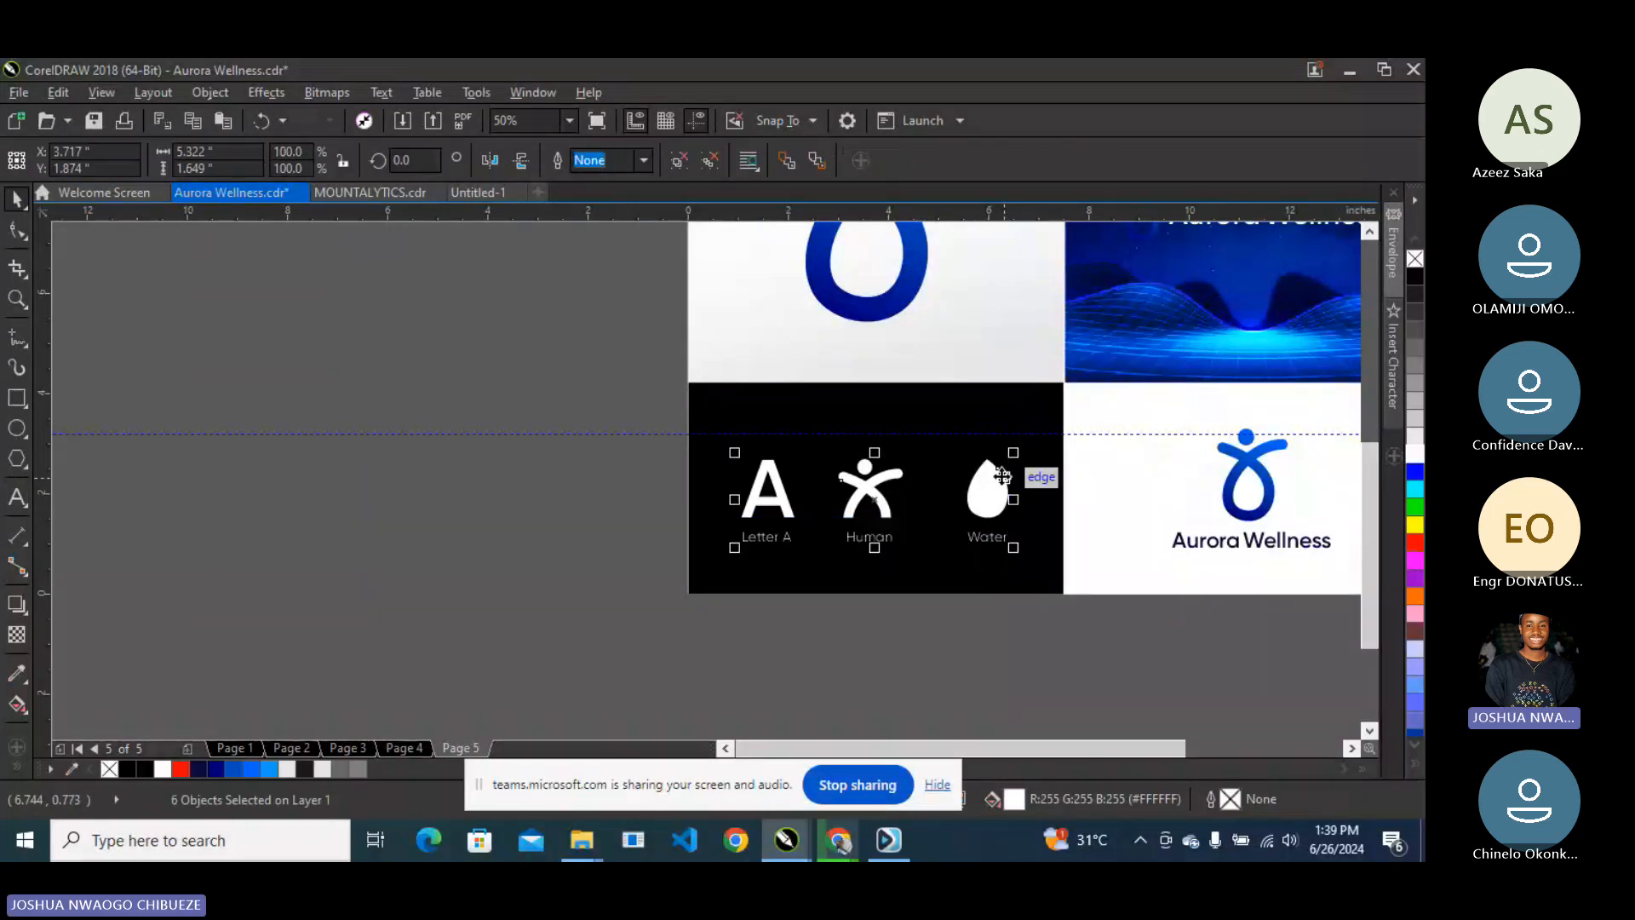
key(ctrl+g)
shift+click(950, 415)
- Centre the icon group on the black panel and zoom To Fit the whole page
key(c)
key(e)
click(570, 125)
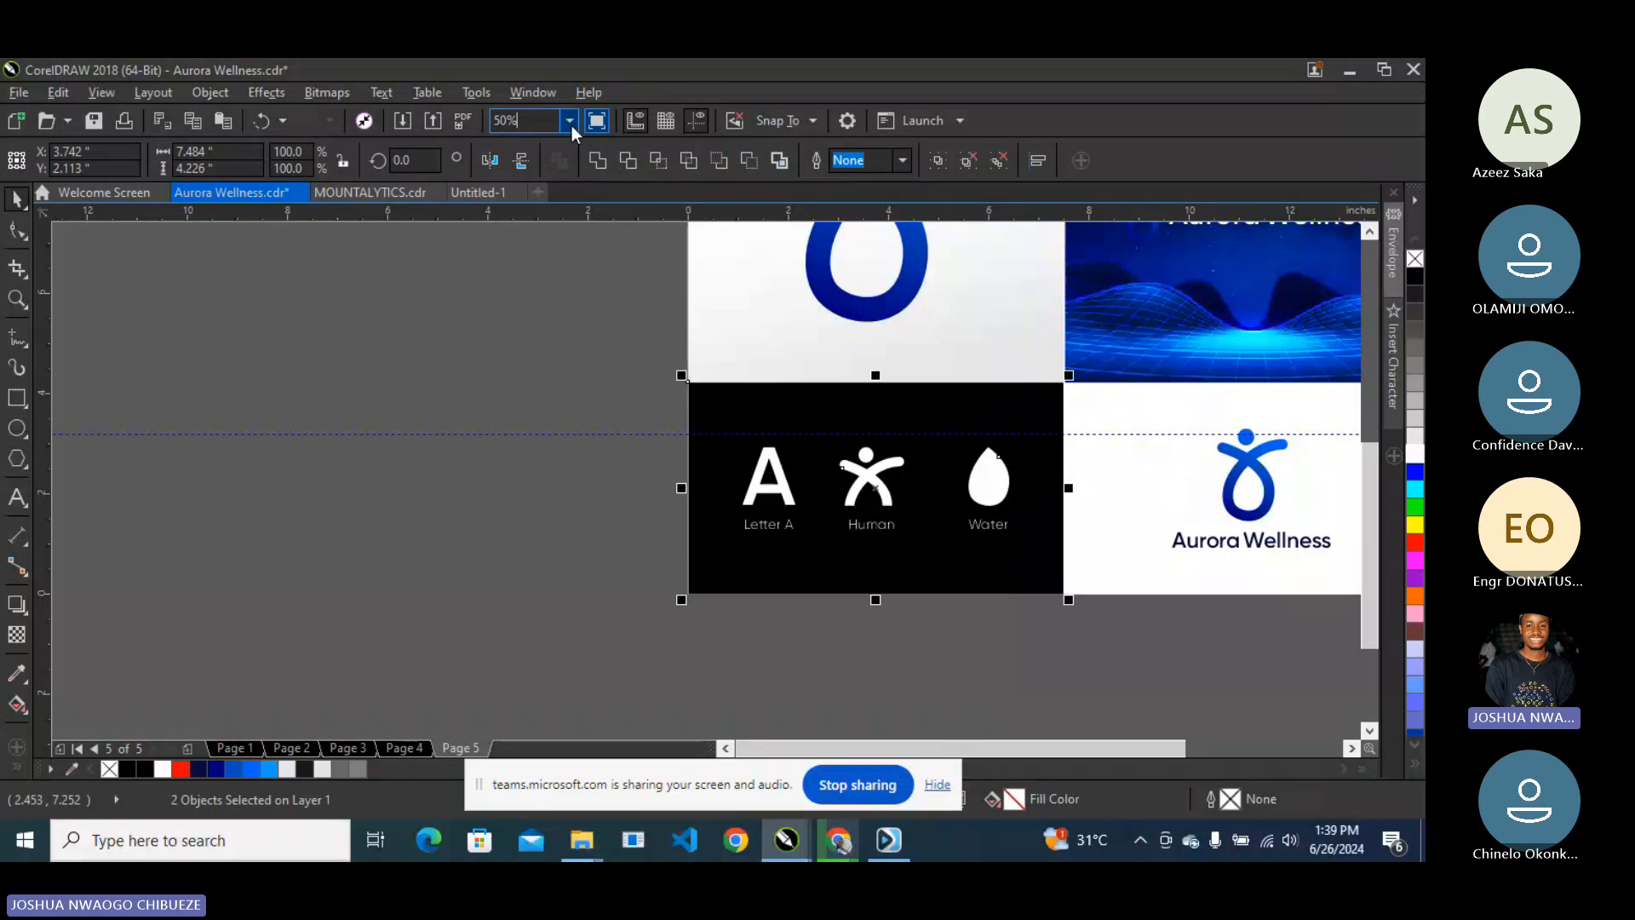
click(570, 120)
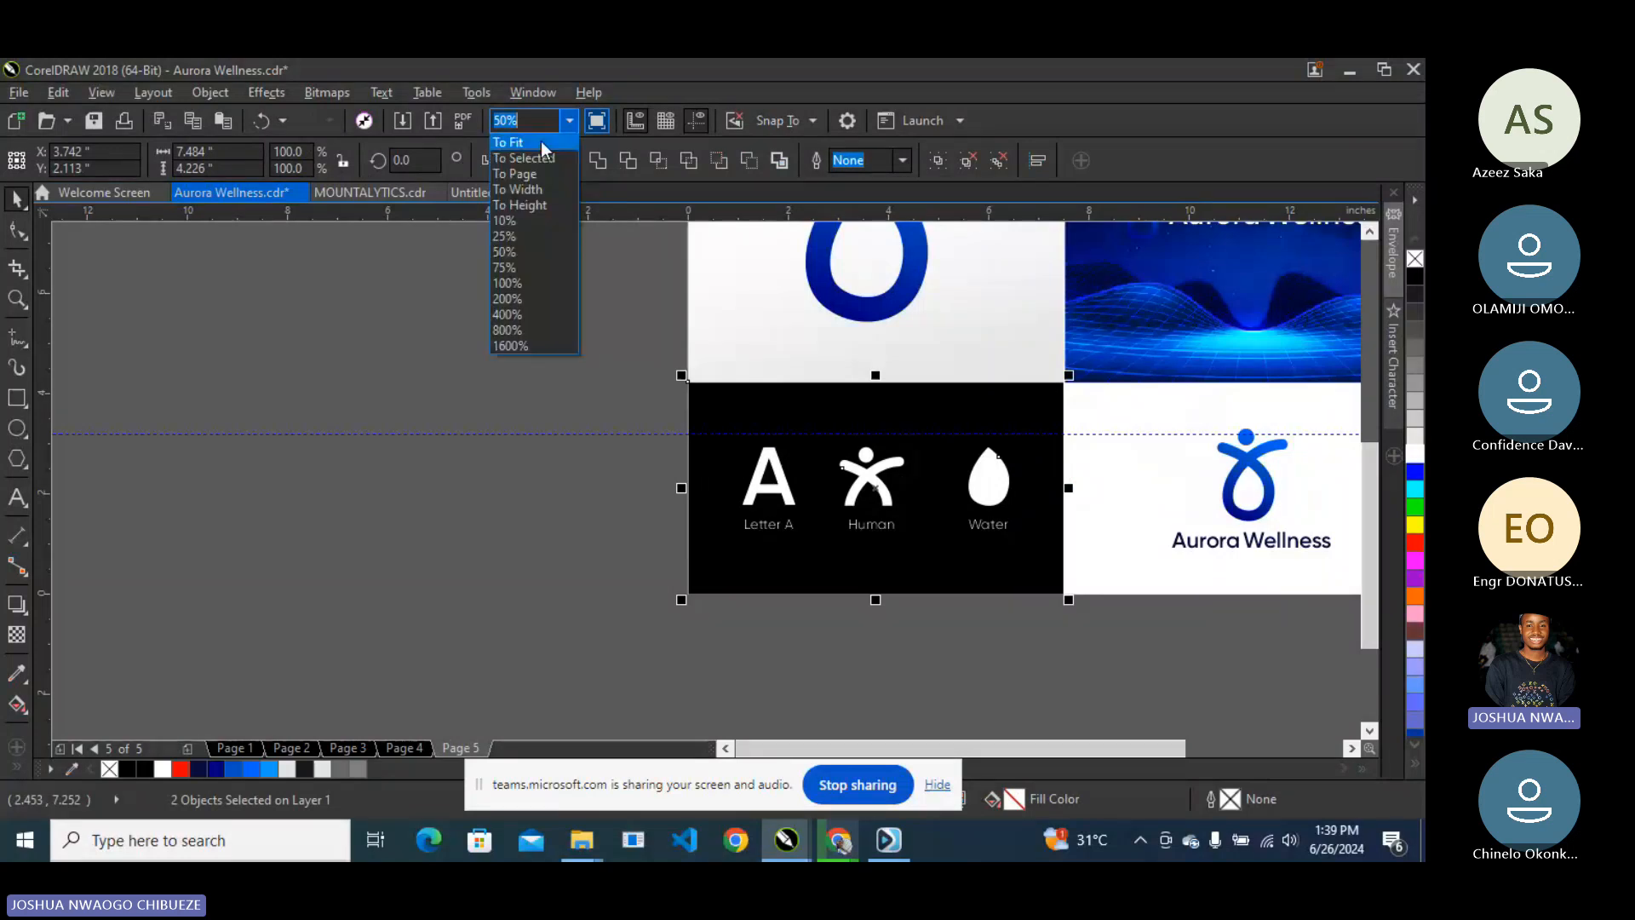
click(541, 142)
- Preview the pages full-screen, return to page 5, and switch to the Teams meeting window
key(F9)
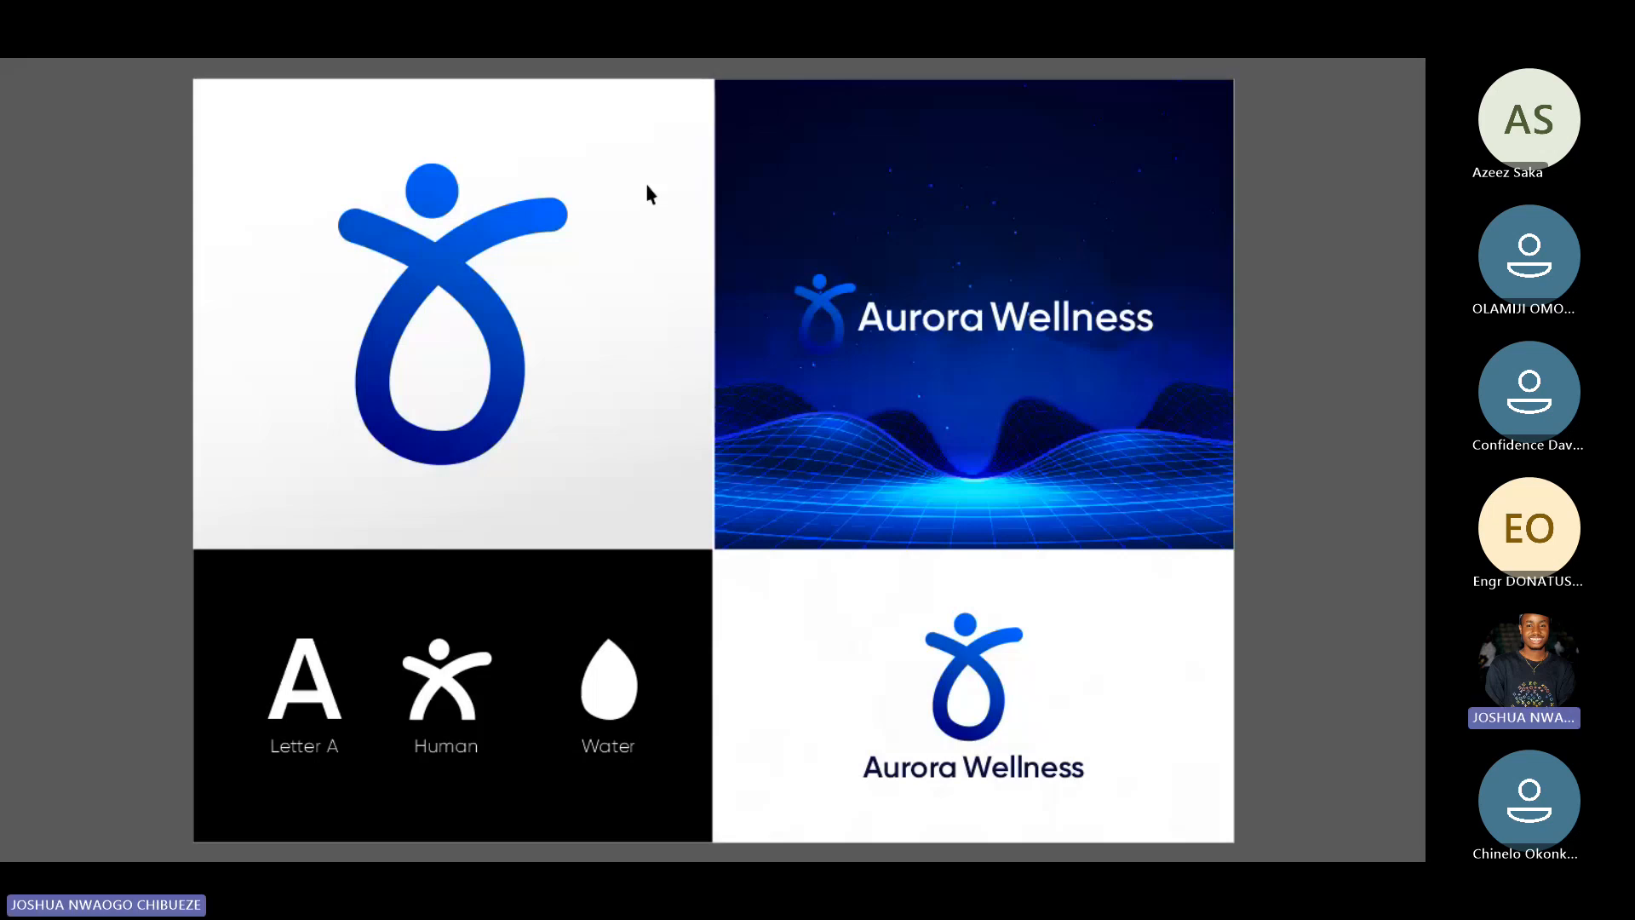
key(Page_Down)
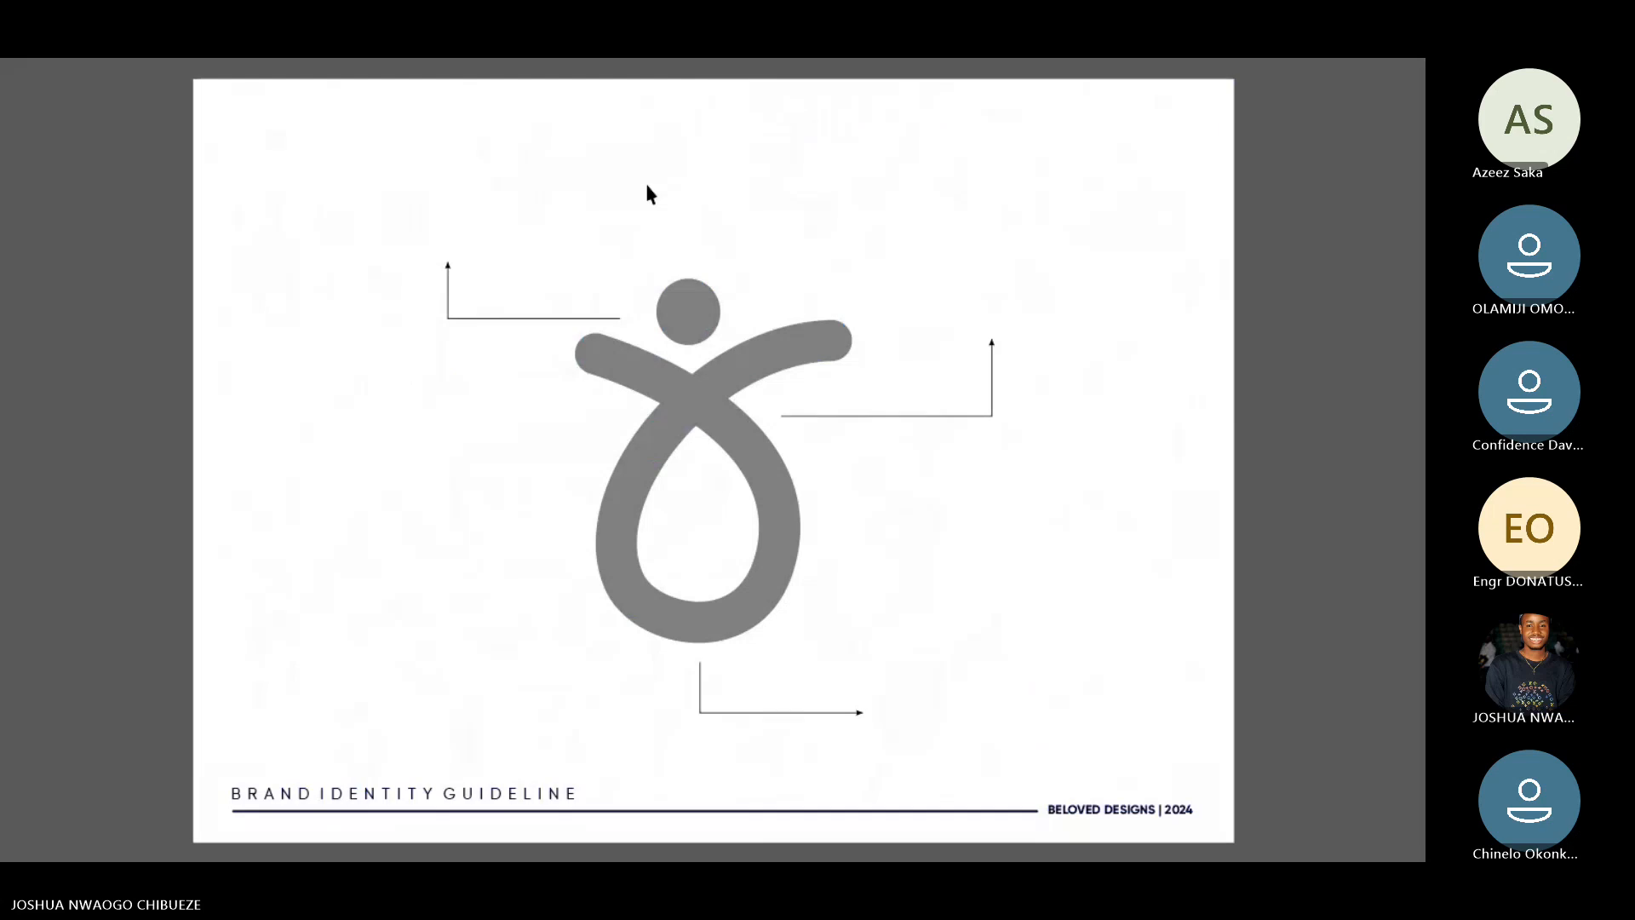
key(Escape)
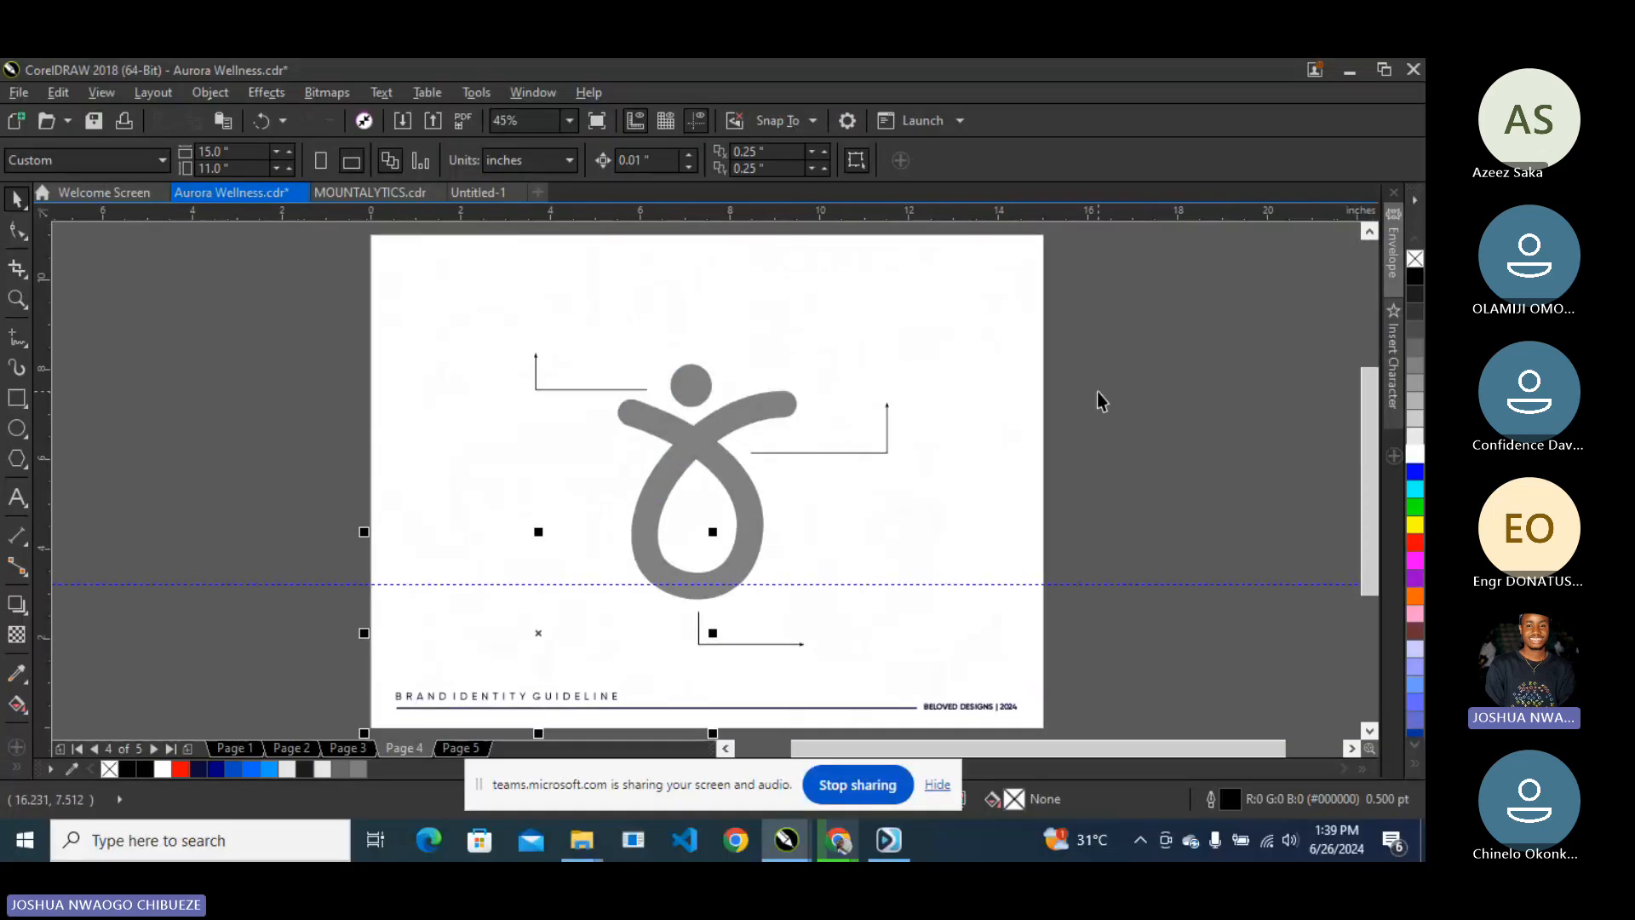
key(Page_Down)
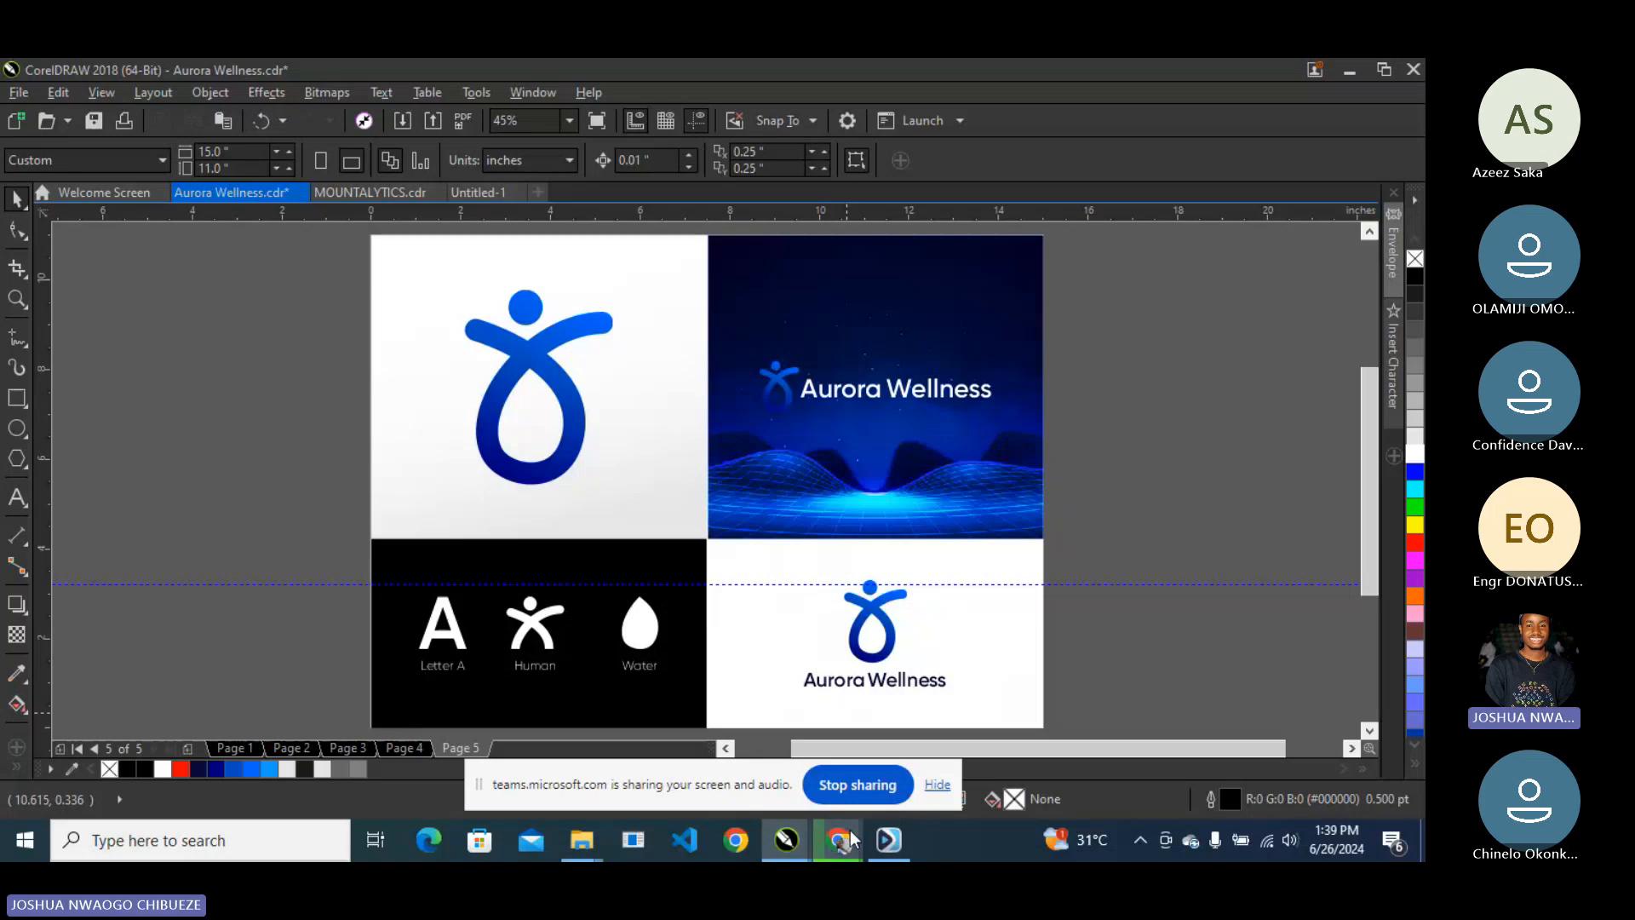
mouse_move(849, 838)
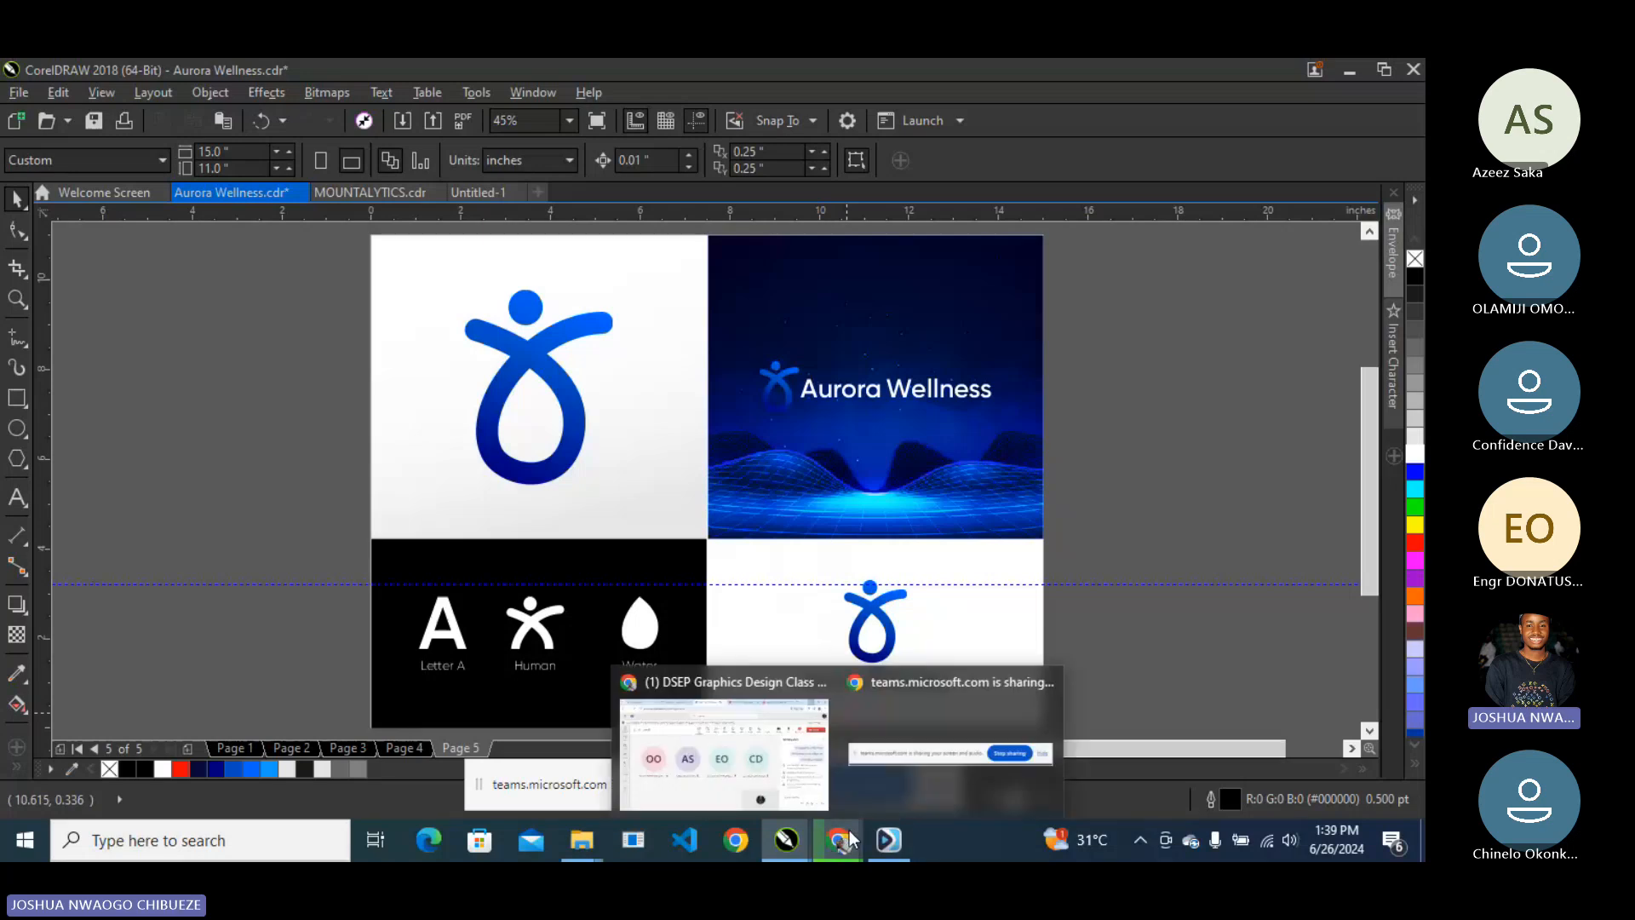
click(722, 750)
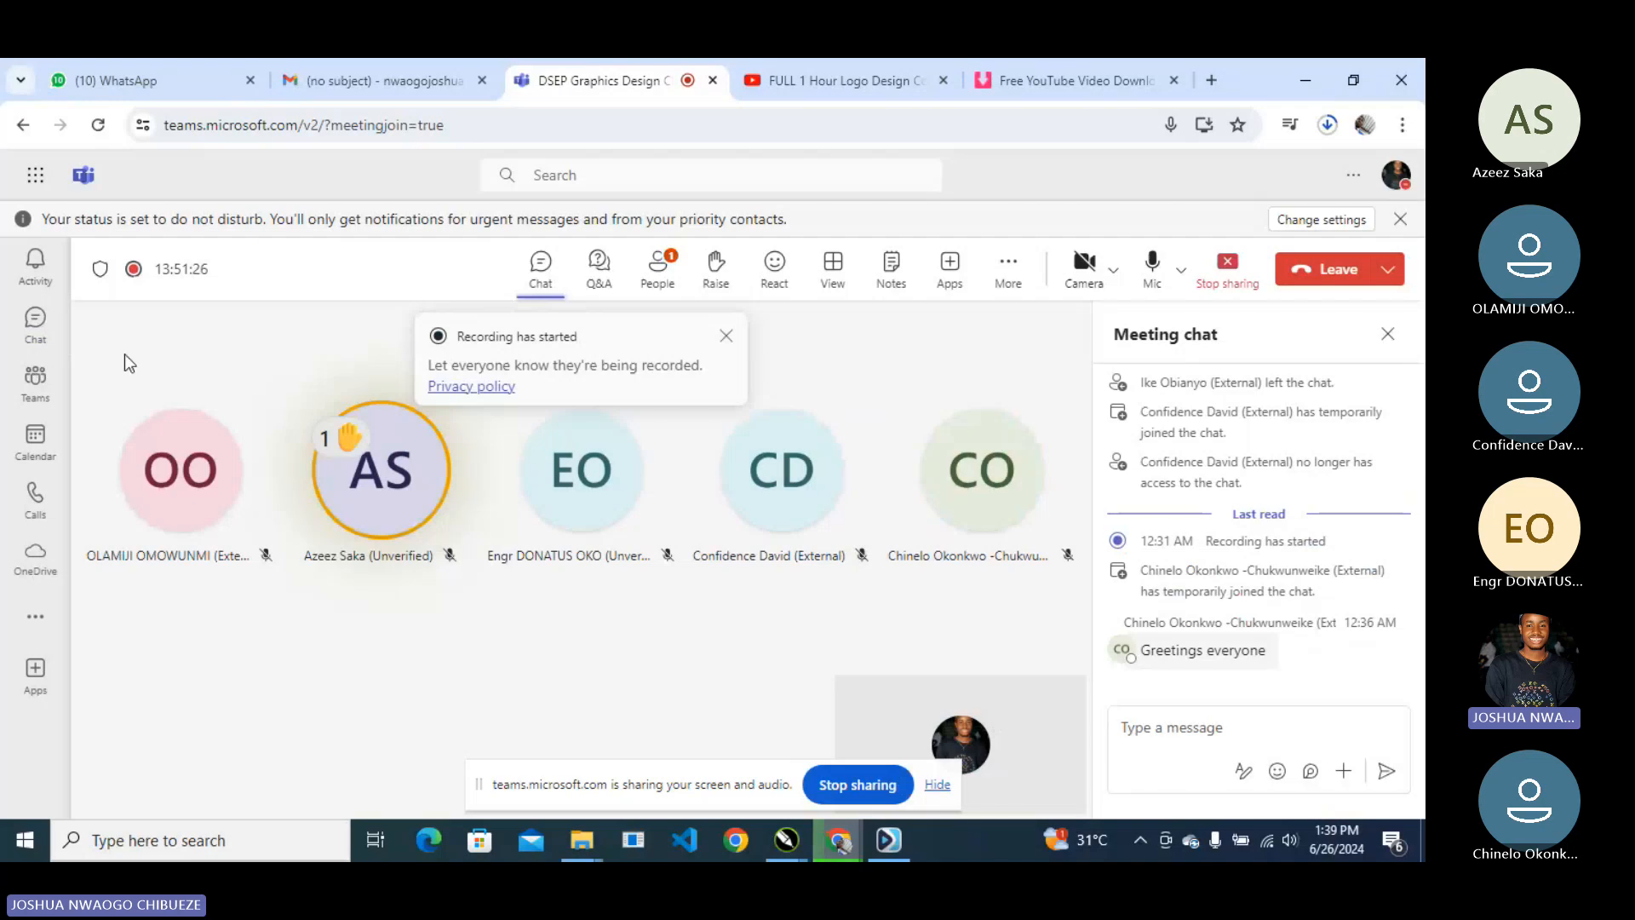
- Open the People panel and scroll through the presenter and five attendees
click(654, 292)
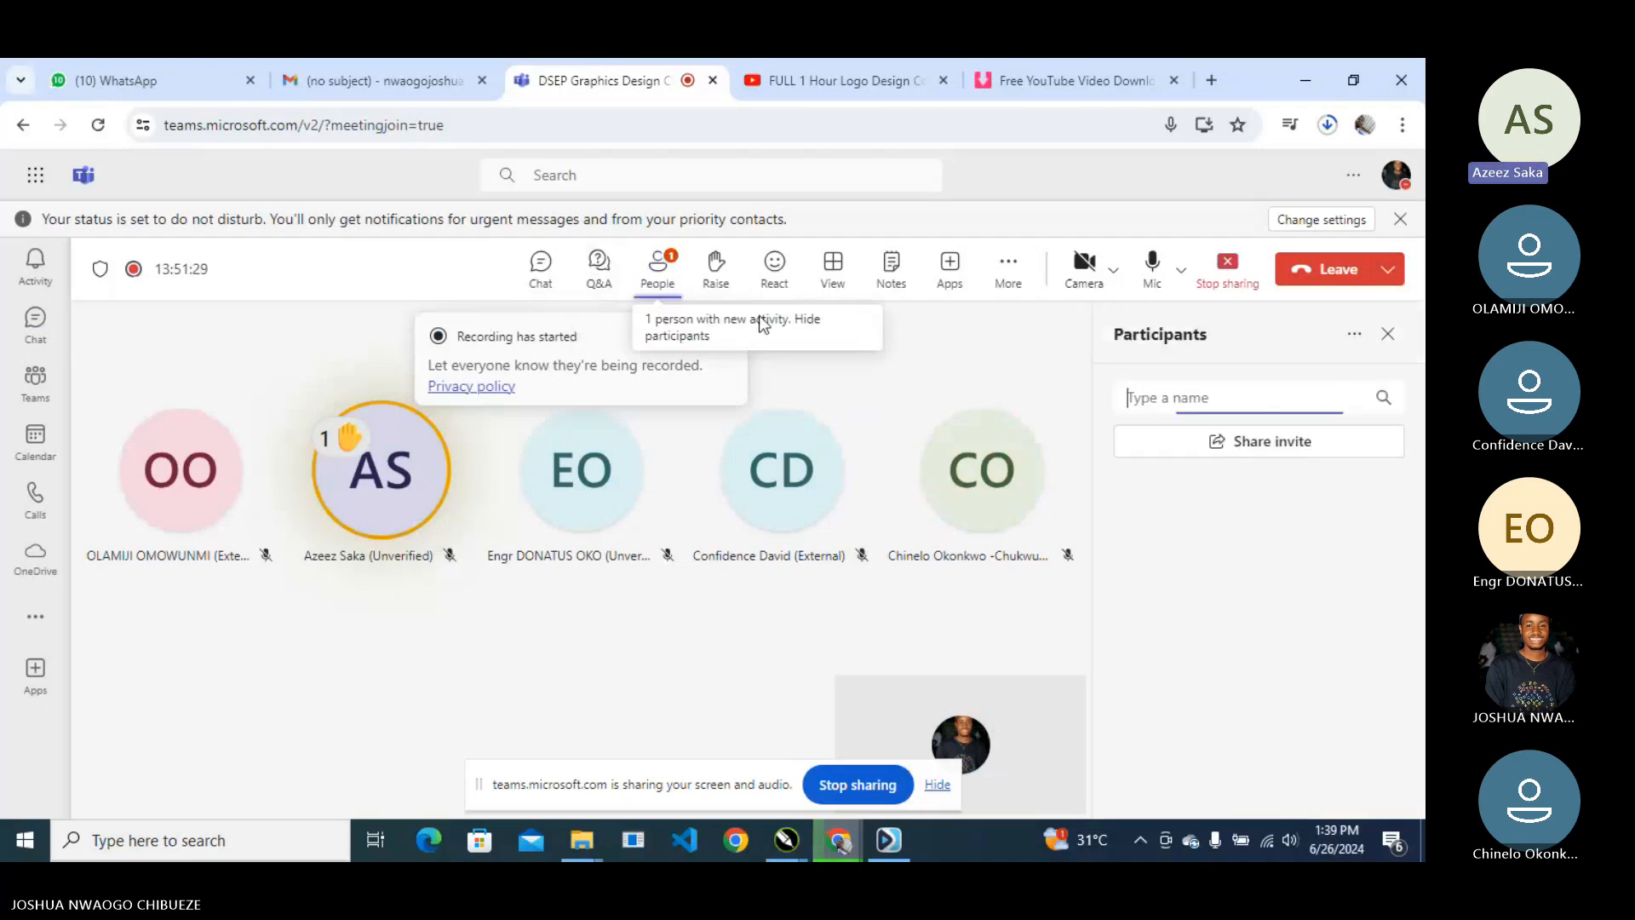
scroll(1212, 635, down, 1)
scroll(1213, 635, down, 1)
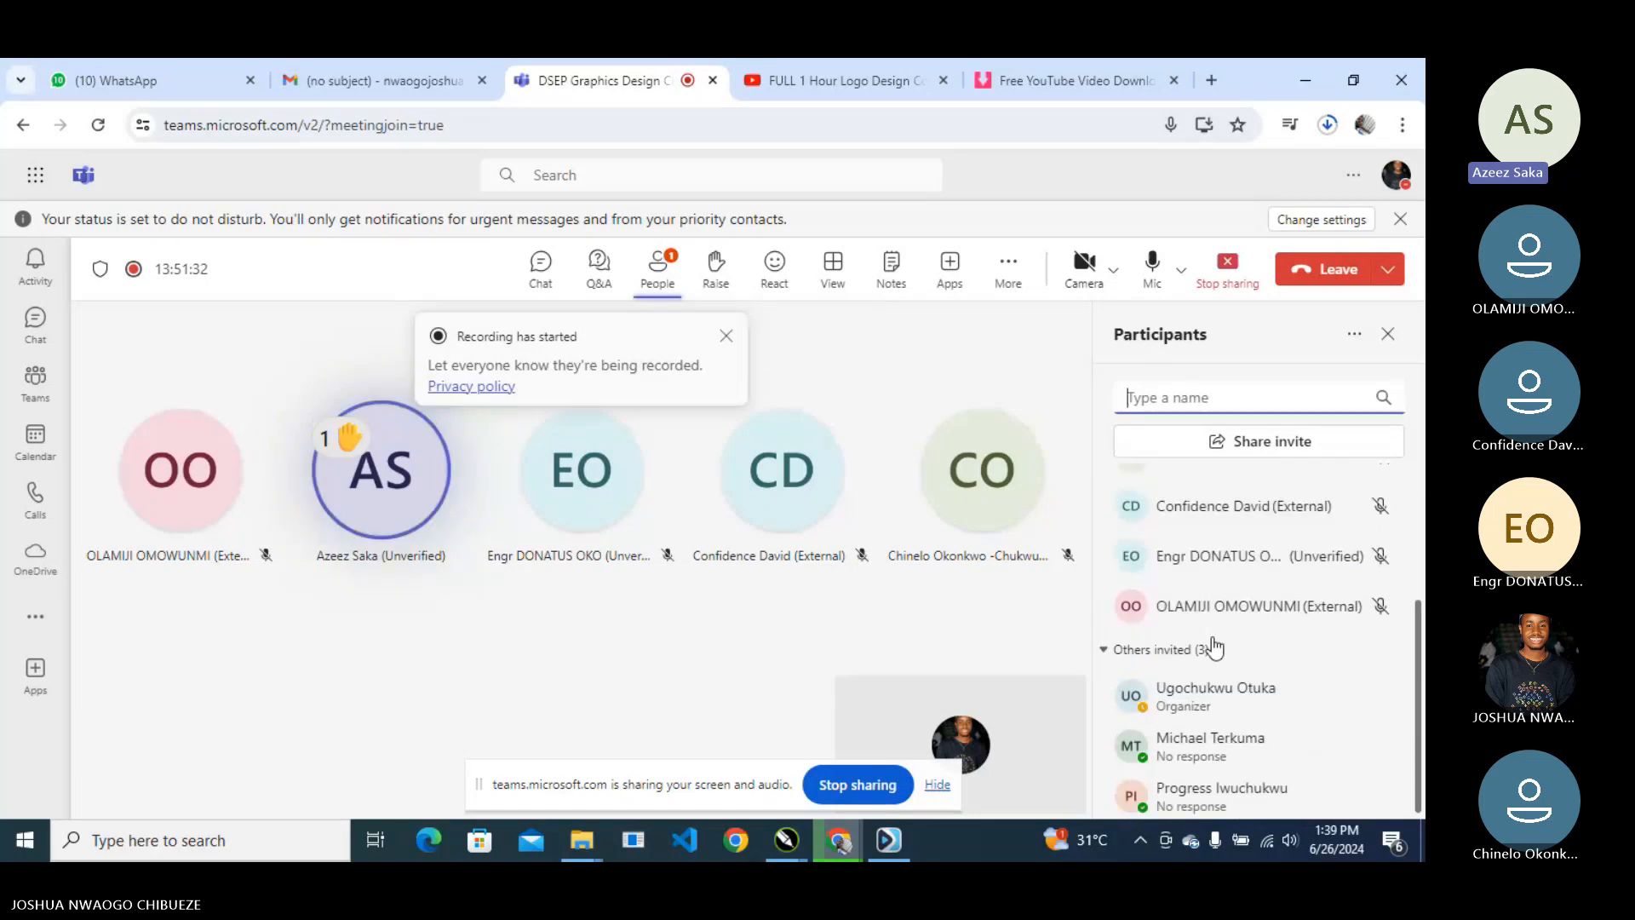
scroll(1212, 635, up, 2)
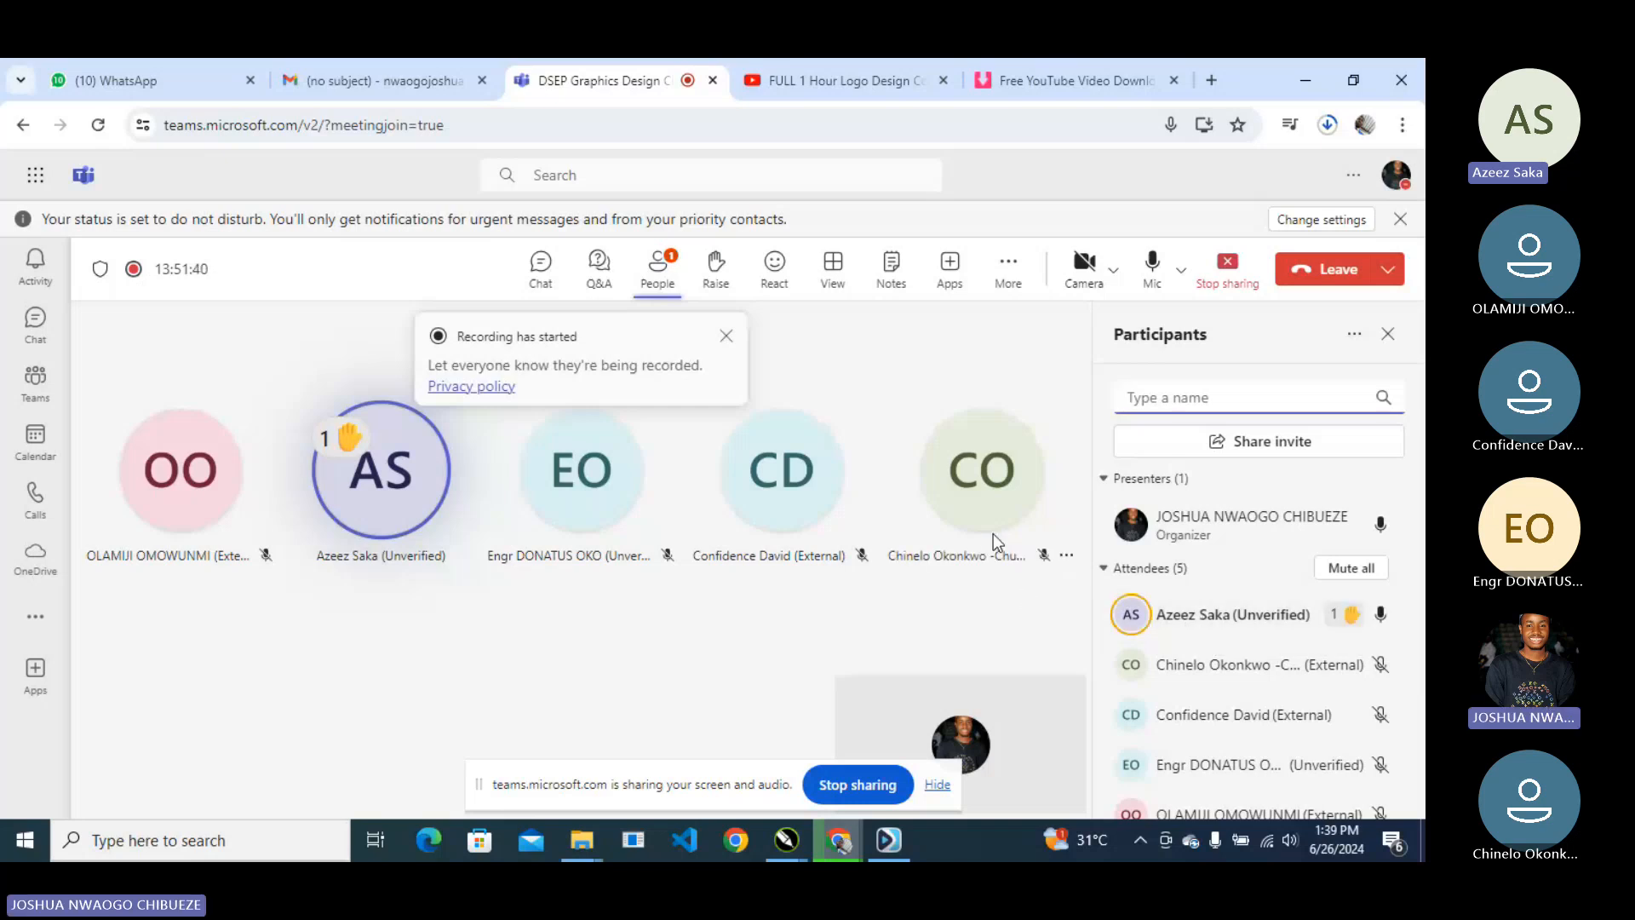
- Return to CorelDRAW and type the text 'GOD' left of the page
click(1289, 70)
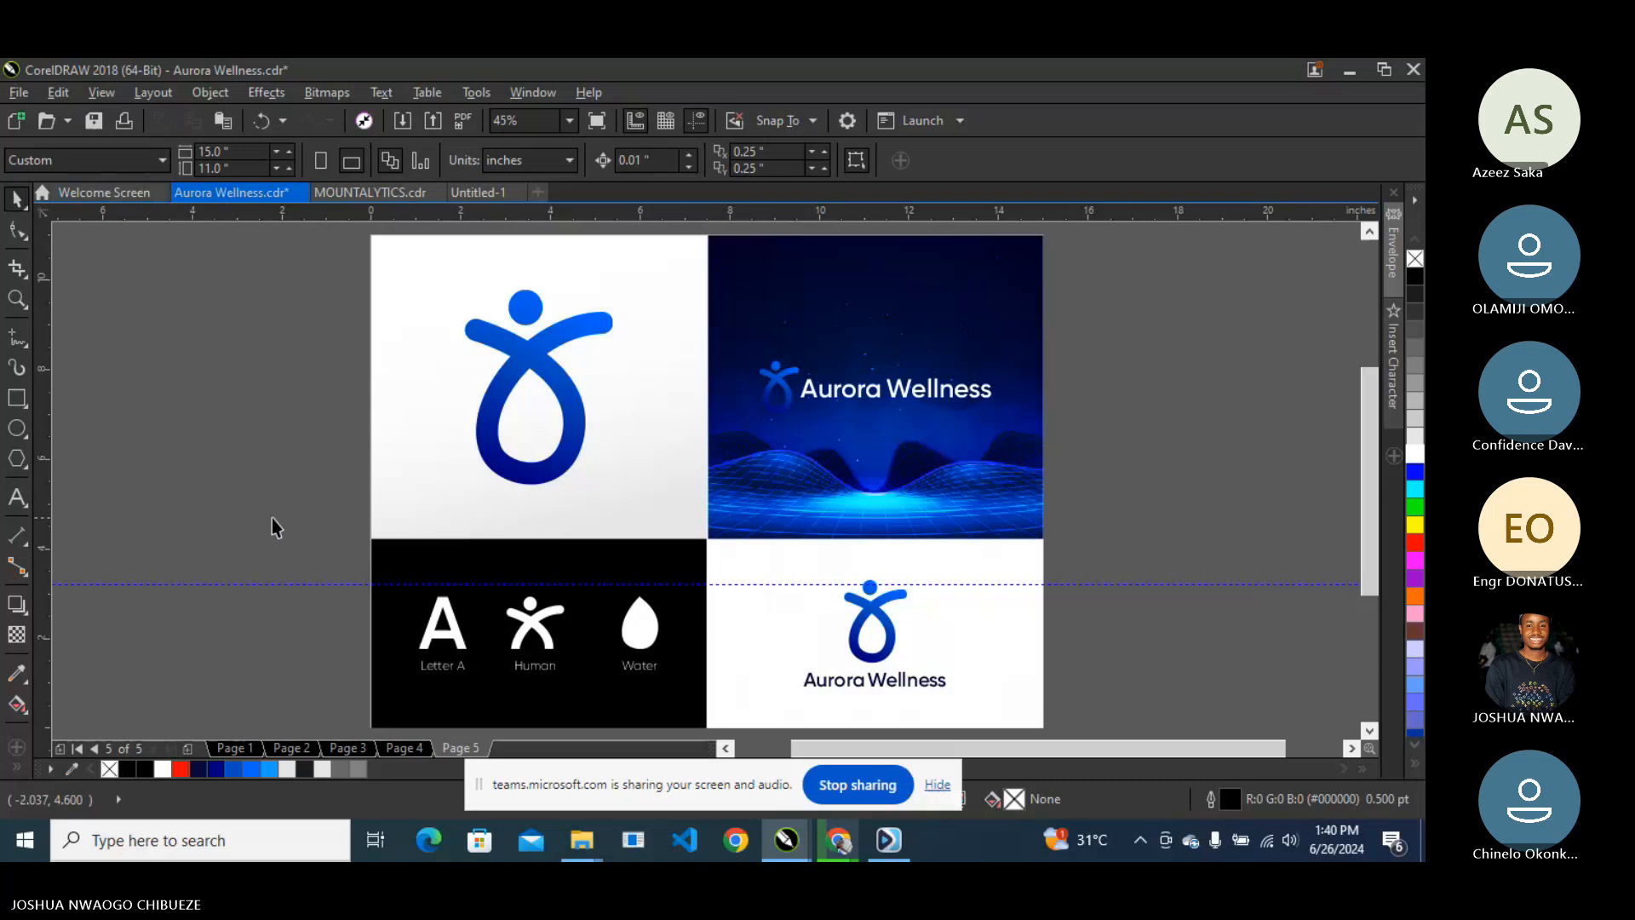
click(452, 669)
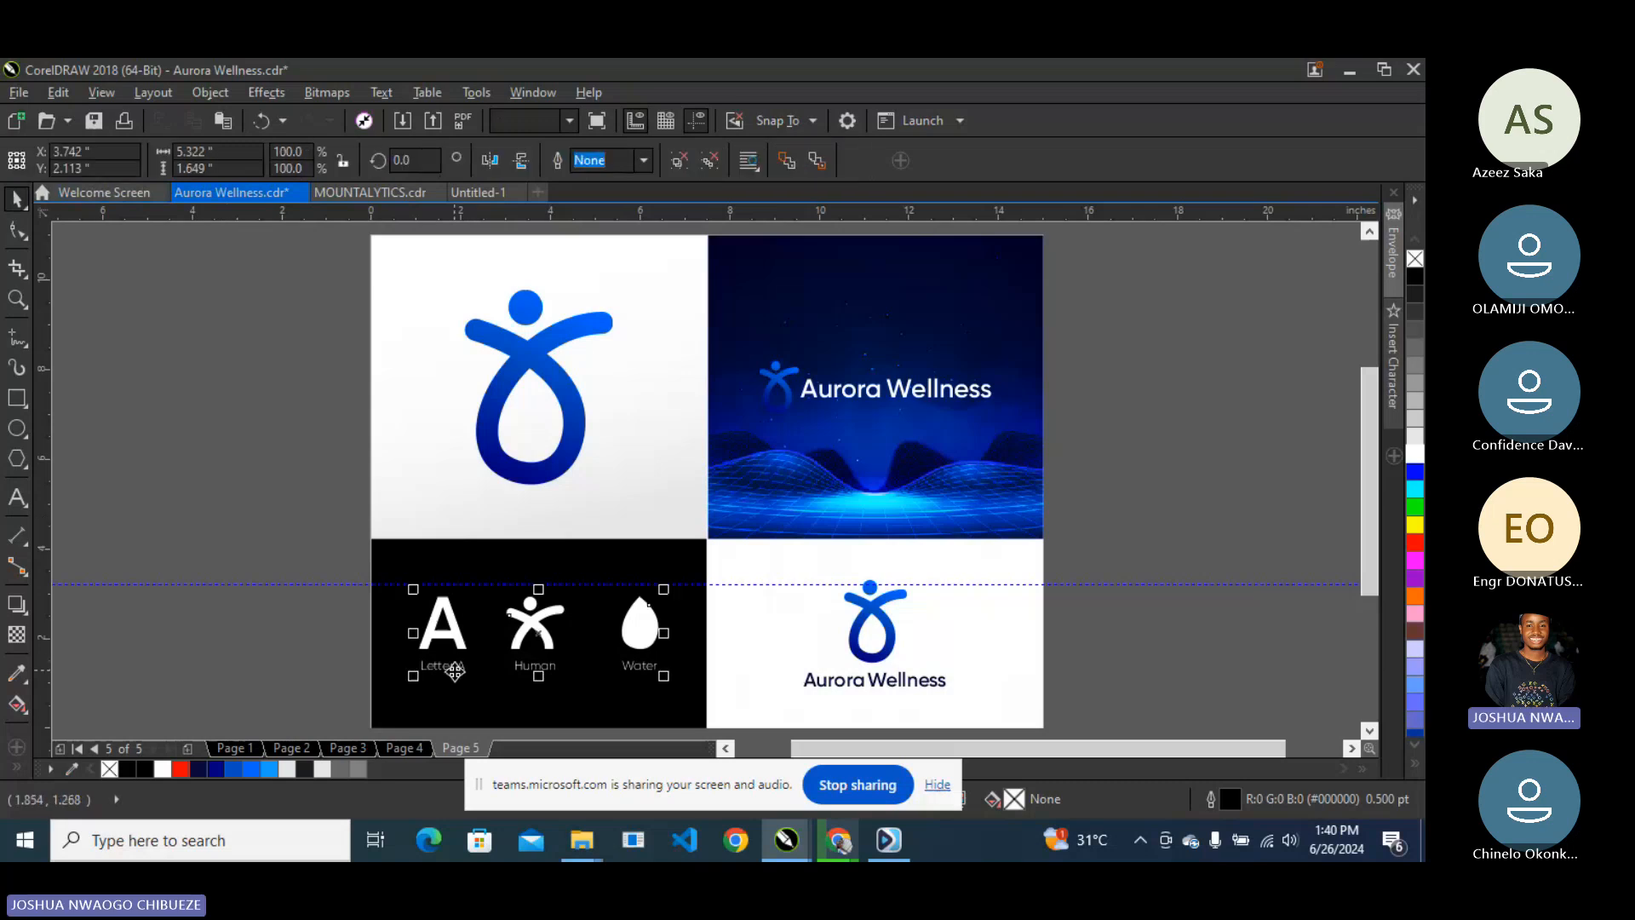
click(17, 496)
click(218, 420)
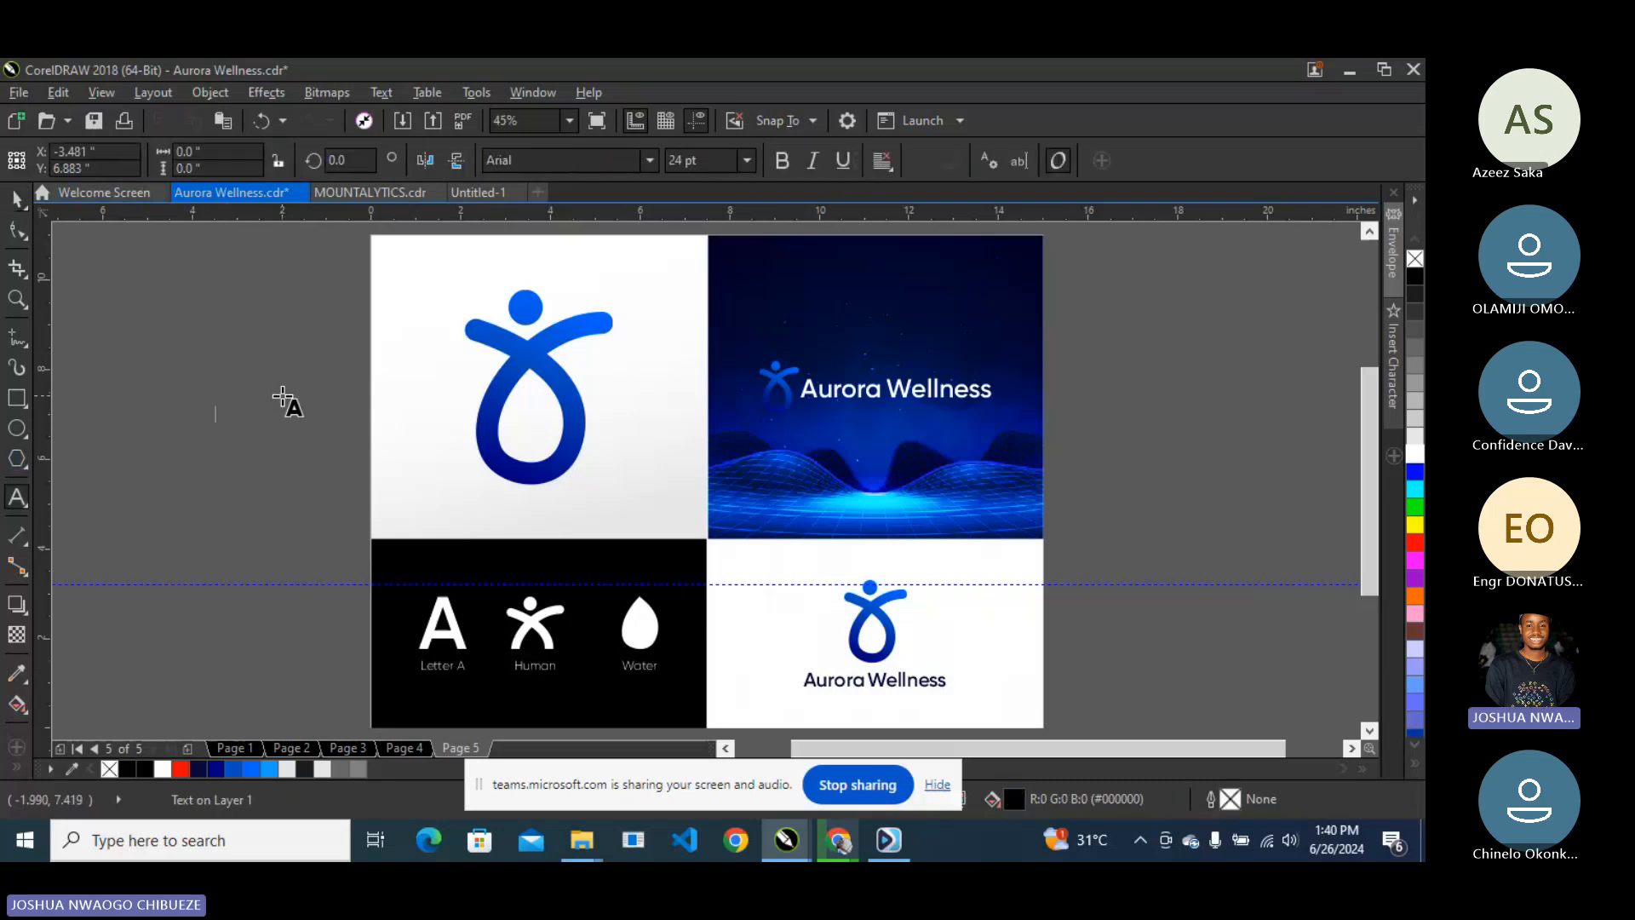
text(GOD)
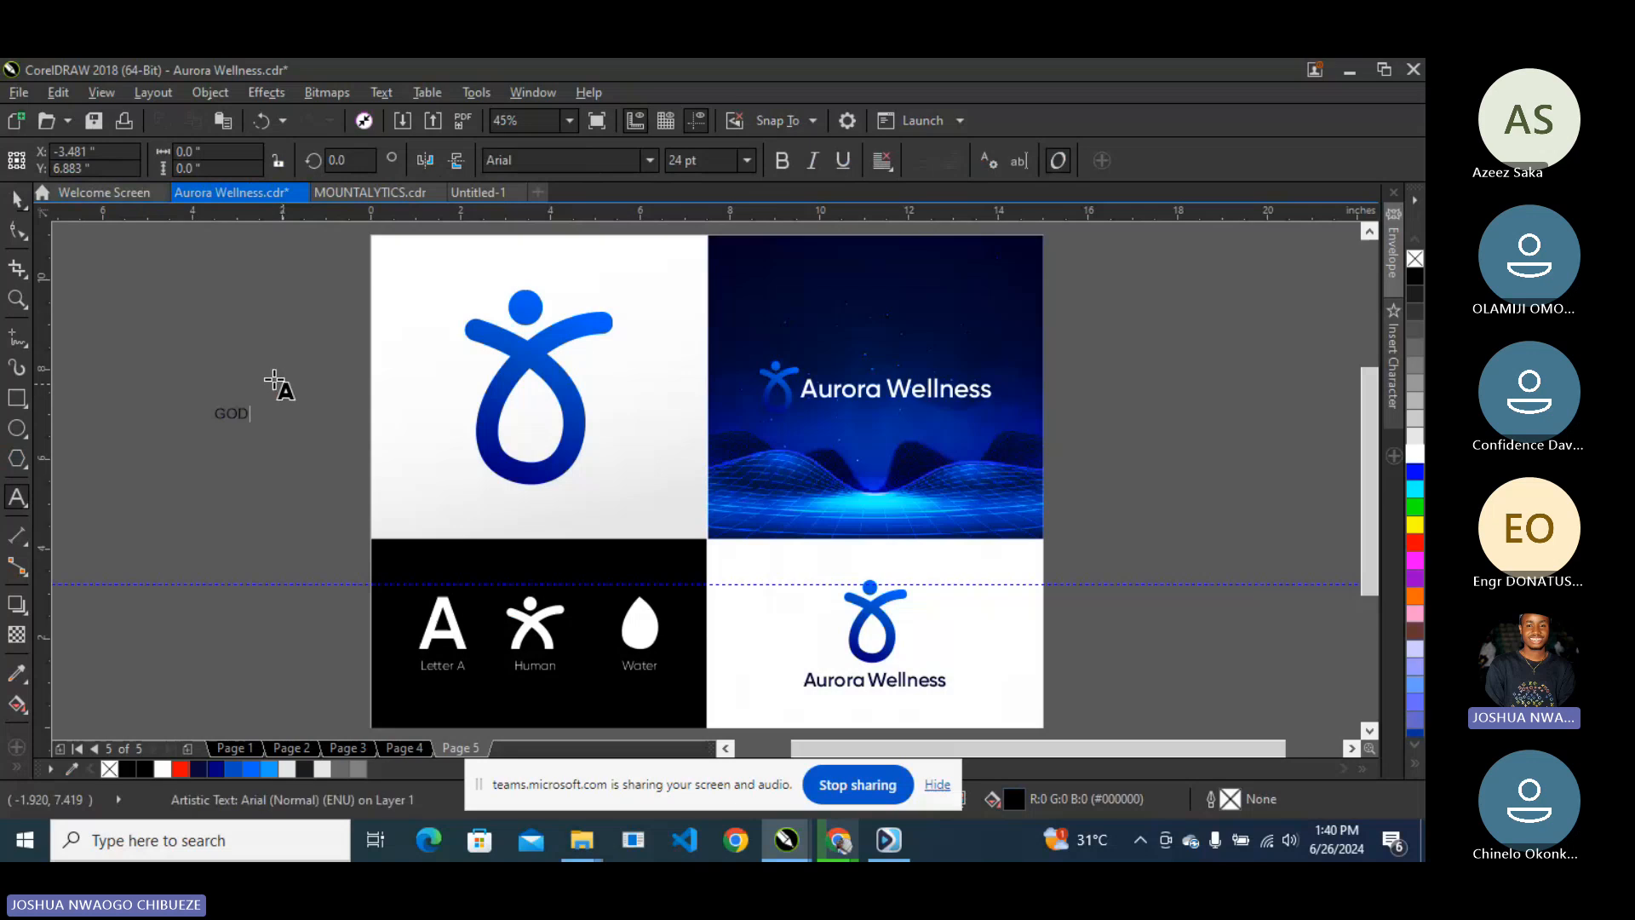
click(12, 204)
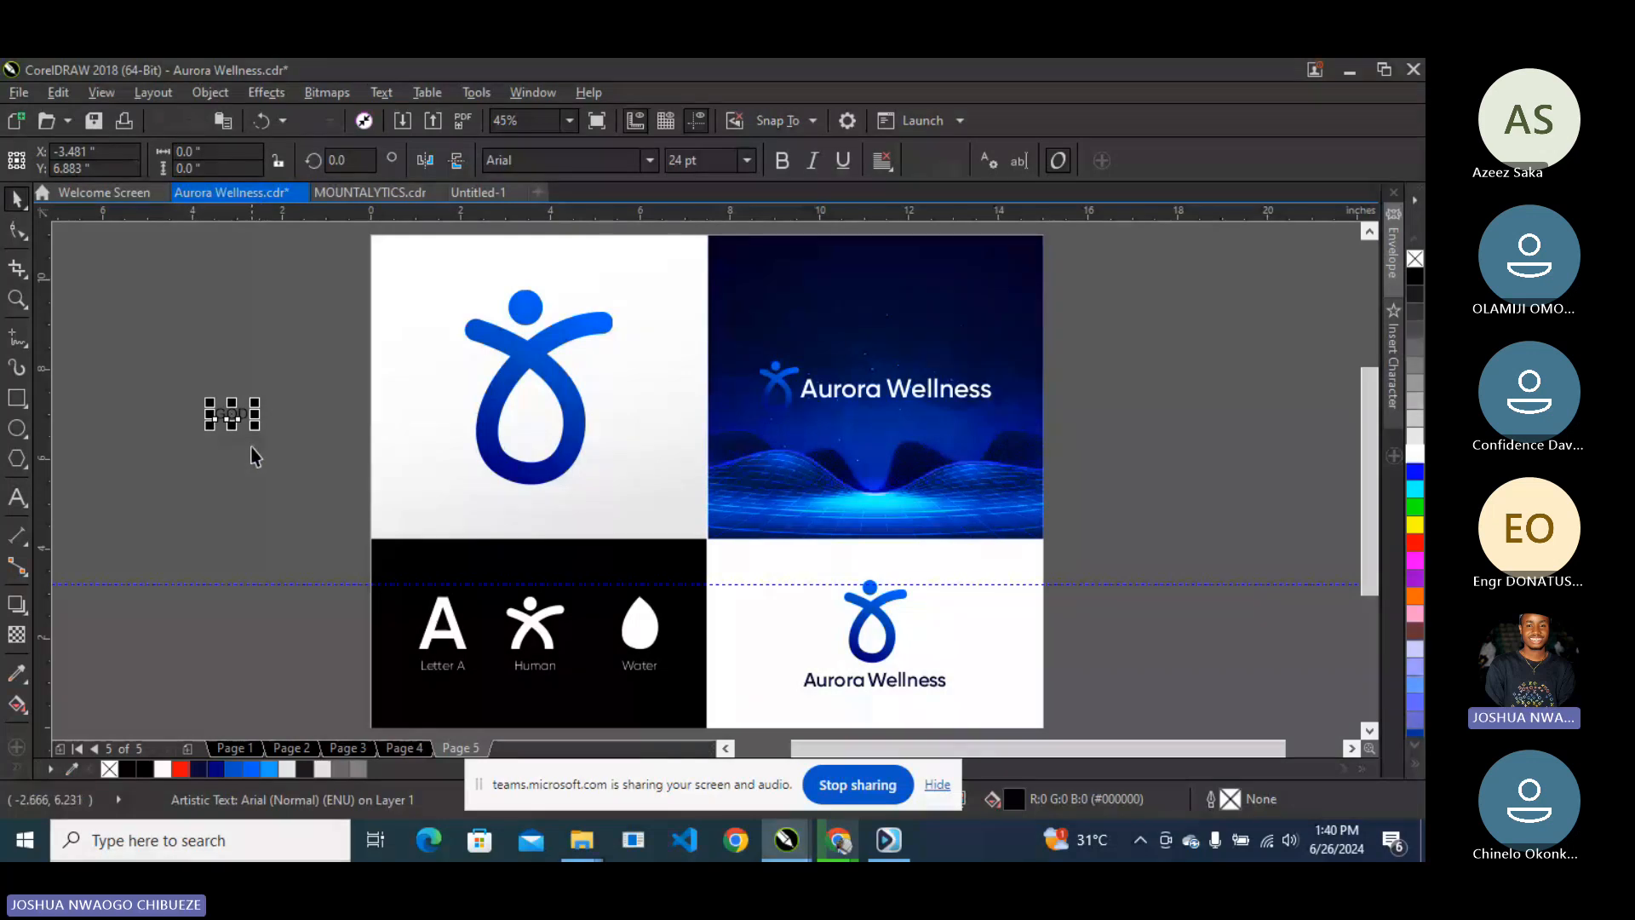
- Enlarge GOD to about 185 pt, then drop a copy below and shrink it to 56 pt
drag(255, 426, 474, 569)
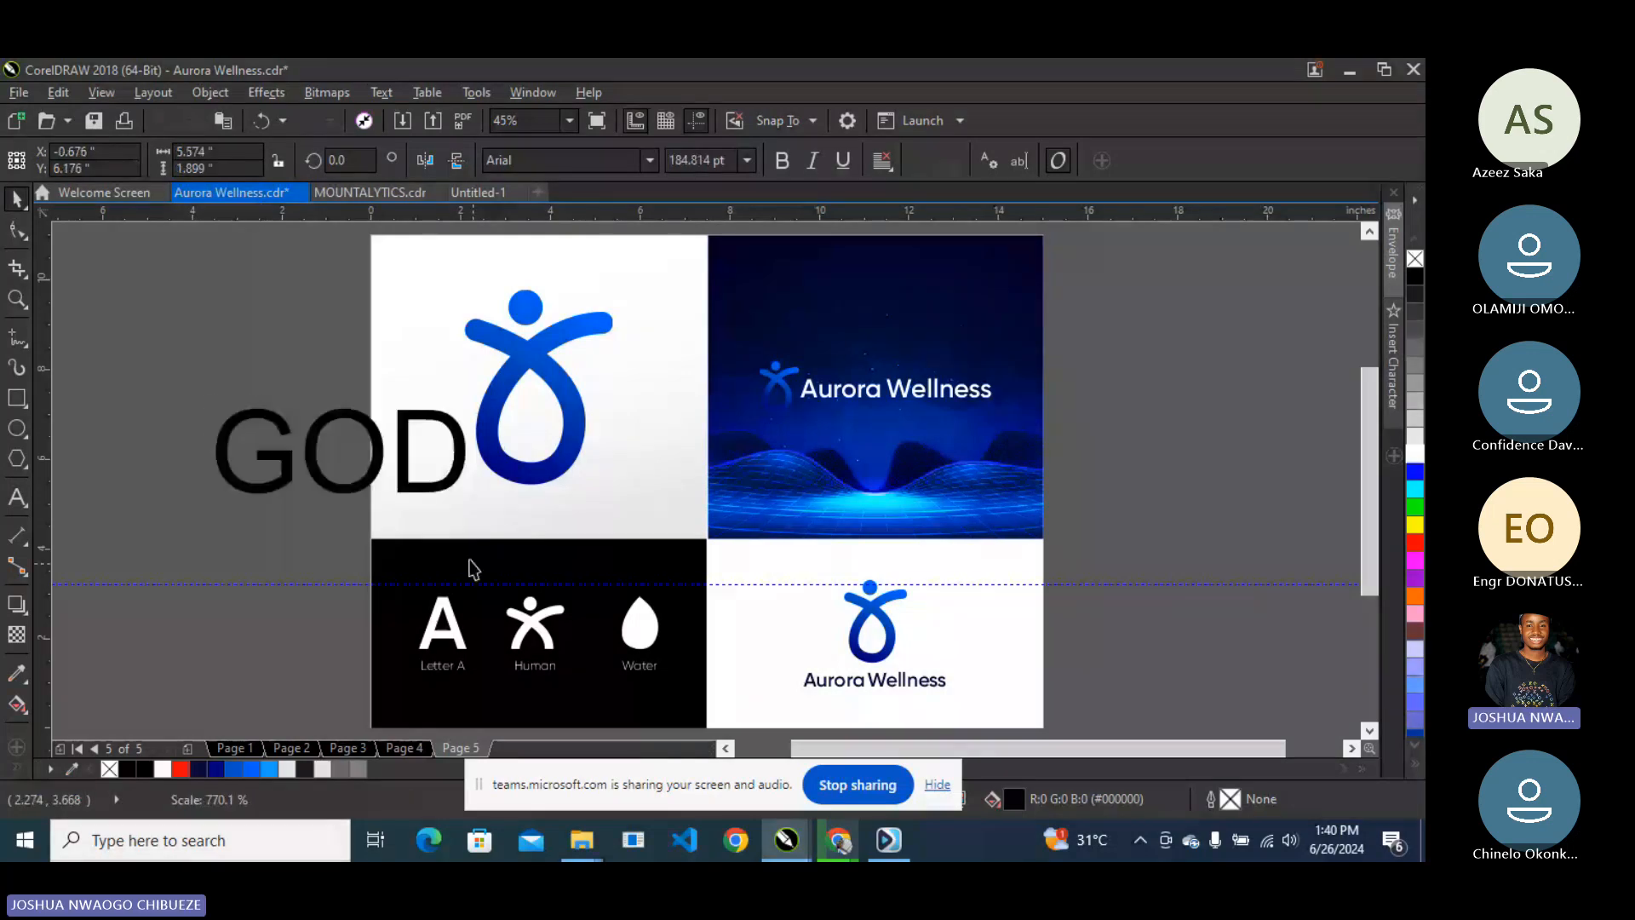
drag(440, 444, 294, 289)
drag(294, 289, 330, 440)
right_click(329, 440)
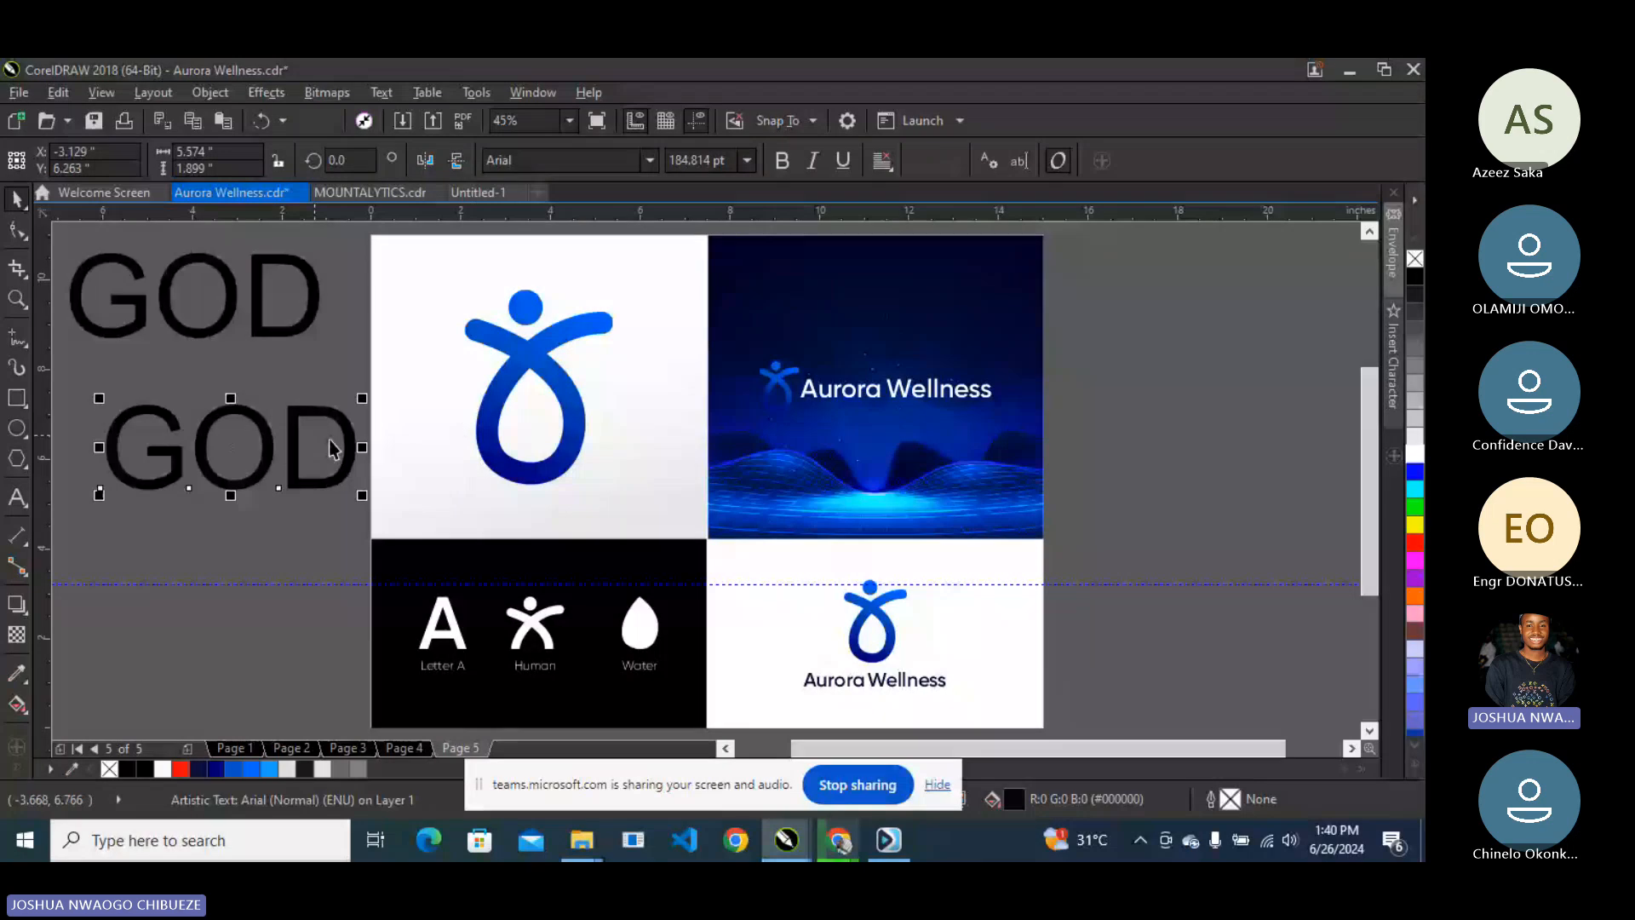
drag(362, 495, 185, 478)
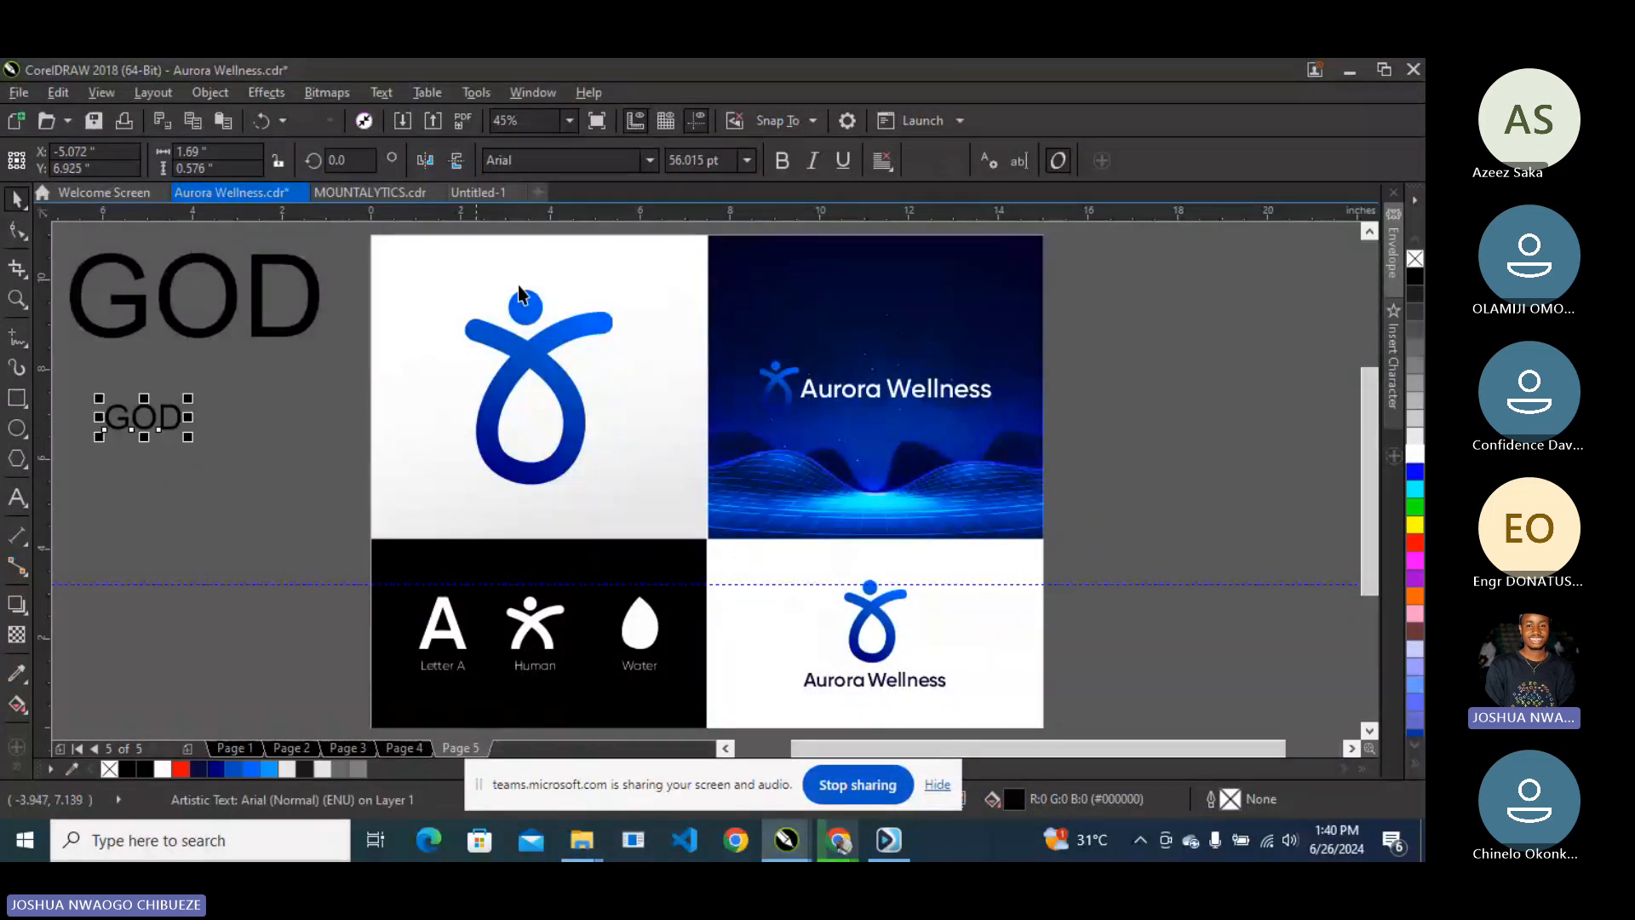
- Set the lower GOD text to 200 pt, resize it to about 301 pt, and select the upper GOD
click(744, 162)
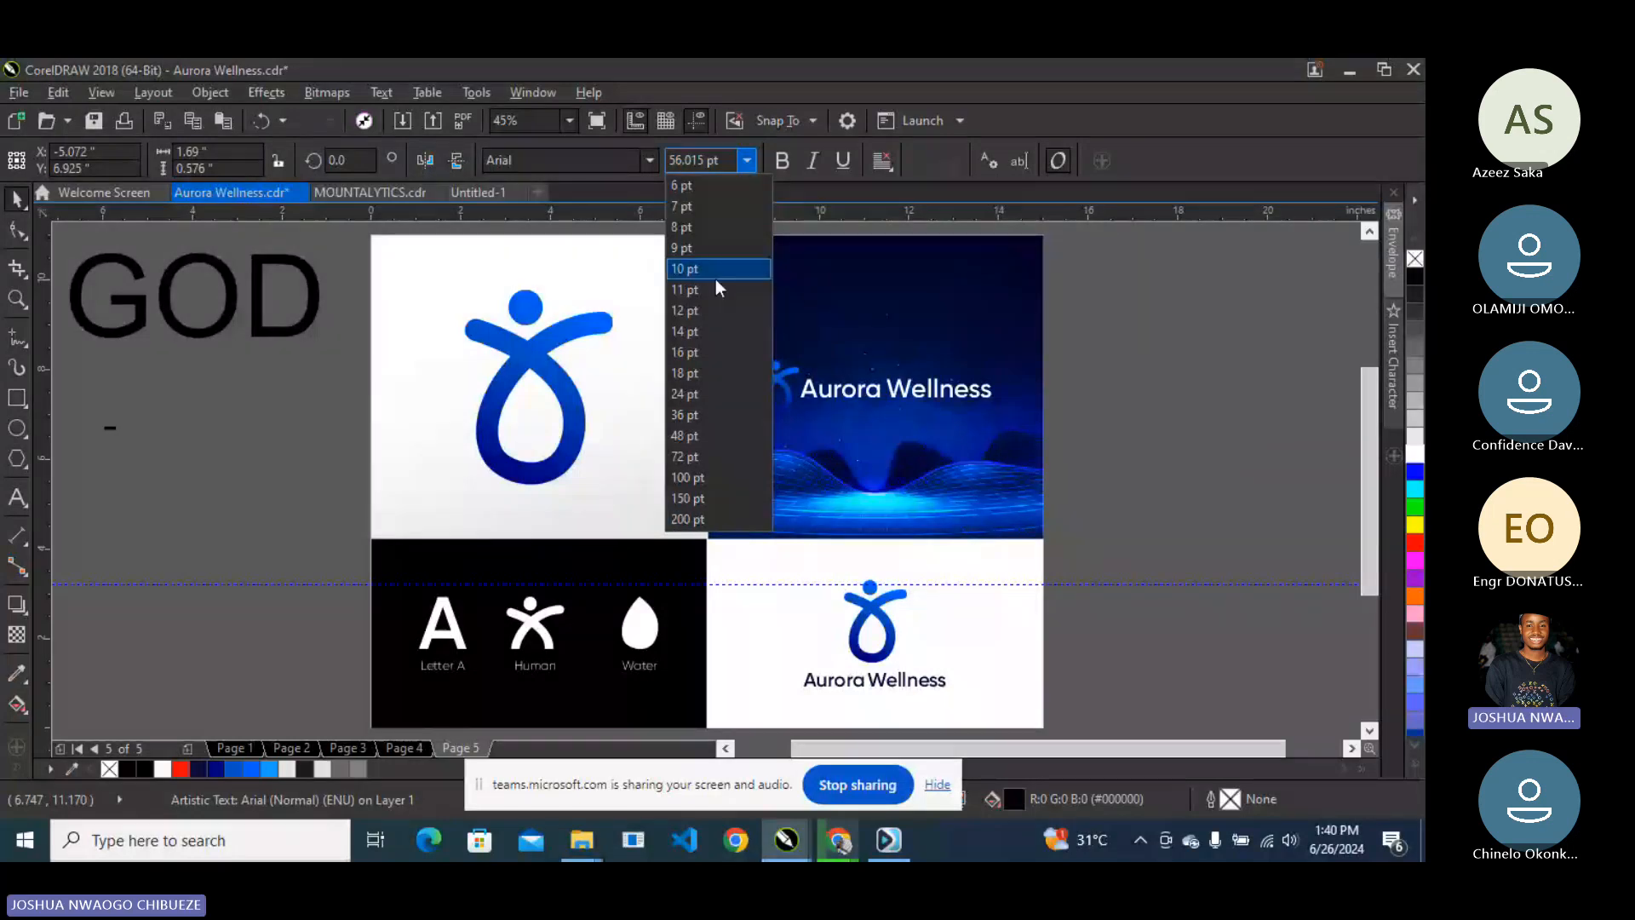
click(712, 518)
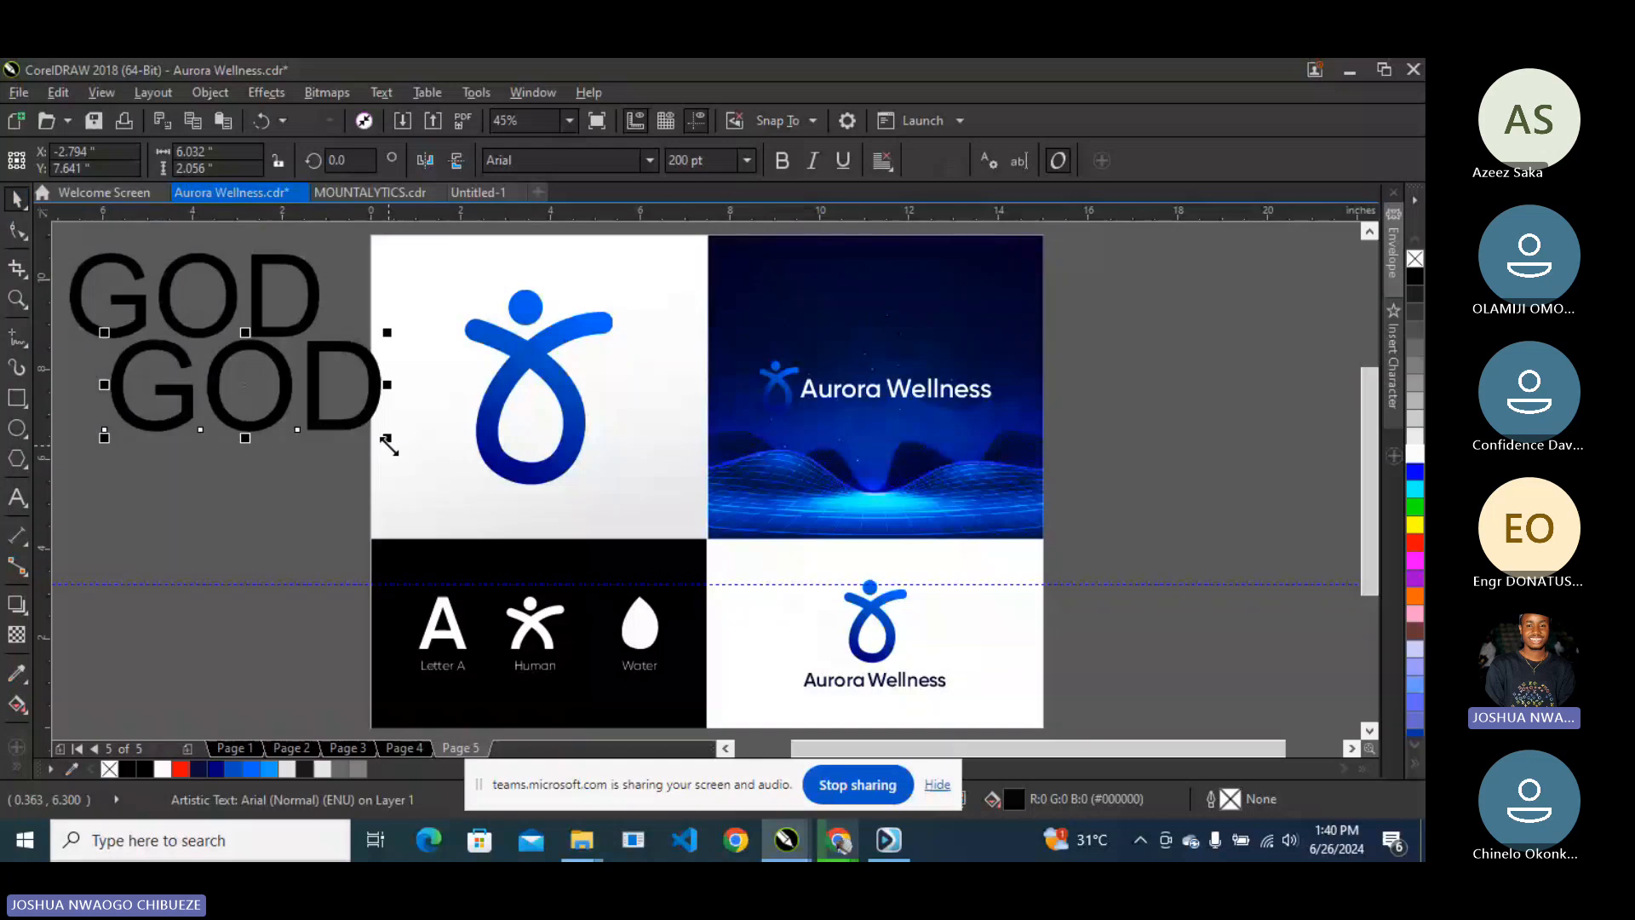
drag(388, 443, 332, 499)
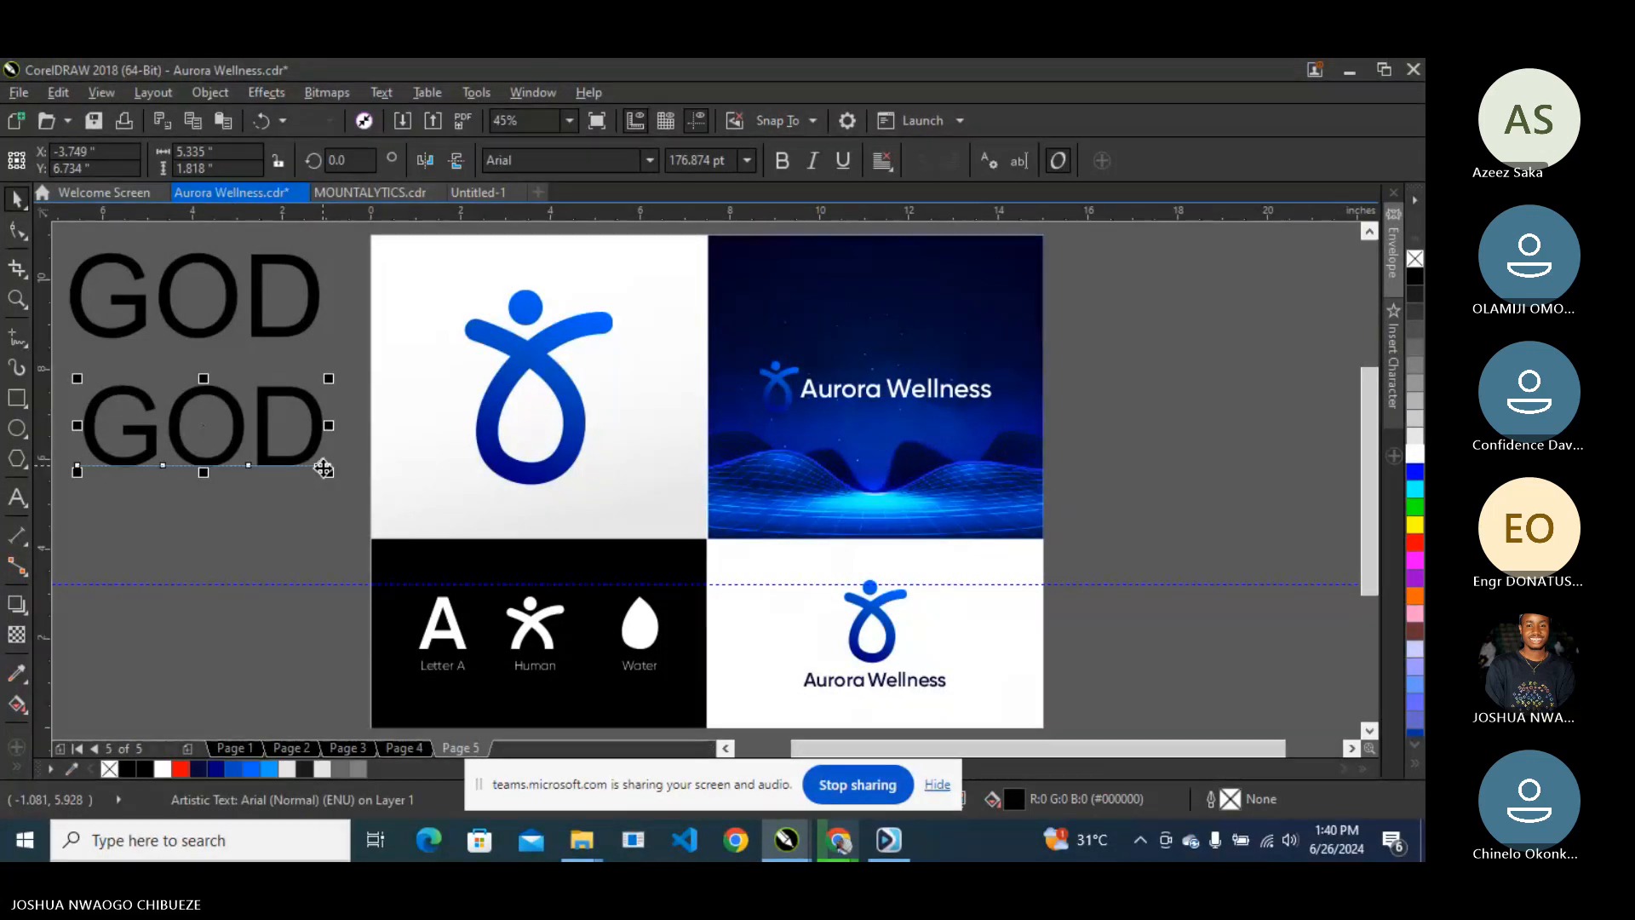
drag(323, 469, 390, 493)
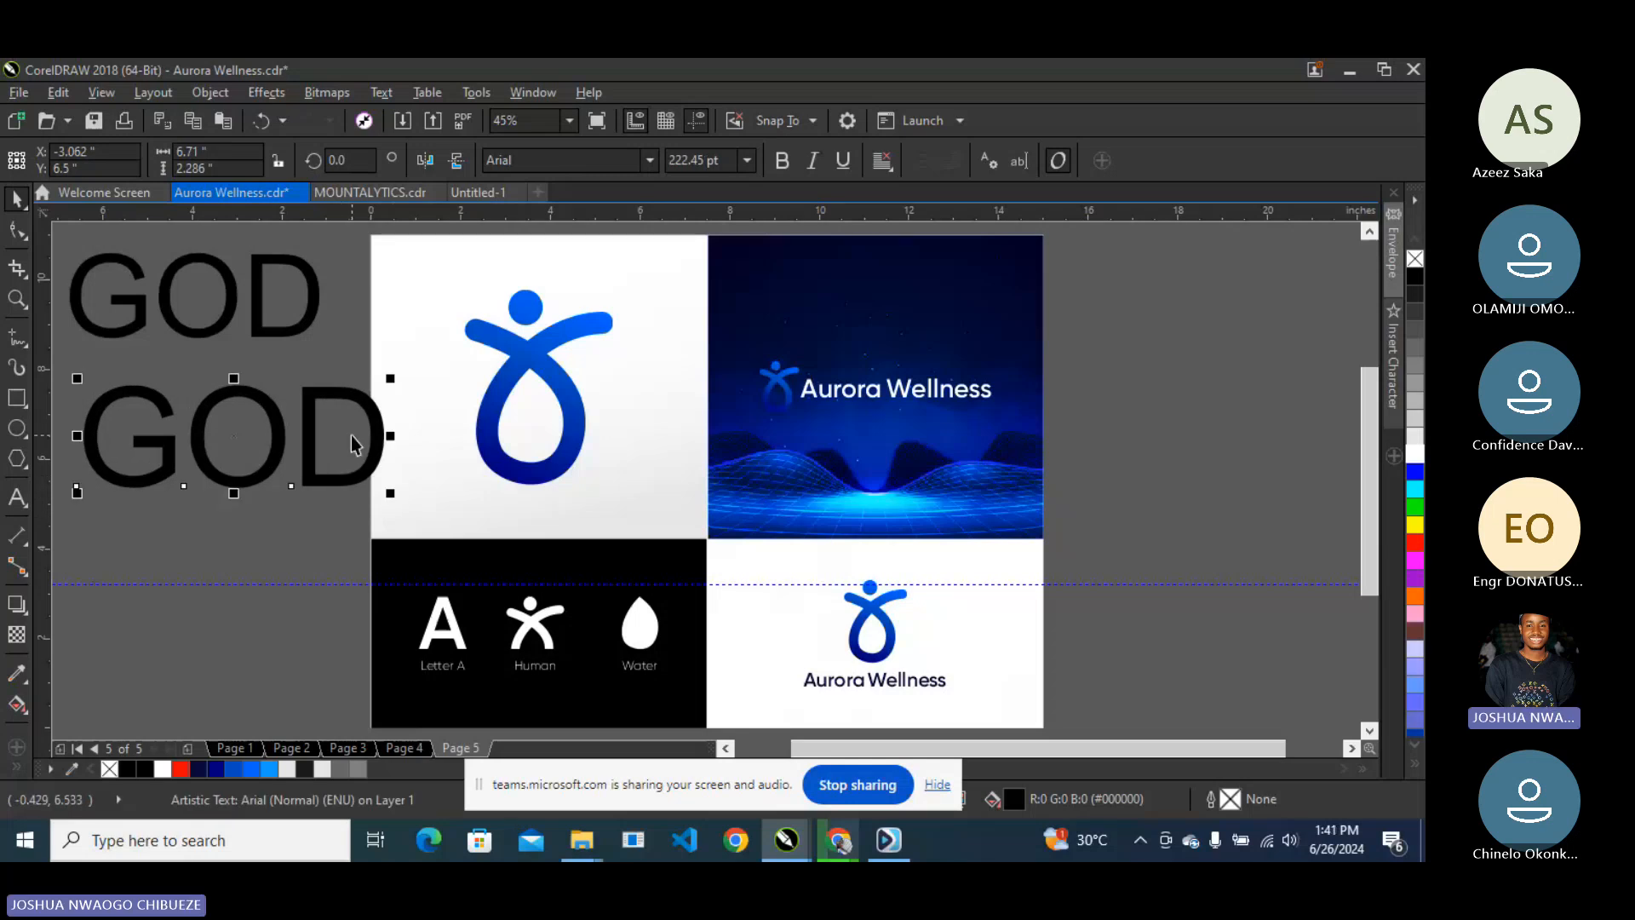
drag(390, 492, 449, 555)
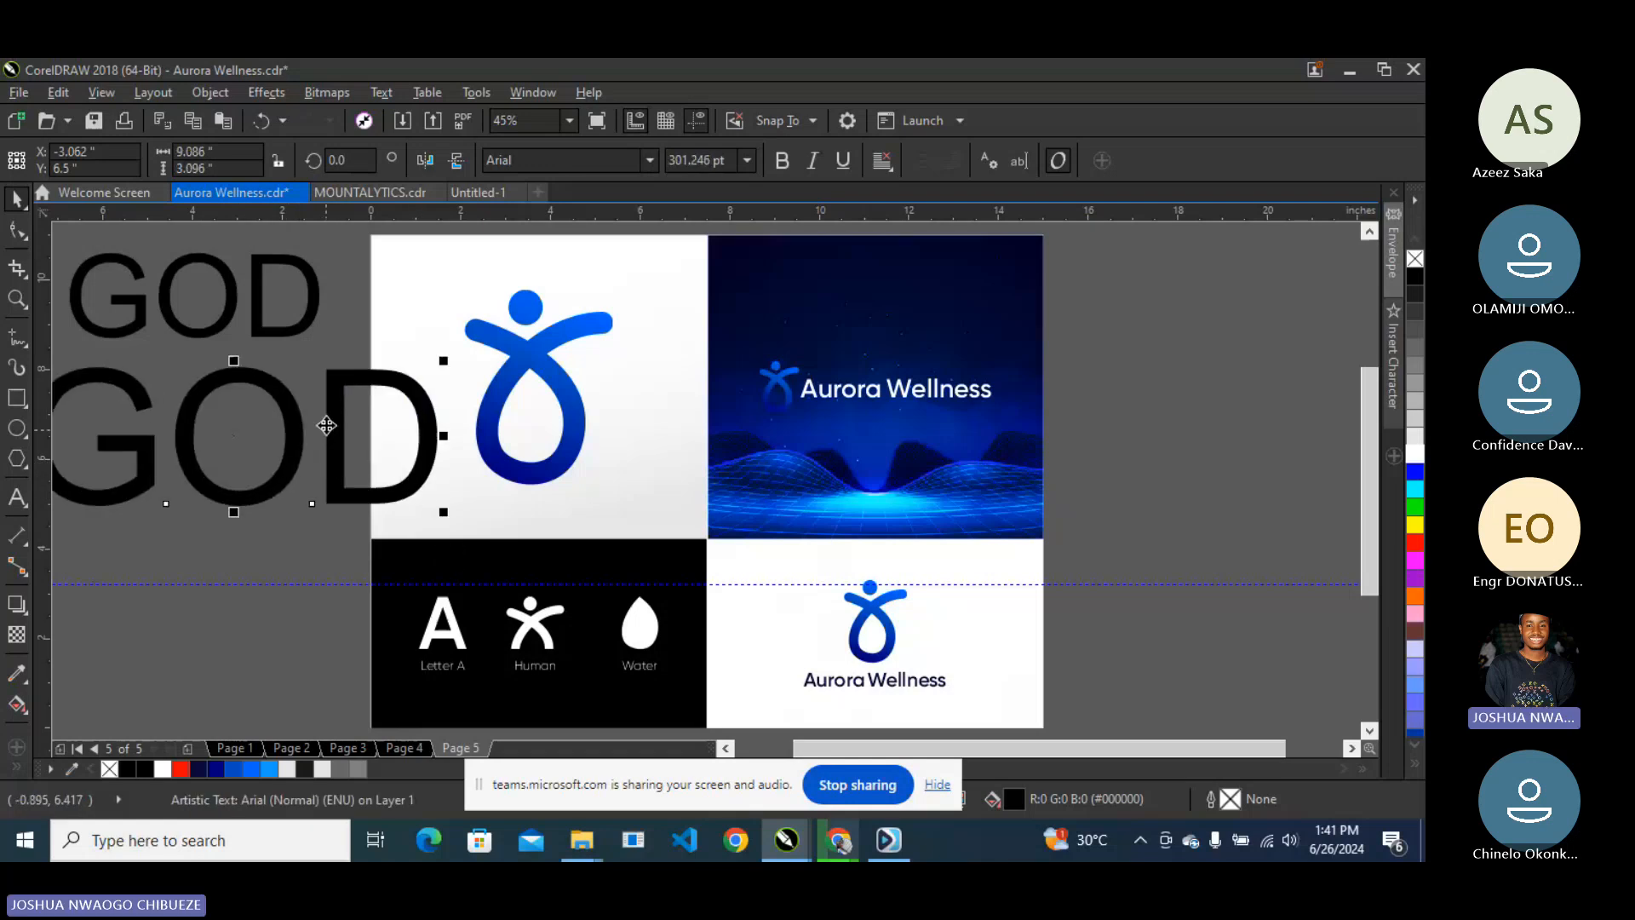
click(285, 337)
- Delete both GOD texts, leaving only the Letter A, Human and Water icons
key(Delete)
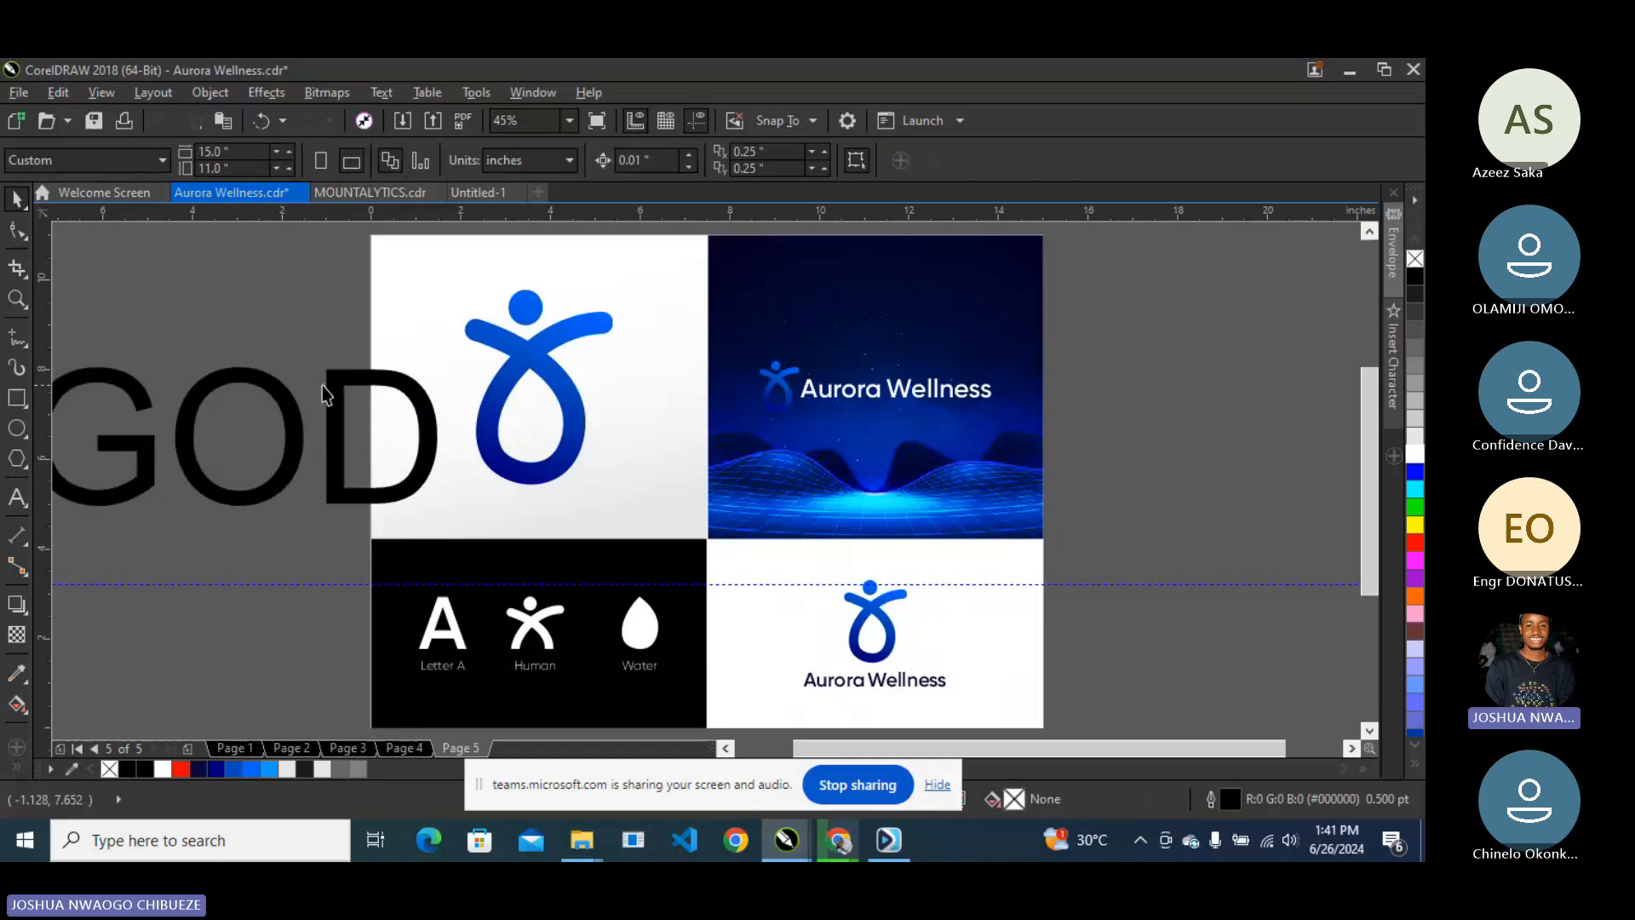
click(332, 387)
key(Delete)
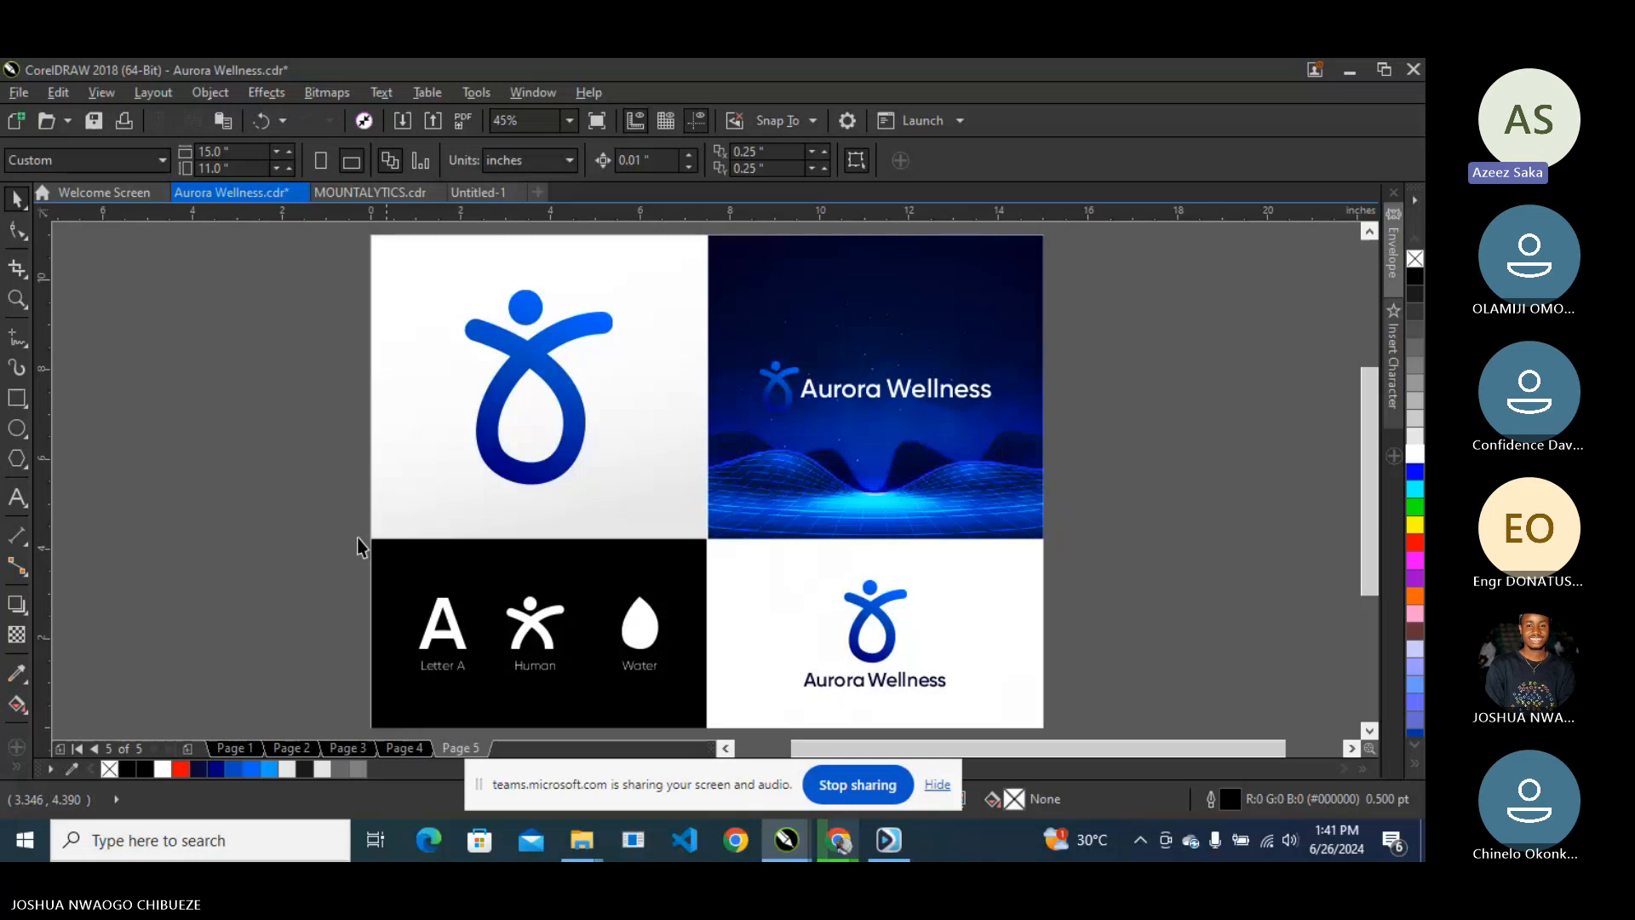
drag(358, 547, 682, 711)
click(678, 702)
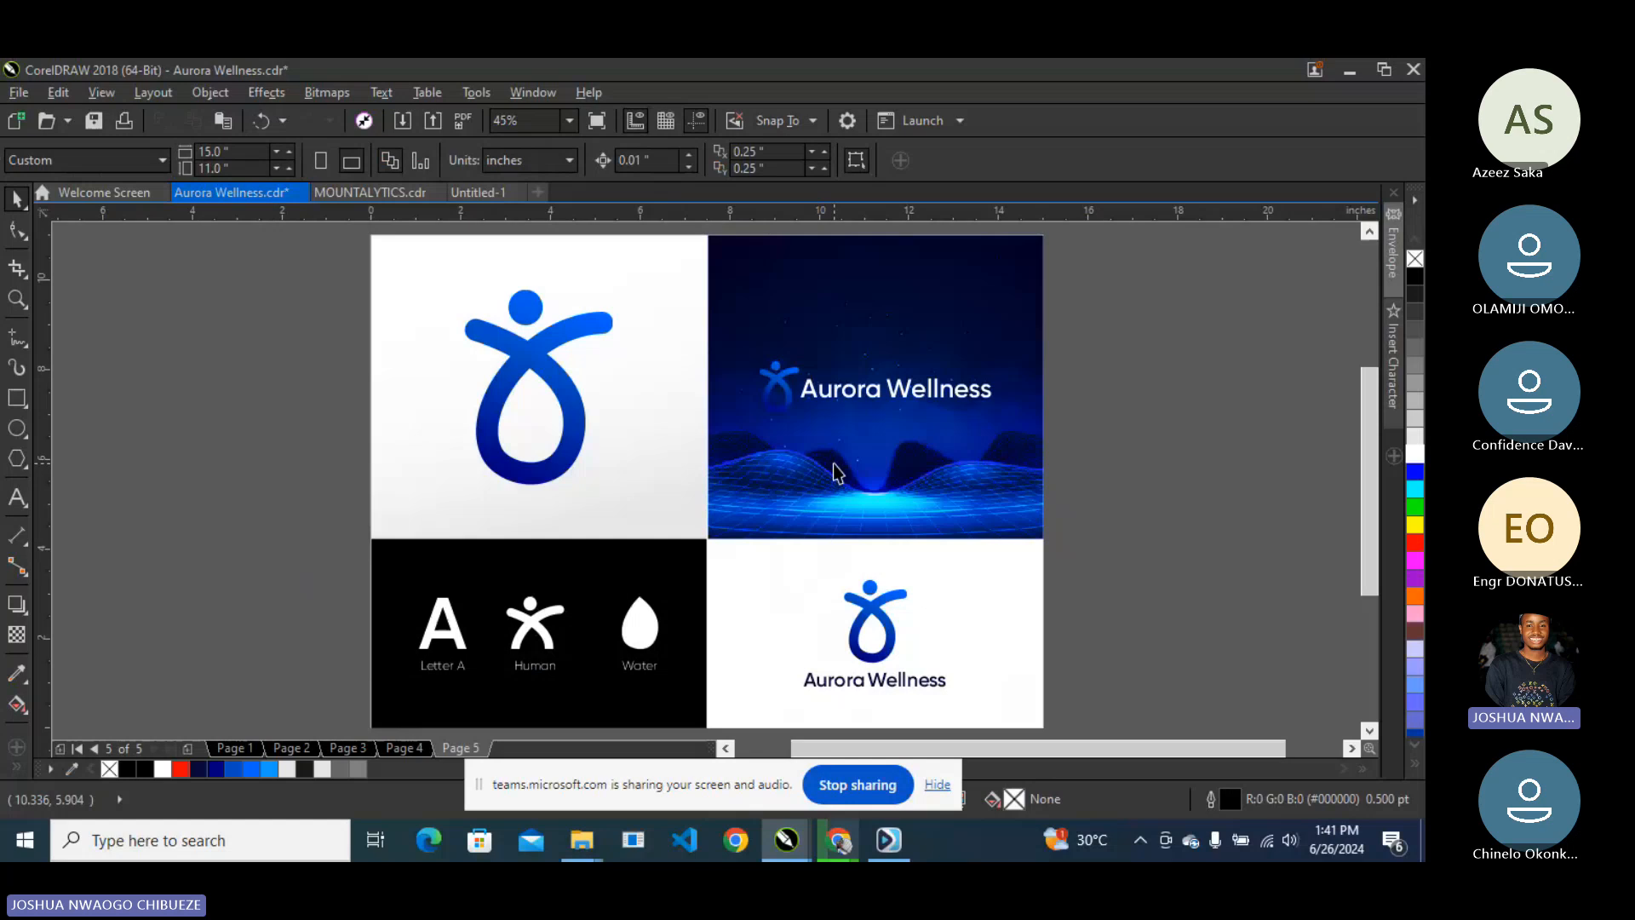
- Flip between pages 4 and 5 to check them, then minimize CorelDRAW
key(Page_Up)
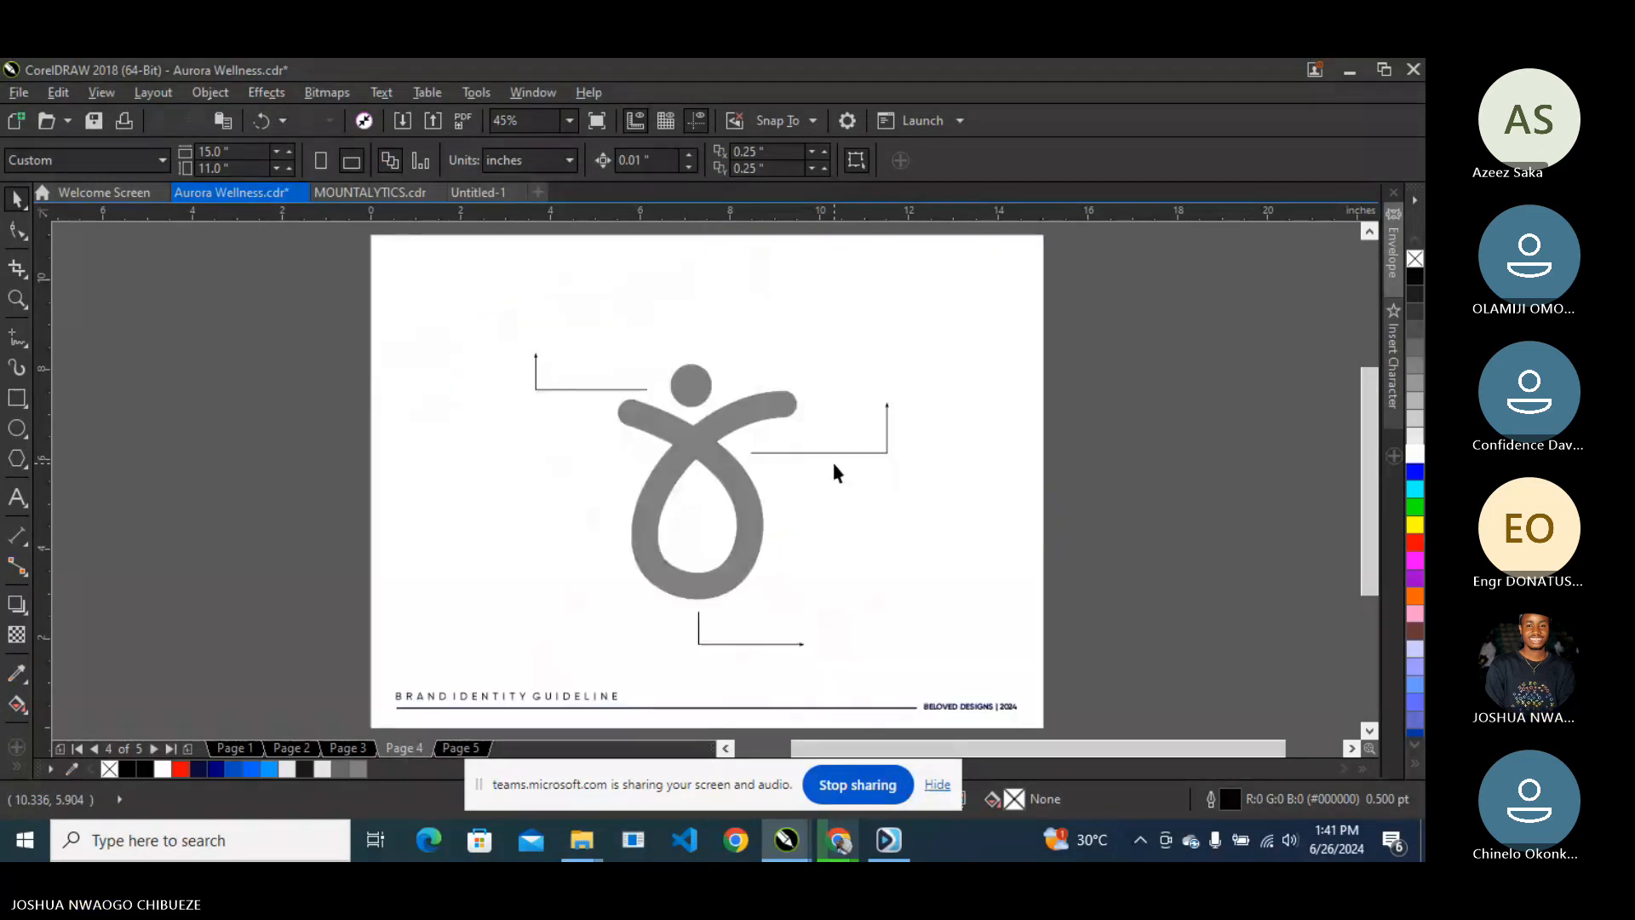
key(Page_Down)
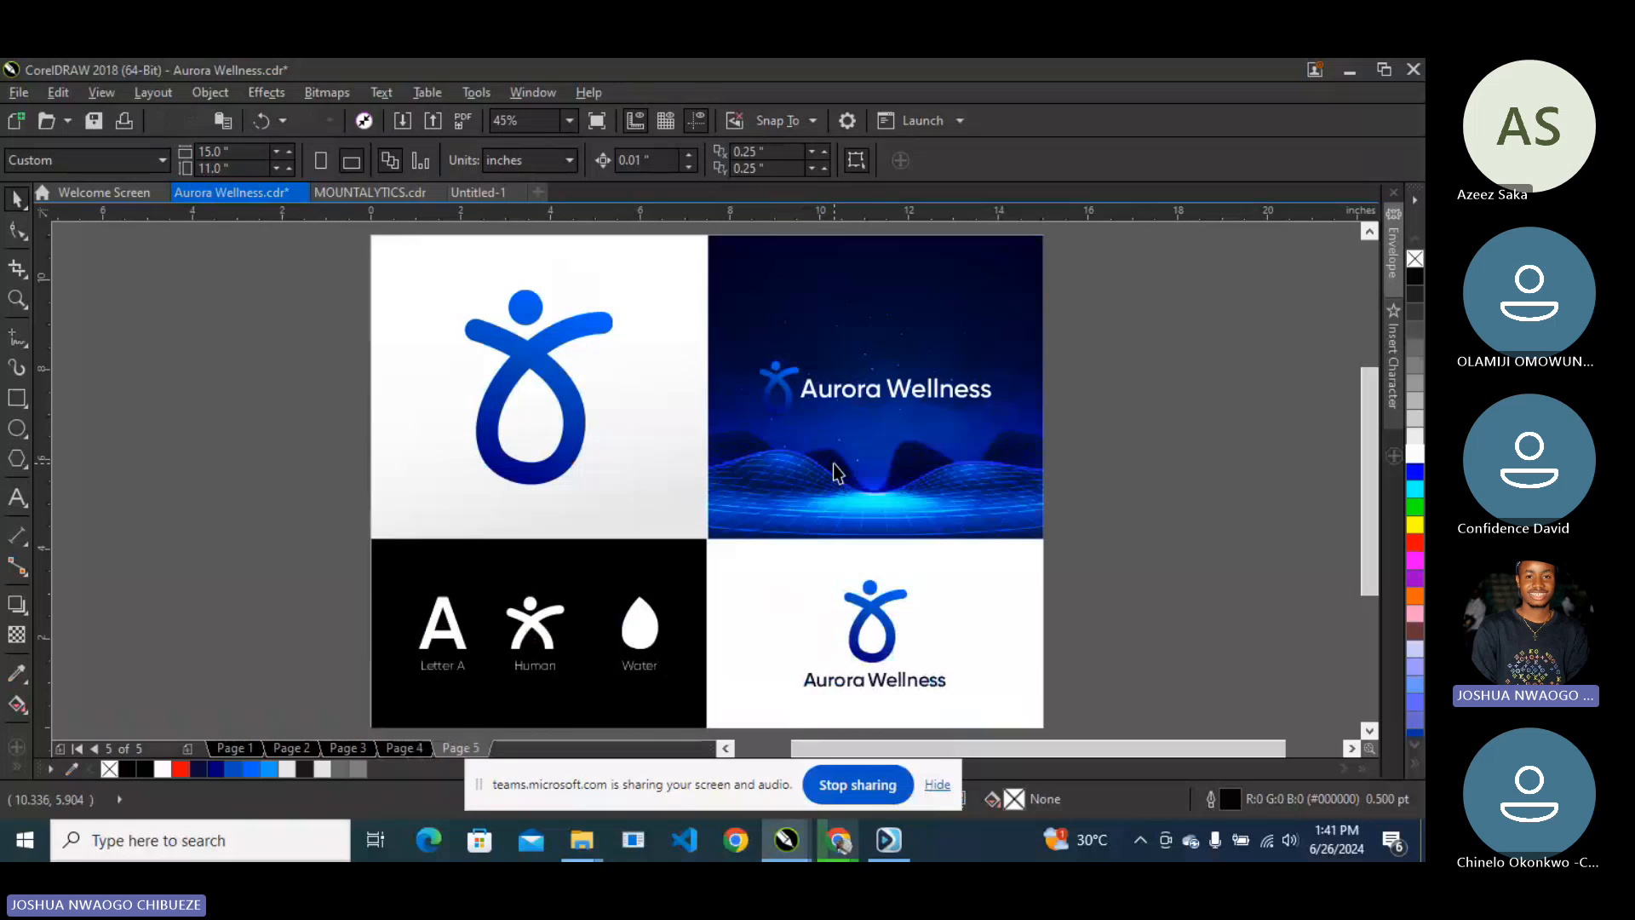
key(Page_Up)
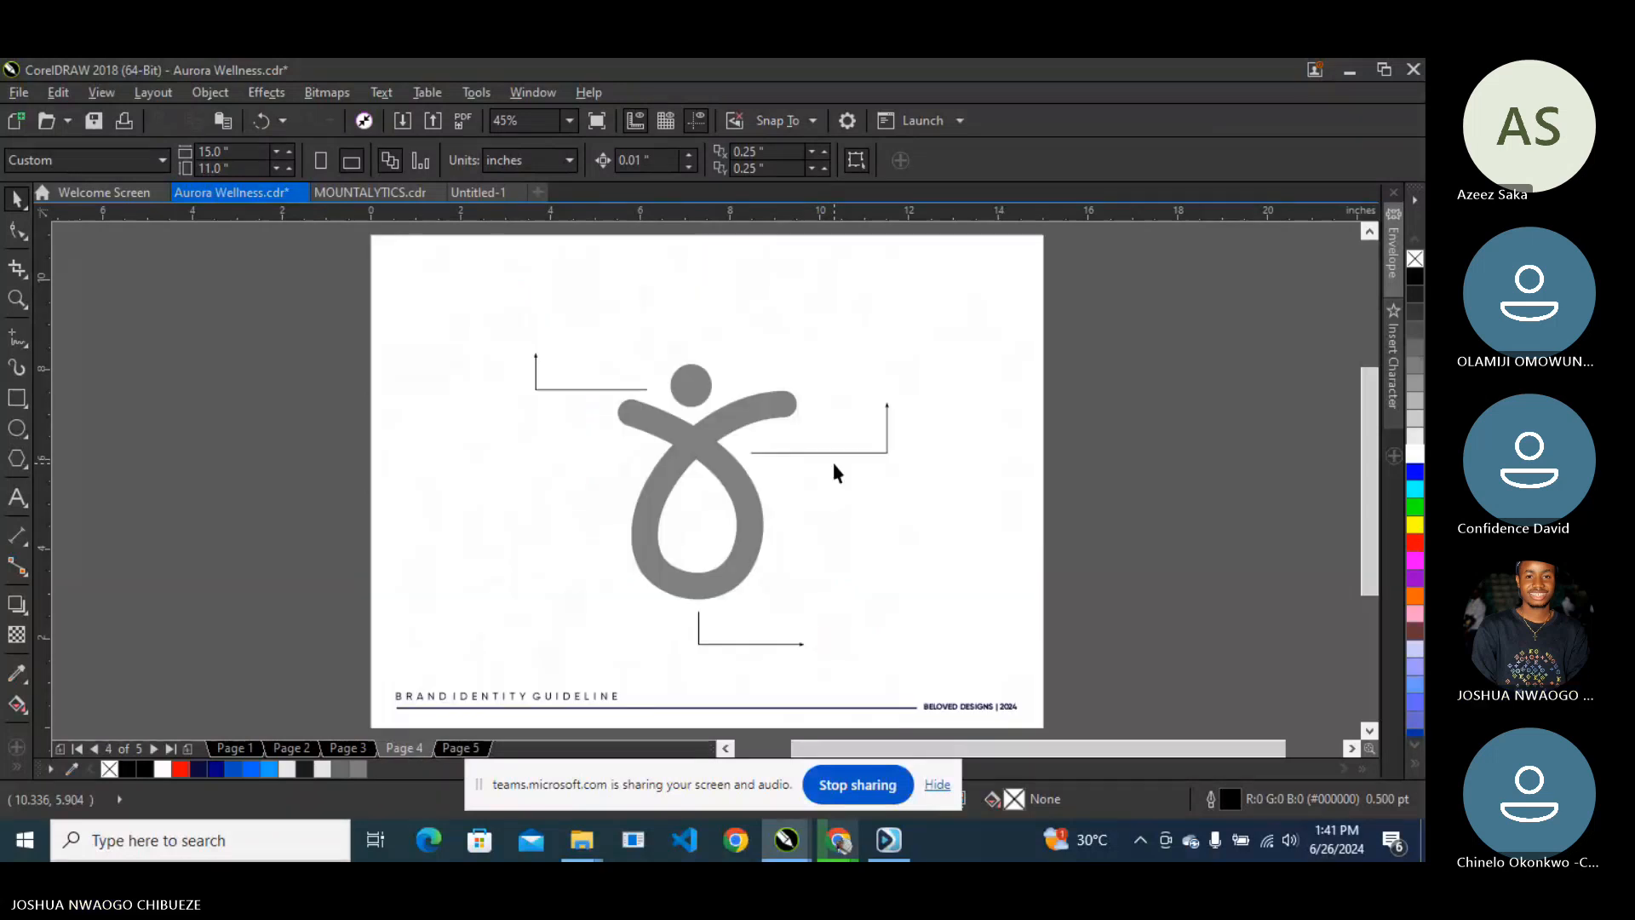
key(Page_Down)
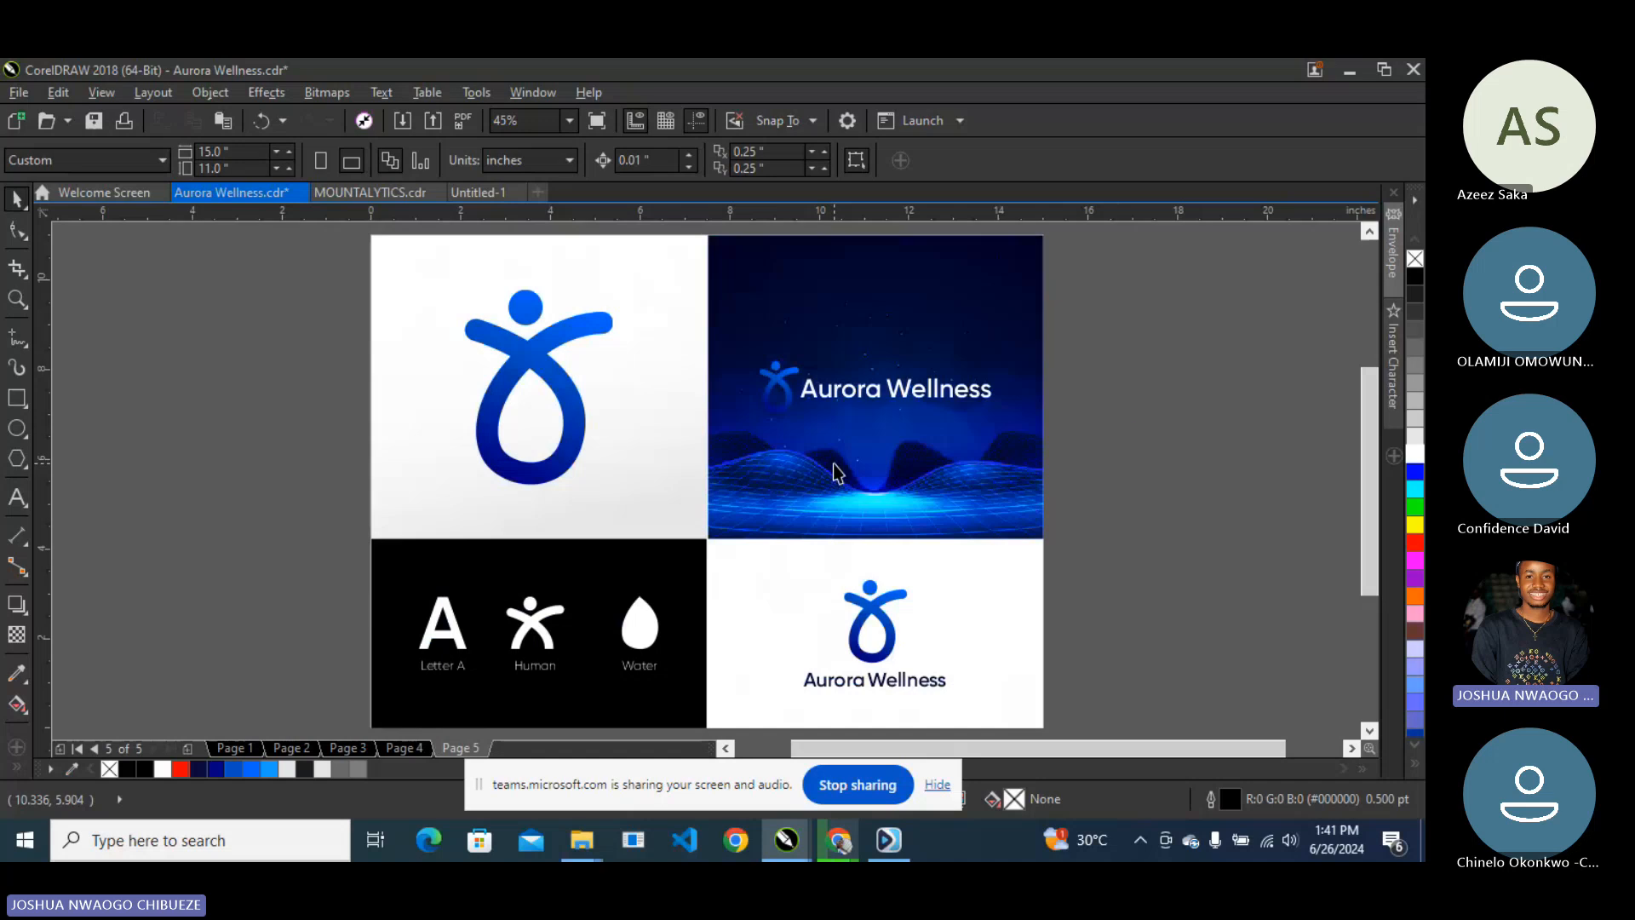
click(1352, 69)
- Bring the browser forward to WhatsApp and open the menu on Meta AI's Aurora Wellness brief
mouse_move(845, 840)
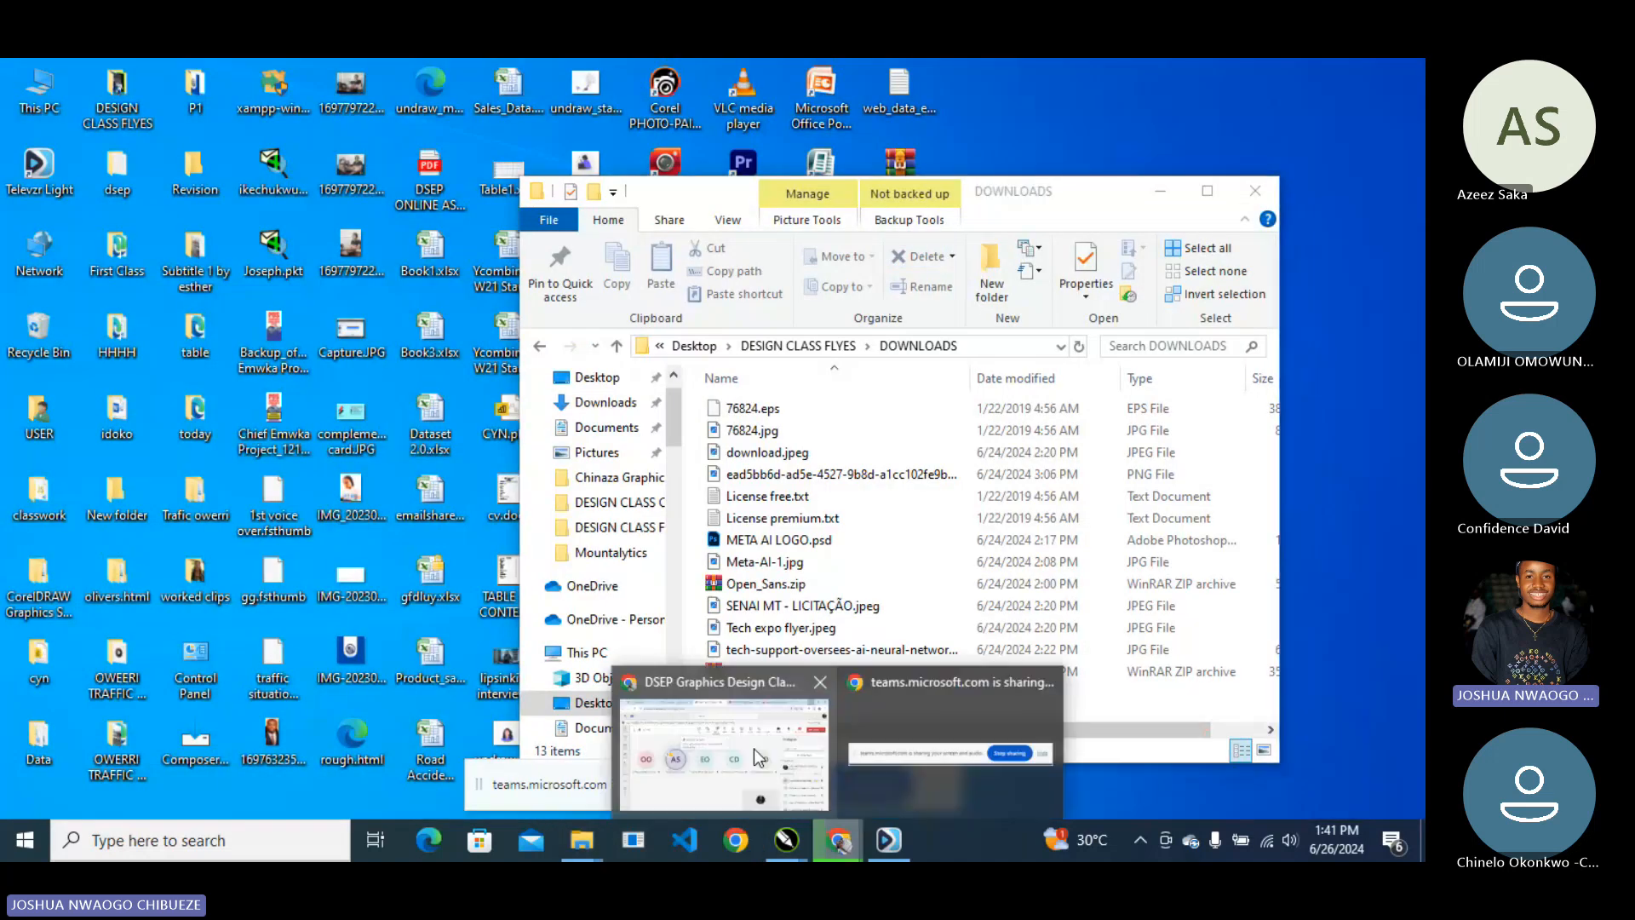
click(722, 719)
click(153, 80)
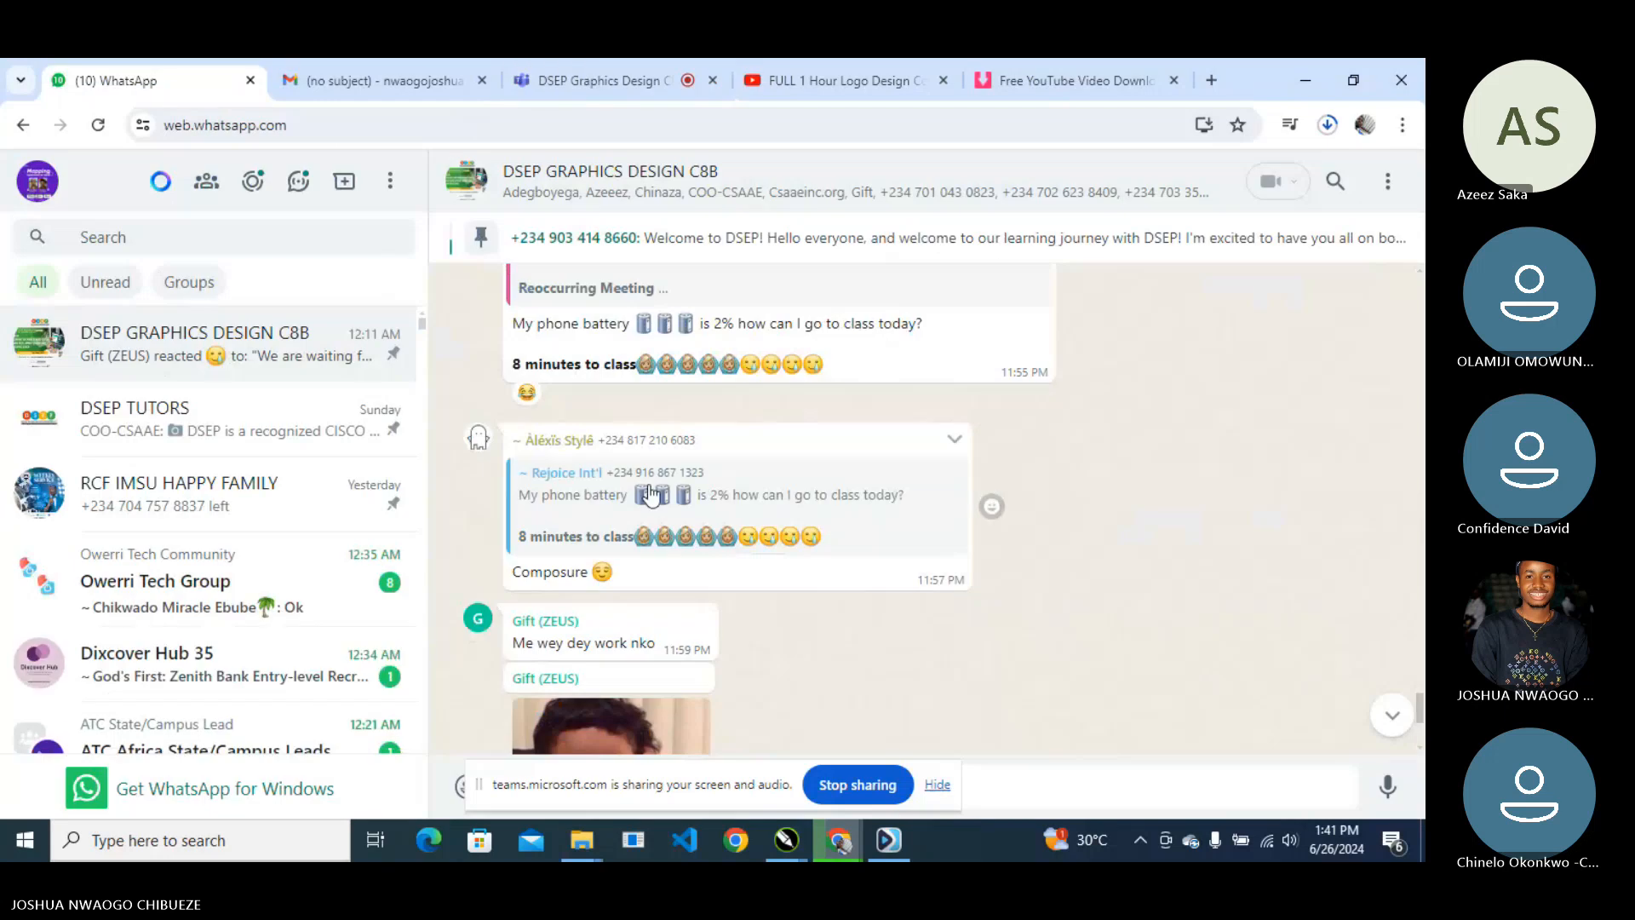
scroll(643, 520, down, 15)
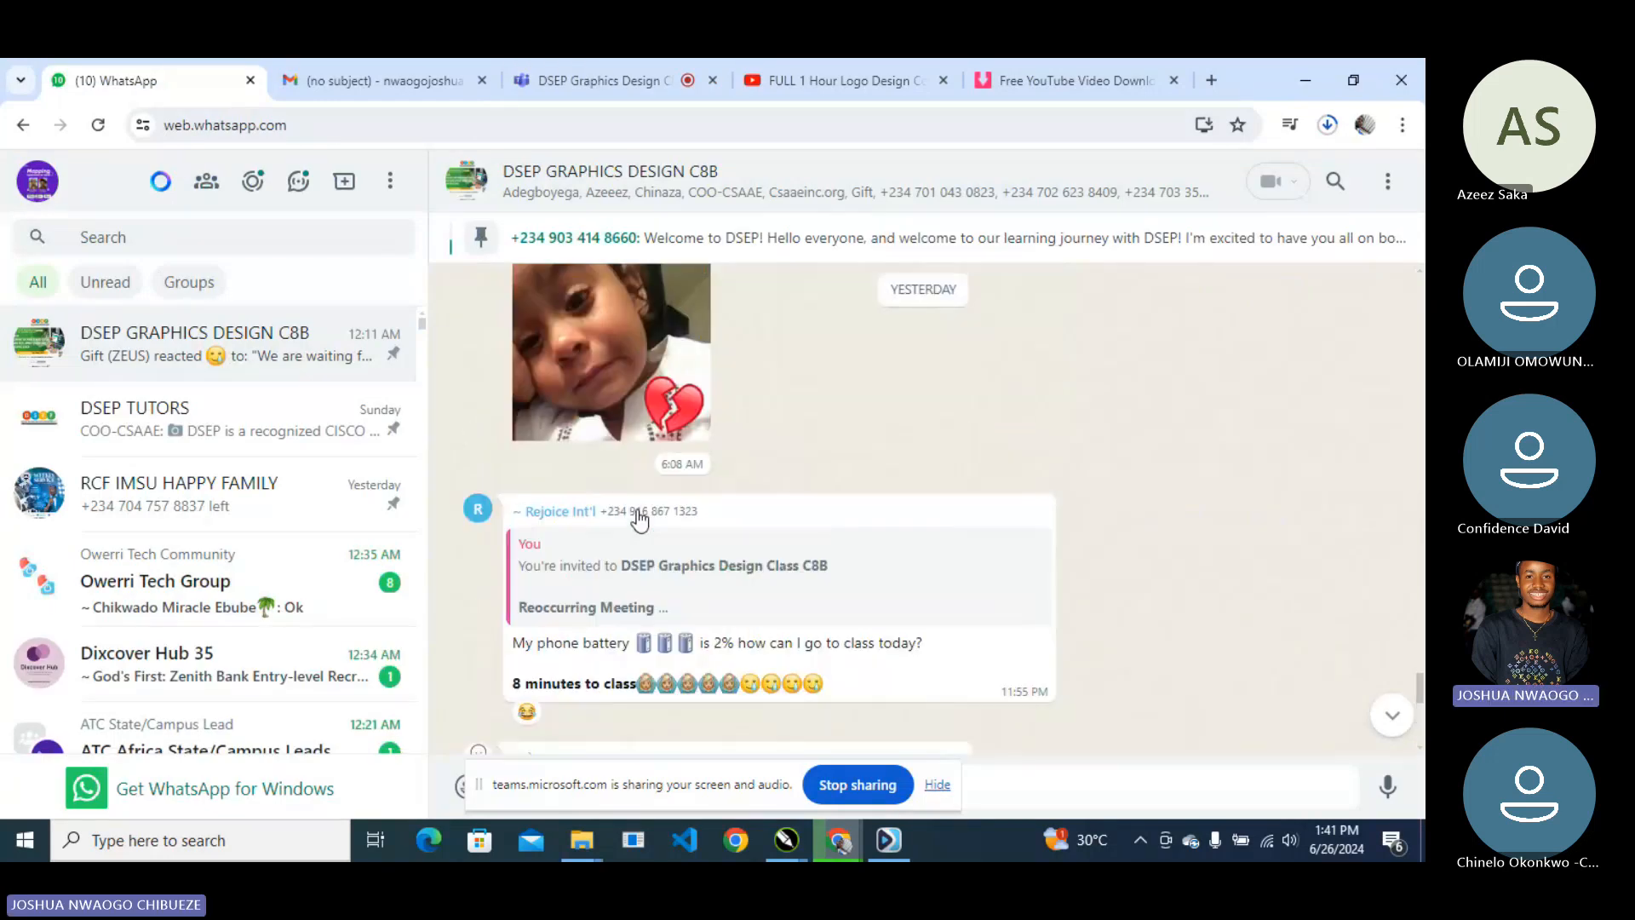
scroll(616, 491, up, 10)
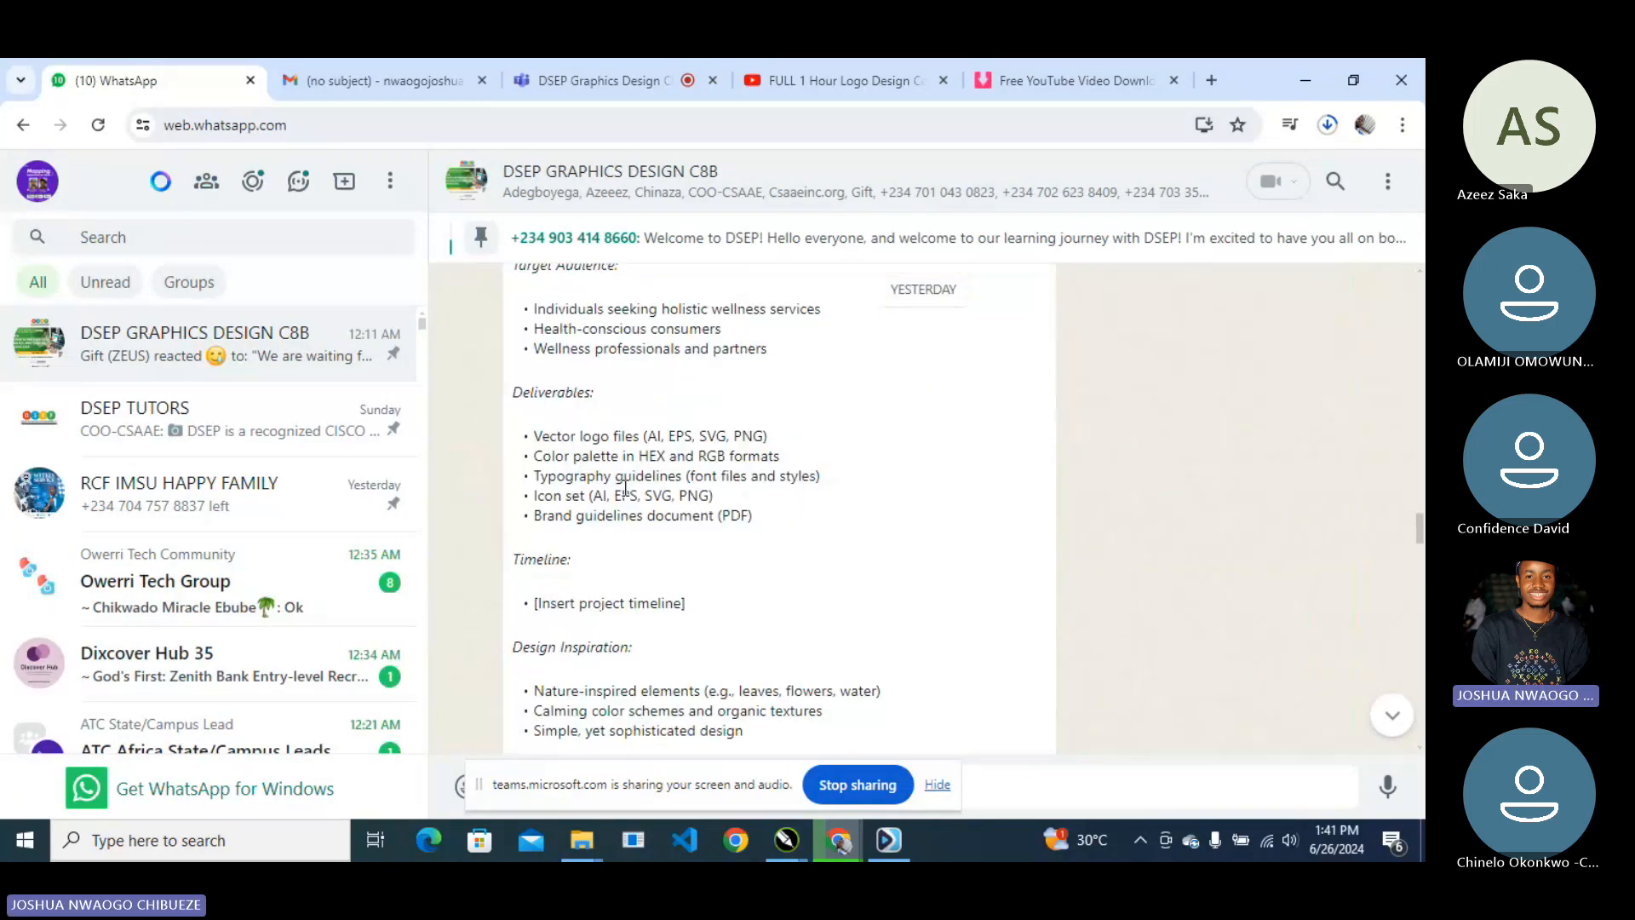
scroll(691, 481, up, 3)
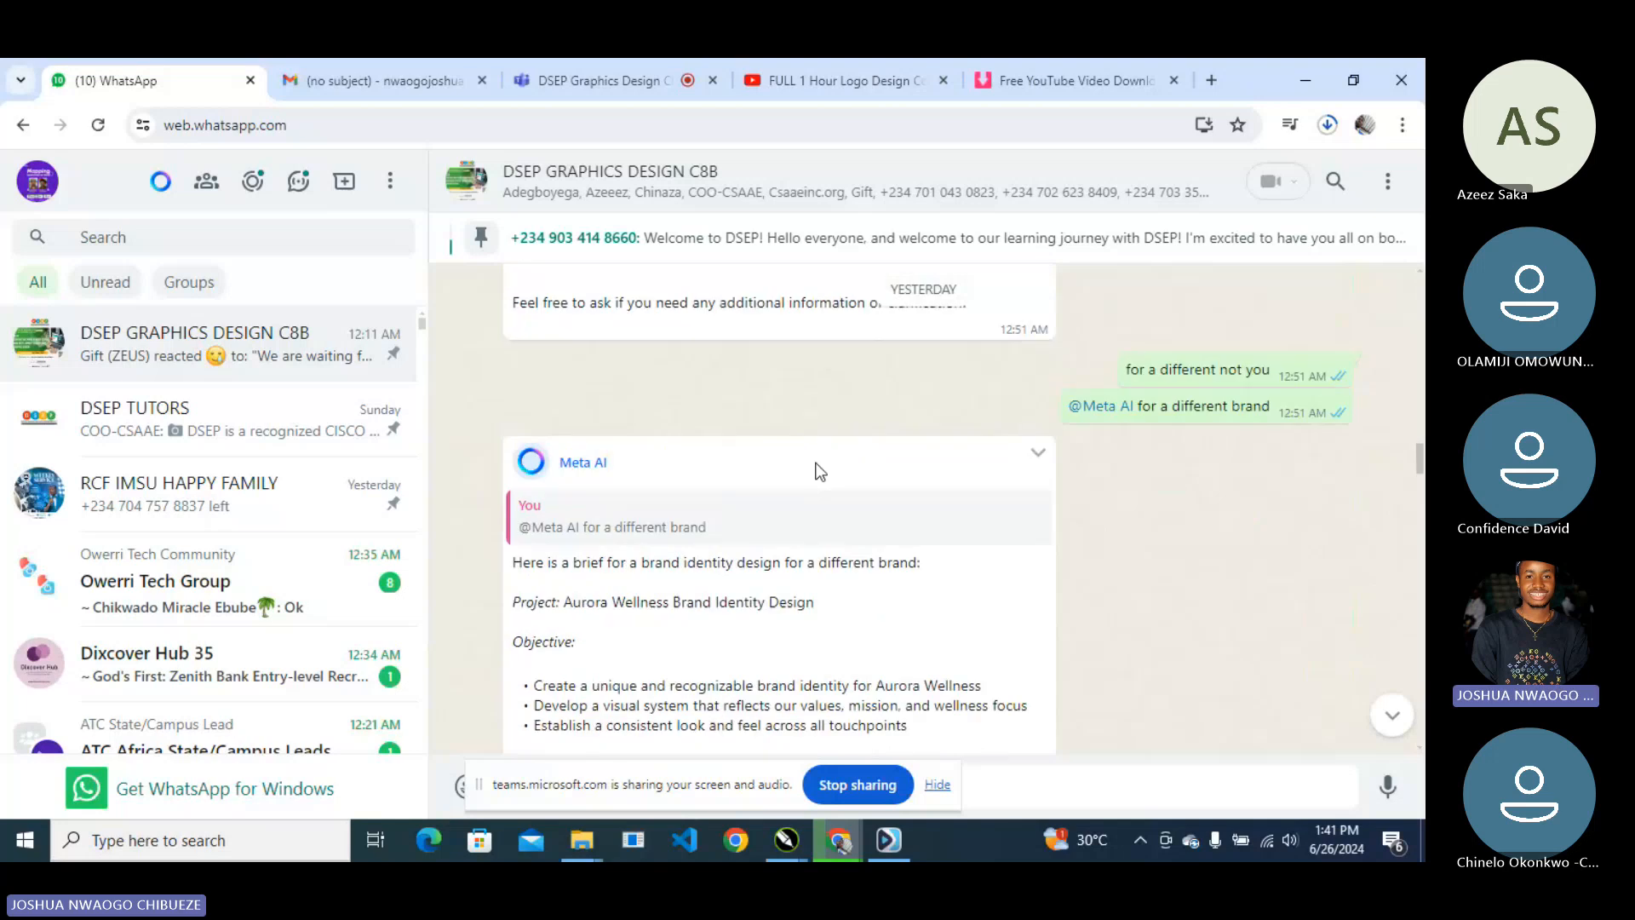
click(1020, 458)
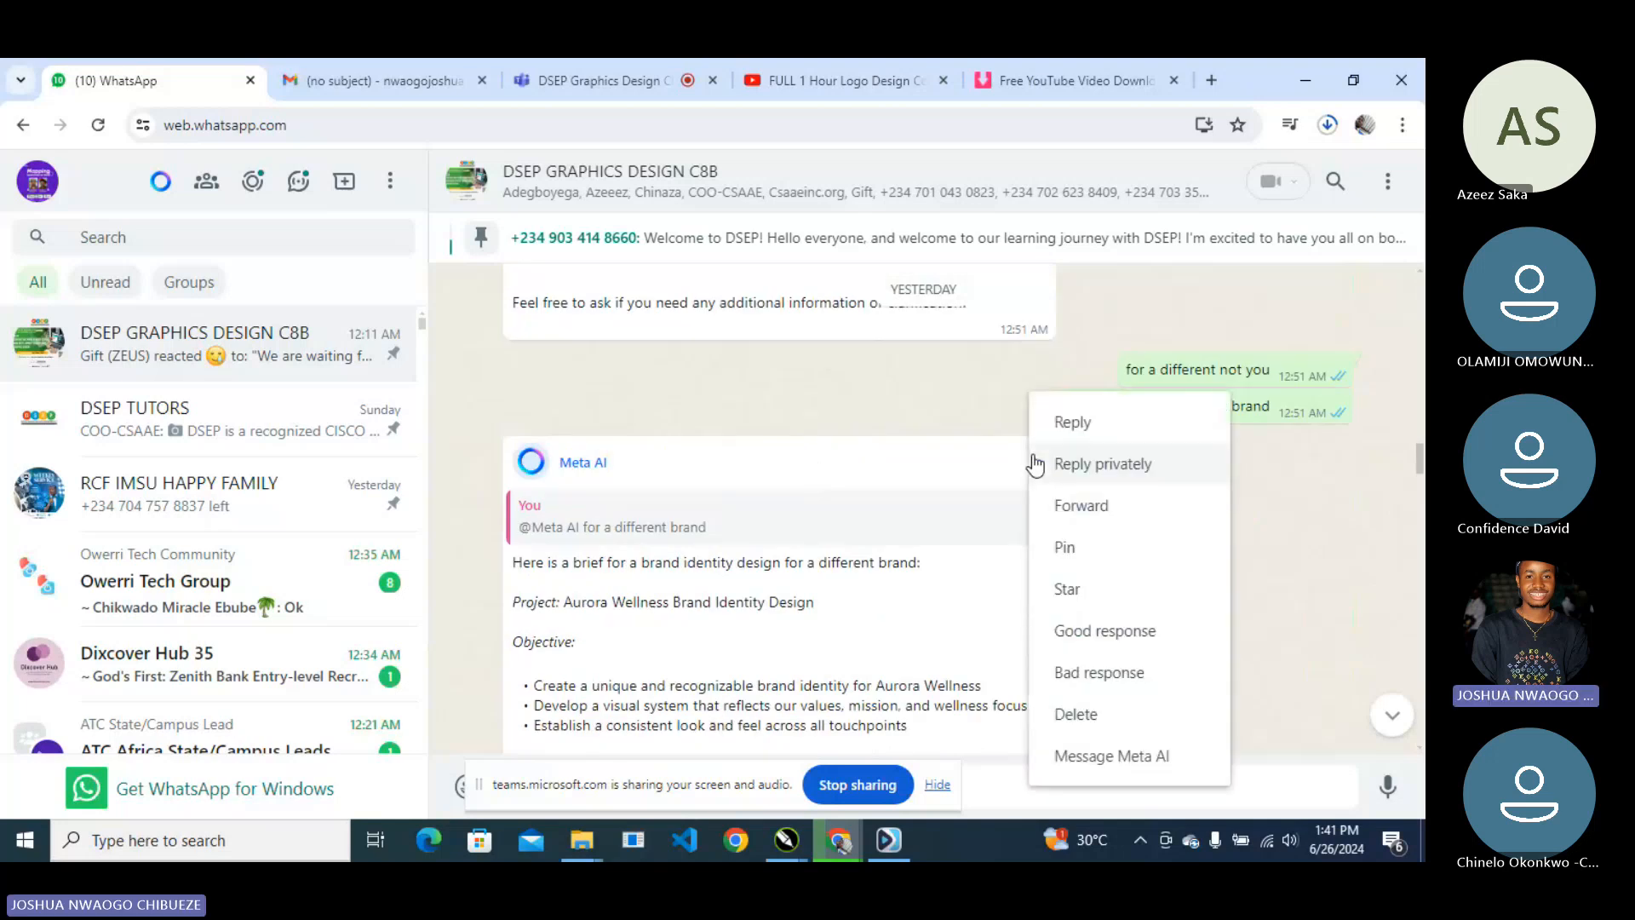
- Start a reply to Meta AI's brief saying the logo is created and listing the ideas used
click(1072, 424)
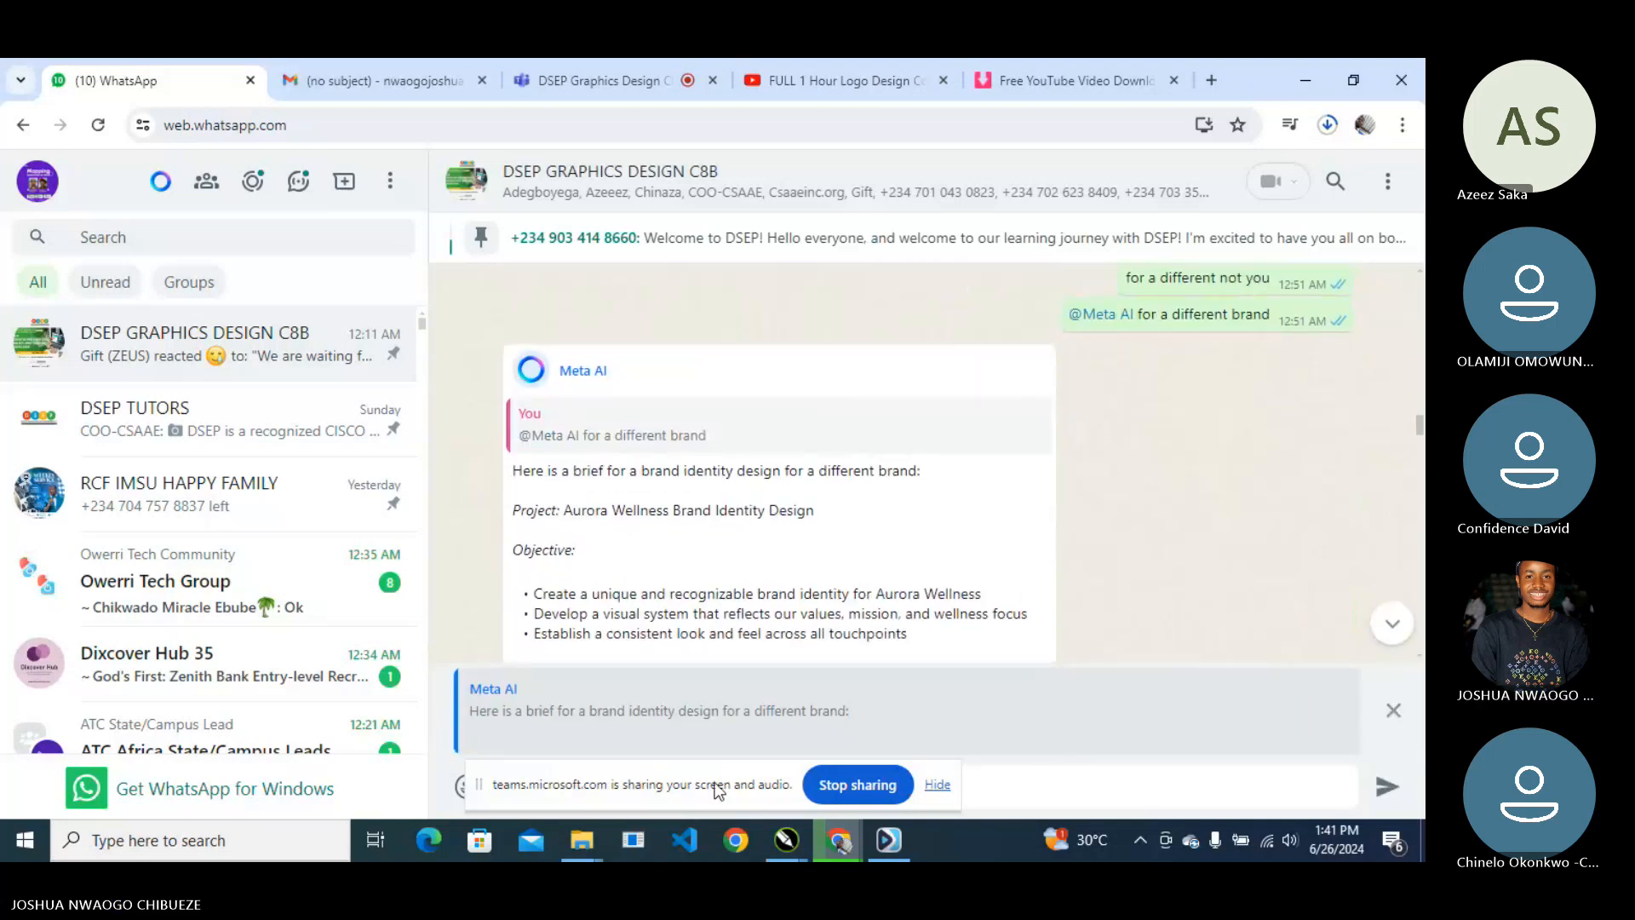
drag(718, 790, 1078, 408)
click(654, 786)
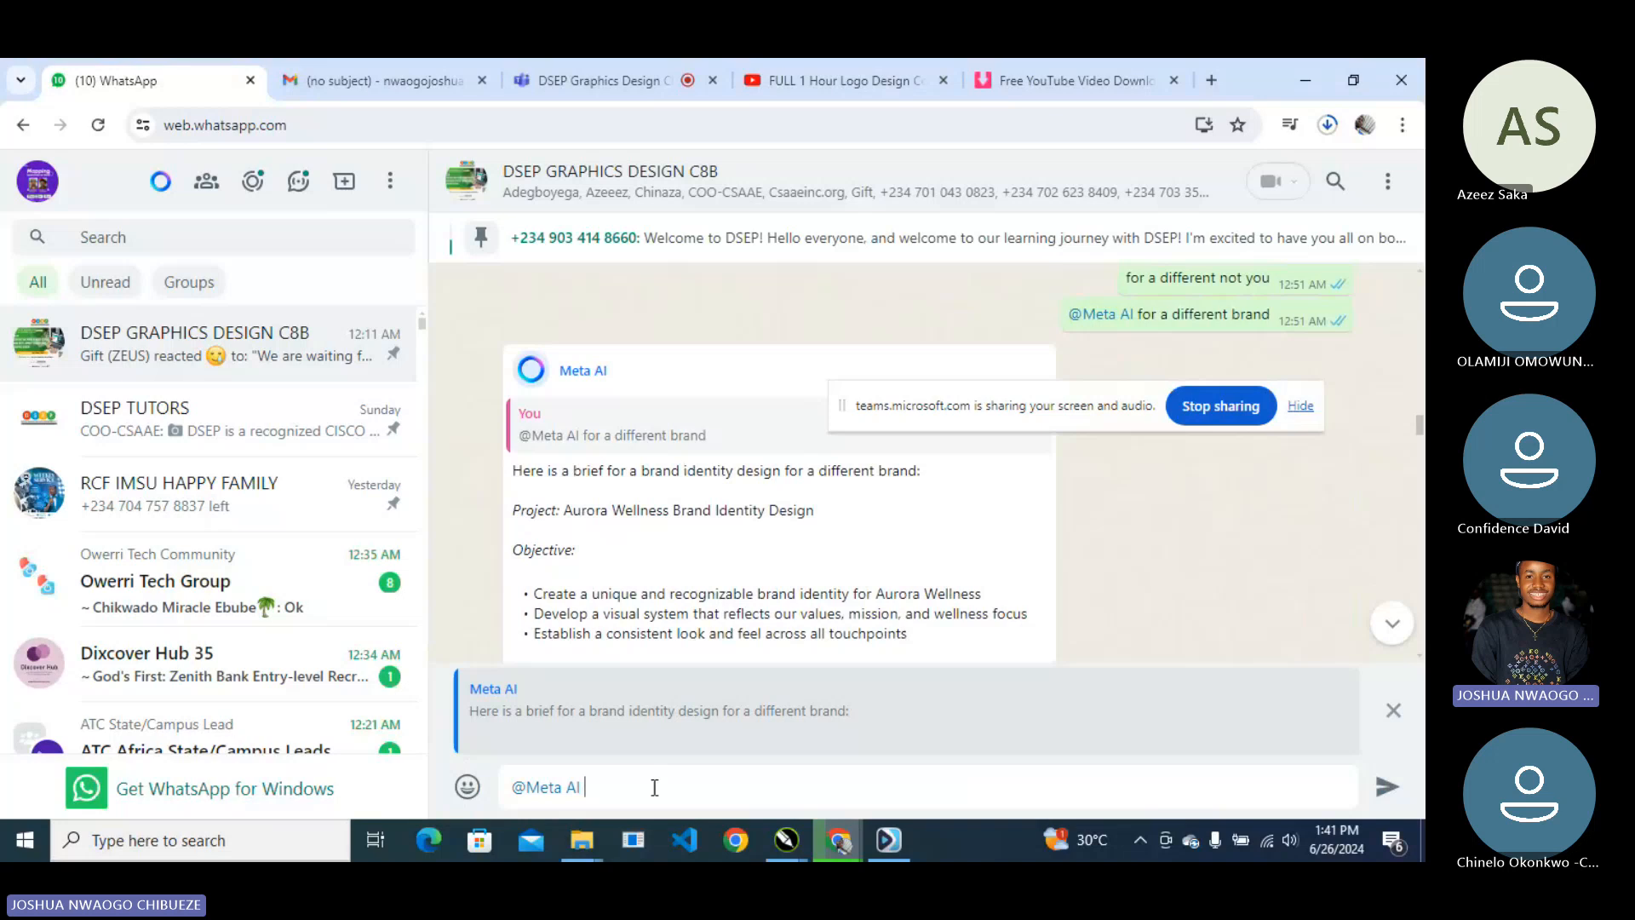
text(Hi,)
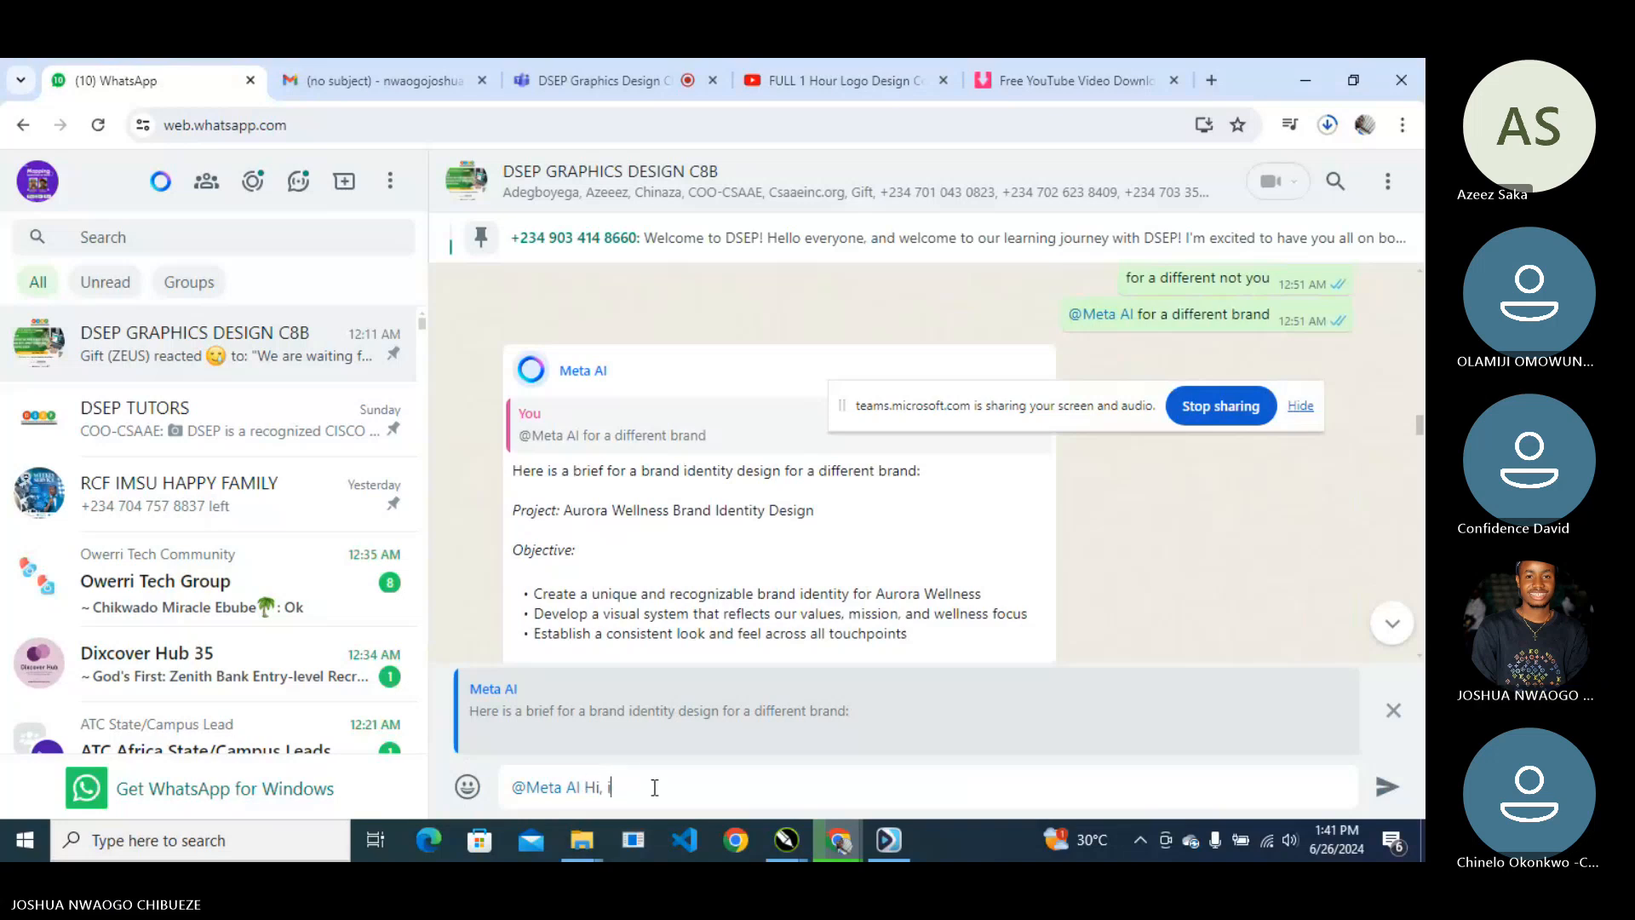
text( i've created te)
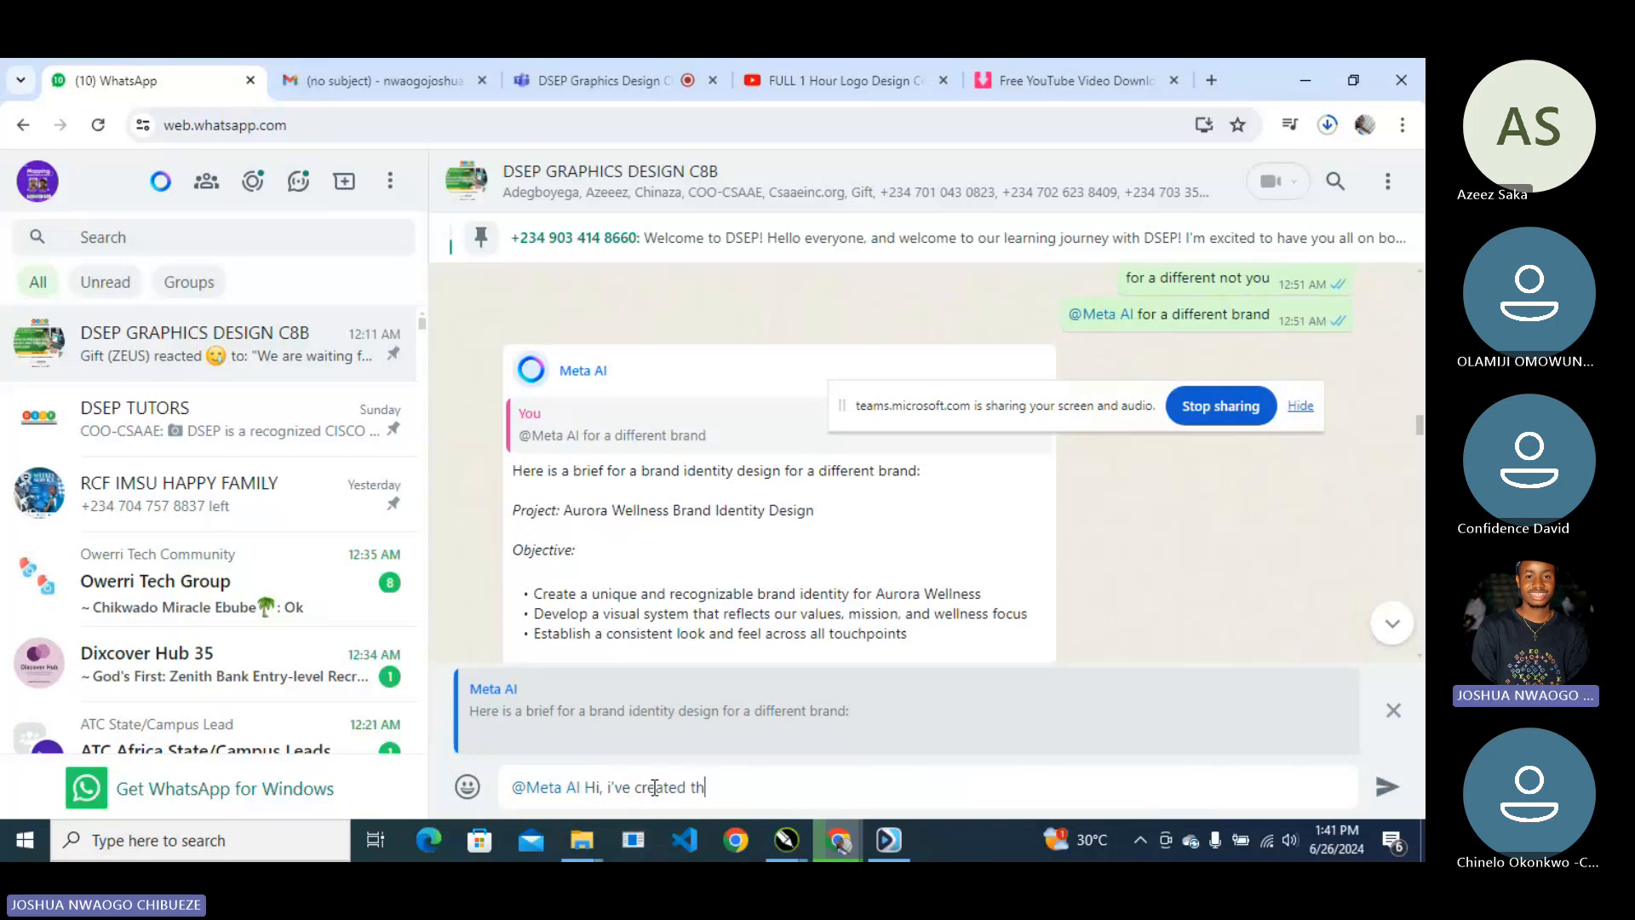
text(he logo and here are my)
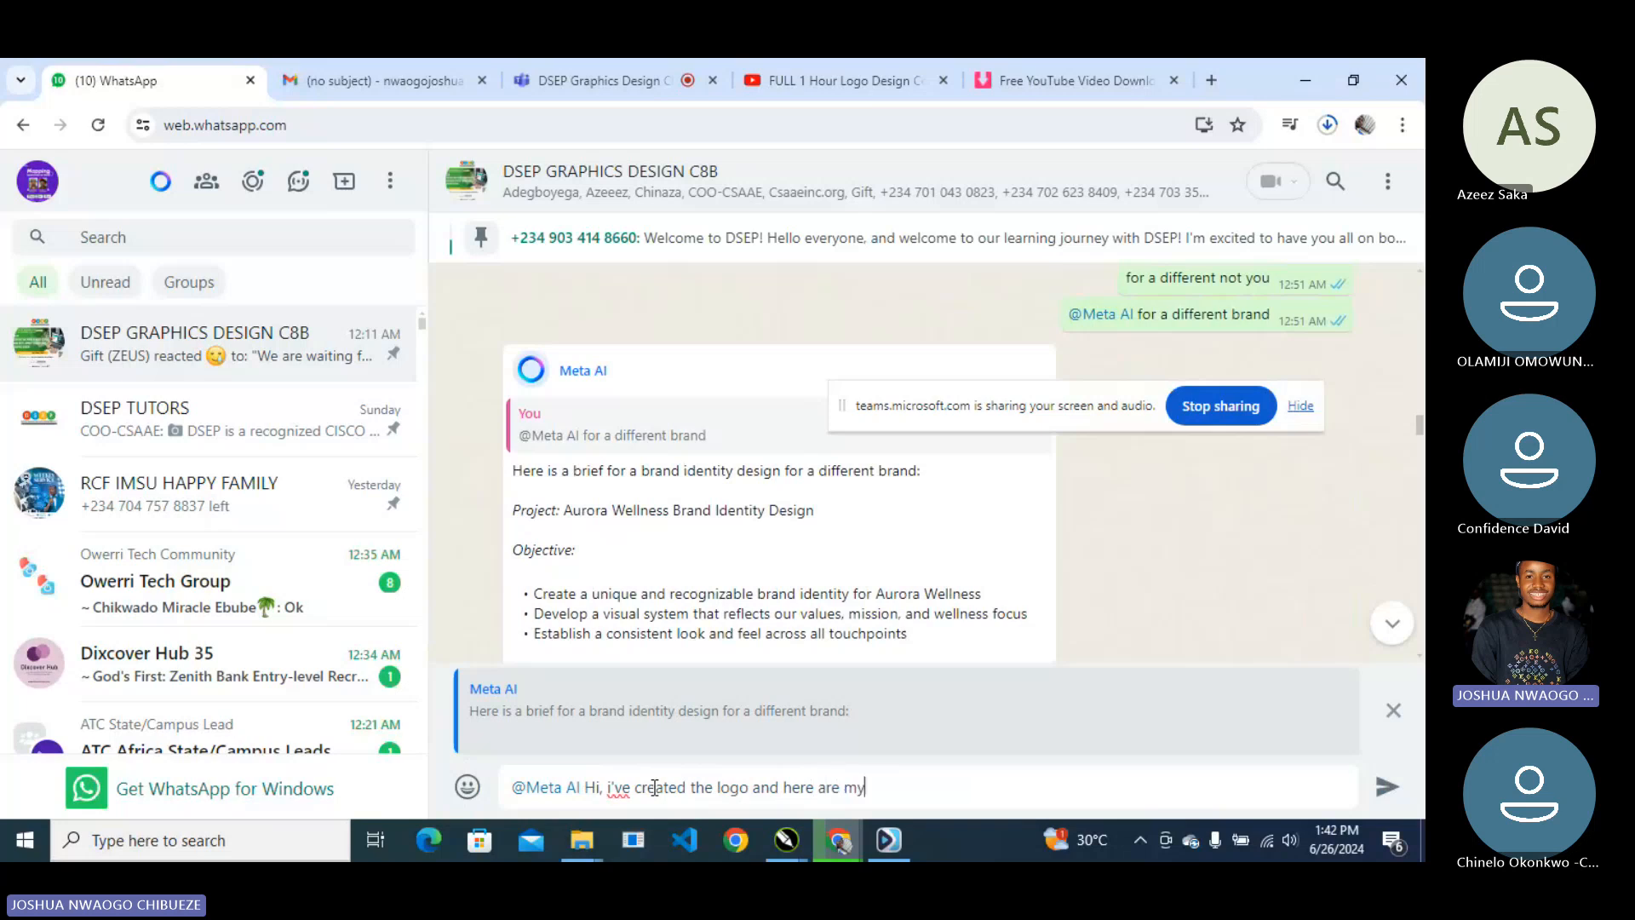
text( ideas that we used, i would like uy)
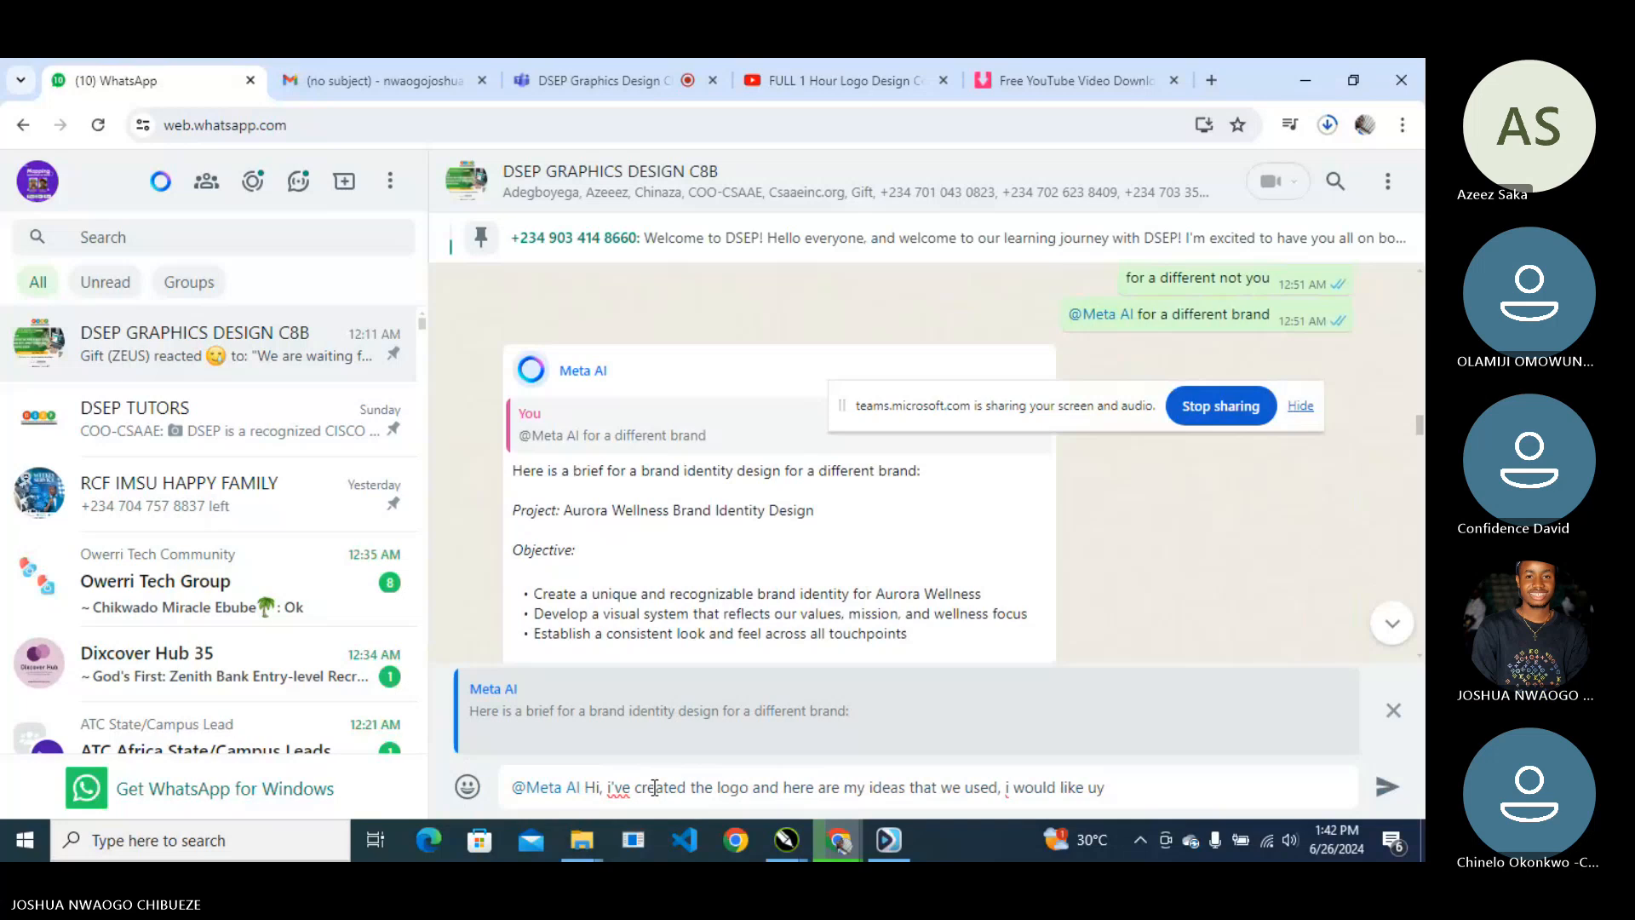
key(BackSpace)
key(BackSpace)
- Describe the Letter A, human form and negative-space water droplet ideas, ask for a rationale, and send
text(y)
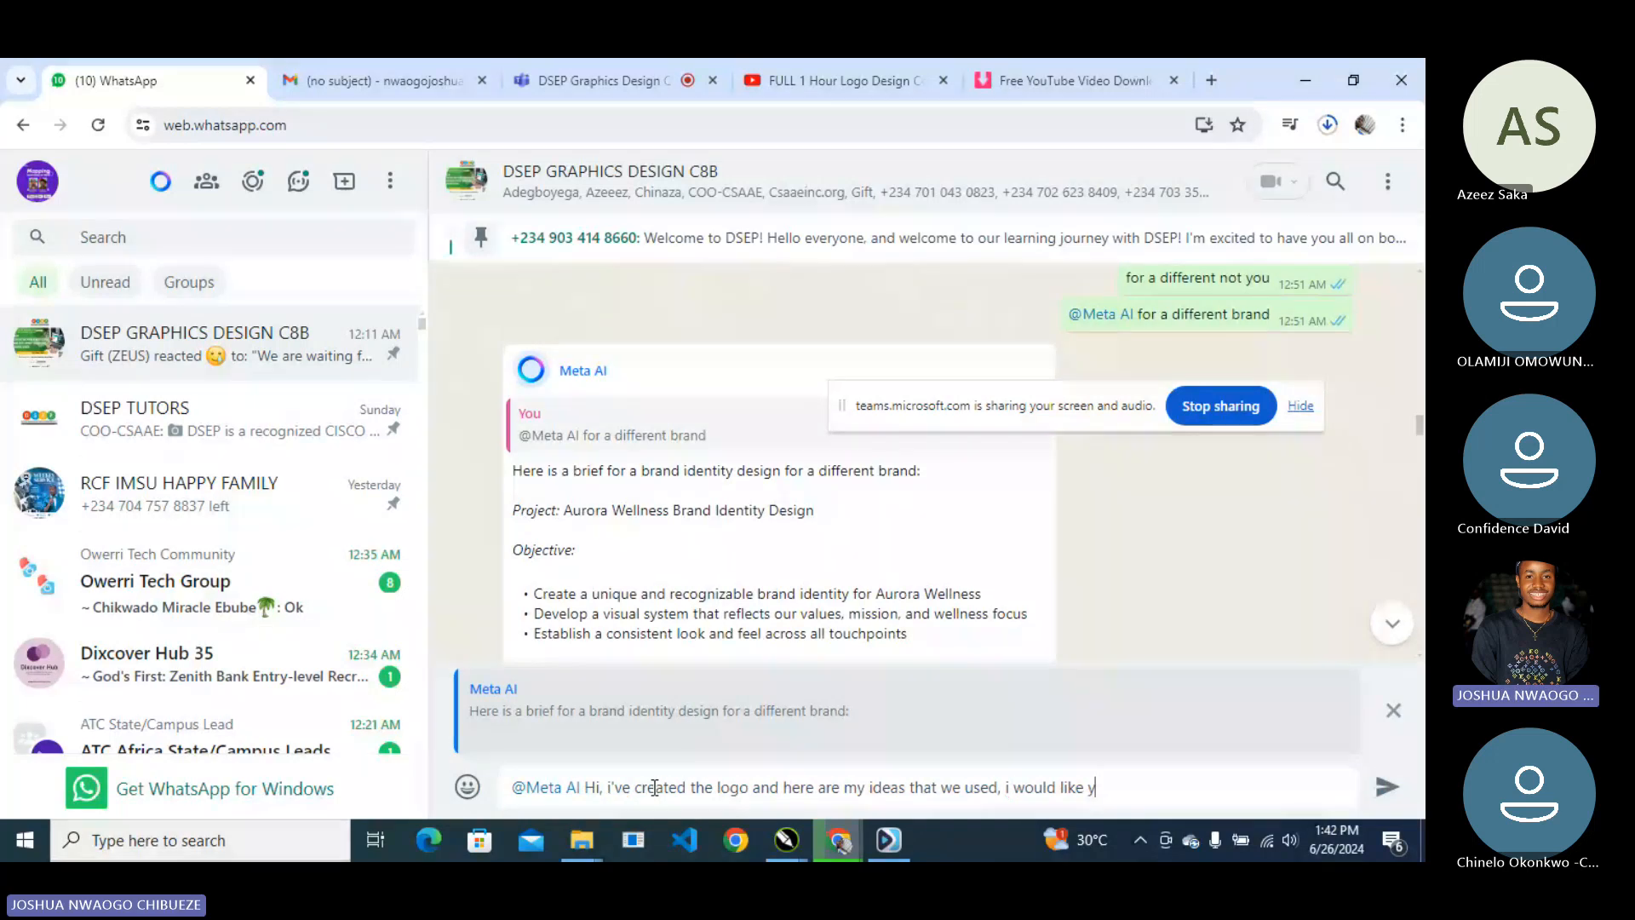
text(ou to create a rationale )
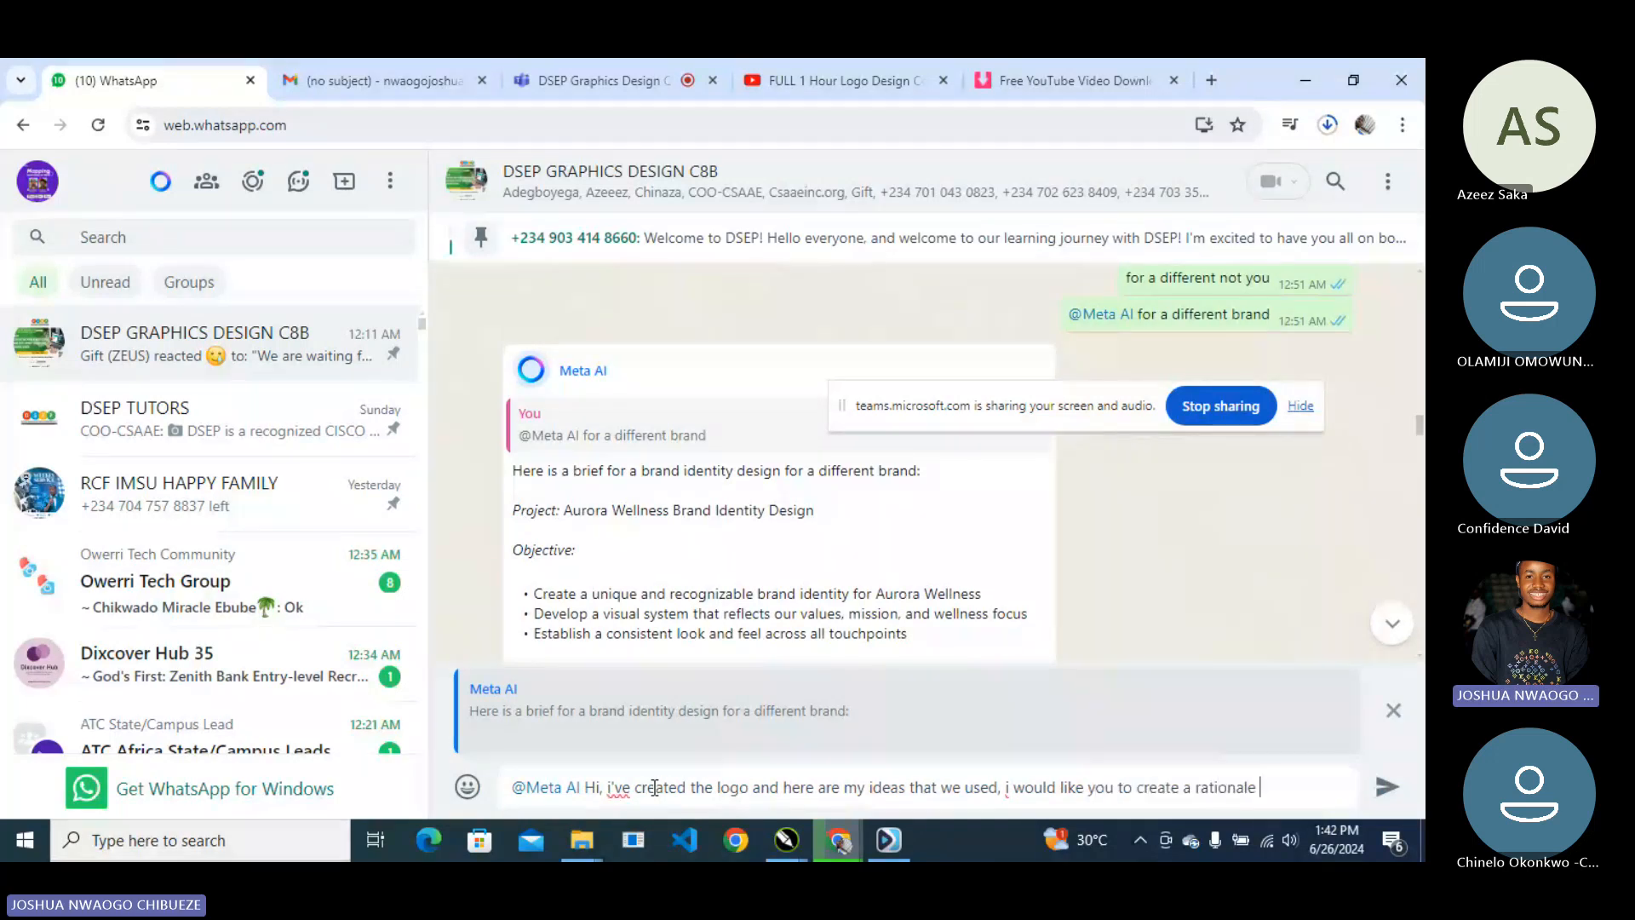
text(behind the thre)
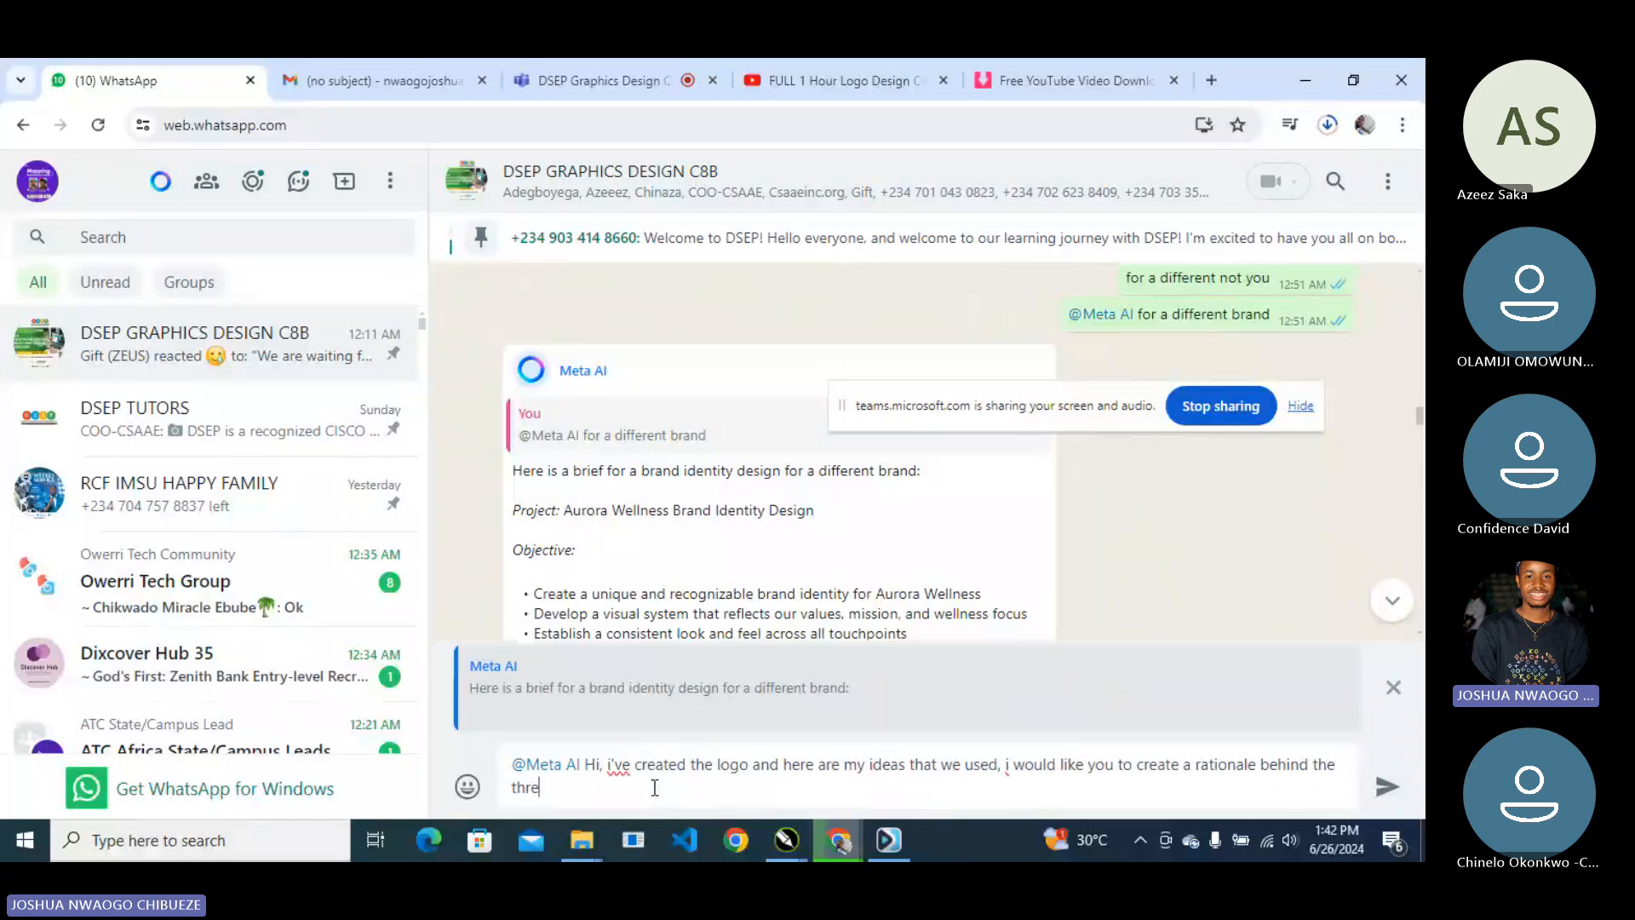
text(e aspect i would point o)
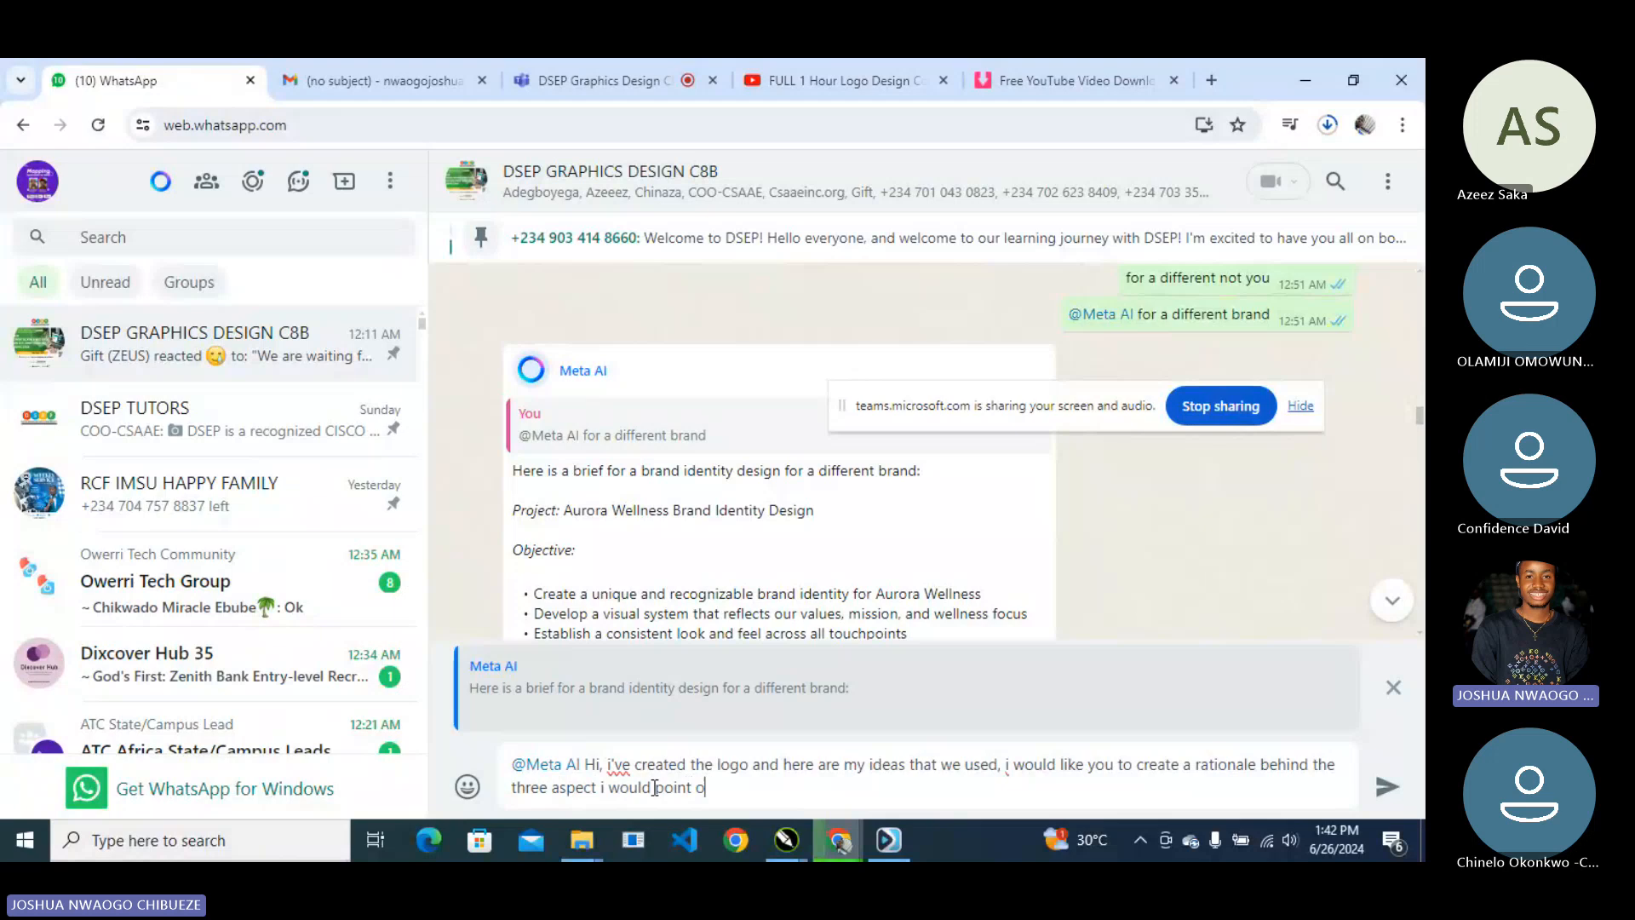
text(ut. 1. Letter A from the)
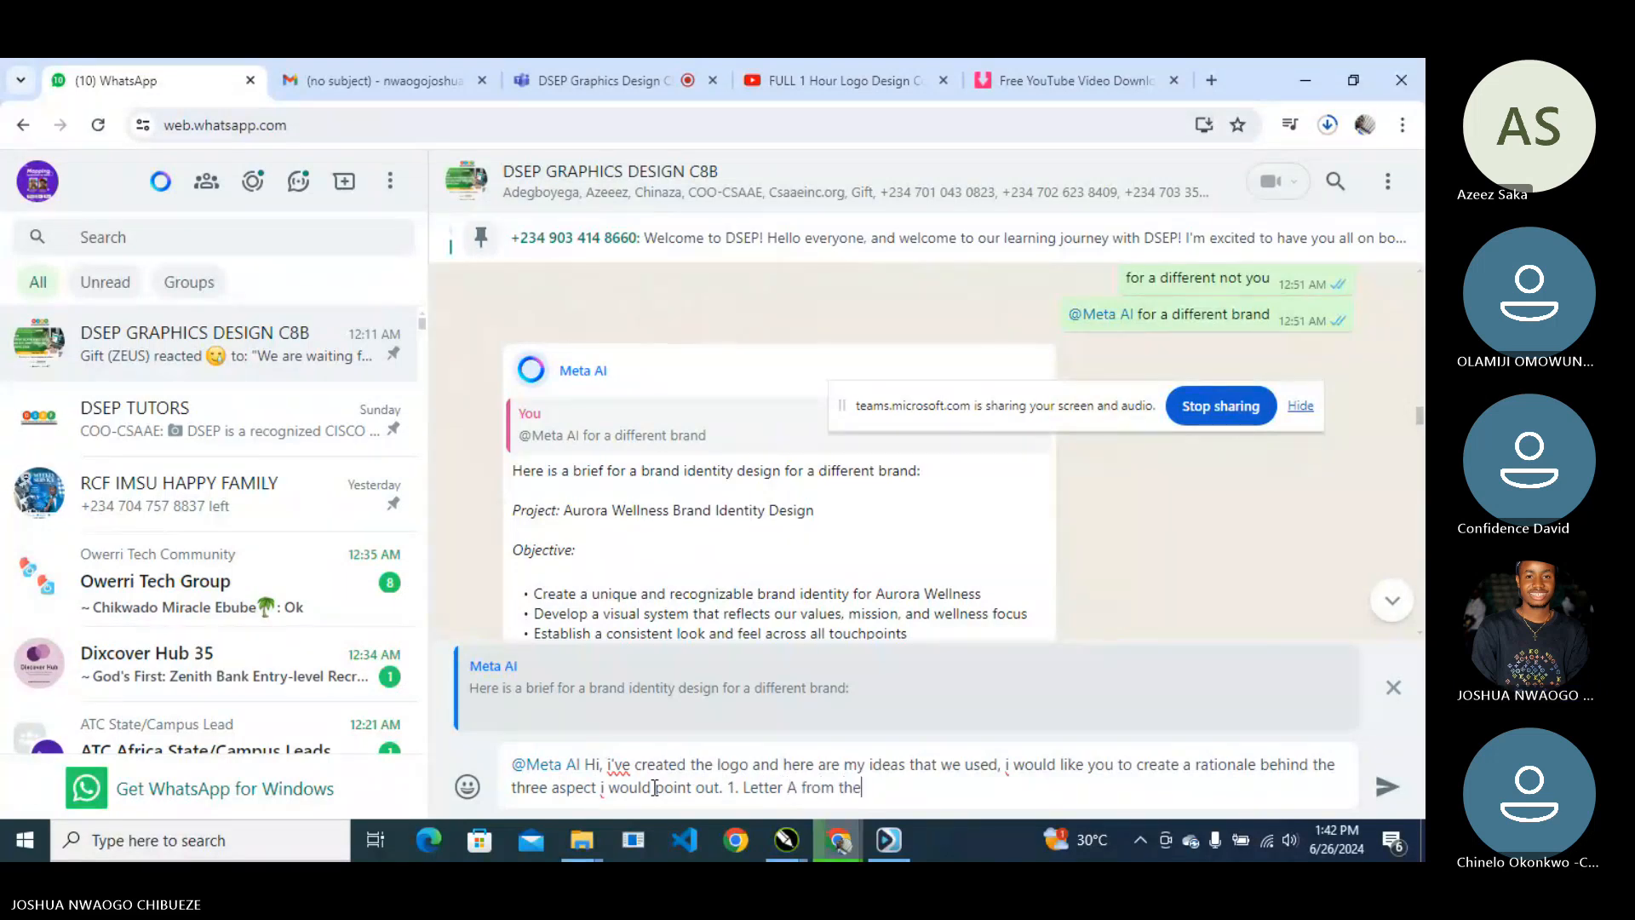
text( brand name whi)
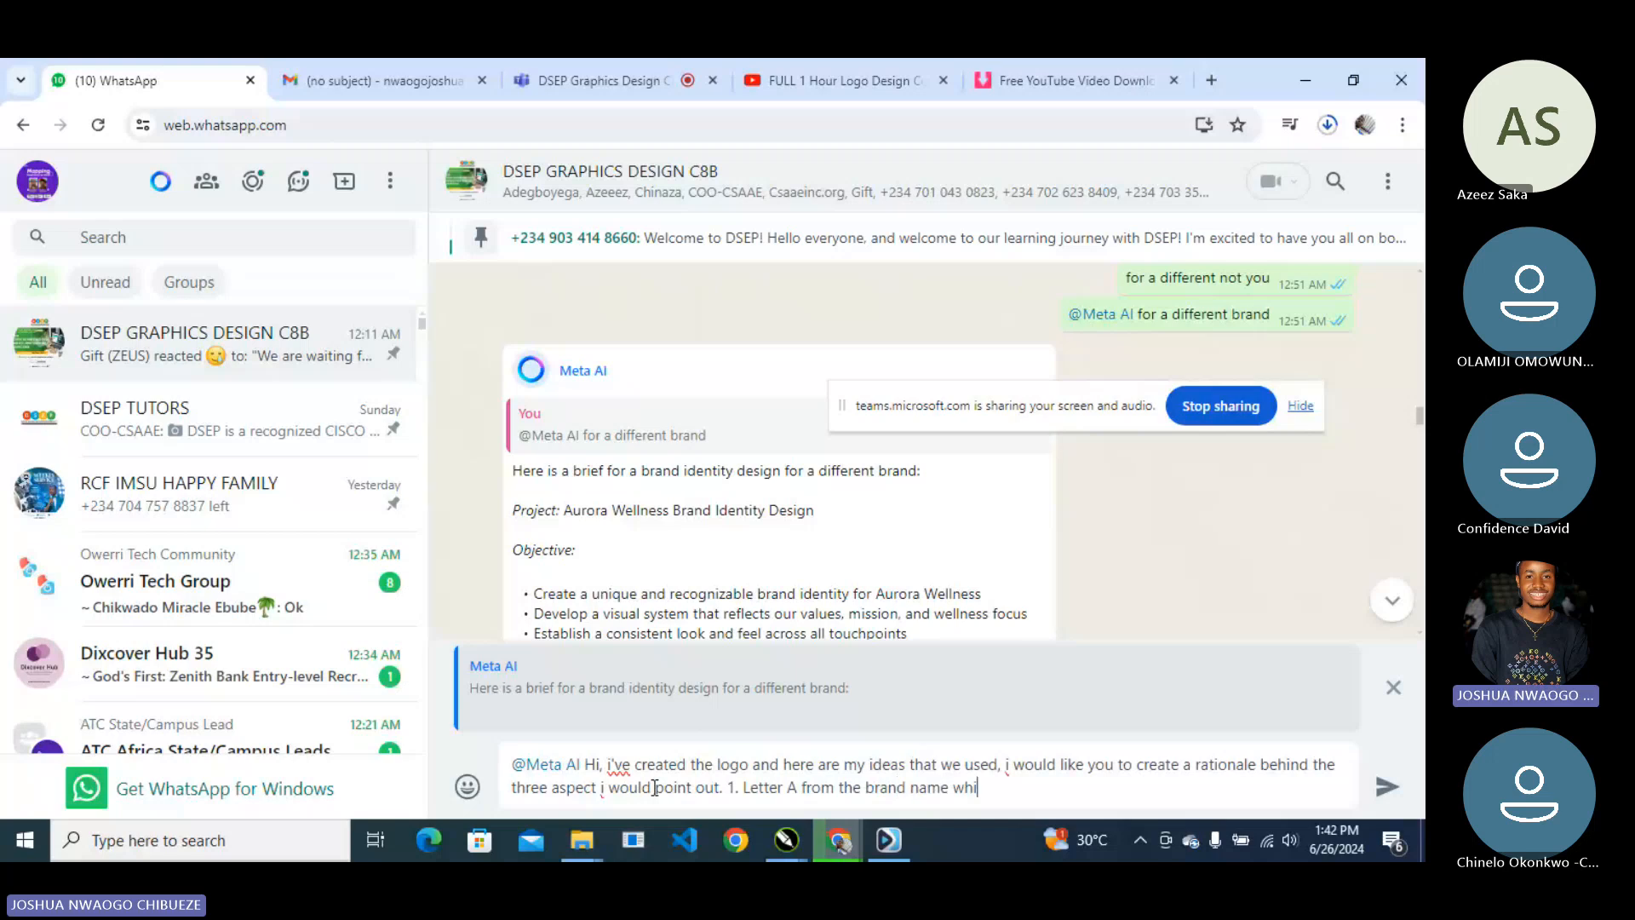
text(ch is A)
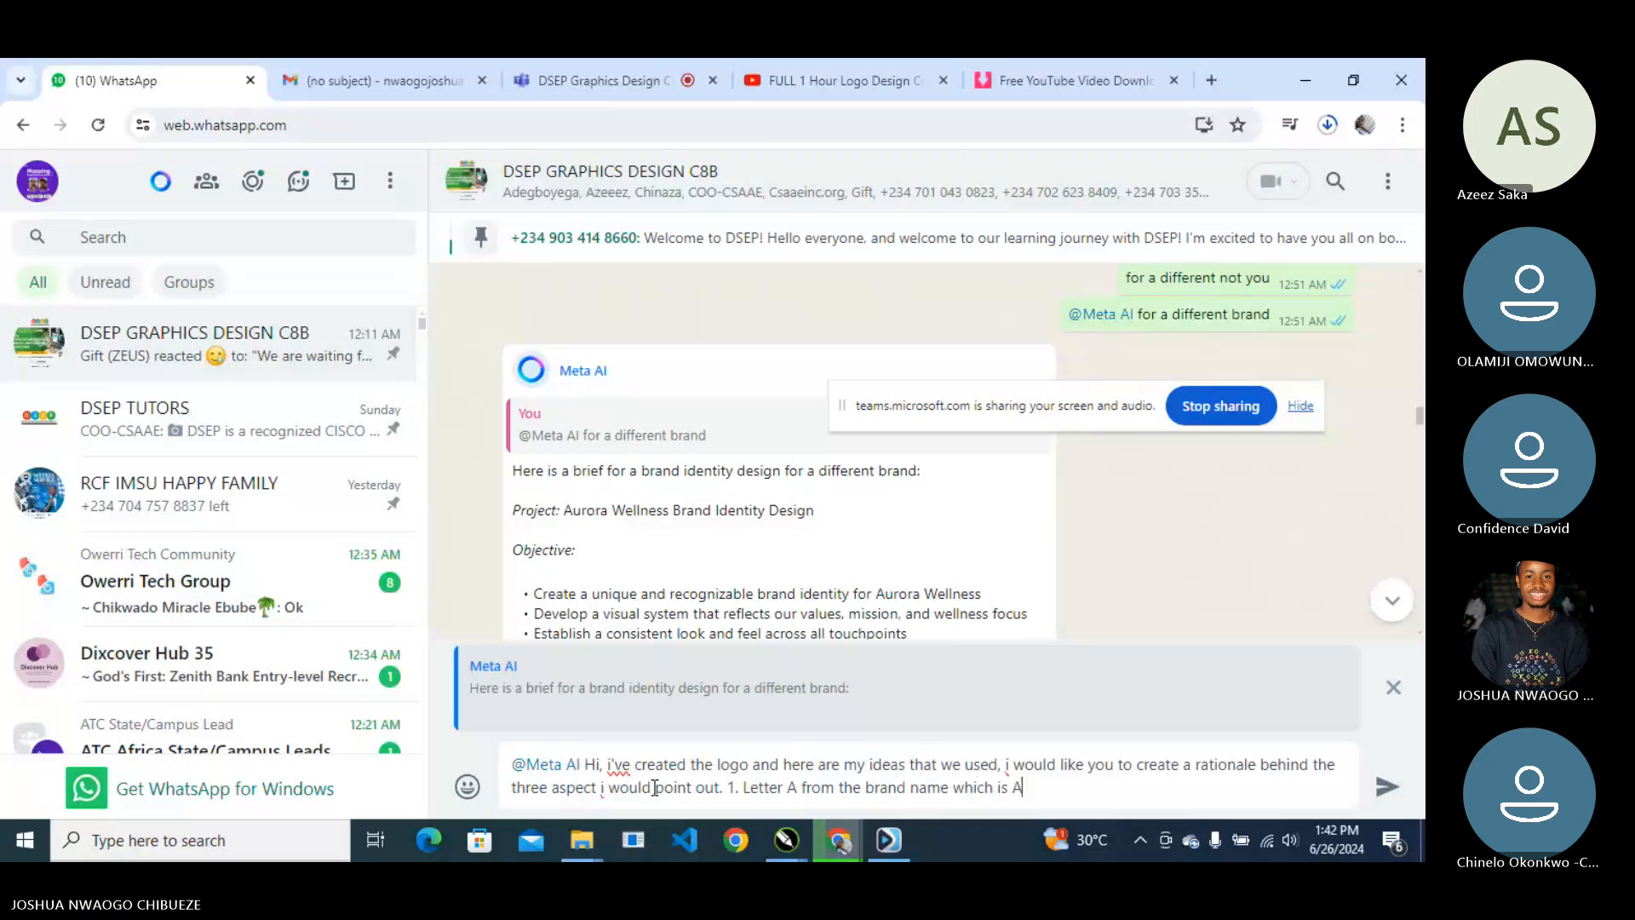
text(urora)
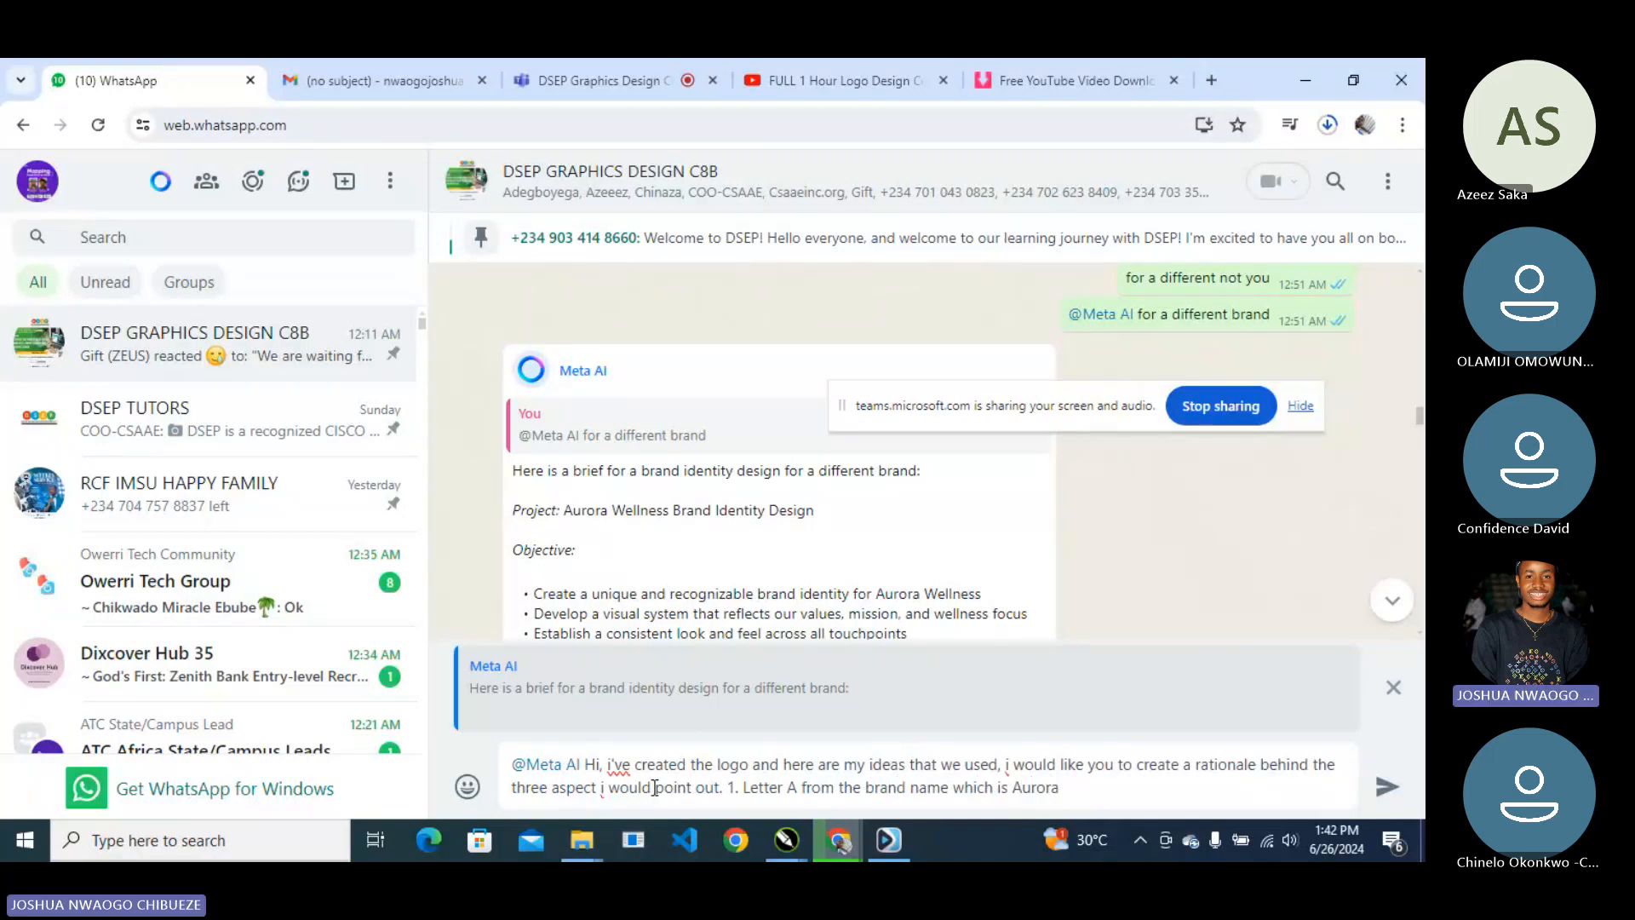
text( was used in the design)
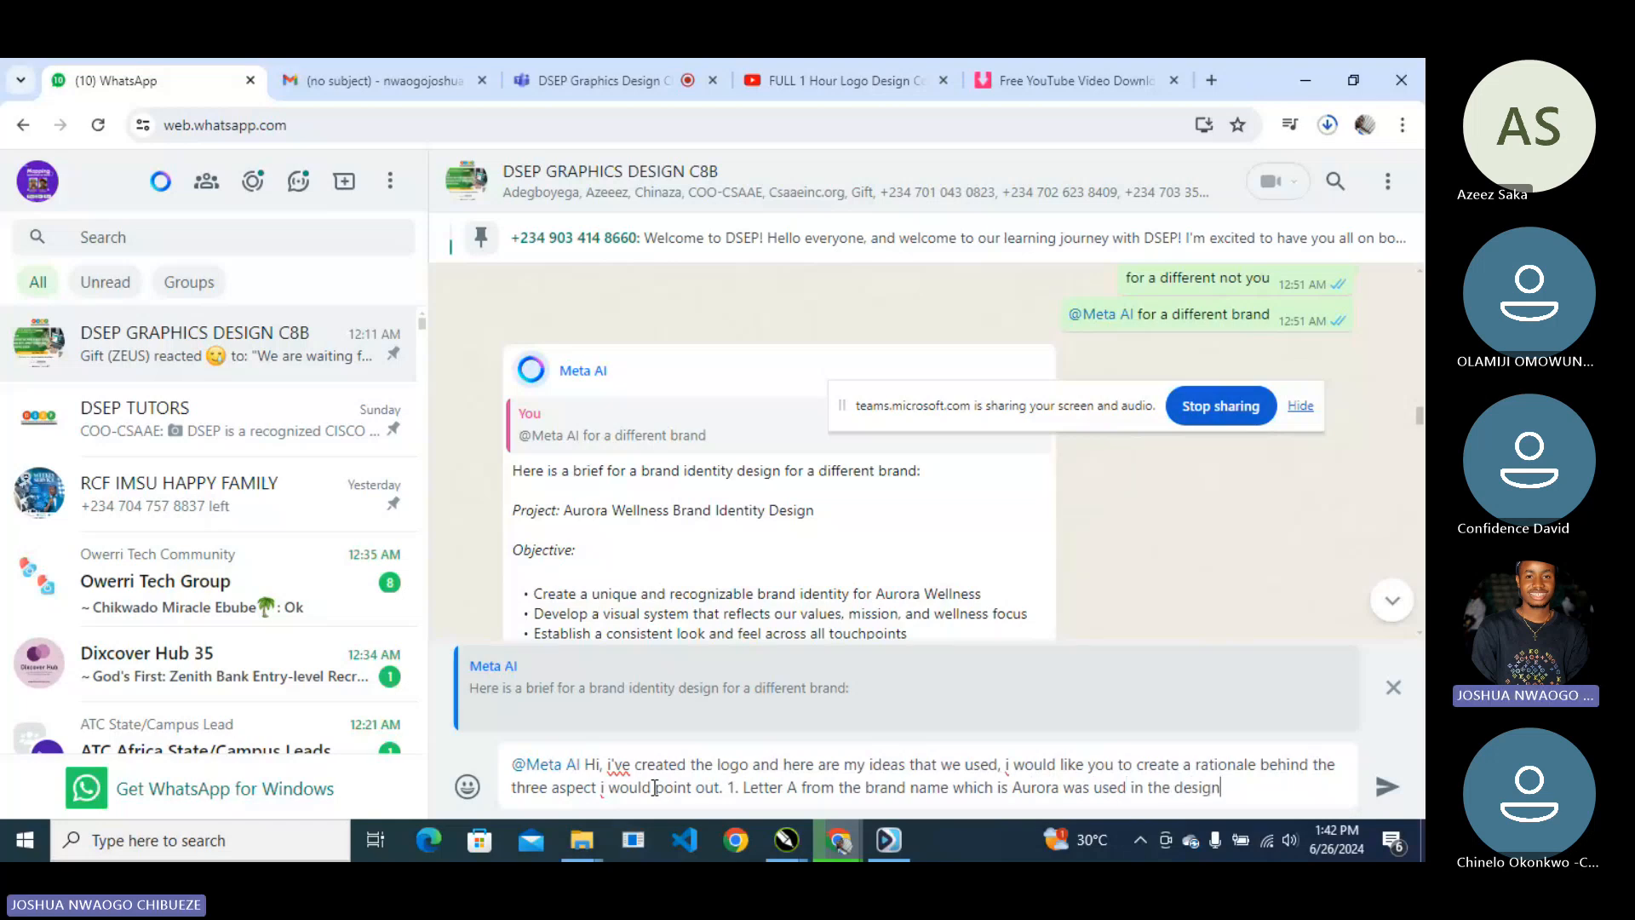
text( but in a styl)
text(ish way, 2. we created a human form )
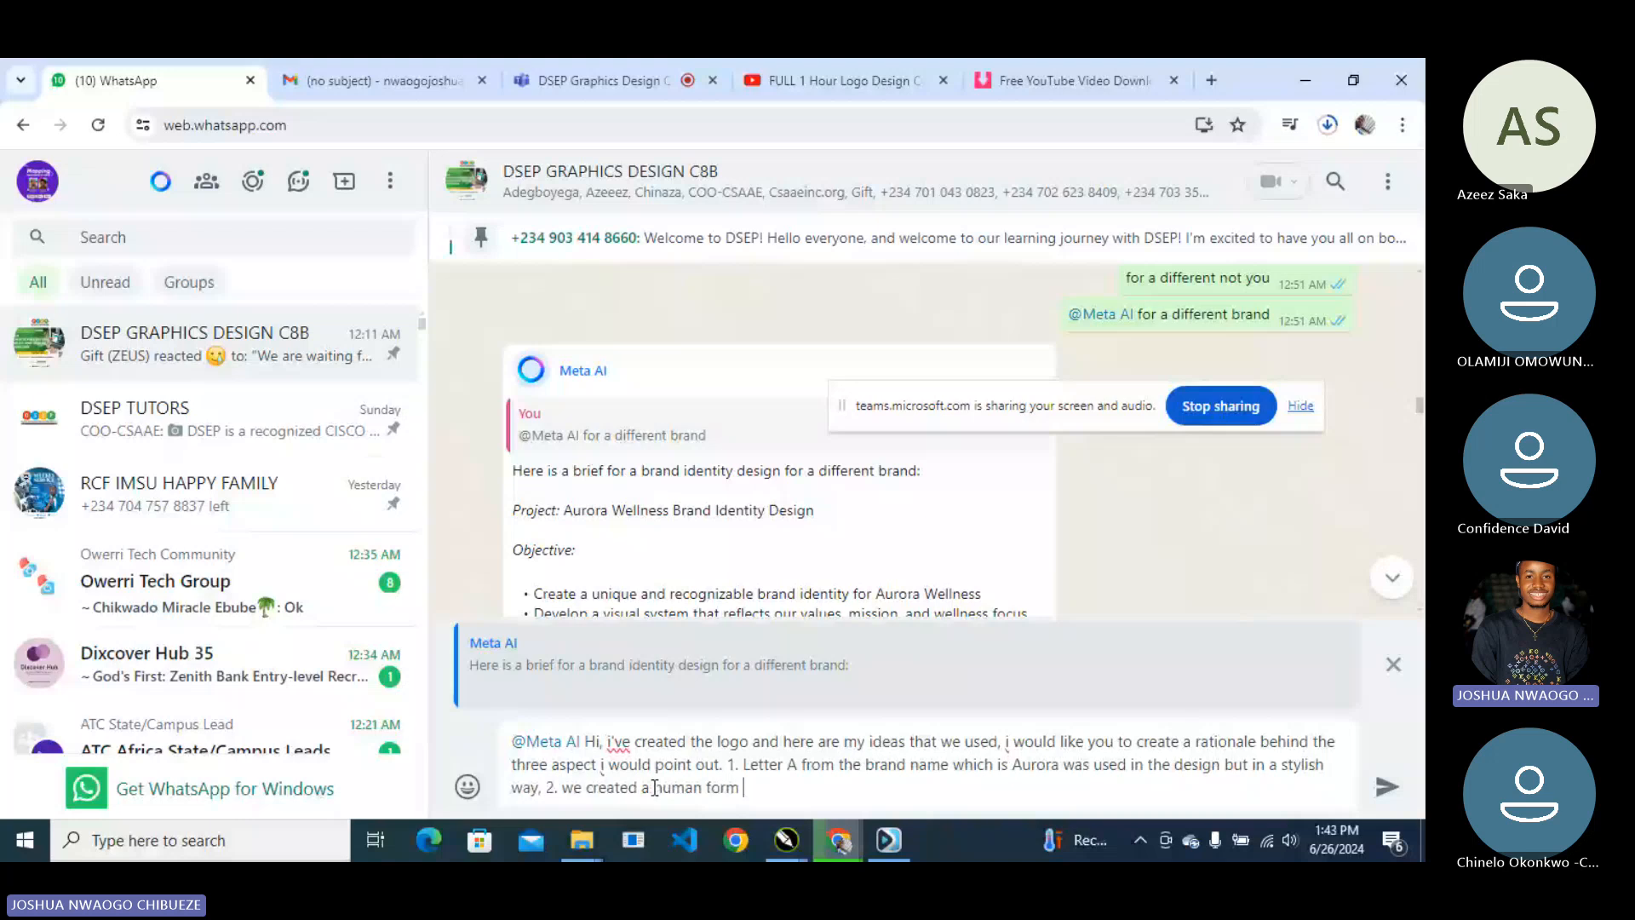
text(to represent who the brand is)
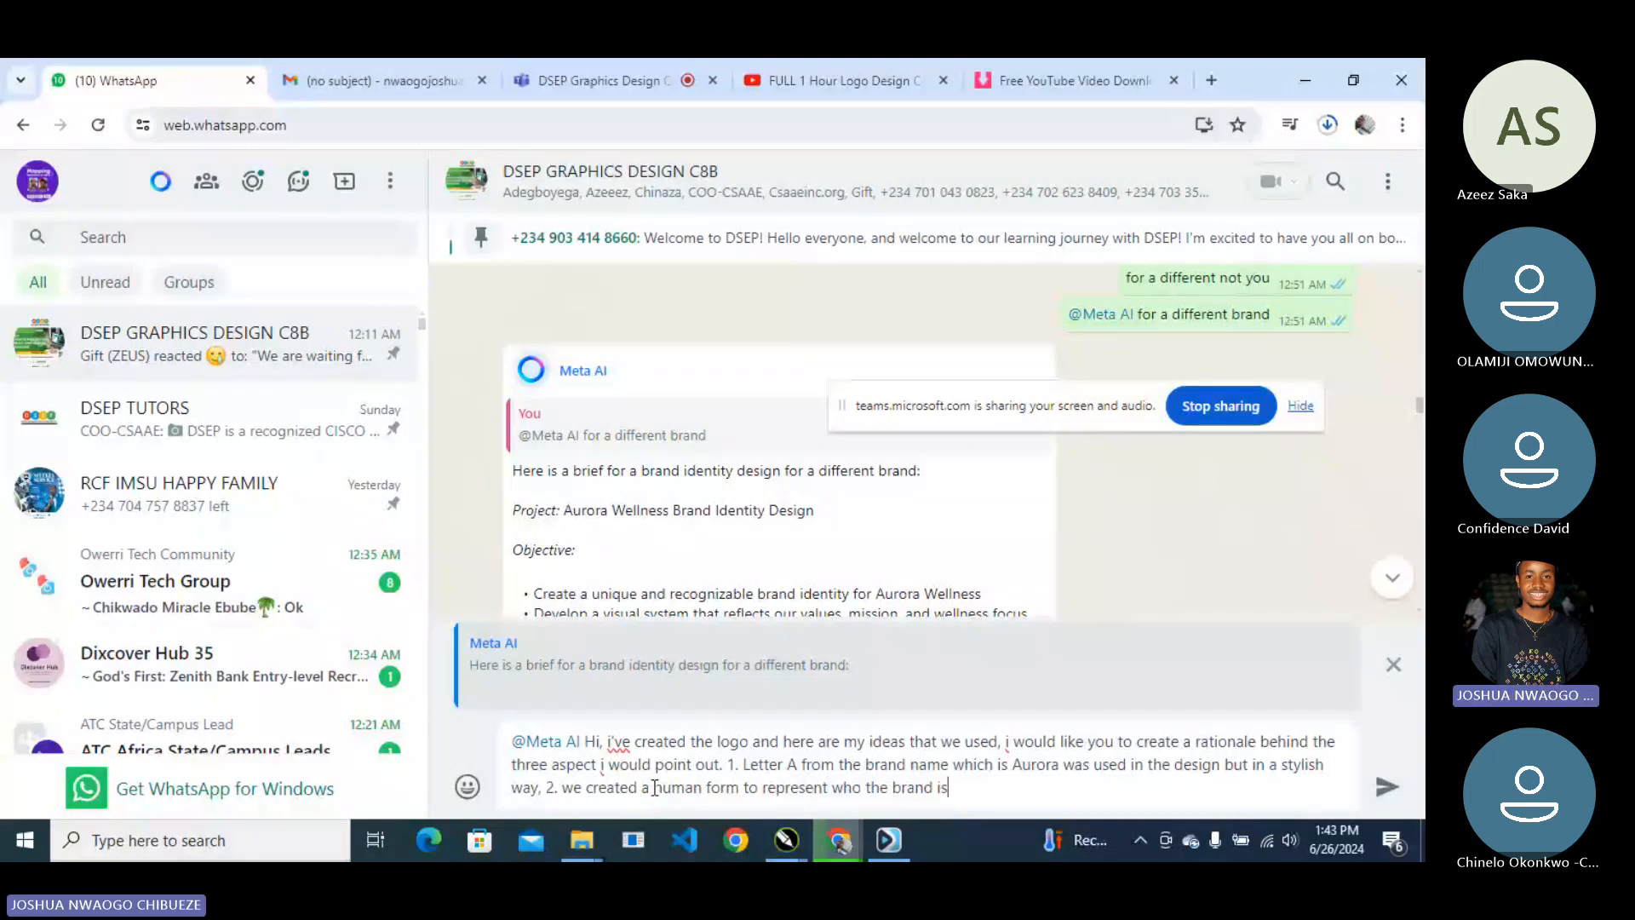
text( working for and wellness, so )
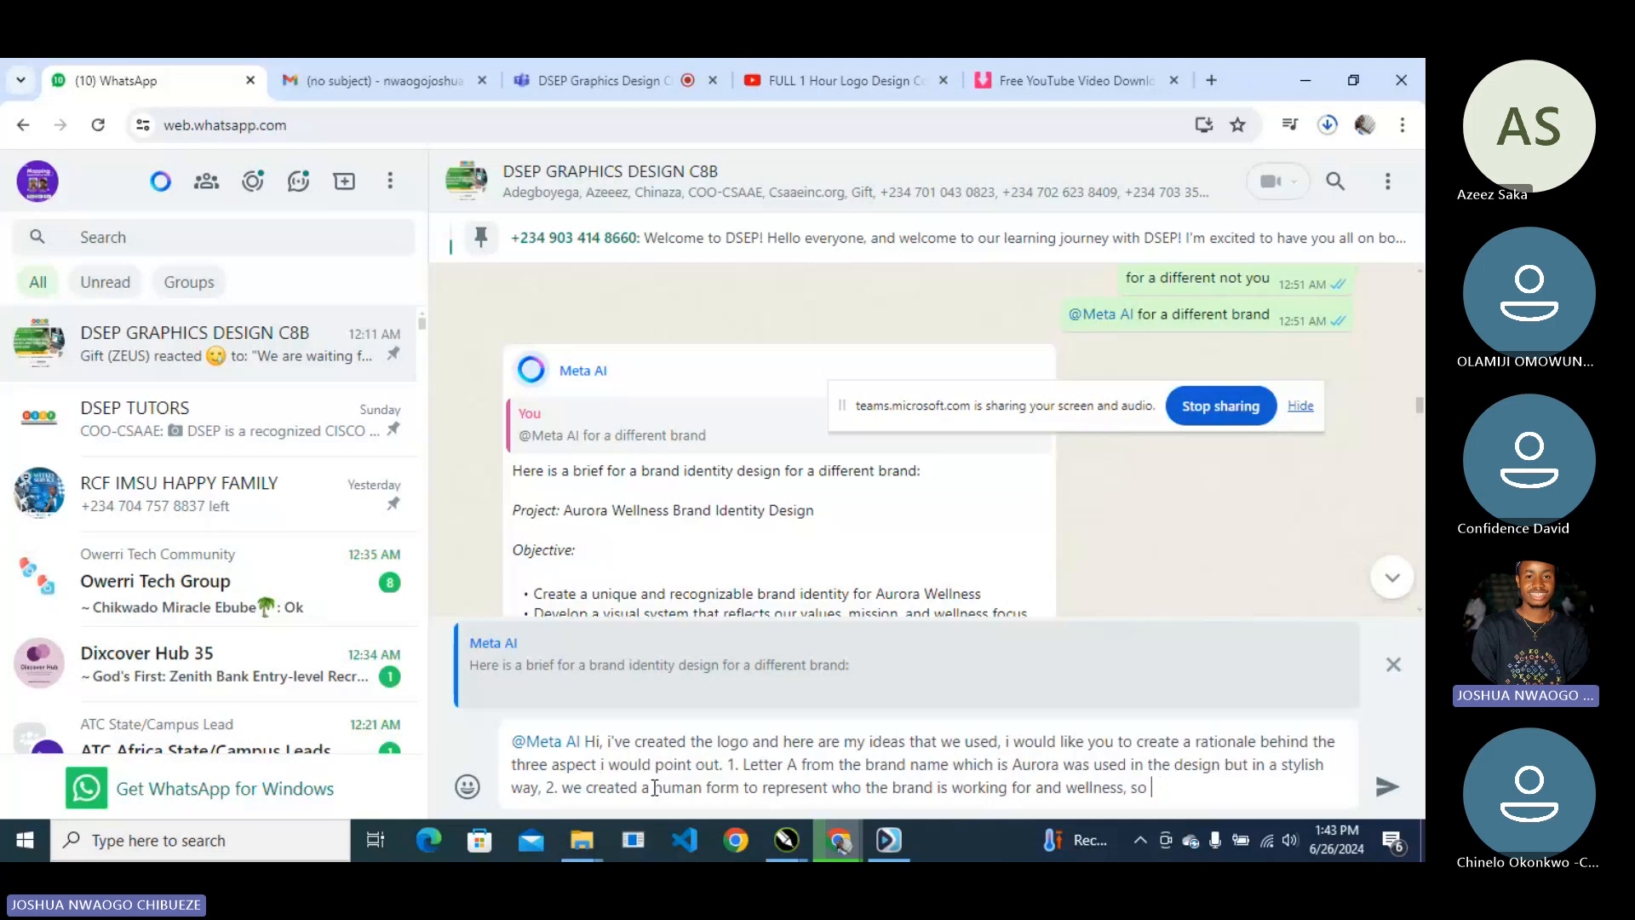
text(the human is looking like the lett)
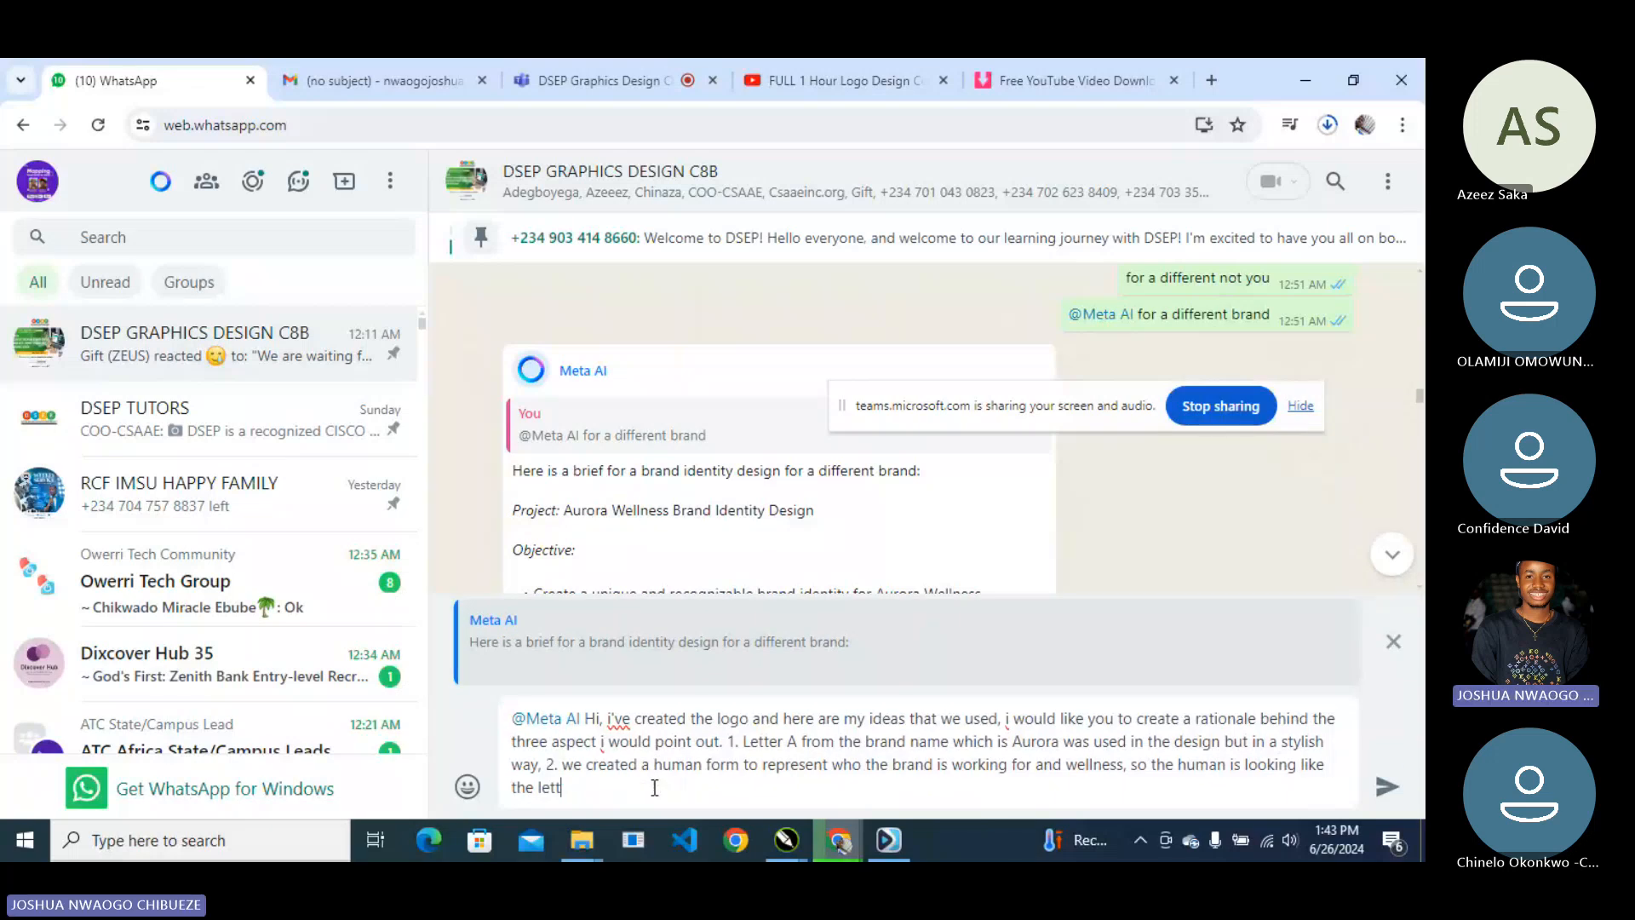
text(er A in capital form with a dot at the top)
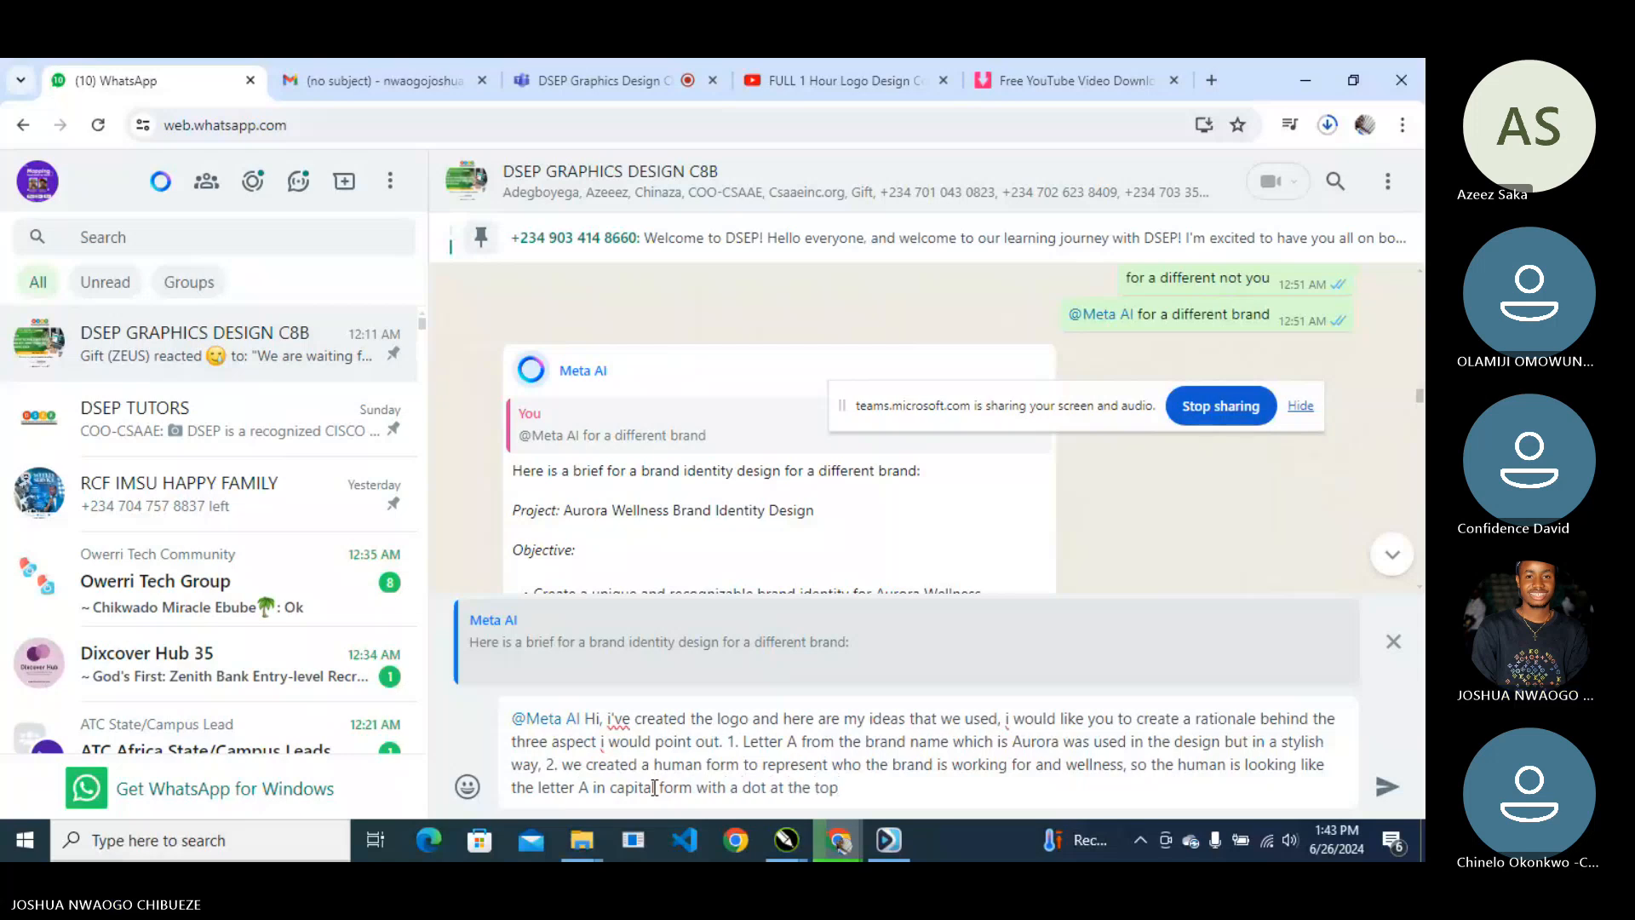
text(, then)
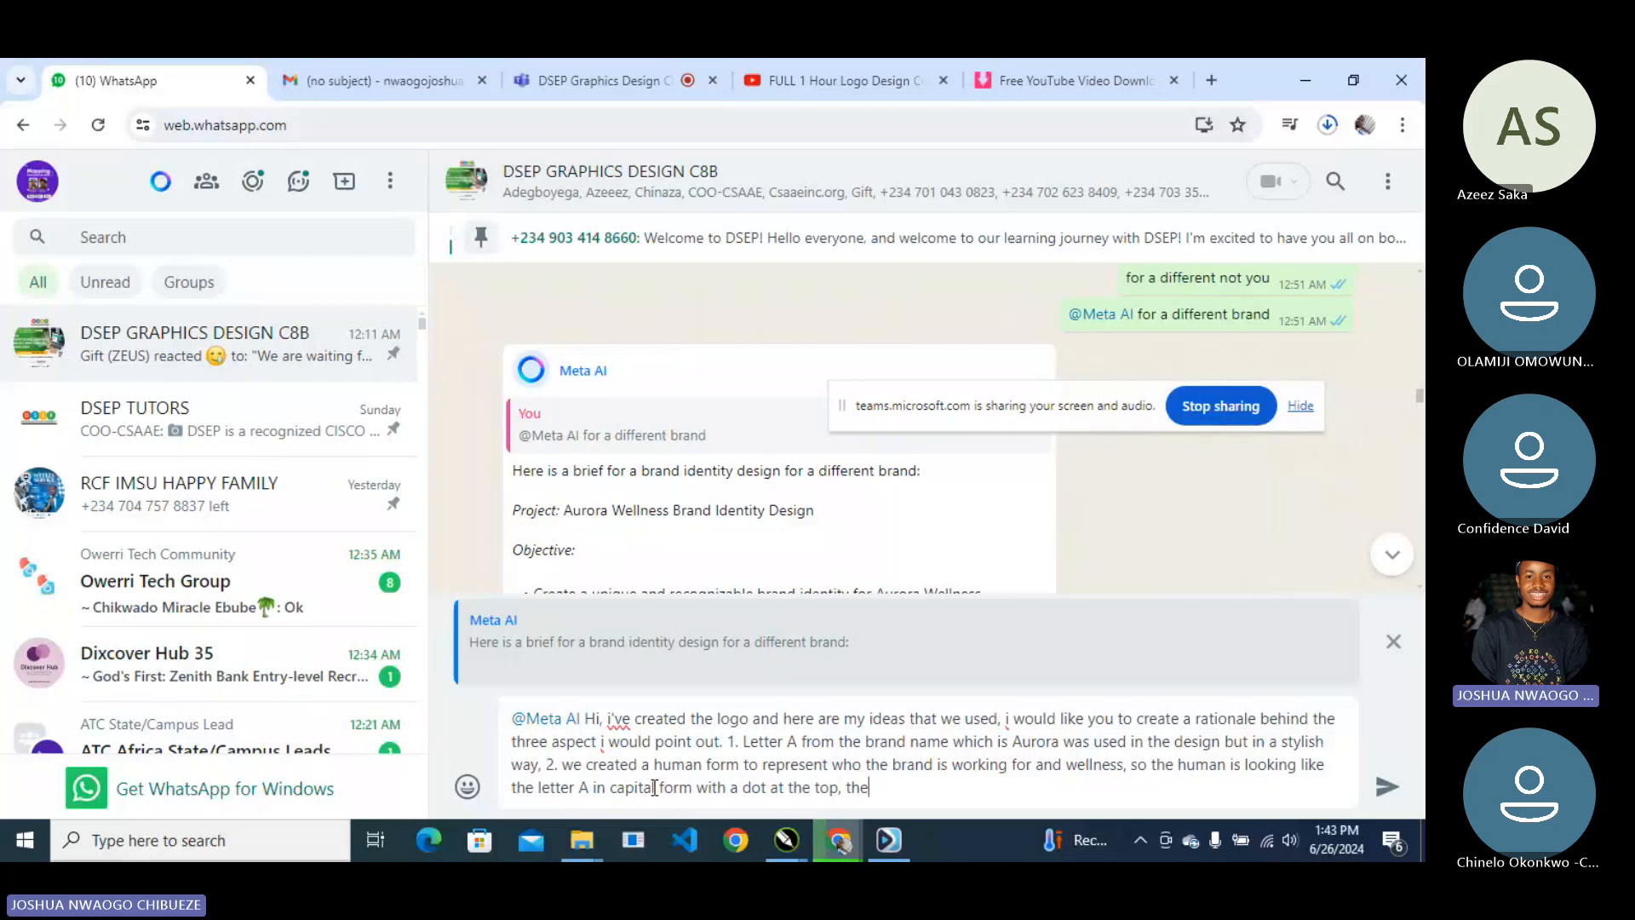
key(BackSpace)
key(BackSpace)
key(BackSpace)
key(BackSpace)
text(2. w)
key(BackSpace)
key(BackSpace)
key(BackSpace)
key(BackSpace)
text(3. we c)
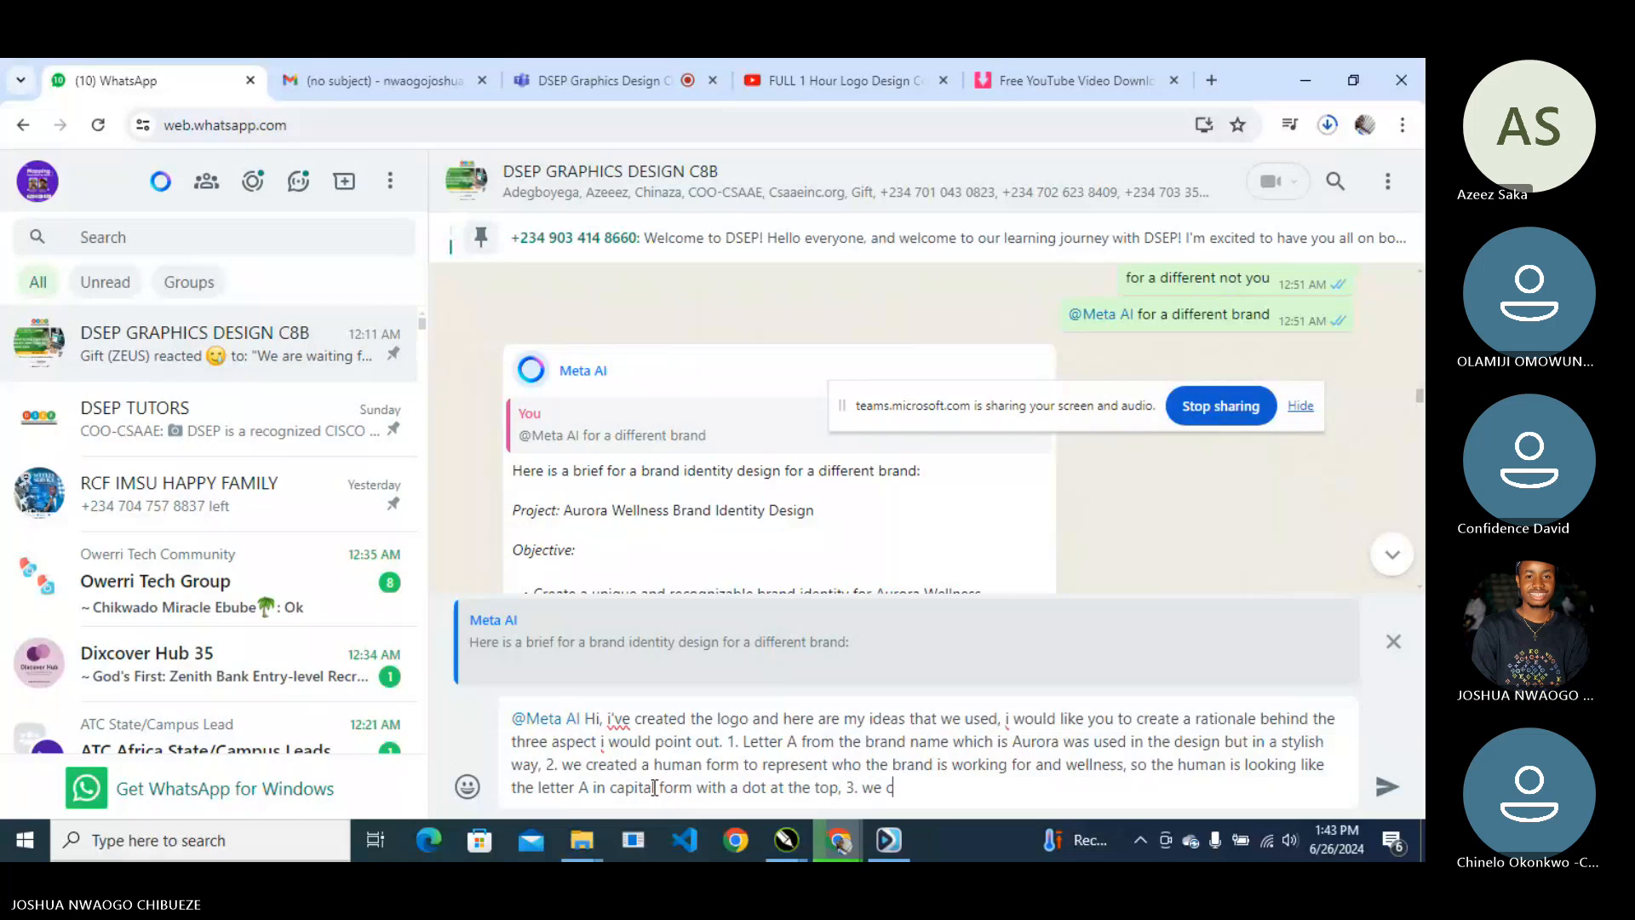
text(reated a wate)
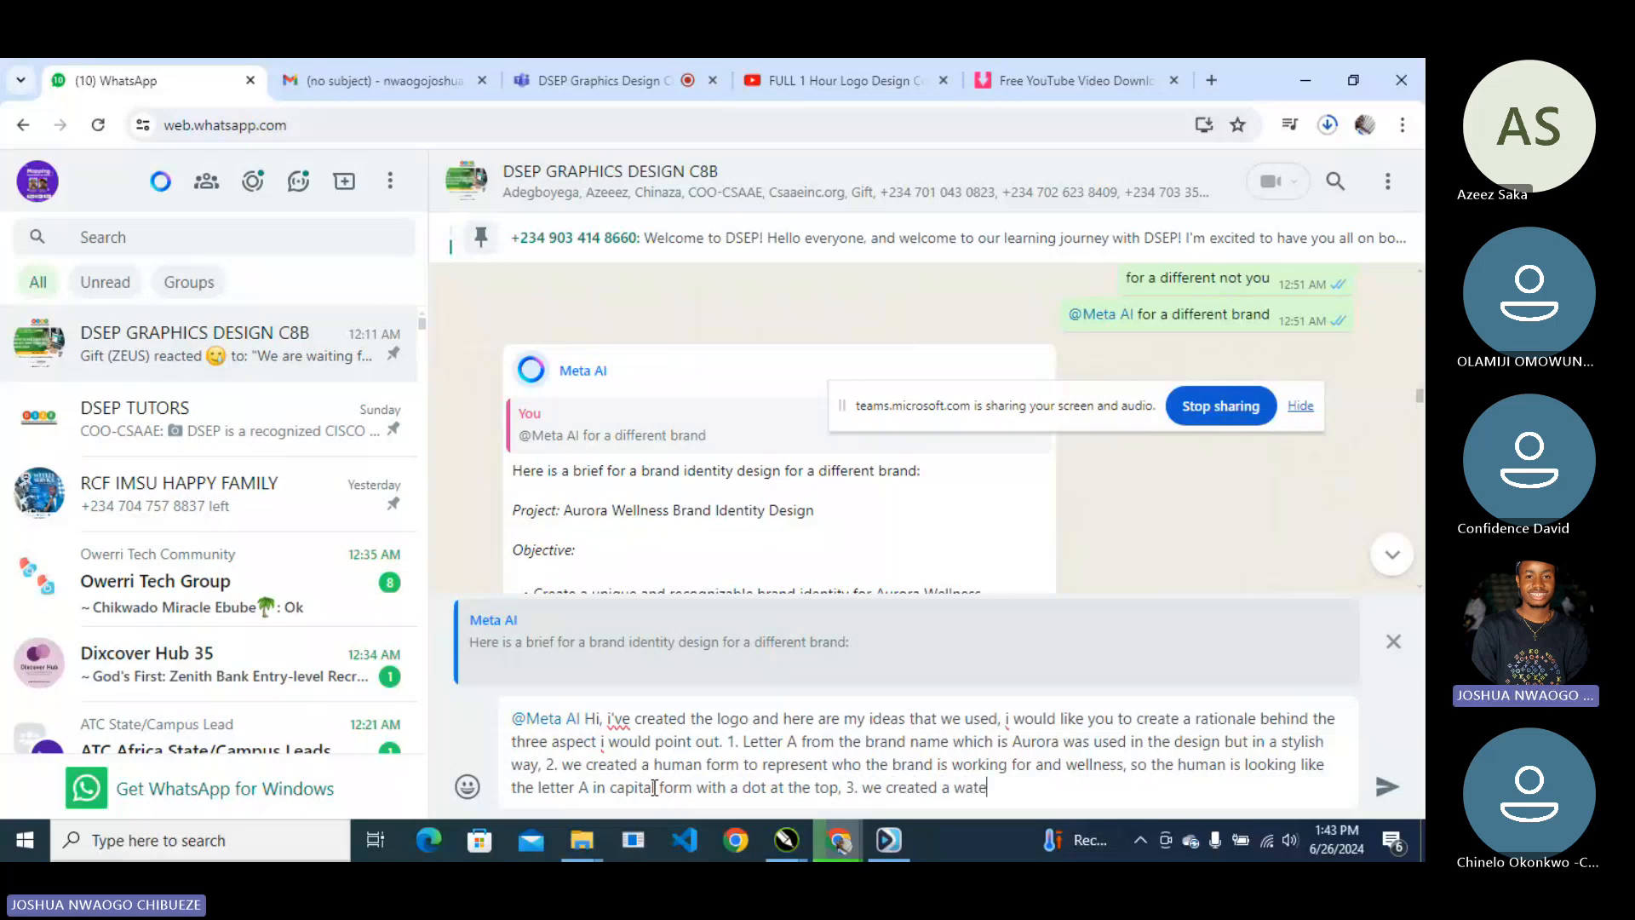
text(r droplet like the brie)
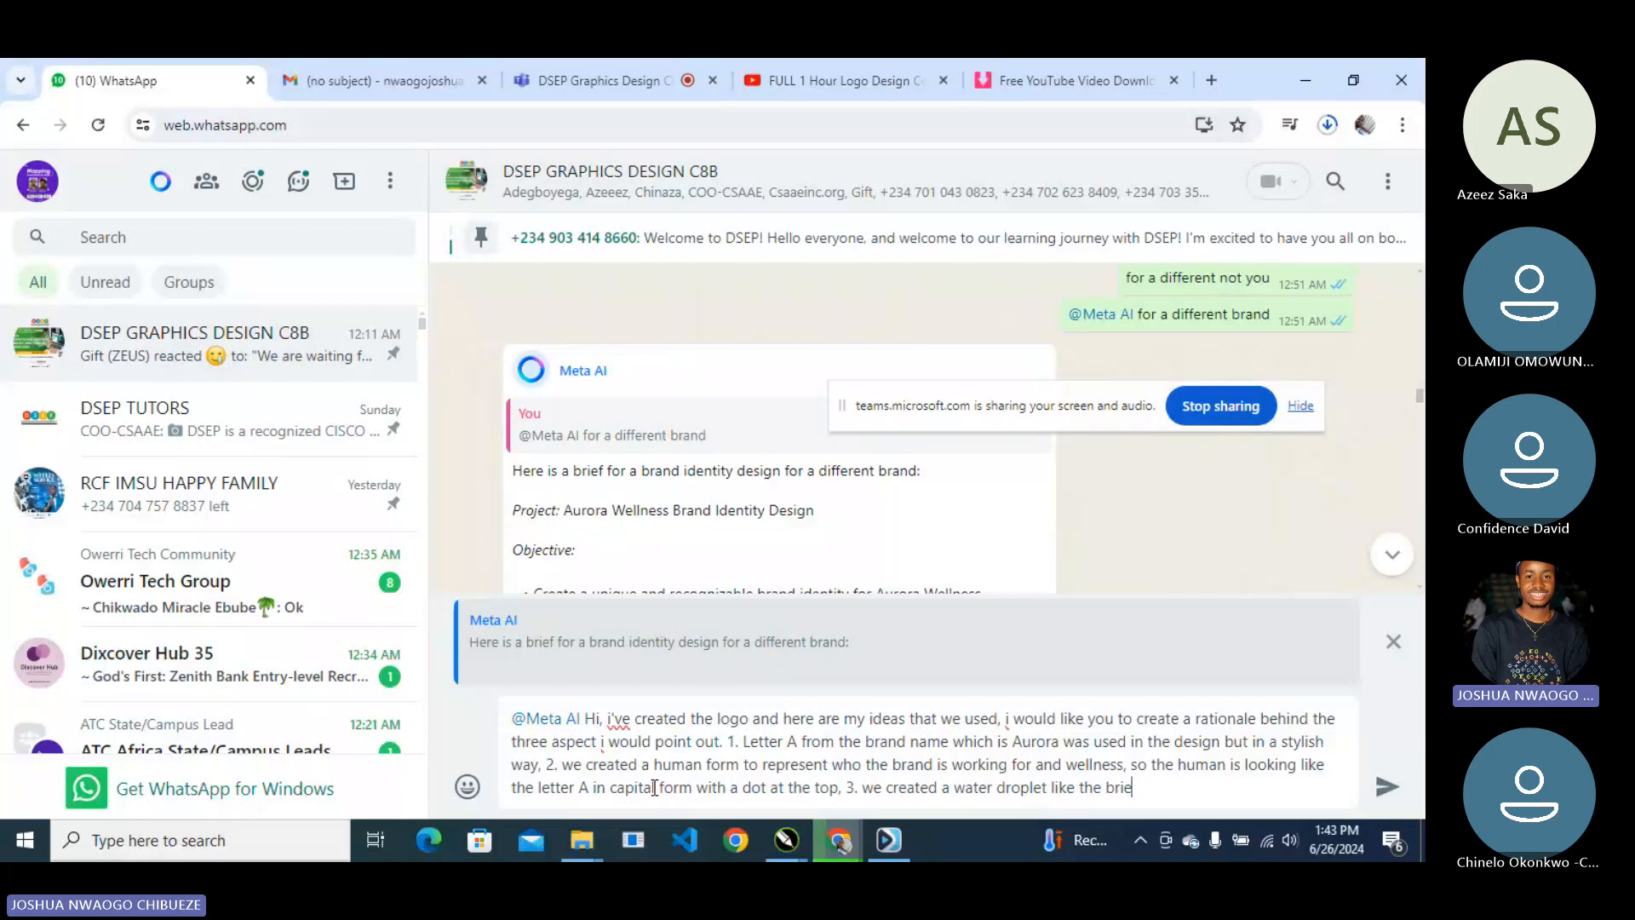
text(f decided in a negative space)
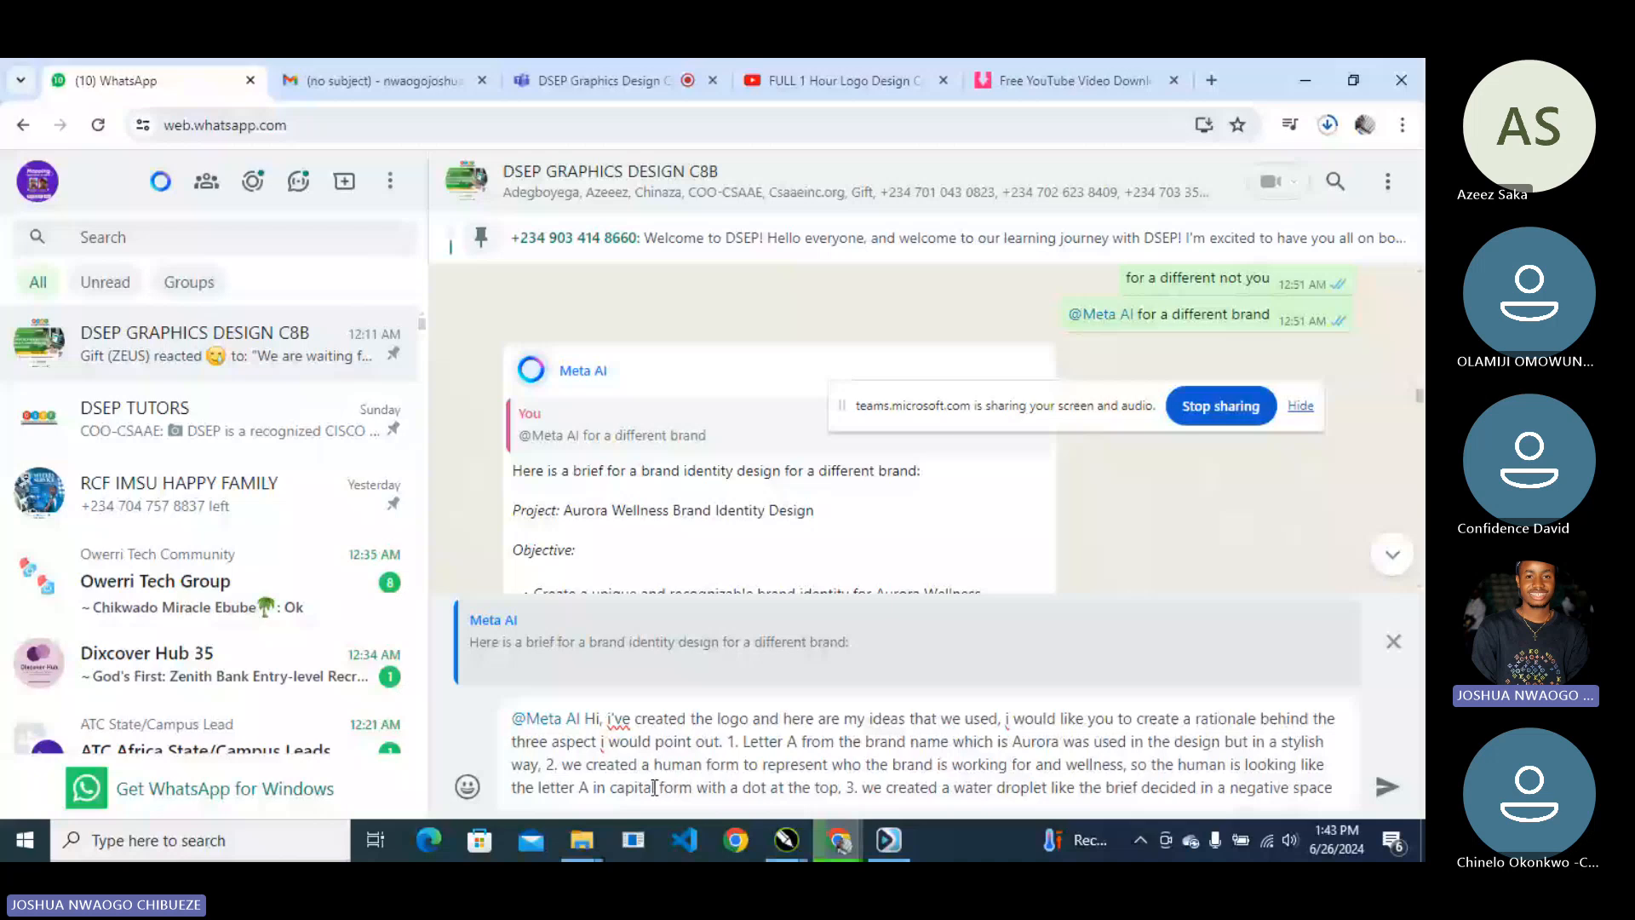
text(ins)
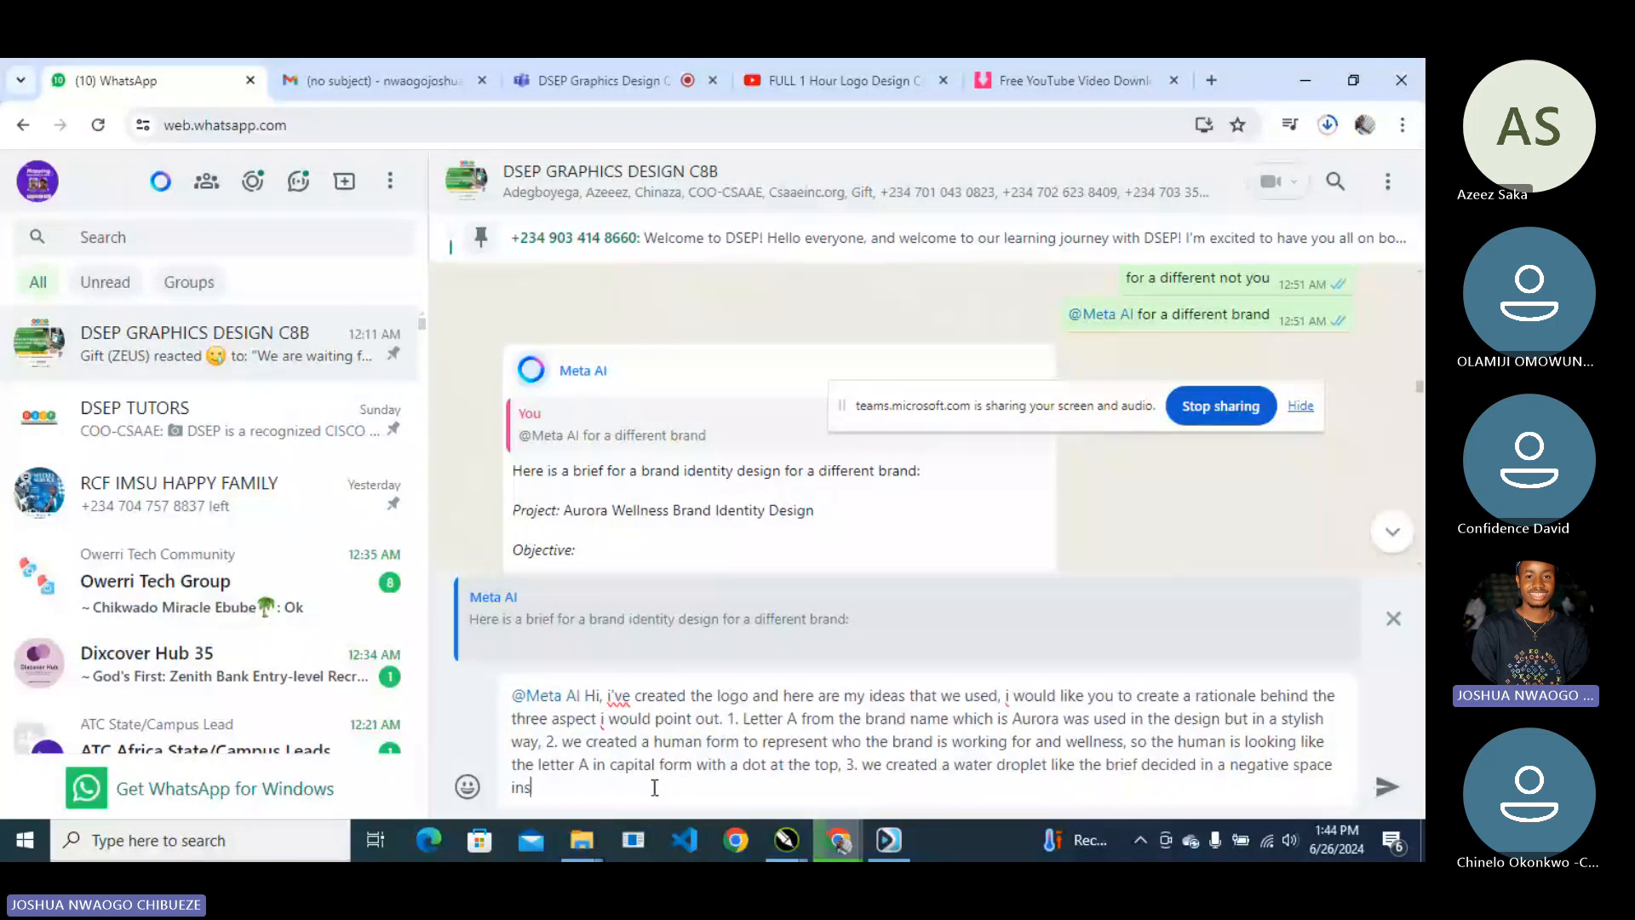
text(ide of the logo. Kindly make th)
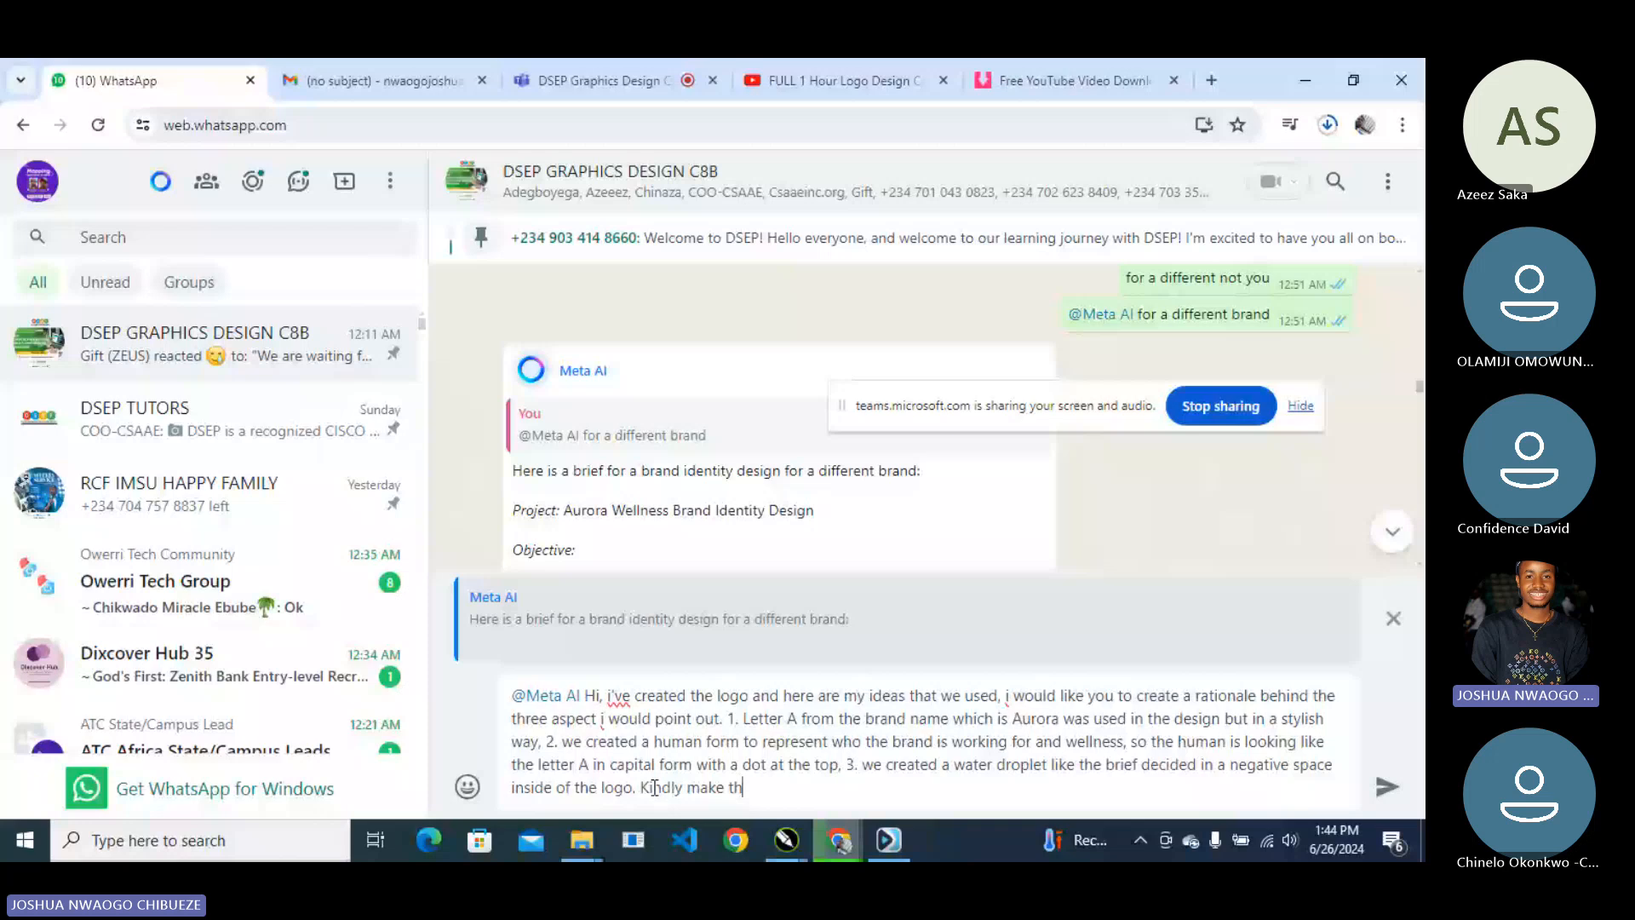
text(is into a rationale)
key(Return)
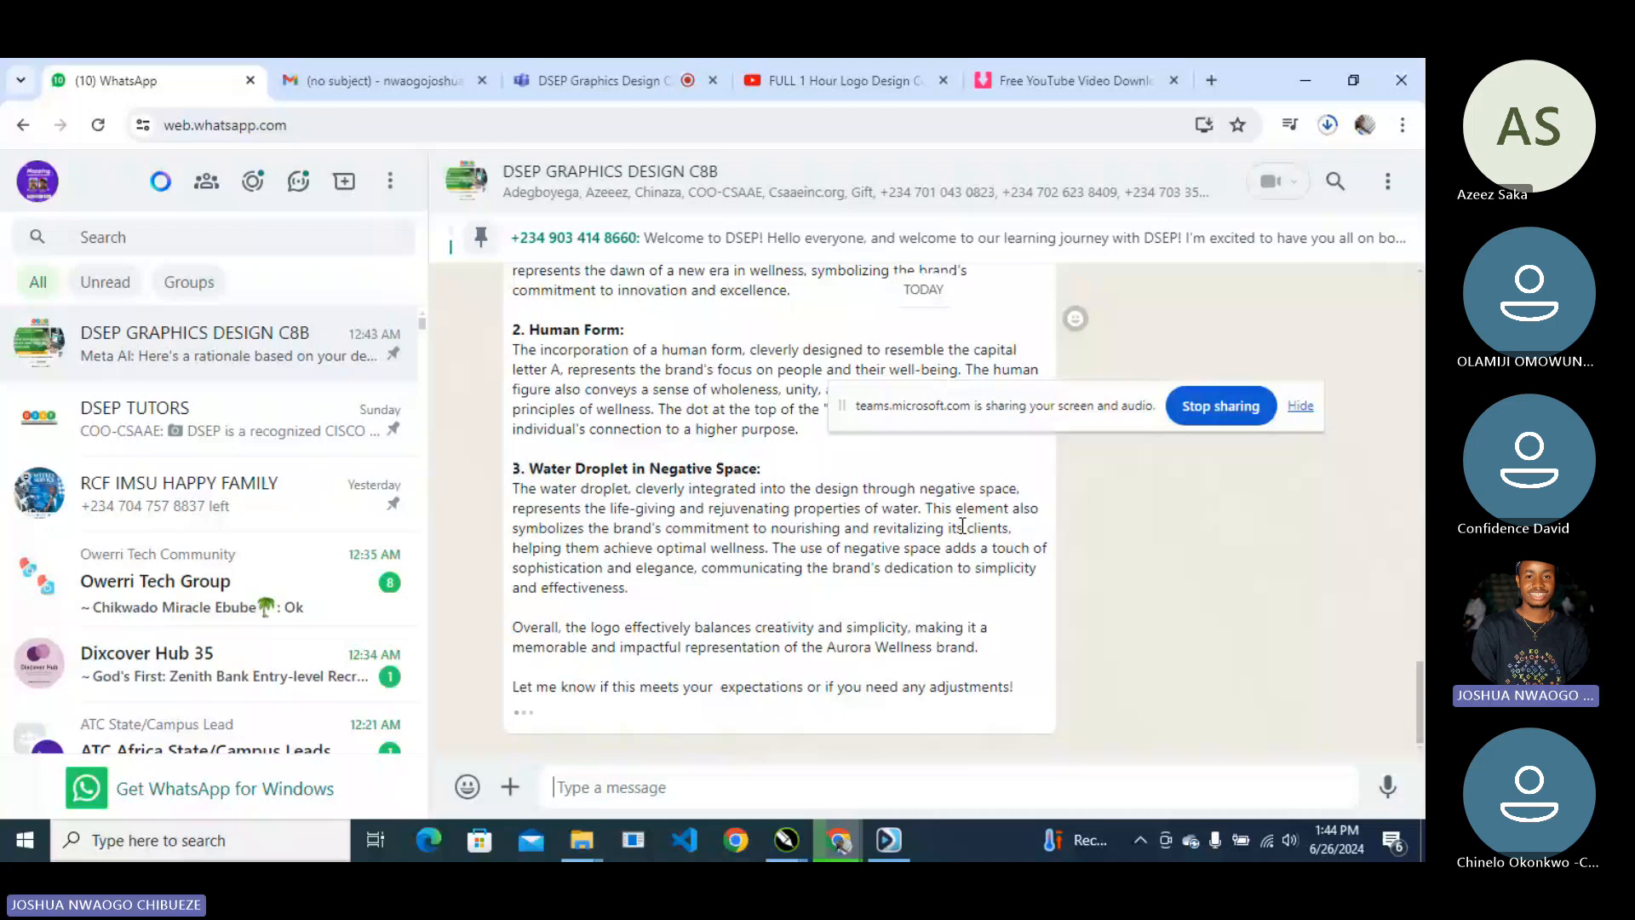
- Copy the Stylized Letter A paragraph from Meta AI's reply and switch back to CorelDRAW
scroll(545, 475, up, 3)
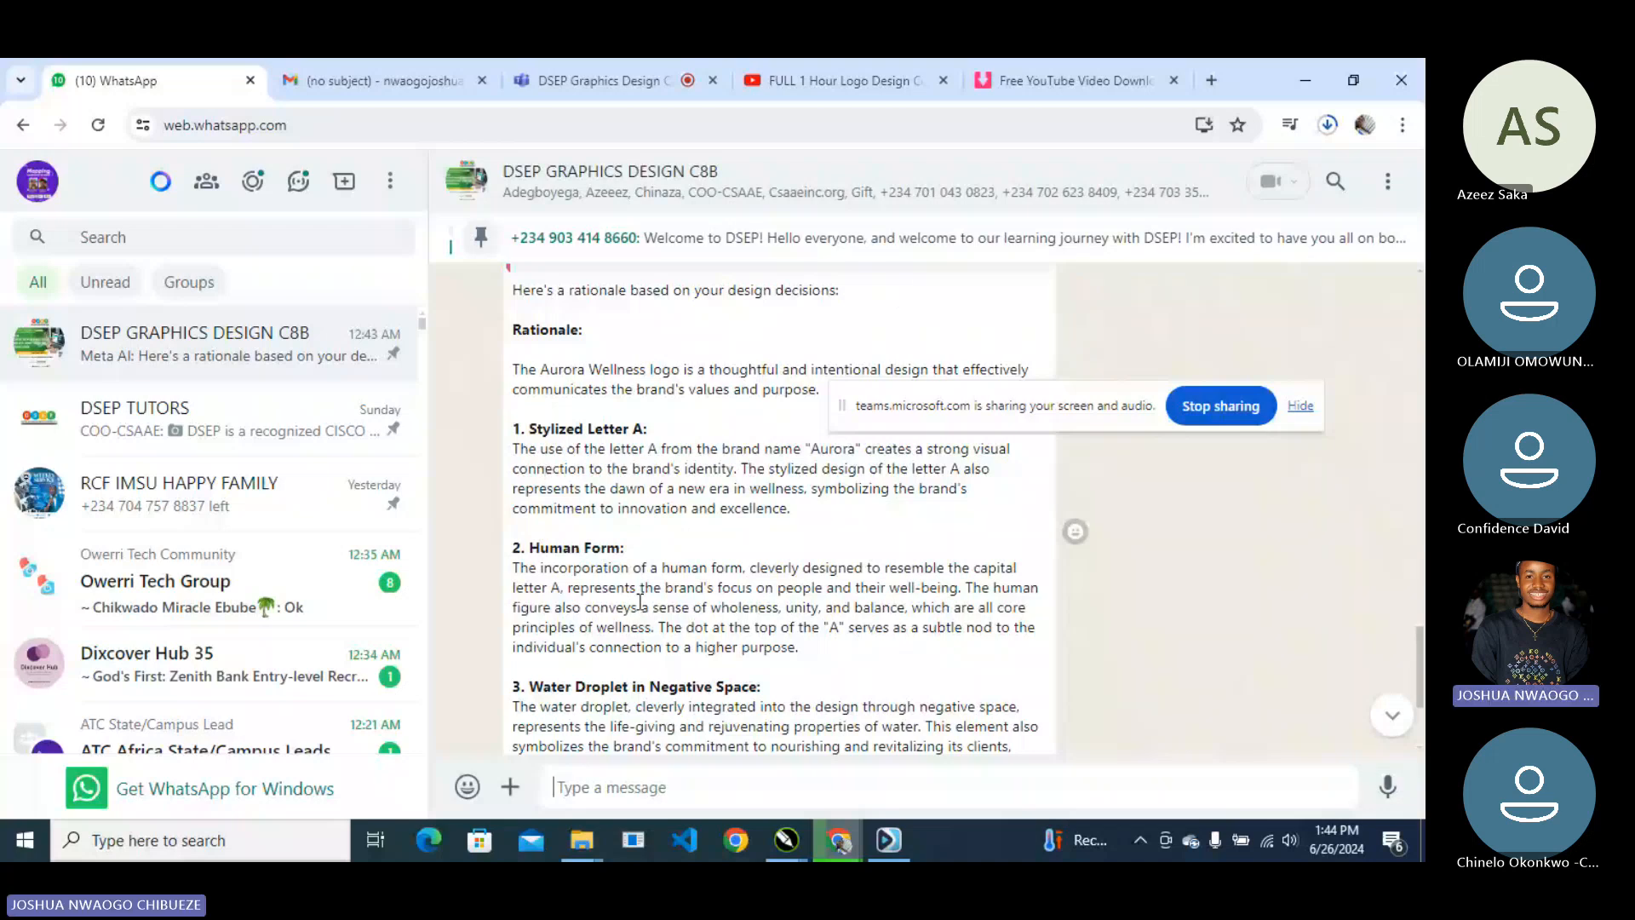
drag(529, 429, 569, 450)
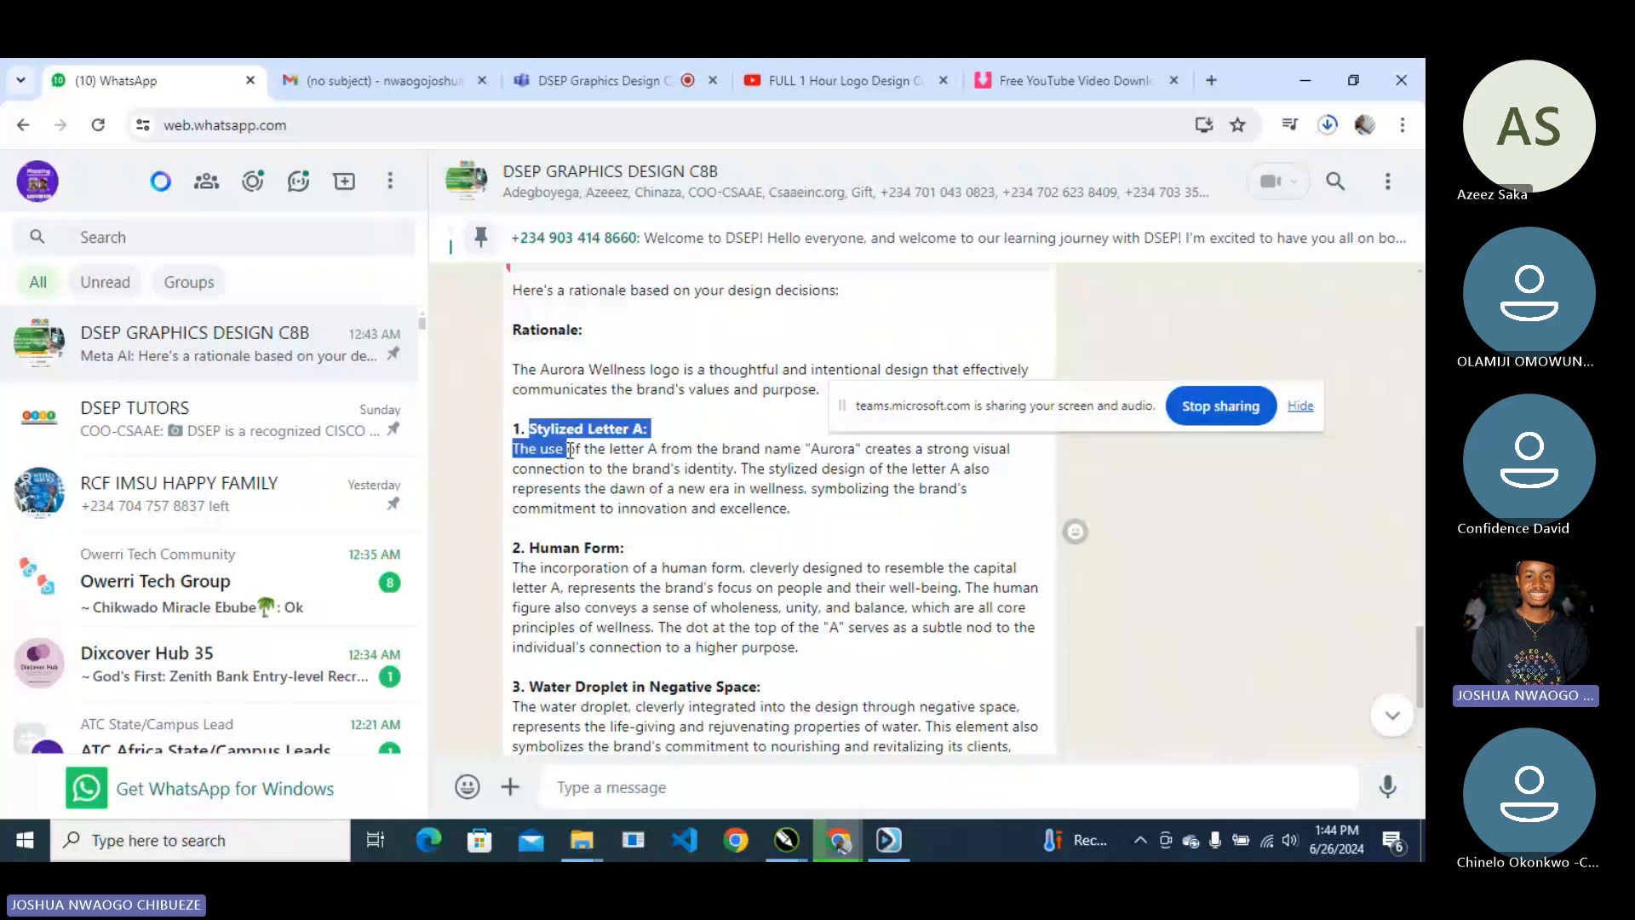
key(alt+Tab)
- Paste the copied rationale as text at the top-left of page 4
click(396, 749)
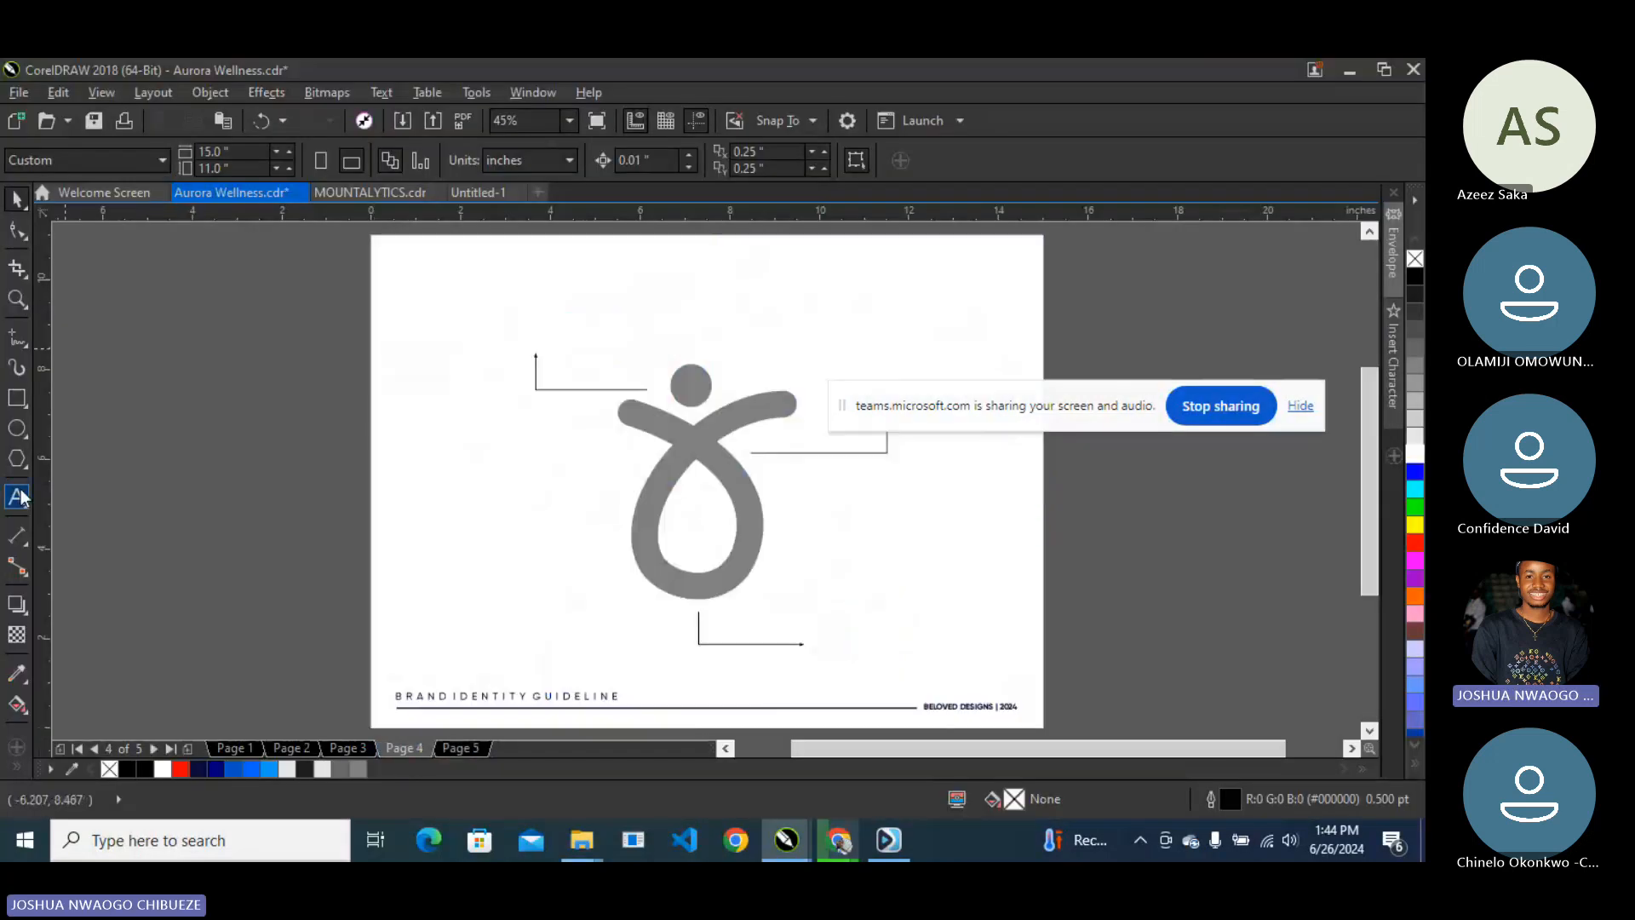
click(18, 496)
click(416, 273)
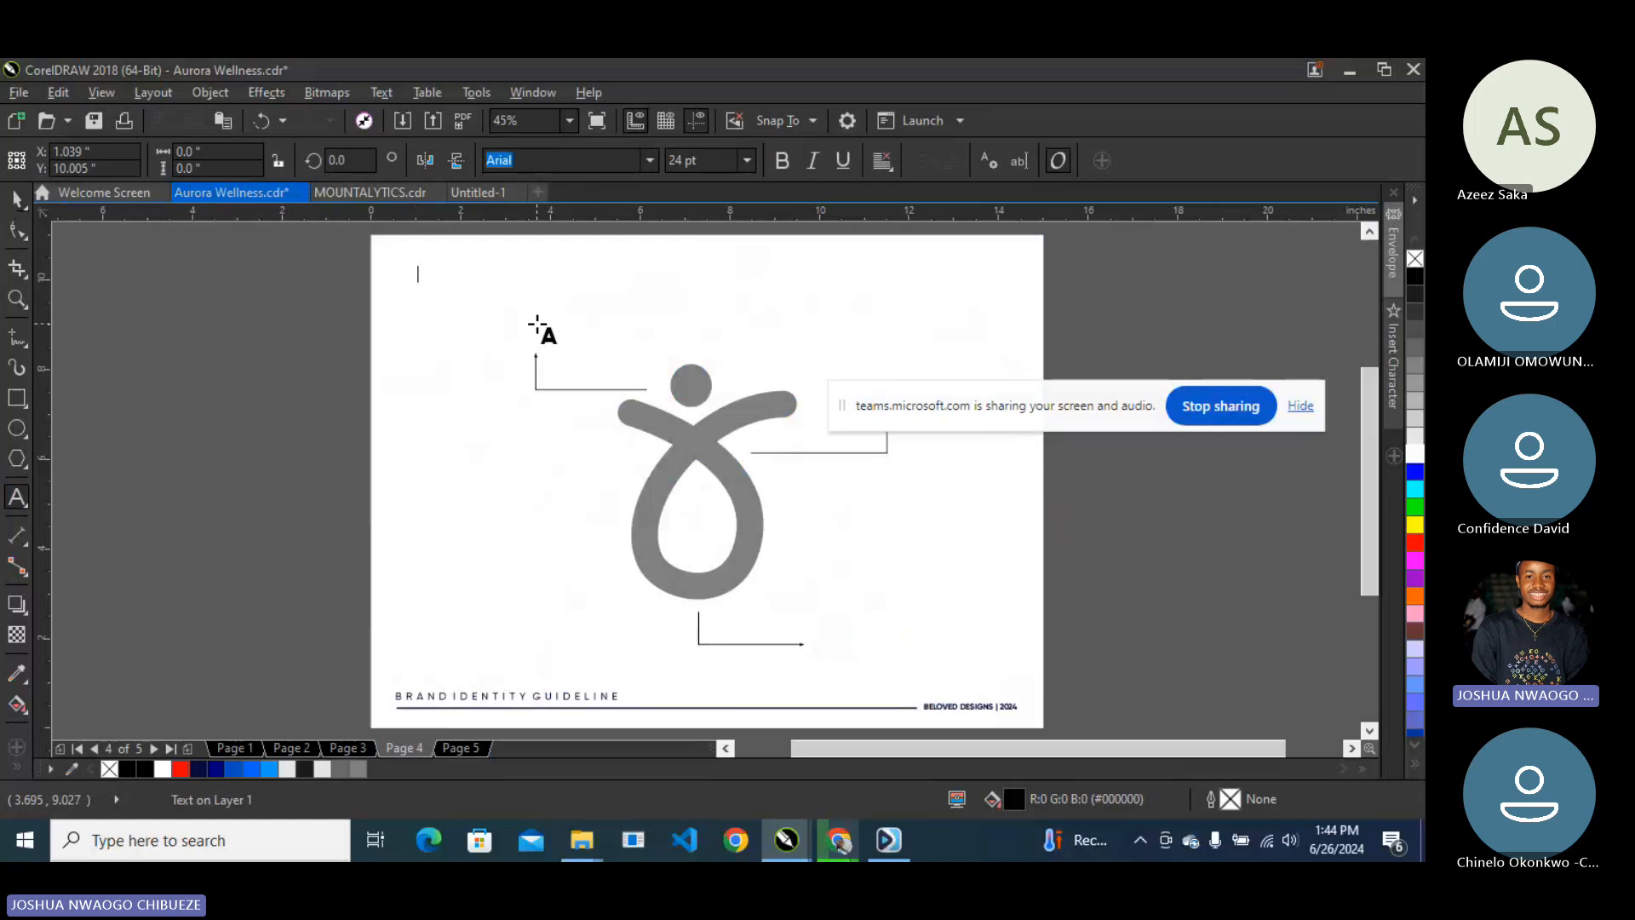
key(ctrl+v)
- Set the whole rationale text in Gilroy Medium
key(ctrl+a)
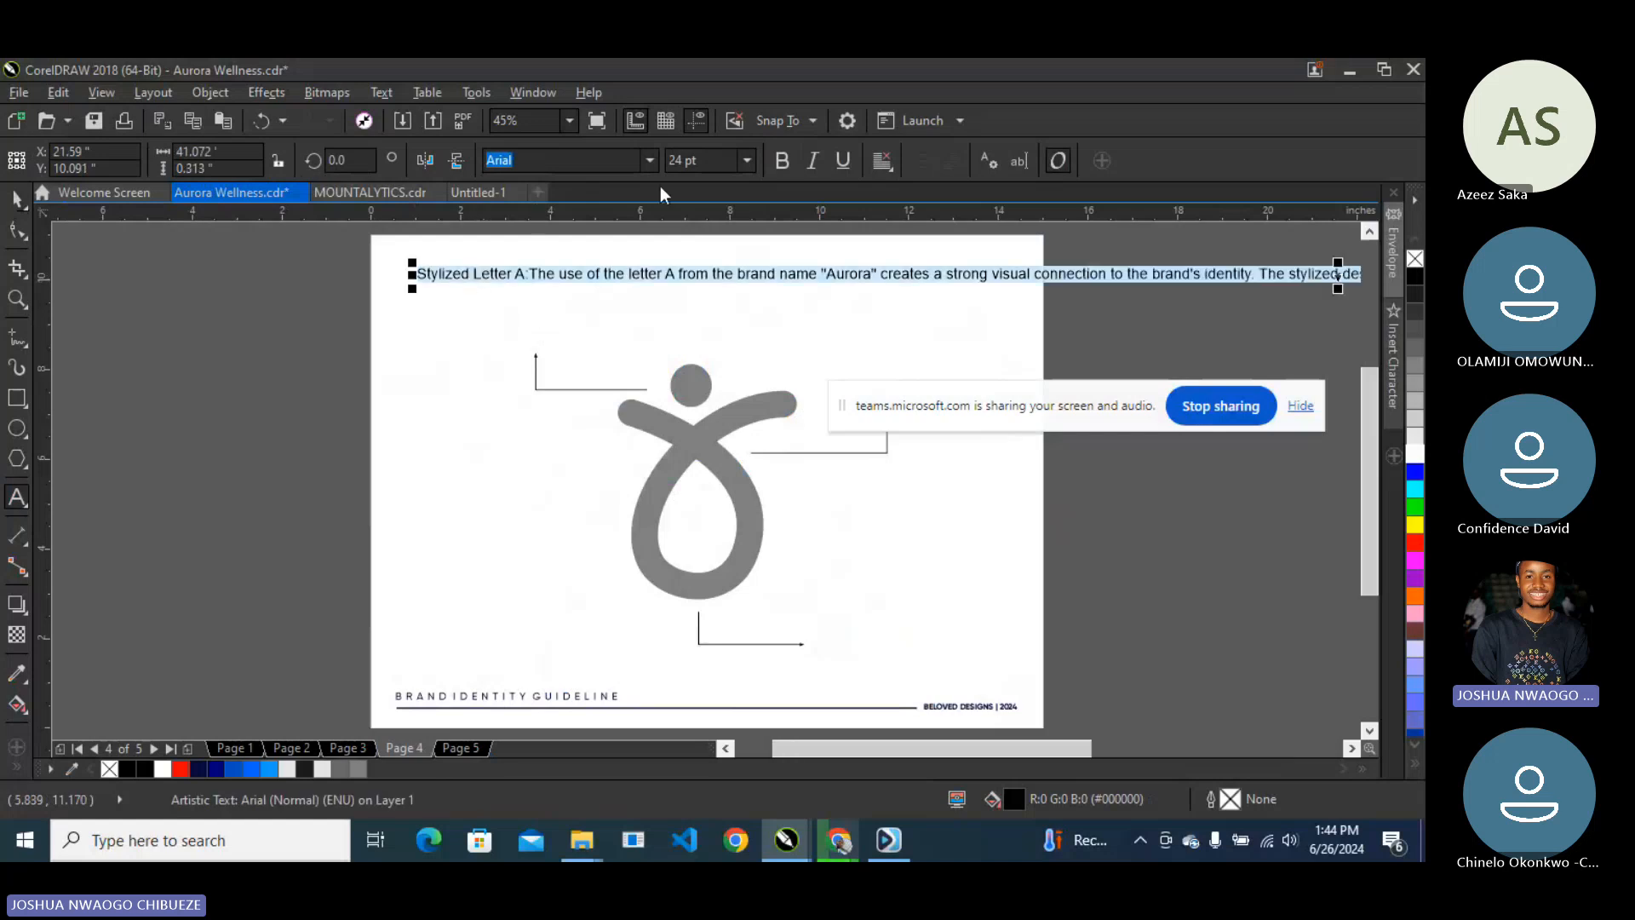
click(649, 160)
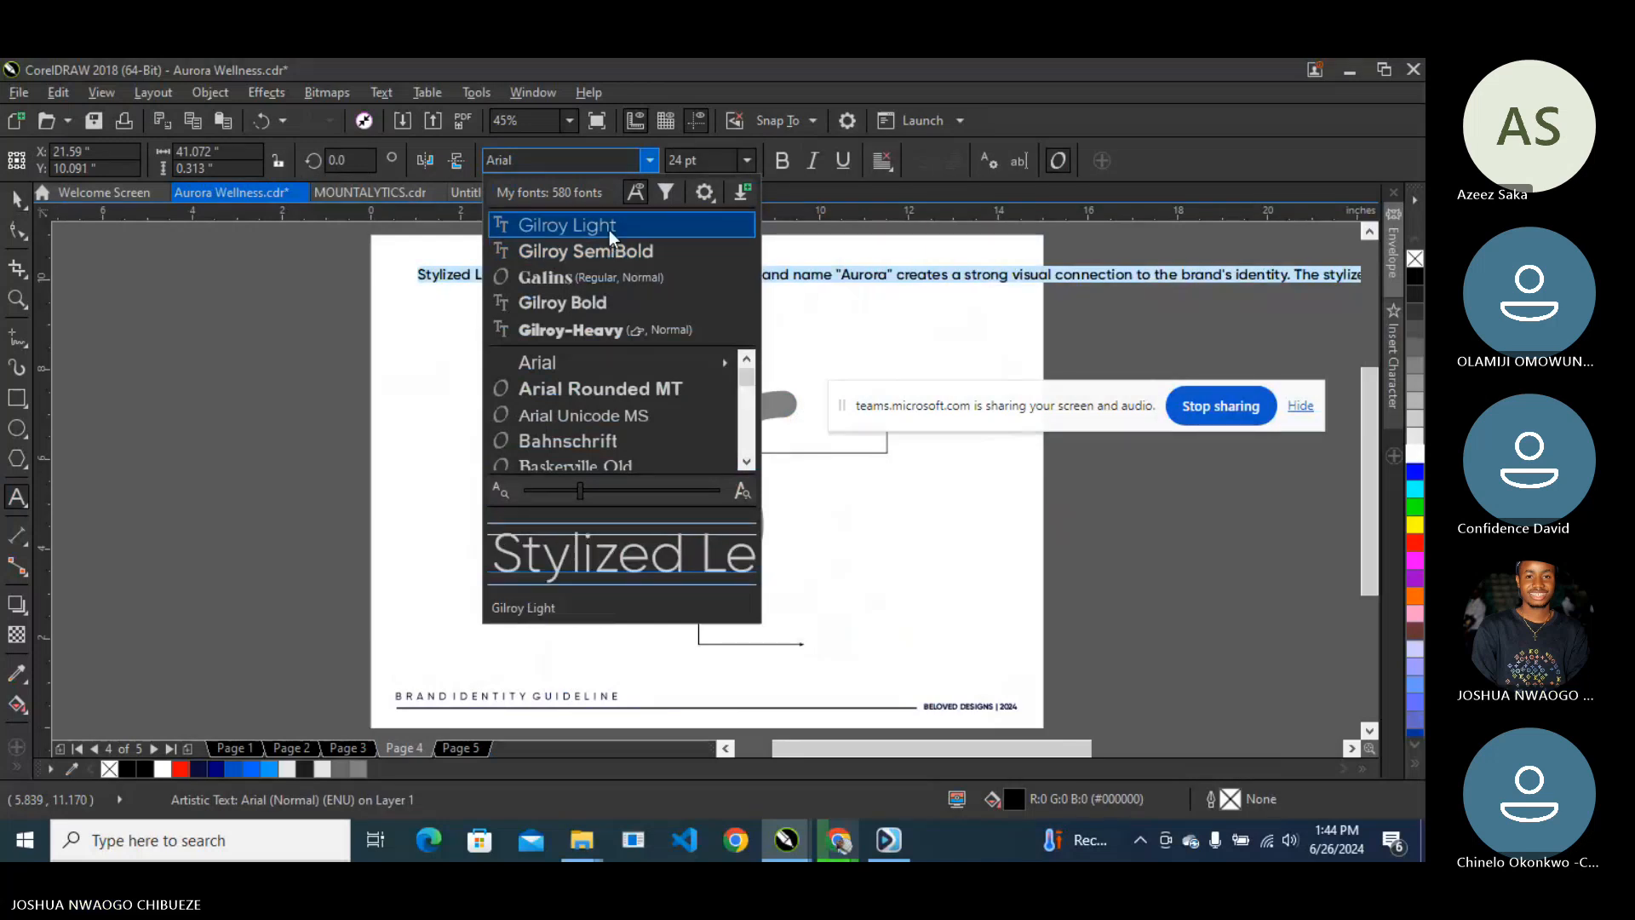
click(610, 229)
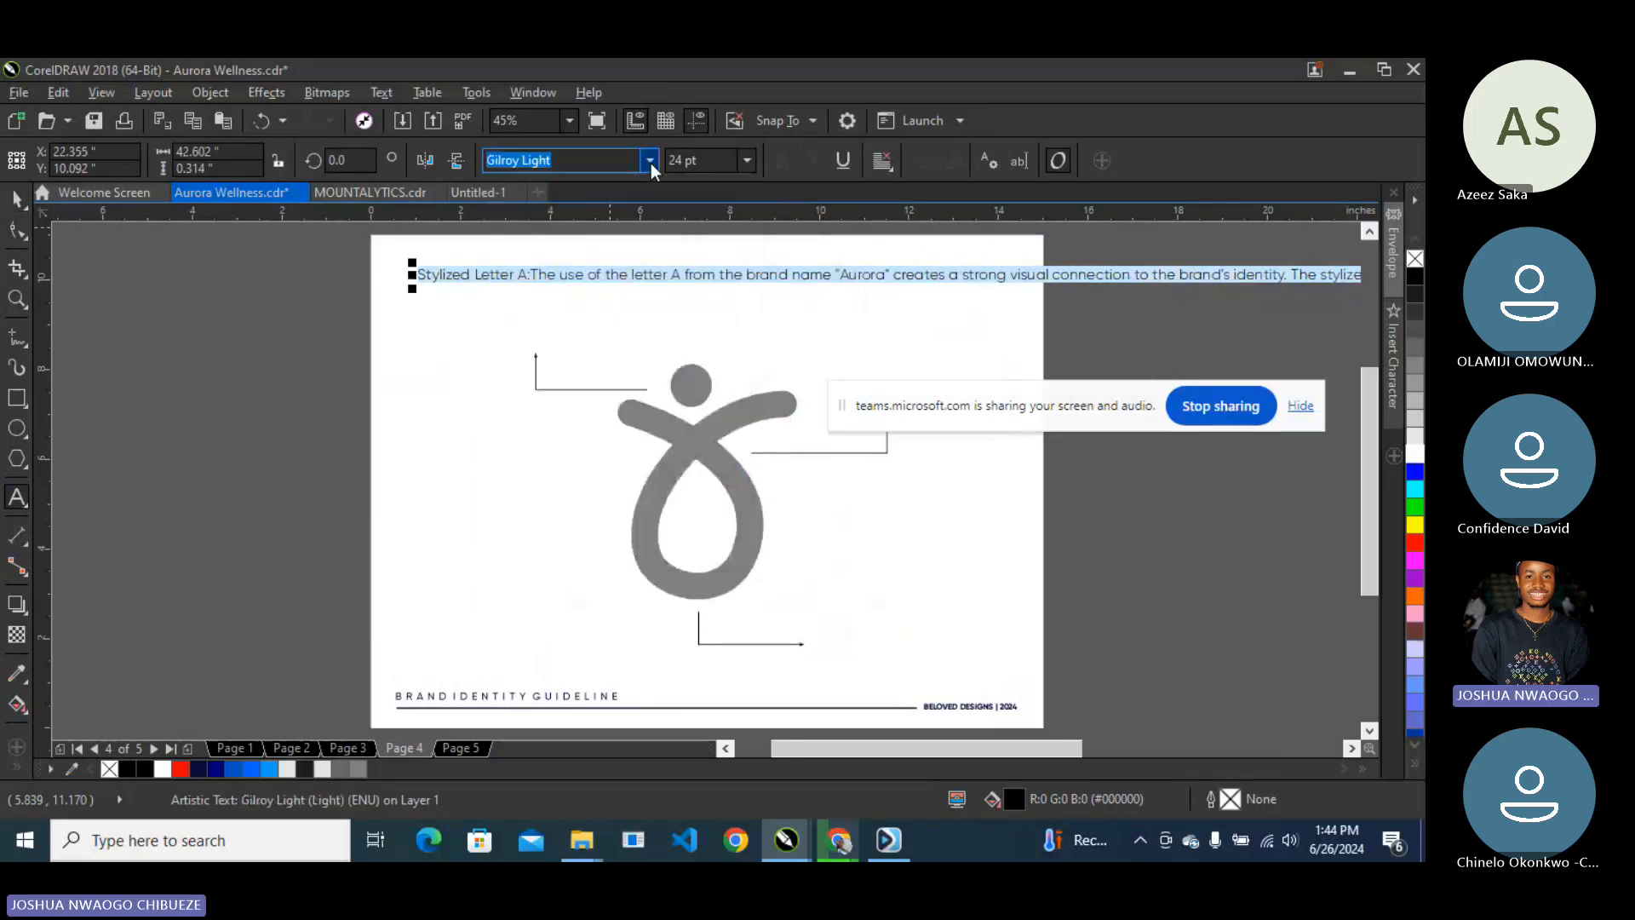
click(651, 161)
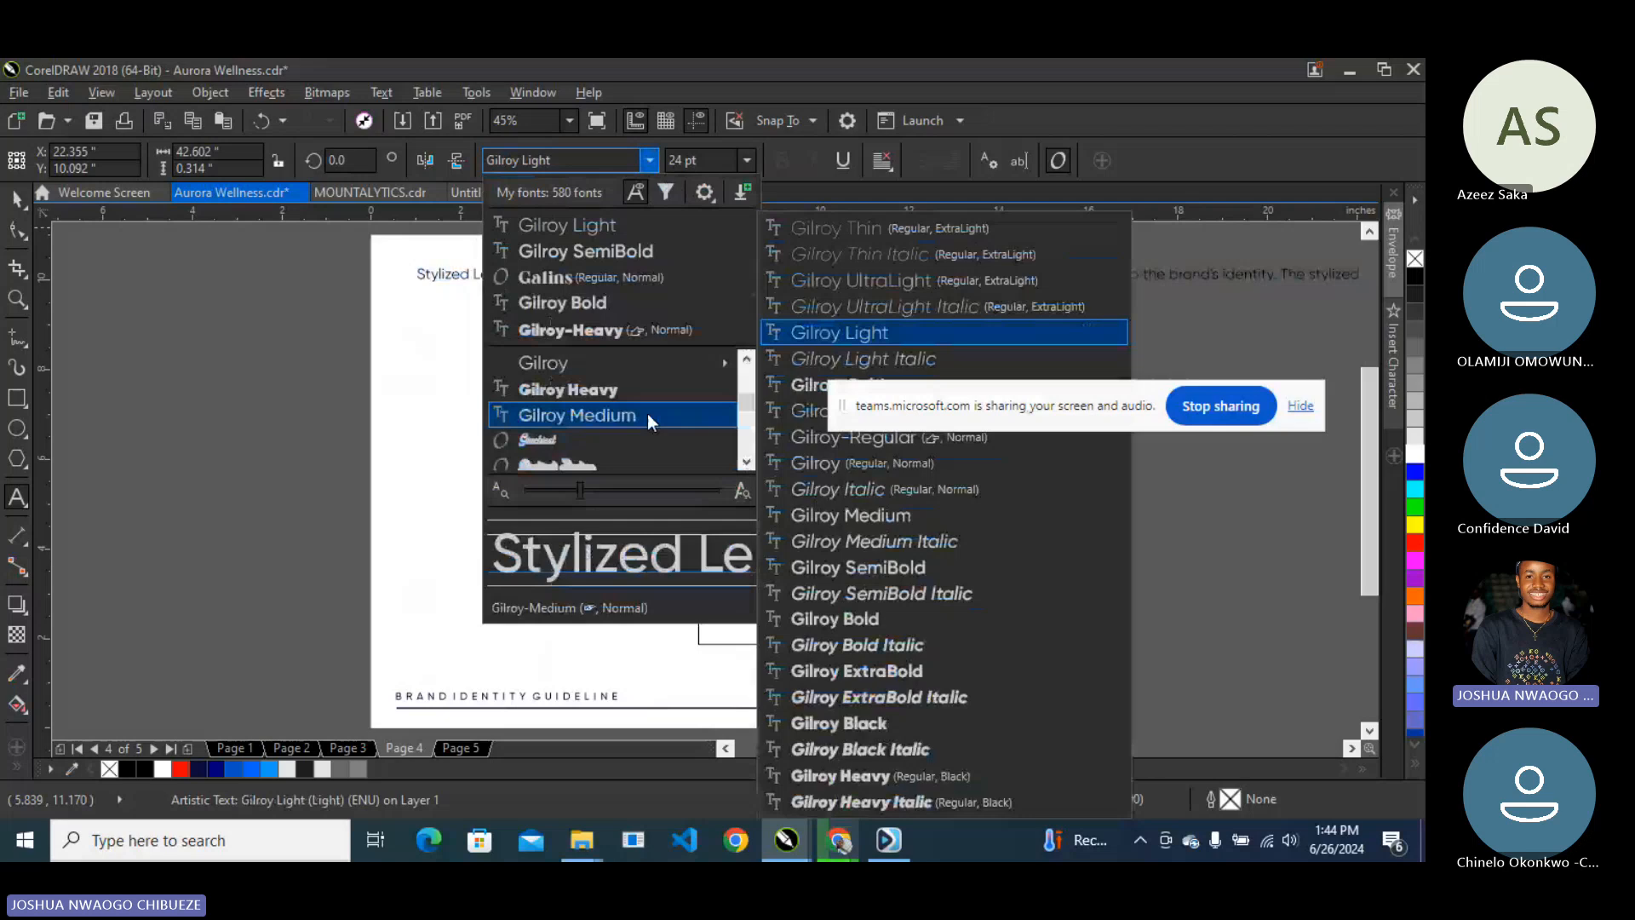
key(Escape)
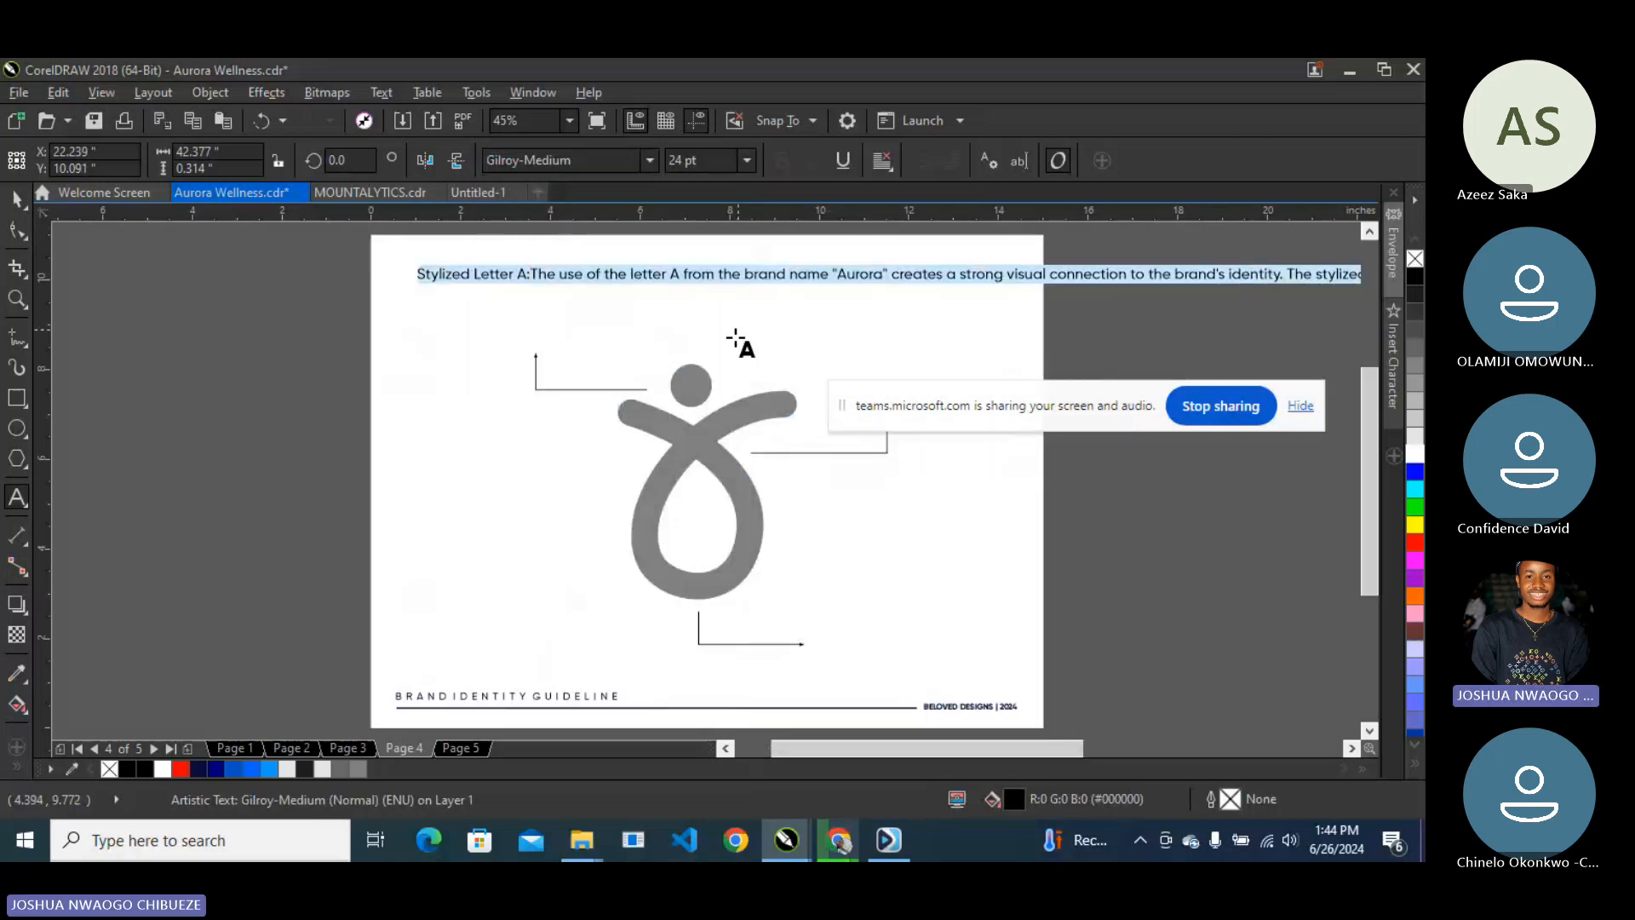
- Break lines after 'Stylized Letter A:' and before 'Aurora' and 'the brand's identity'
click(532, 274)
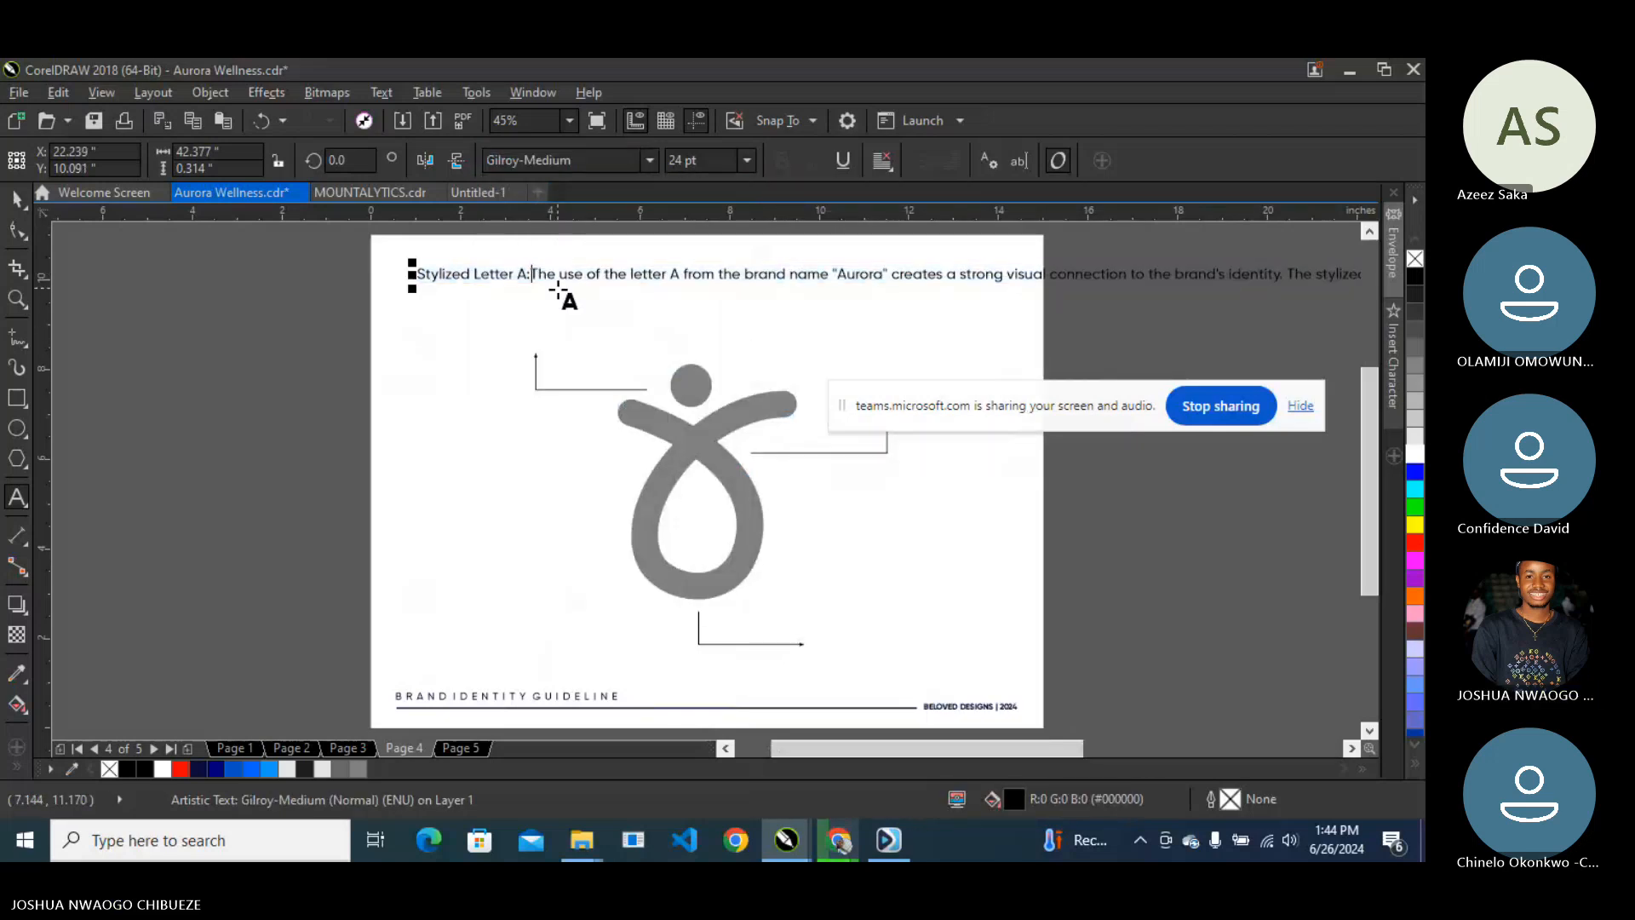
key(Return)
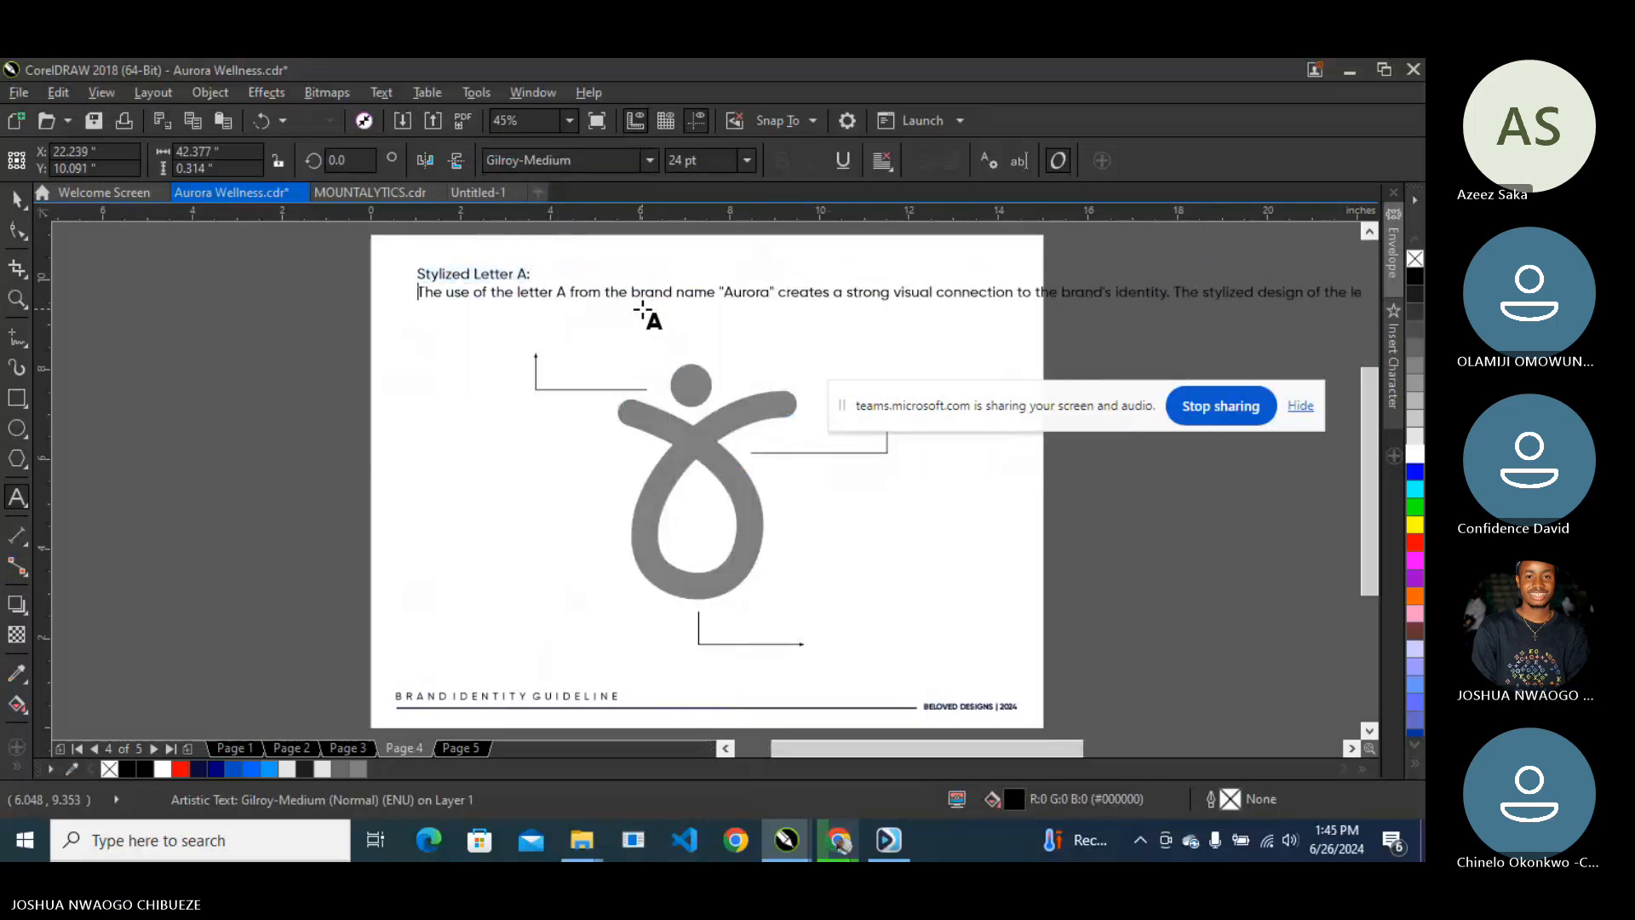
click(720, 296)
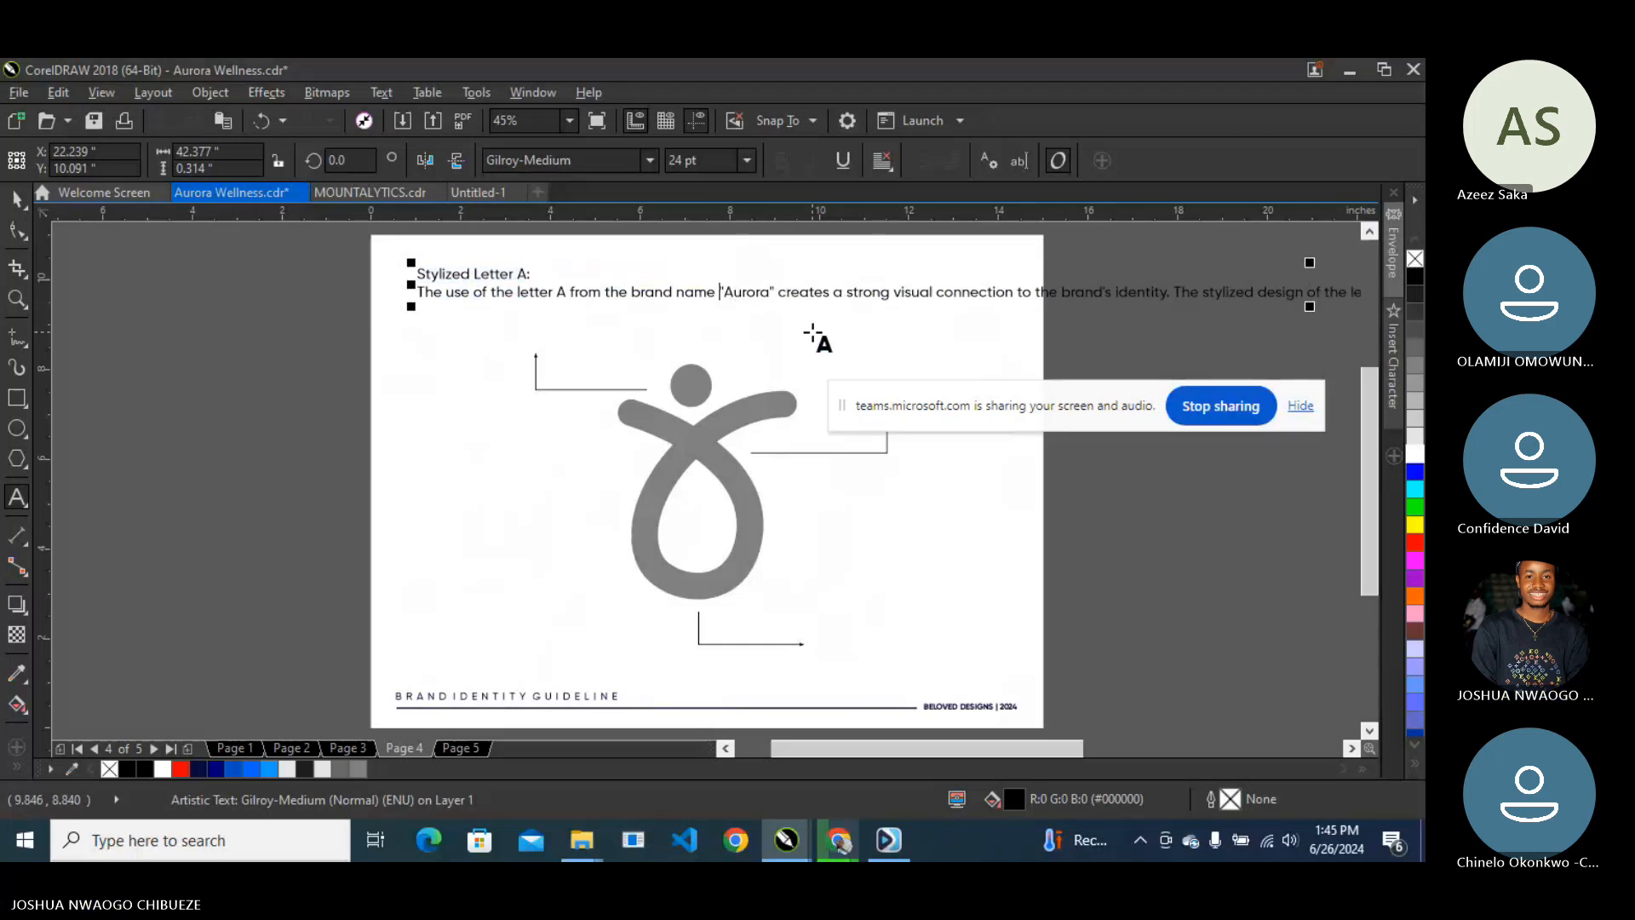
key(Return)
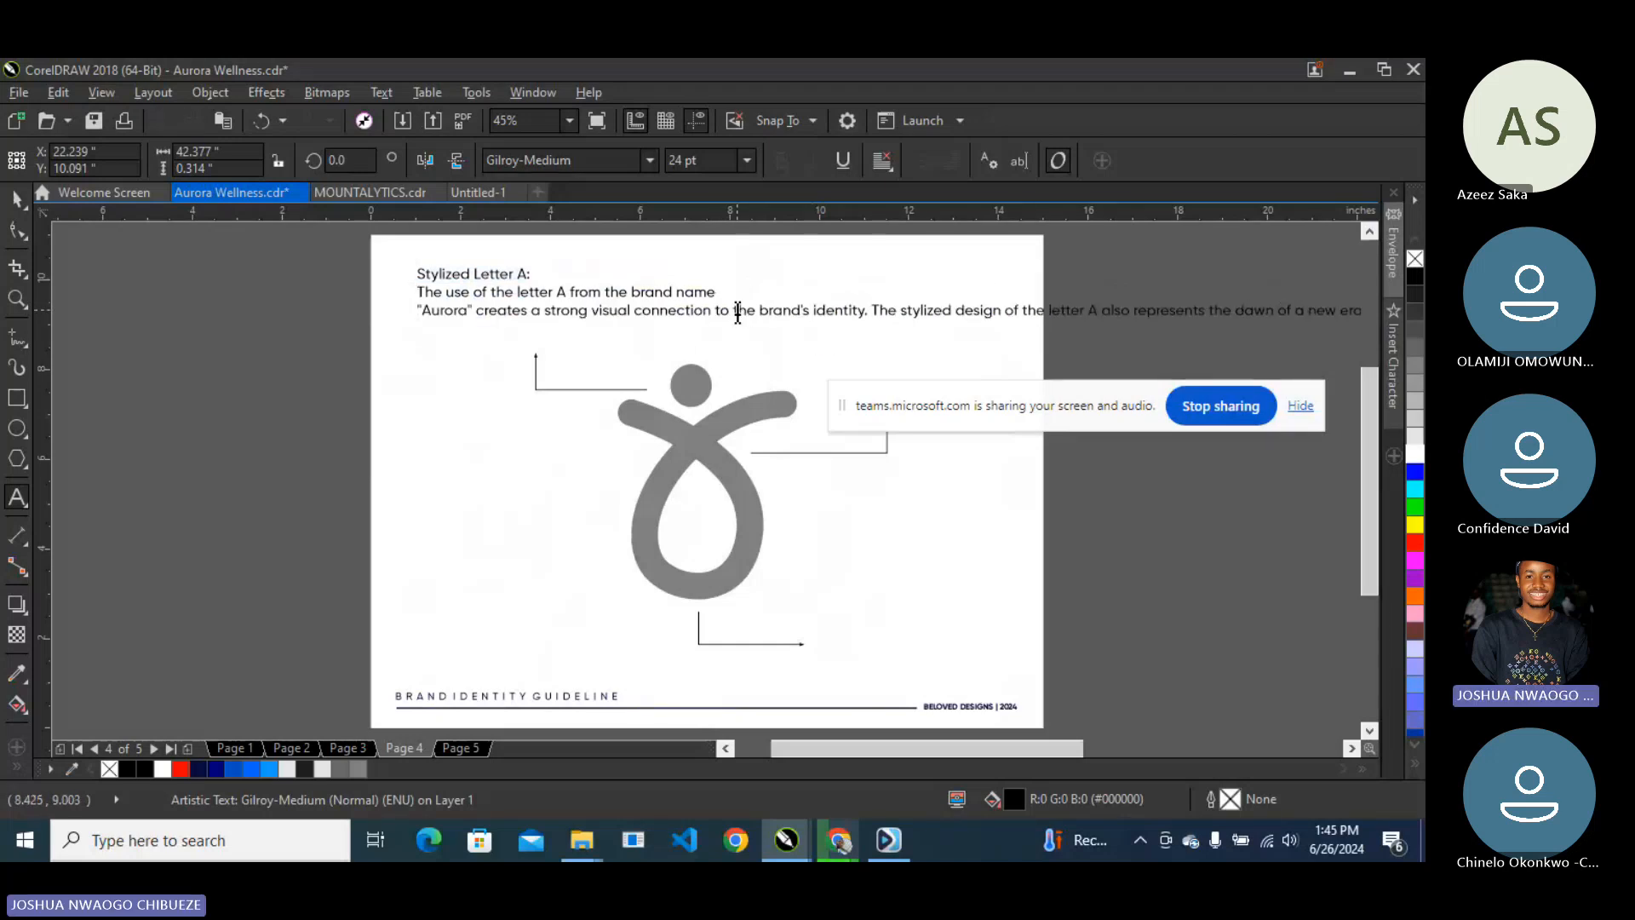
click(737, 310)
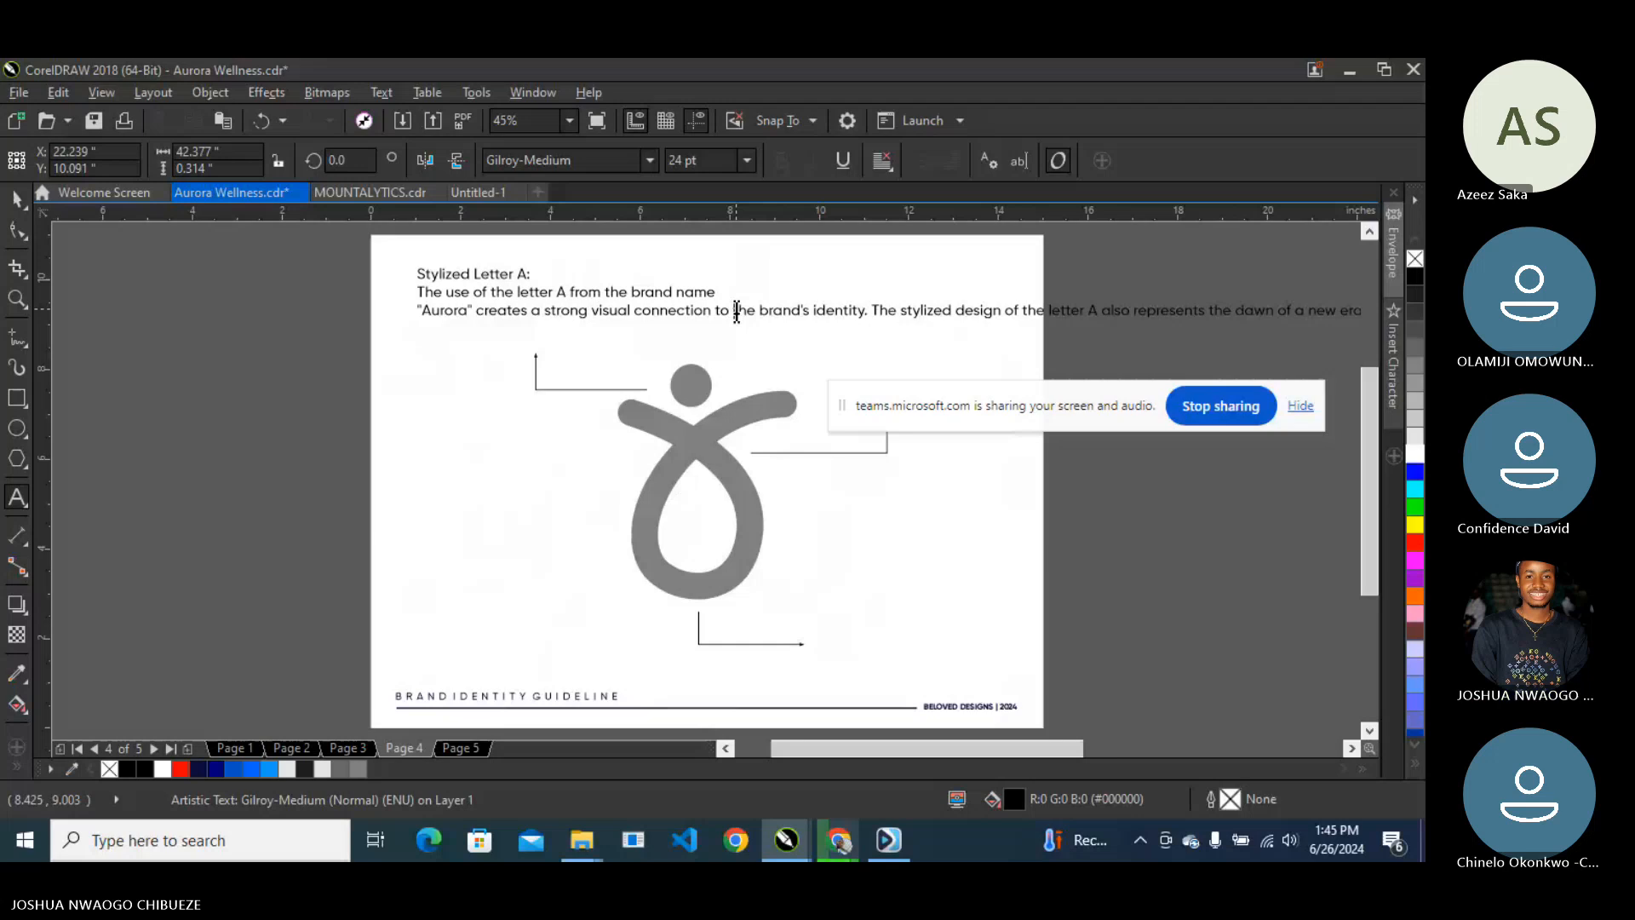
key(Return)
- Add breaks before 'letter A also represents' and 'in wellness', wrapping the text into seven lines
click(733, 328)
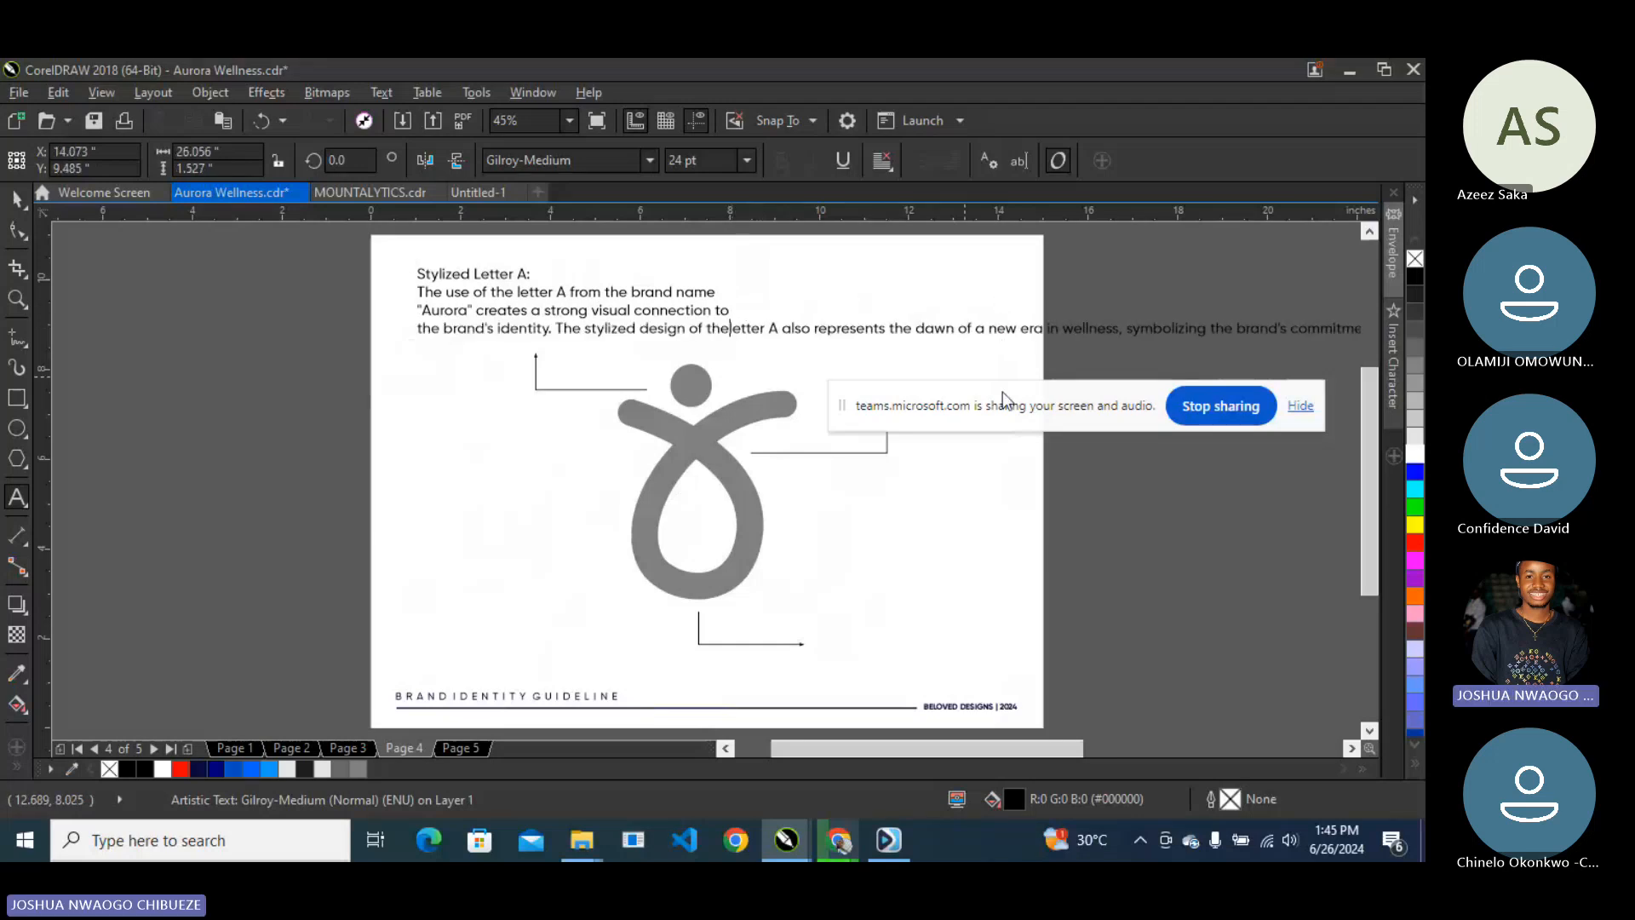
key(Return)
click(748, 346)
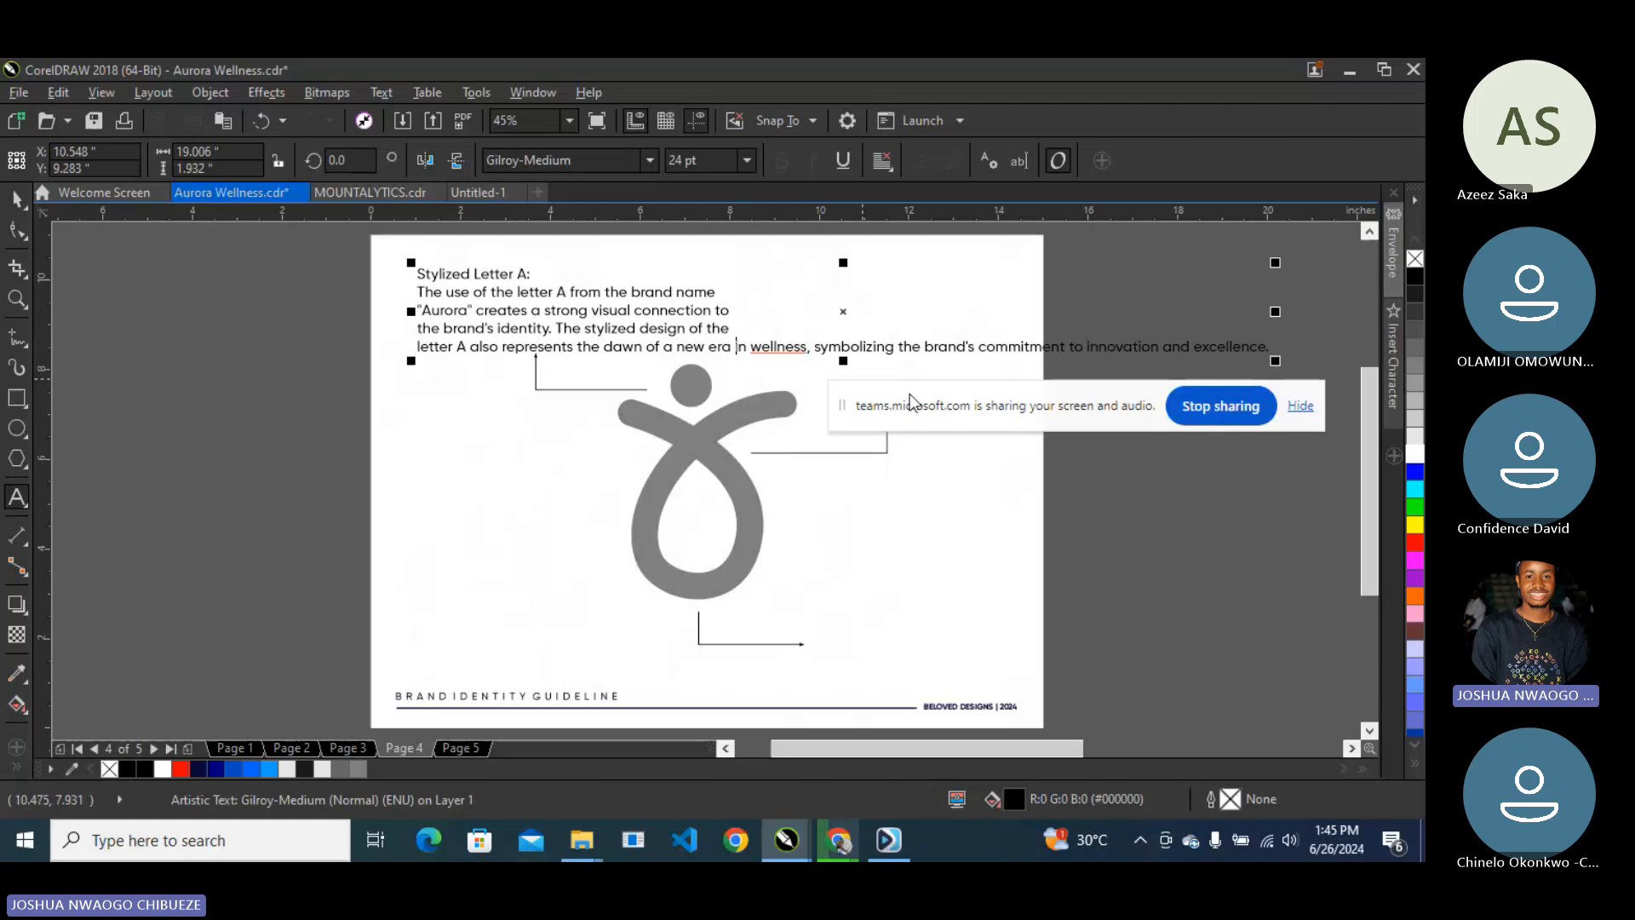
key(Return)
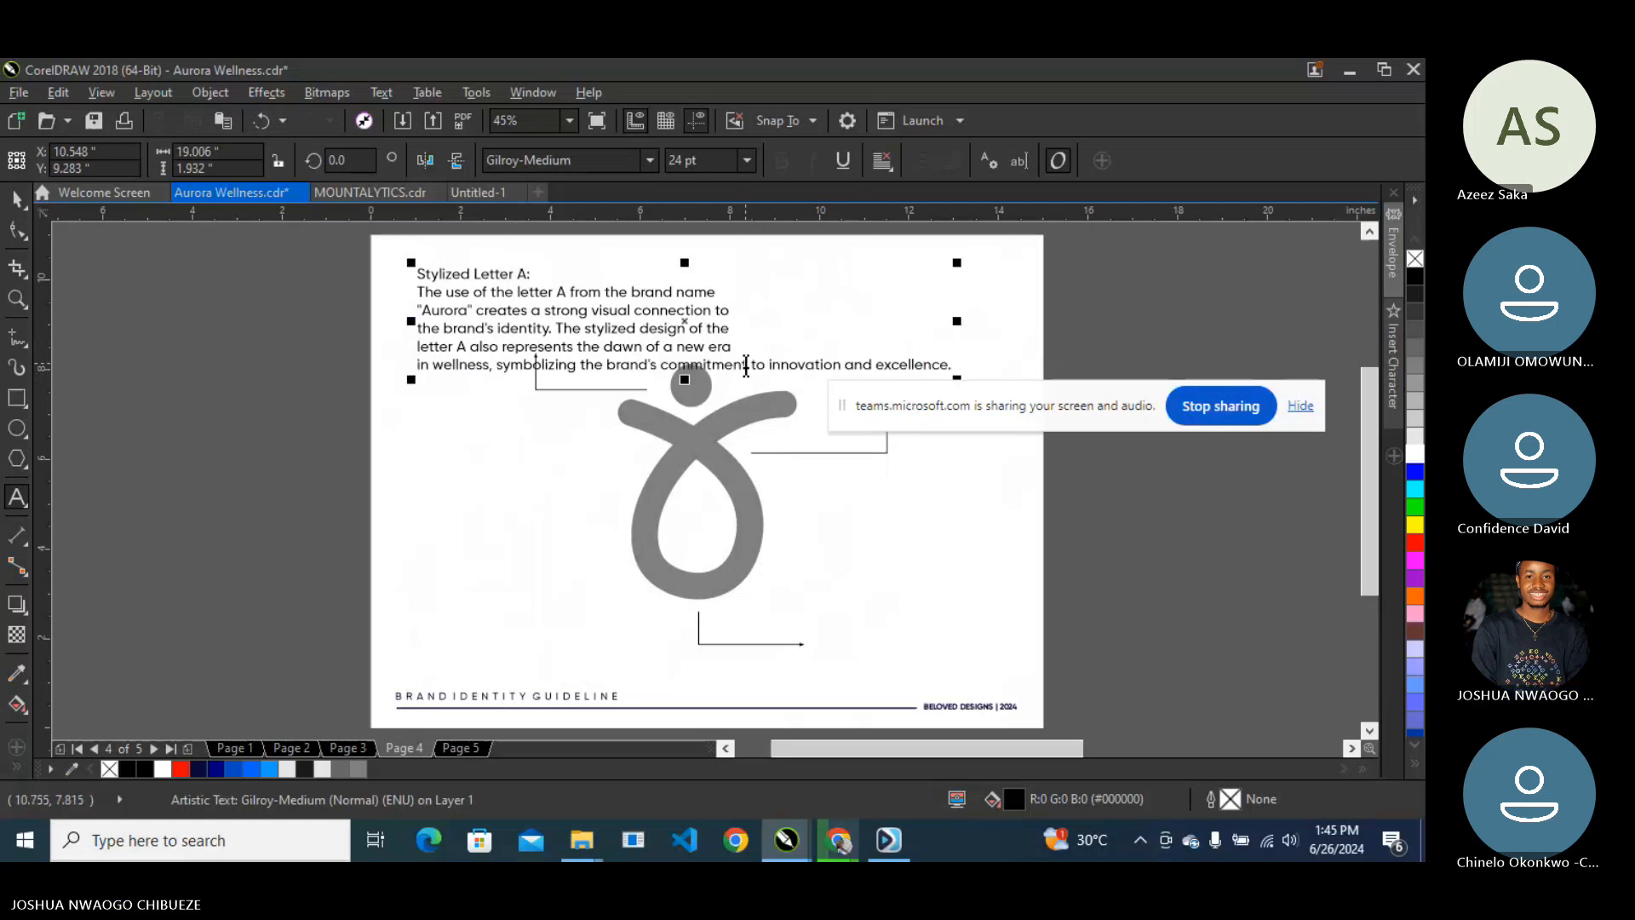
key(Return)
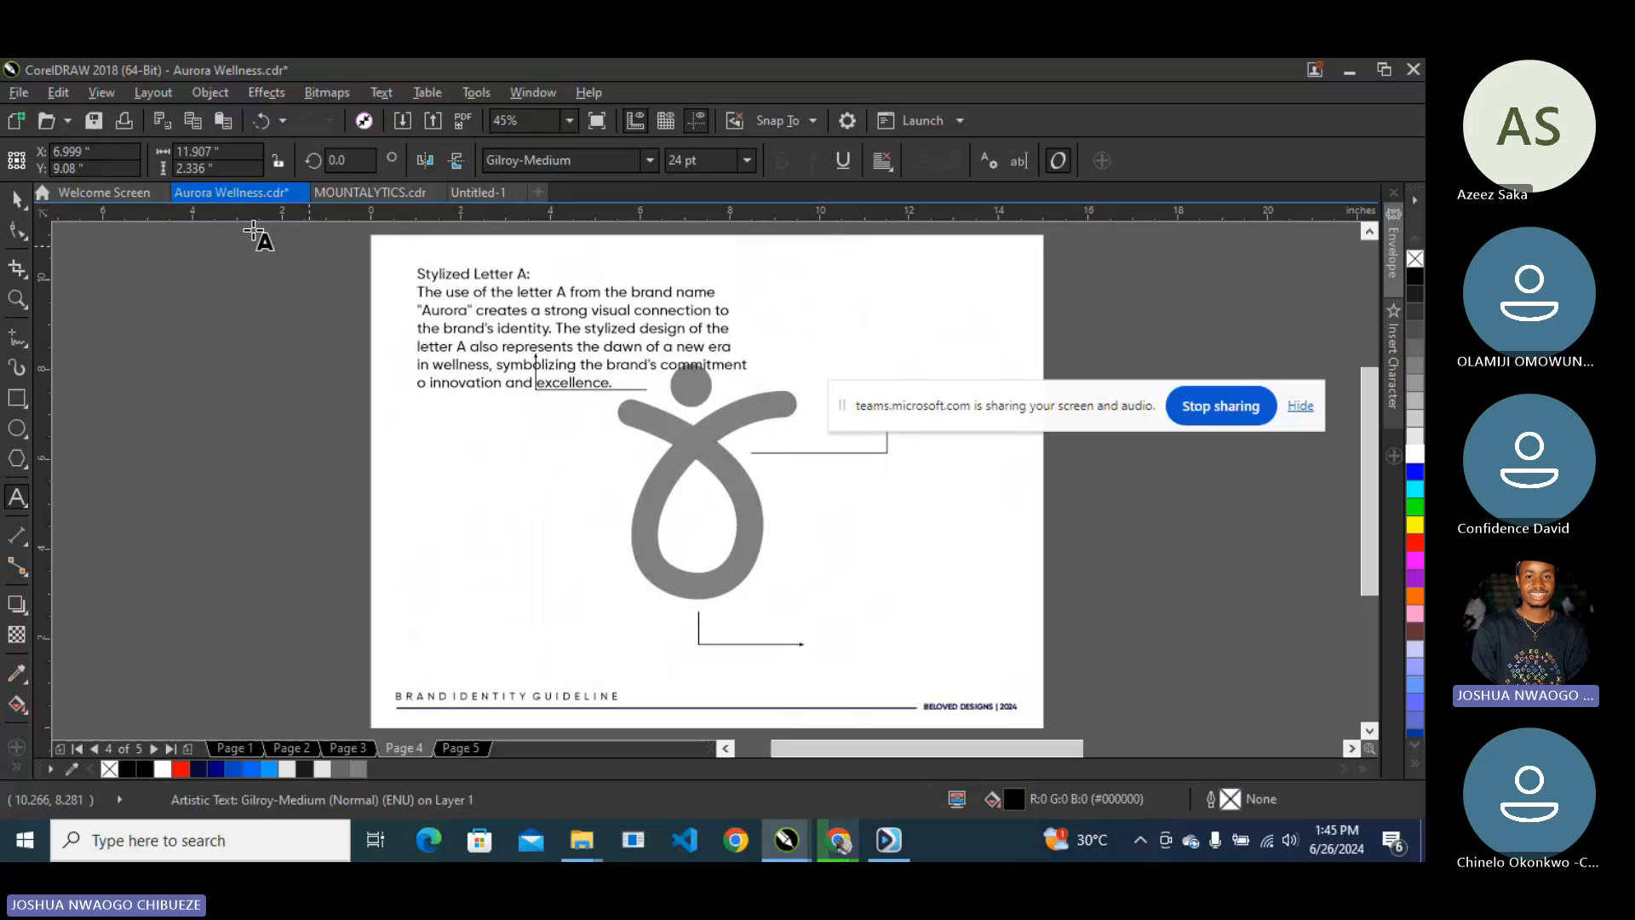
key(ctrl+space)
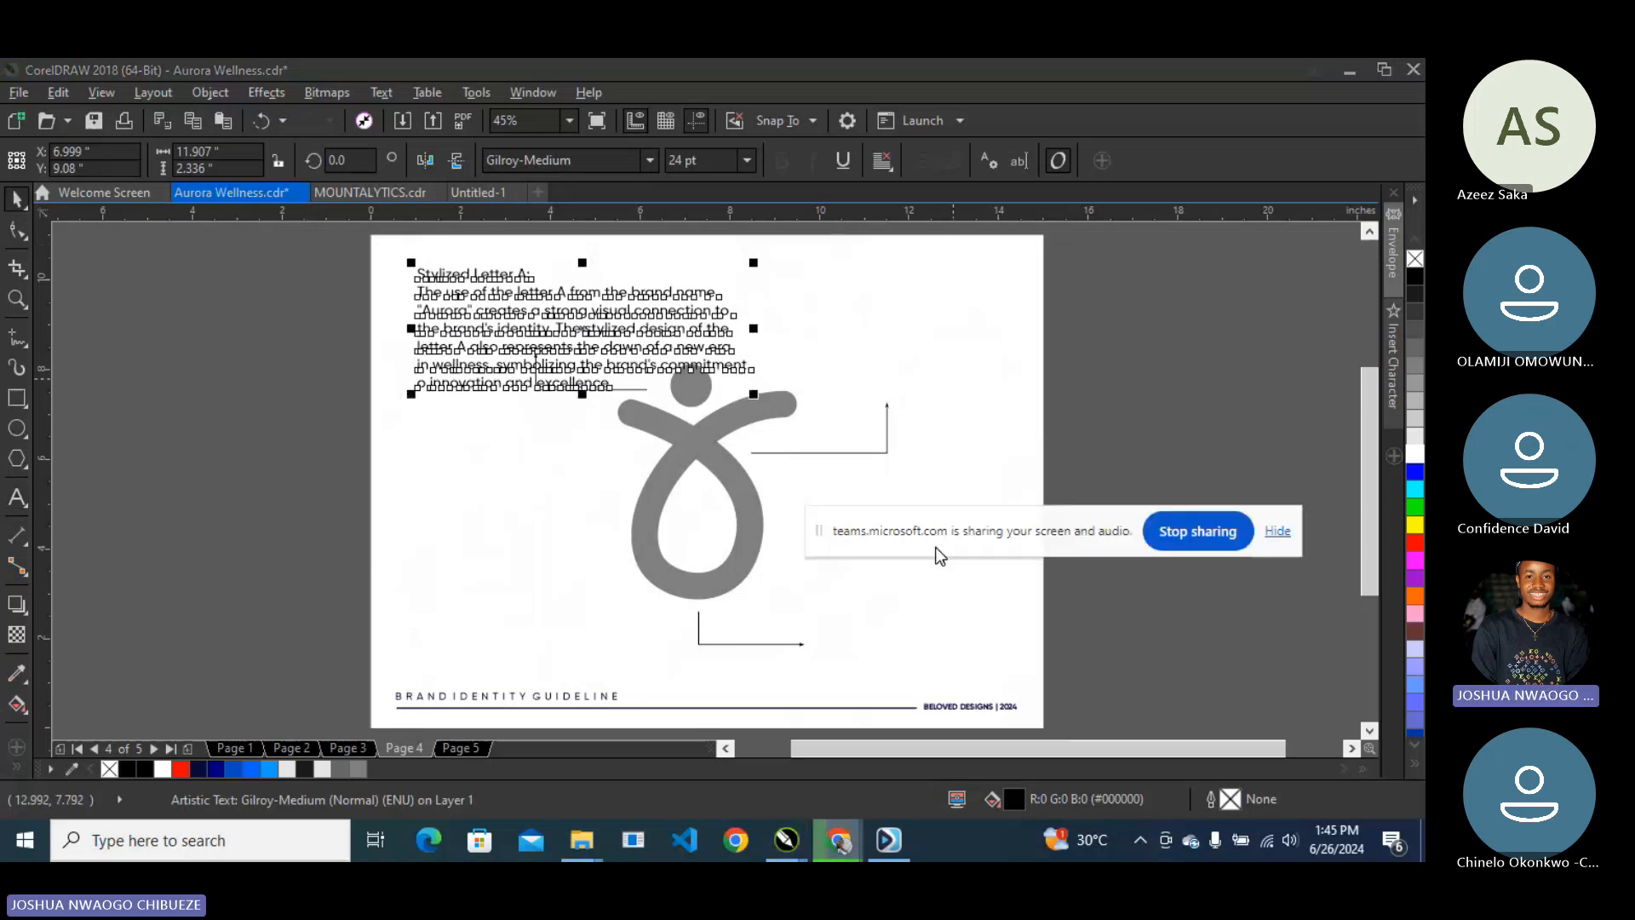
click(888, 430)
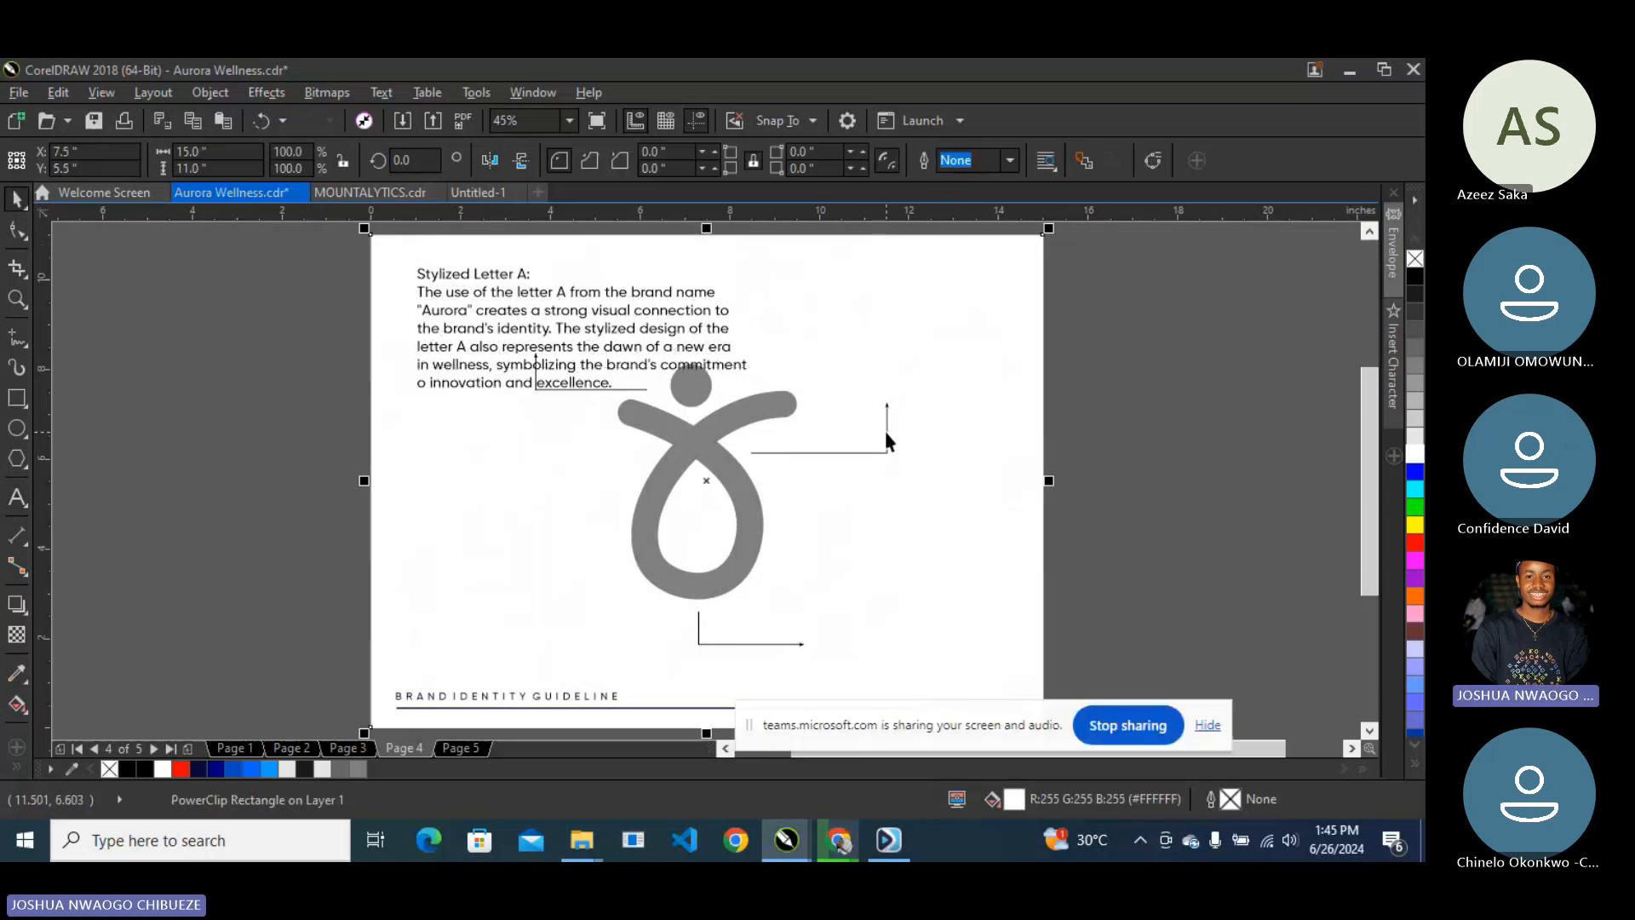
ctrl+click(885, 431)
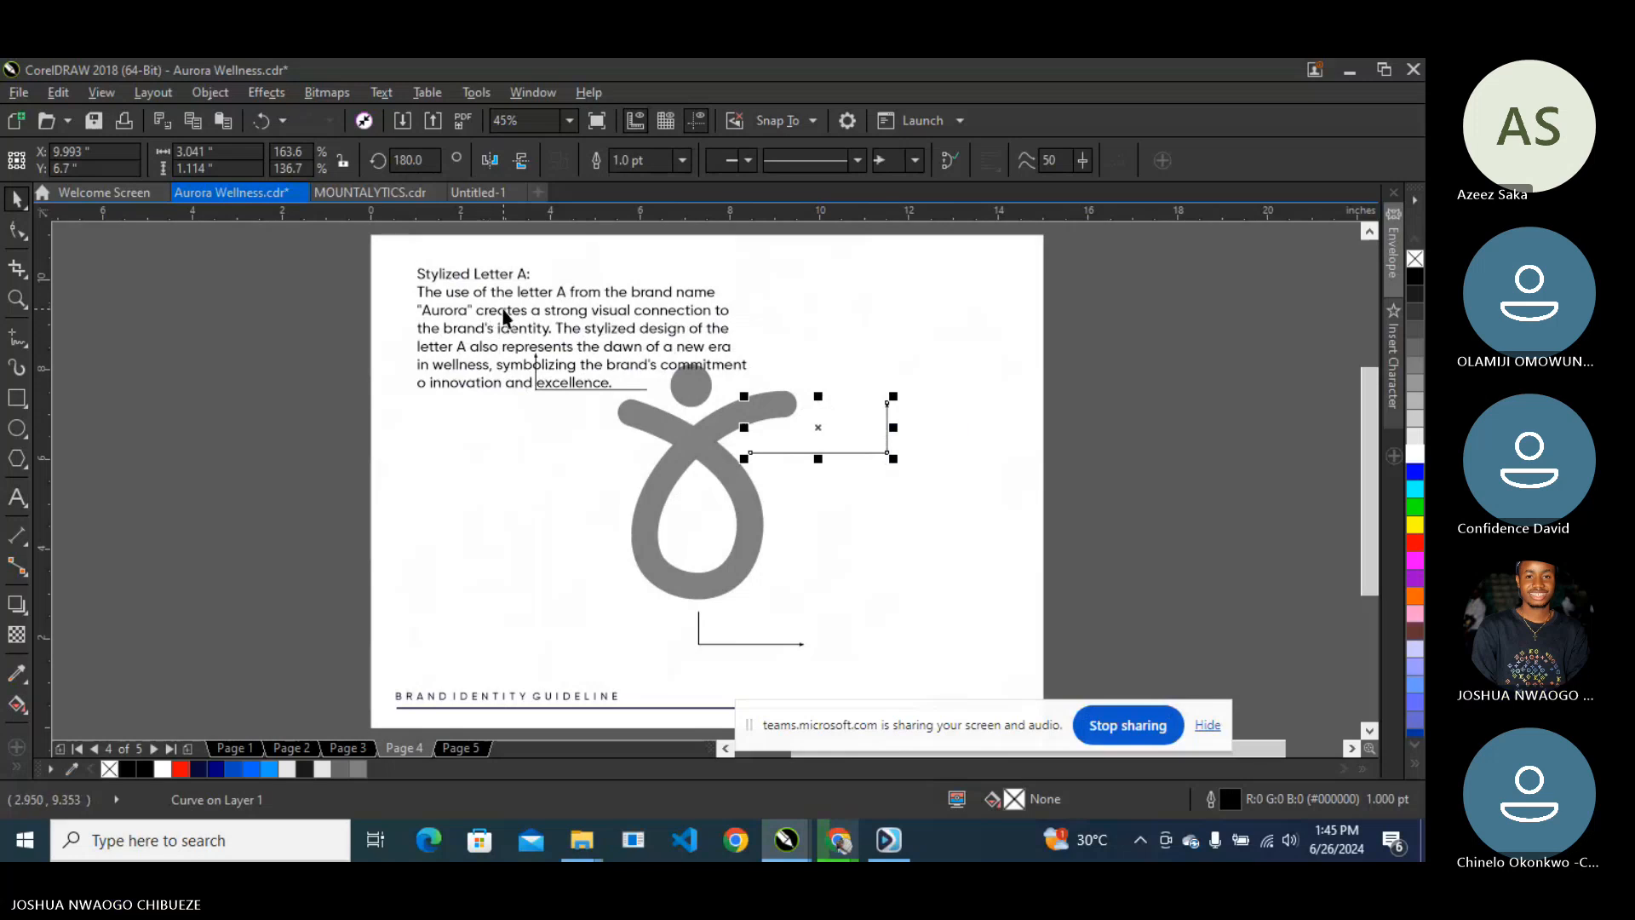
- Move the Stylized Letter A paragraph above the right callout line and scale it down
drag(503, 317, 921, 313)
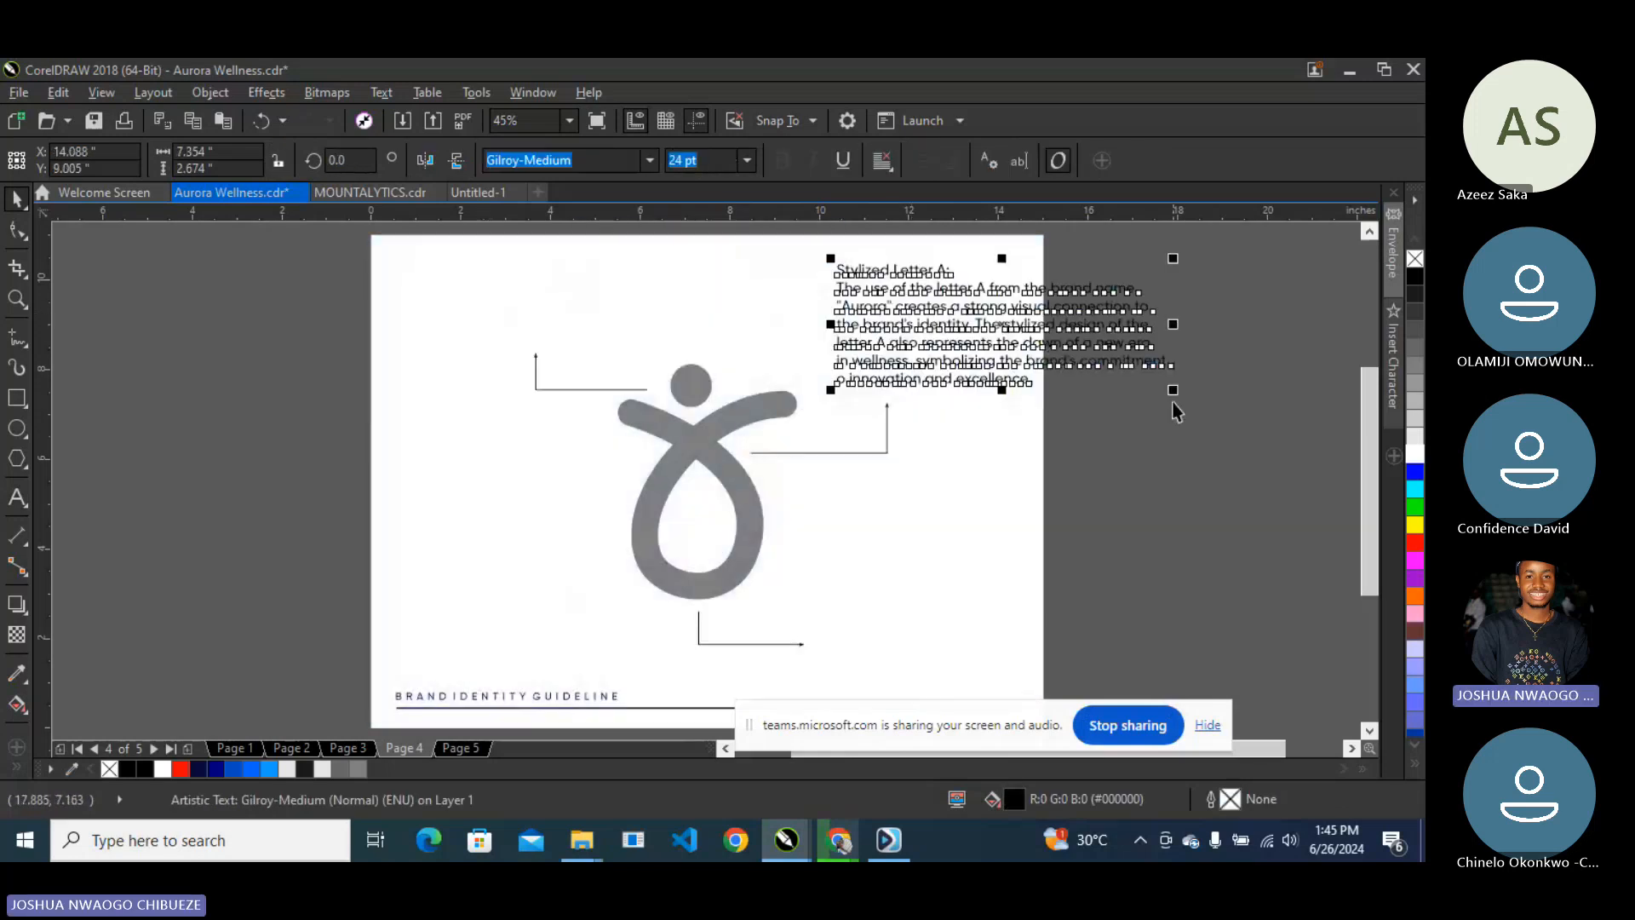
drag(1172, 390, 1044, 362)
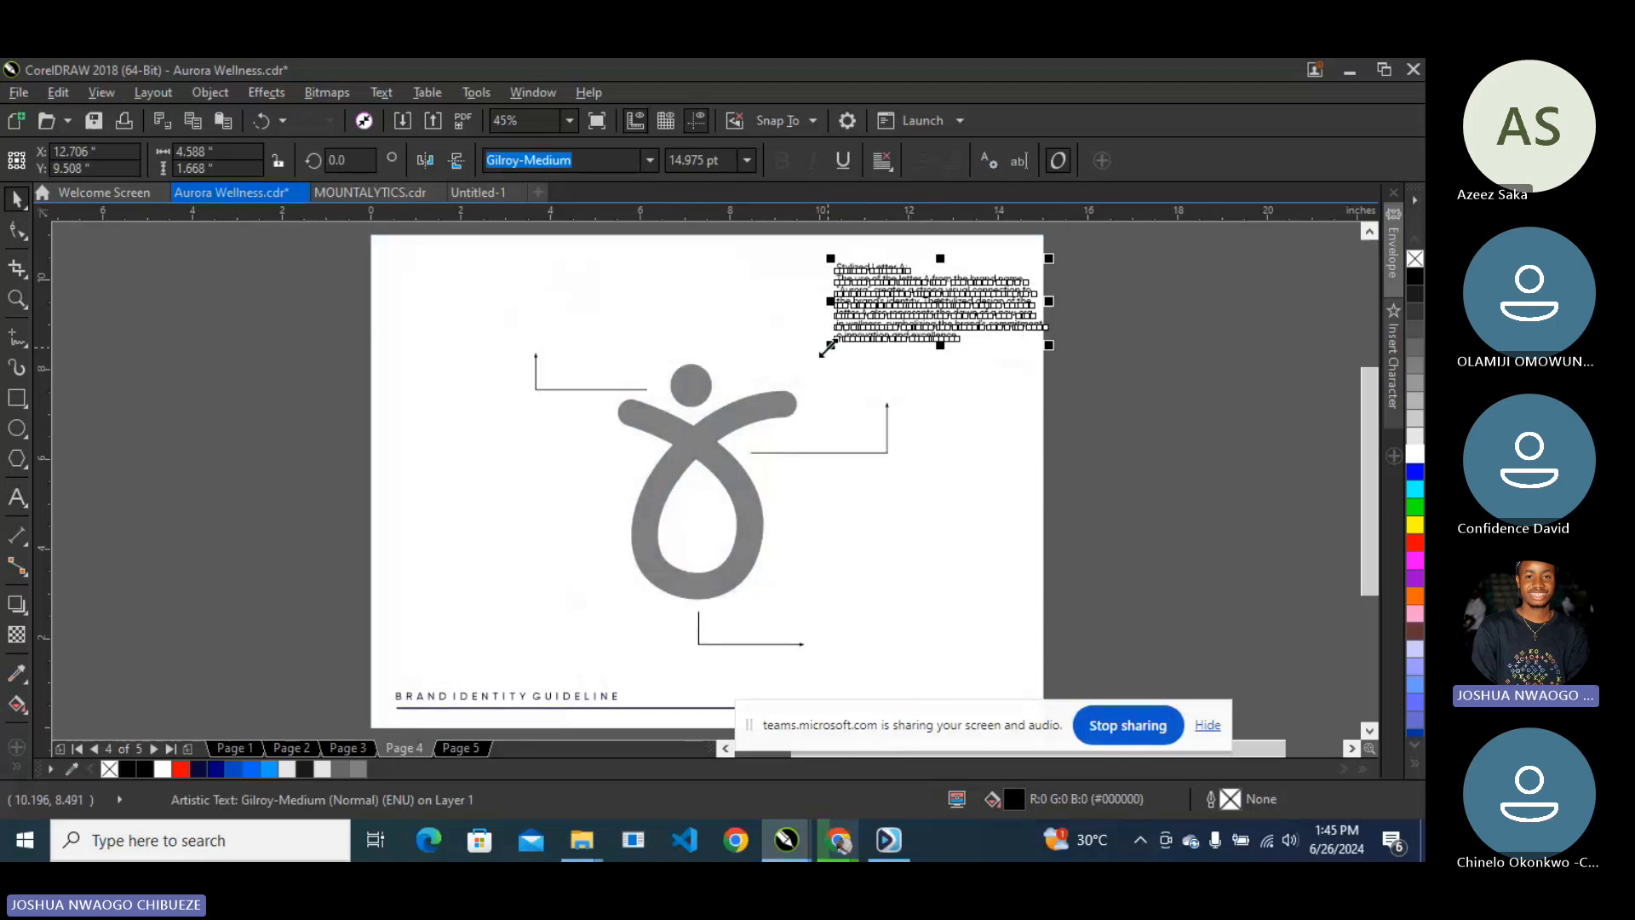
drag(831, 344, 778, 374)
click(888, 320)
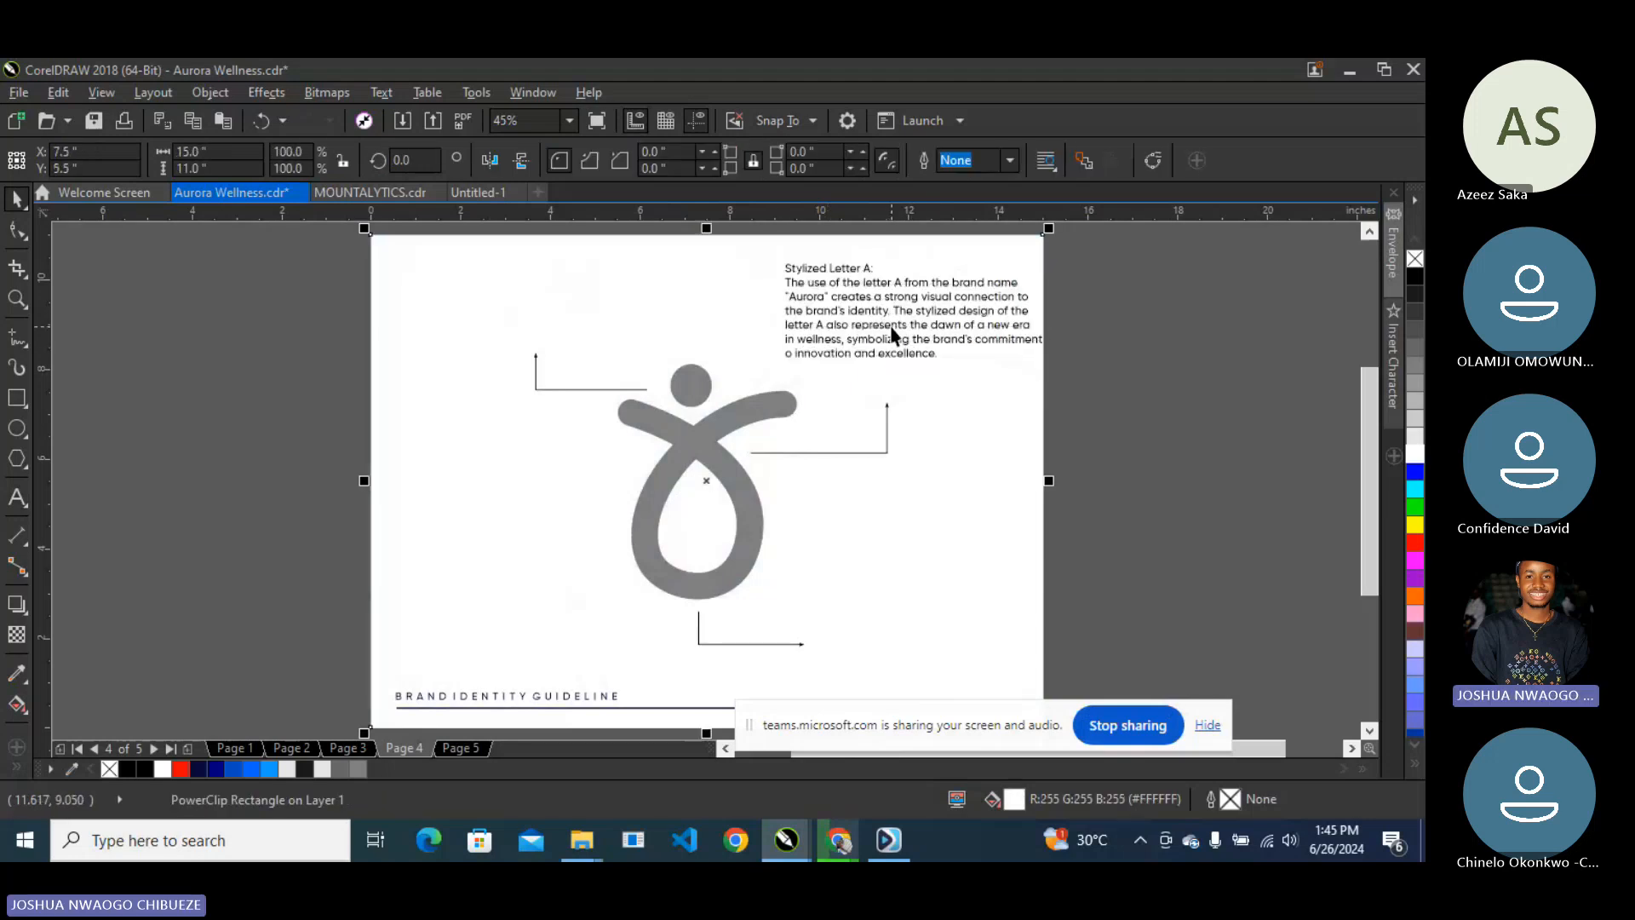
click(900, 329)
drag(899, 329, 897, 361)
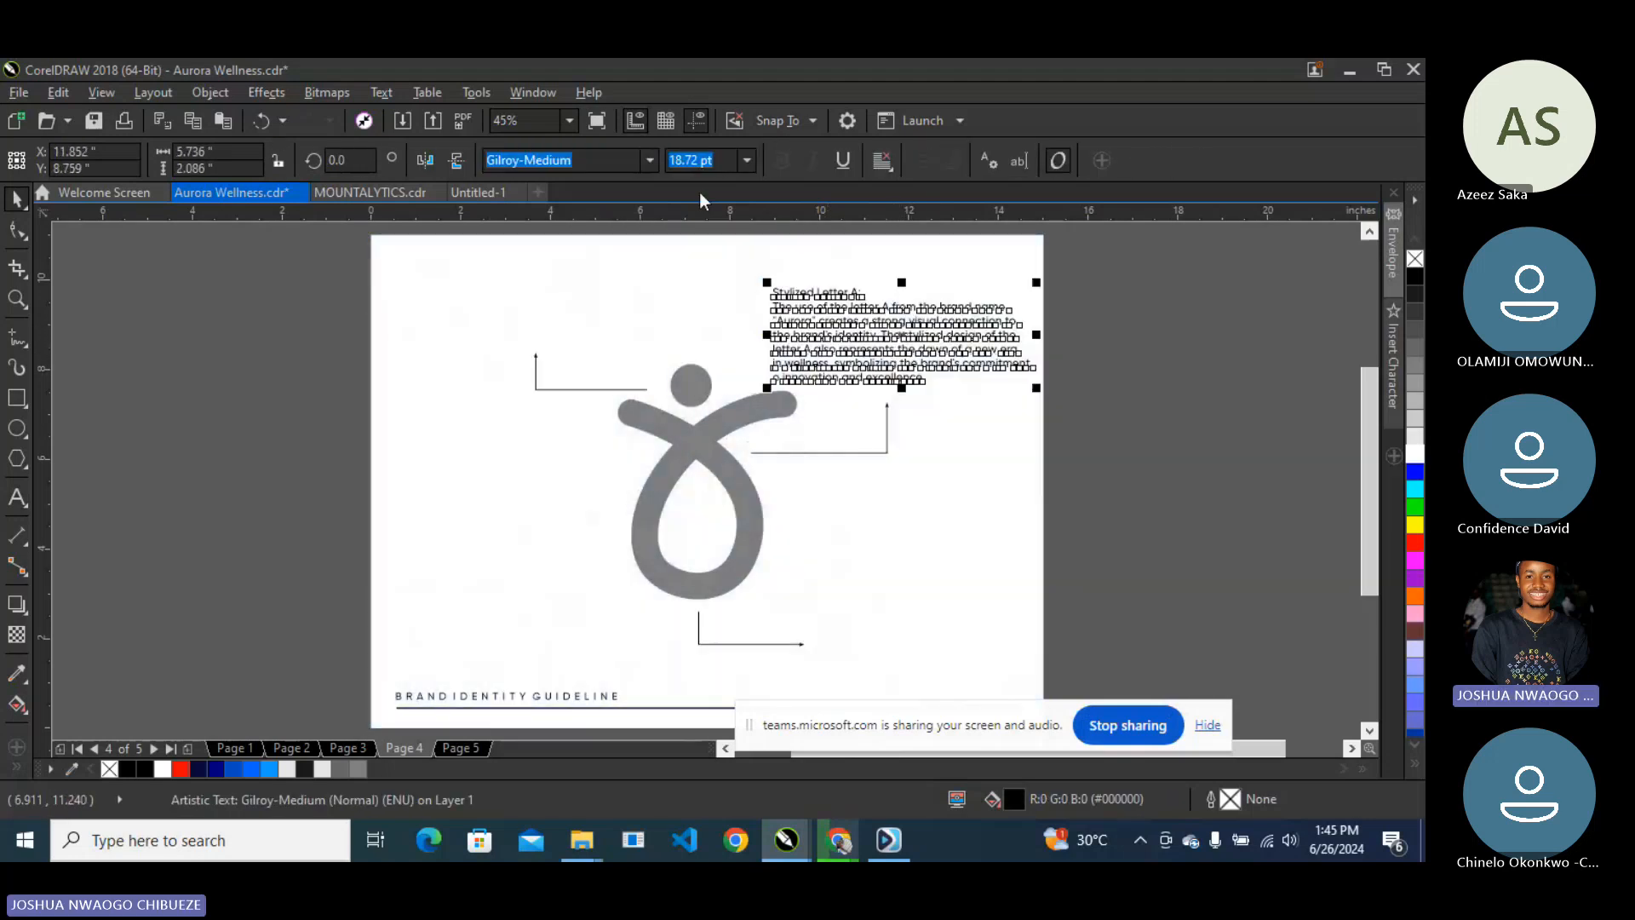
- Set the paragraph's font size to 18.5 pt
click(735, 162)
key(BackSpace)
key(BackSpace)
key(BackSpace)
key(BackSpace)
key(BackSpace)
text(5)
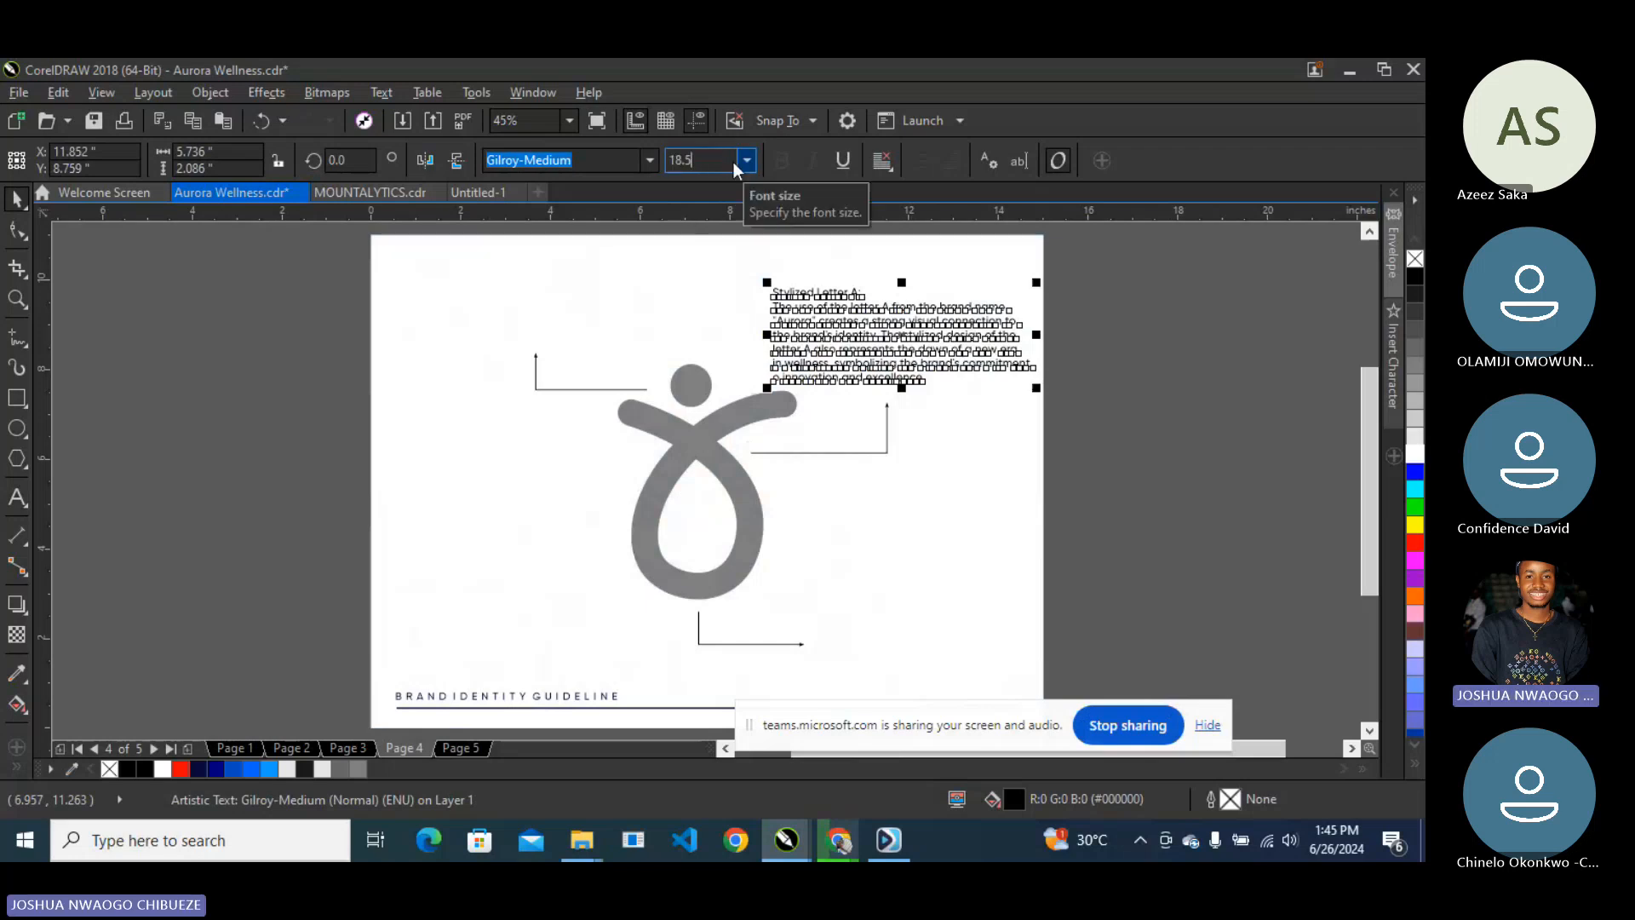
key(Return)
click(1137, 327)
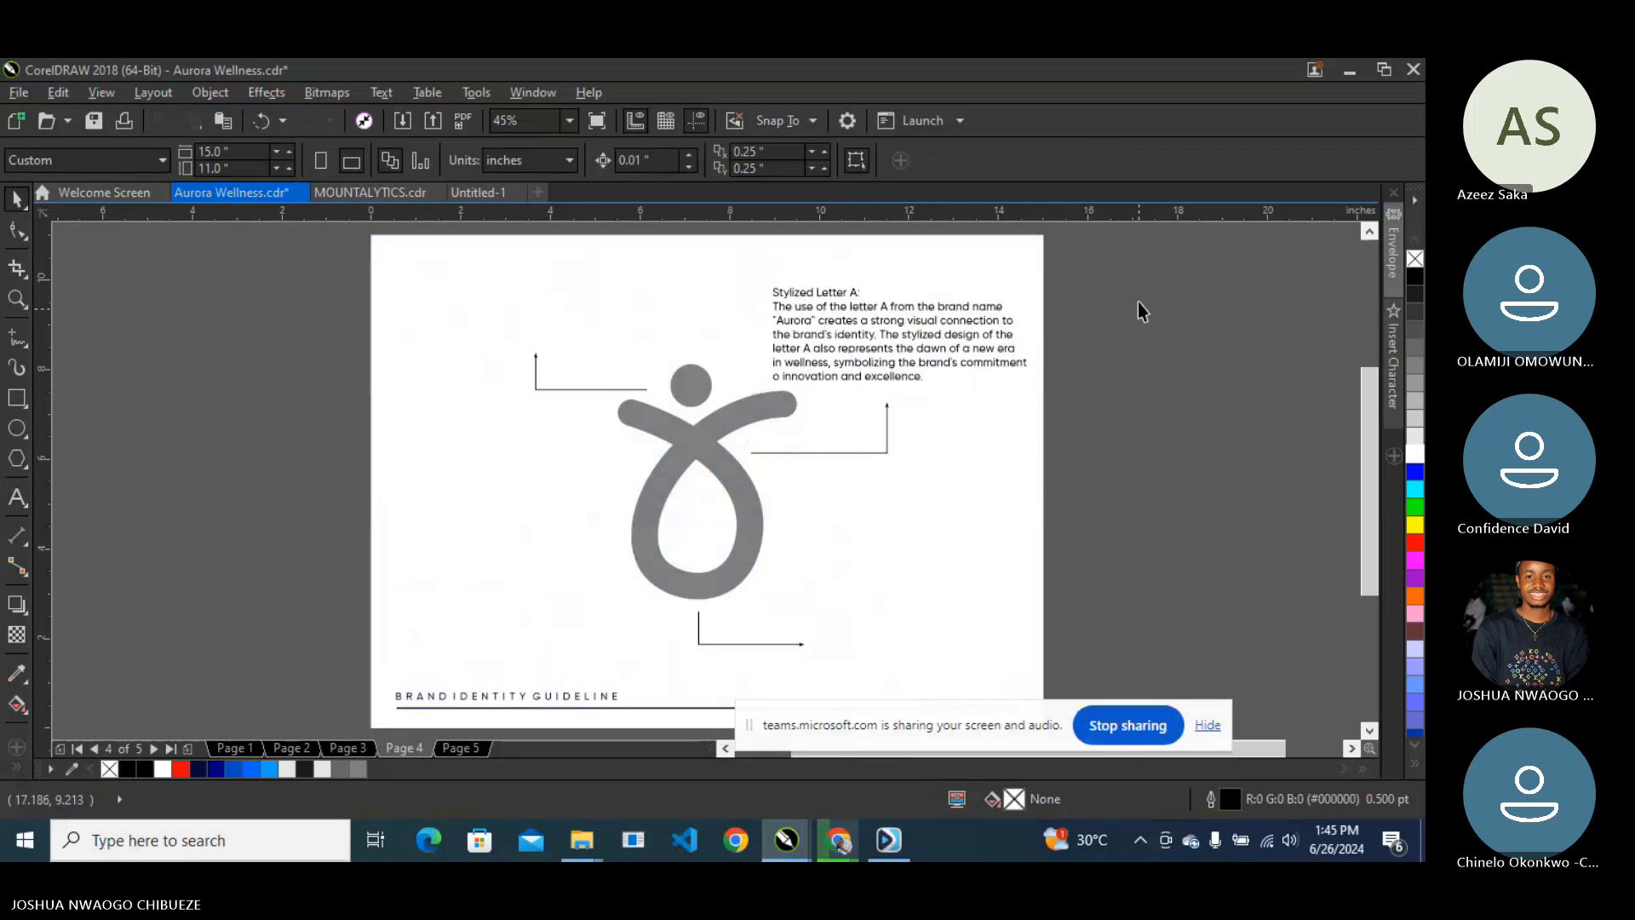
- Drop a copy of the paragraph at the page's top-left, above the left callout line
click(836, 317)
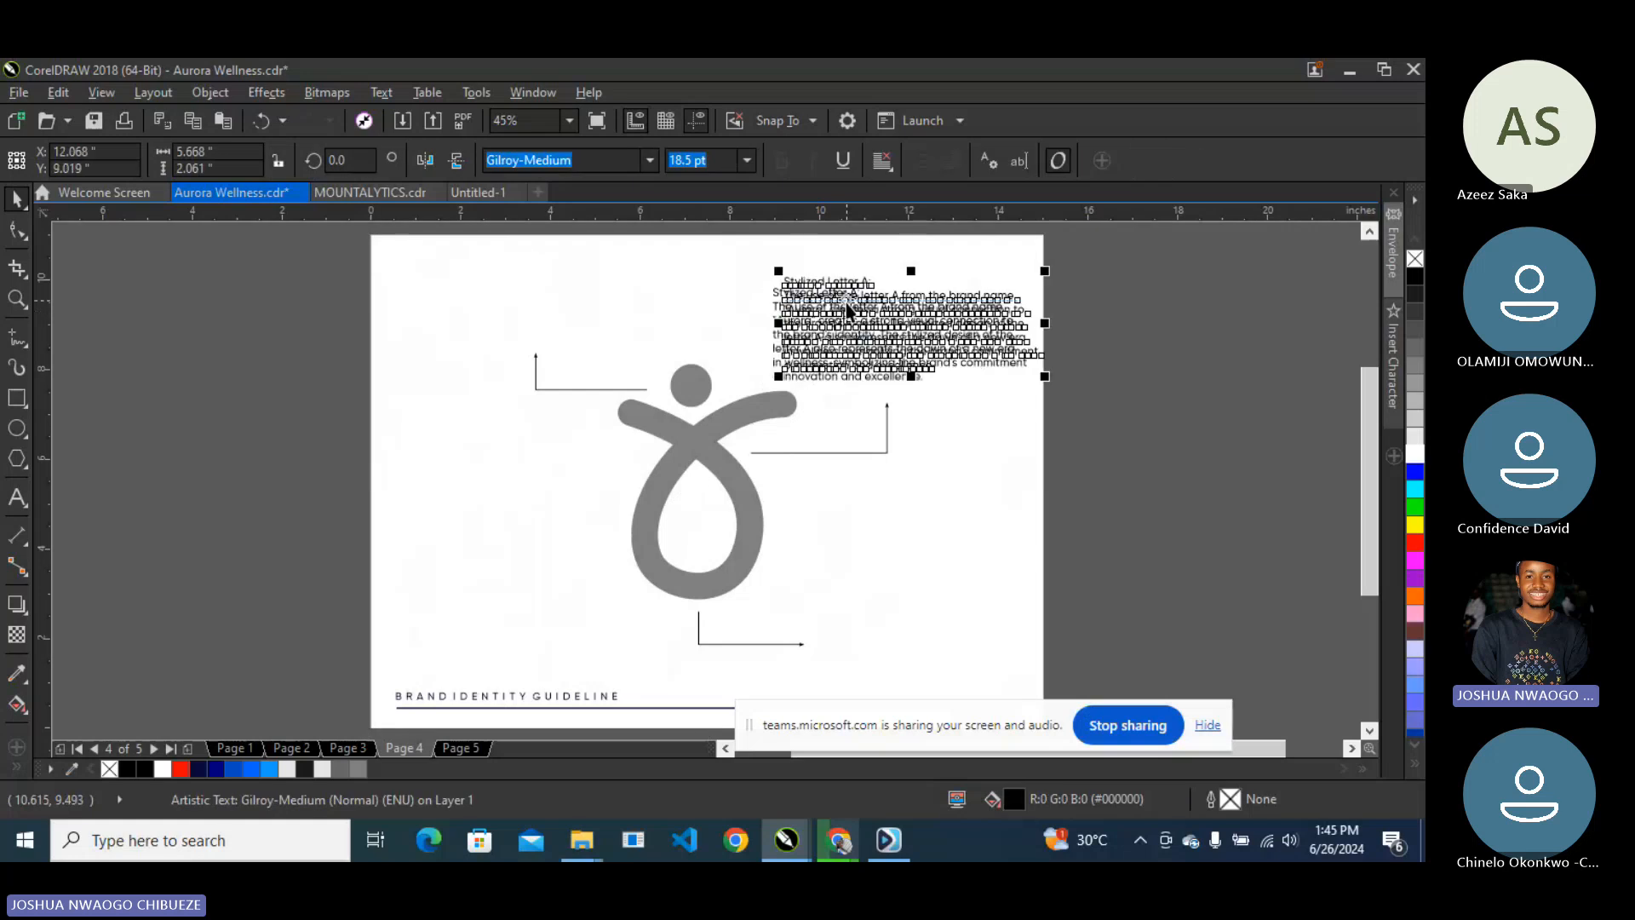
drag(848, 309, 513, 274)
click(538, 388)
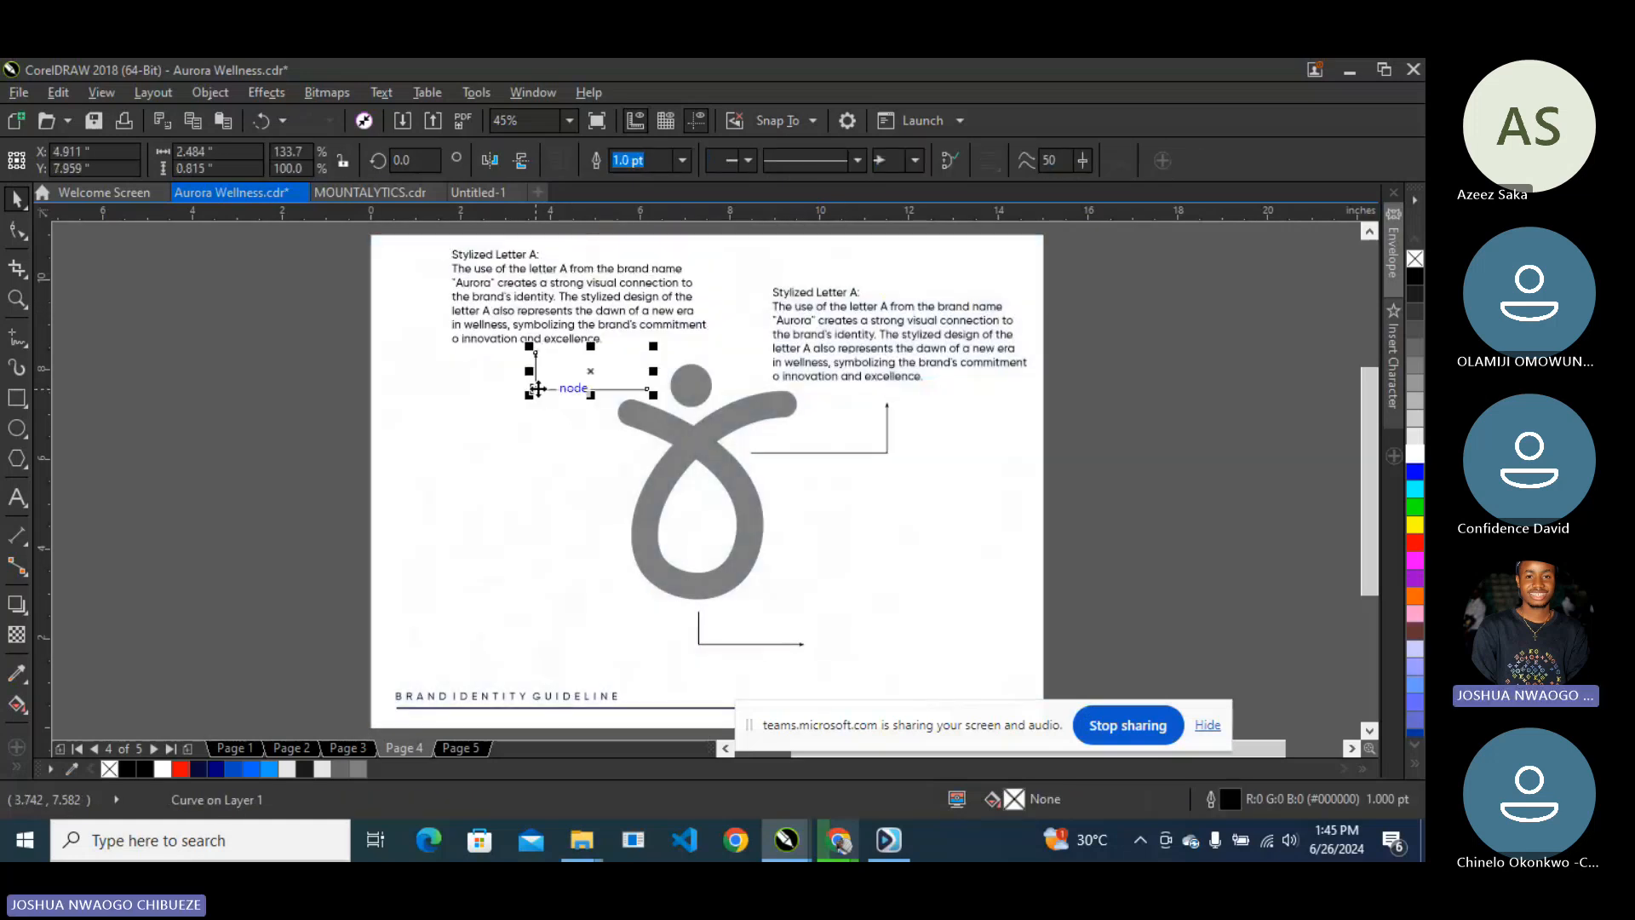
click(538, 388)
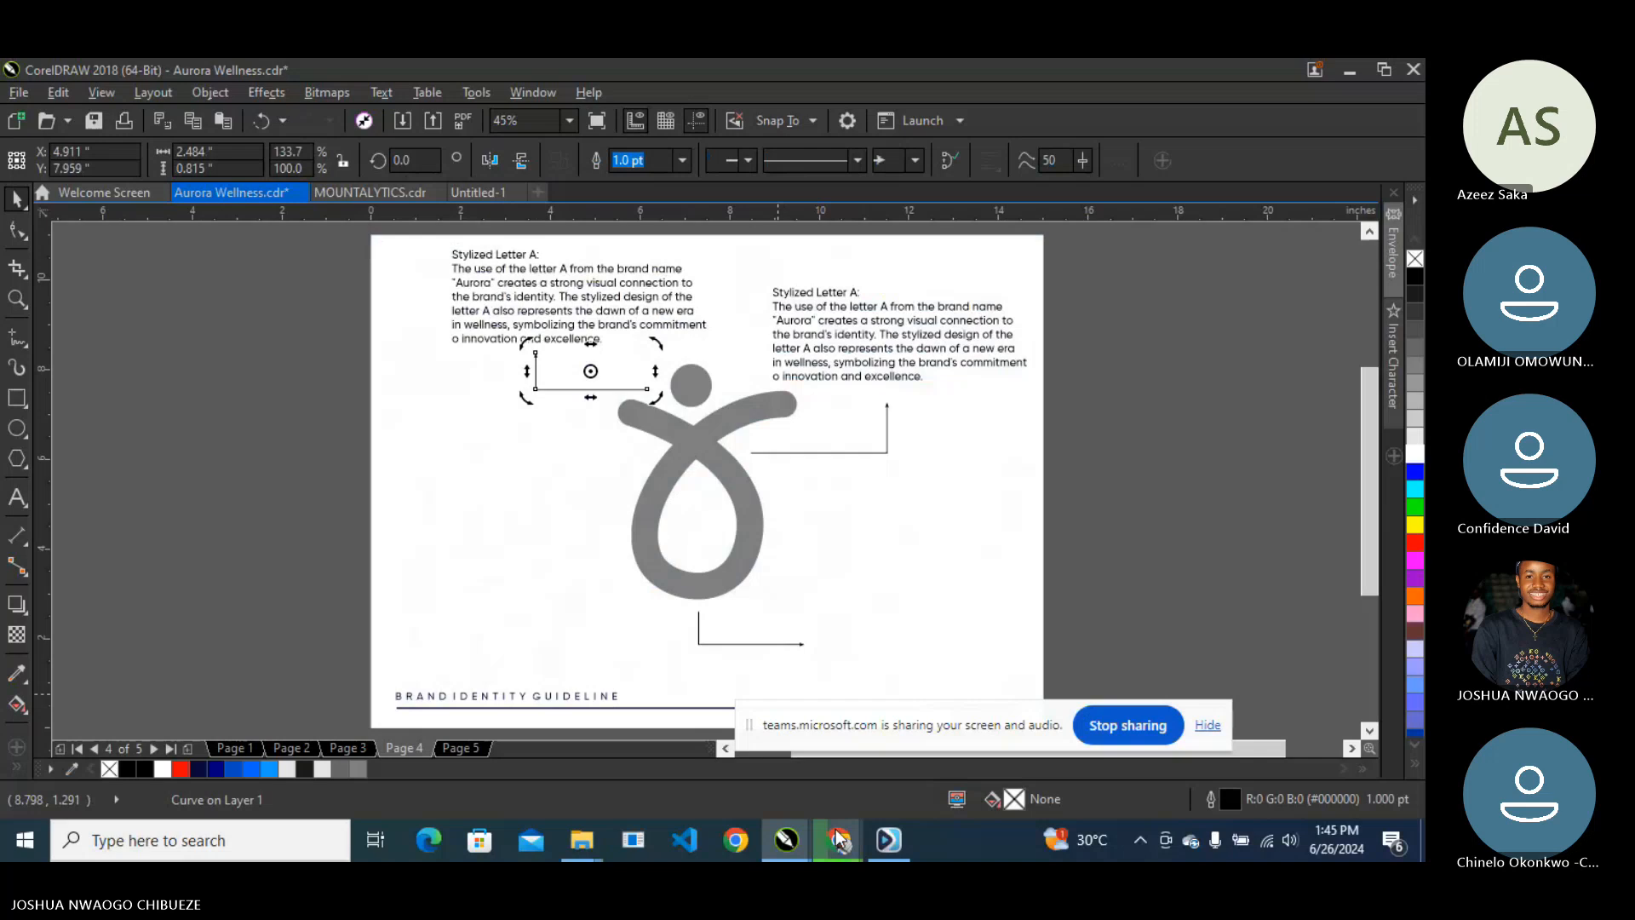
- Select the Human Form rationale text in the WhatsApp chat
mouse_move(835, 829)
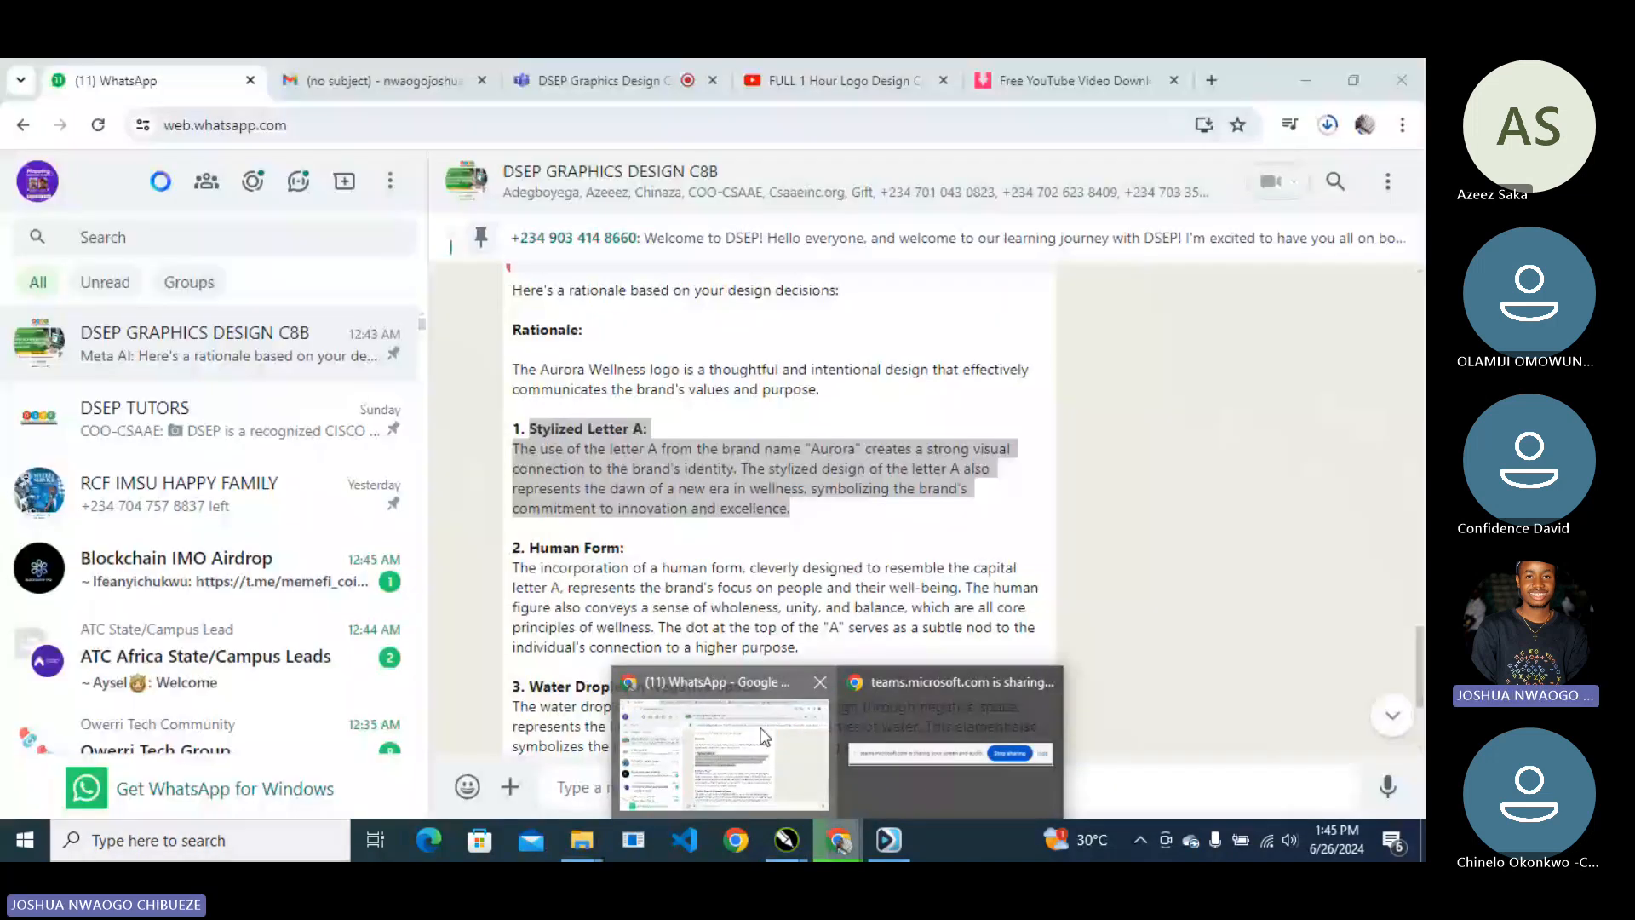
click(764, 737)
drag(529, 548, 826, 649)
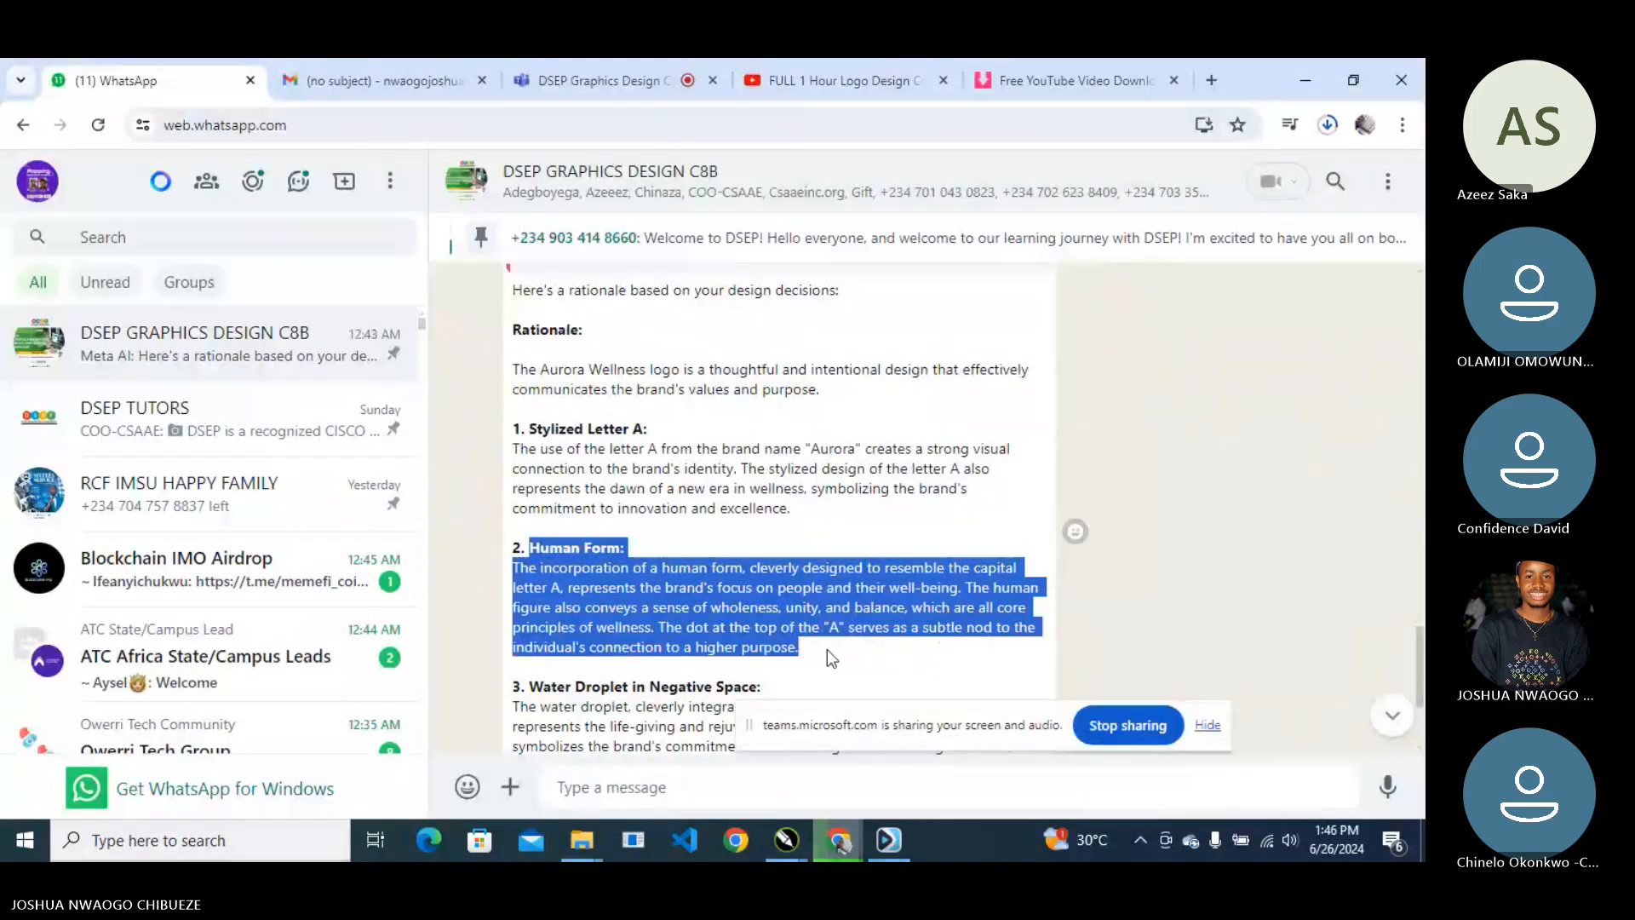
- Replace the top-left copy's text with the pasted Human Form rationale
click(1305, 81)
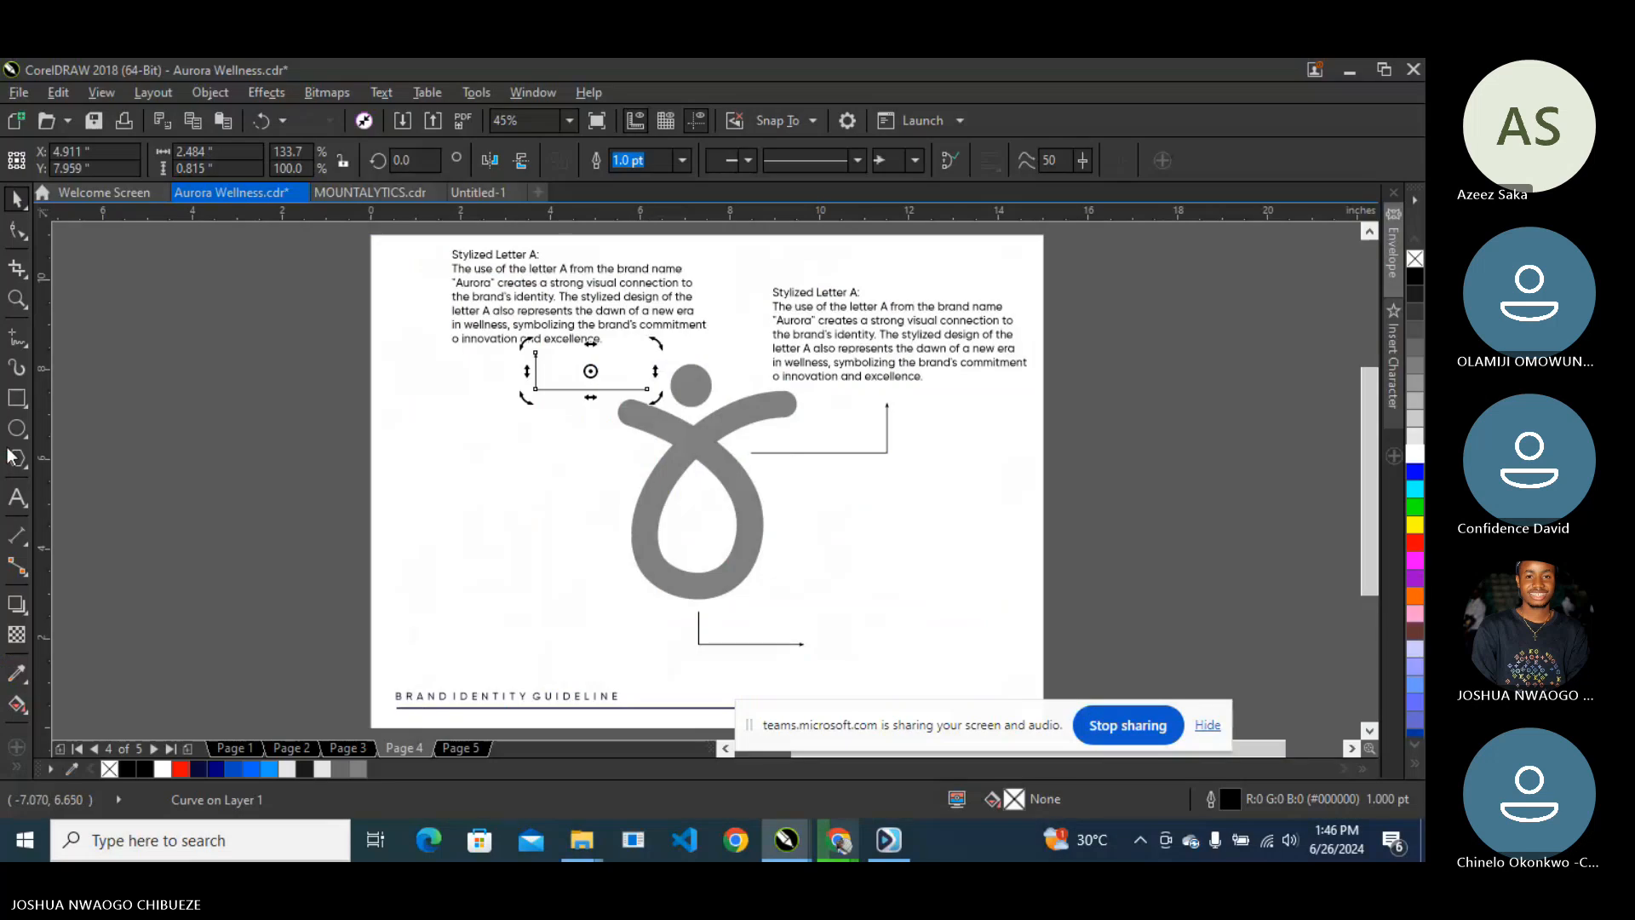
click(477, 276)
key(ctrl+a)
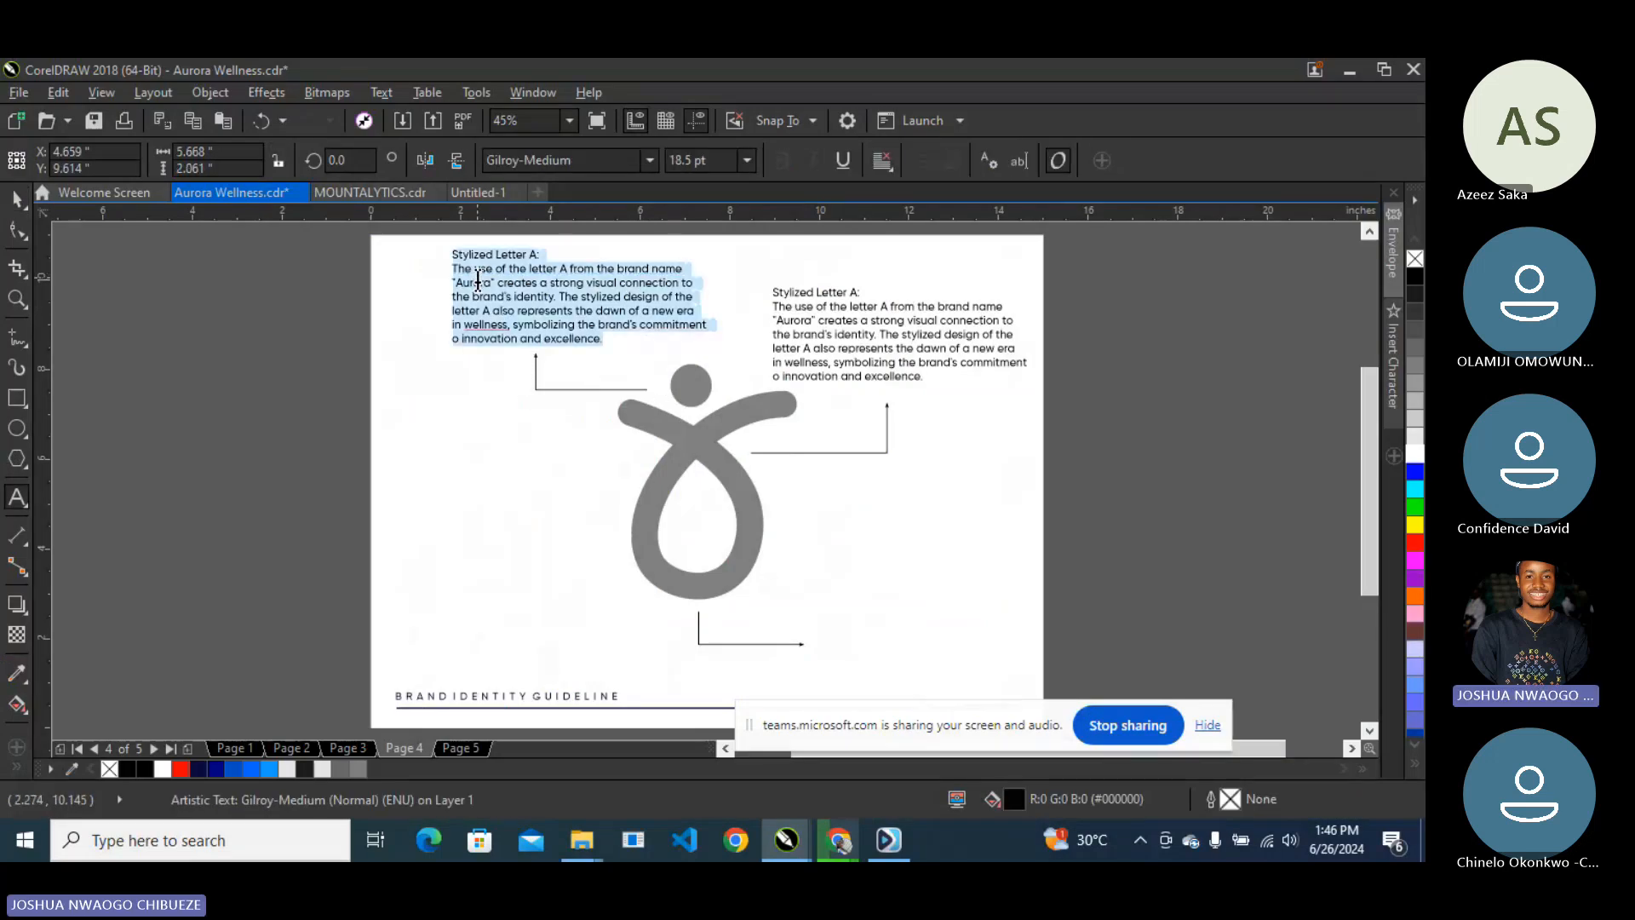
key(ctrl+v)
scroll(545, 255, up, 3)
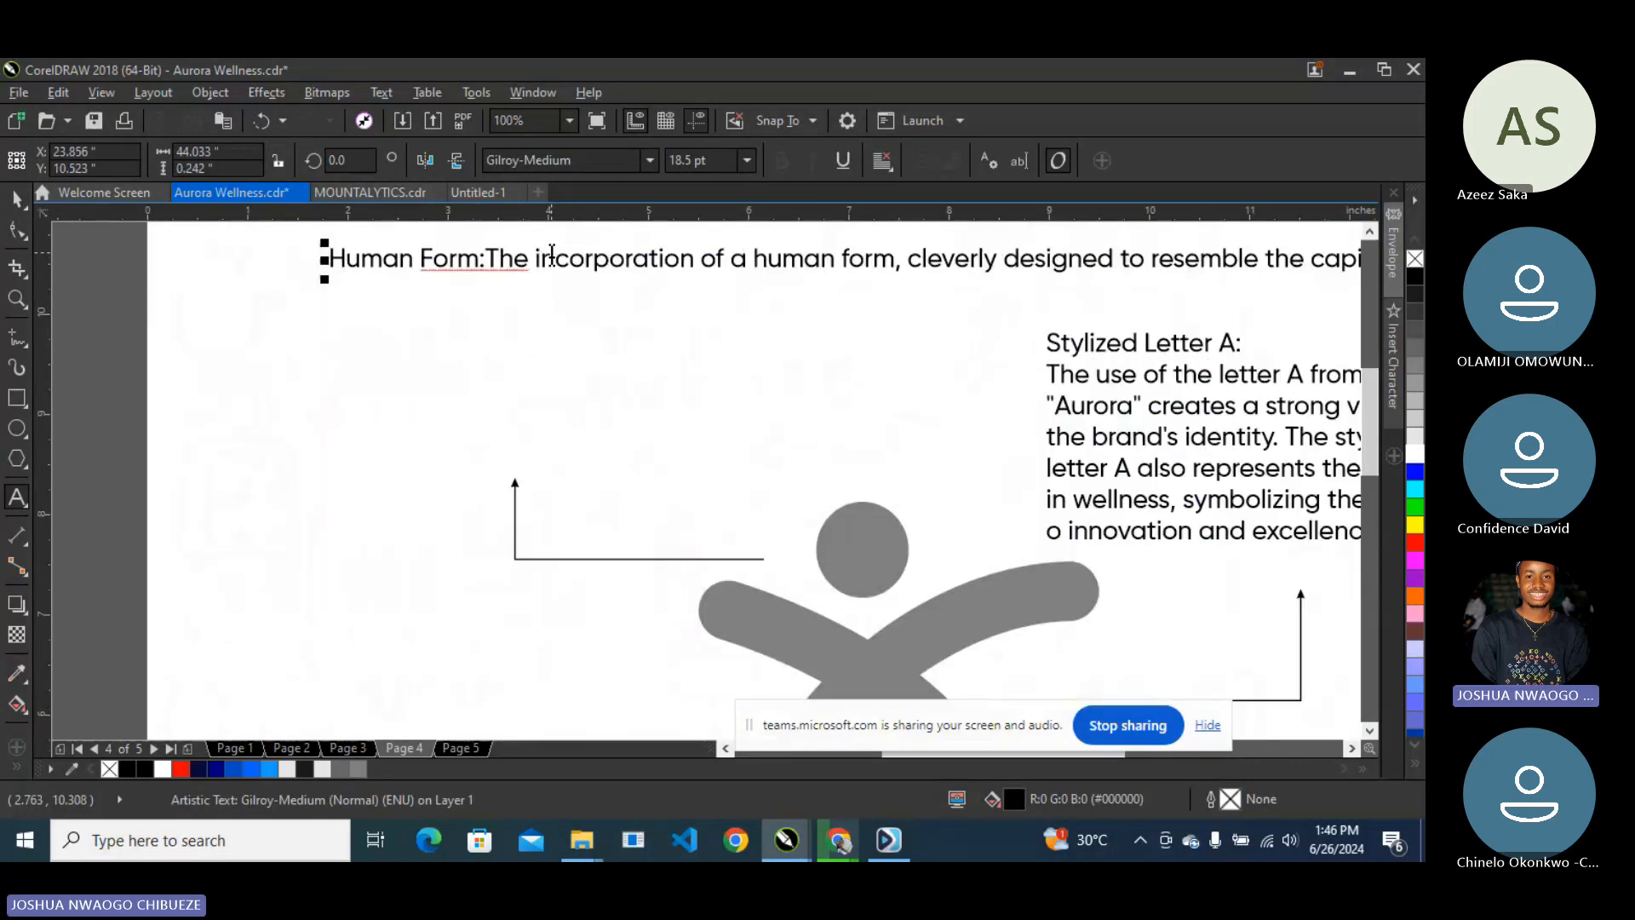
- Break lines after 'Human Form:' and before 'cleverly', 'capital', 'focus' and 'The human figure'
click(493, 257)
key(Return)
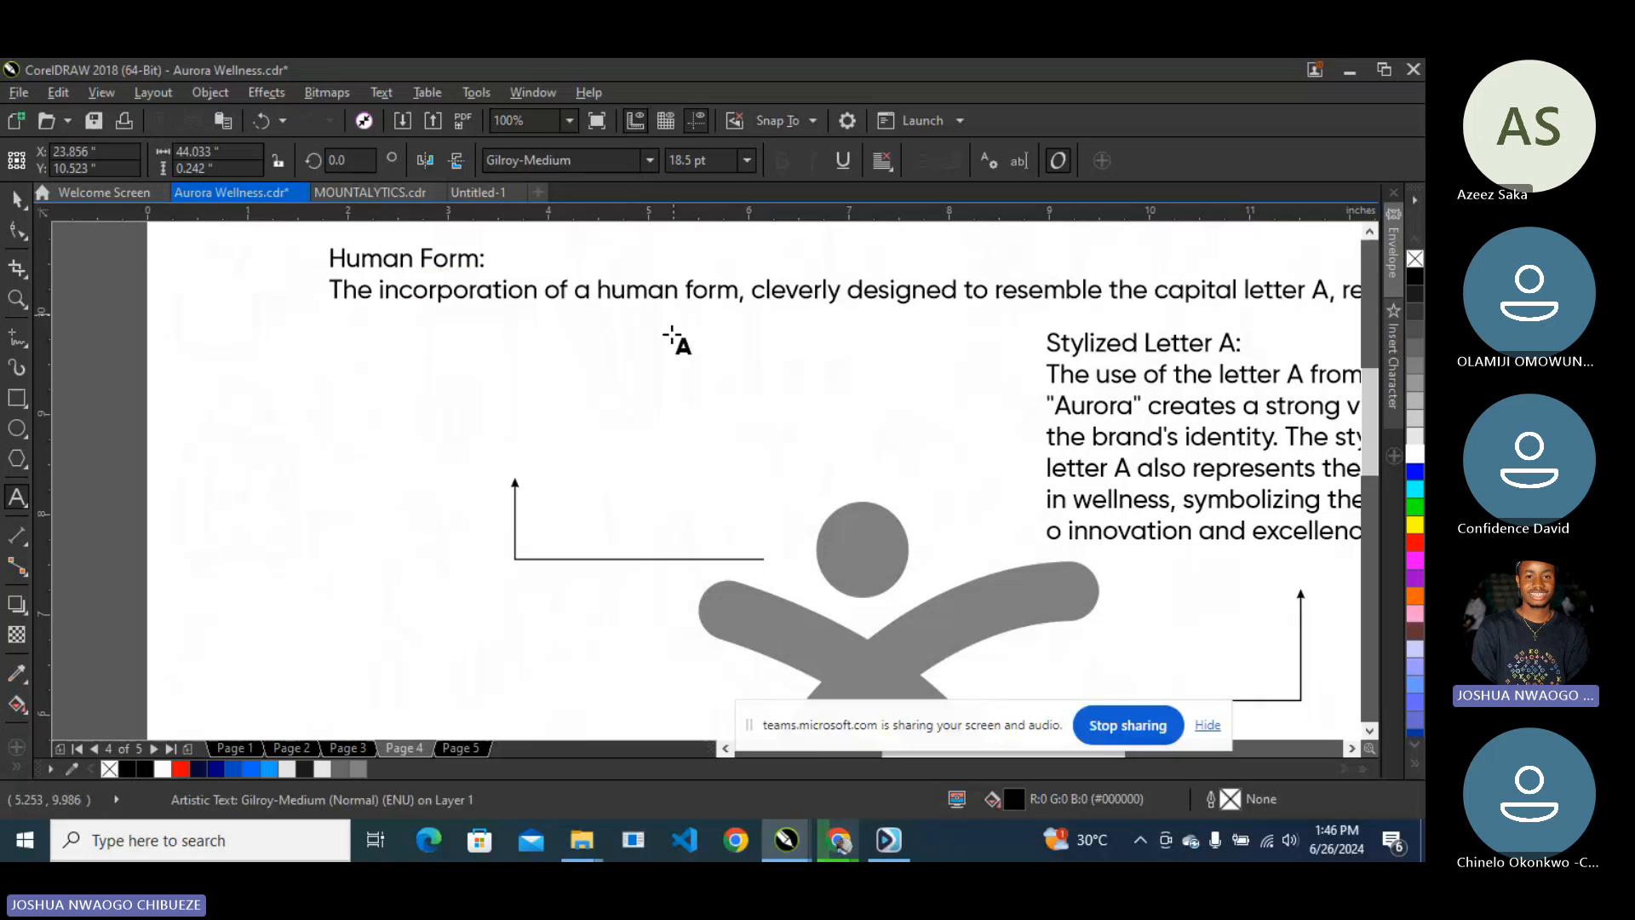
click(752, 291)
key(Return)
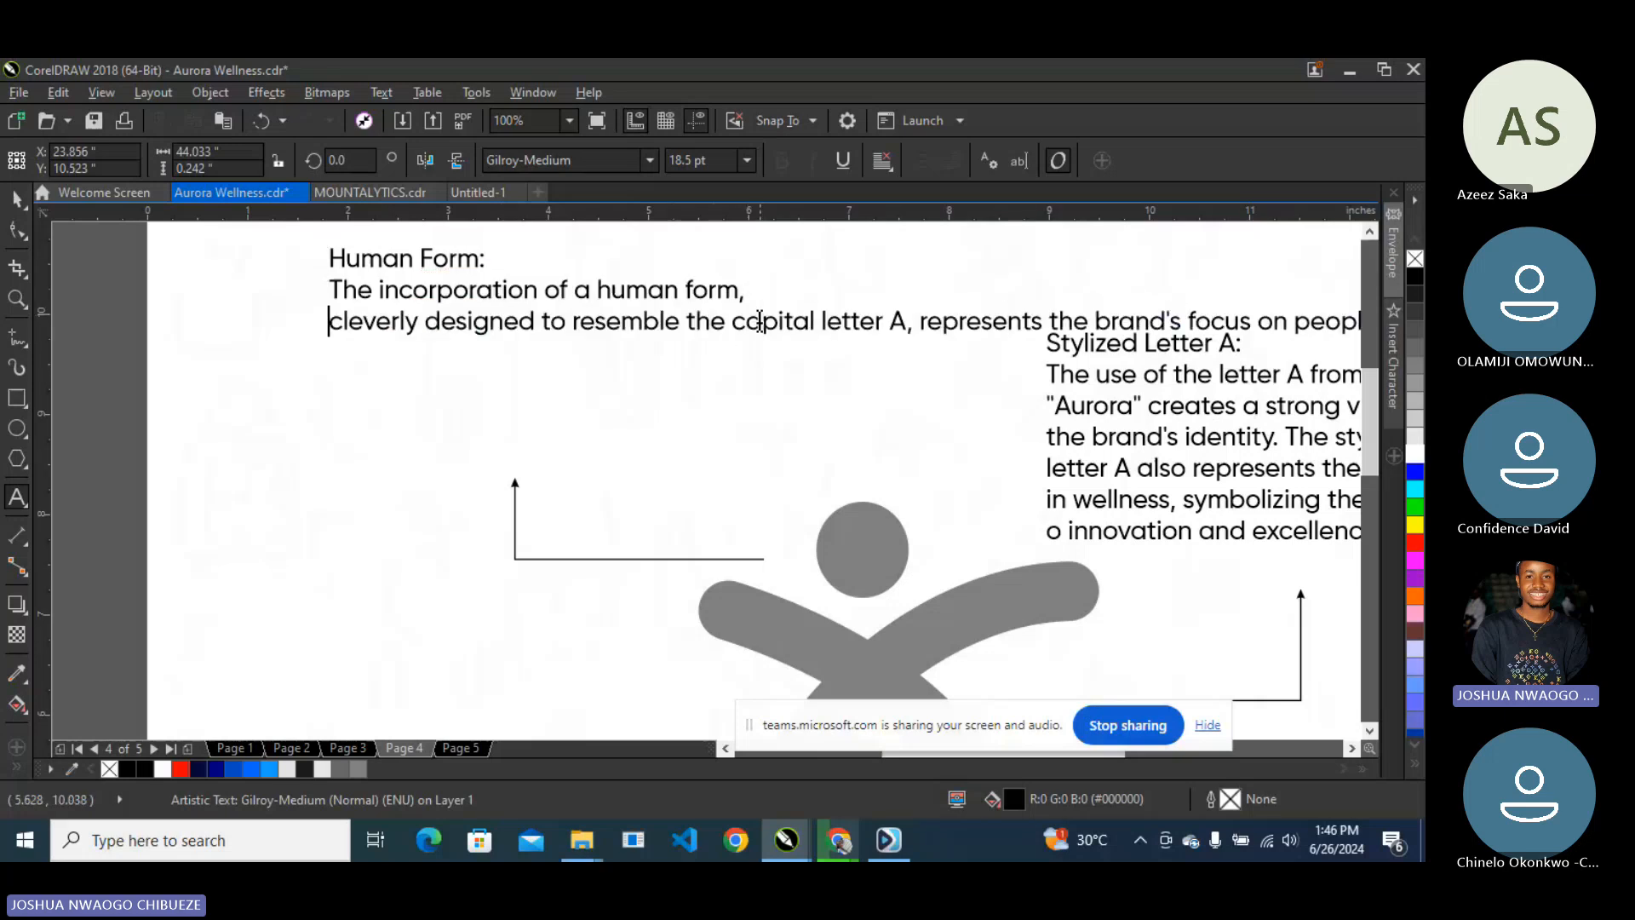
click(732, 322)
key(Return)
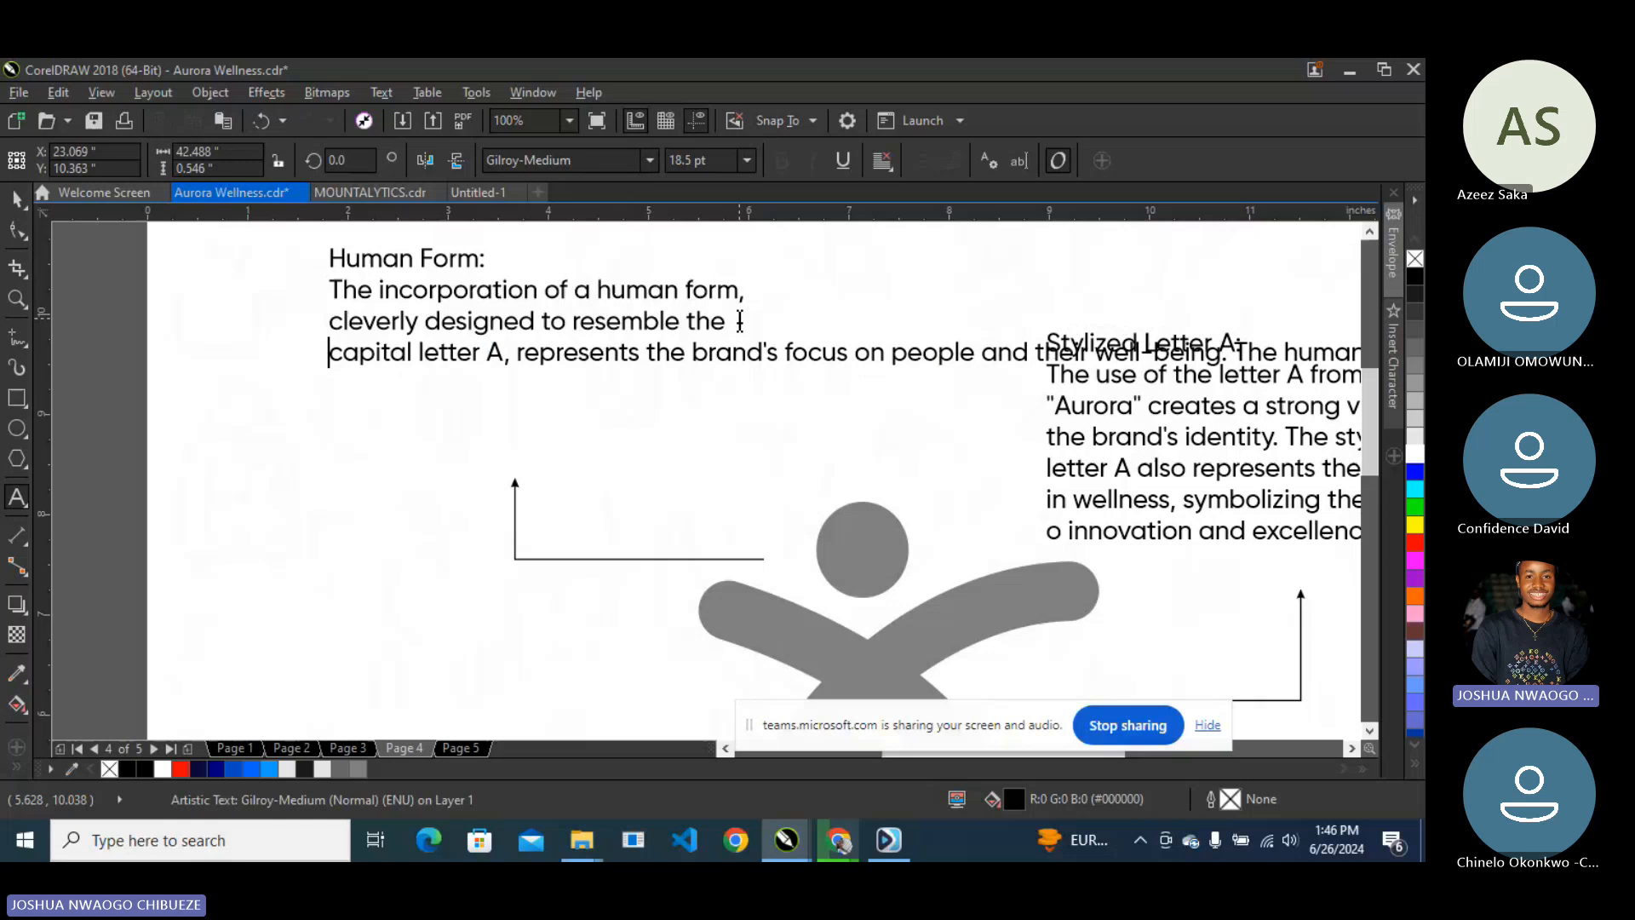
click(784, 353)
key(Return)
click(780, 383)
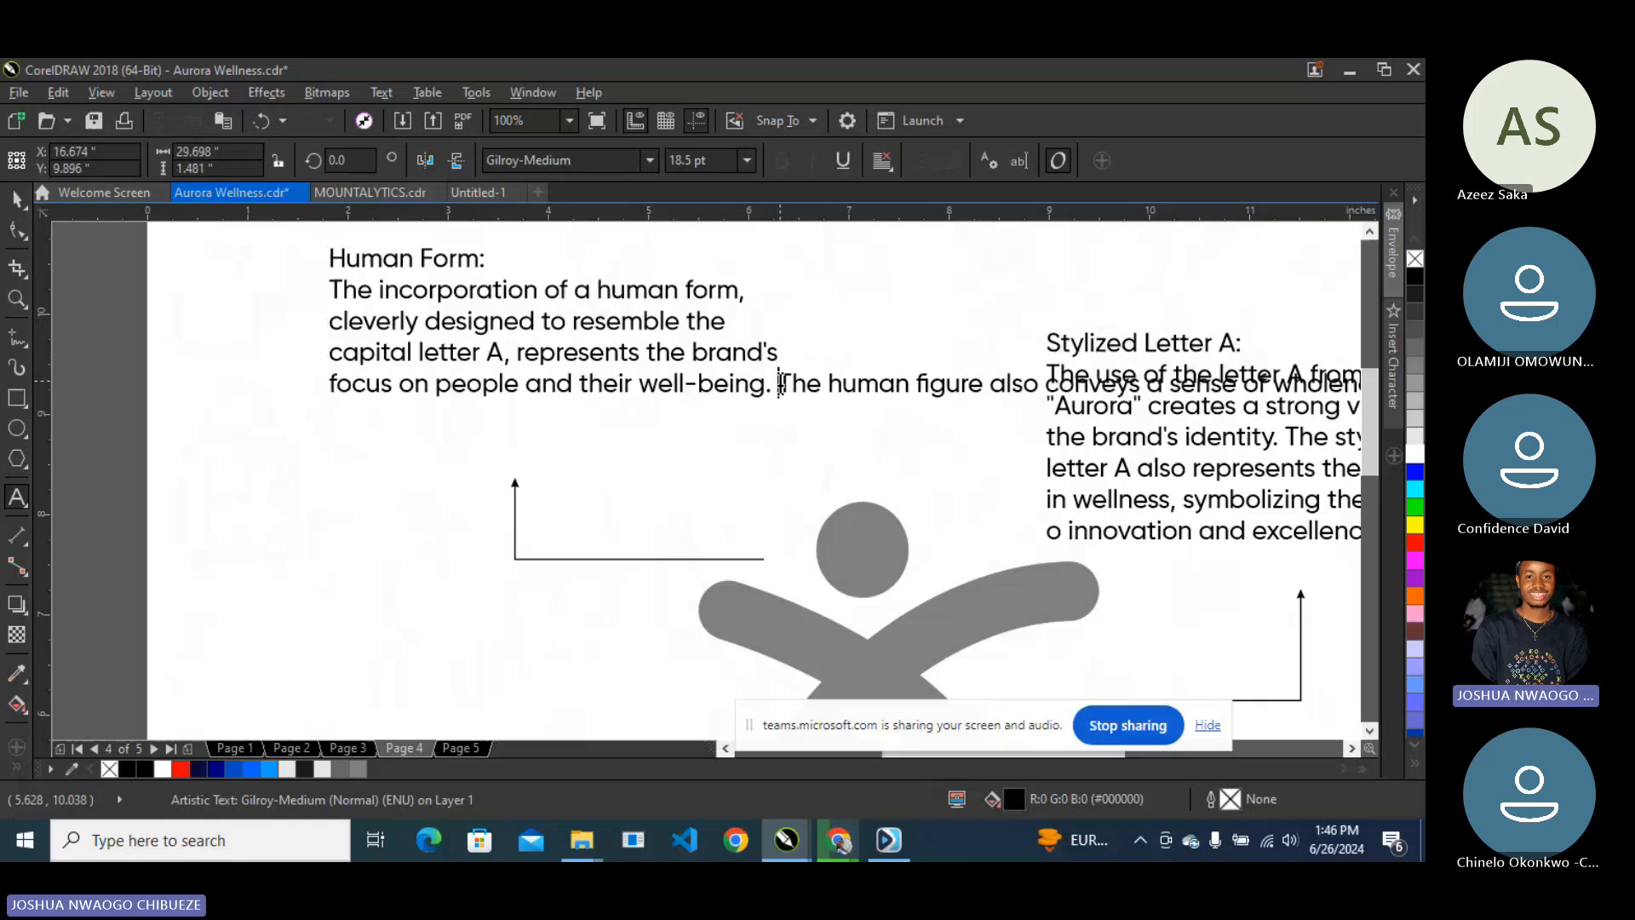
key(Return)
- Add breaks before 'of wholeness', 'are all core principles', 'dot at the top' and 'nod to the individual's'
click(791, 415)
key(Return)
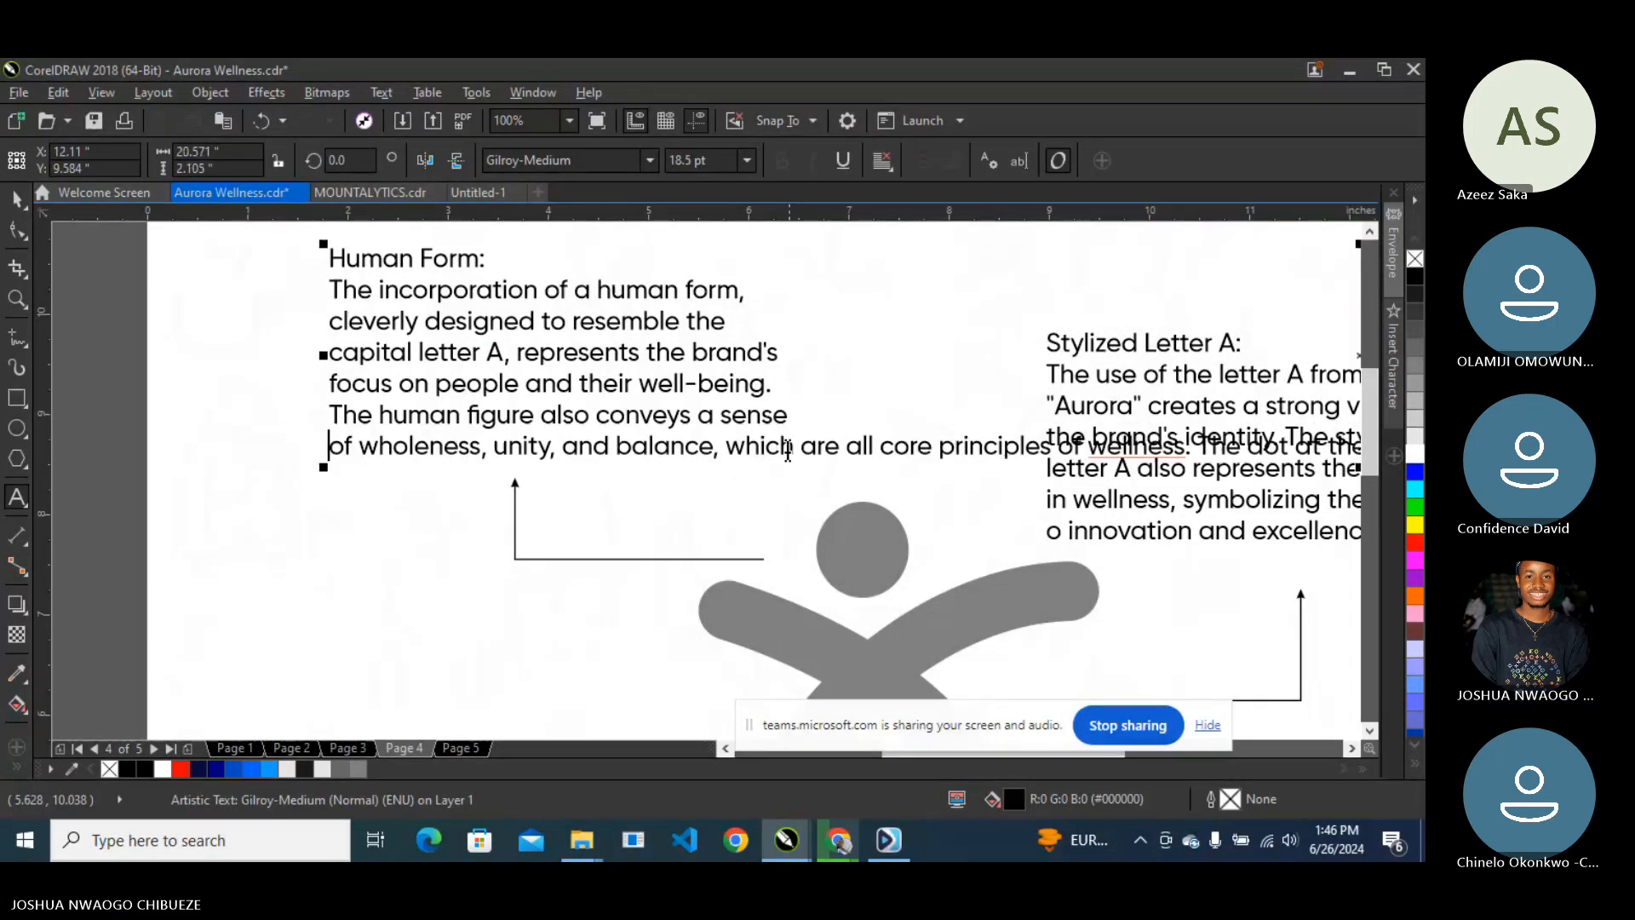
click(798, 446)
key(Return)
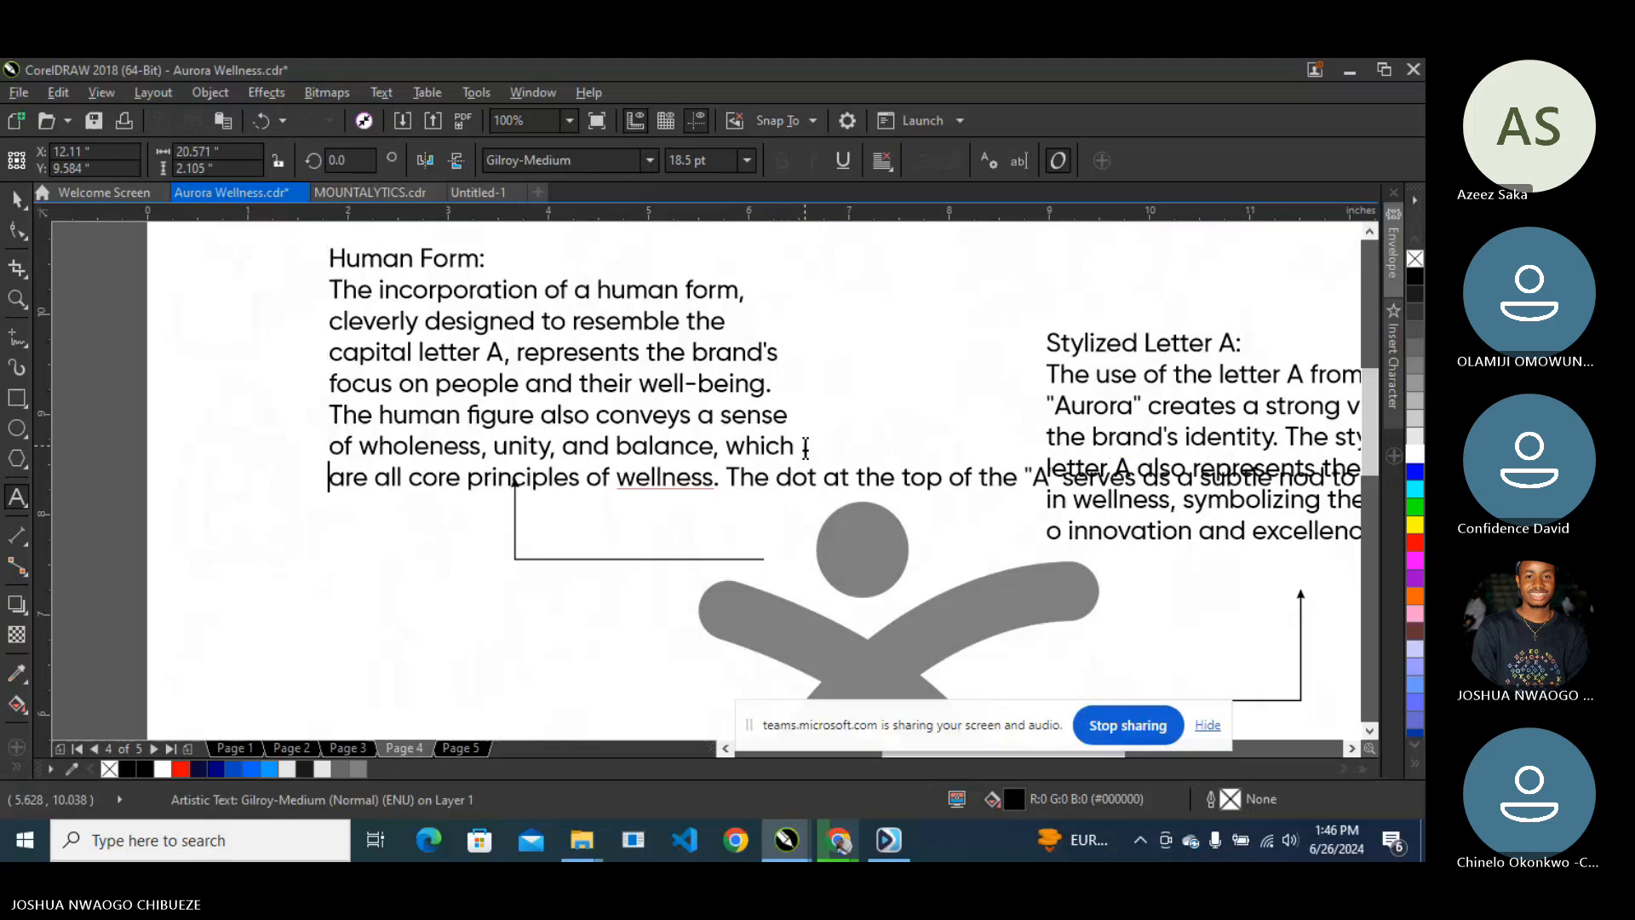
click(769, 477)
key(Return)
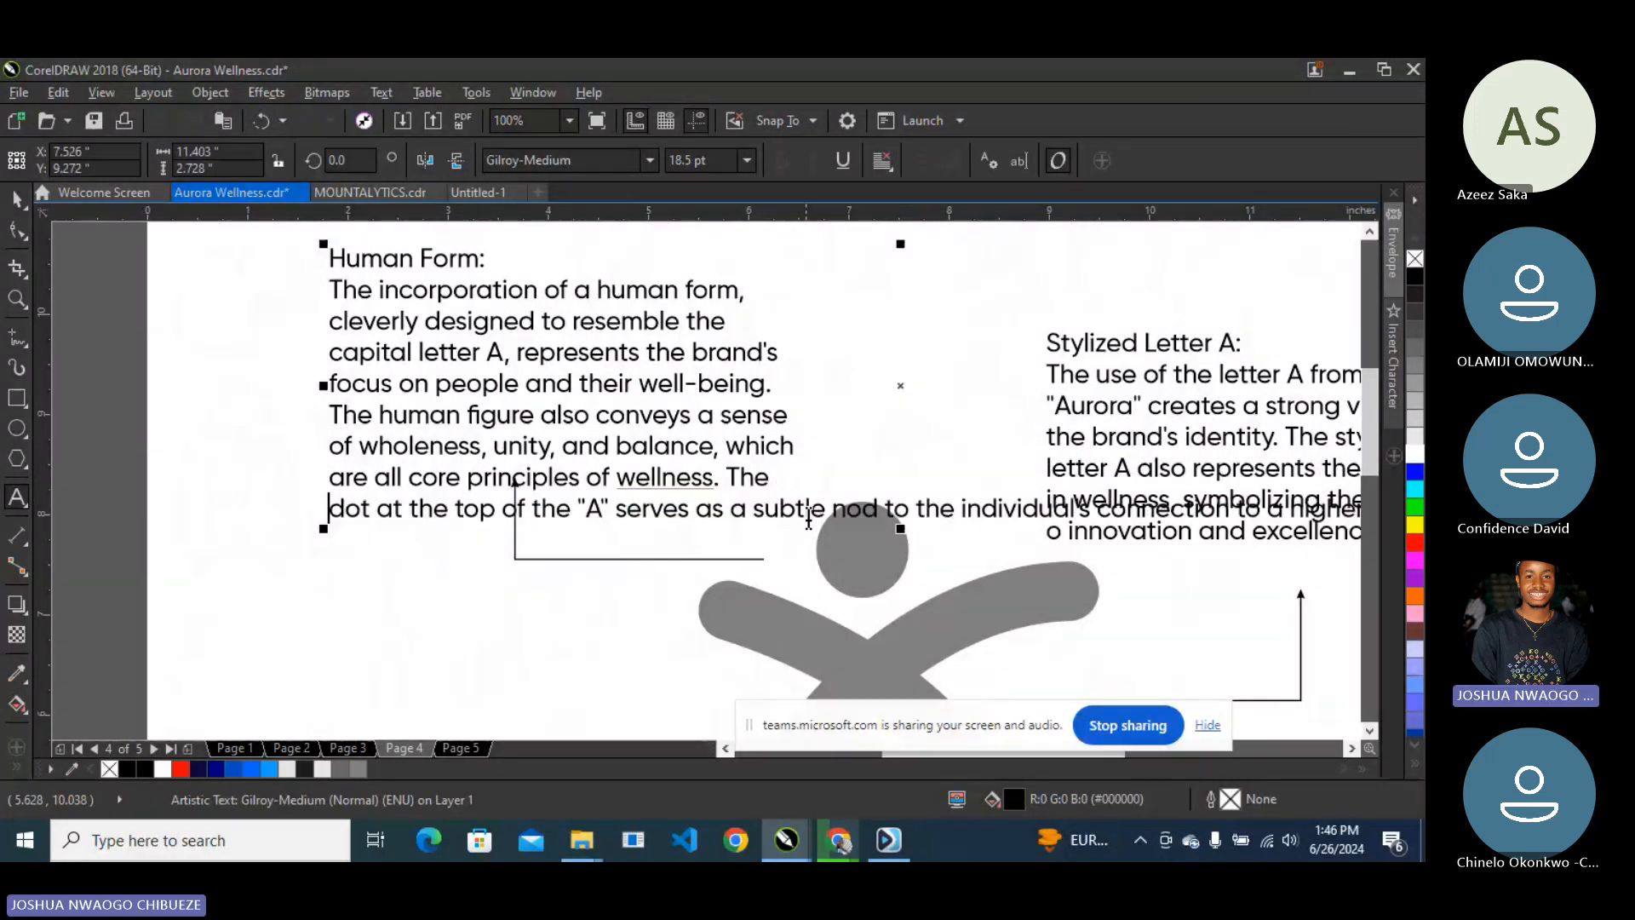
click(827, 510)
key(Return)
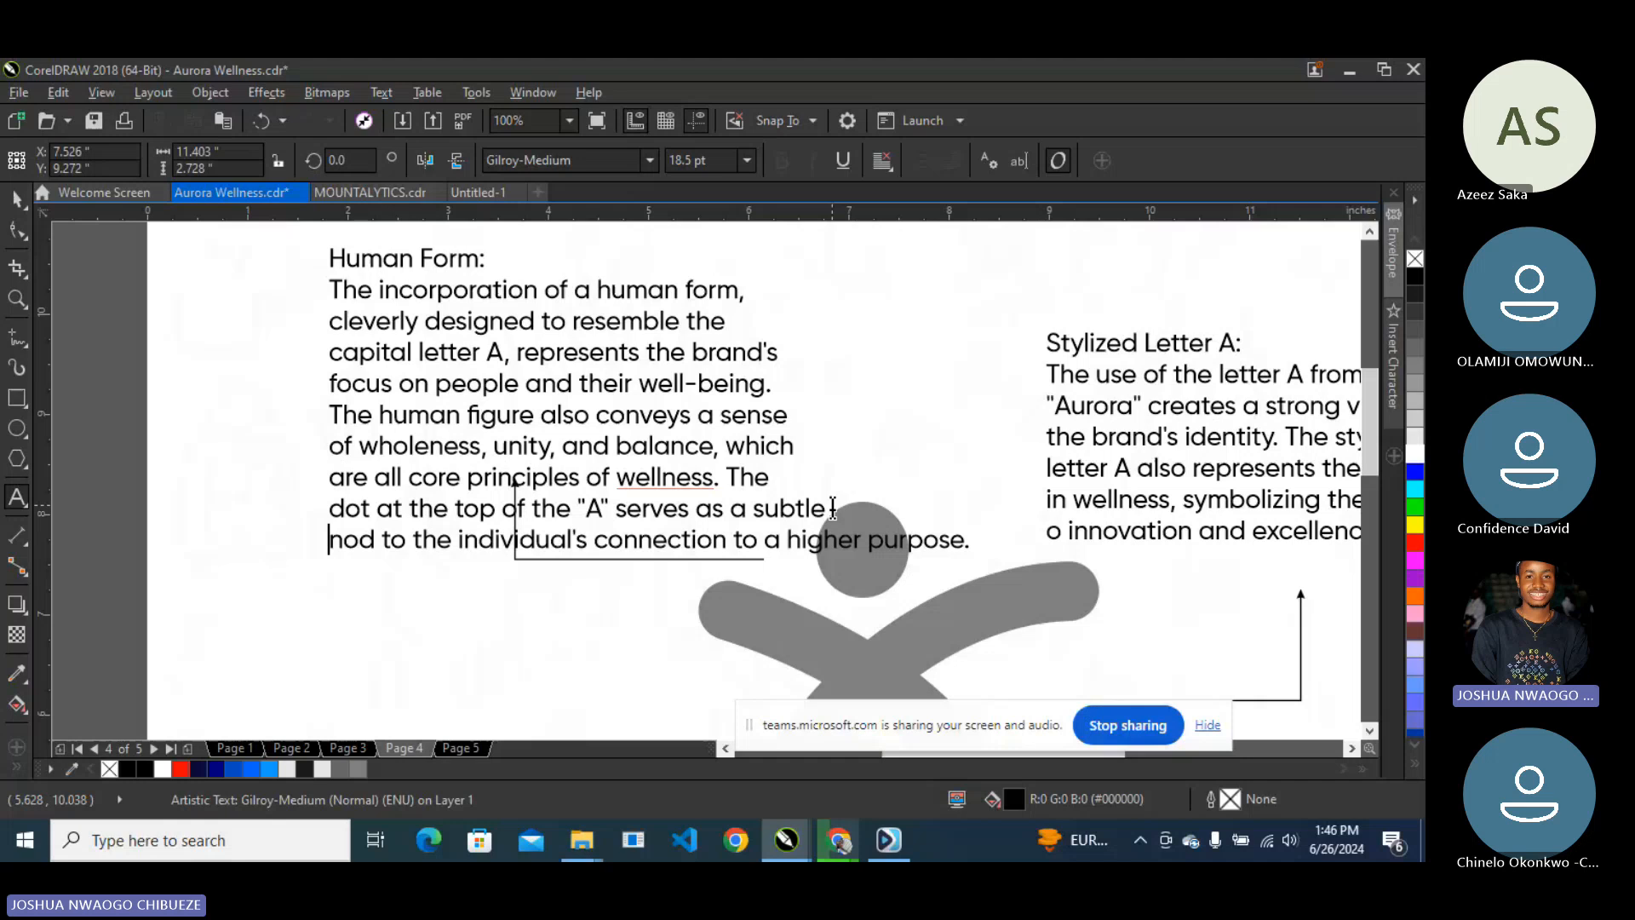
scroll(638, 418, down, 2)
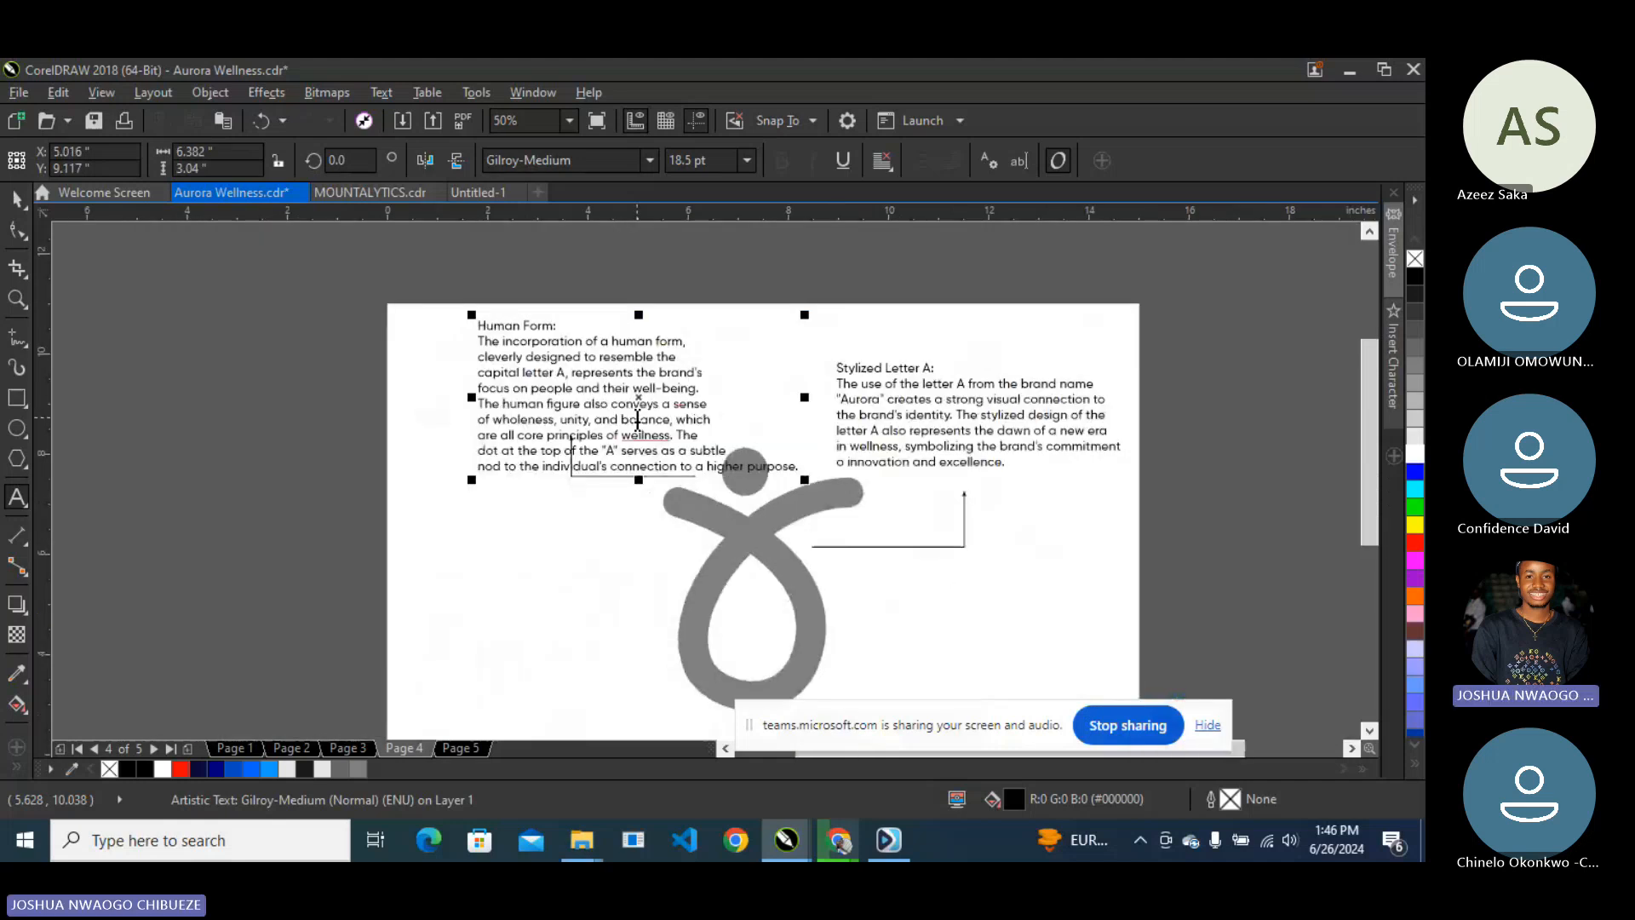
- Rejoin 'cleverly' and 'capital letter A' upward, and start a 'represents focus on people' line
scroll(509, 344, up, 2)
key(BackSpace)
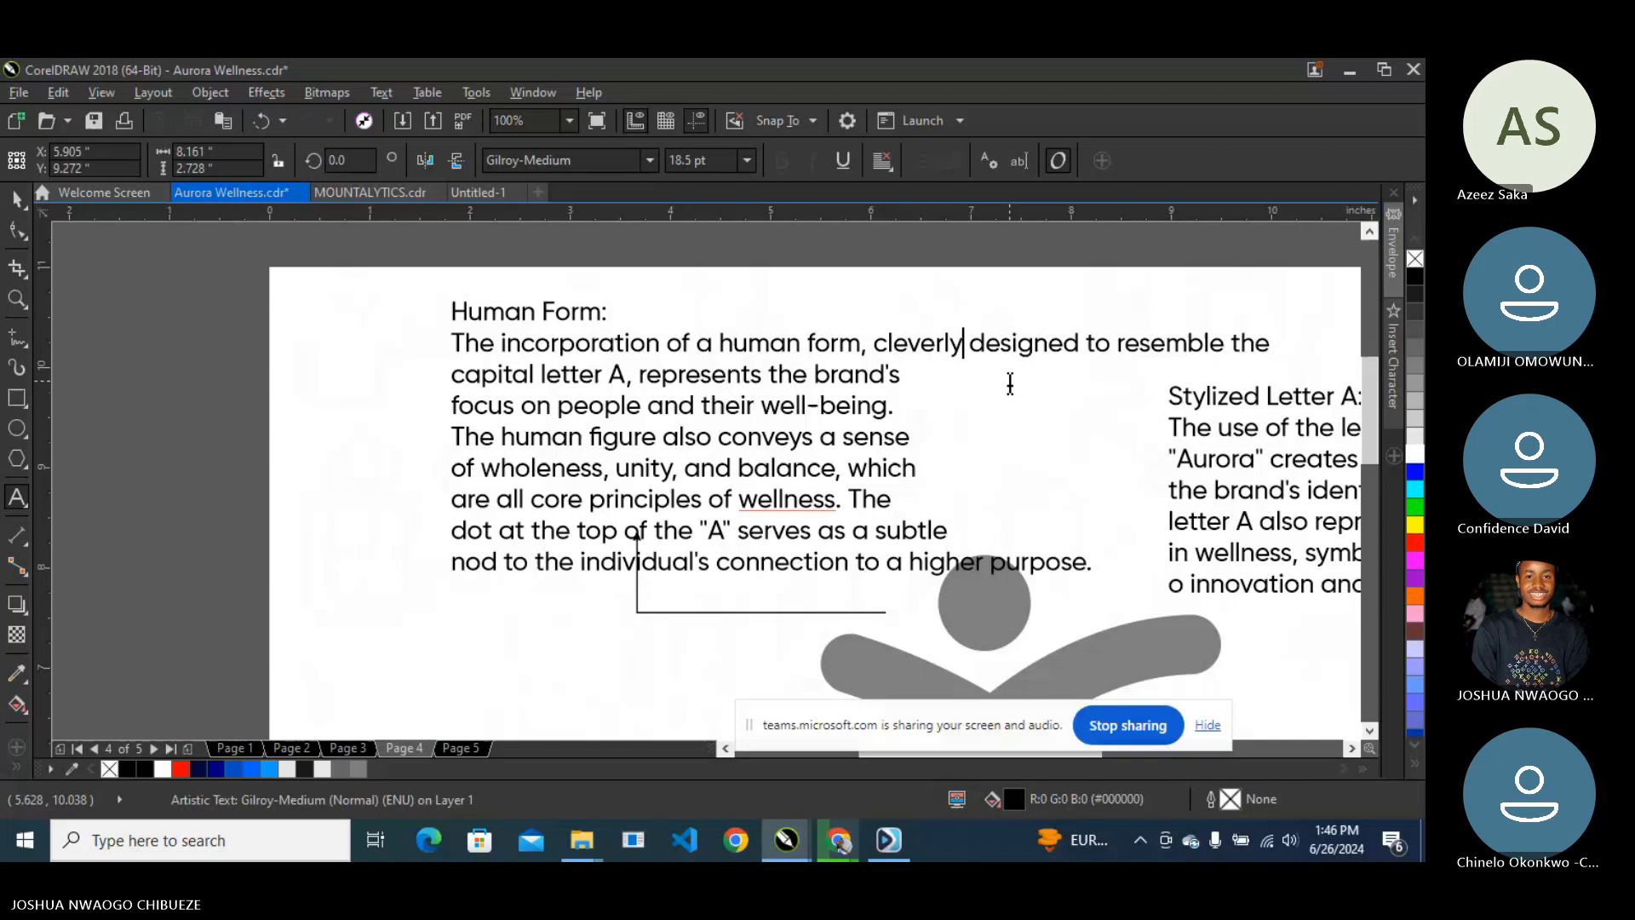
key(Return)
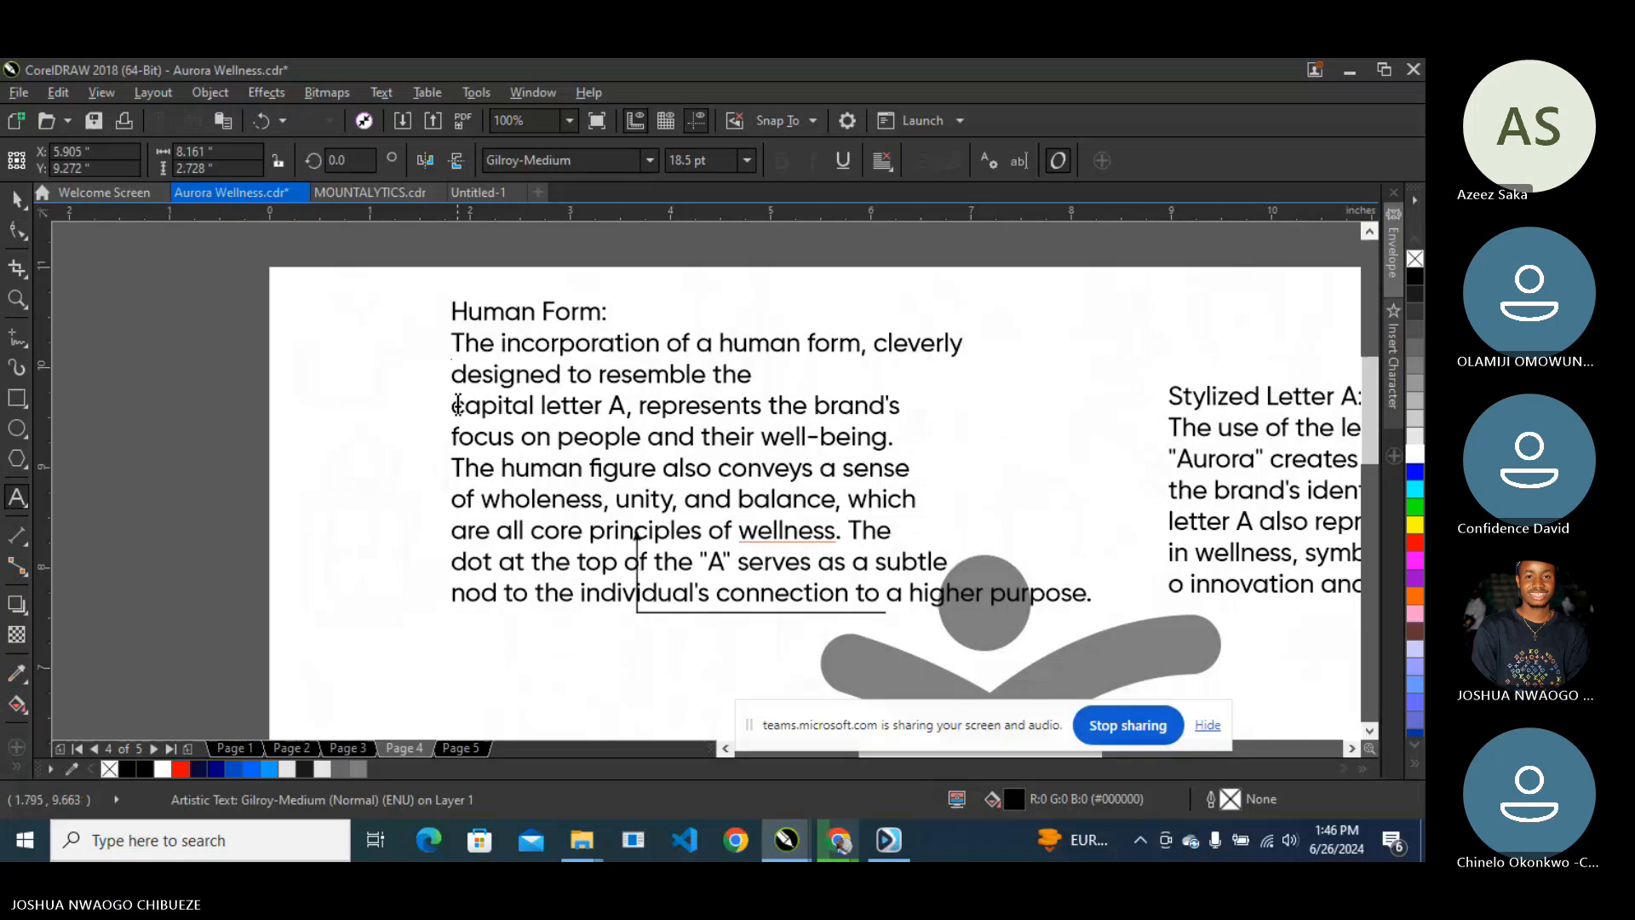
click(457, 411)
key(BackSpace)
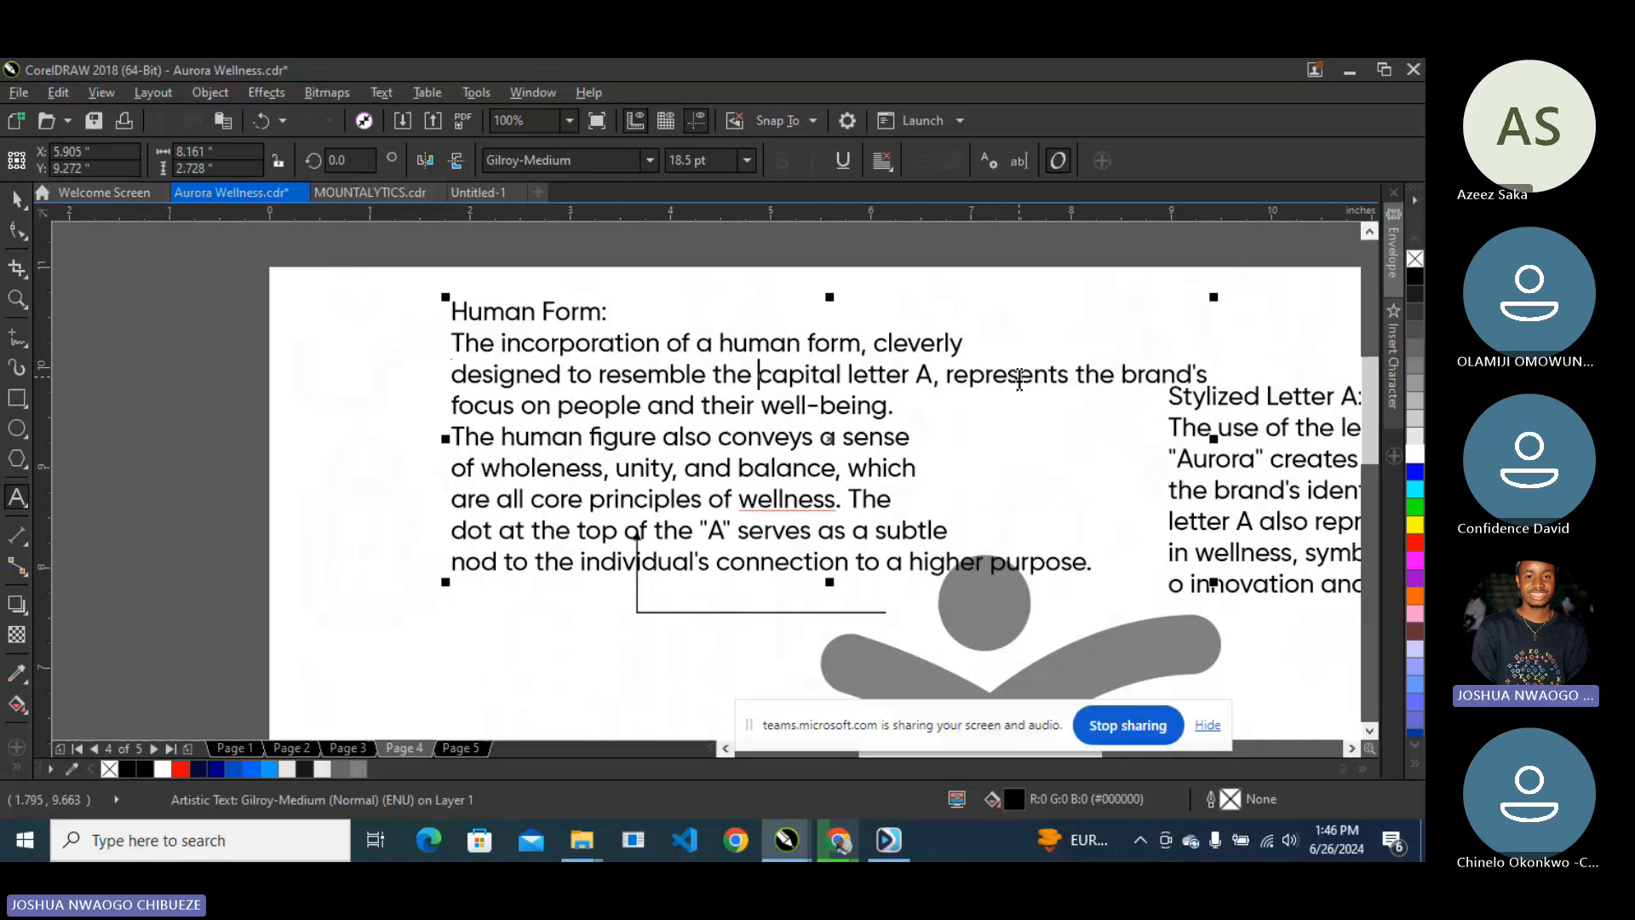
click(945, 376)
key(Return)
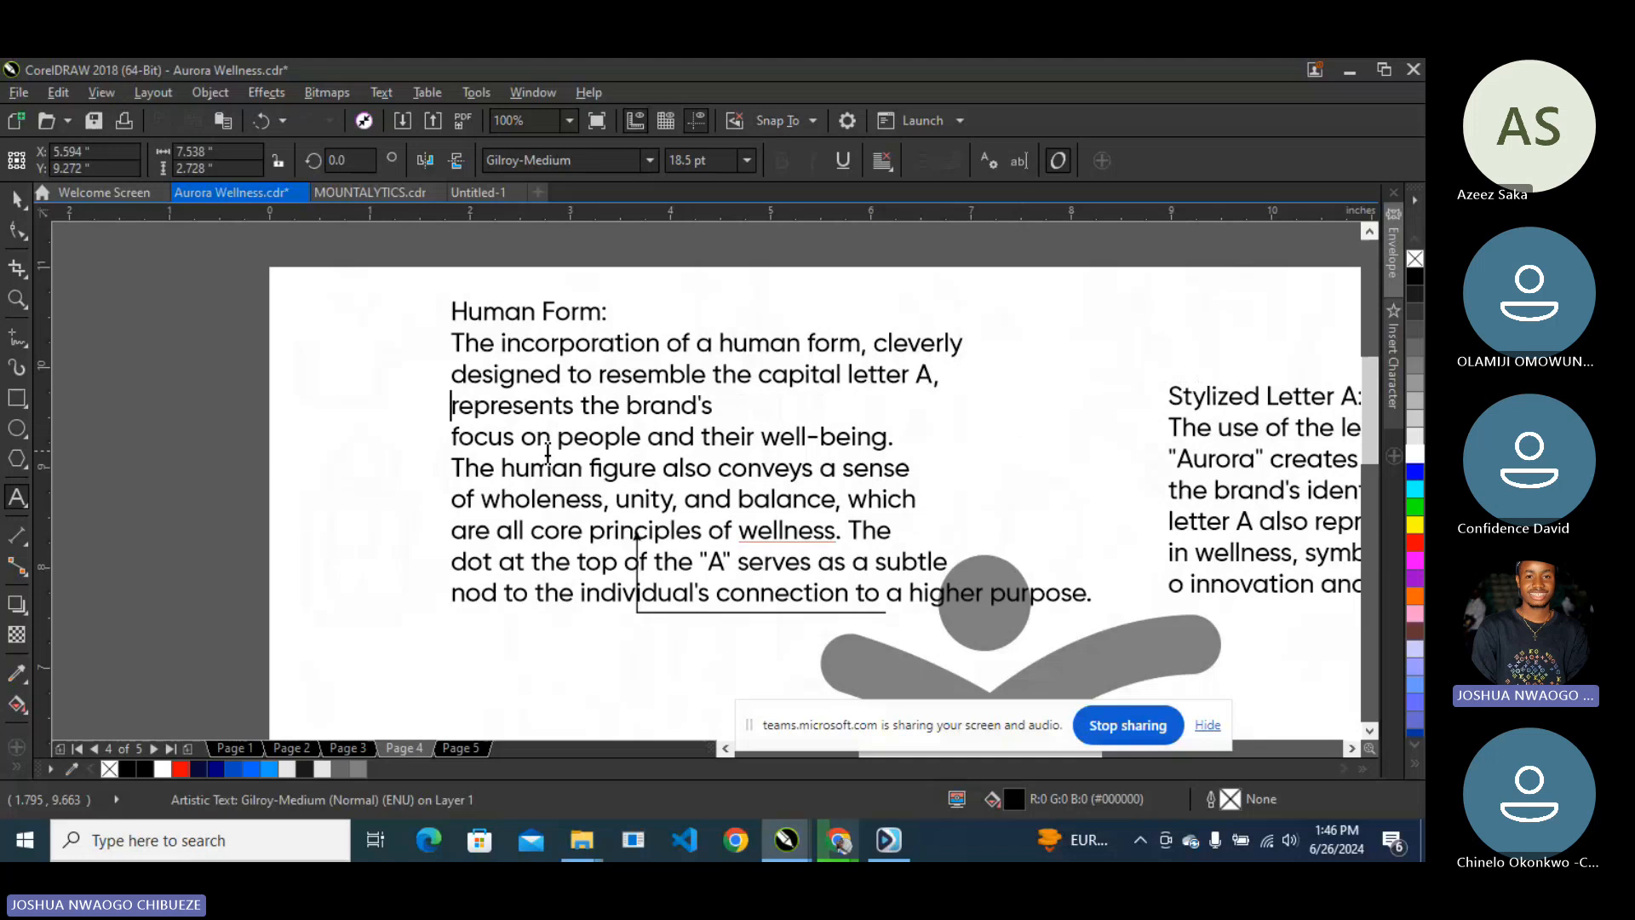
key(Down)
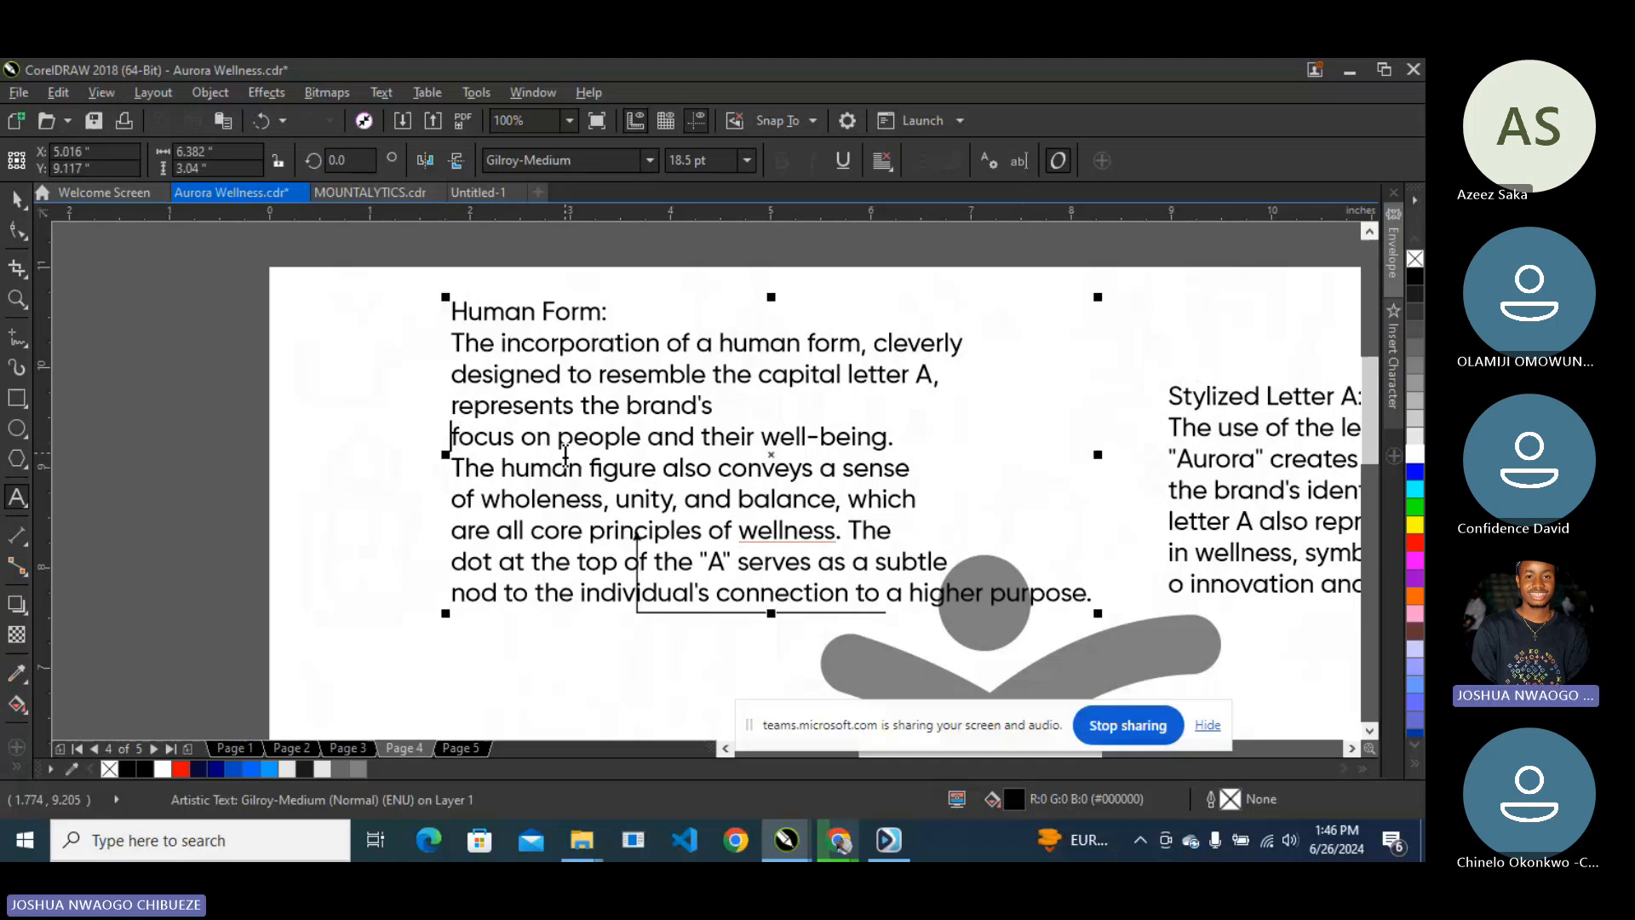
key(BackSpace)
- Put 'their well-being. The human figure' on one line and 'a sense of wholeness' on the next
click(972, 405)
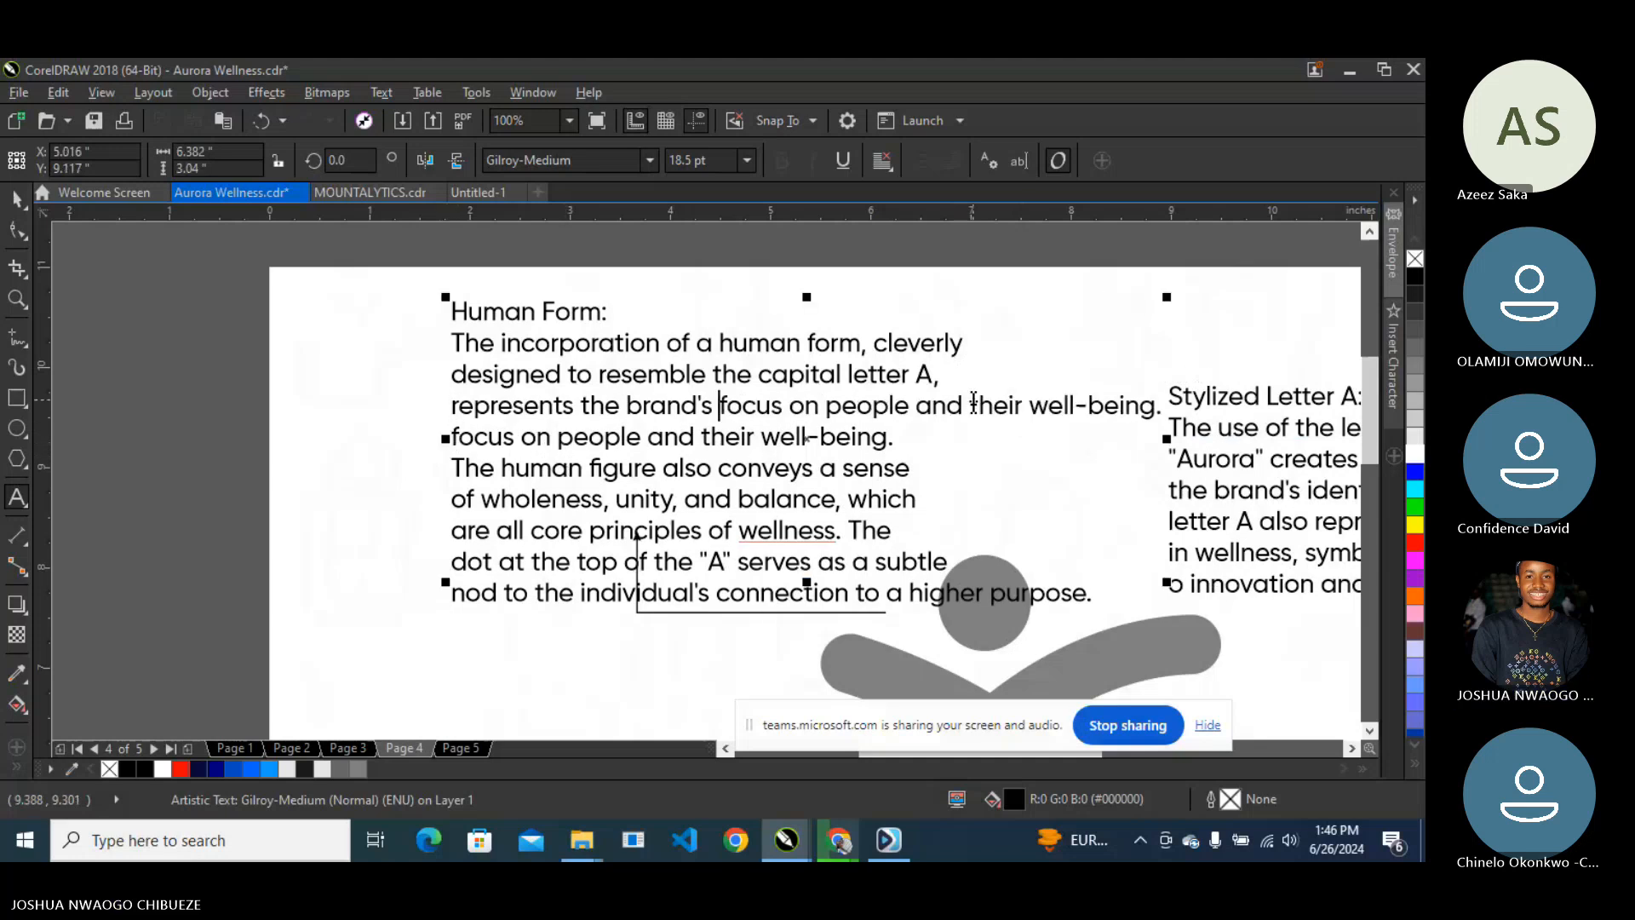
key(Return)
click(457, 467)
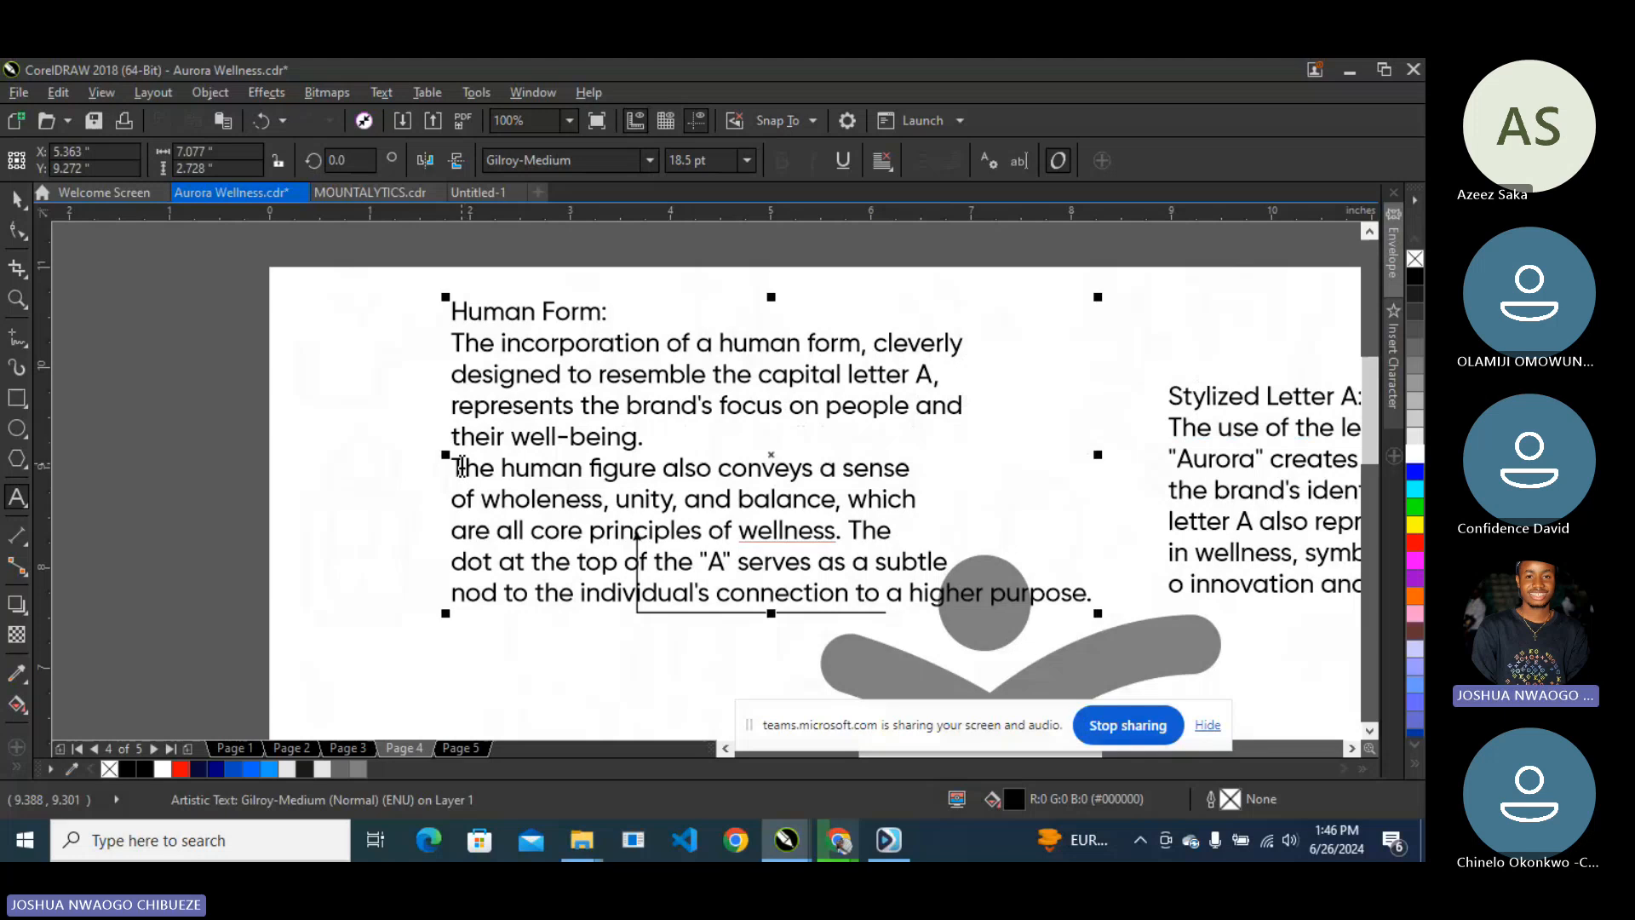
key(BackSpace)
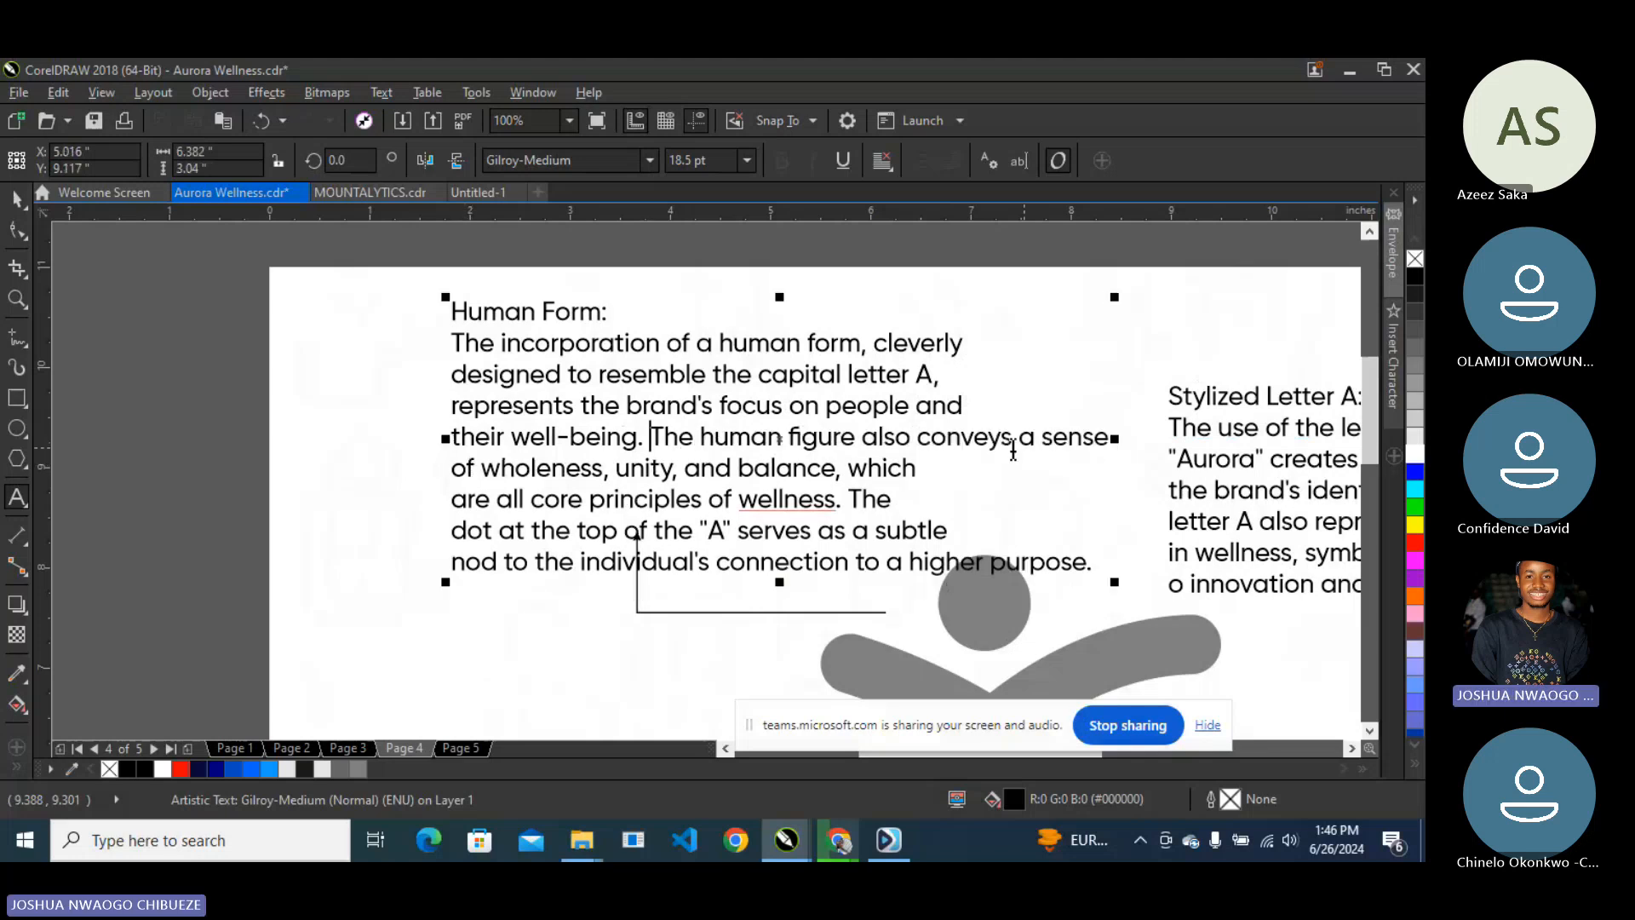
click(1019, 438)
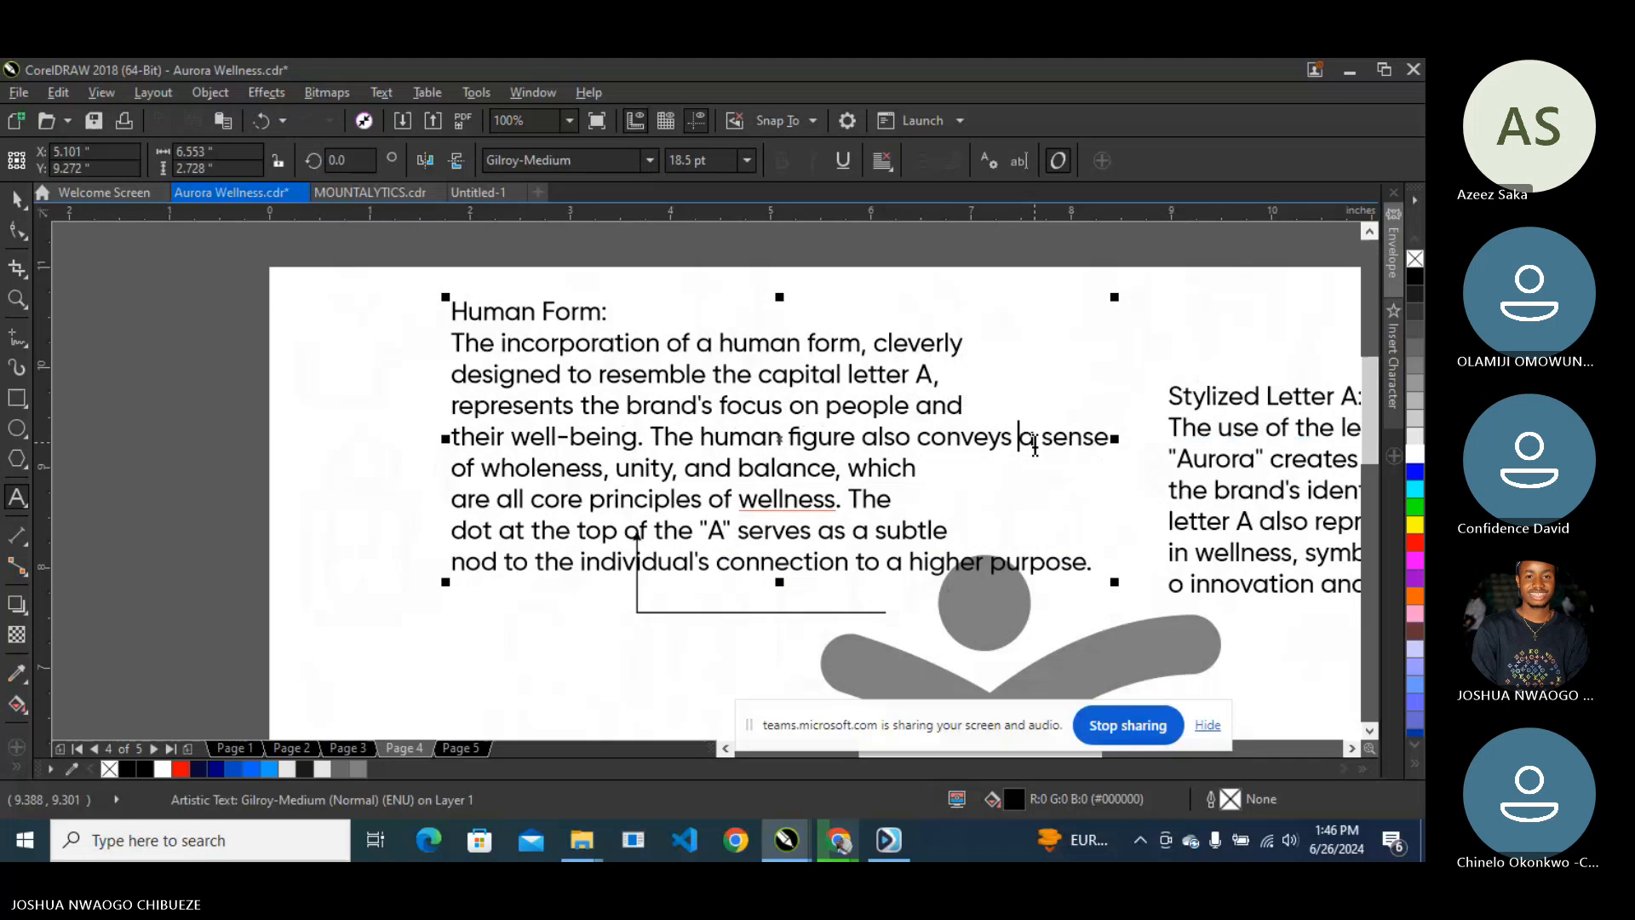
key(Return)
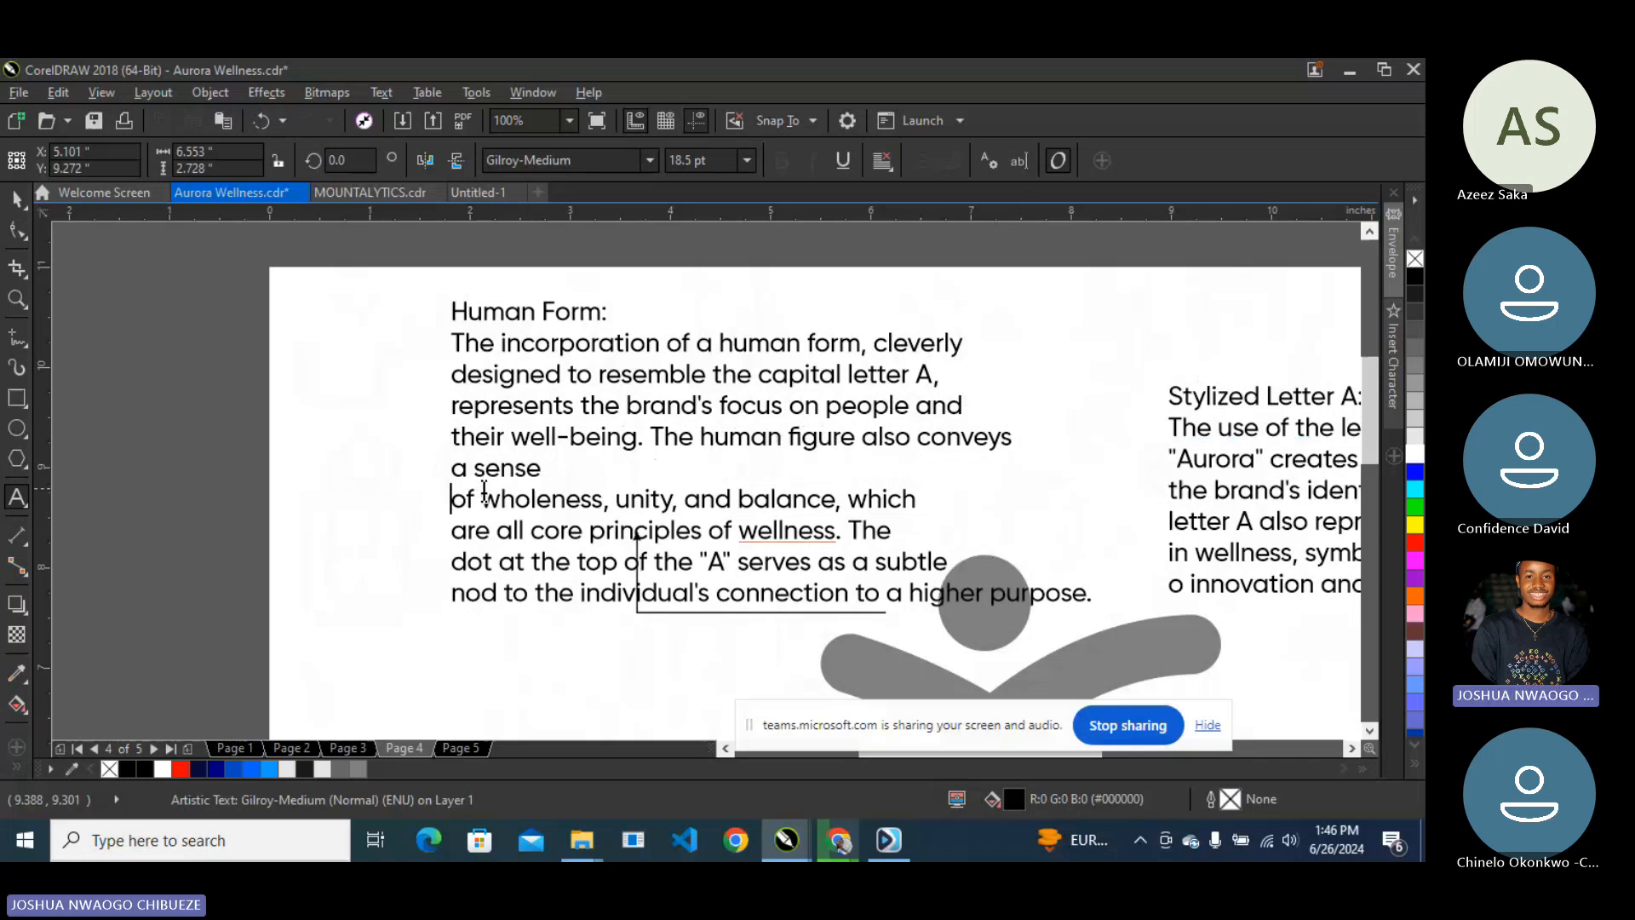
key(BackSpace)
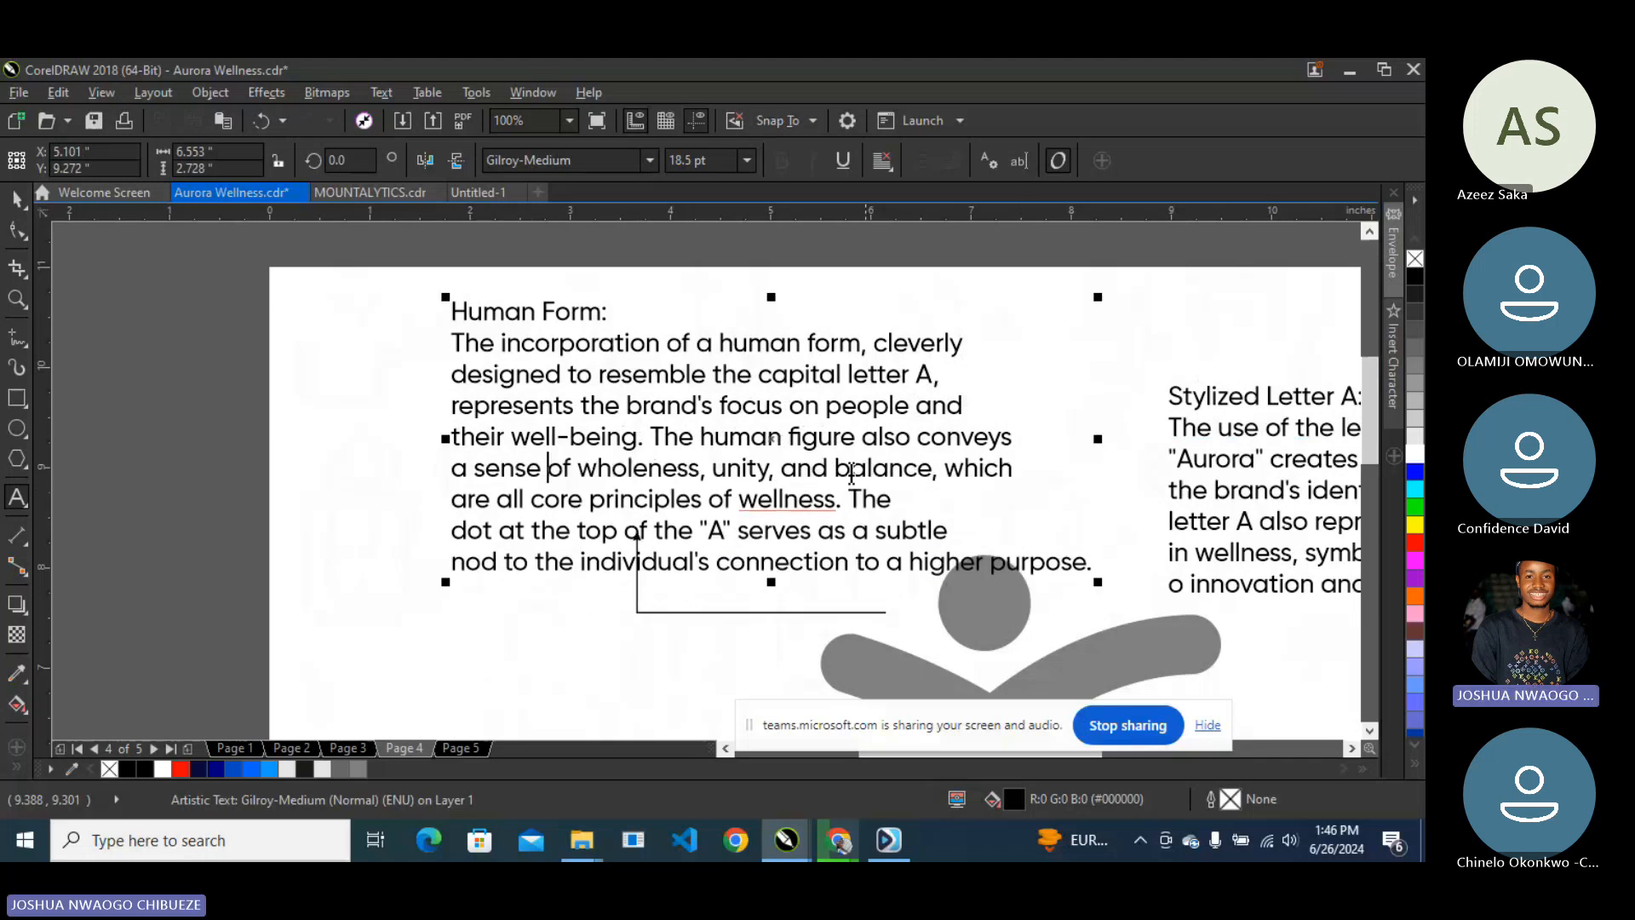
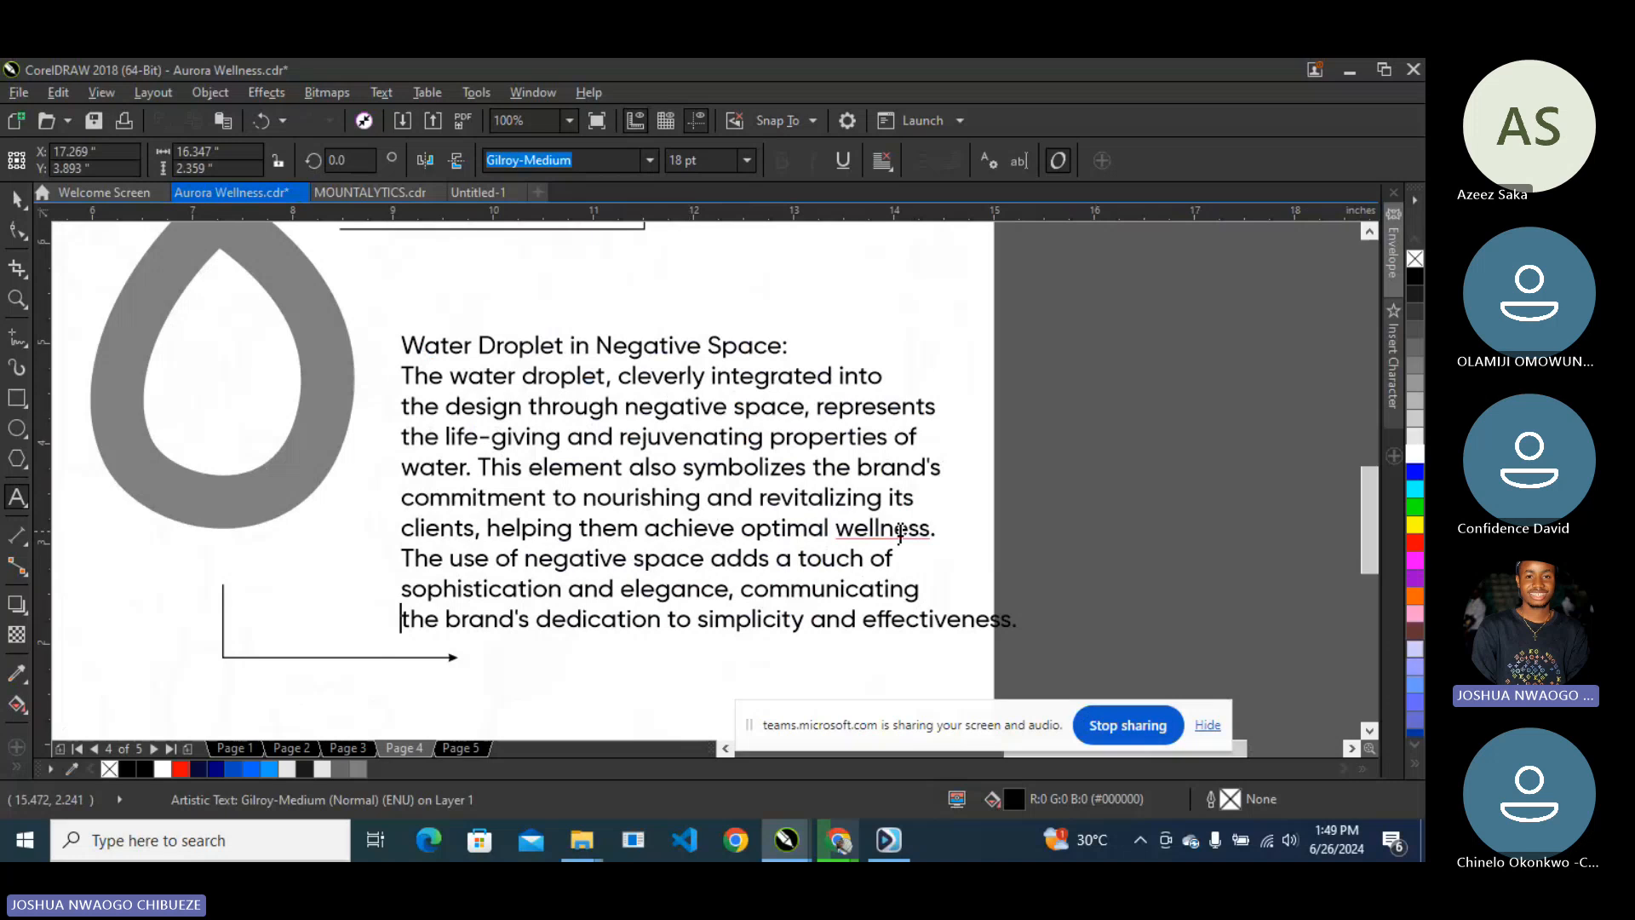
- Replace 'and' with '&' so the Water Droplet text ends 'simplicity & effectiveness.'
double_click(832, 619)
text(&)
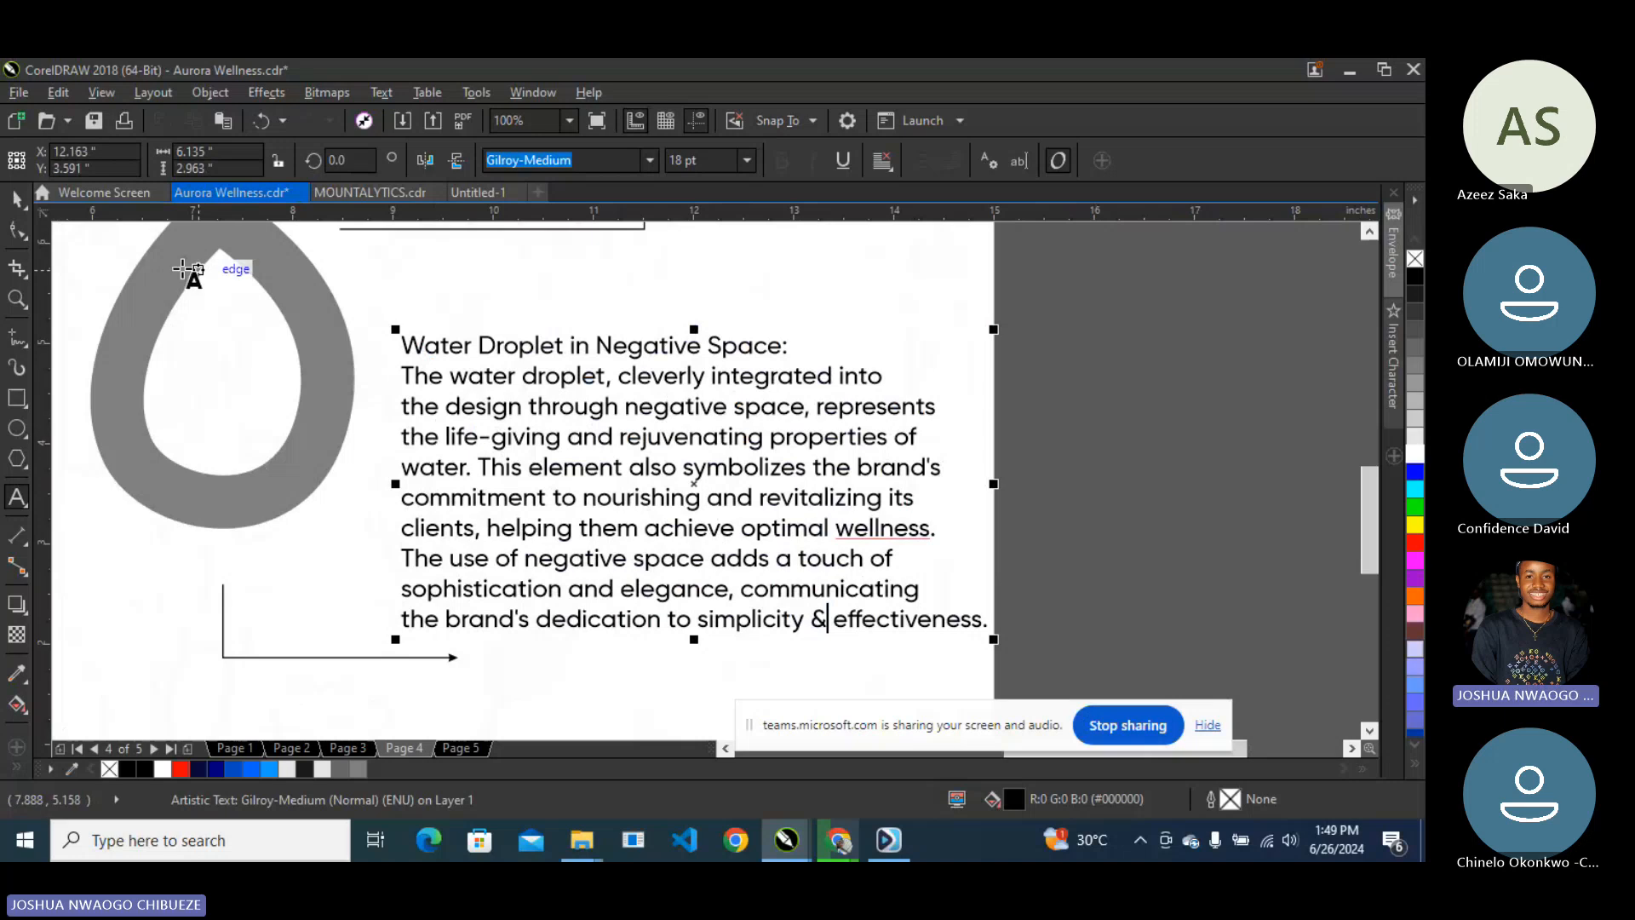
key(Escape)
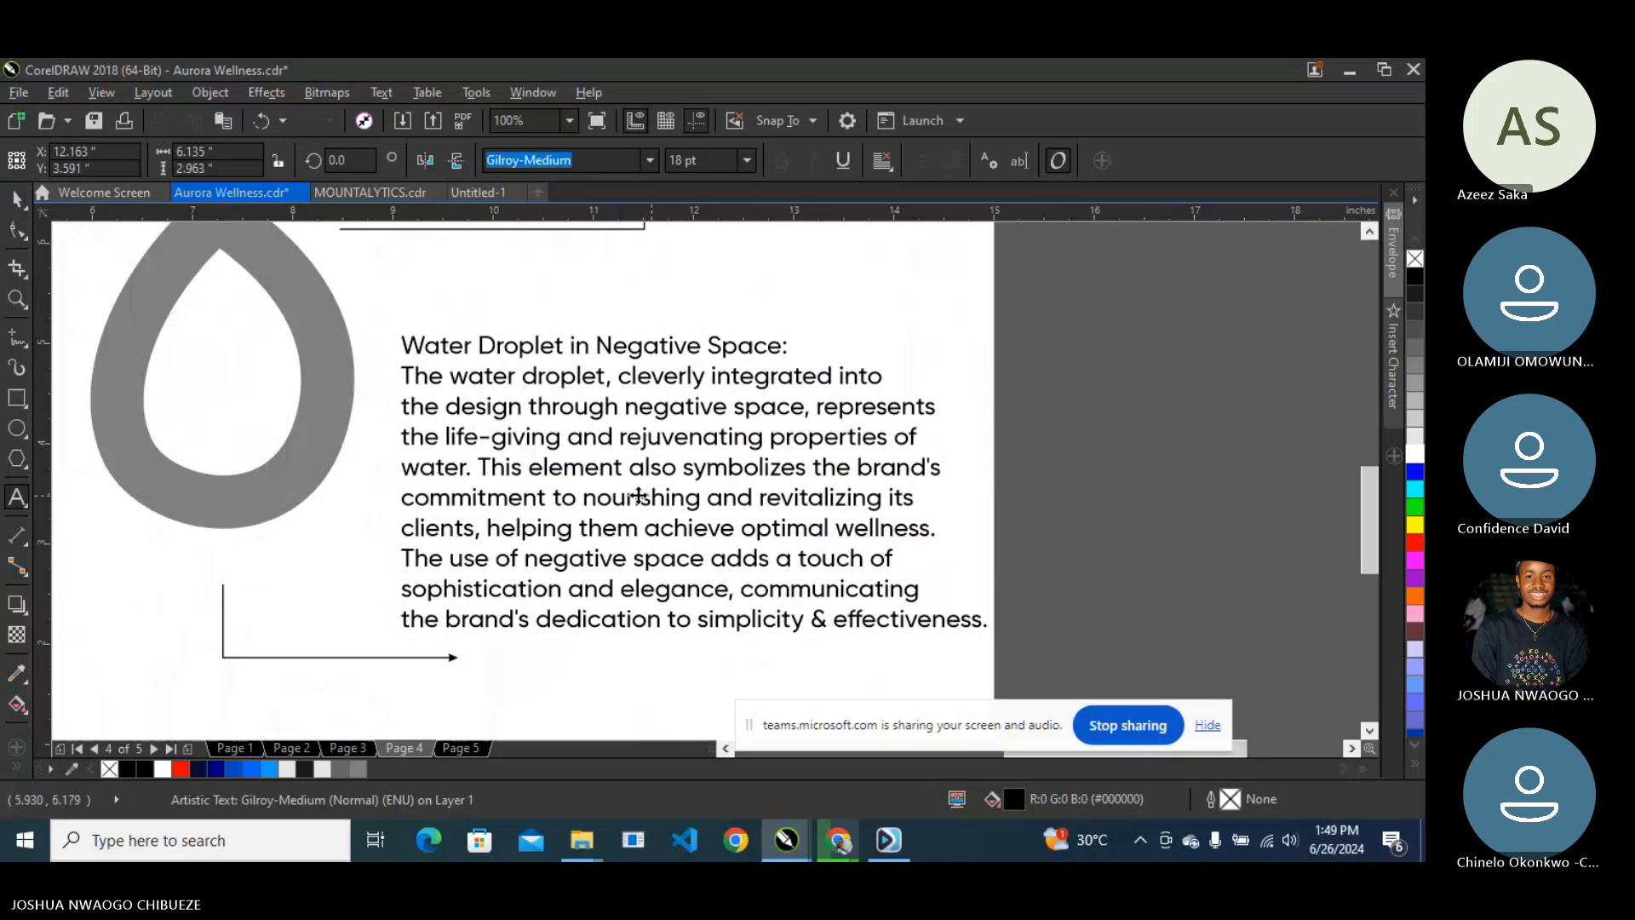
click(546, 474)
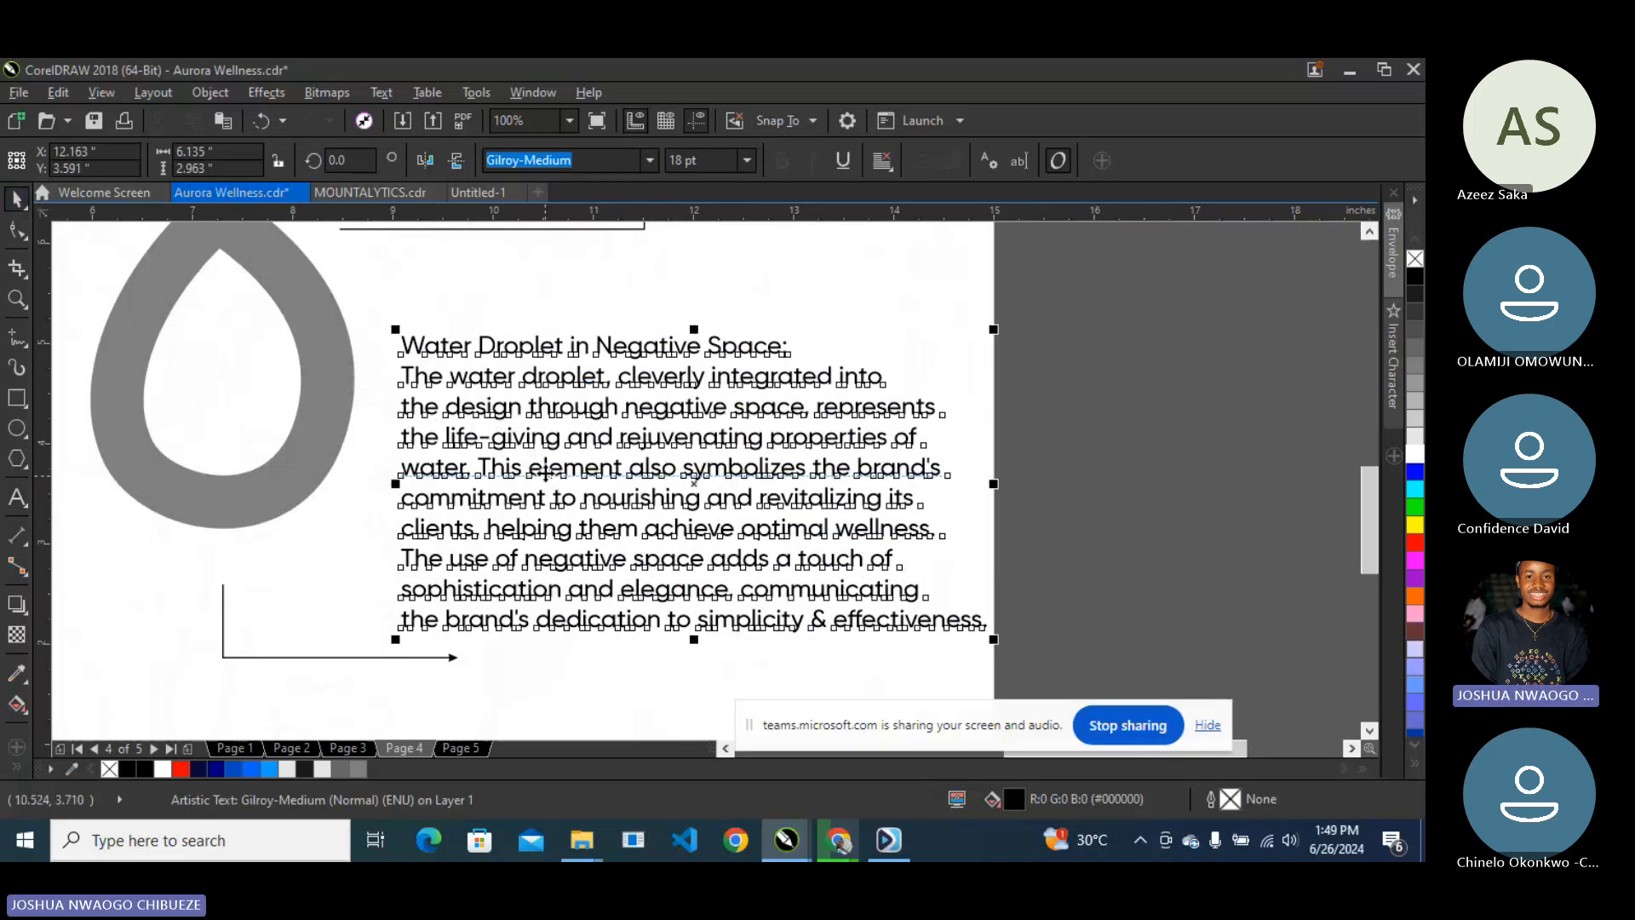
- Set the Stylized Letter A and Human Form paragraphs to 17 pt
scroll(528, 488, down, 2)
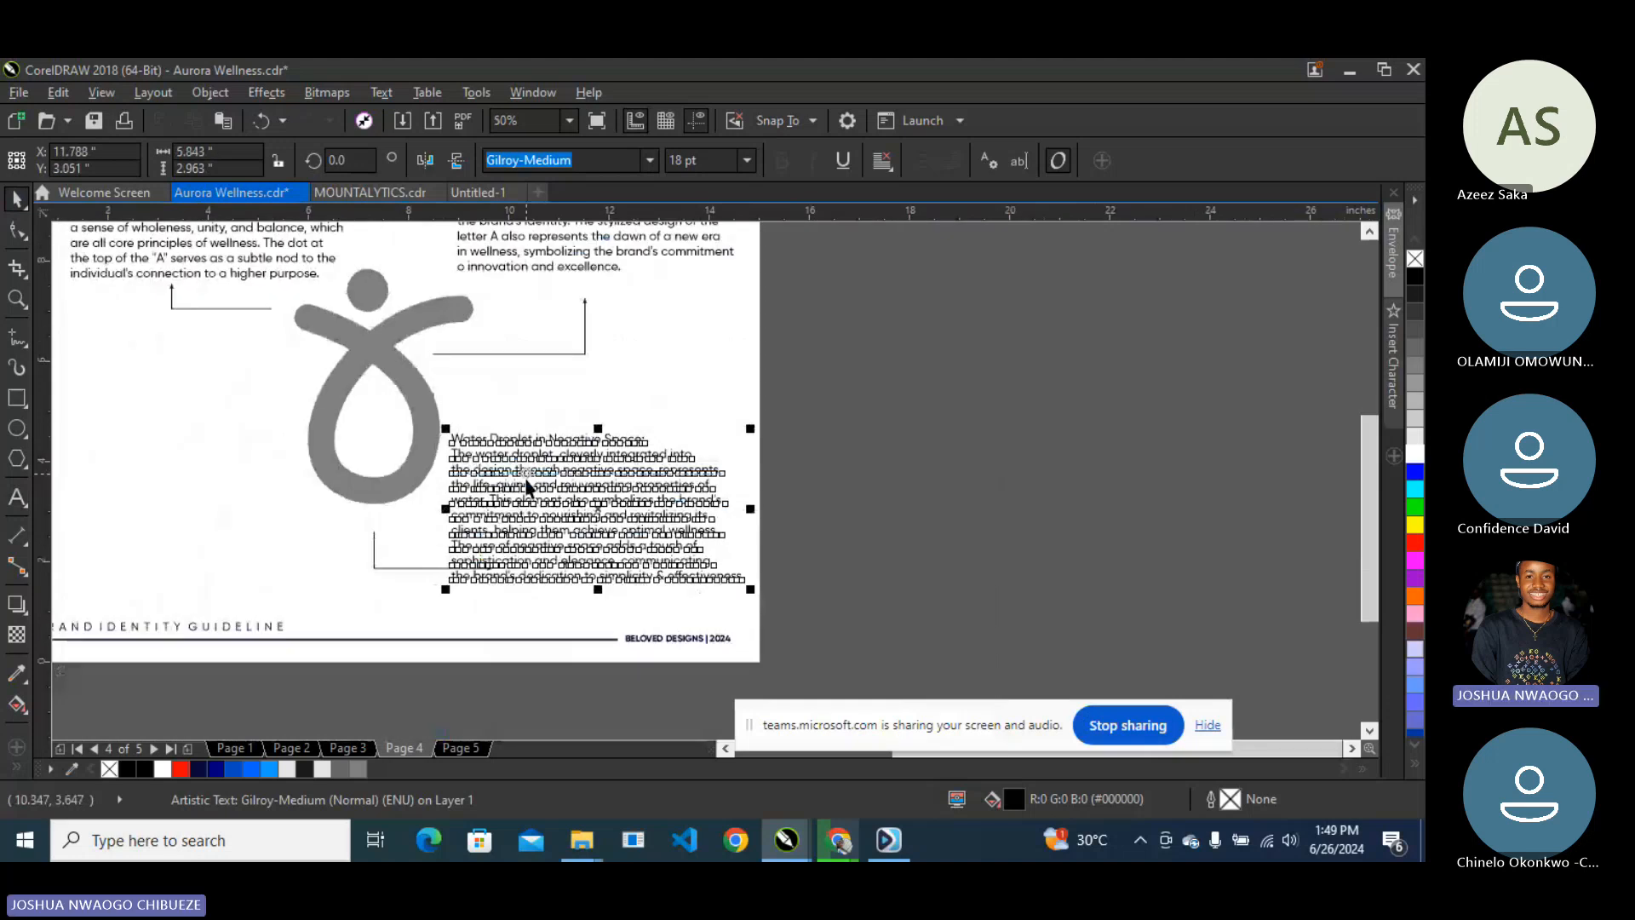
click(711, 161)
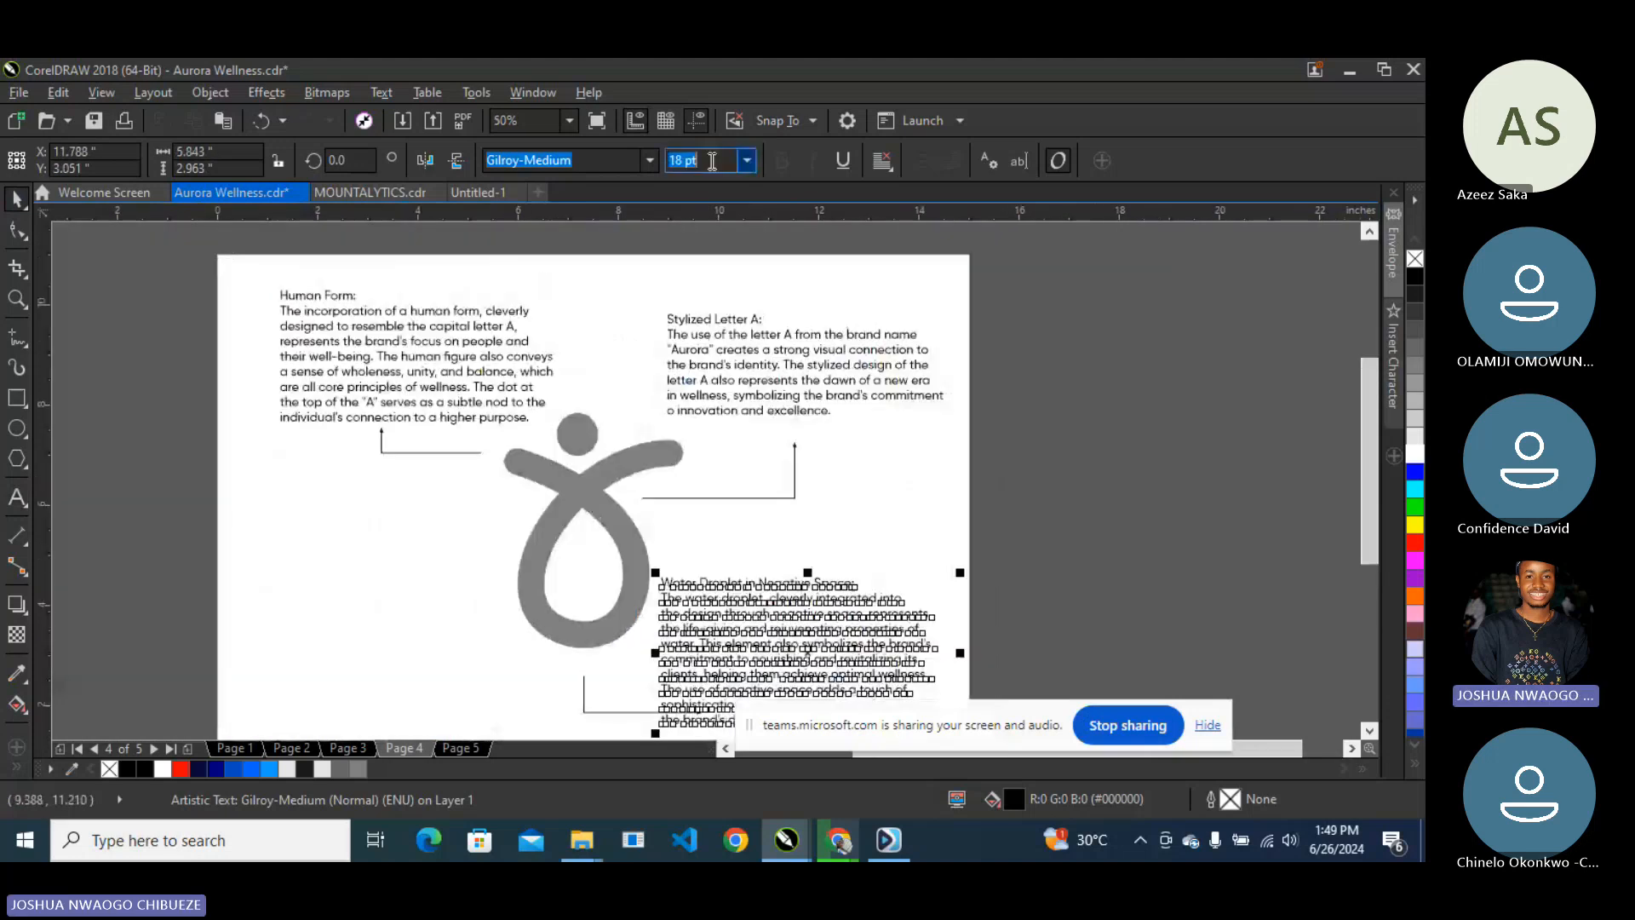
click(723, 347)
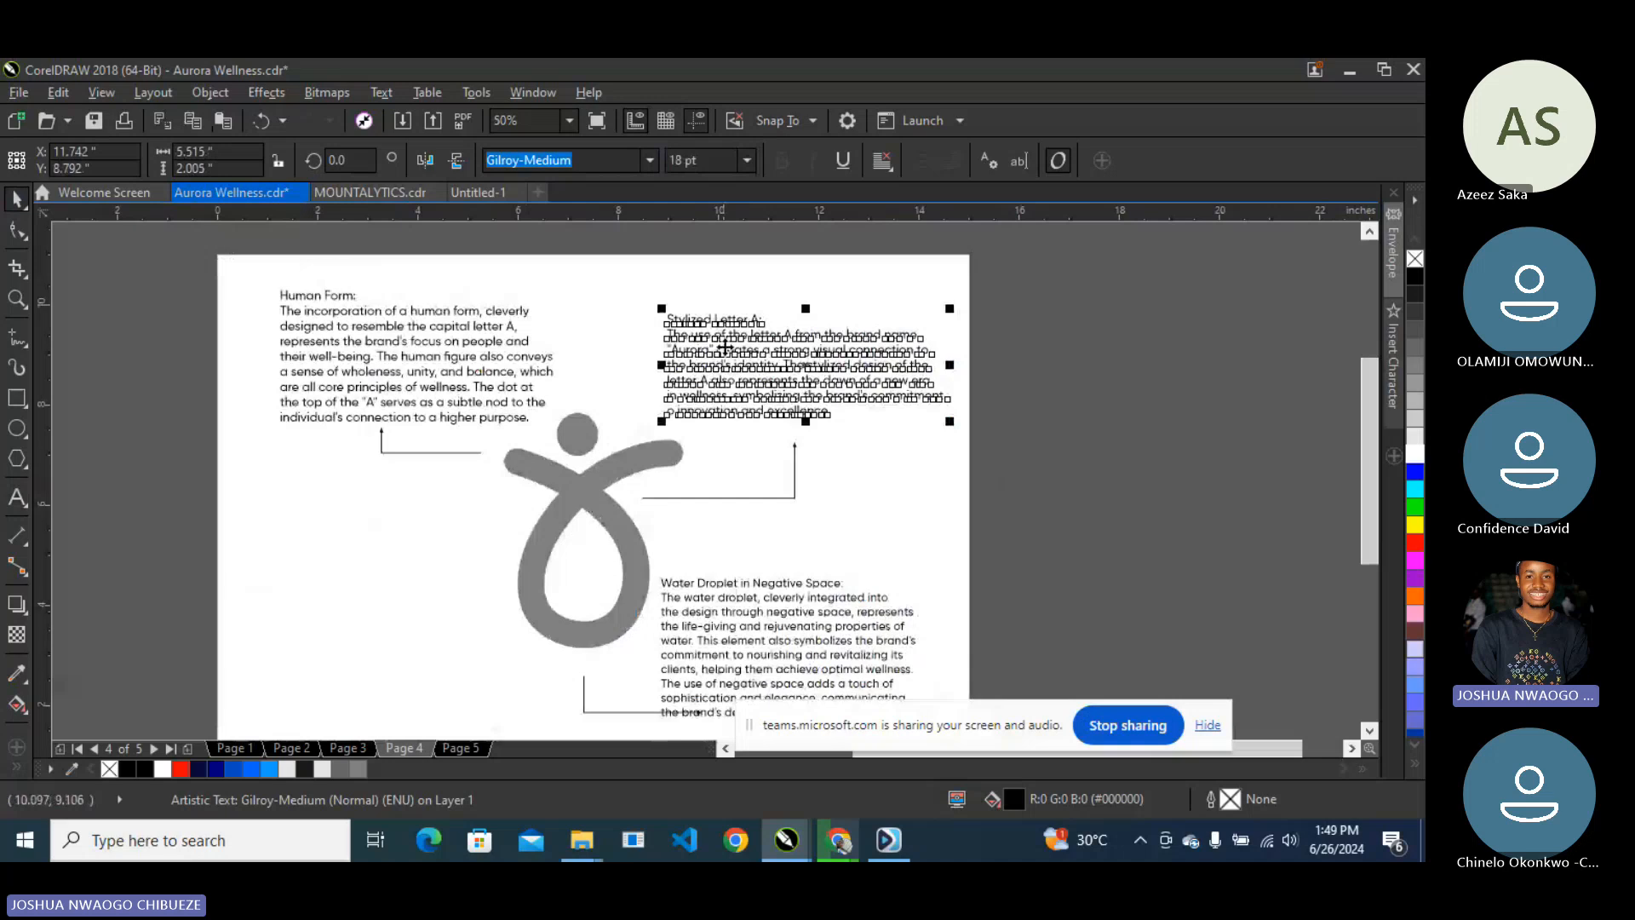
click(701, 160)
text(17)
key(Return)
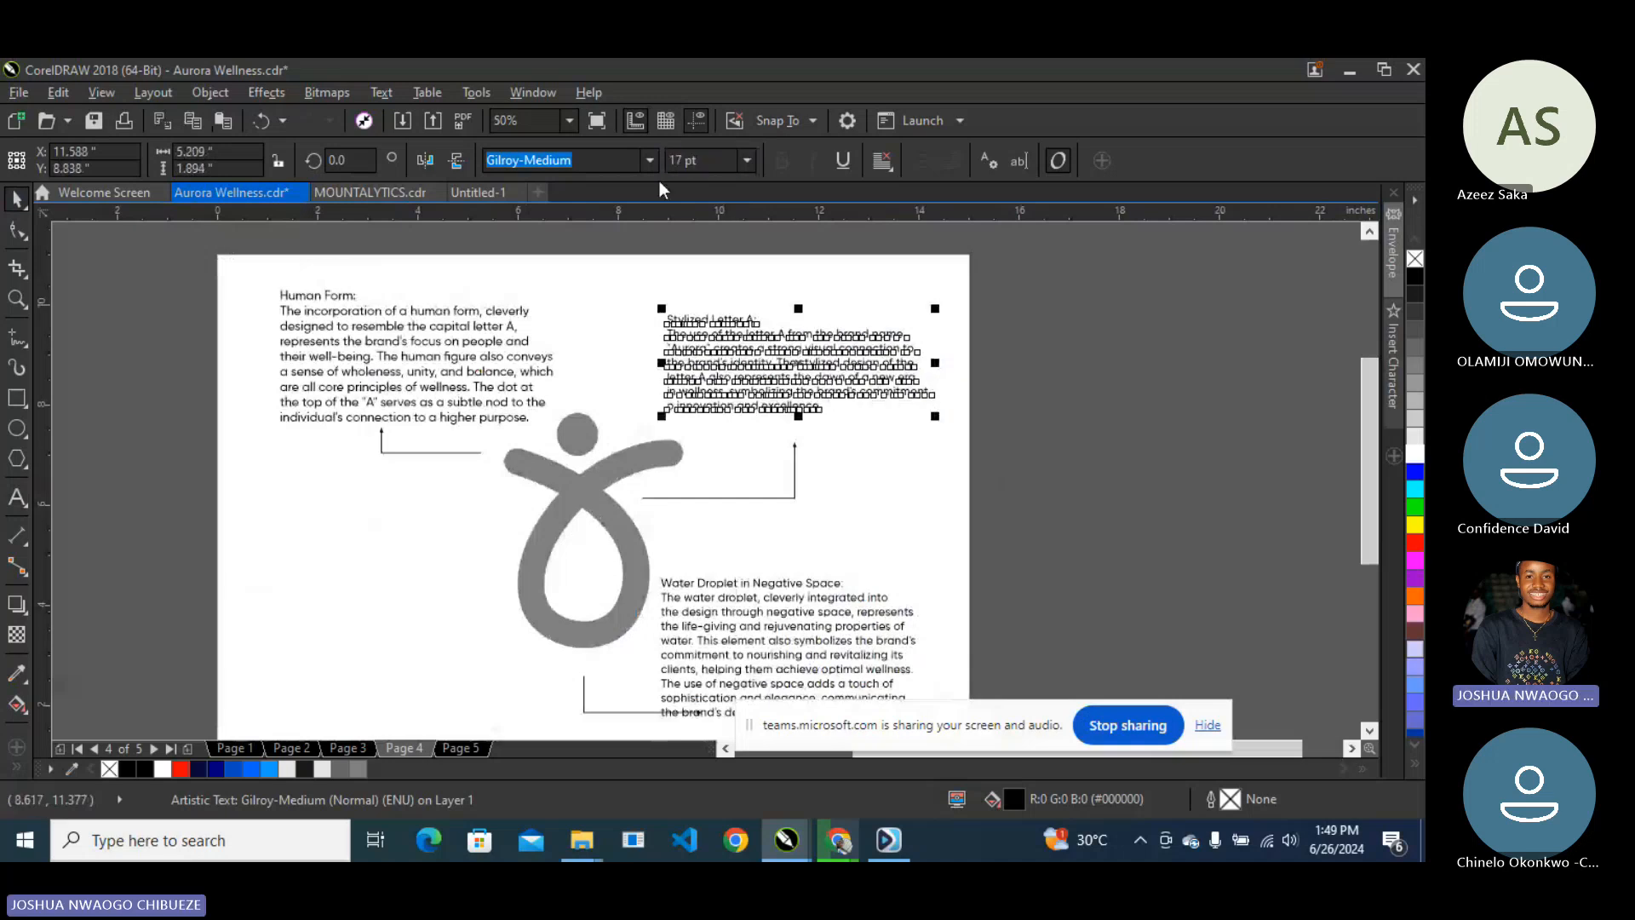
click(365, 335)
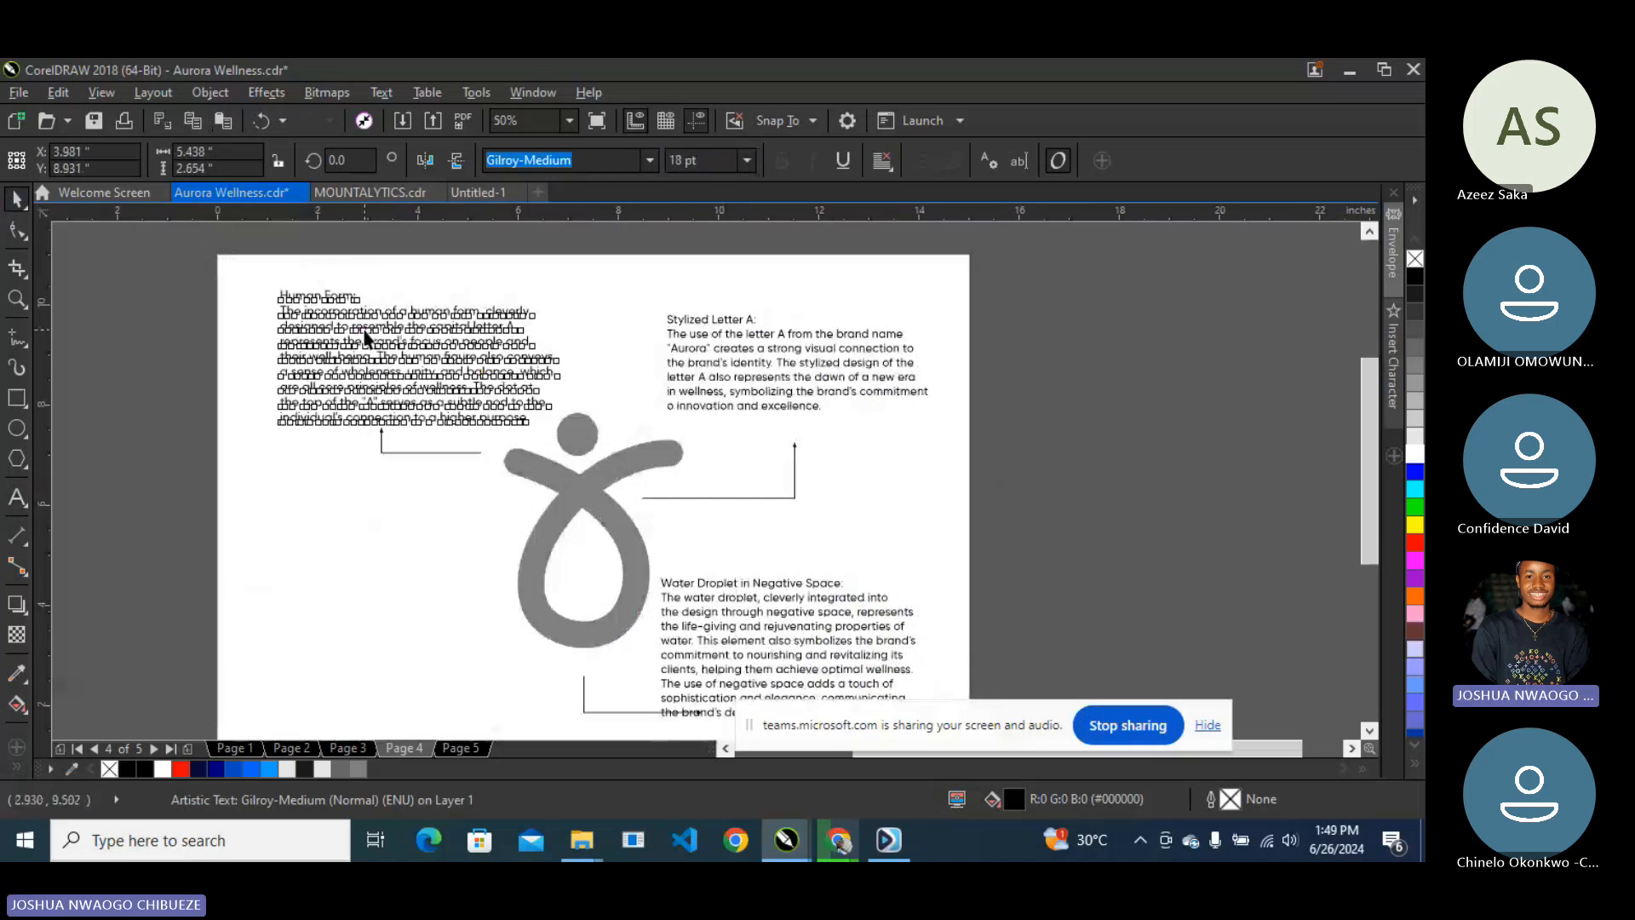
click(710, 160)
text(17)
key(Return)
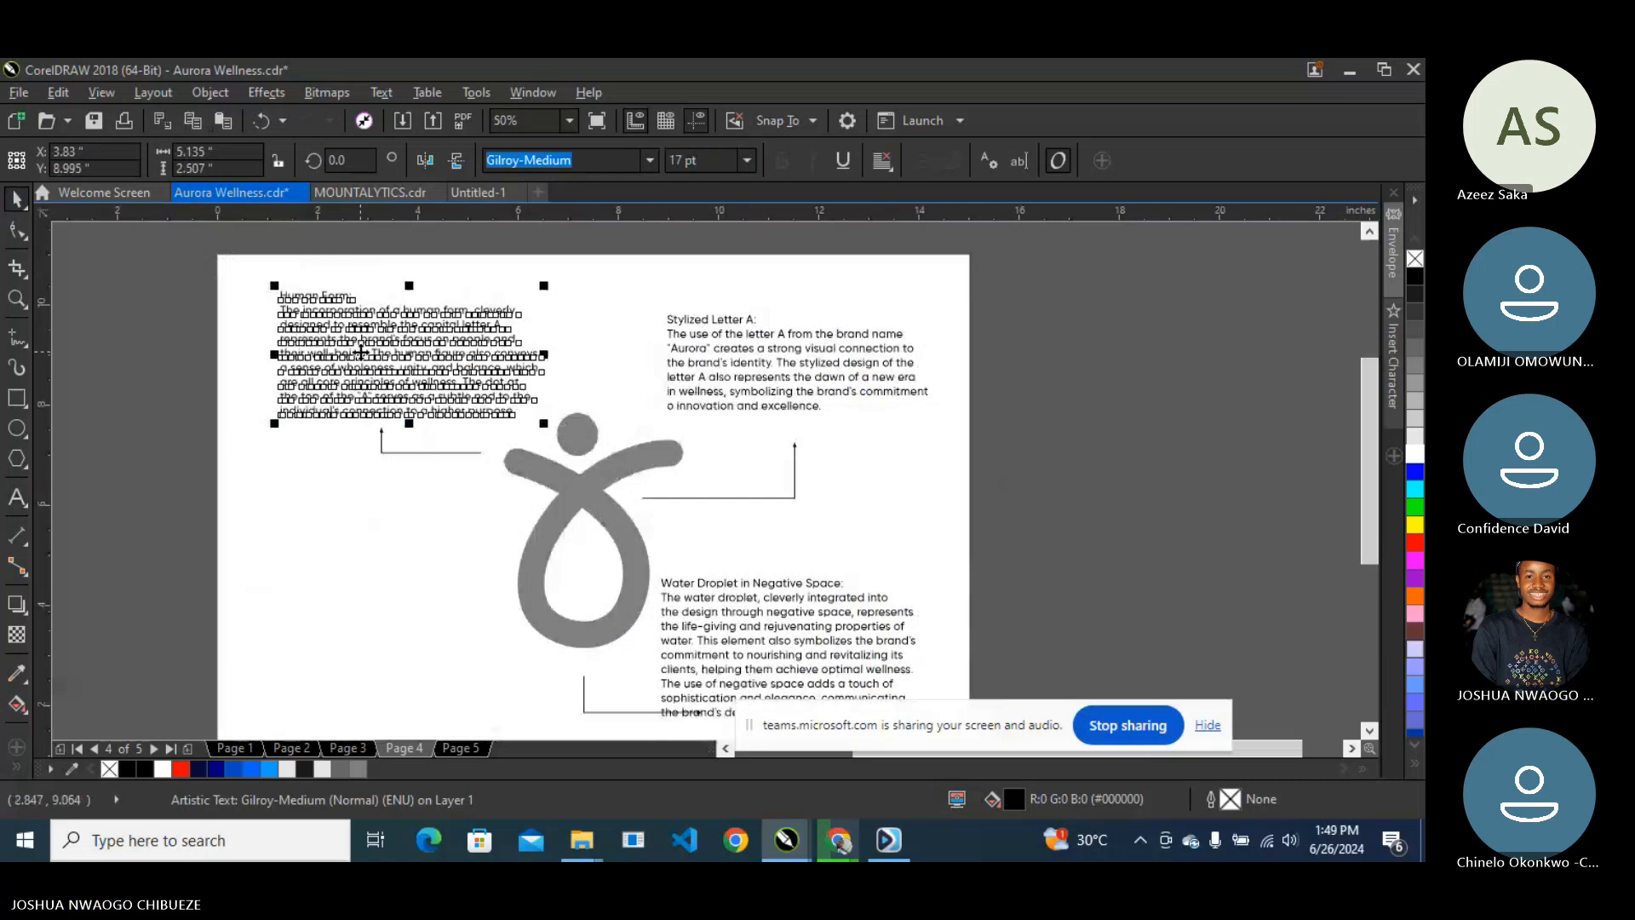
- Move Human Form down beside the logo, flip its bracket arrow downward, and make it 16 pt
drag(361, 350, 338, 522)
click(379, 442)
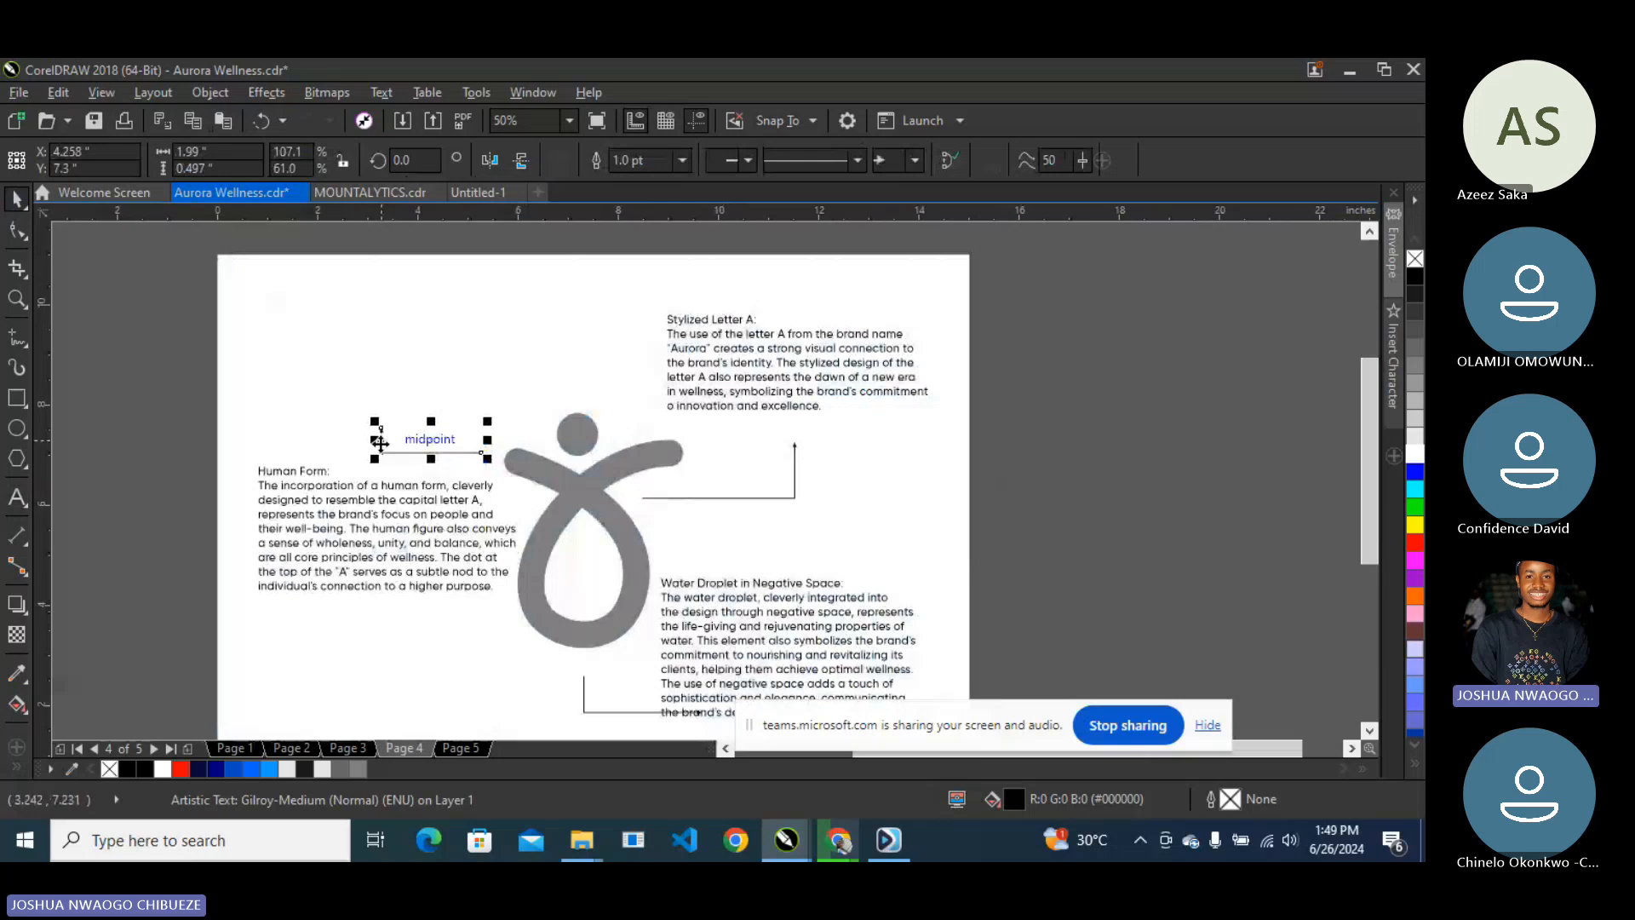
drag(431, 459, 432, 430)
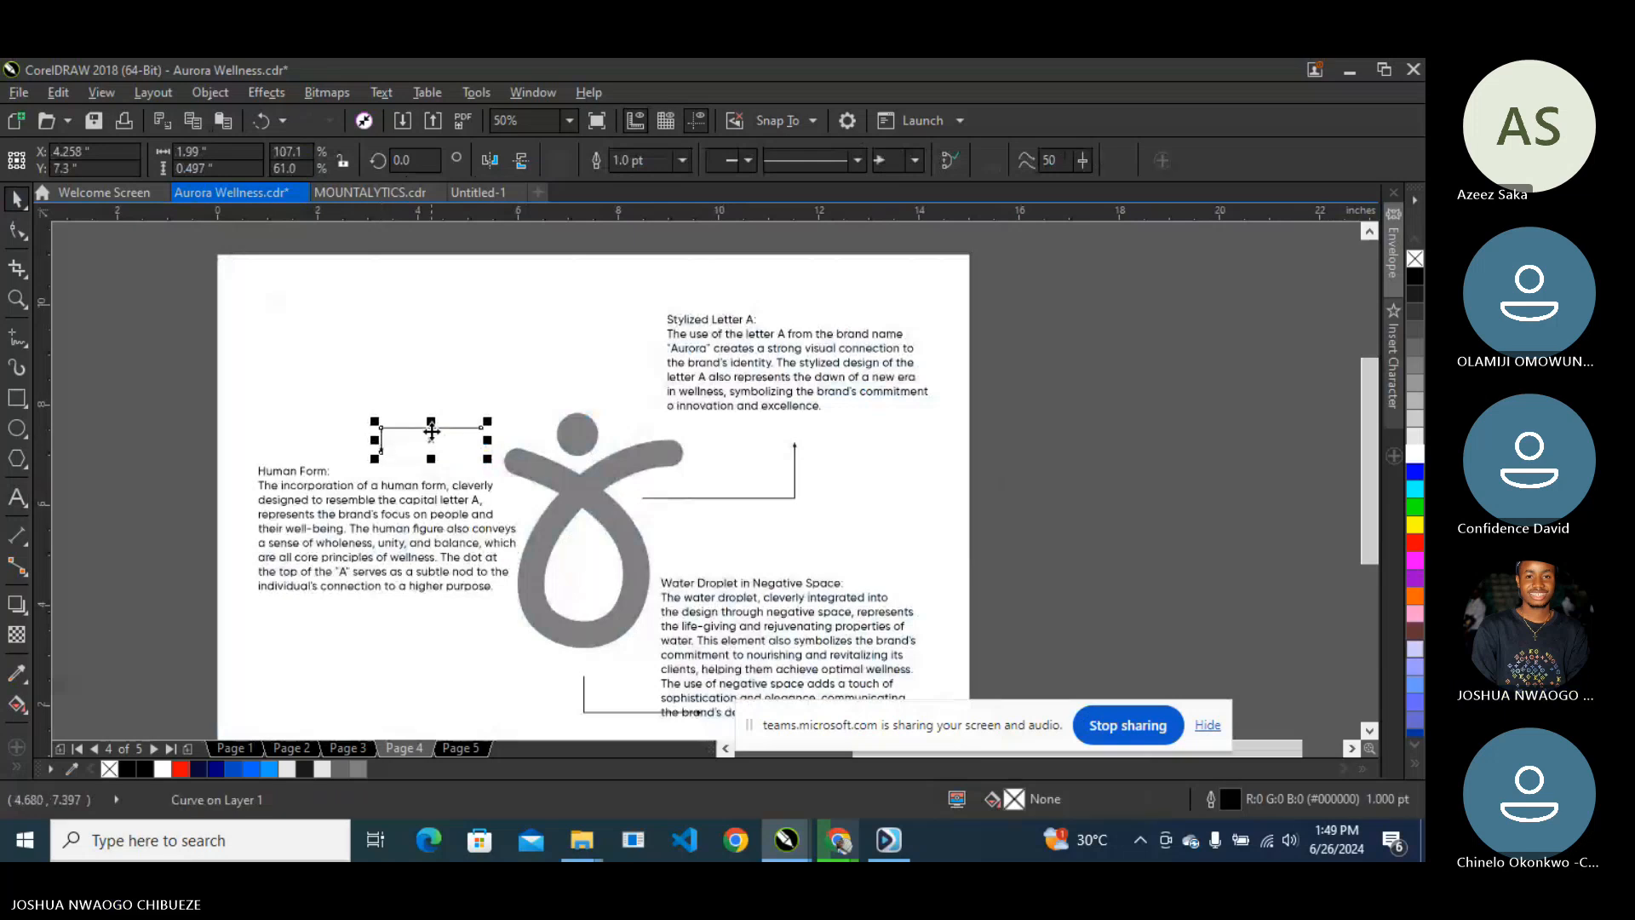
click(409, 533)
drag(410, 533, 414, 564)
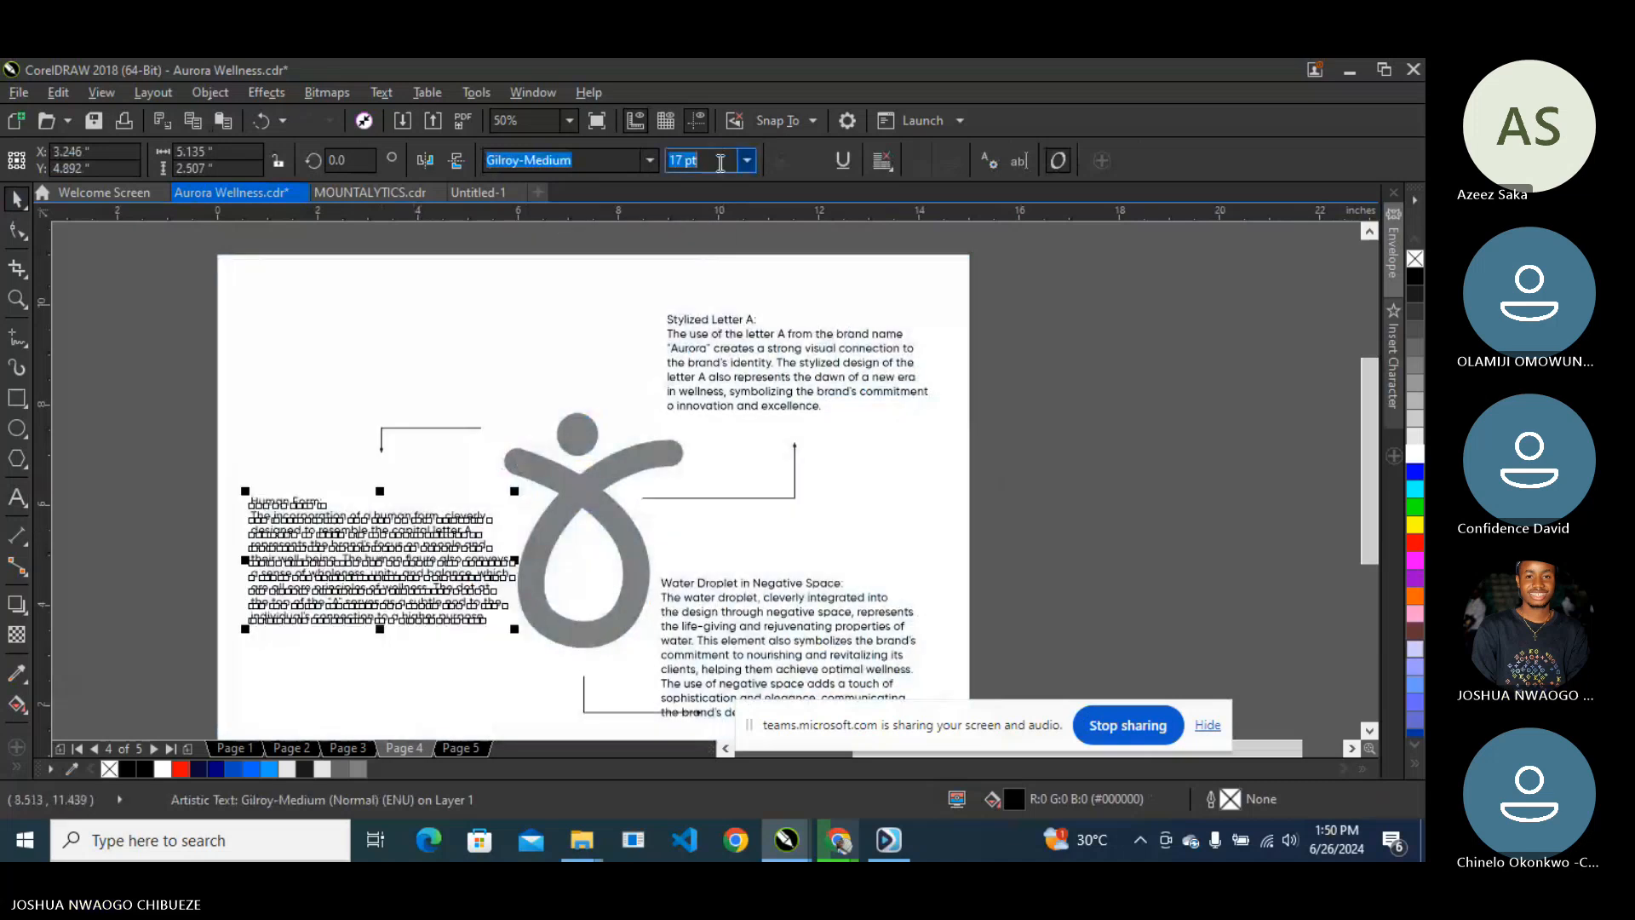
text(16)
key(Return)
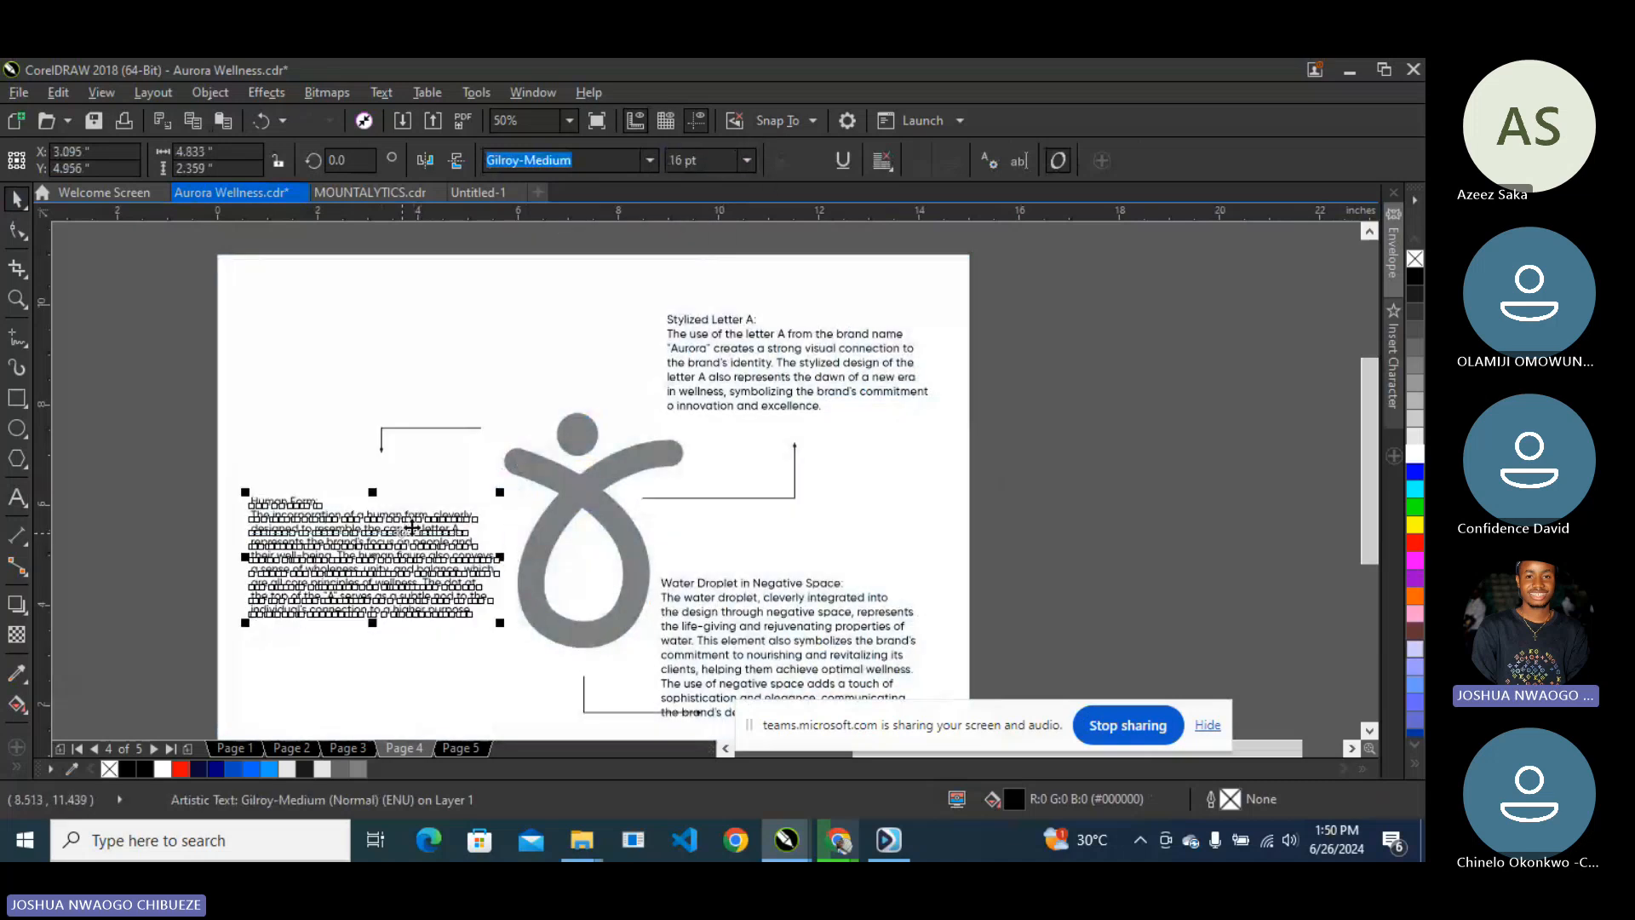
- Stretch the Human Form bracket toward the logo and nudge the Human Form text up-right
click(383, 429)
drag(387, 456, 383, 469)
drag(492, 449, 539, 449)
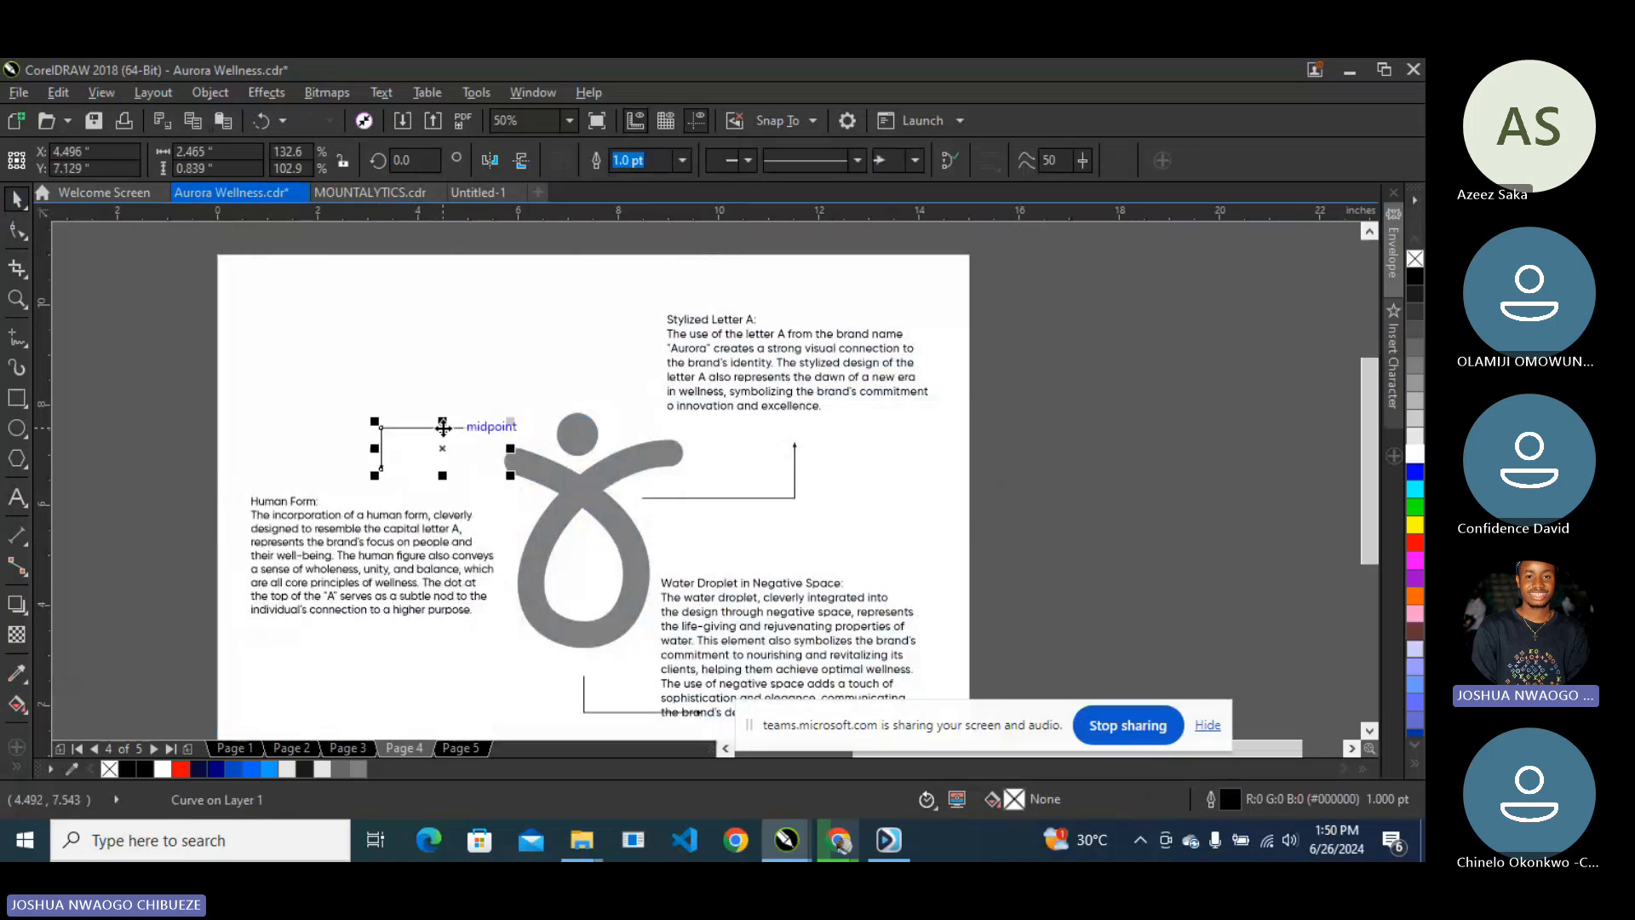
drag(449, 421, 444, 440)
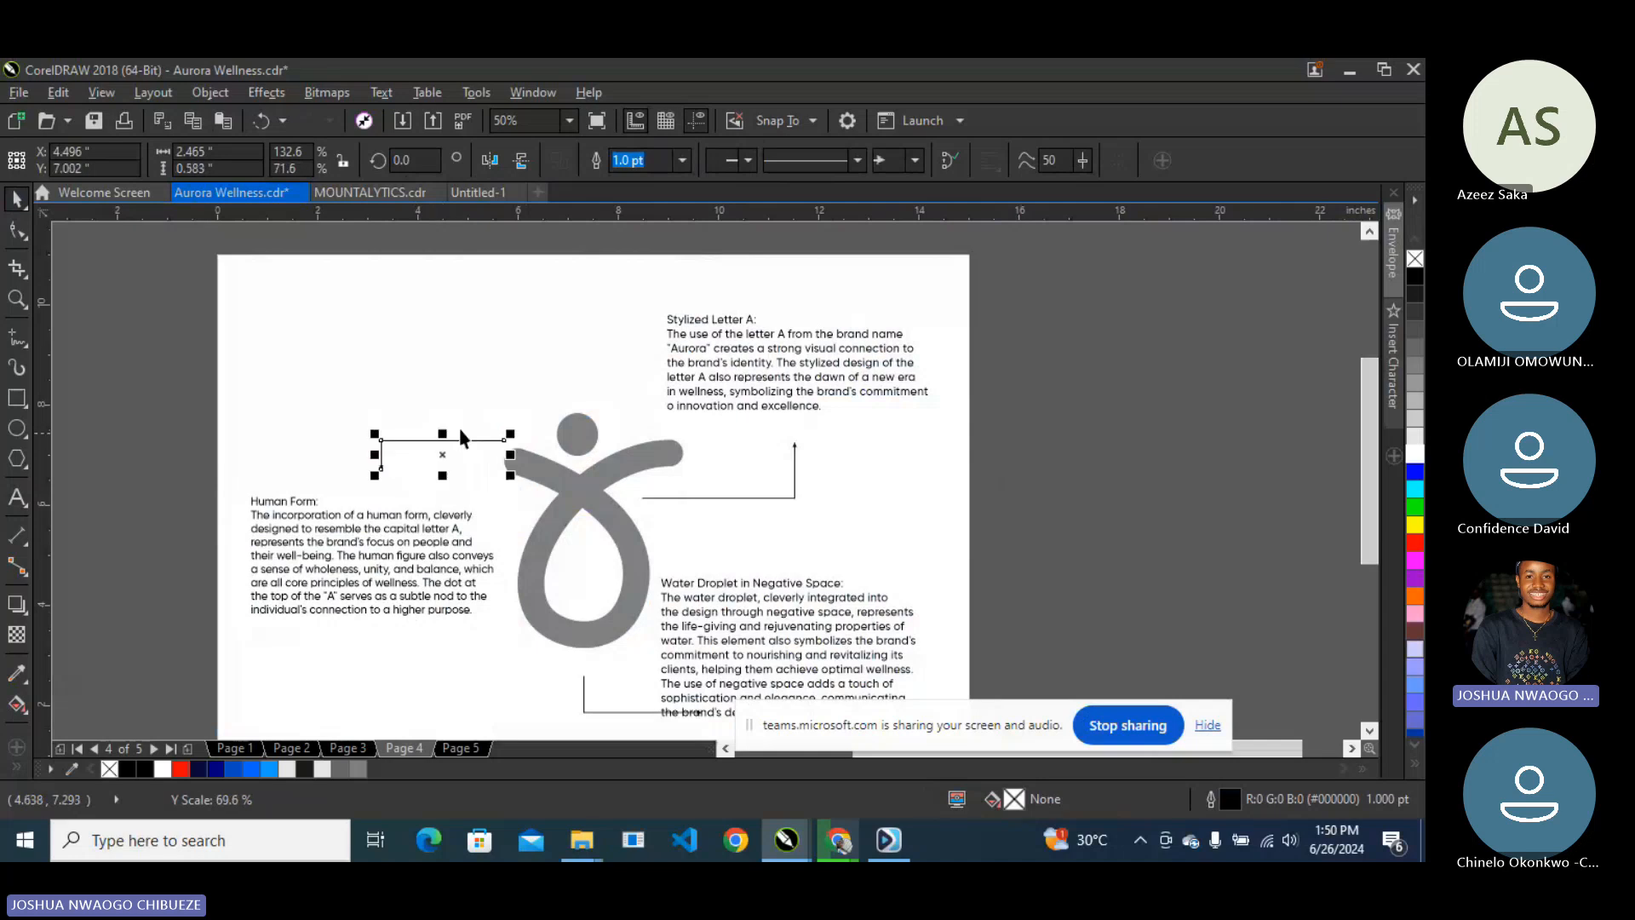
click(1060, 435)
click(438, 499)
click(419, 519)
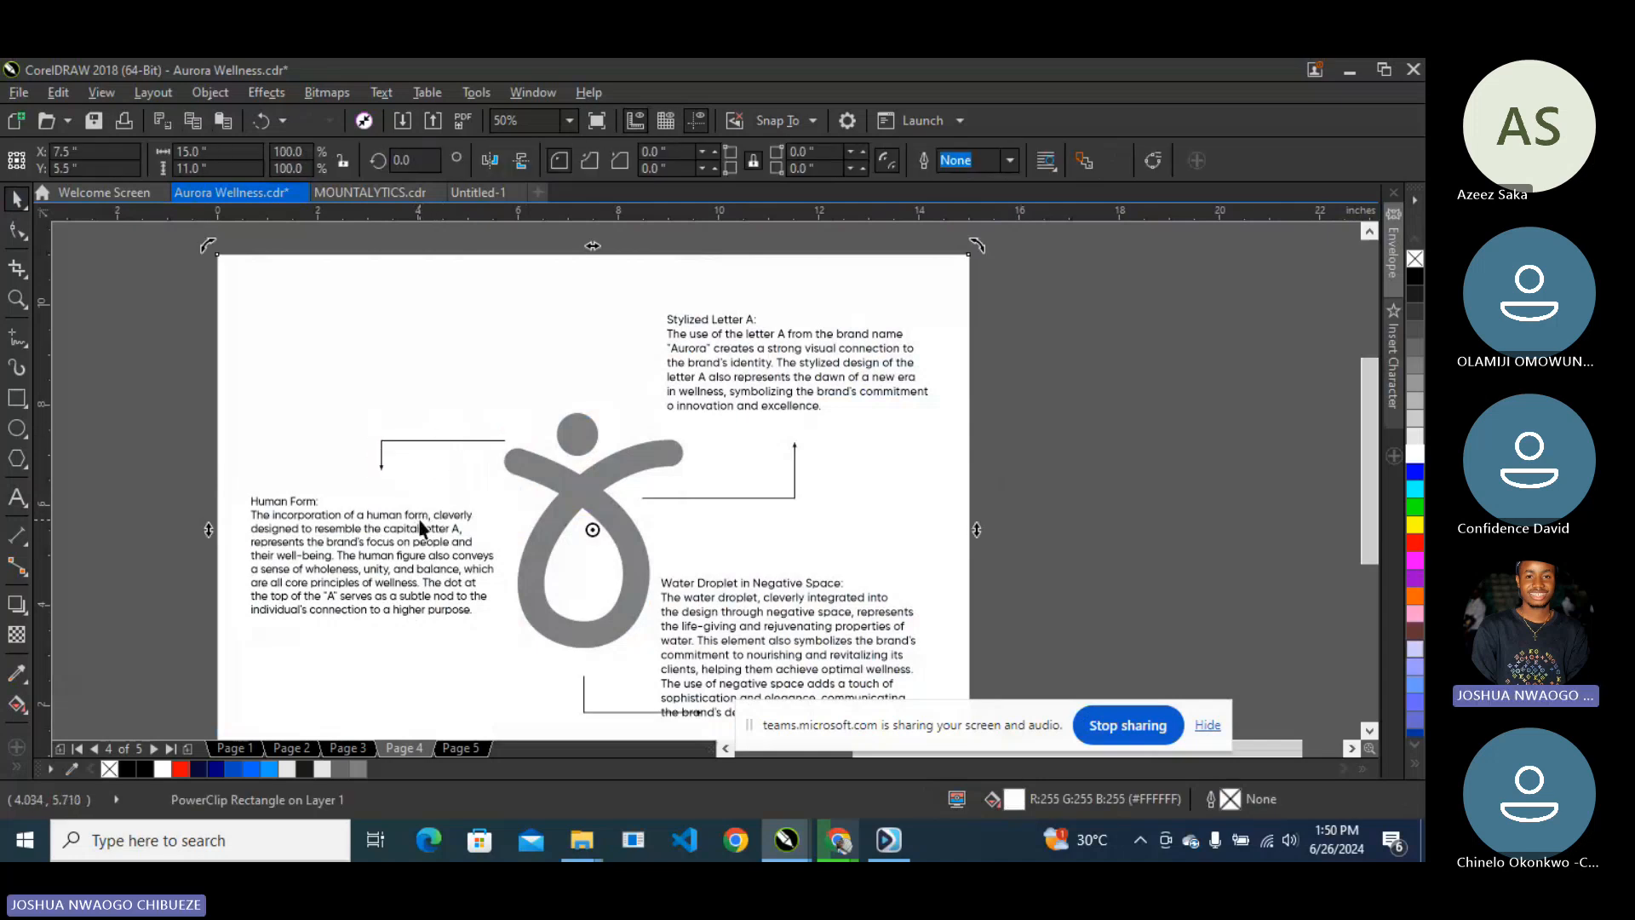
drag(420, 523, 425, 504)
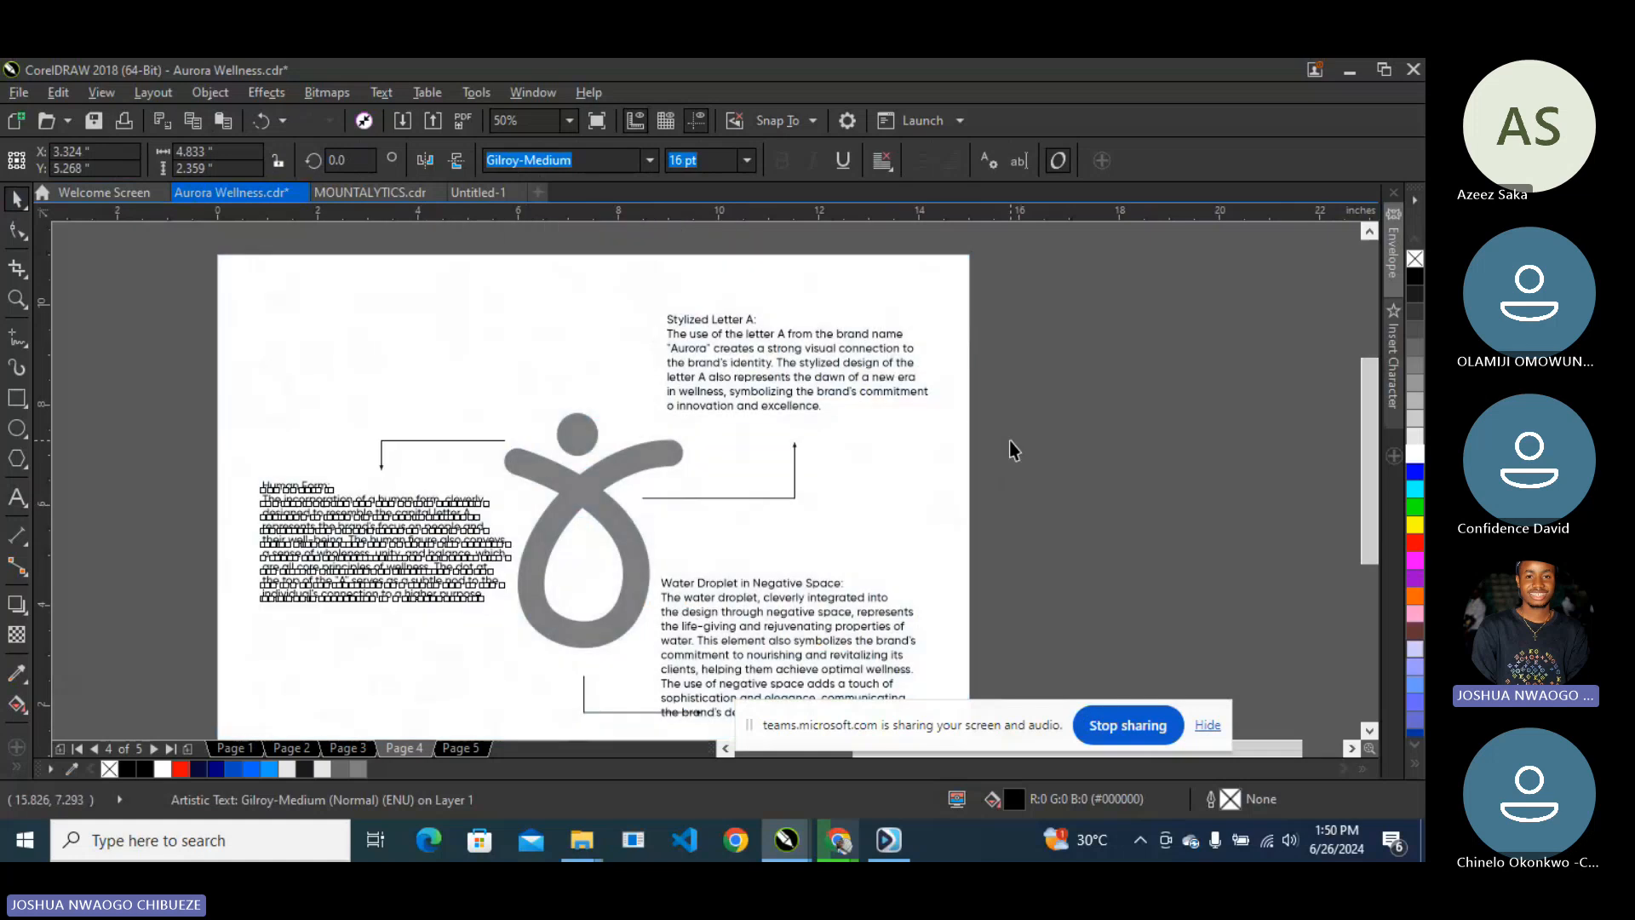
- Shorten the horizontal span of the callout bracket line
click(1009, 441)
scroll(760, 457, down, 1)
scroll(734, 586, up, 1)
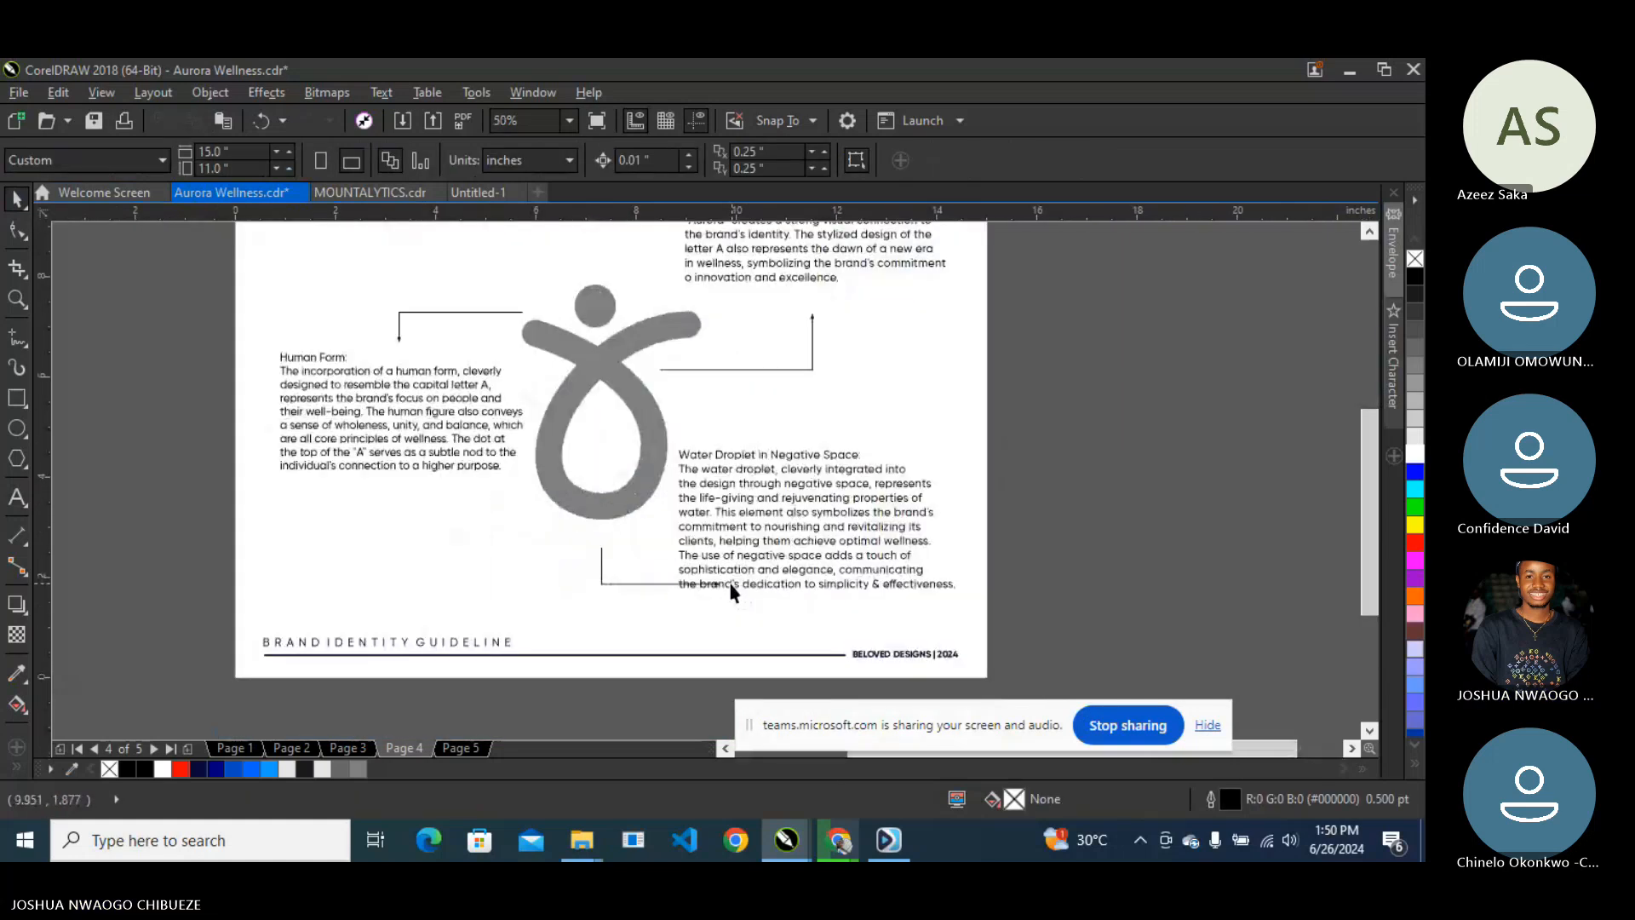
scroll(730, 591, up, 1)
click(724, 581)
drag(719, 545, 534, 482)
- Set the Water Droplet paragraph to 16 pt and move it lower
scroll(534, 482, down, 1)
key(Tab)
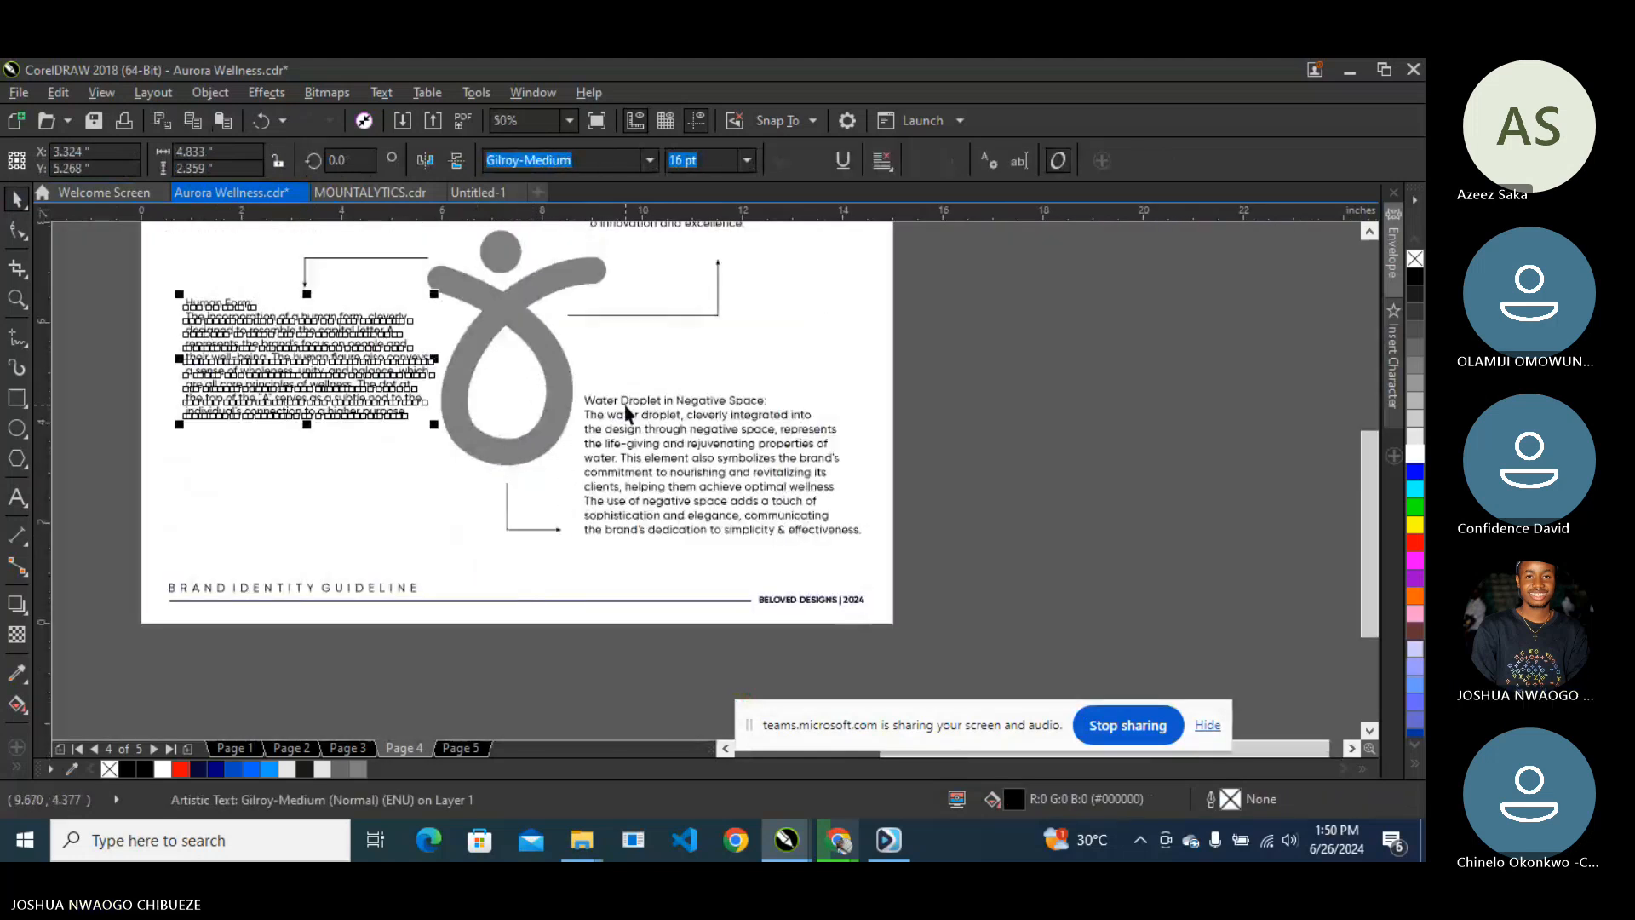
key(Tab)
click(716, 164)
text(16)
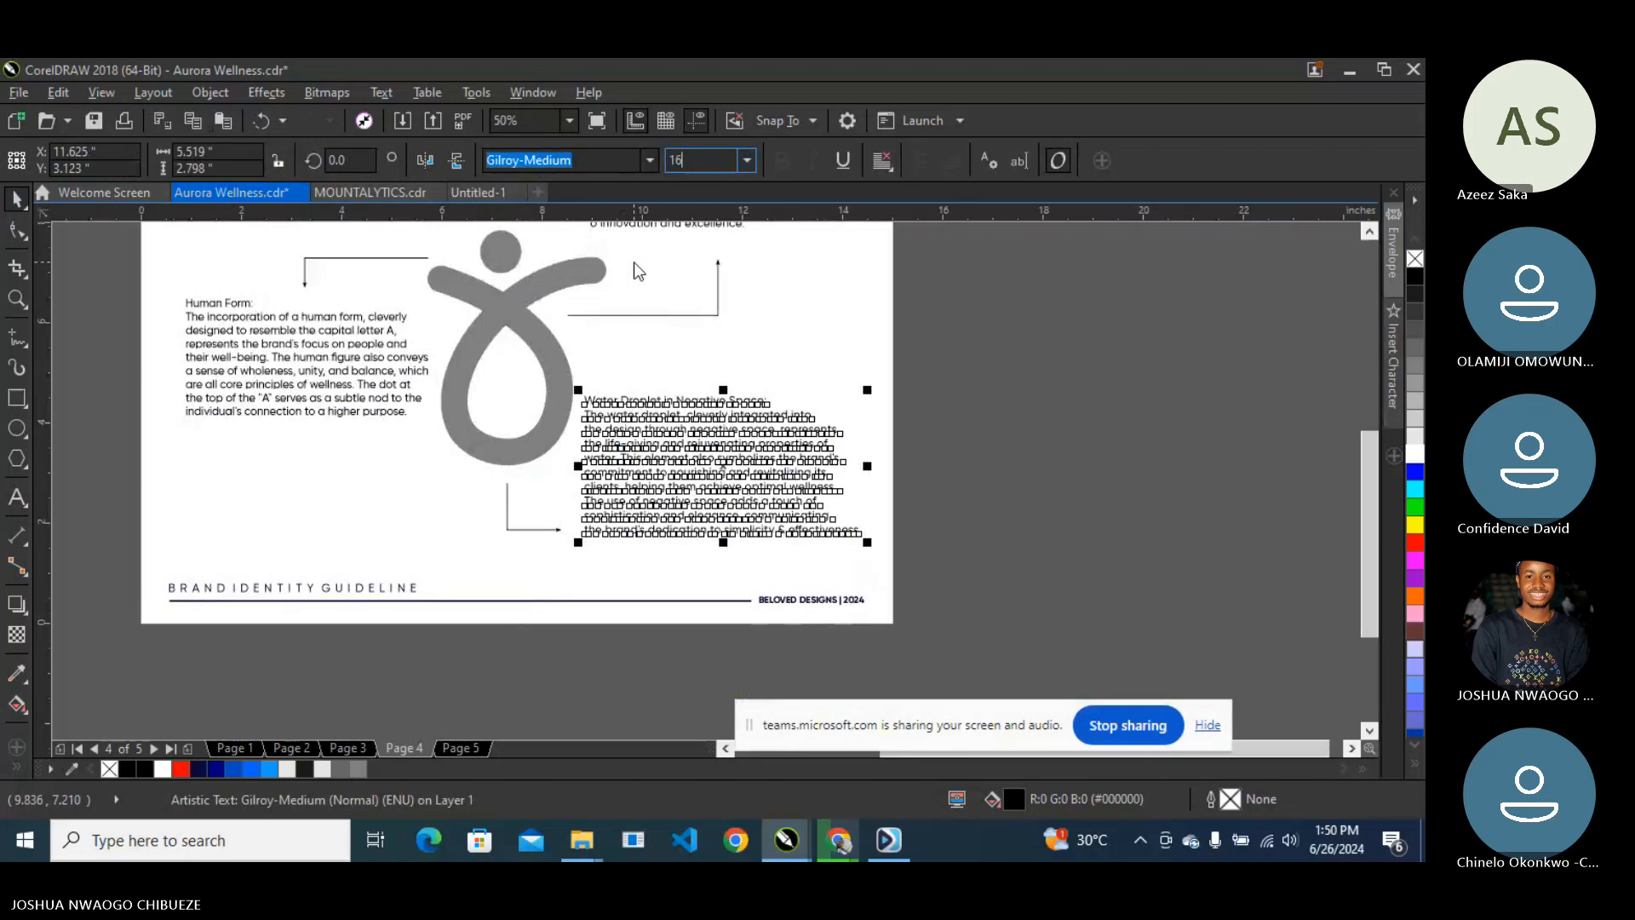
key(Return)
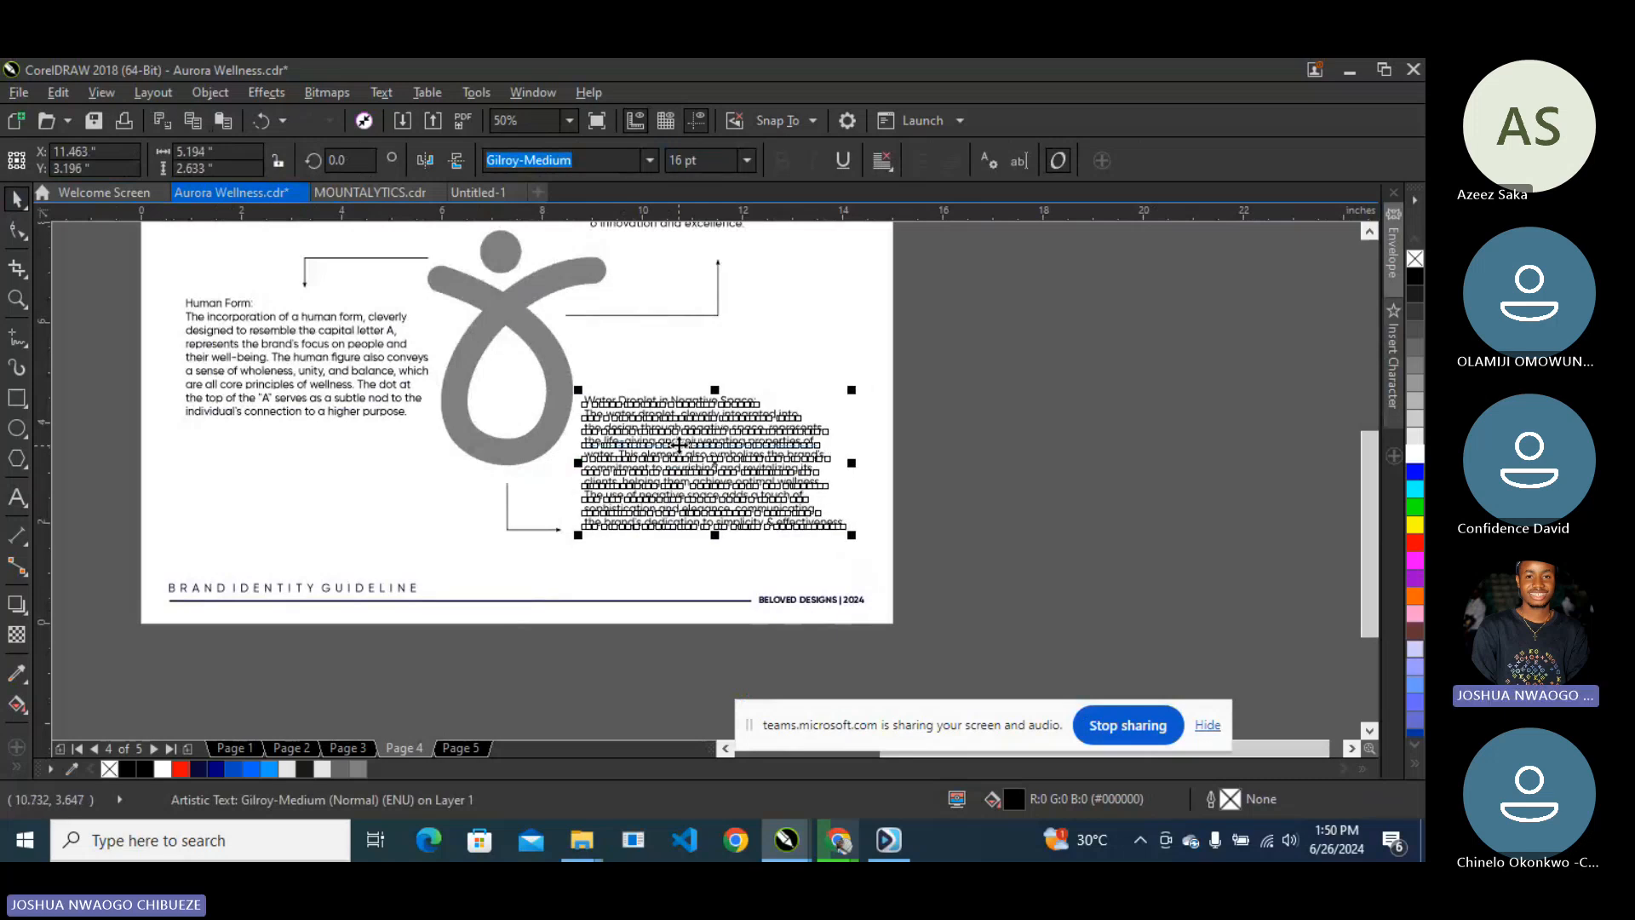
drag(679, 444, 673, 486)
- Set the Stylized Letter A paragraph to 16 pt and nudge it lower-right
scroll(680, 472, down, 1)
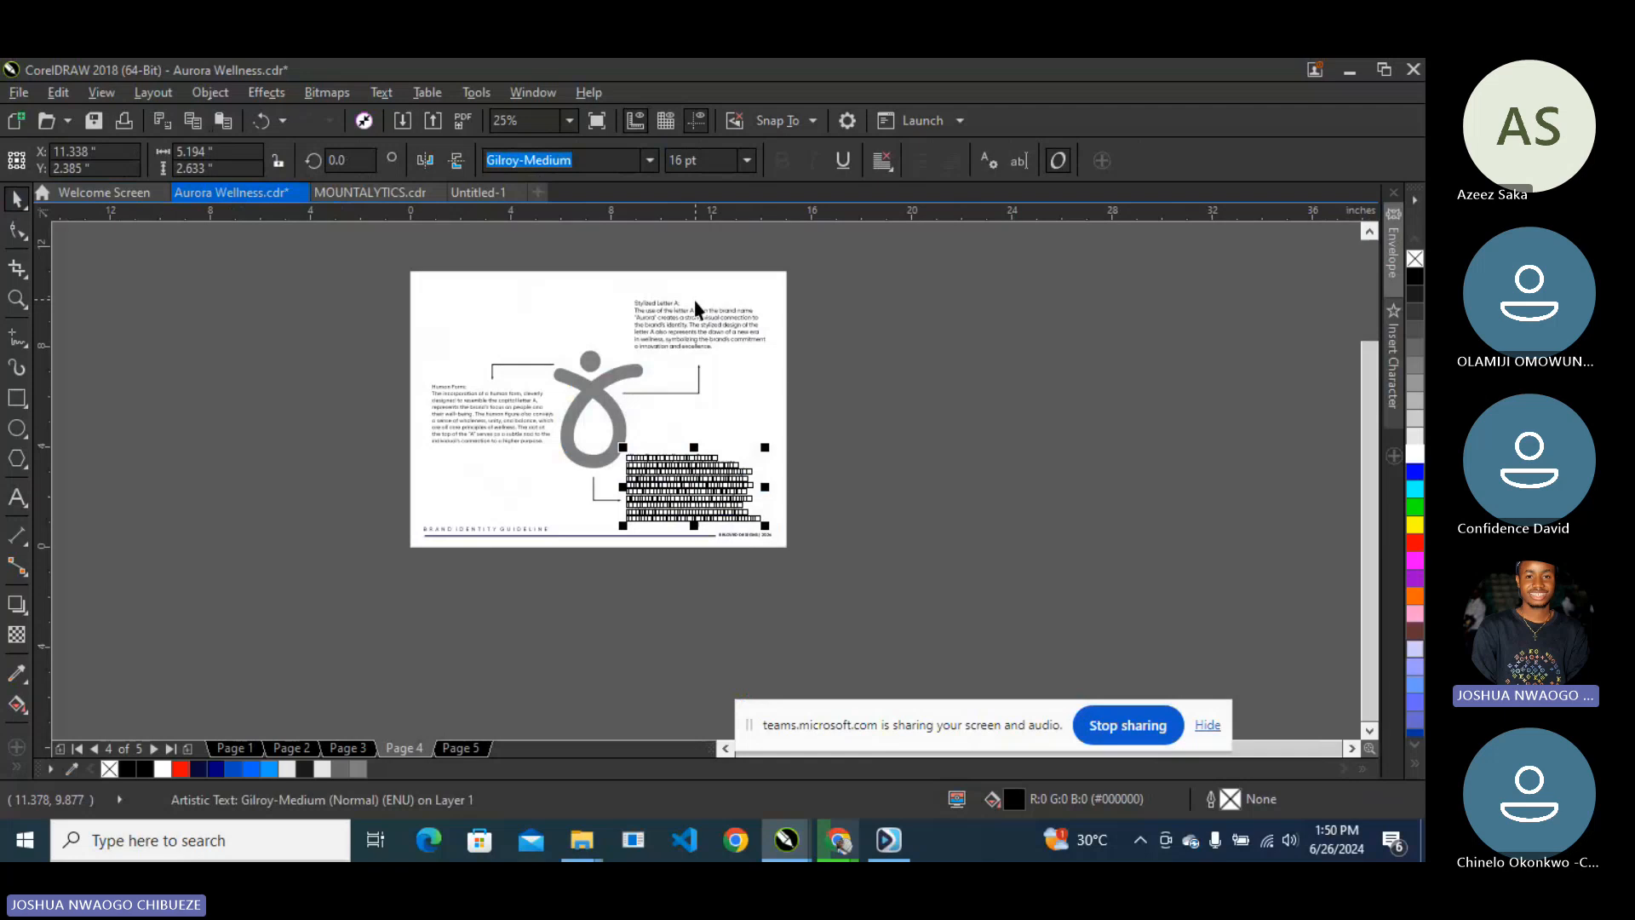
scroll(683, 334, up, 1)
click(683, 324)
click(703, 160)
text(0)
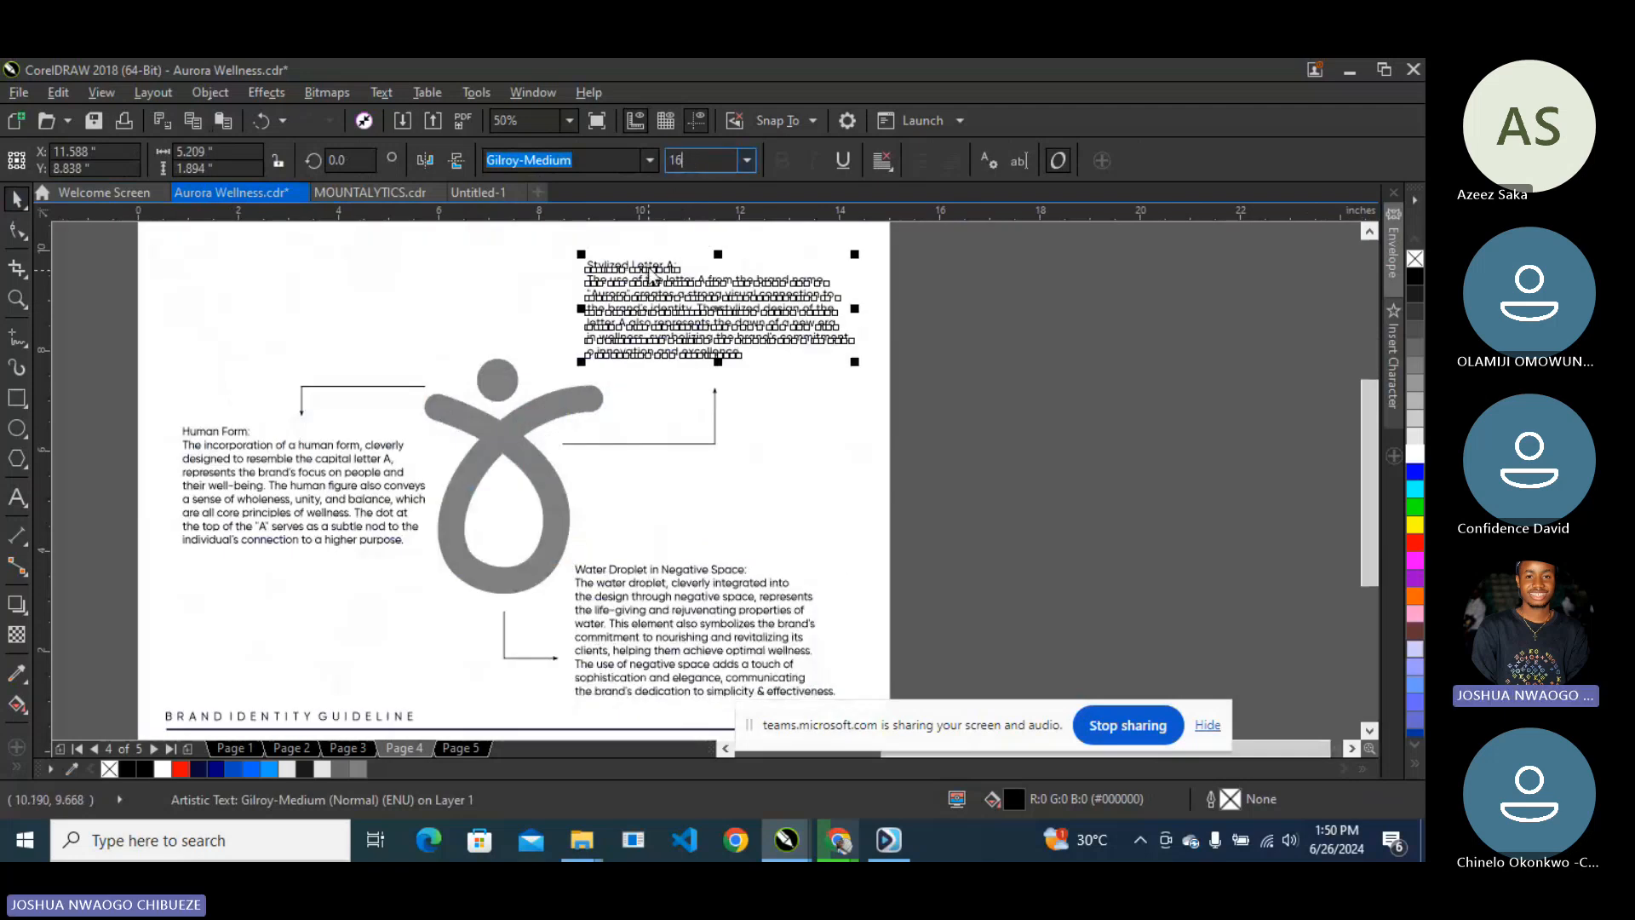
key(Return)
click(712, 163)
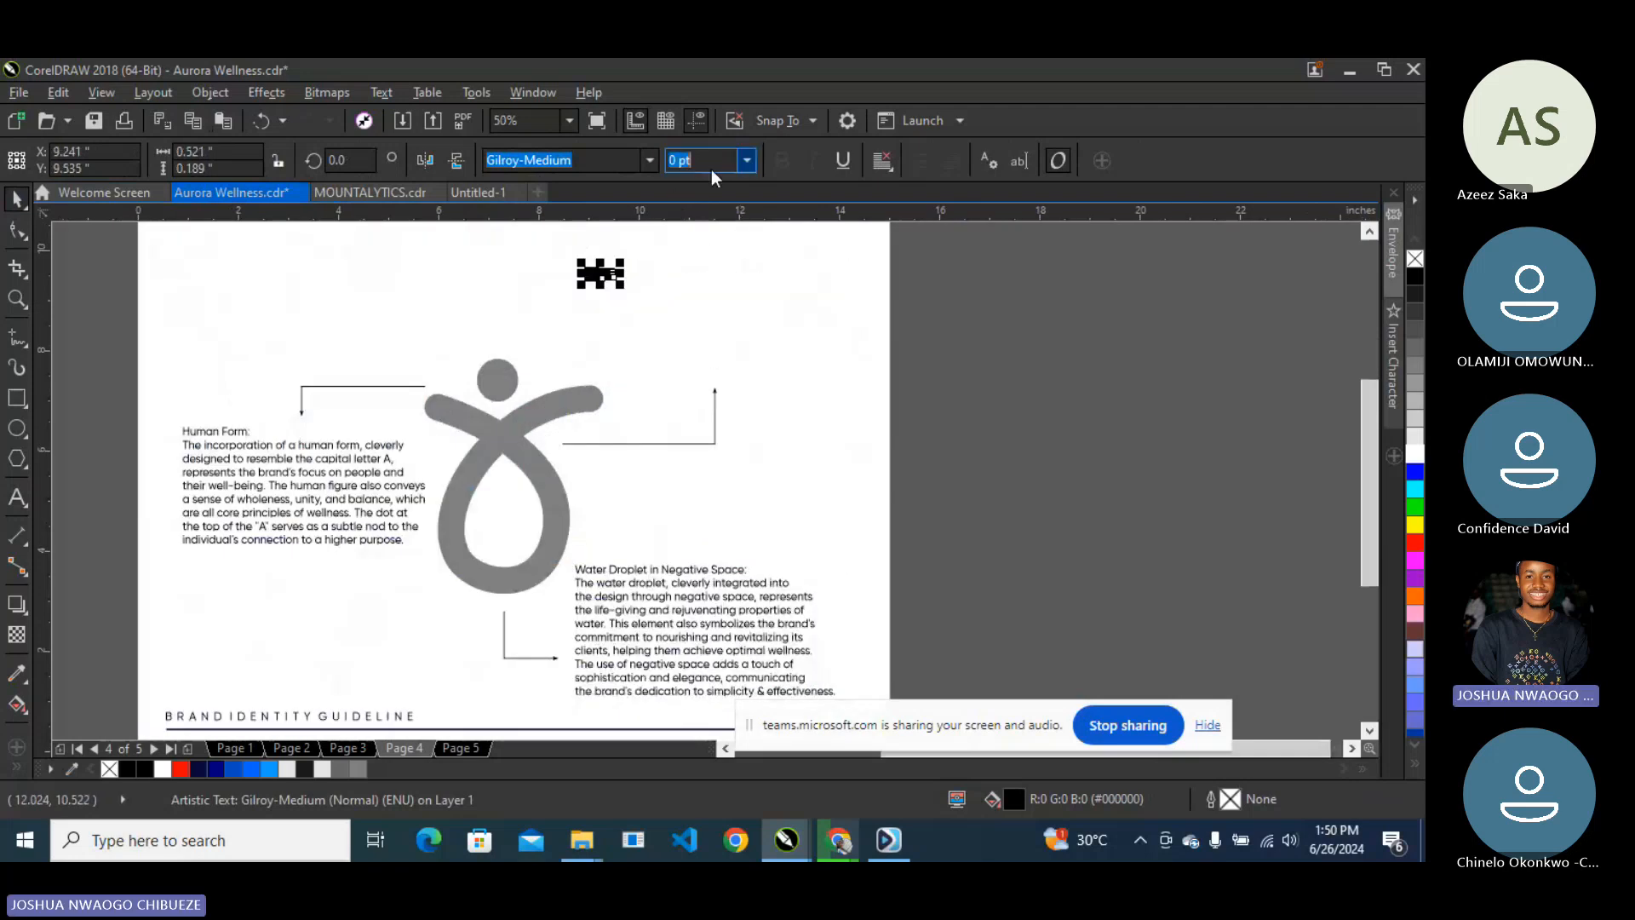
text(16)
key(Return)
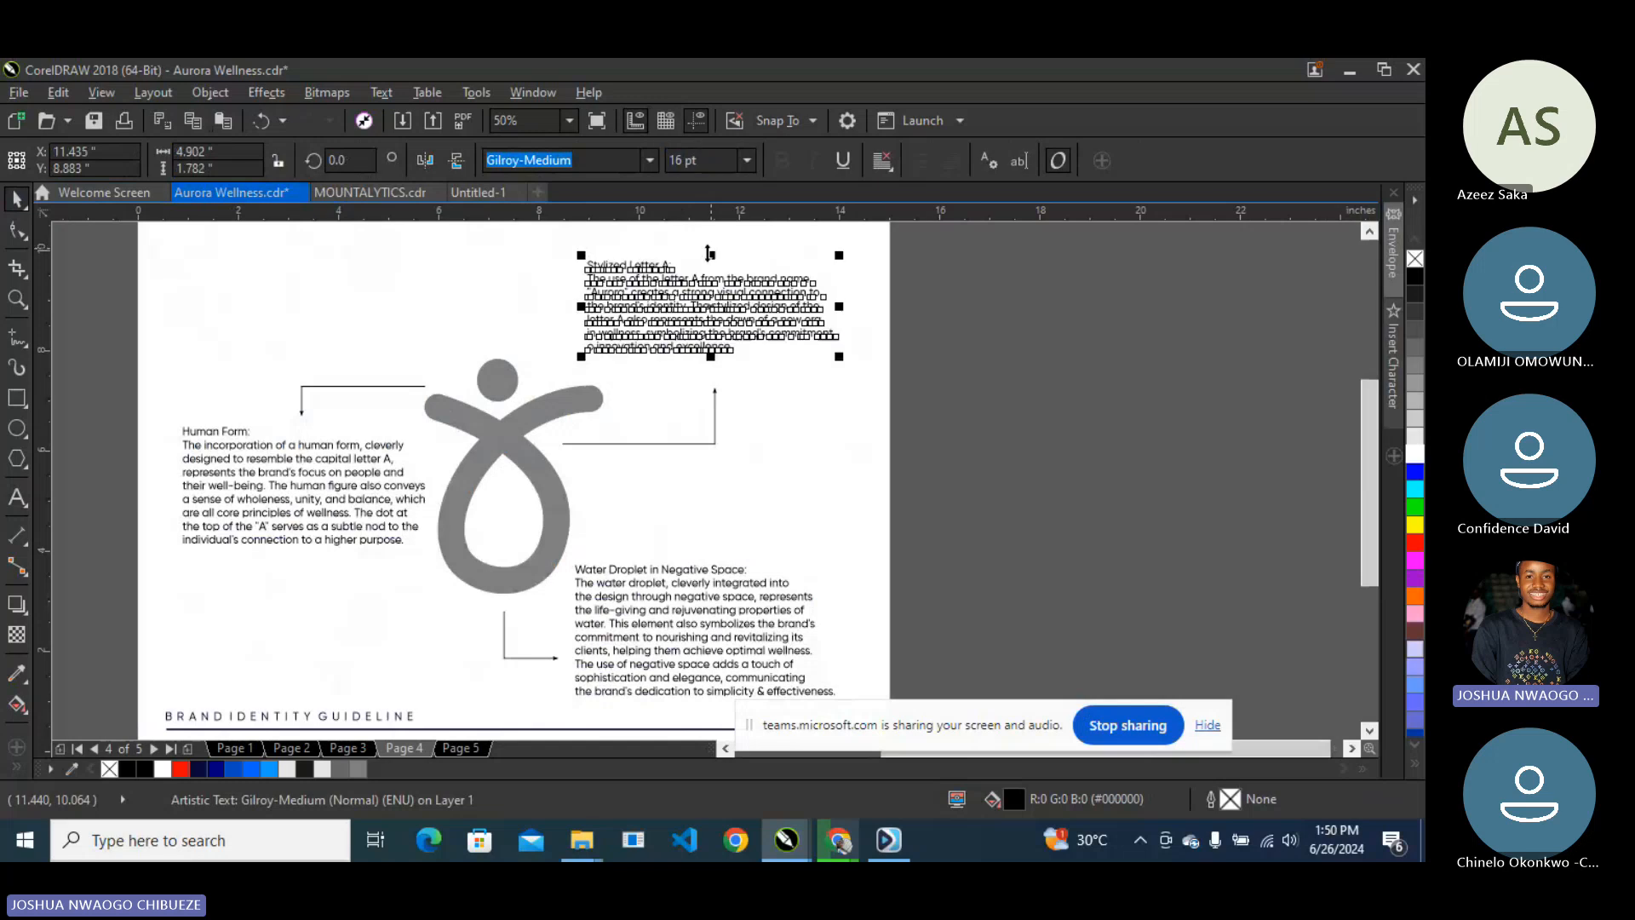
drag(709, 310, 721, 332)
- Zoom to fit the page and show it in full-screen preview
click(569, 124)
click(555, 142)
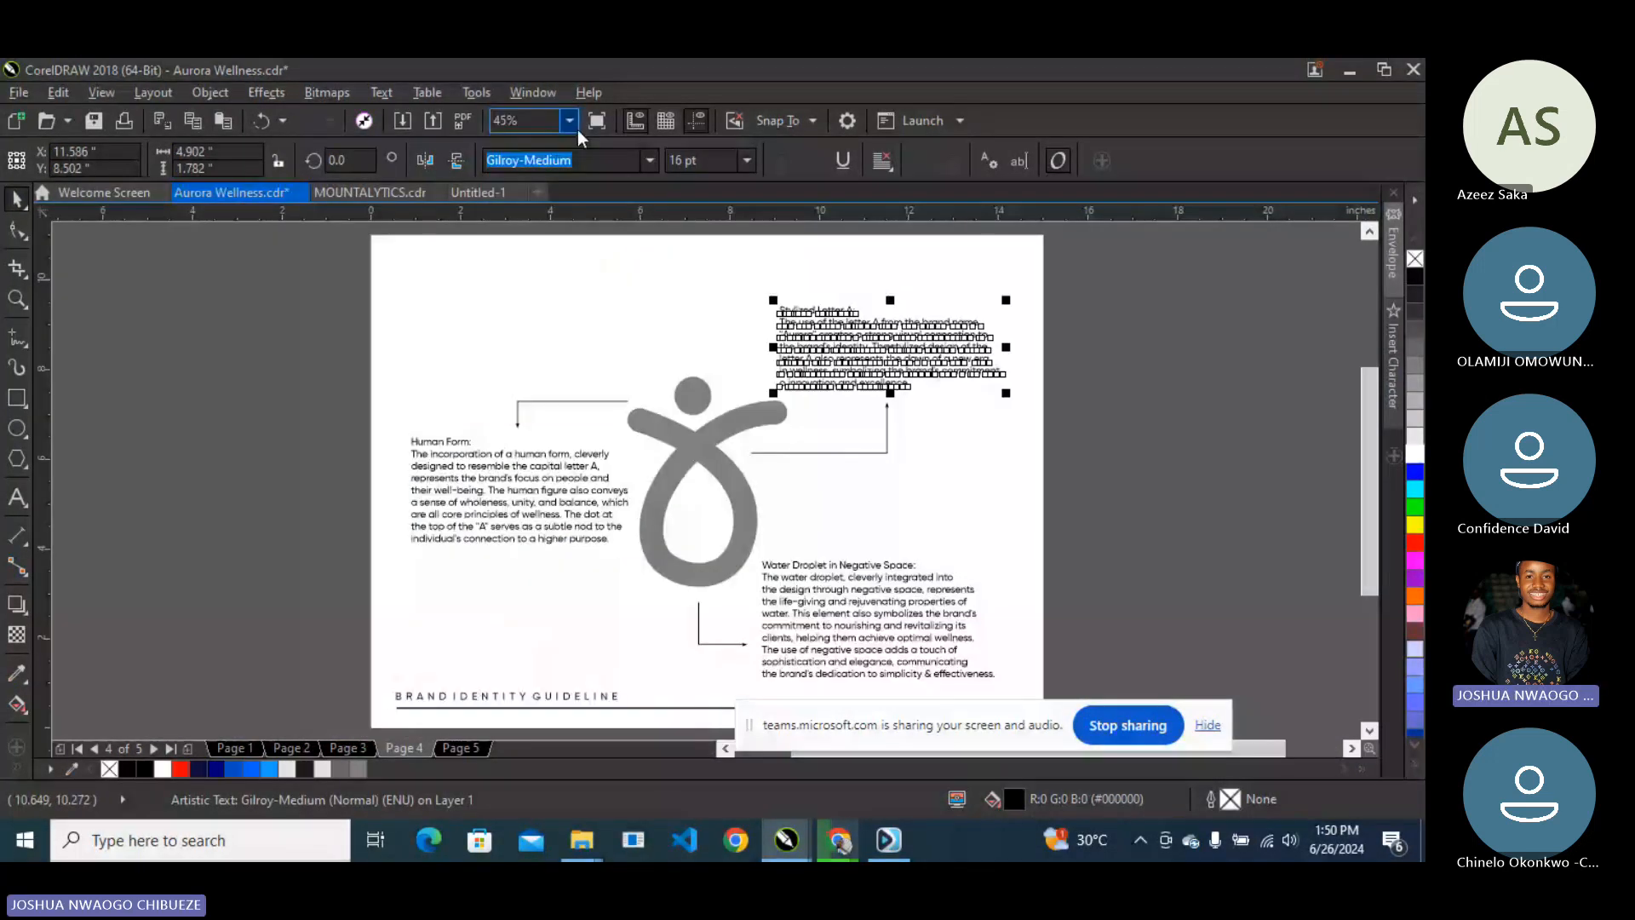
key(F9)
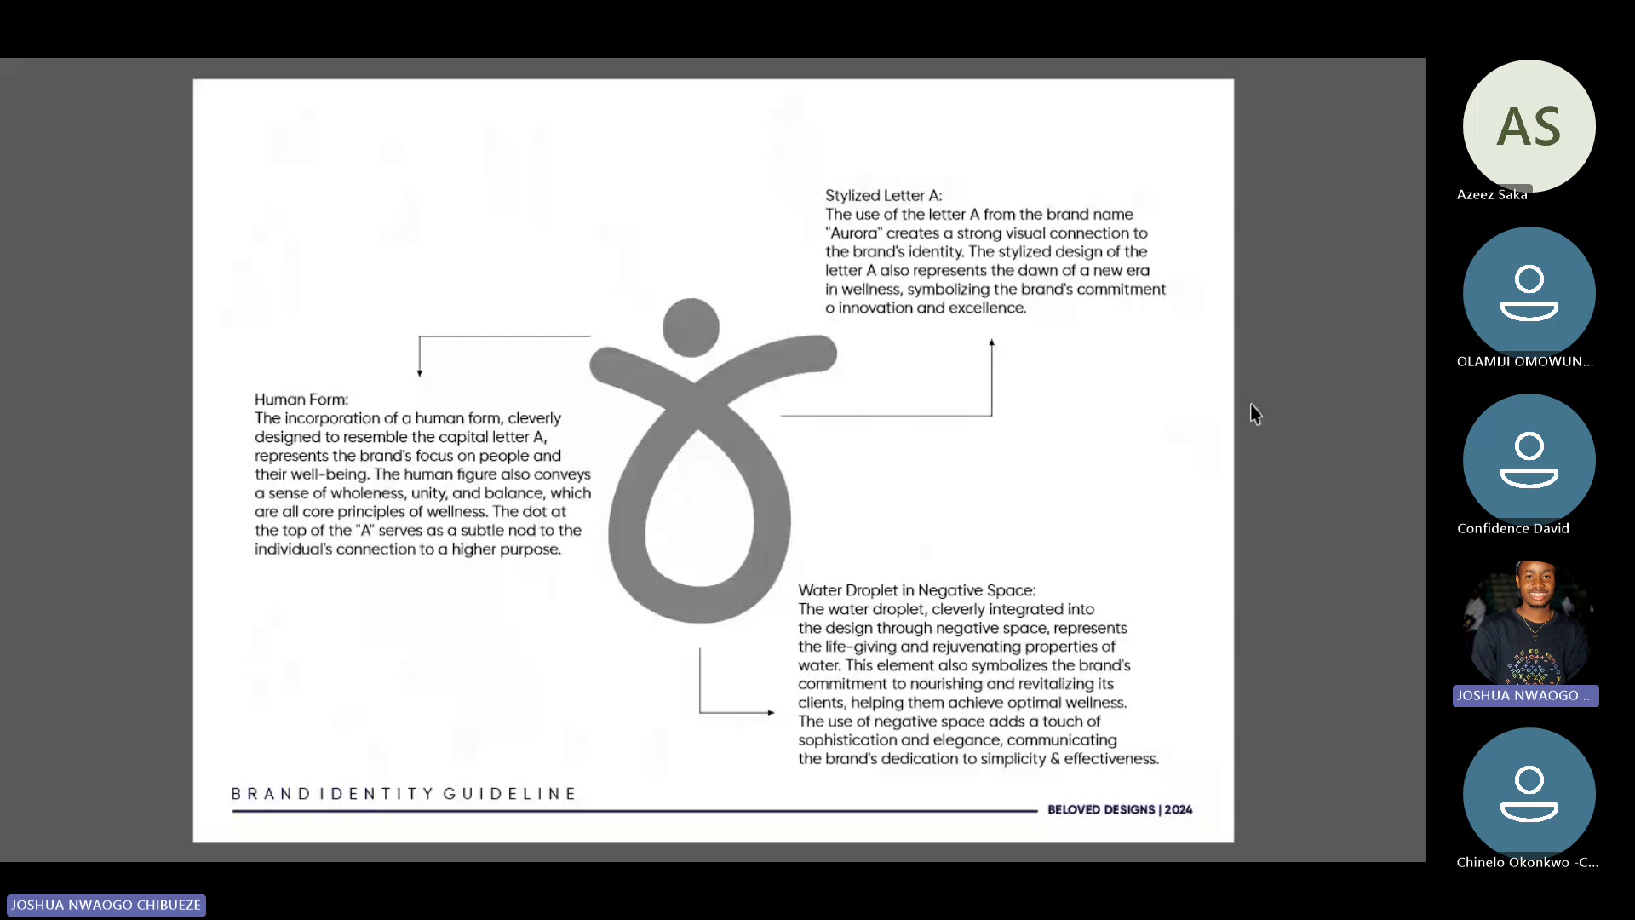
- Page through the full-screen preview, then switch to the WhatsApp Web chat
key(Page_Down)
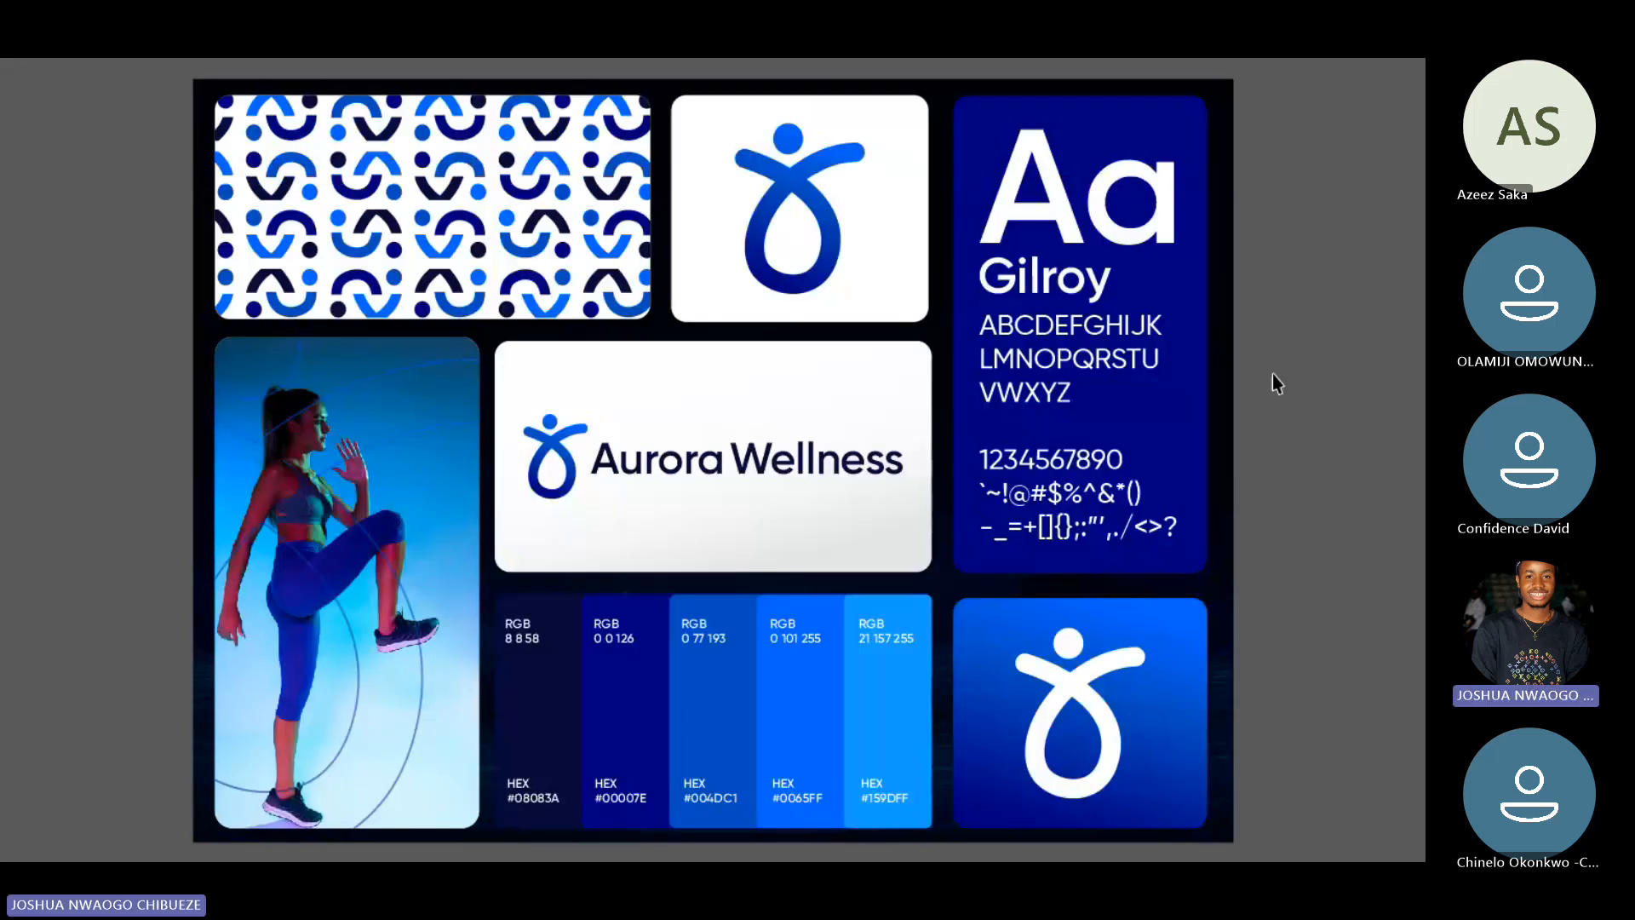
key(Page_Up)
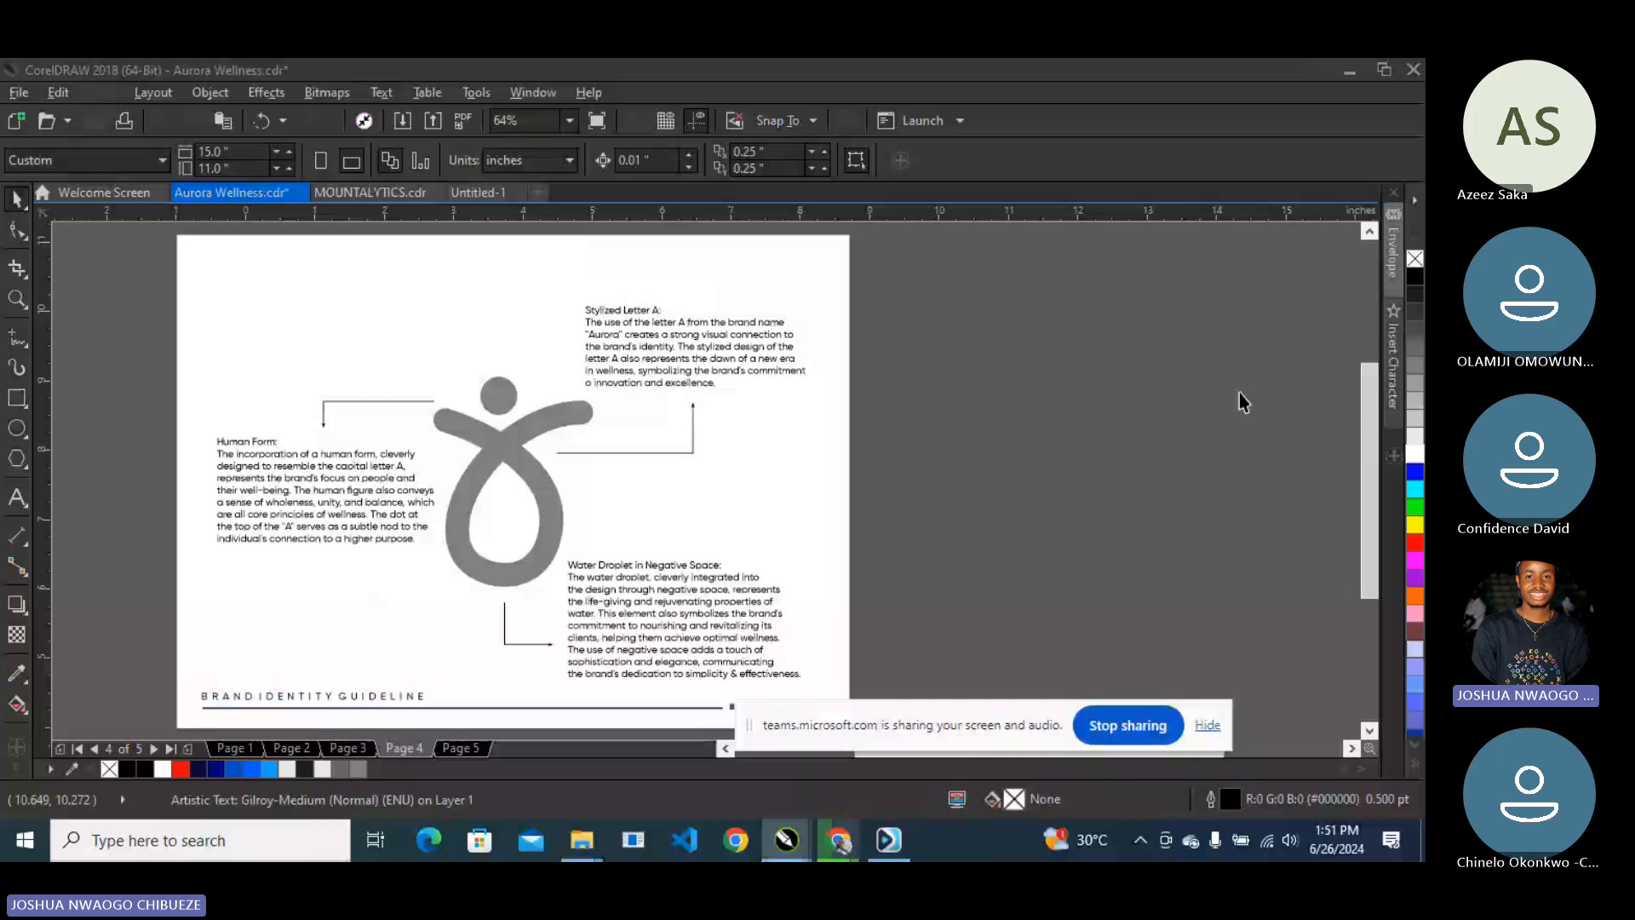
key(alt+Tab)
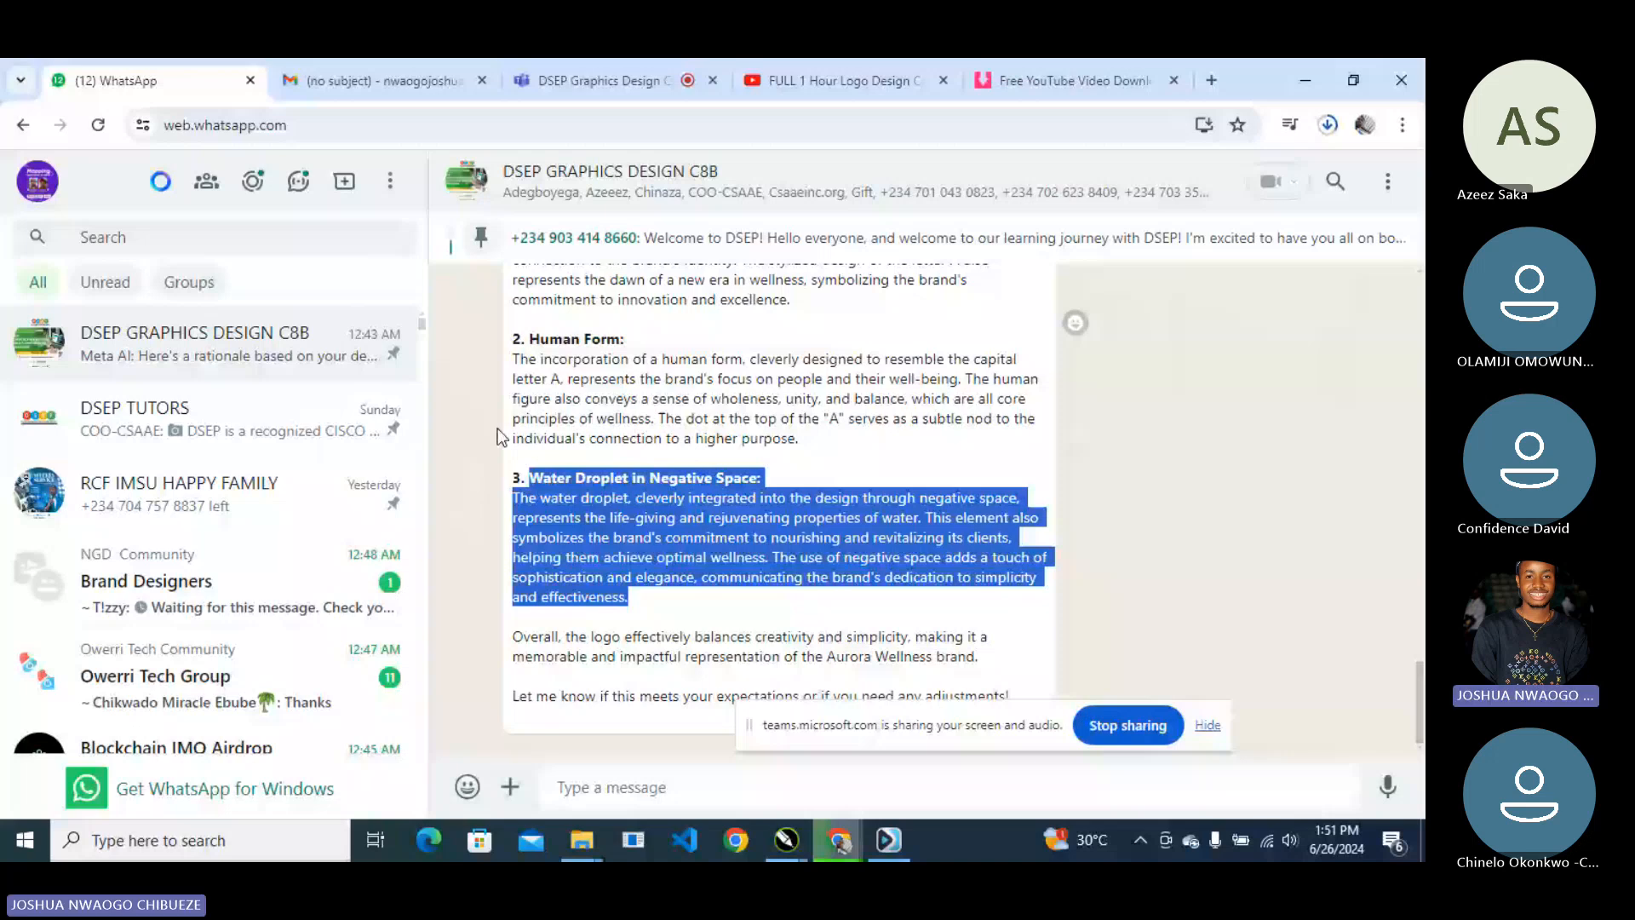
- Switch from WhatsApp back to Aurora Wellness.cdr in CorelDRAW
key(alt+Tab)
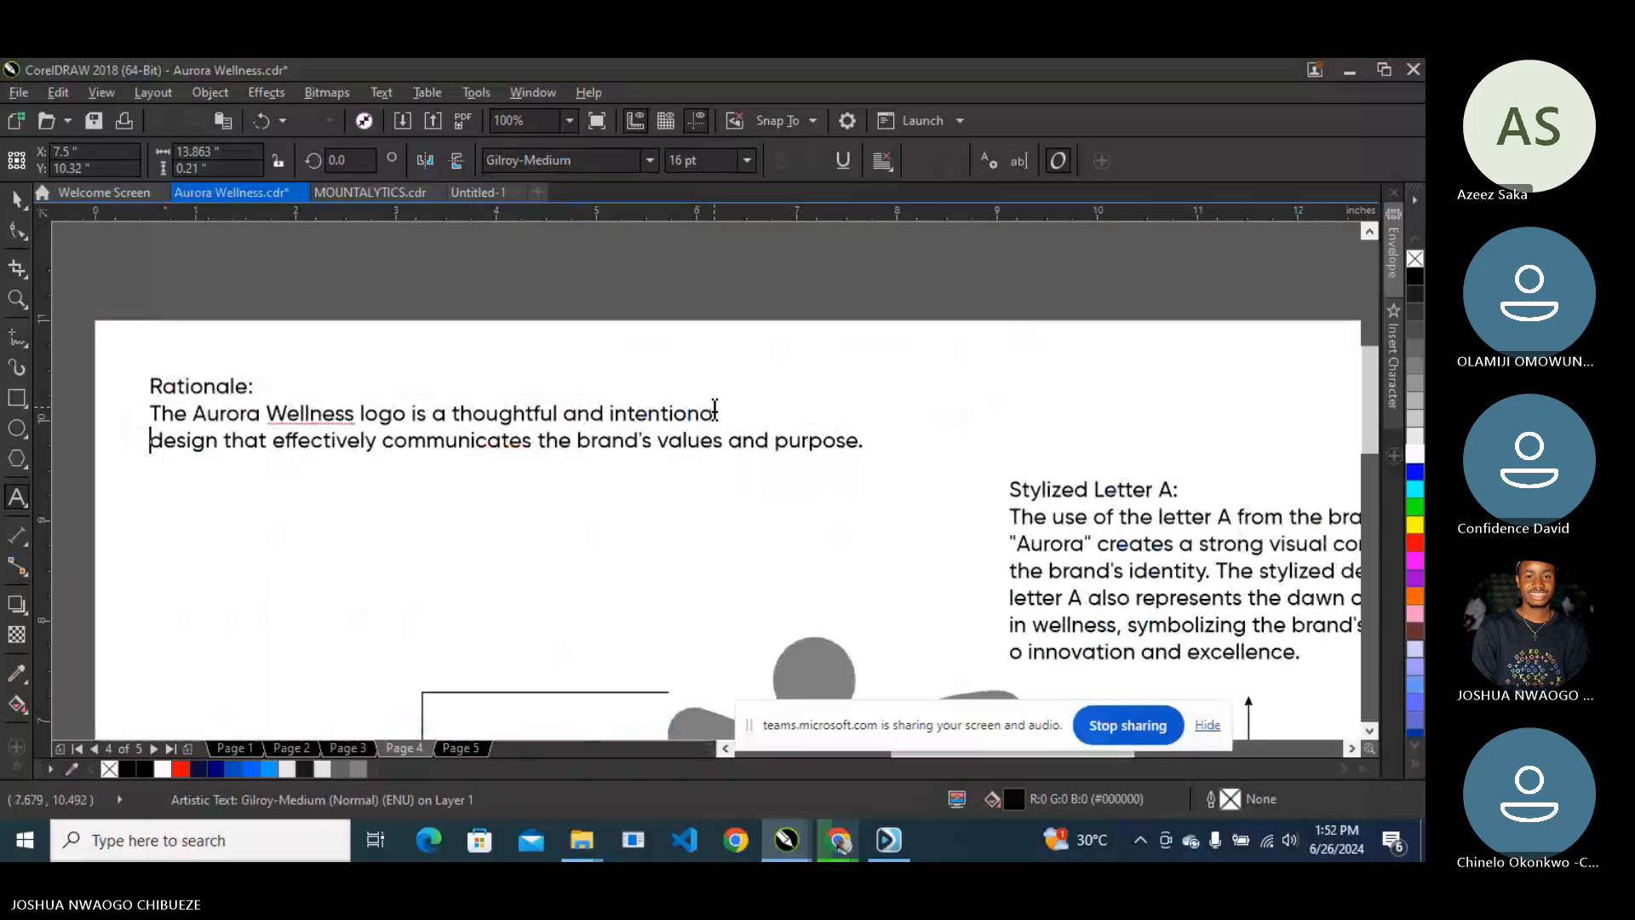
- Remove the break before 'design' so the Rationale wraps into three lines, then reopen WhatsApp
click(728, 440)
key(Return)
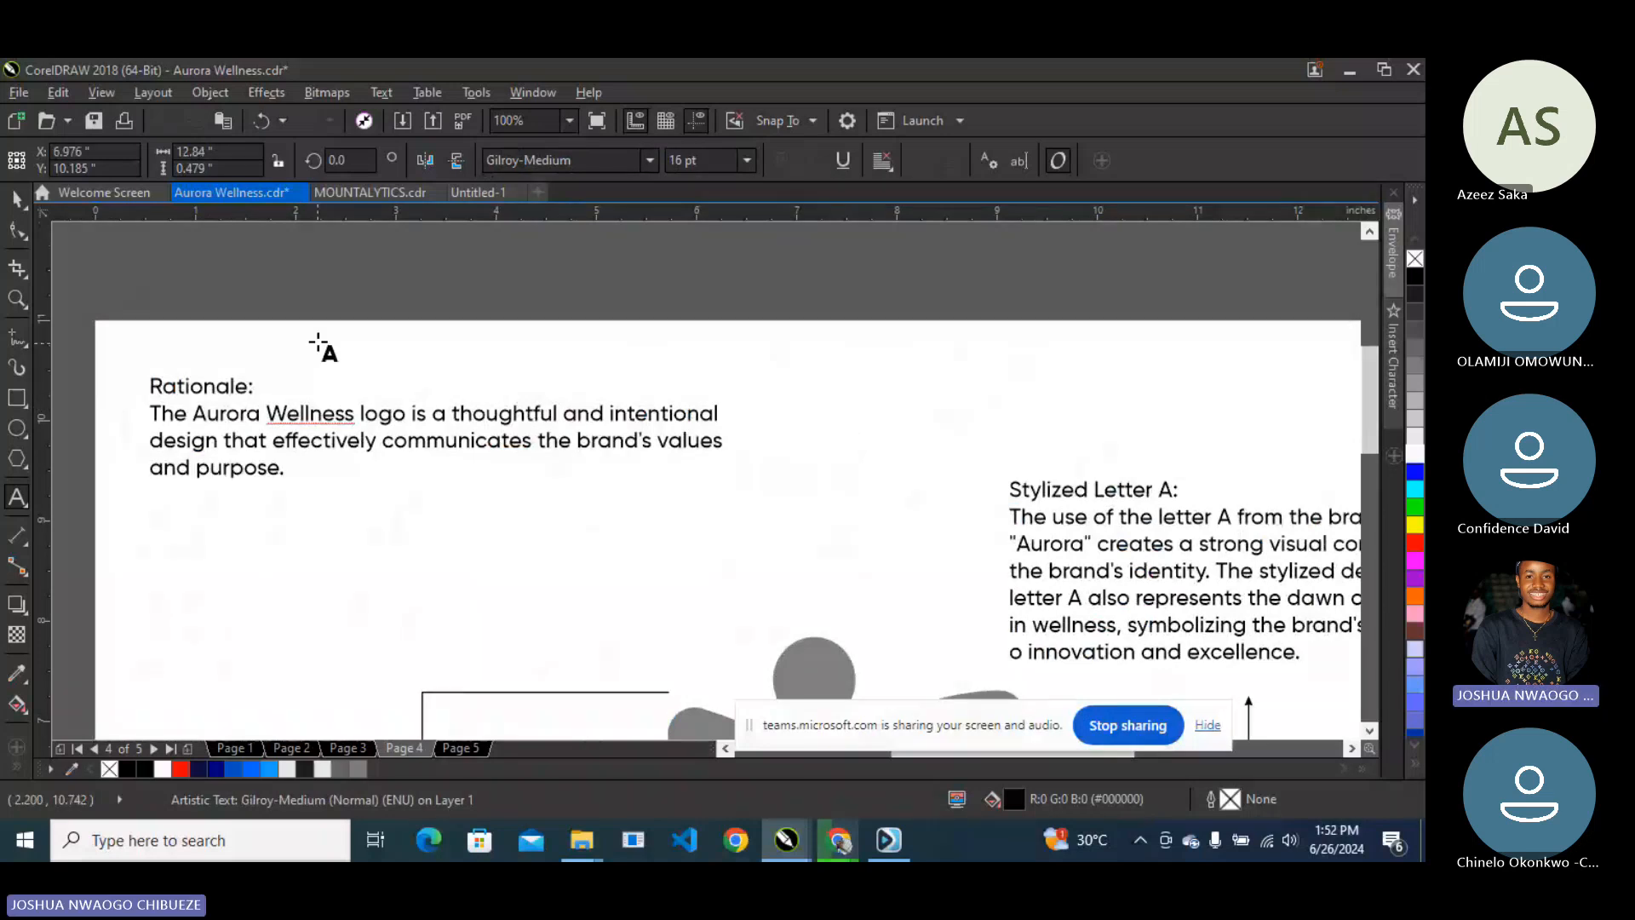
key(ctrl+space)
key(Escape)
scroll(243, 223, down, 1)
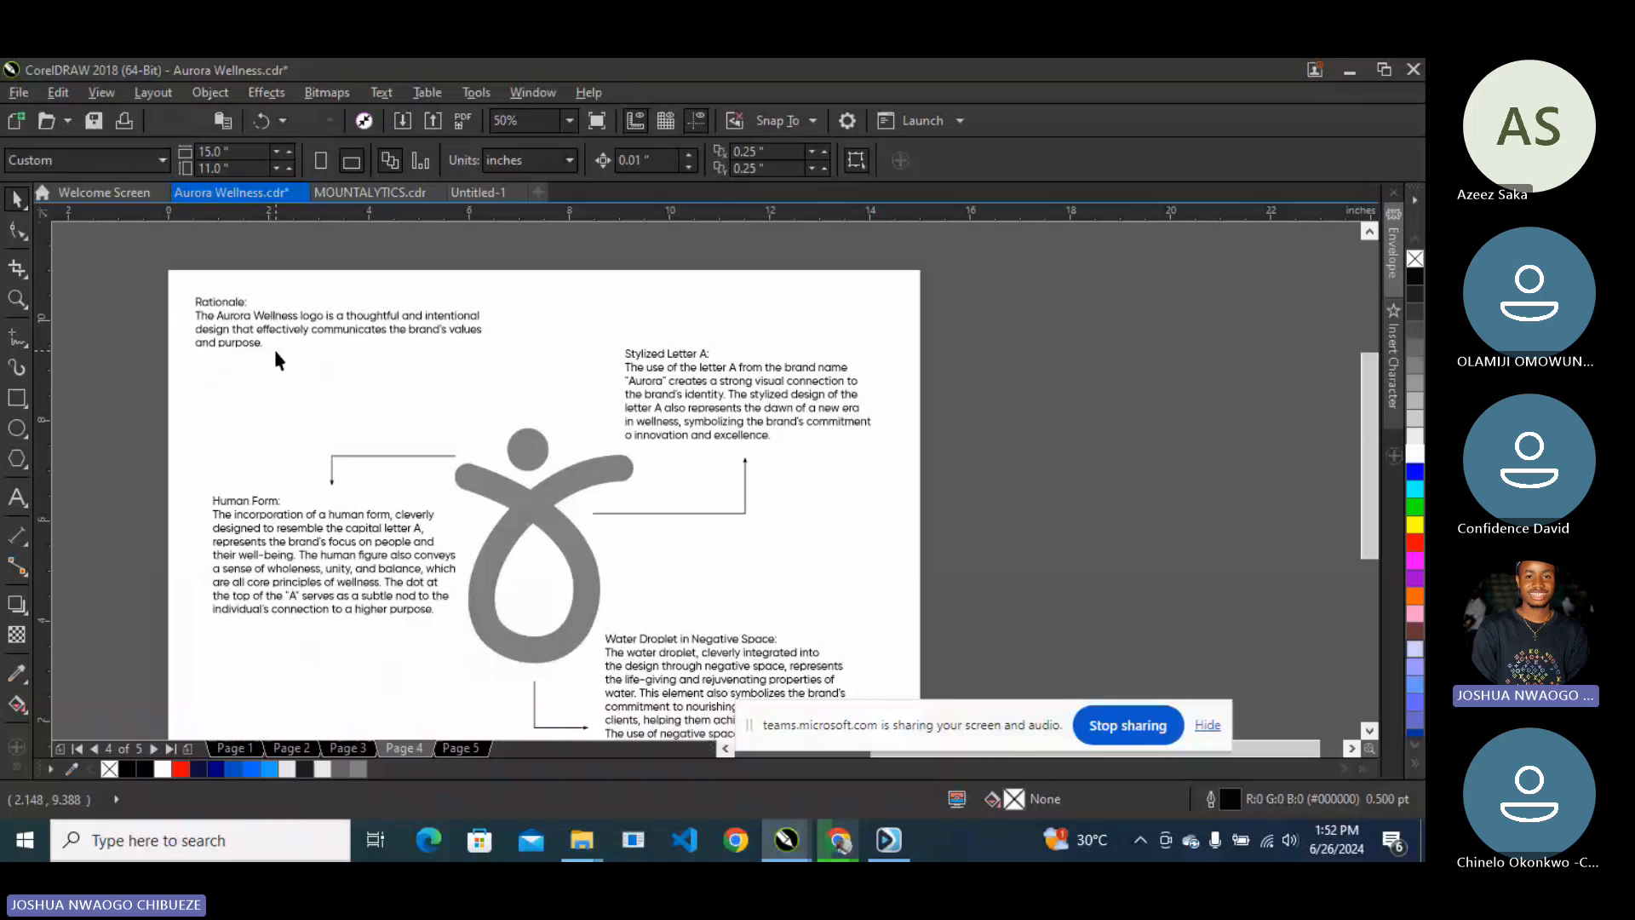
scroll(275, 352, down, 3)
mouse_move(838, 839)
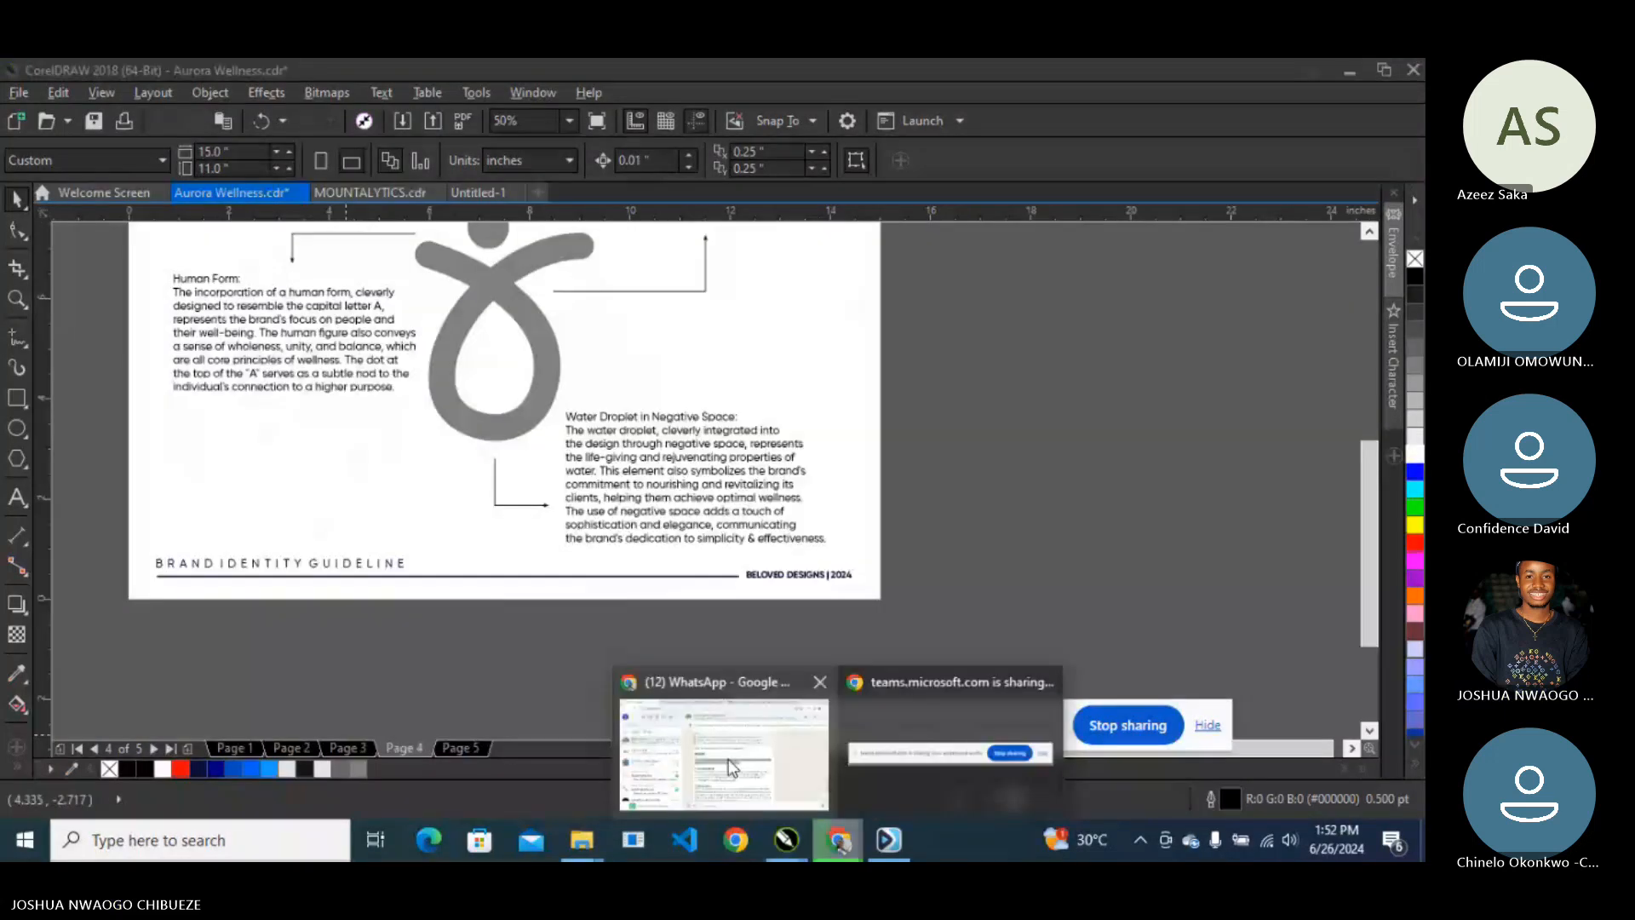
click(728, 758)
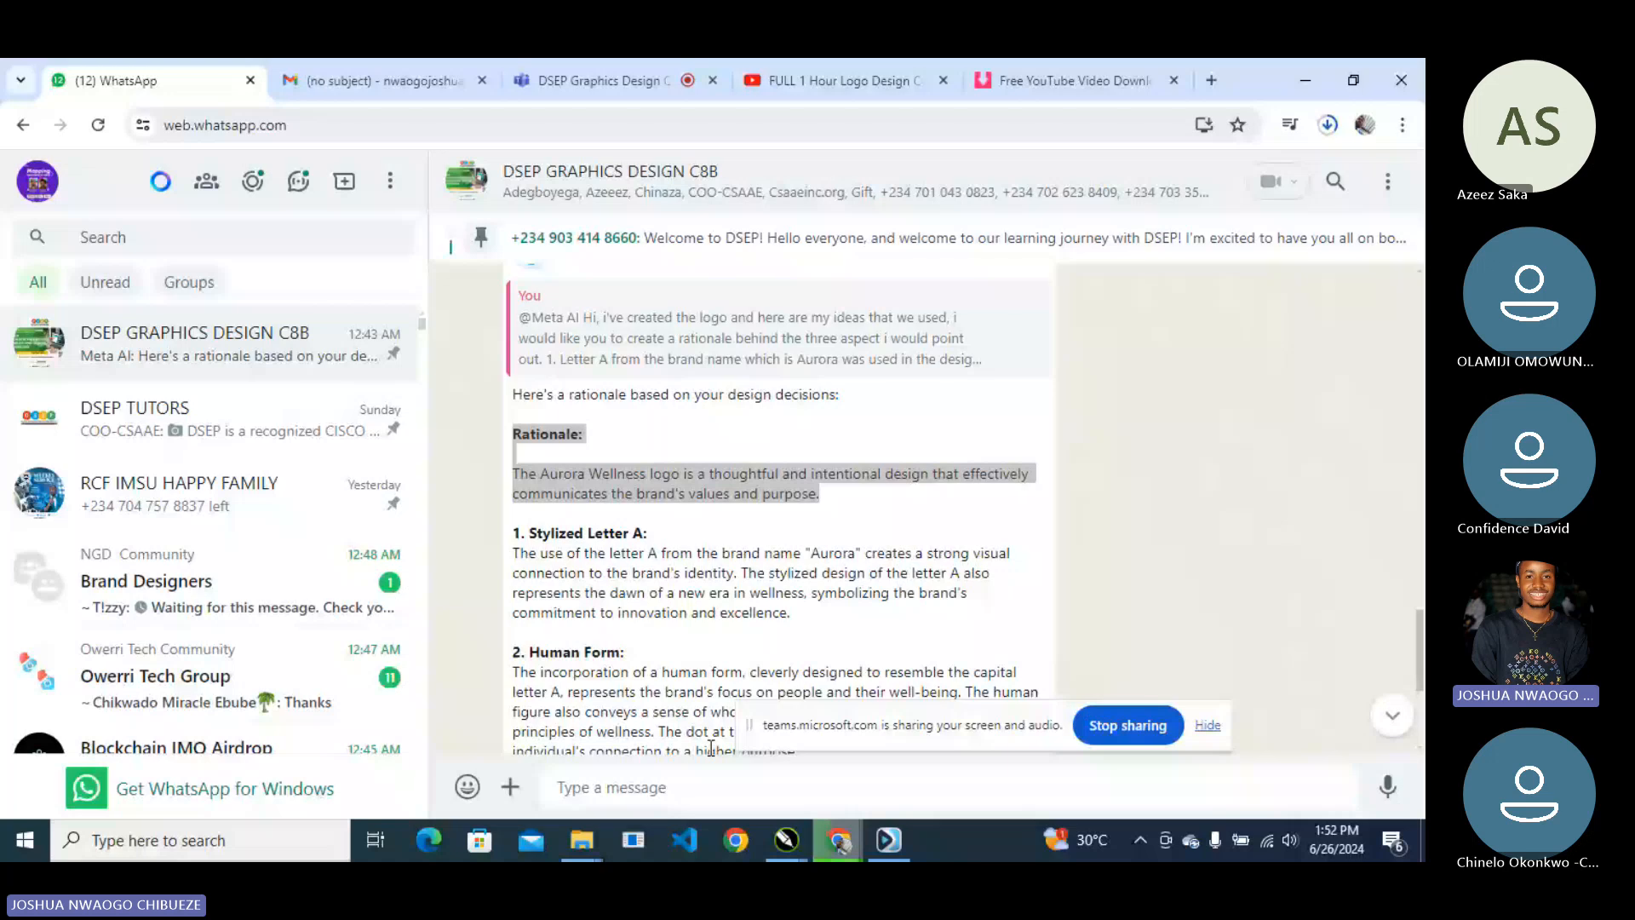
- Return from the WhatsApp rationale reply to the Aurora Wellness document in CorelDRAW
key(alt+Tab)
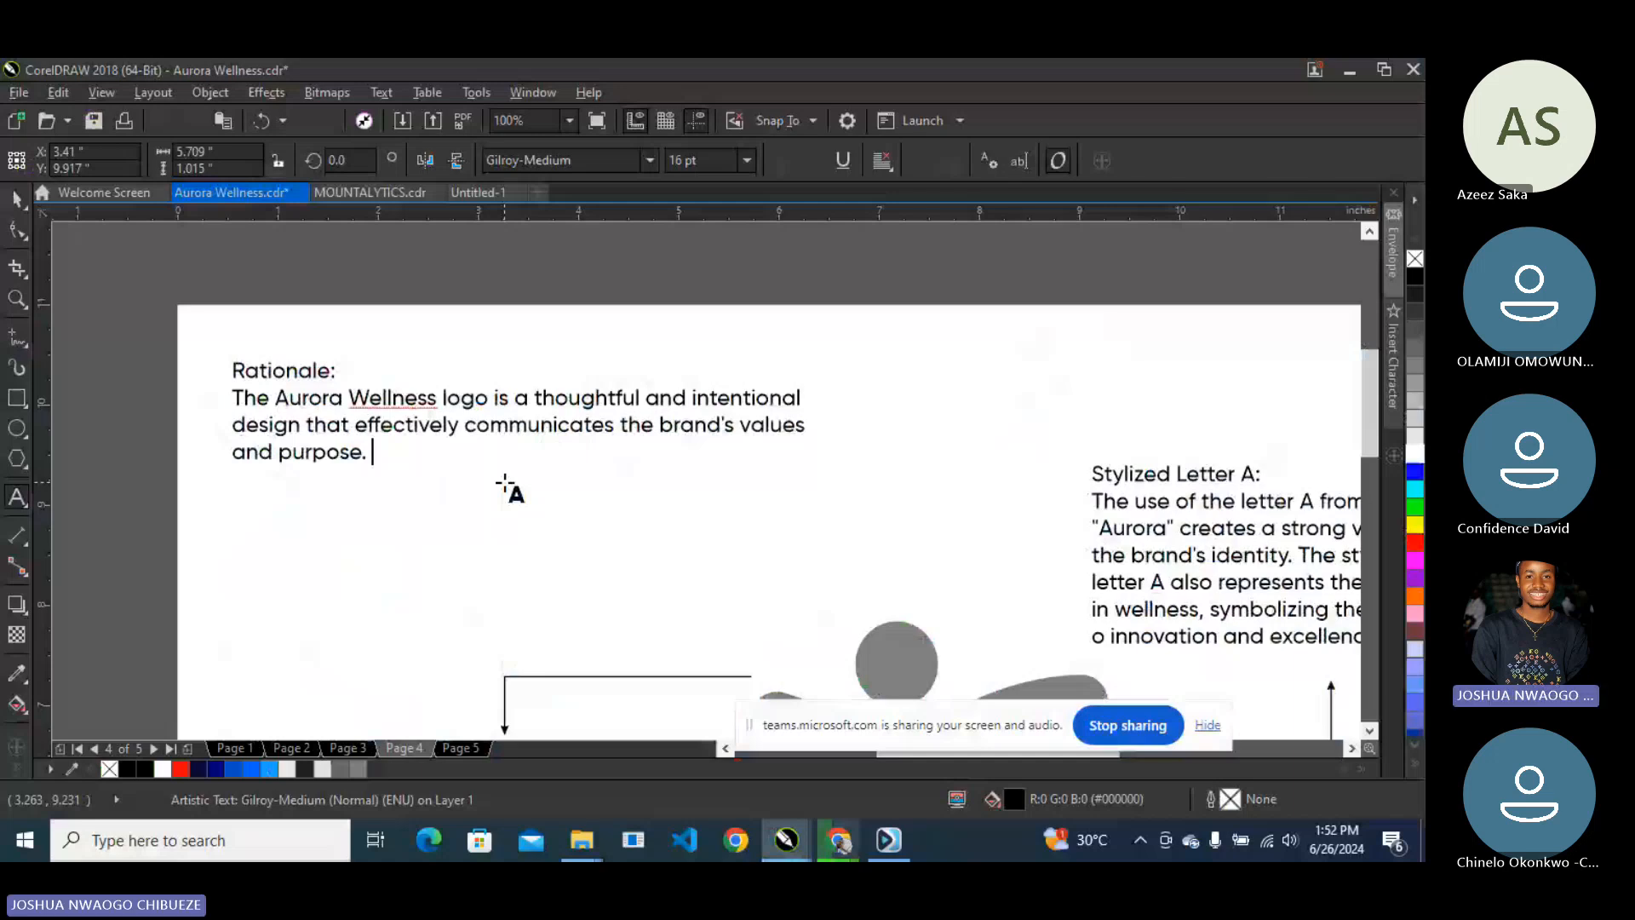
- Paste the Overall sentence after 'and purpose.', bold the Rationale: heading, and select Stylized Letter A:
key(ctrl+v)
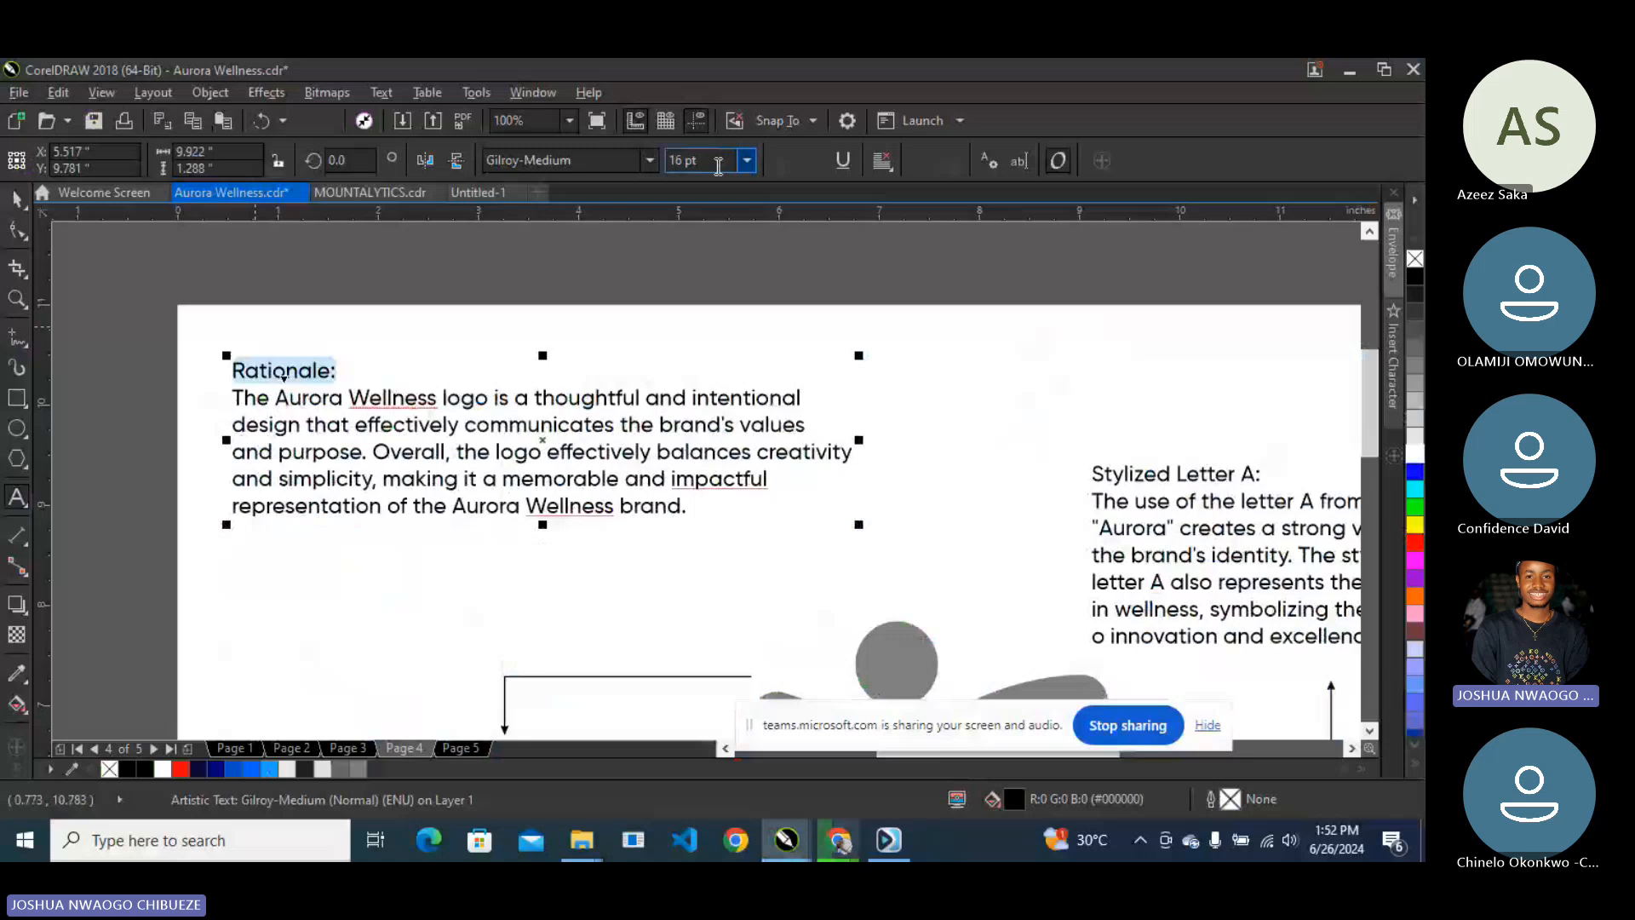
click(649, 159)
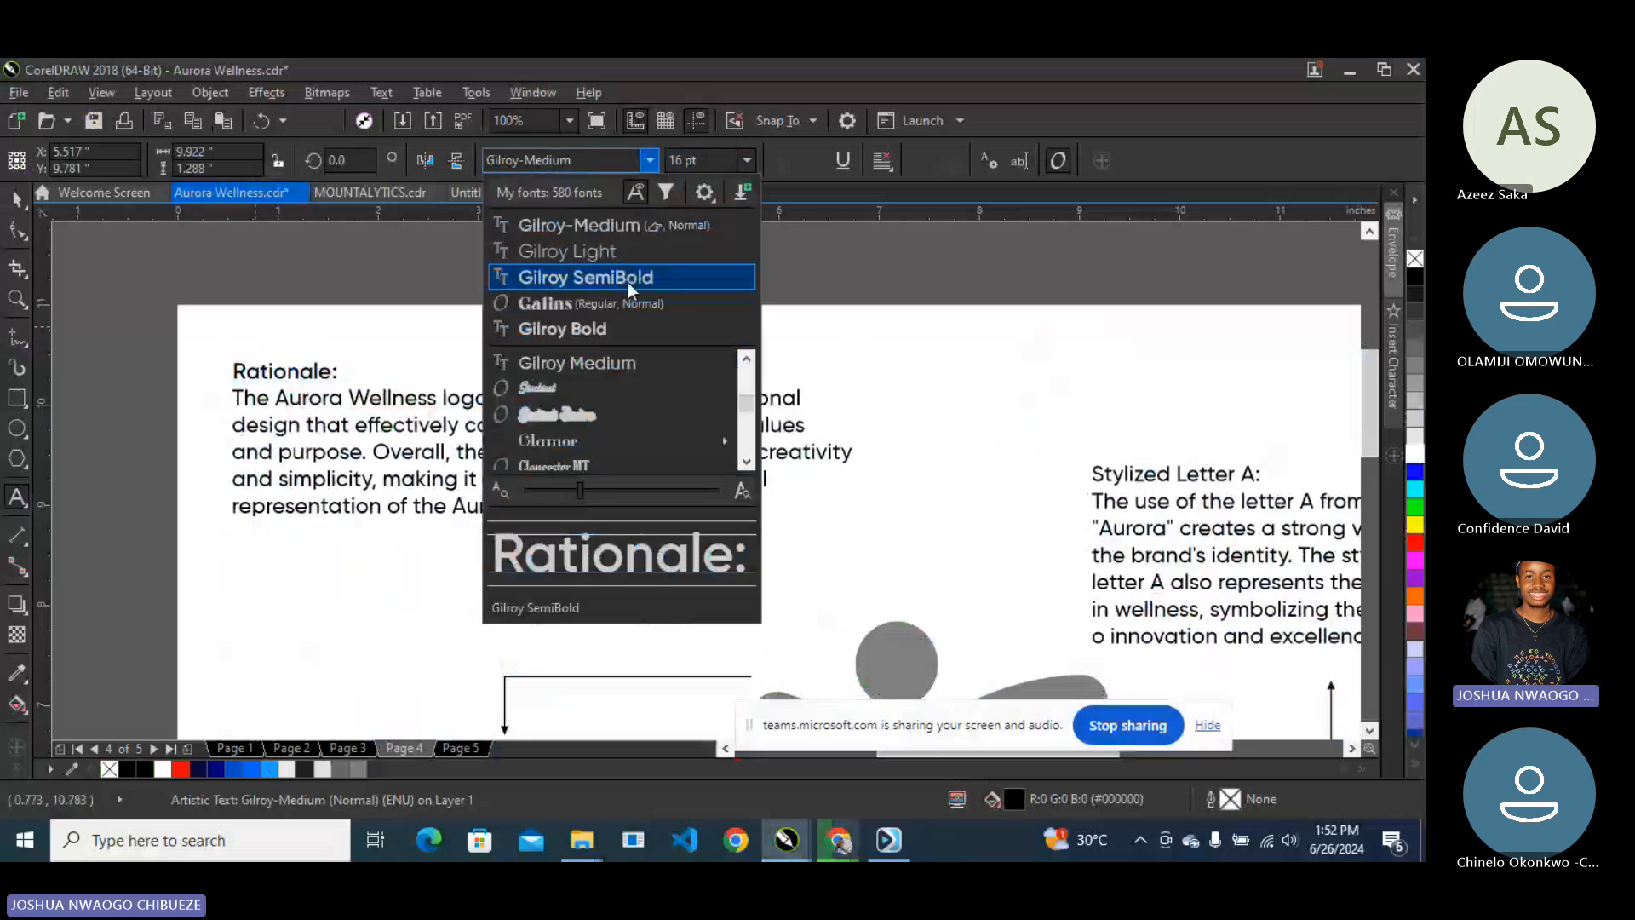
click(626, 282)
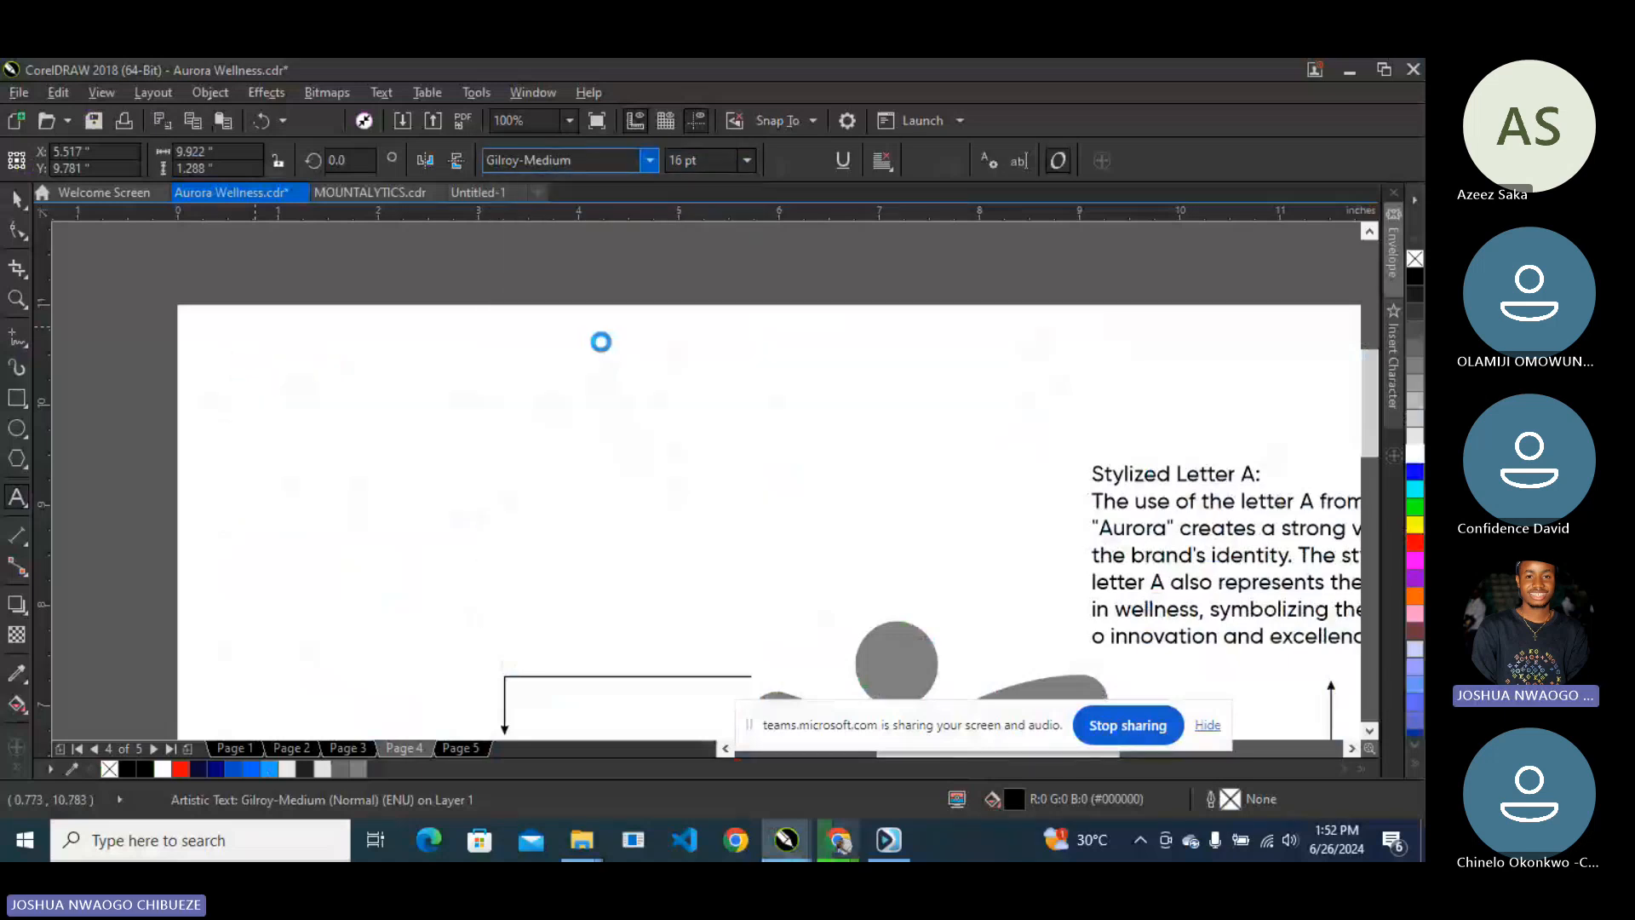
click(1189, 504)
drag(1260, 477, 1079, 474)
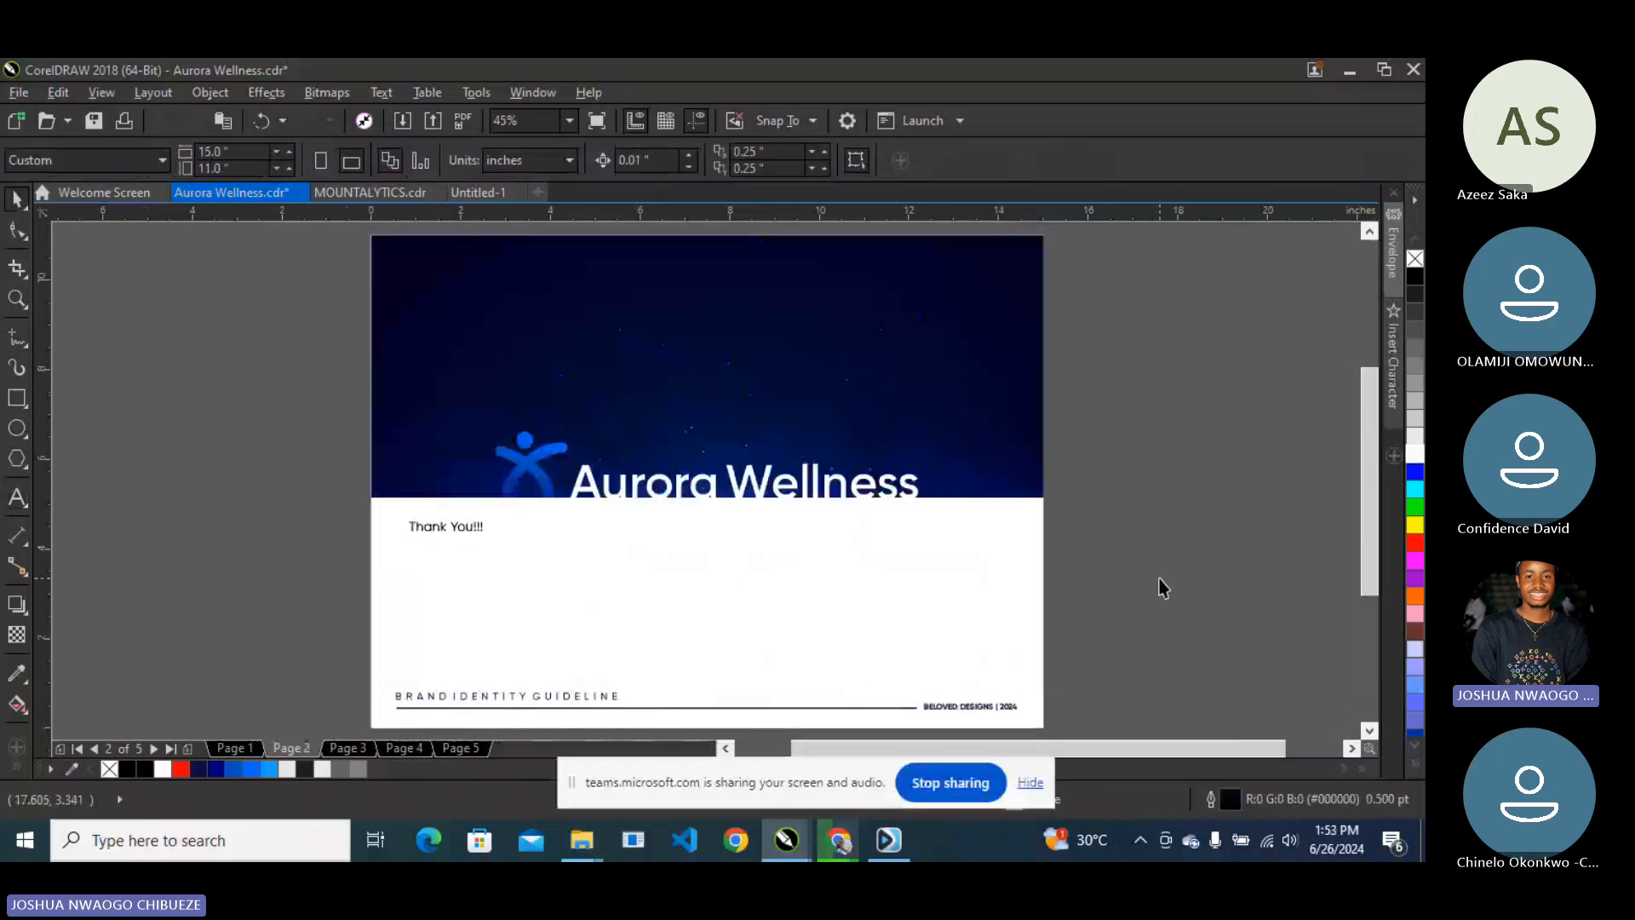
- Review the logo board and rationale pages, then add a blank Page 6 after the brand board
key(Page_Down)
key(Page_Down)
key(Page_Down)
click(803, 564)
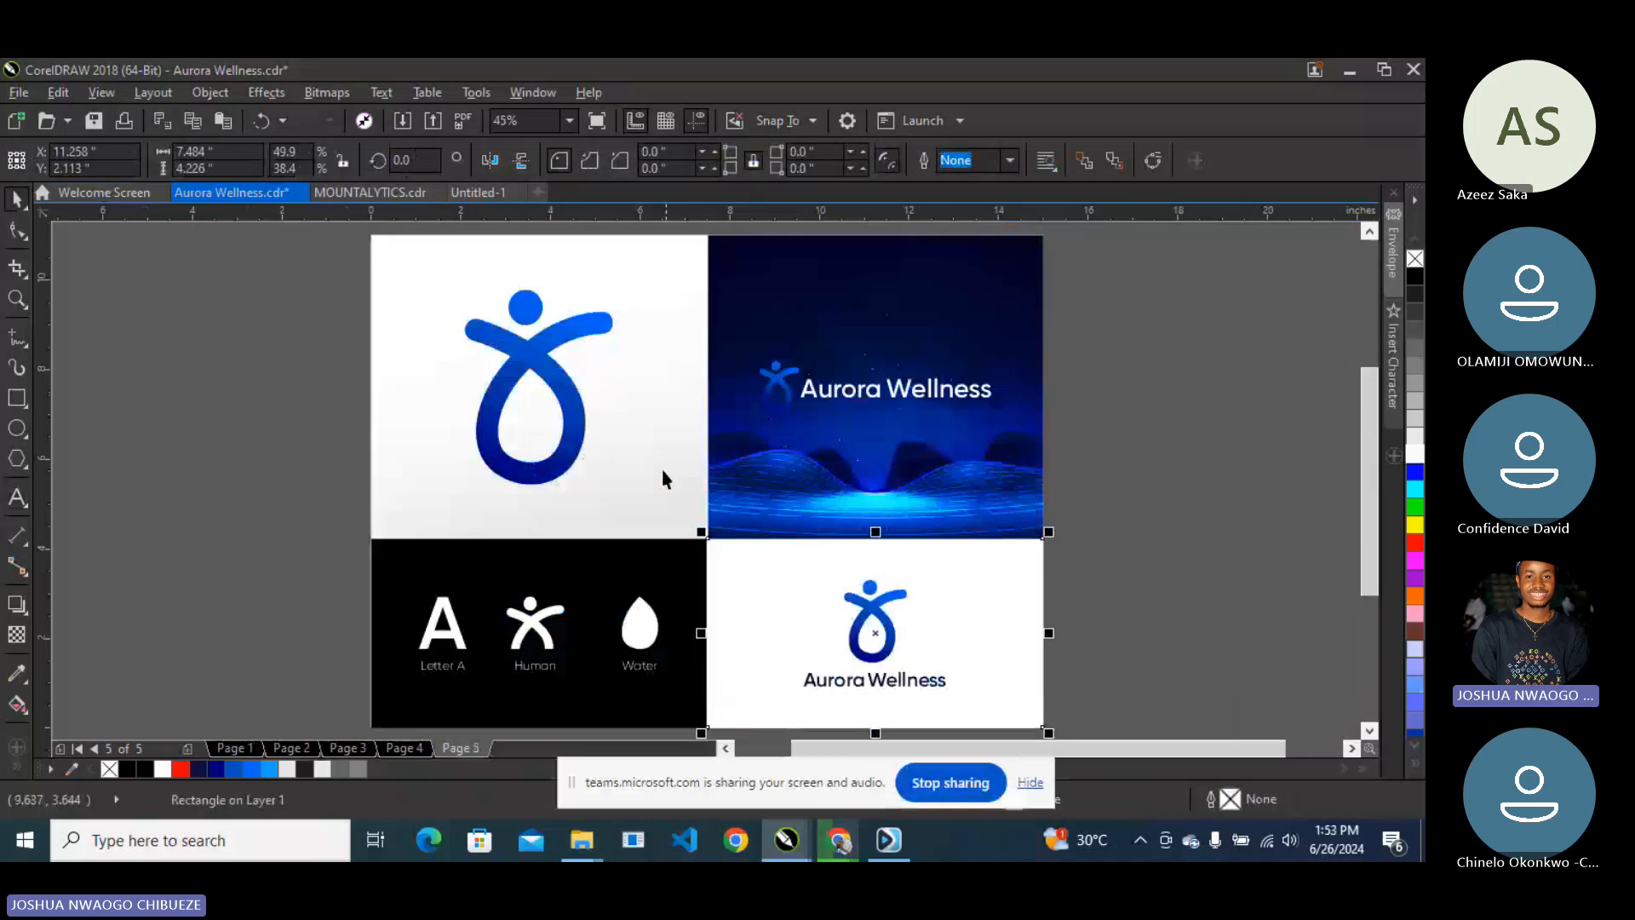
key(Page_Up)
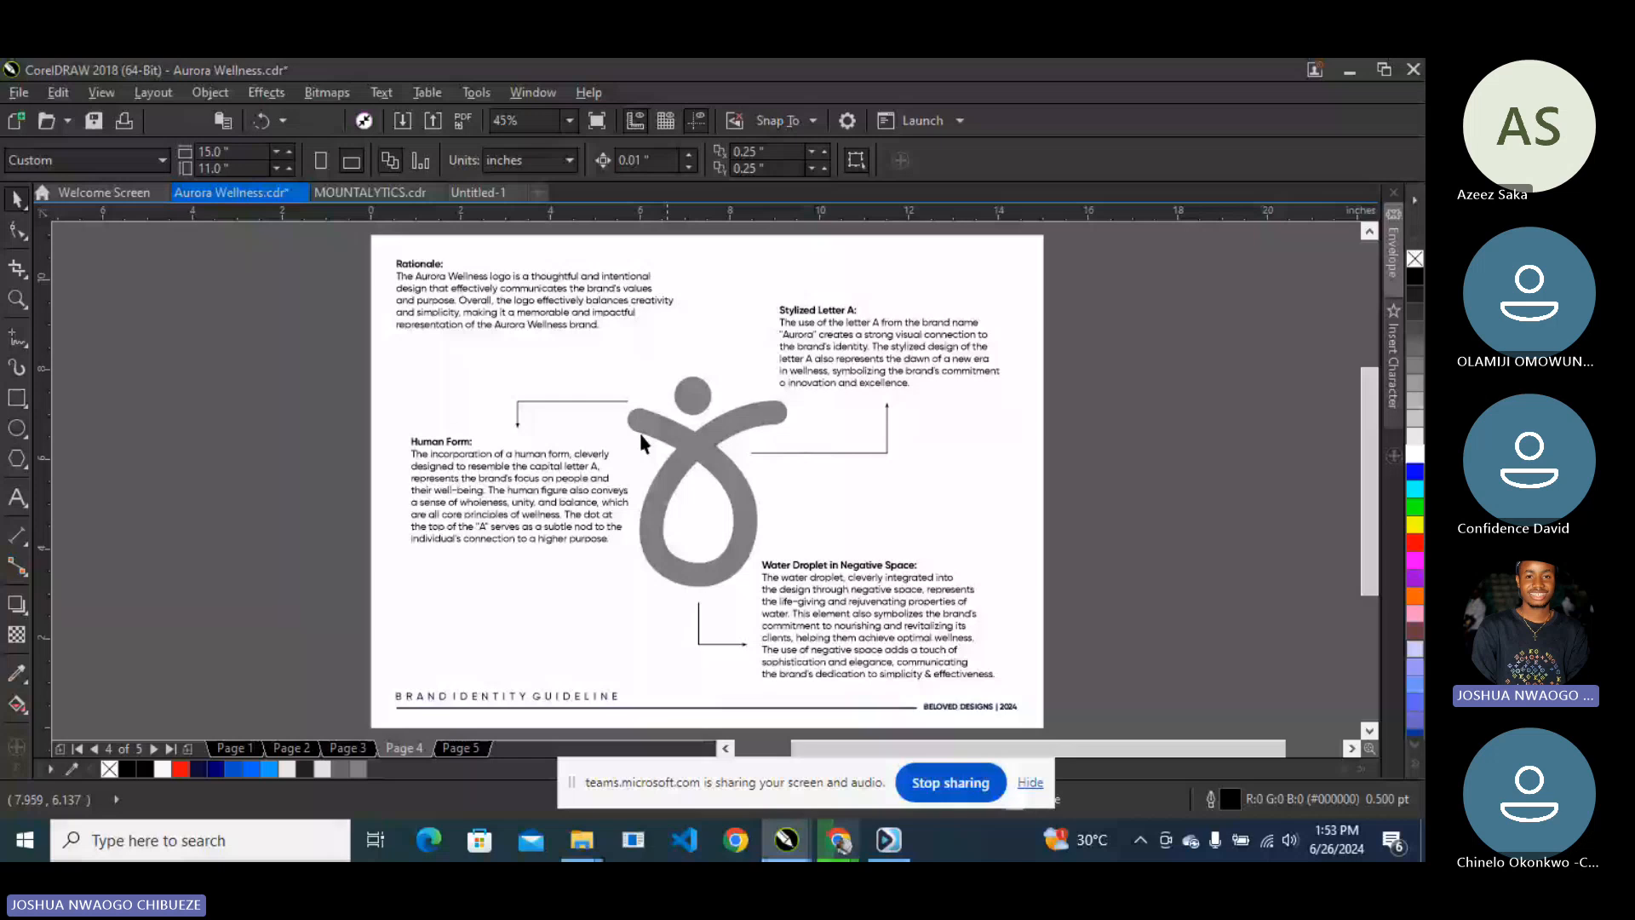
key(ctrl+a)
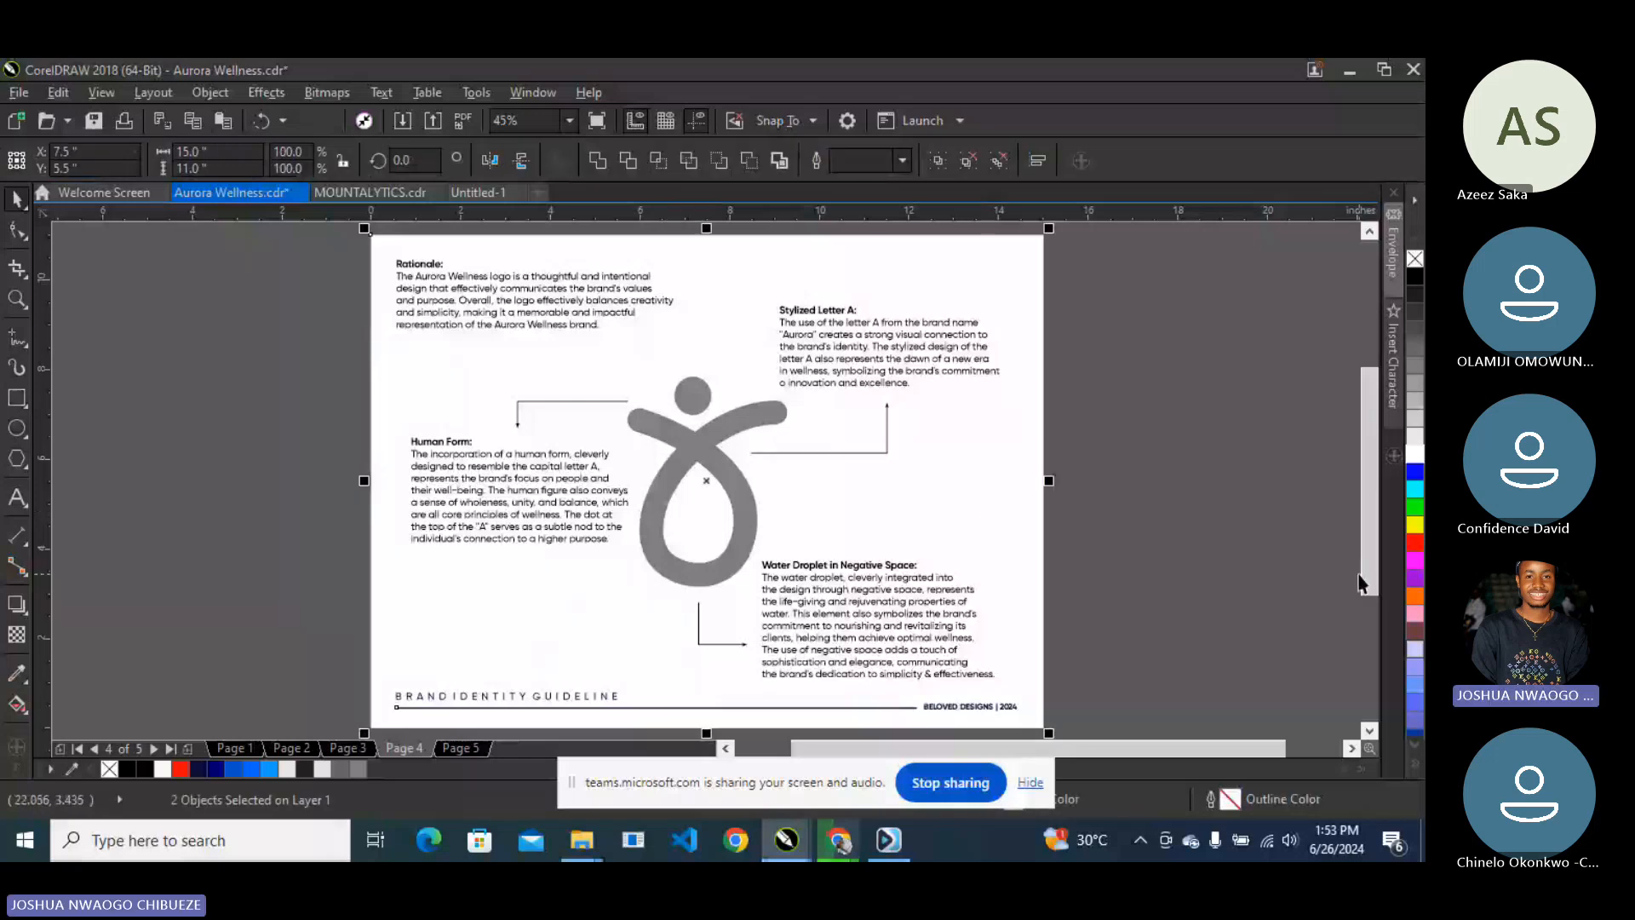
key(Page_Down)
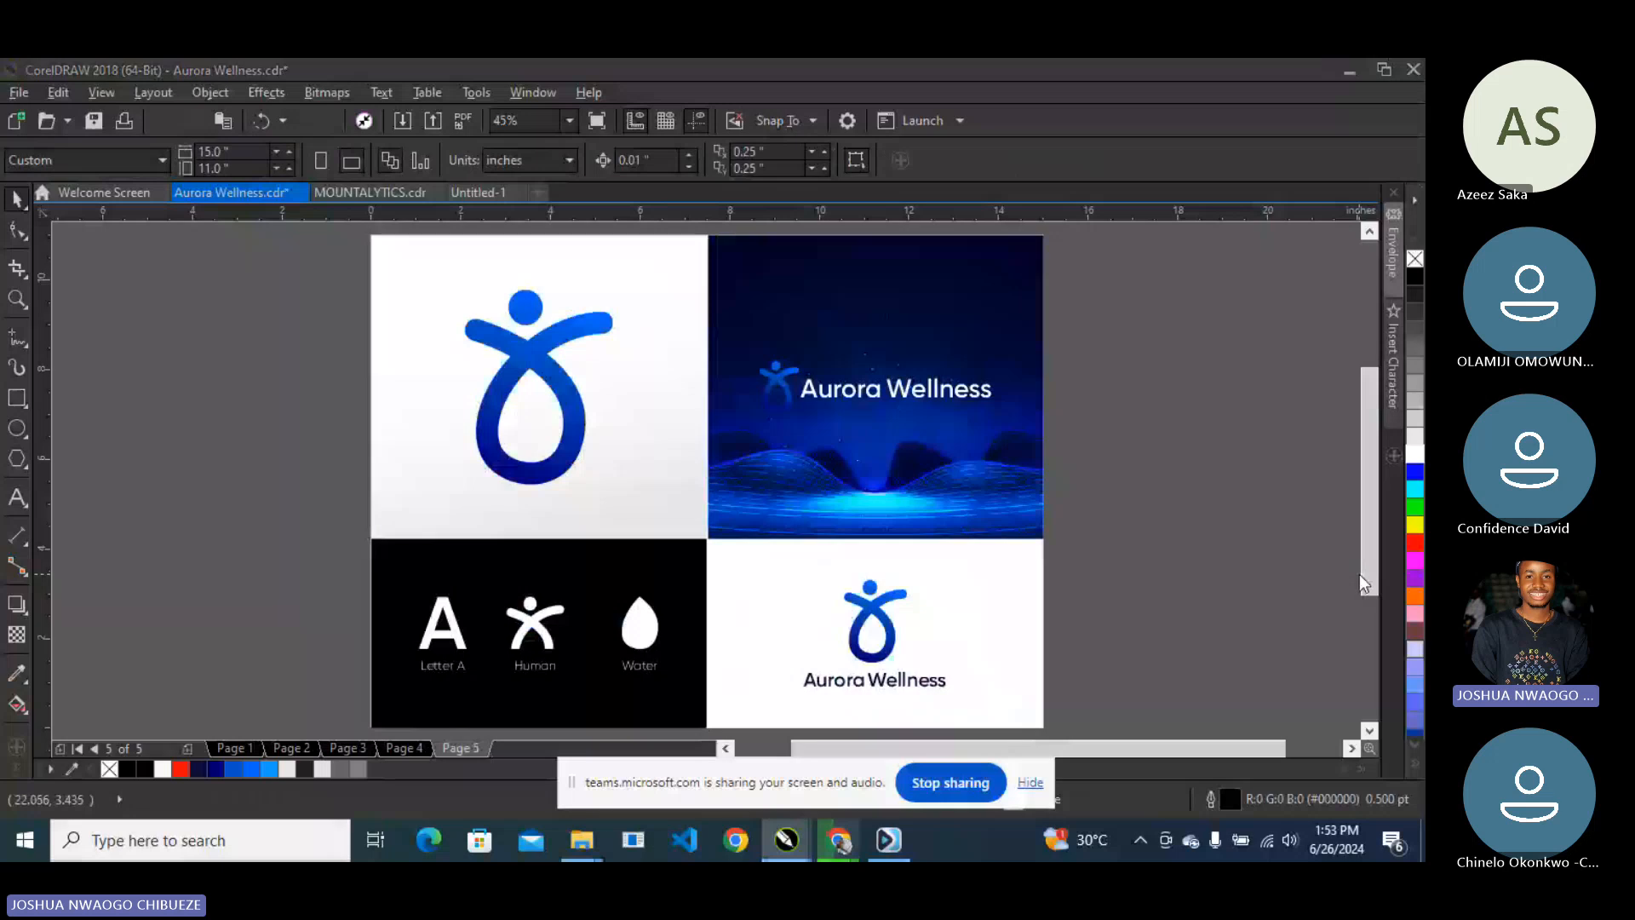
key(Page_Down)
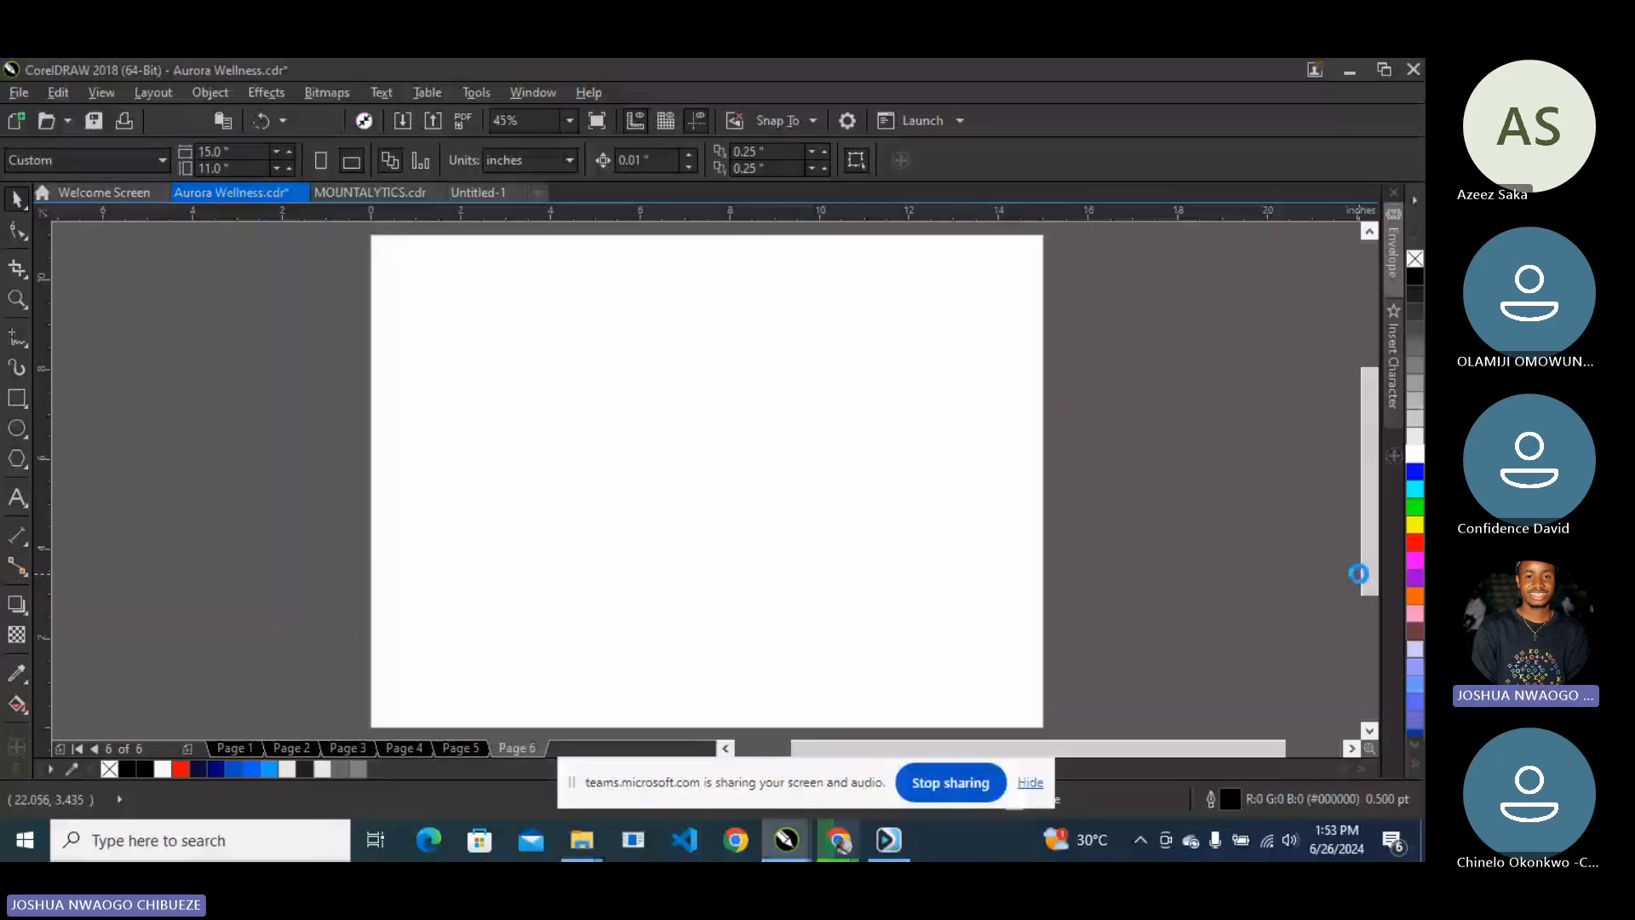
- Copy the blue logo onto page 6's lower left and duplicate it
key(Page_Up)
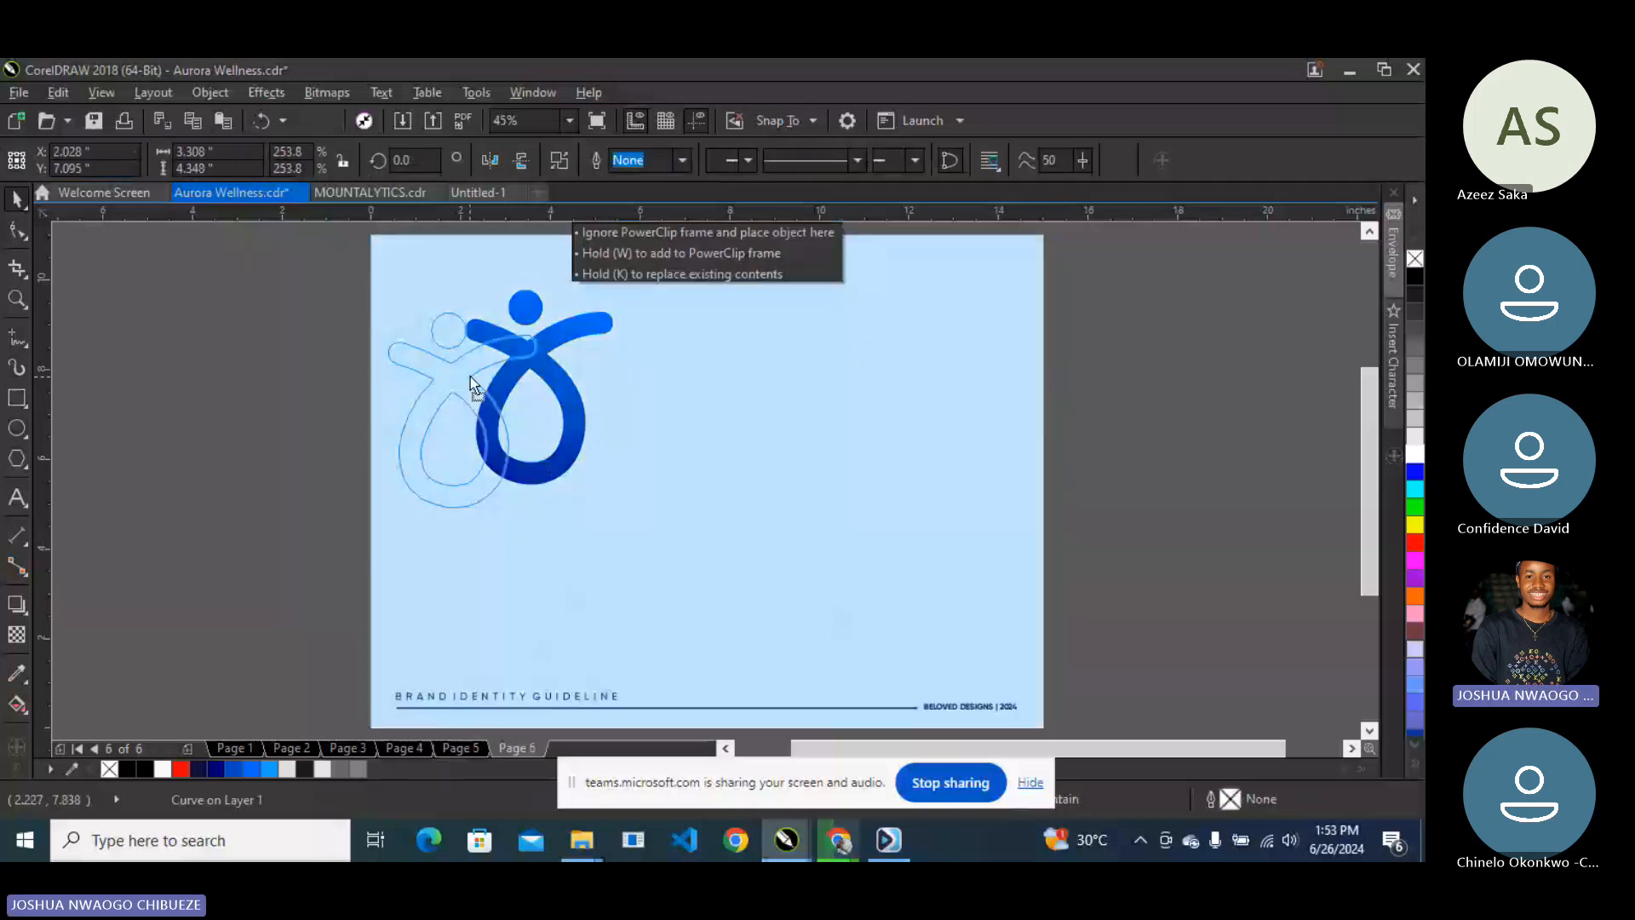
drag(470, 376, 470, 376)
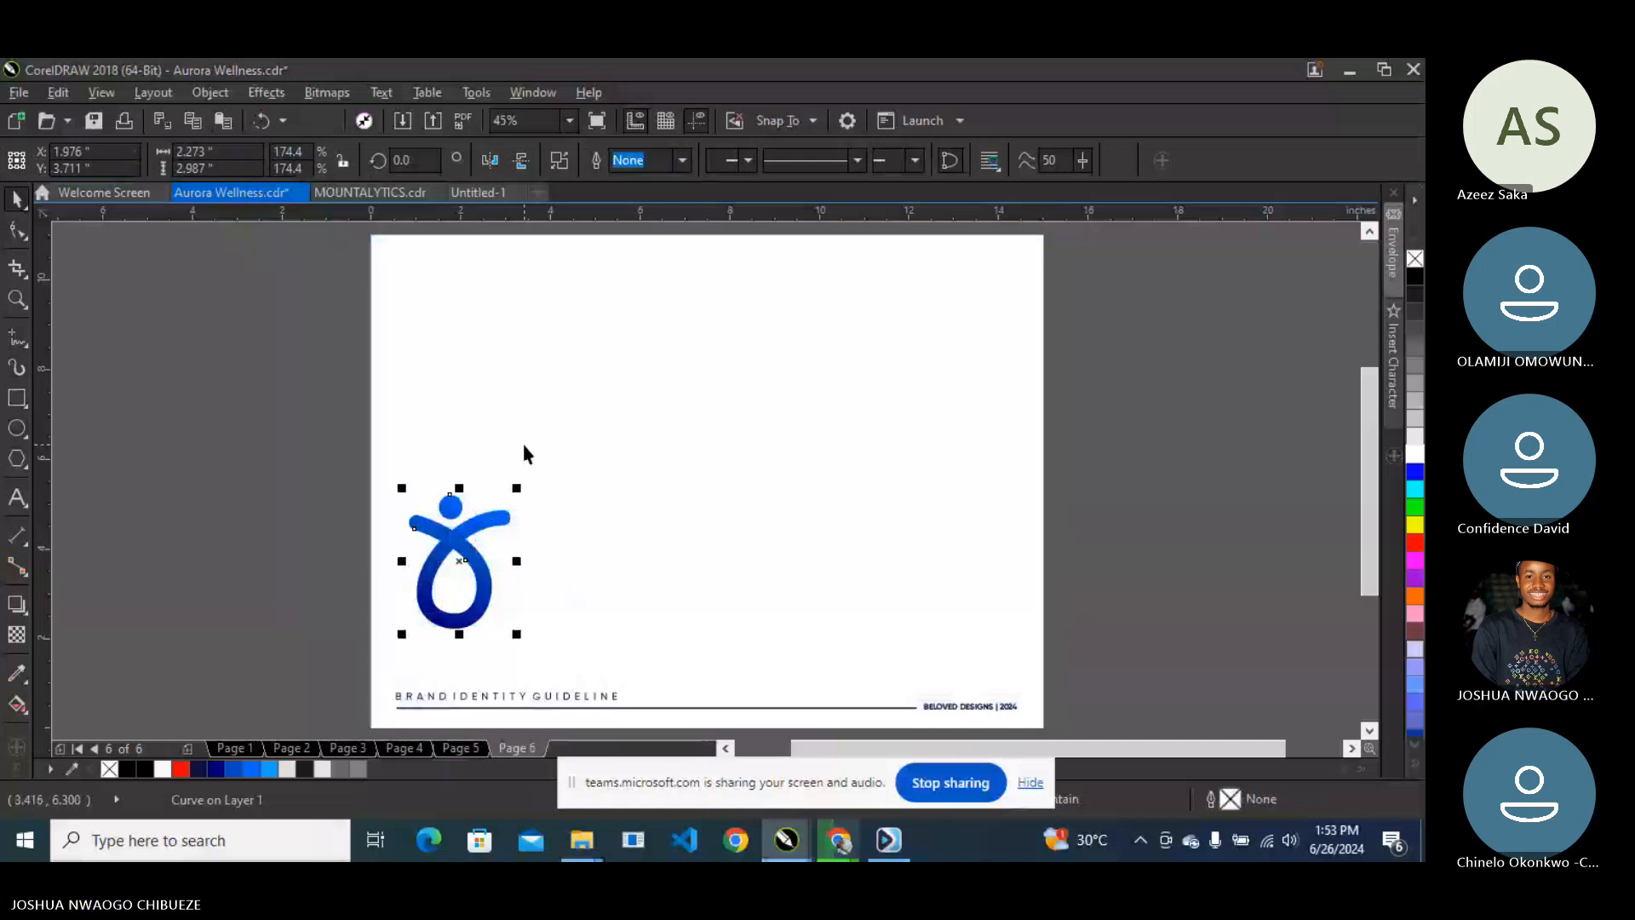
key(ctrl+d)
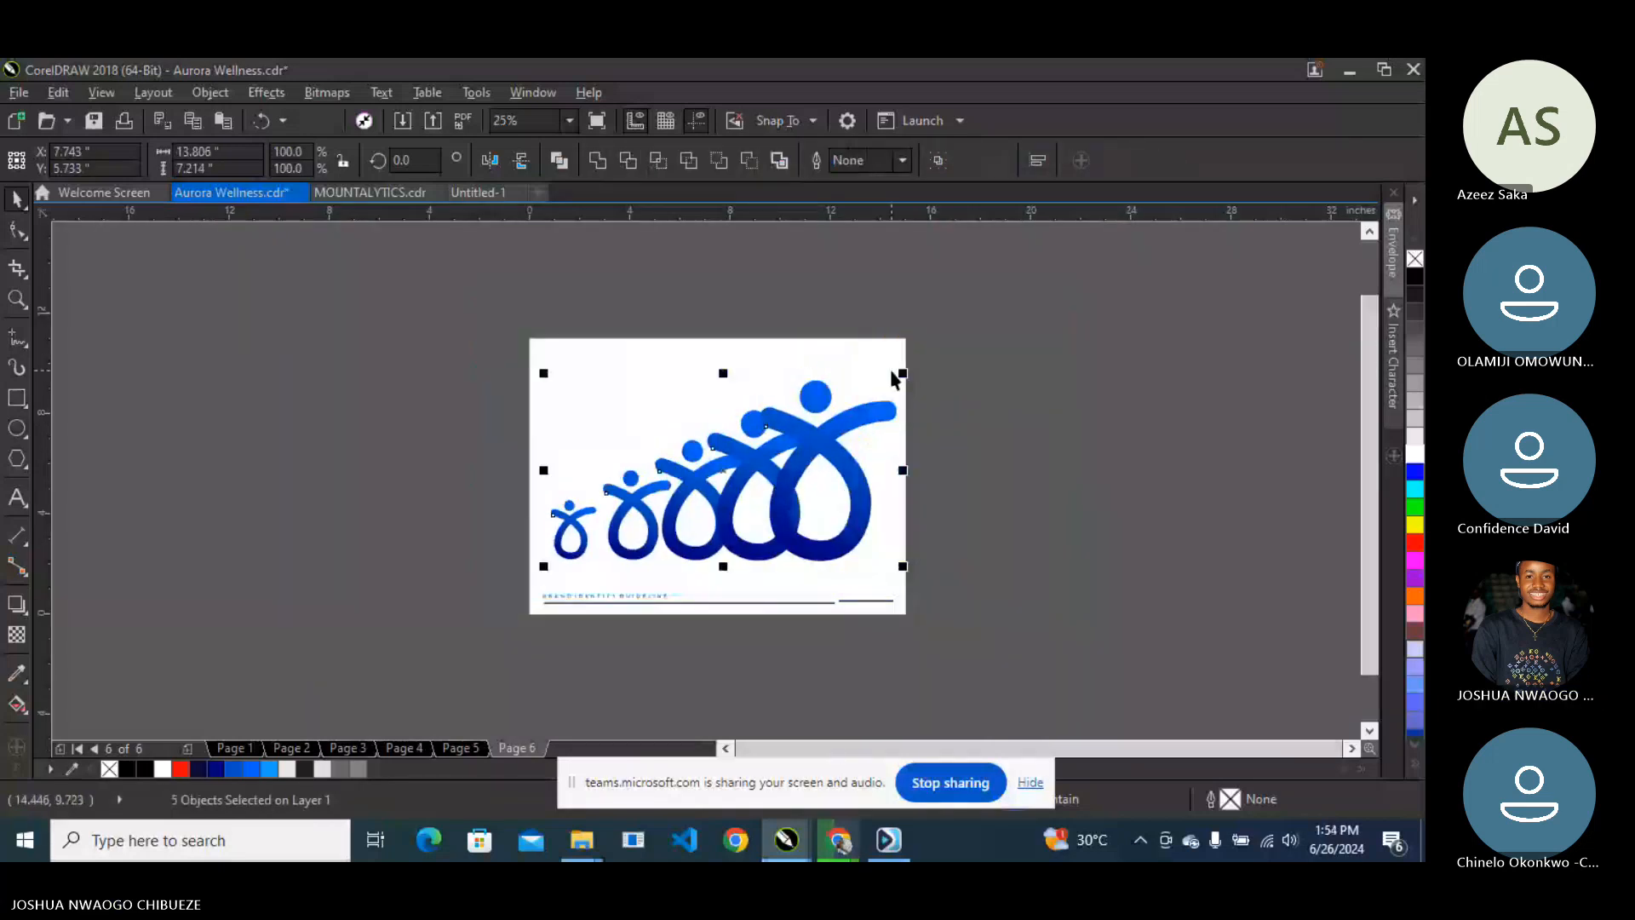
- Arrange the five logos into a row of growing sizes, then scale the row down and left
drag(902, 373, 906, 431)
click(829, 428)
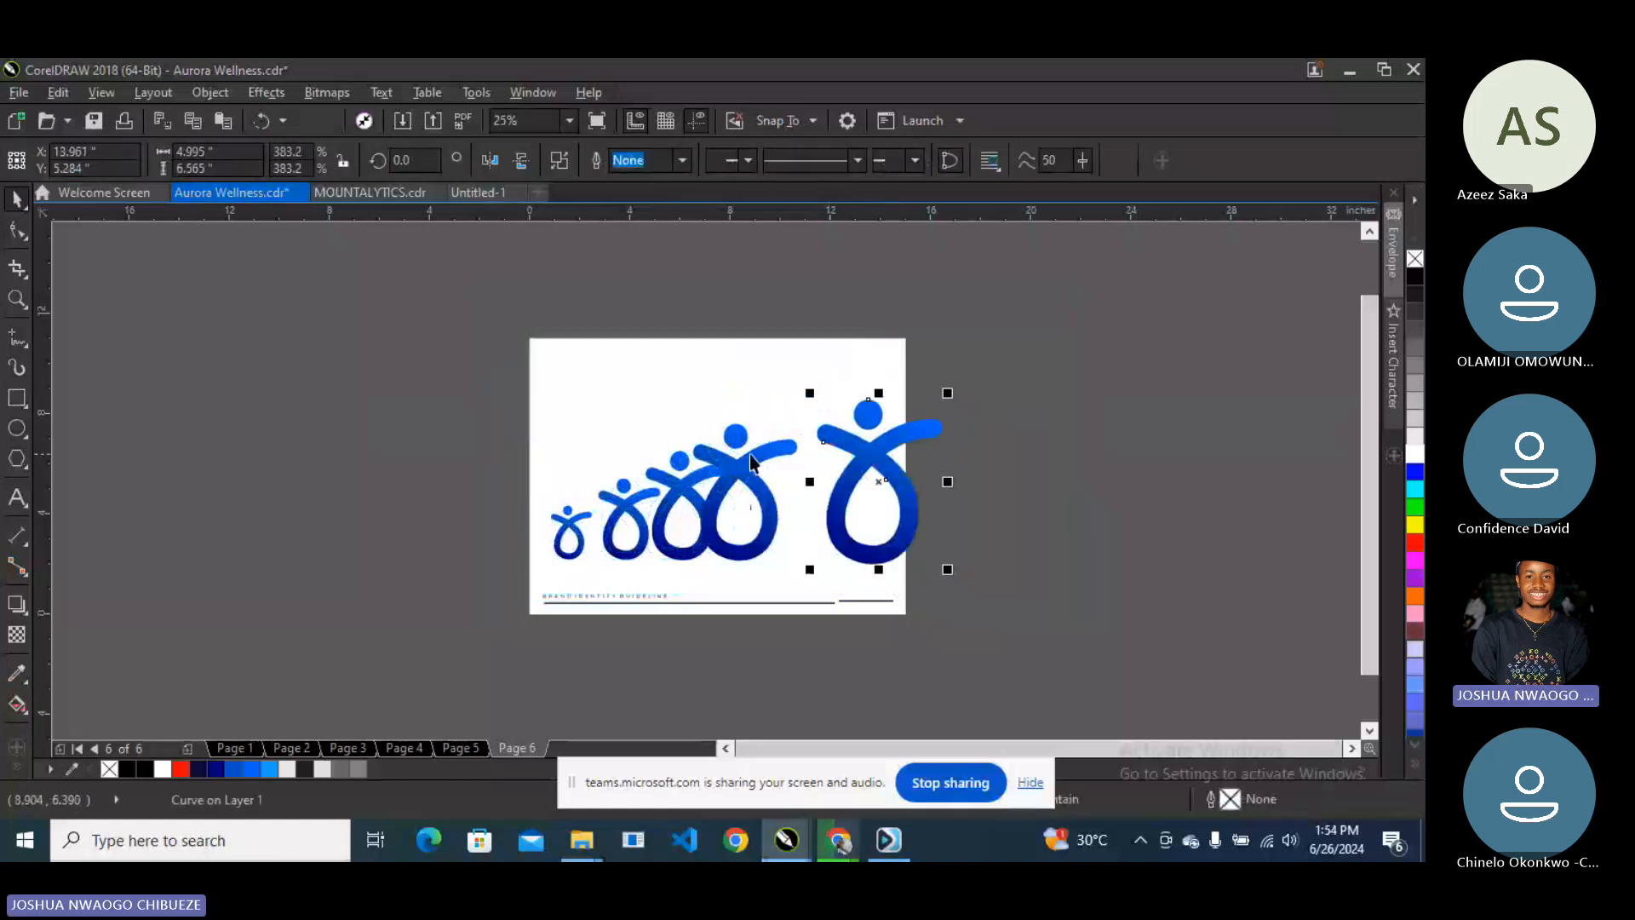
drag(752, 462, 768, 471)
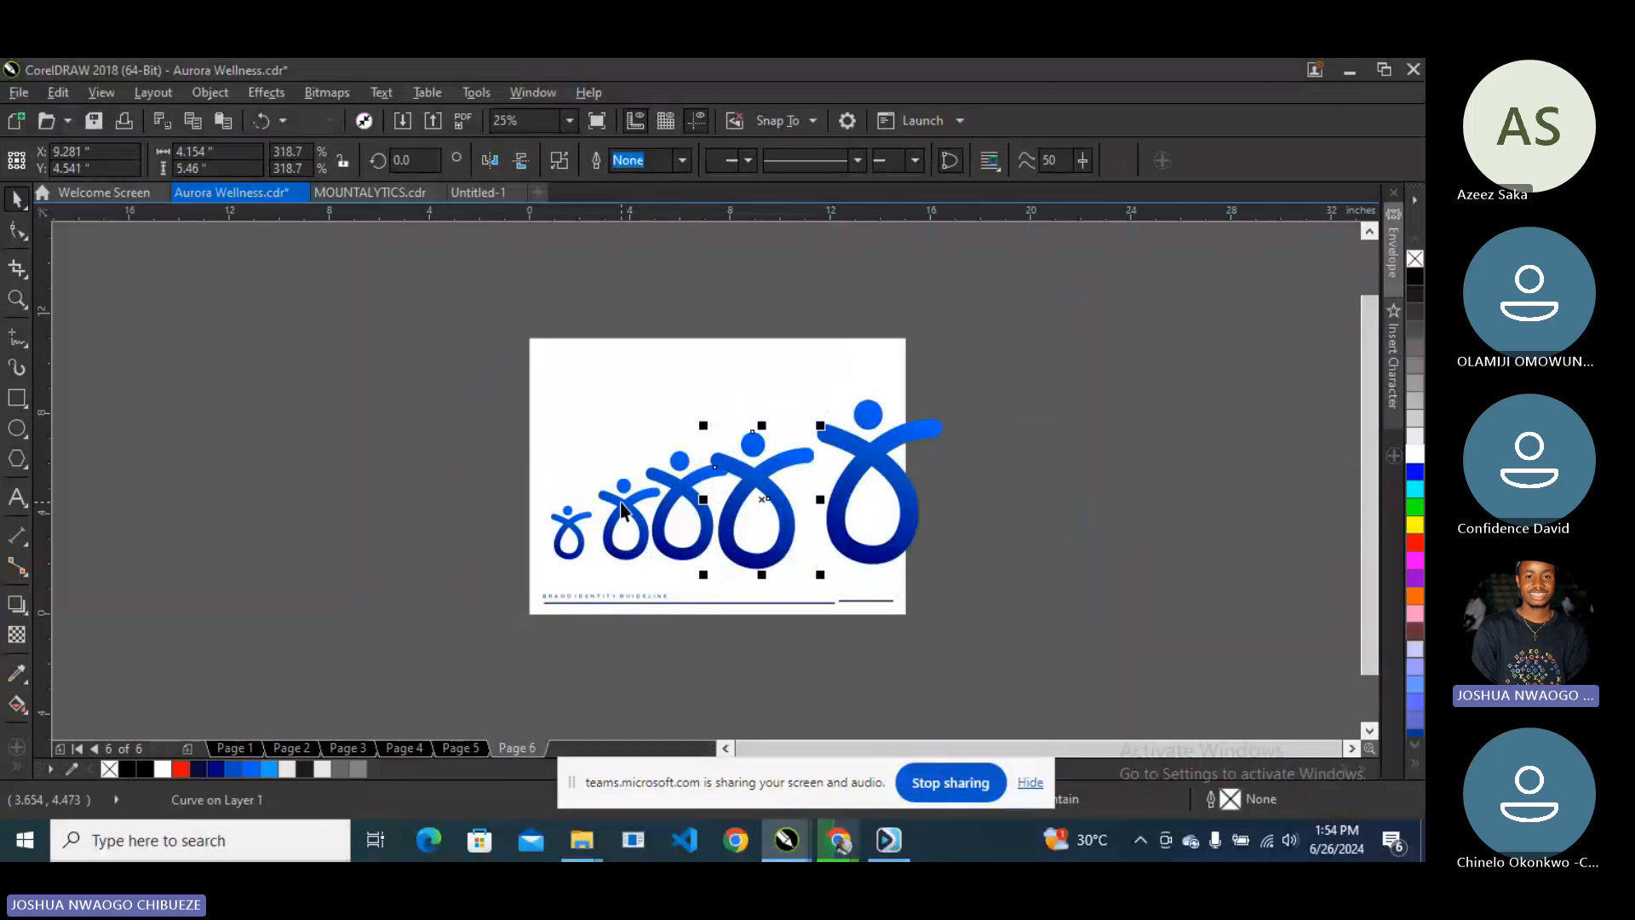
drag(555, 536, 520, 542)
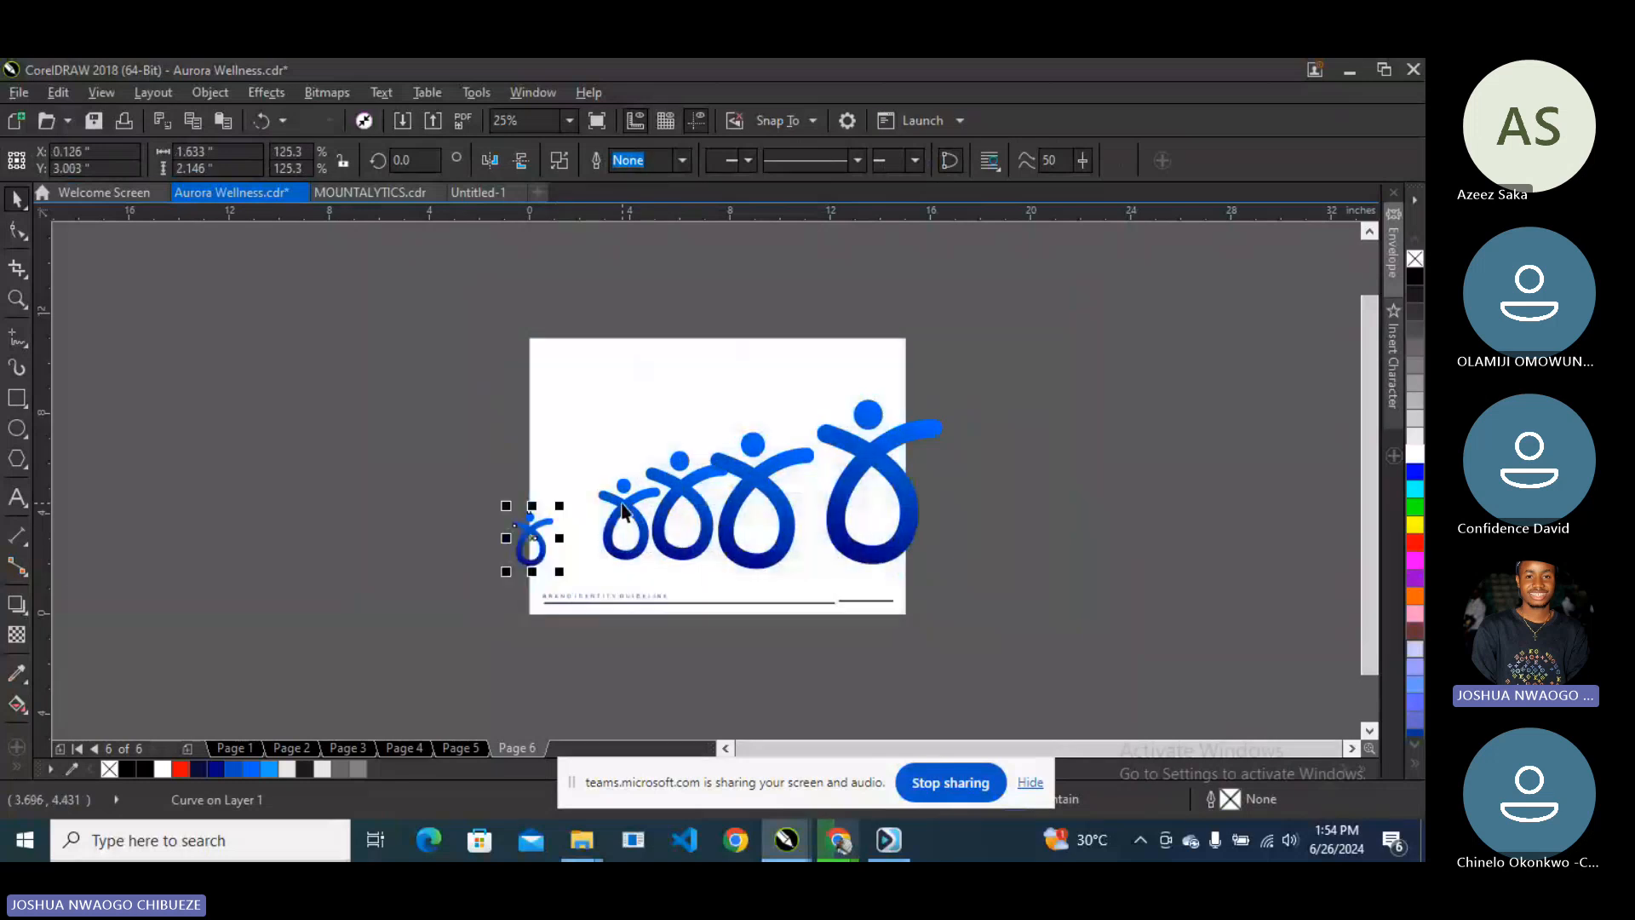
drag(622, 503, 592, 515)
drag(681, 485, 674, 493)
drag(1017, 355, 428, 586)
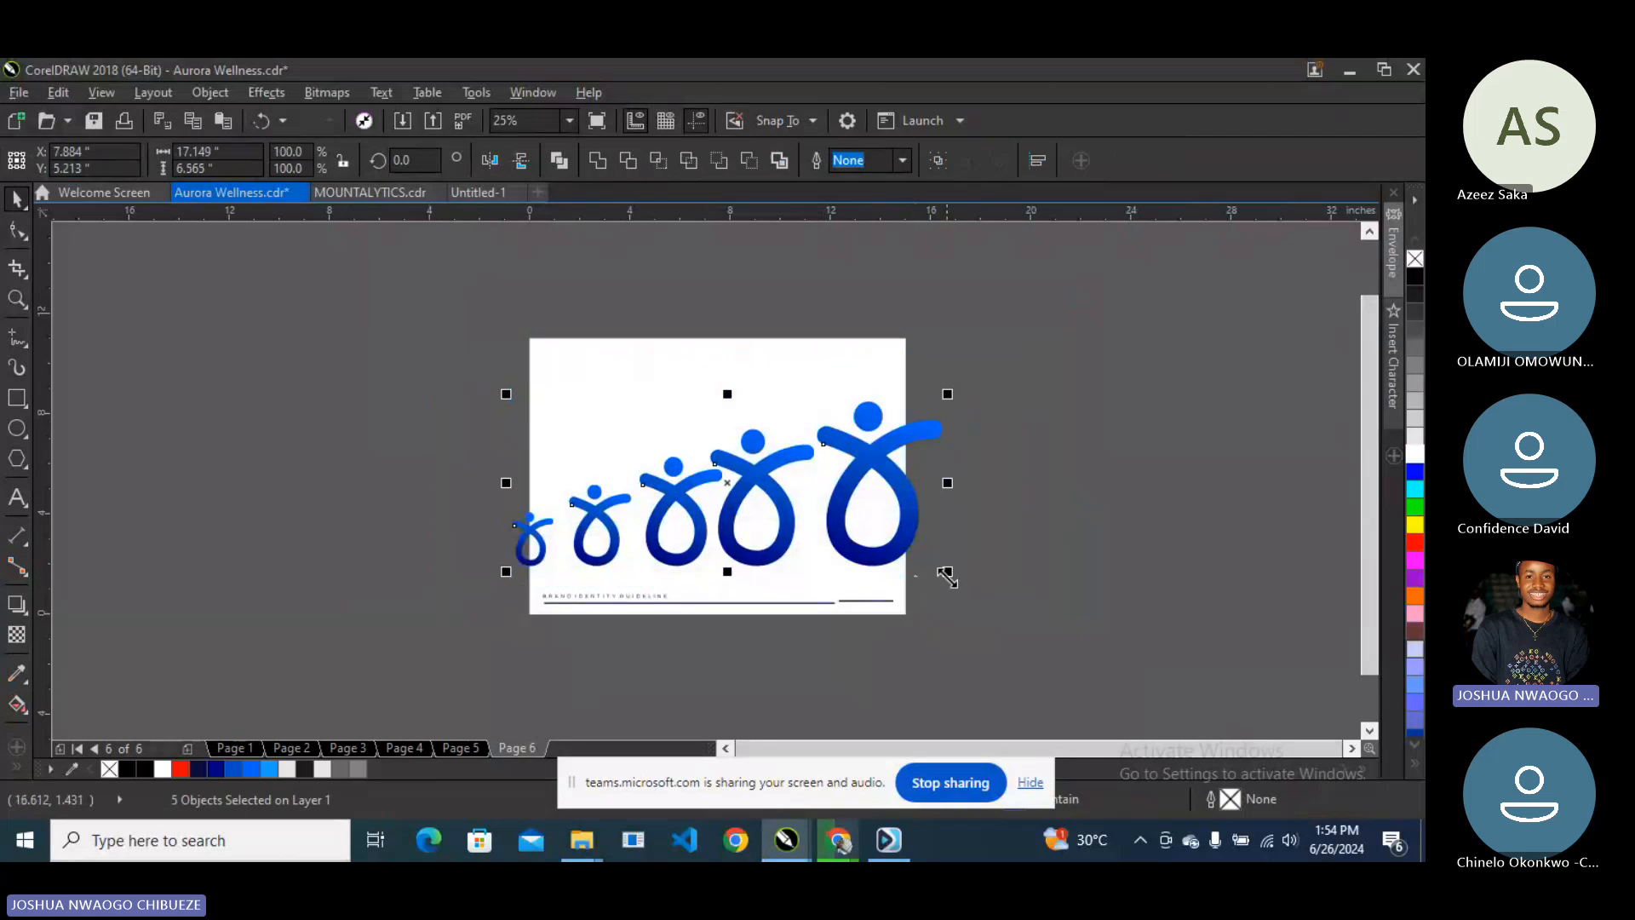
drag(947, 576, 819, 517)
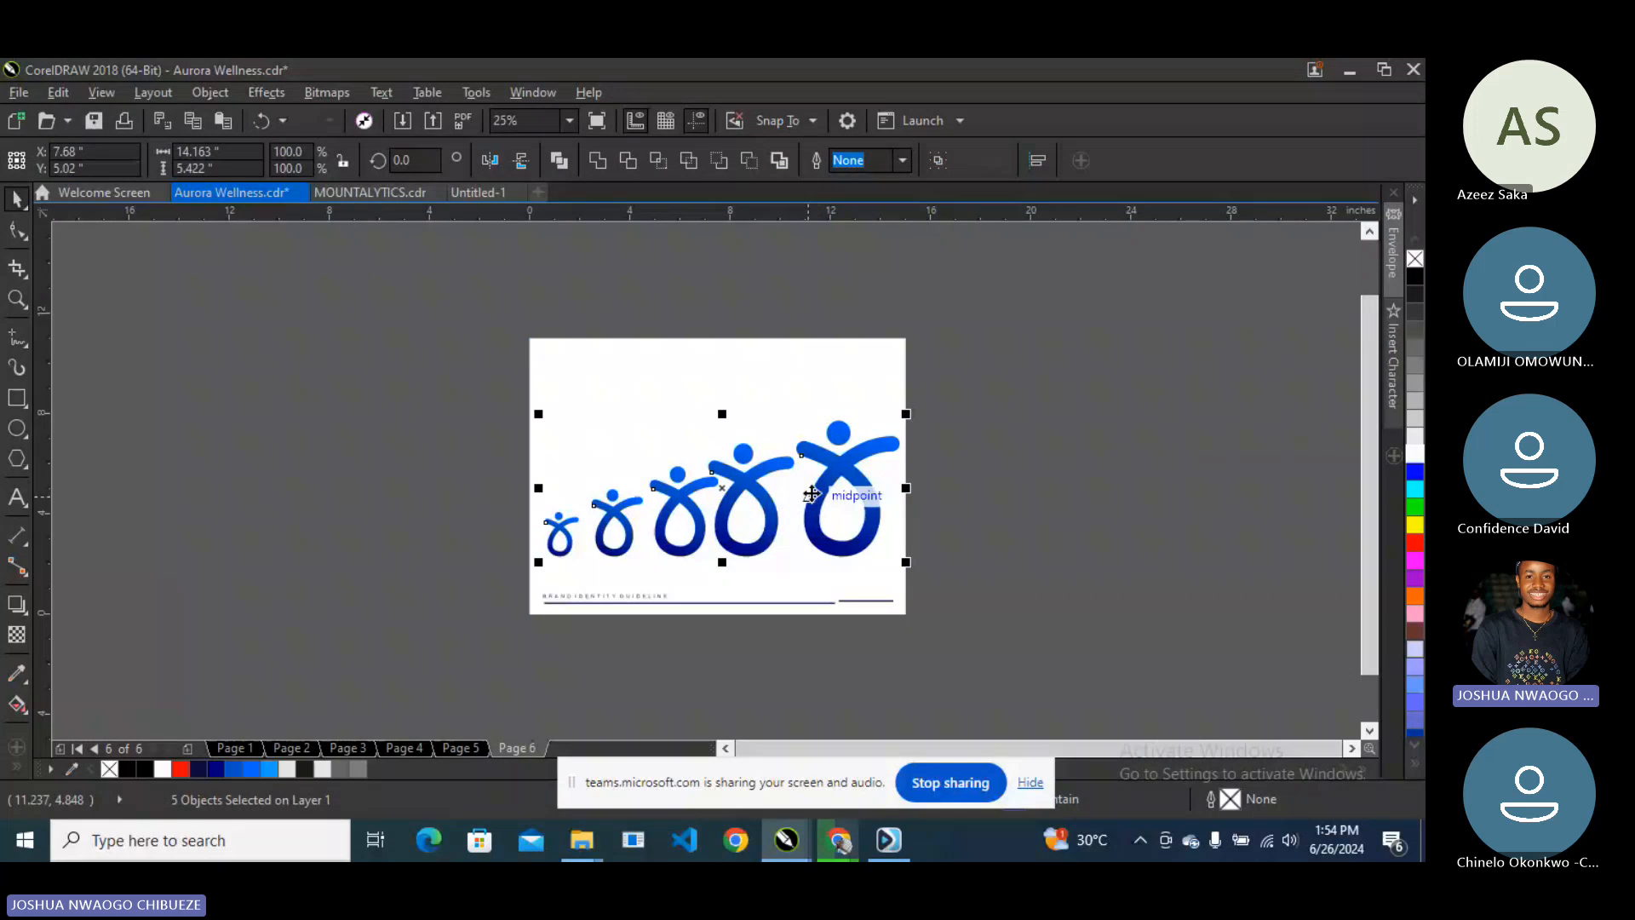
scroll(811, 494, up, 1)
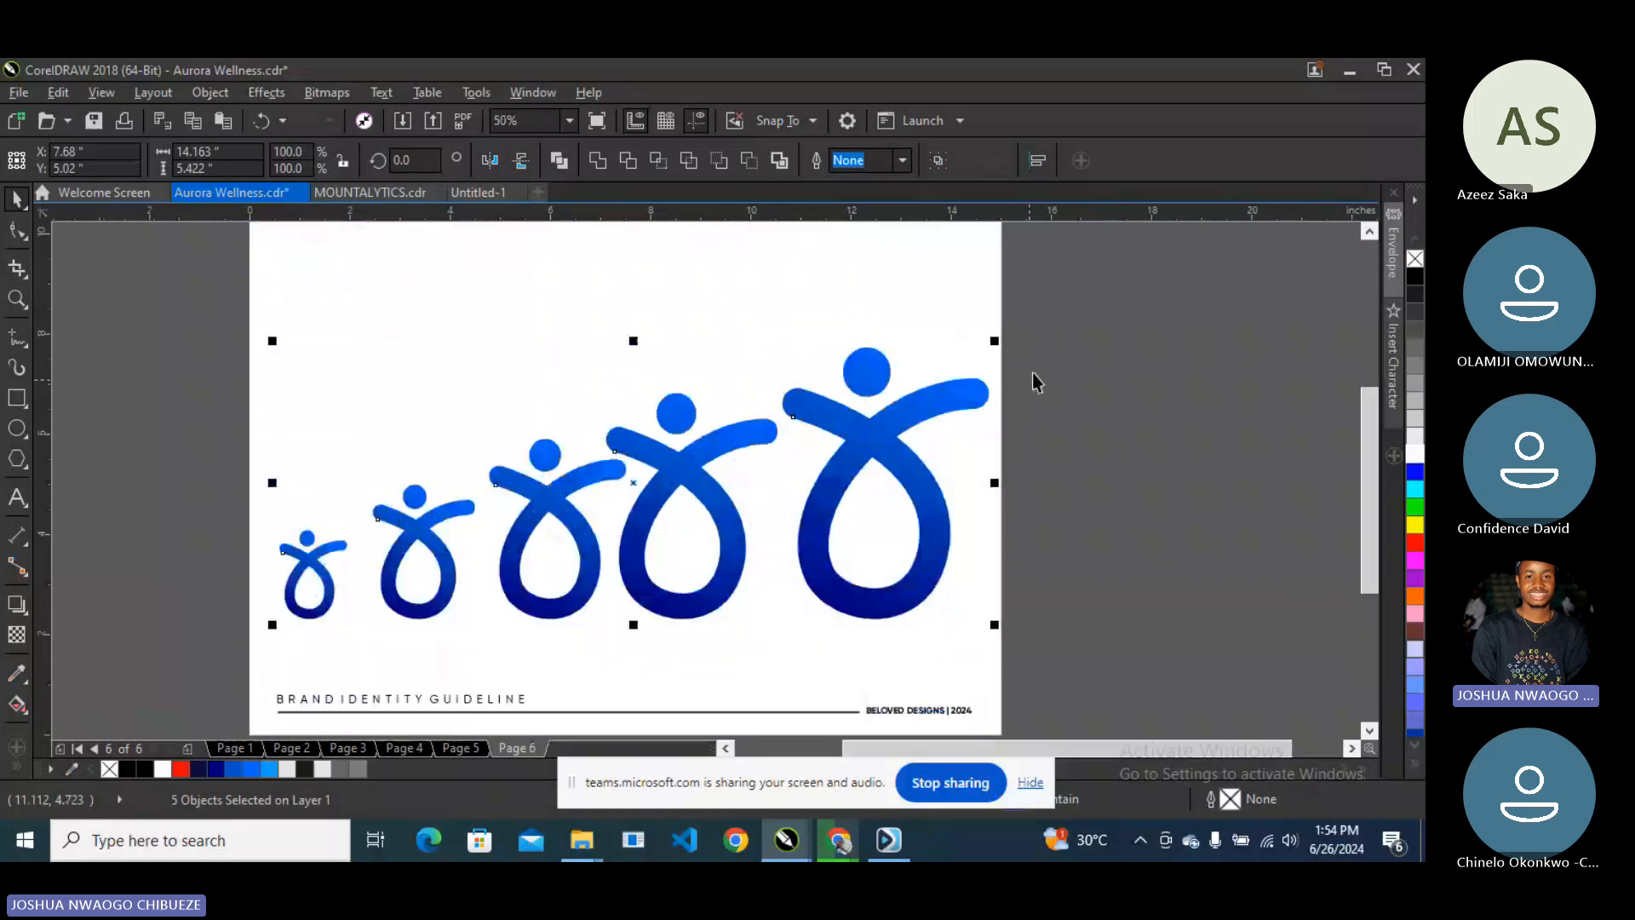
scroll(754, 547, down, 1)
key(Delete)
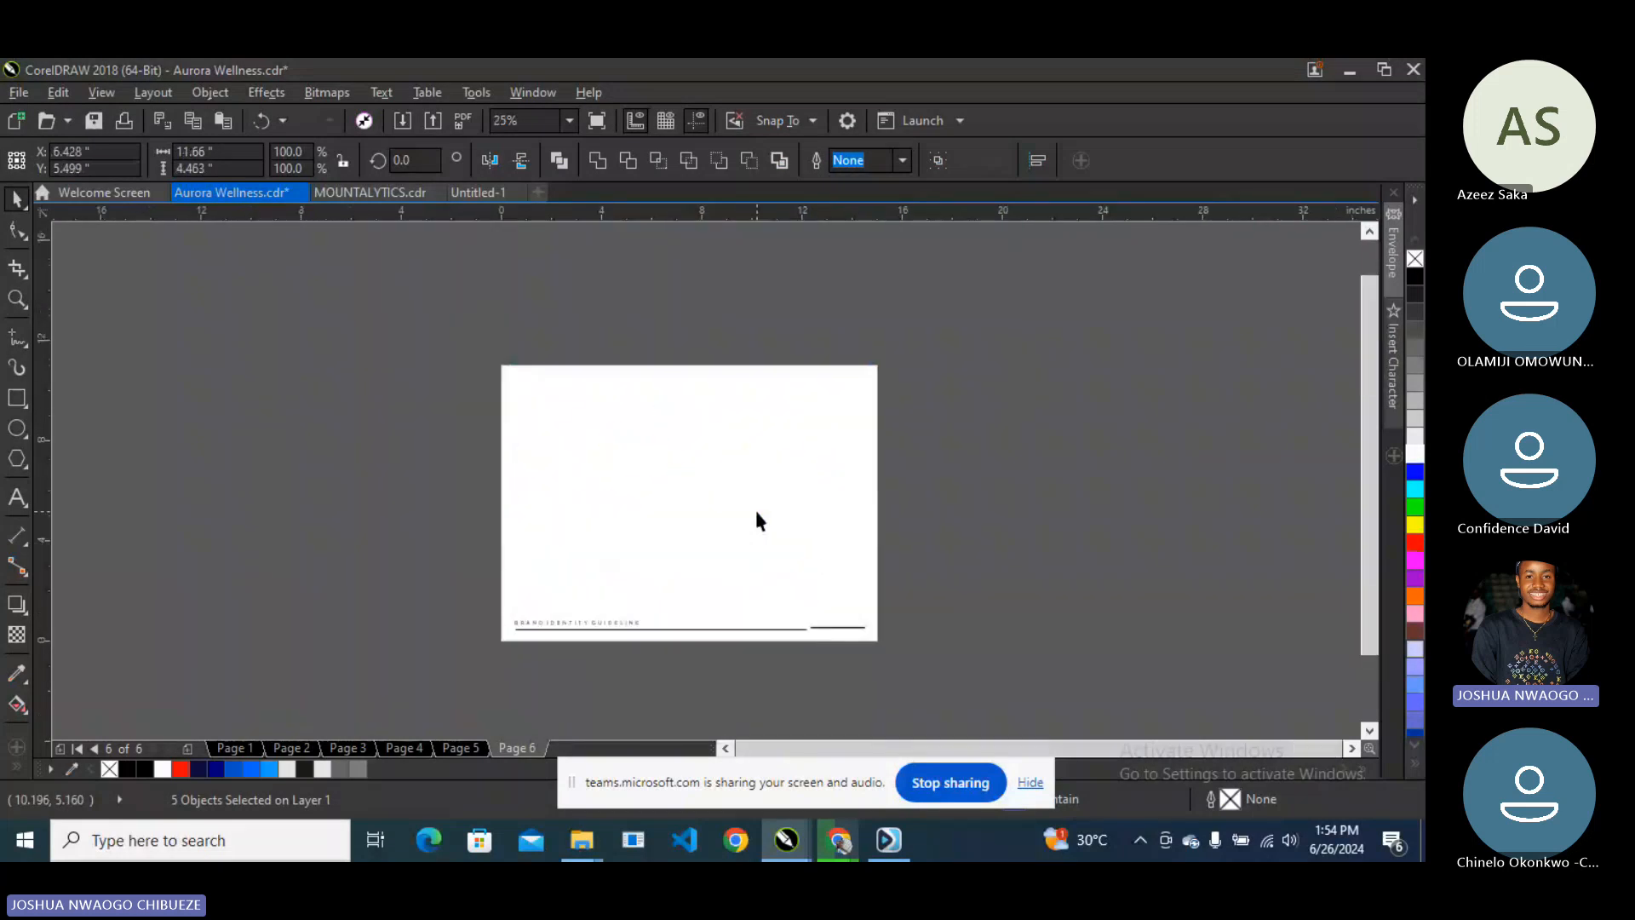
click(569, 123)
click(539, 150)
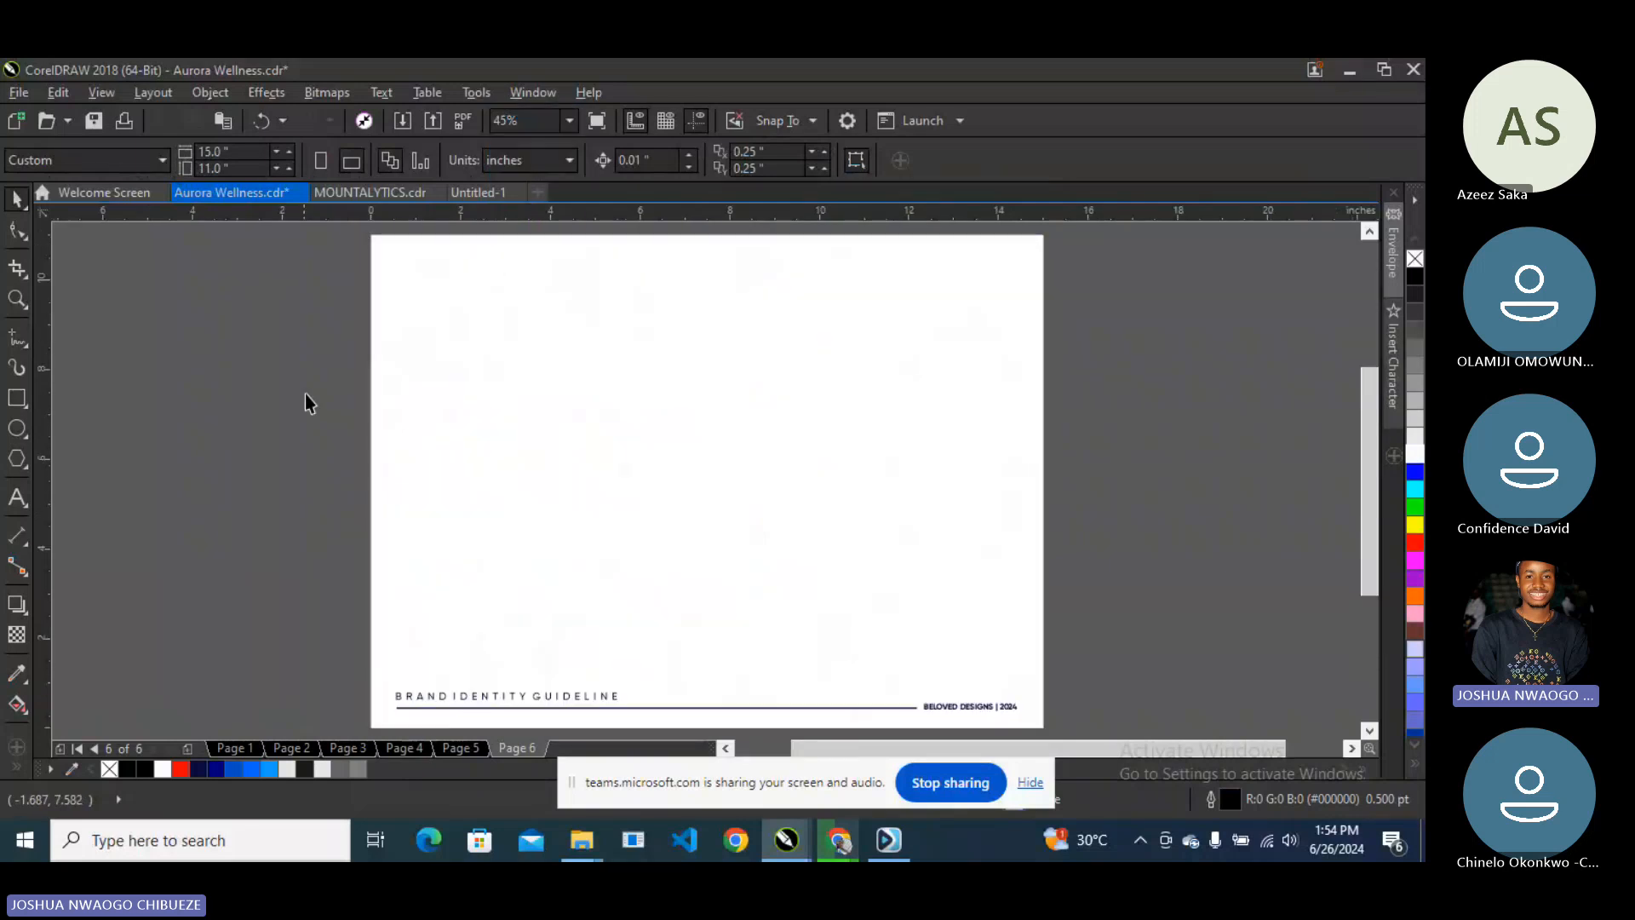
key(Page_Up)
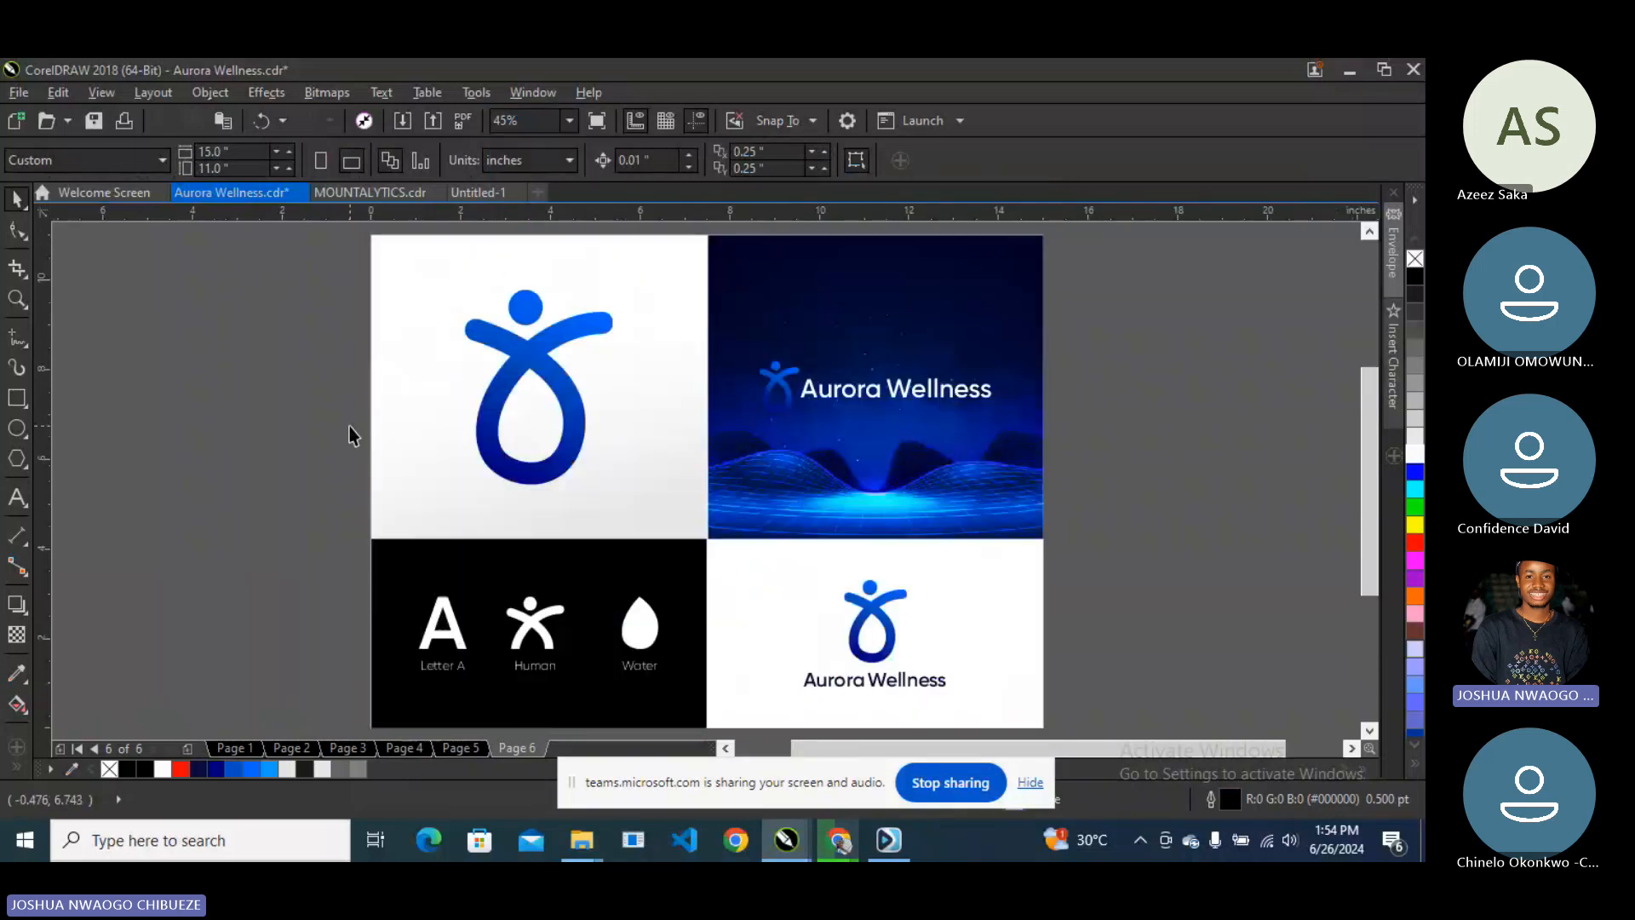
key(Page_Down)
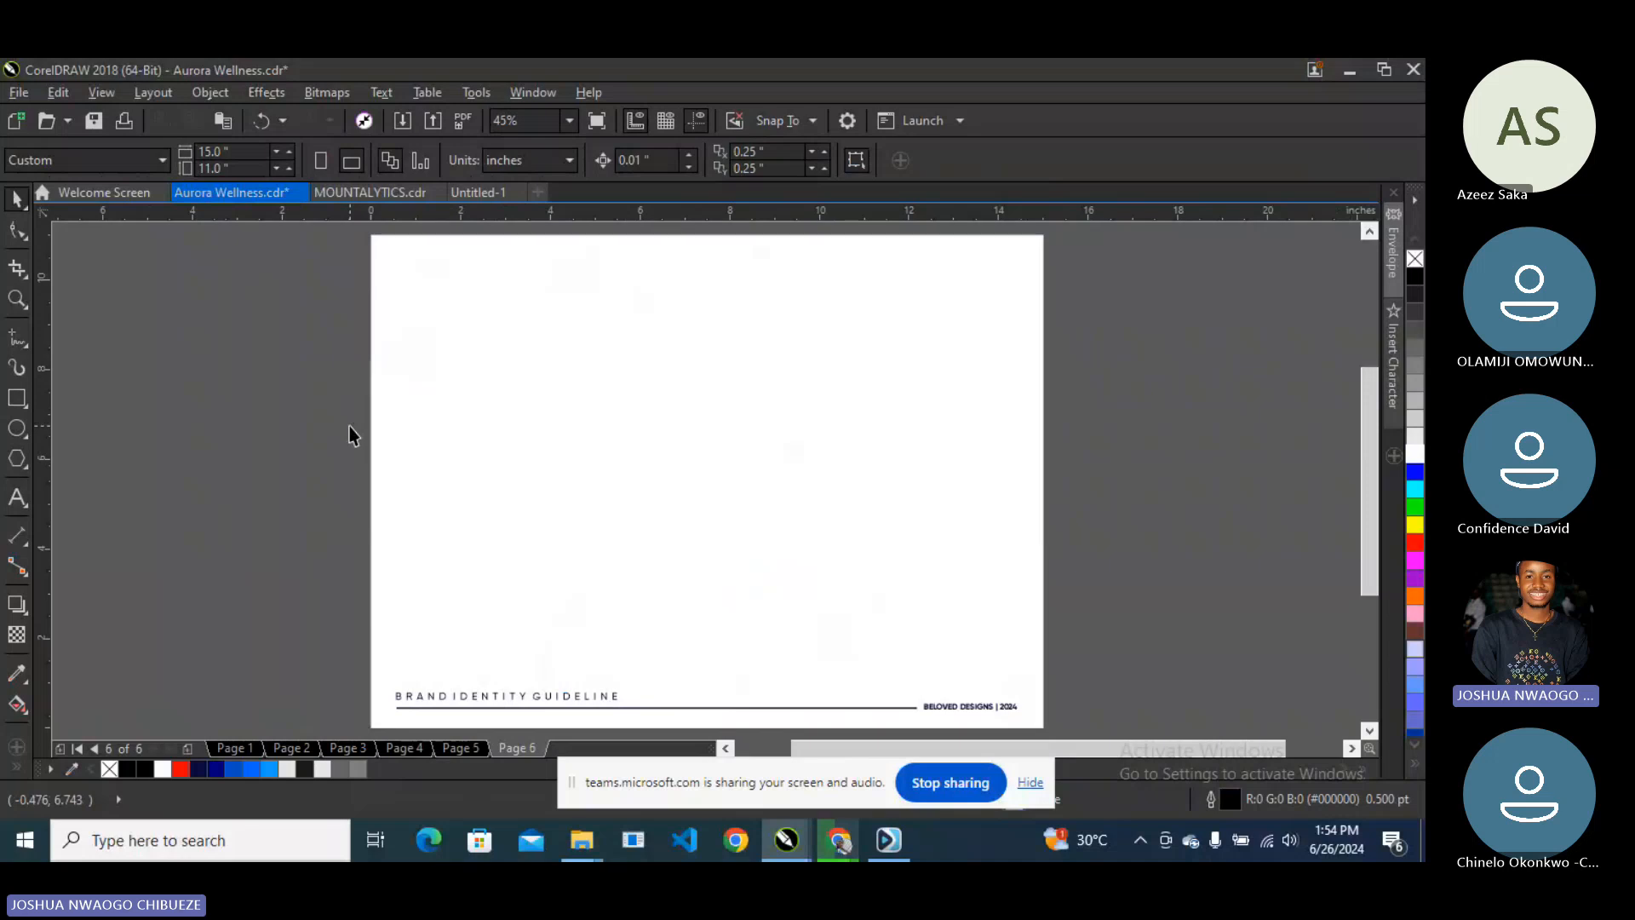
key(Page_Up)
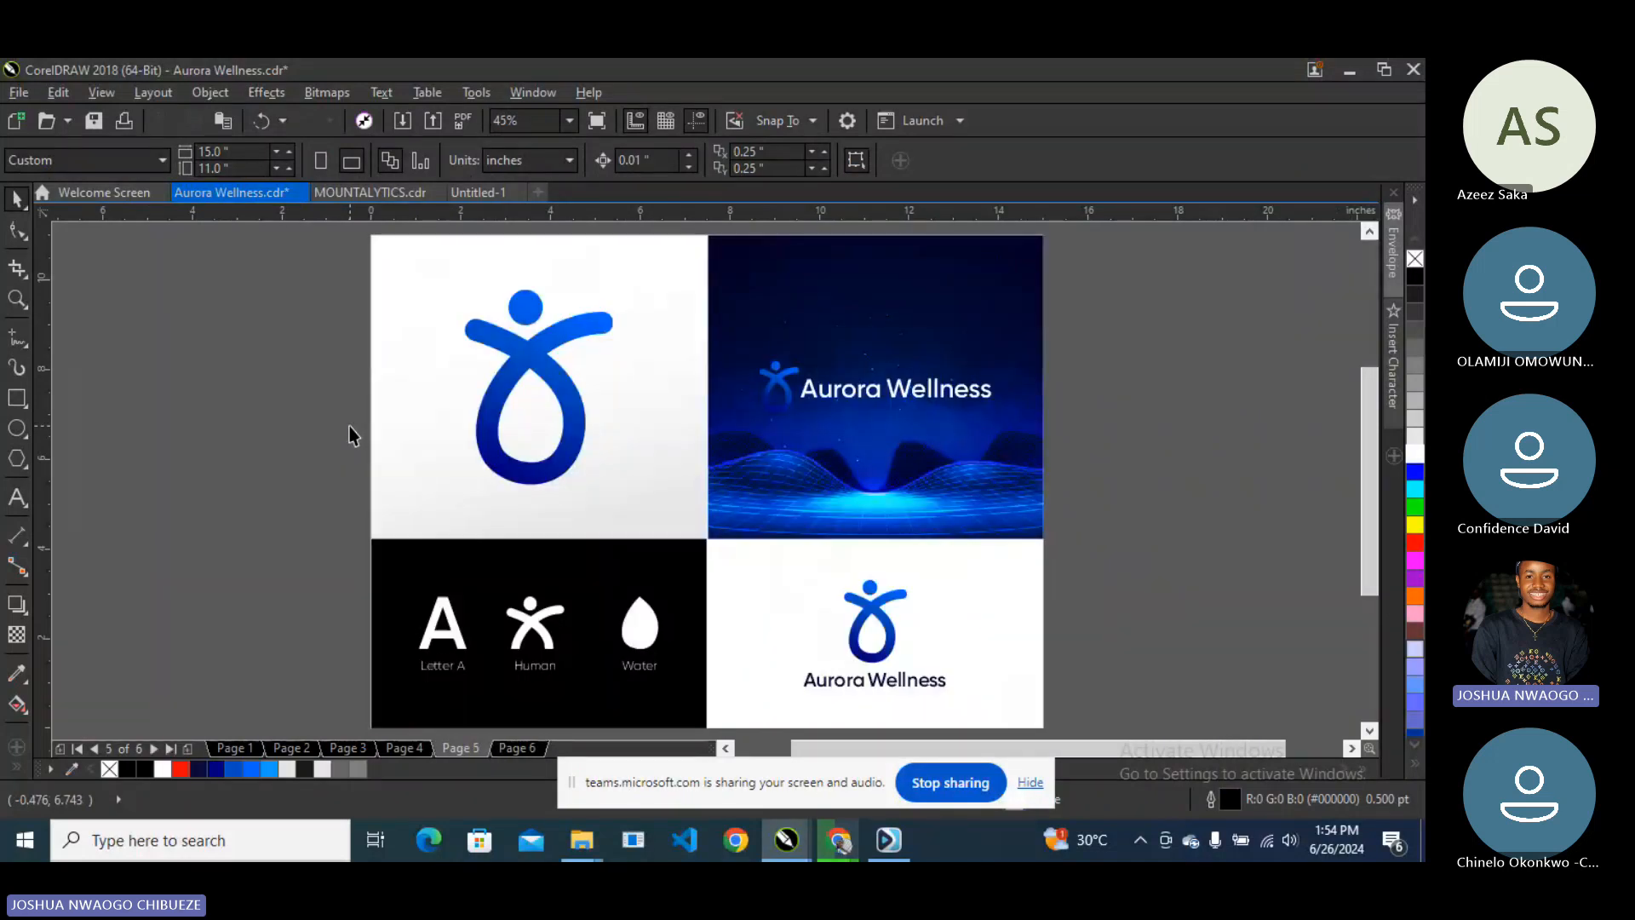
key(Page_Up)
key(Page_Up)
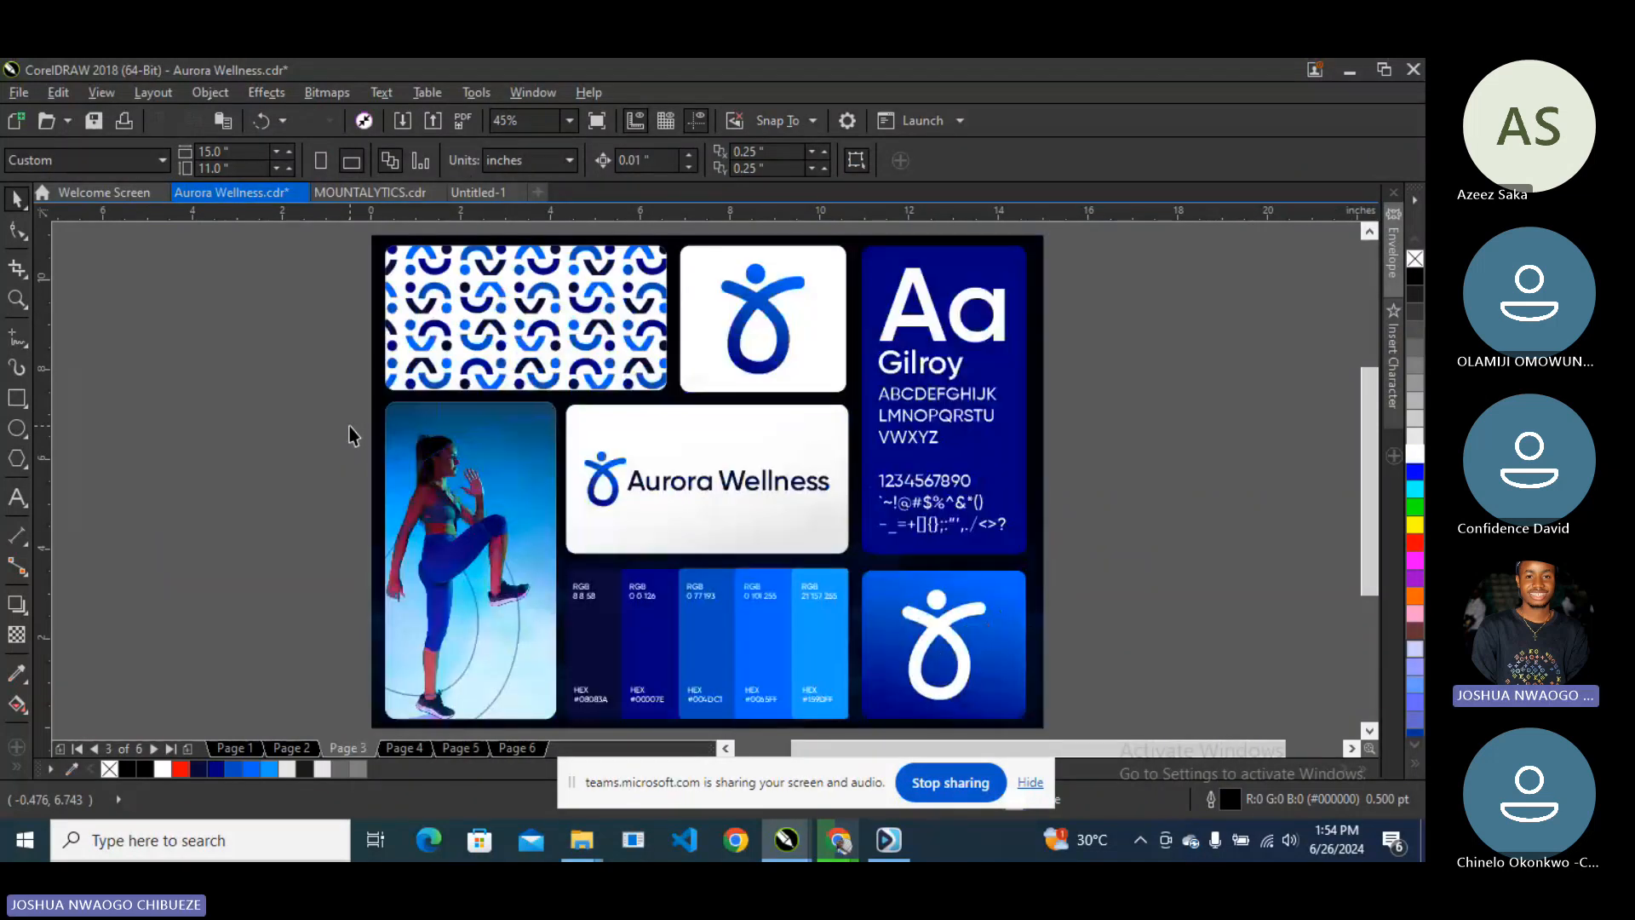
key(Page_Up)
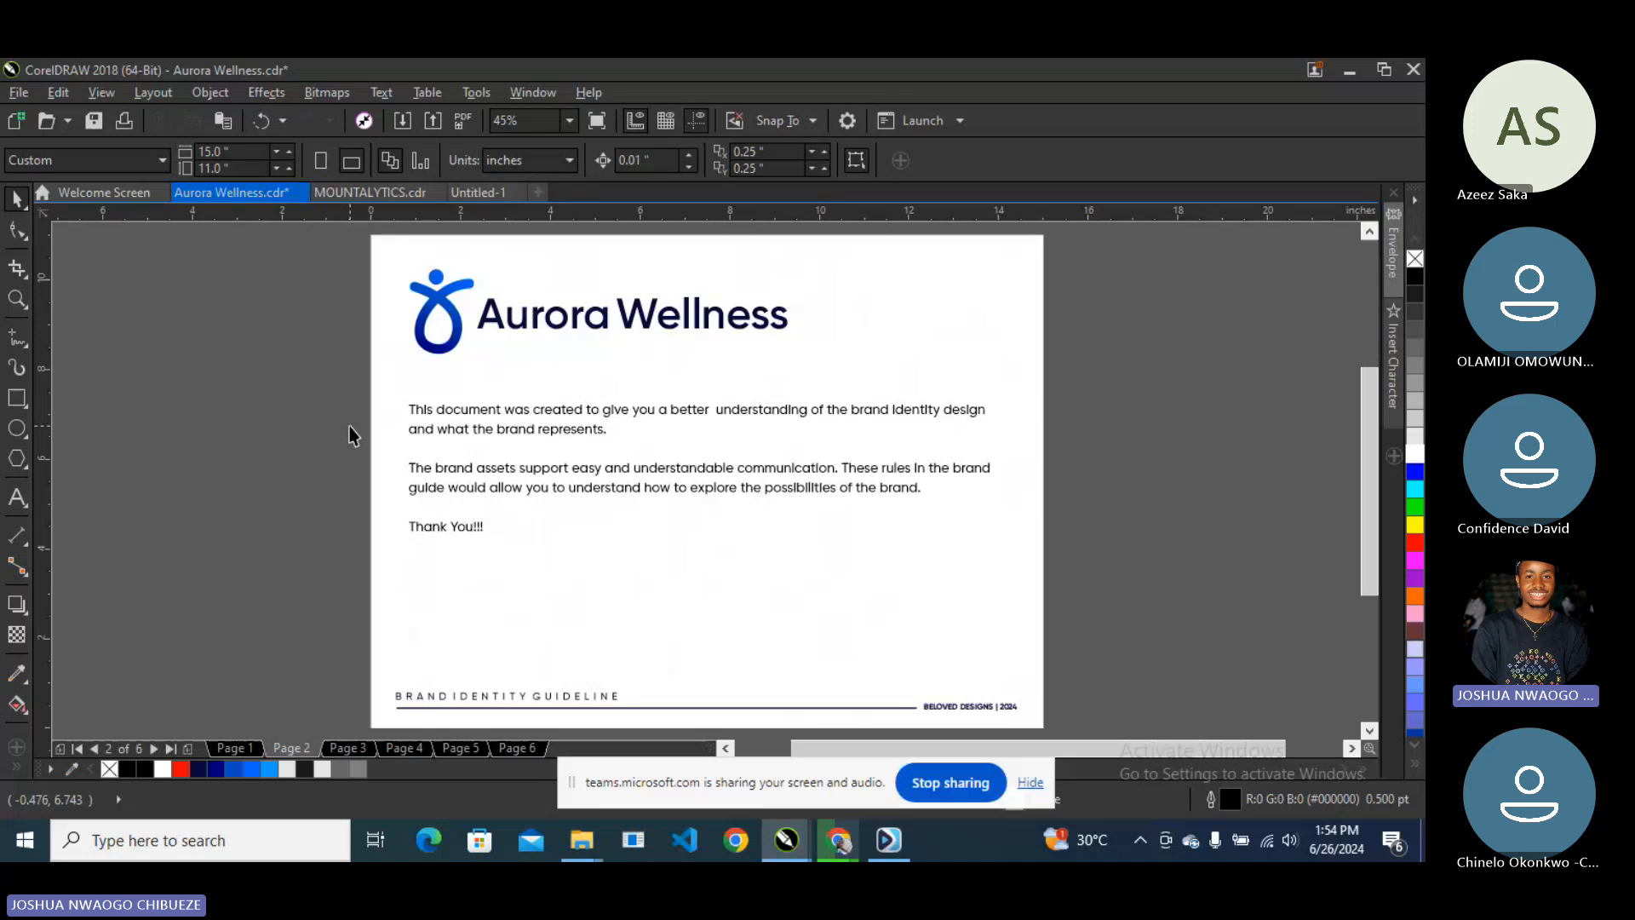
key(Page_Down)
key(Page_Down)
key(Page_Down)
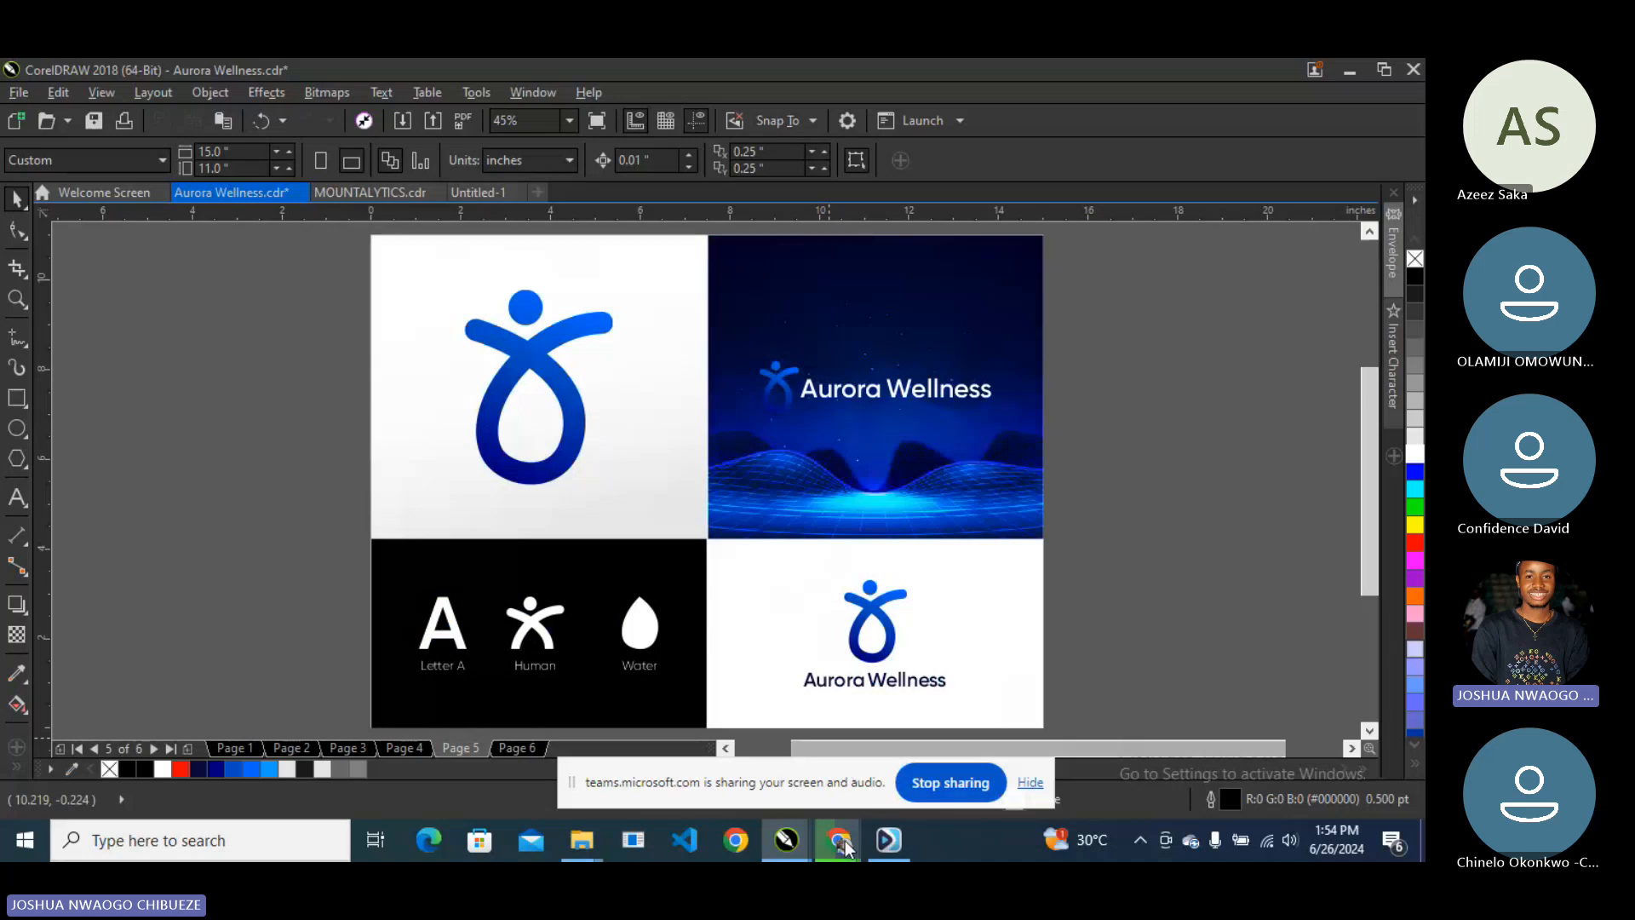
- In WhatsApp, reply to Meta AI's rationale with 'and donts for the logo', read the answer, then return to CorelDRAW
click(824, 837)
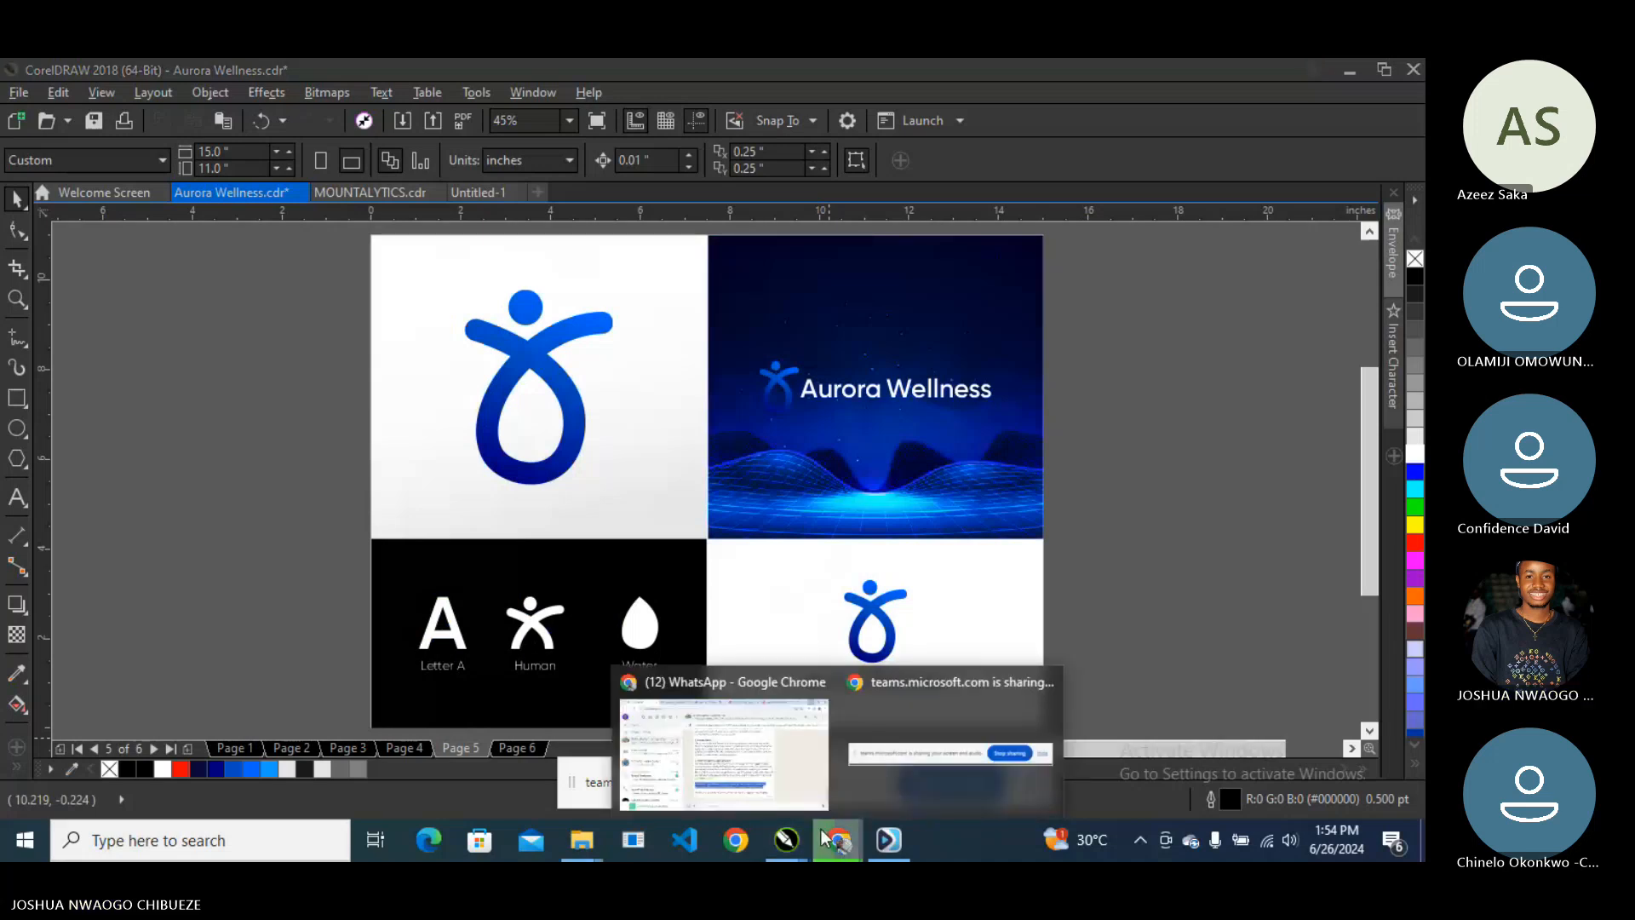
click(734, 756)
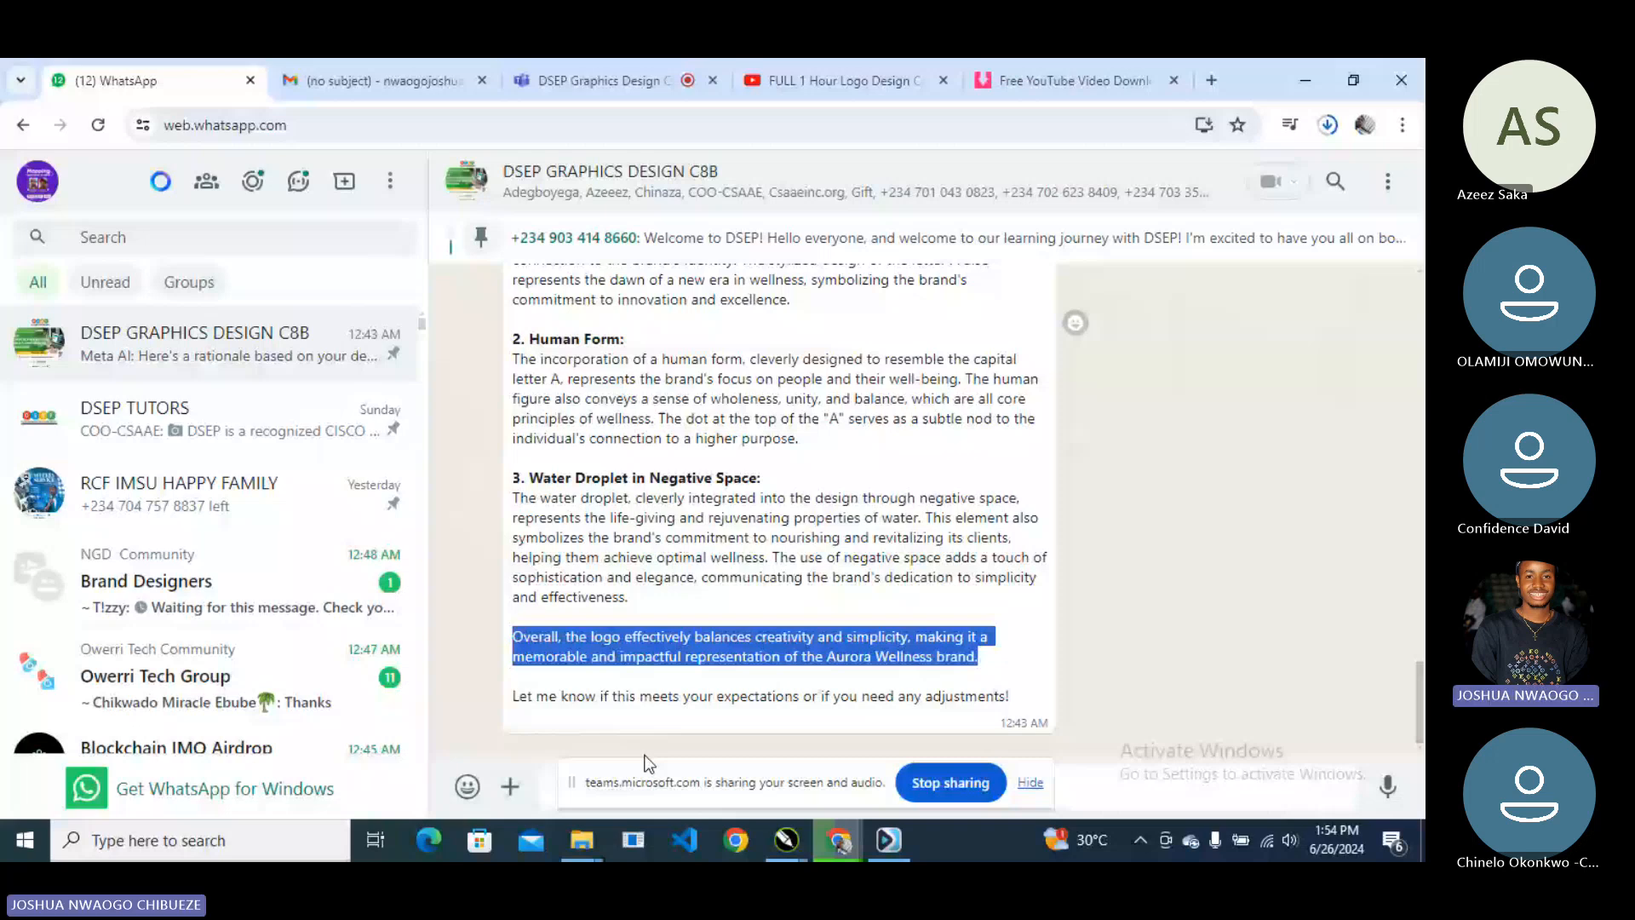
double_click(1127, 609)
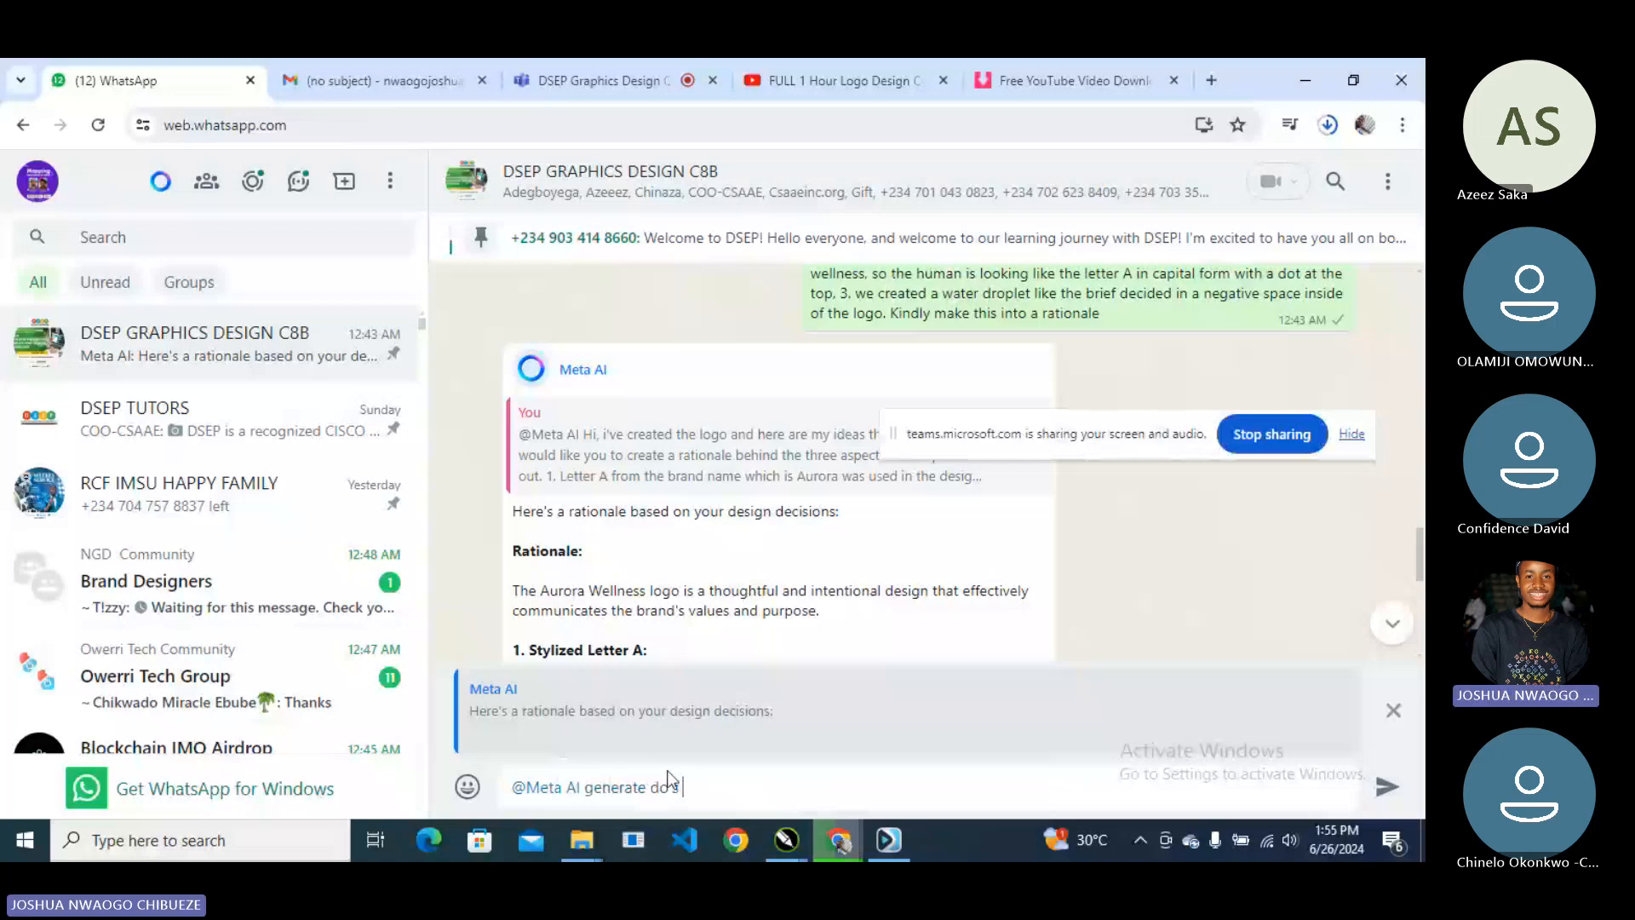
text(and donts for the logo)
key(Return)
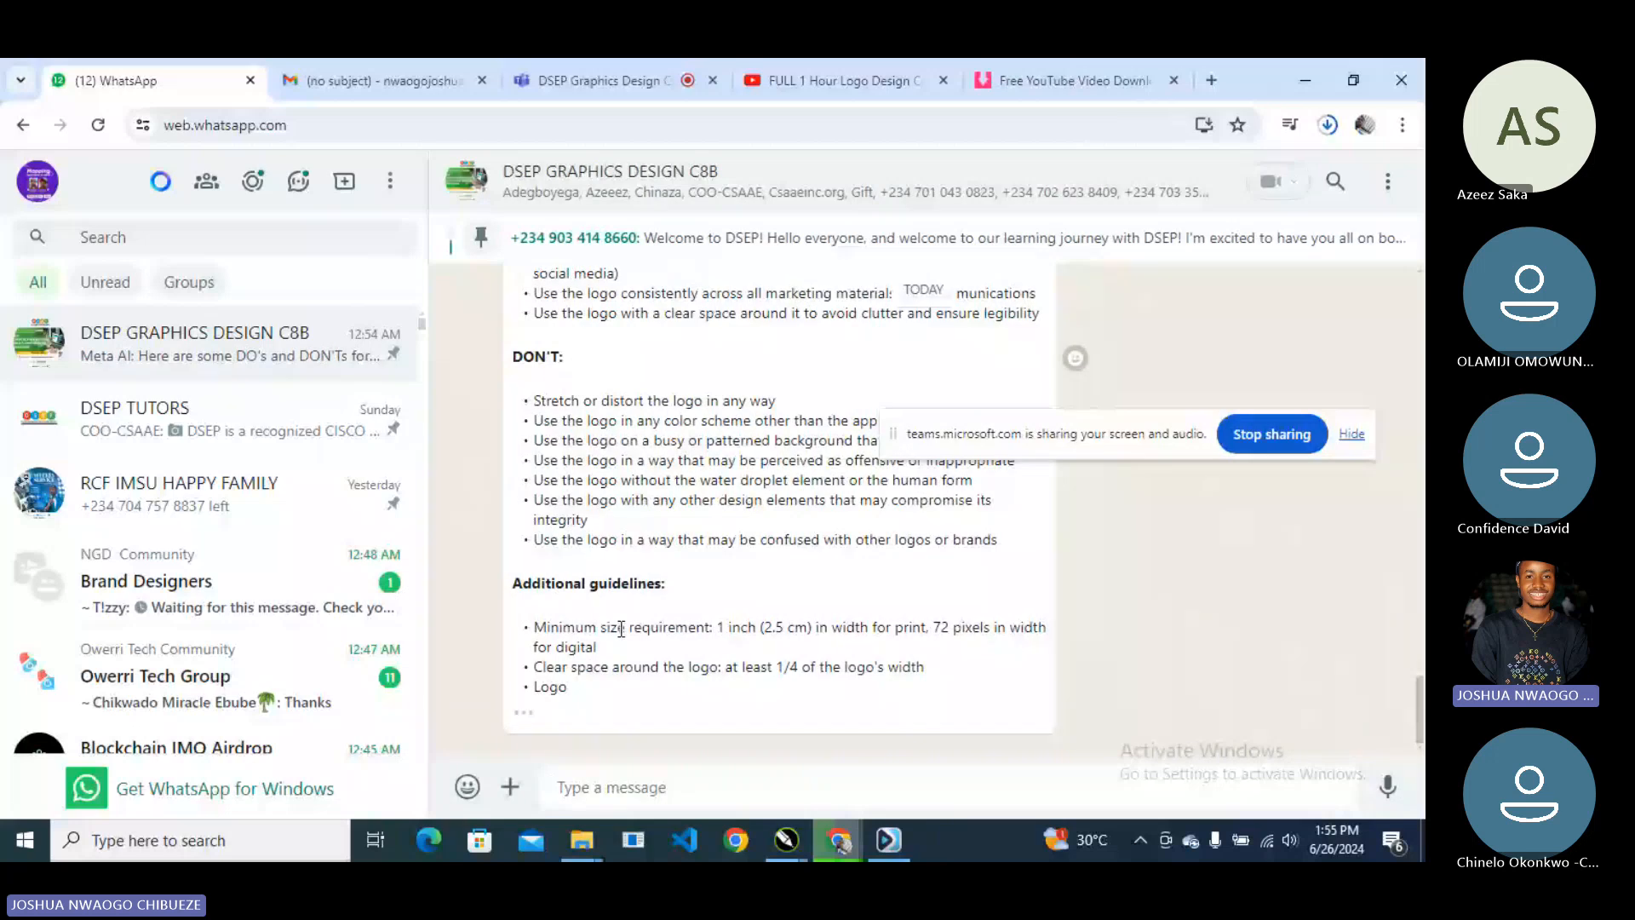
scroll(621, 629, up, 5)
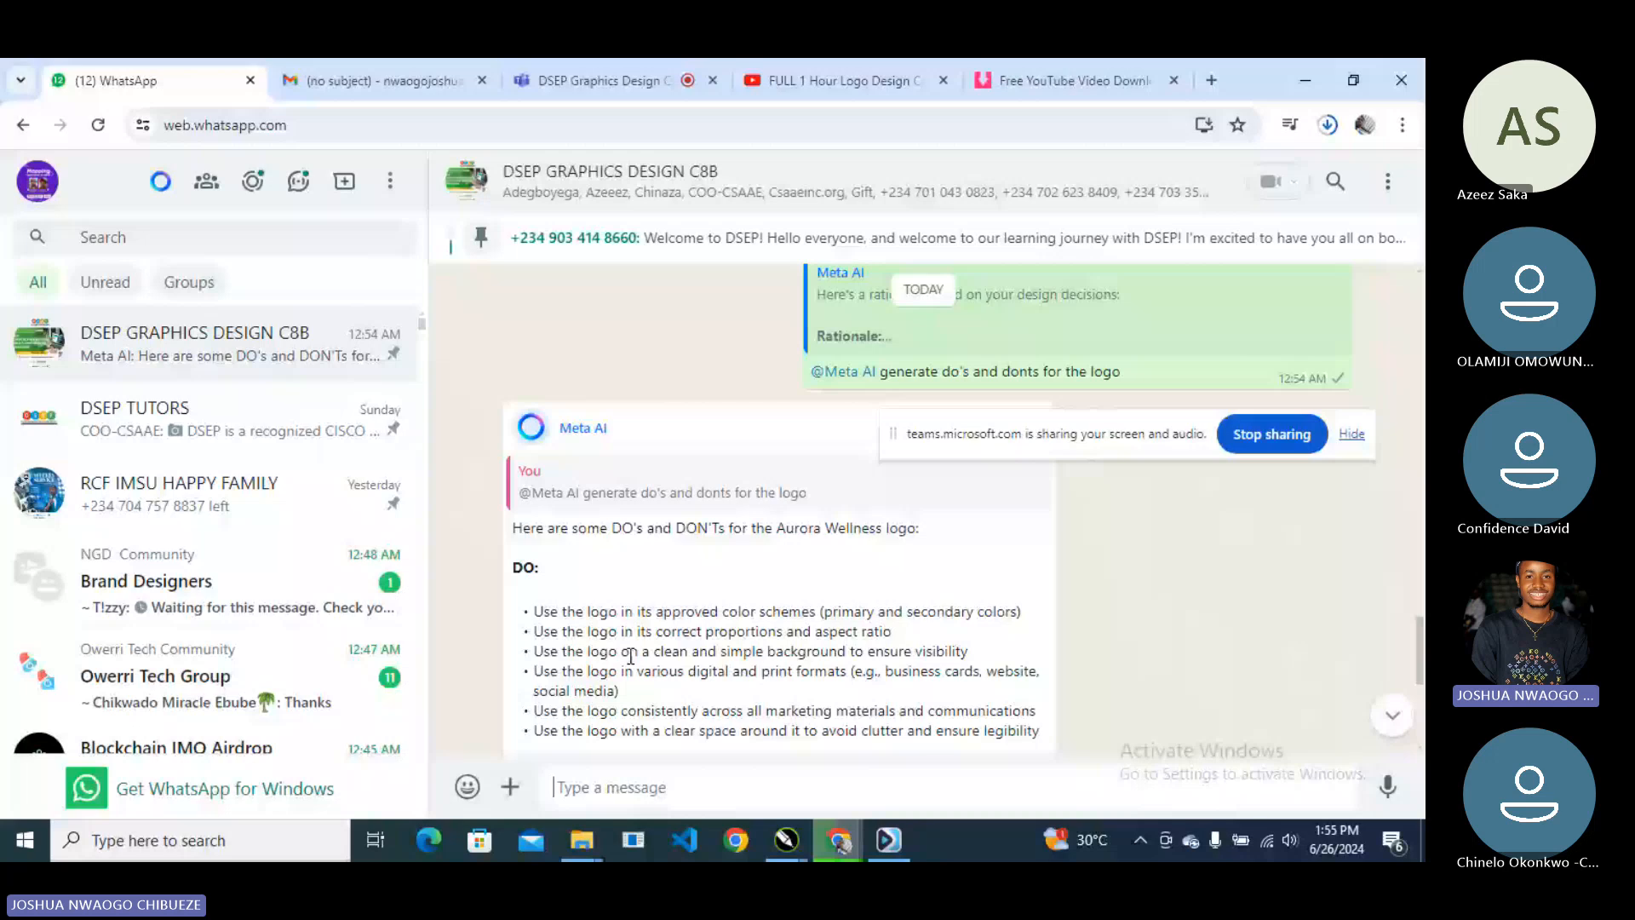
key(alt+Tab)
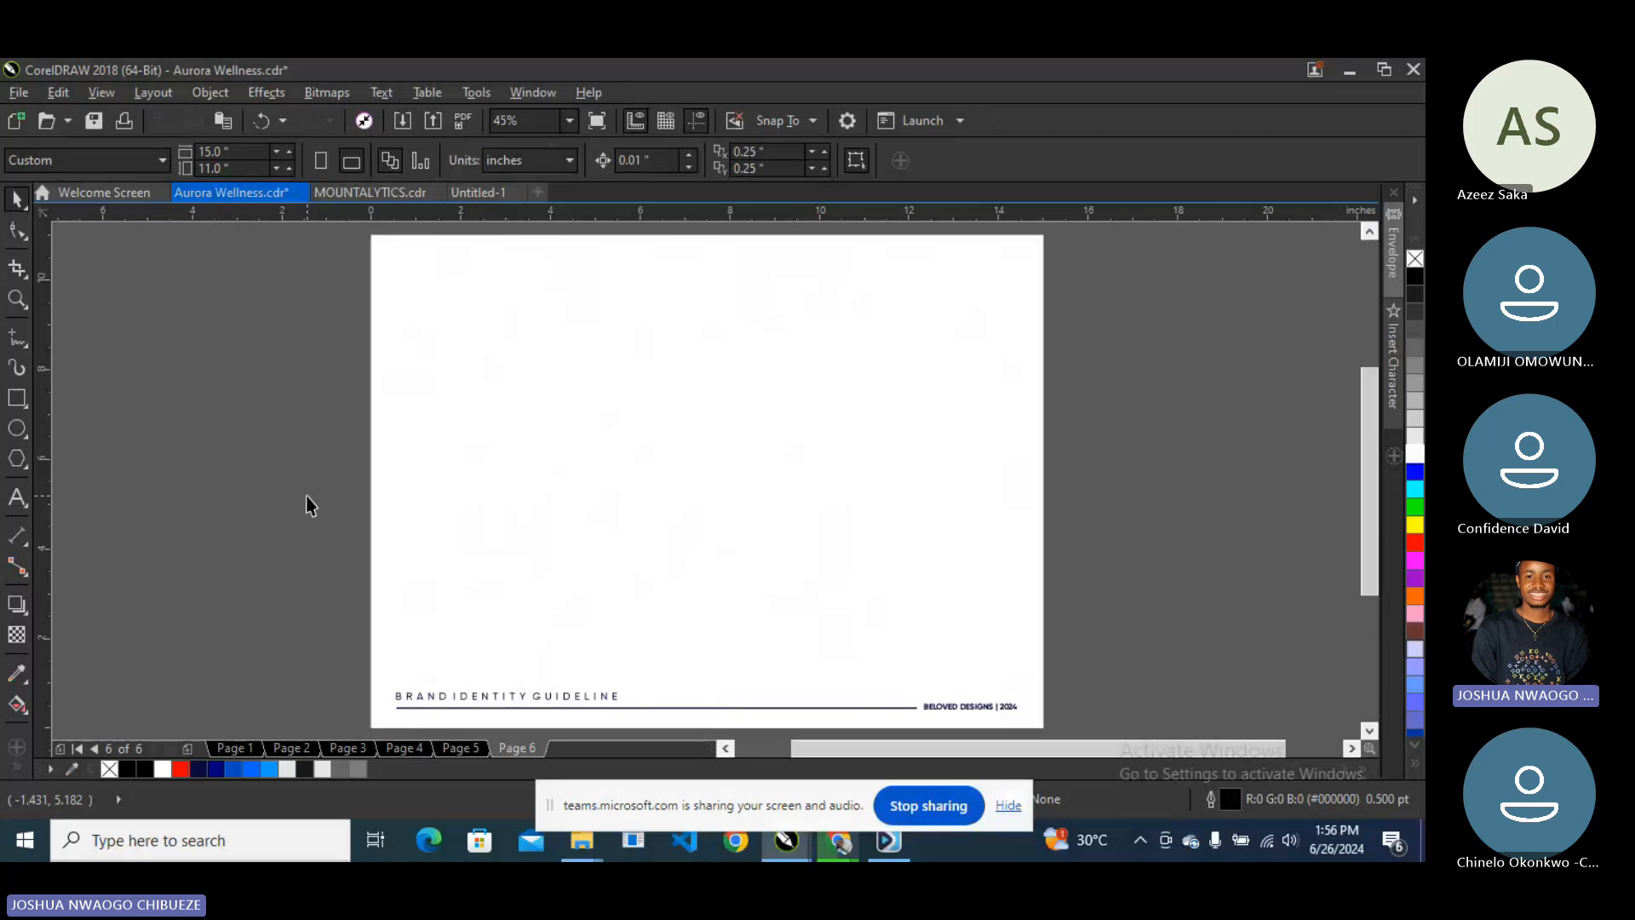
- Page up to the logo board and rationale pages, then come back to page 6
key(Page_Up)
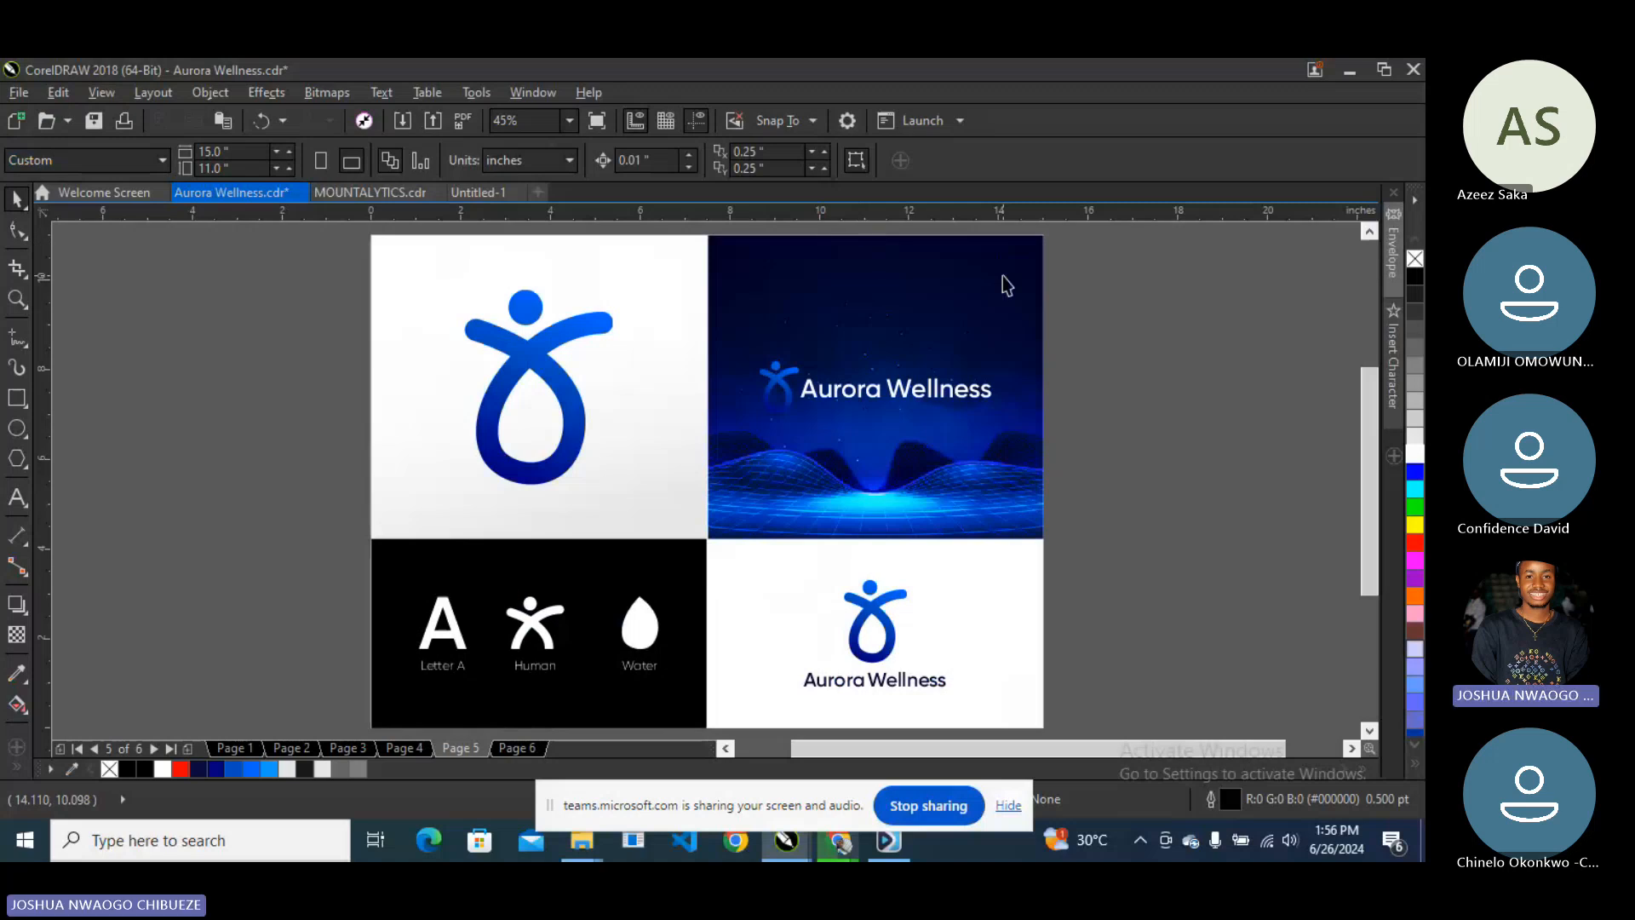
key(Page_Up)
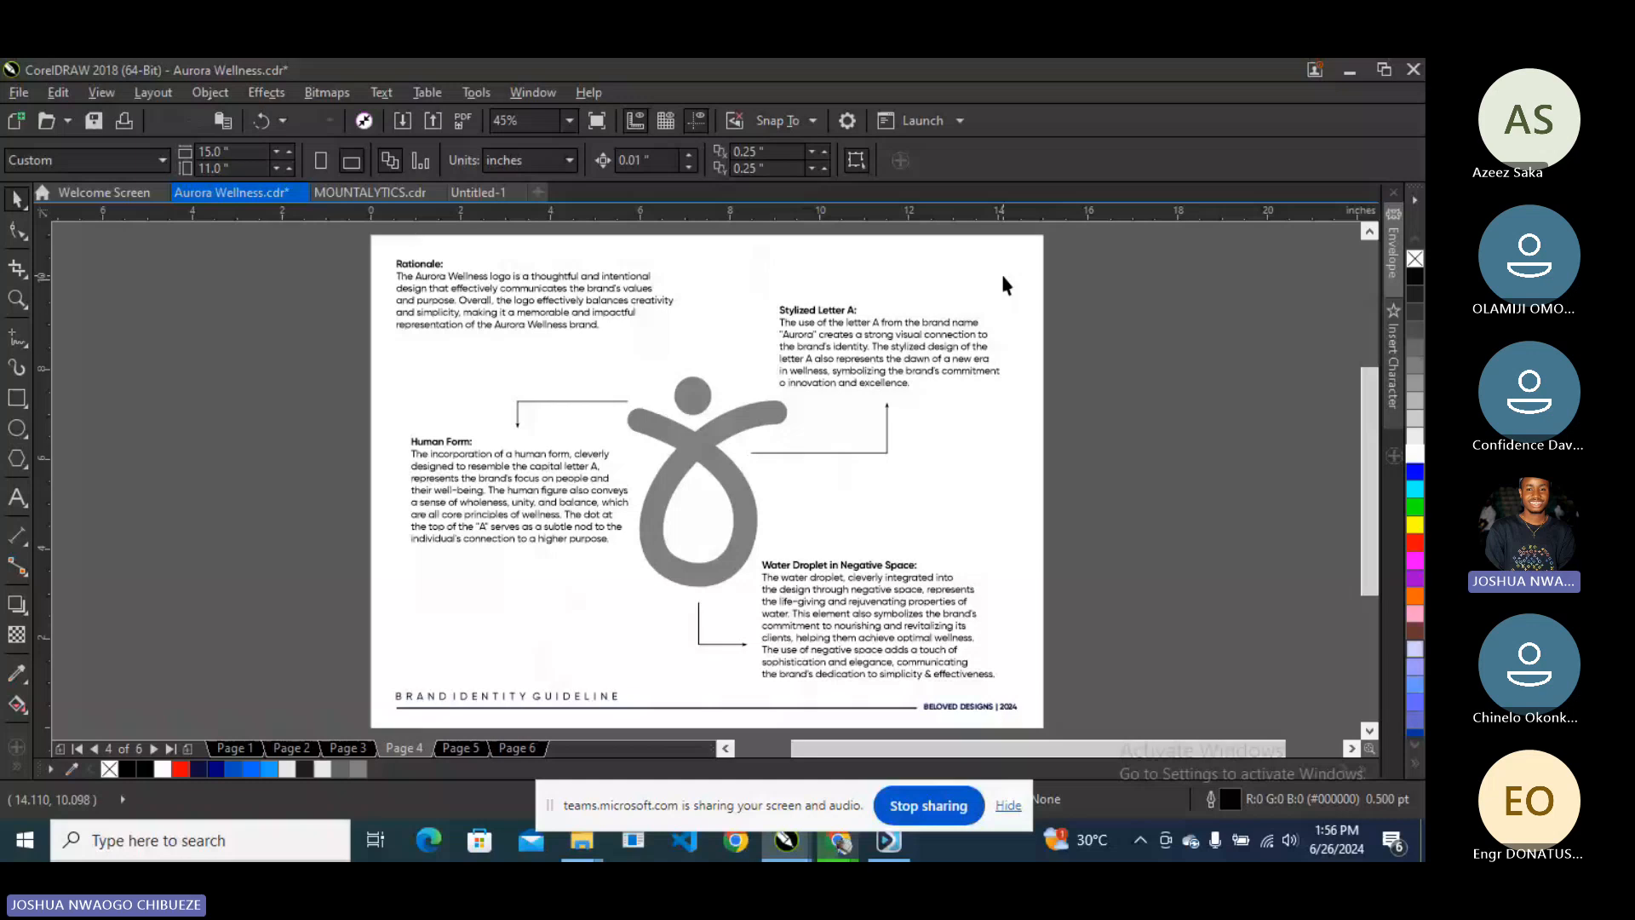
key(Page_Down)
key(Page_Down)
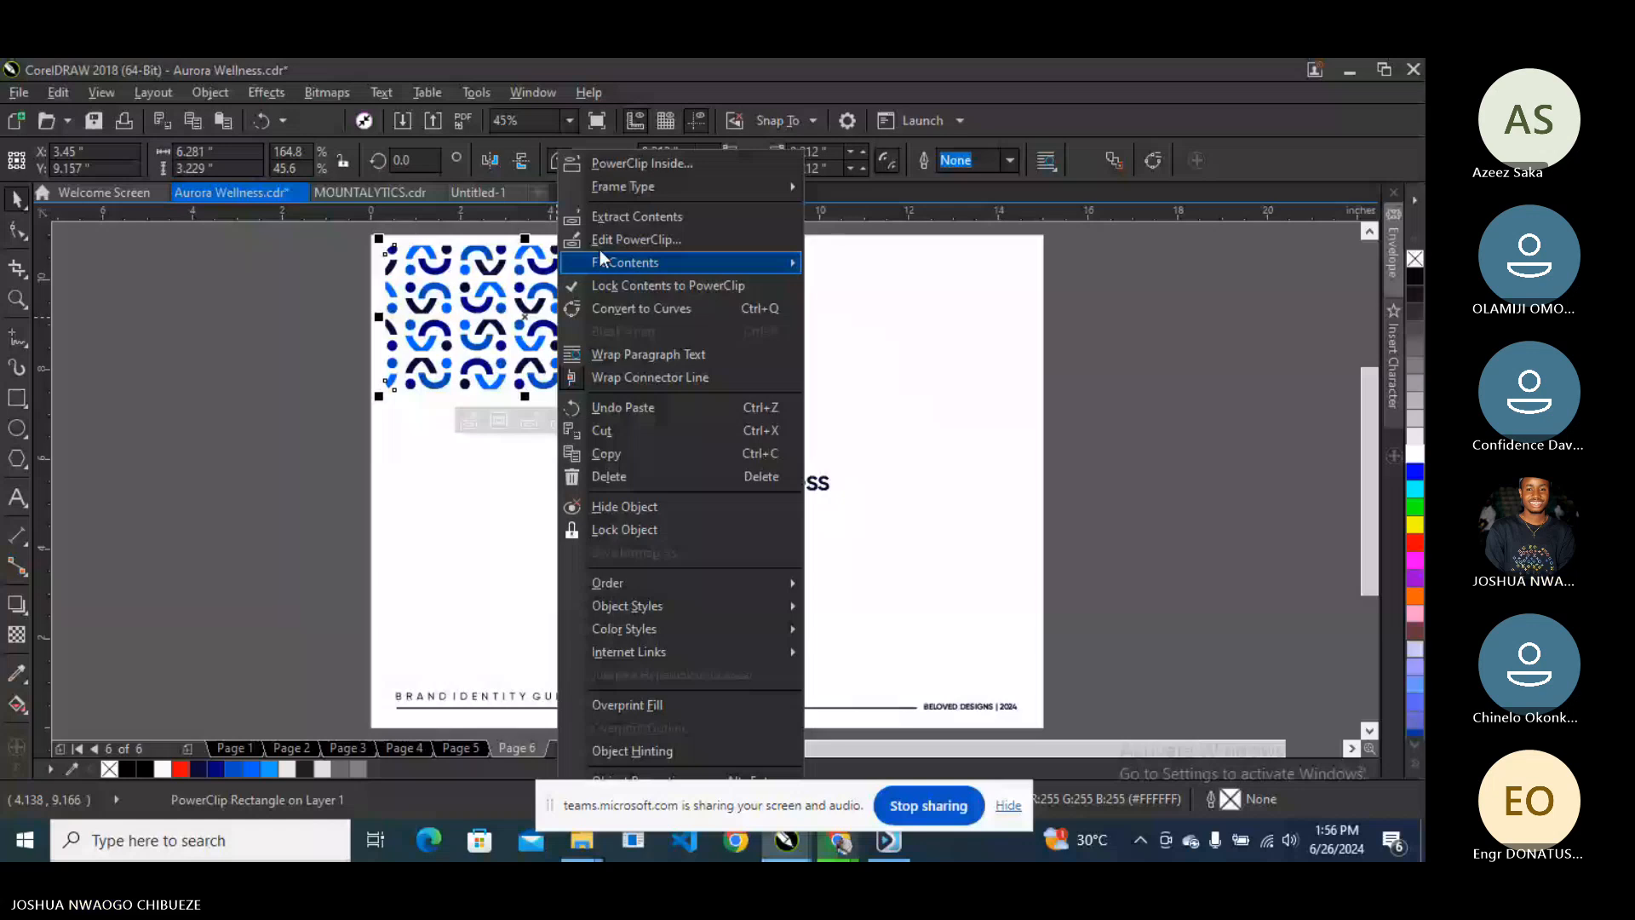
- Extract the blue logo pattern from its PowerClip frame
click(637, 216)
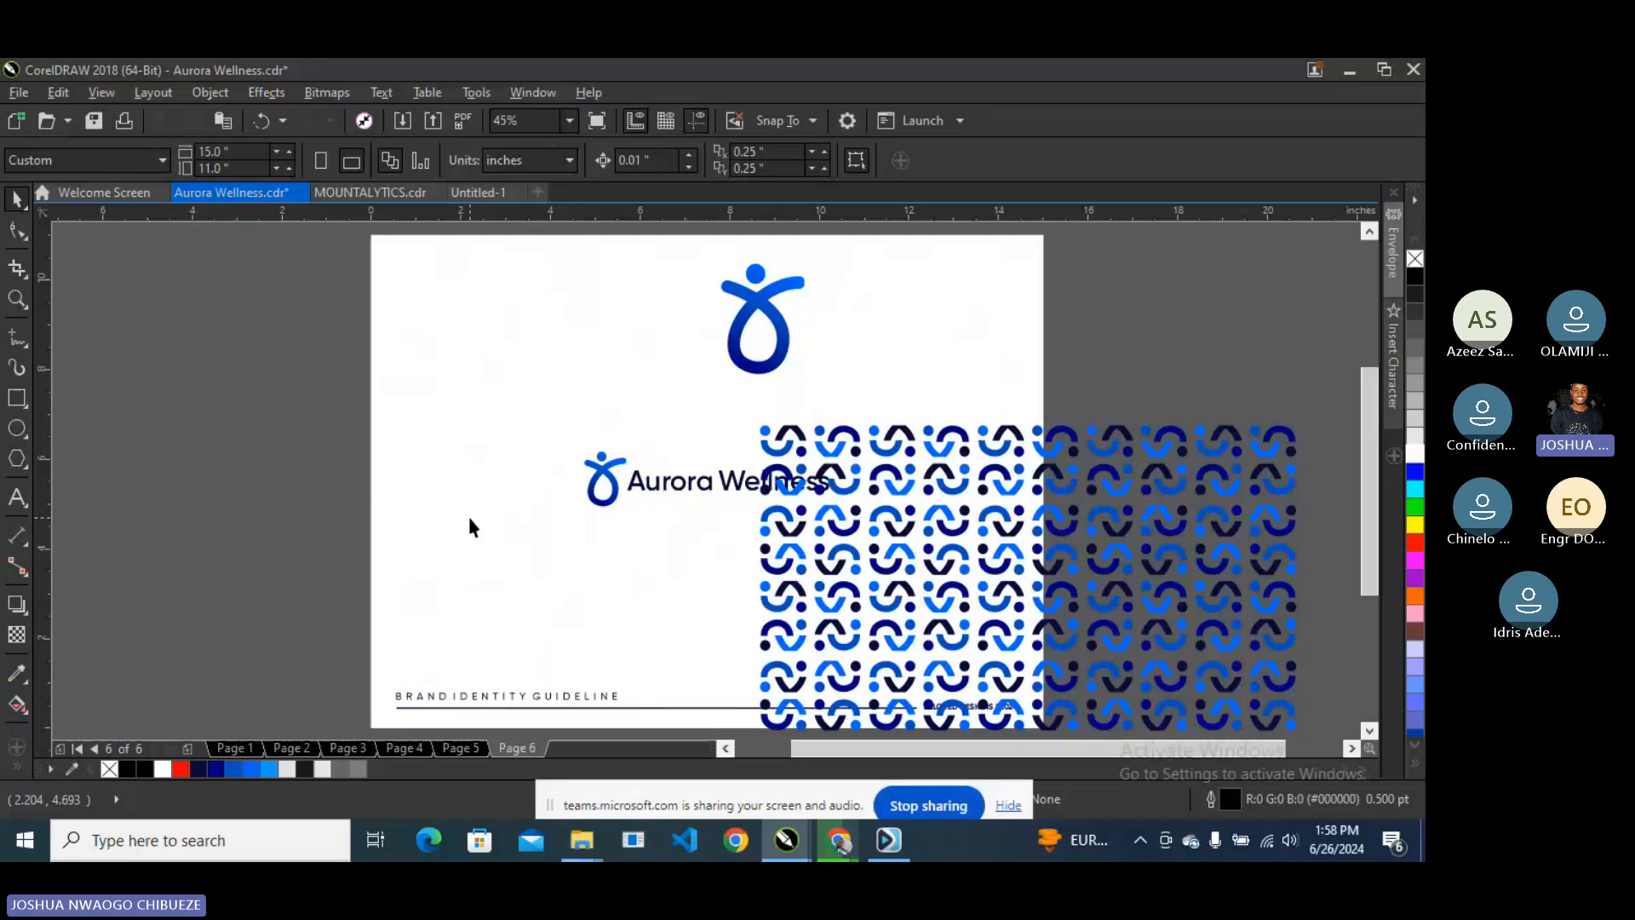
- Add a temporary '3.5 x2' size note beside the page, then delete it
key(F8)
click(168, 370)
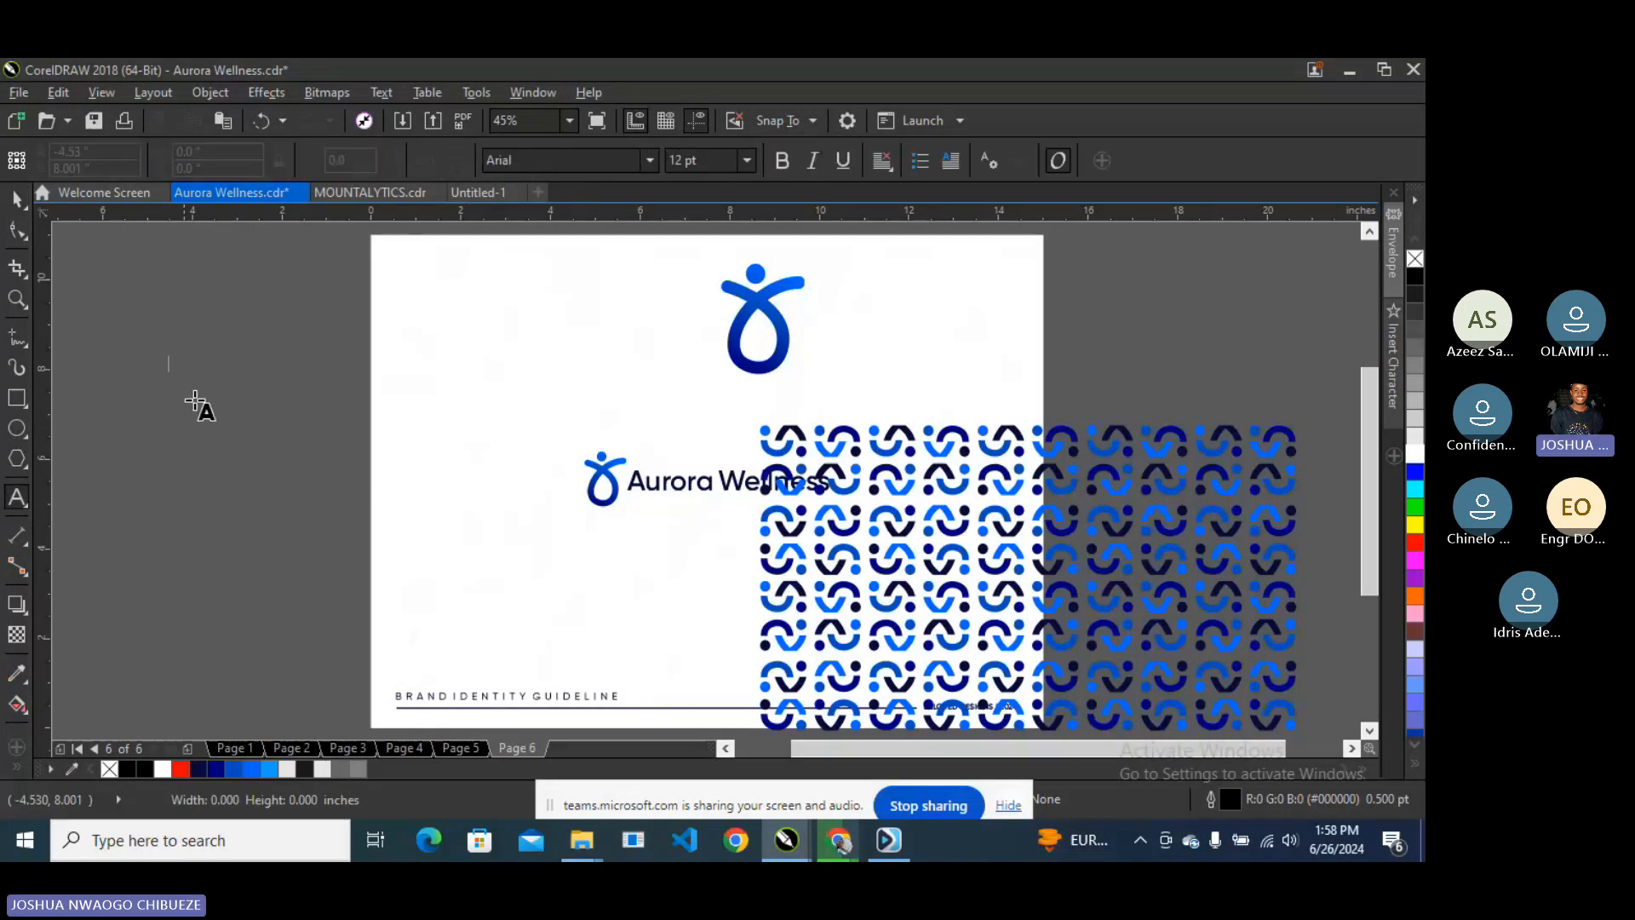
text(3.5)
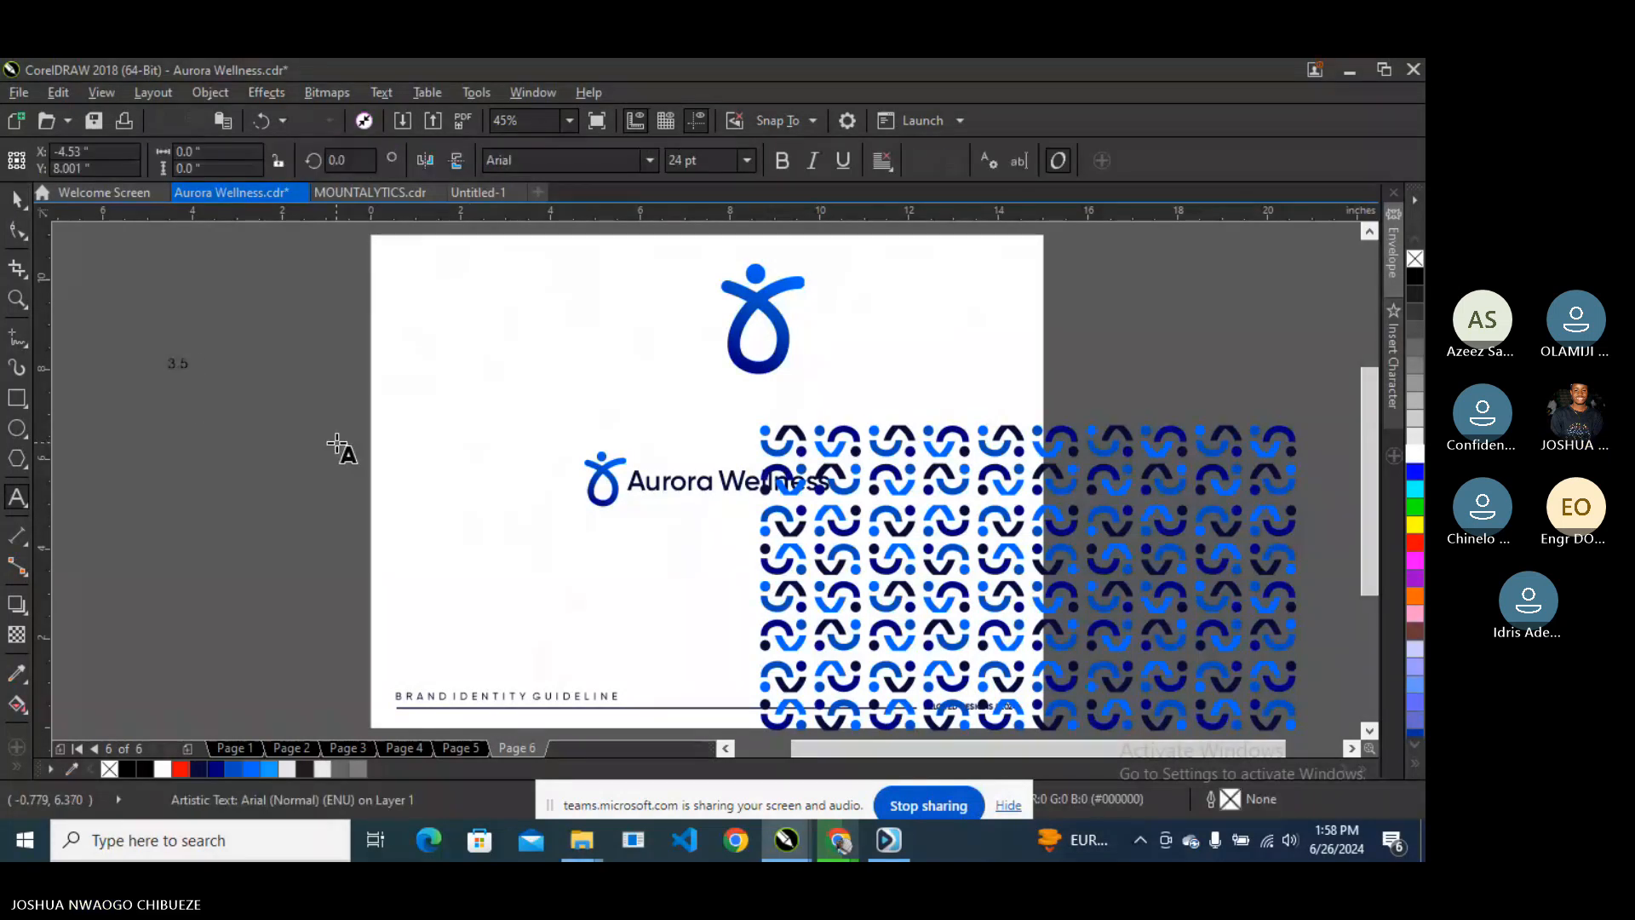
text( x2)
click(15, 339)
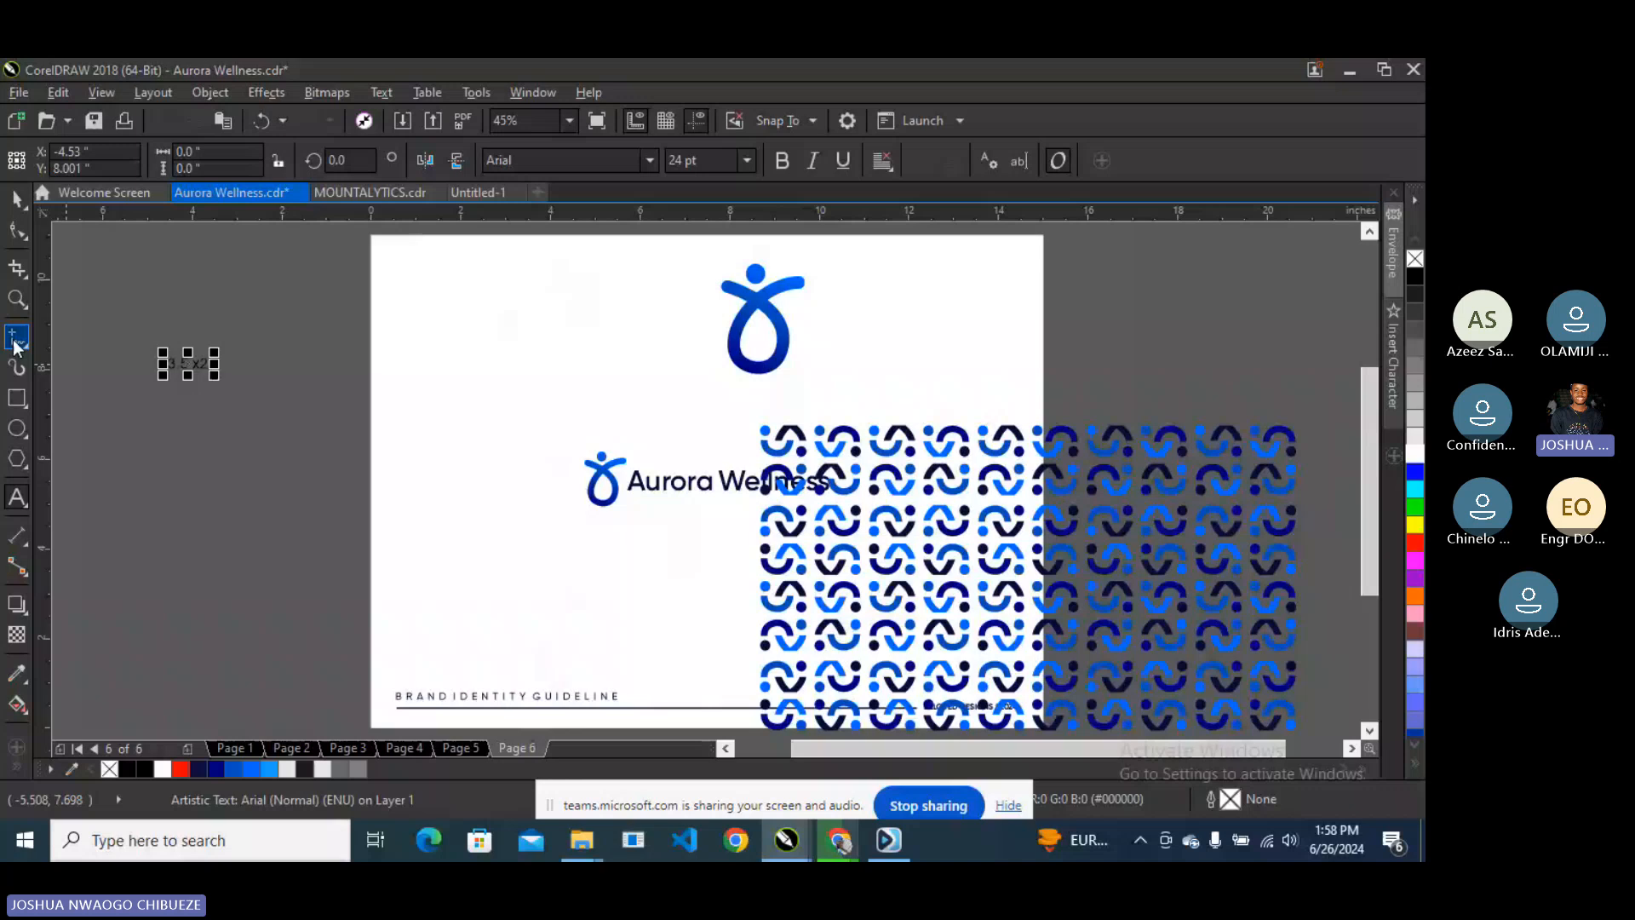
click(17, 201)
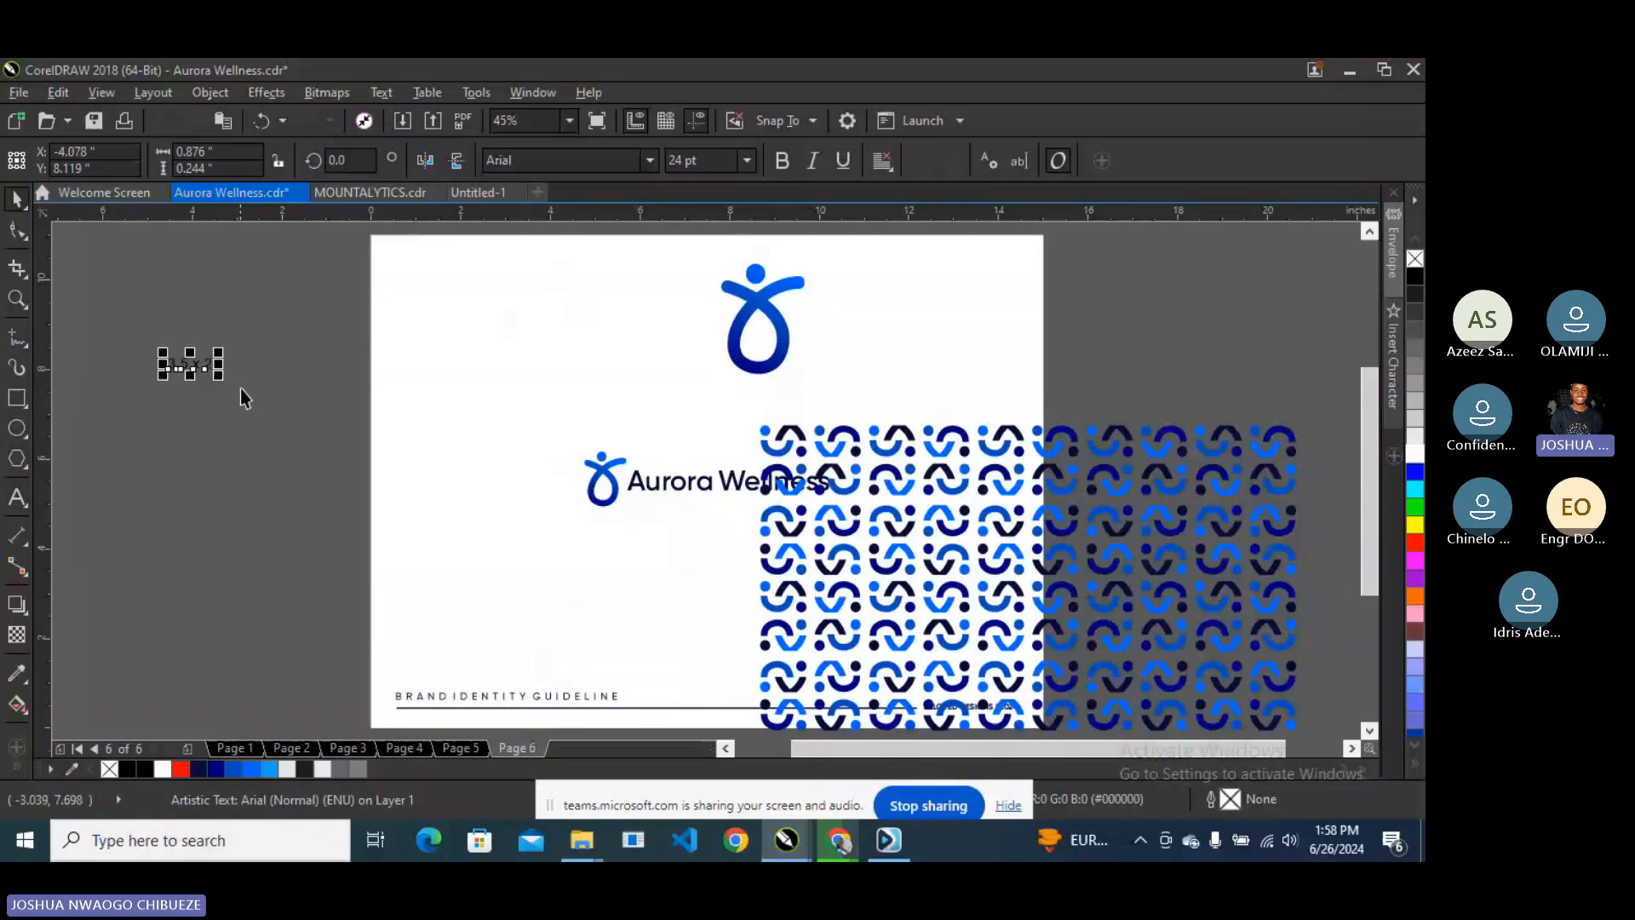
key(Delete)
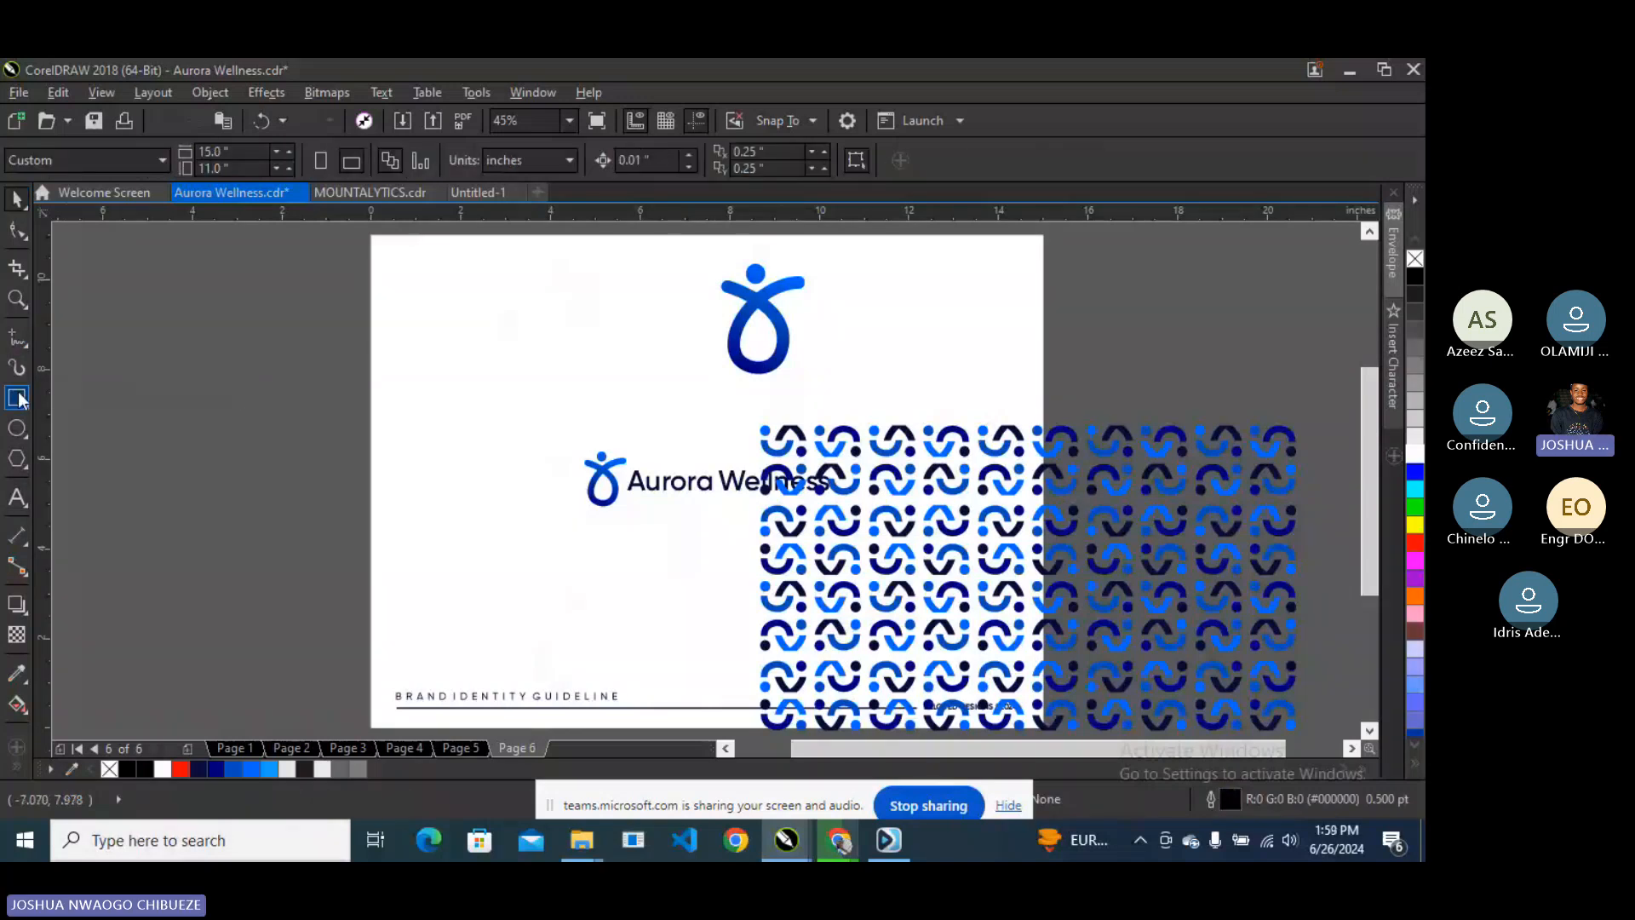
- Draw a rectangle sized 3.5 x 2 inches left of the page
click(18, 397)
drag(200, 305, 454, 443)
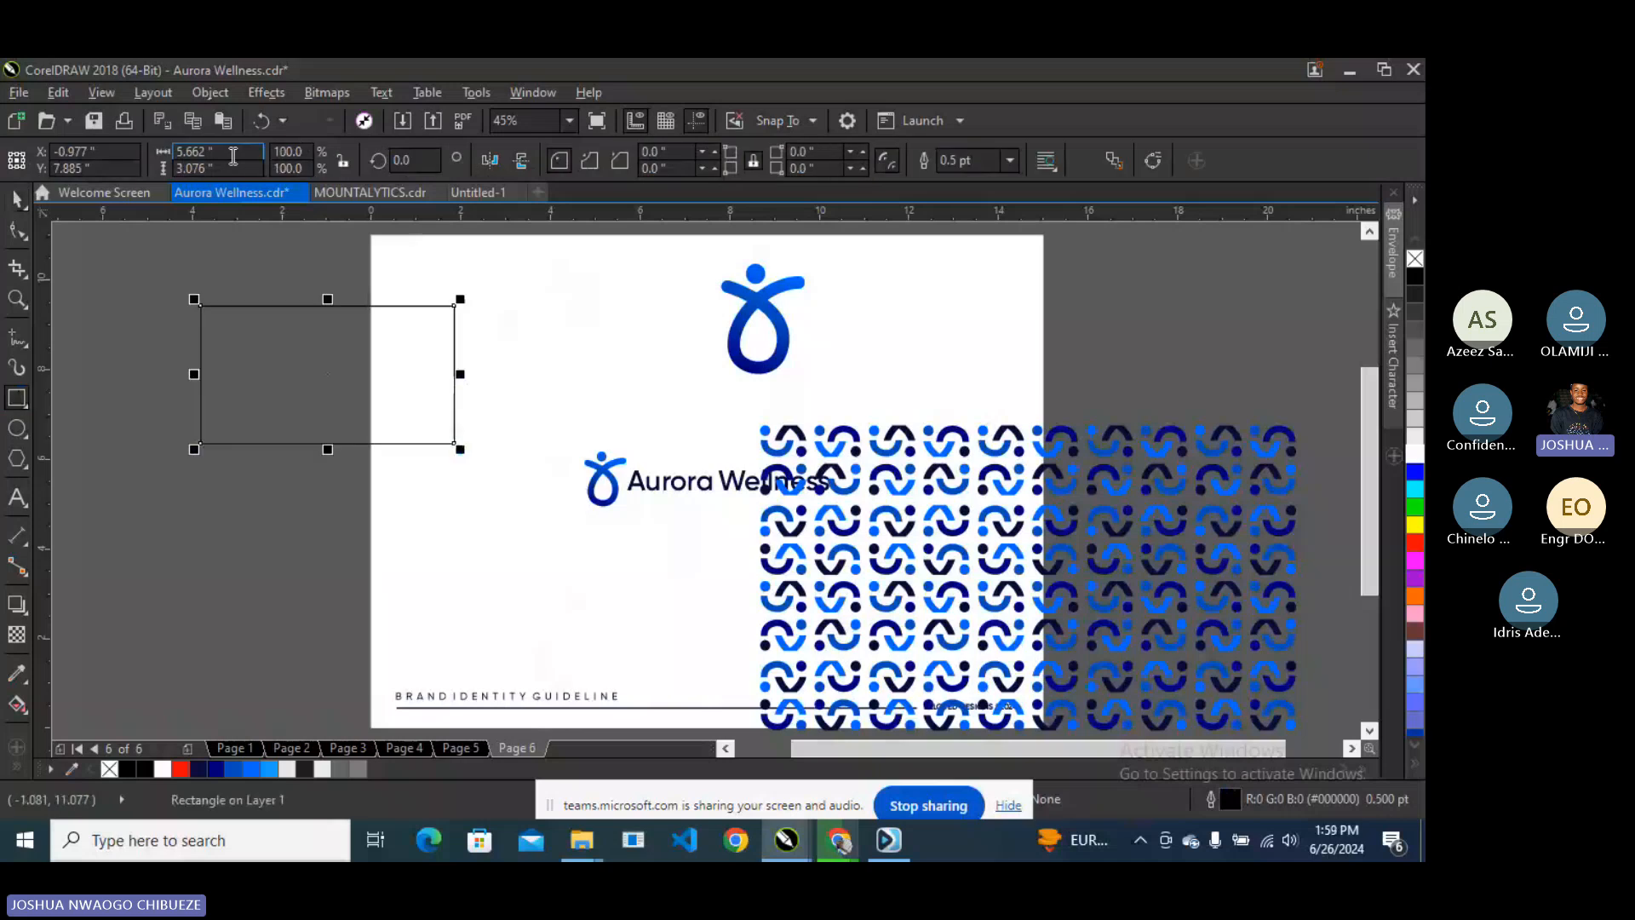
click(232, 155)
text(3.5)
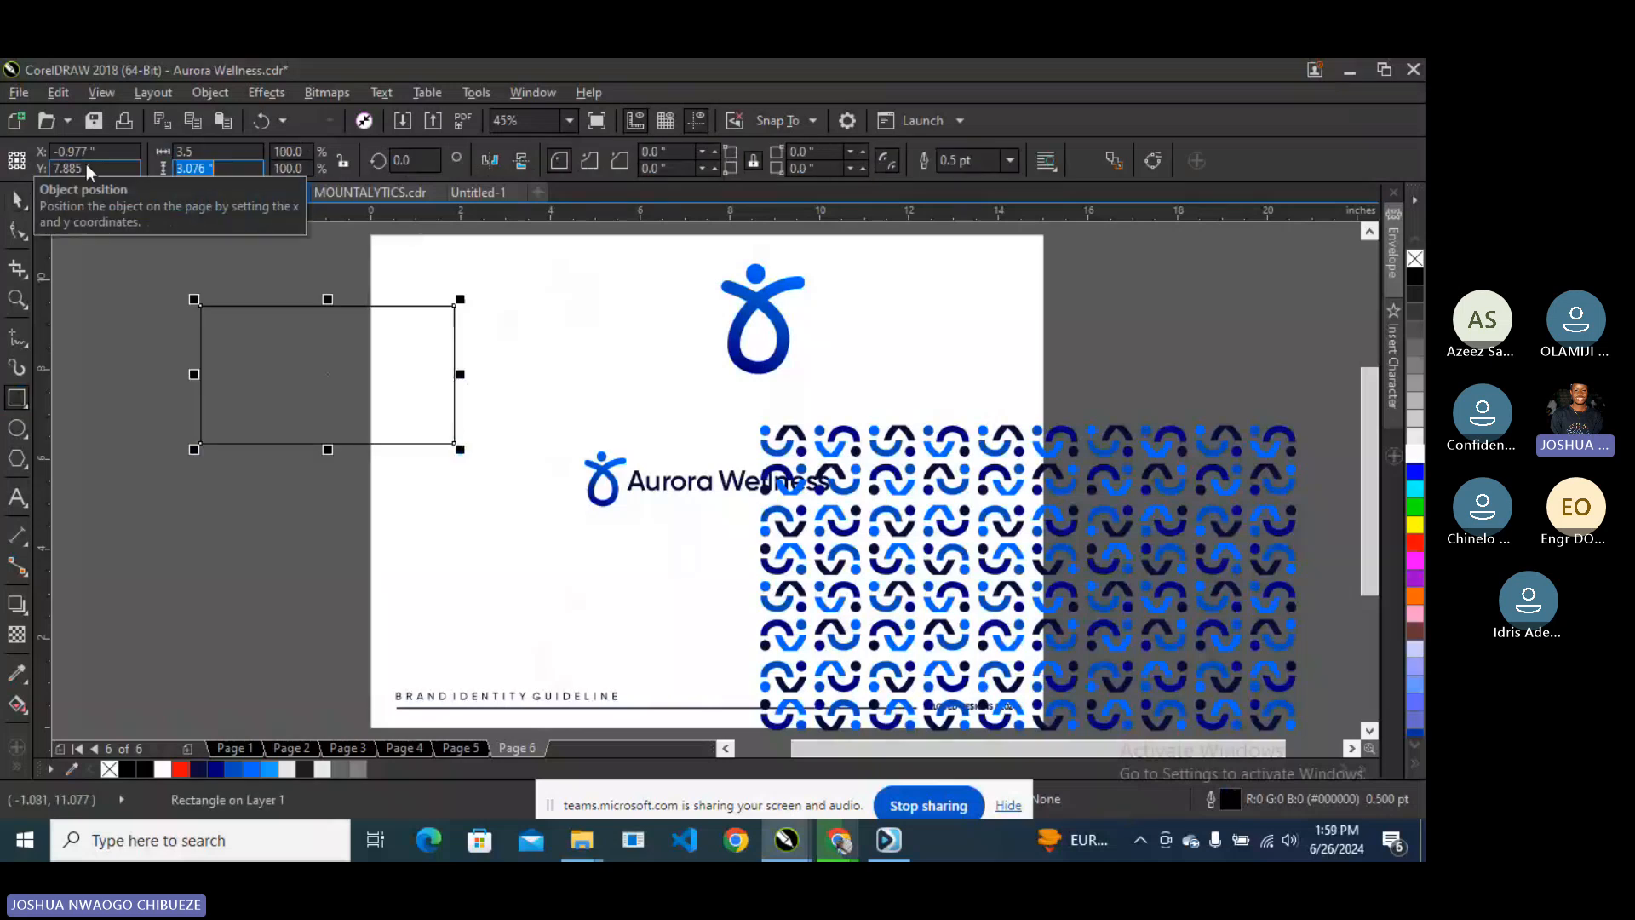
key(Tab)
text(2)
key(Return)
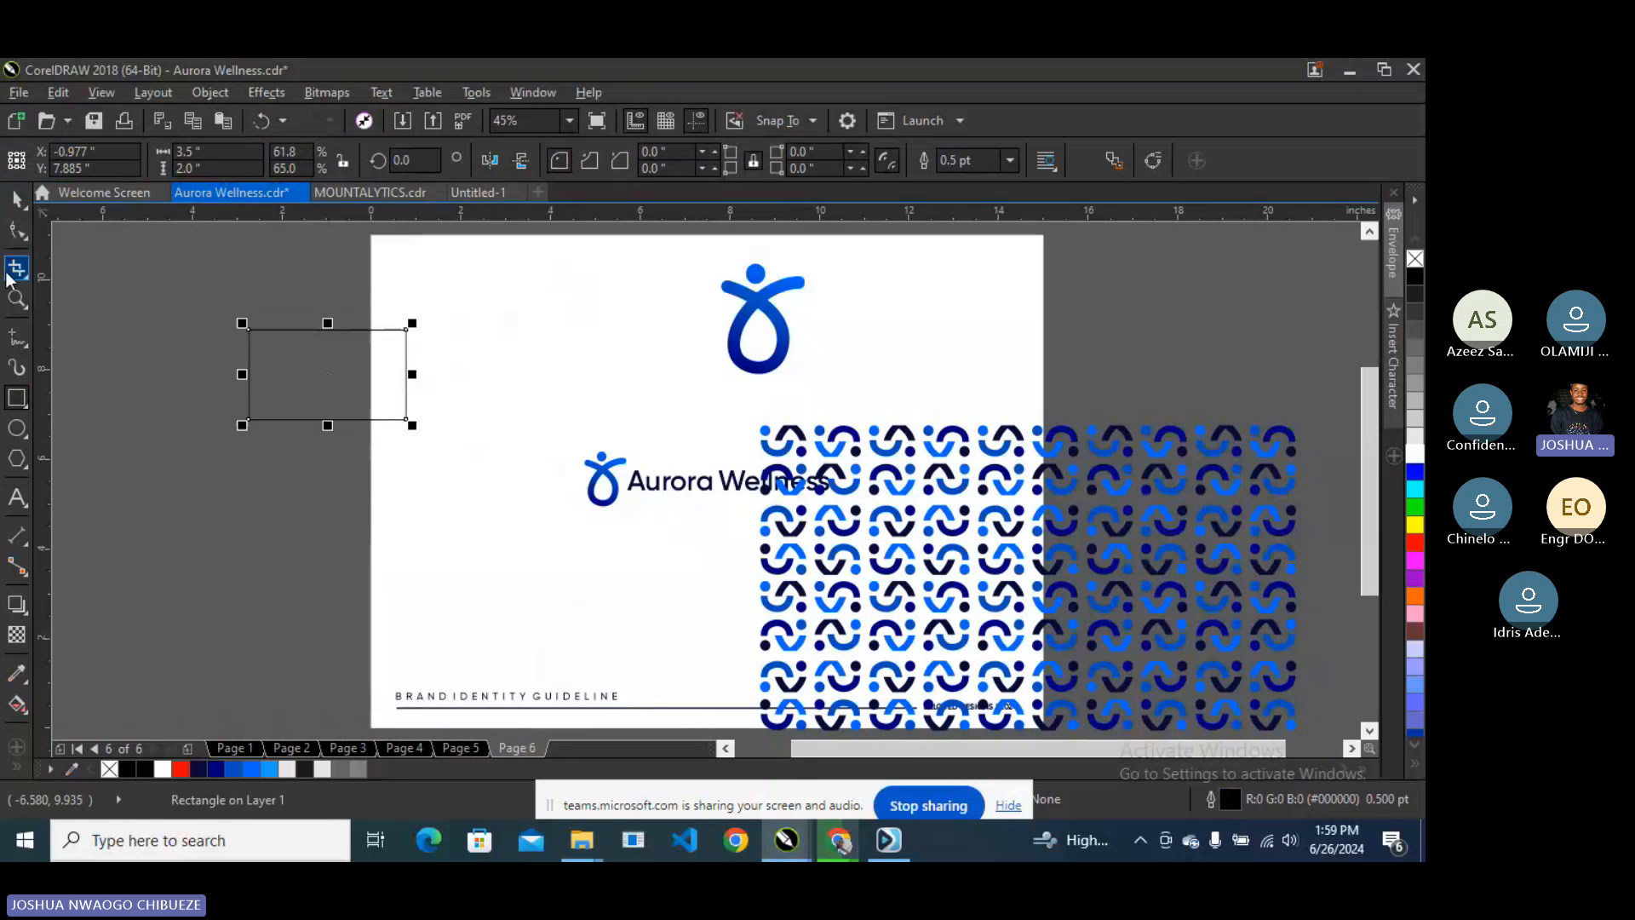
- Position and enlarge the rectangle at the page's top, and move the logo symbol off-page left
click(17, 198)
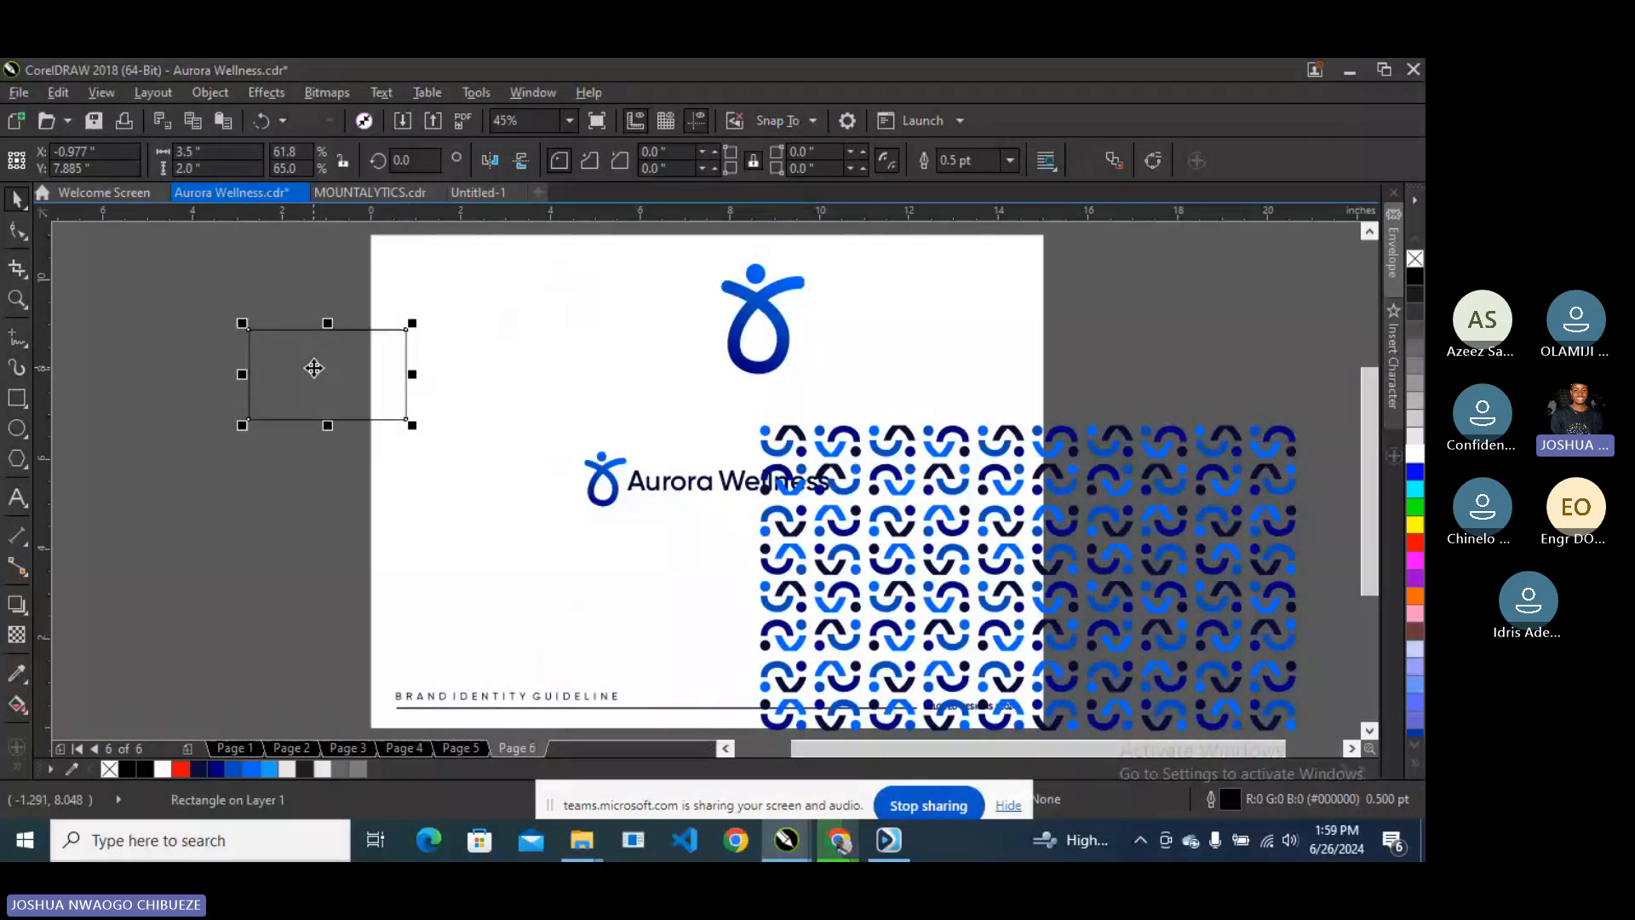
drag(315, 368, 434, 307)
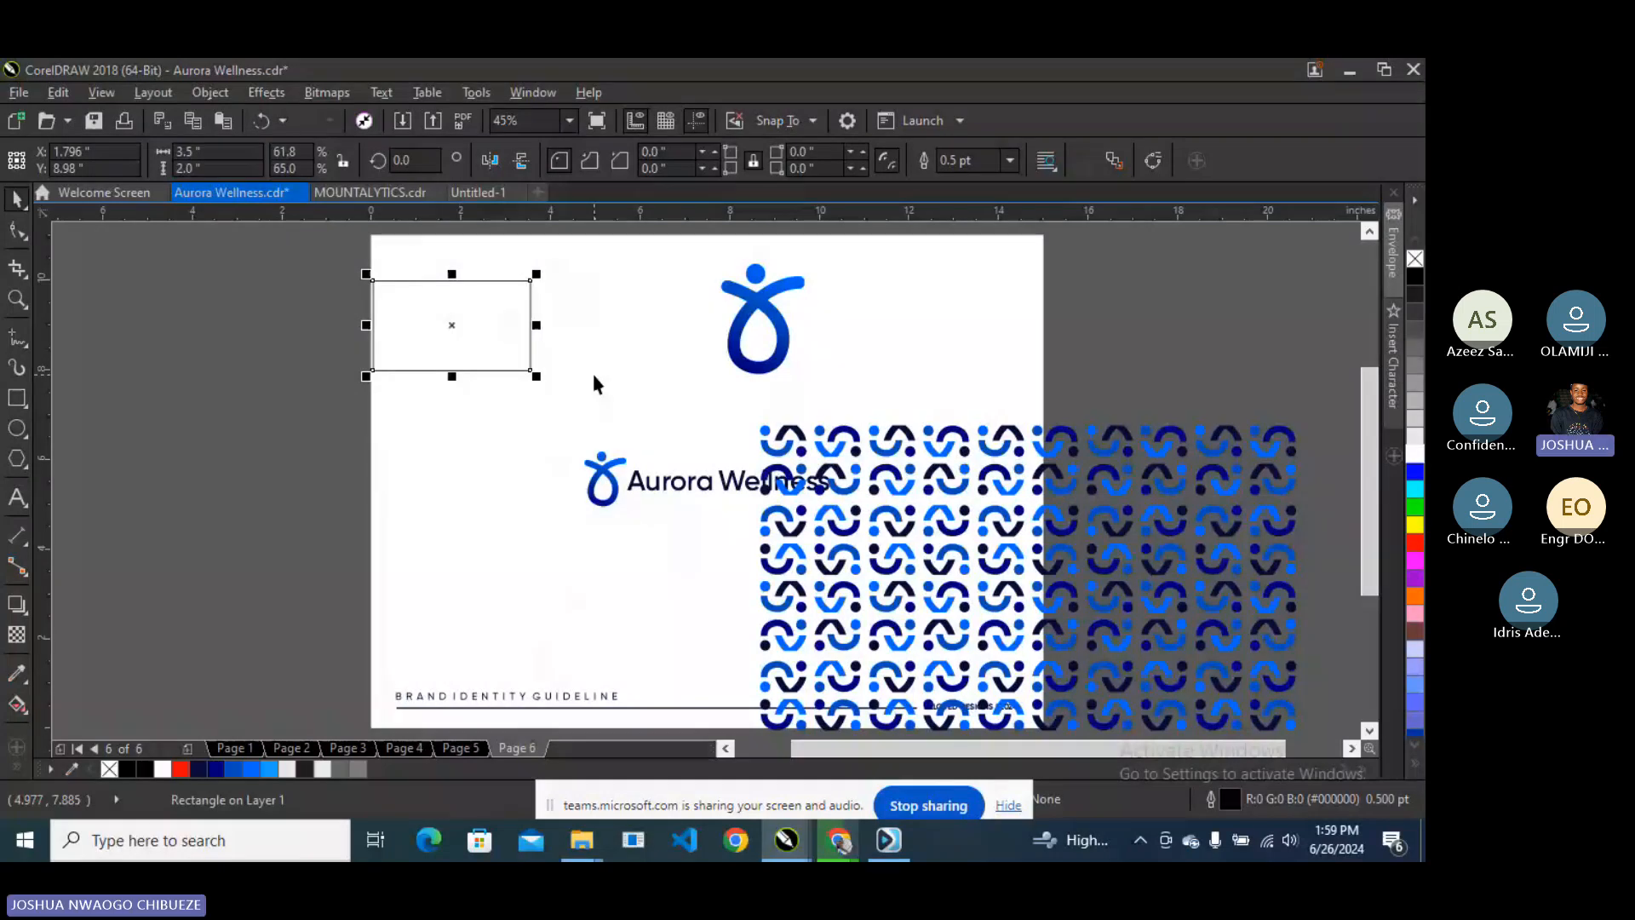
drag(451, 326, 520, 329)
drag(603, 379, 835, 510)
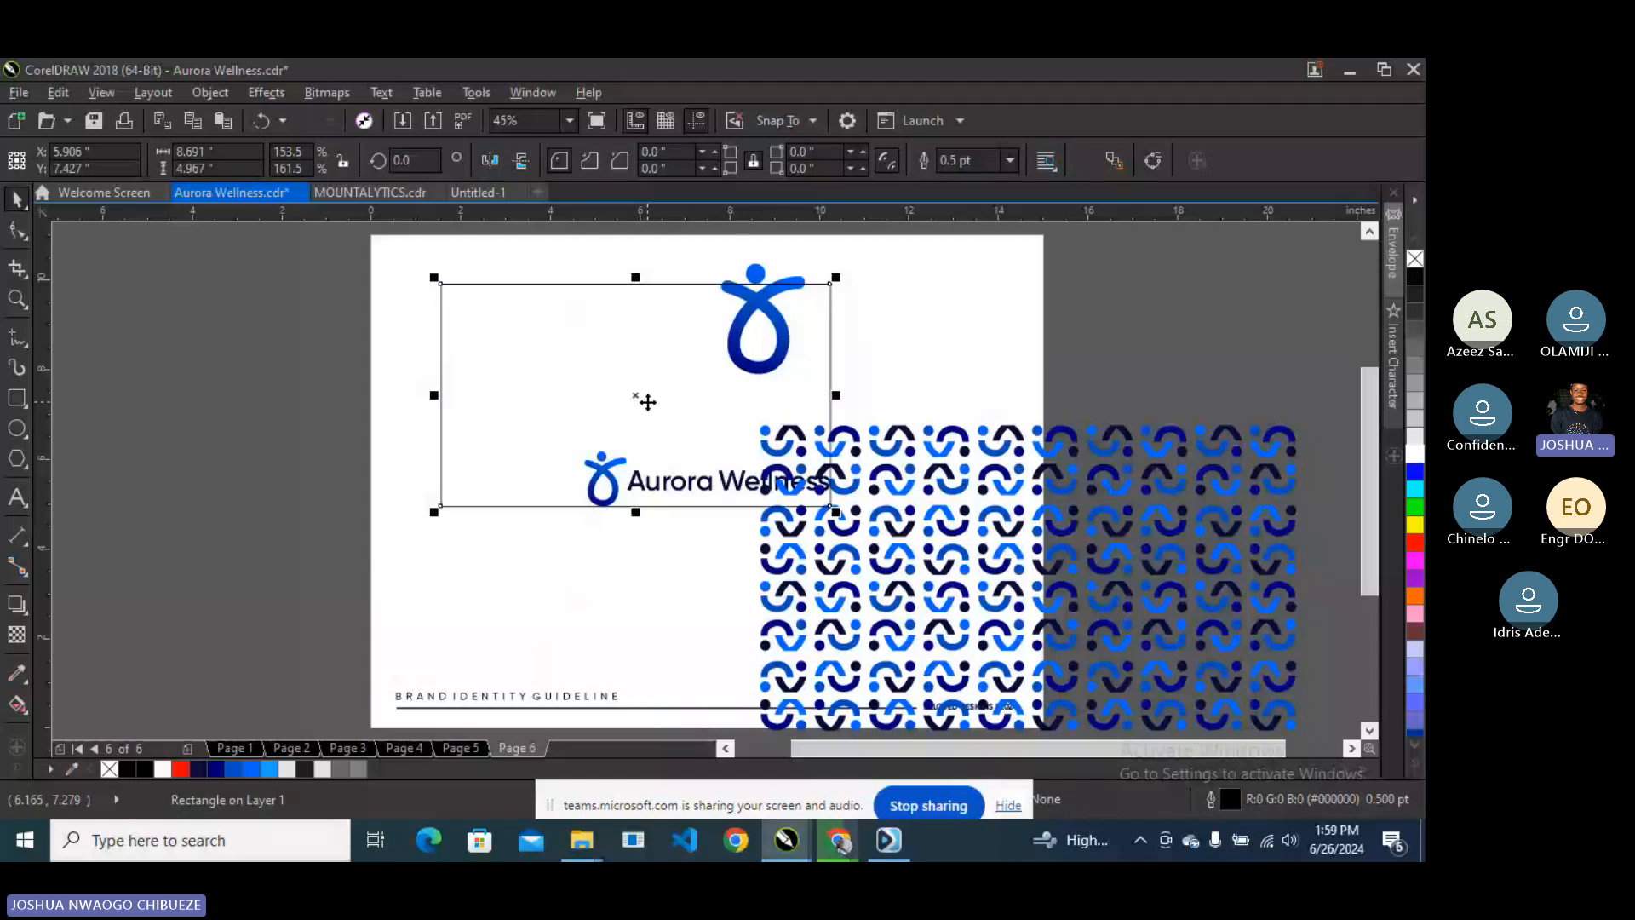
drag(647, 402, 690, 387)
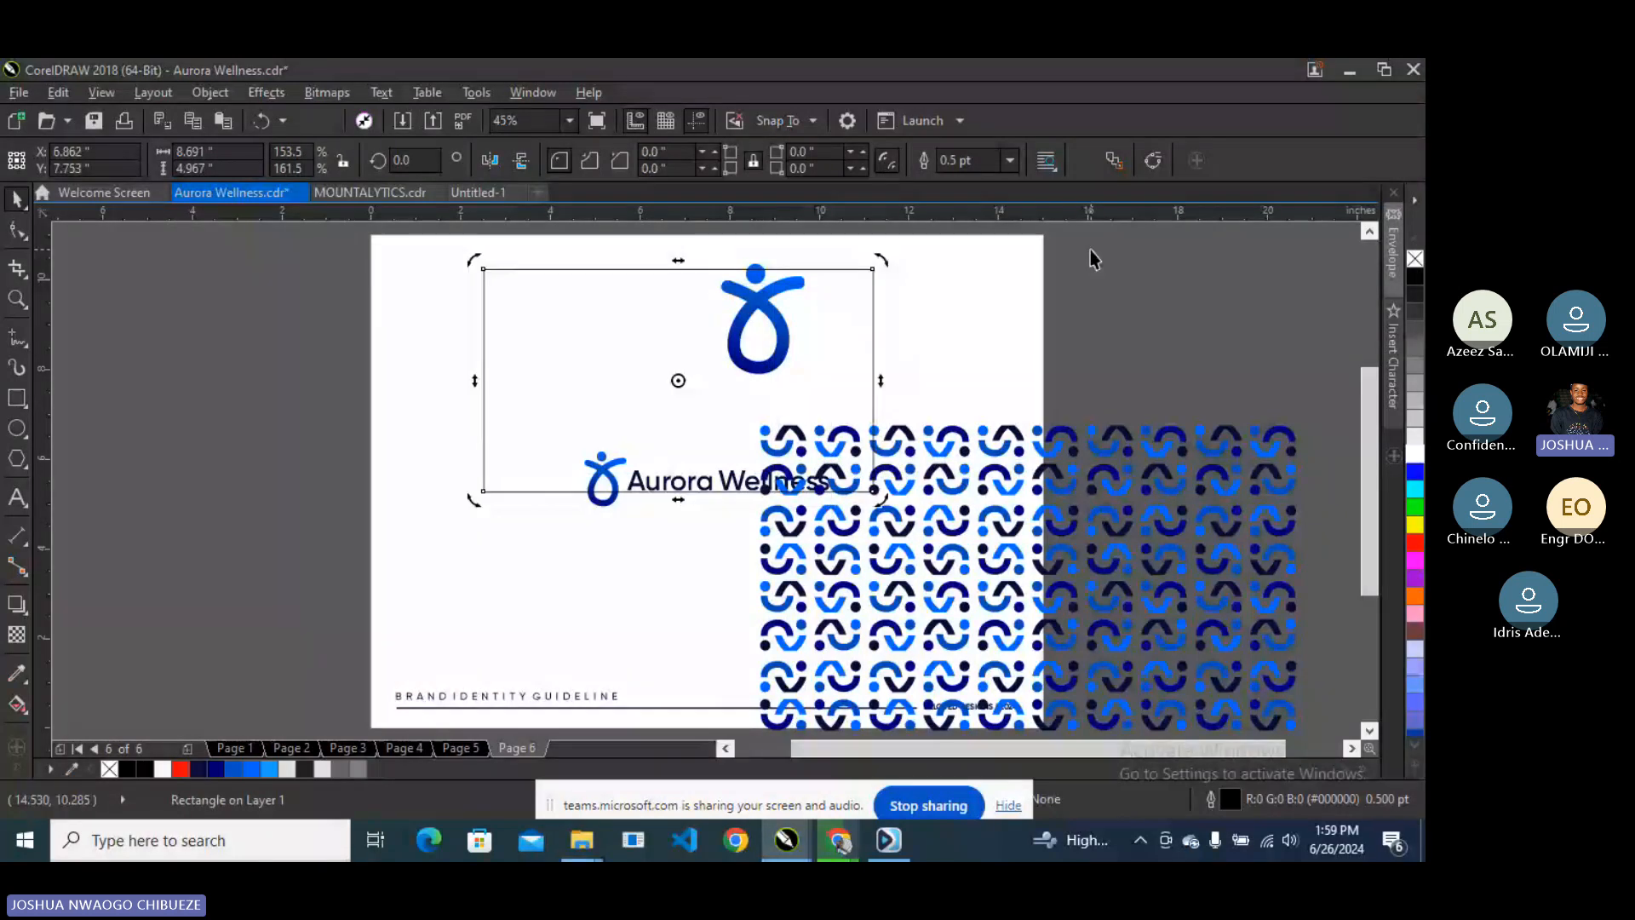
click(759, 309)
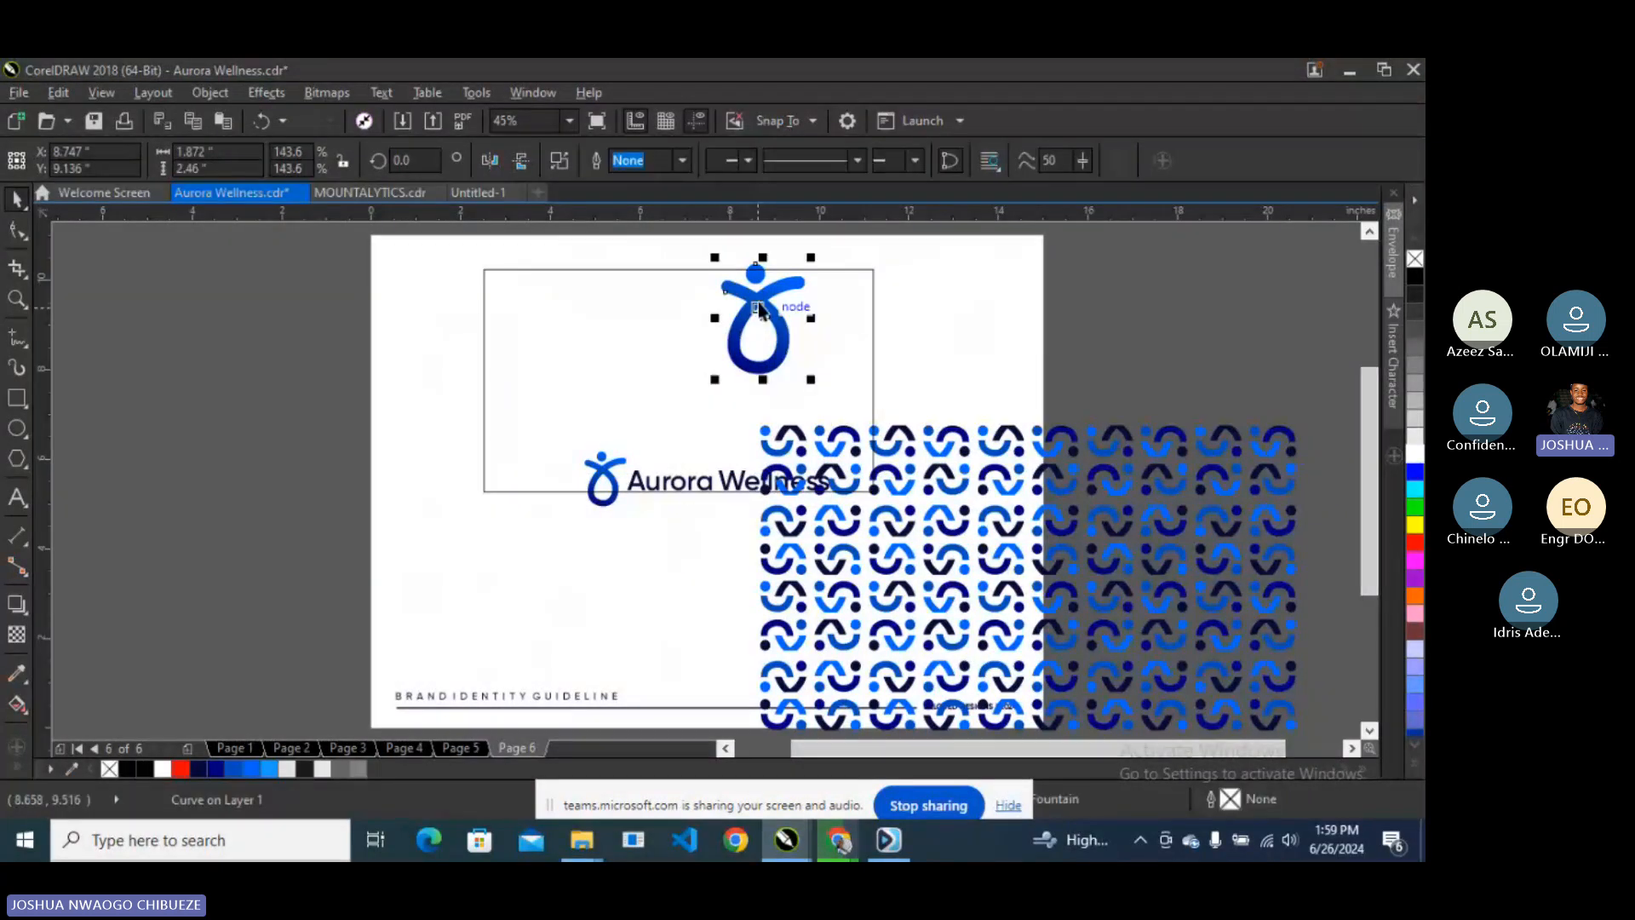
drag(759, 309, 258, 366)
- Move the wordmark off-page, and stack an aligned copy of the card rectangle below the first
drag(707, 481, 256, 504)
click(632, 417)
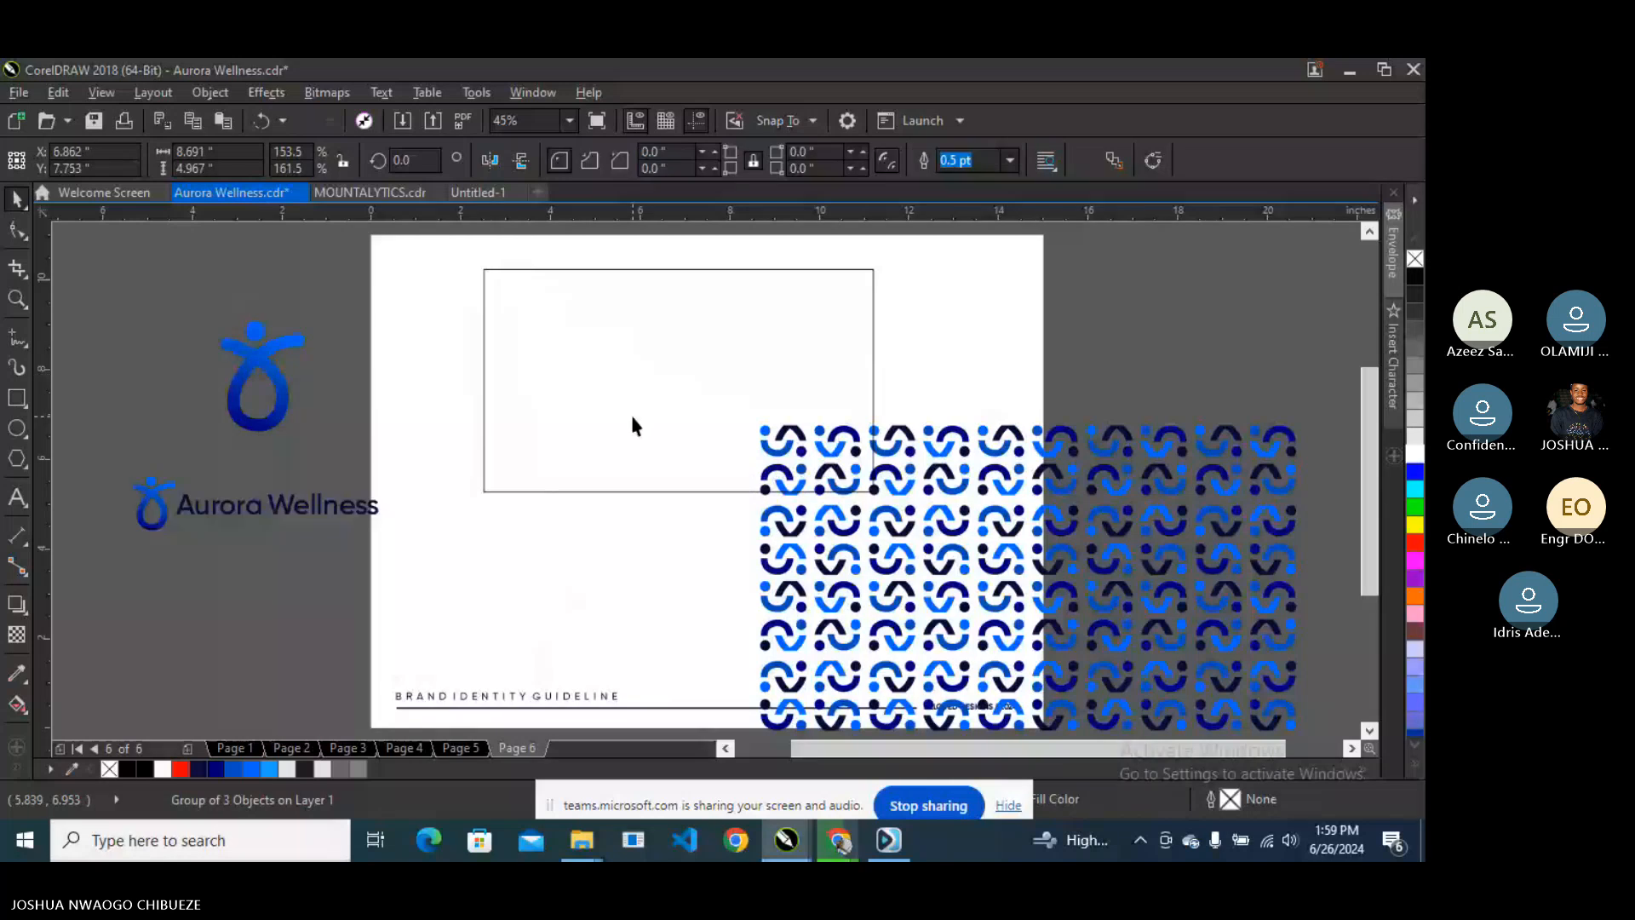
drag(631, 426, 672, 380)
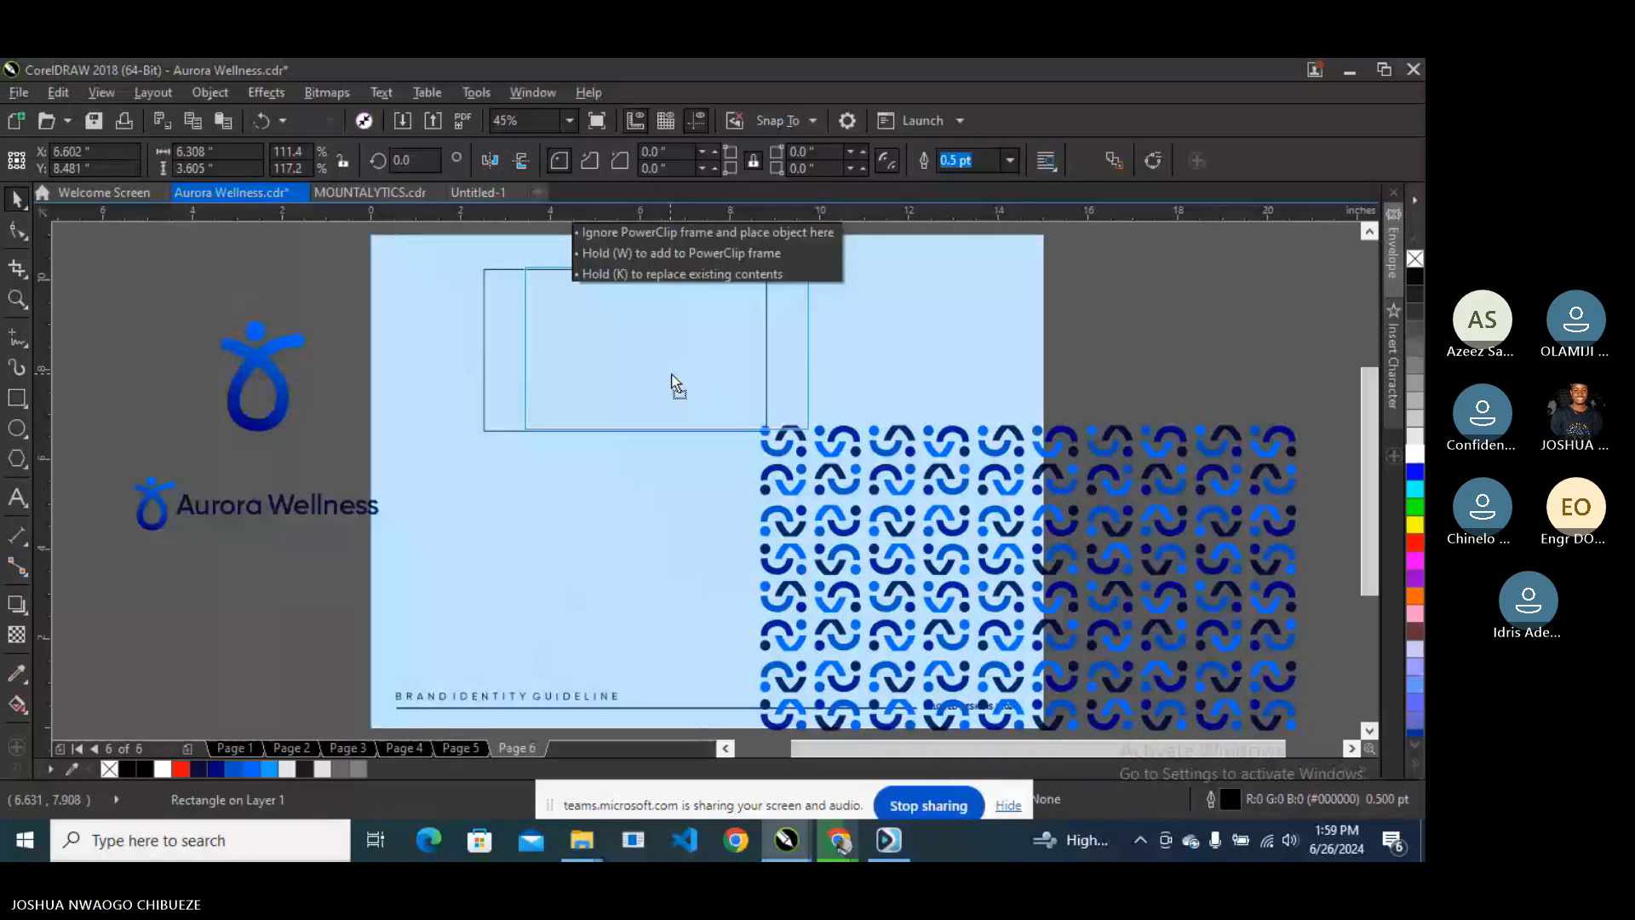
drag(671, 374, 671, 375)
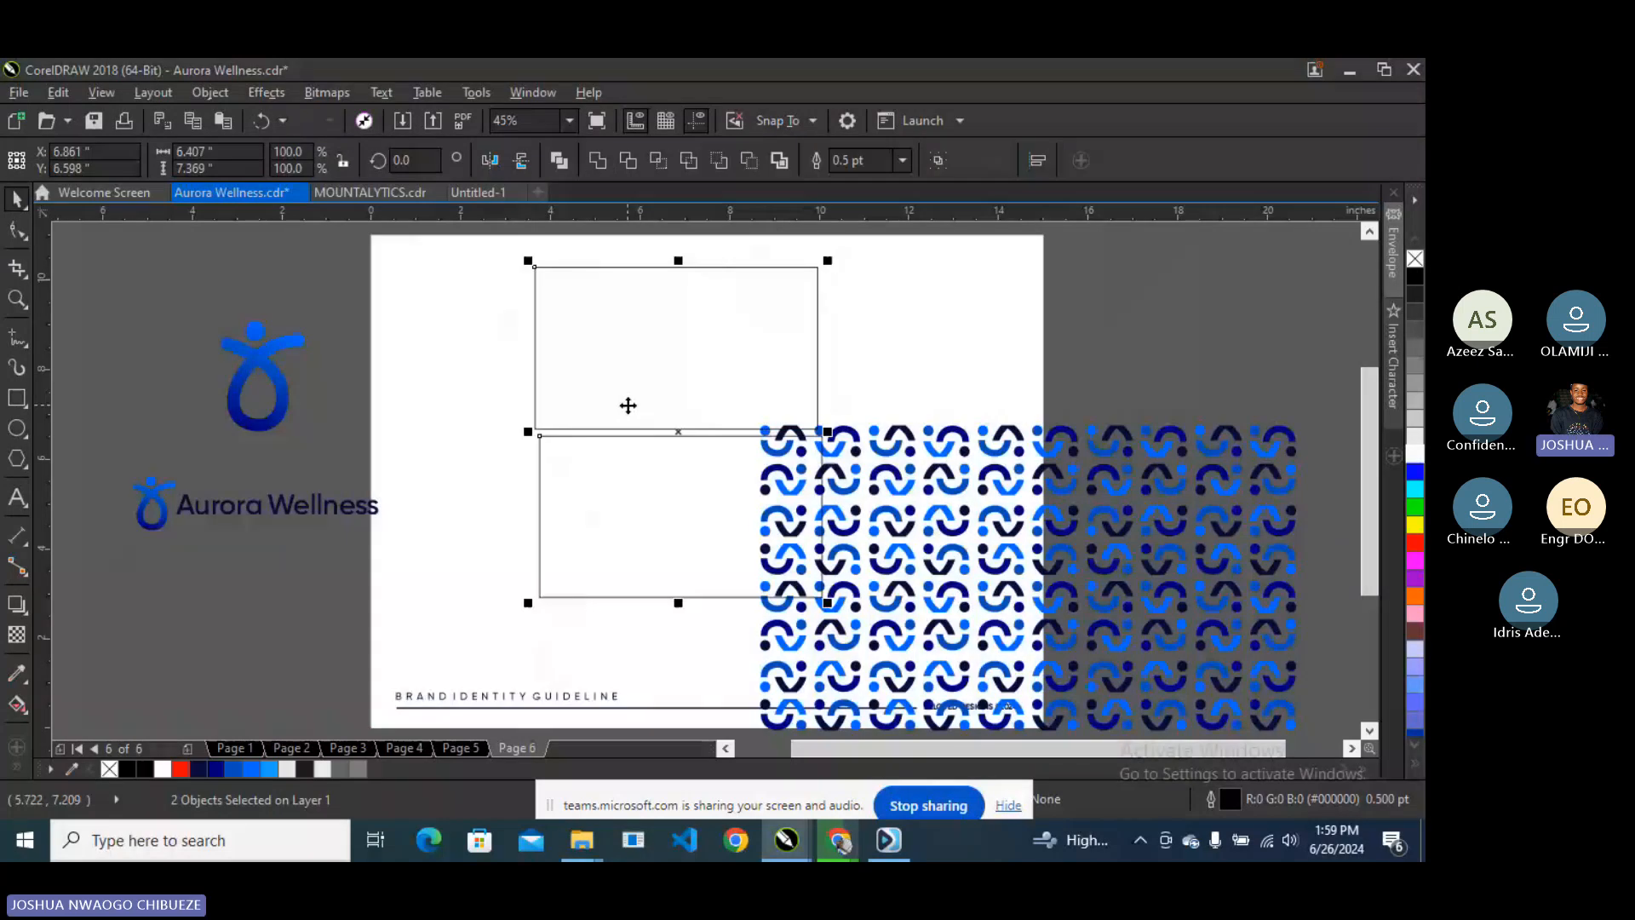
key(c)
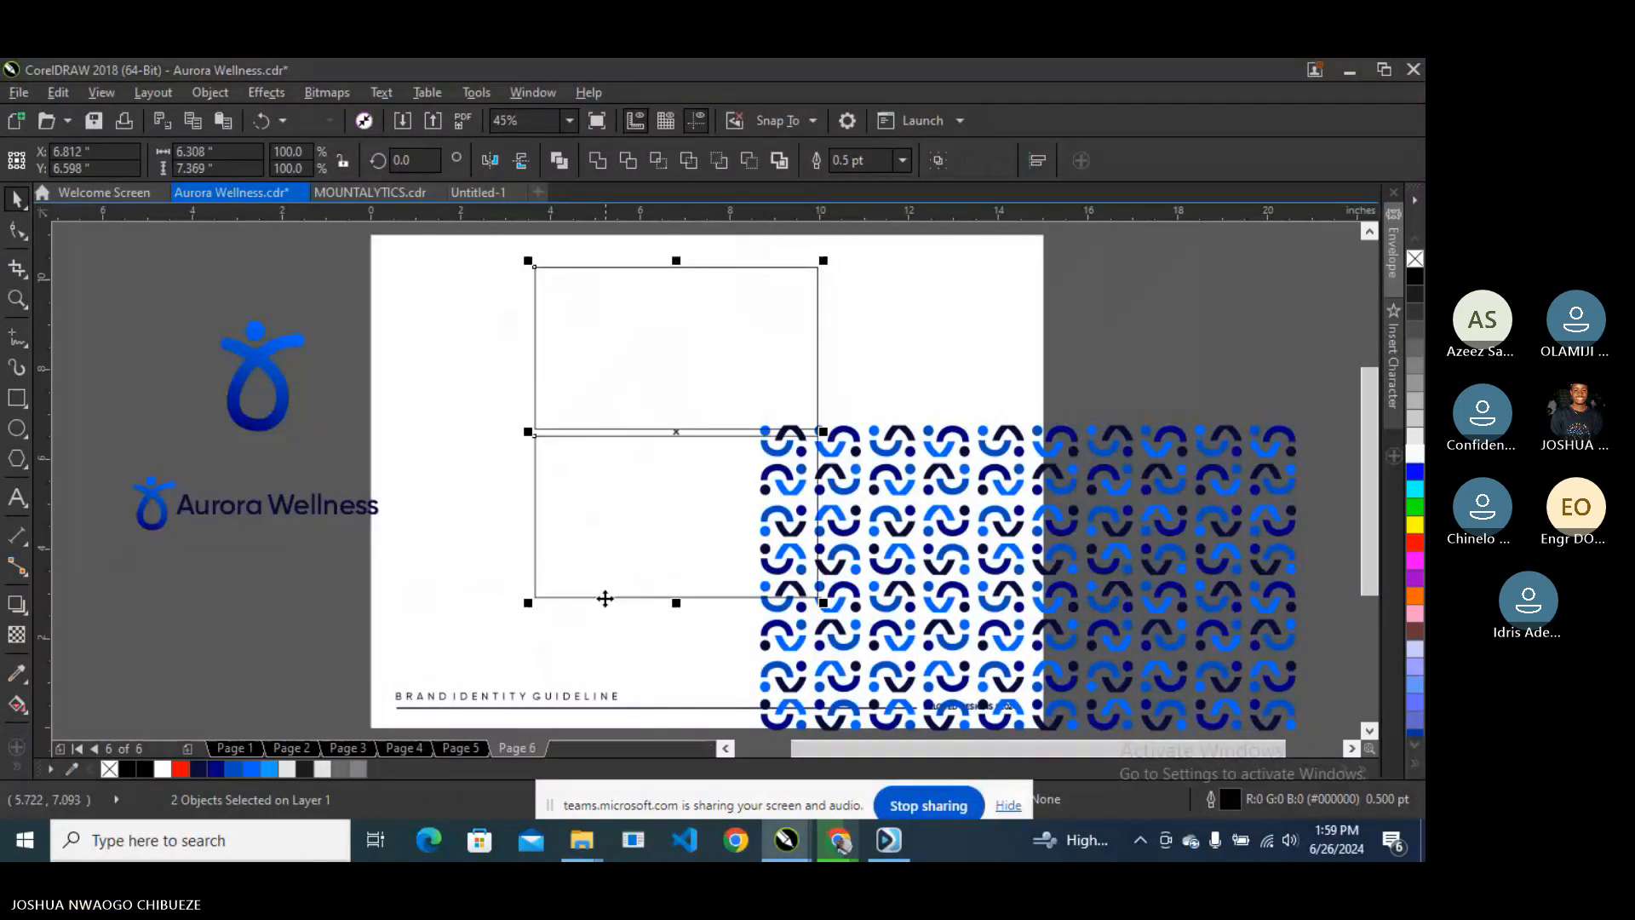
drag(528, 603, 501, 635)
click(928, 487)
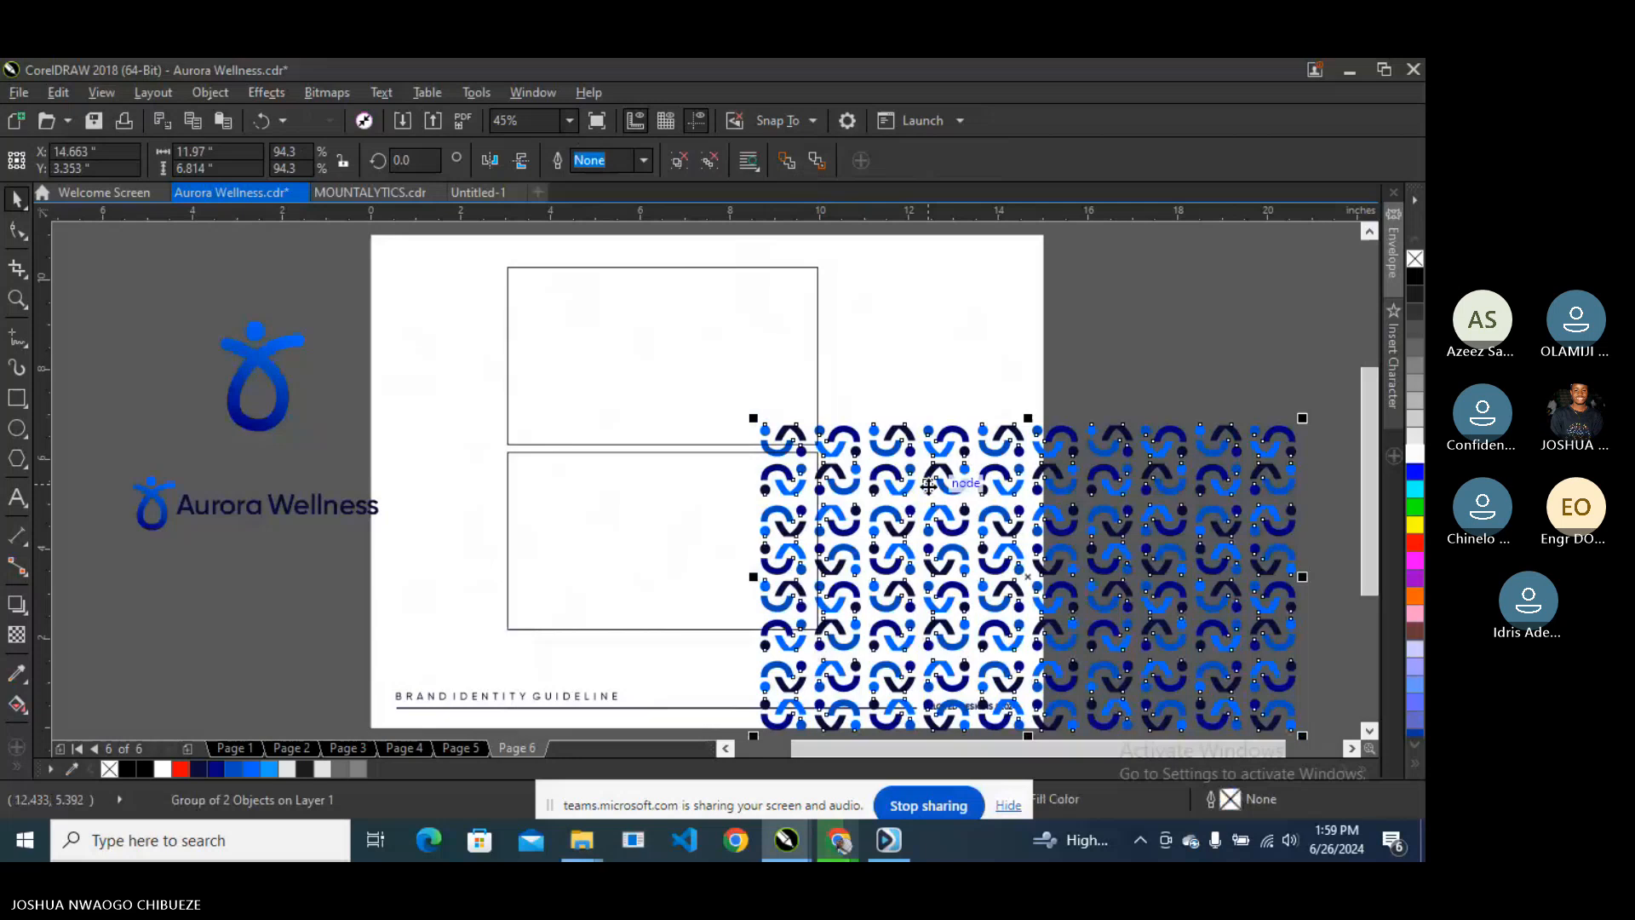
- Move the pattern block right of the page, then group the cards and centre them horizontally
drag(928, 486, 1087, 347)
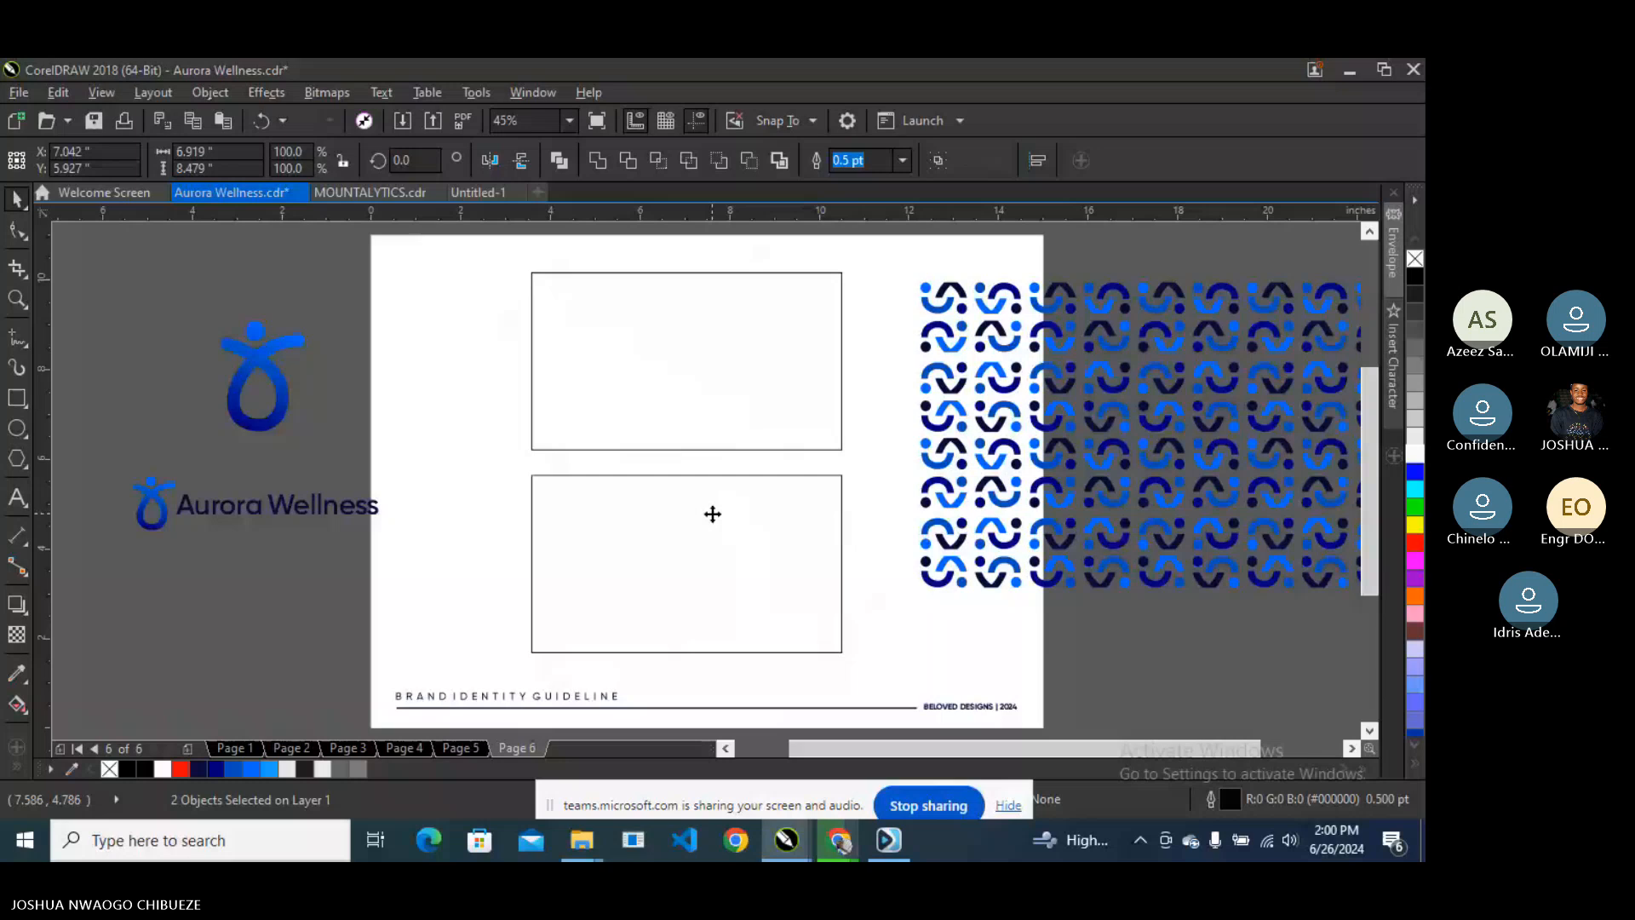
key(ctrl+g)
shift+click(451, 452)
key(c)
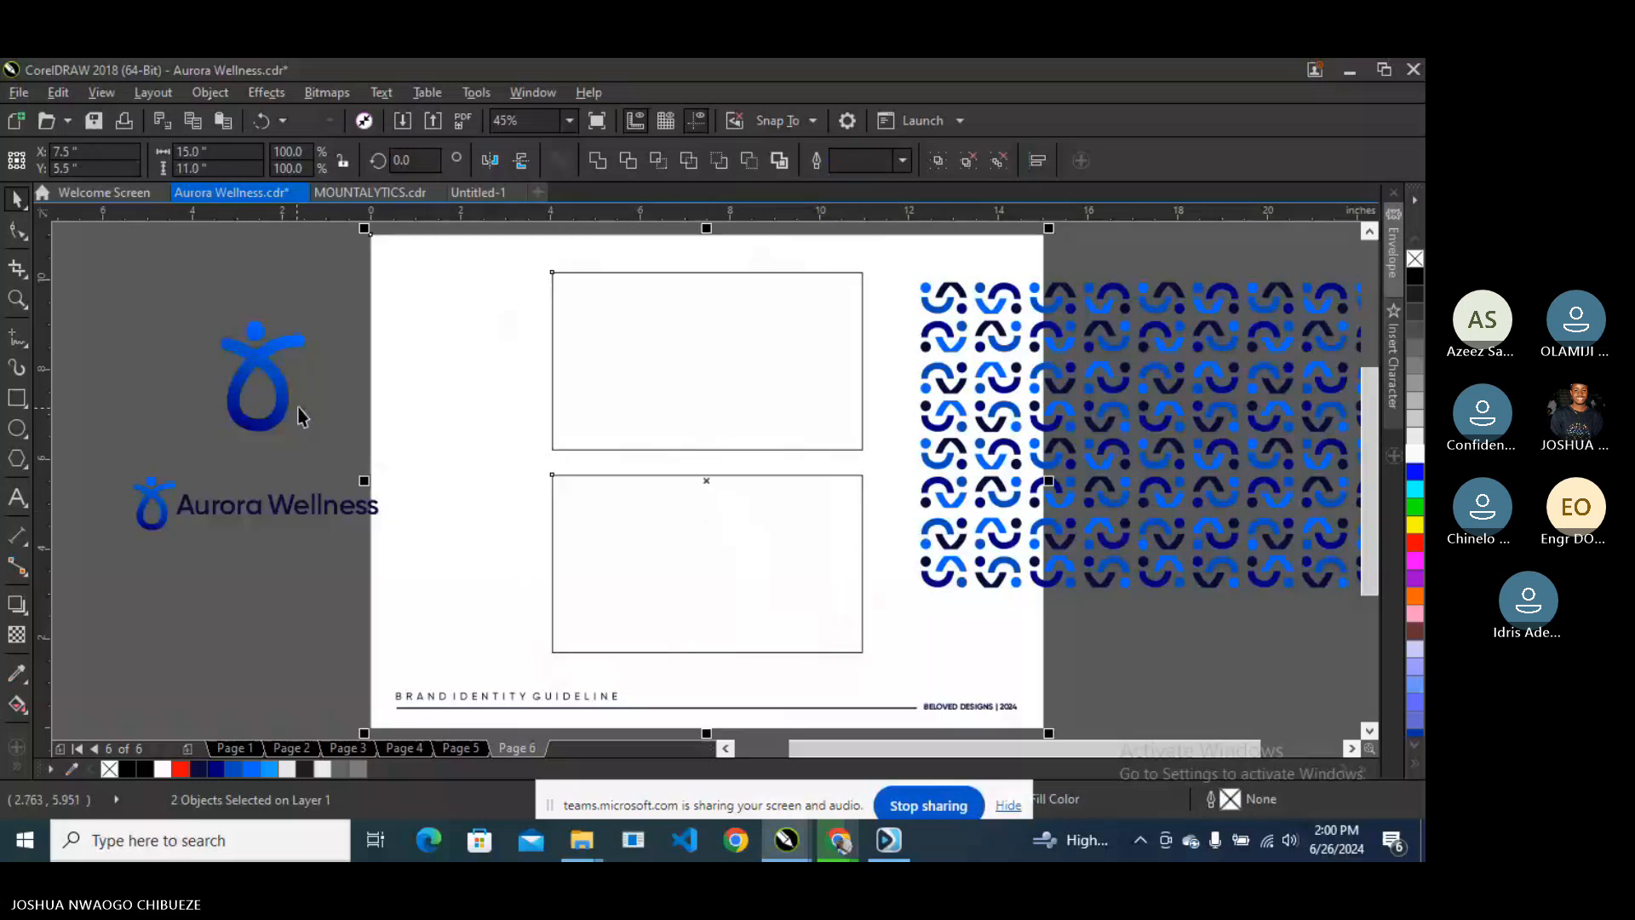
right_click(662, 449)
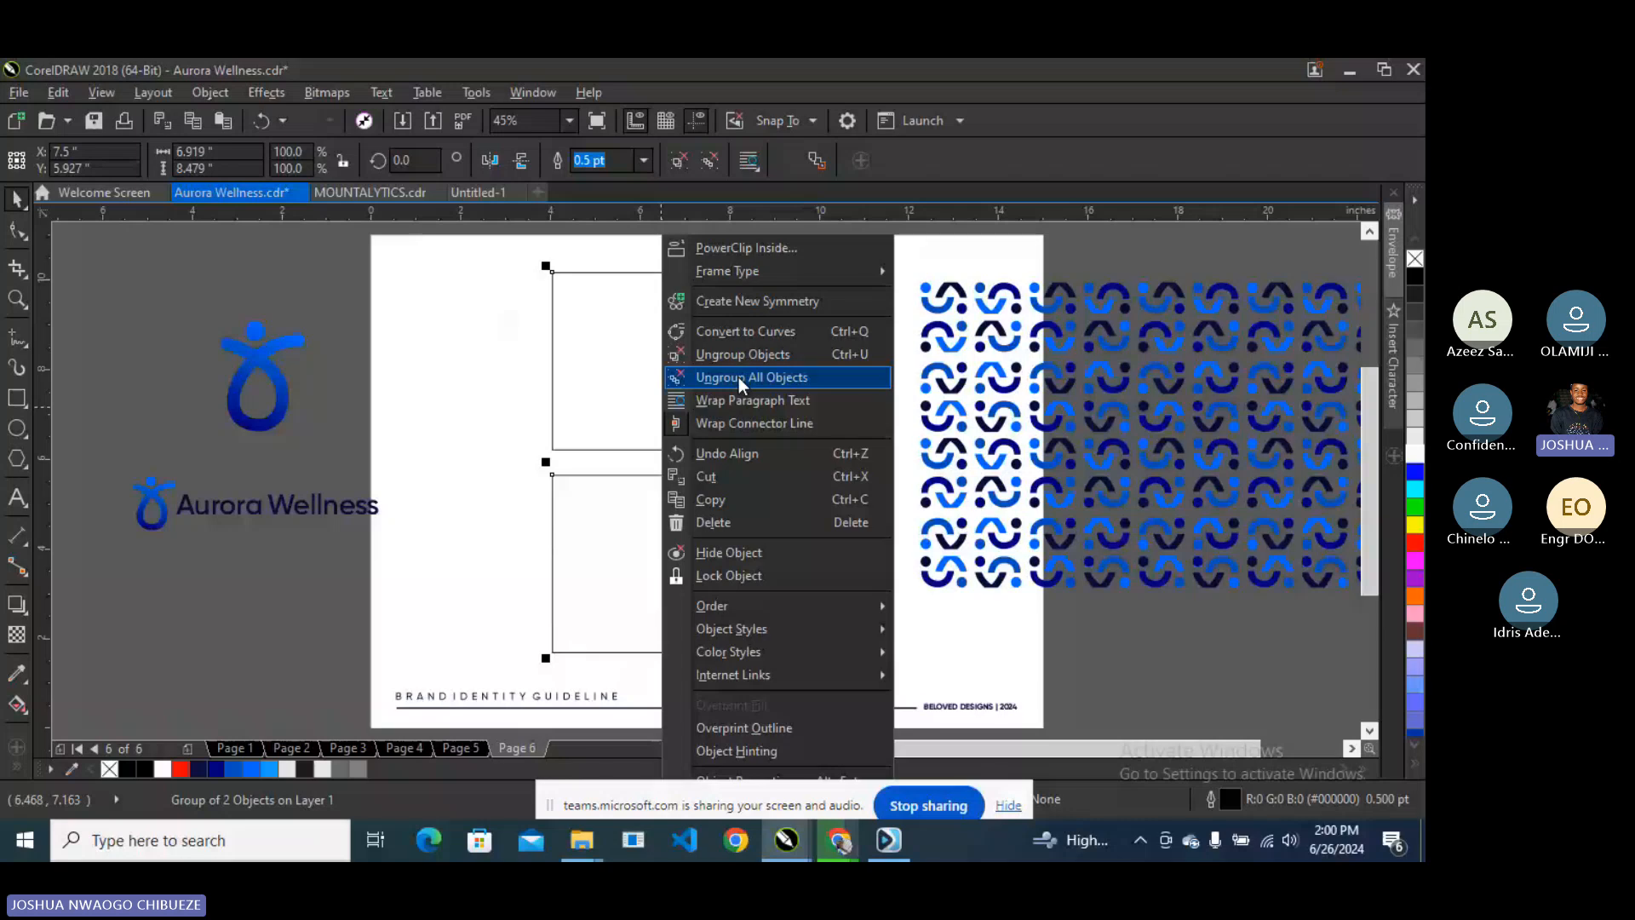
- Ungroup the two card rectangles and go to page 5's logo grid
click(738, 377)
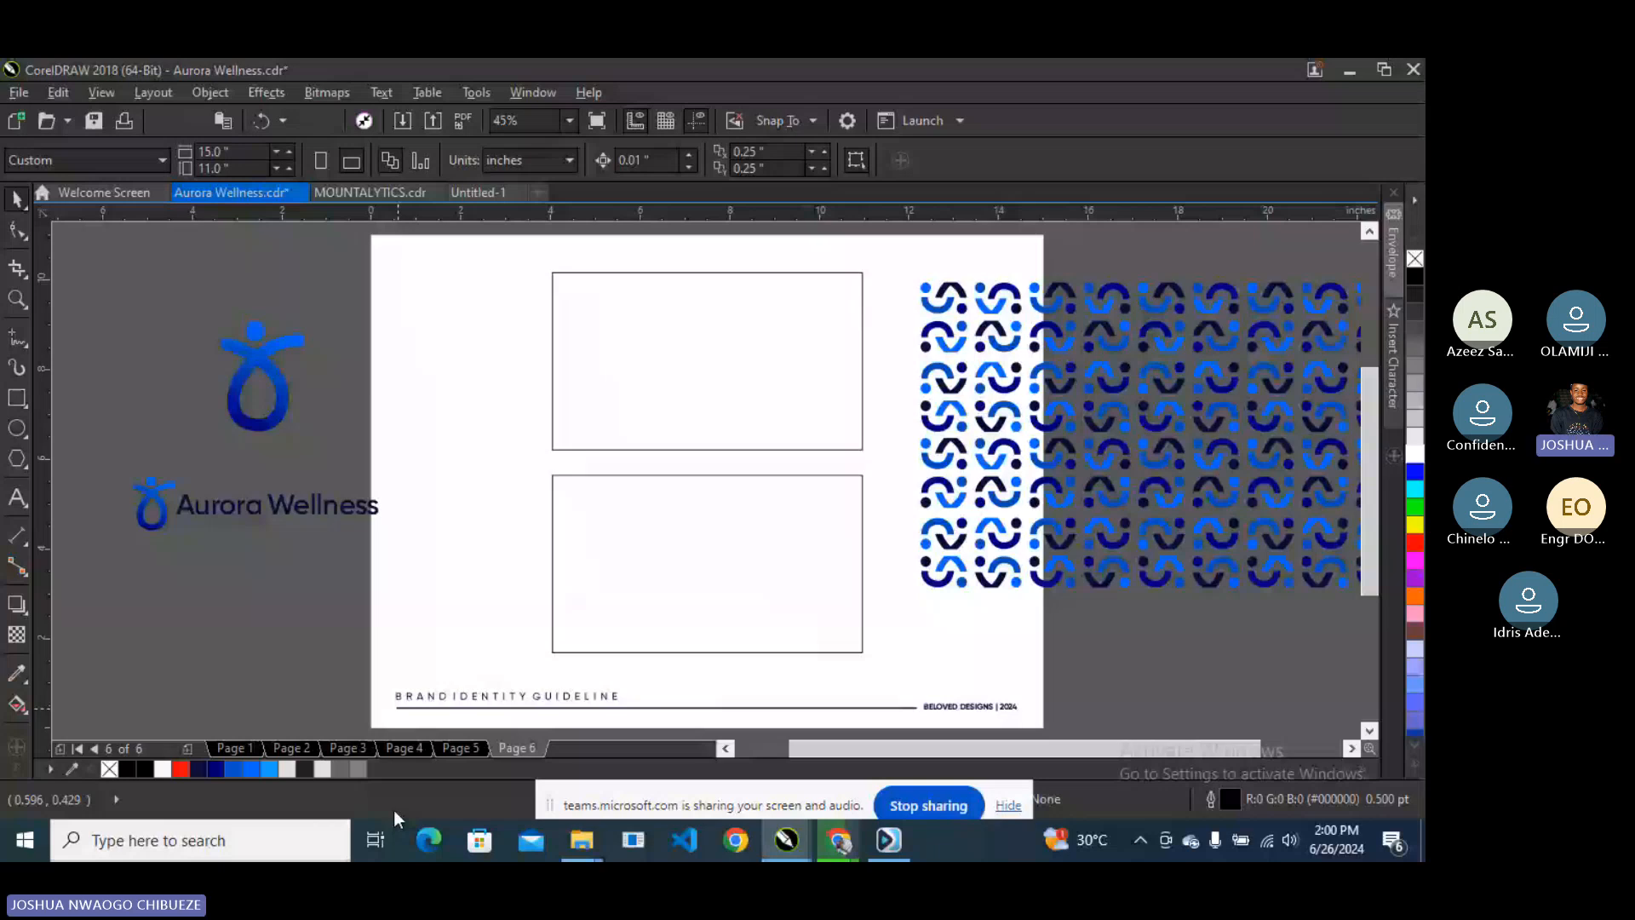
key(Page_Up)
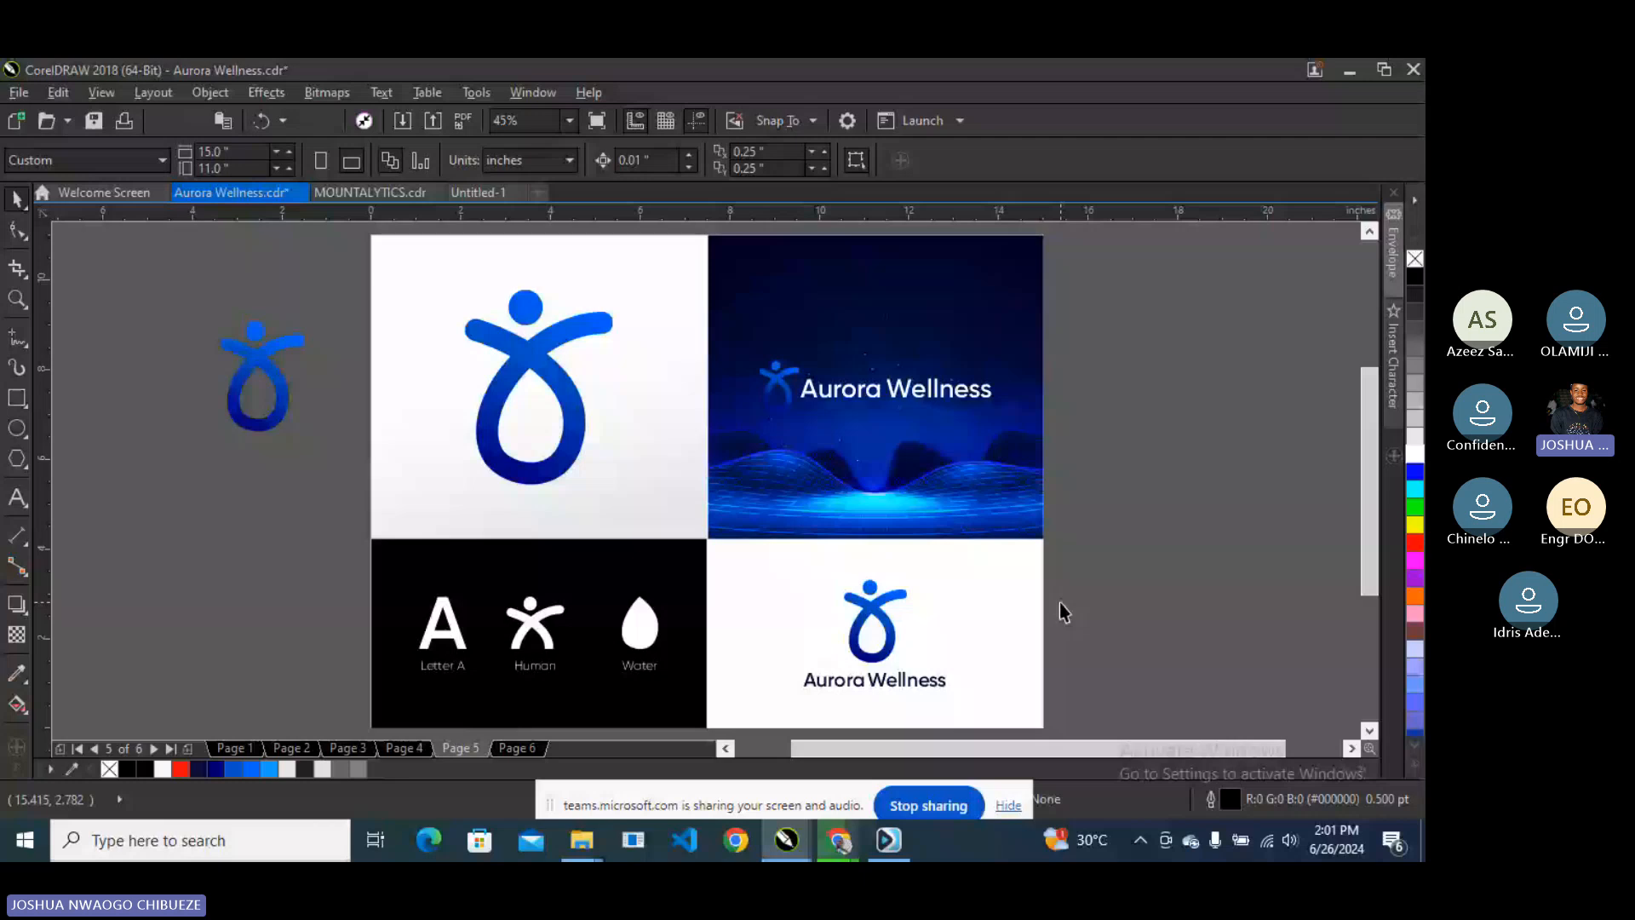
- On page 6, enlarge the logo in the top card to about 169%, undoing an accidental pattern move
key(Page_Down)
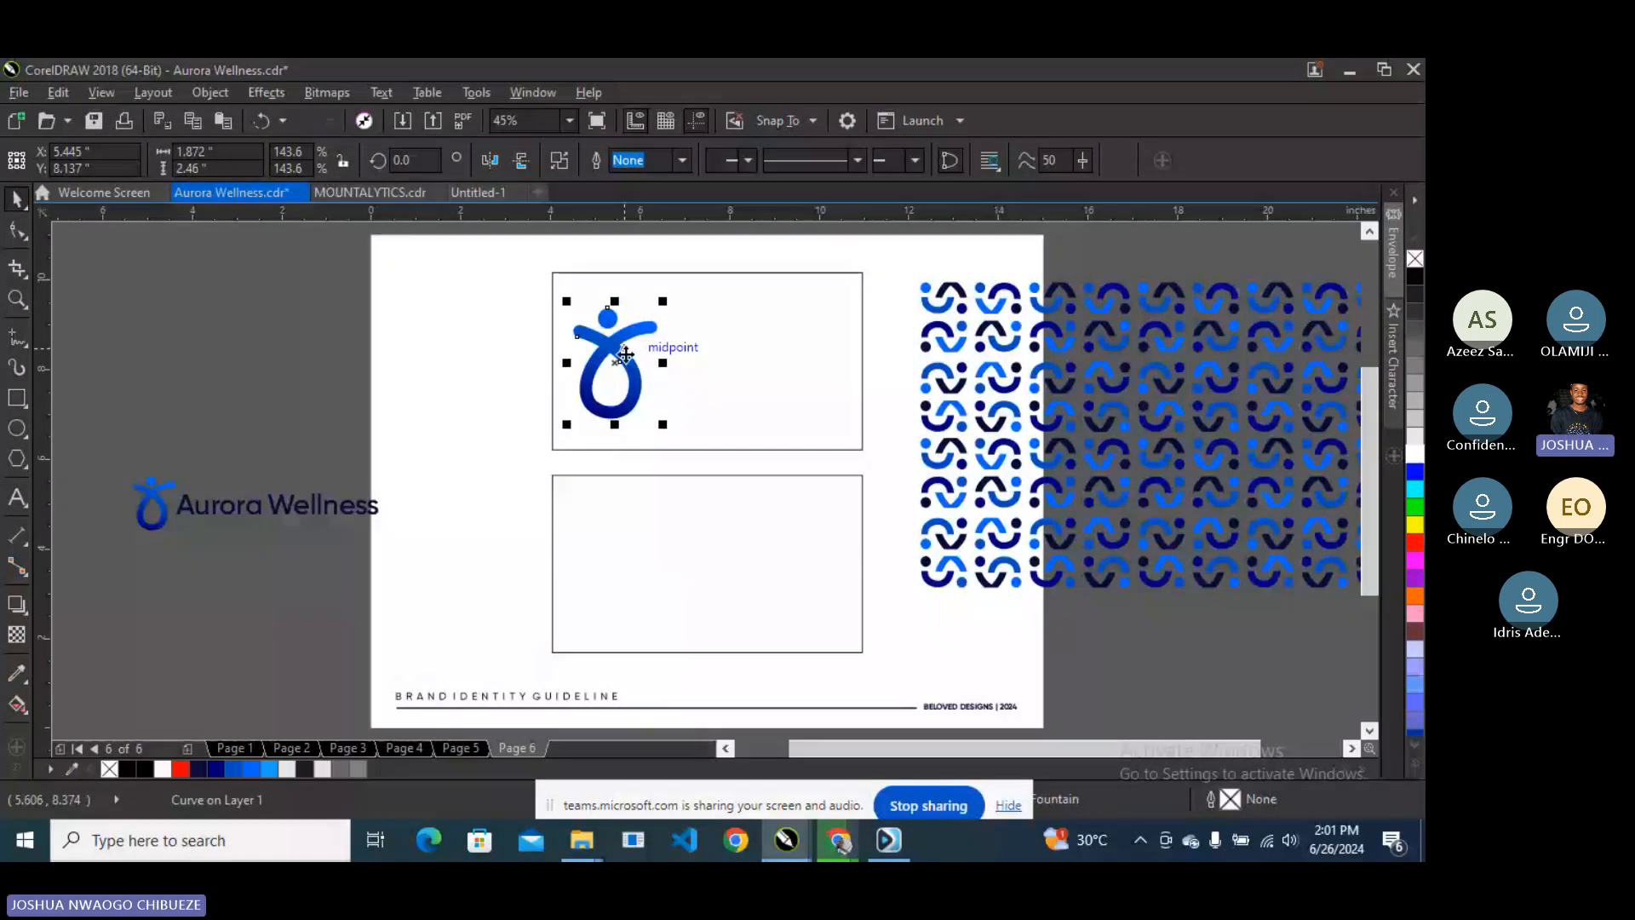
drag(663, 300, 683, 294)
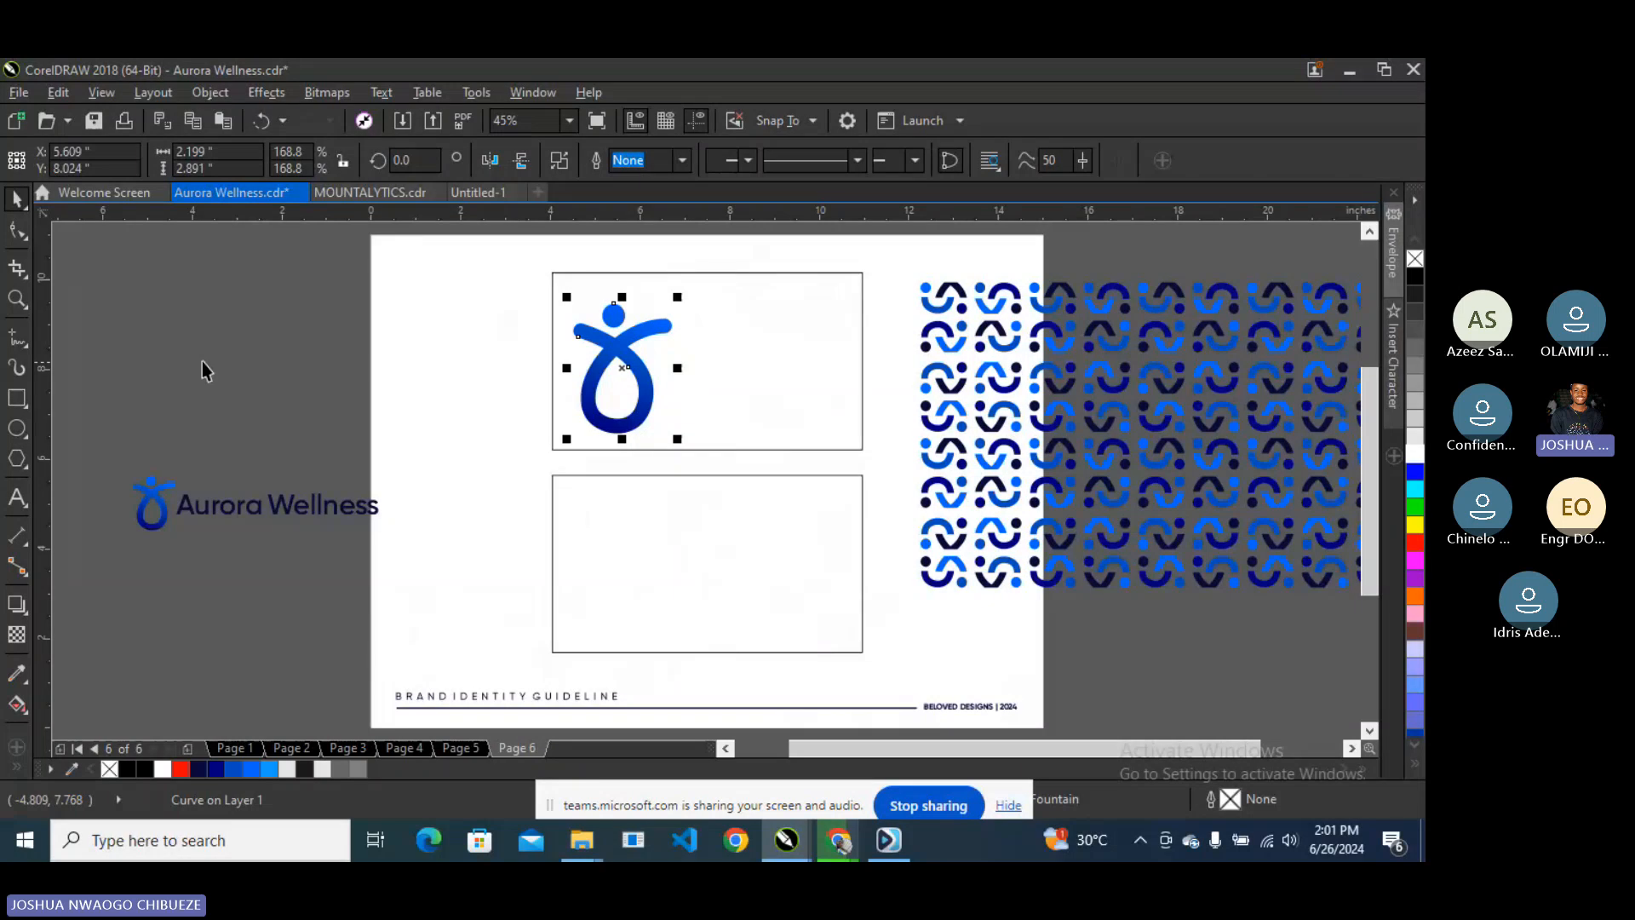
click(737, 362)
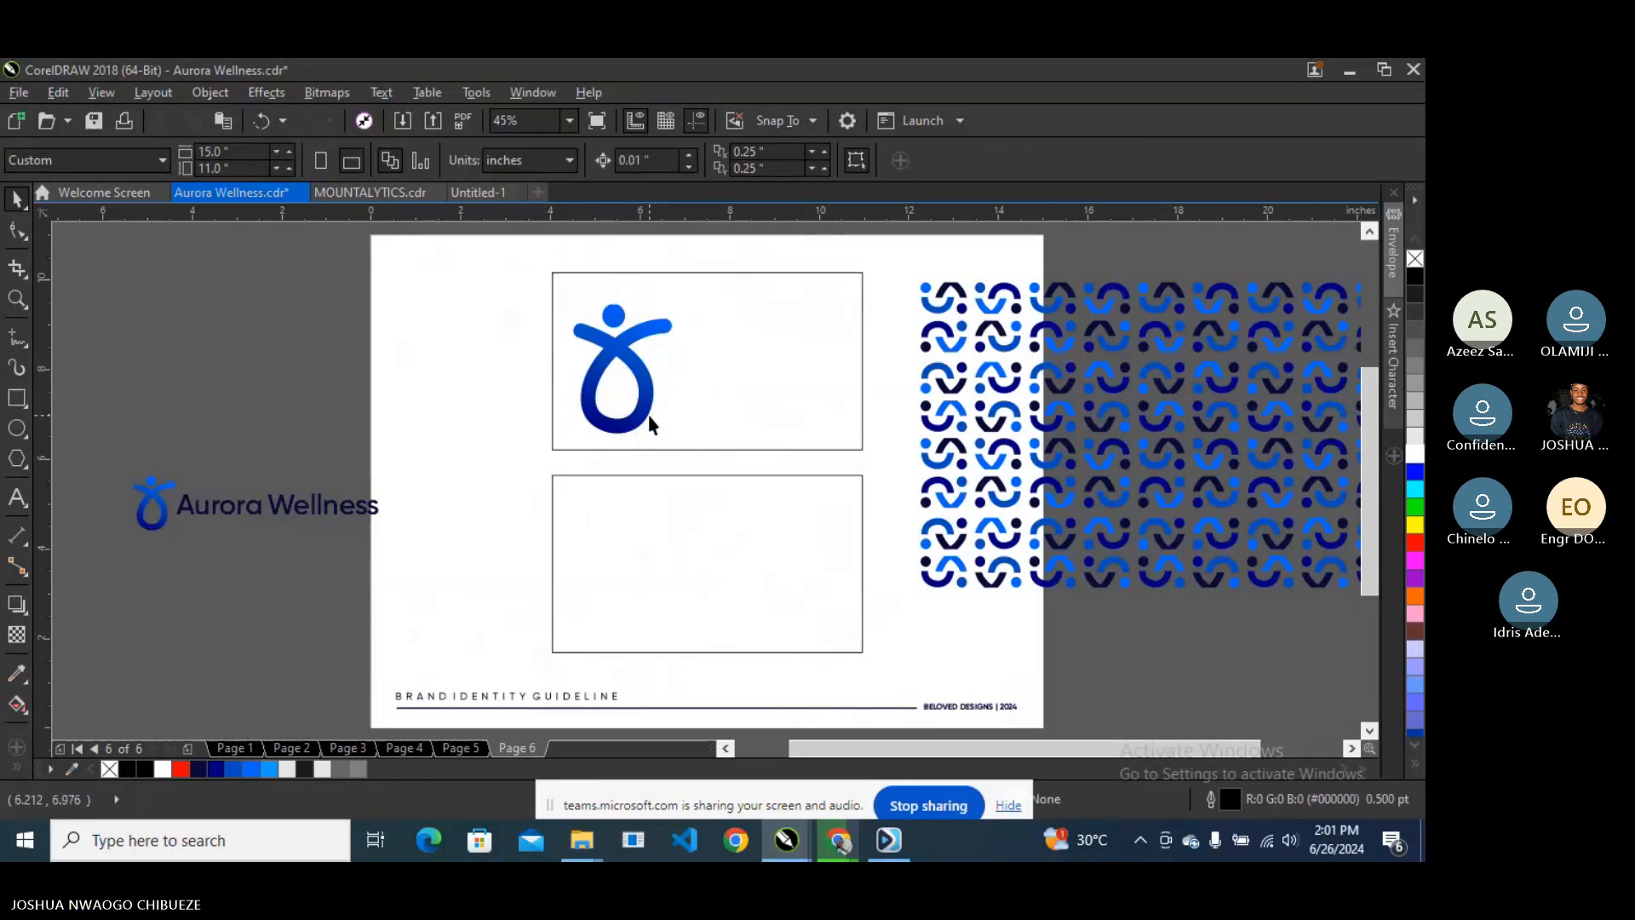
drag(994, 379, 889, 358)
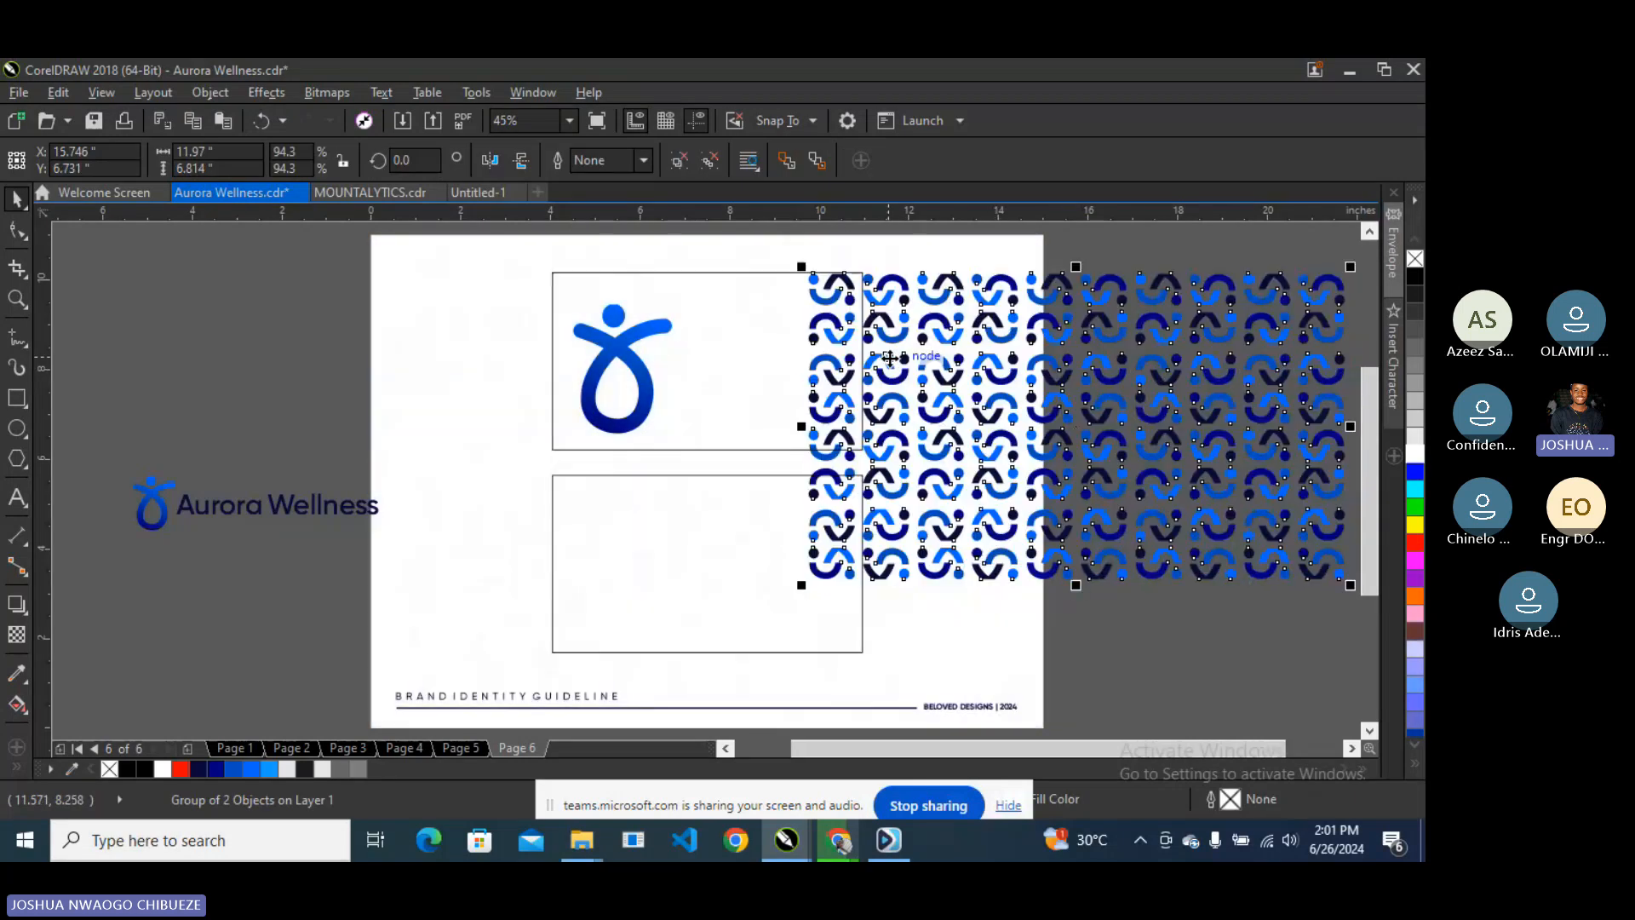
key(ctrl+z)
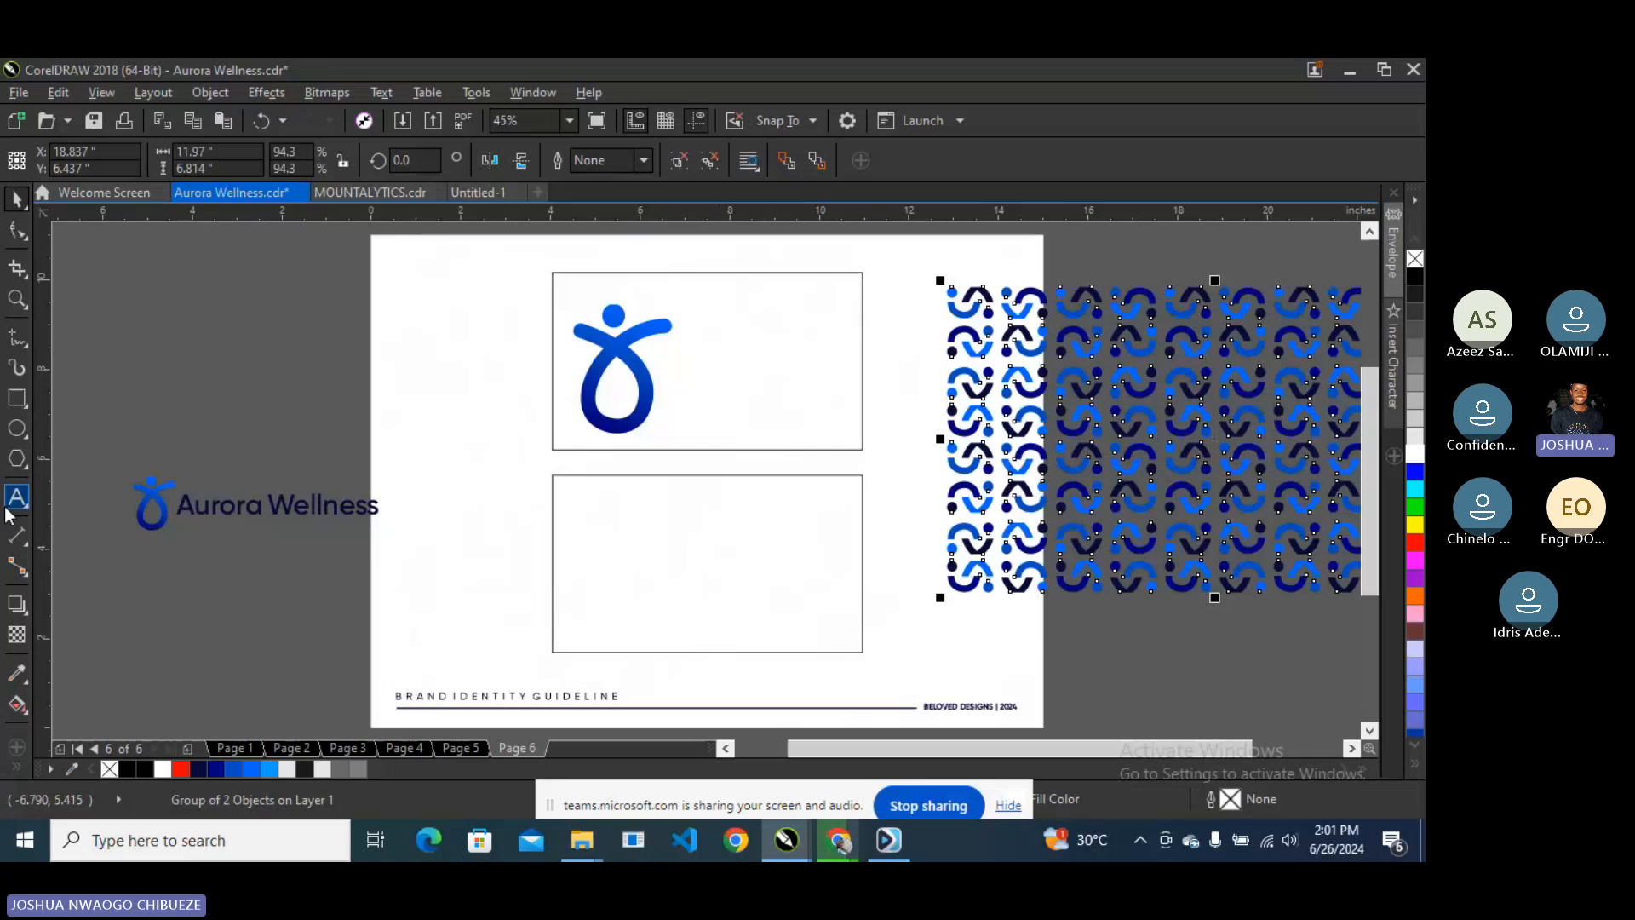
click(823, 854)
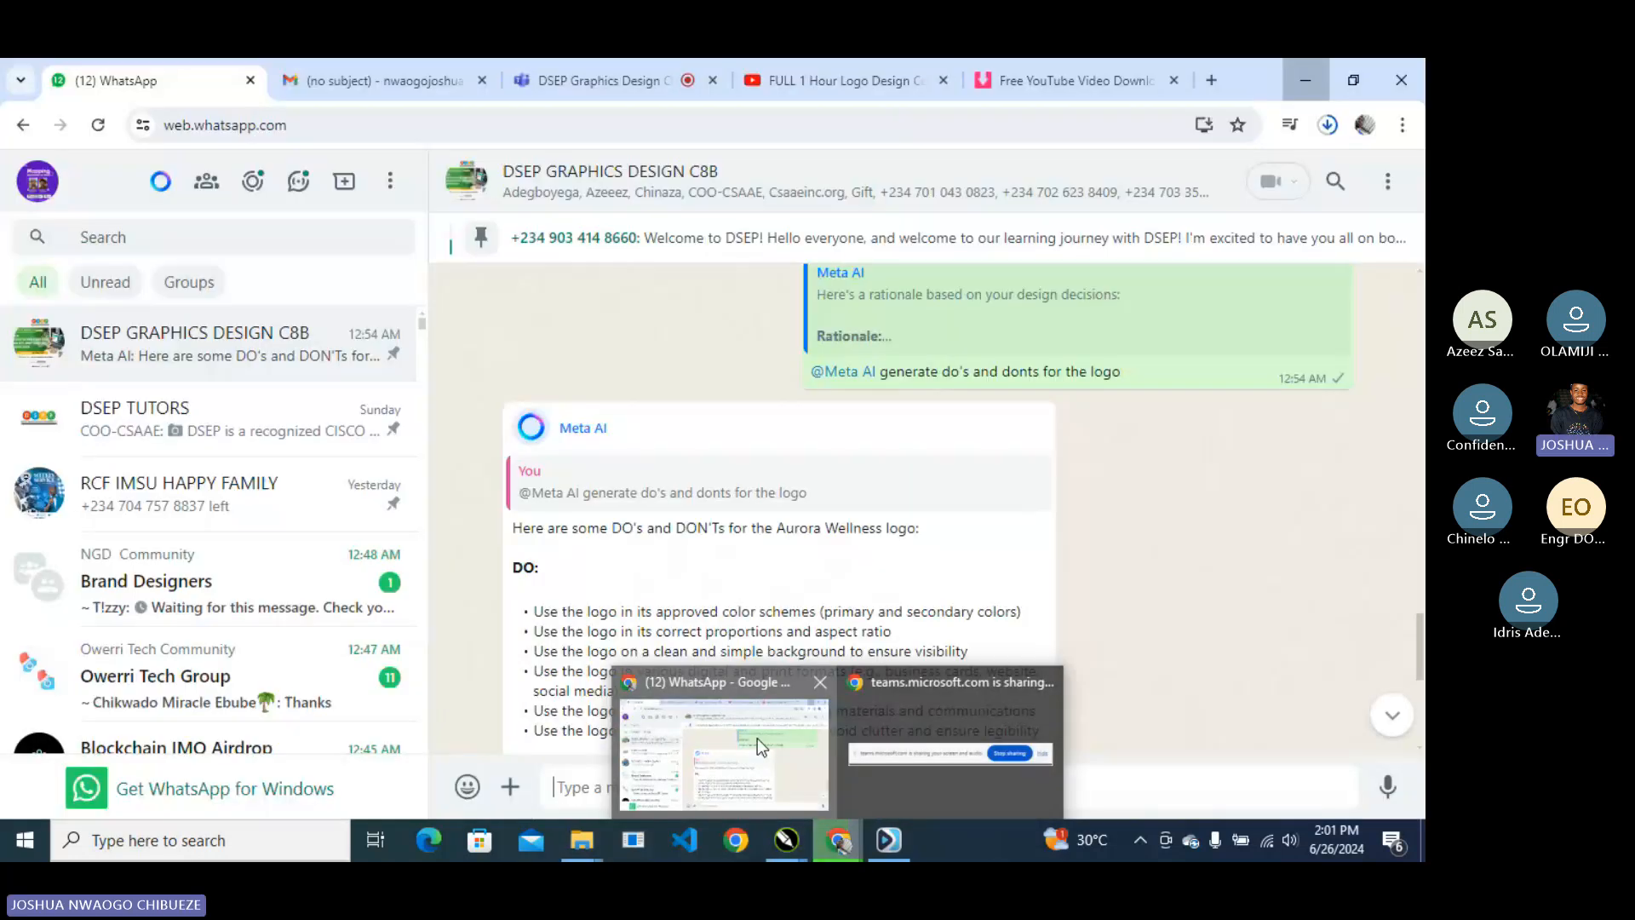
click(757, 737)
click(605, 96)
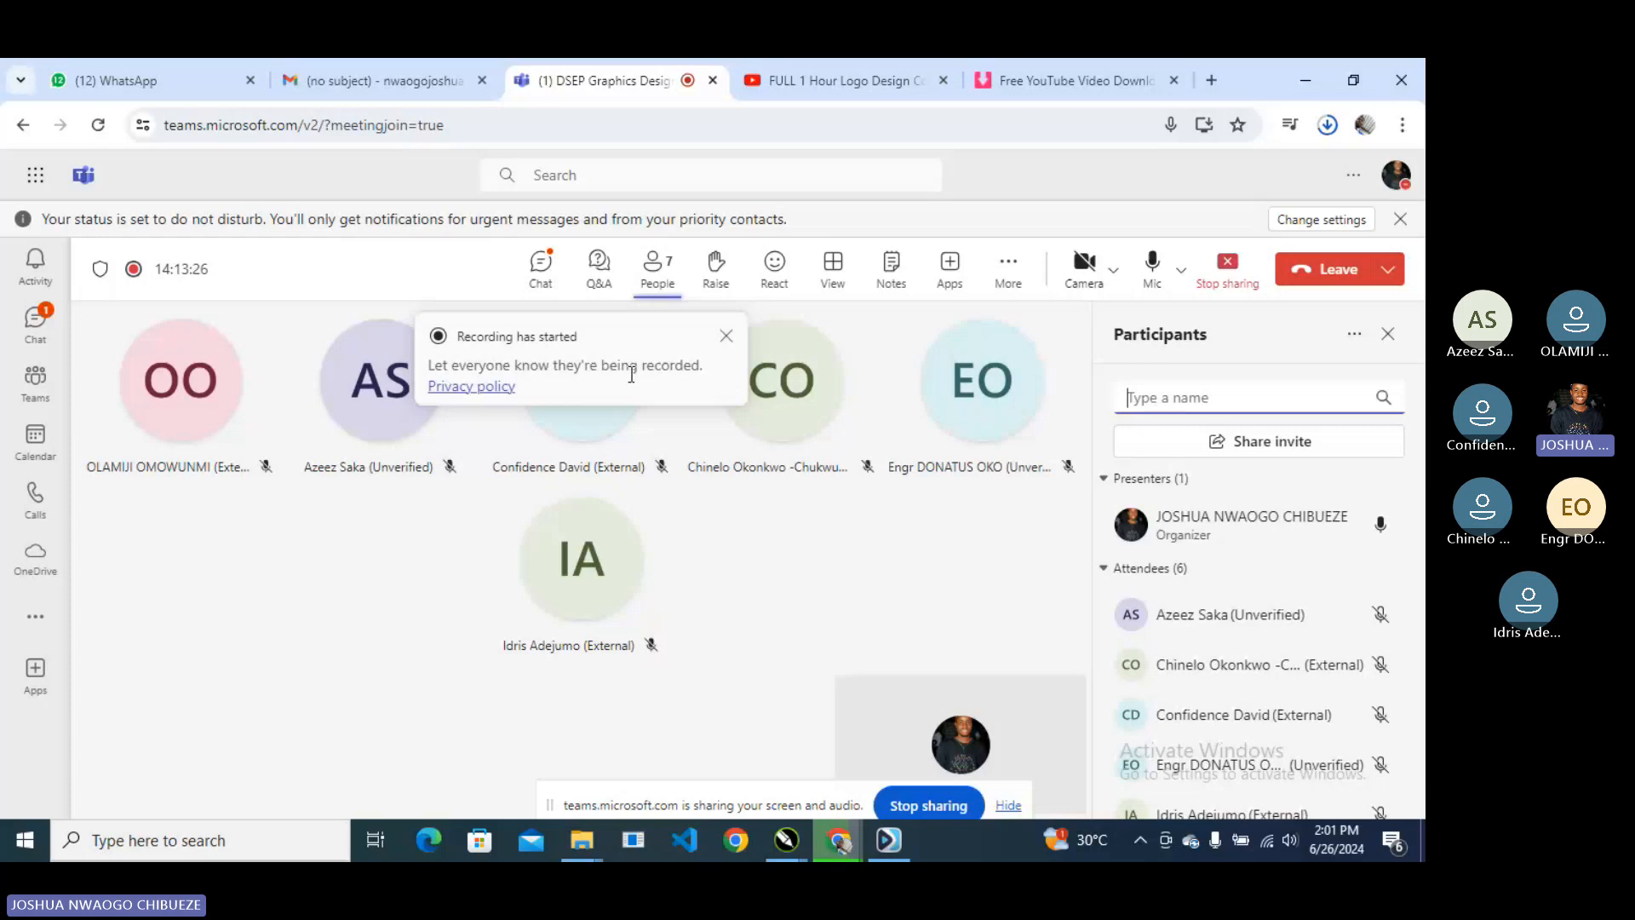
click(1285, 78)
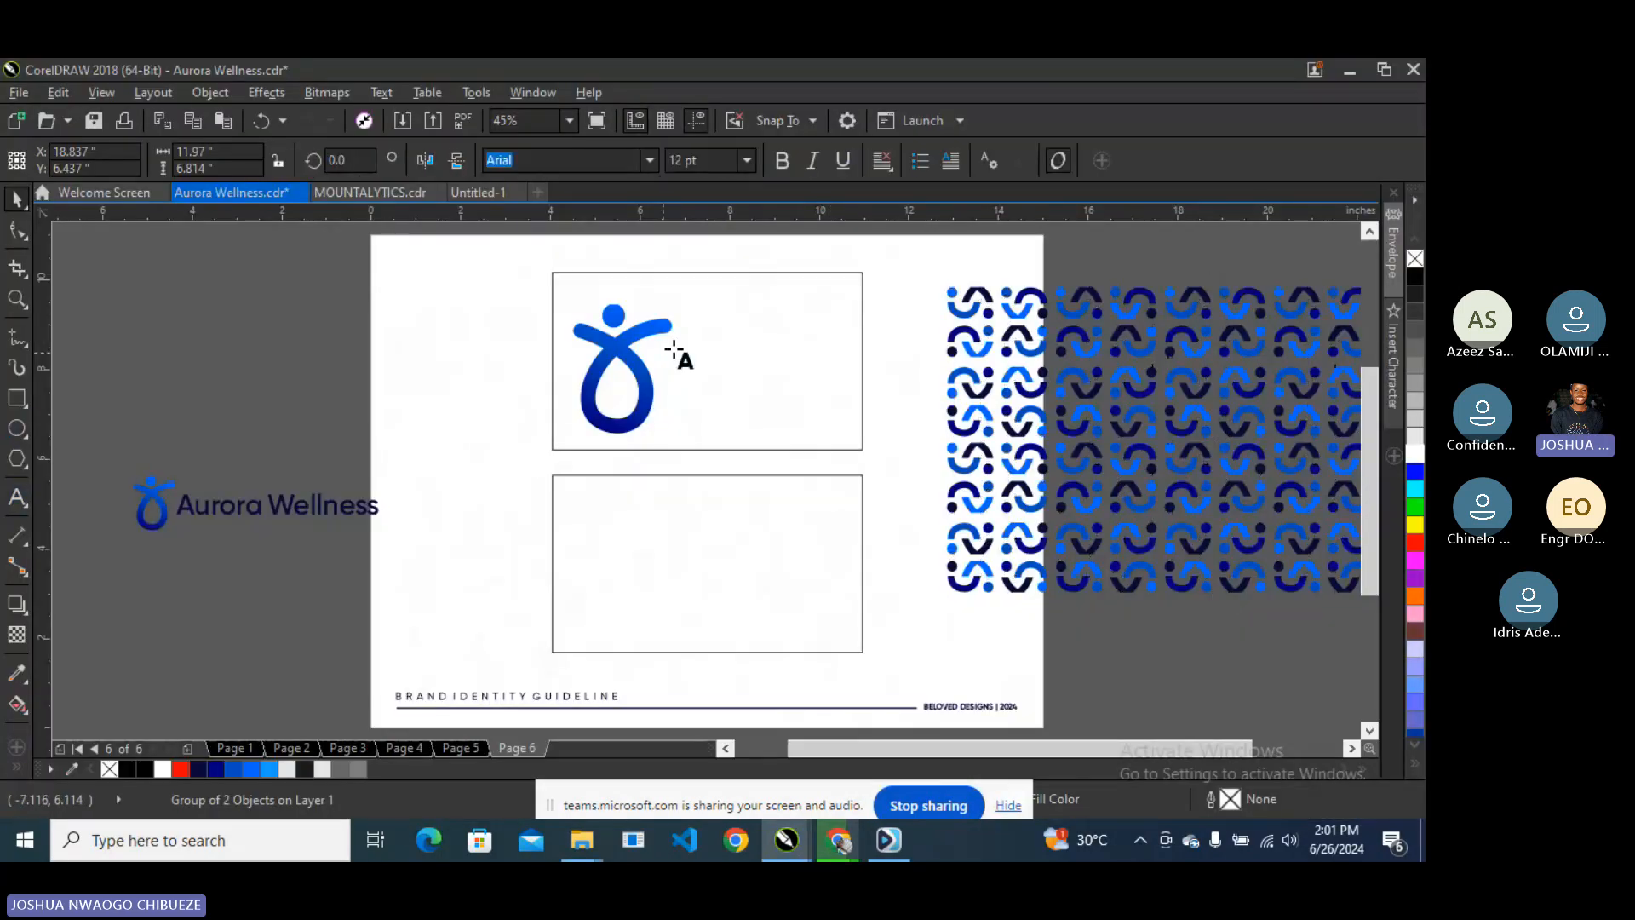
- Type the cardholder's name as a text line beside the logo on the top card
key(F8)
scroll(741, 339, up, 5)
scroll(730, 354, down, 3)
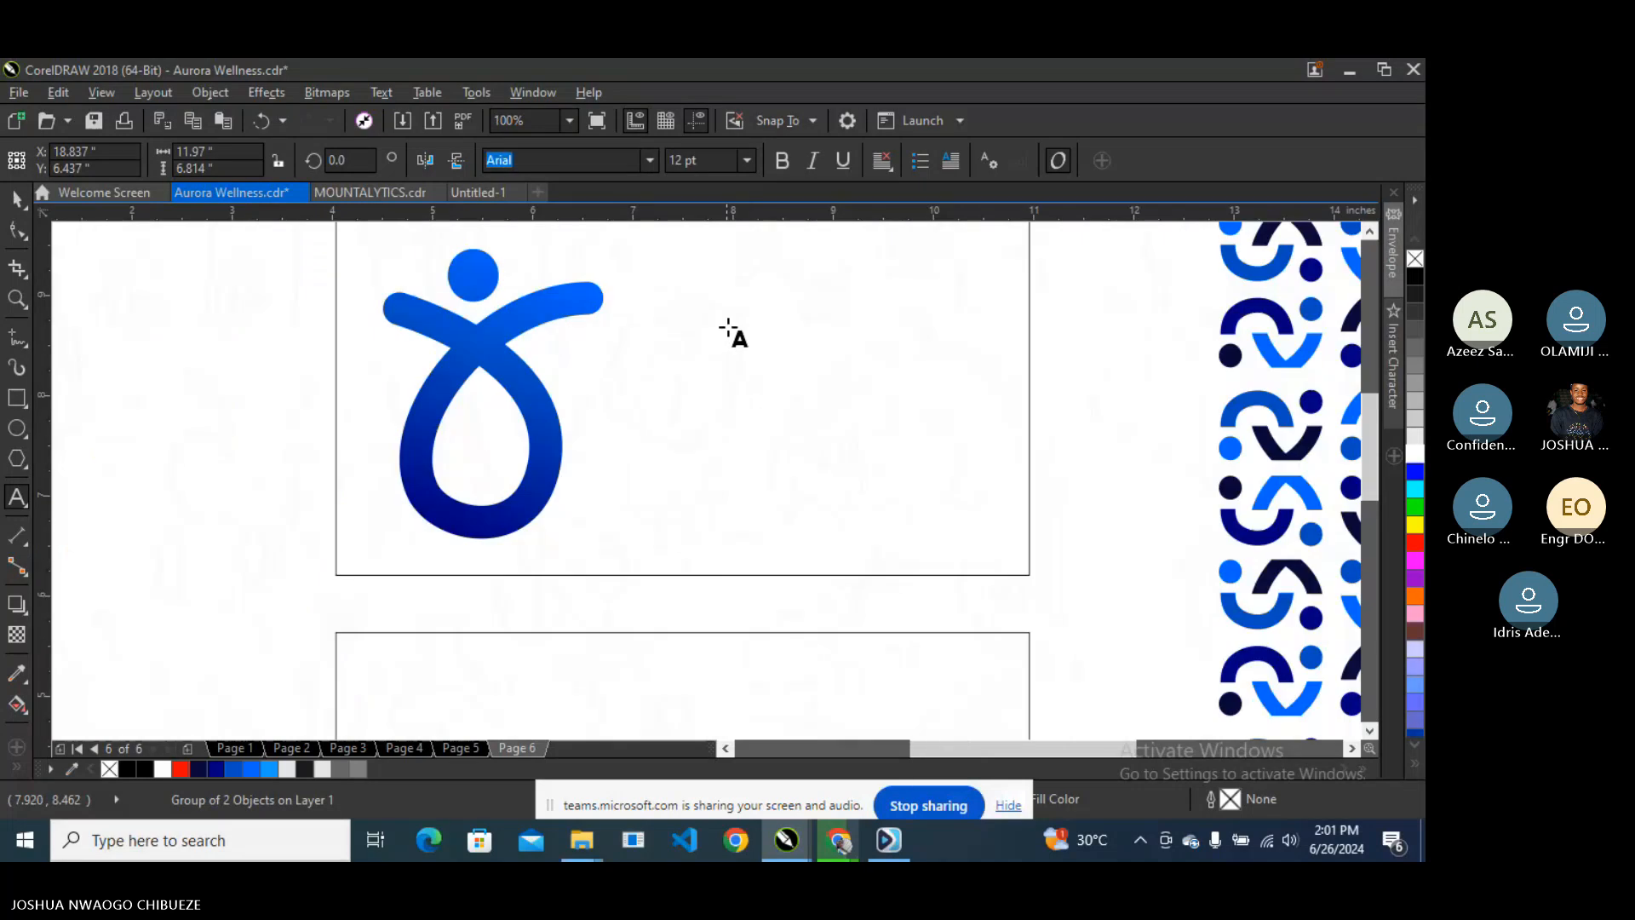
click(708, 320)
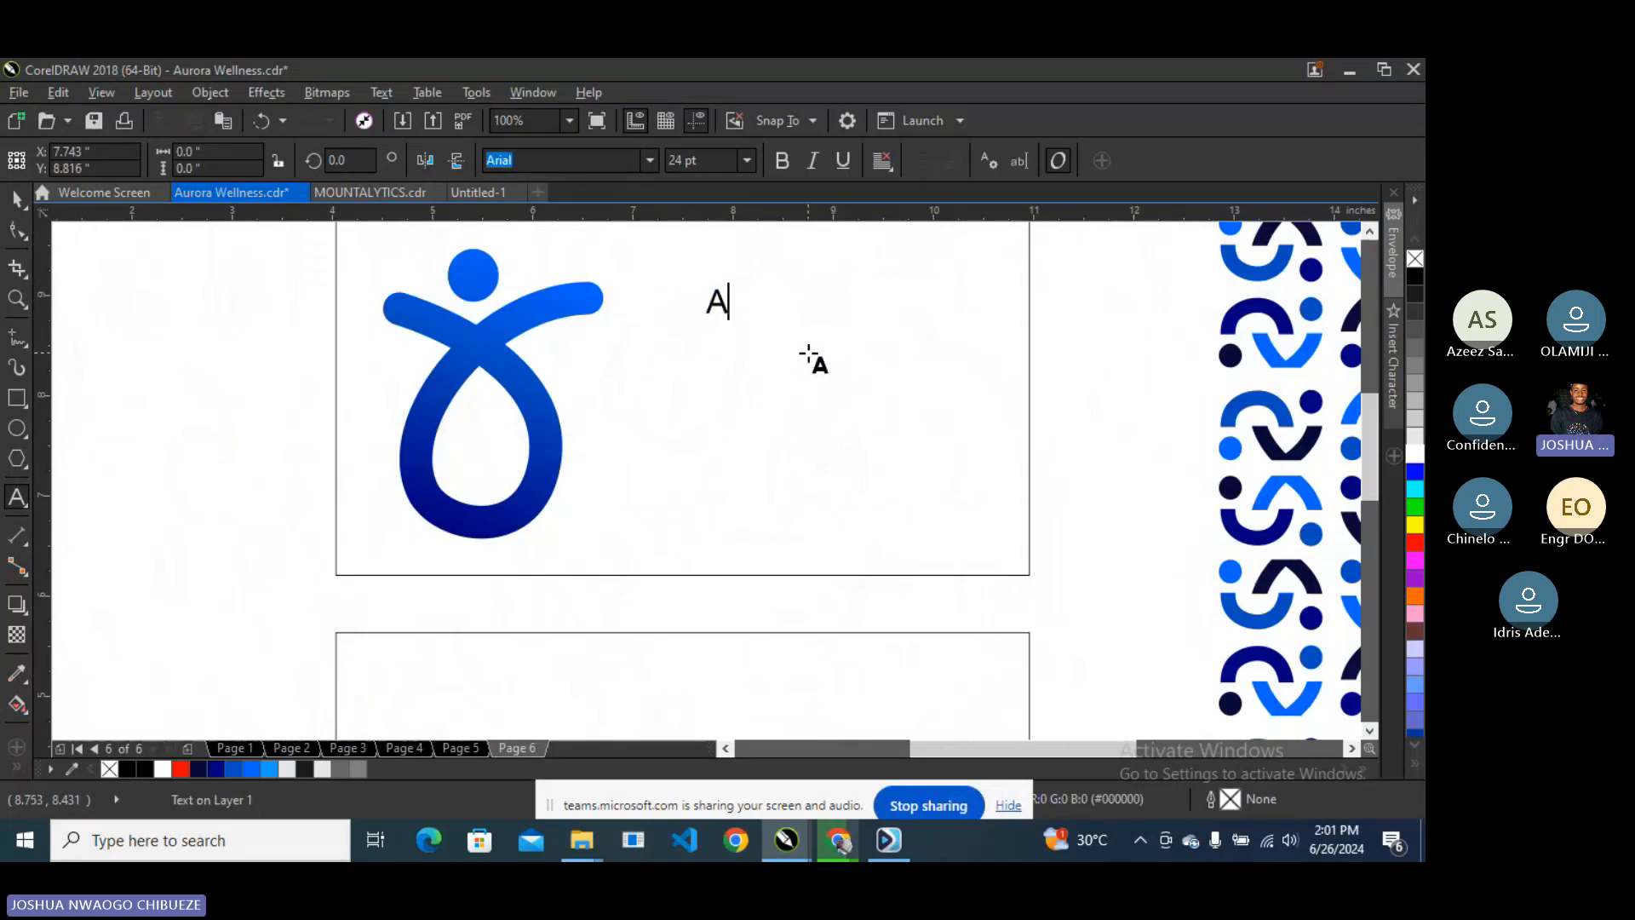
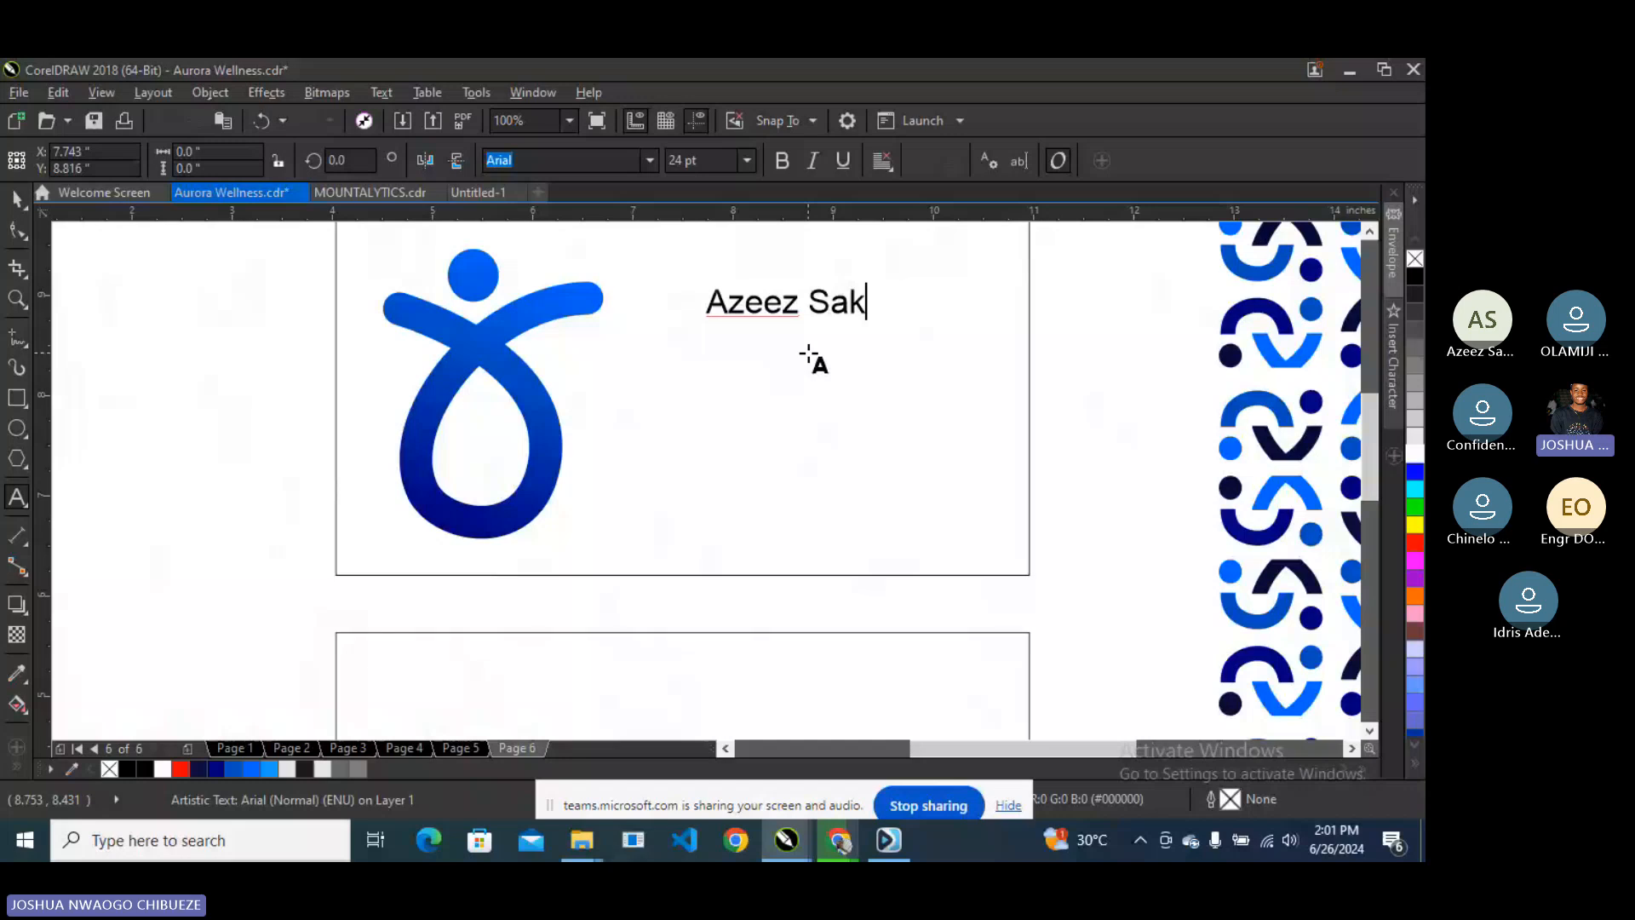
key(Escape)
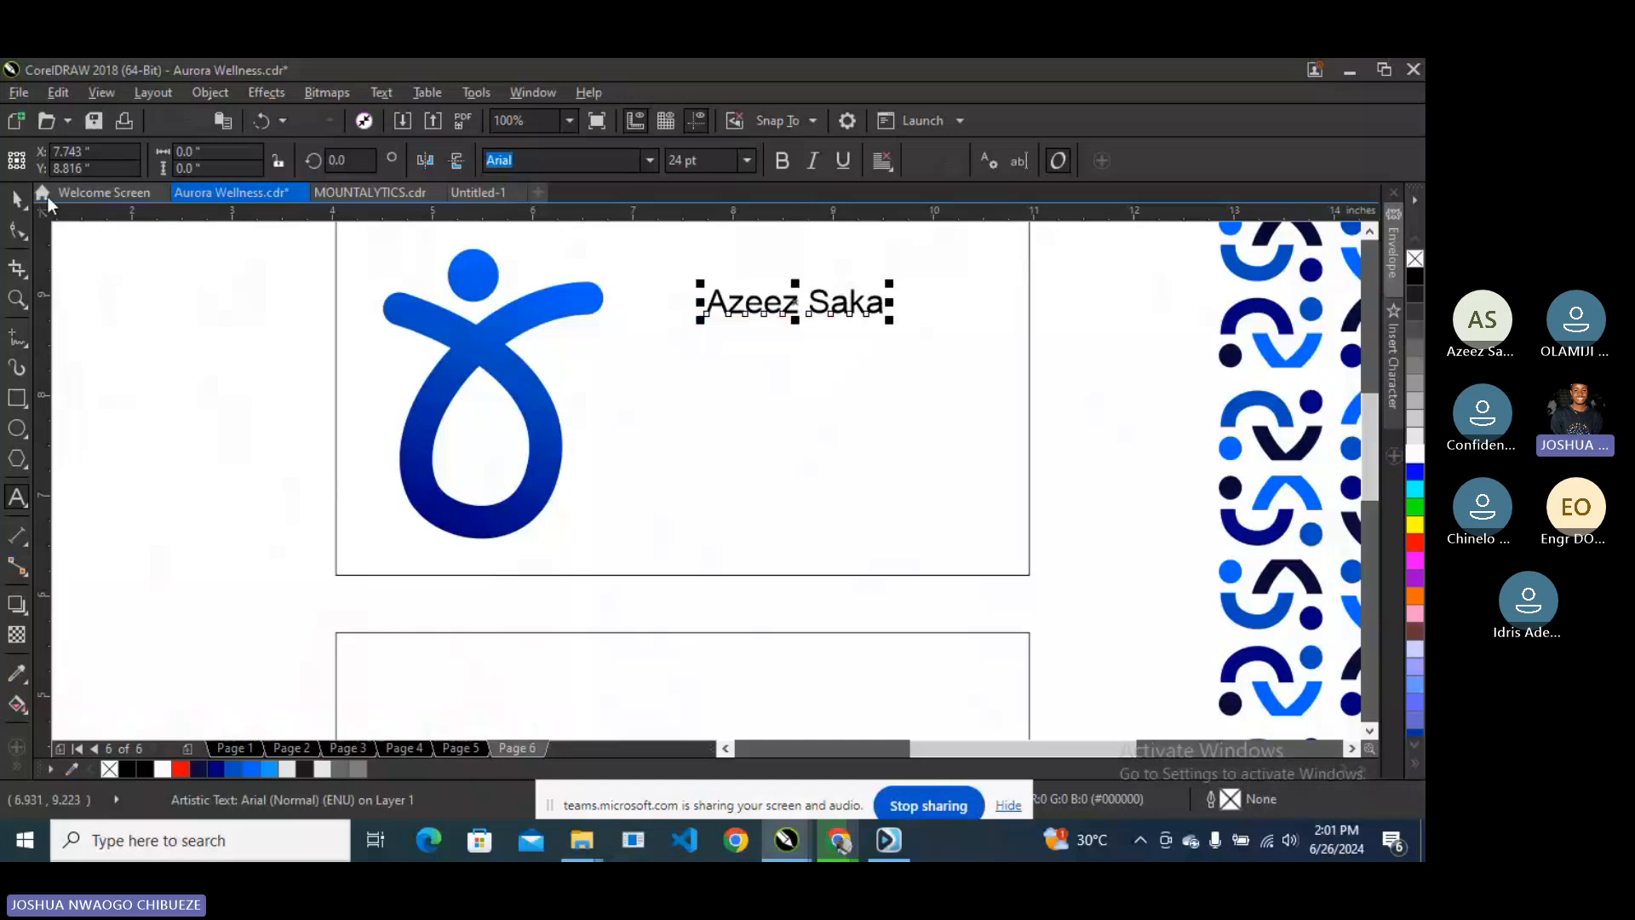
- Scale the name to about 37.5 pt, then view the page 3 mood board
click(17, 199)
drag(891, 303, 745, 374)
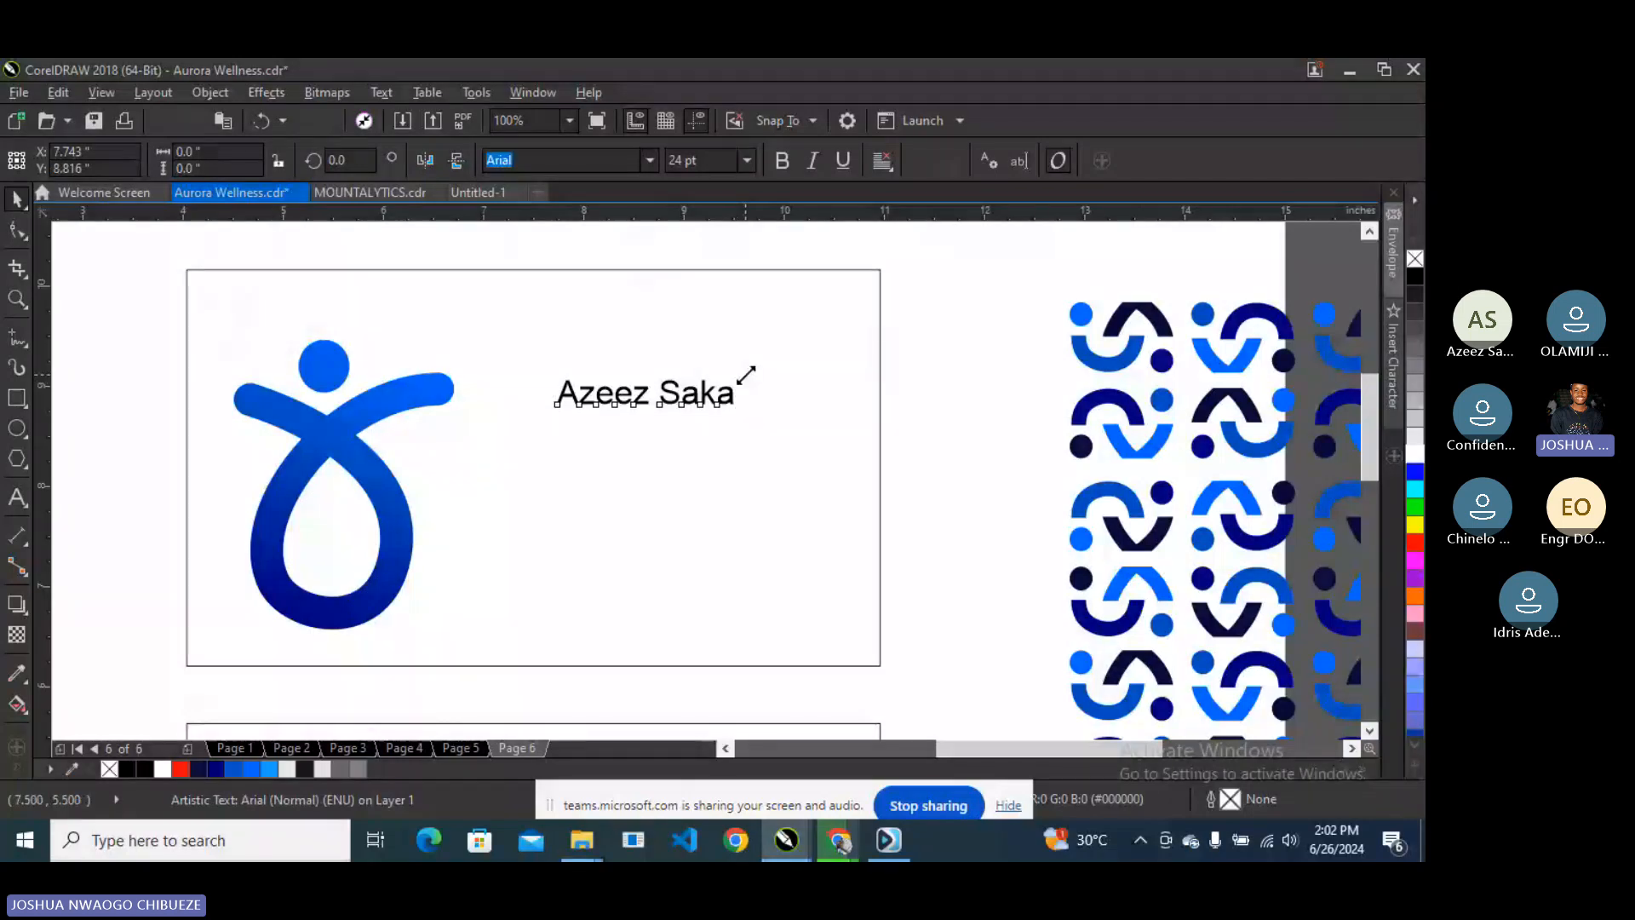
drag(746, 375, 838, 361)
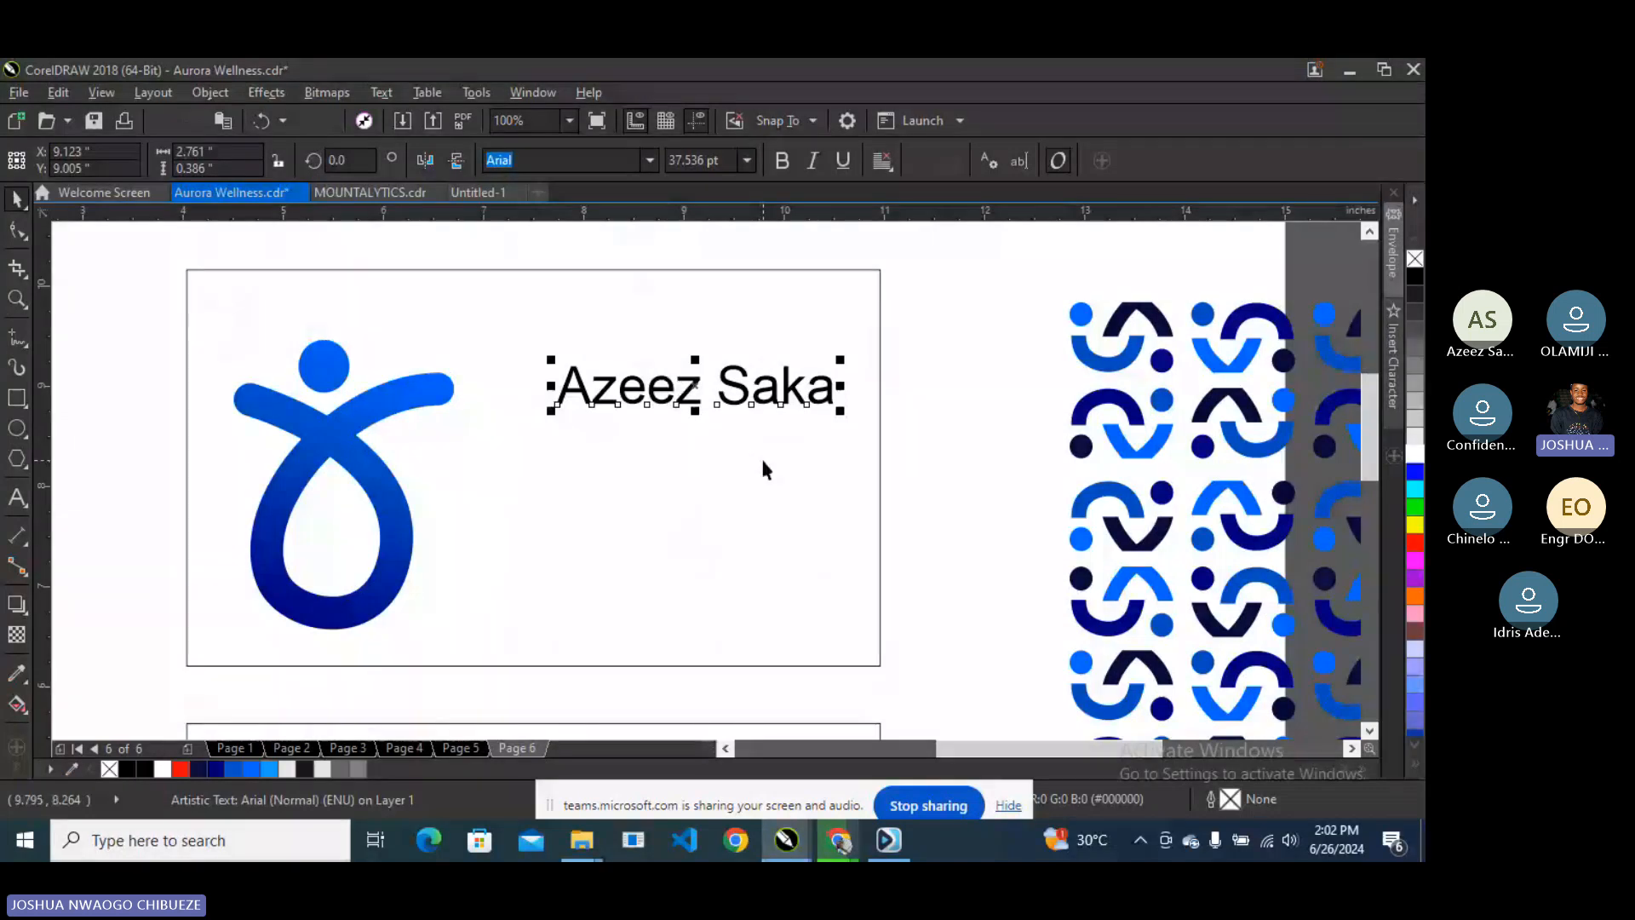
key(Page_Up)
key(Page_Up)
key(Page_Up)
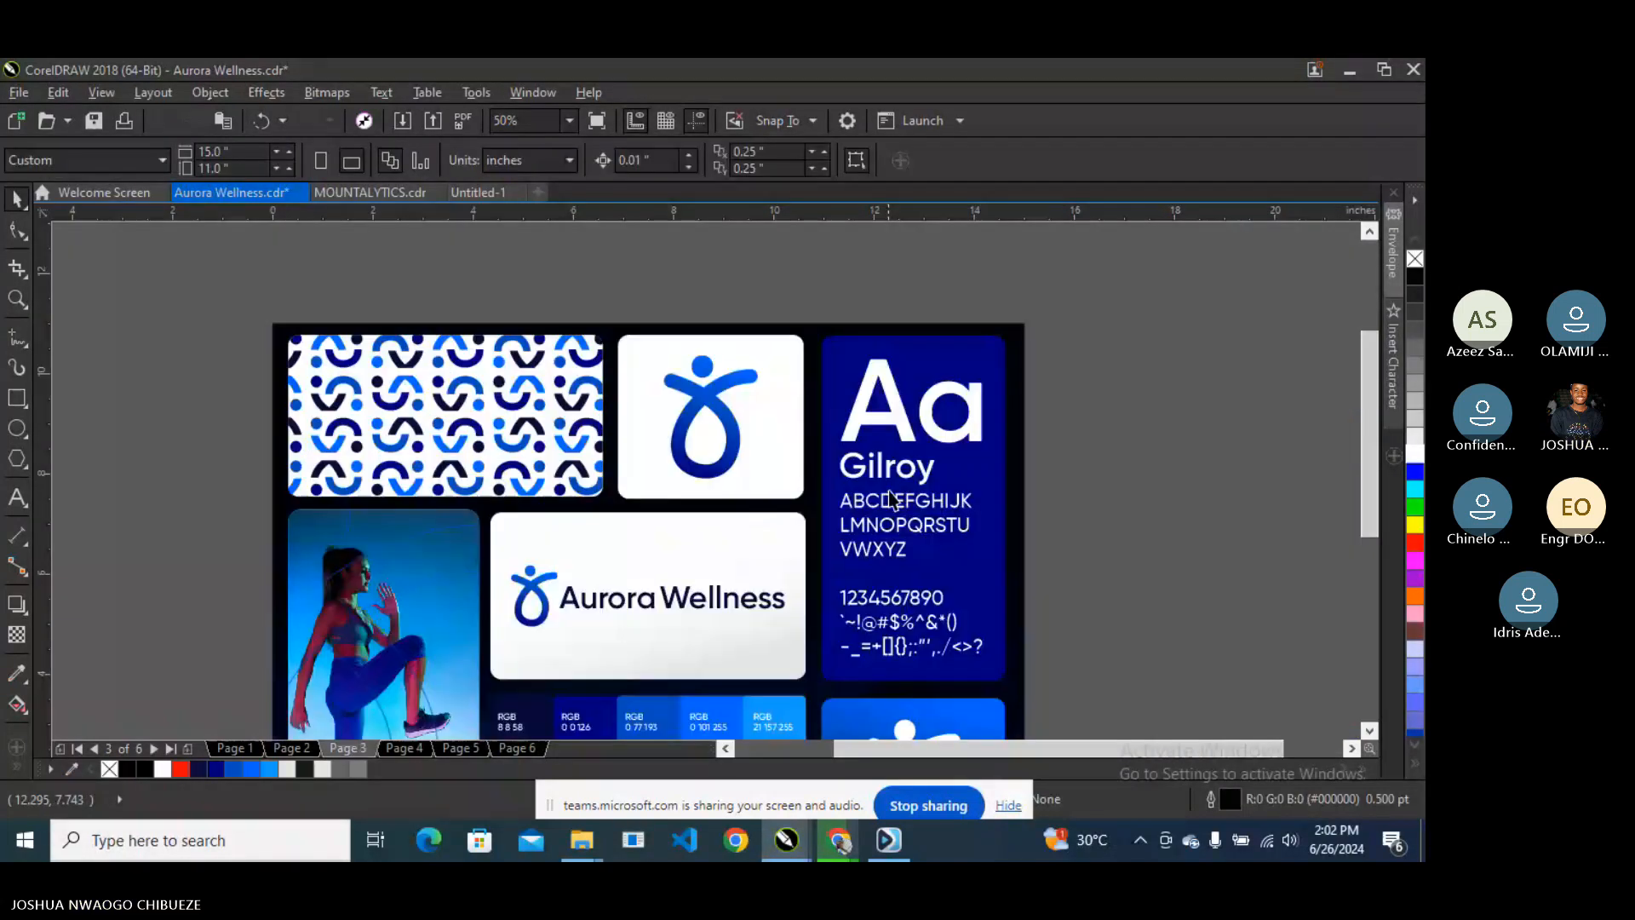
- Back on page 6, set the cardholder's name in Gilroy SemiBold
key(Page_Down)
key(Page_Down)
key(Page_Down)
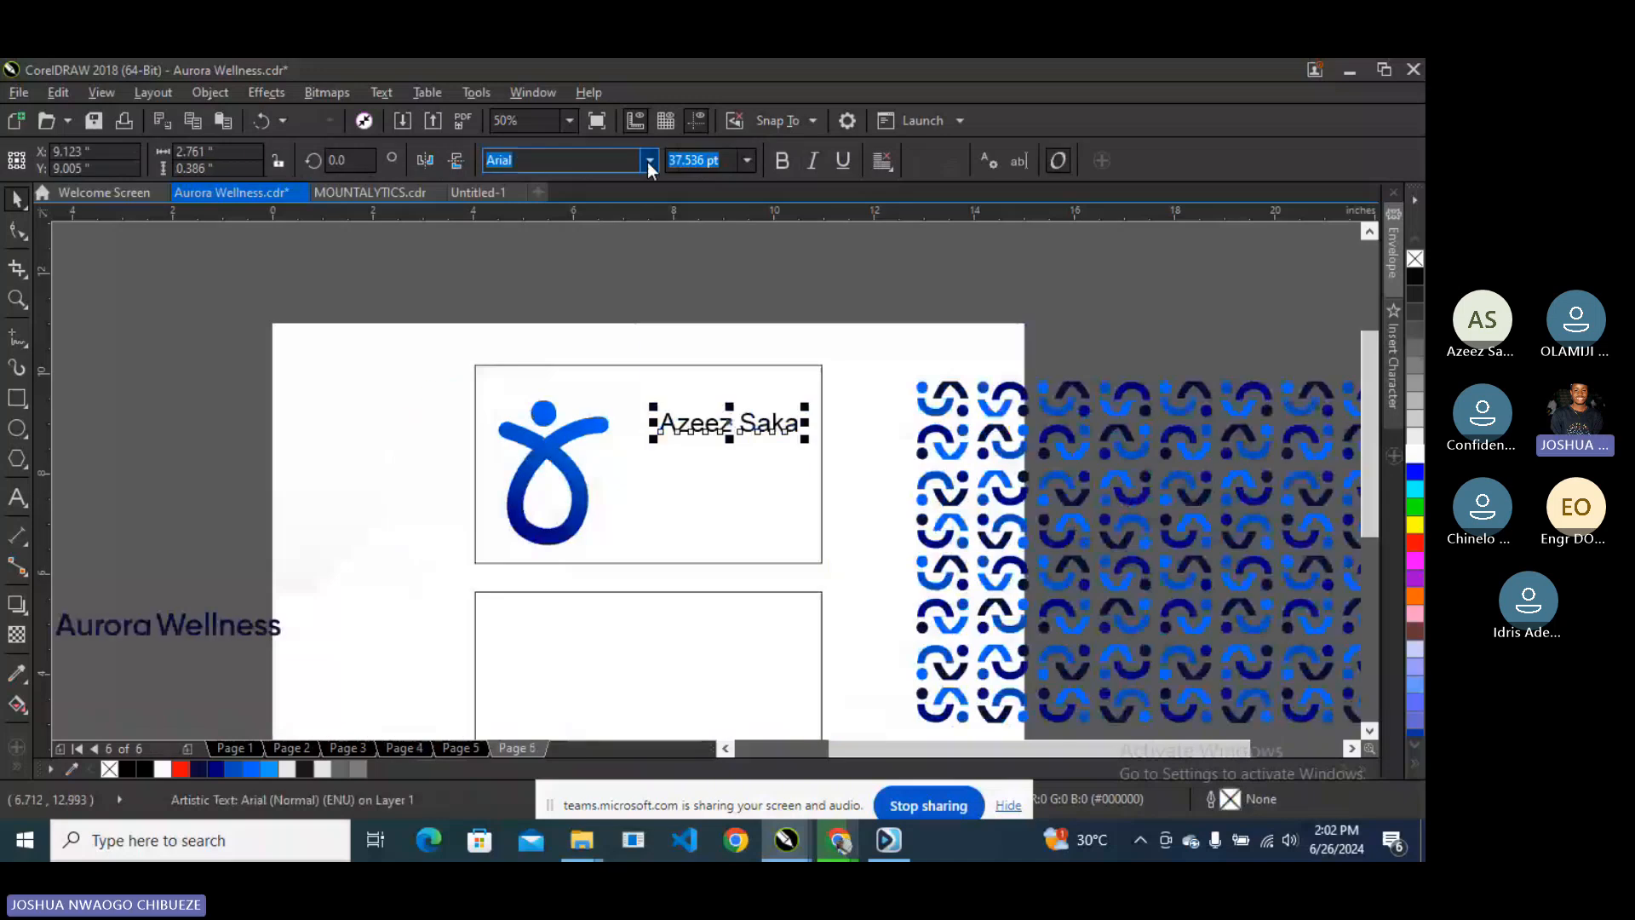
click(649, 162)
click(717, 281)
click(720, 284)
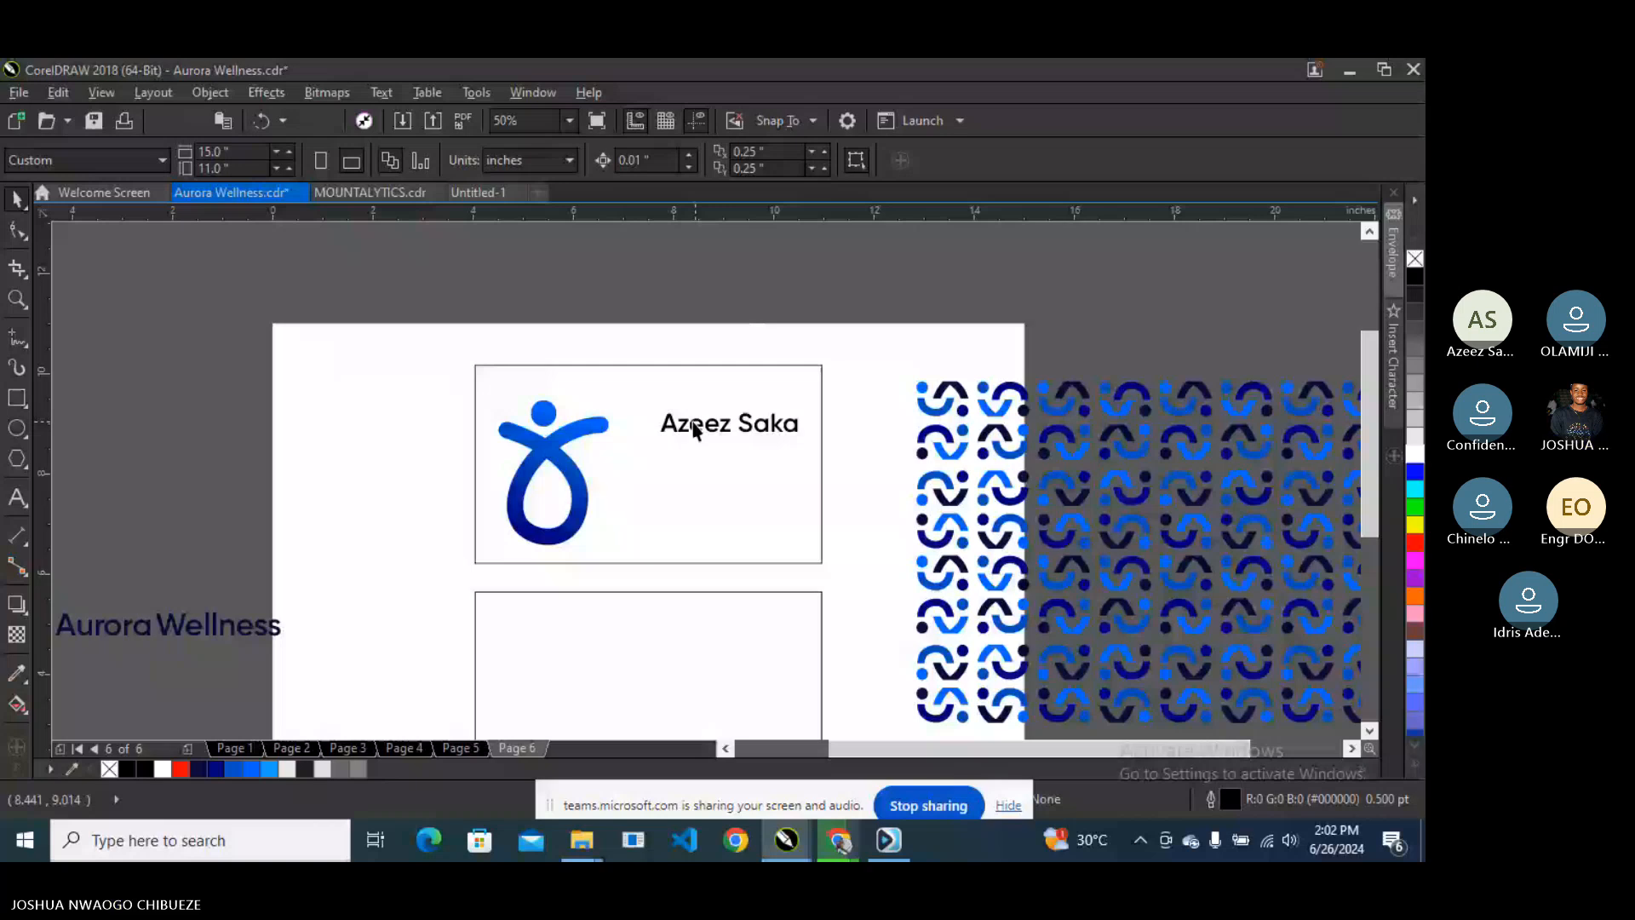
- Select the front card rectangle and give it a pale blue #B3D9F5 fill with the Eyedropper
click(599, 424)
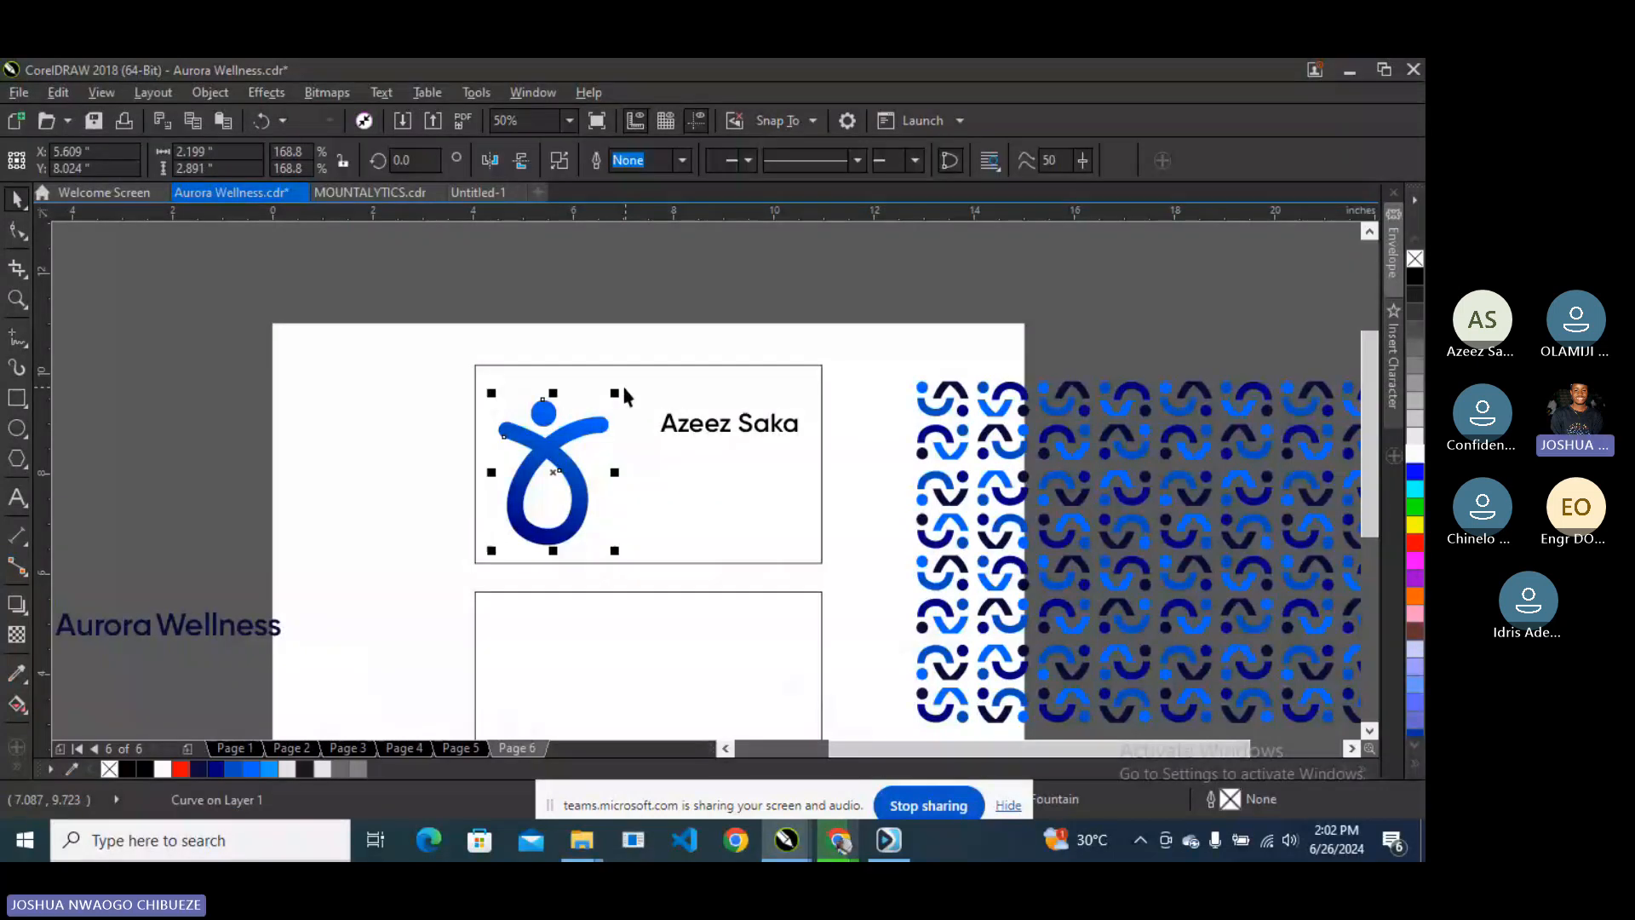
shift+click(661, 402)
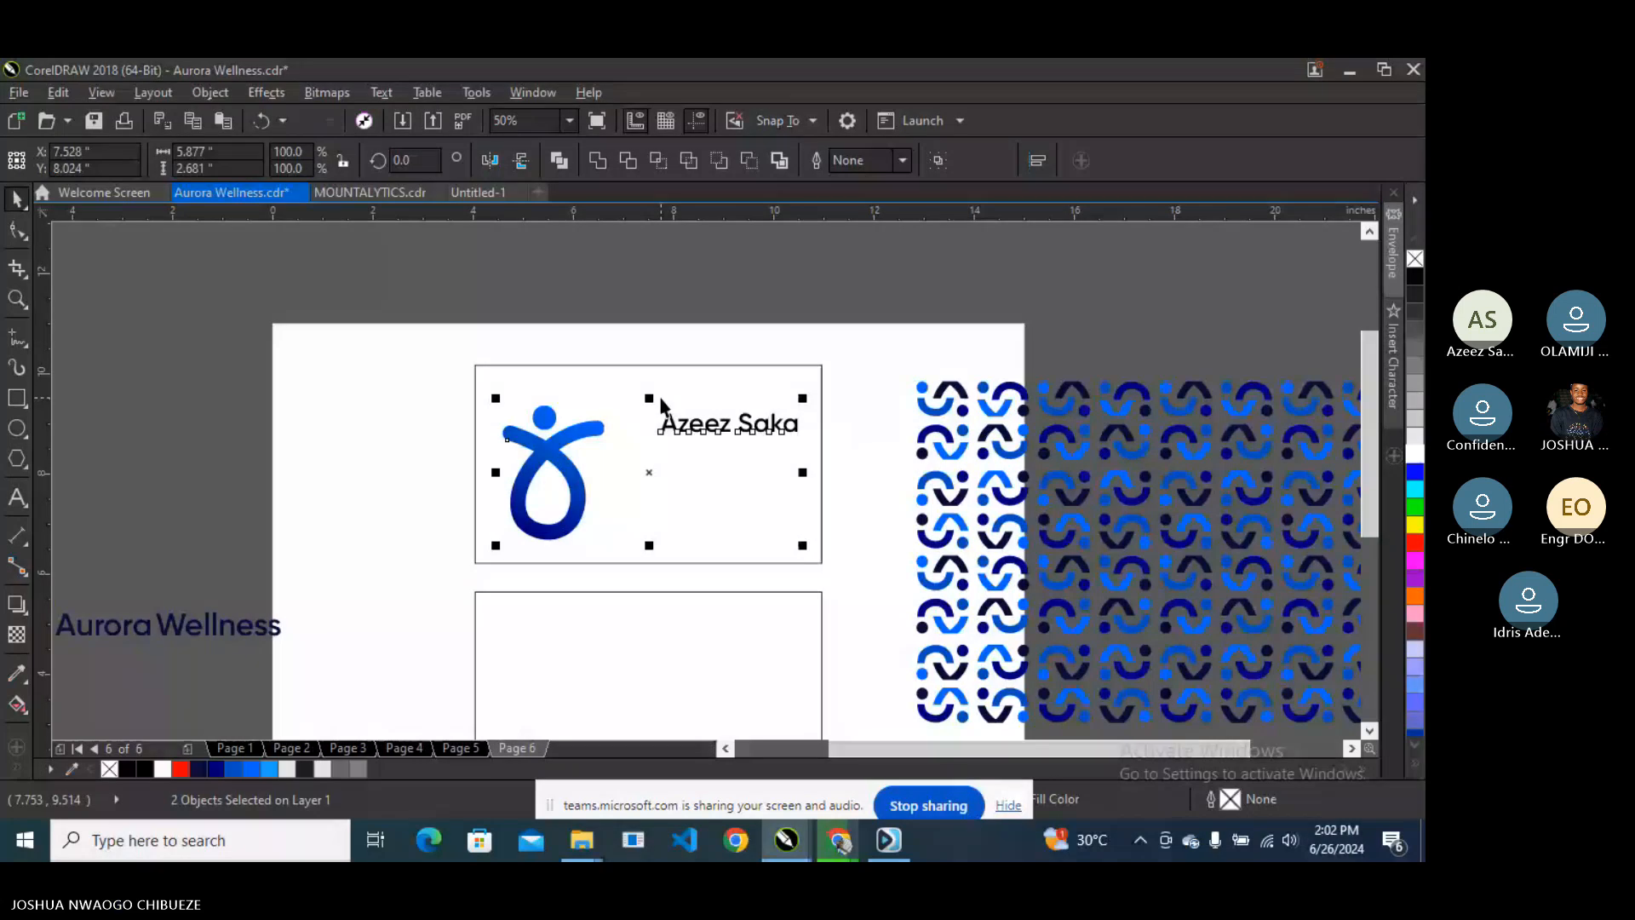
click(664, 401)
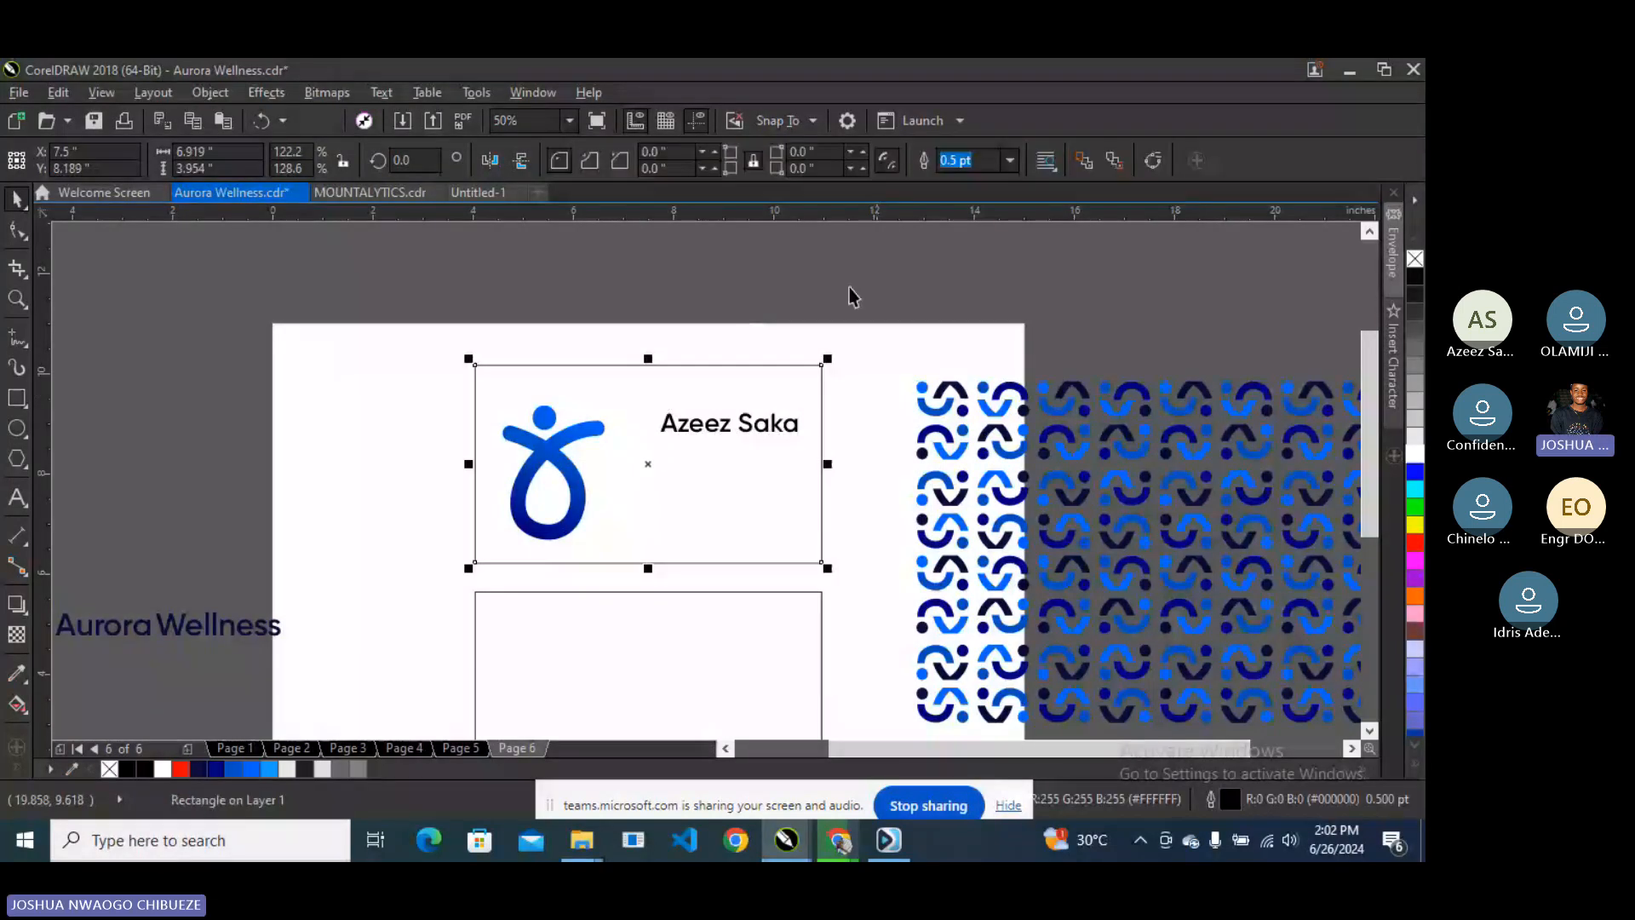
click(839, 315)
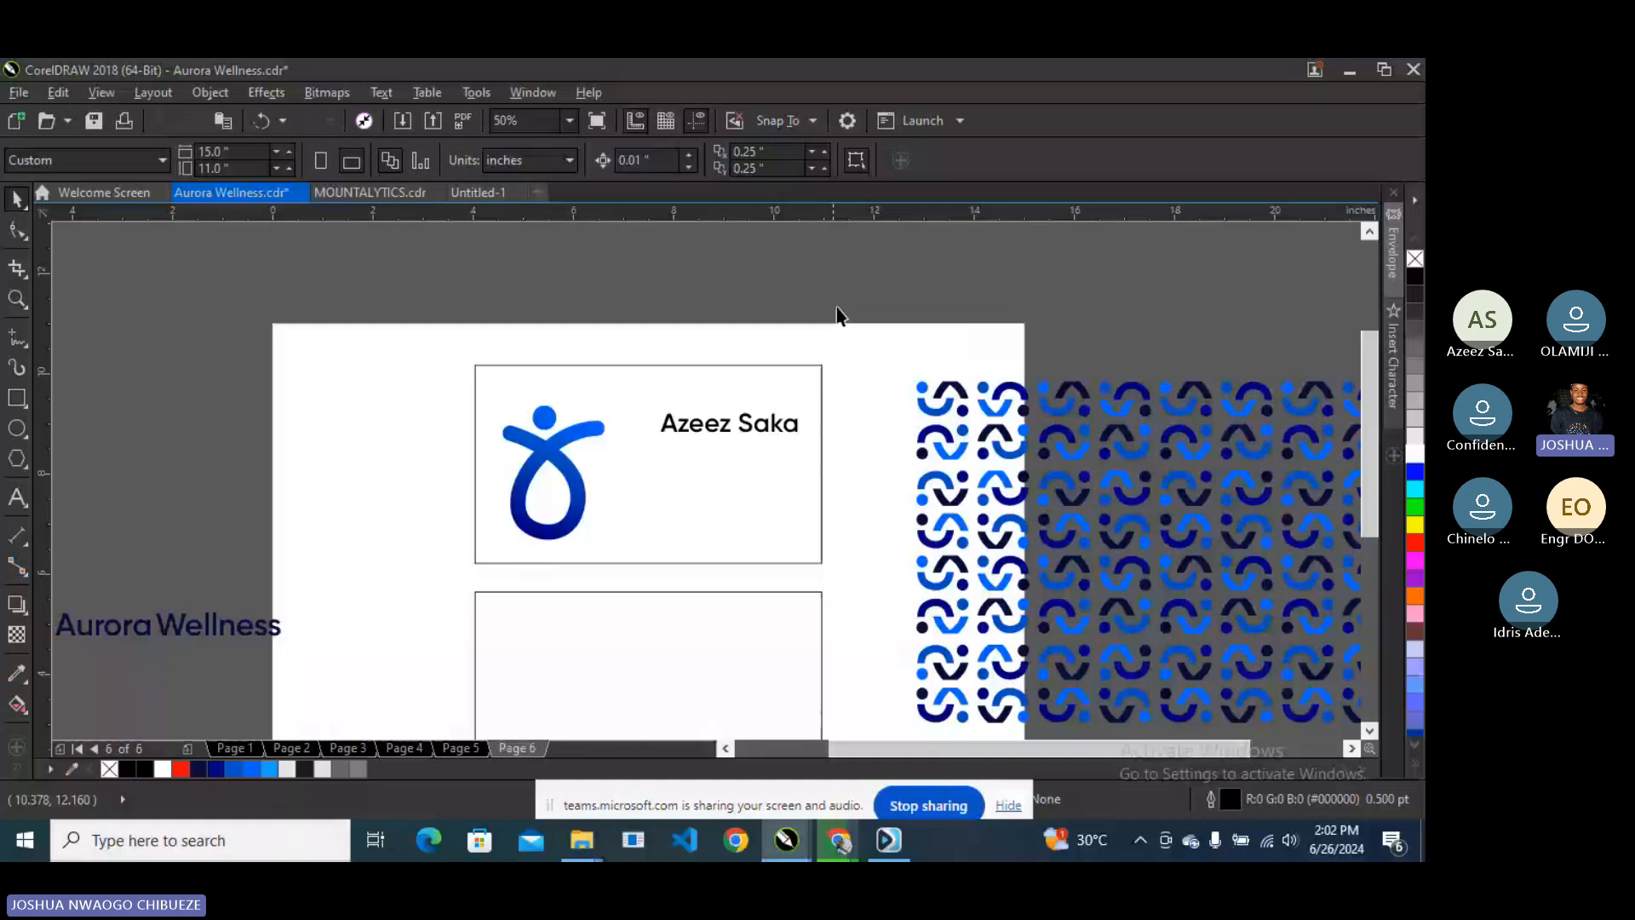
click(628, 393)
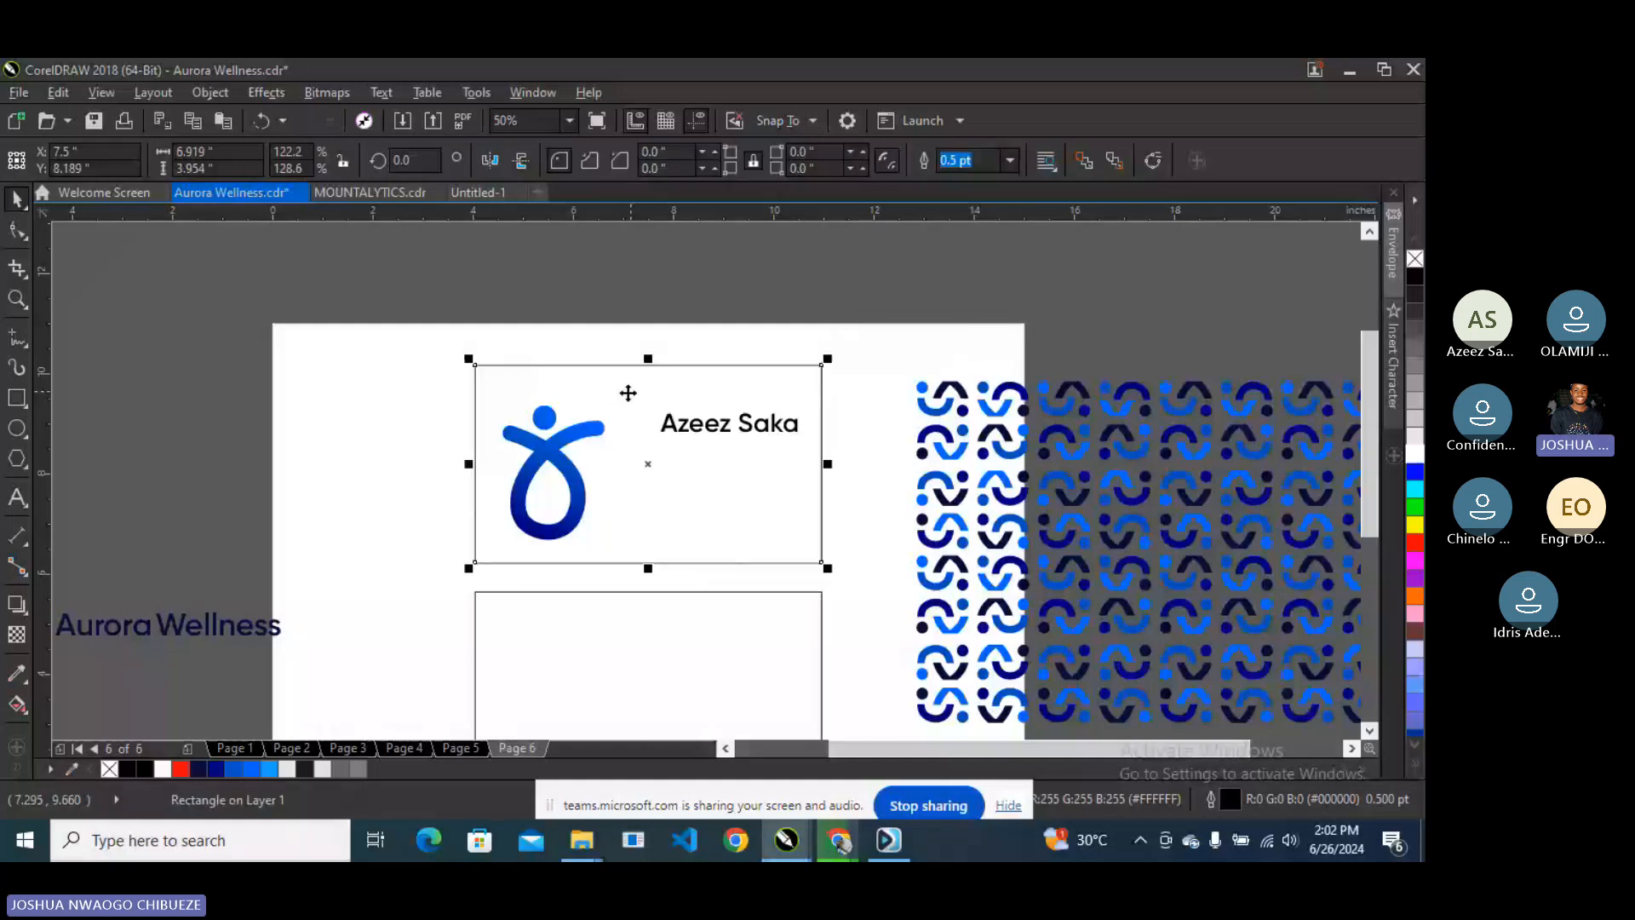
key(i)
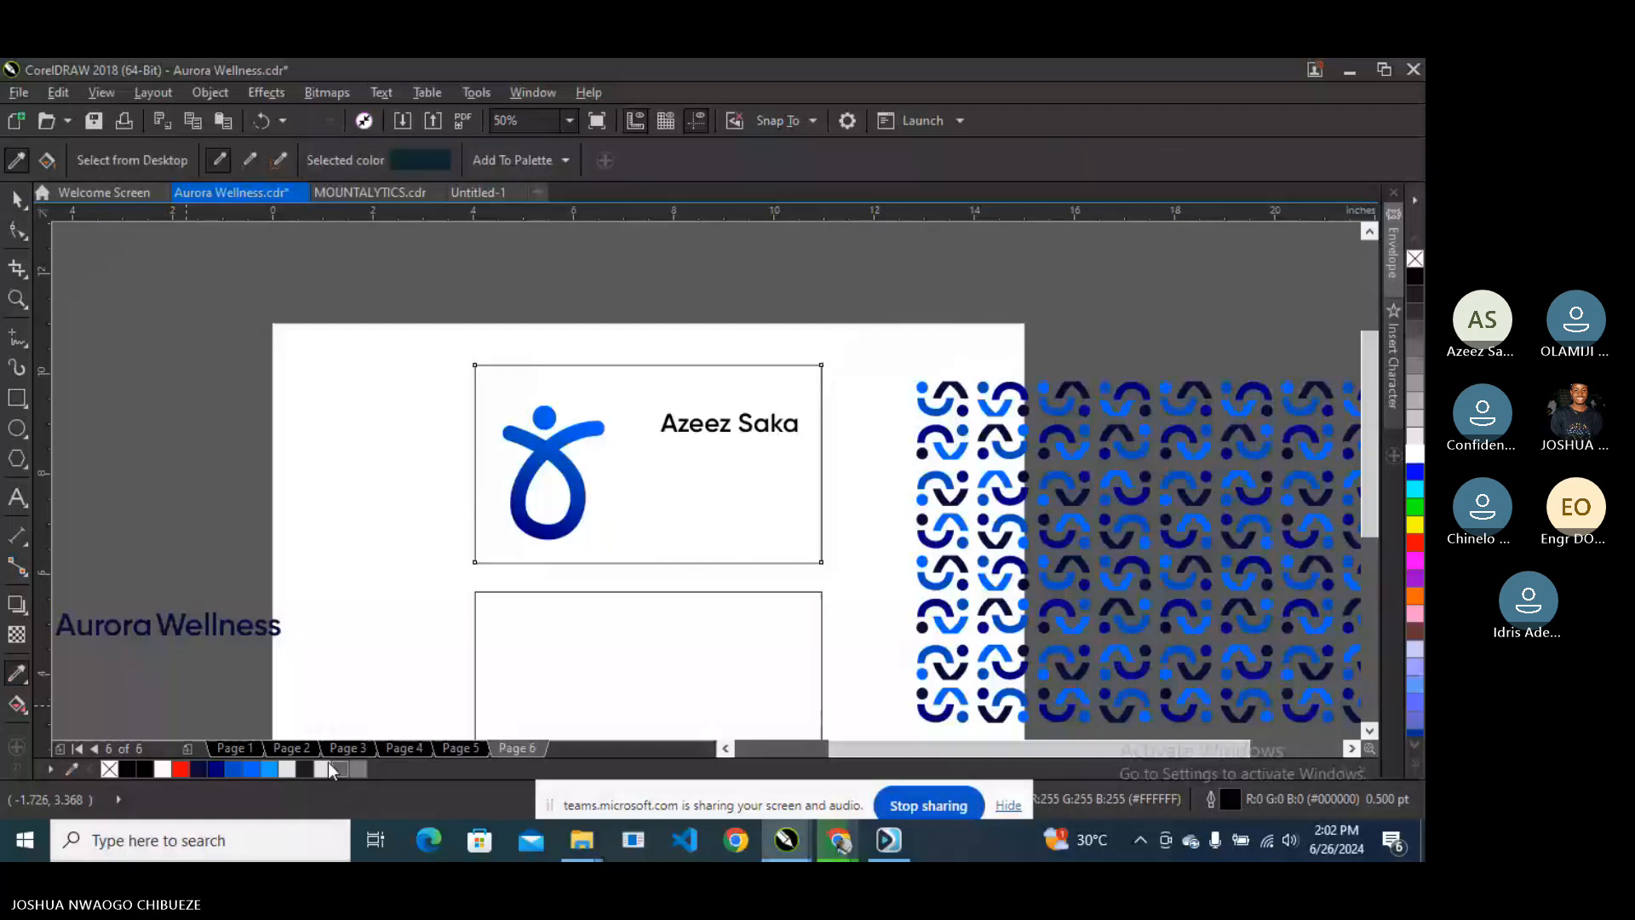
click(19, 201)
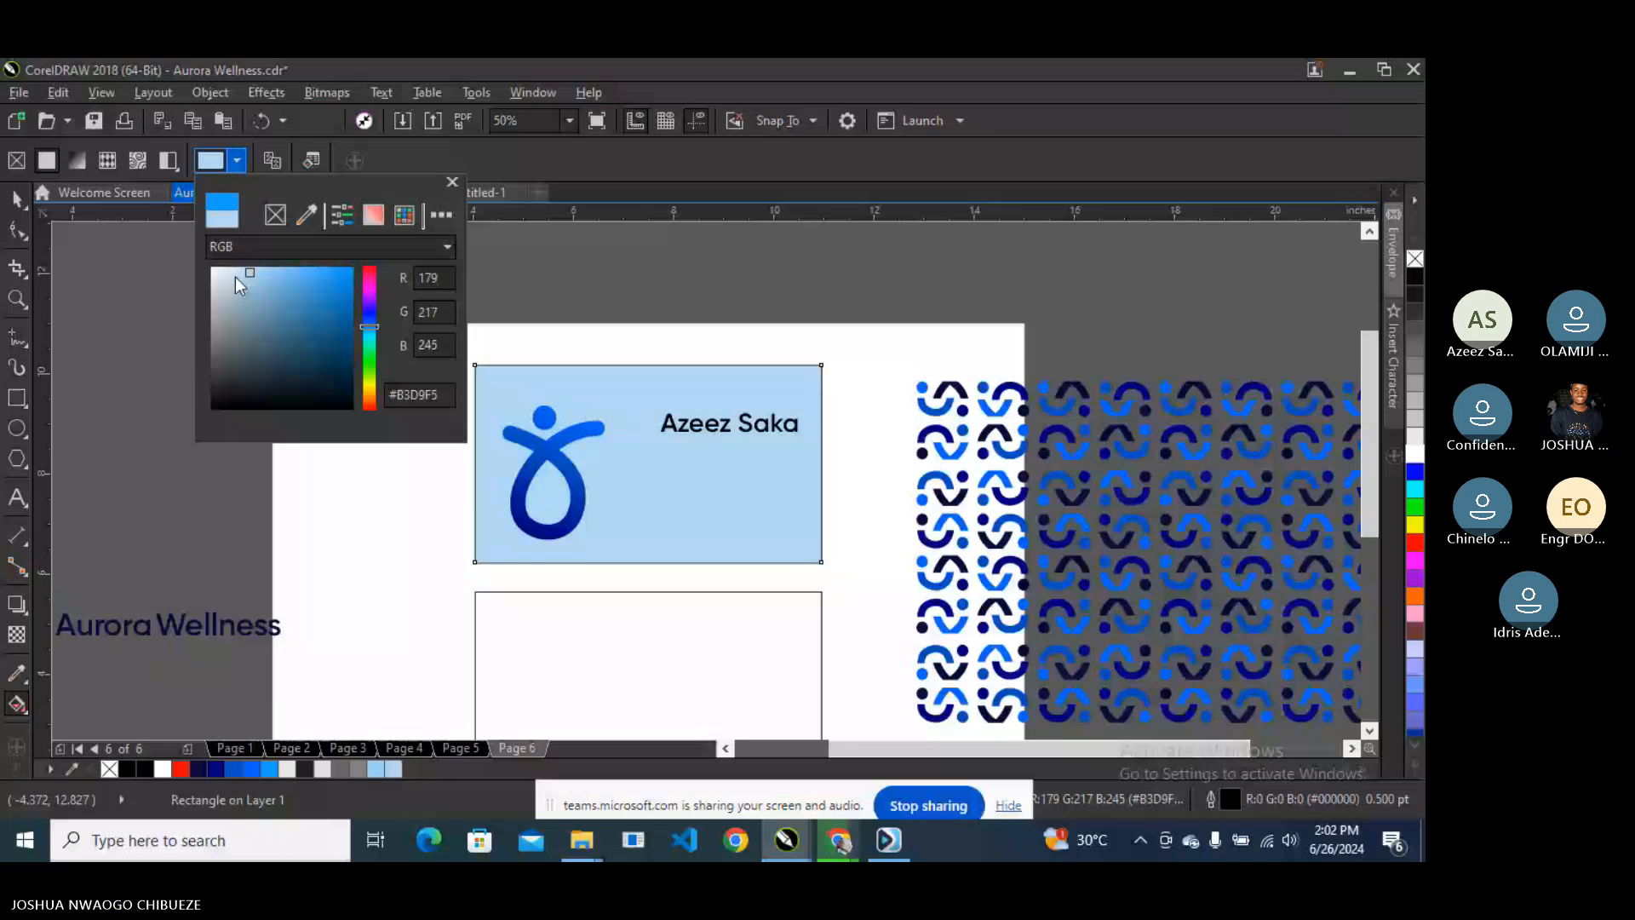
- Undo the accidental lens on the front card and fill it with #F2F5F7 instead
click(215, 289)
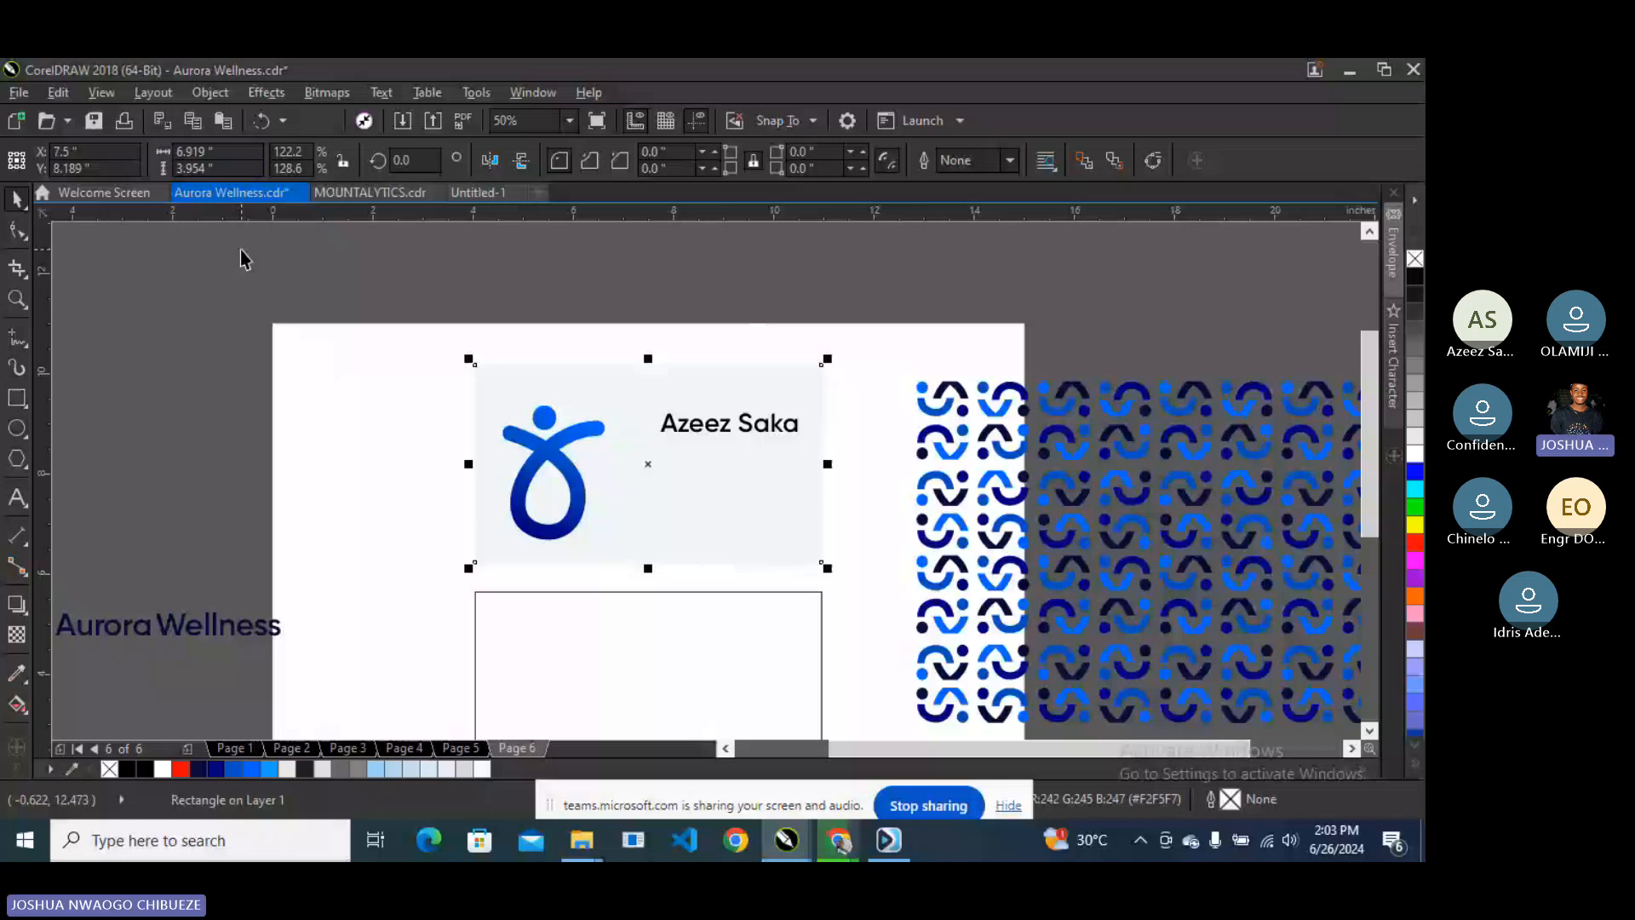
key(ctrl+z)
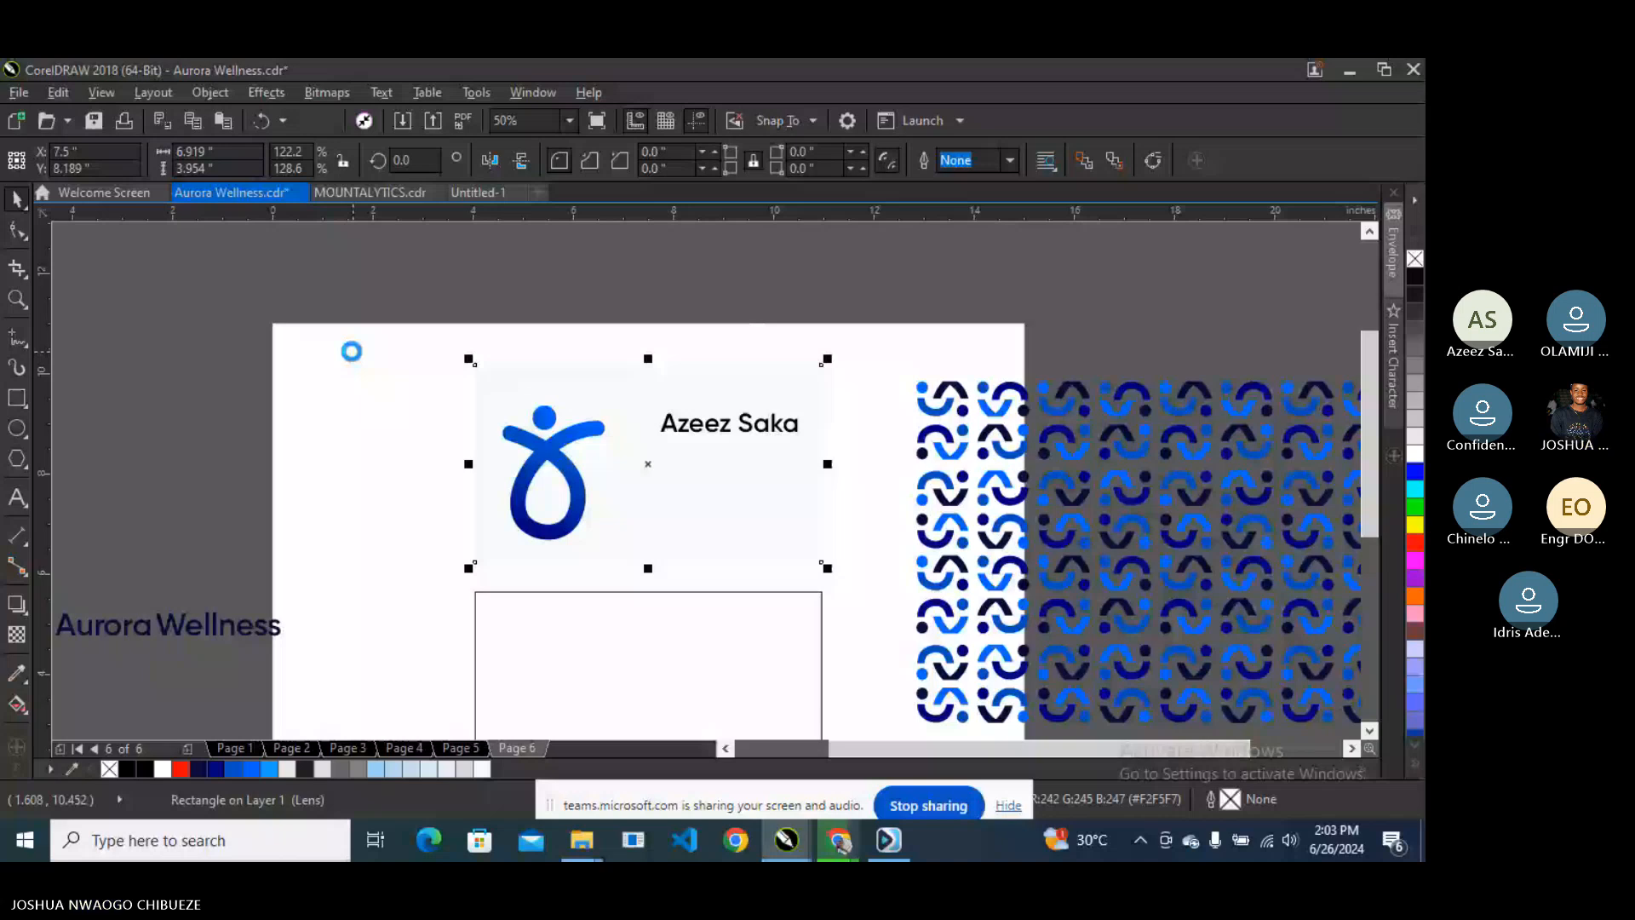
key(ctrl+z)
key(g)
click(237, 160)
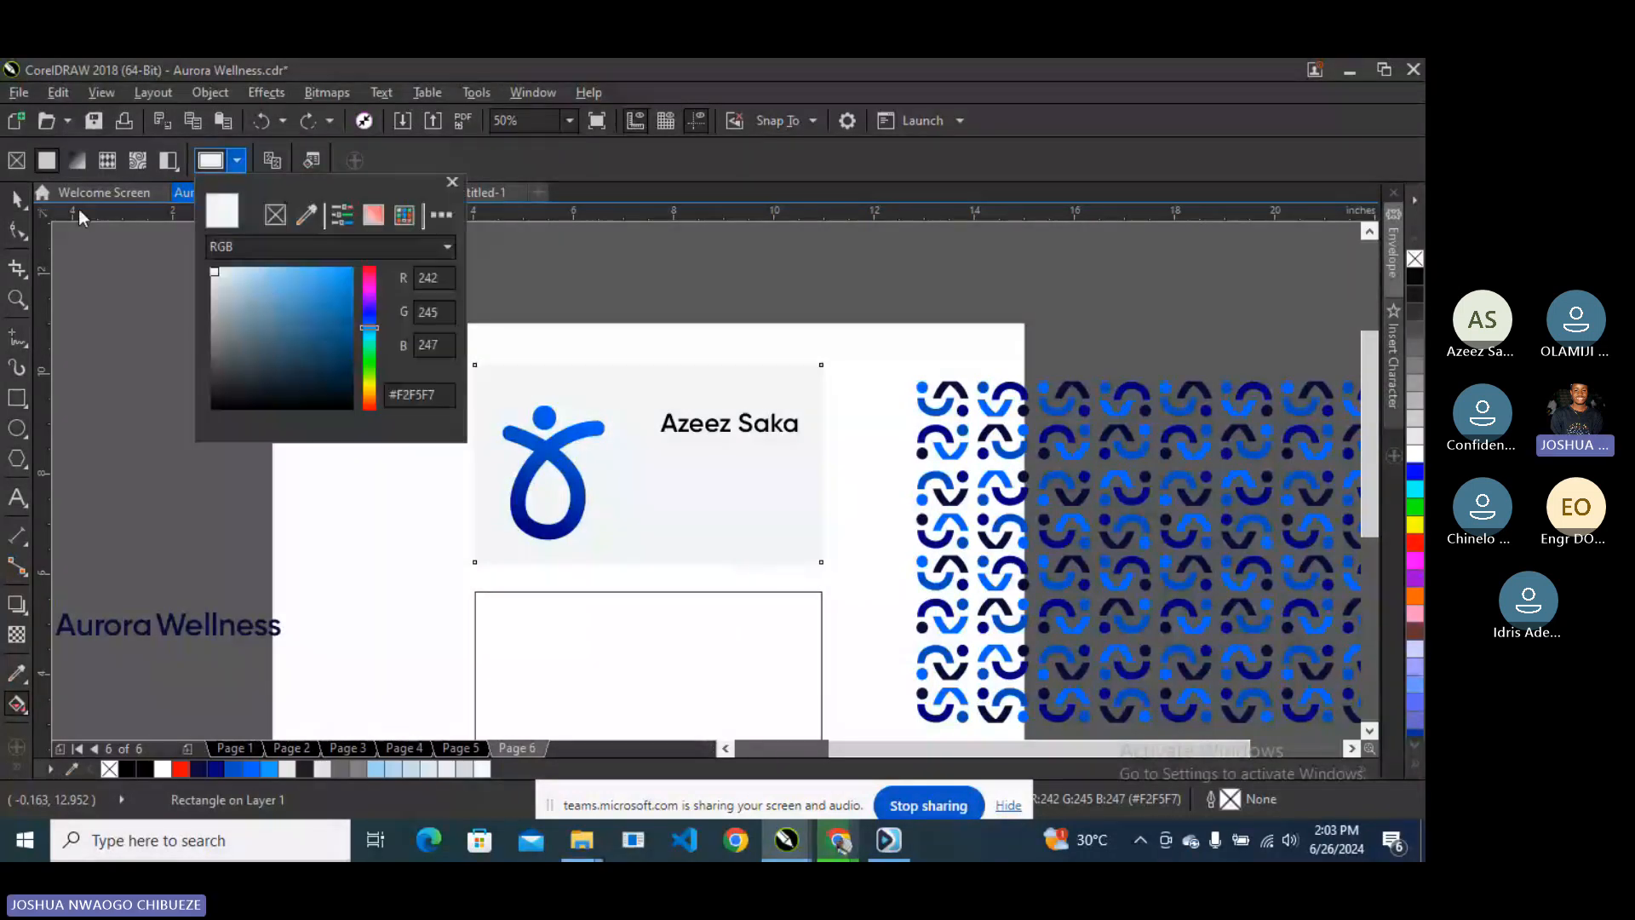
click(17, 199)
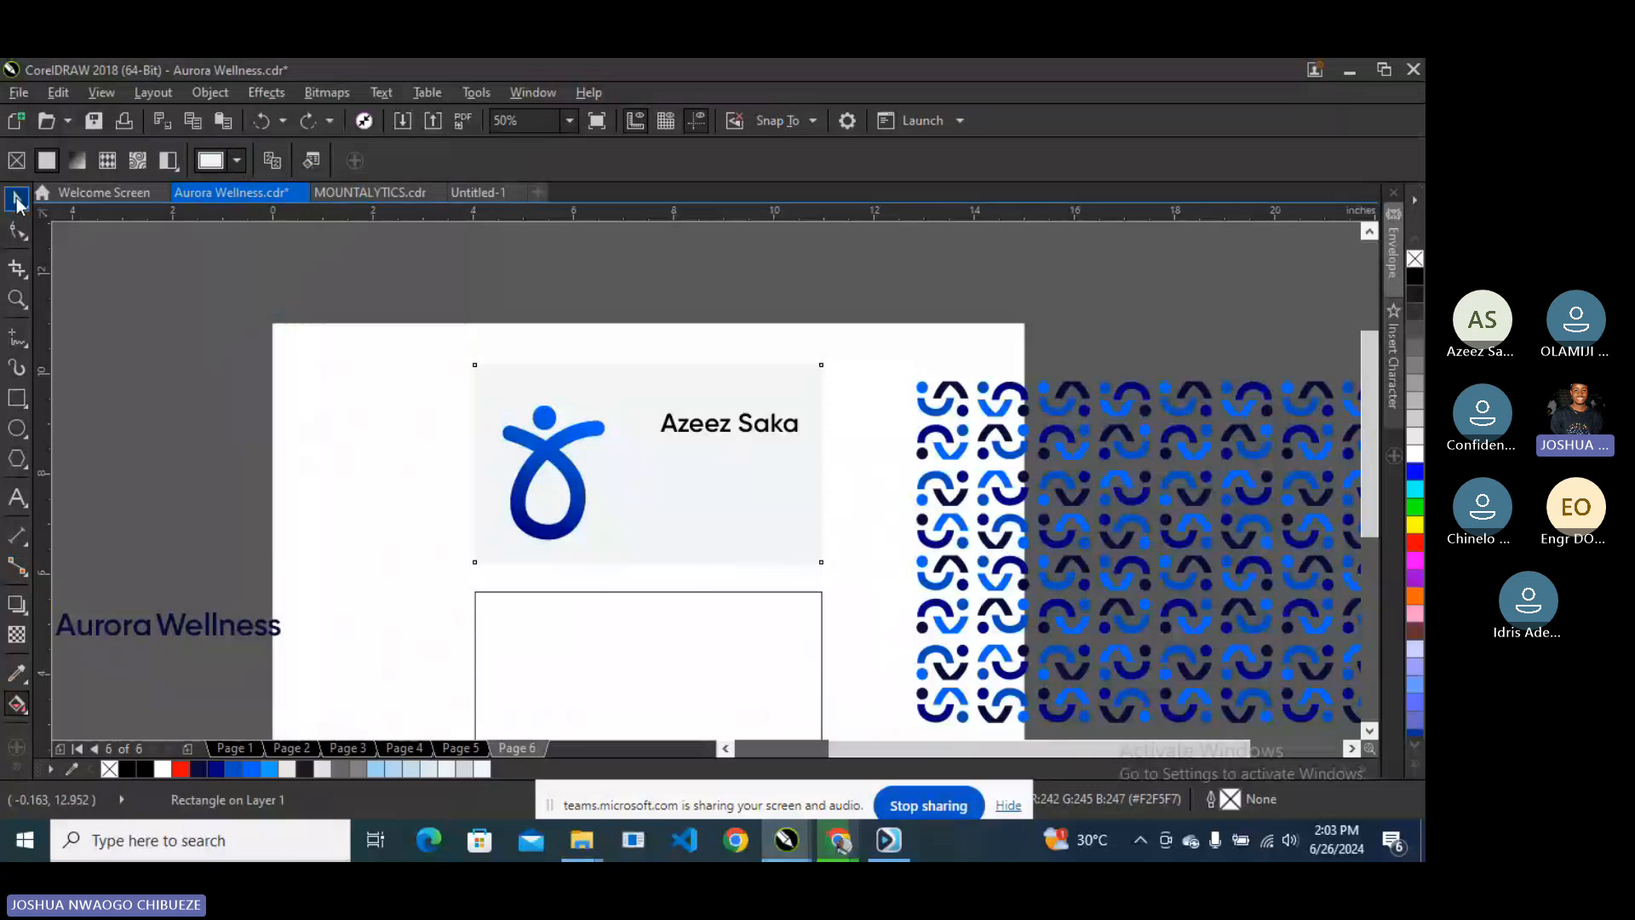
click(417, 281)
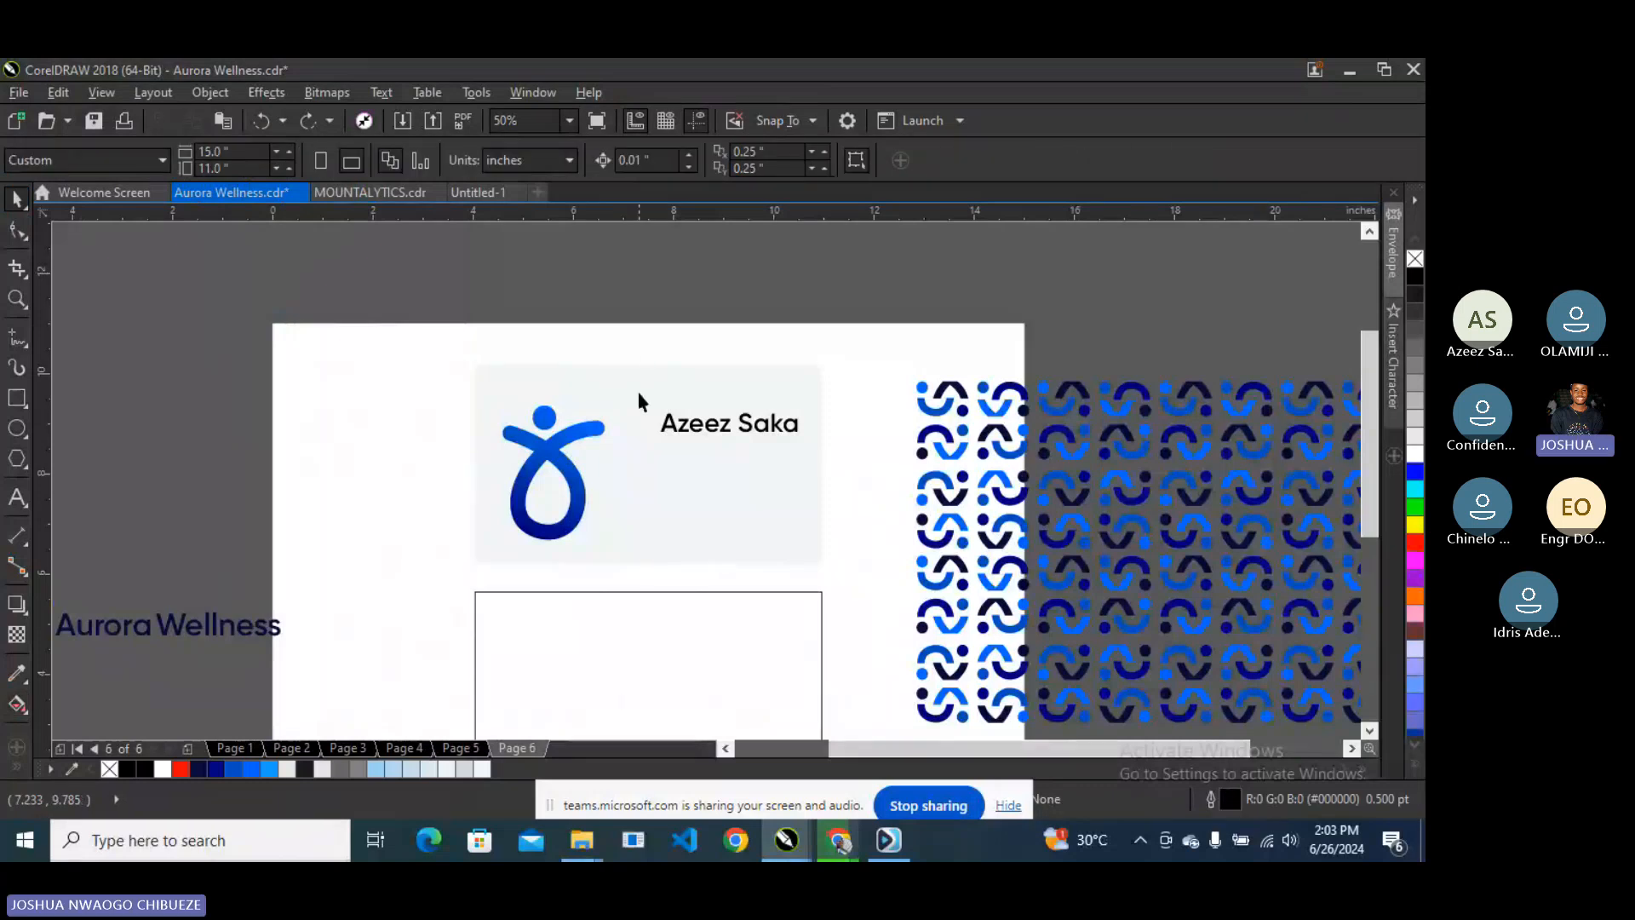
- Duplicate the name text just below itself and change the copy to read 'Founder/ Director'
click(714, 426)
mouse_move(713, 426)
mouse_down()
mouse_move(690, 426)
mouse_move(692, 447)
mouse_up()
right_click(692, 447)
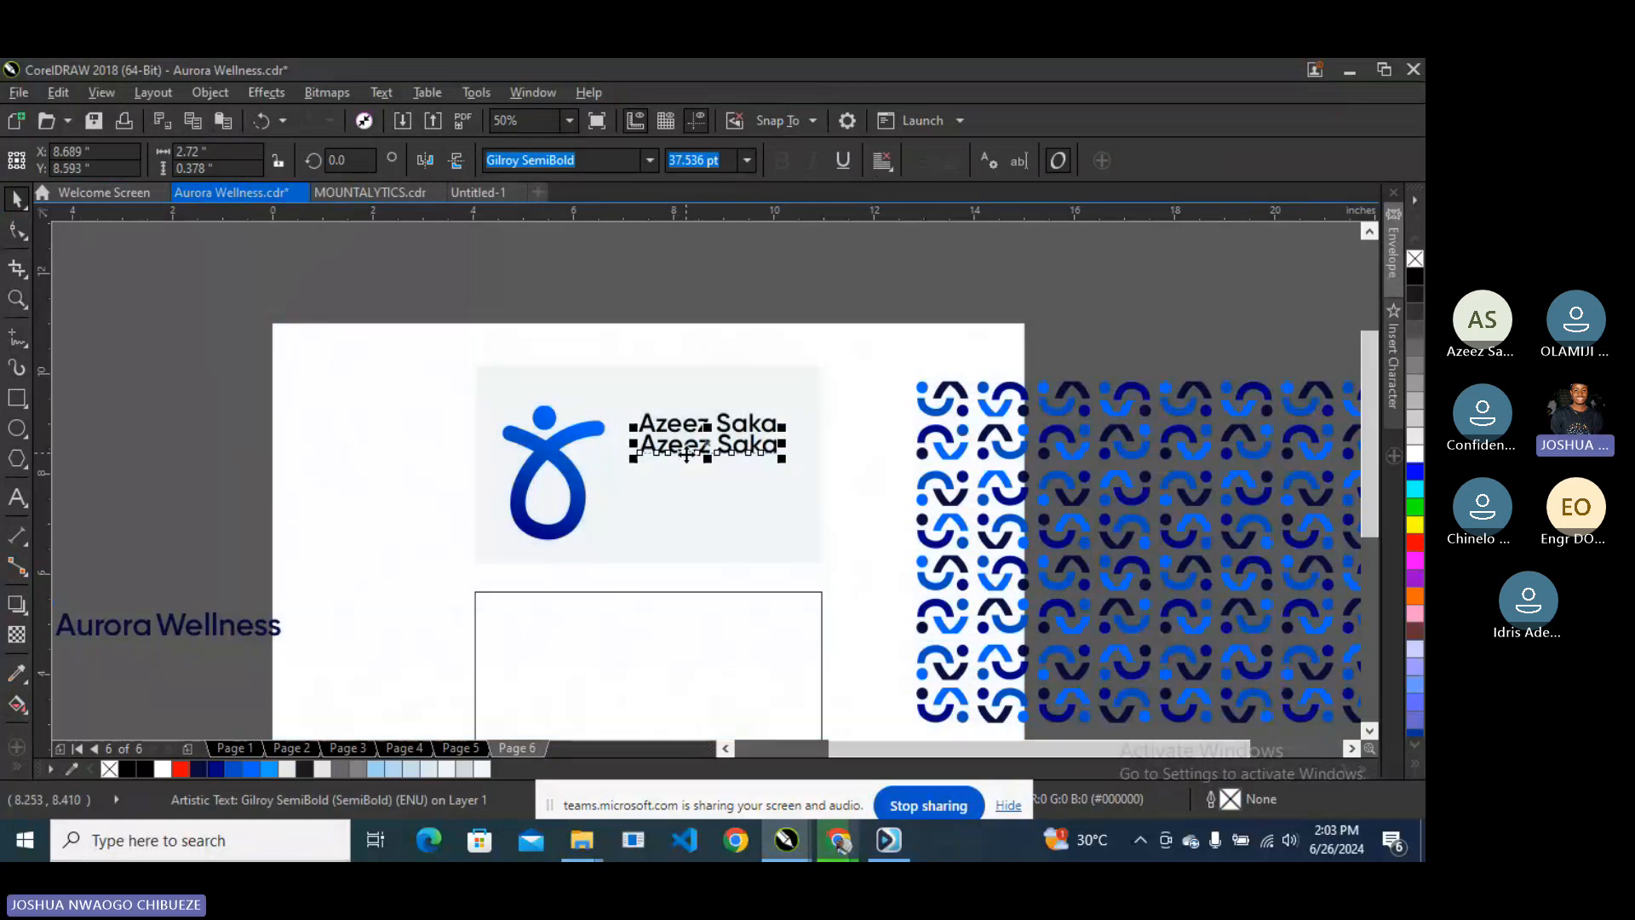
click(19, 497)
key(ctrl+a)
text(Fo)
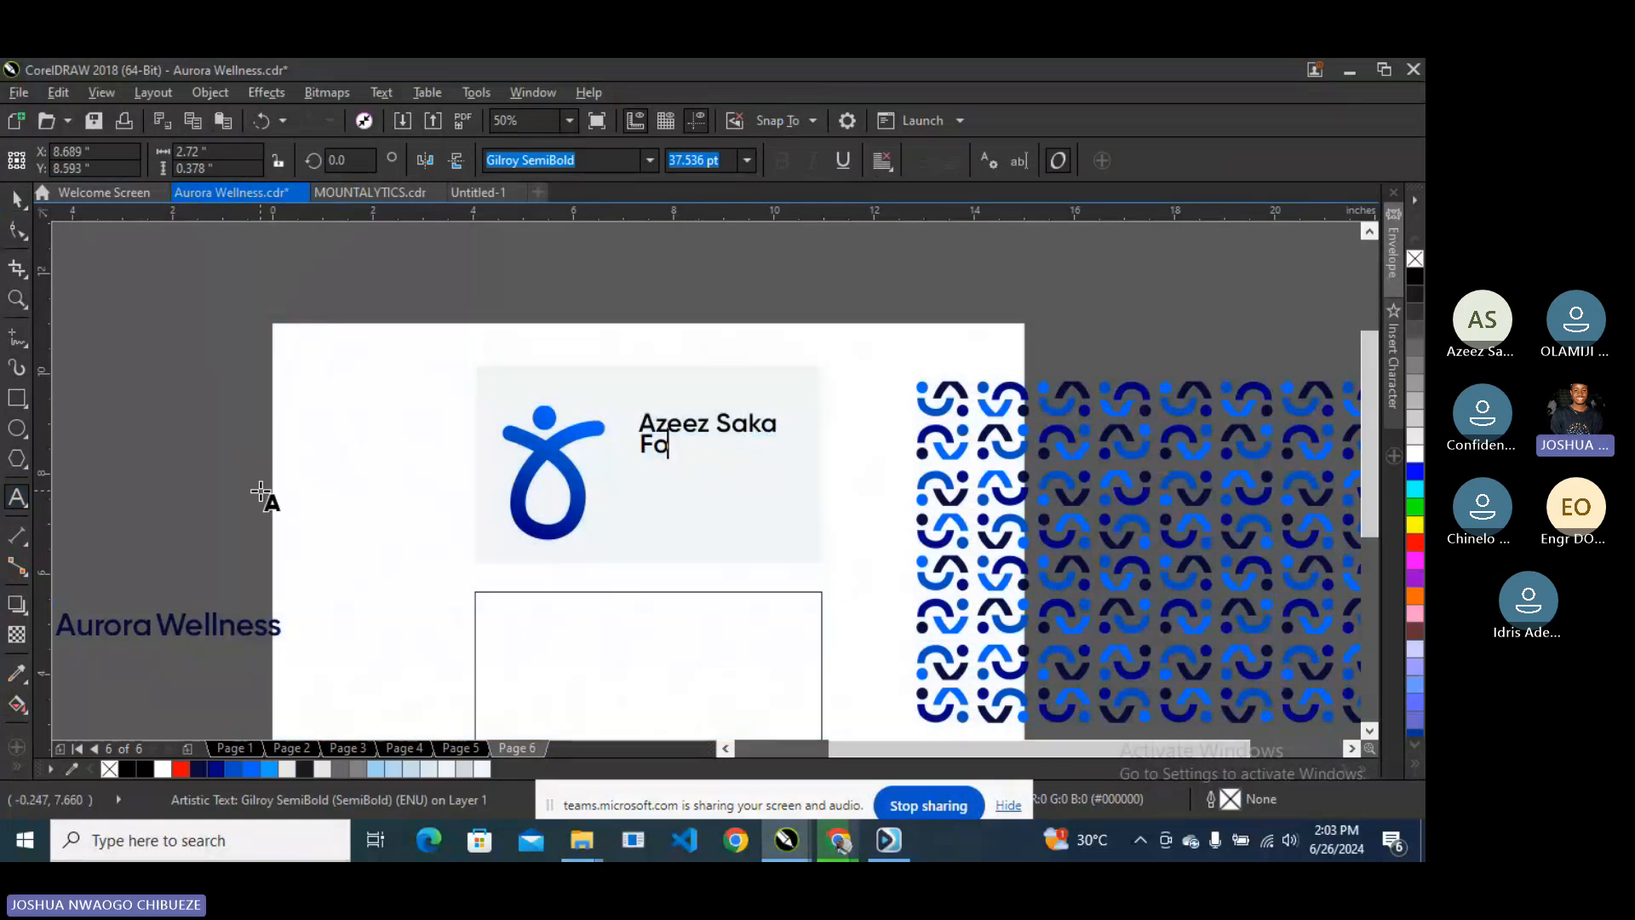
text(under/)
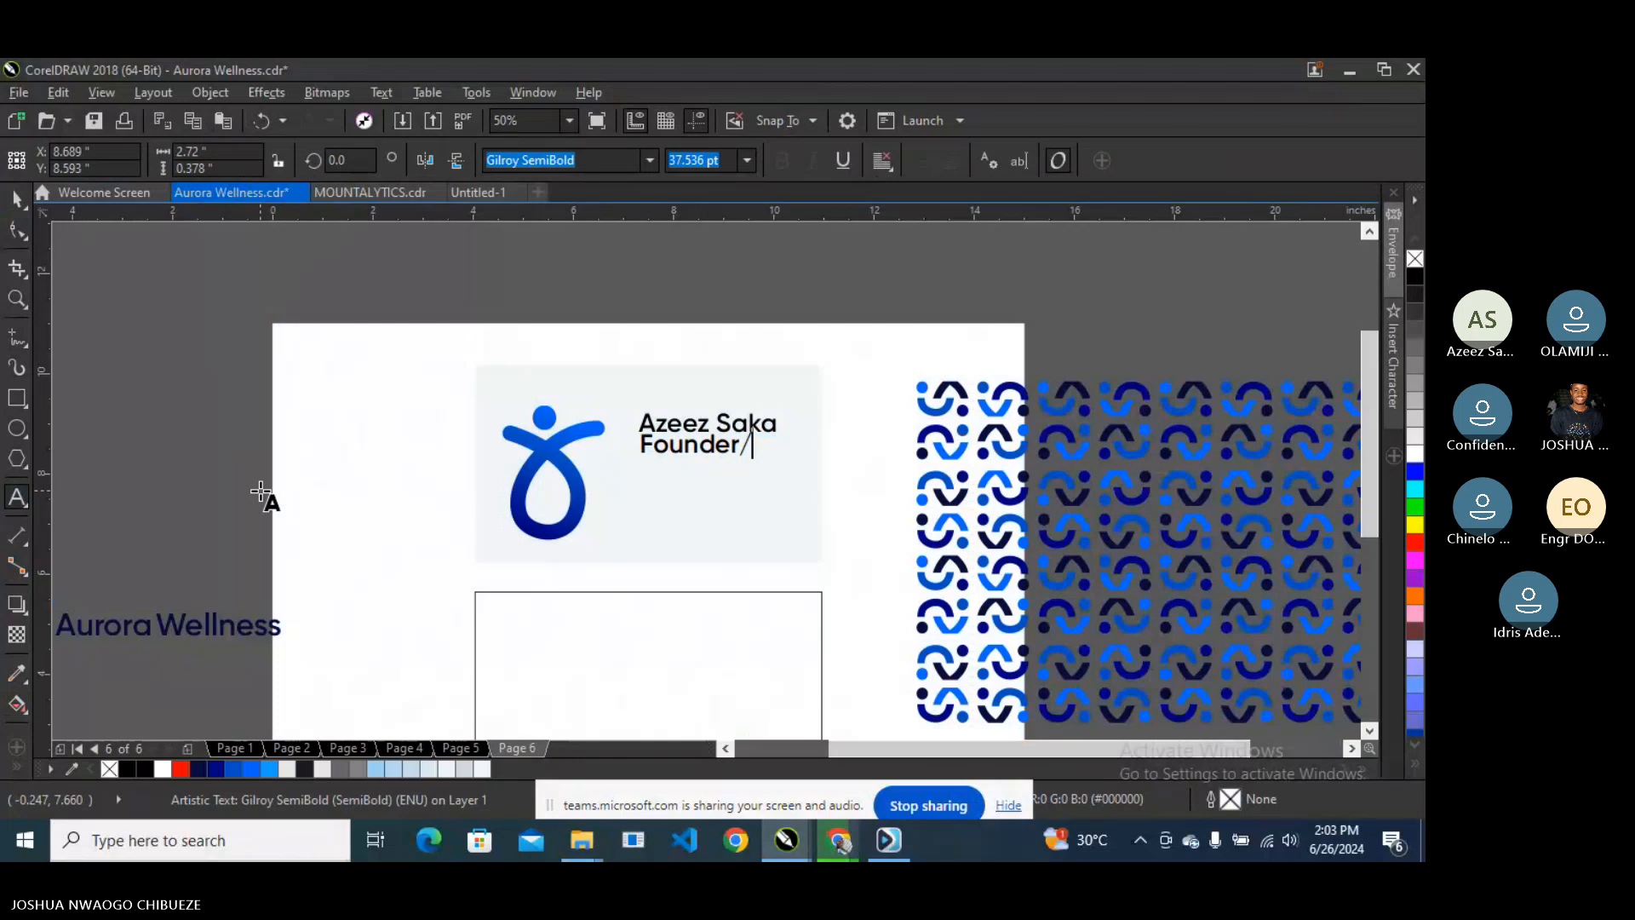
text( Direc)
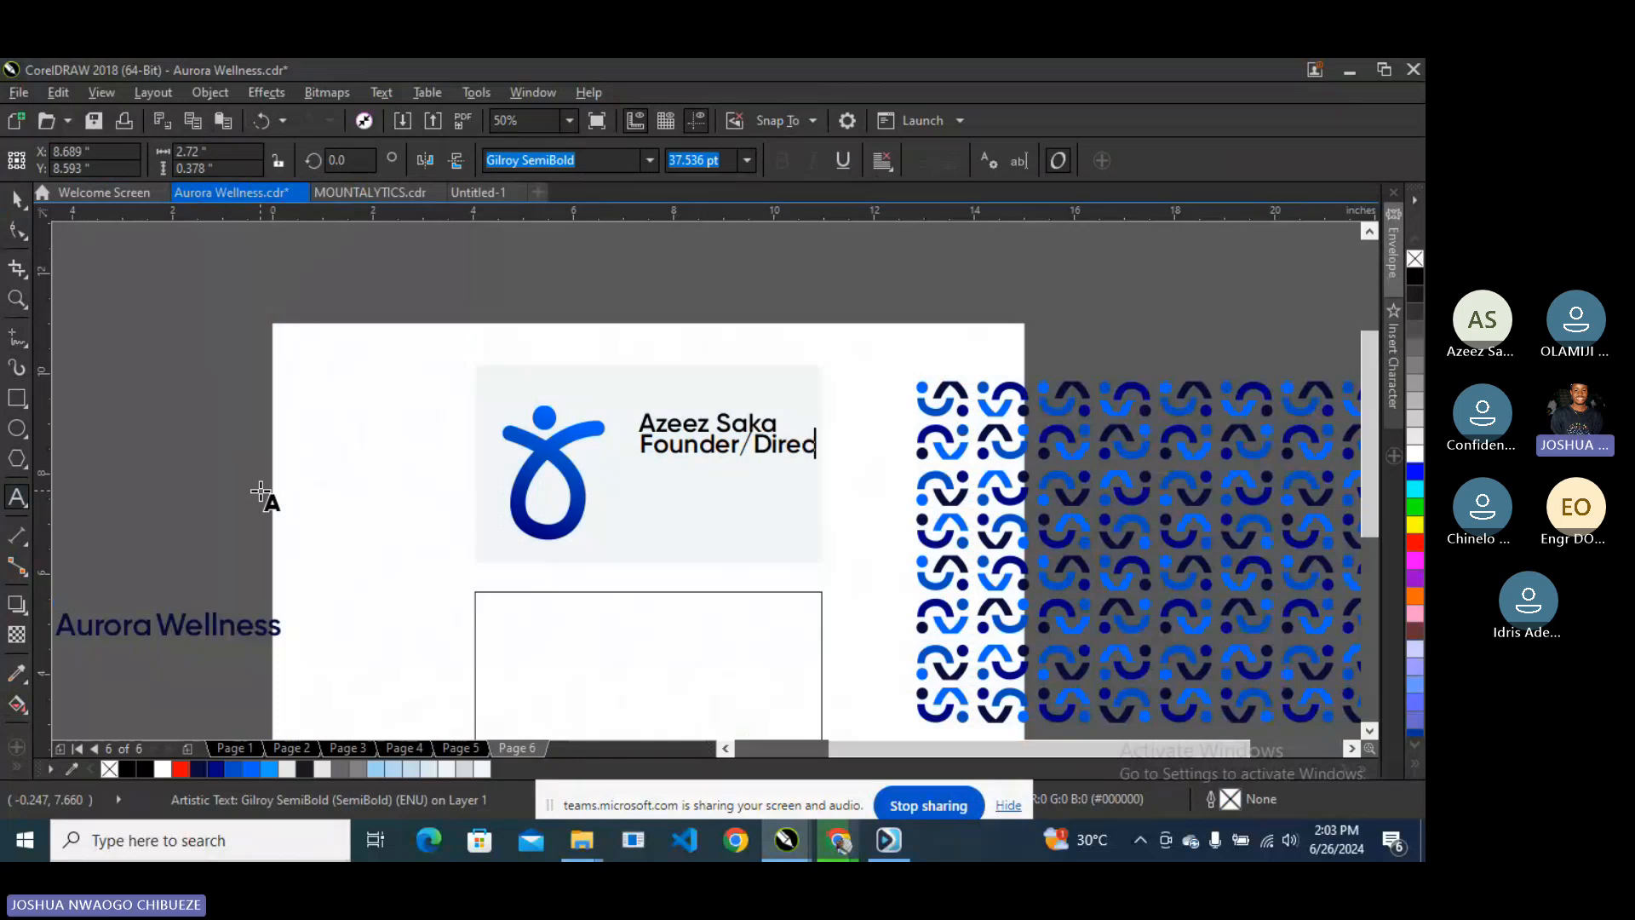
text(tor)
click(17, 198)
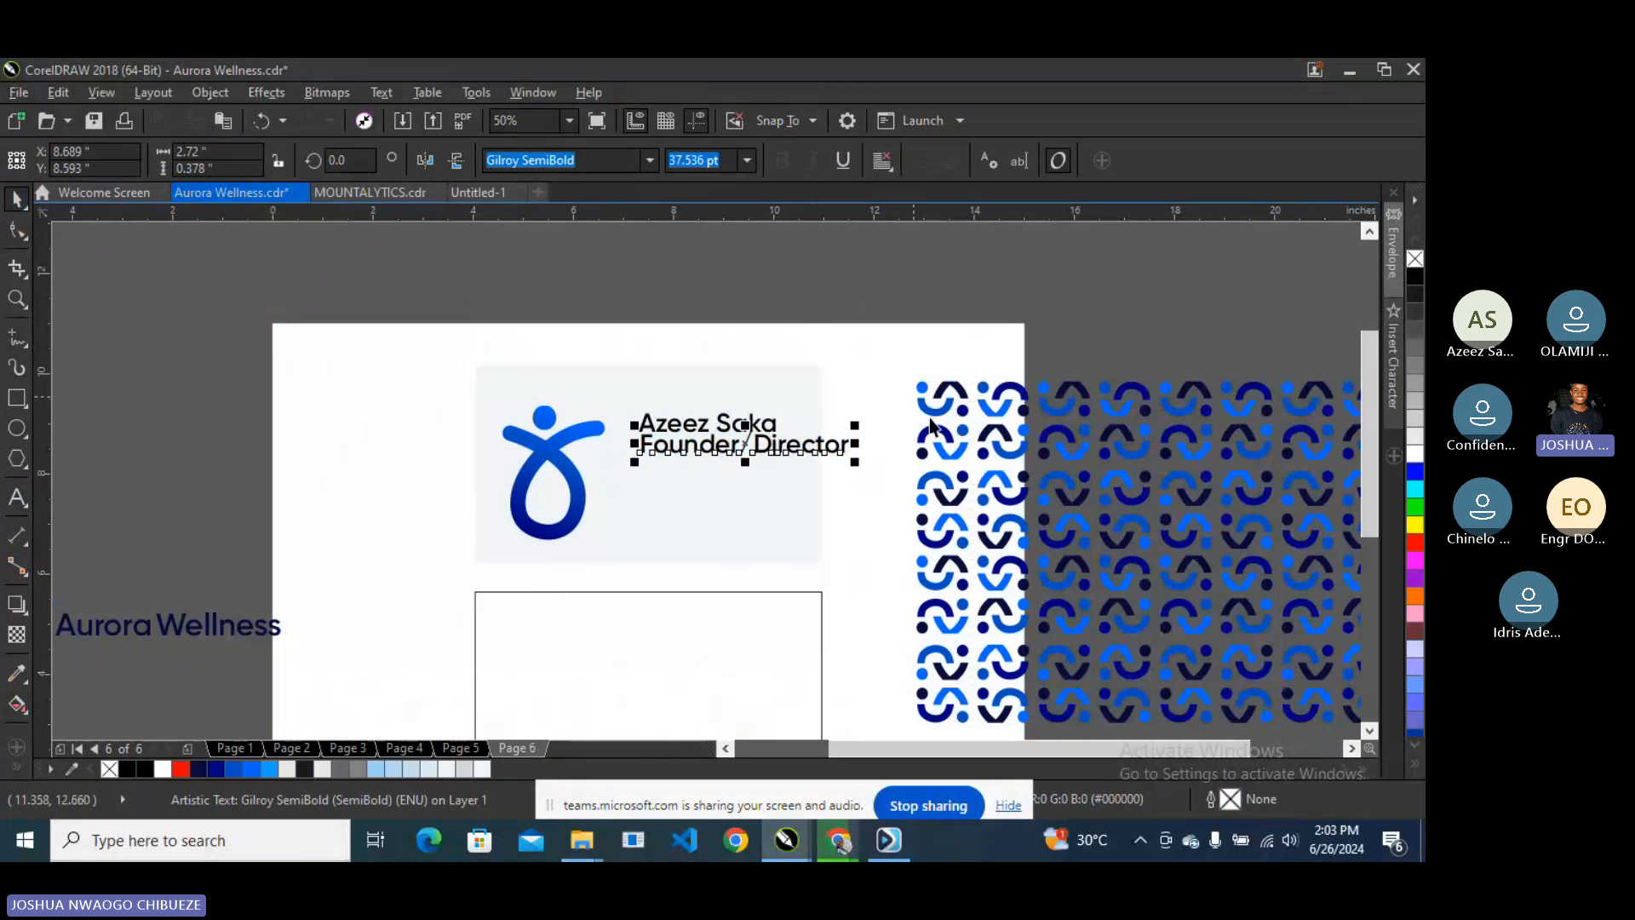
click(857, 466)
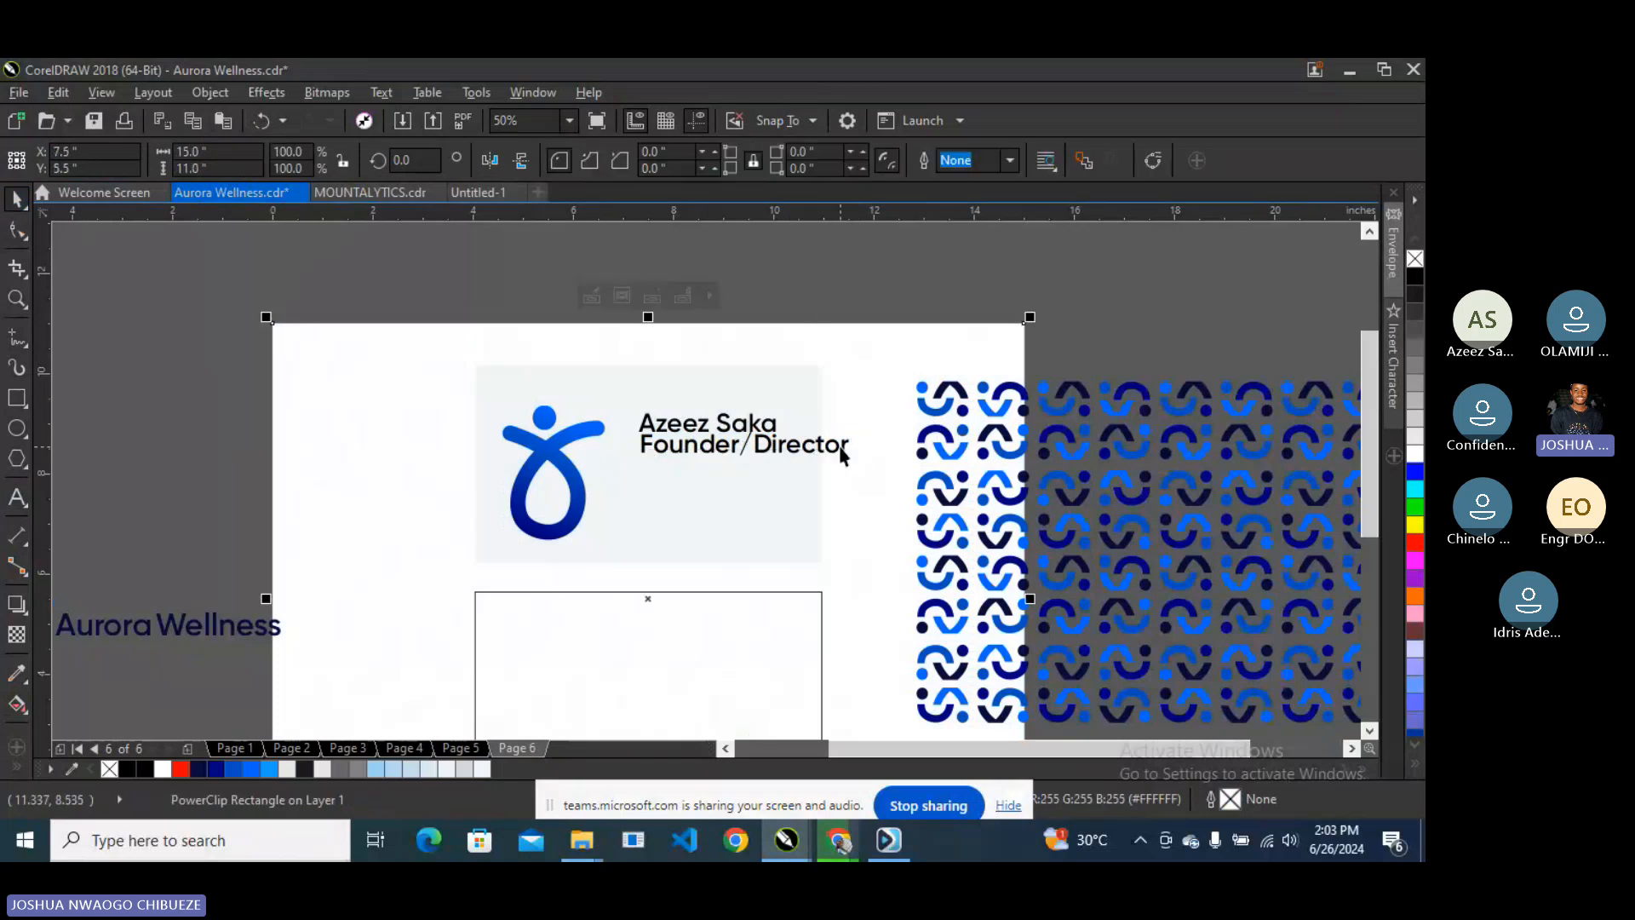
click(840, 451)
- Shrink the Founder/Director line and left-align it under the name using a vertical guide
drag(855, 462, 720, 457)
scroll(730, 430, up, 2)
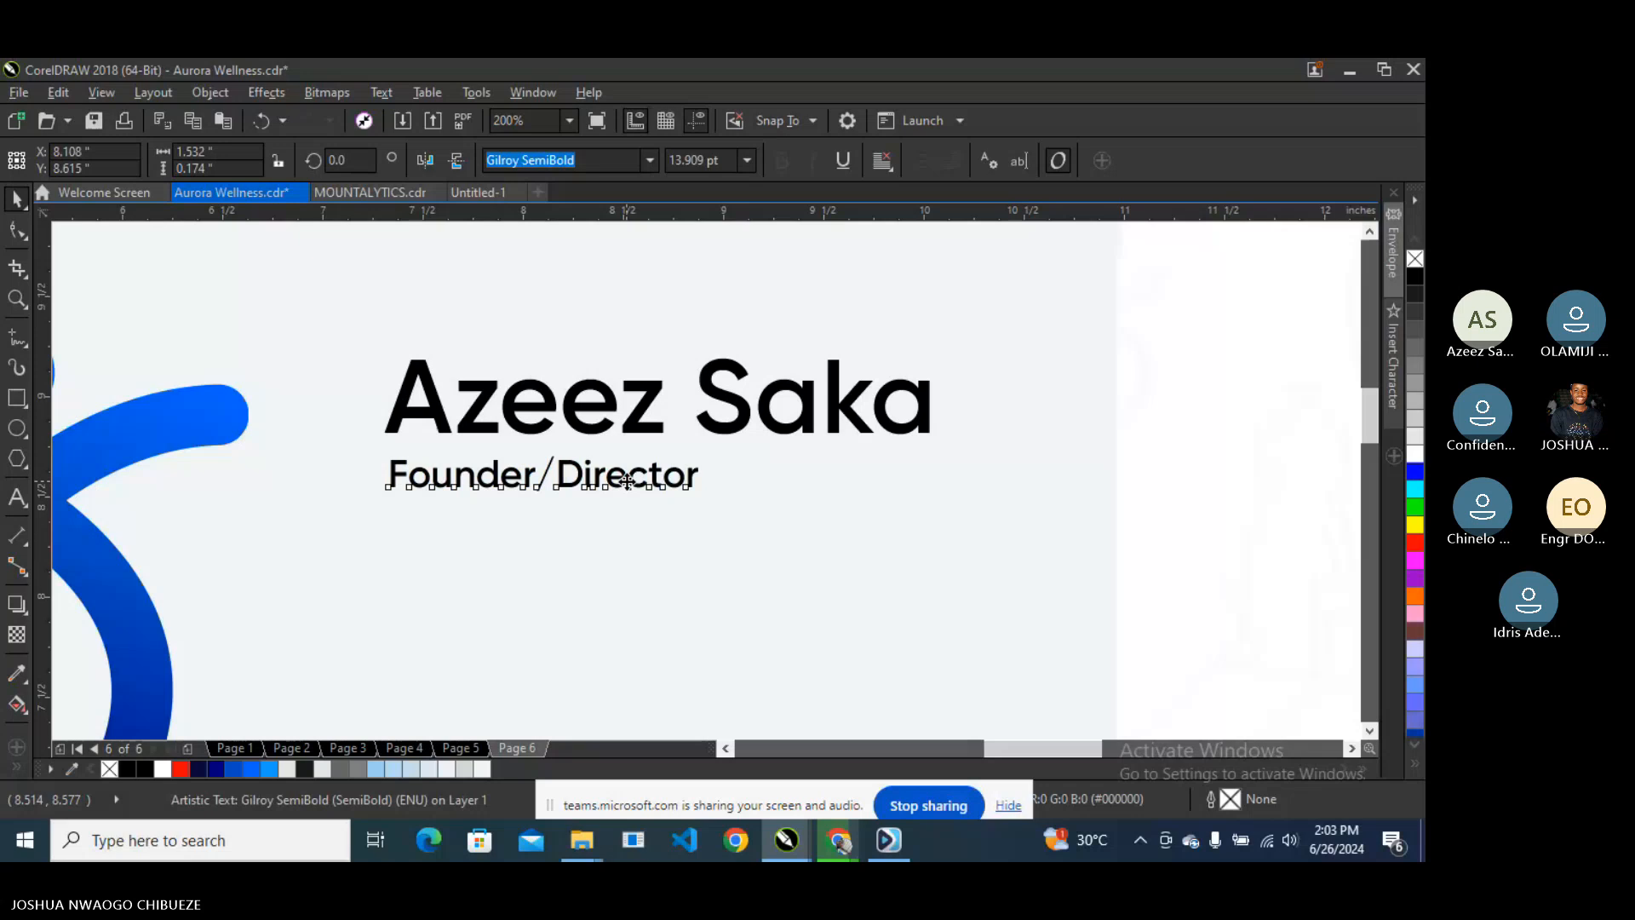
drag(626, 481, 628, 477)
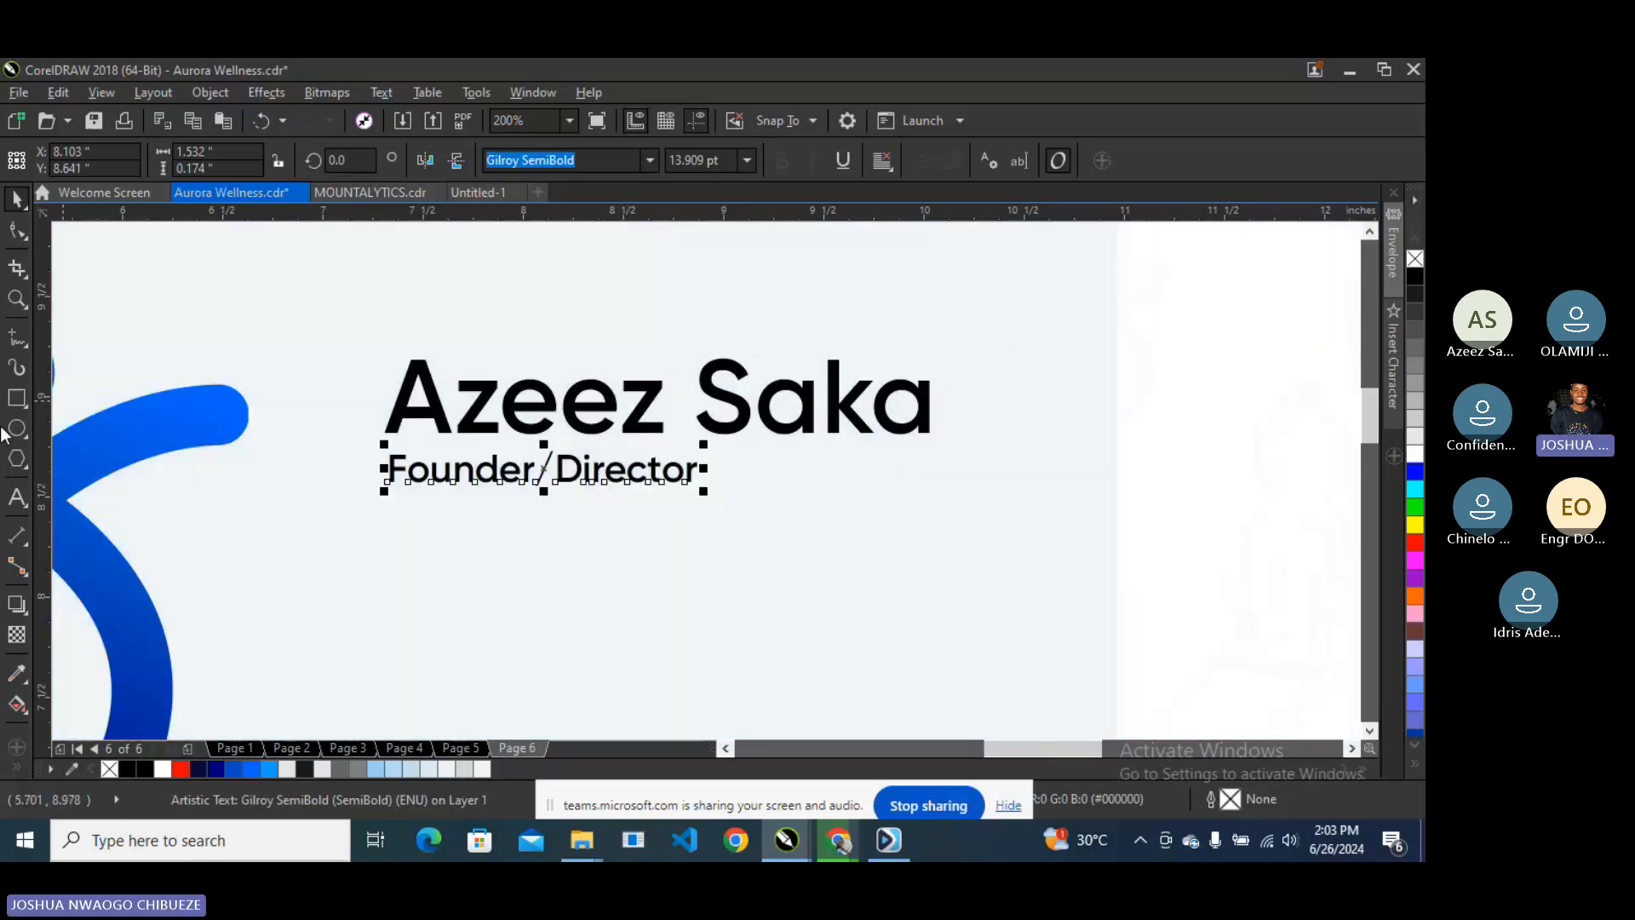
drag(40, 435, 385, 513)
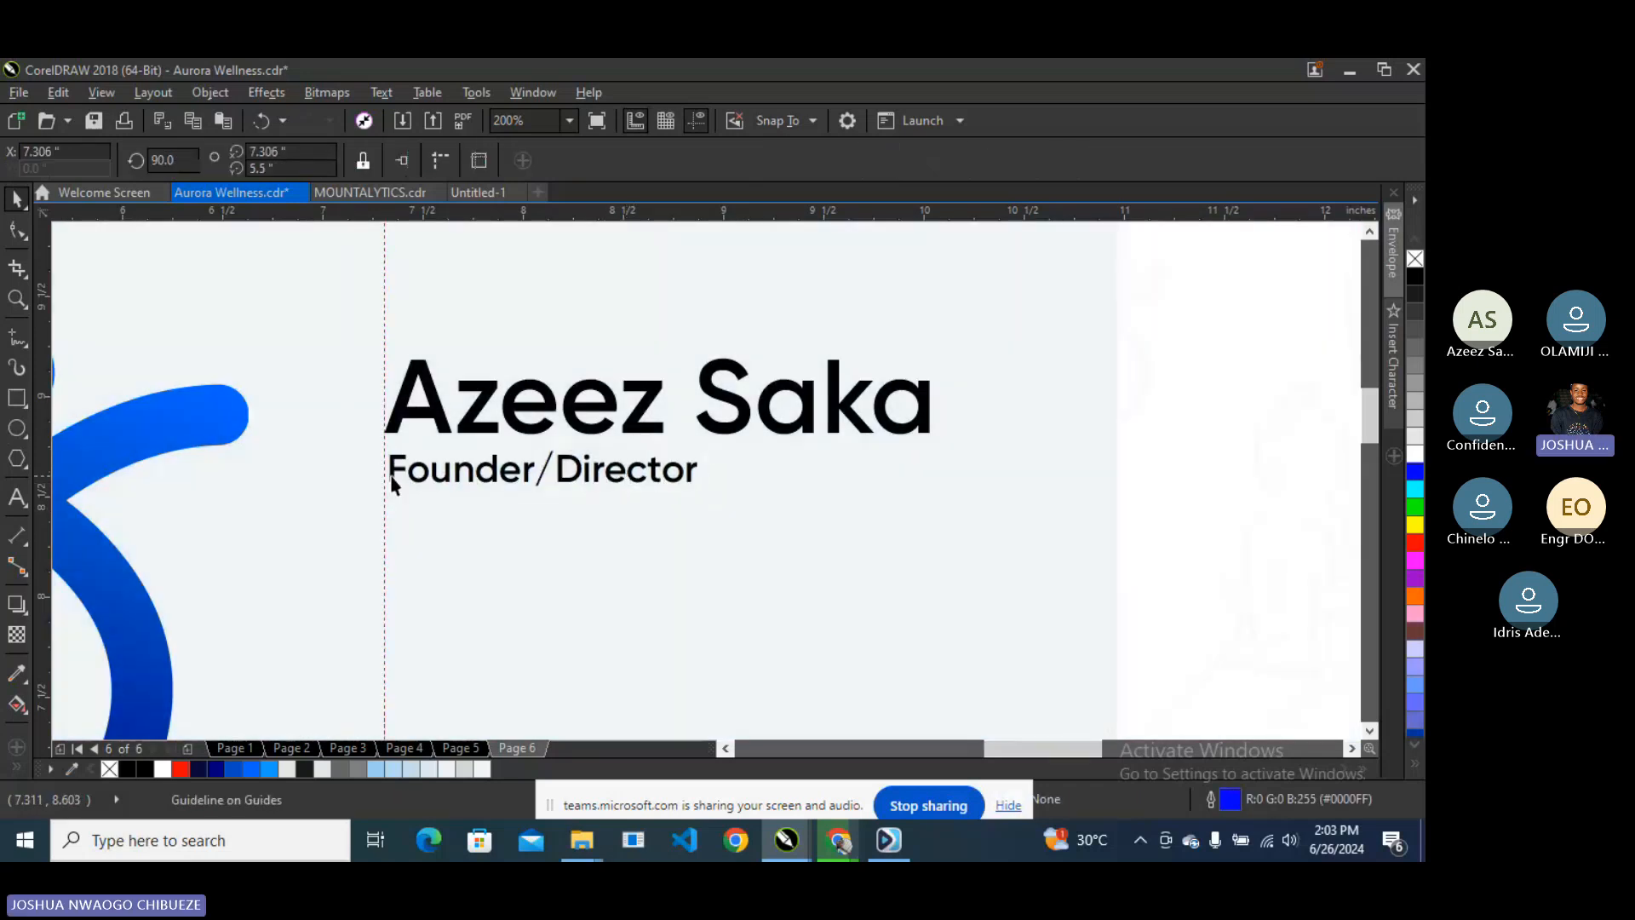
click(392, 477)
shift+click(406, 412)
key(l)
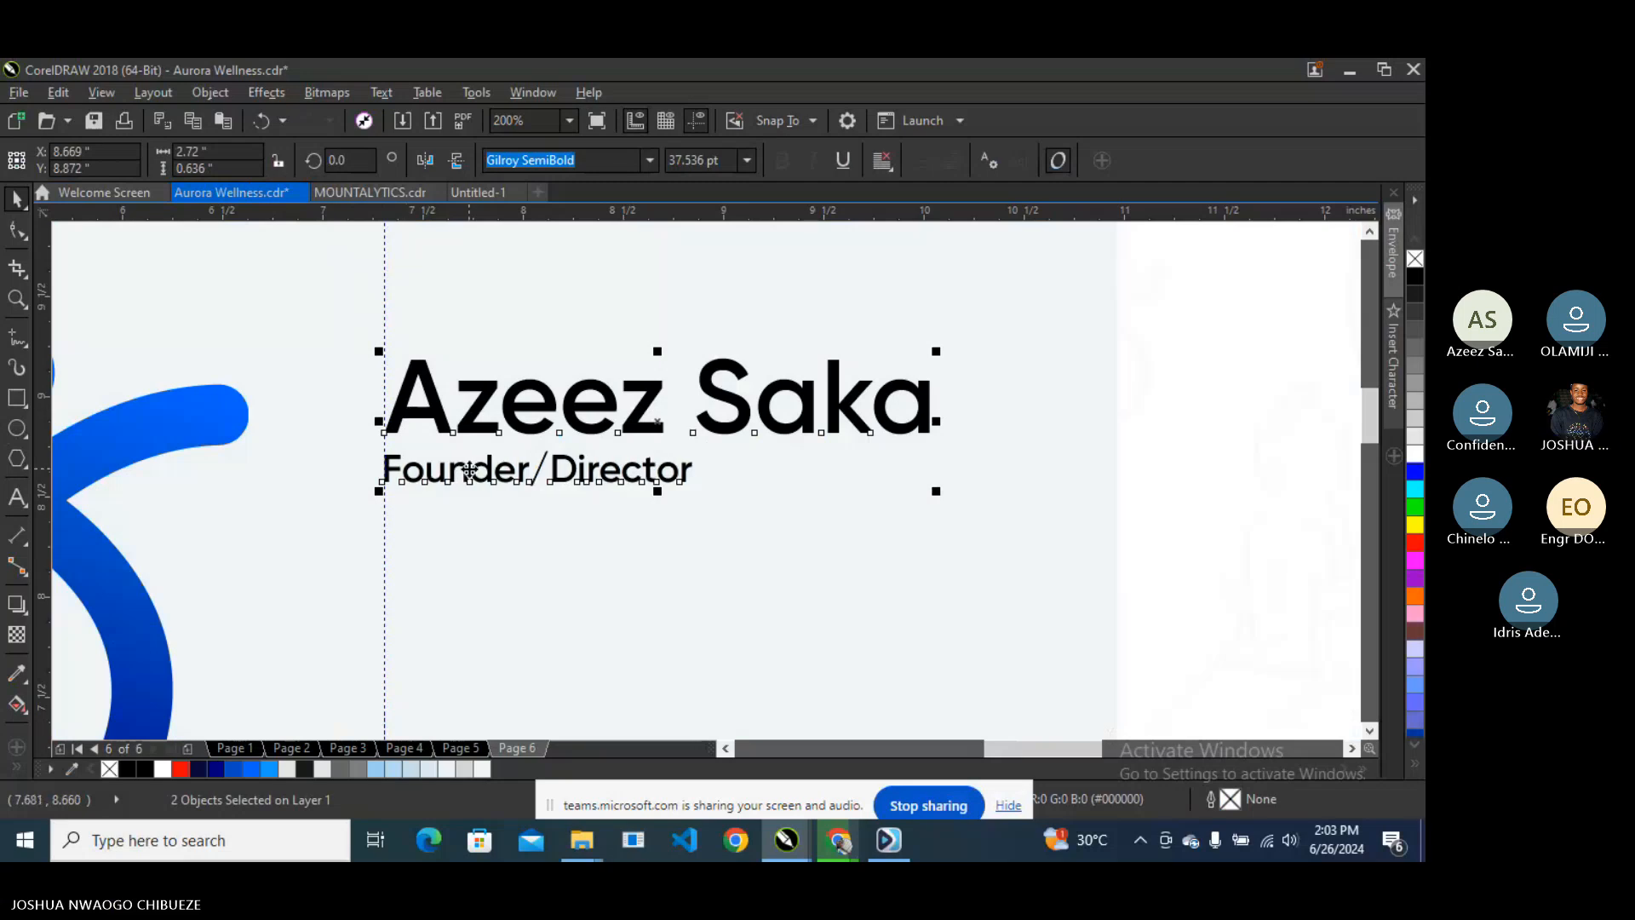
- Colour the name navy and the Founder/Director line blue from the palette
scroll(469, 471, down, 1)
click(478, 437)
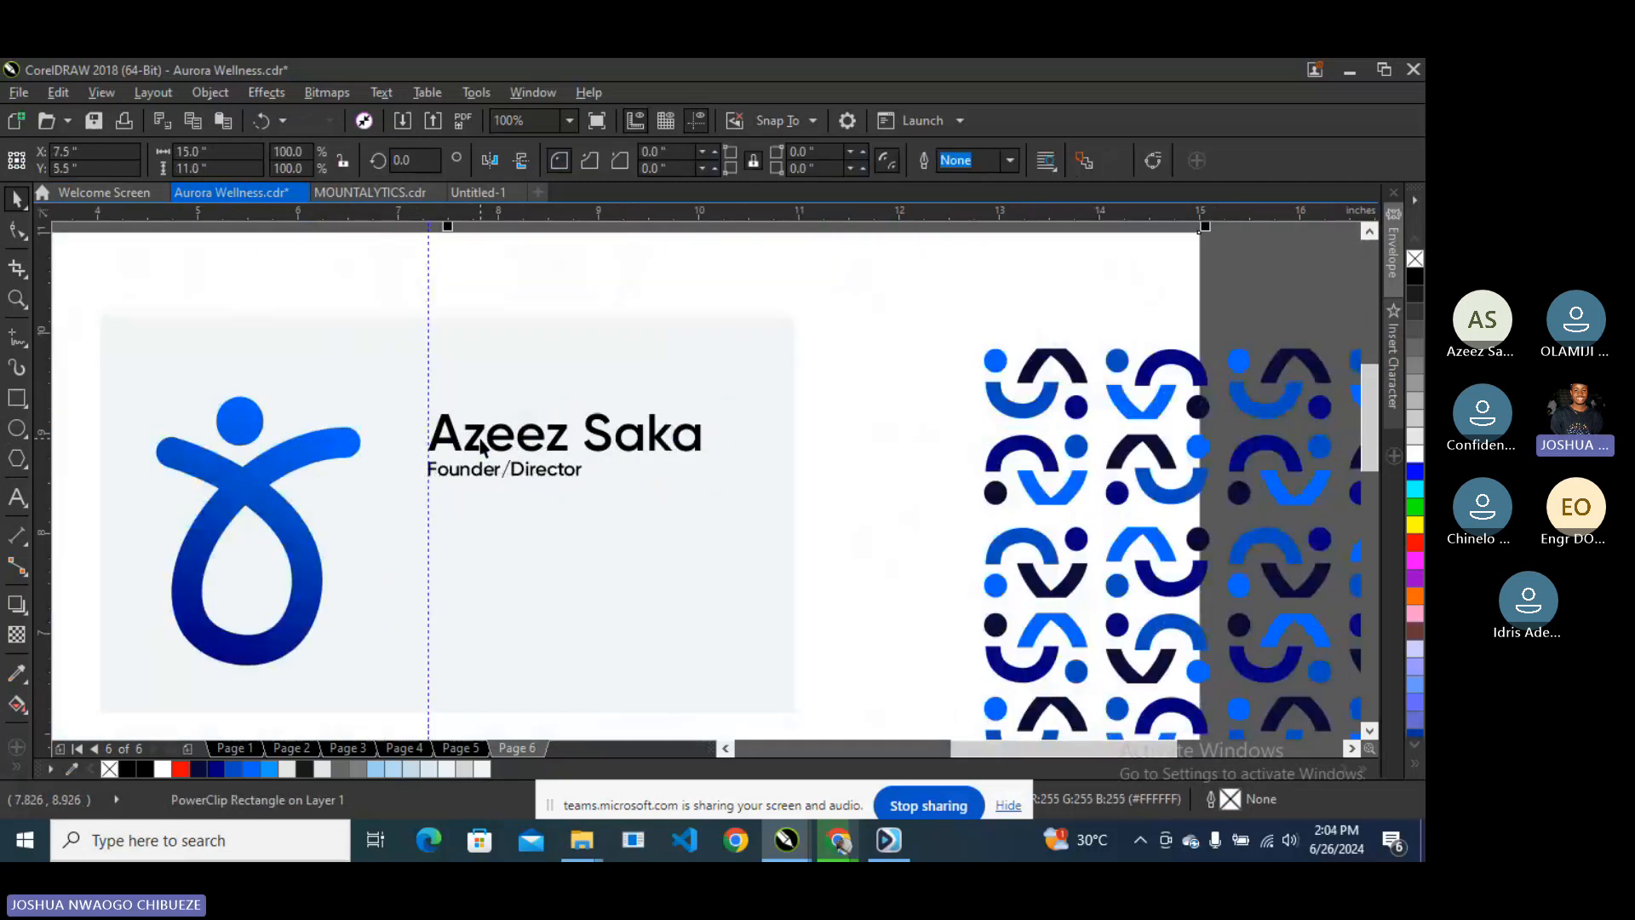
click(479, 437)
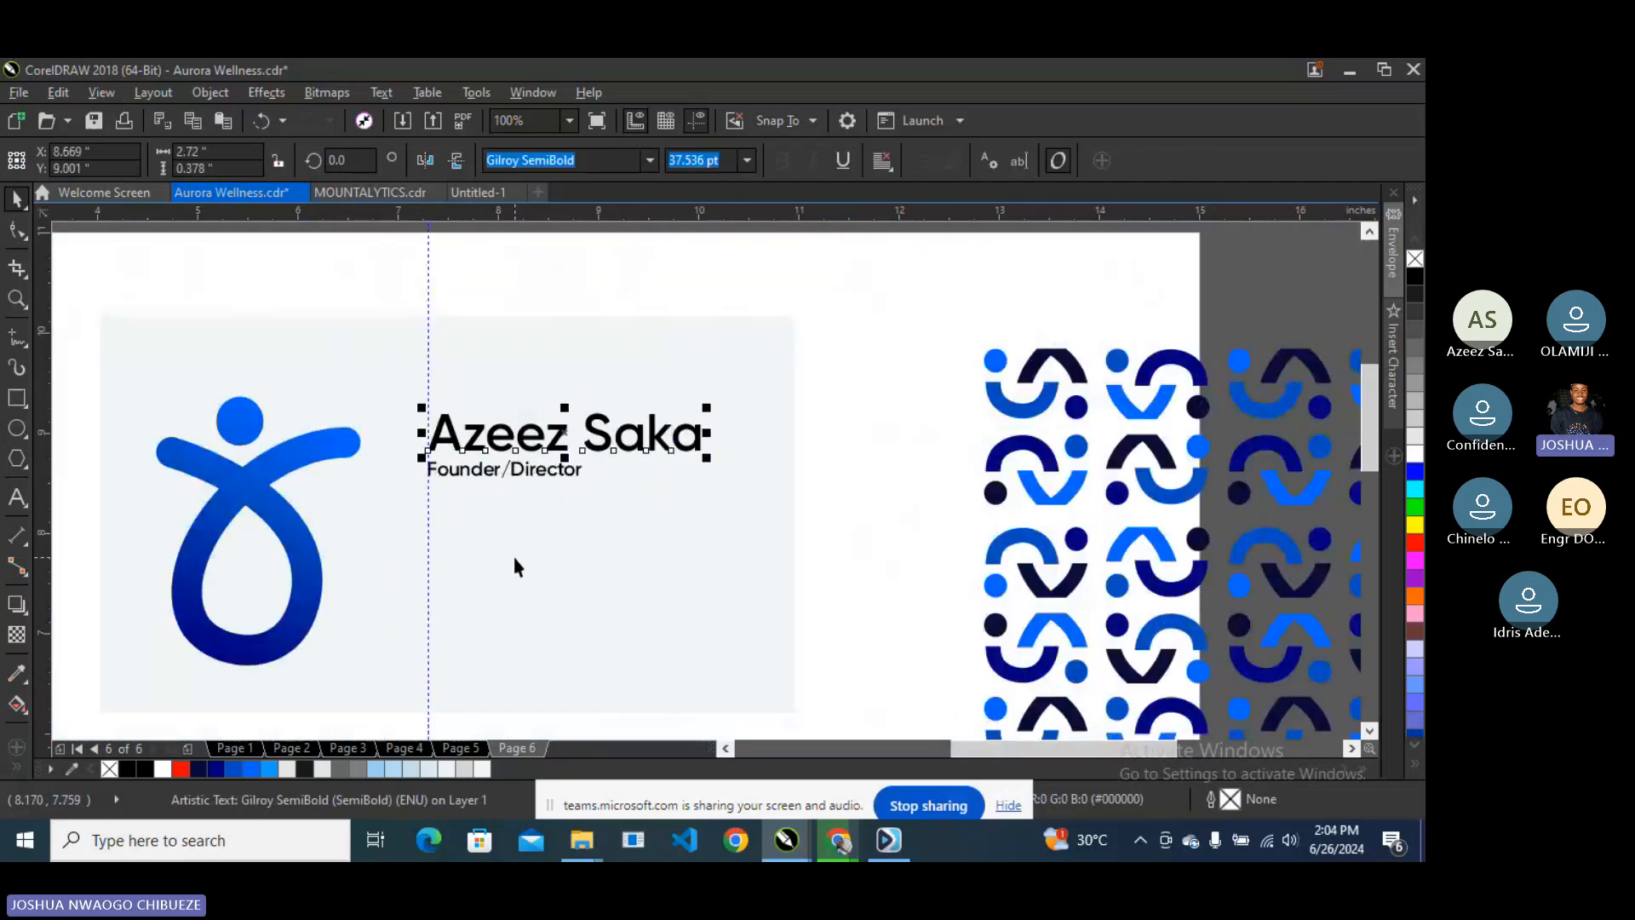
click(195, 770)
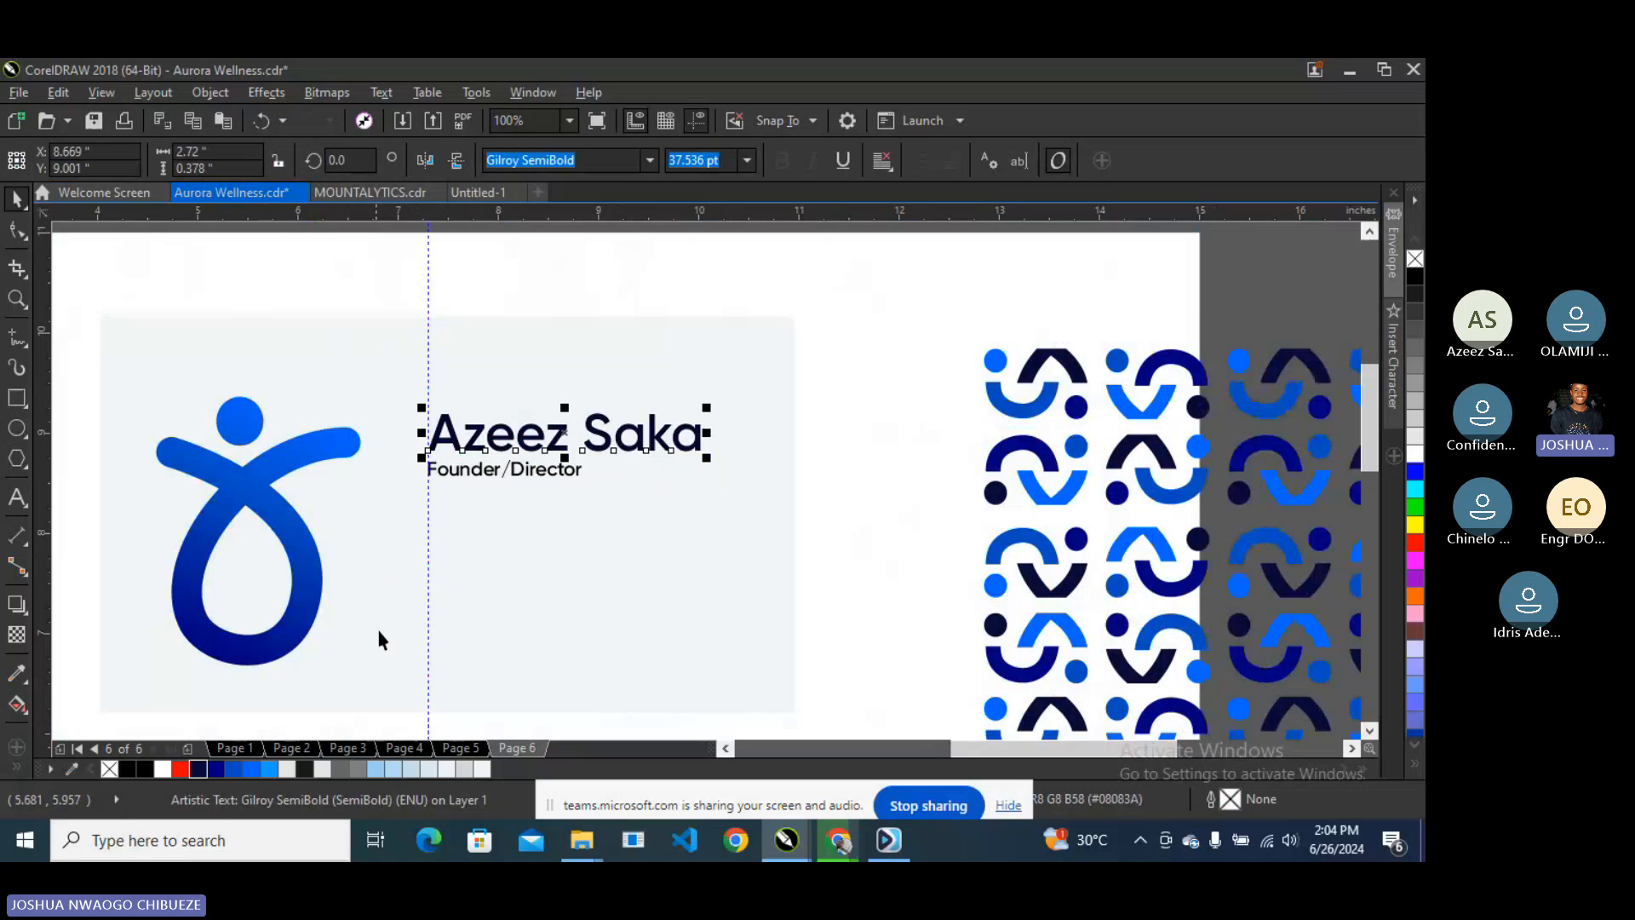
click(478, 467)
click(234, 769)
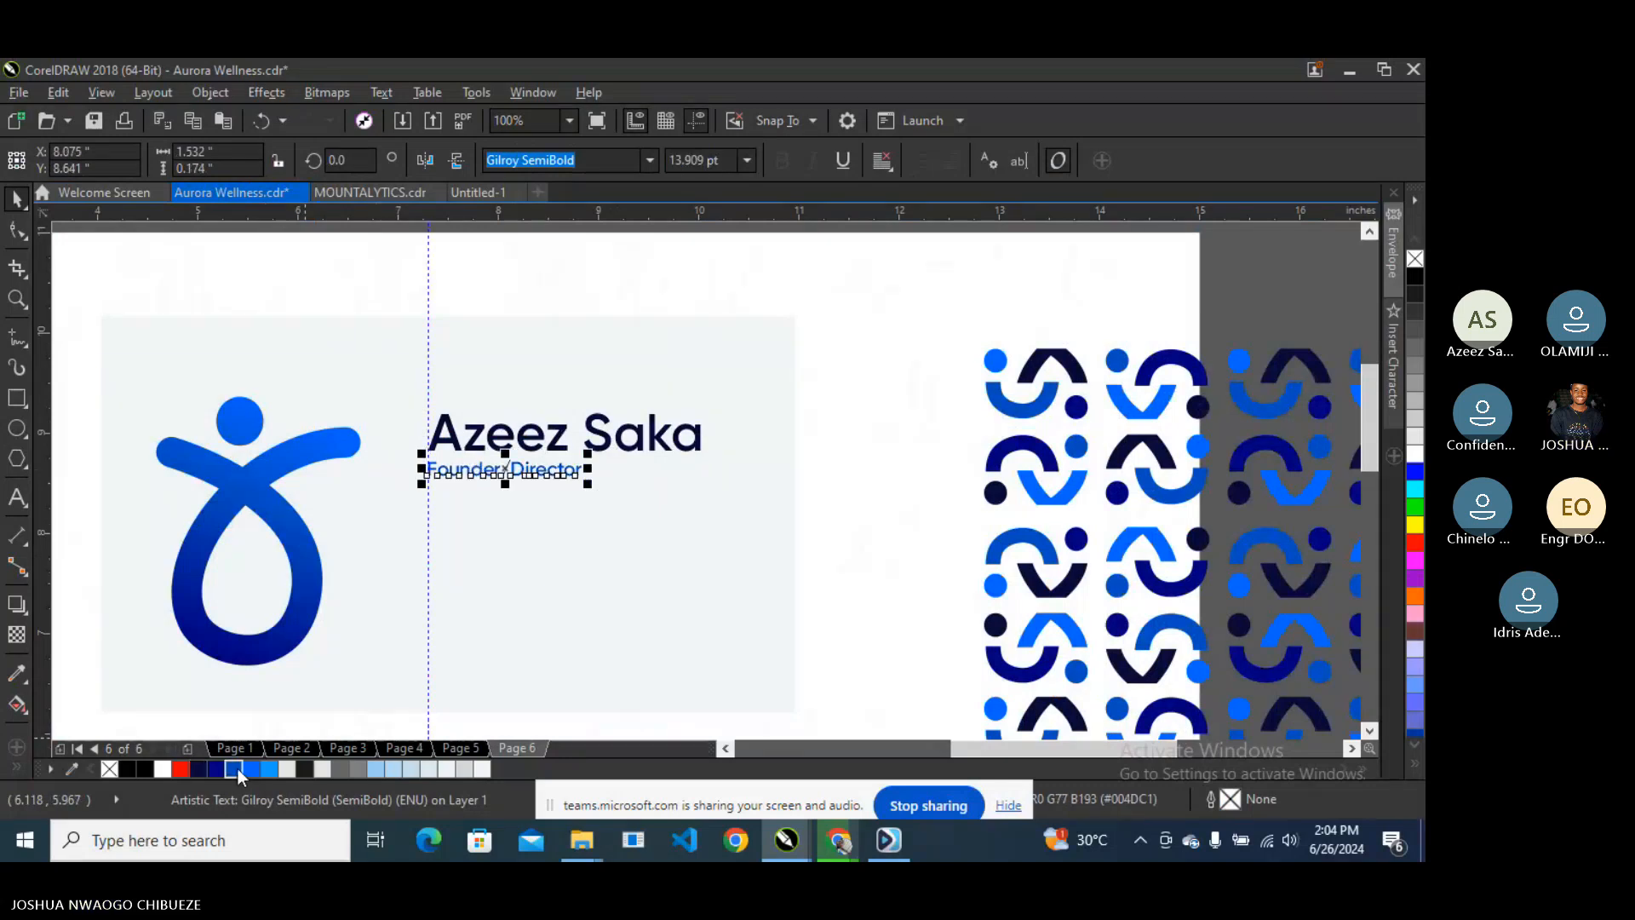
click(493, 379)
scroll(544, 400, down, 1)
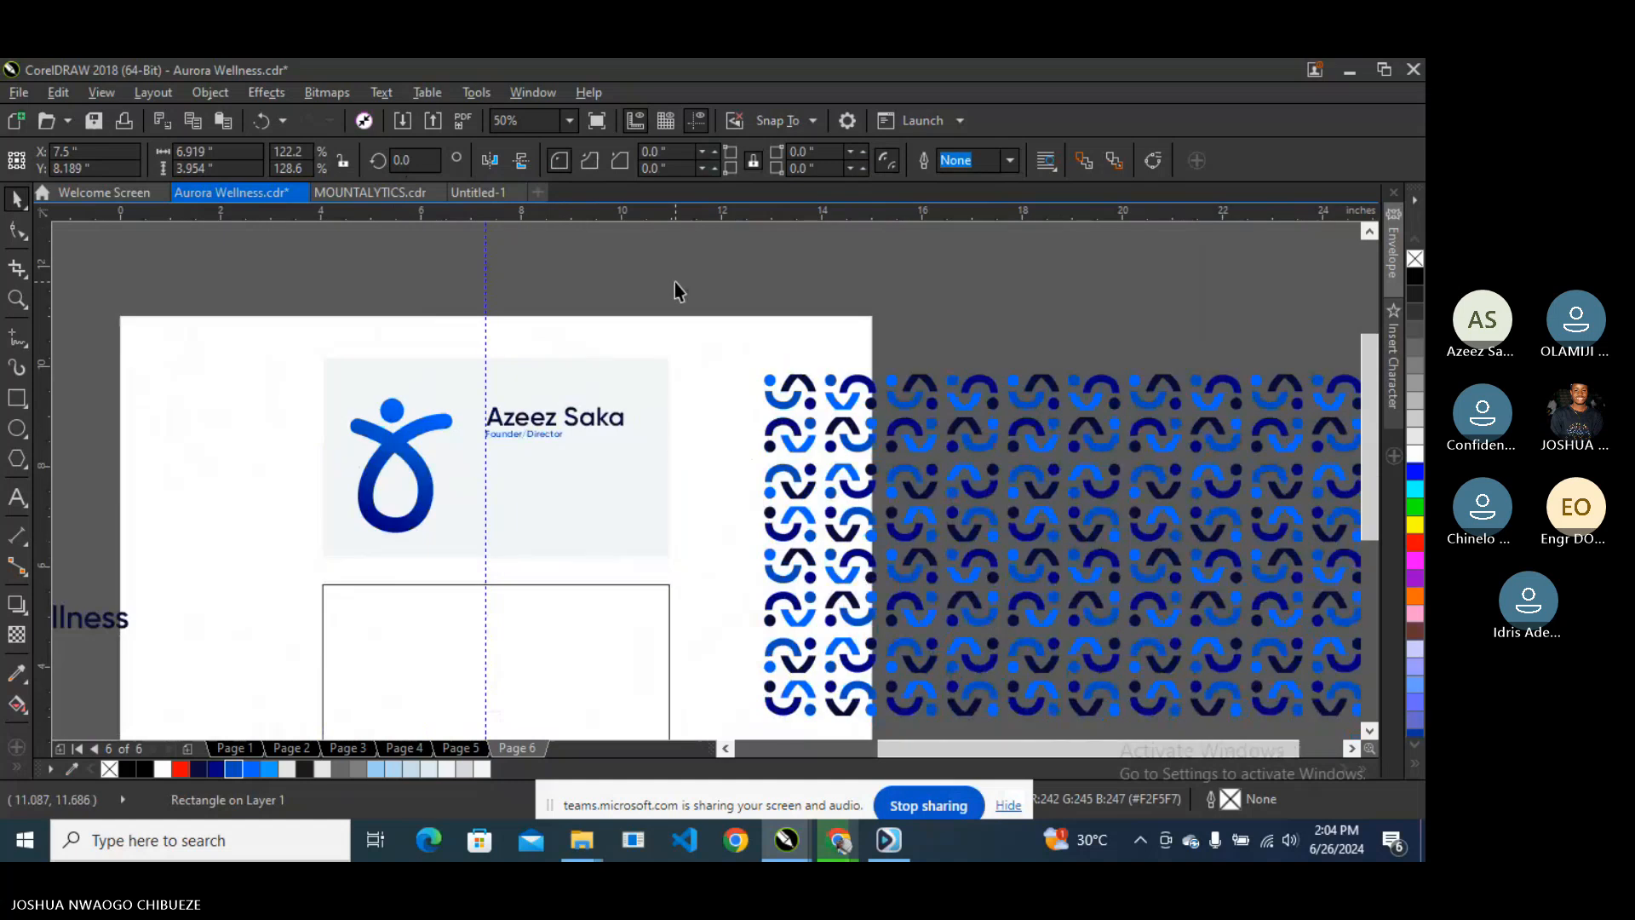
click(674, 284)
scroll(542, 421, up, 1)
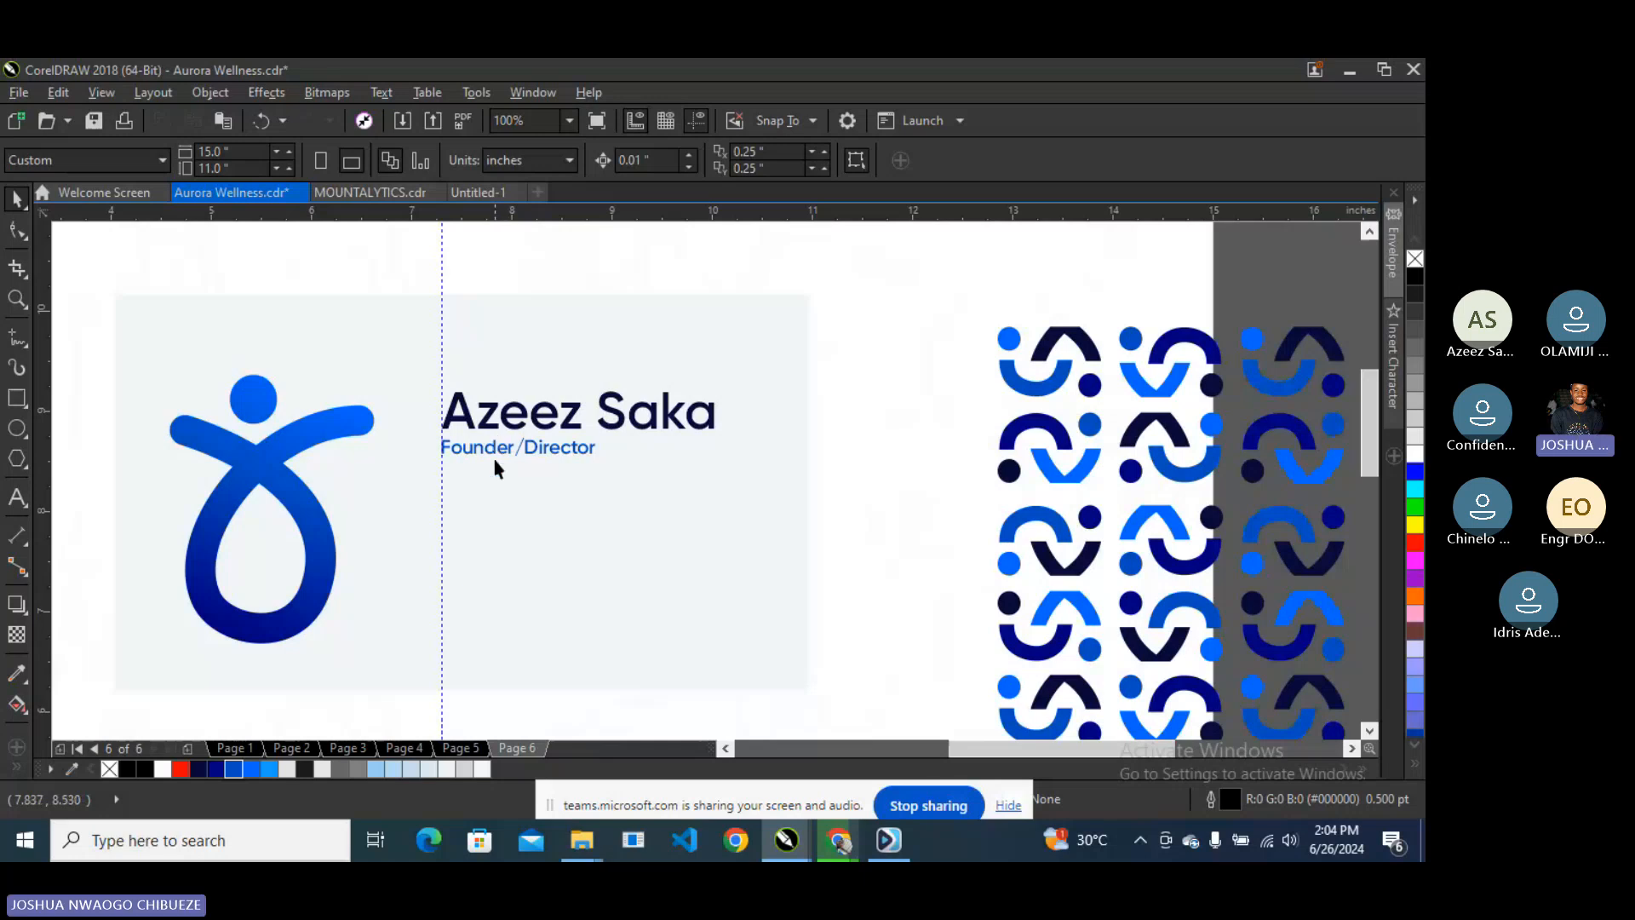
scroll(492, 482, down, 1)
scroll(491, 480, up, 1)
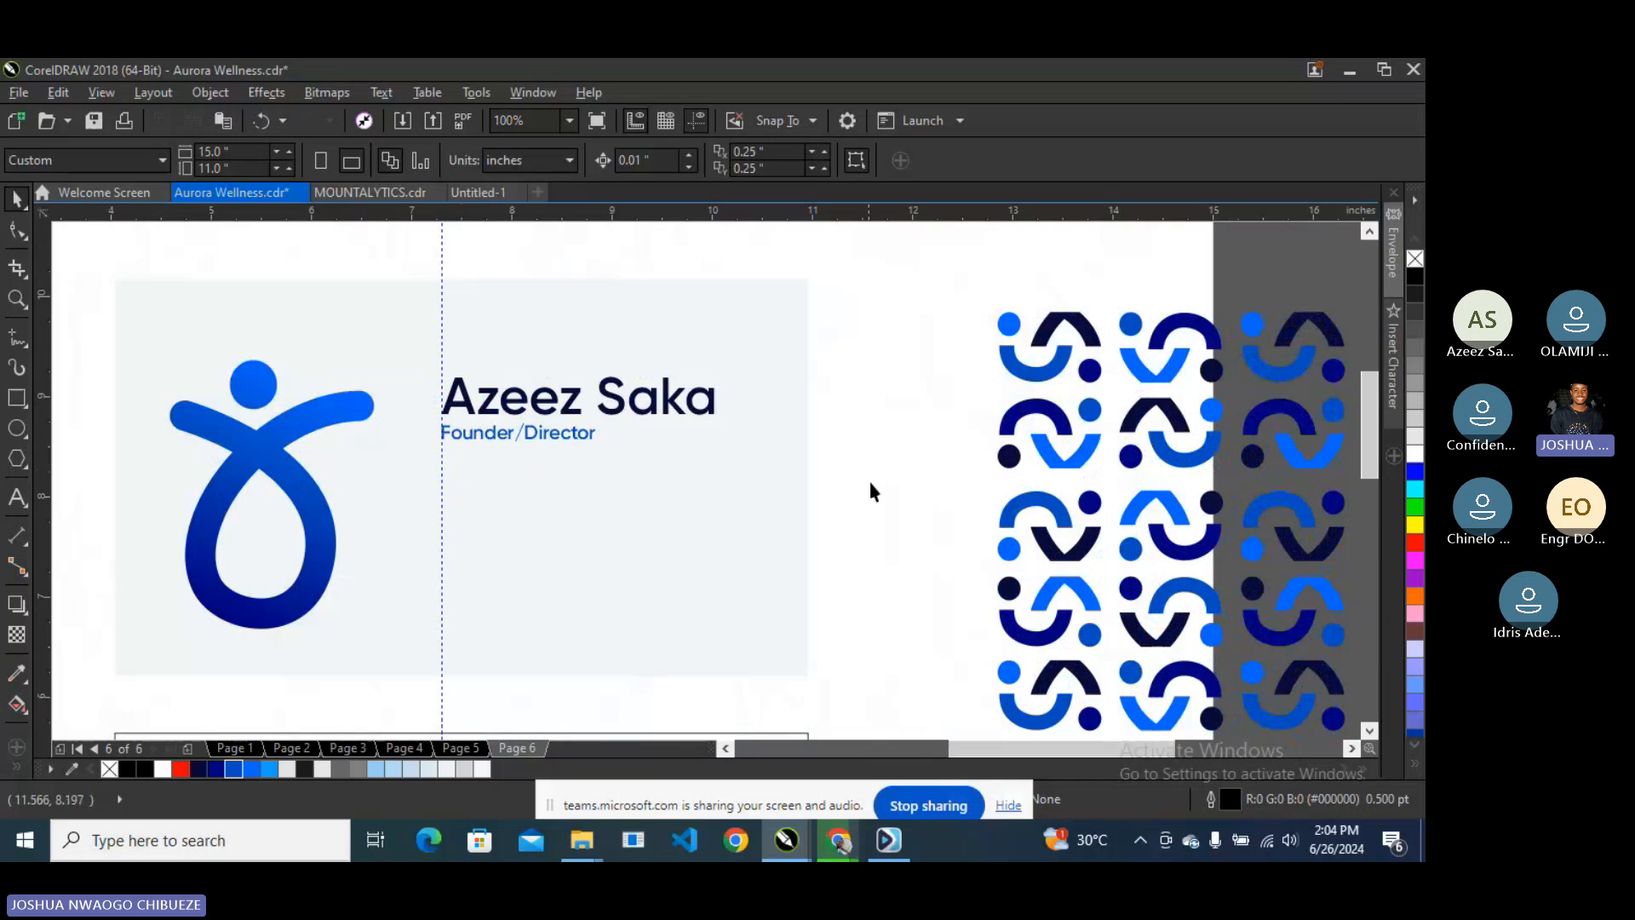
scroll(867, 477, down, 1)
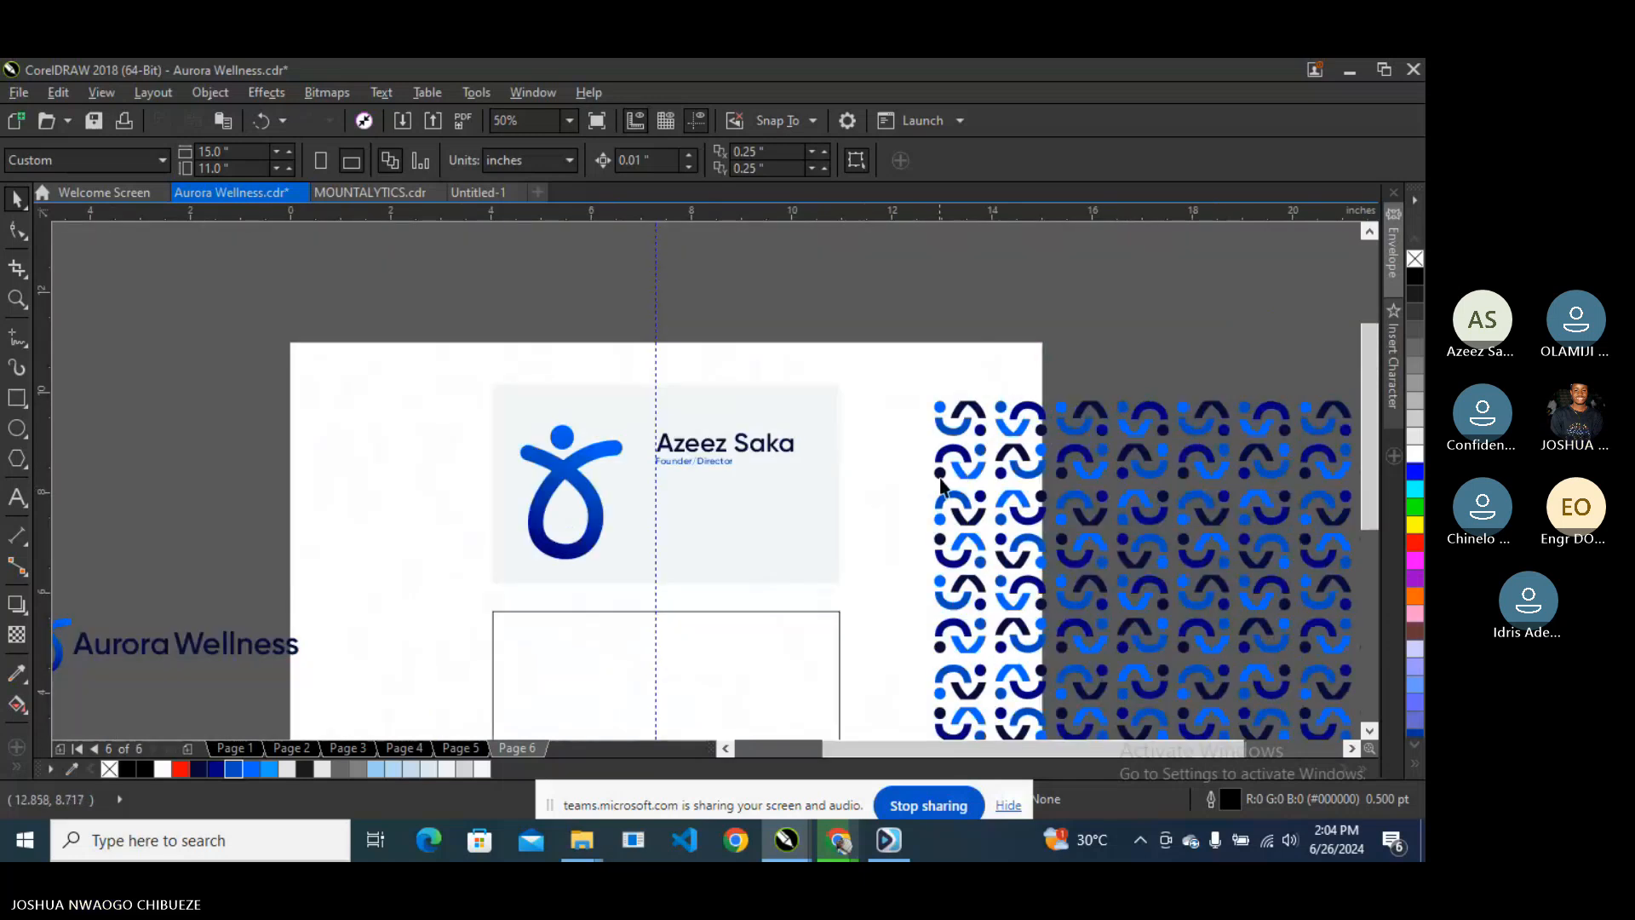
- PowerClip the blue dot pattern group inside the front card rectangle
click(965, 465)
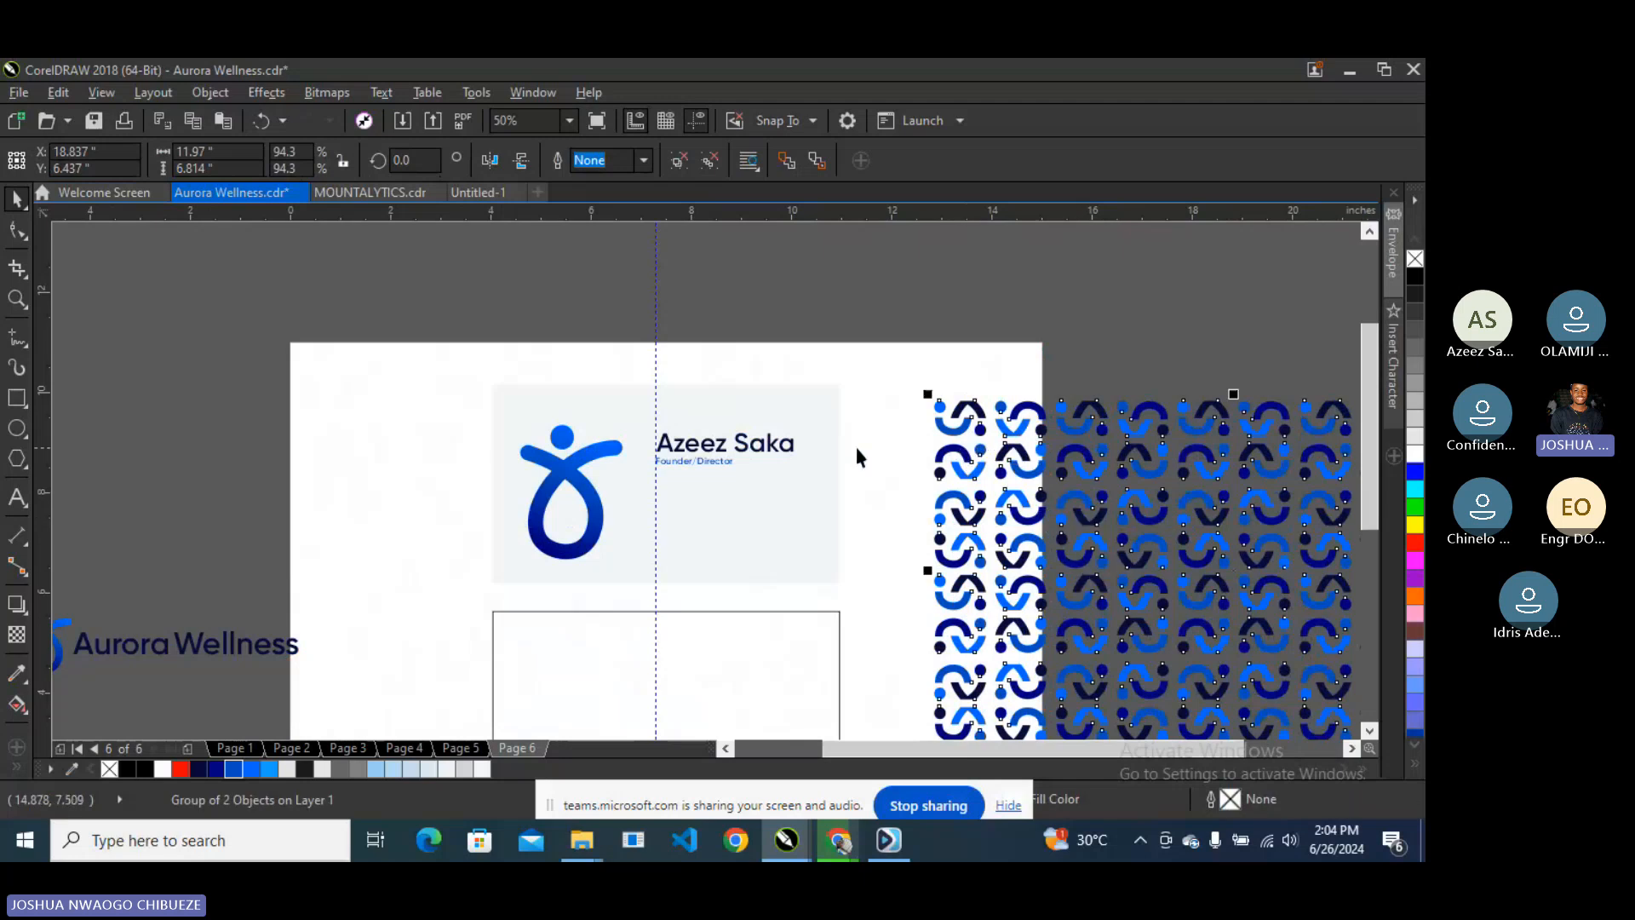
drag(1042, 515, 502, 192)
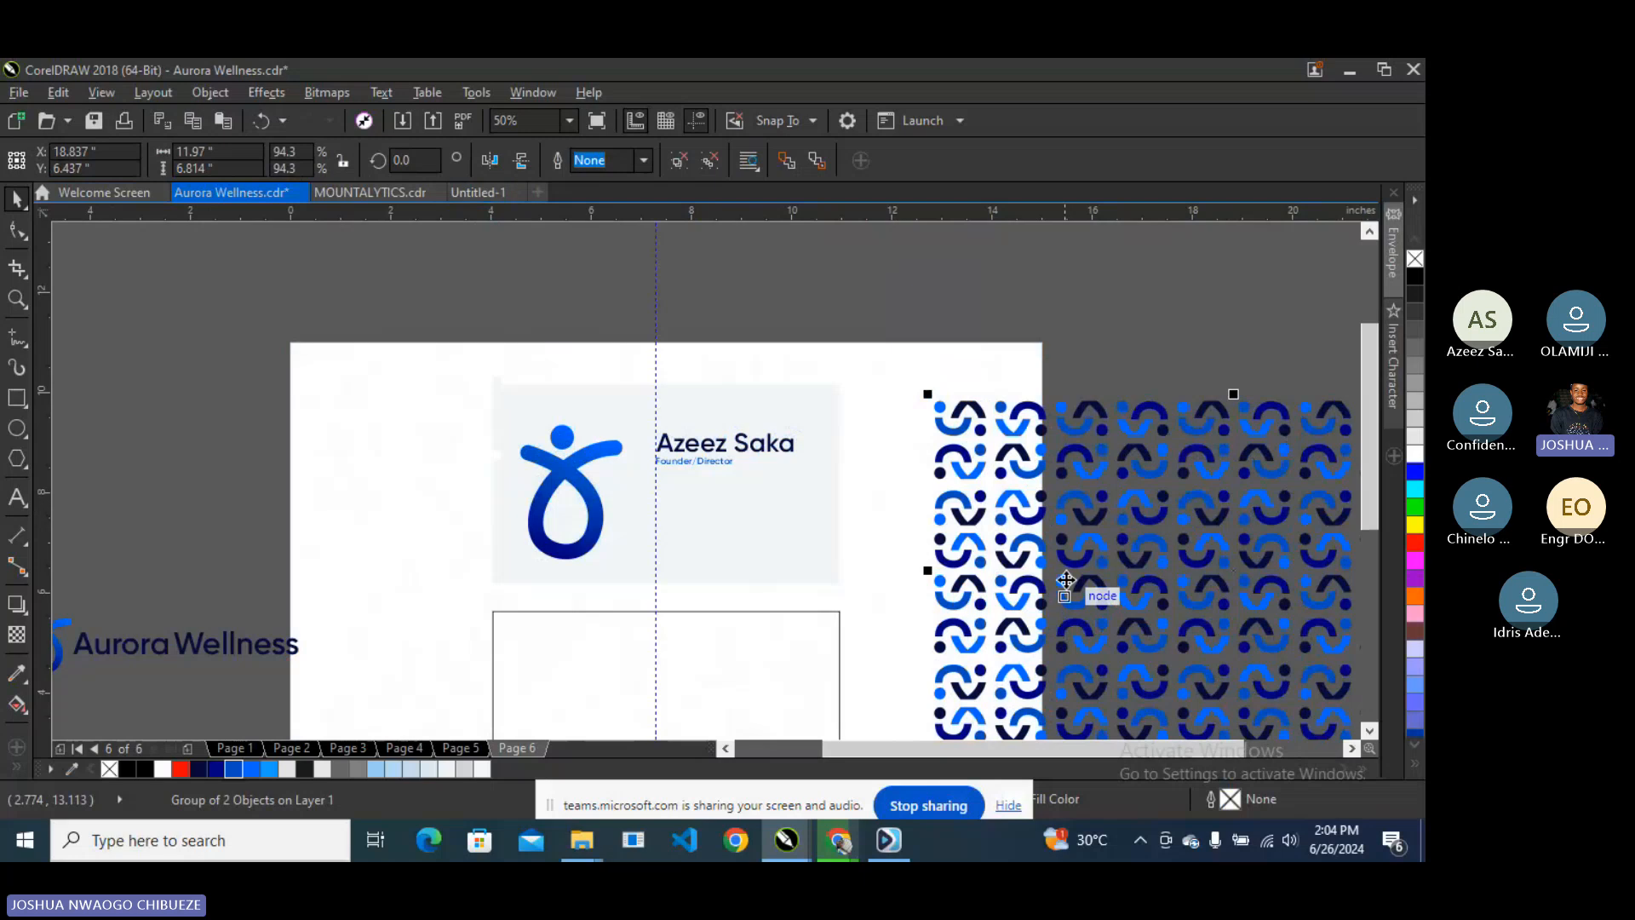
drag(1057, 556, 749, 503)
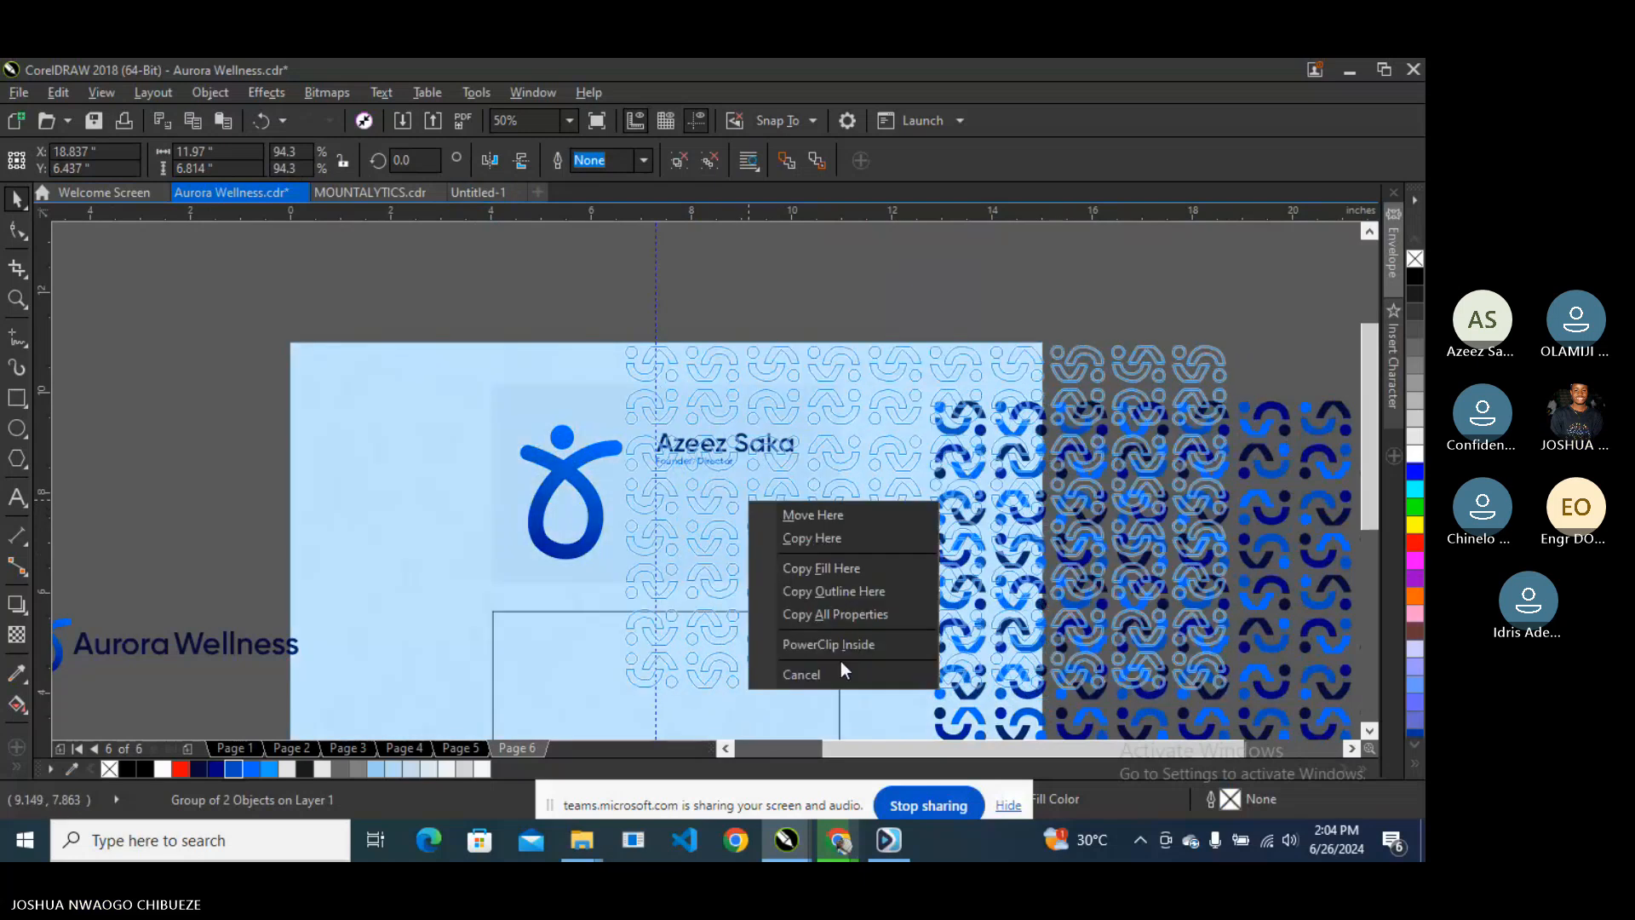
click(828, 644)
- Edit the PowerClip contents to move the pattern down to the card's lower part
right_click(766, 485)
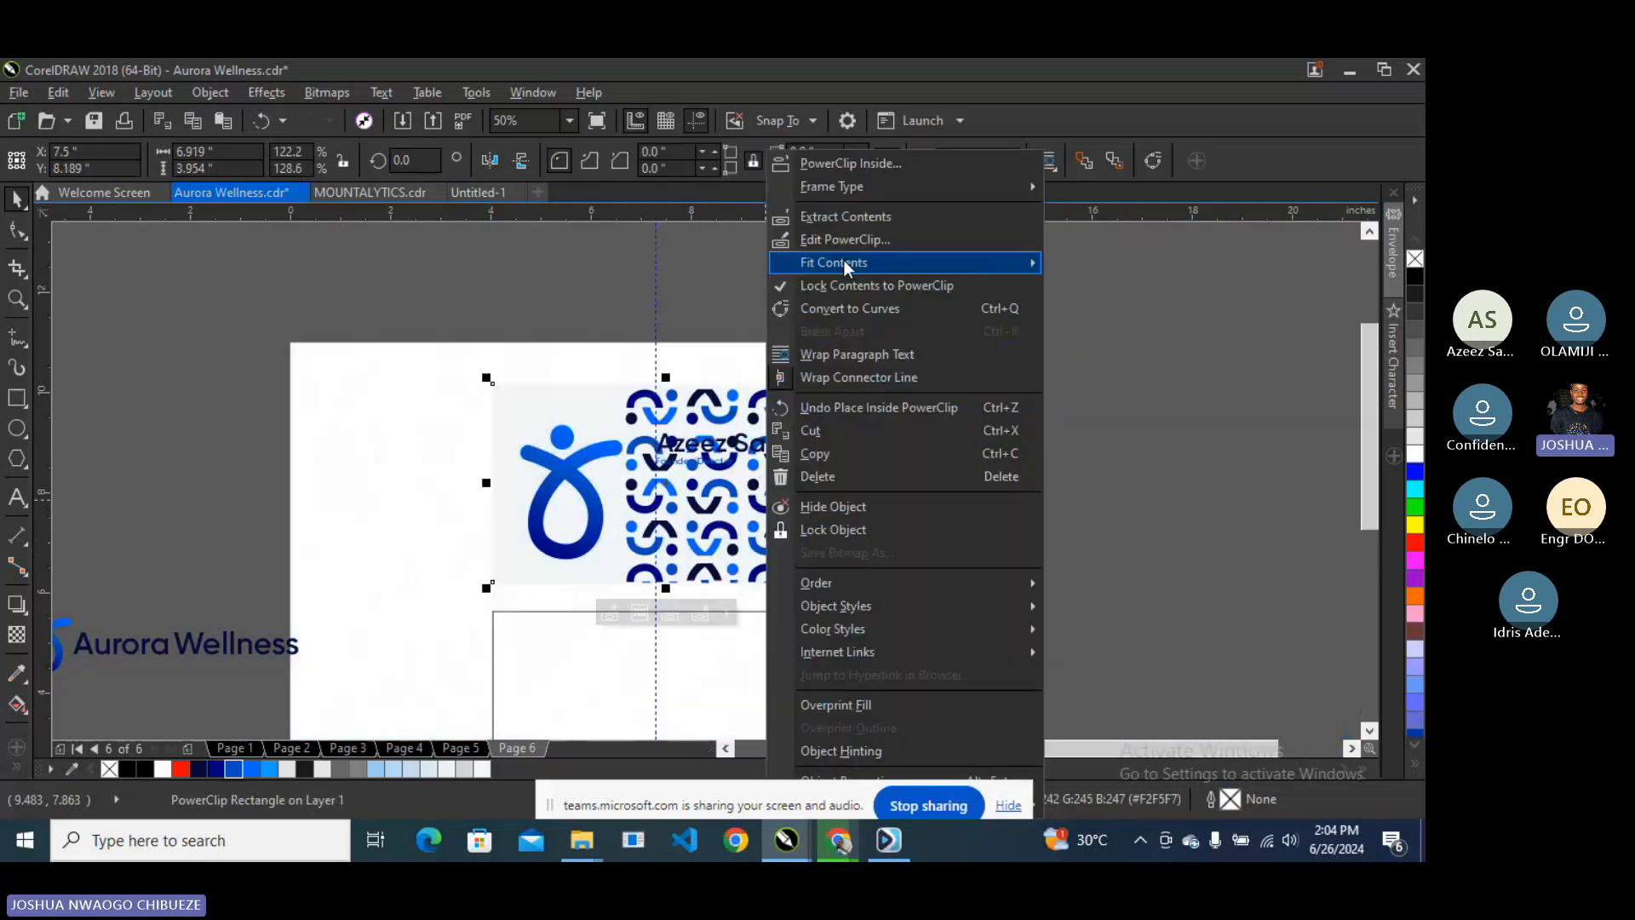
click(841, 239)
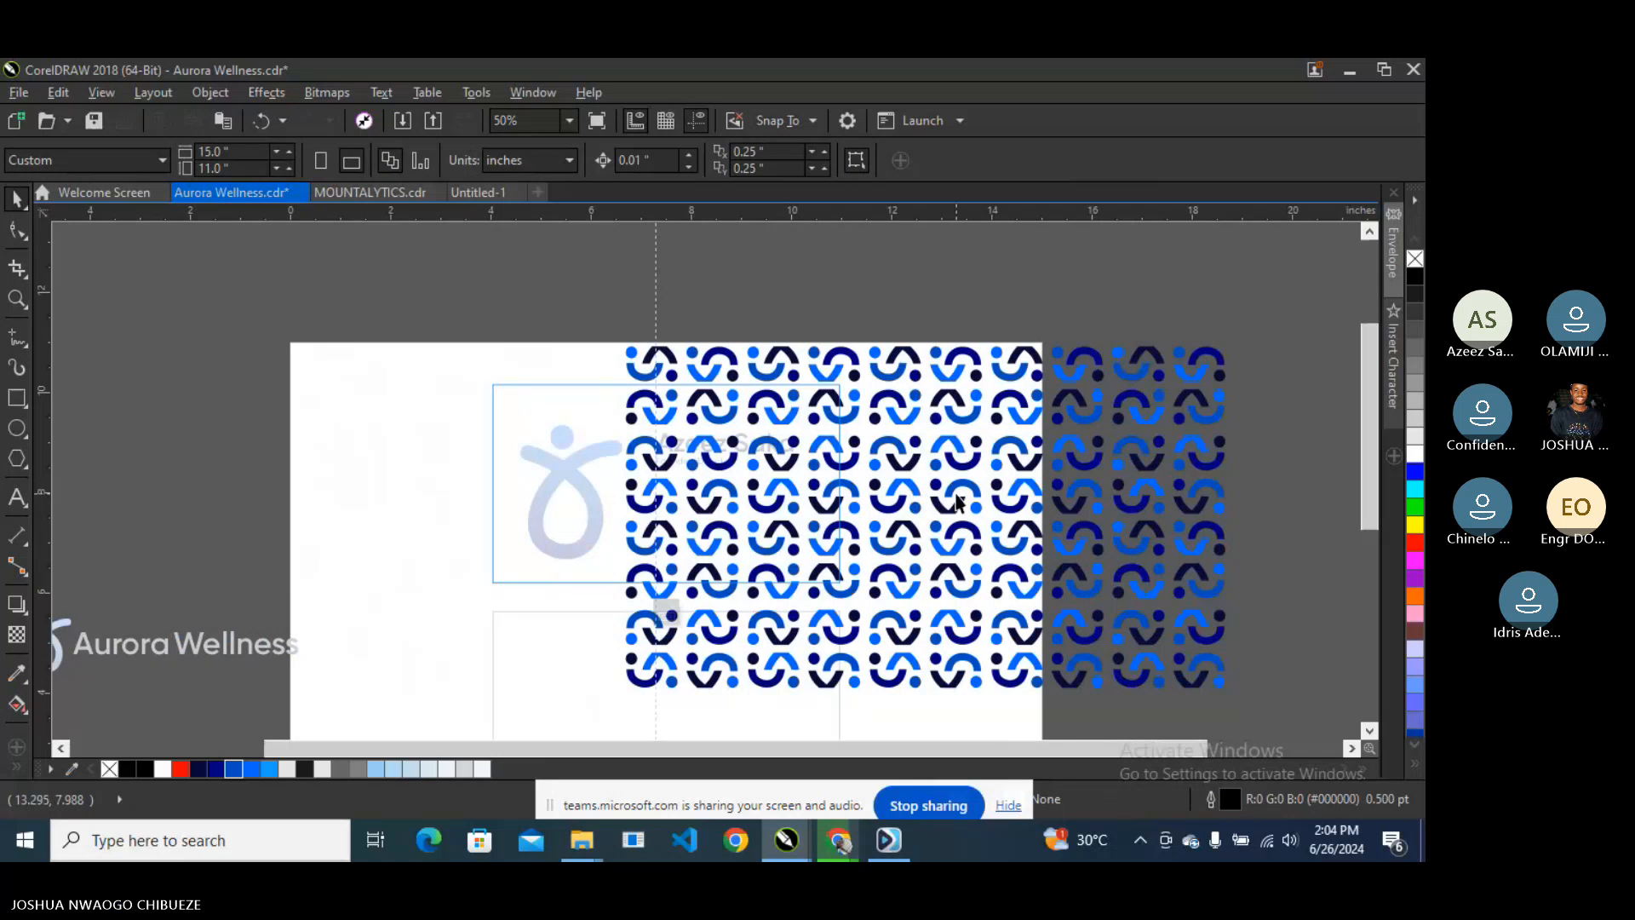
click(958, 412)
drag(959, 412, 718, 608)
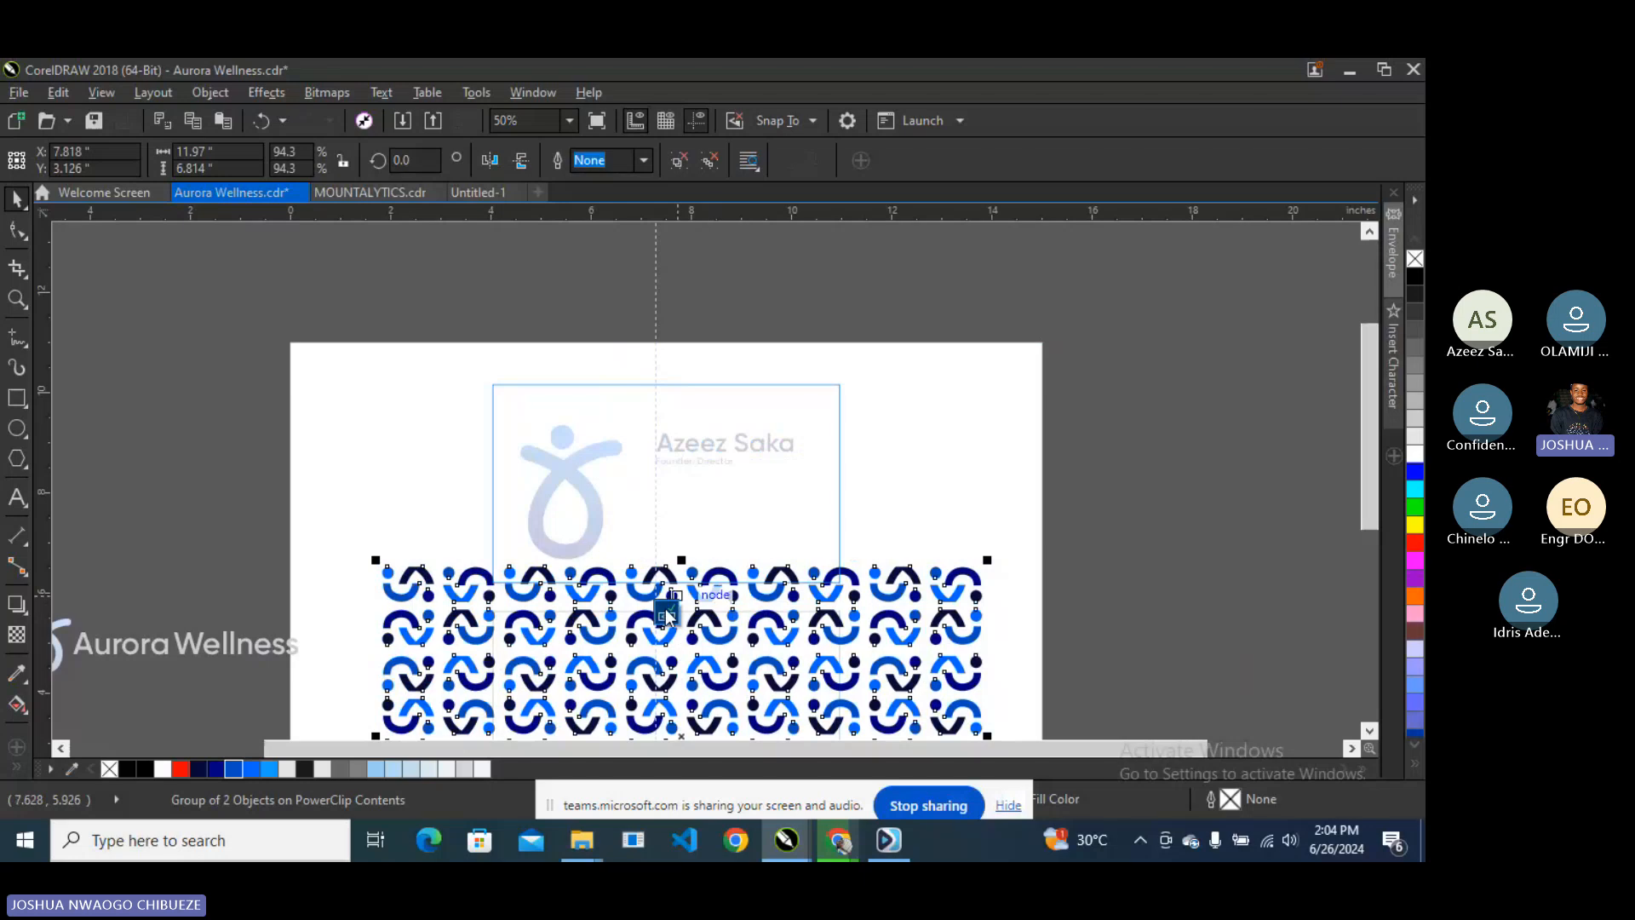
click(668, 614)
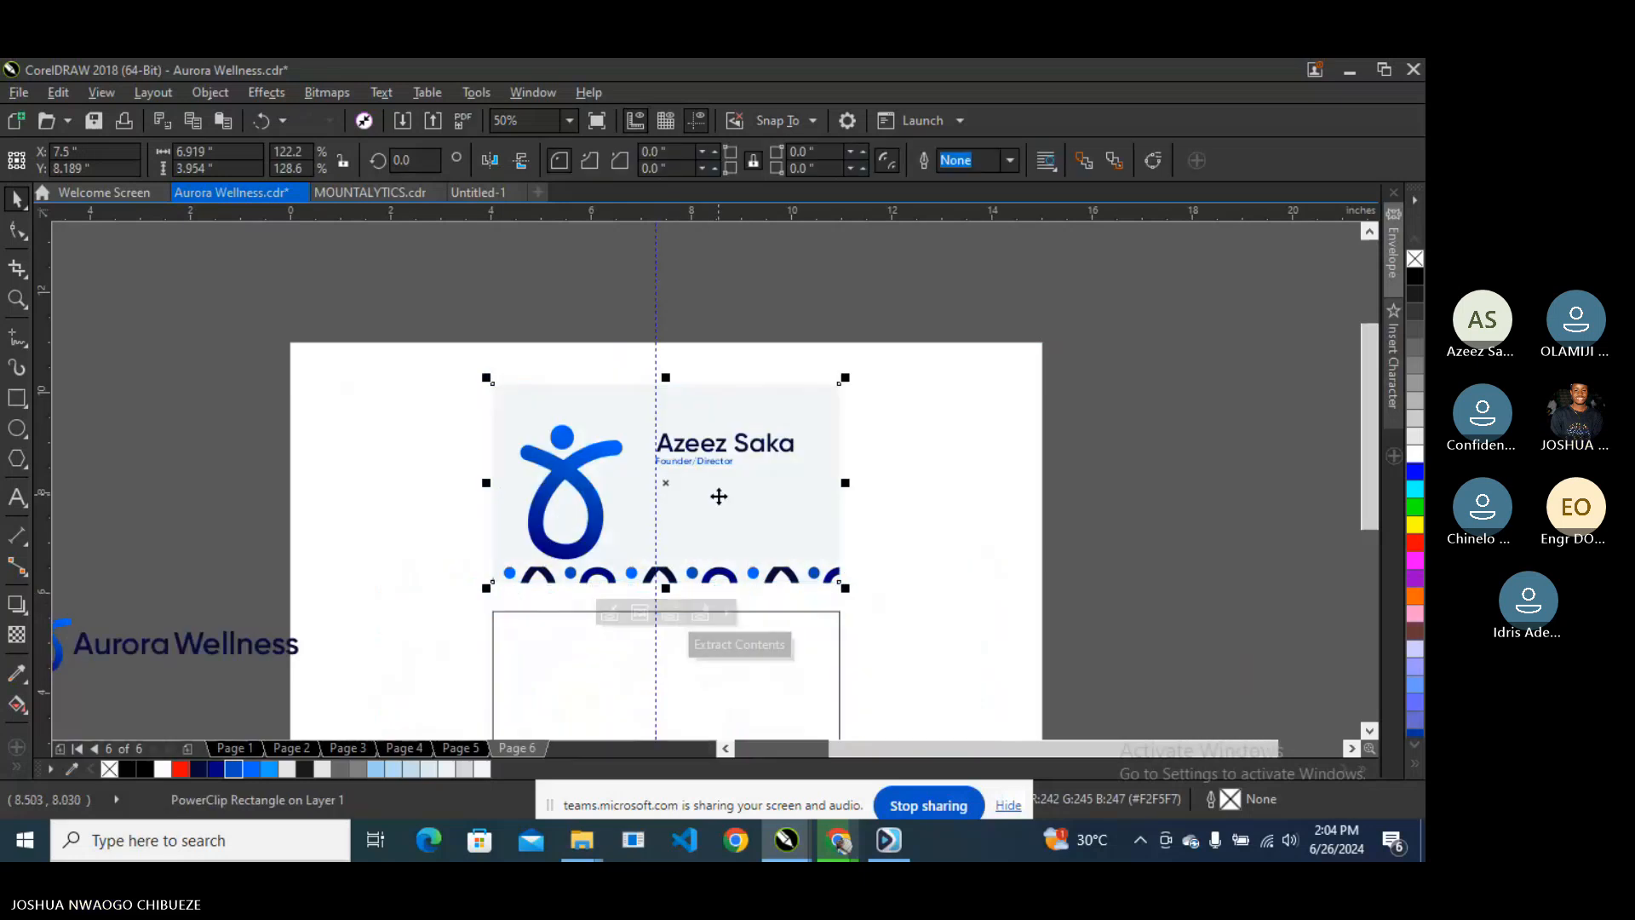
- Raise the clipped pattern so its lower rows form a strip along the card's top edge, then preview full screen
click(1111, 476)
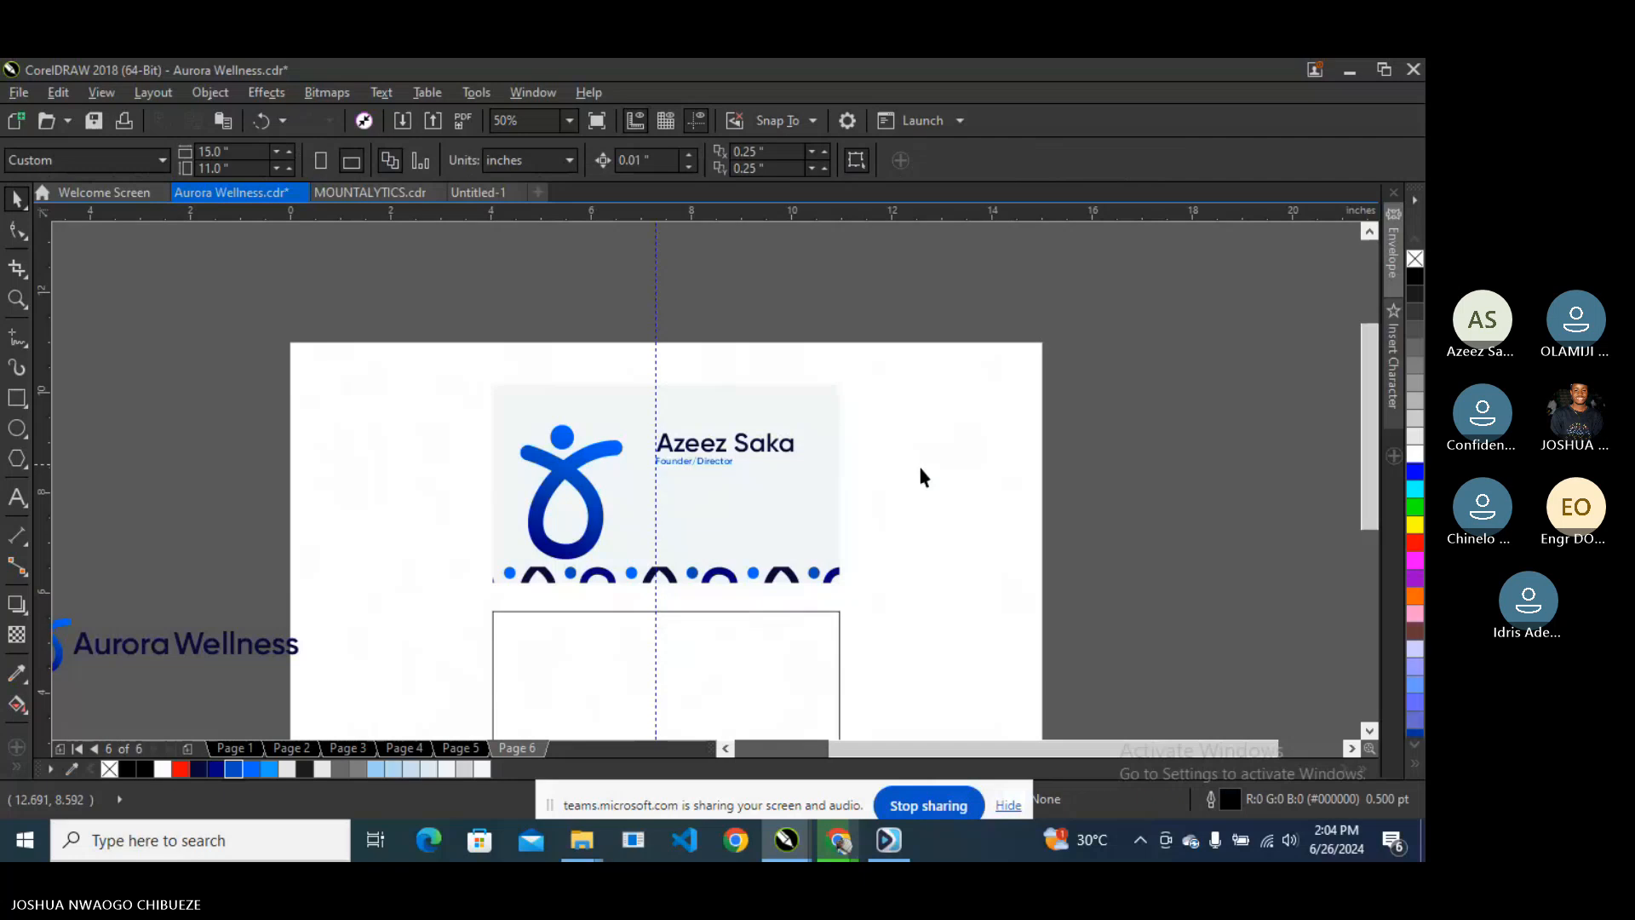
right_click(746, 571)
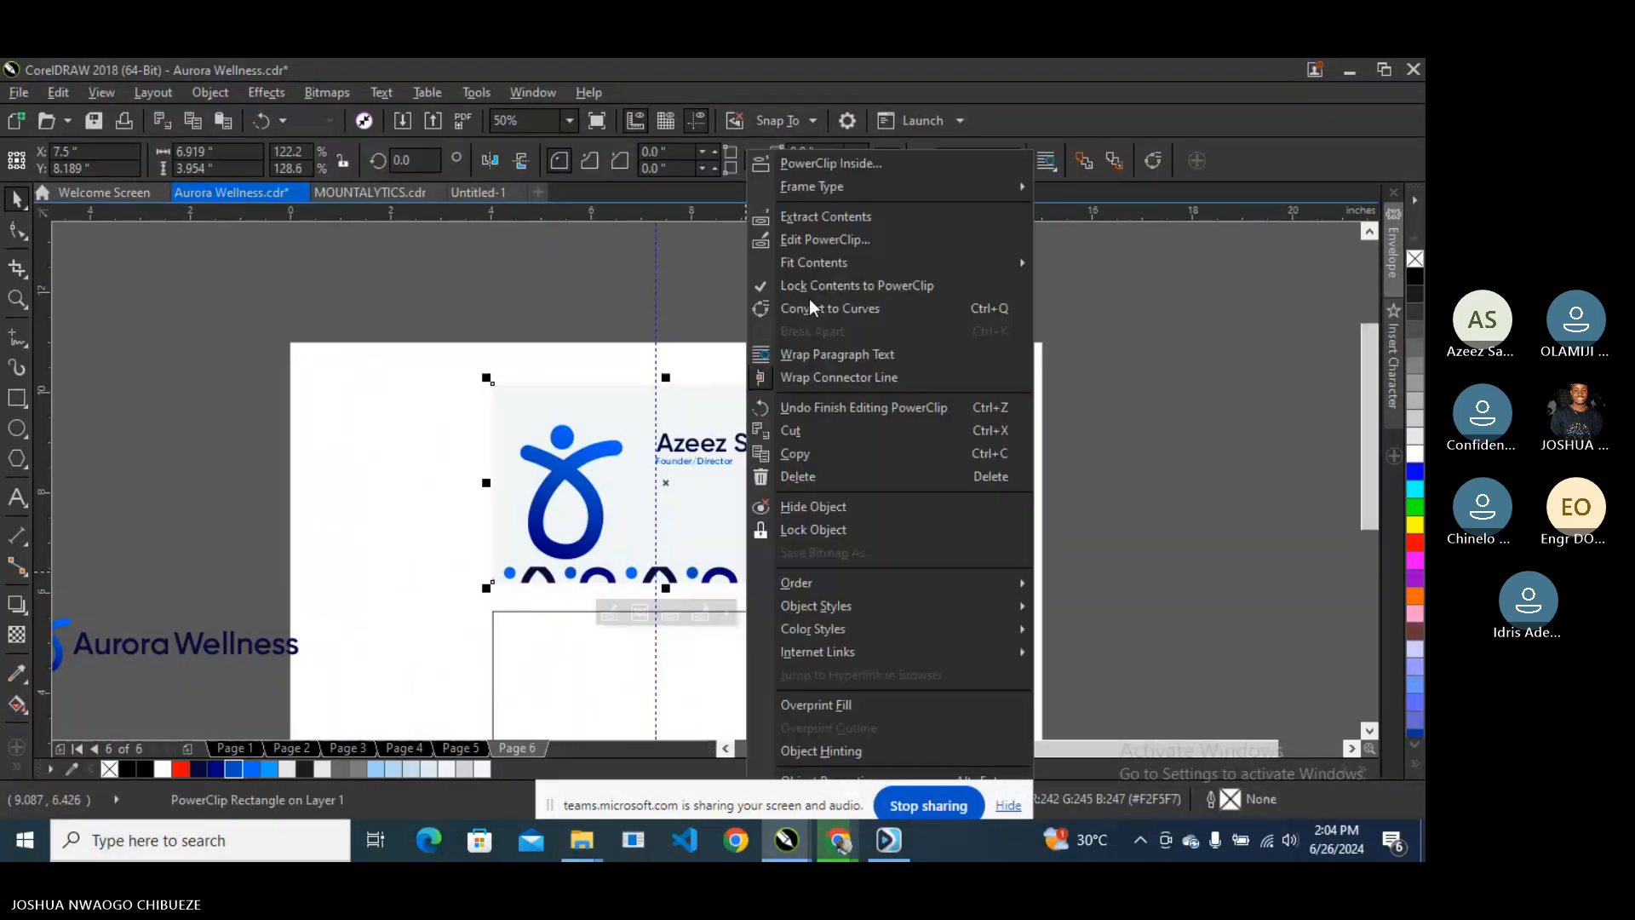
click(823, 240)
click(710, 600)
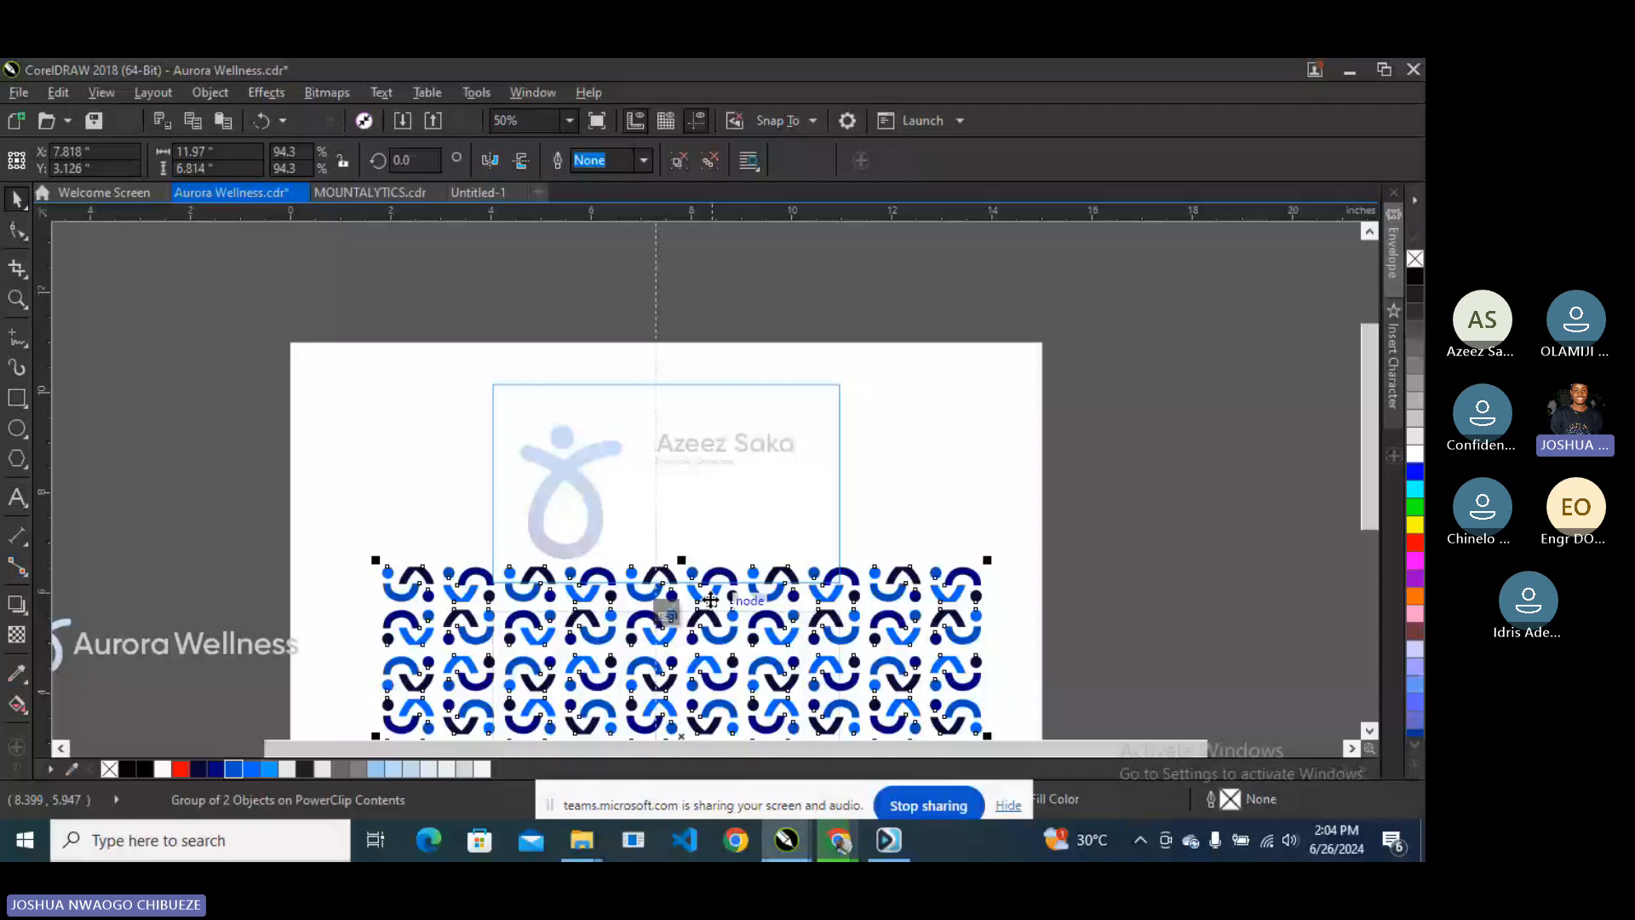
drag(711, 600, 692, 447)
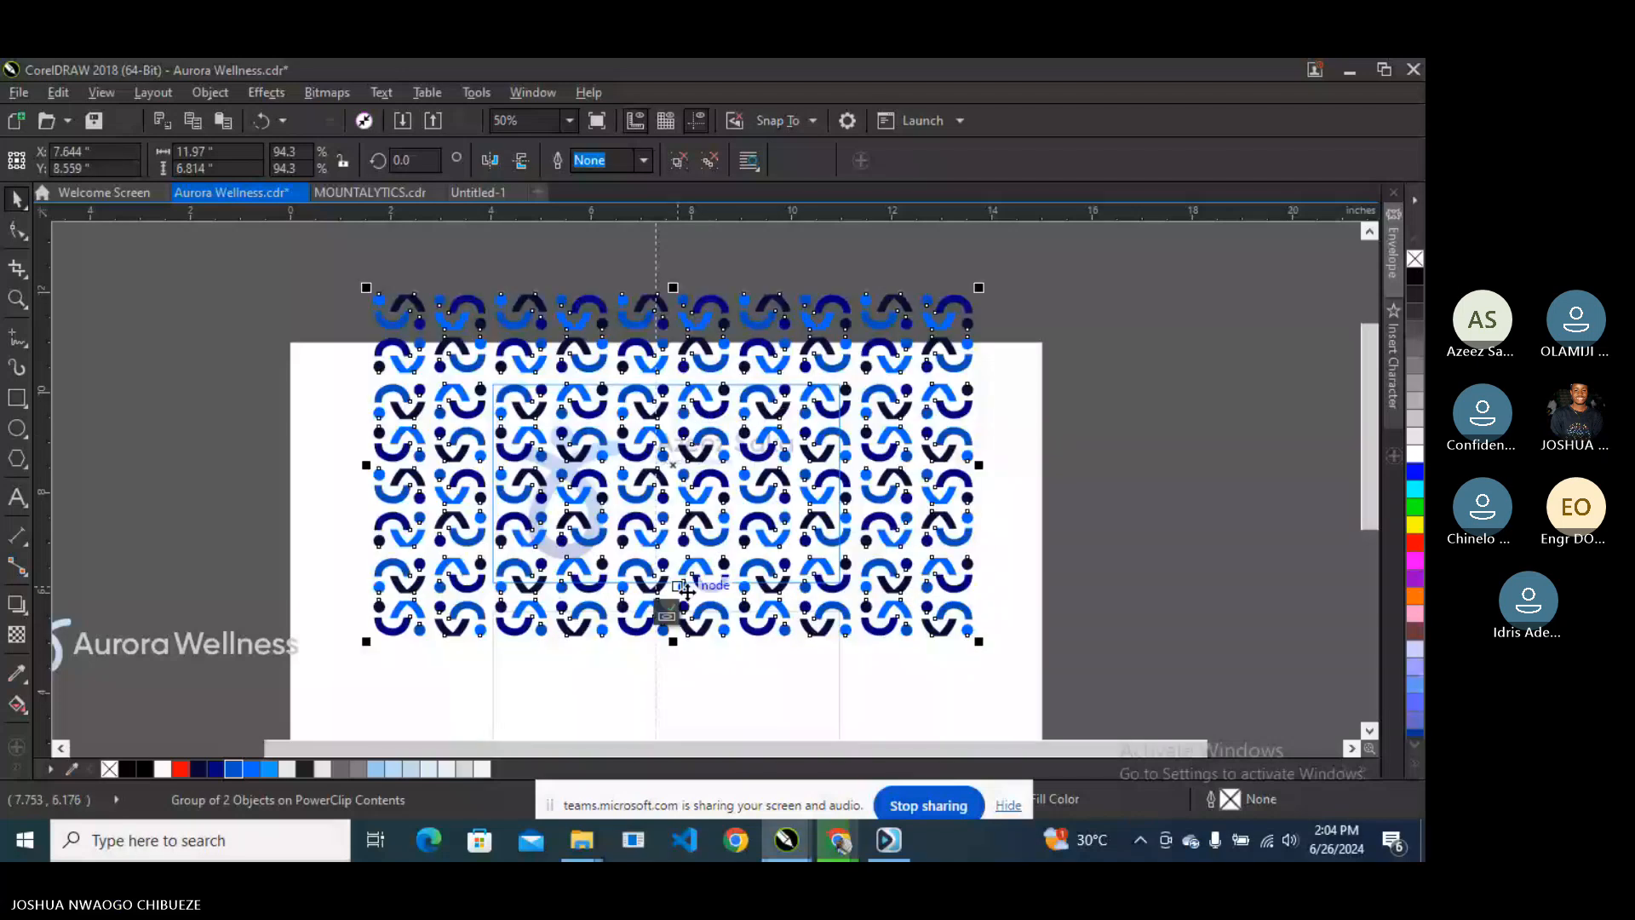
drag(686, 590, 717, 396)
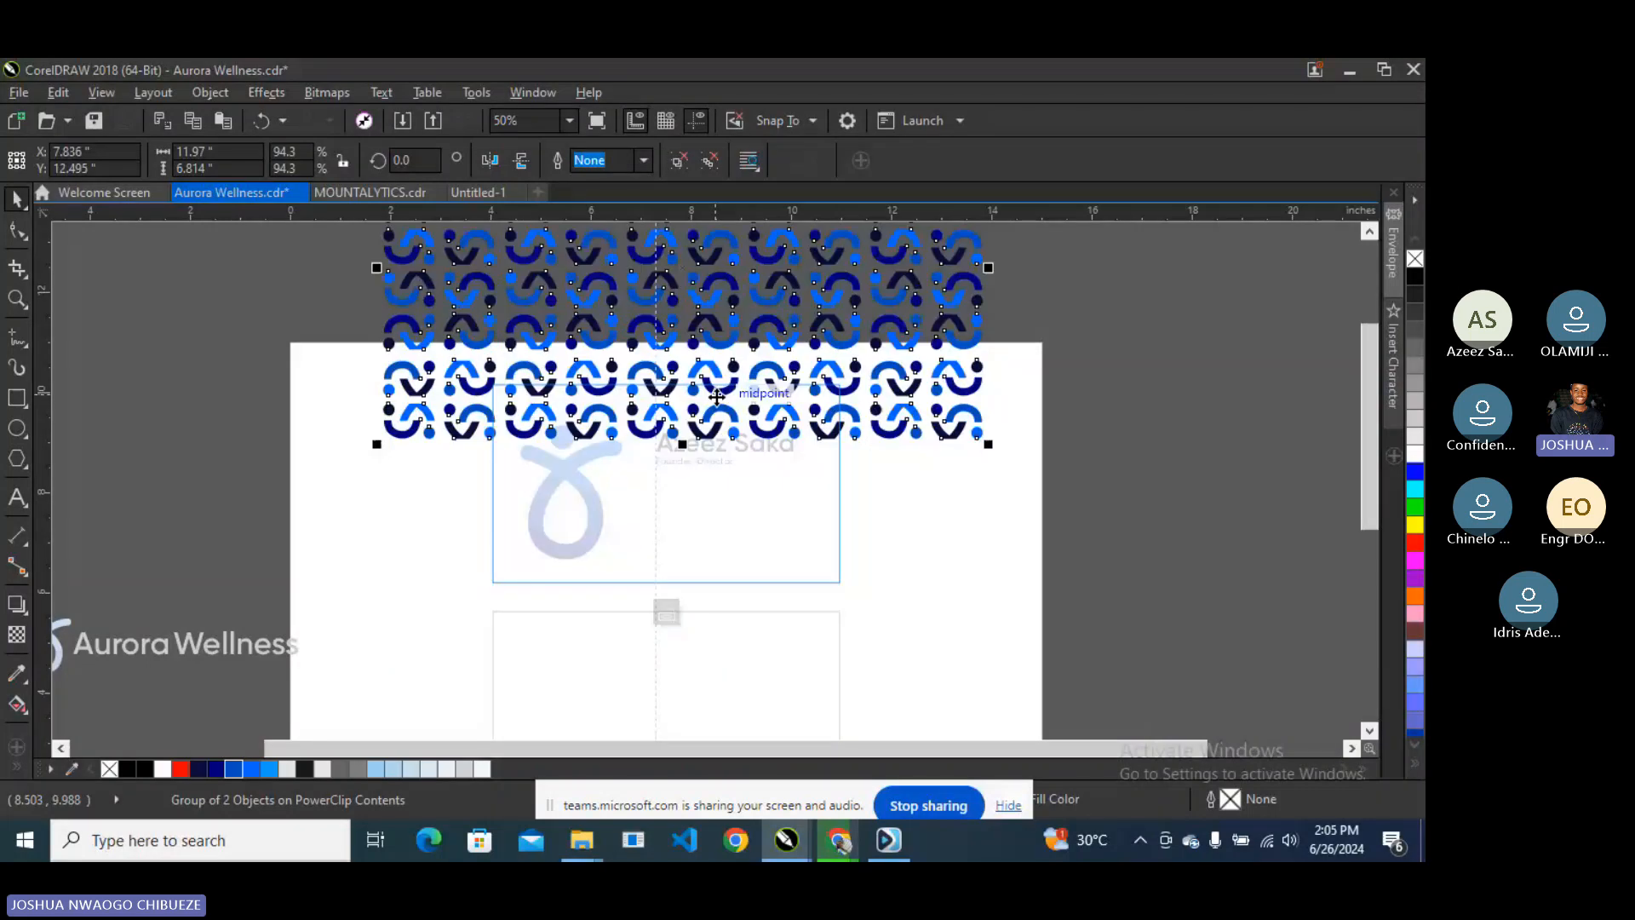
click(666, 613)
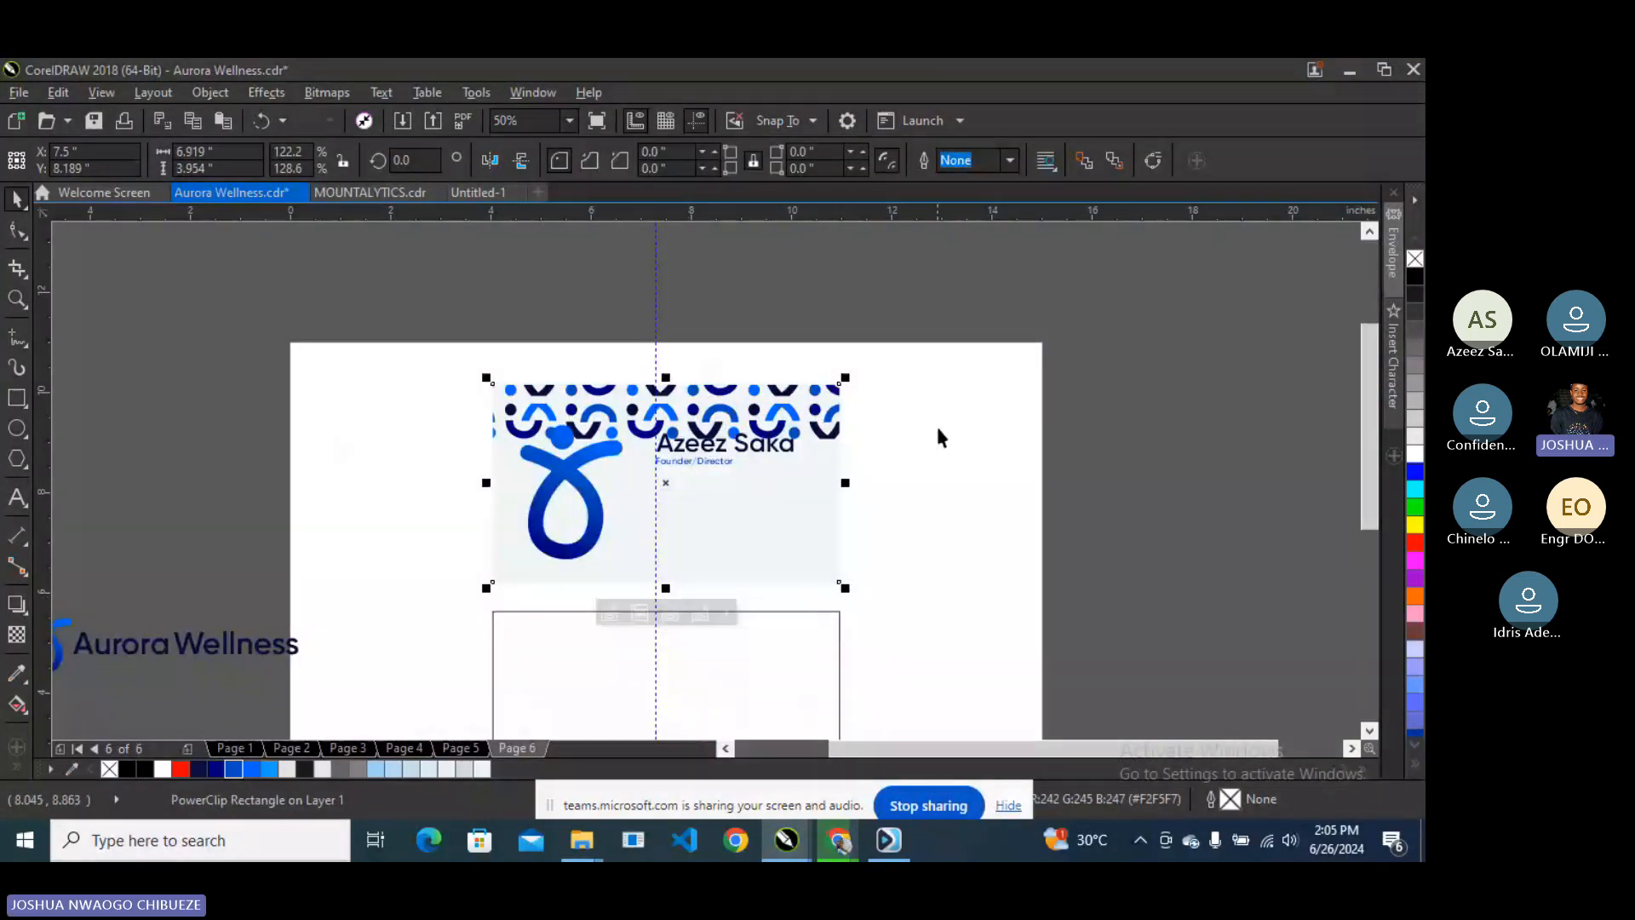
drag(1084, 409, 650, 478)
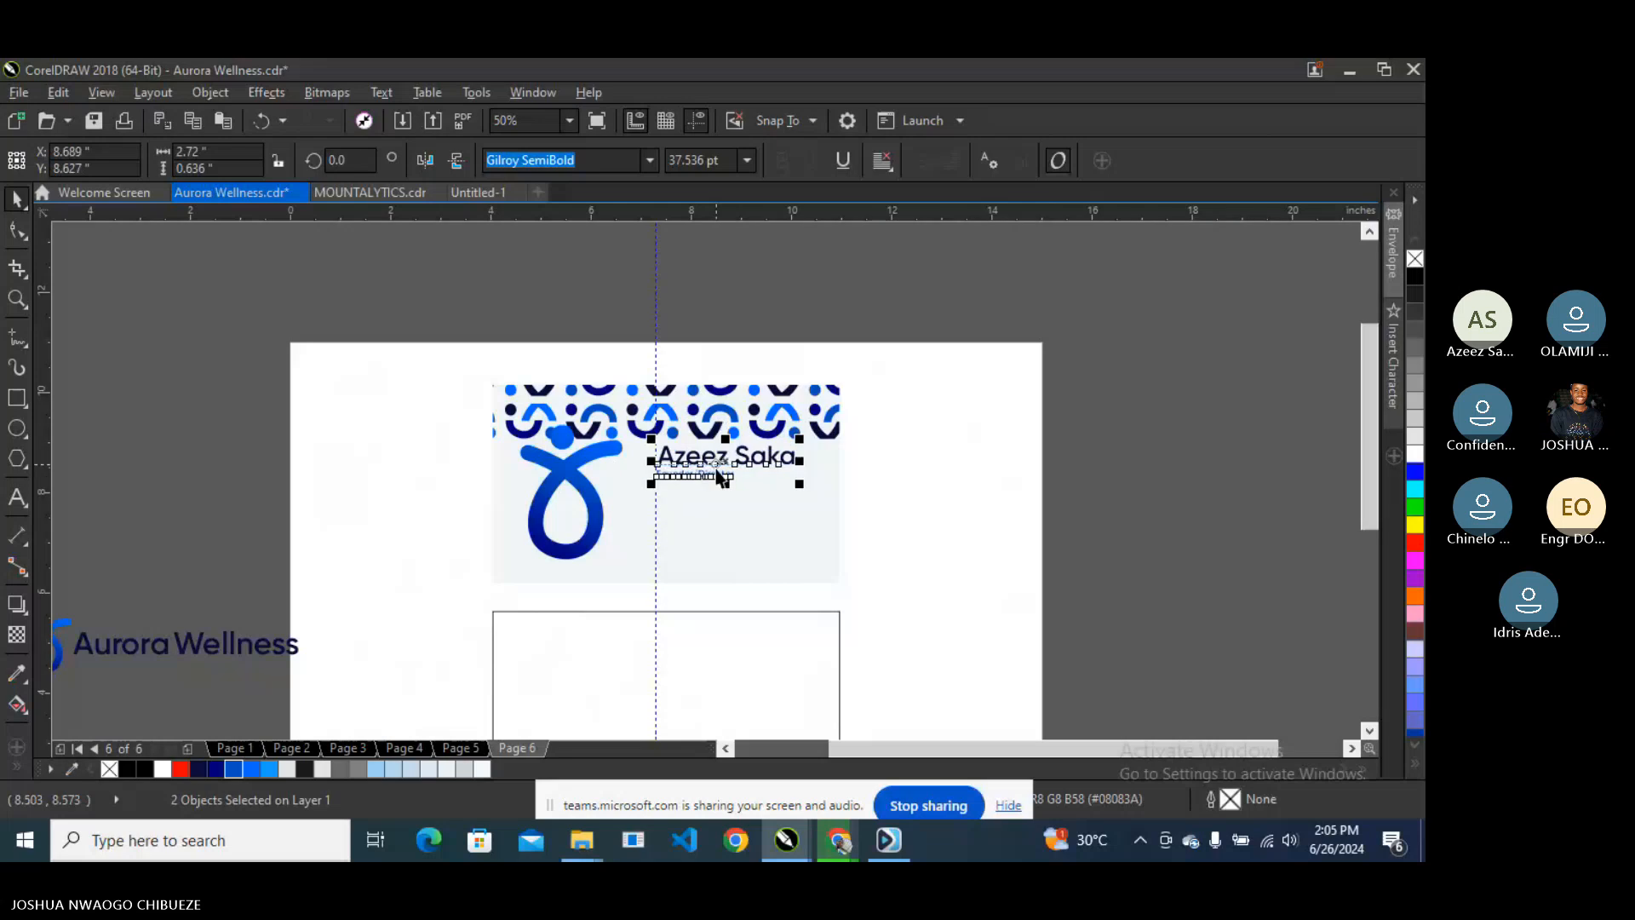
key(F9)
key(F9)
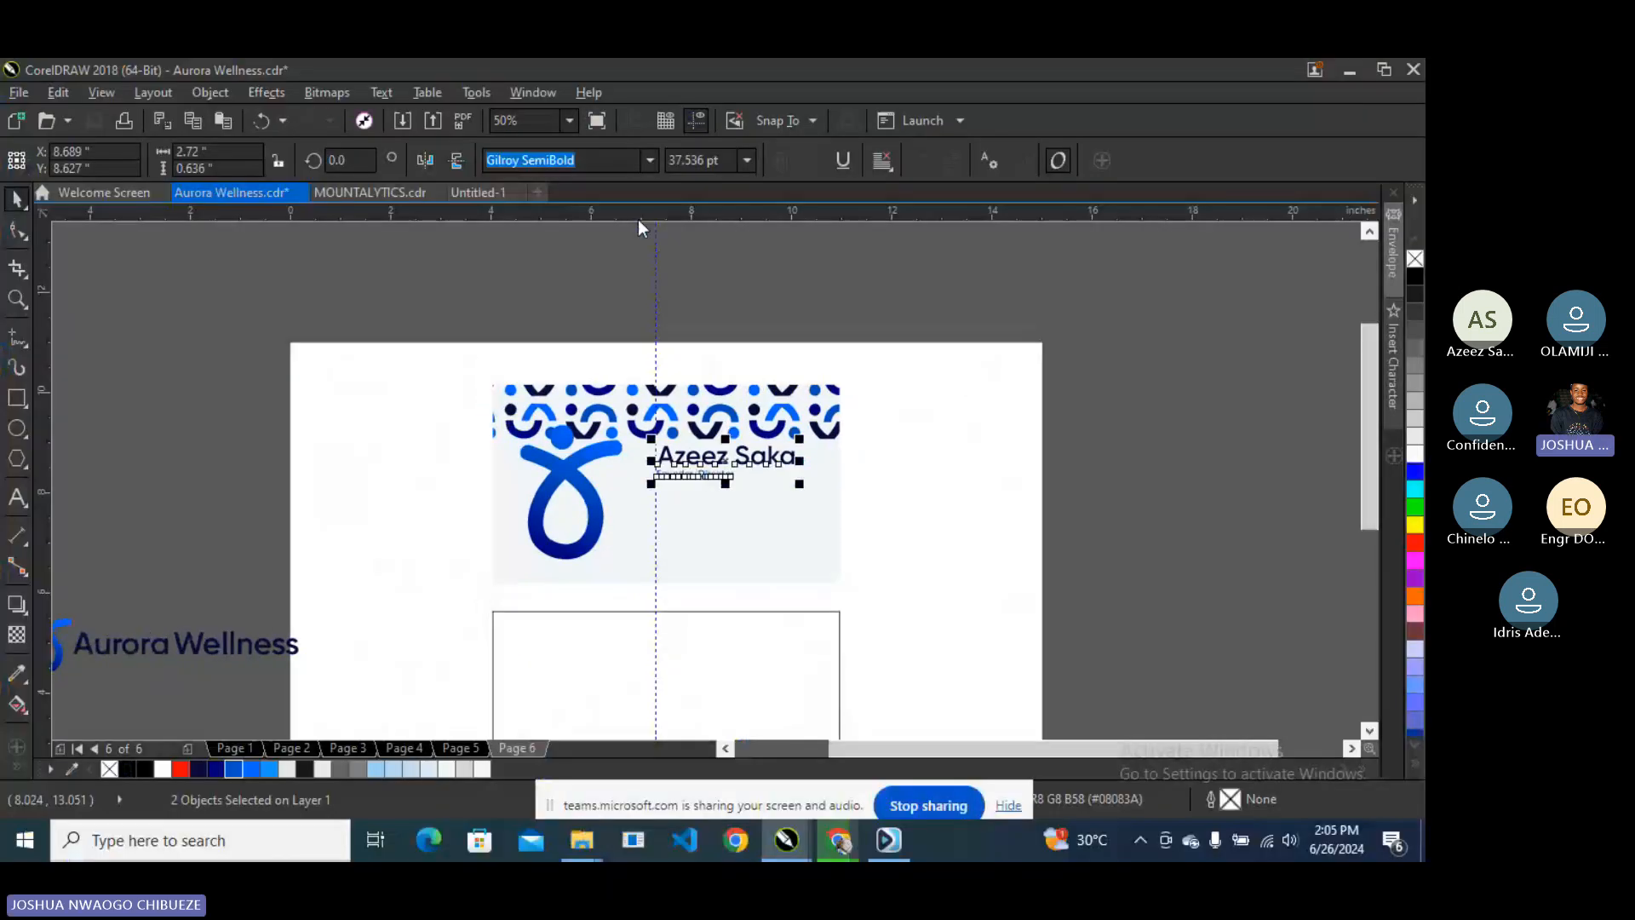
- Fine-tune the clipped pattern's position with small up and left nudges inside the card
click(599, 390)
right_click(599, 390)
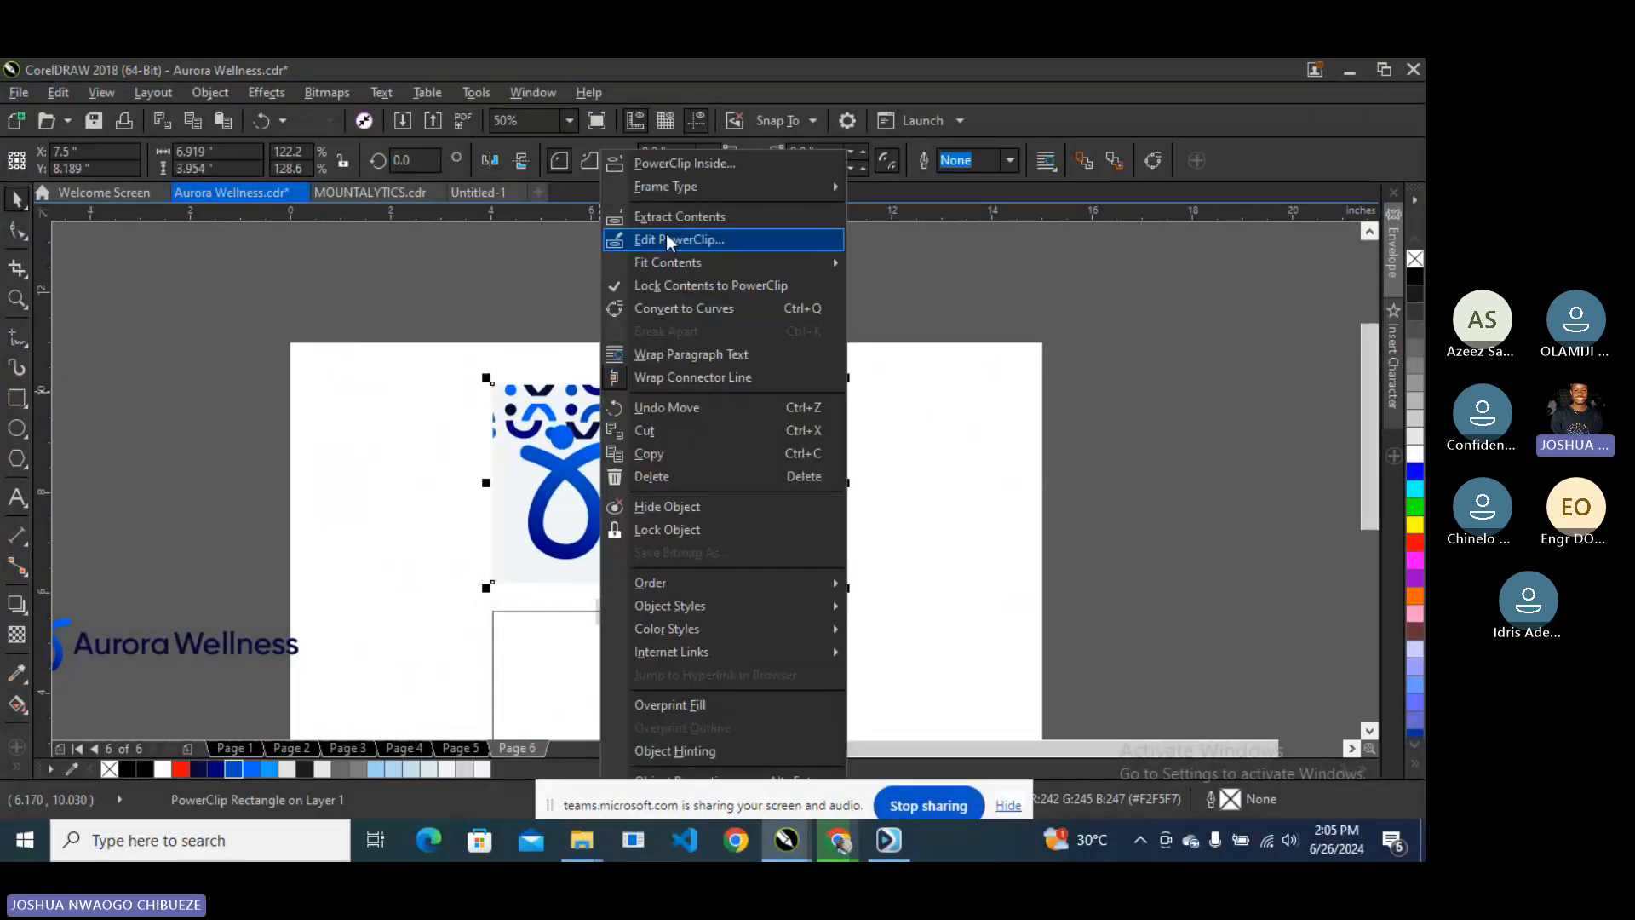
click(666, 241)
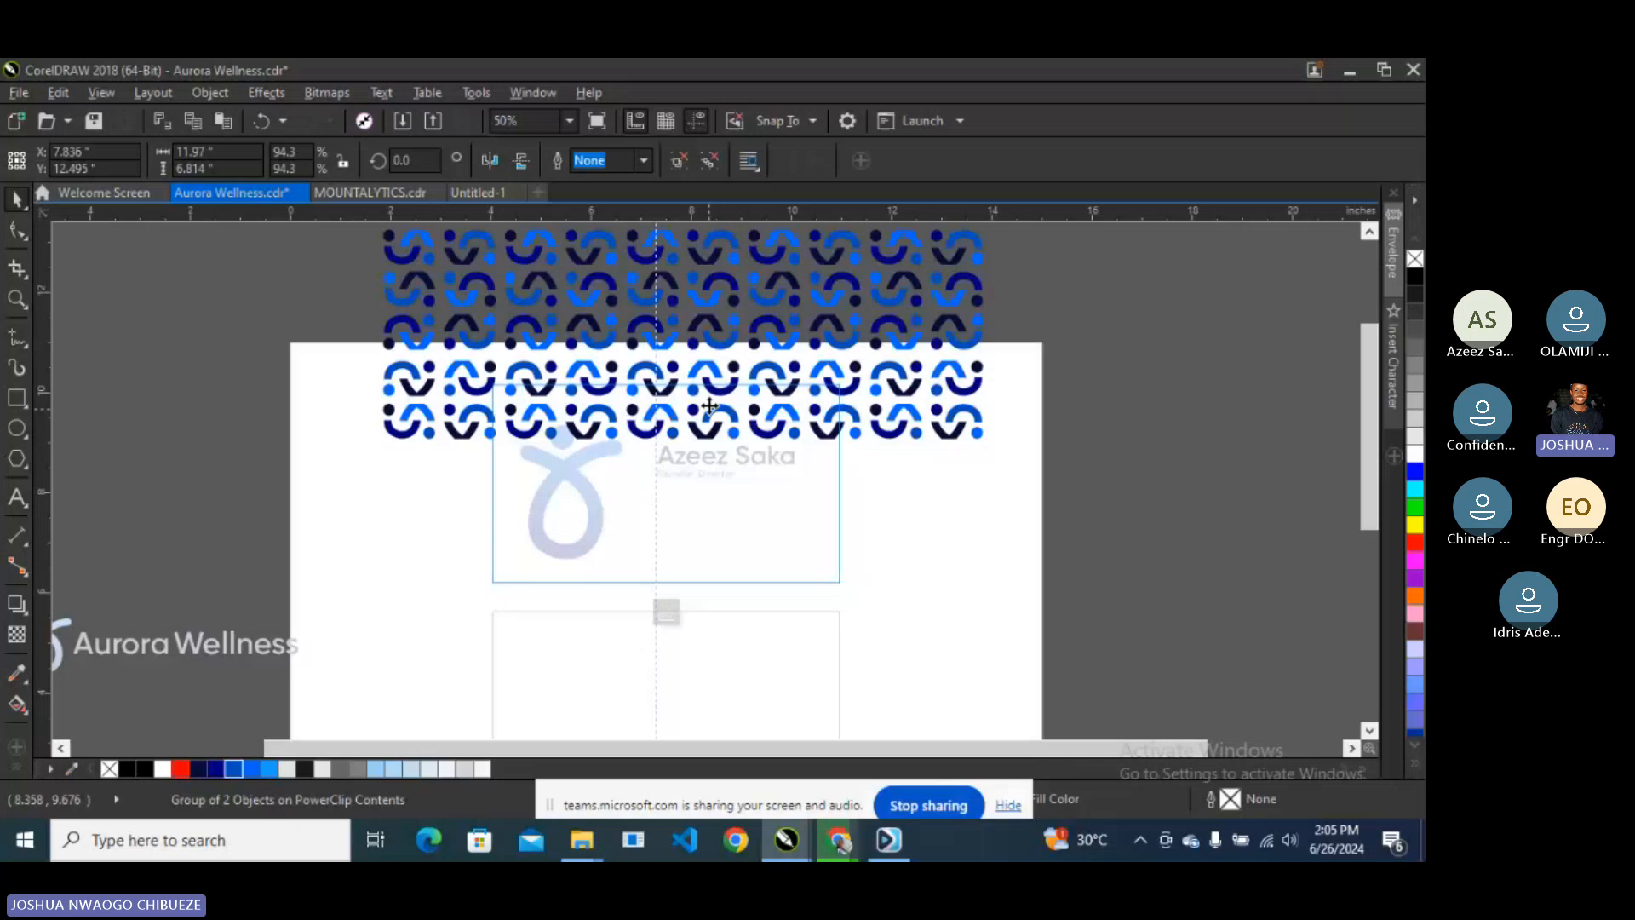
drag(710, 405, 712, 394)
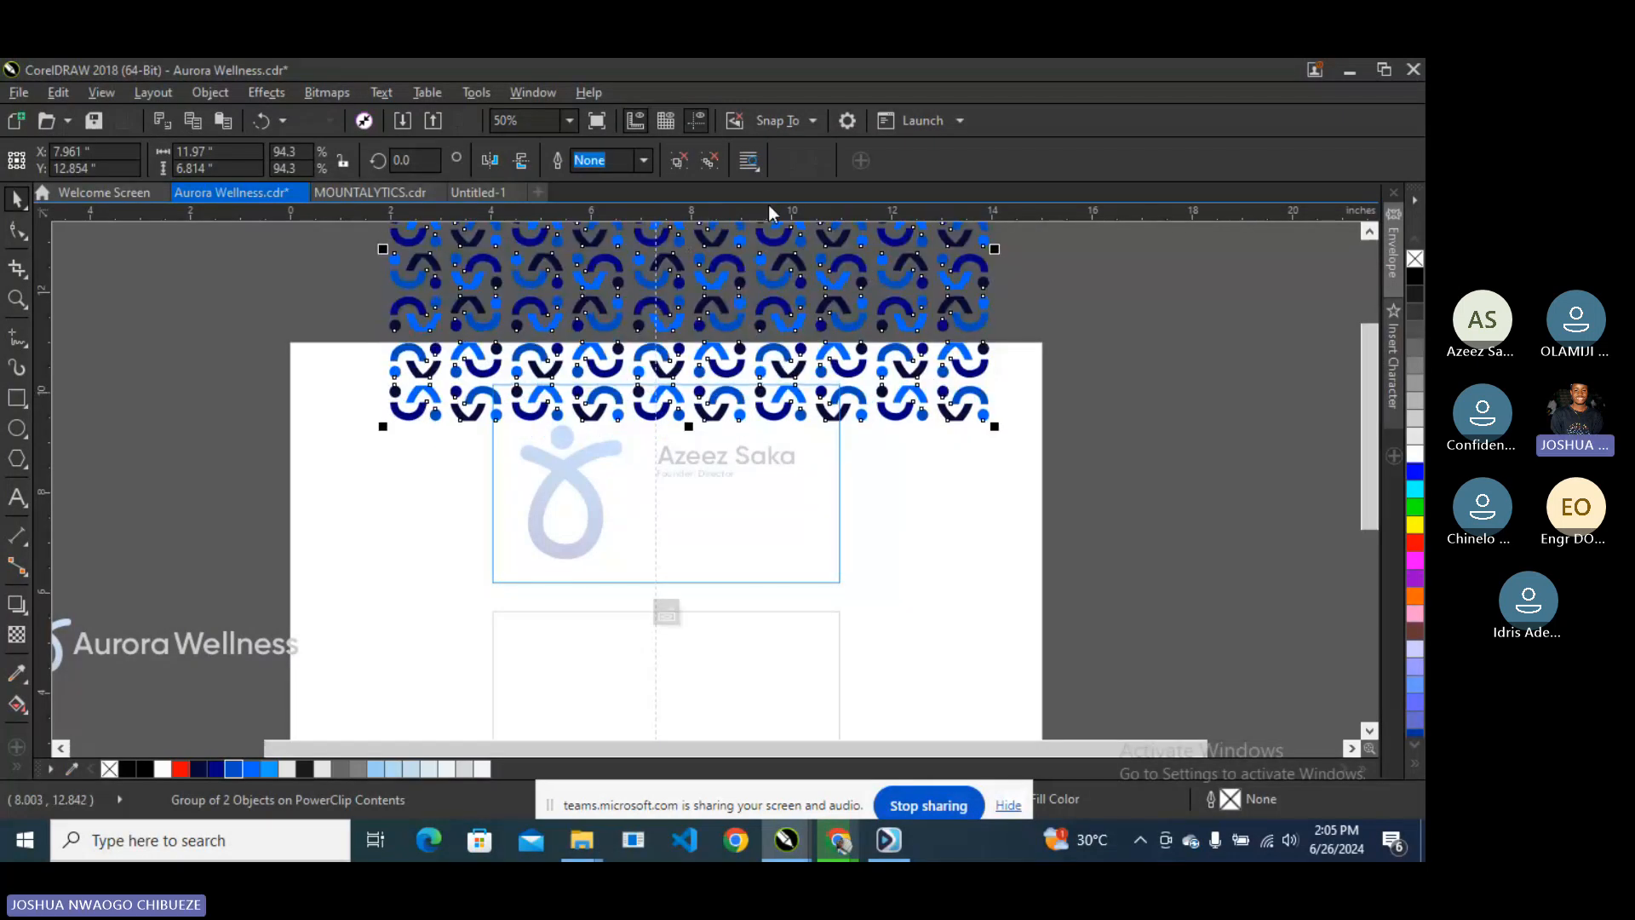
key(Up)
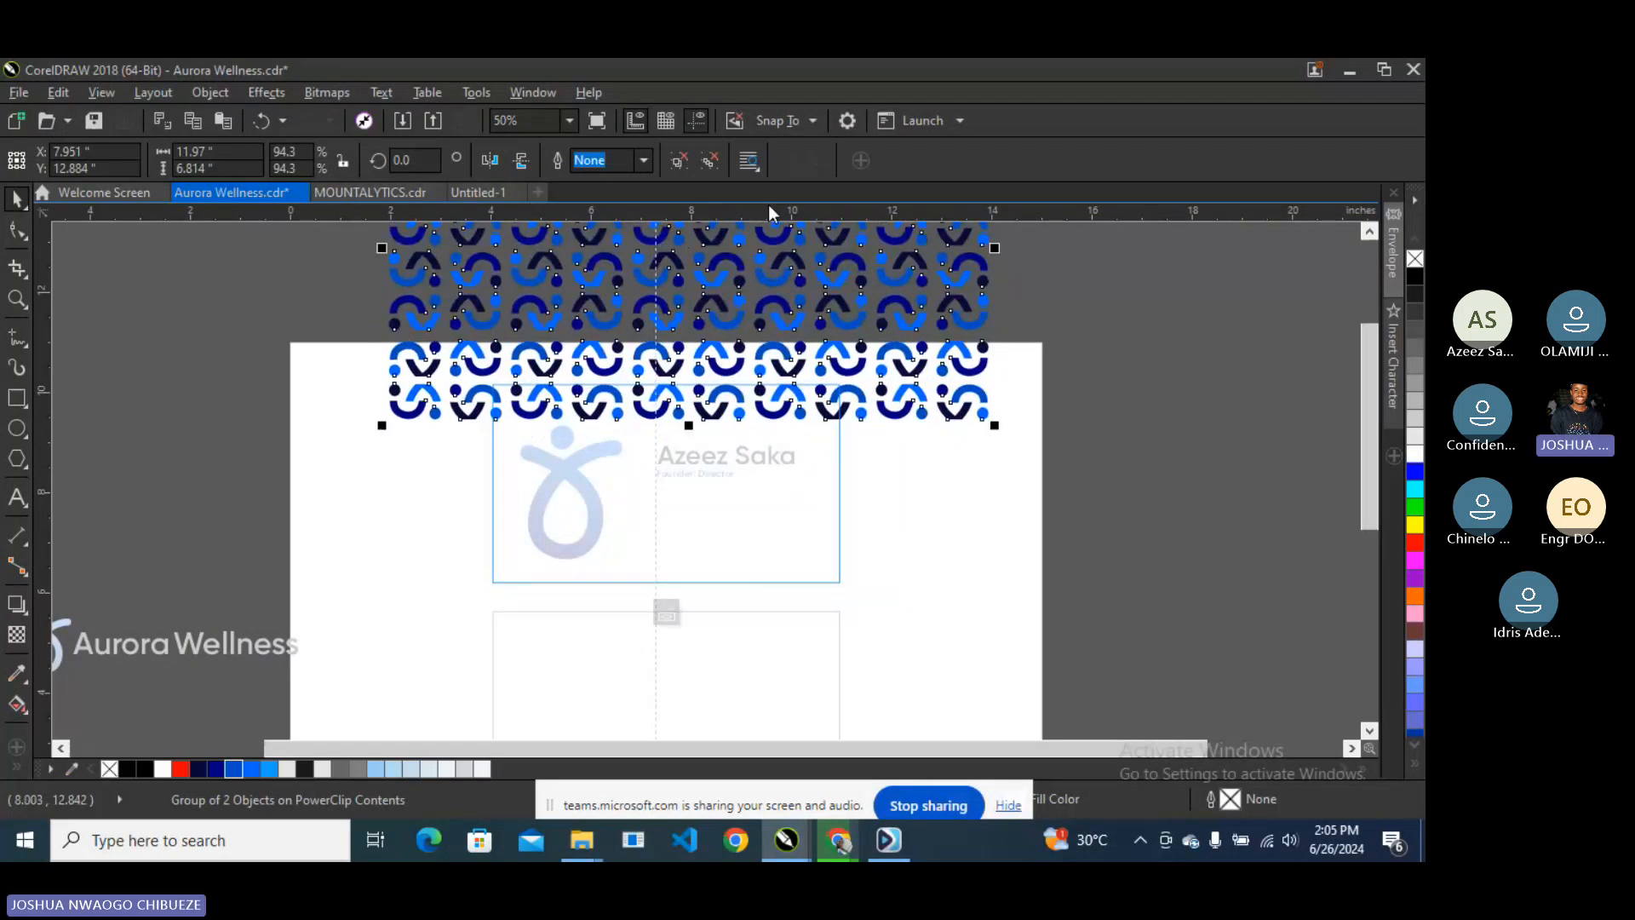
key(Left)
key(Left)
key(Left)
key(Left)
key(Left)
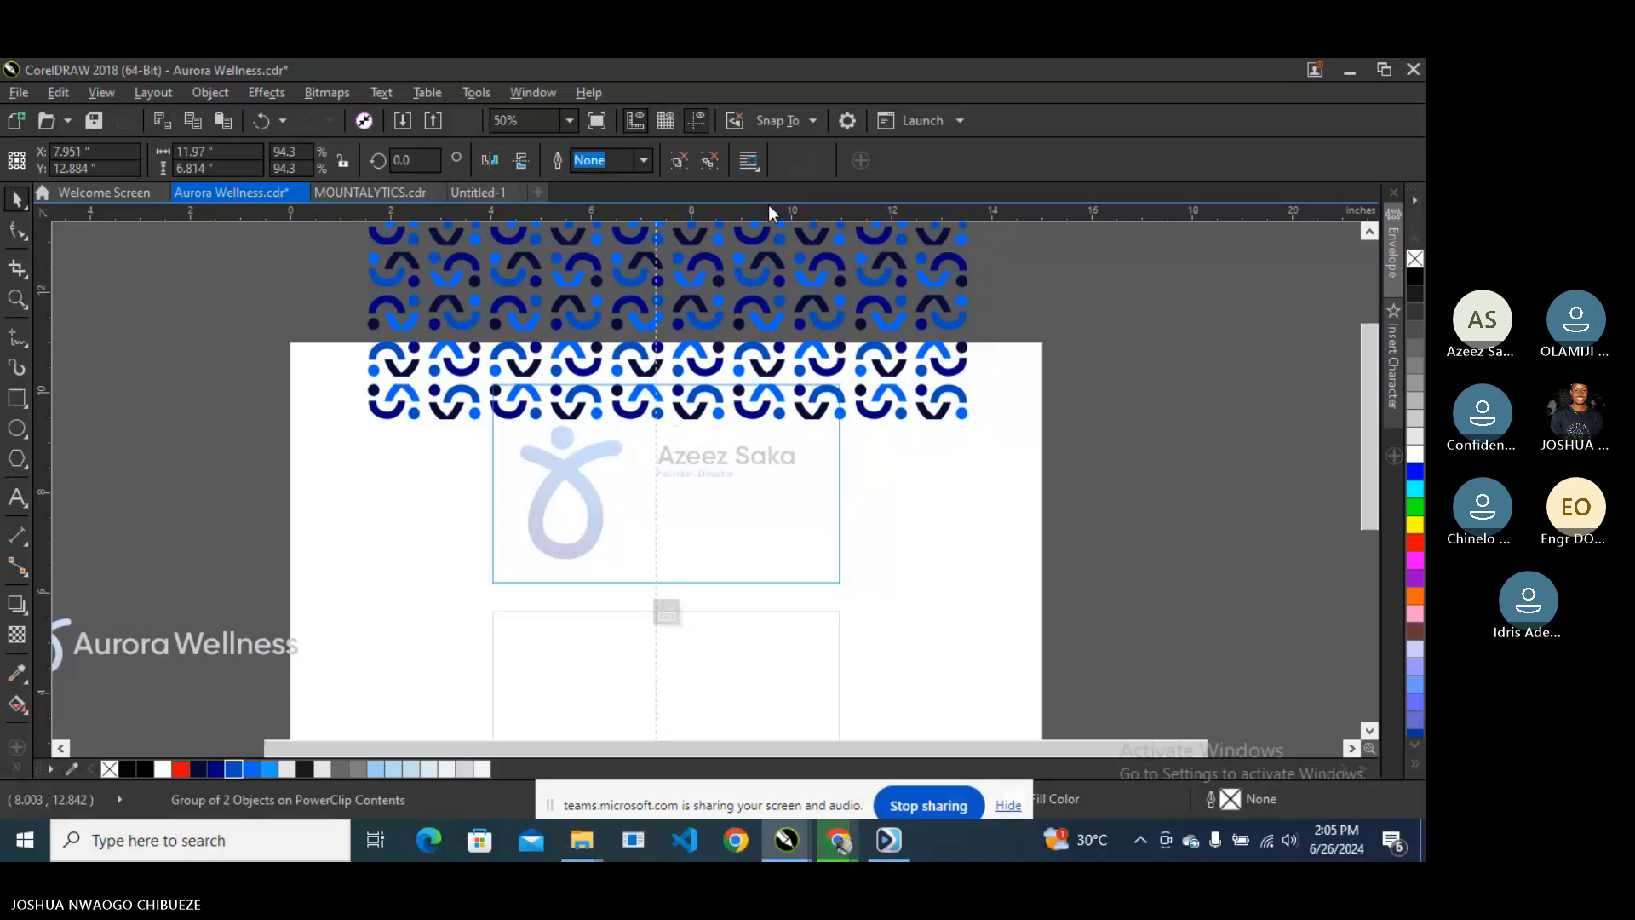
key(Left)
key(Left)
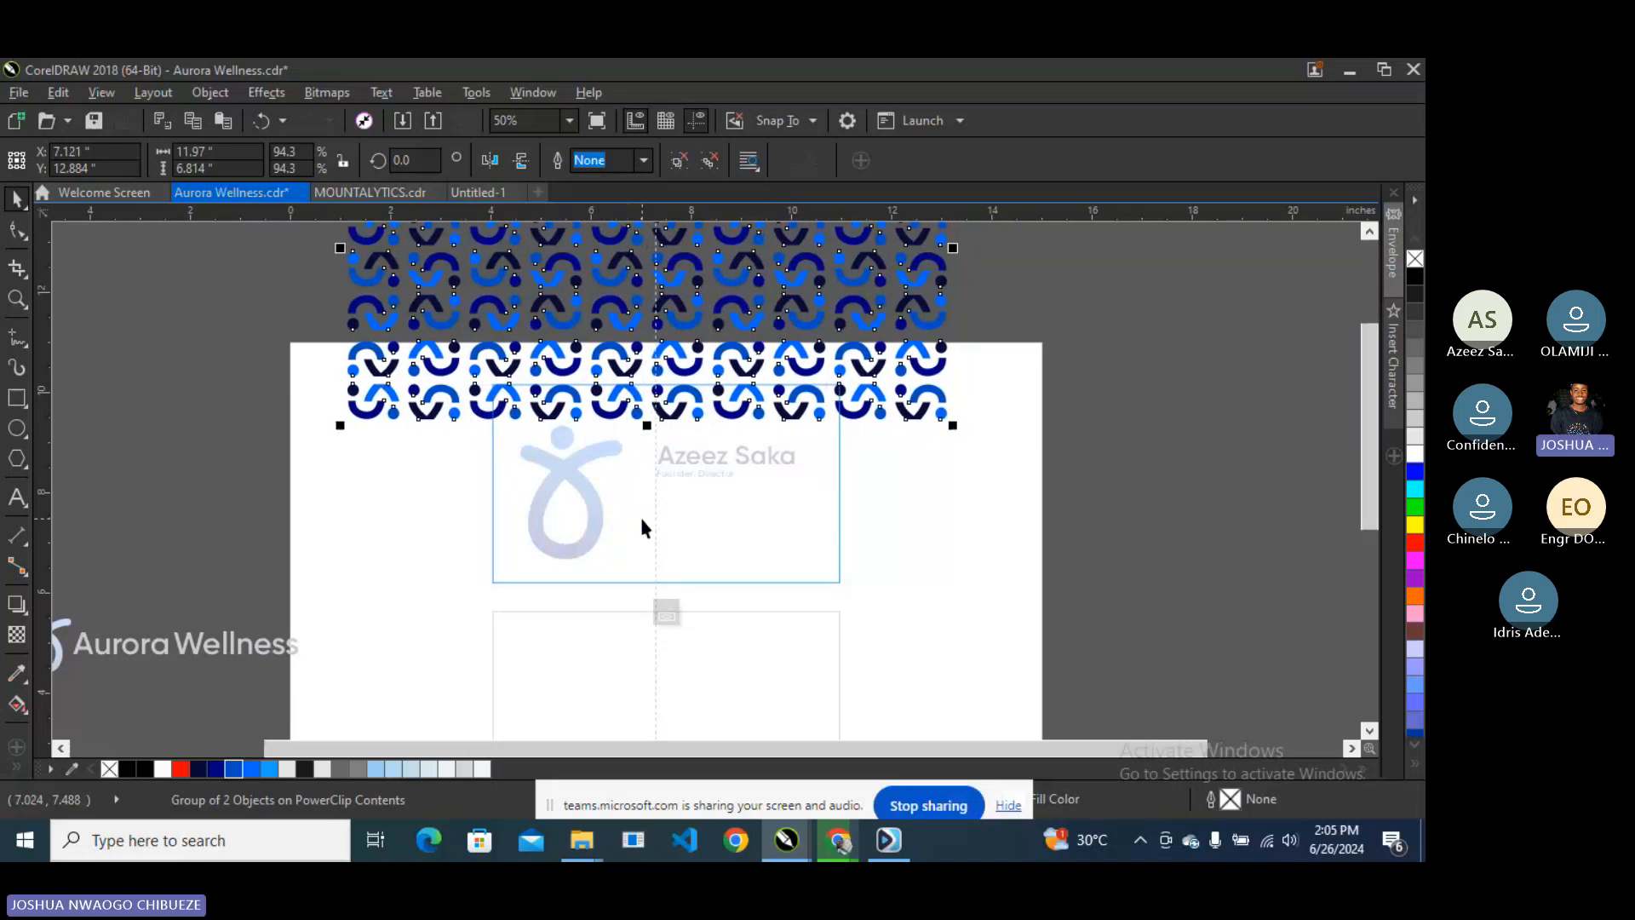
key(Up)
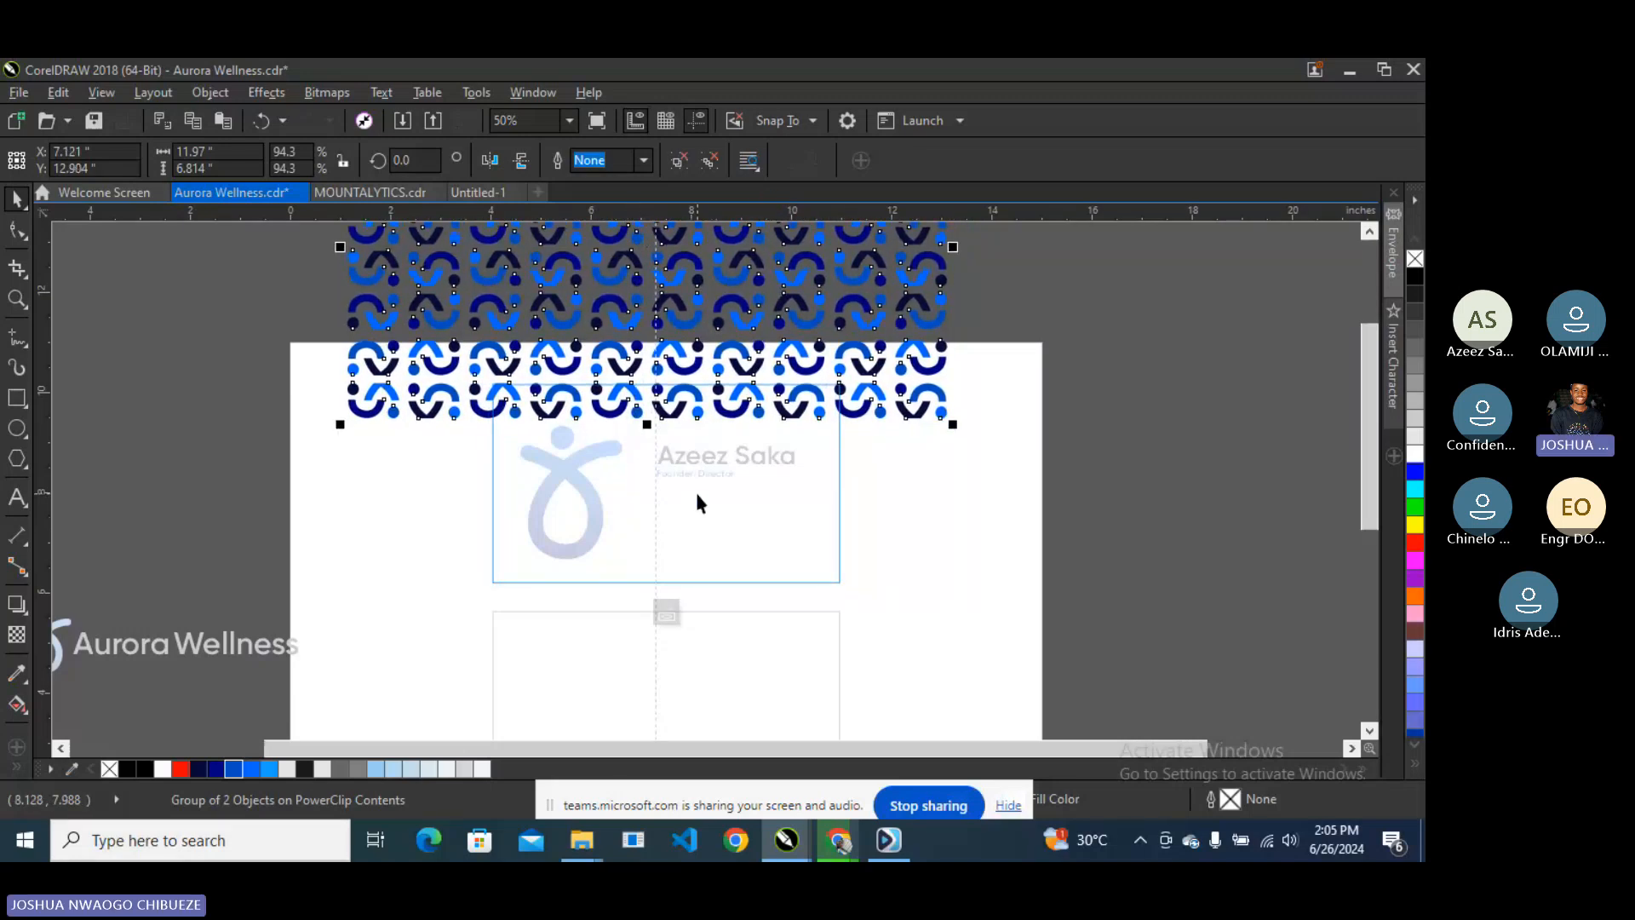
click(666, 613)
click(1127, 461)
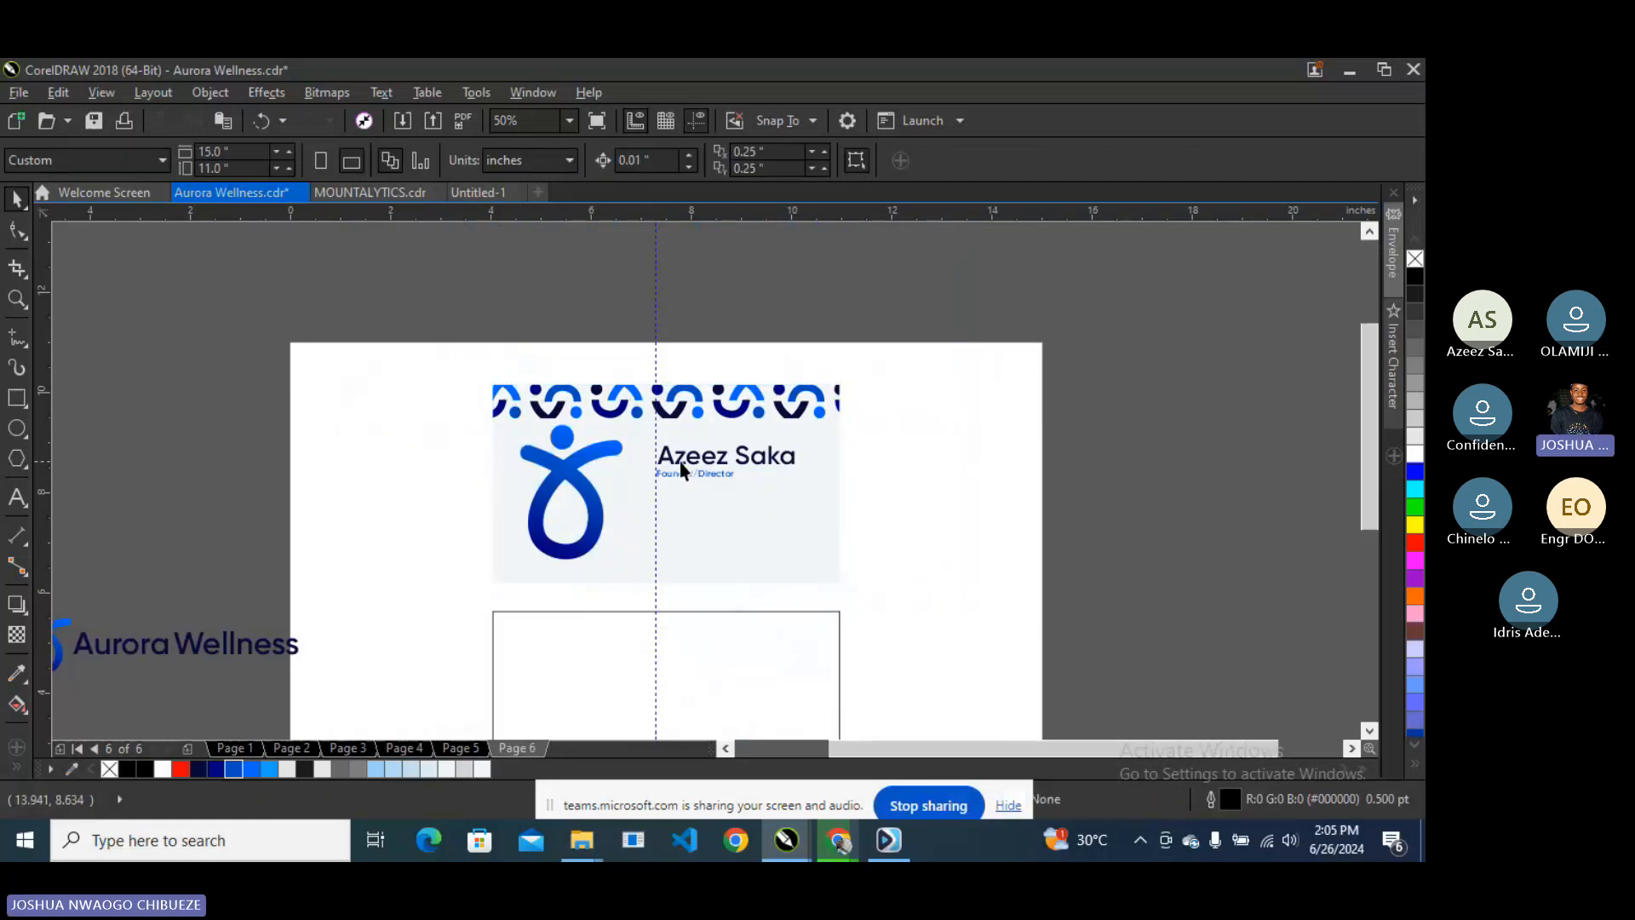
- Mirror the front card vertically so the pattern sits at the bottom, then shift the logo up slightly
click(635, 417)
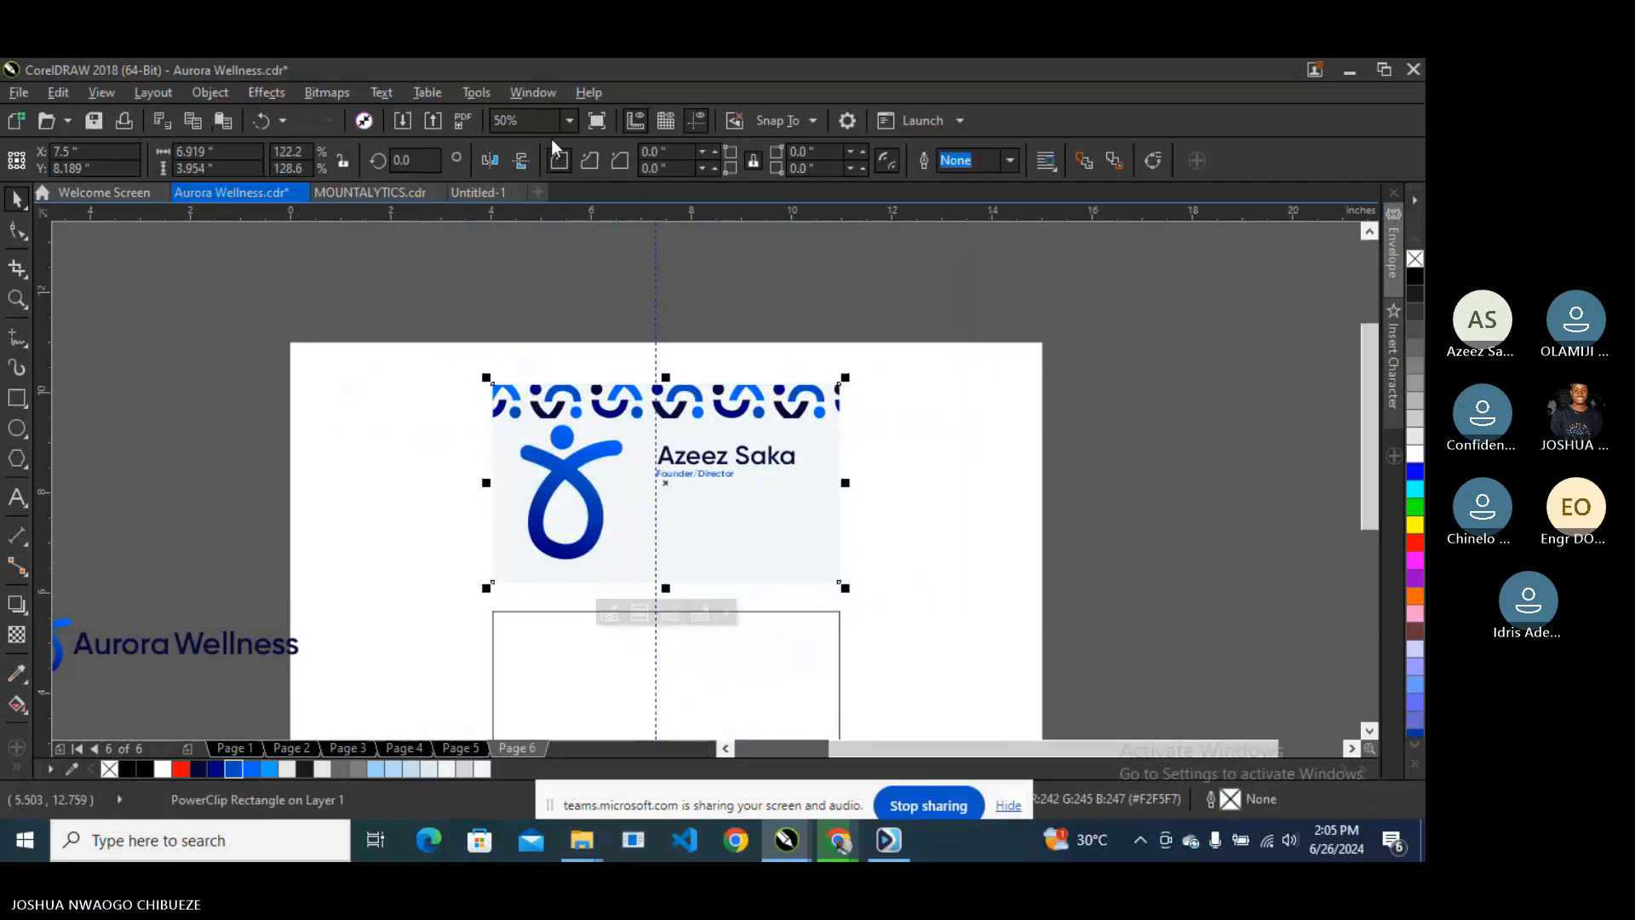
click(490, 160)
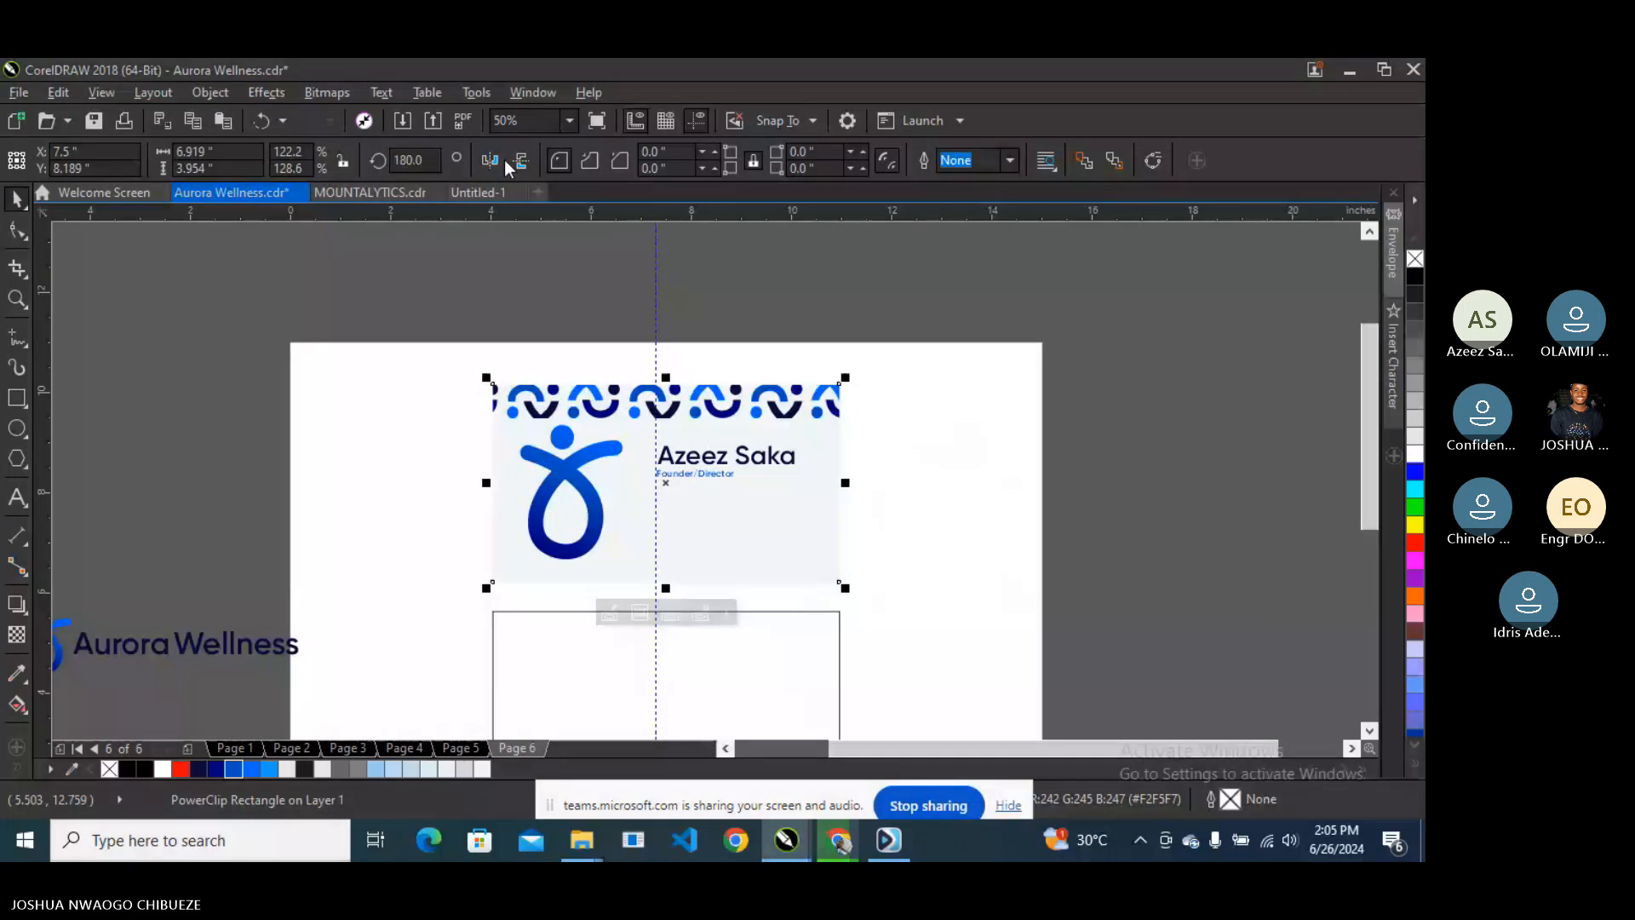
click(519, 160)
drag(608, 440, 622, 409)
- Review the front card's fill in the Edit Fill dialog and close it without changes
click(734, 407)
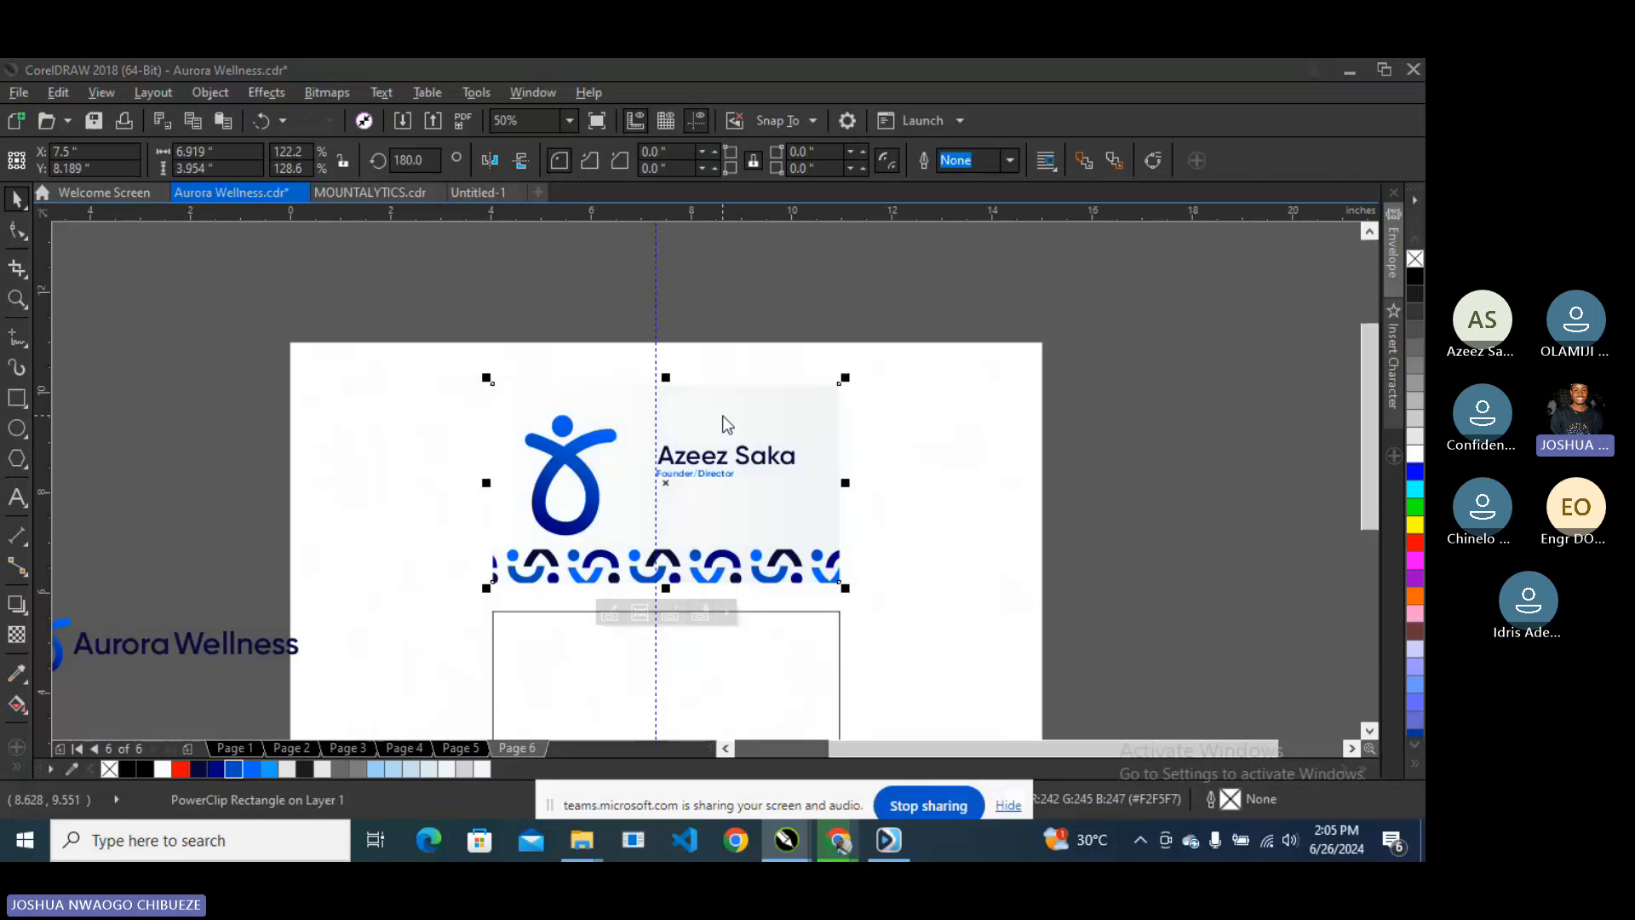
key(F11)
drag(601, 256, 1103, 417)
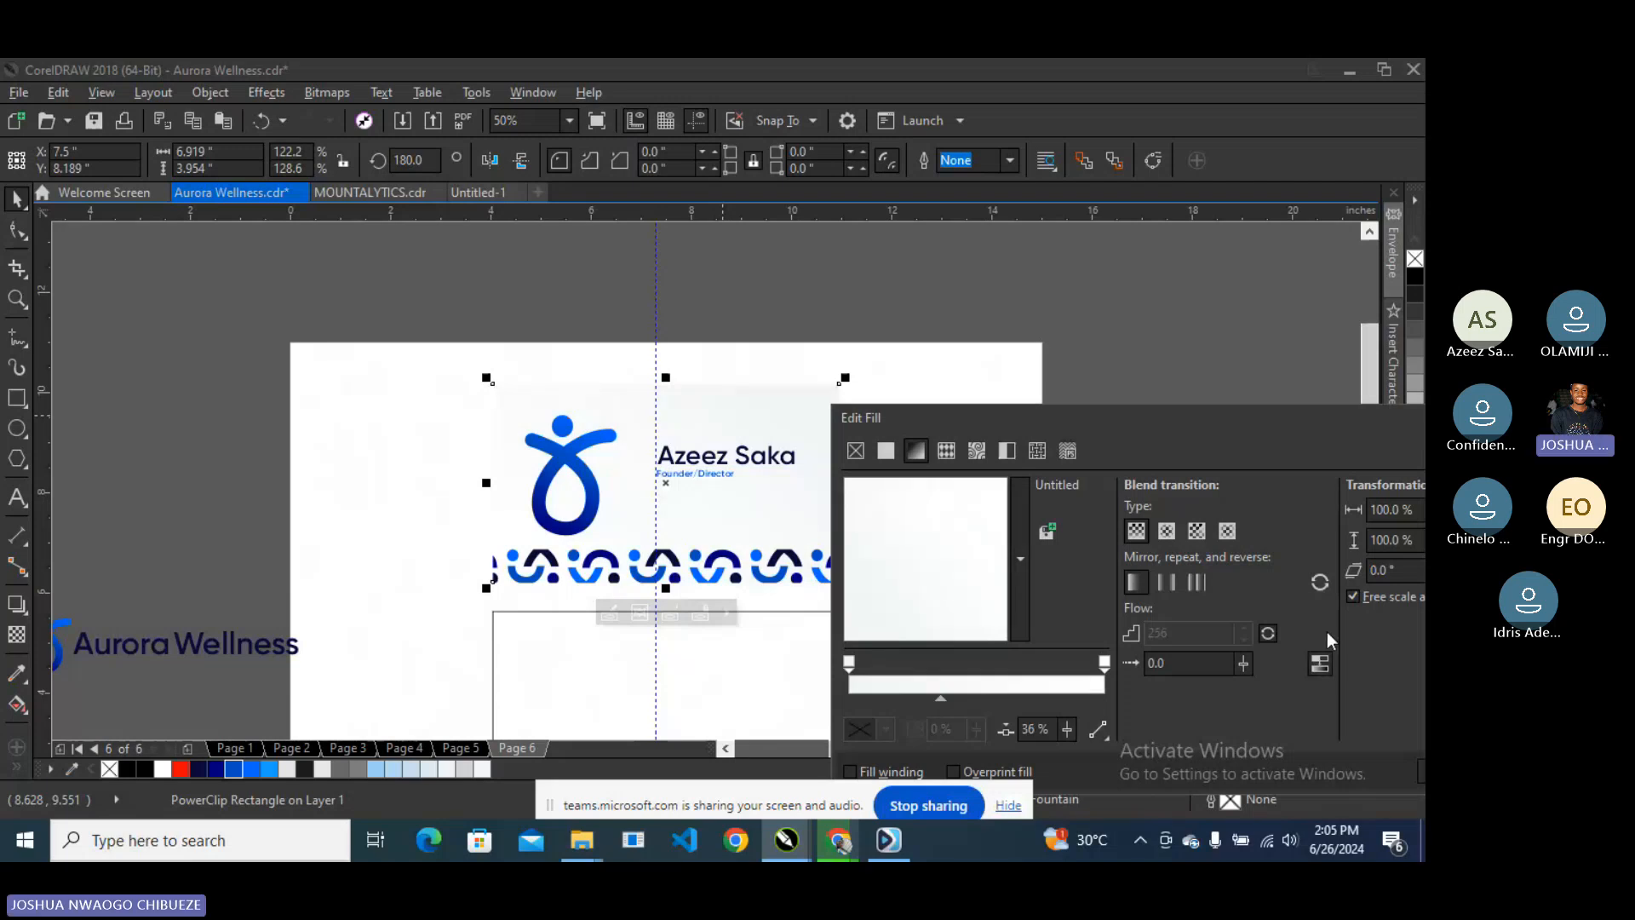
key(Return)
drag(1119, 412, 447, 515)
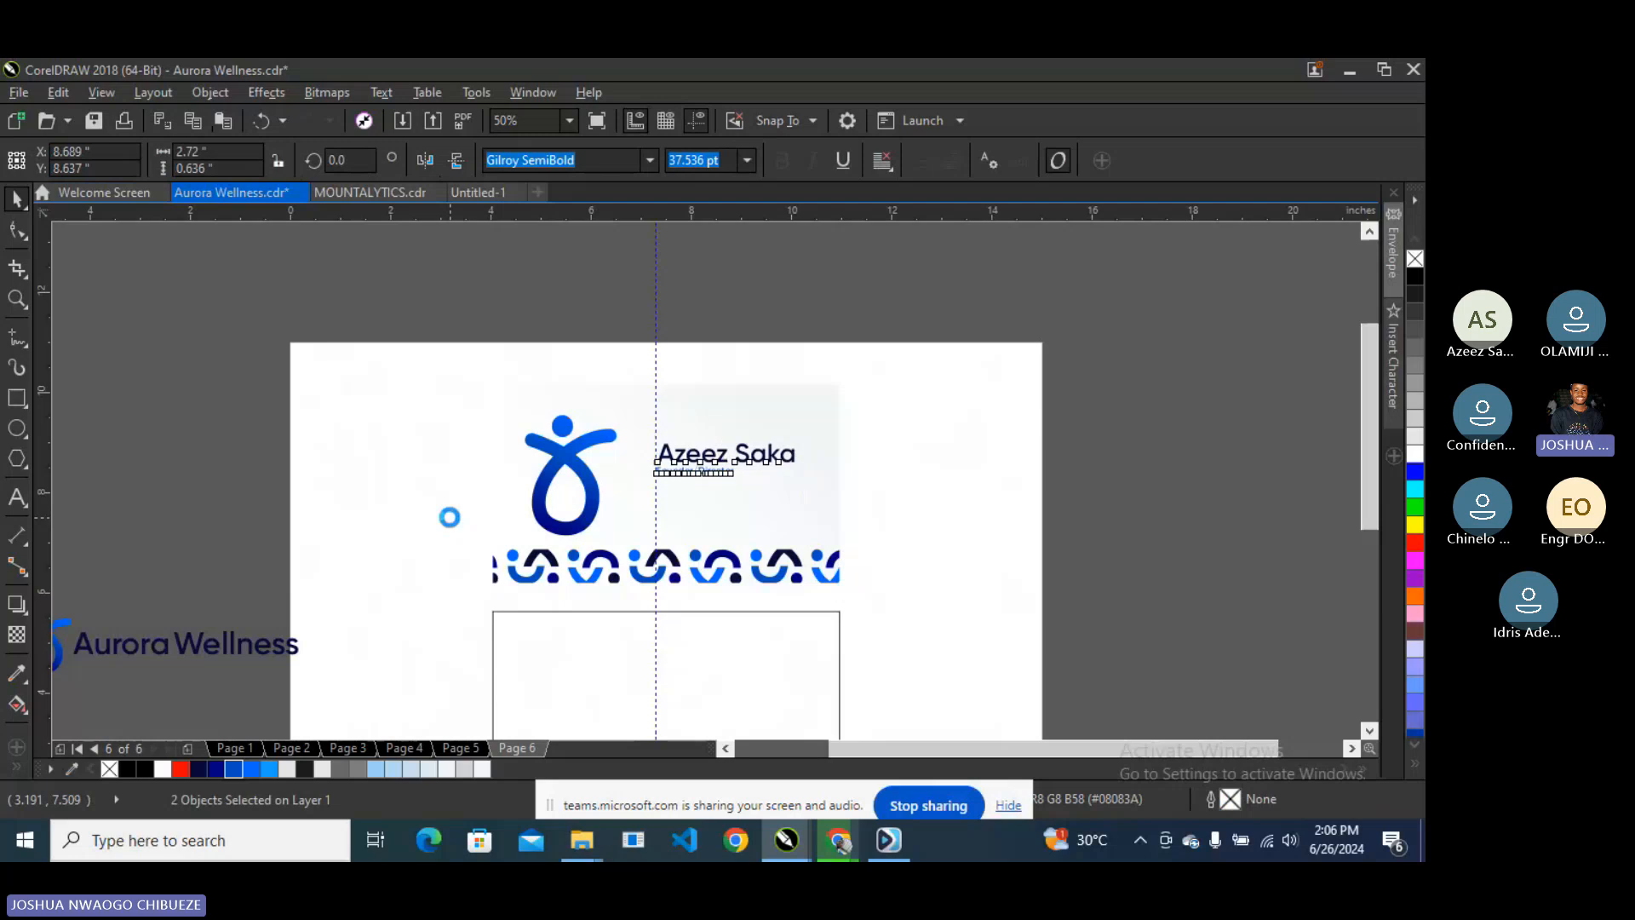
- Nudge the name and title up slightly and zoom in on the card
key(Up)
key(Up)
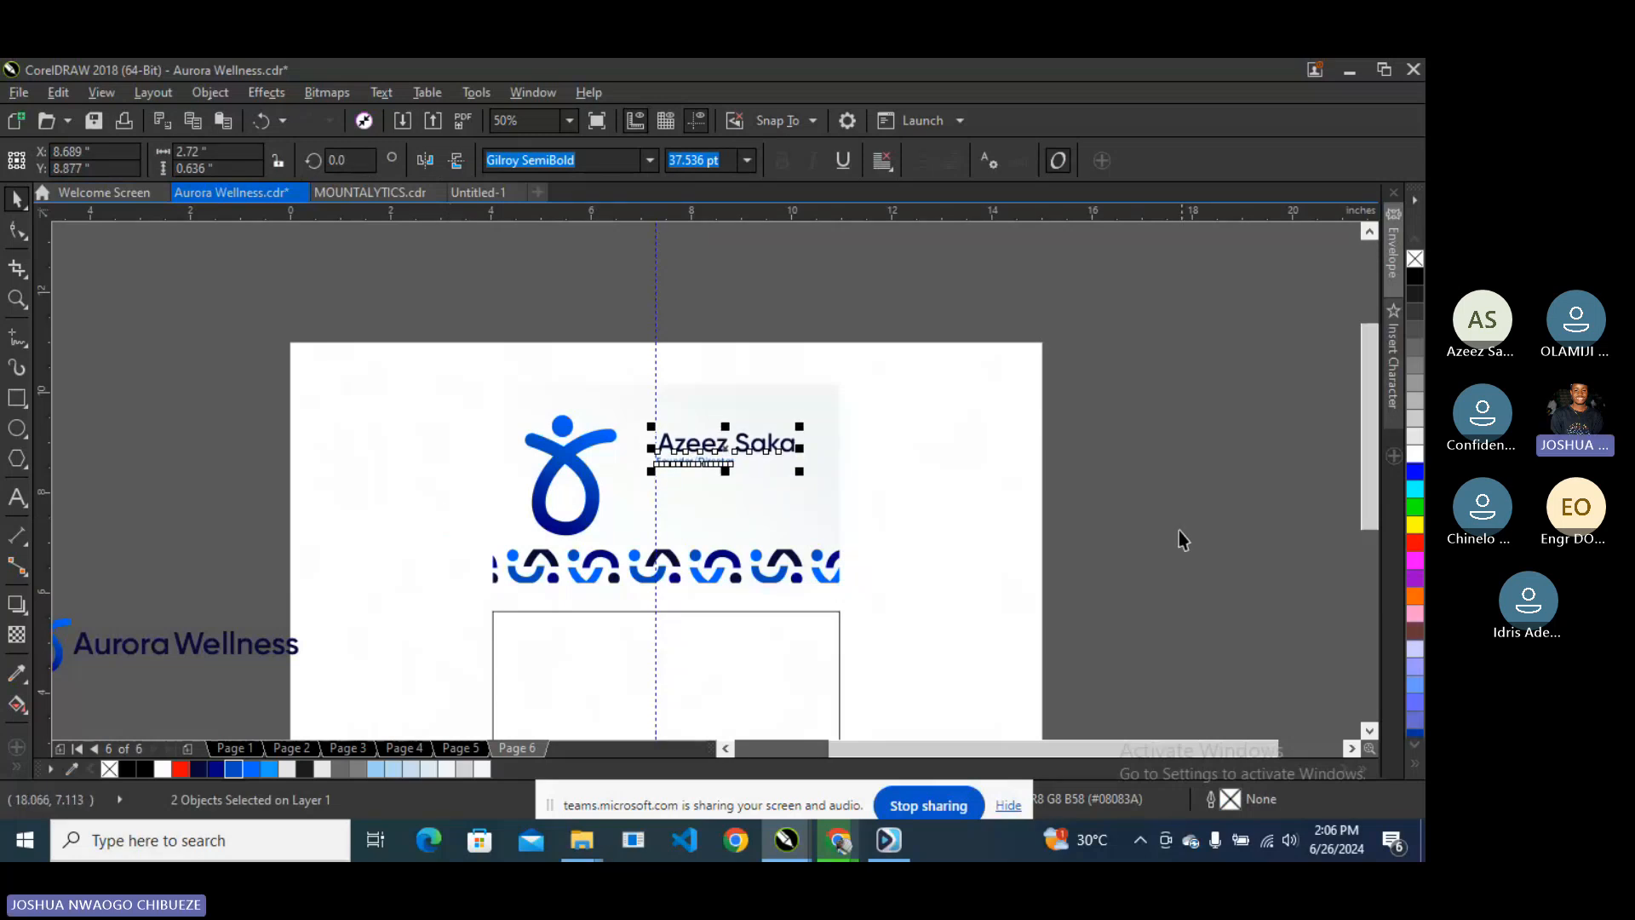
key(Escape)
scroll(676, 468, up, 1)
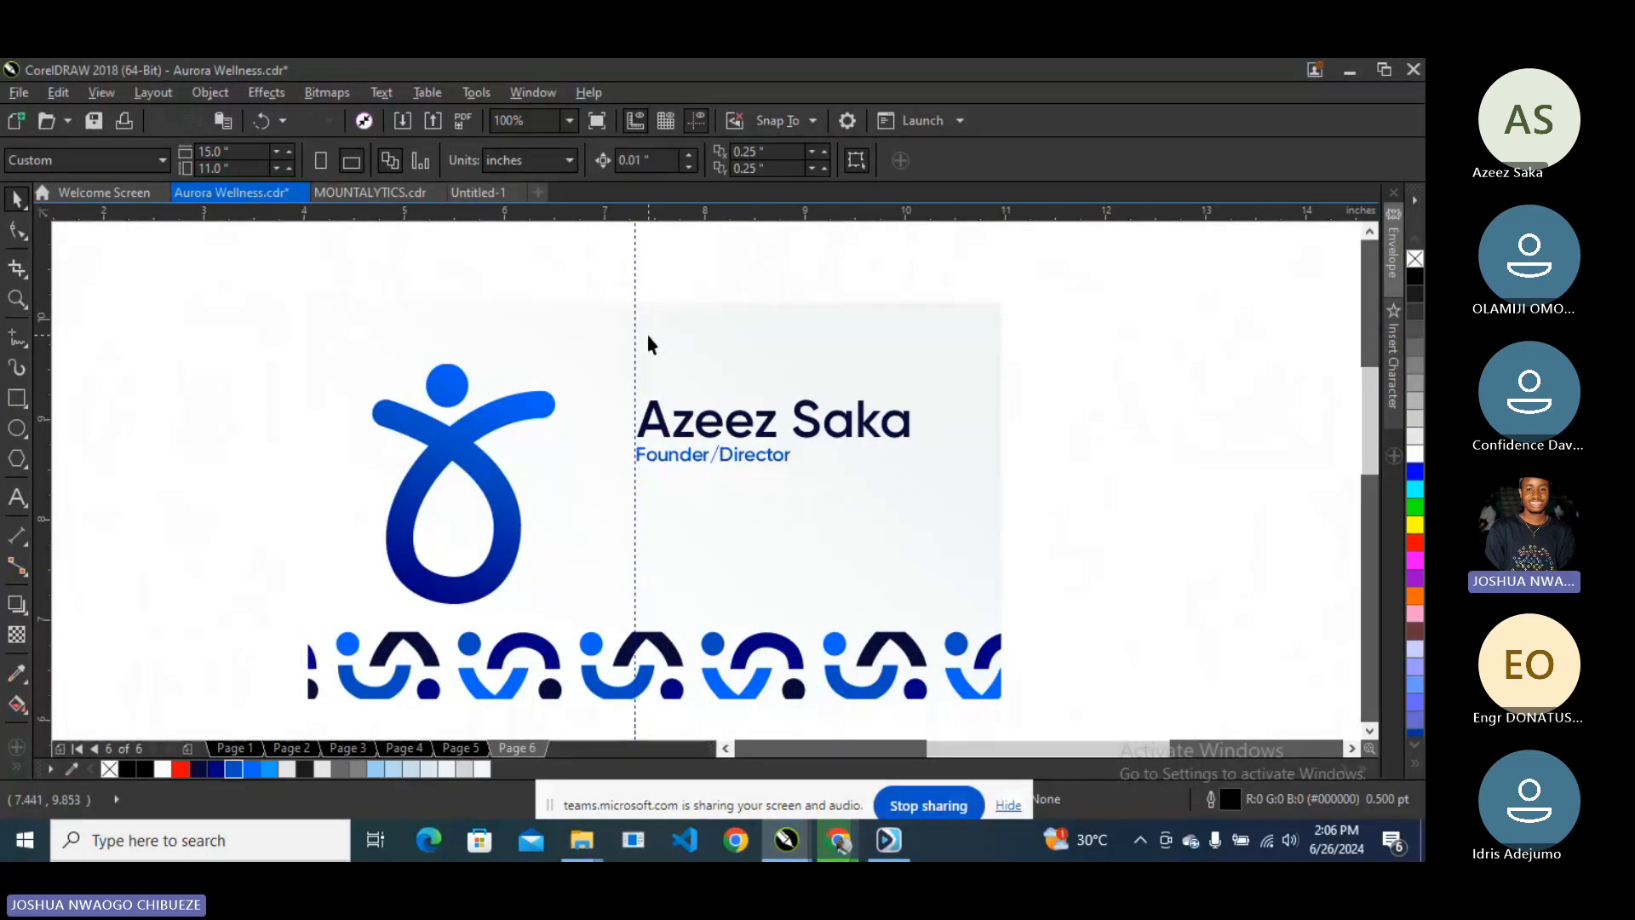
- Draw a thin bar across the card's top with the logo's blue gradient fill and no outline
click(17, 396)
drag(308, 302, 1001, 313)
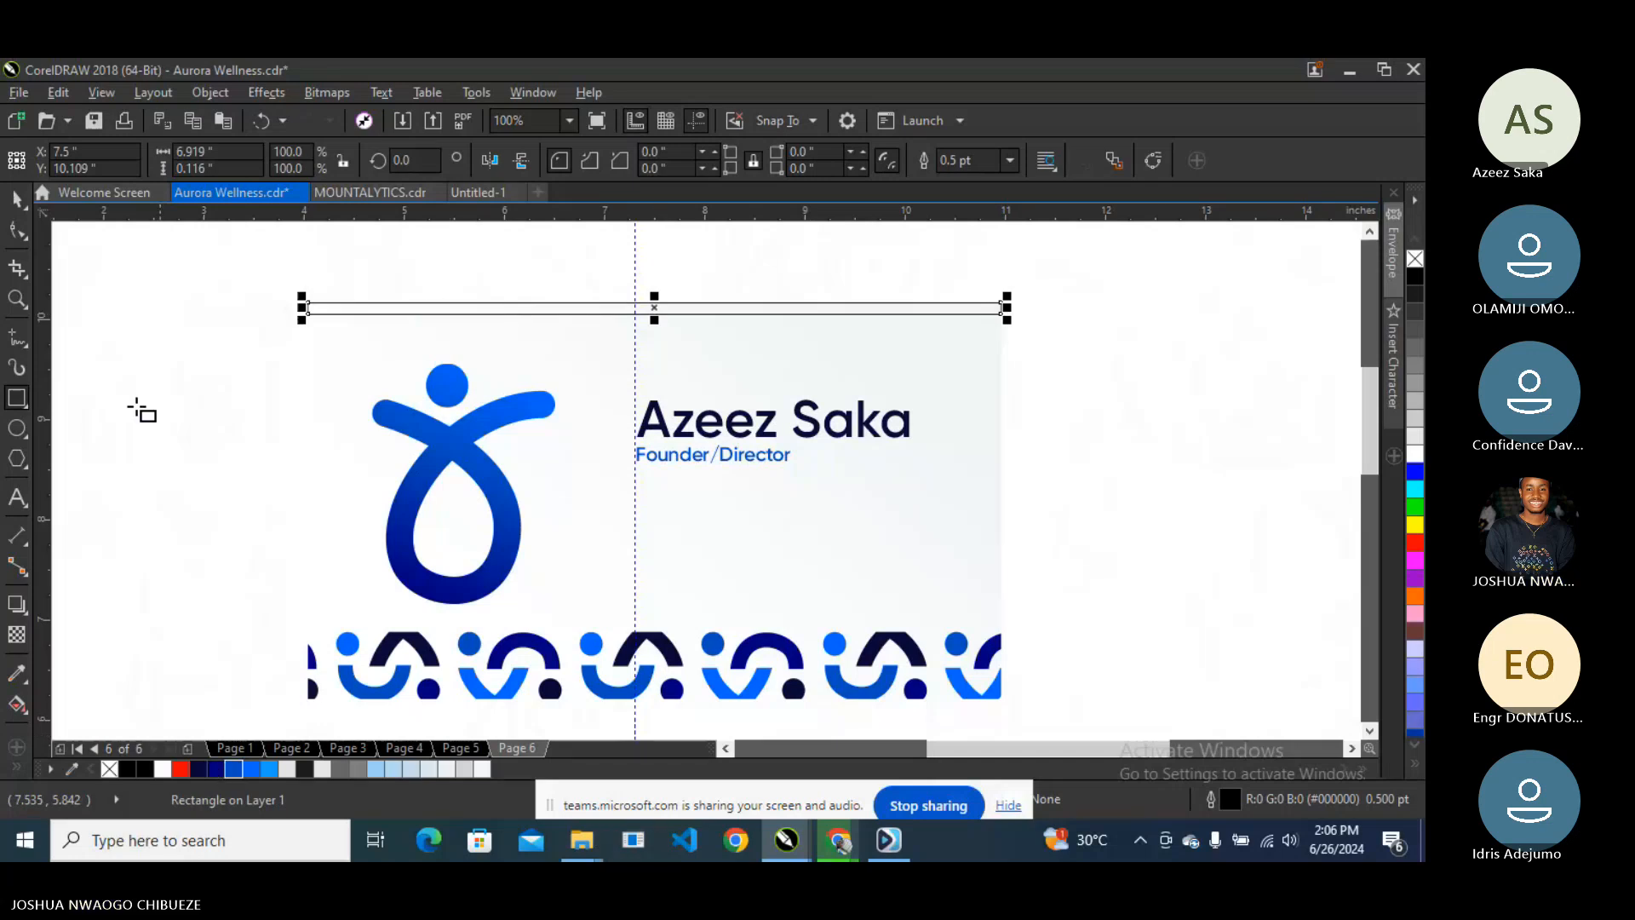
click(59, 93)
click(116, 332)
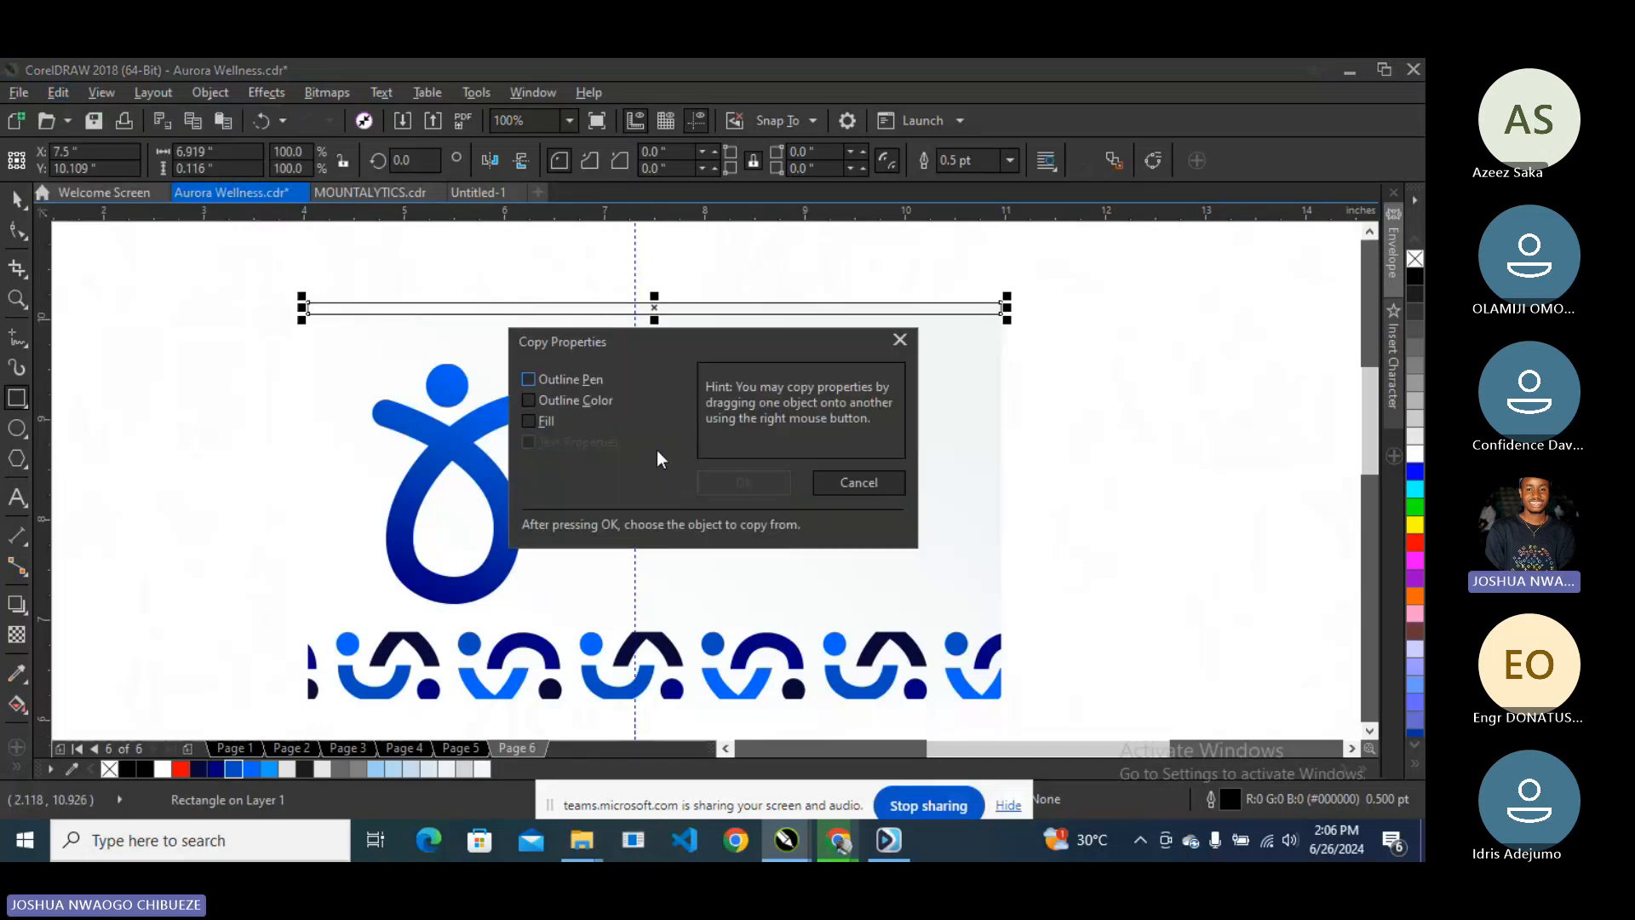
click(527, 422)
click(739, 490)
click(437, 454)
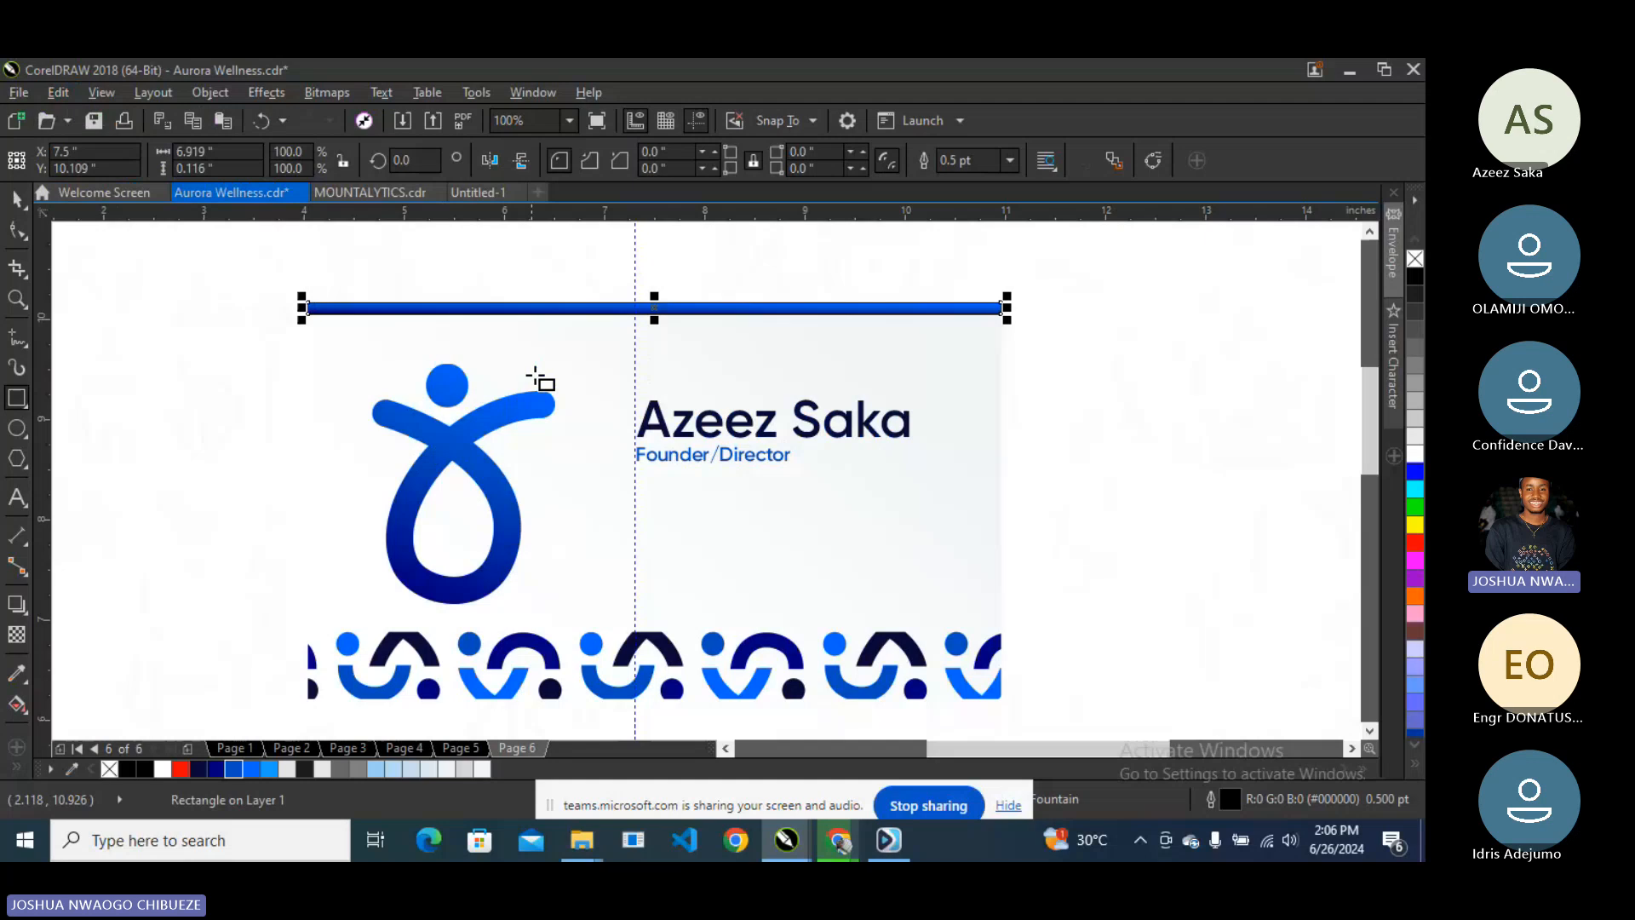
right_click(1409, 257)
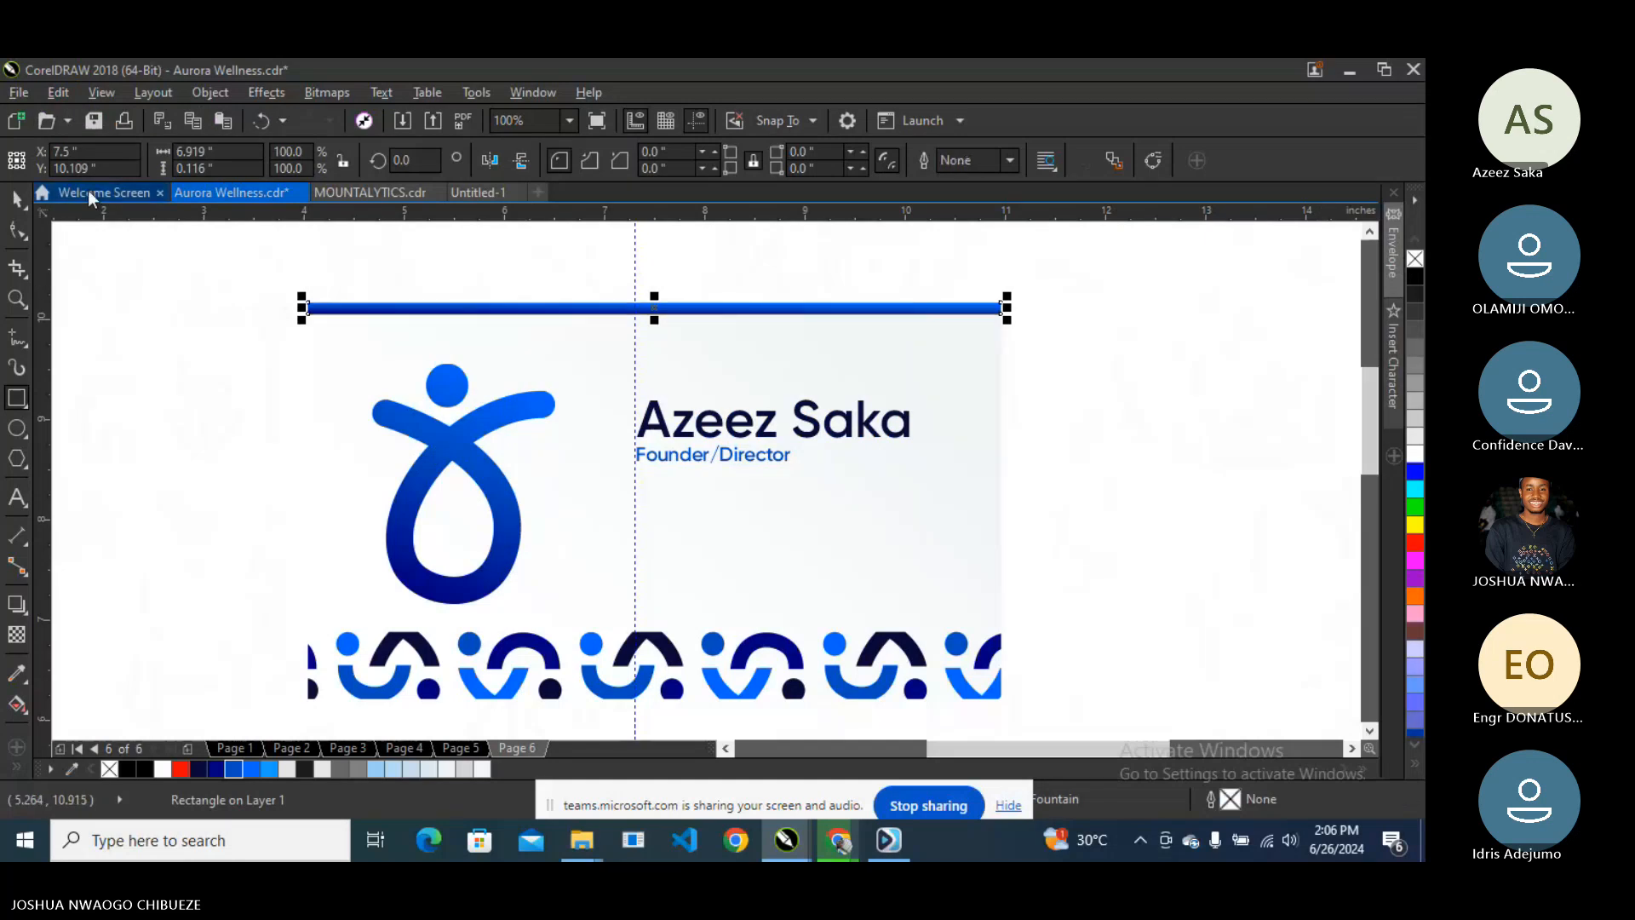
click(17, 198)
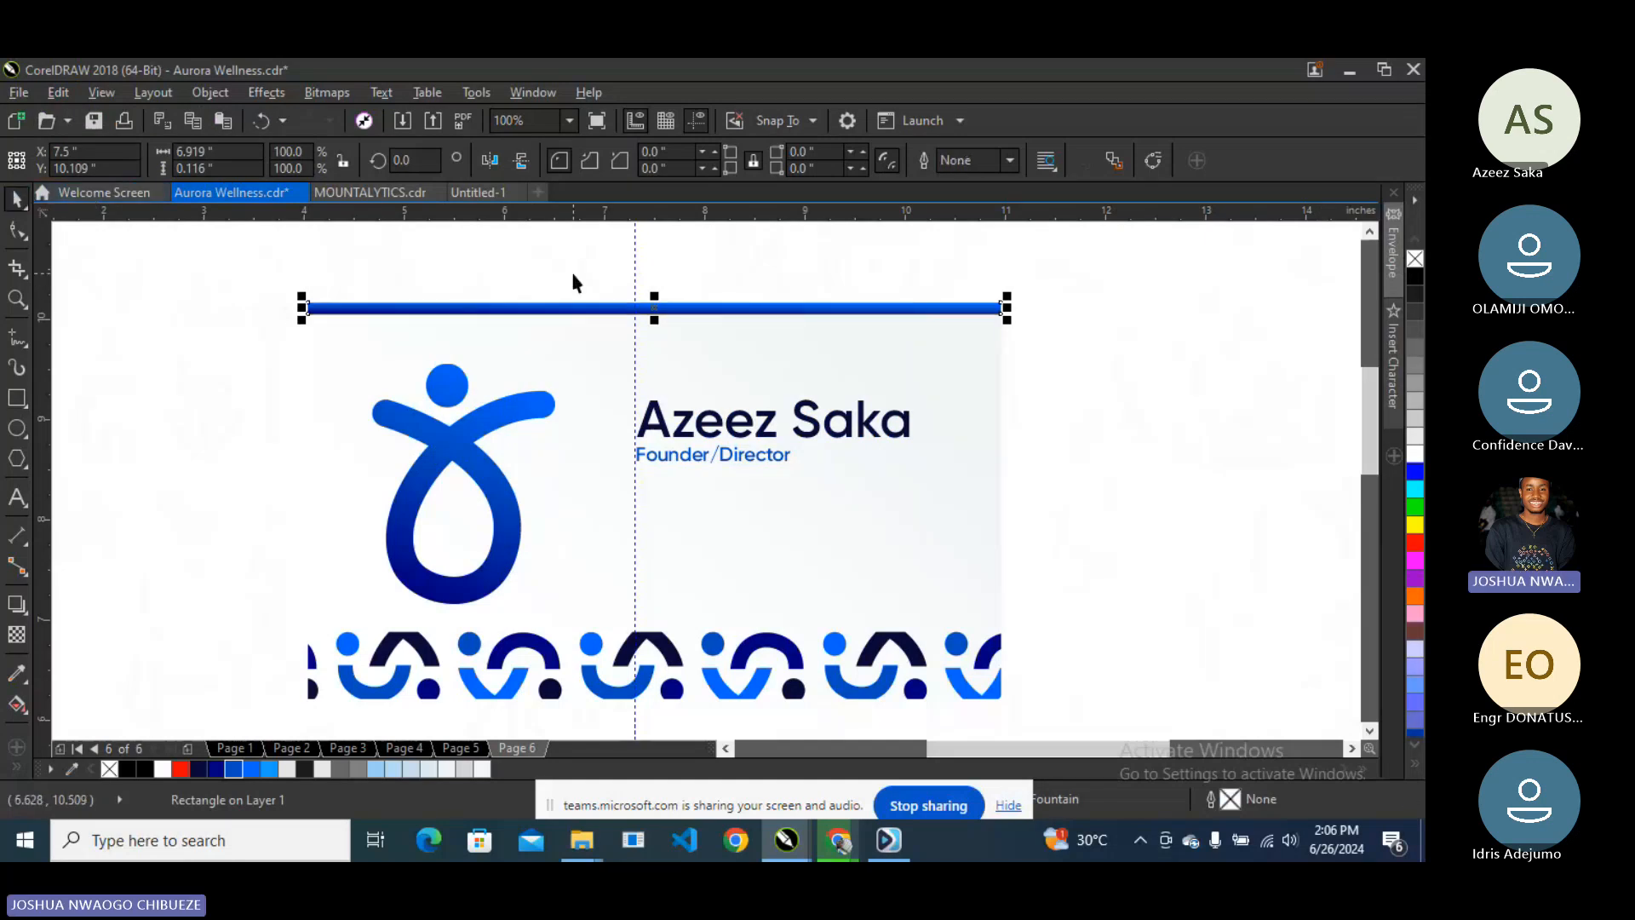
- Try light blue, bright blue and navy fills on the top bar and thin it to about 0.038 in
click(268, 774)
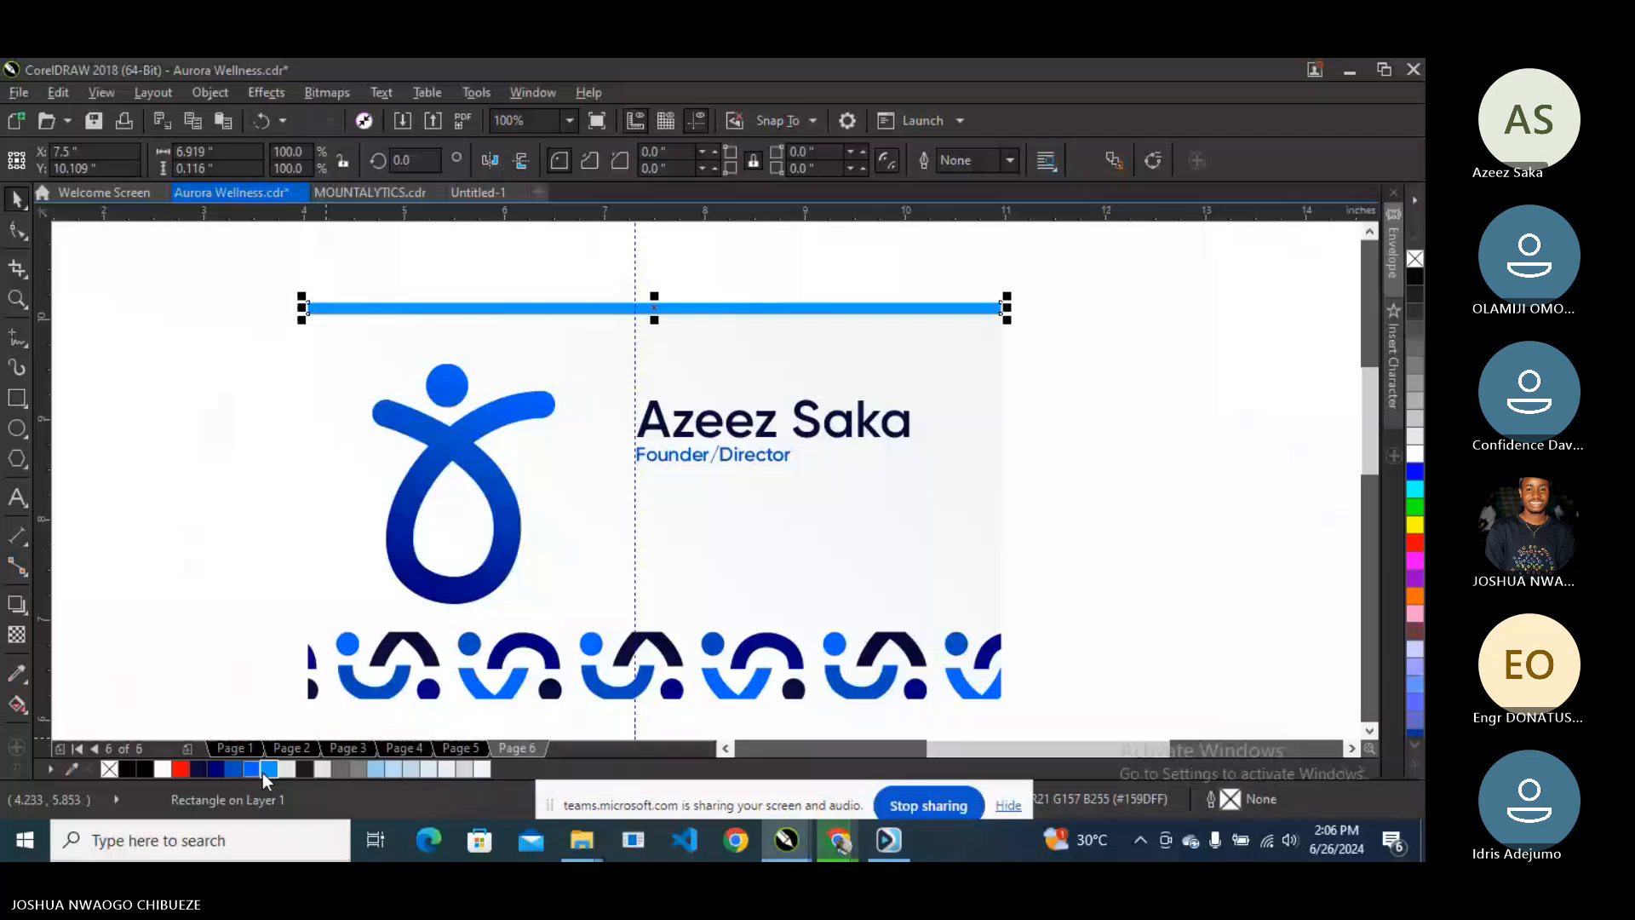
click(251, 771)
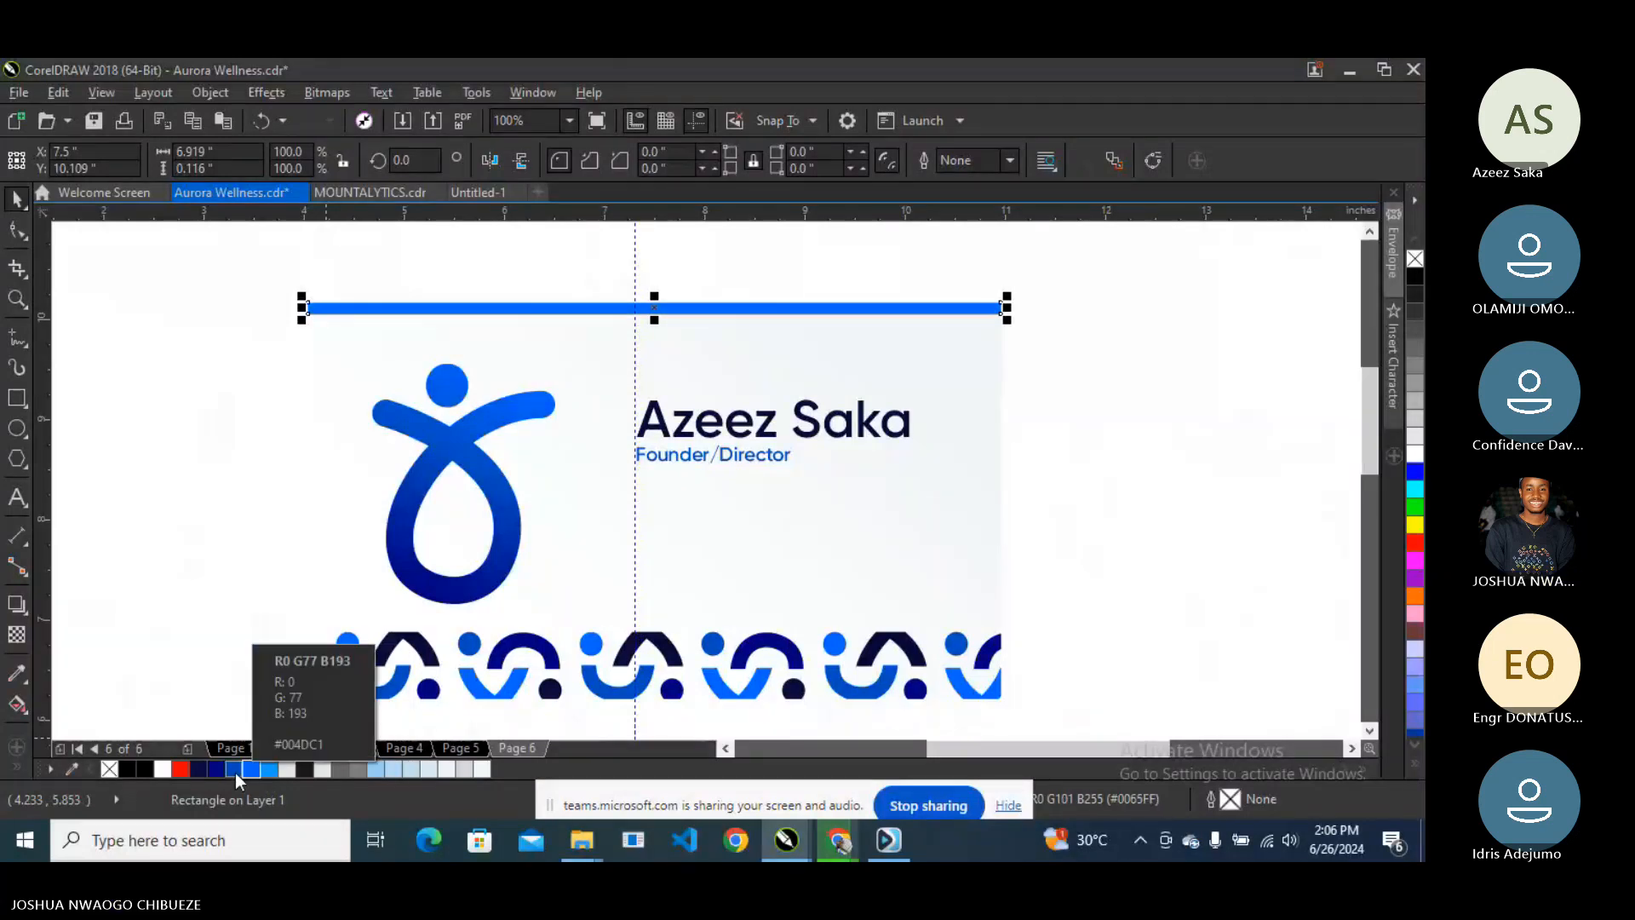
click(217, 773)
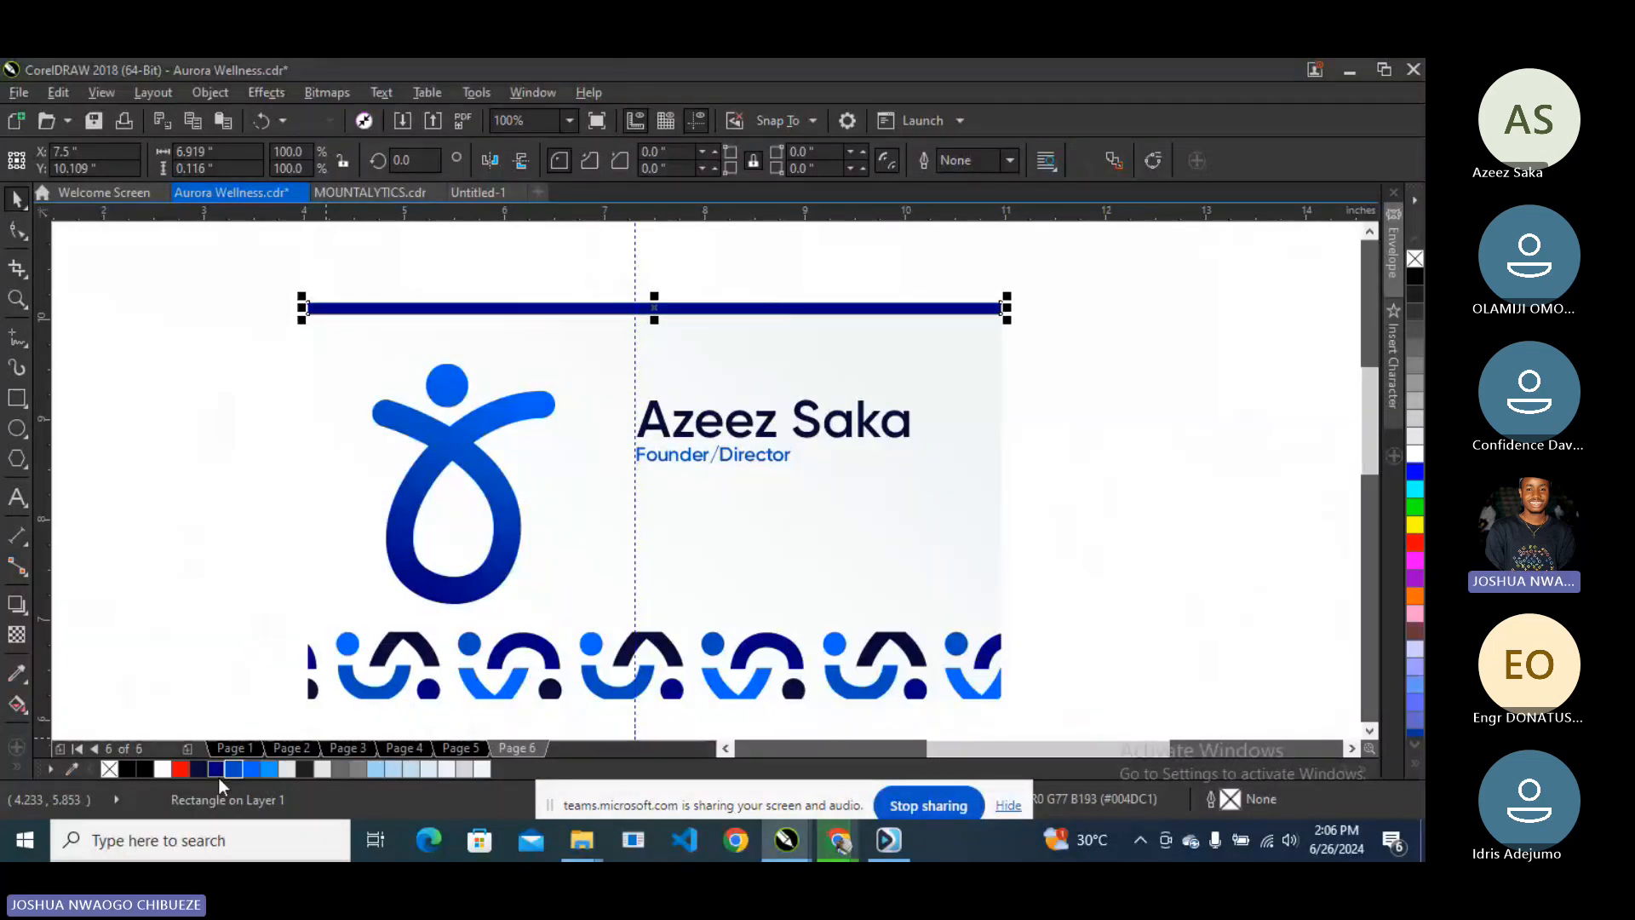
click(202, 773)
scroll(651, 279, up, 2)
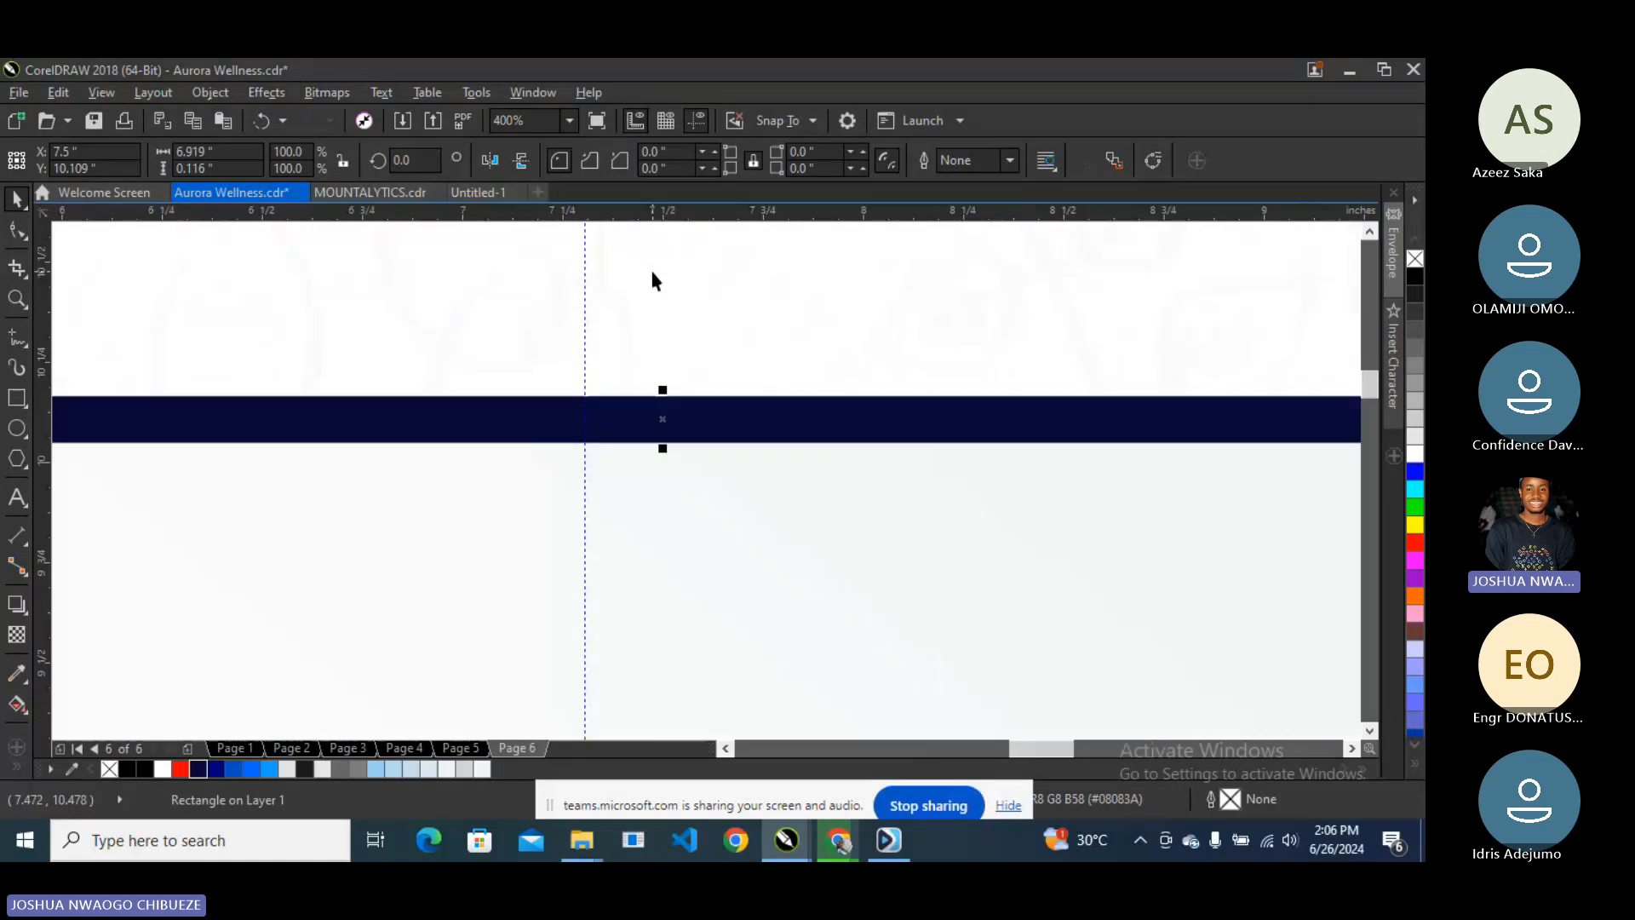
drag(663, 448, 680, 415)
scroll(674, 408, down, 3)
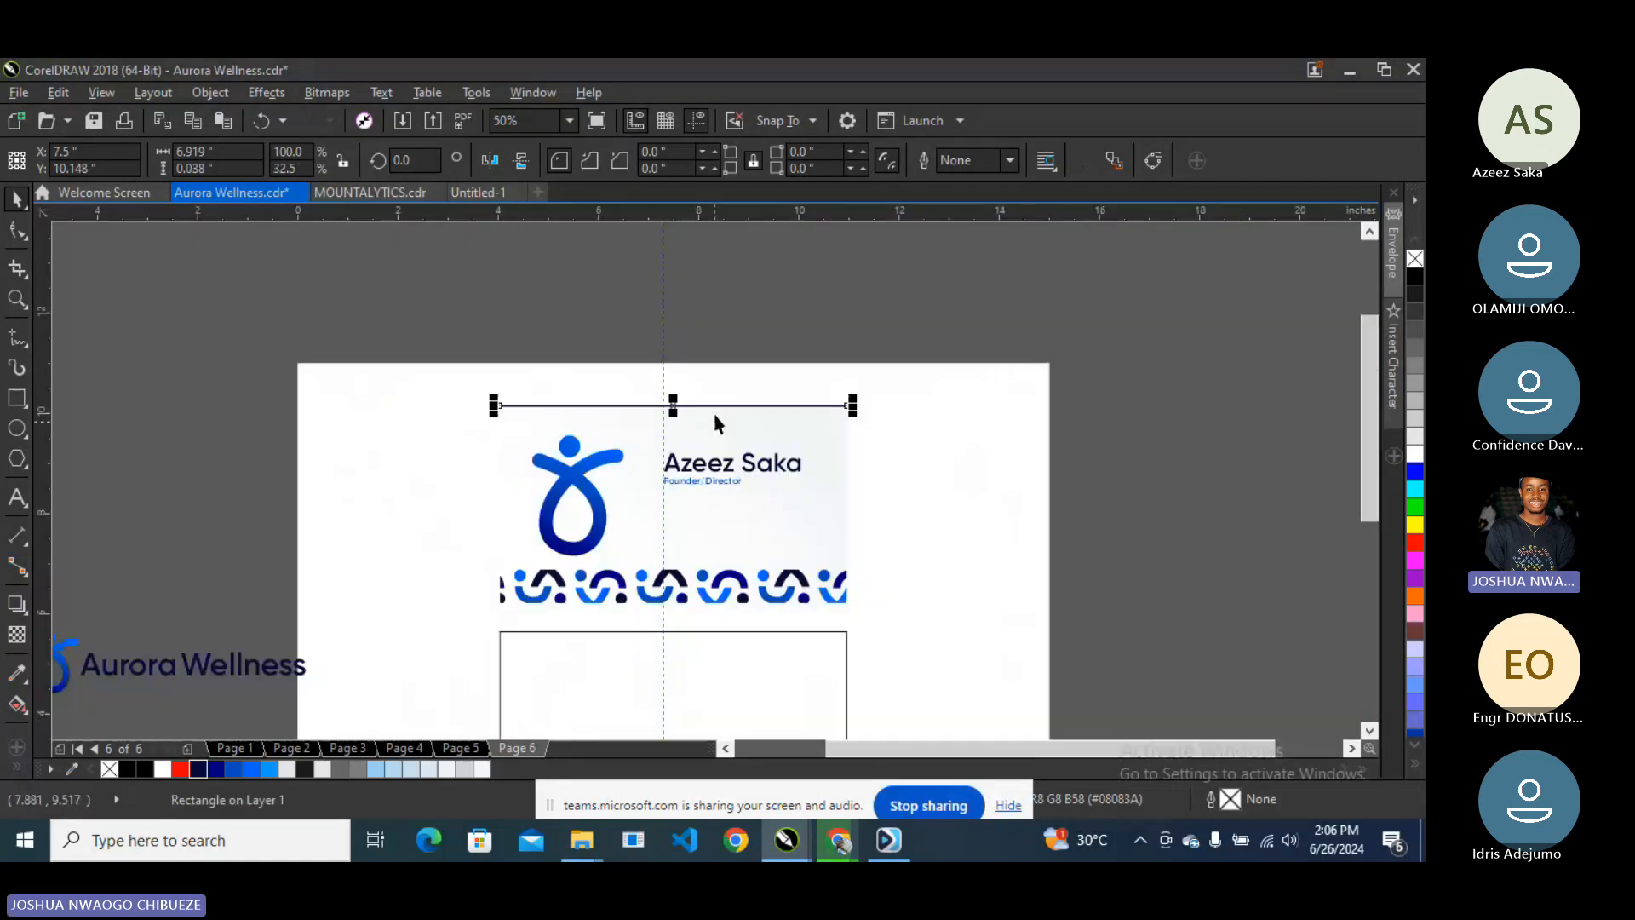
- Delete the thin top bar from the card
key(Escape)
click(704, 406)
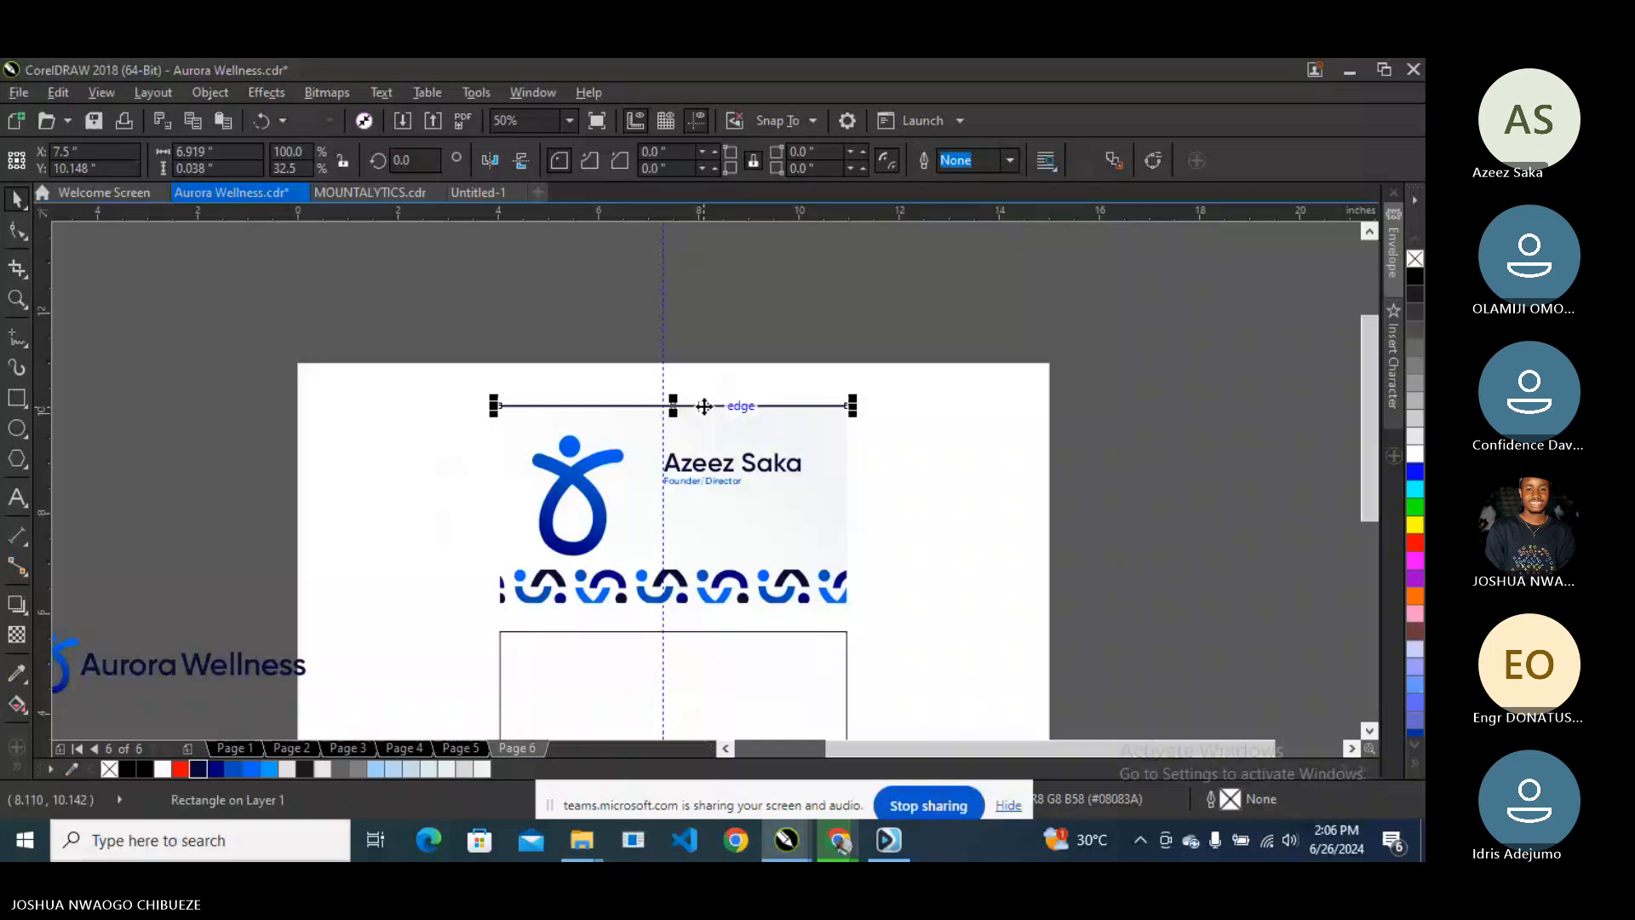
key(Delete)
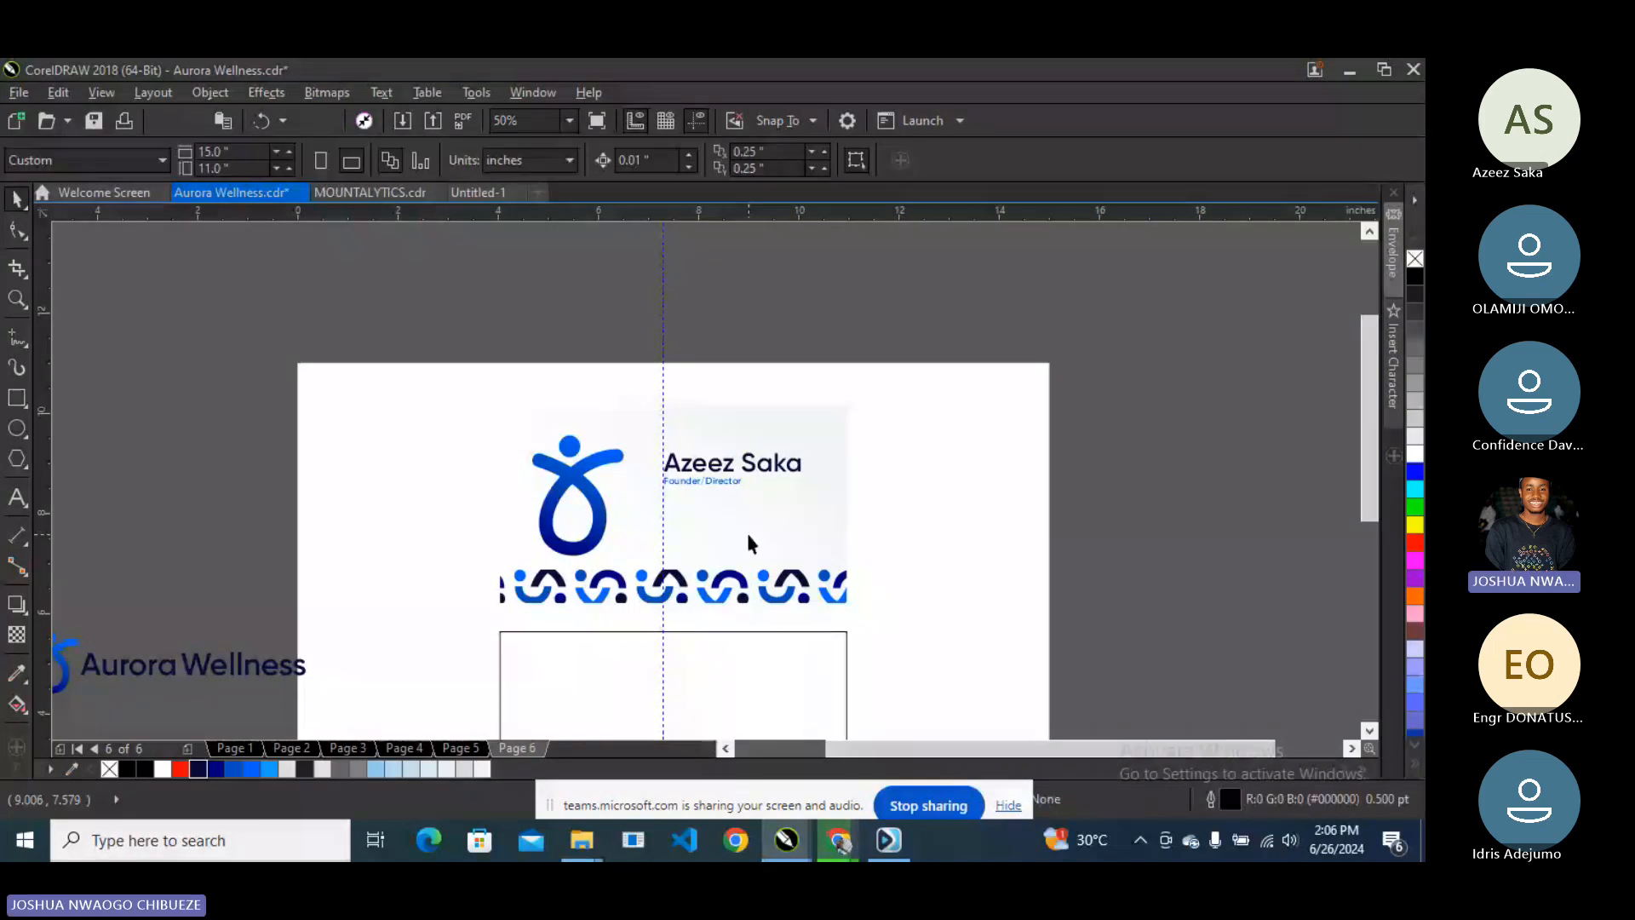
scroll(748, 535, up, 1)
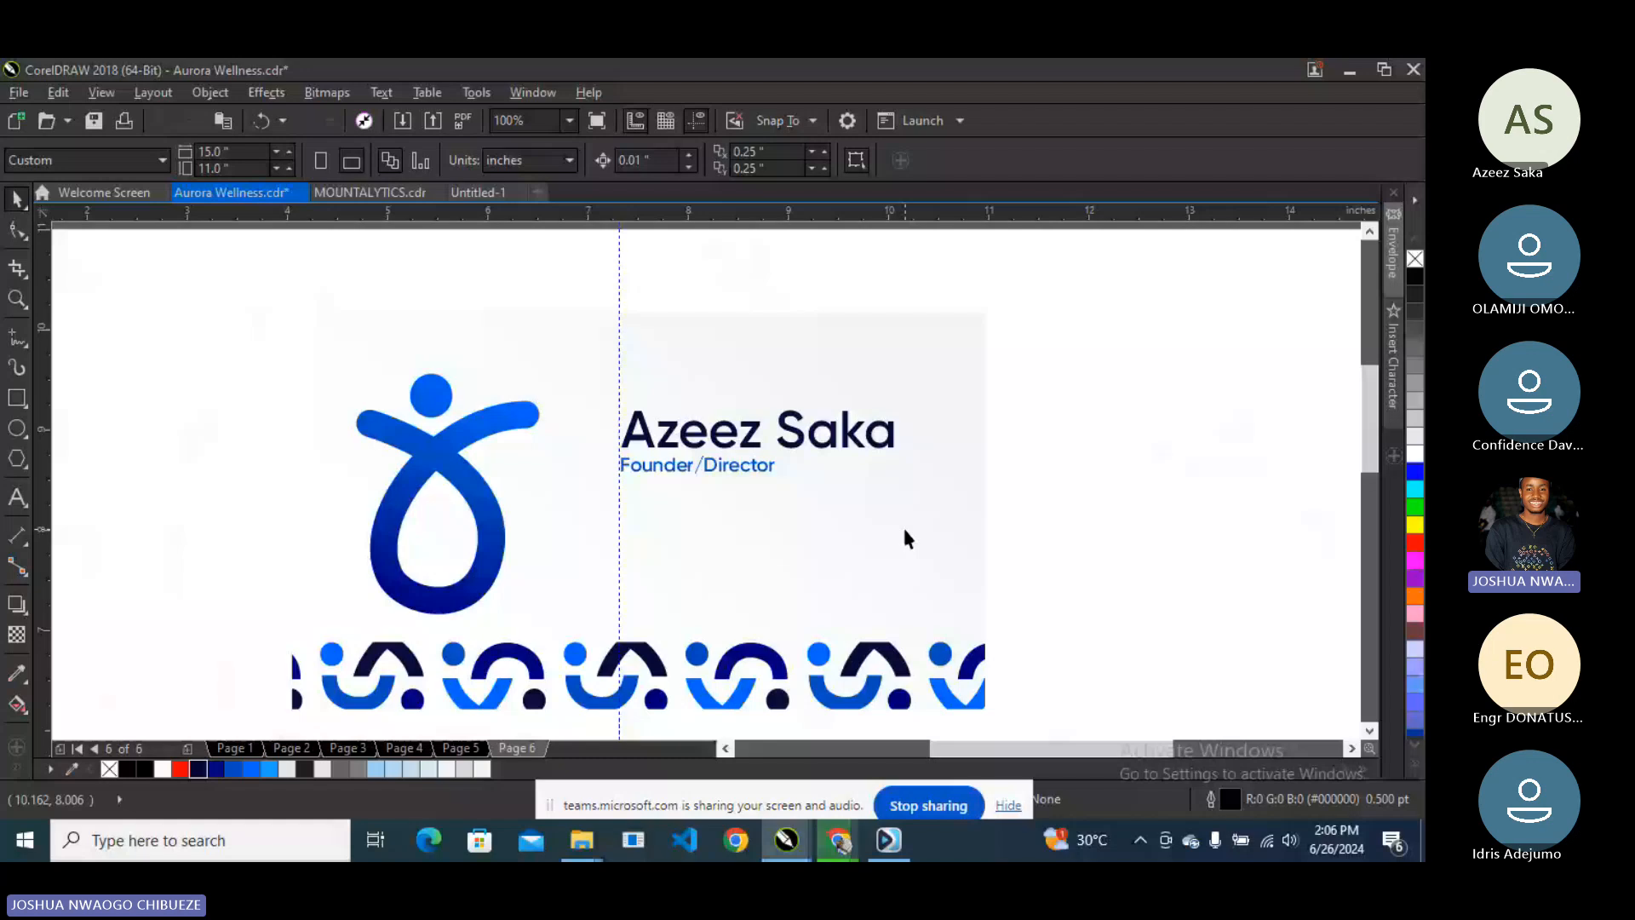
- Move the clipped pattern to the card's left edge and reposition and resize the logo beside it
scroll(542, 593, down, 1)
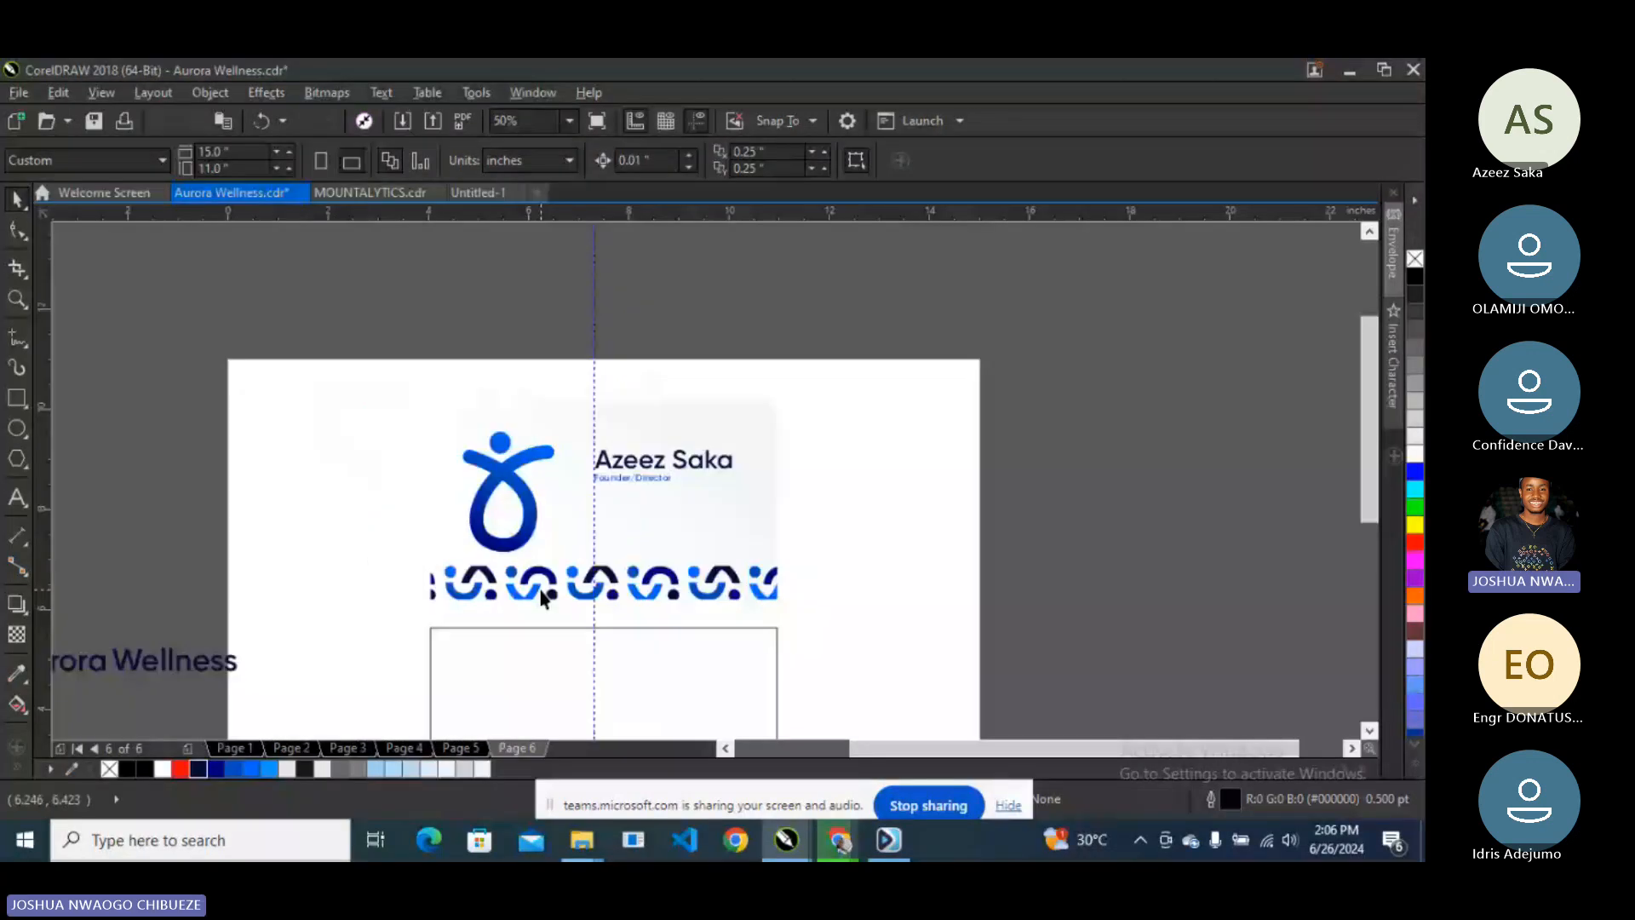
right_click(542, 594)
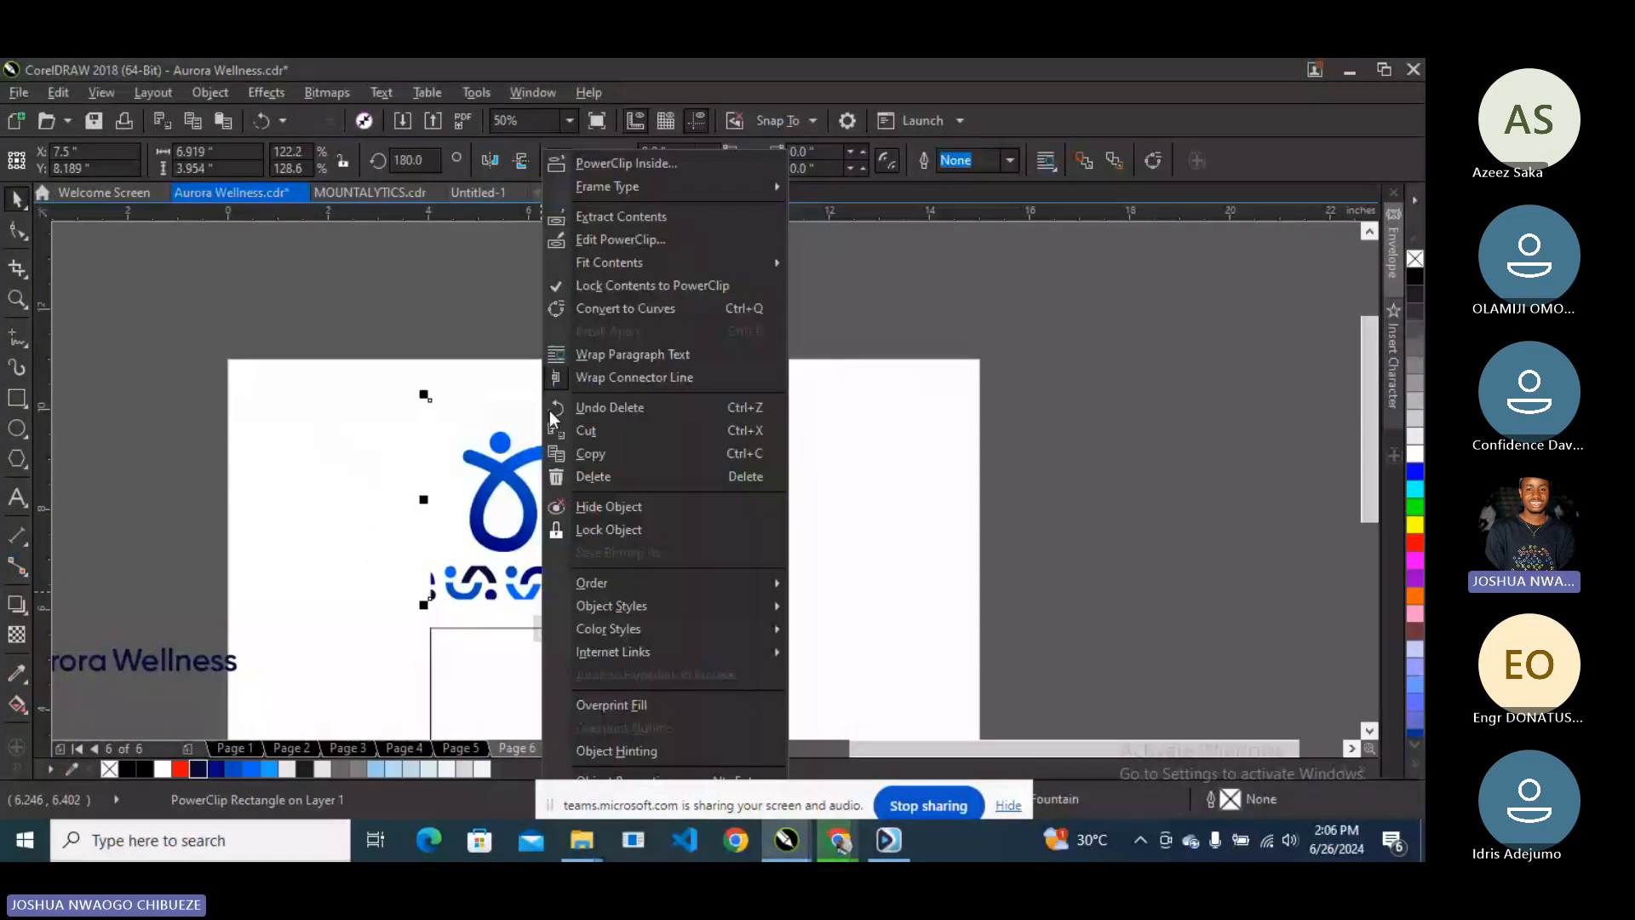
click(550, 408)
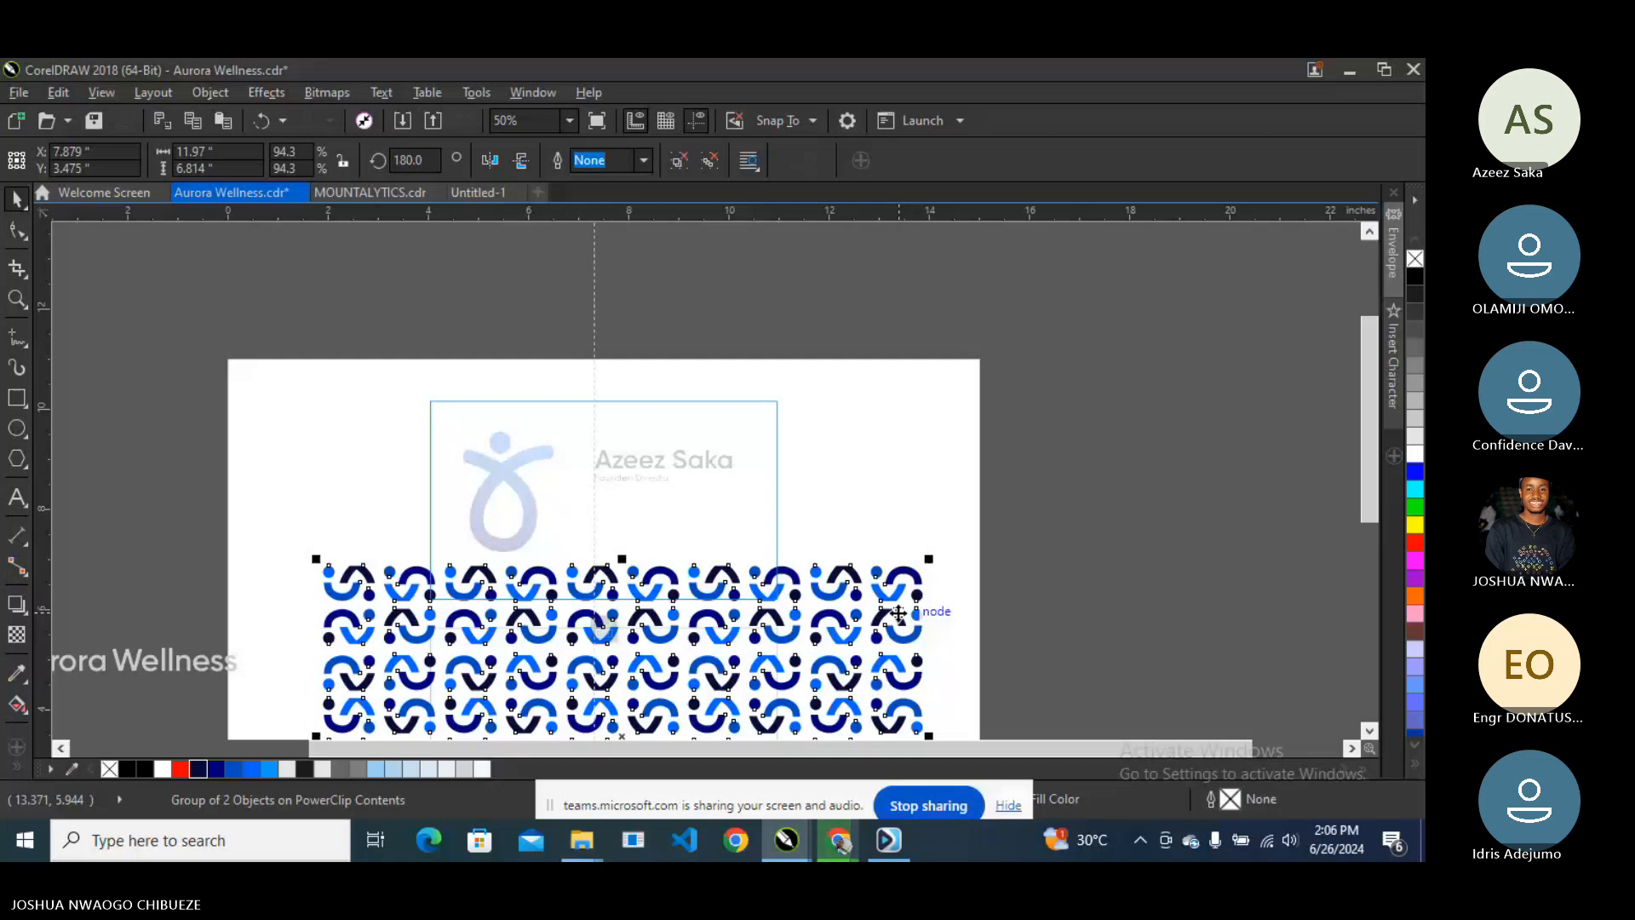
drag(898, 613, 453, 428)
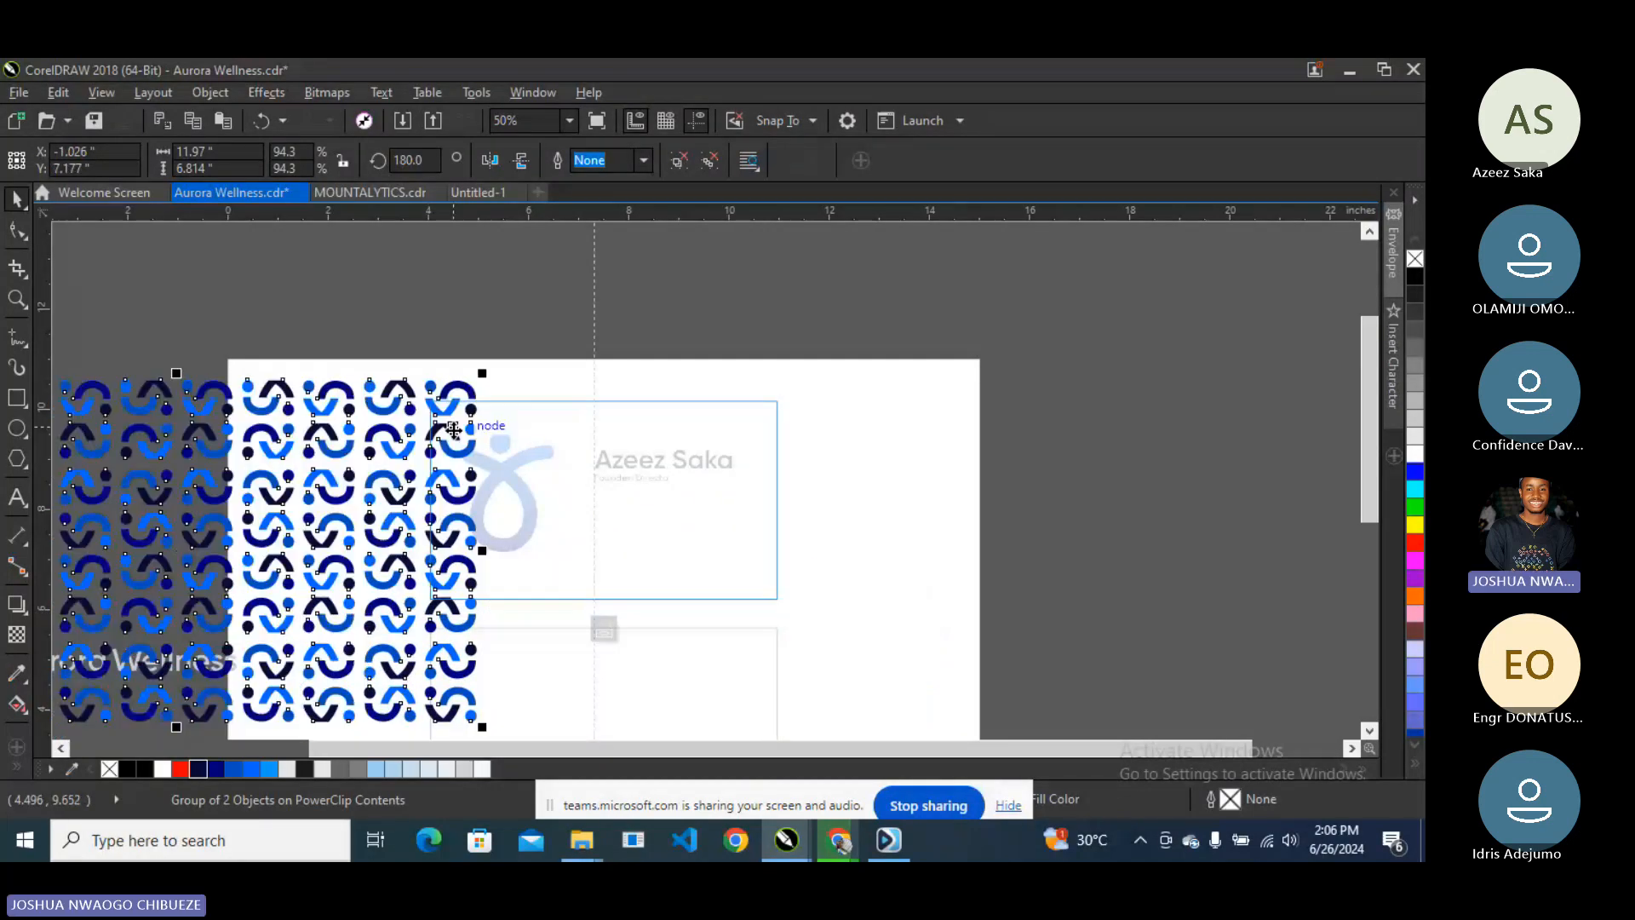
ctrl+click(525, 478)
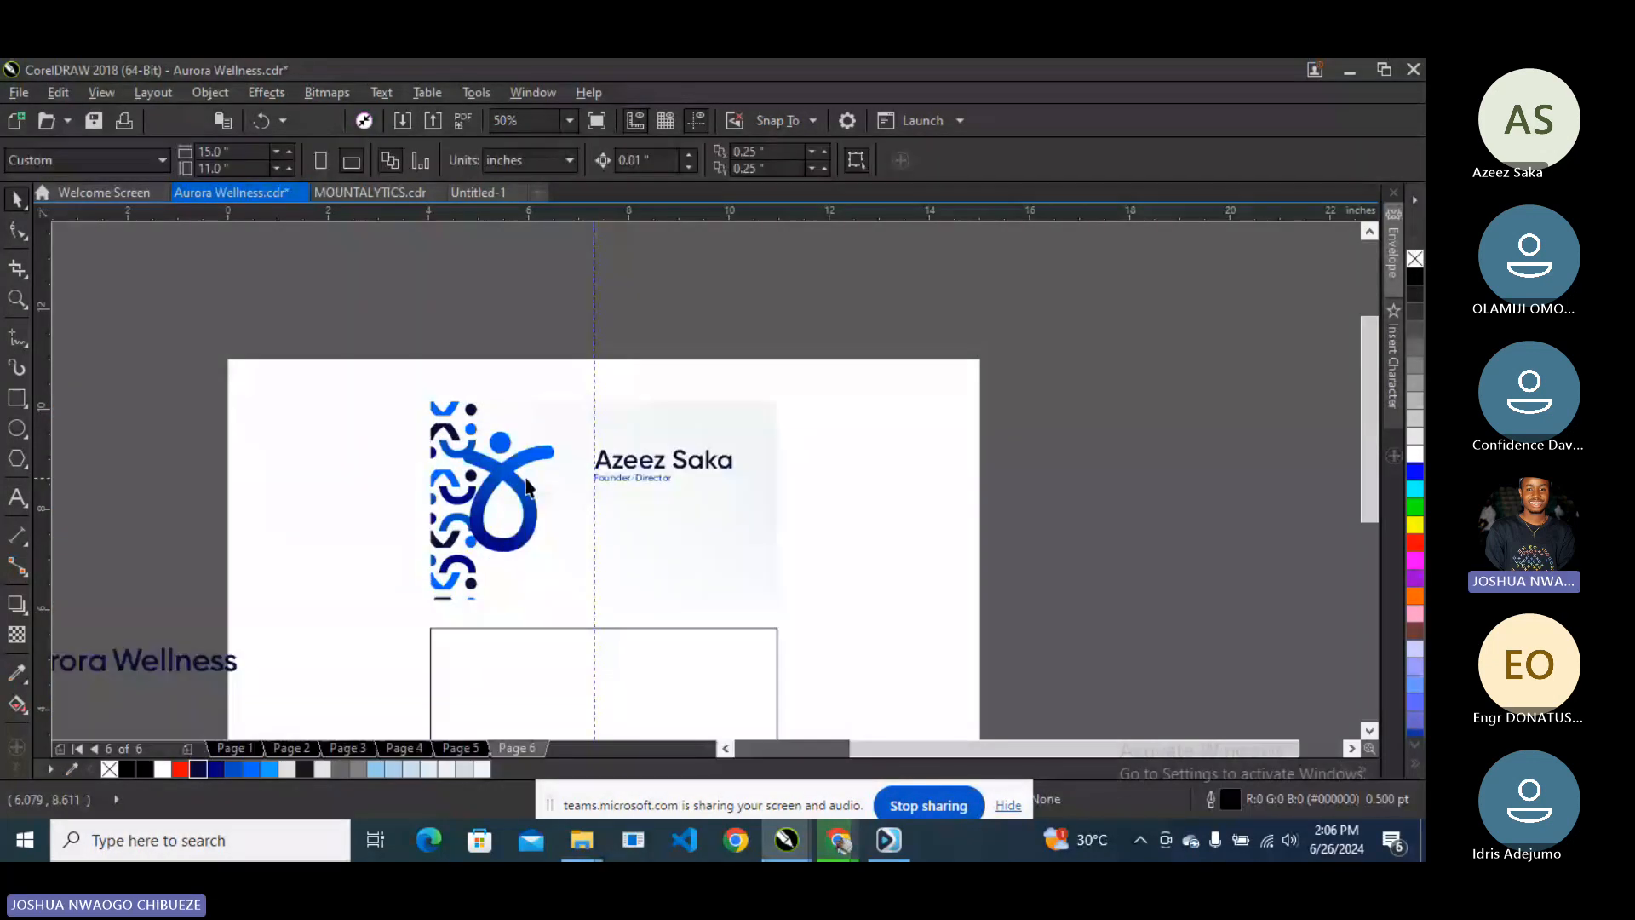
drag(525, 485, 483, 589)
click(319, 329)
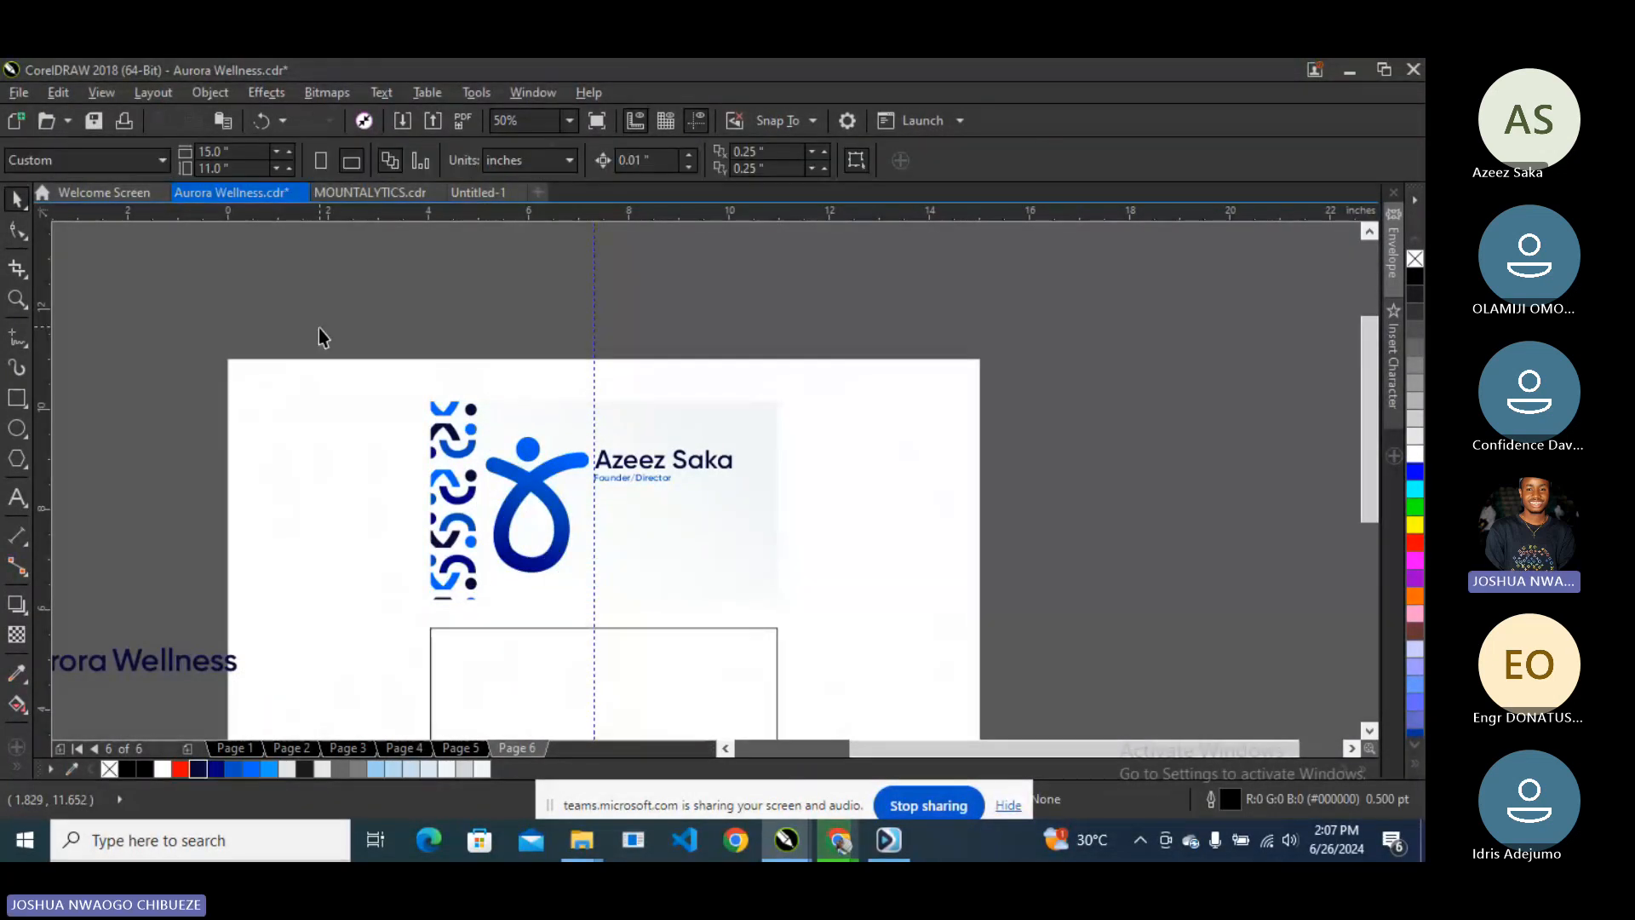
- Give the front card a light grey outline
click(594, 409)
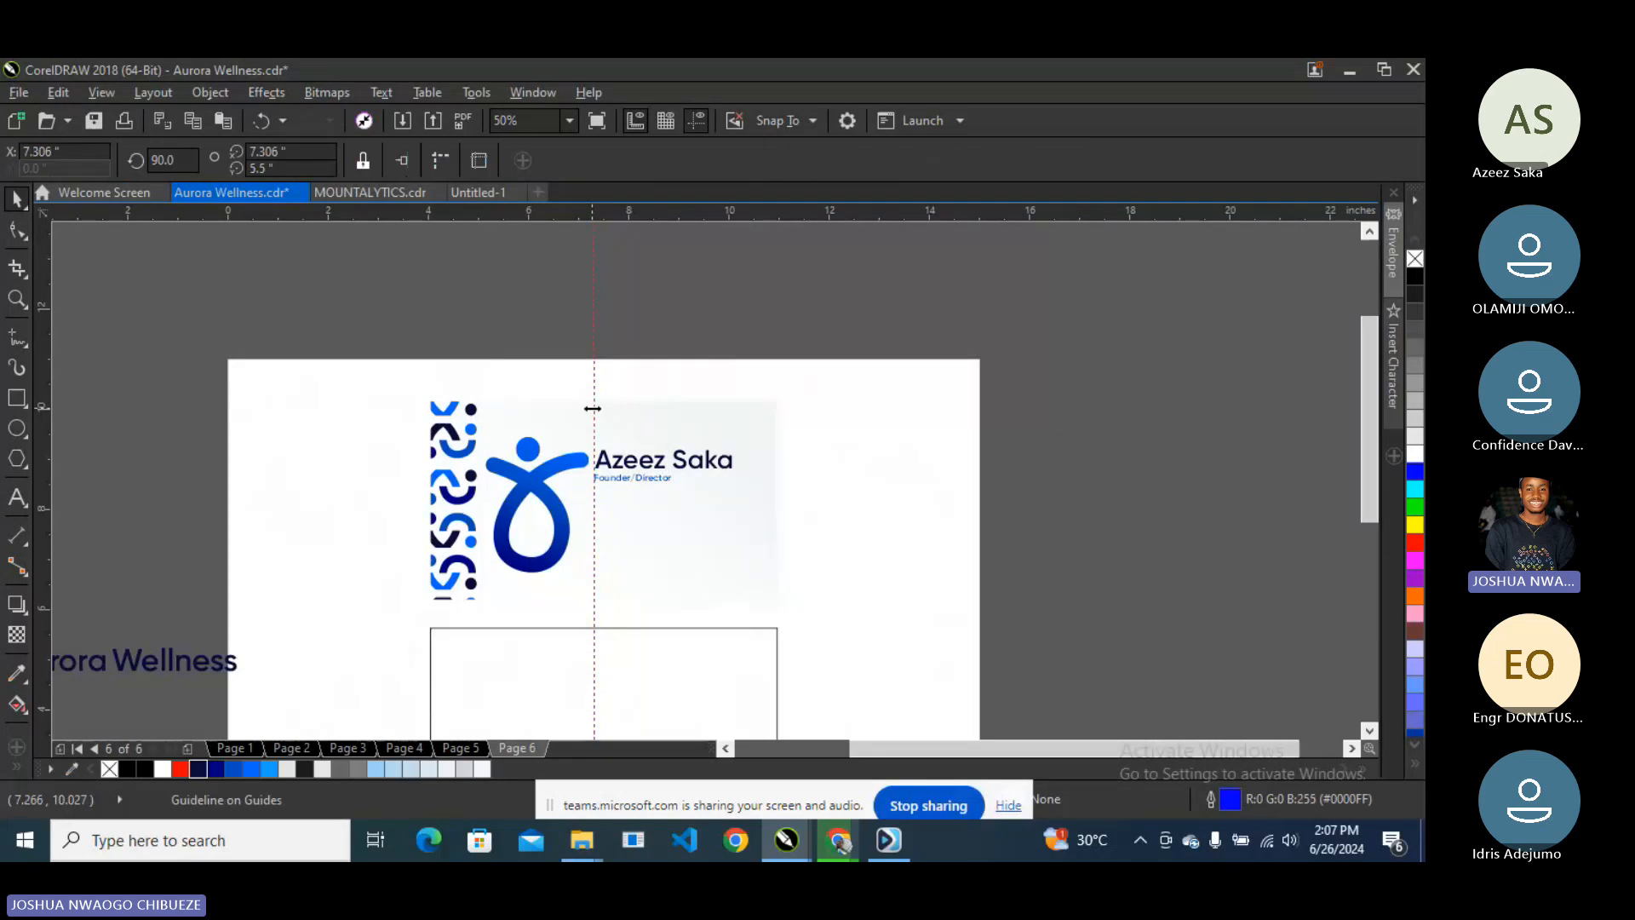
drag(1102, 428, 628, 451)
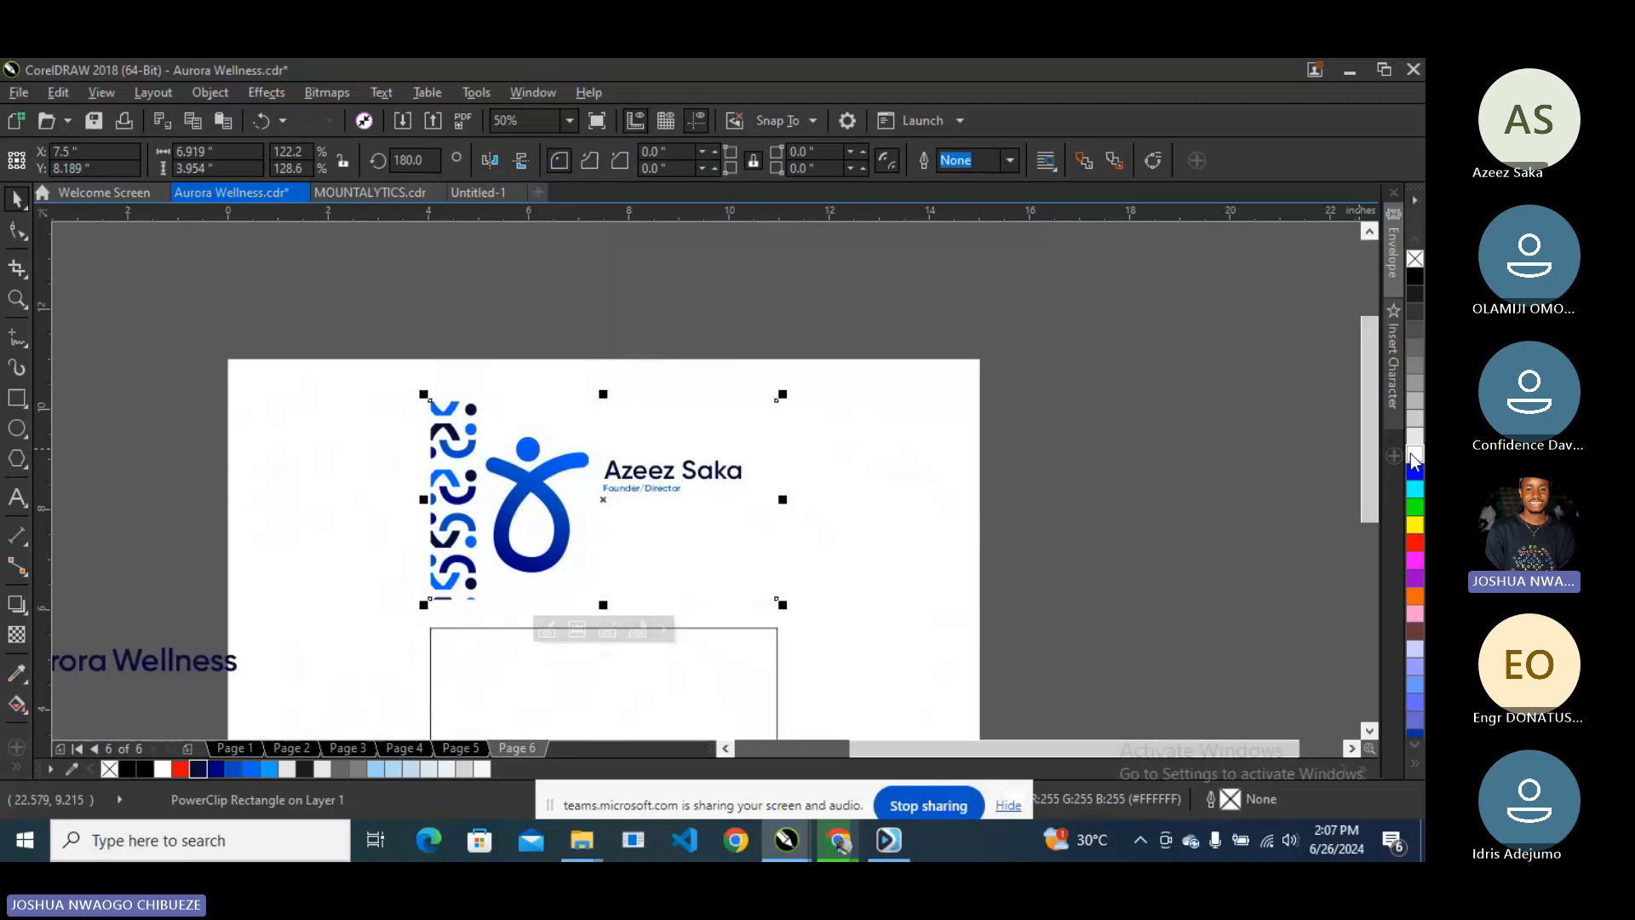
right_click(1414, 436)
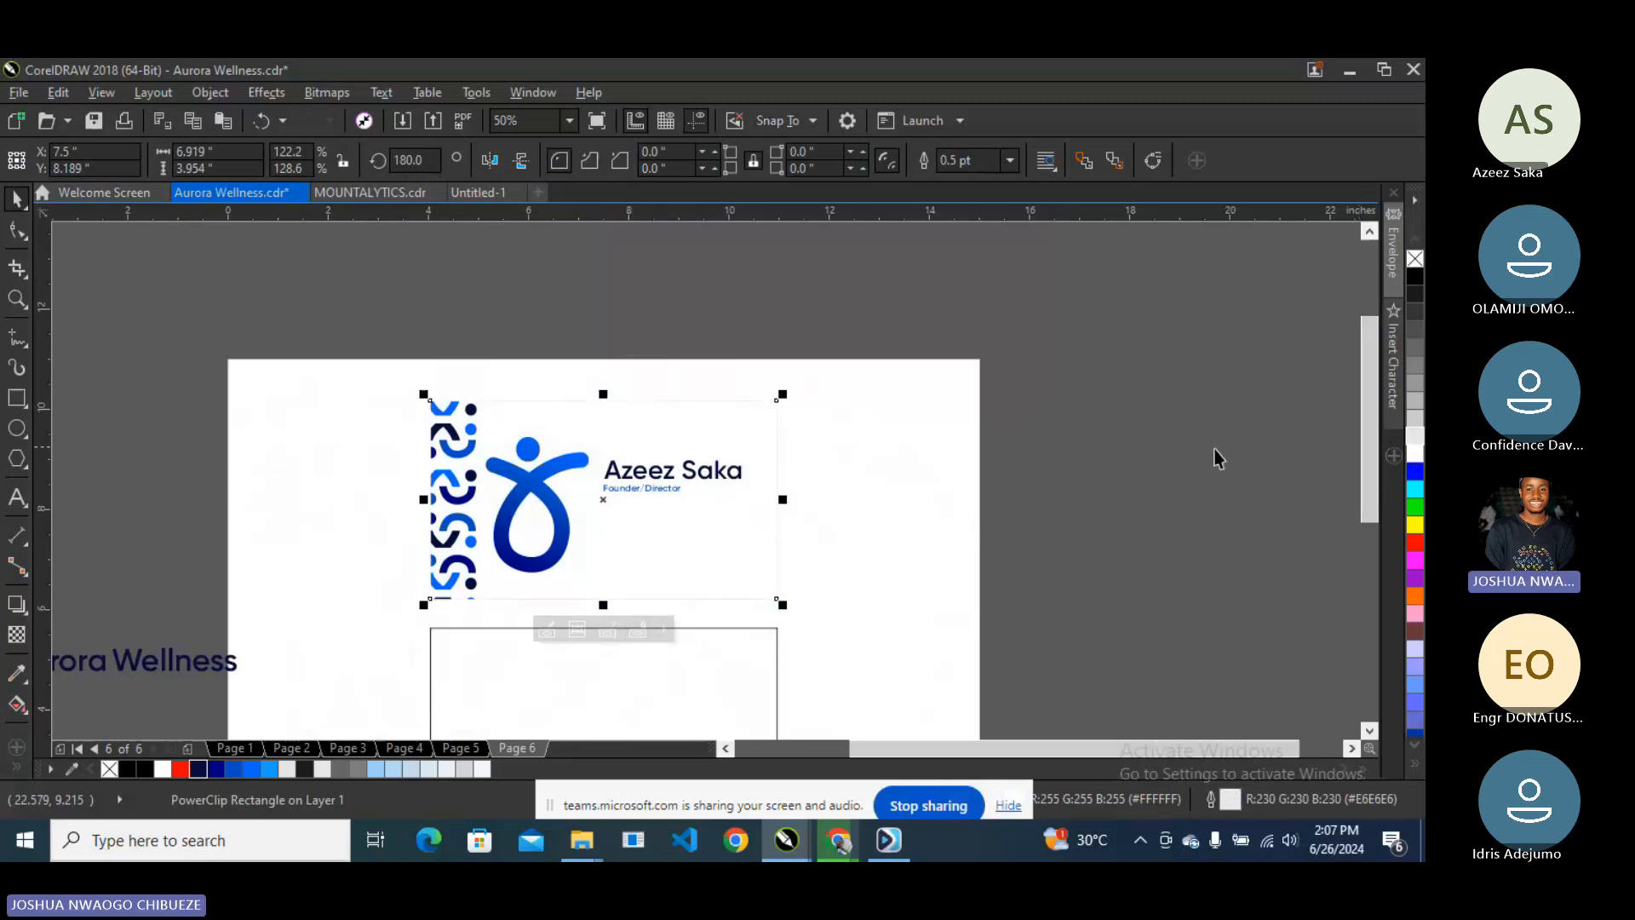
click(1234, 460)
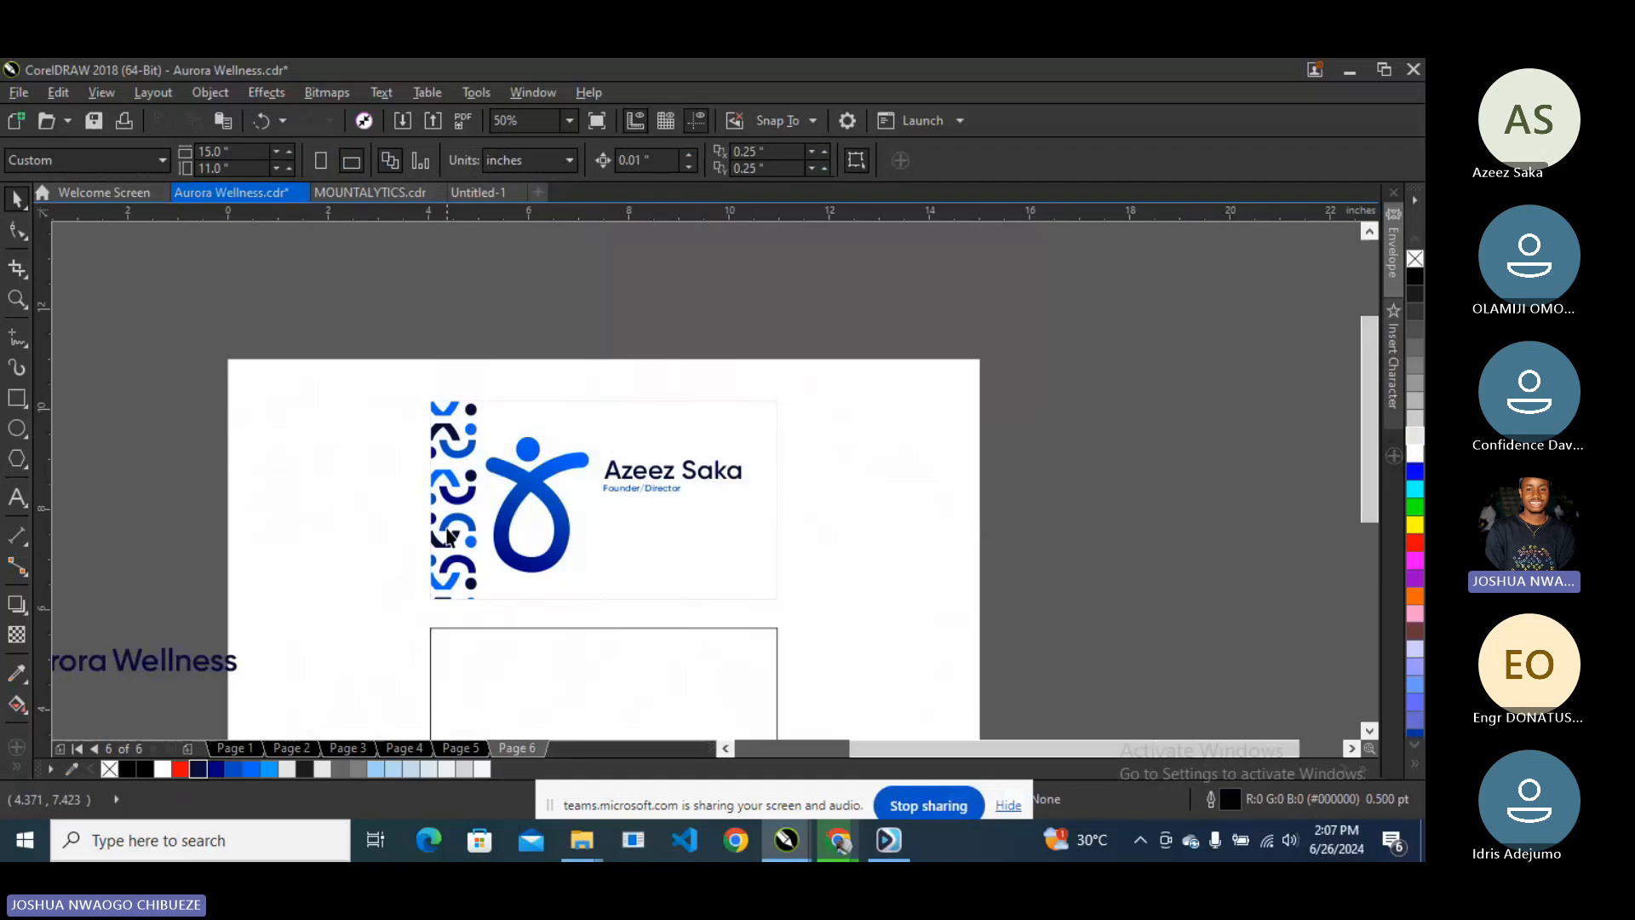
- Adjust the pattern inside the card's PowerClip, shifting it slightly right and then up
click(453, 443)
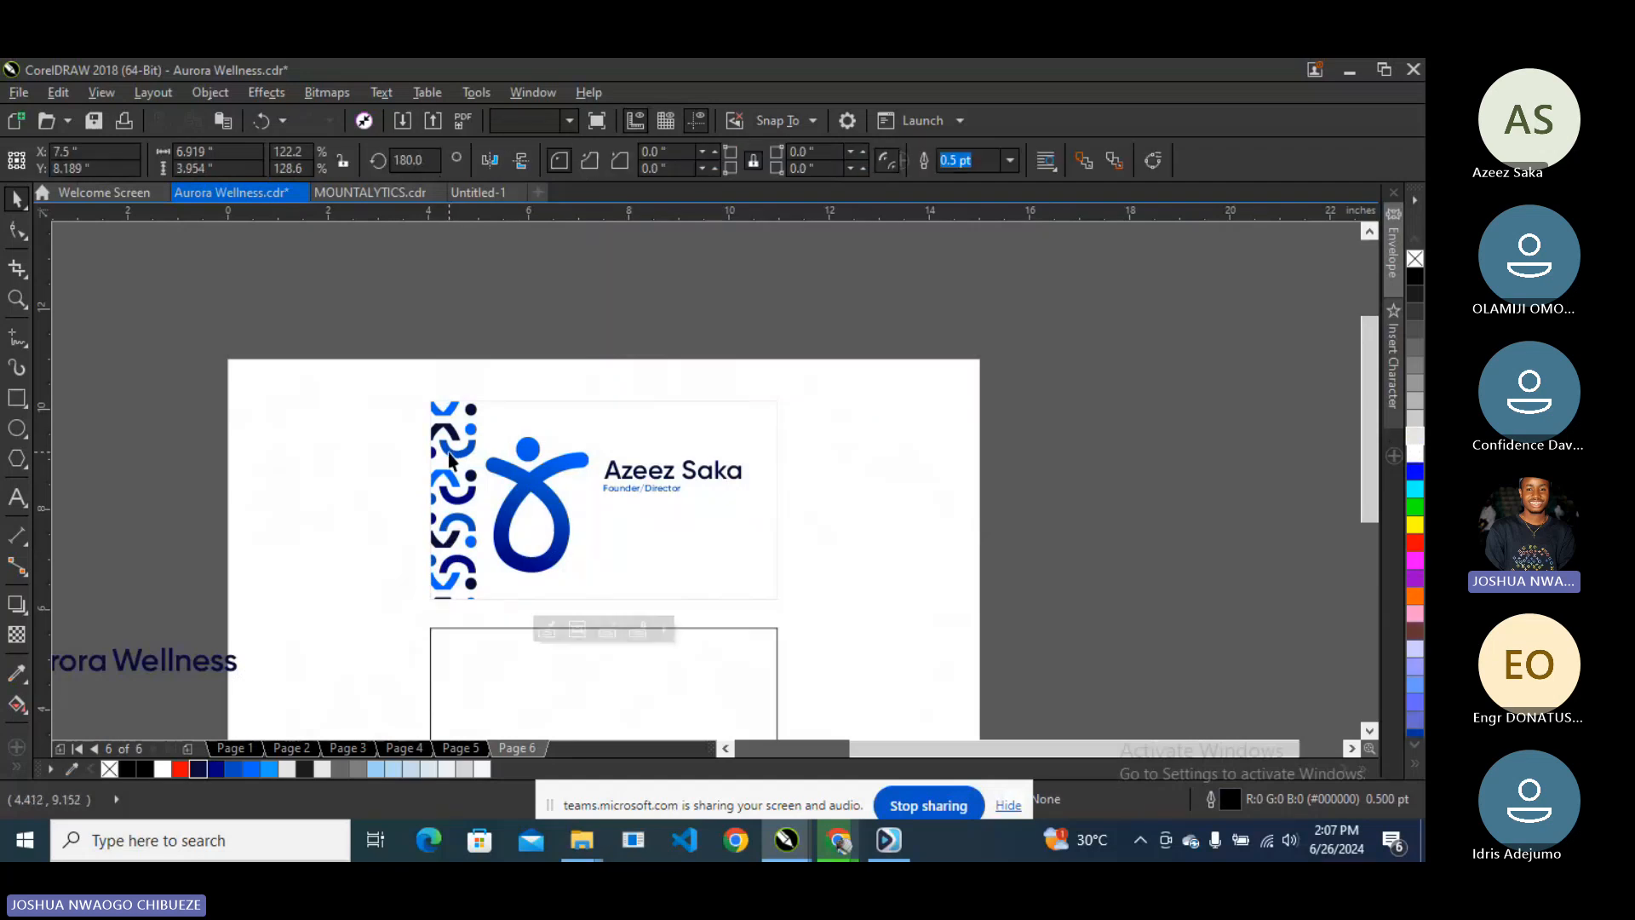
right_click(453, 442)
click(548, 243)
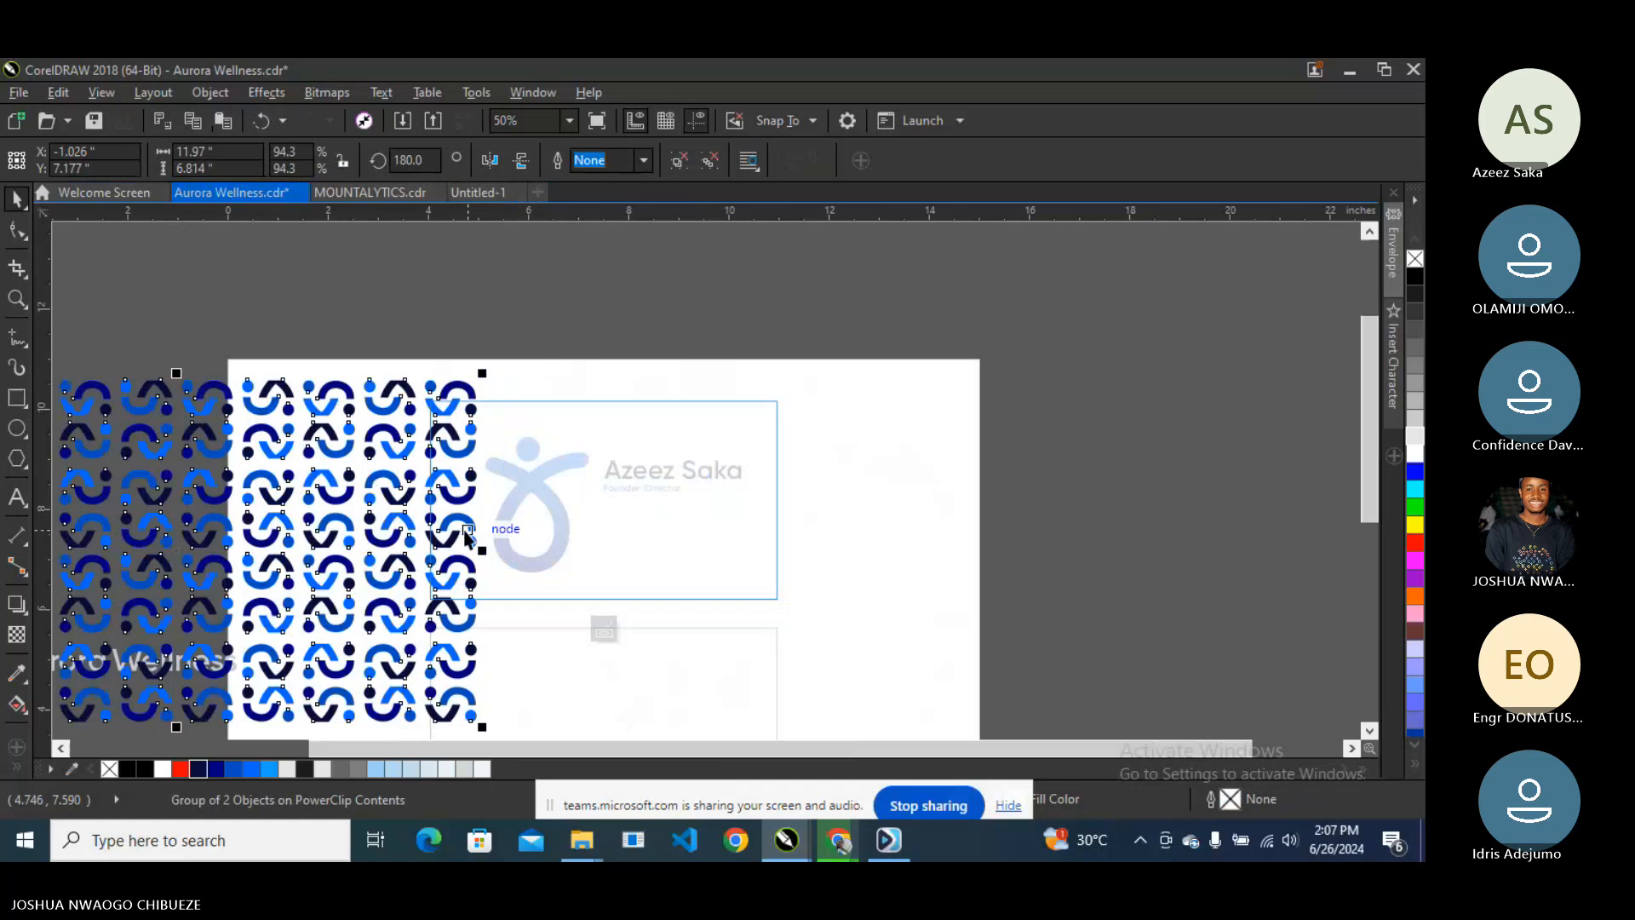
drag(467, 496, 477, 492)
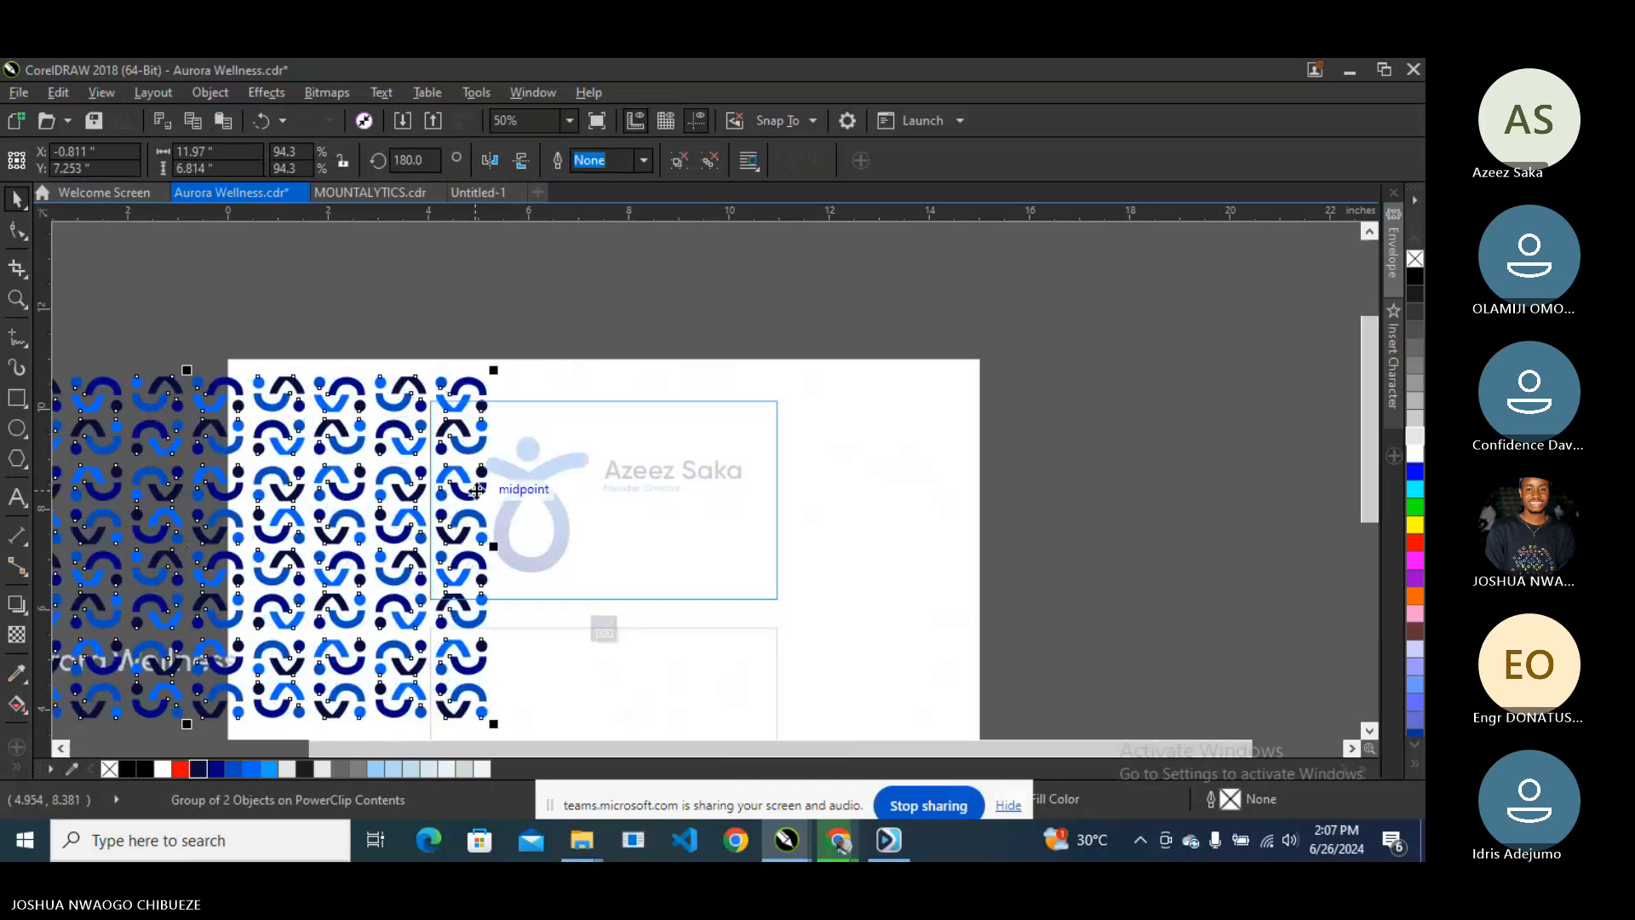
click(603, 628)
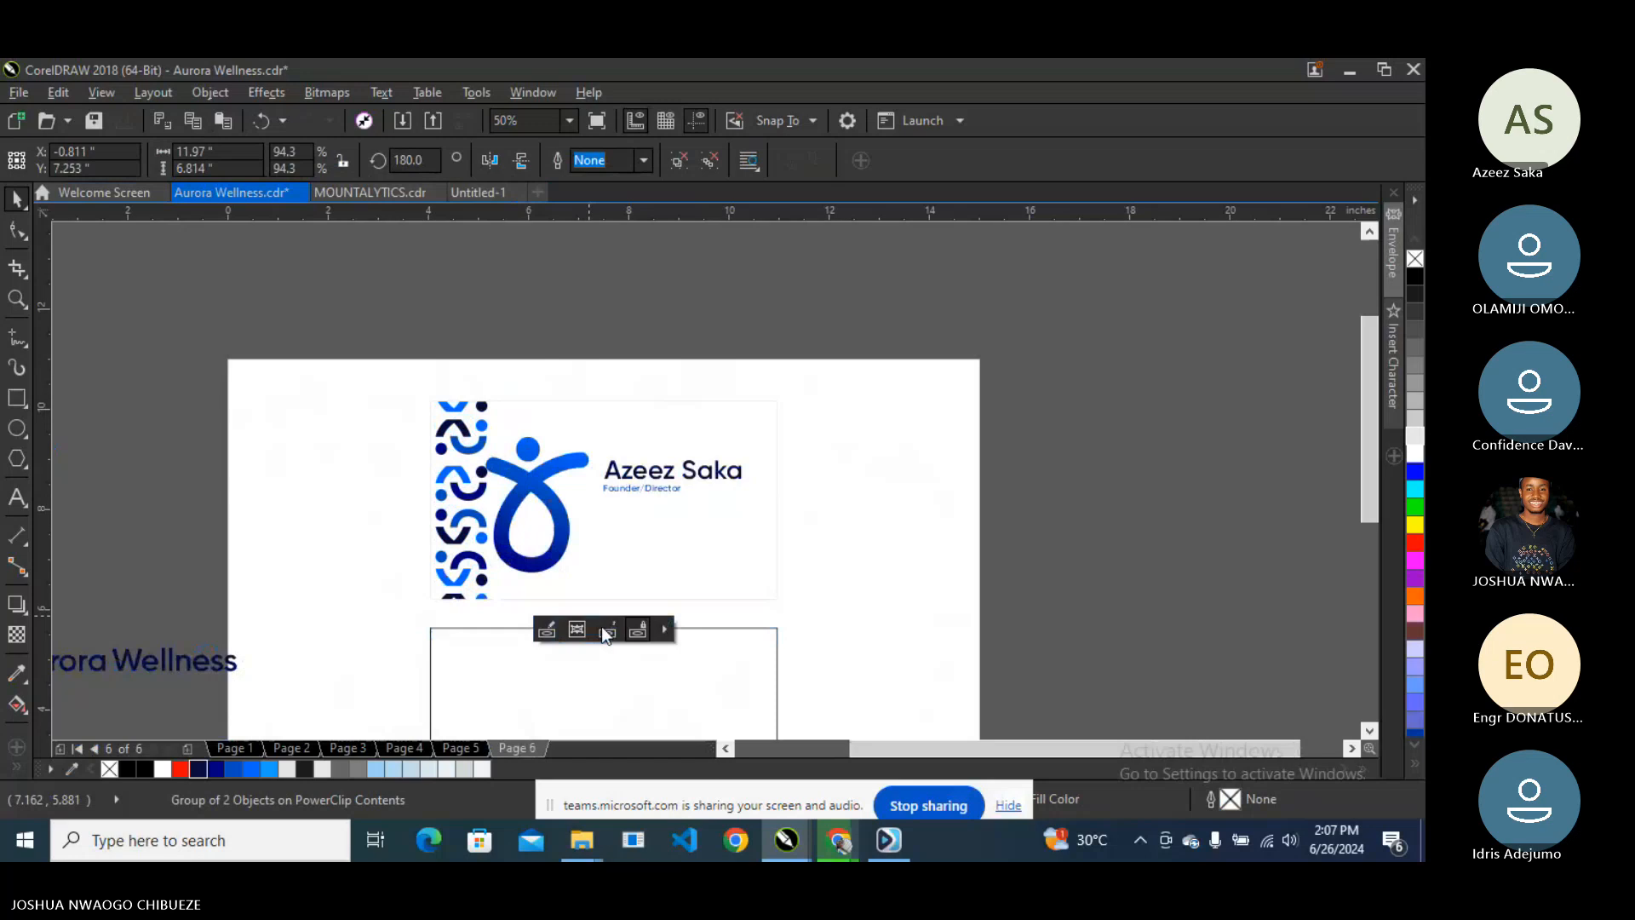
click(450, 472)
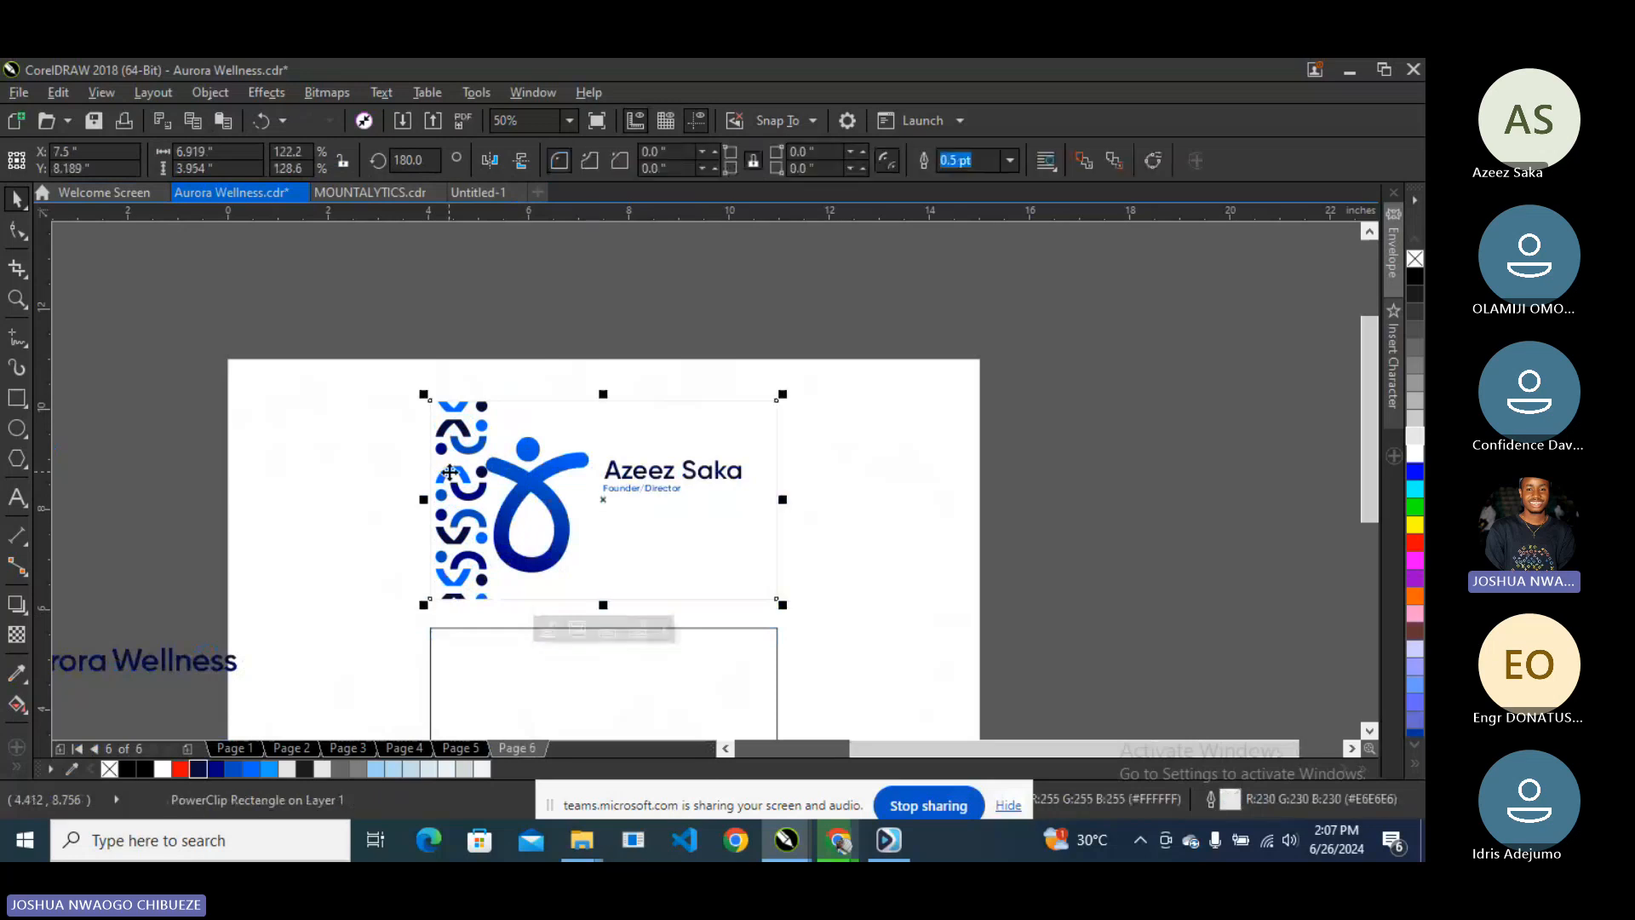
right_click(449, 473)
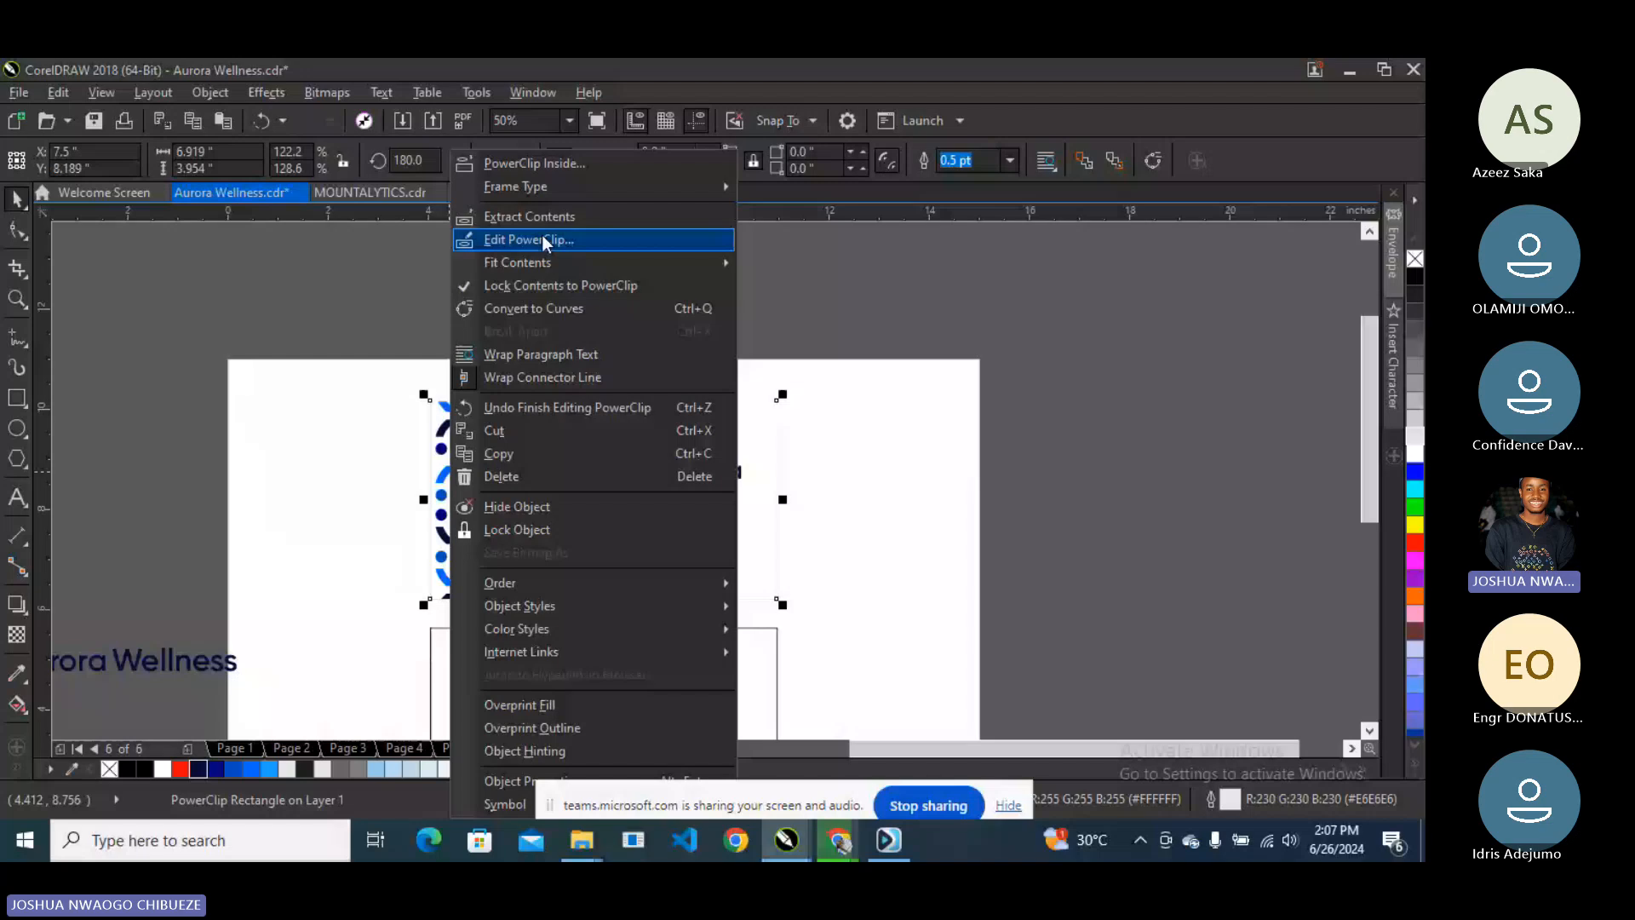
click(541, 240)
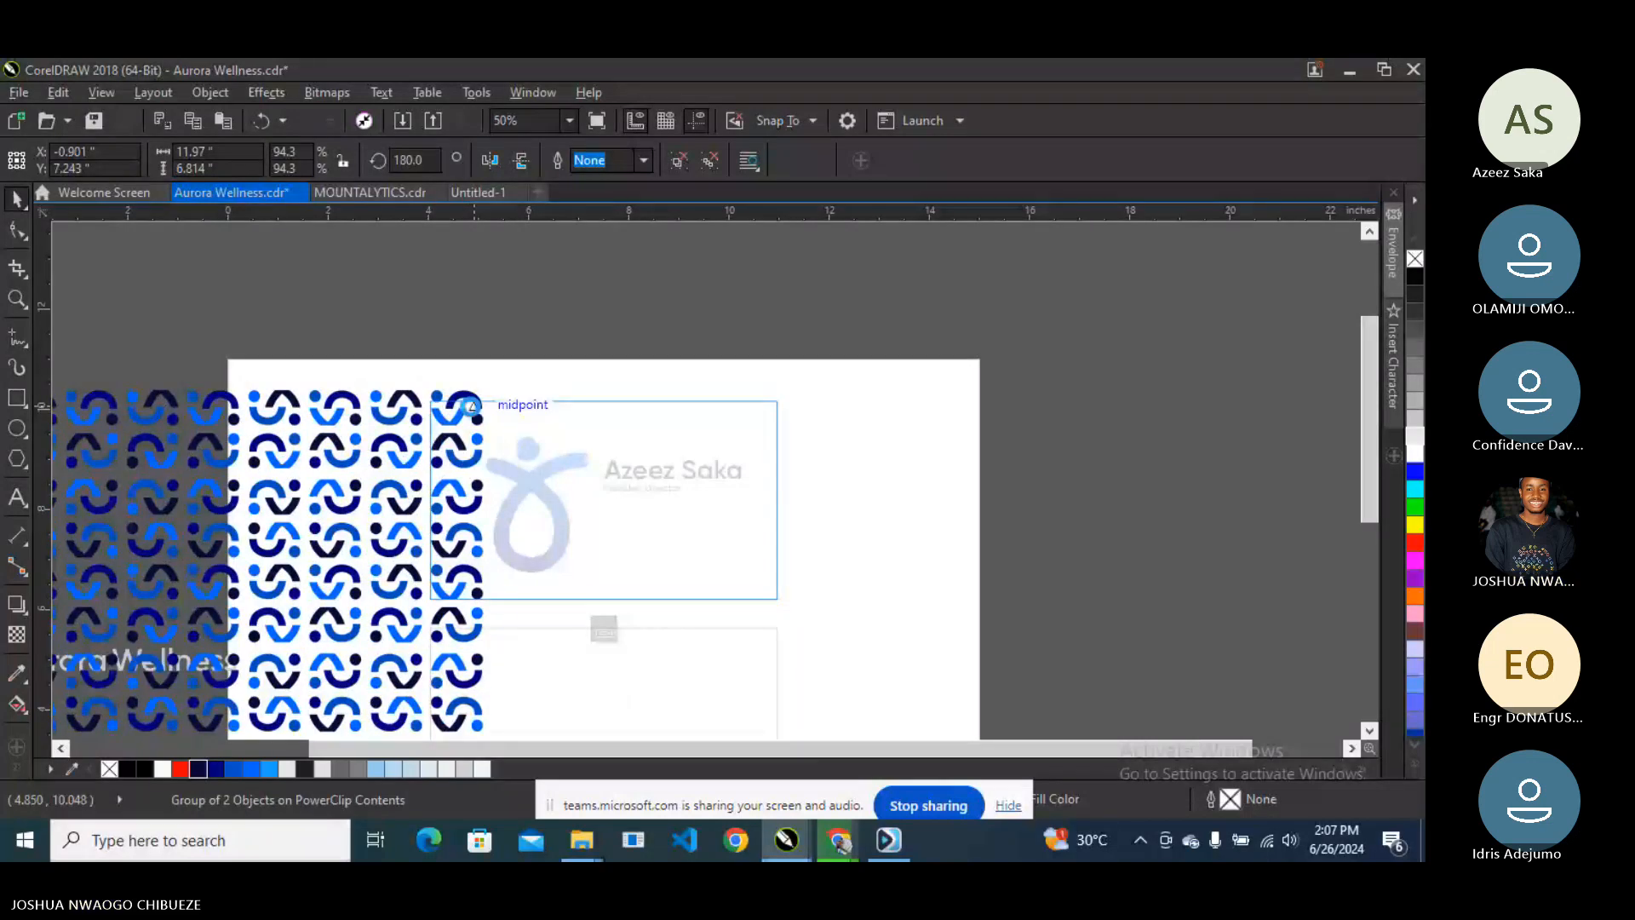
drag(467, 449, 471, 408)
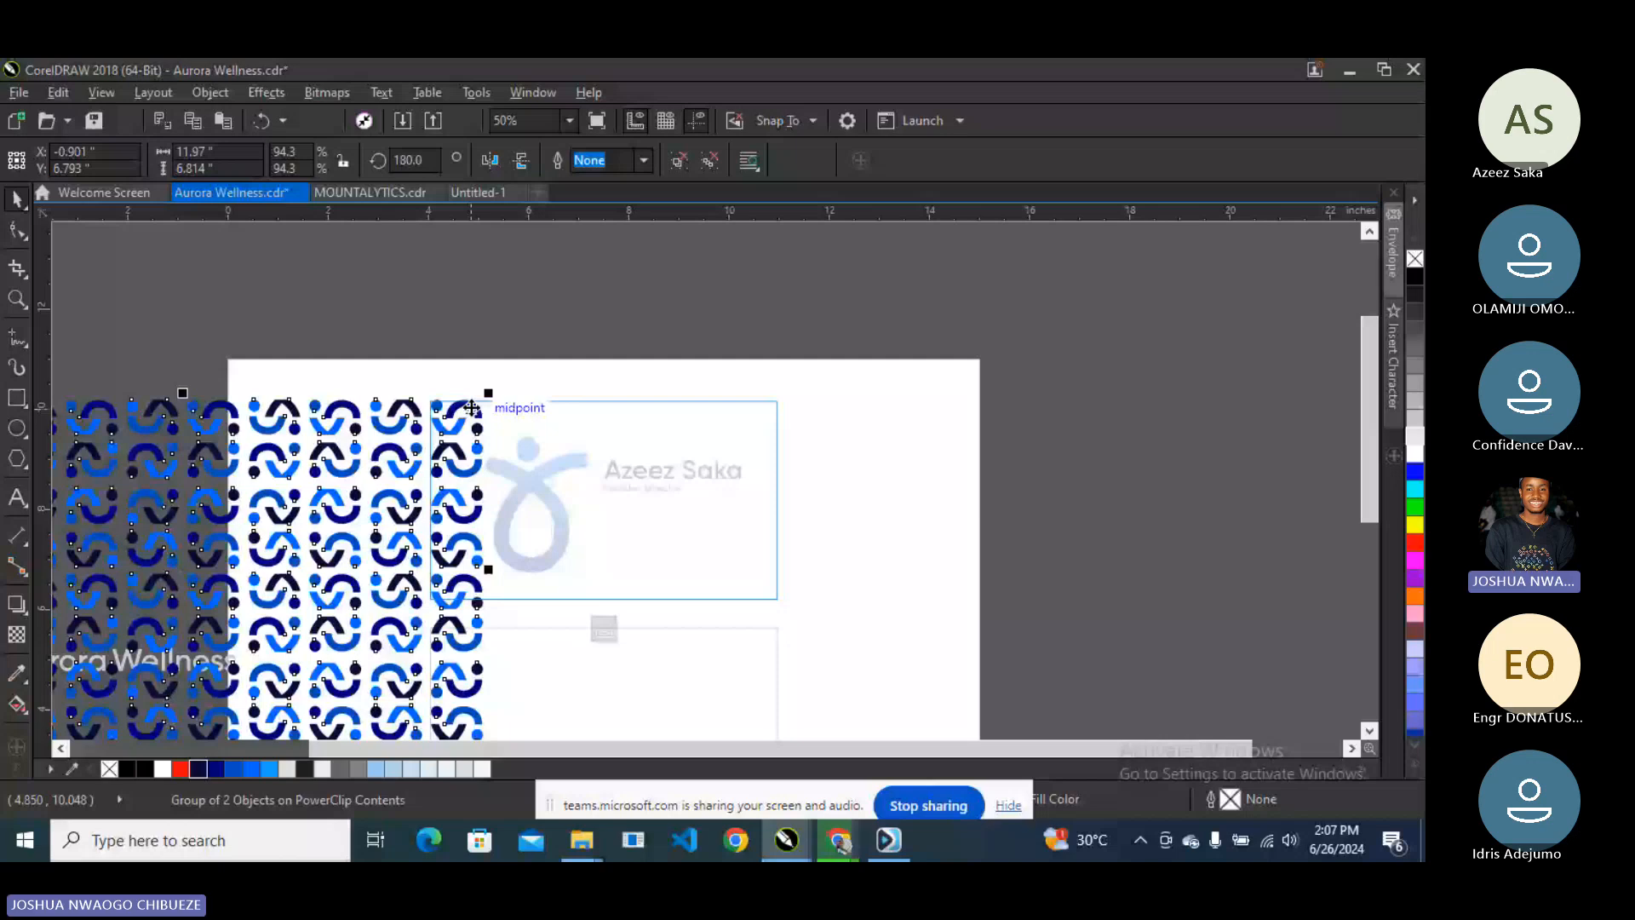
ctrl+click(1091, 487)
- Shift the clipped pattern further left so only a thin sliver shows beside the logo
click(1011, 487)
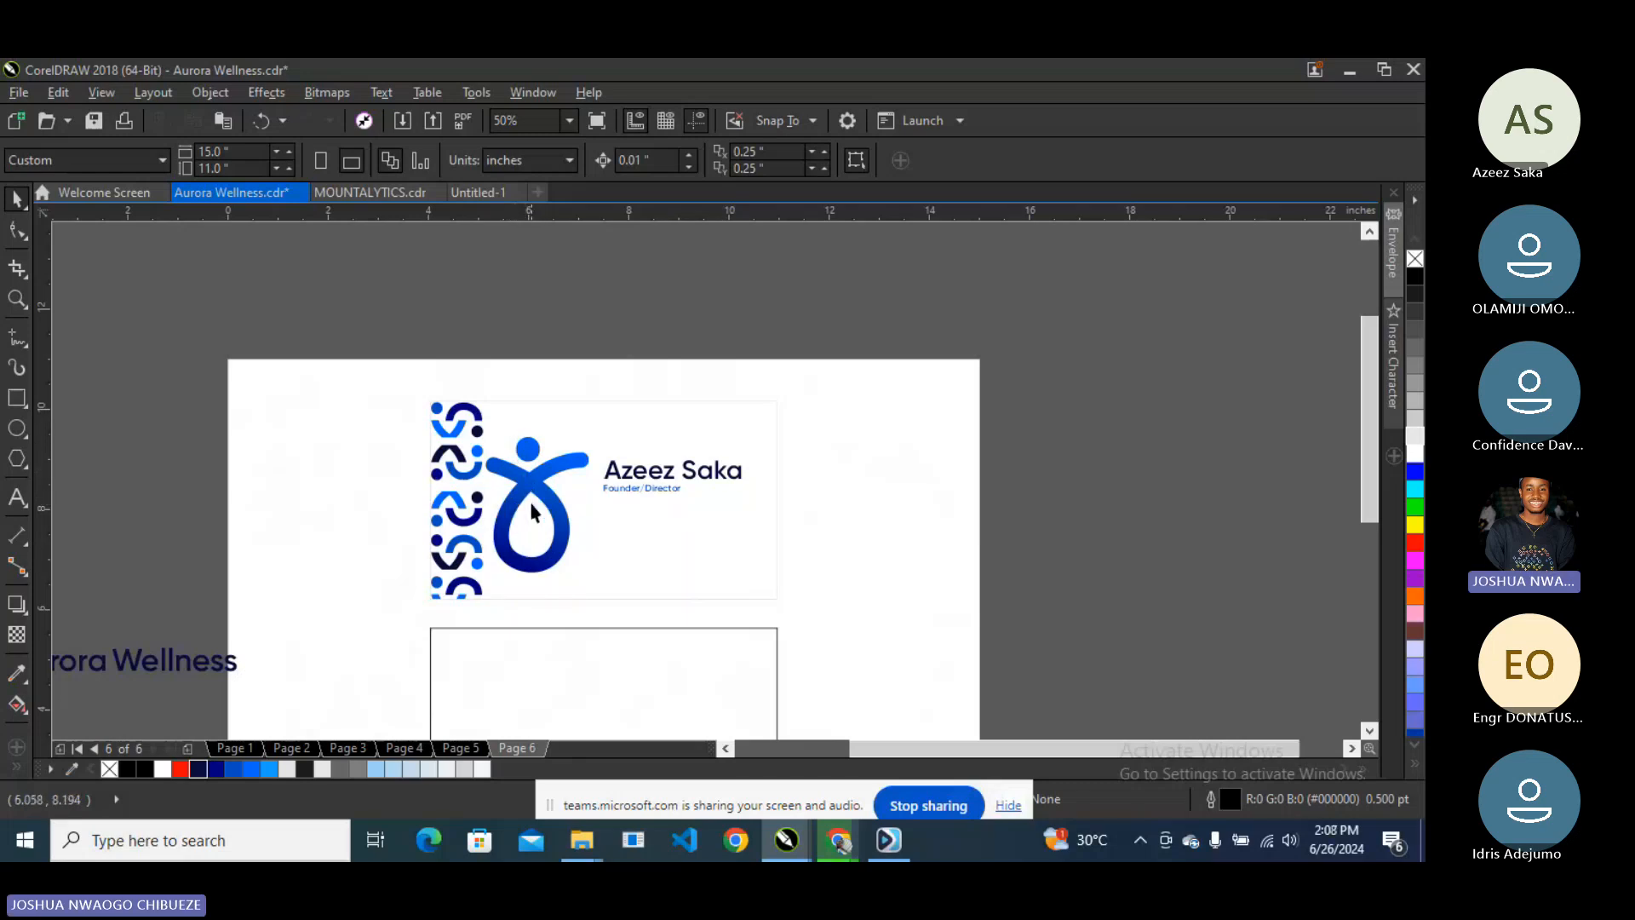
double_click(457, 449)
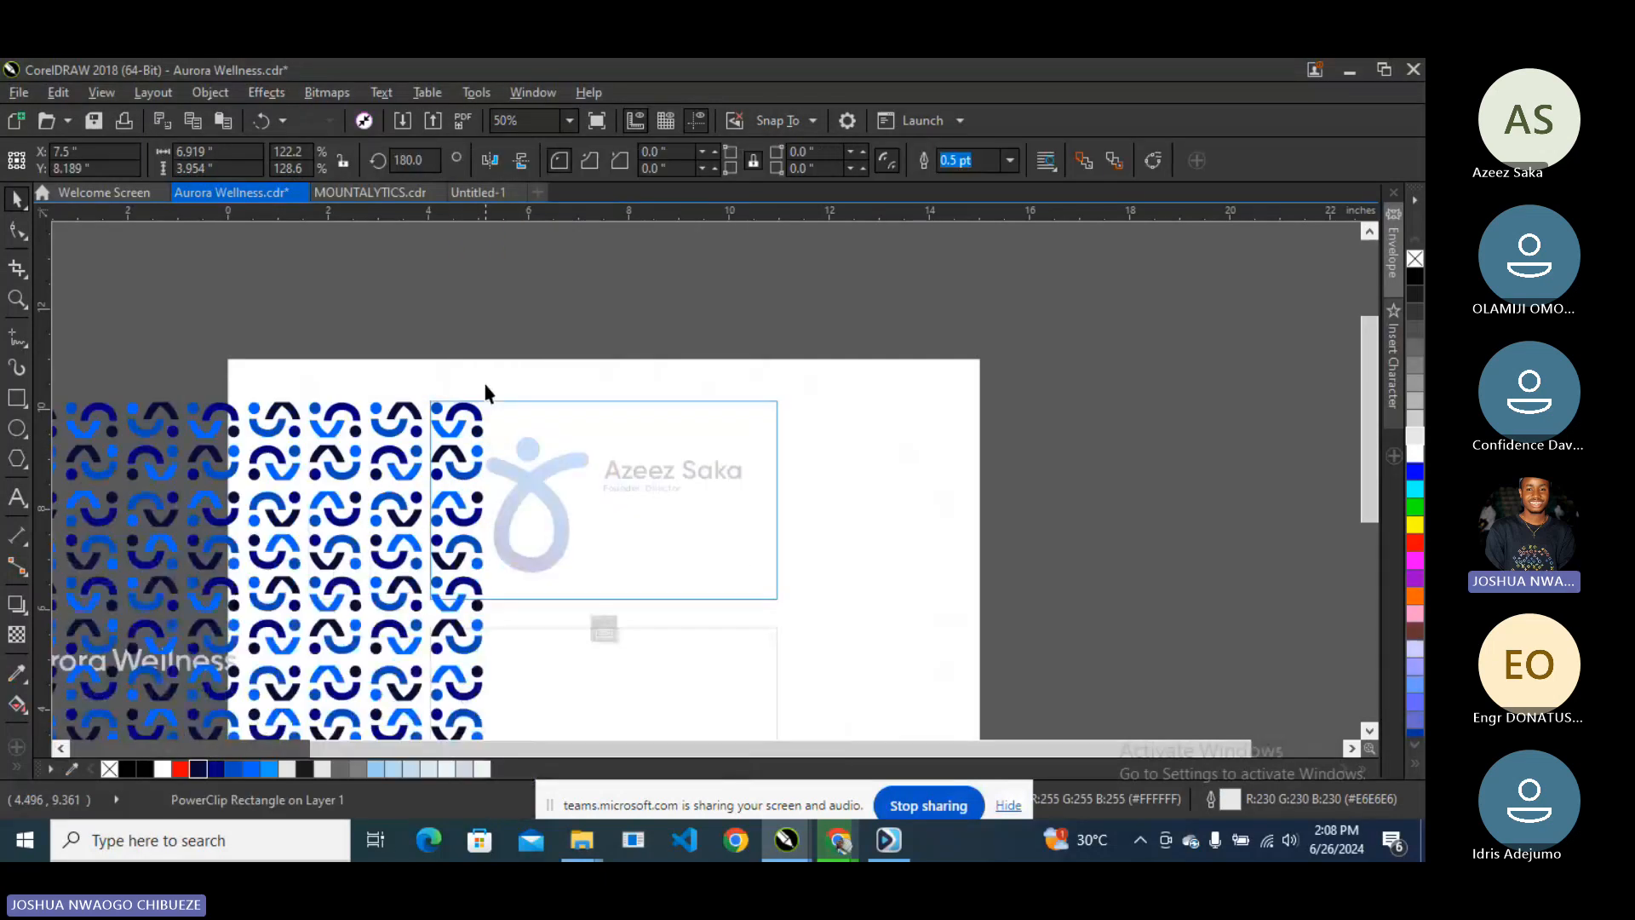
click(485, 392)
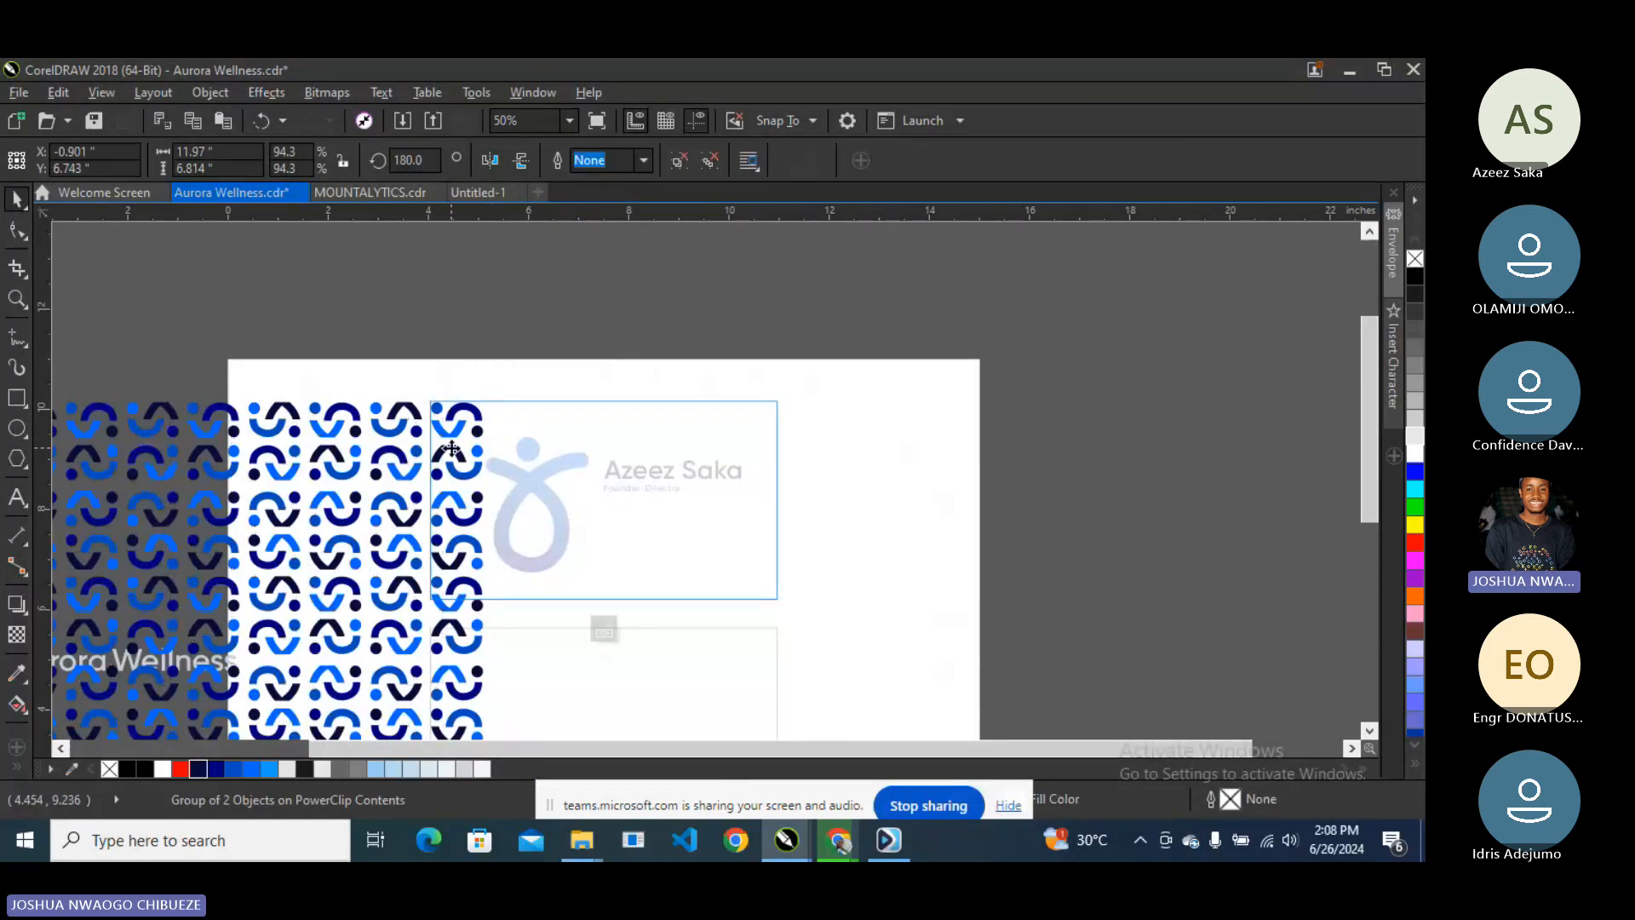
drag(452, 448, 431, 454)
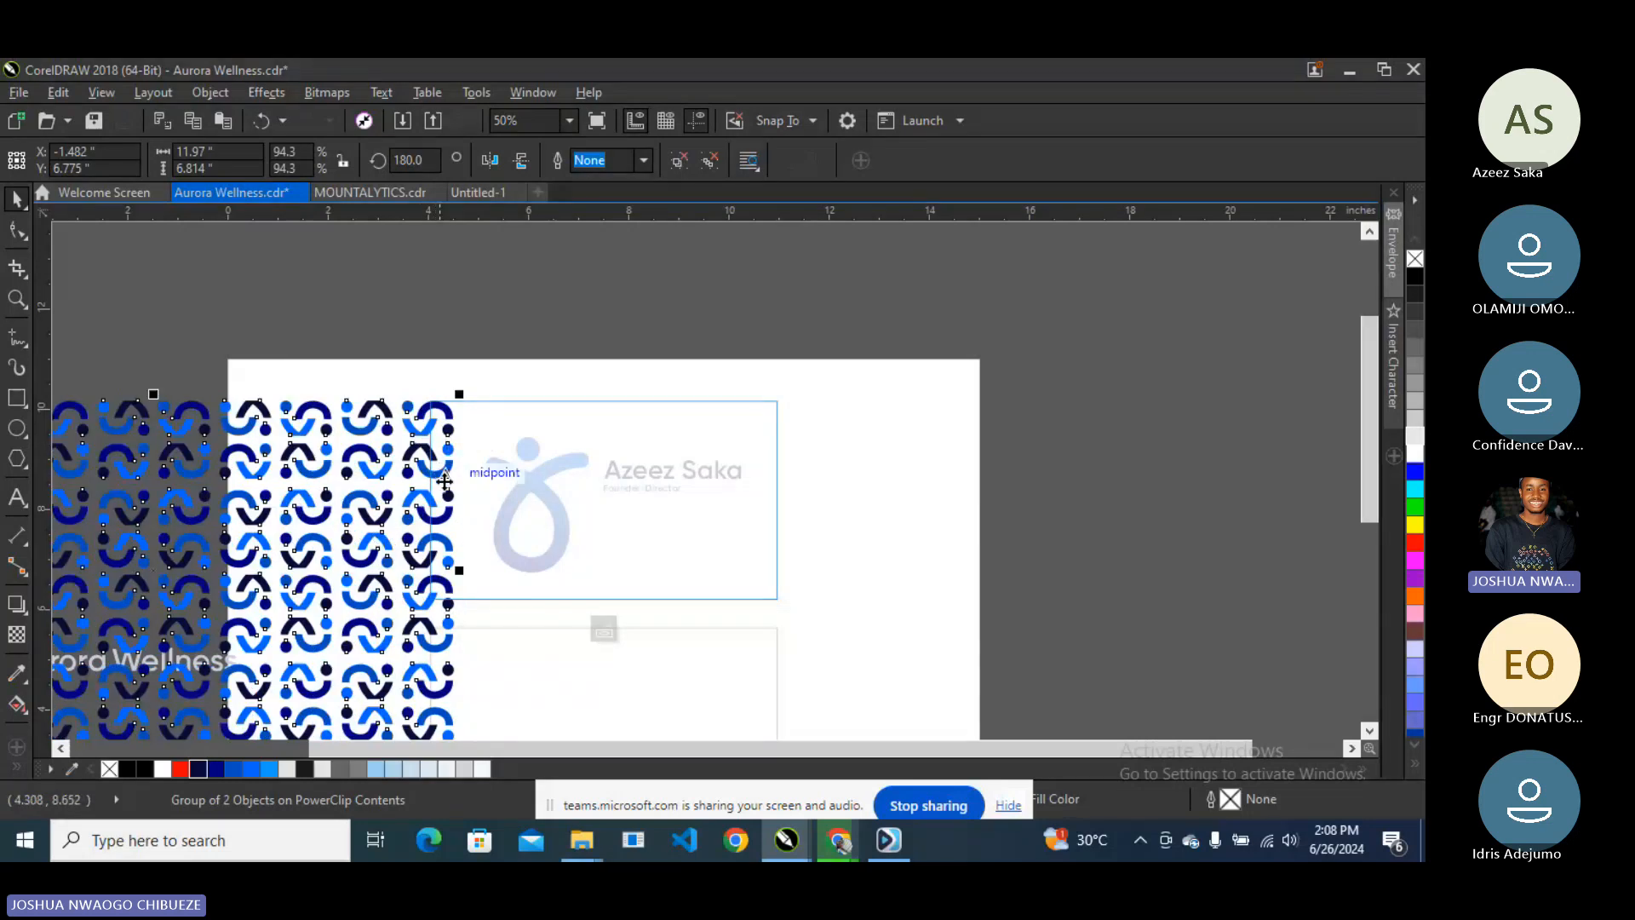
ctrl+click(1014, 493)
click(1014, 493)
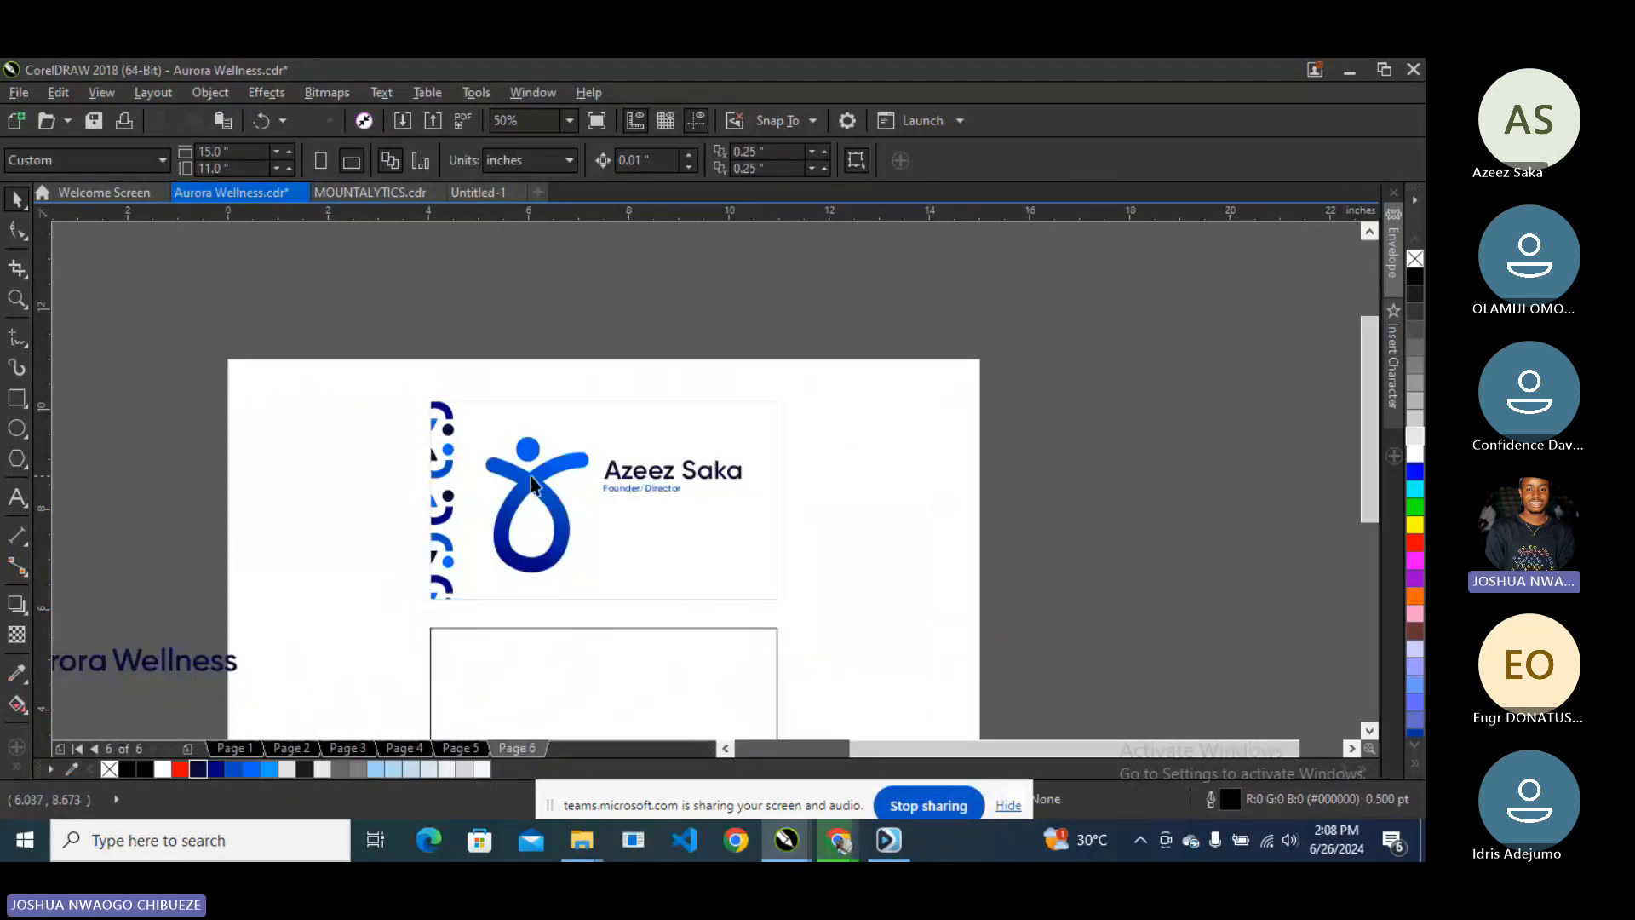
- Scale the front card's logo down to about 72% of its size
click(529, 477)
scroll(528, 485, down, 1)
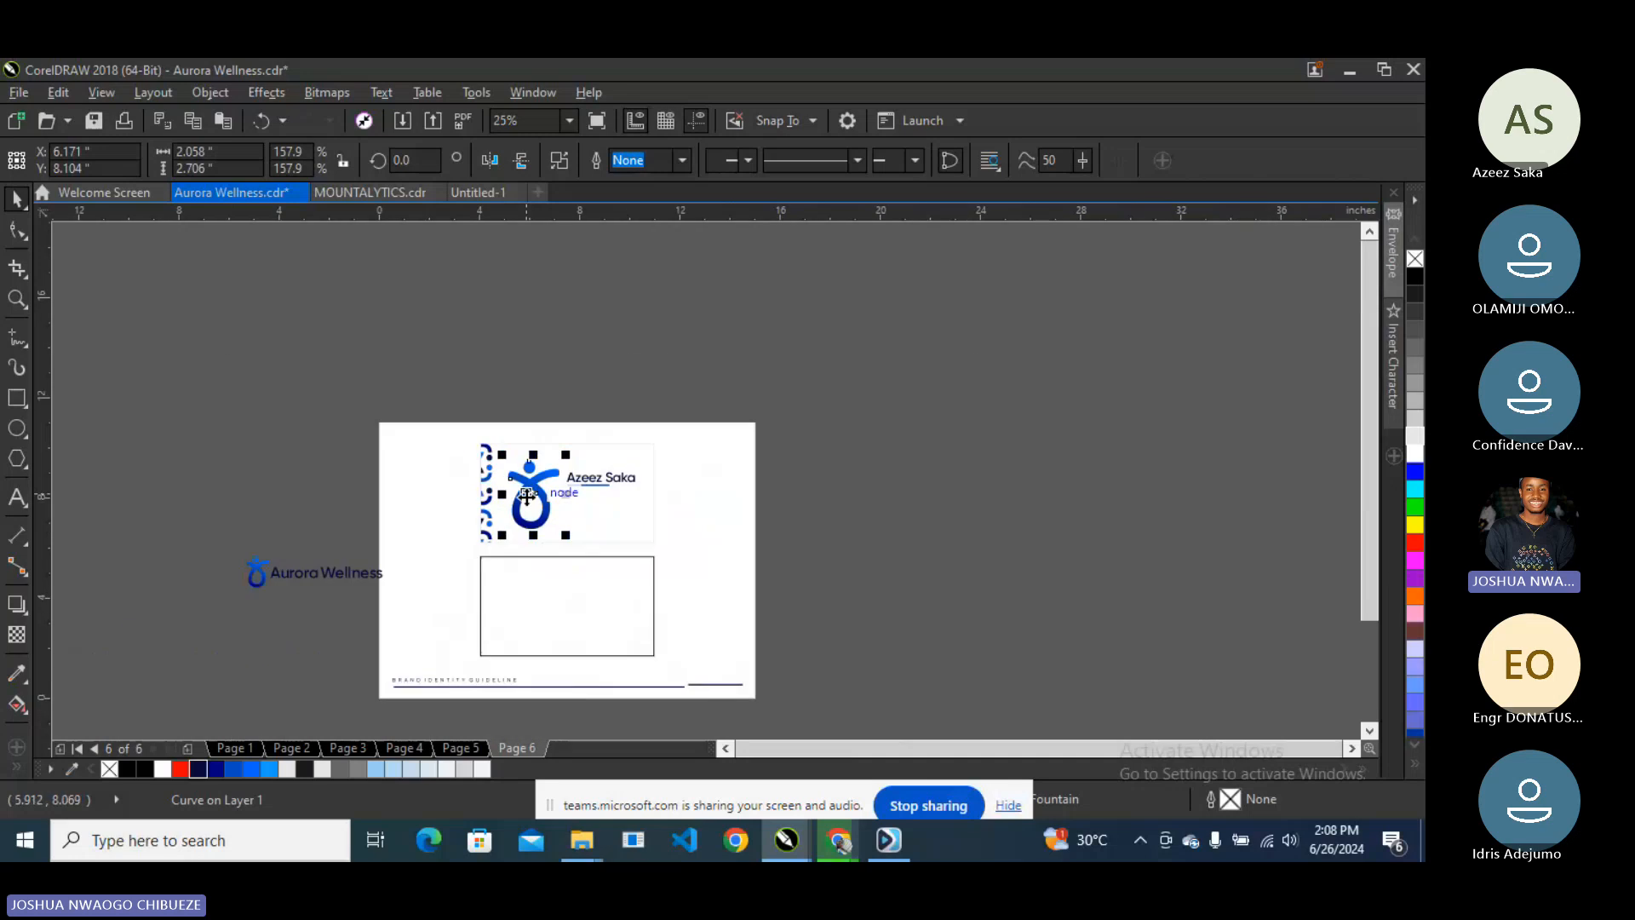
scroll(527, 496, up, 1)
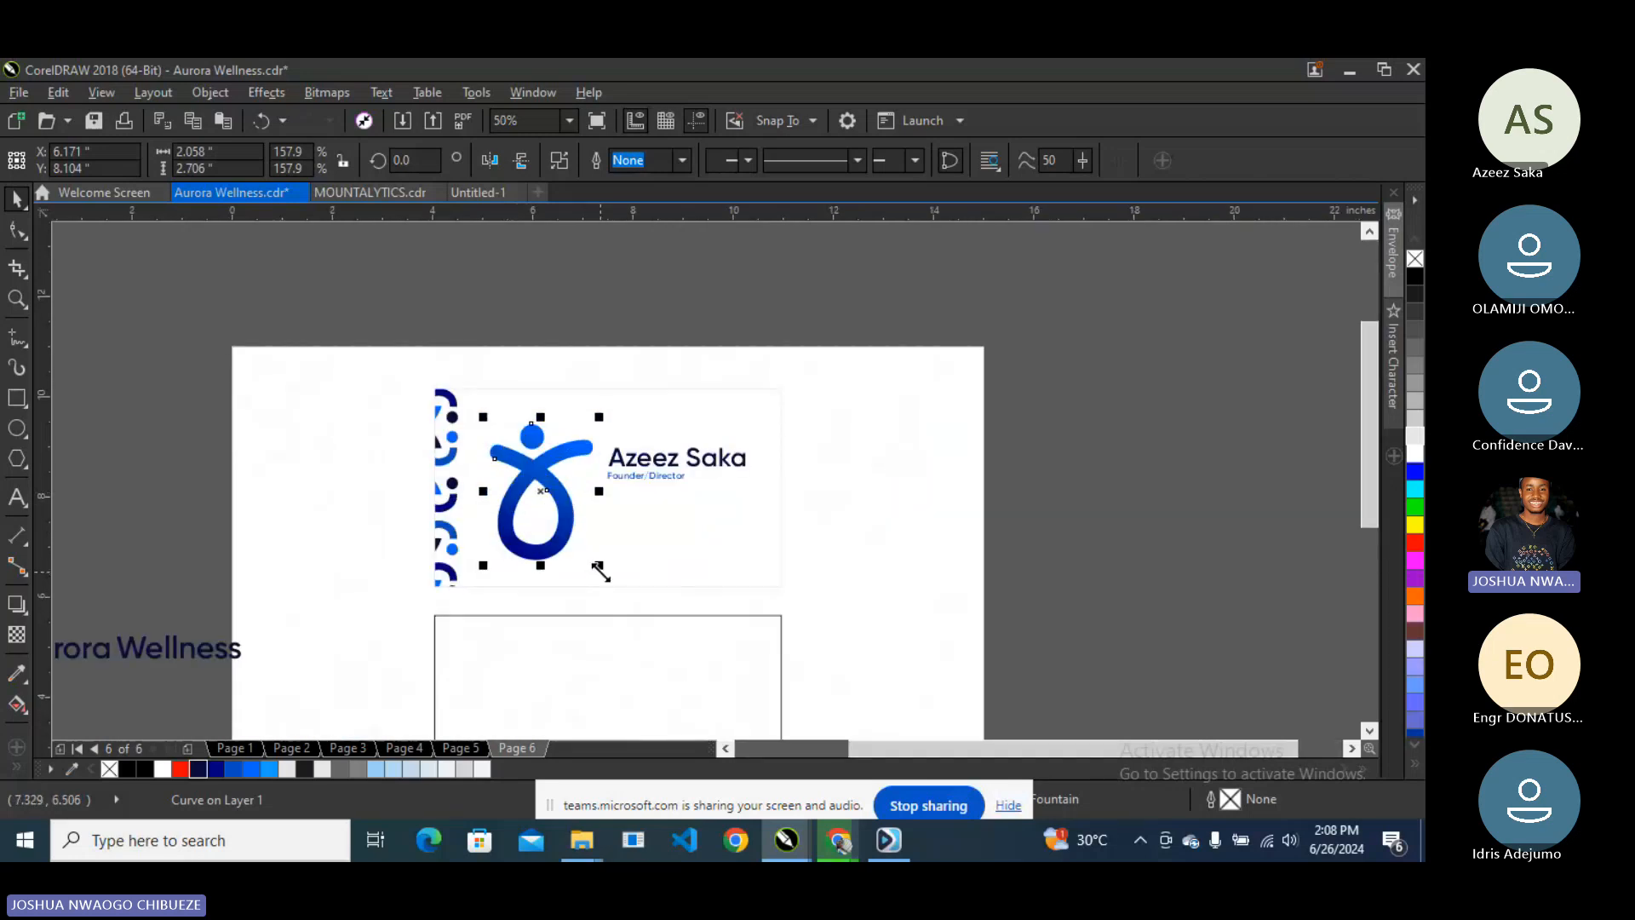
drag(598, 565, 534, 515)
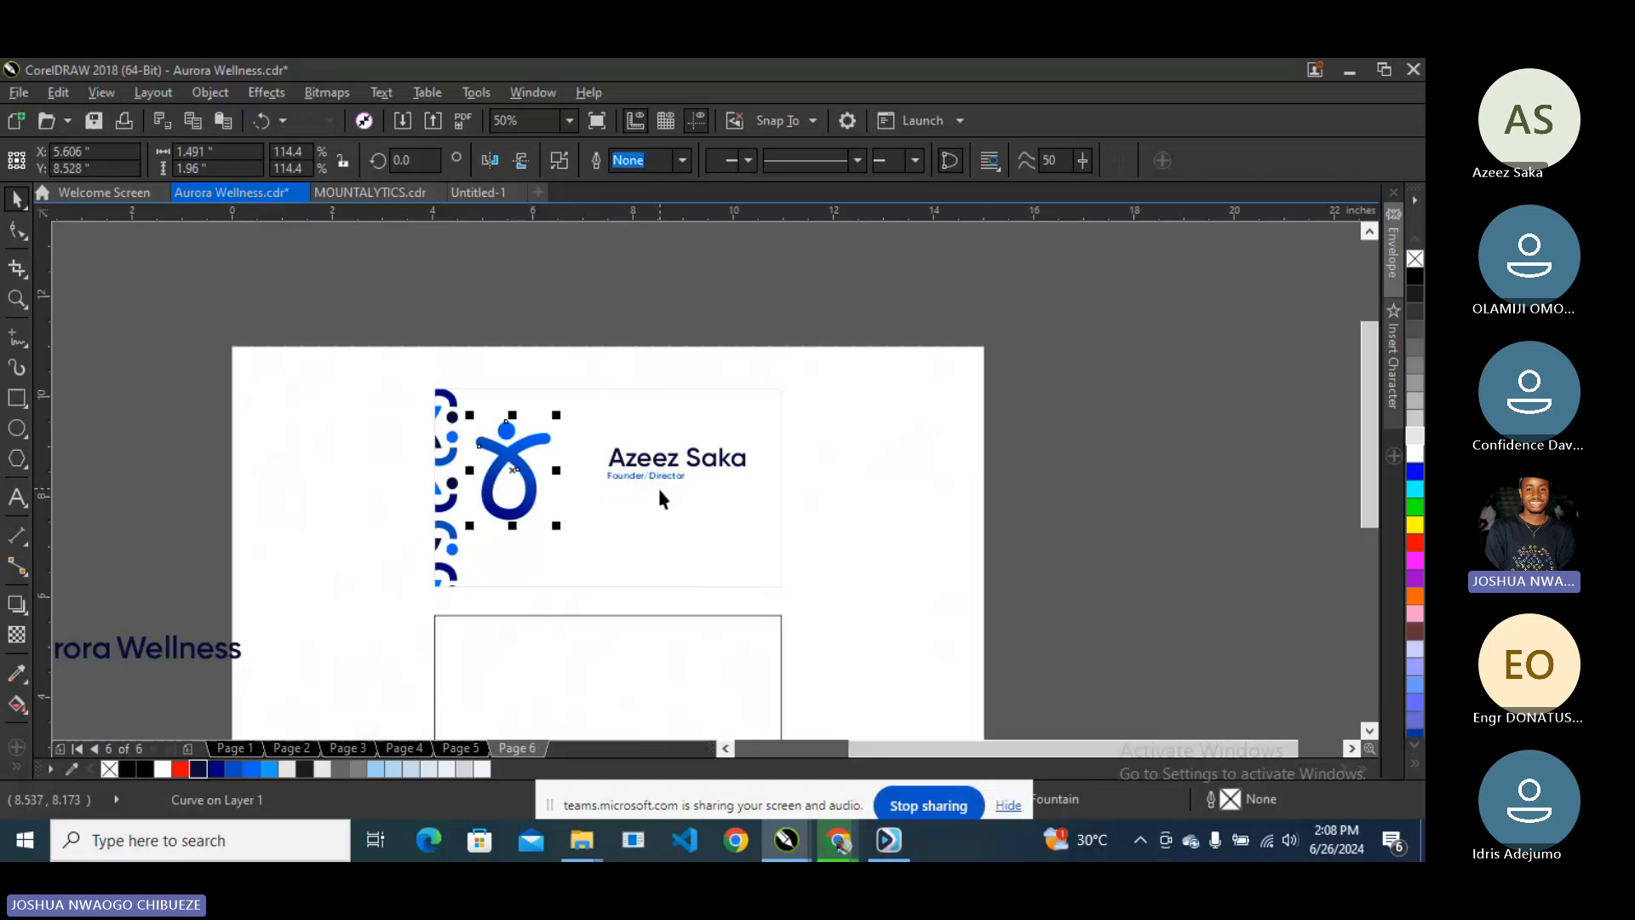
scroll(610, 555, down, 1)
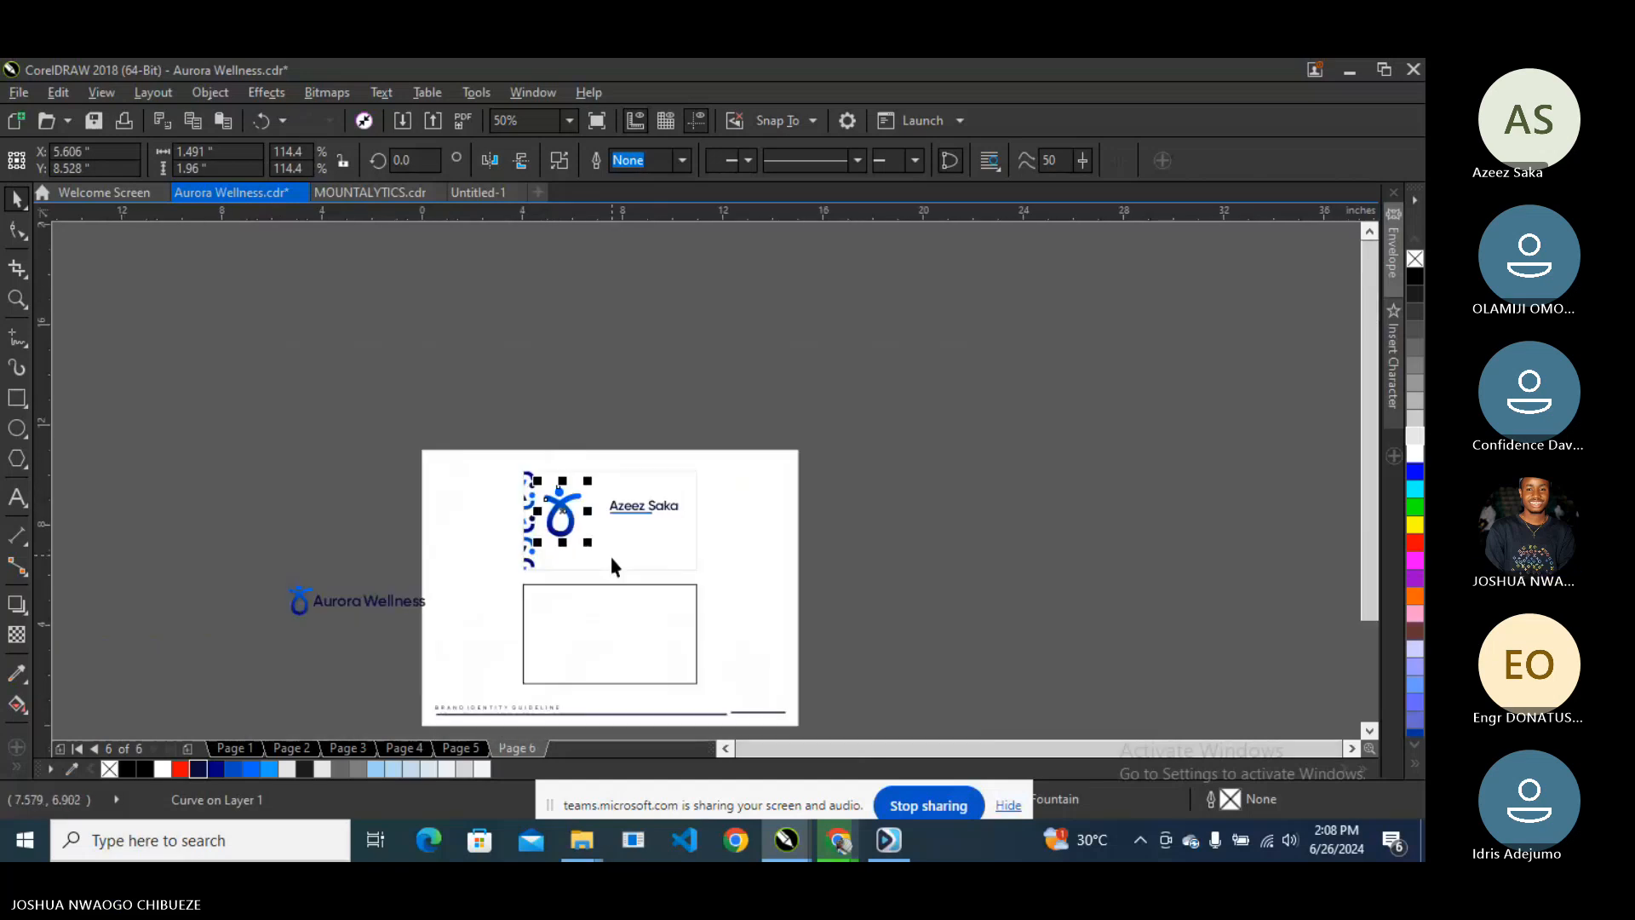
scroll(464, 578, up, 1)
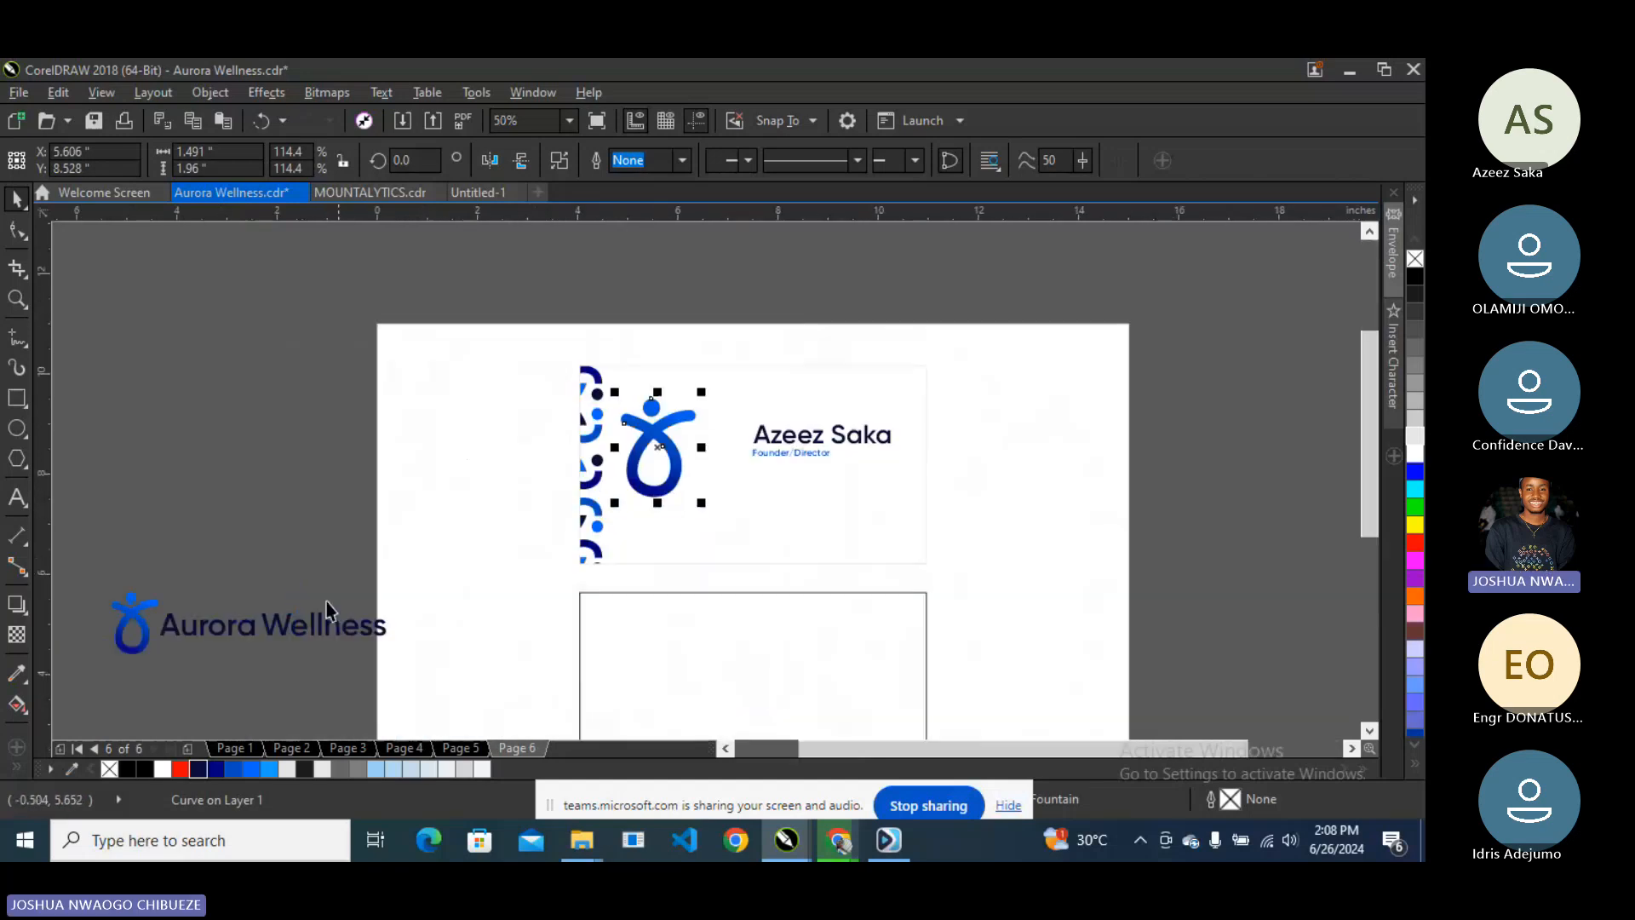
click(281, 634)
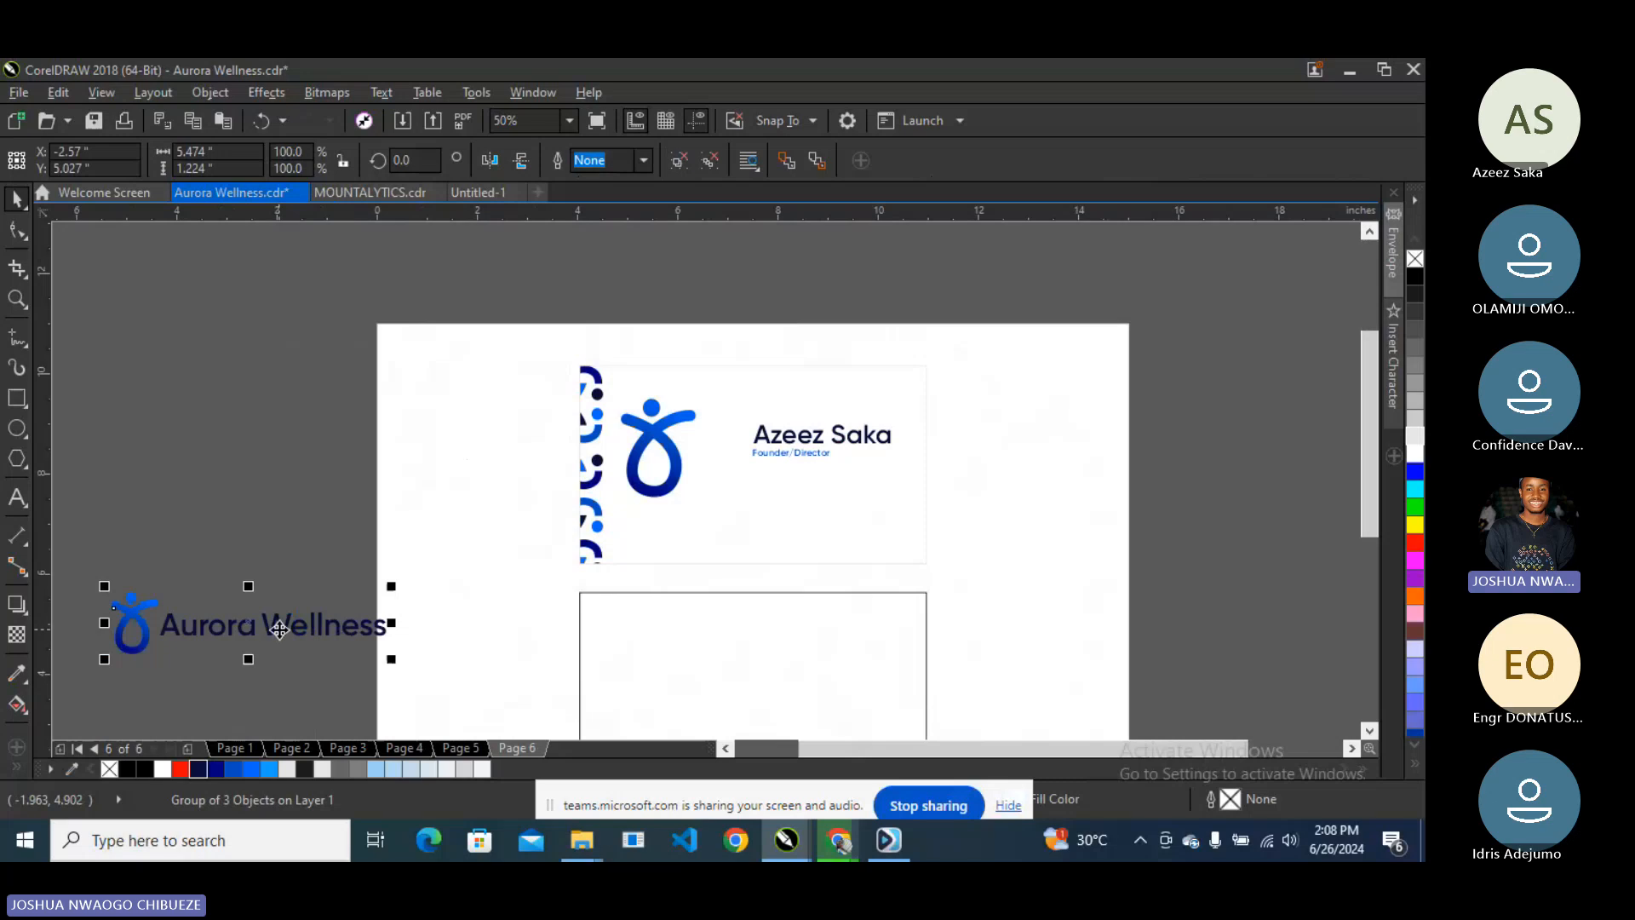
right_click(279, 630)
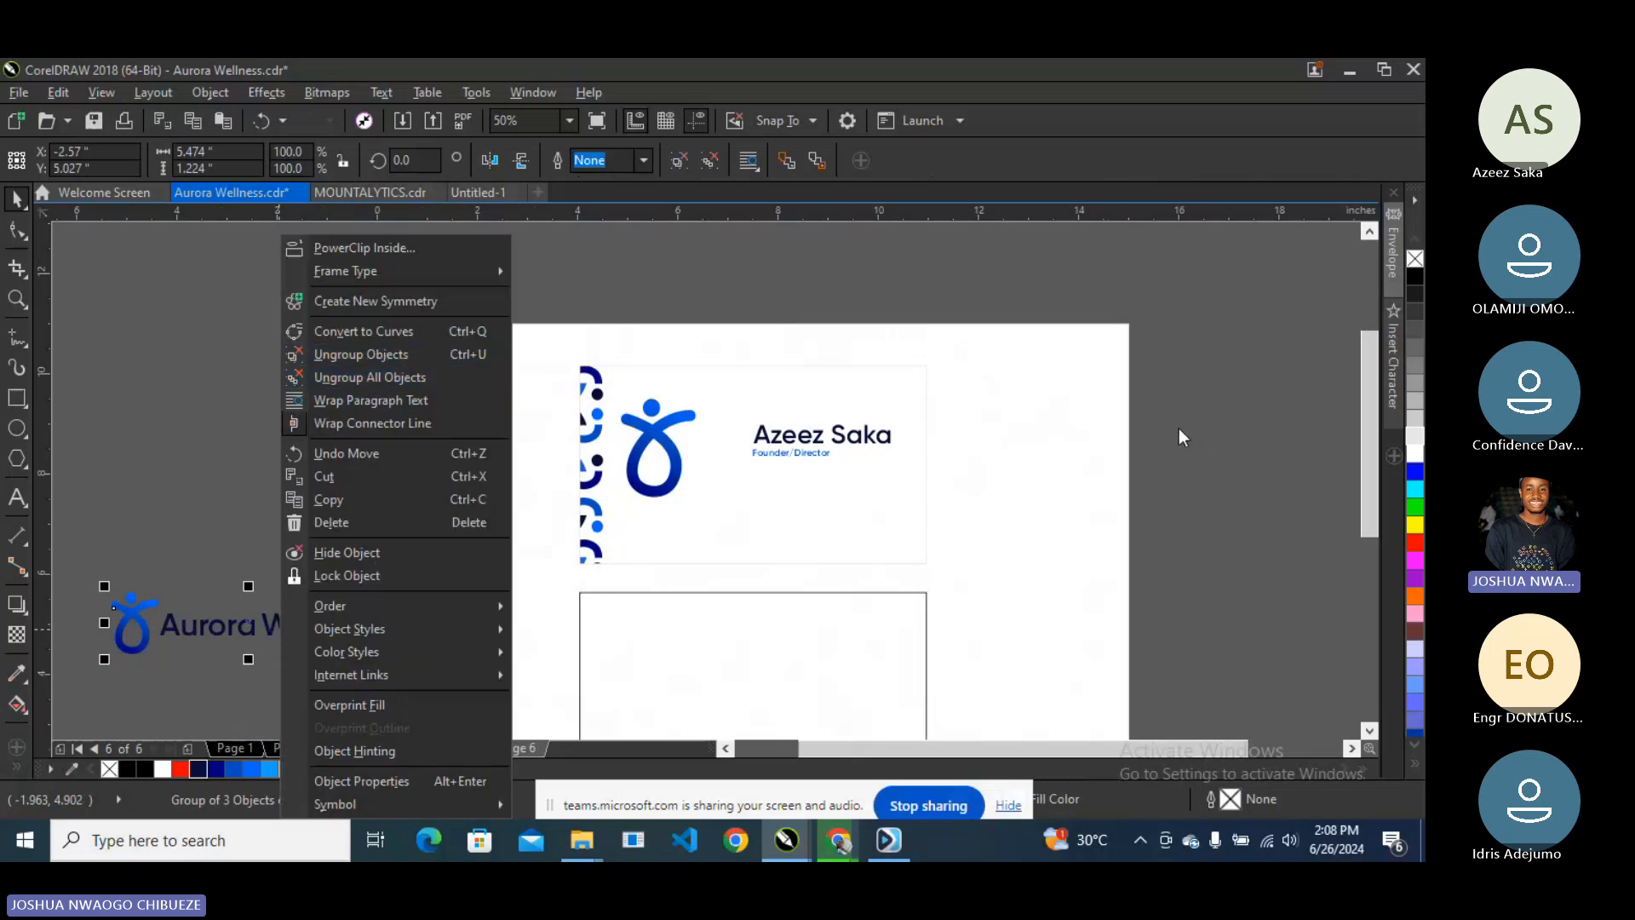
- Move the name and title beneath the logo icon and add the logo to the selection
click(821, 434)
shift+click(770, 453)
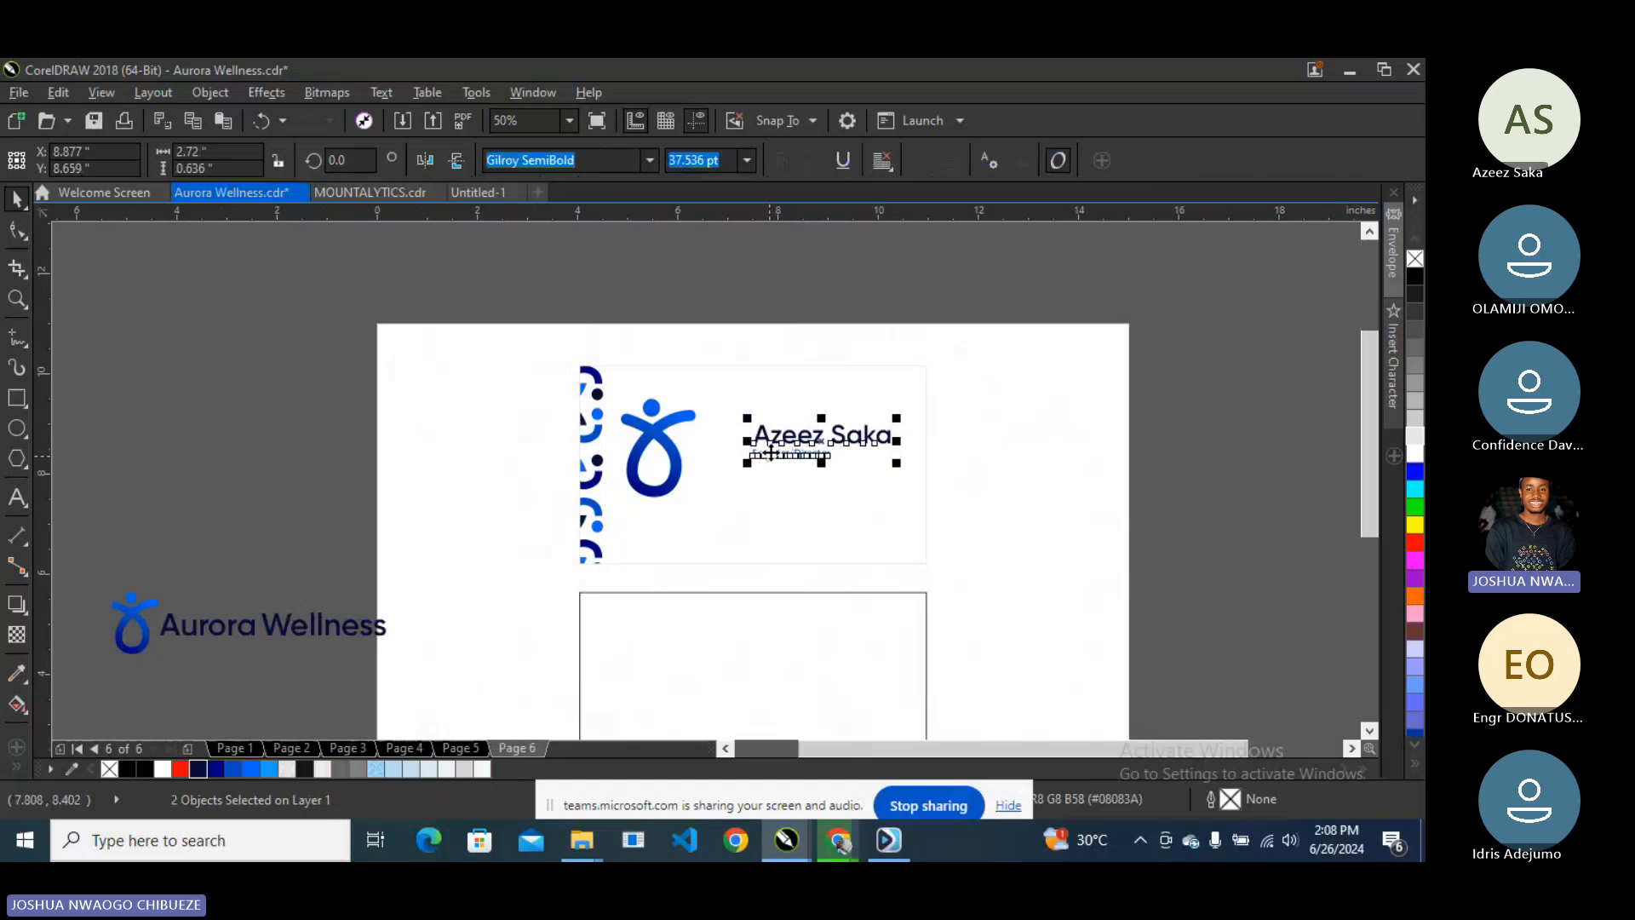
drag(771, 453, 641, 544)
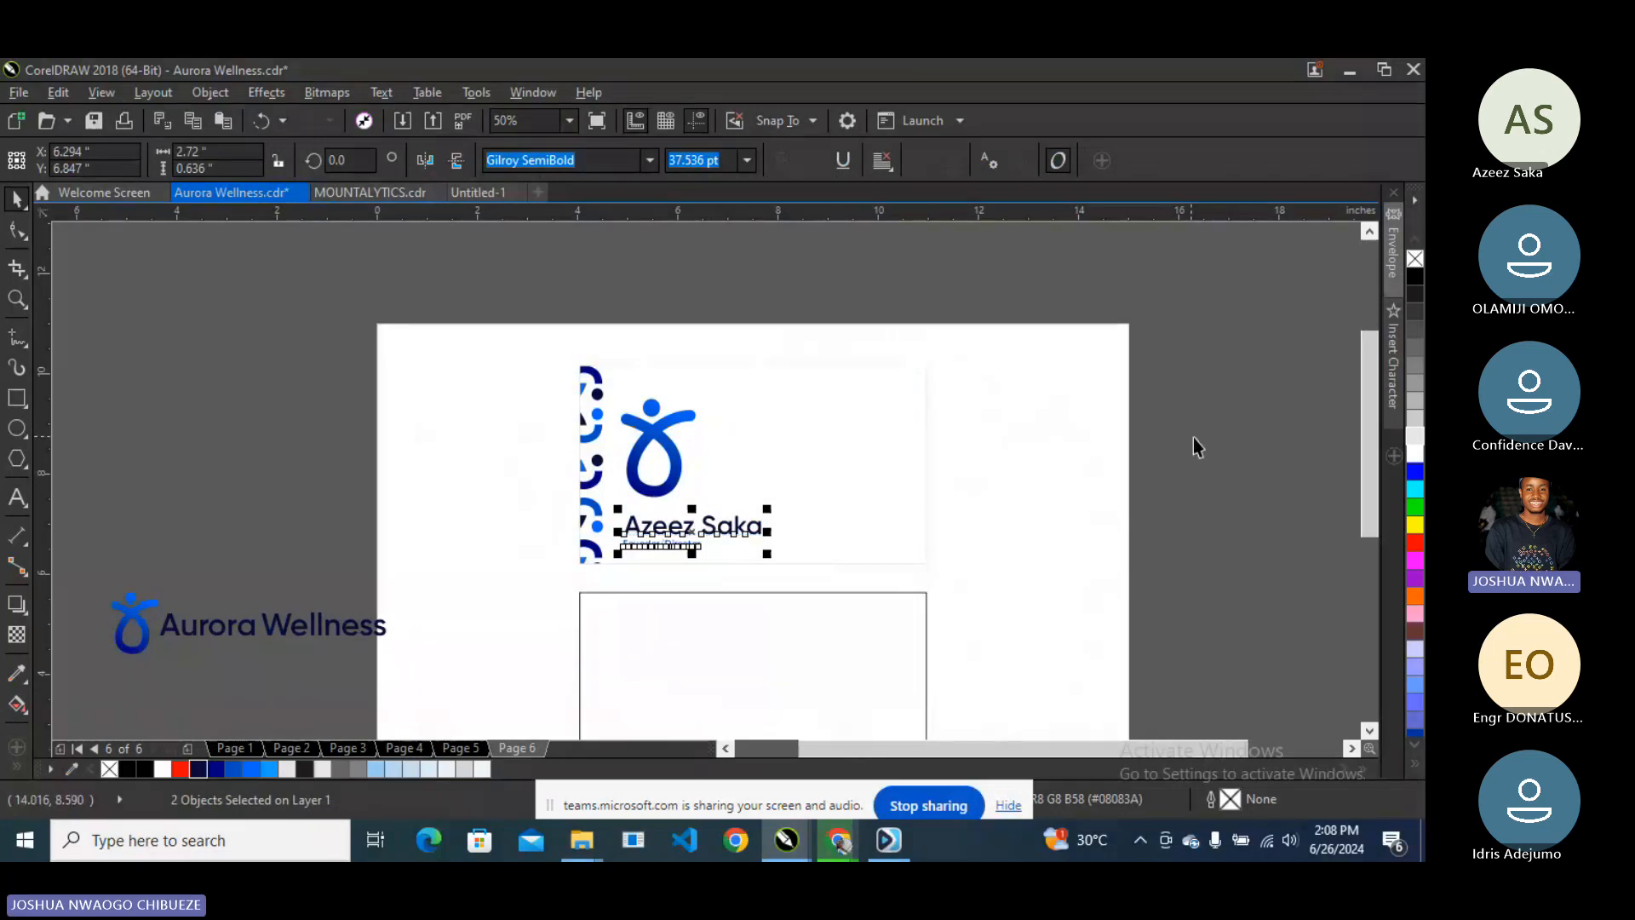
click(681, 477)
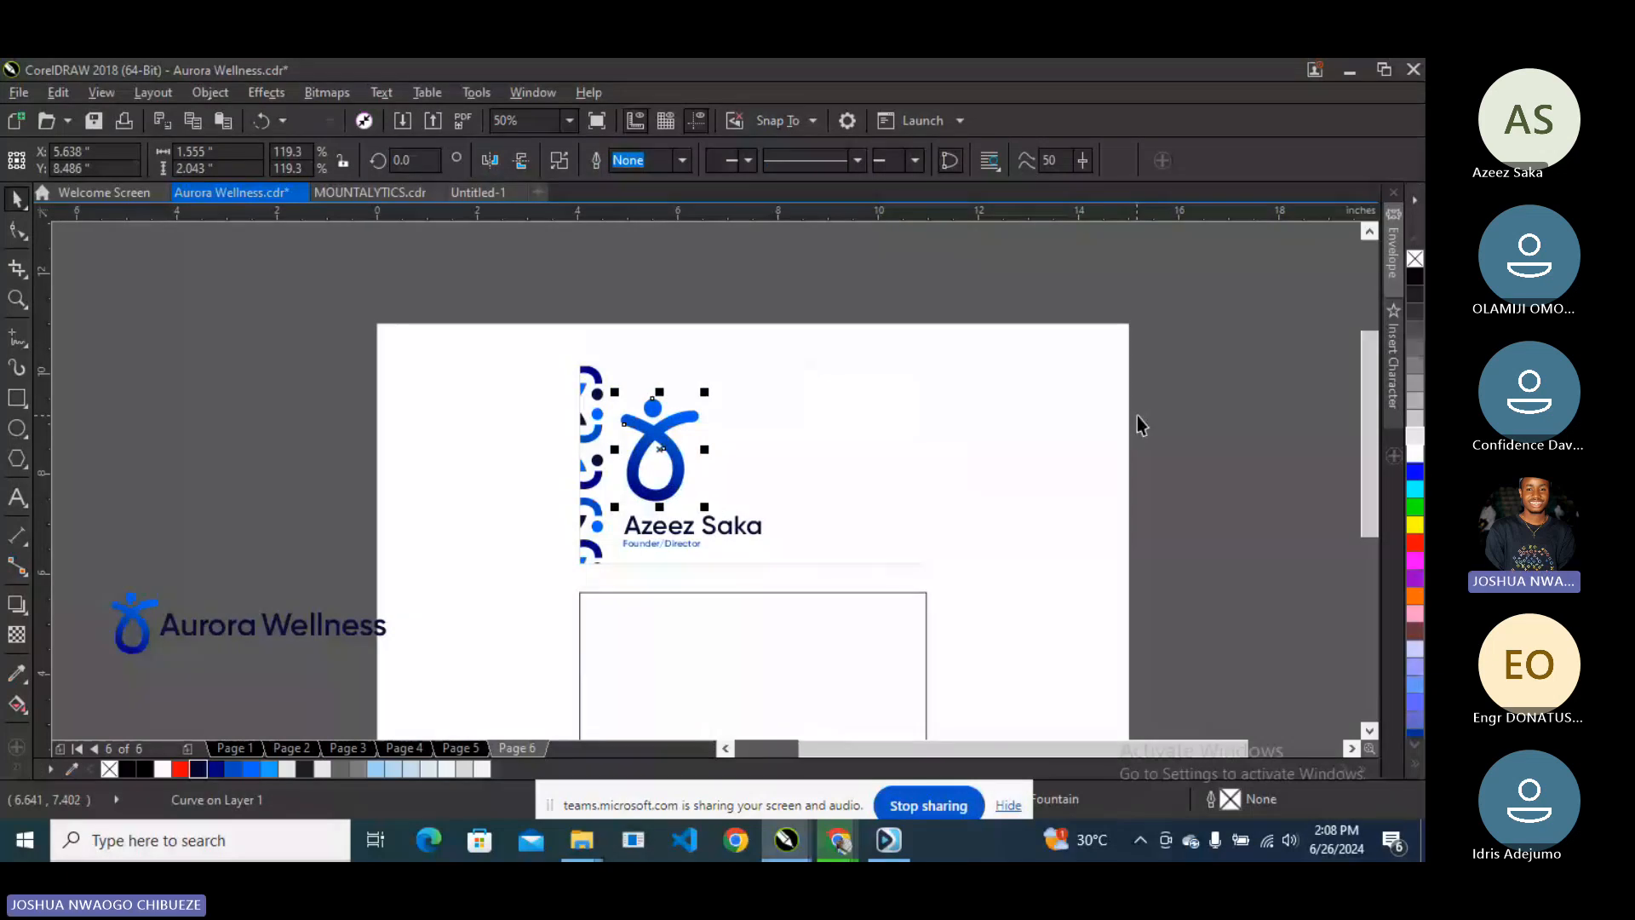
- Left-align the name and title with the logo, and give the back card a light grey outline
key(l)
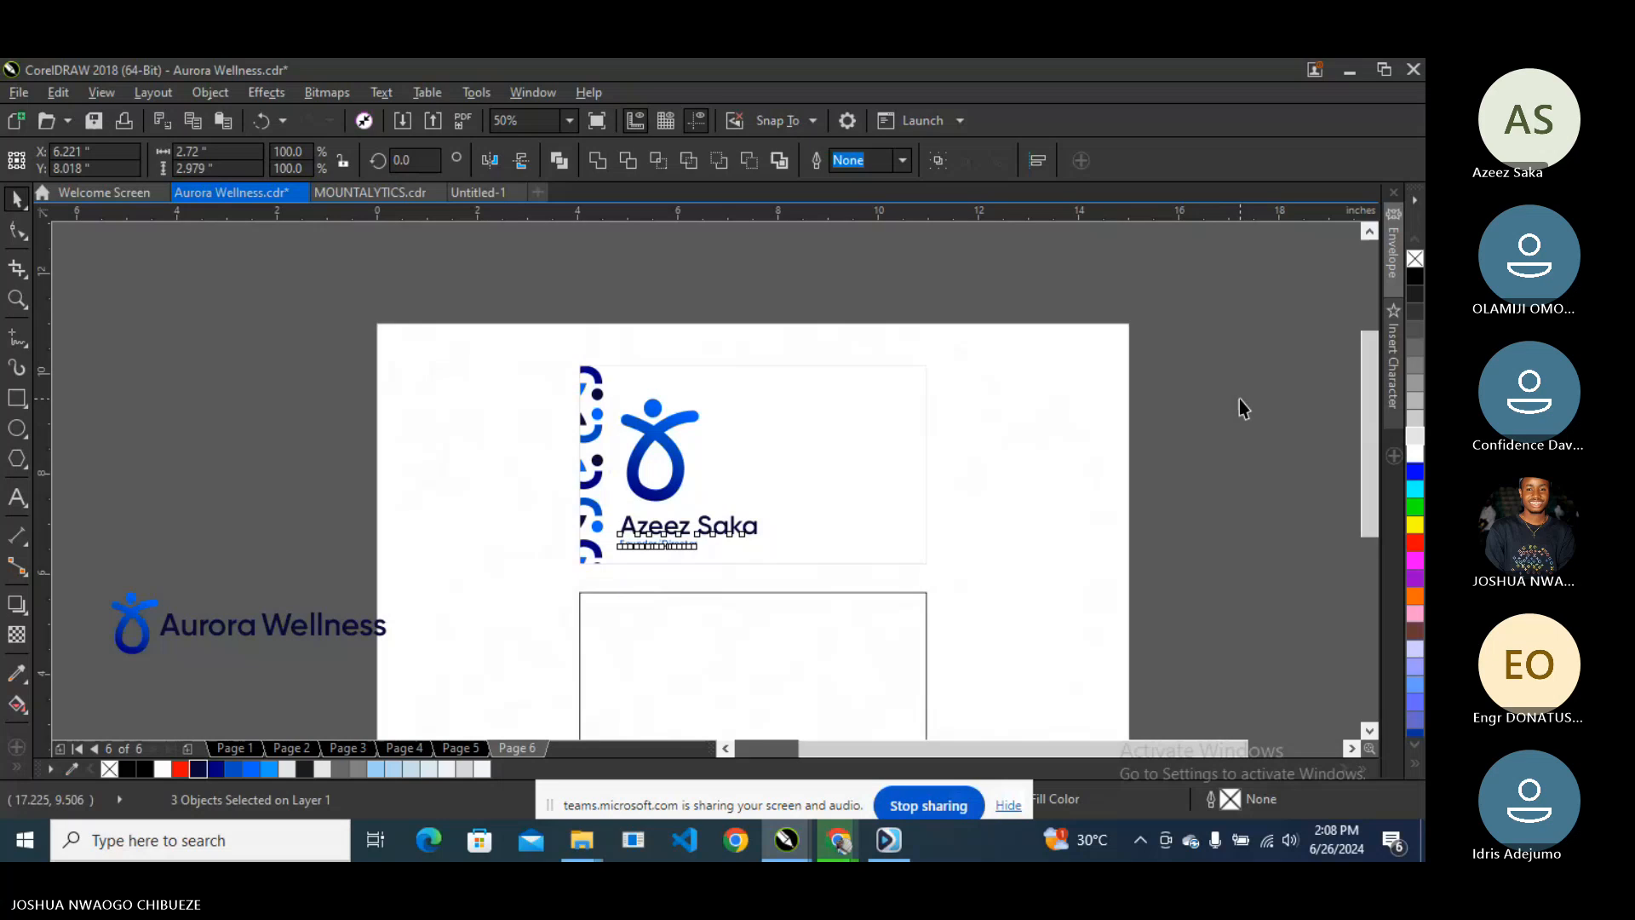
click(1239, 400)
scroll(632, 408, down, 2)
scroll(676, 502, up, 2)
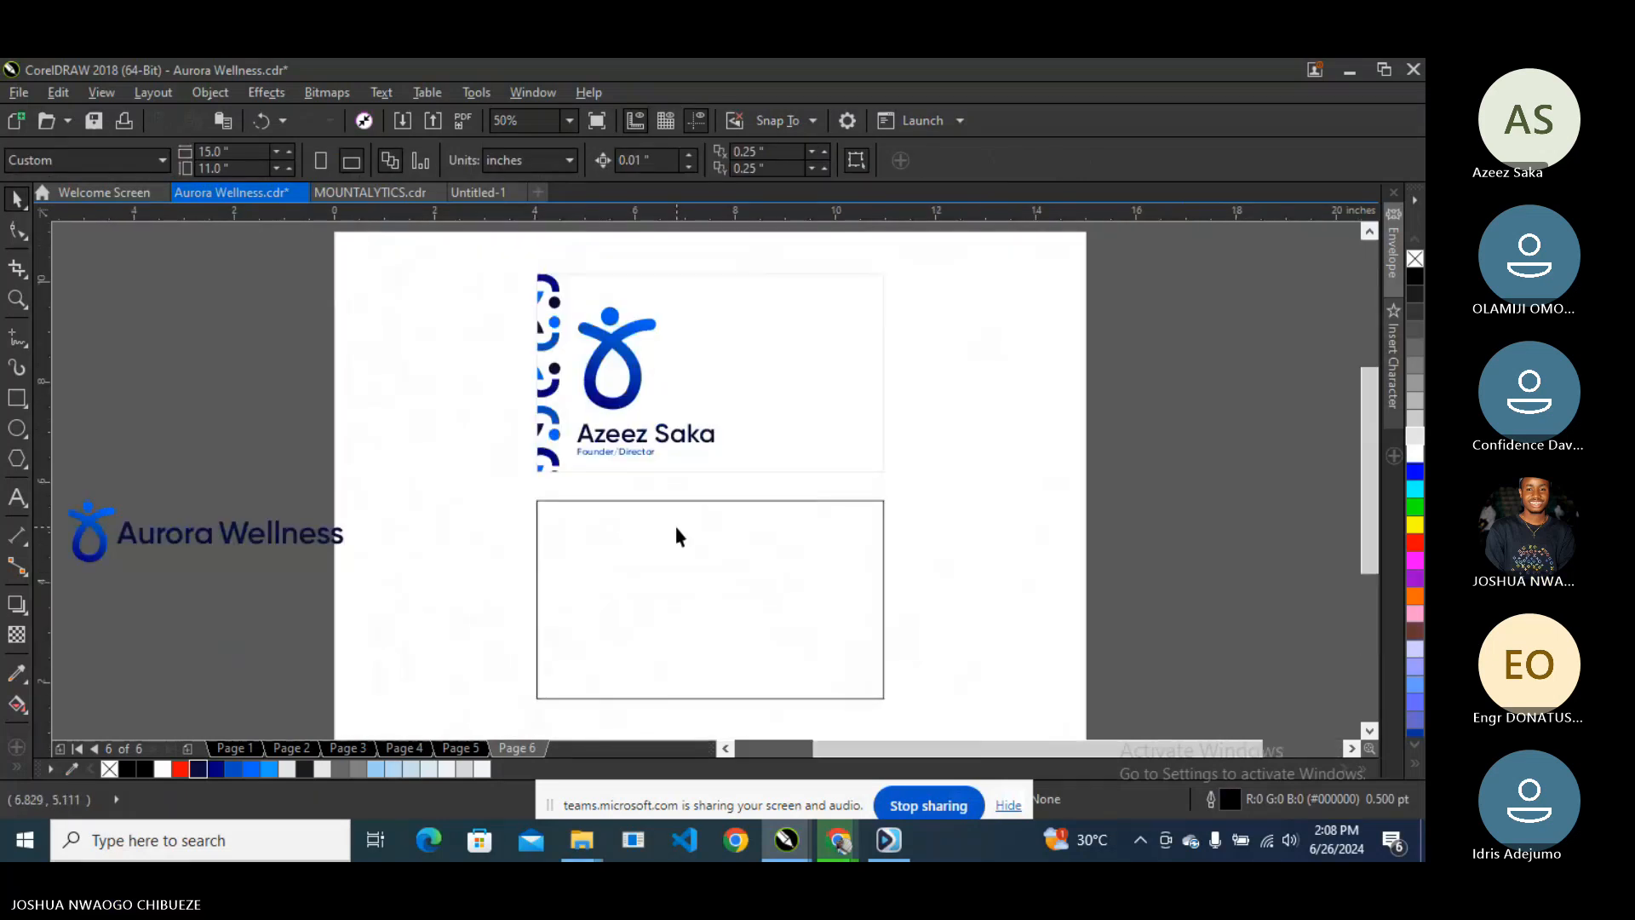
click(676, 528)
right_click(1413, 435)
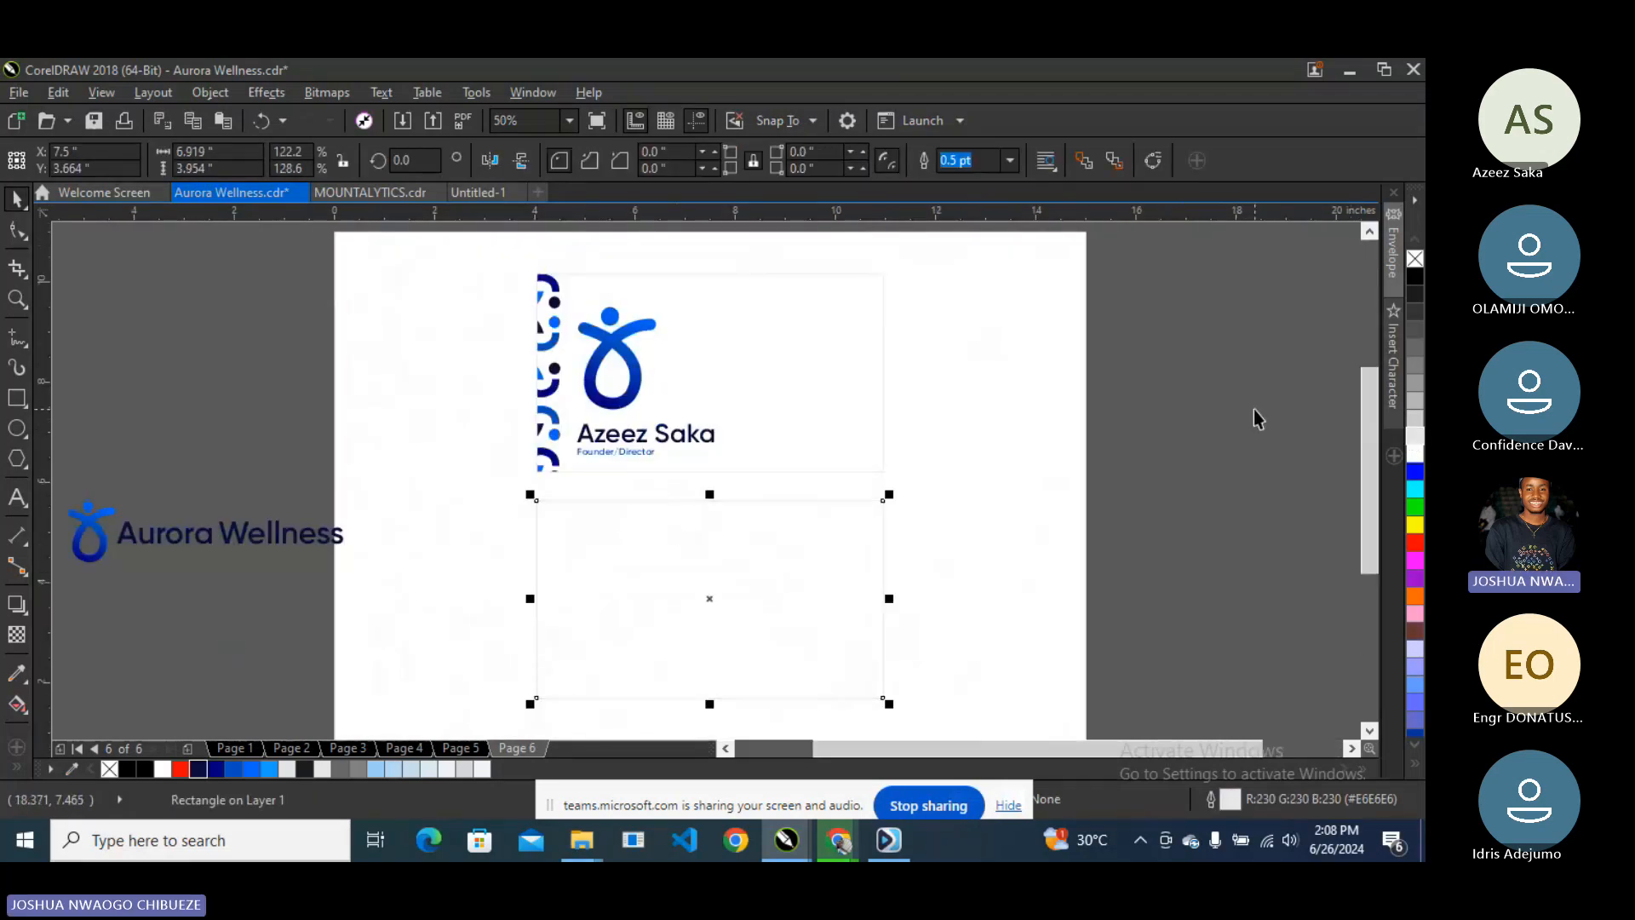
- PowerClip a copy of the blue dot pattern inside the back card rectangle
scroll(659, 493, down, 2)
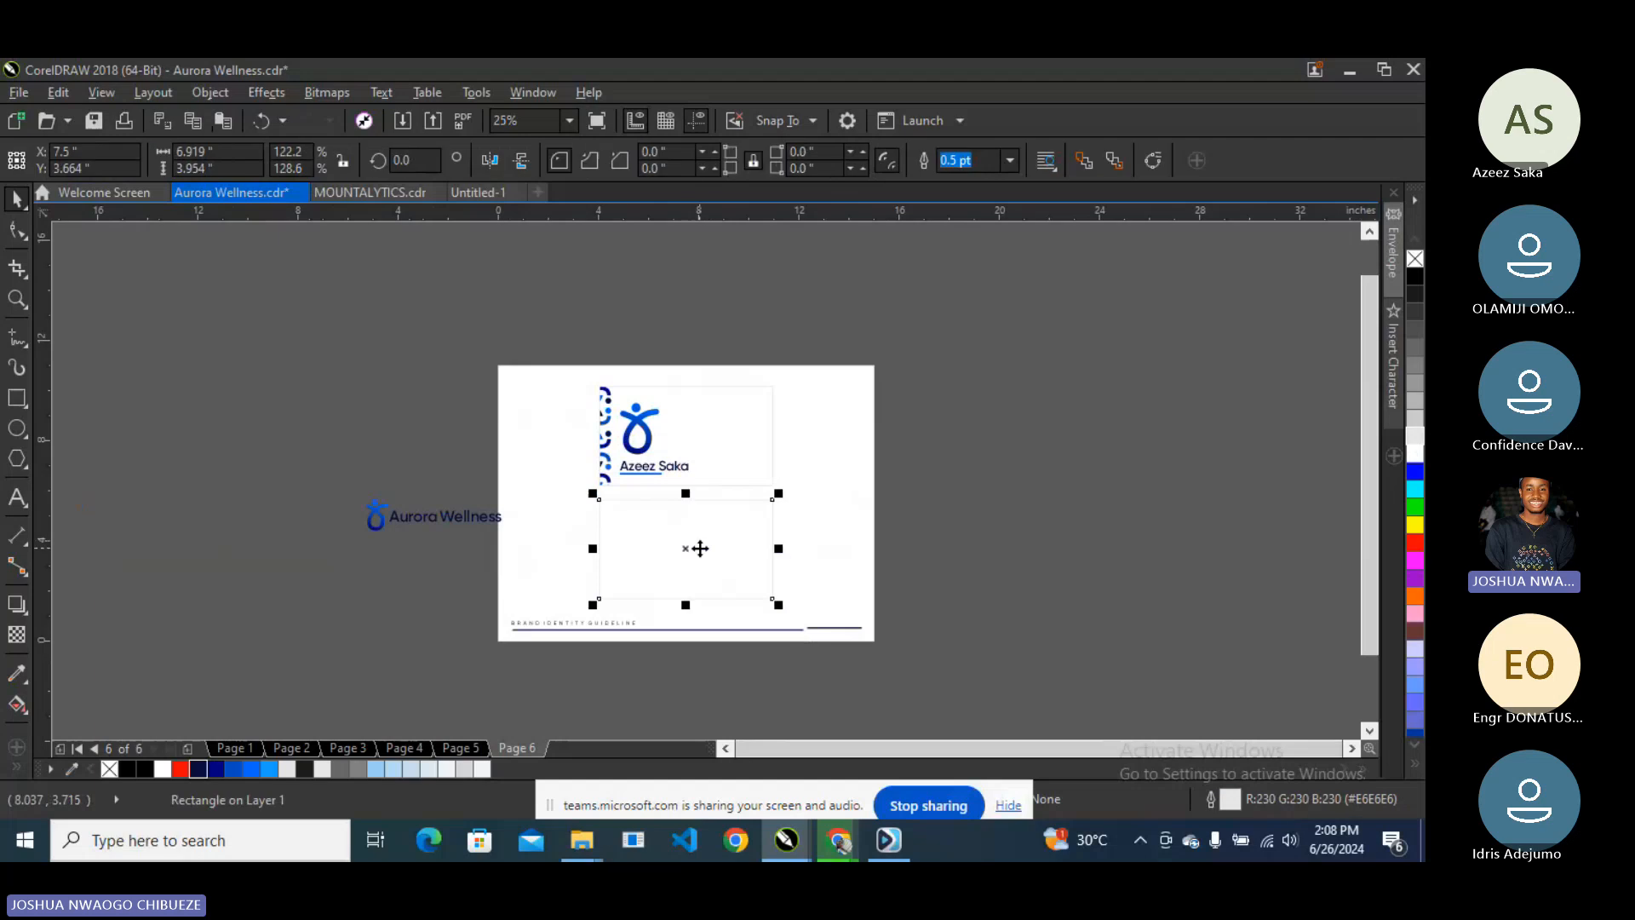
click(700, 549)
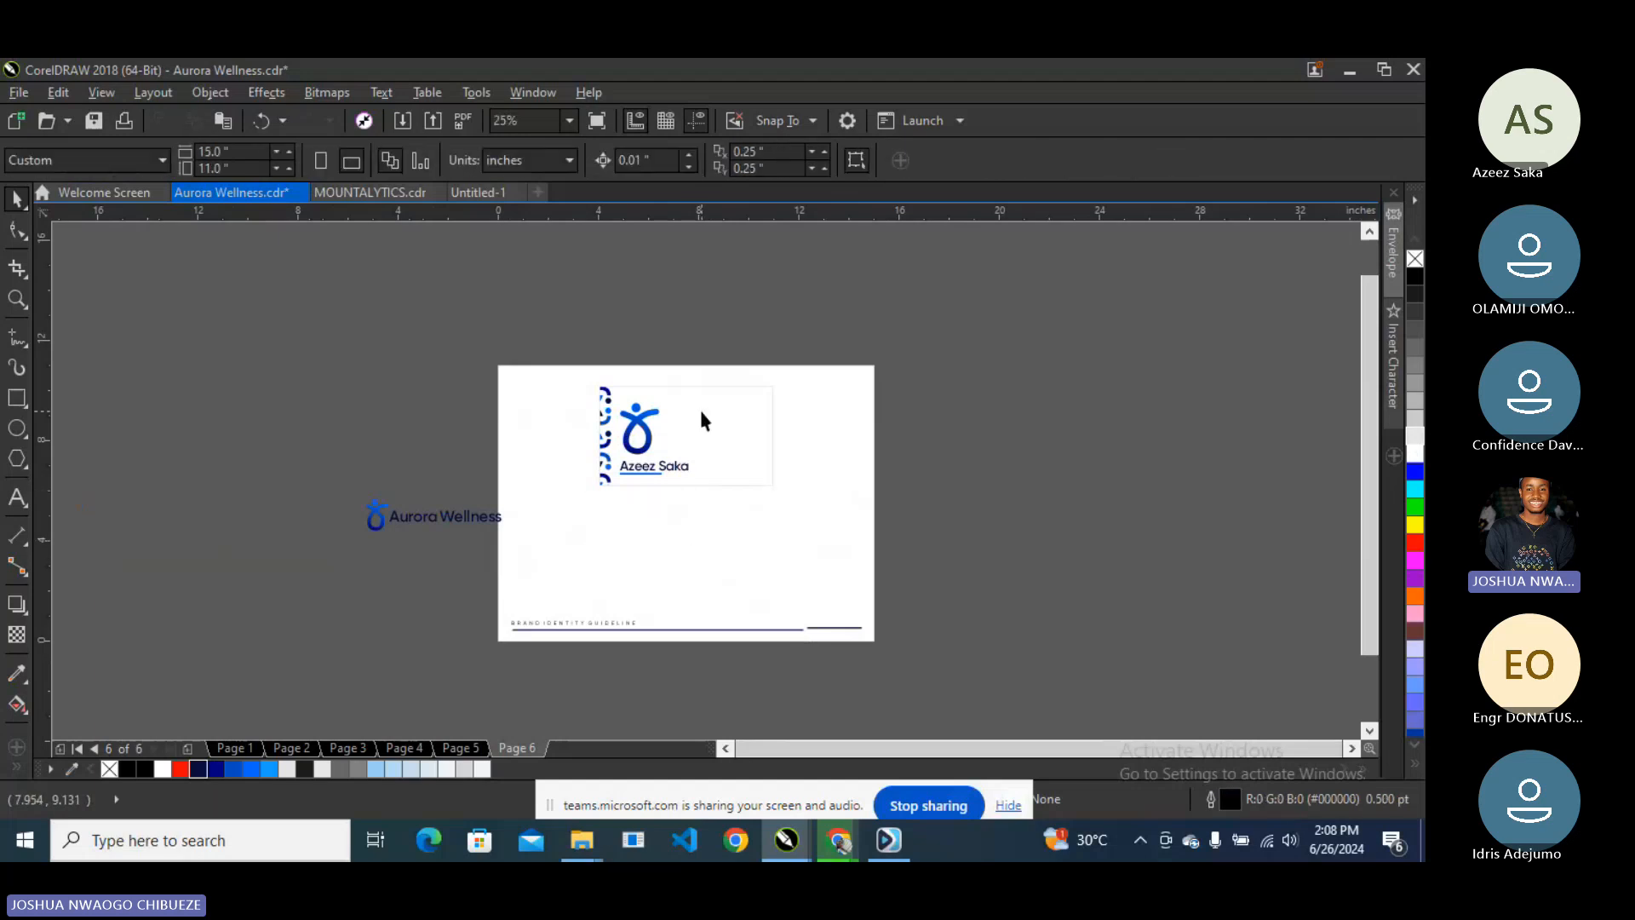
drag(701, 412, 712, 515)
shift+click(712, 444)
- Edit the PowerClip contents and move the pattern so a row crosses the card's top
click(996, 431)
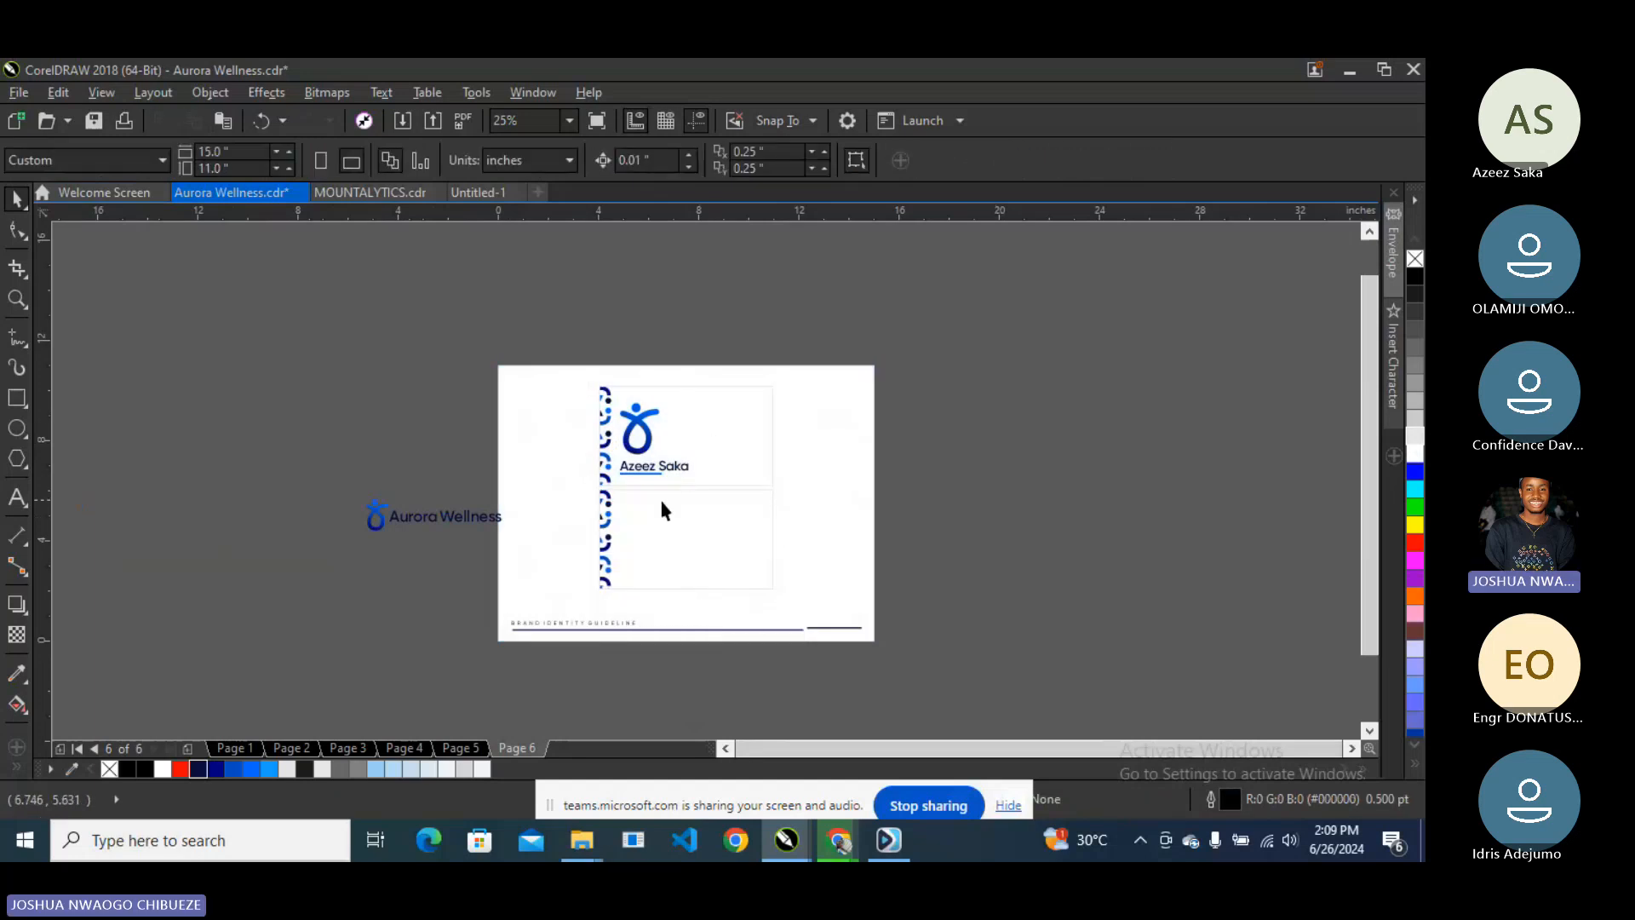
scroll(630, 521, up, 2)
click(627, 517)
right_click(630, 517)
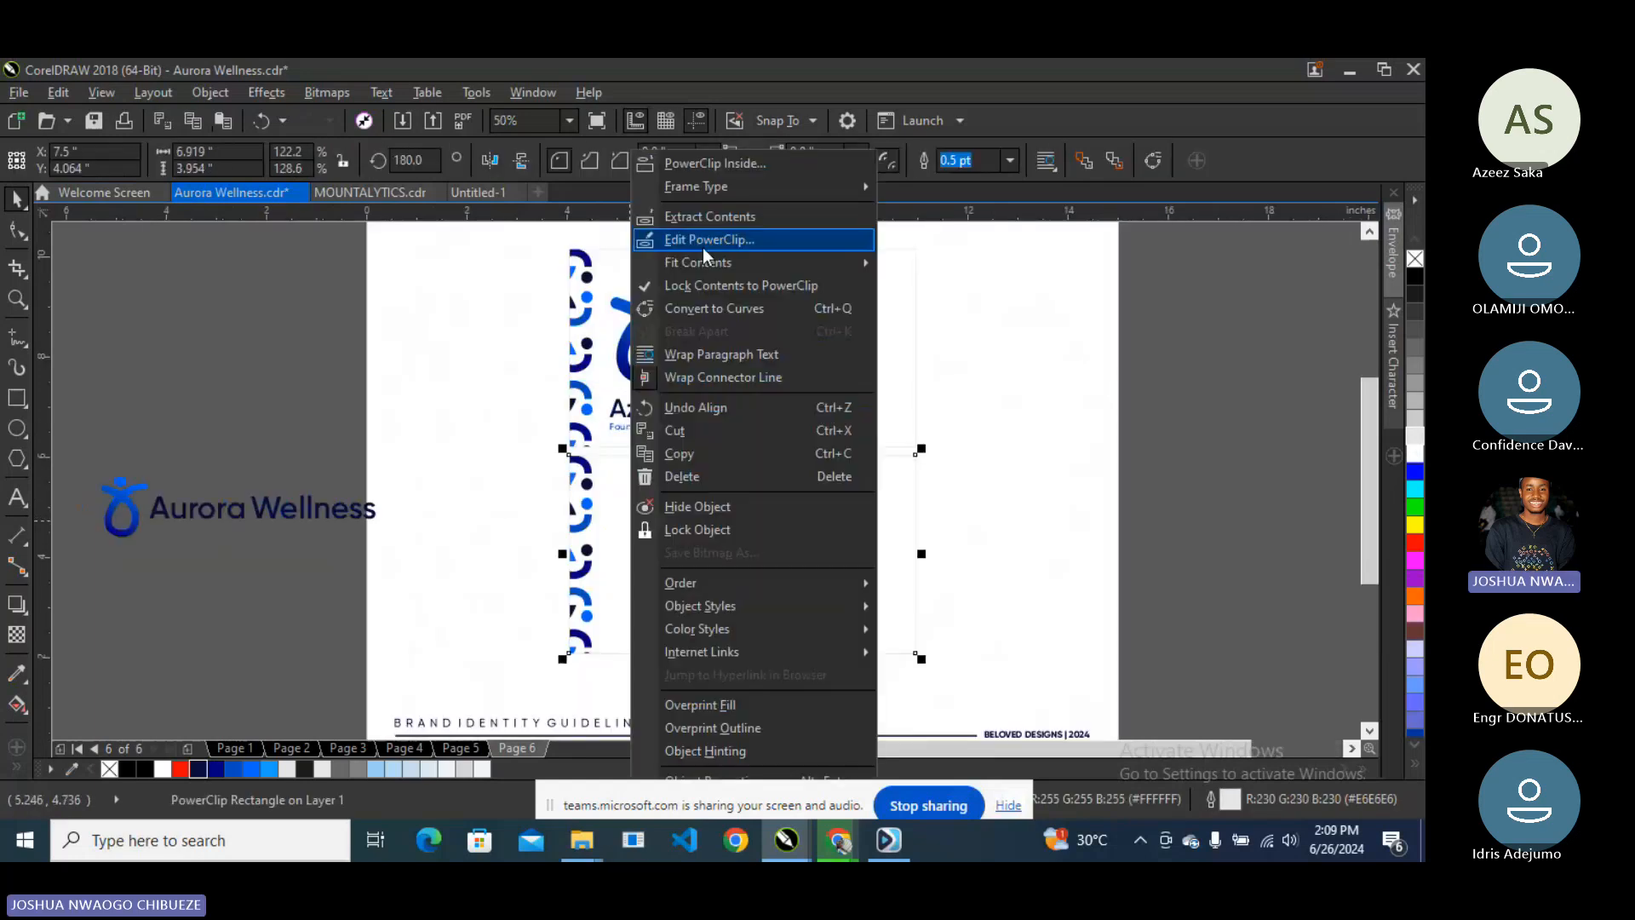
click(702, 240)
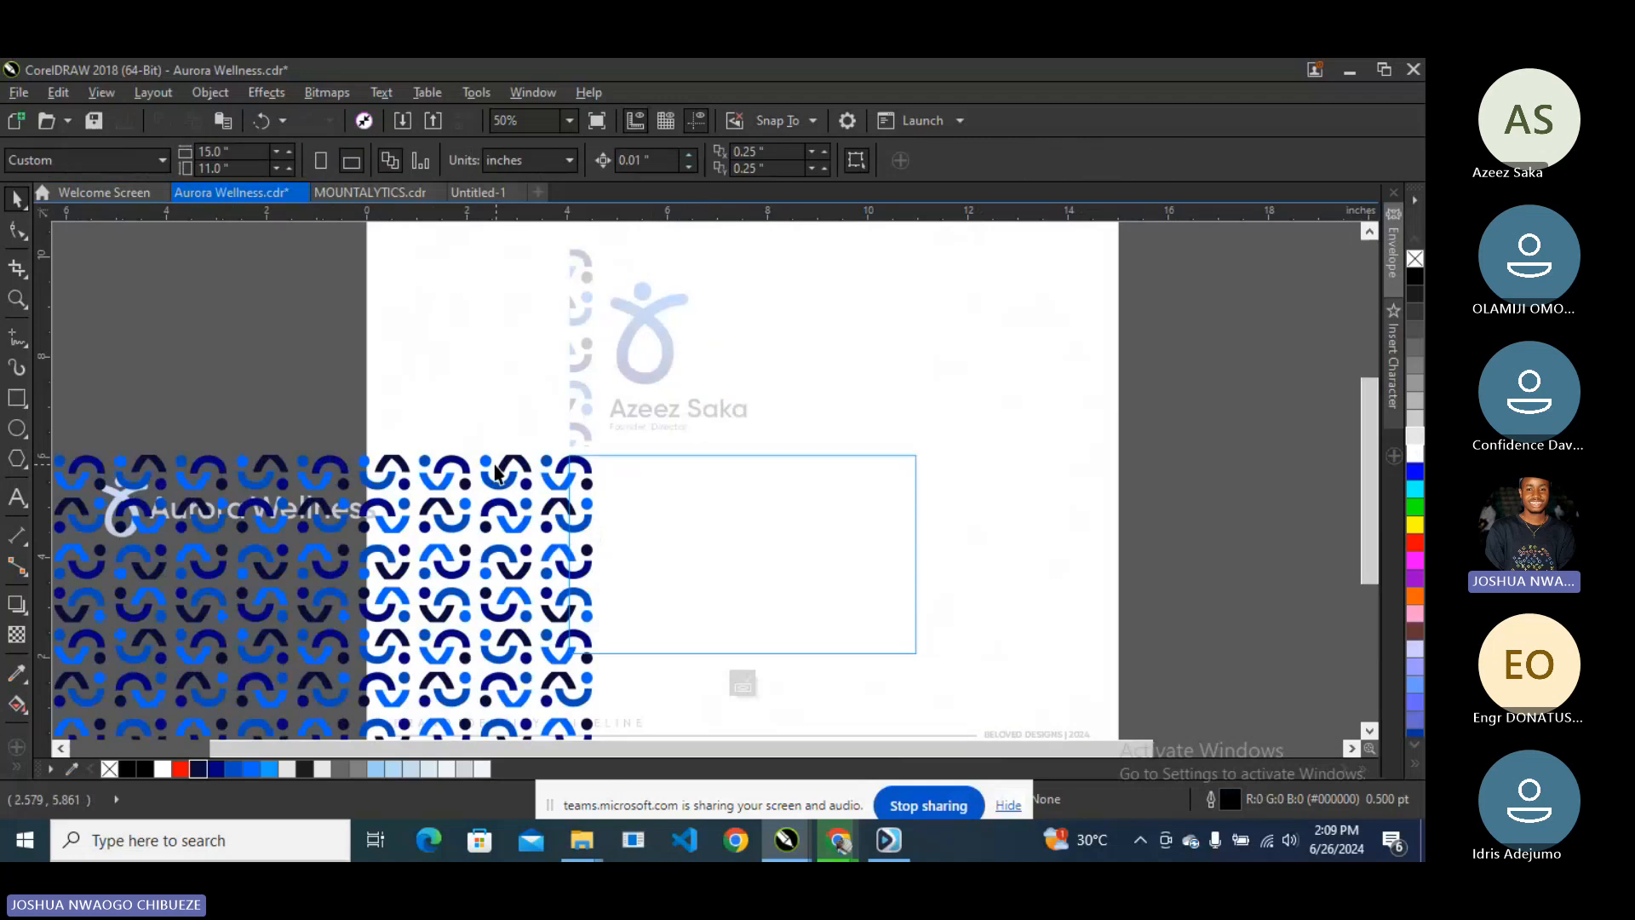
drag(492, 464, 753, 460)
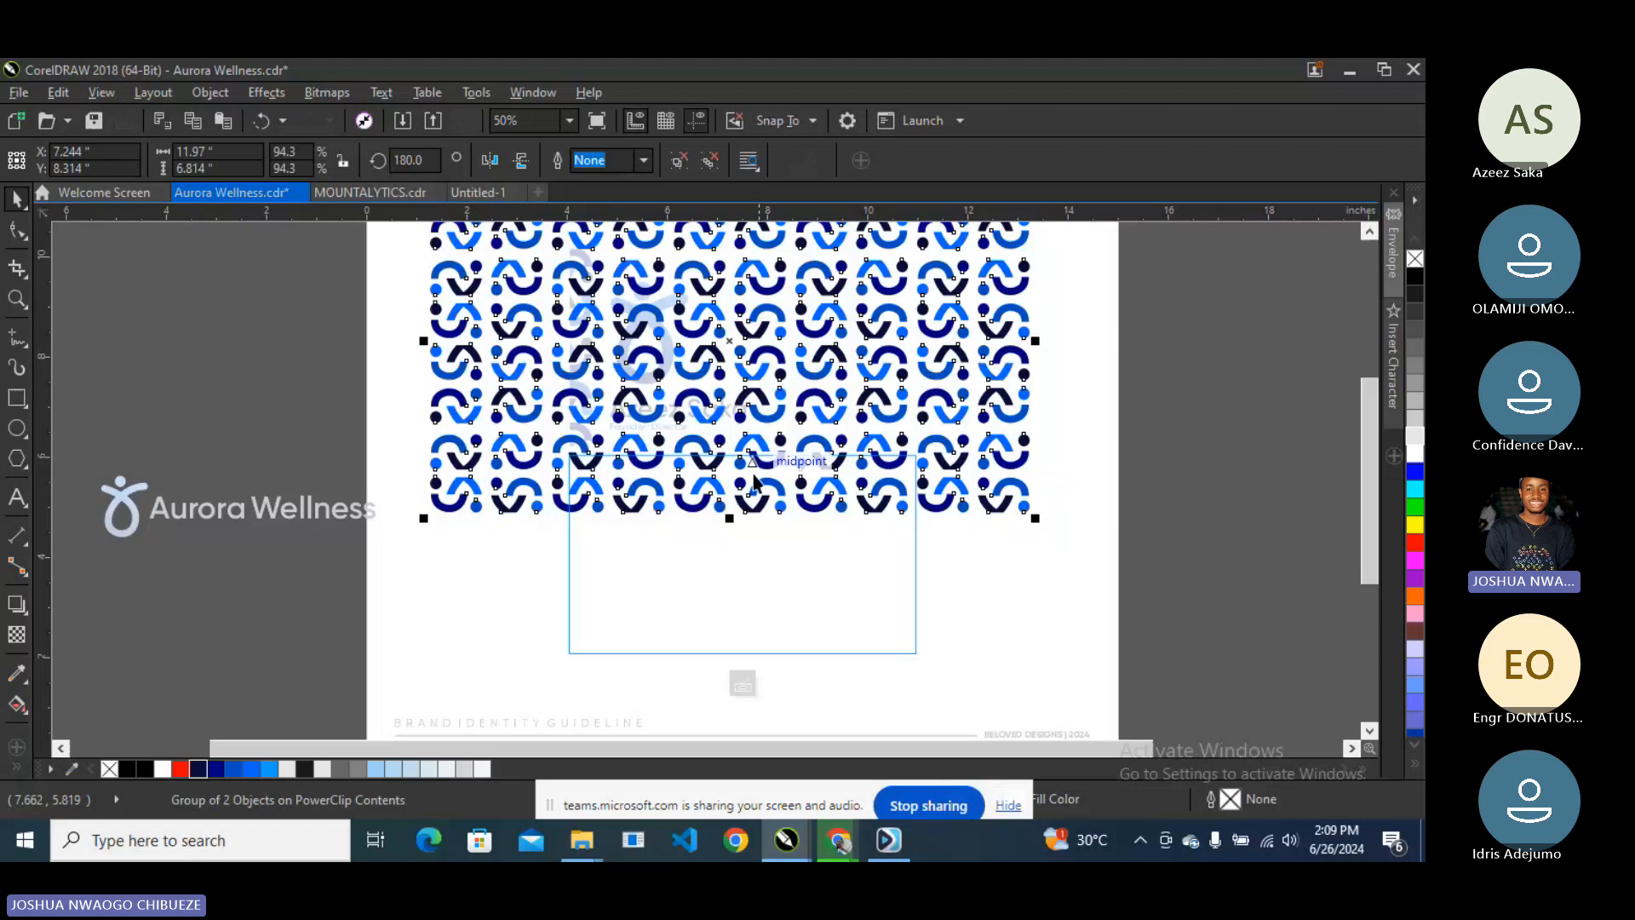
- Re-edit the PowerClip and nudge the pattern right, then left, until its motif row sits evenly along the top edge
click(743, 684)
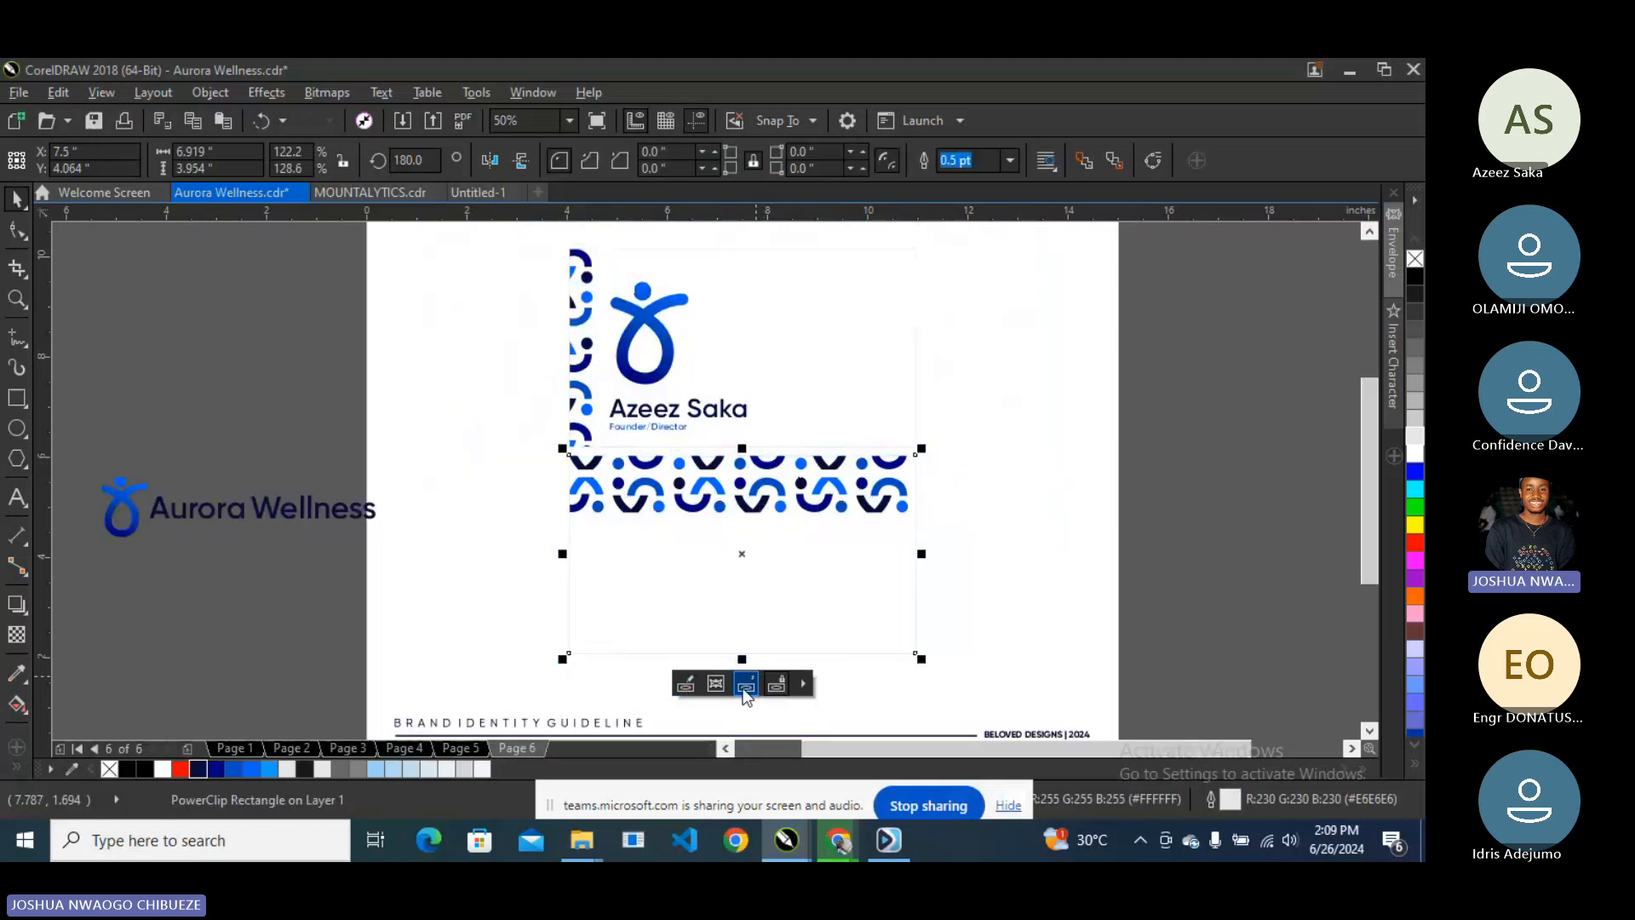
right_click(723, 630)
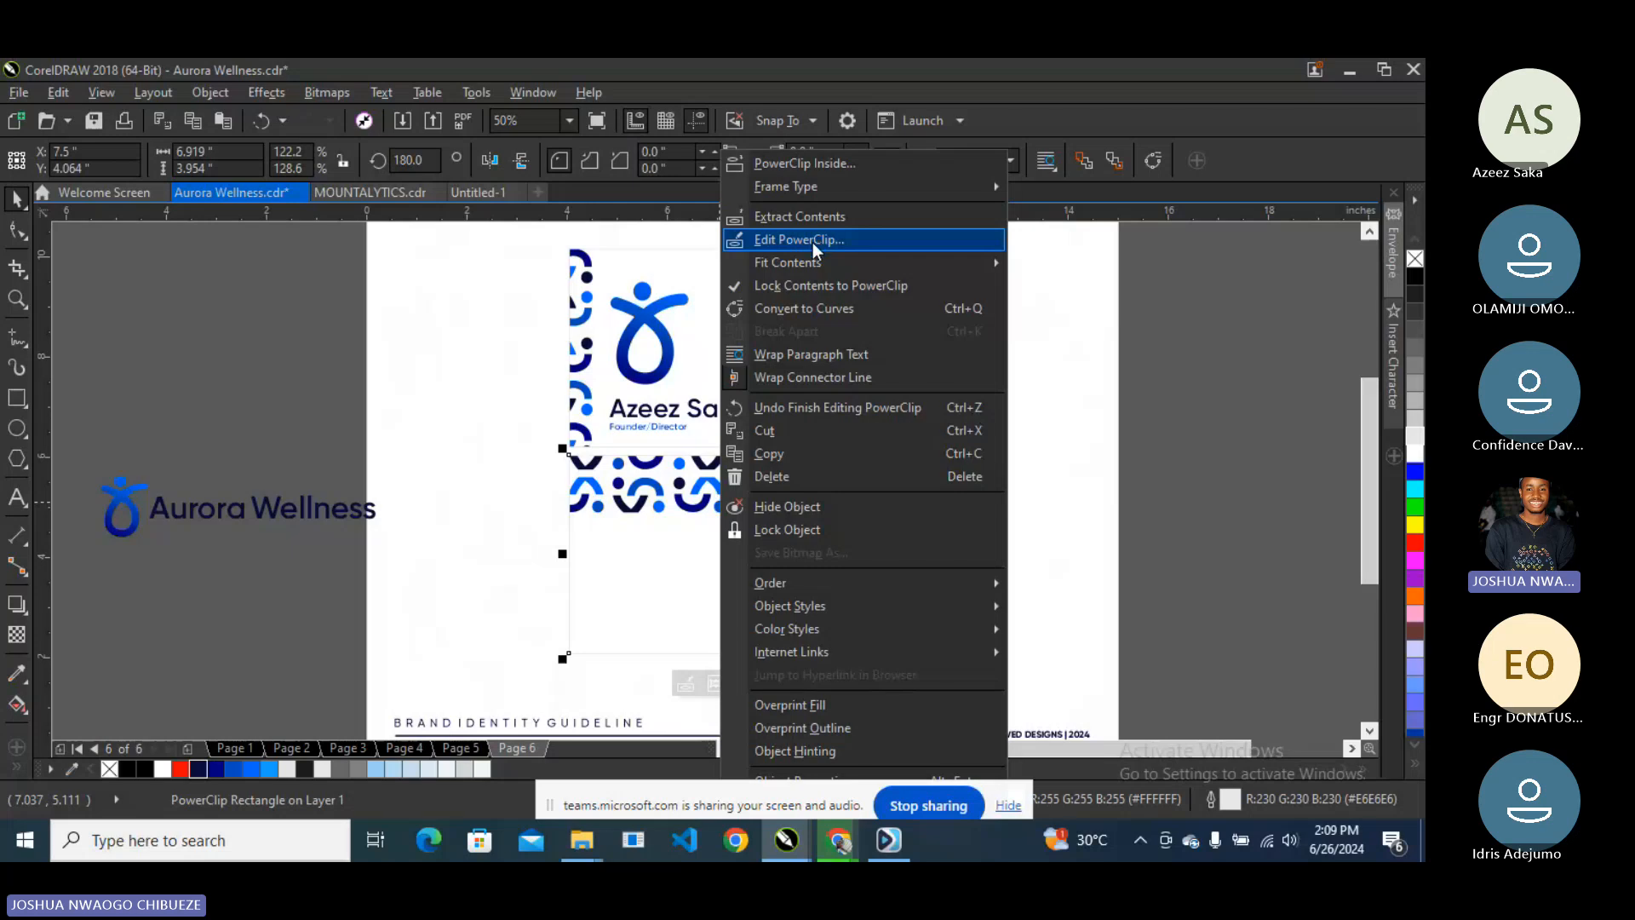
click(813, 242)
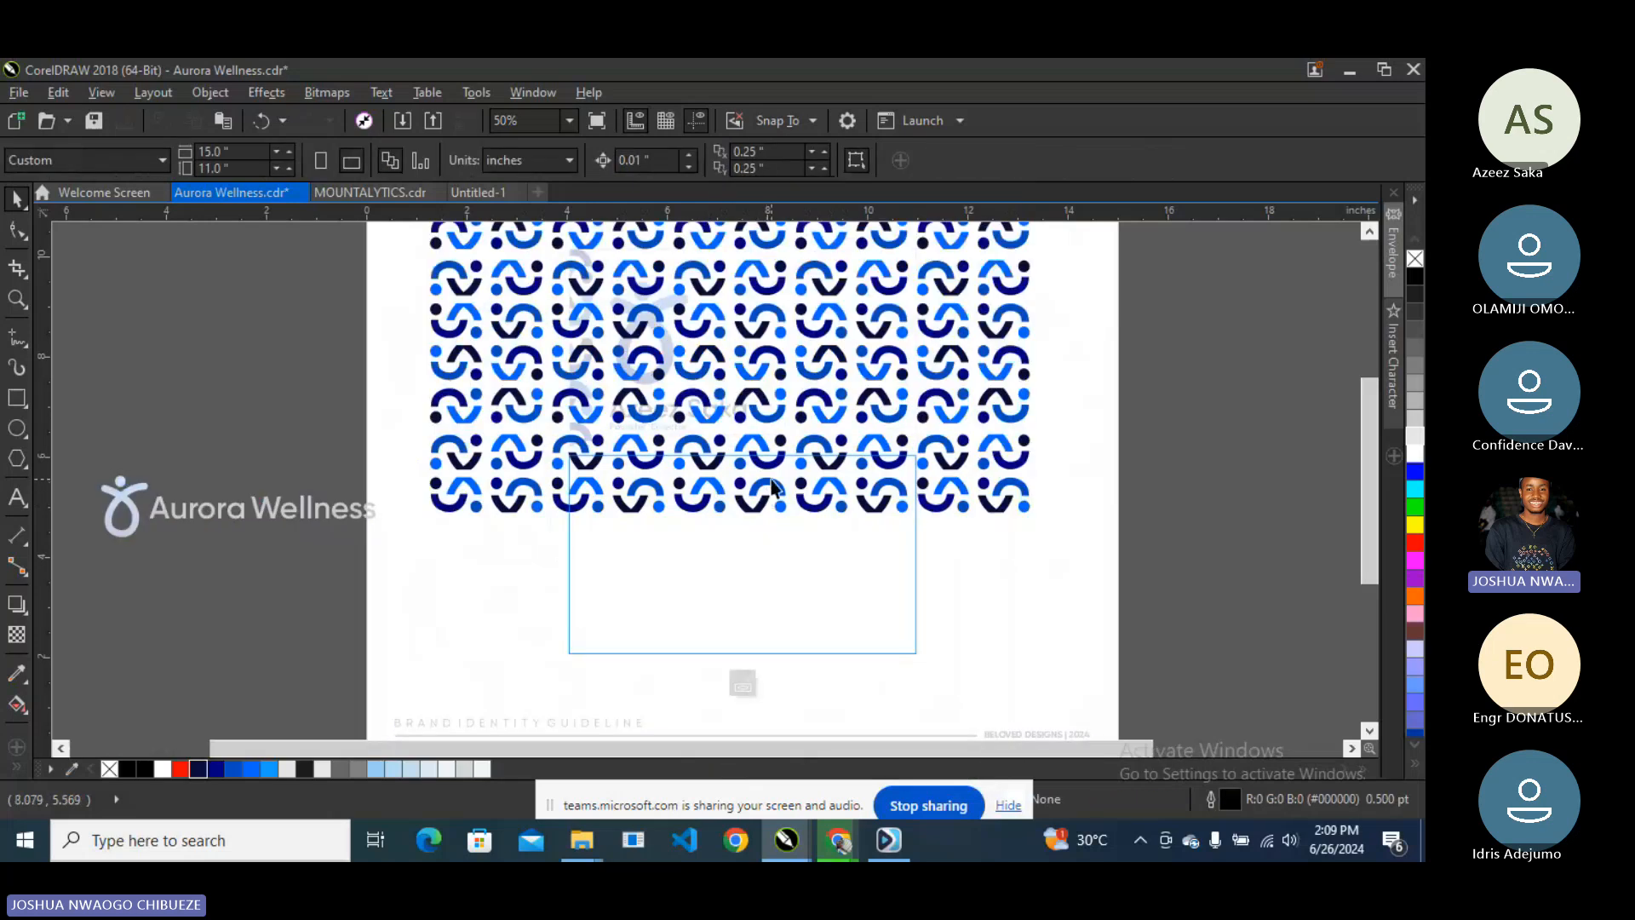
drag(771, 480, 796, 478)
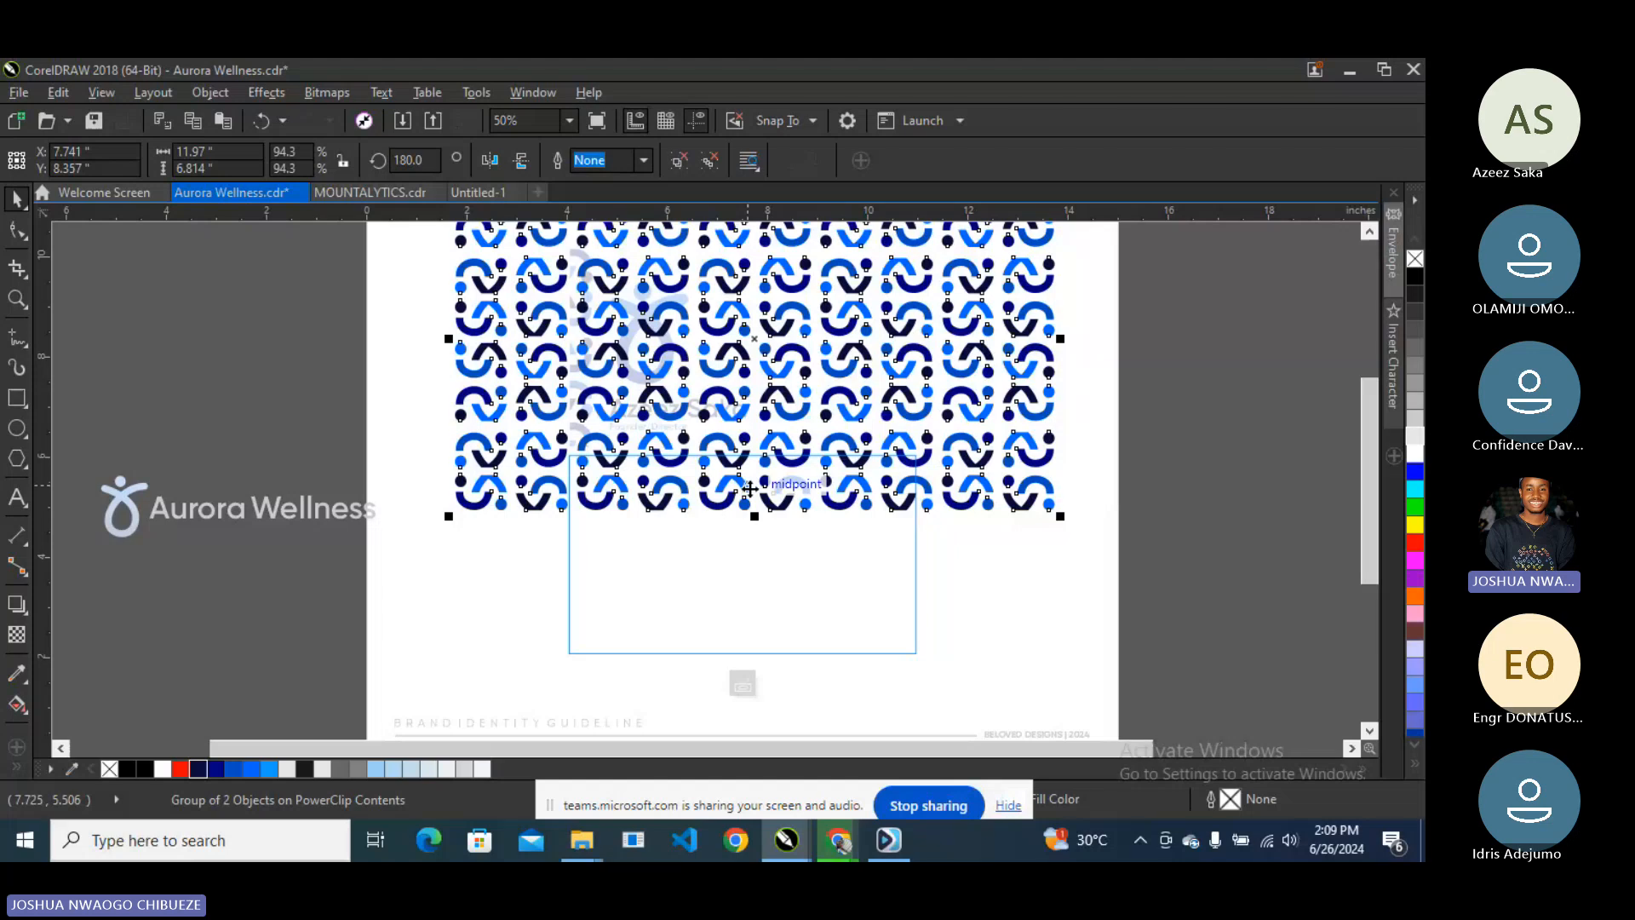
mouse_move(749, 488)
mouse_down()
mouse_move(784, 477)
mouse_move(763, 479)
mouse_up()
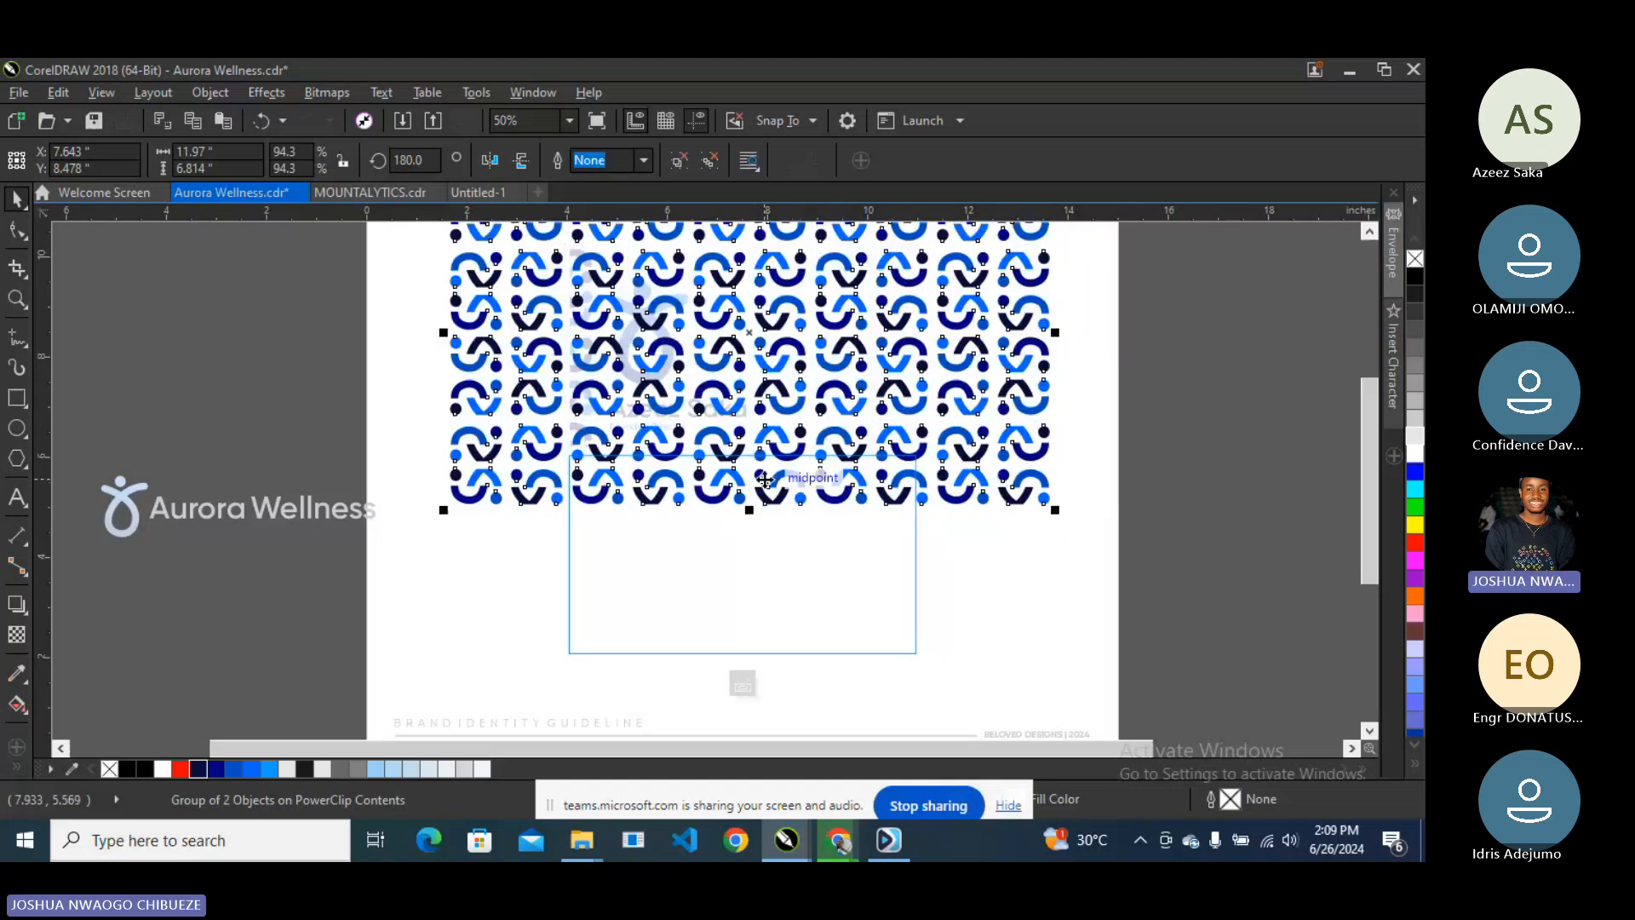
key(Left)
key(Left)
key(Left)
key(Left)
key(Left)
key(Left)
key(Left)
key(Left)
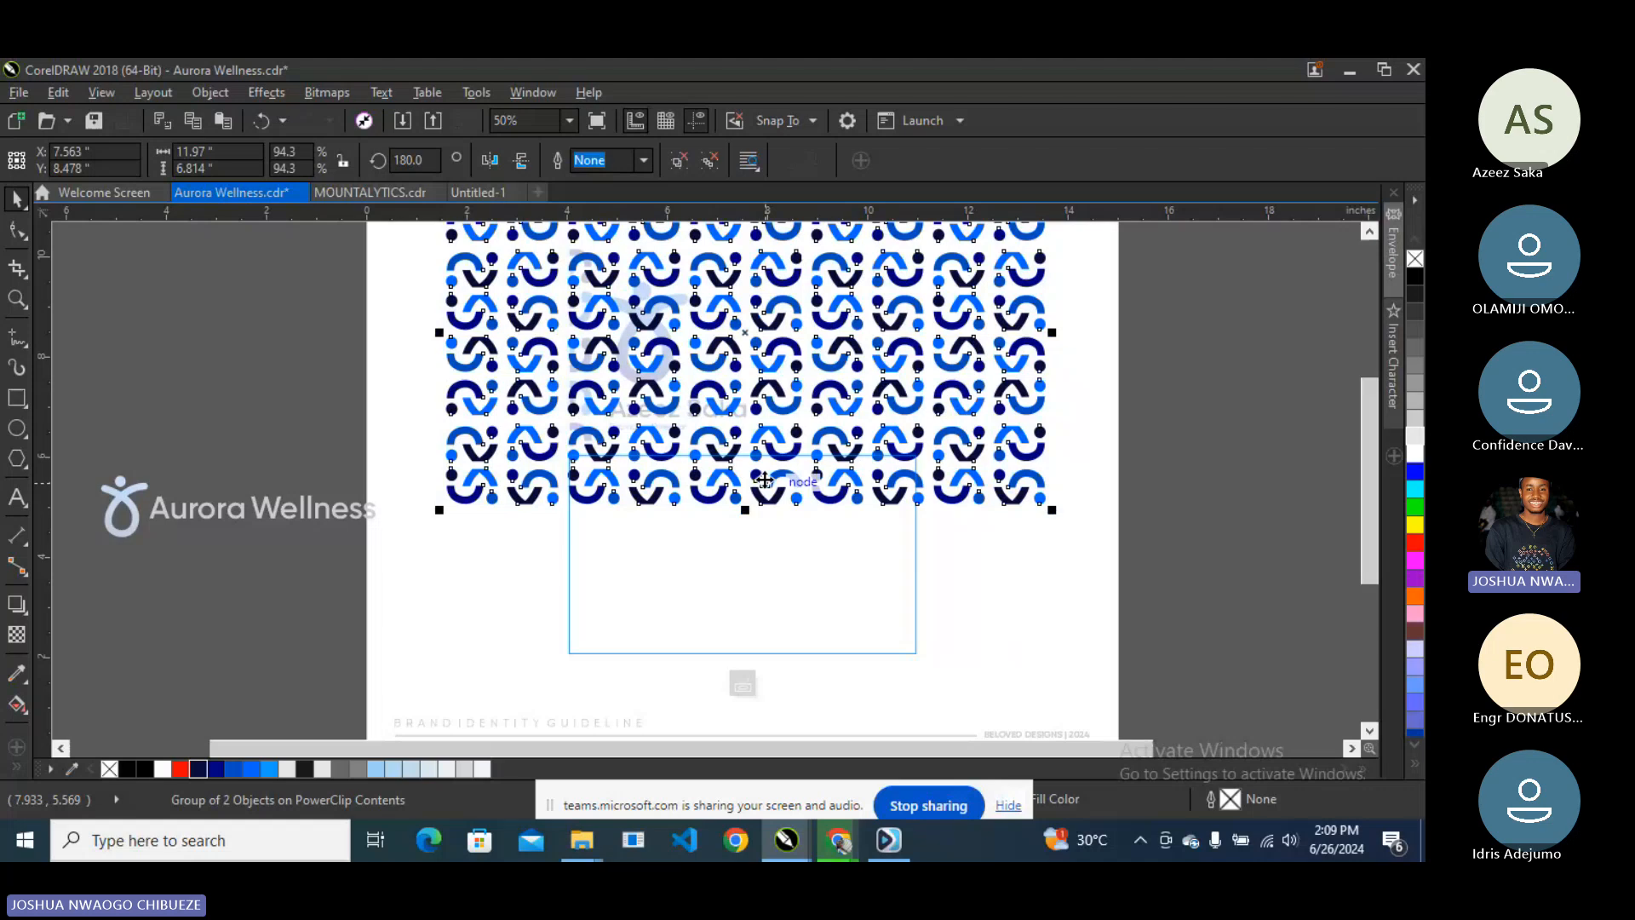
click(741, 683)
click(1117, 473)
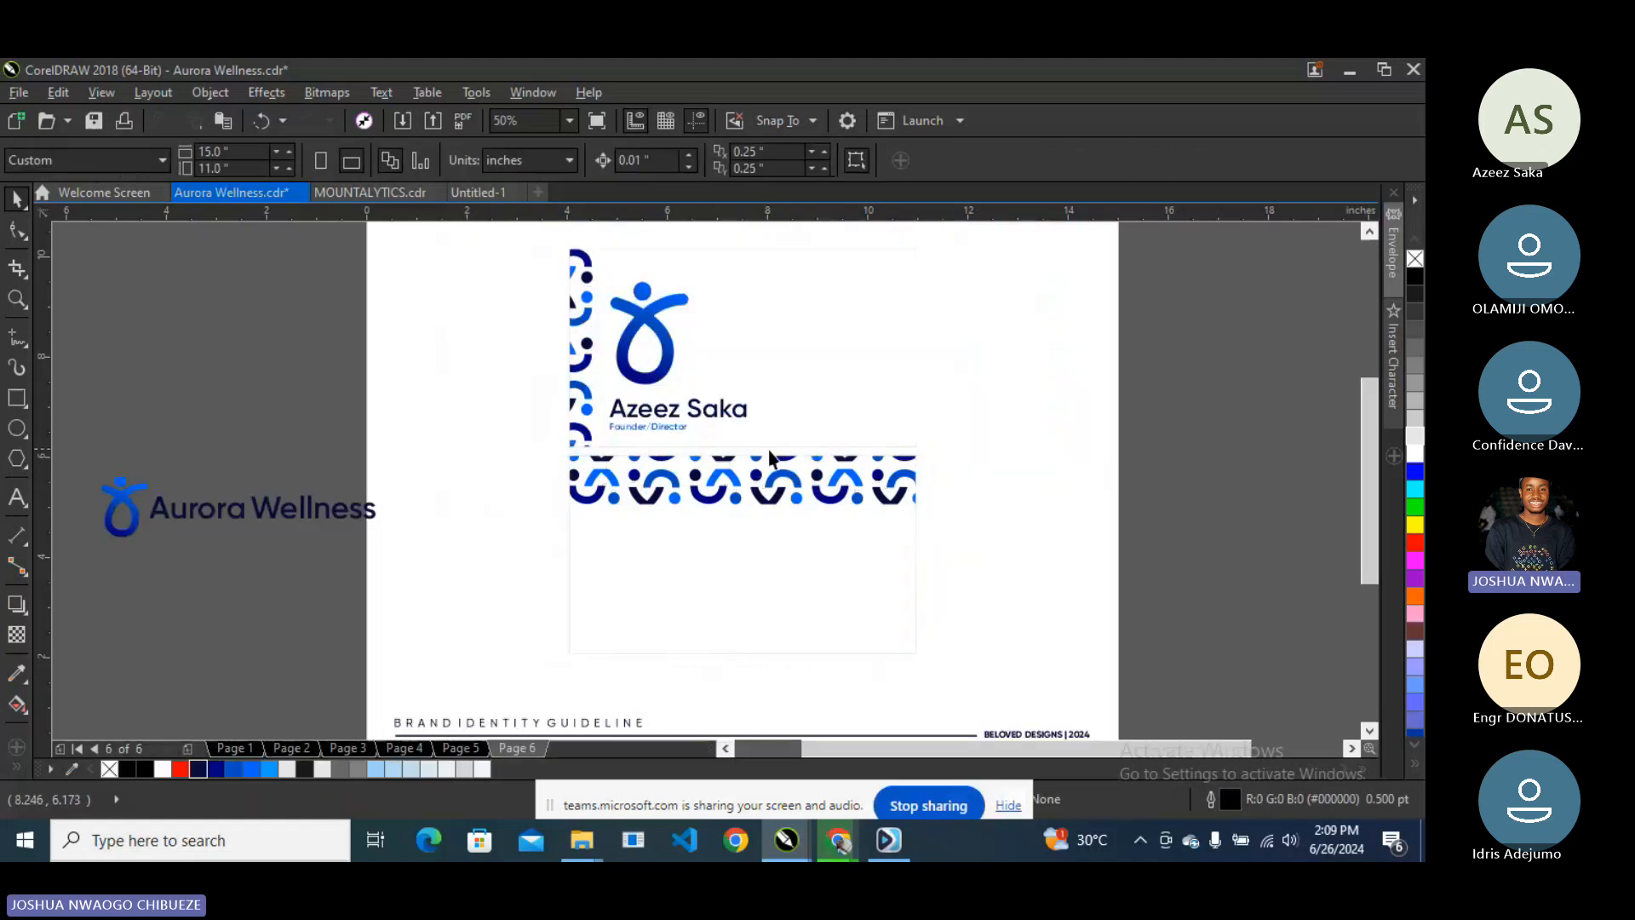
scroll(730, 457, down, 1)
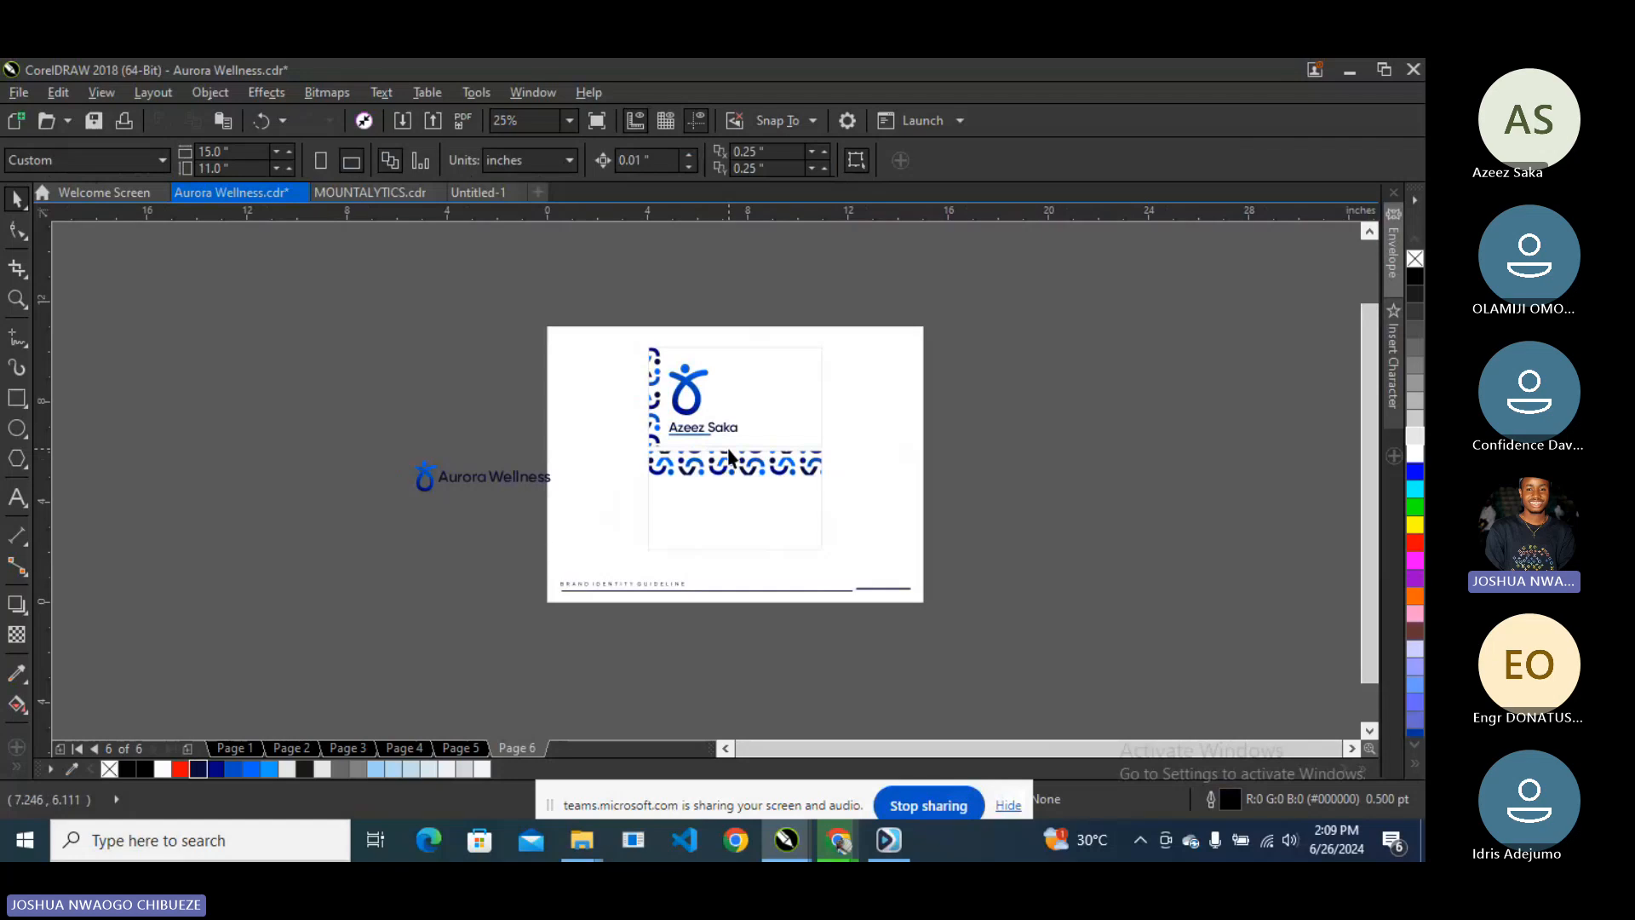
scroll(730, 457, up, 1)
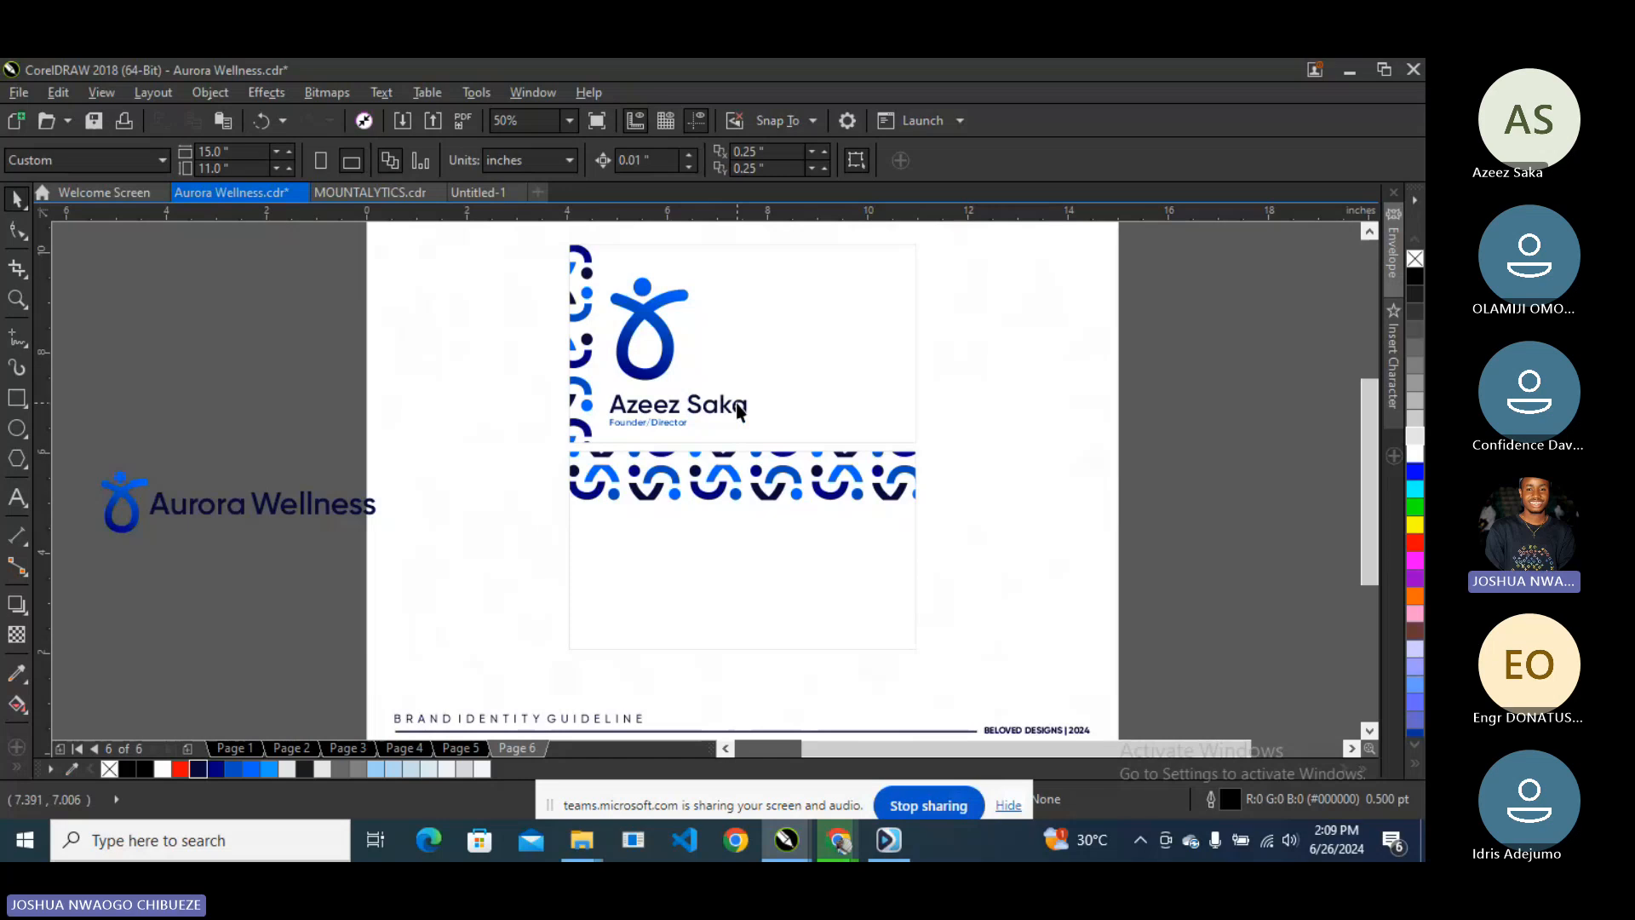
- Flip the lower patterned card vertically, then delete it
click(726, 478)
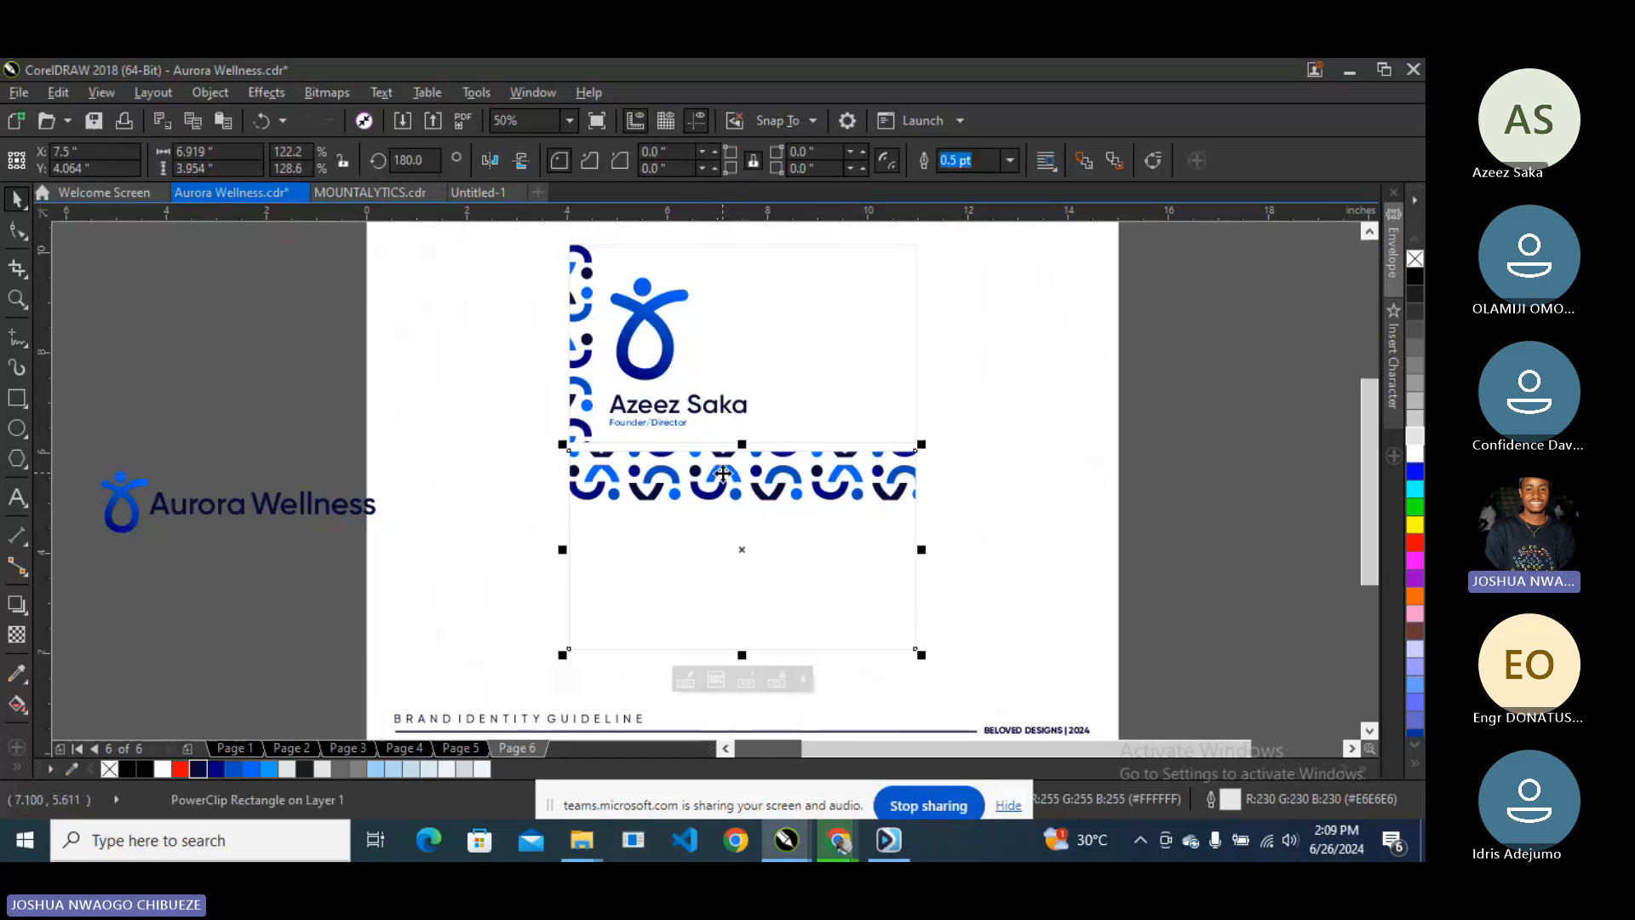
click(522, 159)
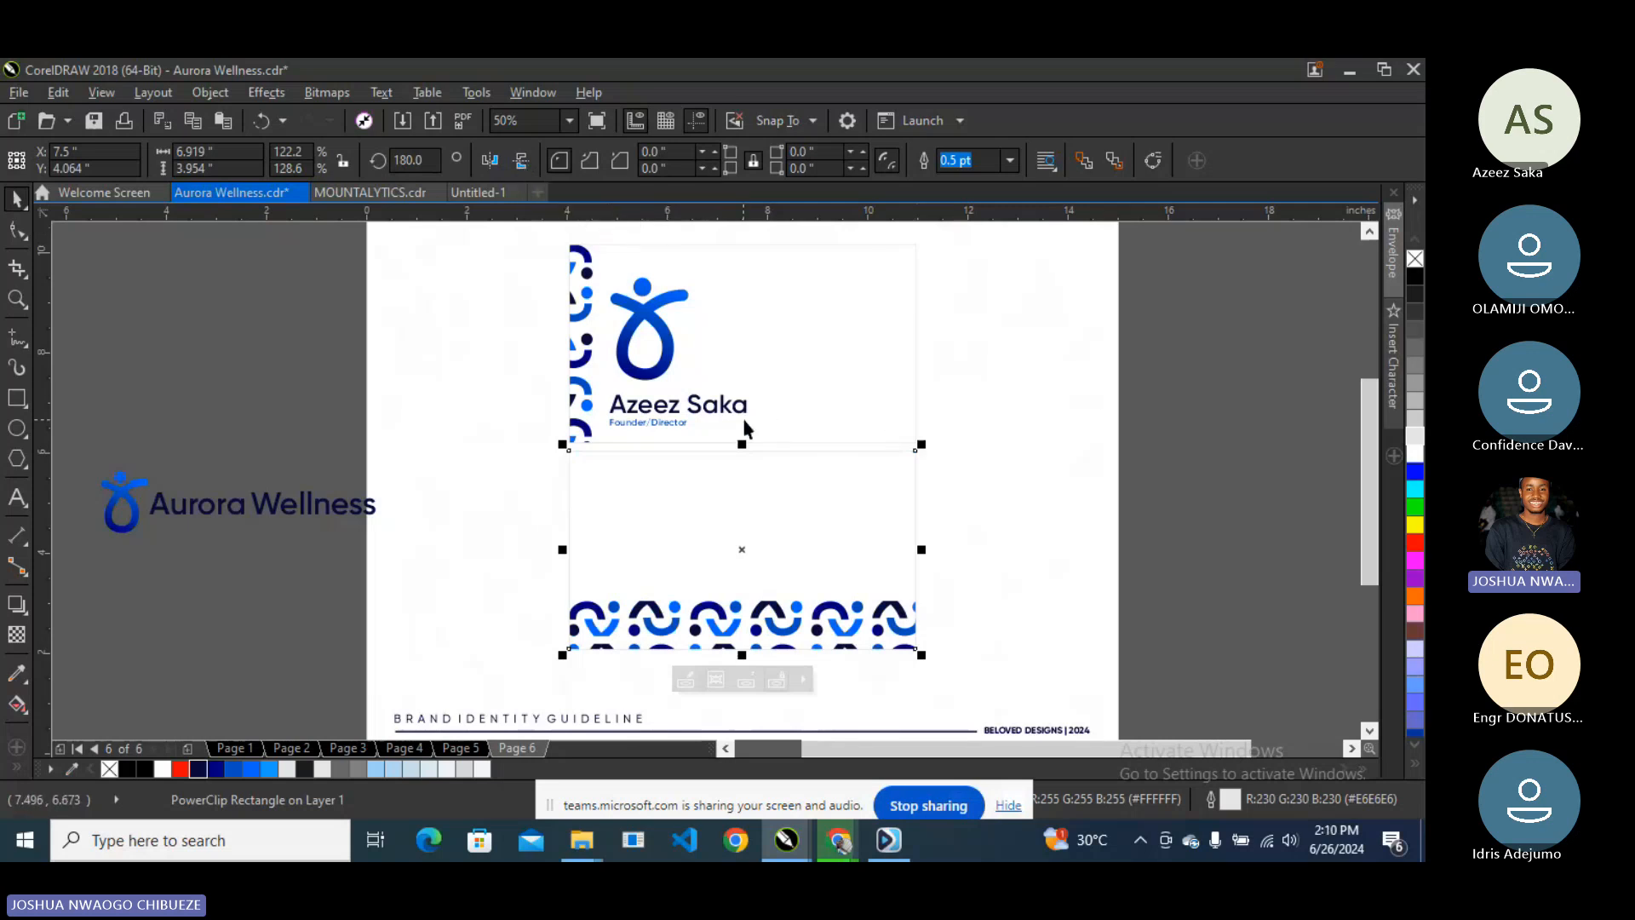
key(Delete)
- Place a copy of the upper card frame below it, centre-aligned with the original
click(581, 320)
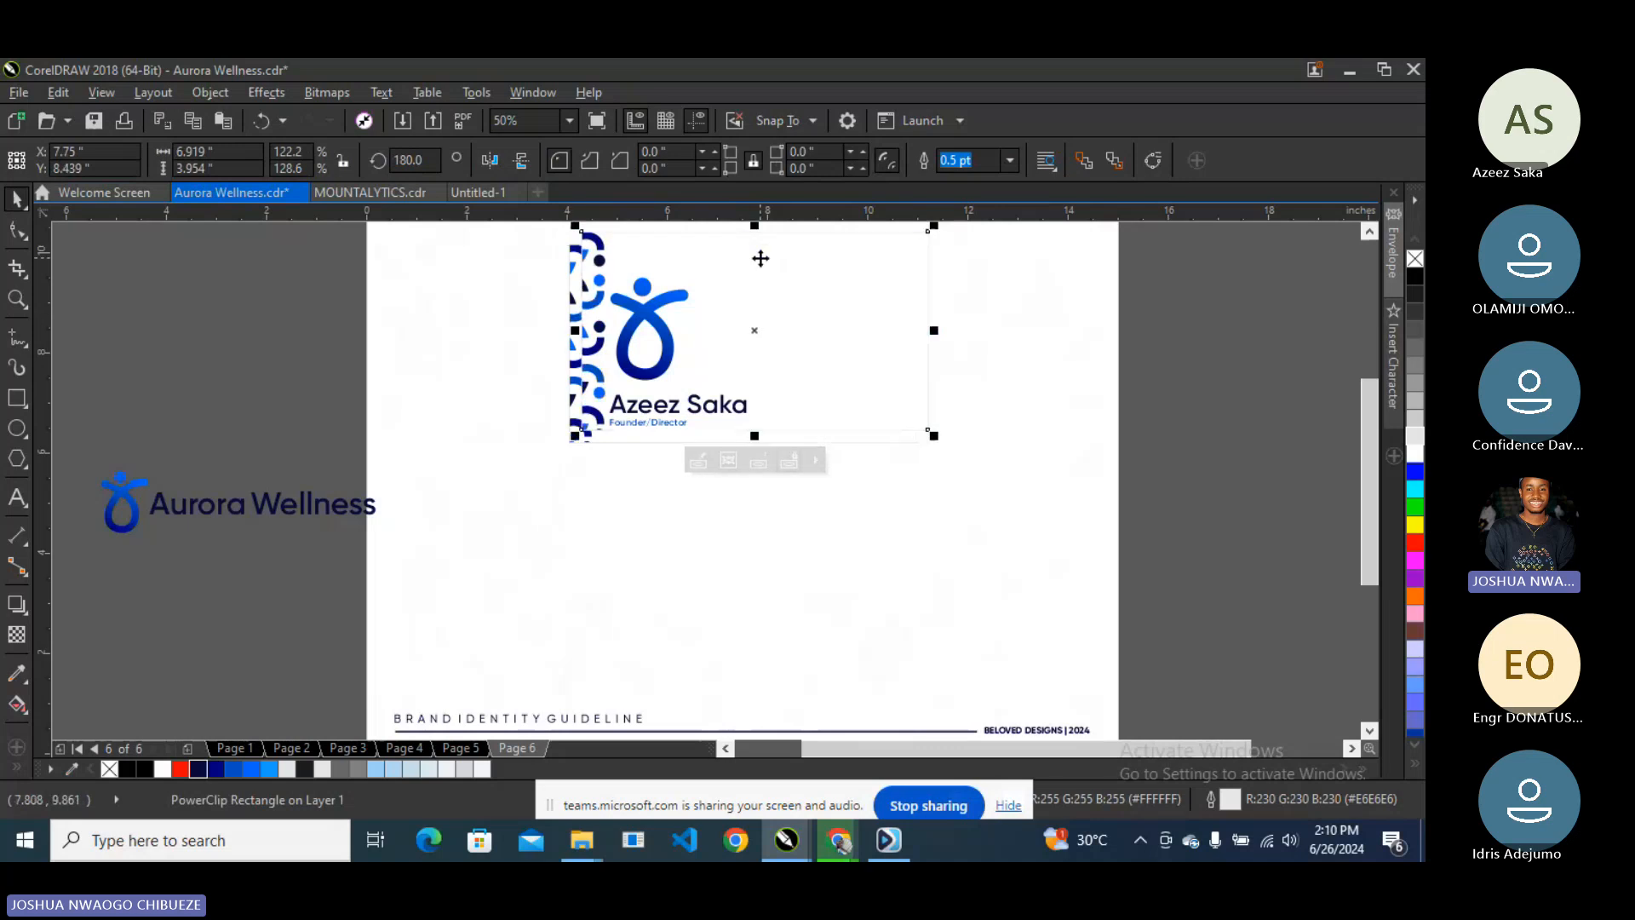
drag(751, 258, 738, 452)
shift+click(803, 395)
key(c)
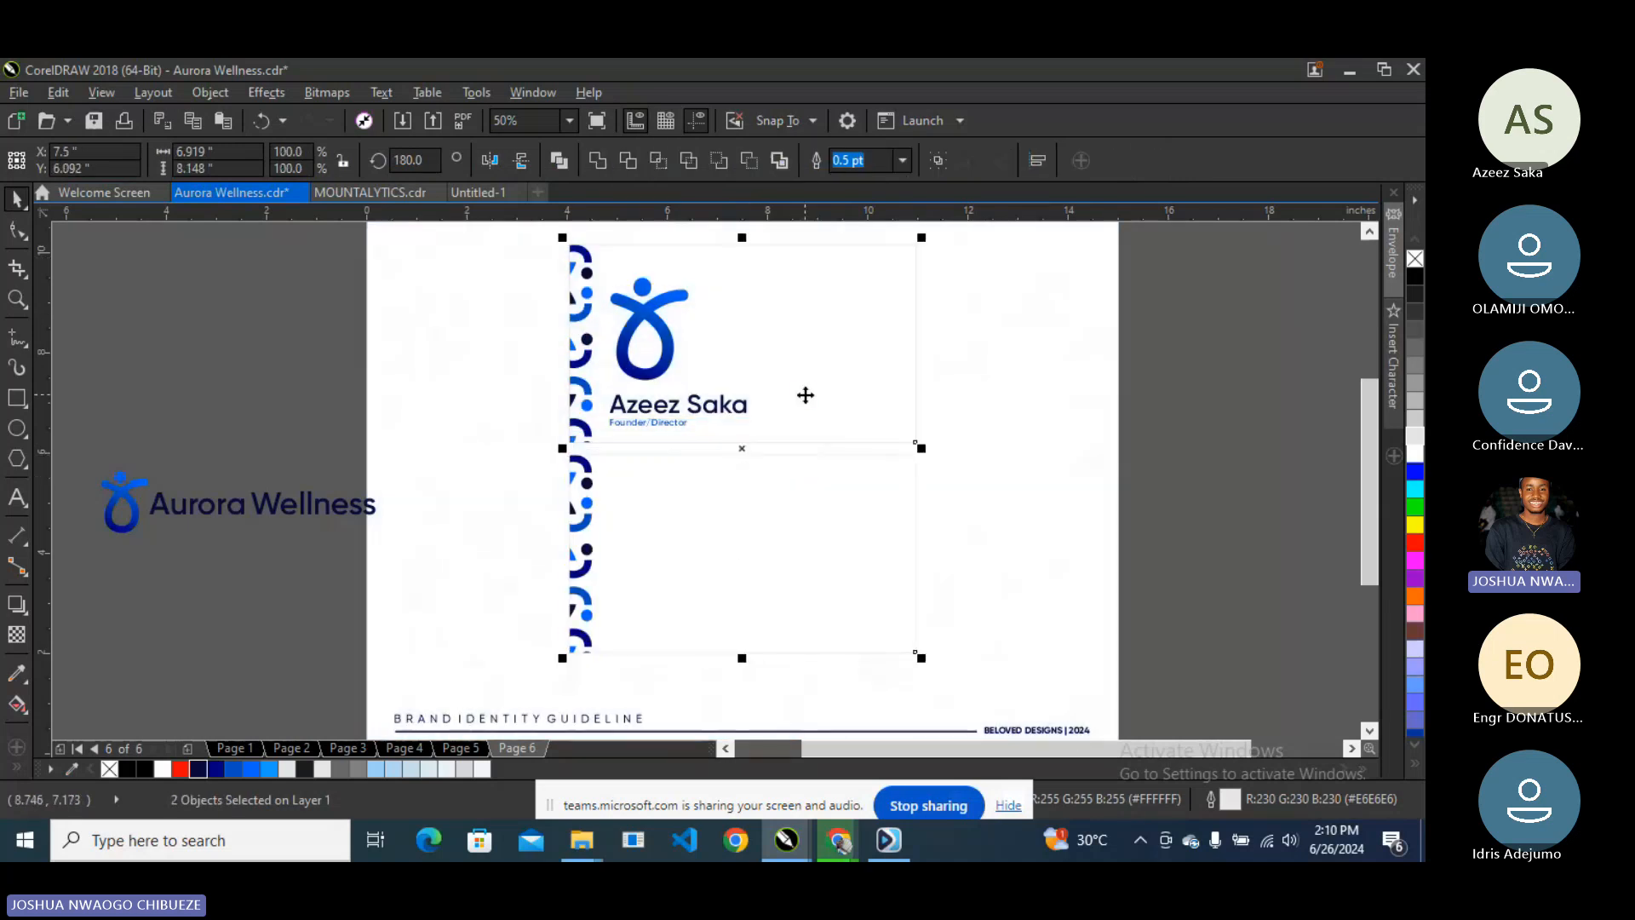
click(288, 334)
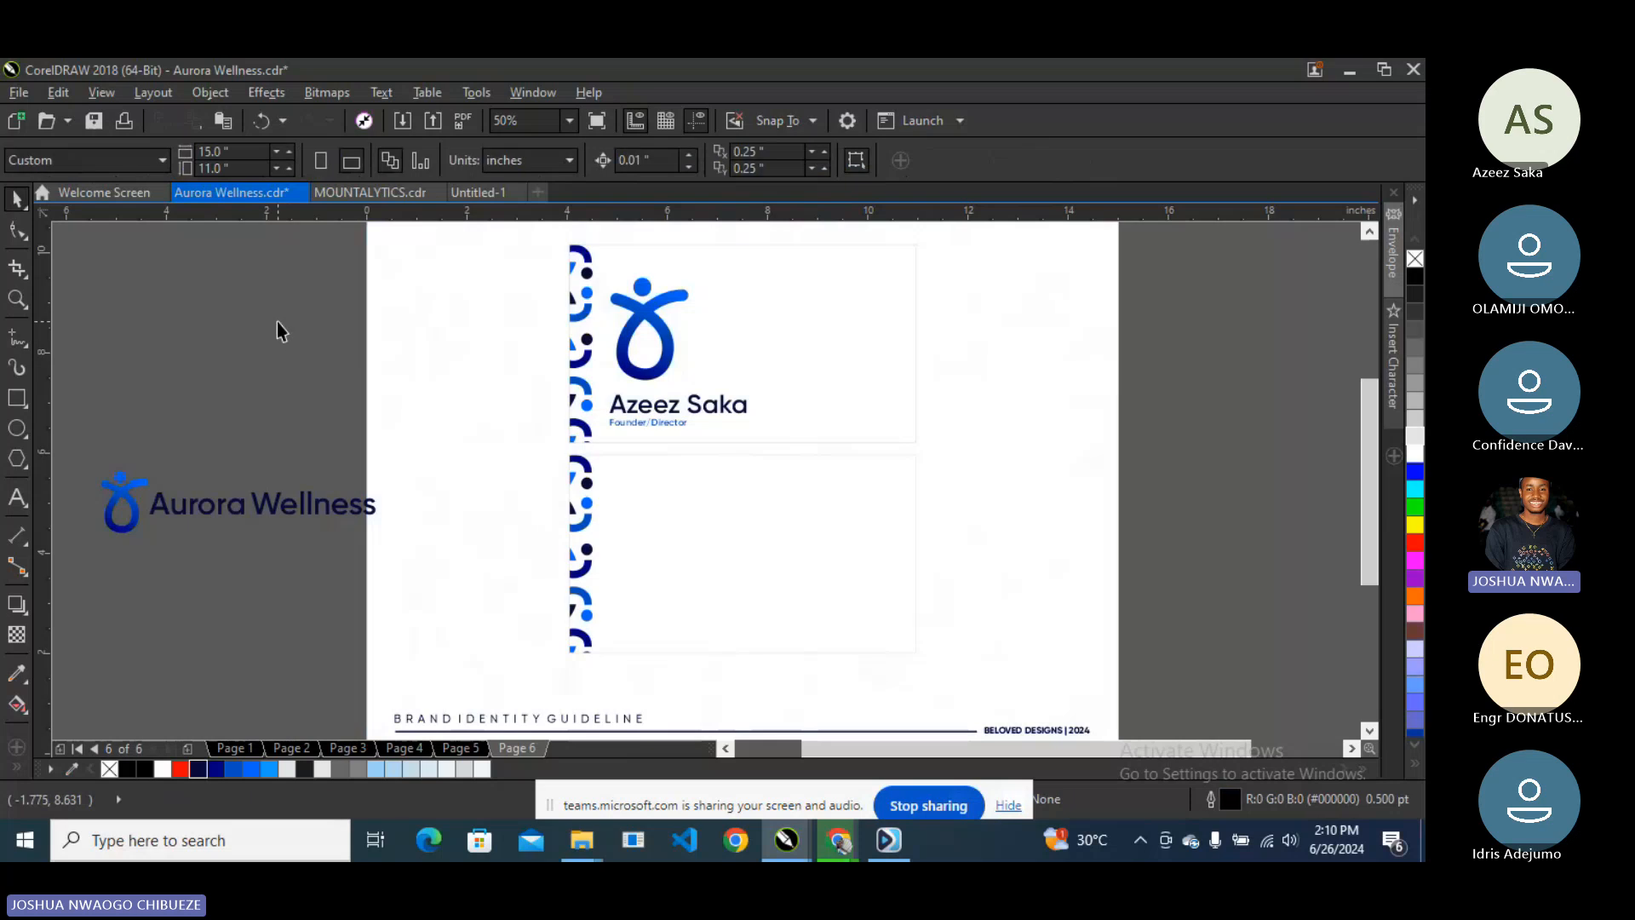
click(676, 476)
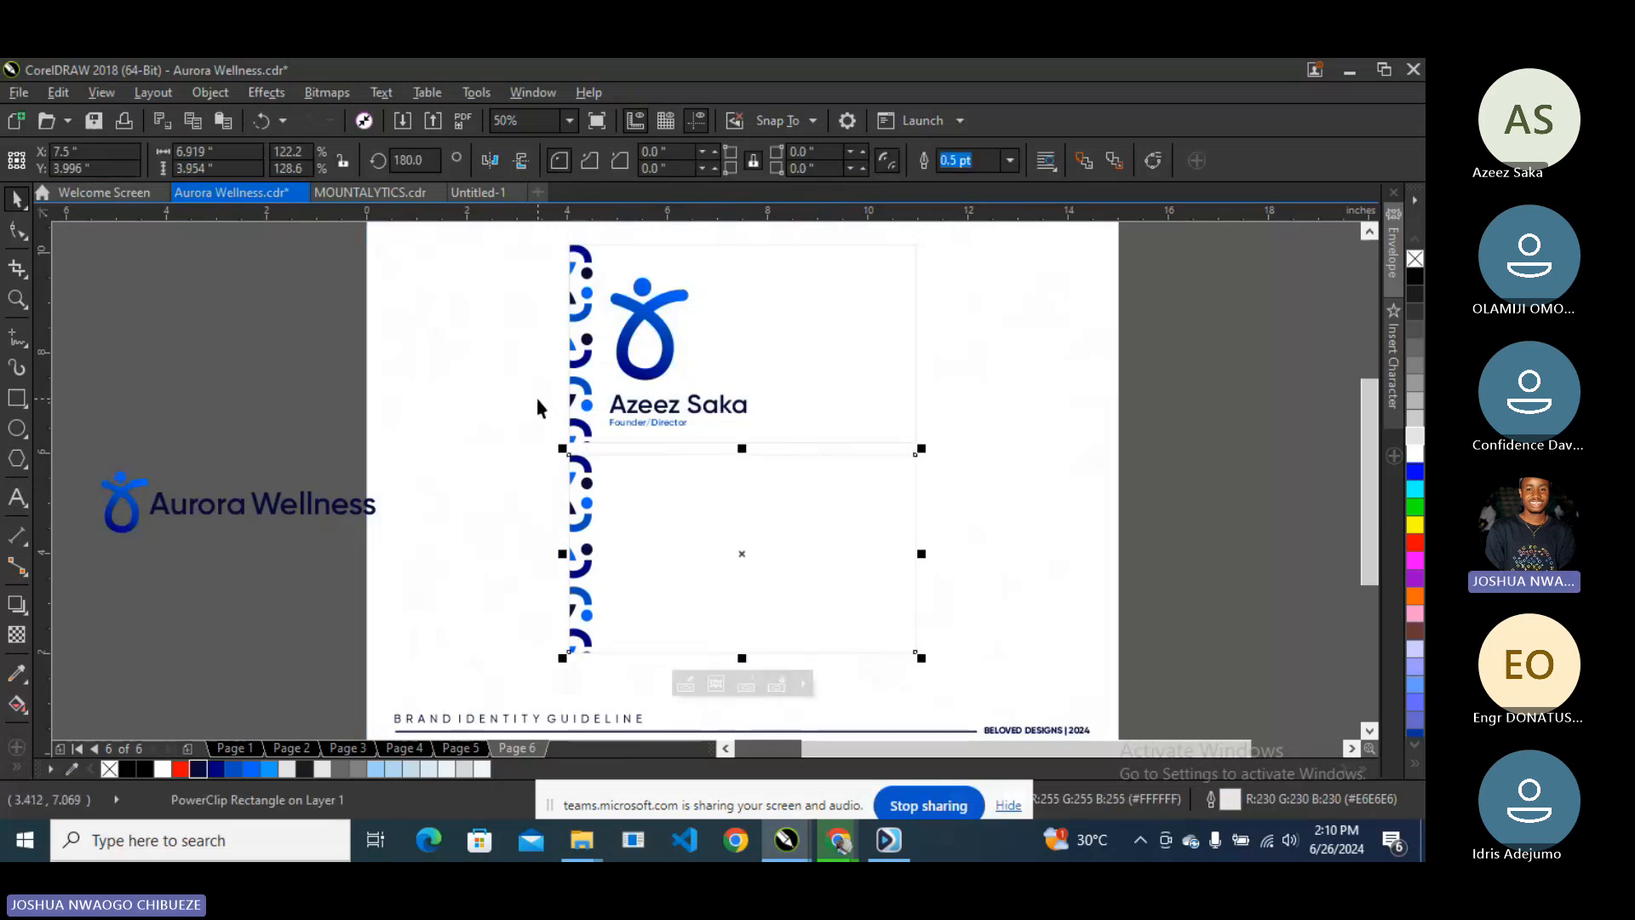
click(294, 392)
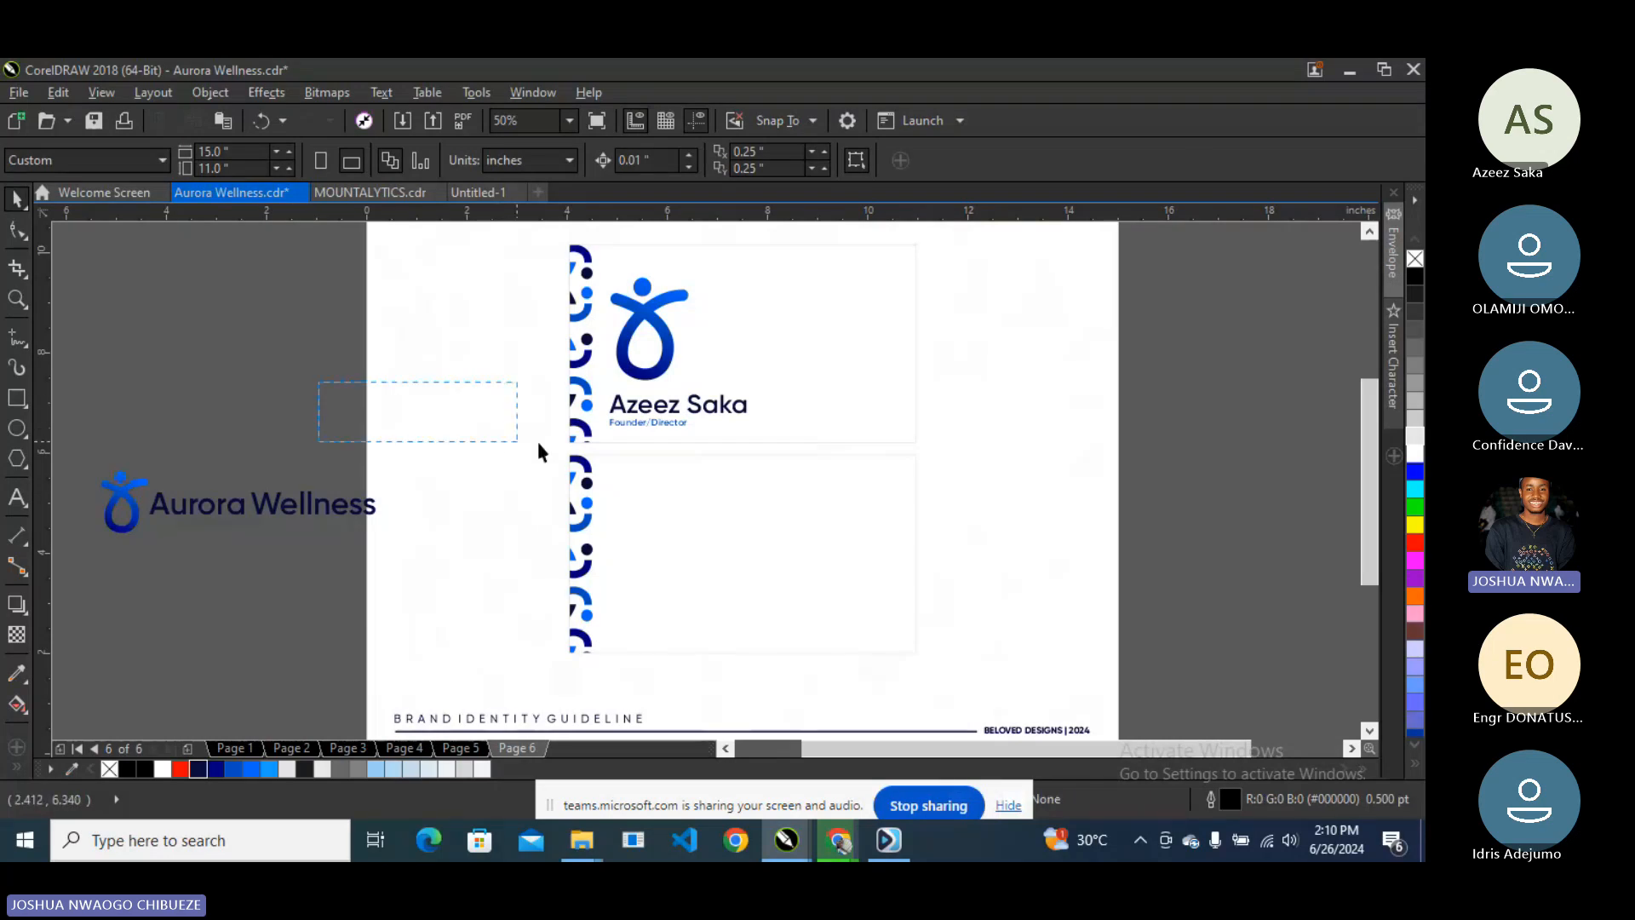
click(624, 423)
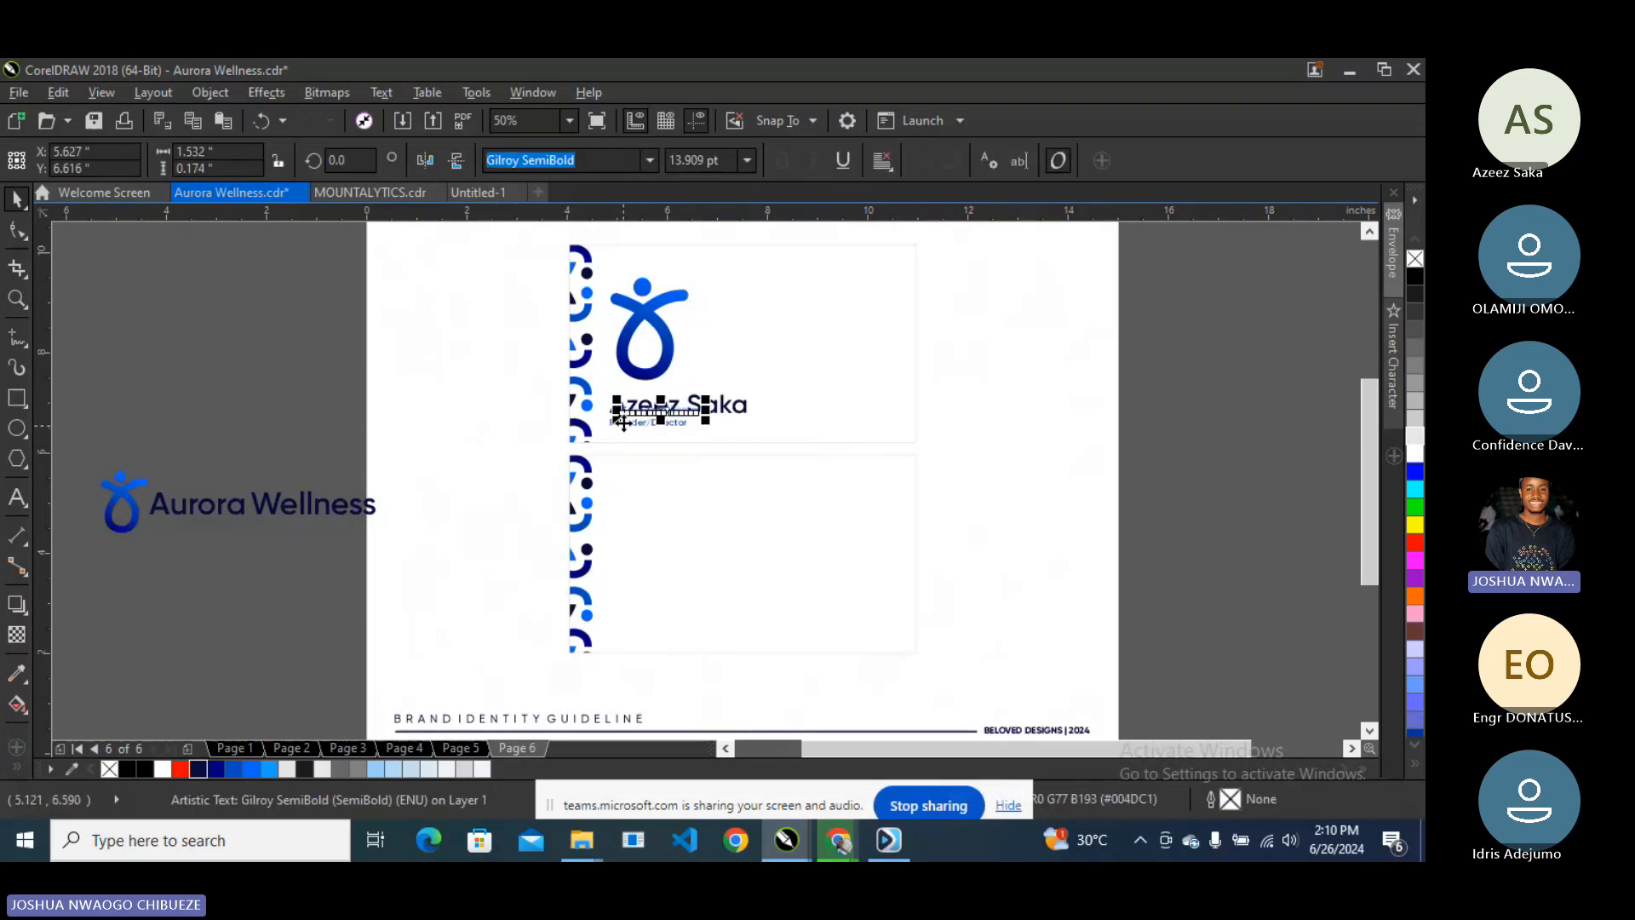
drag(646, 422, 650, 488)
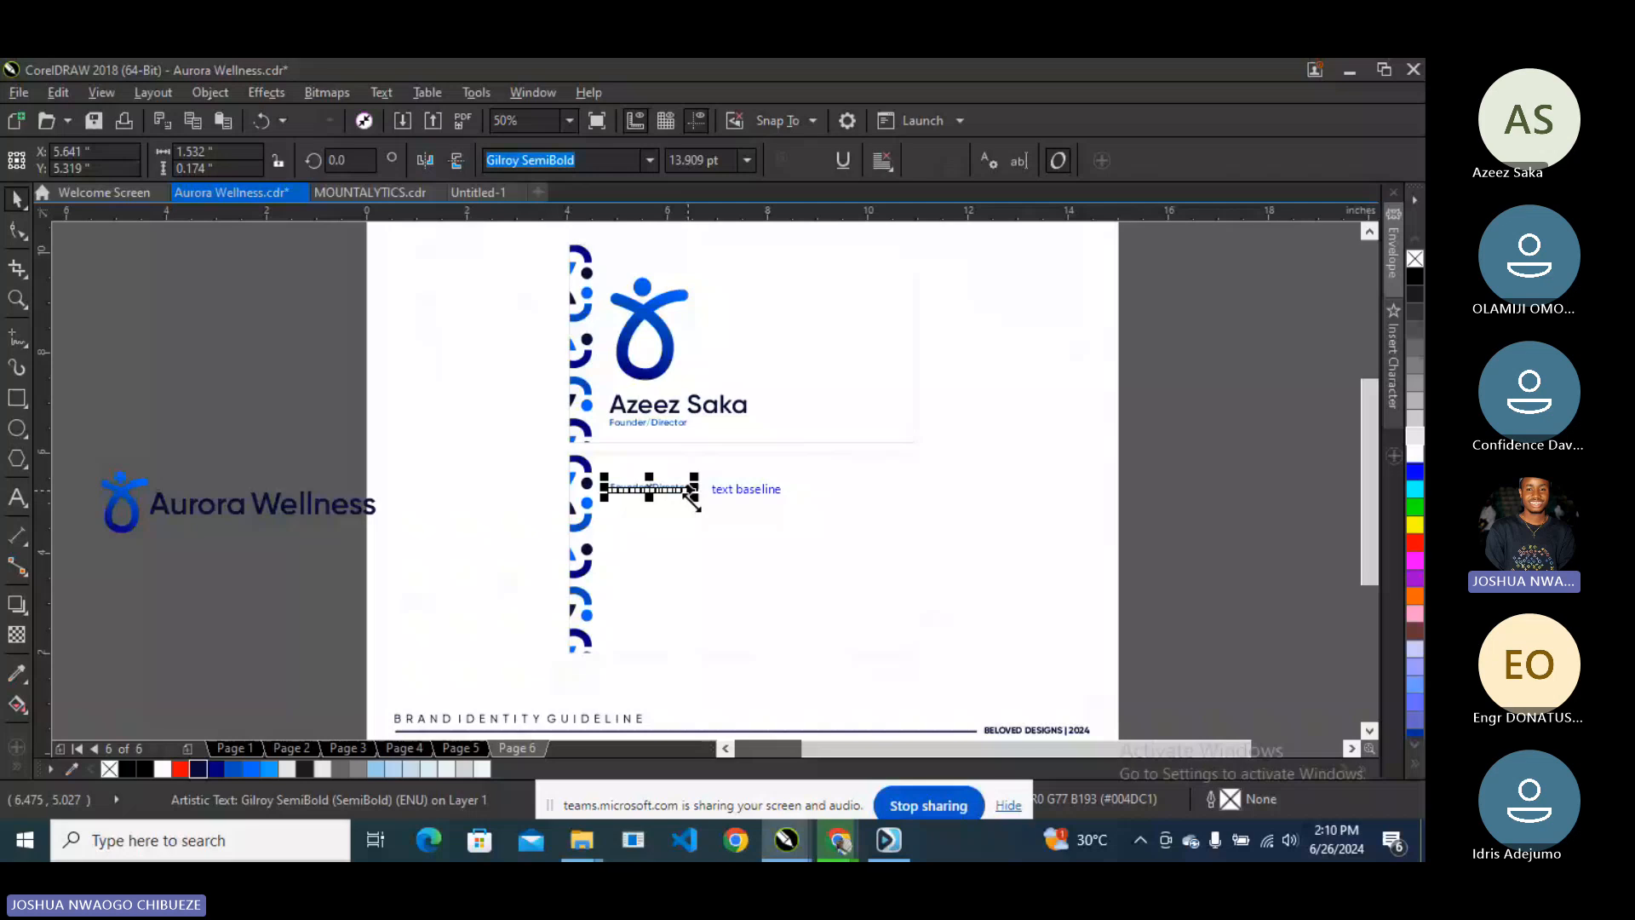
drag(691, 500, 756, 504)
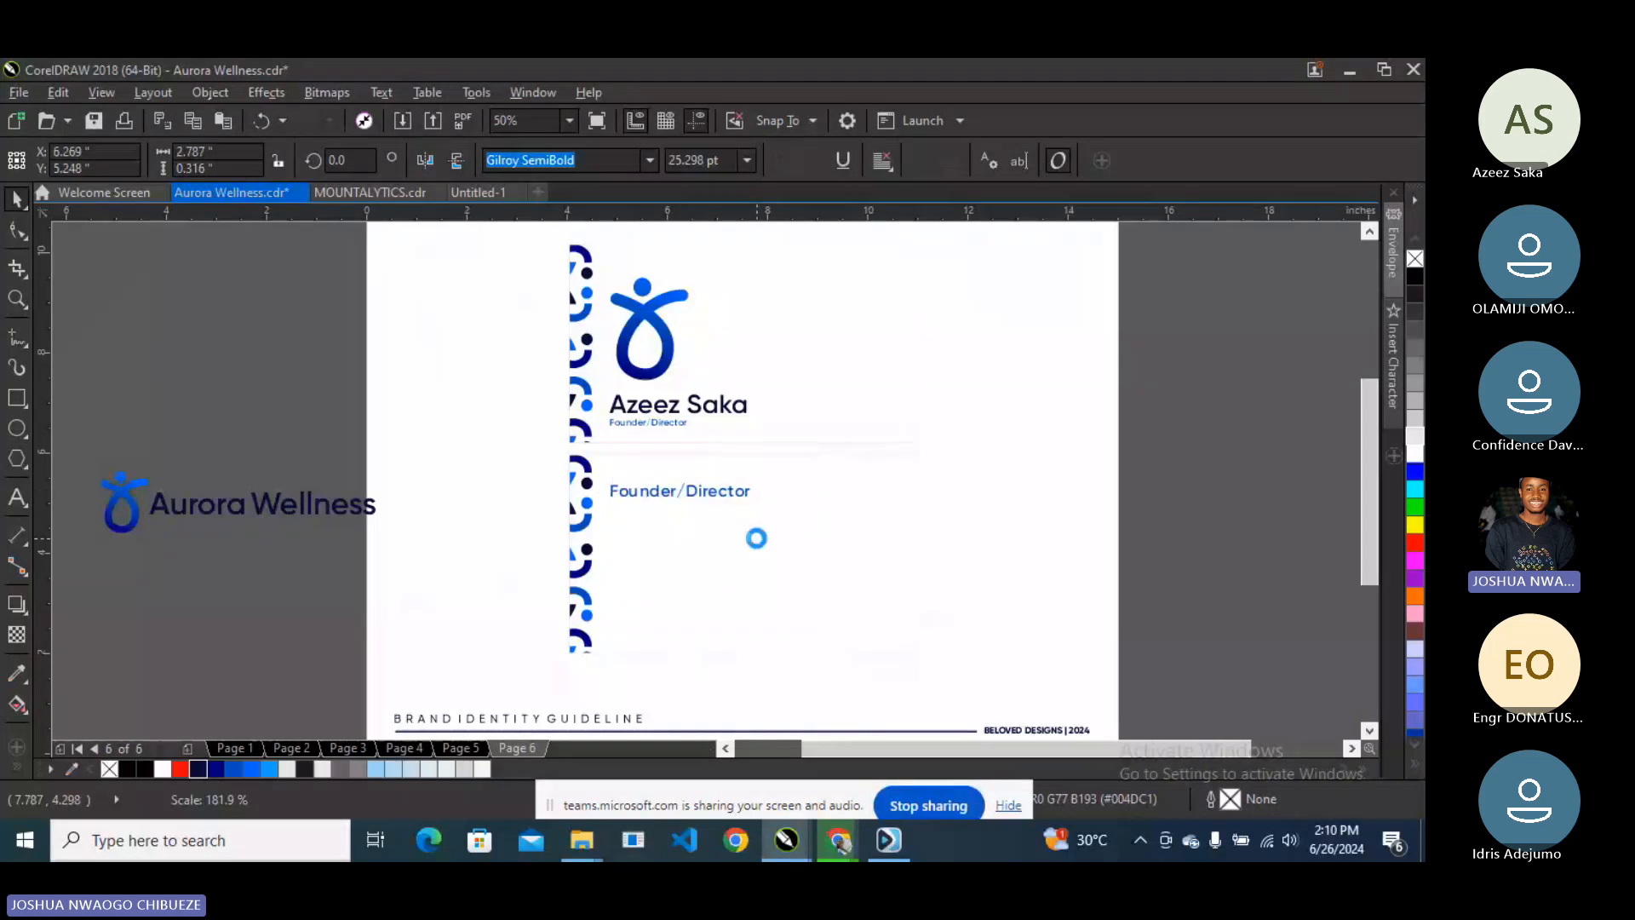
click(17, 494)
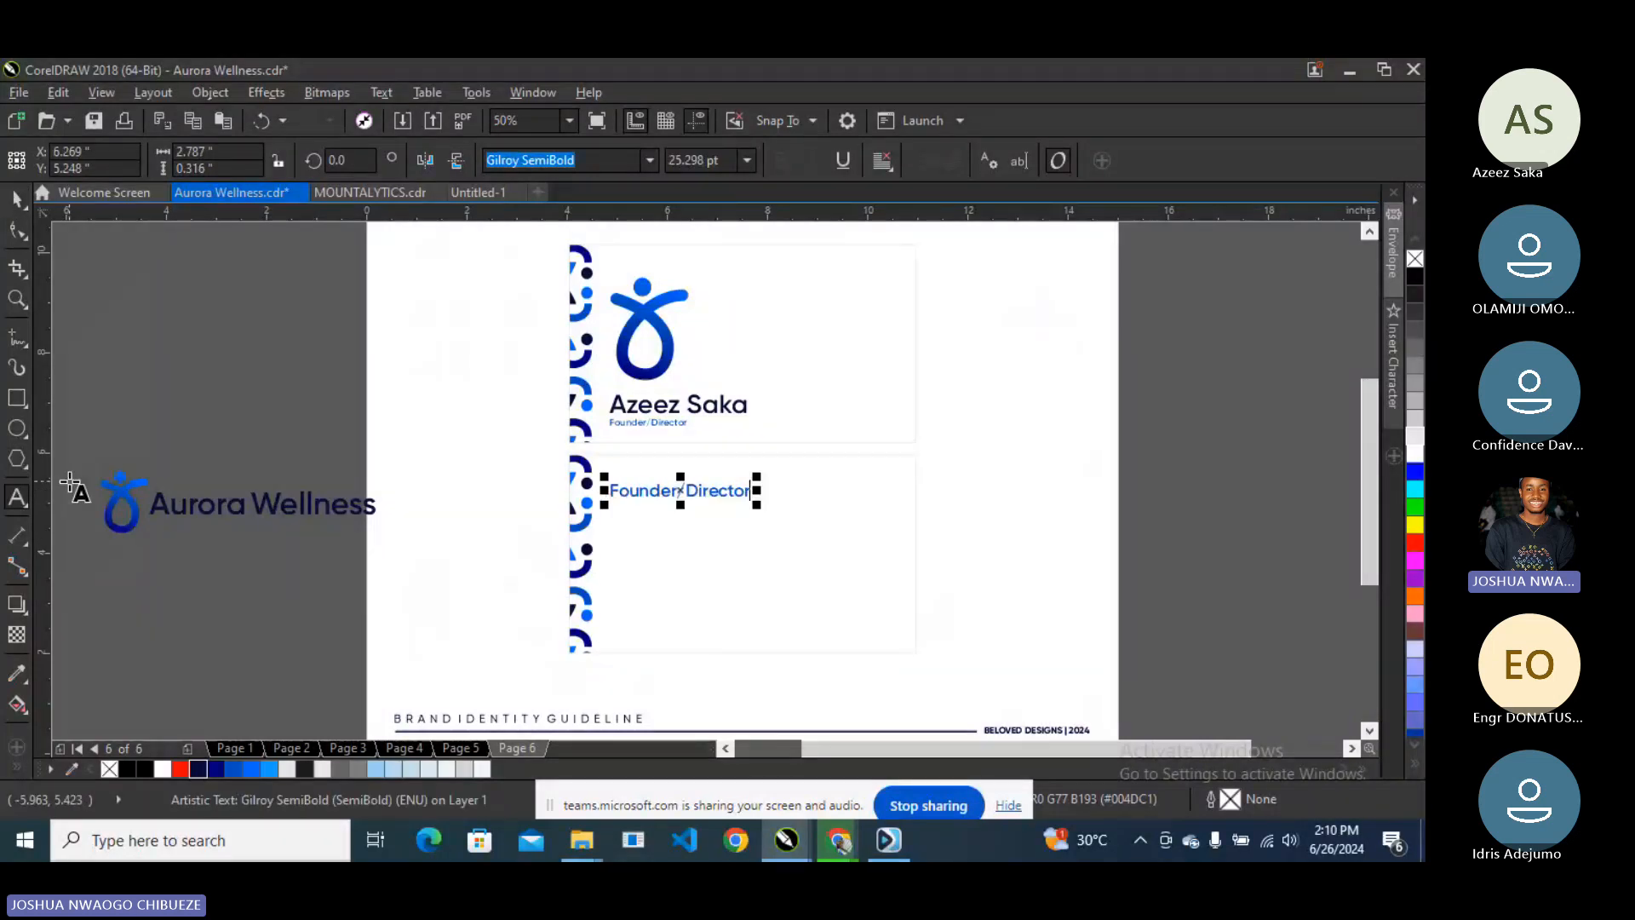
key(ctrl+a)
scroll(686, 490, up, 1)
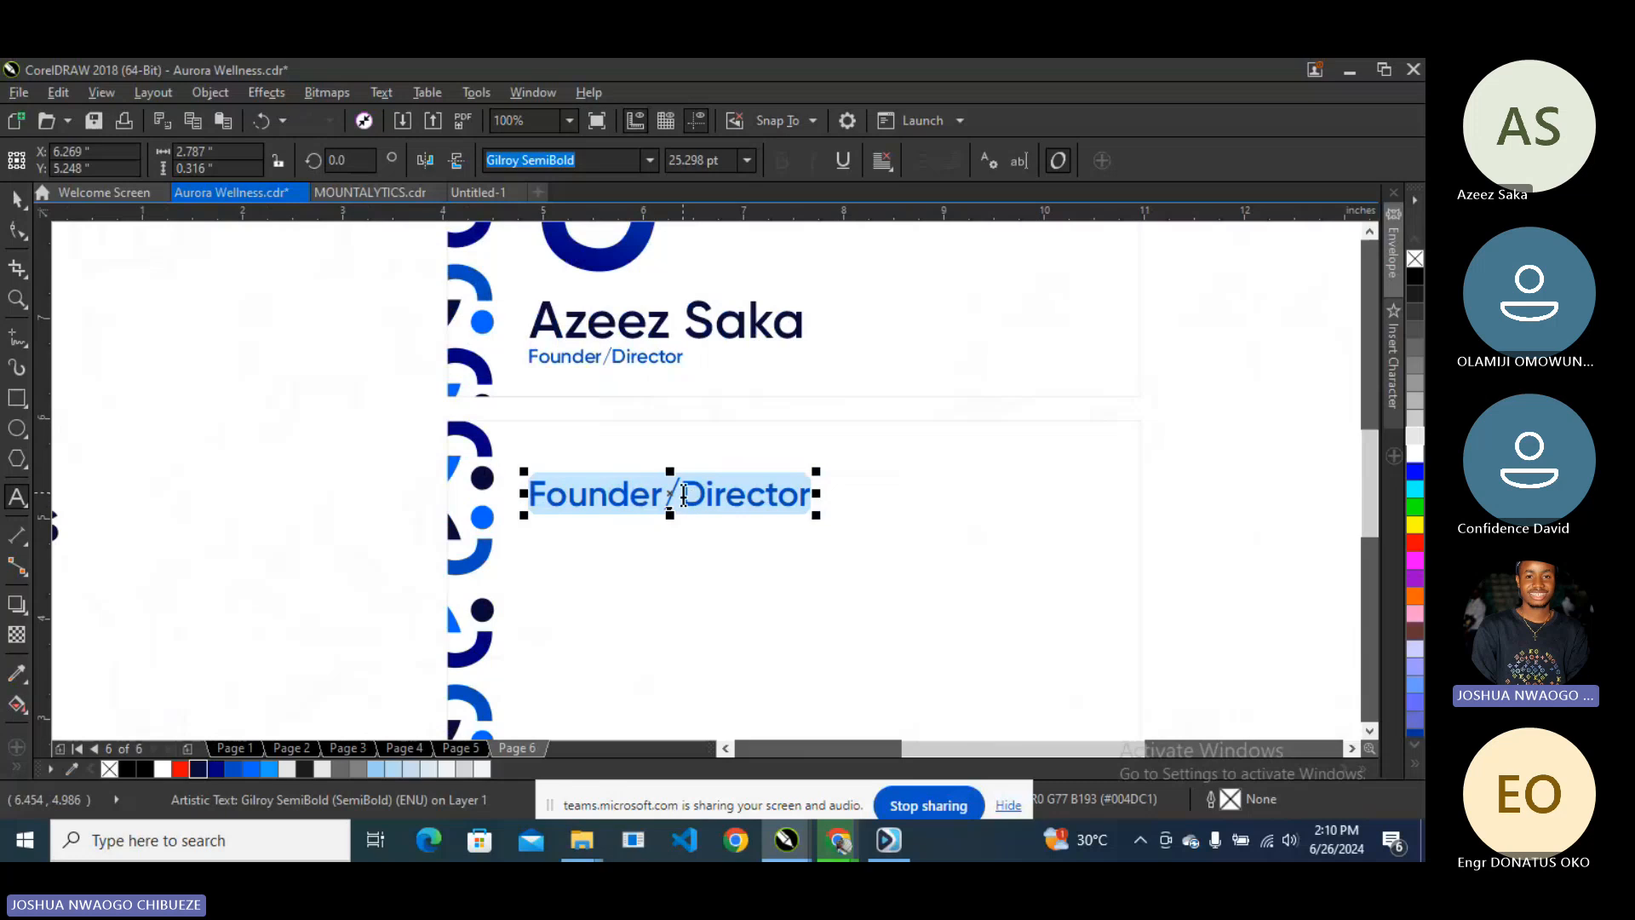
text(W)
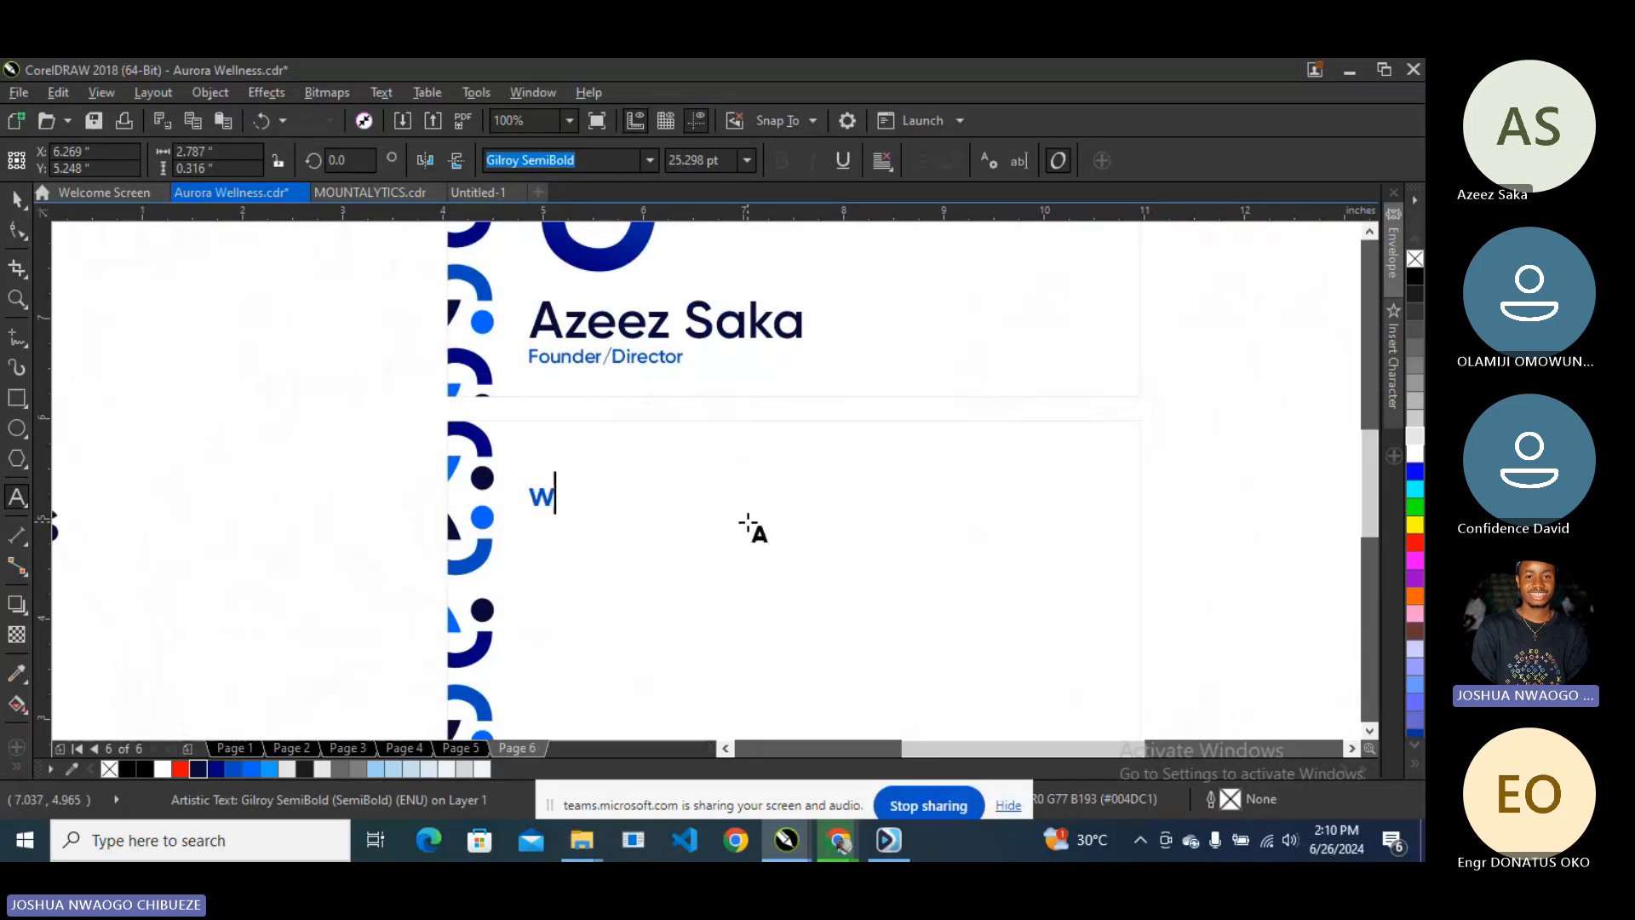
text(ww.au)
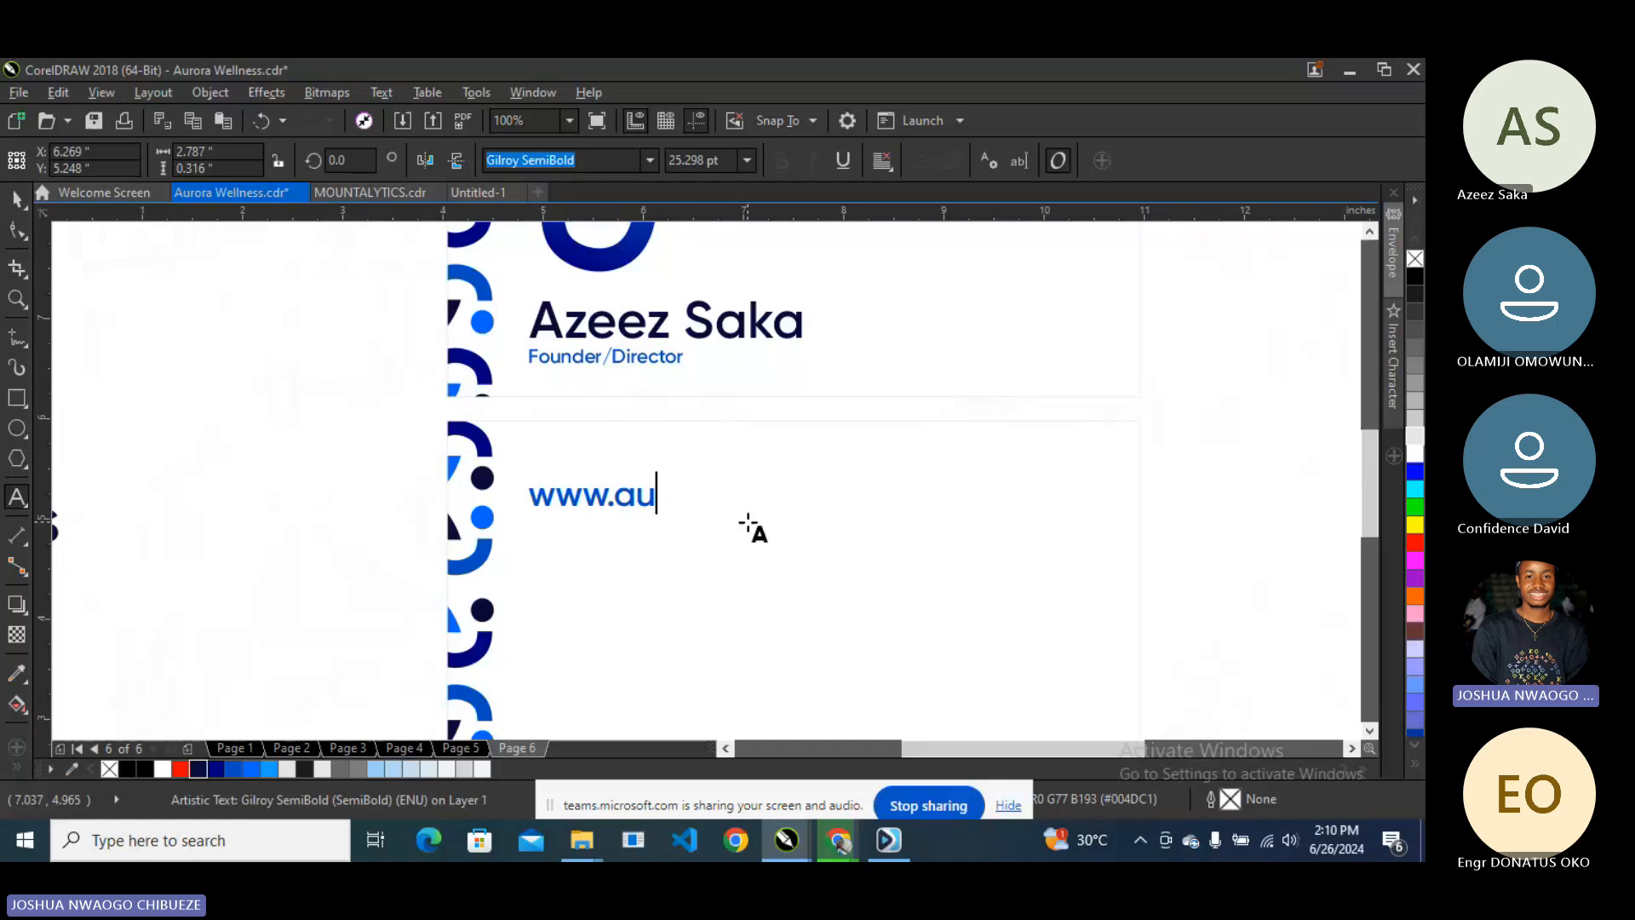
text(rorawell)
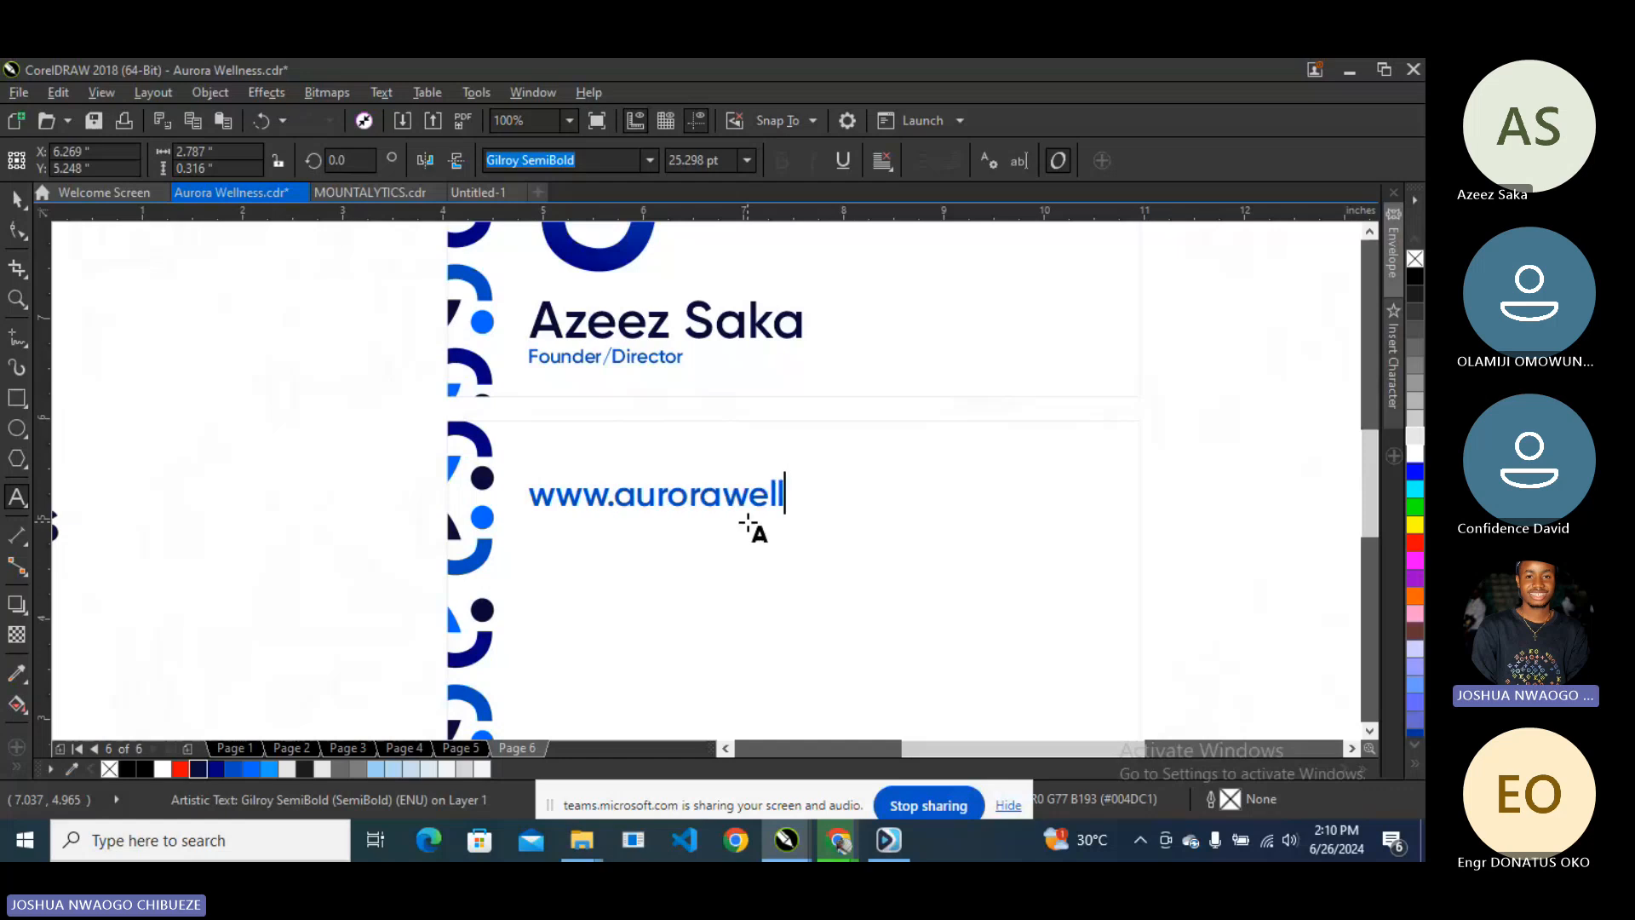
text(ness)
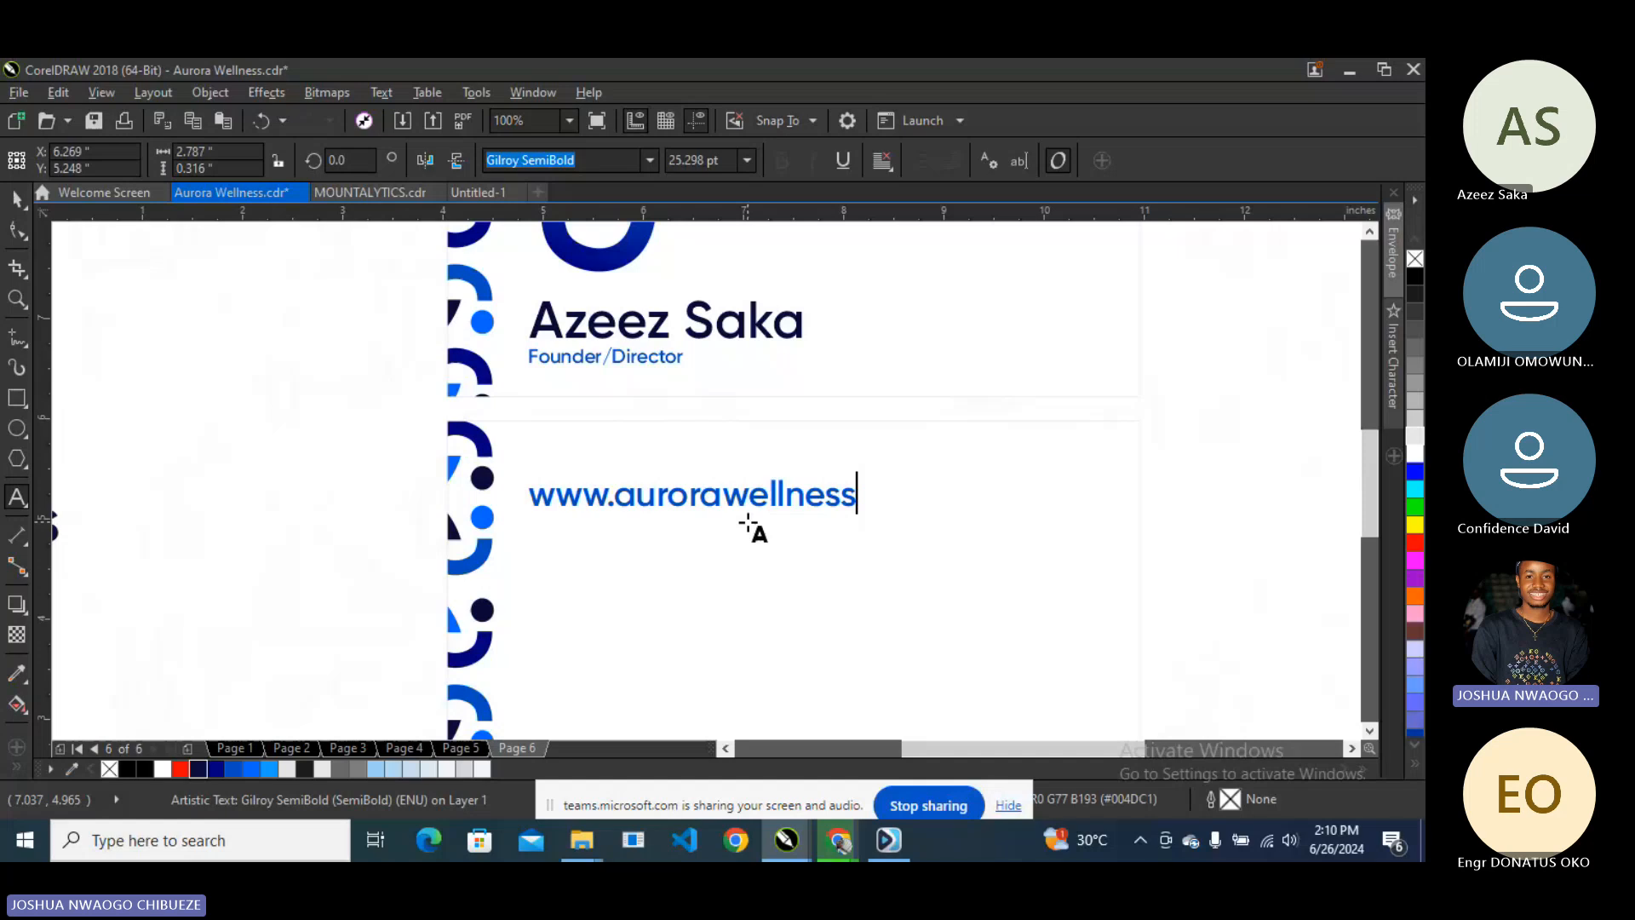
text(.com)
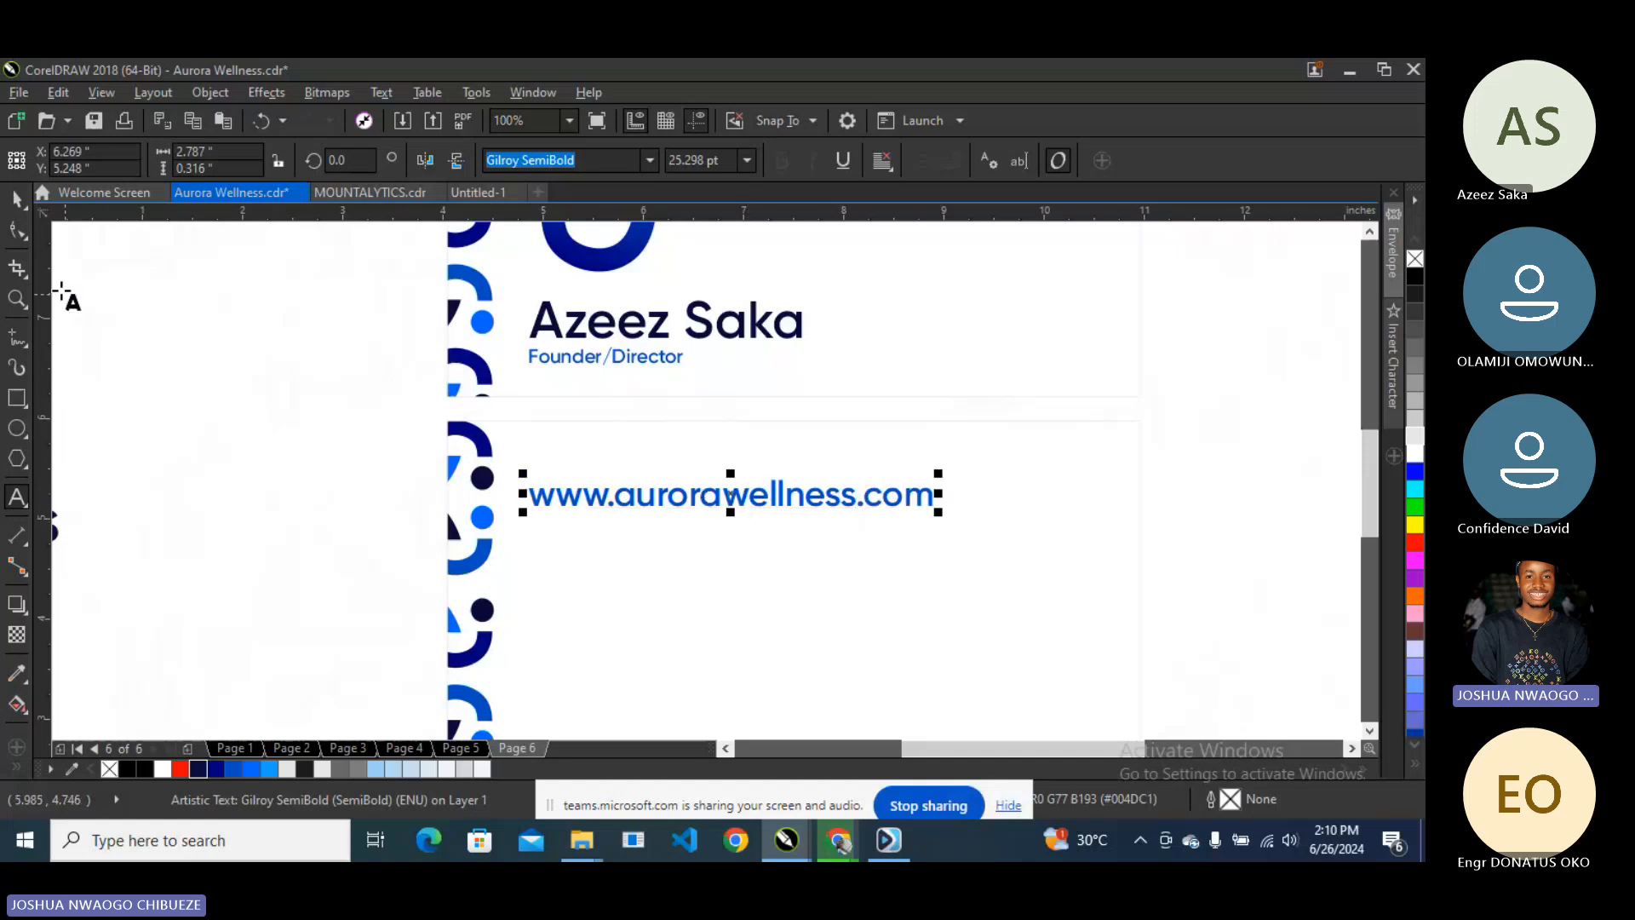
- Shrink the website text to about 18 pt and place a duplicate line beneath it
click(16, 199)
scroll(719, 516, down, 1)
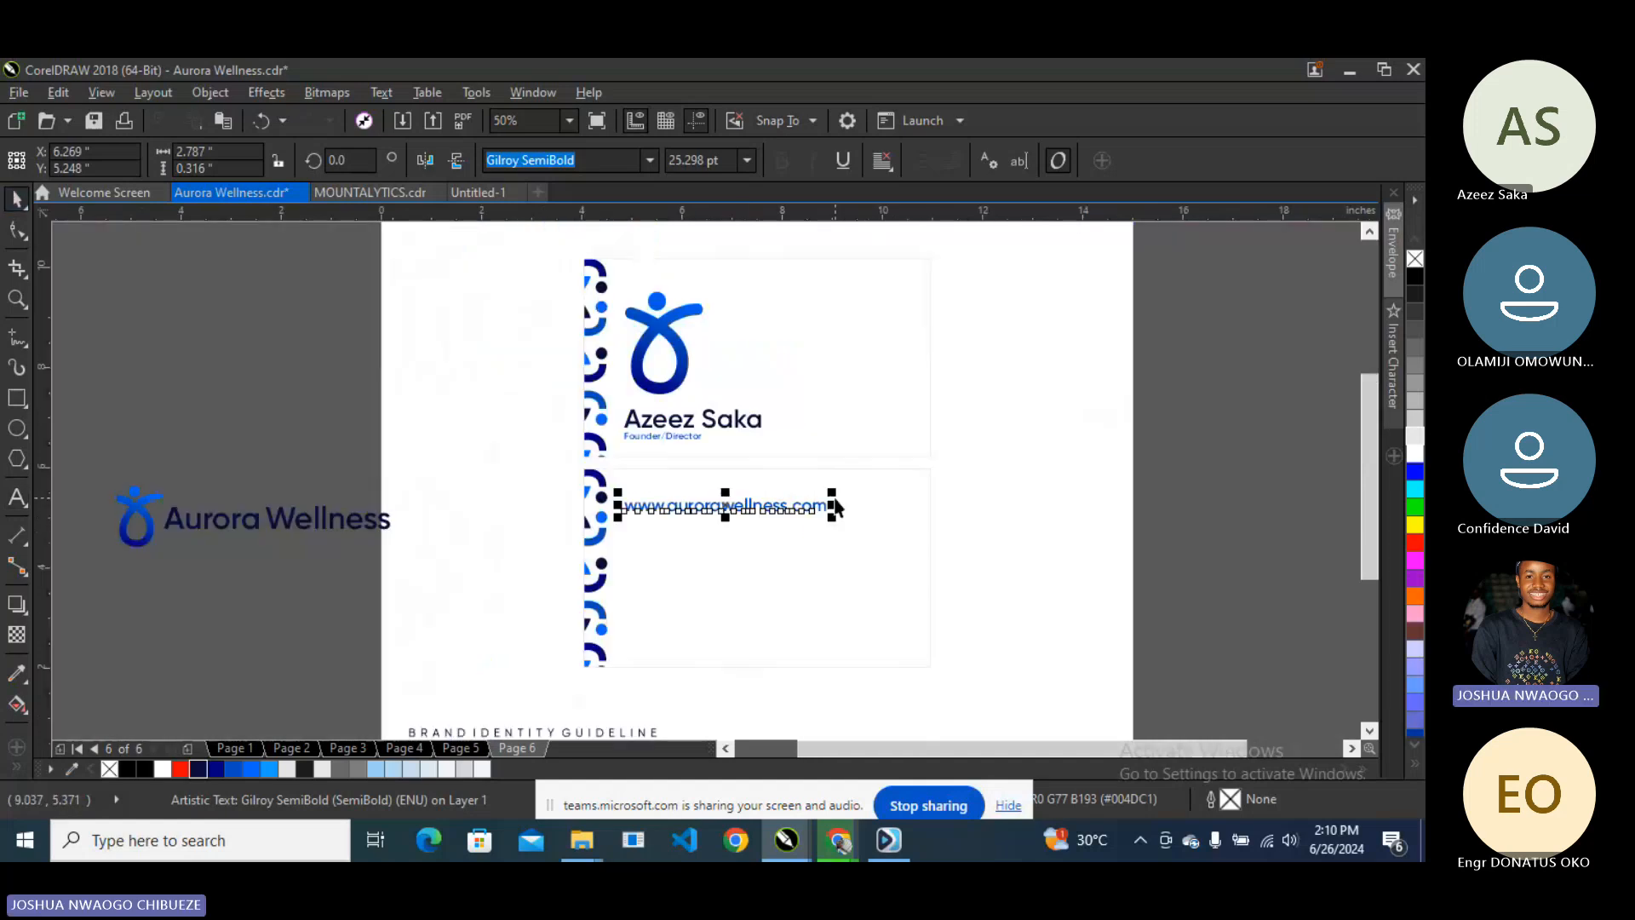
drag(832, 492, 839, 492)
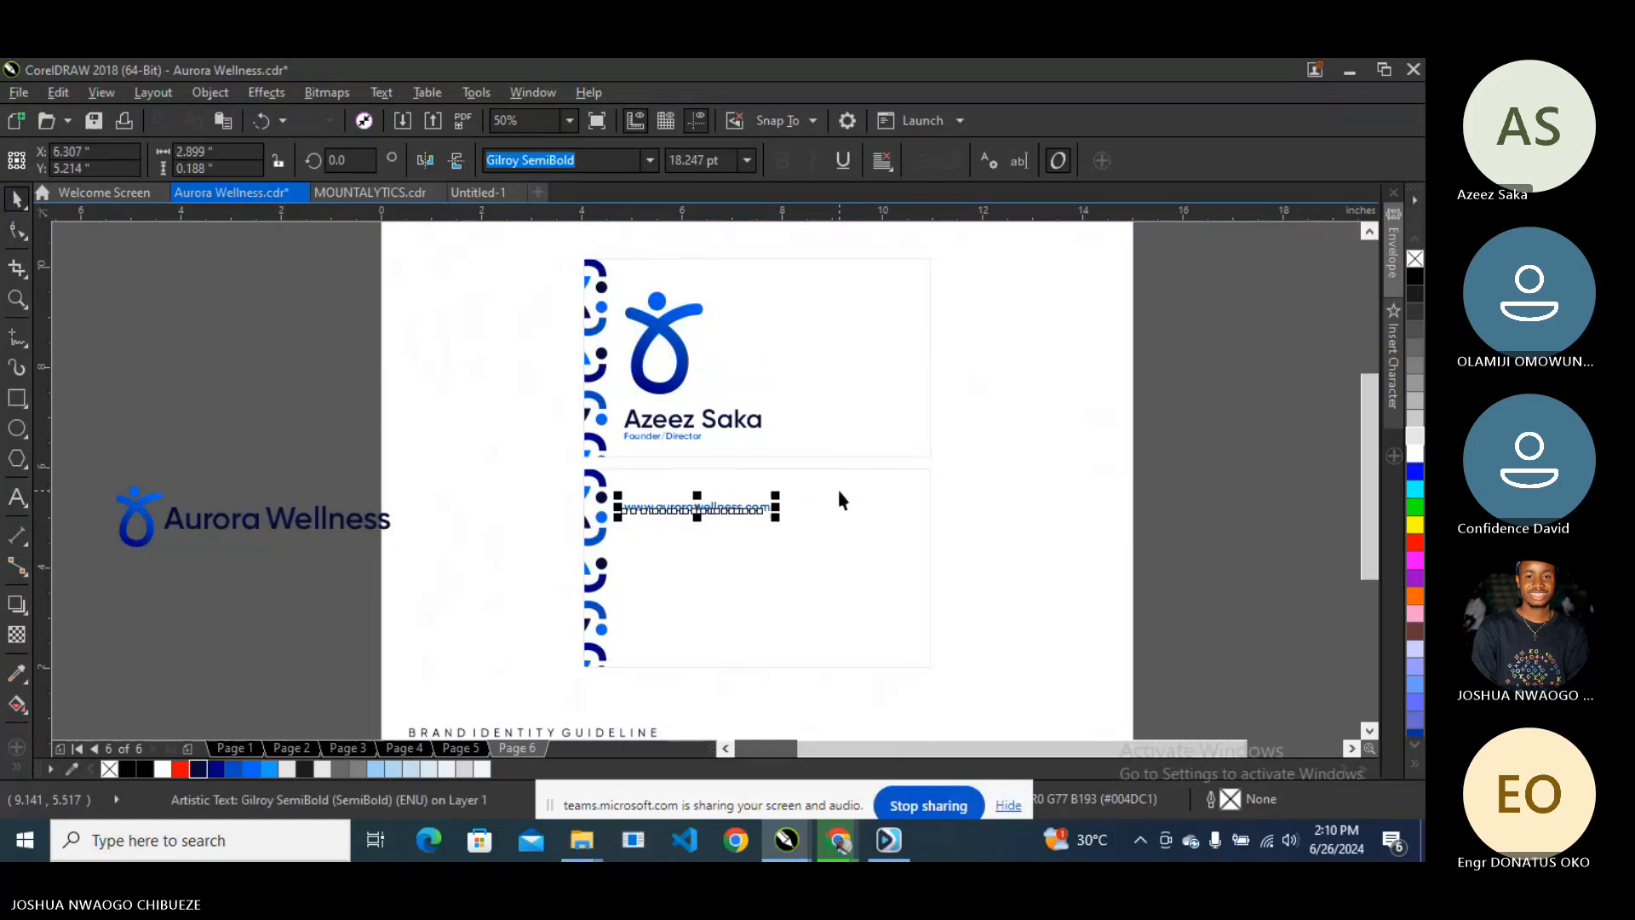
key(ctrl+d)
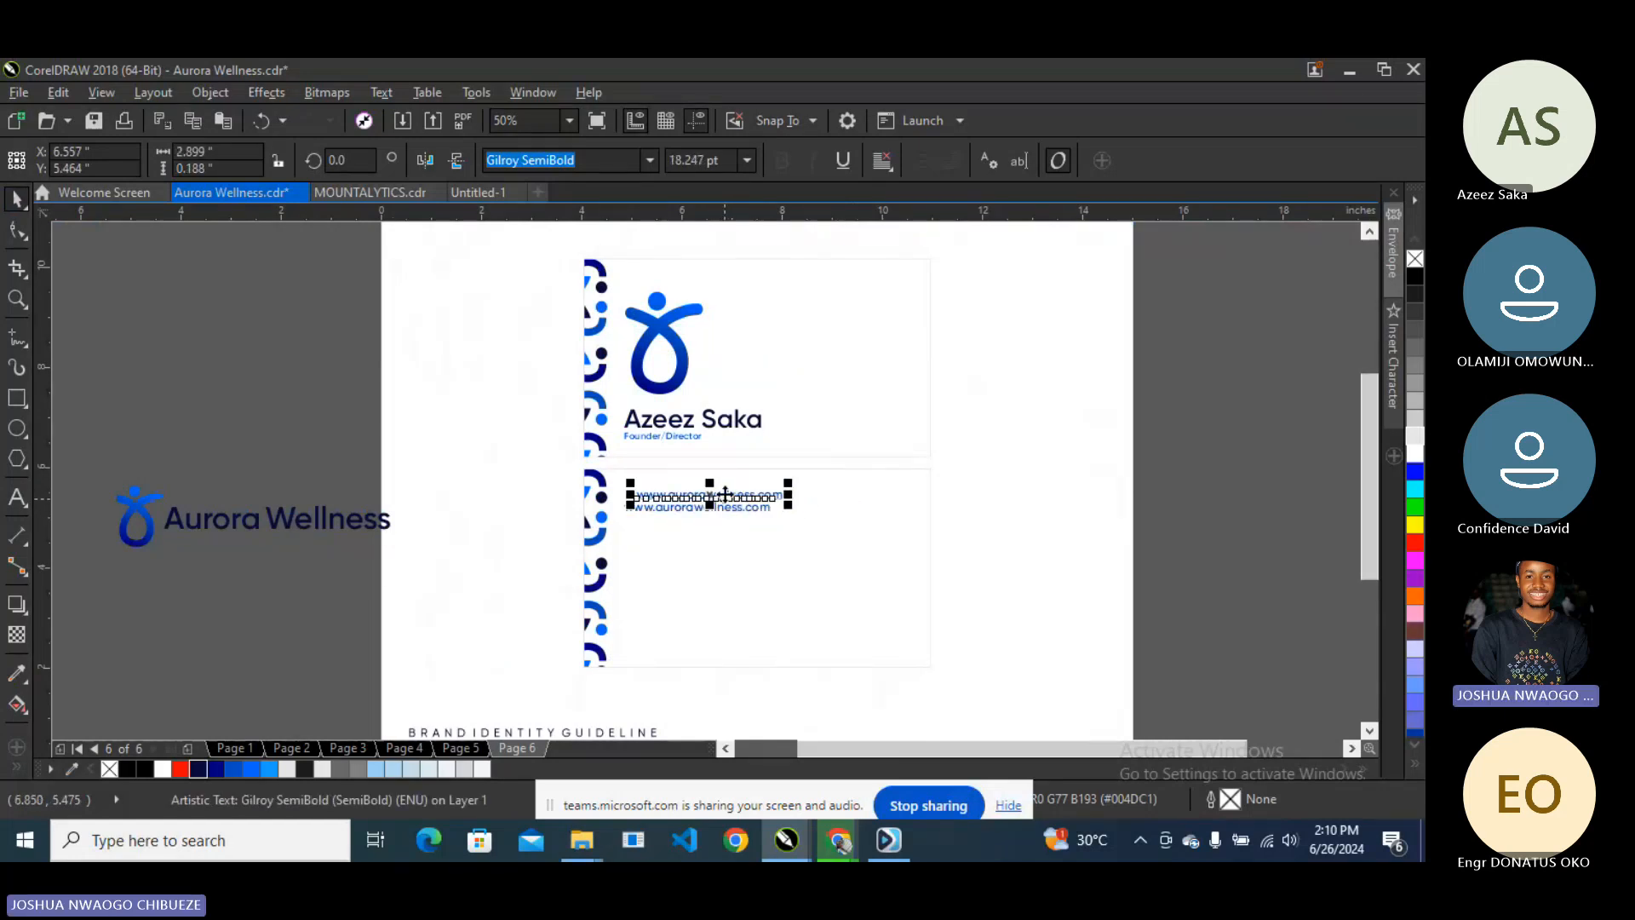
drag(727, 521, 717, 537)
scroll(707, 532, up, 2)
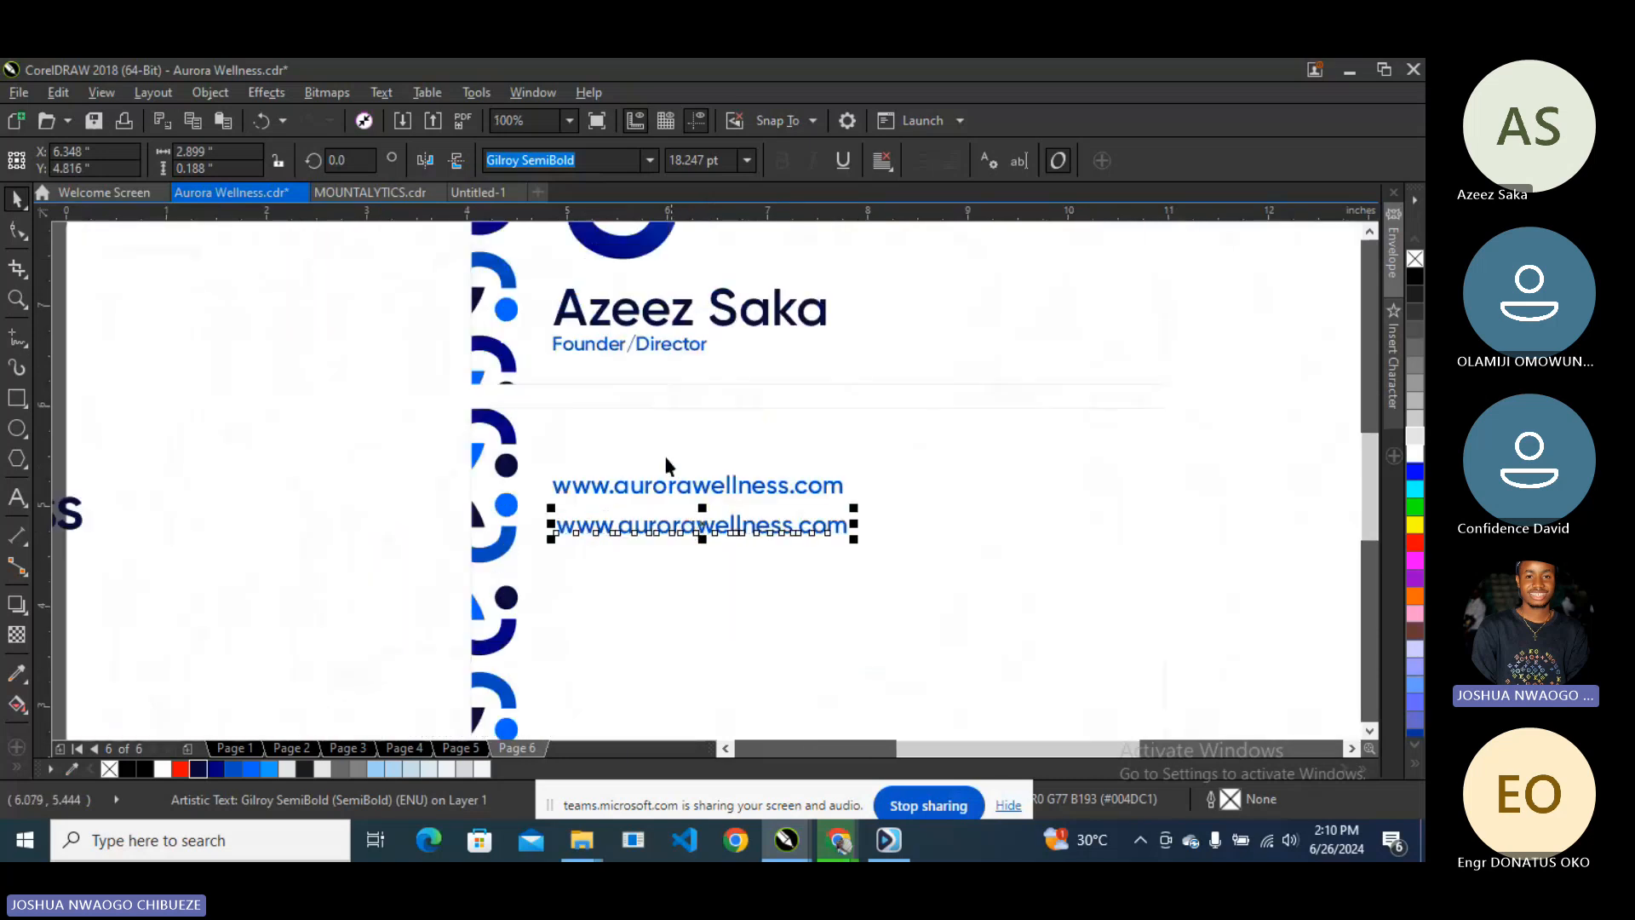
- Replace the duplicate URL line's text with the business phone number
click(32, 496)
key(ctrl+a)
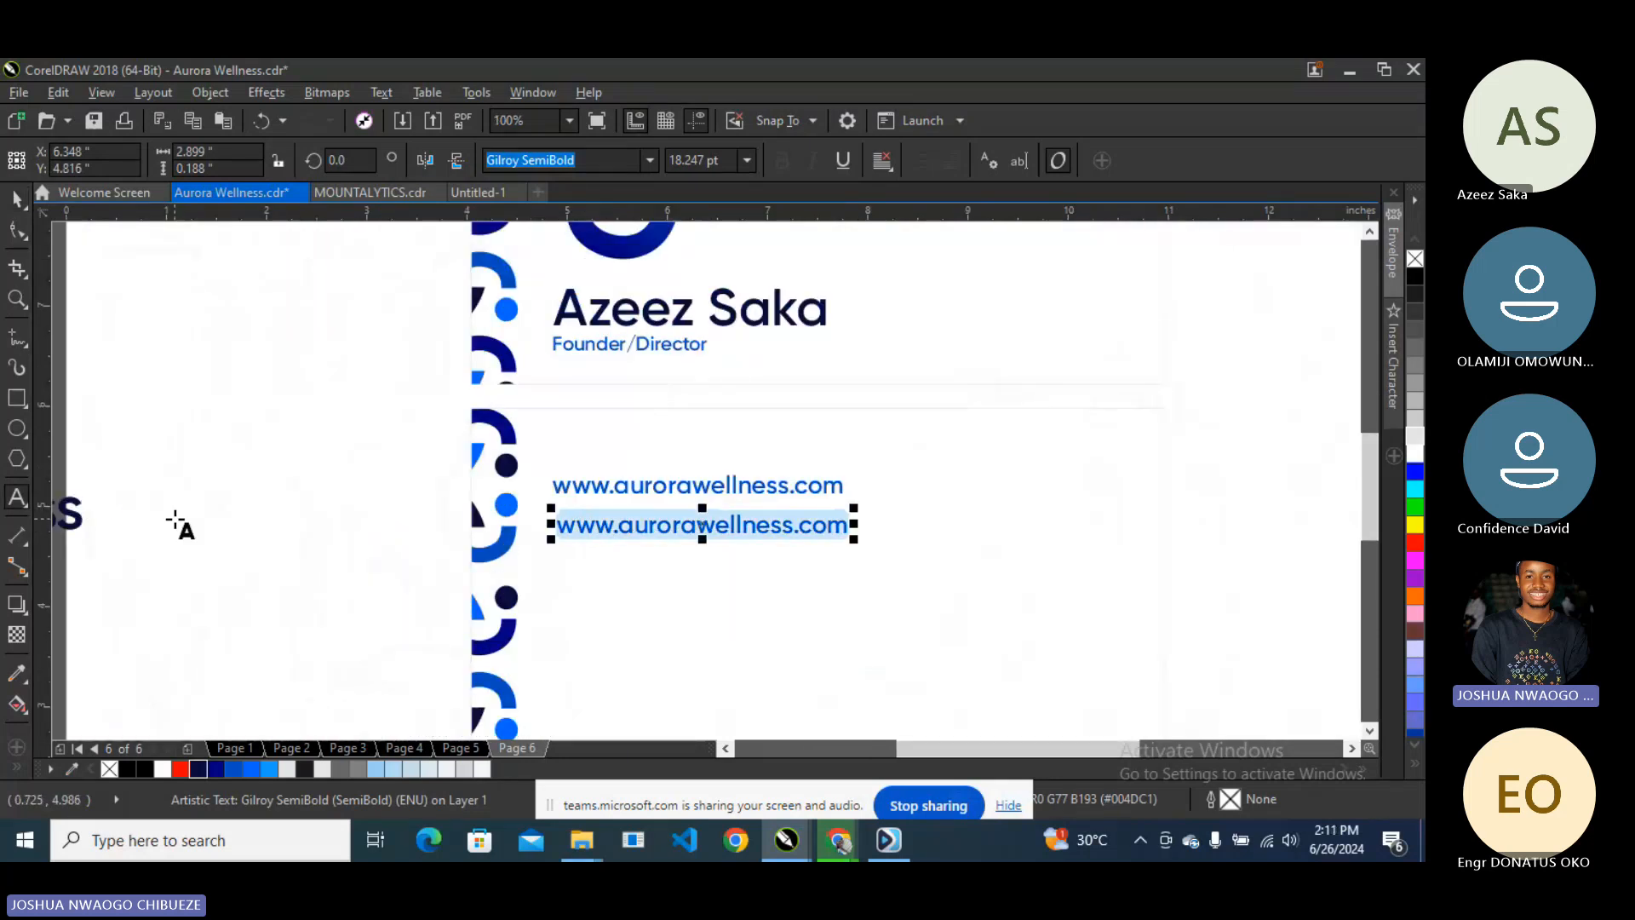
key(BackSpace)
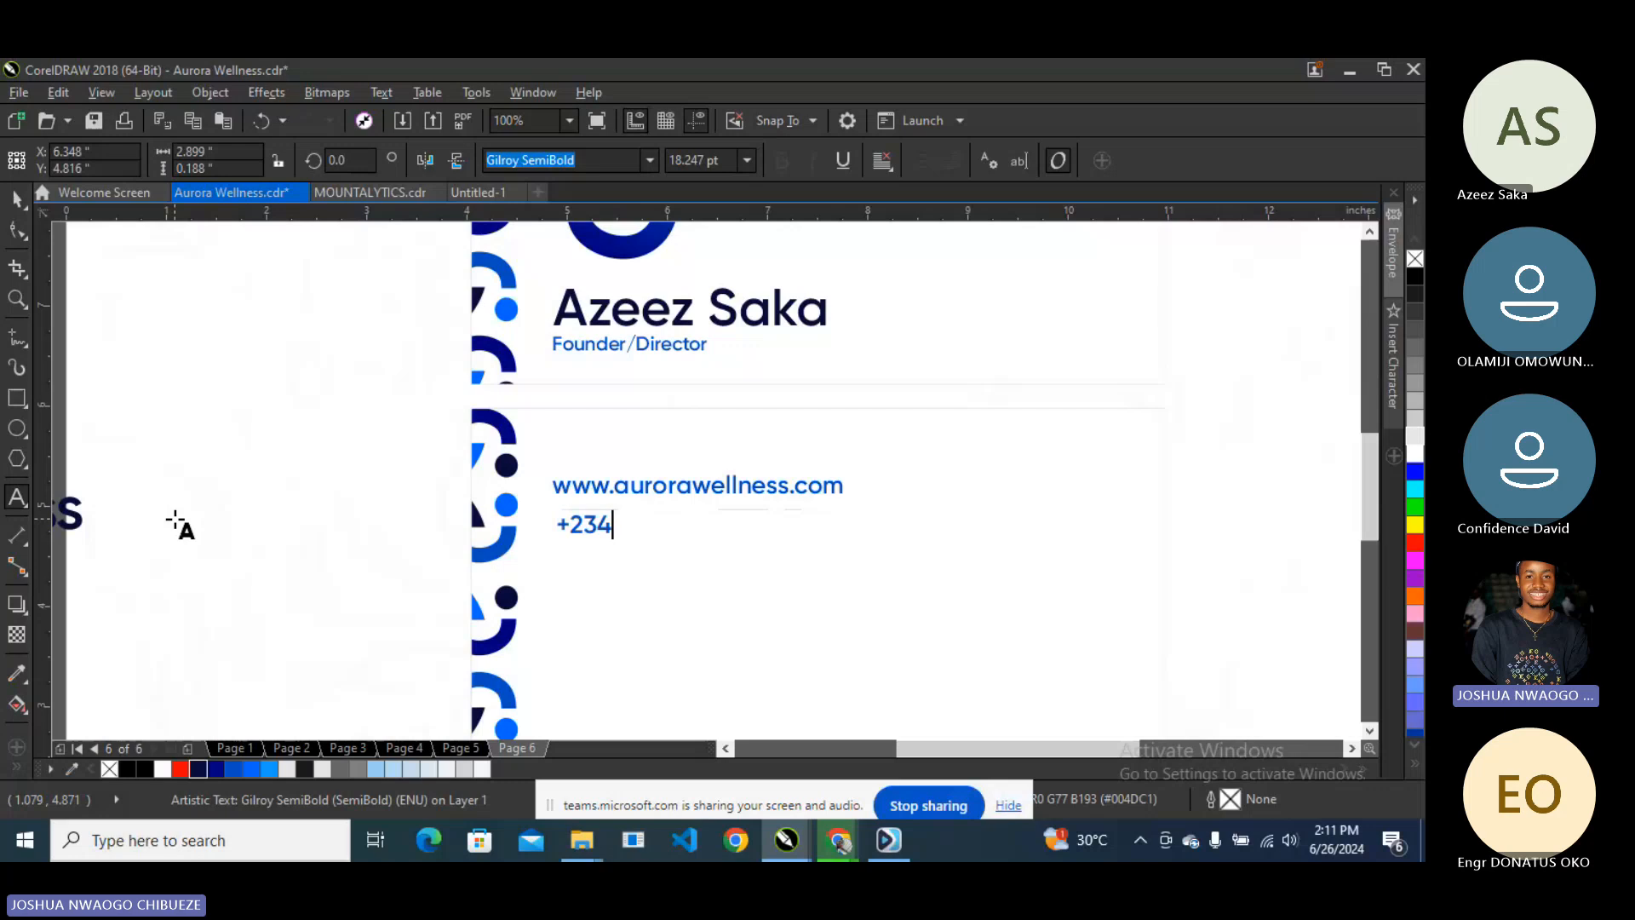
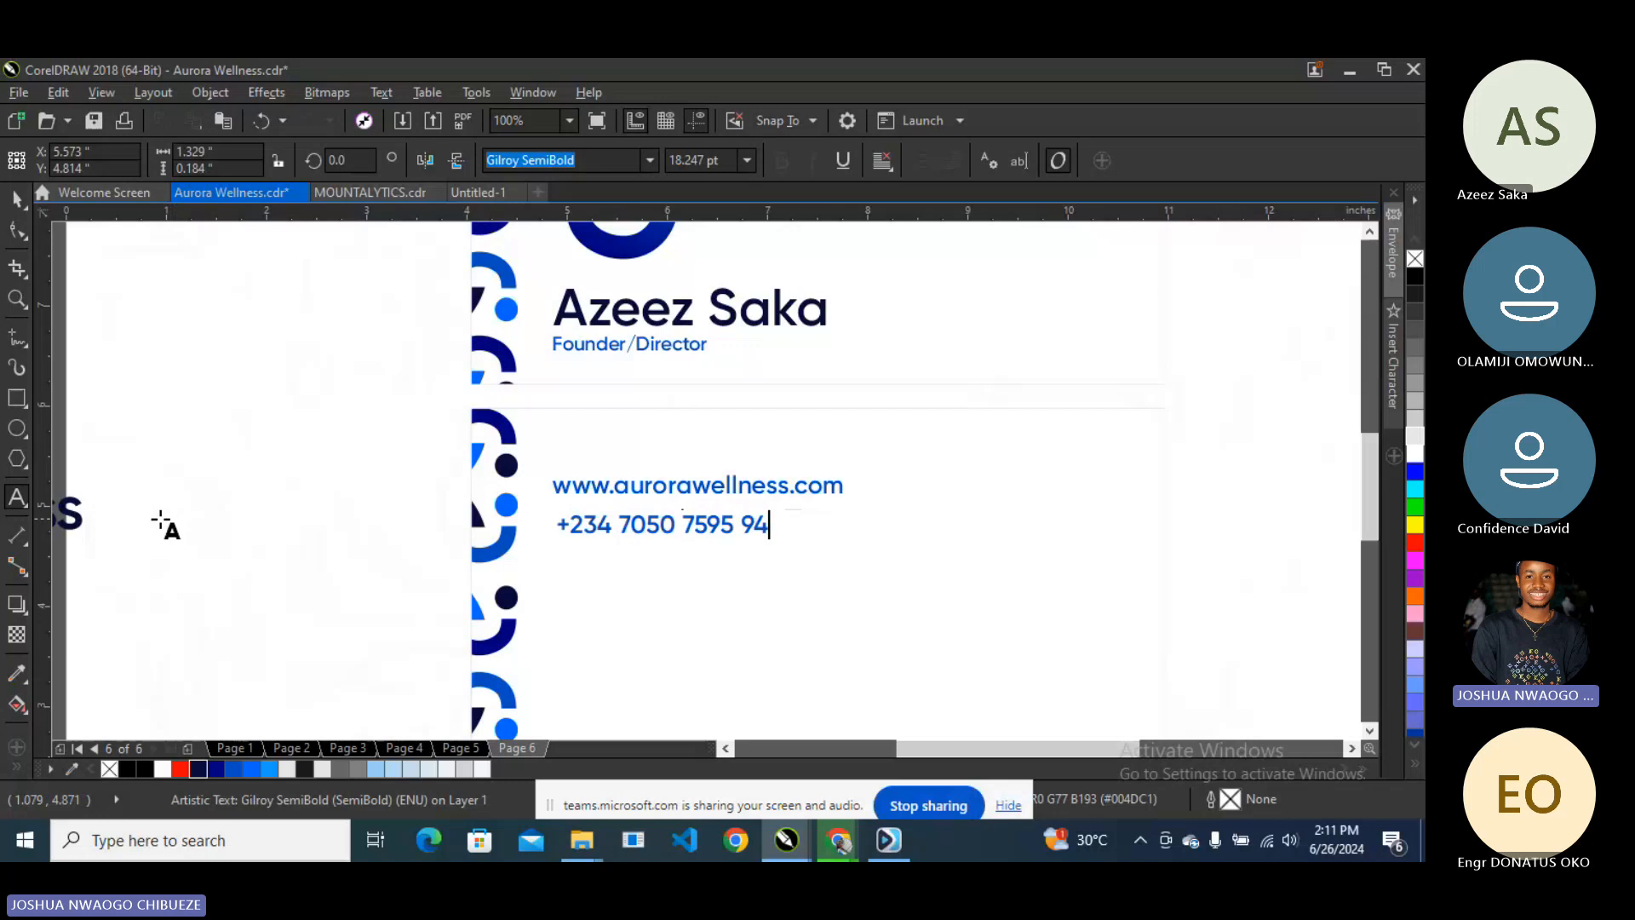
key(Escape)
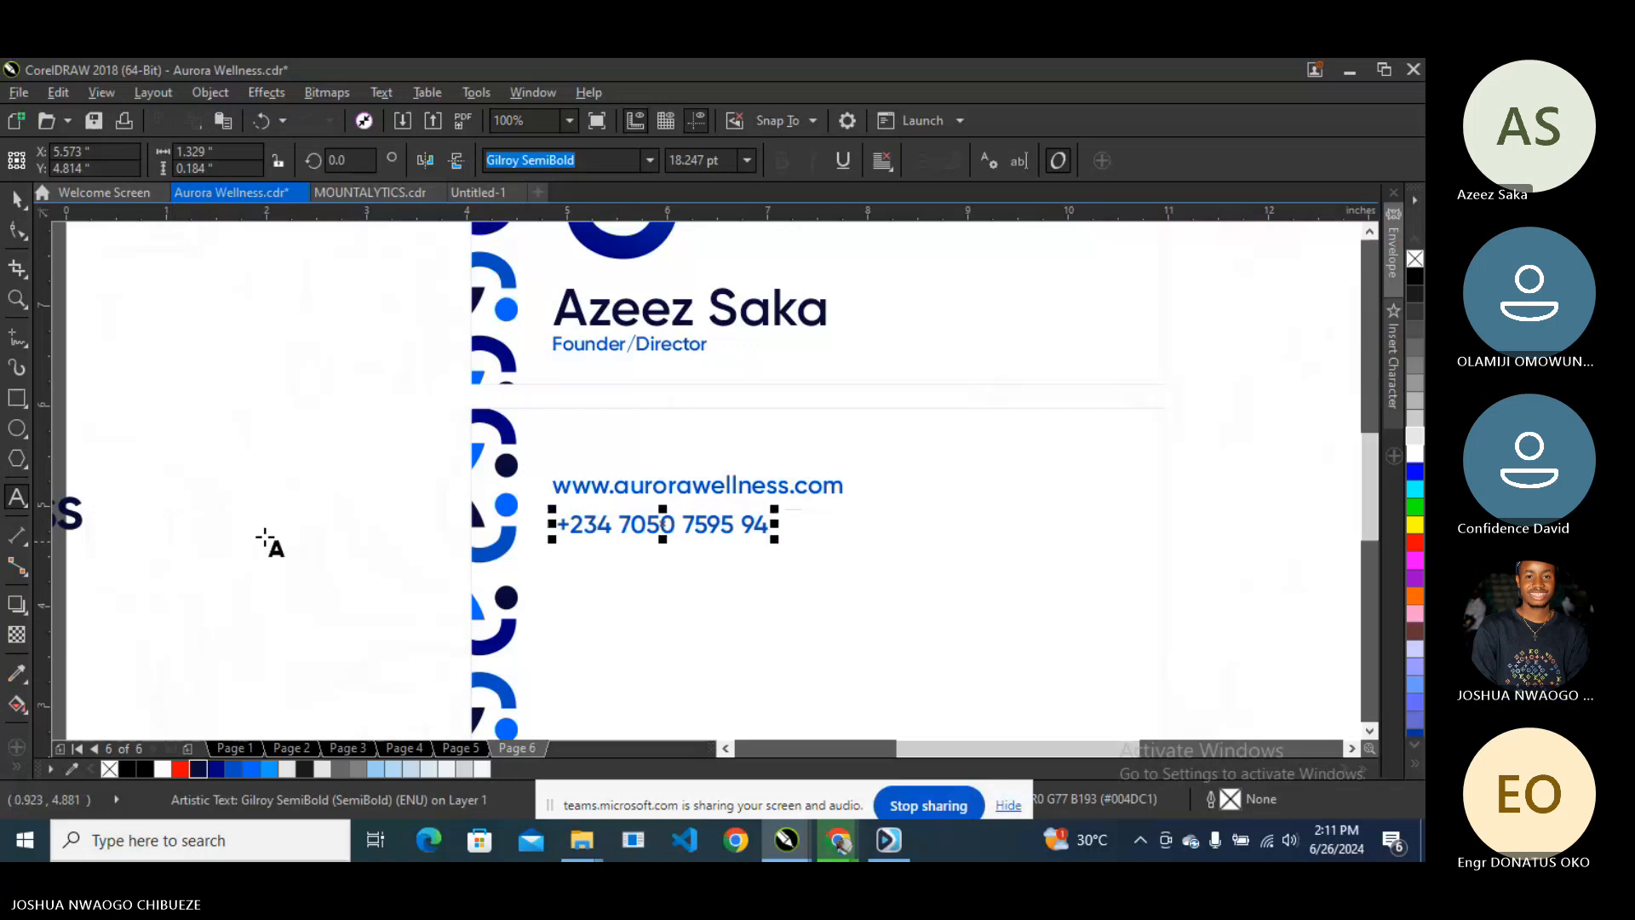
click(23, 202)
scroll(544, 422, down, 1)
scroll(594, 471, up, 1)
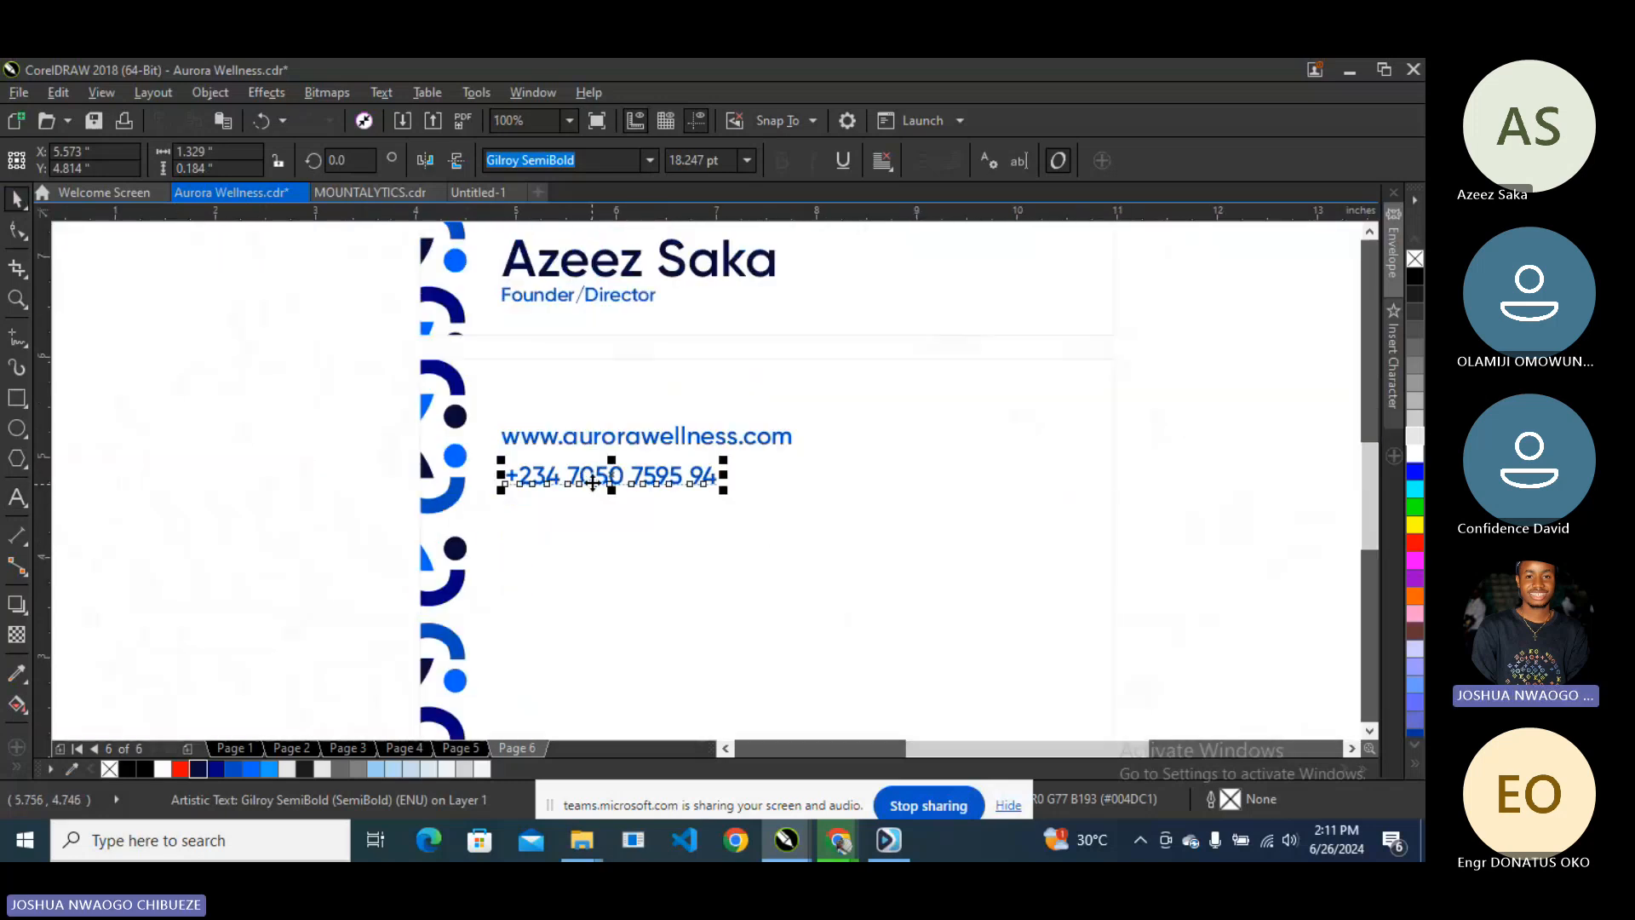
click(593, 449)
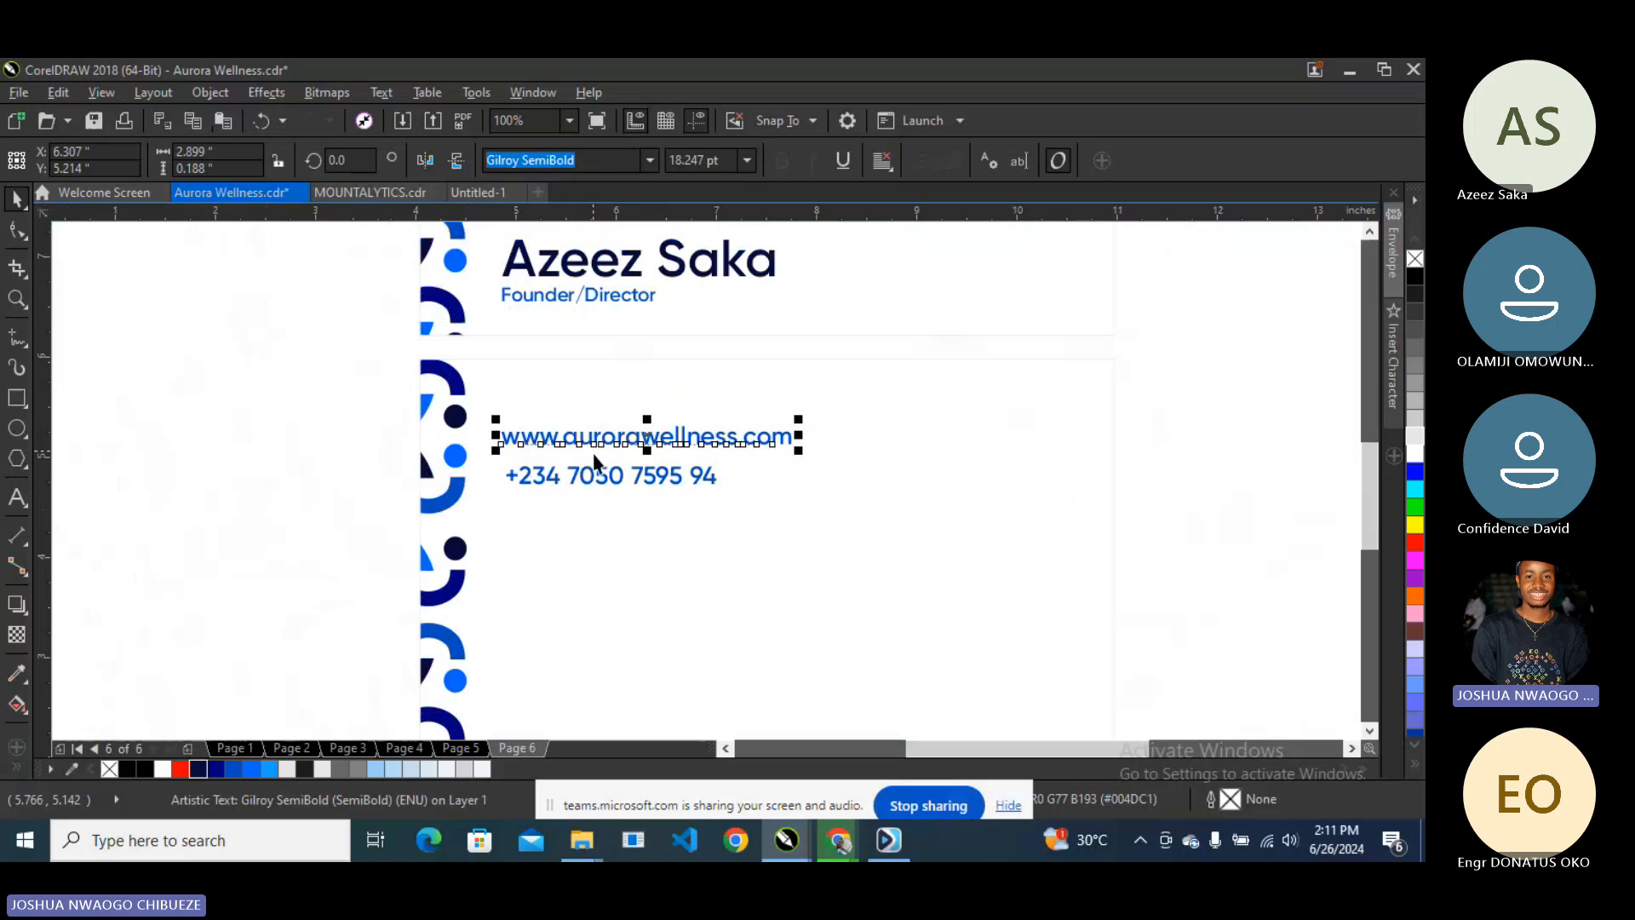
click(601, 480)
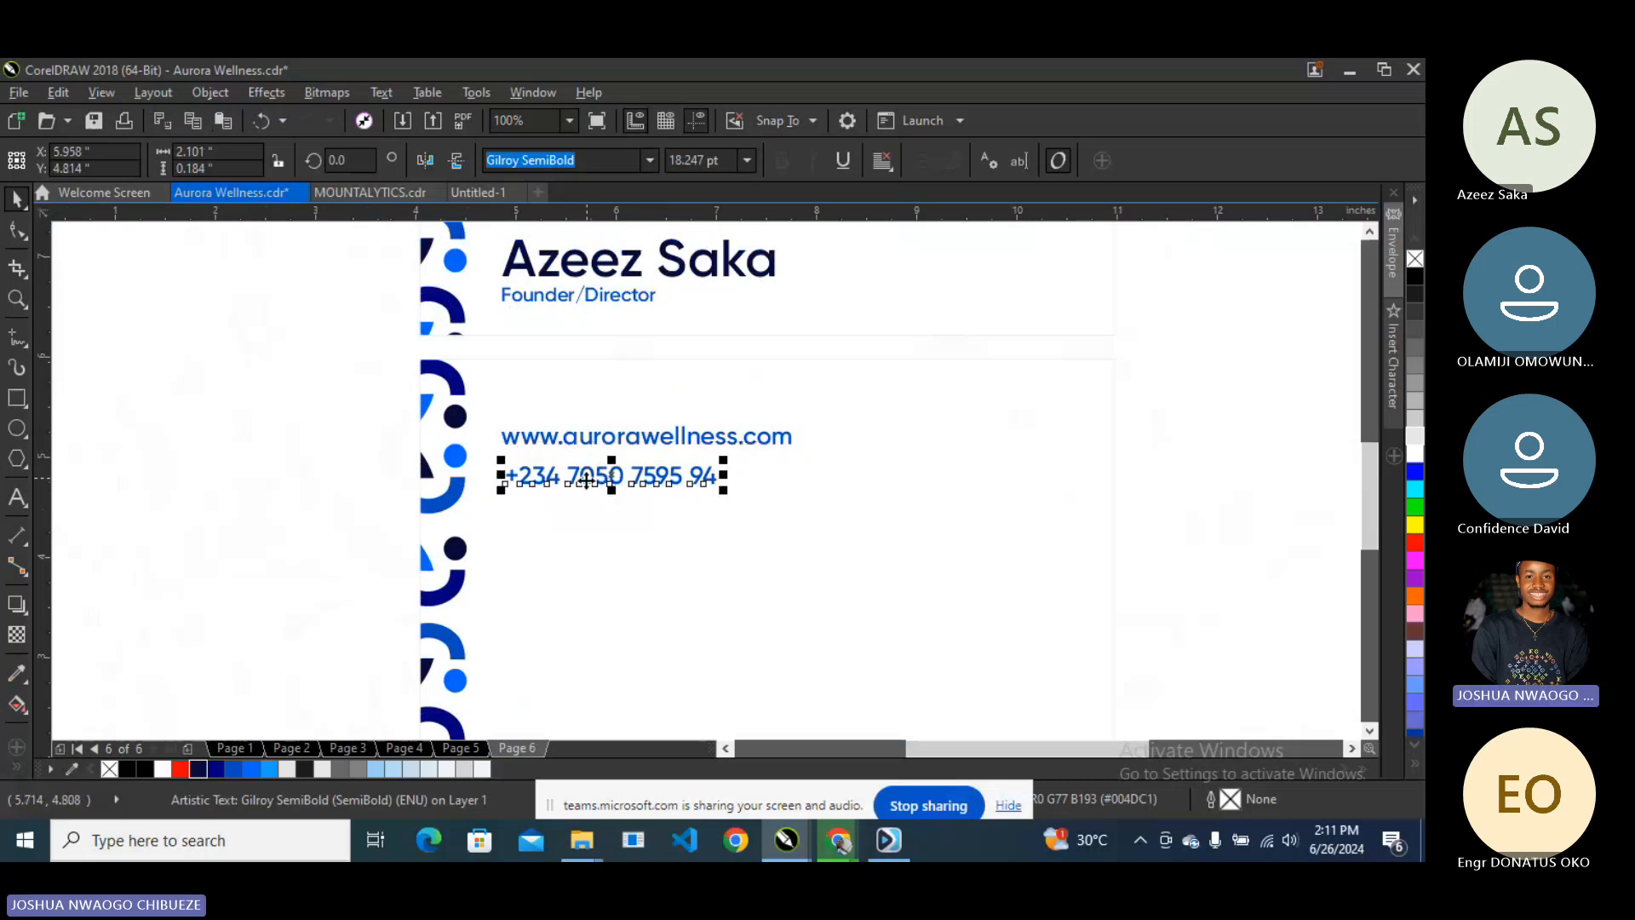
- Duplicate the phone line beneath itself and retype it as the company e-mail address
key(ctrl+d)
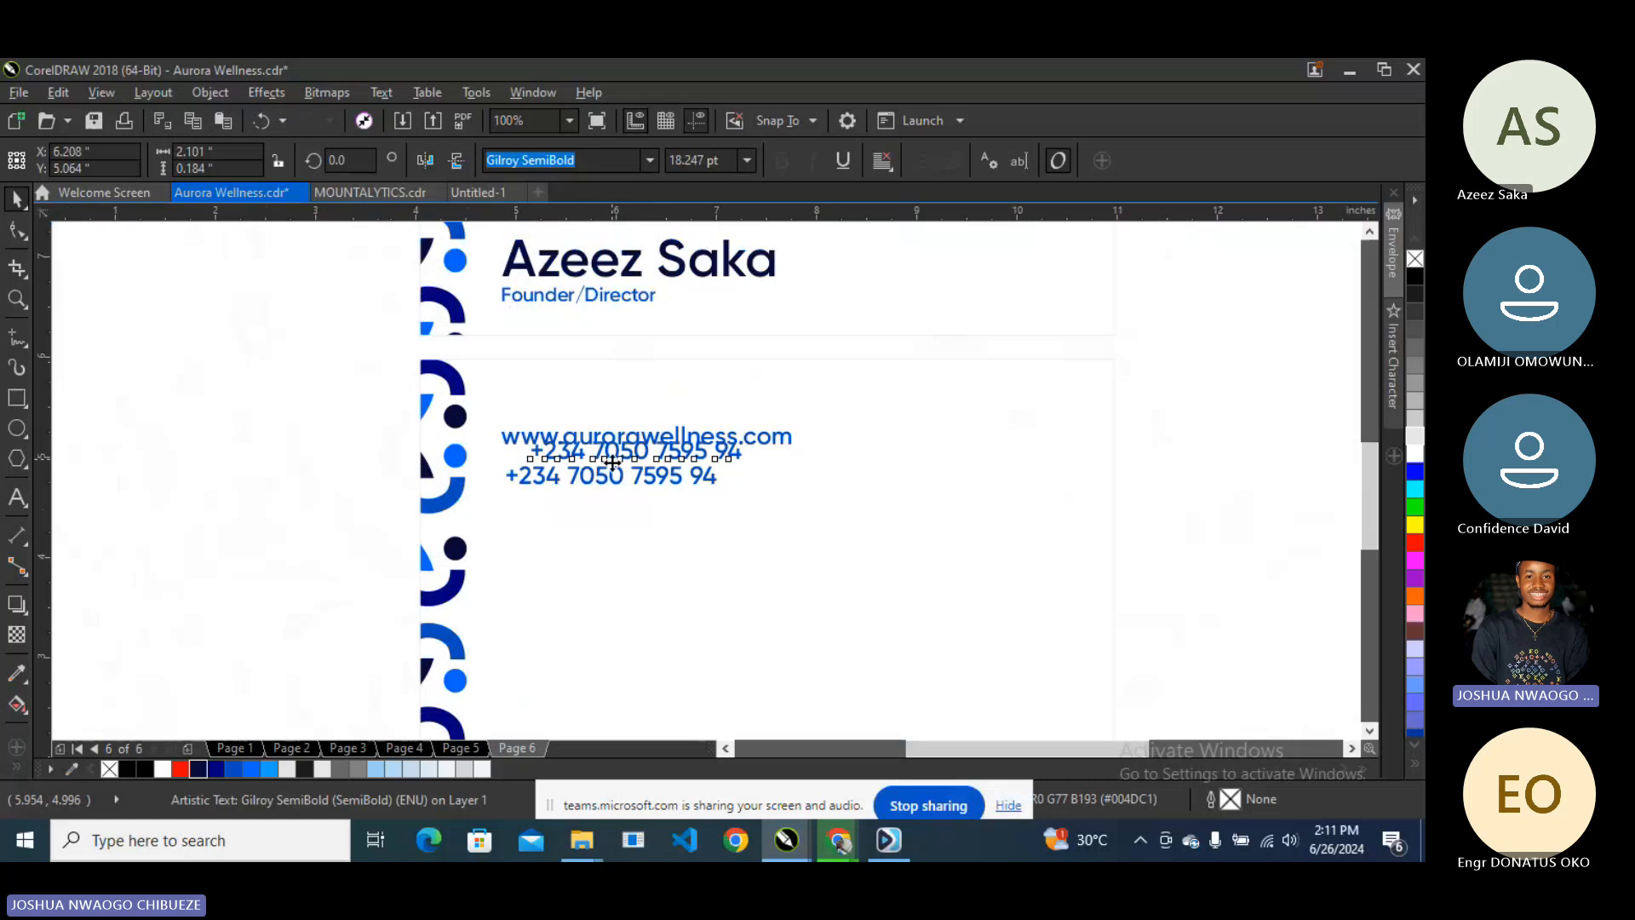
drag(601, 470, 588, 524)
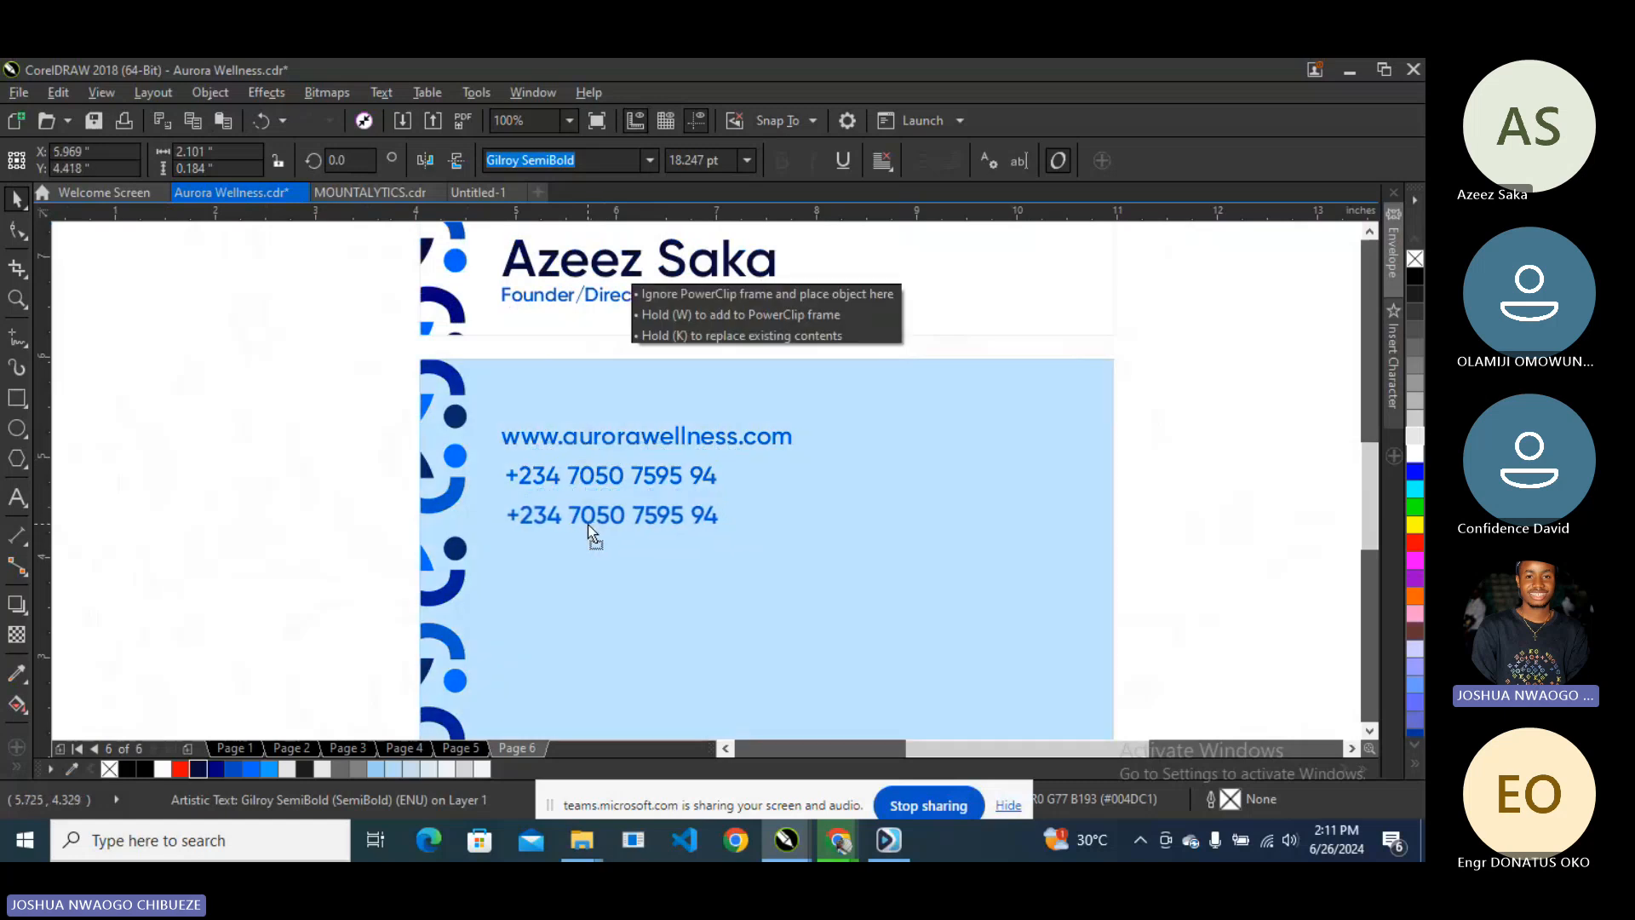
drag(588, 524, 586, 523)
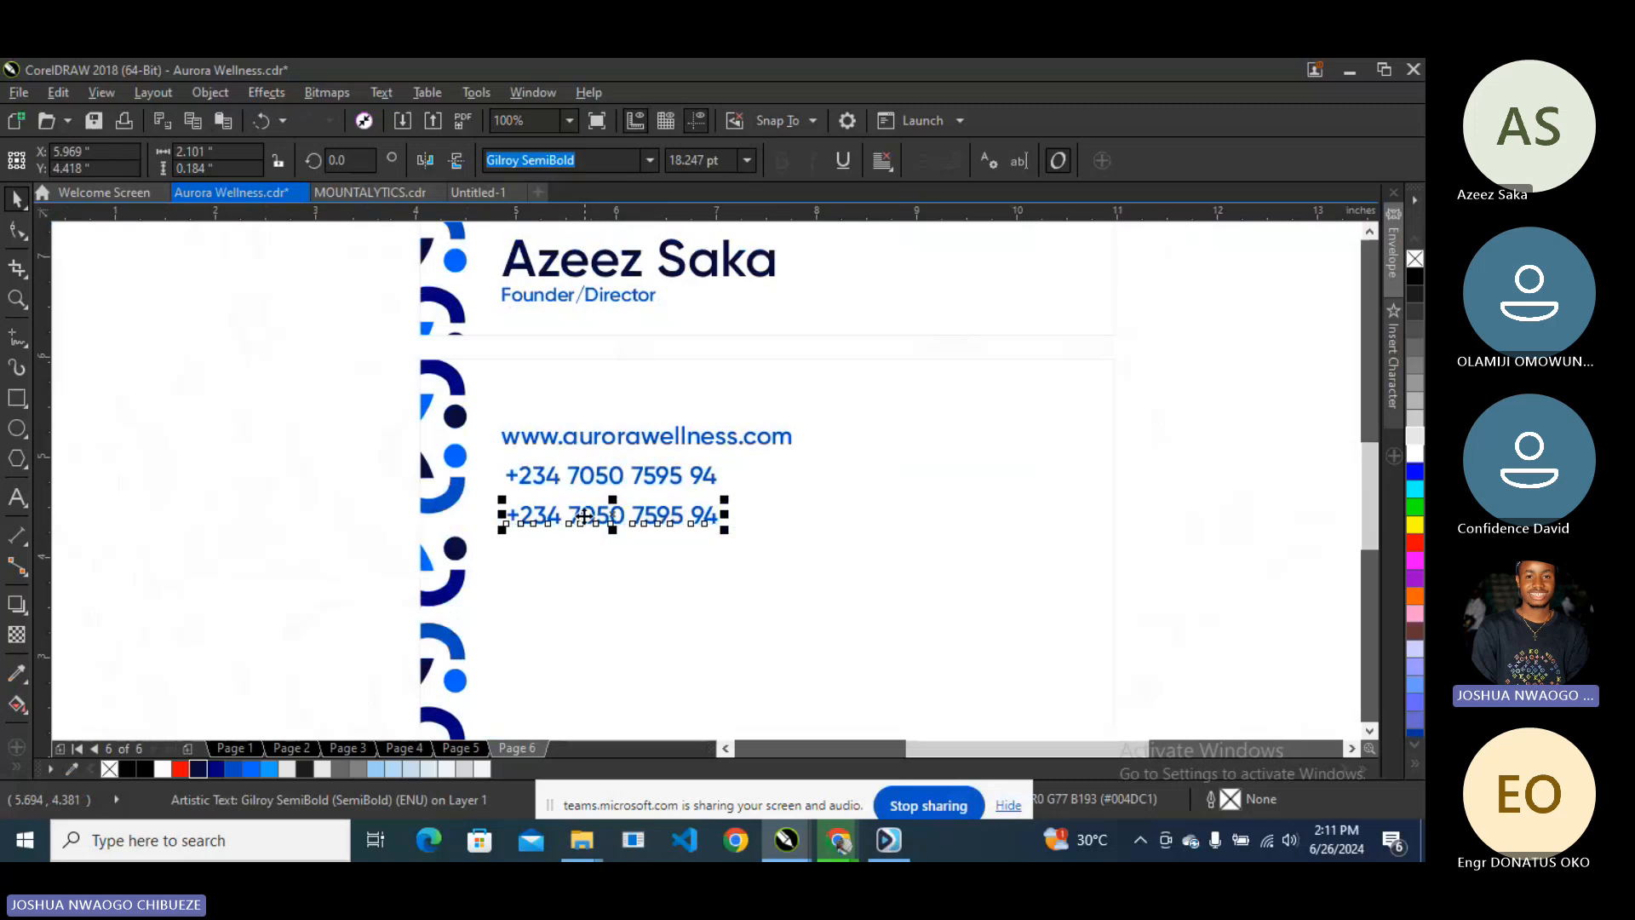
click(21, 493)
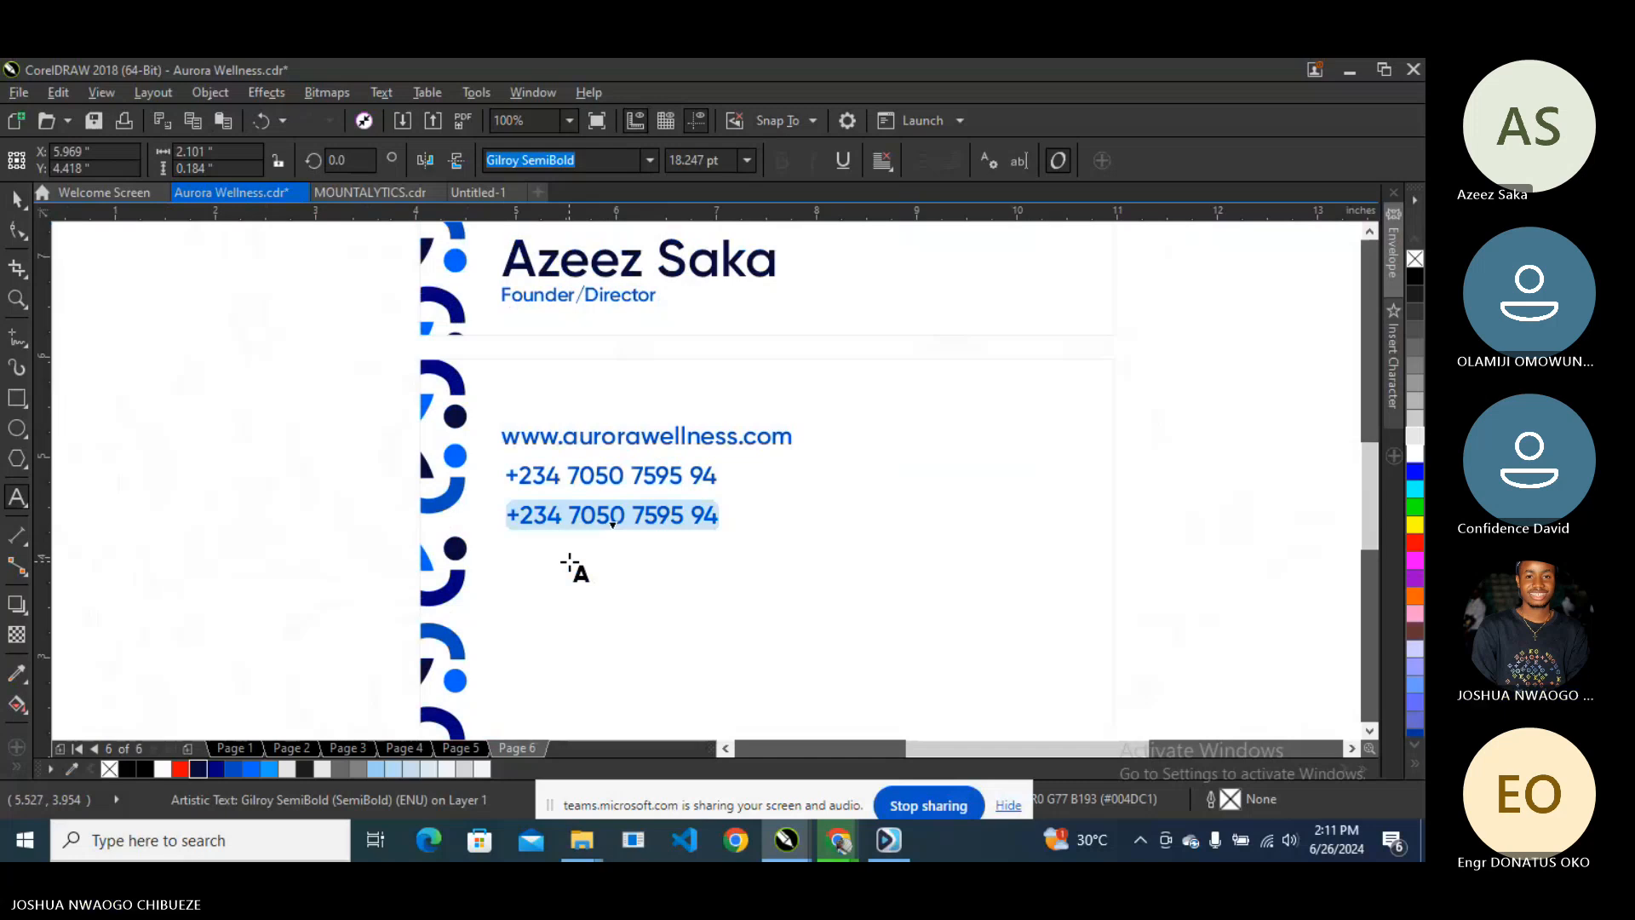
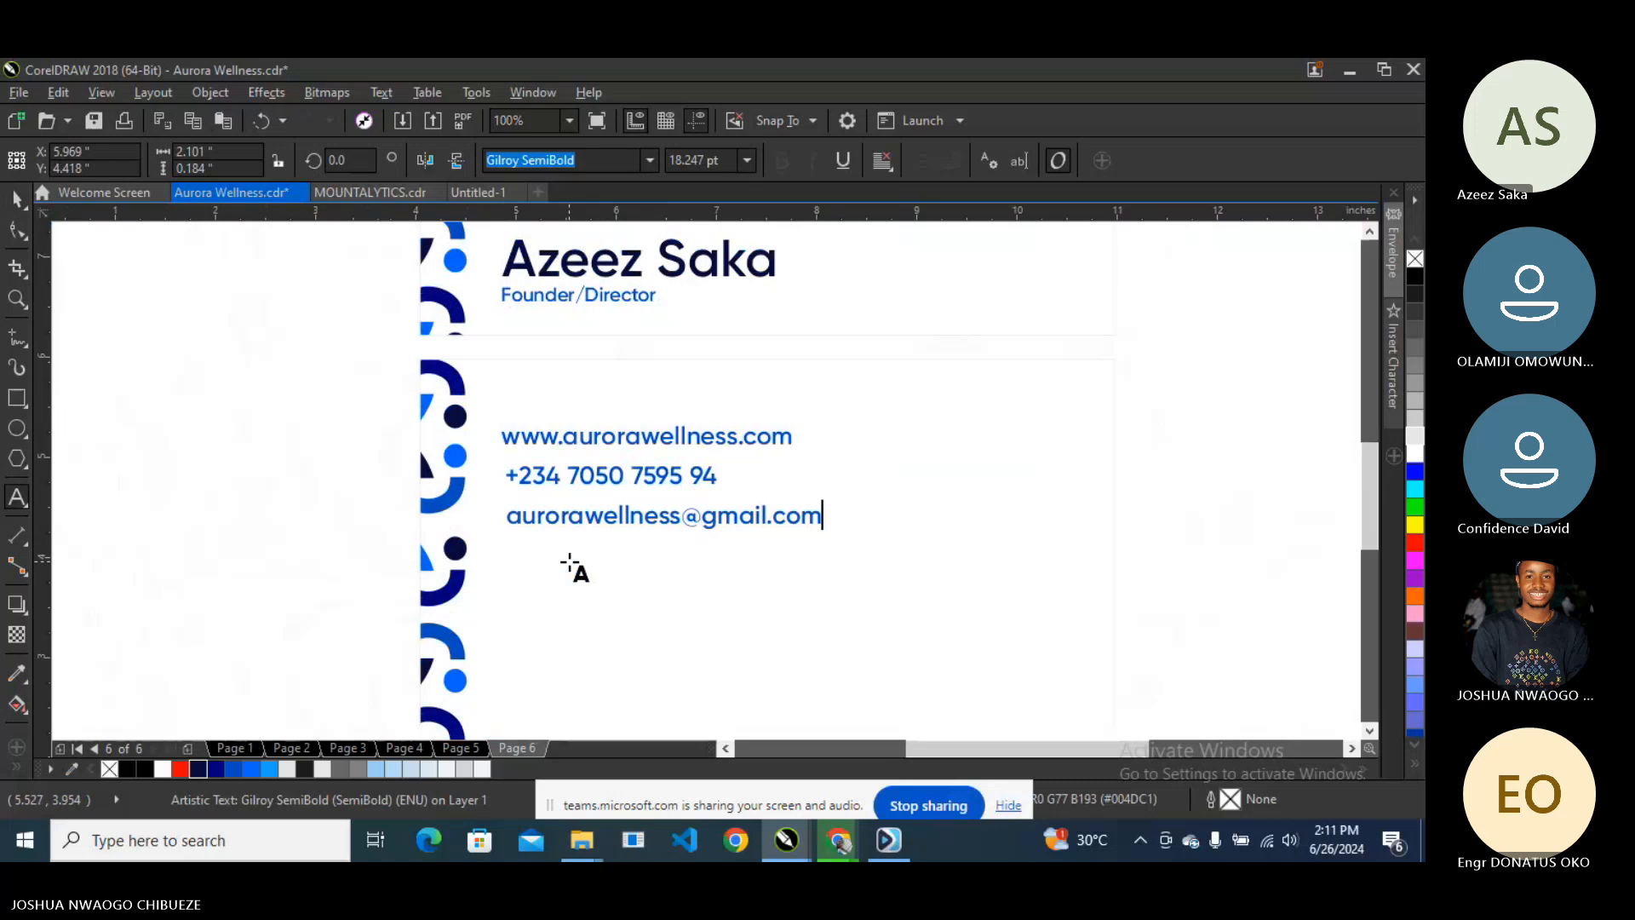
- Regroup the phone number's digits by moving the spaces between digit groups
click(671, 475)
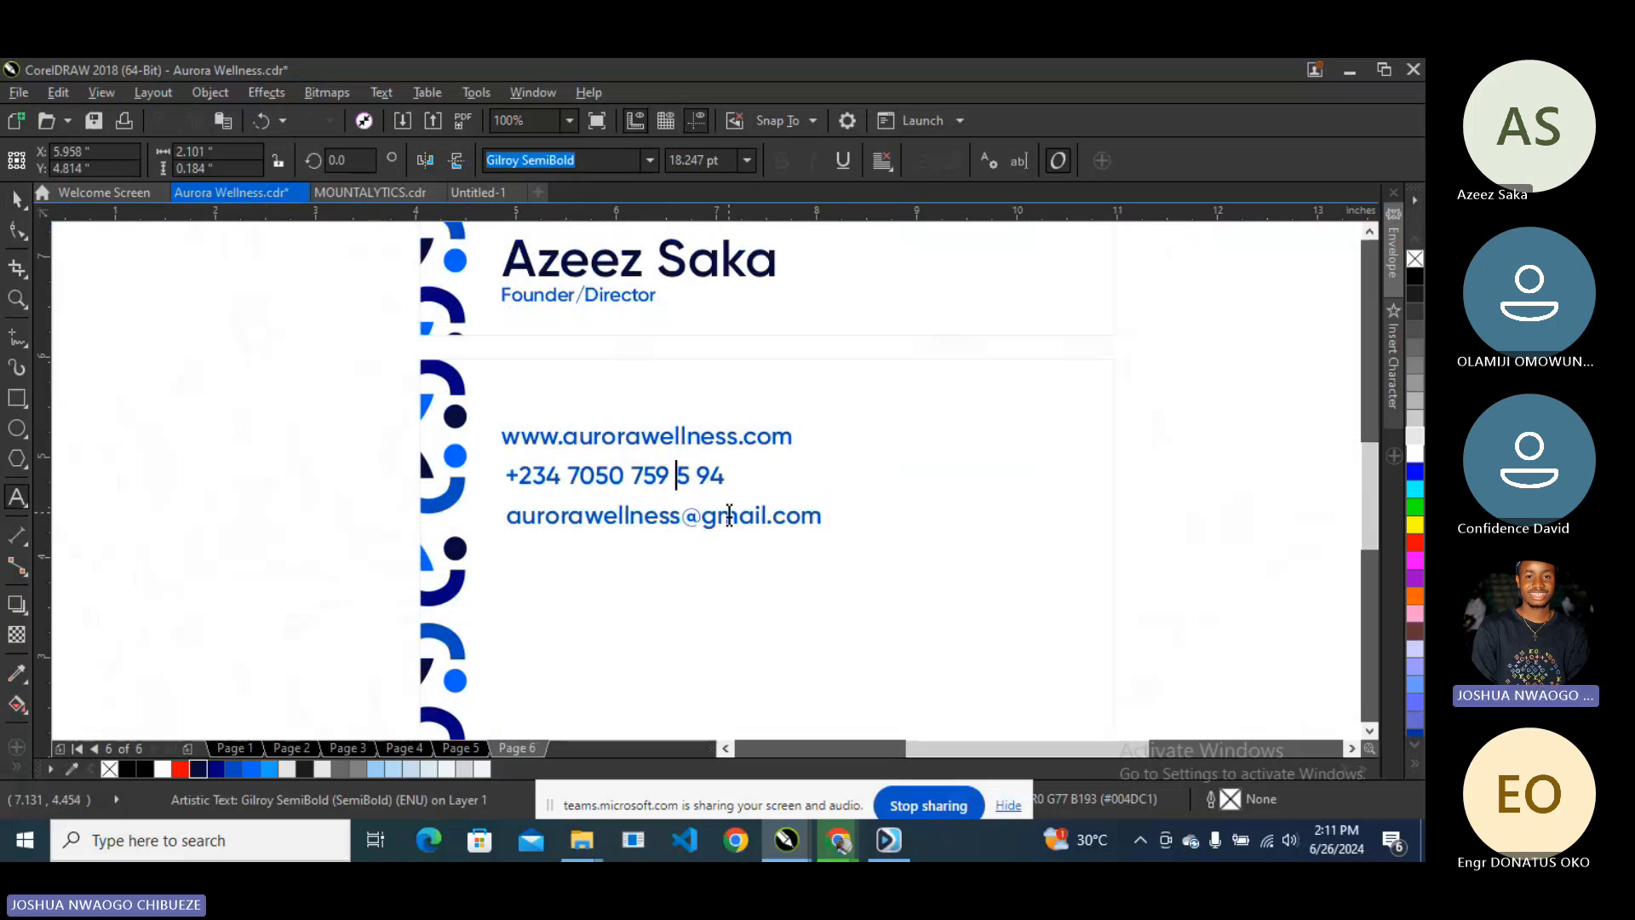
key(Right)
key(Delete)
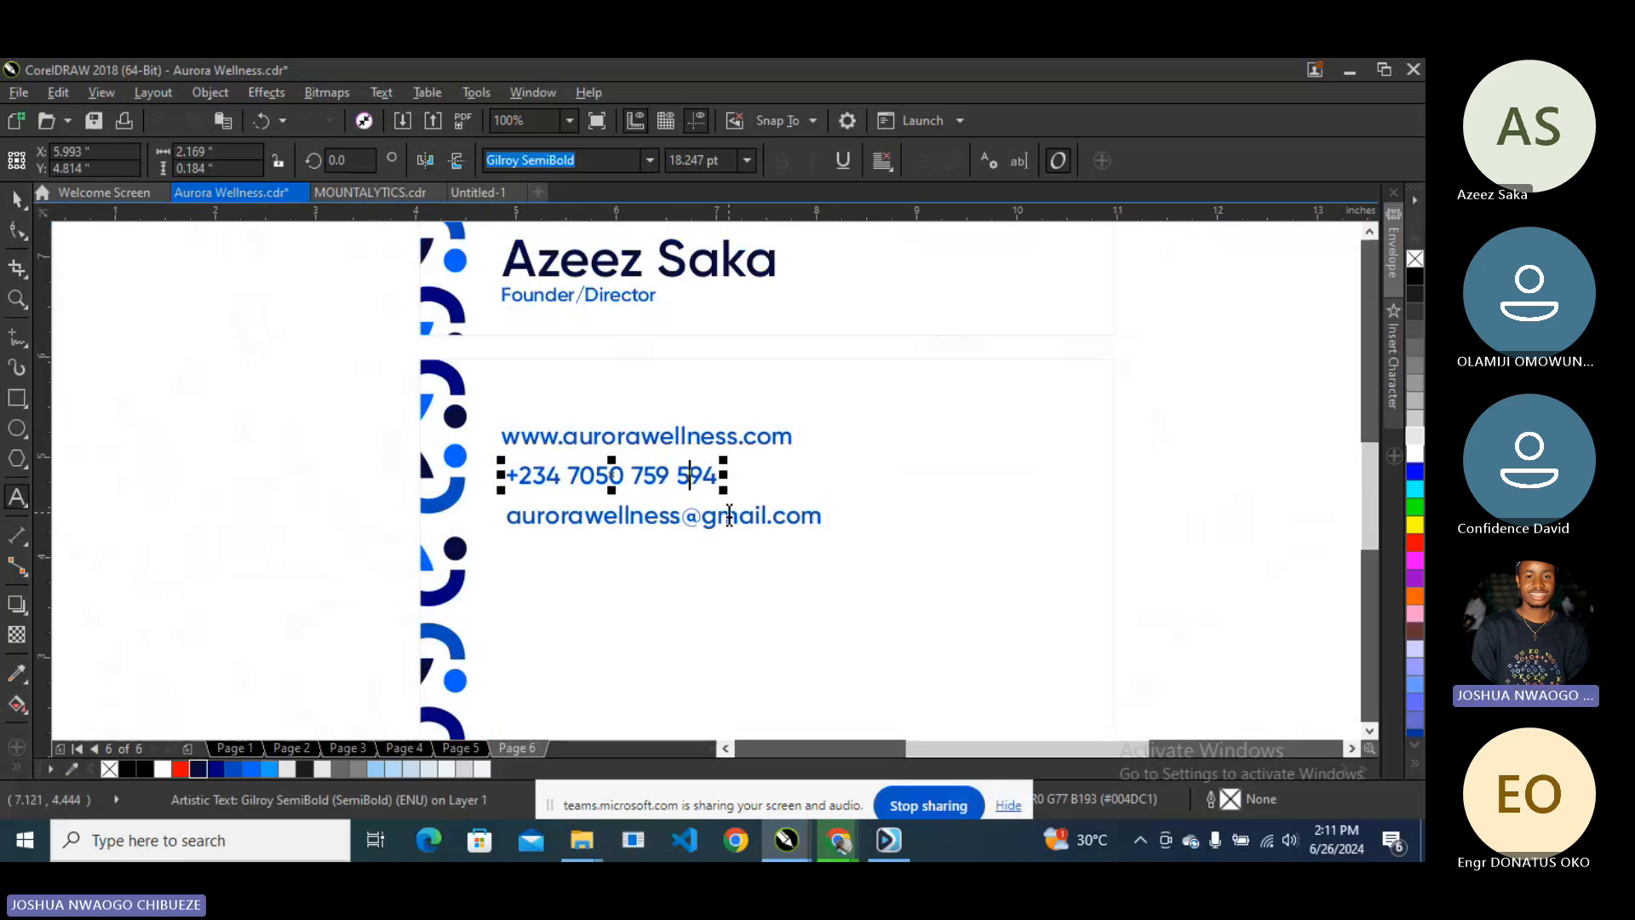
click(16, 199)
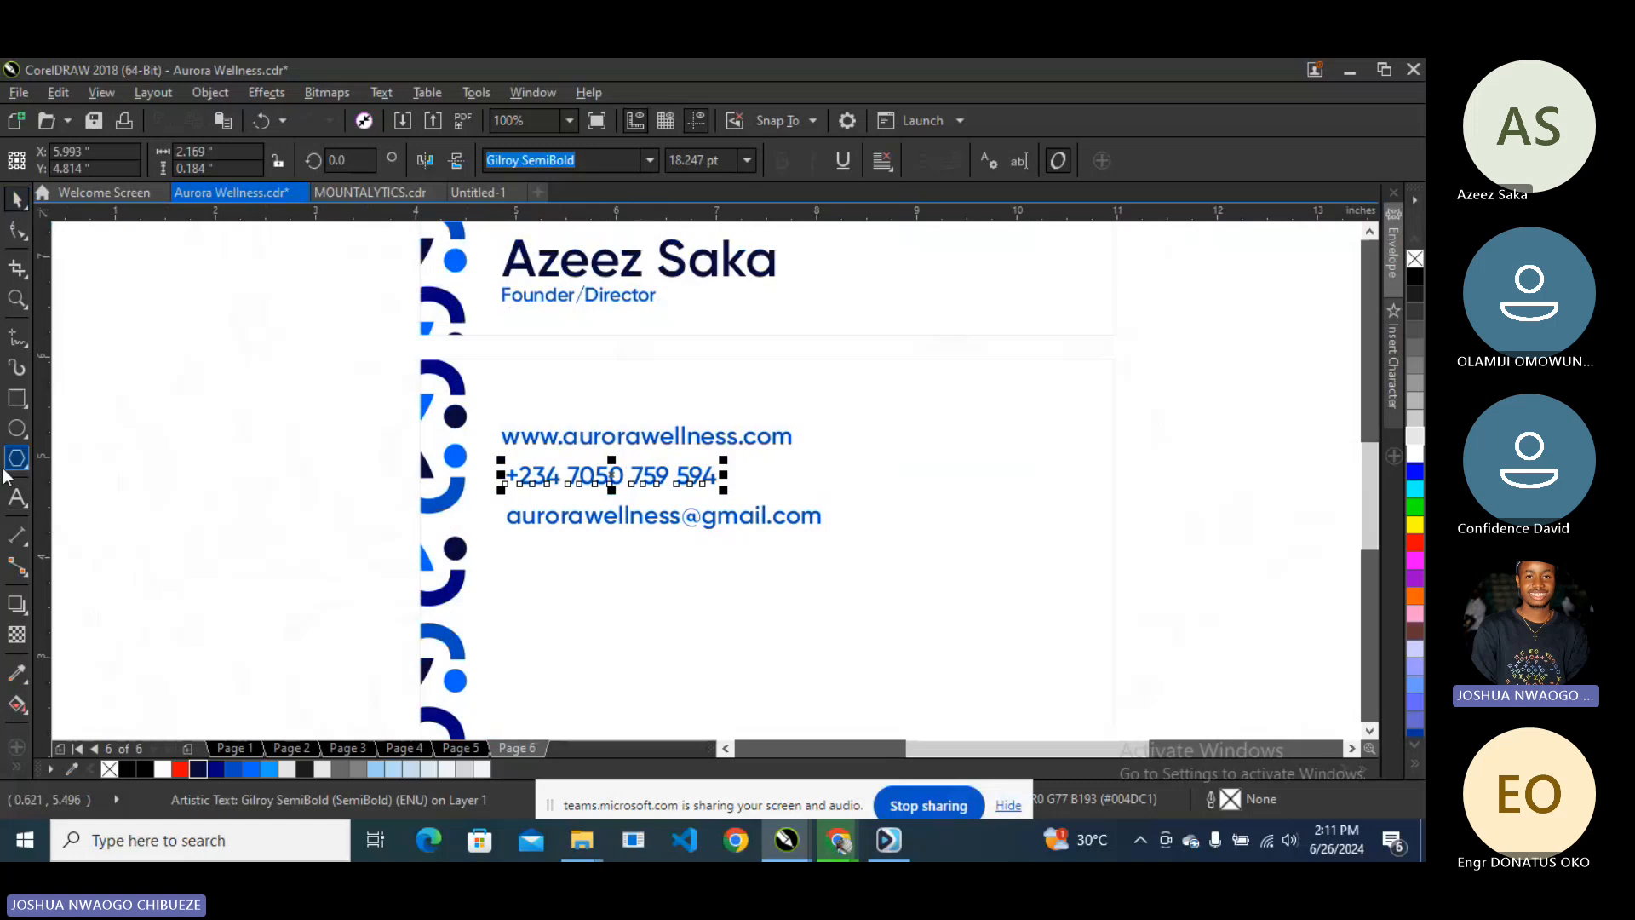
click(16, 496)
click(606, 474)
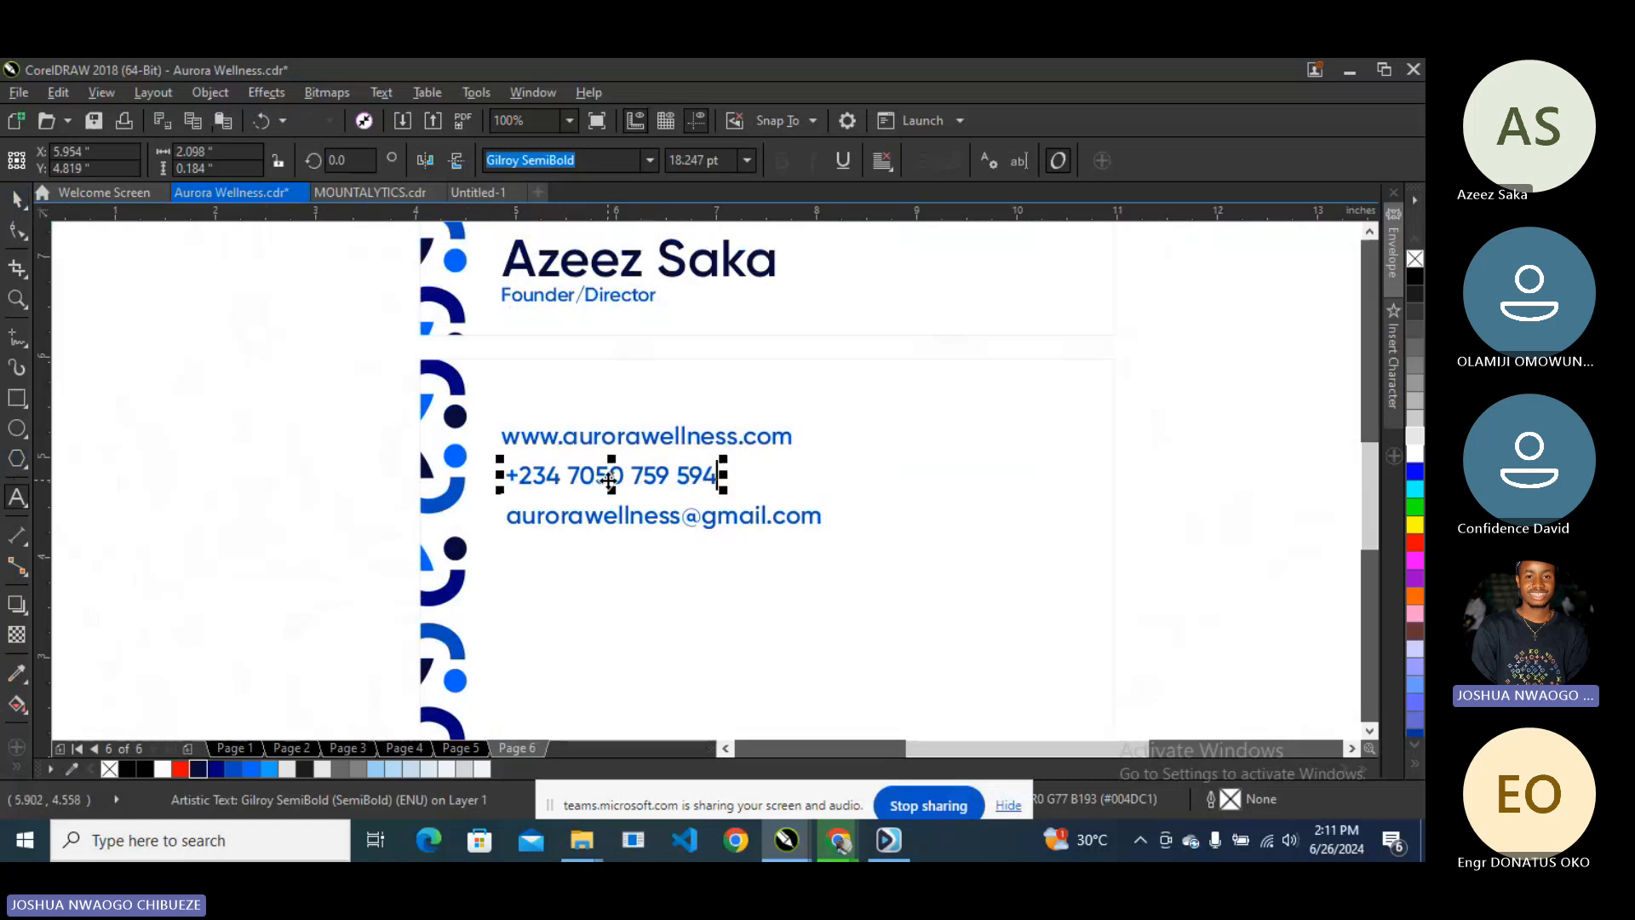
key(Right)
key(Delete)
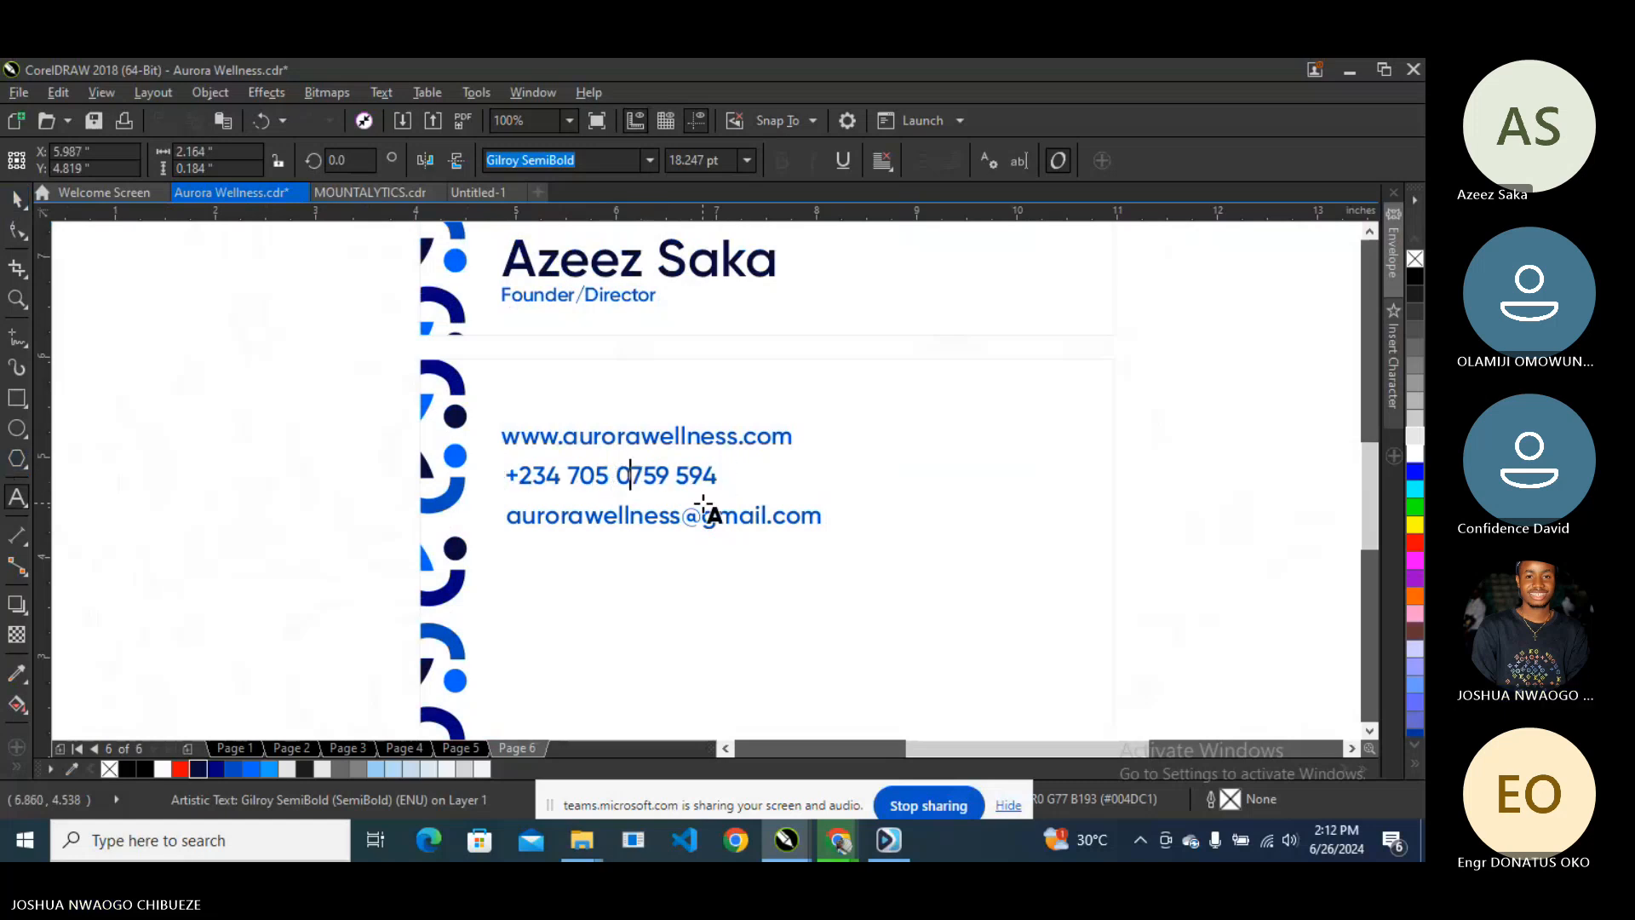
key(ctrl+space)
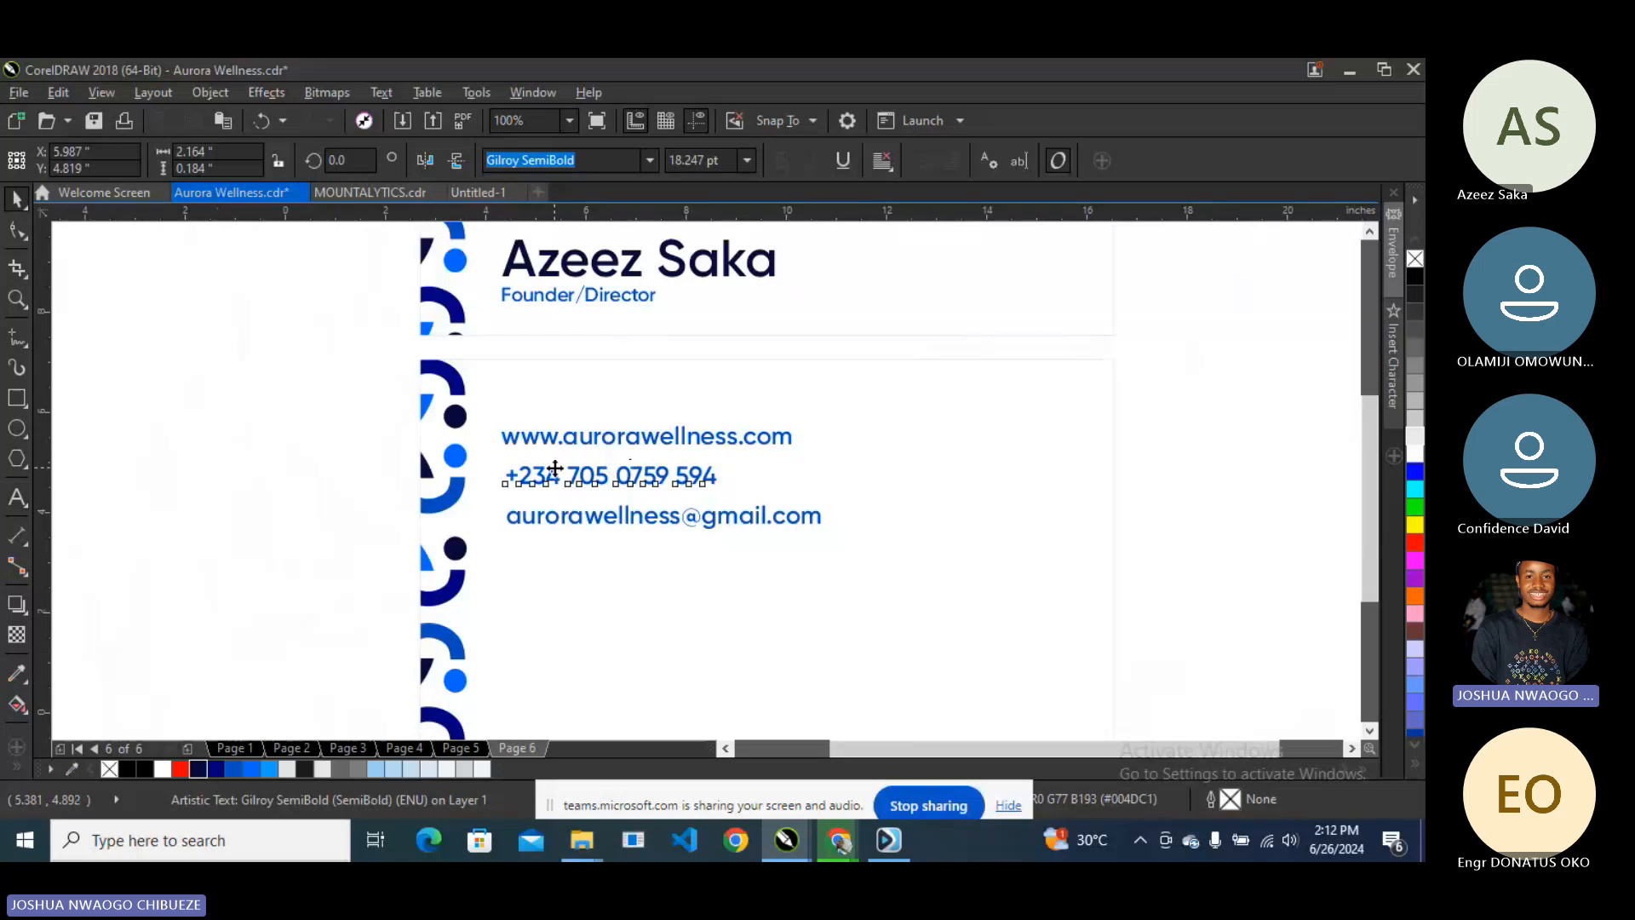
scroll(553, 468, down, 1)
click(332, 423)
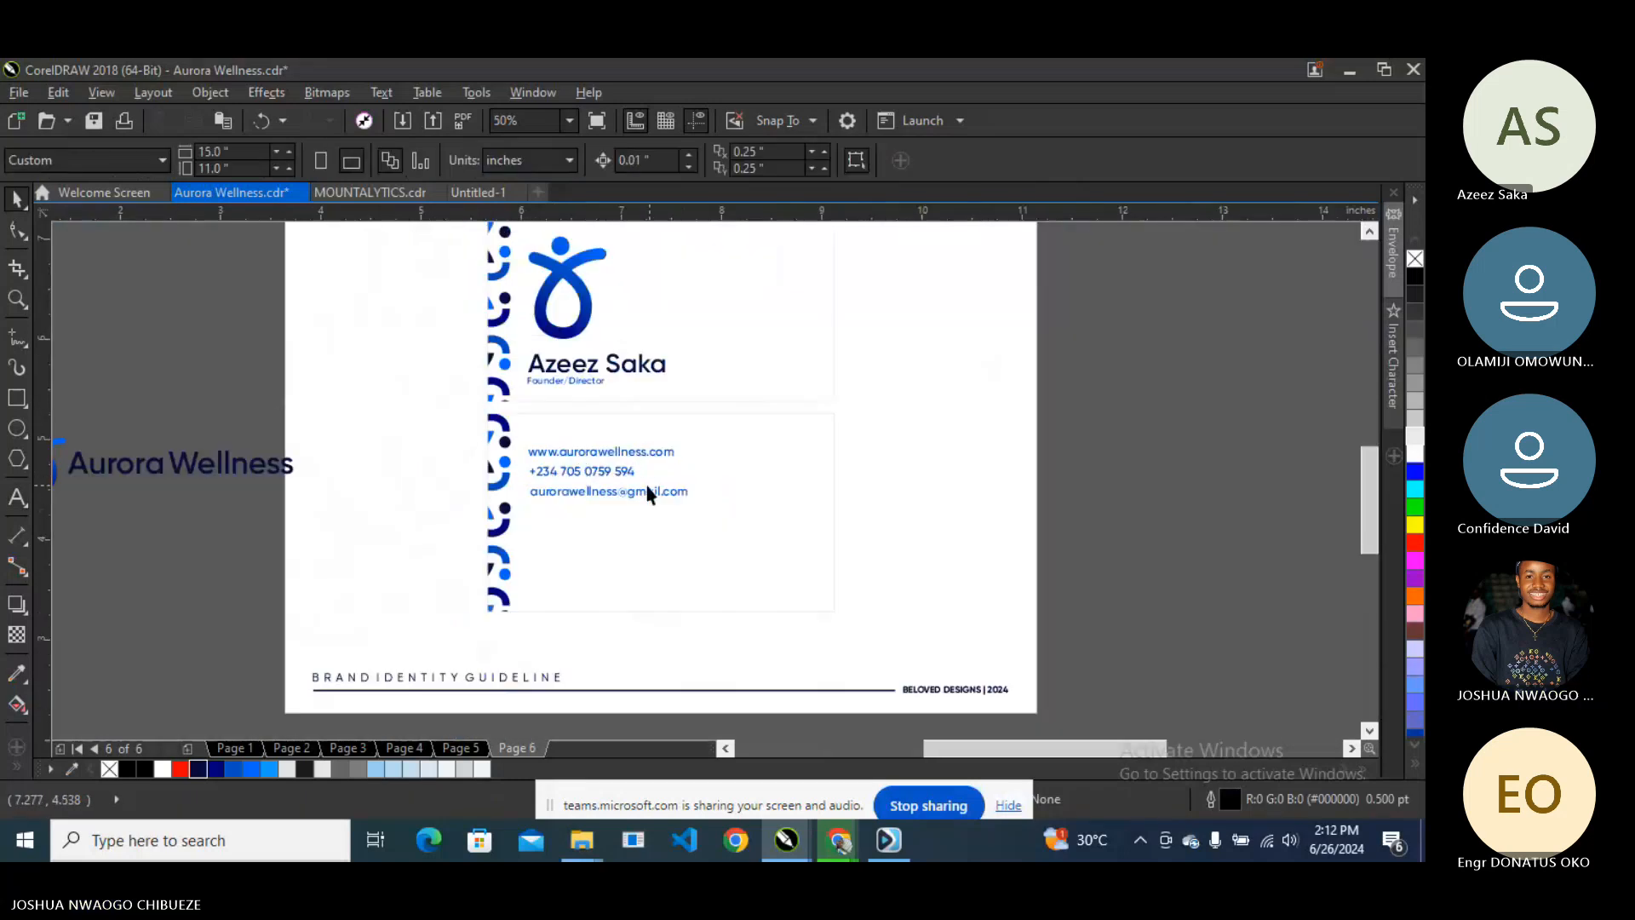
- Fill the back-card rectangle with dark navy
scroll(511, 492, up, 1)
scroll(511, 492, down, 1)
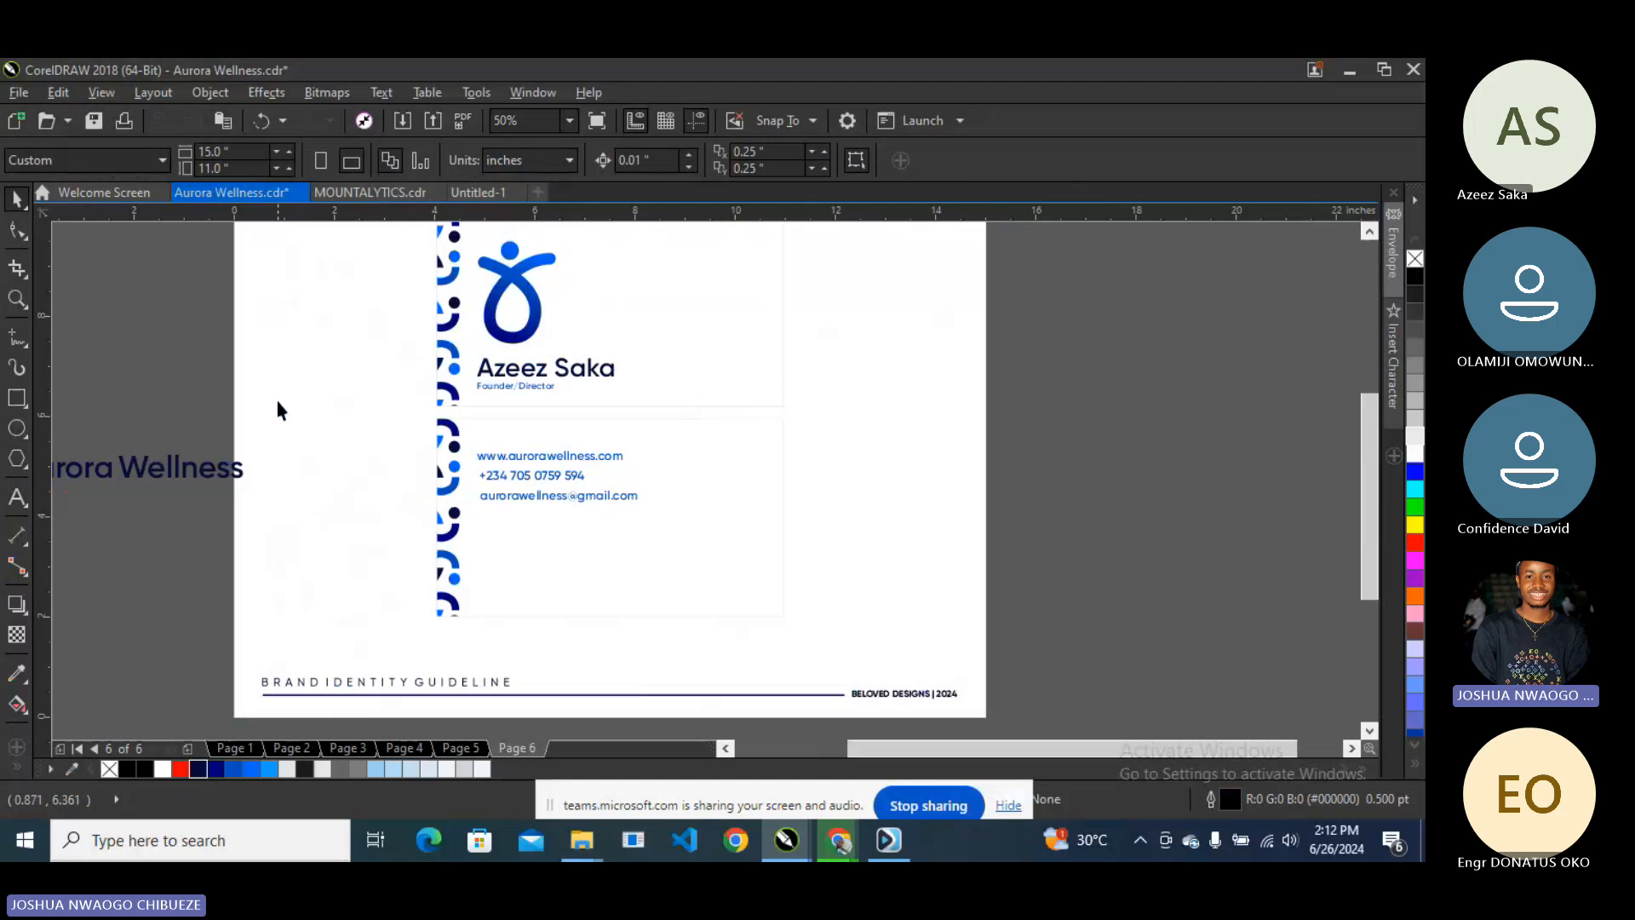
click(548, 449)
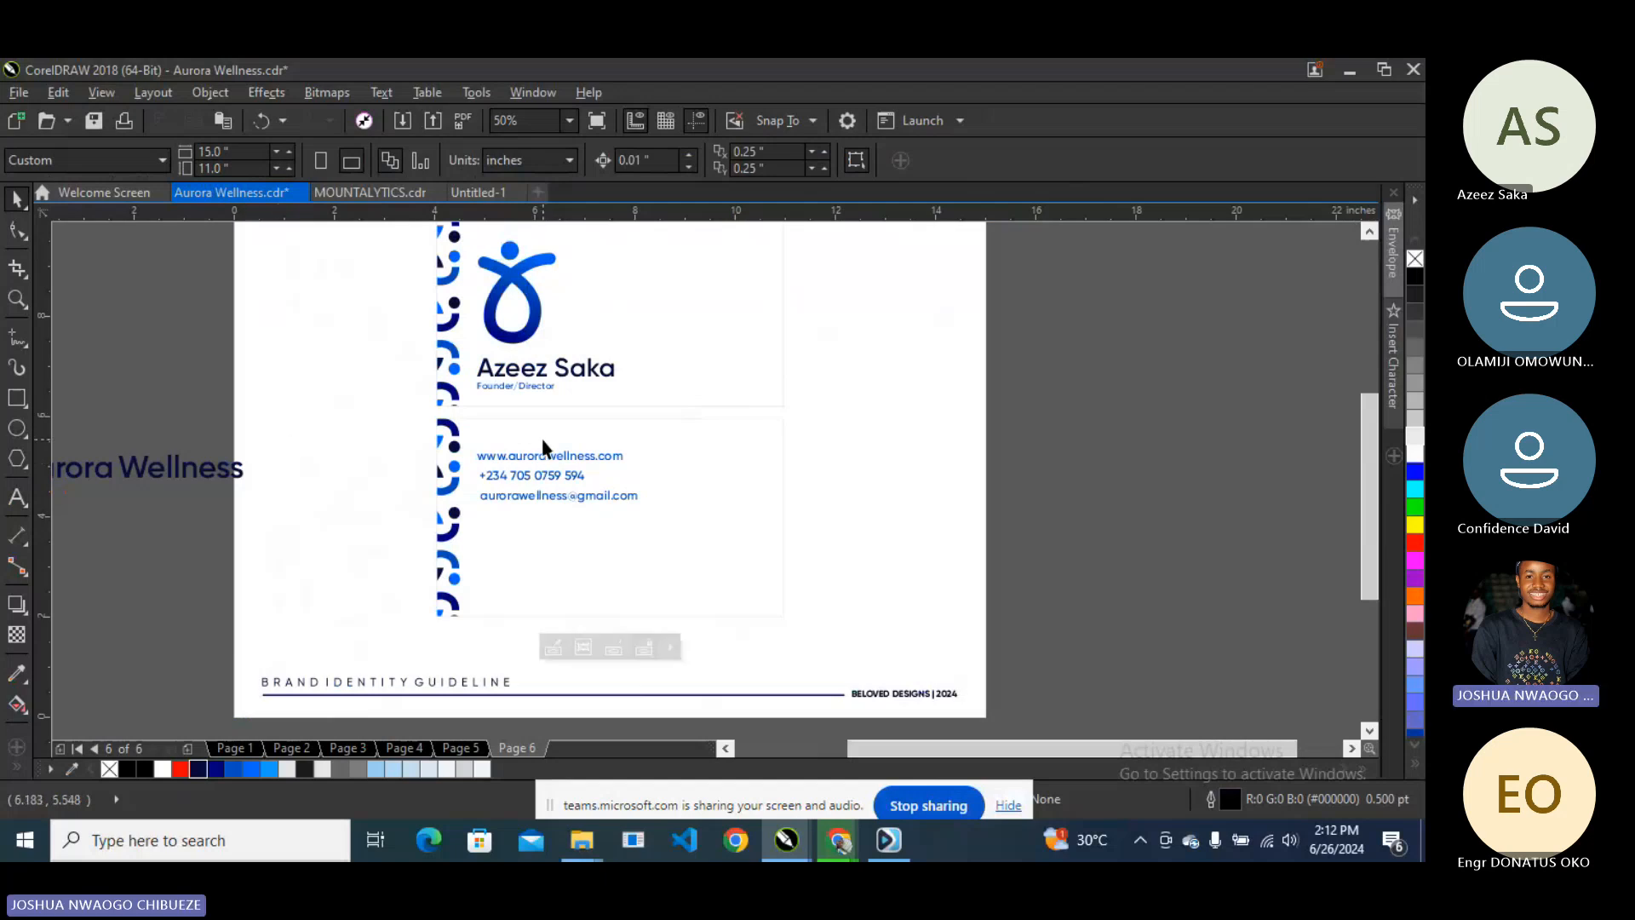
click(197, 768)
click(185, 388)
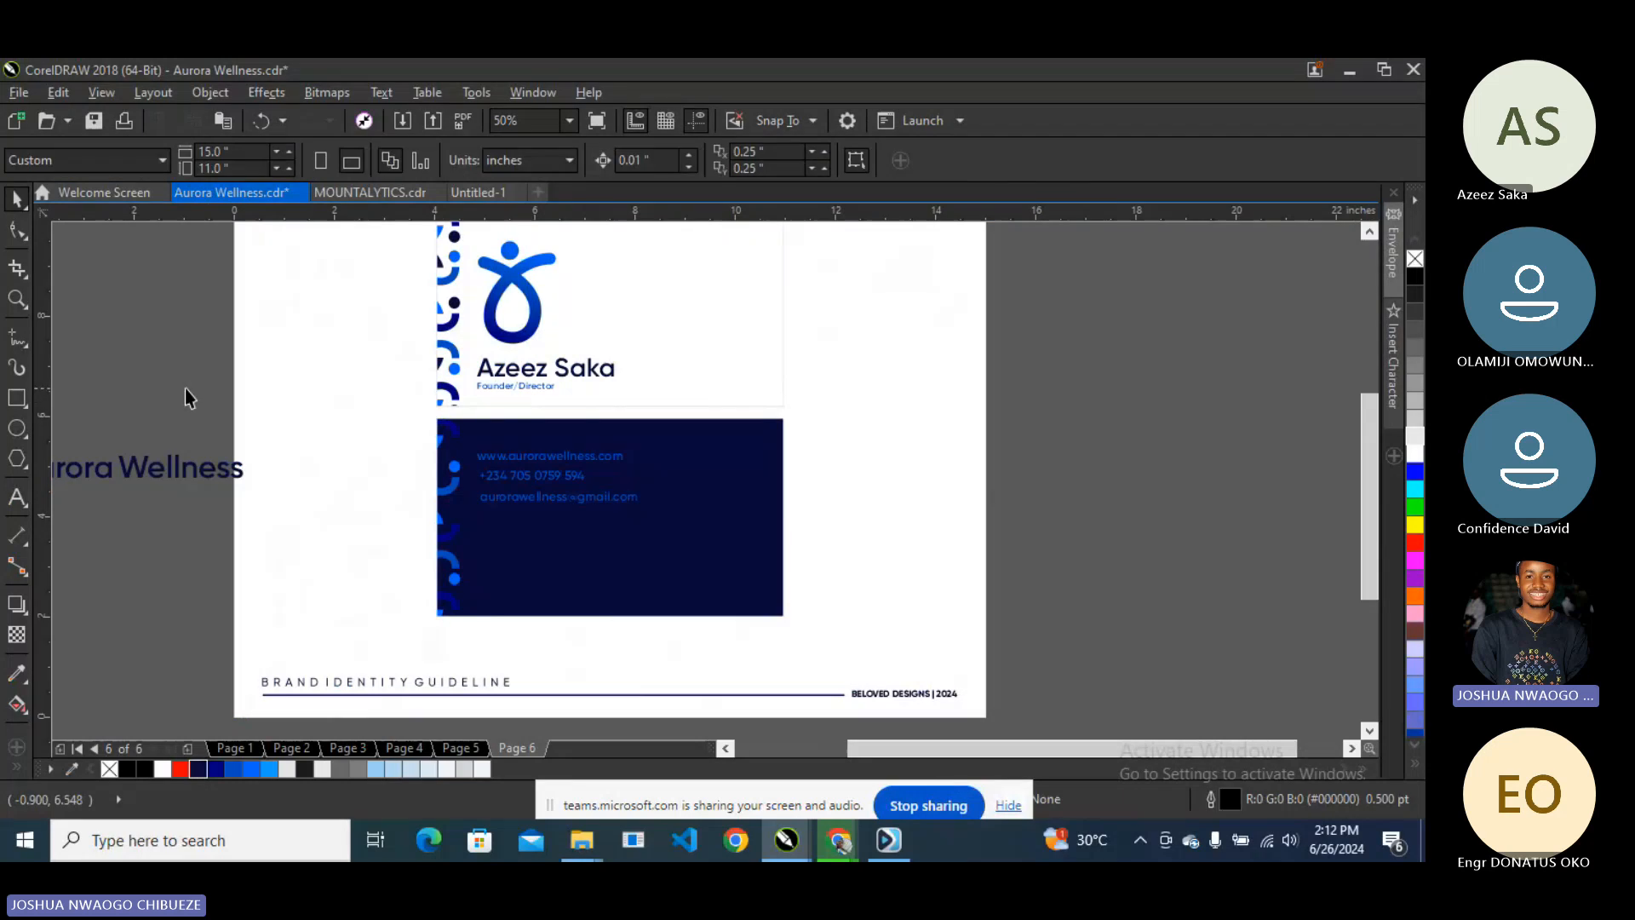
- Align the website, phone and e-mail lines flush left
drag(185, 389, 666, 516)
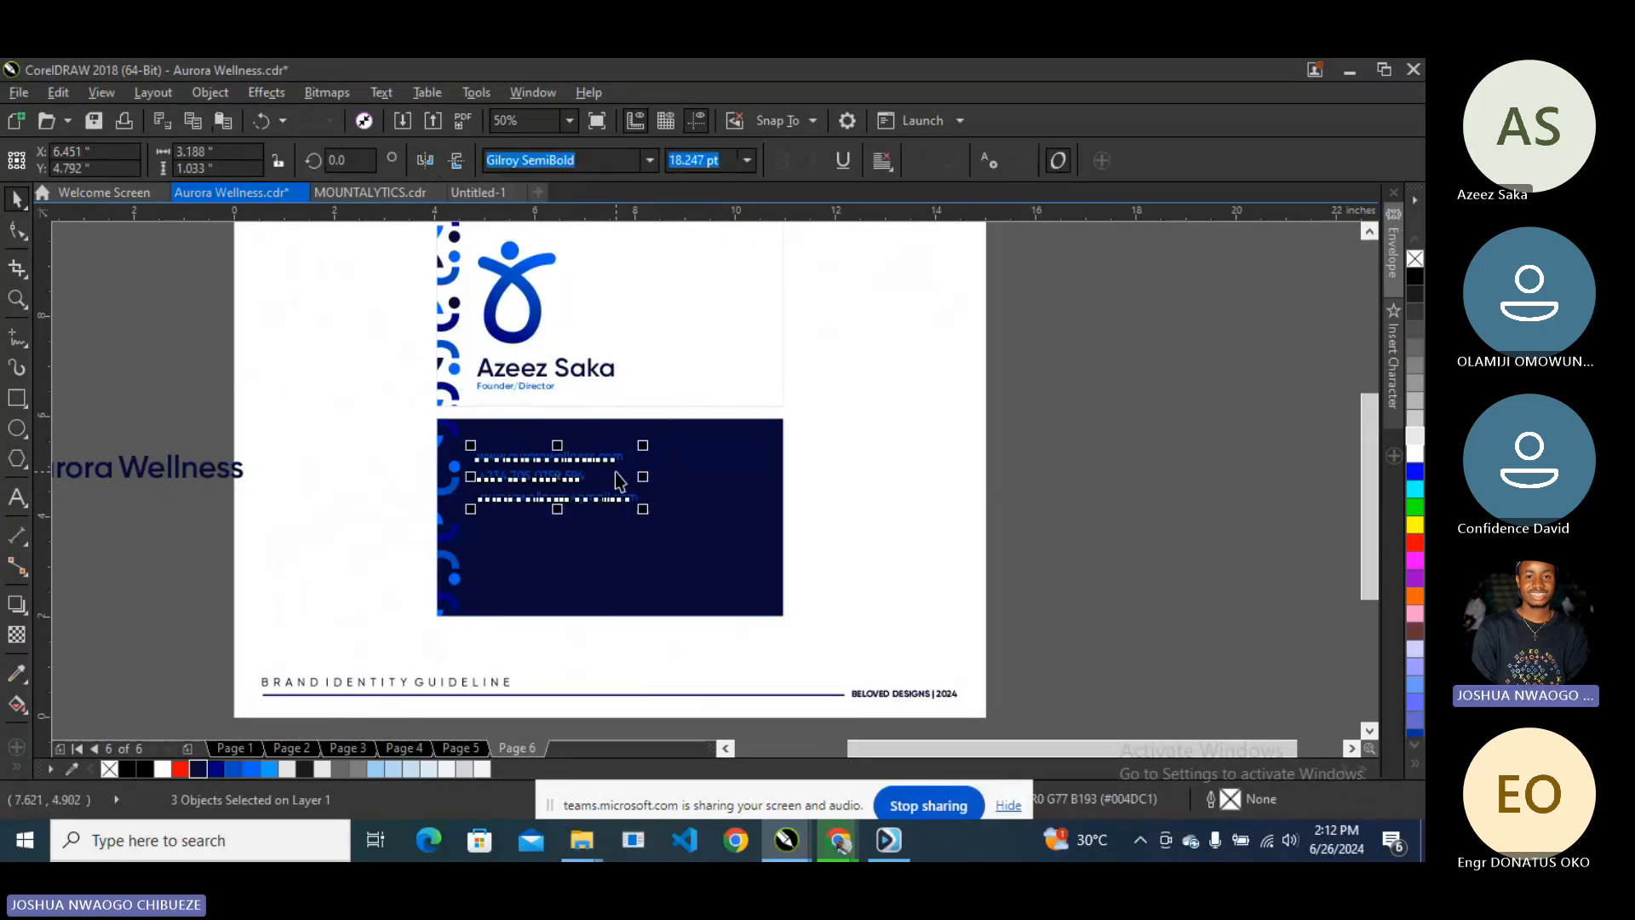
scroll(618, 481, up, 2)
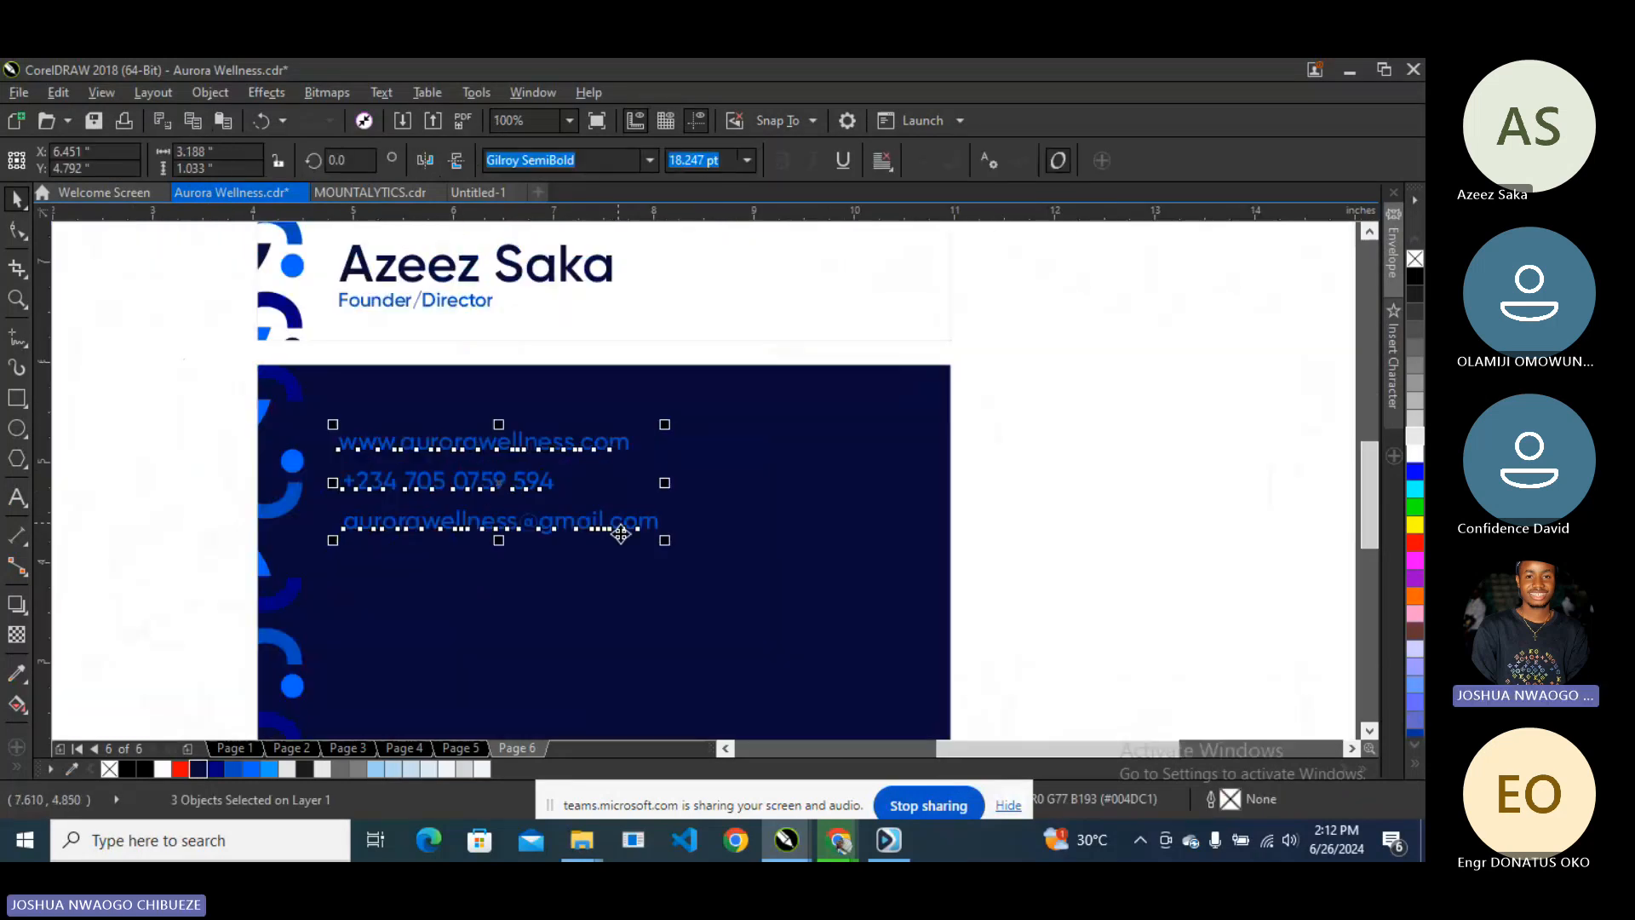
click(1247, 461)
scroll(712, 454, down, 2)
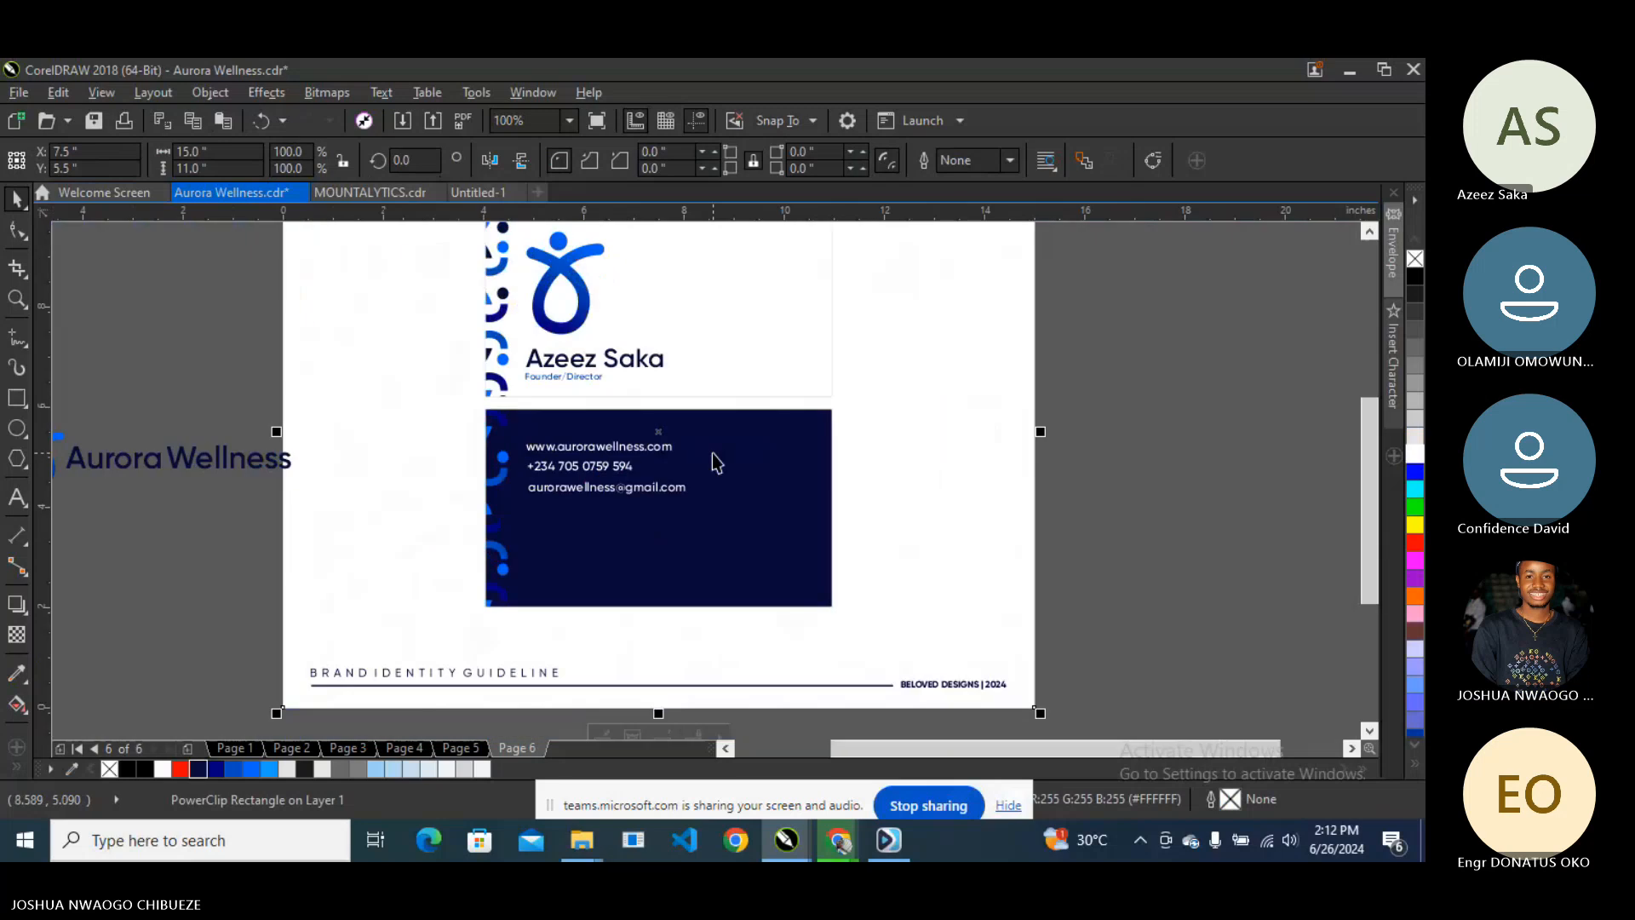
drag(277, 394, 846, 535)
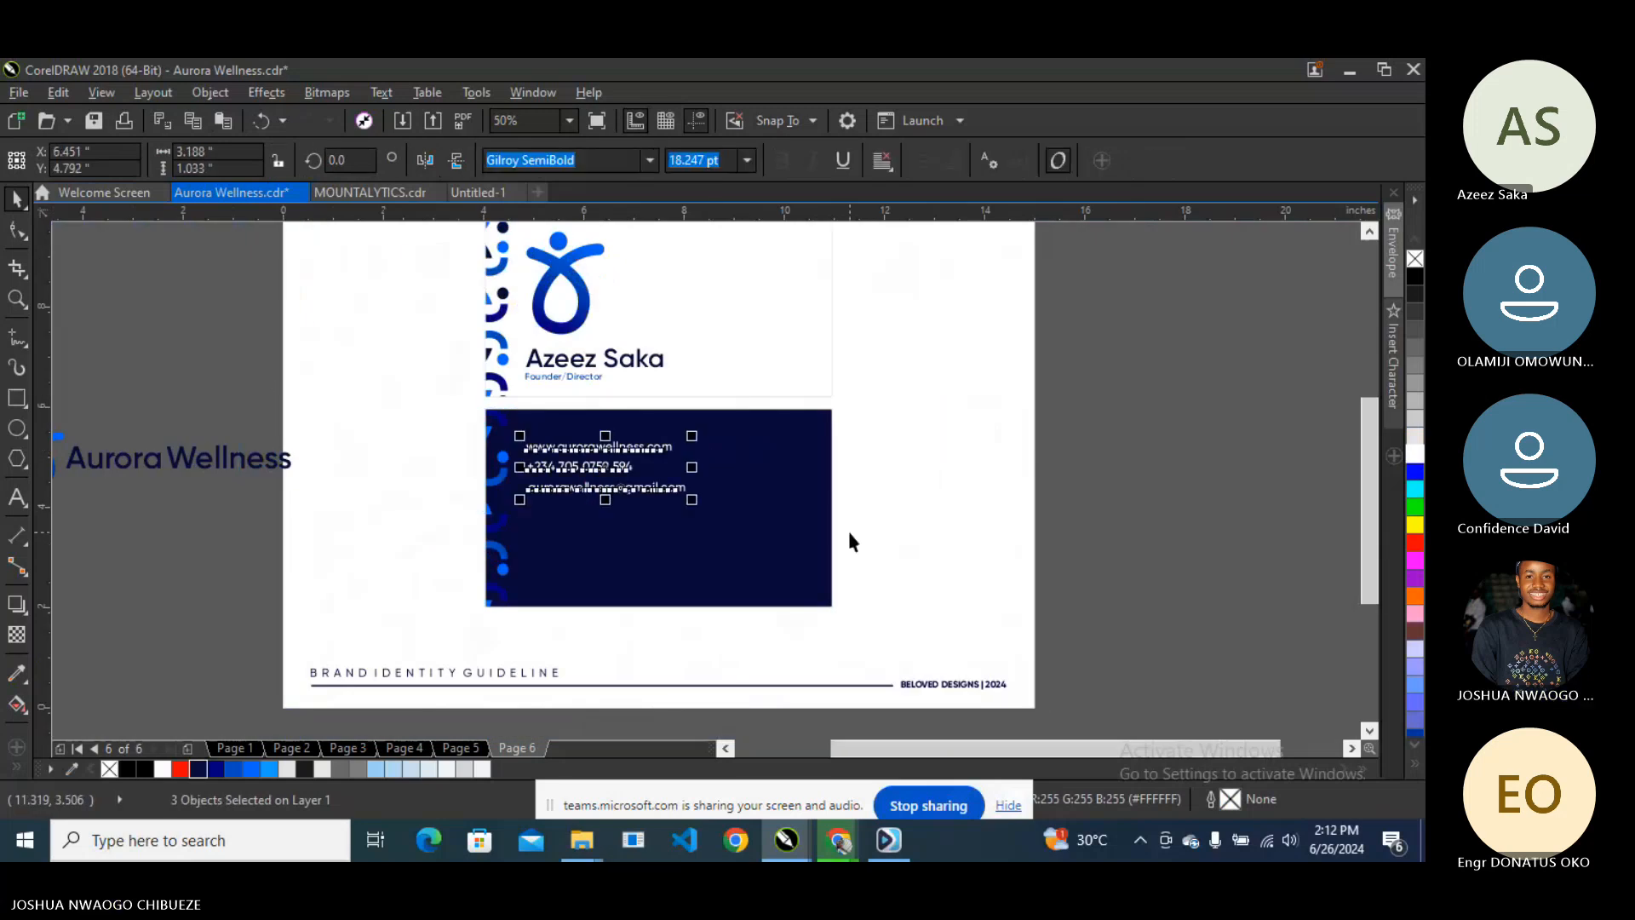
key(l)
click(329, 356)
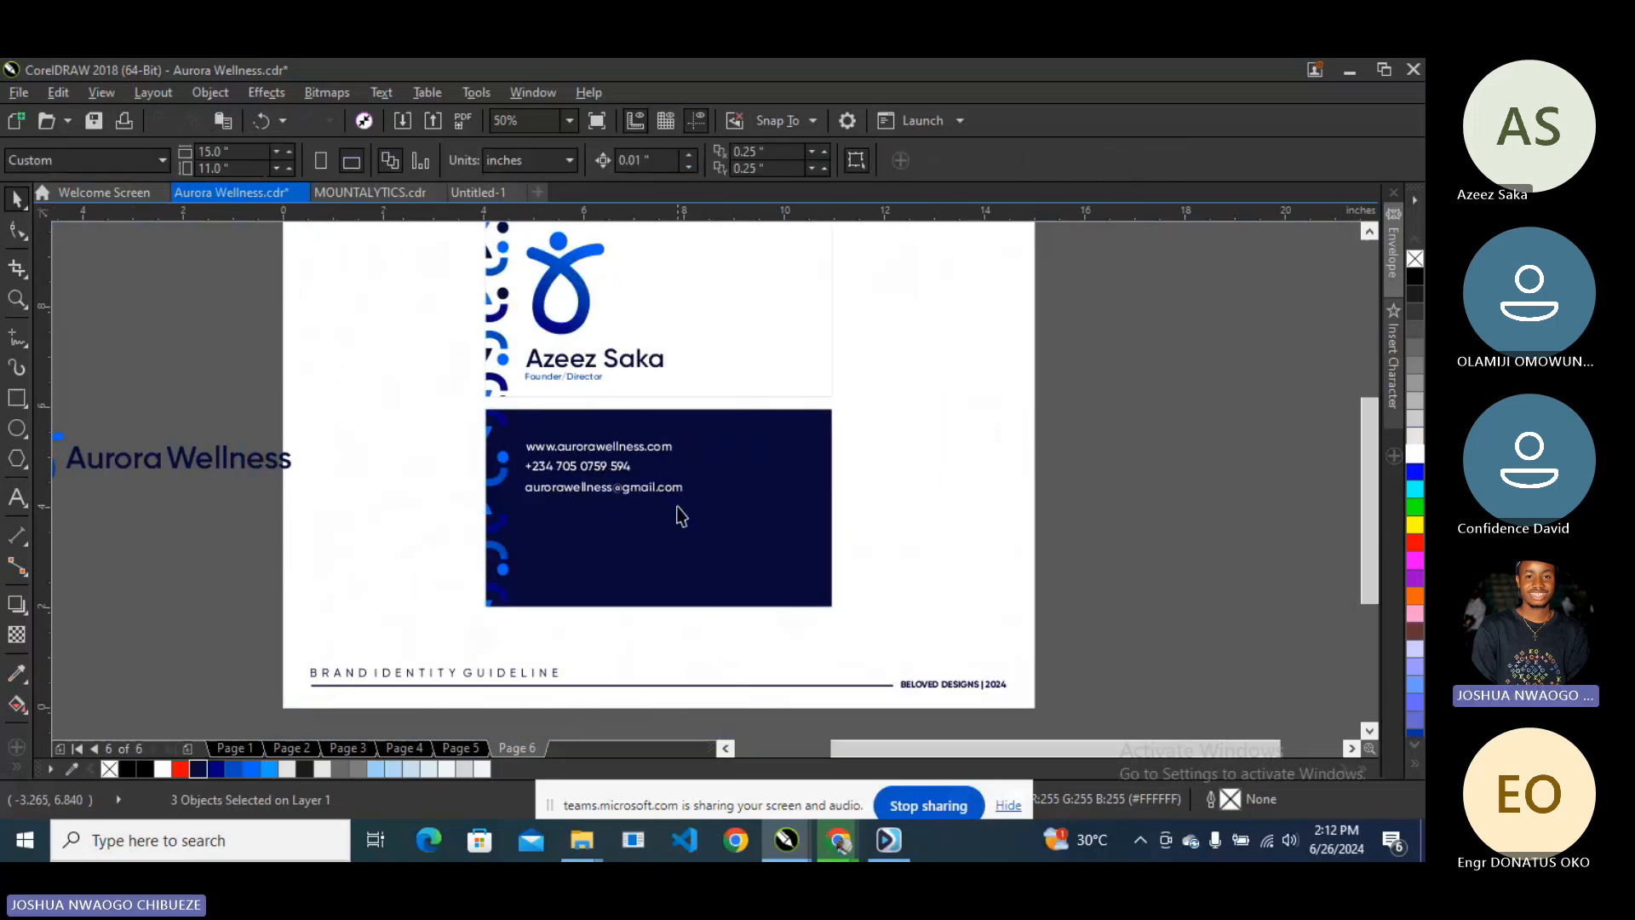
scroll(627, 451, up, 2)
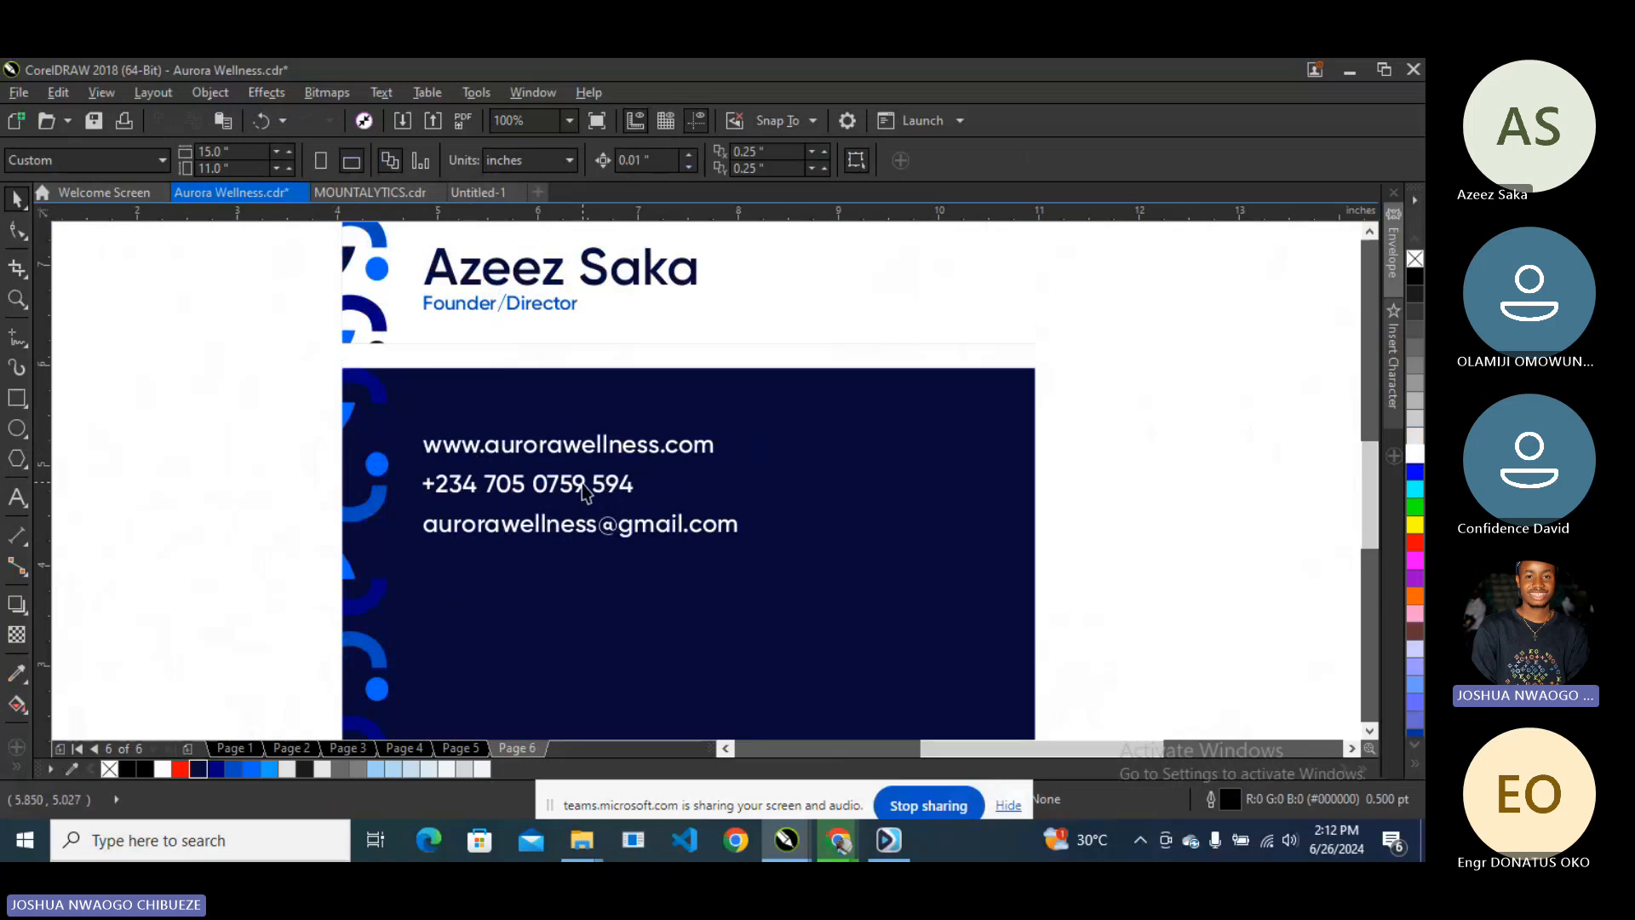
scroll(584, 492, down, 2)
- Search Google Images in a new Chrome tab for 'contact info icons'
mouse_move(838, 839)
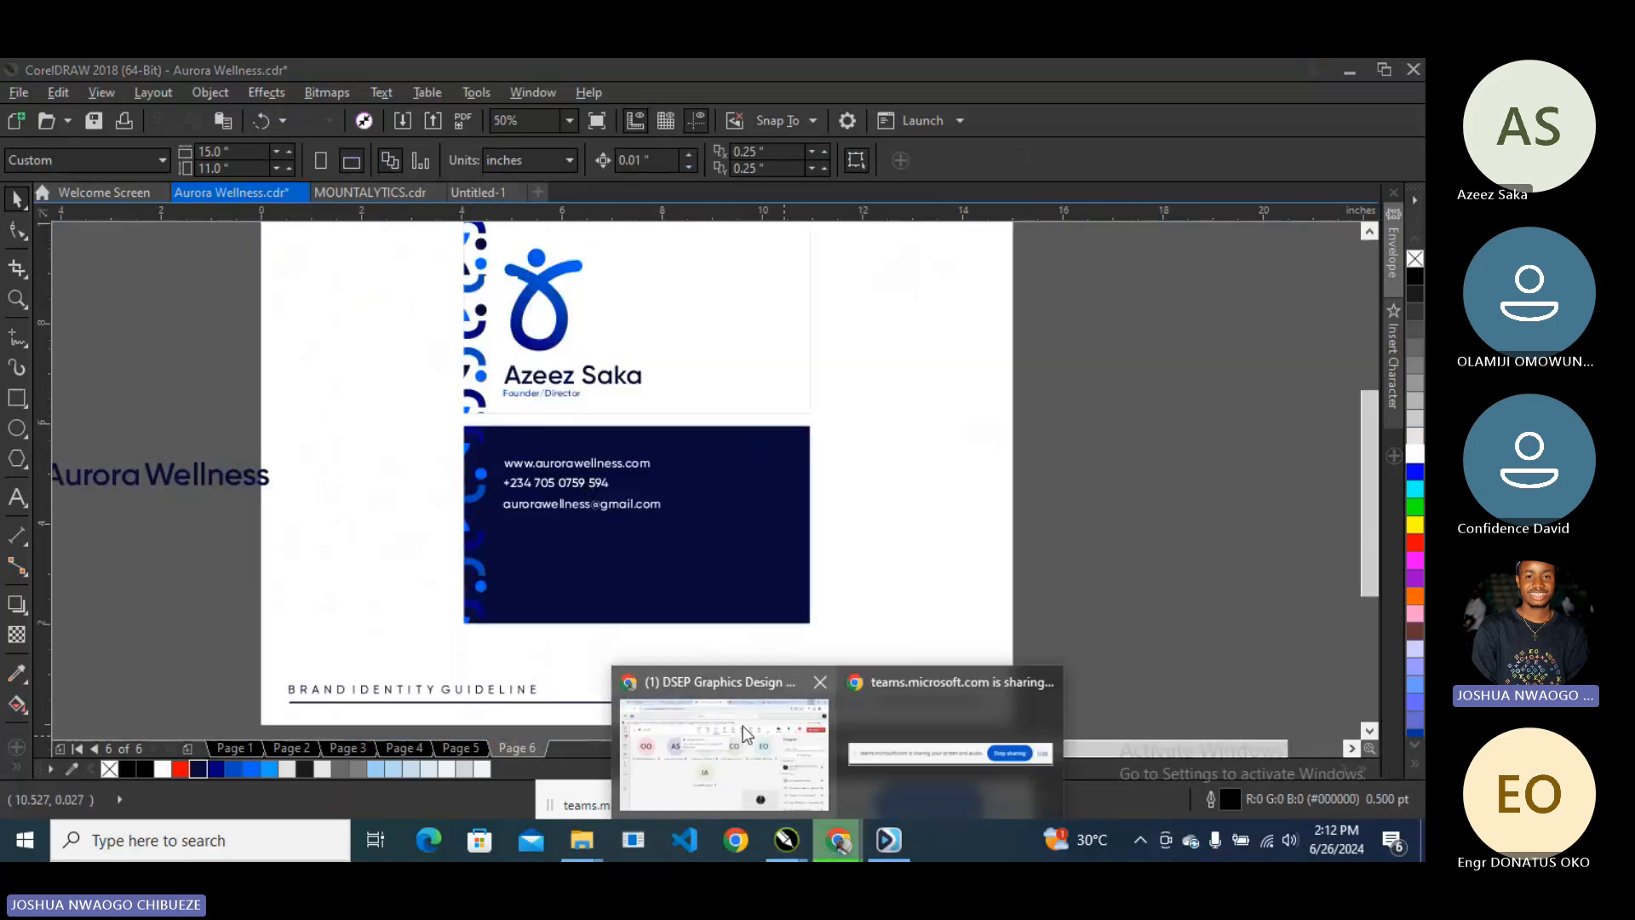
click(743, 726)
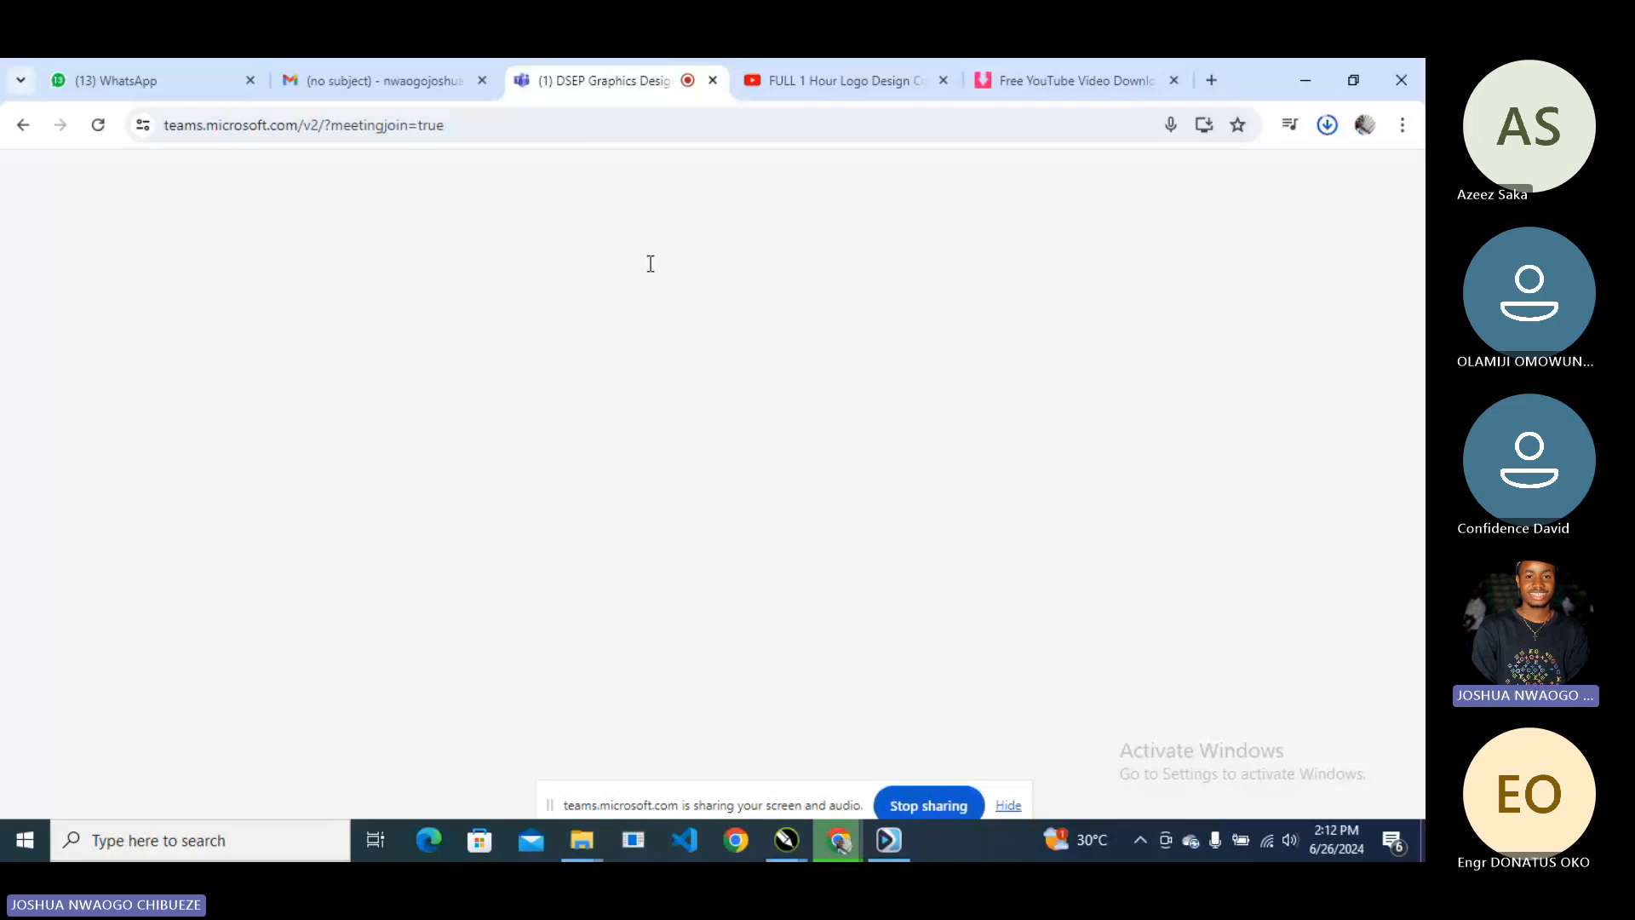
key(ctrl+t)
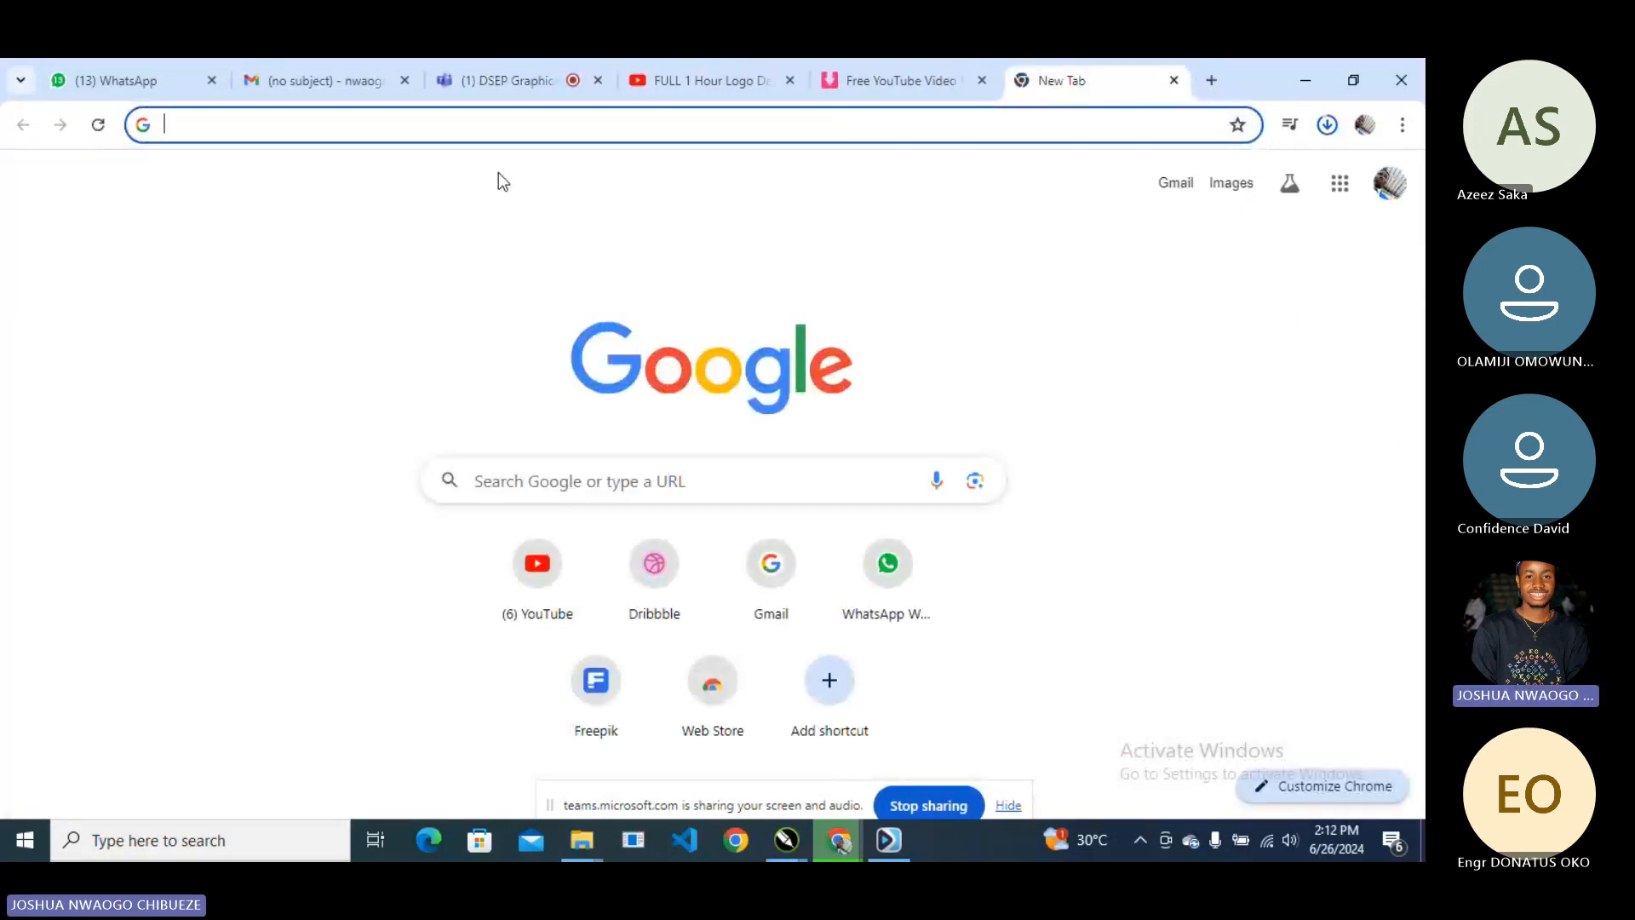
text(contact info icon)
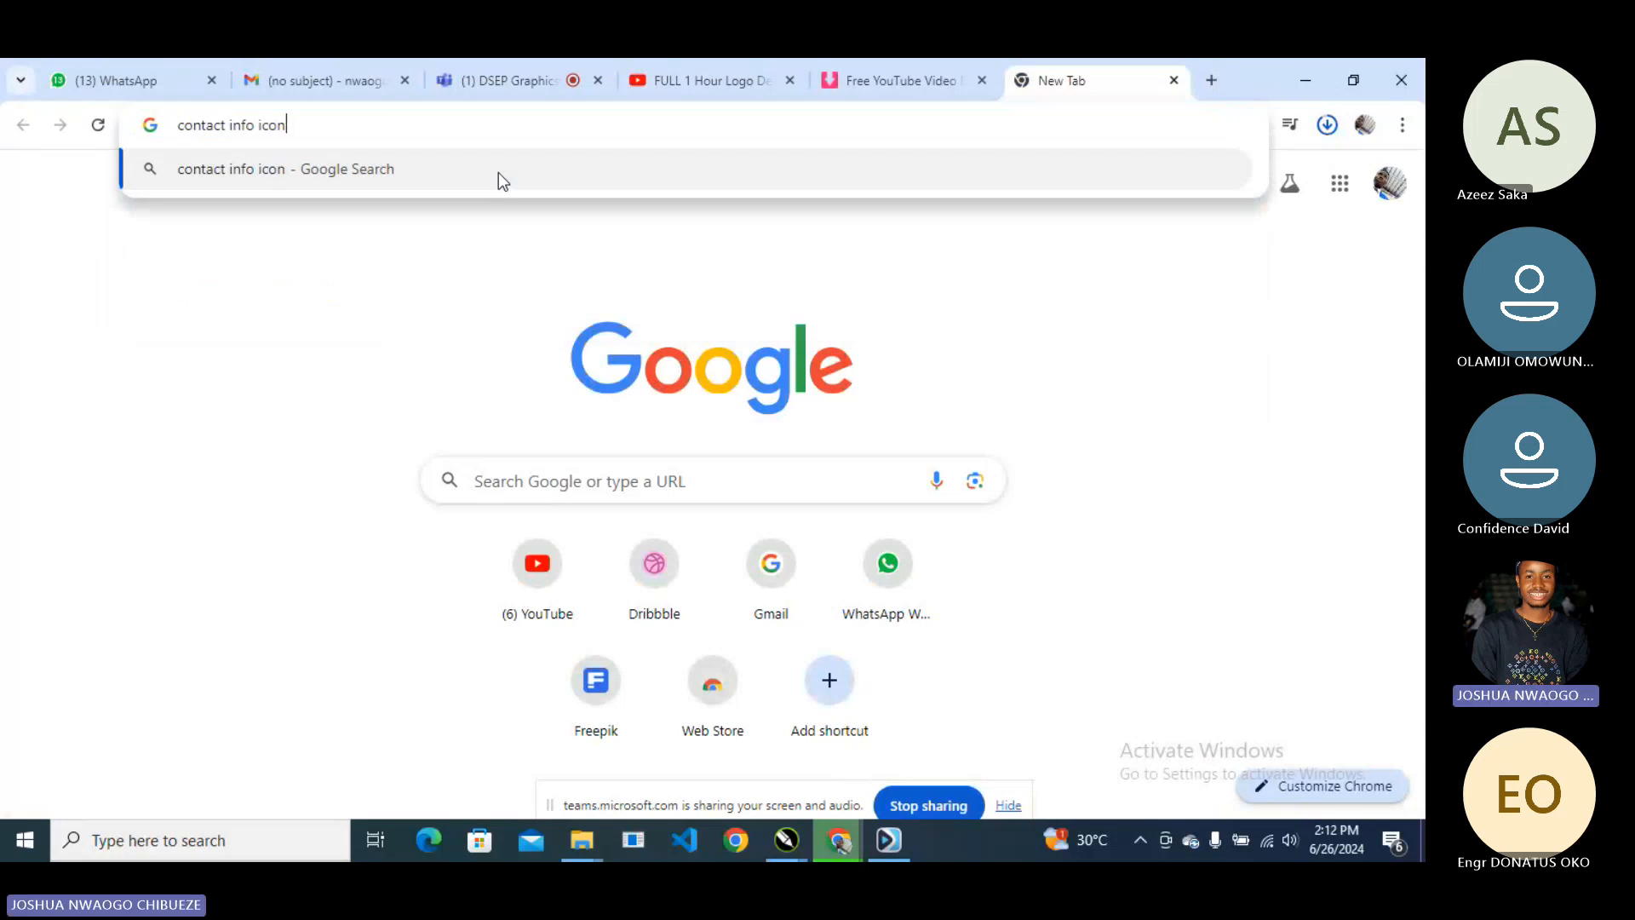
text(s)
key(Return)
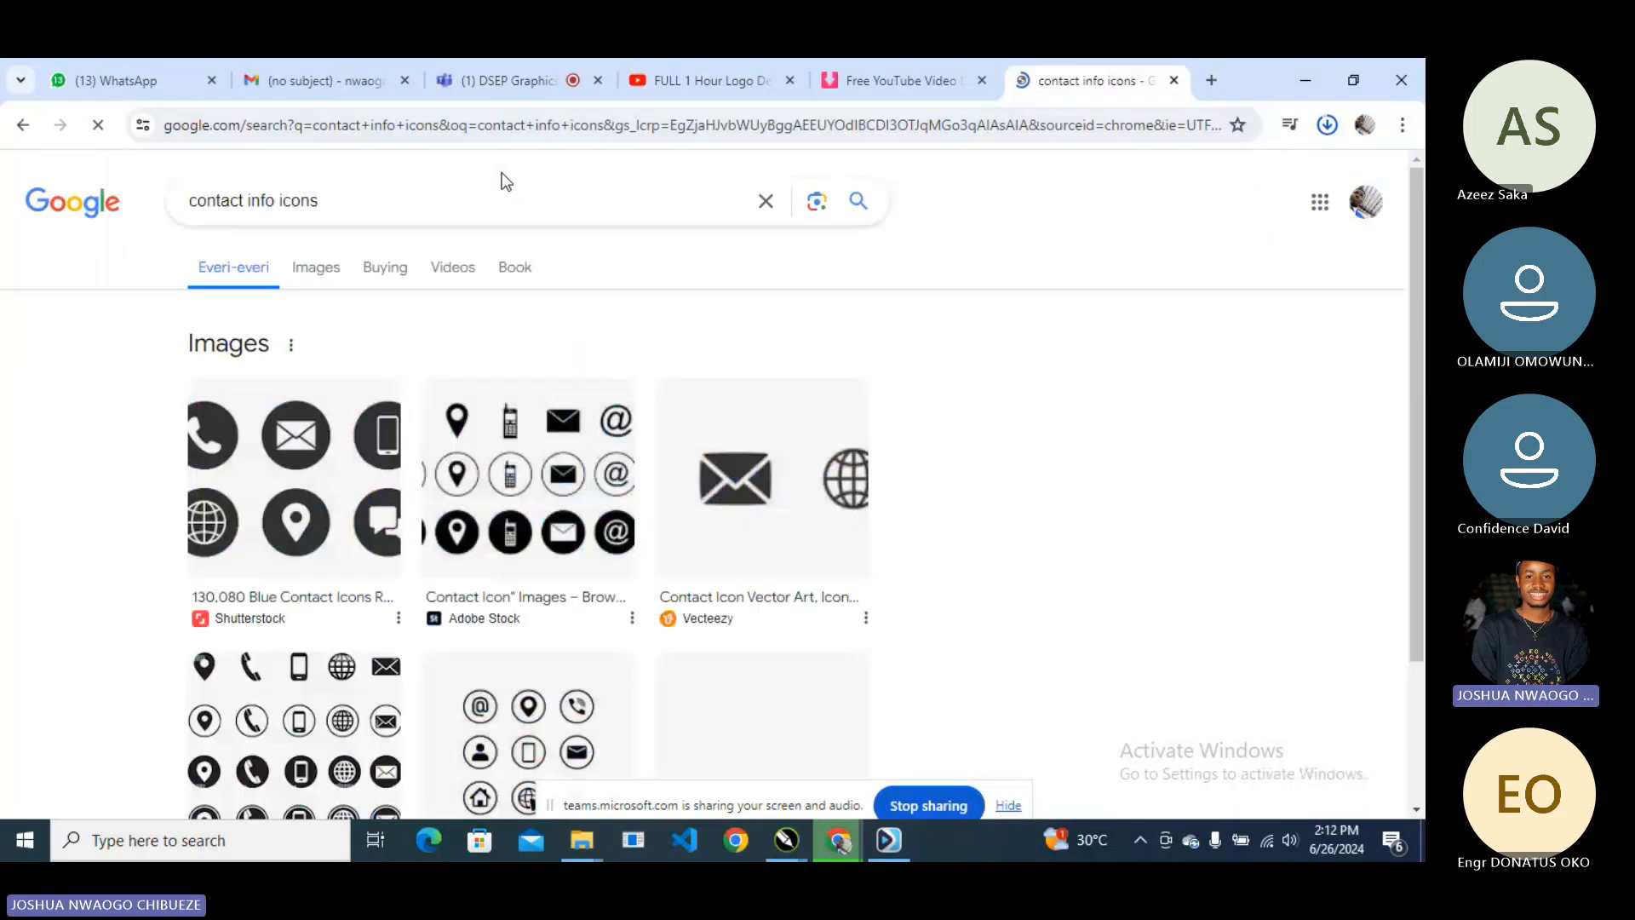
- Save the Design Bundles contact icon set image to the Mountalytics folder
scroll(502, 183, down, 1)
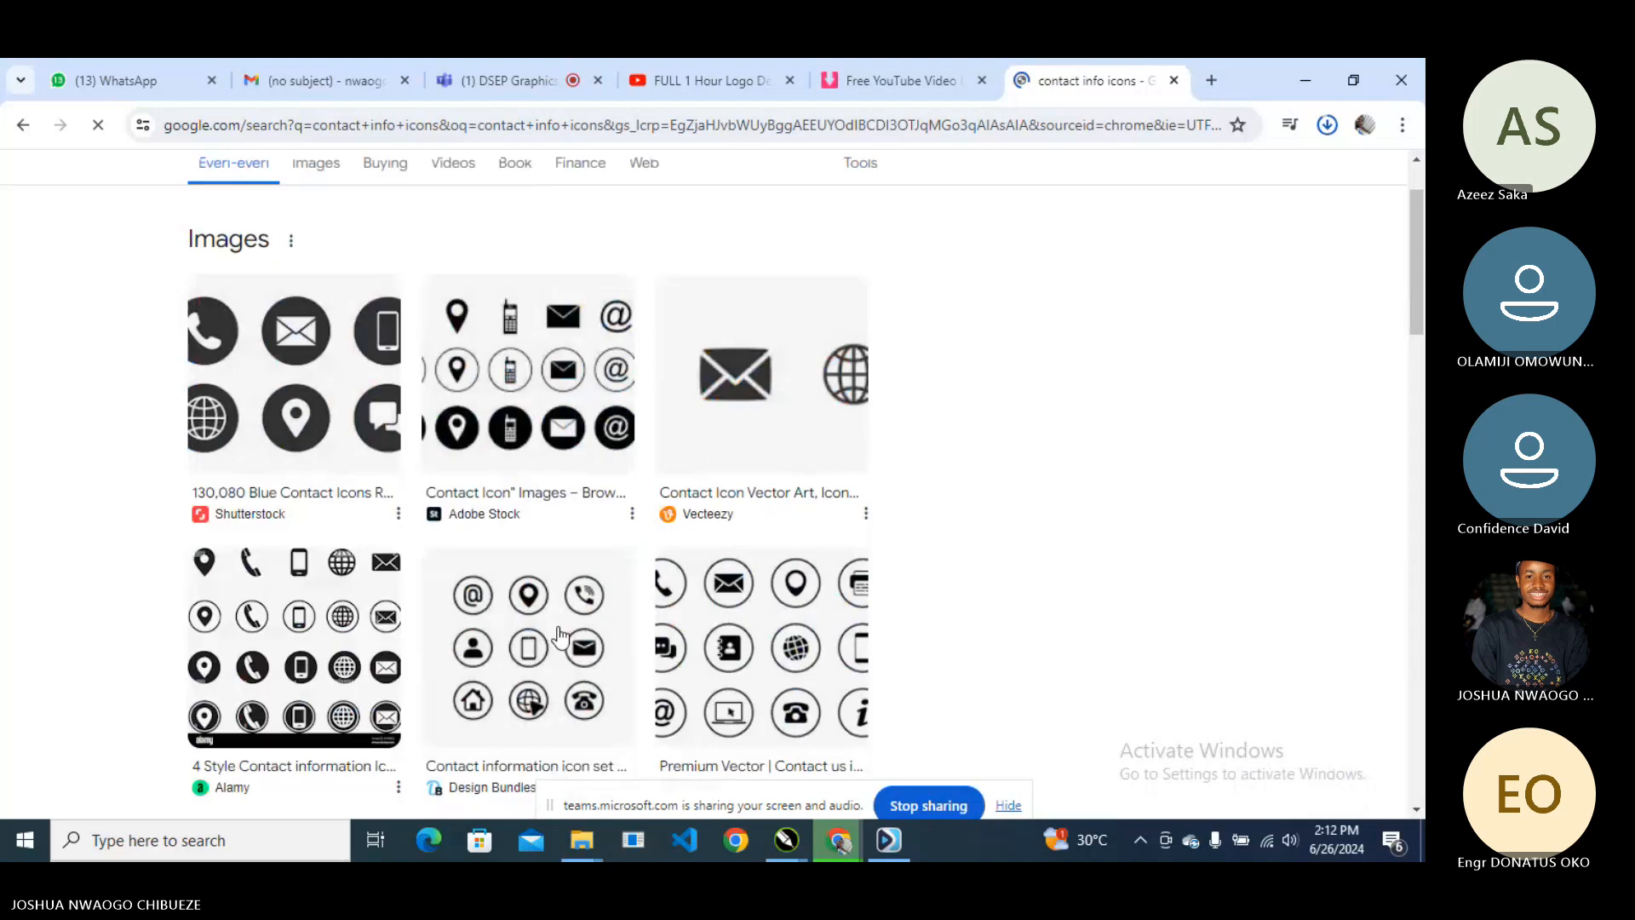
click(558, 635)
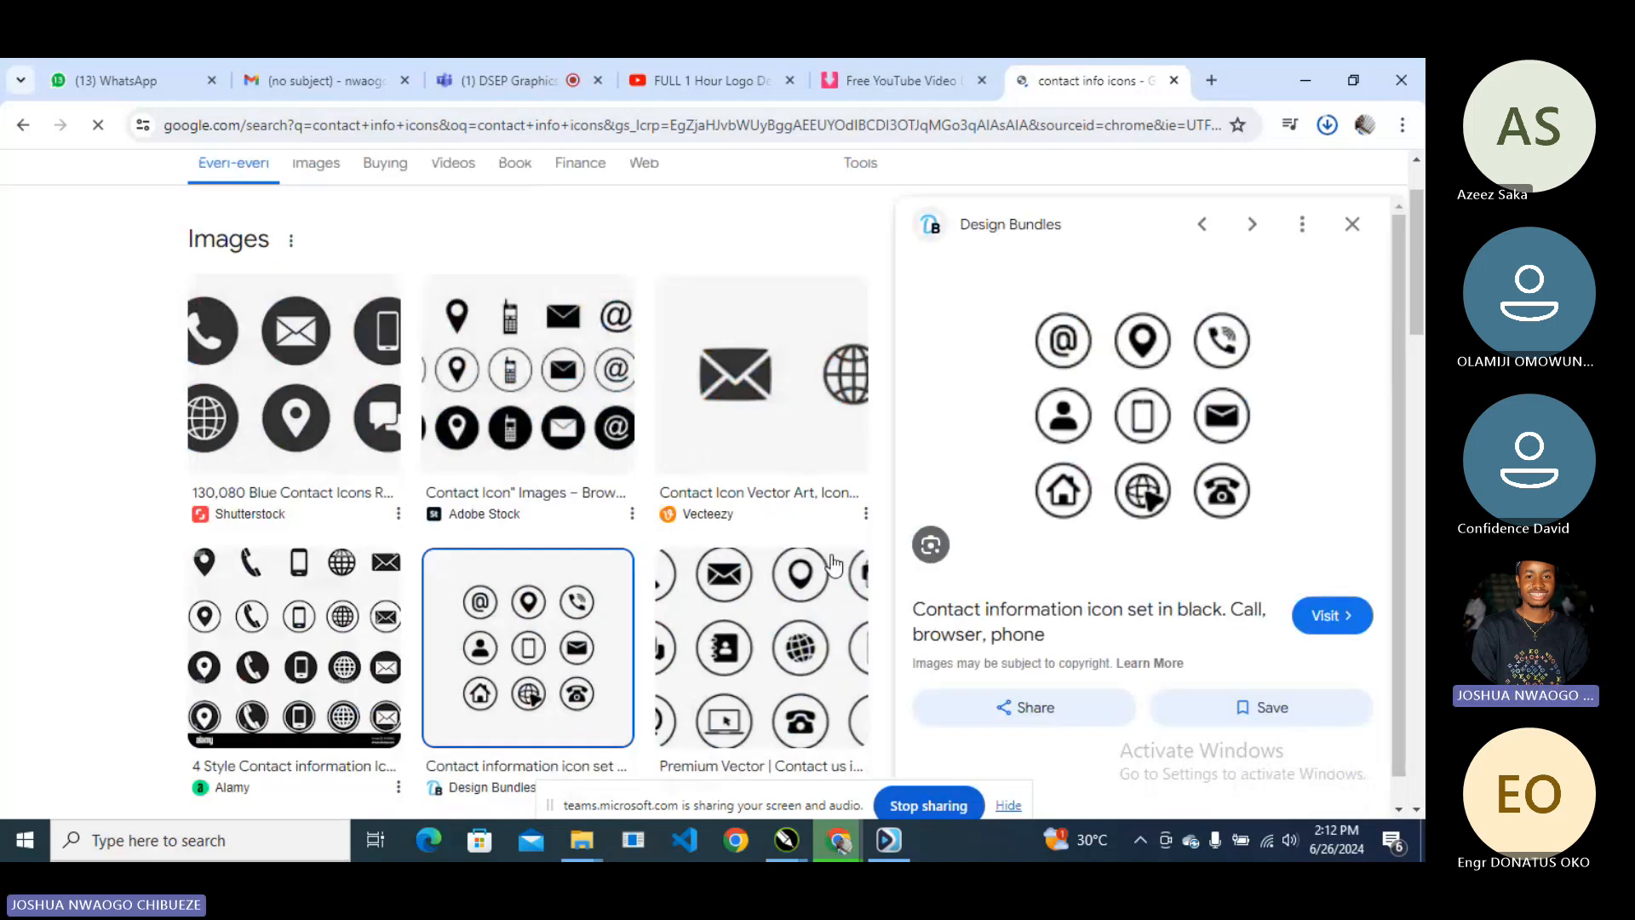
right_click(1165, 427)
click(1013, 694)
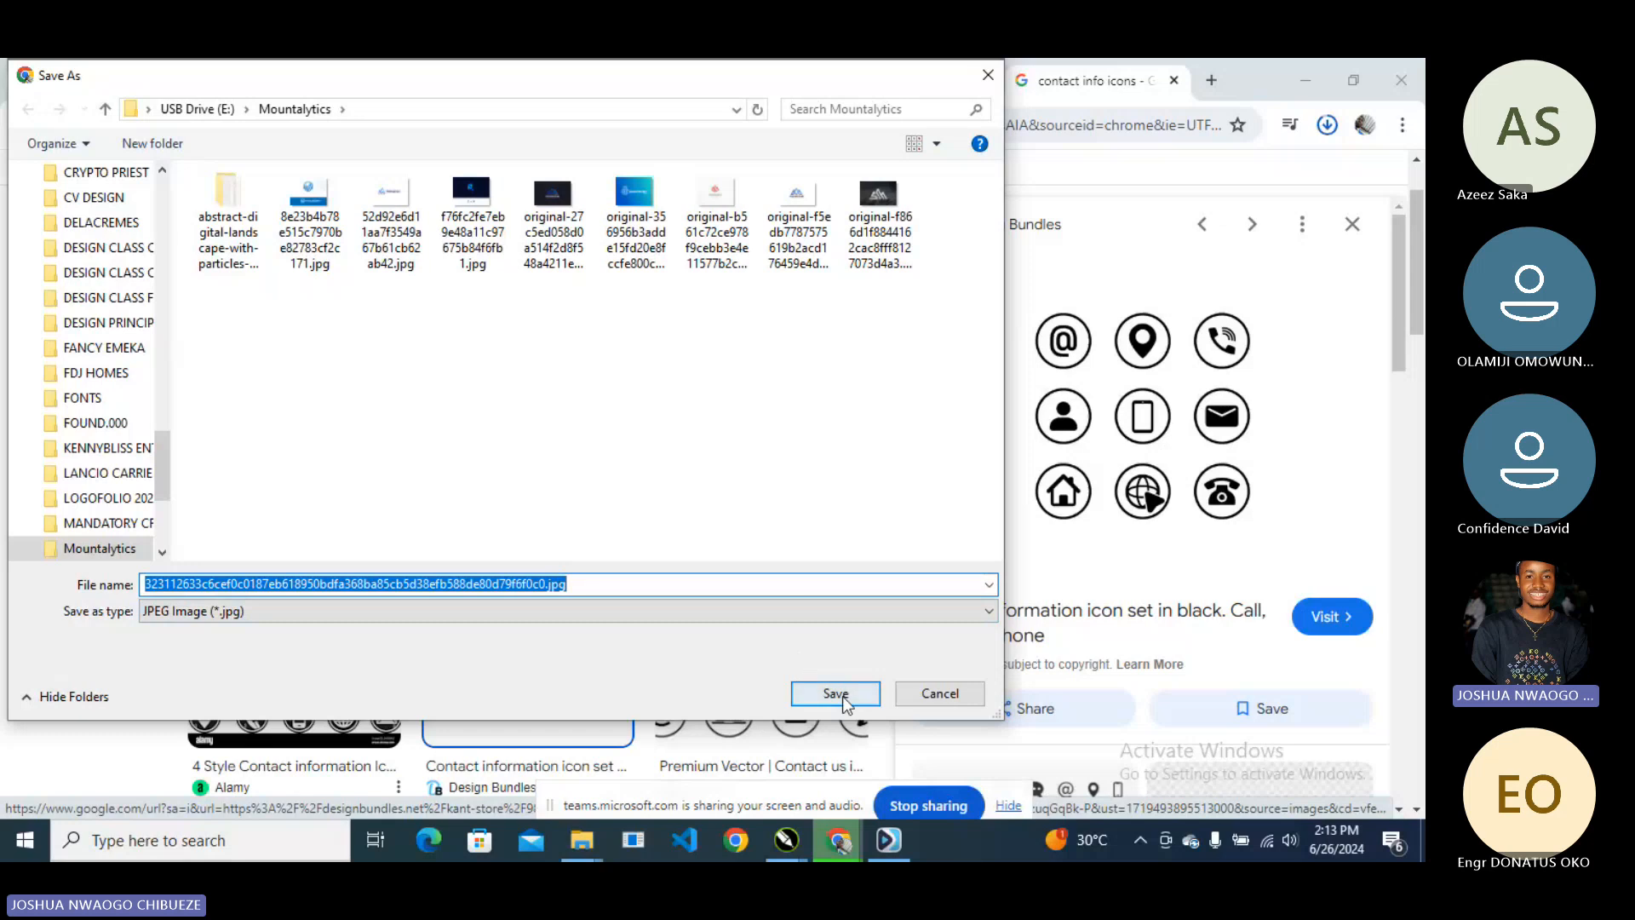
key(Return)
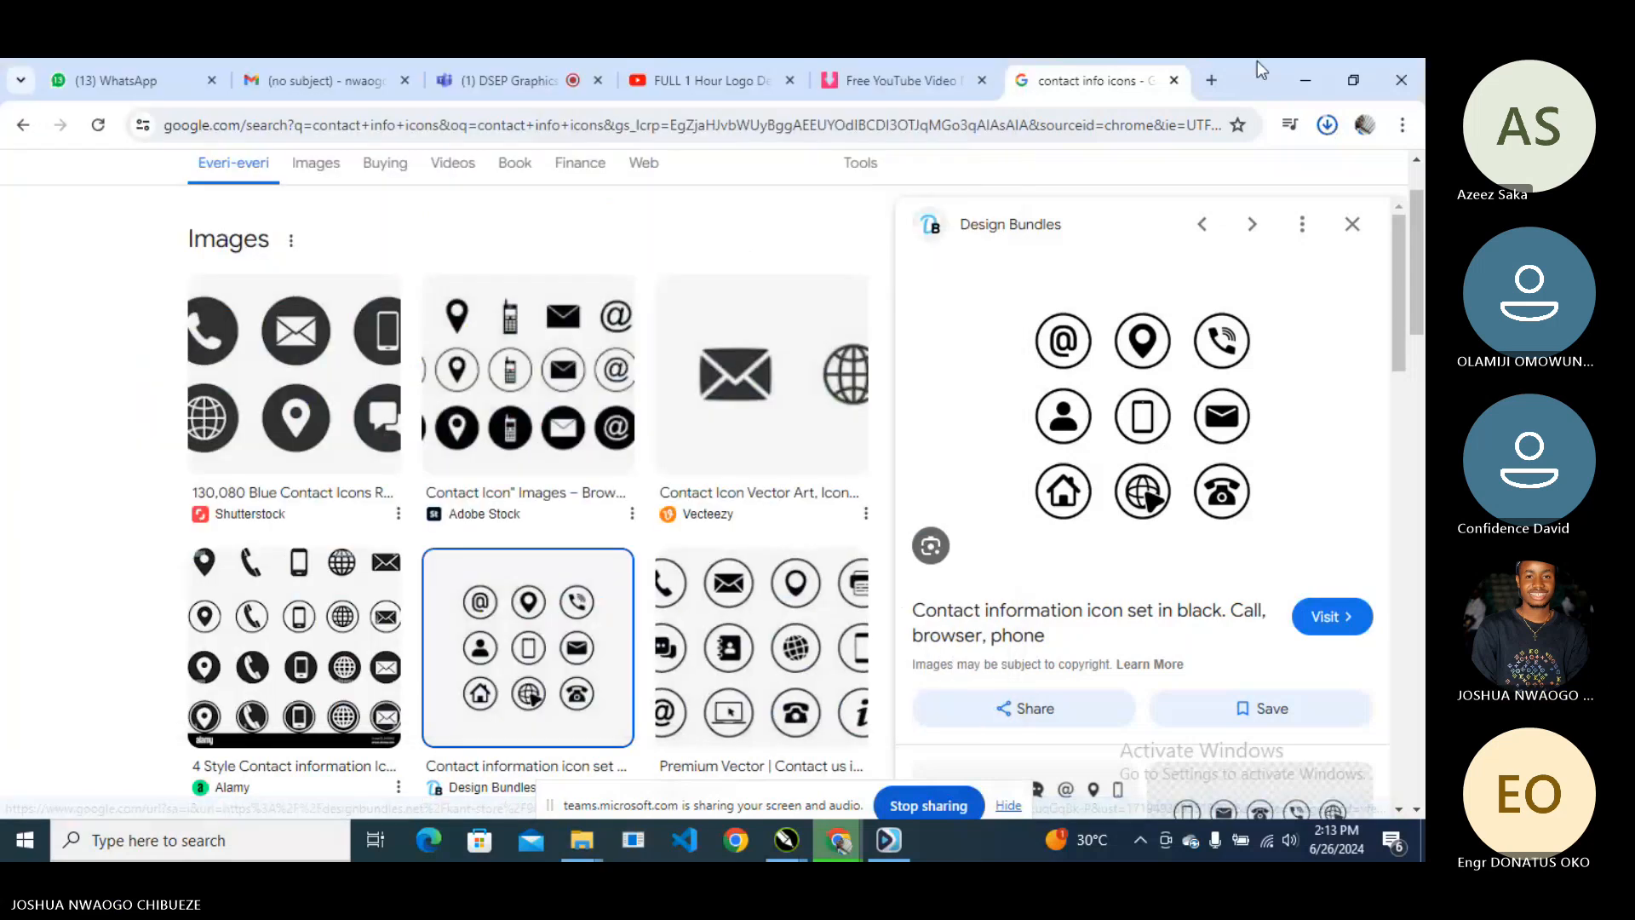
key(alt+Tab)
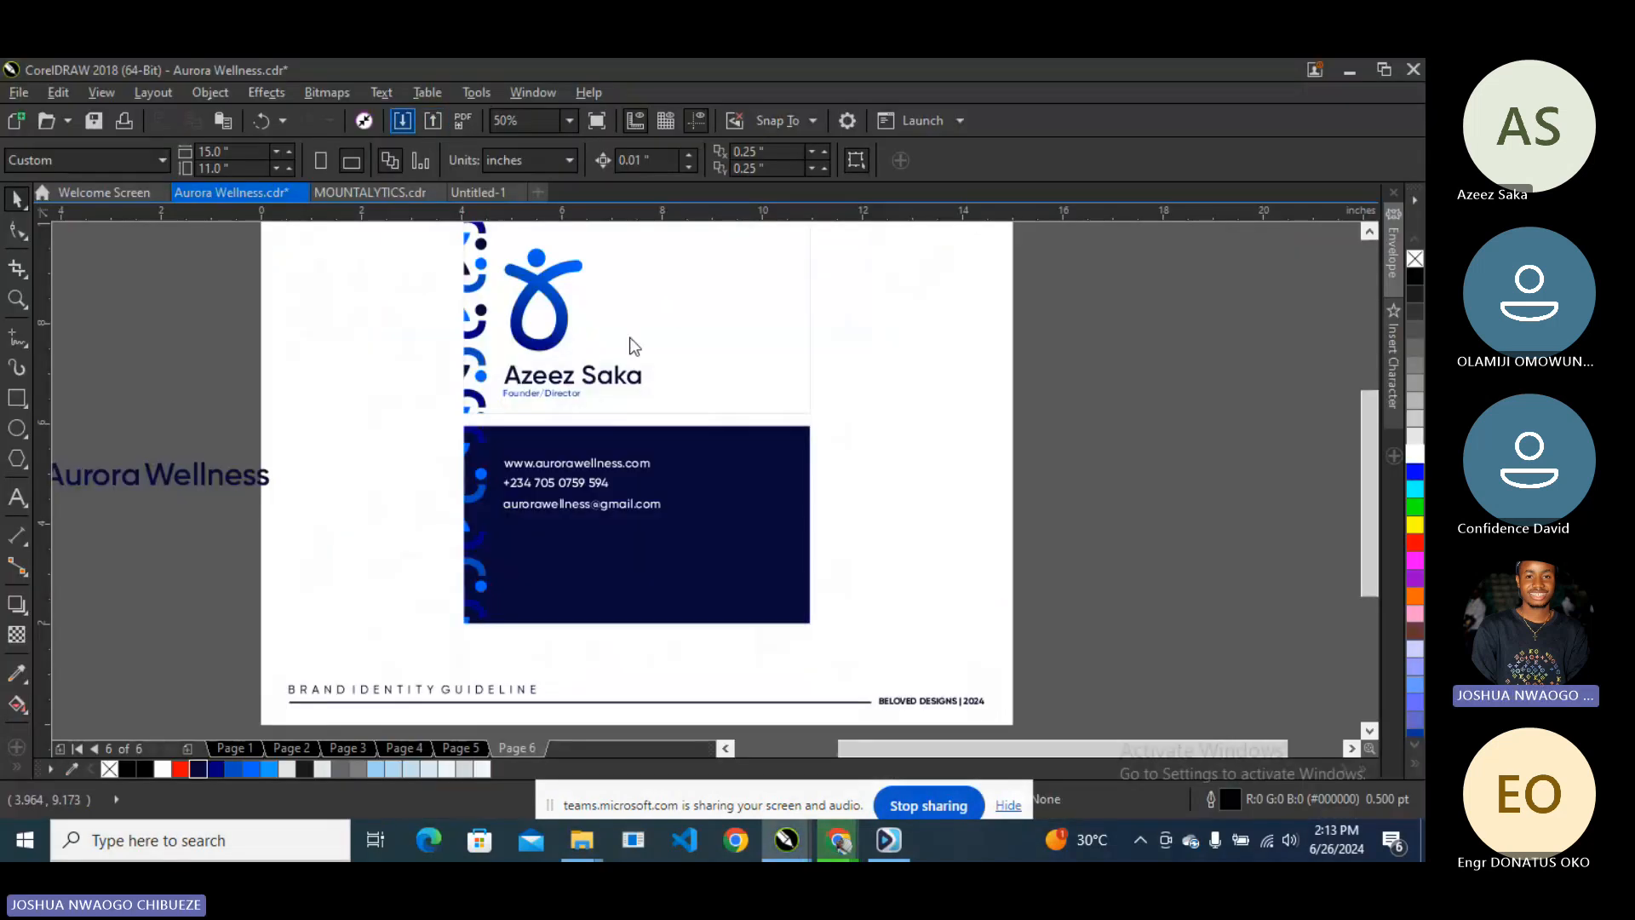
- Import the saved contact icon image and place it on the page beside the card
key(ctrl+i)
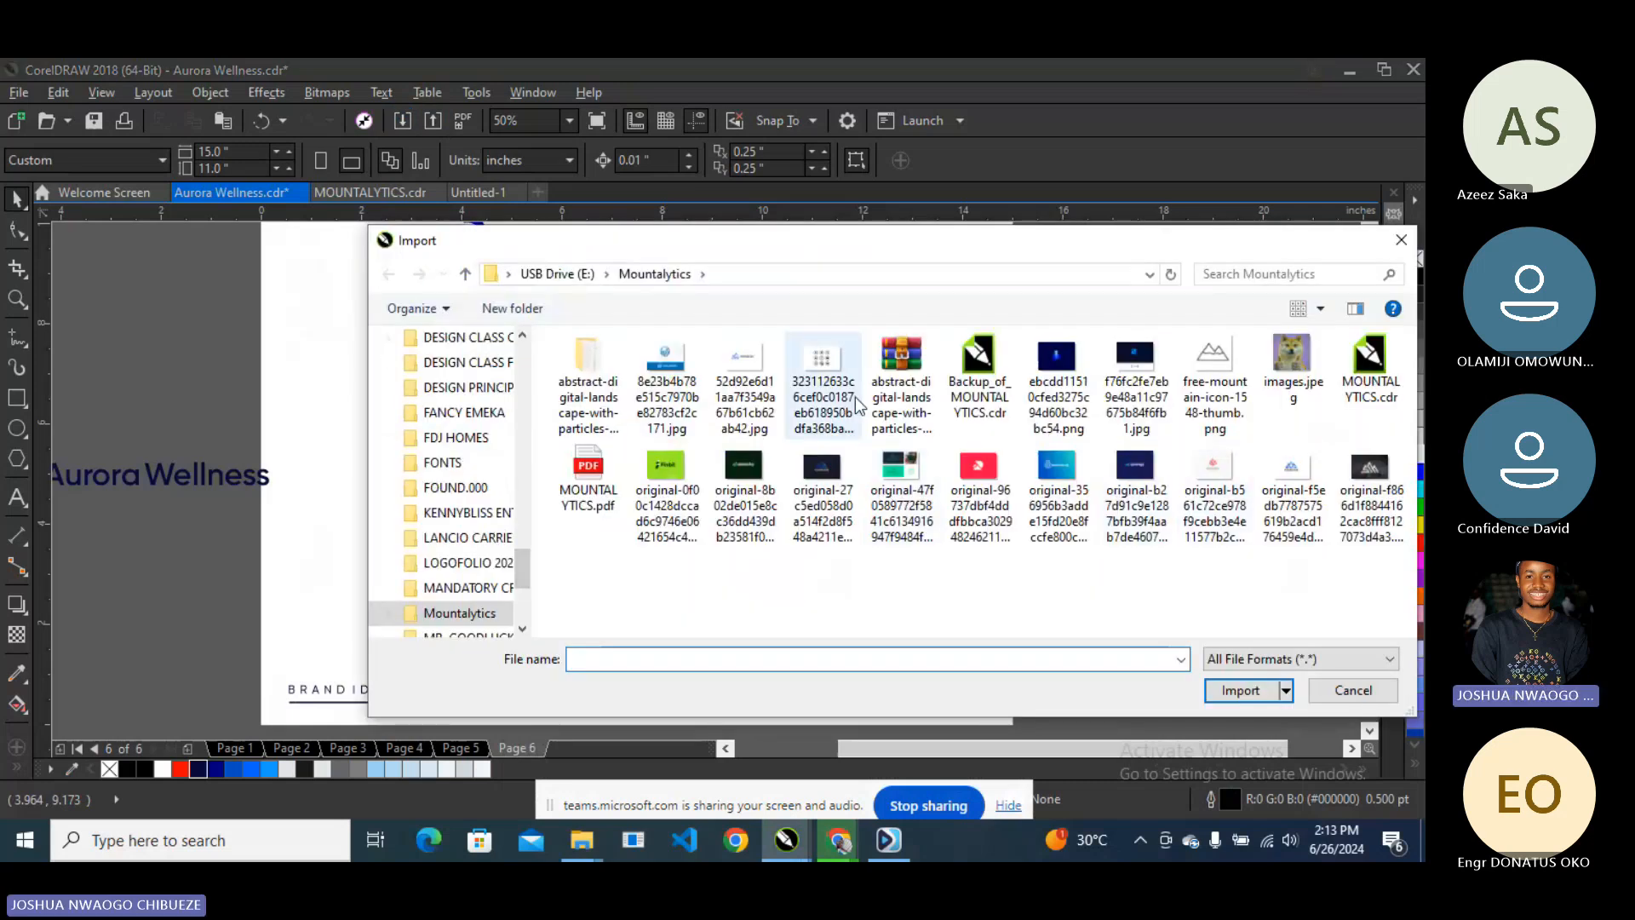
click(822, 383)
click(1239, 688)
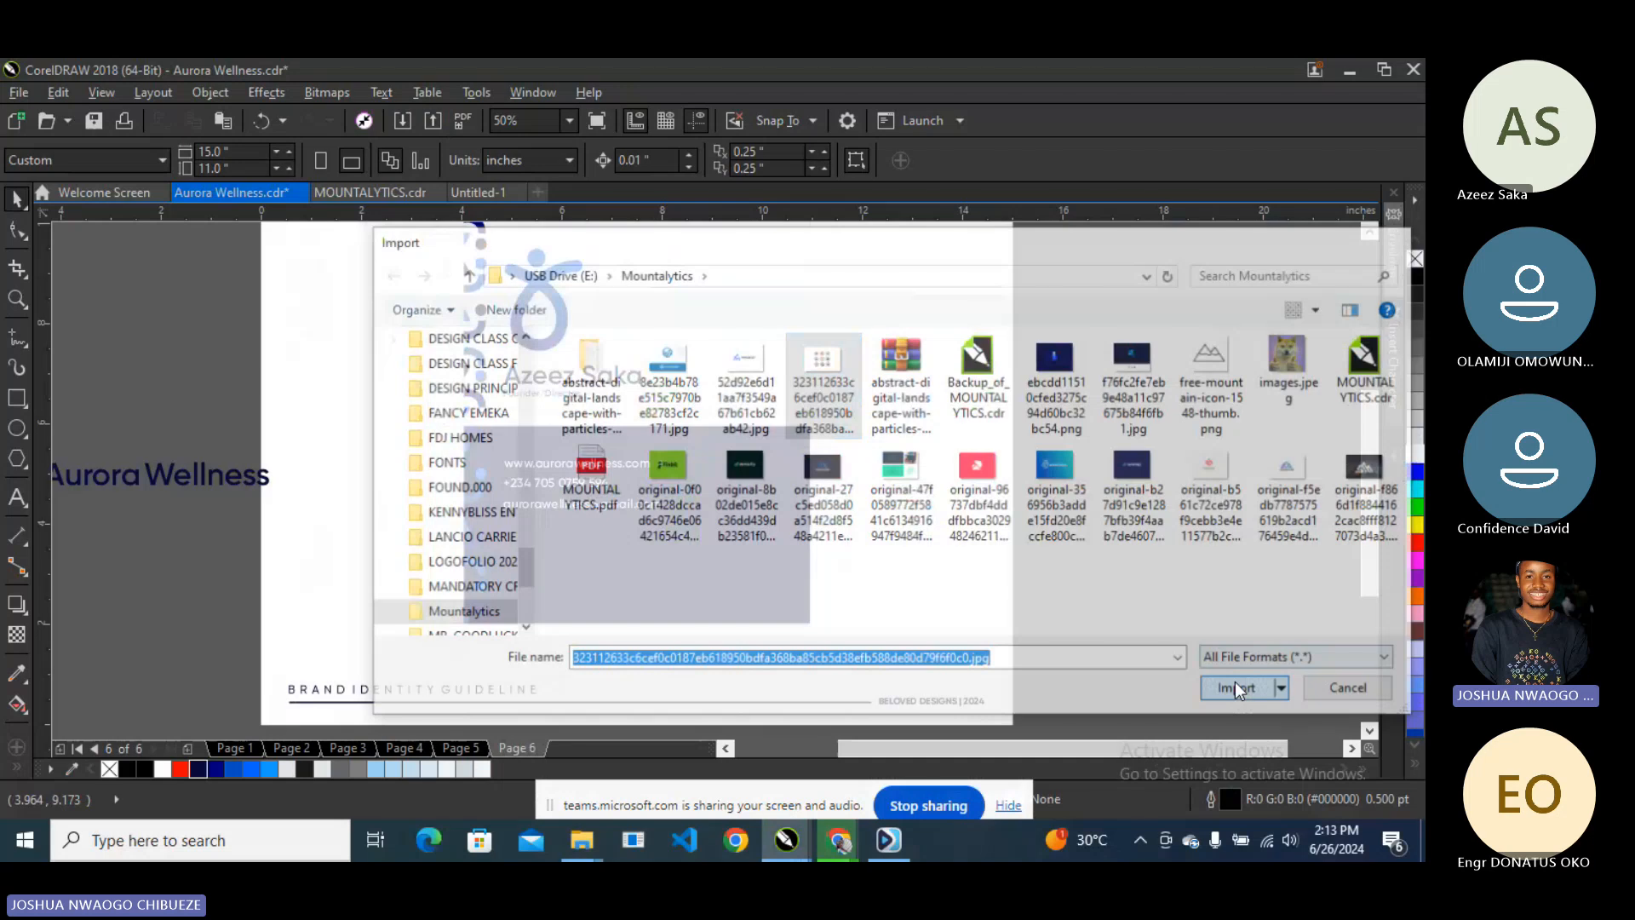
drag(855, 303, 1345, 632)
- Convert the icon sheet to vectors with Outline Trace, accepting the PowerTRACE settings
right_click(1075, 377)
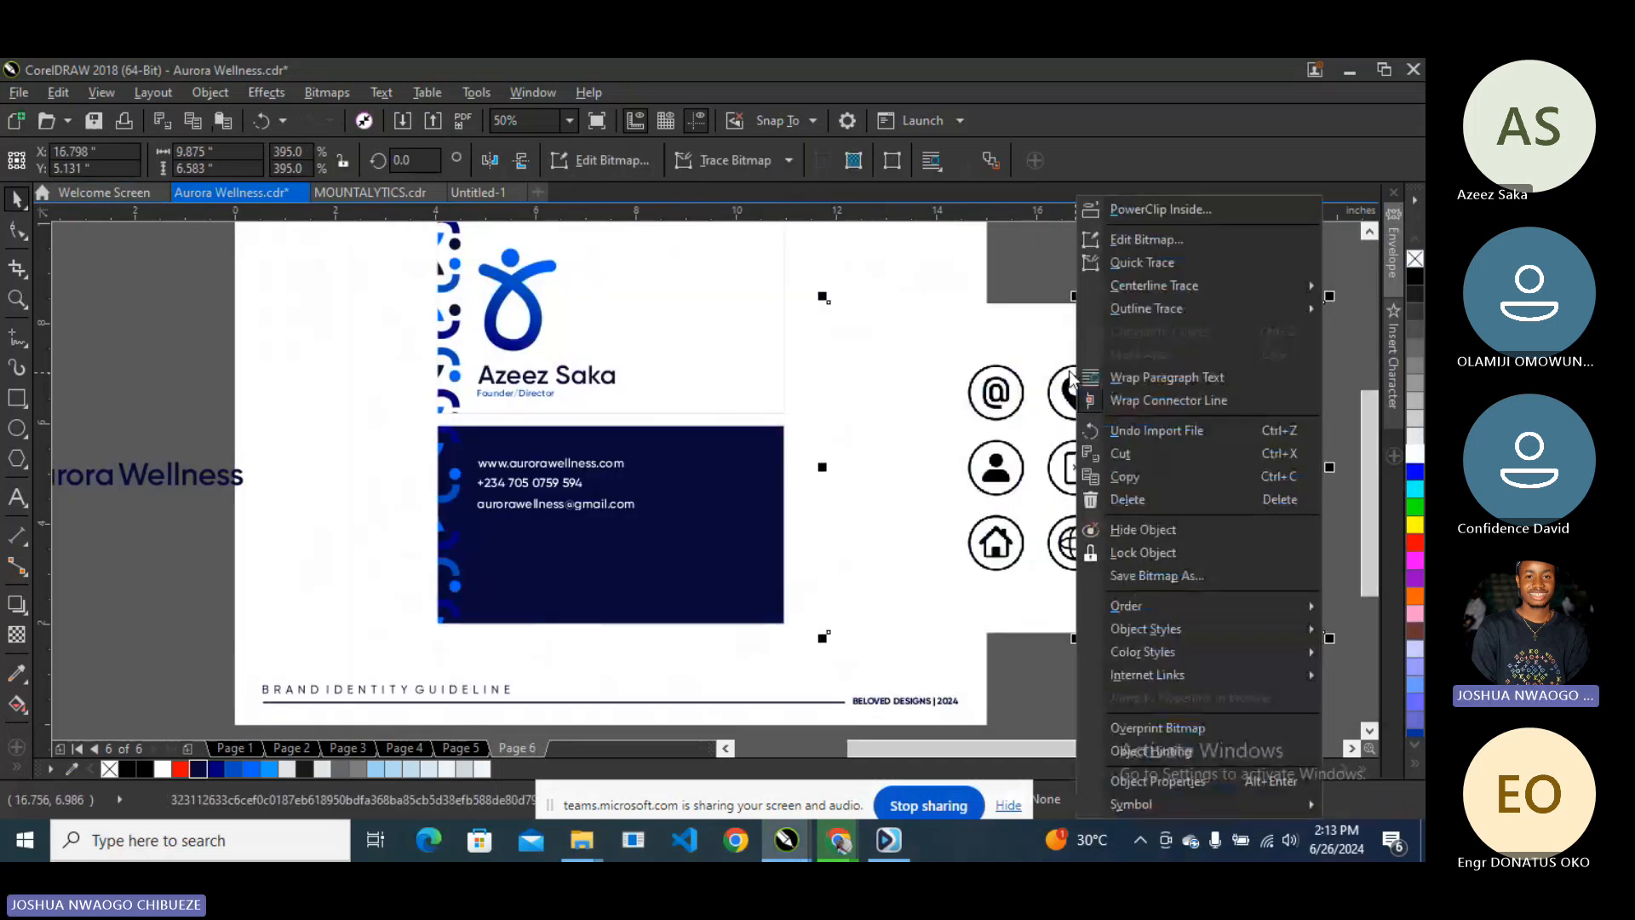
click(1008, 361)
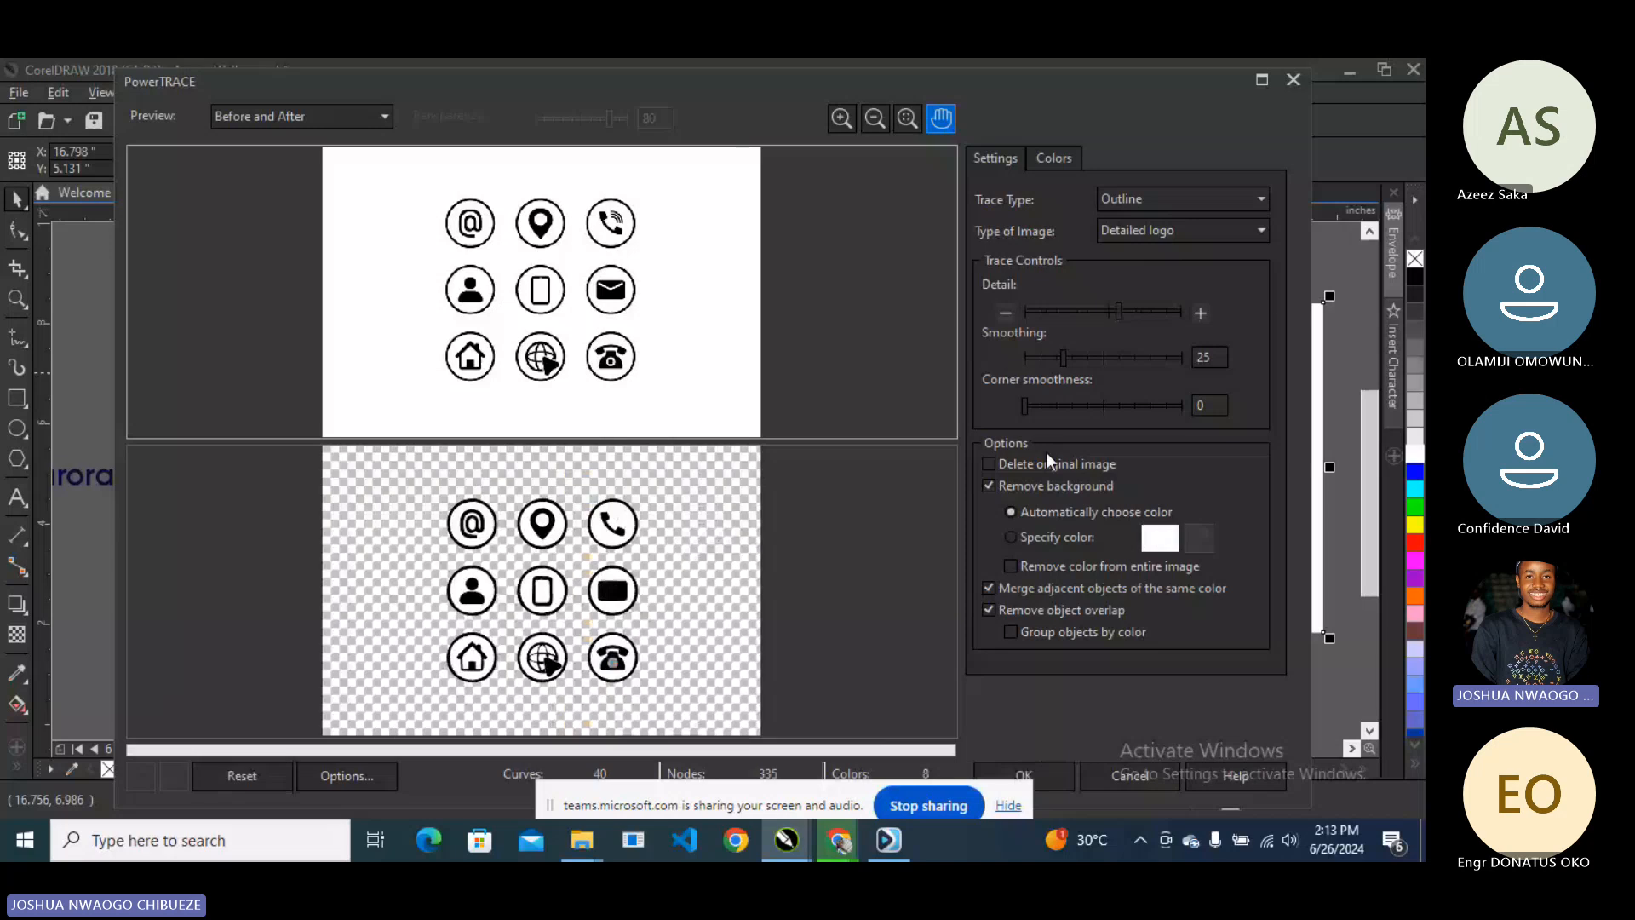
key(Return)
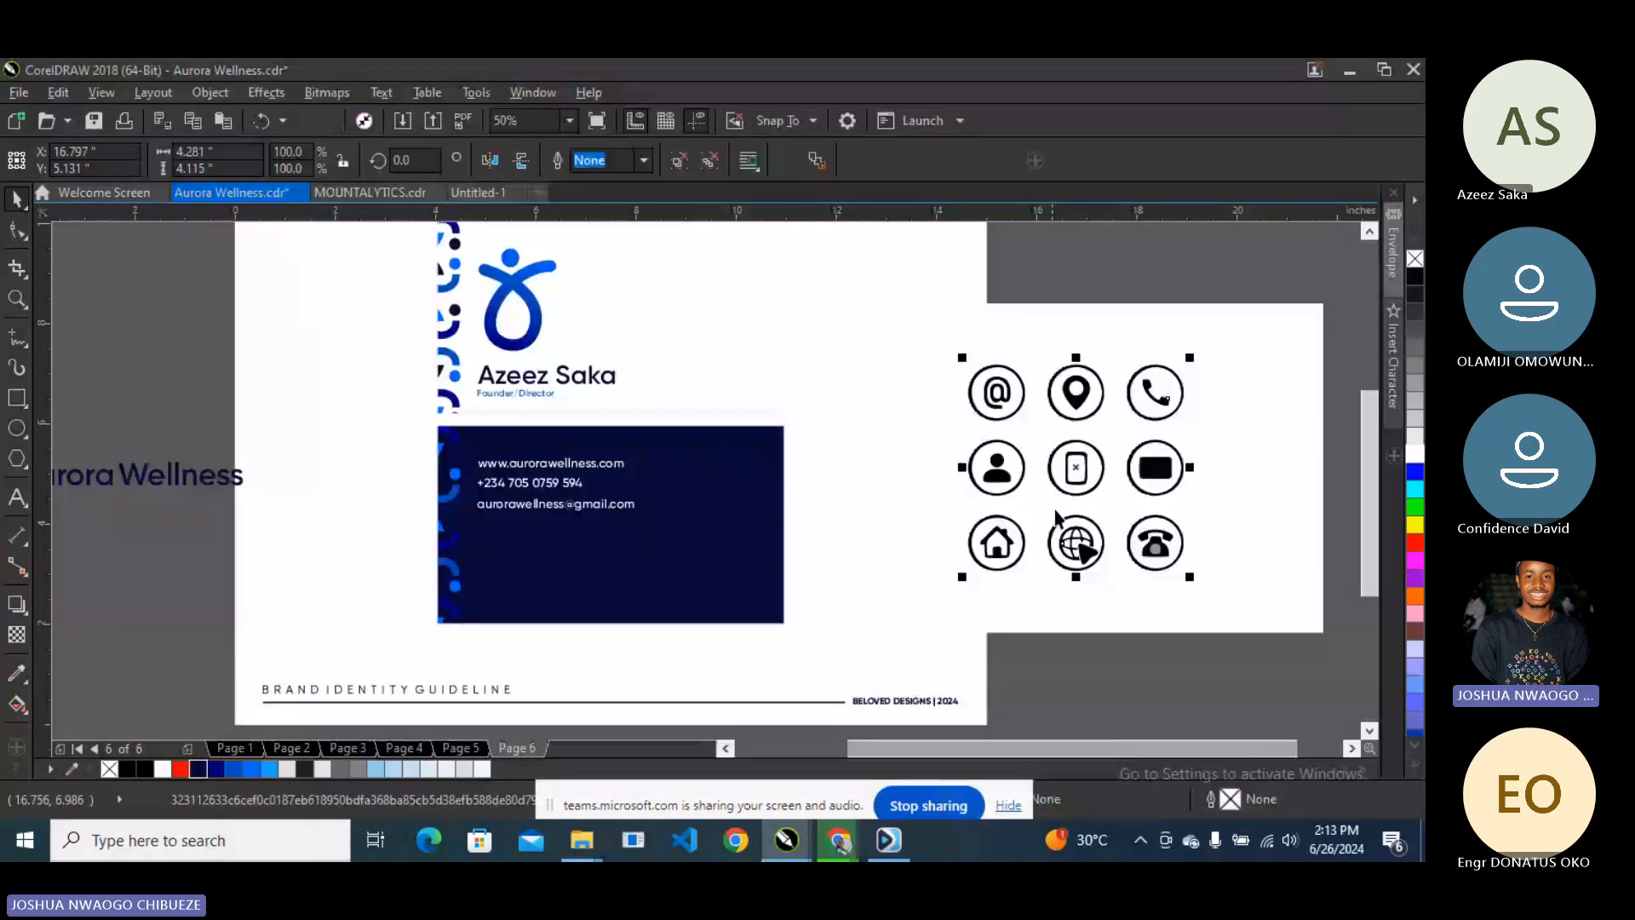
- Delete the original icon bitmap, move the traced group off the card, and ungroup it
drag(1055, 518, 778, 580)
click(1029, 391)
key(Delete)
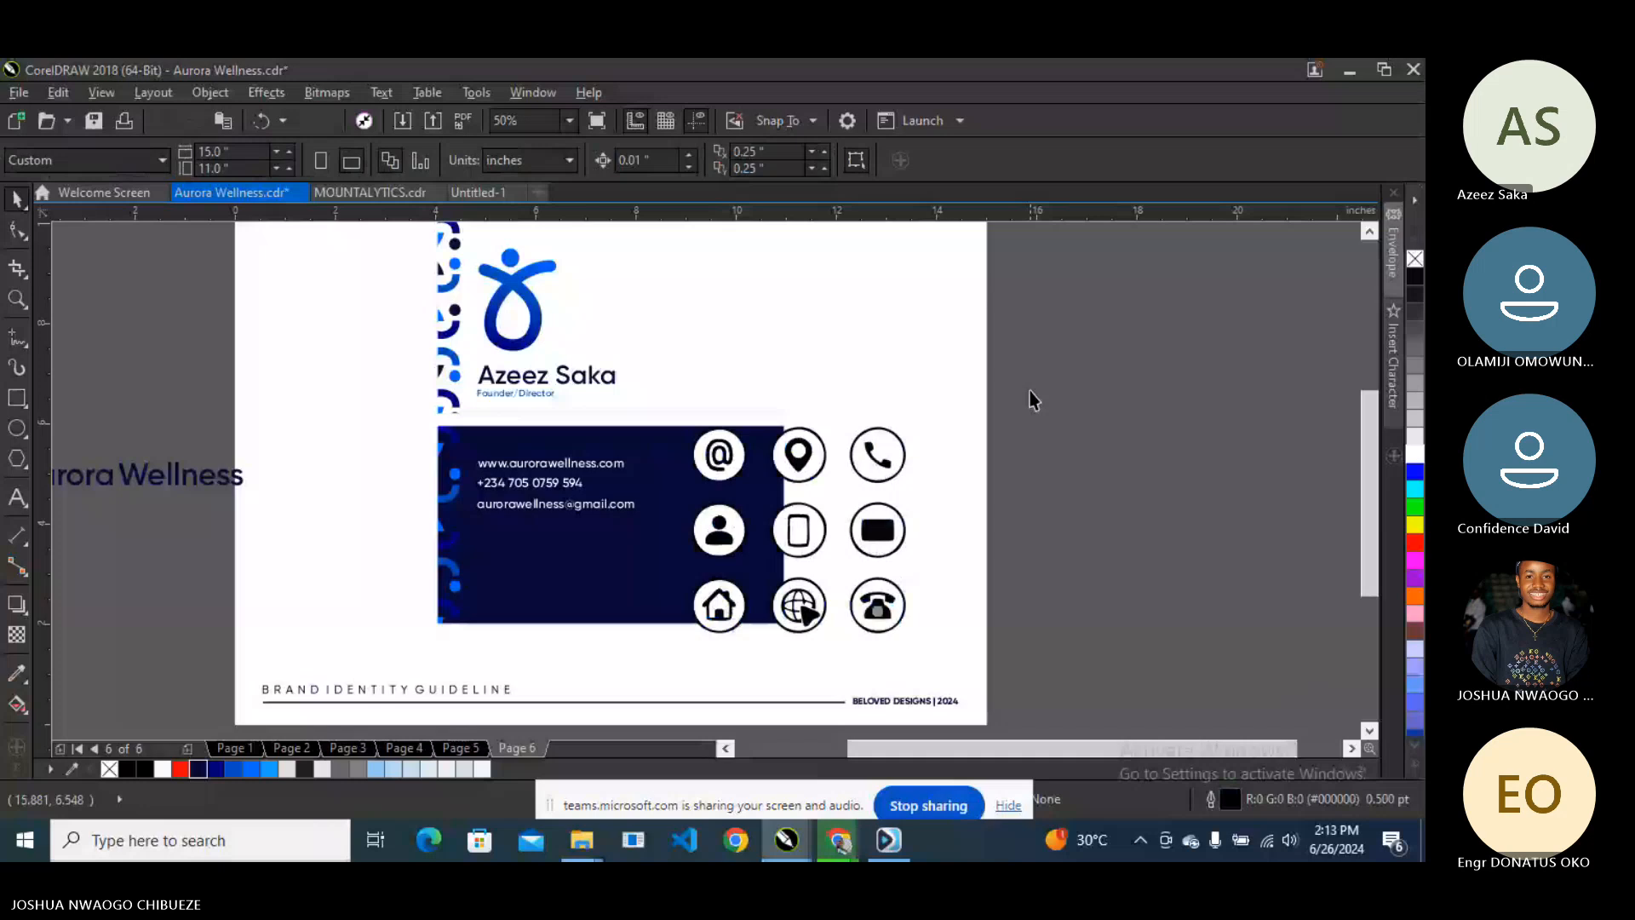
click(797, 454)
drag(724, 454, 1077, 434)
right_click(1082, 430)
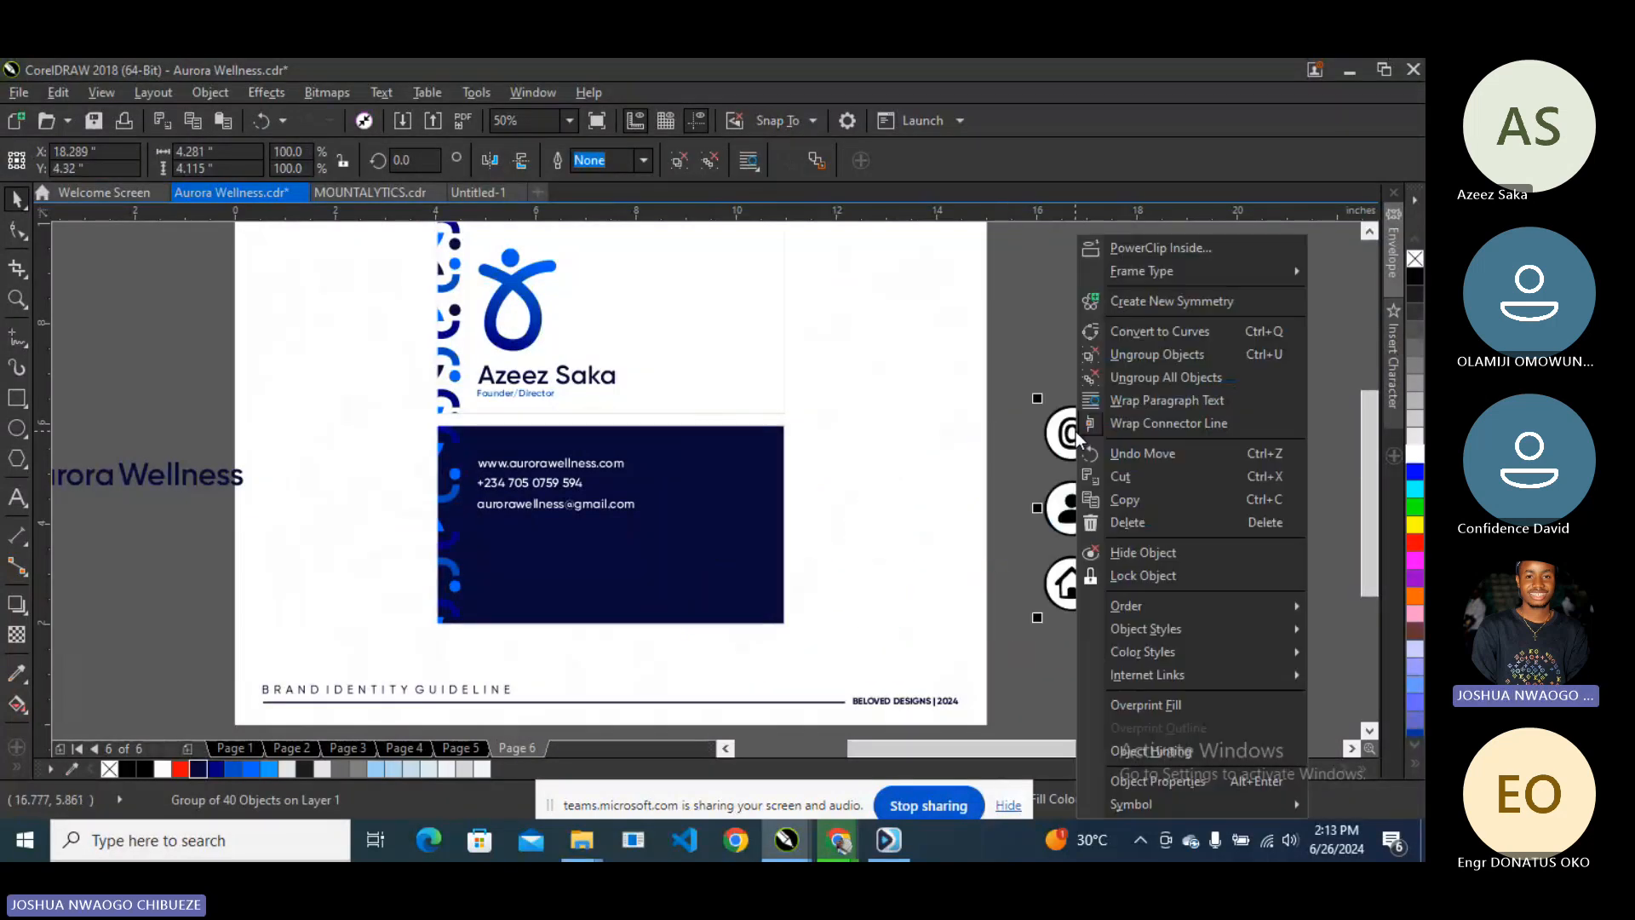
click(1126, 347)
- Combine the @ glyph and its ring into one curve and move it off its white circle
drag(1012, 358, 1132, 465)
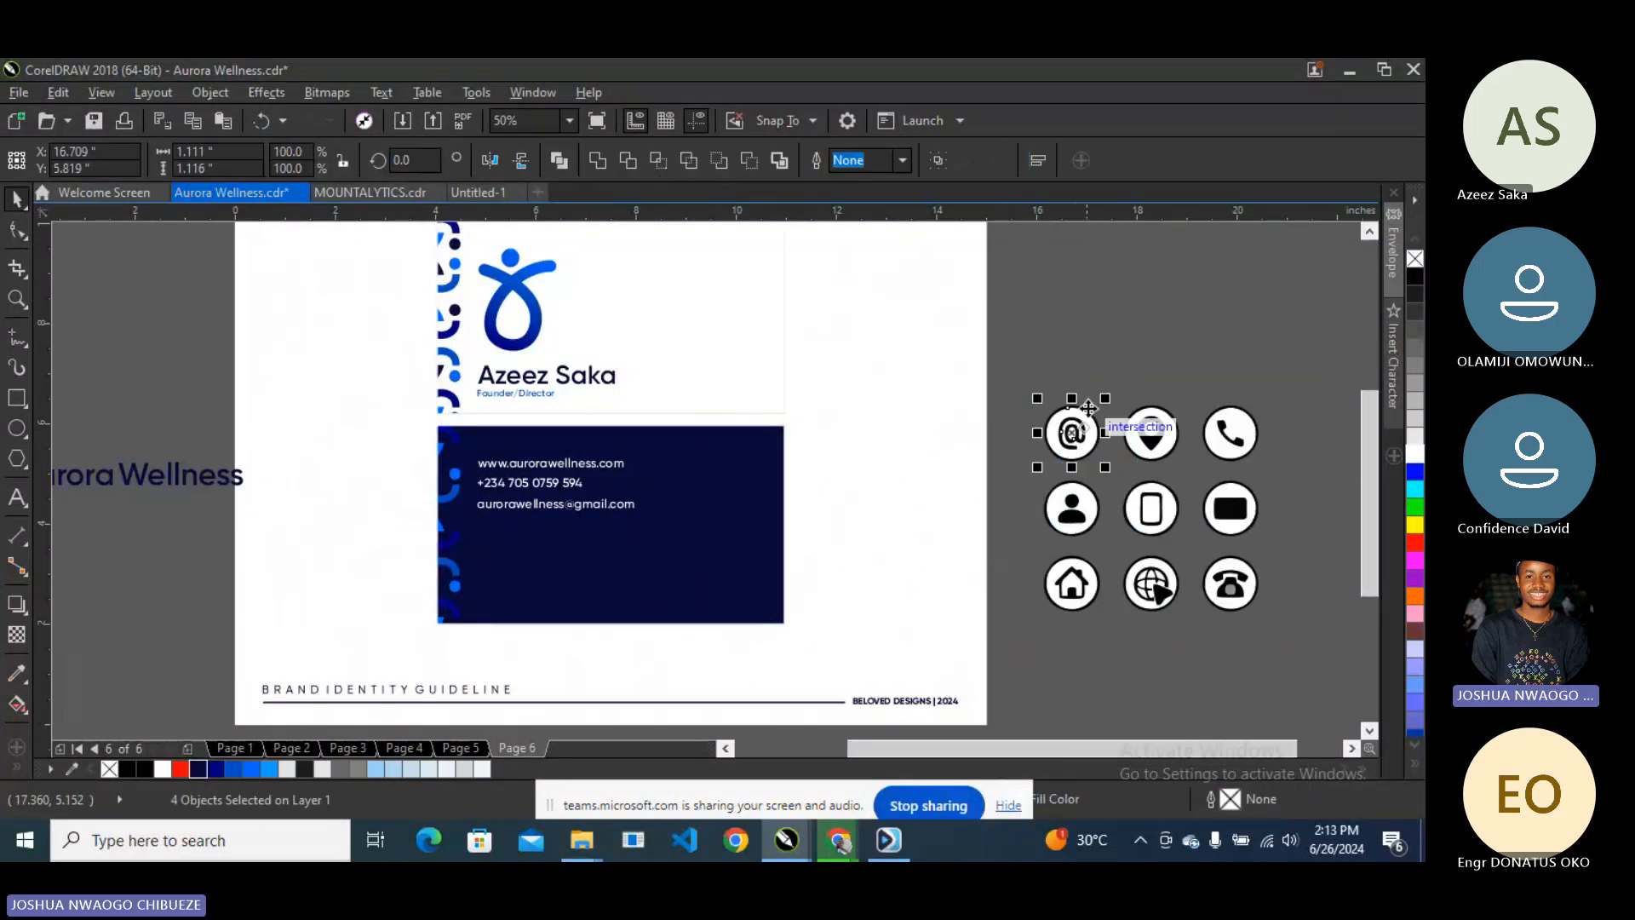
key(Escape)
click(1074, 443)
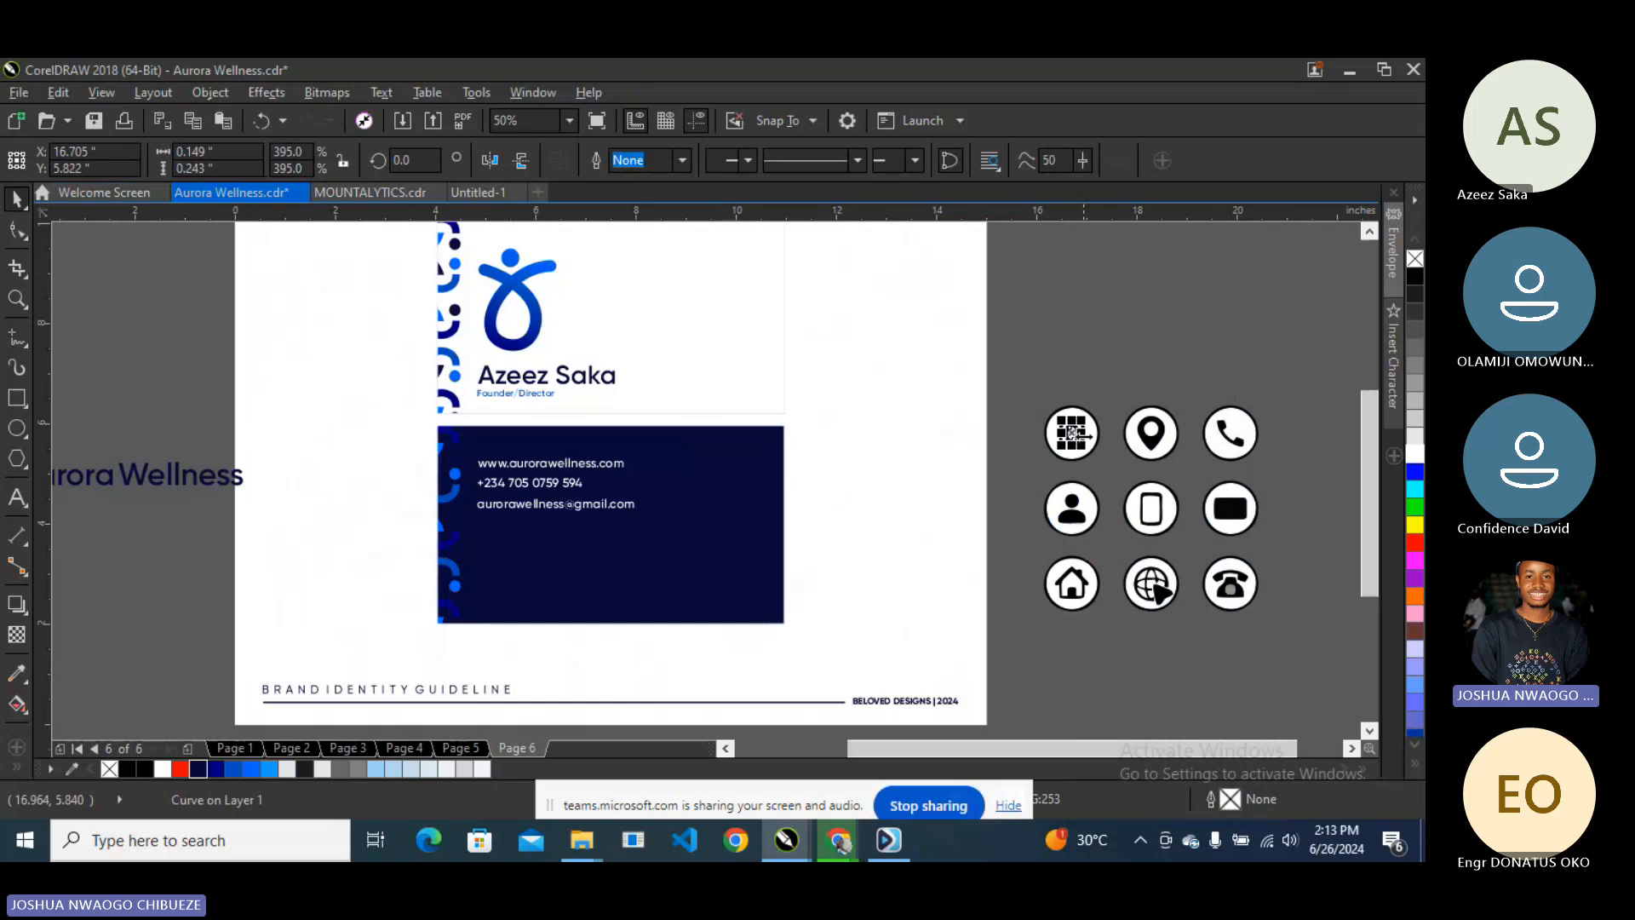
scroll(1071, 443, up, 2)
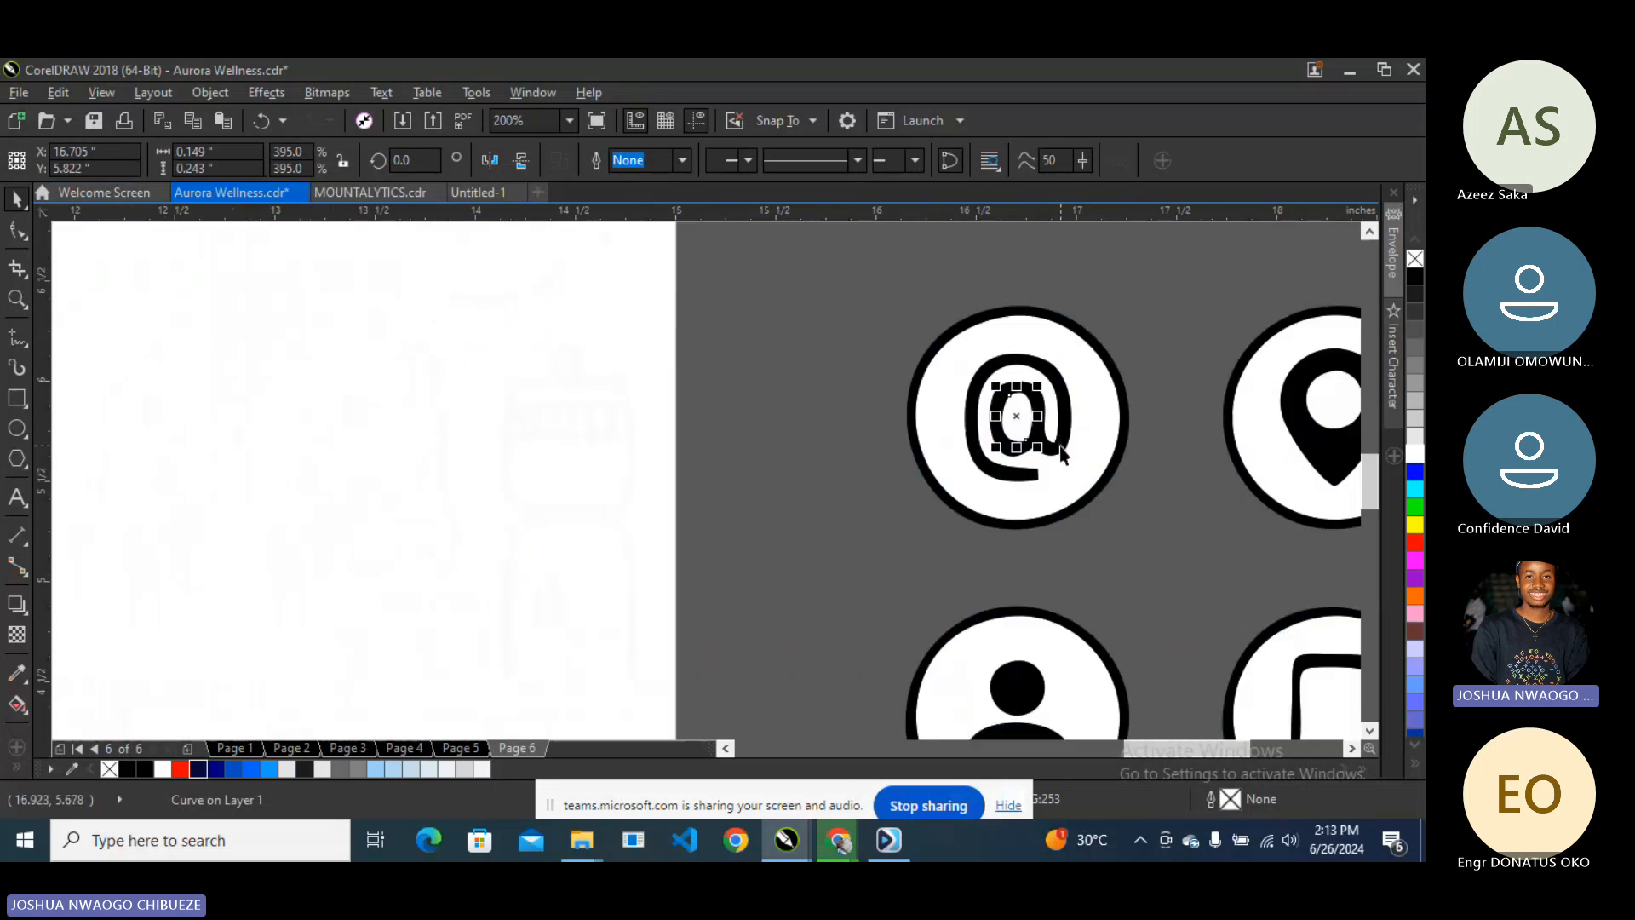
click(1060, 446)
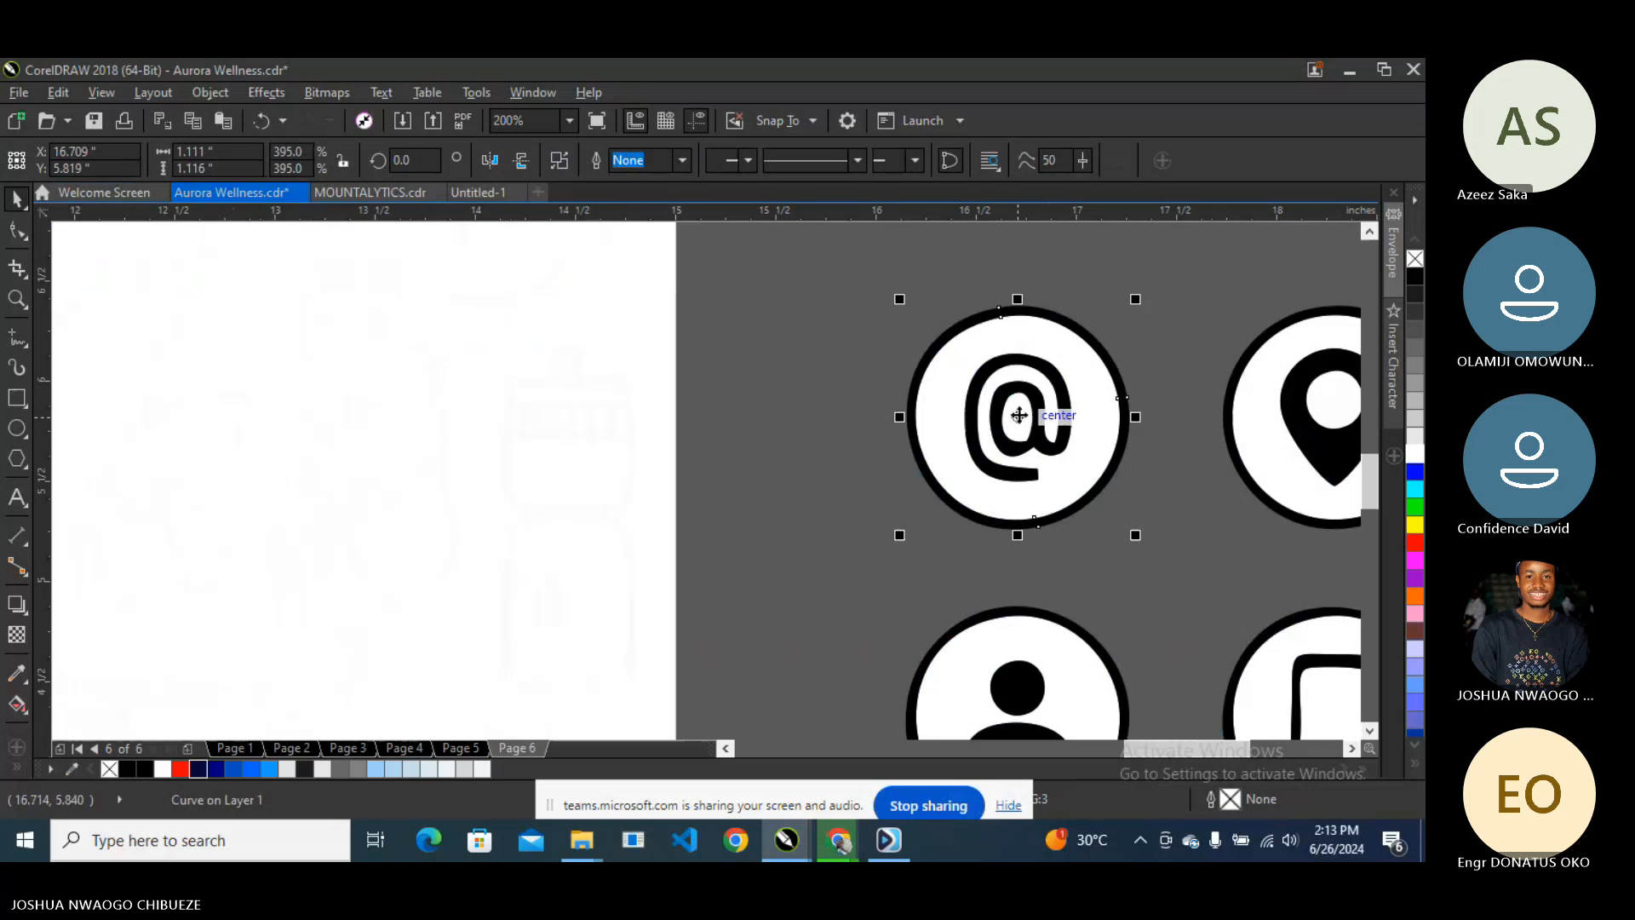
drag(1019, 415, 762, 437)
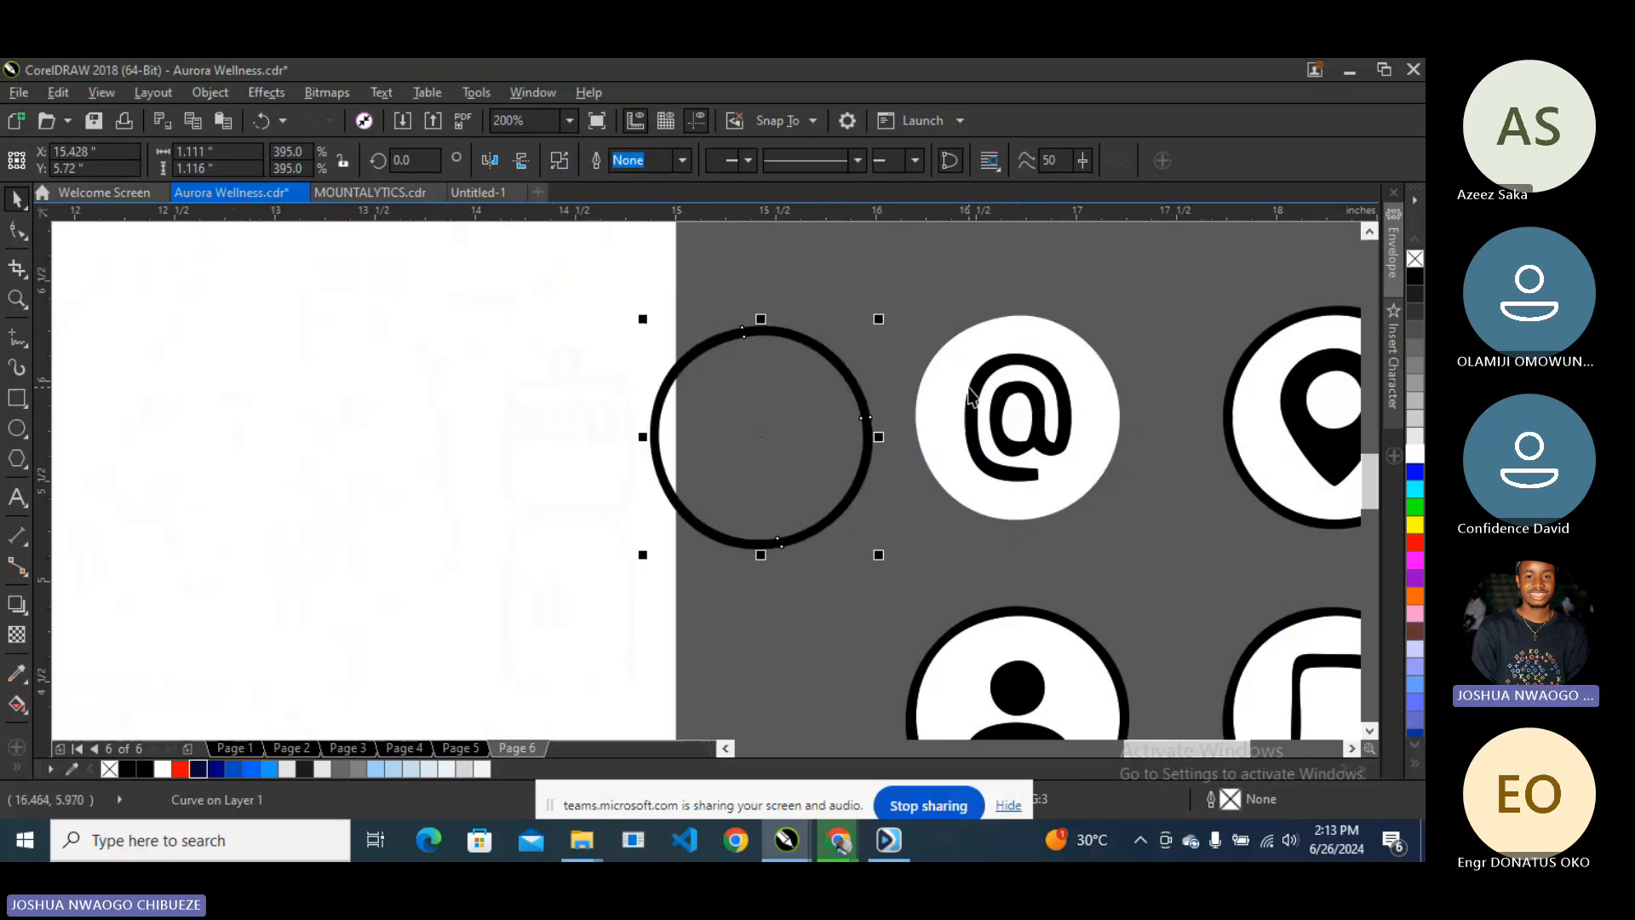
key(ctrl+z)
click(1006, 391)
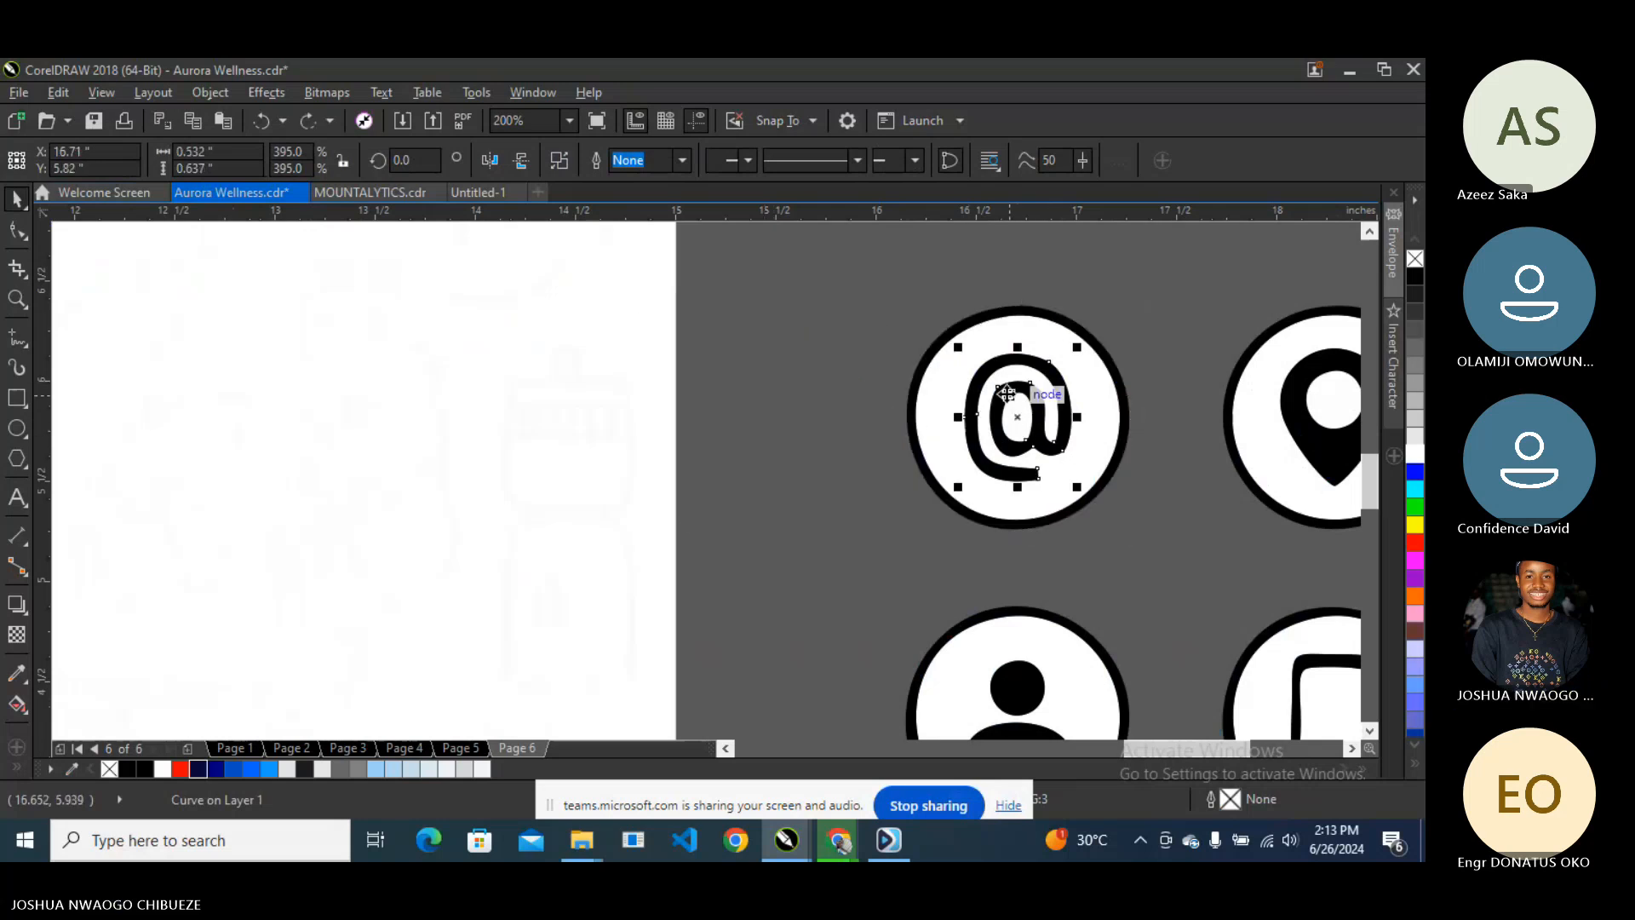
shift+click(1012, 310)
click(575, 160)
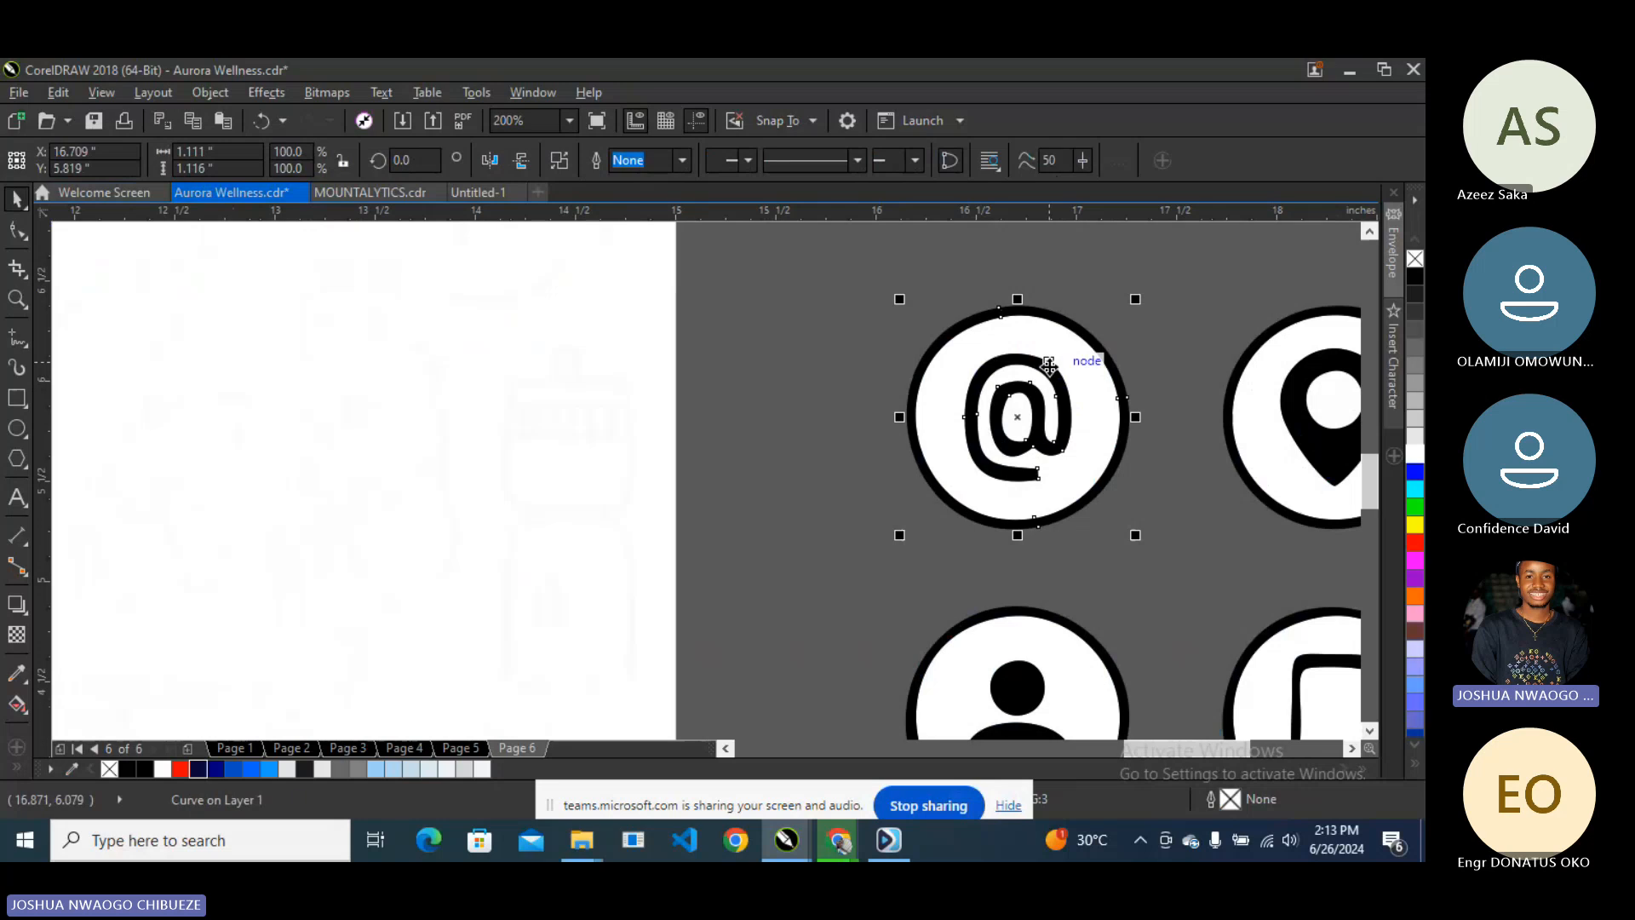
drag(1048, 363, 785, 381)
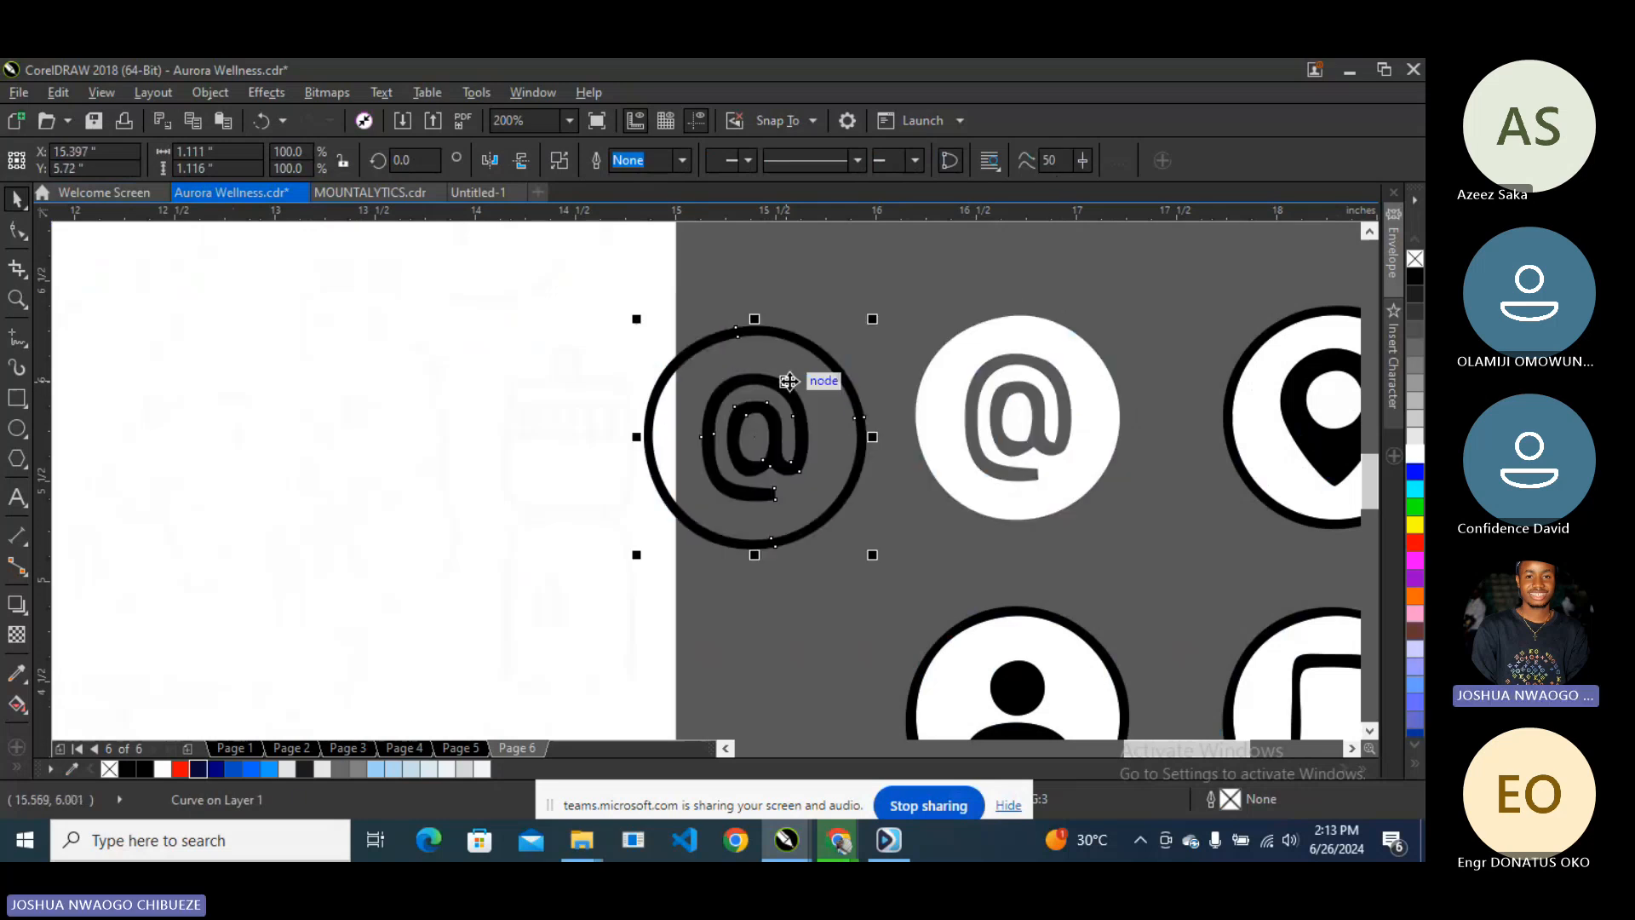
- Merge the location-pin and phone icons each into a single curve, pulled off their white circles
scroll(787, 381, down, 1)
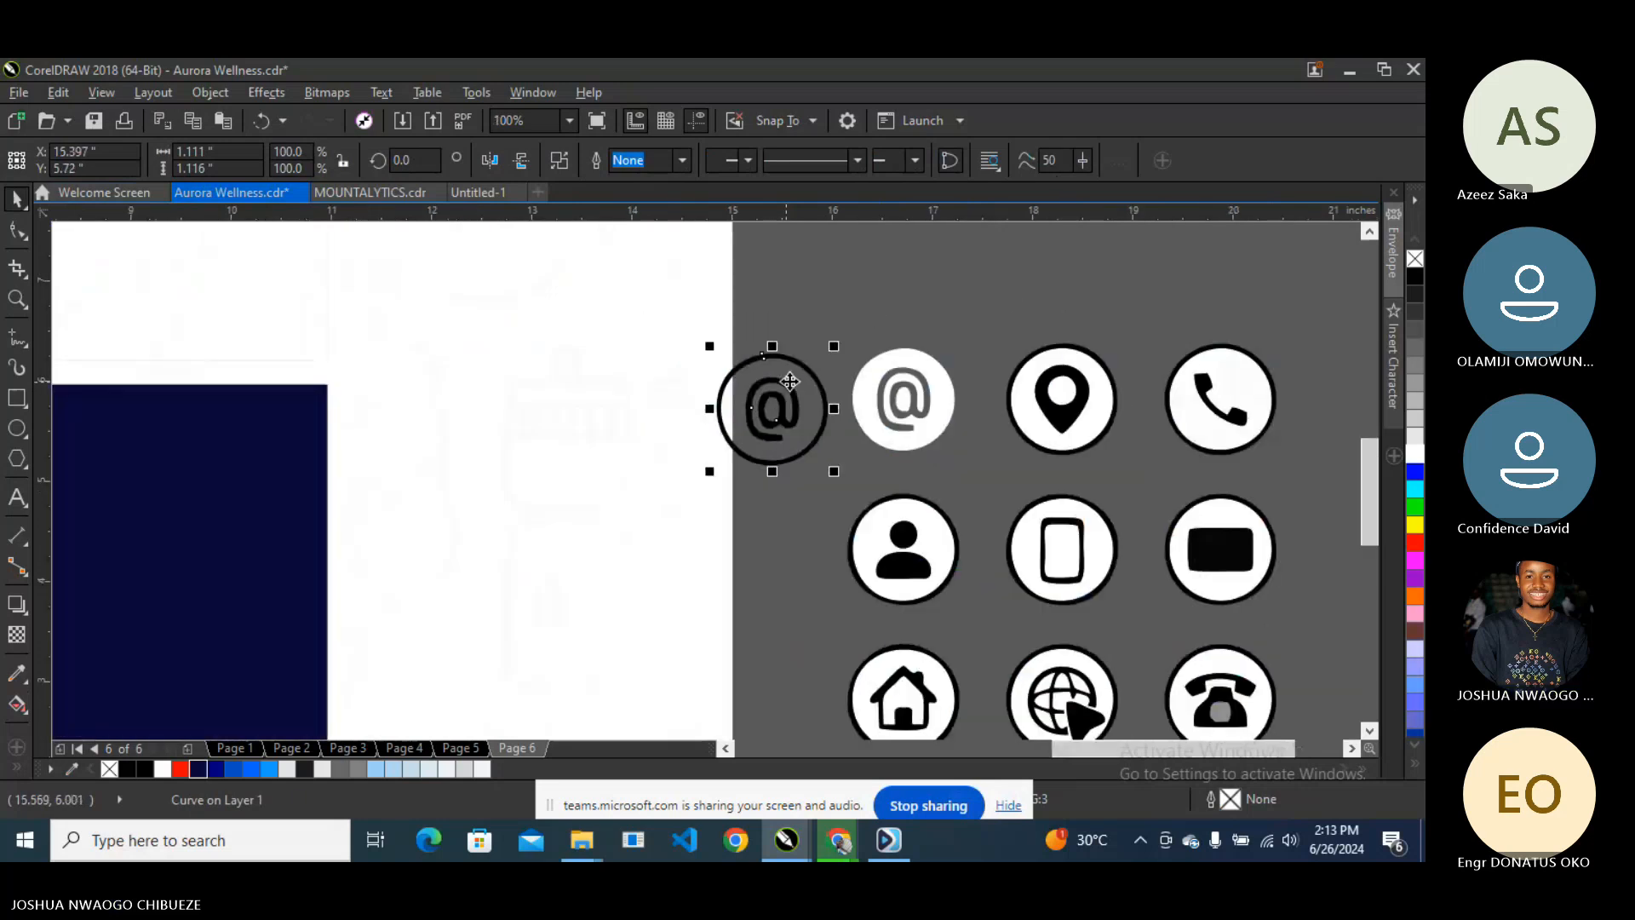
click(1062, 407)
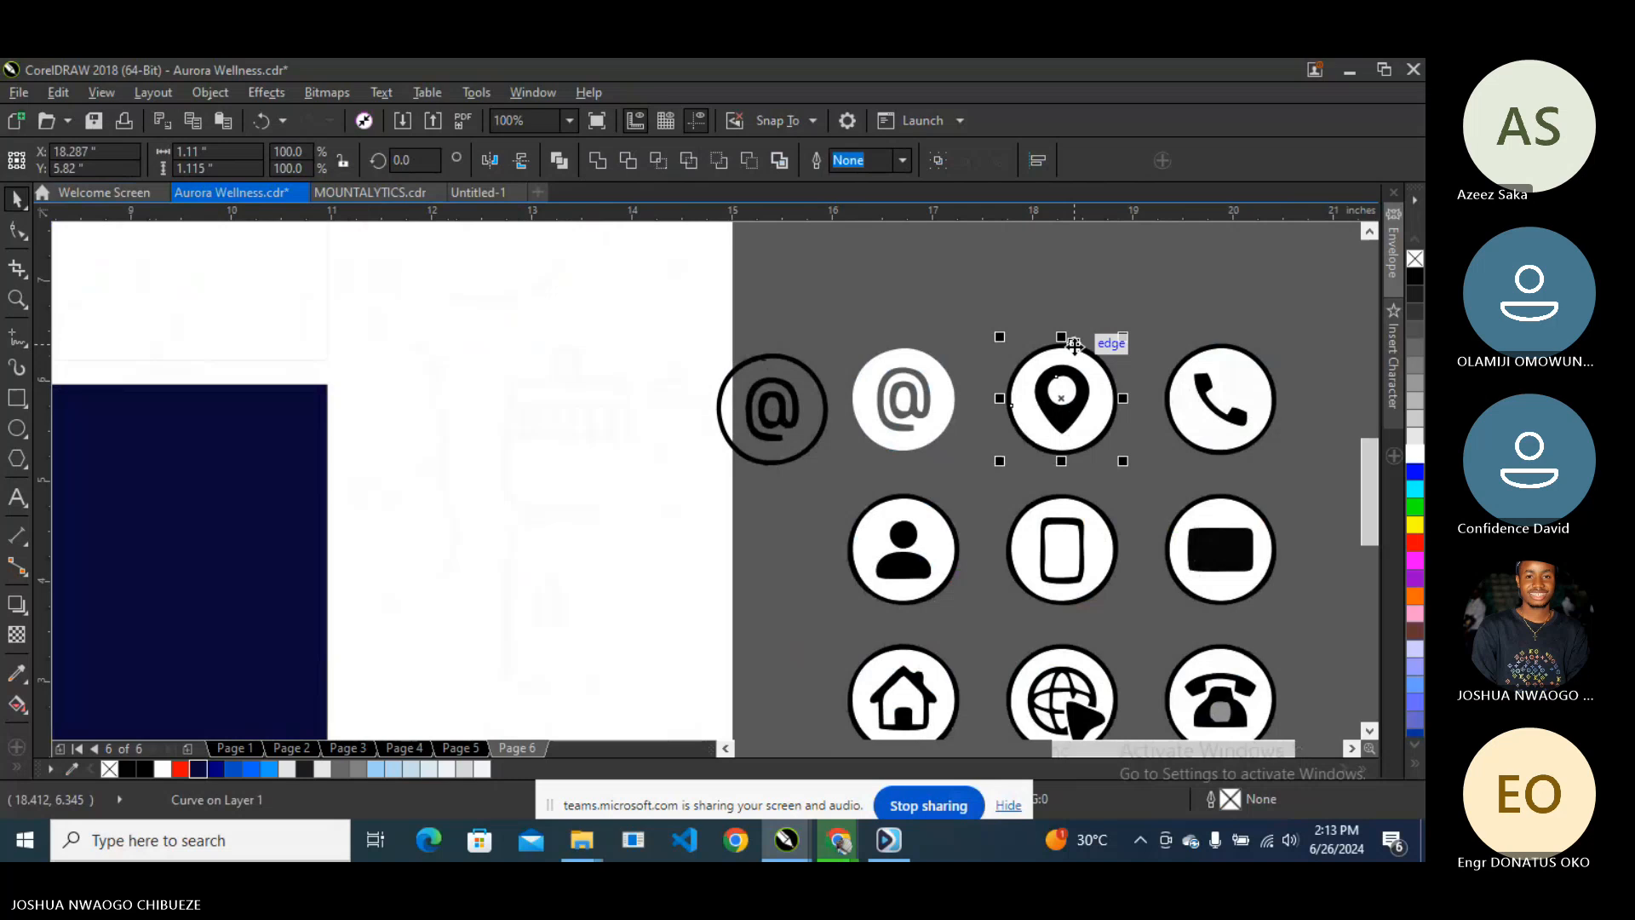
drag(1062, 407, 952, 316)
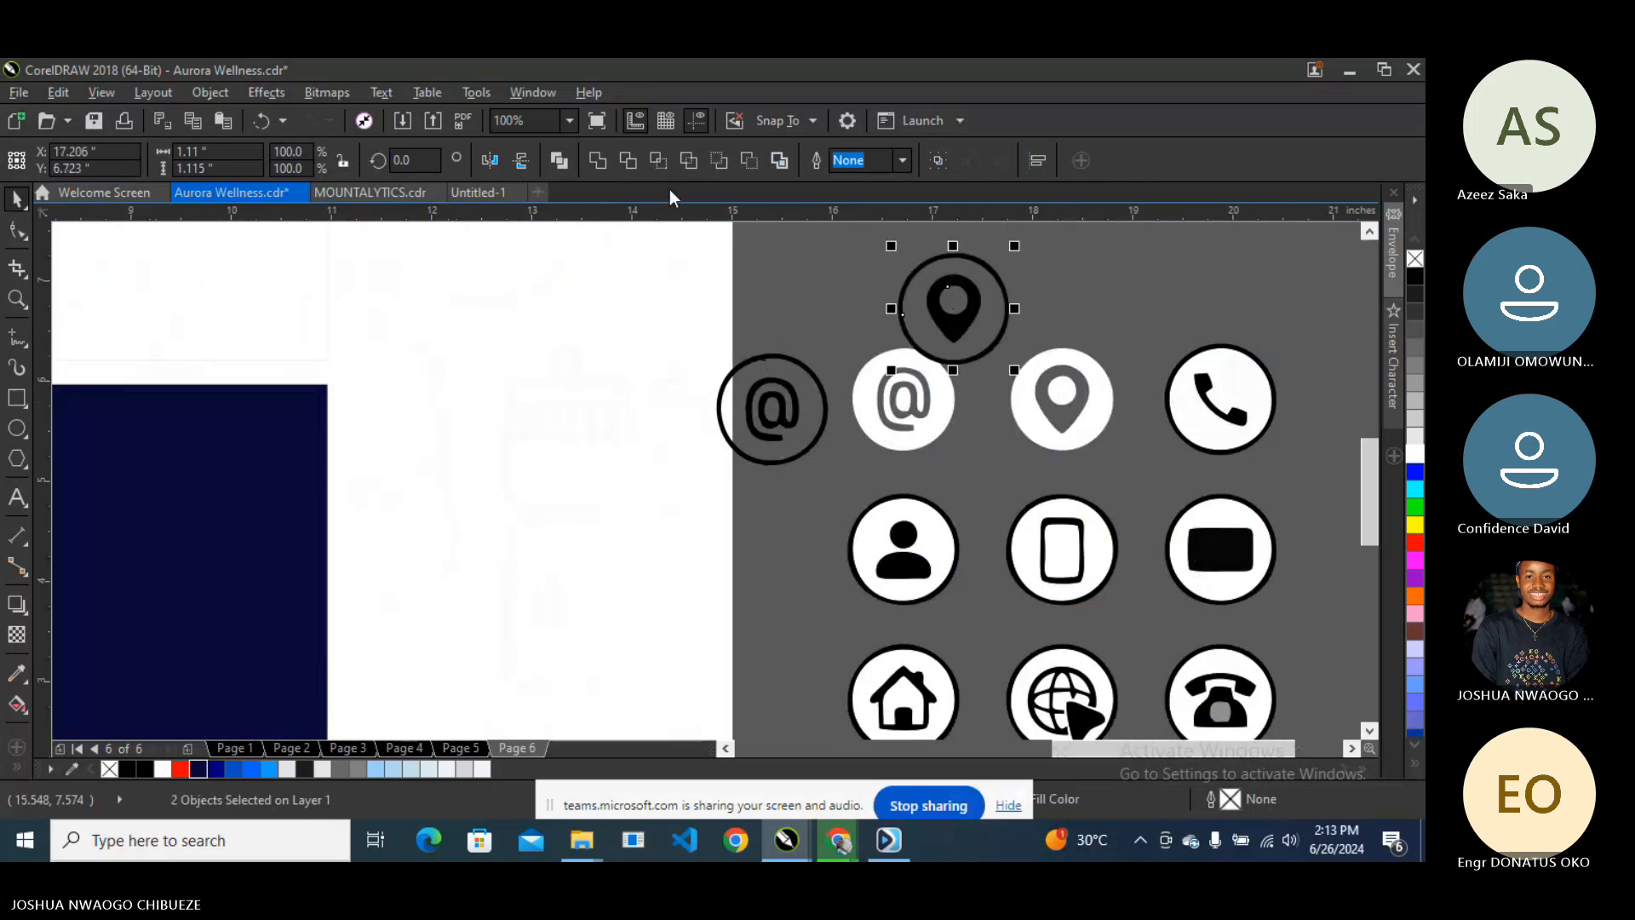
click(599, 161)
click(1206, 400)
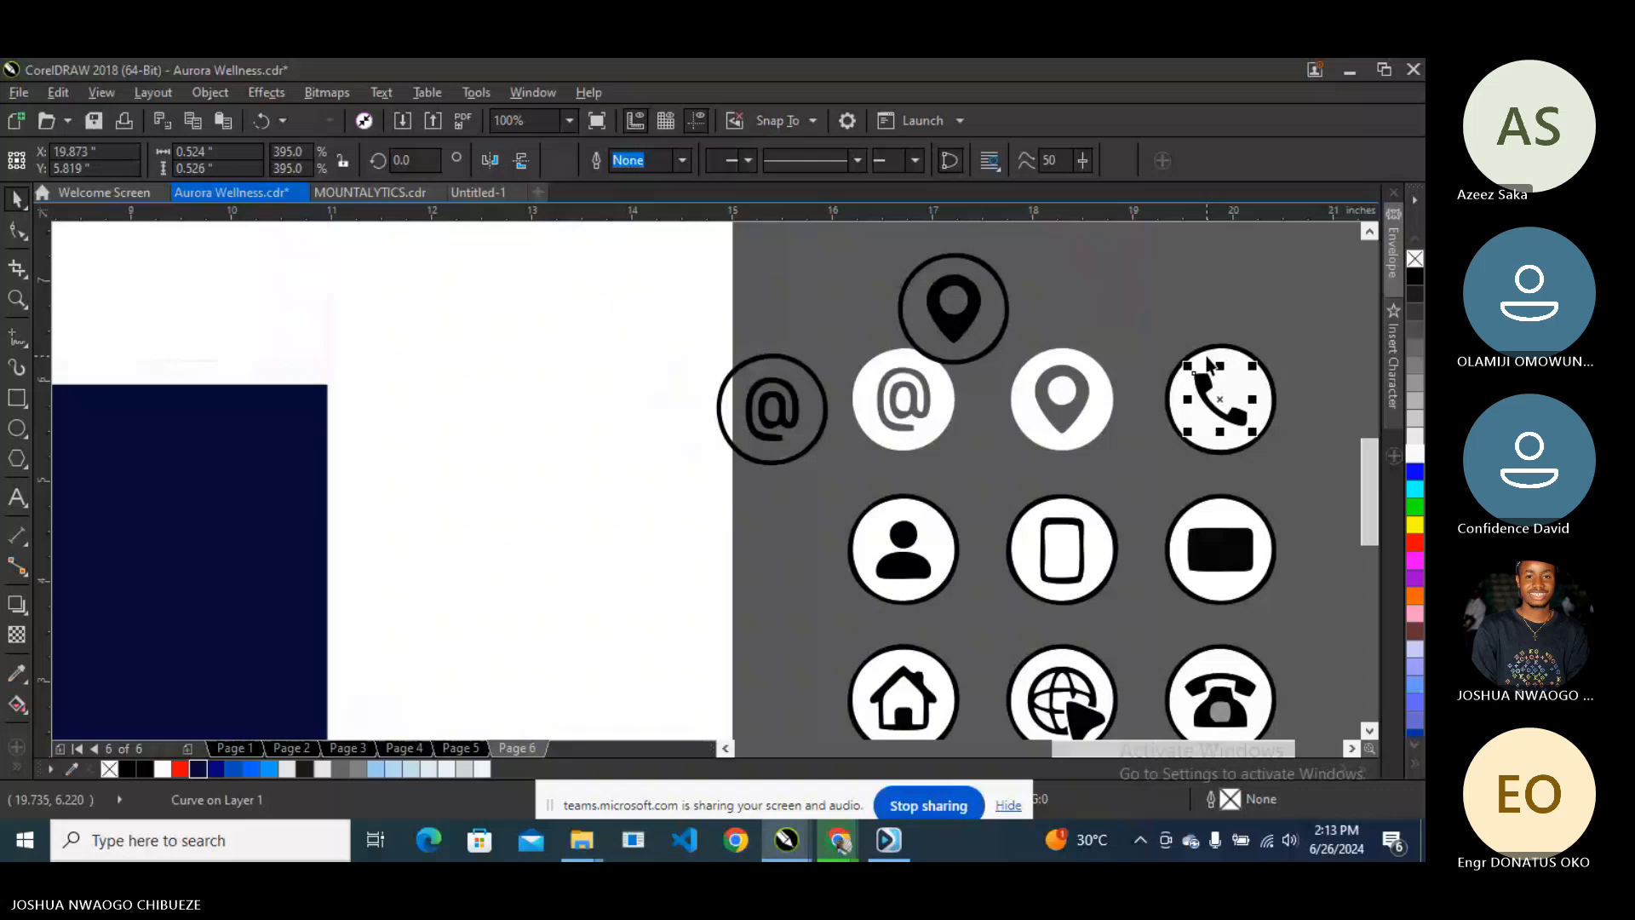
shift+click(1206, 348)
drag(1209, 388, 1129, 297)
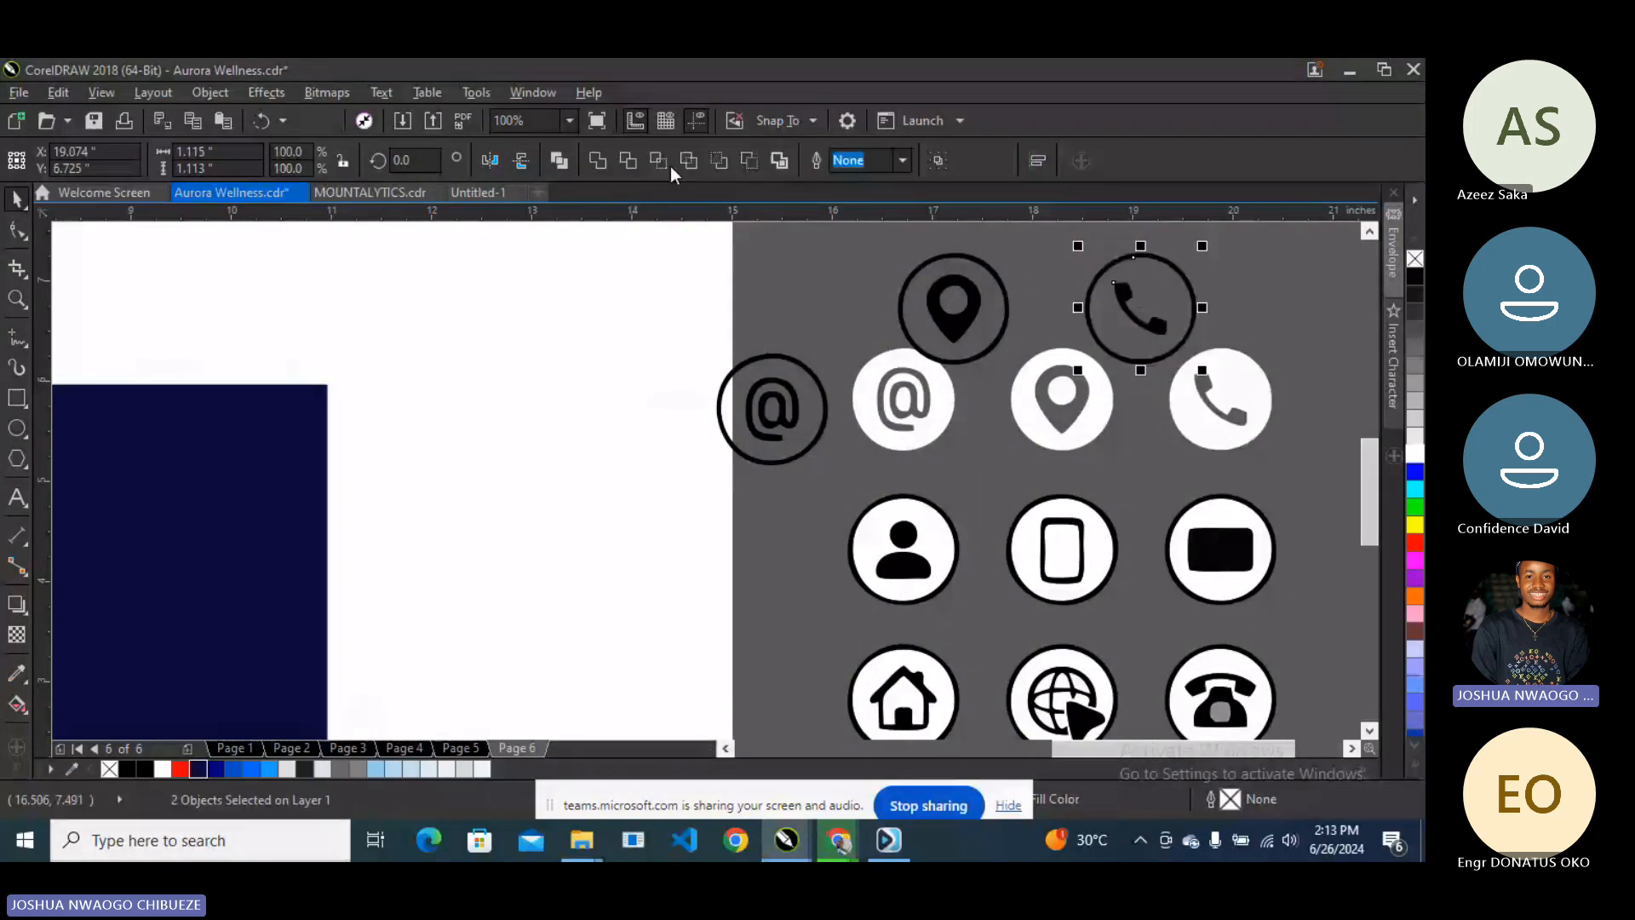
key(ctrl+l)
- Delete the globe icon's white circular background
scroll(1227, 379, down, 1)
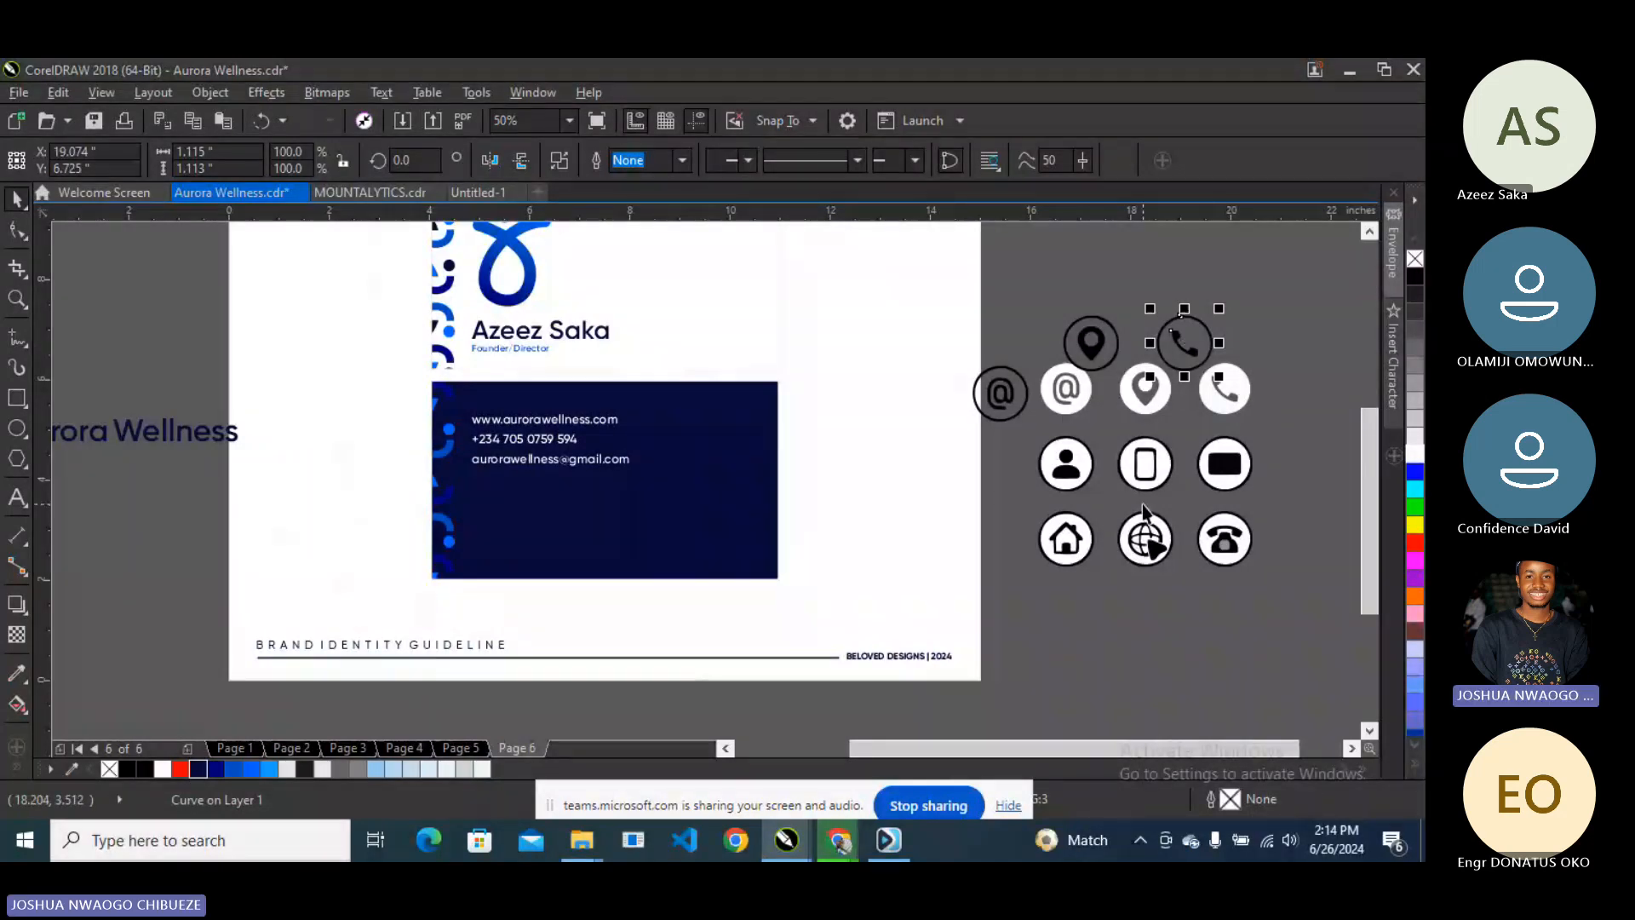
click(1153, 545)
scroll(1153, 545, up, 2)
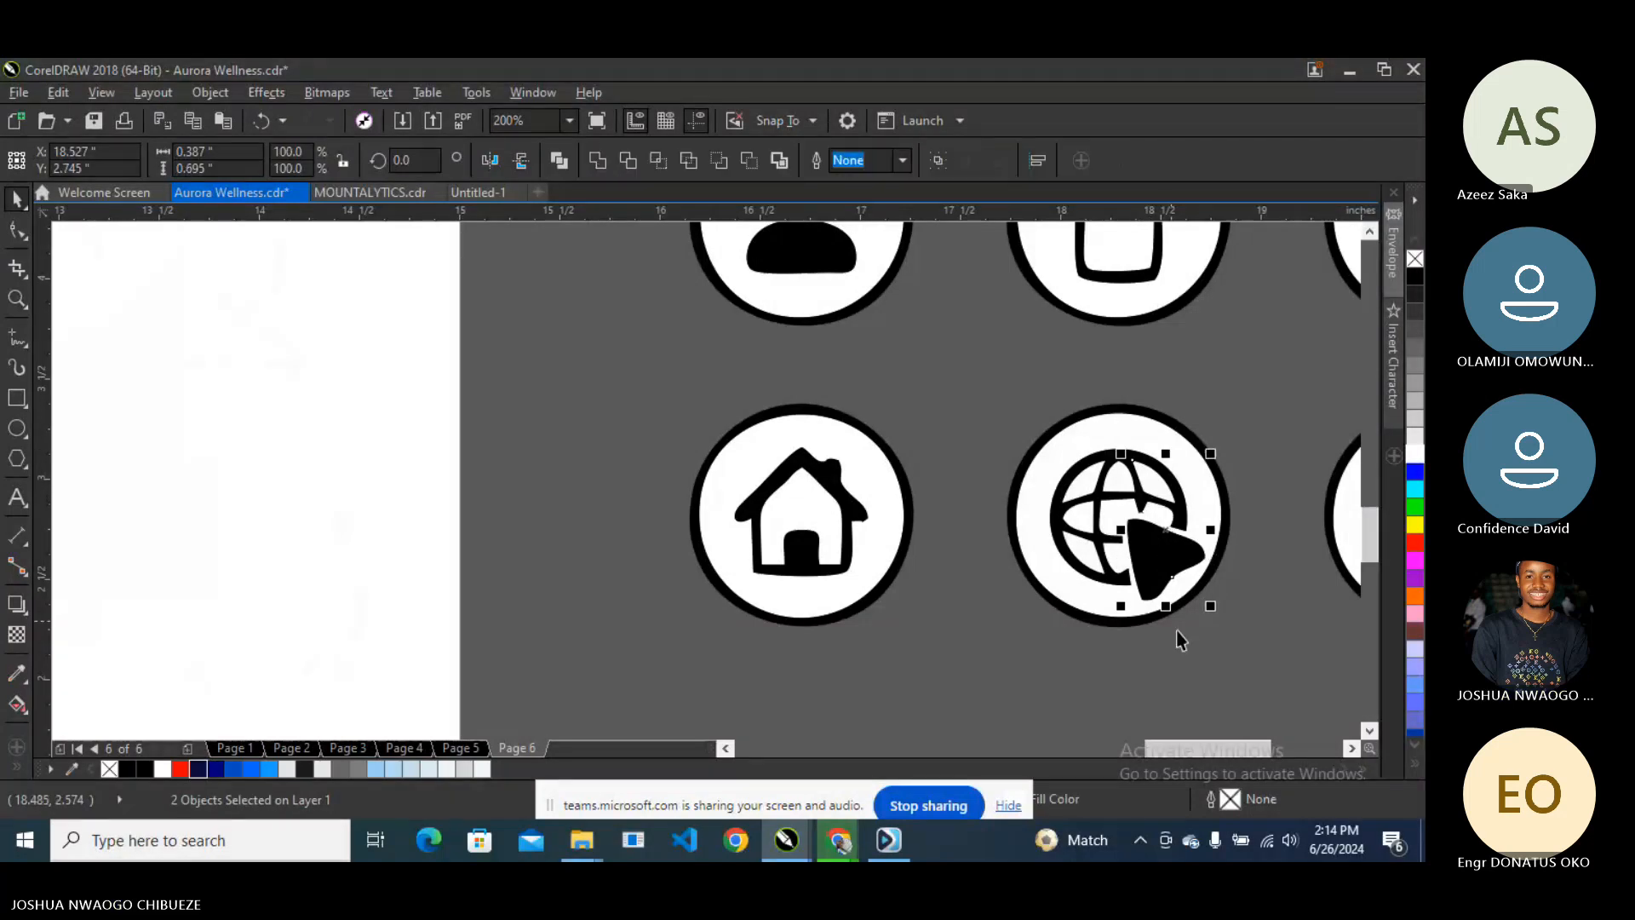
click(1226, 666)
click(1052, 569)
key(Delete)
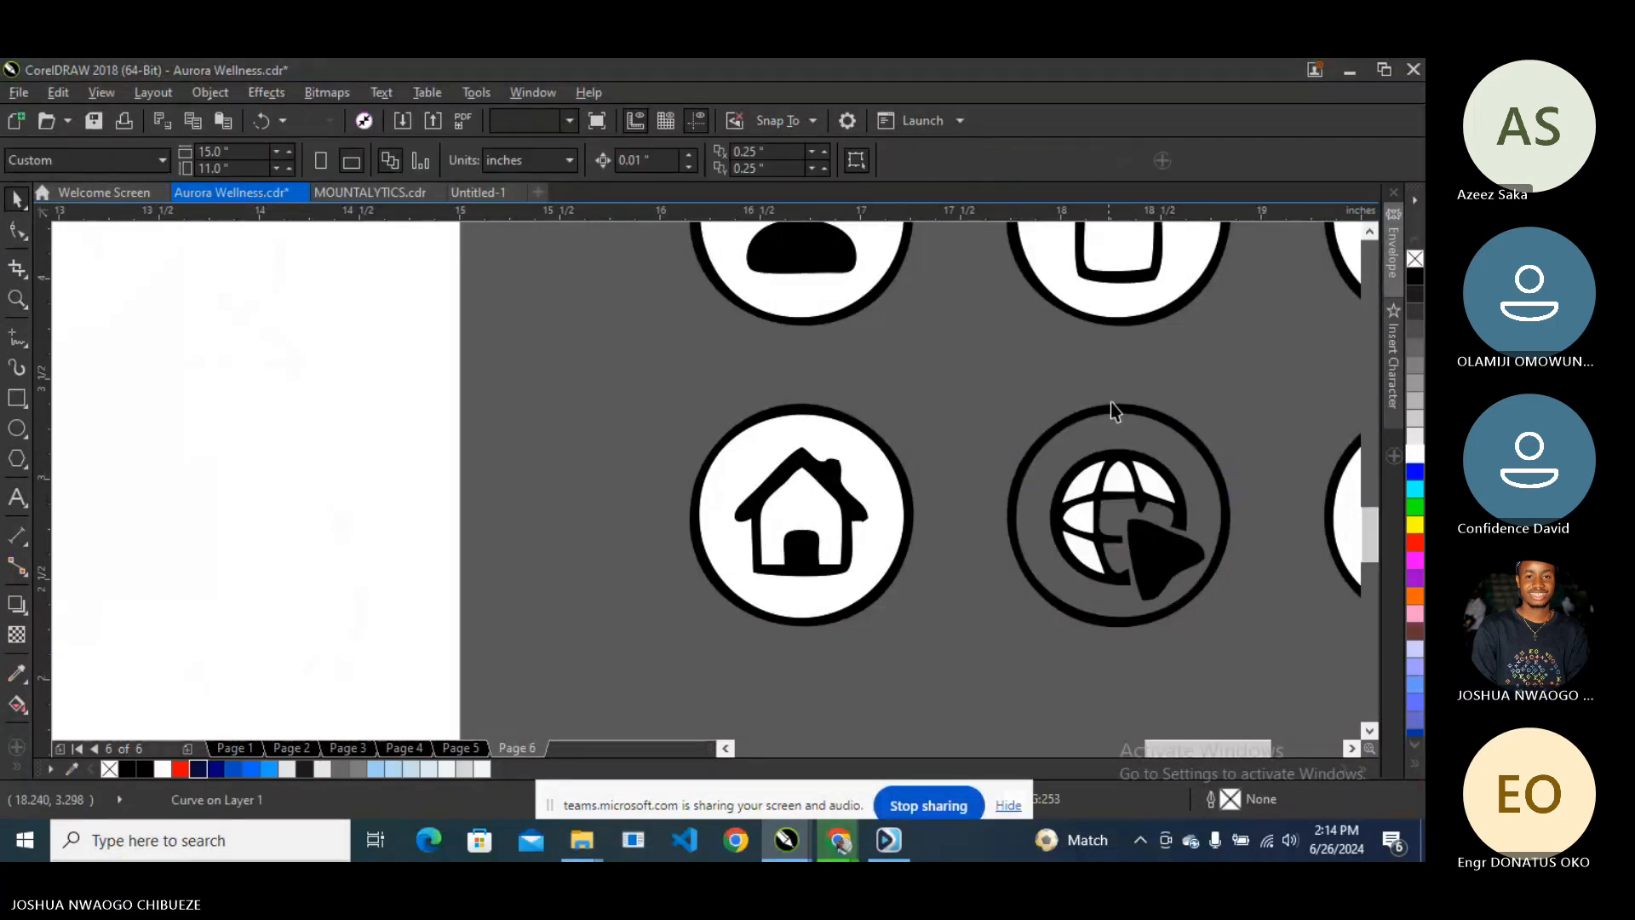
- Delete the globe's four white segments and combine the rest into one curve
click(1153, 480)
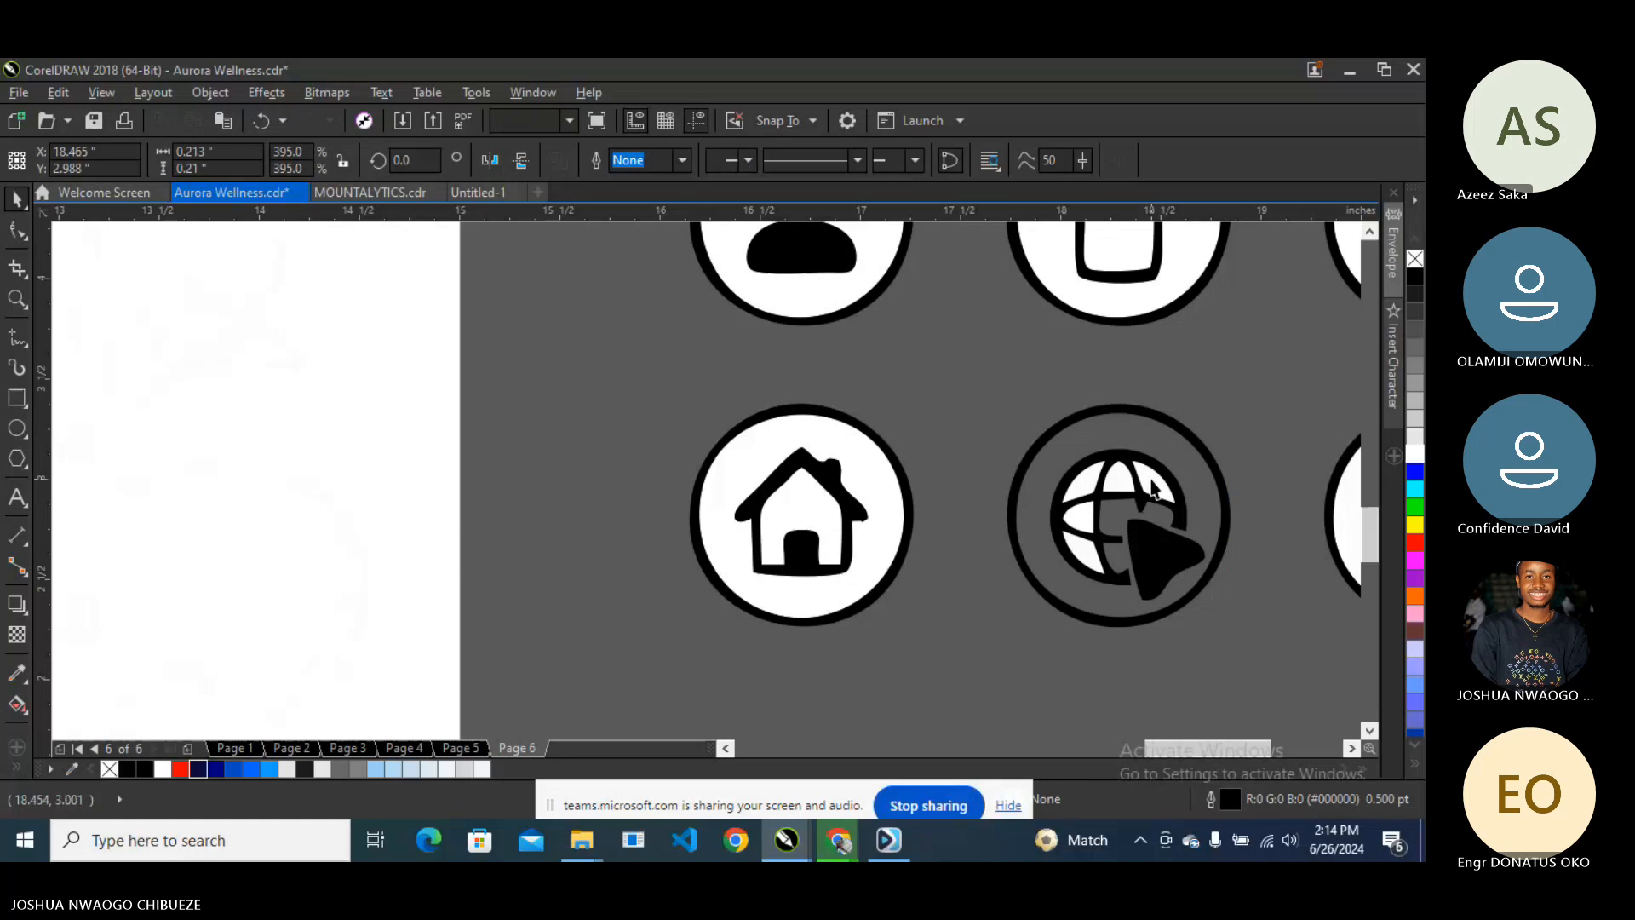
shift+click(1117, 477)
shift+click(1083, 482)
shift+click(1077, 516)
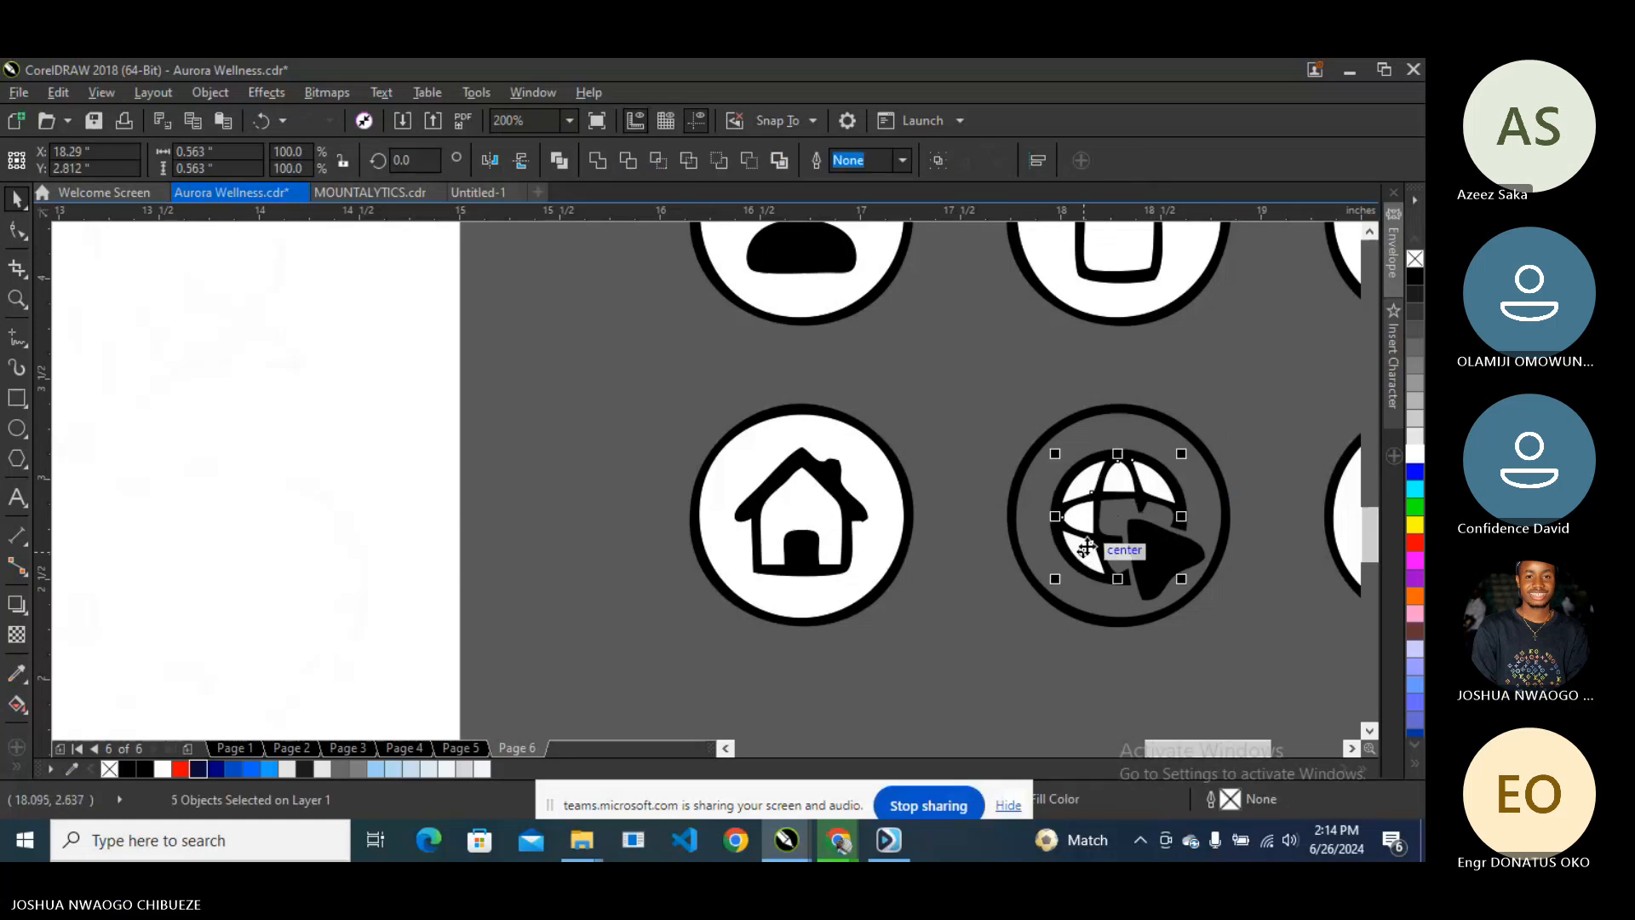
key(Delete)
drag(1272, 377, 932, 664)
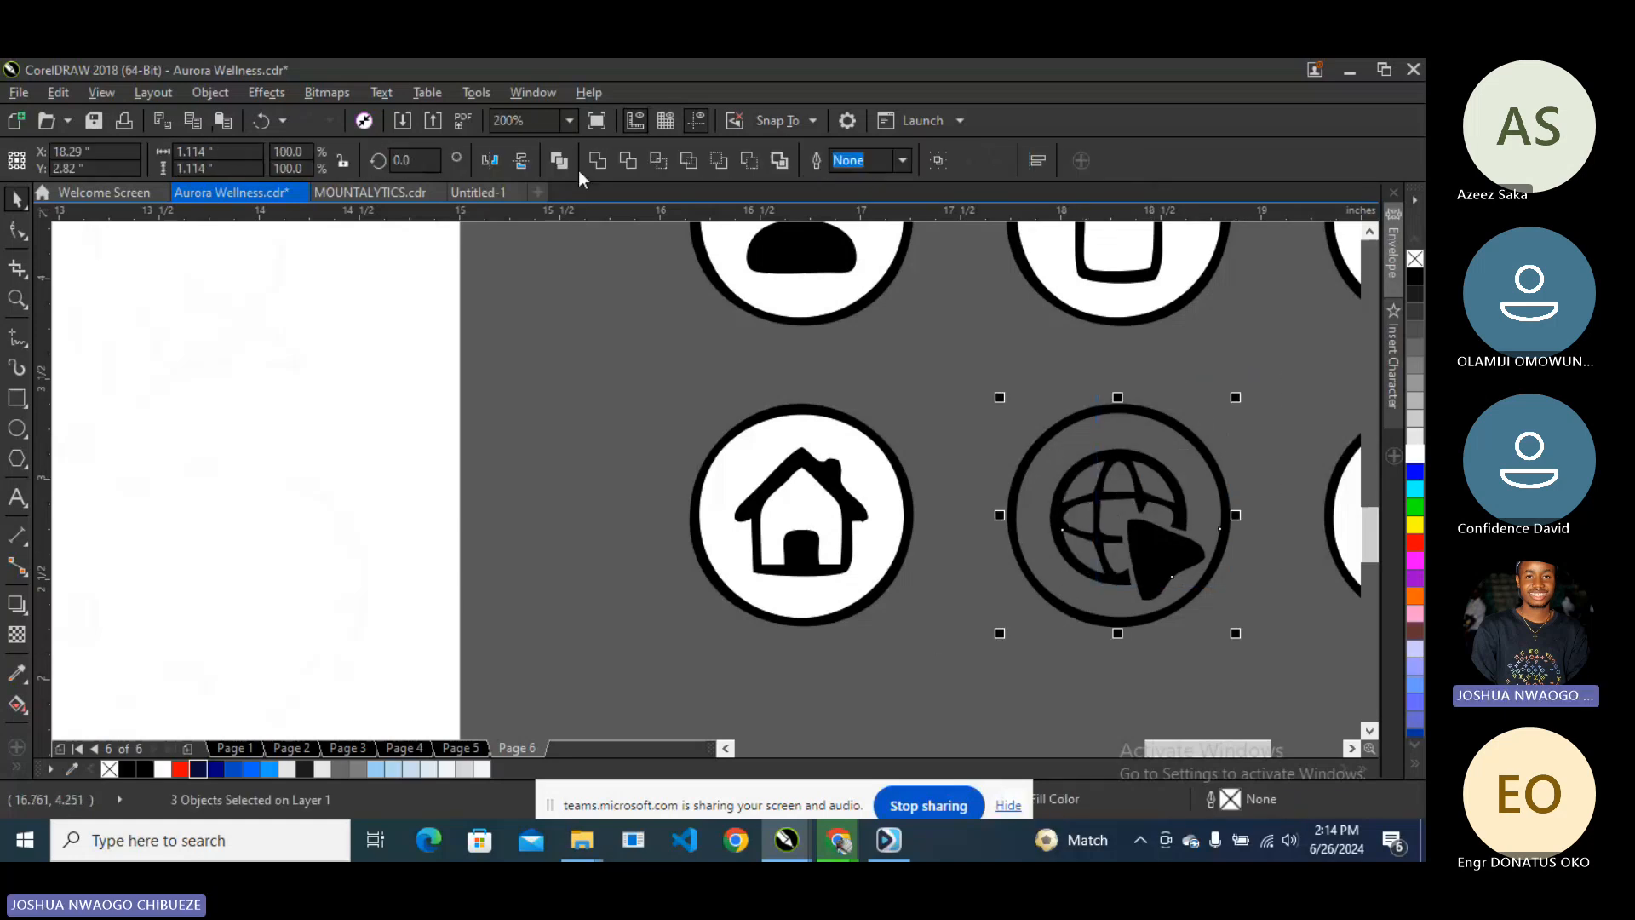
key(ctrl+l)
scroll(1090, 558, down, 2)
drag(1093, 558, 982, 280)
- Move the @, location-pin and phone icons onto the navy card and colour them white
click(1035, 349)
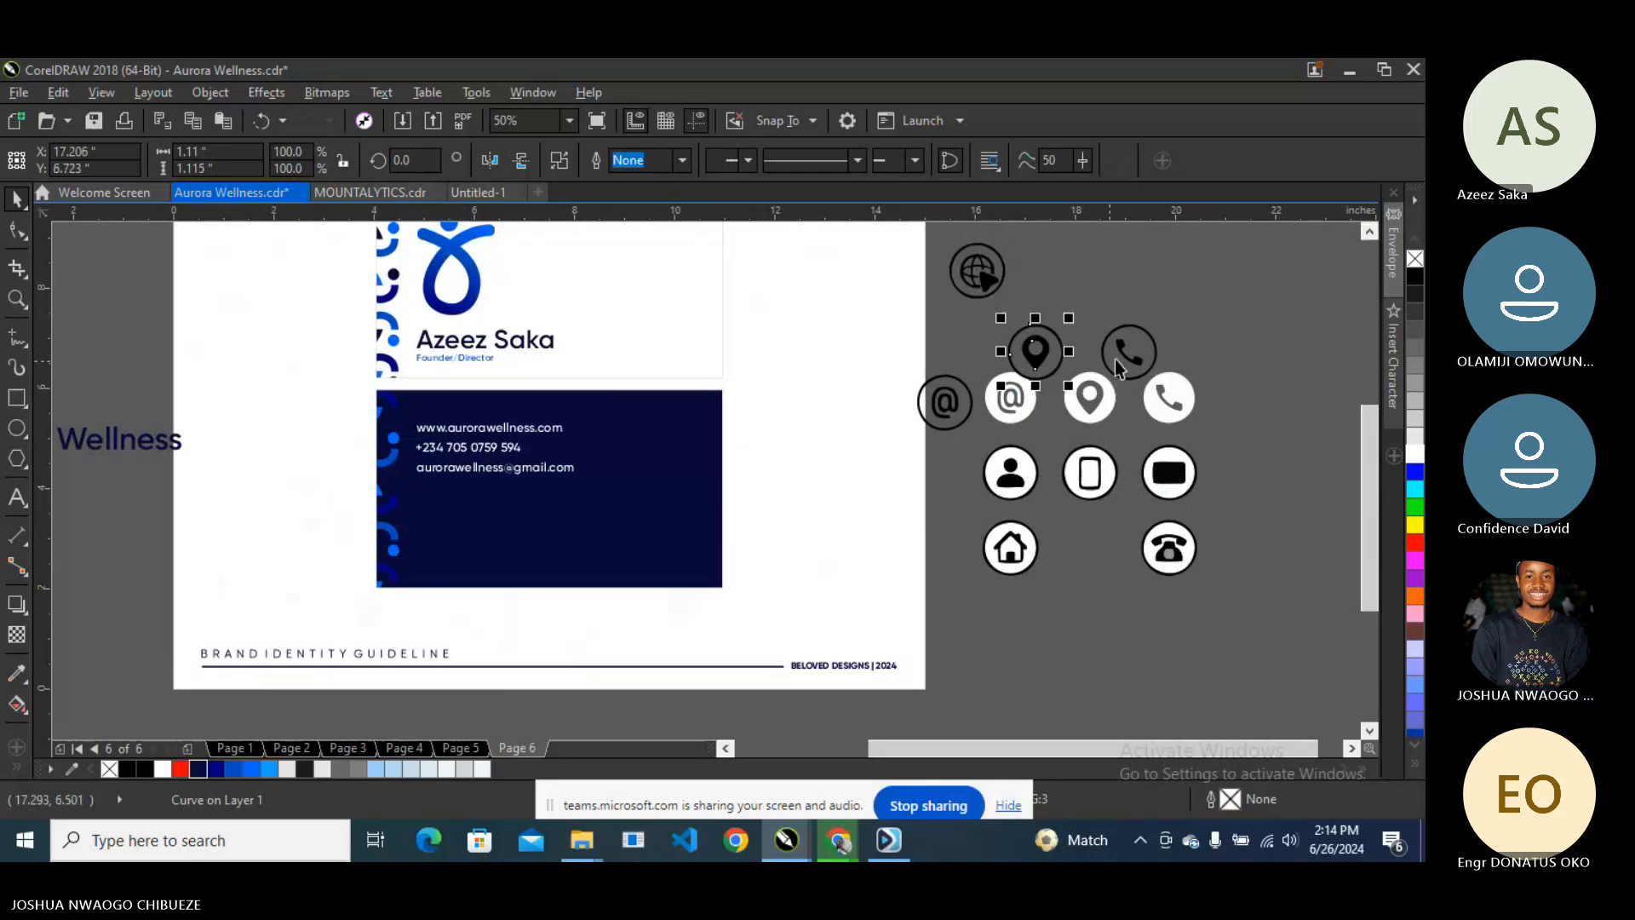
click(1219, 376)
drag(1232, 358, 596, 554)
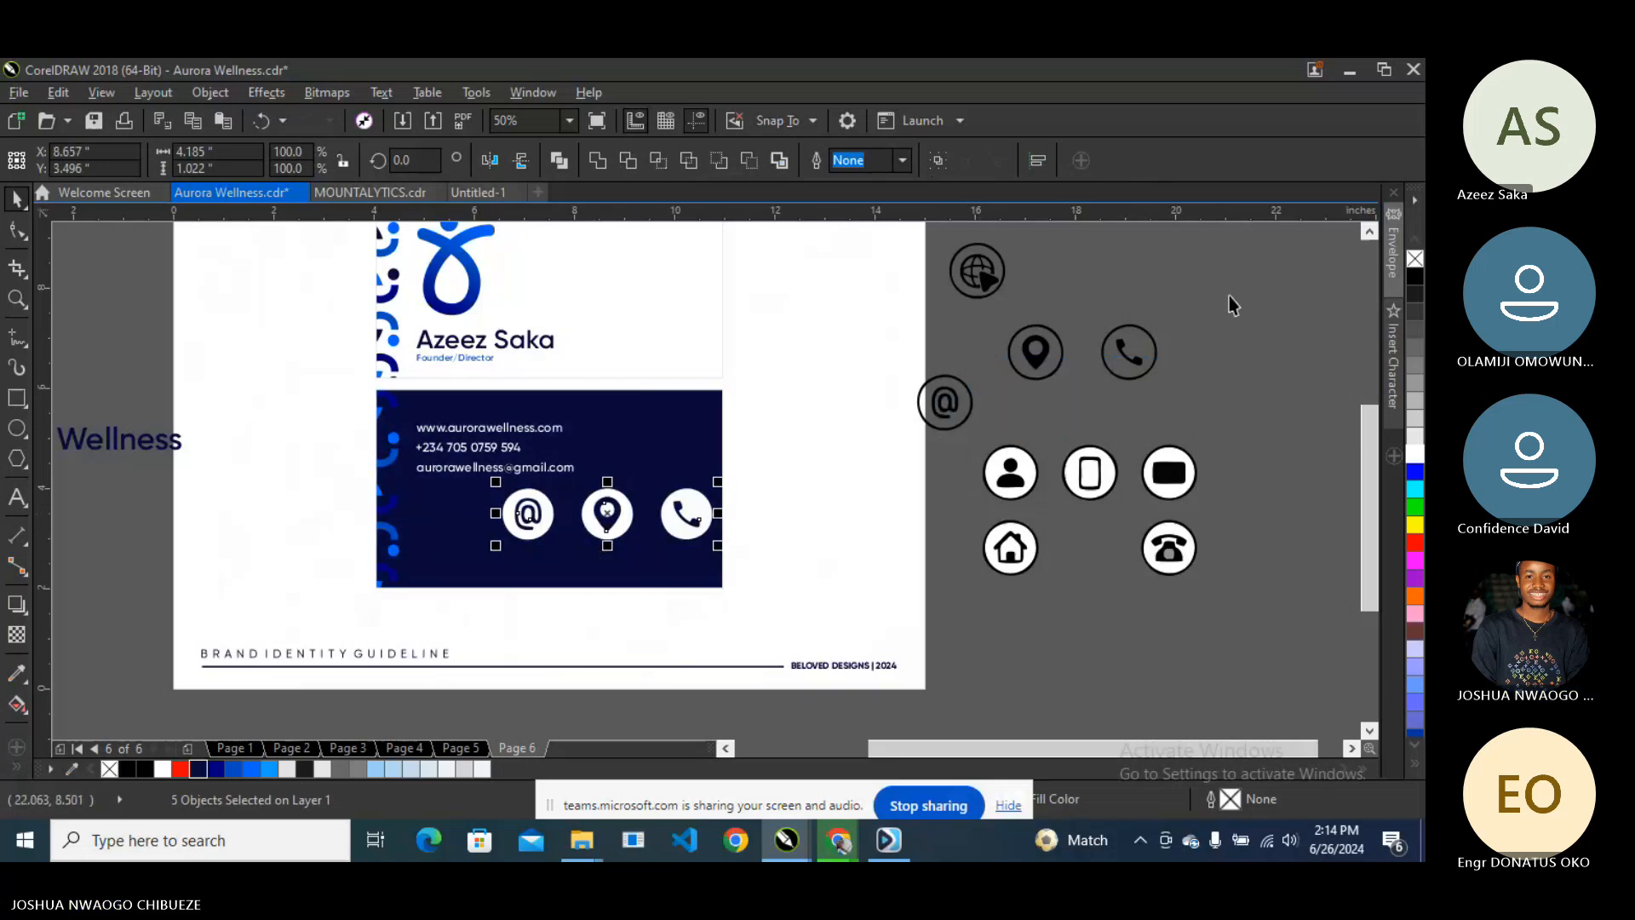
drag(1227, 289, 607, 434)
click(1415, 455)
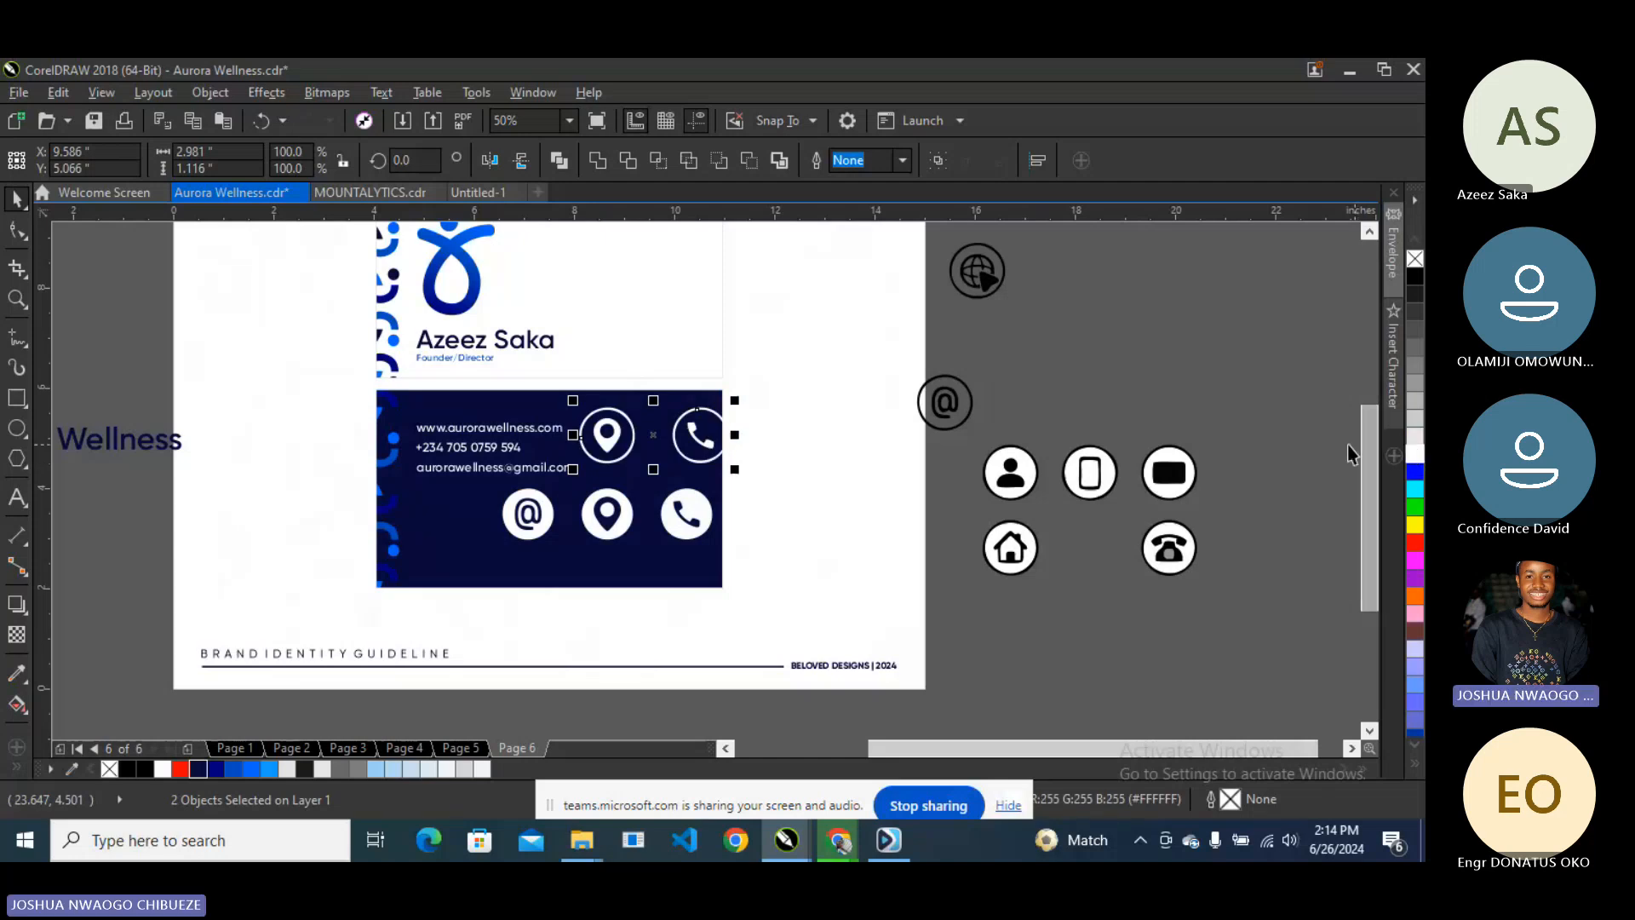
- Replace the filled white icons with the new icons, shrunk to half size below the email line
drag(749, 480, 489, 554)
key(Delete)
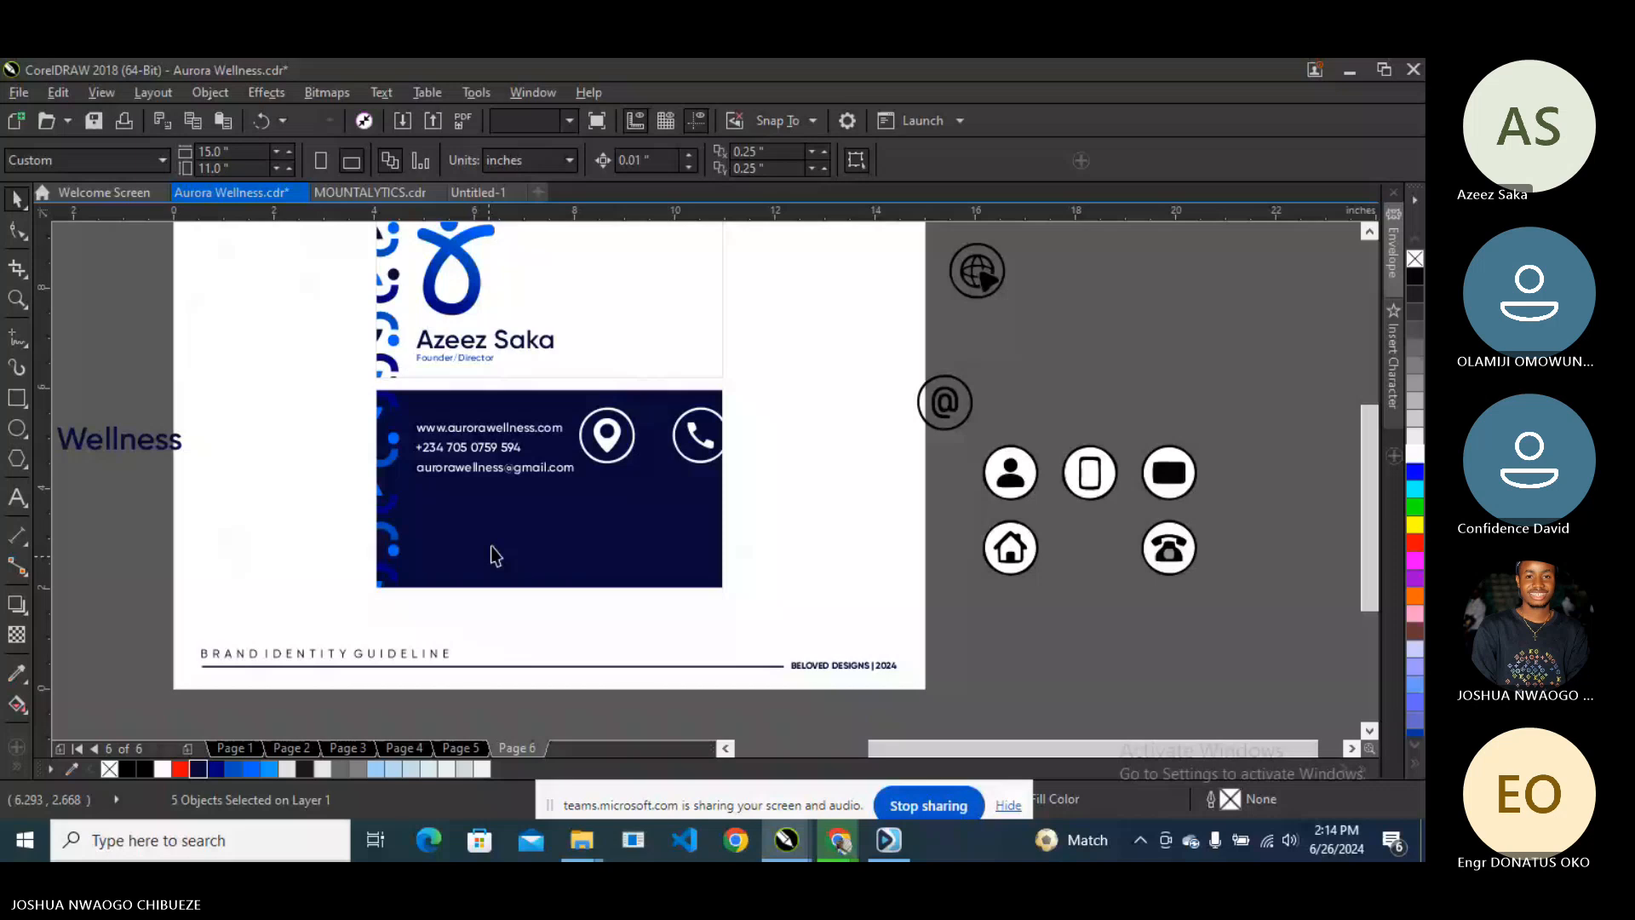
click(1051, 261)
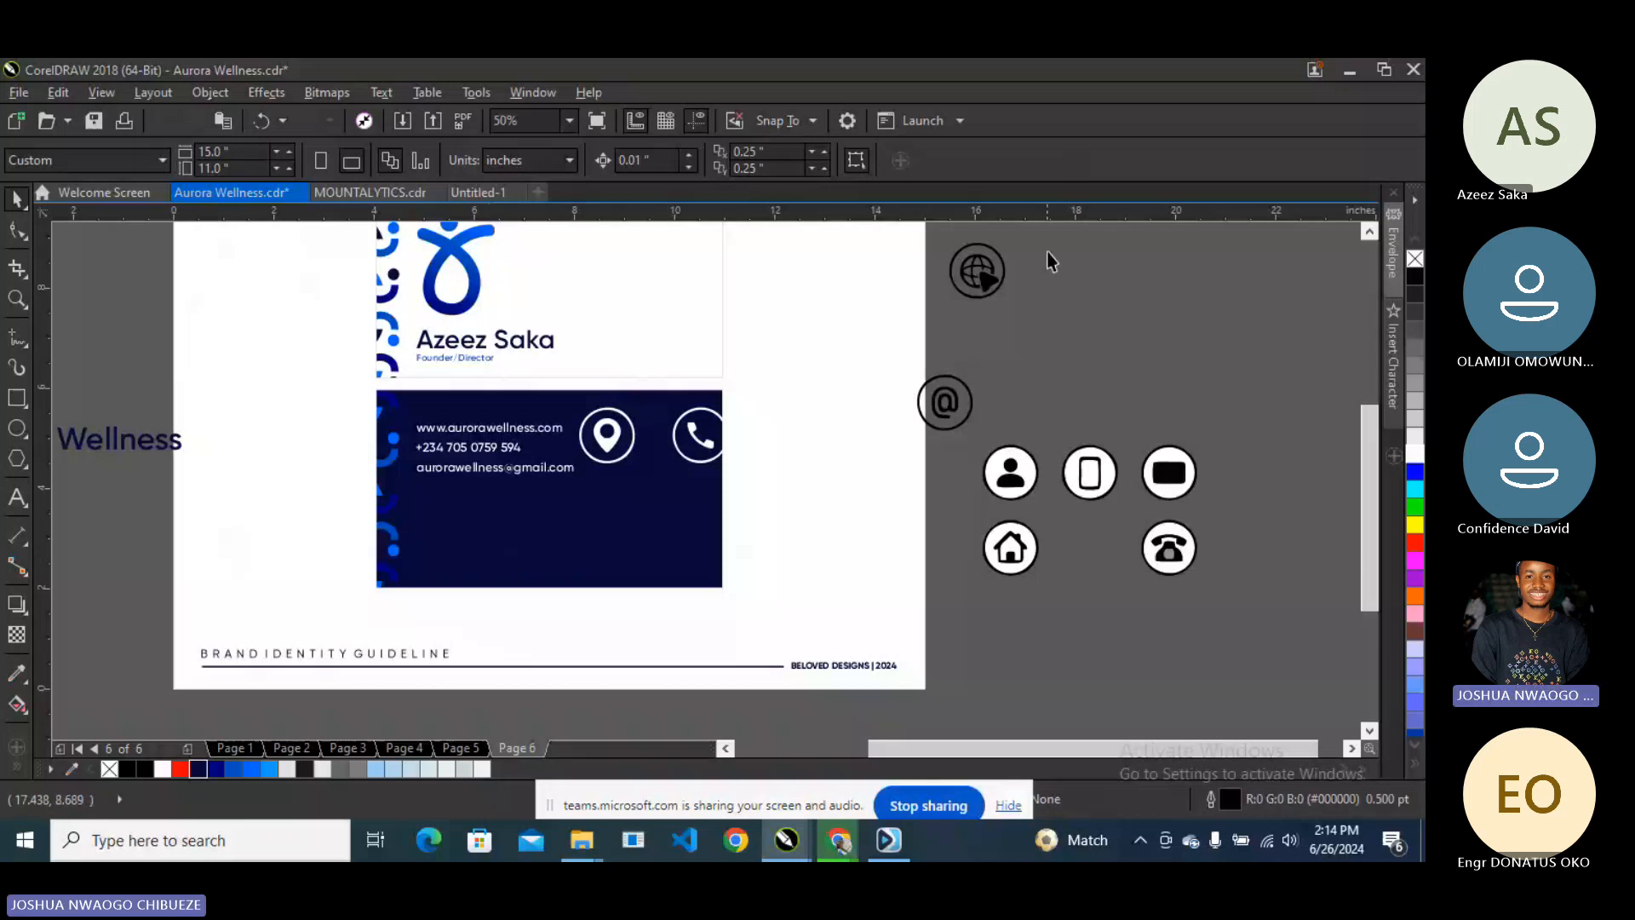
drag(1047, 253, 611, 558)
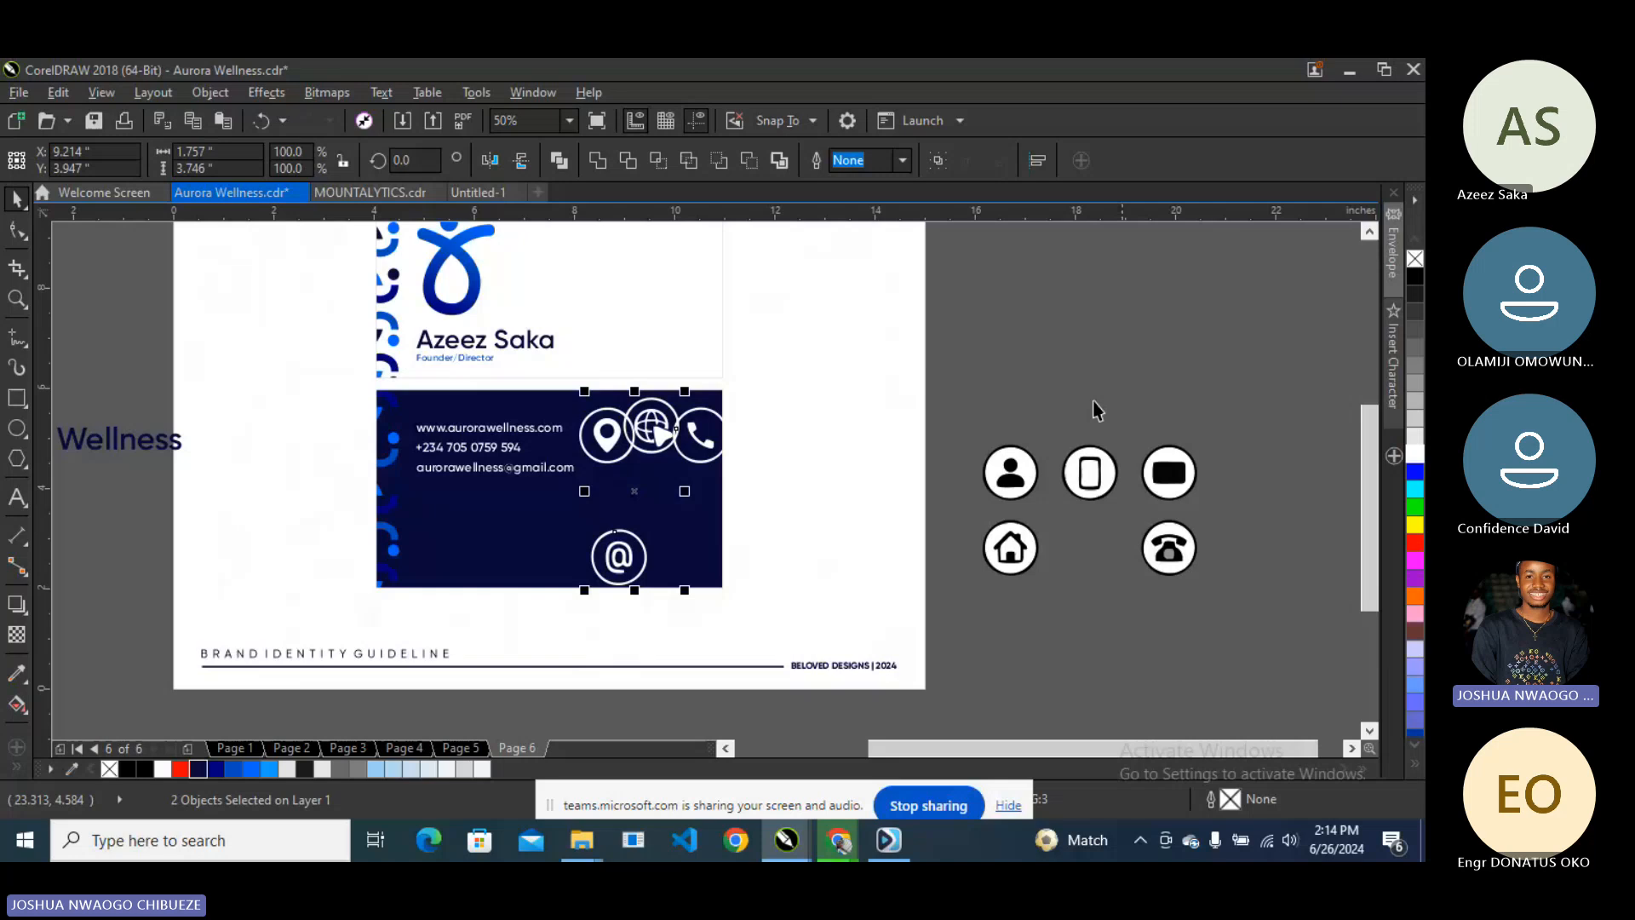
drag(971, 355, 569, 596)
drag(734, 591, 652, 488)
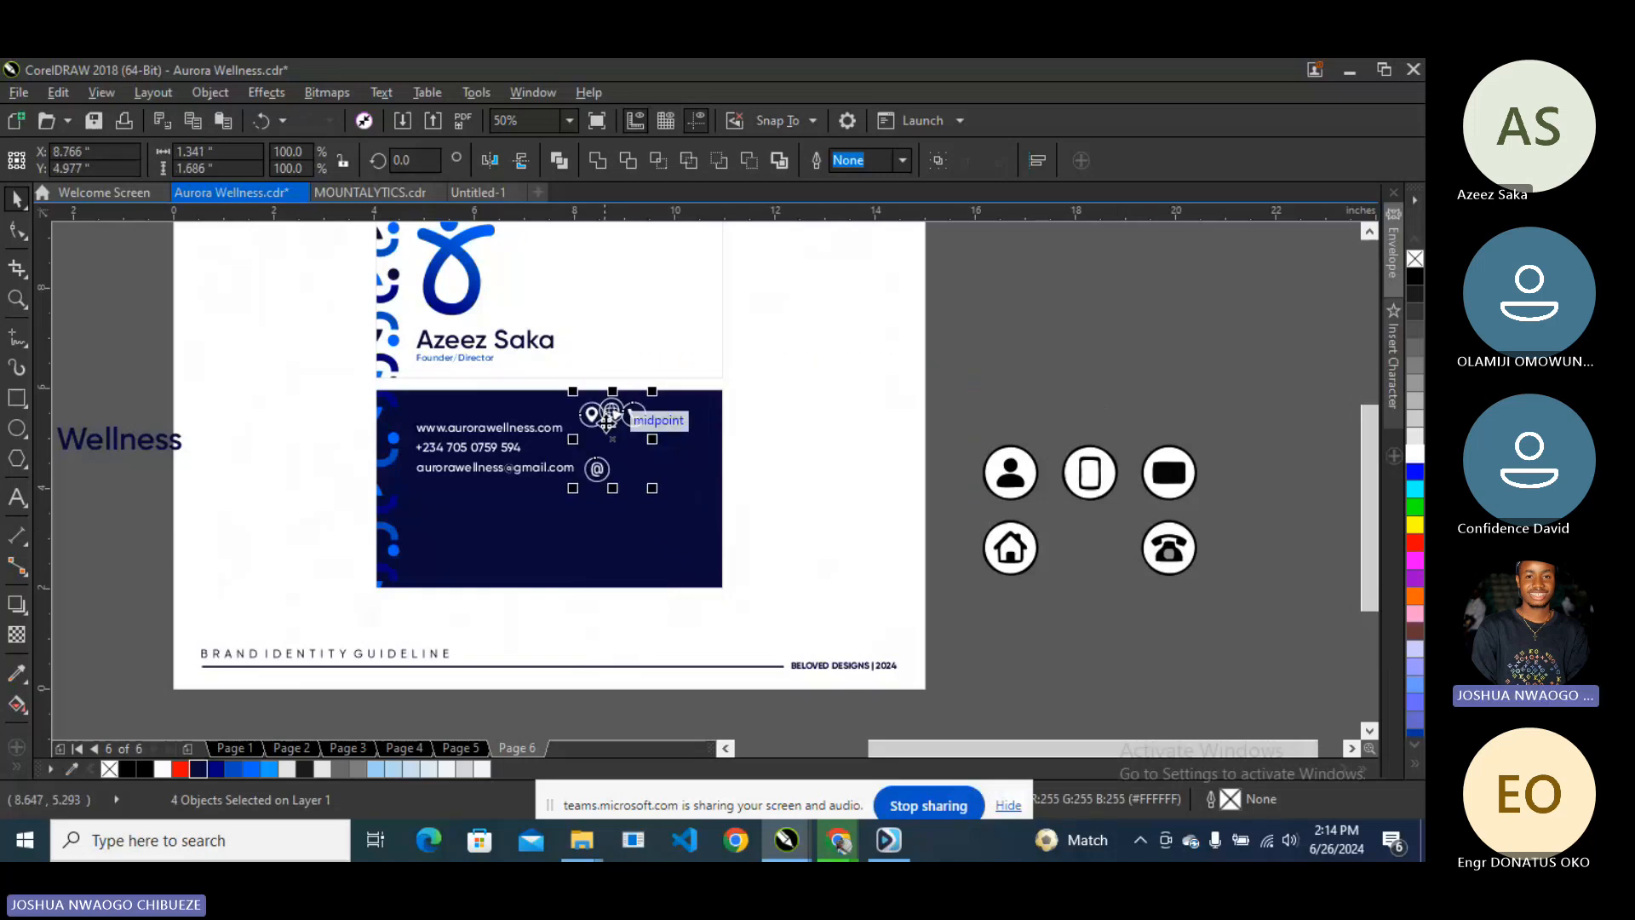
drag(607, 418, 493, 513)
scroll(474, 502, up, 2)
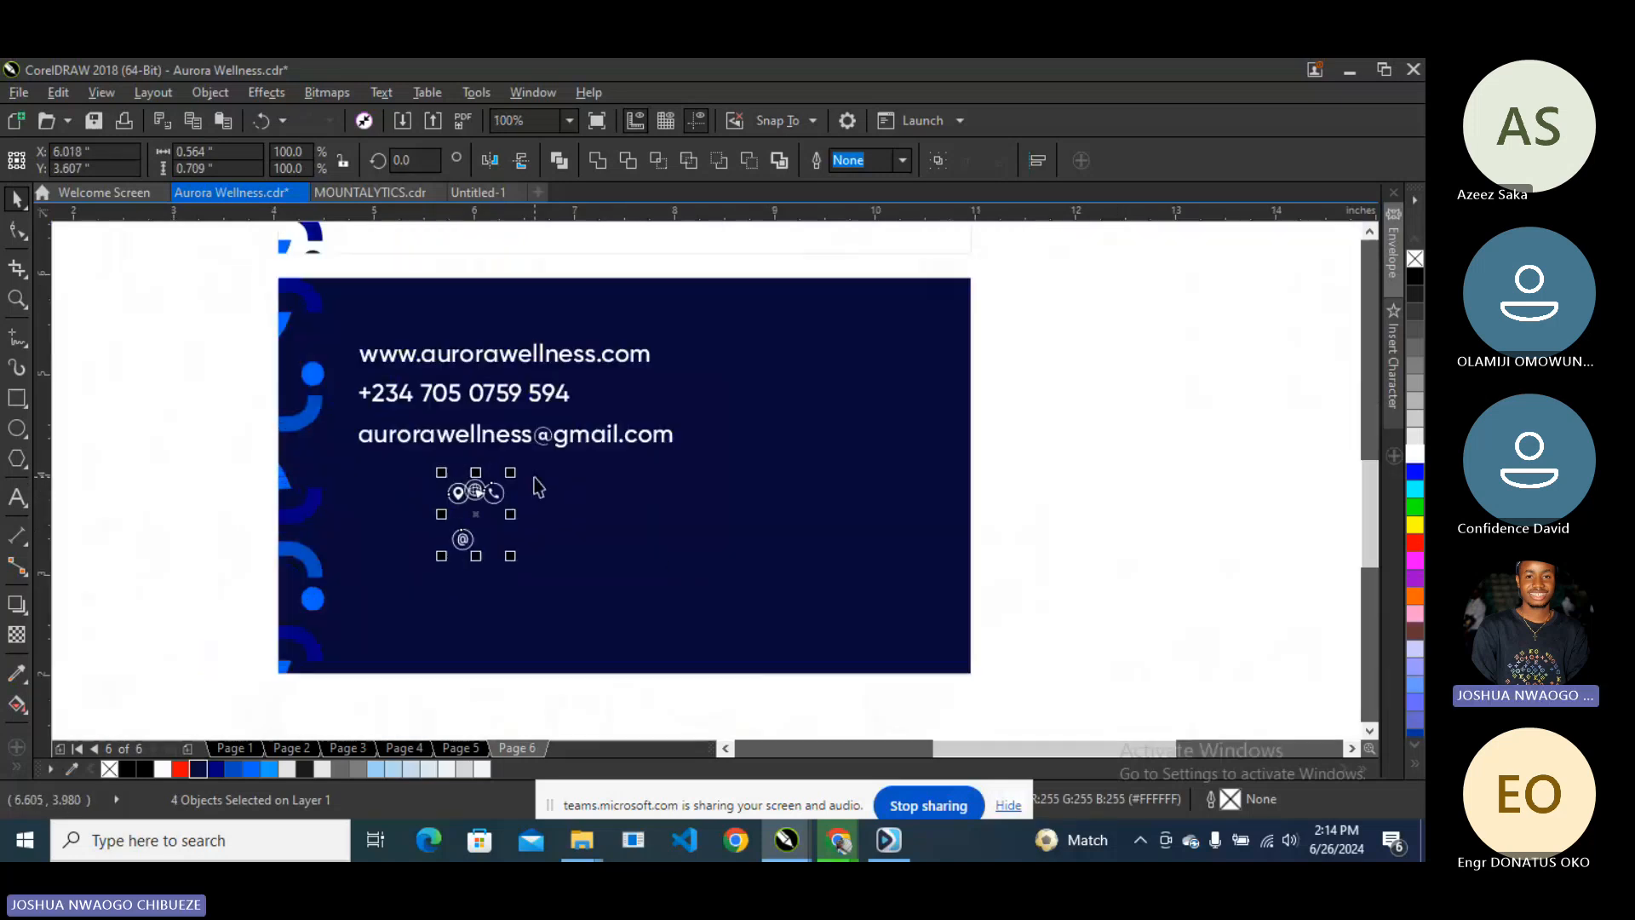
click(241, 411)
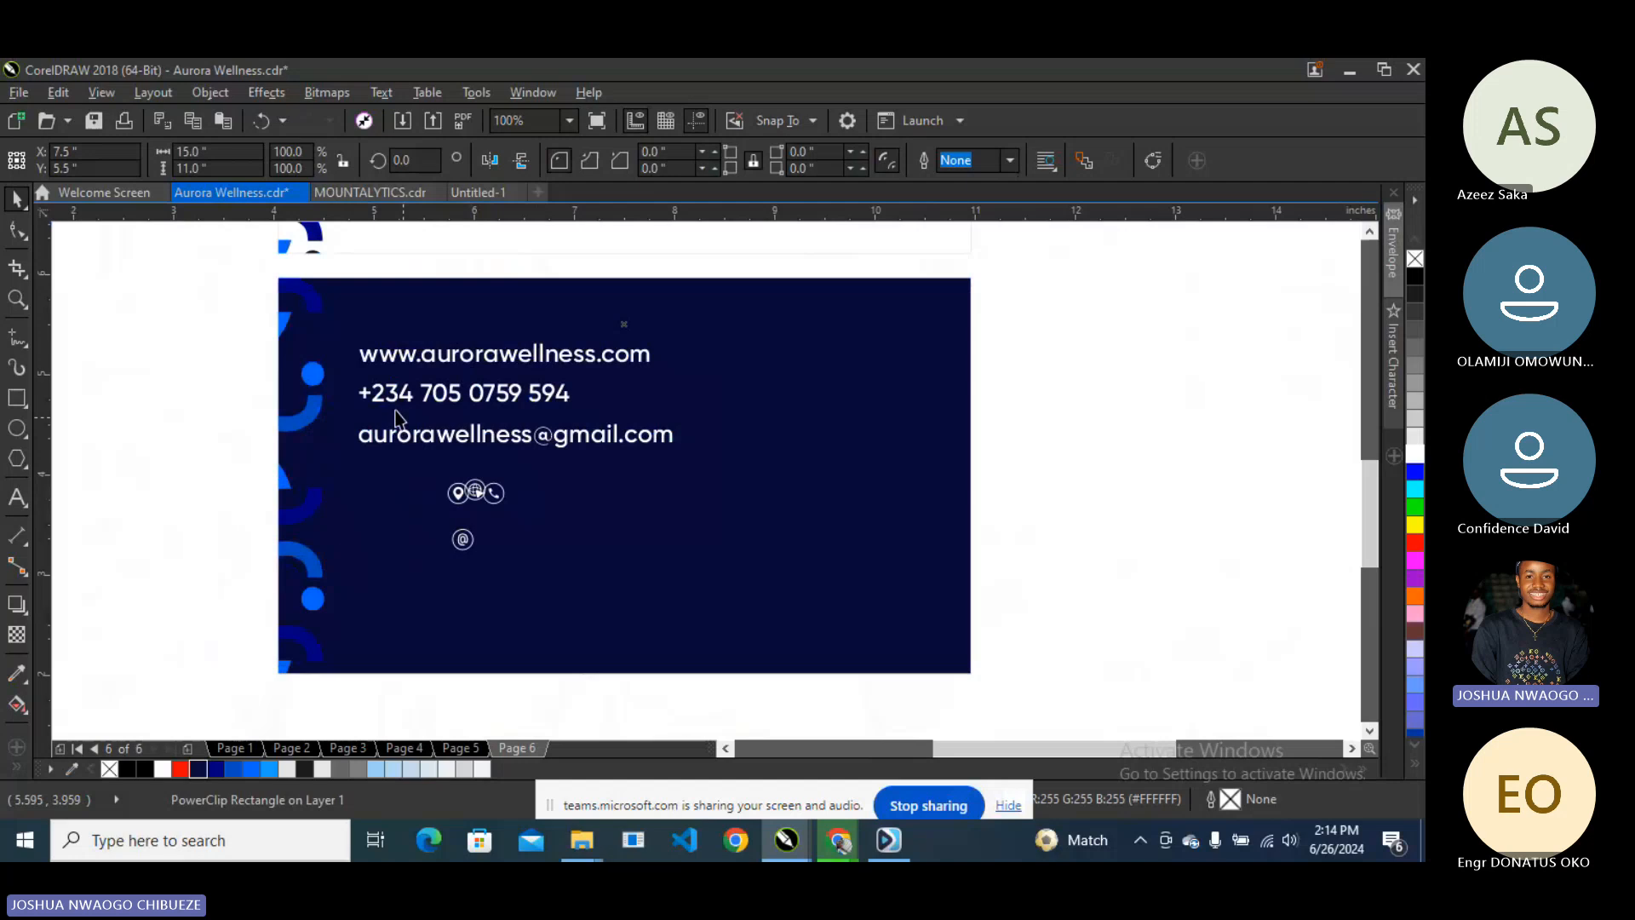
- Place the phone, globe and @ icons beside the phone number, web address and email lines
scroll(333, 401, up, 2)
click(654, 586)
drag(653, 586, 356, 390)
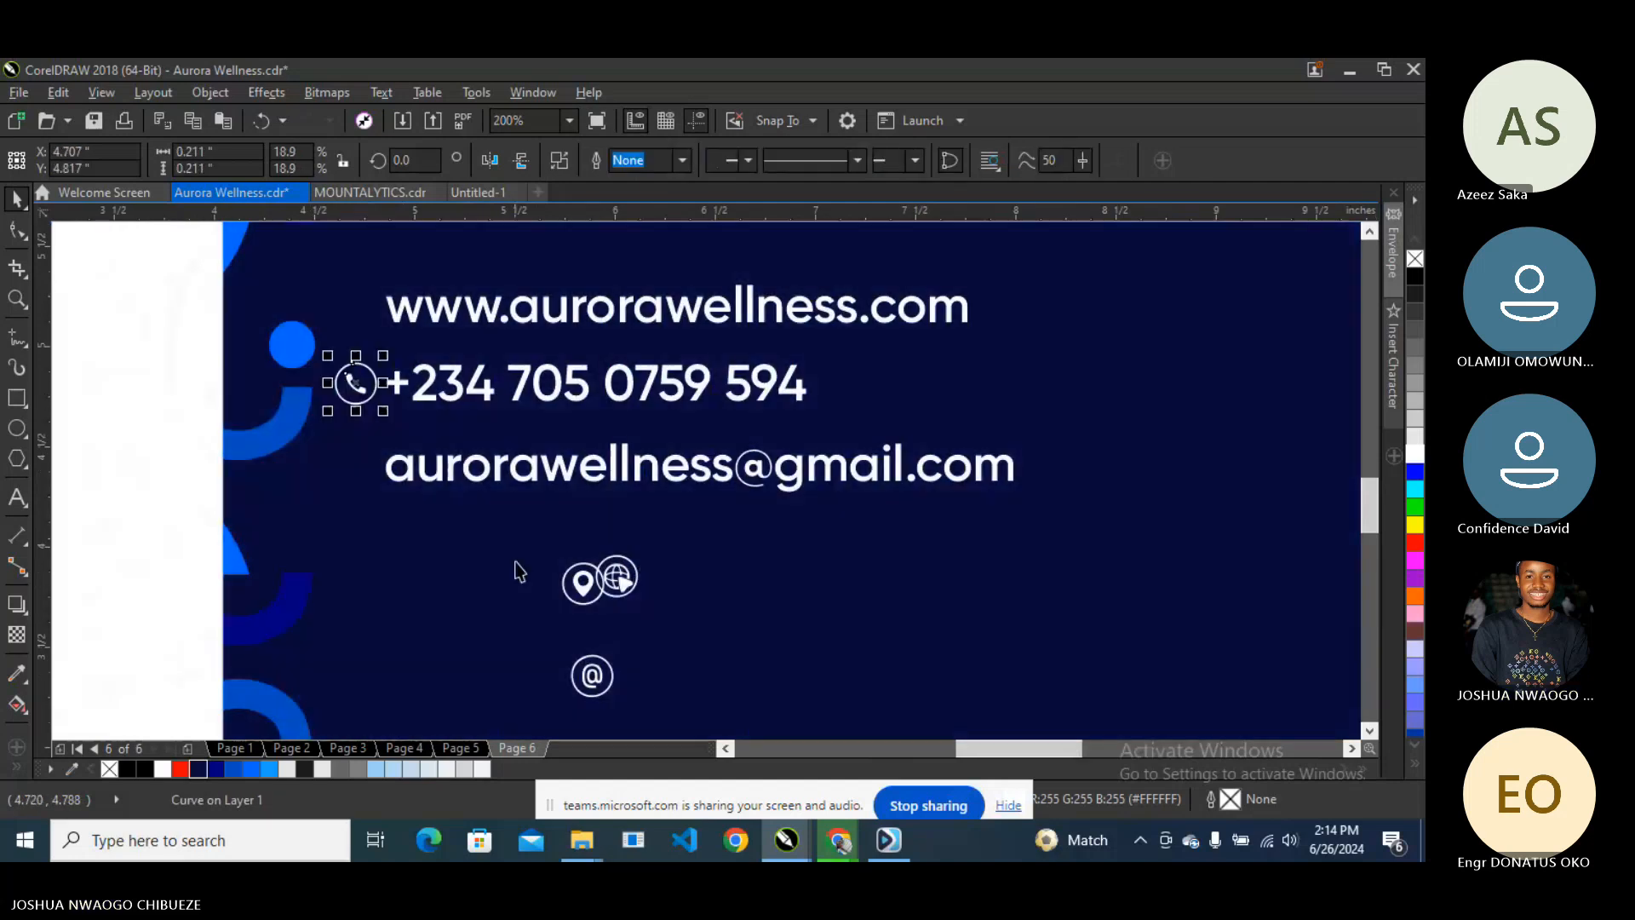
click(582, 583)
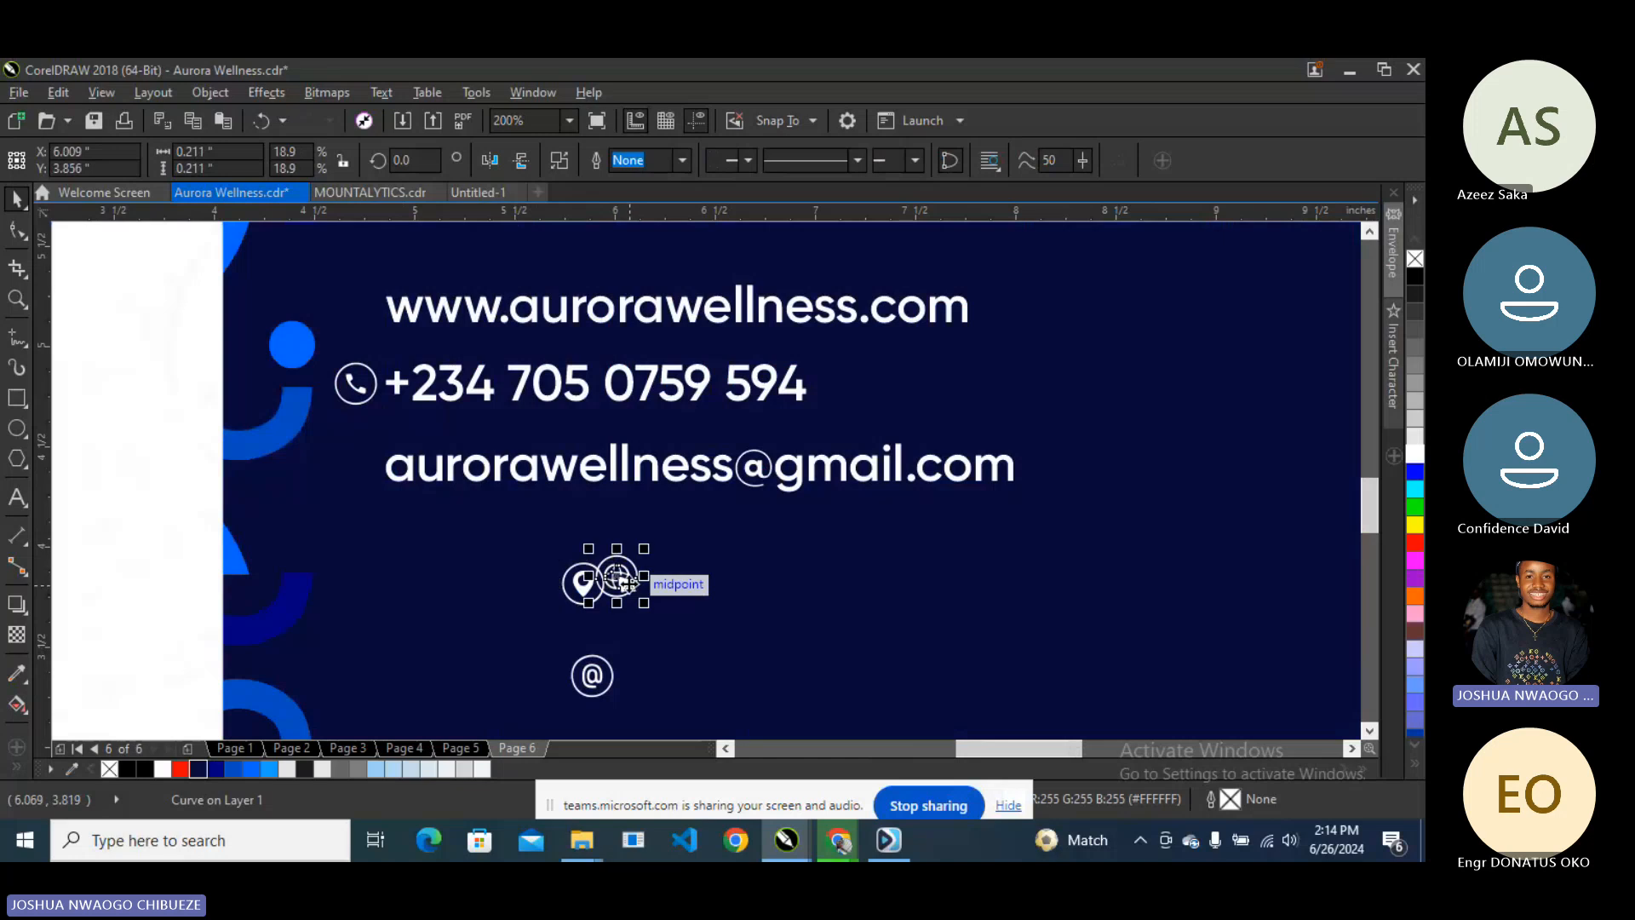
drag(621, 577, 365, 320)
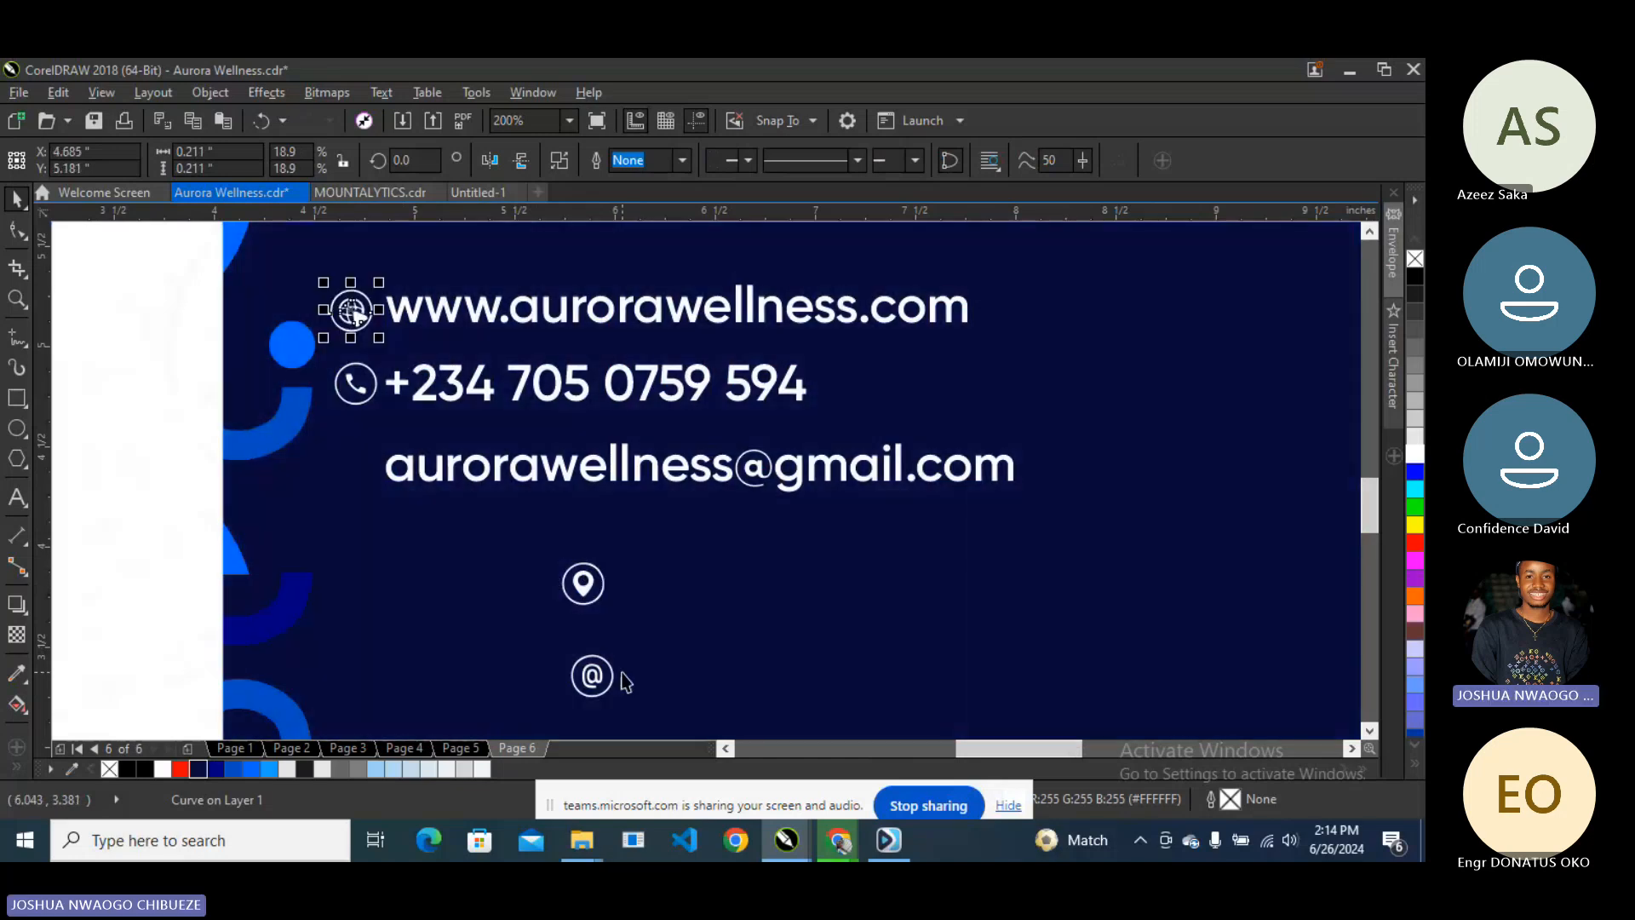
click(588, 673)
drag(579, 671, 364, 471)
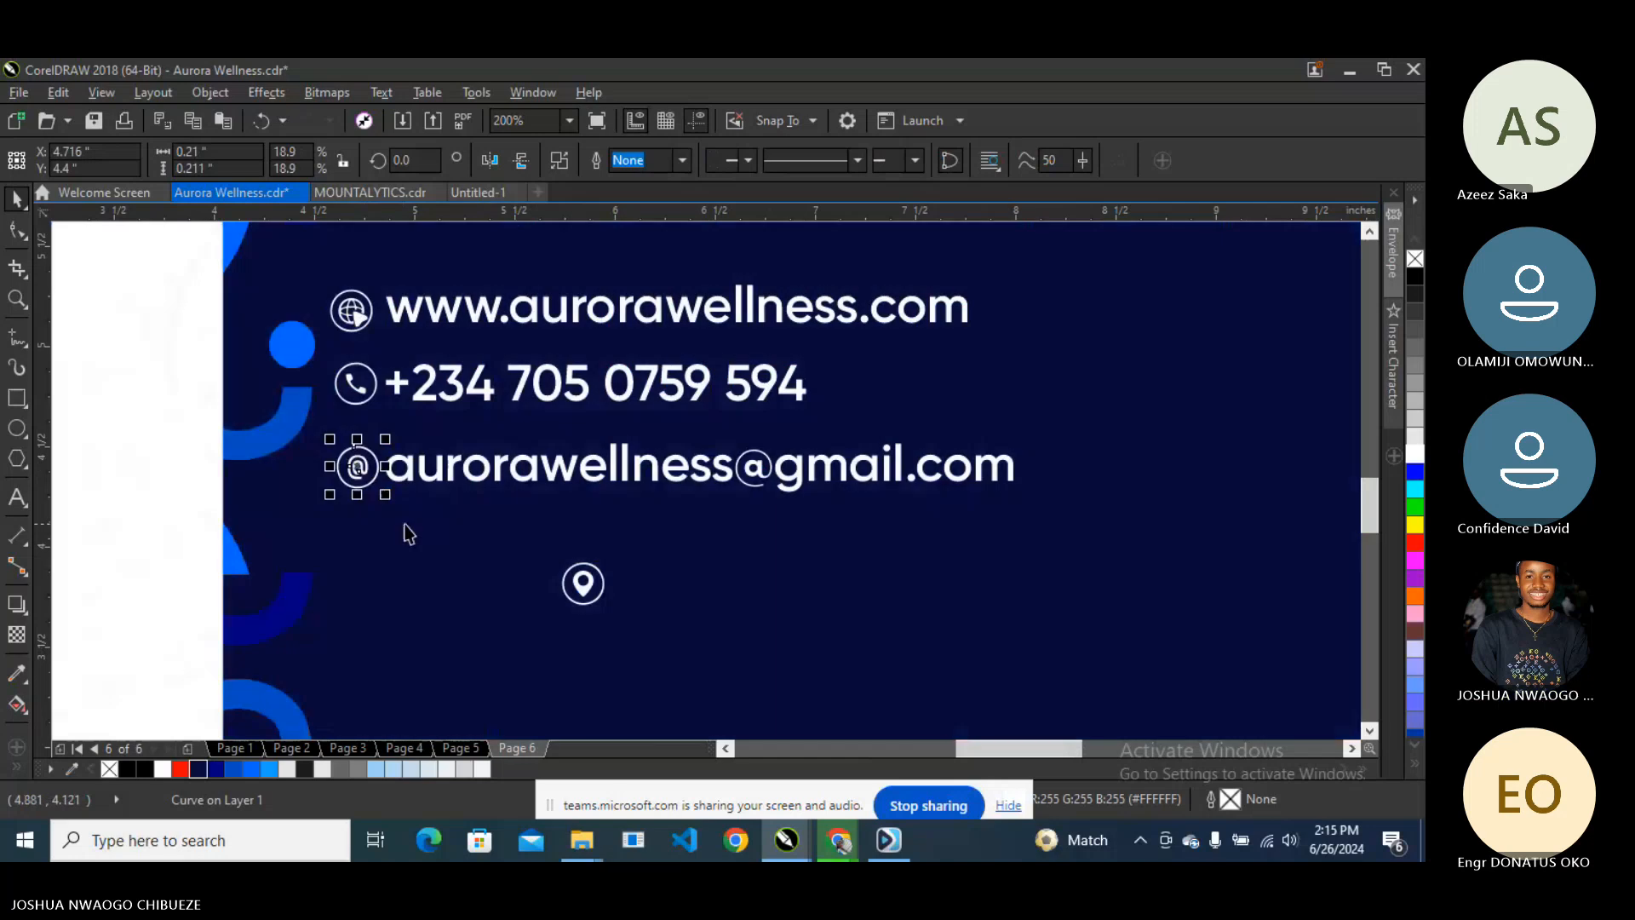
scroll(502, 477, down, 2)
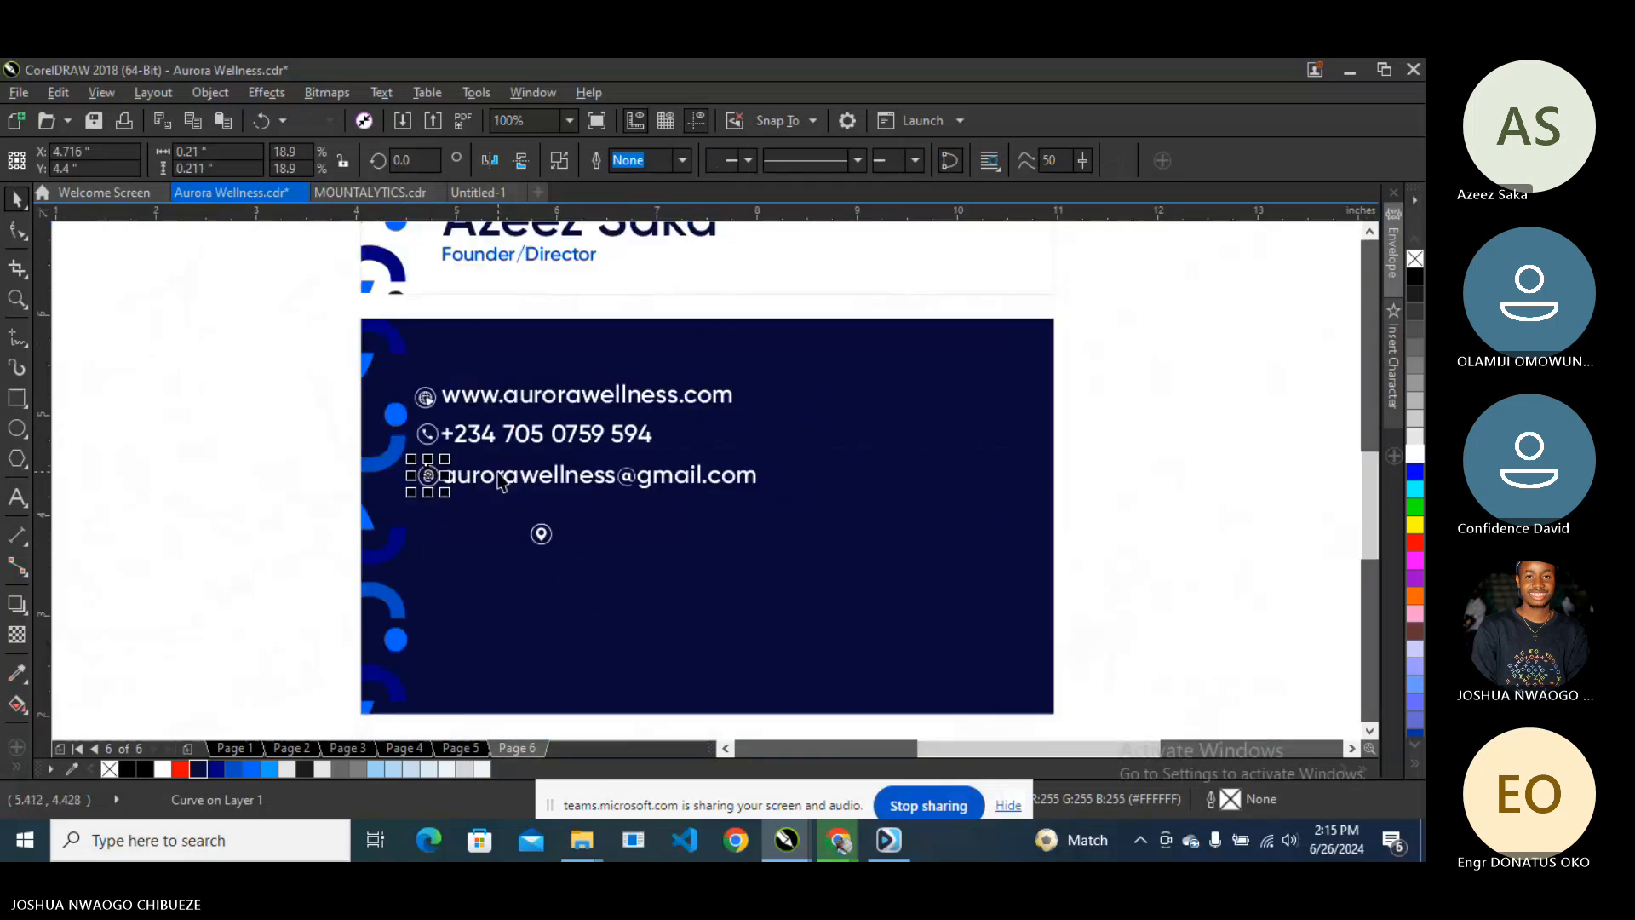
scroll(503, 481, down, 1)
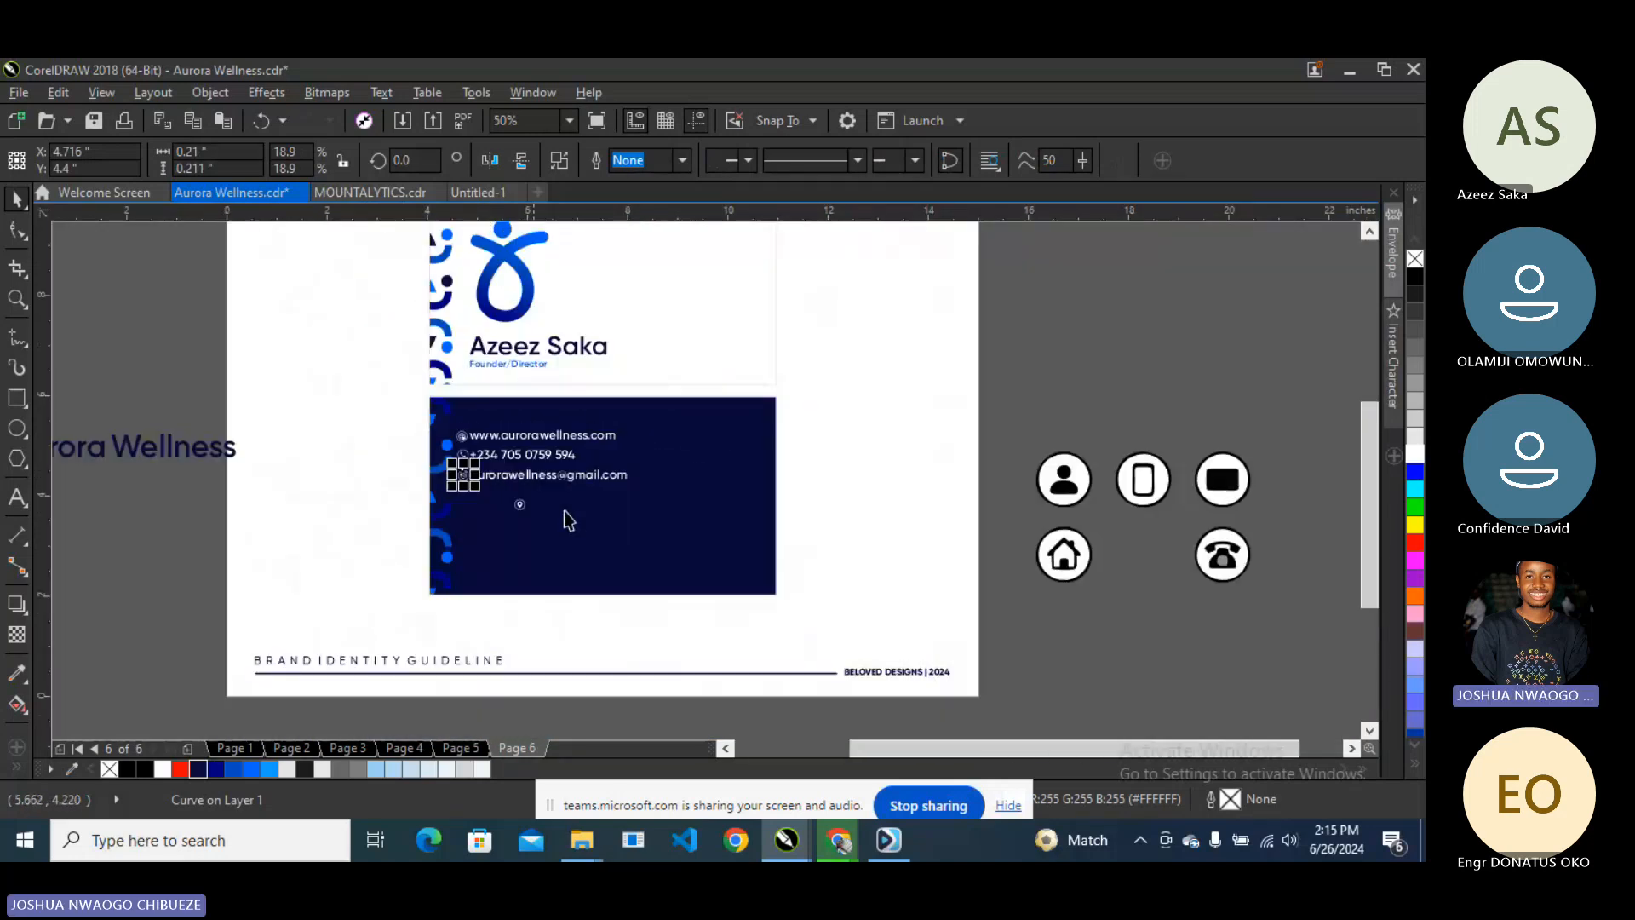
mouse_move(841, 845)
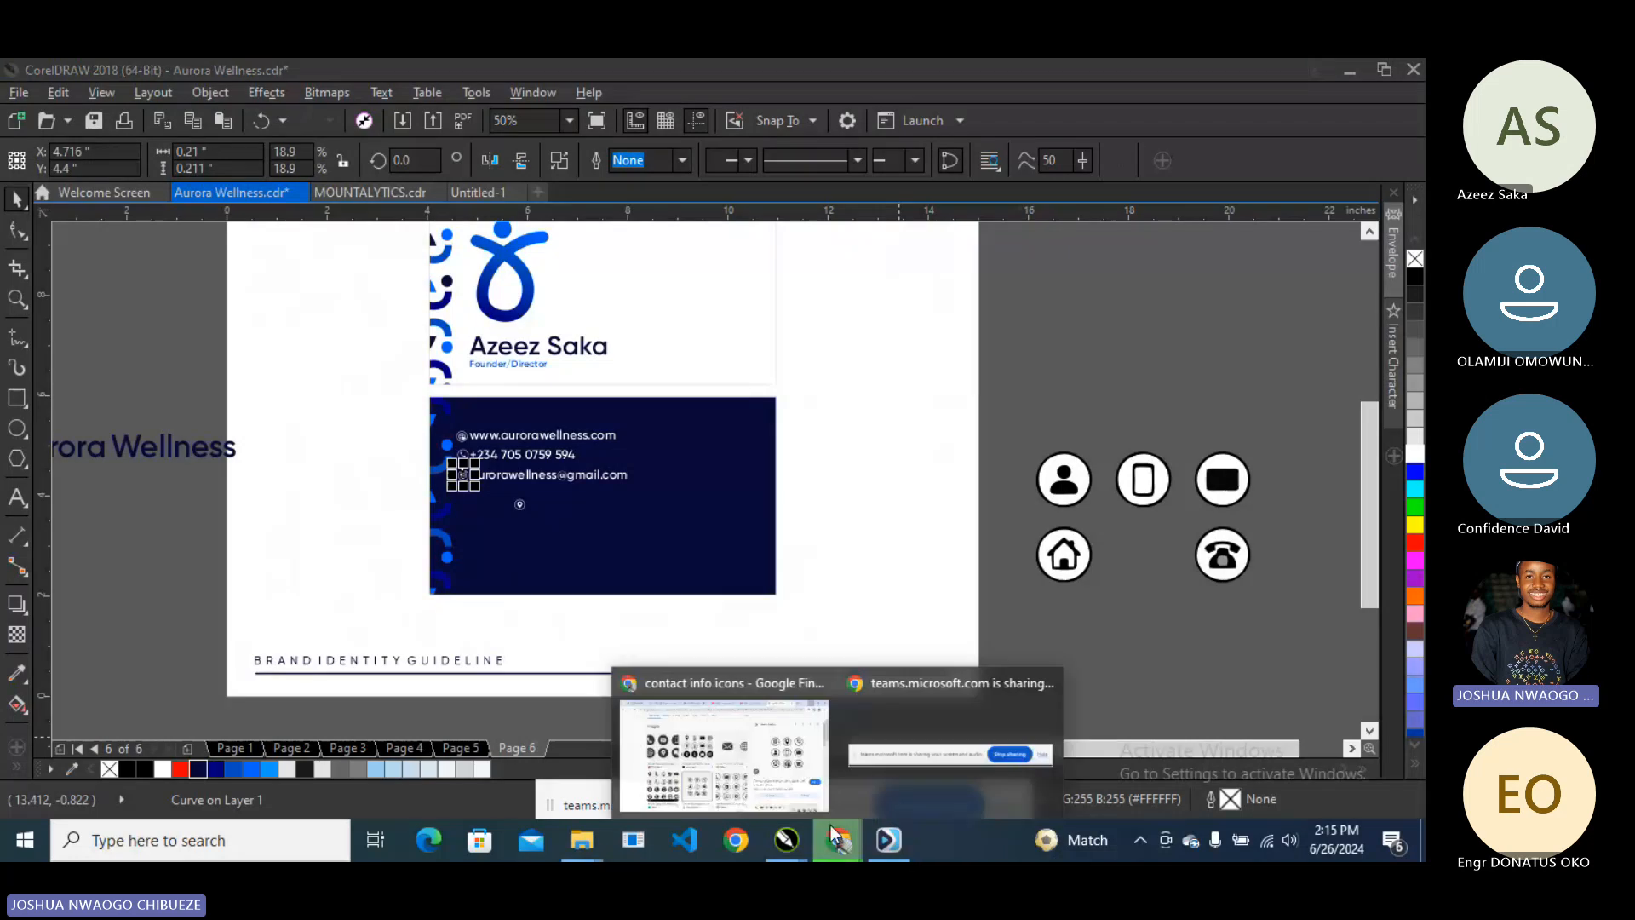
click(776, 751)
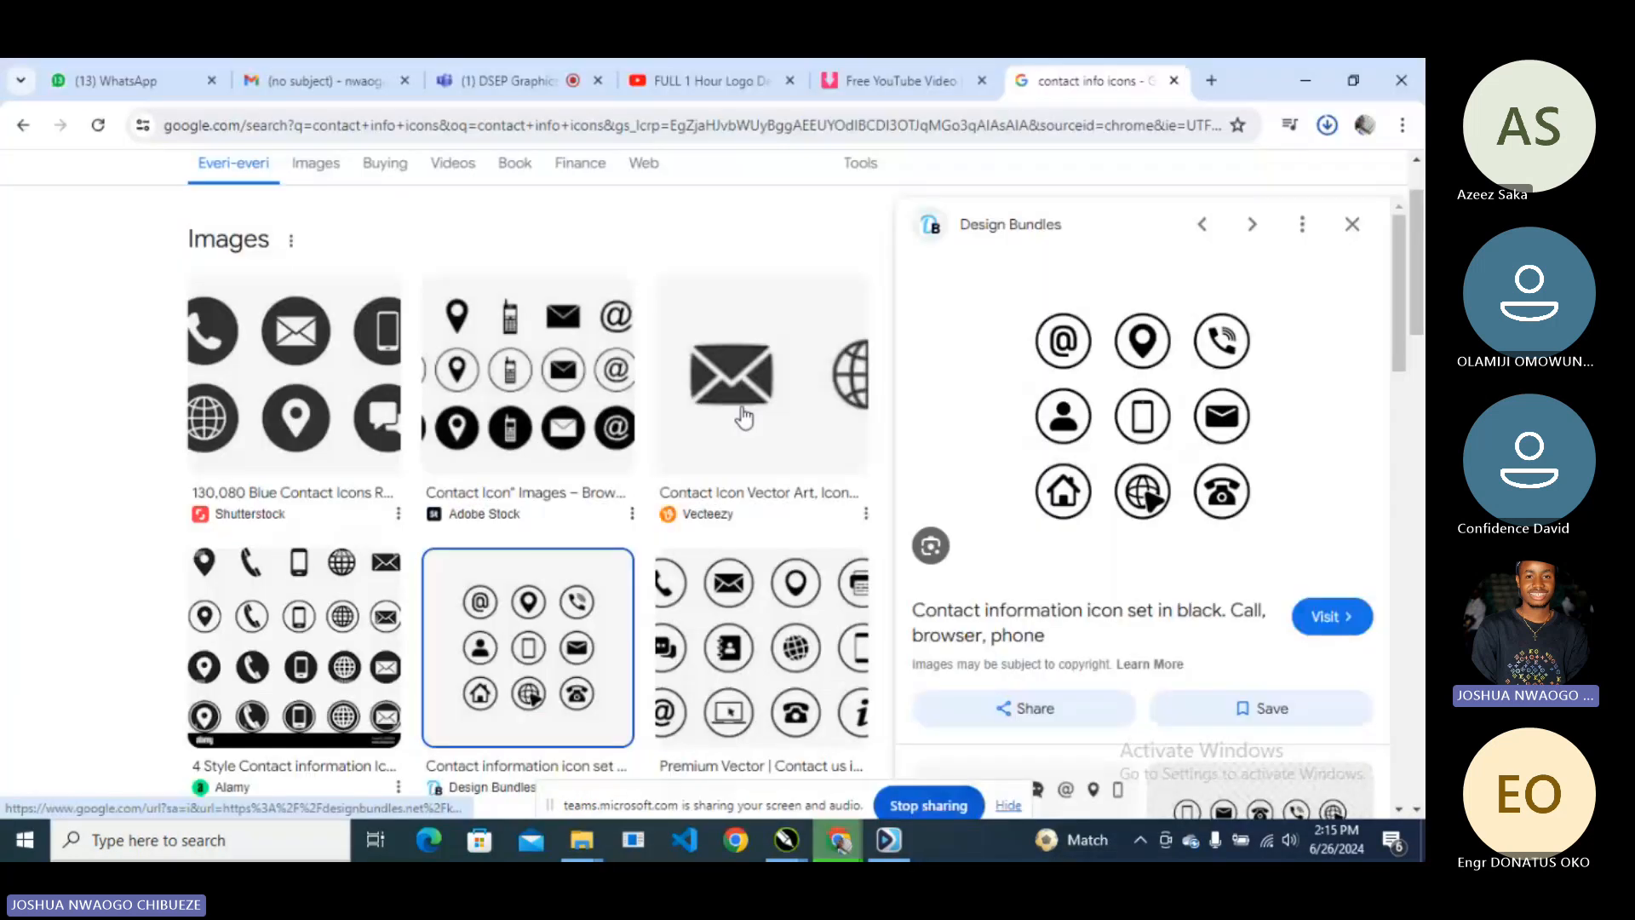
click(743, 417)
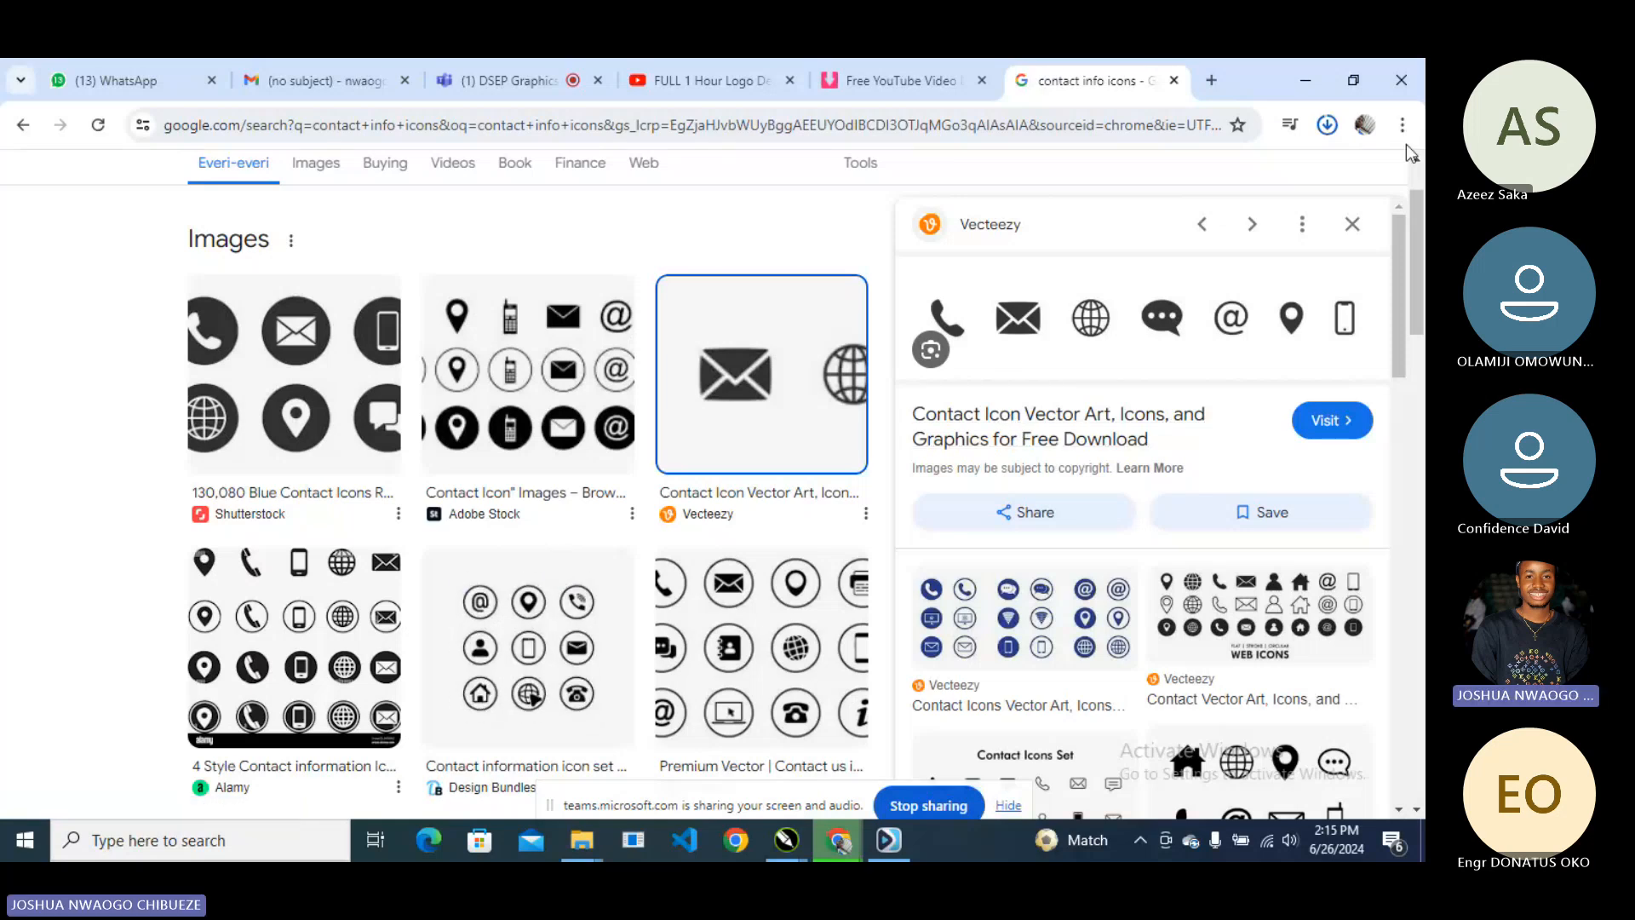
click(1305, 86)
scroll(476, 464, up, 2)
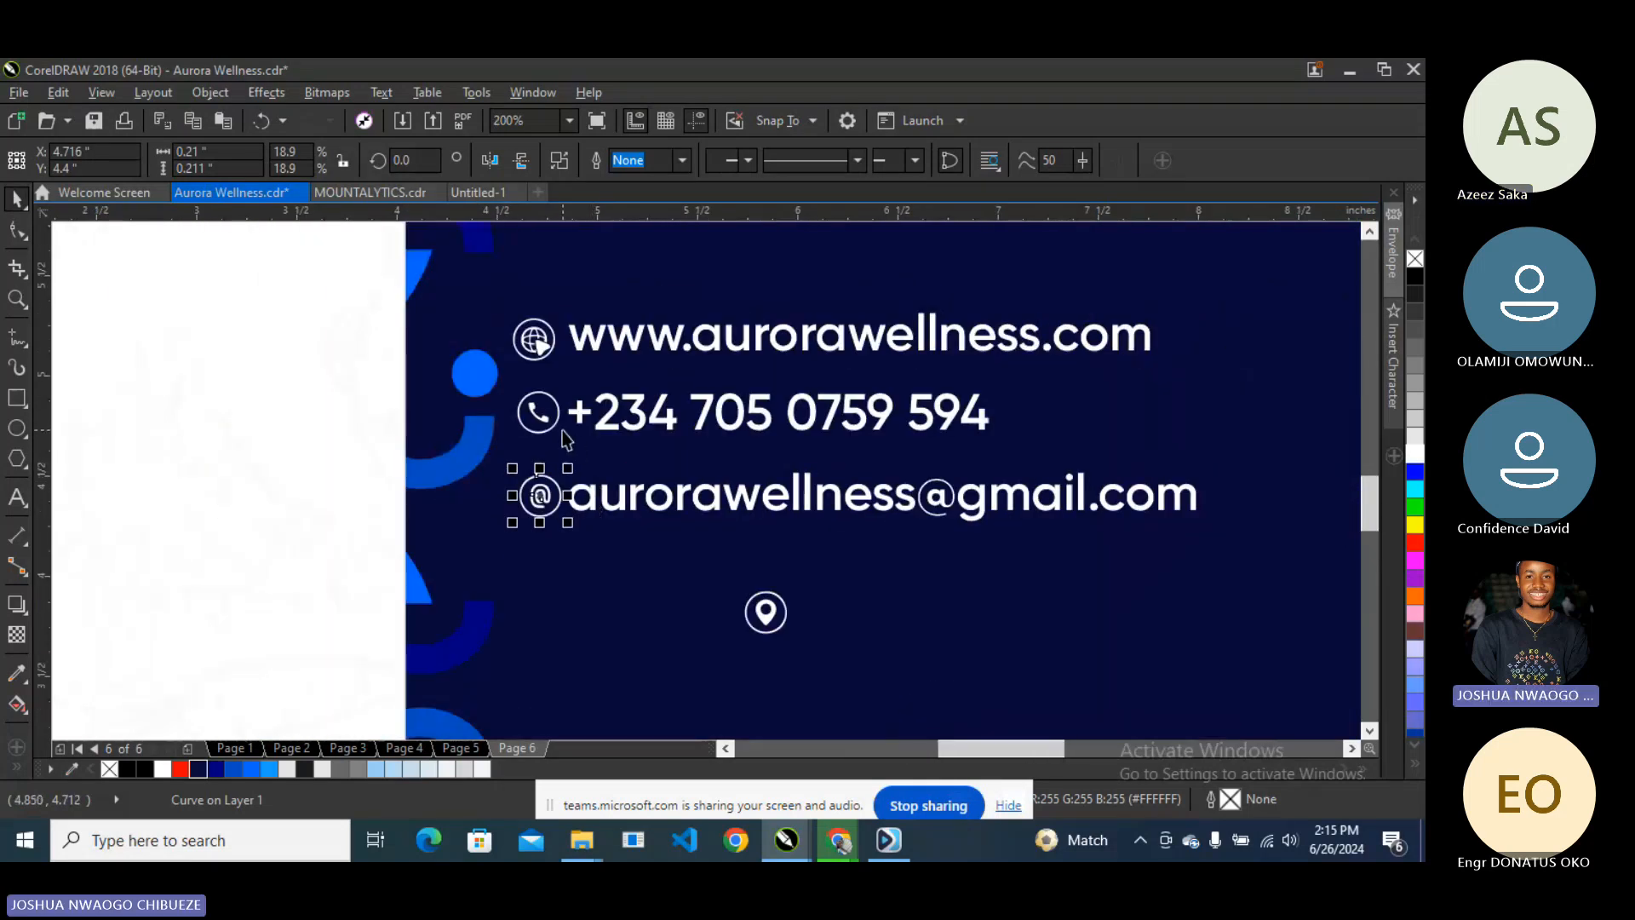
- Select the website, phone and email lines and nudge them slightly right of their icons
shift+click(542, 413)
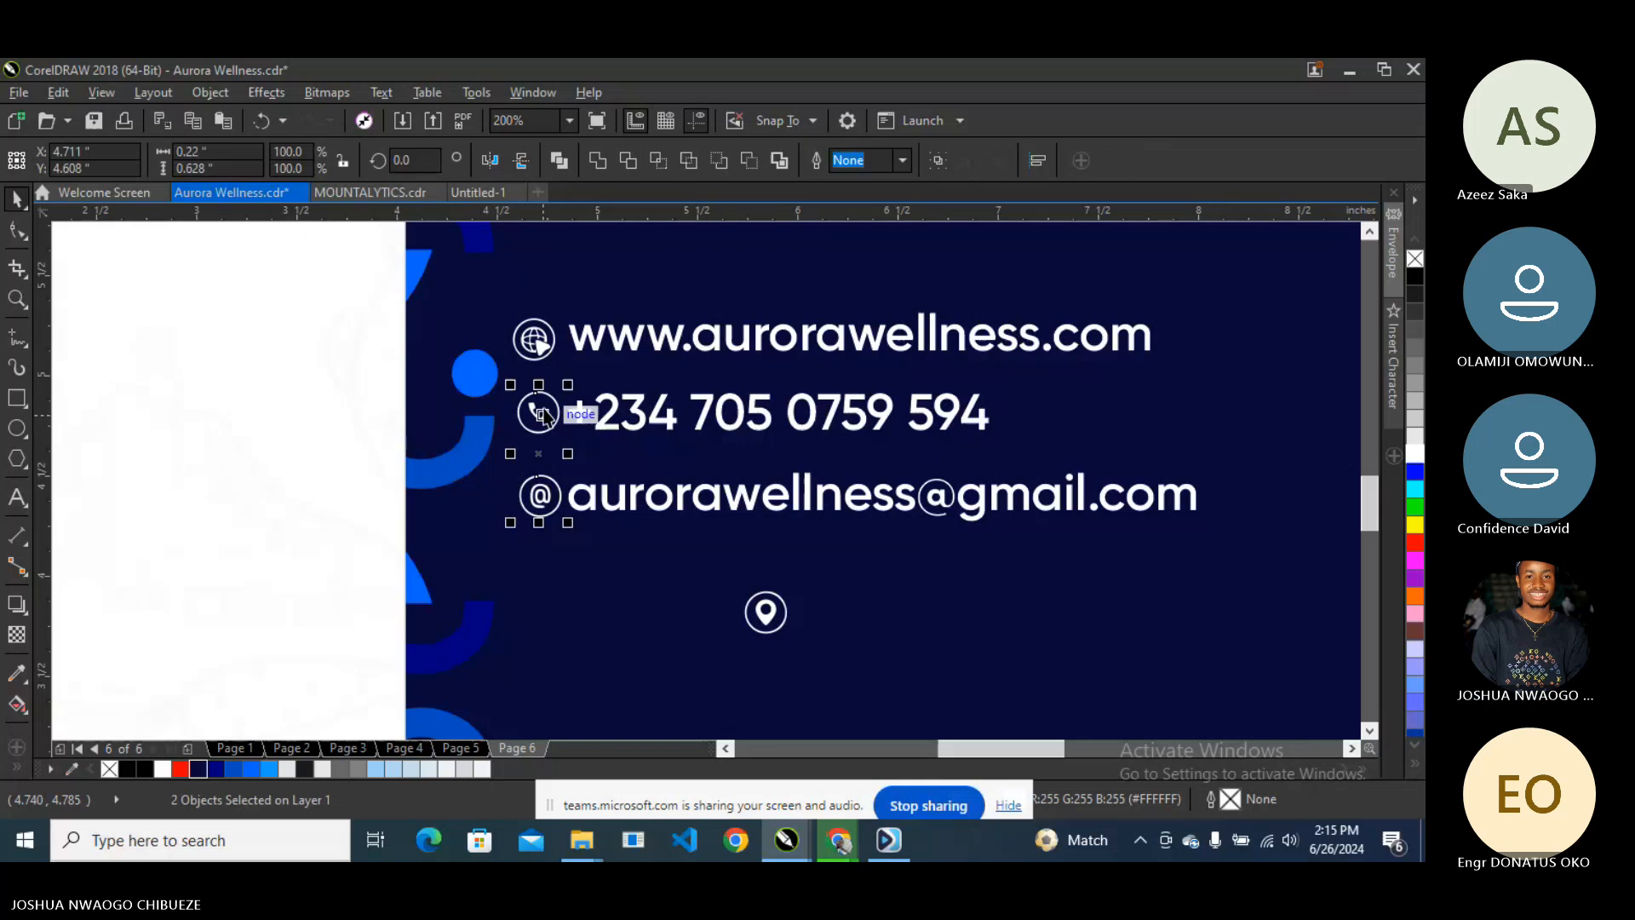
key(Tab)
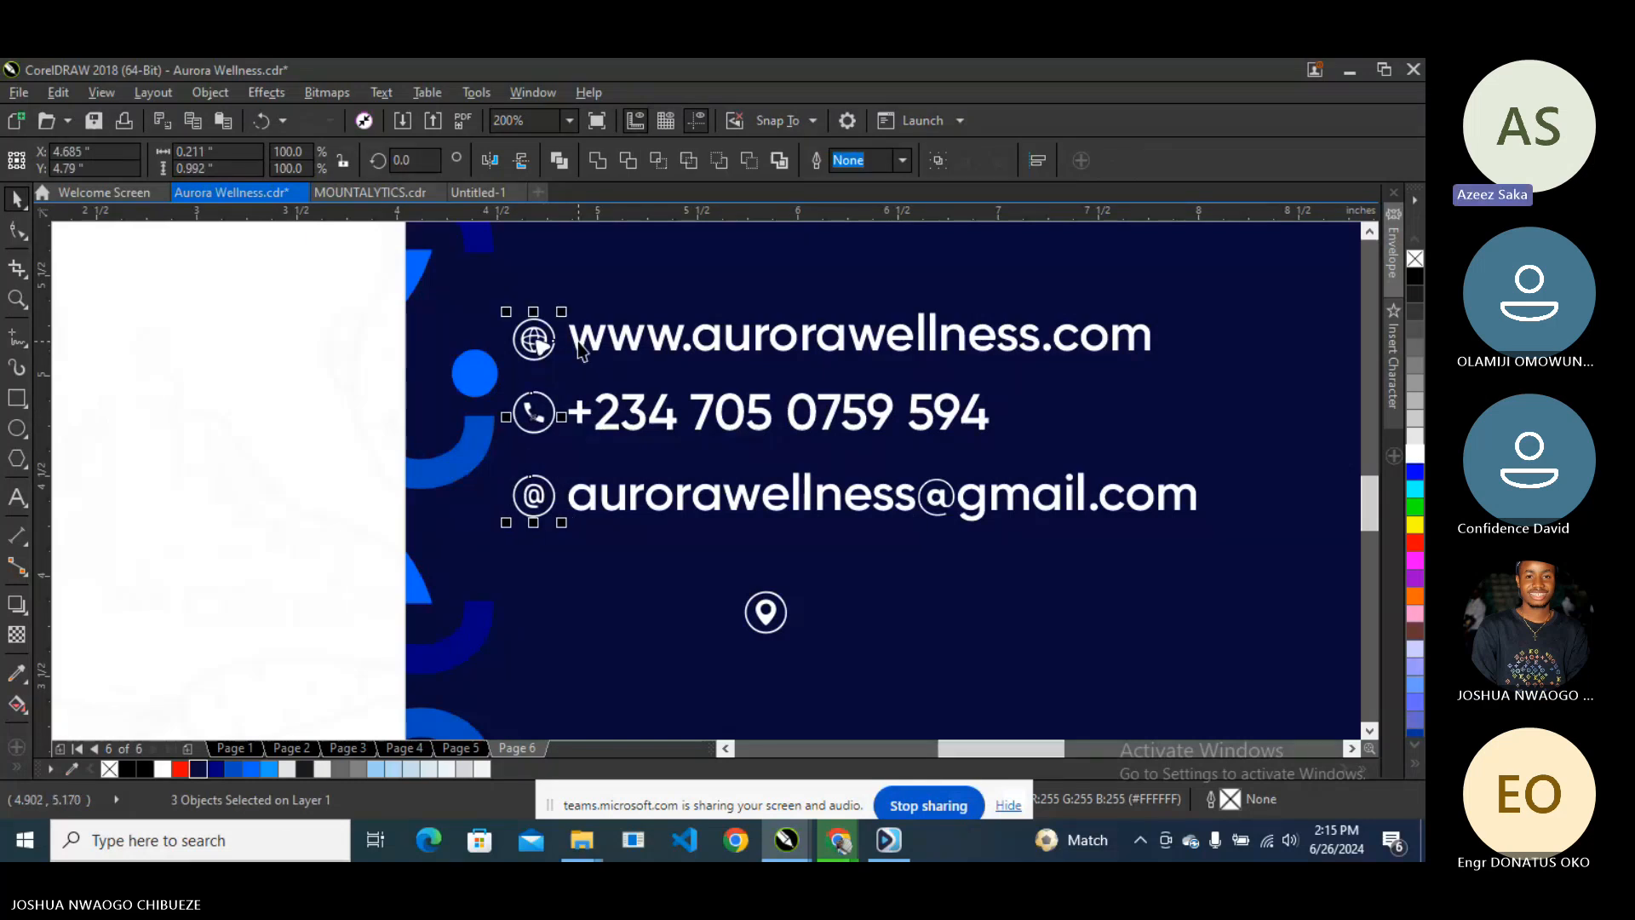
key(Tab)
shift+click(580, 415)
shift+click(596, 496)
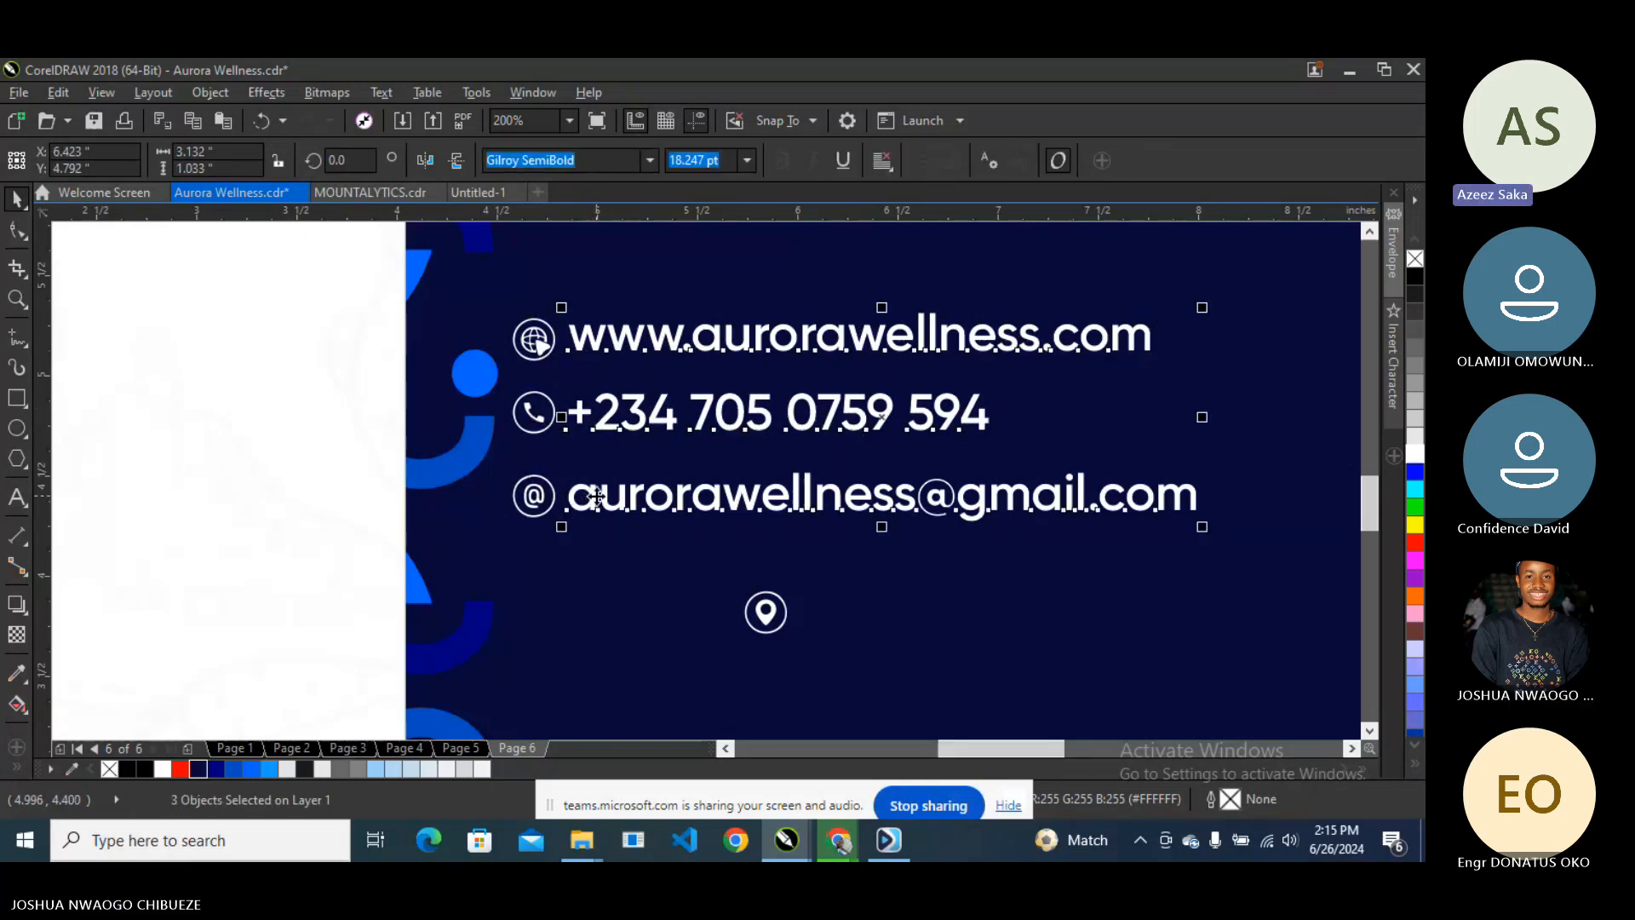
key(Right)
key(Right)
key(Right)
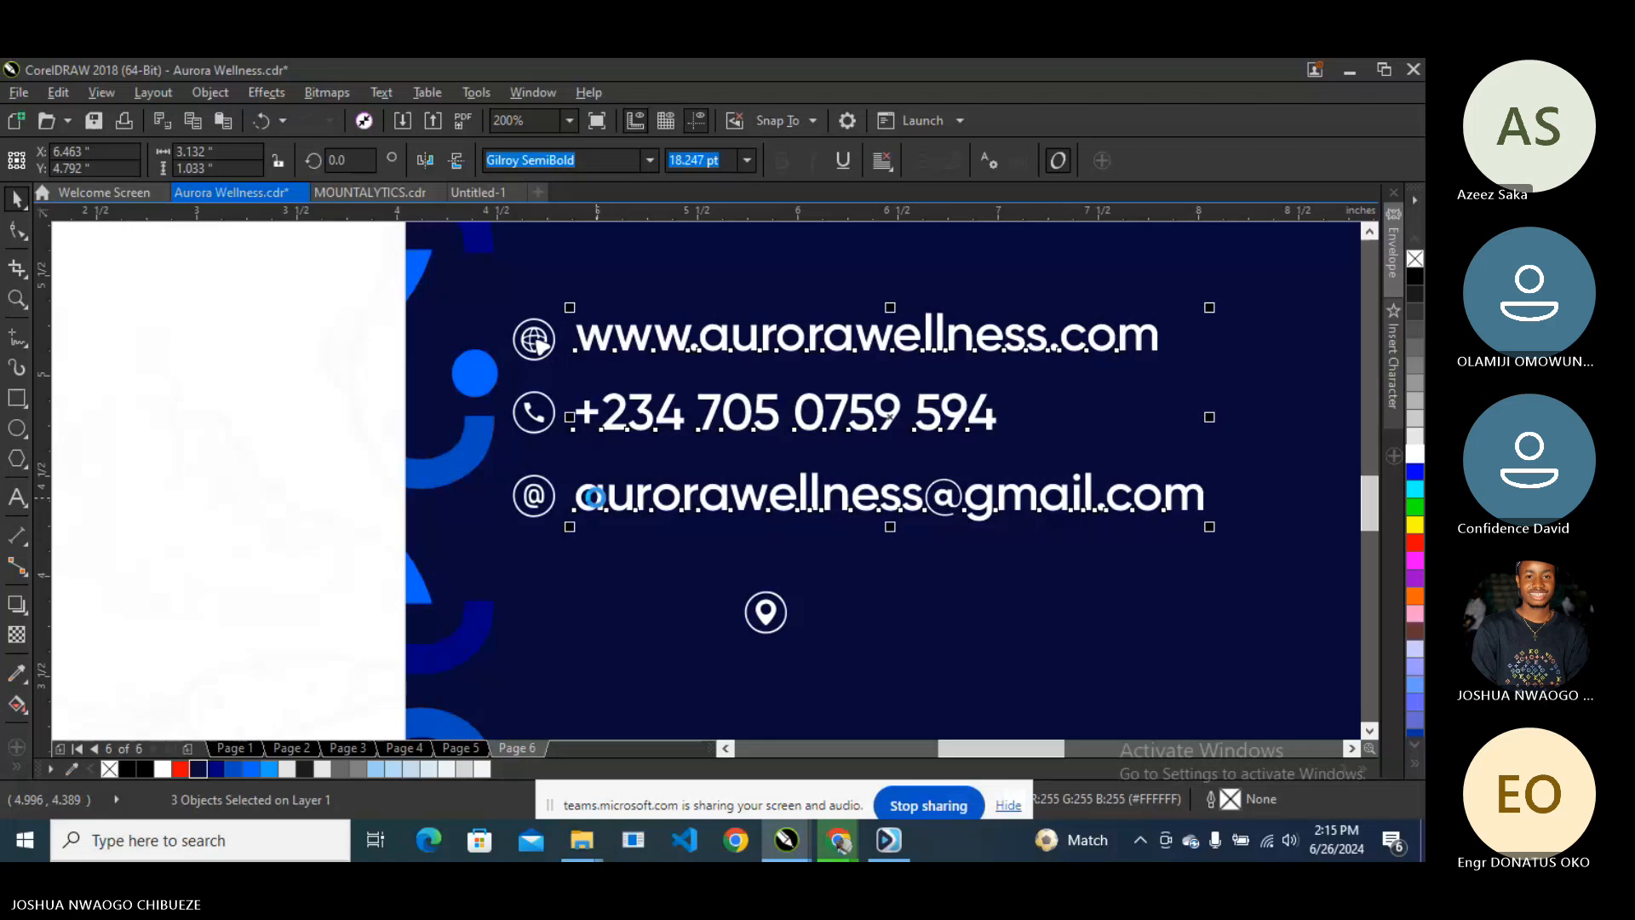
scroll(593, 460, down, 3)
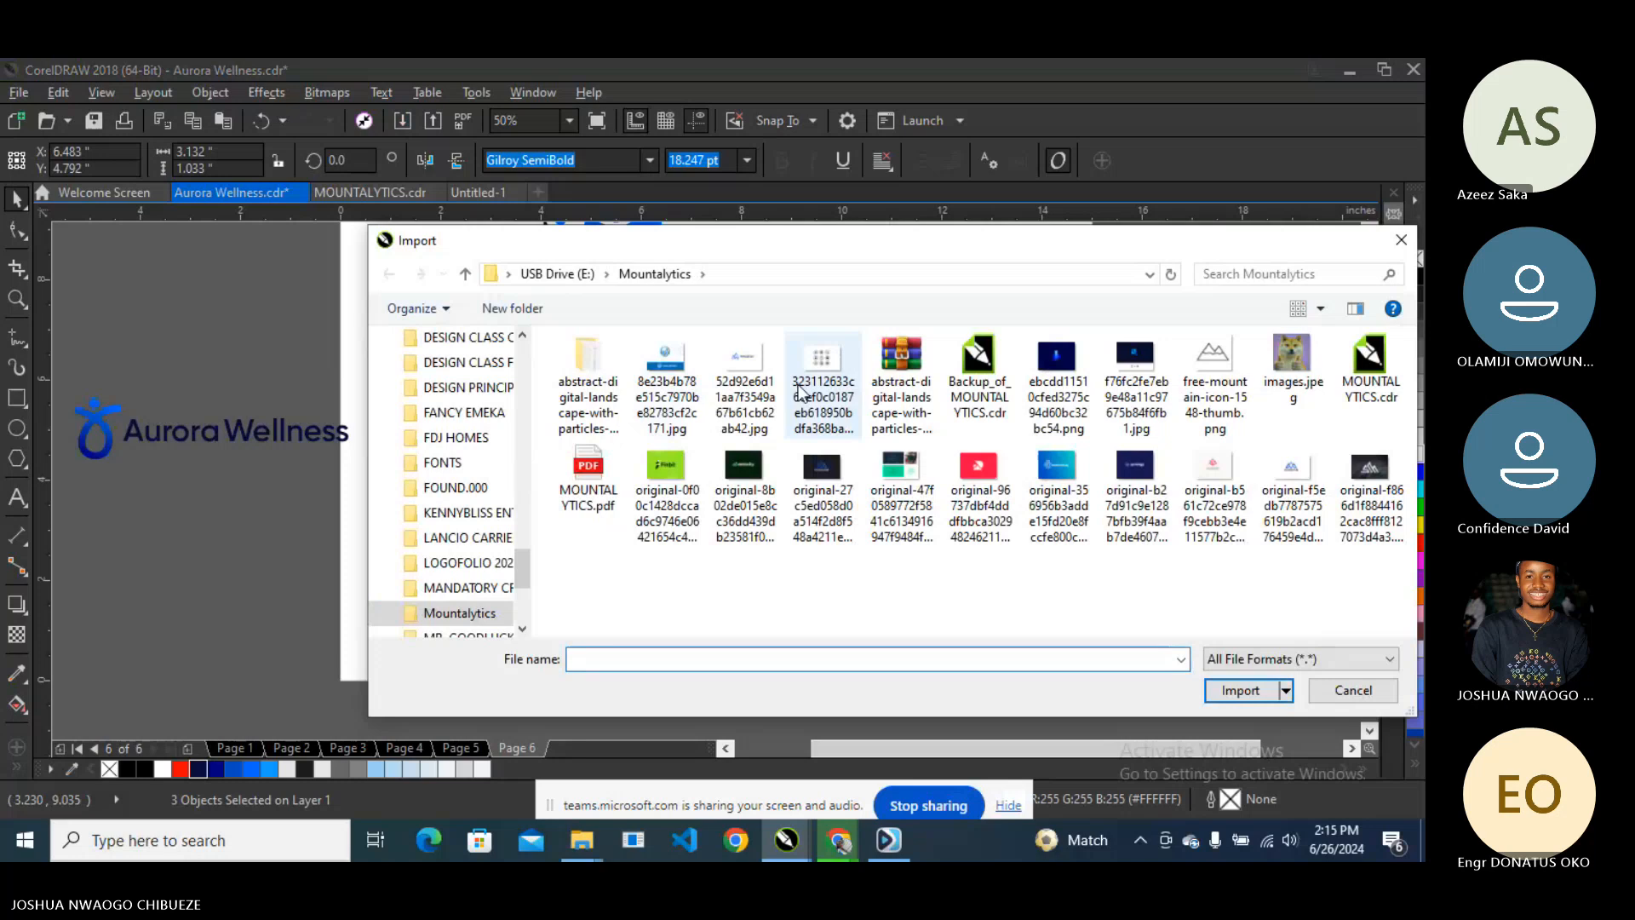
- Import the Metalitix logo image from the Mountalytics folder and place it beside the page
click(800, 392)
click(745, 387)
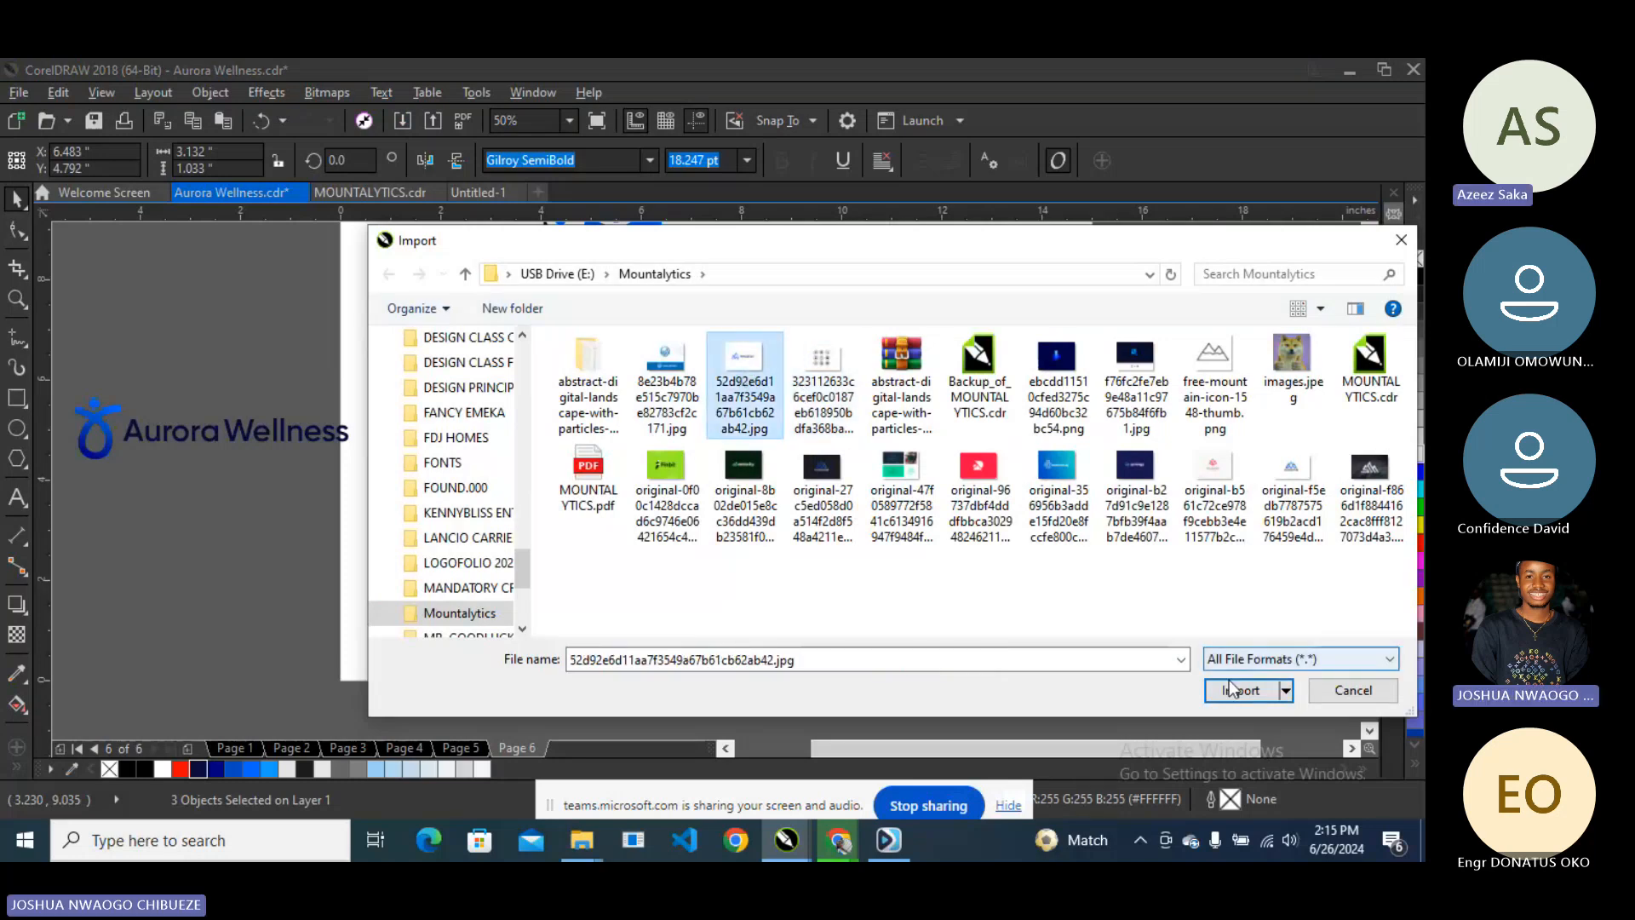
click(1232, 688)
drag(985, 263, 1311, 485)
scroll(1096, 349, up, 2)
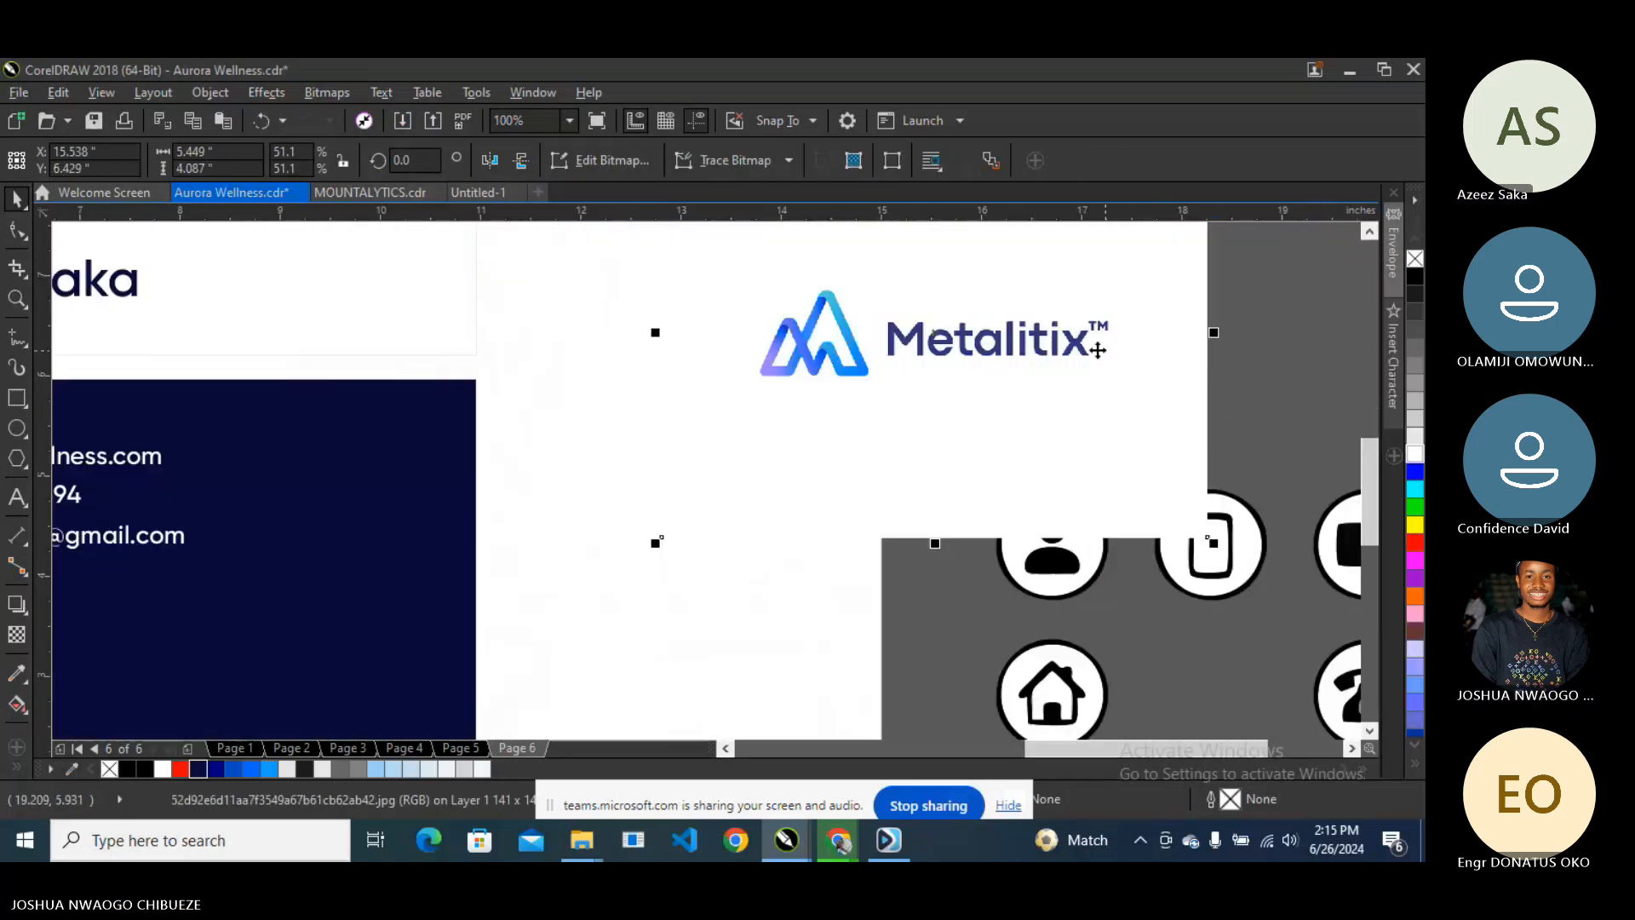
scroll(1104, 309, down, 1)
scroll(1100, 320, up, 1)
scroll(804, 340, down, 1)
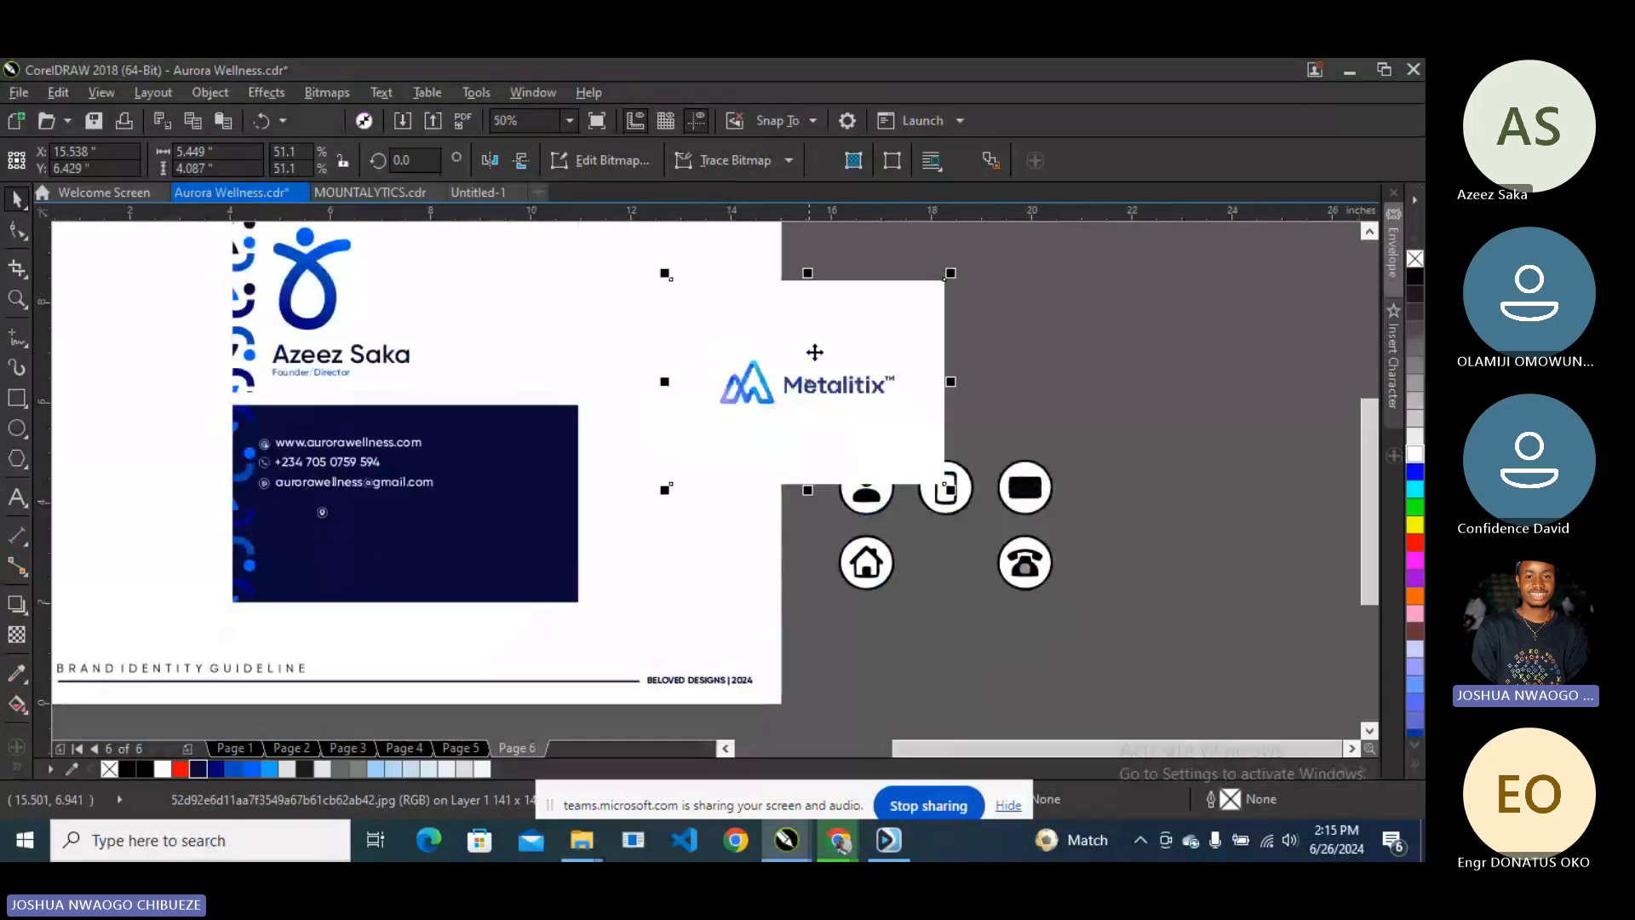
scroll(815, 352, up, 1)
- Trace the logo with Outline Trace > Detailed Logo and delete the original bitmap
right_click(836, 344)
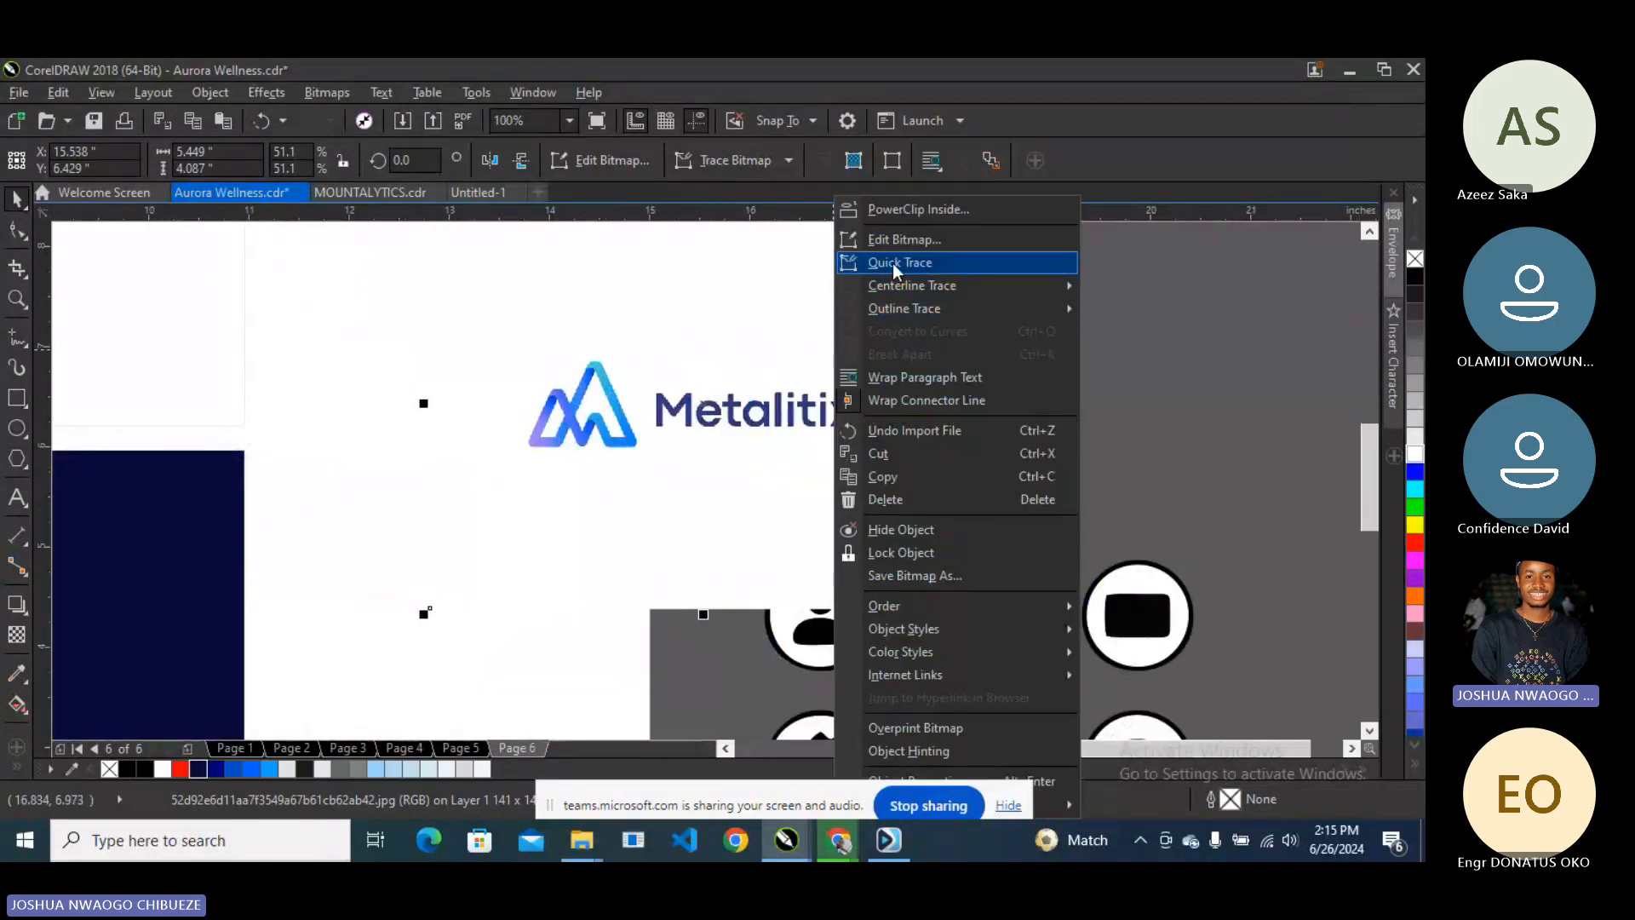
mouse_move(911, 310)
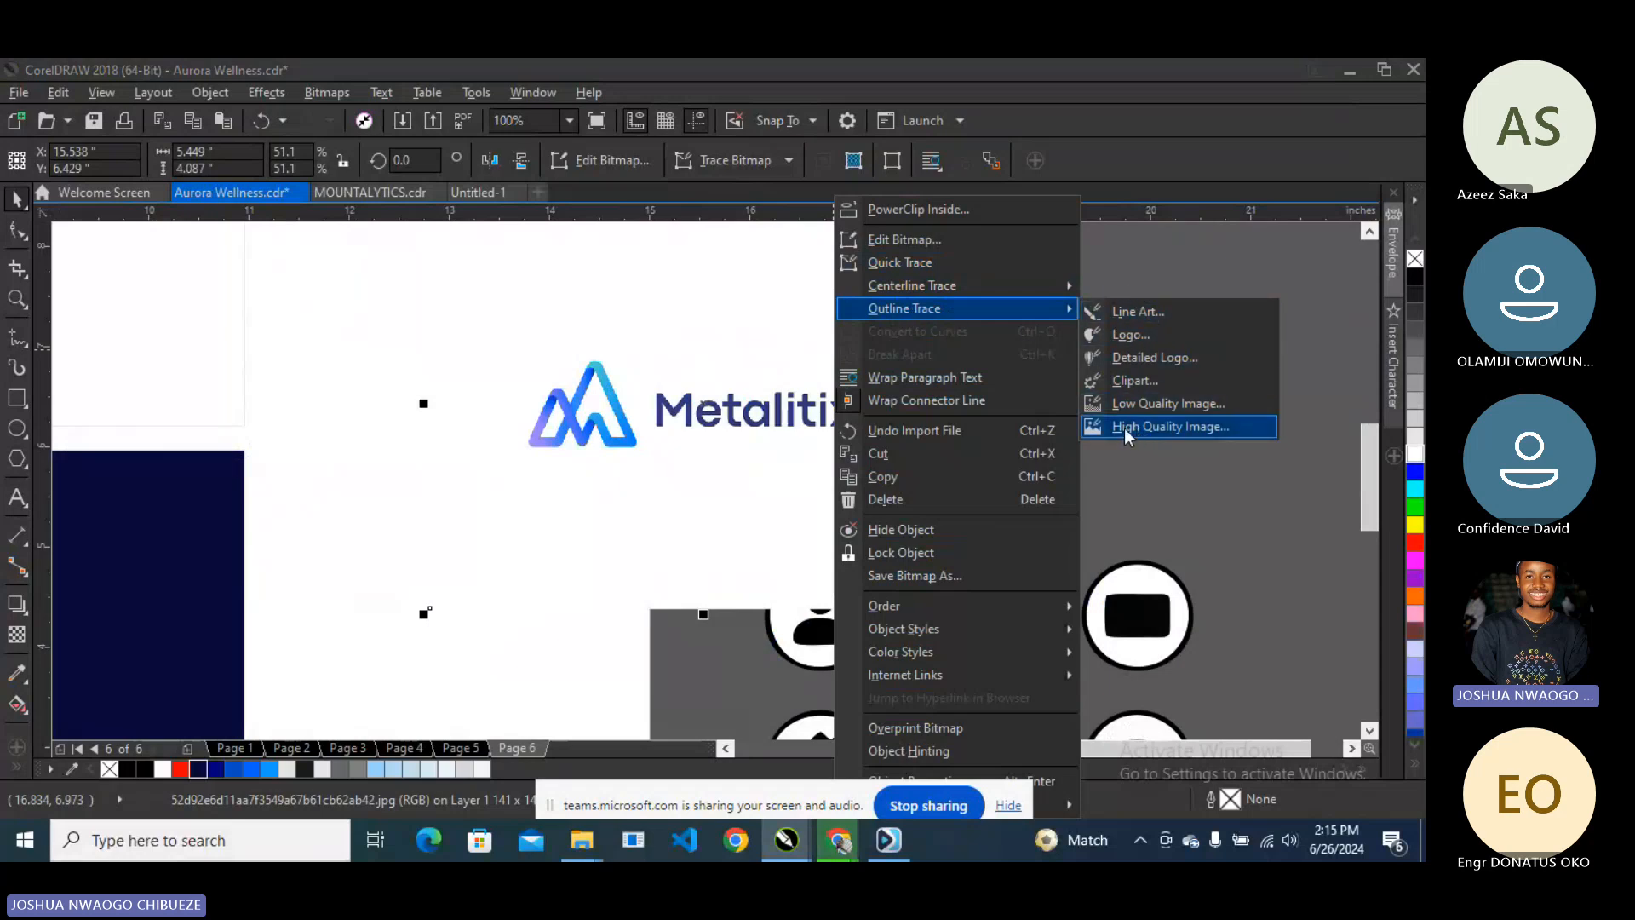
click(1141, 380)
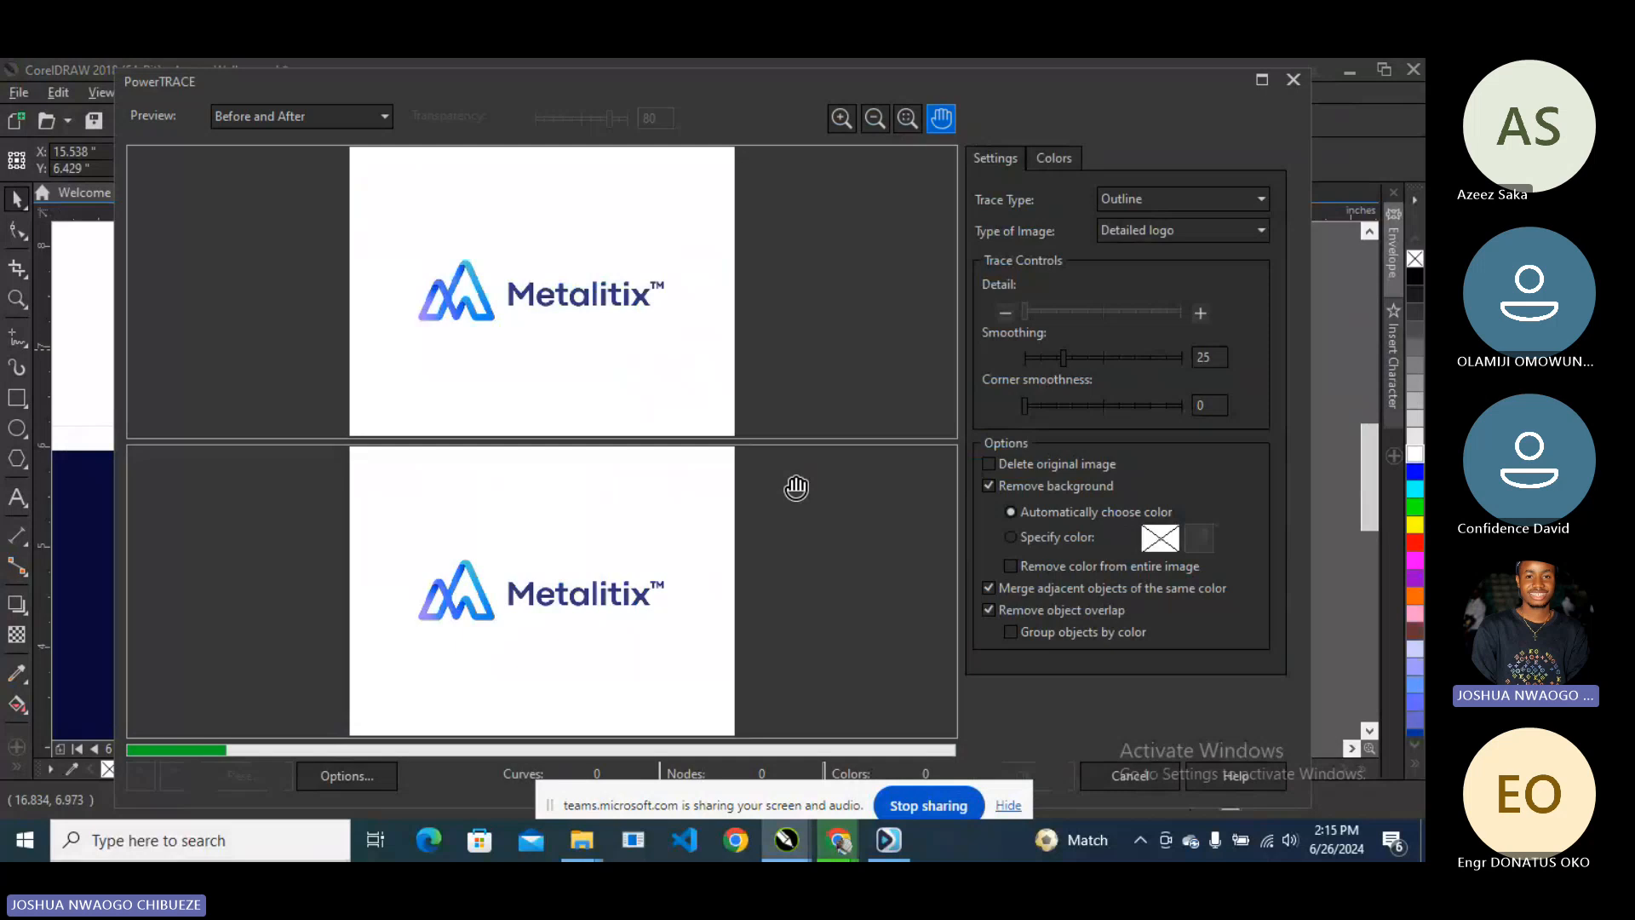
click(1026, 775)
key(Delete)
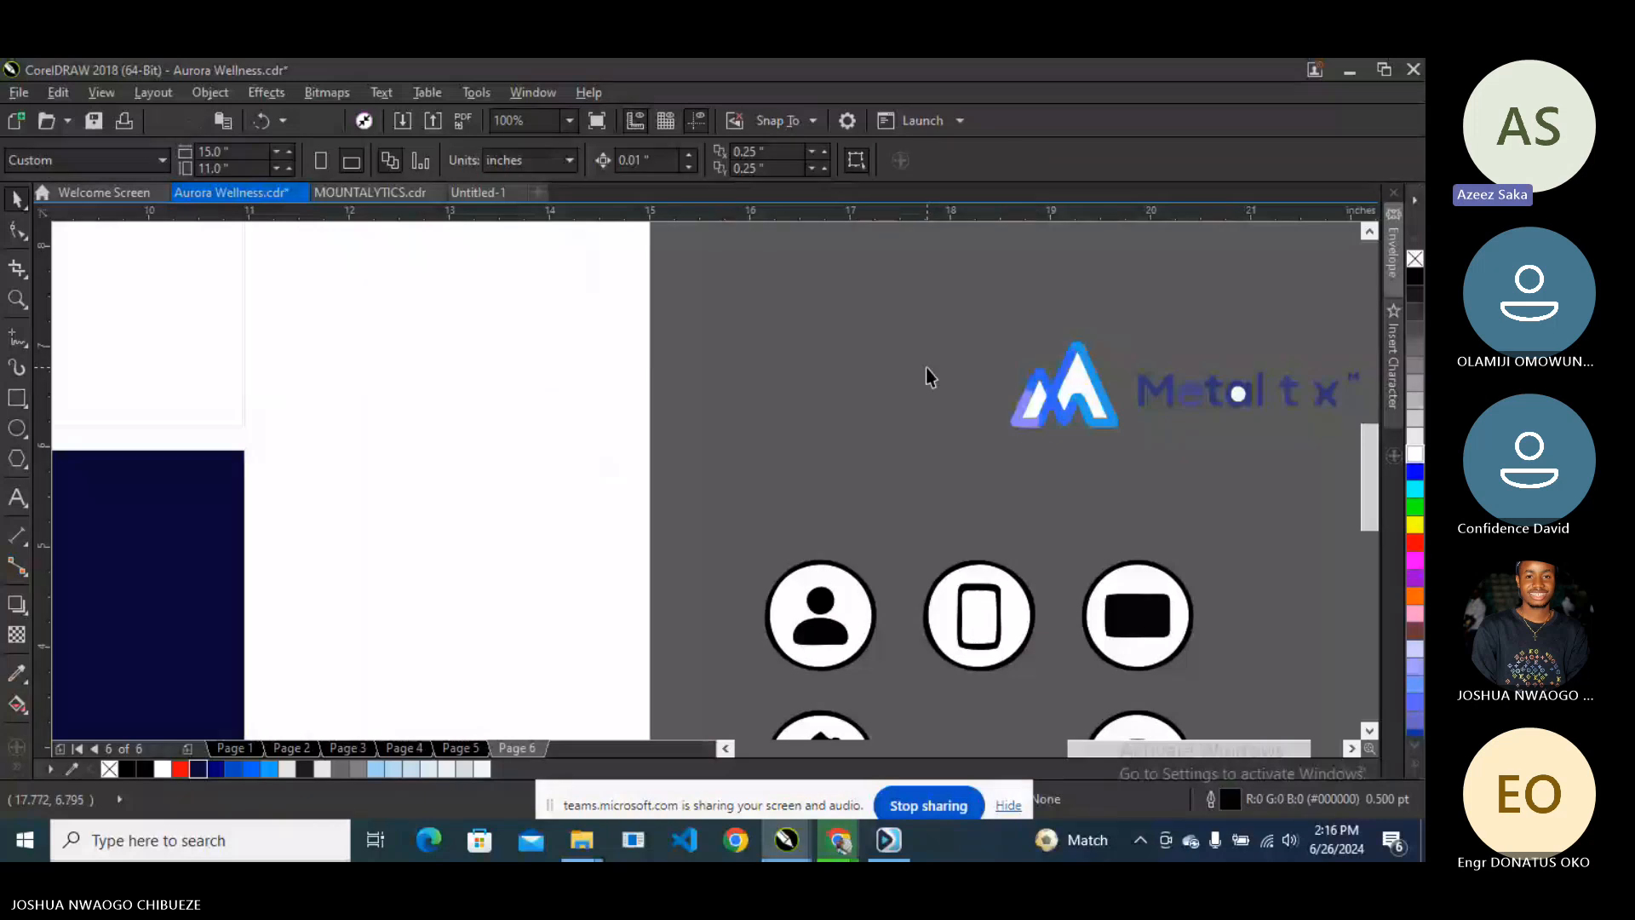
- Ungroup the traced logo and fill the mountain mark black
drag(930, 329, 1187, 430)
scroll(1035, 384, up, 1)
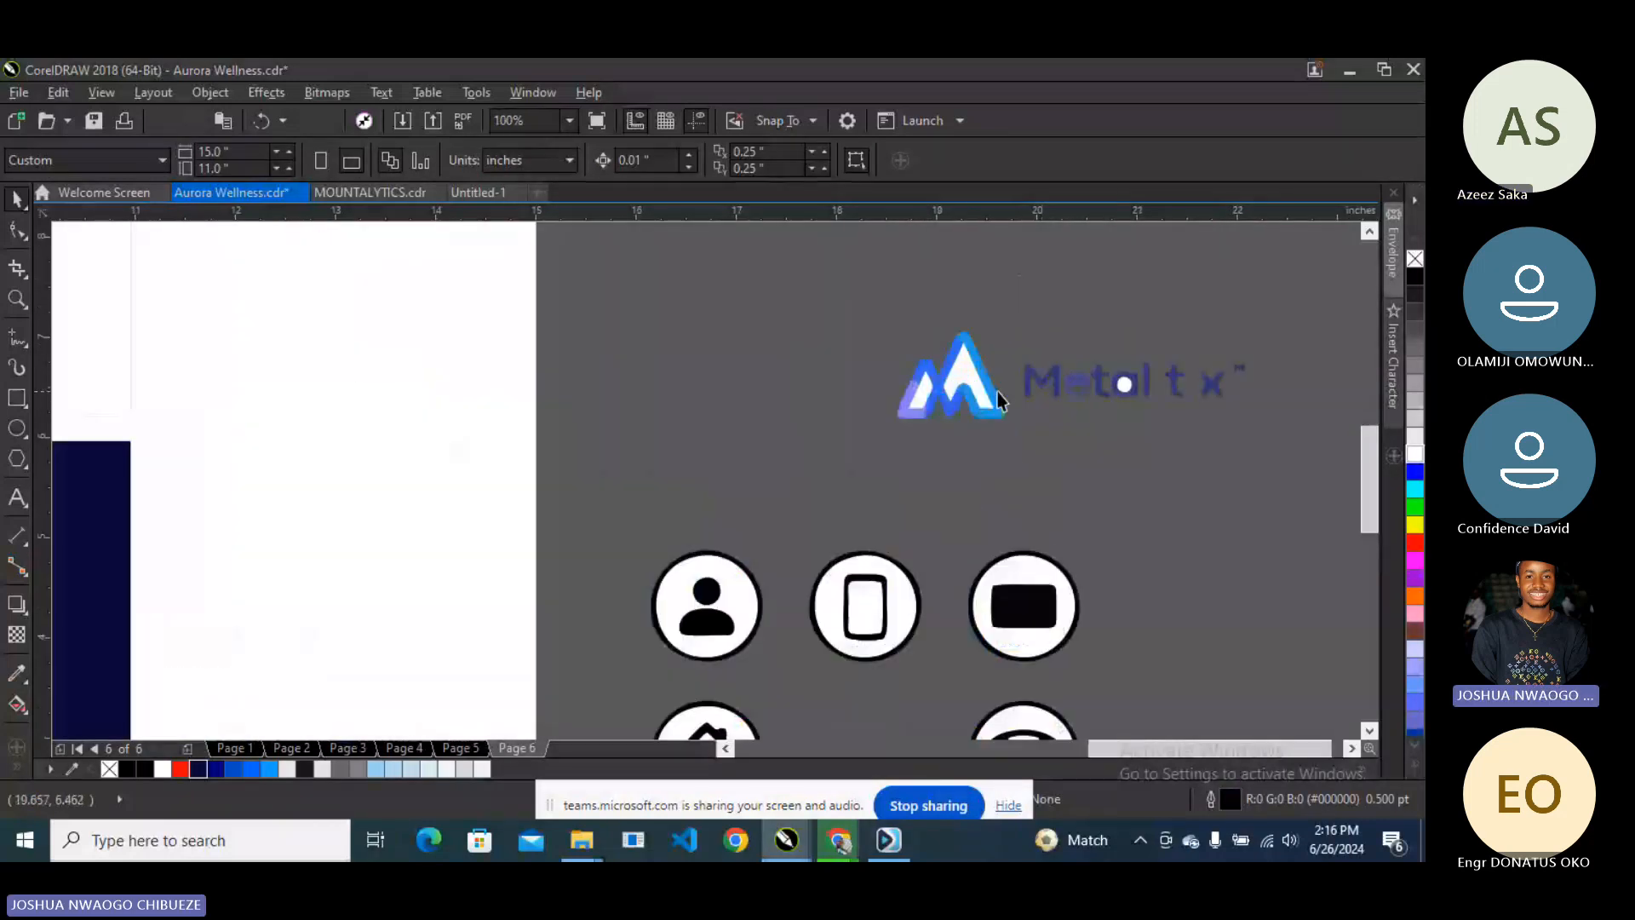
right_click(976, 375)
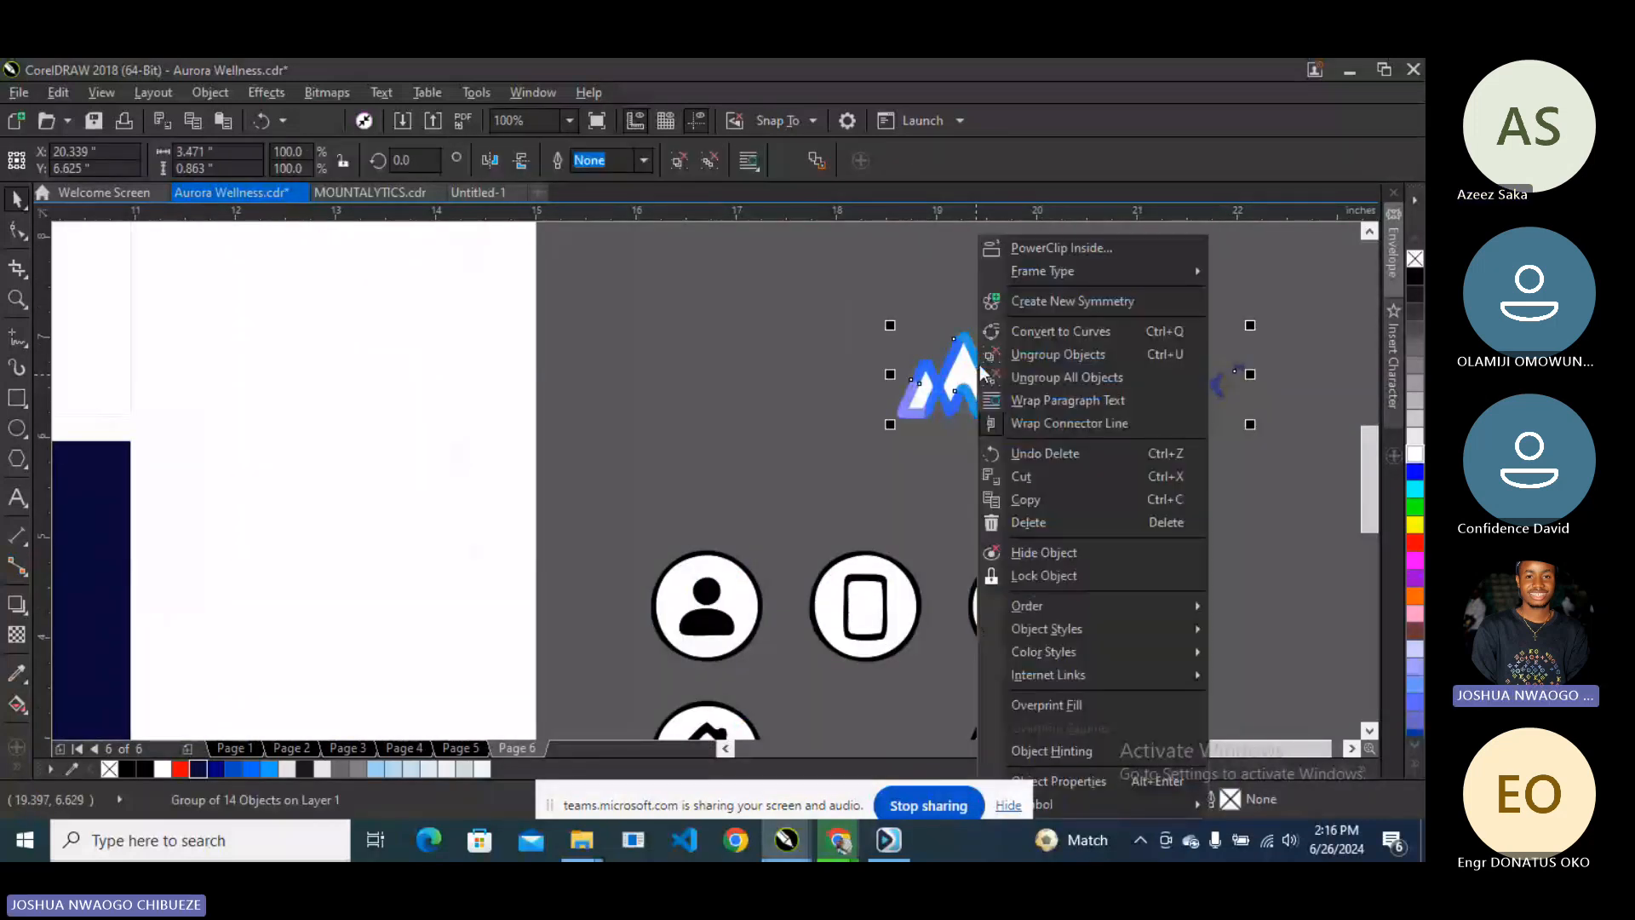
click(1003, 284)
click(971, 372)
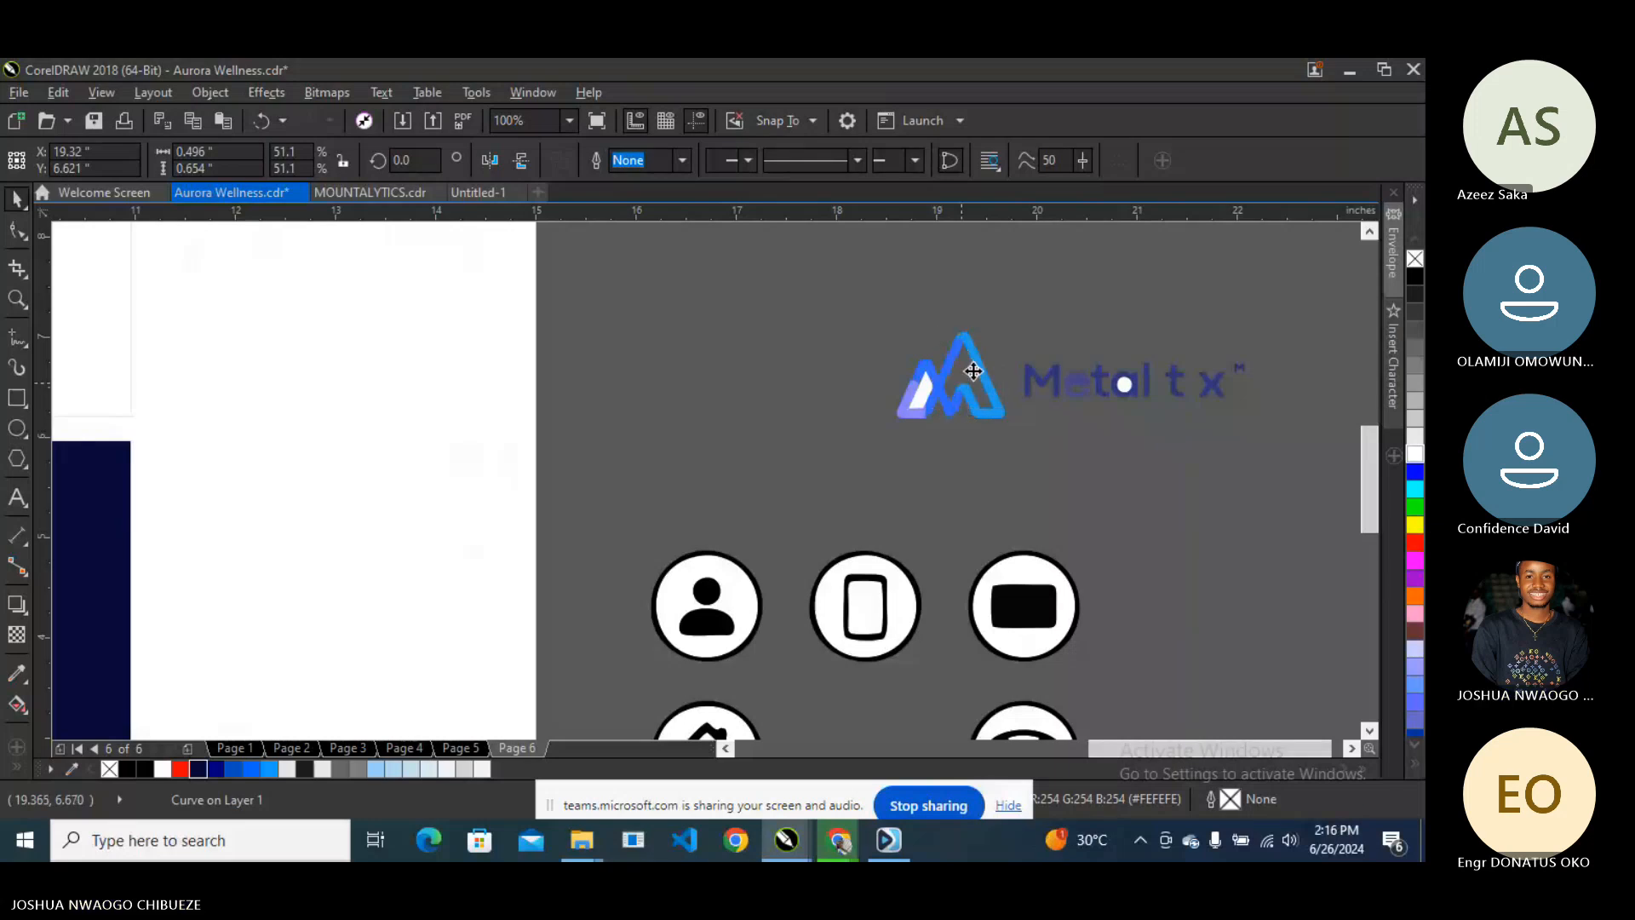
drag(850, 320, 1289, 470)
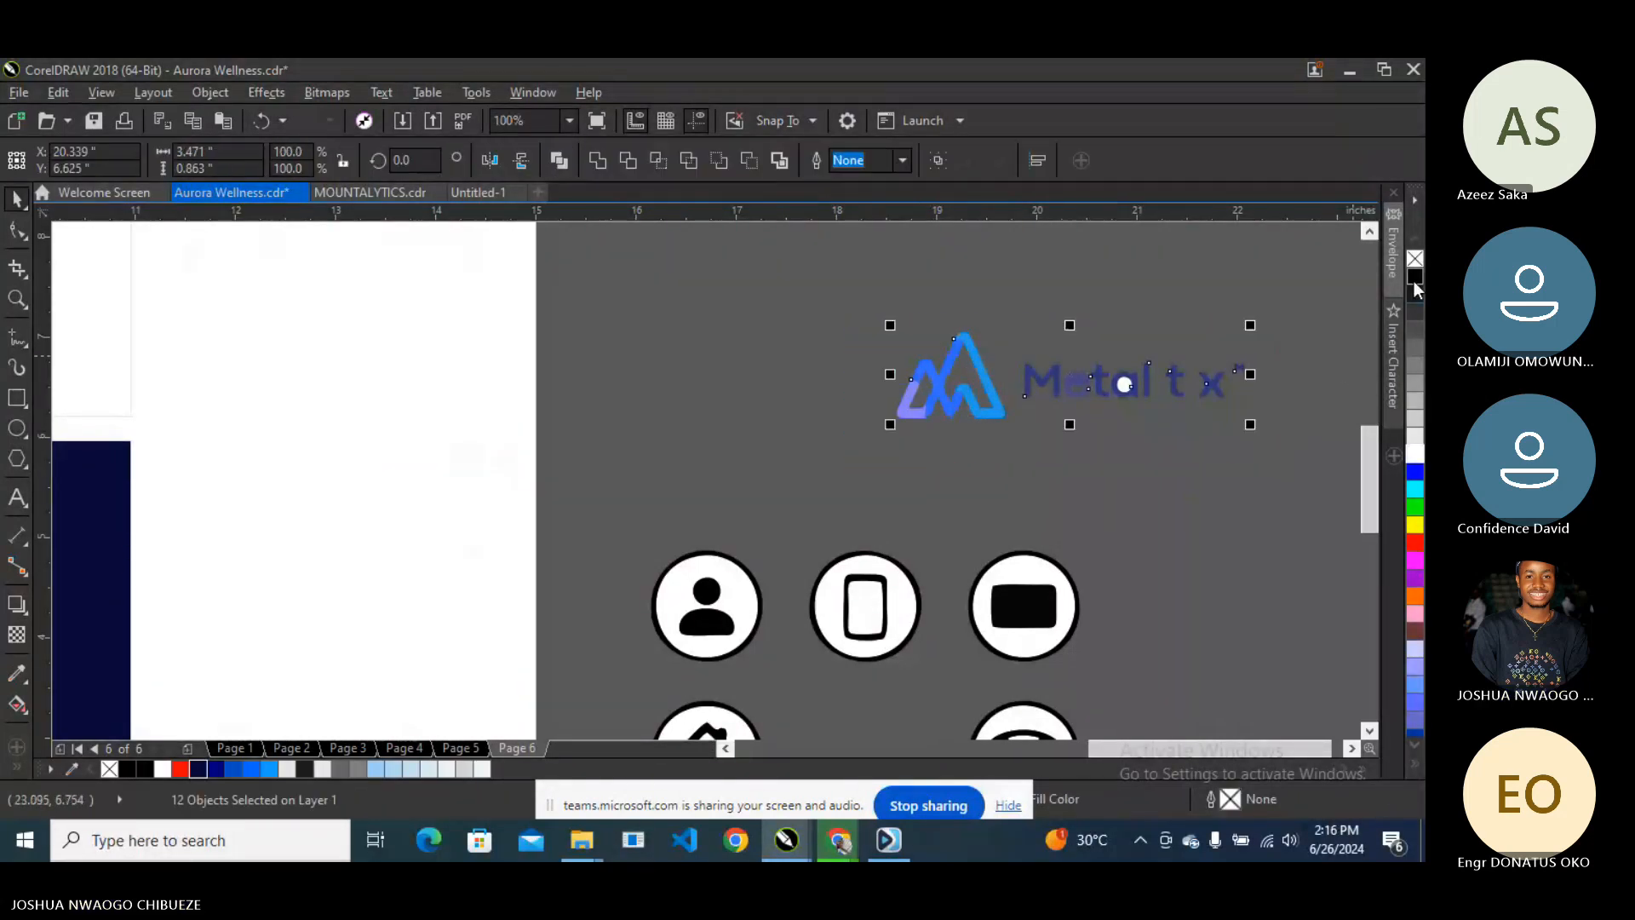
click(1415, 276)
- Delete the traced Metalitix lettering, leaving only the mountain mark
drag(1325, 281, 999, 448)
key(Delete)
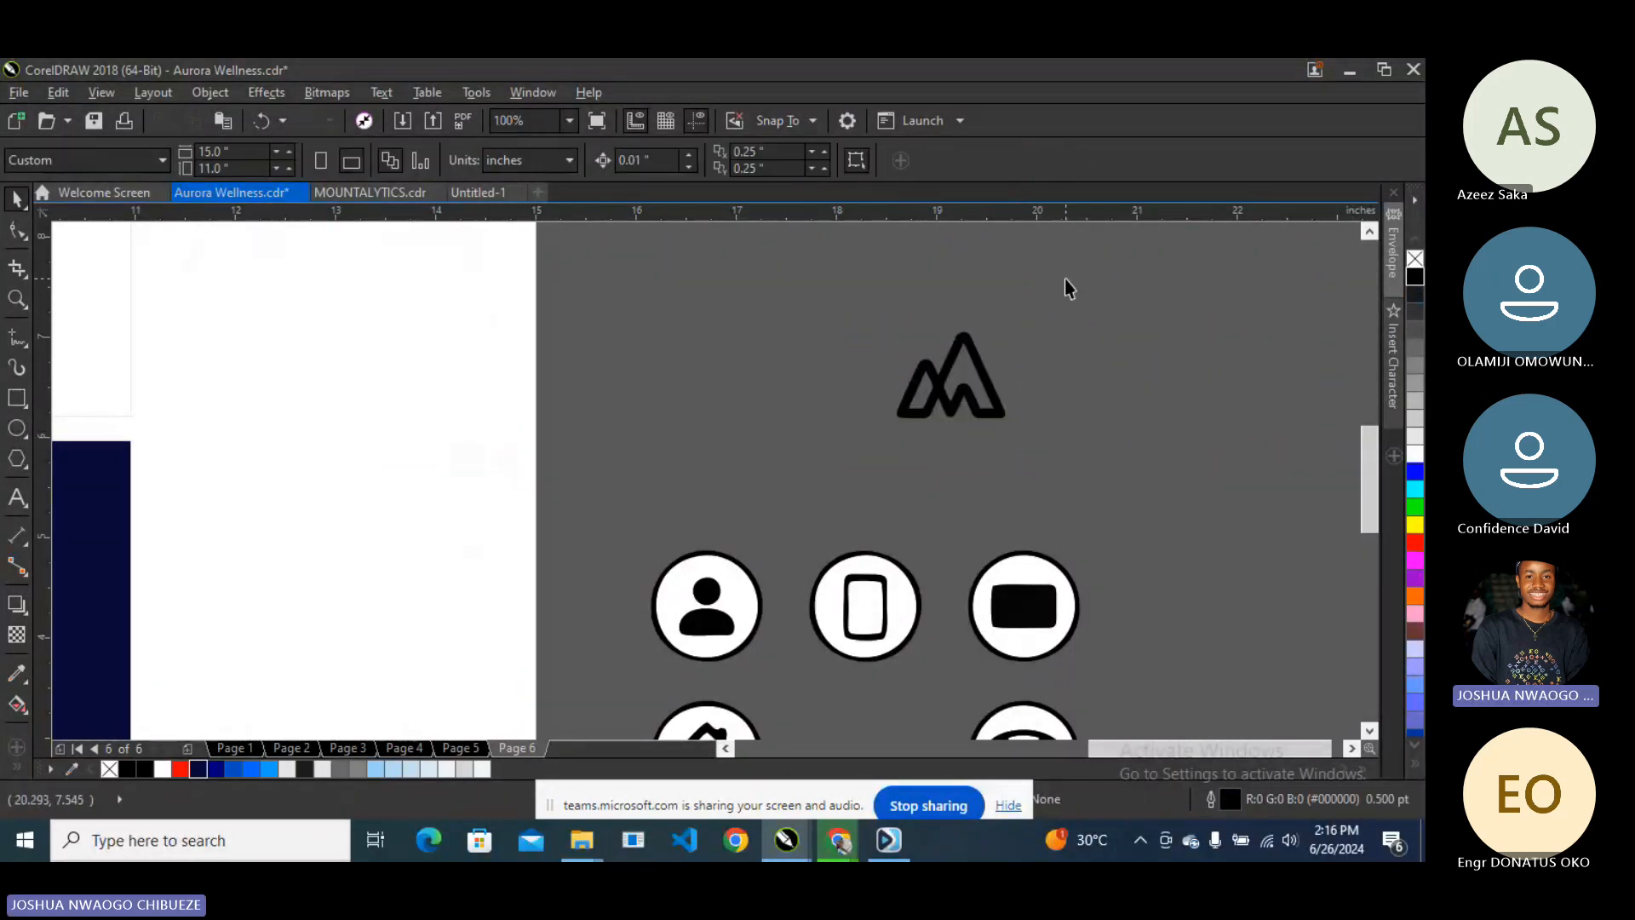
drag(1064, 279, 861, 460)
key(Delete)
scroll(893, 437, down, 2)
scroll(550, 478, up, 2)
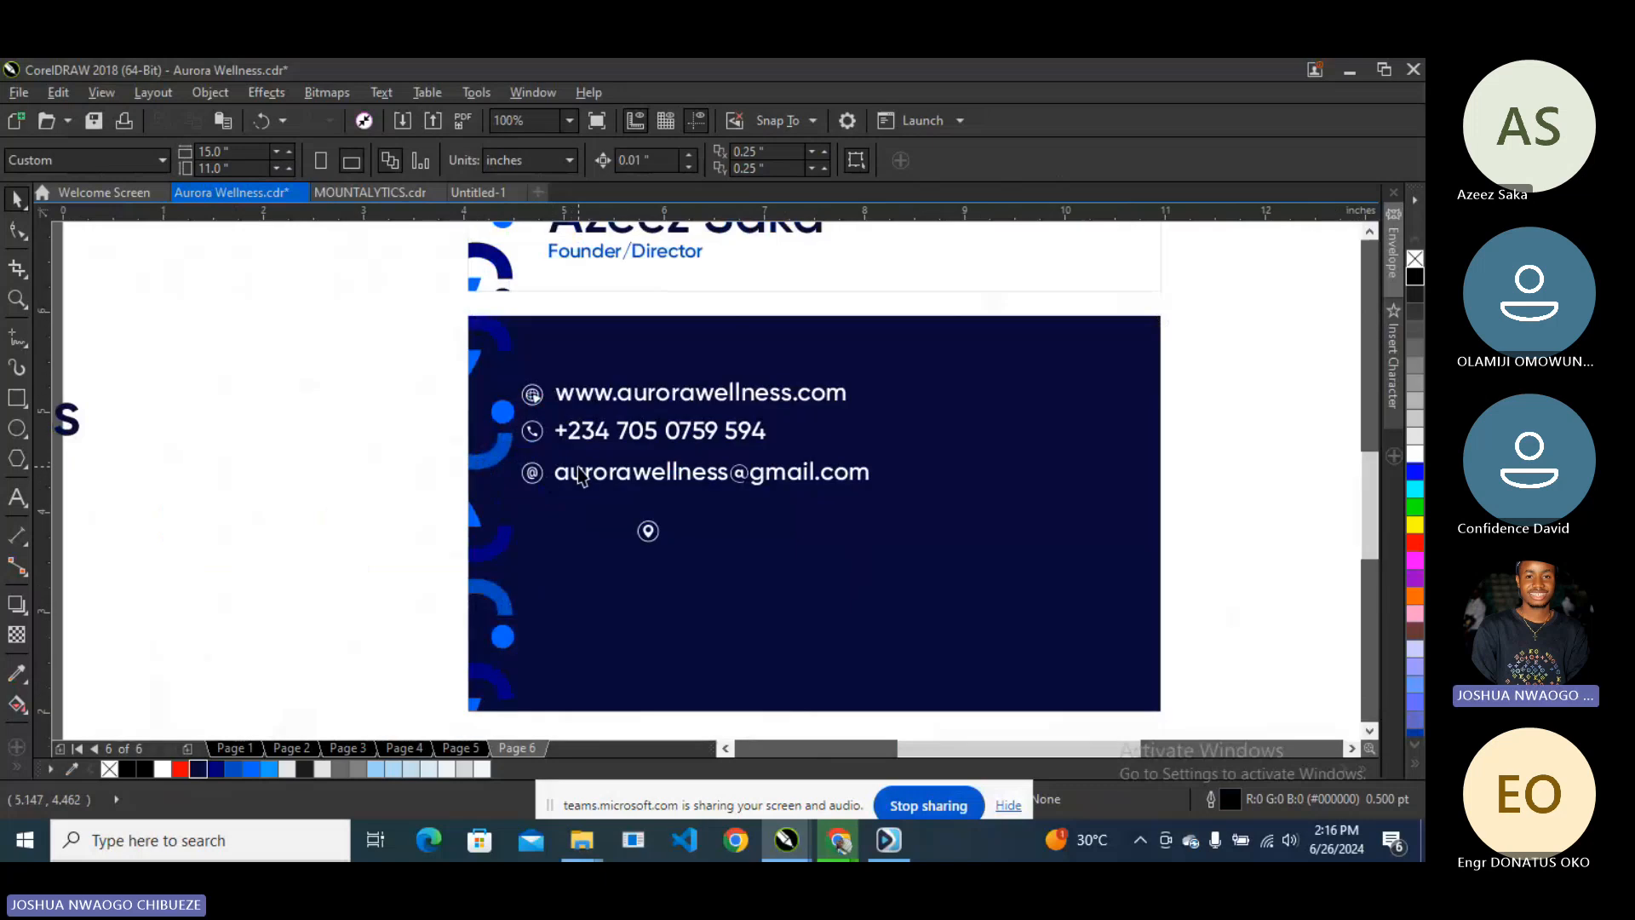
- Type the office street address on a new line under the email, correcting typos
click(638, 476)
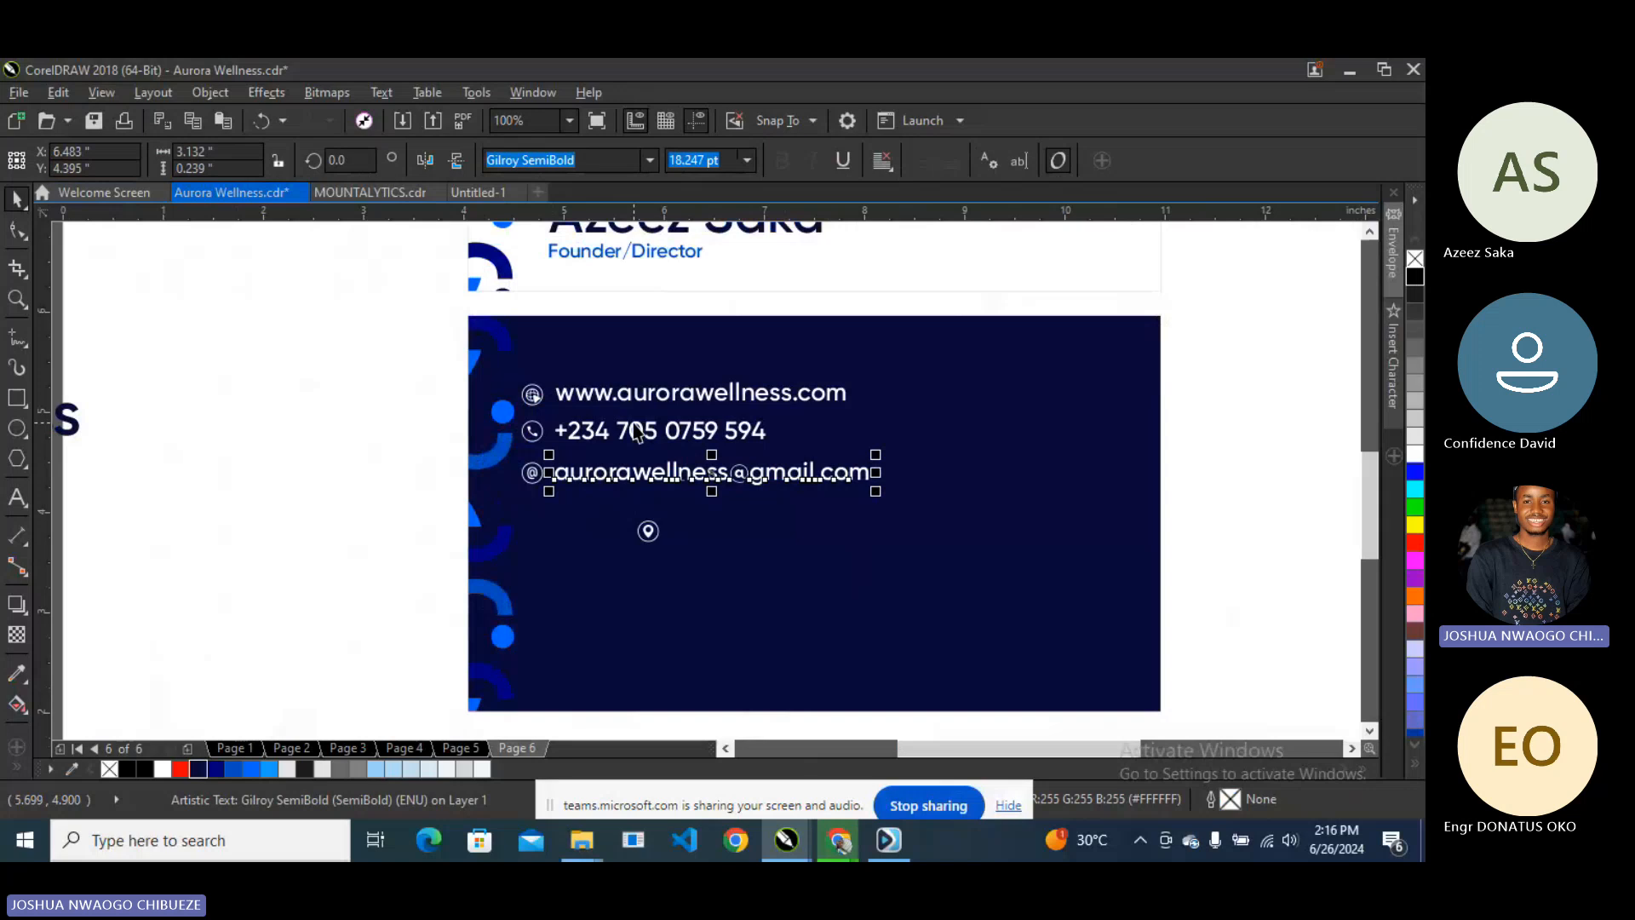
click(16, 496)
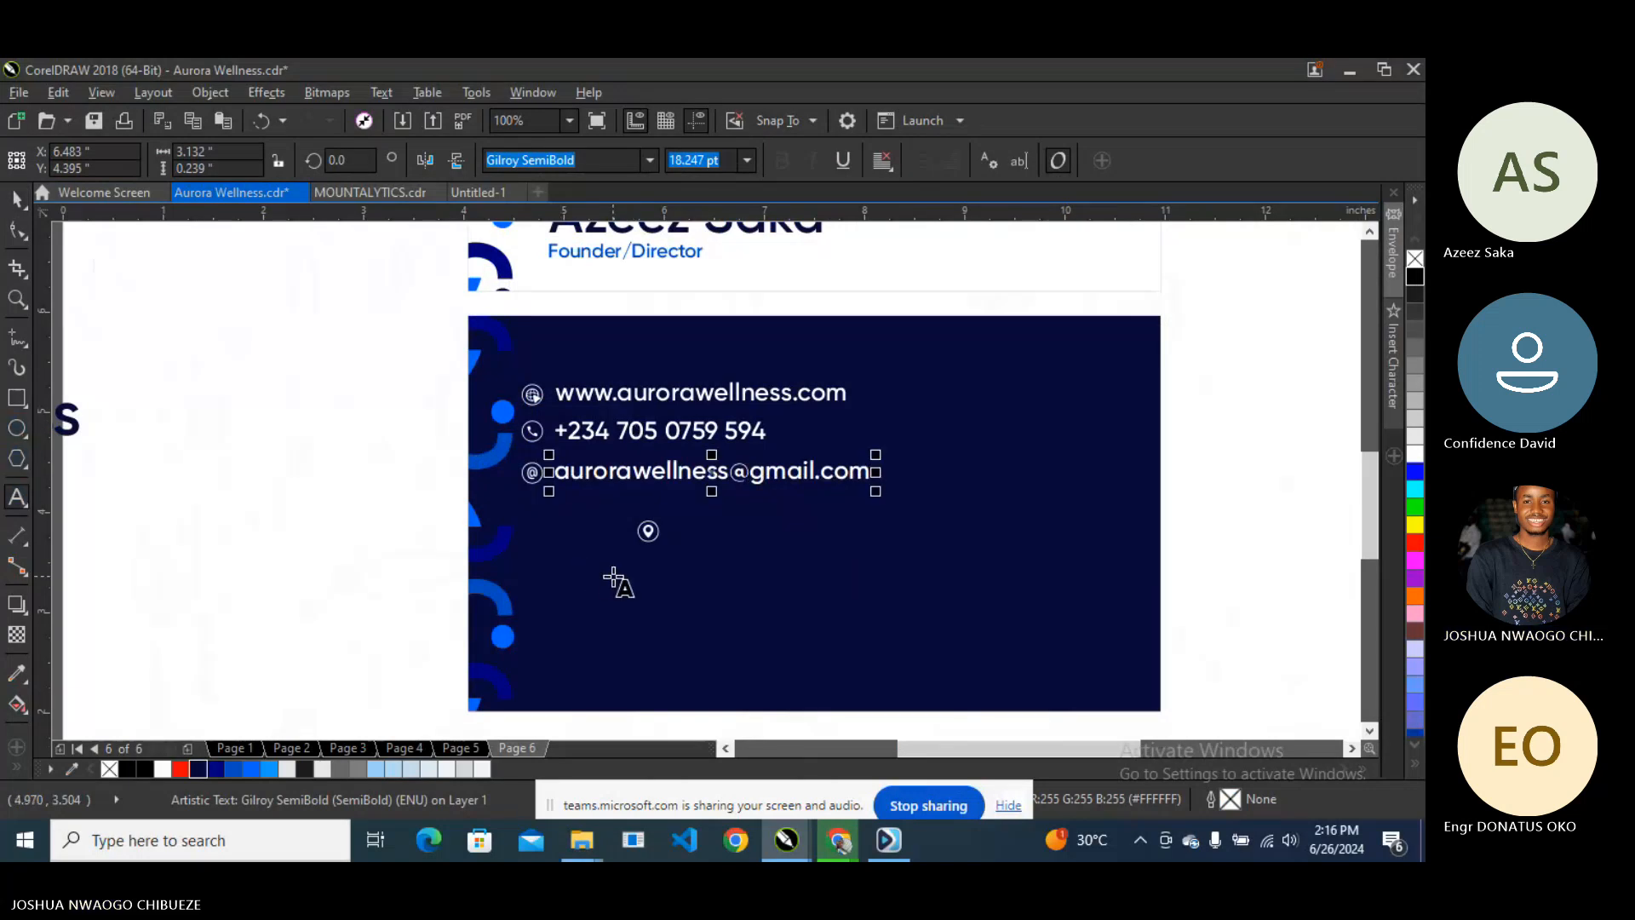
key(Return)
key(ctrl+z)
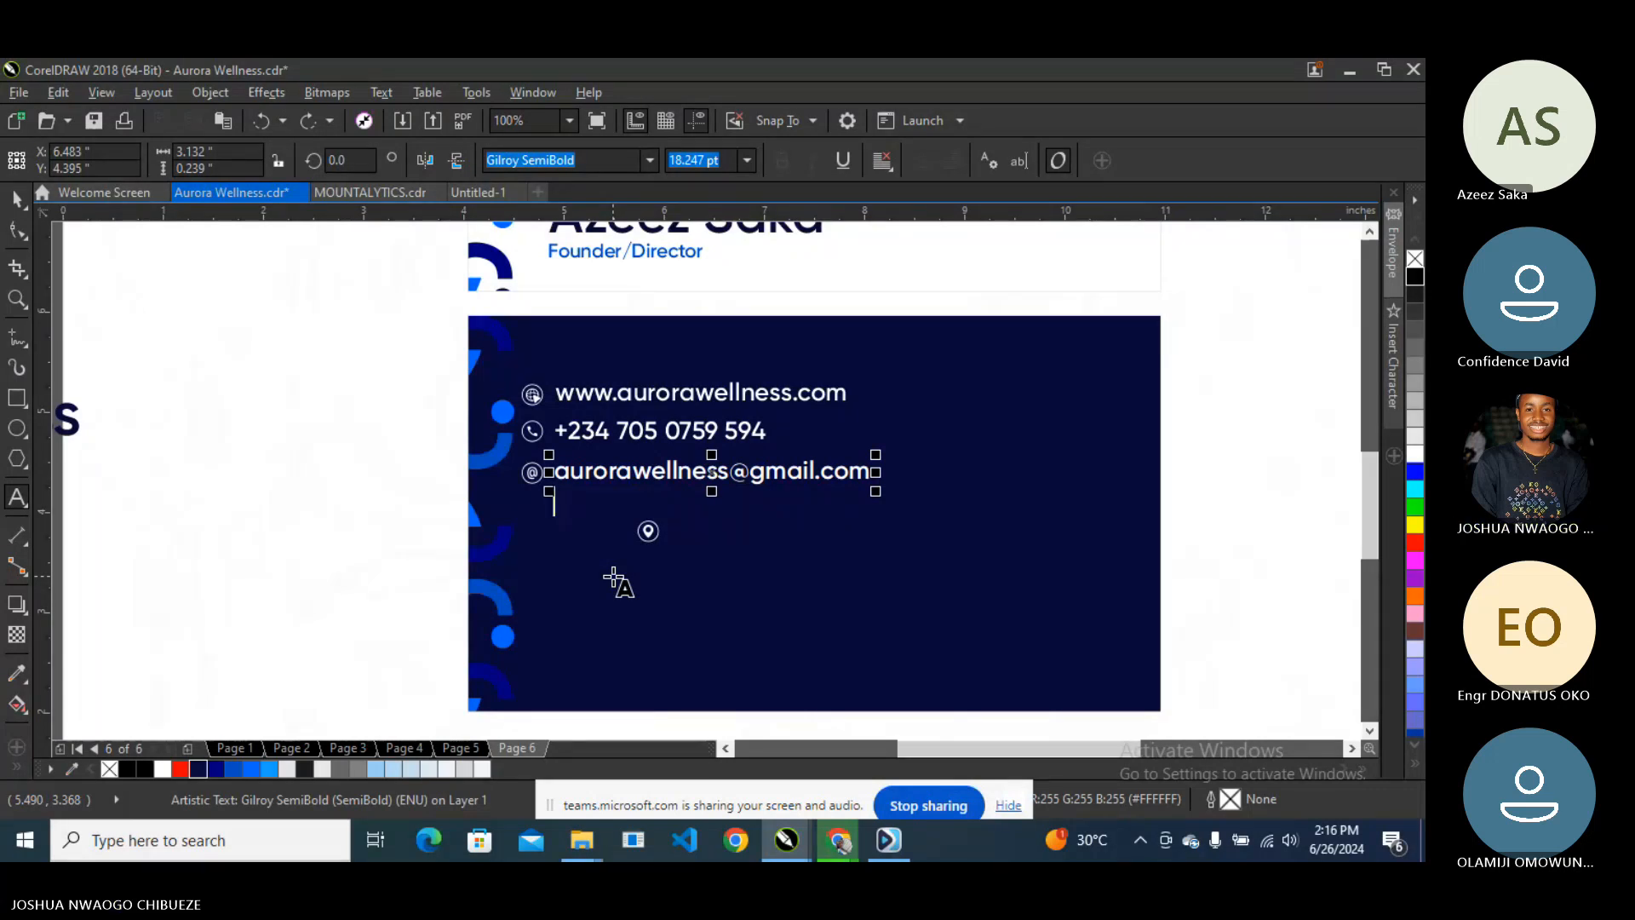
text(14)
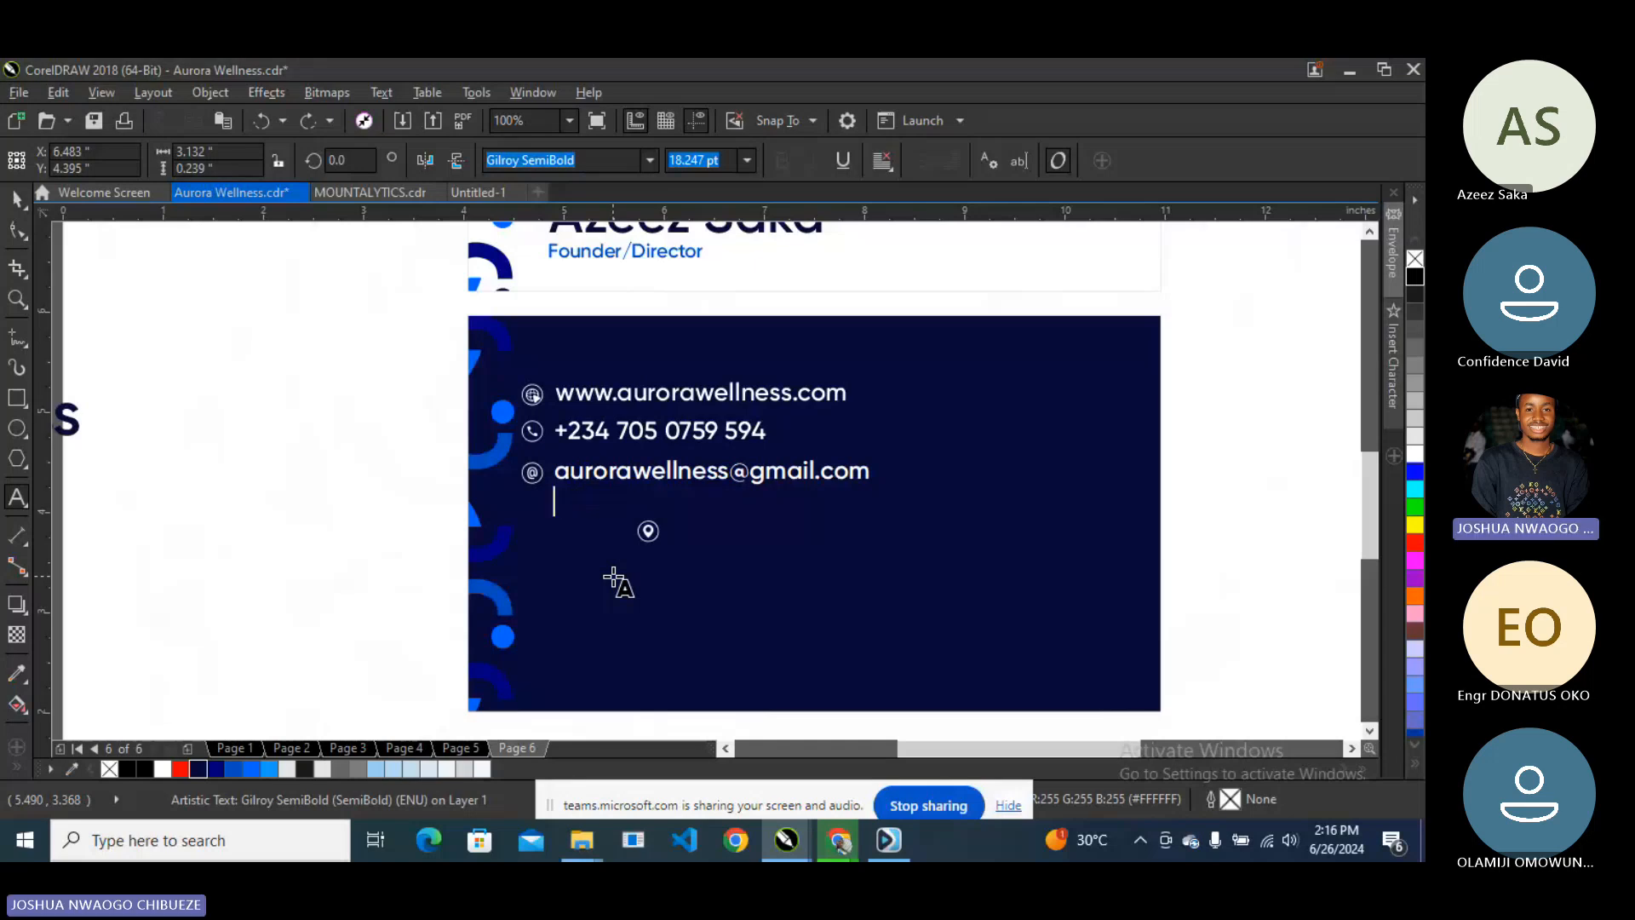
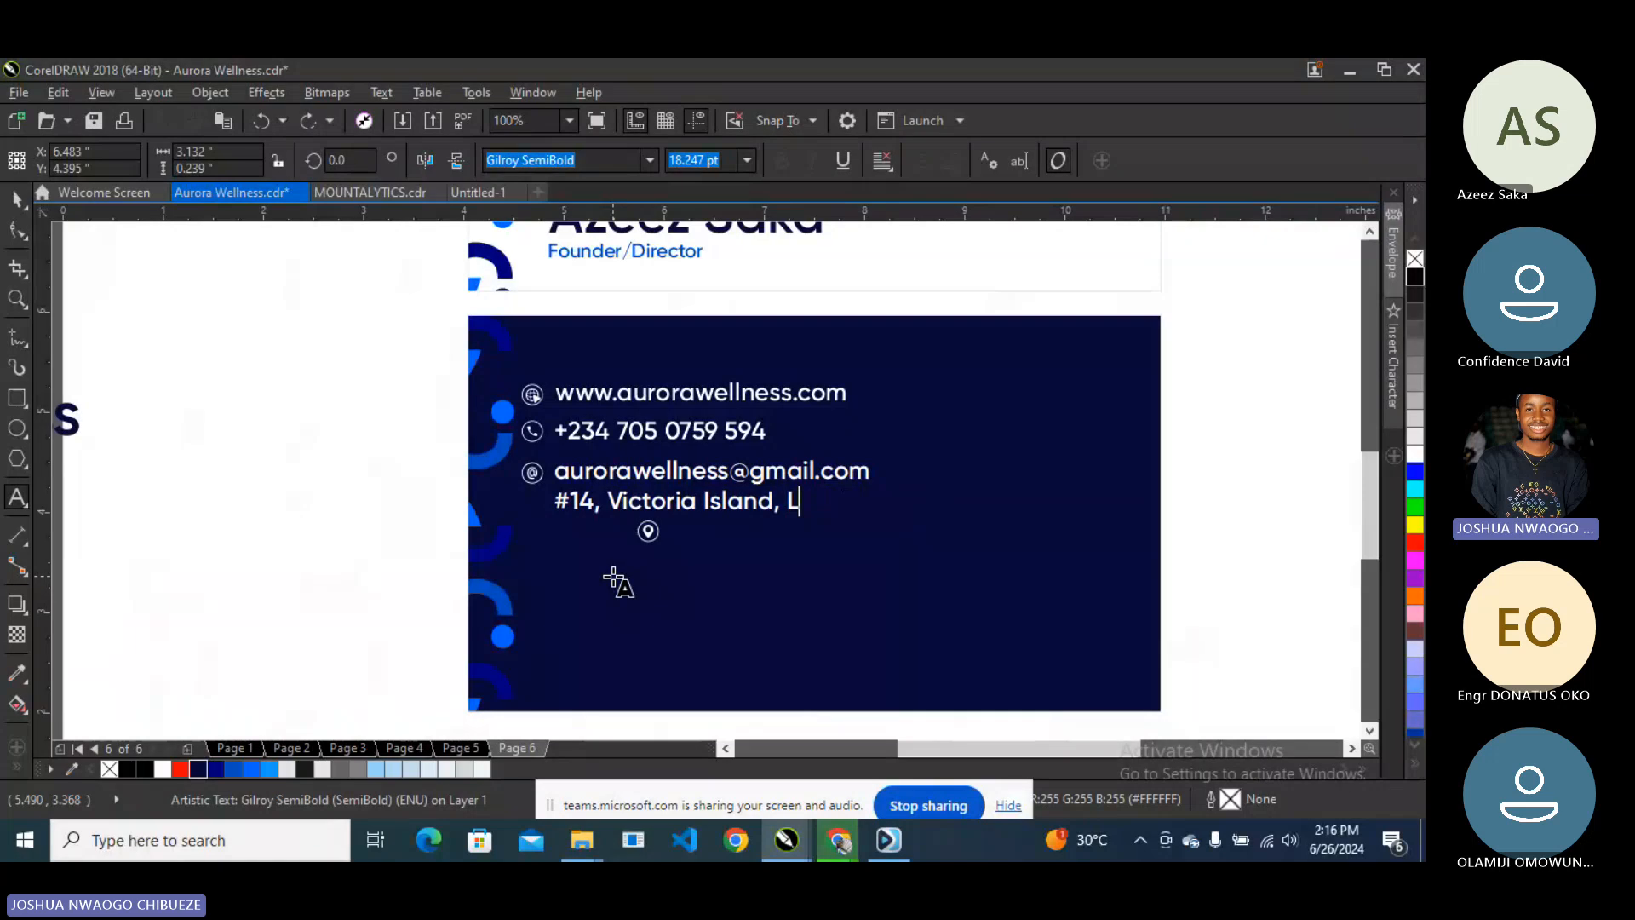
- Finish the address, break it apart from the email, and nudge it slightly lower
text(agos.)
key(Escape)
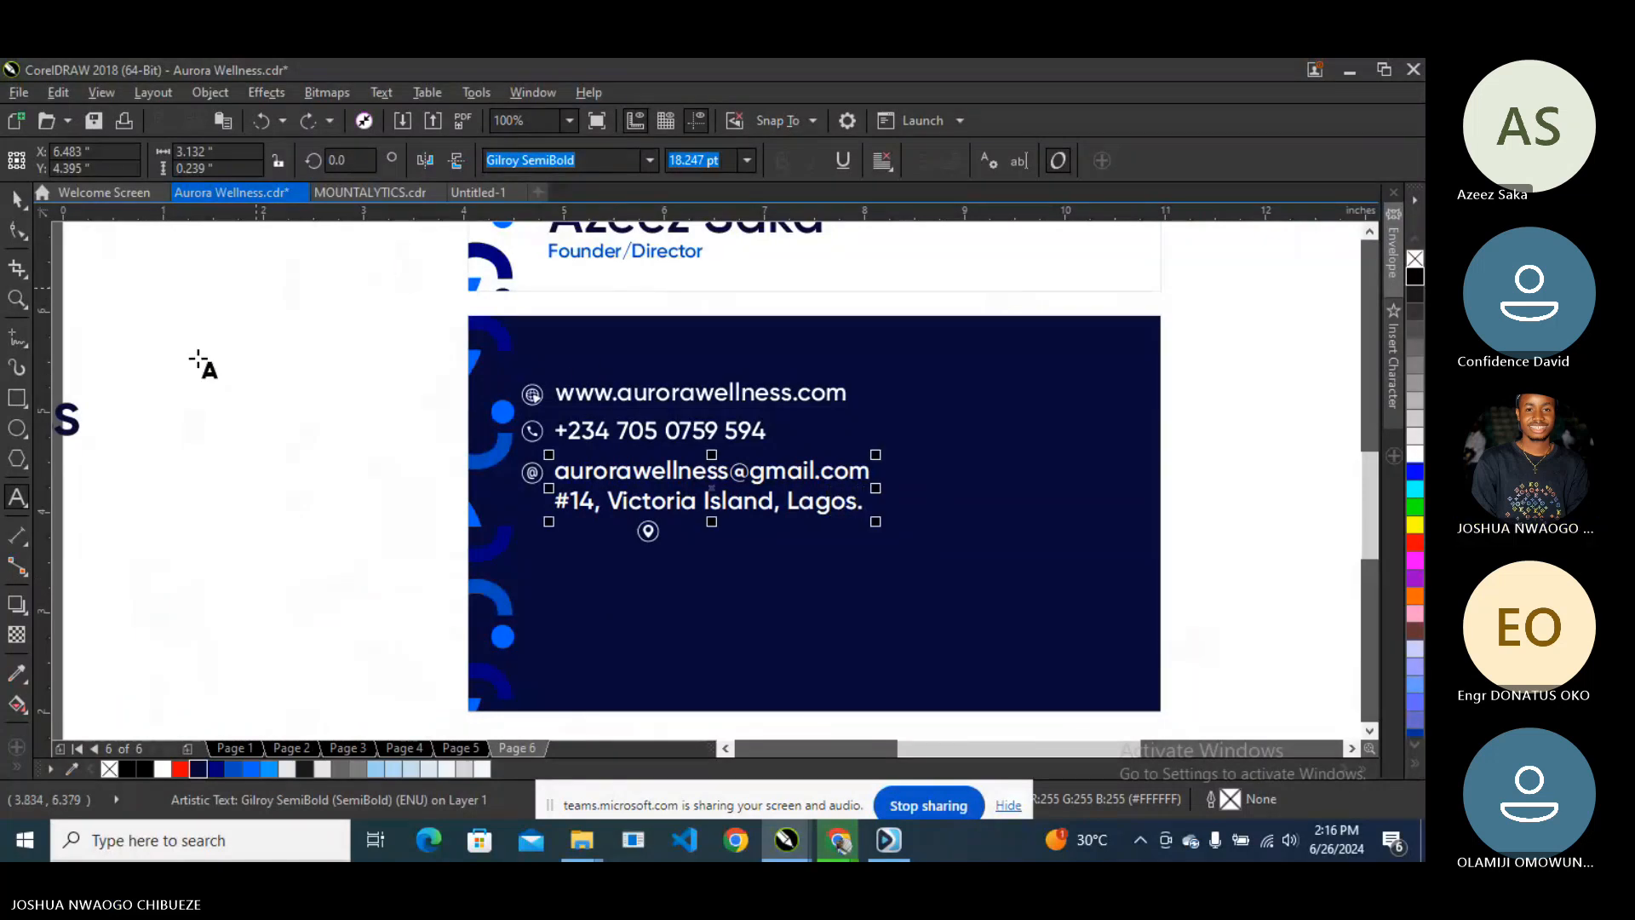
click(18, 204)
key(ctrl+k)
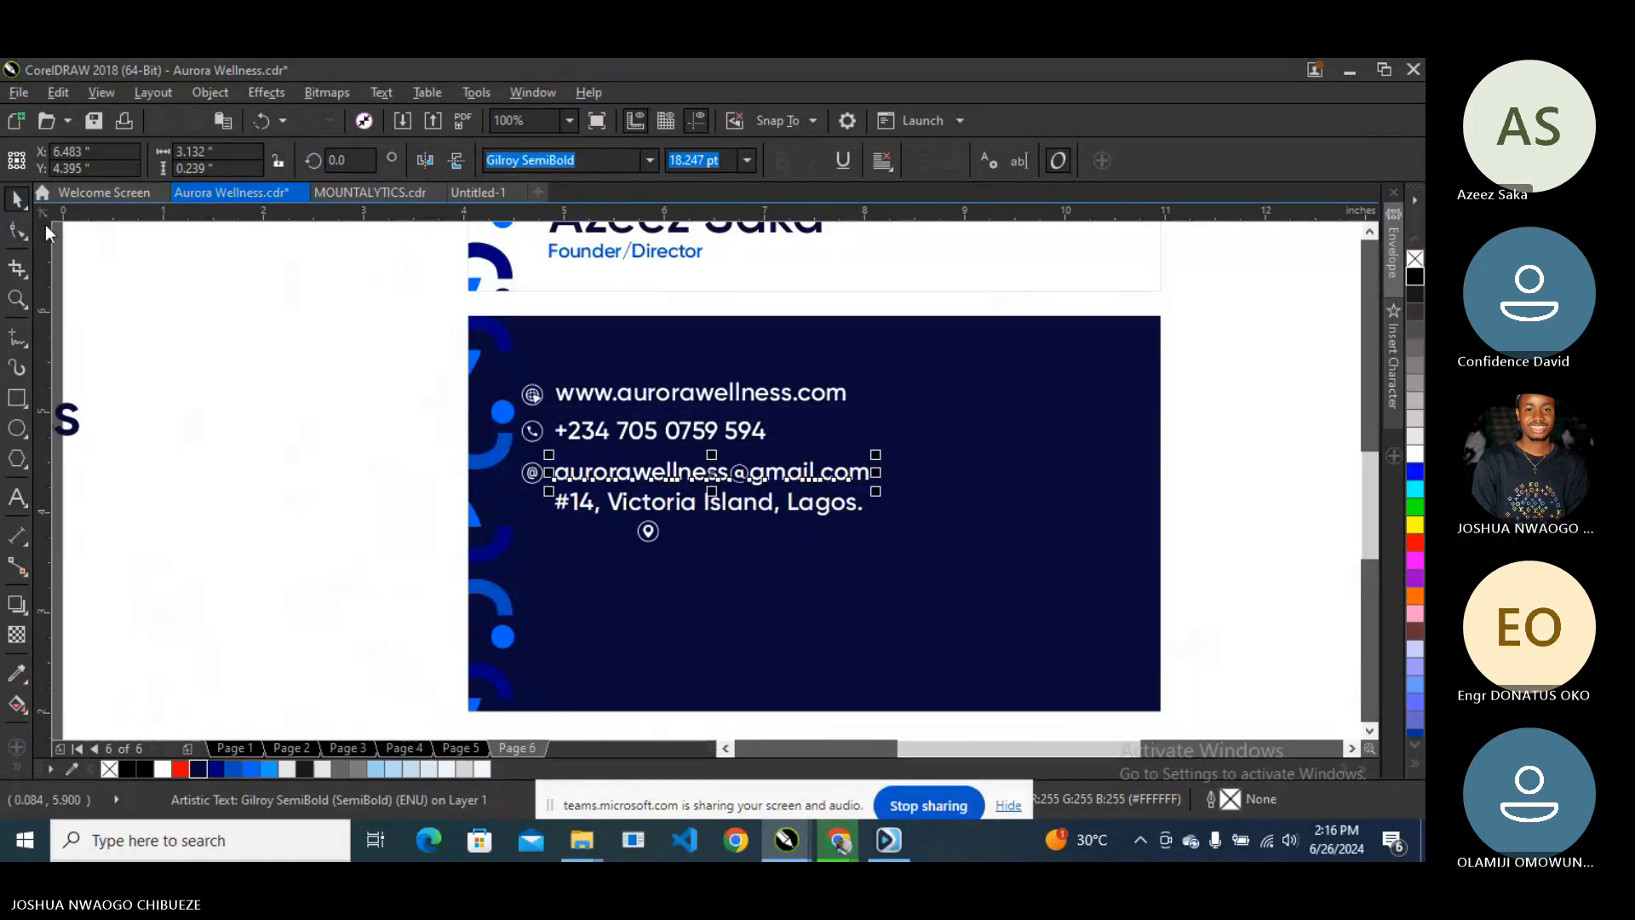
drag(753, 509, 754, 513)
key(Down)
key(Down)
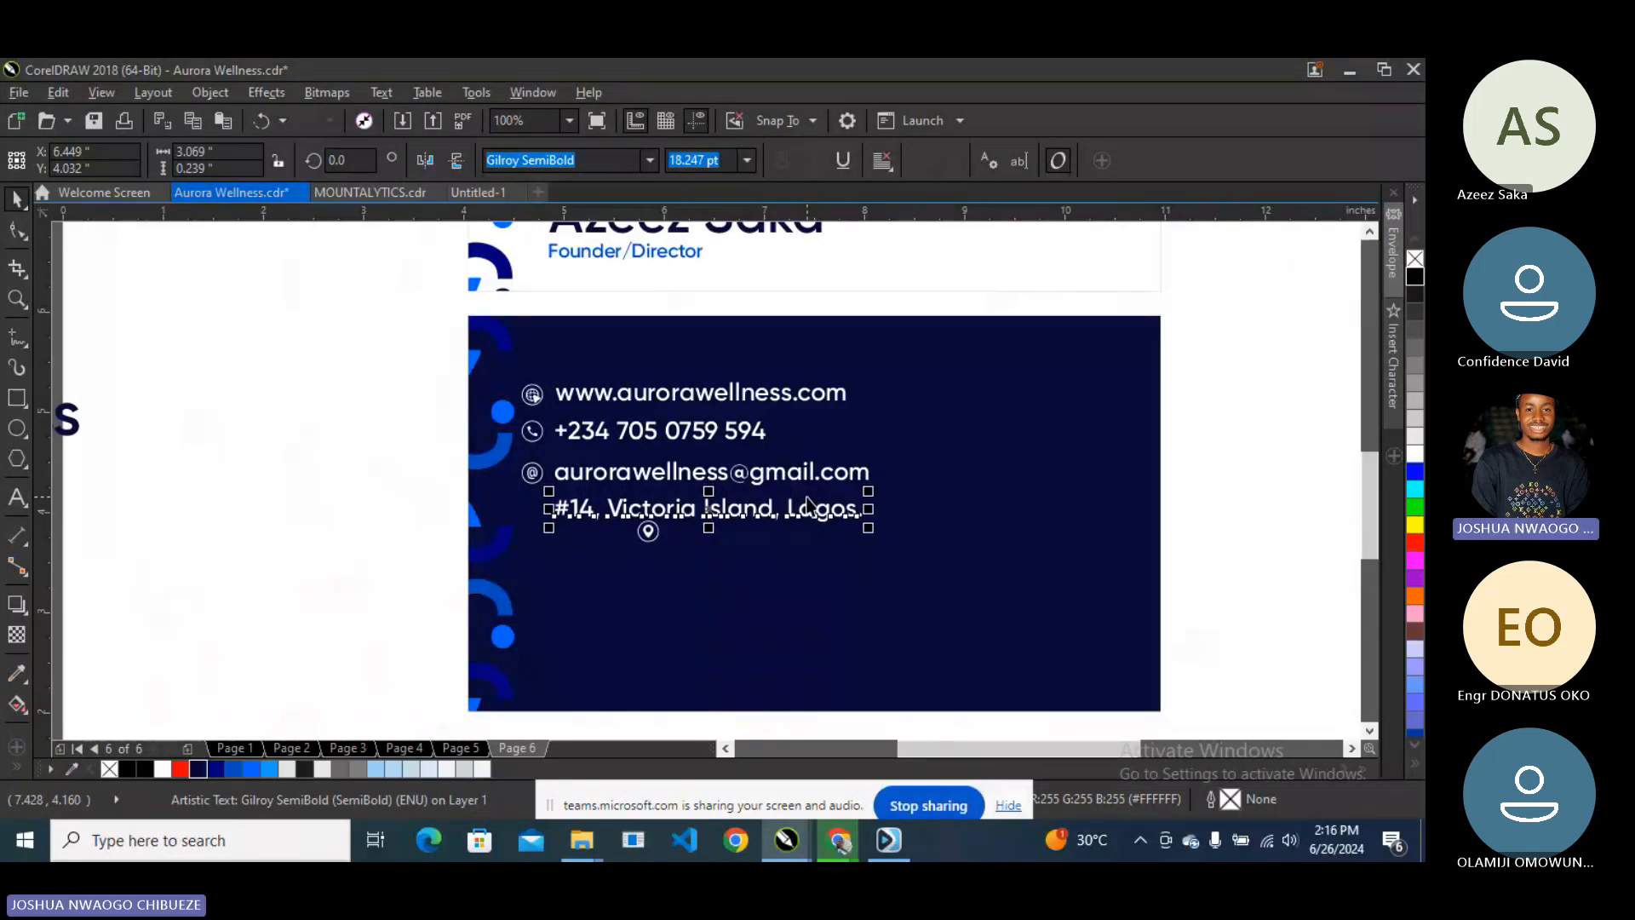
- Scale all four contact lines down slightly together, to roughly 17.5 pt
shift+click(653, 482)
shift+click(651, 434)
shift+click(645, 399)
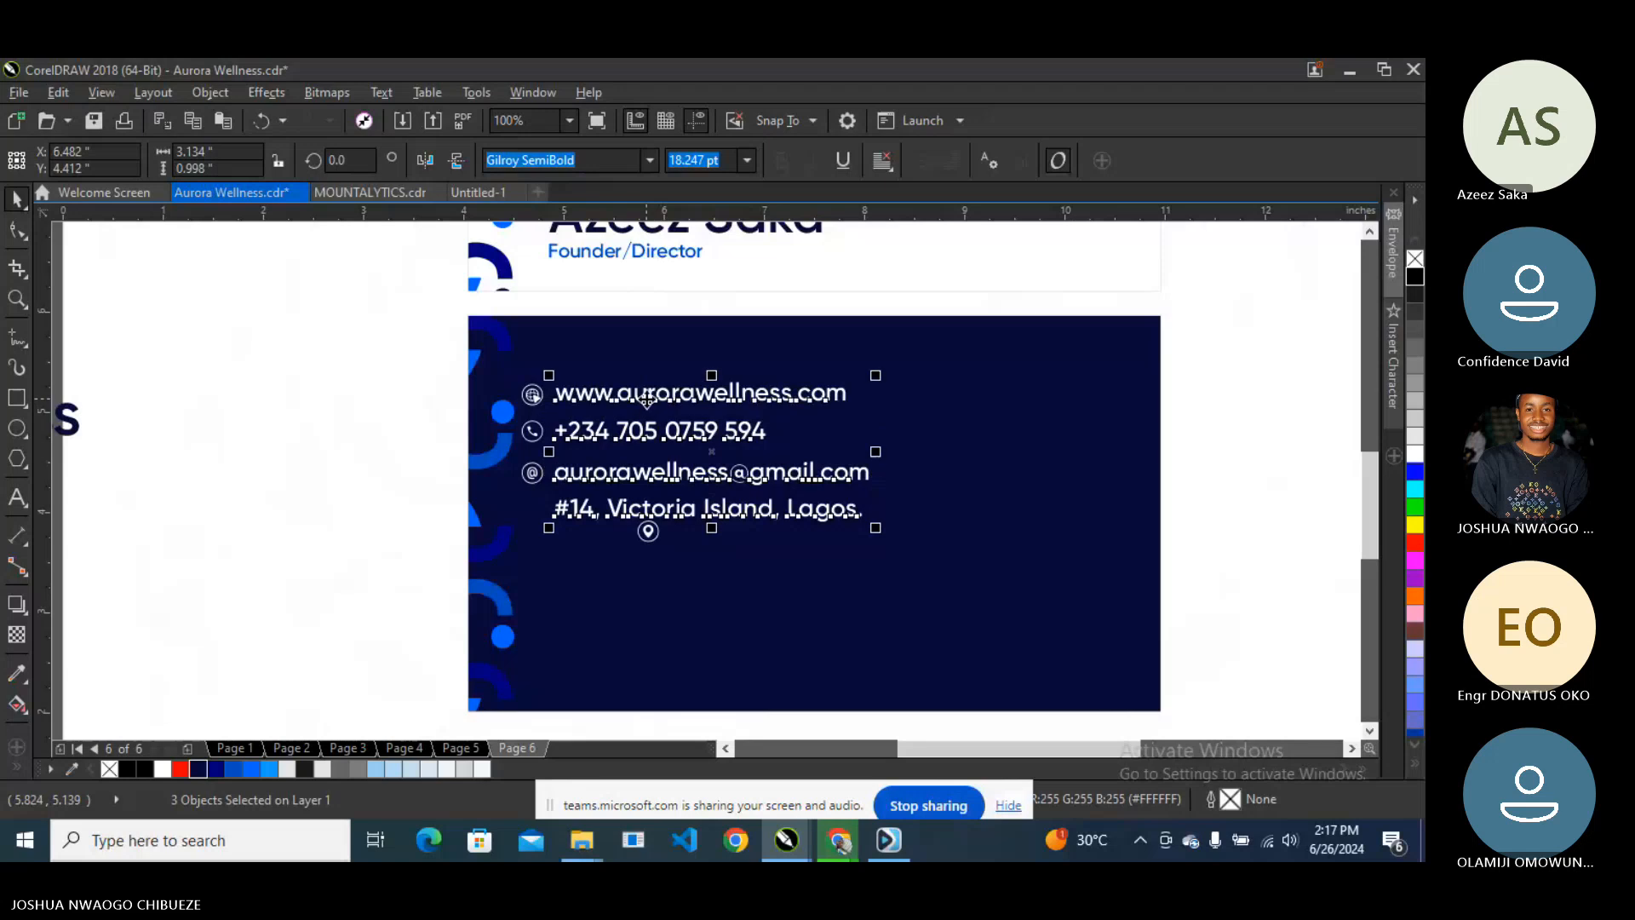
text(17)
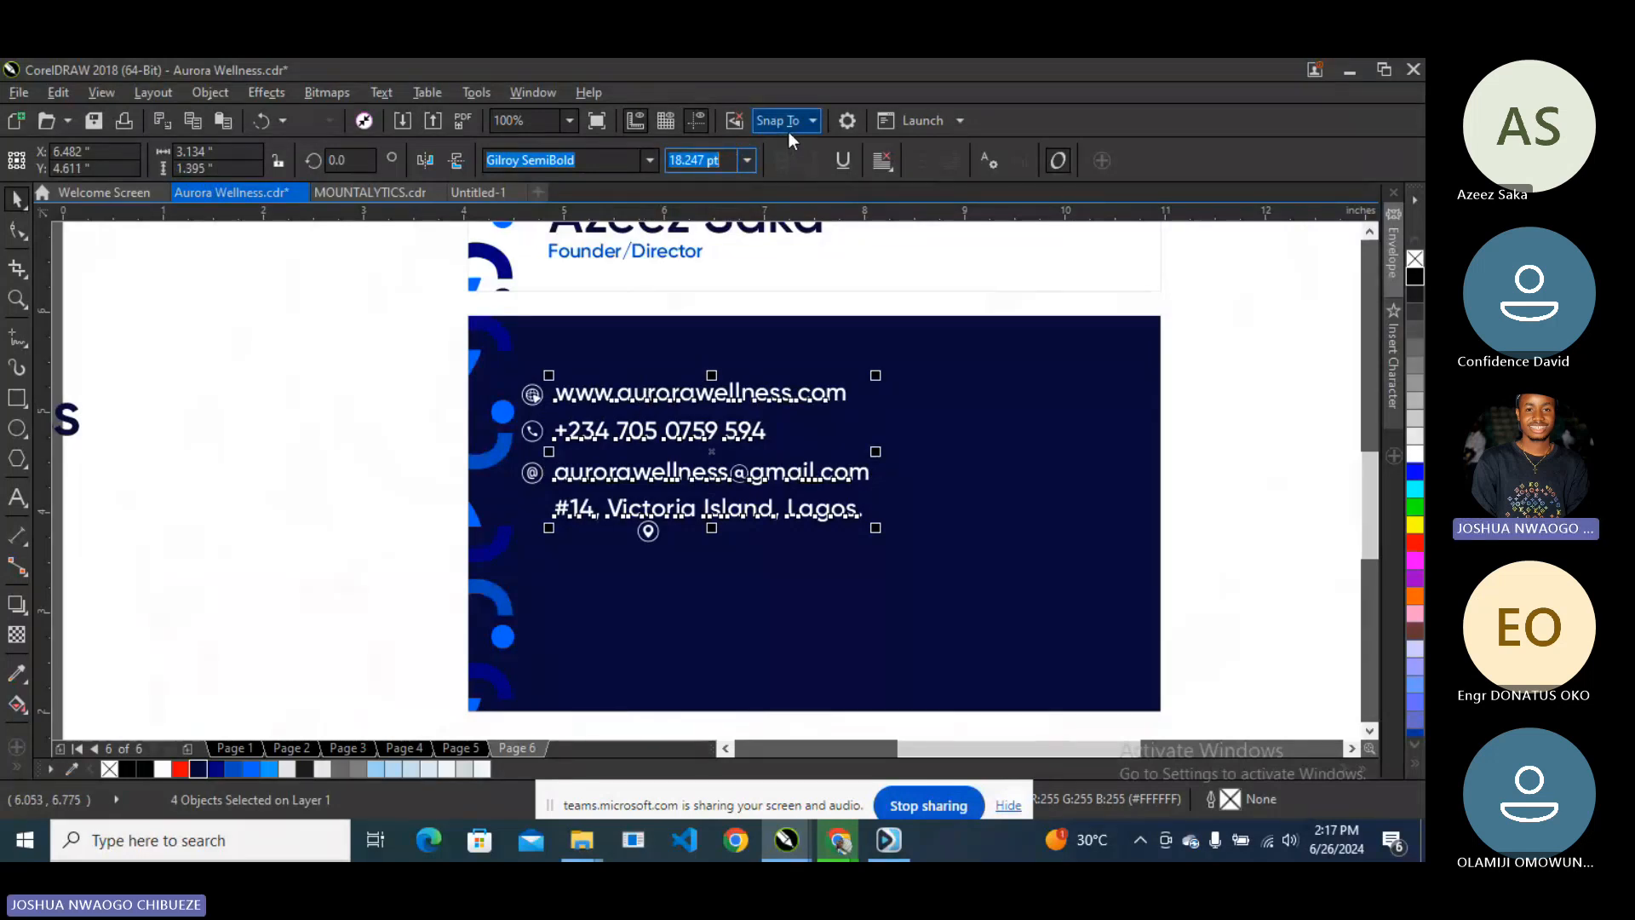
text(.5)
key(Return)
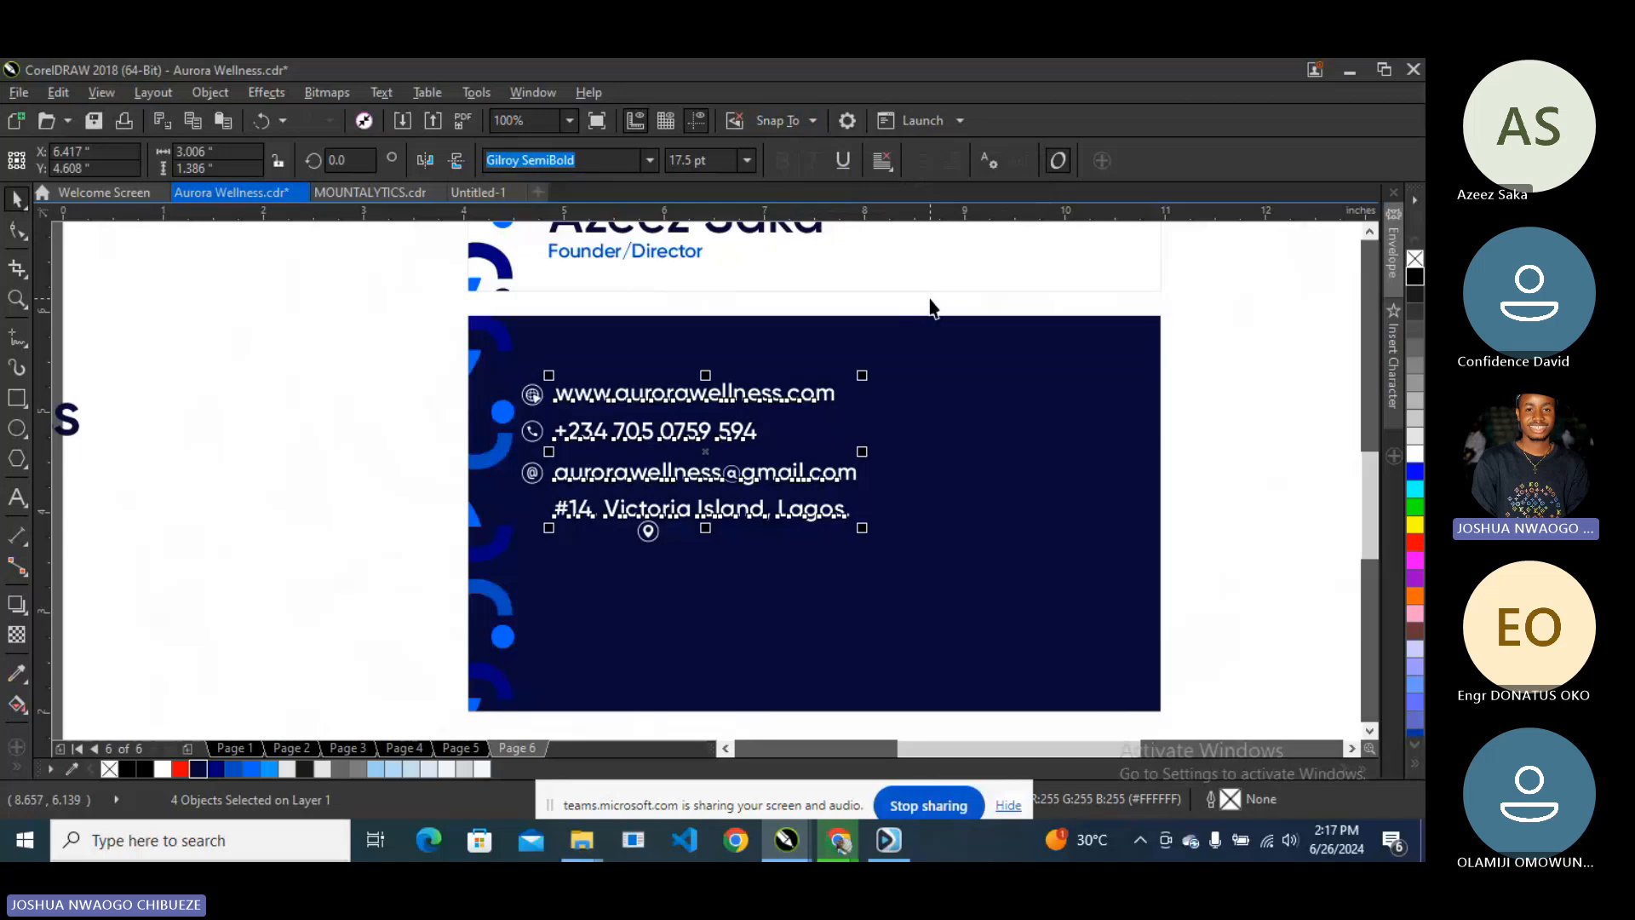
key(ctrl+z)
drag(870, 525, 867, 534)
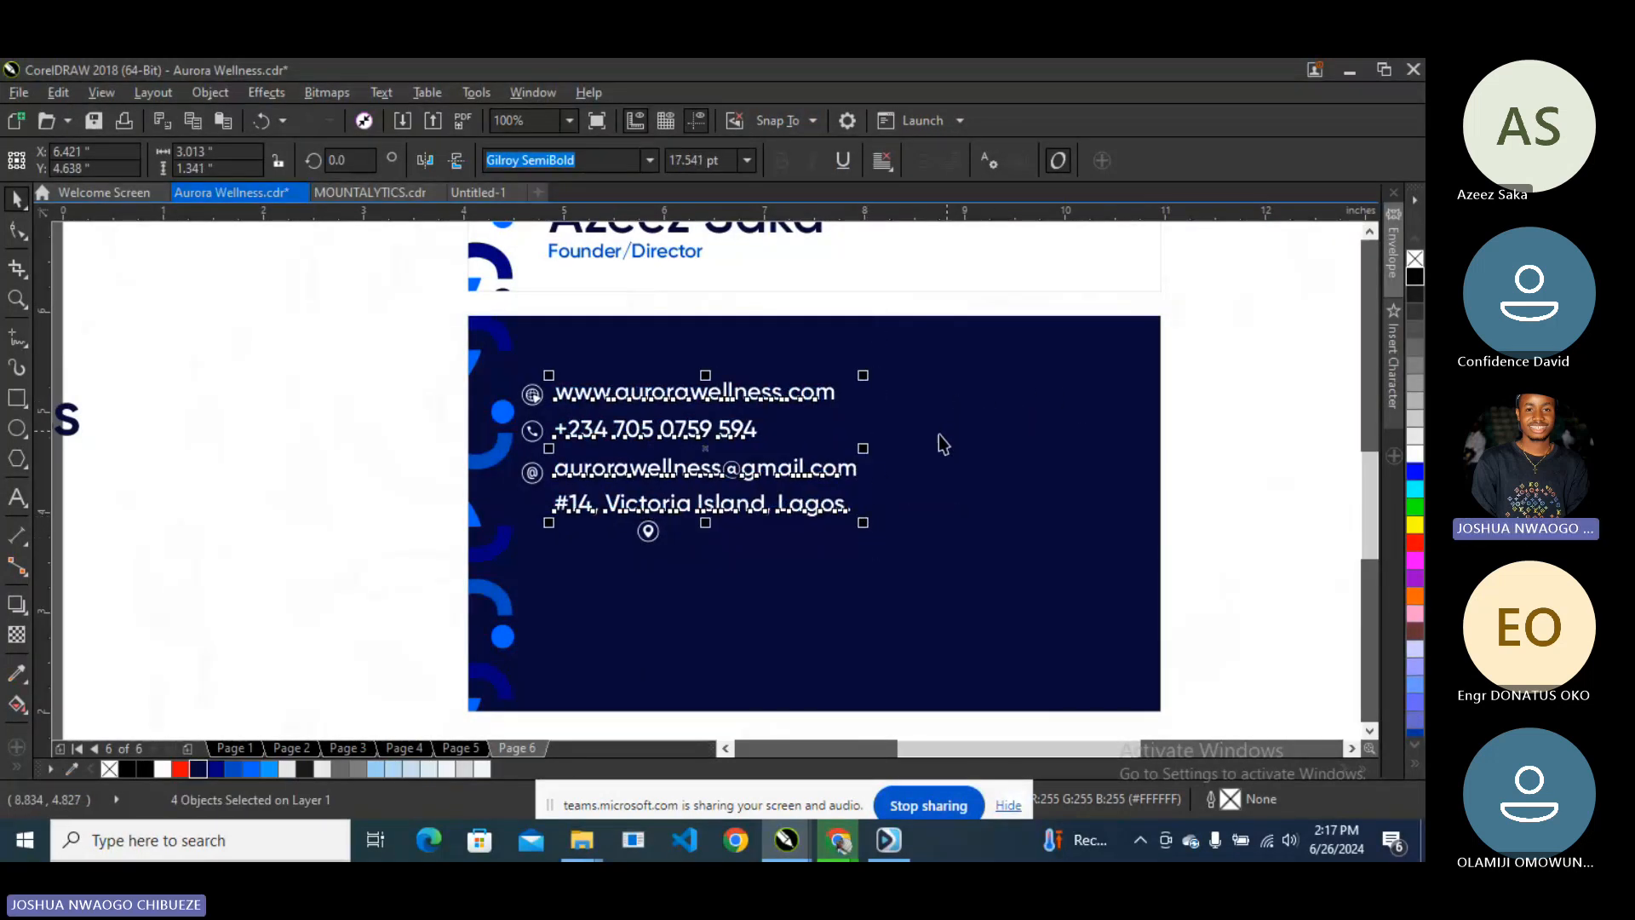
- Move the location pin icon beside the address line
click(647, 534)
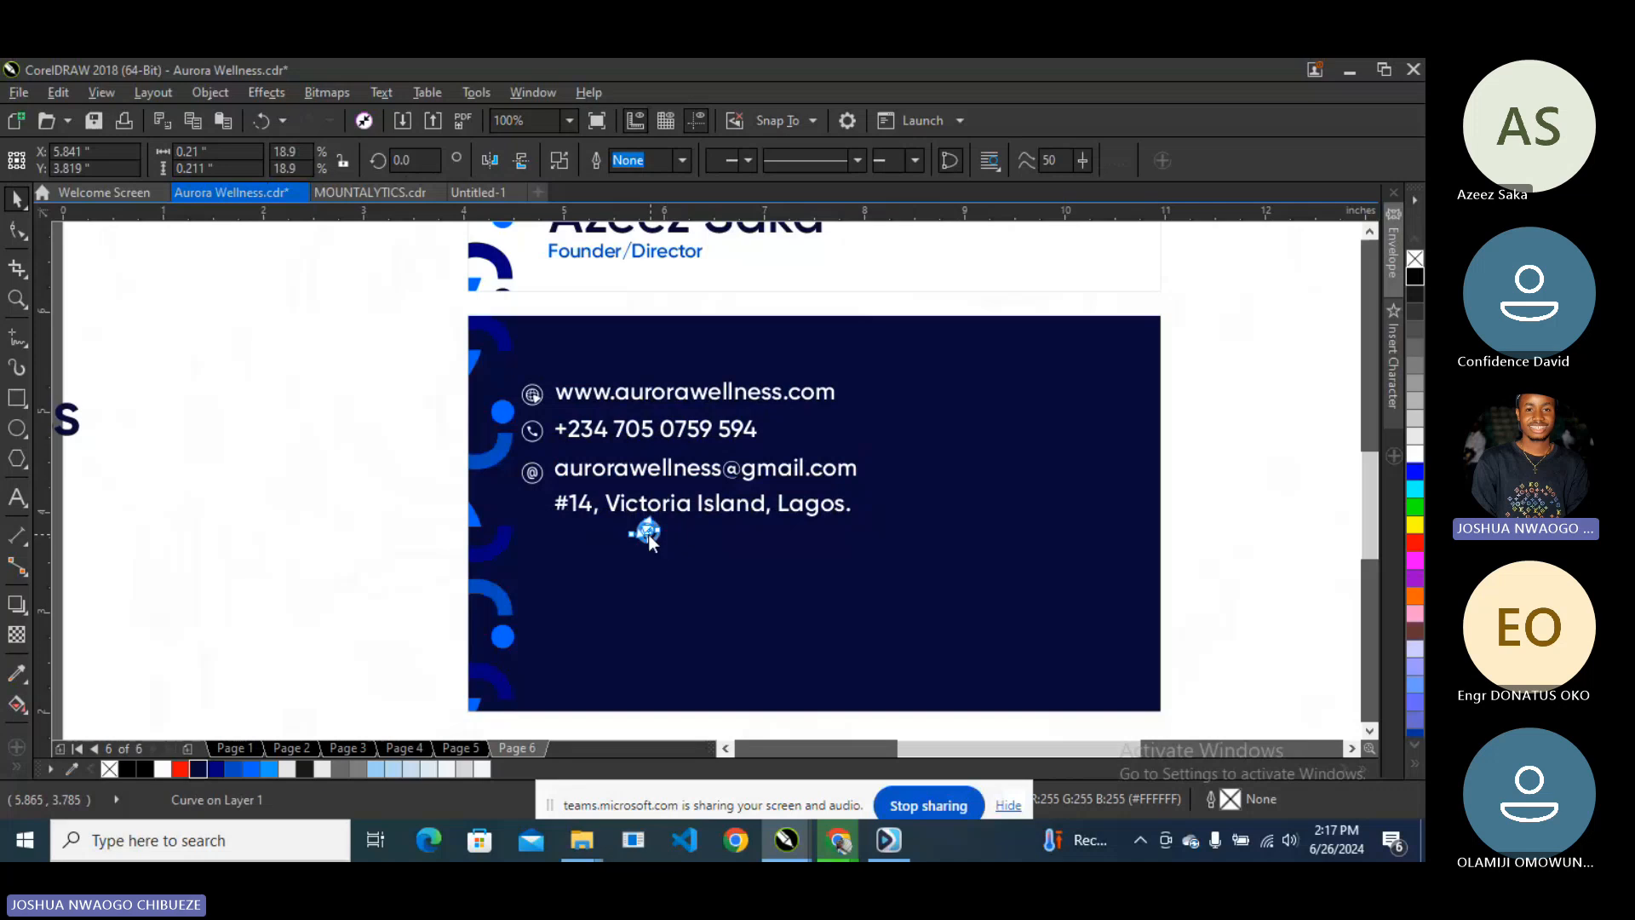
key(F10)
key(space)
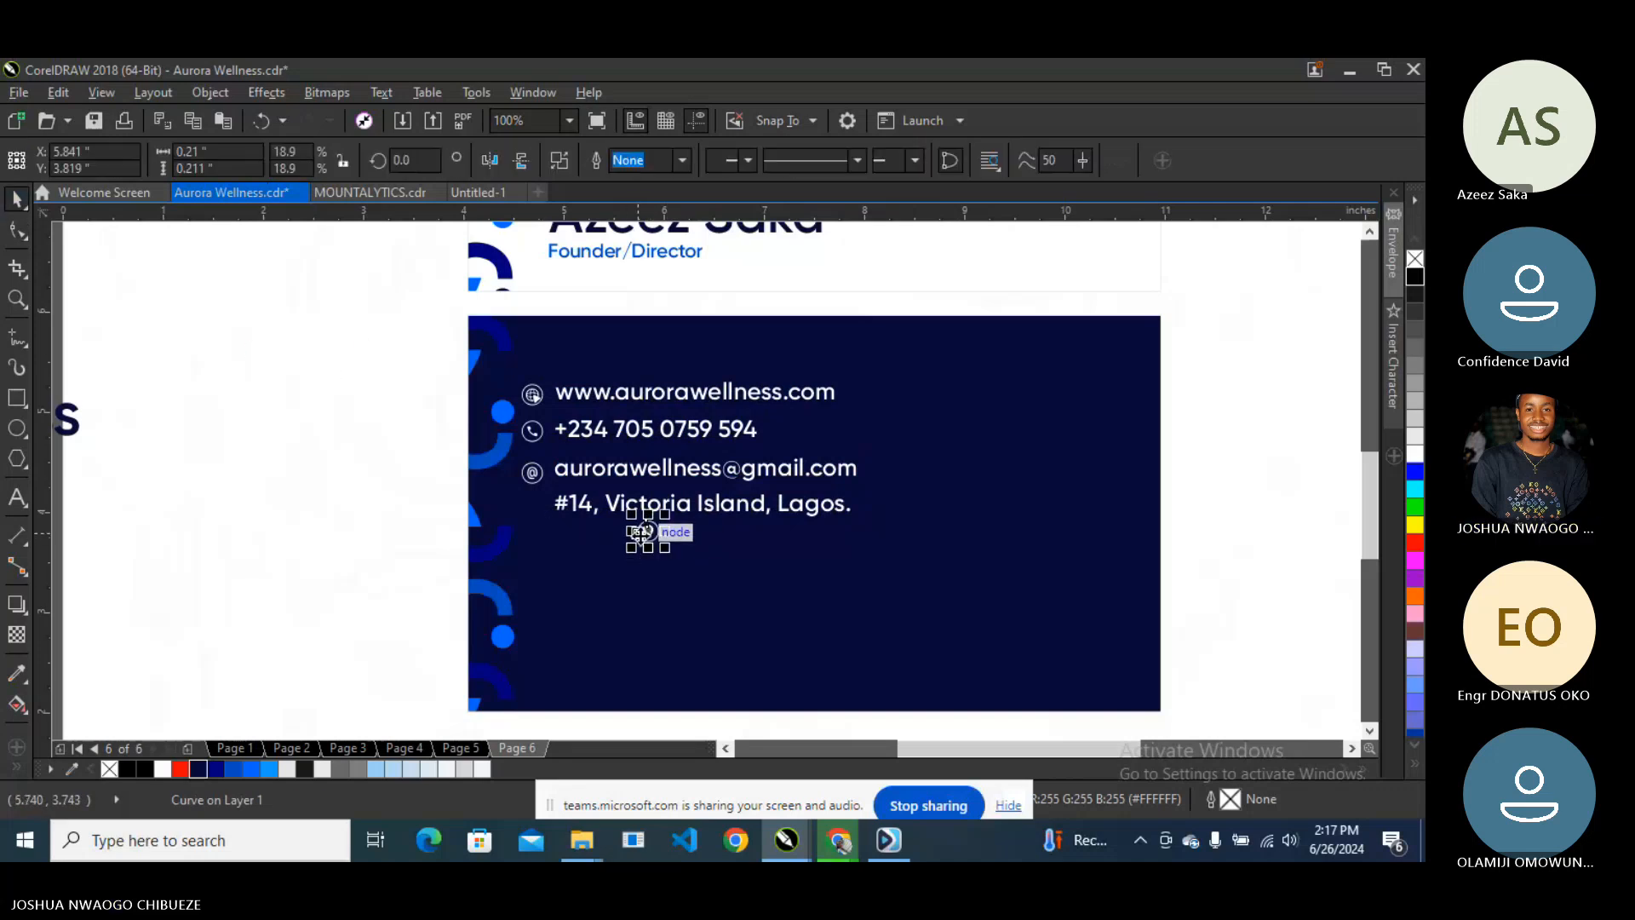
drag(647, 533, 535, 504)
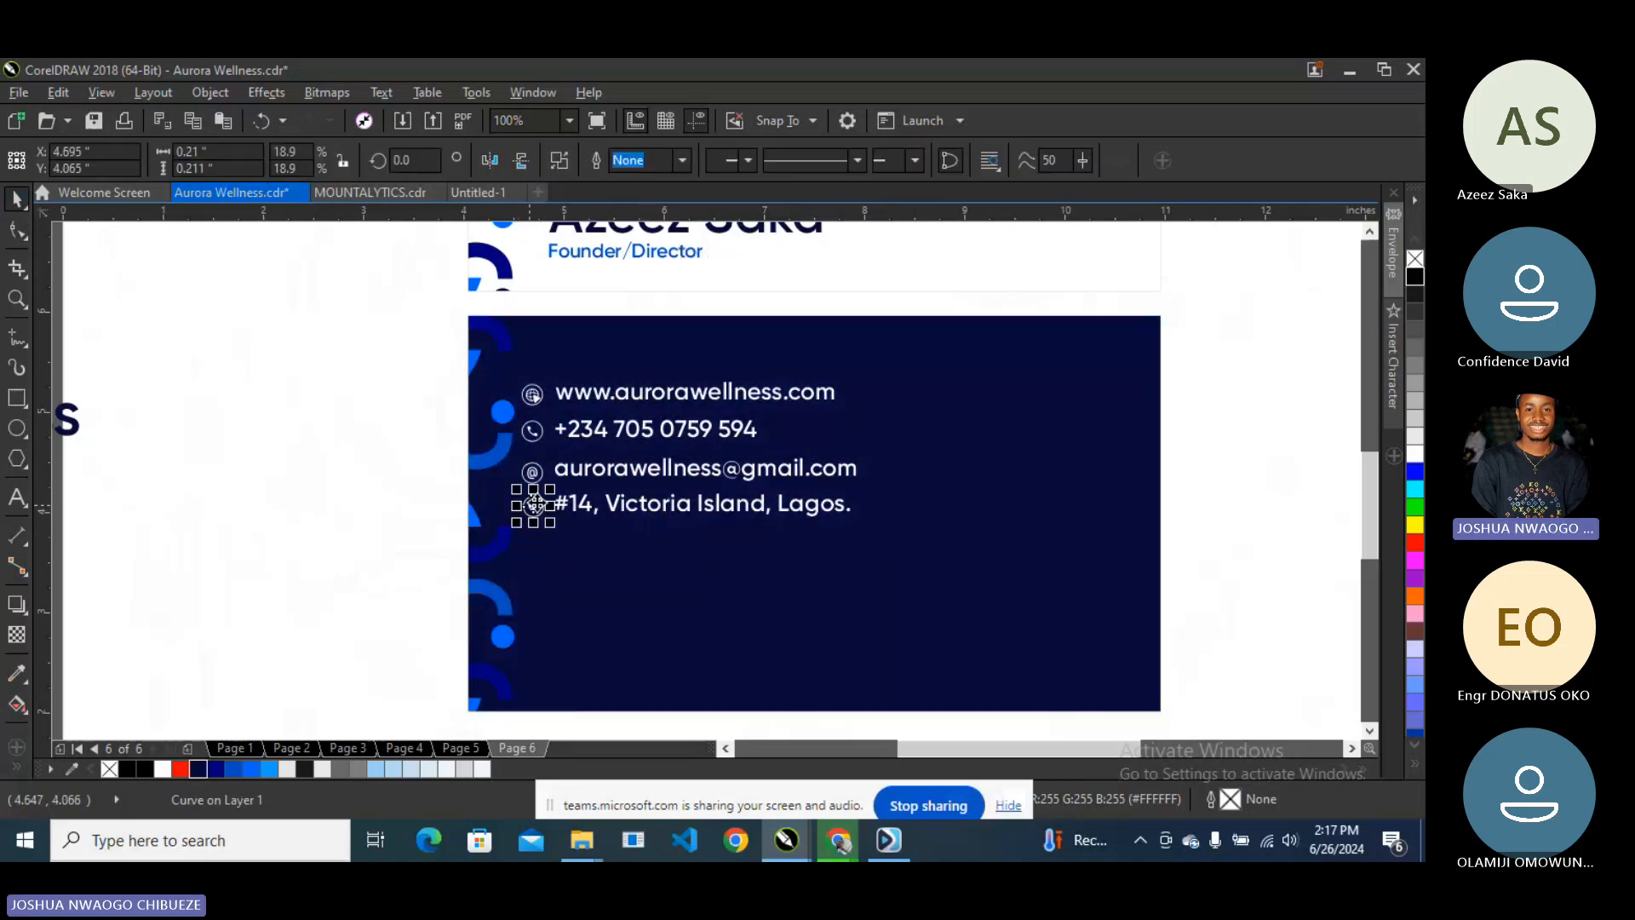
- Pair each icon with its contact line to align their centers
click(588, 509)
shift+click(533, 505)
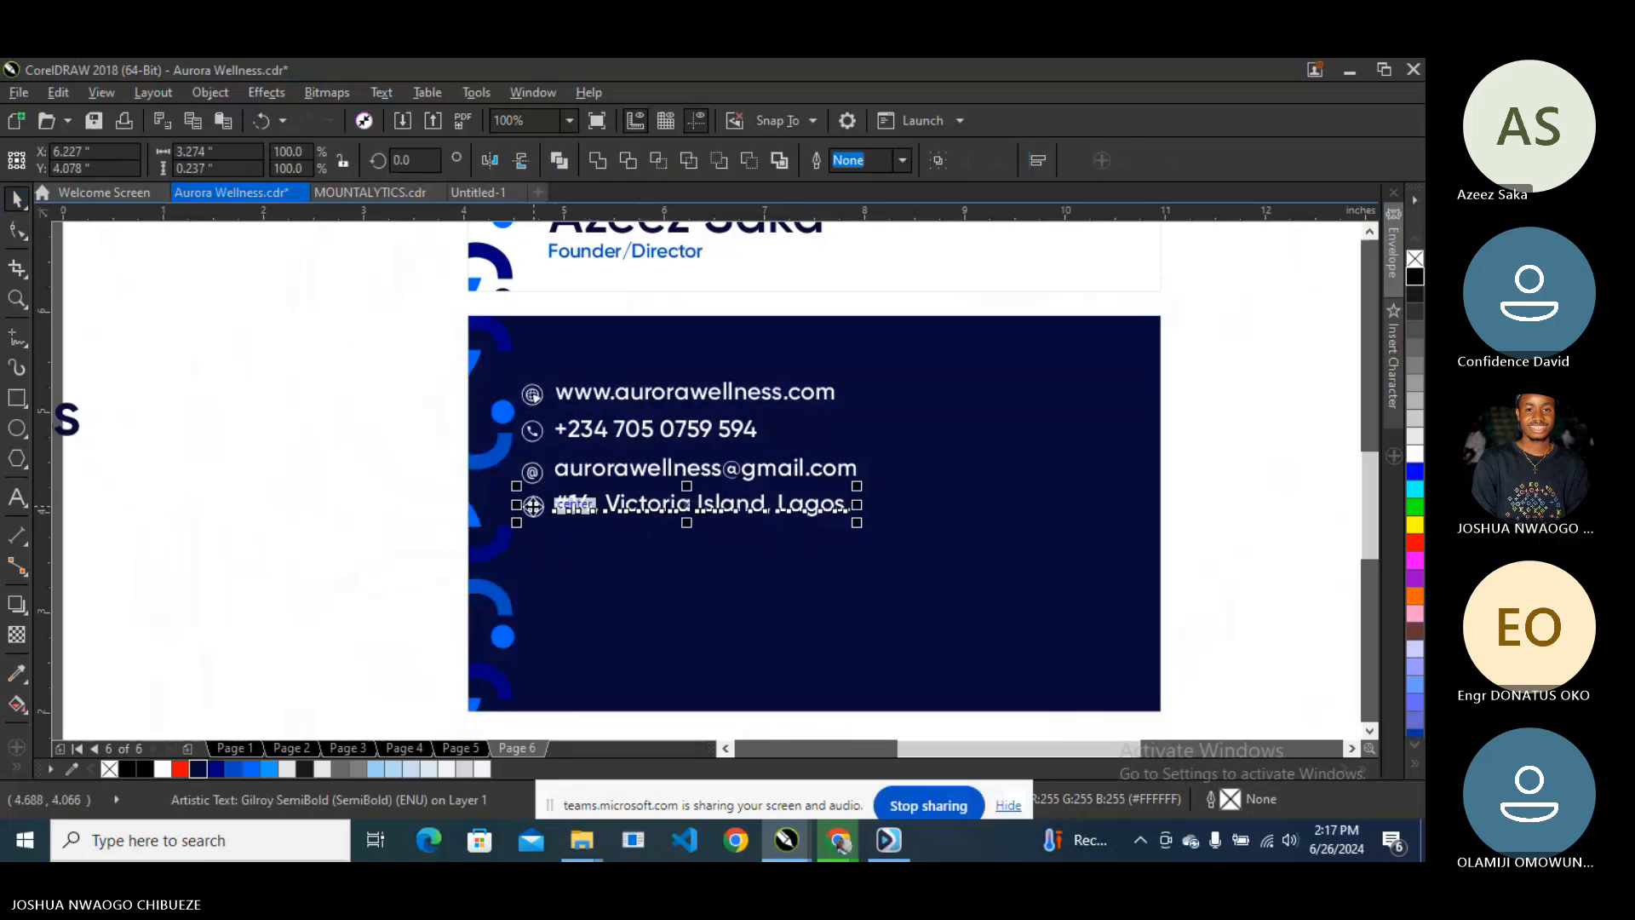
click(578, 476)
shift+click(531, 471)
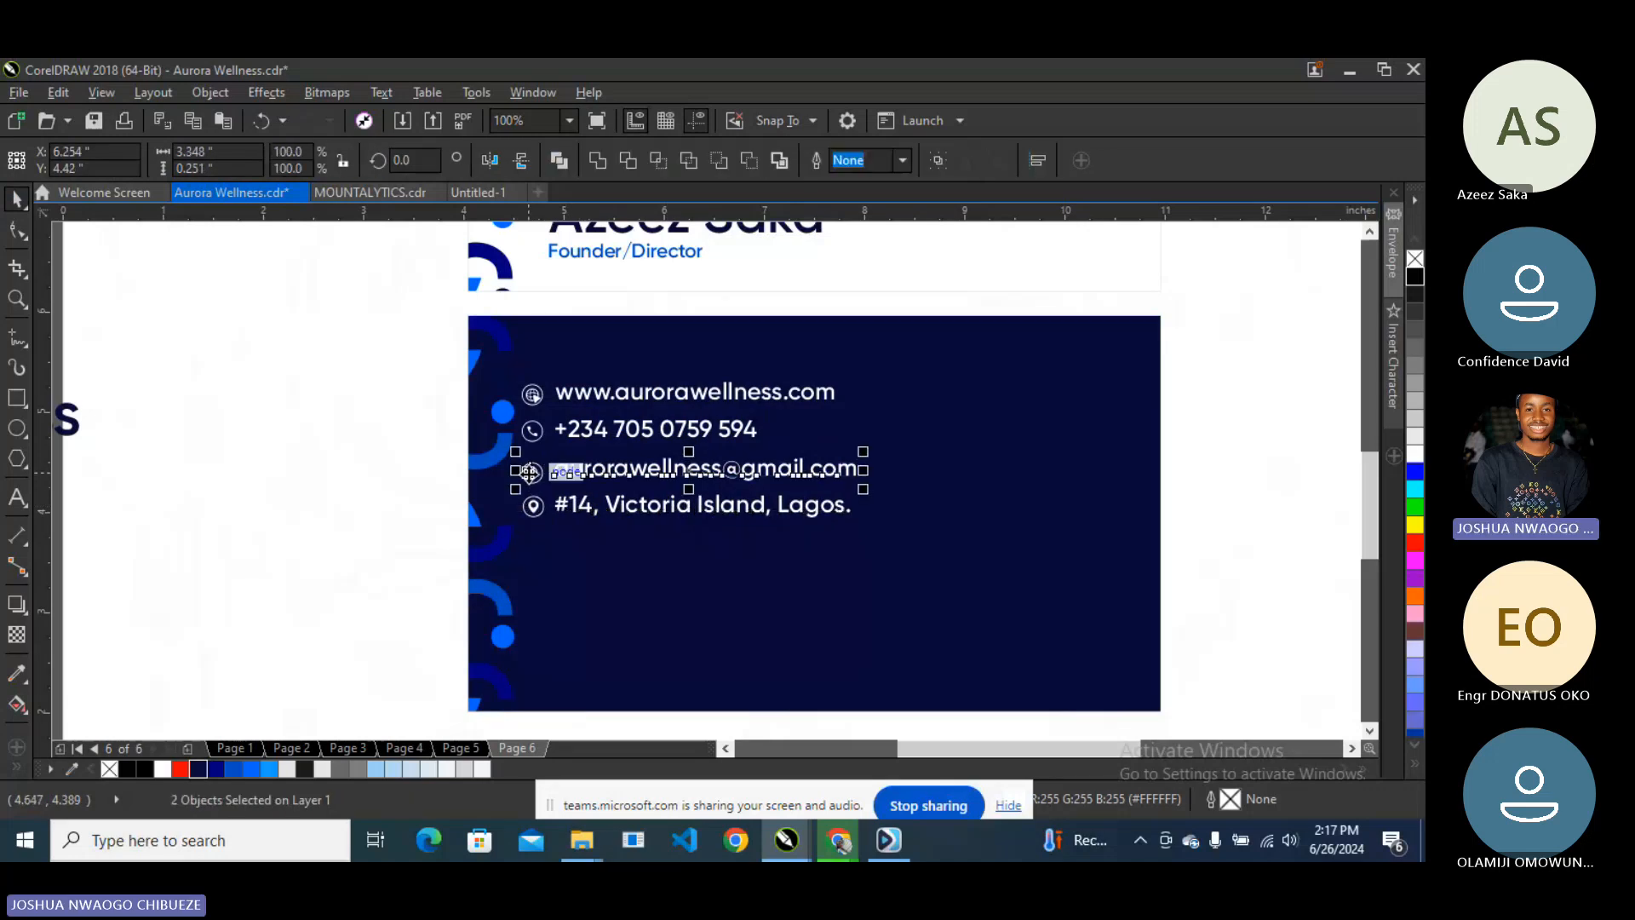
click(569, 434)
click(553, 397)
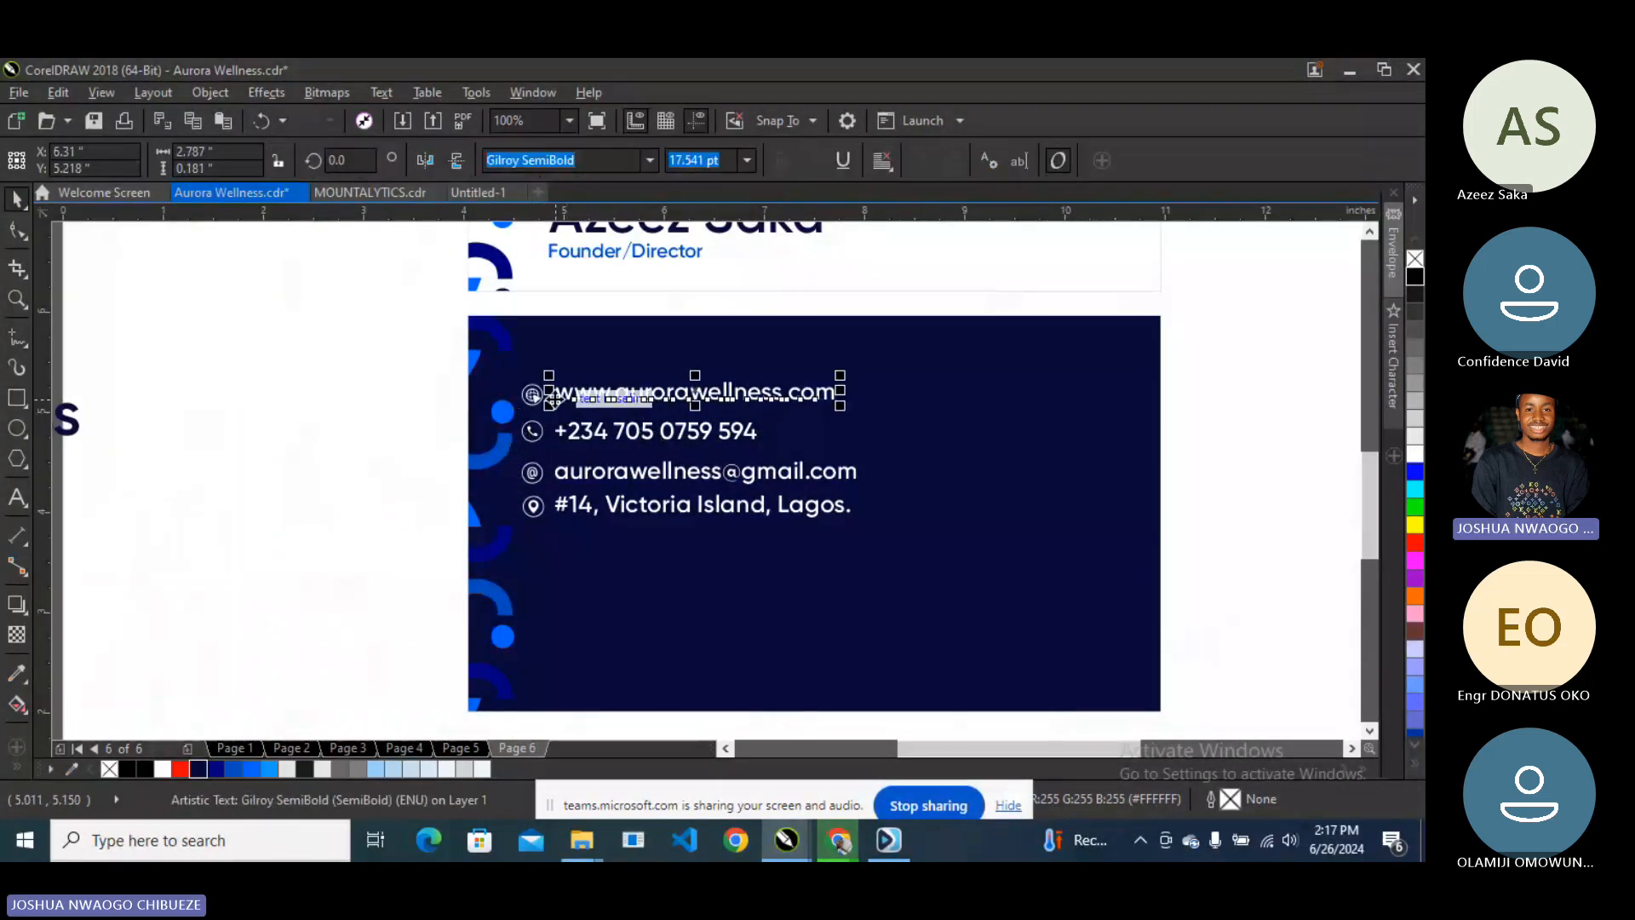
shift+click(532, 396)
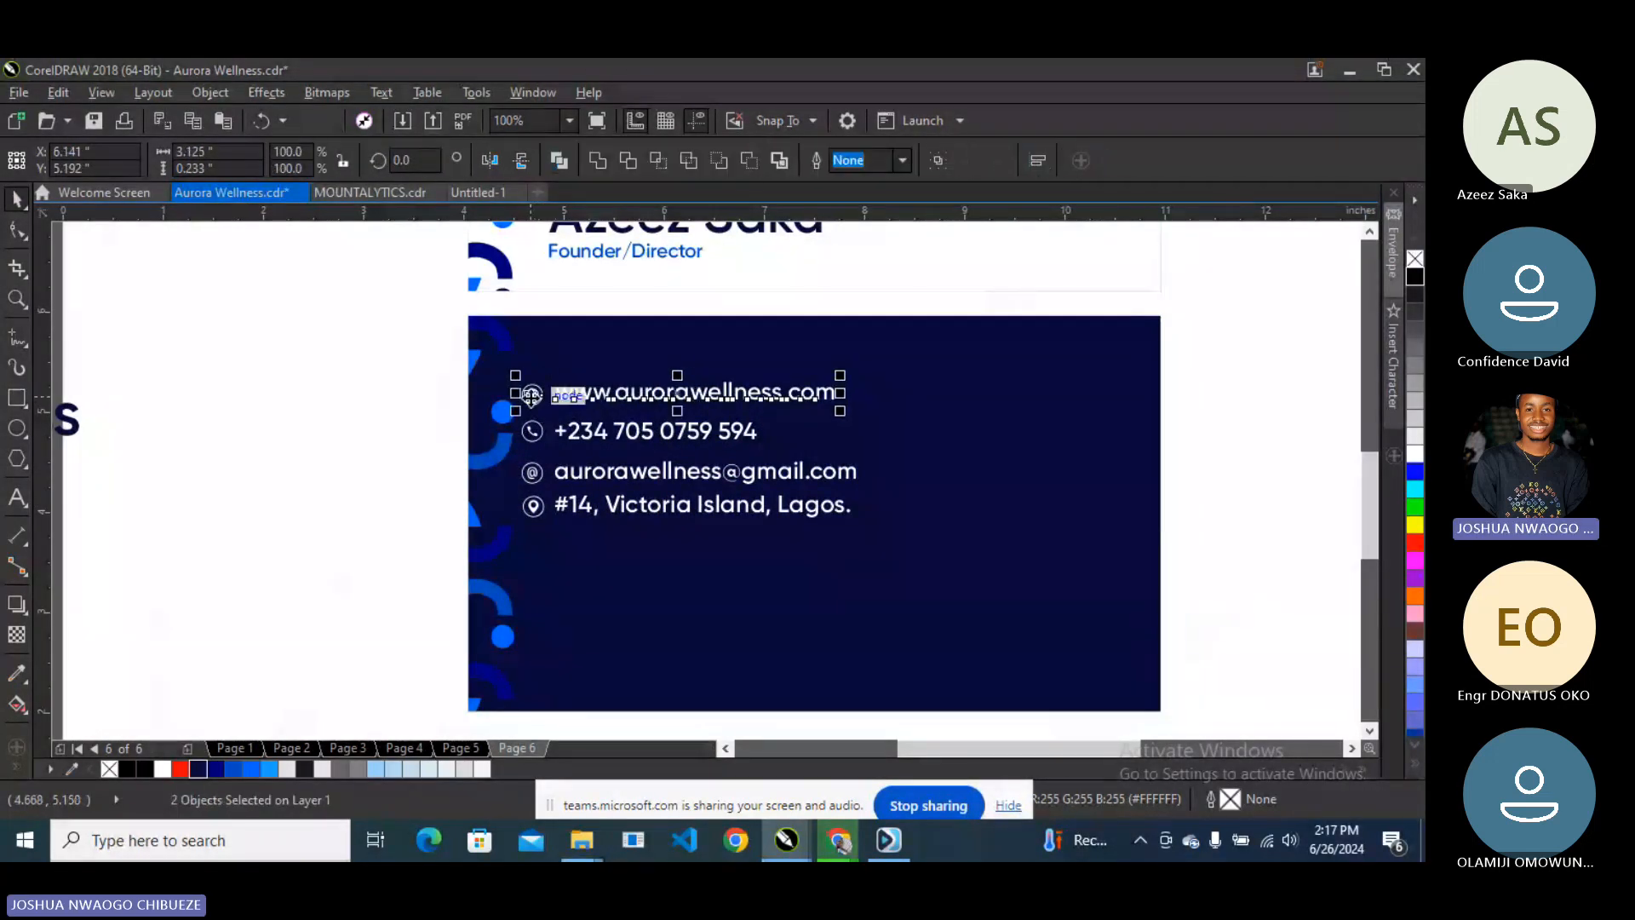
- Nudge the four contact text lines slightly further right
click(647, 438)
shift+click(647, 479)
shift+click(644, 509)
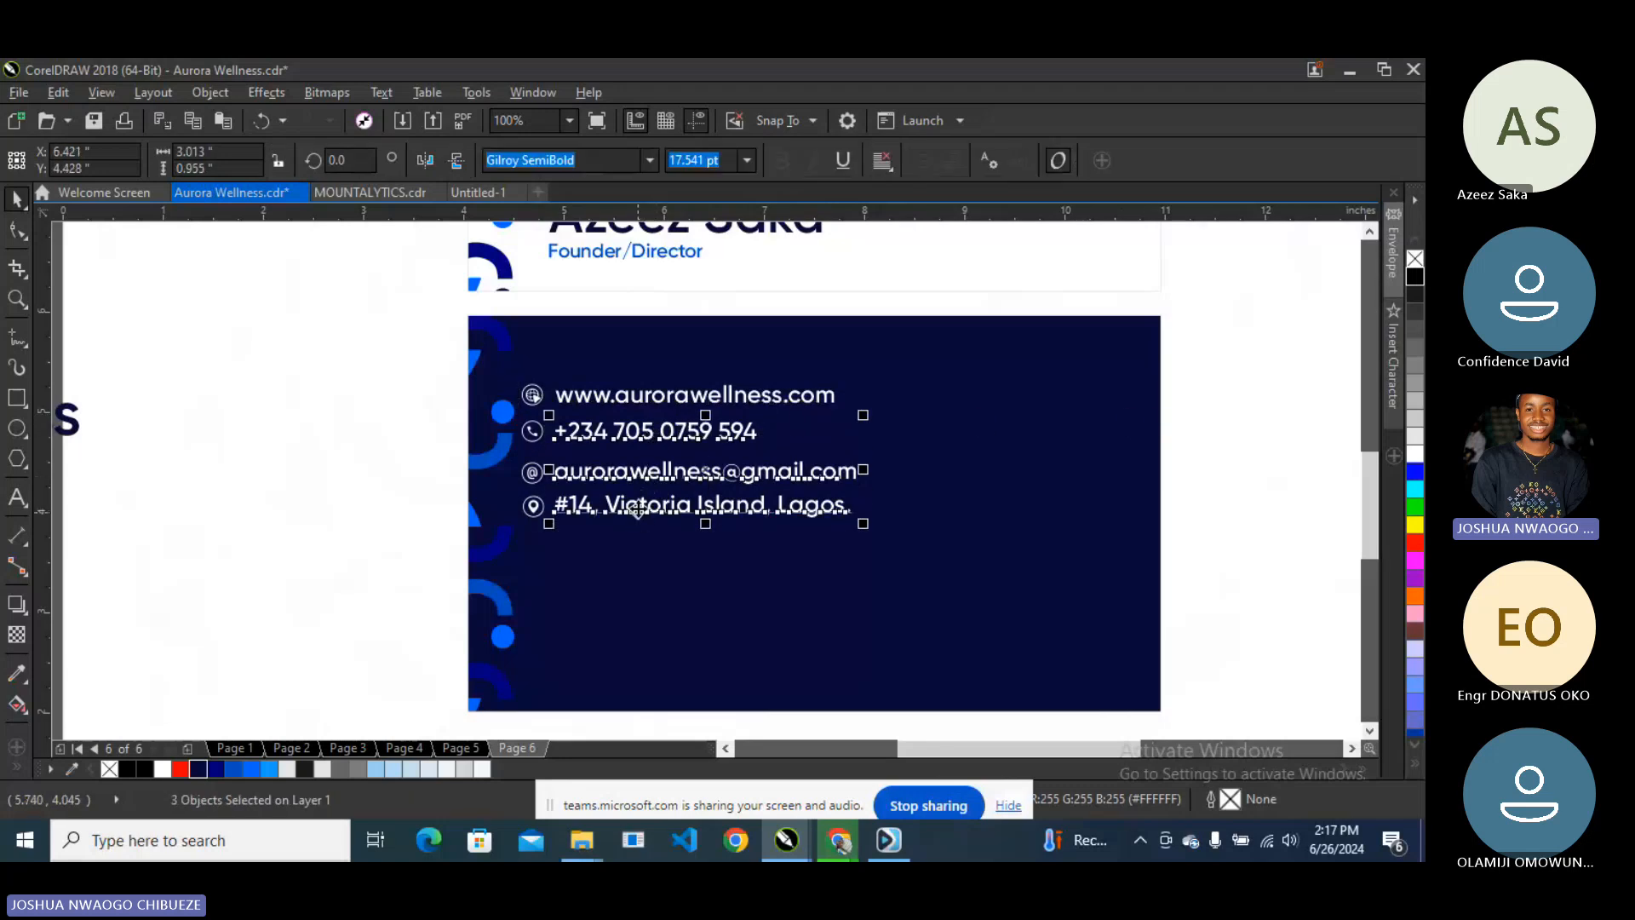
shift+click(627, 396)
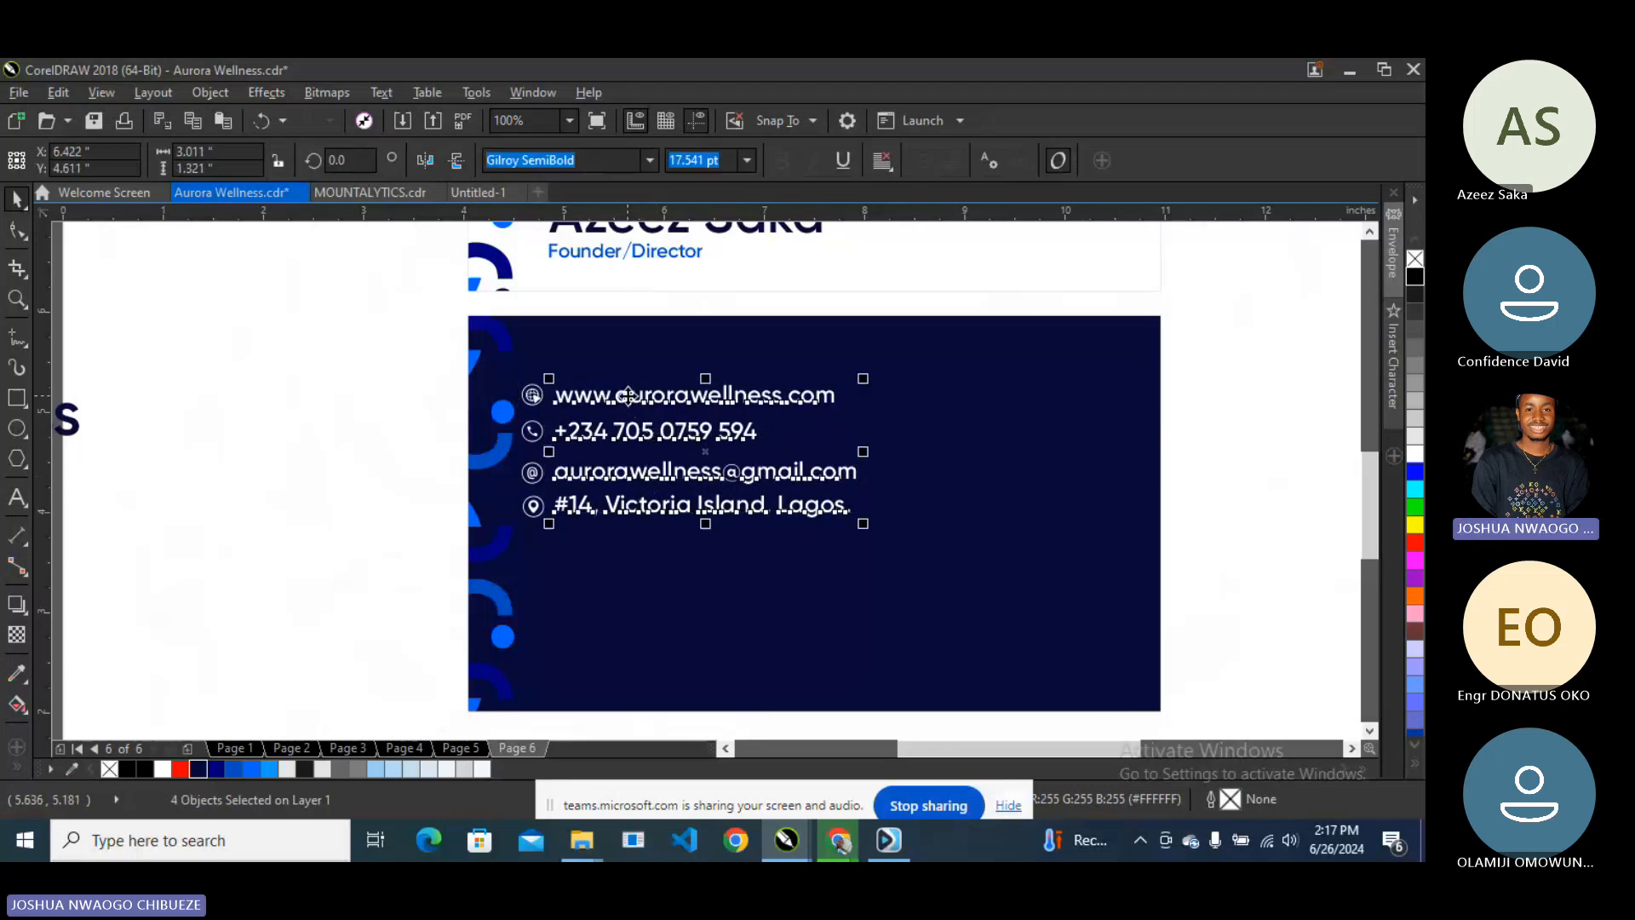
key(Right)
key(Right)
key(Right)
key(Right)
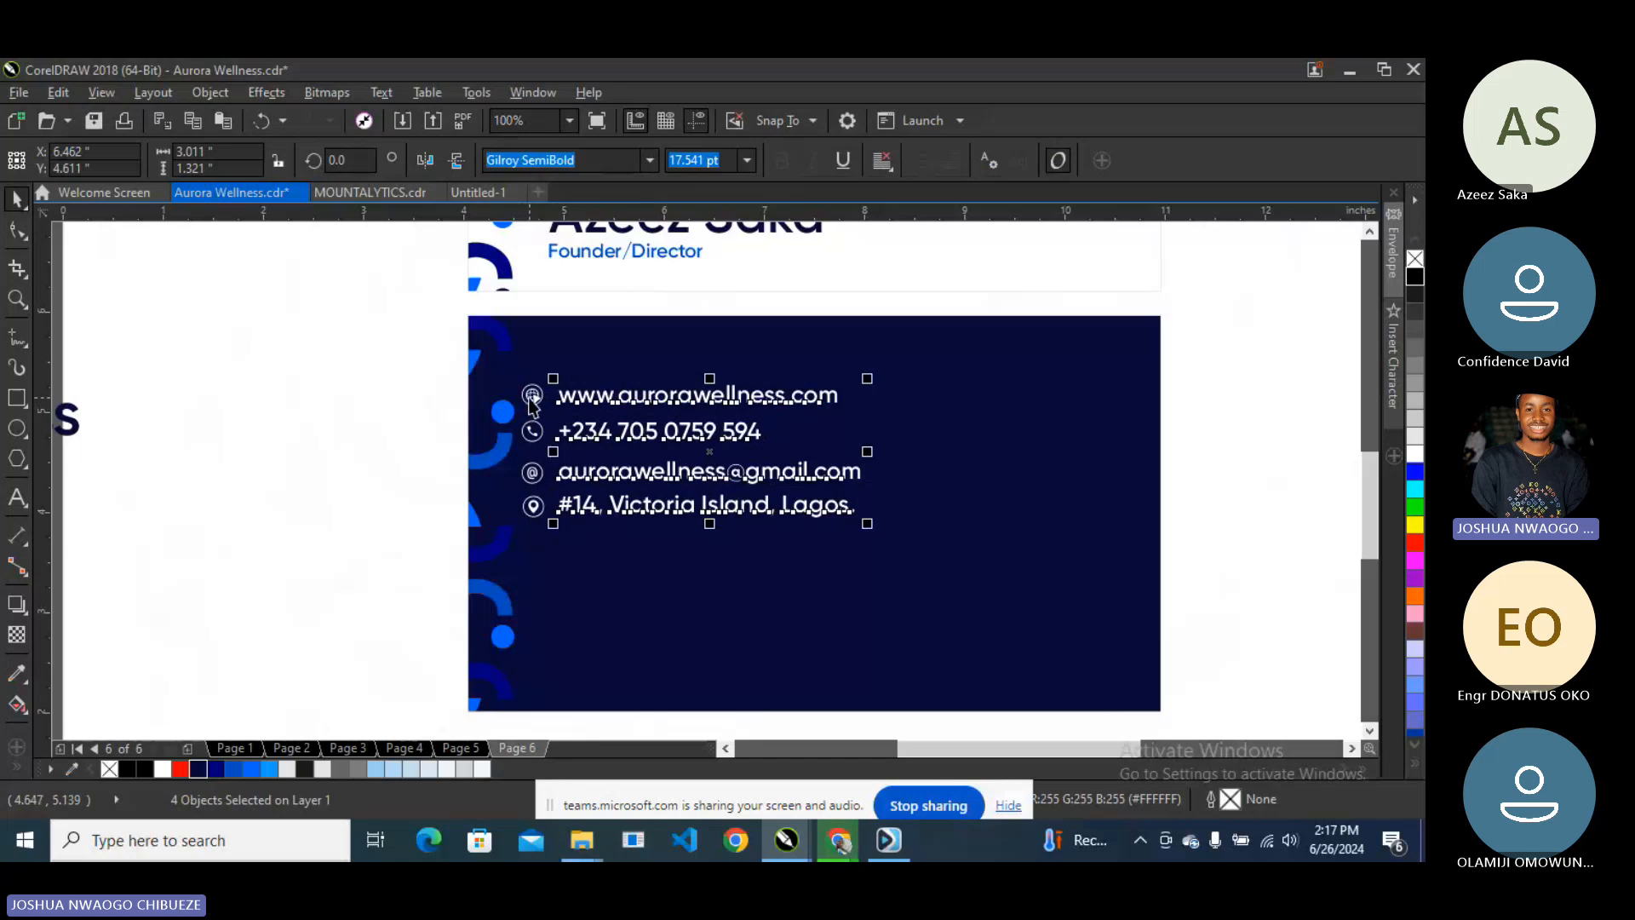
- Select the globe, phone, @ and location pin icons together
click(531, 395)
shift+click(532, 432)
shift+click(534, 472)
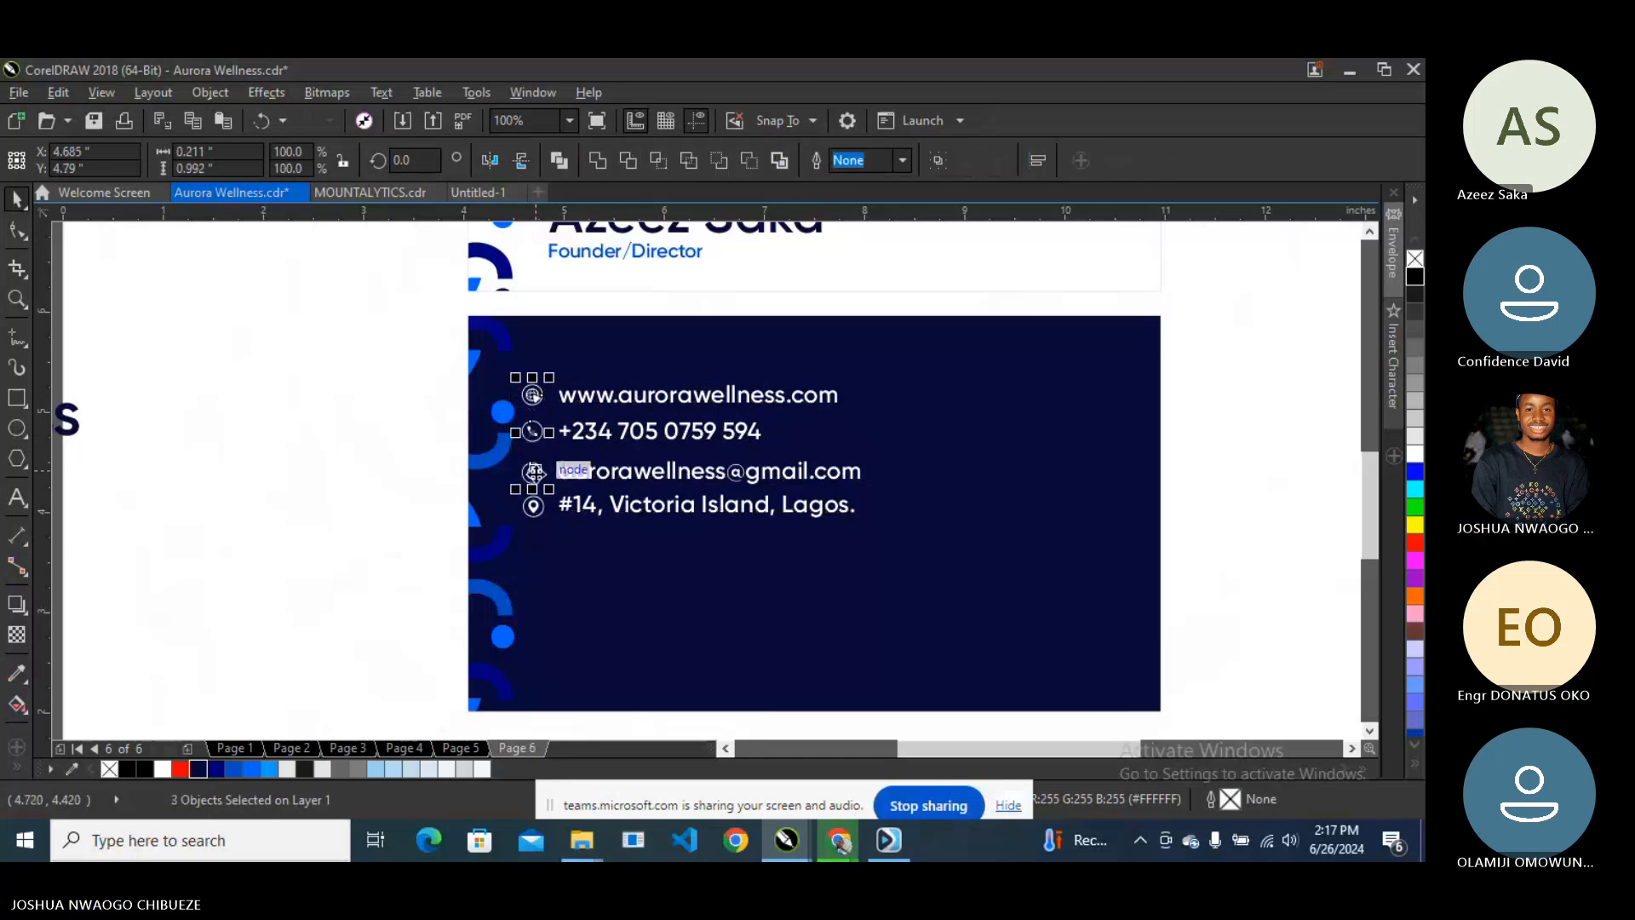
shift+click(533, 506)
scroll(569, 470, down, 2)
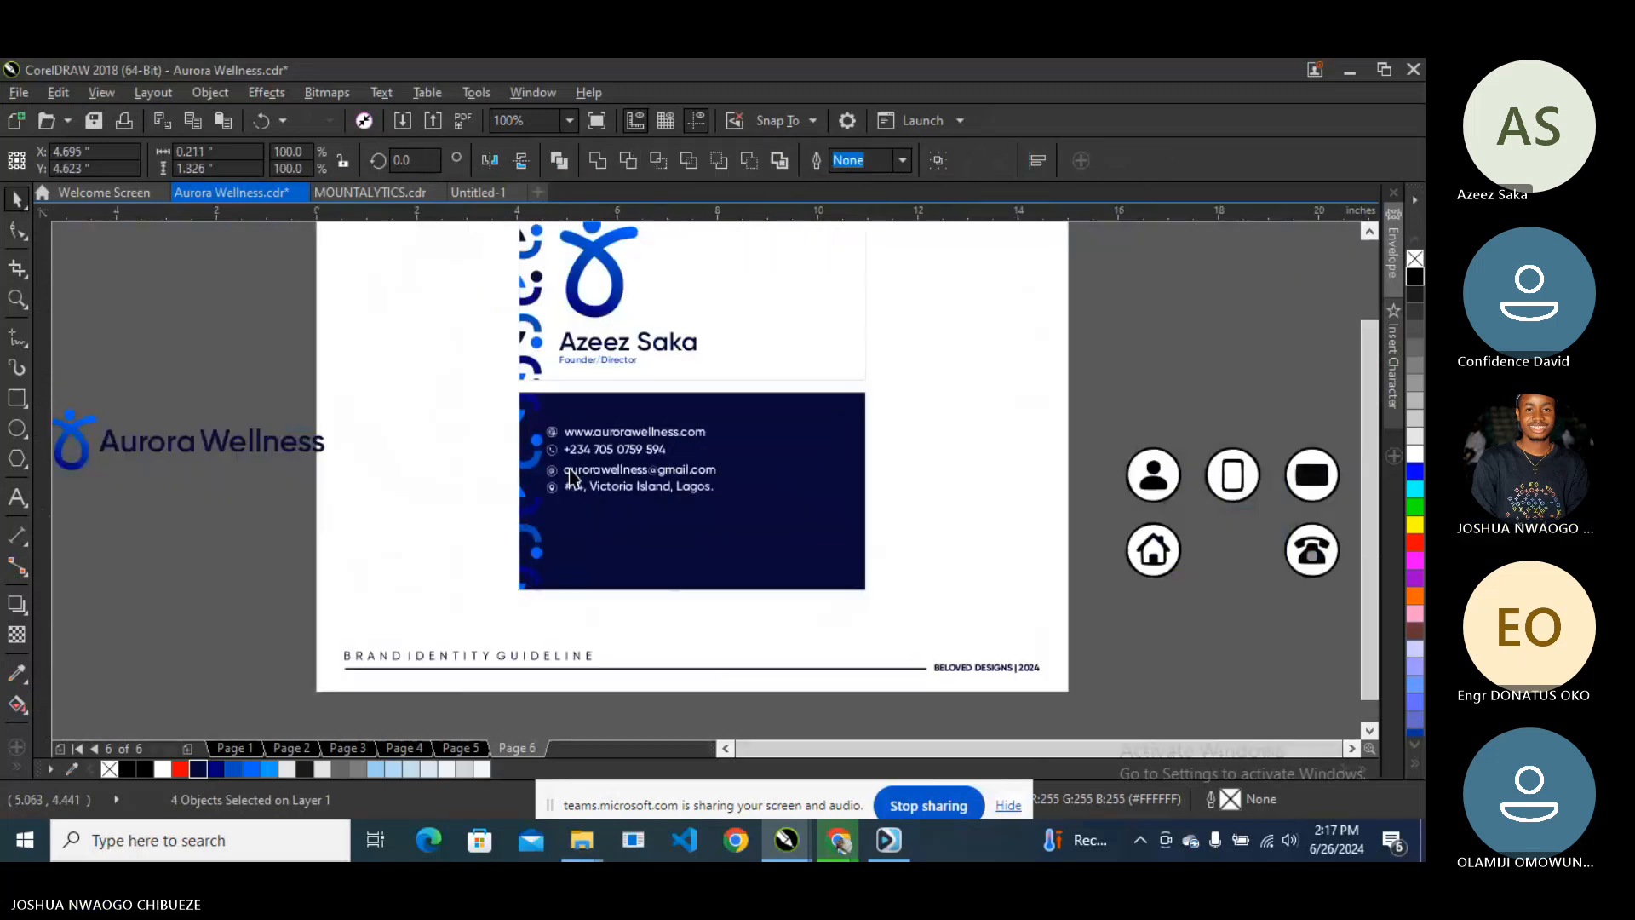
scroll(569, 469, down, 1)
click(888, 430)
scroll(759, 467, up, 1)
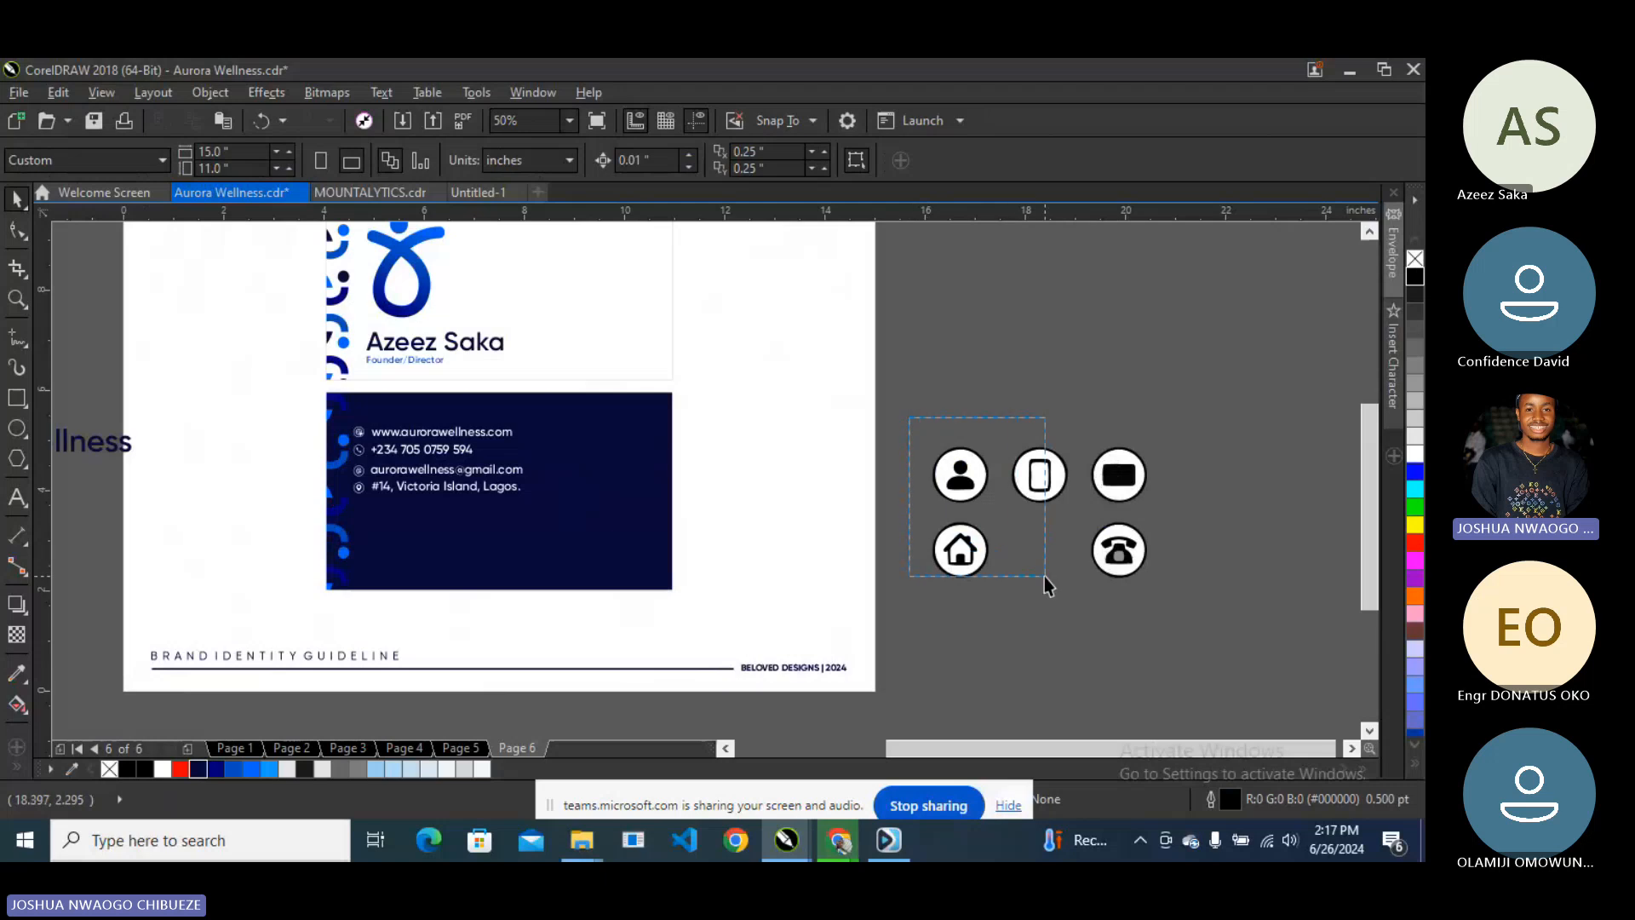
drag(1046, 584, 1210, 595)
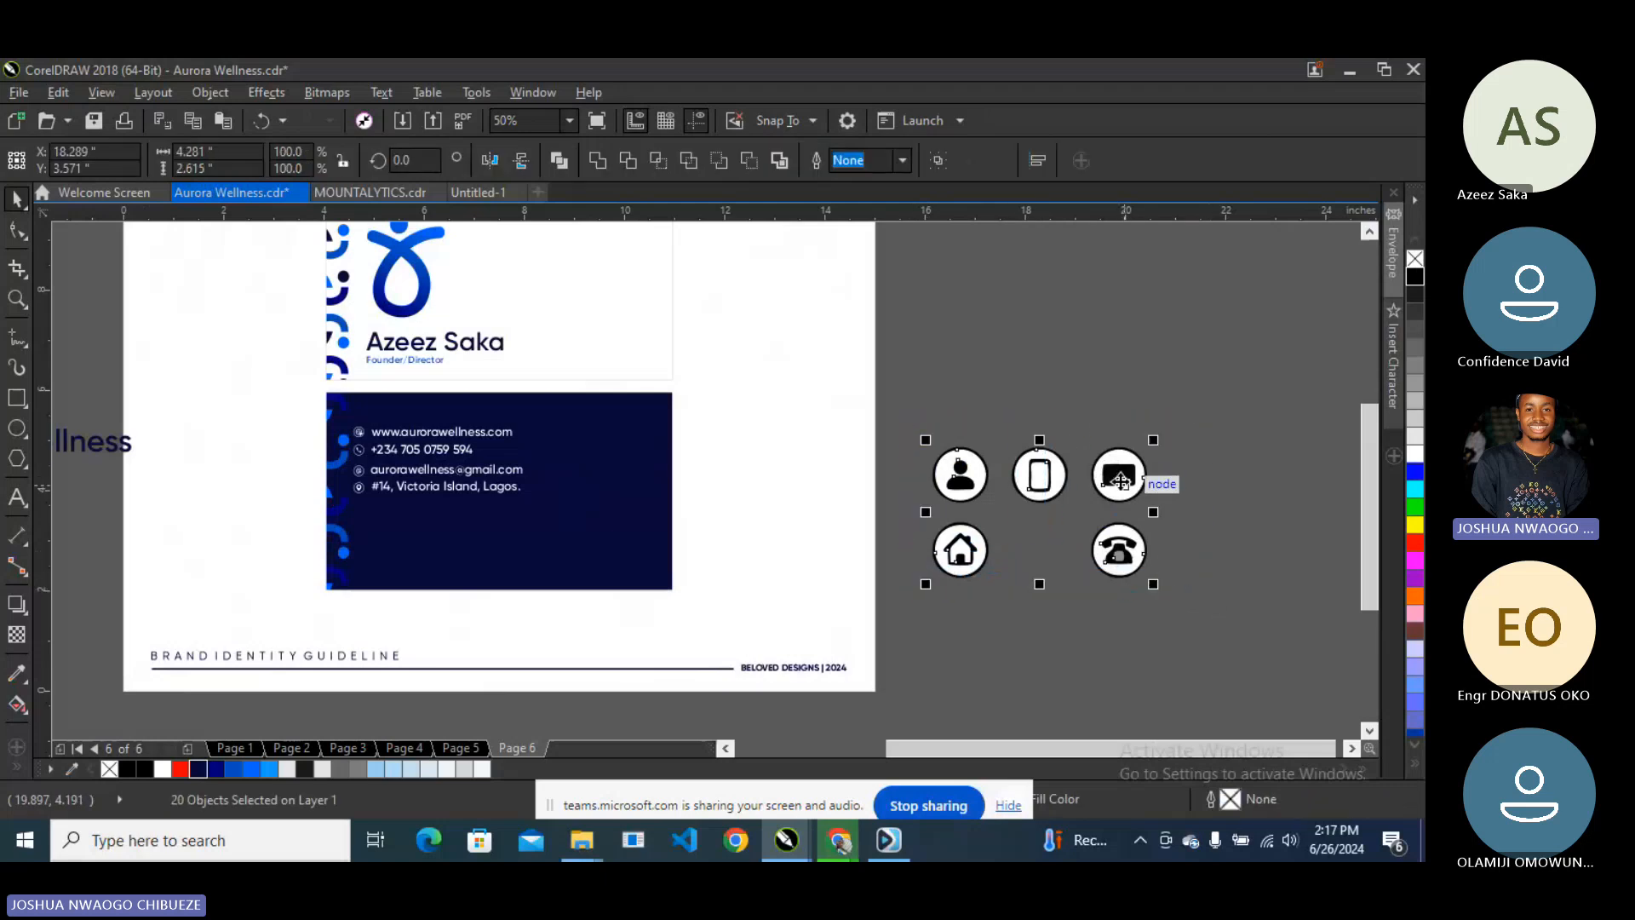
key(Delete)
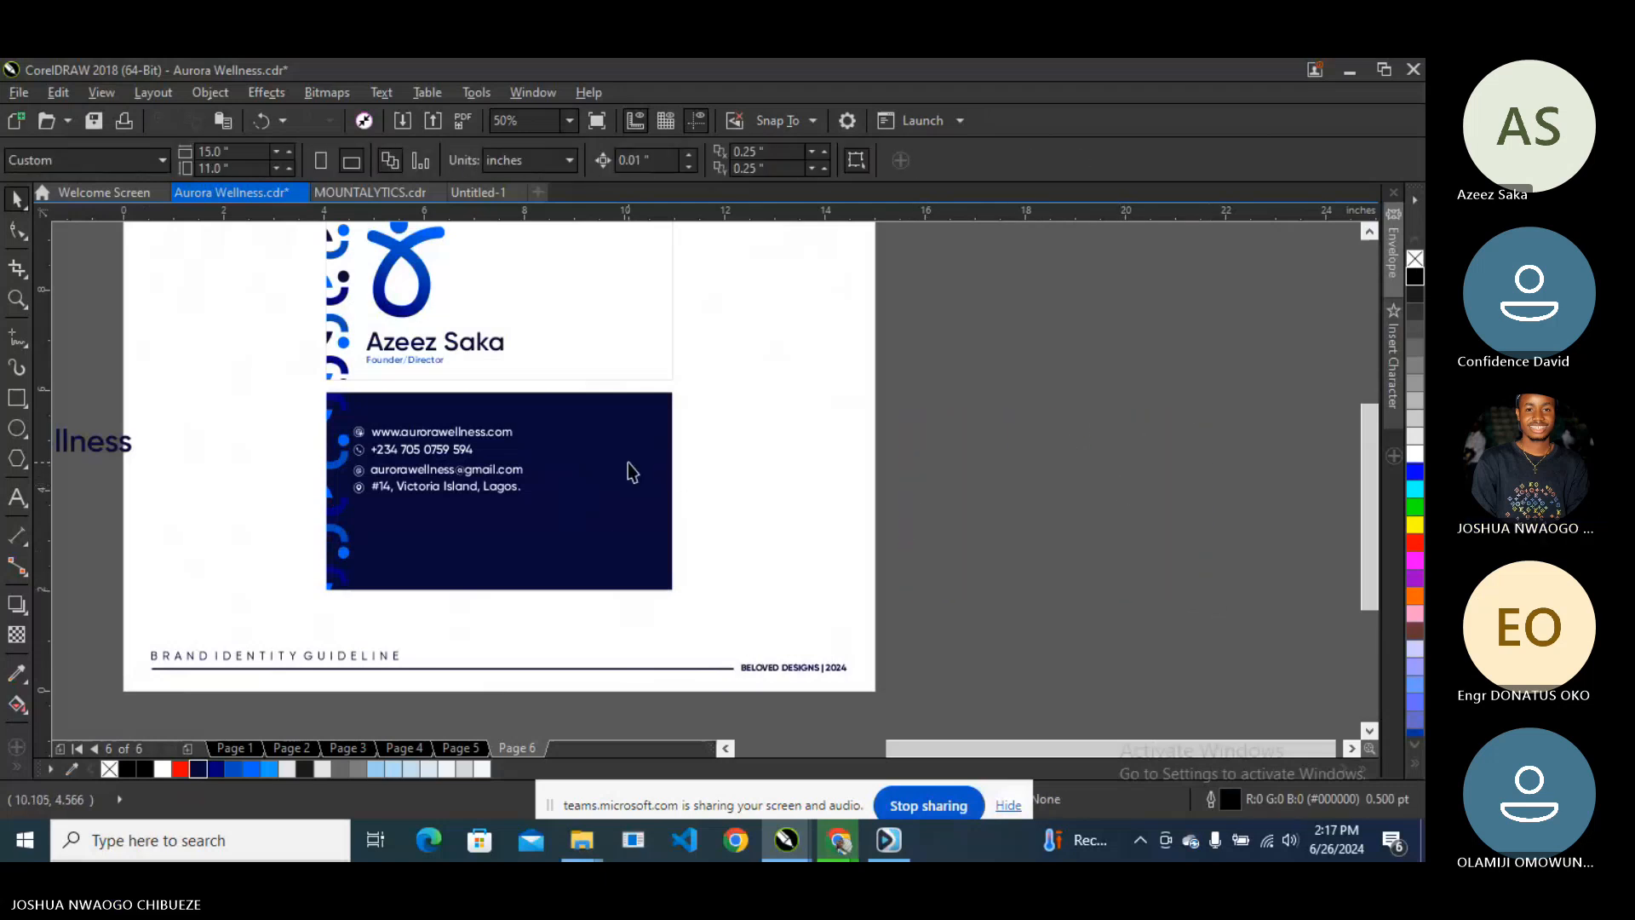
scroll(631, 472, down, 1)
scroll(540, 511, up, 1)
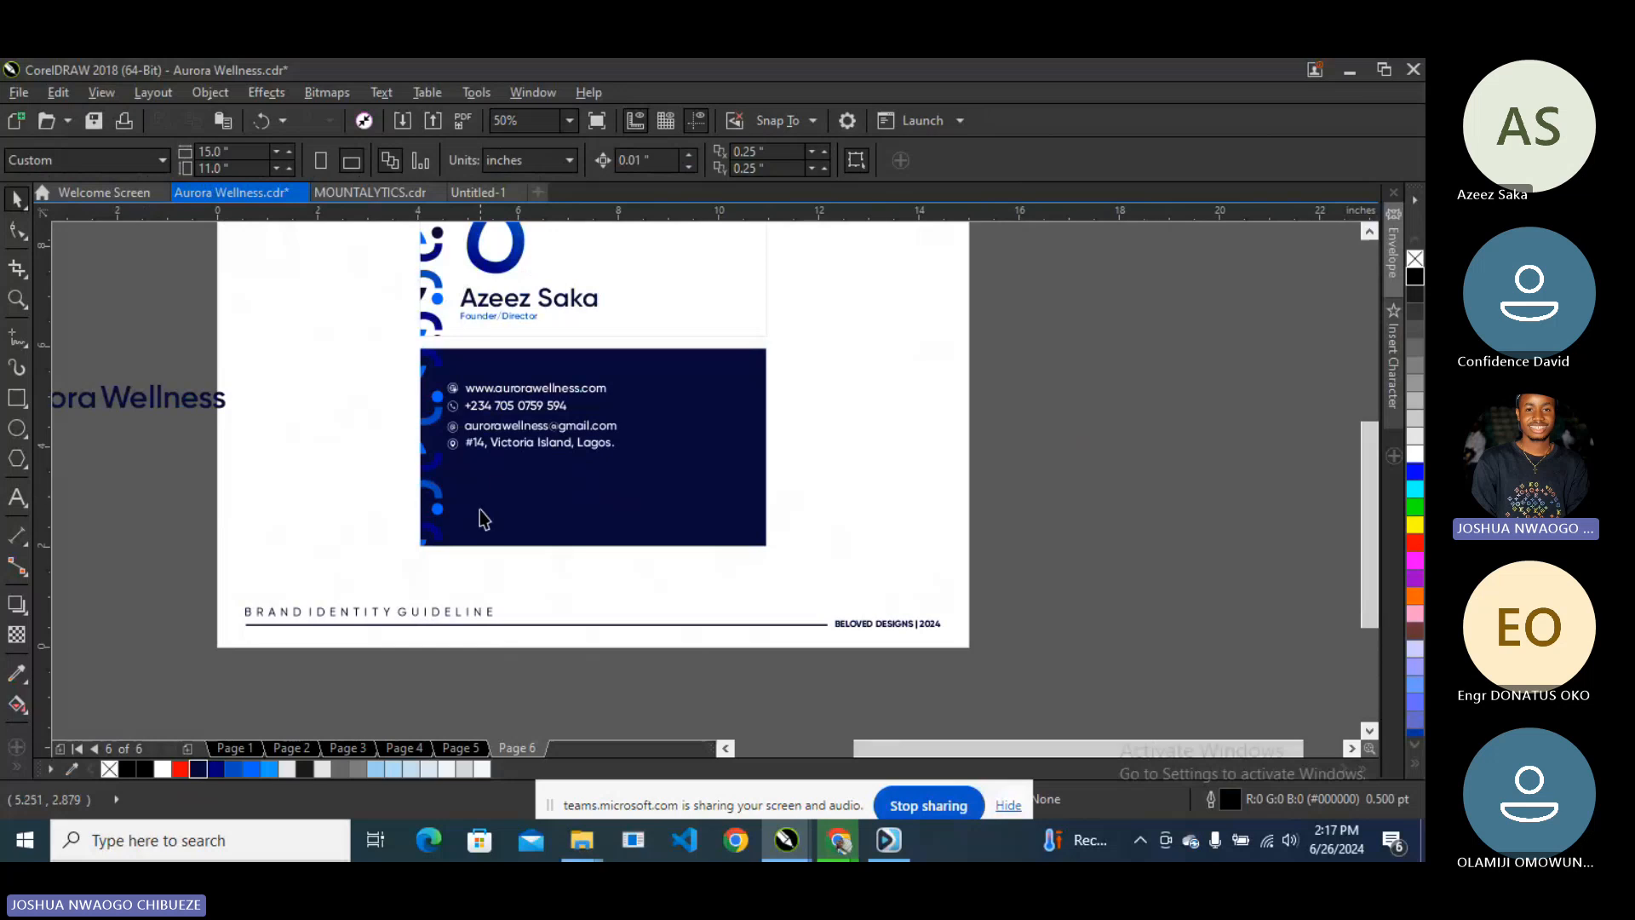
scroll(492, 528, down, 1)
scroll(488, 521, up, 1)
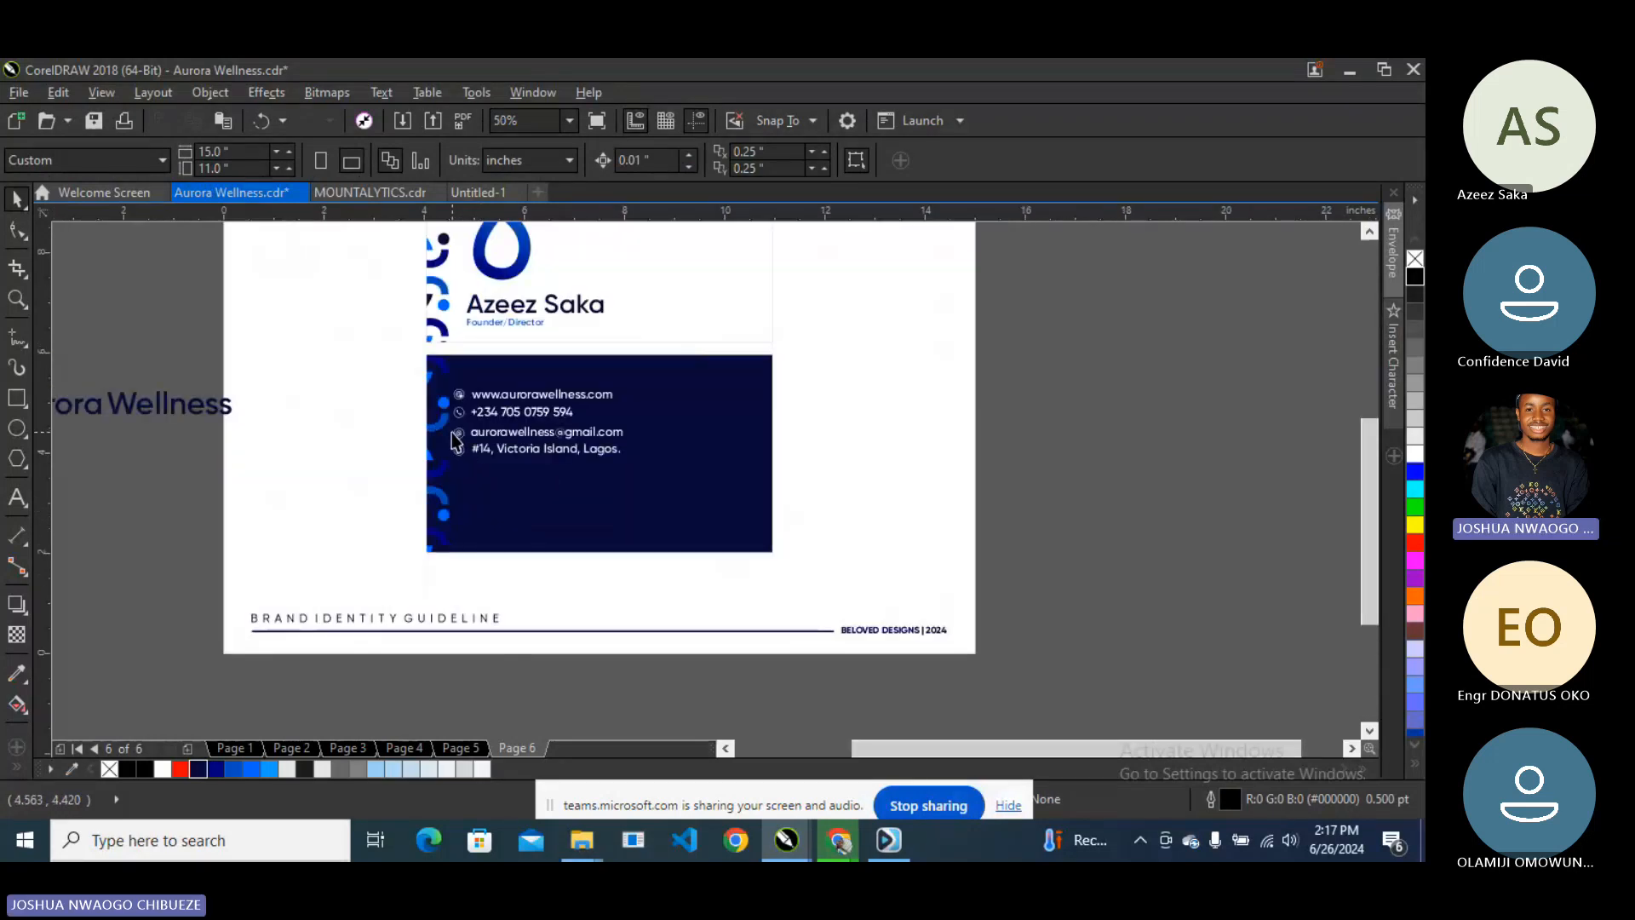
drag(194, 362, 686, 509)
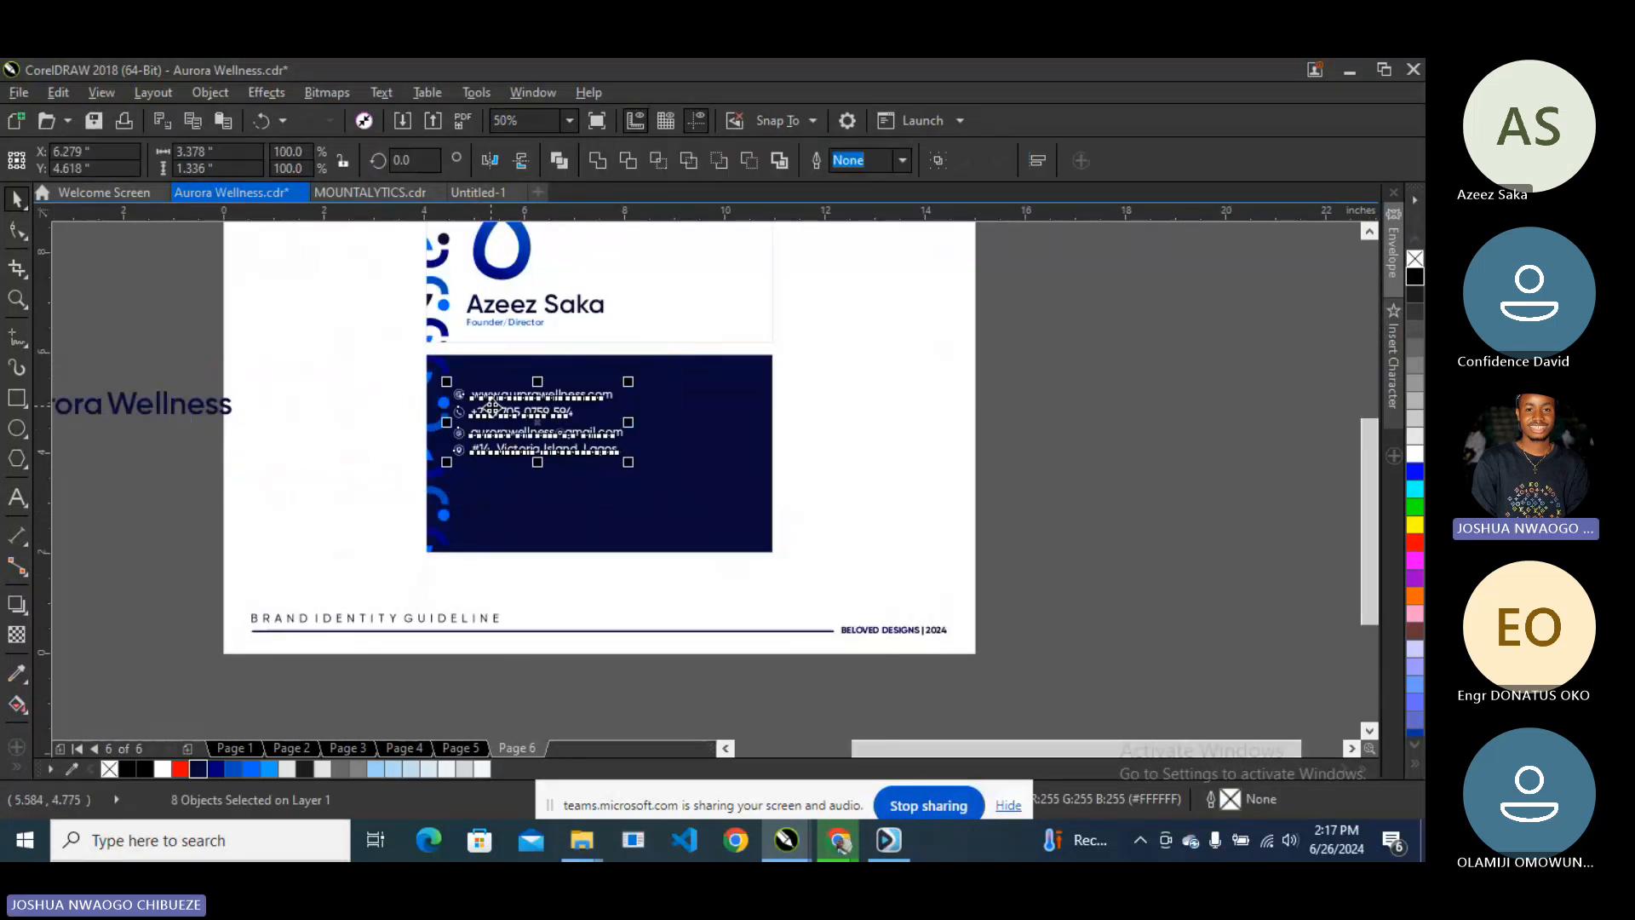
drag(521, 454, 526, 489)
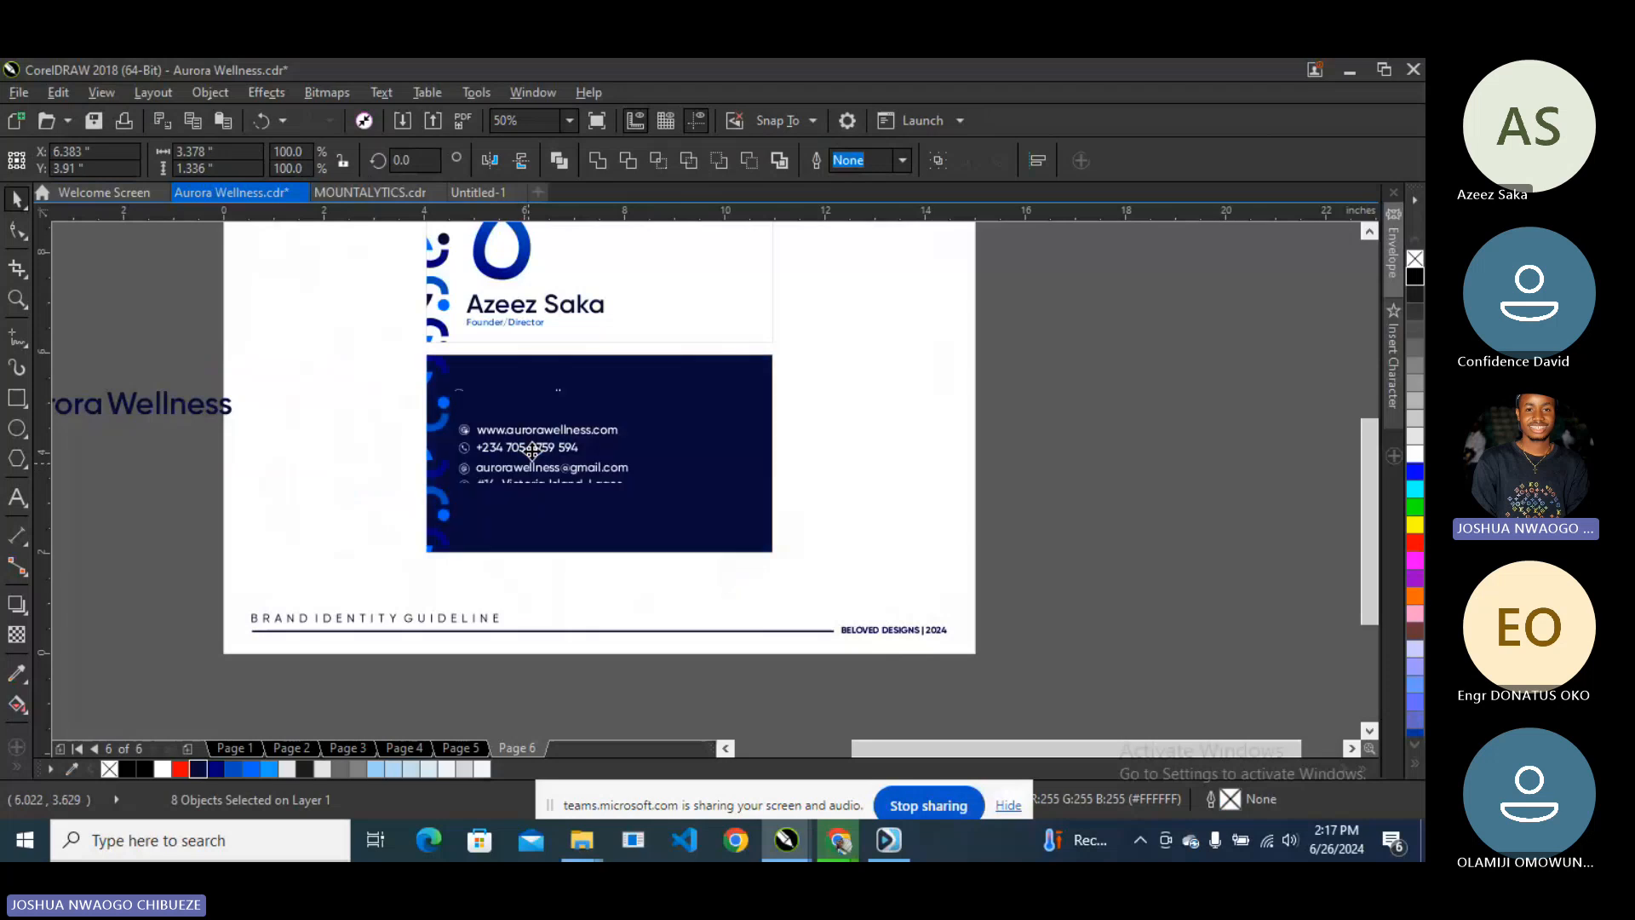
drag(640, 417, 681, 398)
click(1100, 396)
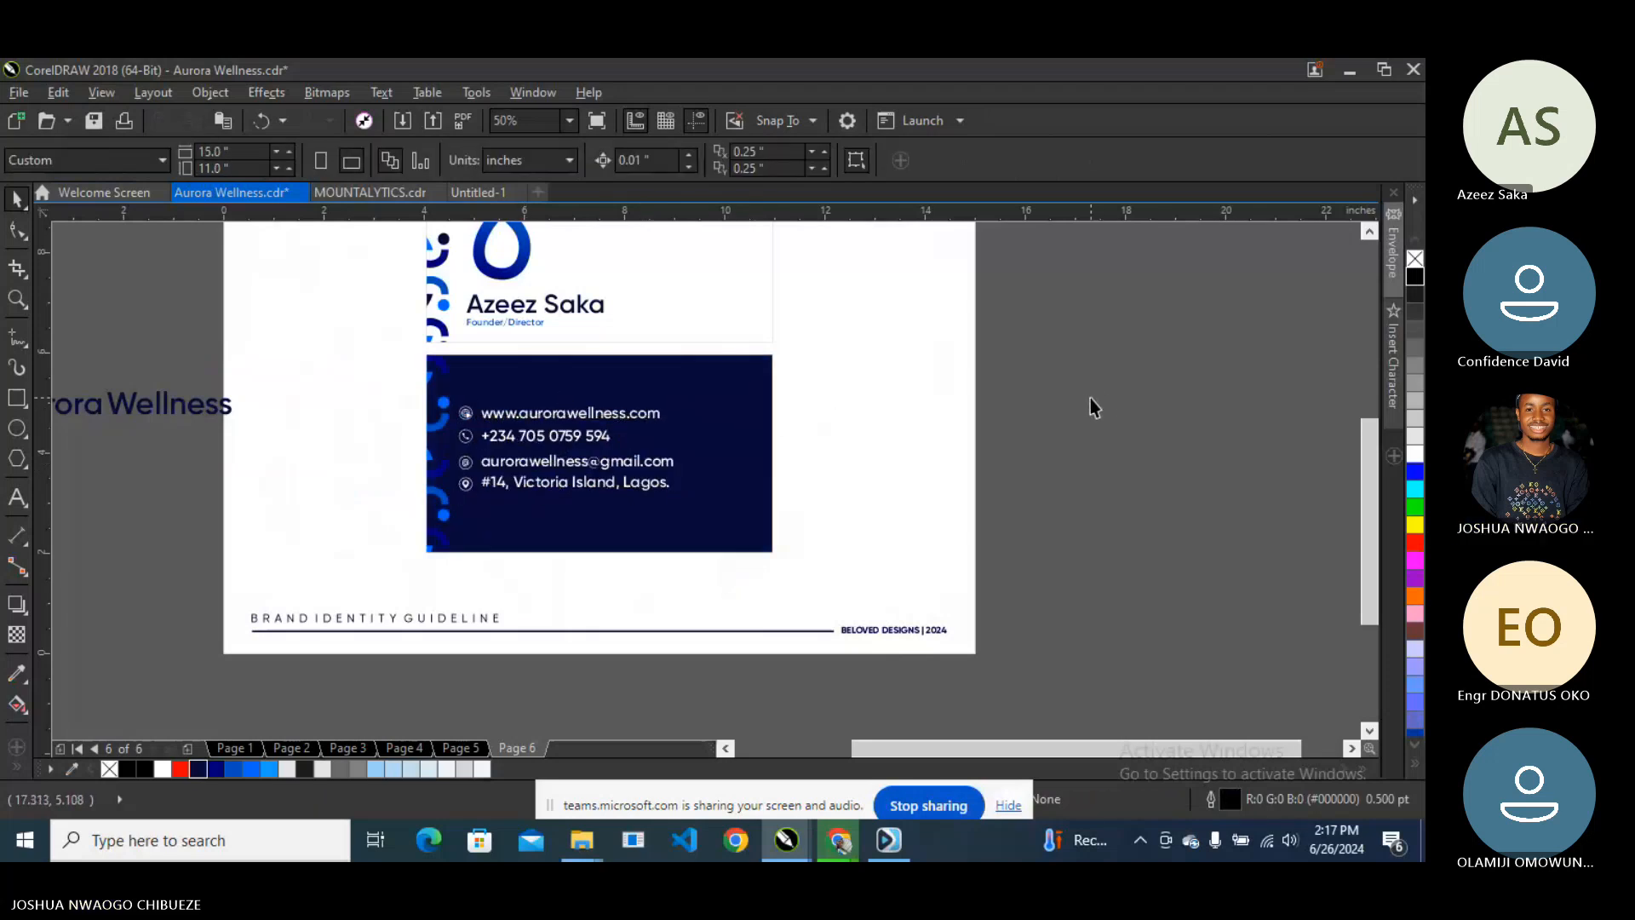
key(ctrl+z)
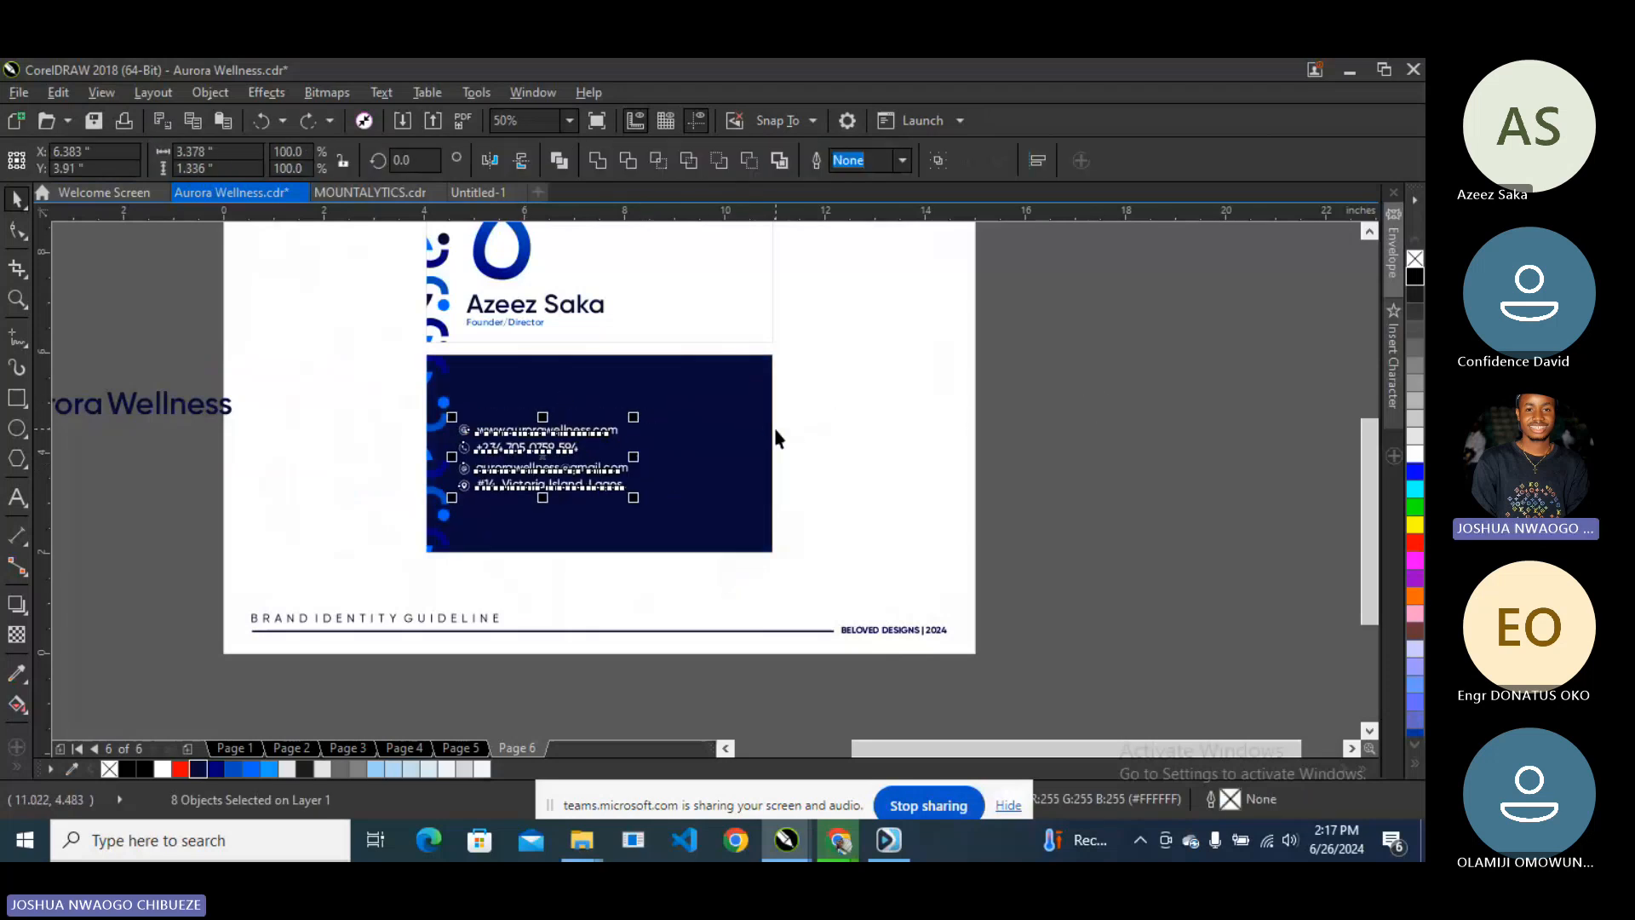
key(ctrl+z)
click(824, 468)
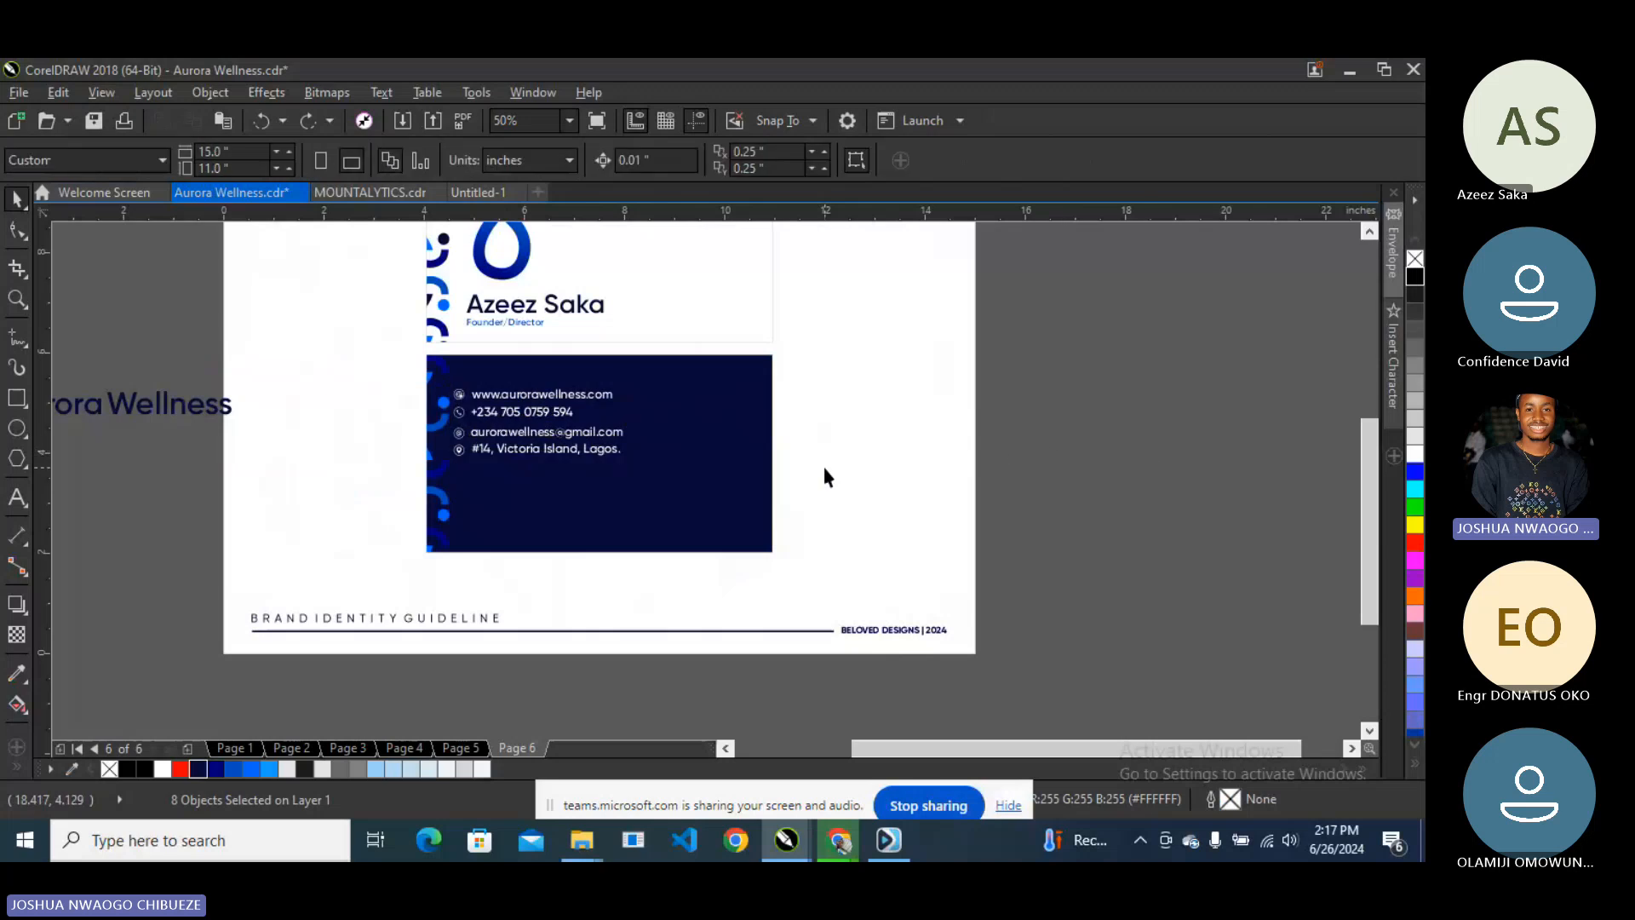
scroll(478, 512, up, 2)
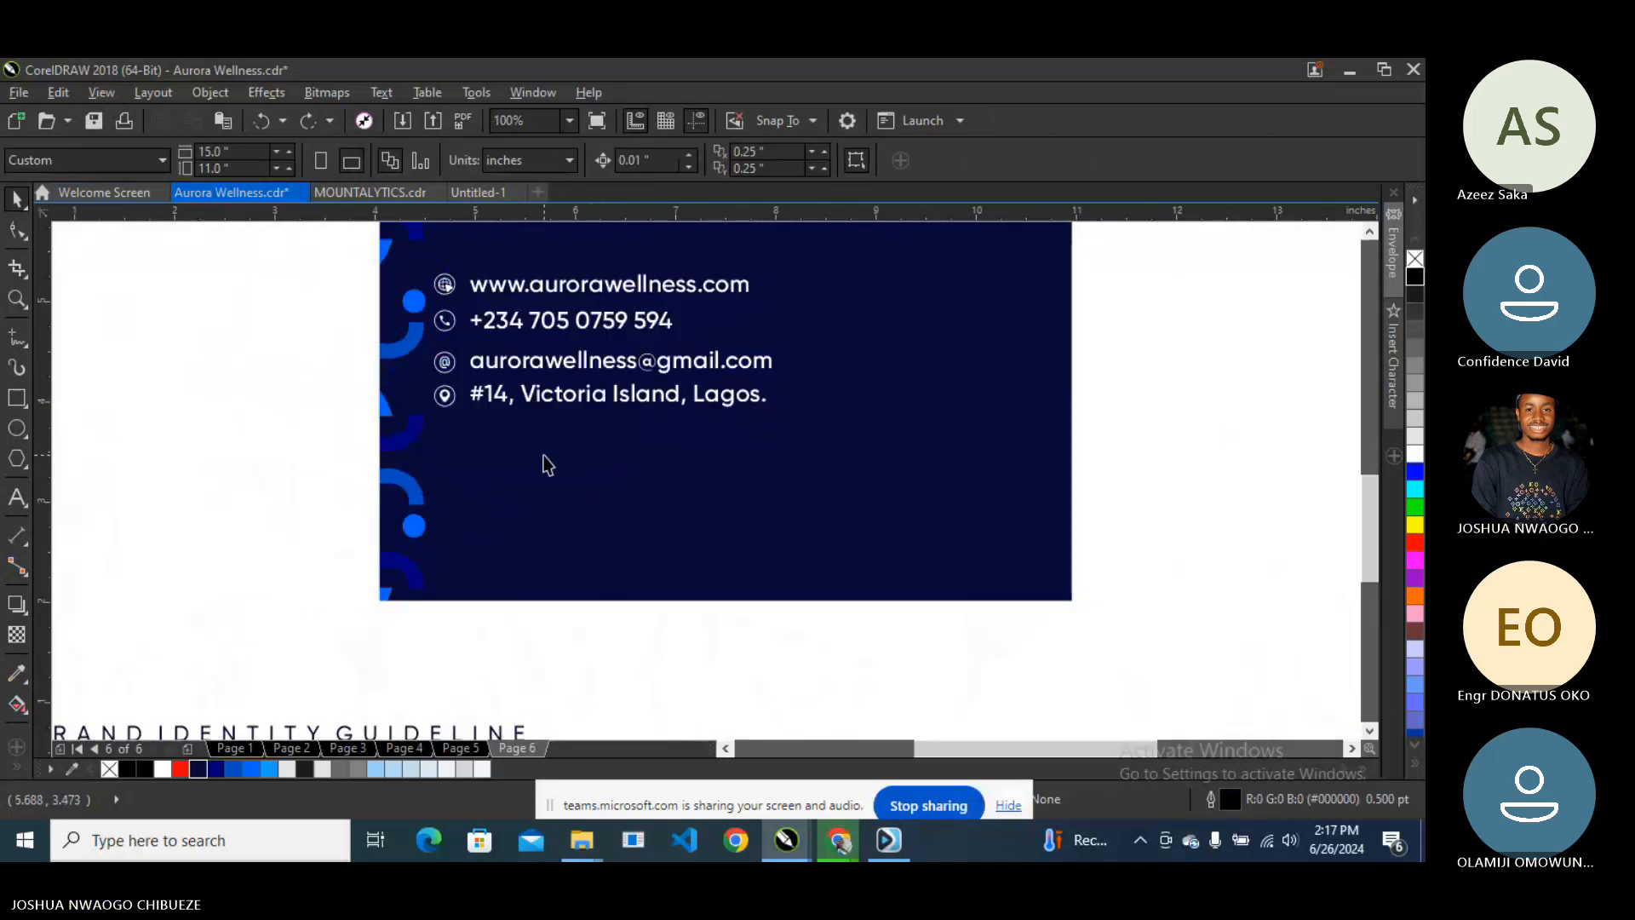
mouse_move(838, 839)
click(790, 749)
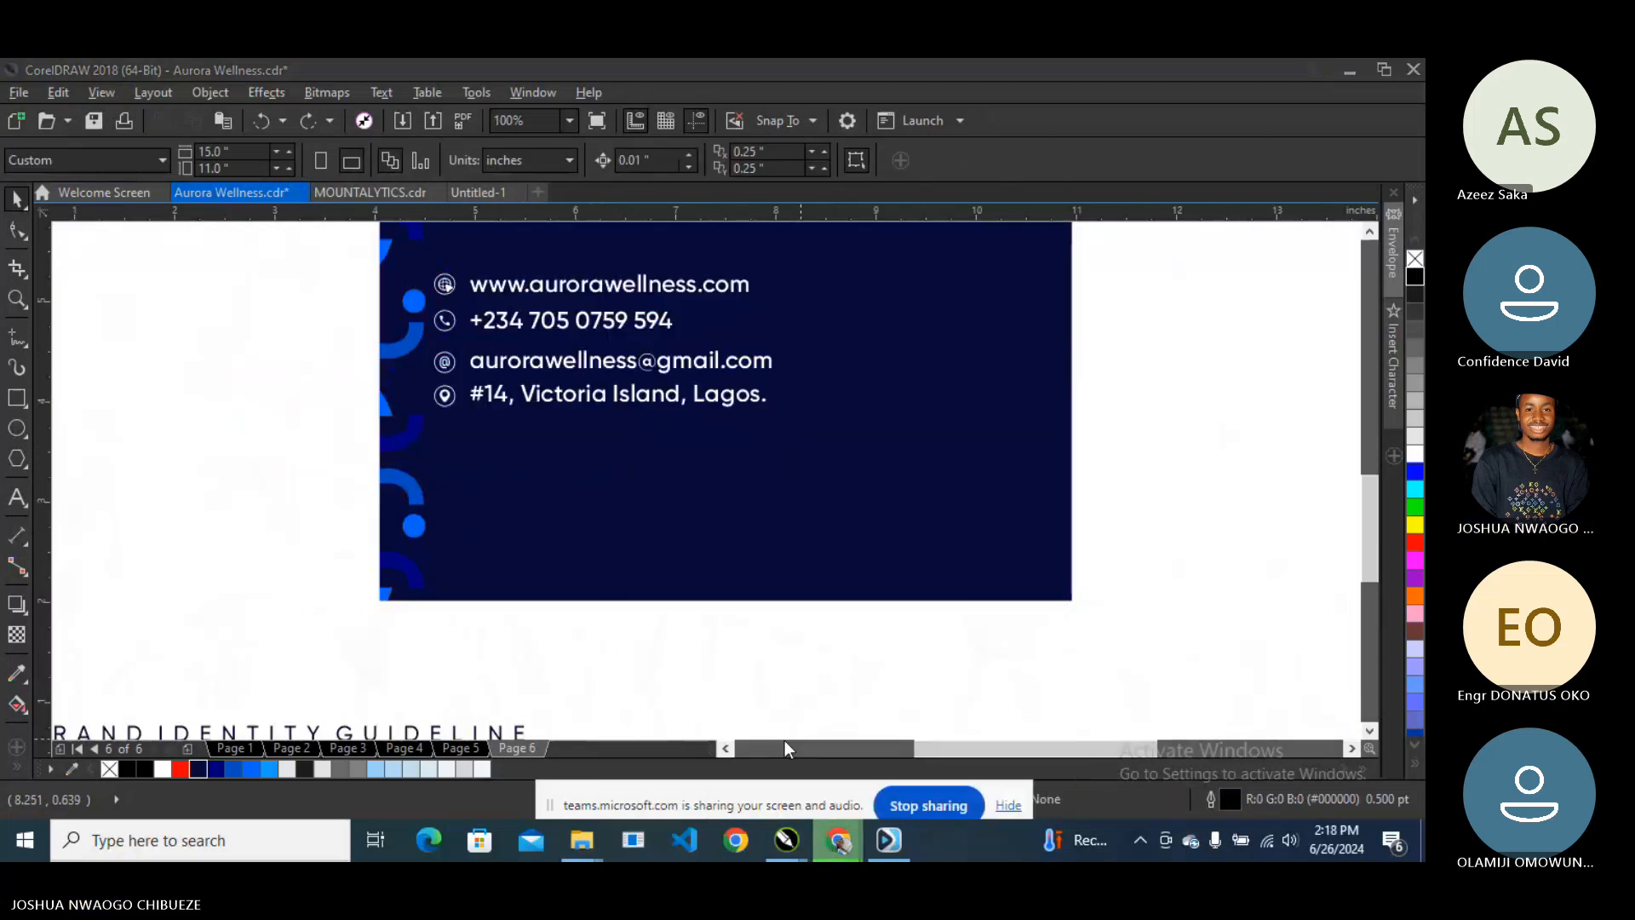
- Search Google for 'social media icon' and copy the Buffer icon set image
scroll(726, 340, up, 2)
drag(321, 197, 28, 169)
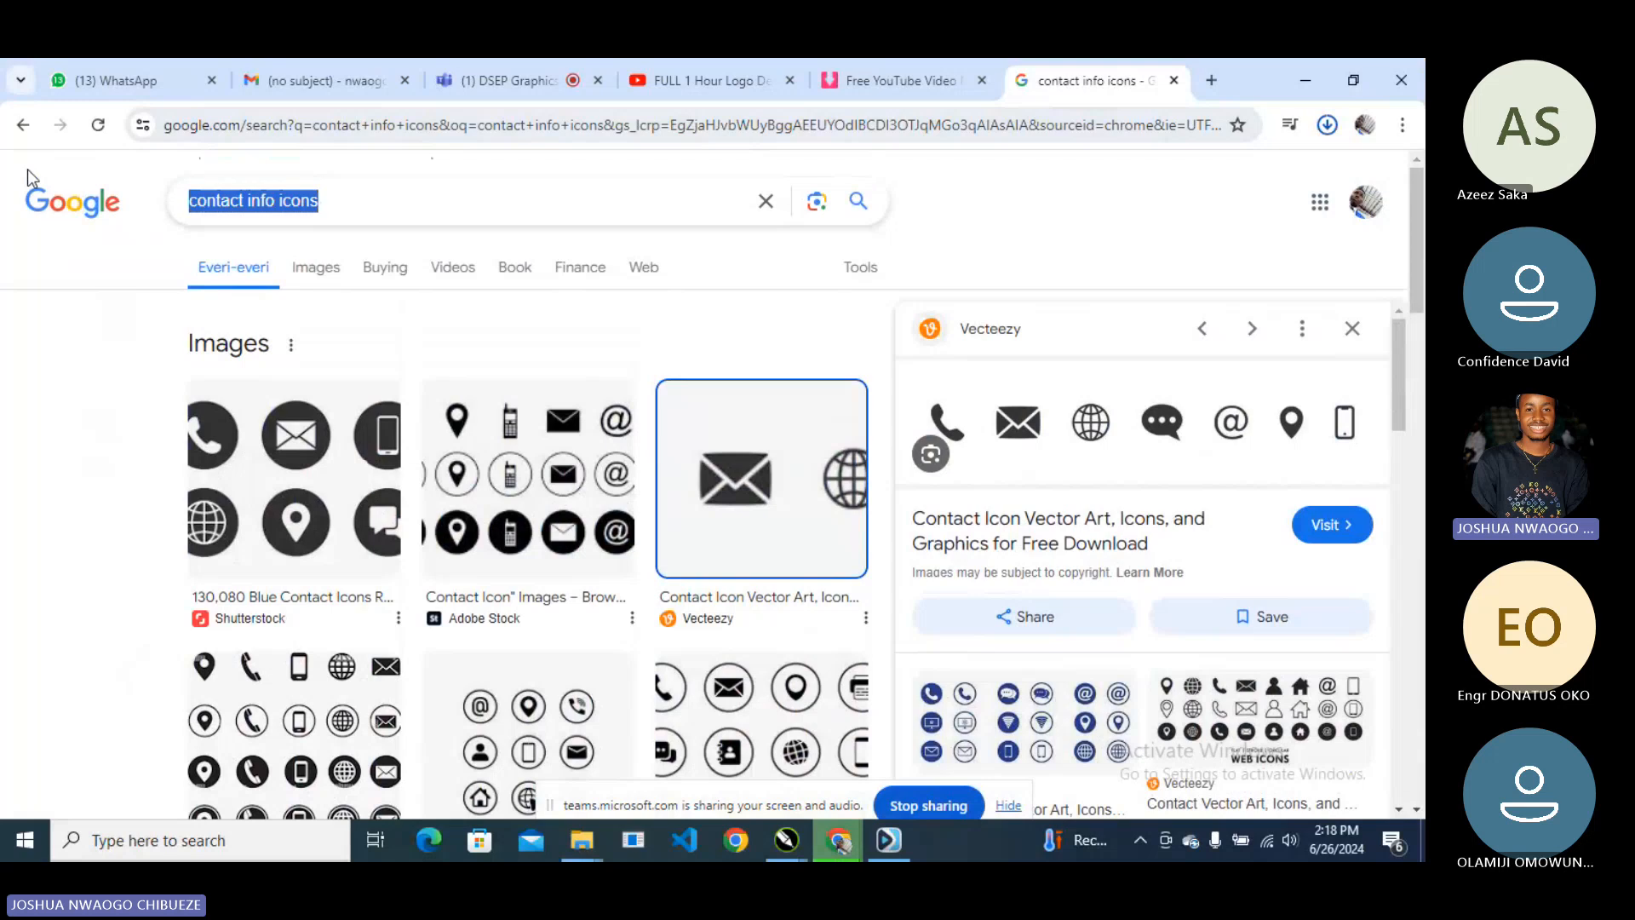
text(social media icon)
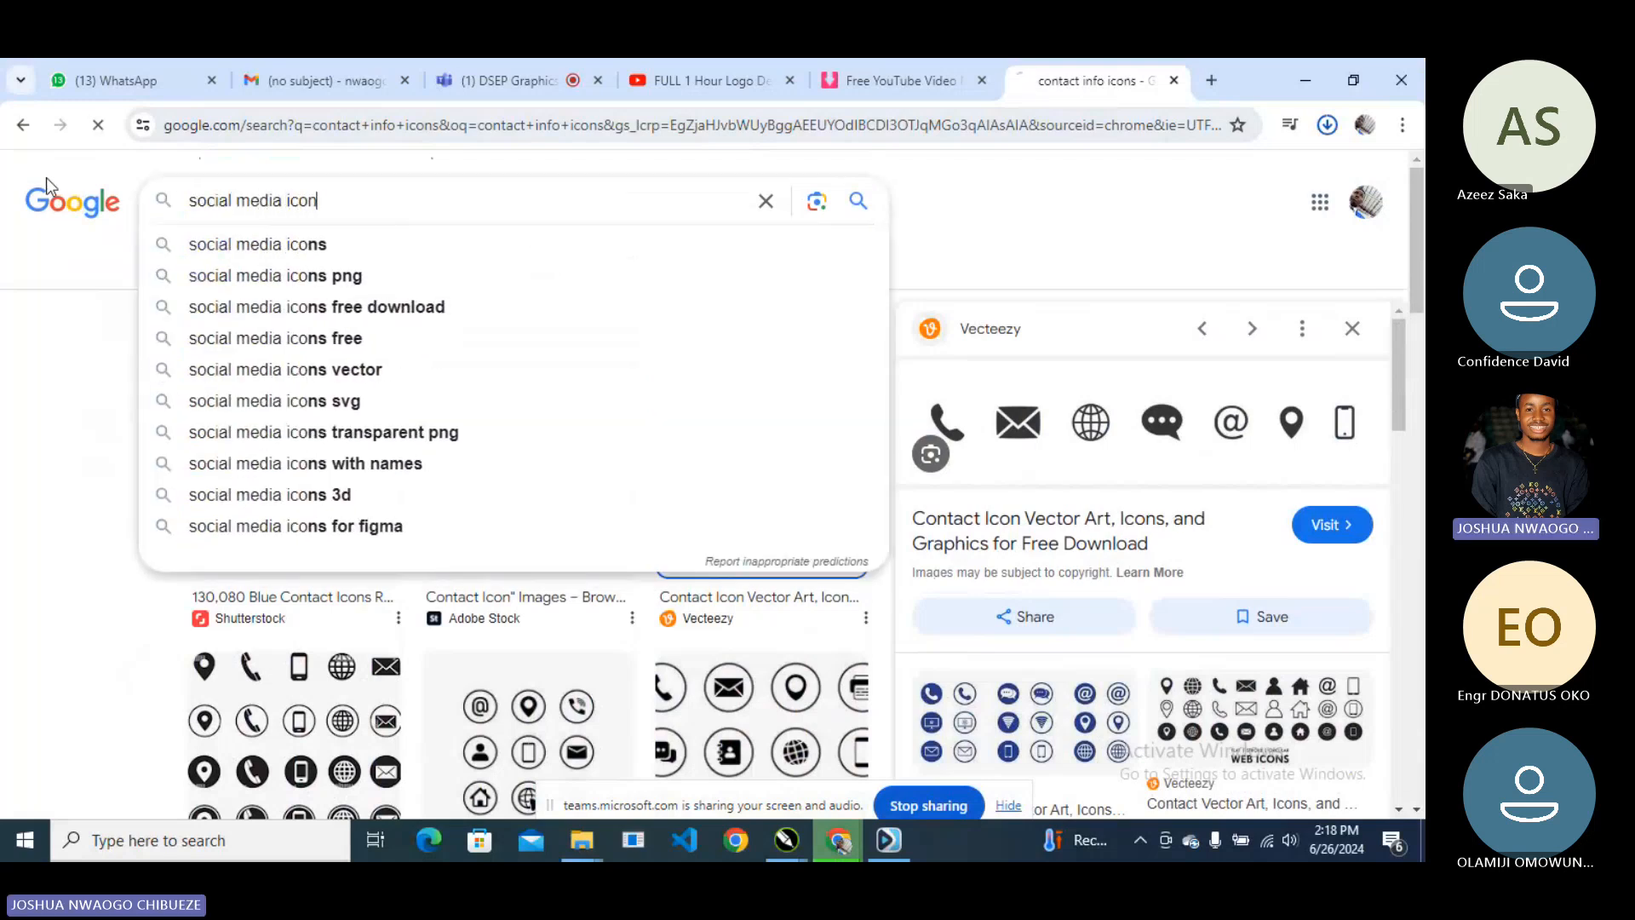
key(Return)
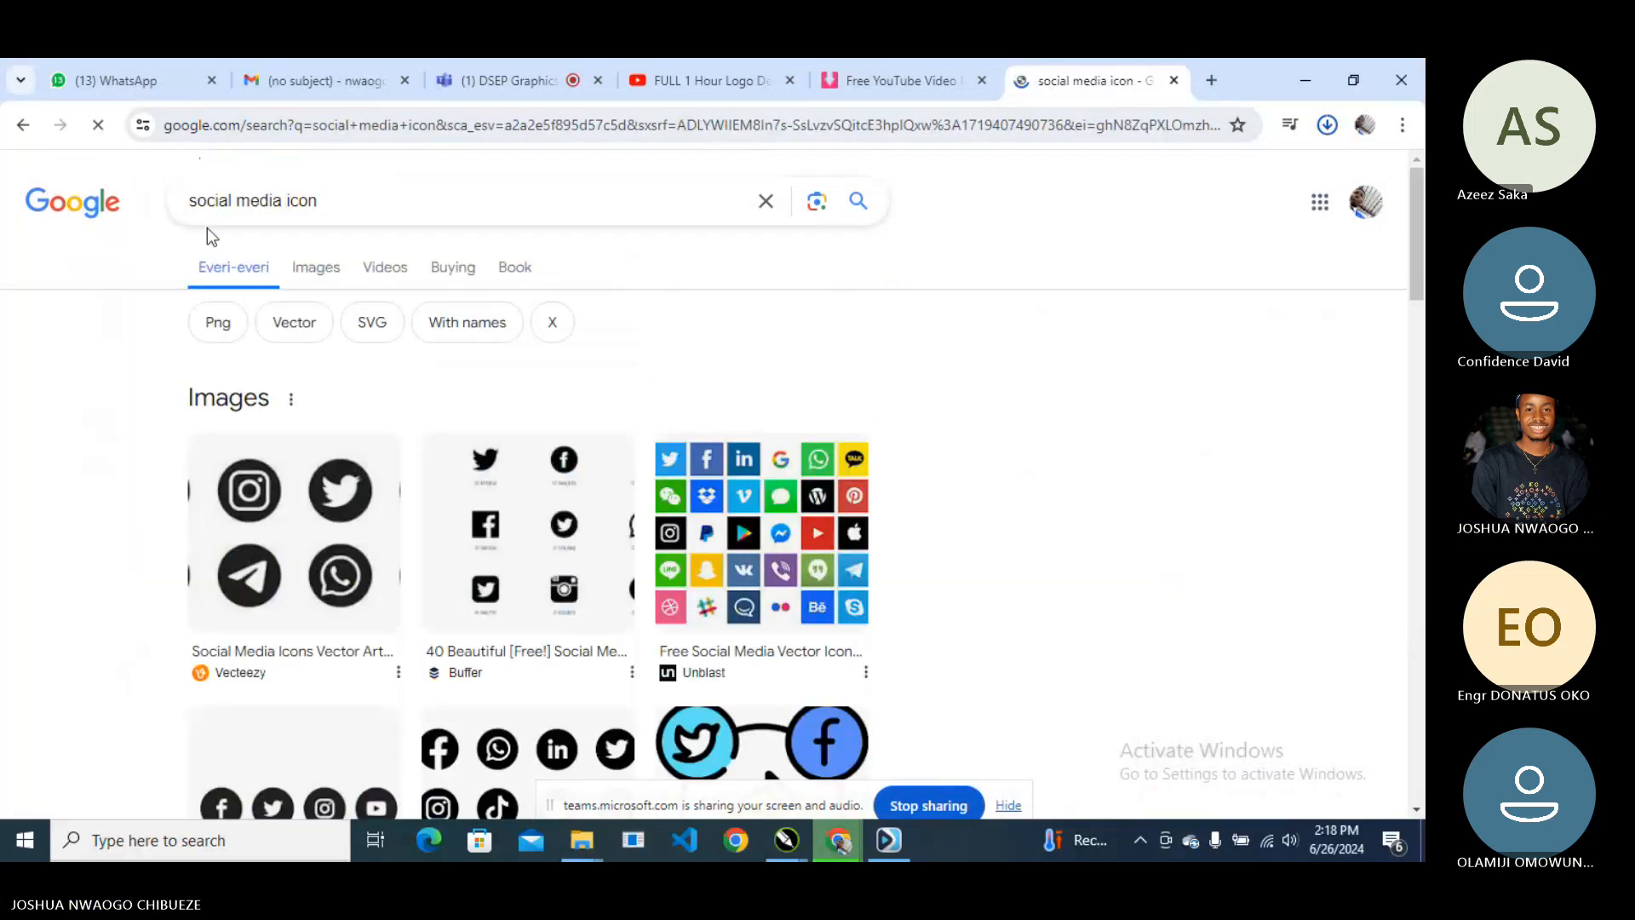
scroll(463, 413, down, 2)
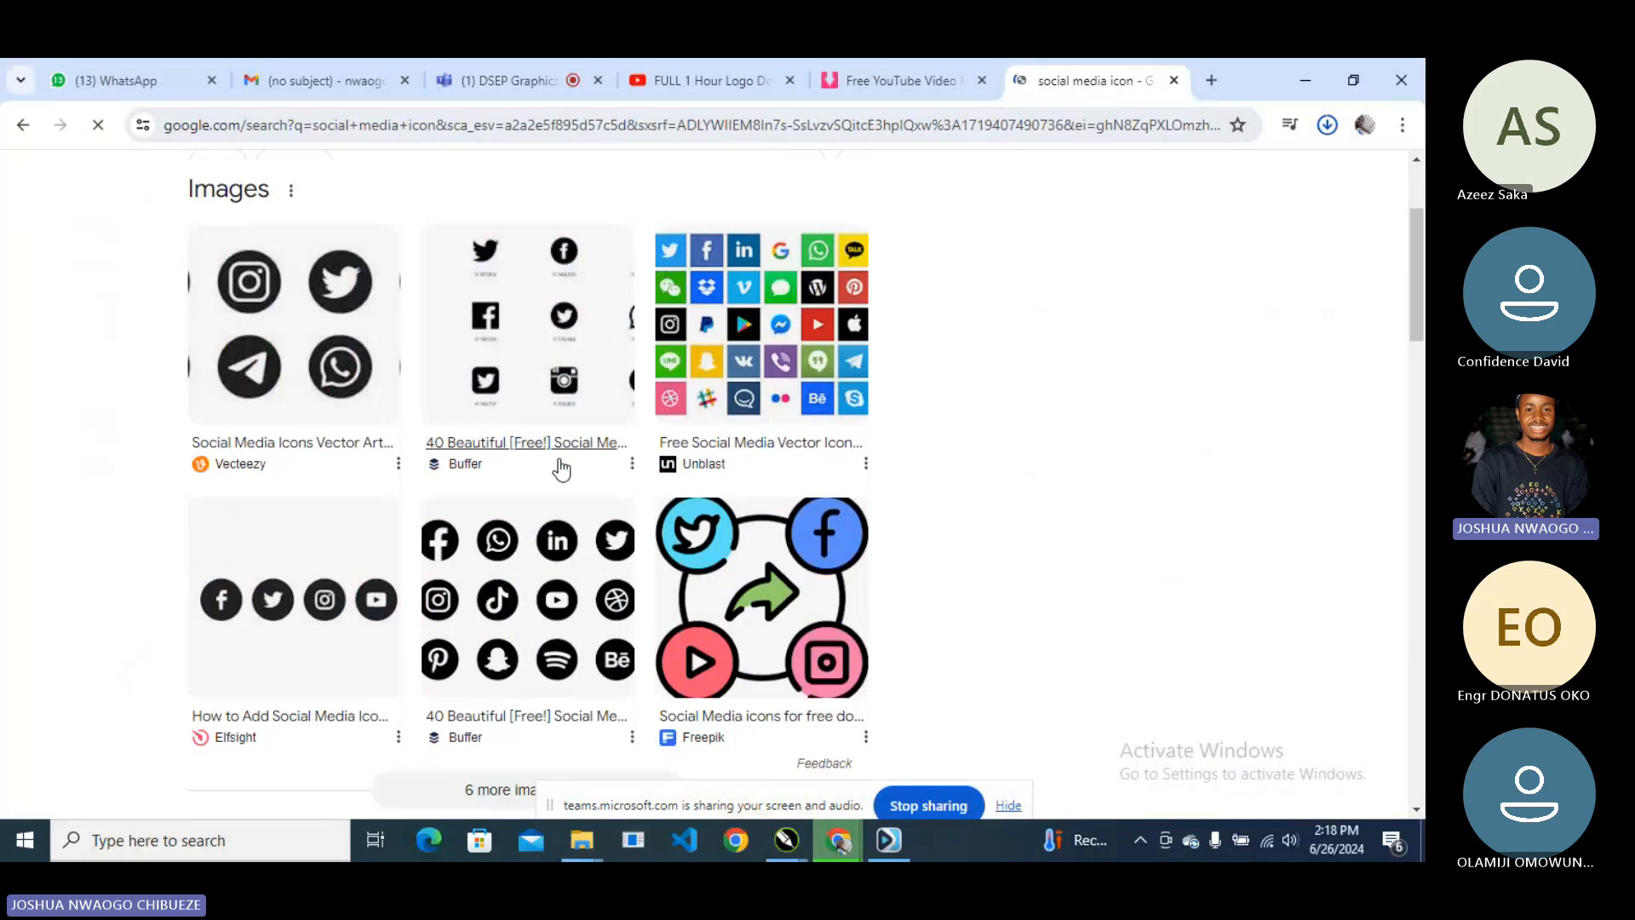
click(517, 555)
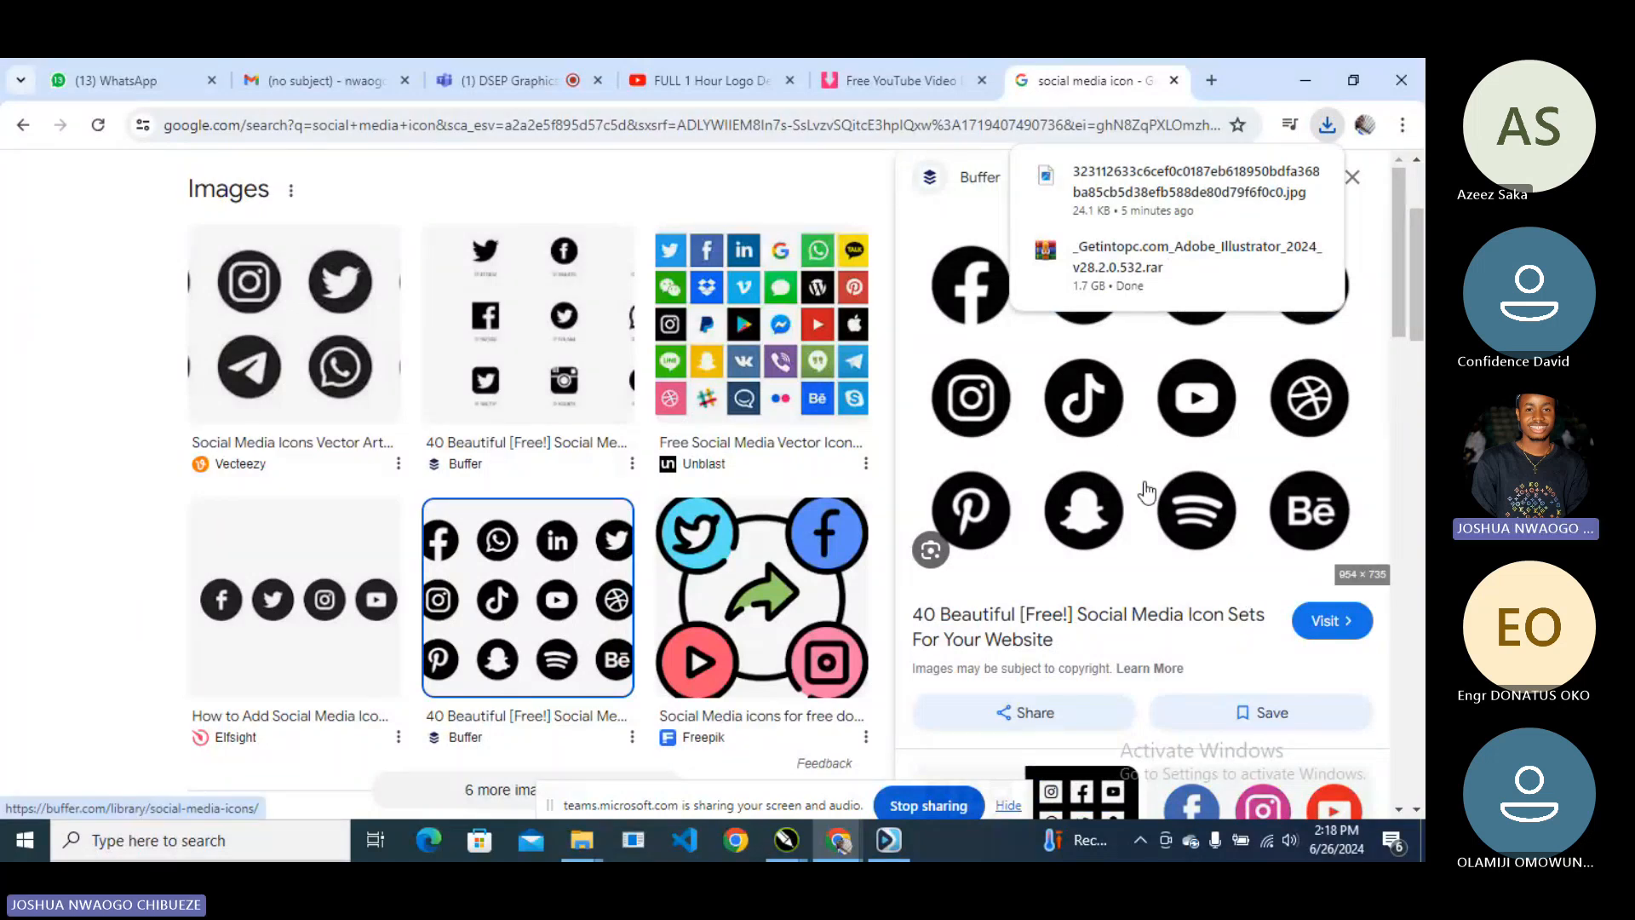
right_click(1024, 360)
click(1126, 671)
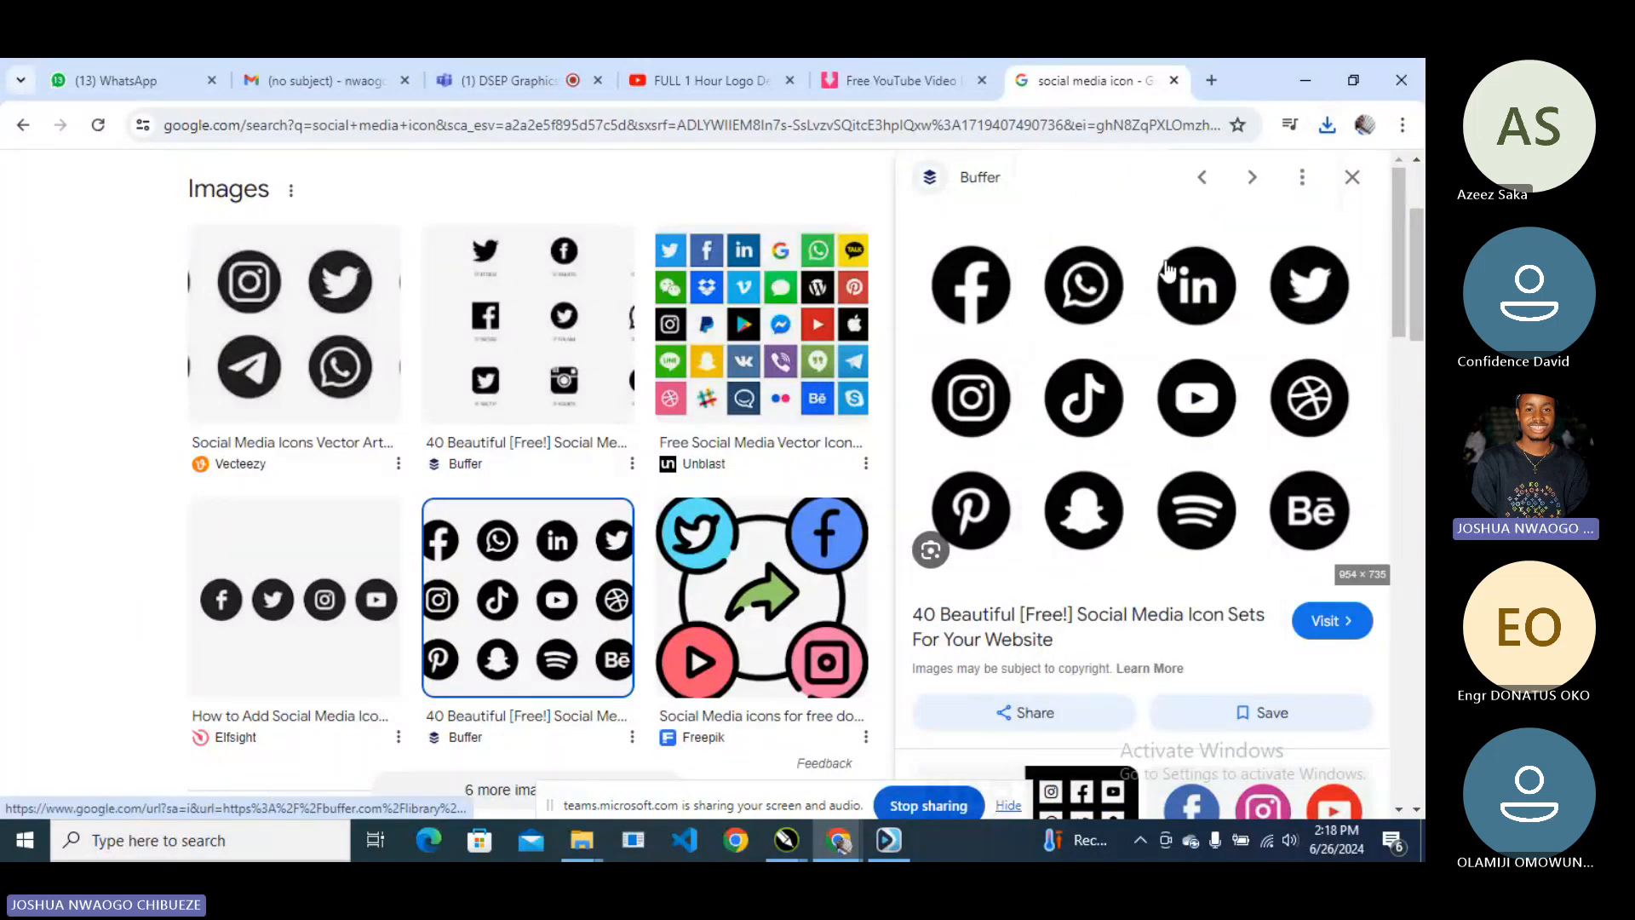
click(1305, 79)
- Paste the copied social media icon image and move it right of the page
scroll(625, 377, down, 1)
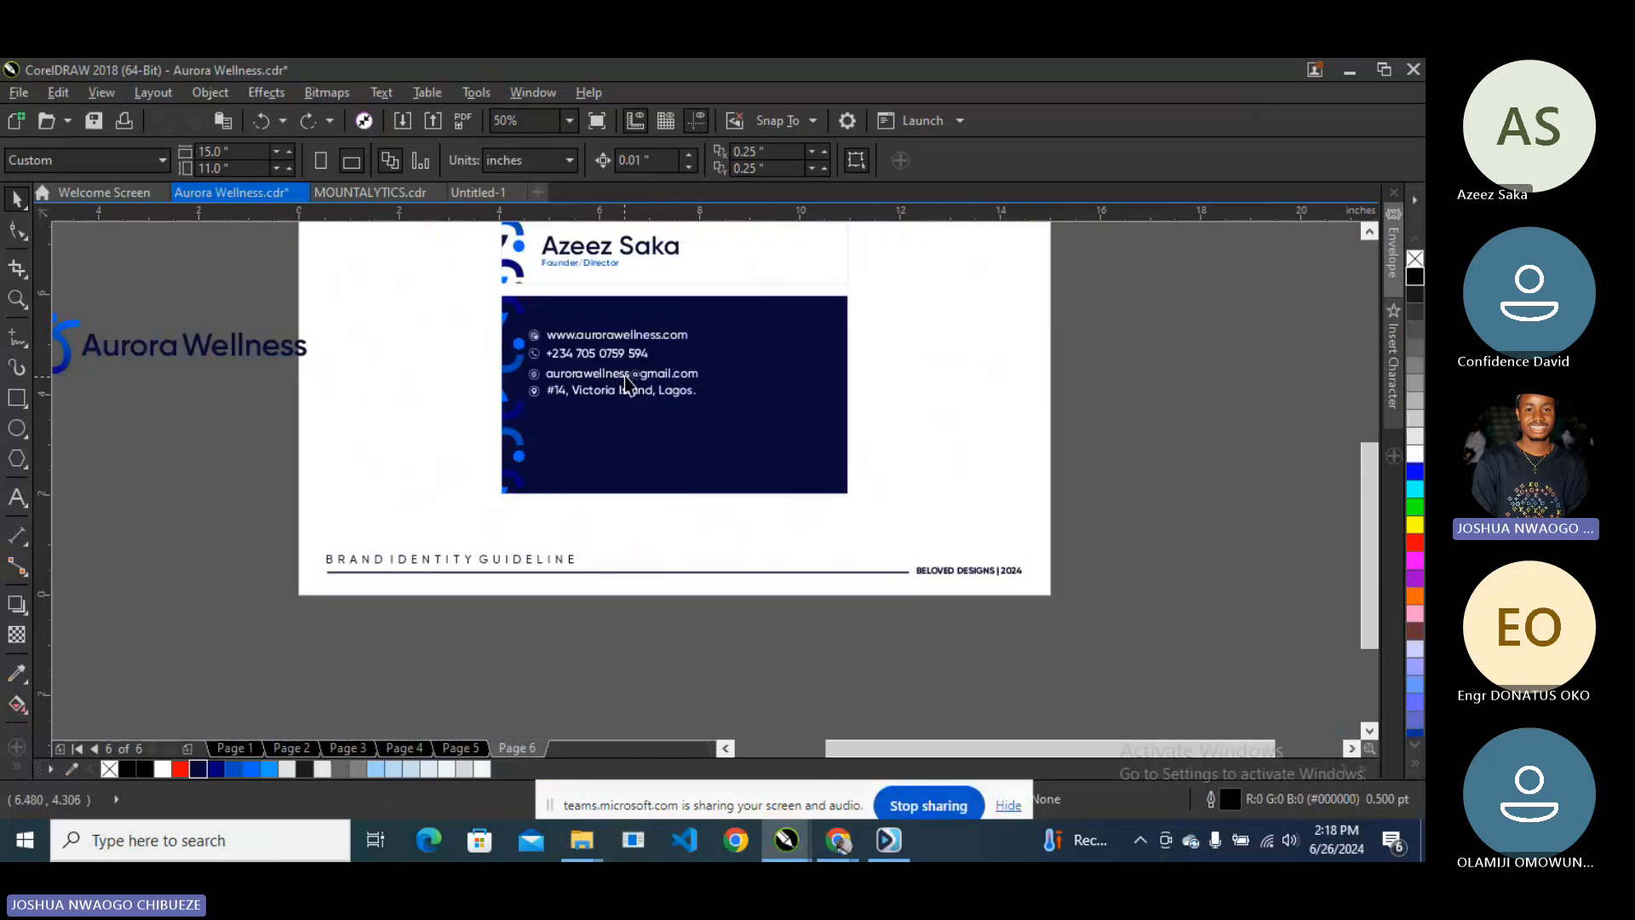
scroll(625, 376, down, 1)
scroll(791, 307, up, 1)
right_click(651, 383)
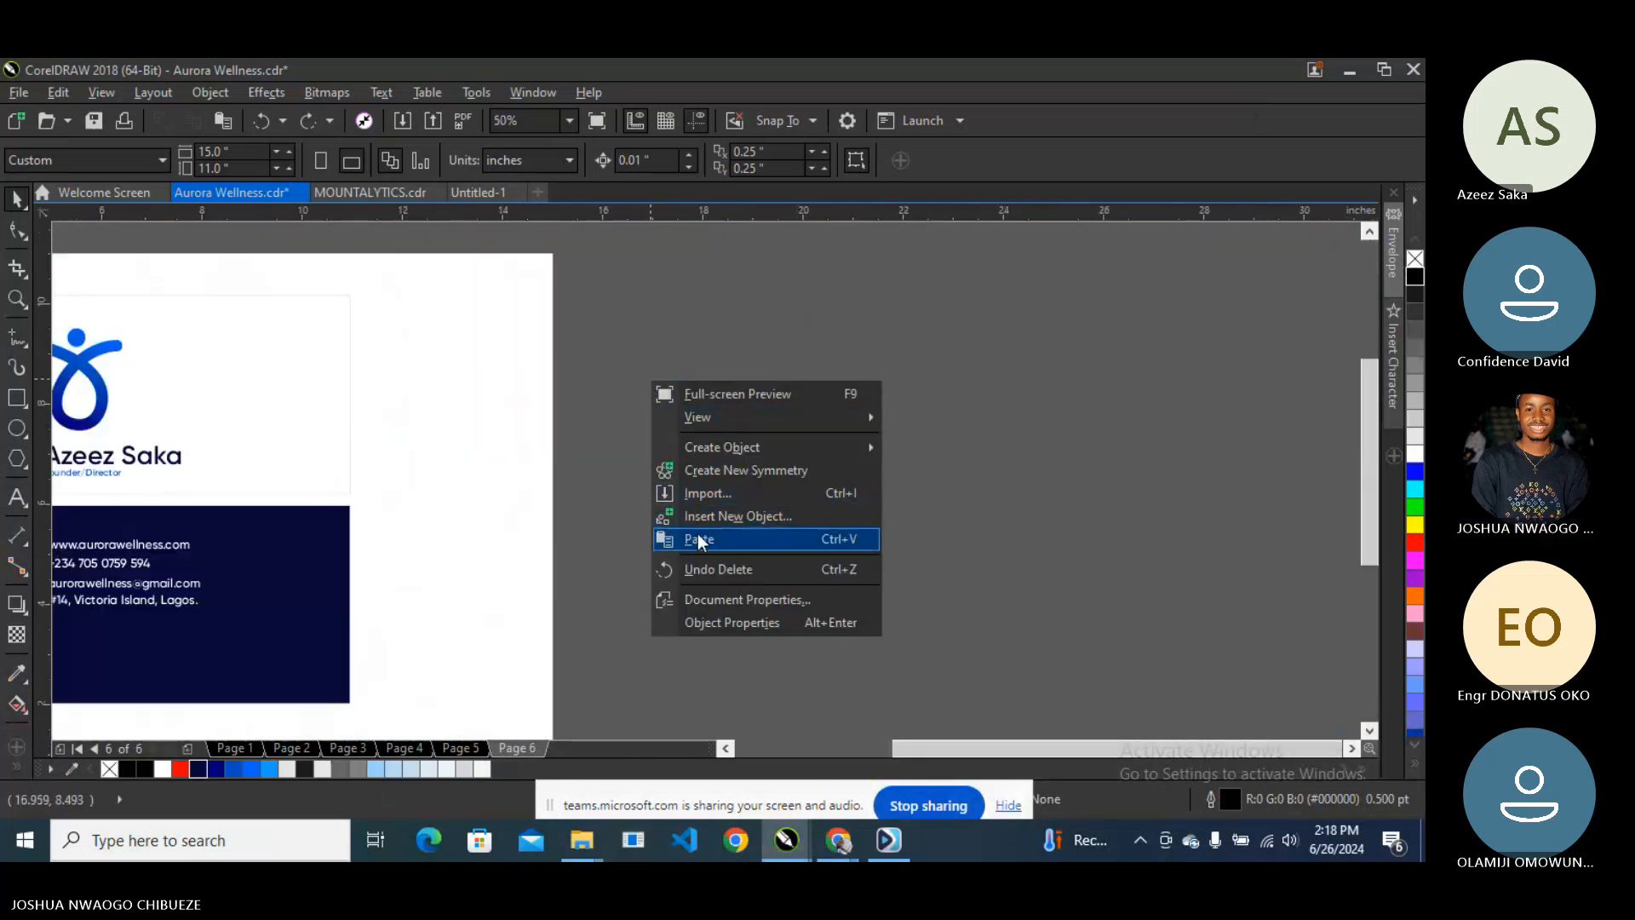
click(698, 538)
scroll(675, 478, down, 1)
drag(493, 479, 902, 466)
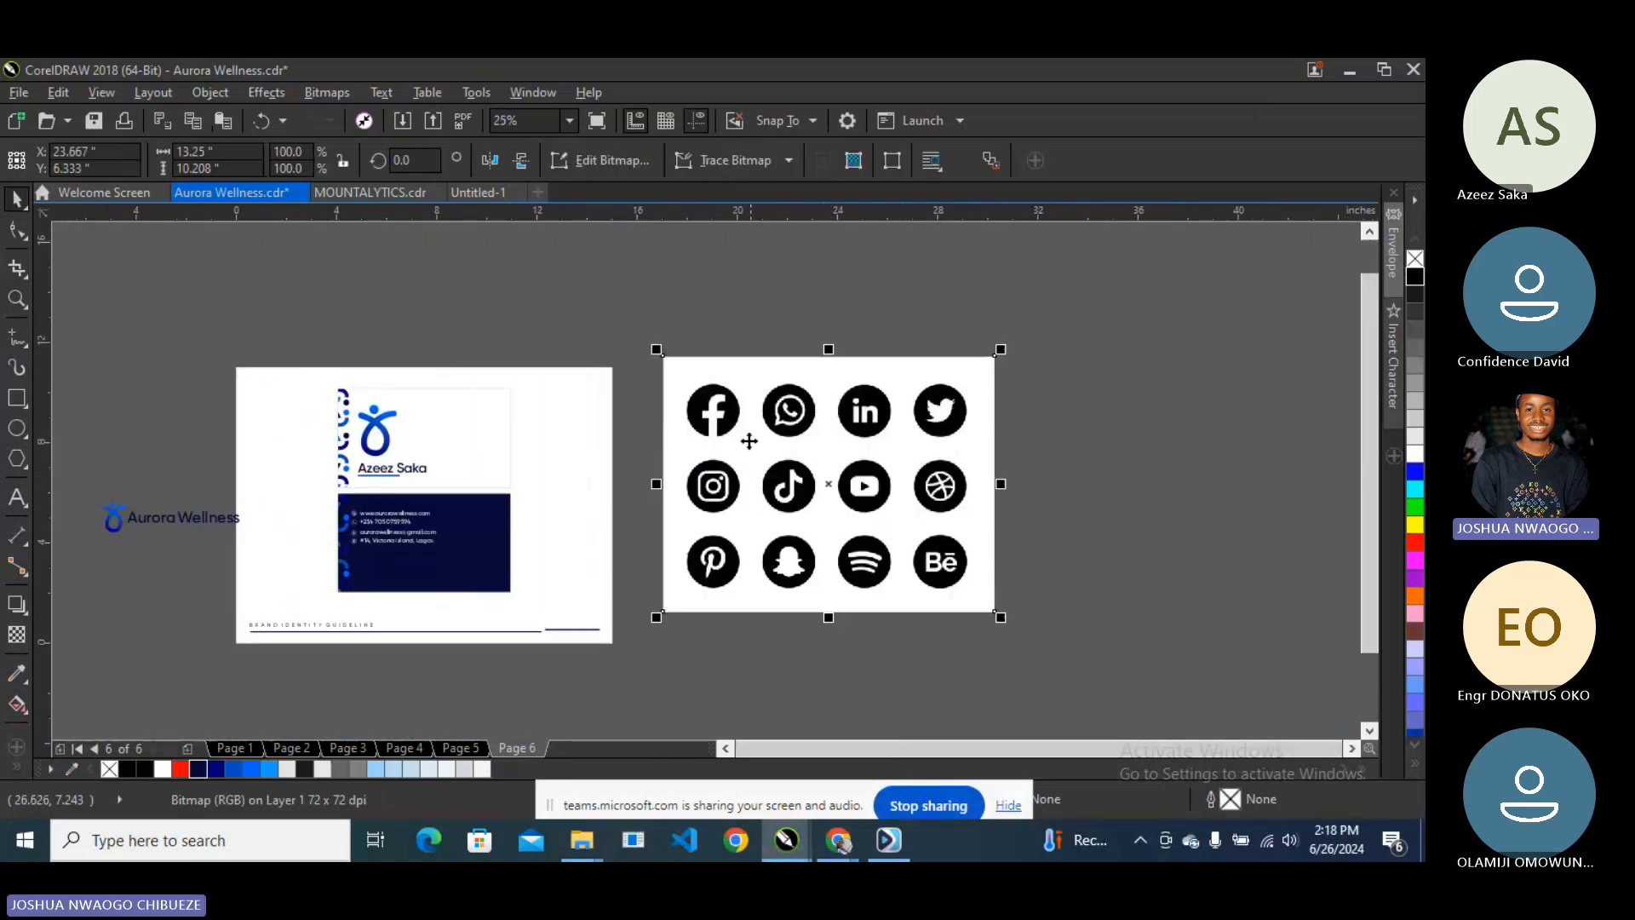
scroll(734, 445, up, 1)
- Outline-trace the pasted bitmap as a Detailed Logo
right_click(727, 431)
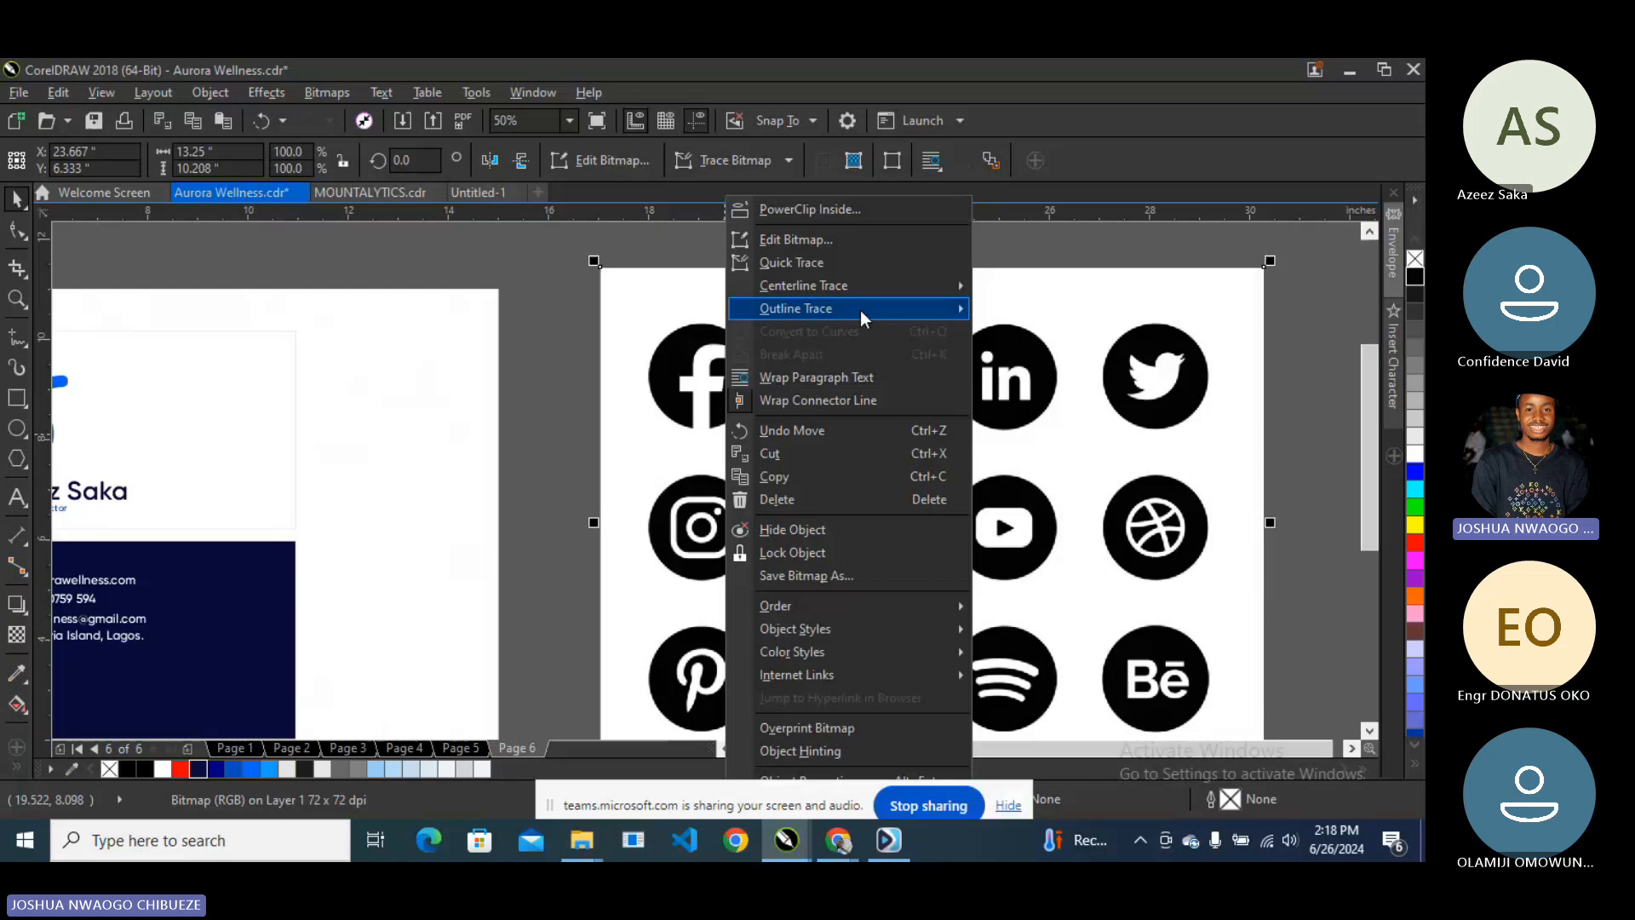
mouse_move(860, 310)
click(1035, 355)
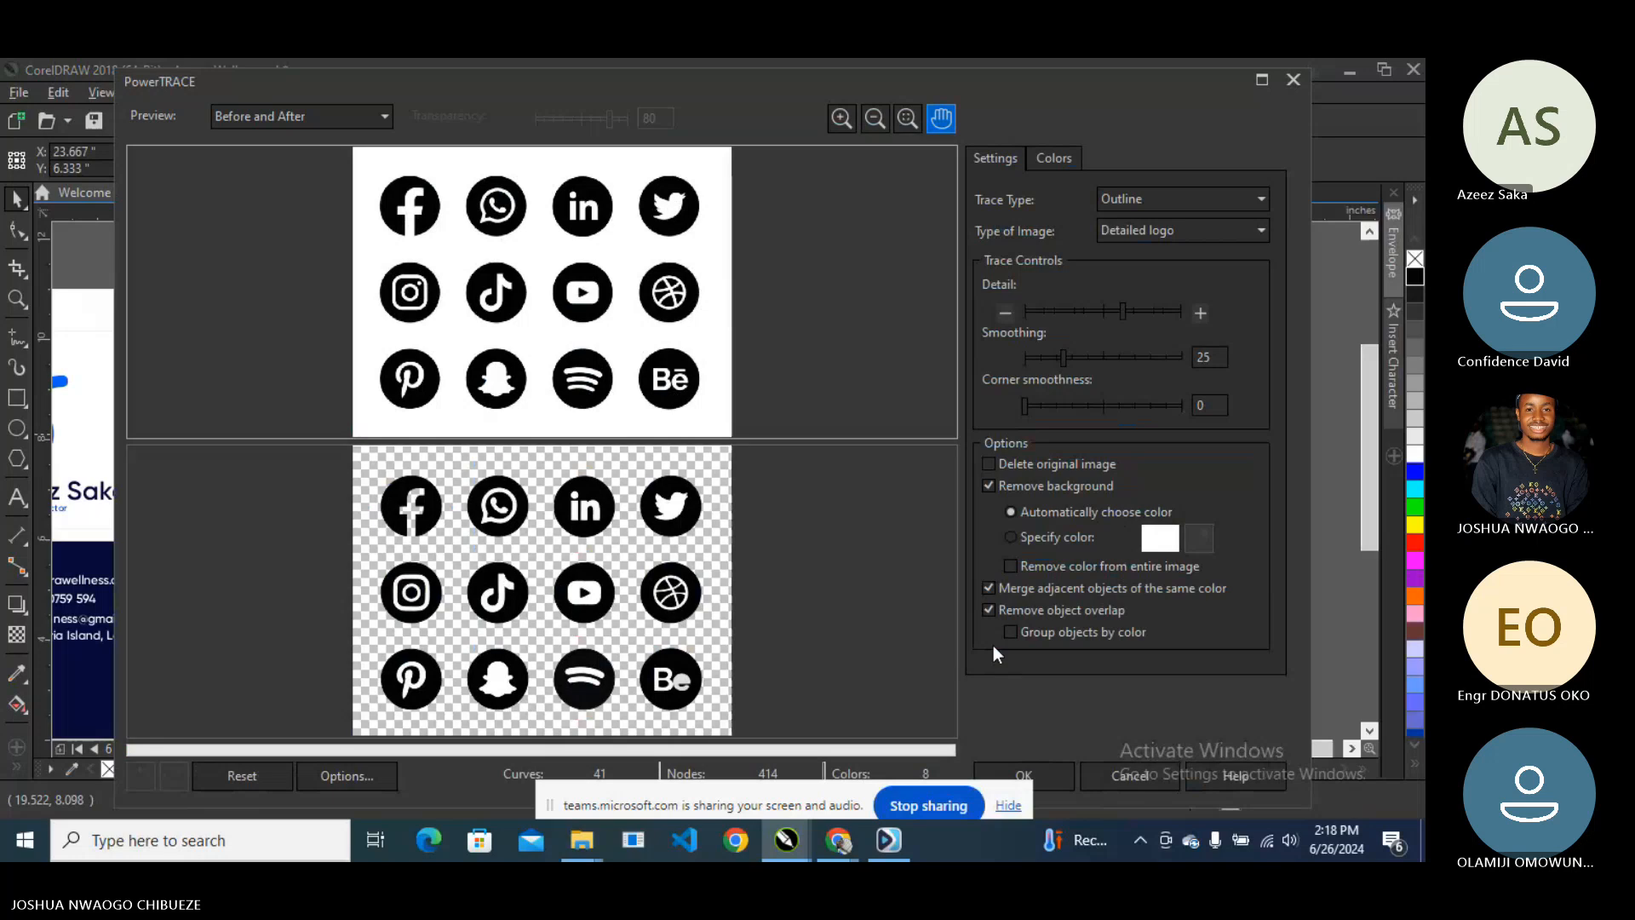
- Accept the trace, then move the traced icons and shrink them to about 60%
click(1045, 781)
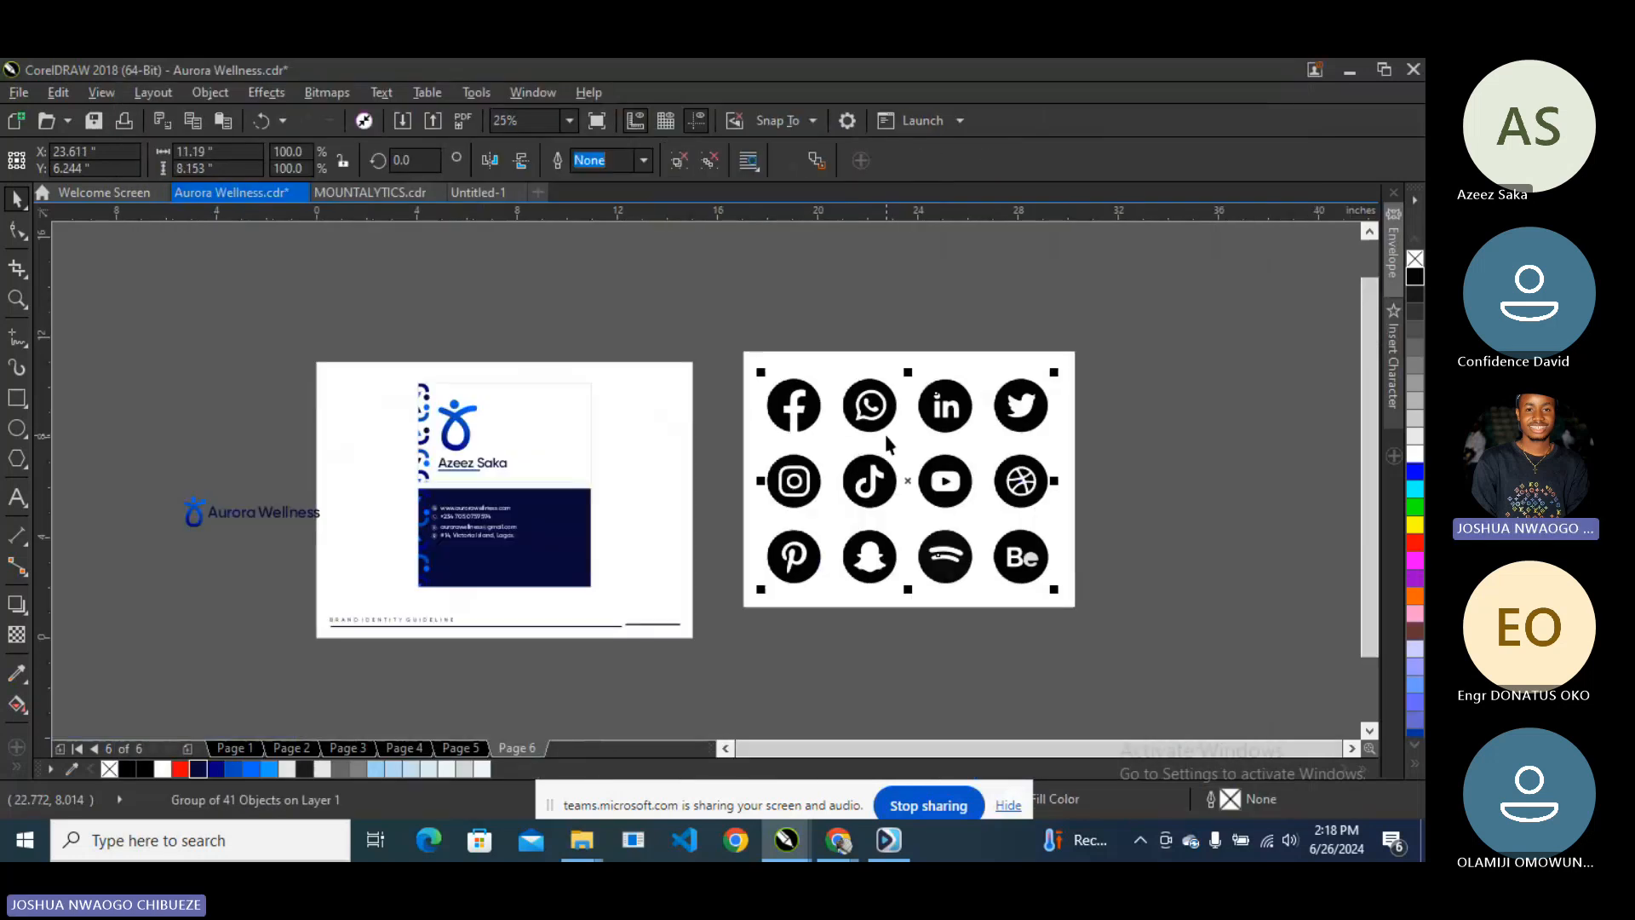
mouse_move(877, 480)
mouse_down()
mouse_move(228, 490)
mouse_move(127, 527)
mouse_up()
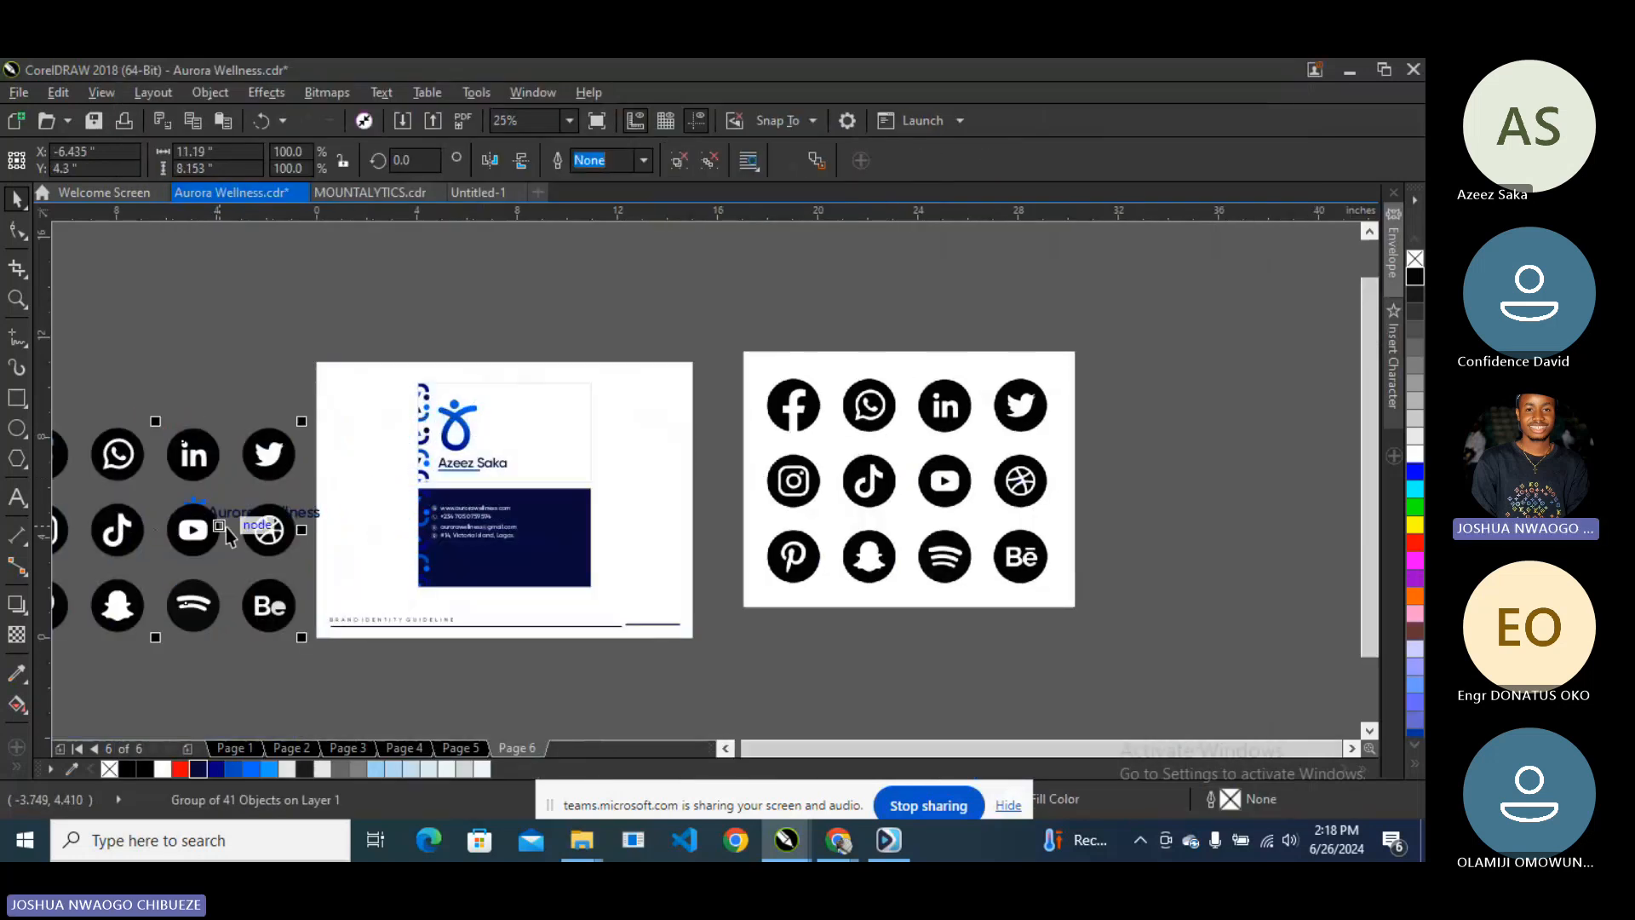
scroll(189, 527, down, 1)
scroll(123, 548, up, 1)
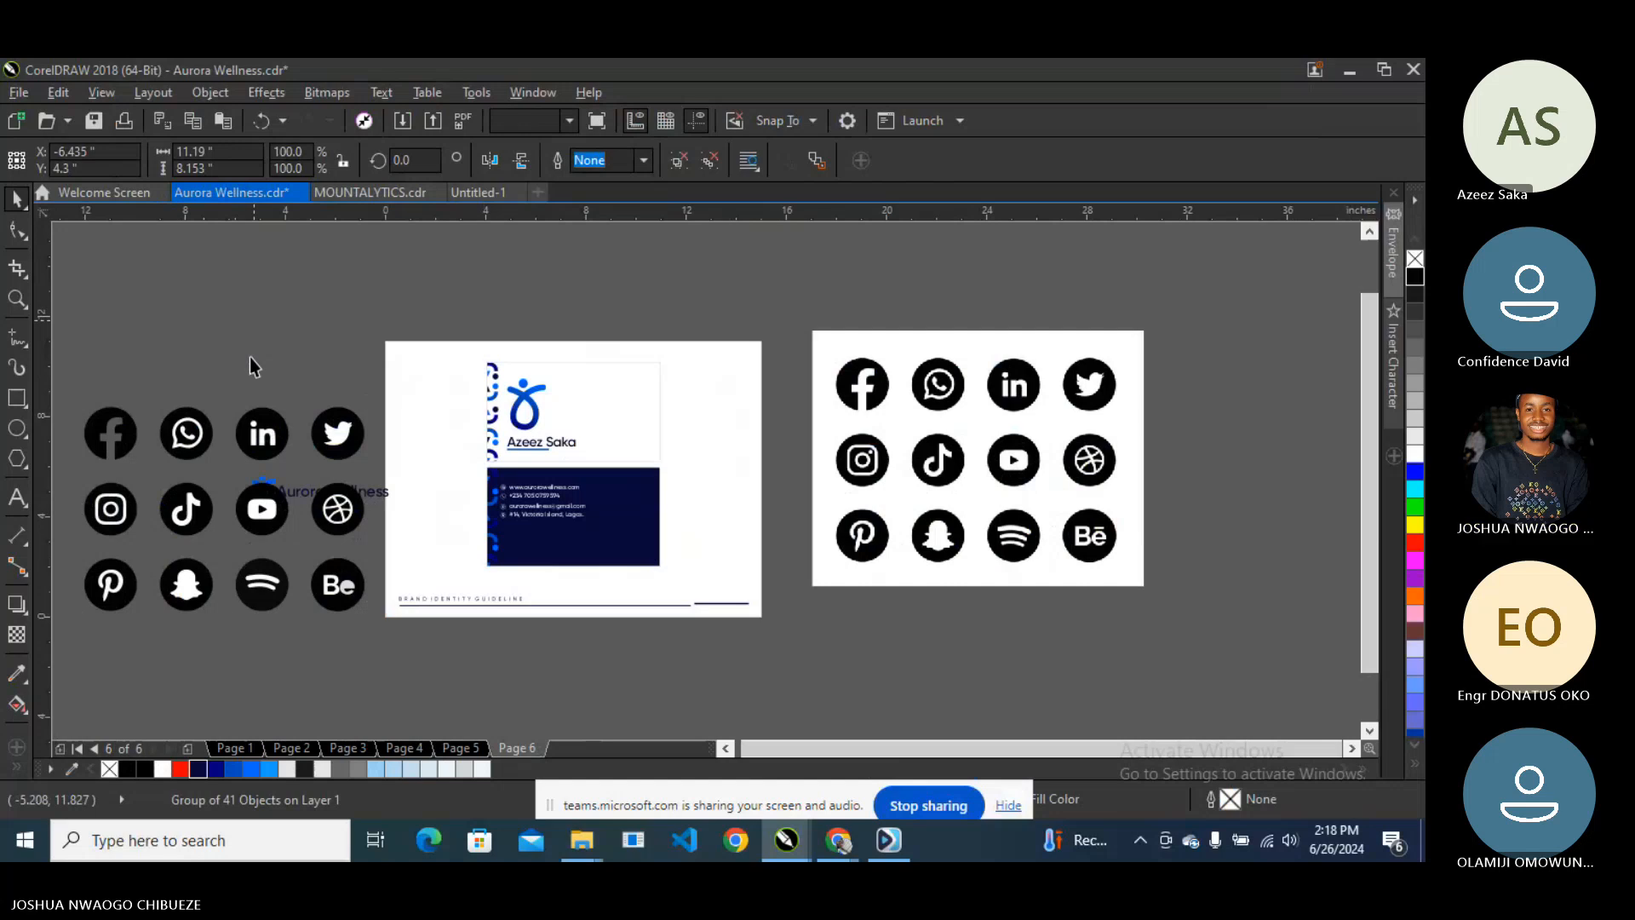
click(249, 355)
scroll(93, 436, up, 1)
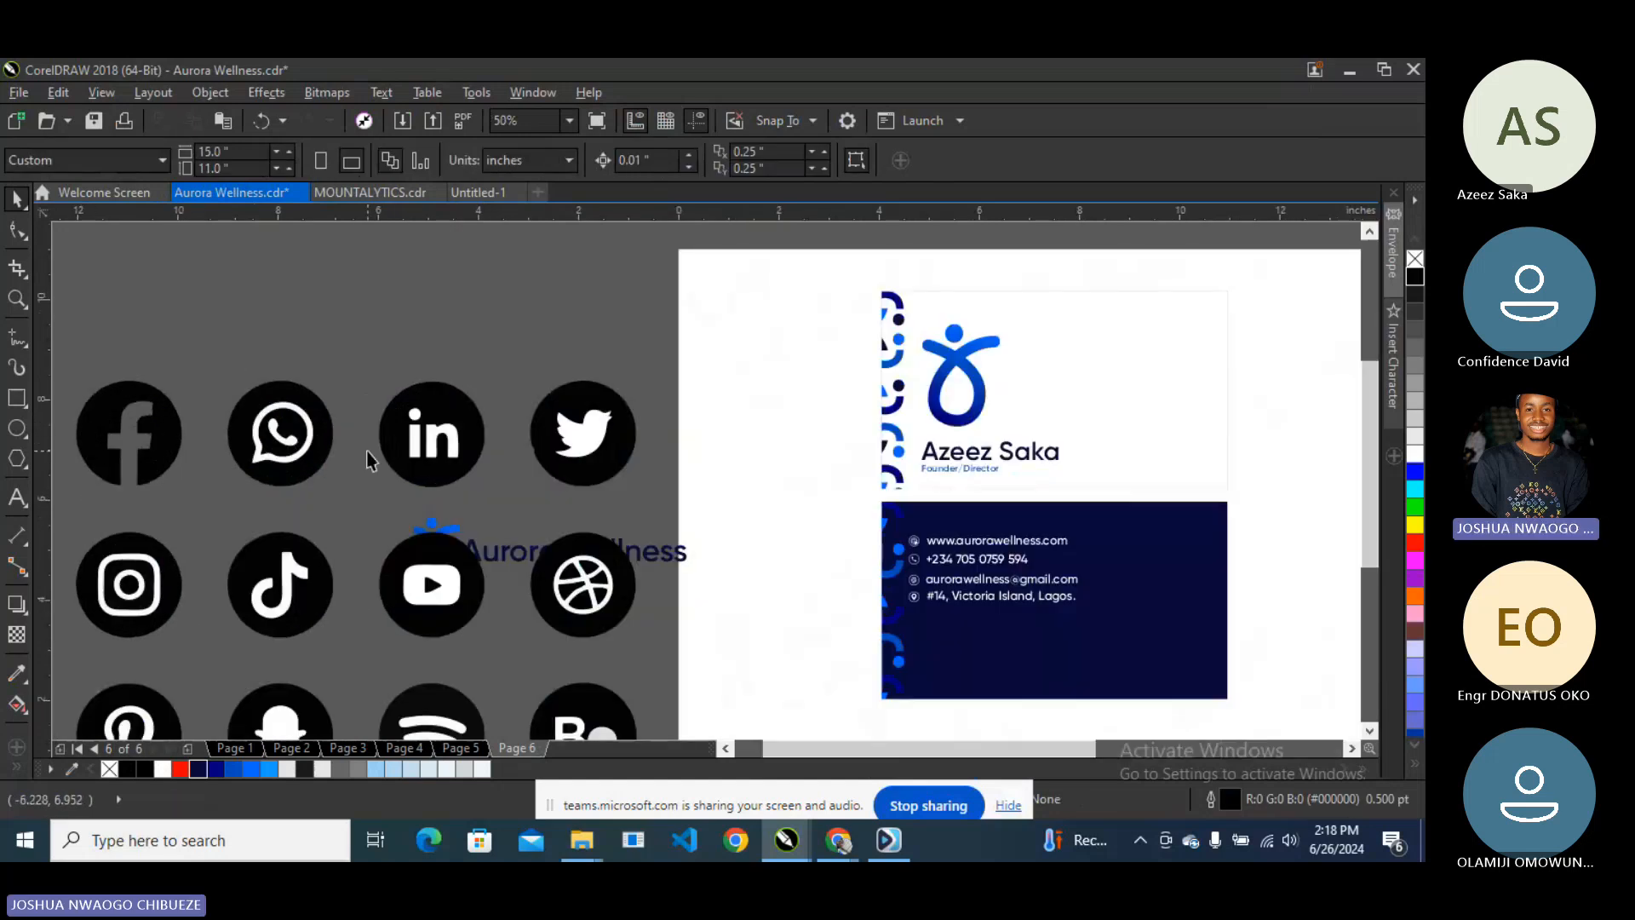
scroll(373, 472, down, 1)
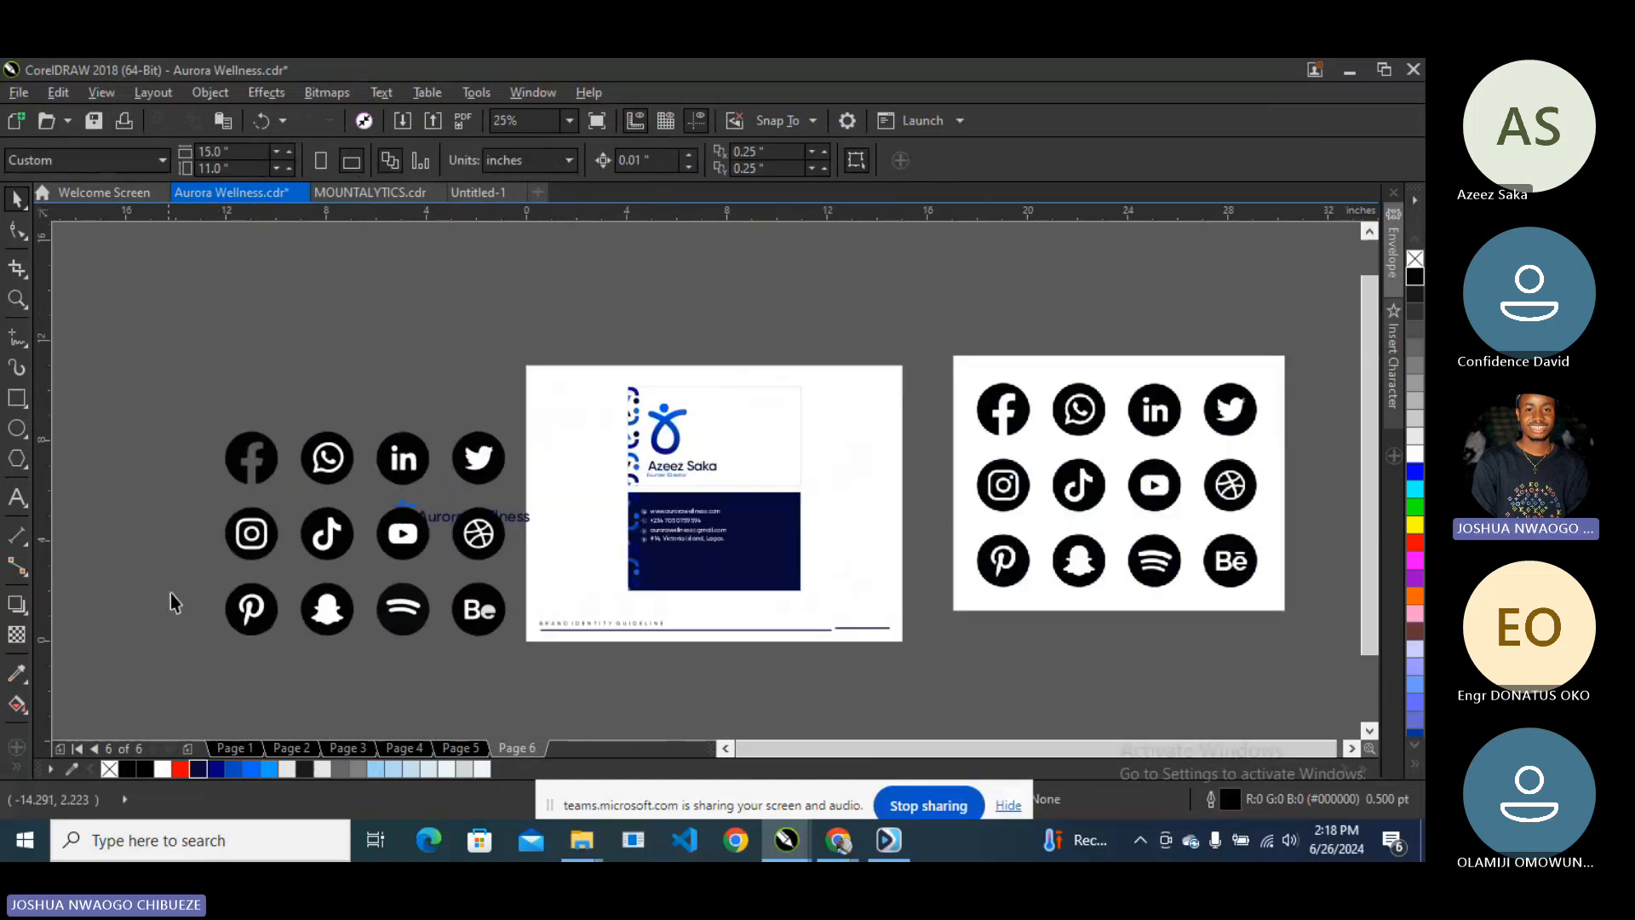
drag(443, 585, 358, 456)
drag(427, 514, 315, 432)
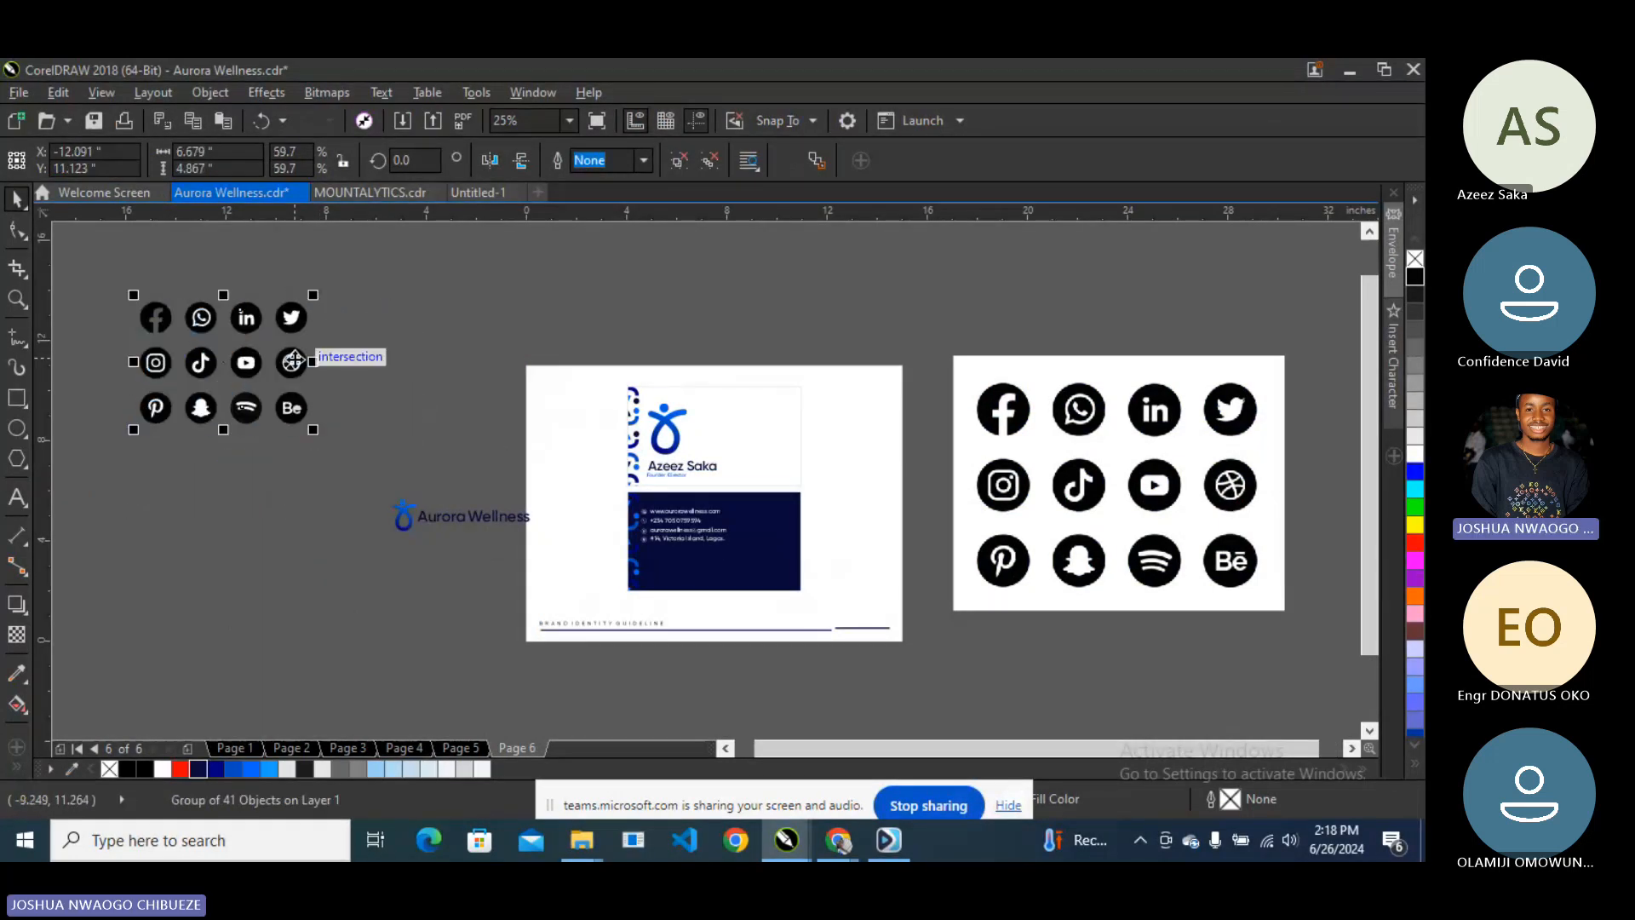
drag(302, 357, 432, 364)
- Ungroup the icons and delete the bottom and middle rows
right_click(429, 363)
click(515, 354)
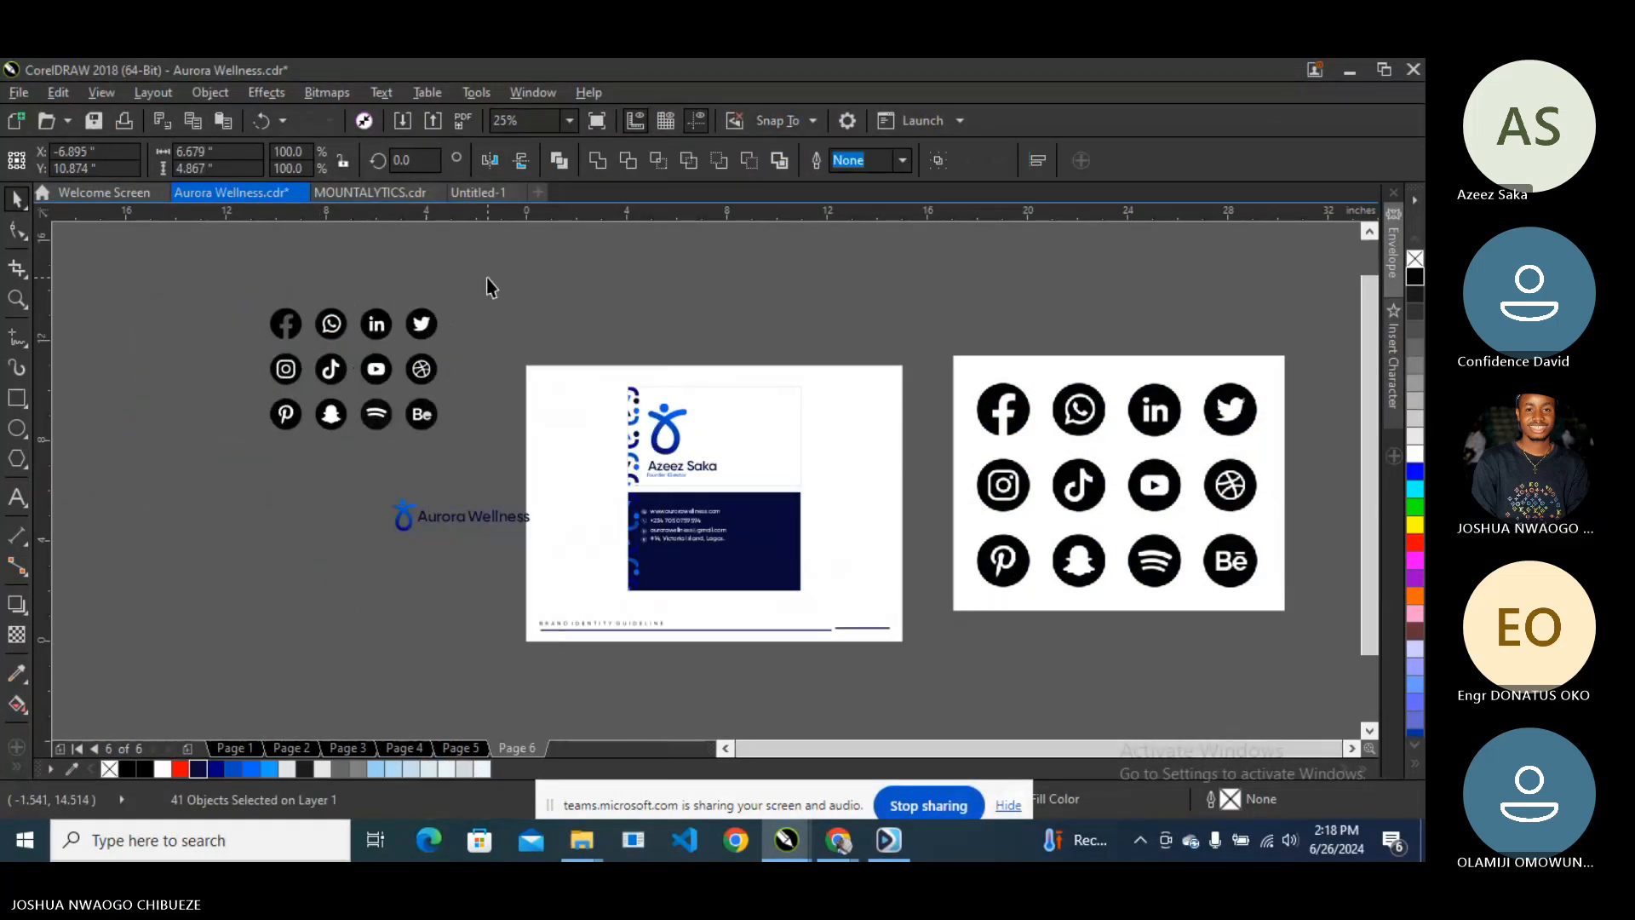
key(Delete)
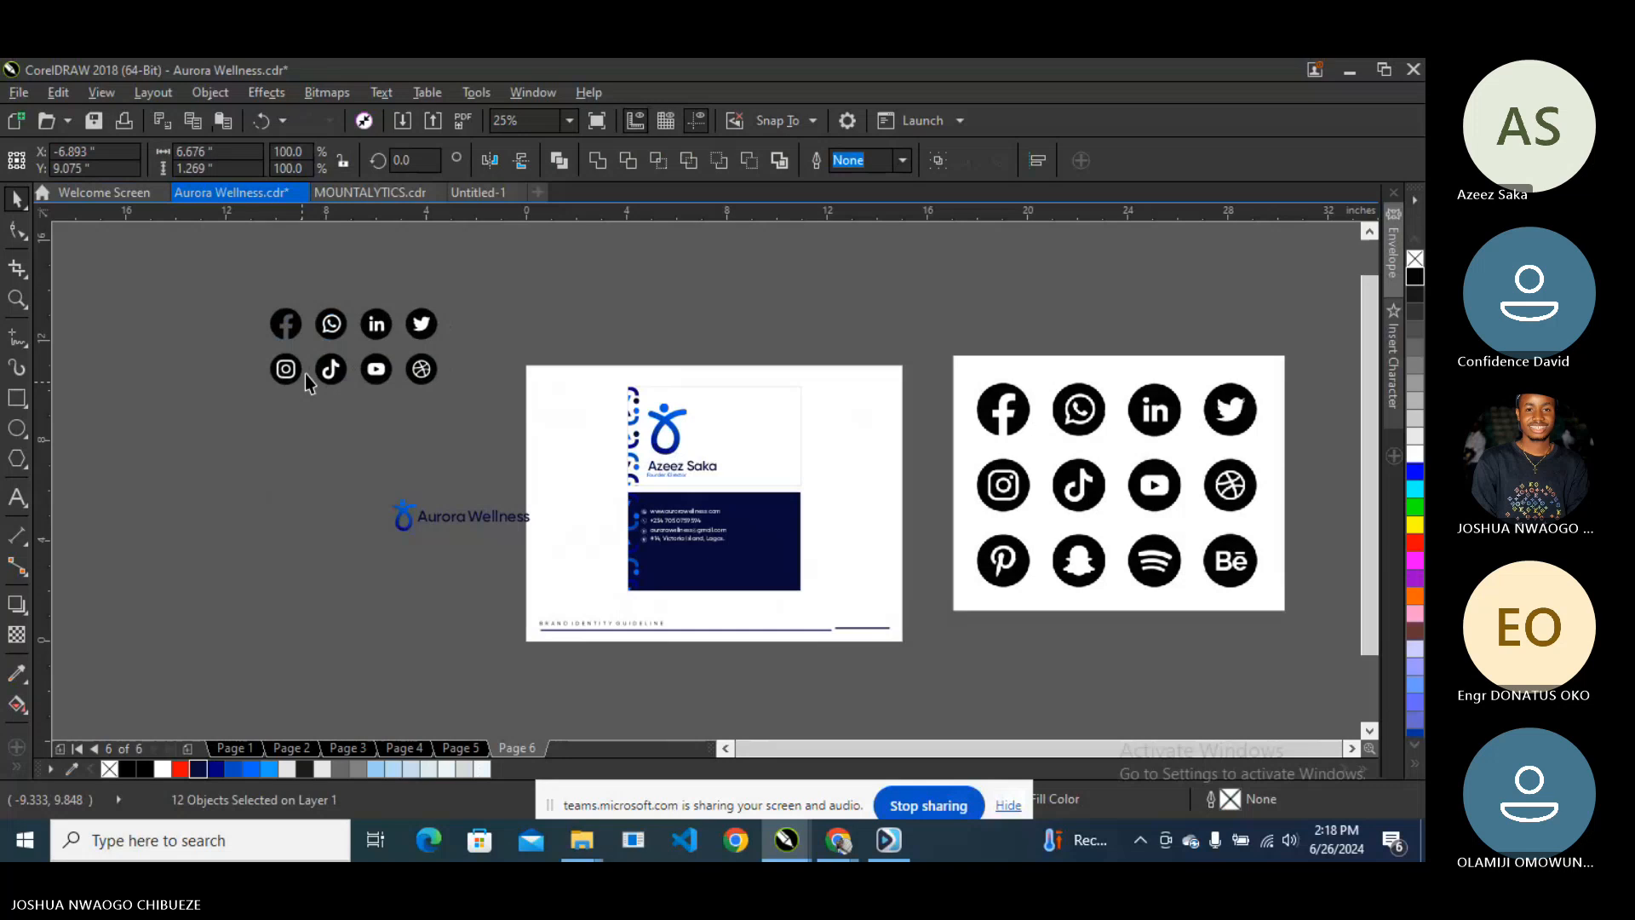
drag(452, 345, 165, 425)
key(Delete)
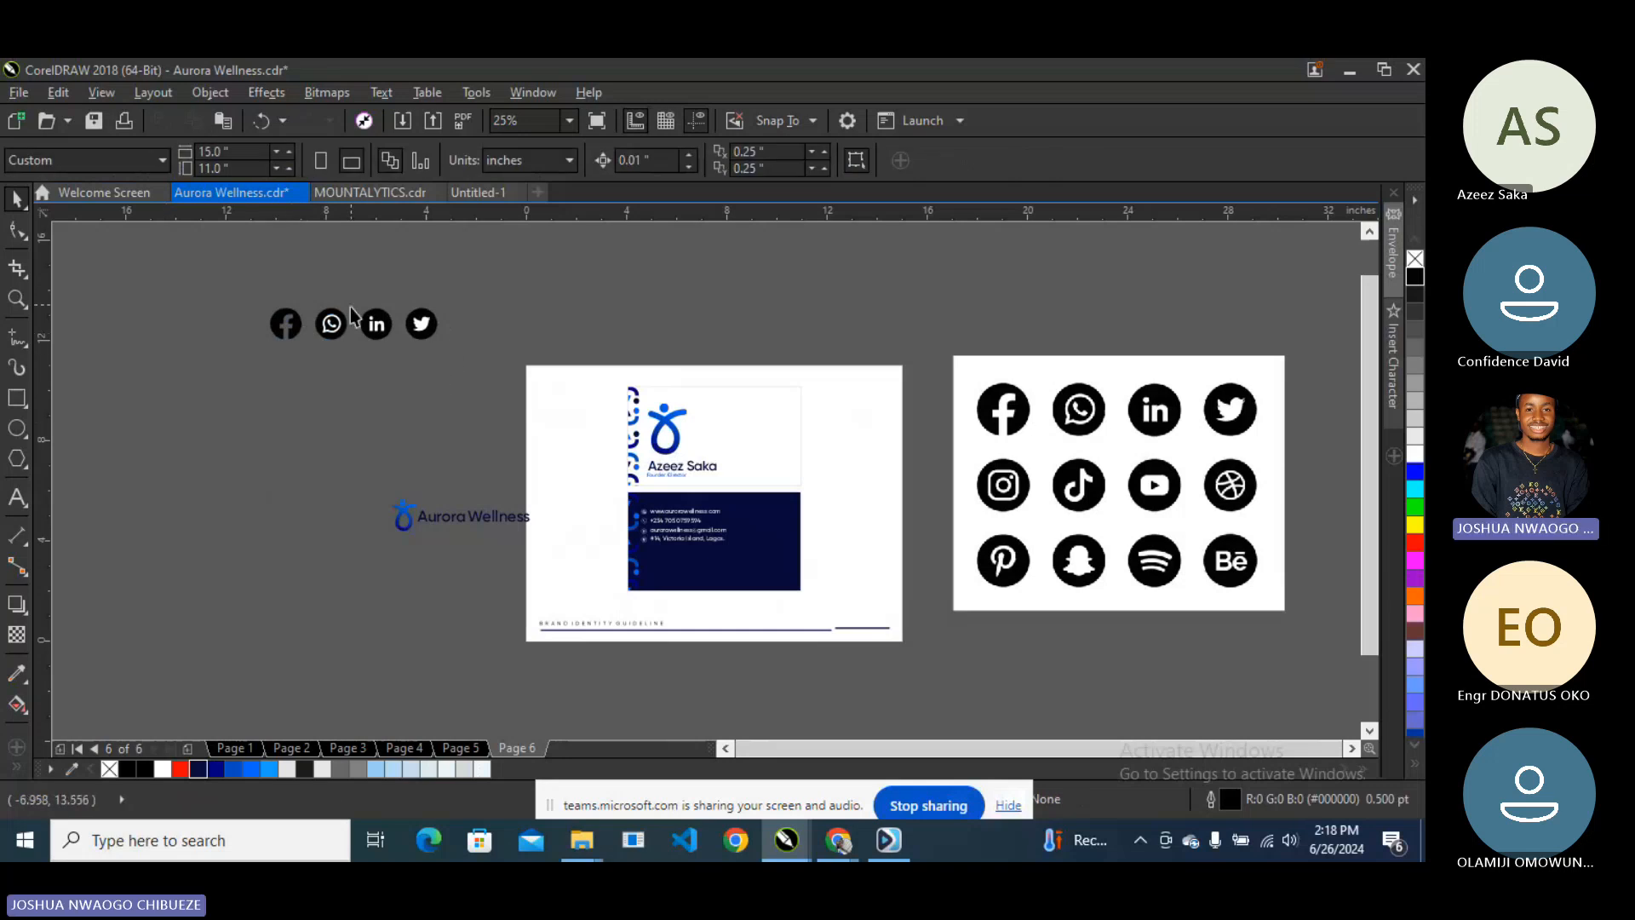
- Delete the white symbols inside the WhatsApp and LinkedIn icons
scroll(350, 308, up, 1)
scroll(296, 330, up, 1)
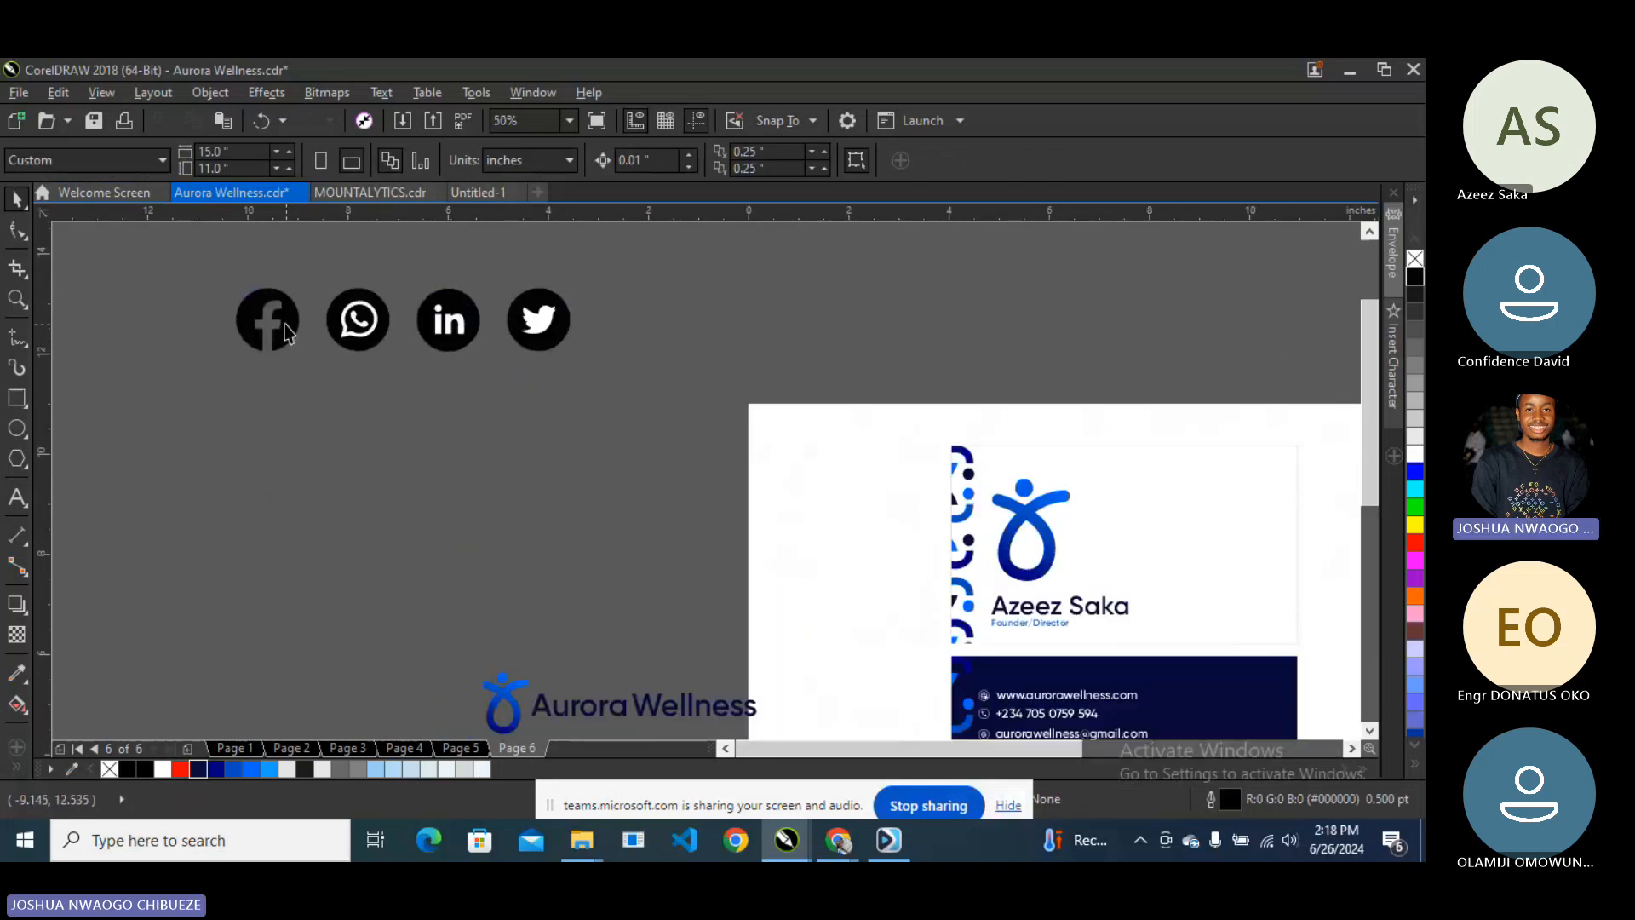
click(351, 333)
scroll(358, 318, up, 1)
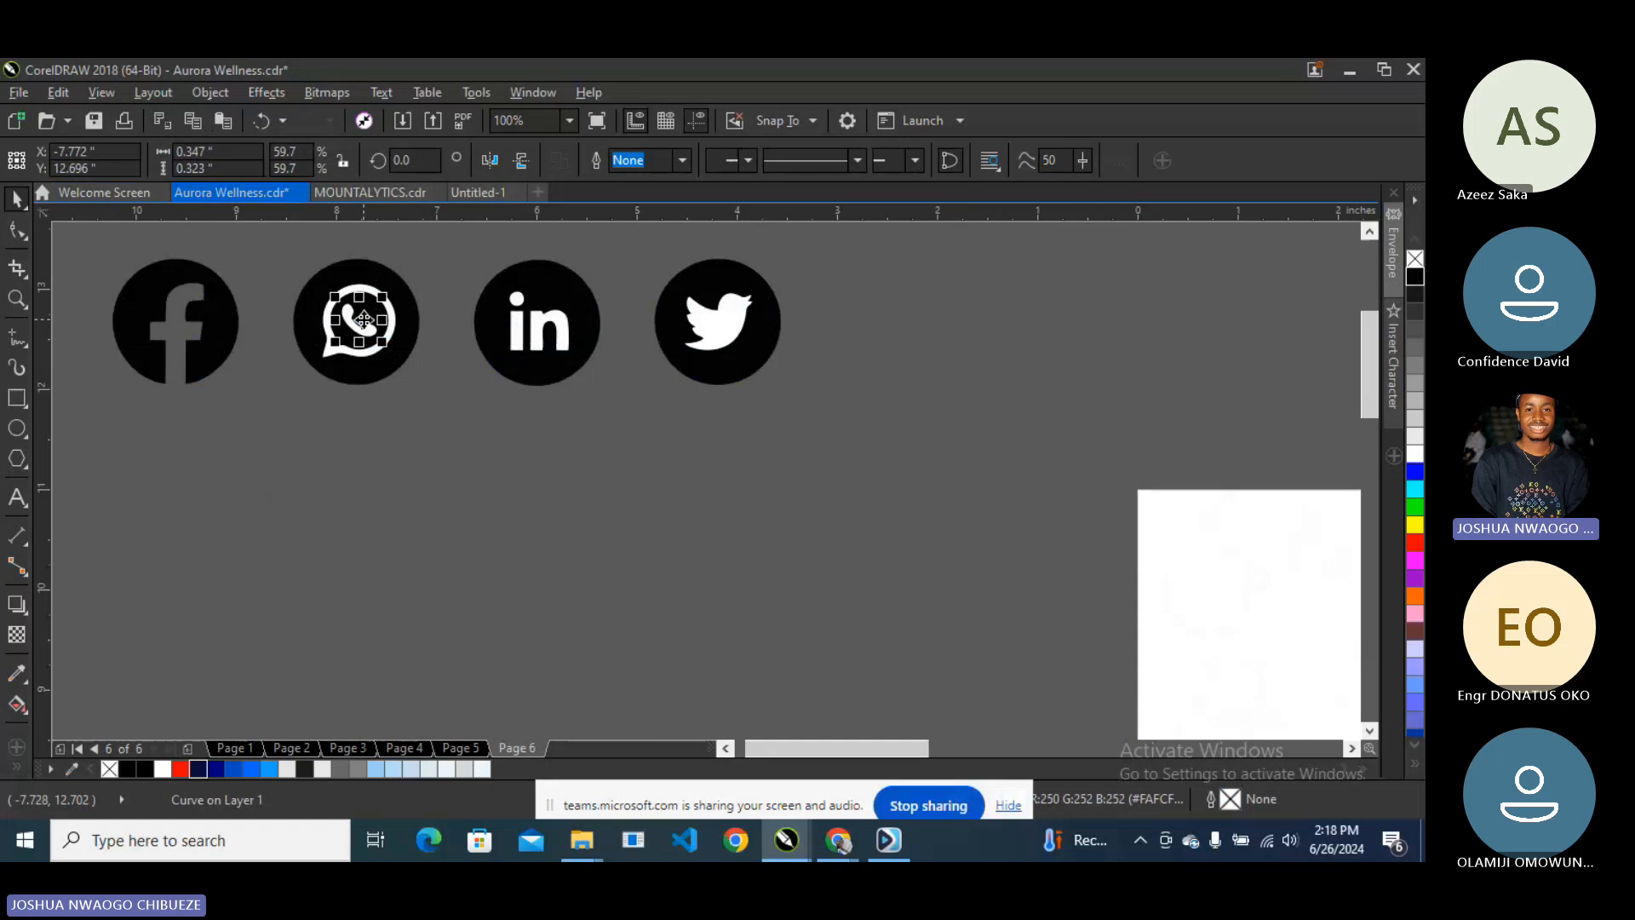
key(Delete)
click(383, 304)
key(Delete)
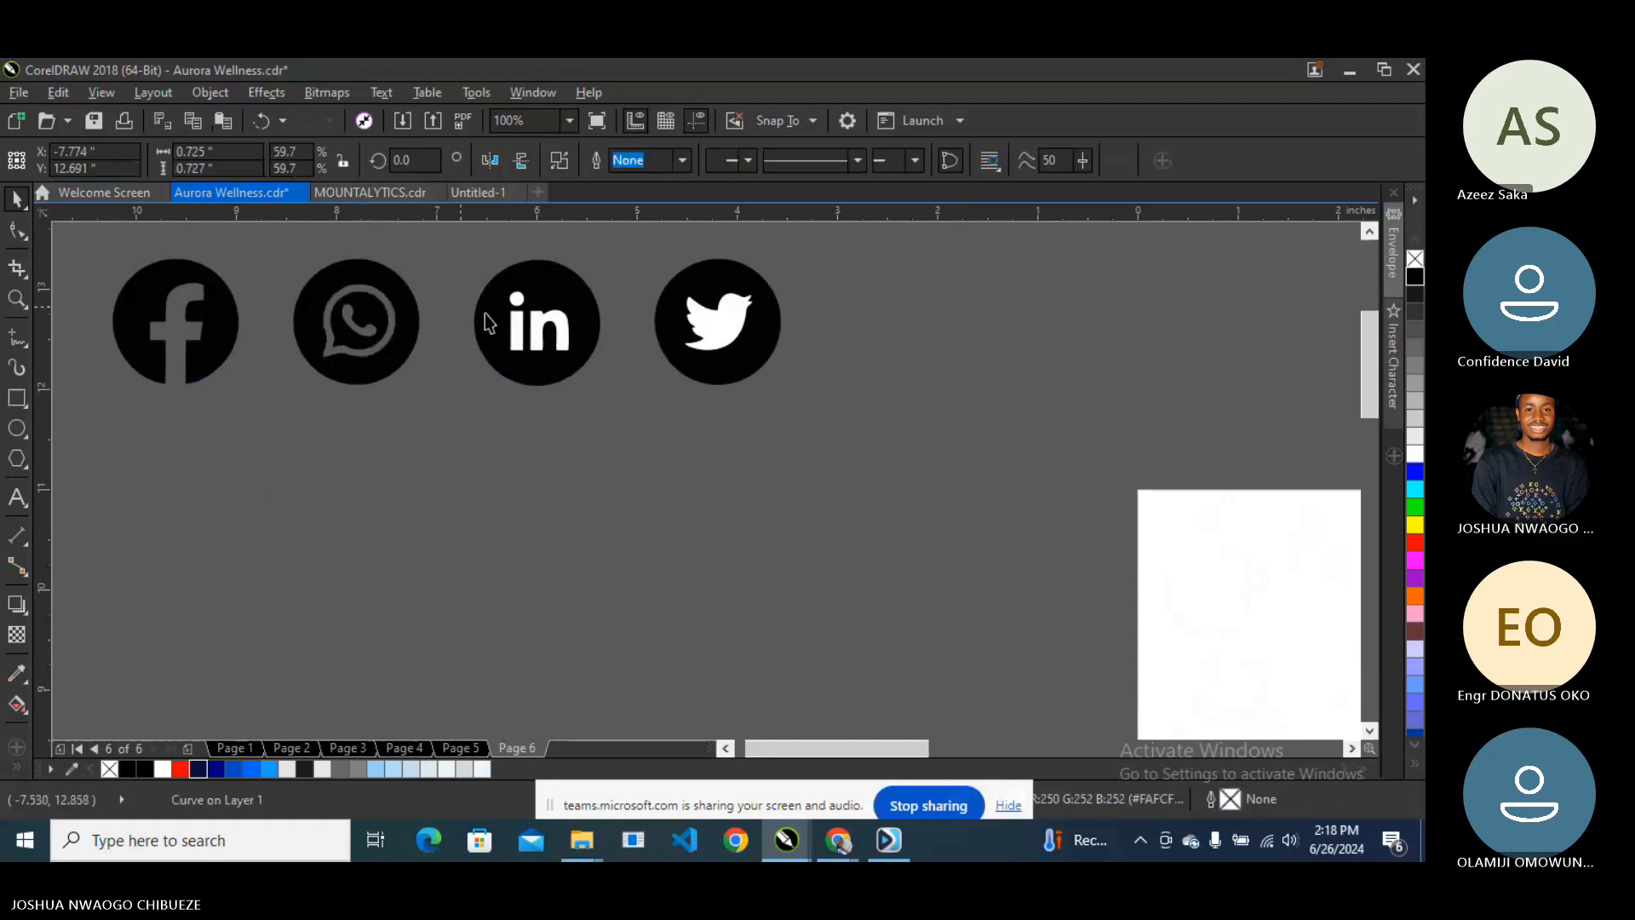
key(Delete)
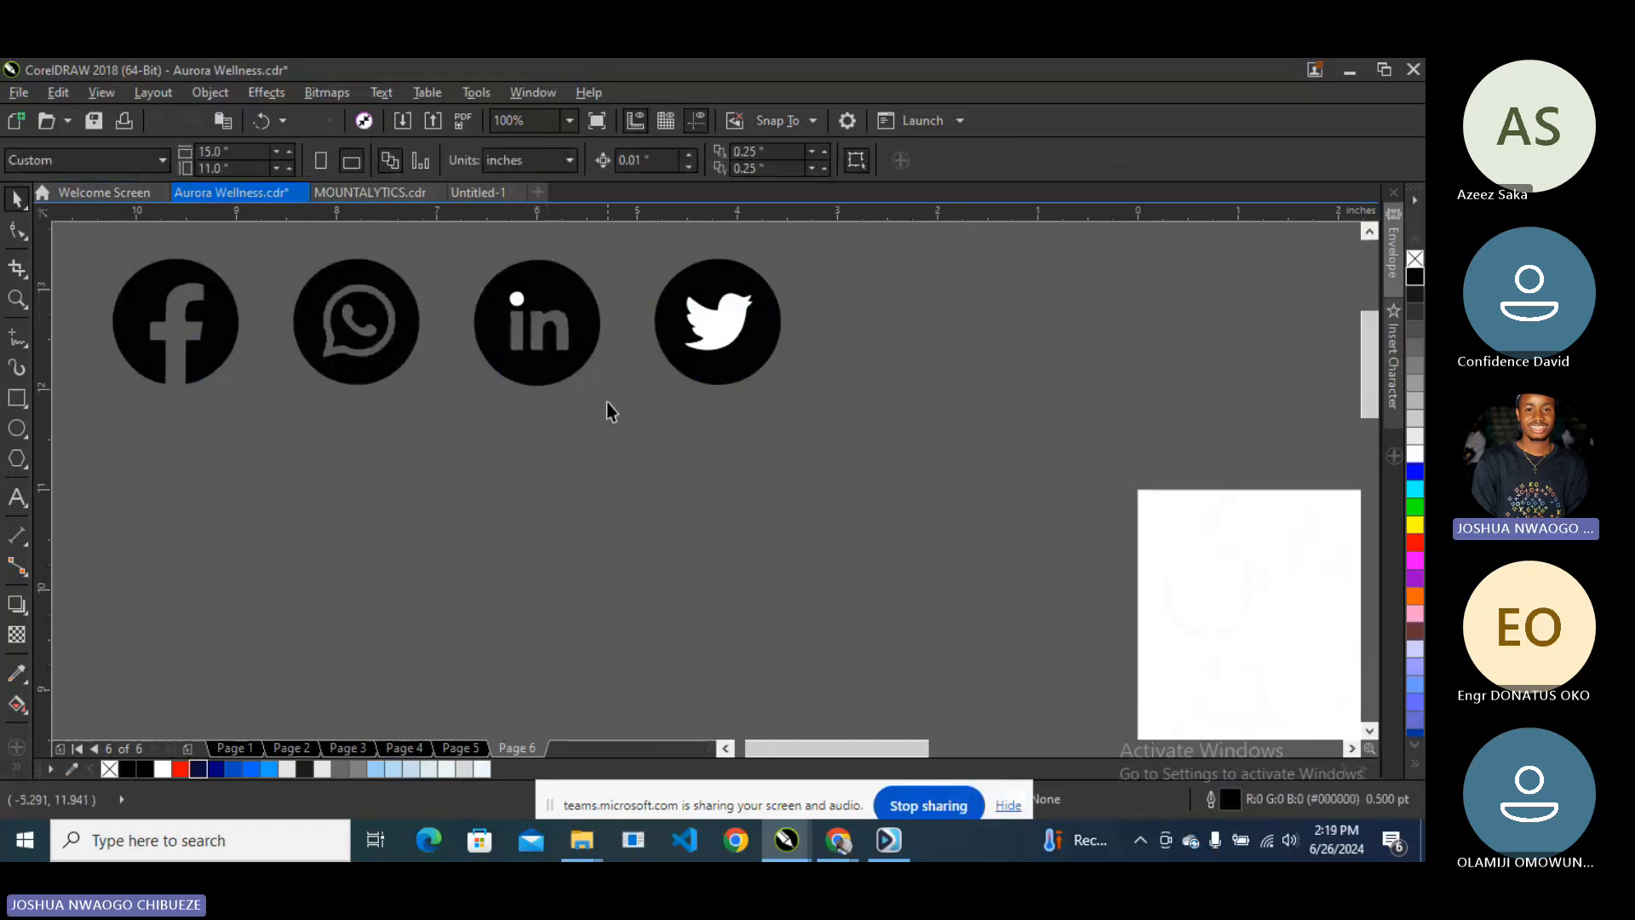
- Scale the four social icons to about 58% and group them
click(765, 322)
scroll(647, 412, down, 1)
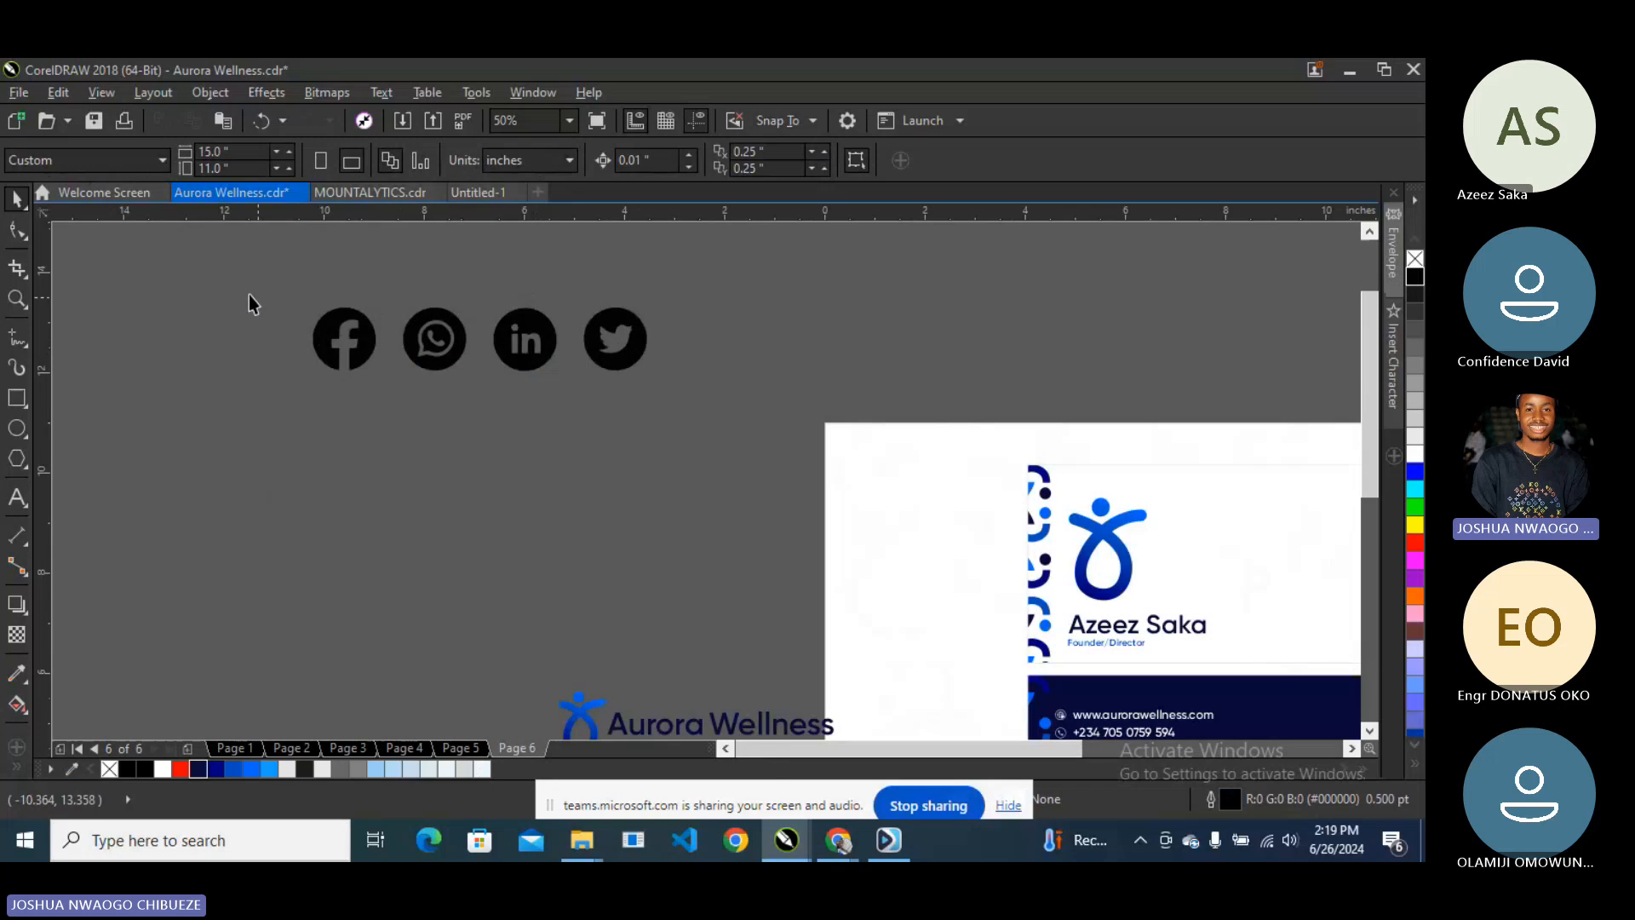
drag(231, 283, 722, 397)
scroll(537, 332, down, 1)
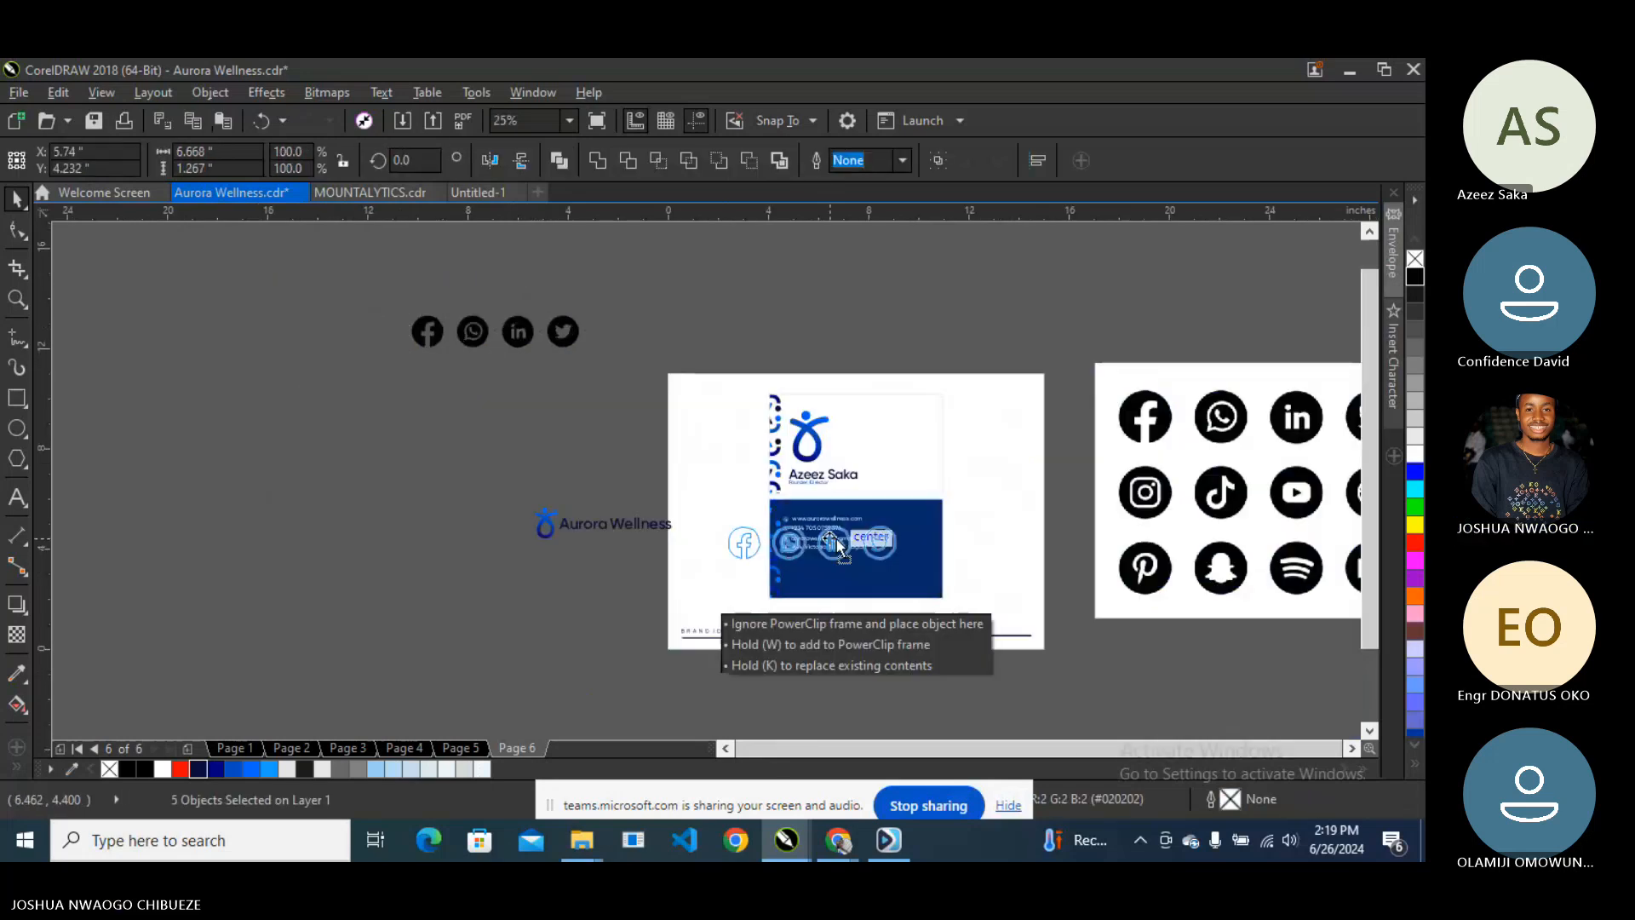
scroll(876, 566, up, 2)
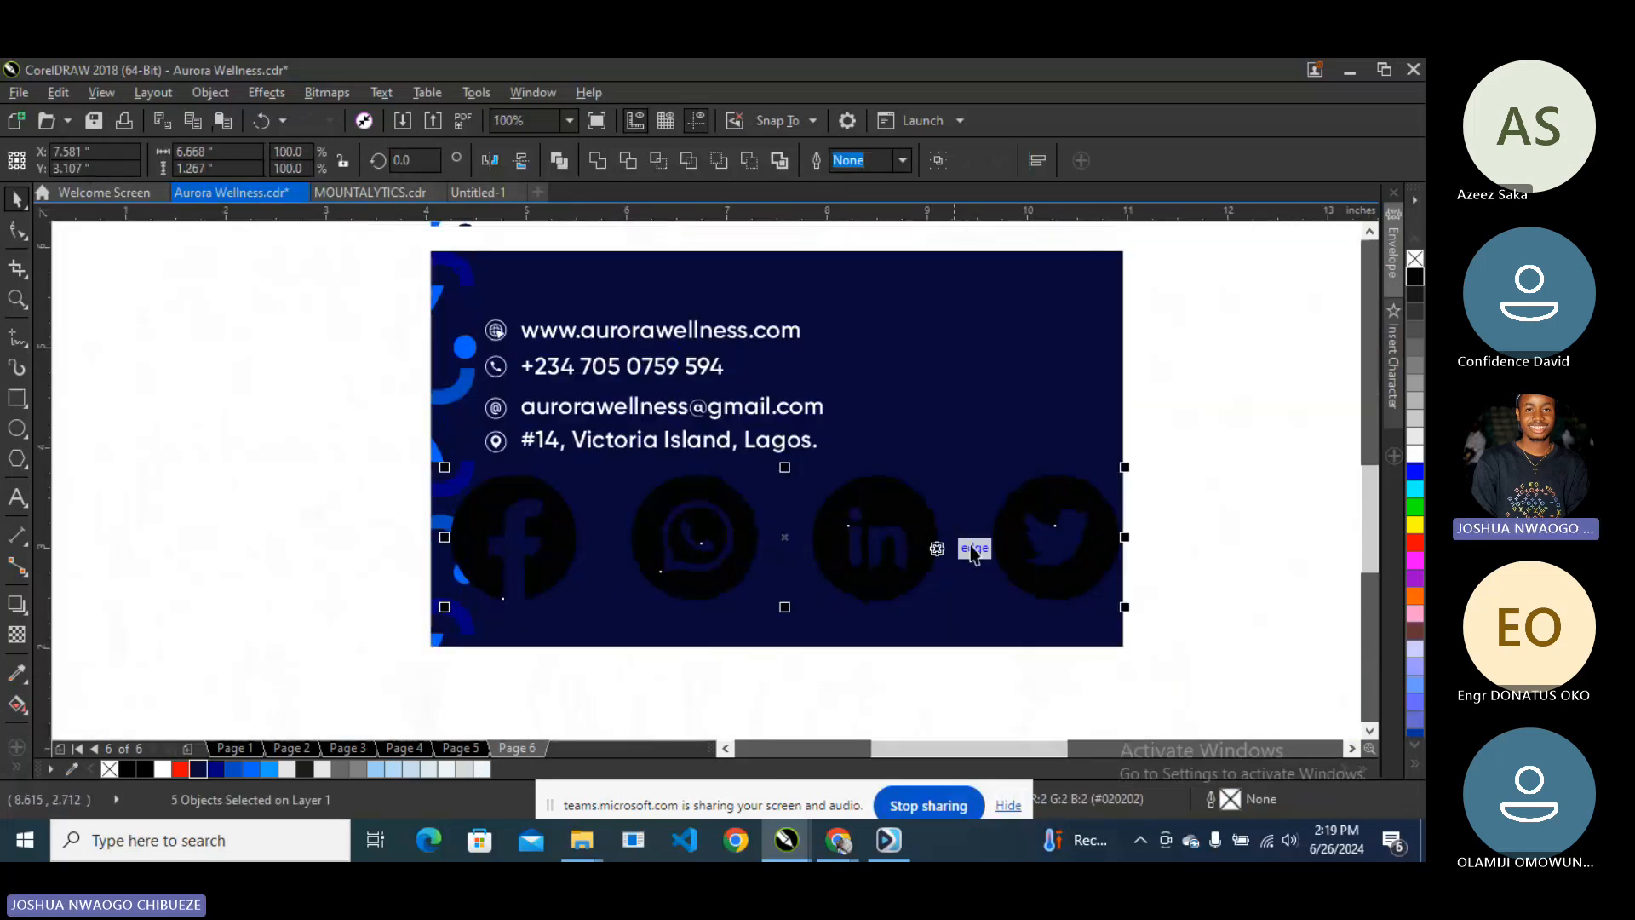
drag(1120, 465, 587, 627)
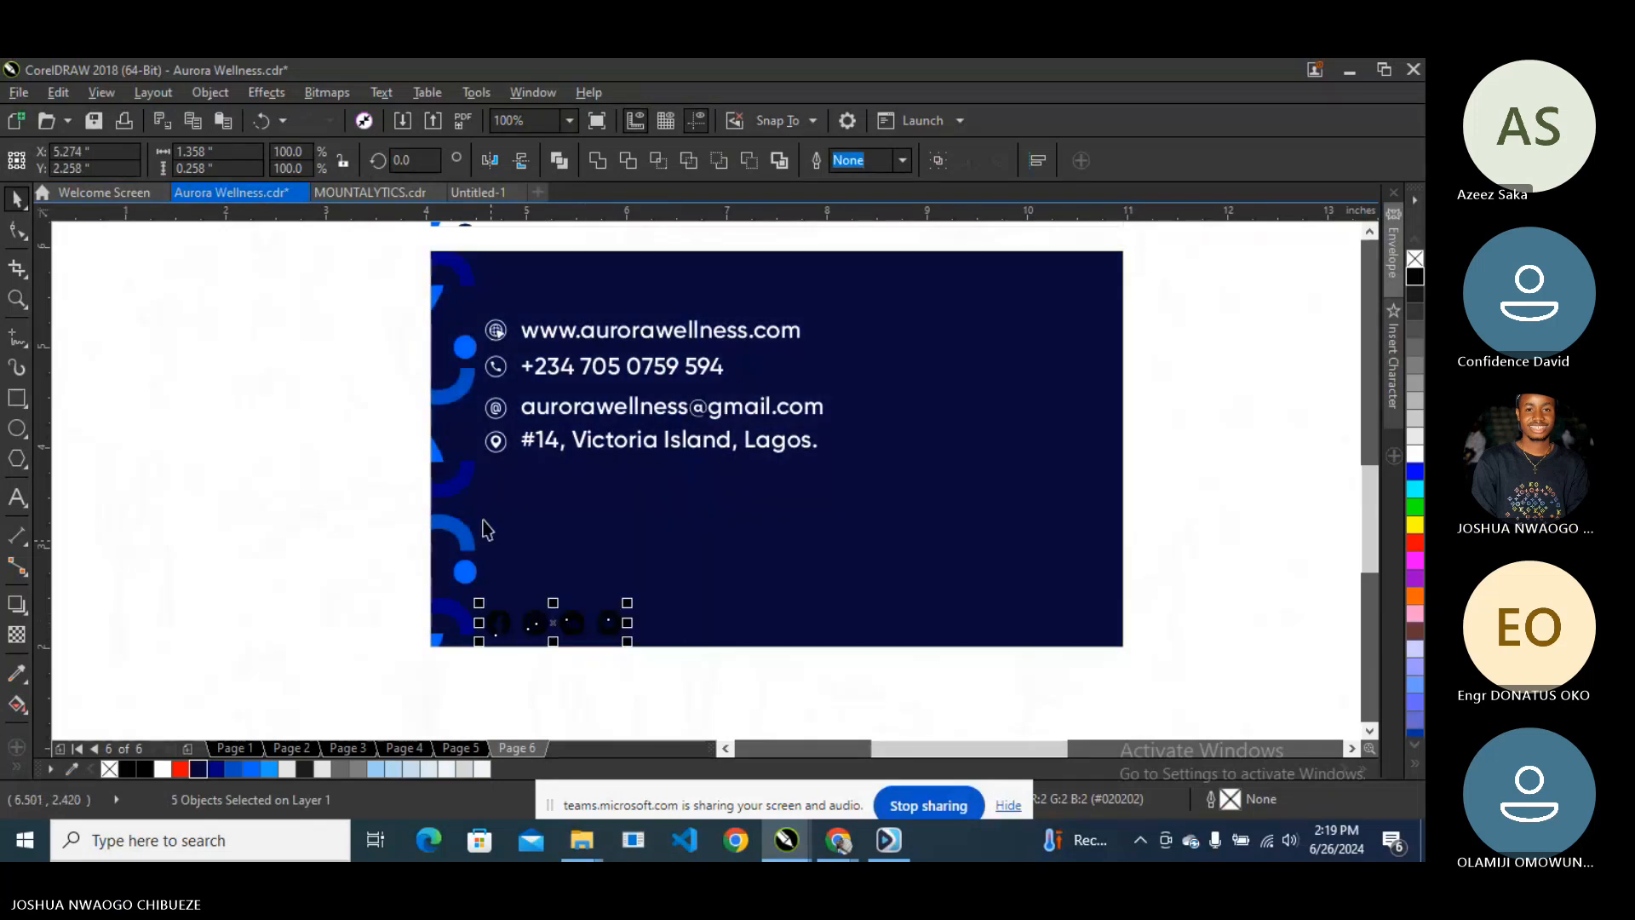
key(ctrl+g)
- Adjust the selection, ending with the Aurora Wellness logo group selected
shift+click(502, 447)
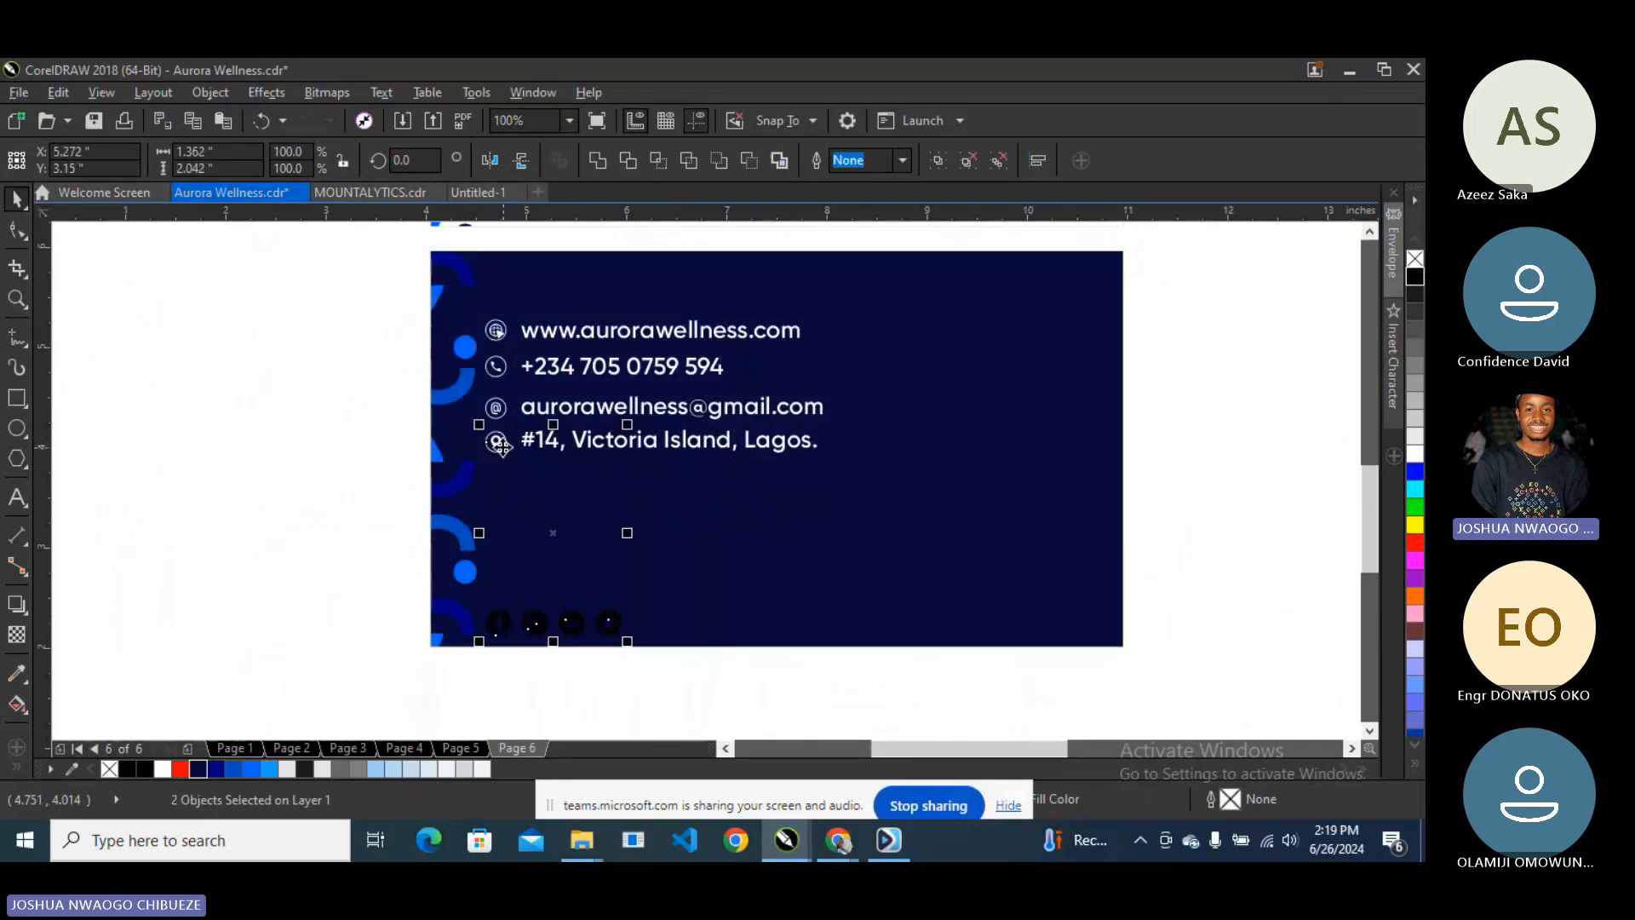
scroll(571, 579, down, 2)
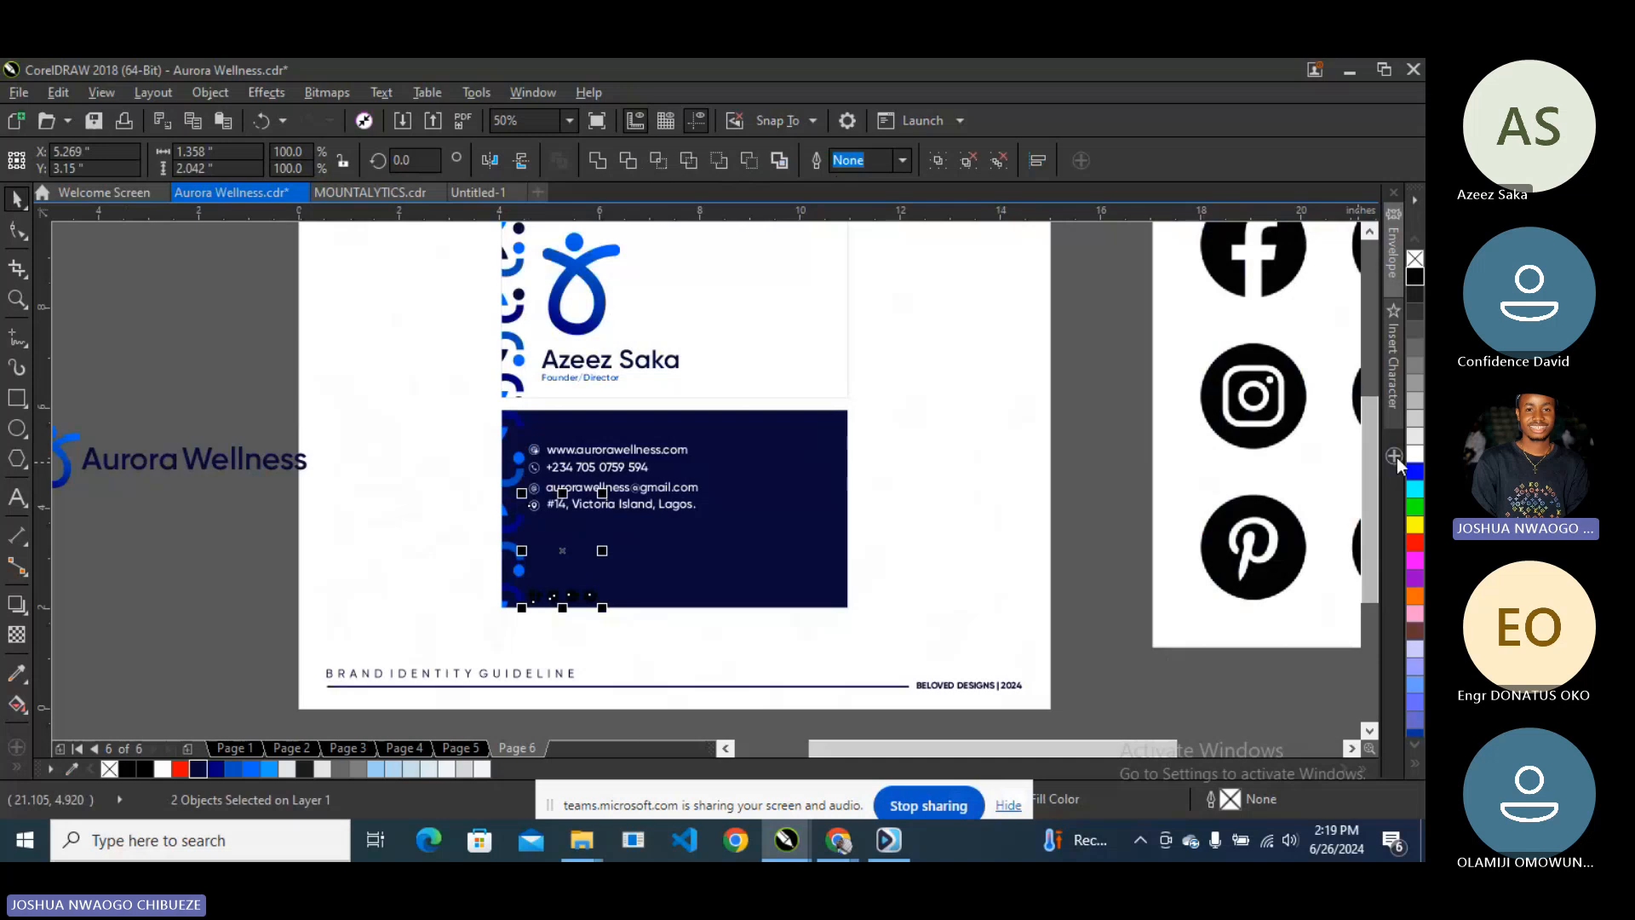
click(285, 584)
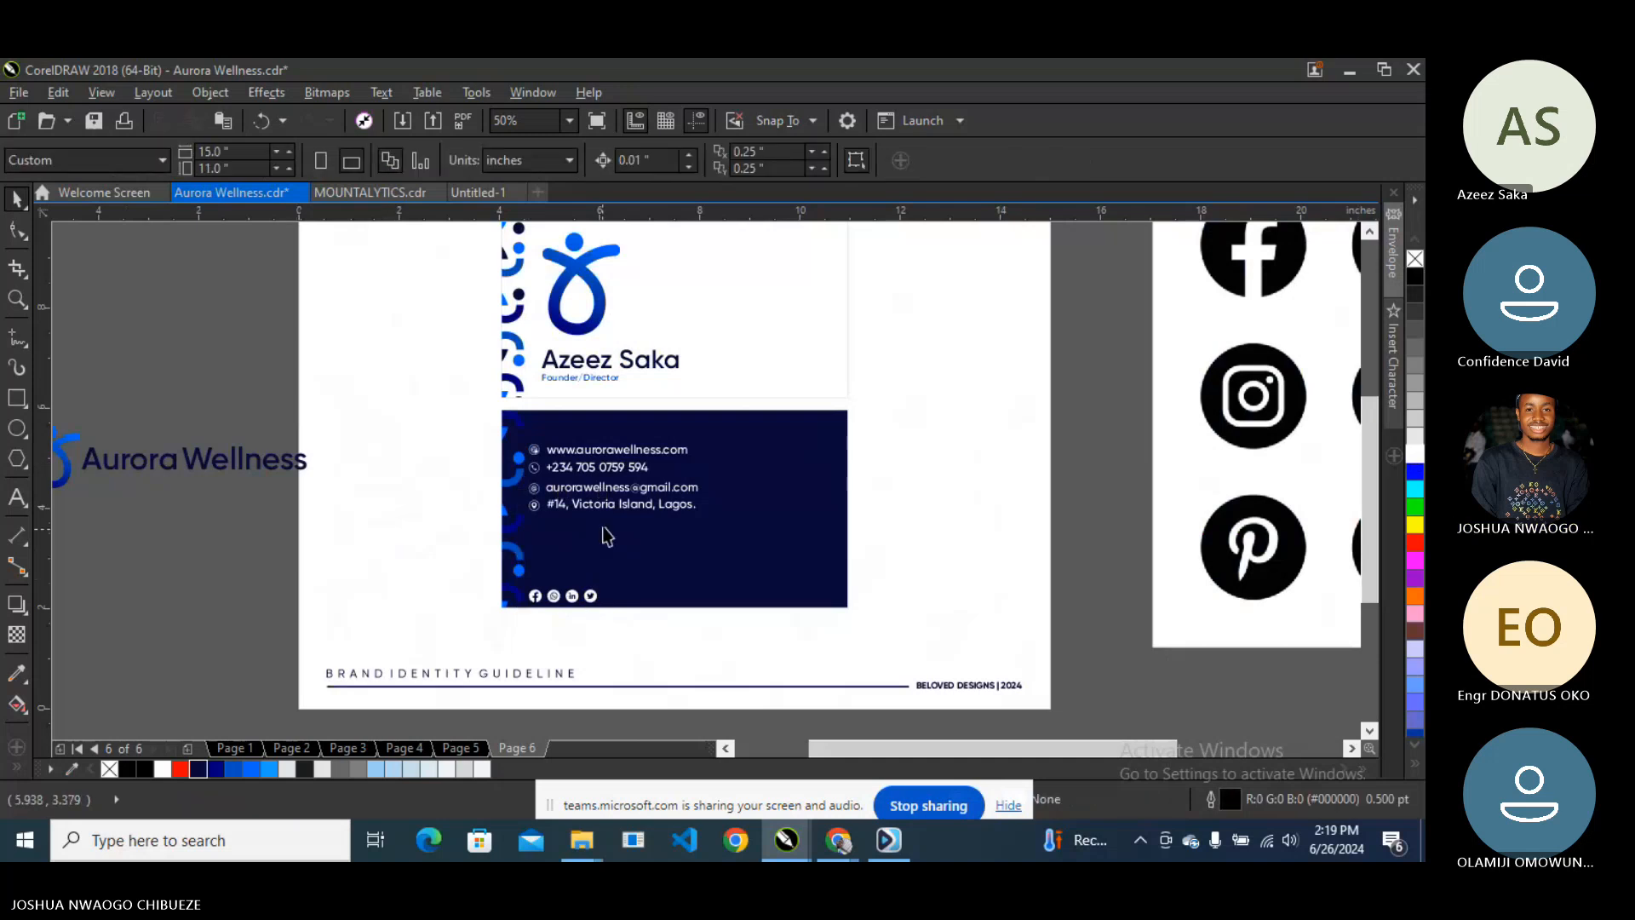
scroll(566, 601, up, 2)
scroll(566, 601, down, 2)
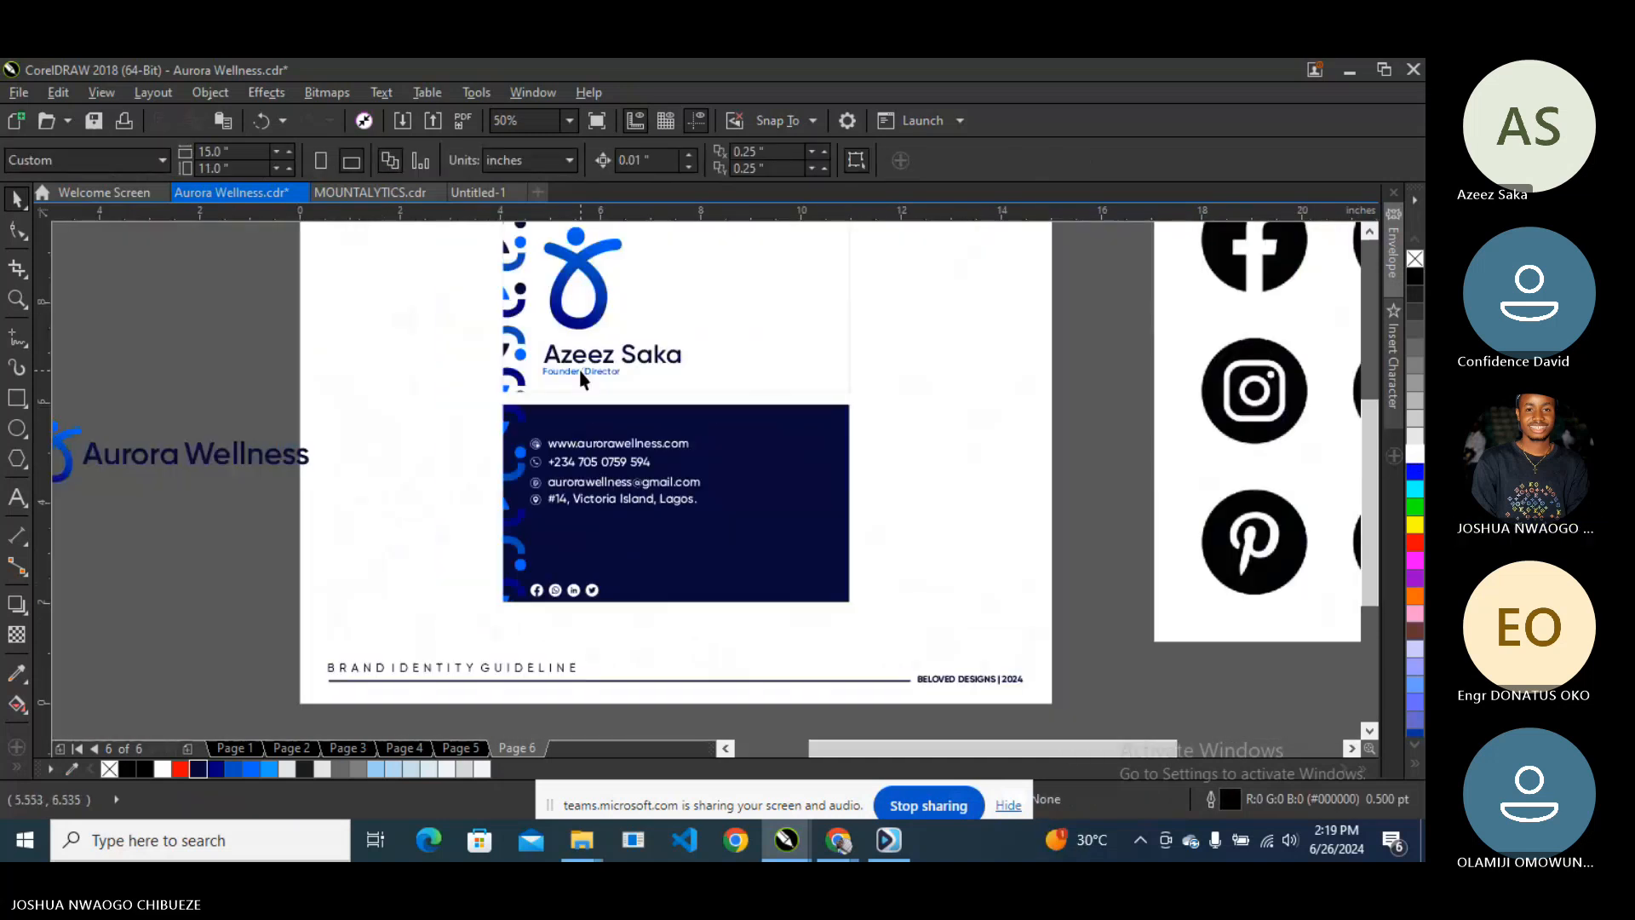
click(227, 463)
- Ungroup the logo and duplicate the Aurora Wellness wordmark
right_click(223, 453)
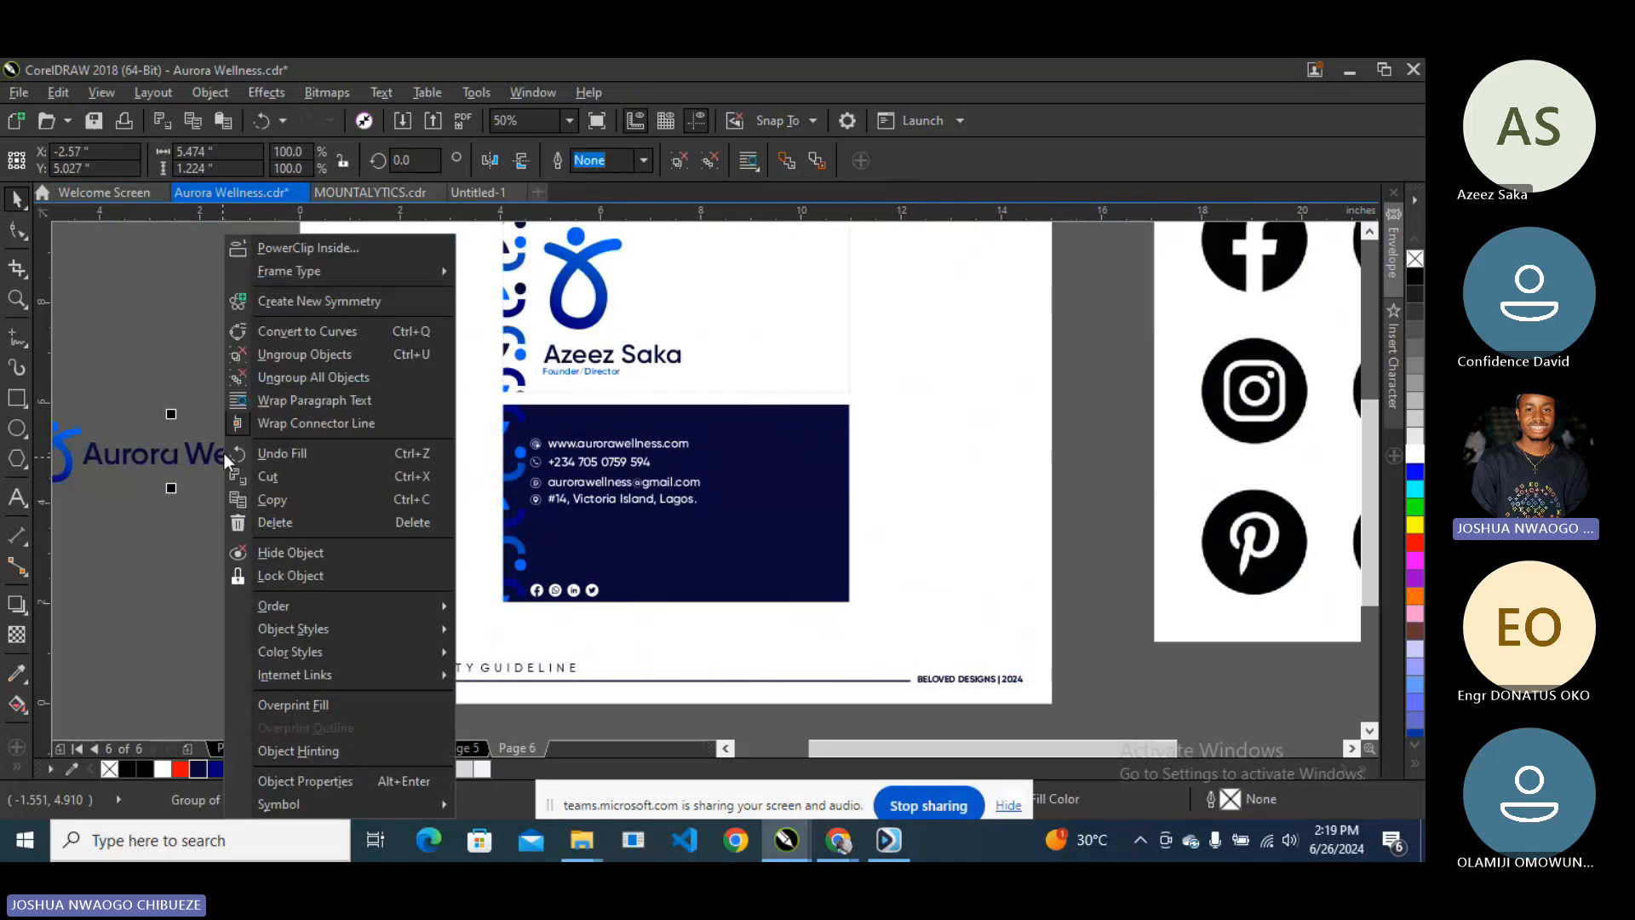
click(284, 353)
click(159, 460)
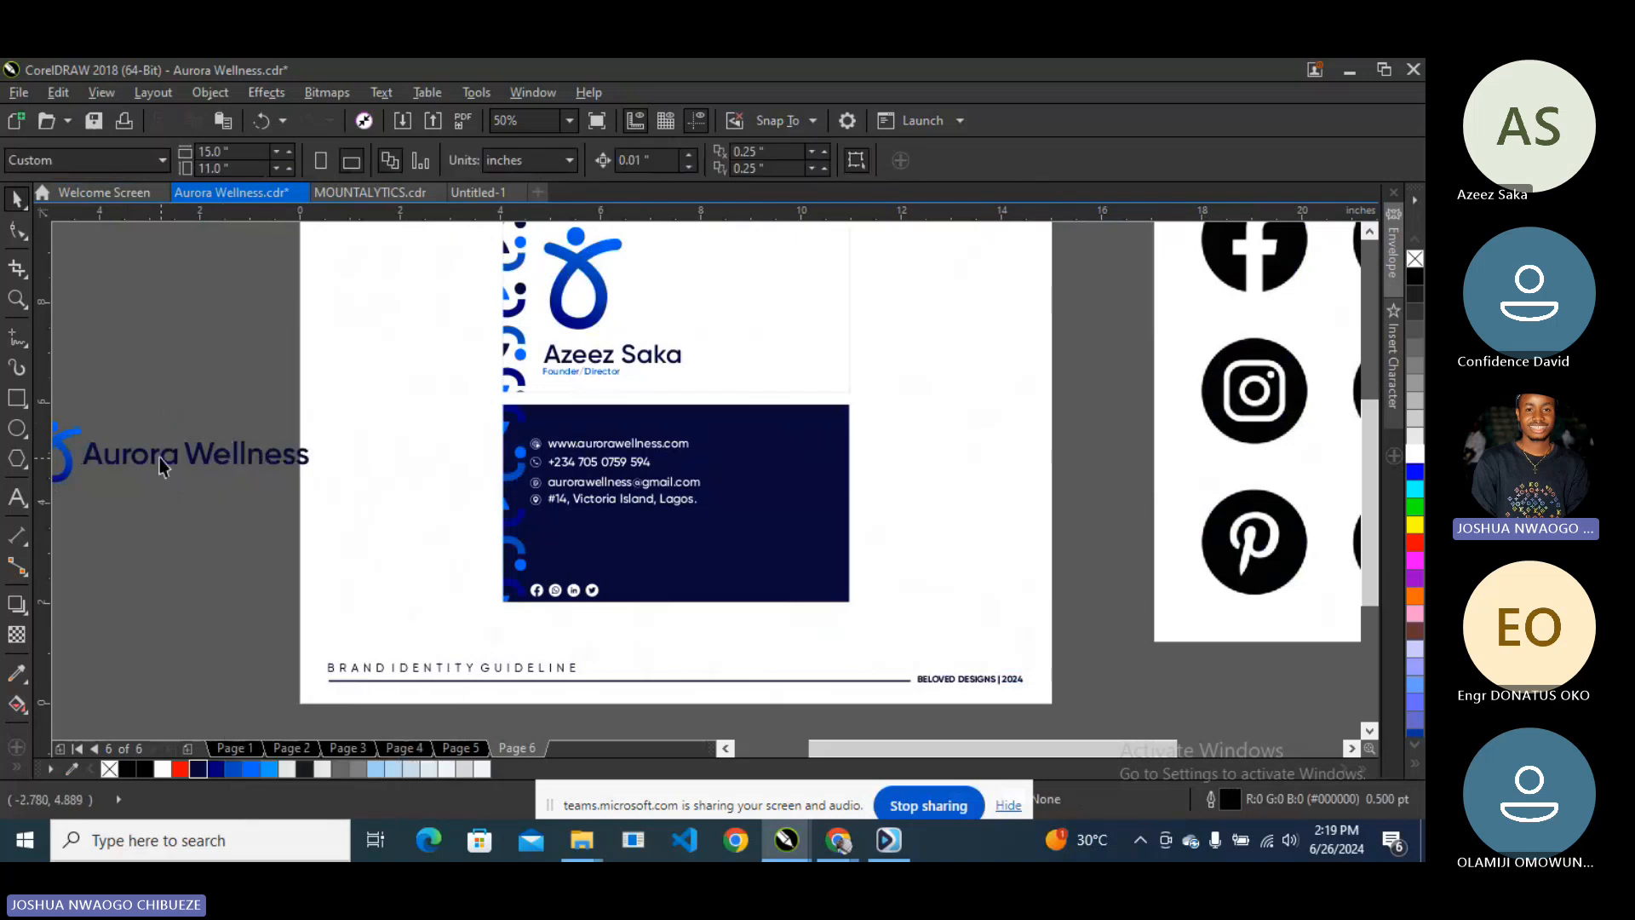
click(159, 460)
shift+click(220, 453)
key(ctrl+d)
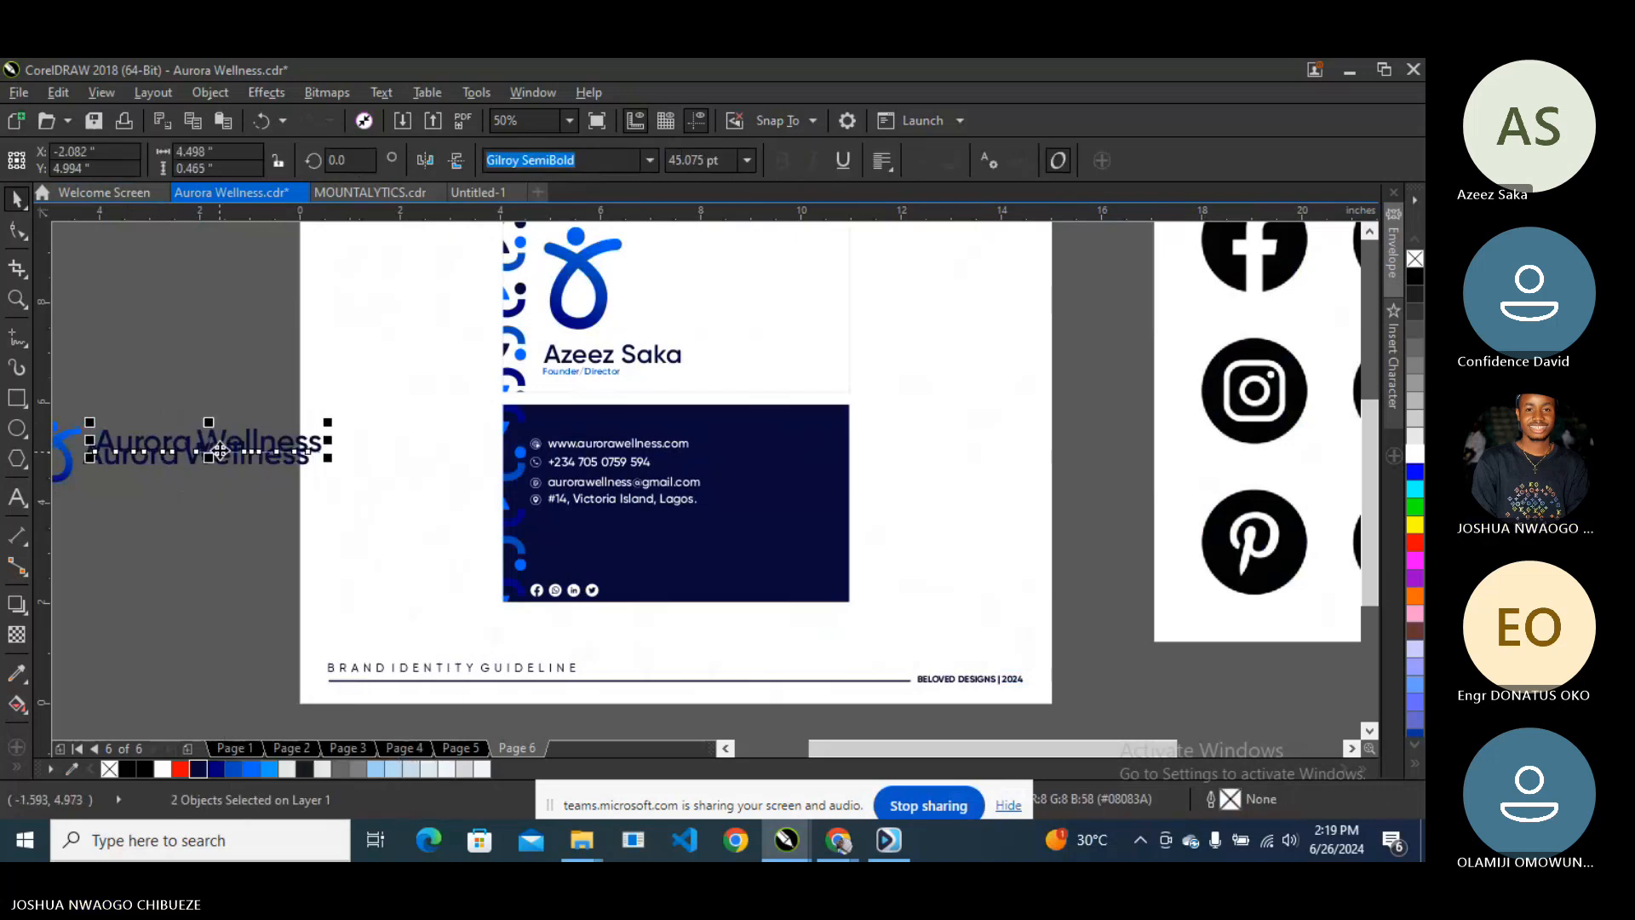
- Put the white wordmark copy on the navy back, about 18.5 pt, beside the icons
drag(222, 440, 753, 587)
drag(733, 591, 731, 590)
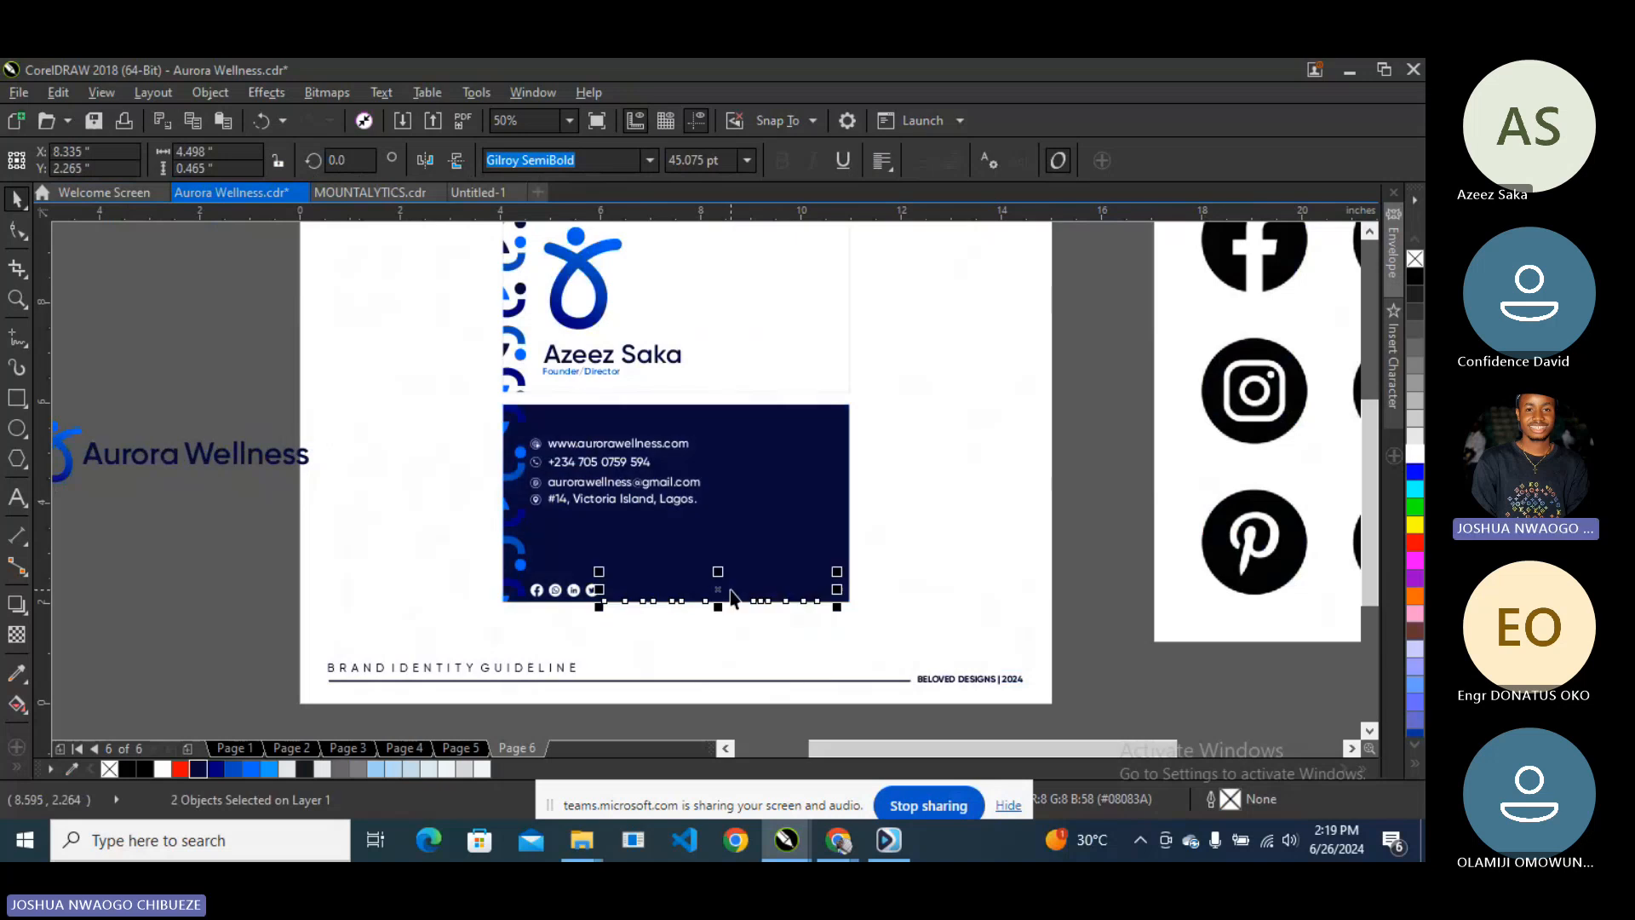
scroll(730, 590, up, 1)
click(1410, 457)
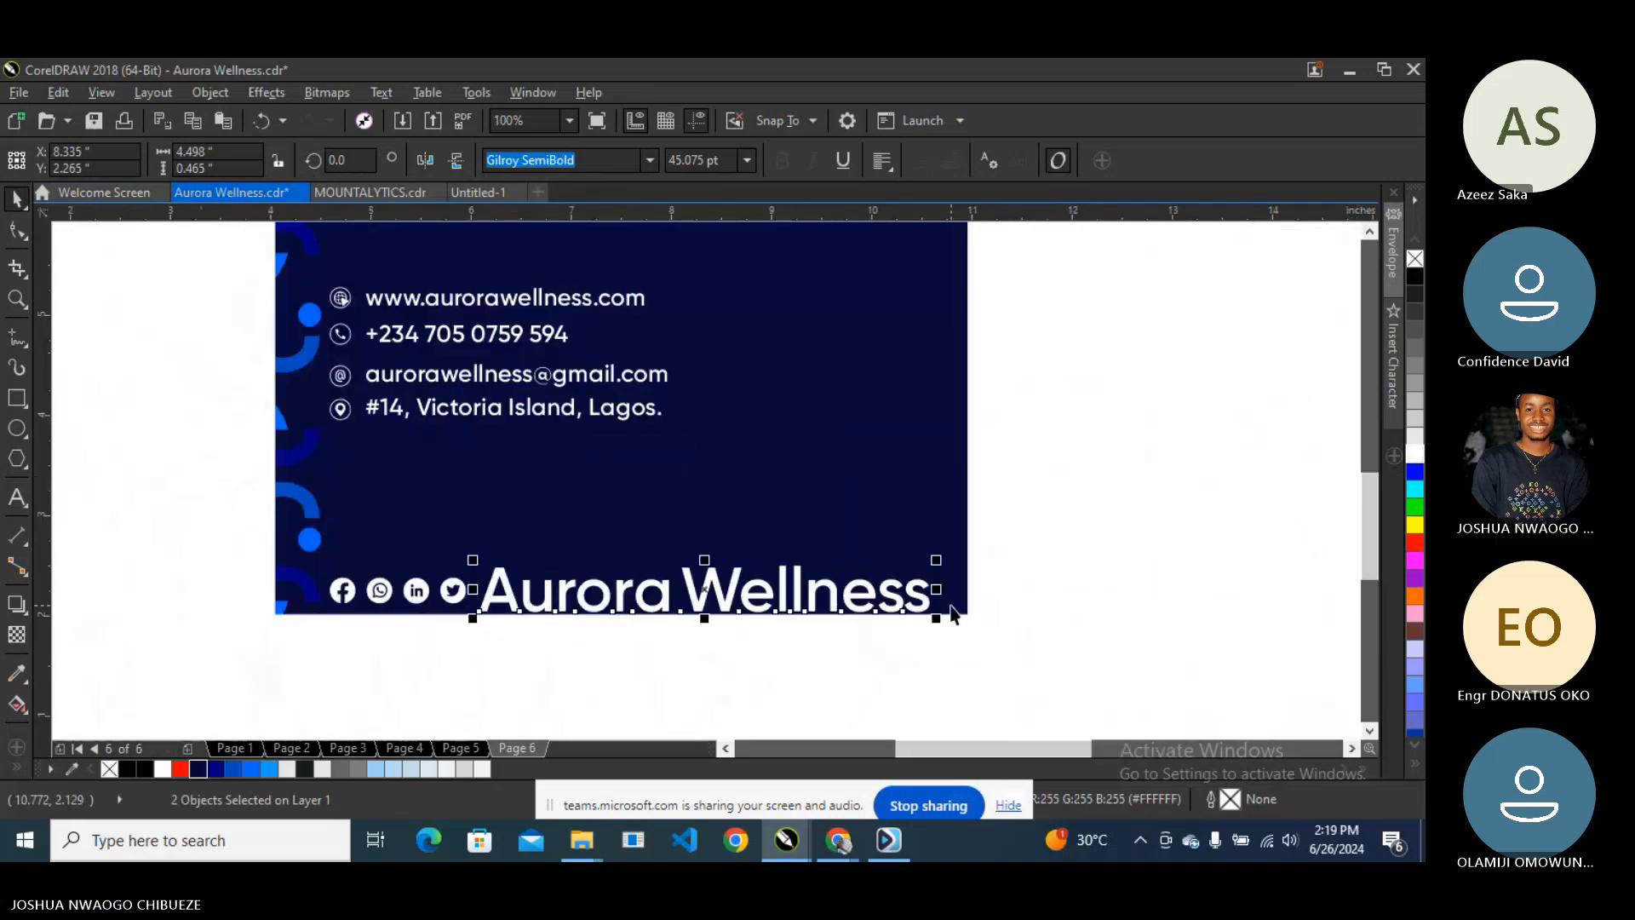
drag(941, 620, 664, 586)
scroll(502, 572, up, 1)
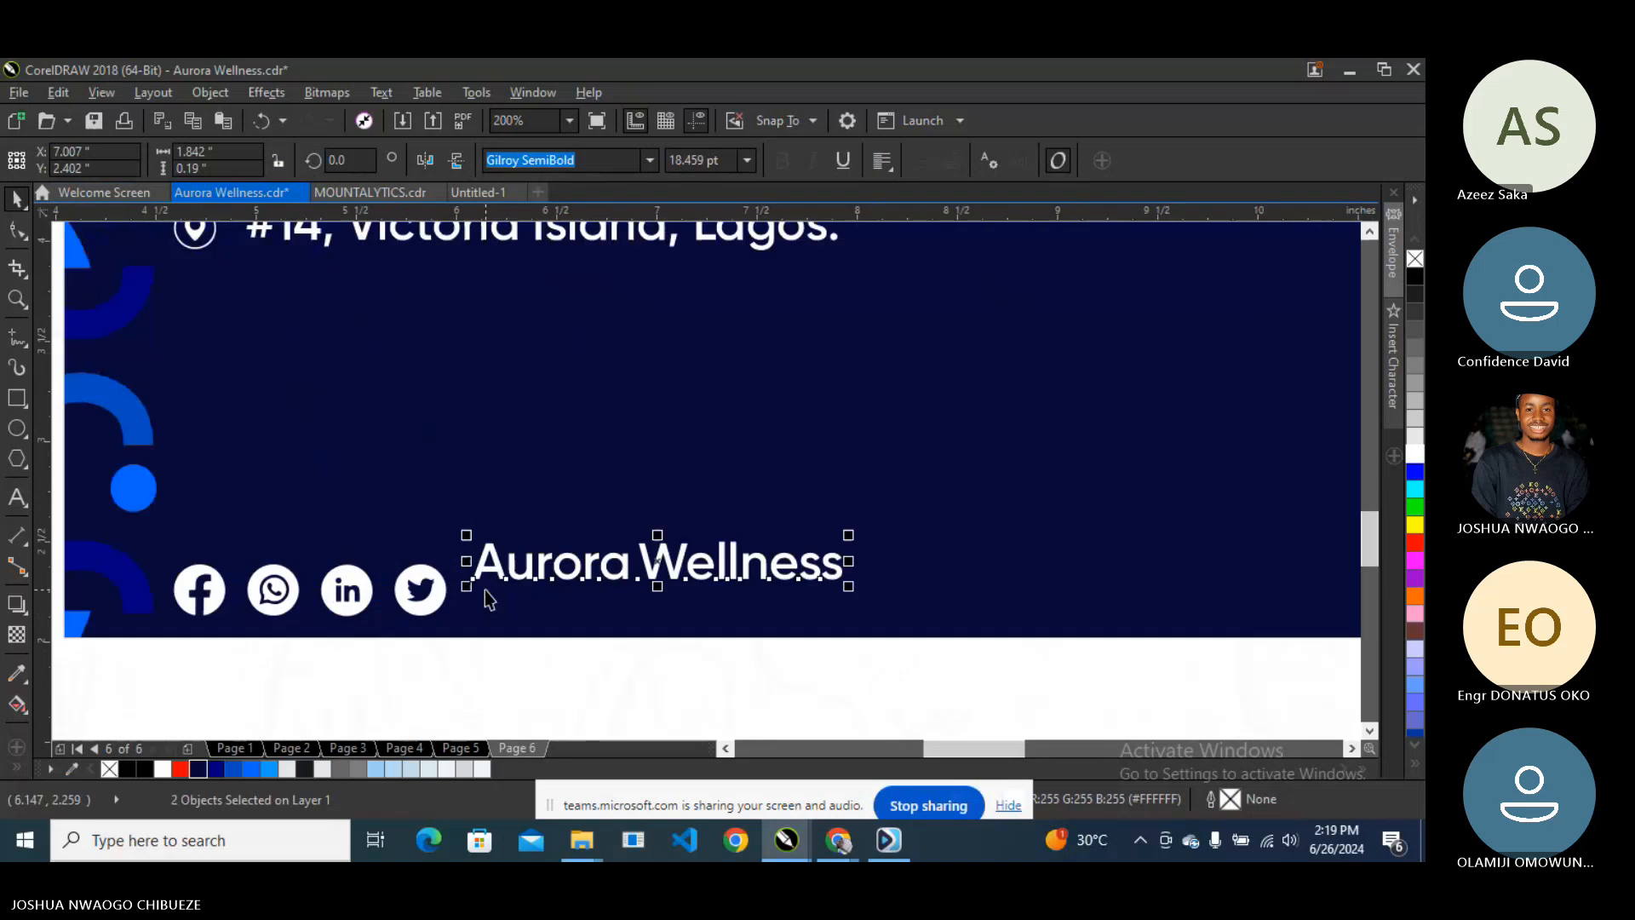
drag(508, 568, 500, 596)
- Scale the social icons and wordmark together to about 87%
click(436, 606)
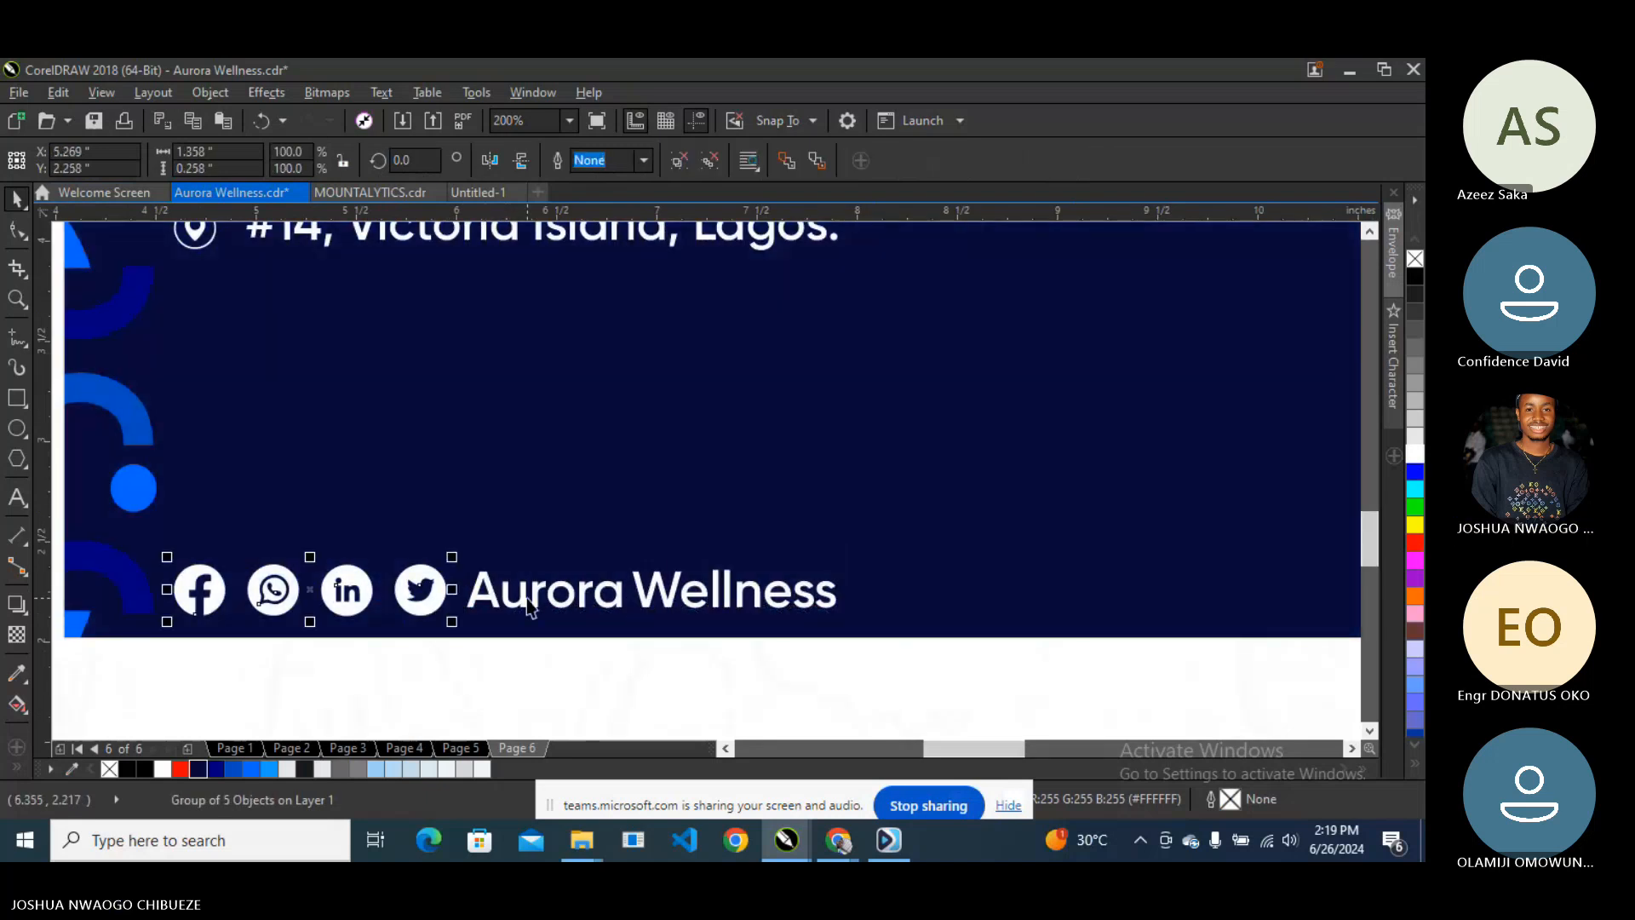
shift+click(662, 588)
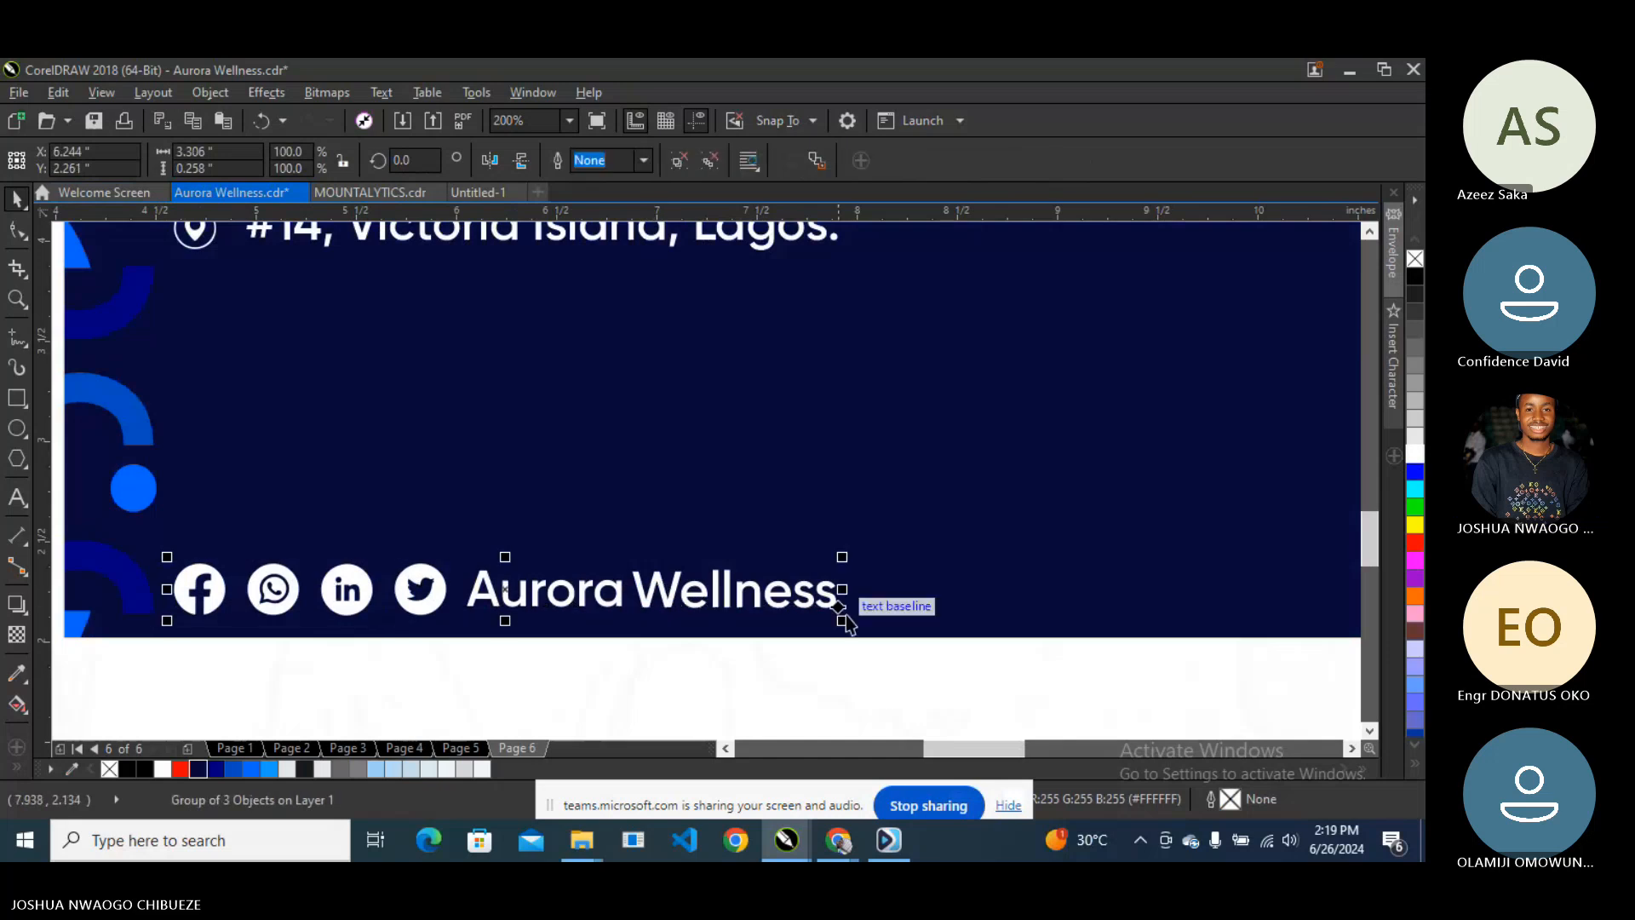
drag(842, 621, 730, 631)
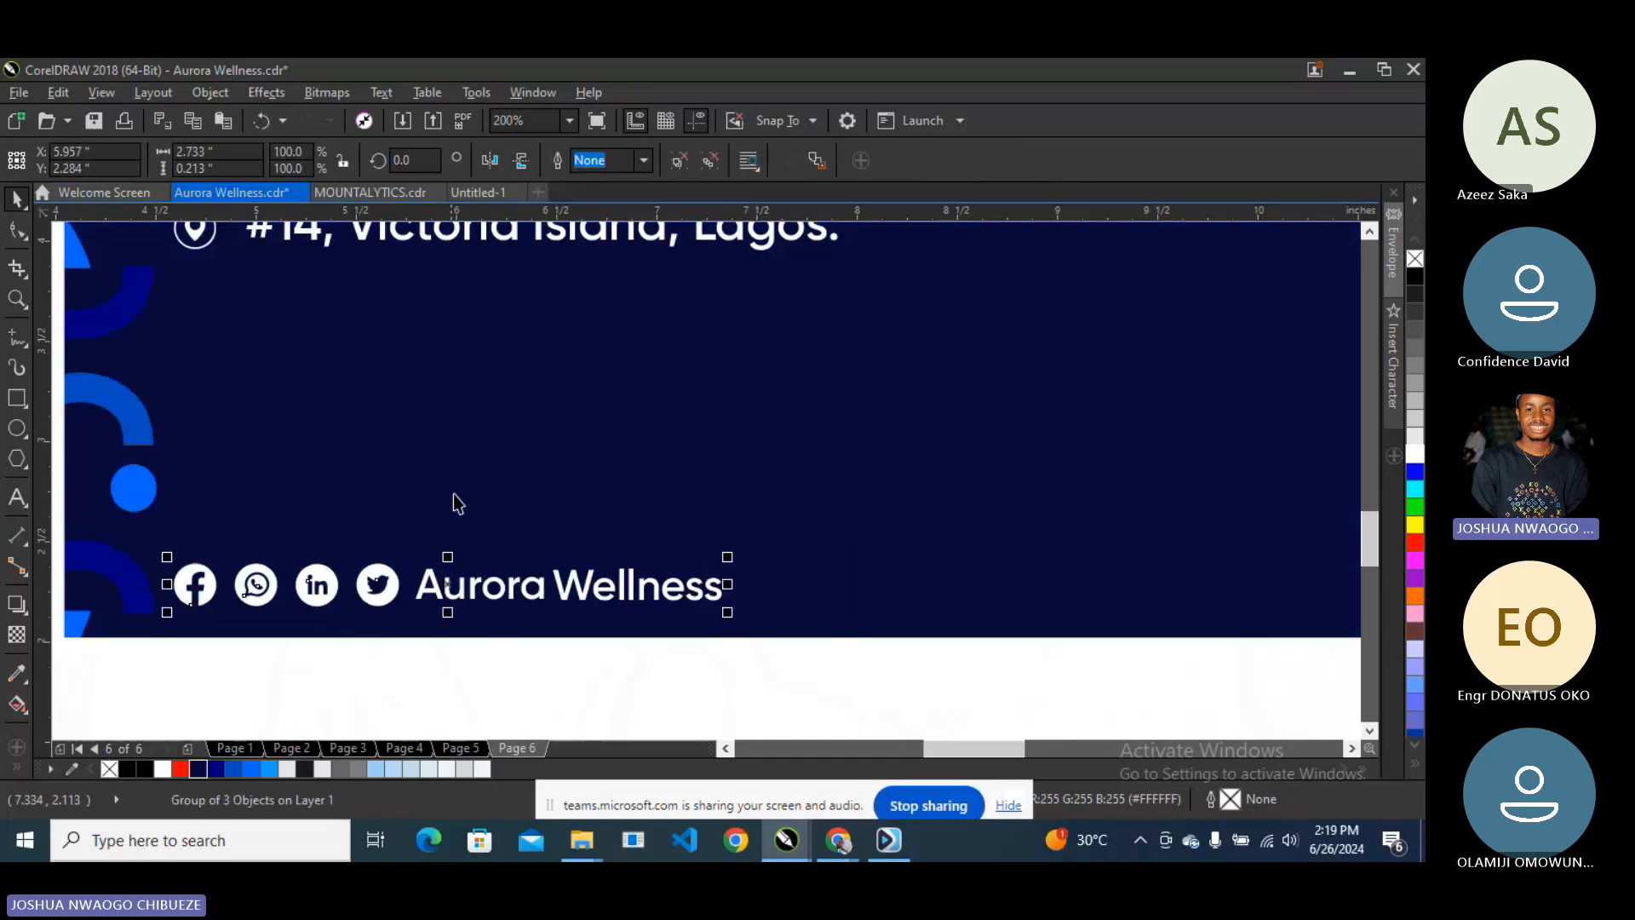
shift+click(202, 246)
scroll(380, 460, down, 4)
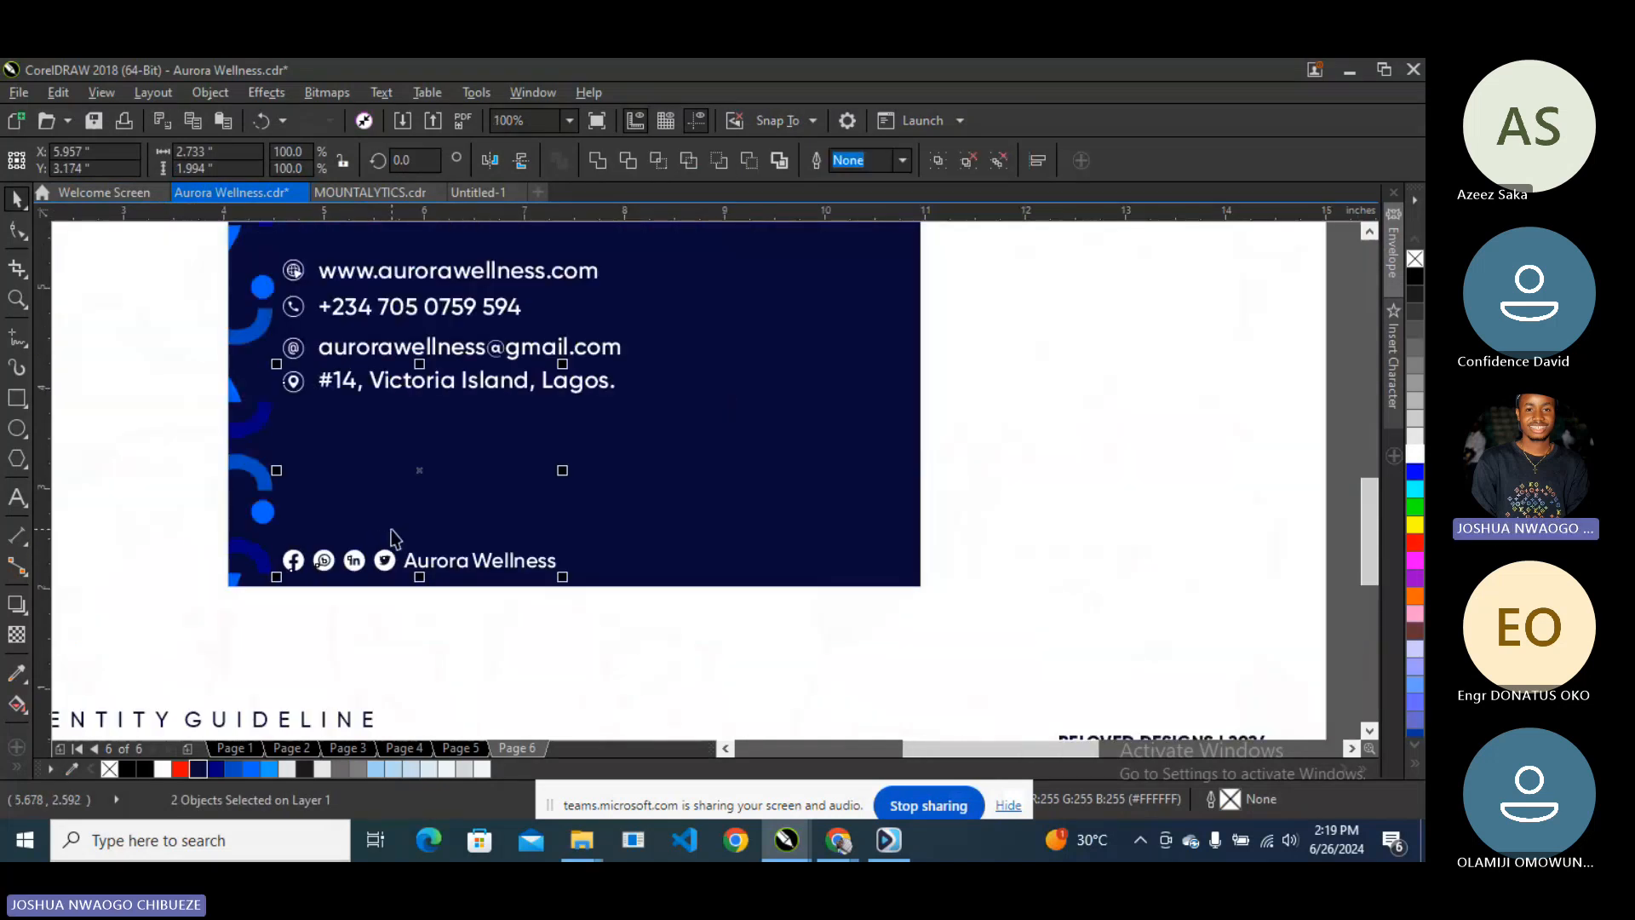
scroll(380, 460, down, 2)
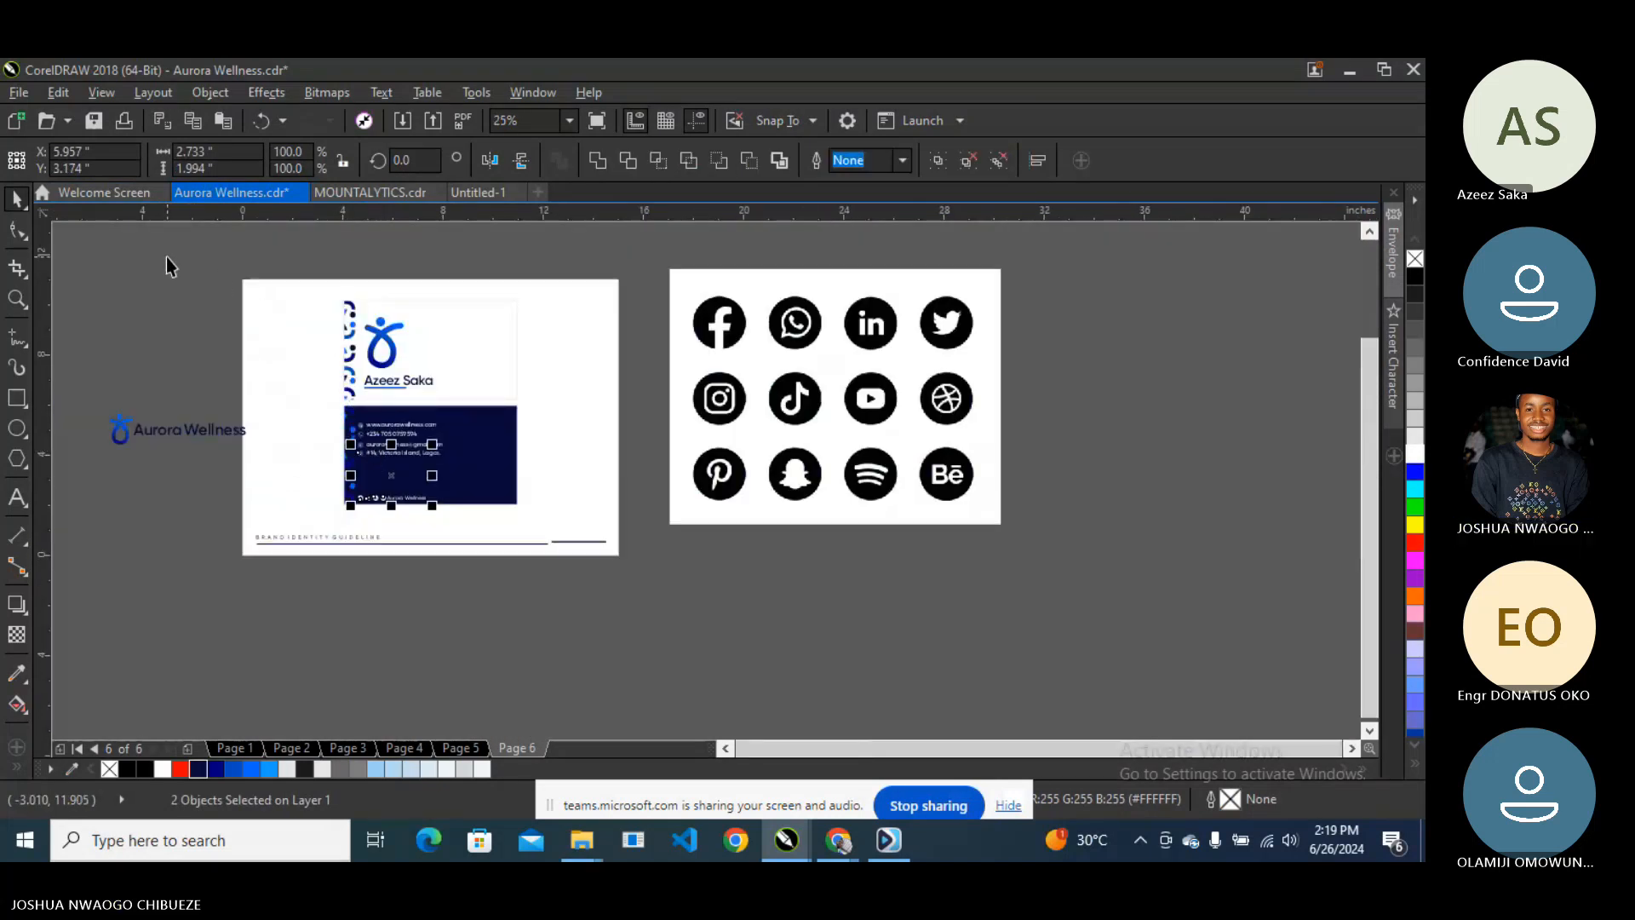
drag(148, 269, 457, 495)
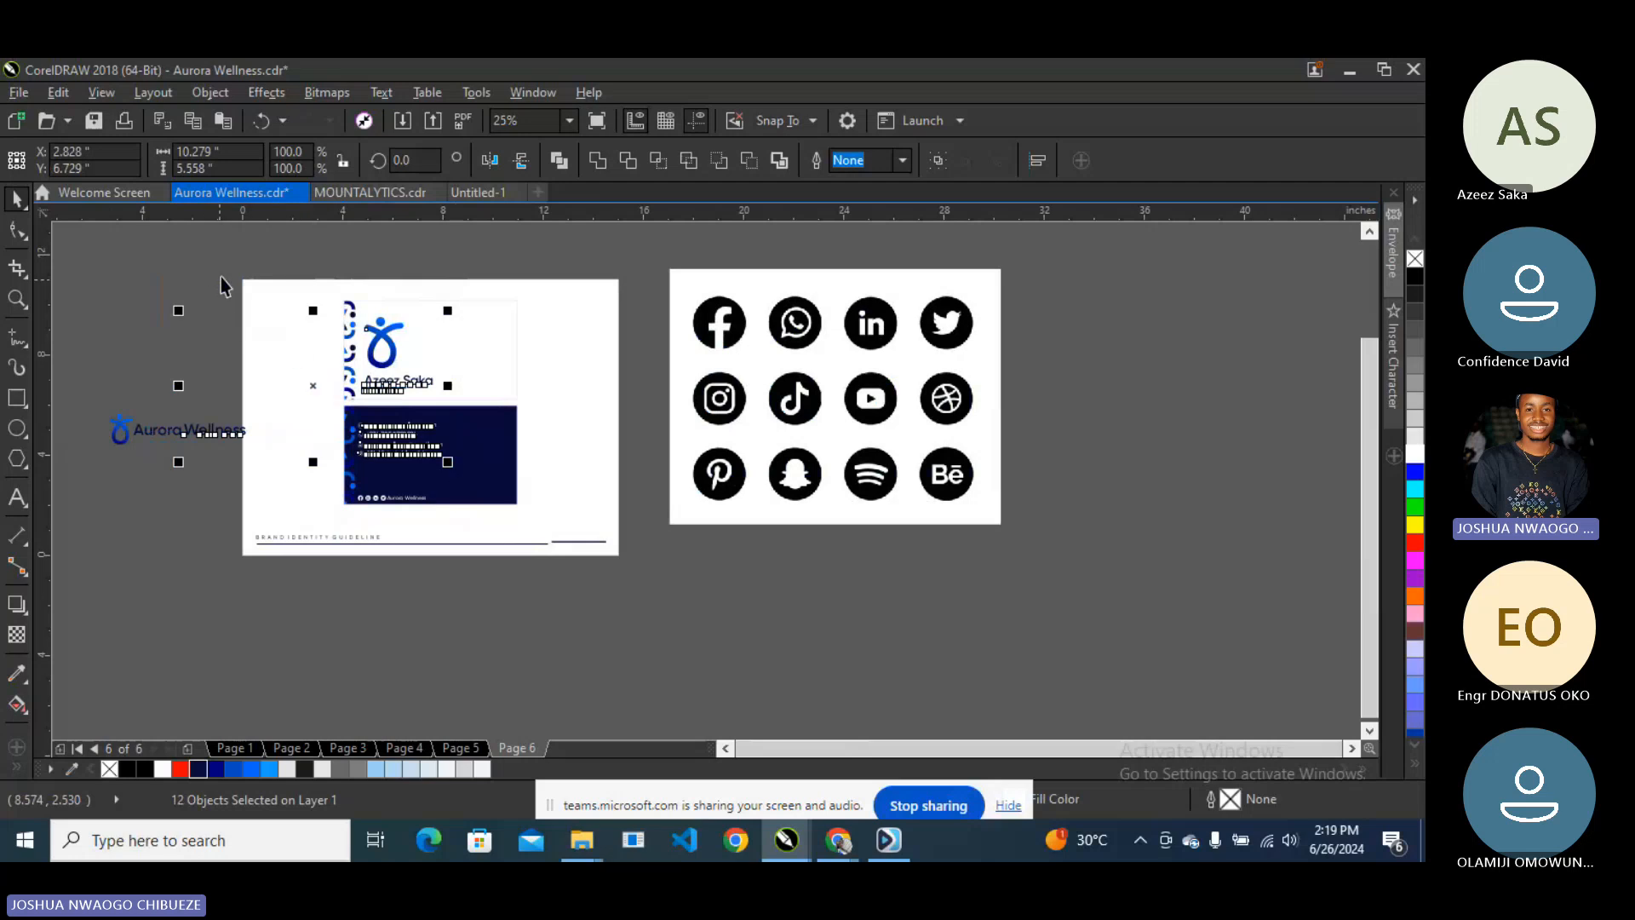
drag(220, 263, 497, 516)
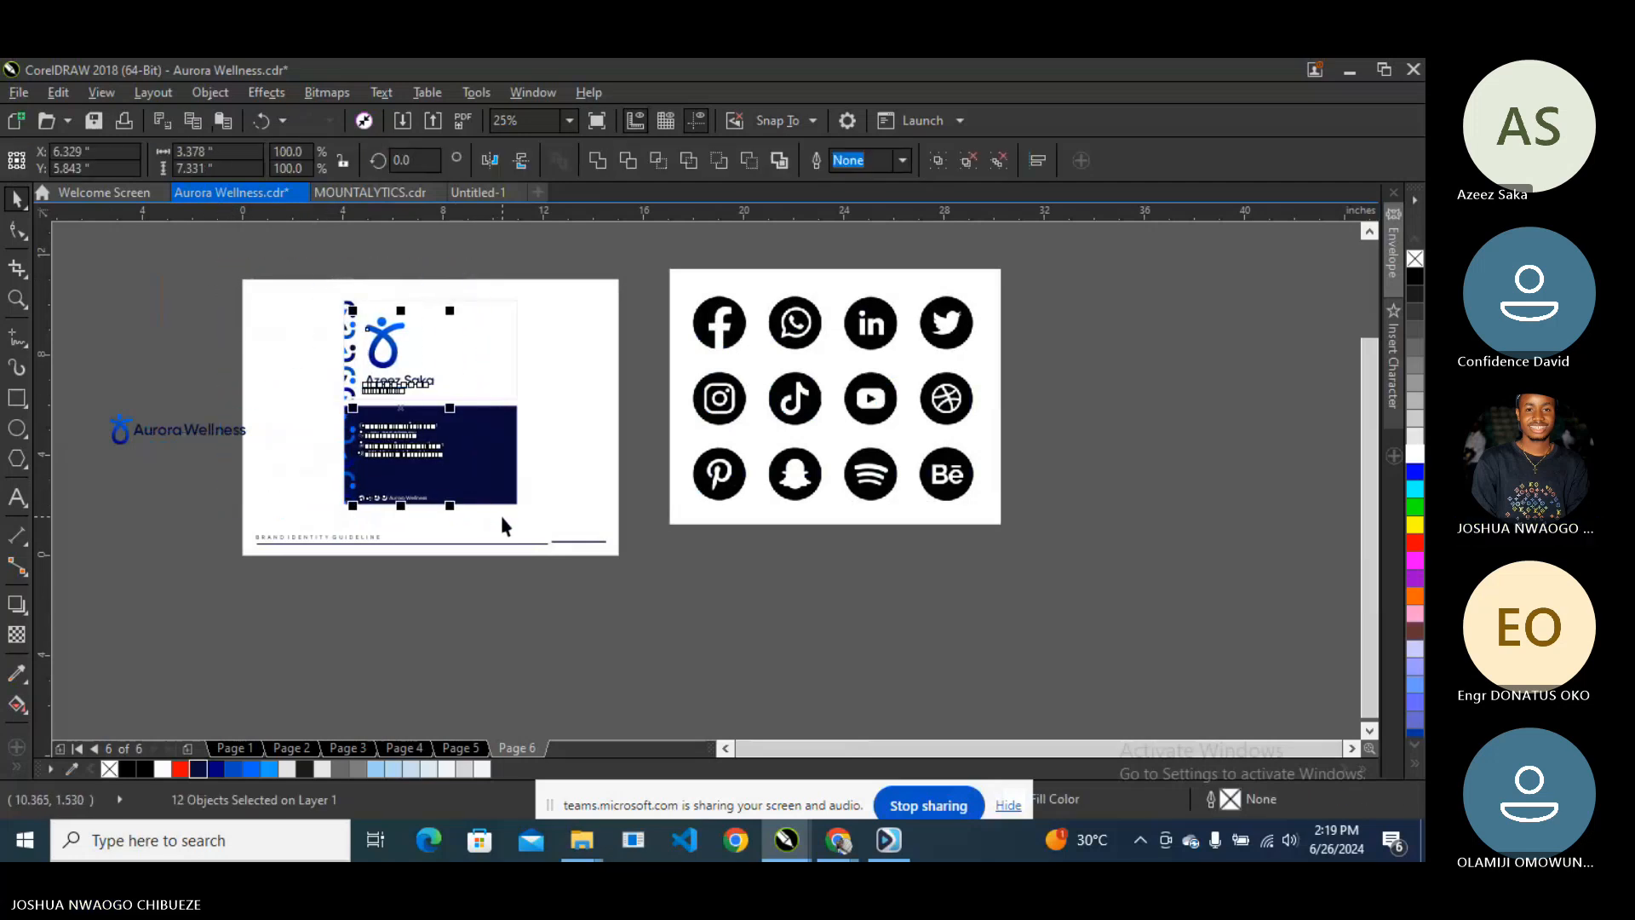
scroll(412, 462, up, 2)
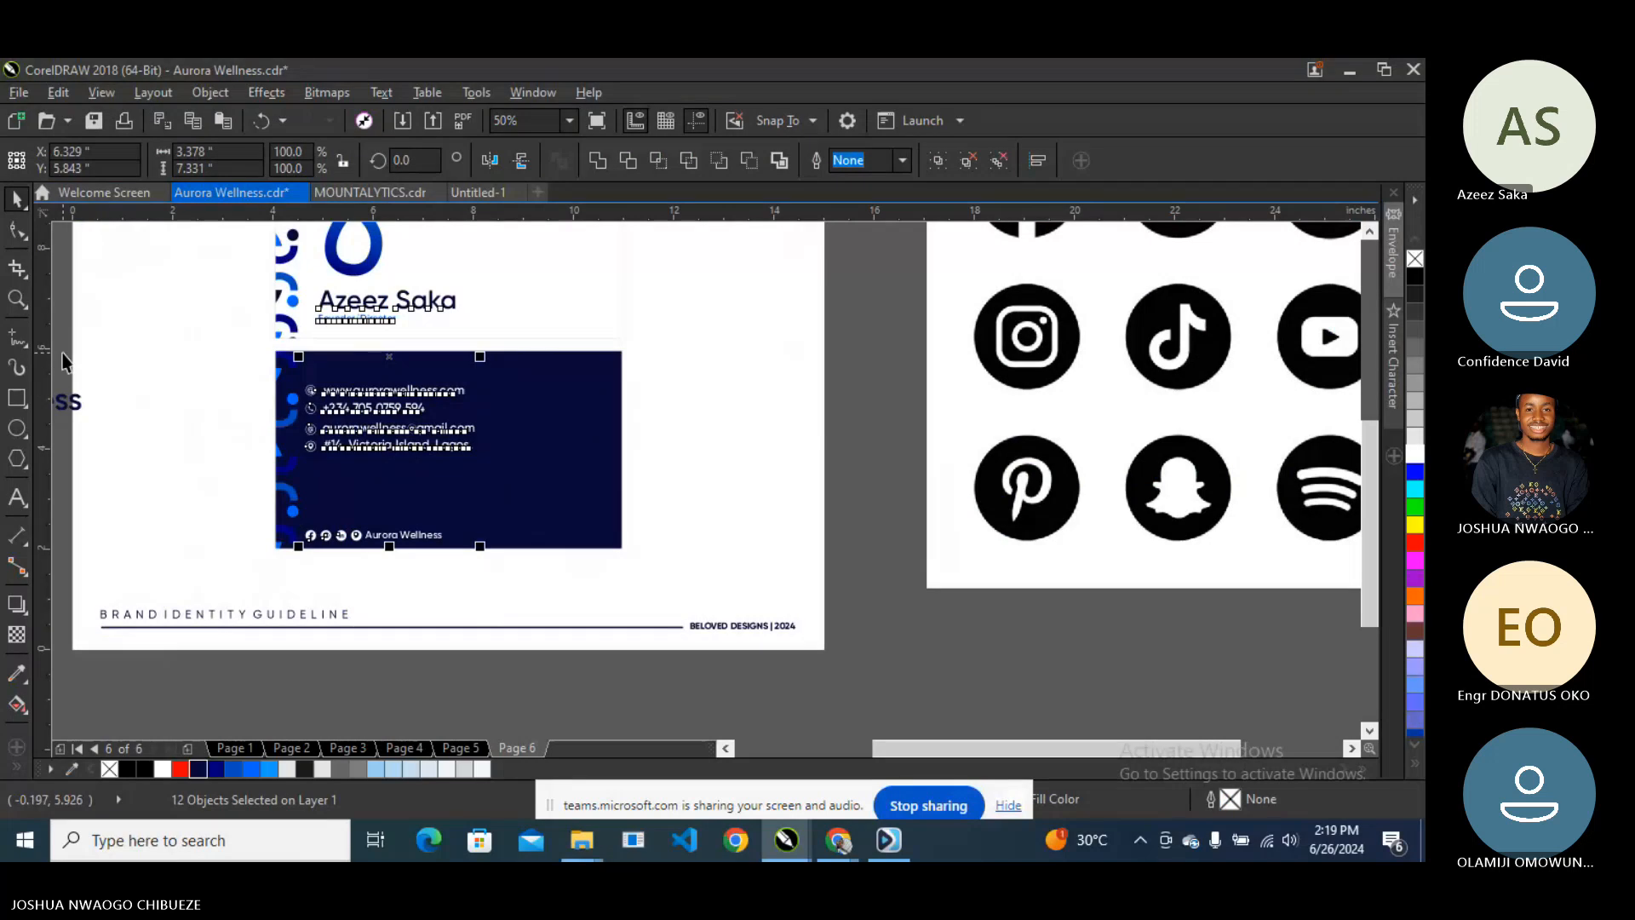
click(258, 467)
drag(258, 466, 519, 555)
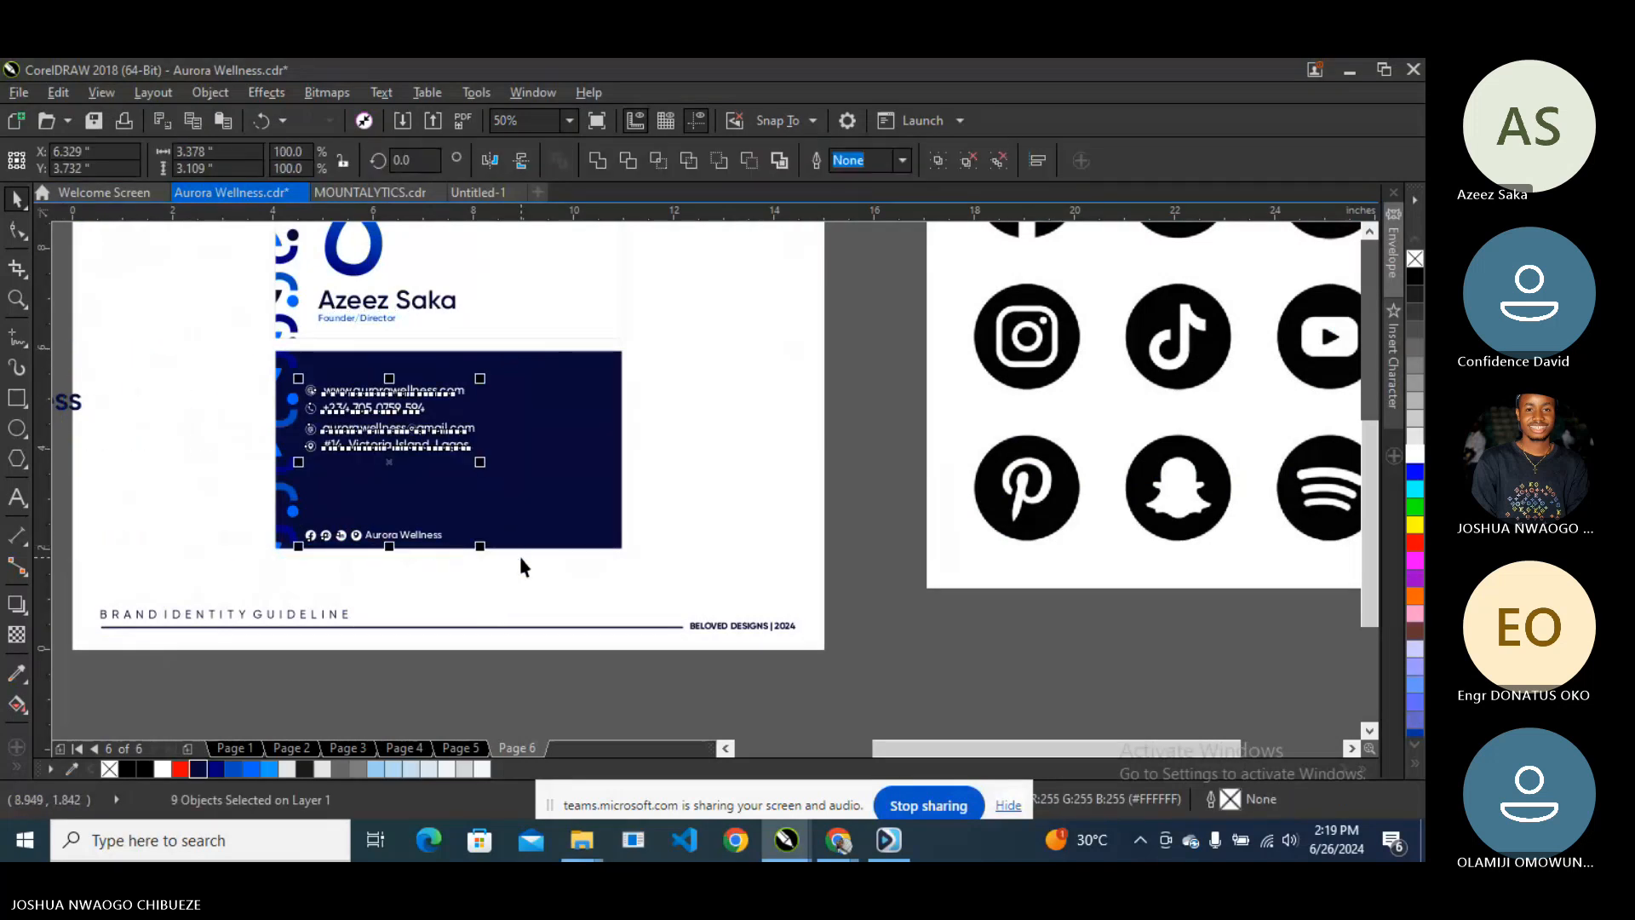
shift+click(527, 462)
key(e)
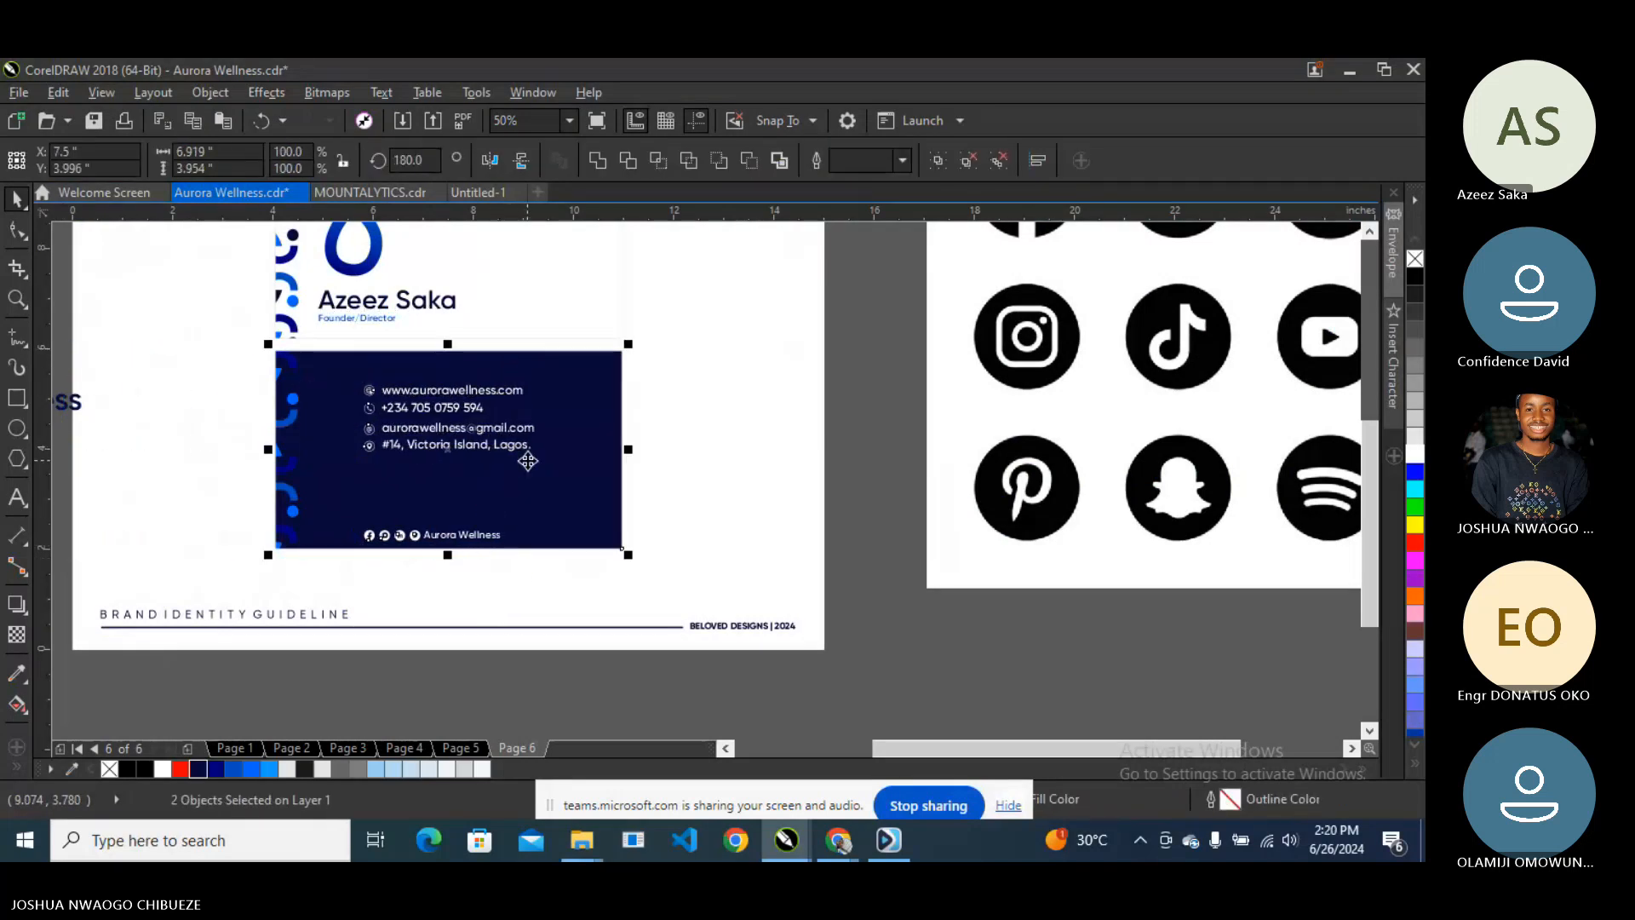
key(ctrl+z)
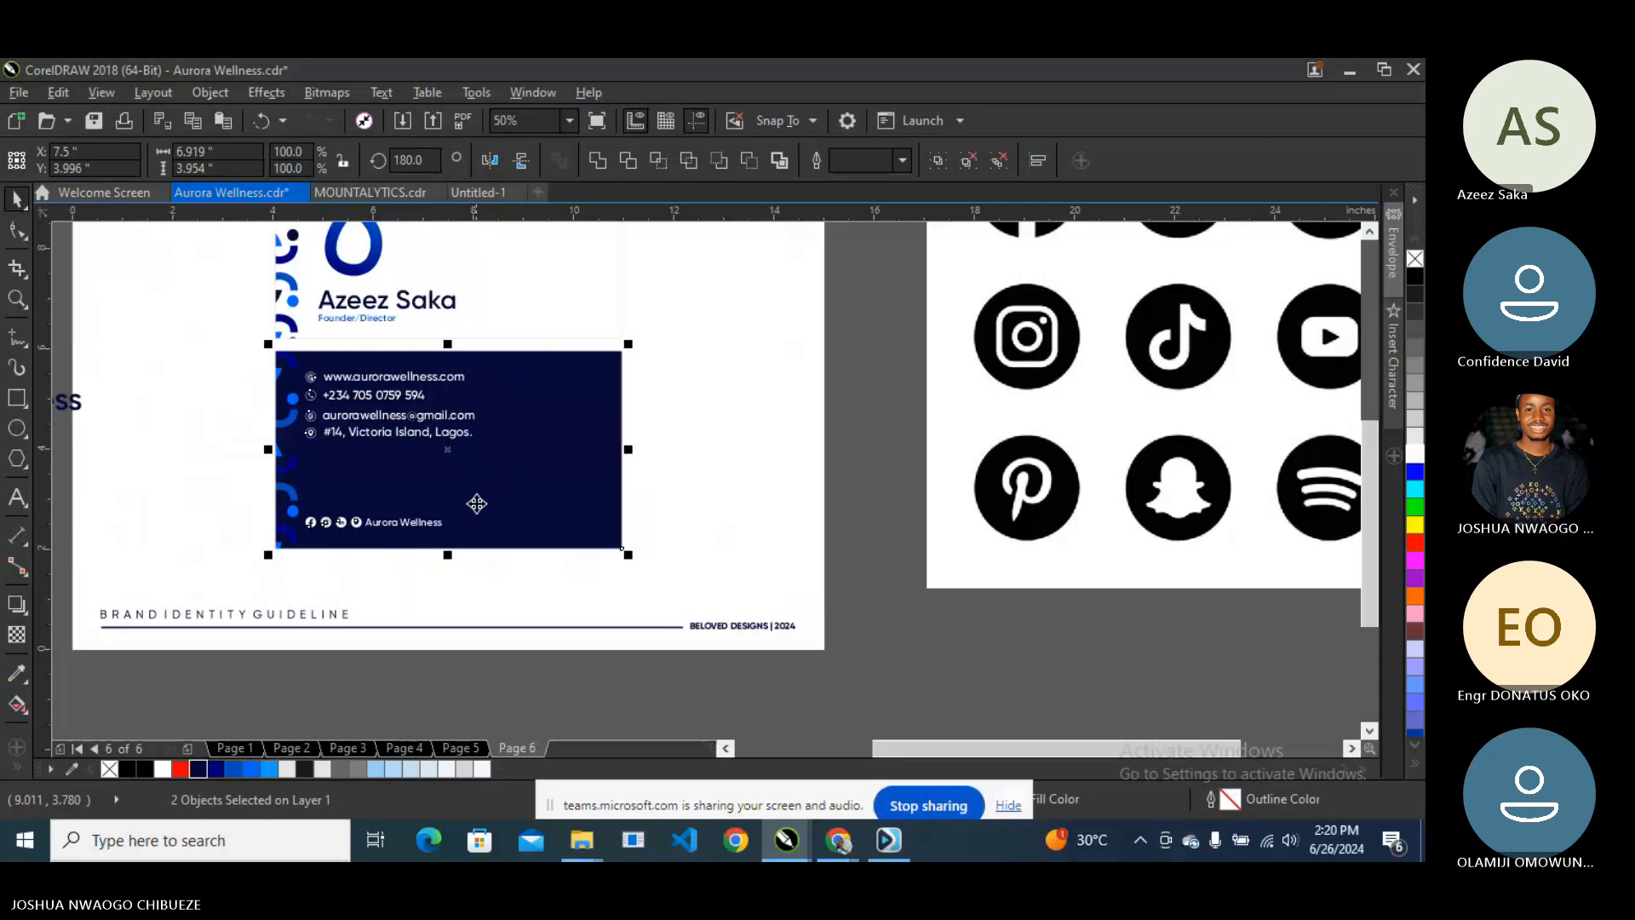
click(480, 688)
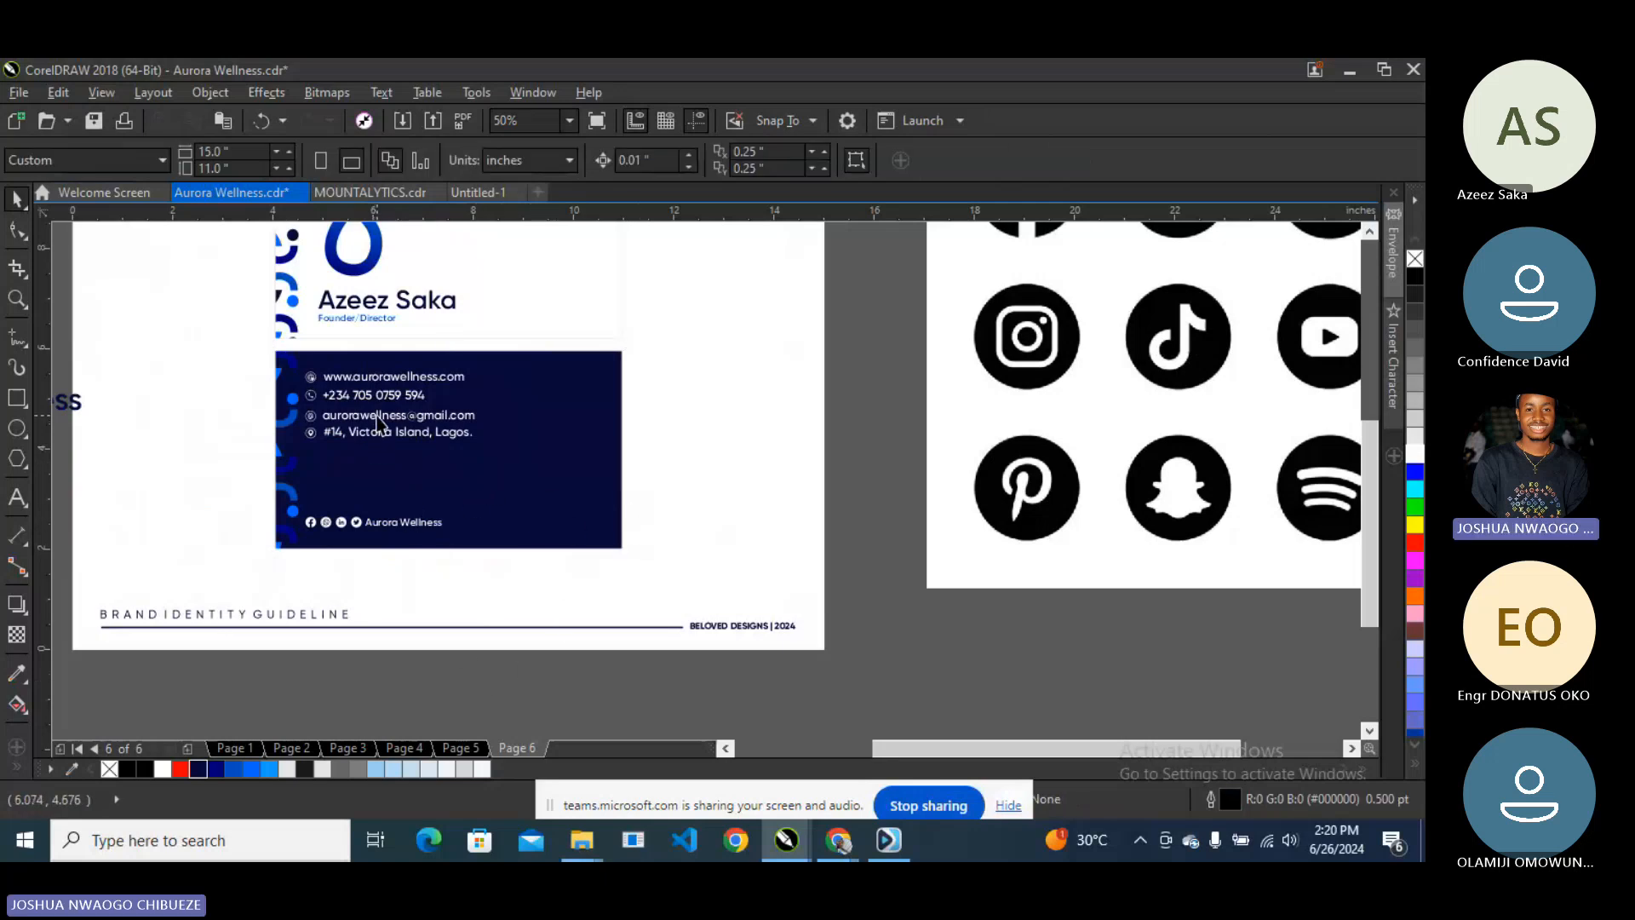
key(ctrl+z)
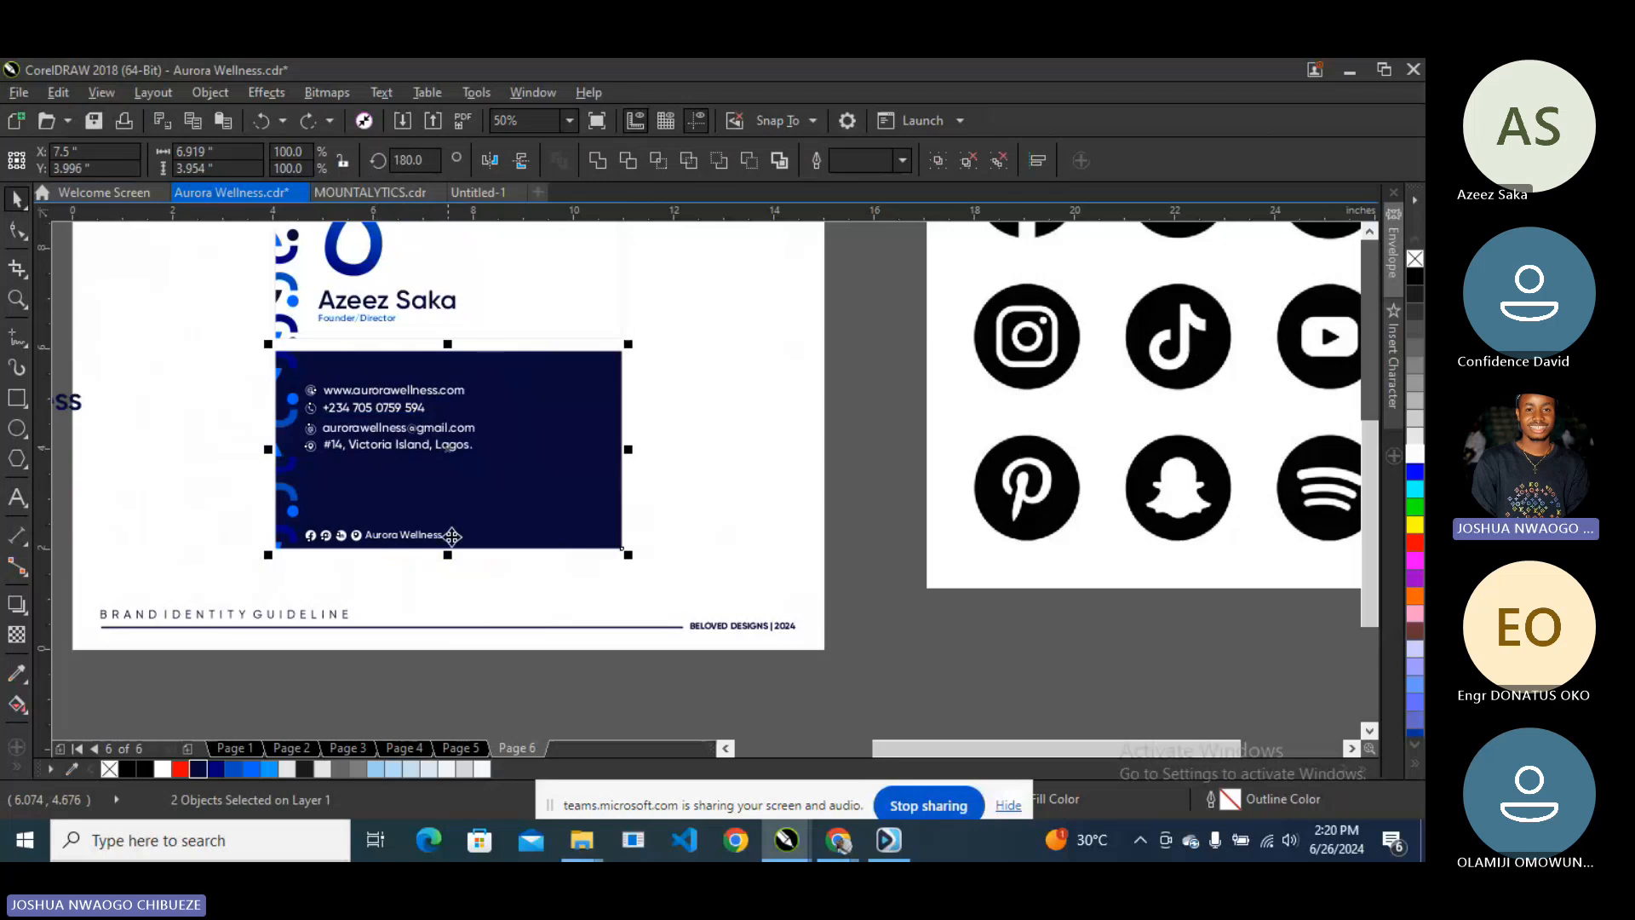
click(375, 656)
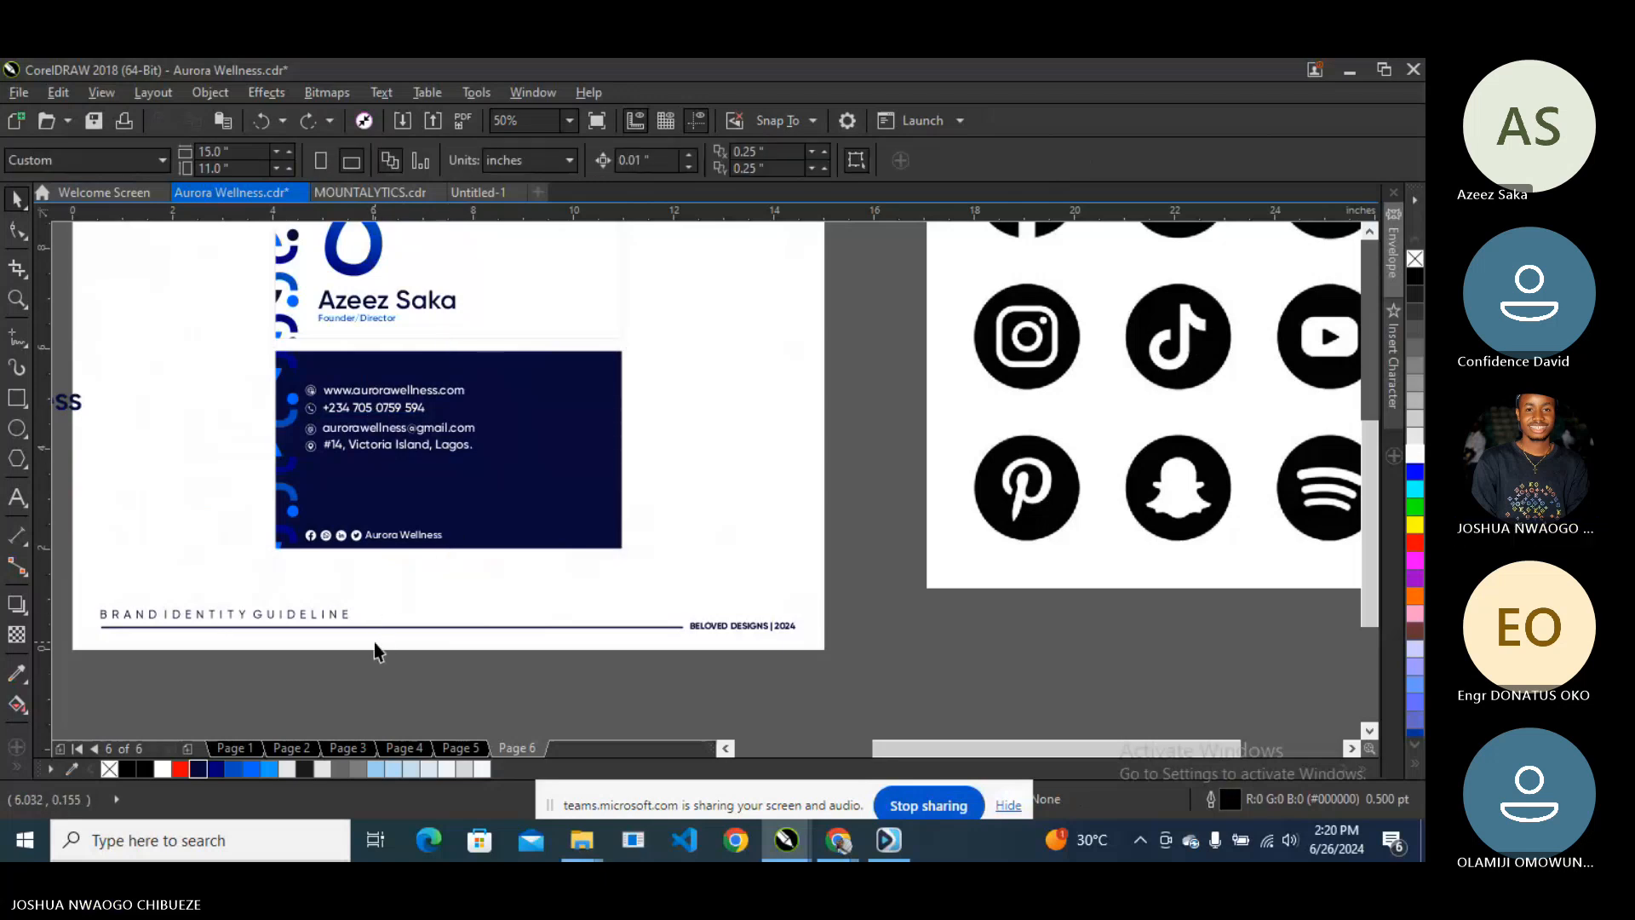
scroll(443, 528, down, 1)
scroll(450, 422, up, 1)
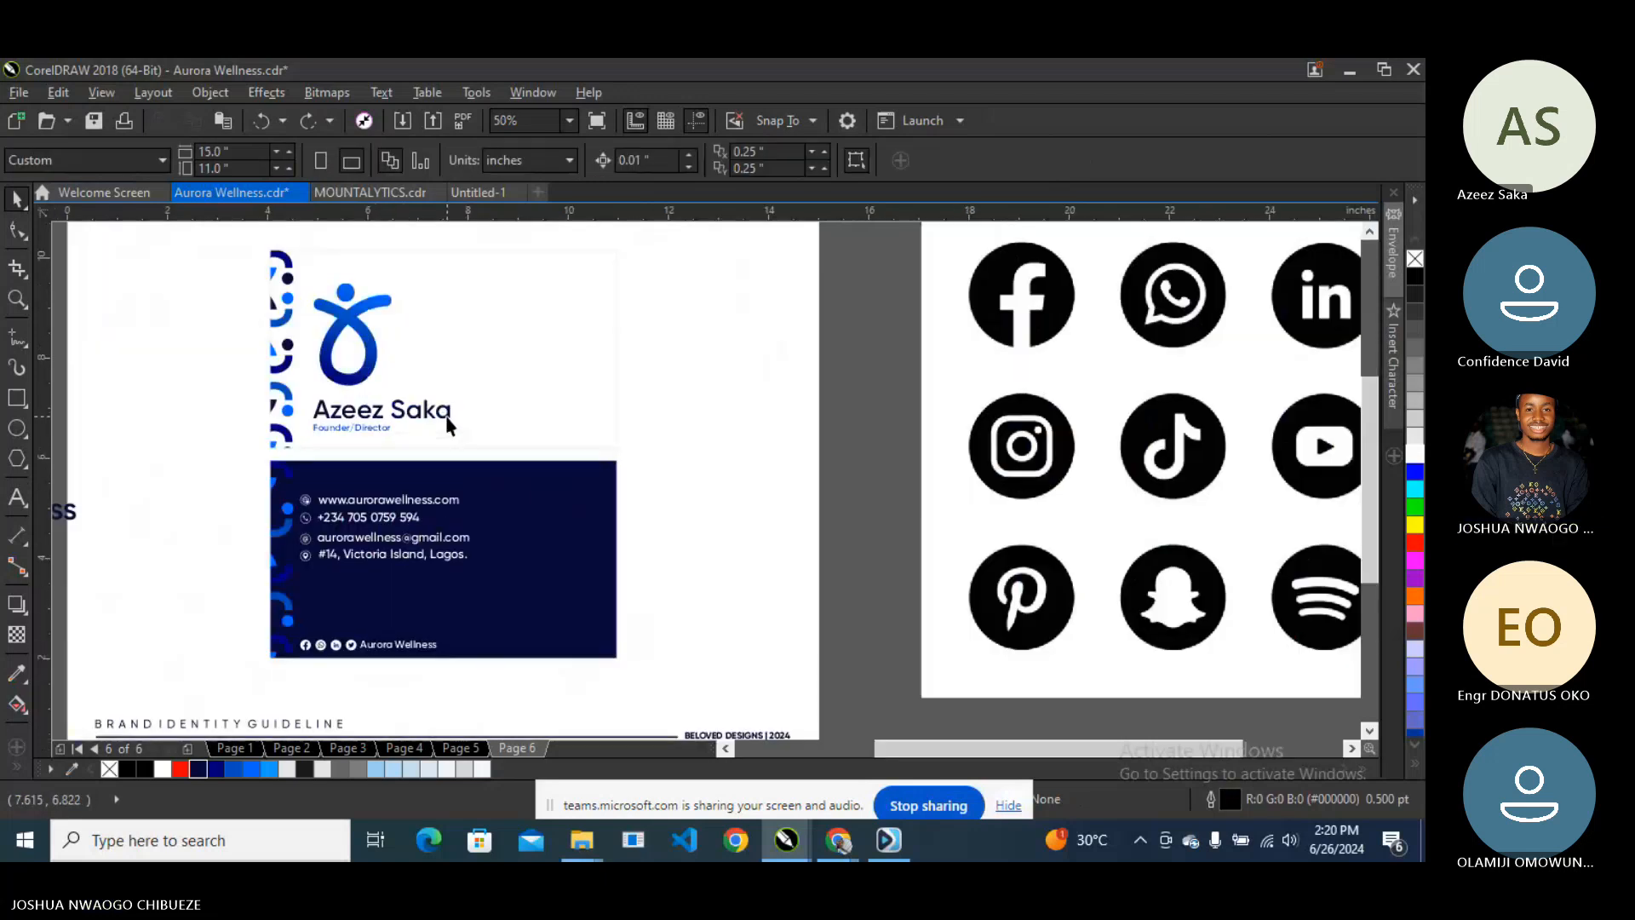
scroll(449, 428, down, 1)
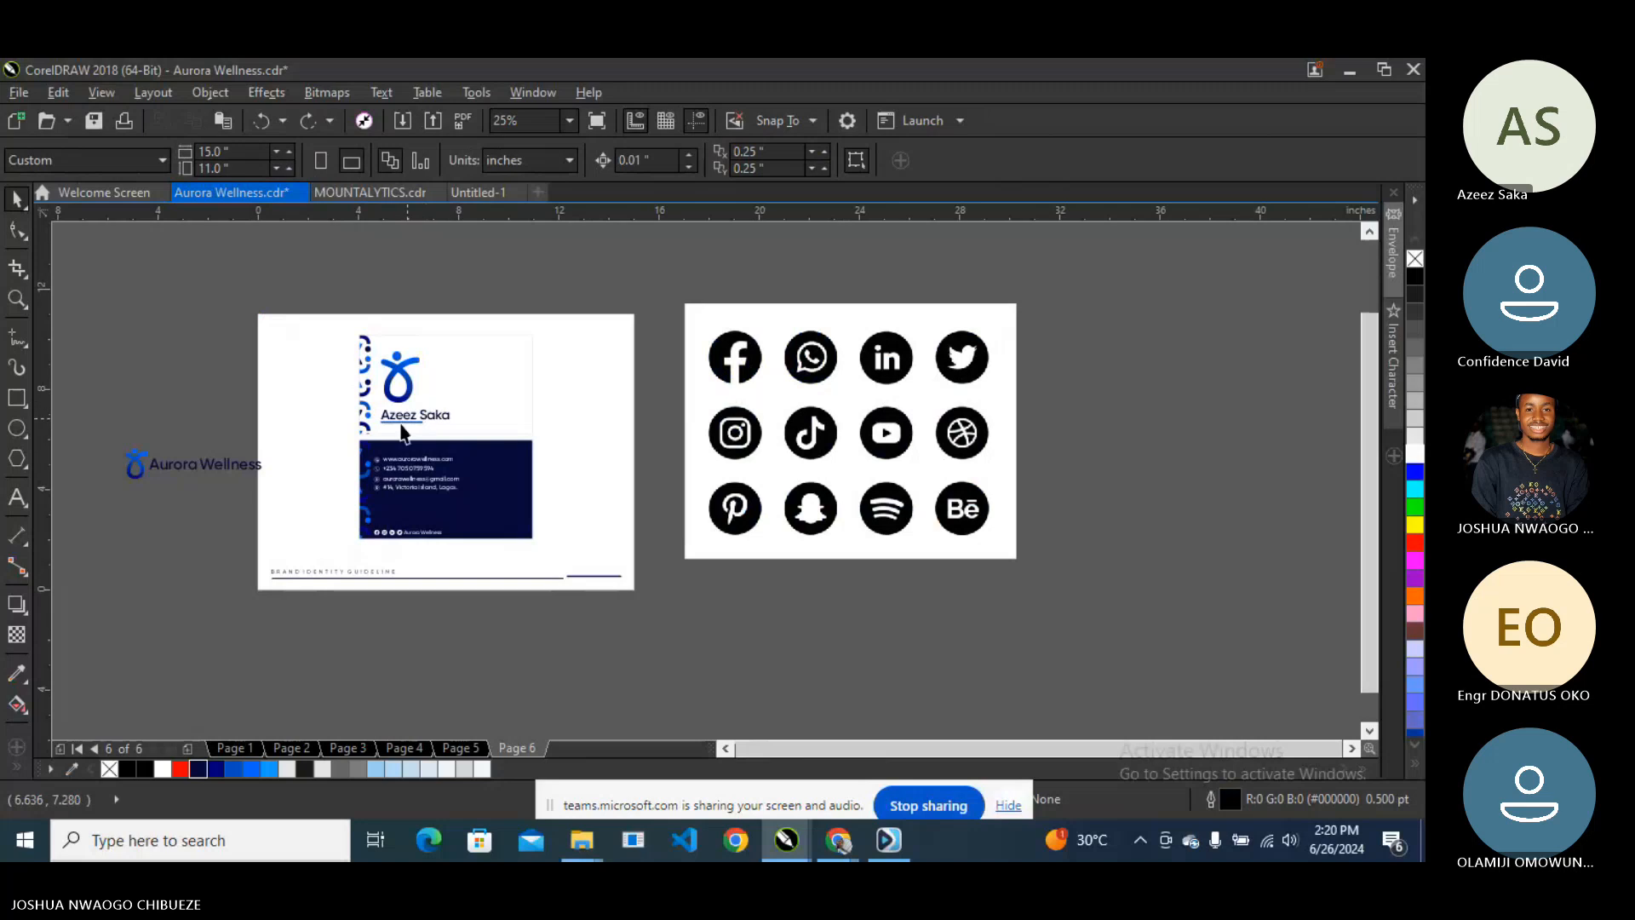
scroll(467, 513, up, 1)
scroll(456, 494, down, 1)
scroll(452, 460, up, 1)
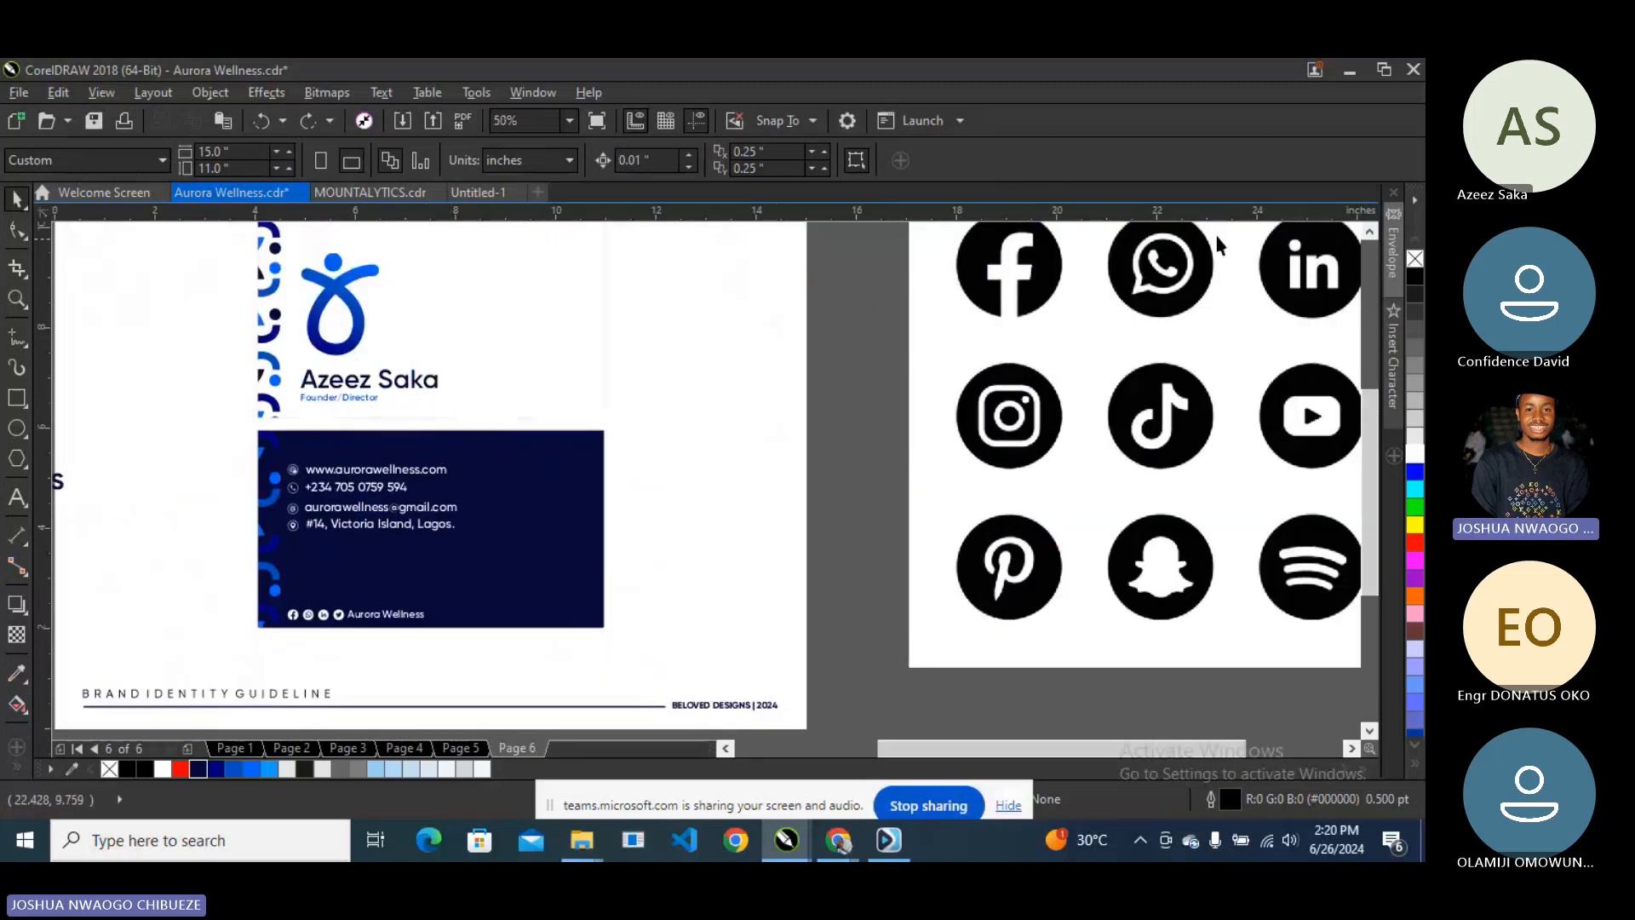
click(1368, 231)
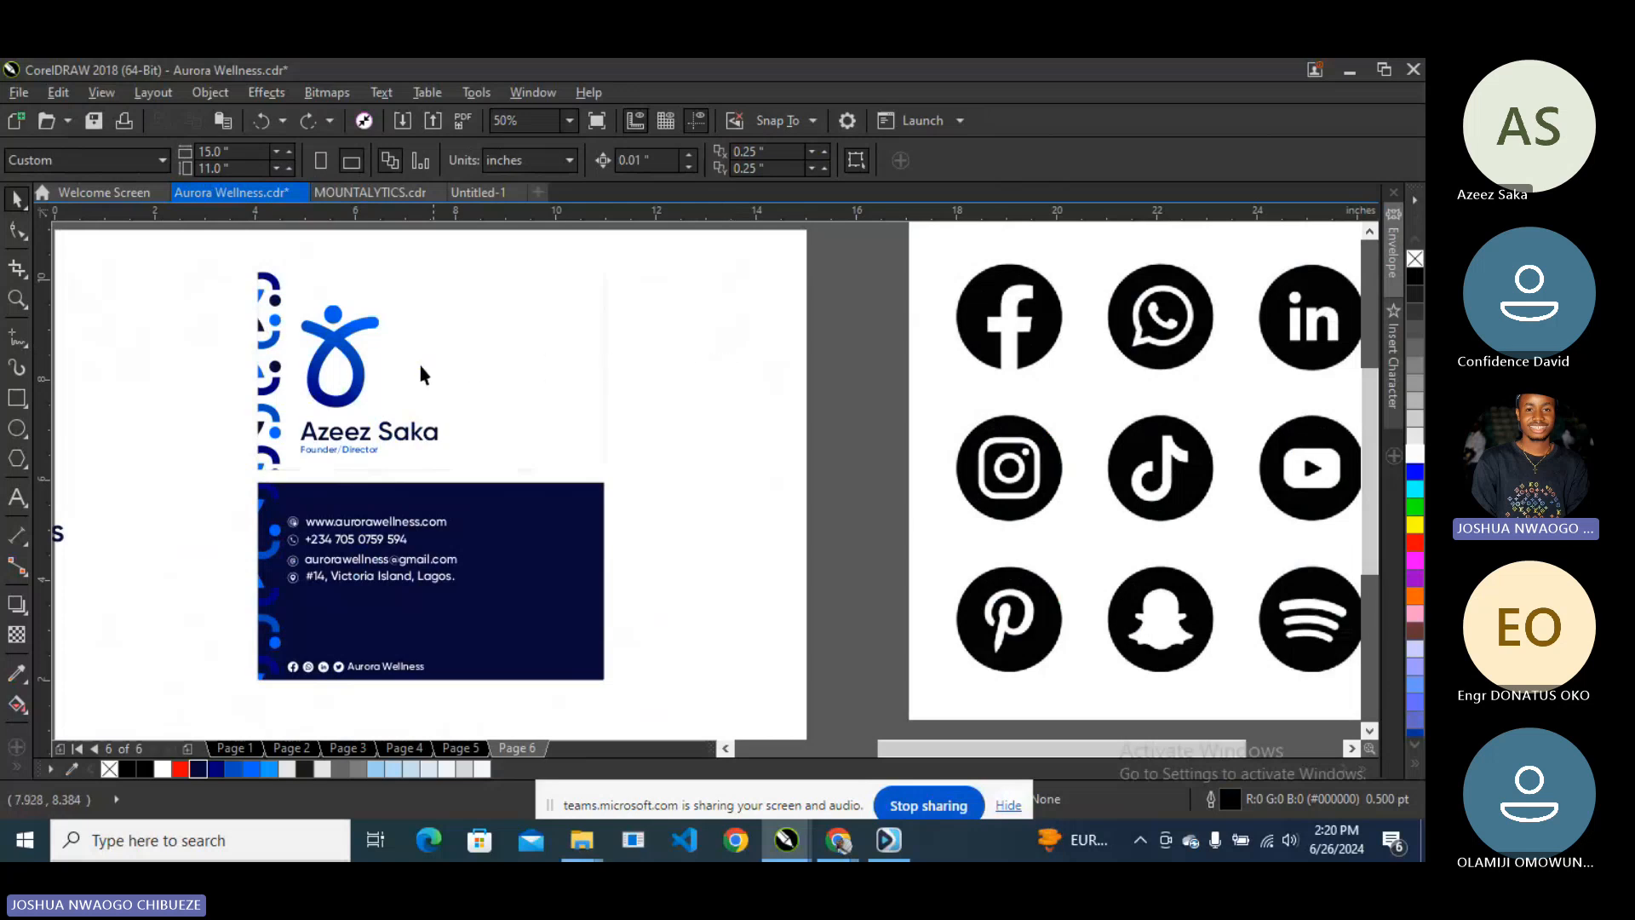
- Move the Aurora Wellness wordmark onto the business card front
click(366, 383)
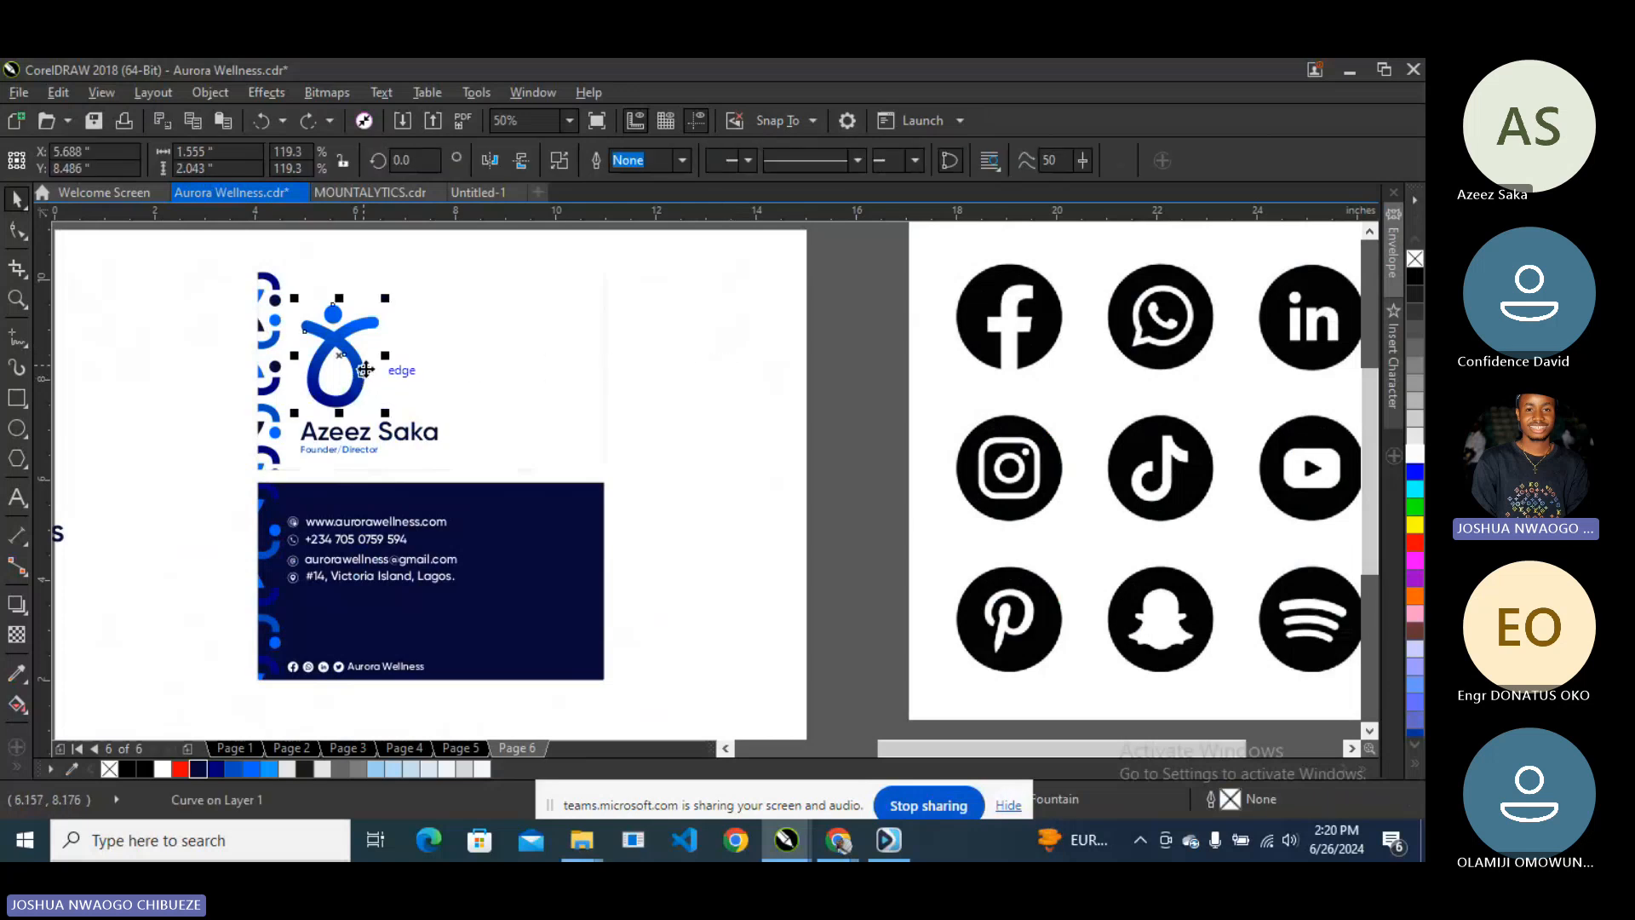
scroll(381, 366, down, 2)
click(157, 453)
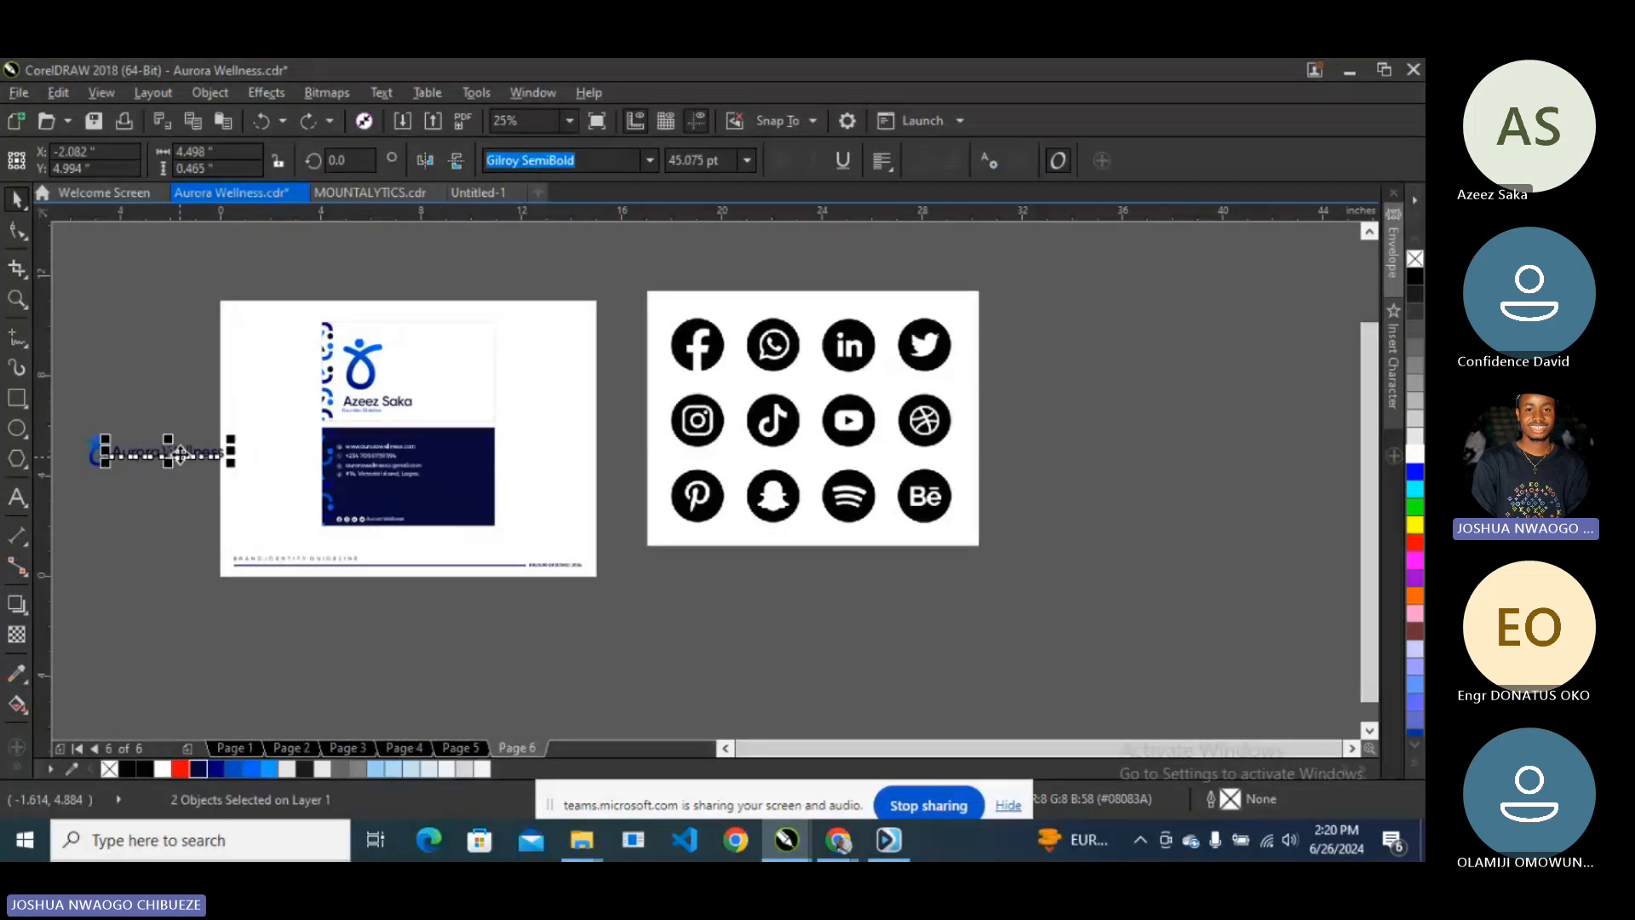
drag(177, 456, 452, 368)
scroll(447, 366, up, 2)
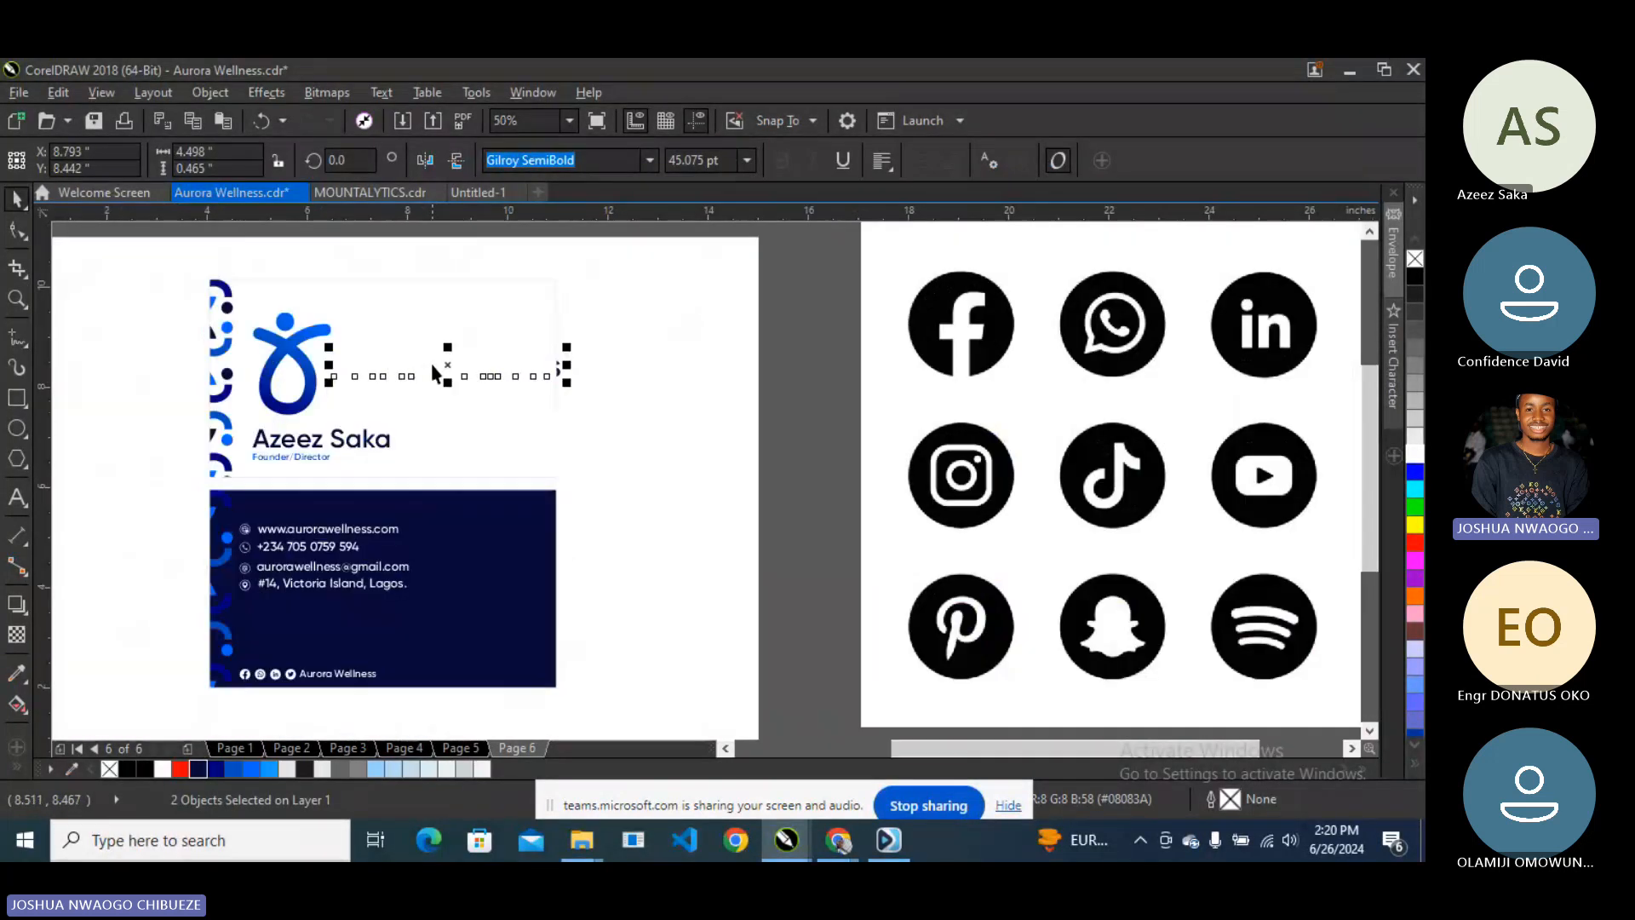
- Stack Wellness under Aurora and shrink the two-line wordmark to about 34.6 pt
click(703, 307)
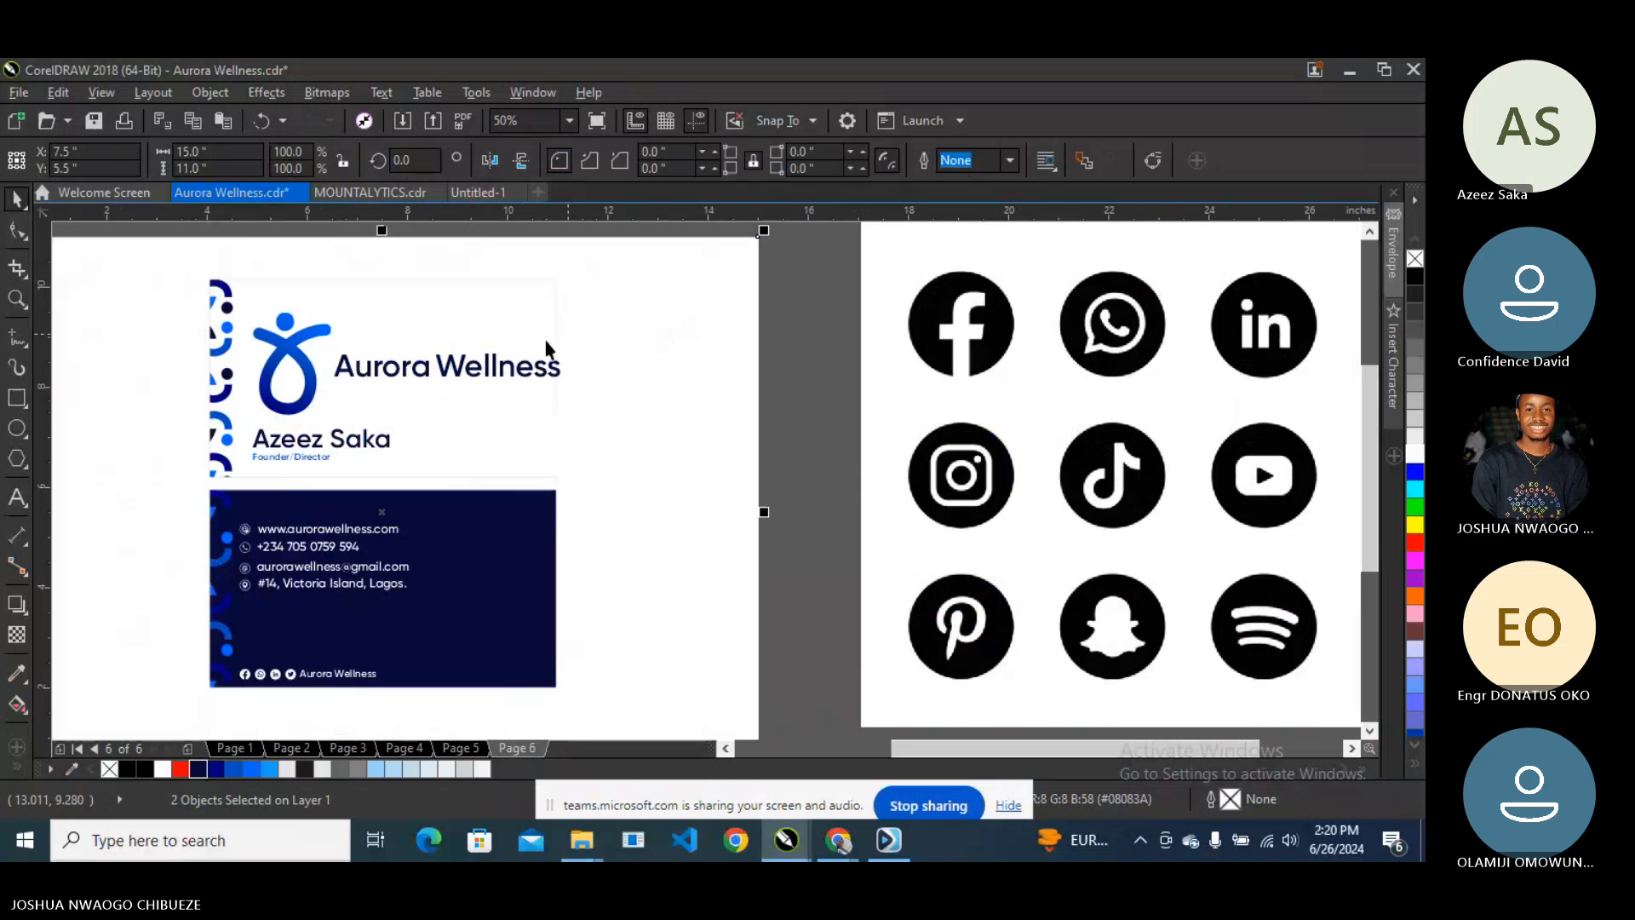
click(470, 367)
drag(470, 367, 367, 399)
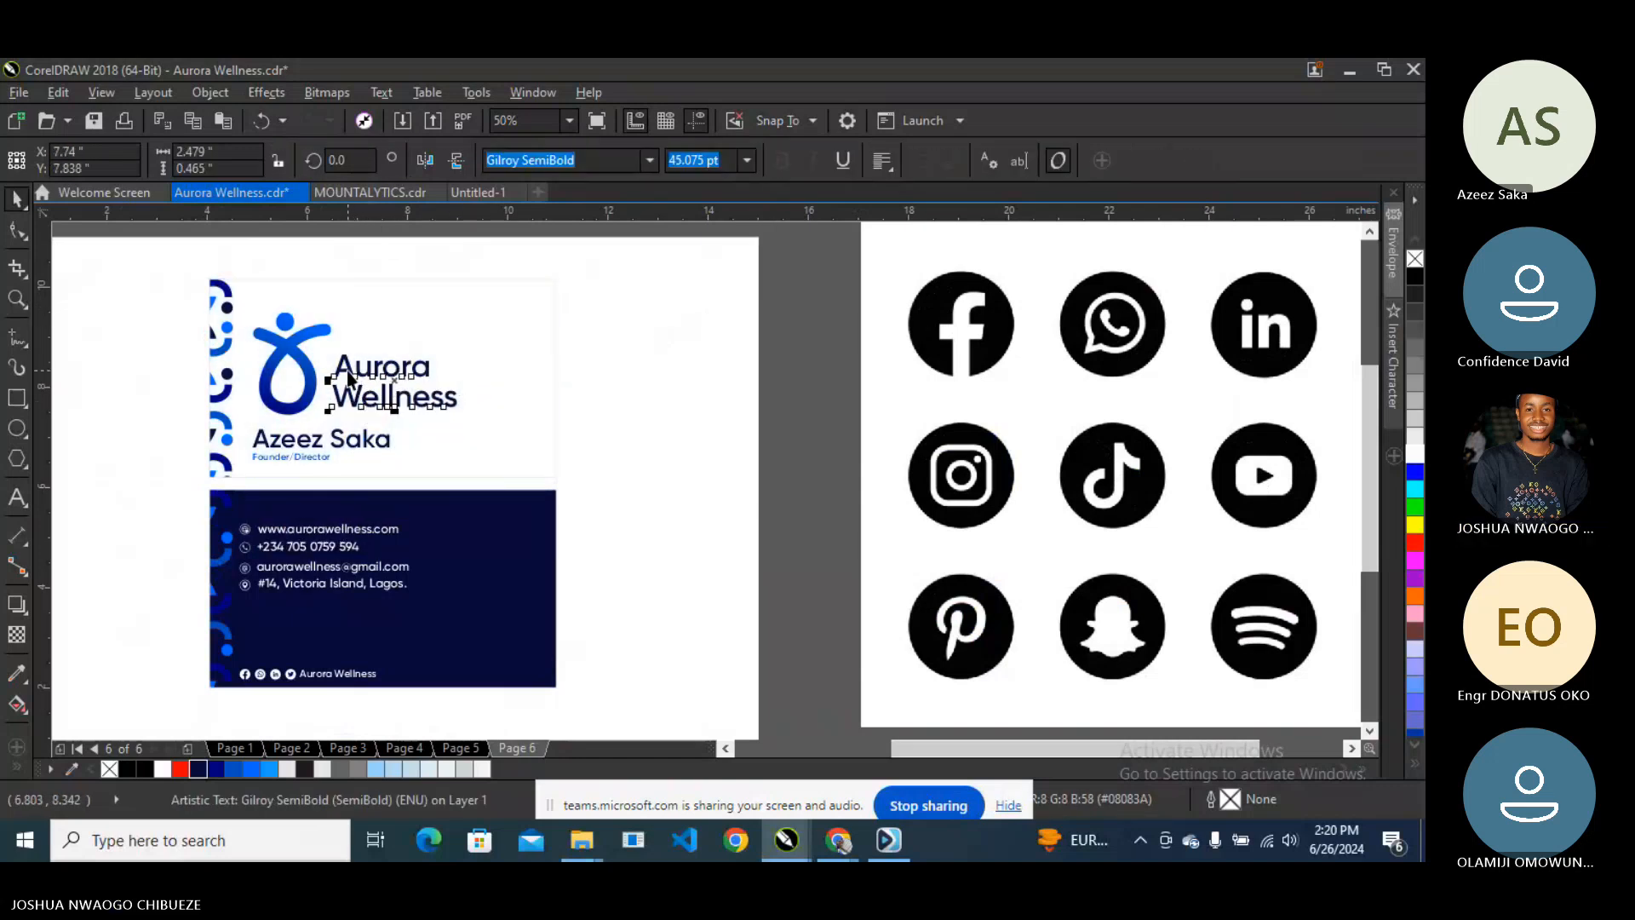
shift+click(349, 375)
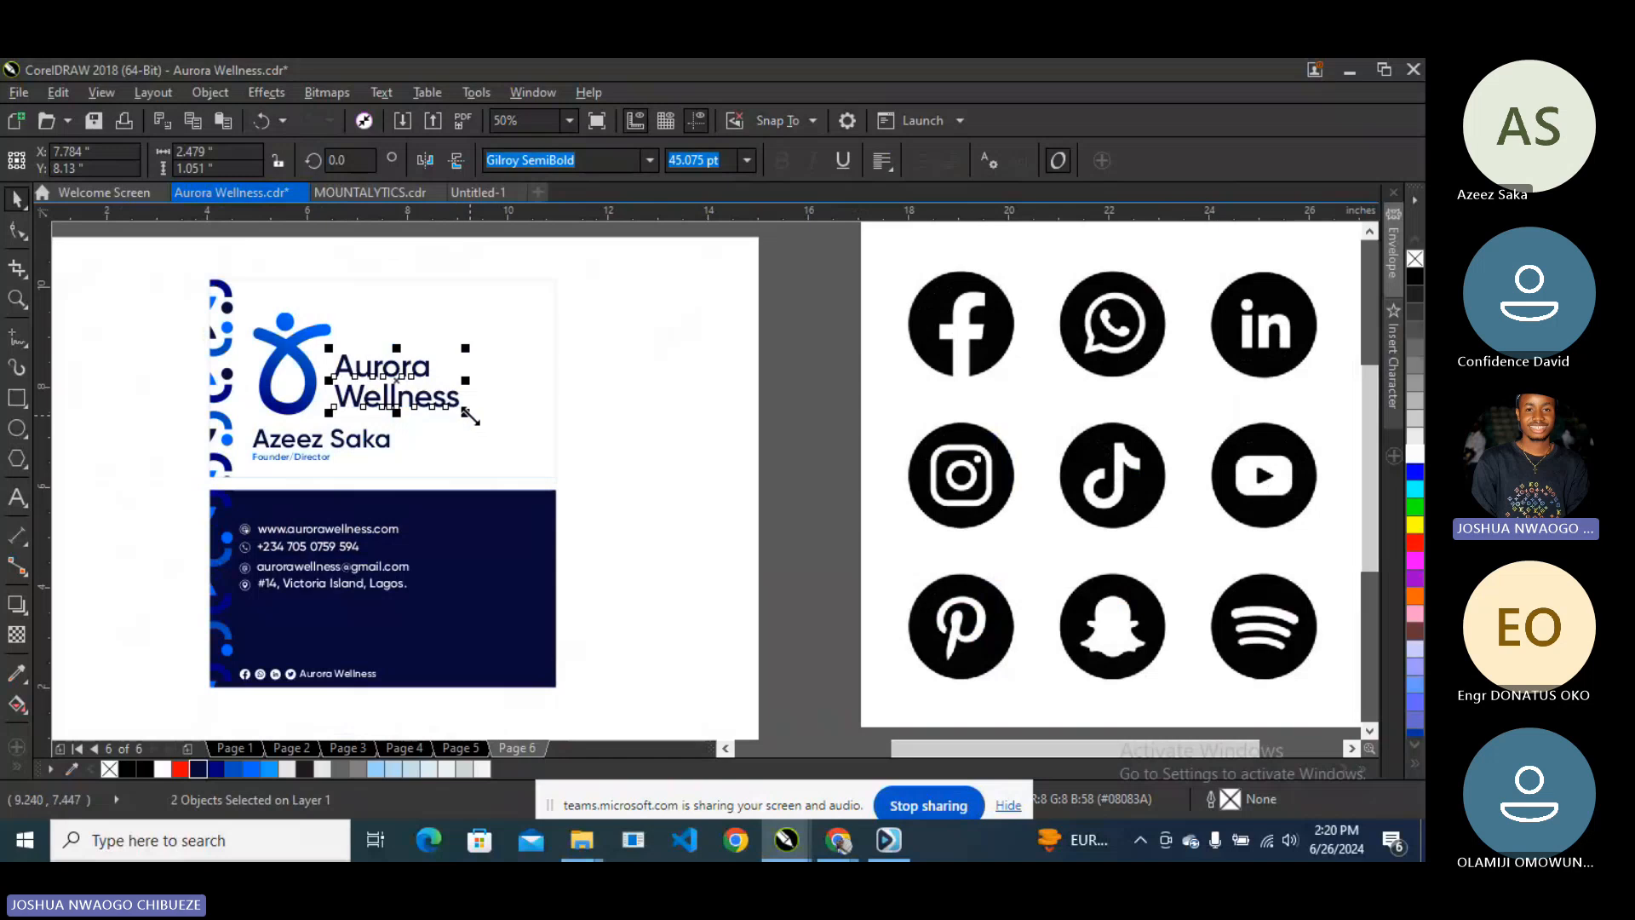
drag(465, 413, 341, 376)
- Scale the logo mark and wordmark down together
scroll(358, 385, up, 2)
scroll(349, 366, down, 2)
shift+click(304, 372)
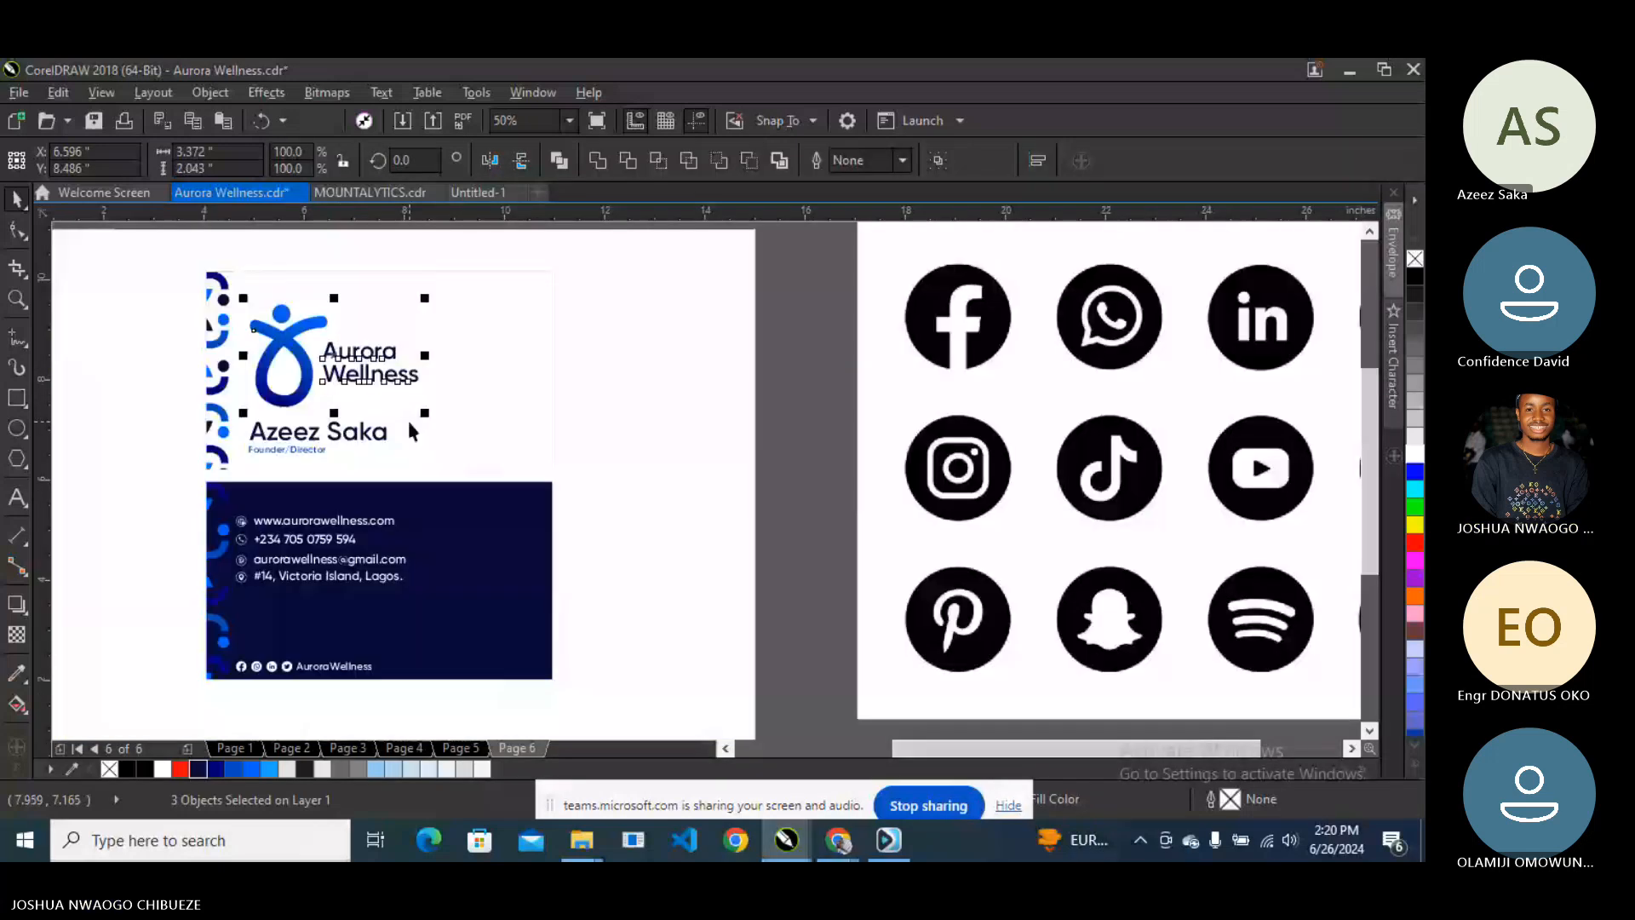
drag(428, 417, 406, 412)
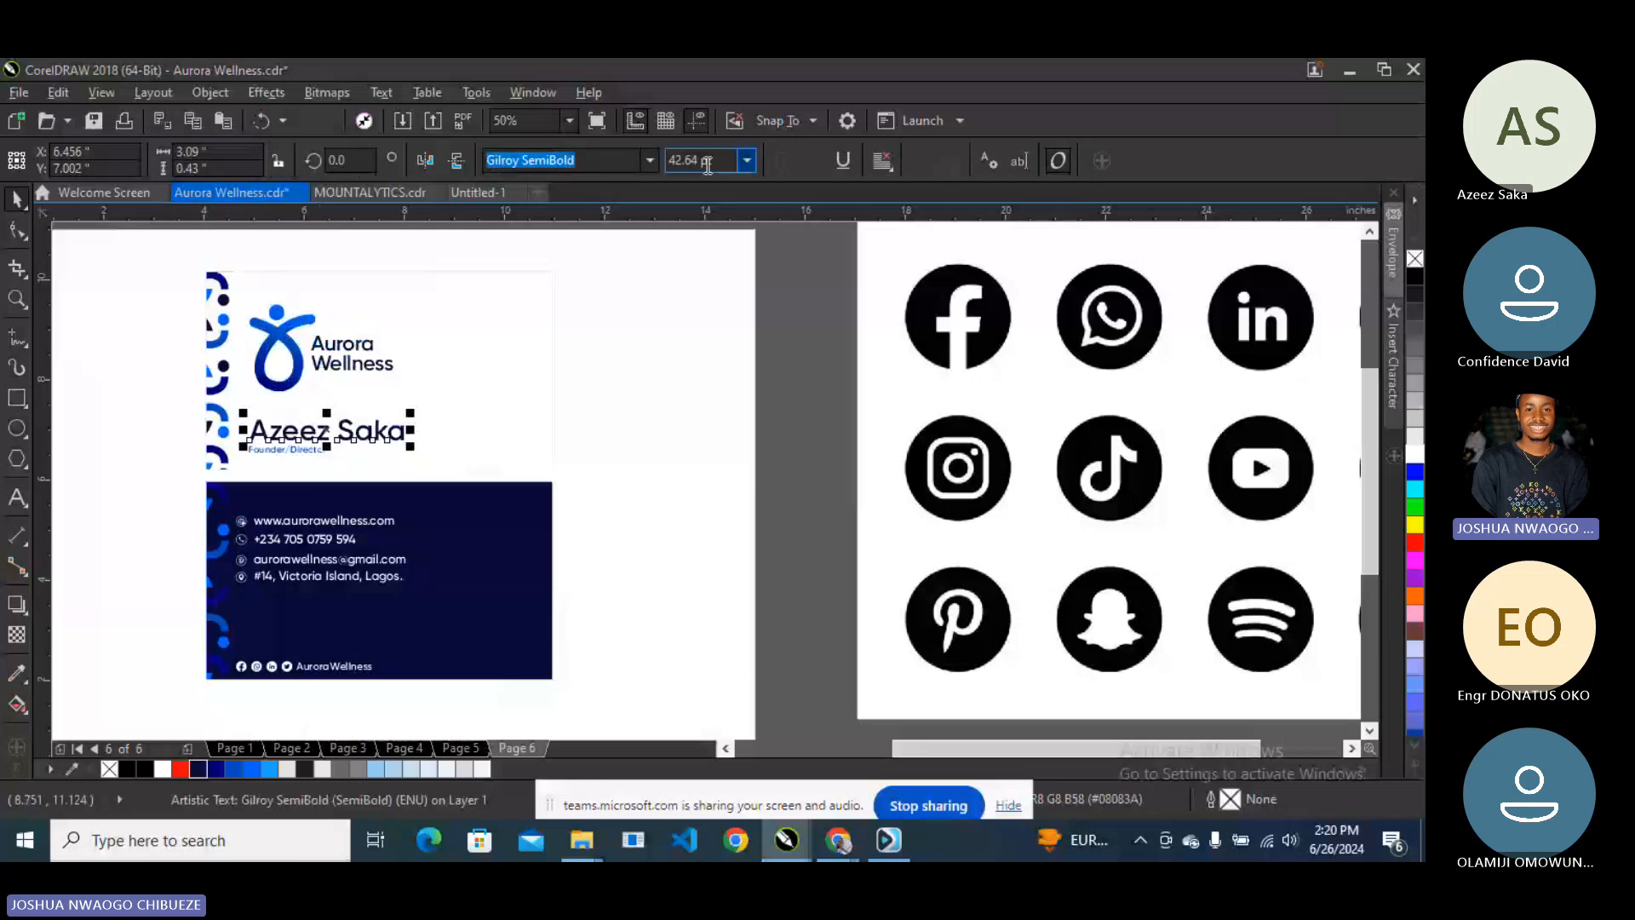
- Set the cardholder's name to 45 pt and group it with the Founder/Director title and logo
click(719, 161)
text(45)
key(Return)
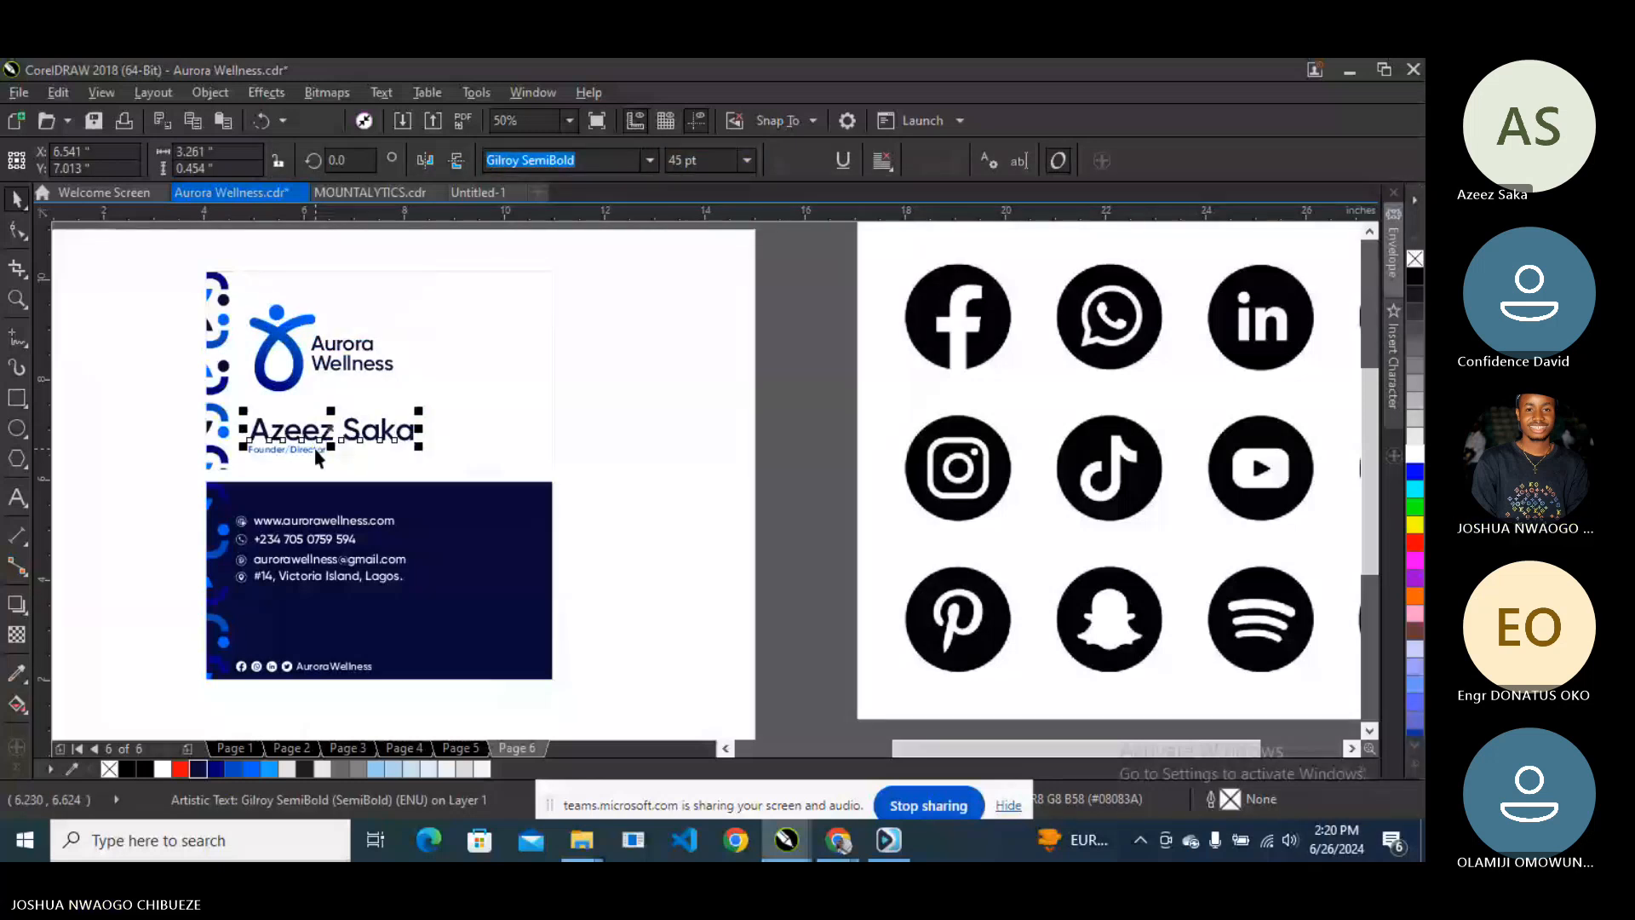
click(314, 448)
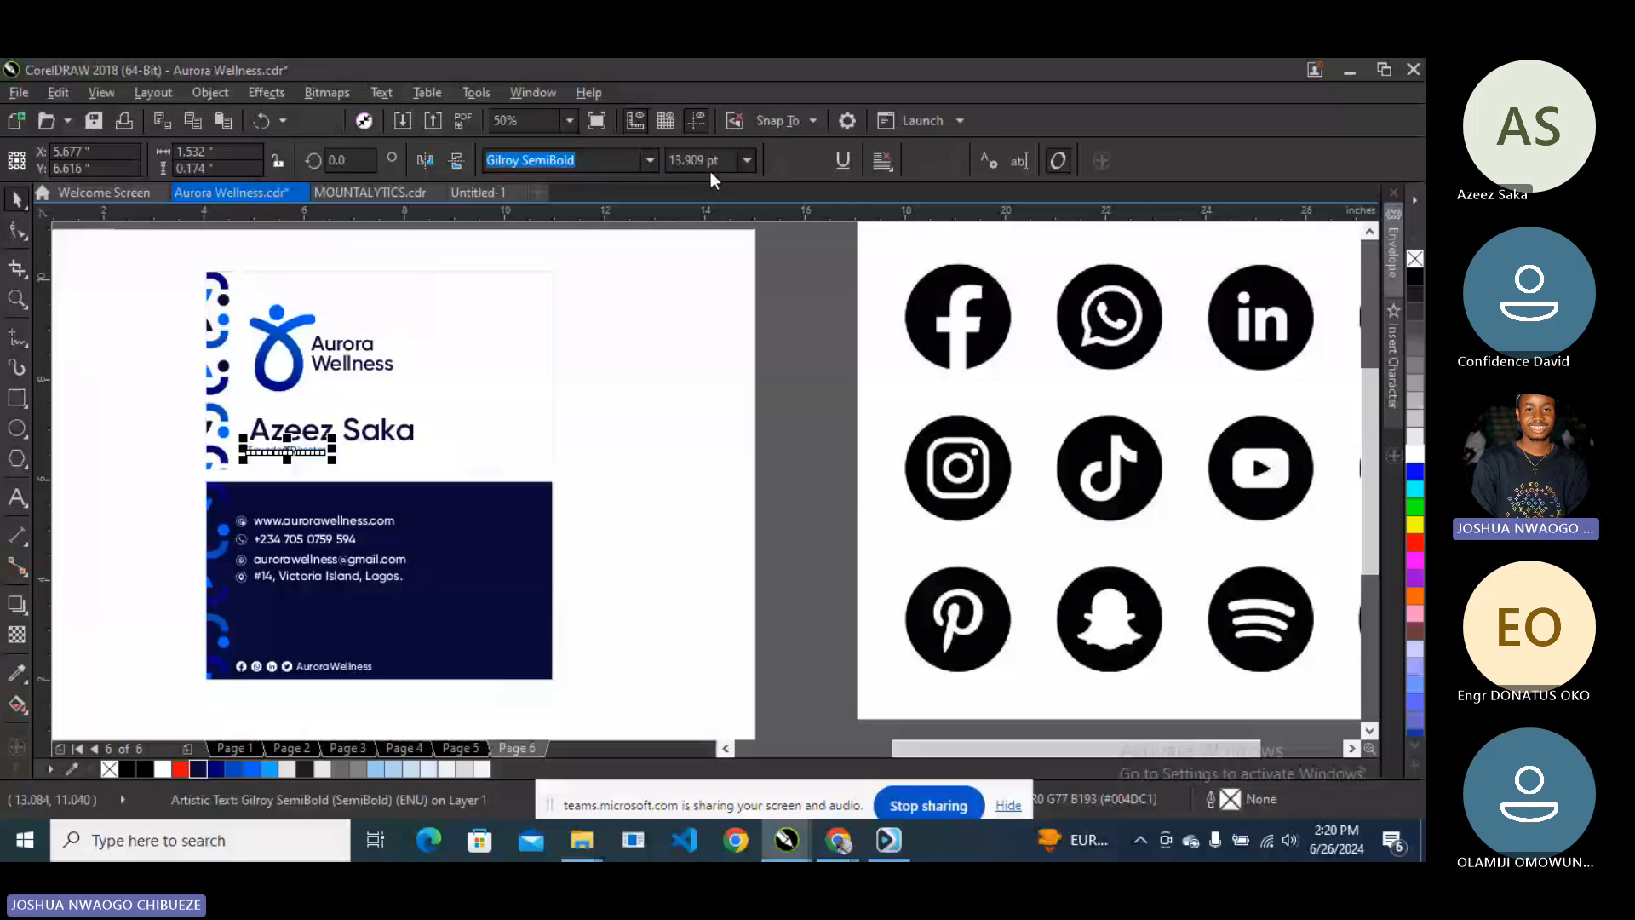
shift+click(345, 429)
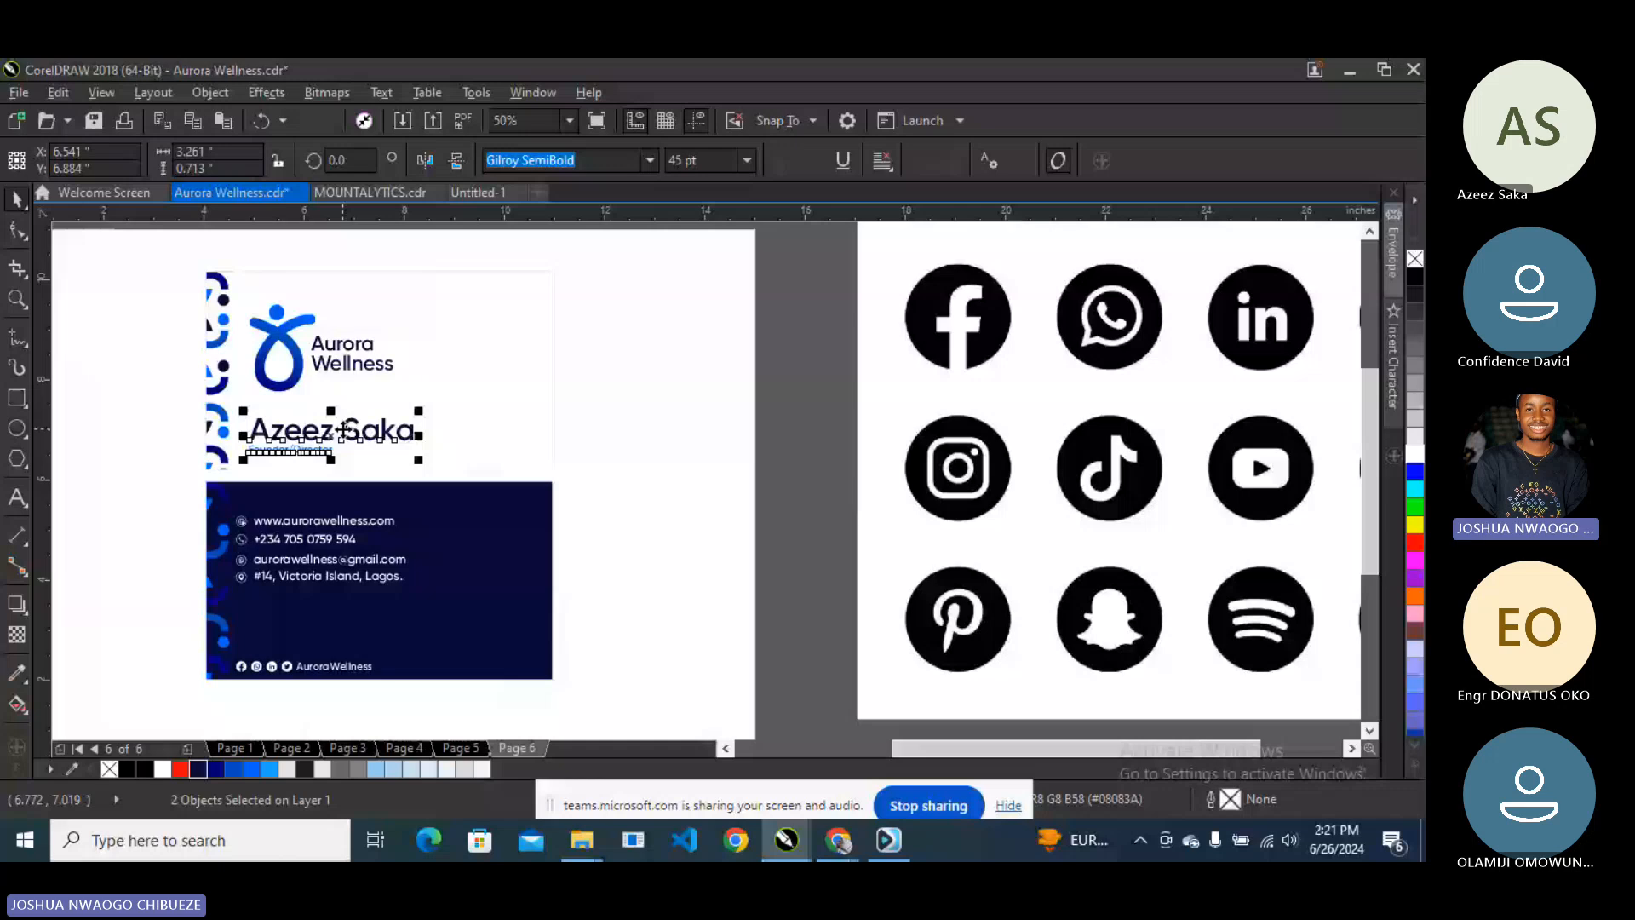
key(ctrl+g)
shift+click(297, 383)
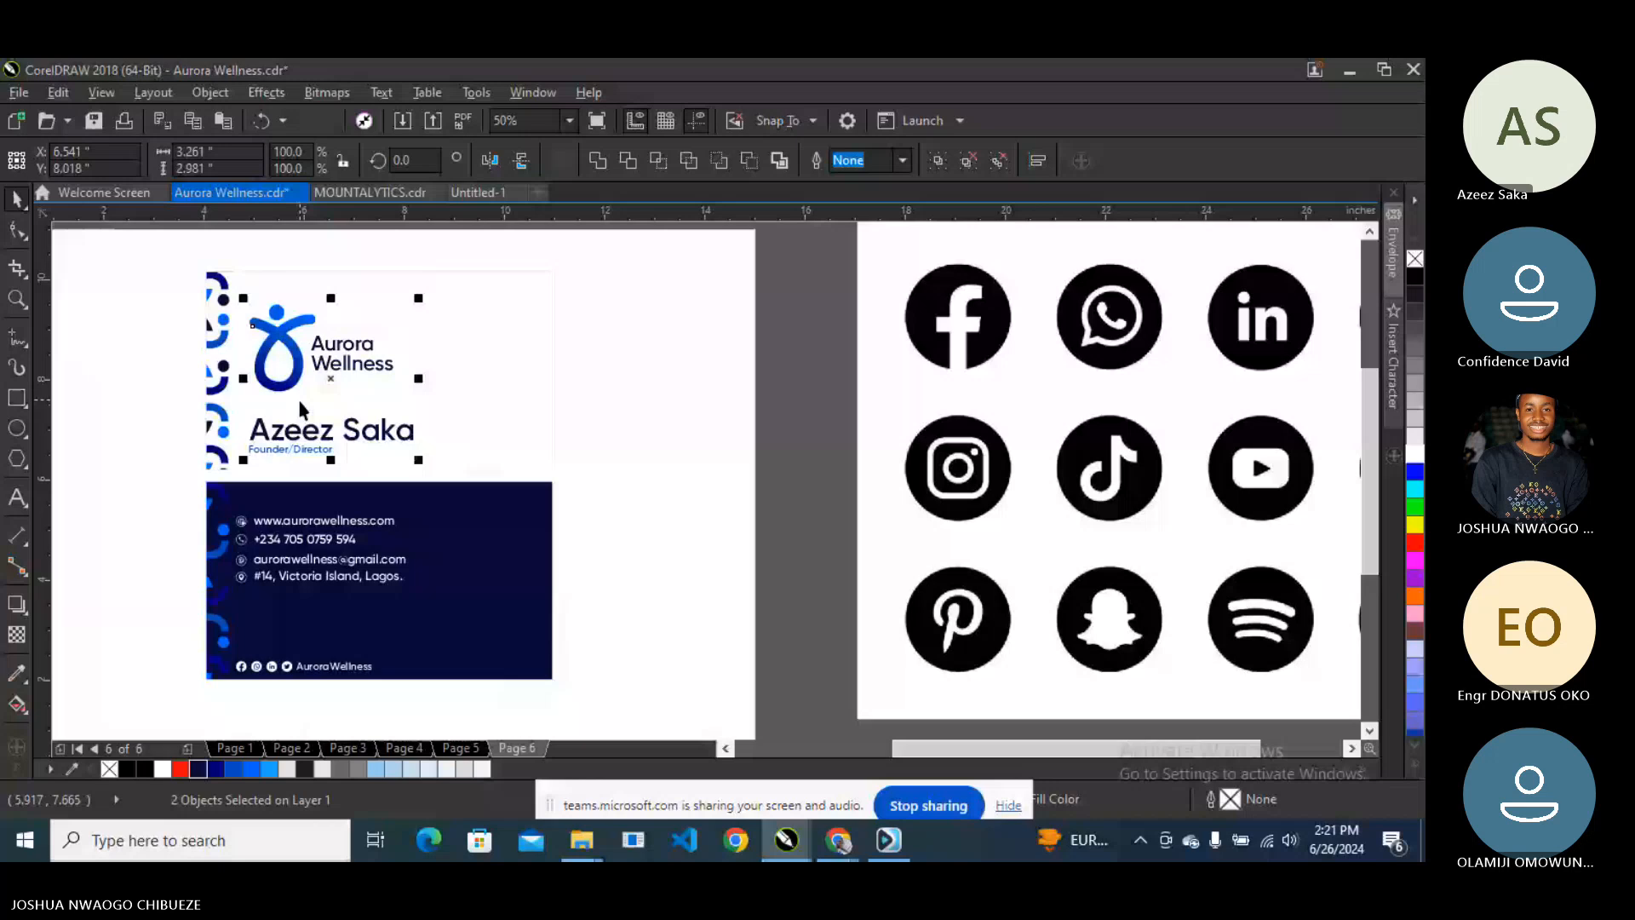
key(ctrl+g)
- Nudge the logo and name group upward and enlarge it slightly
key(Up)
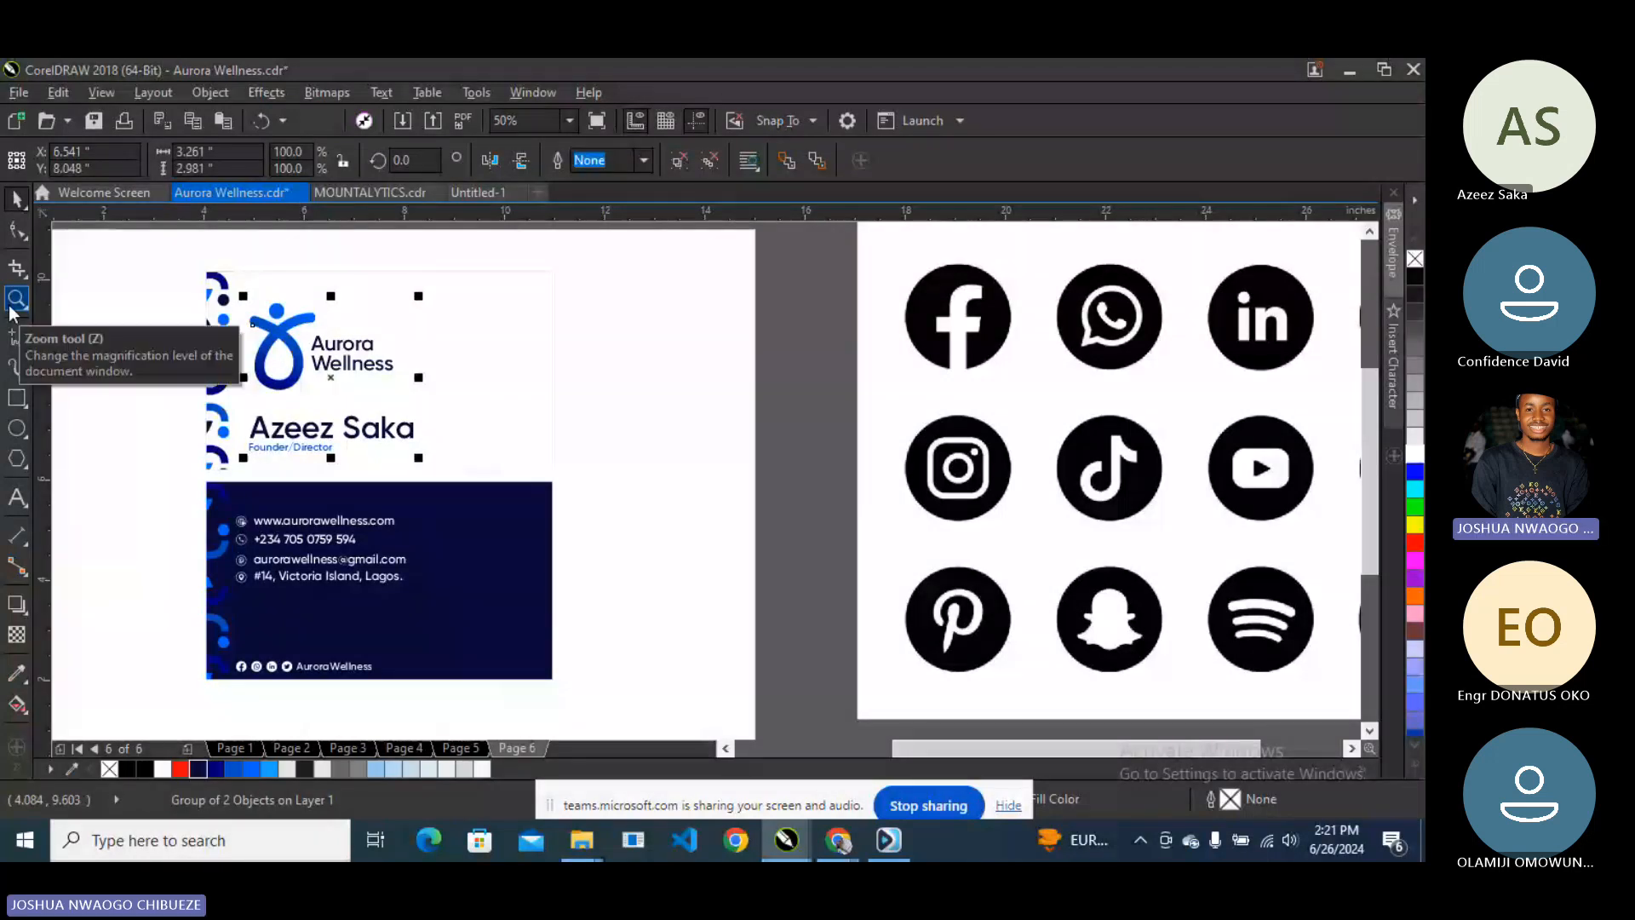
click(329, 340)
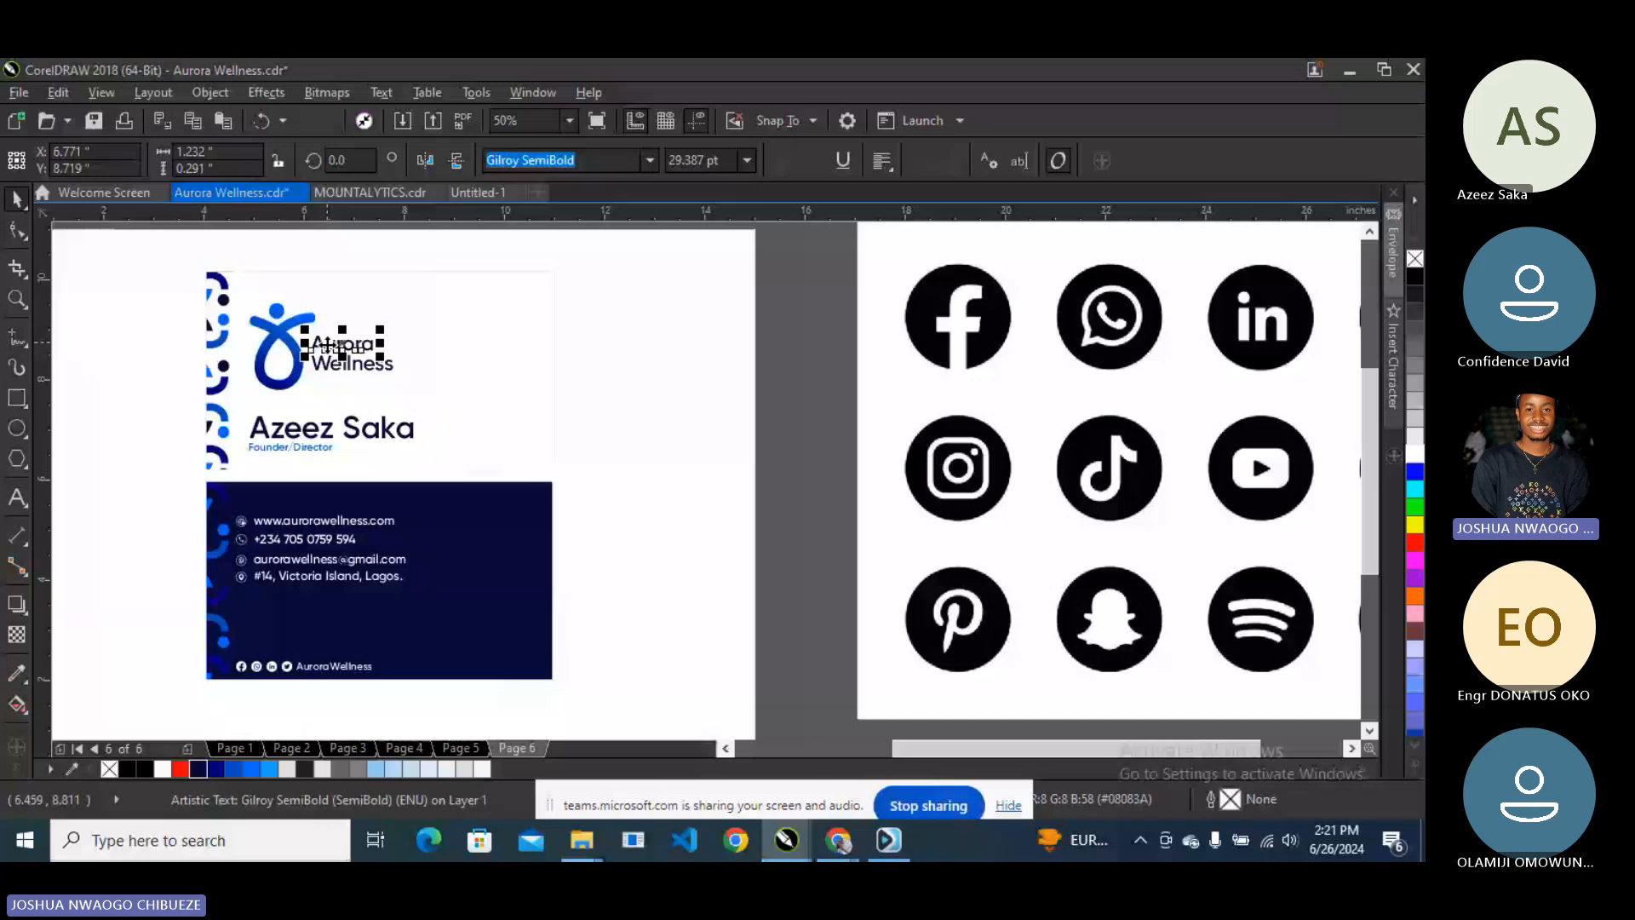
right_click(337, 317)
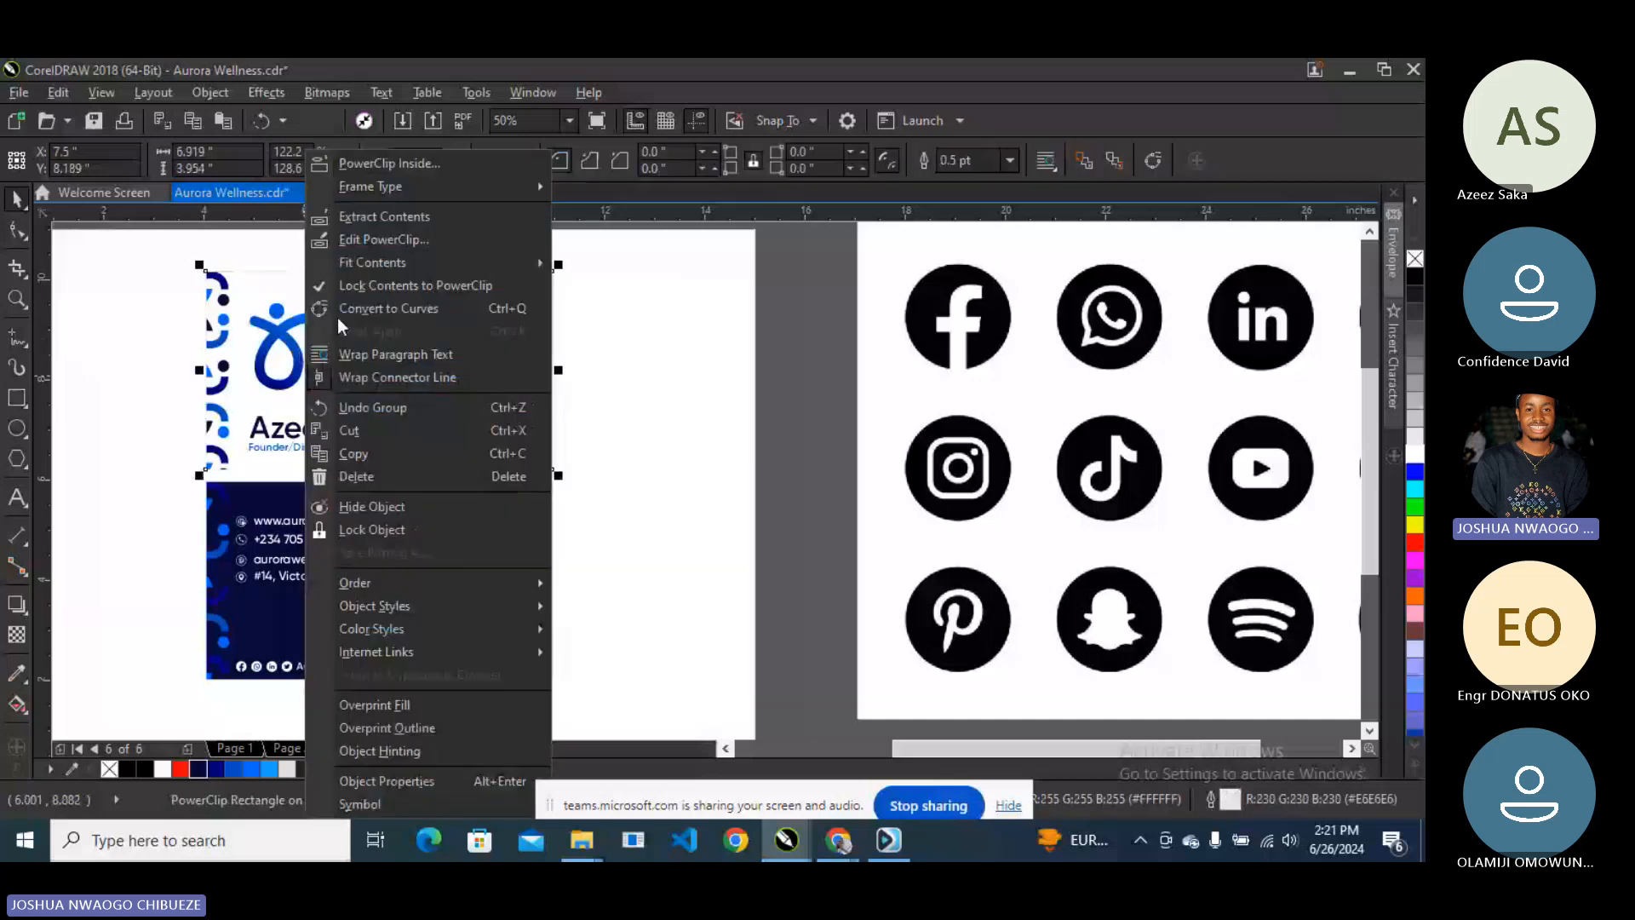
click(244, 294)
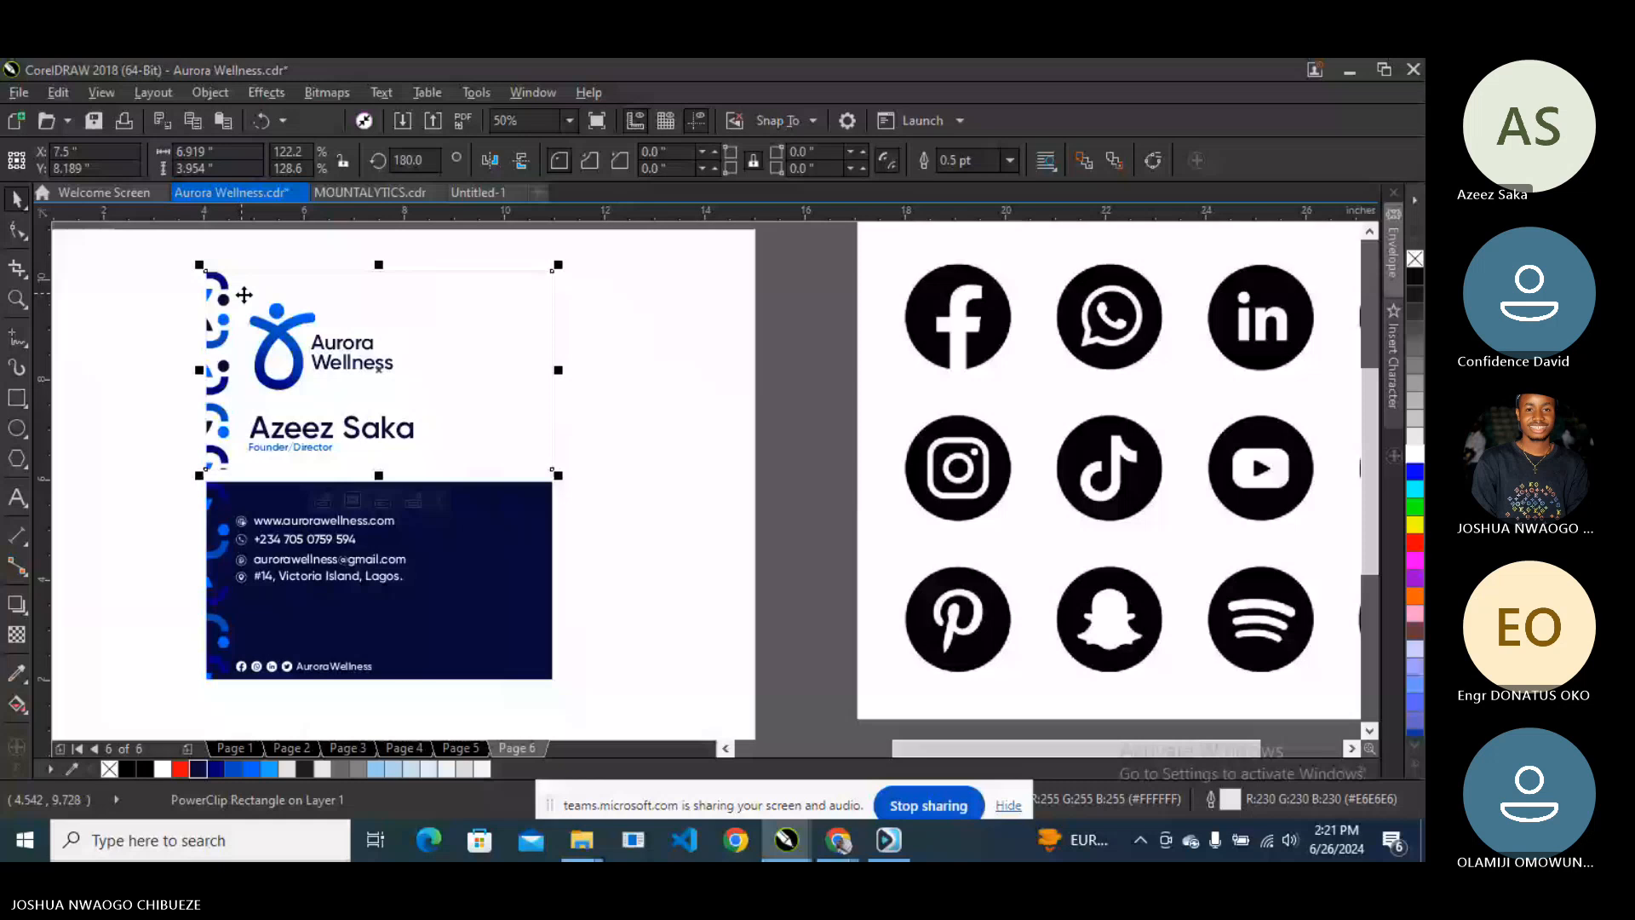
click(337, 344)
shift+click(285, 324)
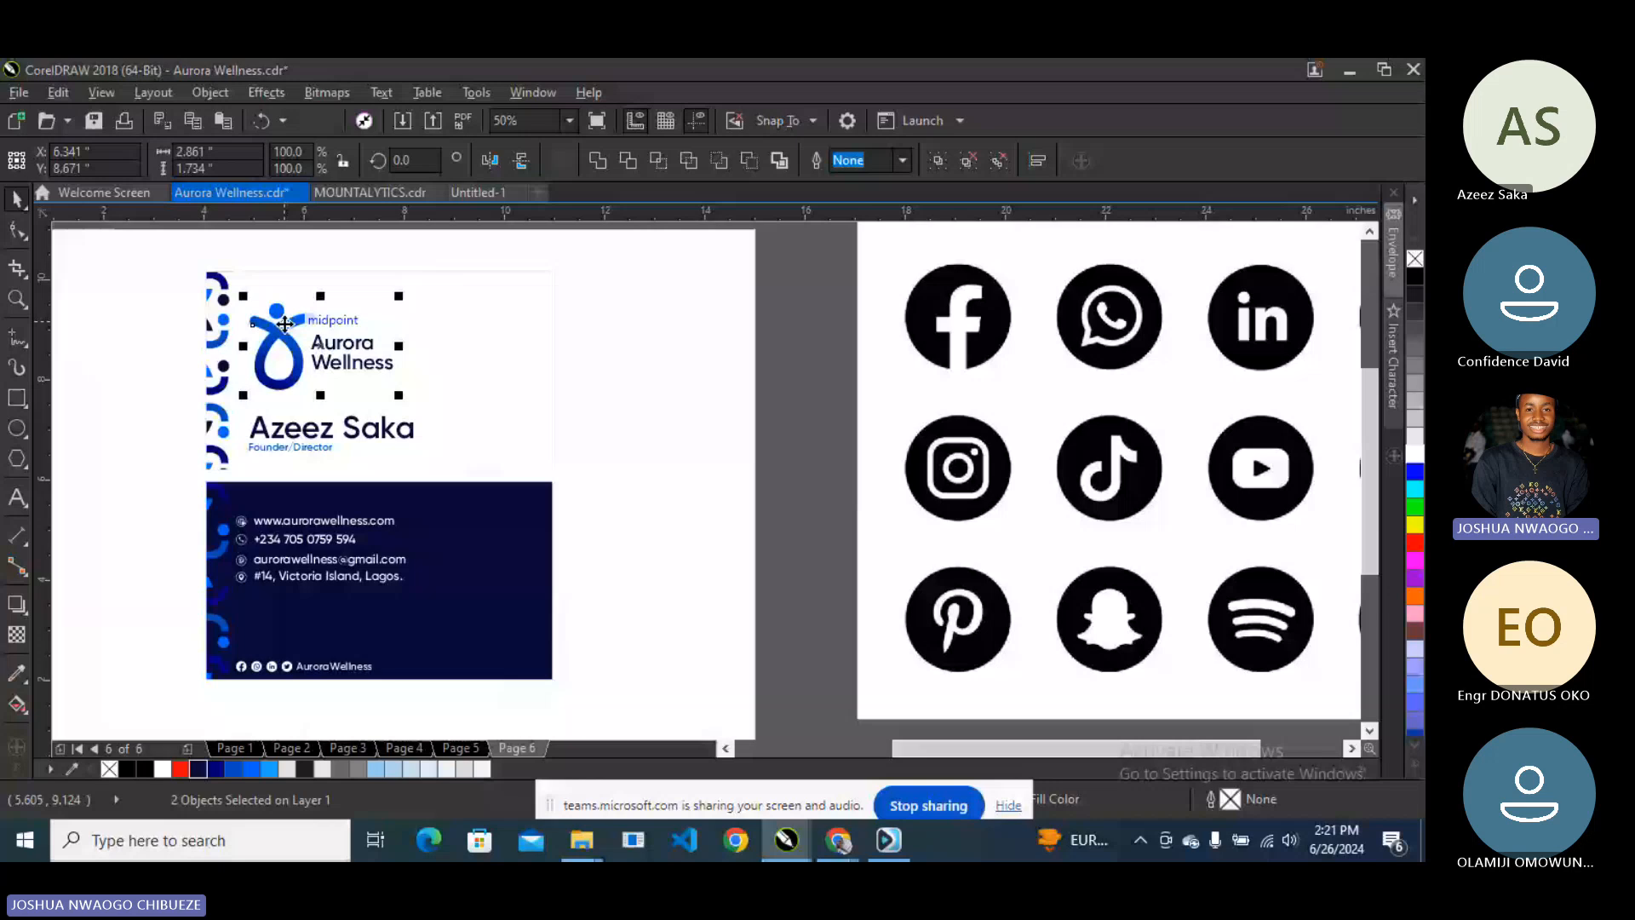
click(431, 417)
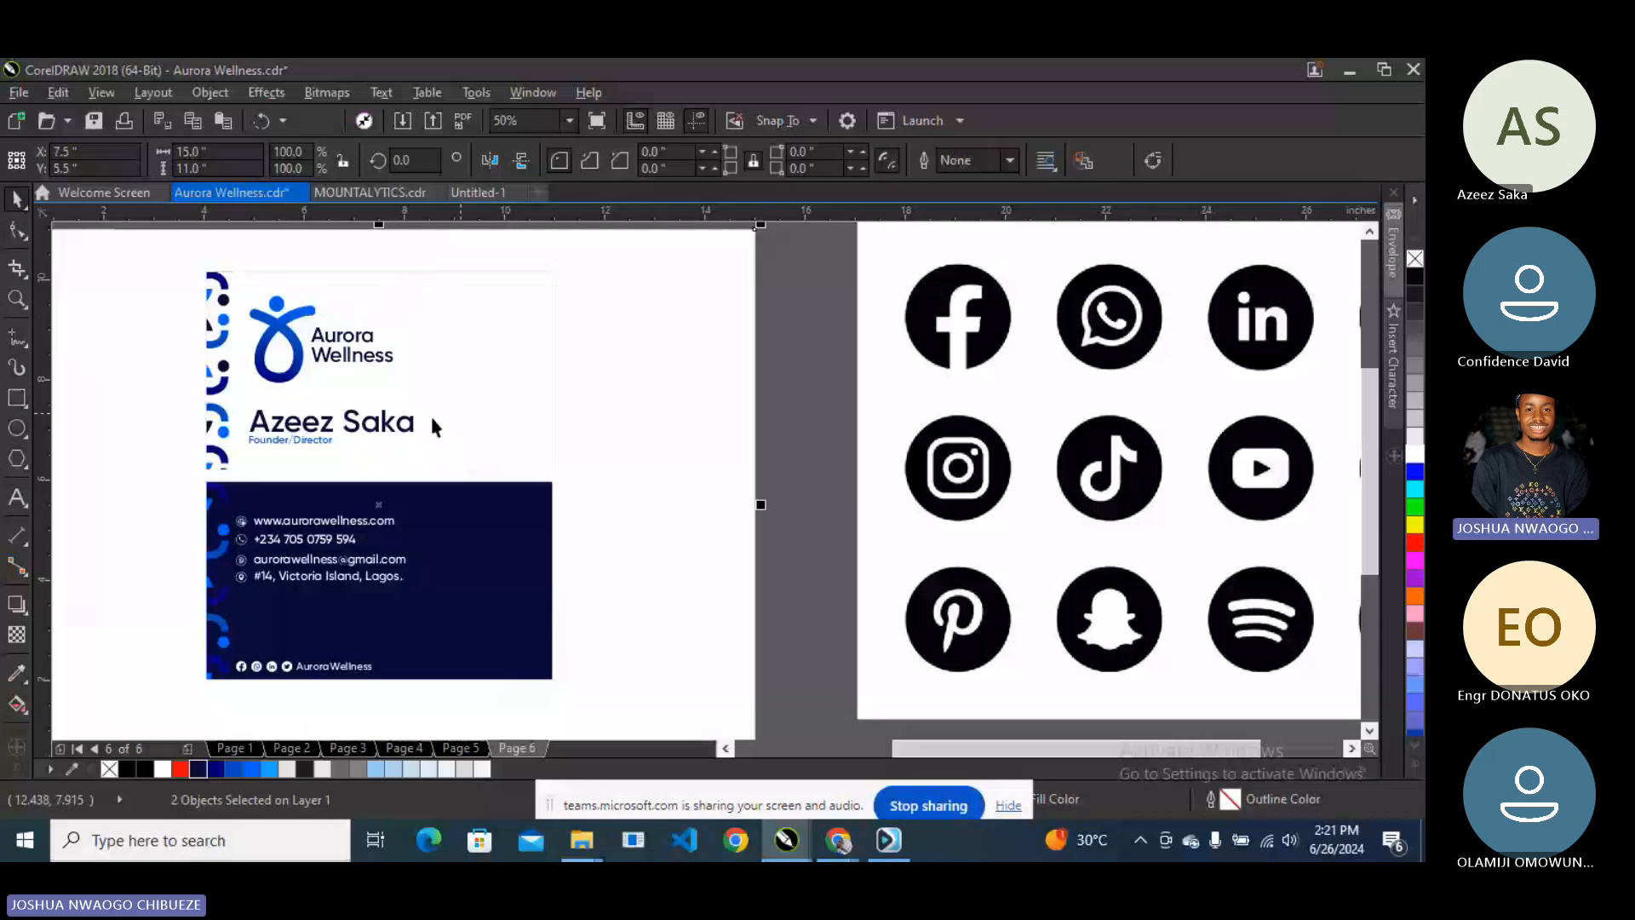
click(410, 423)
drag(416, 445, 427, 459)
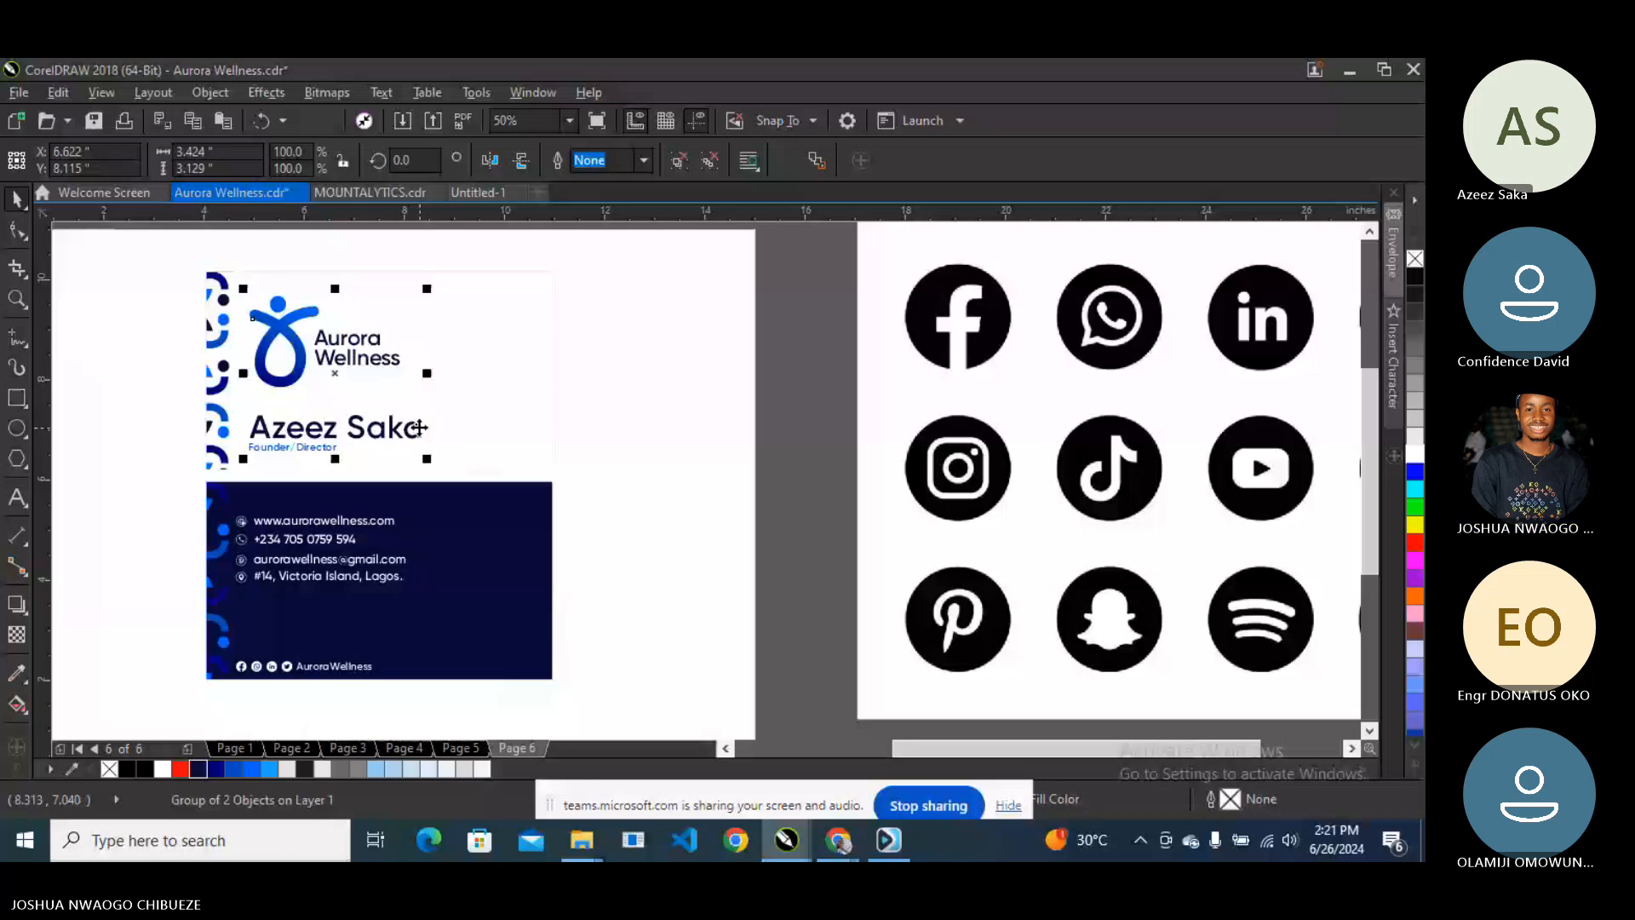
- Delete the leftover social-icons artwork beside the page
scroll(381, 451, down, 1)
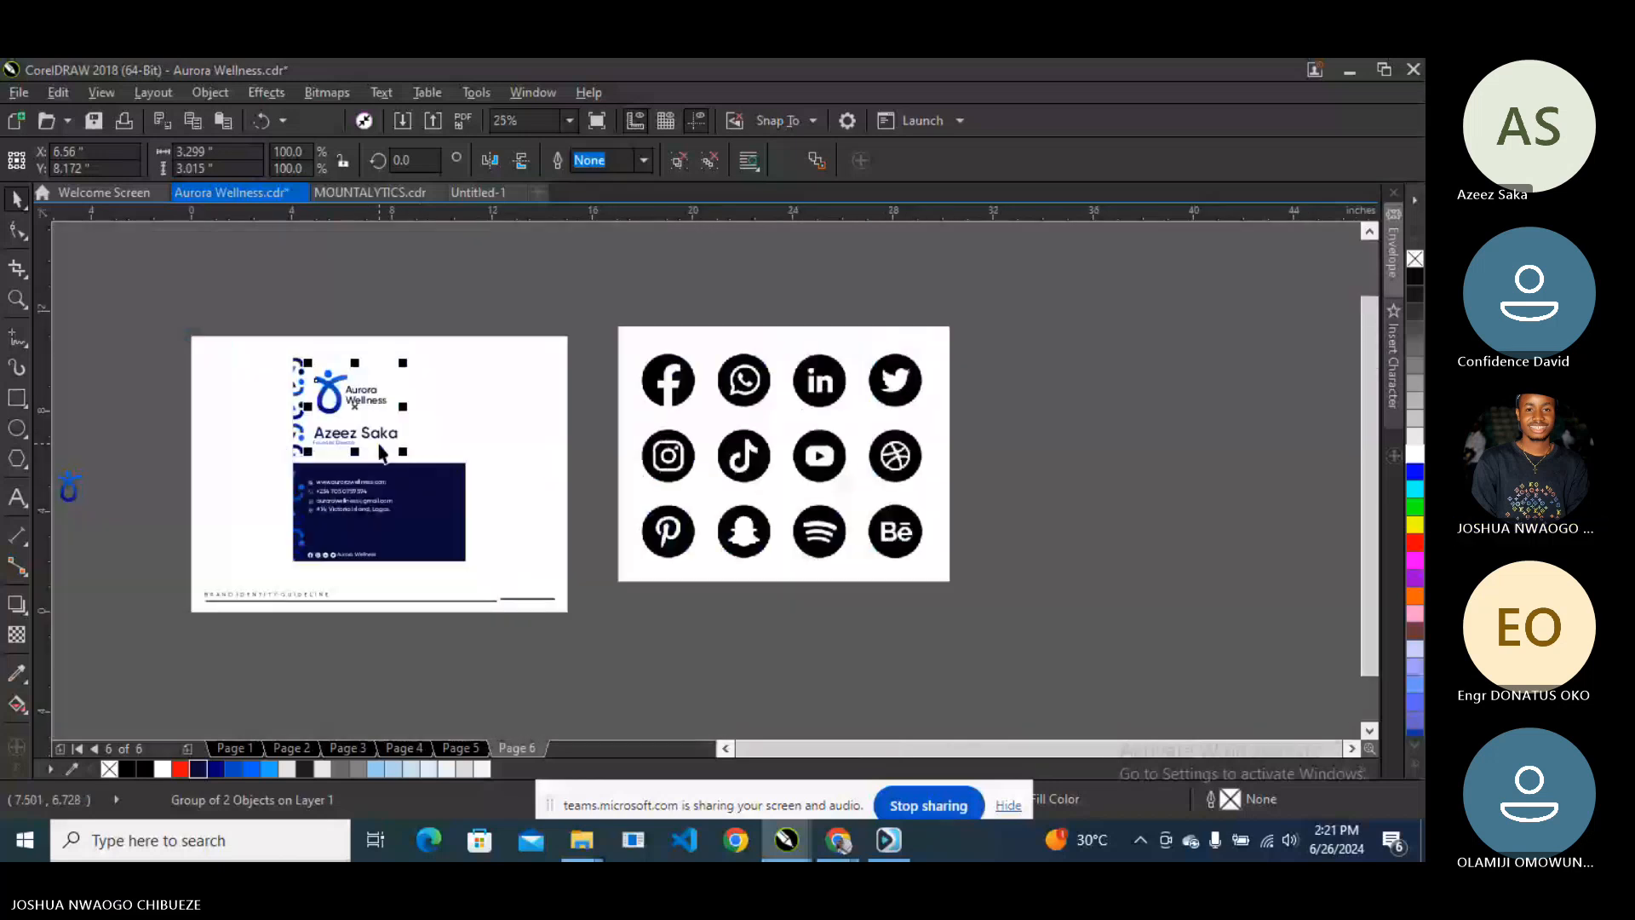
scroll(154, 476, down, 1)
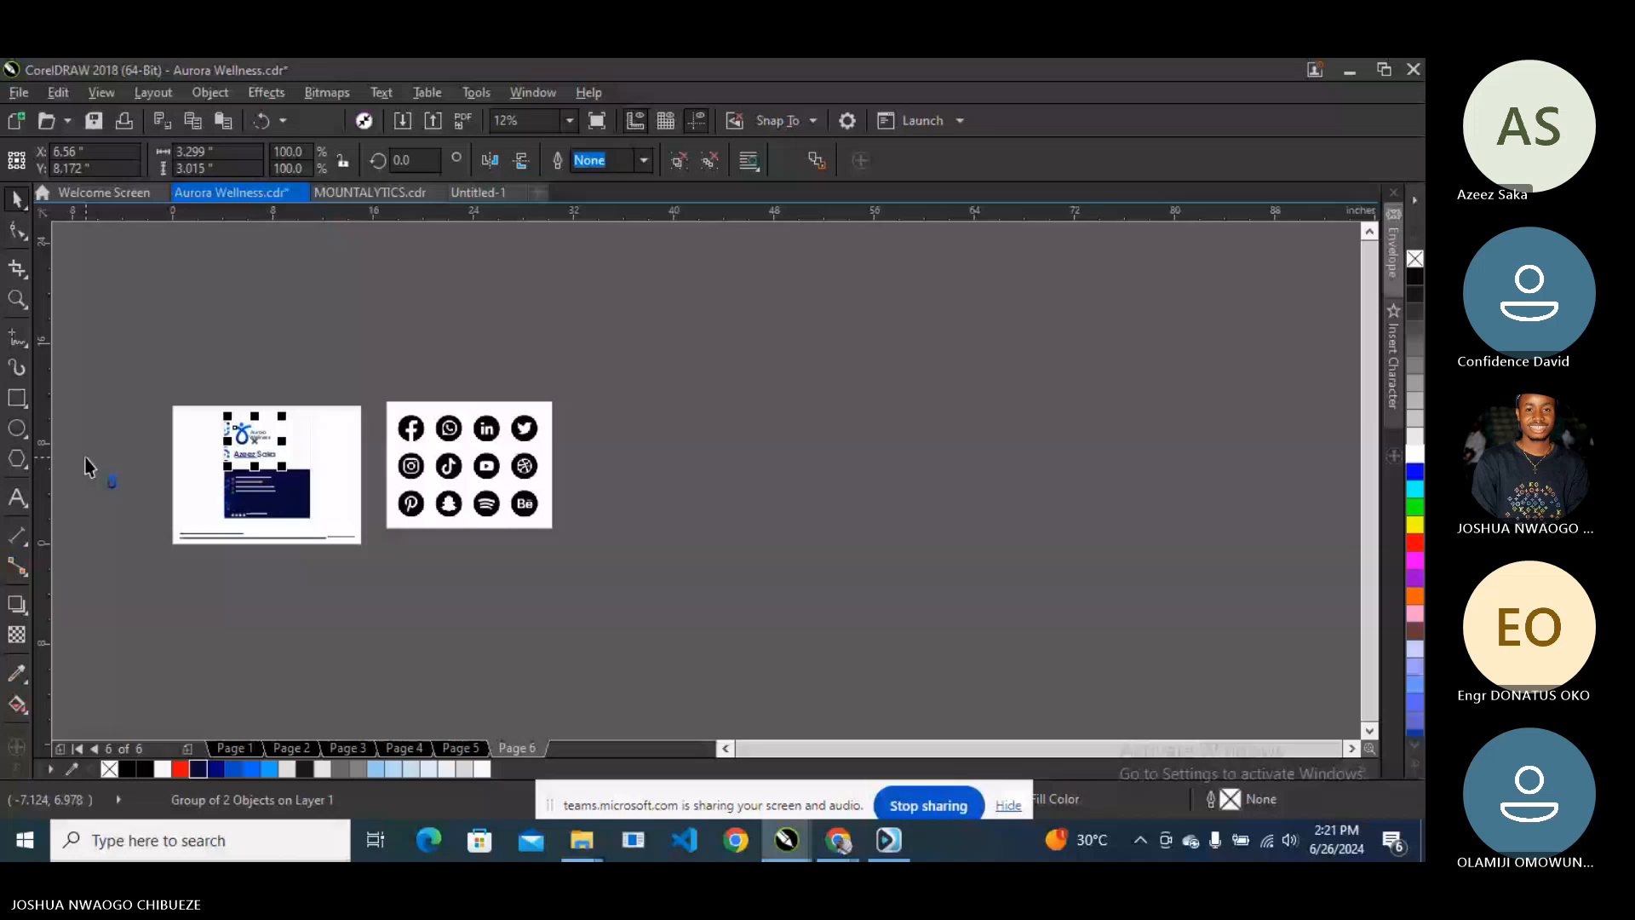
key(Delete)
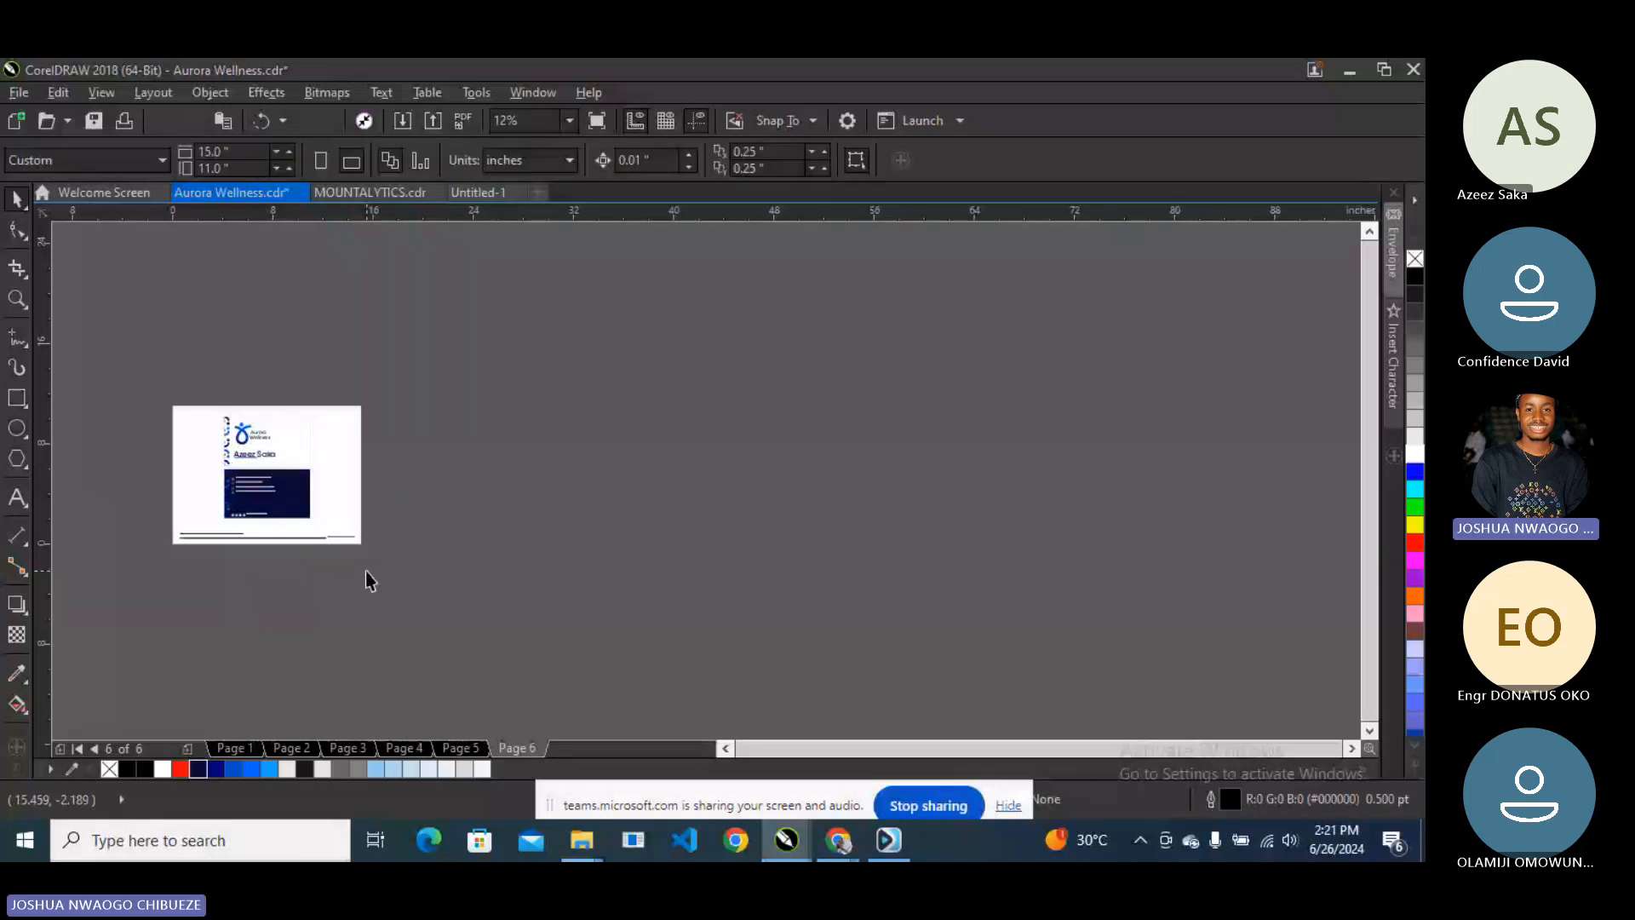
- Set the view zoom to 45%
click(568, 120)
click(557, 152)
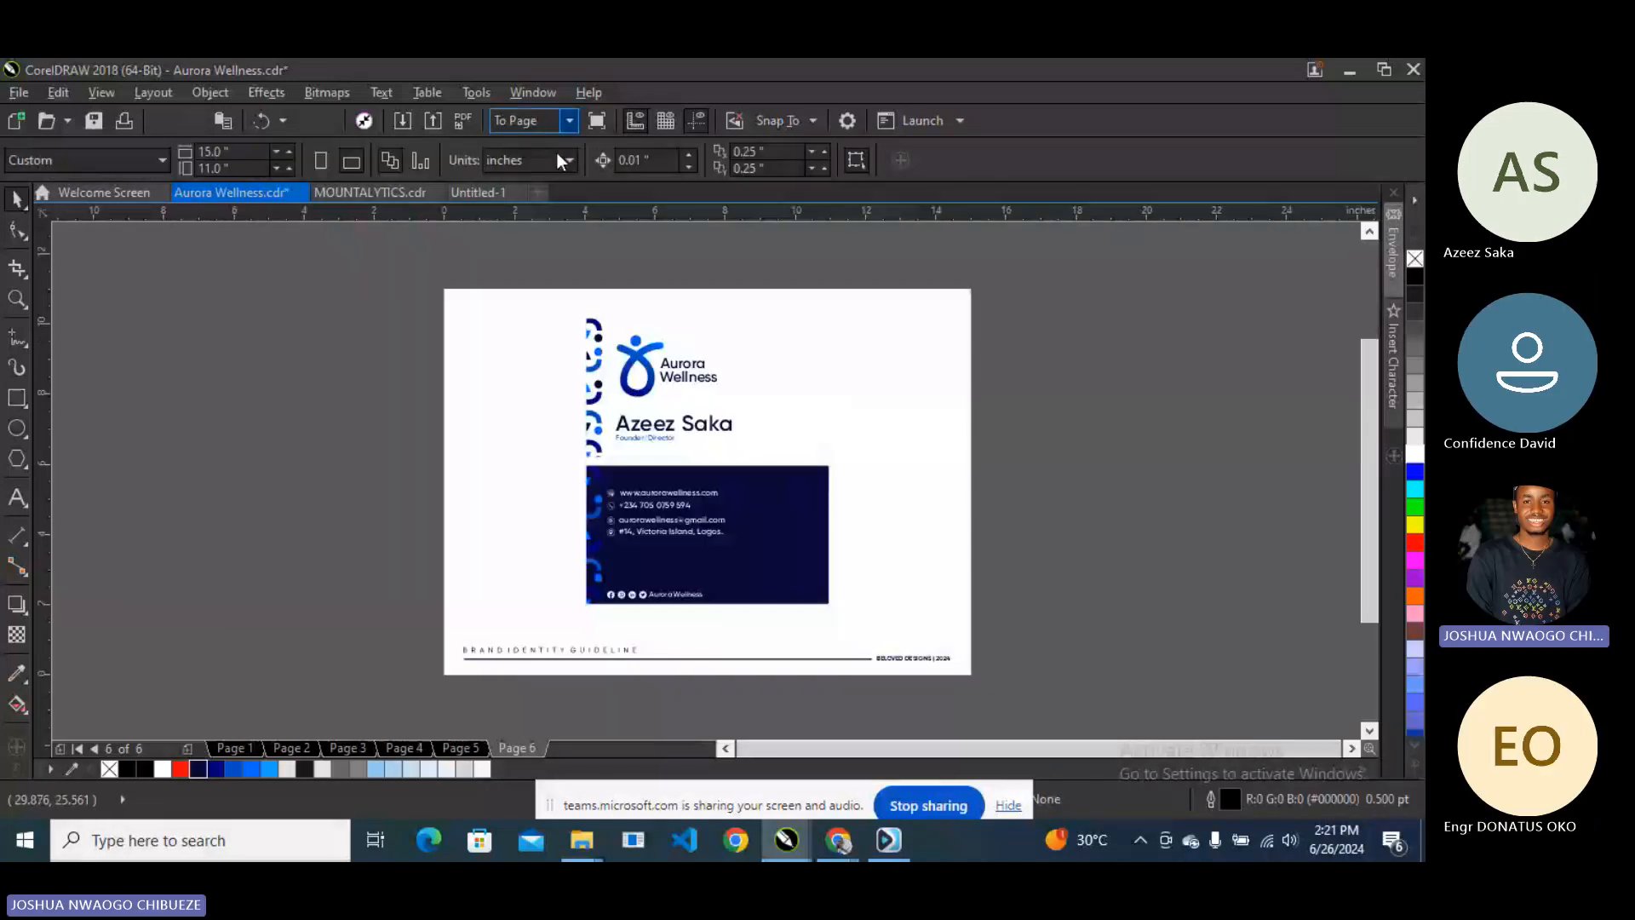
click(569, 120)
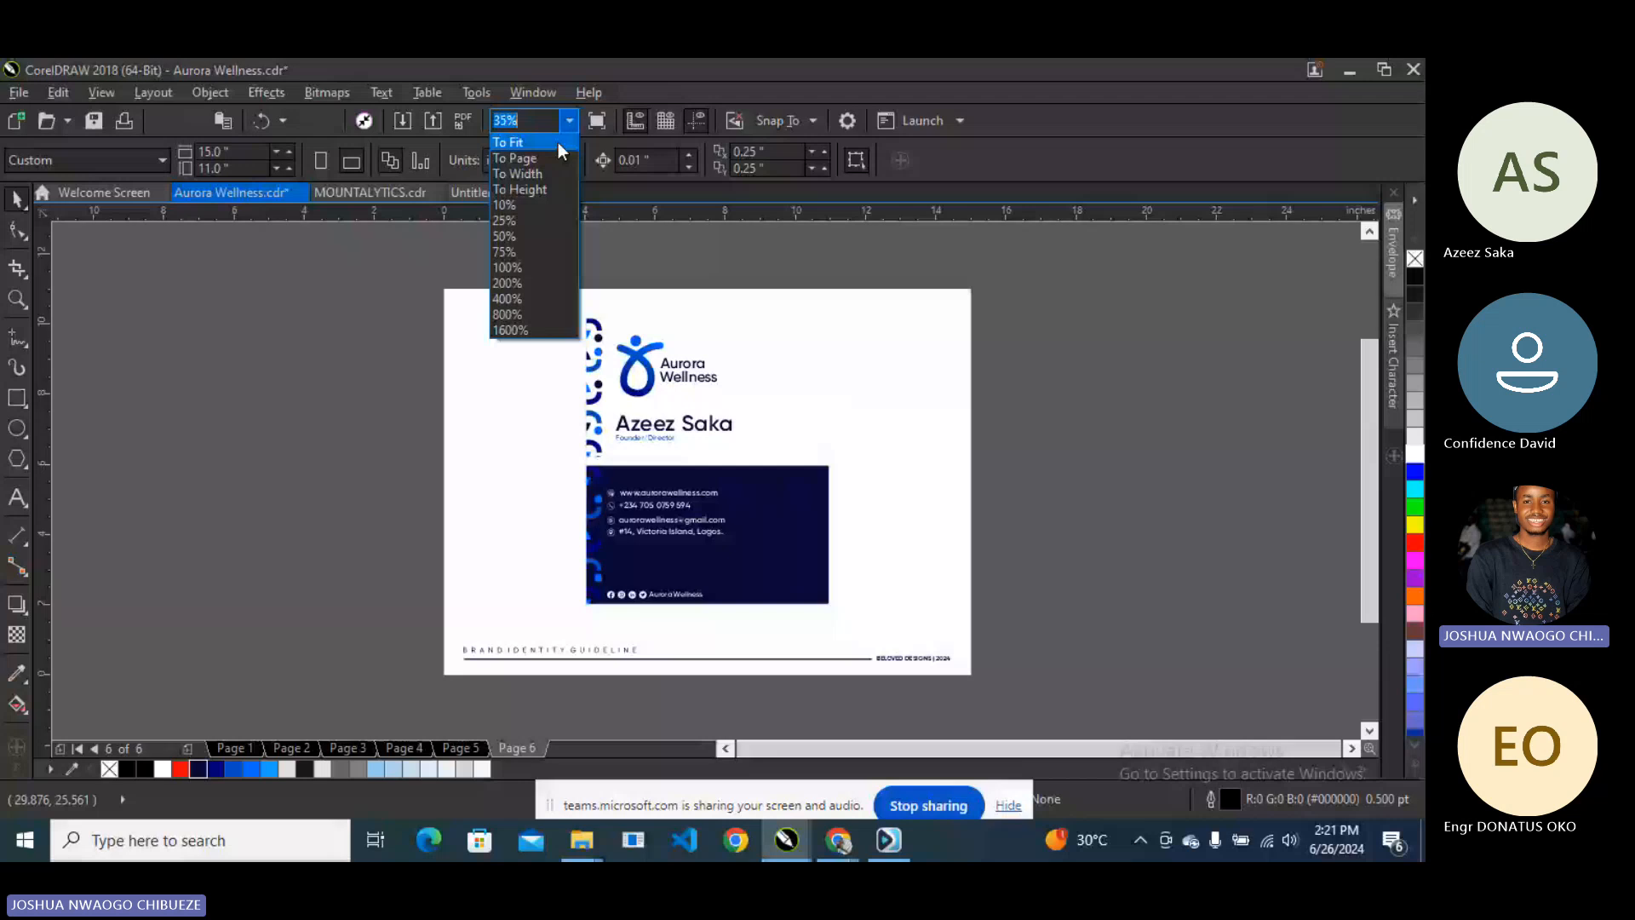
click(558, 143)
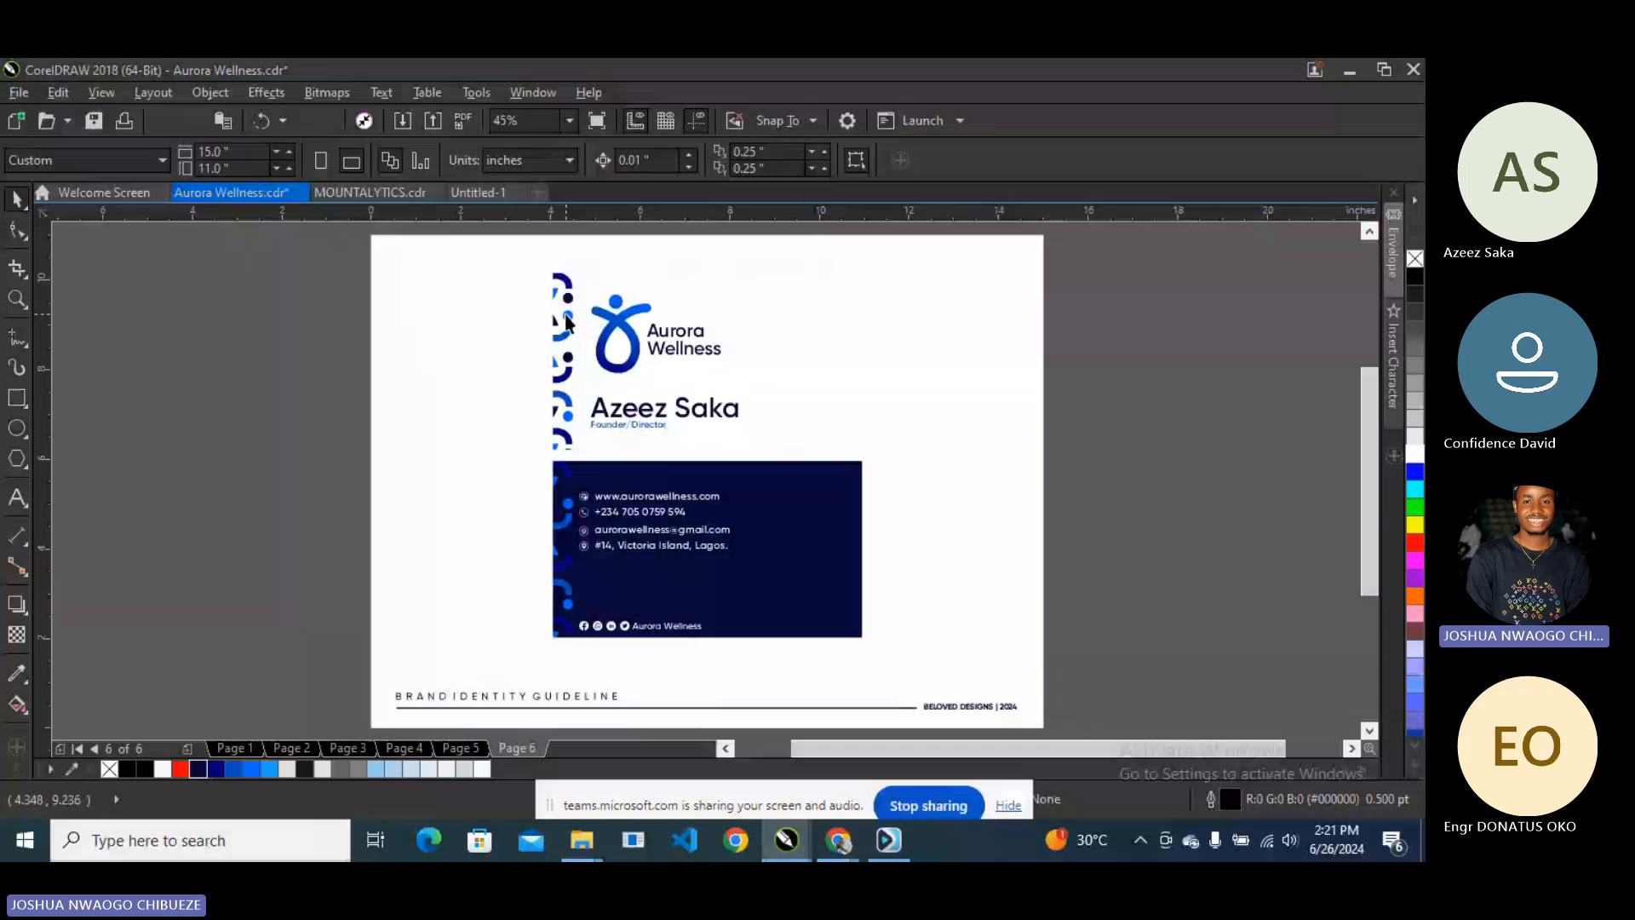
- Duplicate the card pair beside the original, then undo and move the left logo mark off-page
drag(520, 248, 899, 651)
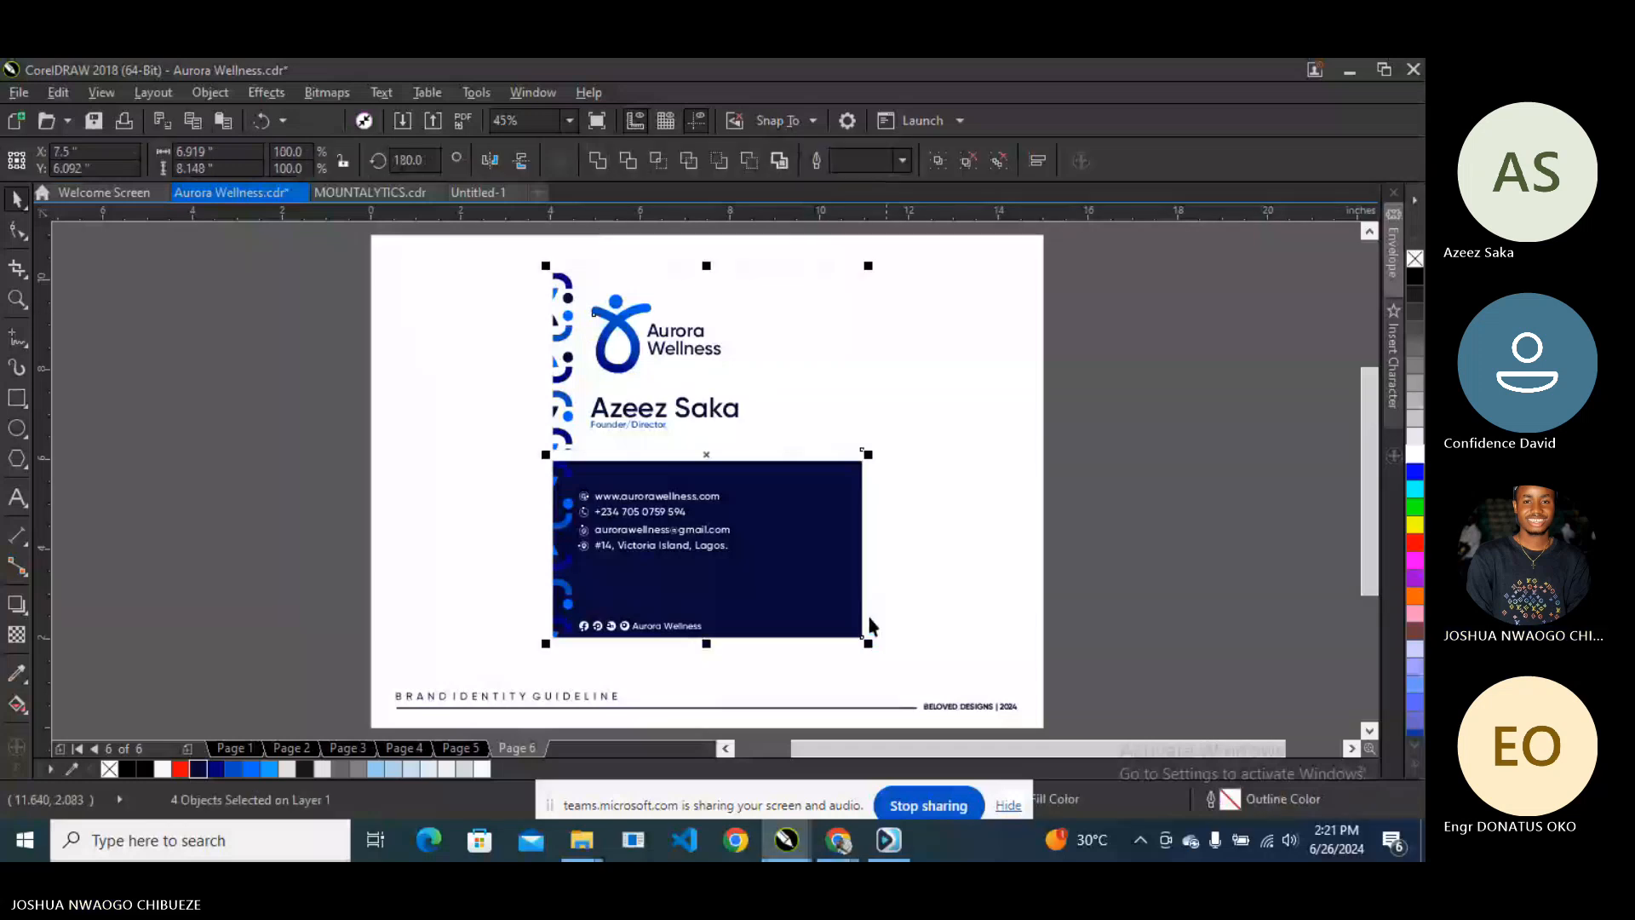
drag(719, 576, 870, 415)
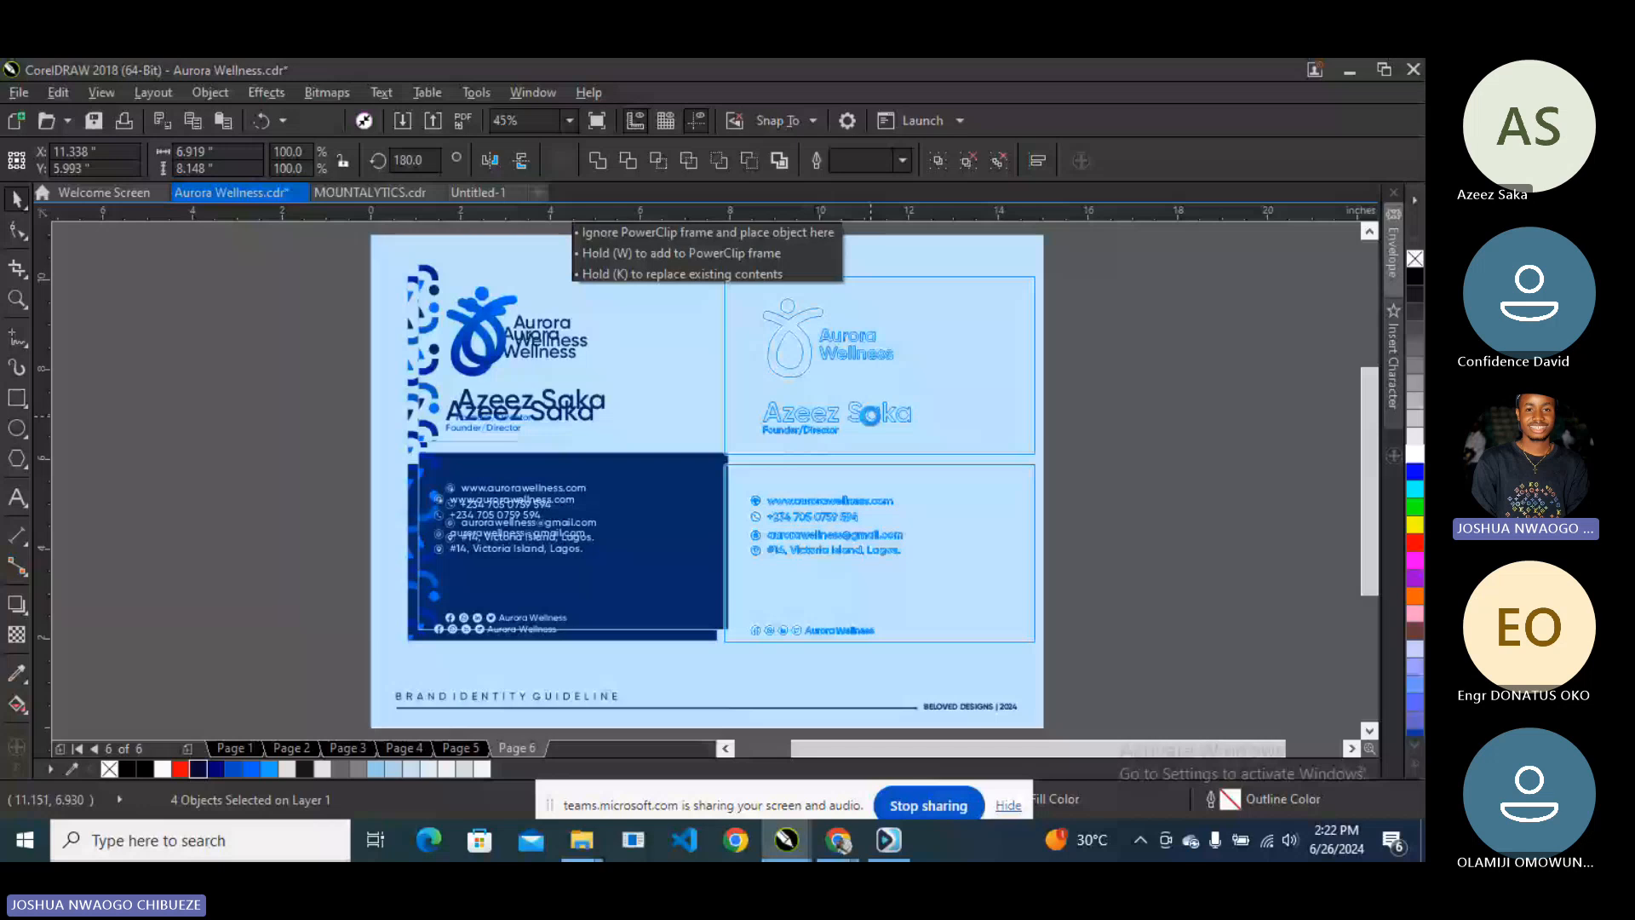
drag(869, 415, 869, 416)
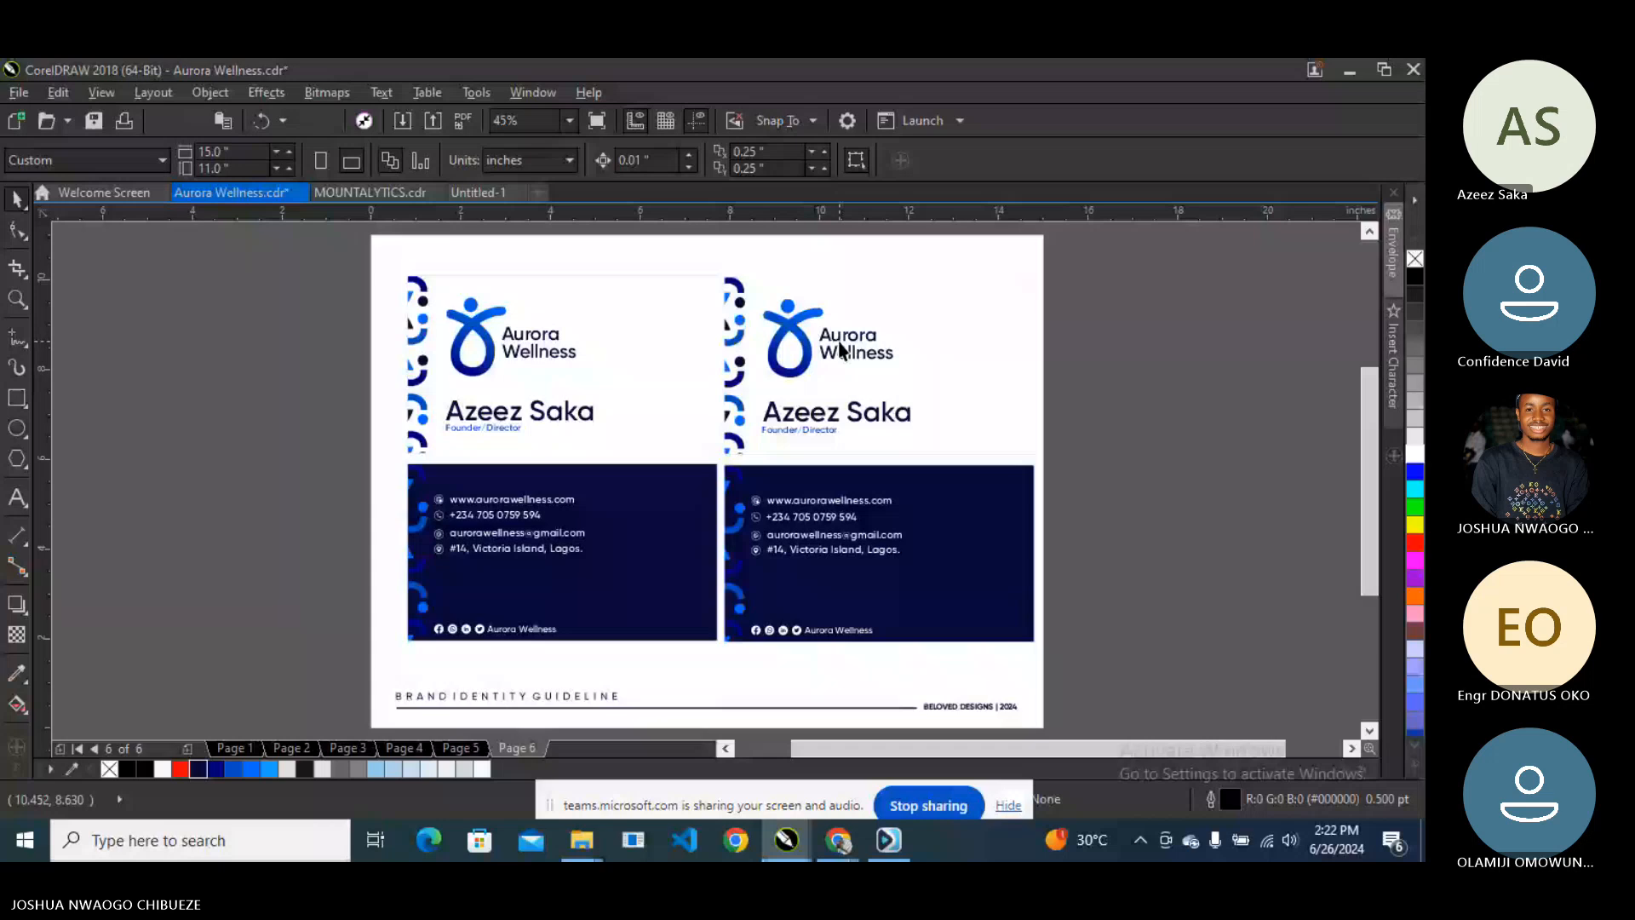
key(ctrl+z)
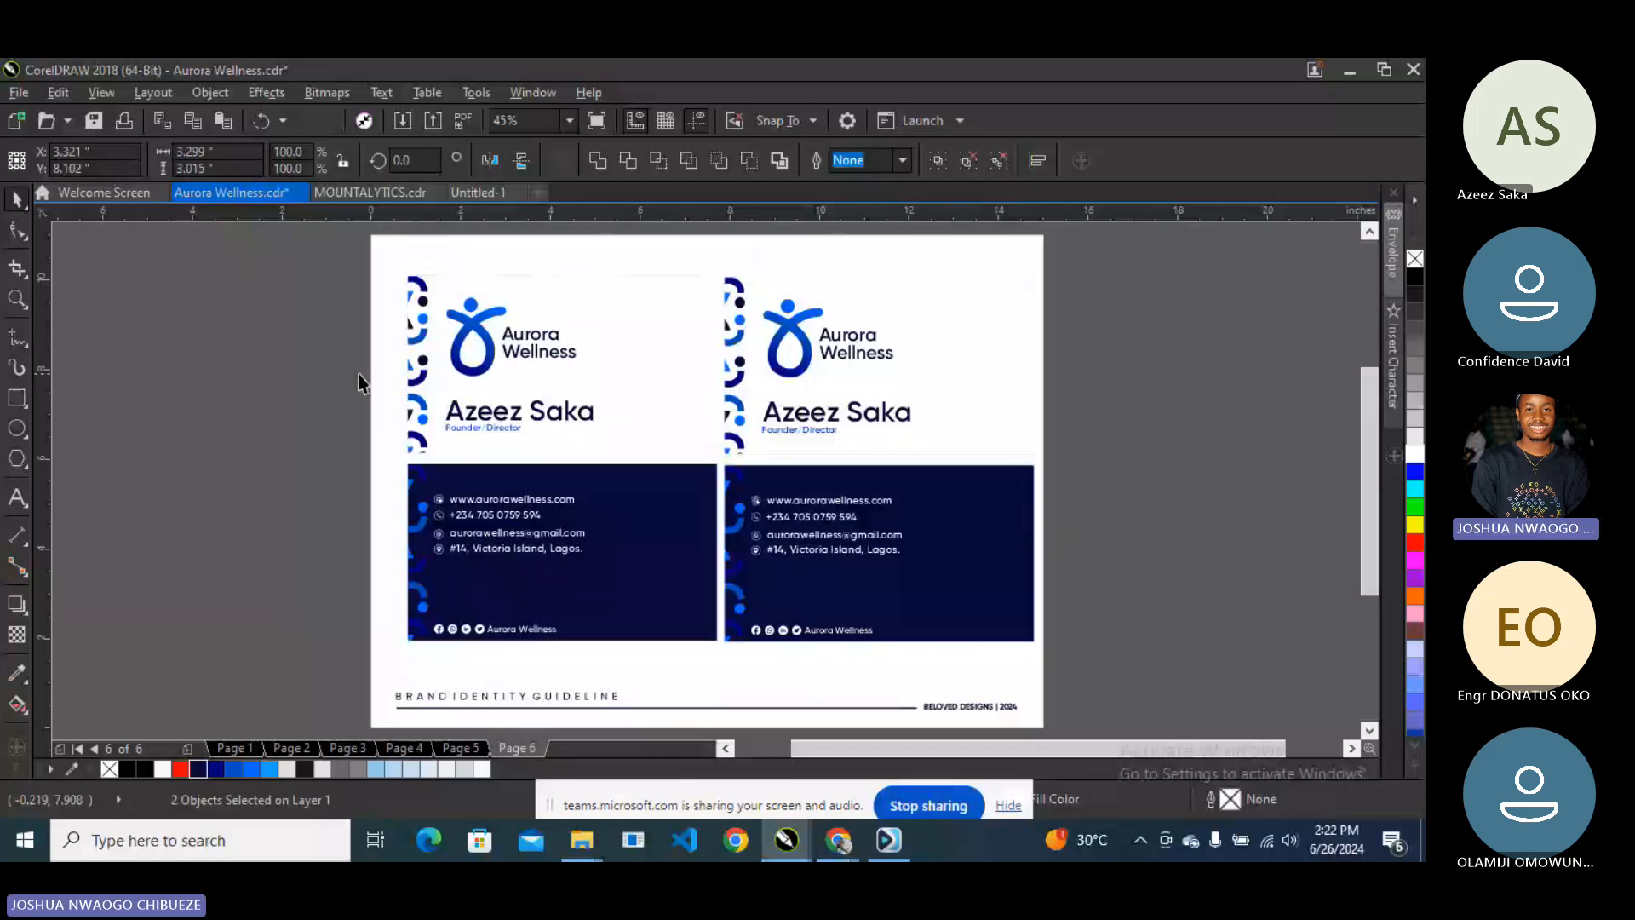
click(480, 323)
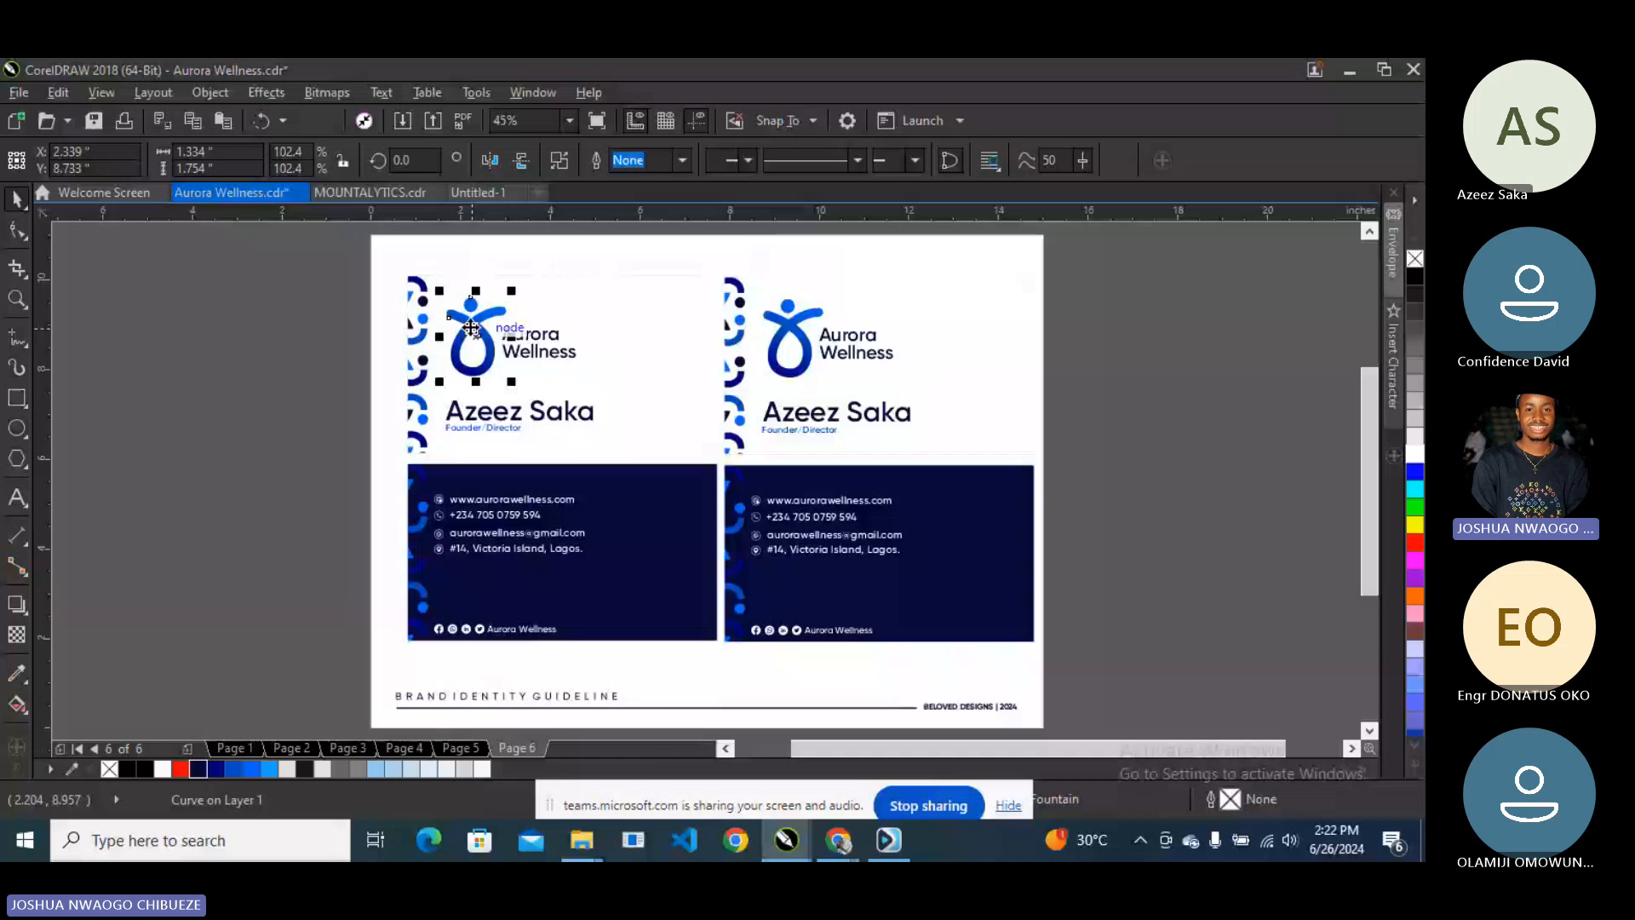
drag(480, 324, 440, 502)
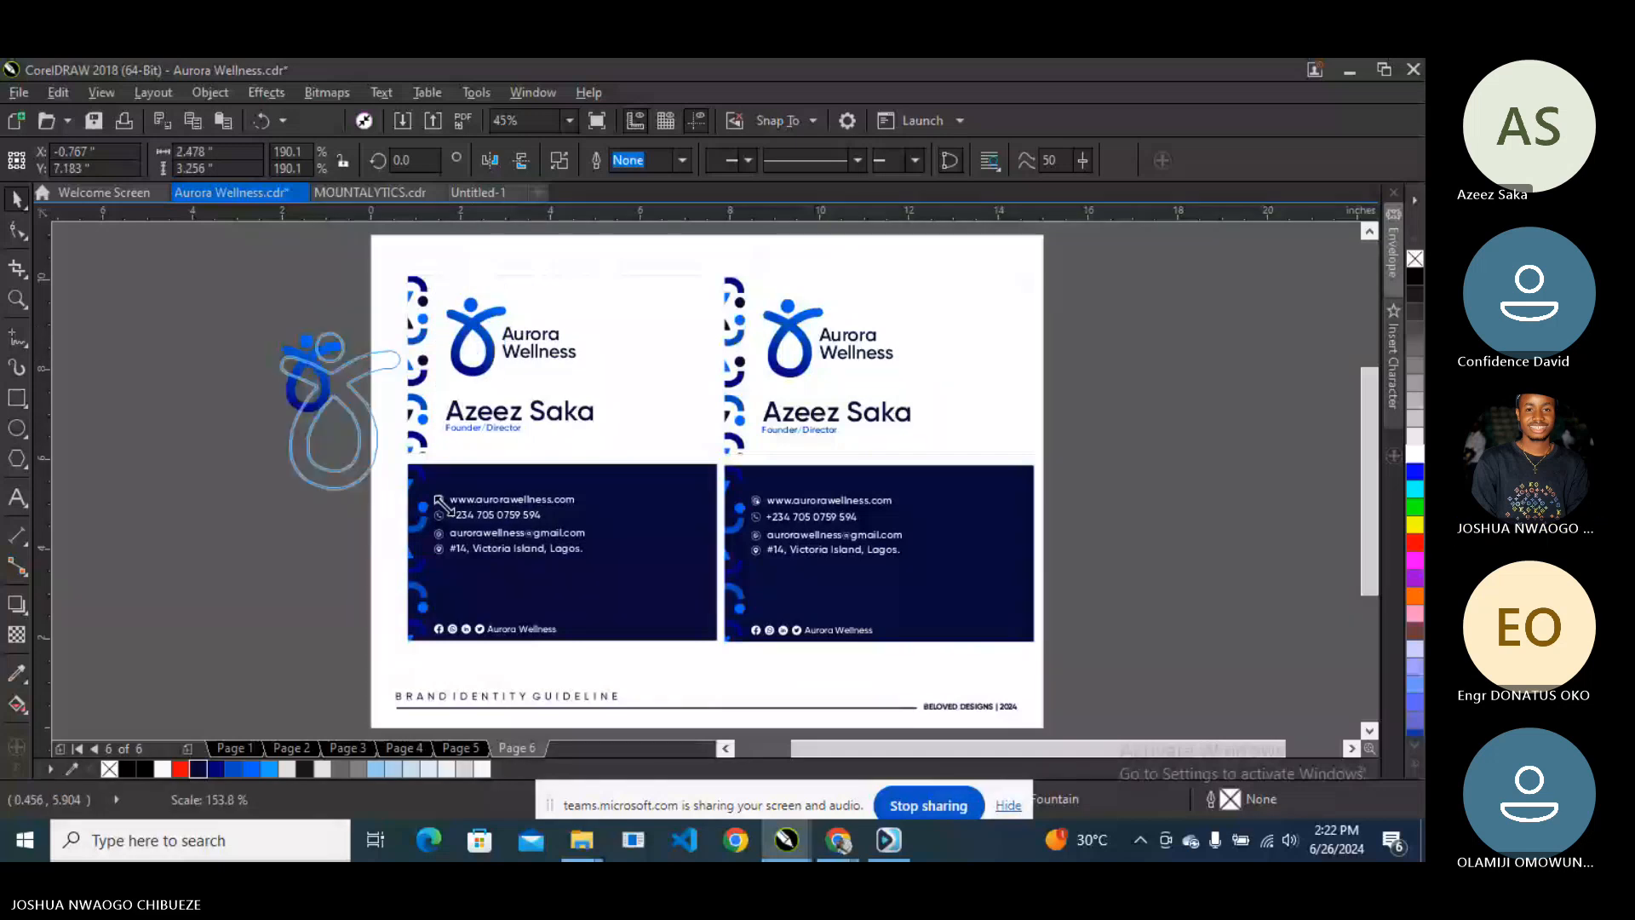
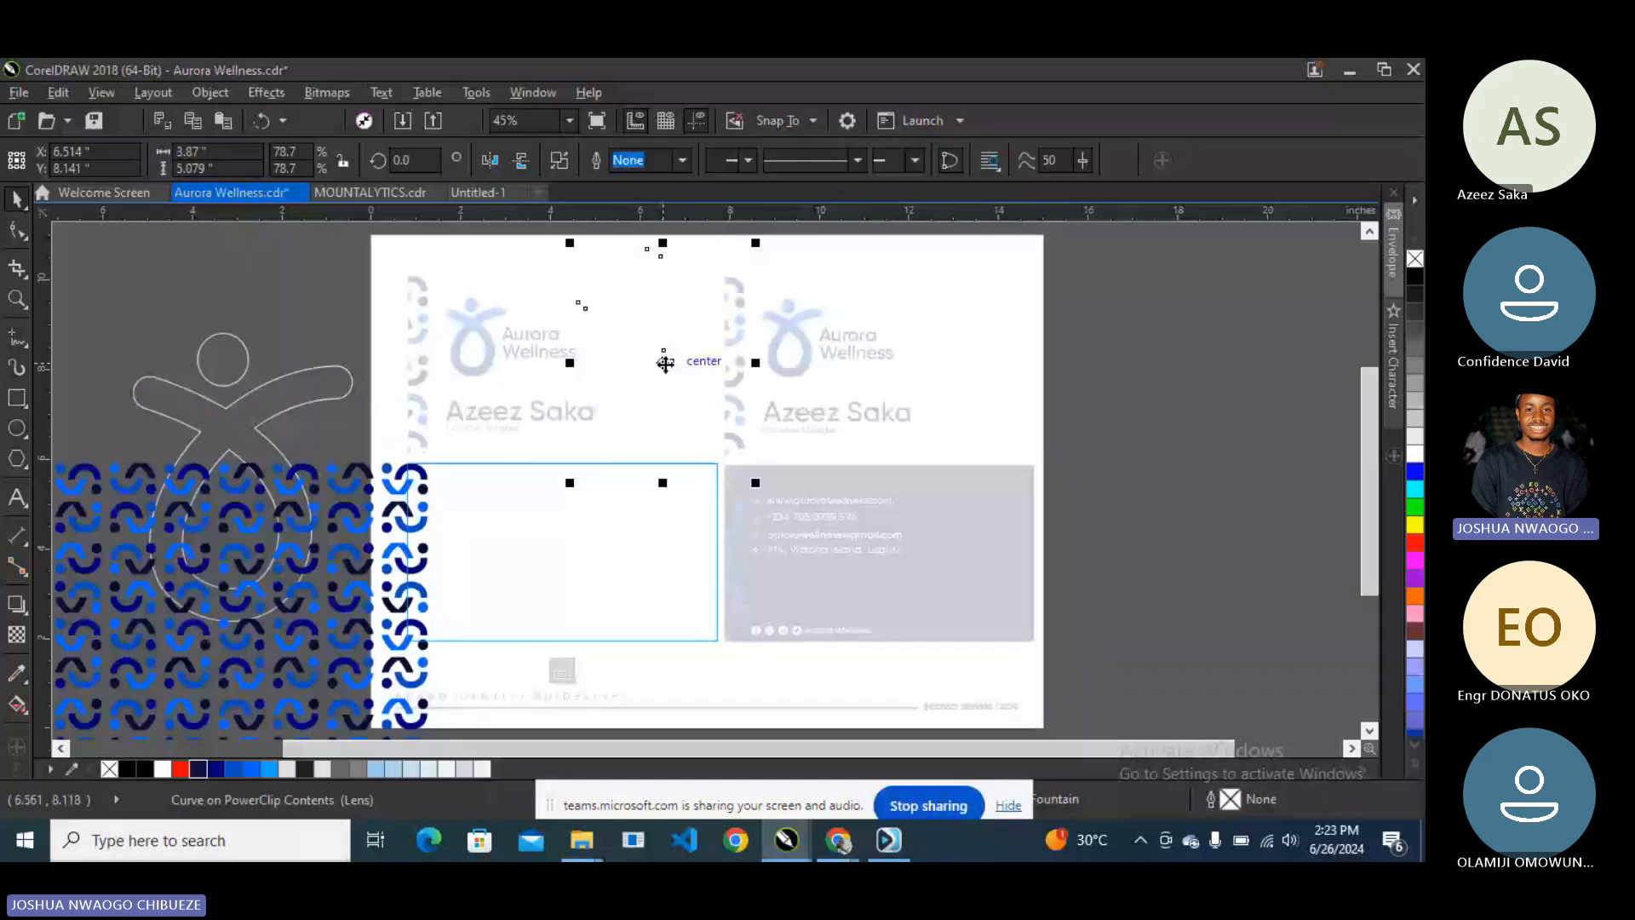
- Shift the pattern inside the card back's PowerClip up and right, then finish editing
drag(665, 362, 660, 553)
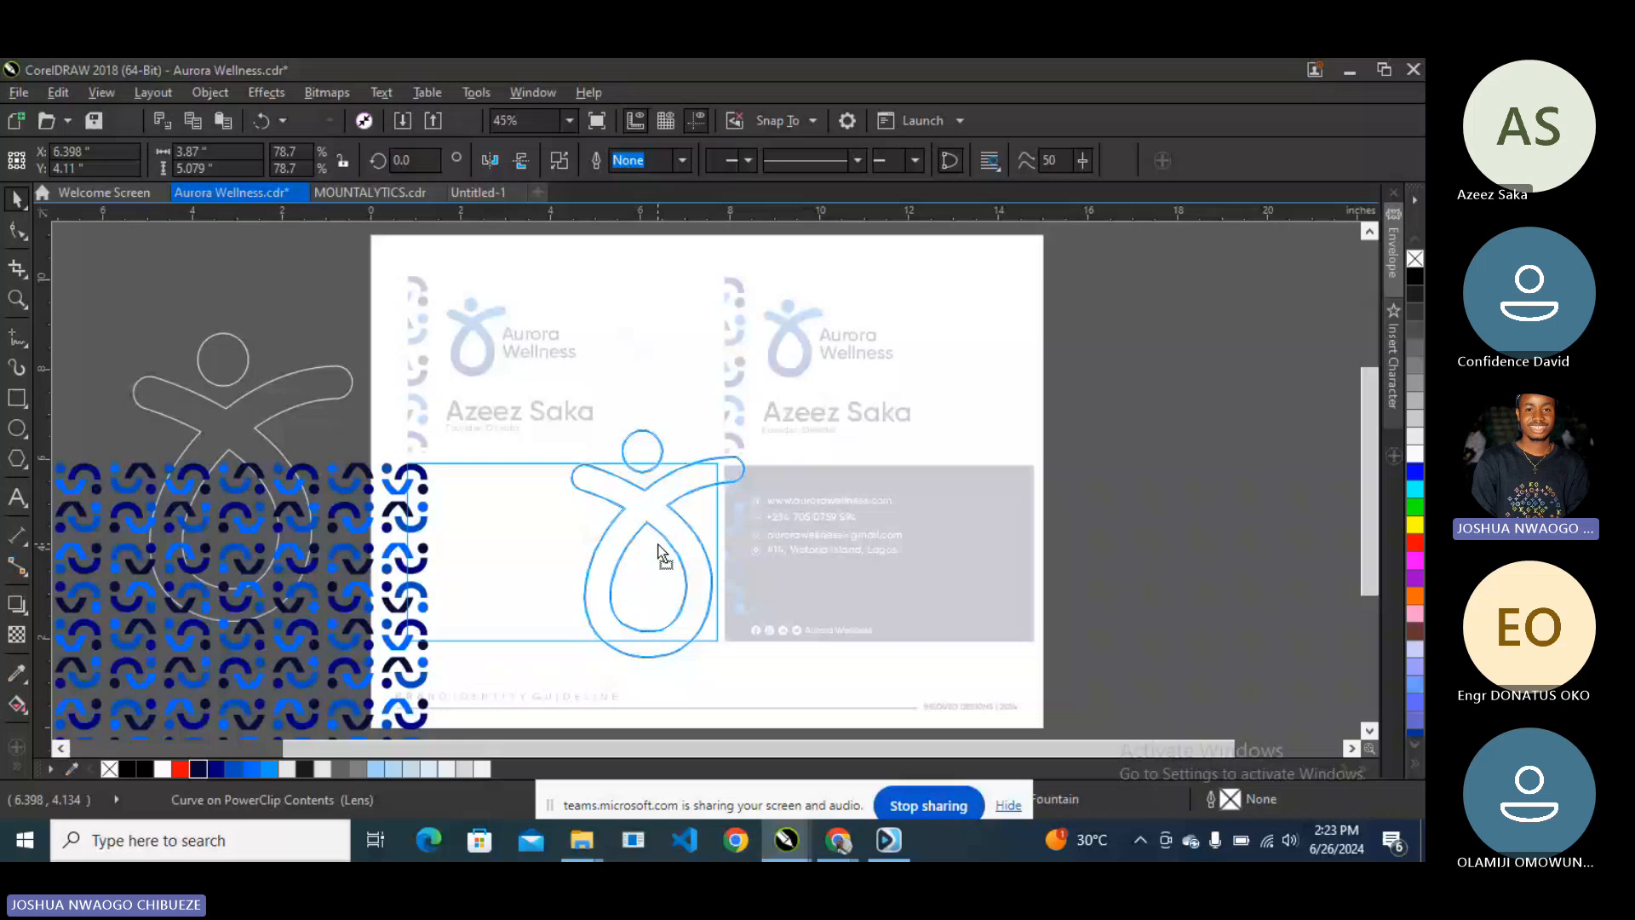
click(548, 640)
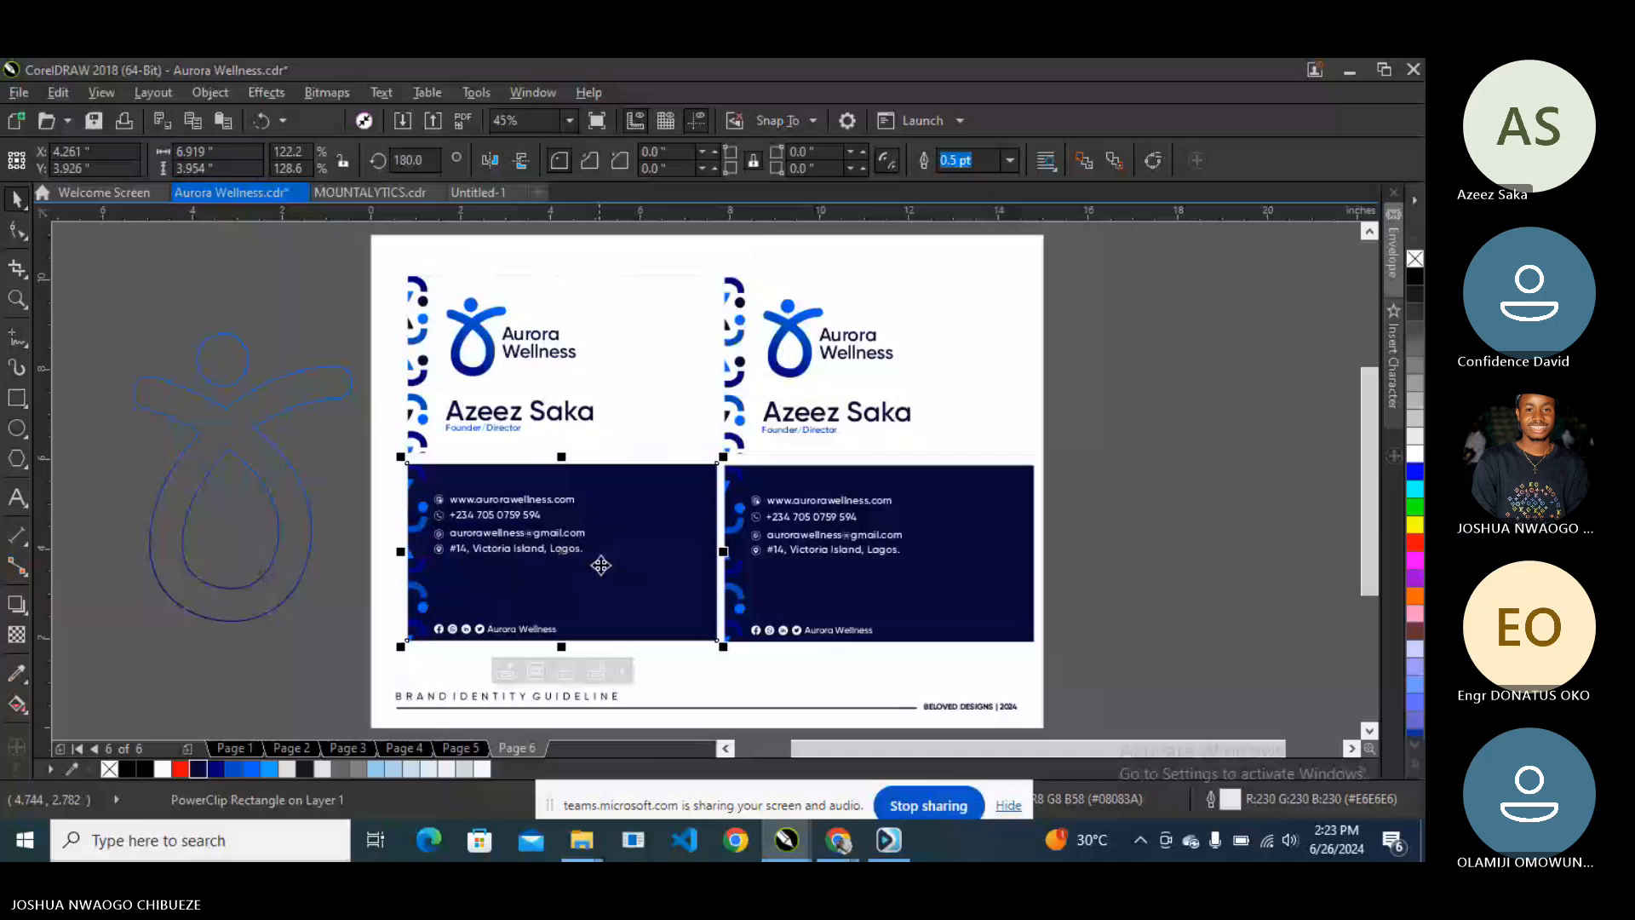
scroll(601, 565, down, 2)
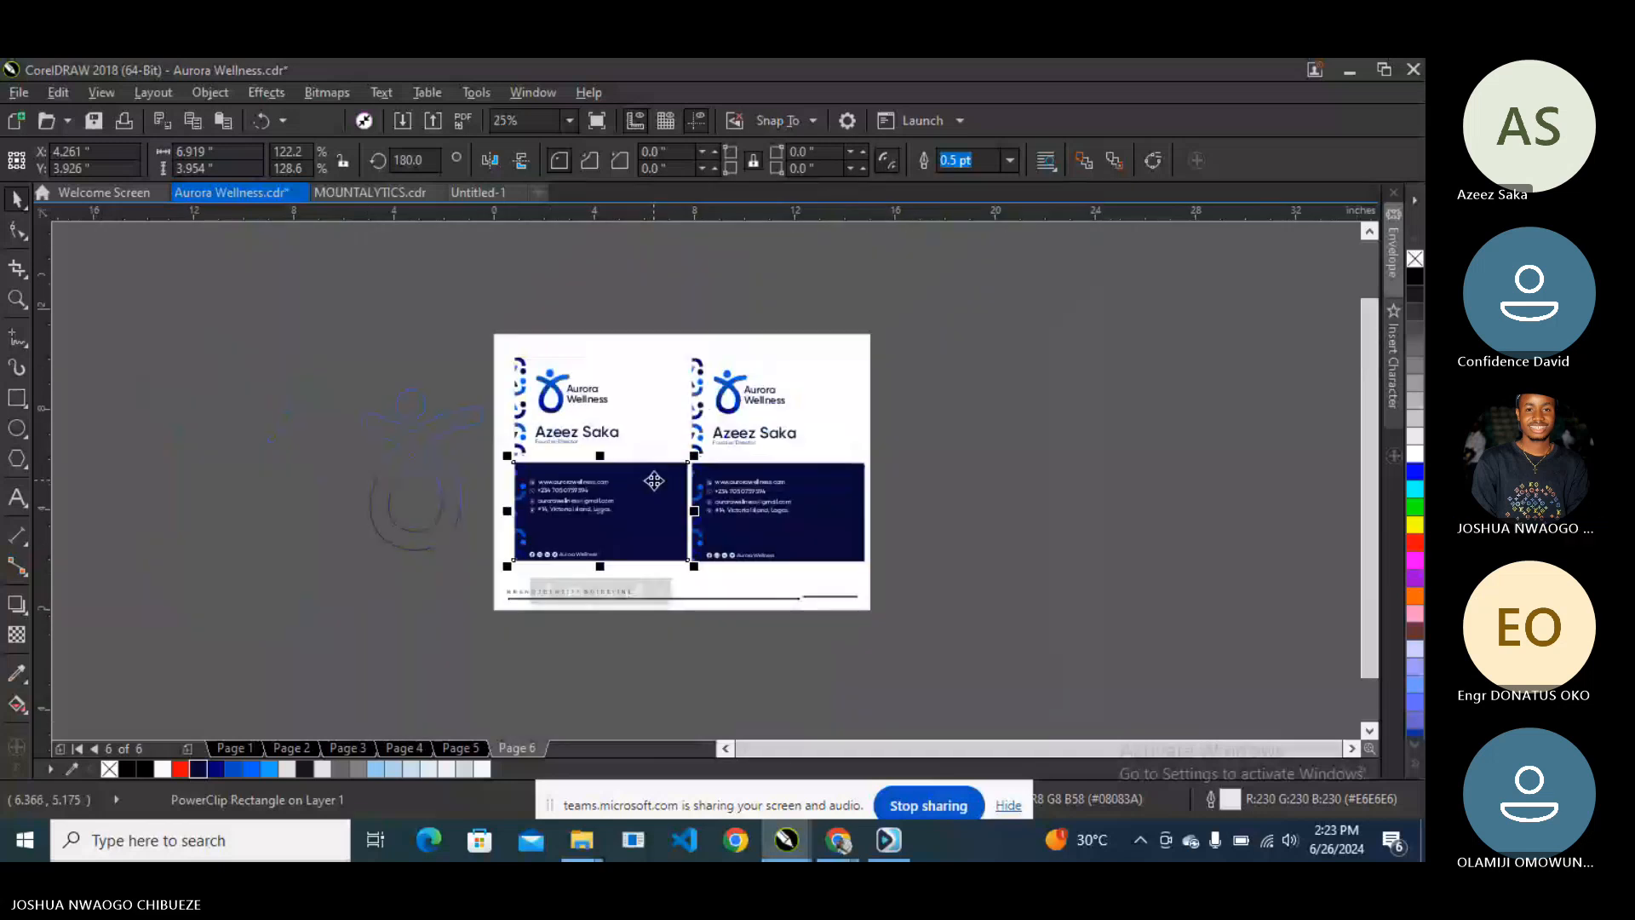
- Reopen the left card back's PowerClip contents, select the lens shape, then fit the page in the window
double_click(654, 480)
click(652, 389)
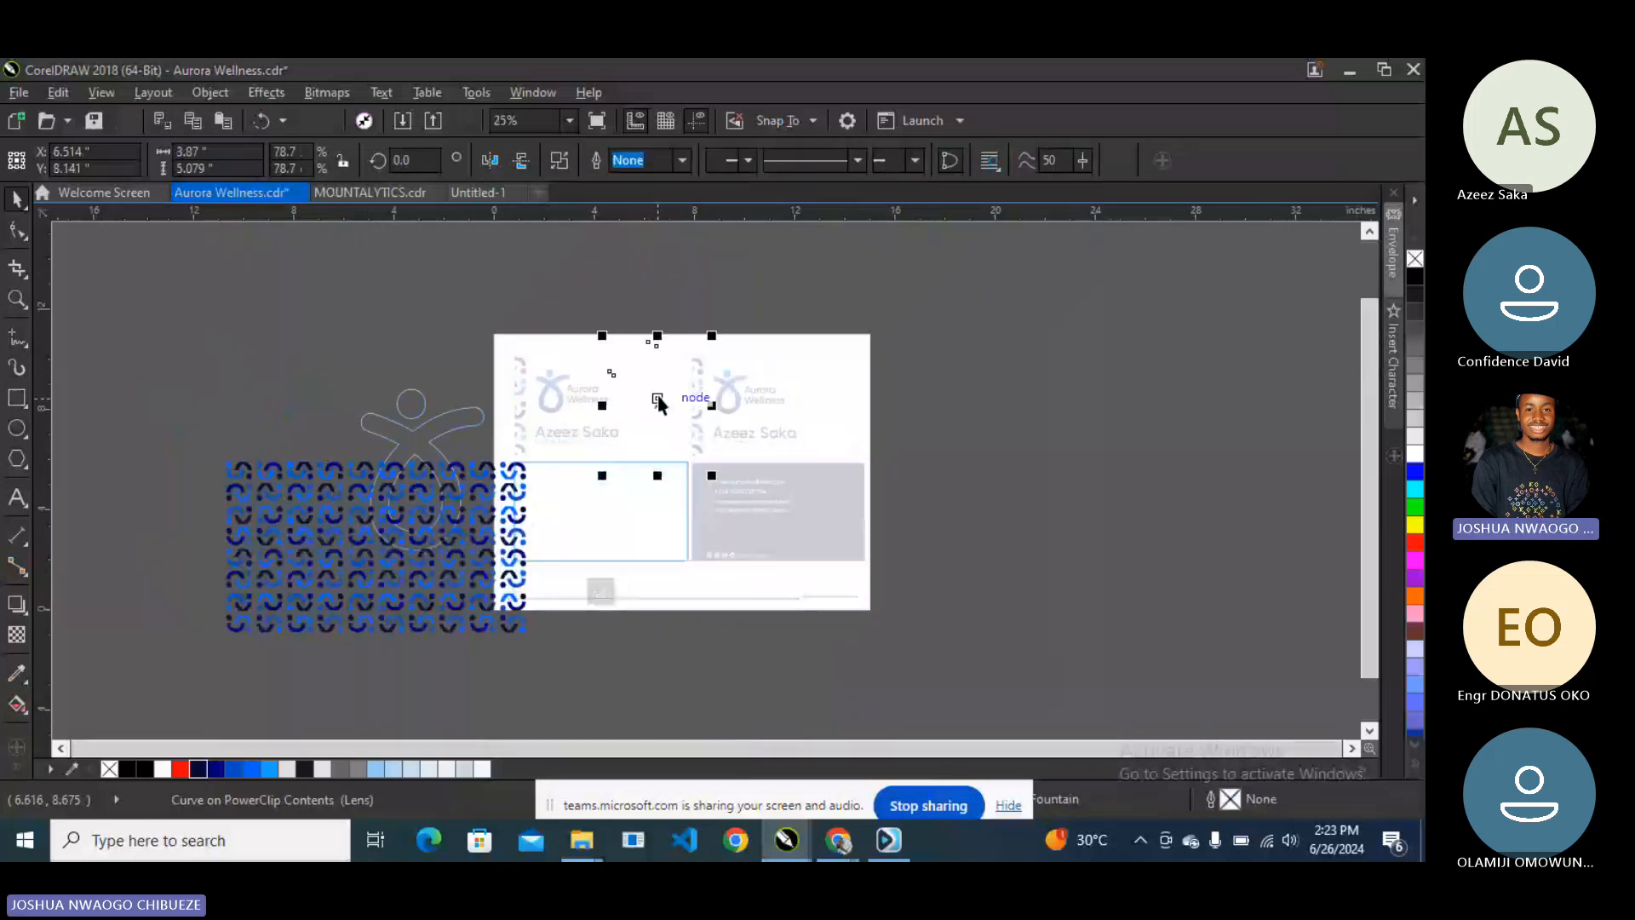
scroll(657, 521, up, 1)
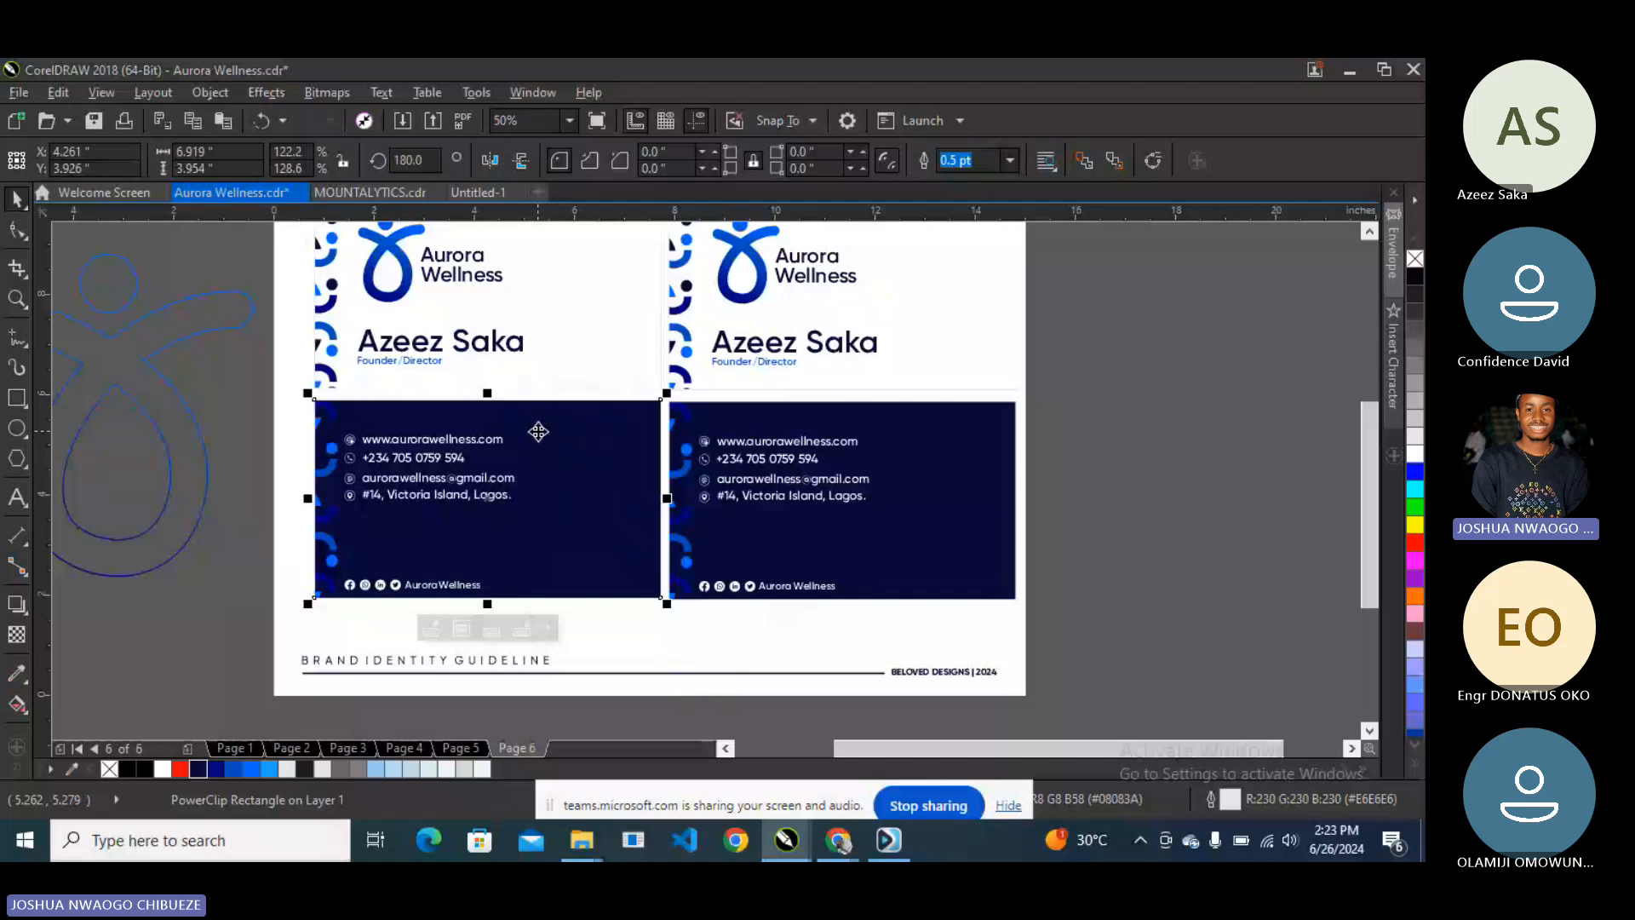
scroll(538, 375, down, 2)
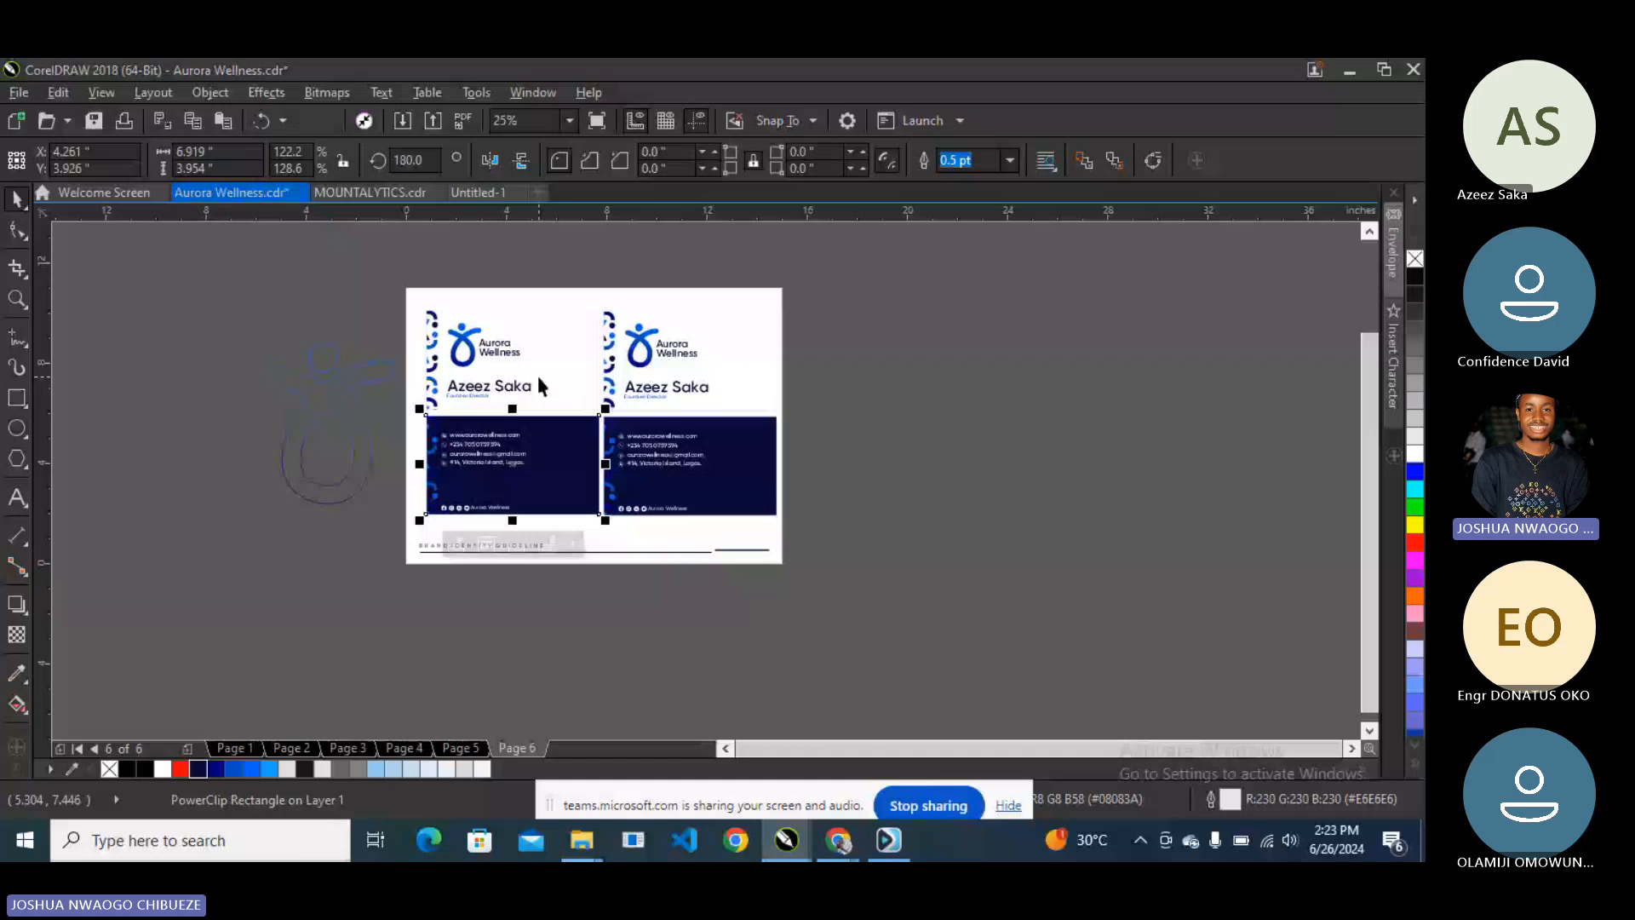
click(667, 269)
key(shift+F4)
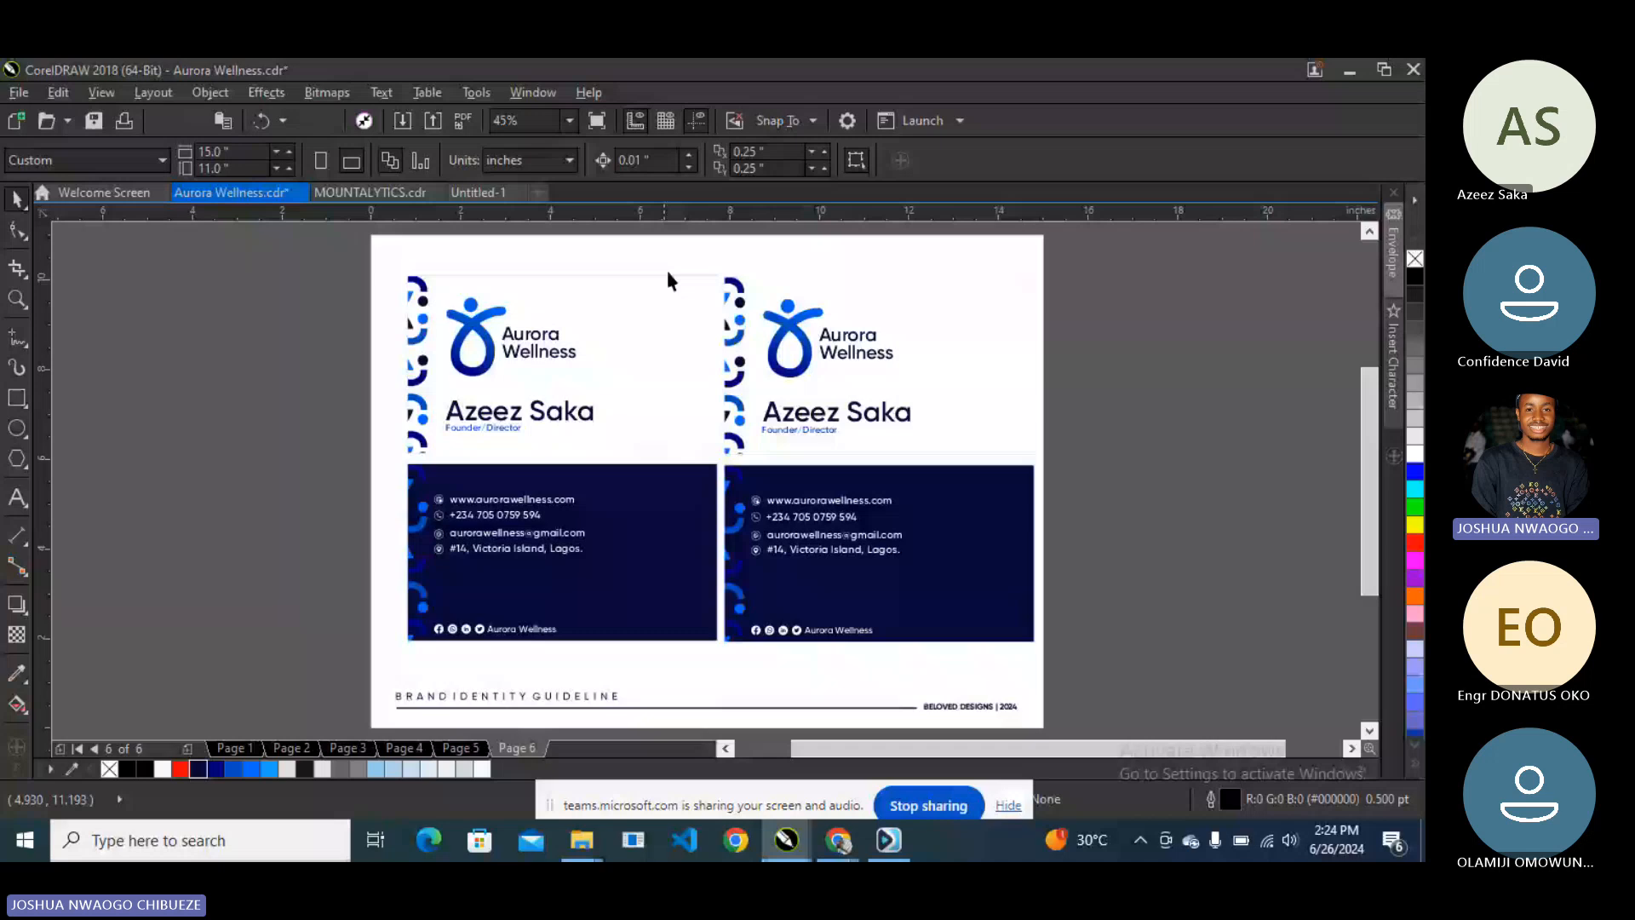
- Move the name and title up beside the logo, then try resizing the logo and undo it
click(788, 414)
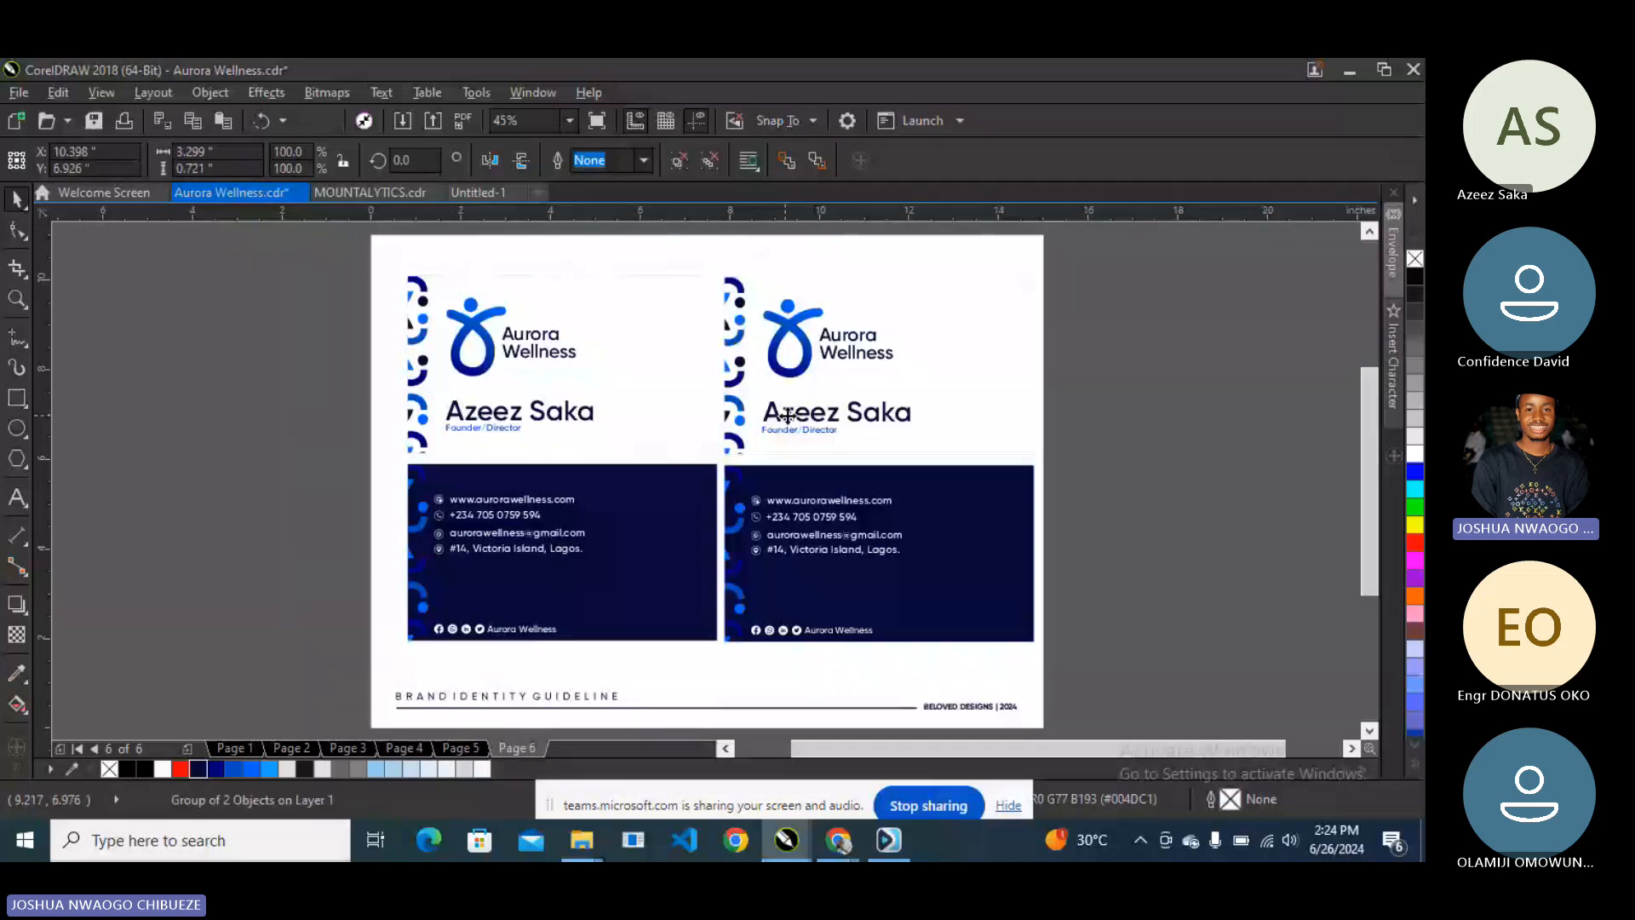
drag(788, 415, 923, 328)
click(877, 338)
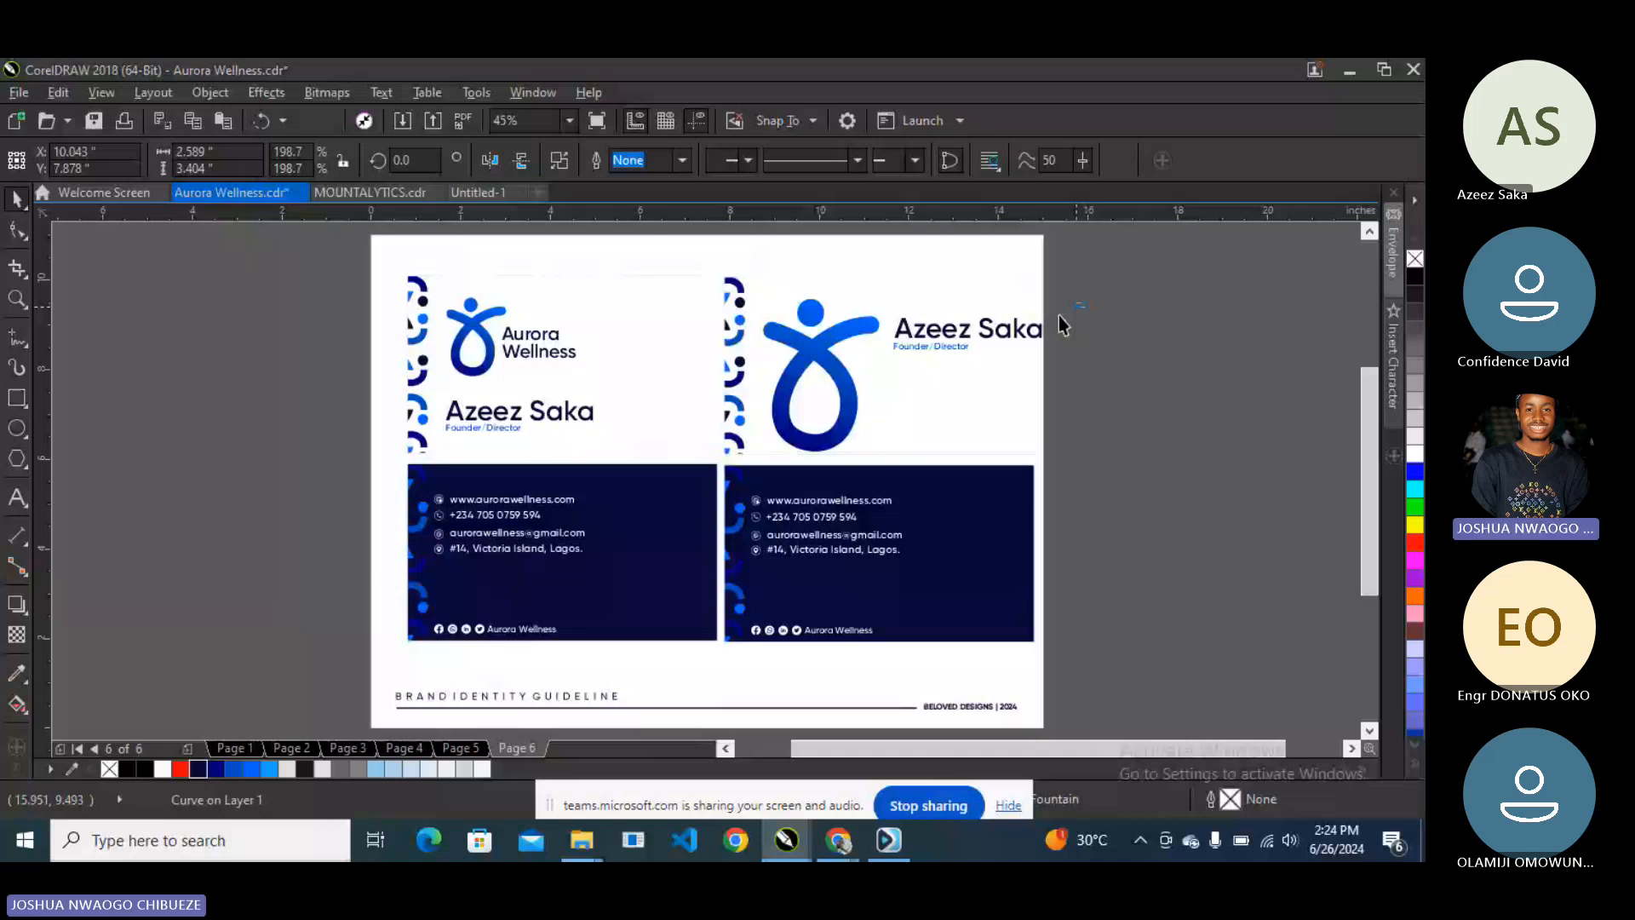
drag(1059, 315, 878, 294)
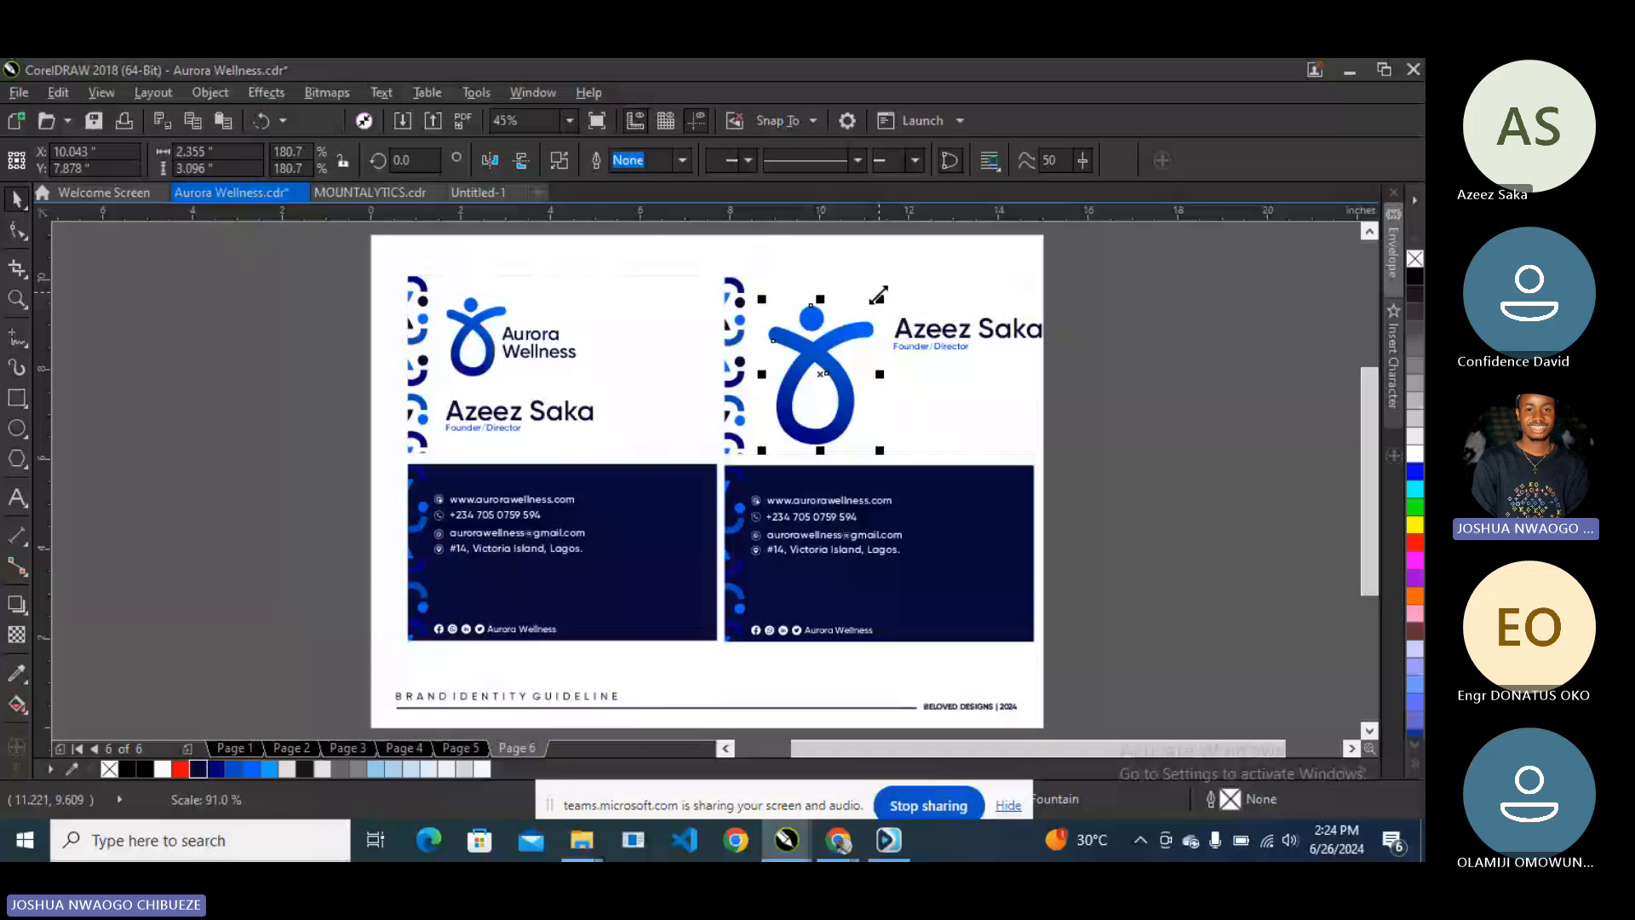
key(ctrl+z)
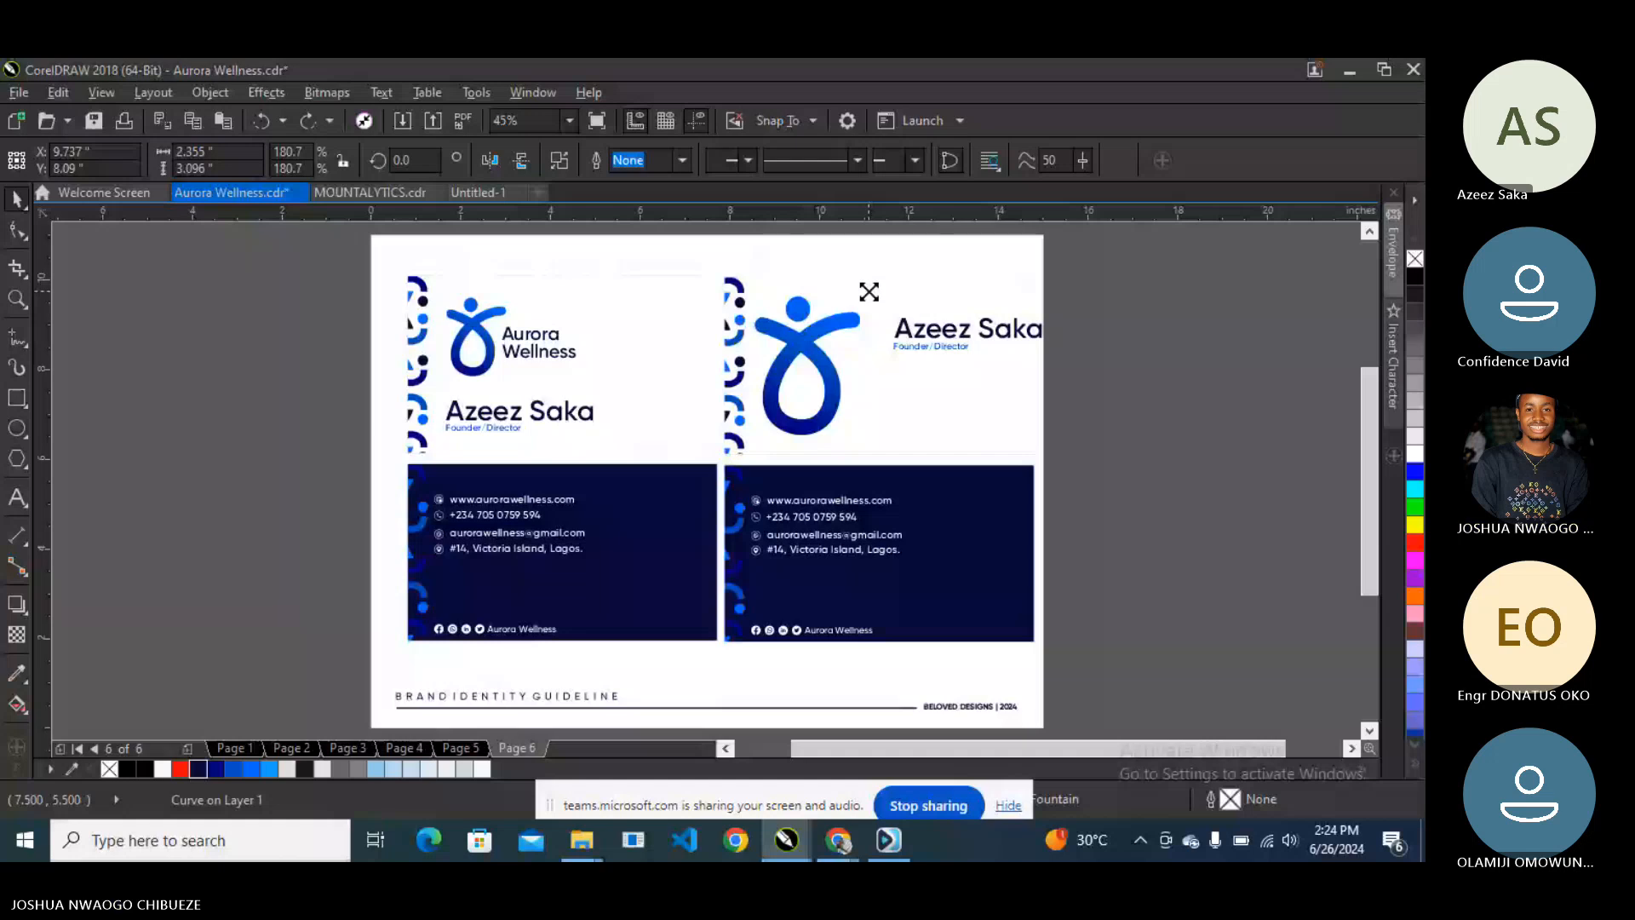
- Fine-tune the logo size and move and scale the name block closer to it
drag(869, 291, 862, 296)
drag(968, 329, 938, 327)
drag(1020, 357, 1004, 351)
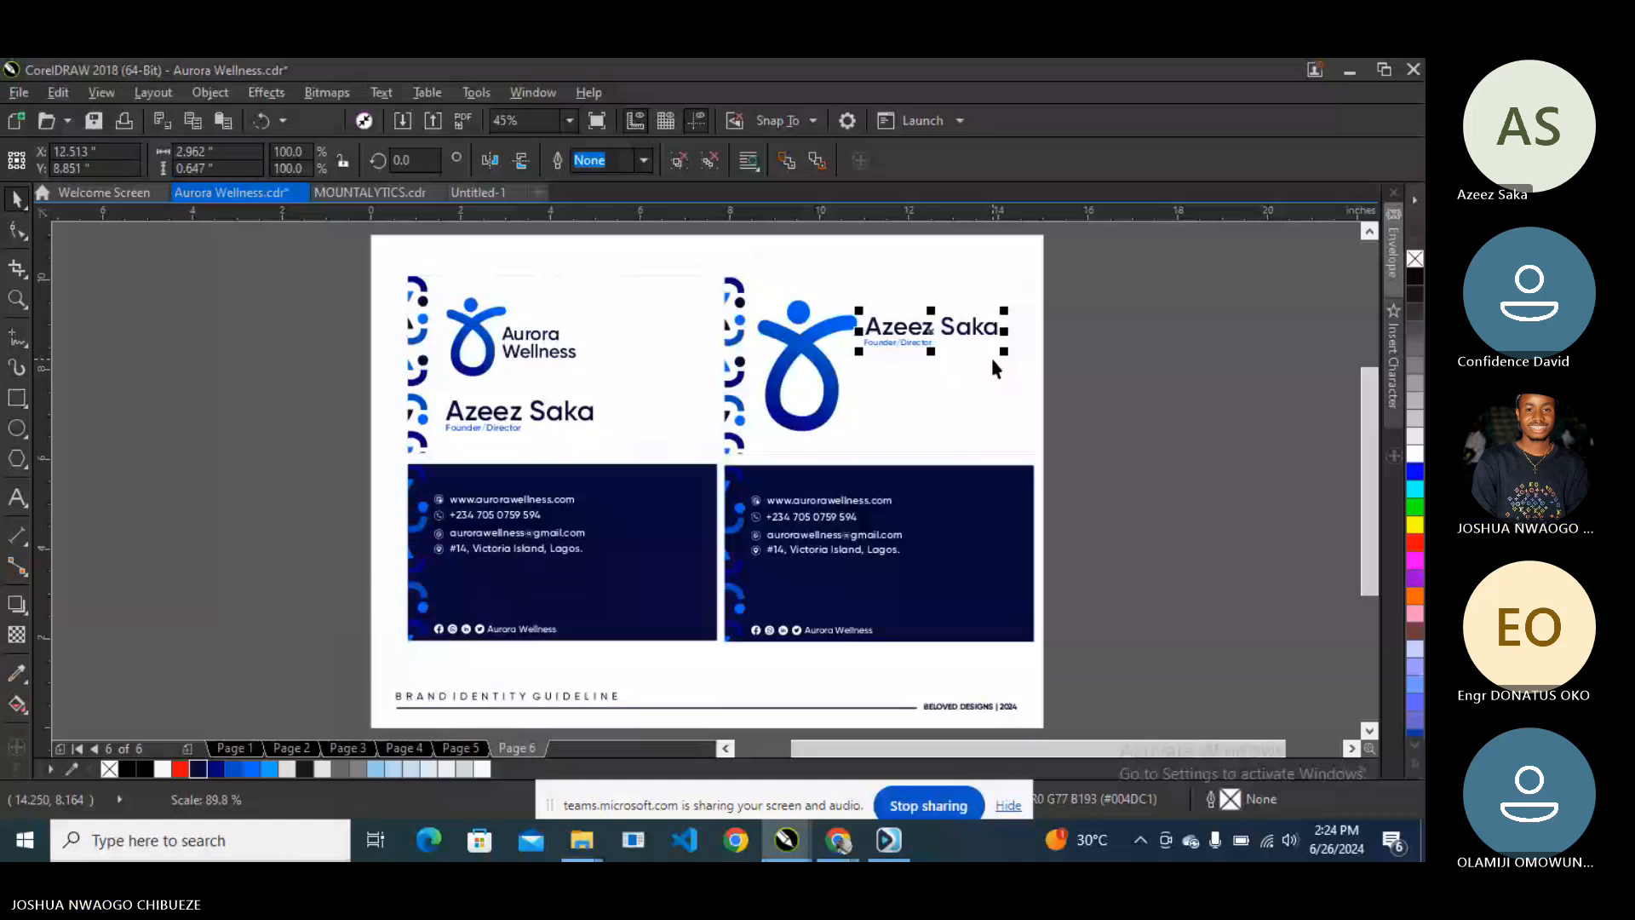
click(791, 517)
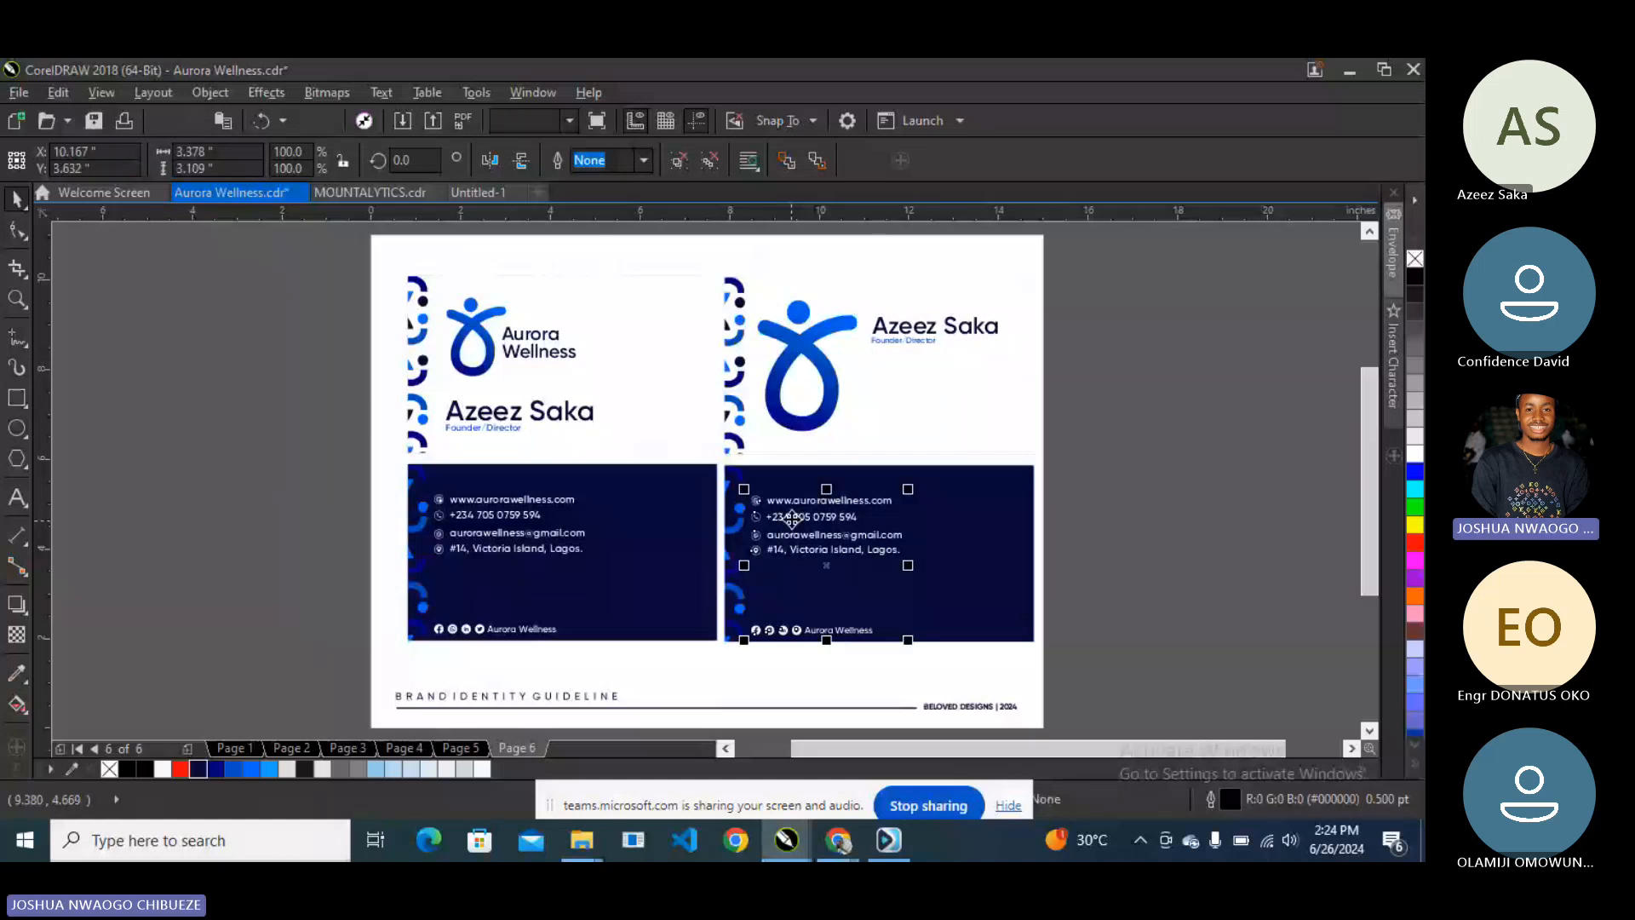
- Move the contact details group from the navy back onto the right card's front
right_click(782, 516)
click(871, 344)
drag(872, 509, 904, 392)
scroll(904, 392, up, 4)
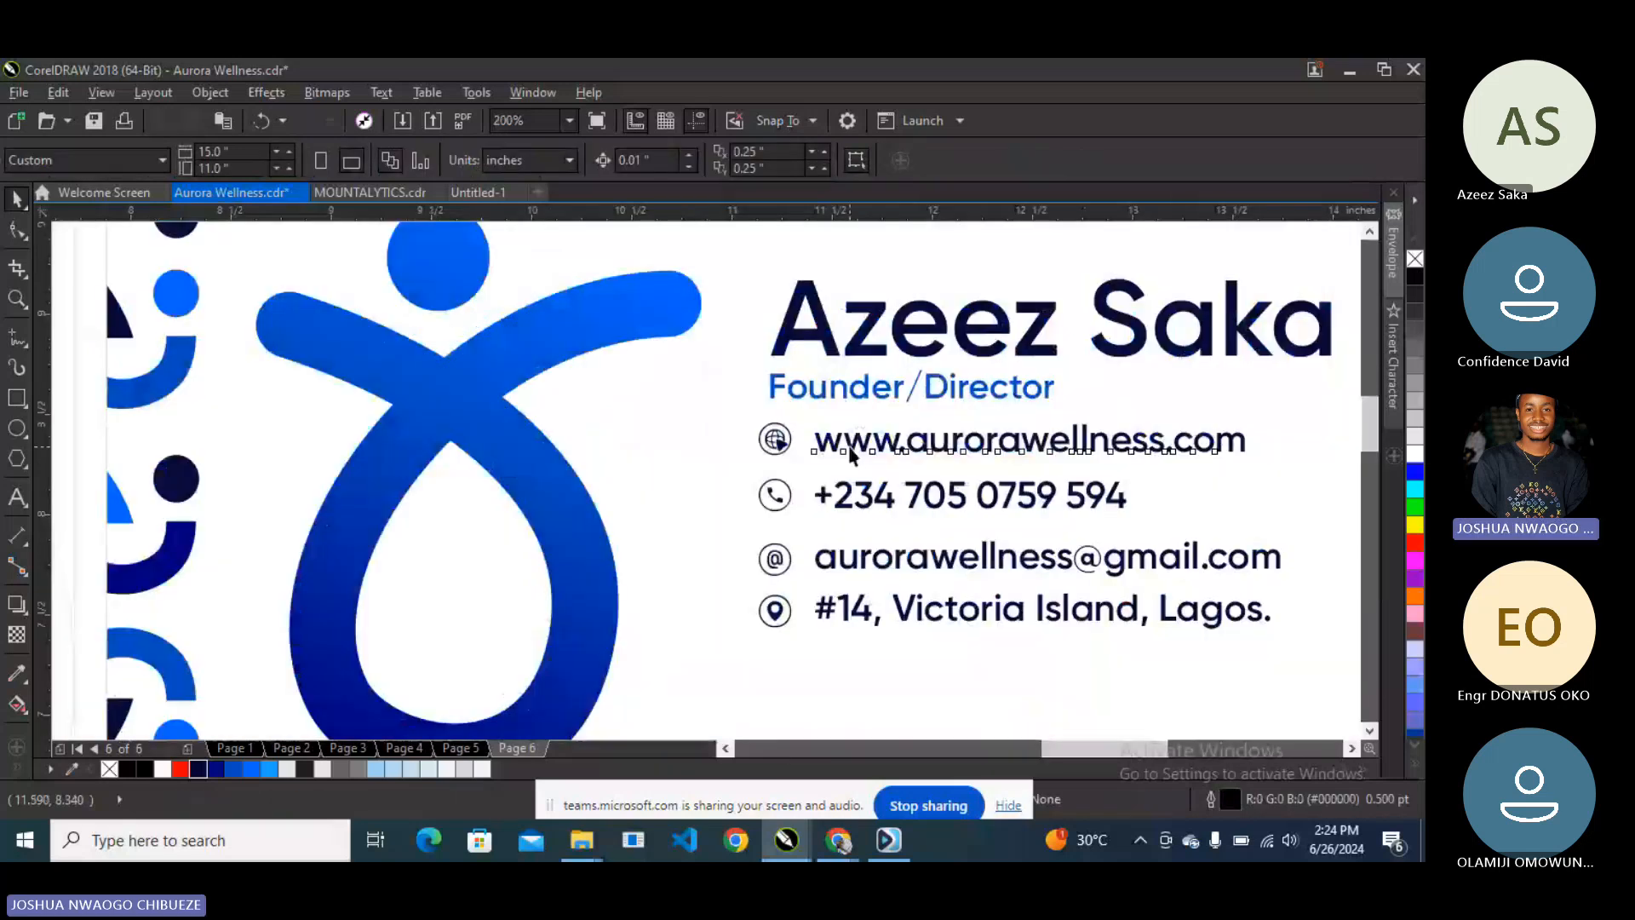
- Select the whole contact block and nudge it down under the title
click(852, 454)
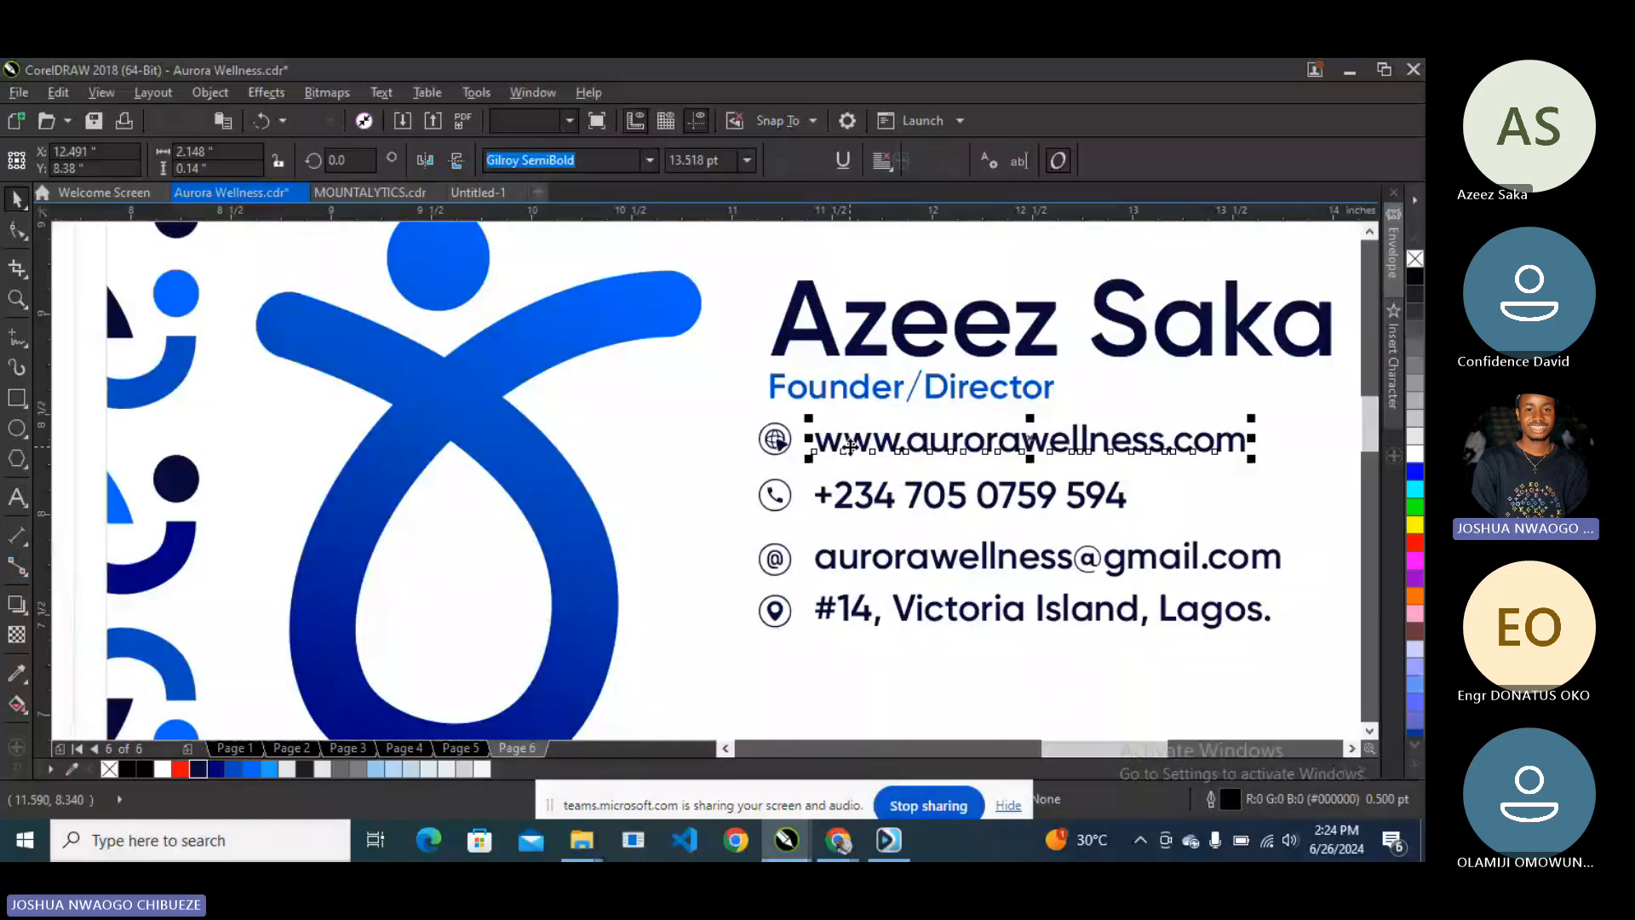
click(781, 446)
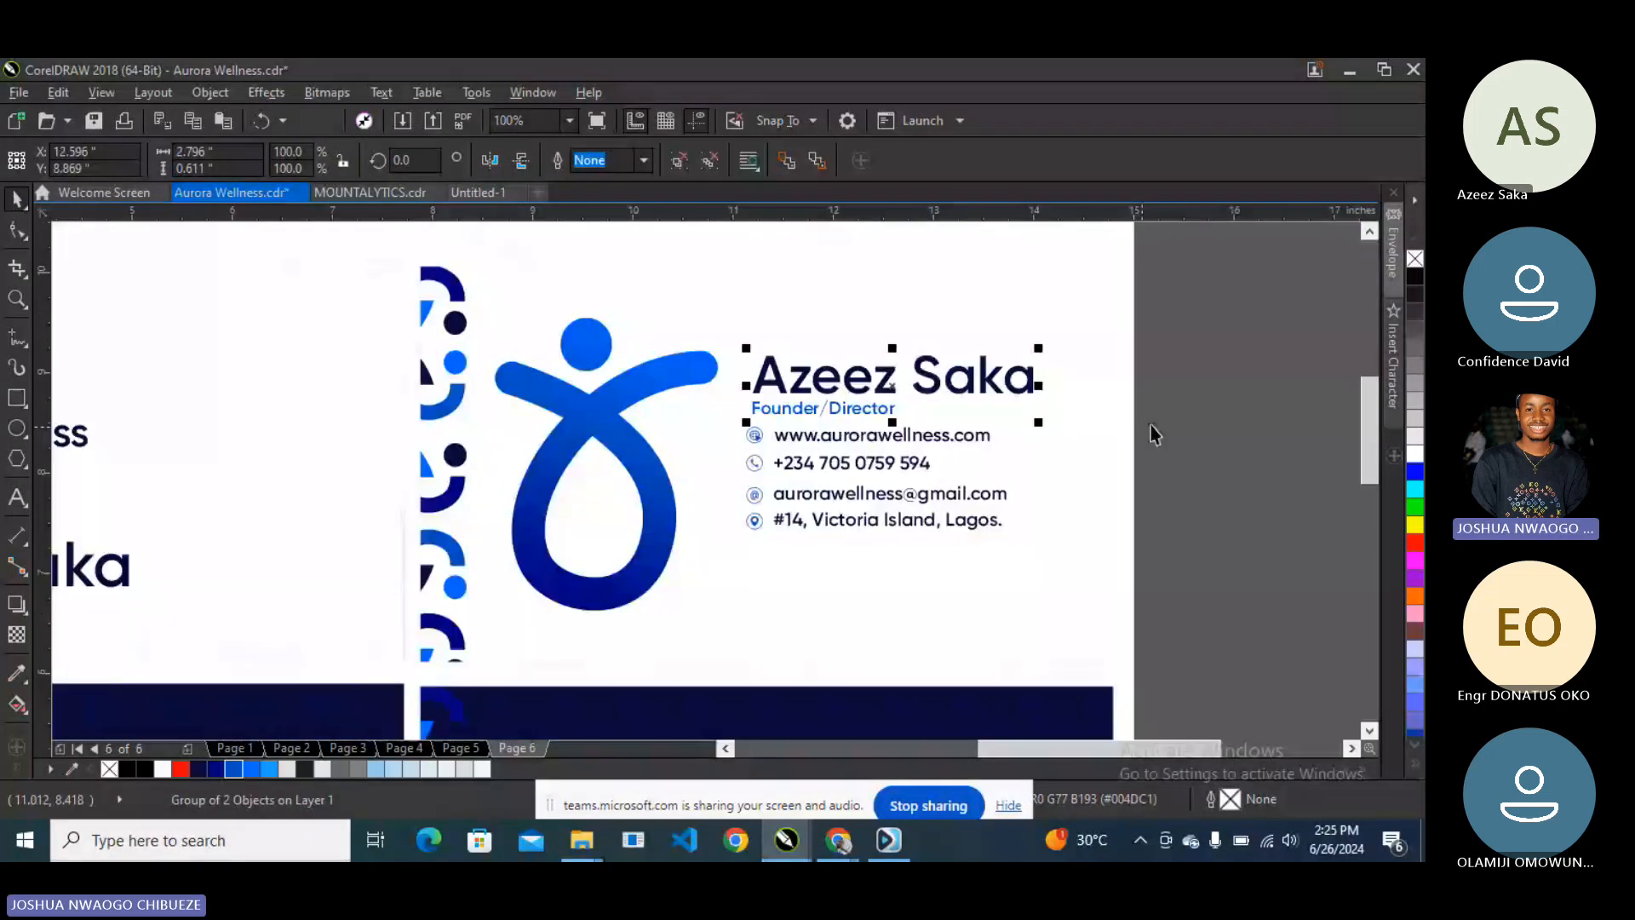
drag(1151, 426, 700, 570)
key(Down)
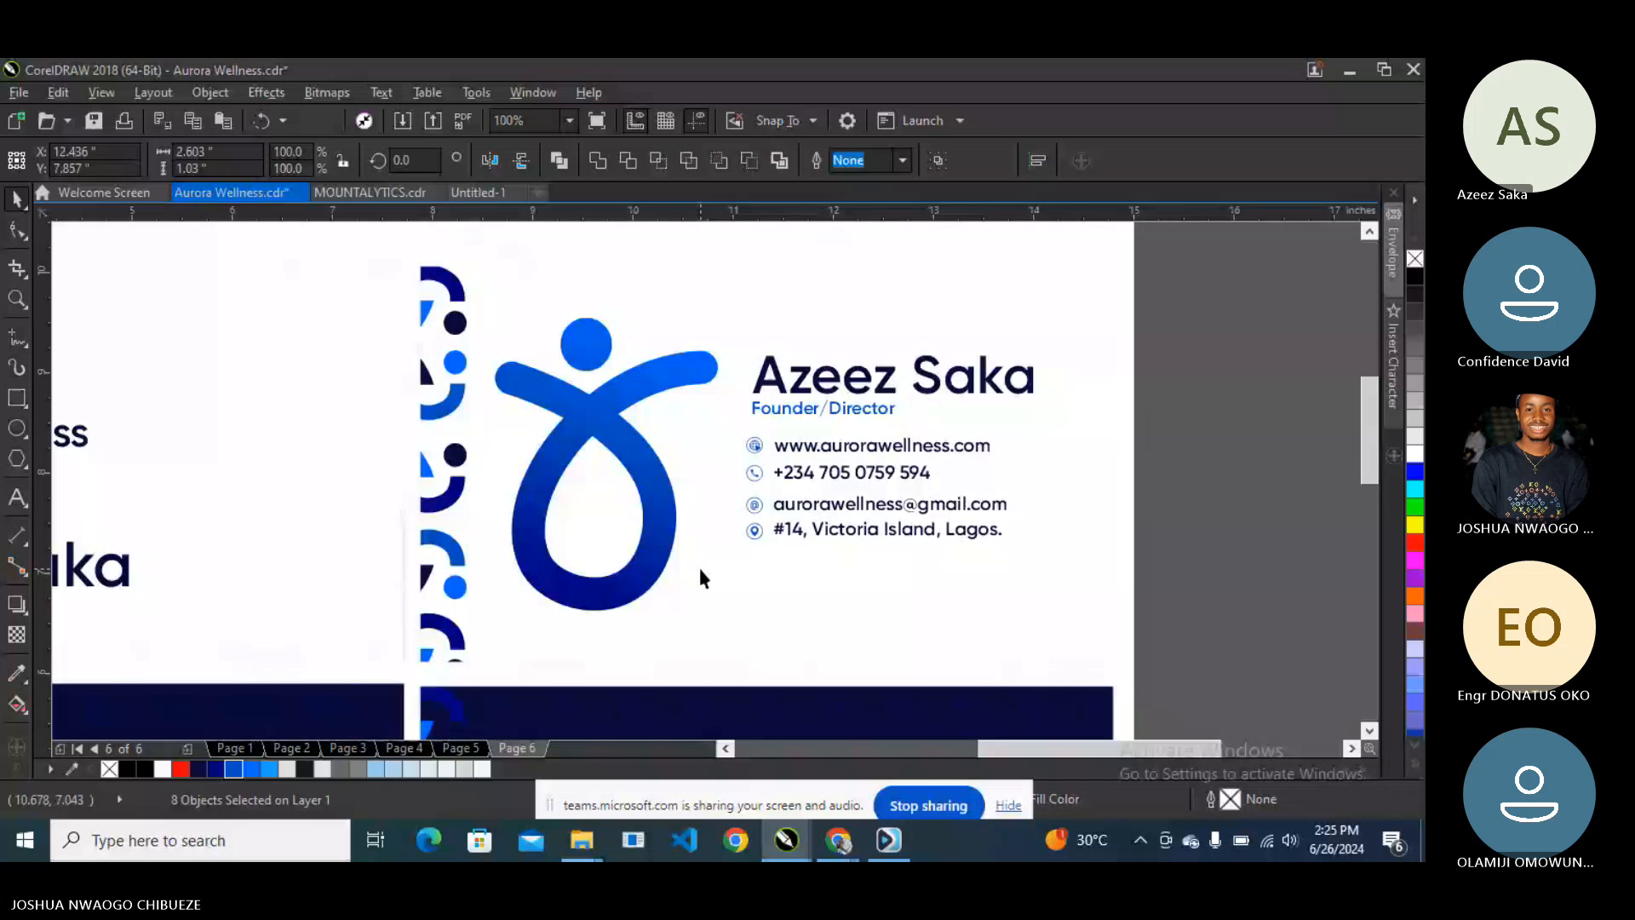
drag(866, 470, 866, 473)
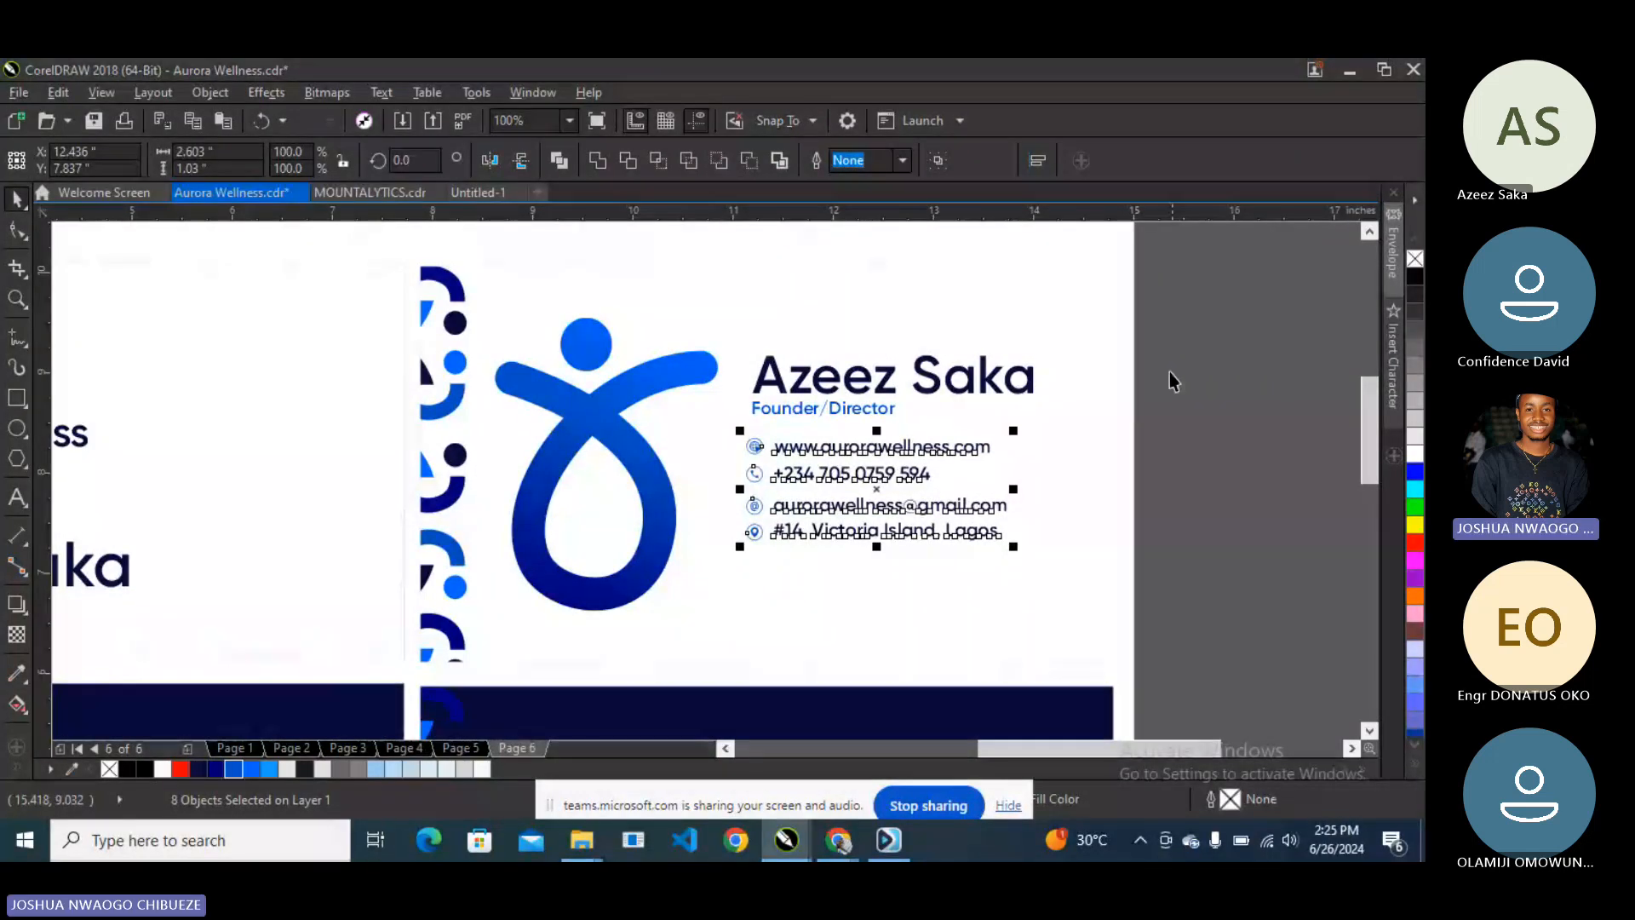
- Centre the name vertically against the logo and adjust the logo and text block together
shift+click(624, 455)
key(e)
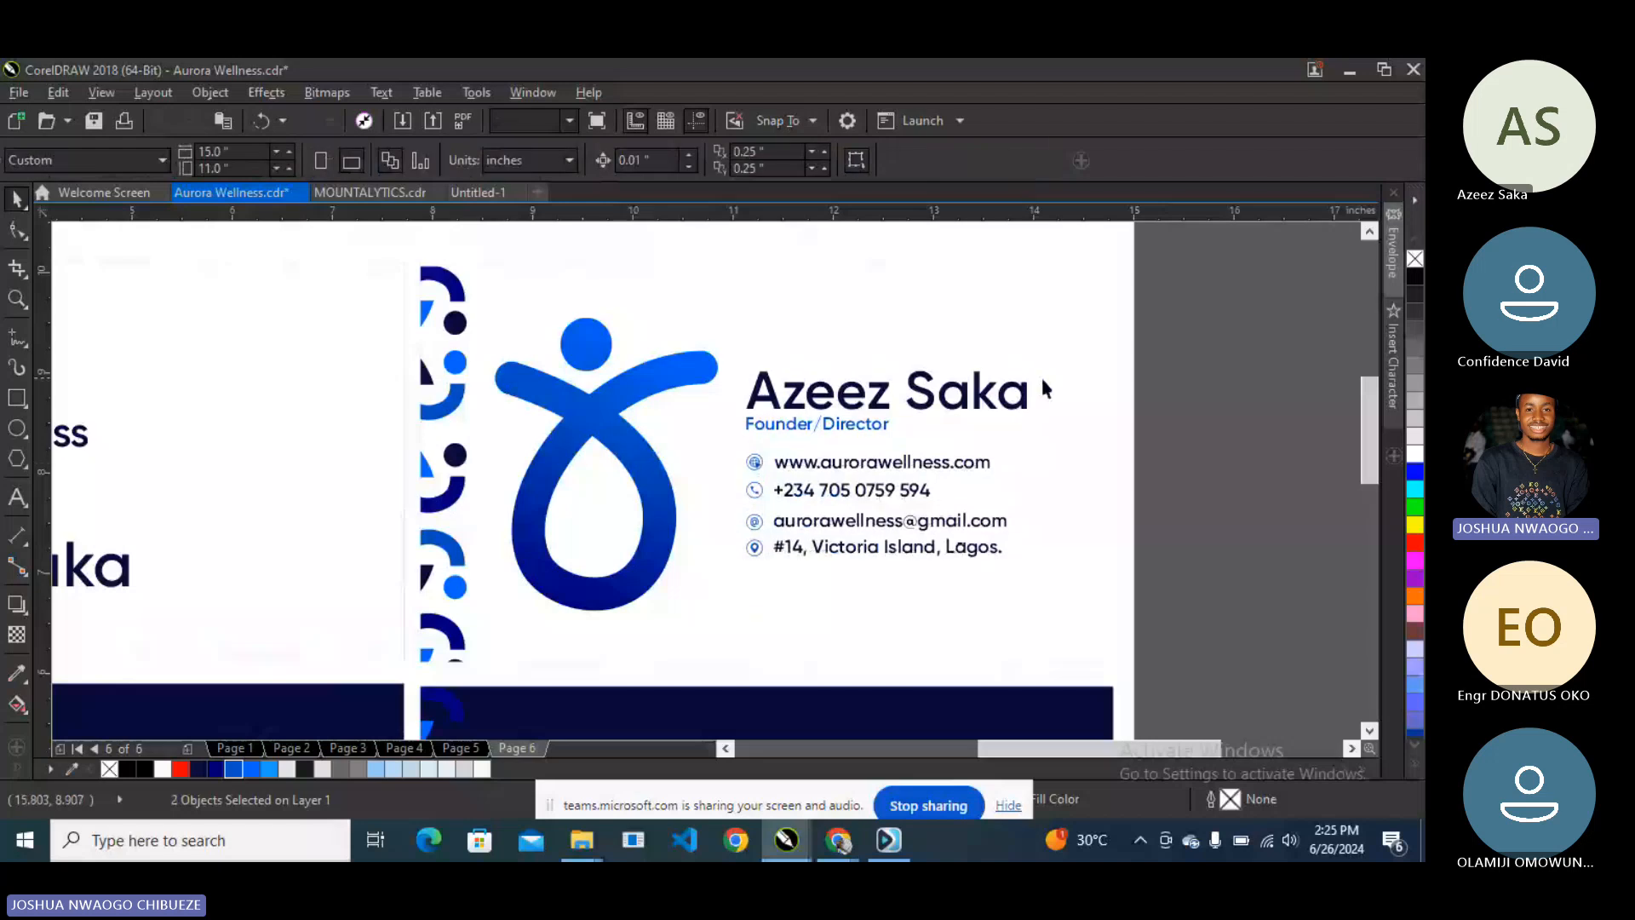
drag(1194, 264, 407, 638)
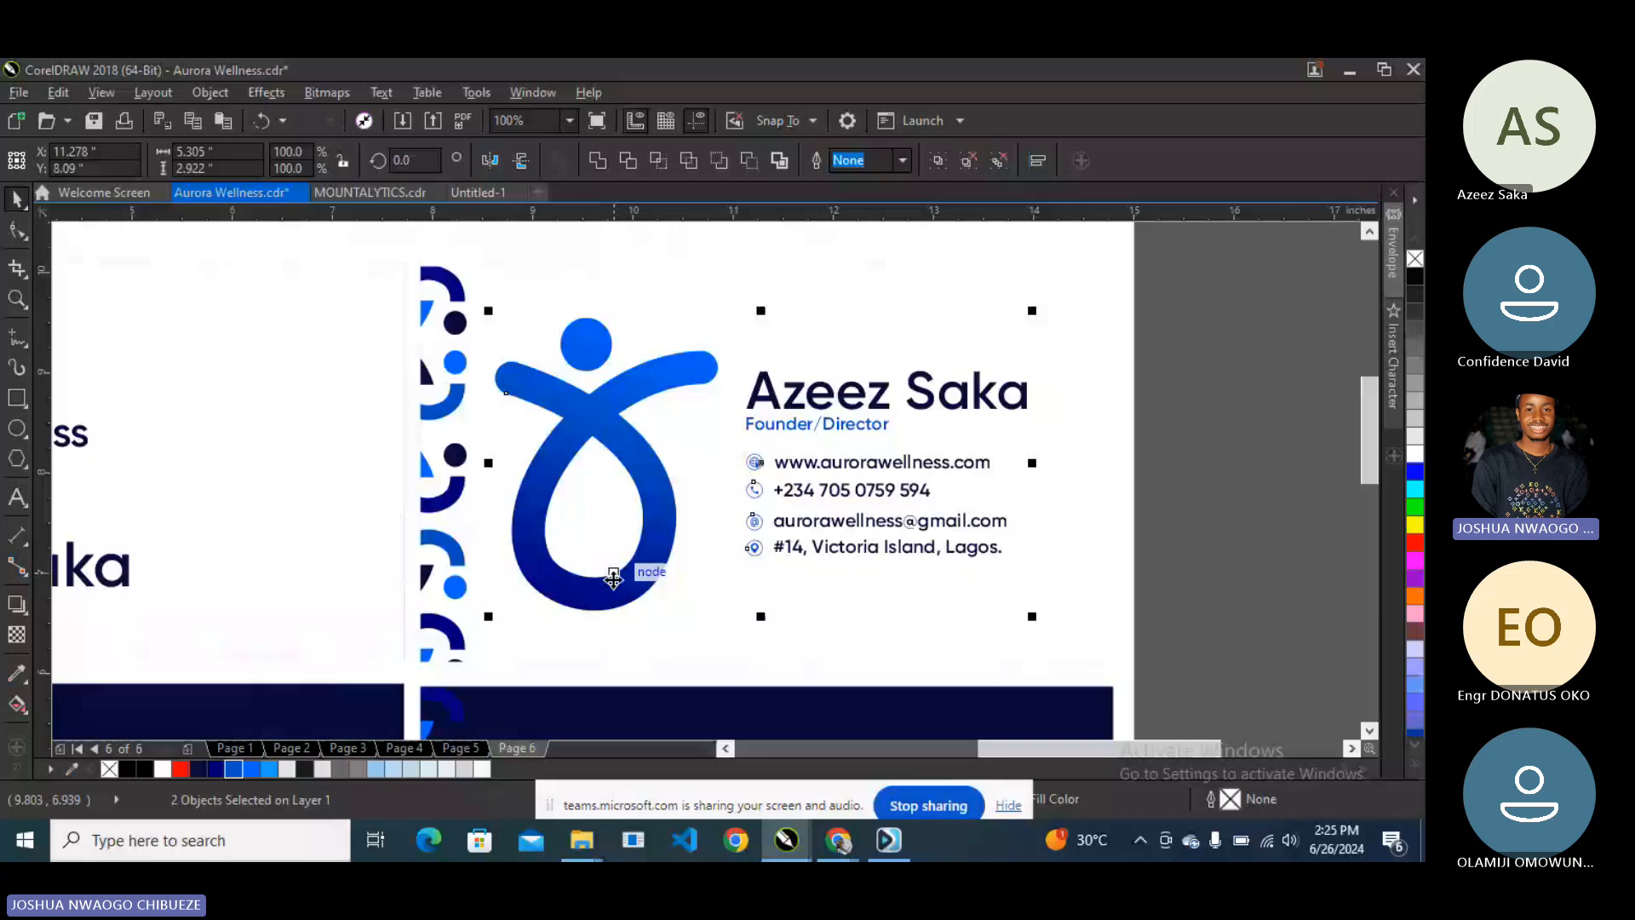
drag(613, 579, 619, 579)
key(Escape)
scroll(805, 538, down, 3)
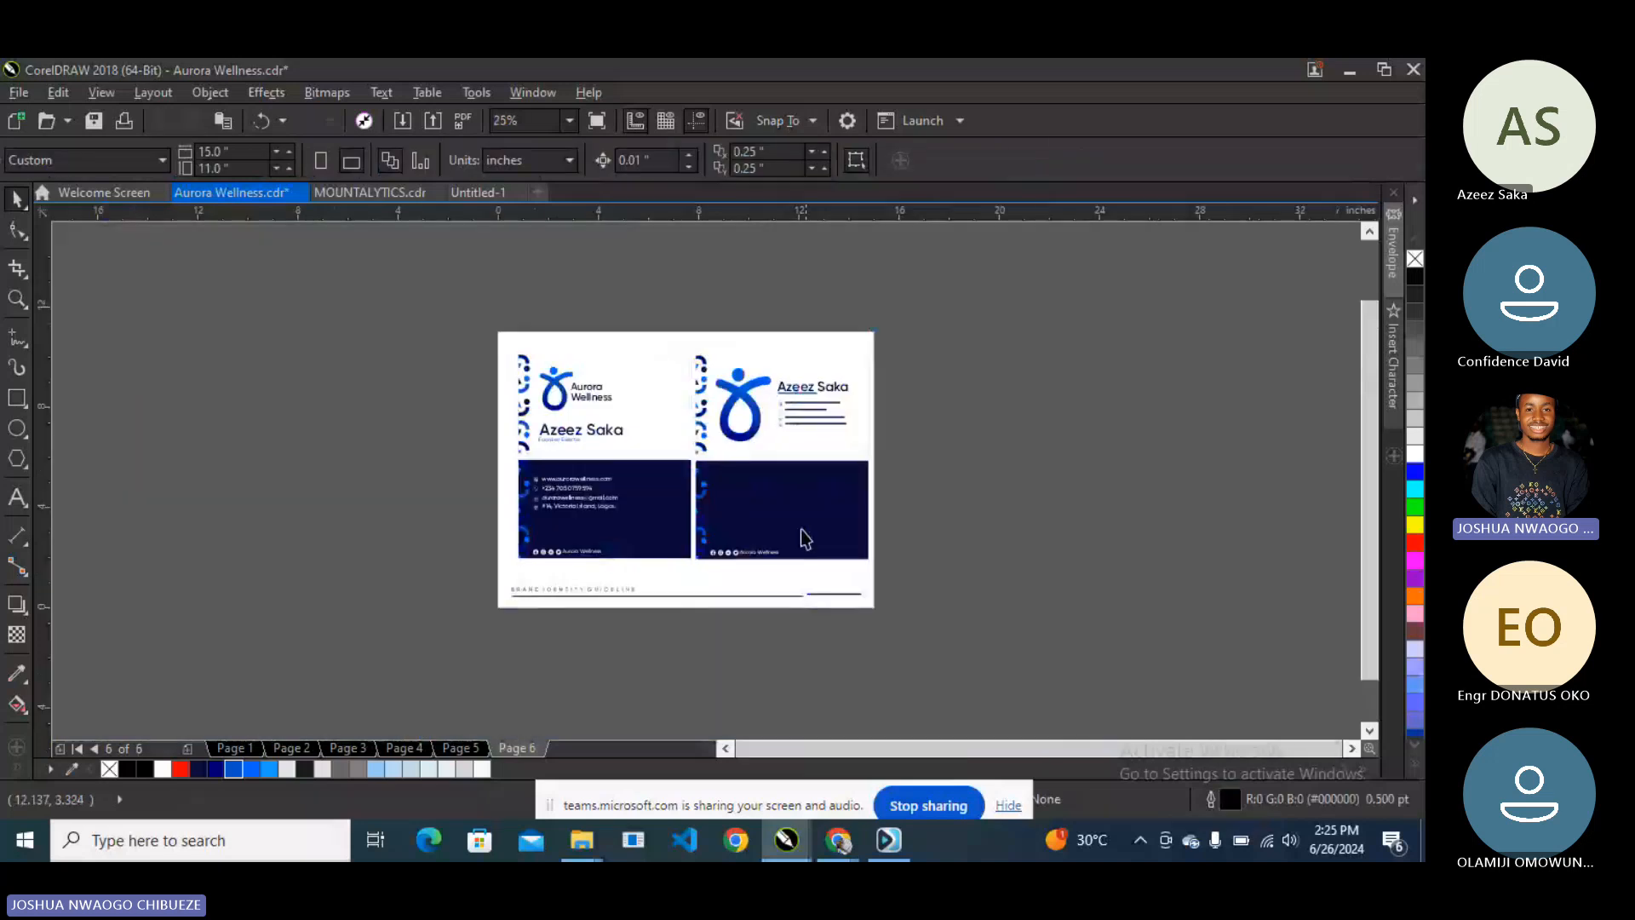
- Bring the logo and Aurora Wellness wordmark from page 5 onto the right card's navy back
scroll(745, 549, up, 2)
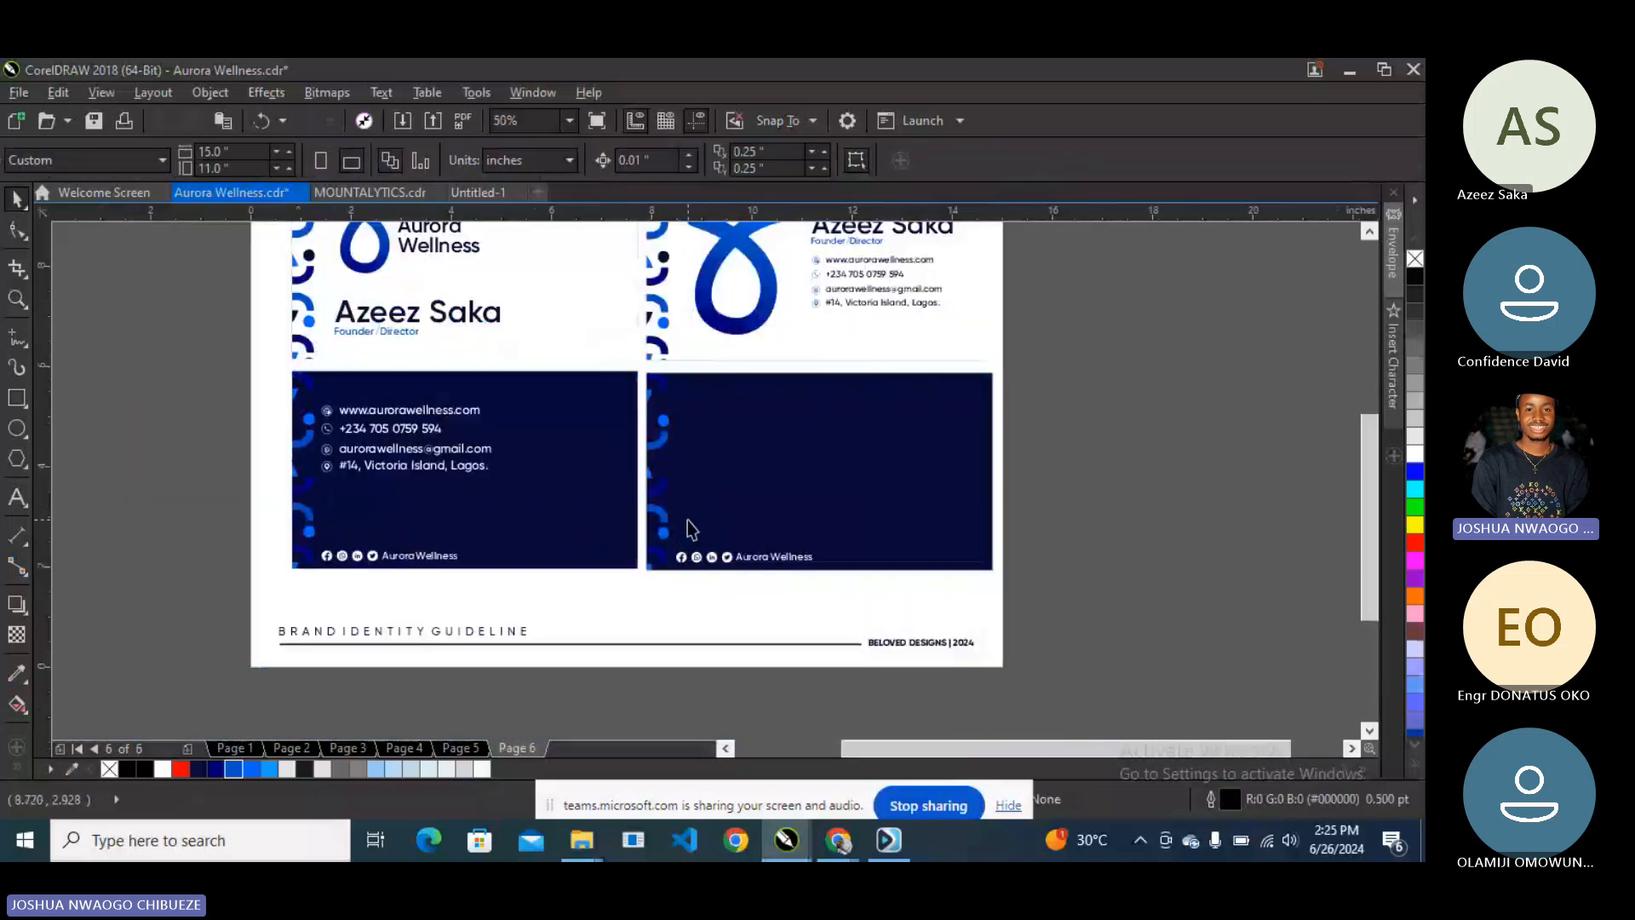
key(Page_Up)
drag(962, 236, 645, 385)
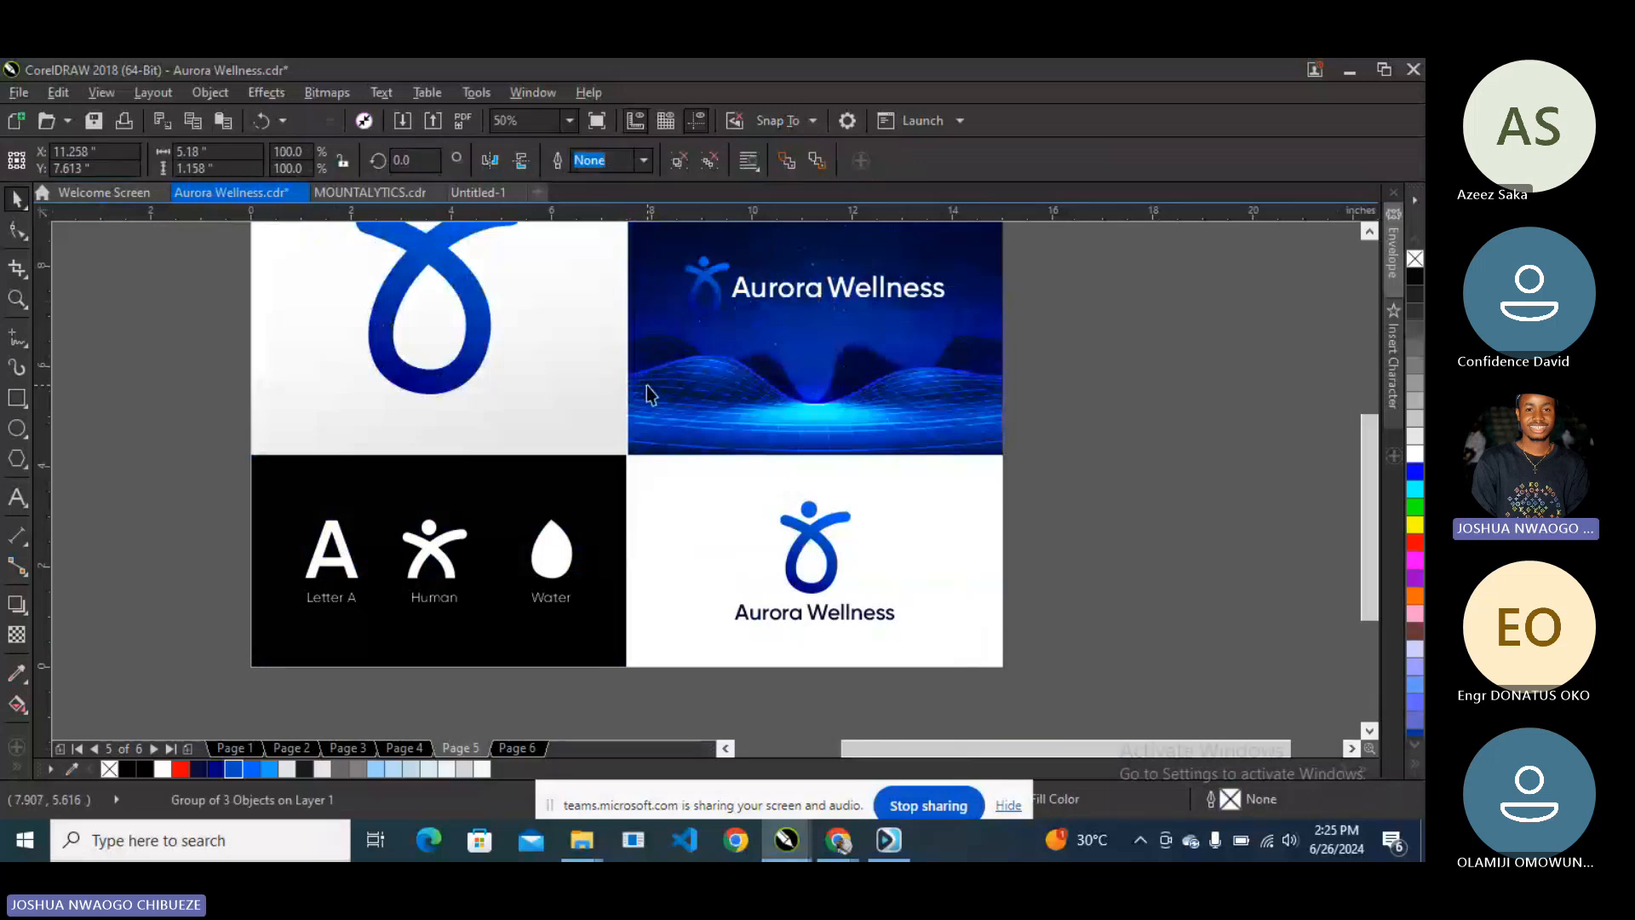
key(Page_Down)
drag(758, 286, 759, 463)
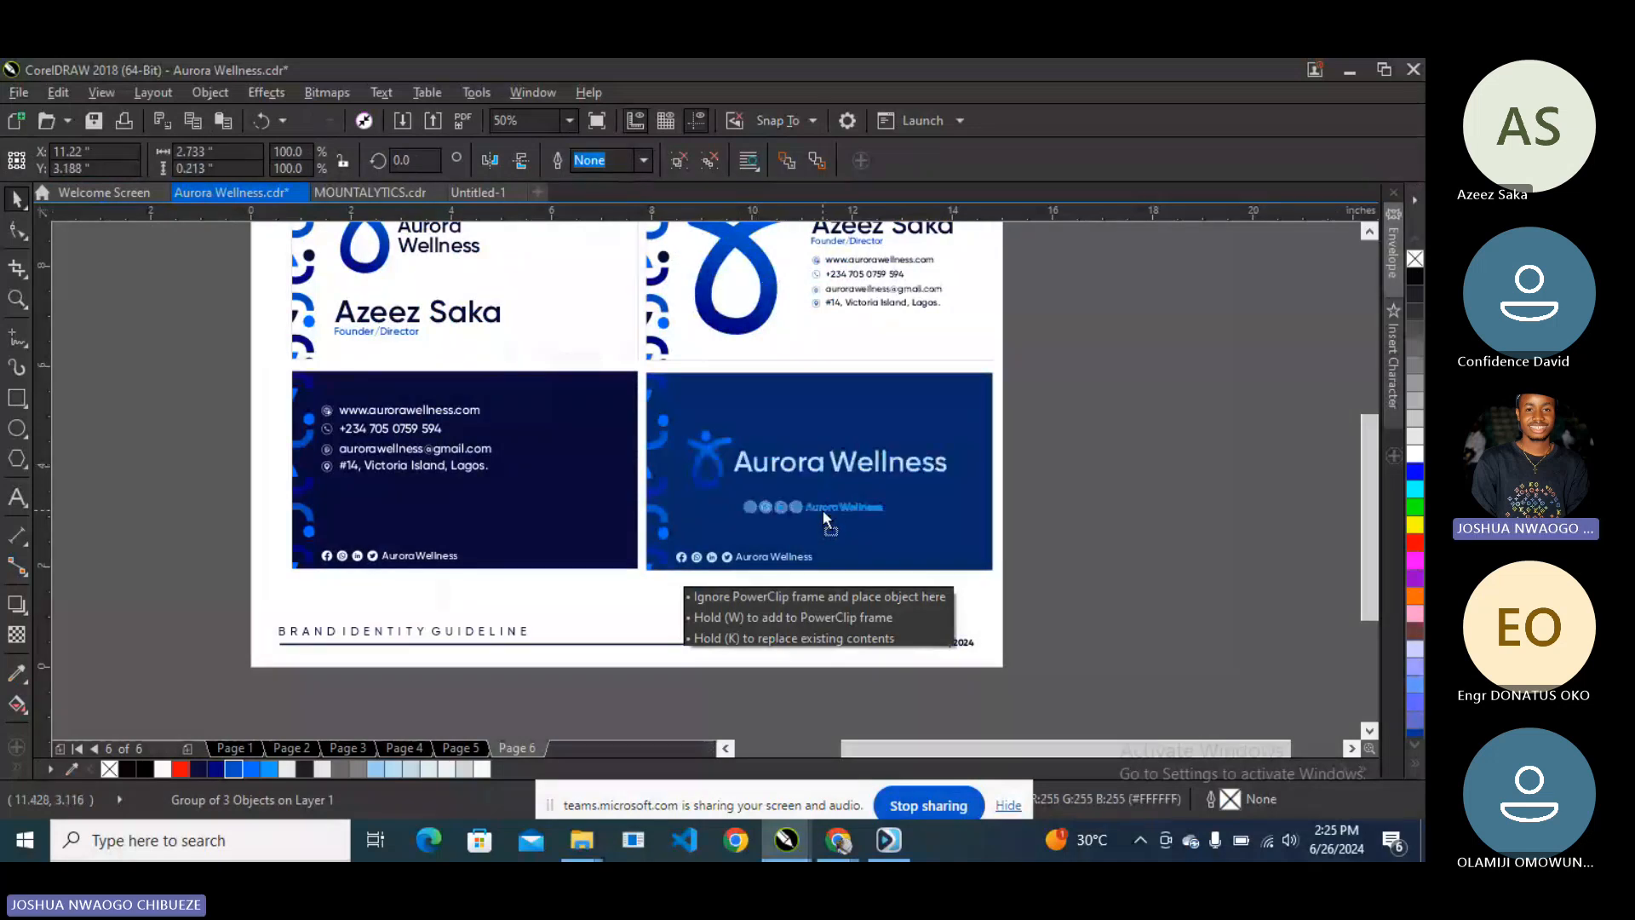
- Place the social icons beneath Aurora Wellness, select them with the logo, and preview full screen
drag(823, 509, 822, 505)
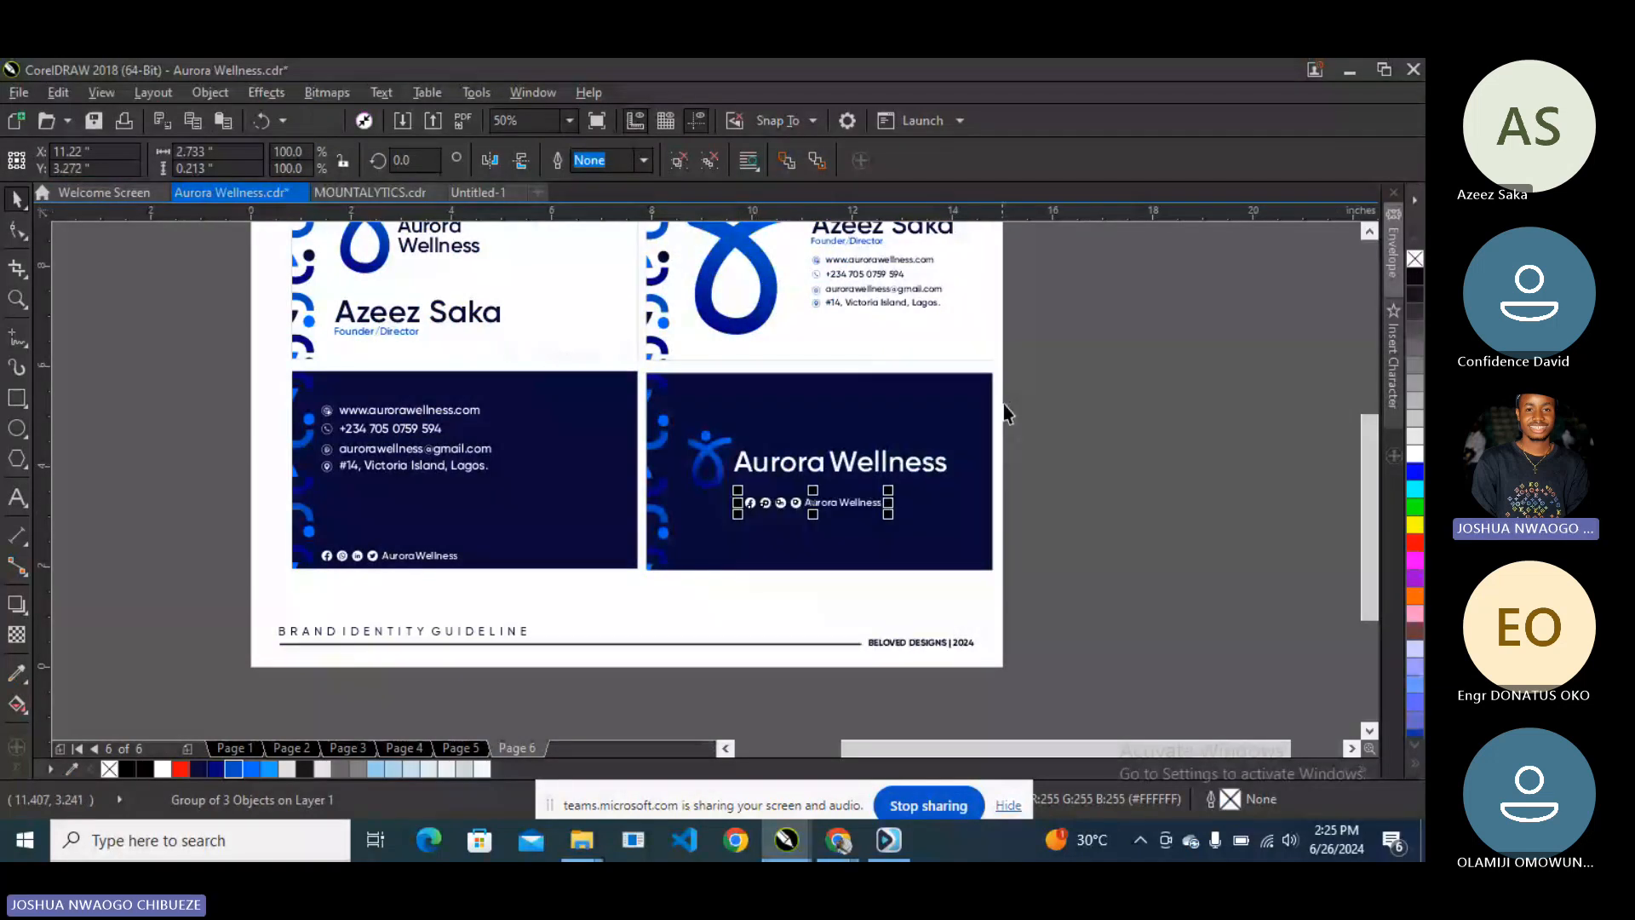
shift+click(924, 435)
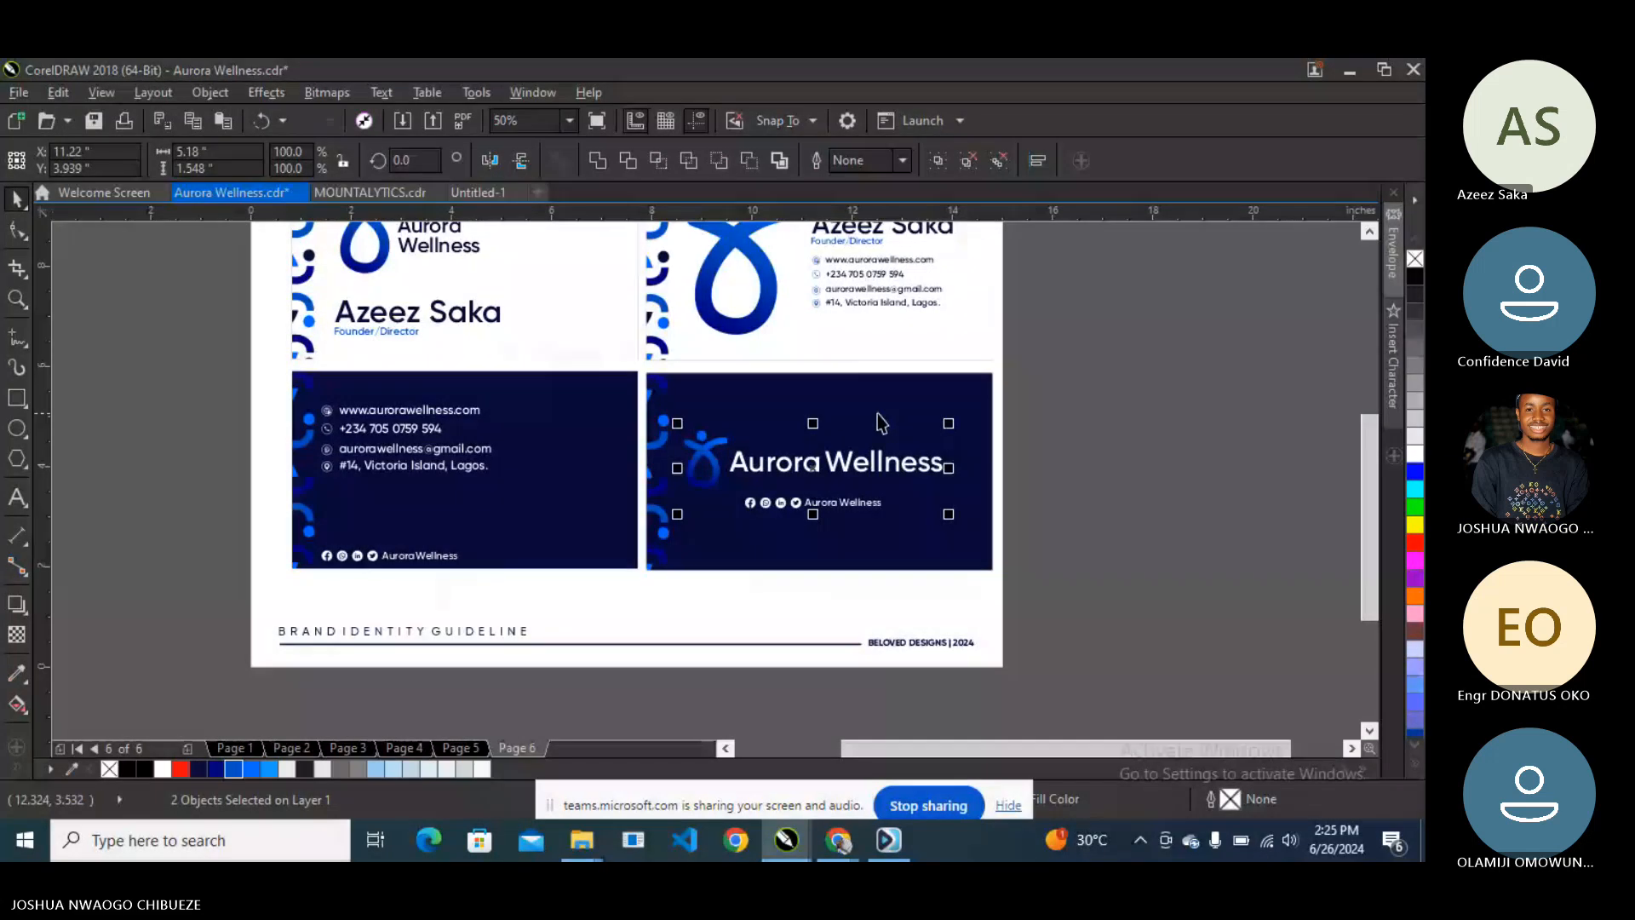
key(F9)
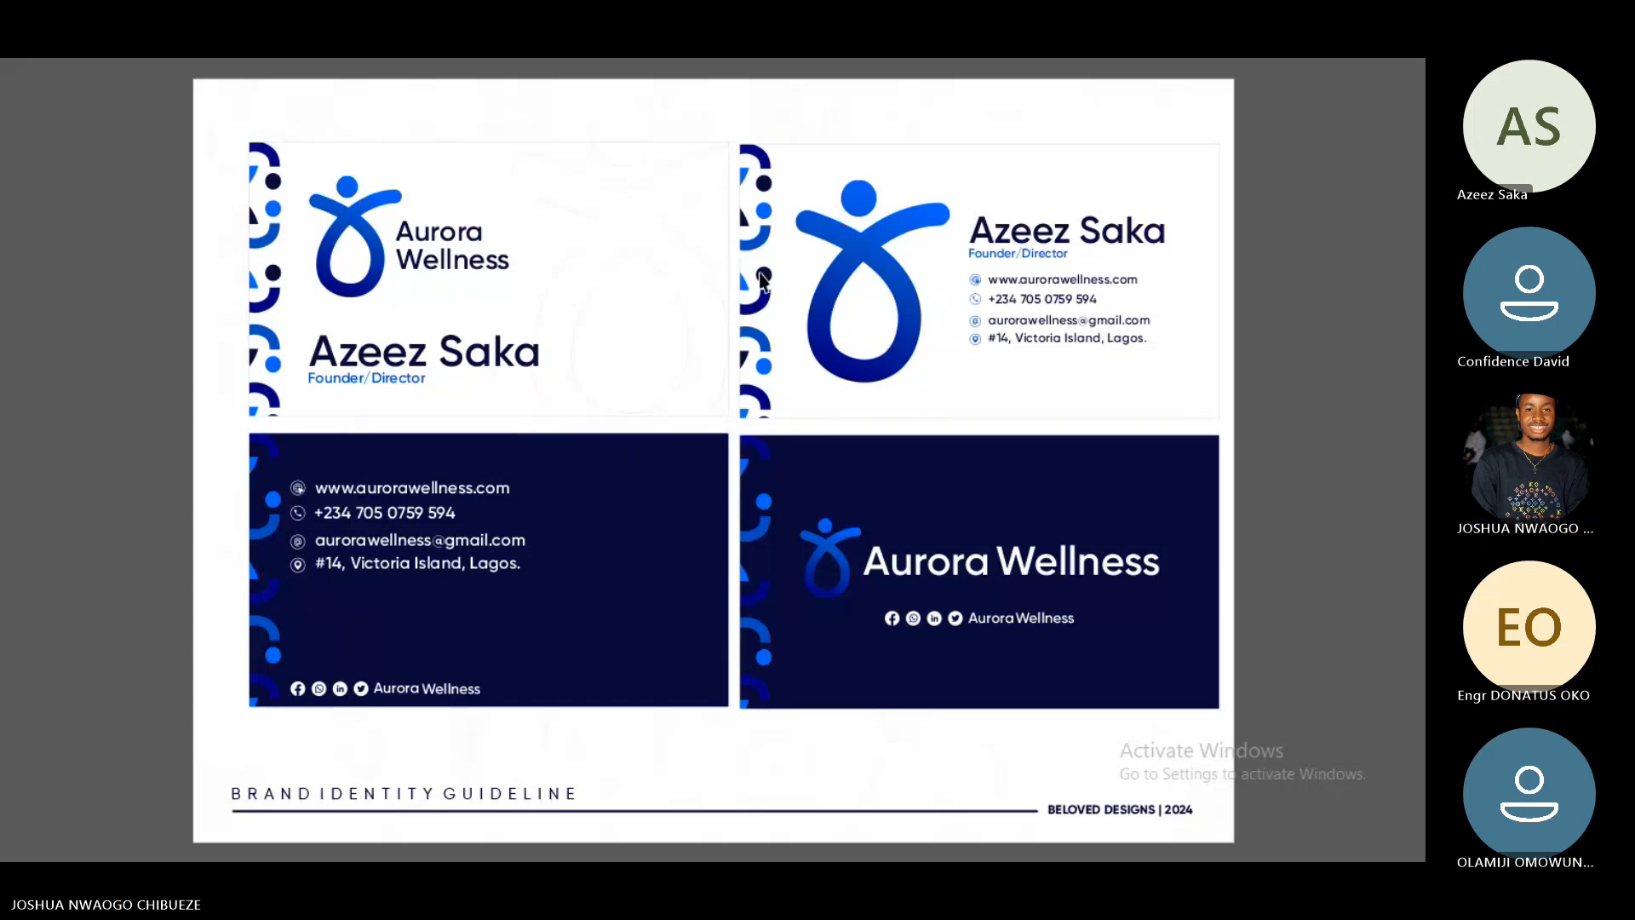
- Undo earlier pattern edits and redo to restore the navy Aurora Wellness card
key(Escape)
click(605, 299)
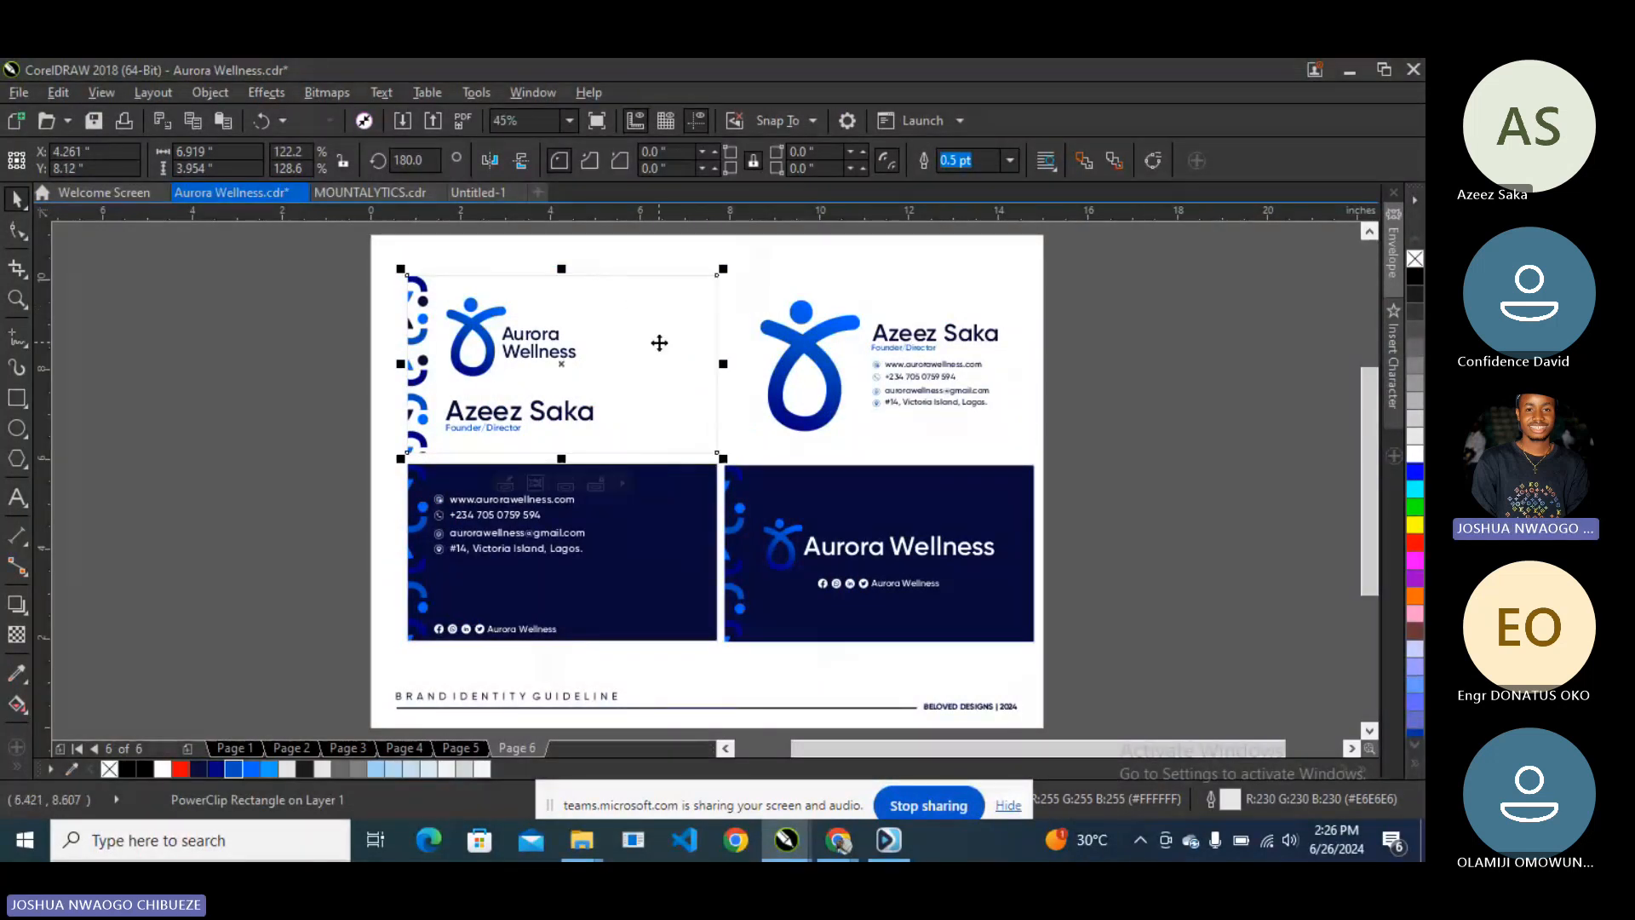
key(ctrl+z)
key(ctrl+z)
key(ctrl+z)
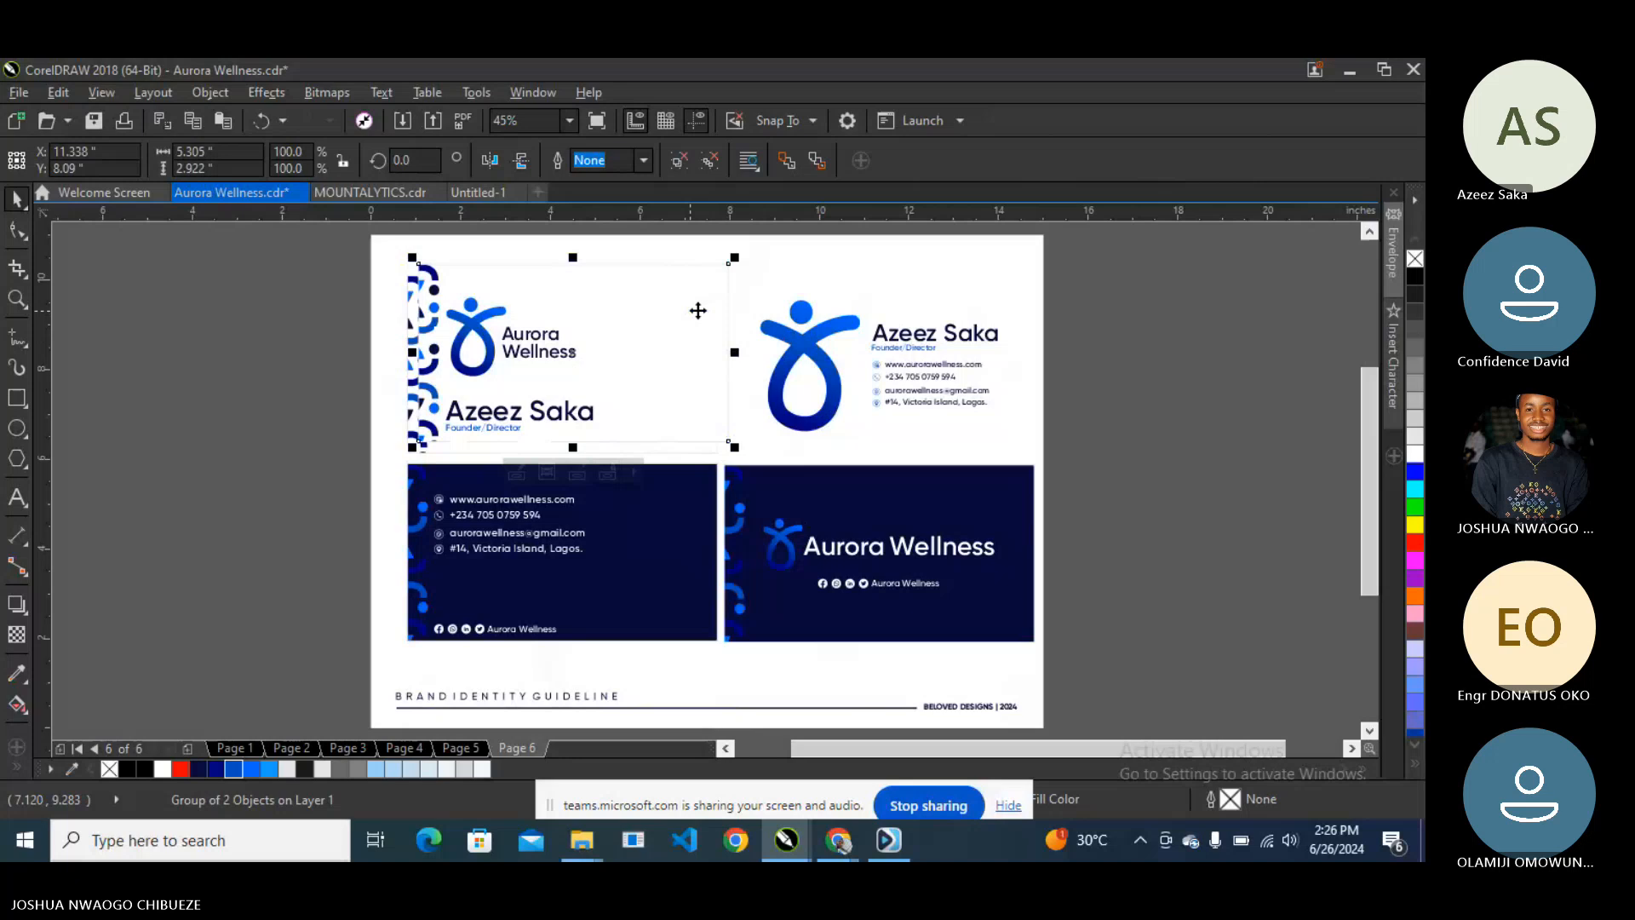
key(ctrl+z)
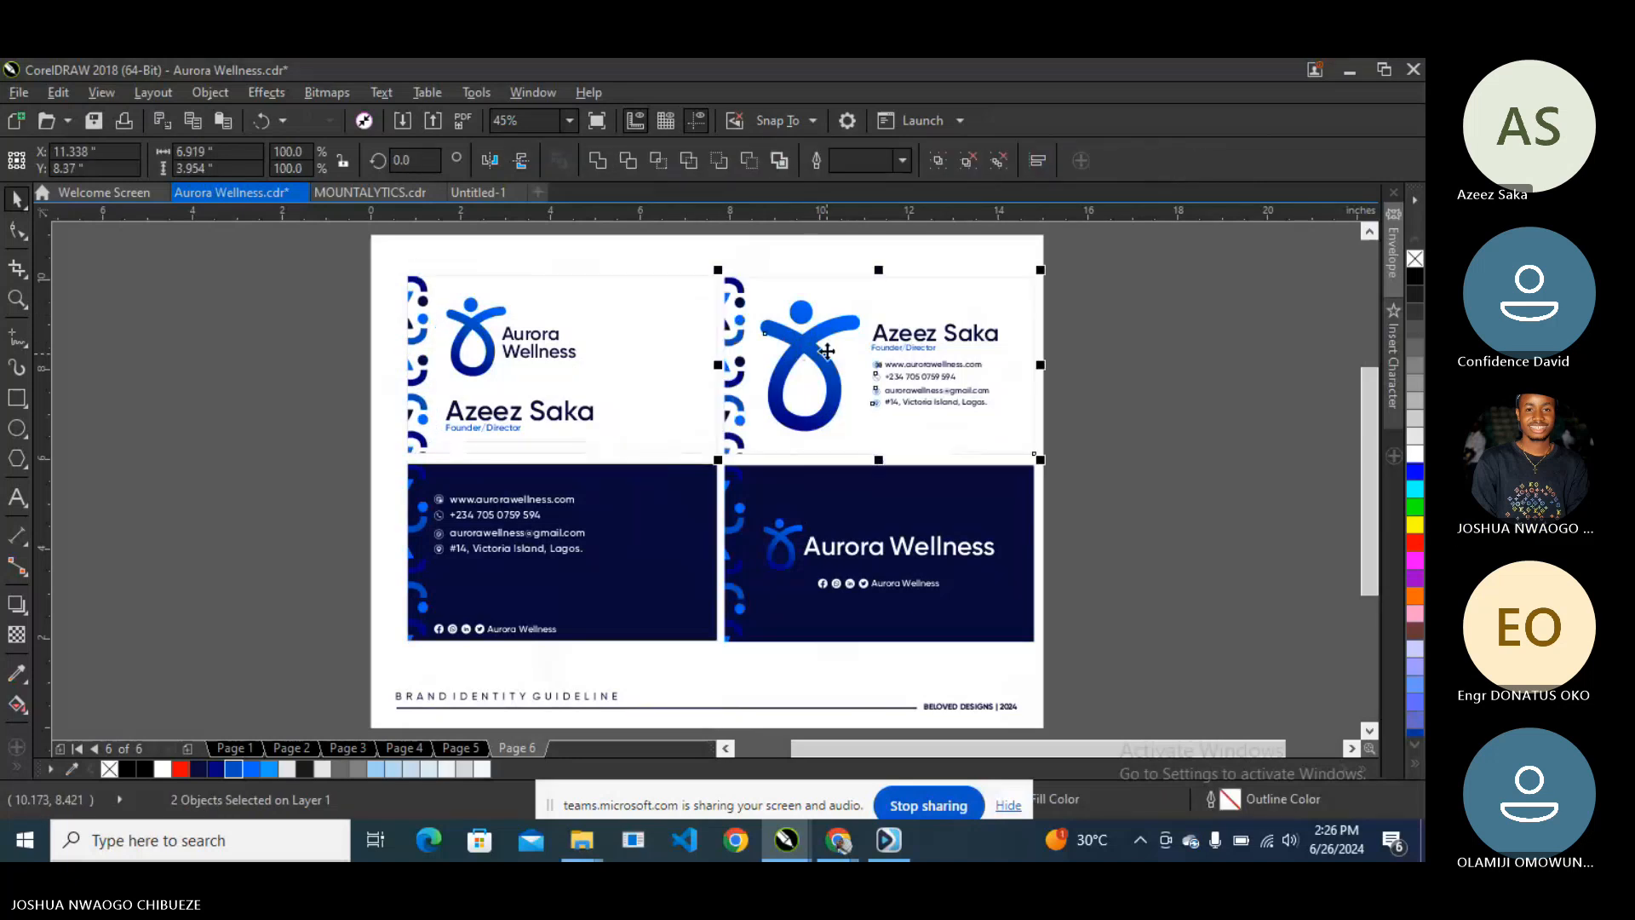
click(933, 503)
key(Escape)
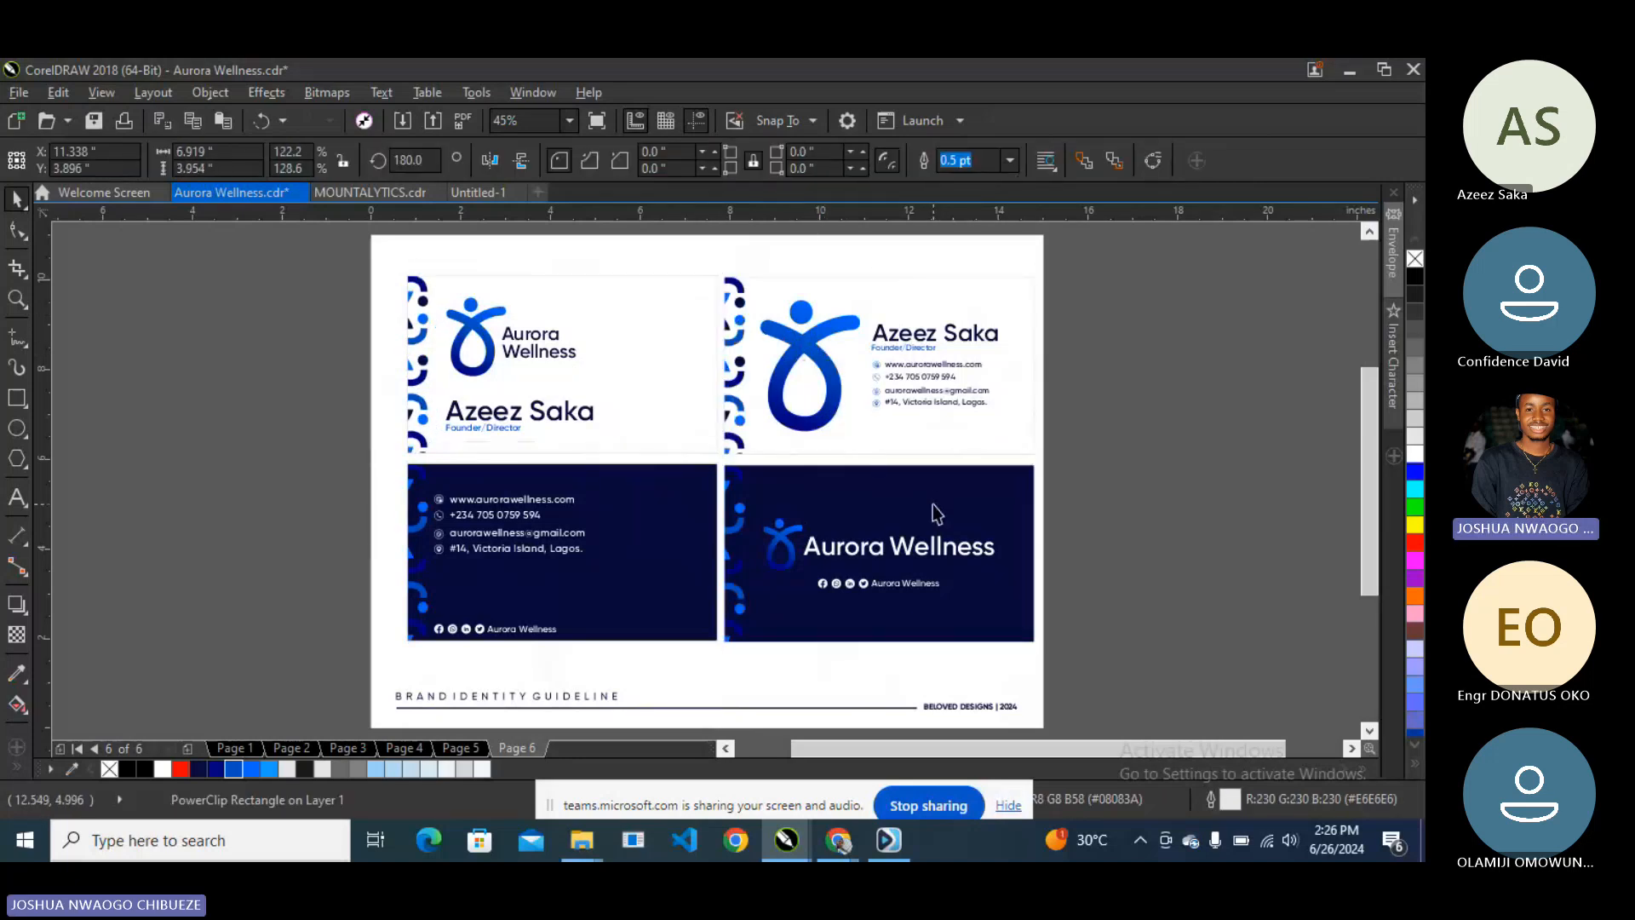
key(ctrl+z)
key(ctrl+z)
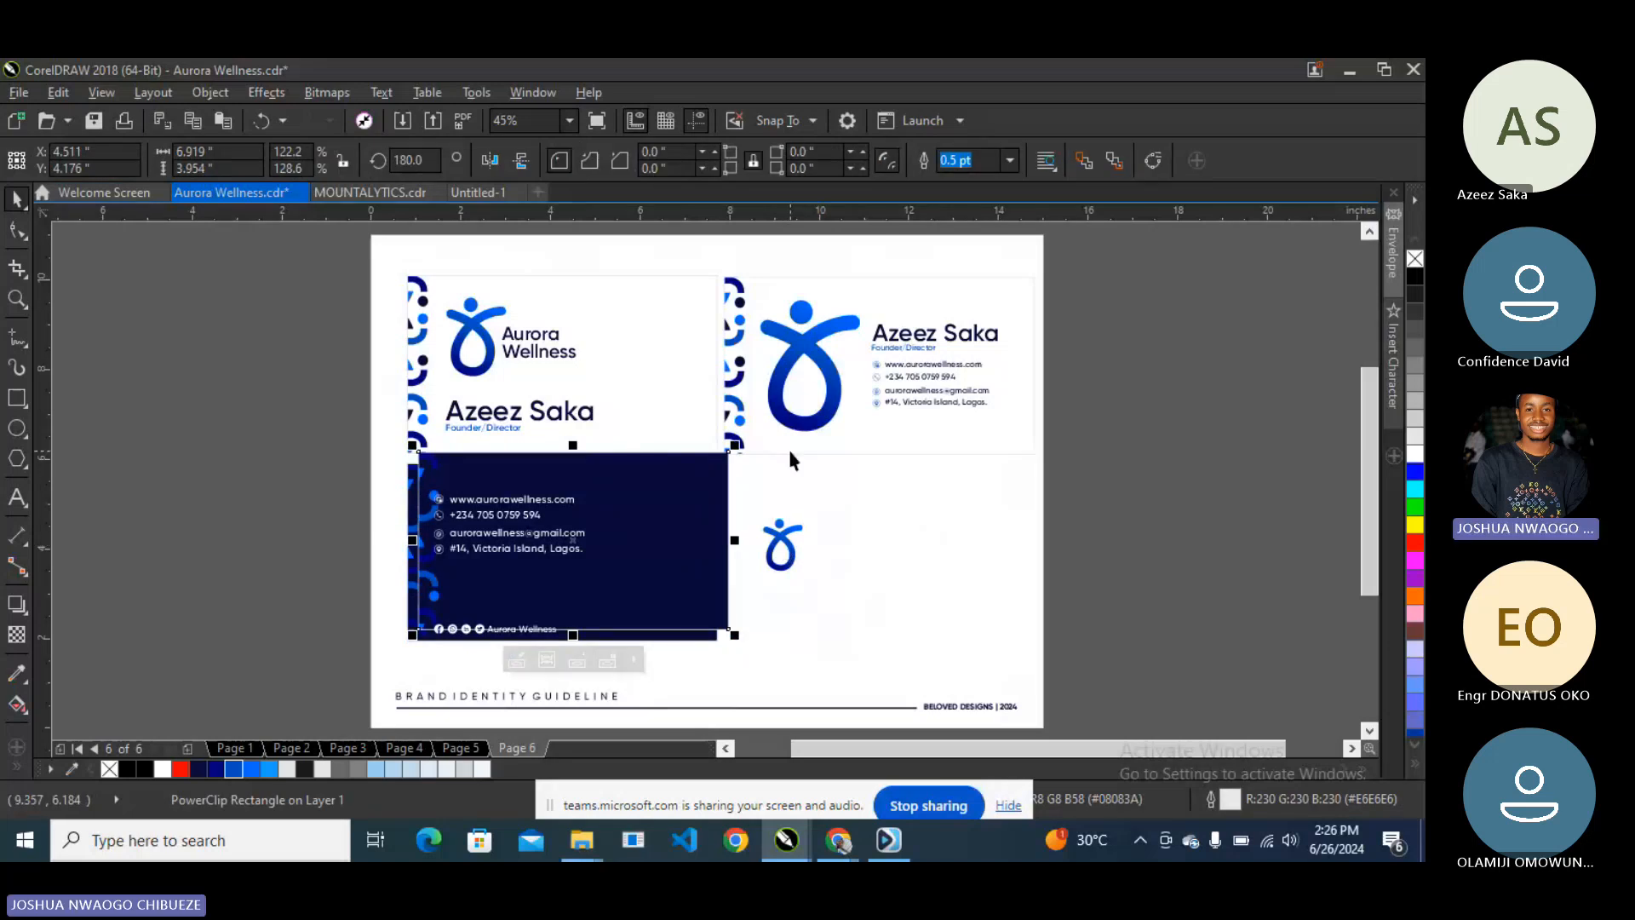
key(ctrl+shift+z)
key(ctrl+shift+z)
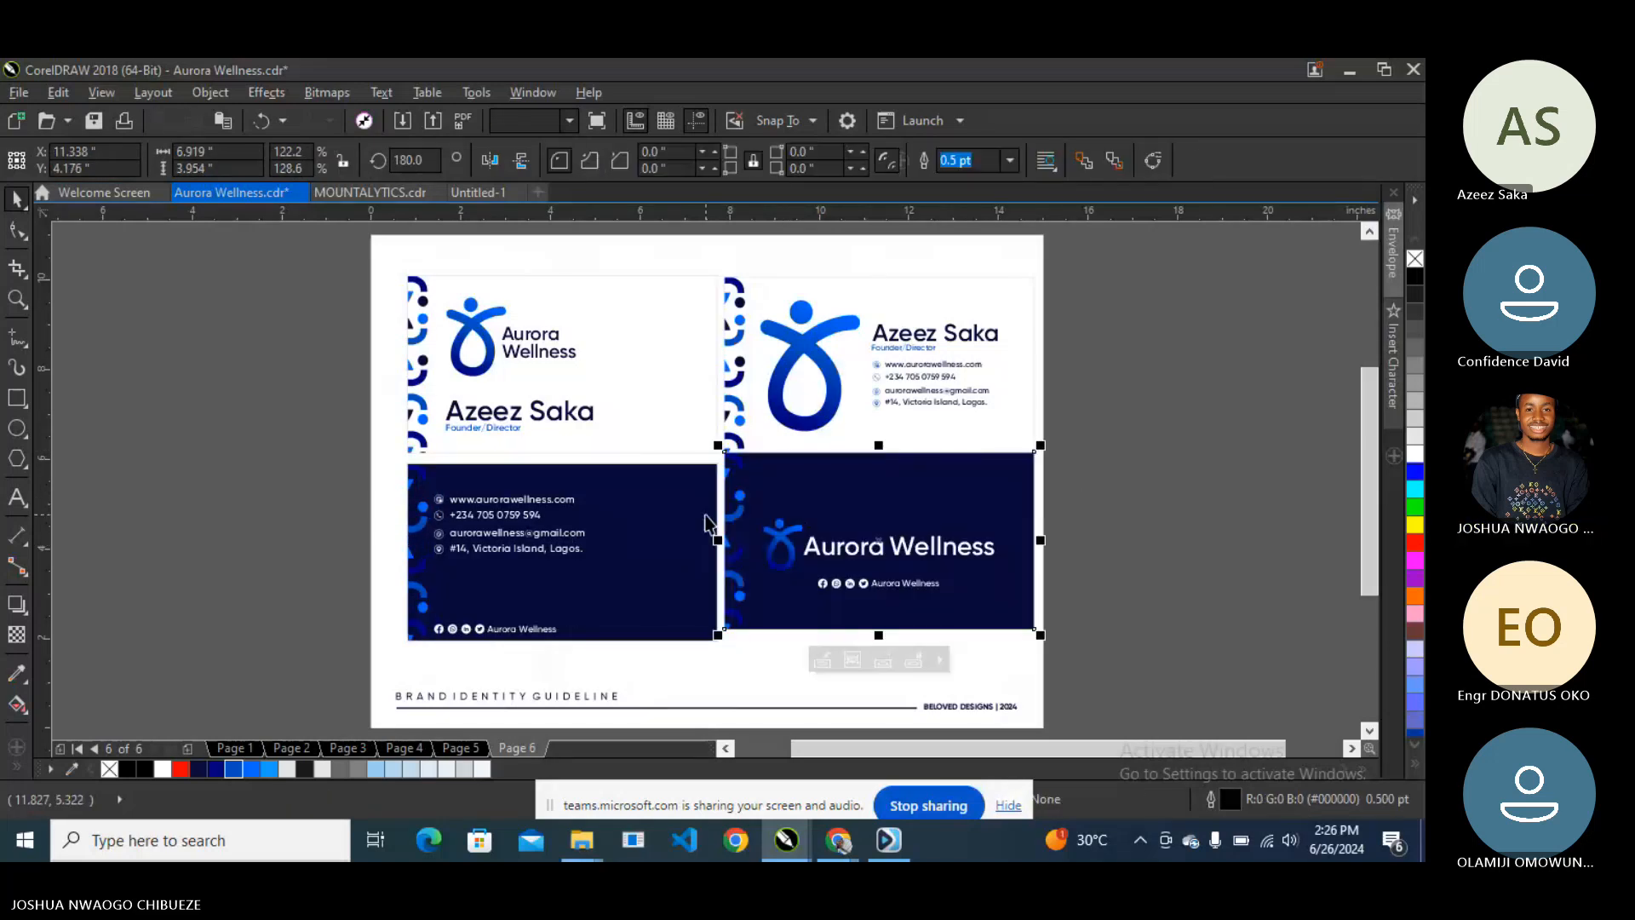
click(1174, 427)
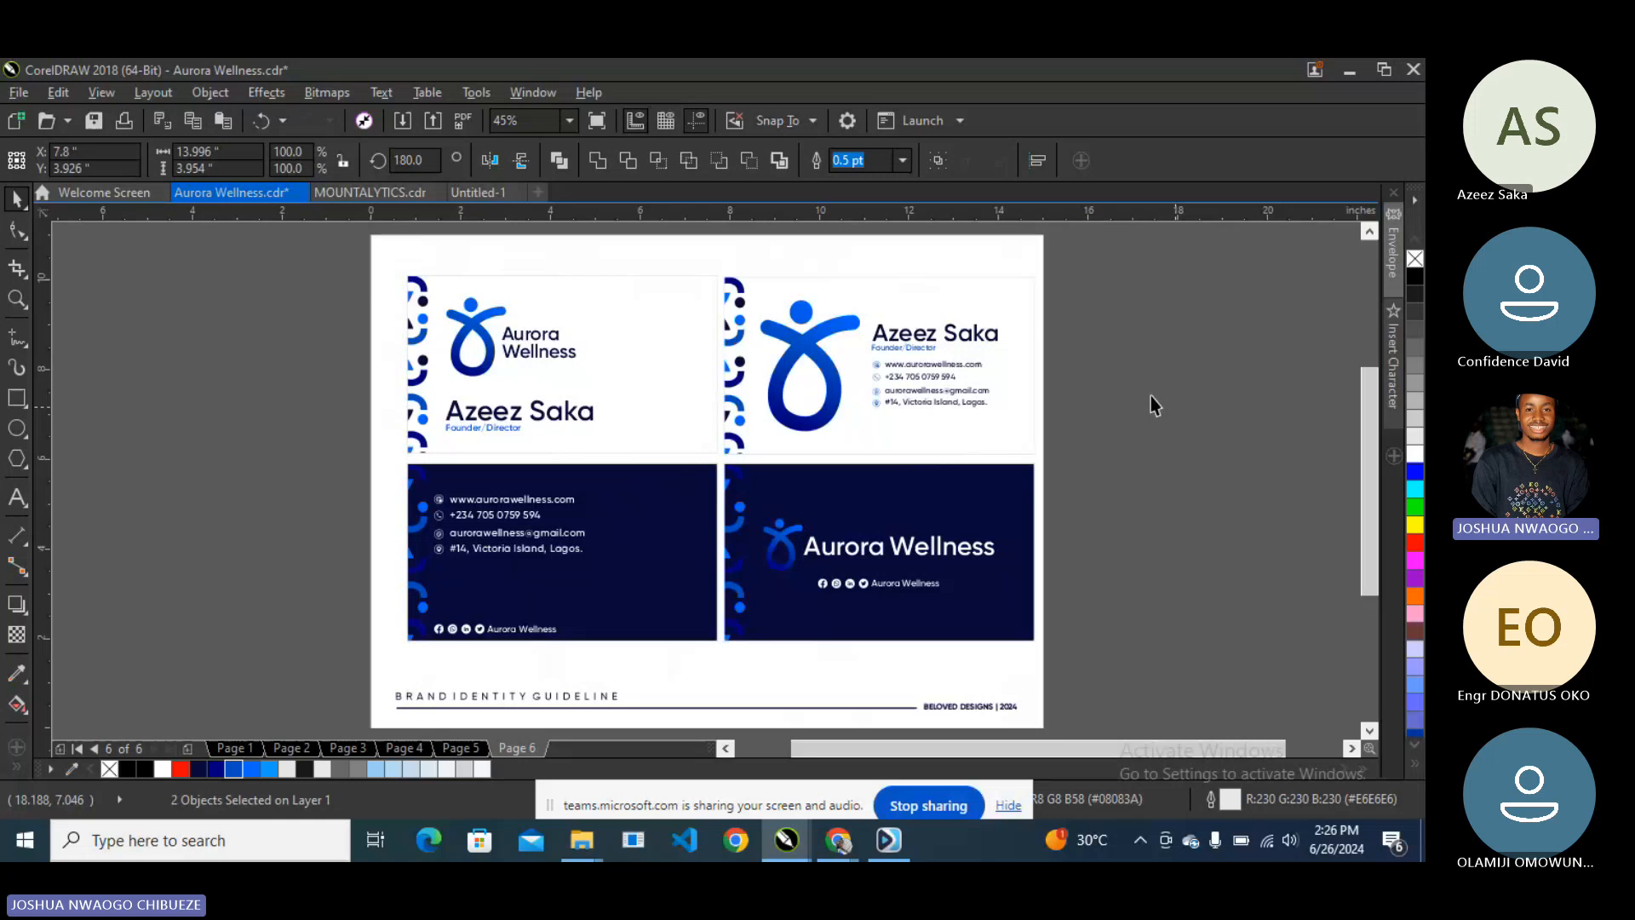
- Check page 6 in full-screen preview again
key(F9)
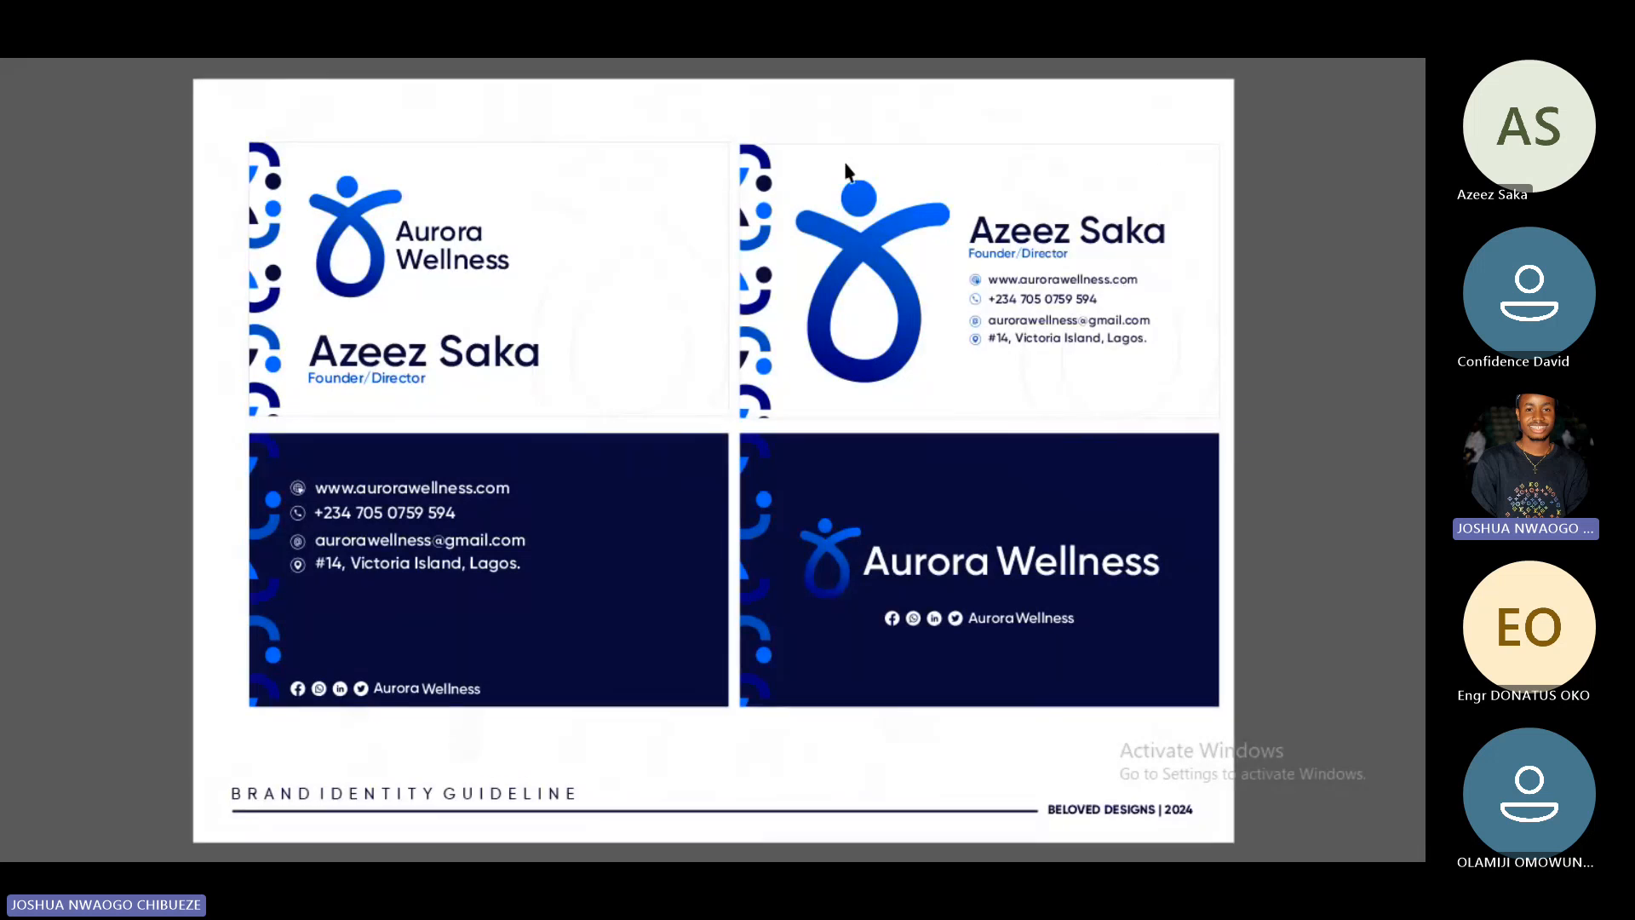
key(Escape)
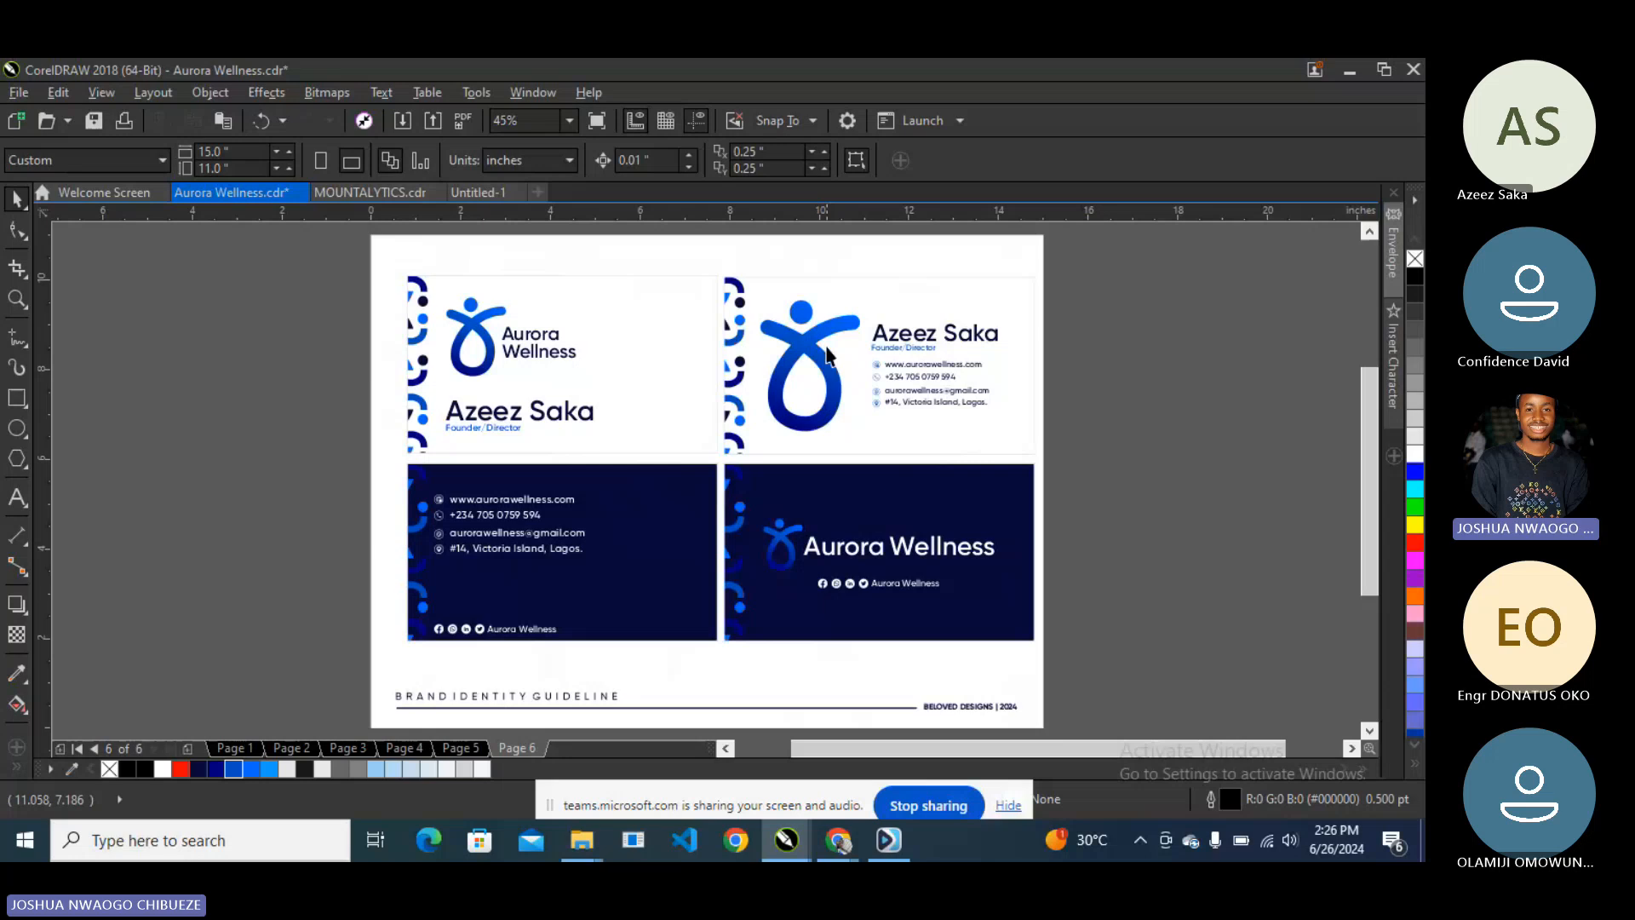
click(594, 131)
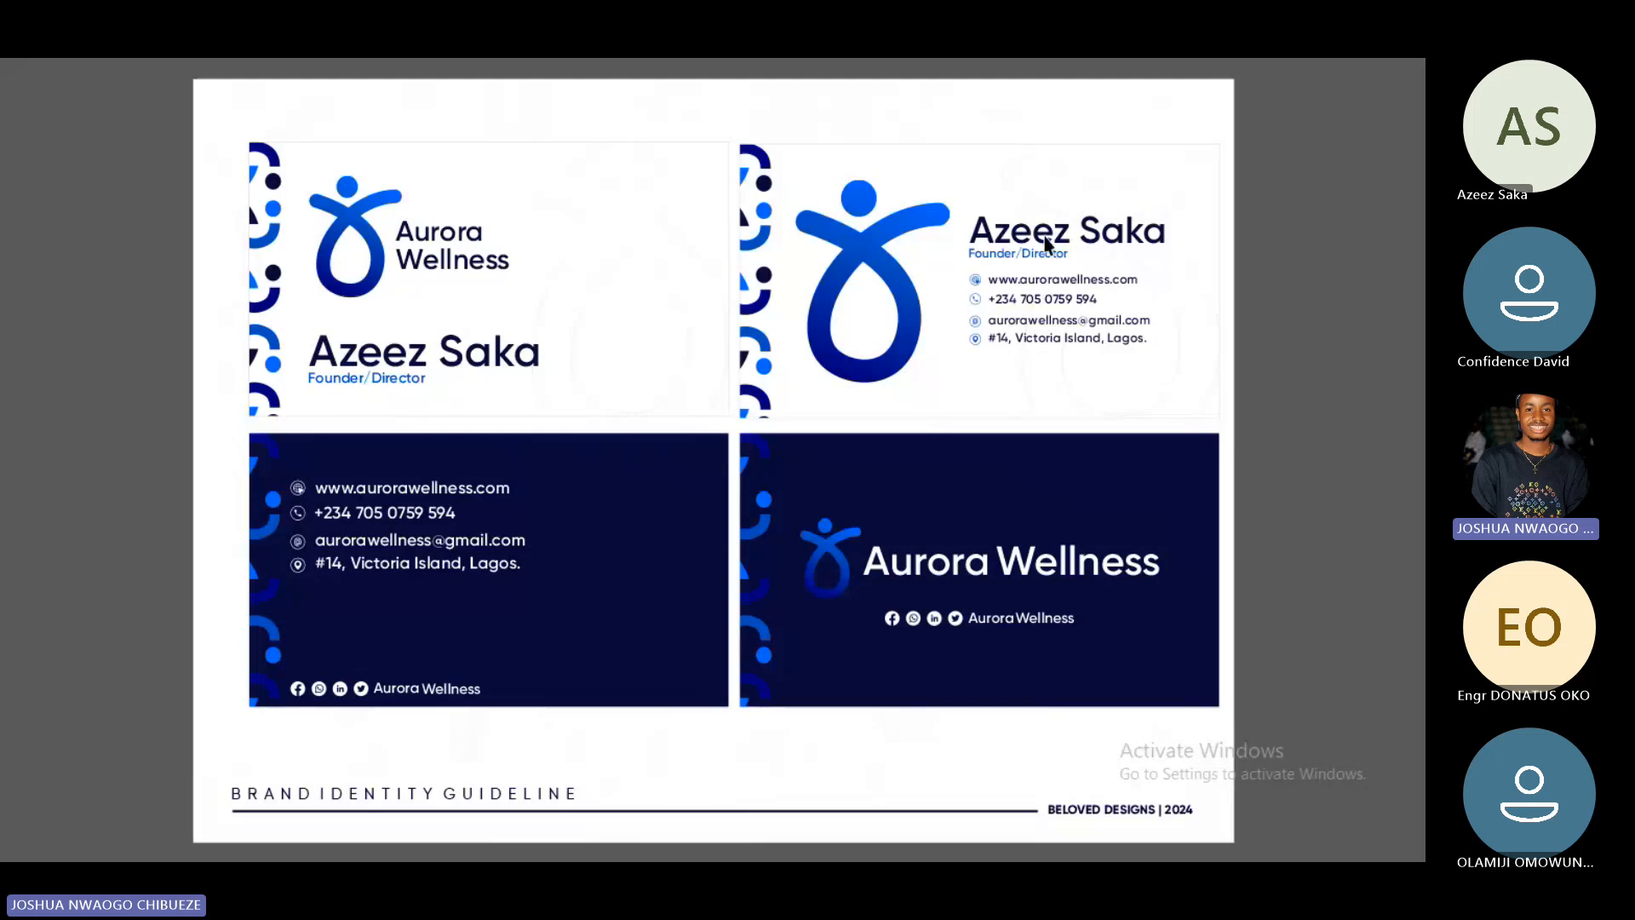
click(1035, 281)
- Scale all four cards to 87.5%, group the ten objects, and centre the group on the page
drag(1073, 257, 340, 670)
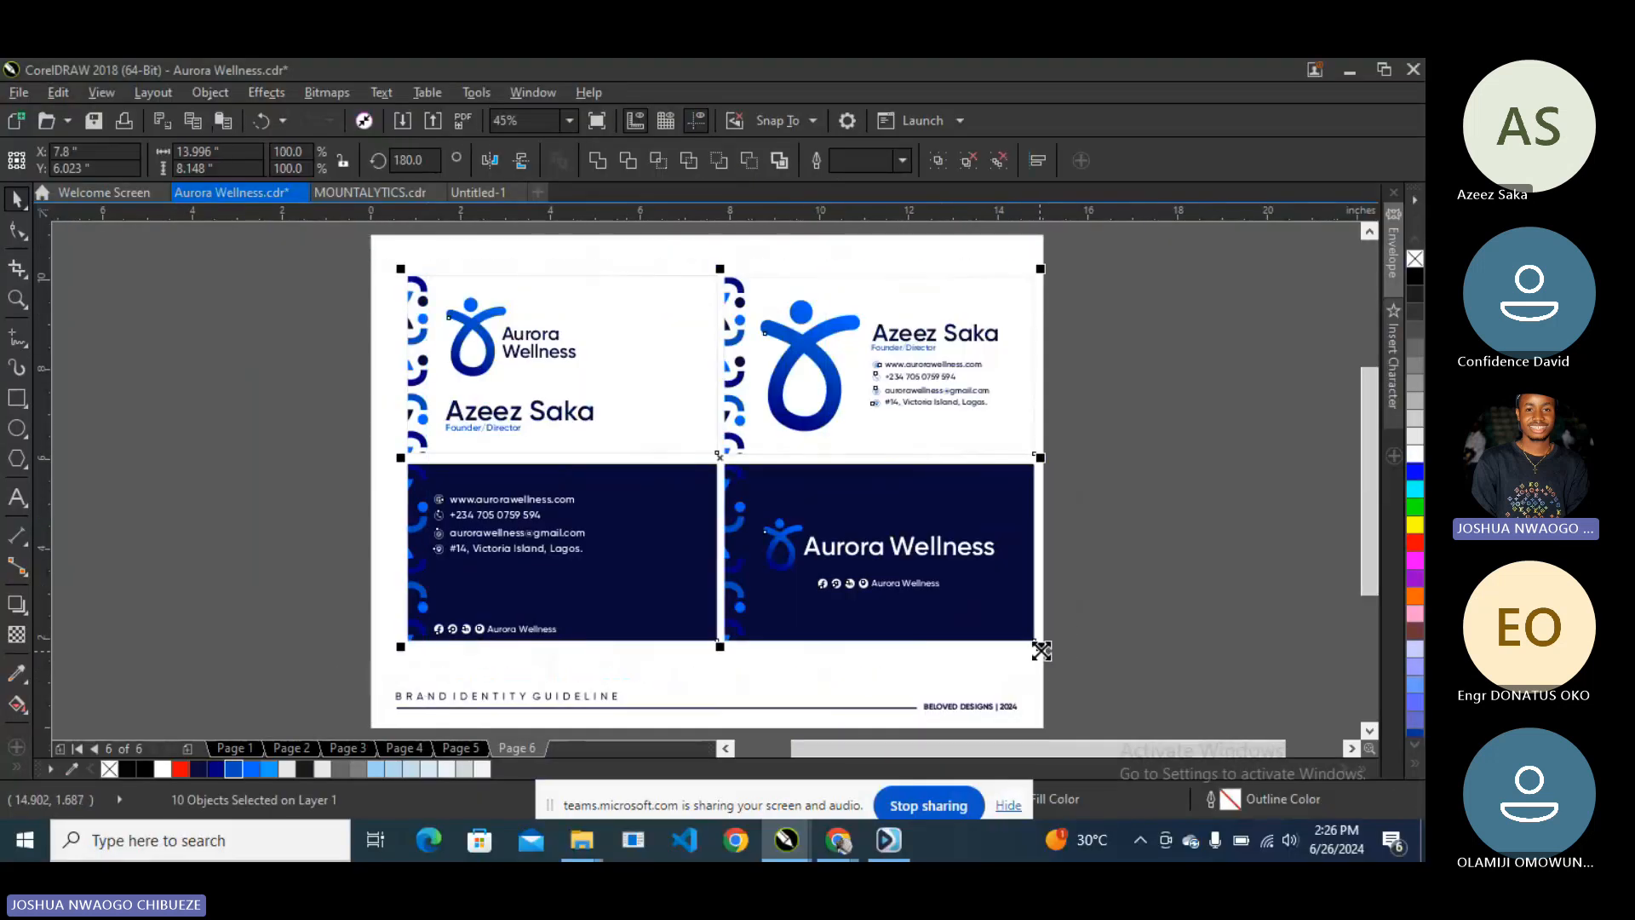
drag(1040, 650, 1000, 623)
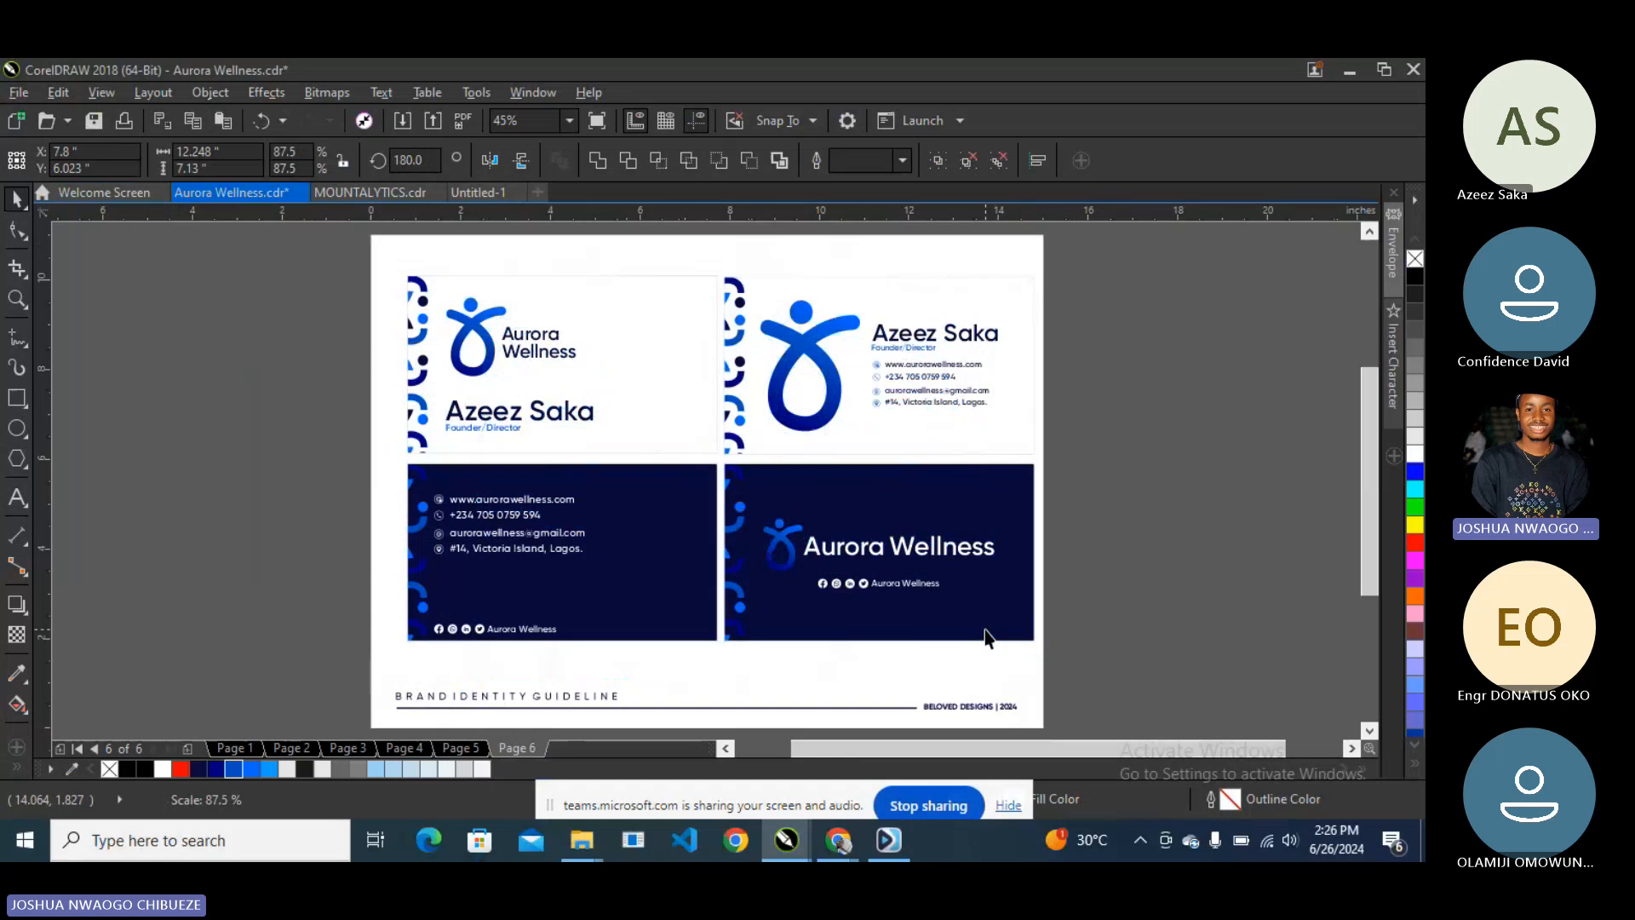
key(ctrl+g)
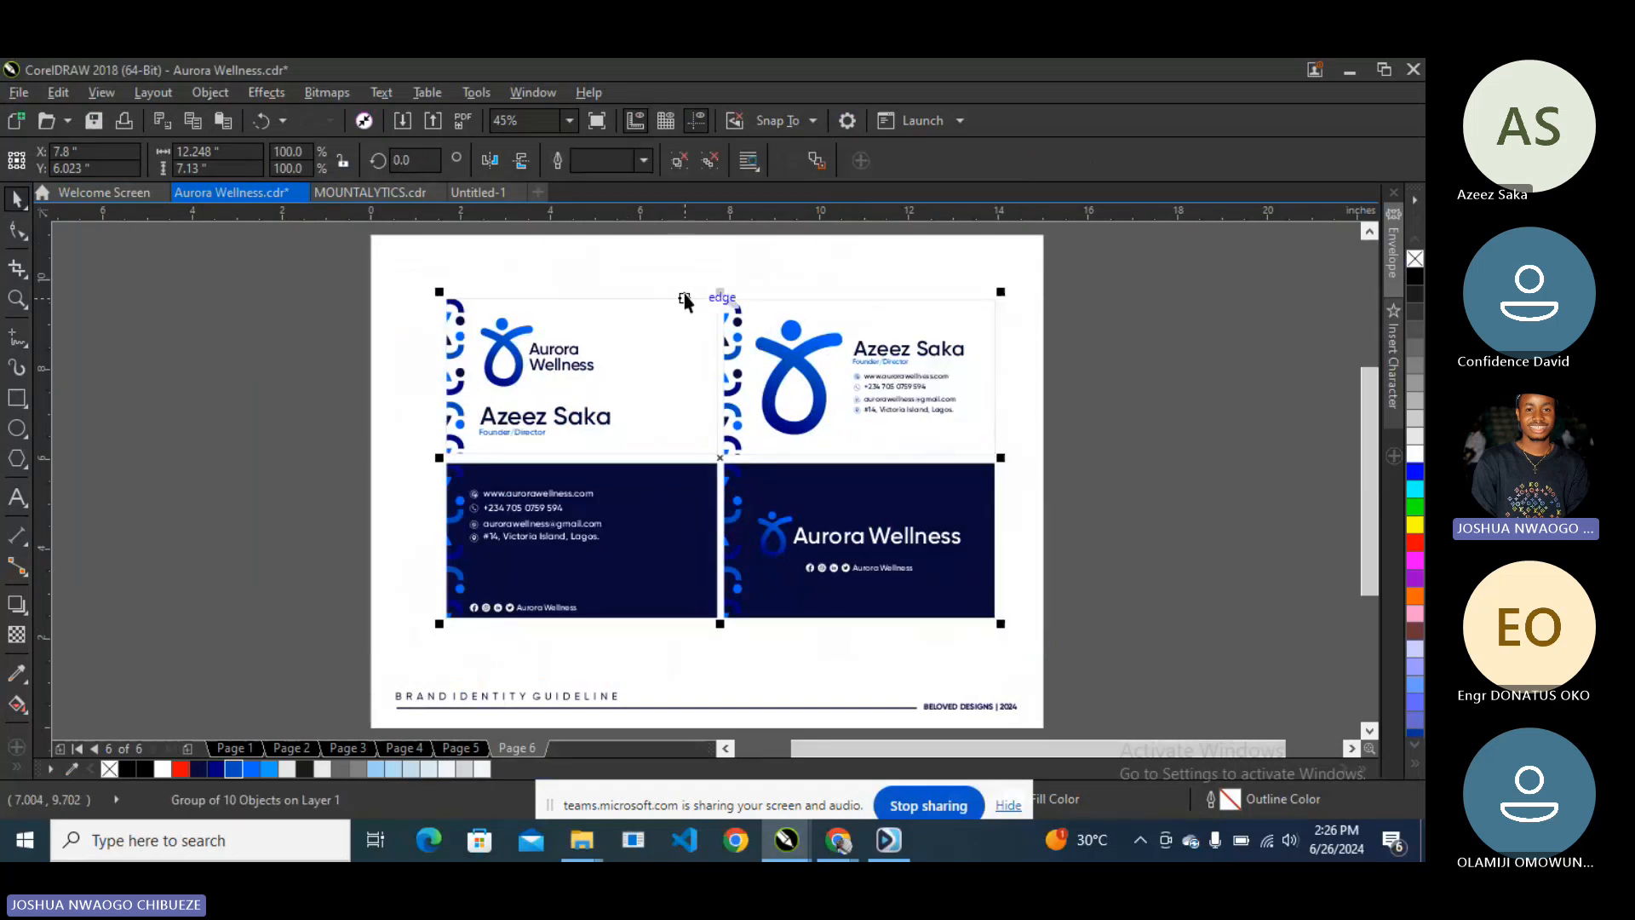
key(p)
click(1133, 382)
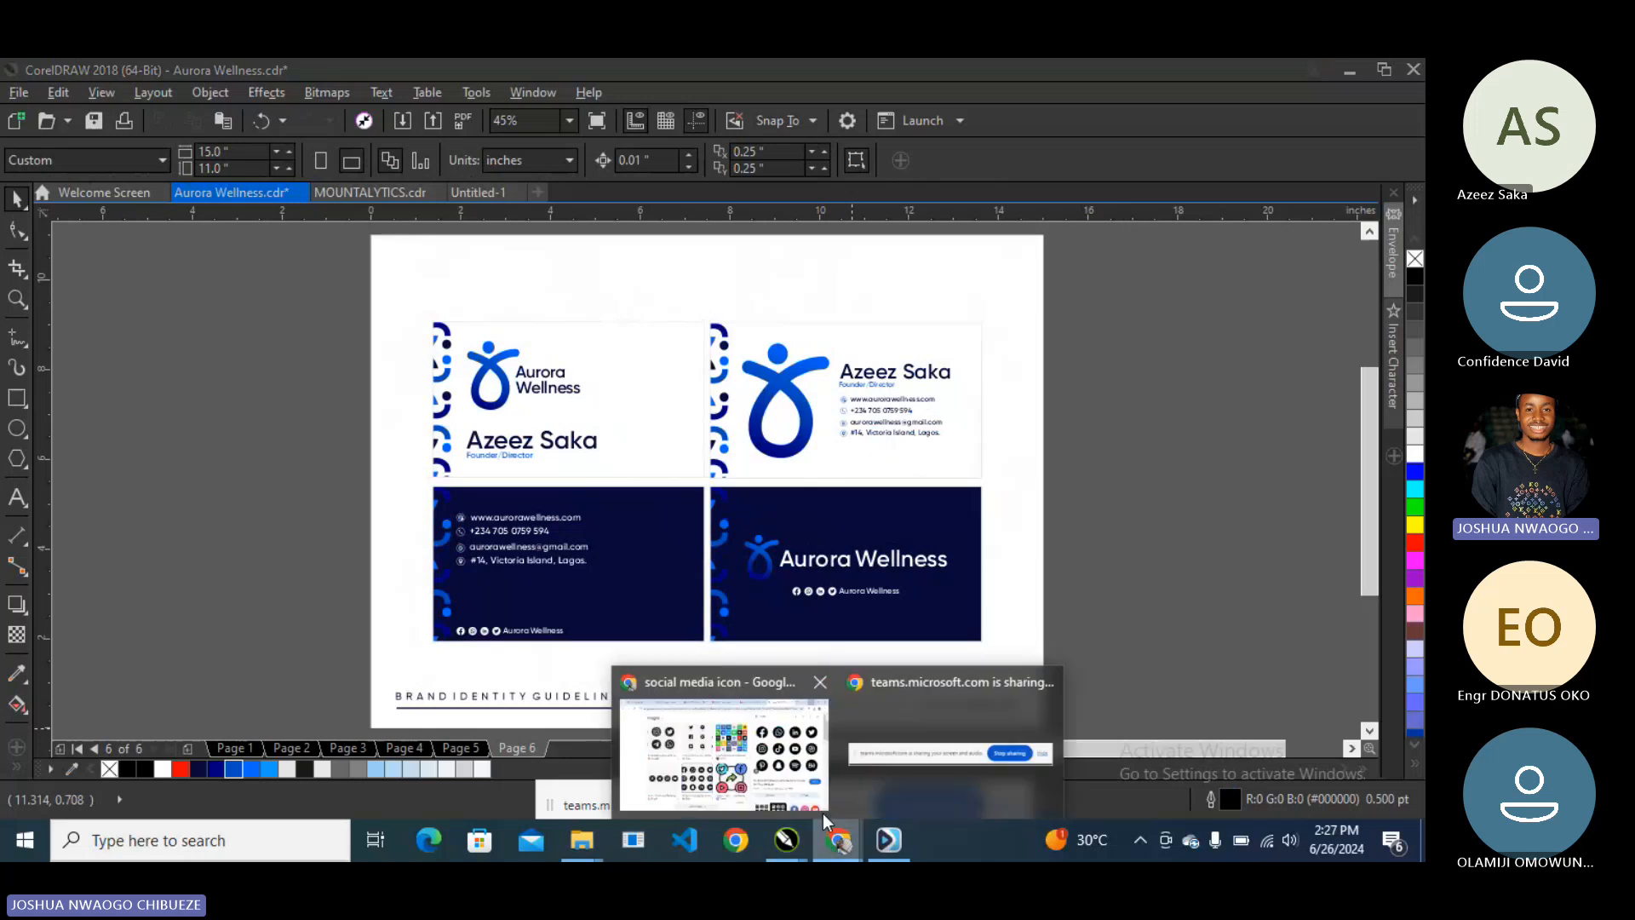
- Switch between the social media icon search and the logo design course video tabs in Chrome
click(823, 813)
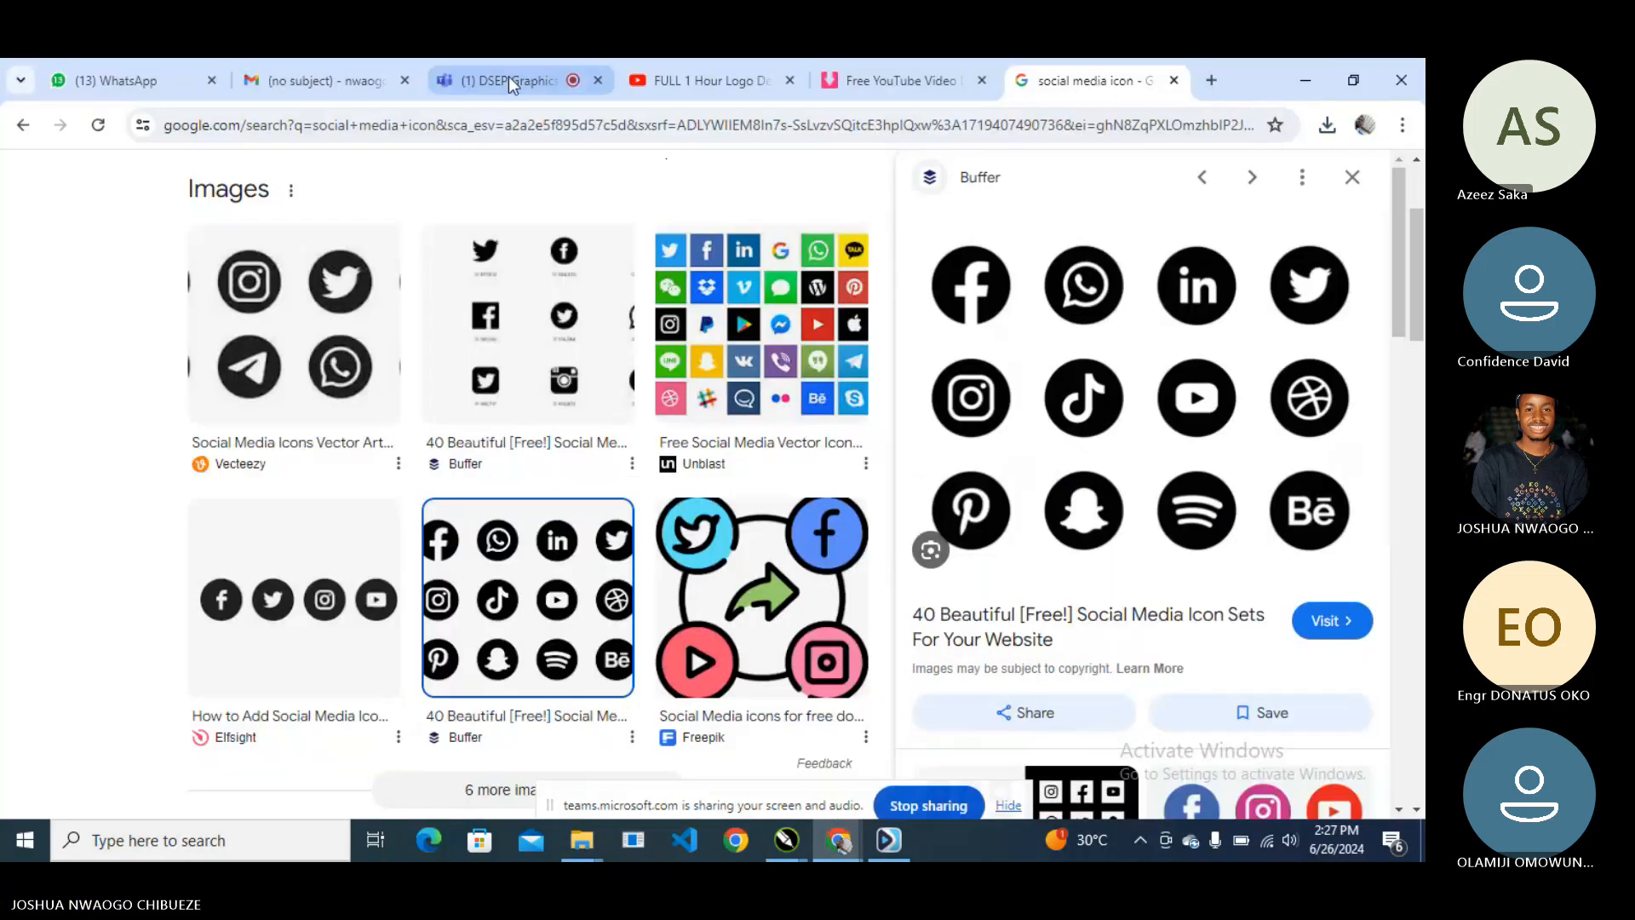
click(686, 79)
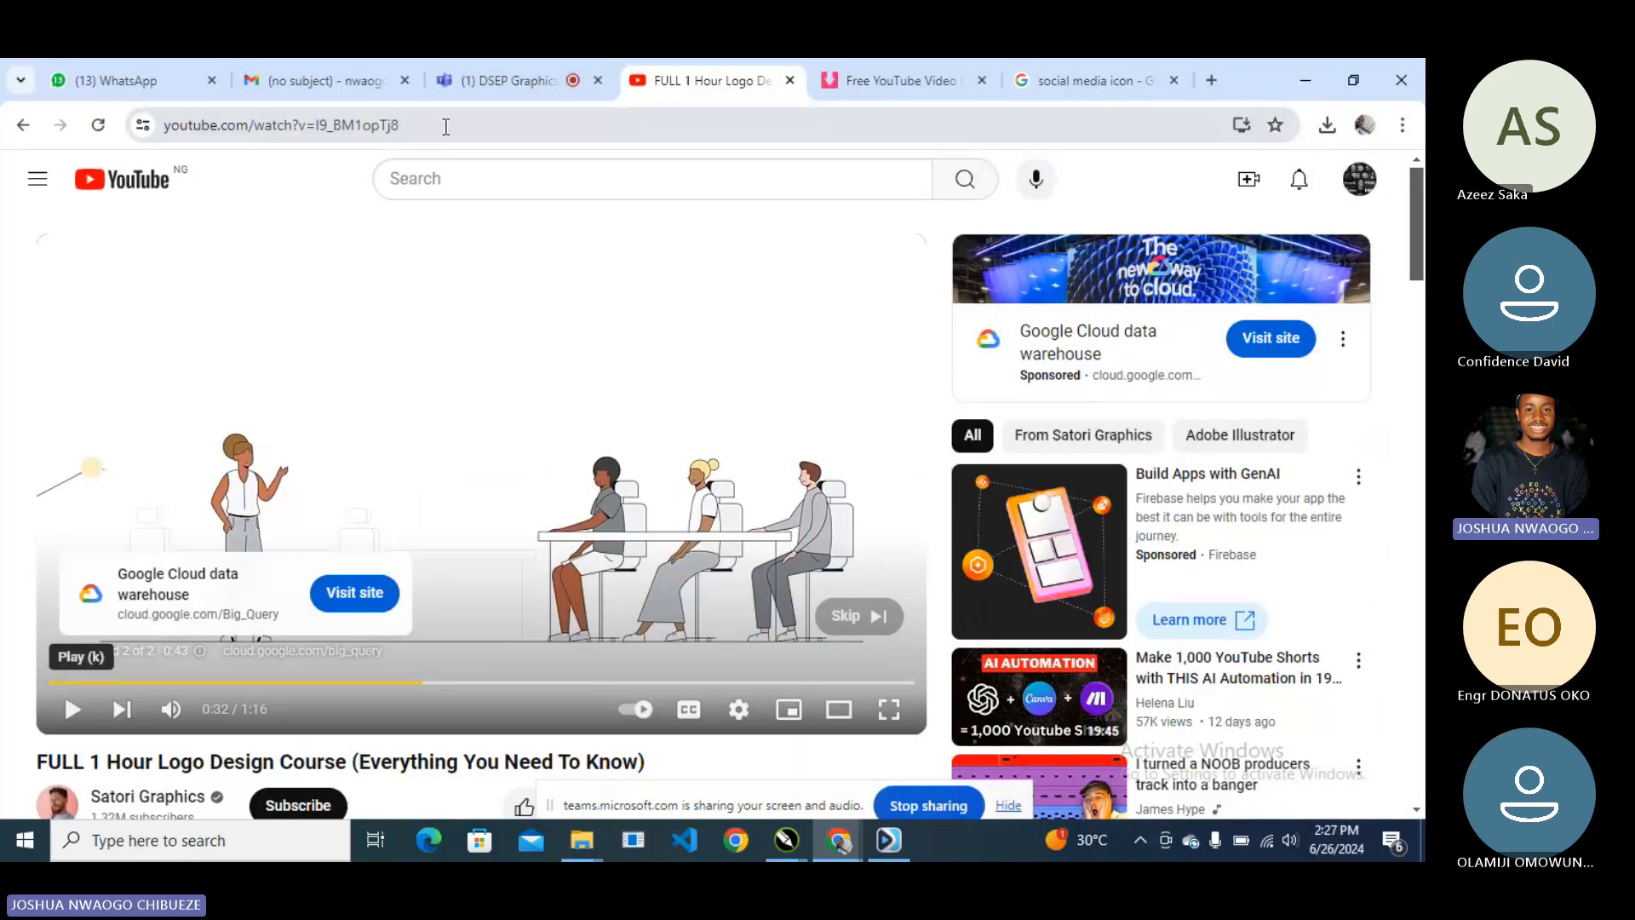
click(1057, 72)
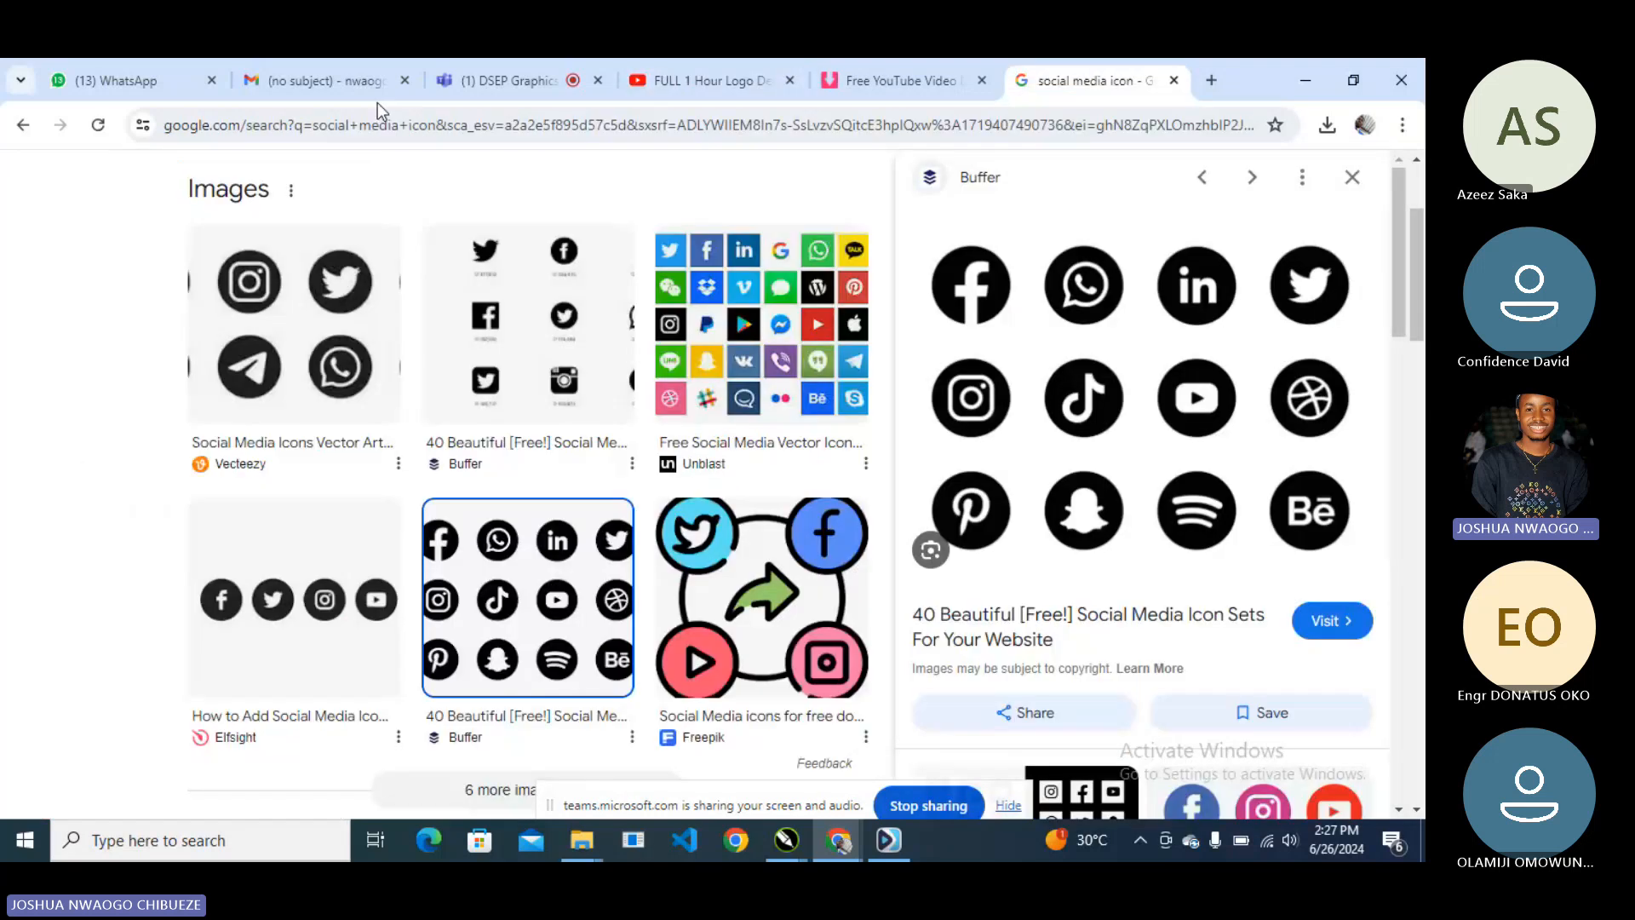
- Search Google for 'business cards' and show the image results
click(377, 125)
text(business cards)
key(Return)
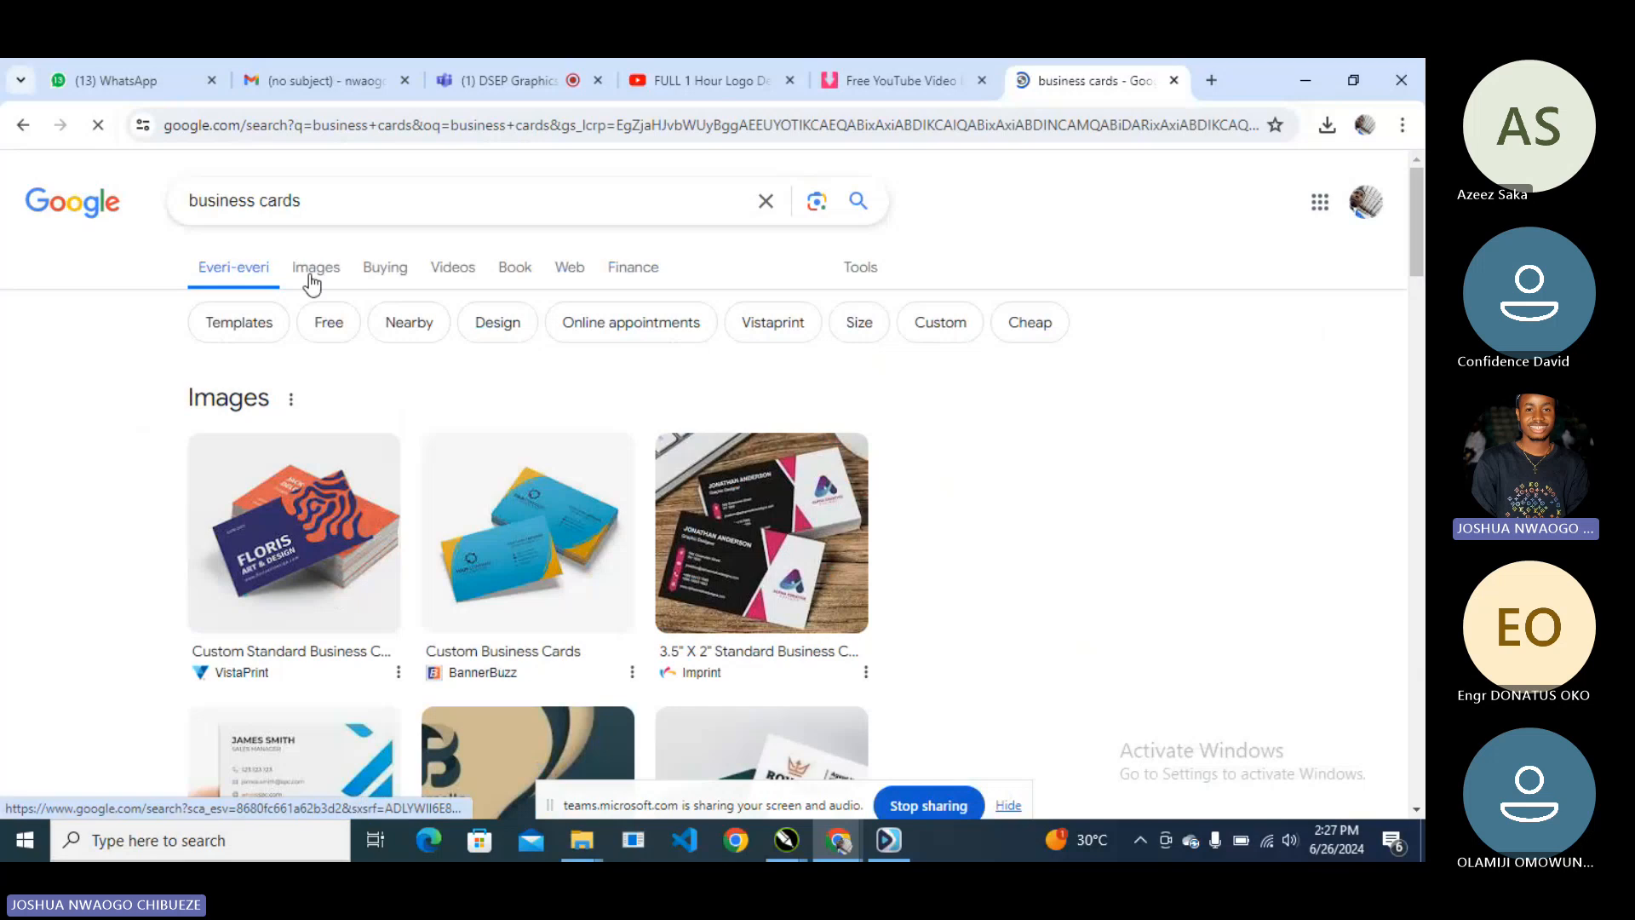
click(312, 276)
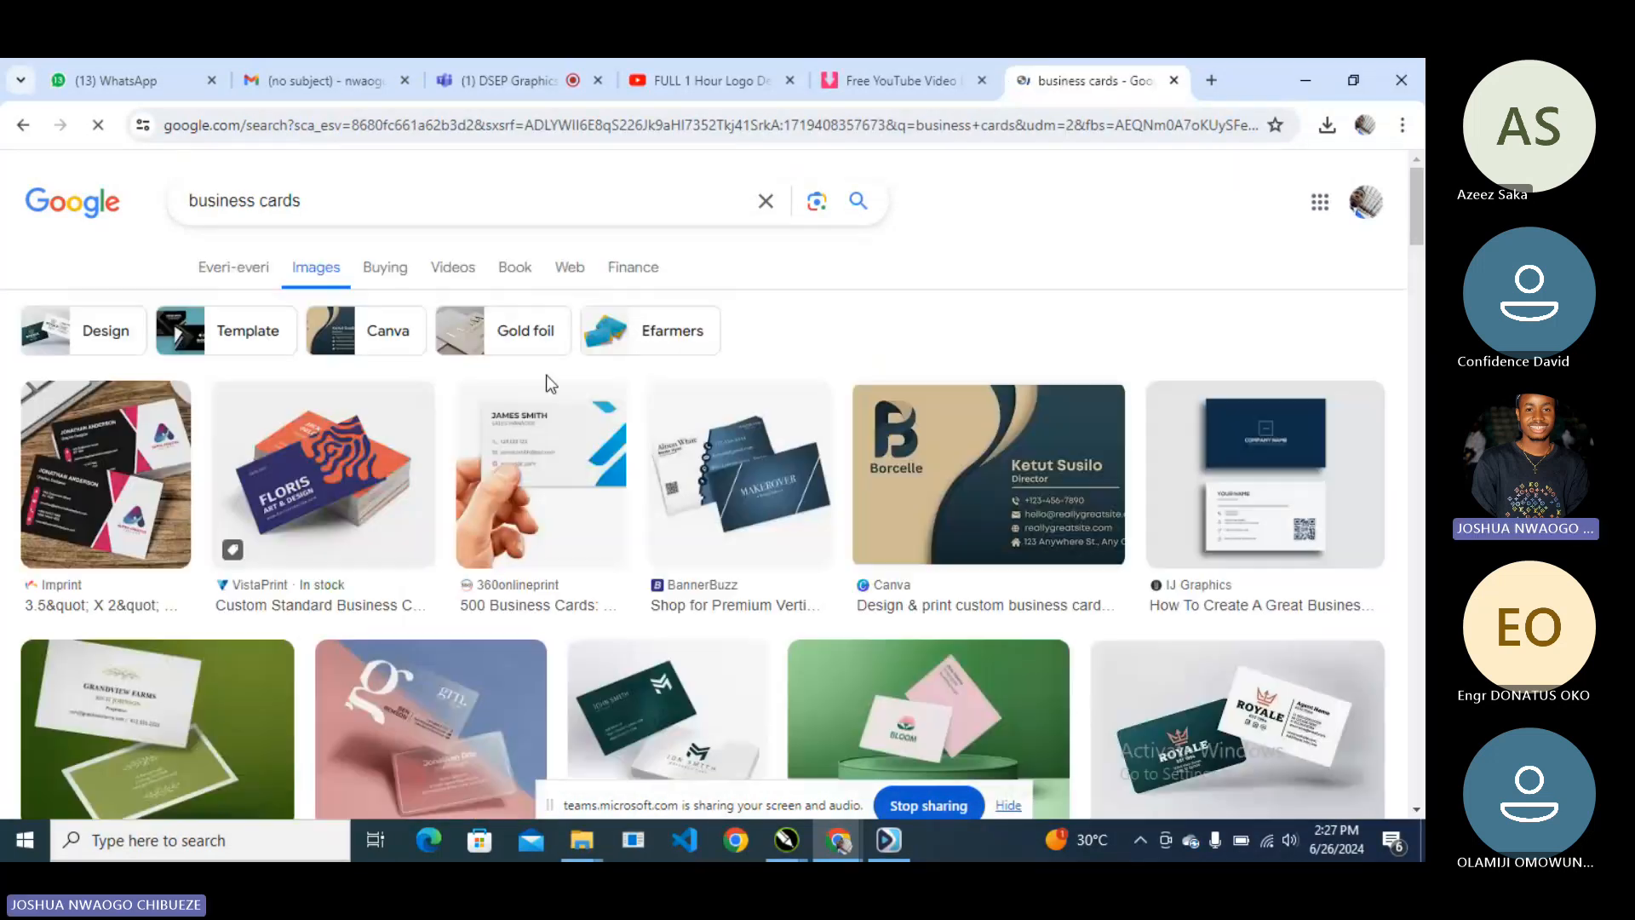
- Scroll down through the business card image results for design reference
scroll(562, 383, down, 1)
scroll(593, 393, down, 3)
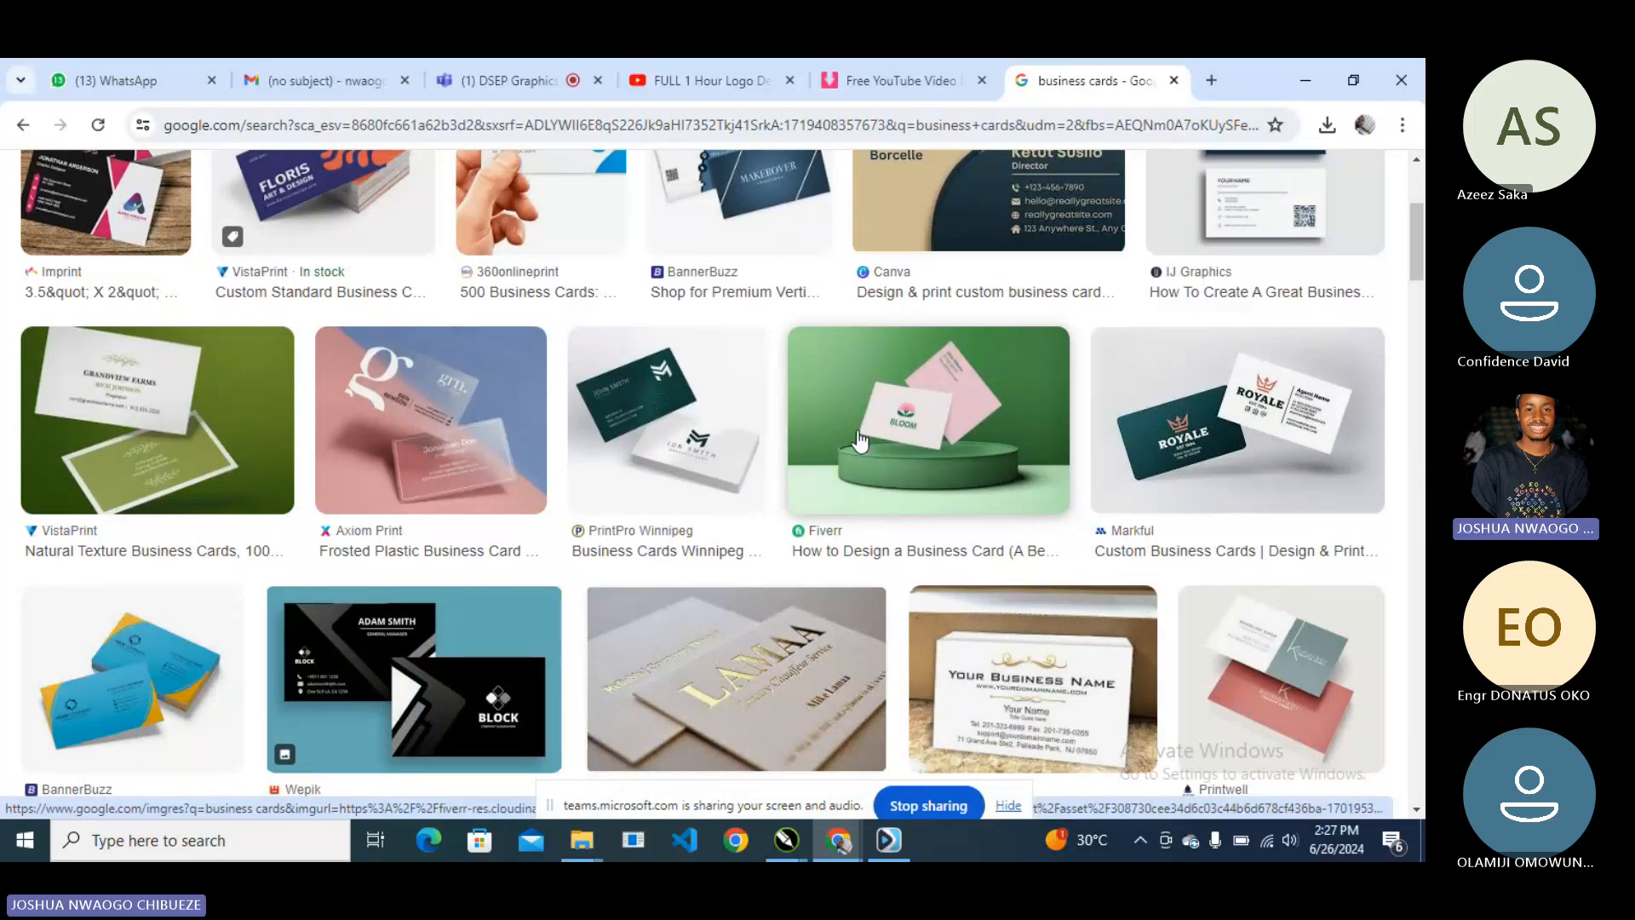
scroll(858, 440, down, 5)
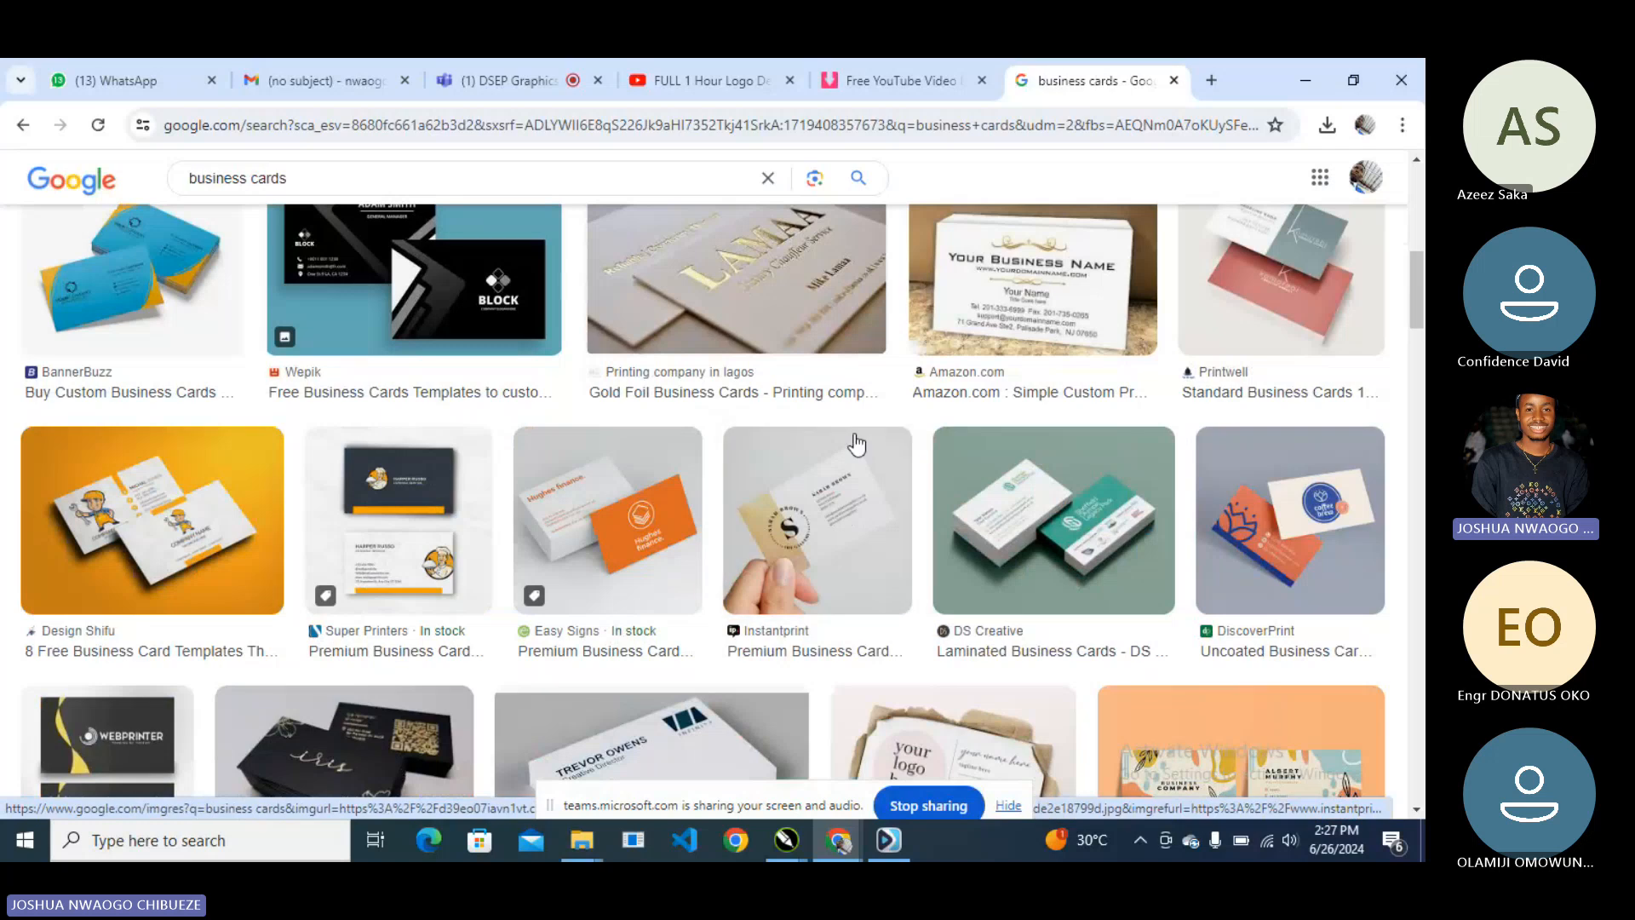
scroll(856, 436, down, 5)
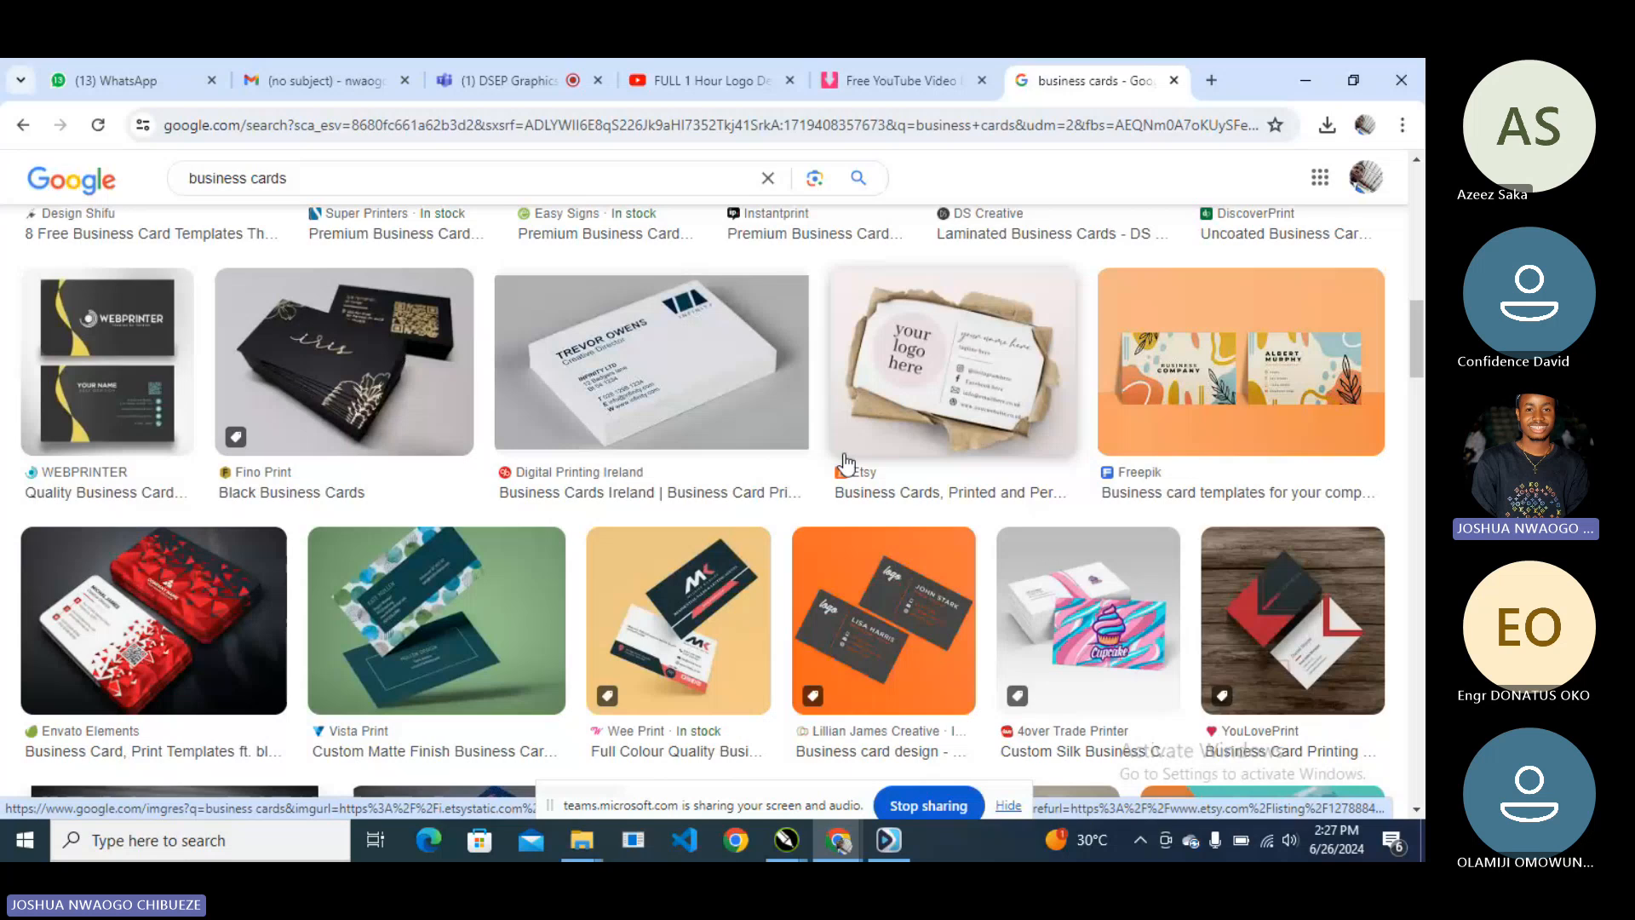
scroll(845, 461, down, 1)
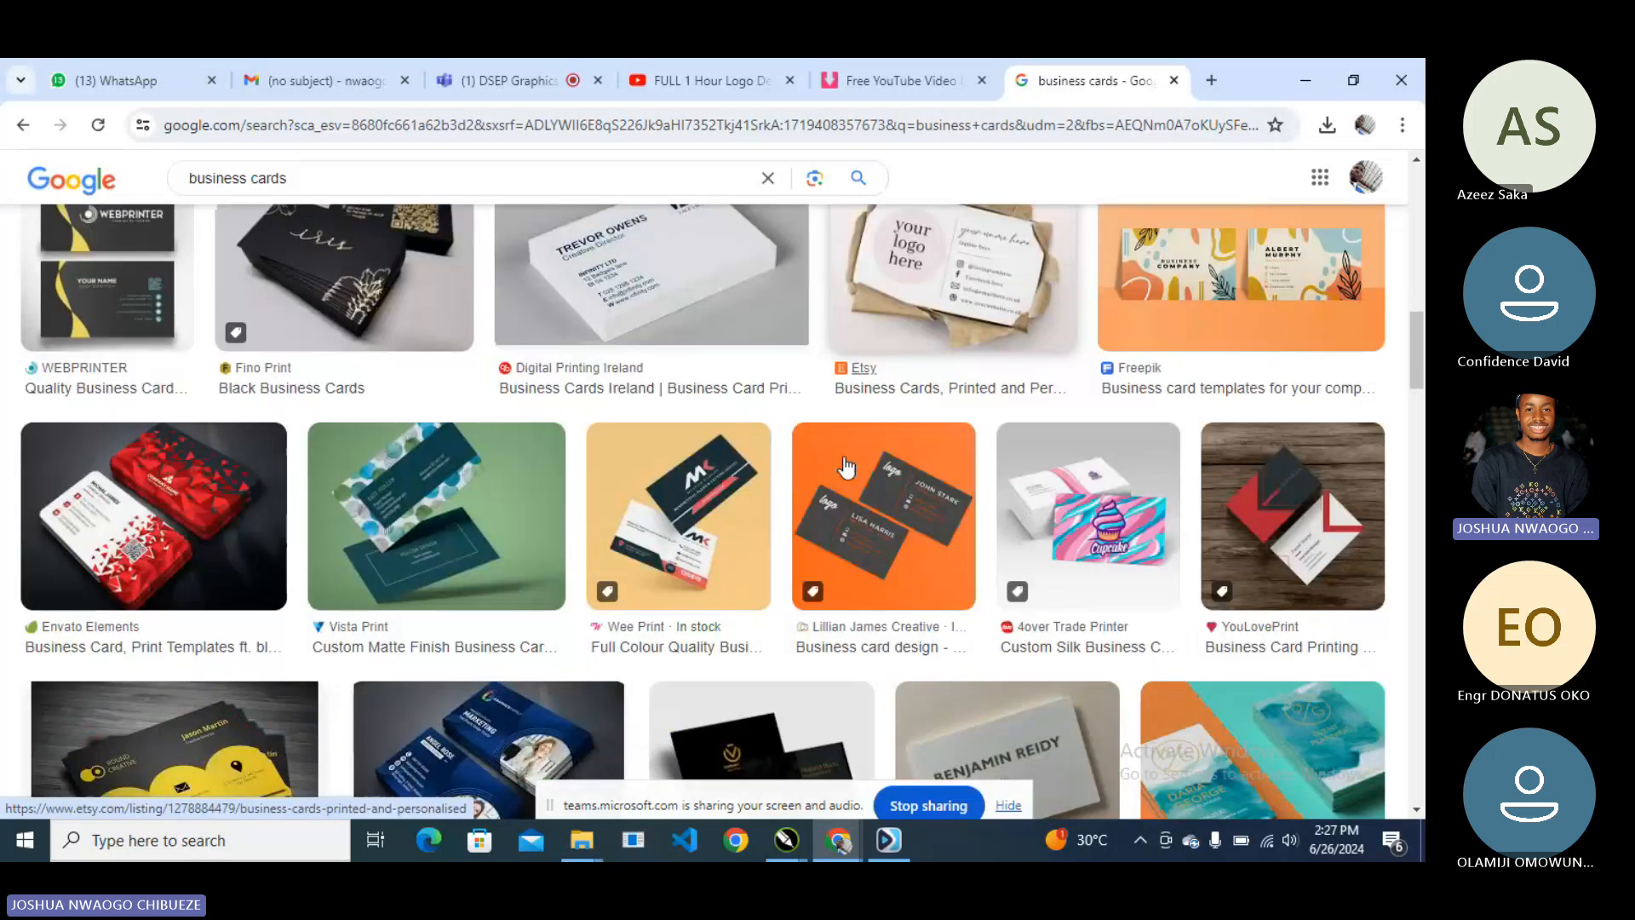
scroll(845, 467, down, 1)
scroll(844, 468, down, 3)
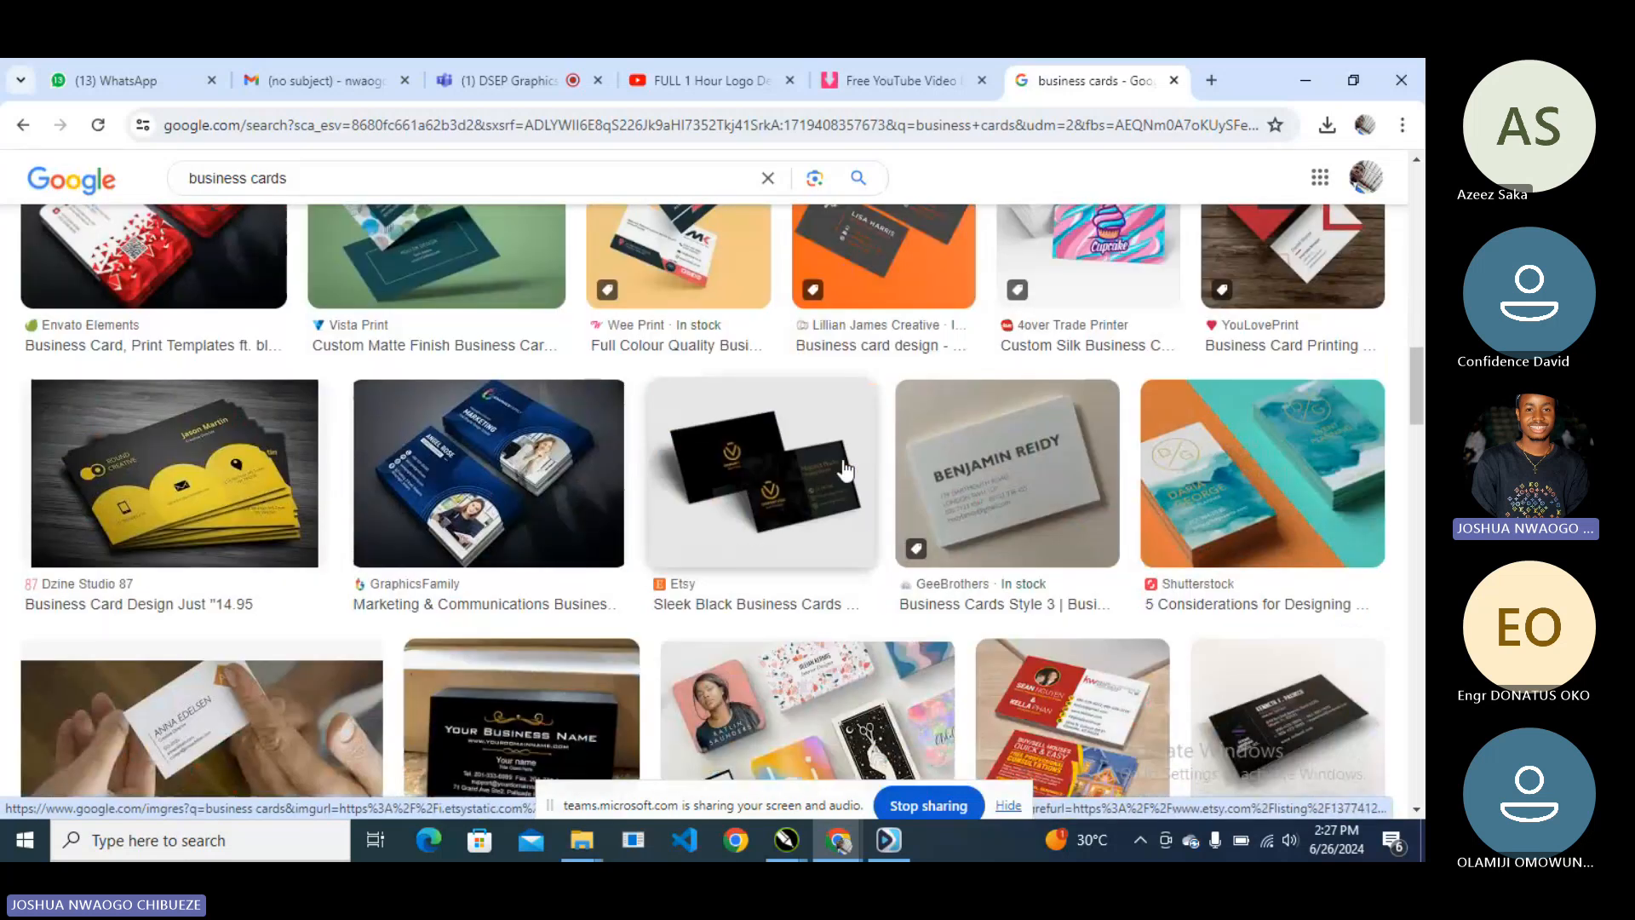
scroll(845, 471, down, 3)
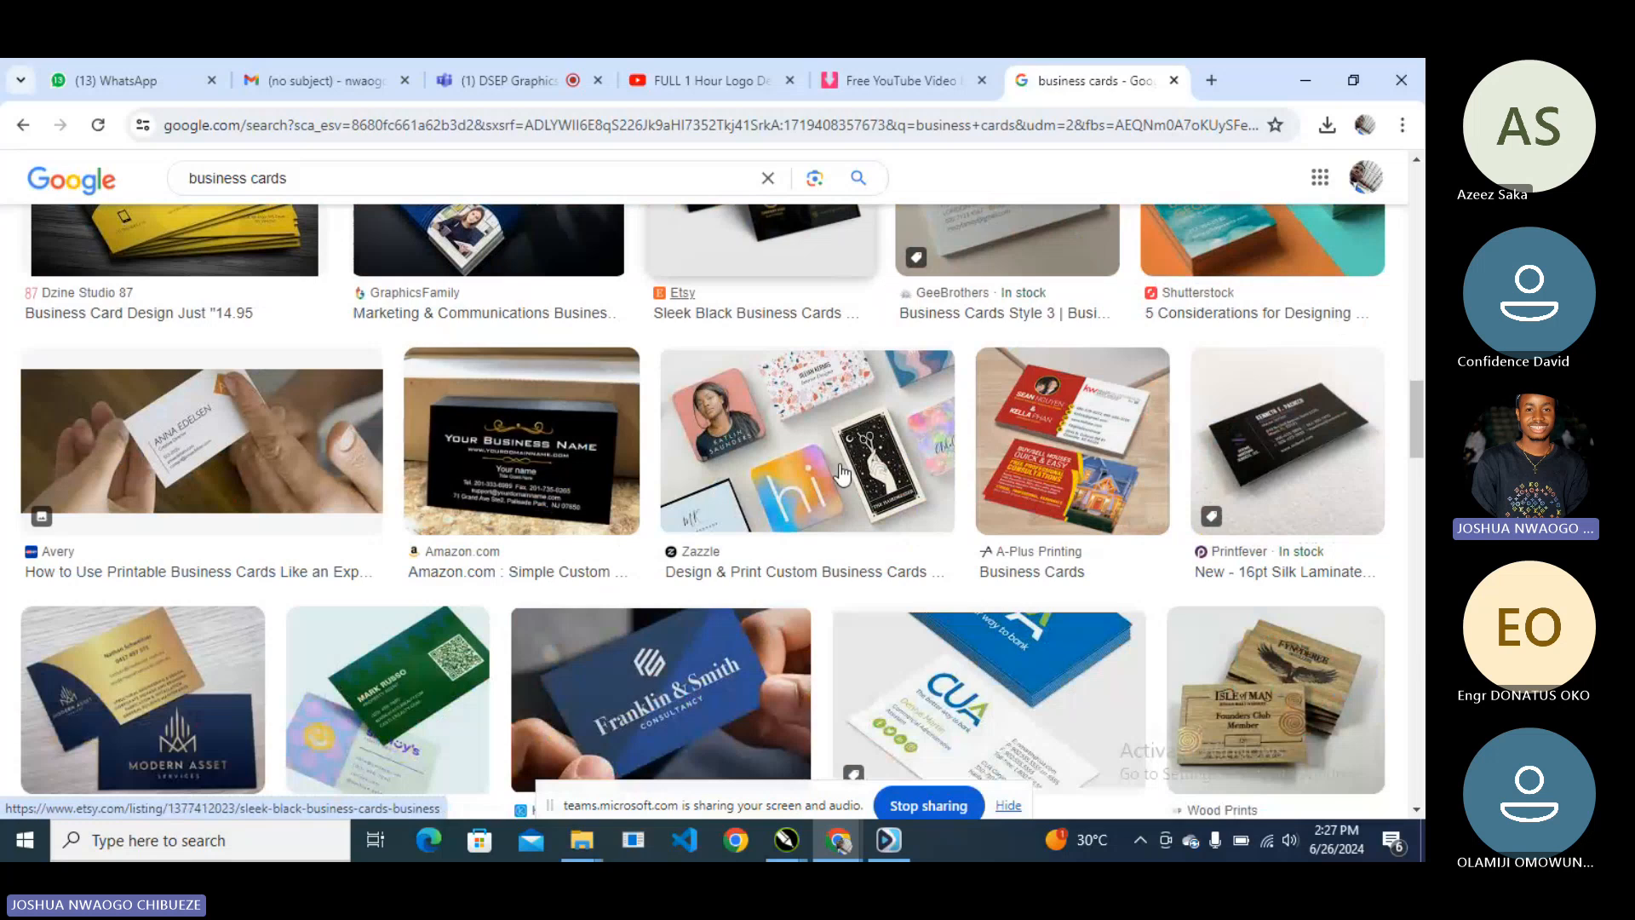
scroll(842, 475, down, 1)
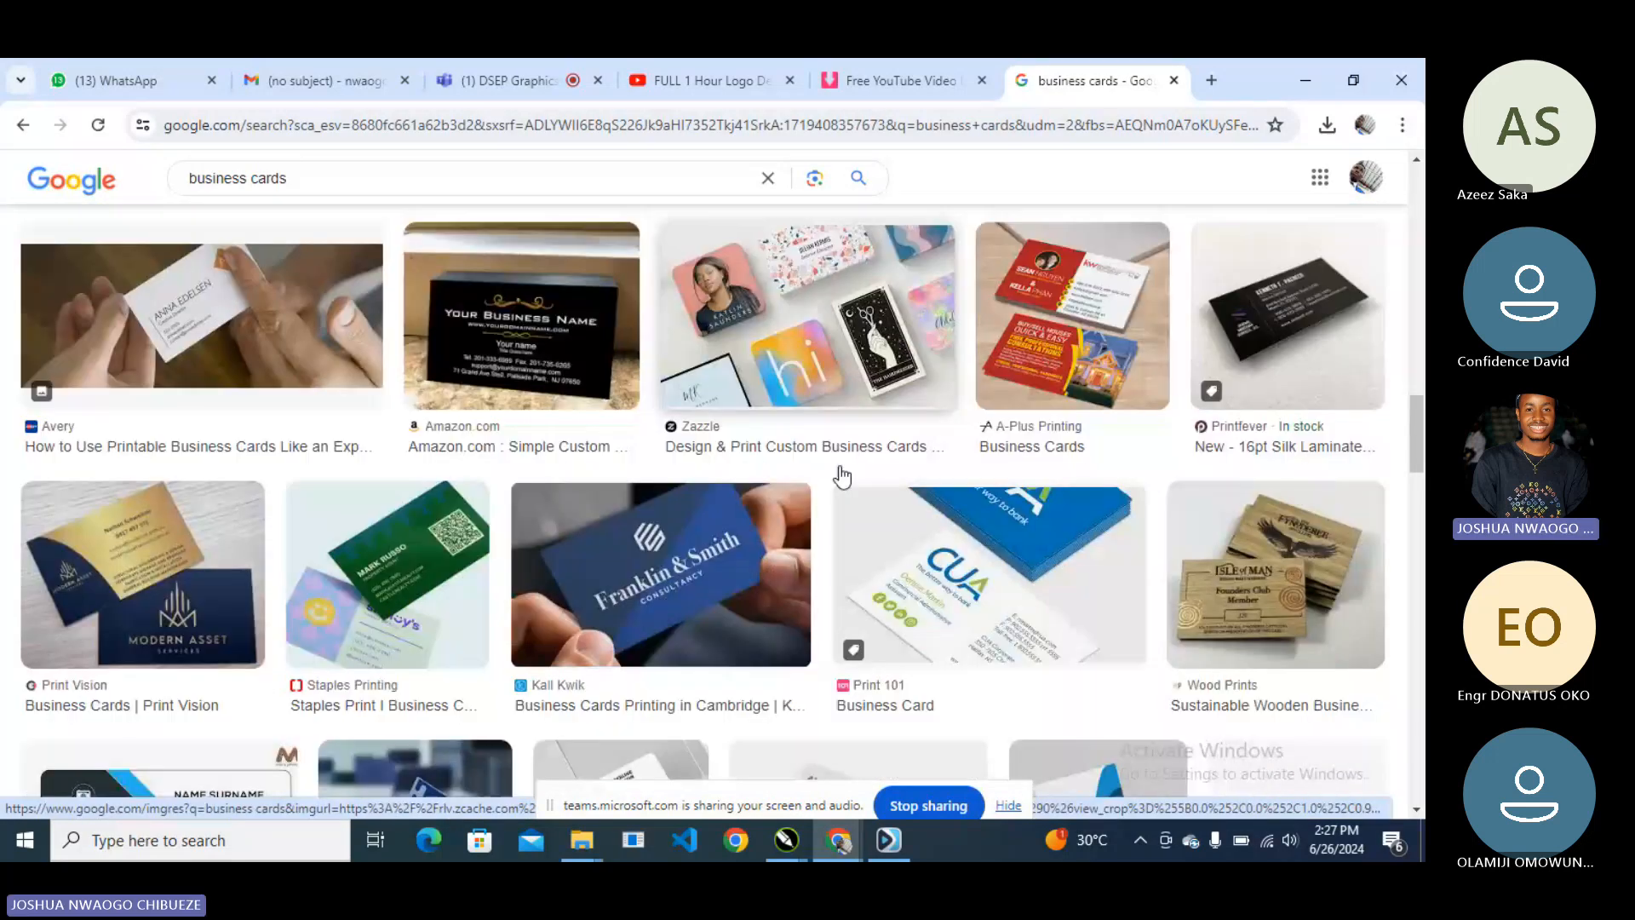
scroll(842, 472, down, 4)
scroll(841, 466, down, 5)
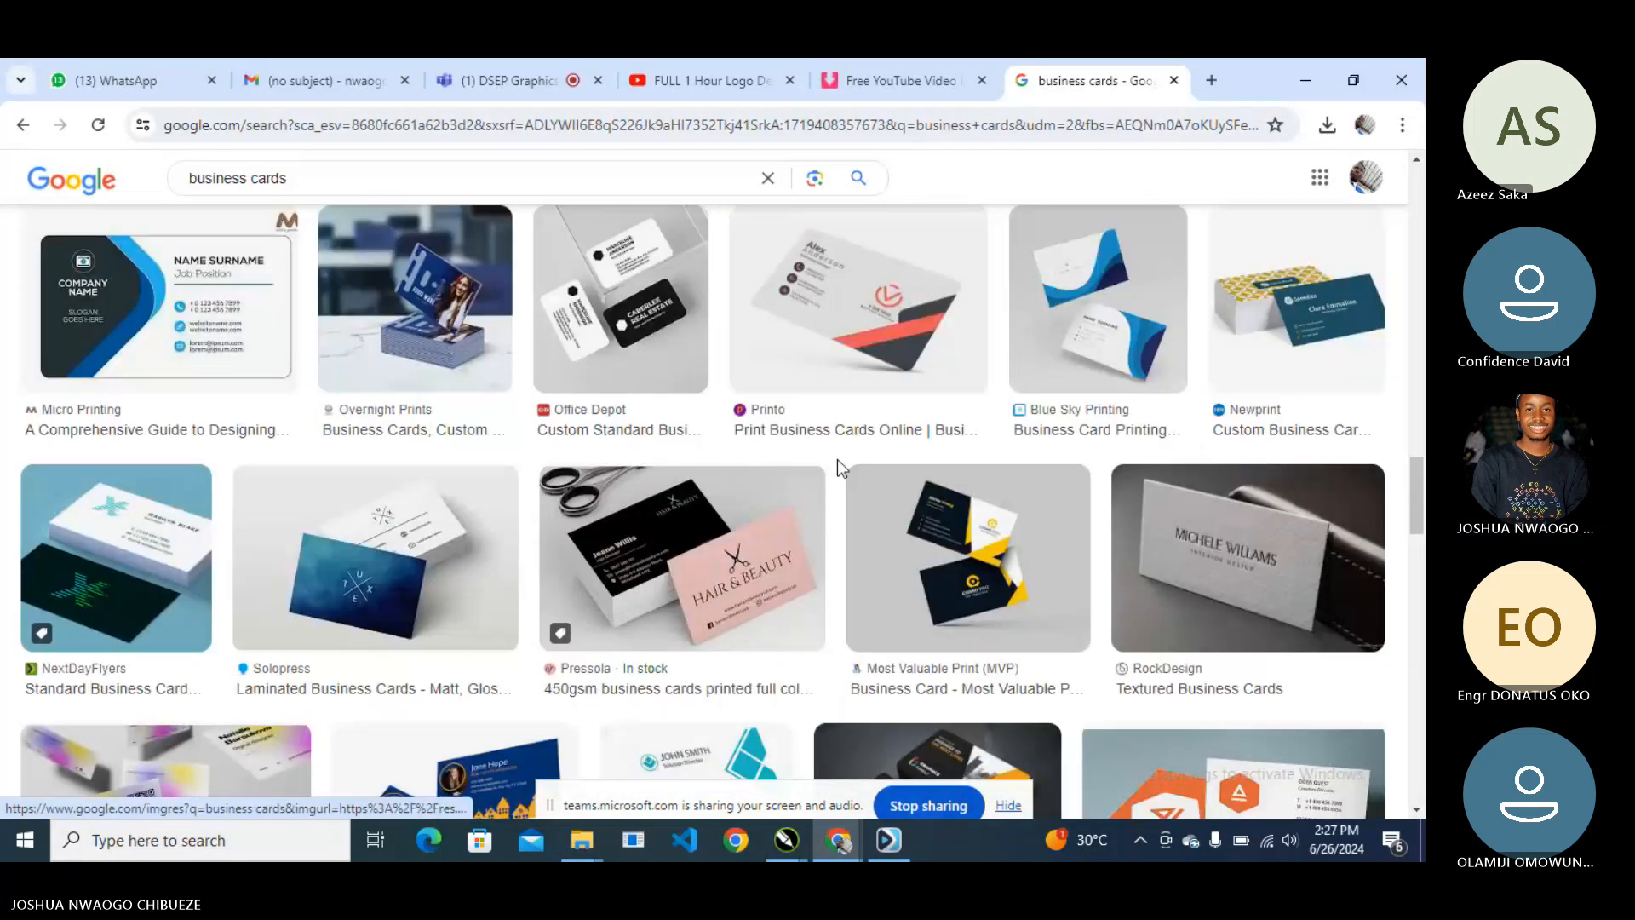
scroll(839, 468, down, 5)
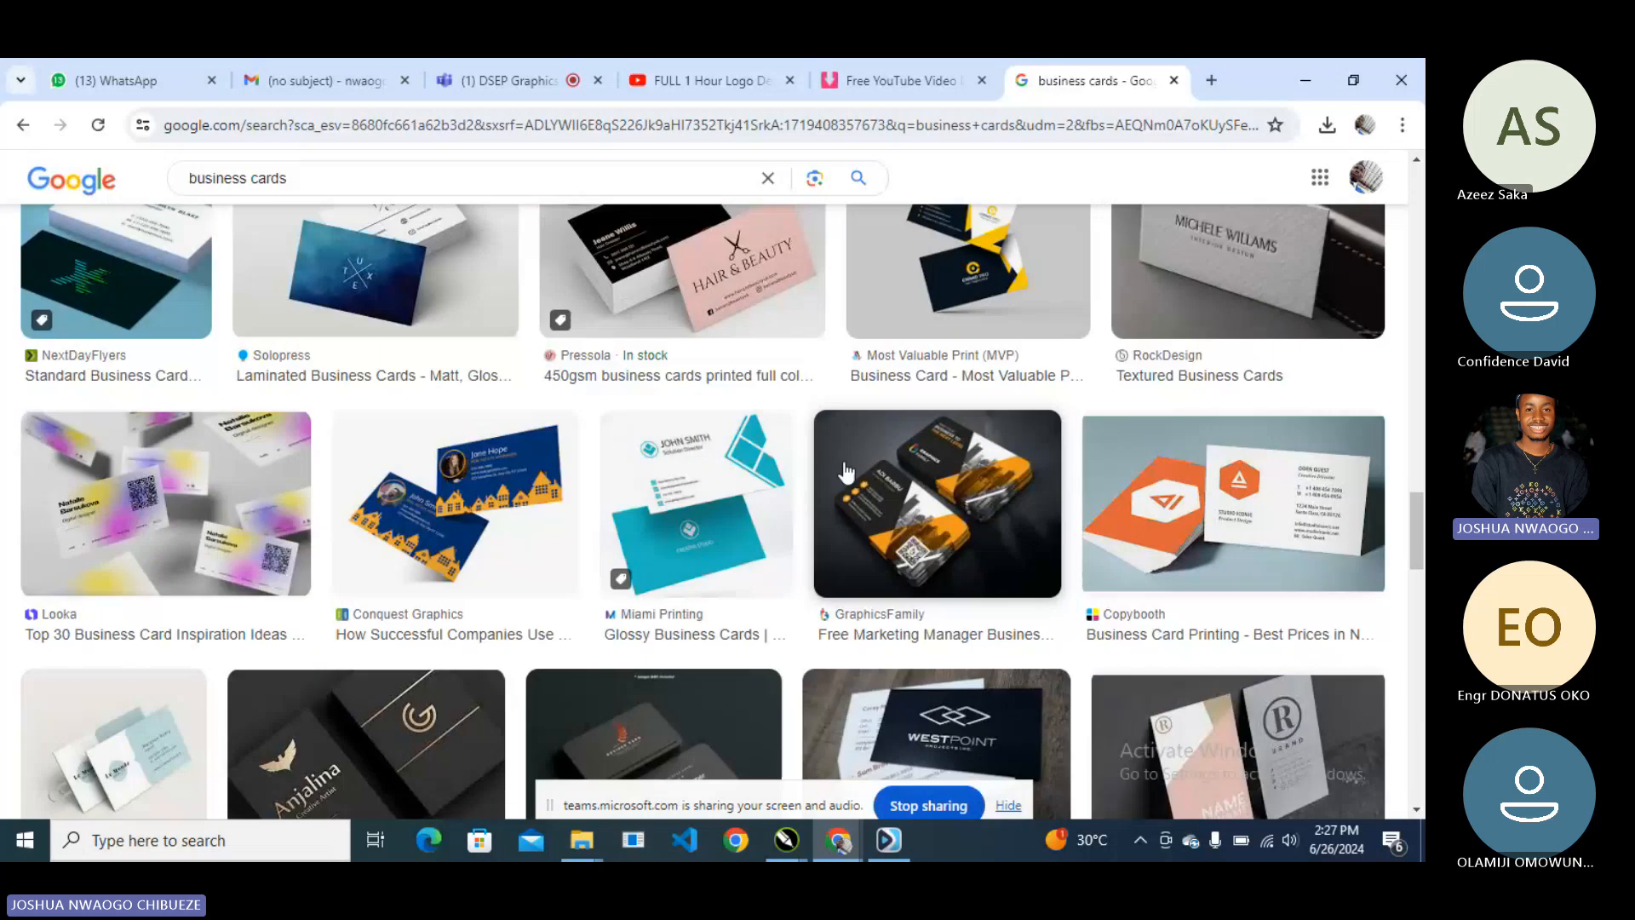
scroll(843, 472, down, 8)
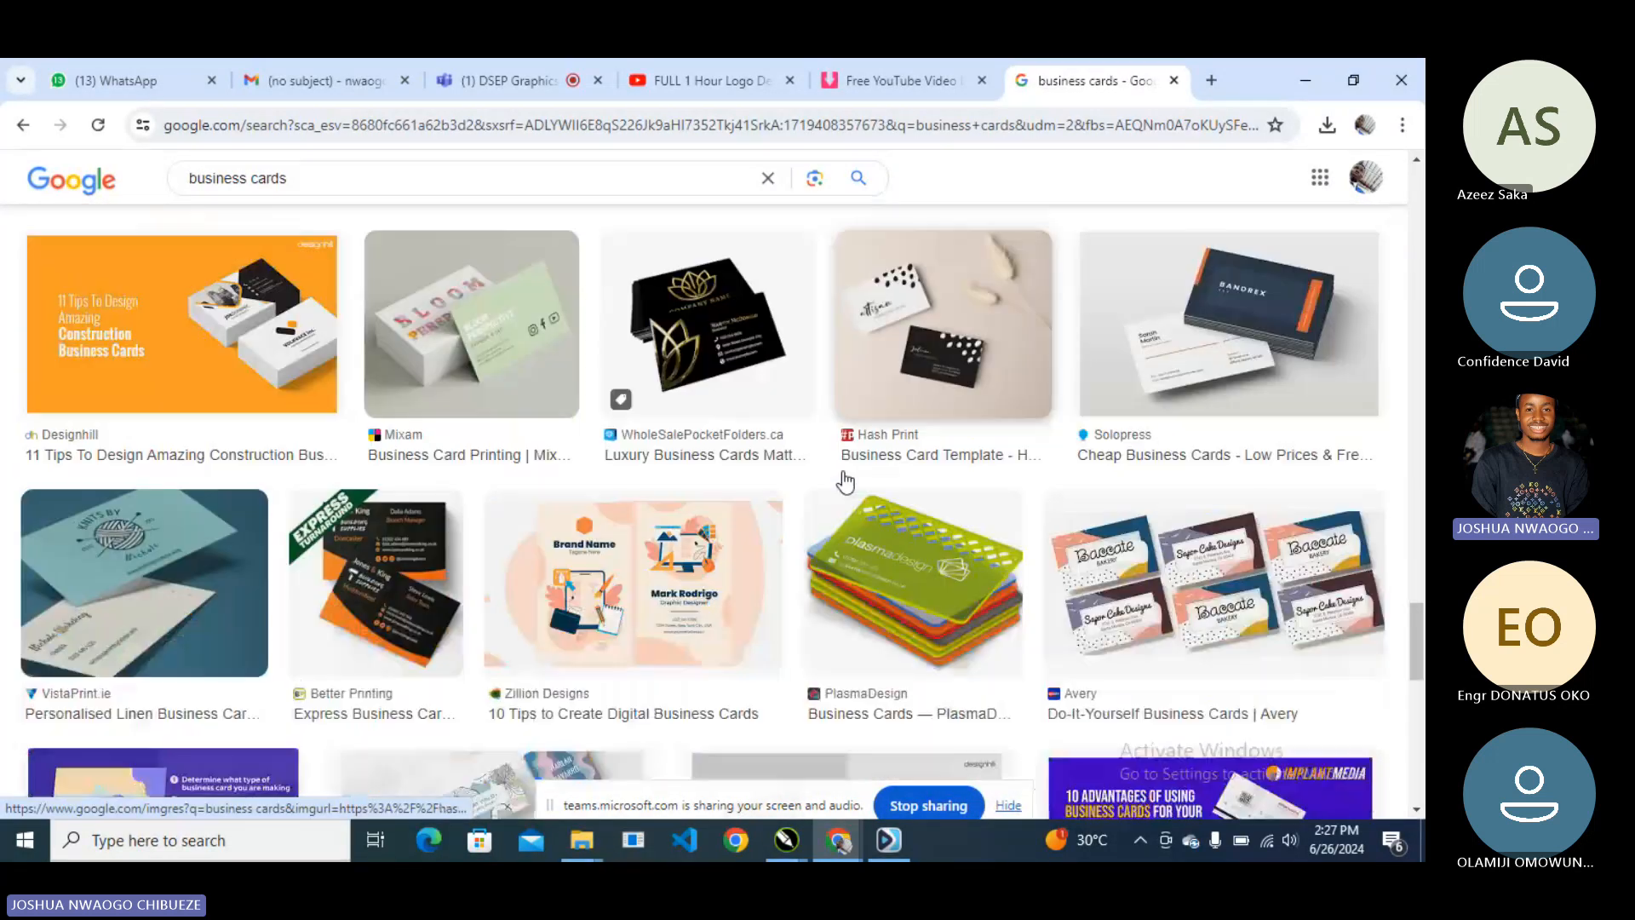
scroll(844, 482, down, 1)
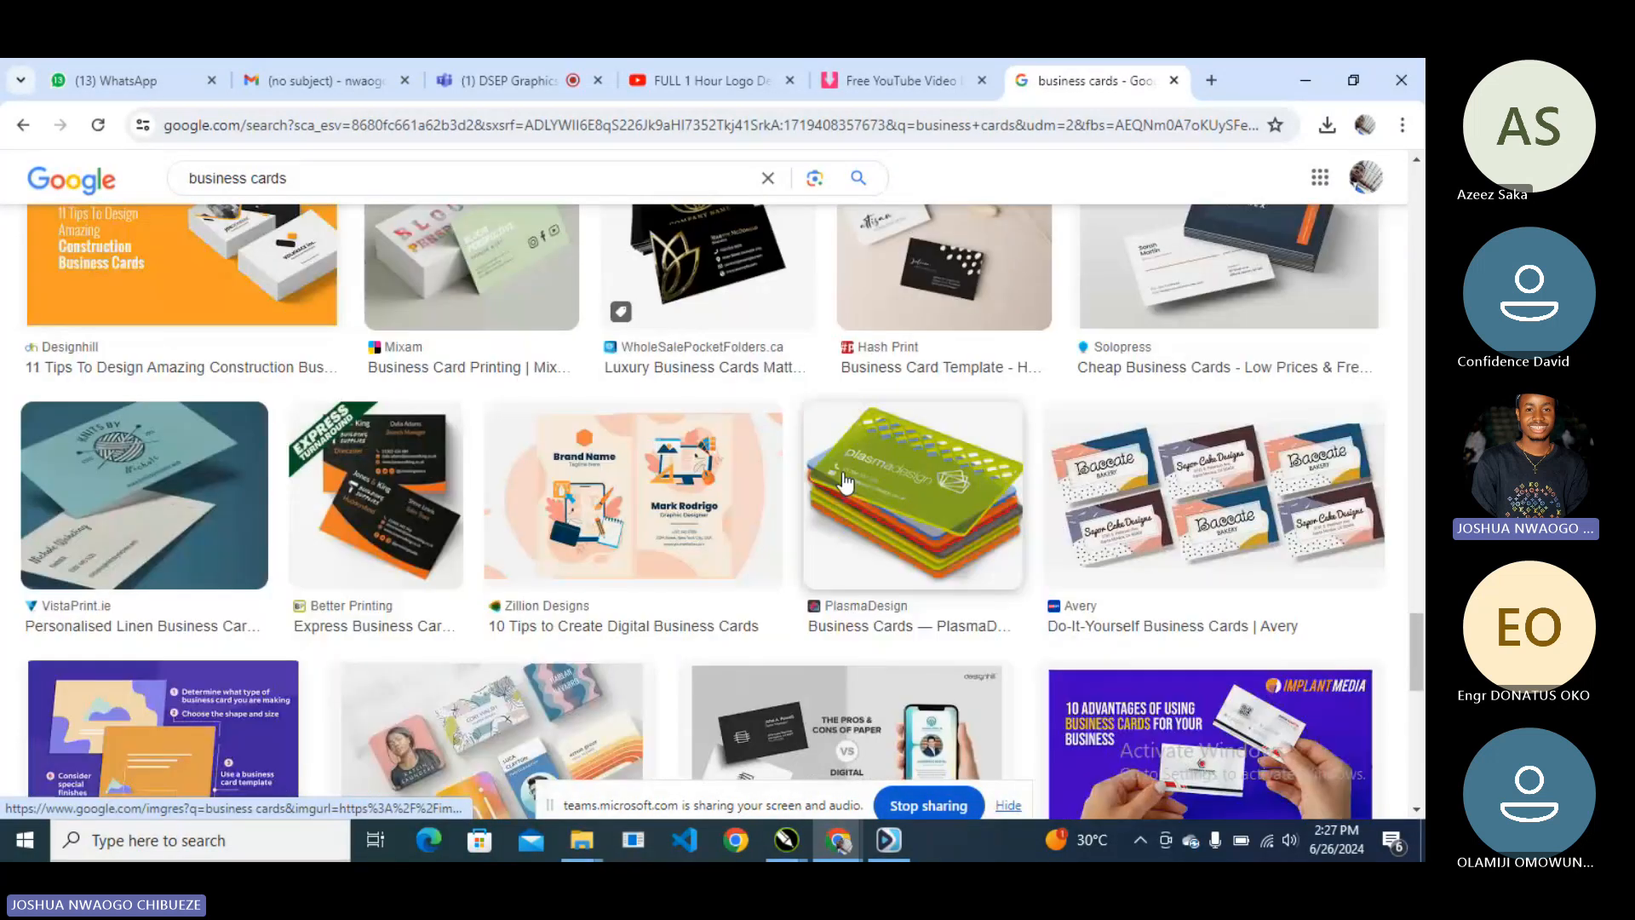
scroll(841, 484, down, 1)
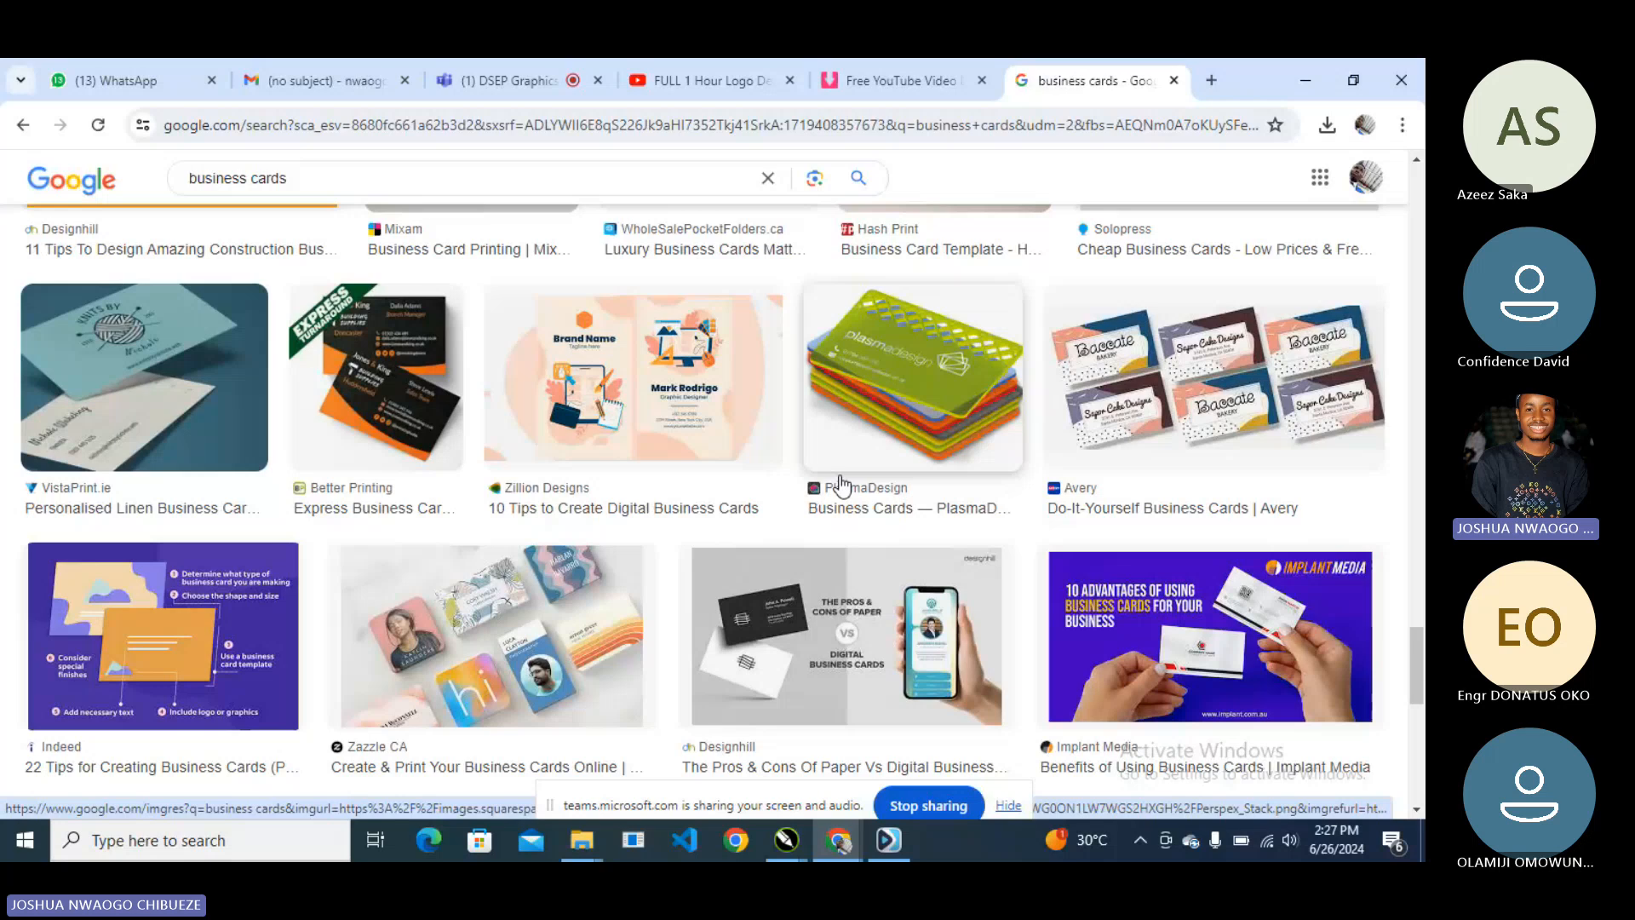
scroll(842, 484, down, 3)
scroll(845, 479, down, 5)
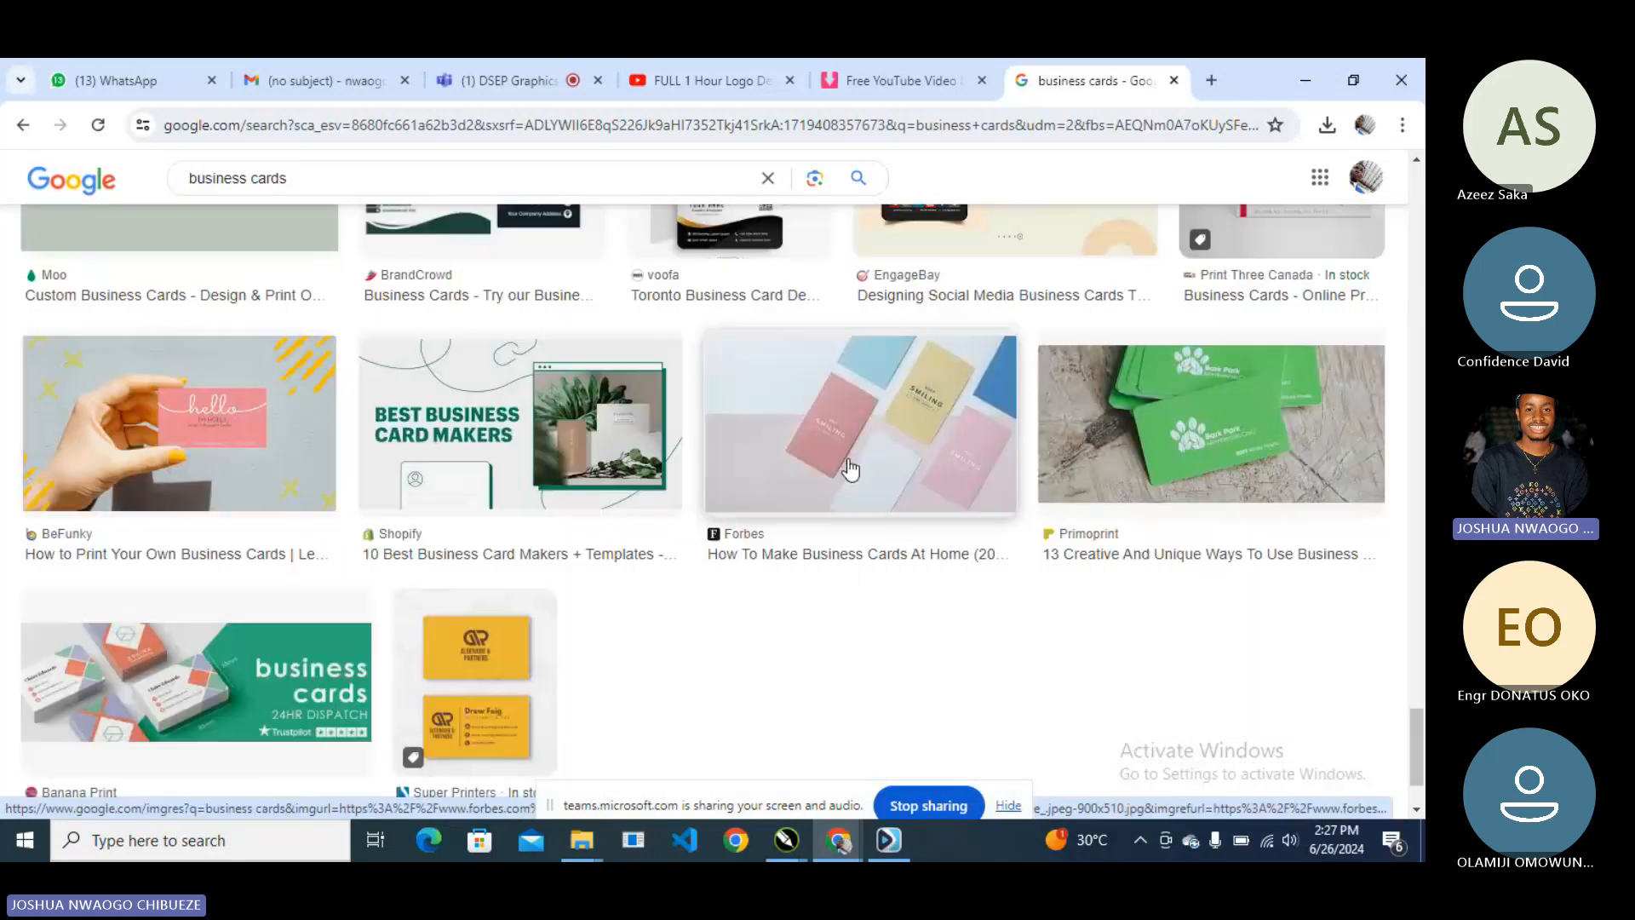
scroll(850, 467, down, 1)
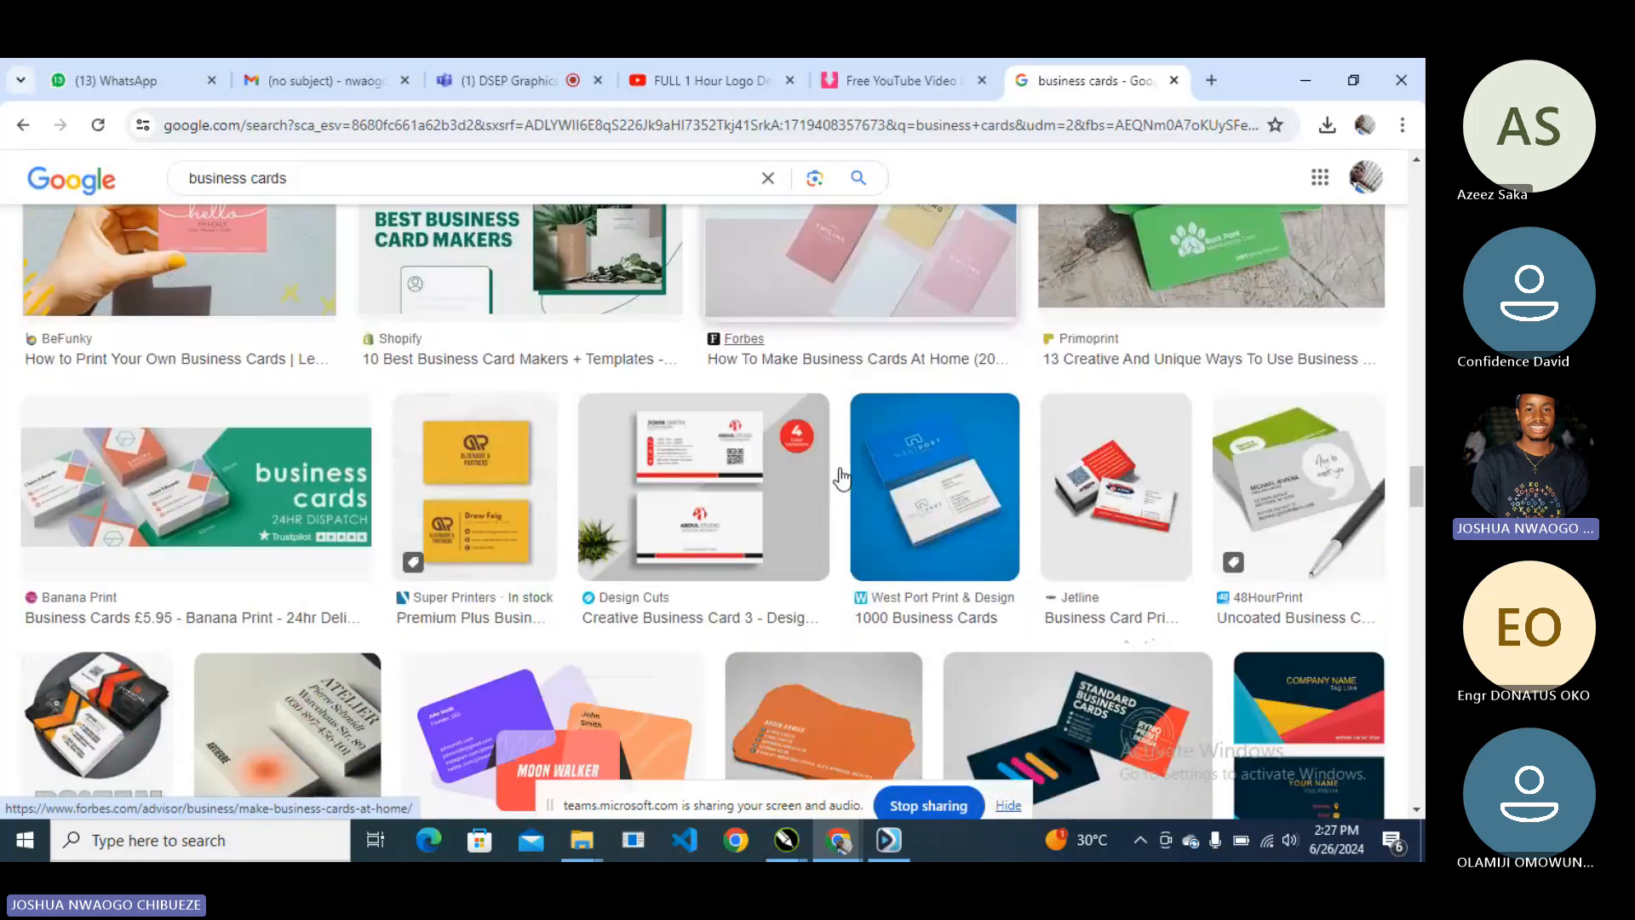
scroll(843, 477, down, 3)
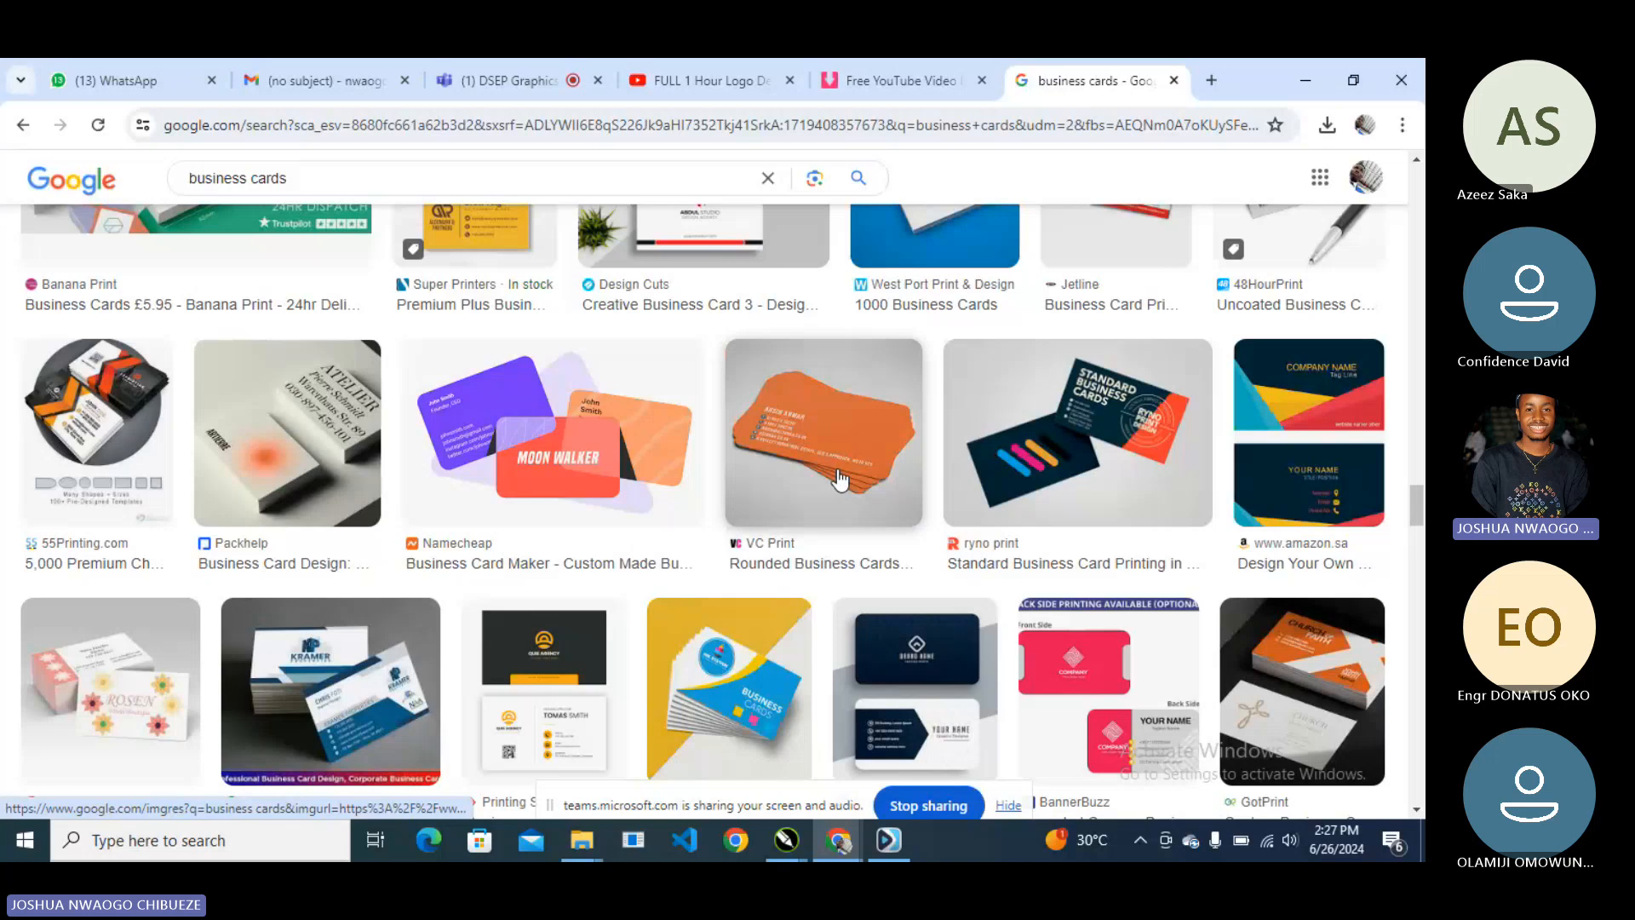
click(1302, 66)
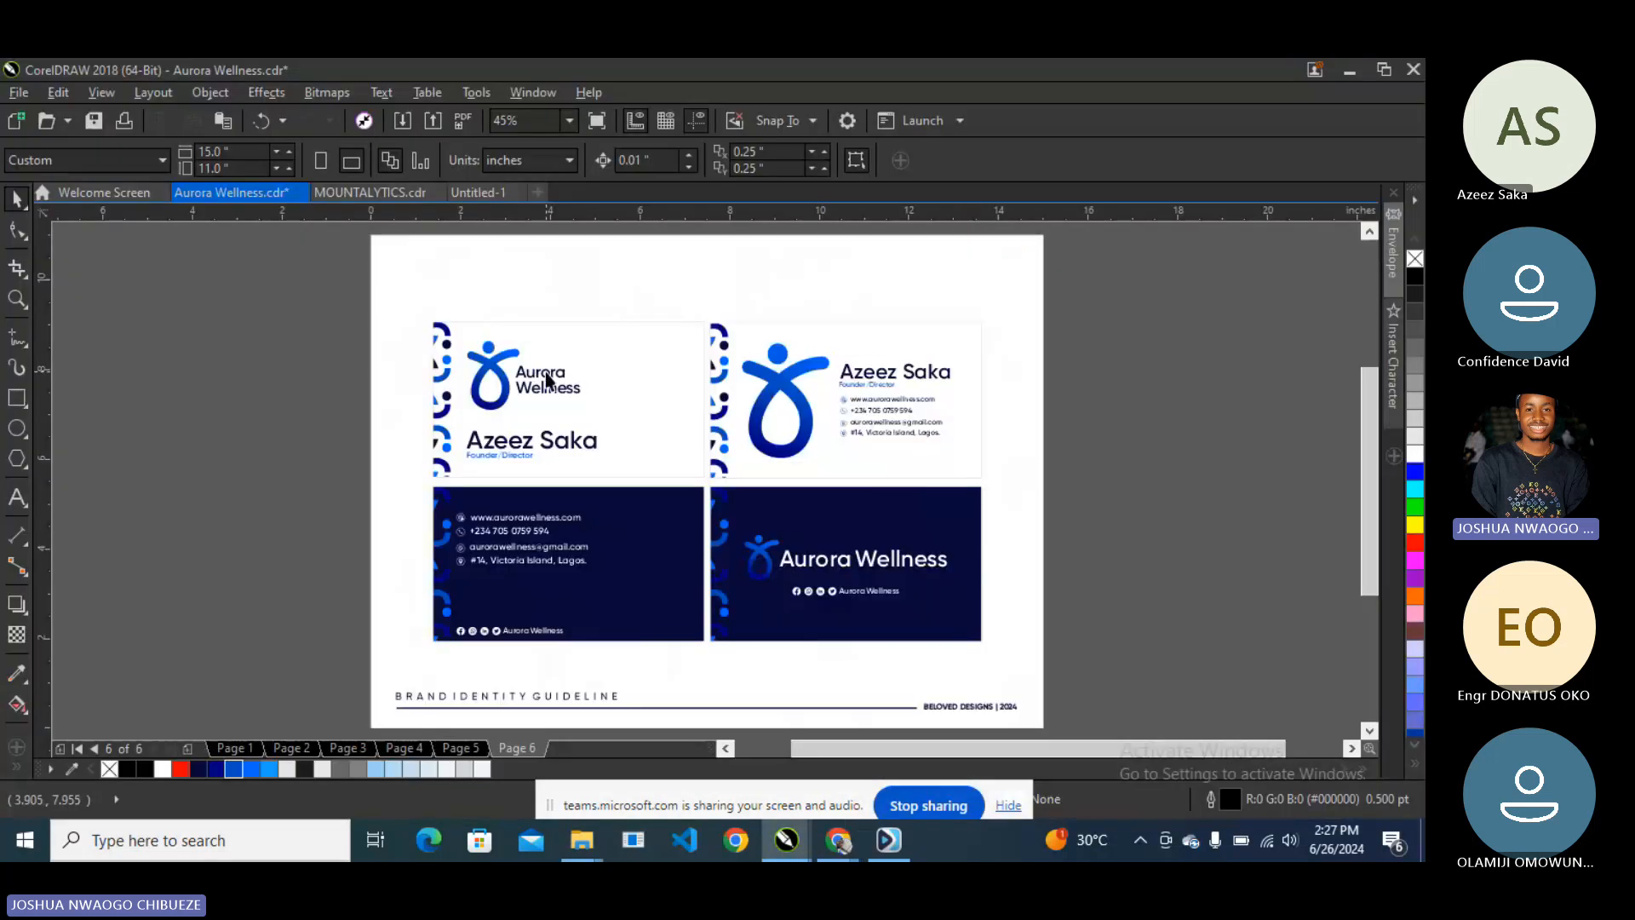
scroll(546, 381, up, 2)
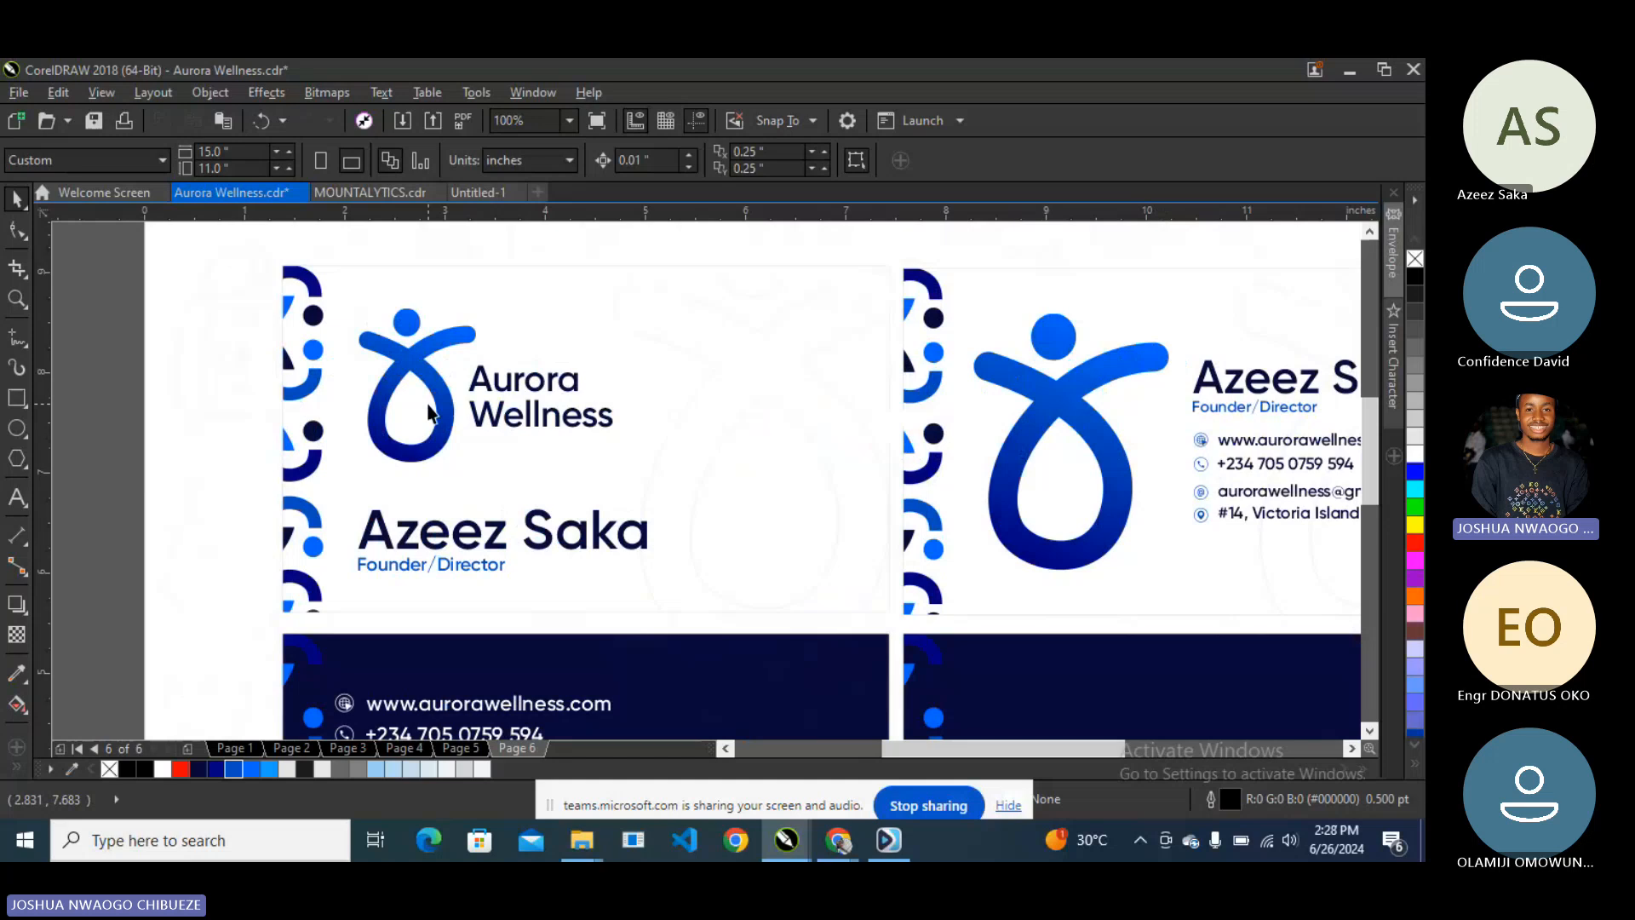
scroll(526, 394, down, 1)
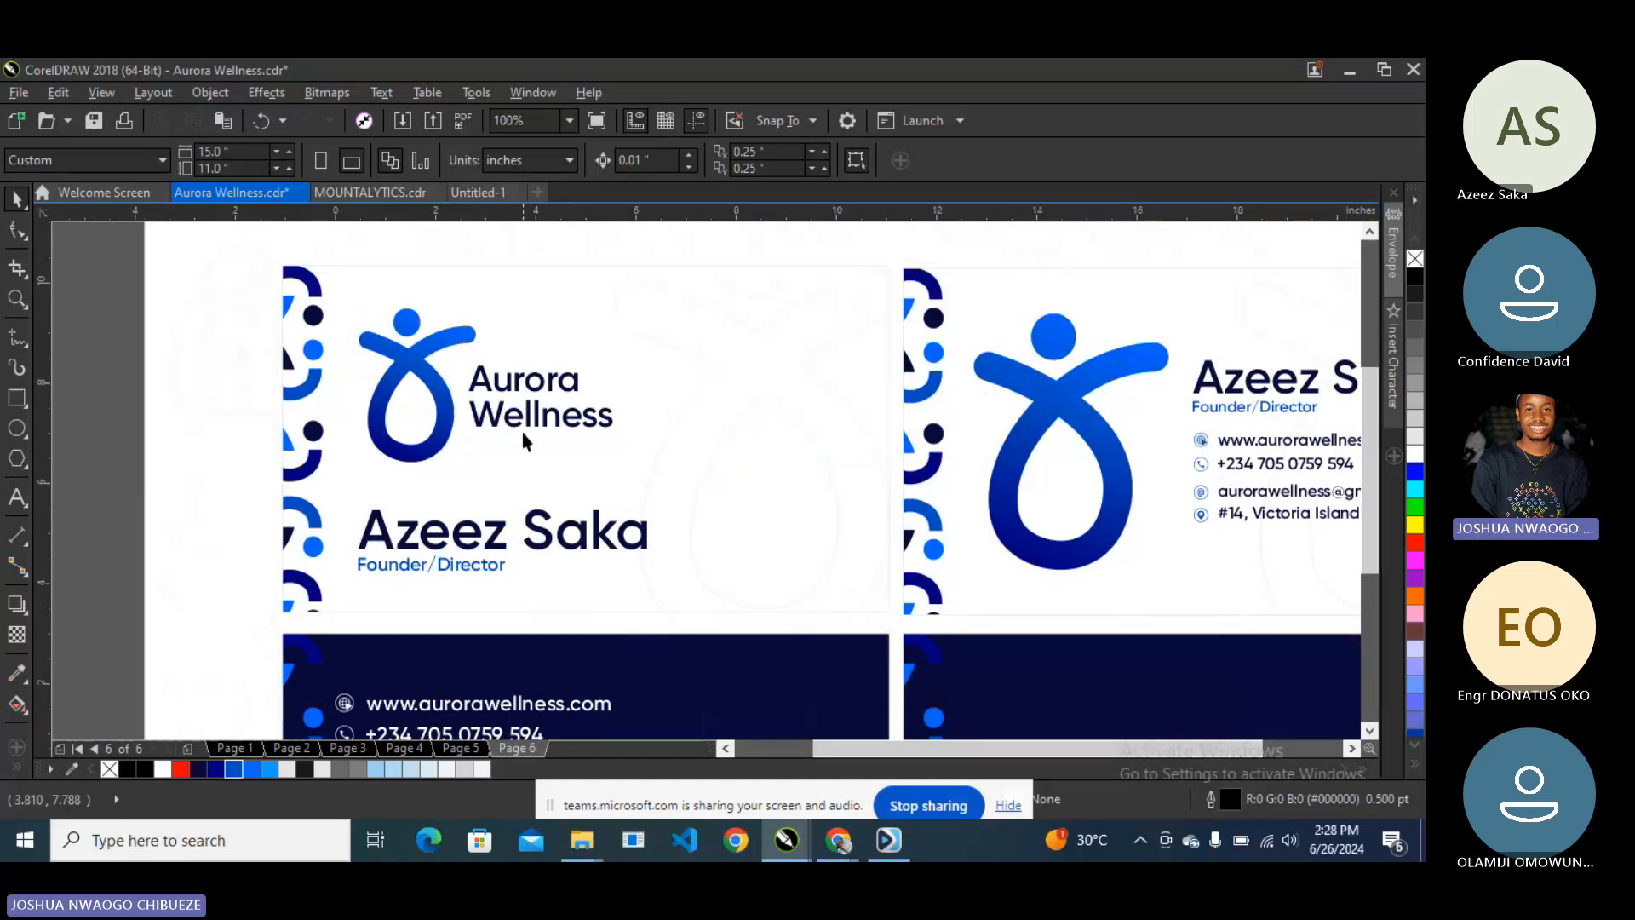
scroll(520, 427, down, 1)
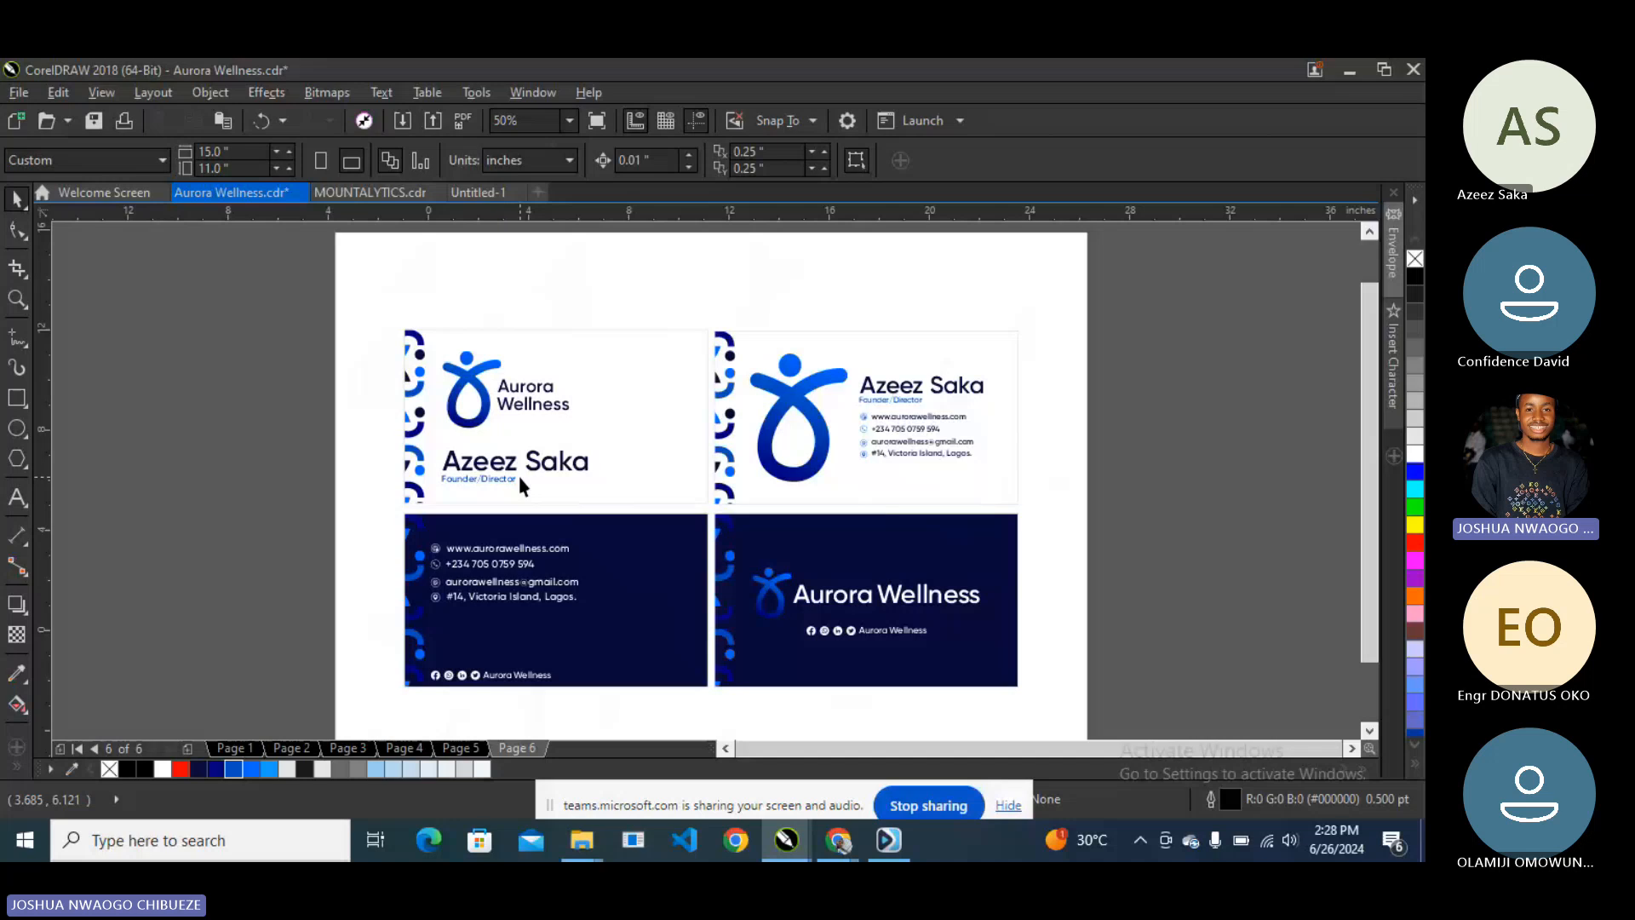
scroll(520, 481, up, 1)
scroll(483, 466, down, 1)
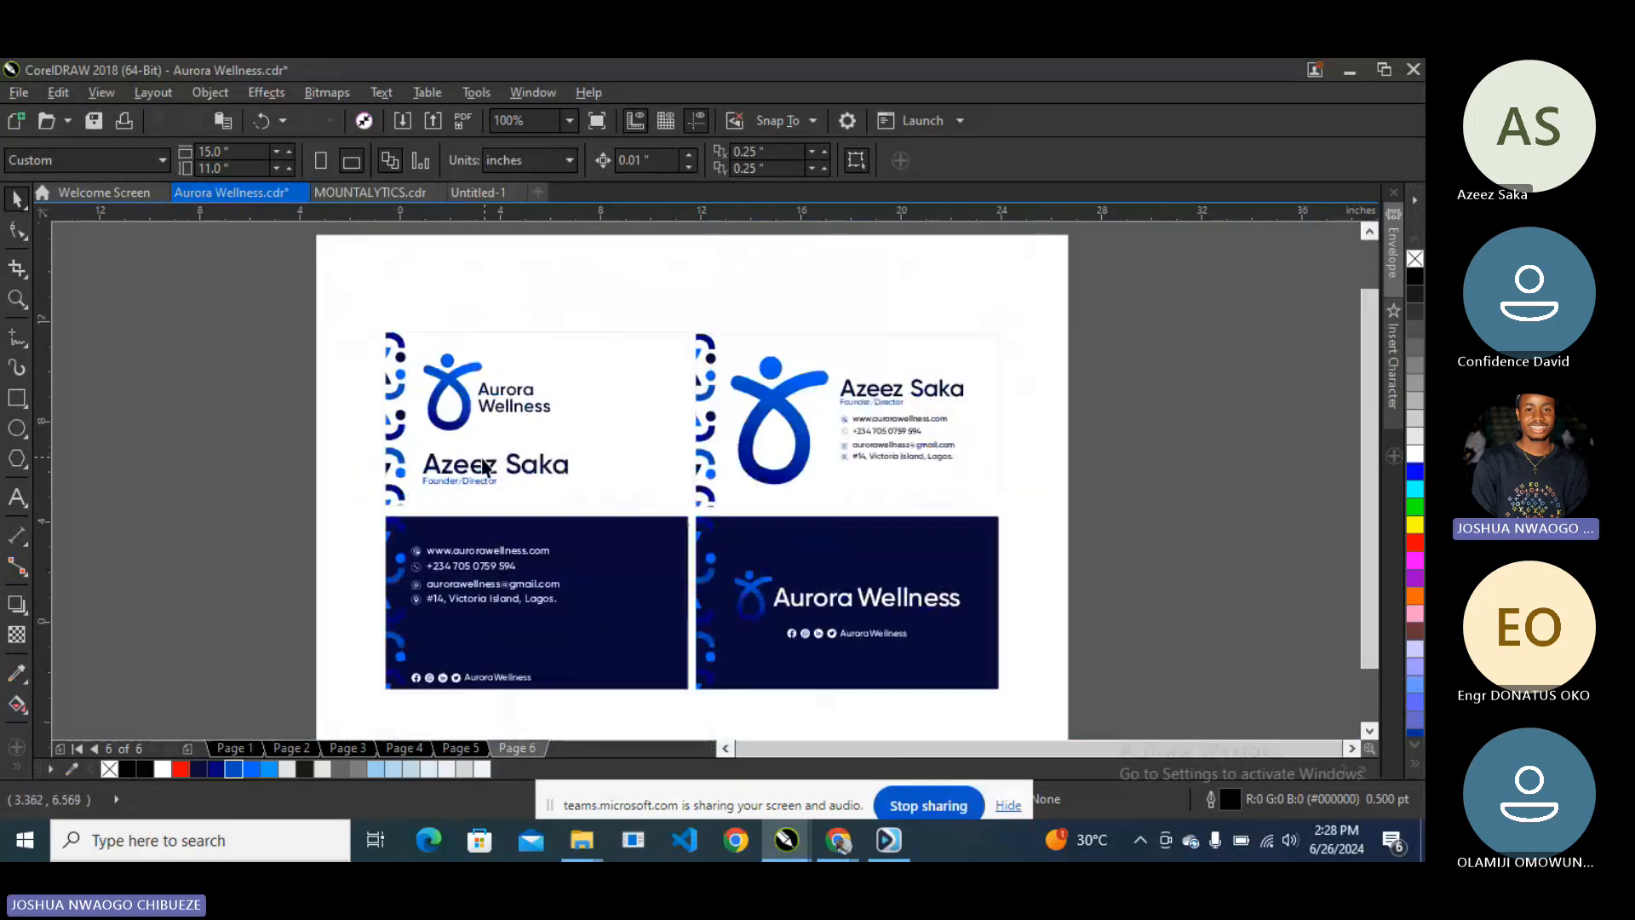
scroll(482, 467, up, 2)
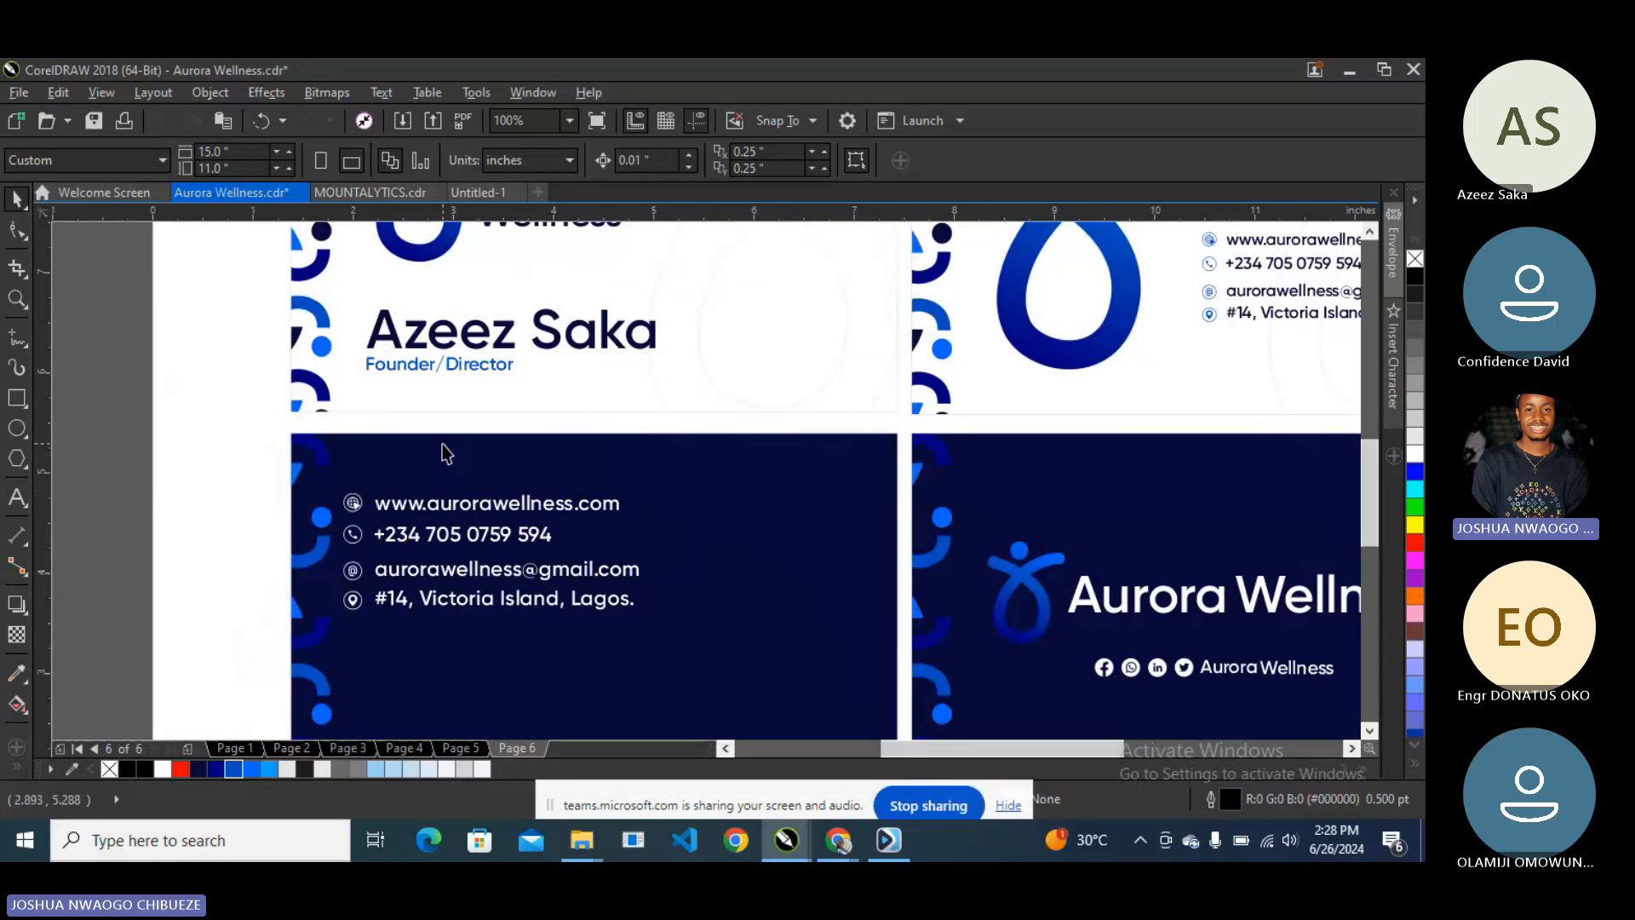
scroll(446, 453, down, 2)
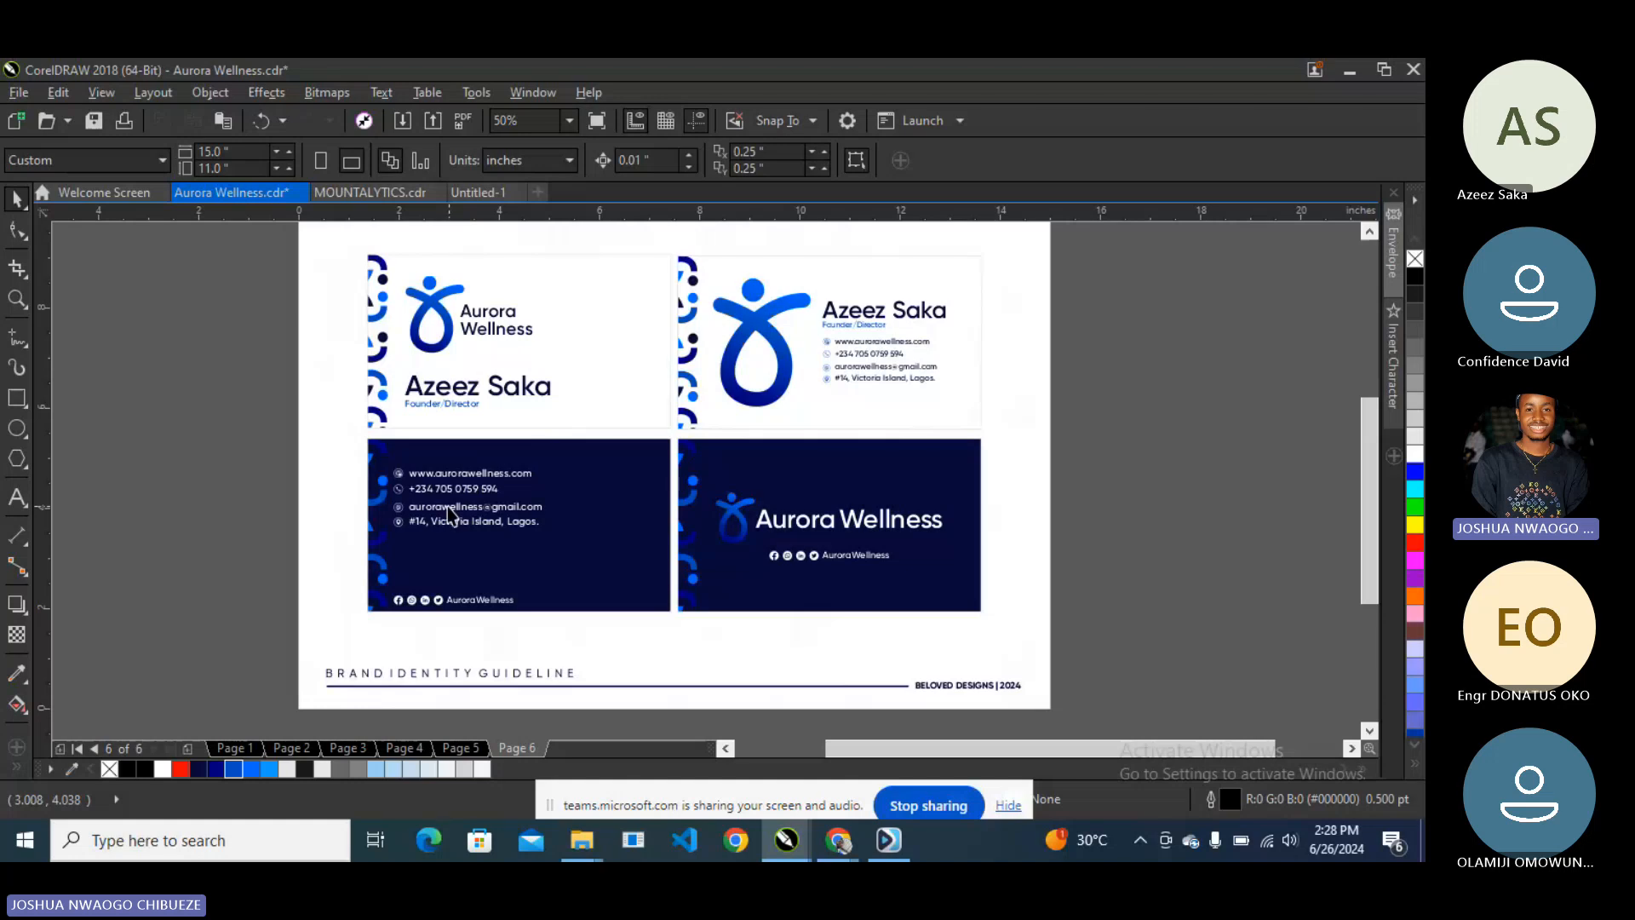
scroll(438, 479, up, 2)
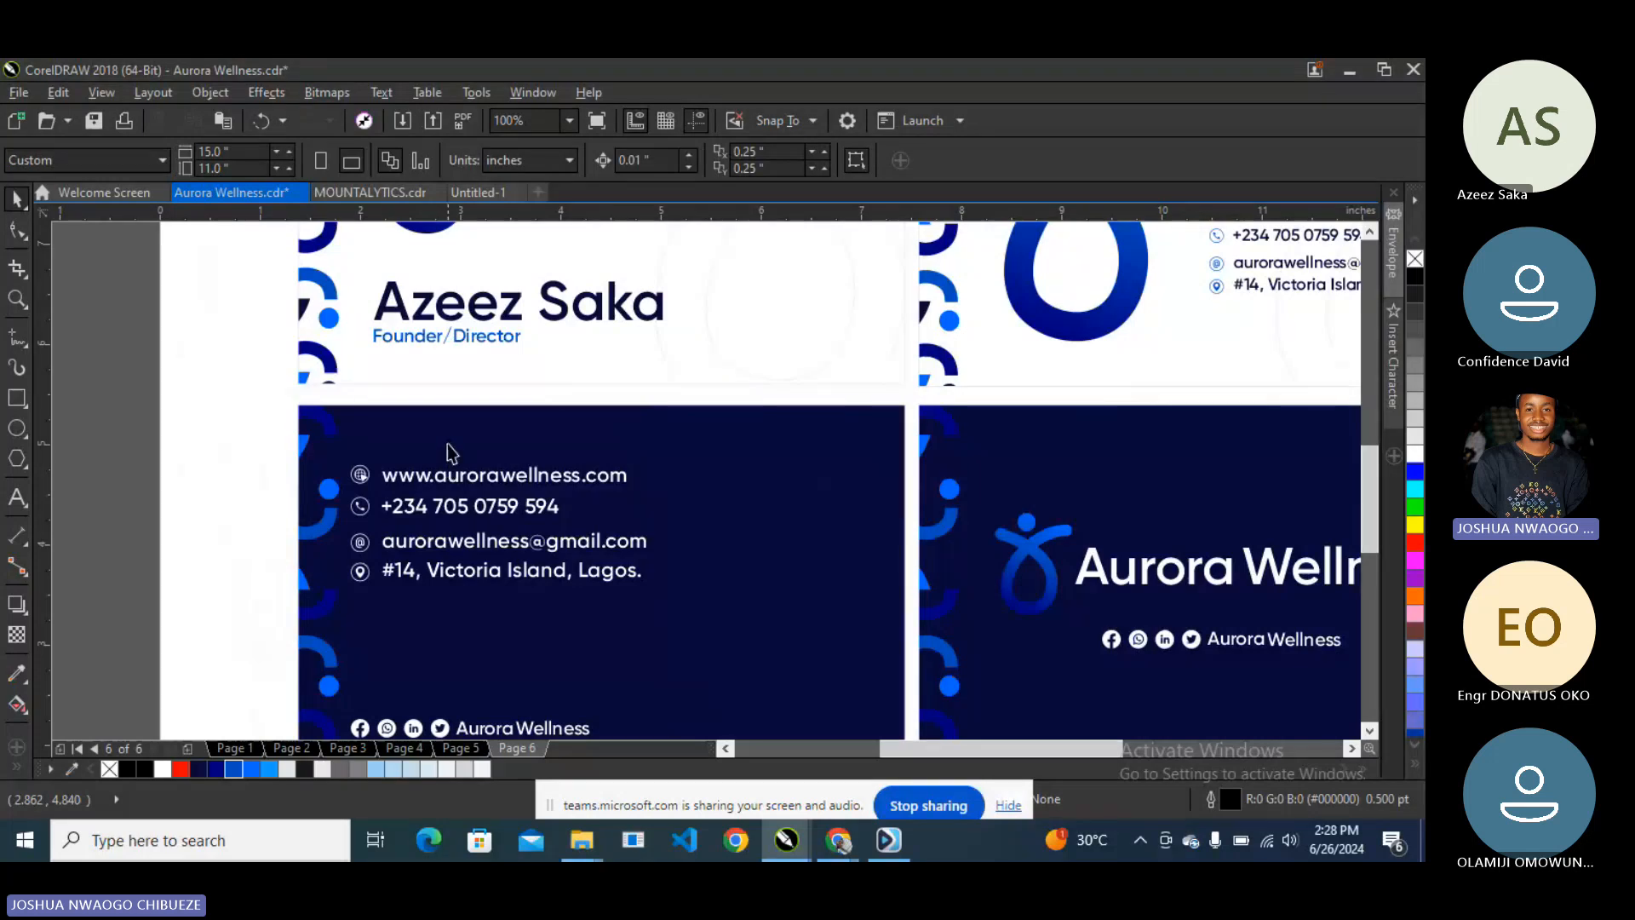
scroll(470, 477, down, 2)
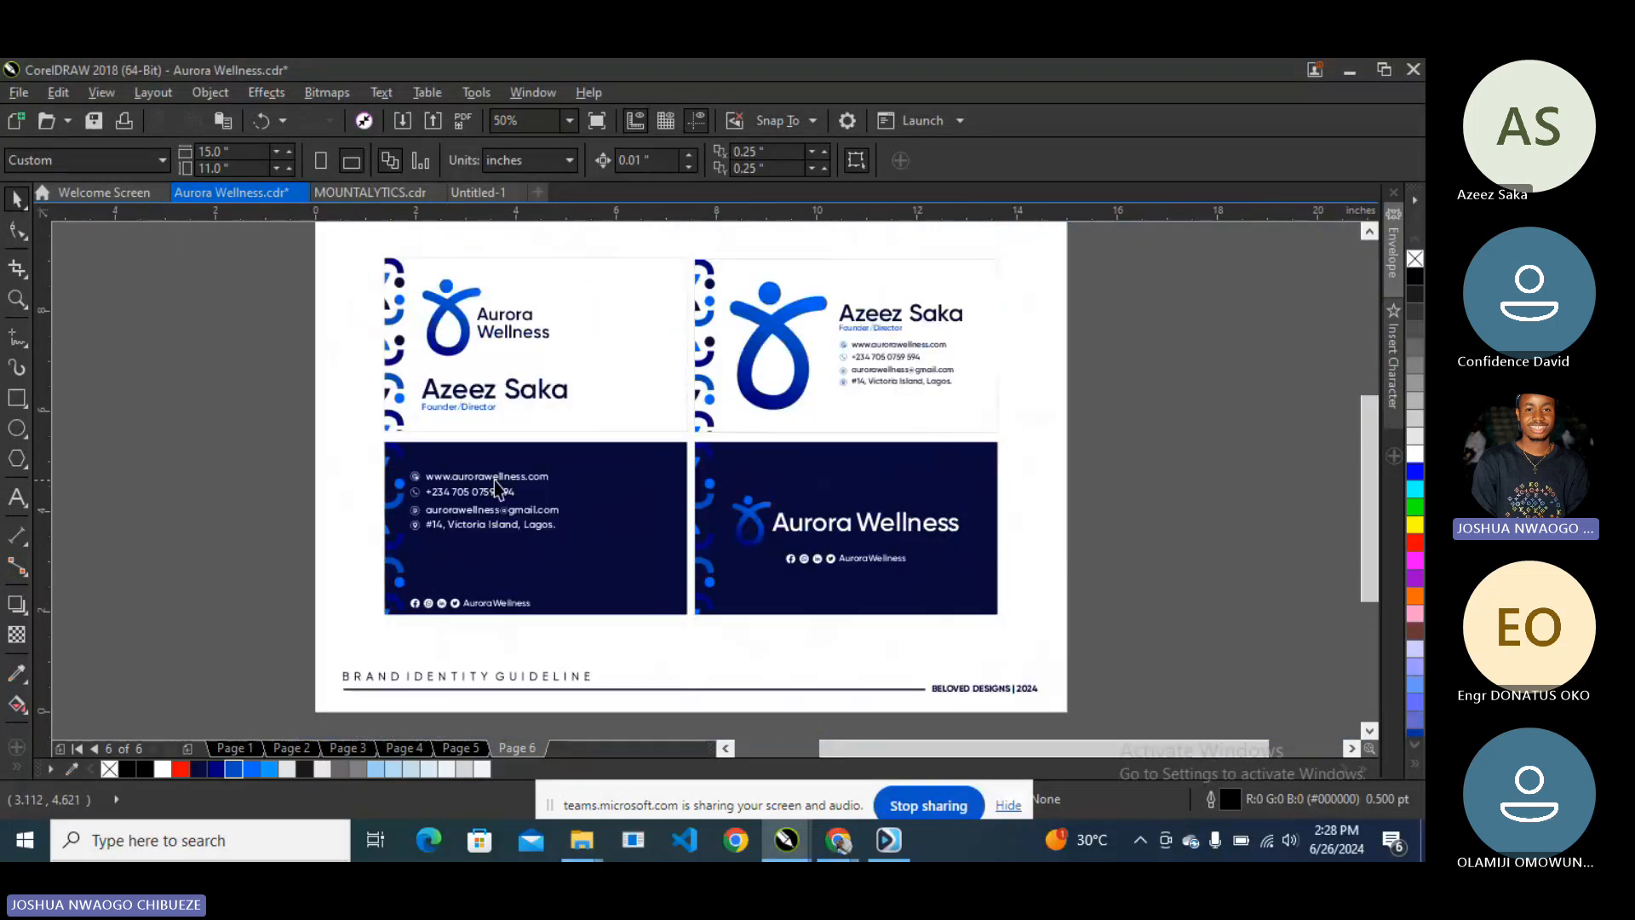
click(911, 274)
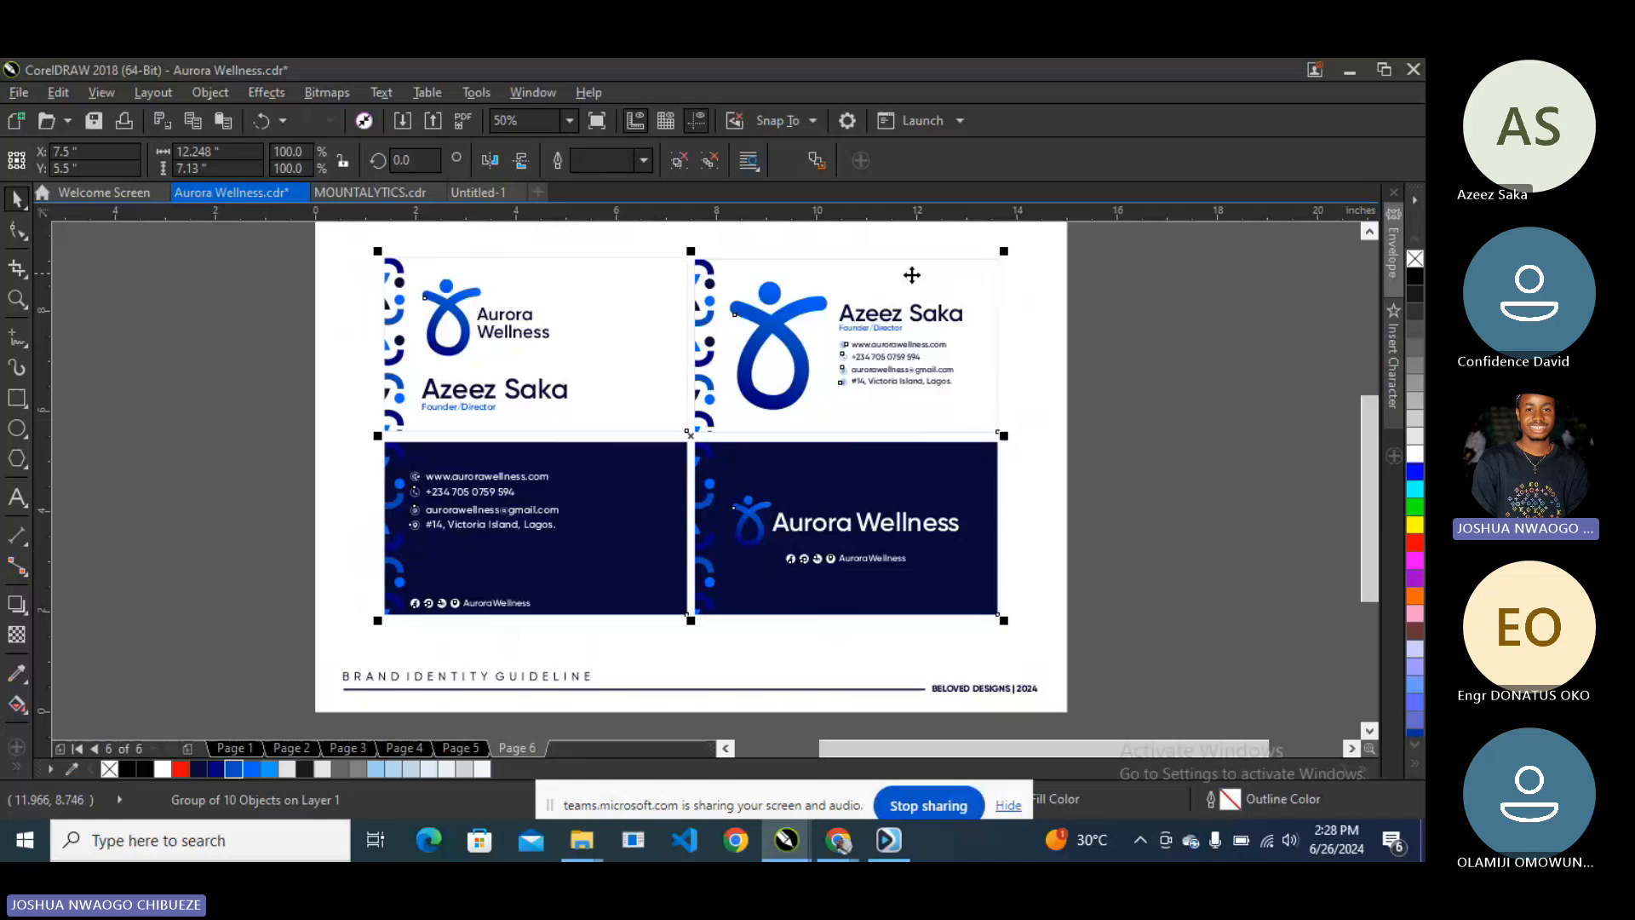
click(1107, 344)
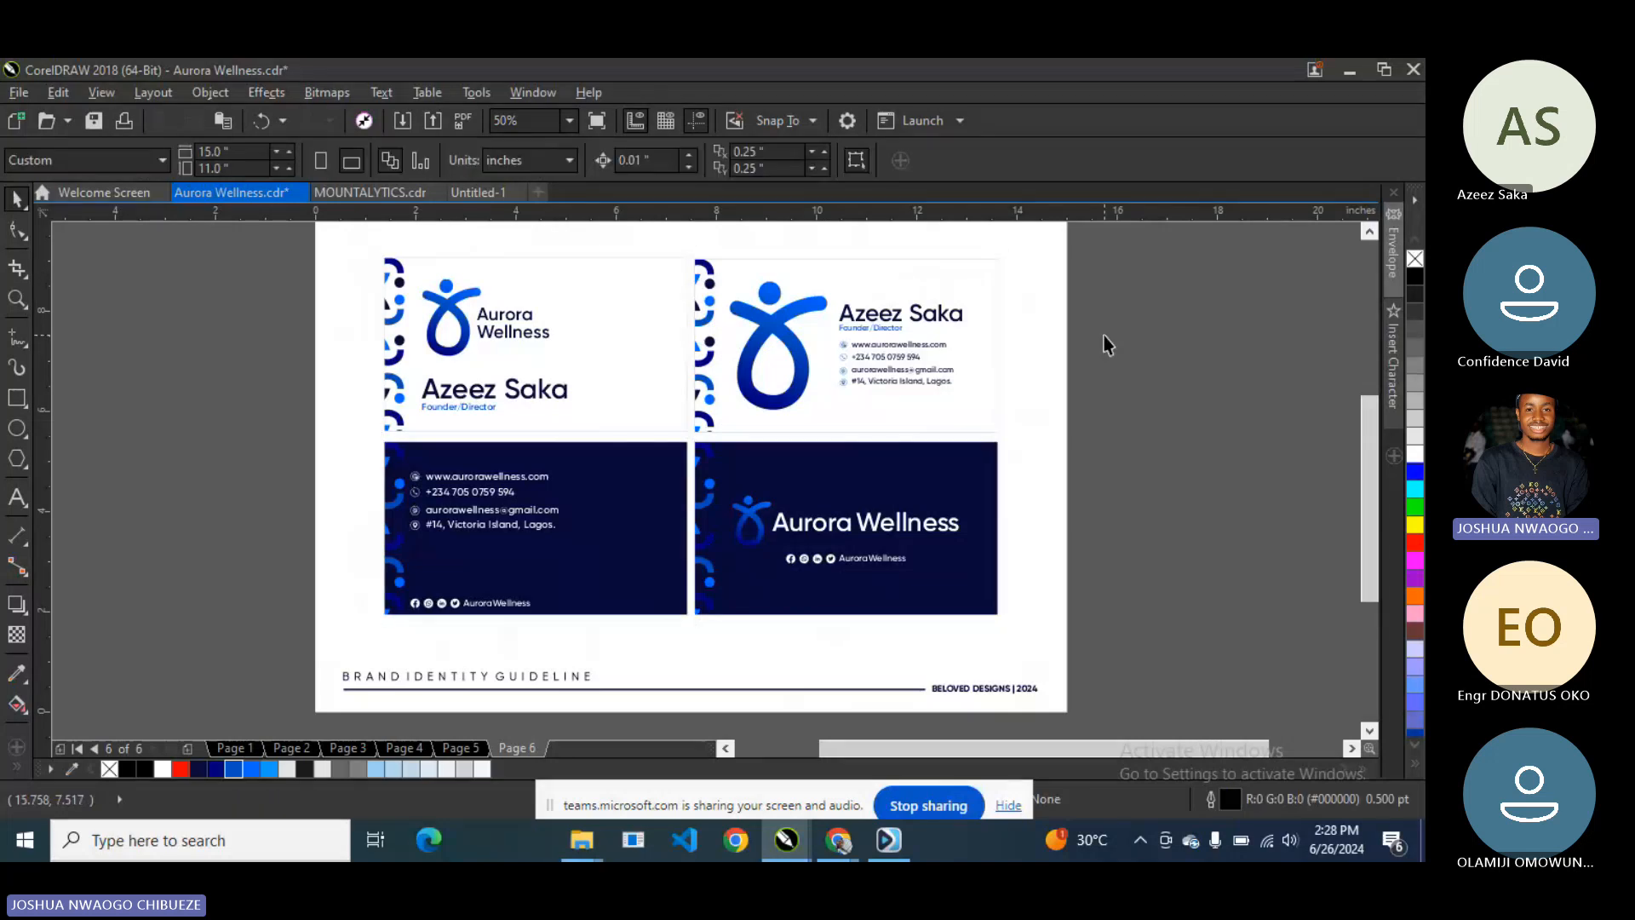
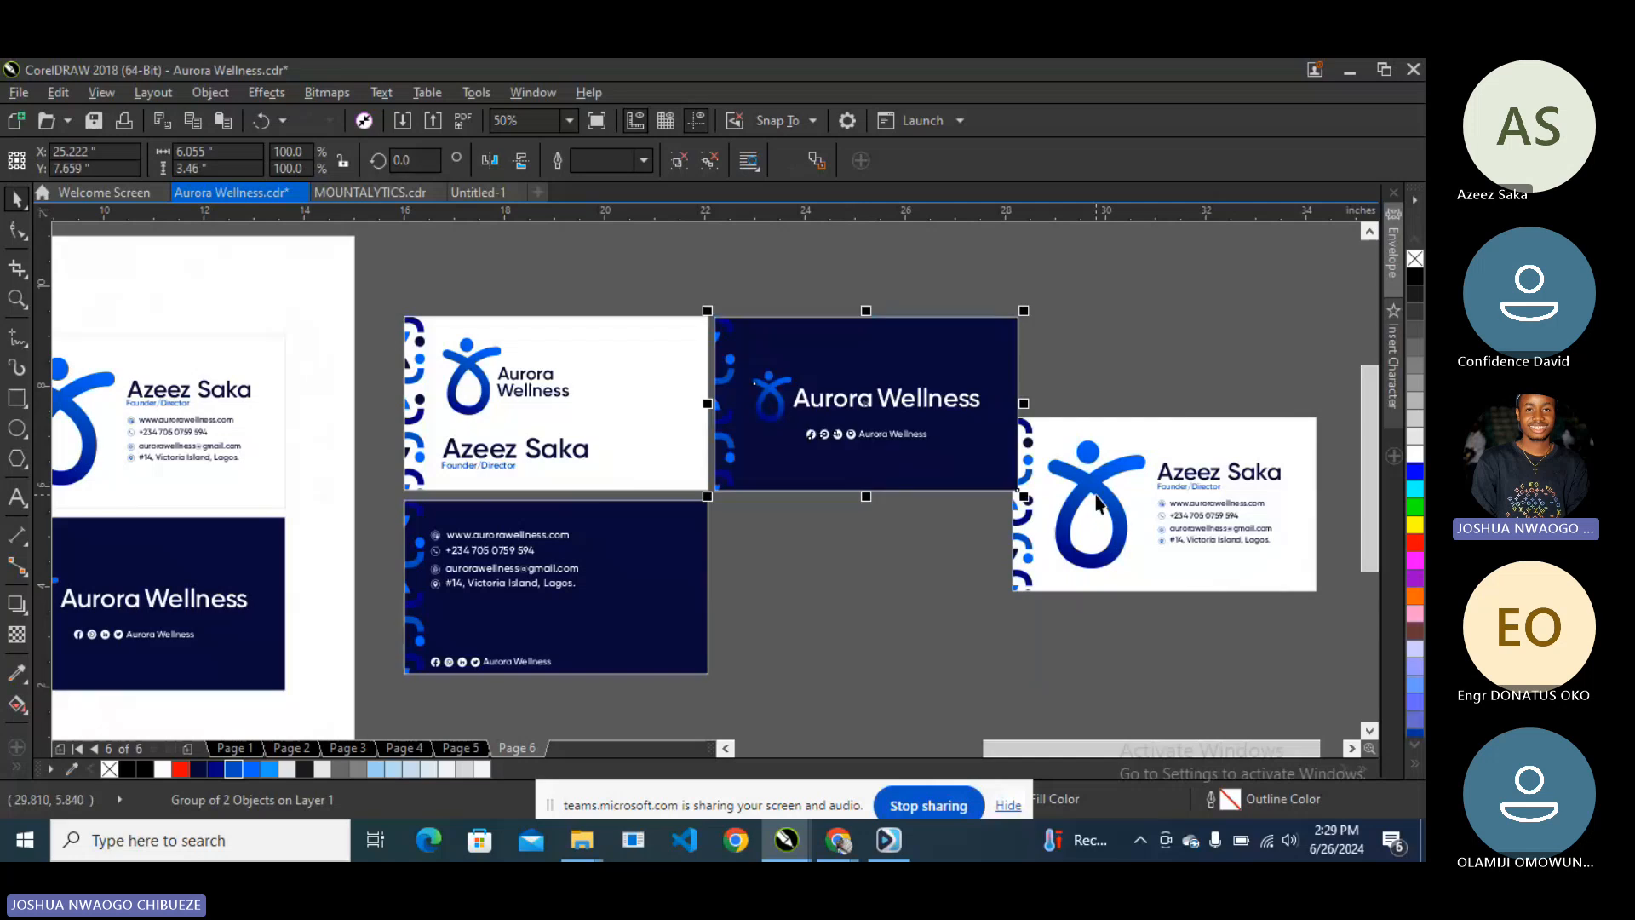
- Move the fourth card into the bottom-right slot and select both bottom cards
drag(1140, 483, 831, 562)
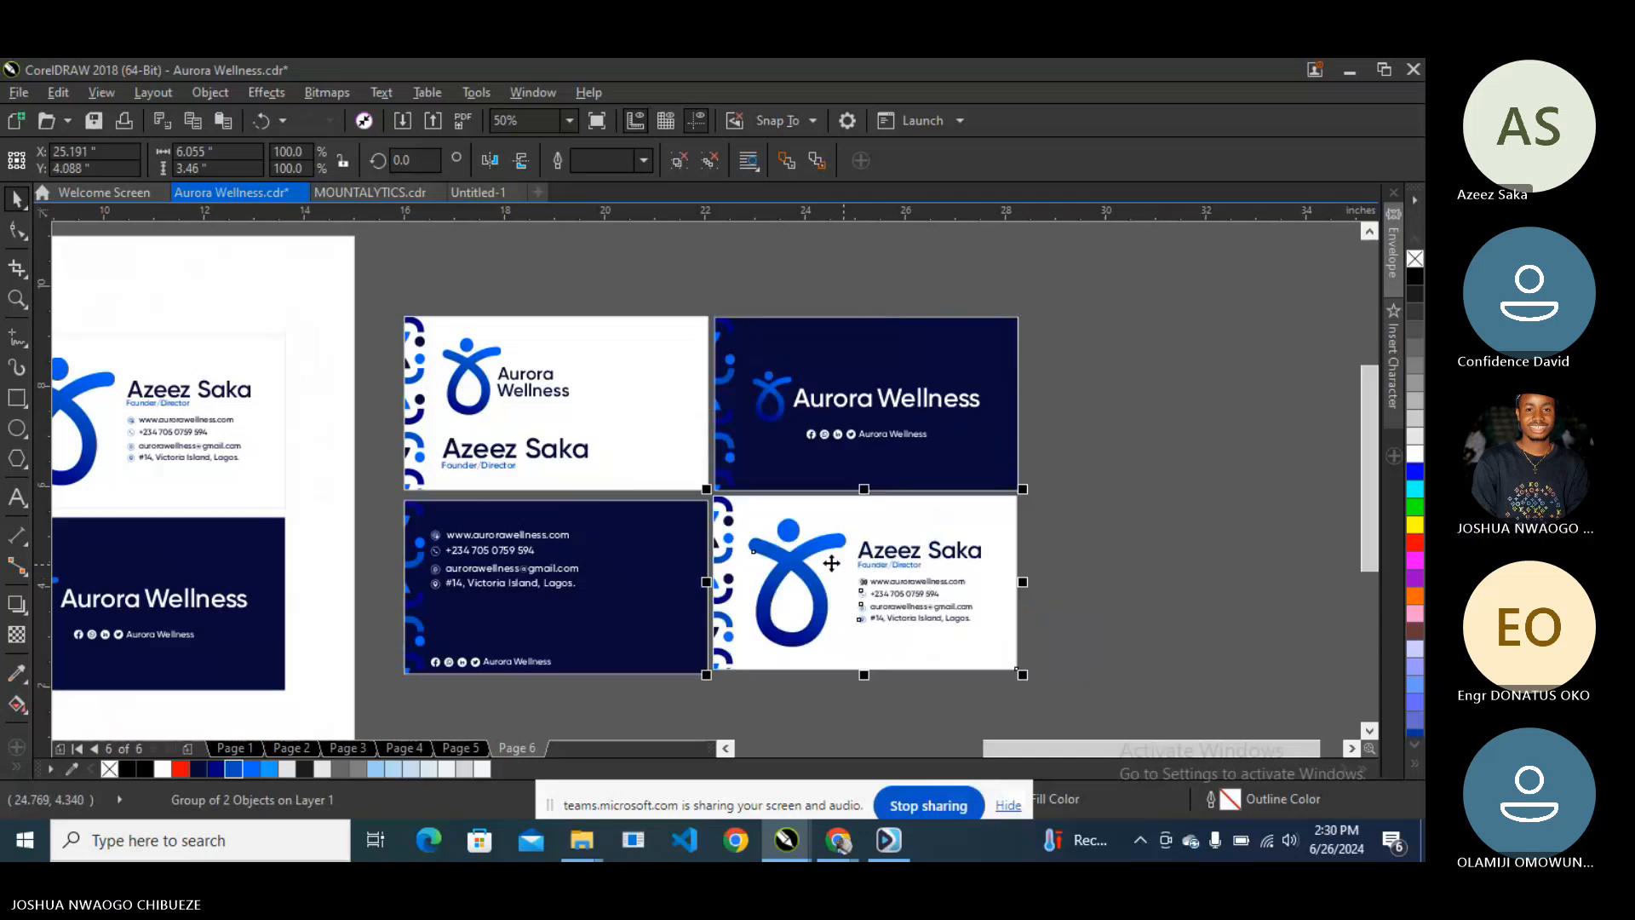
click(596, 545)
shift+click(775, 520)
- Align the bottom cards' tops and the right-hand pair's edges
key(t)
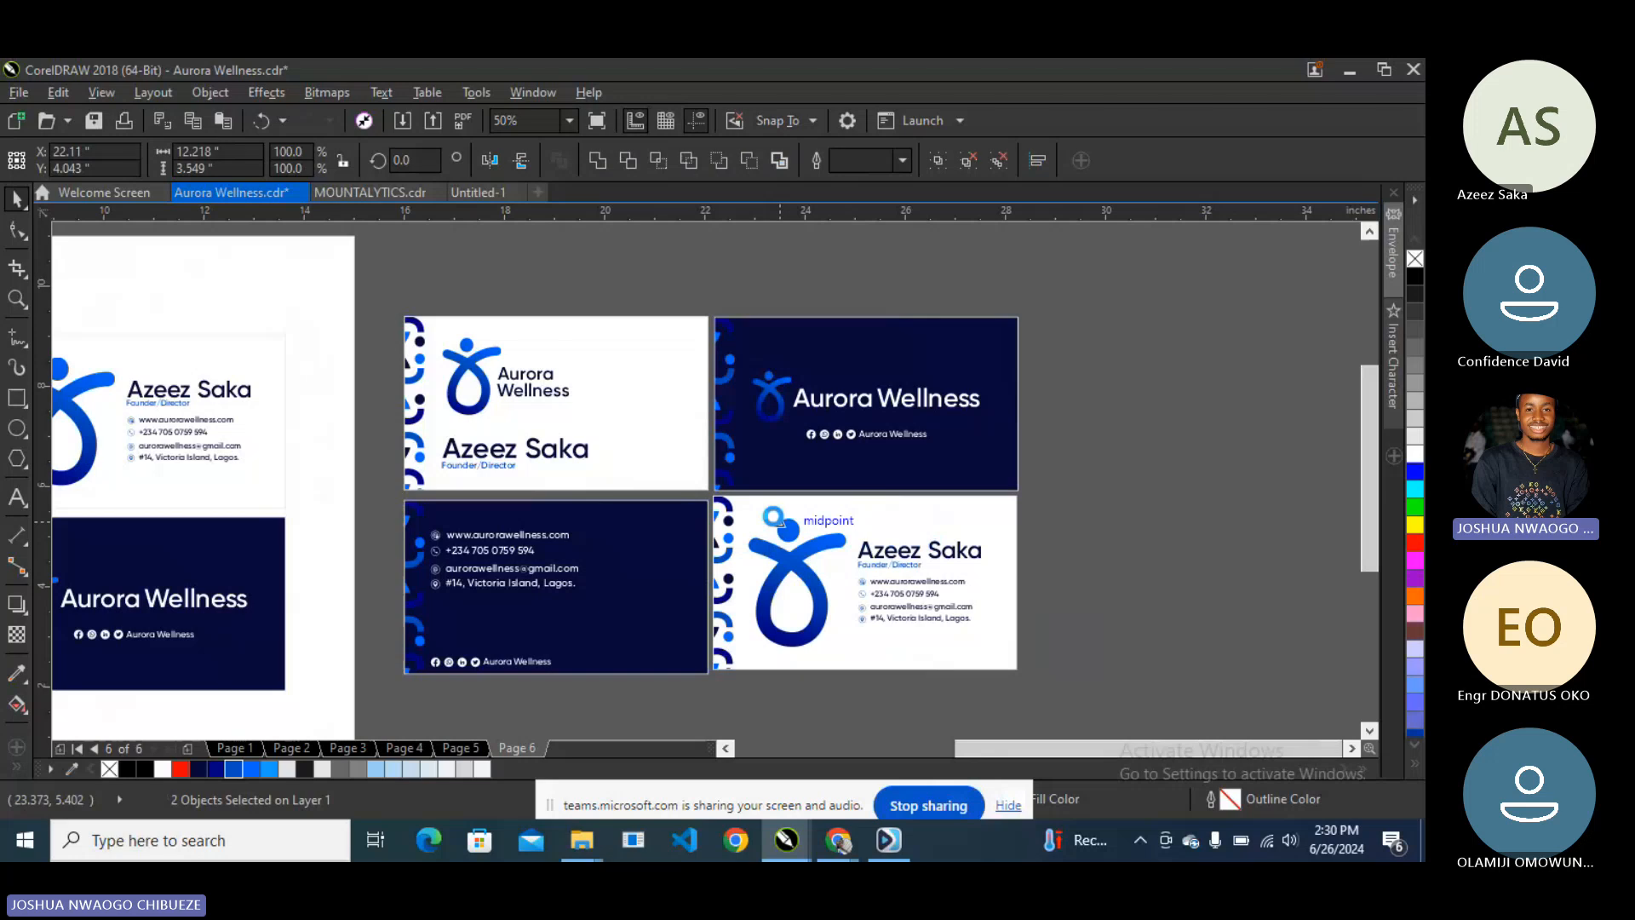
drag(1100, 268, 593, 686)
key(l)
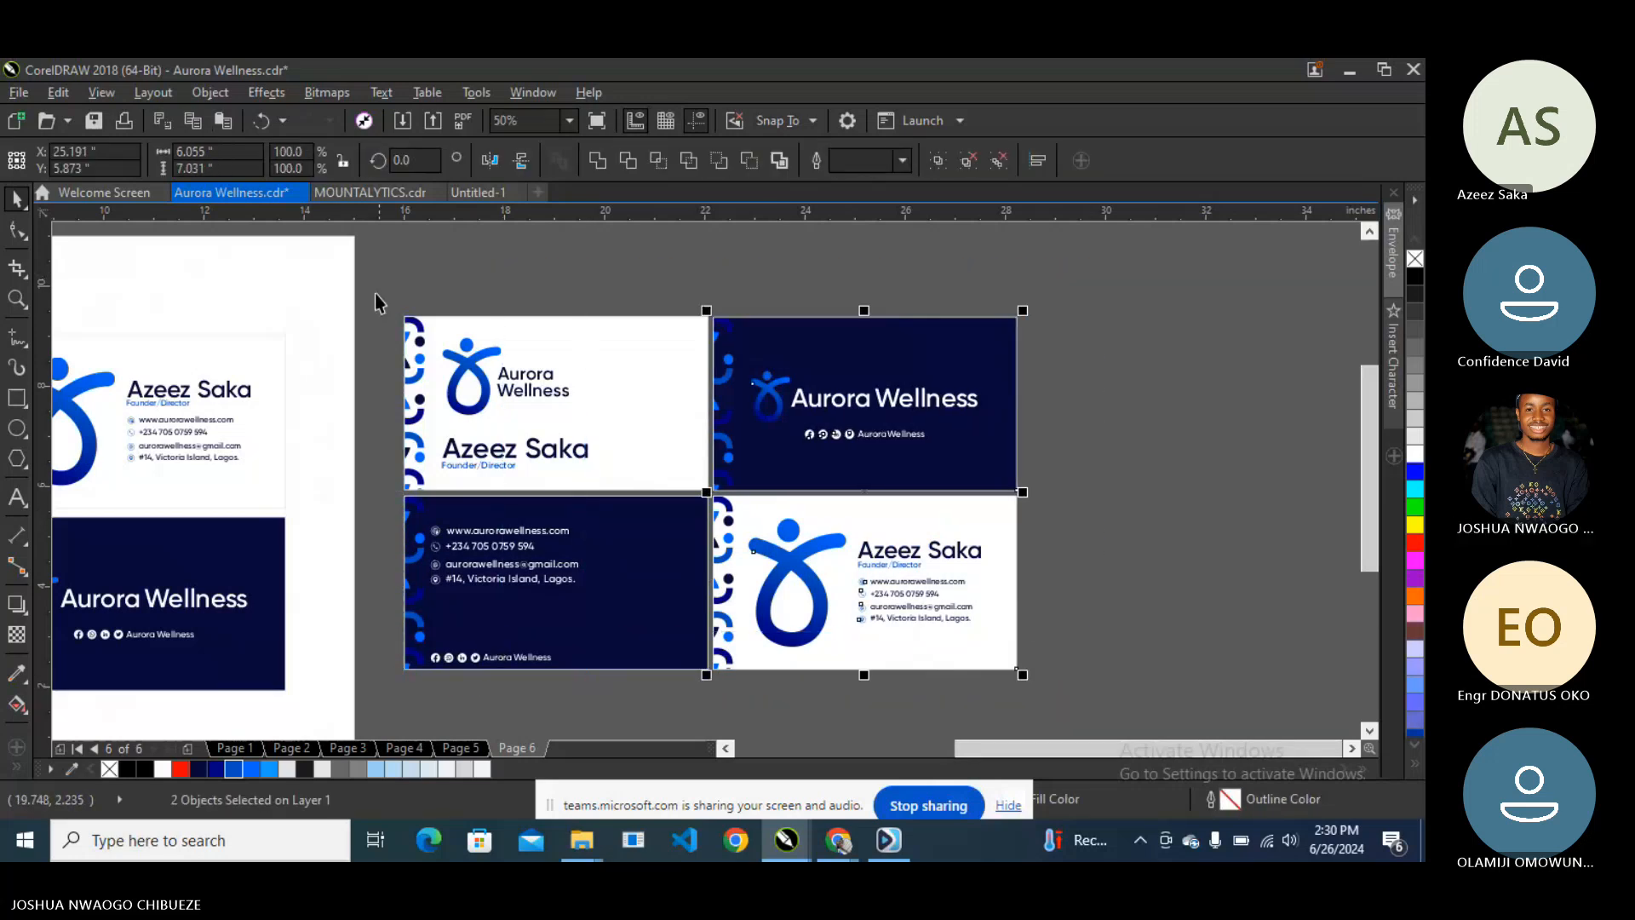
drag(377, 289, 719, 676)
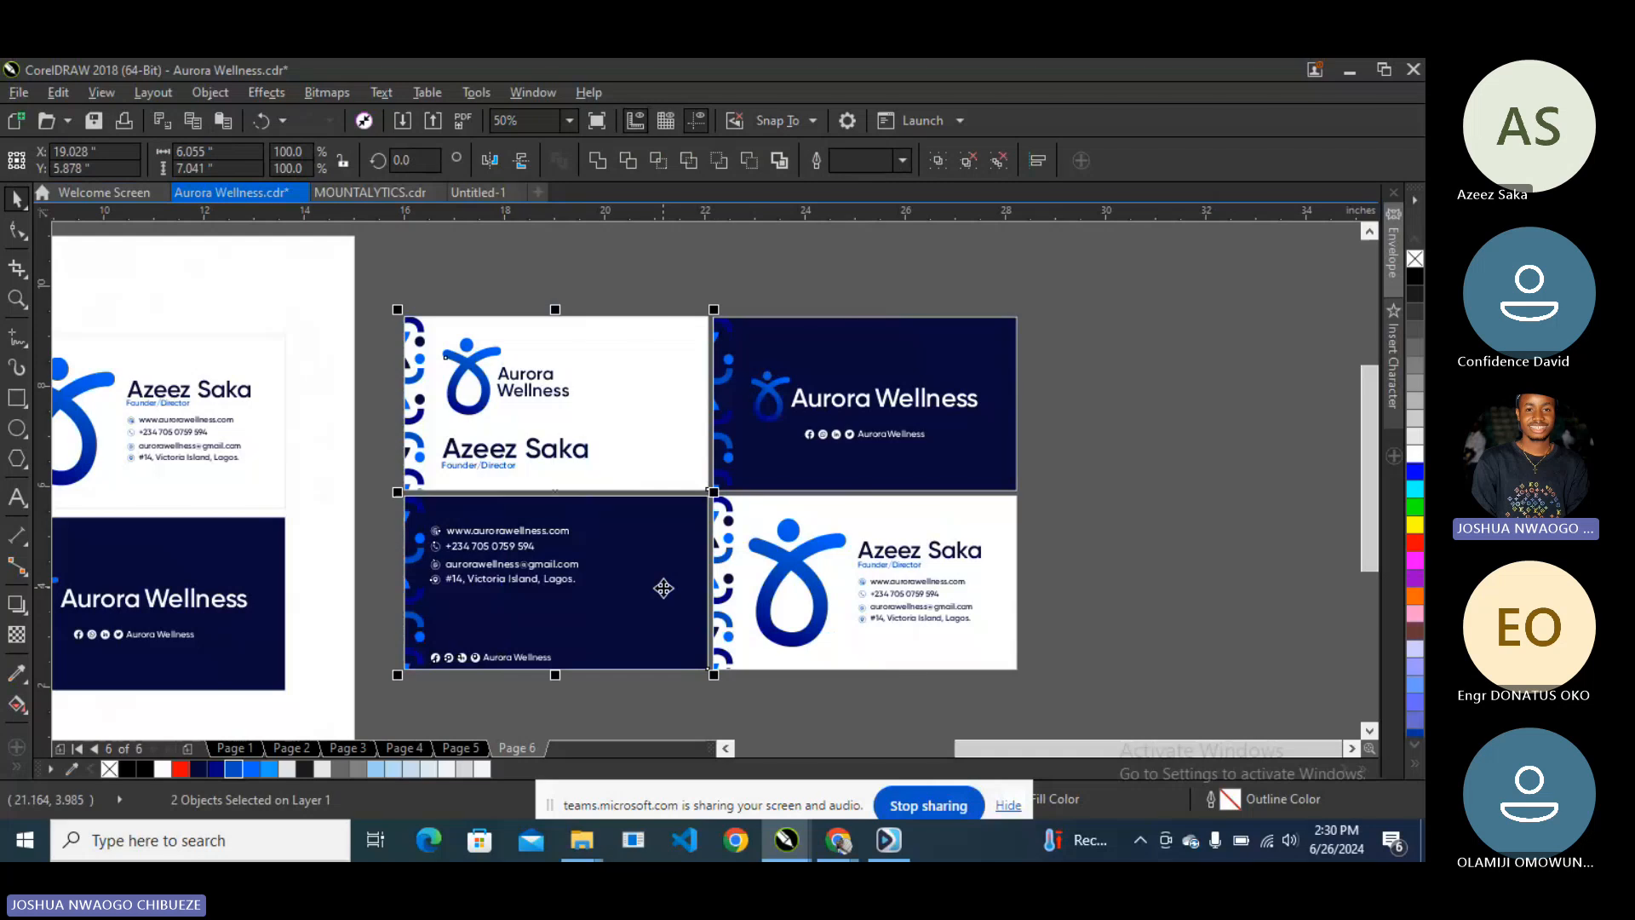
scroll(665, 588, down, 2)
- Group the four cards with Ctrl+G and scale the block down slightly
drag(523, 428, 866, 637)
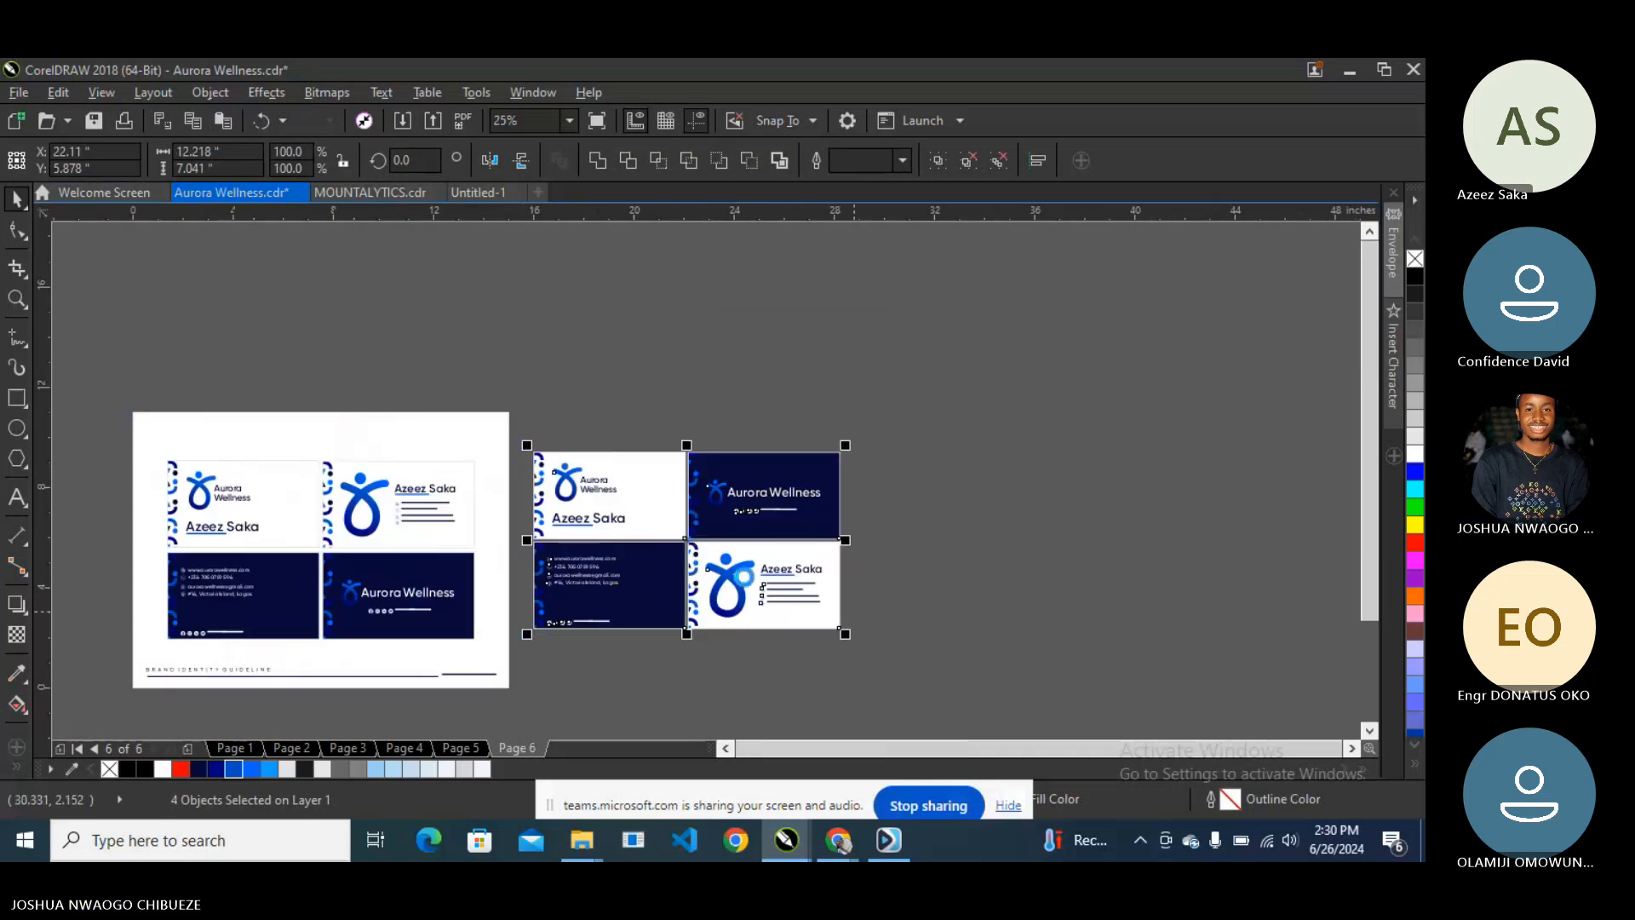
key(ctrl+g)
drag(741, 583, 743, 546)
drag(849, 599, 809, 570)
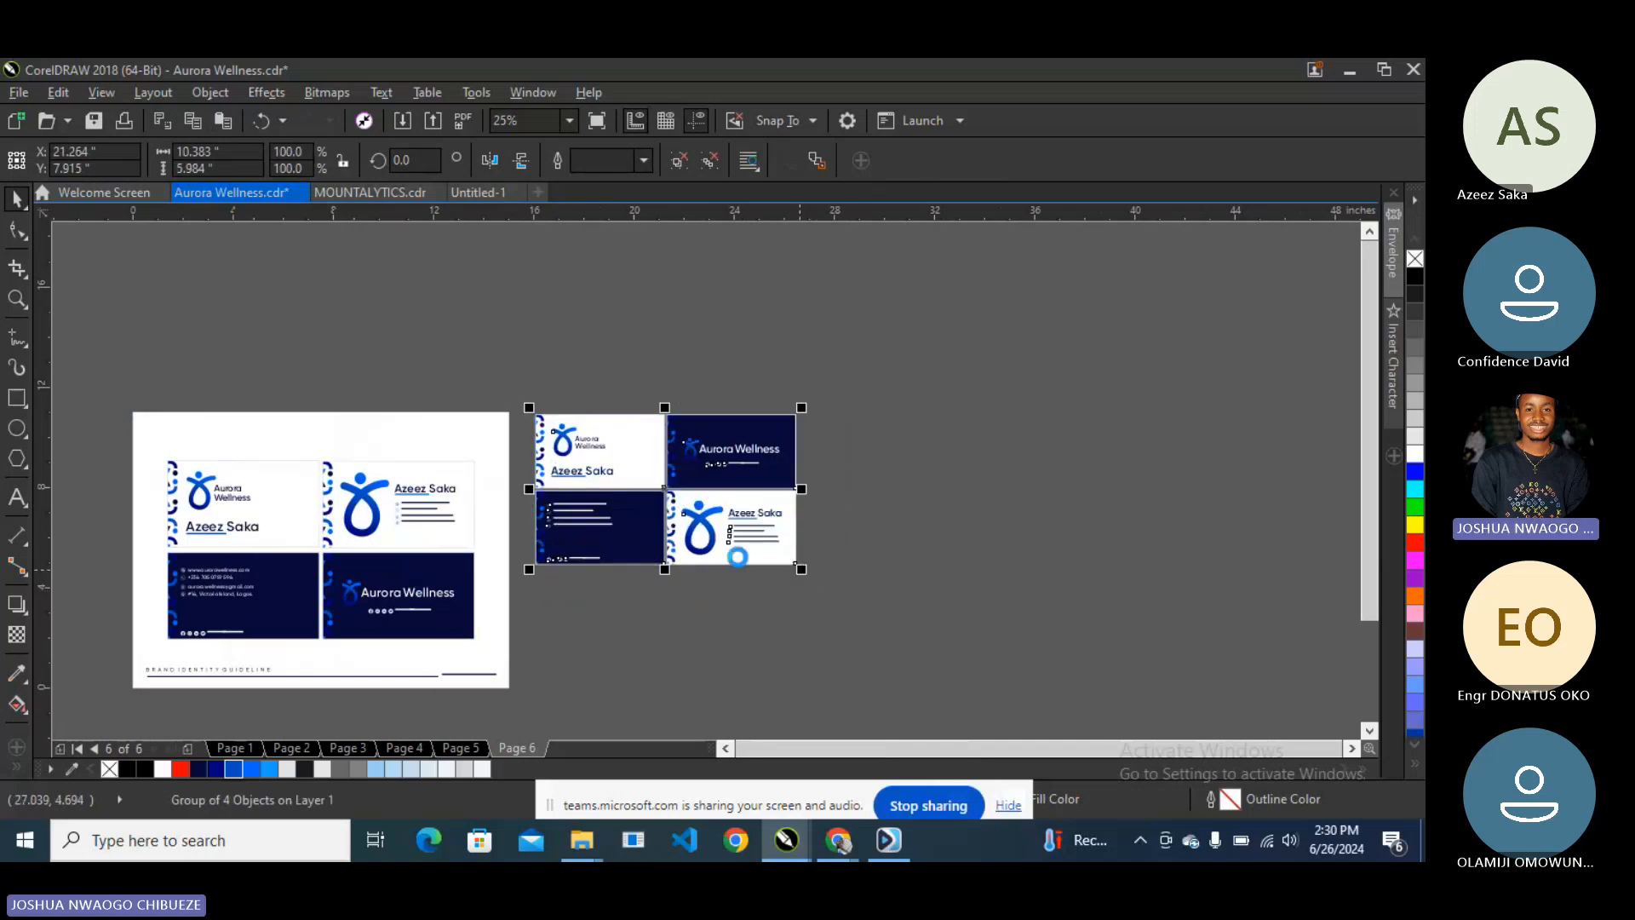
- Duplicate the card block into a row of three and group the row
key(ctrl+d)
drag(713, 501, 964, 513)
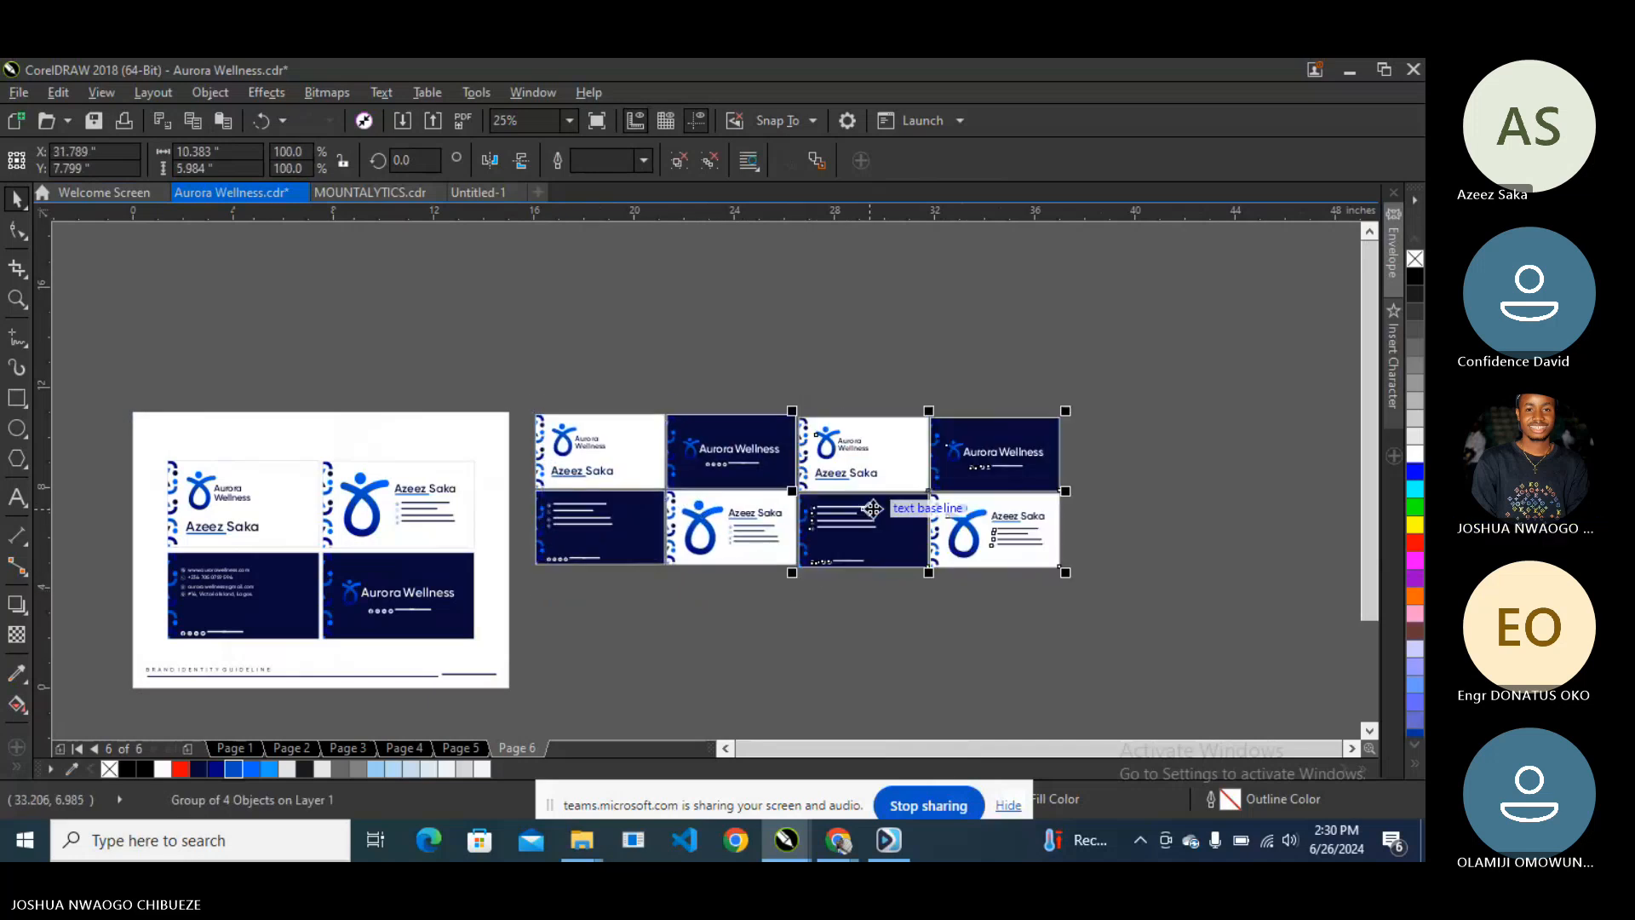
scroll(837, 509, up, 1)
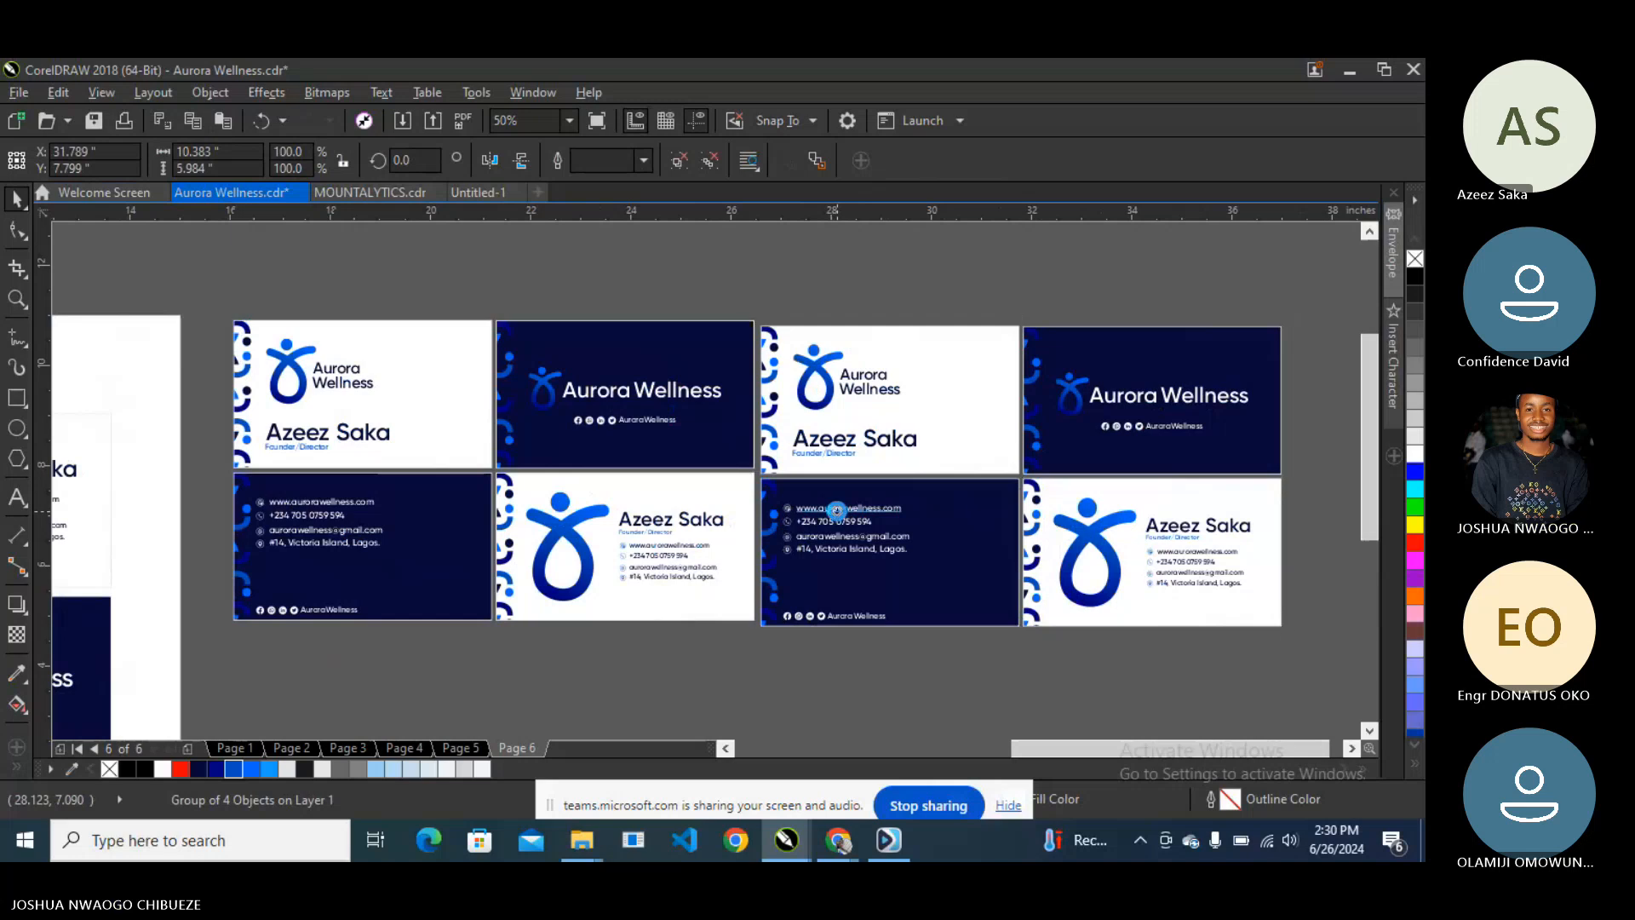
drag(836, 510, 837, 508)
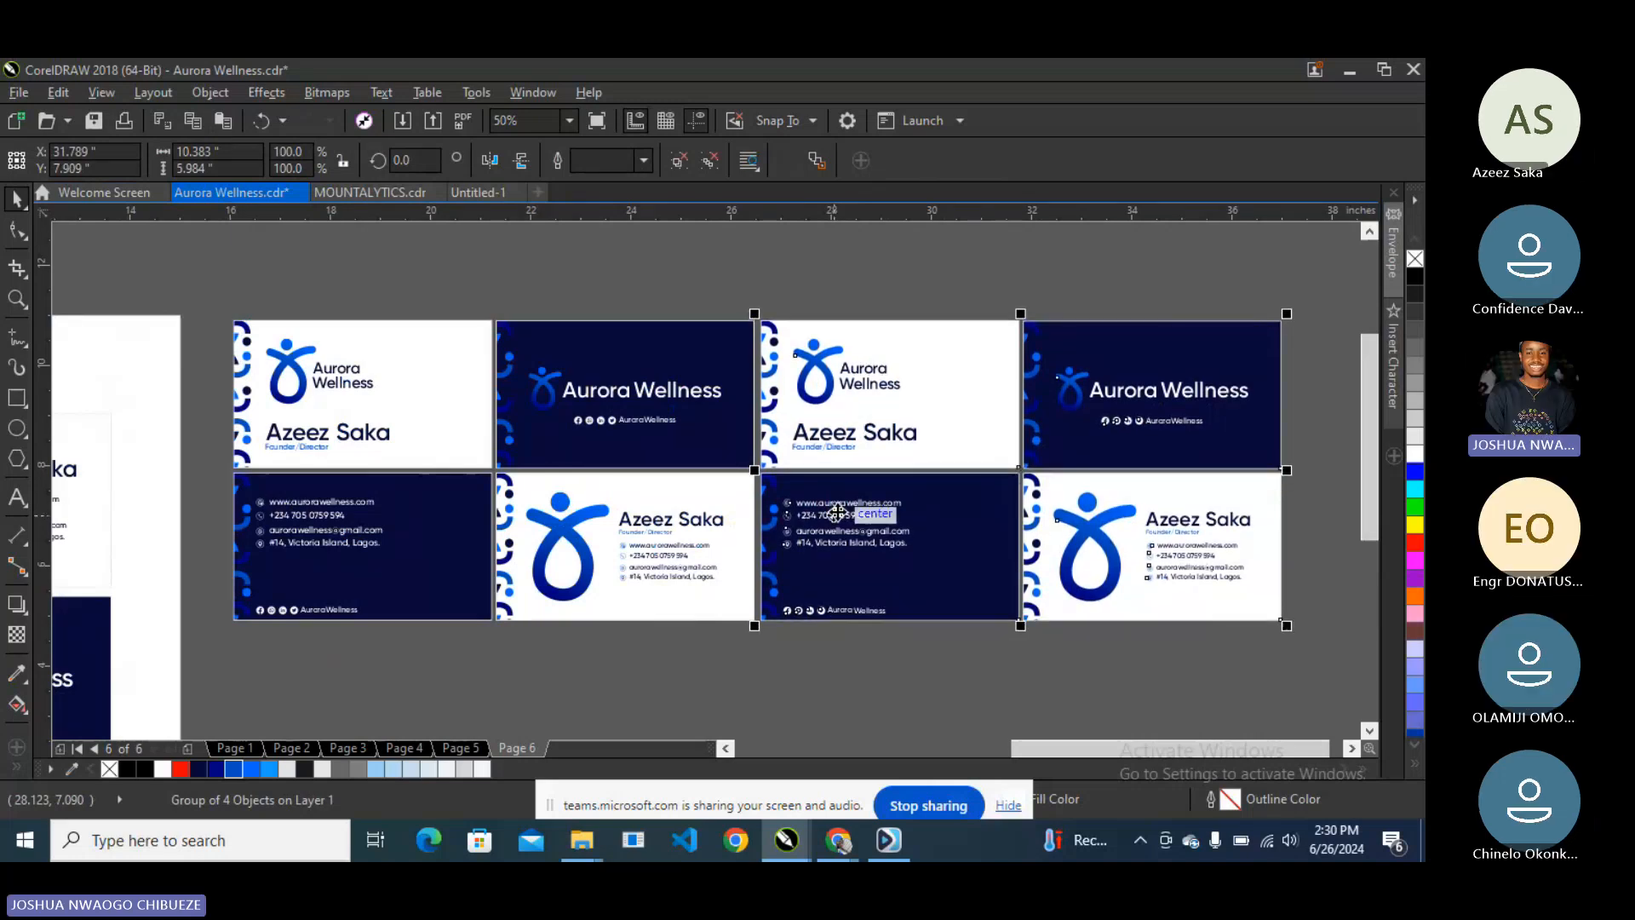
scroll(683, 514, down, 1)
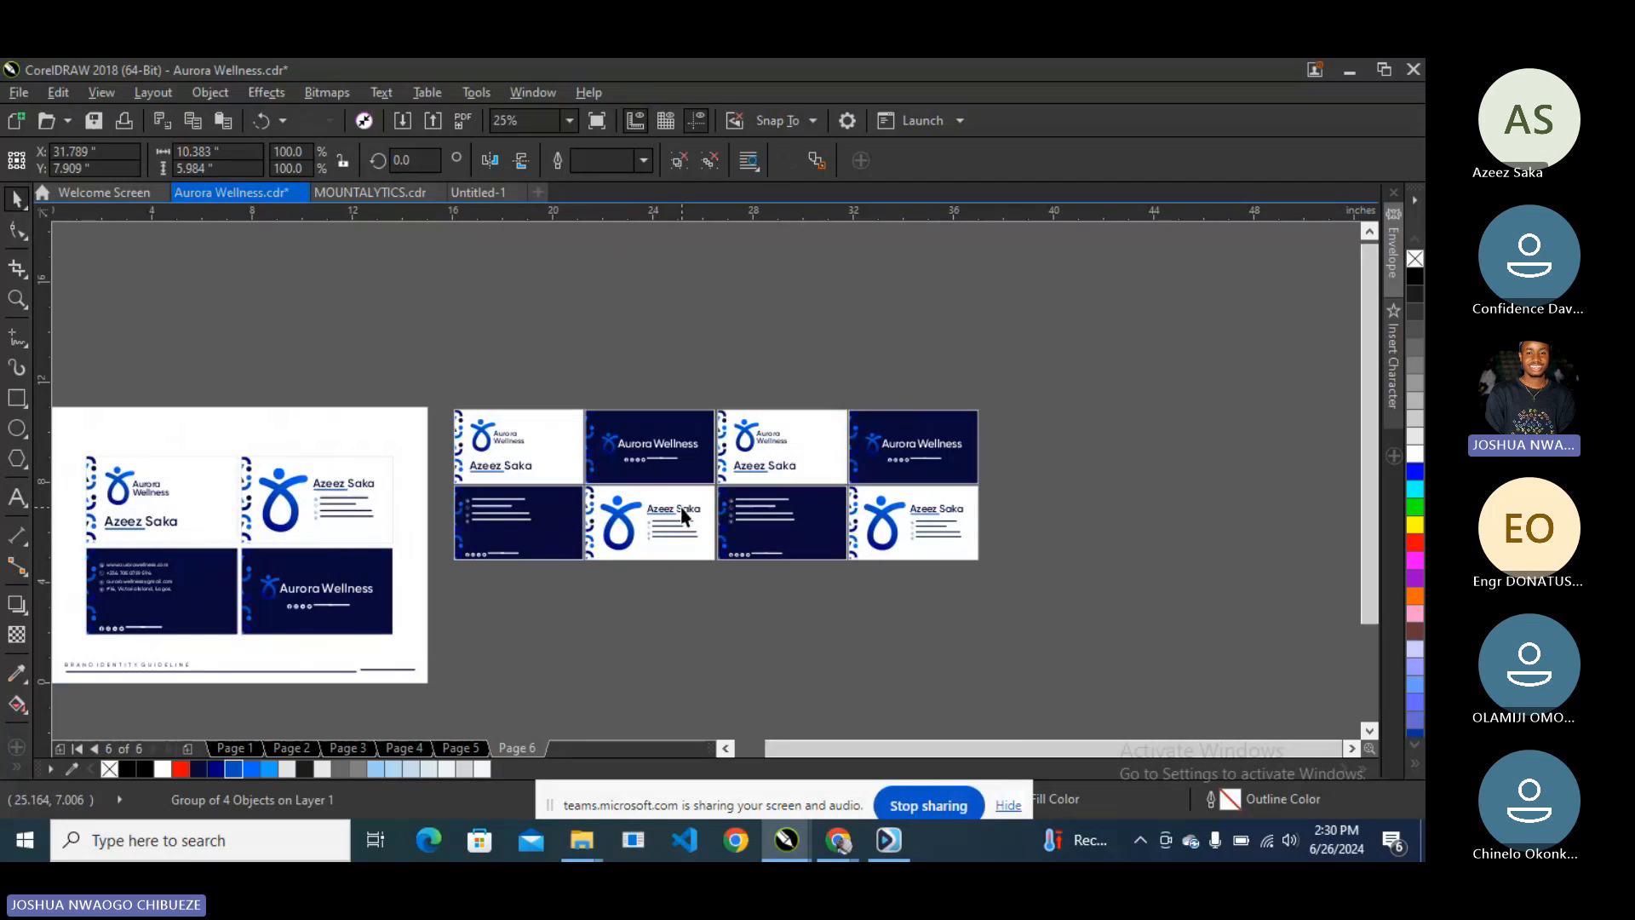
key(ctrl+d)
drag(1288, 355, 512, 574)
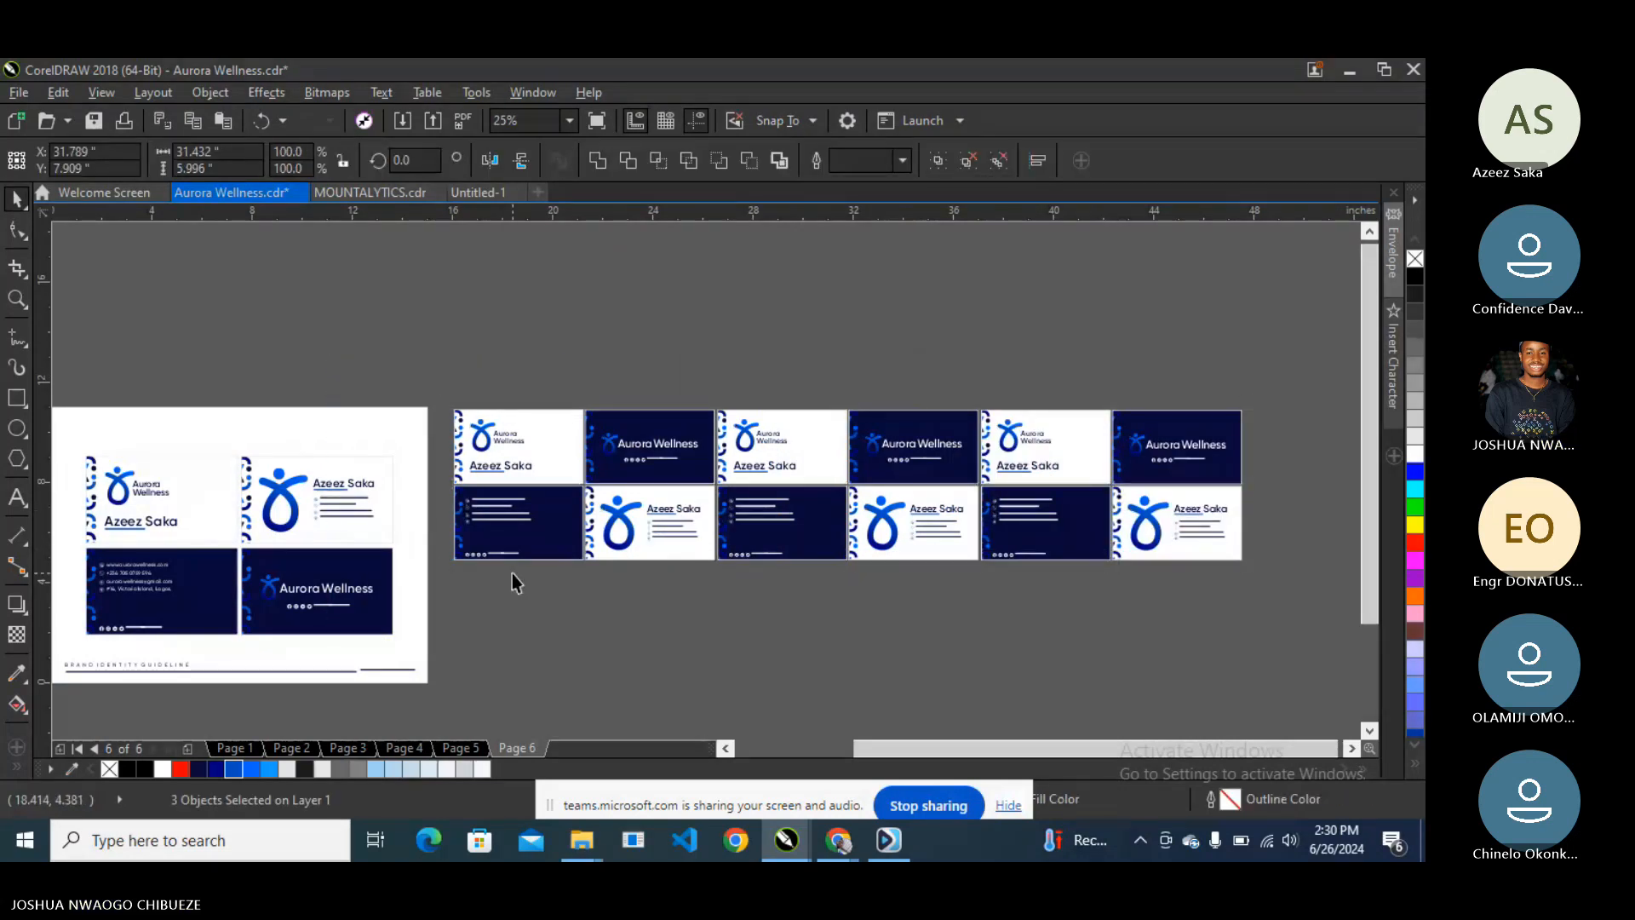
key(ctrl+g)
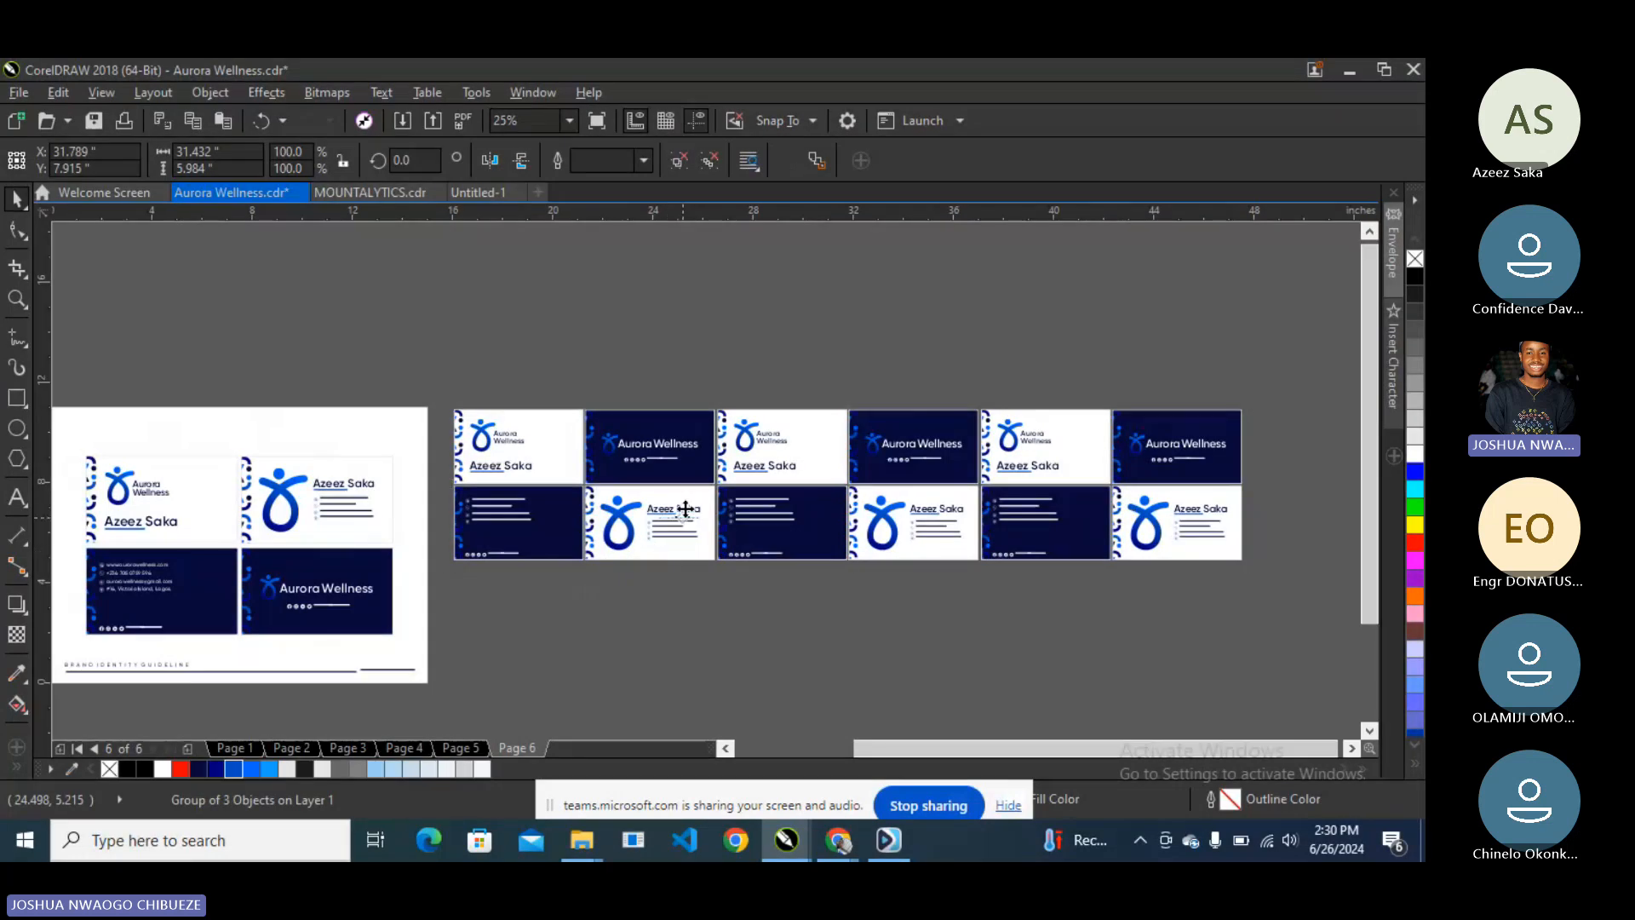
- Duplicate the card row downward to fill out the six-by-six grid
key(ctrl+d)
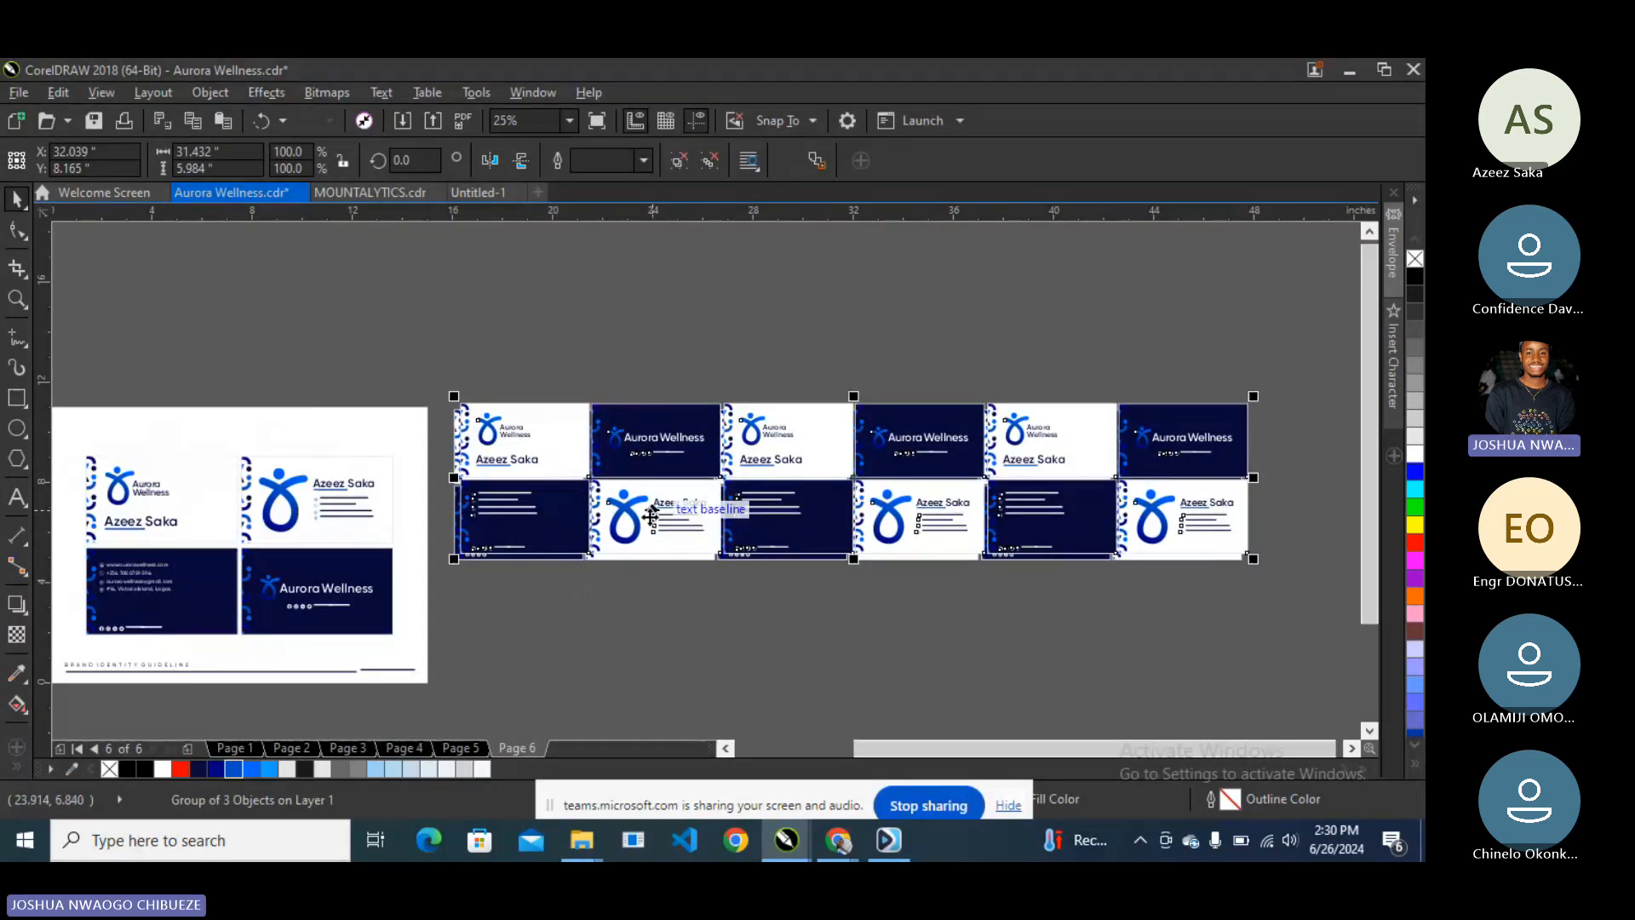
drag(673, 512, 652, 594)
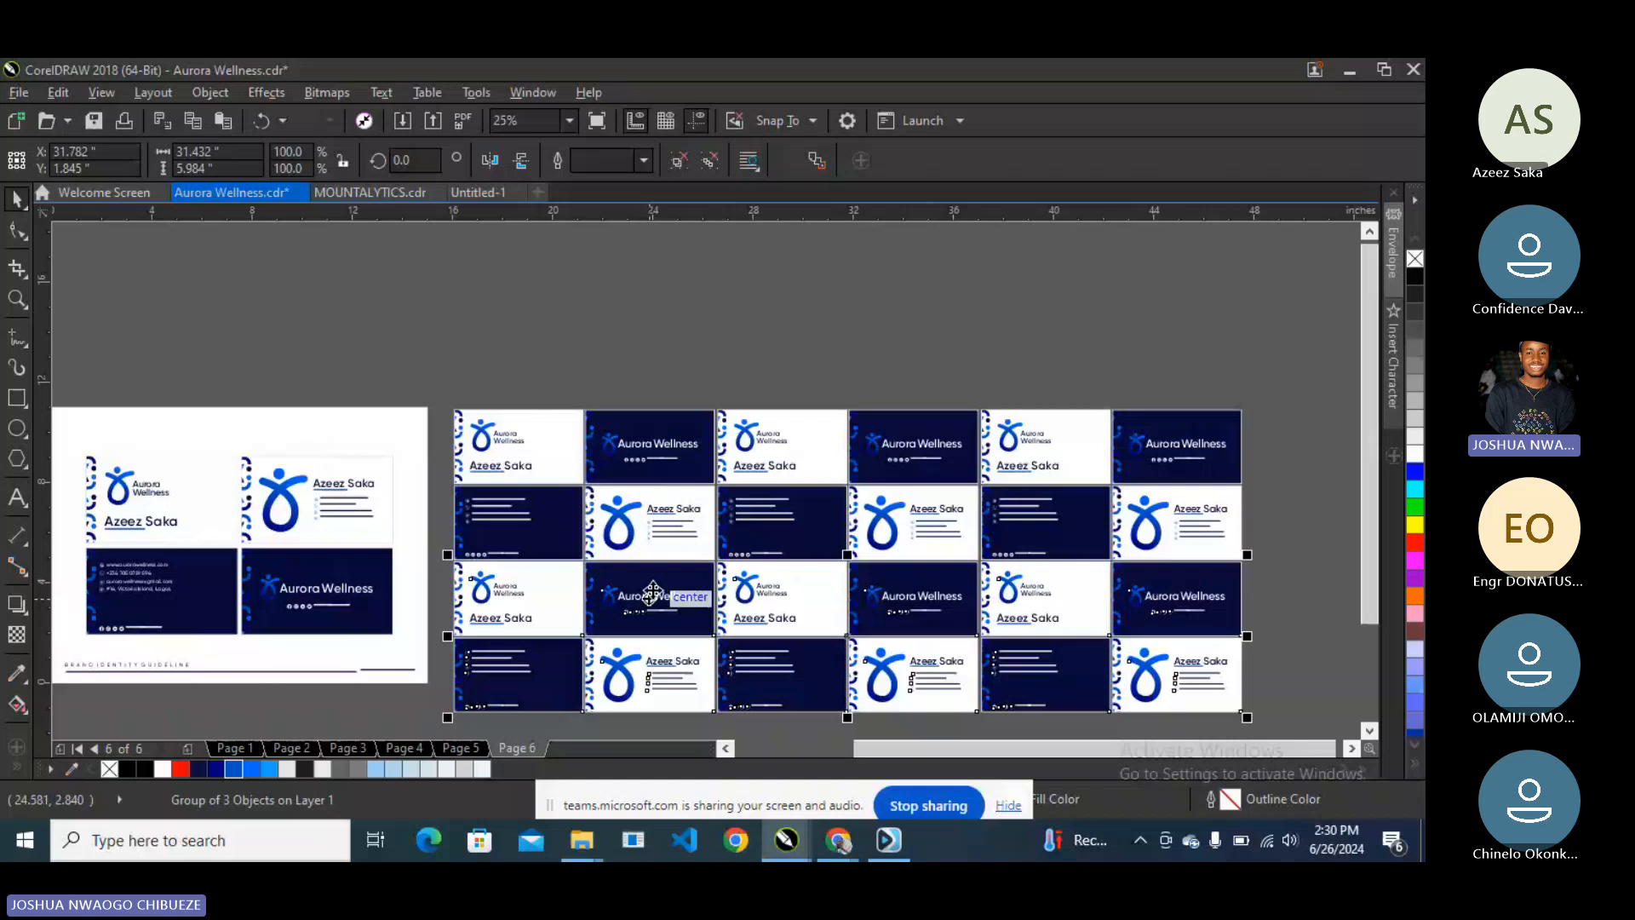
scroll(652, 594, up, 4)
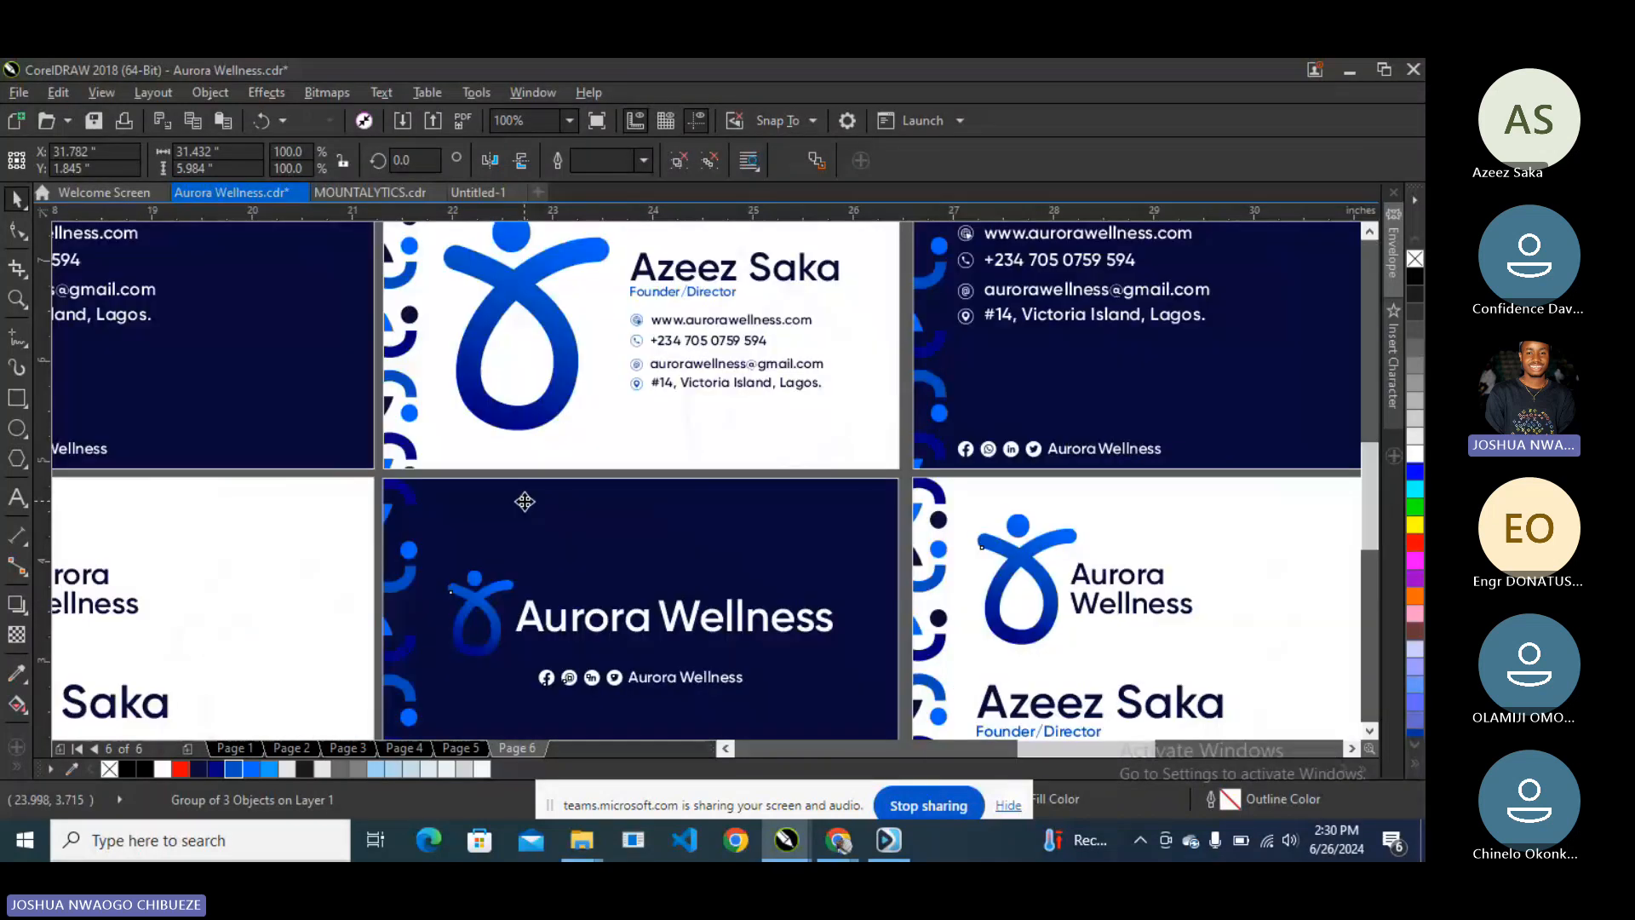
scroll(525, 501, down, 4)
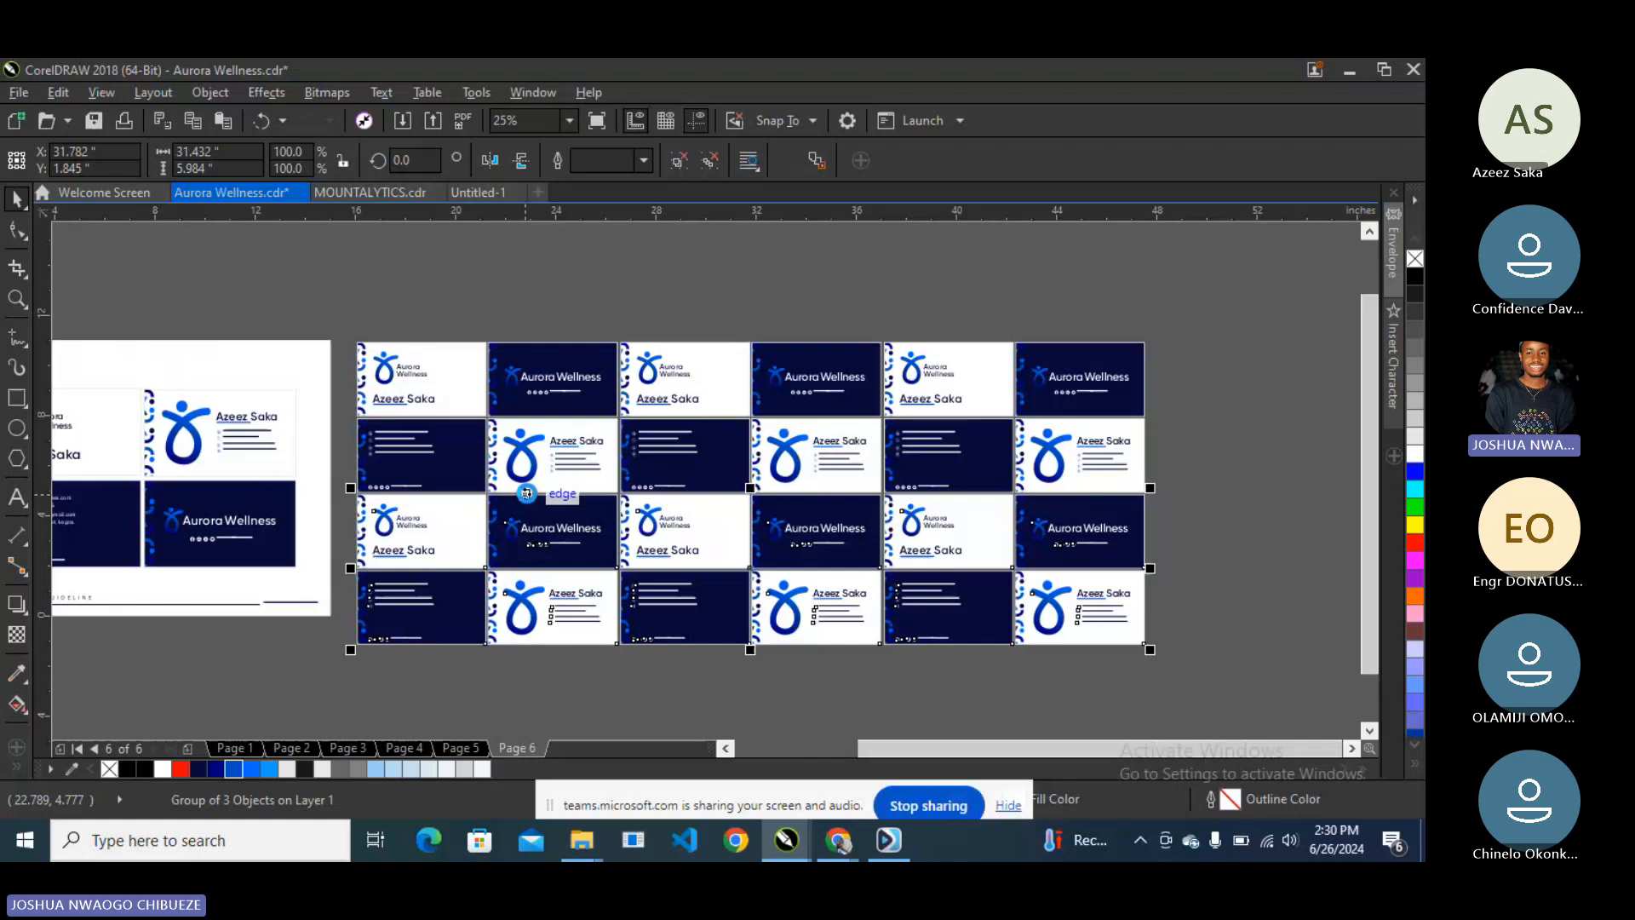
drag(526, 493, 526, 646)
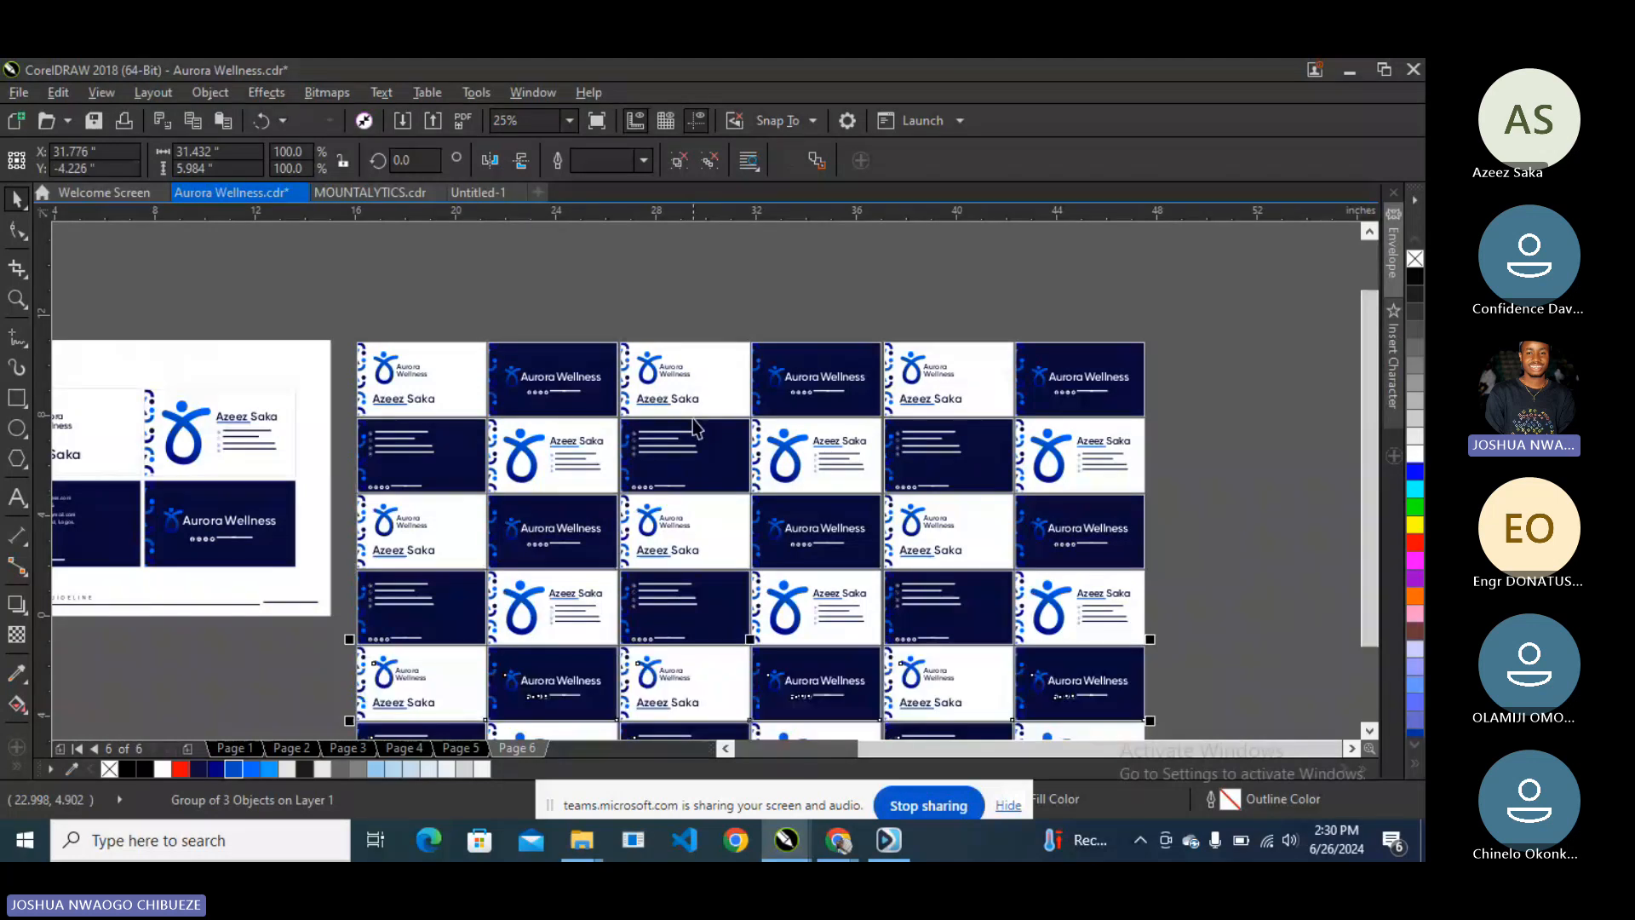
scroll(695, 426, down, 2)
click(513, 631)
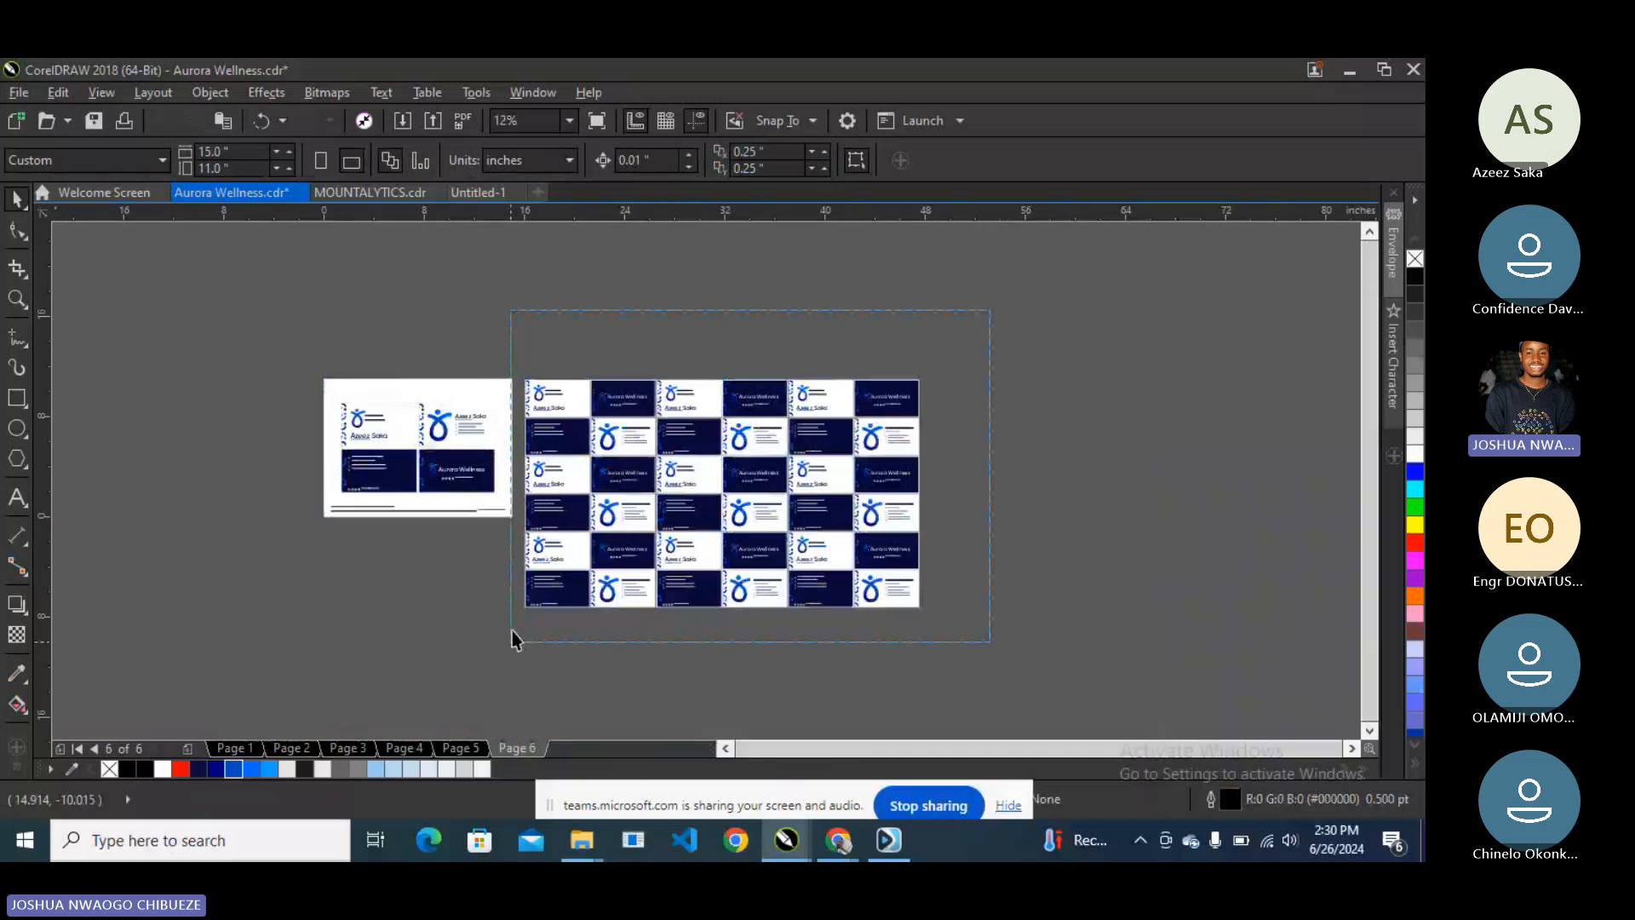
- Center-align the card rows, group them into one grid, and add a page-sized rectangle
drag(512, 630, 514, 630)
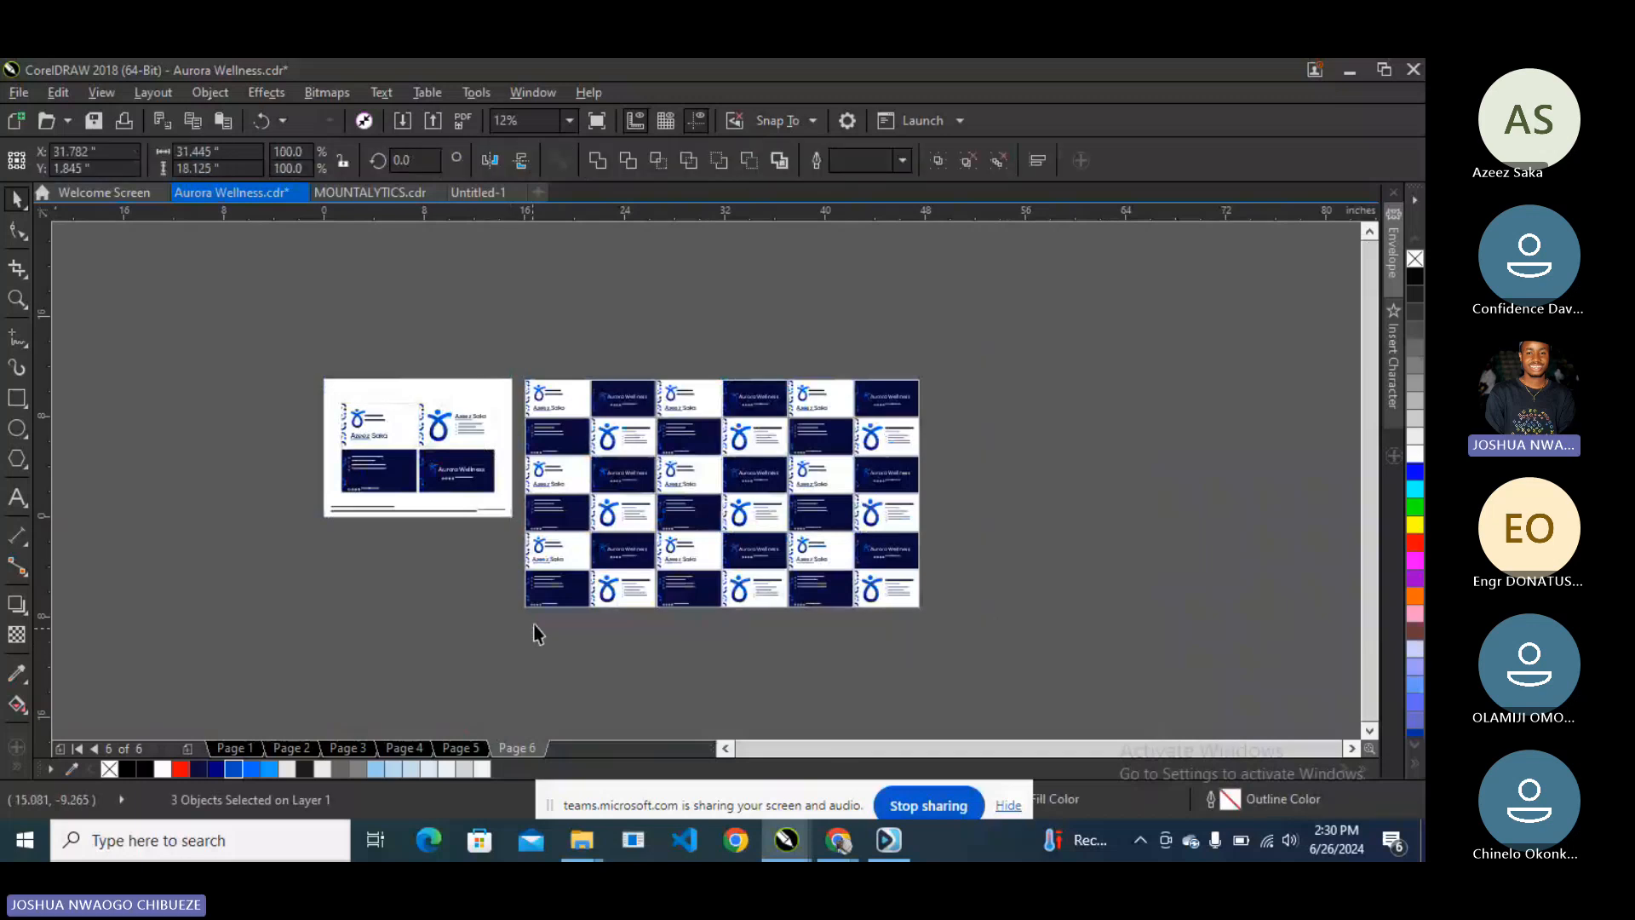
key(c)
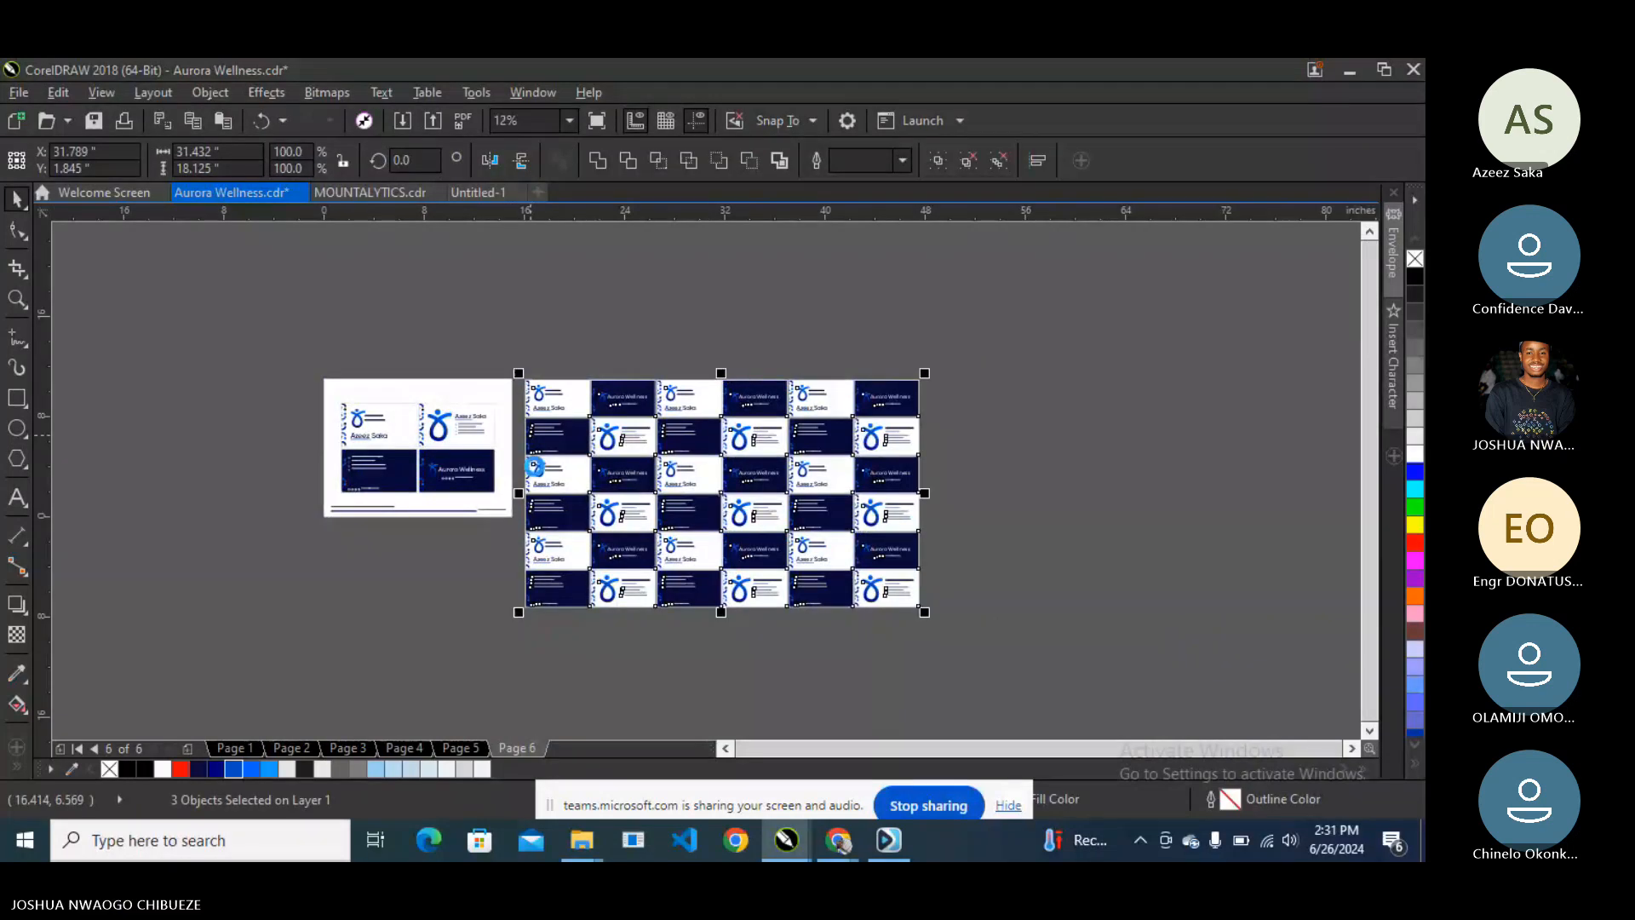
key(ctrl+g)
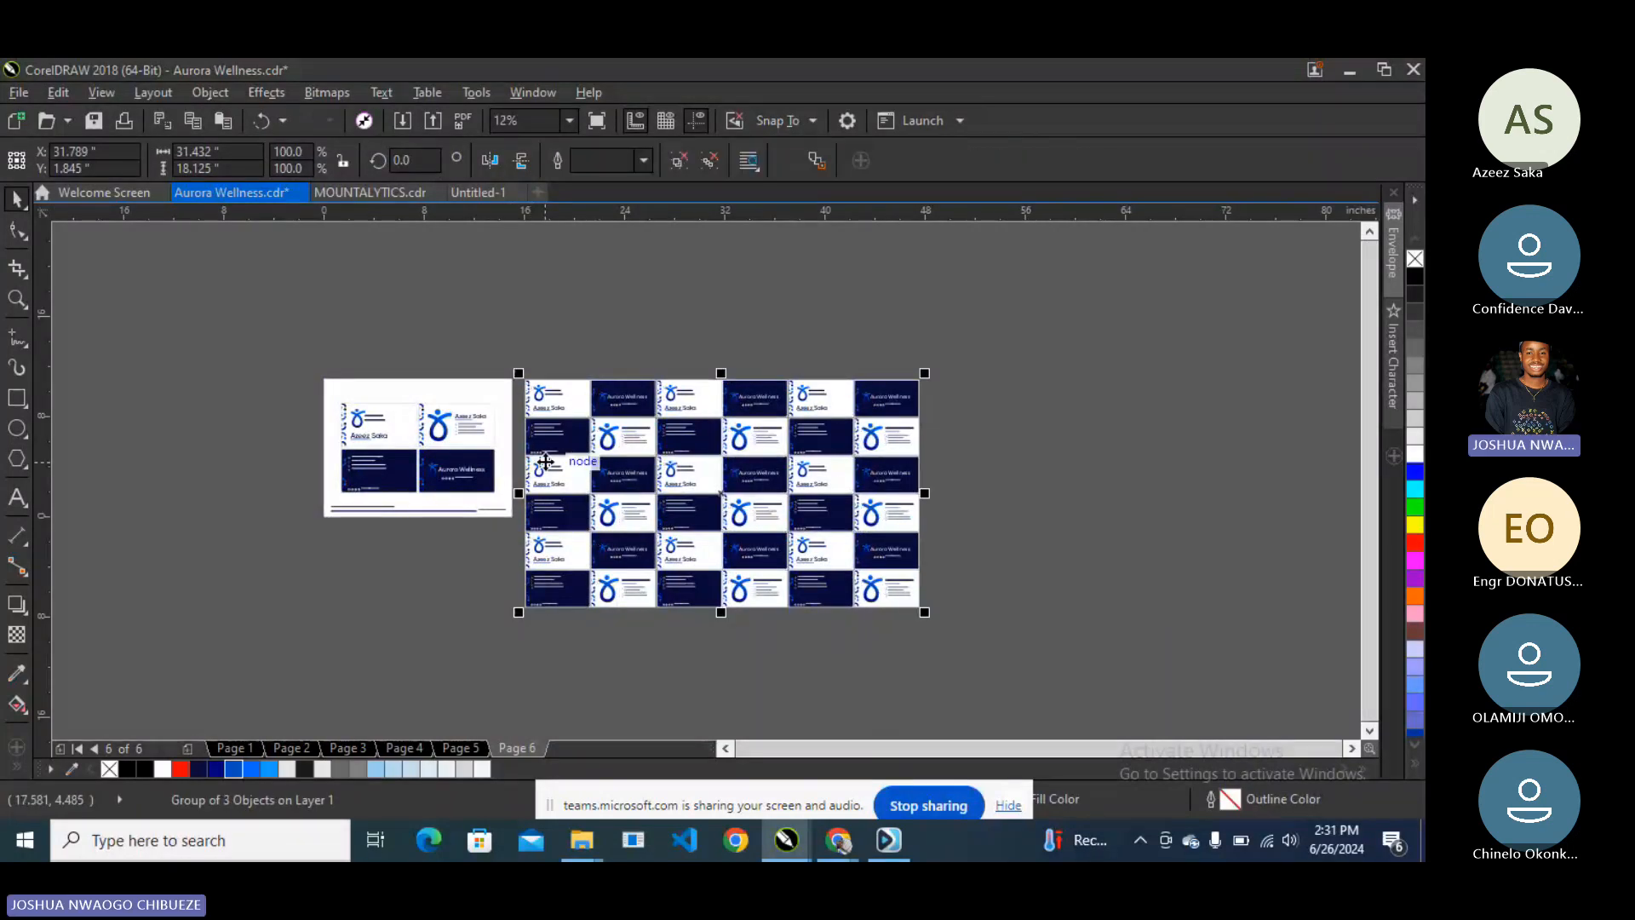
double_click(19, 398)
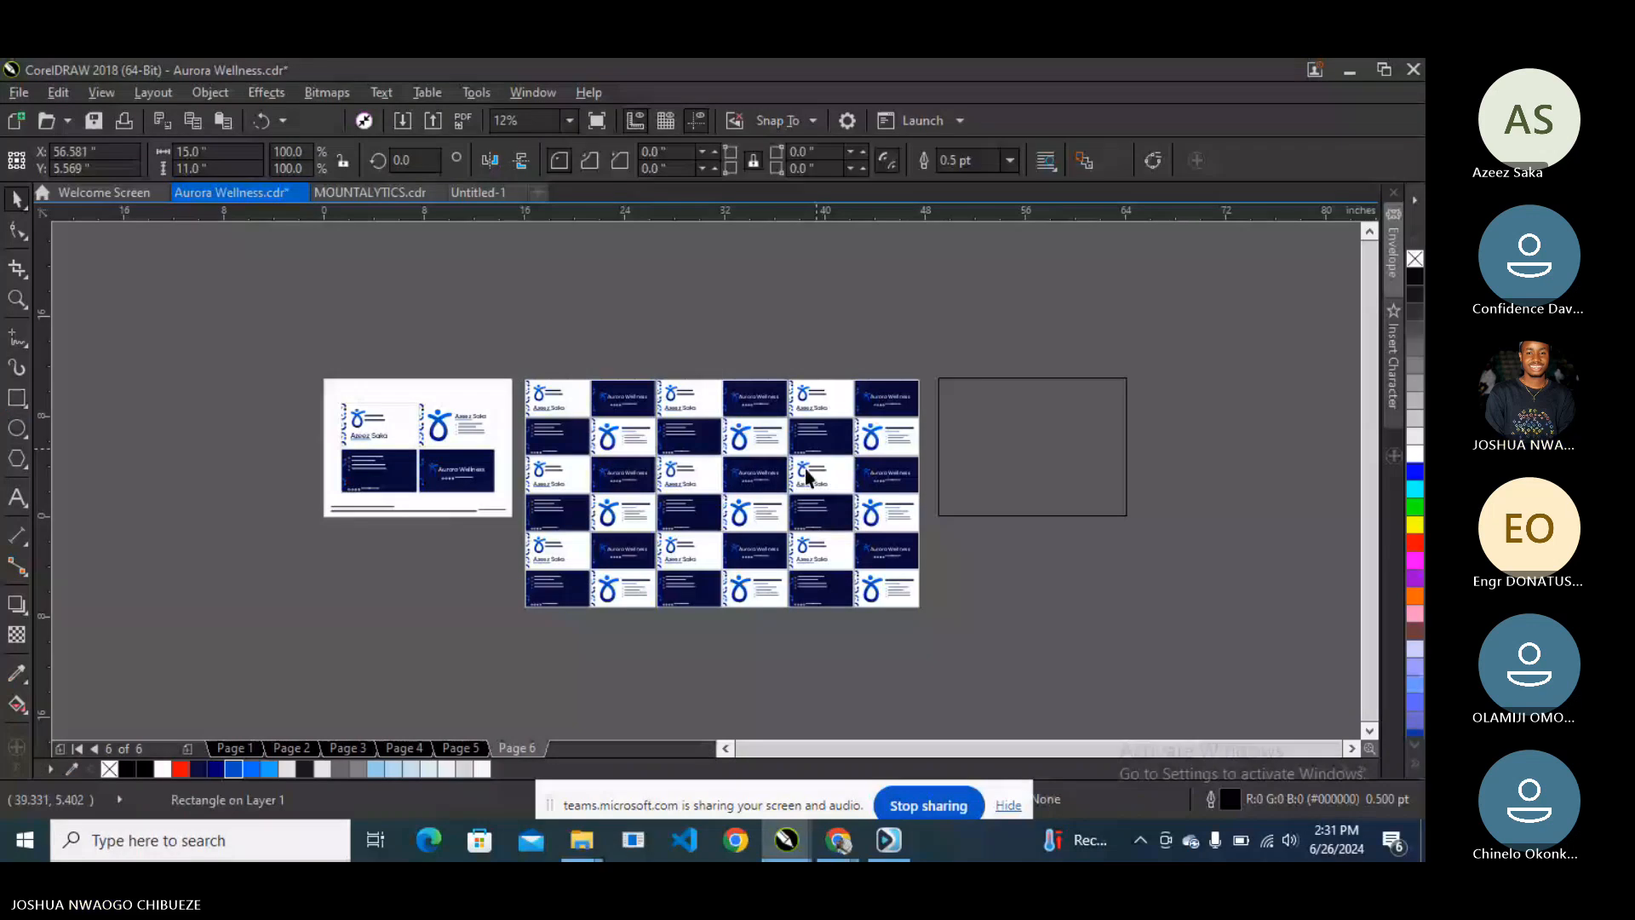
- Move the card grid up and left, undoing an accidental extra drag
click(804, 468)
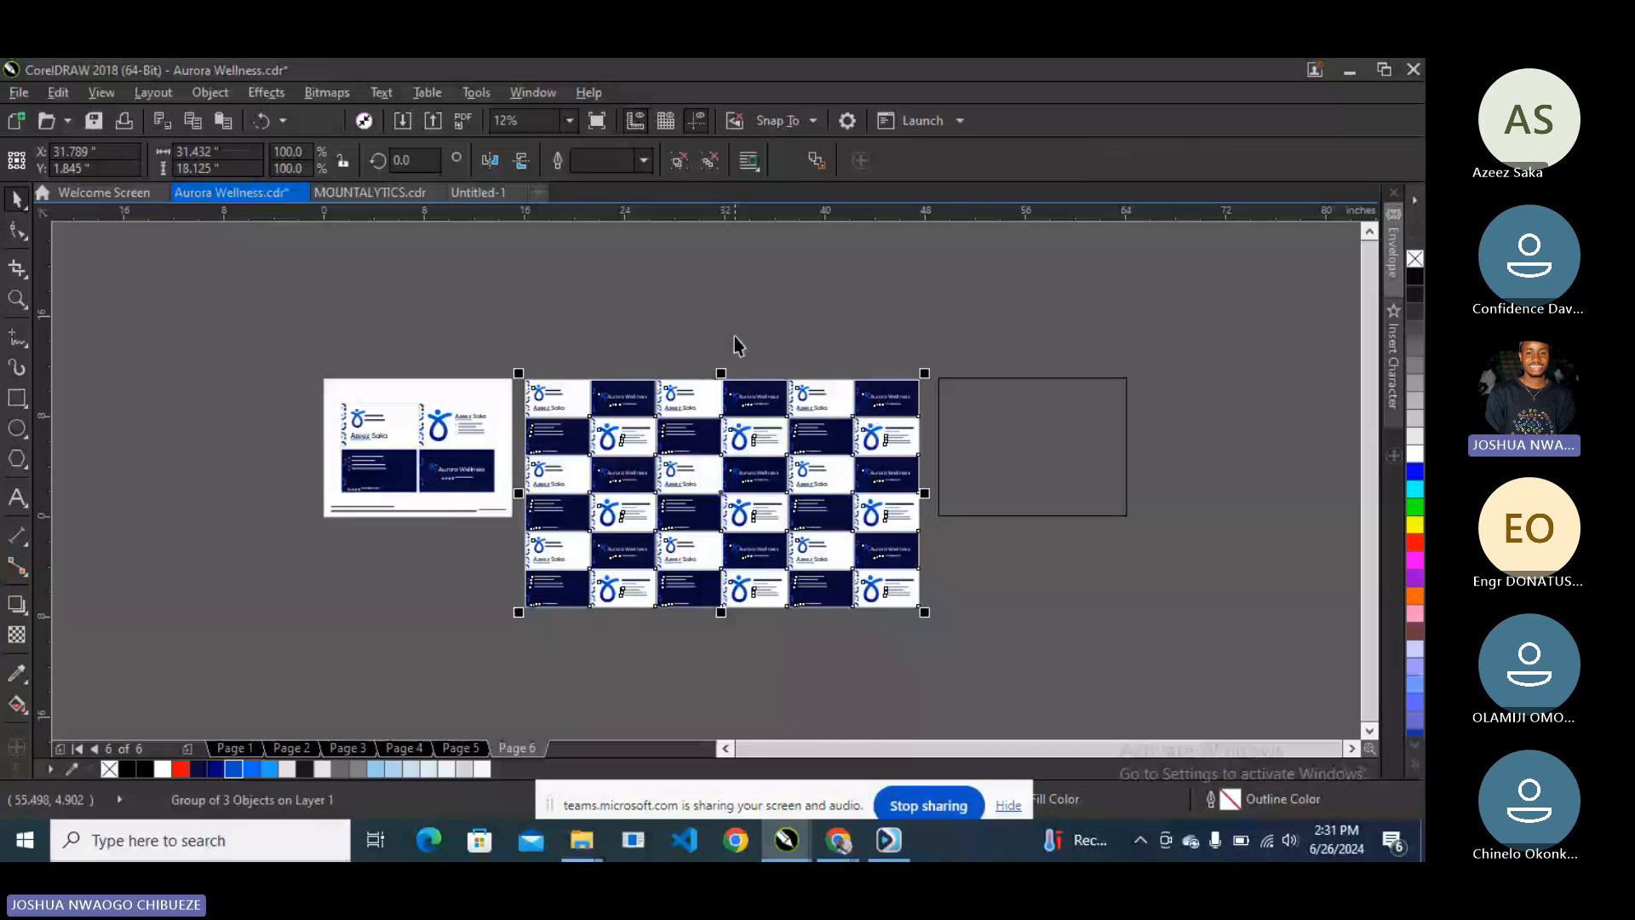
drag(777, 513, 756, 437)
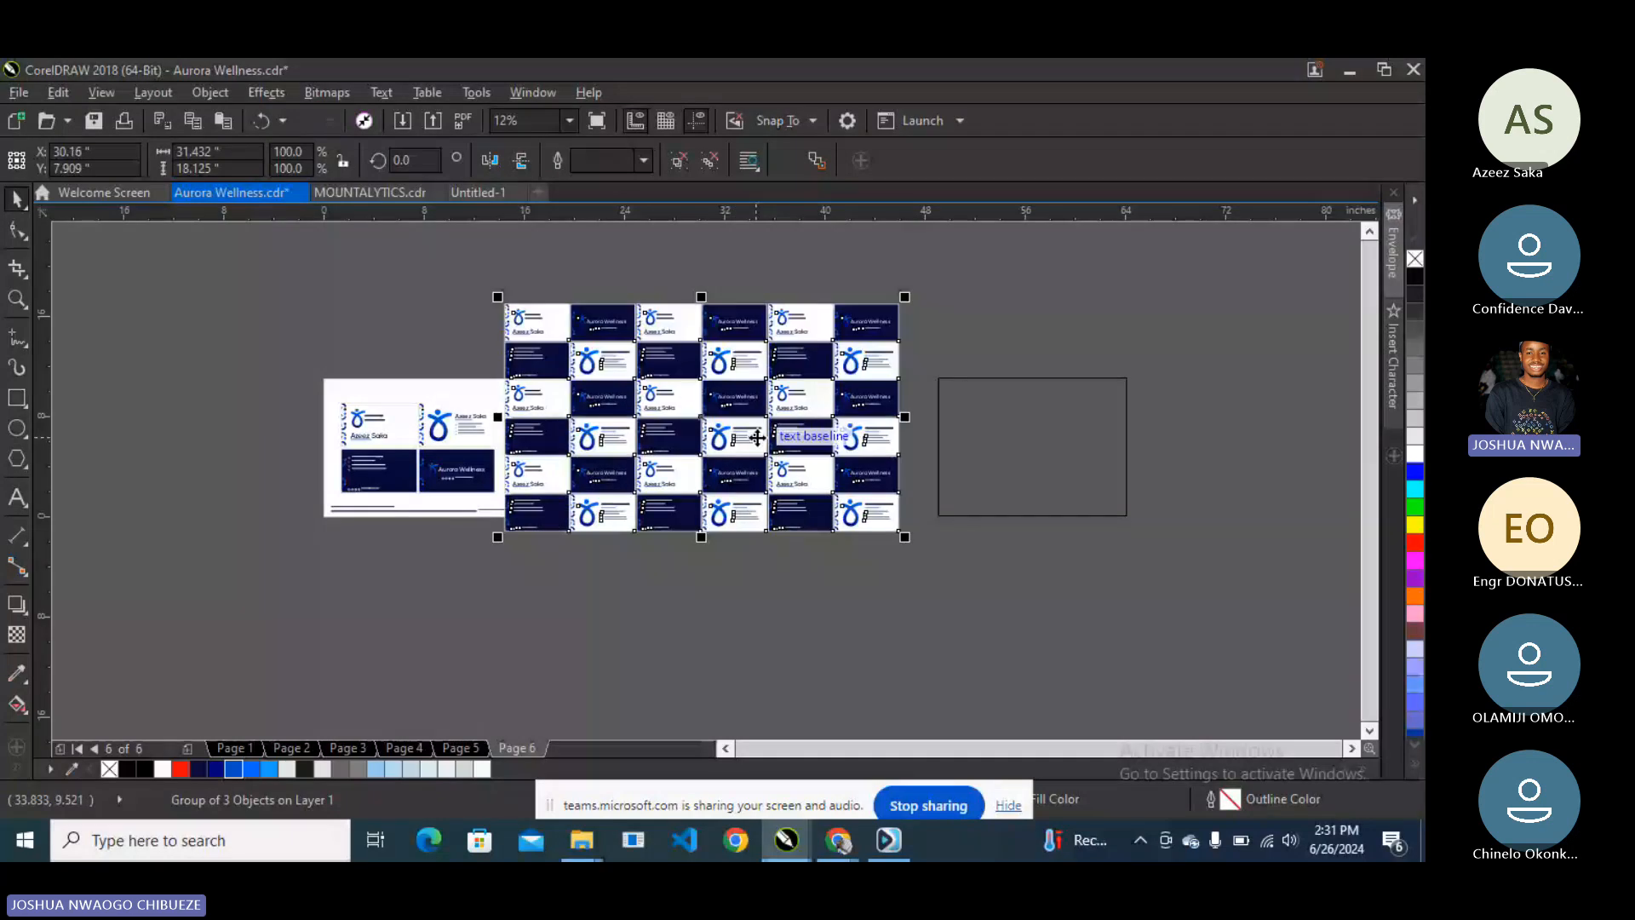
click(815, 548)
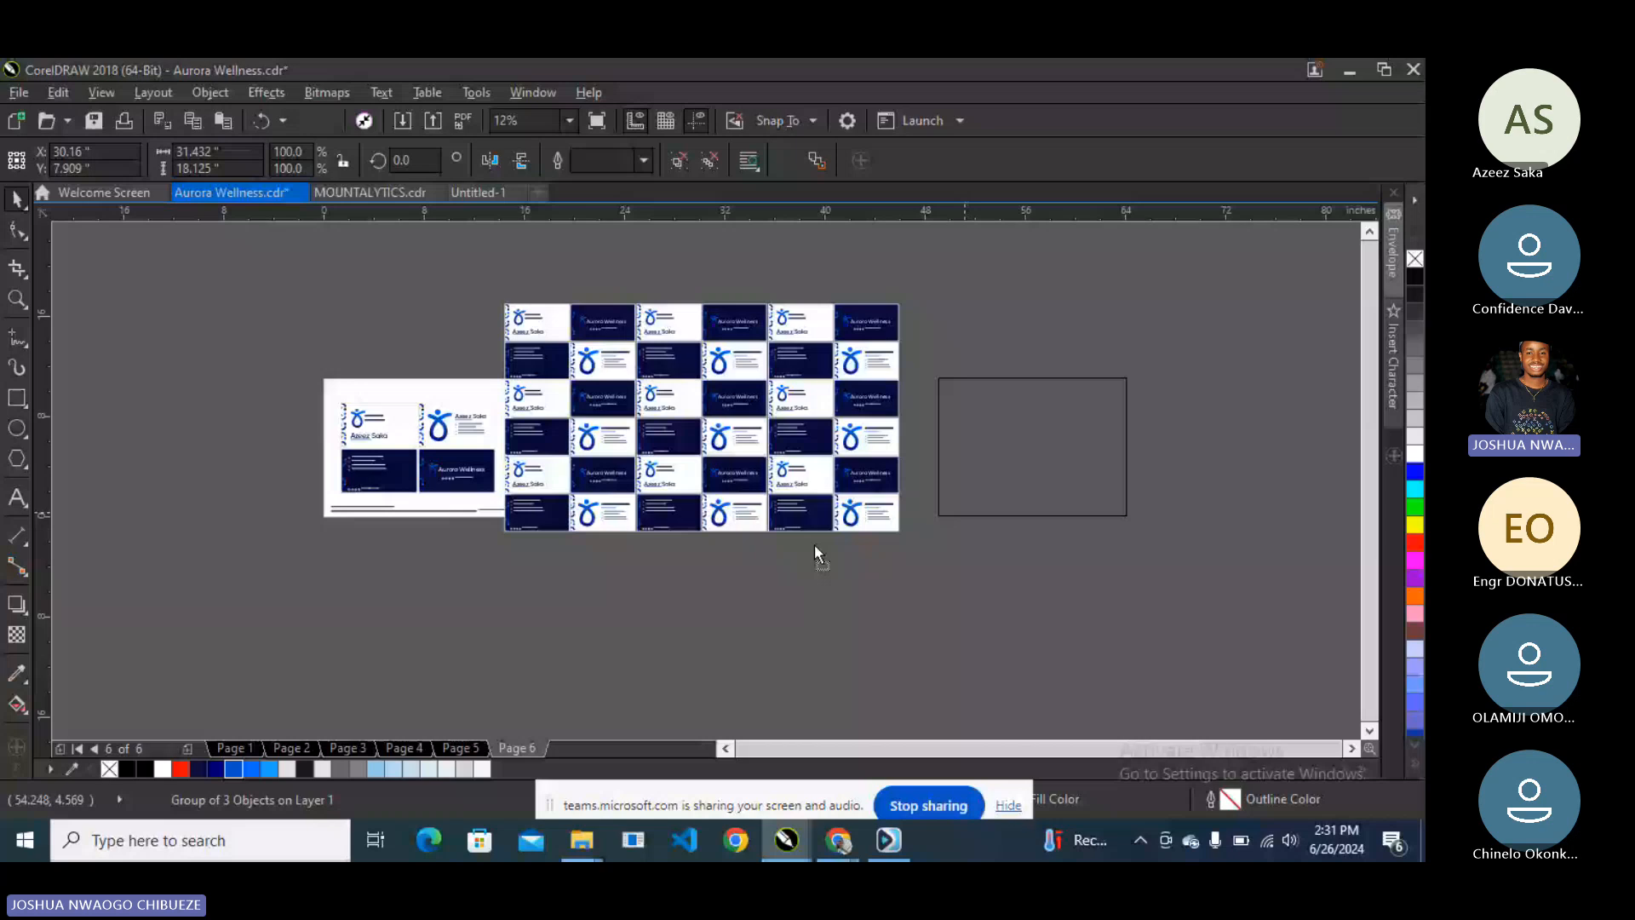
drag(749, 405, 467, 374)
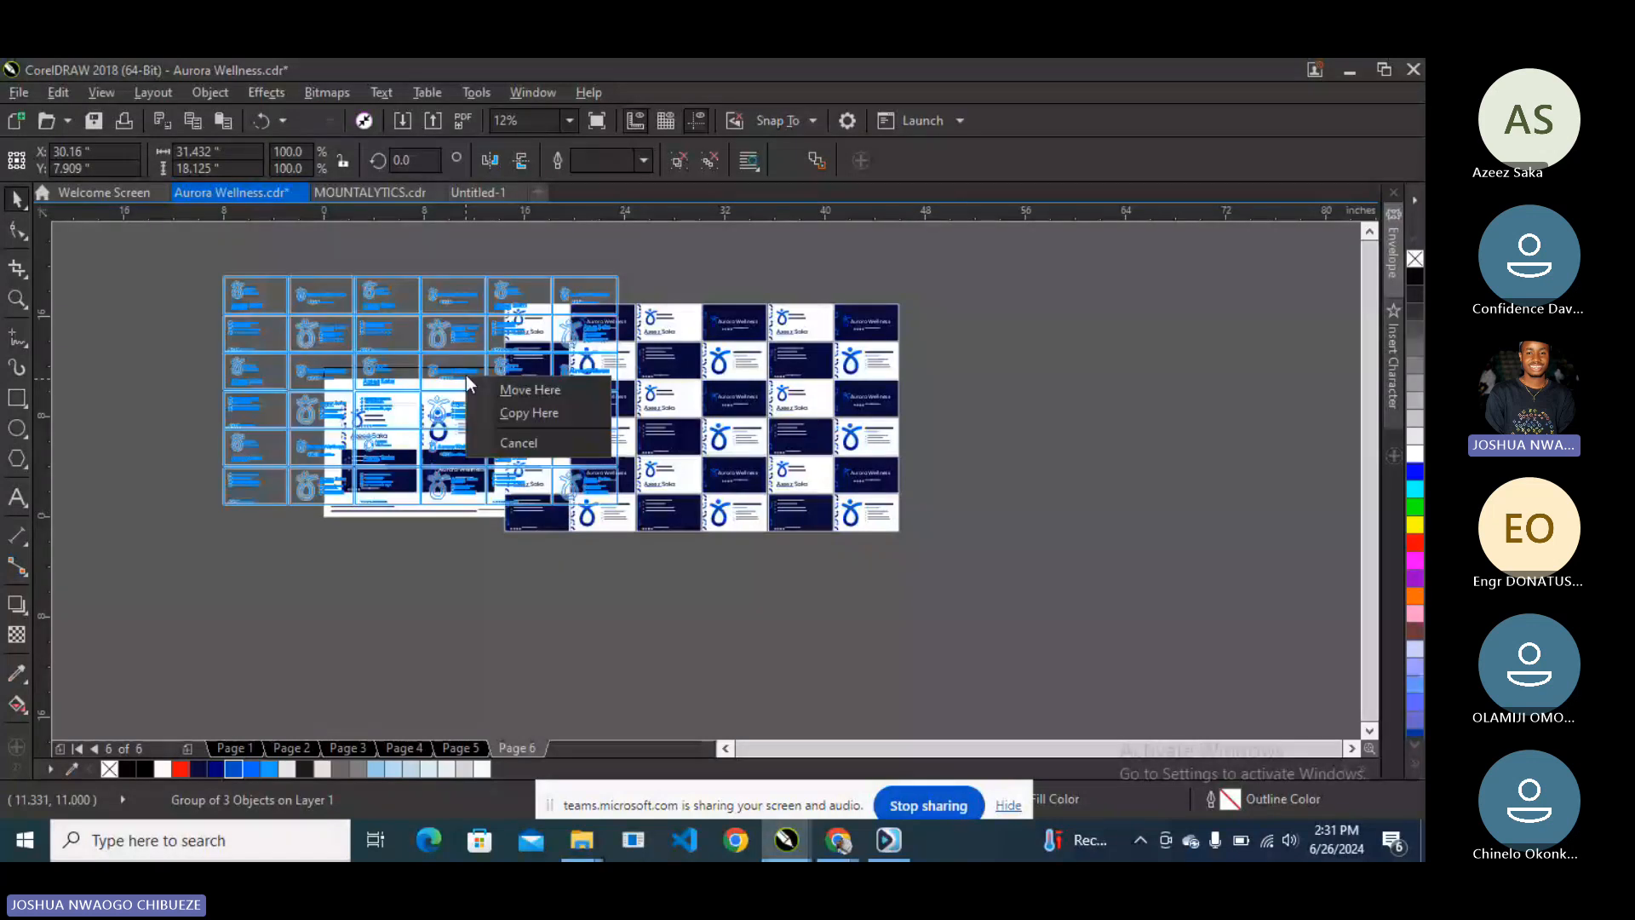
key(Escape)
key(ctrl+z)
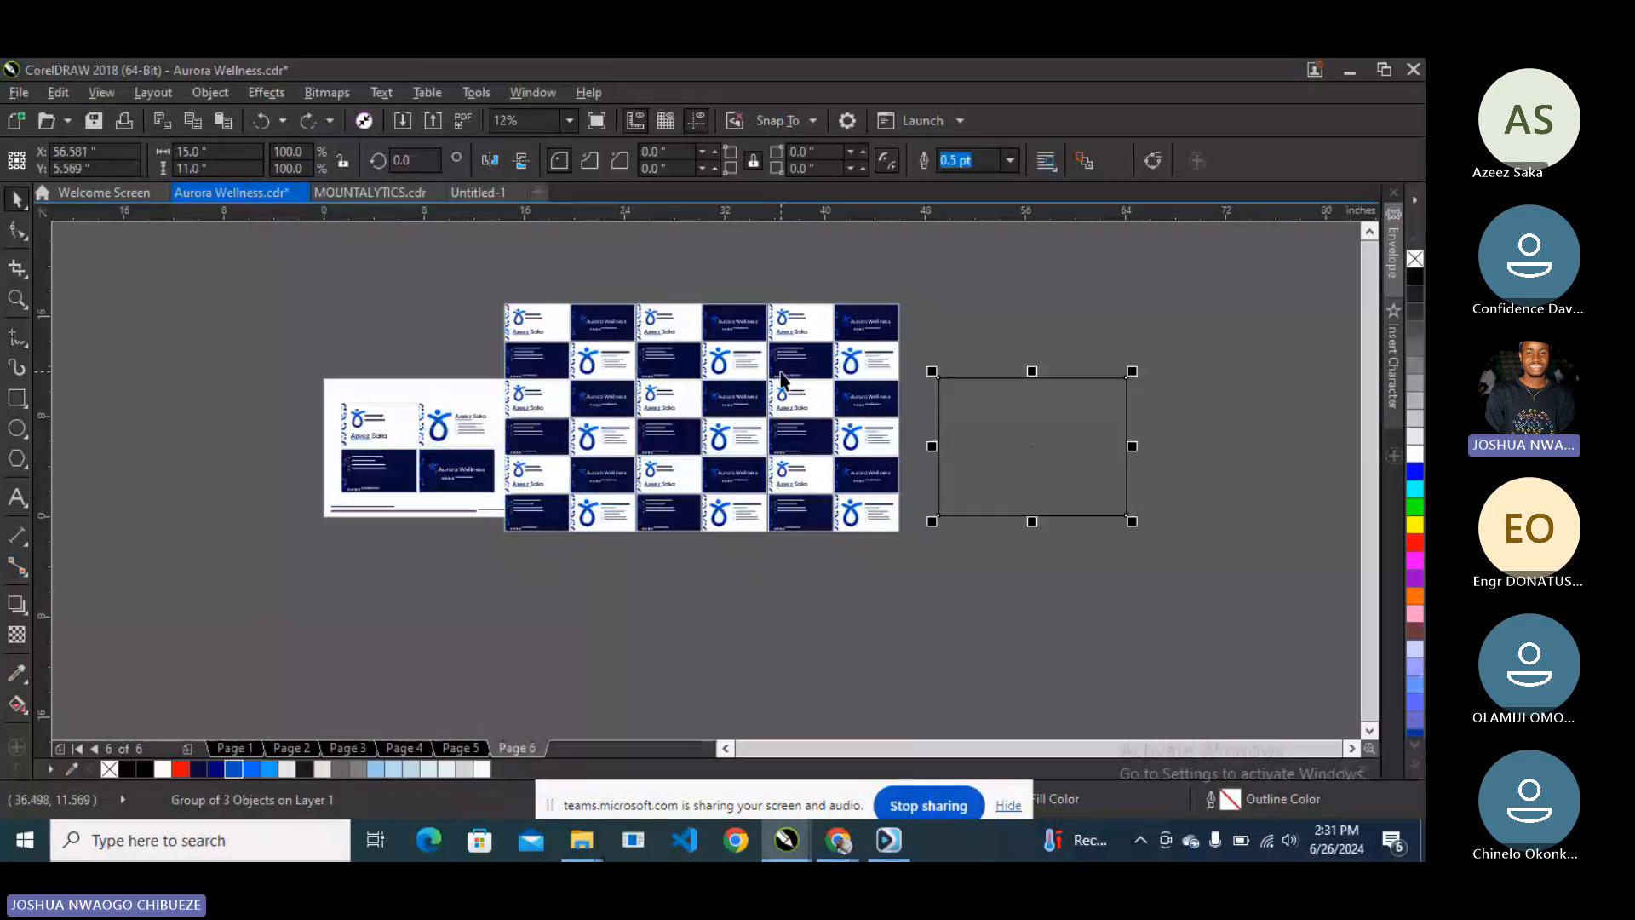
click(781, 381)
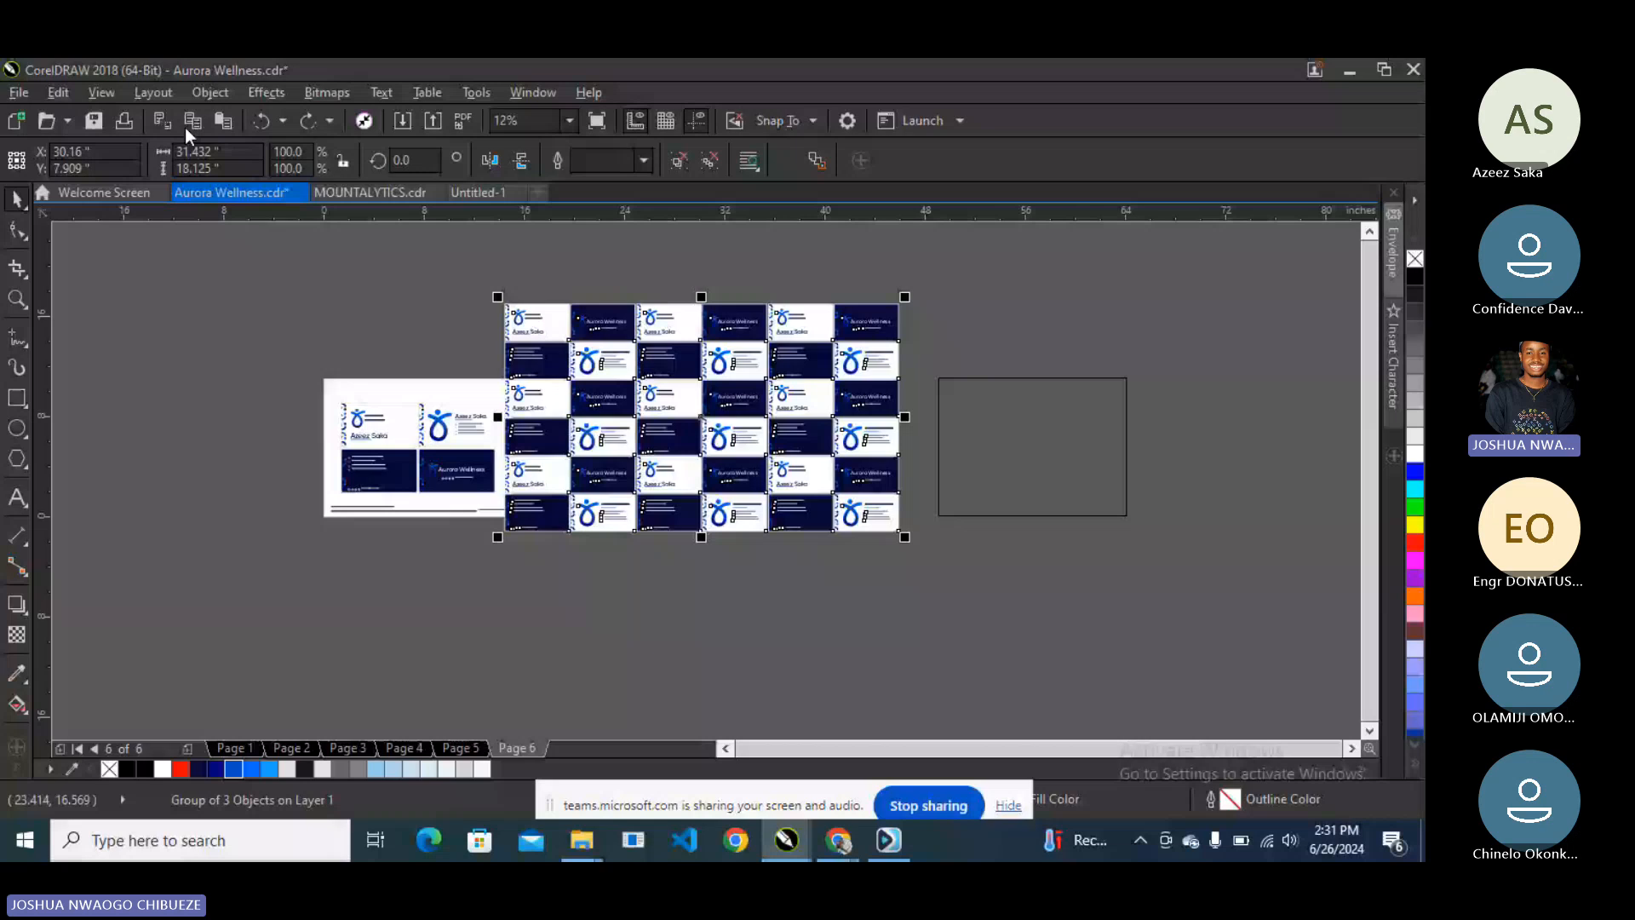
- Look over the Object PowerClip commands, then nudge the card grid down-right
click(210, 93)
mouse_move(457, 271)
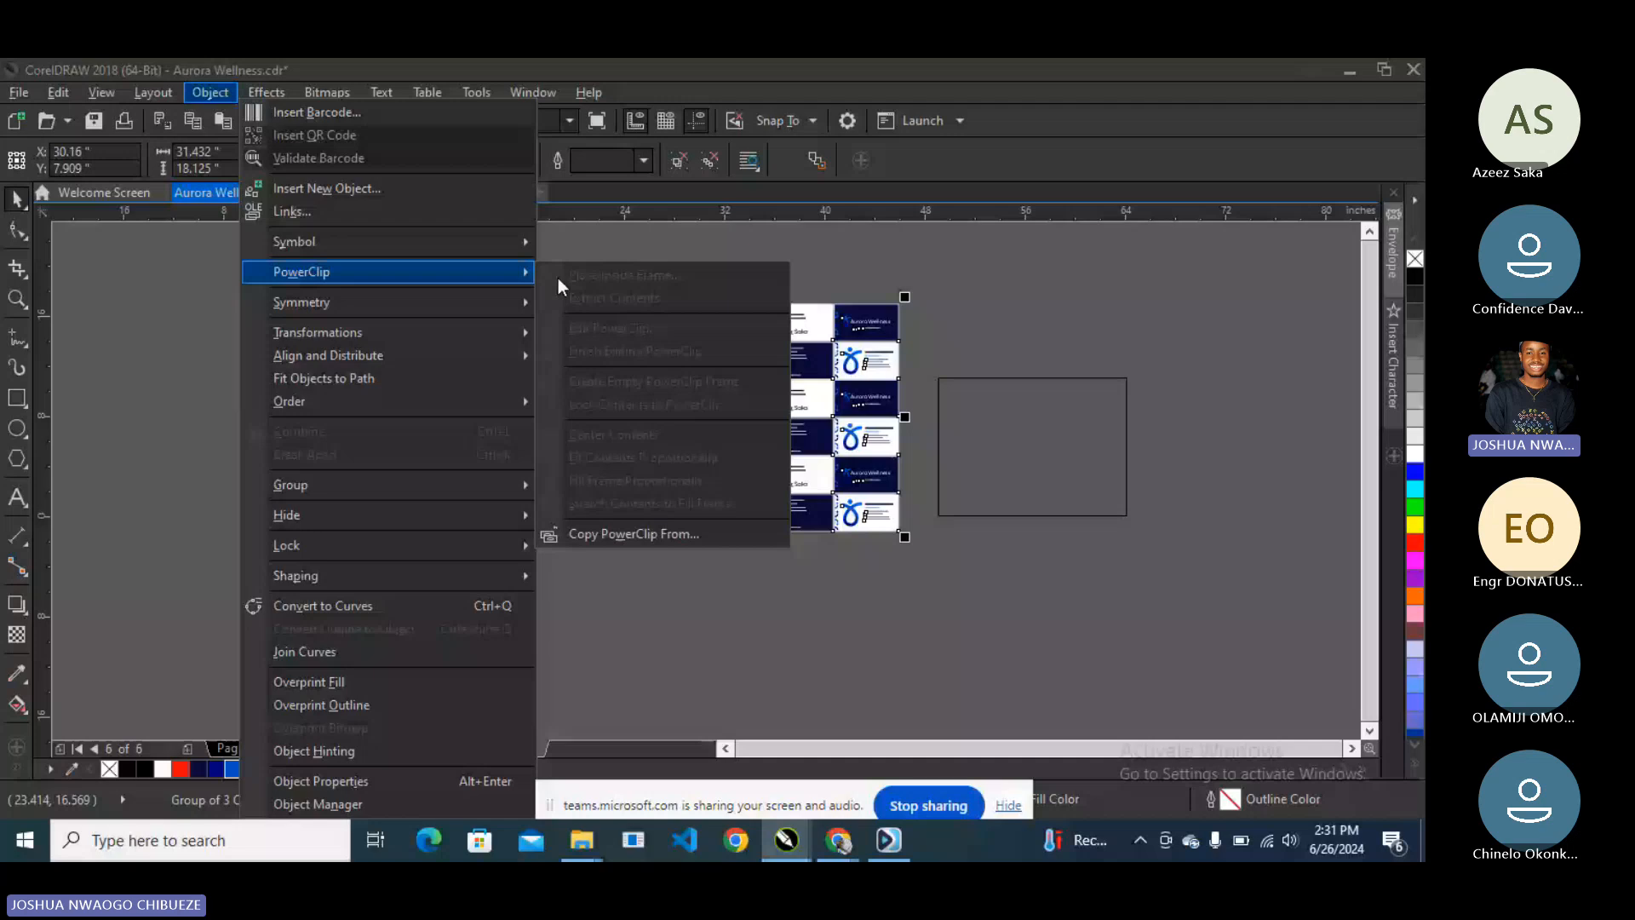
key(Escape)
drag(734, 363, 751, 381)
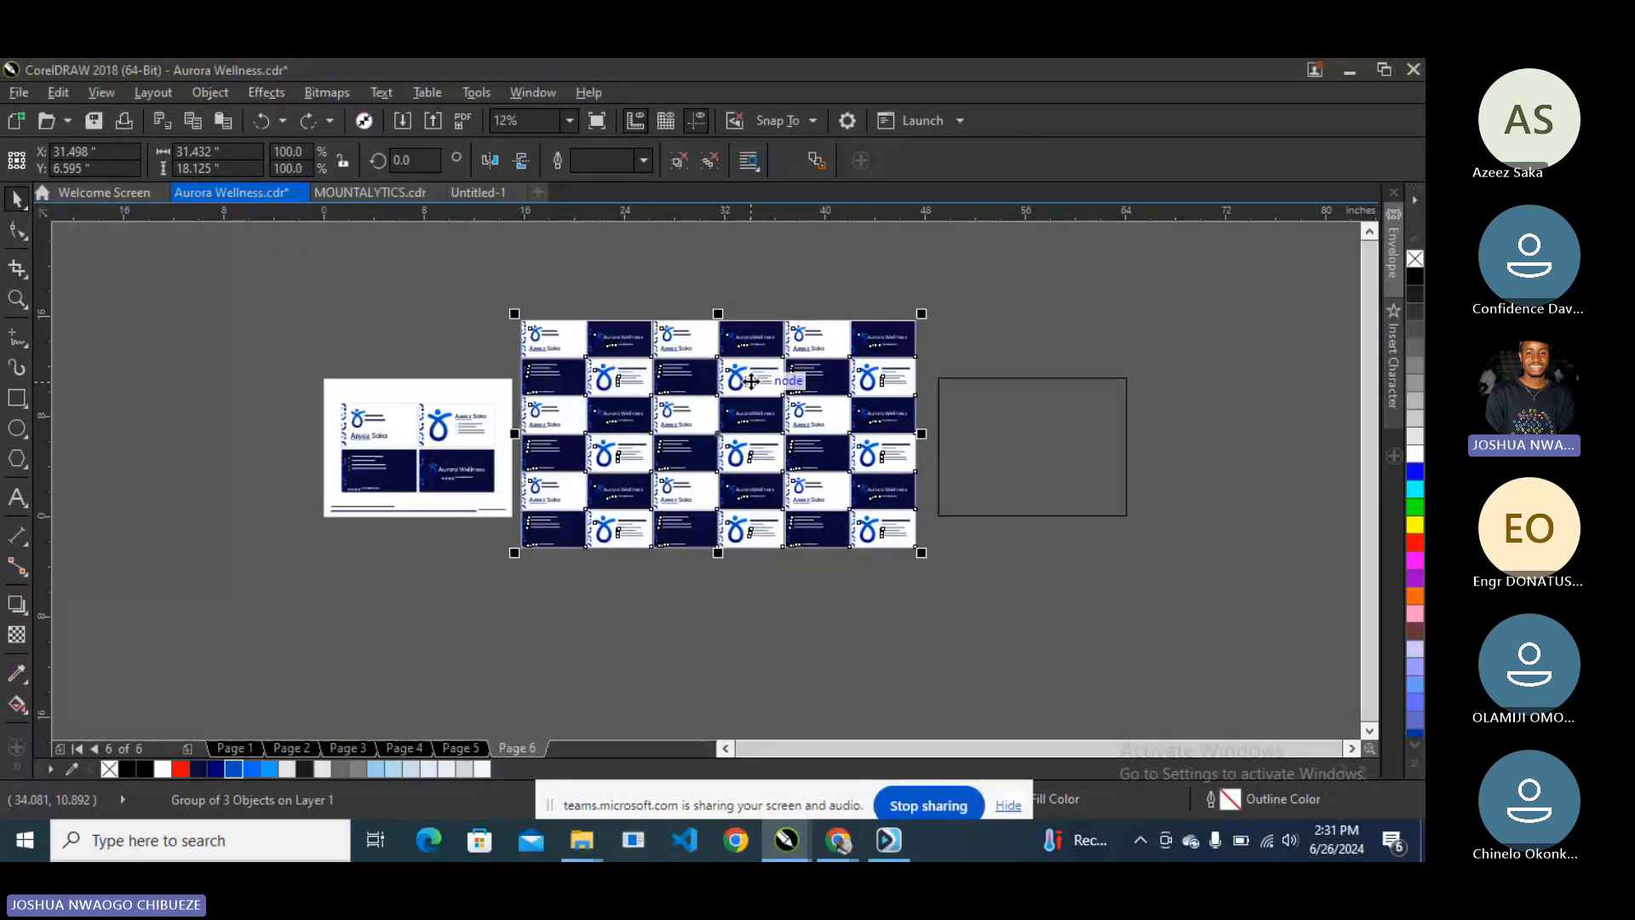
- Ungroup the card grid into three objects, cancelling a stray copy drag
right_click(751, 380)
click(817, 353)
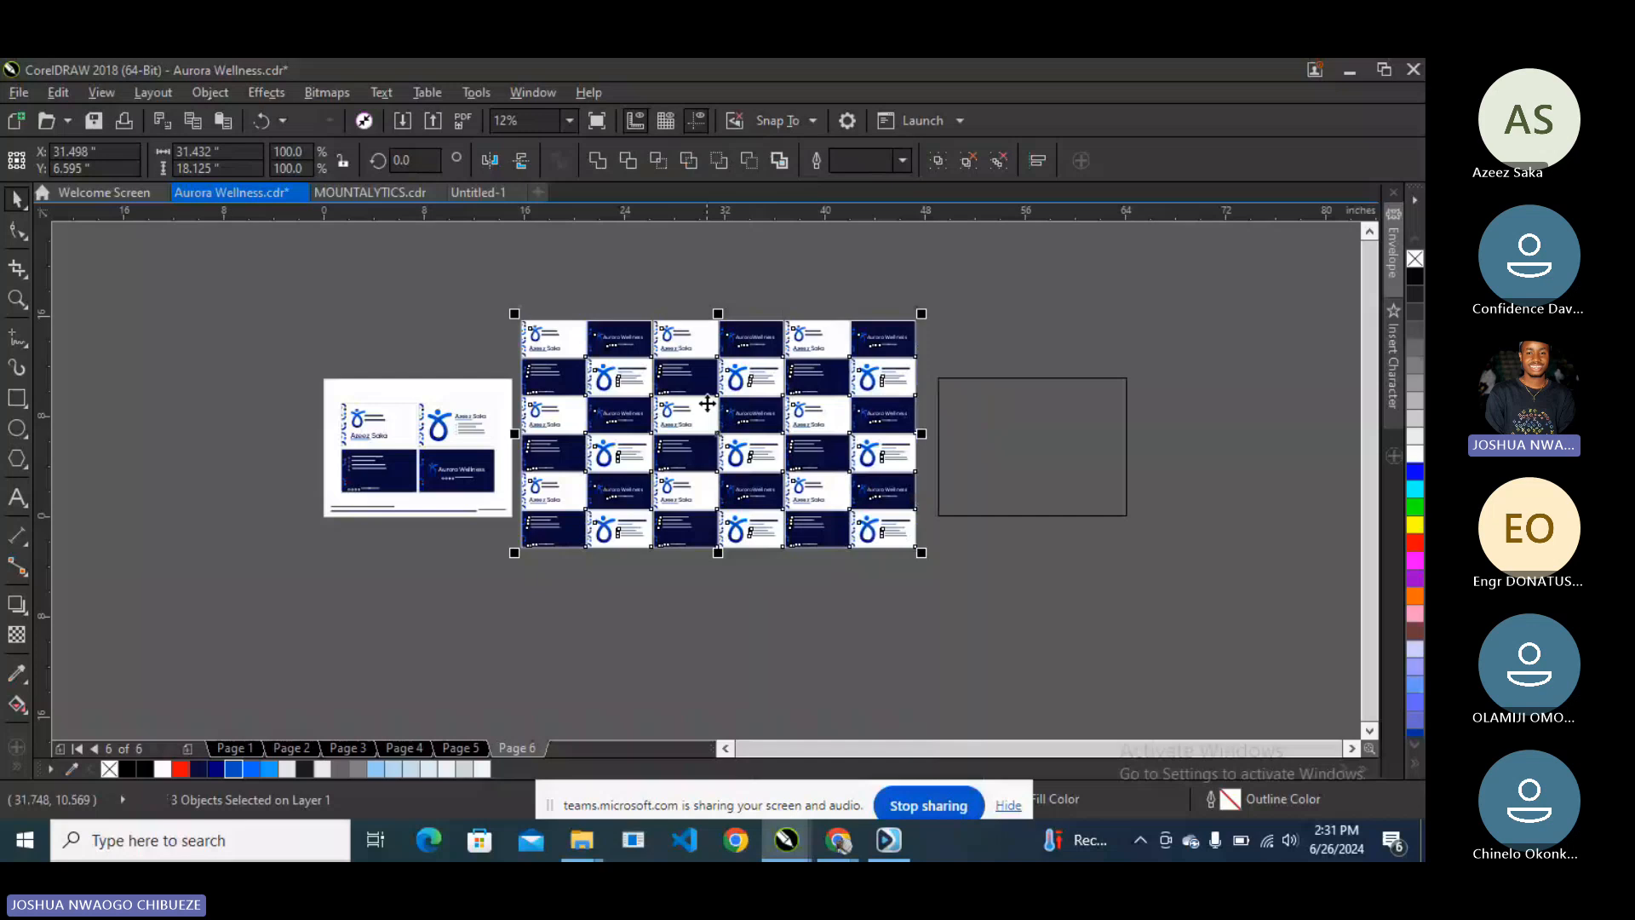
drag(708, 403, 1024, 441)
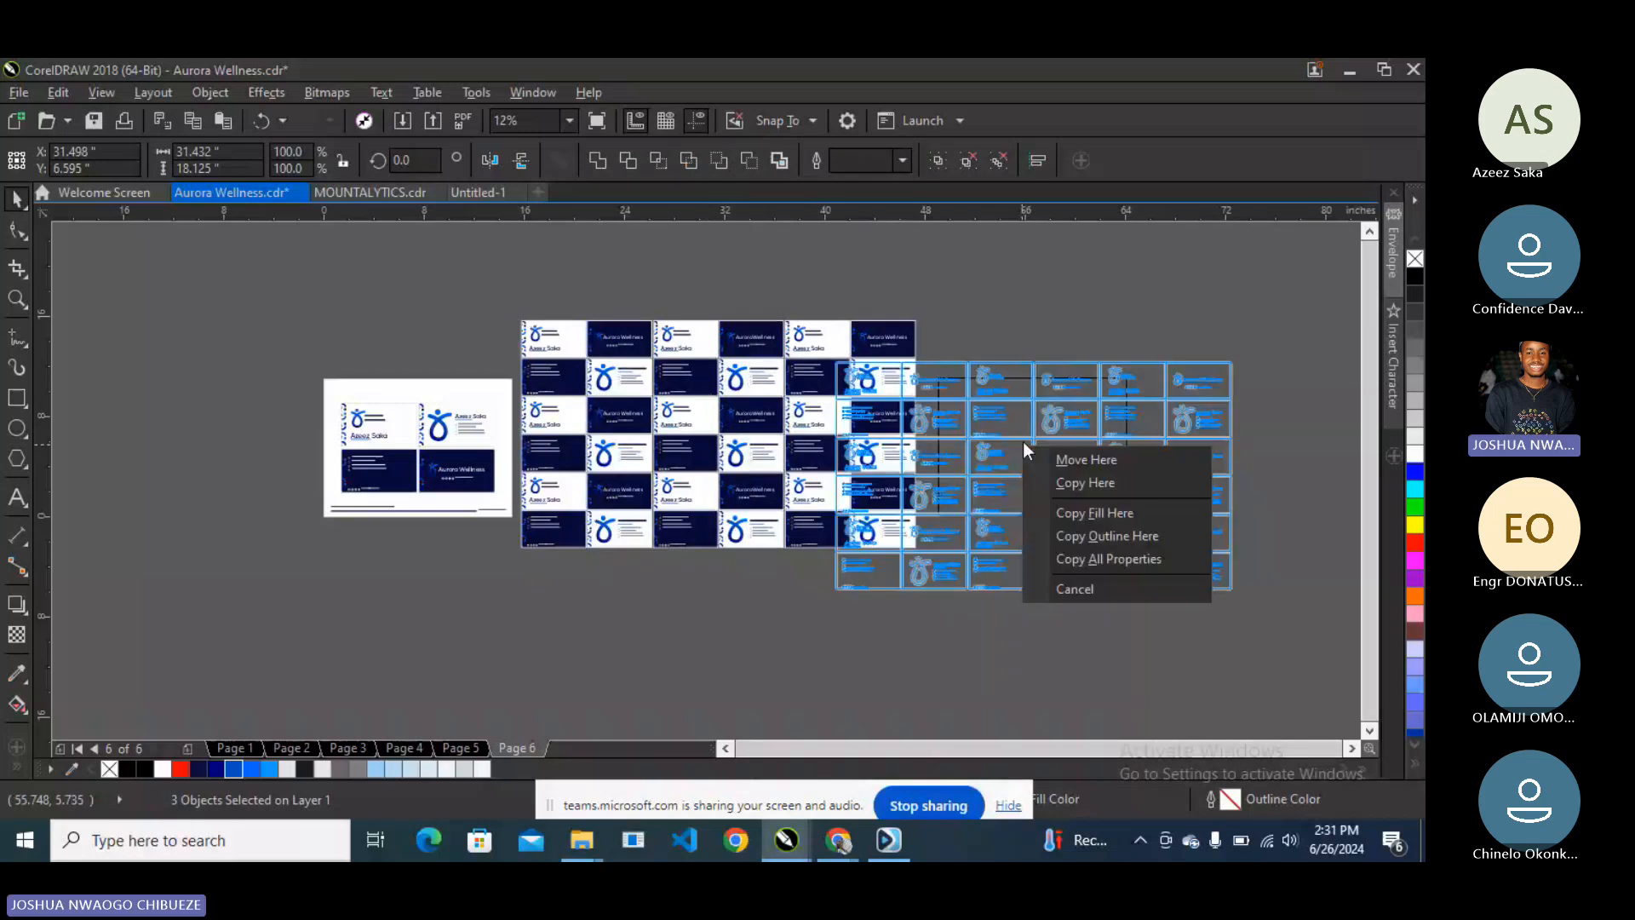
click(703, 373)
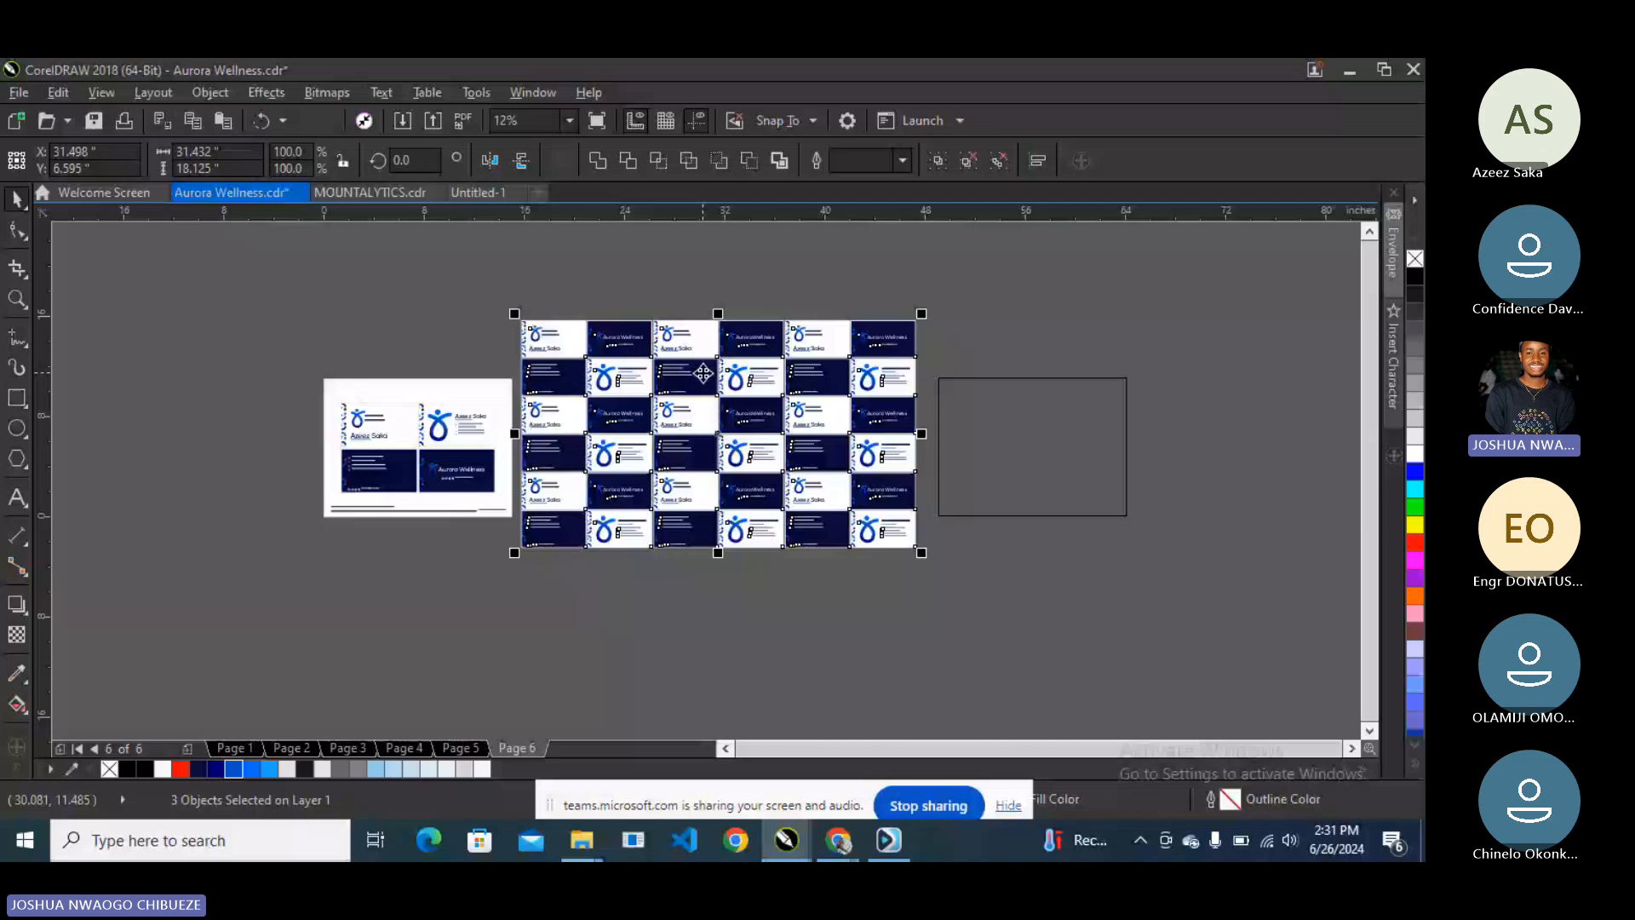
scroll(703, 373, up, 2)
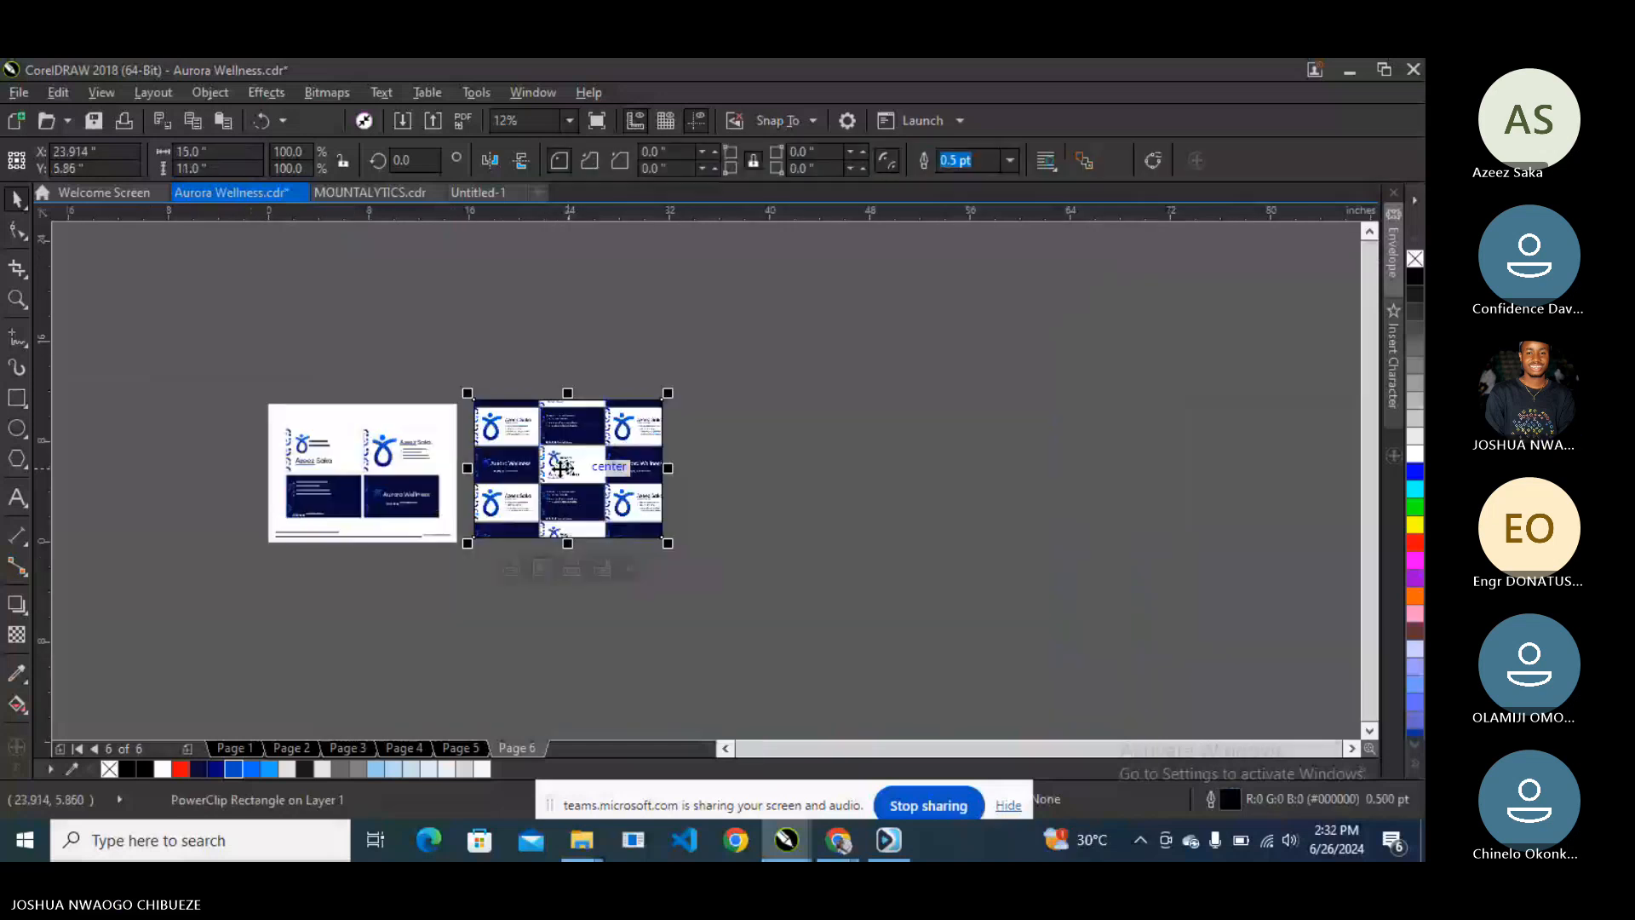
- Open the frame's PowerClip contents for editing and finish again
scroll(562, 466, up, 2)
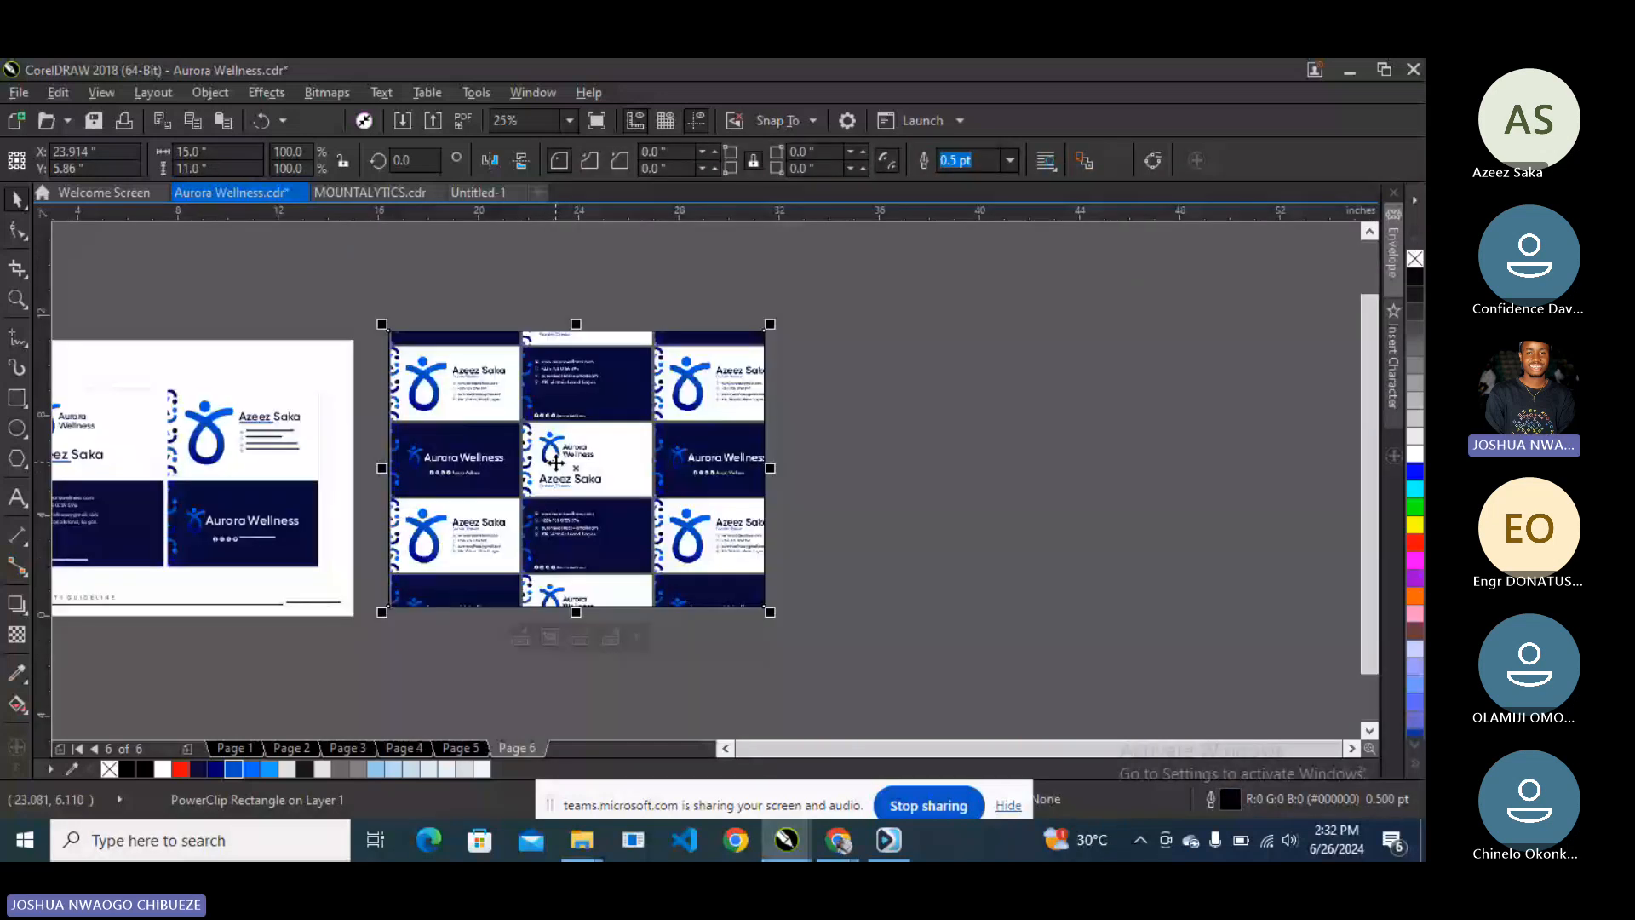
right_click(555, 462)
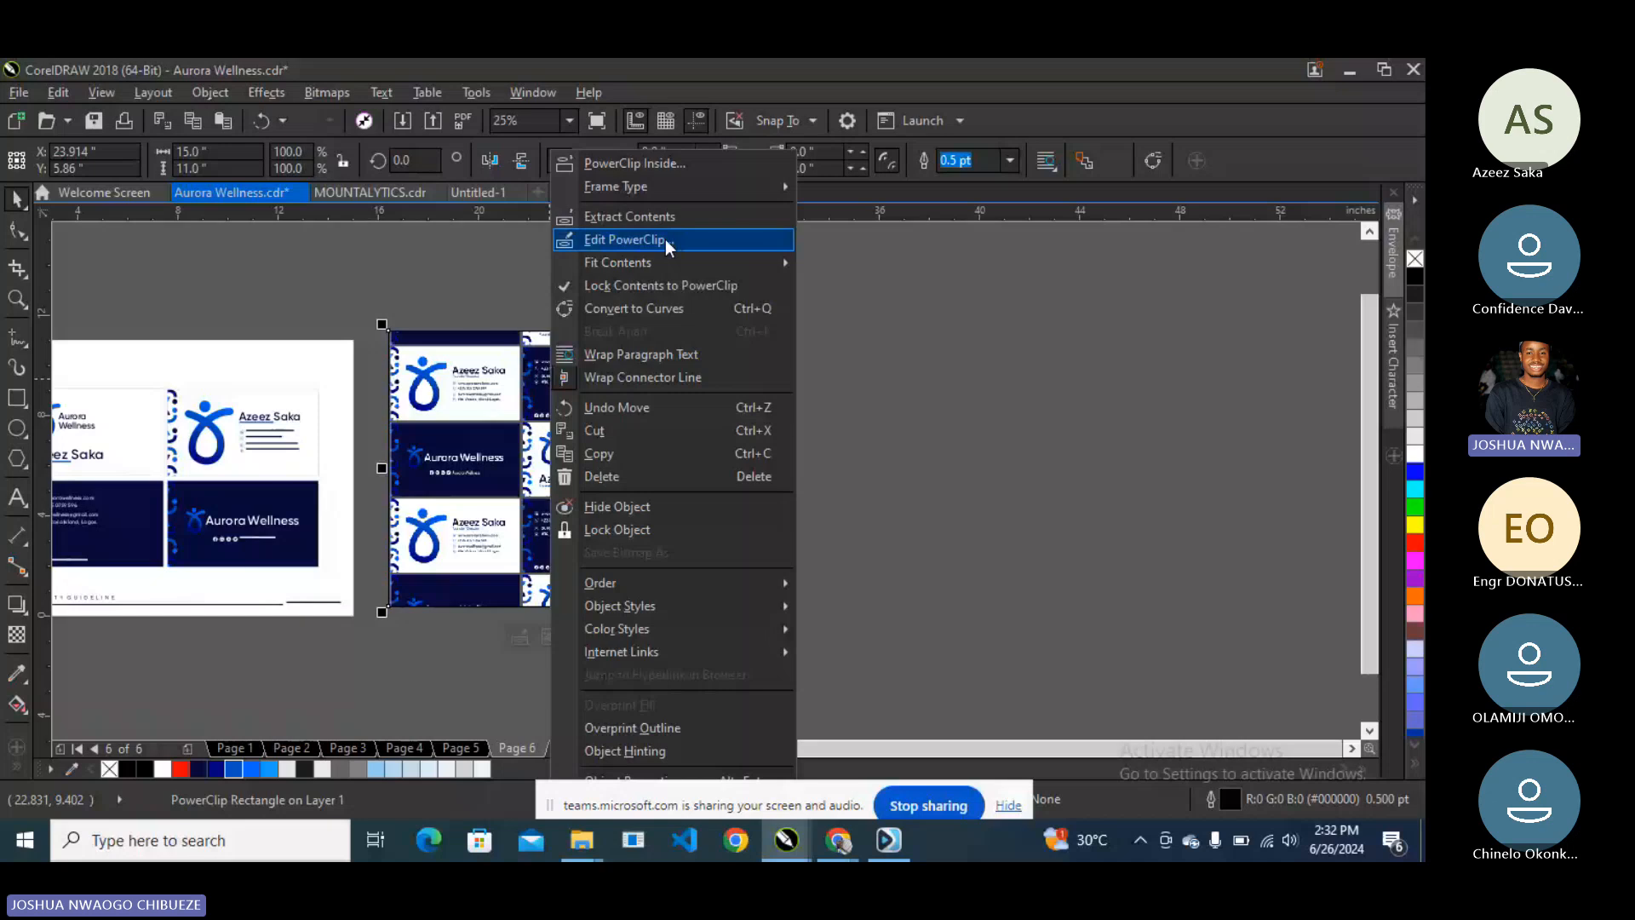
click(666, 238)
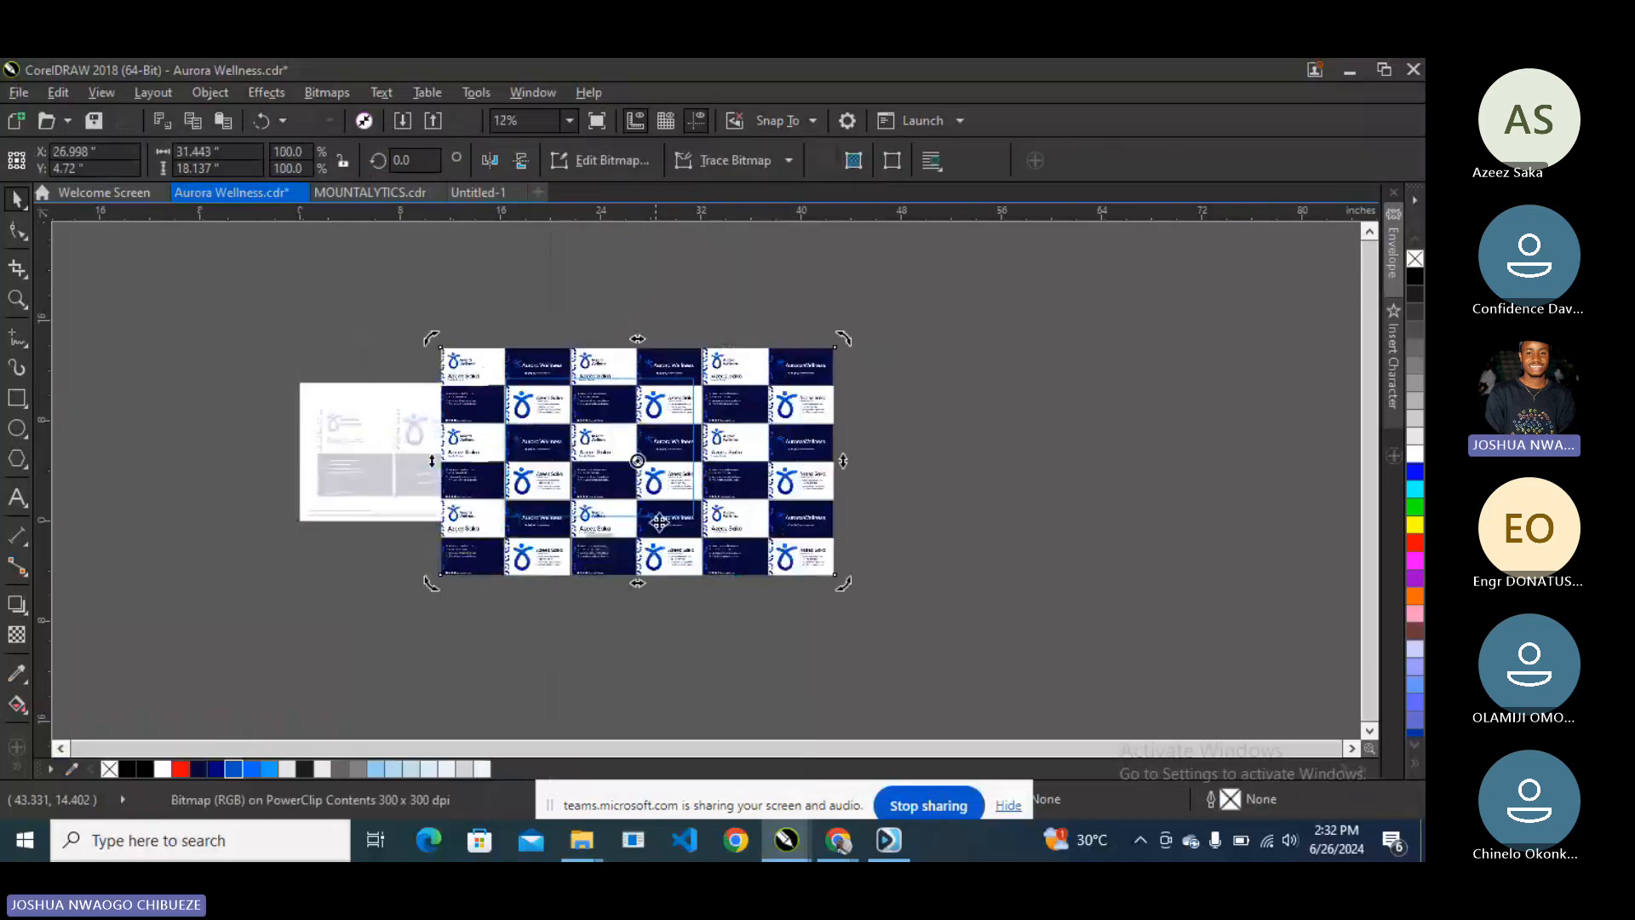
click(599, 547)
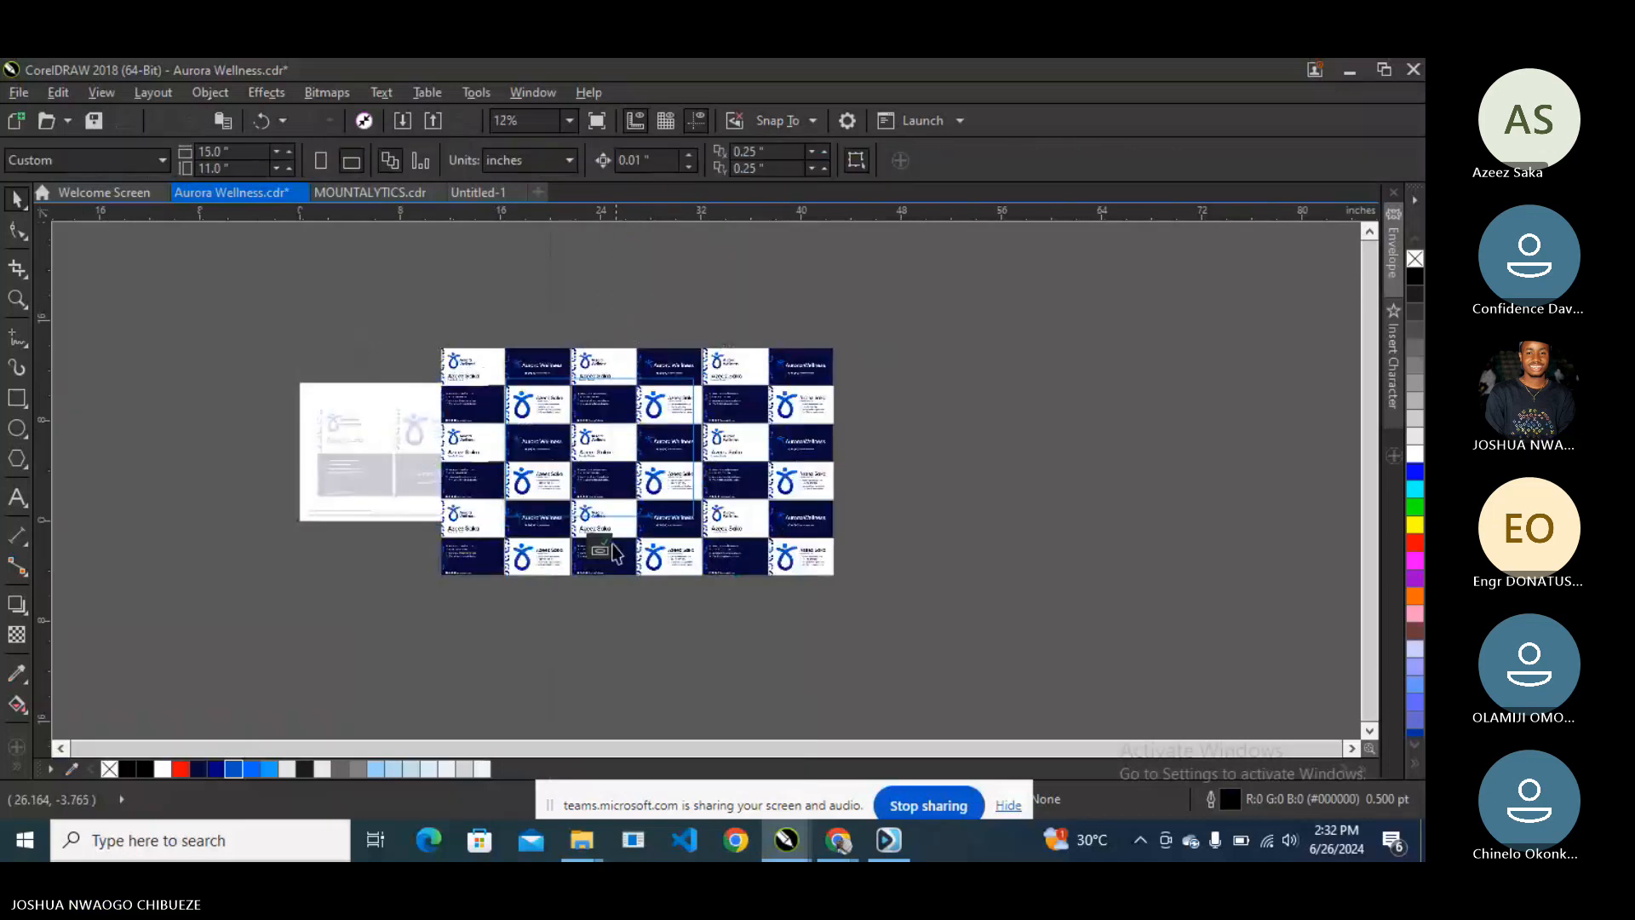
- Fit the card image proportionally inside the frame and reopen Edit PowerClip
right_click(614, 416)
mouse_move(724, 262)
click(933, 284)
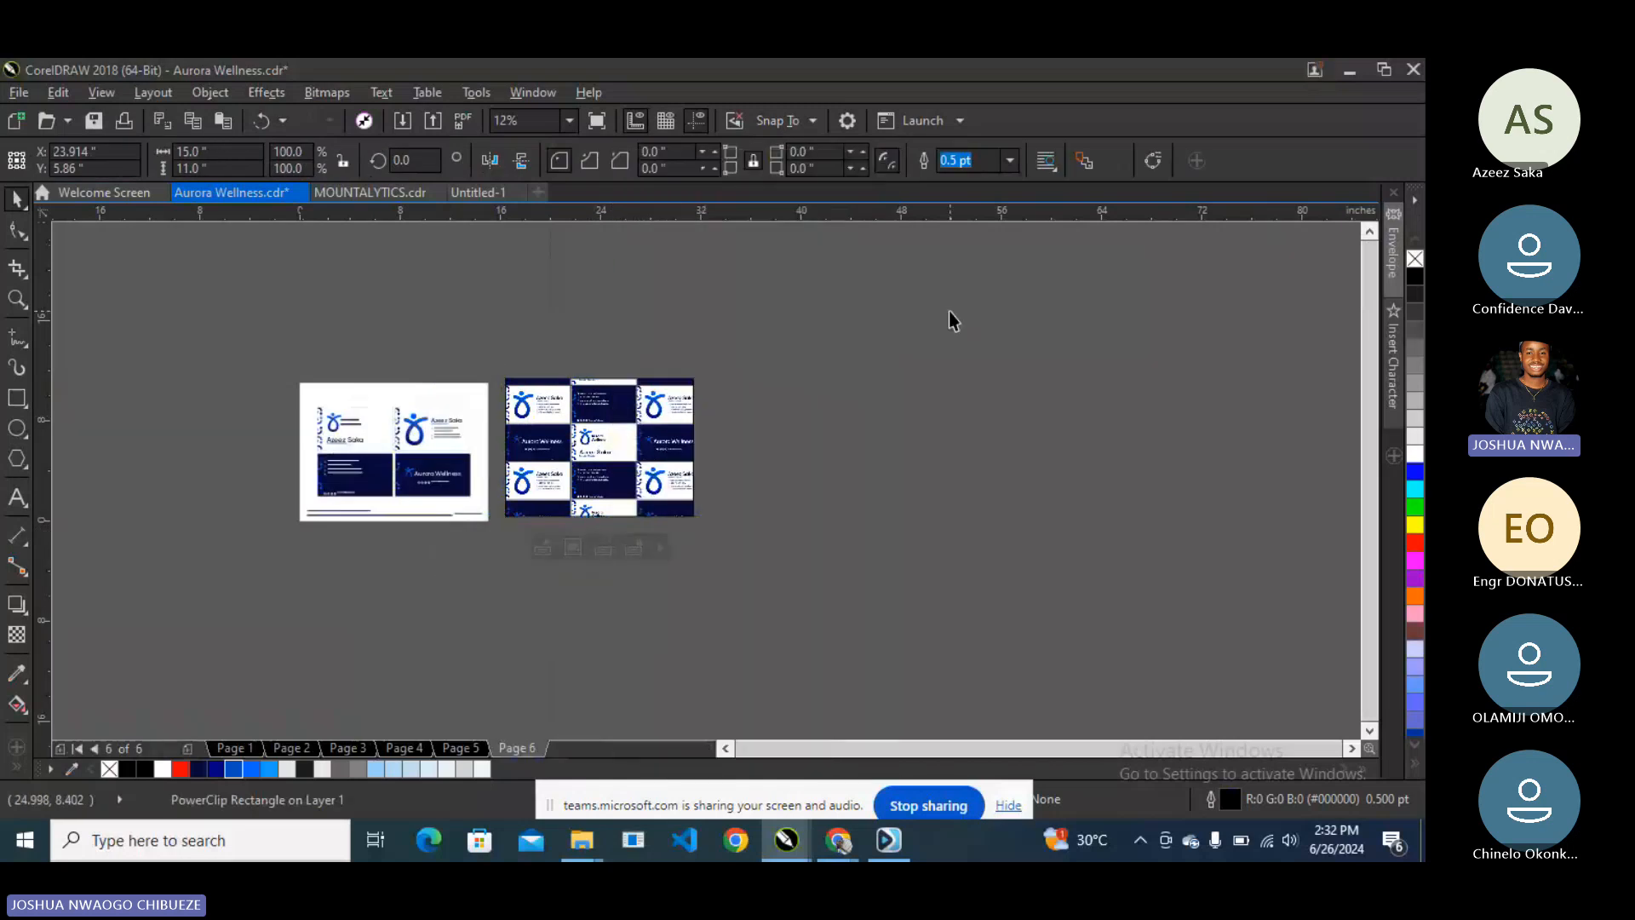
scroll(609, 382, up, 2)
right_click(599, 411)
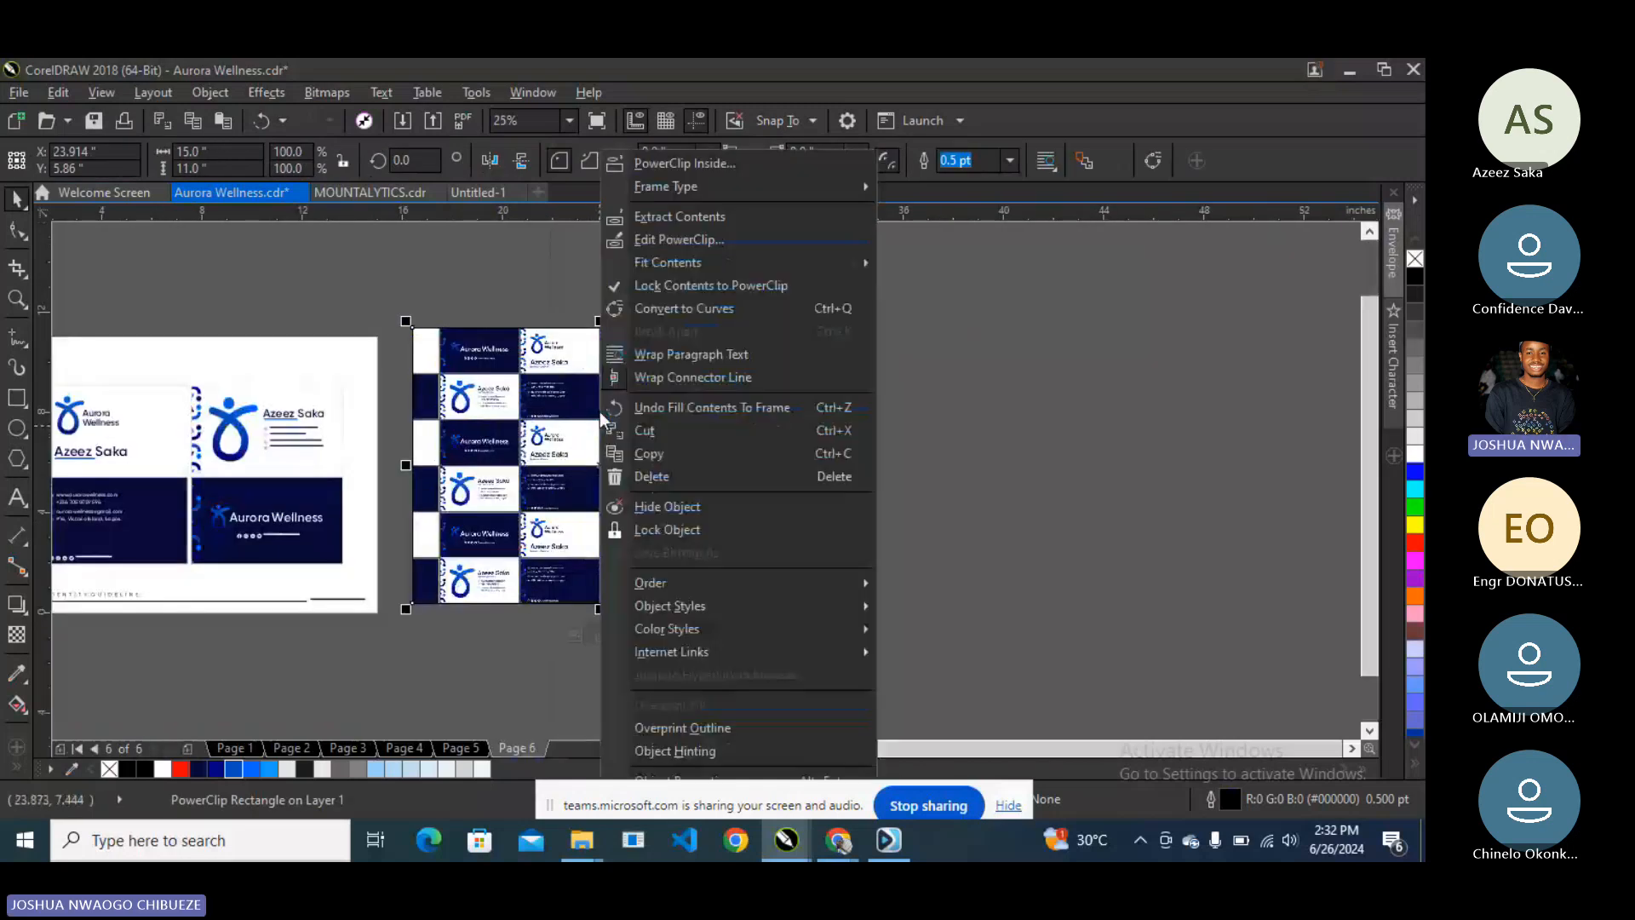
click(672, 240)
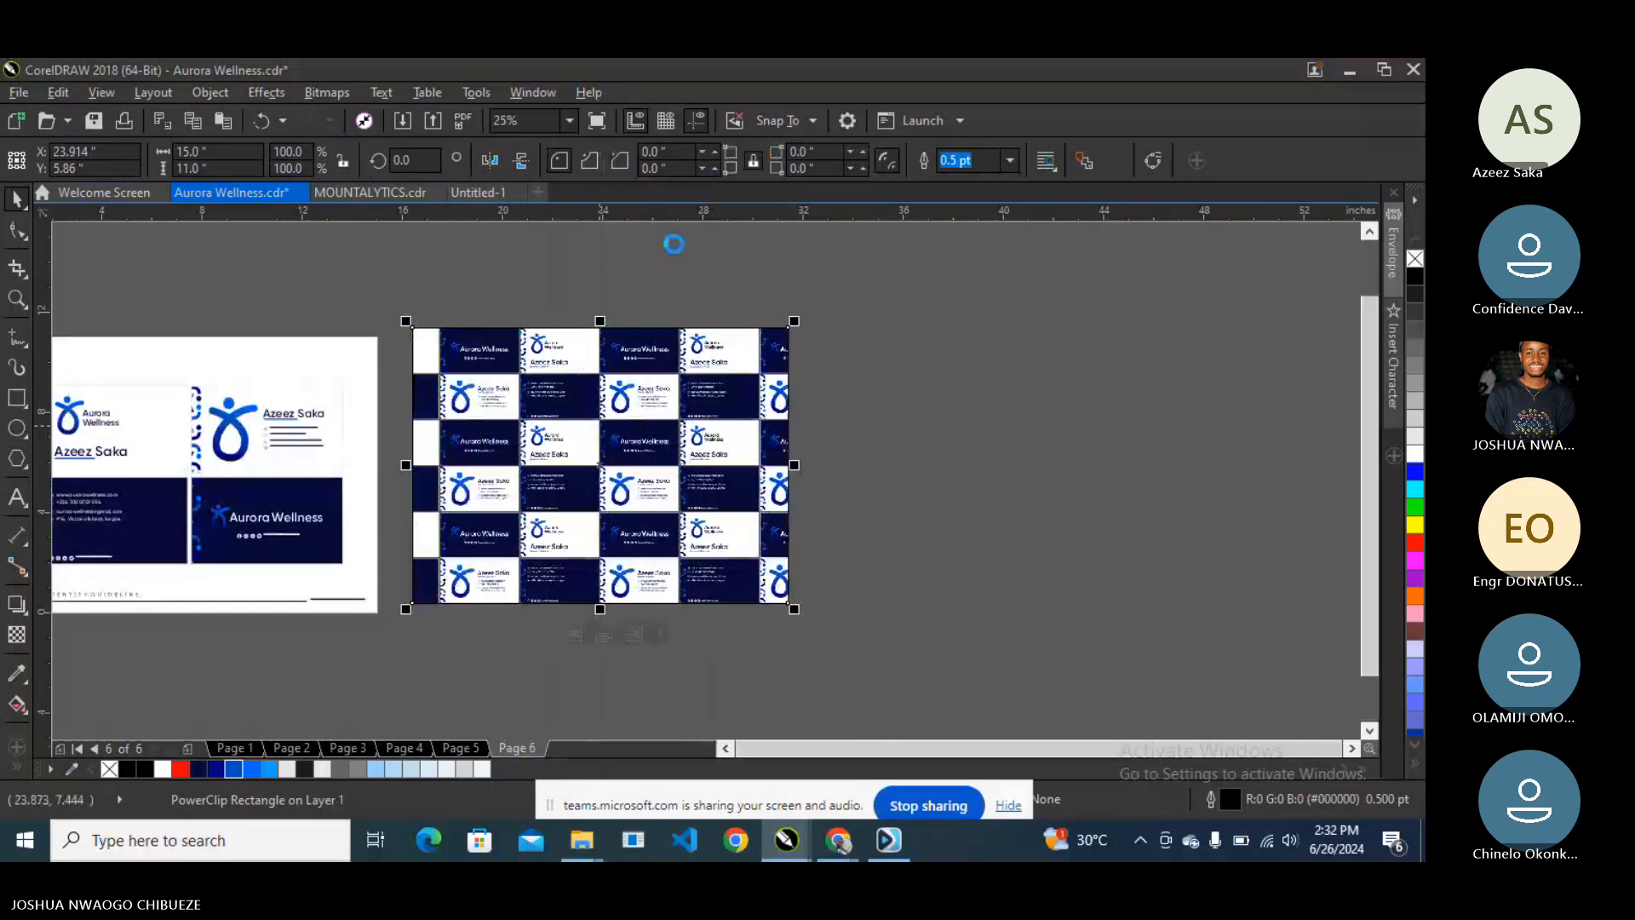
- Rotate the card image about 15.8°, enlarge it to cover the frame, and finish editing
click(645, 398)
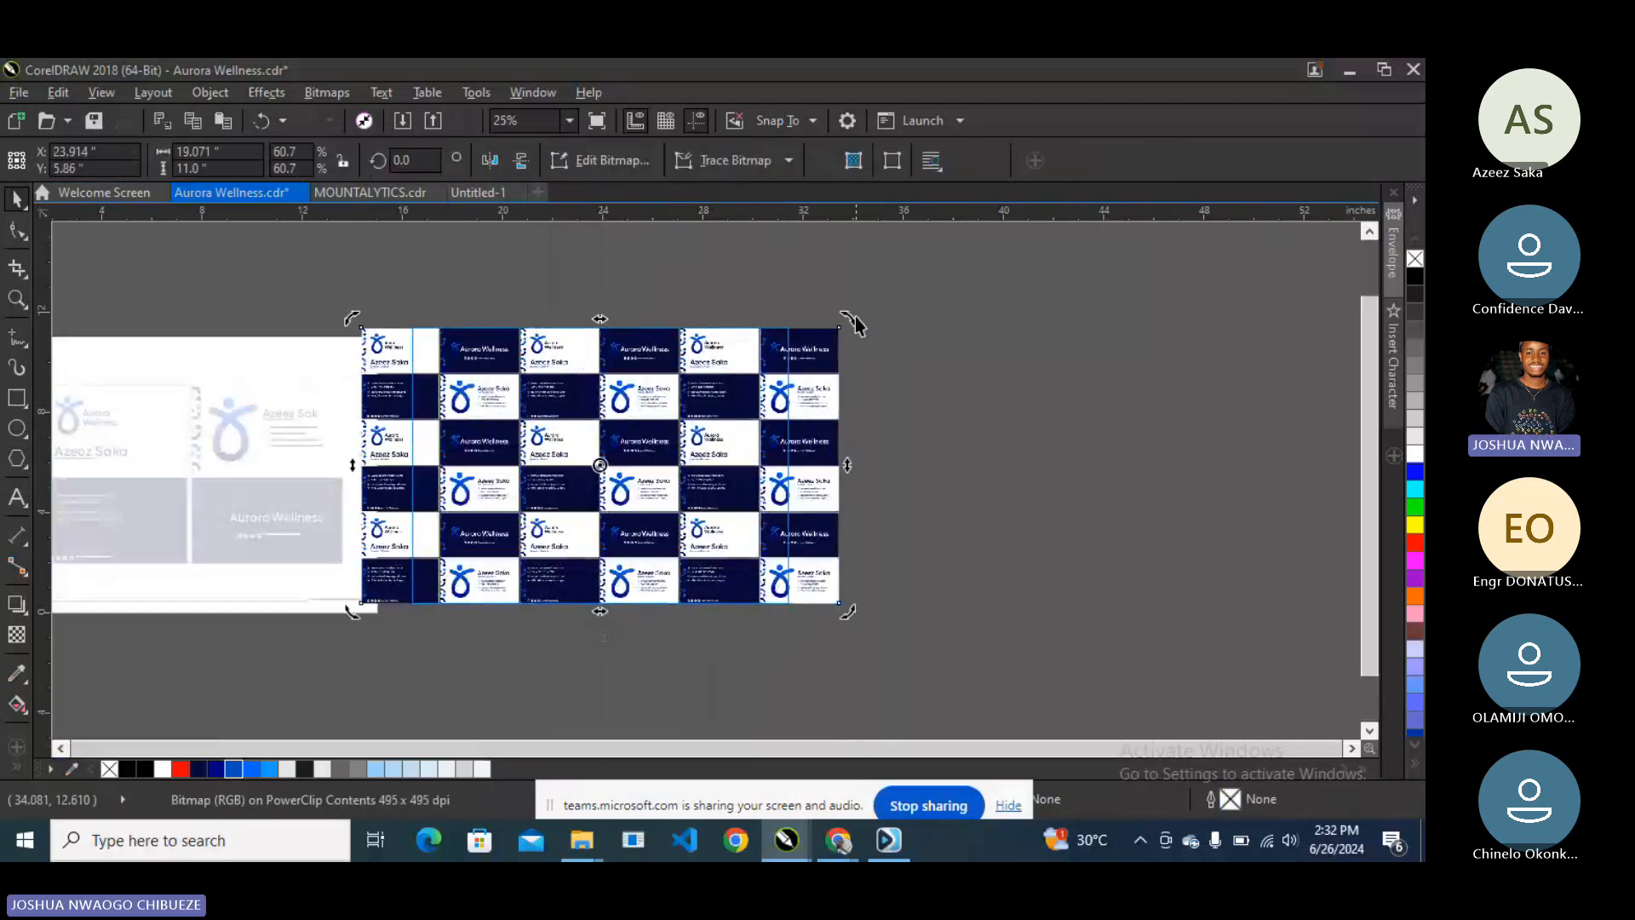
drag(855, 319, 832, 240)
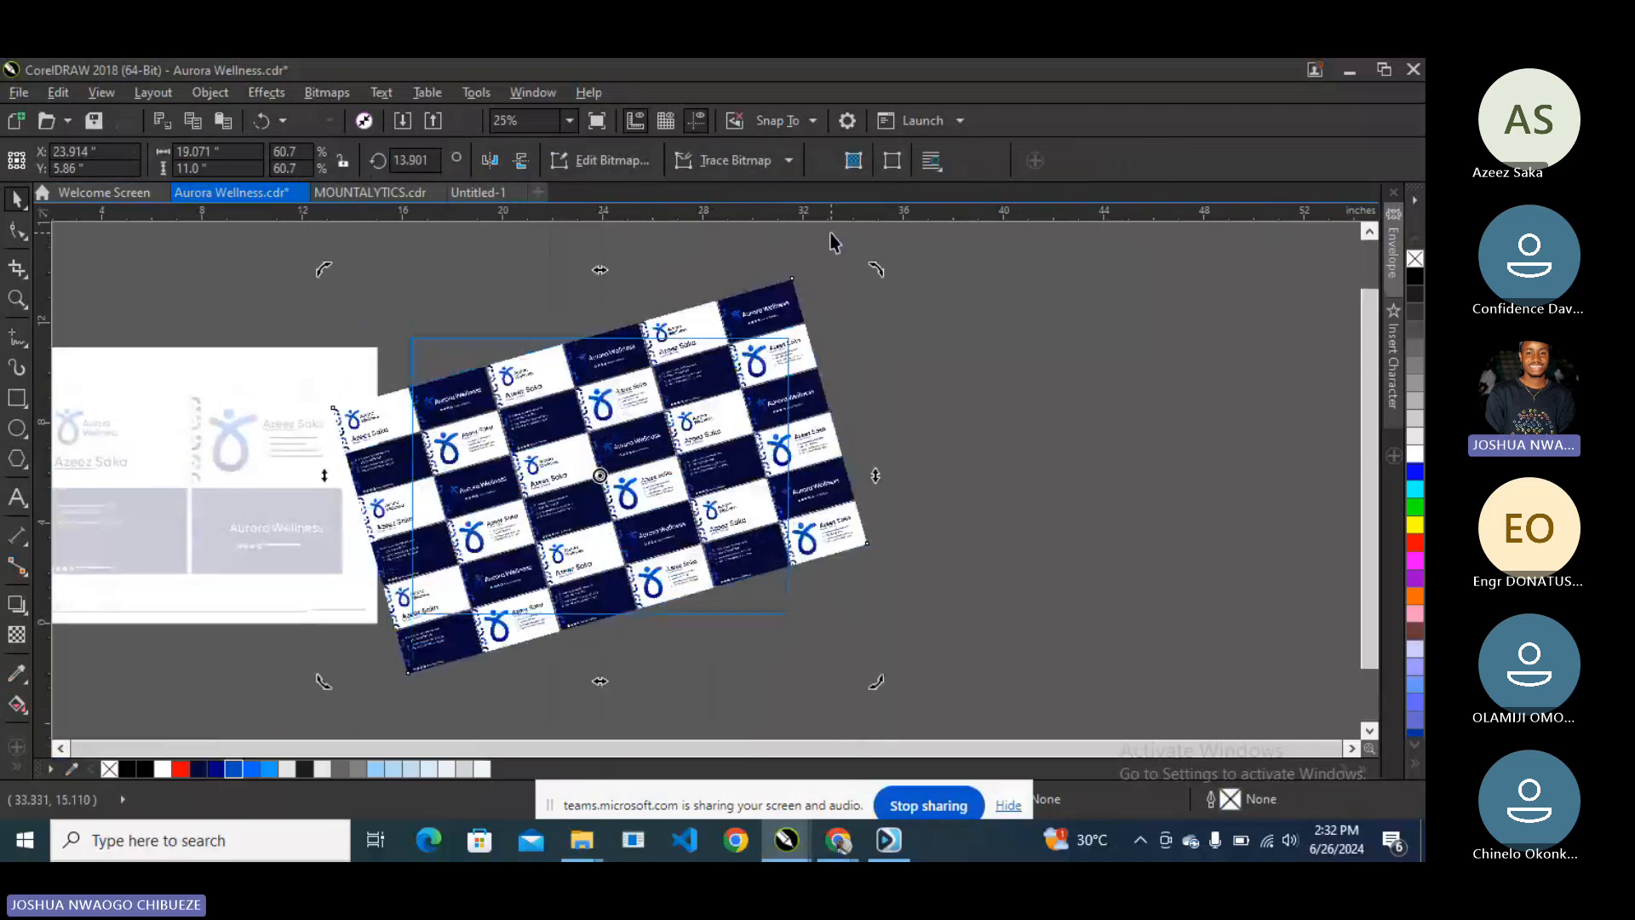
drag(921, 703, 976, 736)
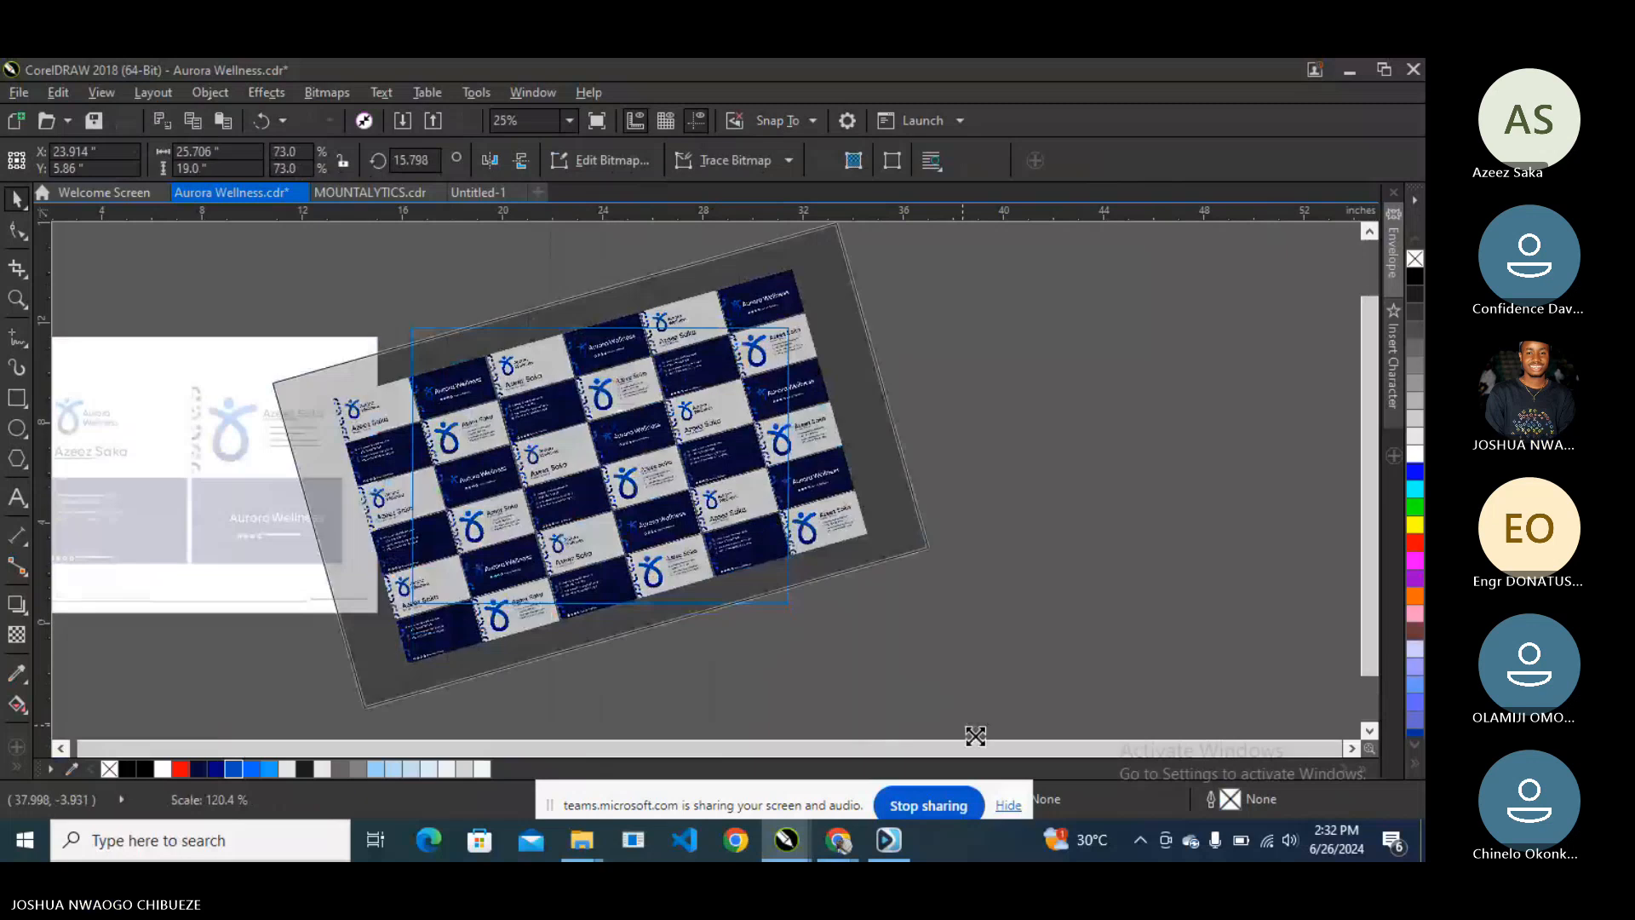
drag(976, 736, 1002, 743)
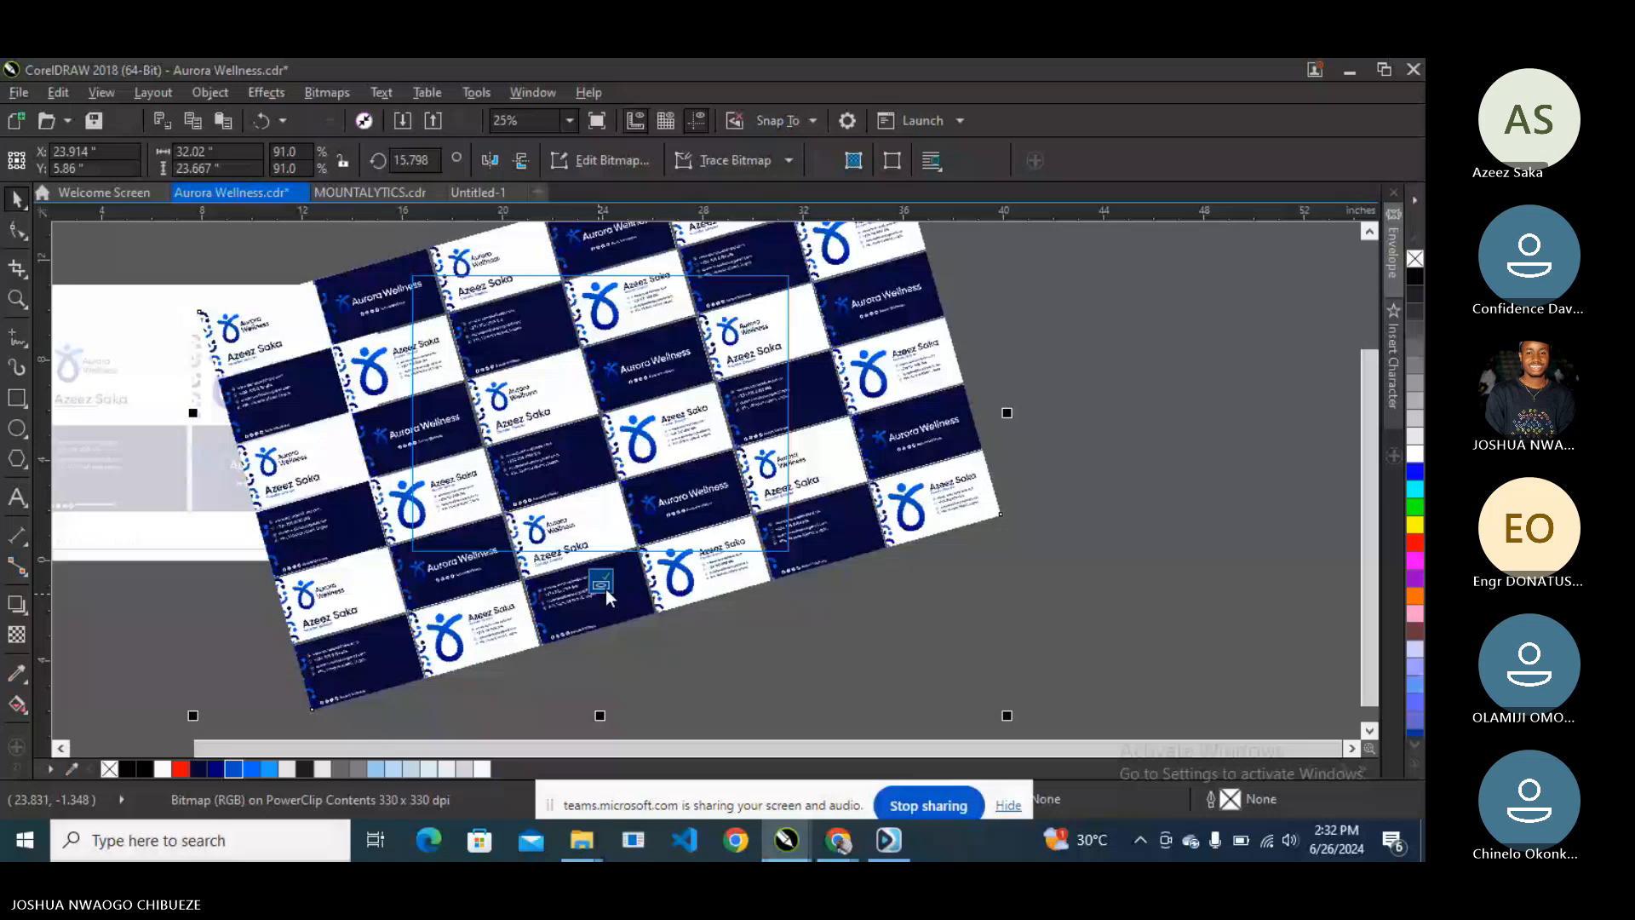
click(601, 583)
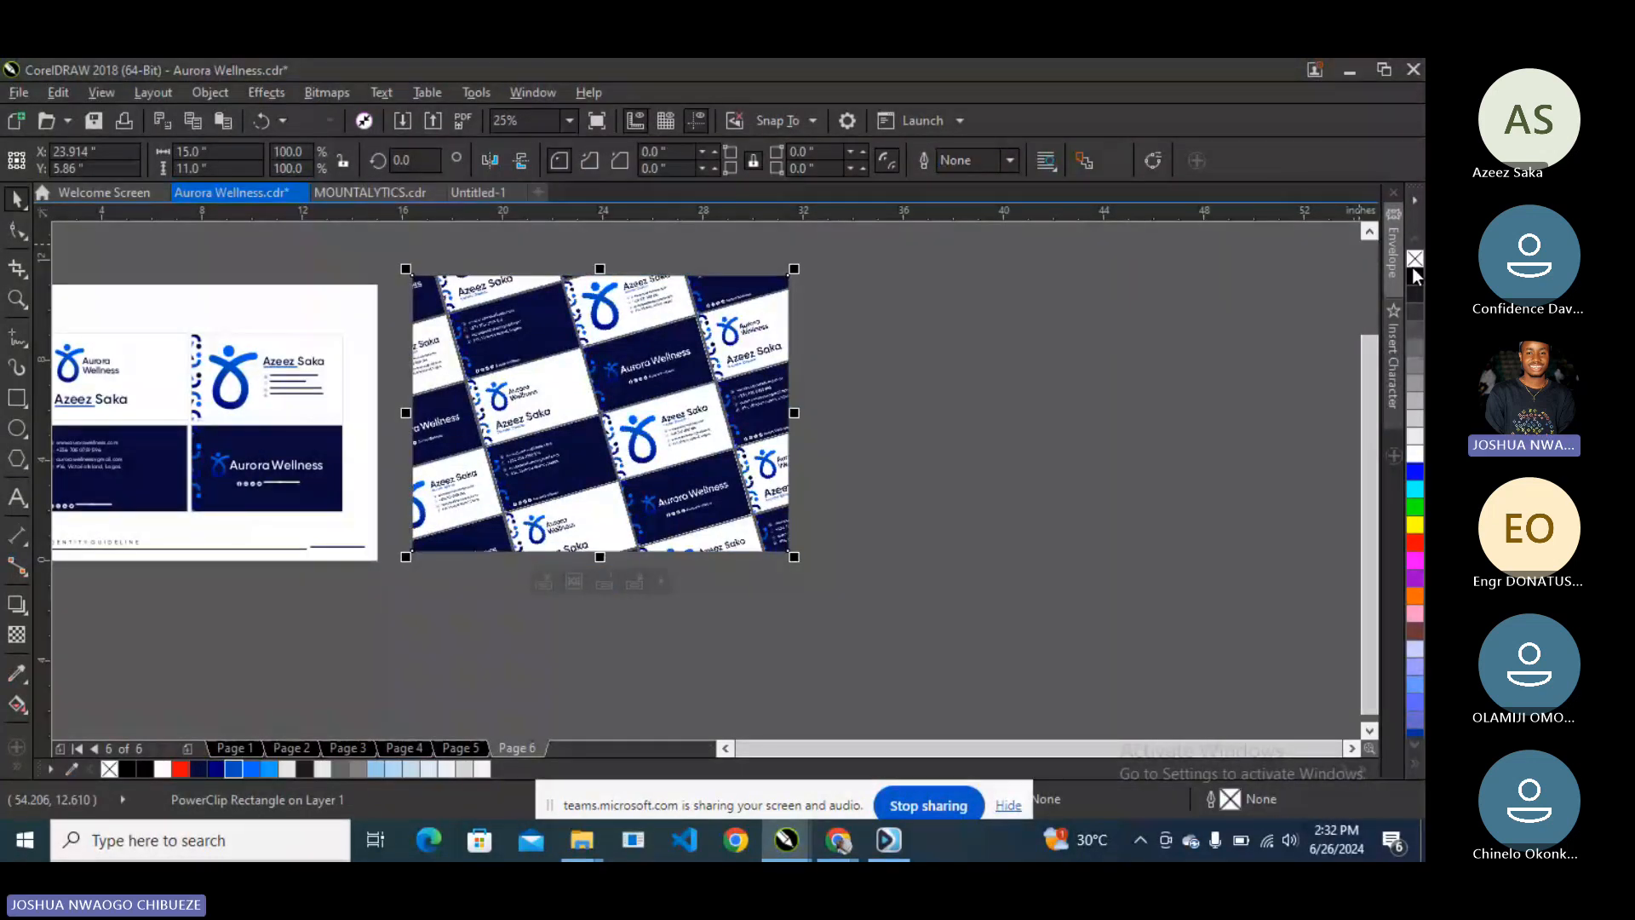
- Preview the finished tilted card pattern full screen with F9, then switch to Chrome
click(883, 390)
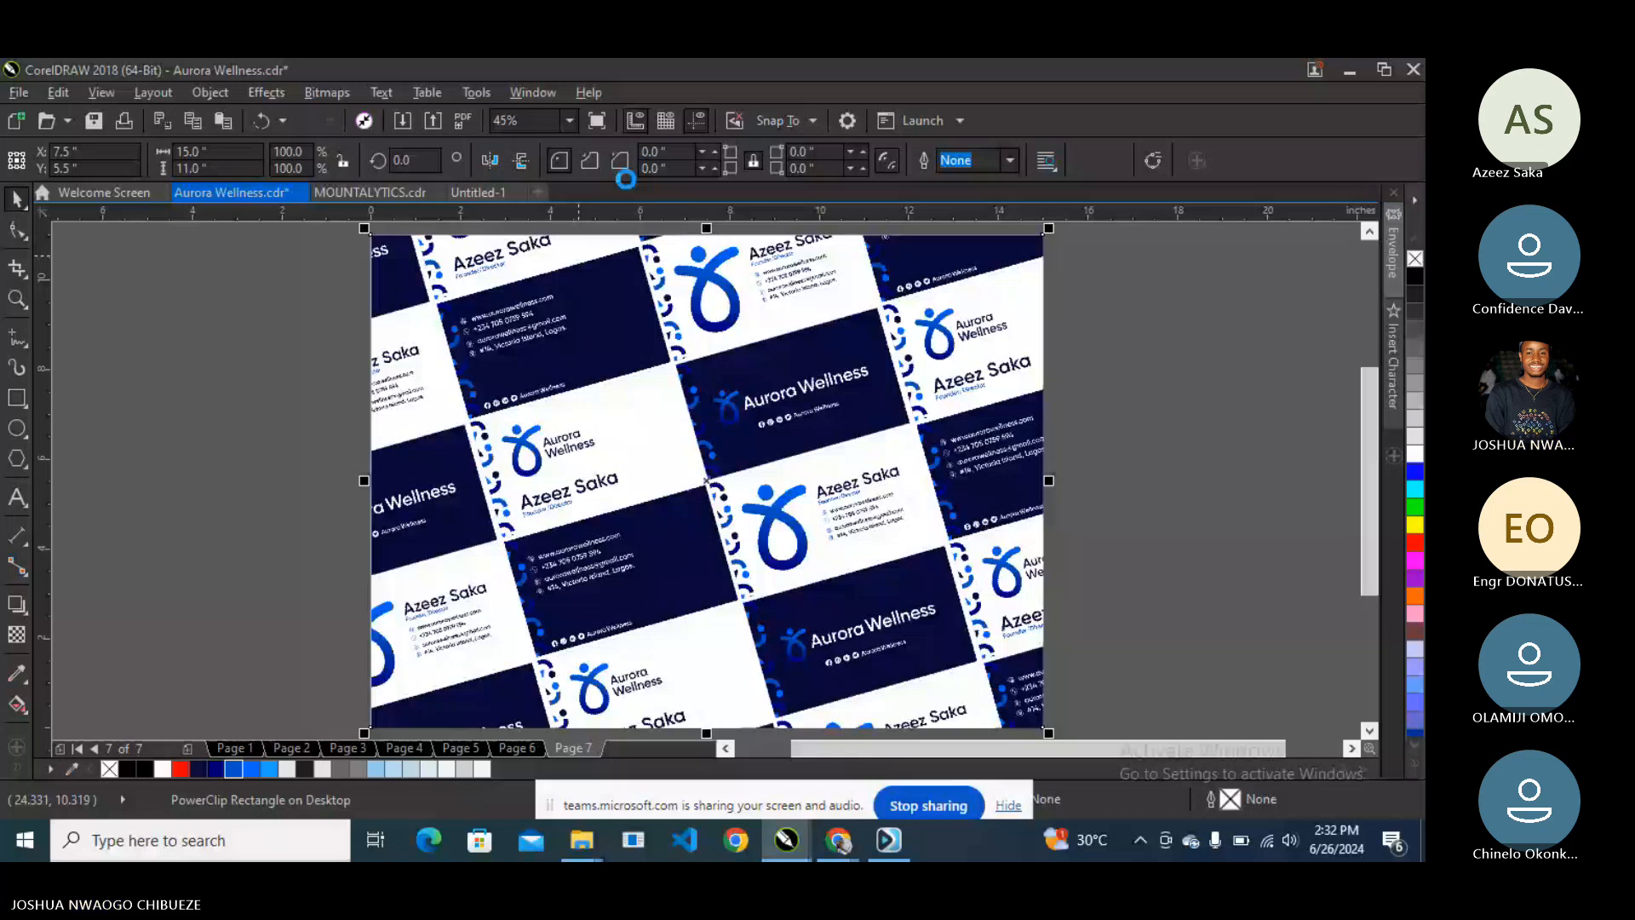
key(F9)
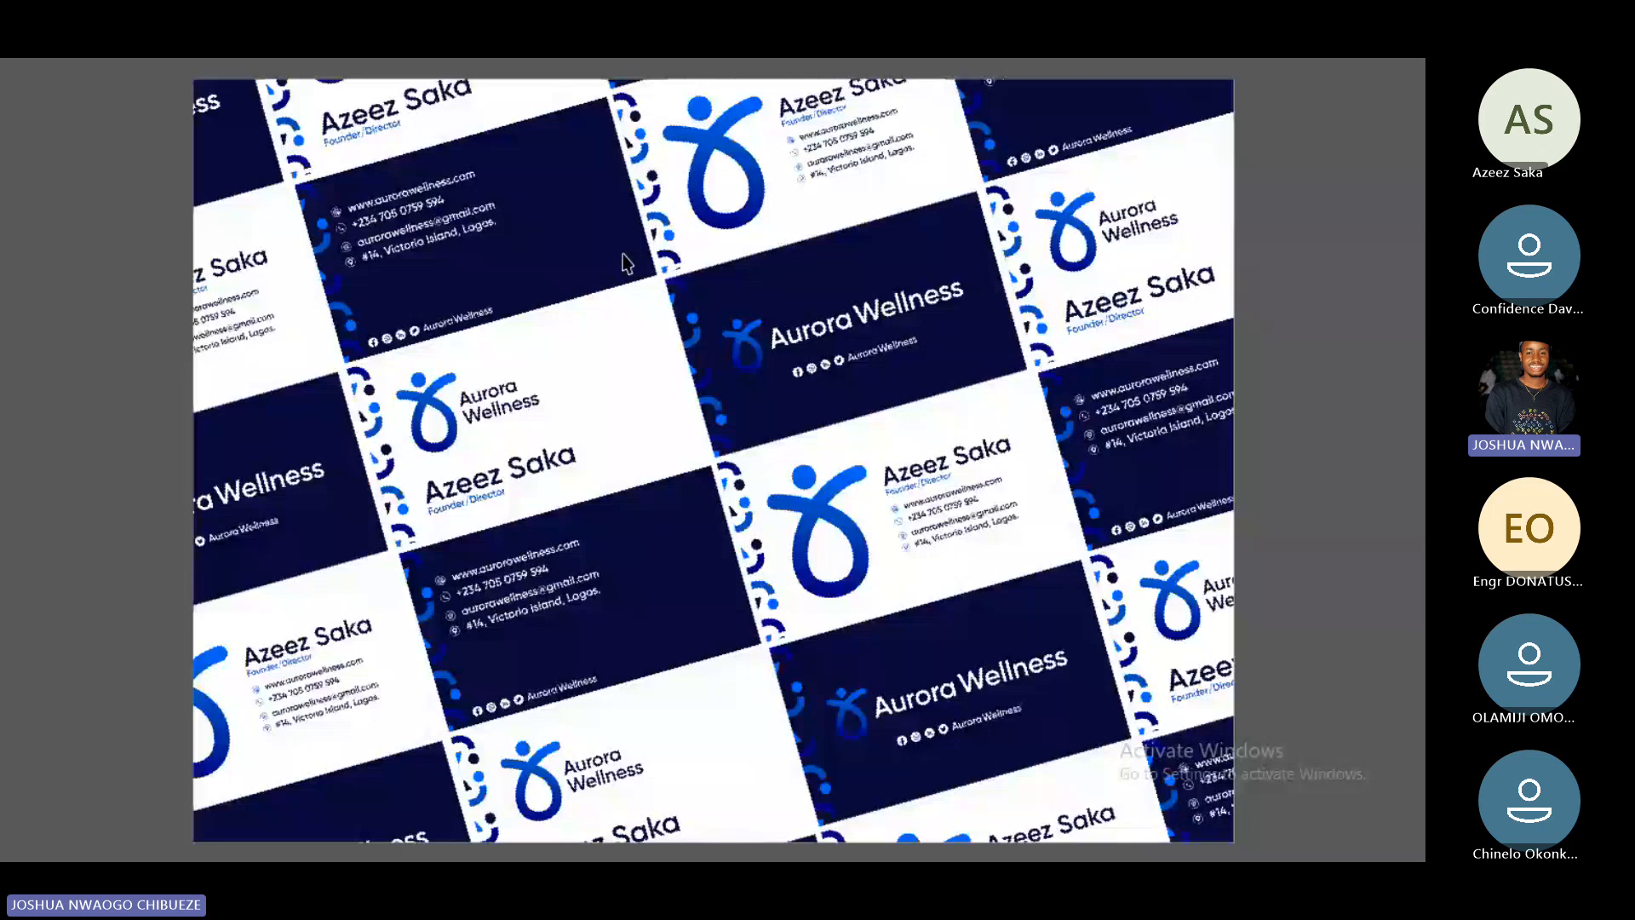
key(Escape)
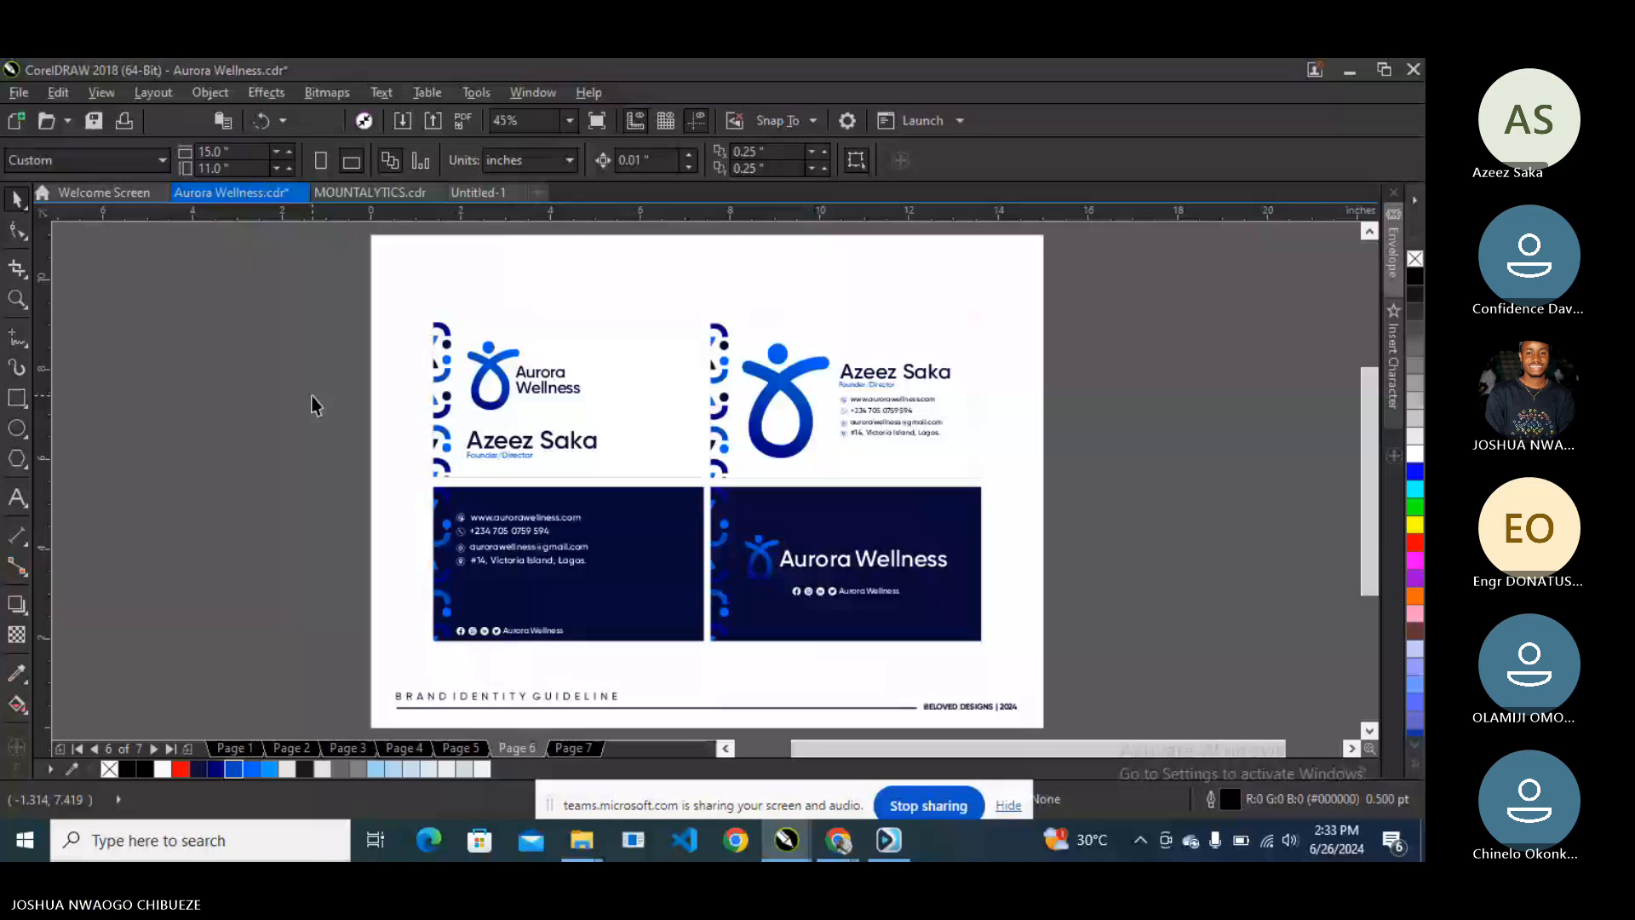
key(alt+Tab)
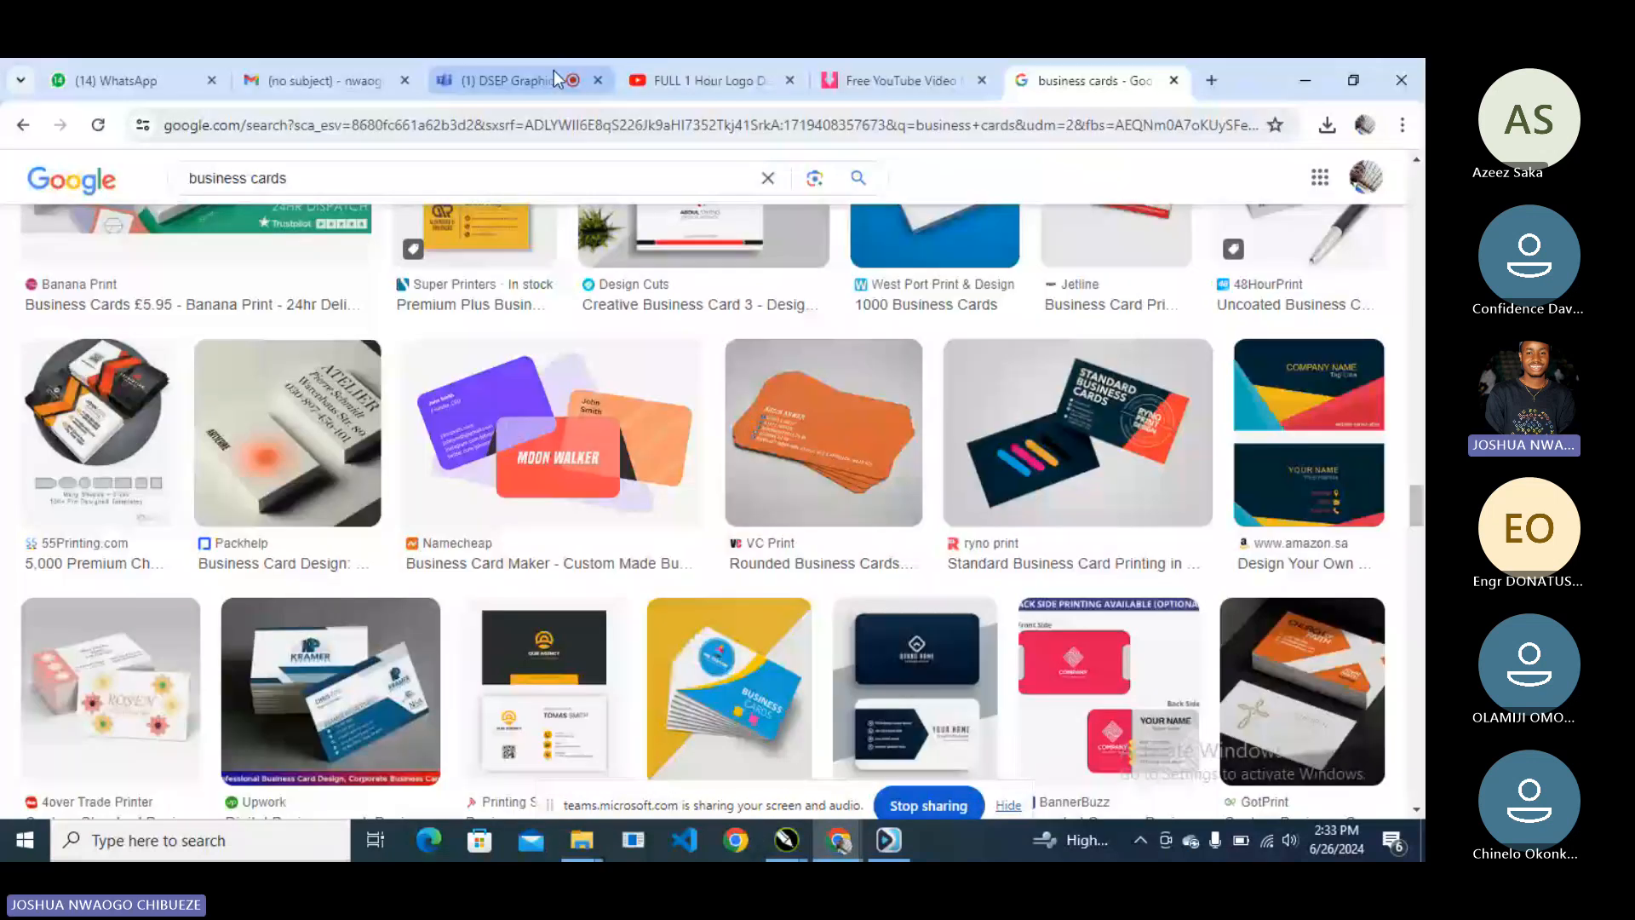
- Scroll through the Teams meeting chat in Chrome, then return to CorelDRAW
click(555, 79)
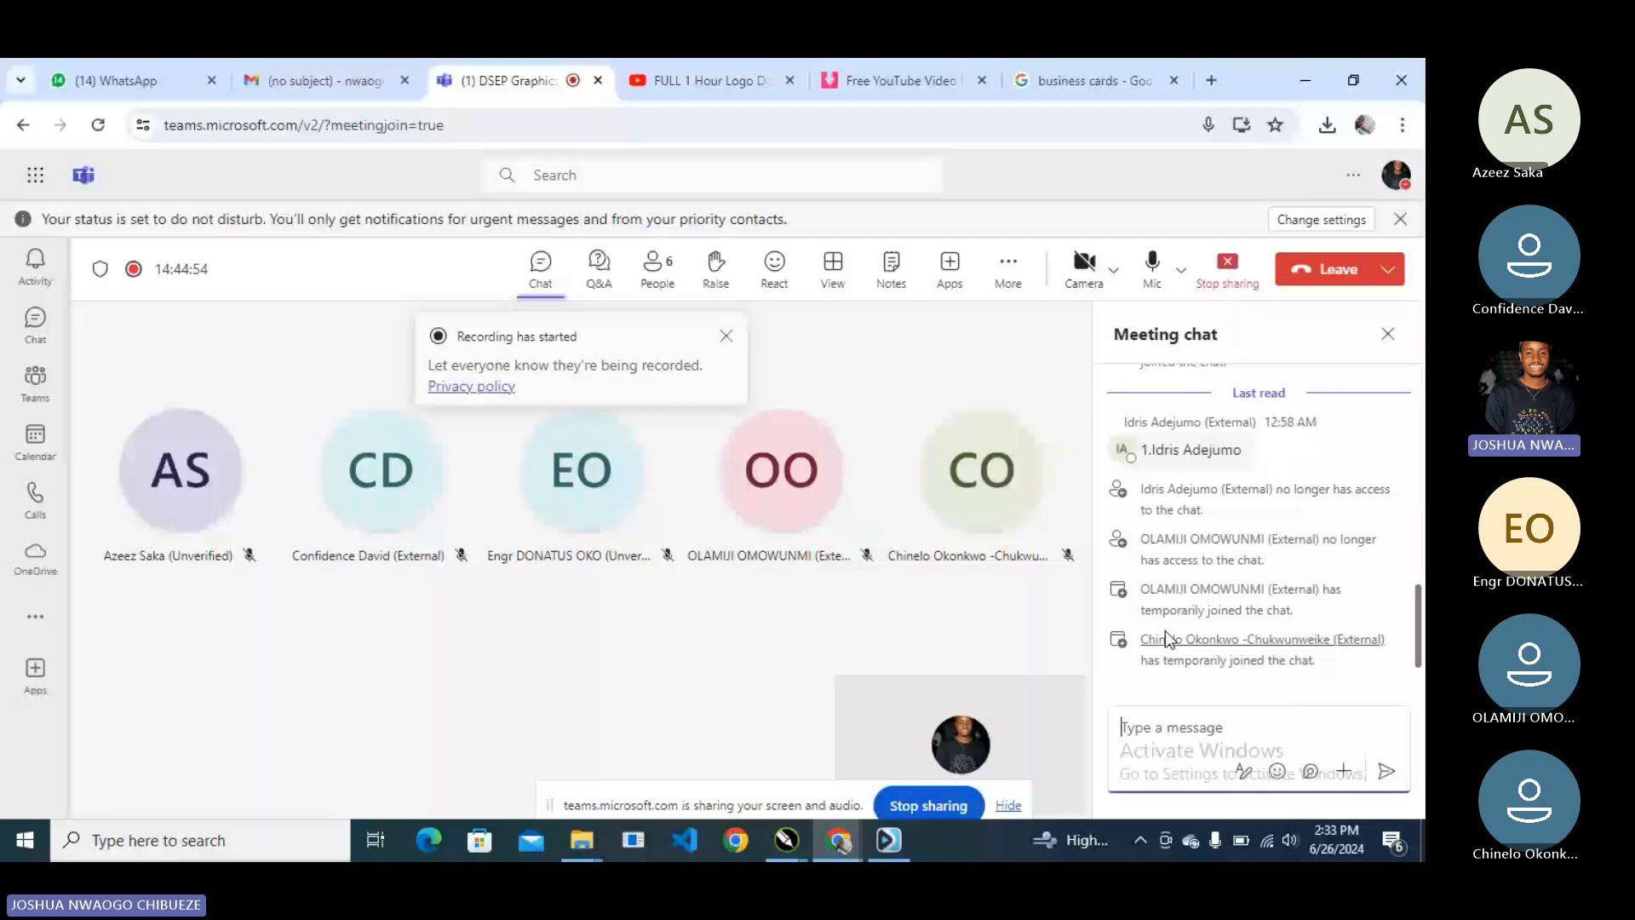
scroll(1170, 528, up, 1)
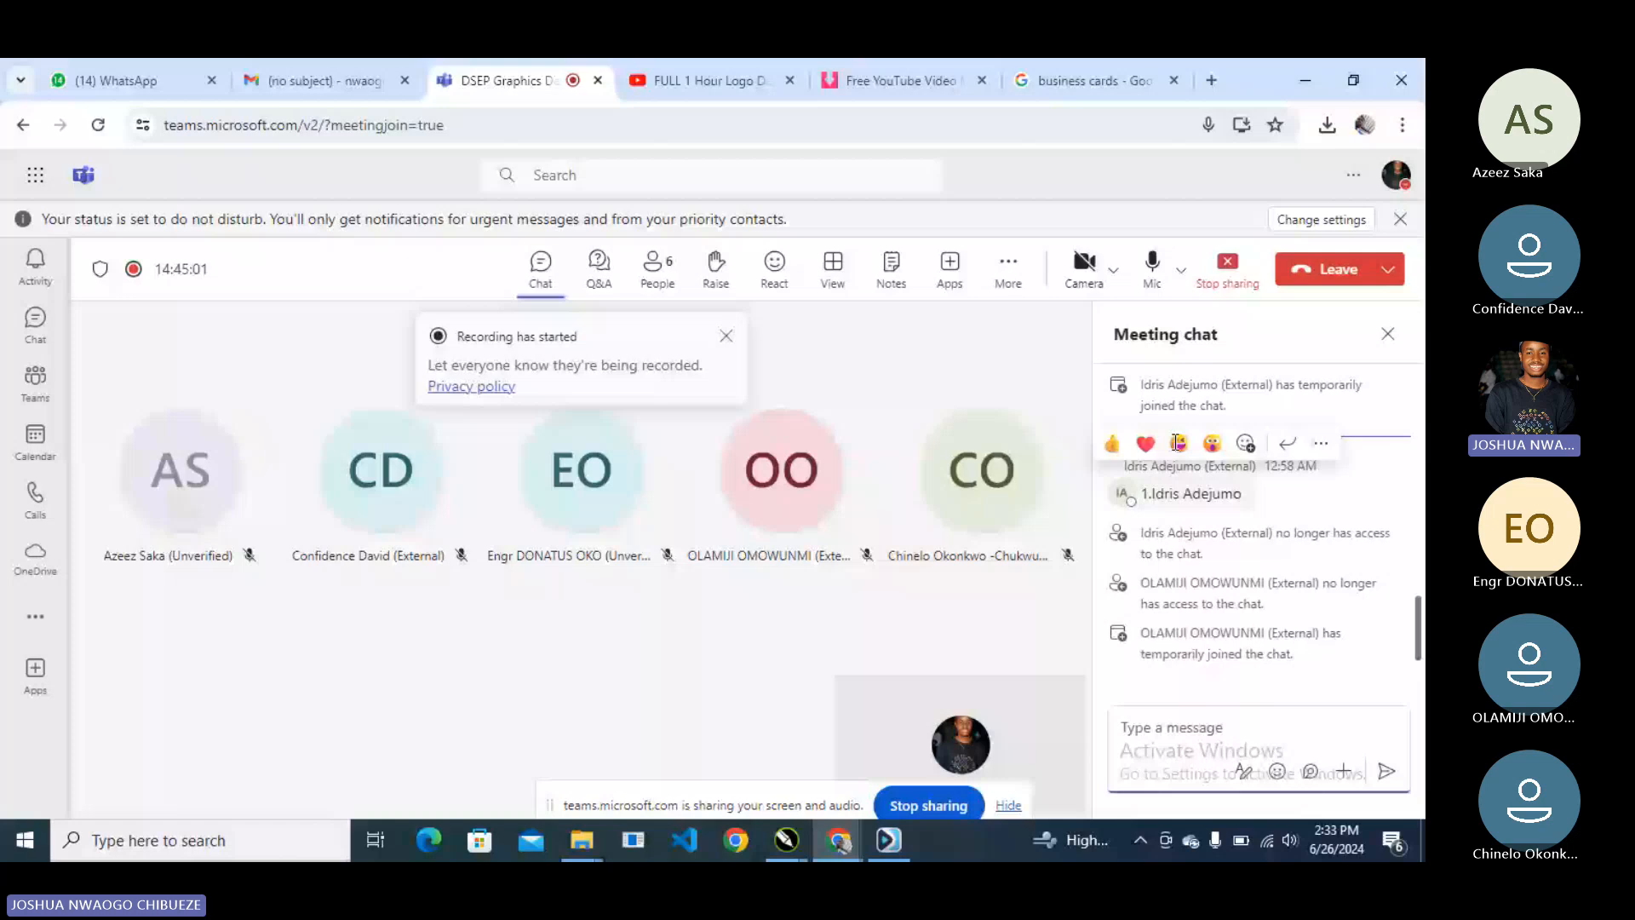
key(alt+Tab)
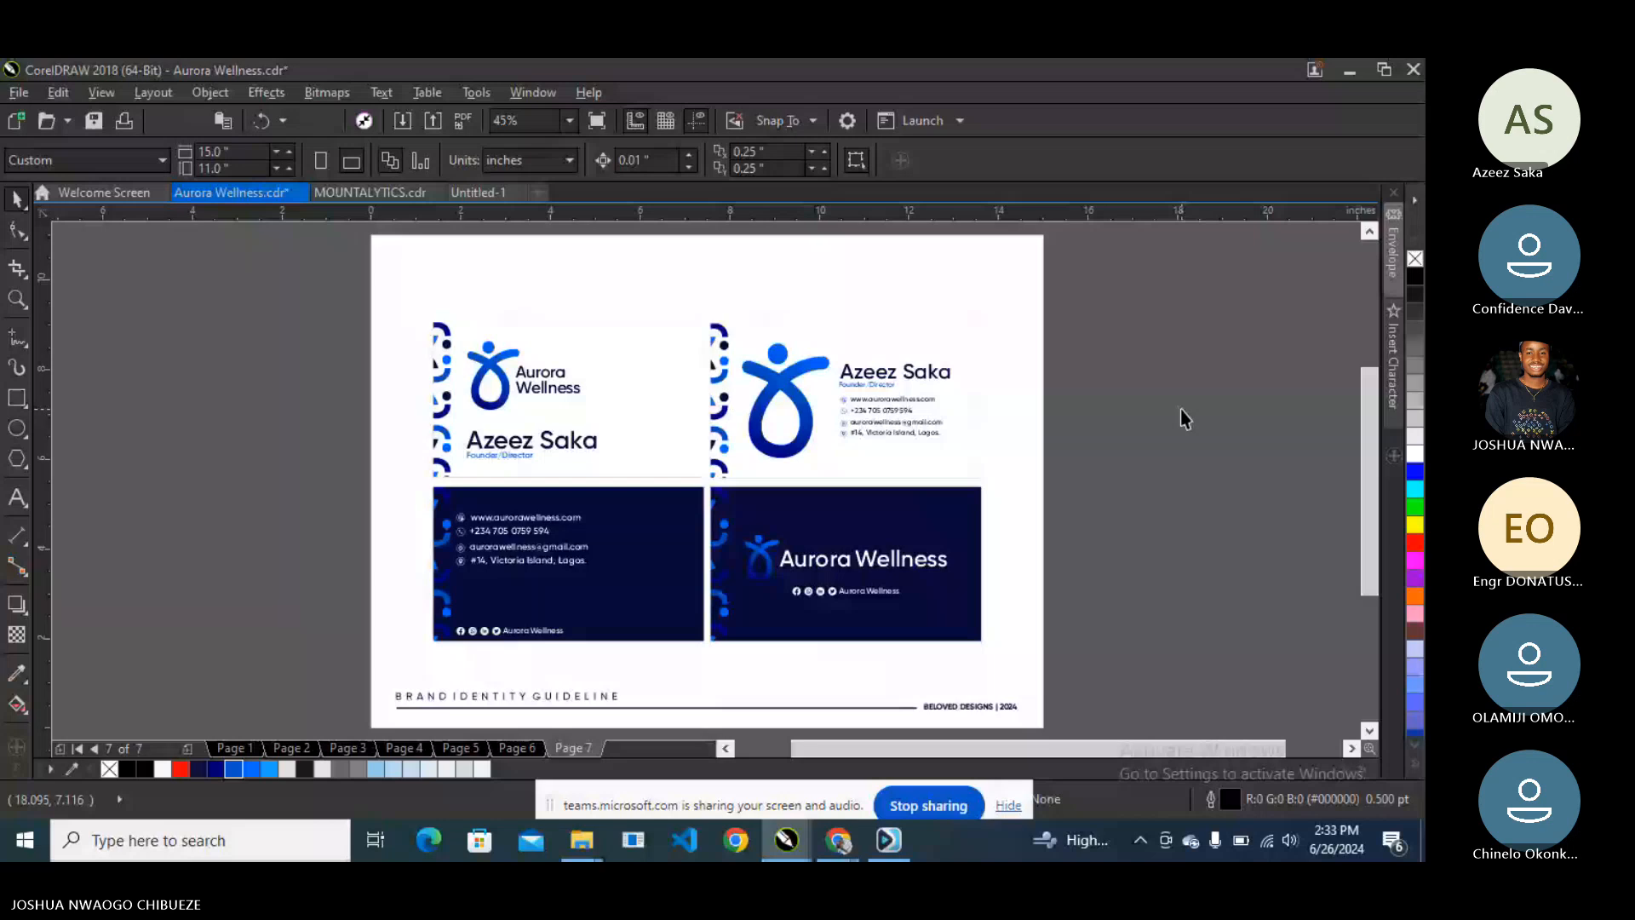
- Scale the four business cards on Page 6 down to about 95%
key(Page_Up)
drag(318, 291, 1046, 691)
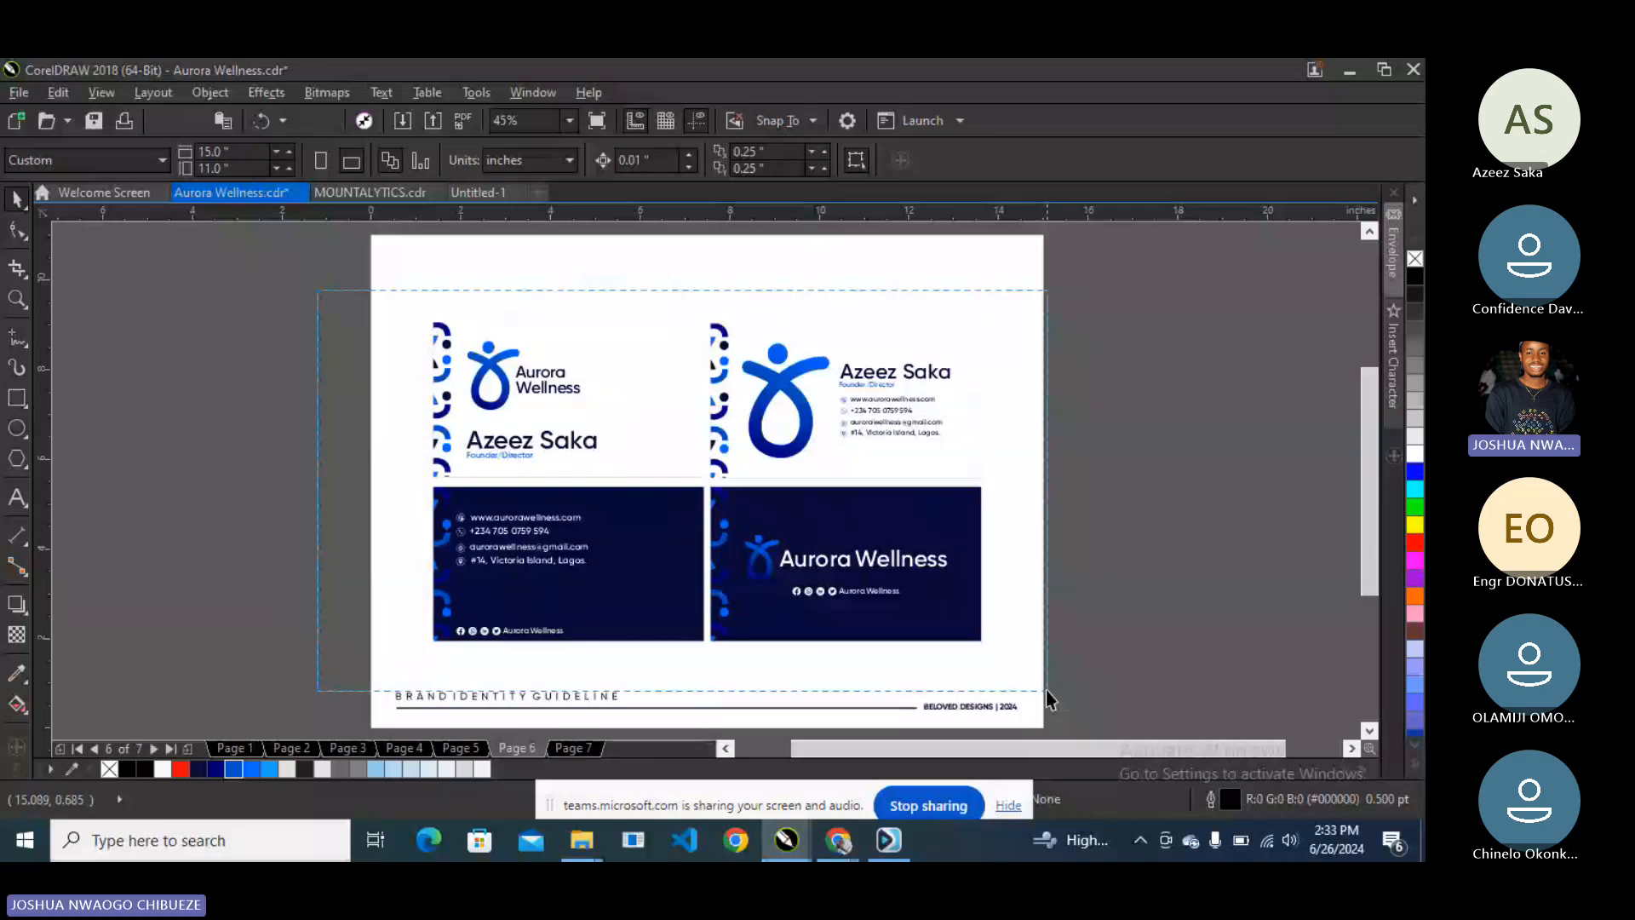
drag(1045, 691, 1045, 691)
drag(980, 640, 970, 641)
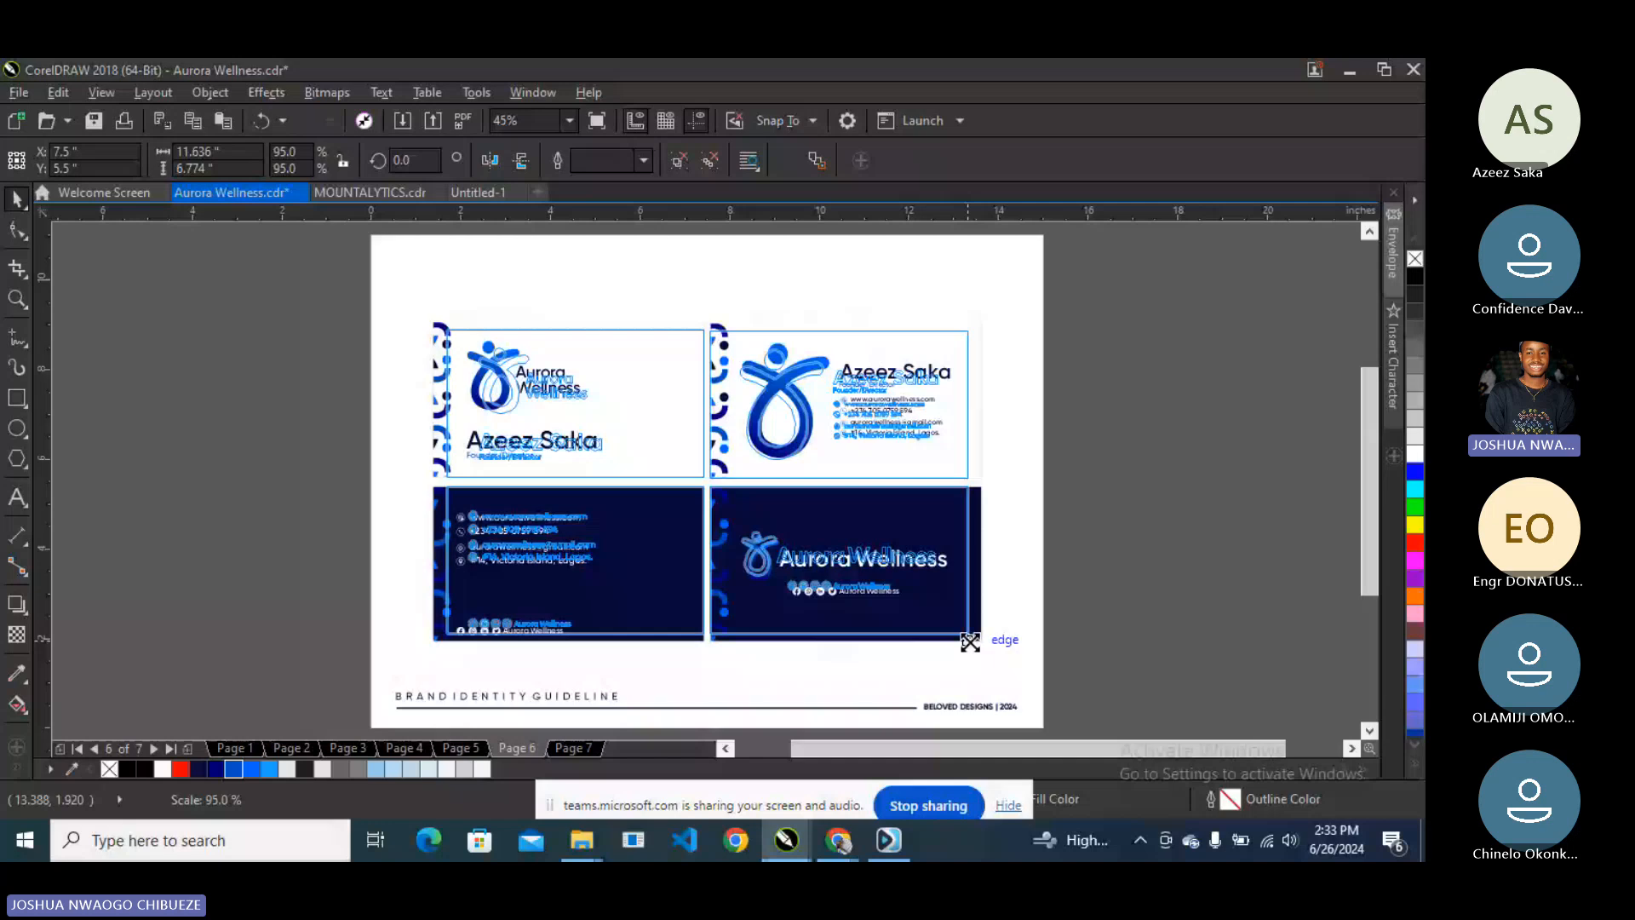
drag(970, 641, 969, 642)
- Page through Pages 4–7, glance at Untitled-1, and return to Page 6
key(Page_Up)
key(Page_Up)
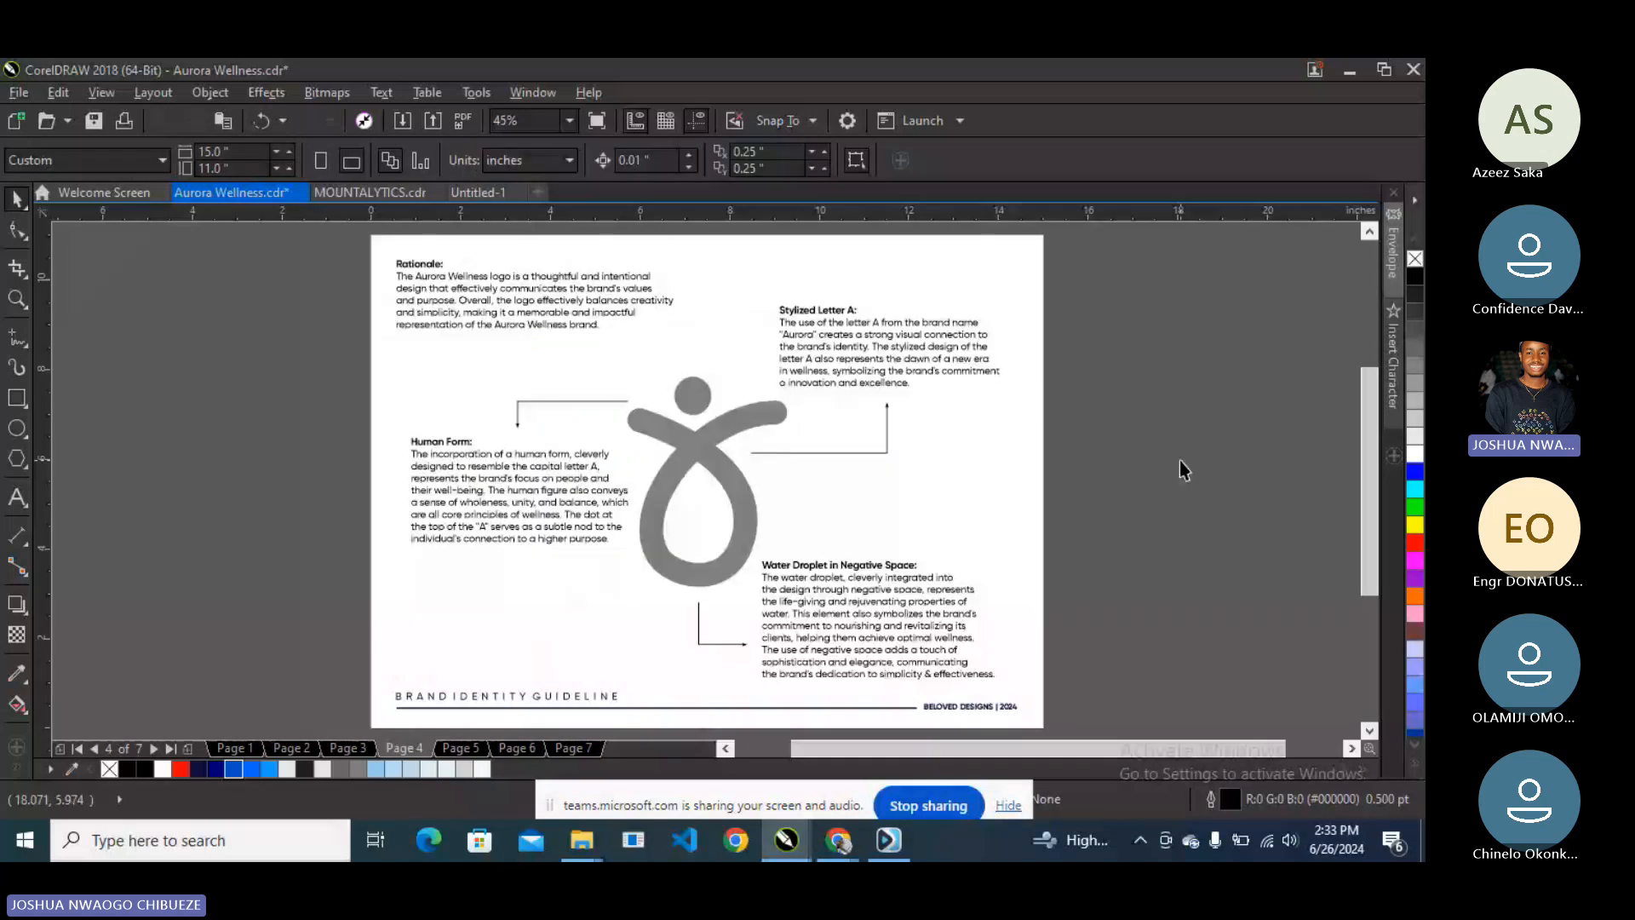
key(Page_Down)
key(Page_Down)
key(Page_Down)
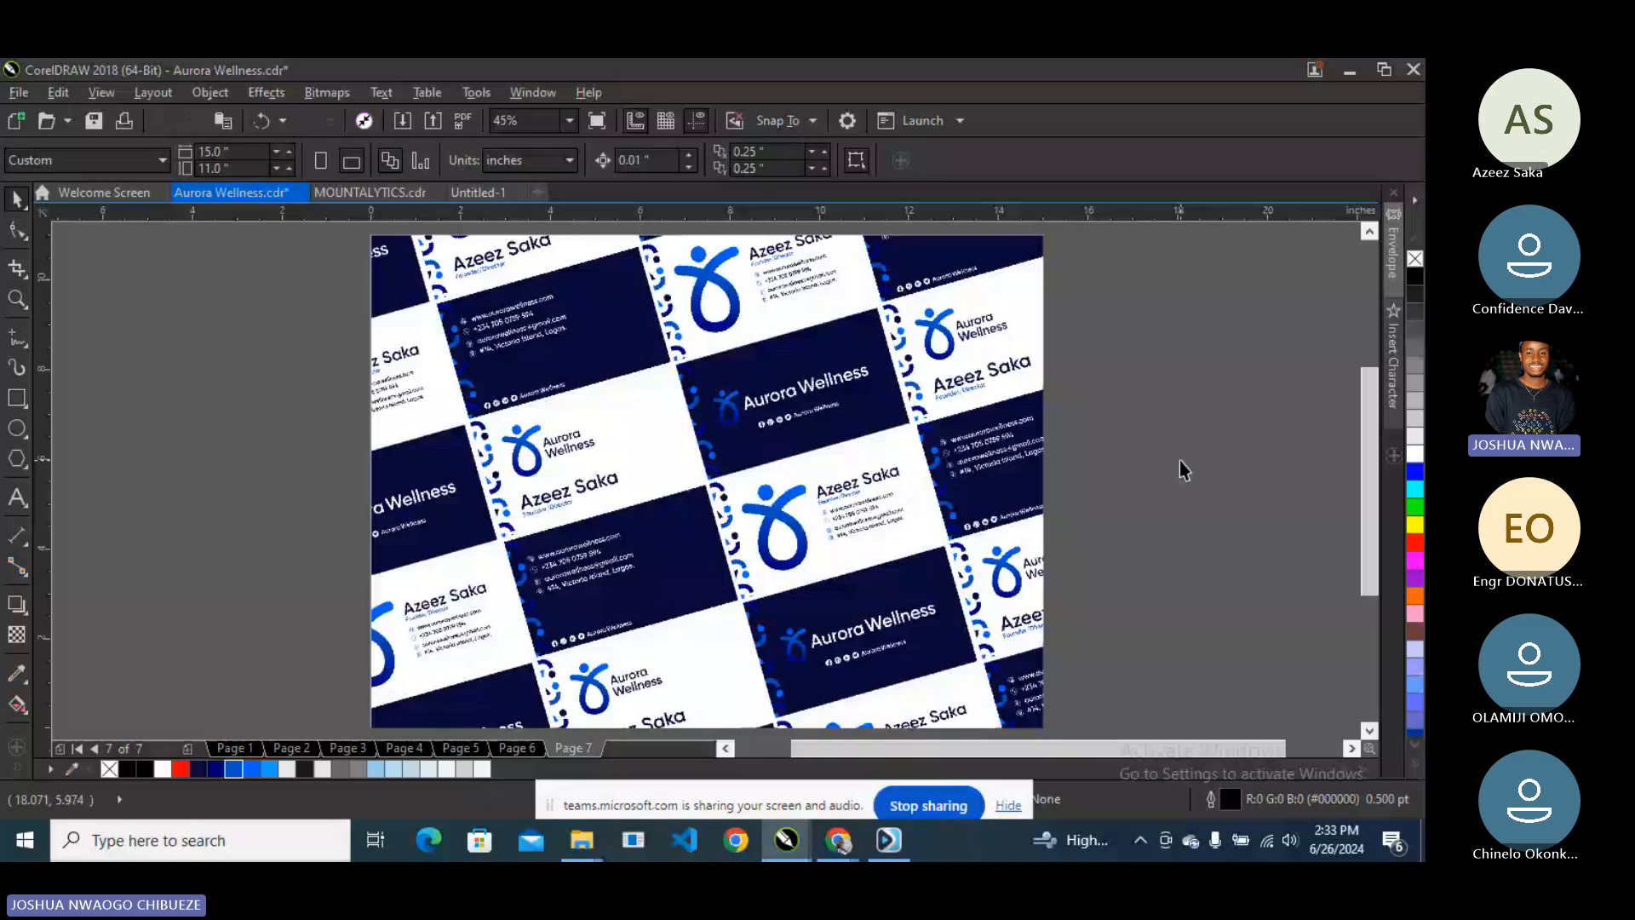
key(Page_Up)
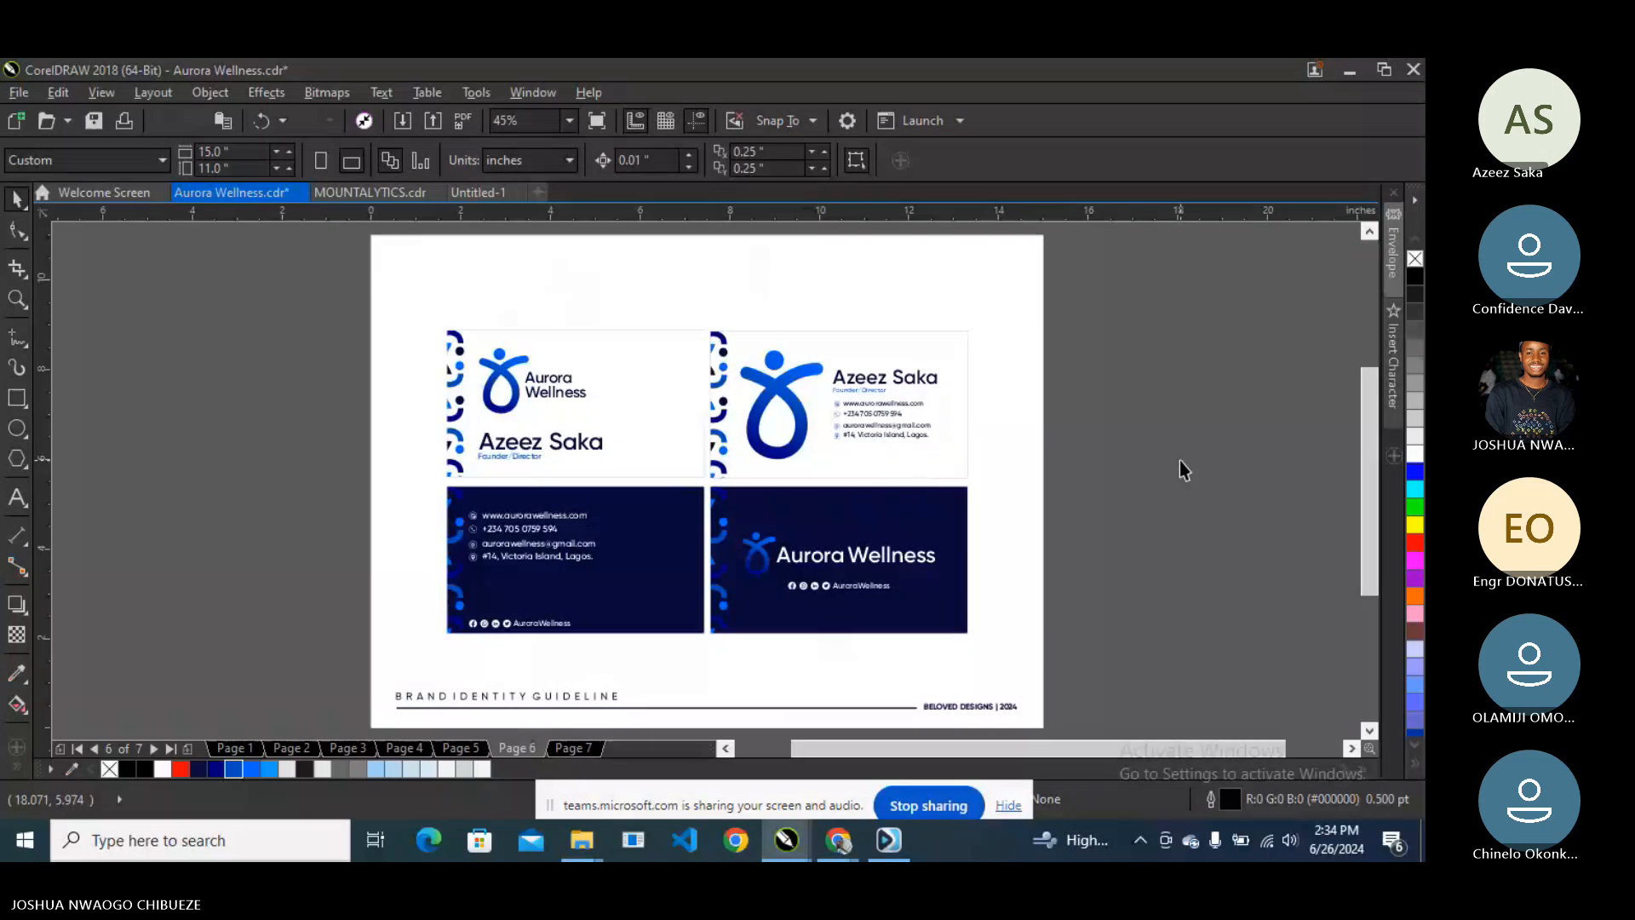
key(Page_Up)
key(Page_Up)
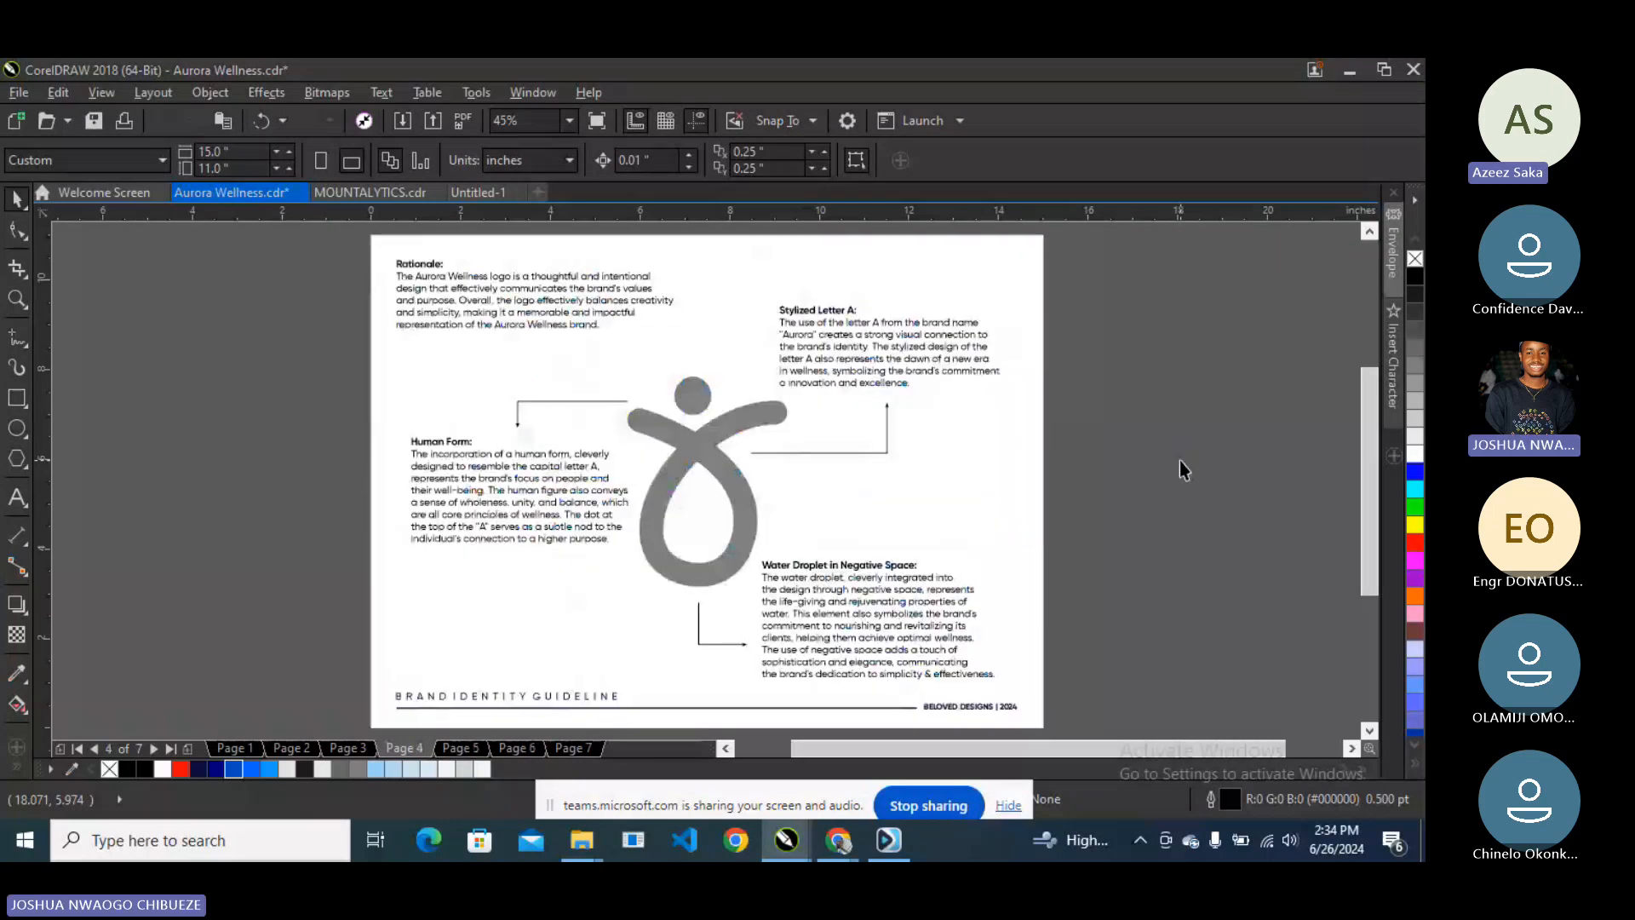
key(Page_Up)
key(Page_Up)
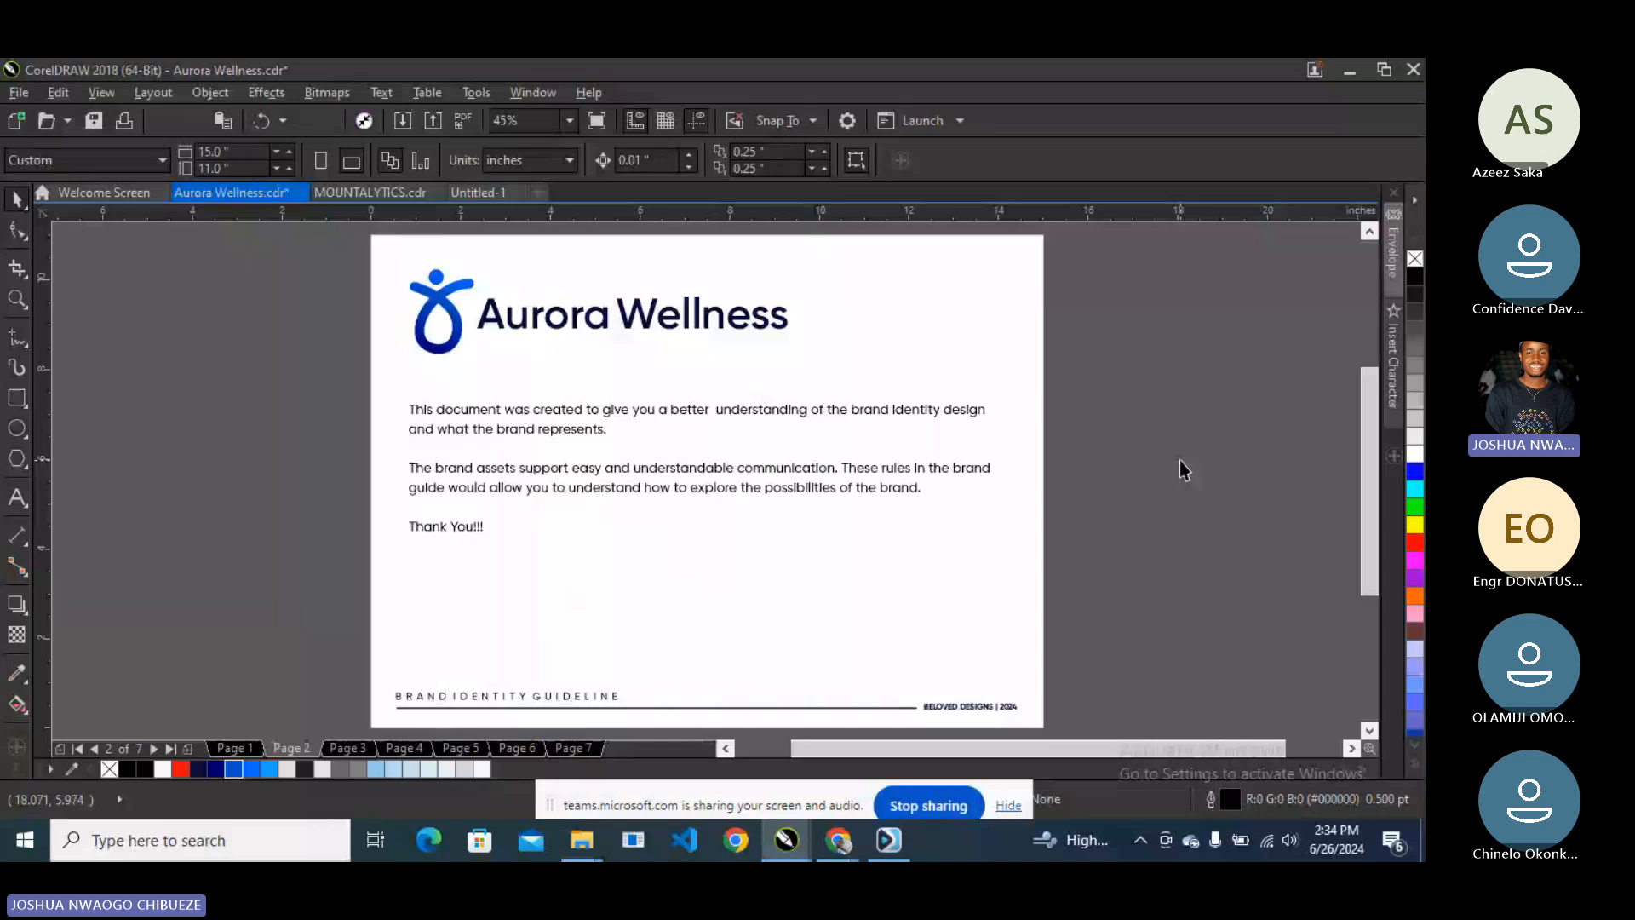
key(Page_Down)
key(Page_Down)
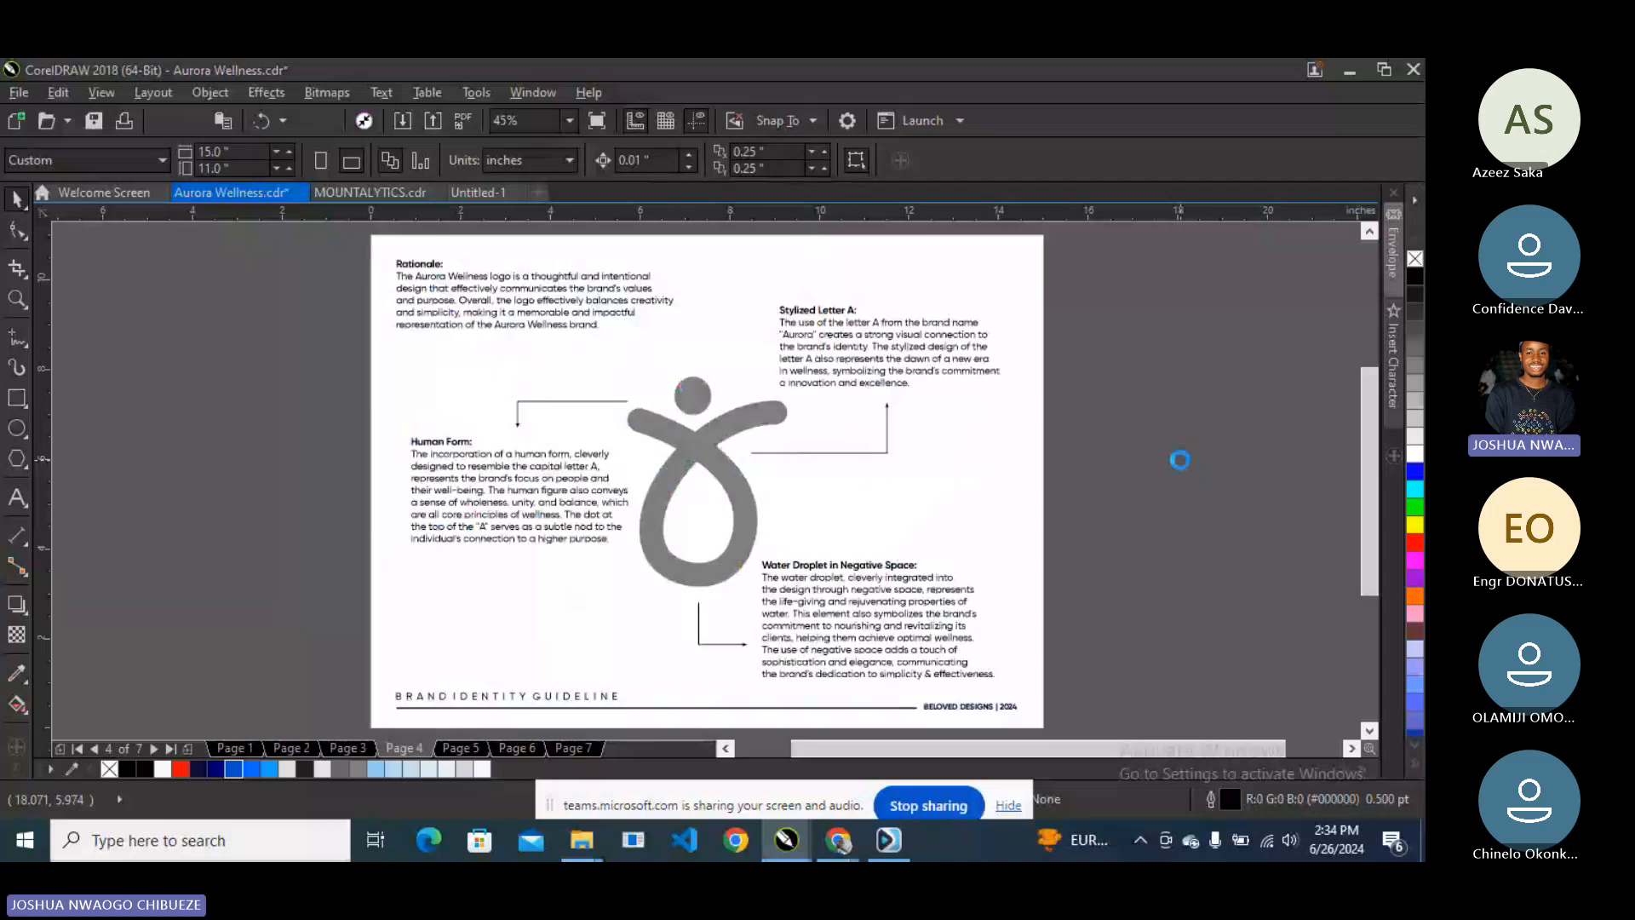
key(Page_Down)
key(Page_Down)
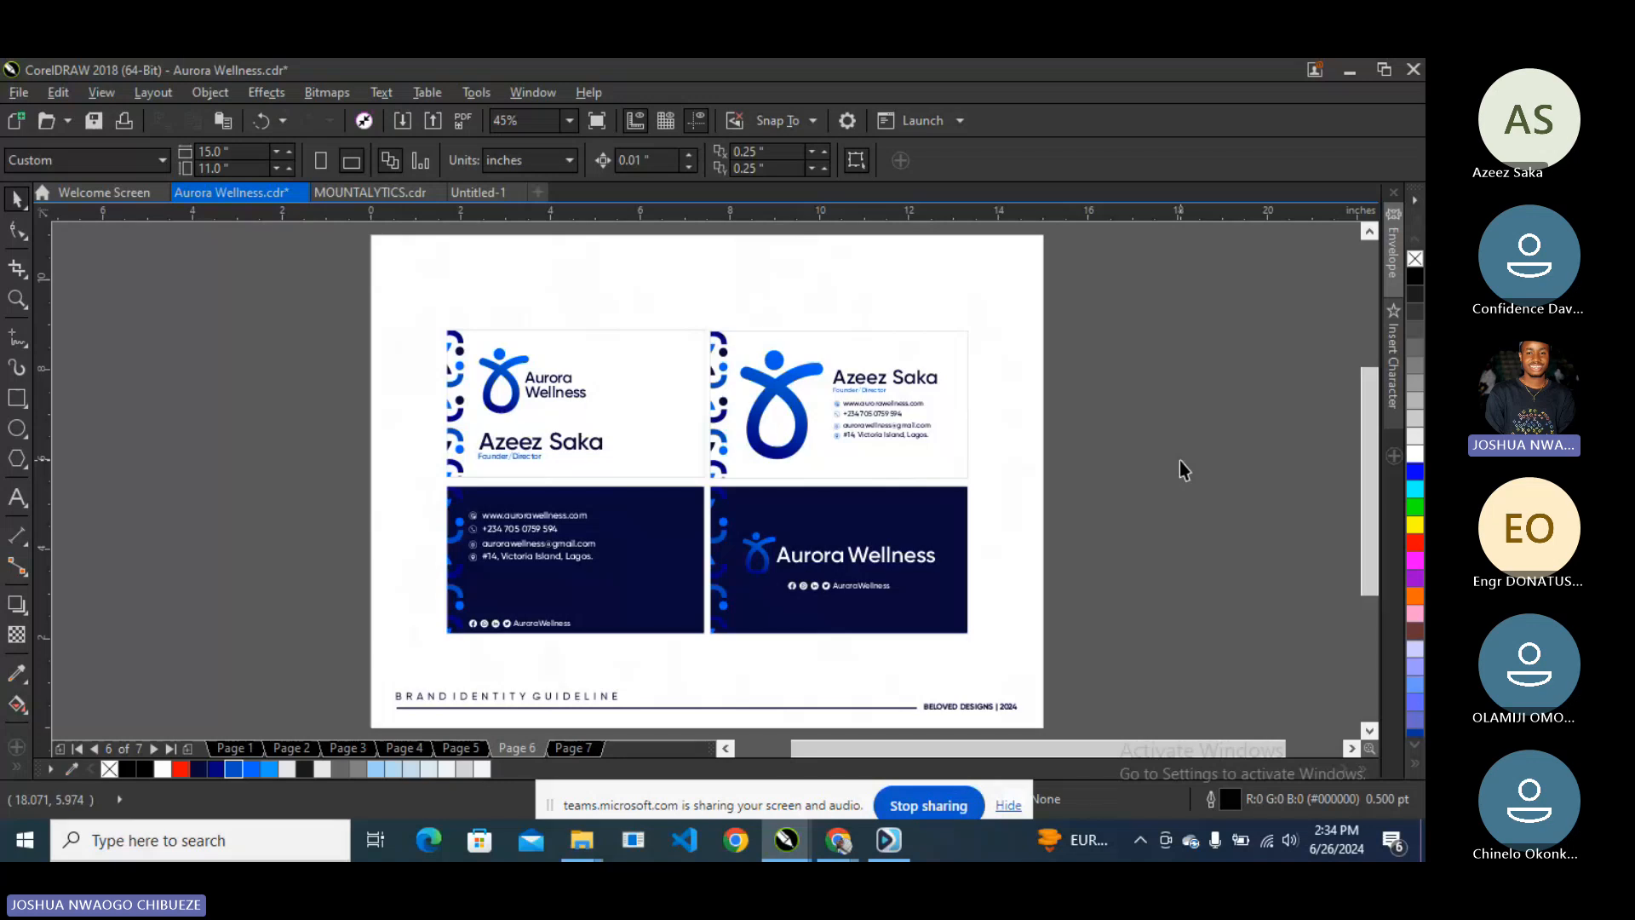
key(Page_Down)
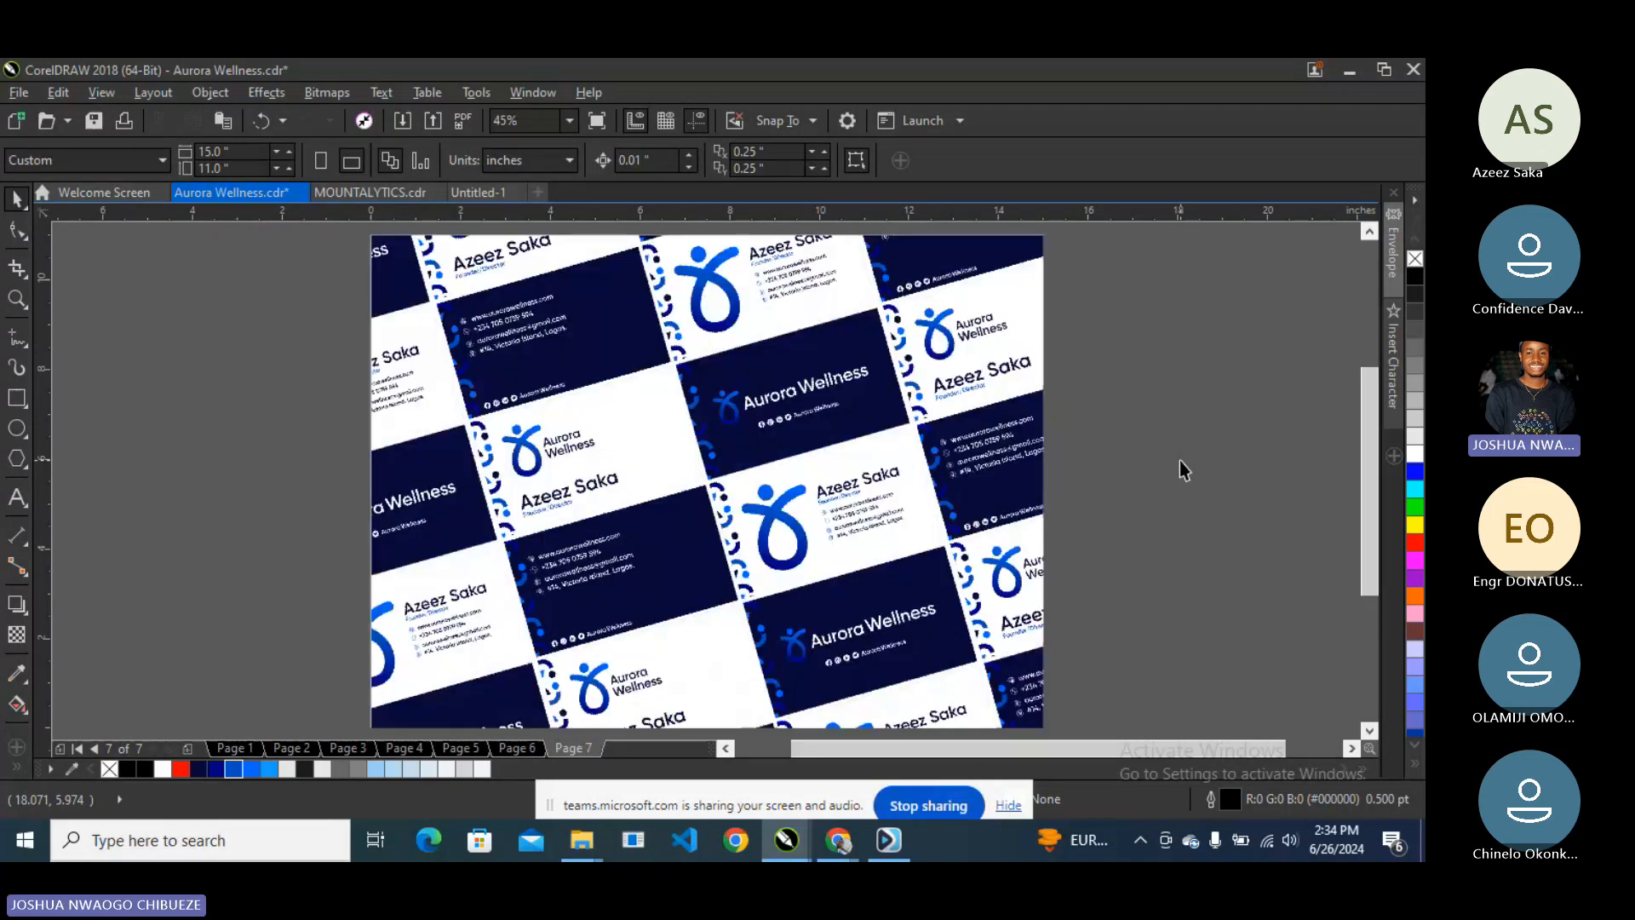
click(482, 191)
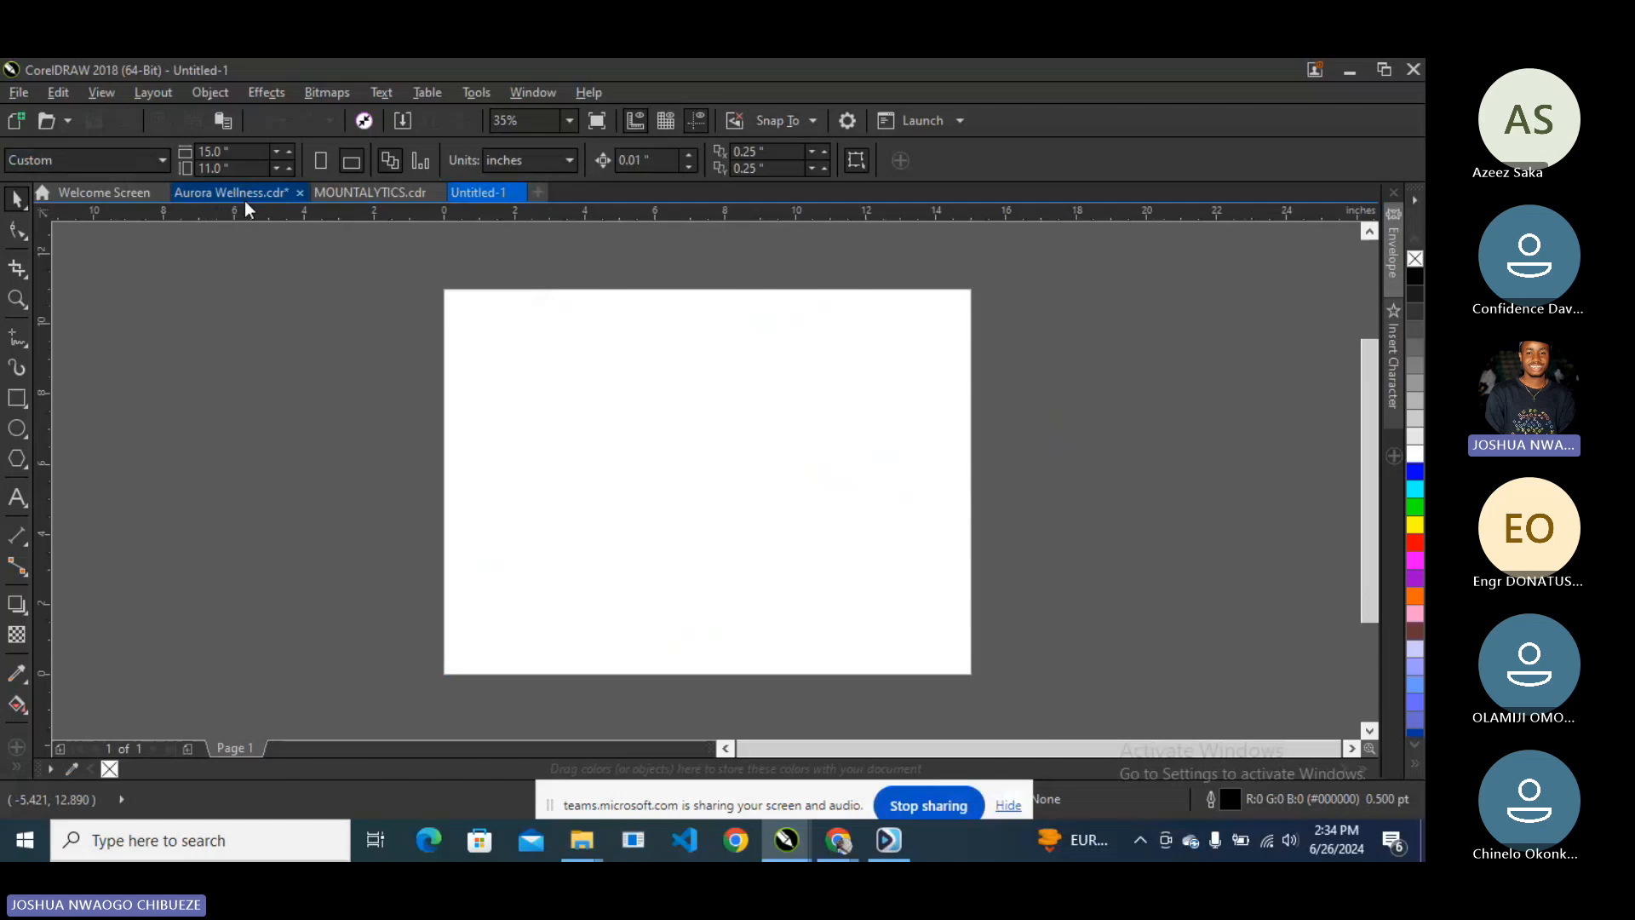
click(244, 201)
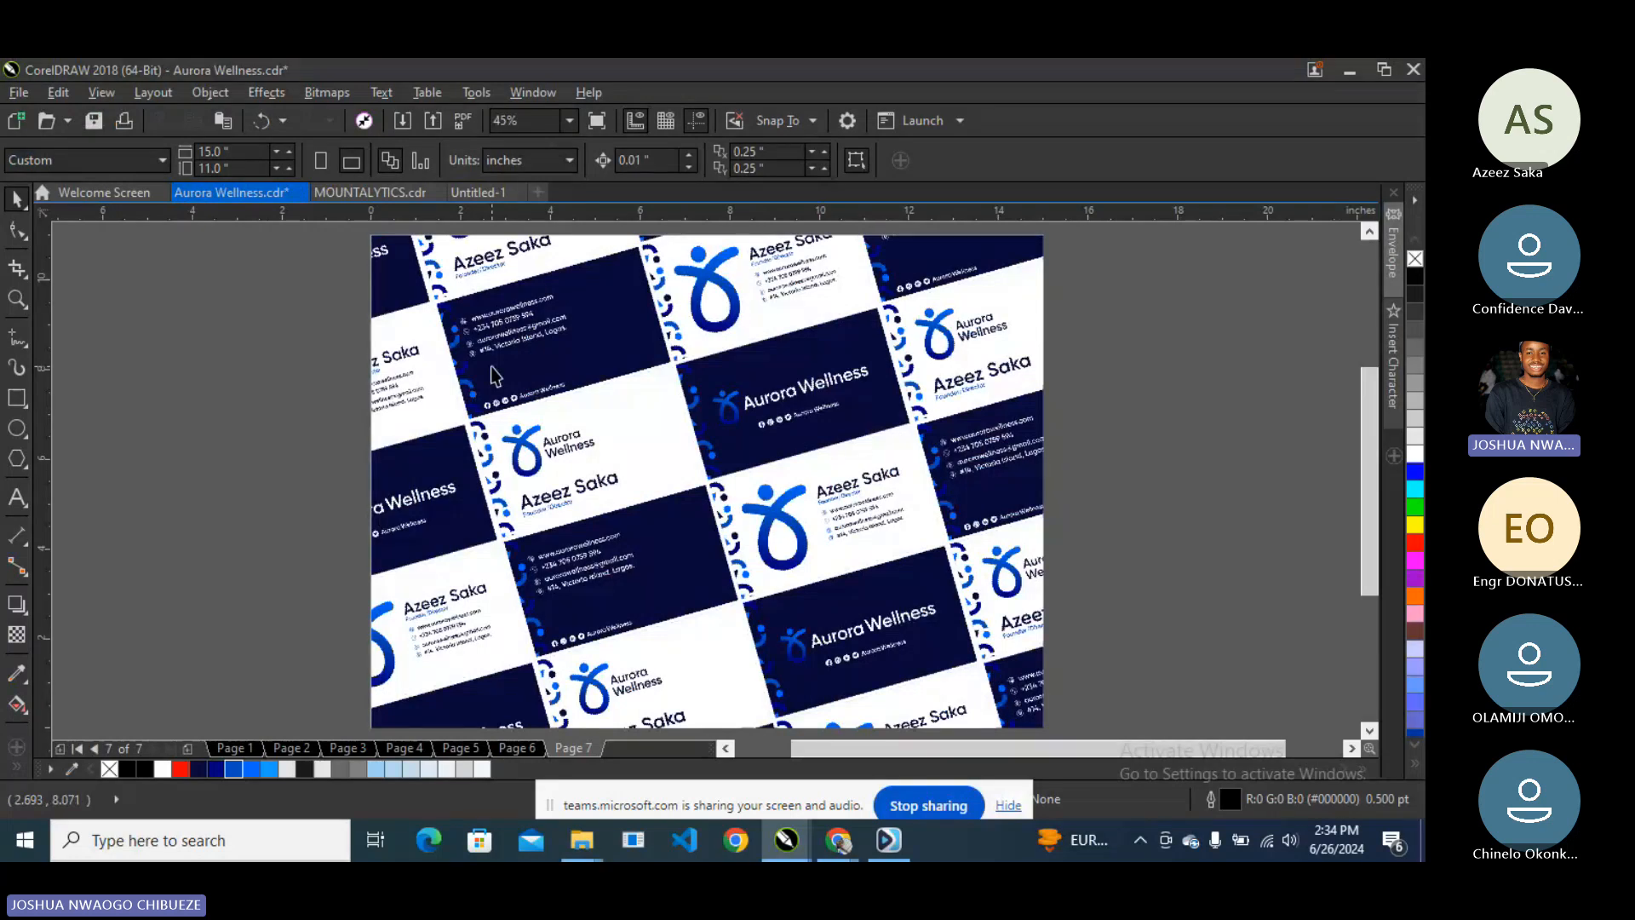
key(Page_Up)
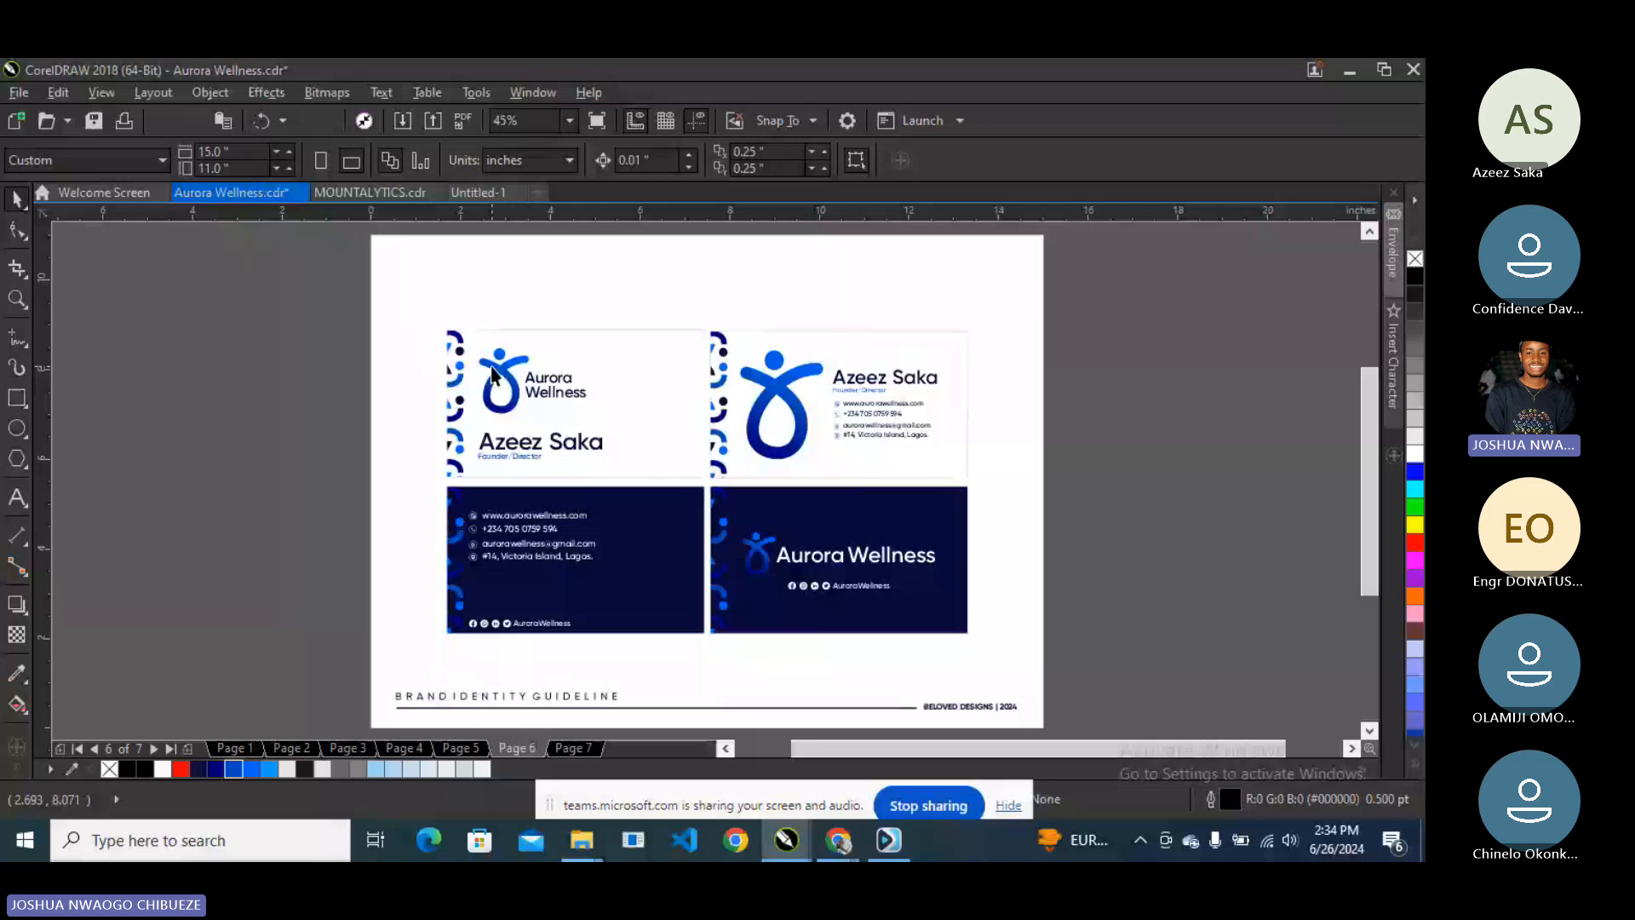
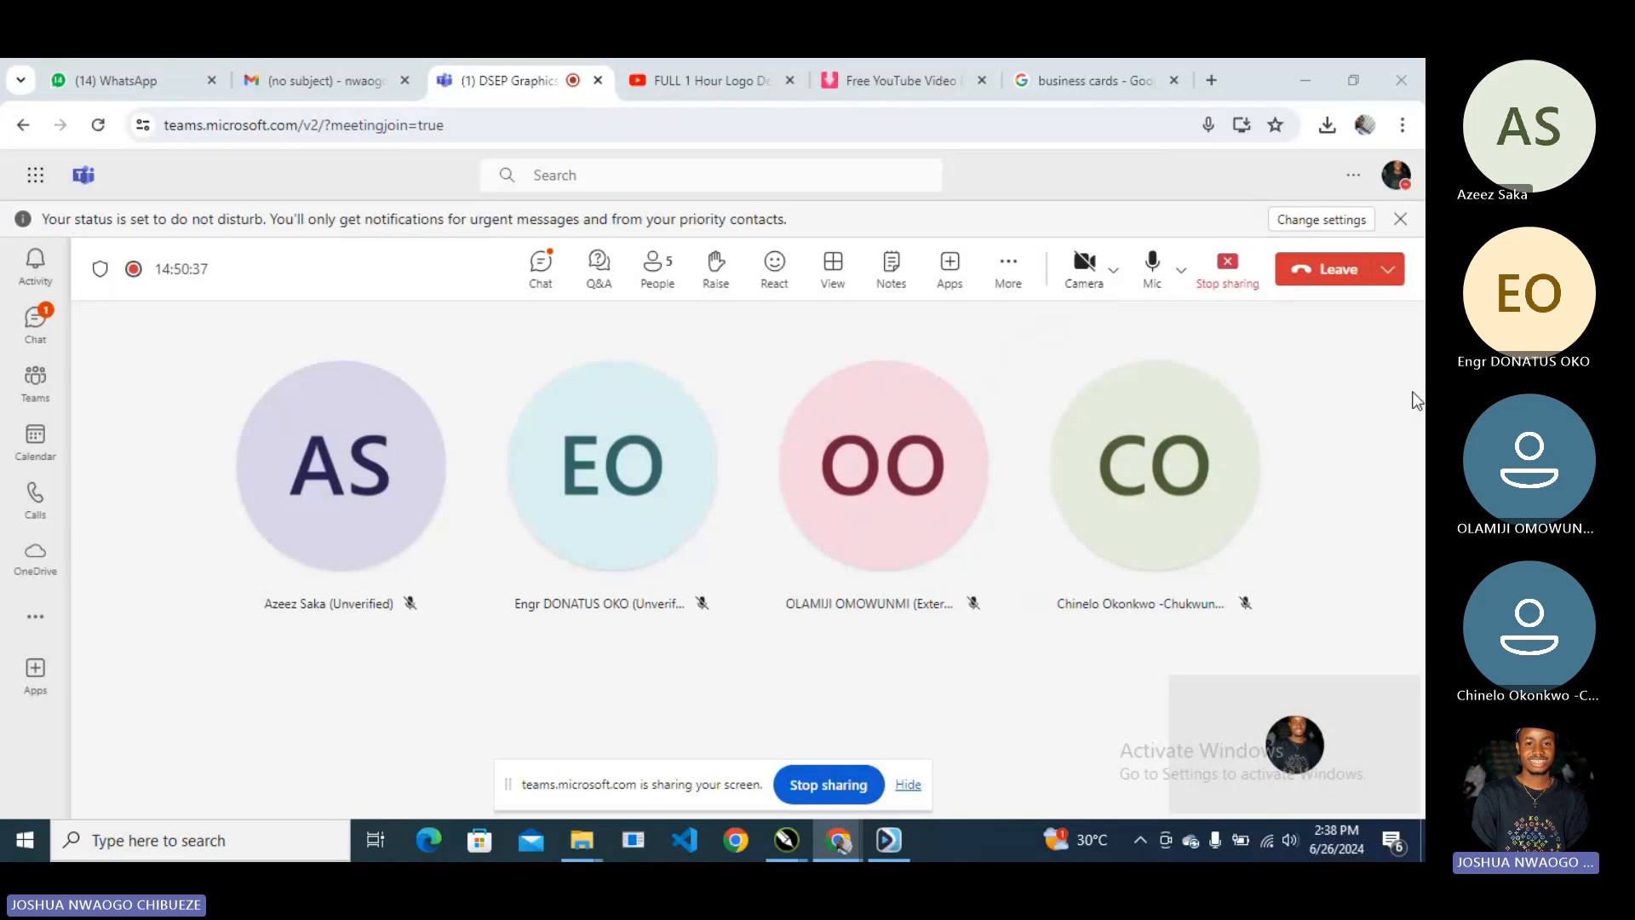
- Bring CorelDRAW forward and nudge the blank letterhead rectangle slightly up and left
click(1303, 79)
scroll(611, 429, down, 1)
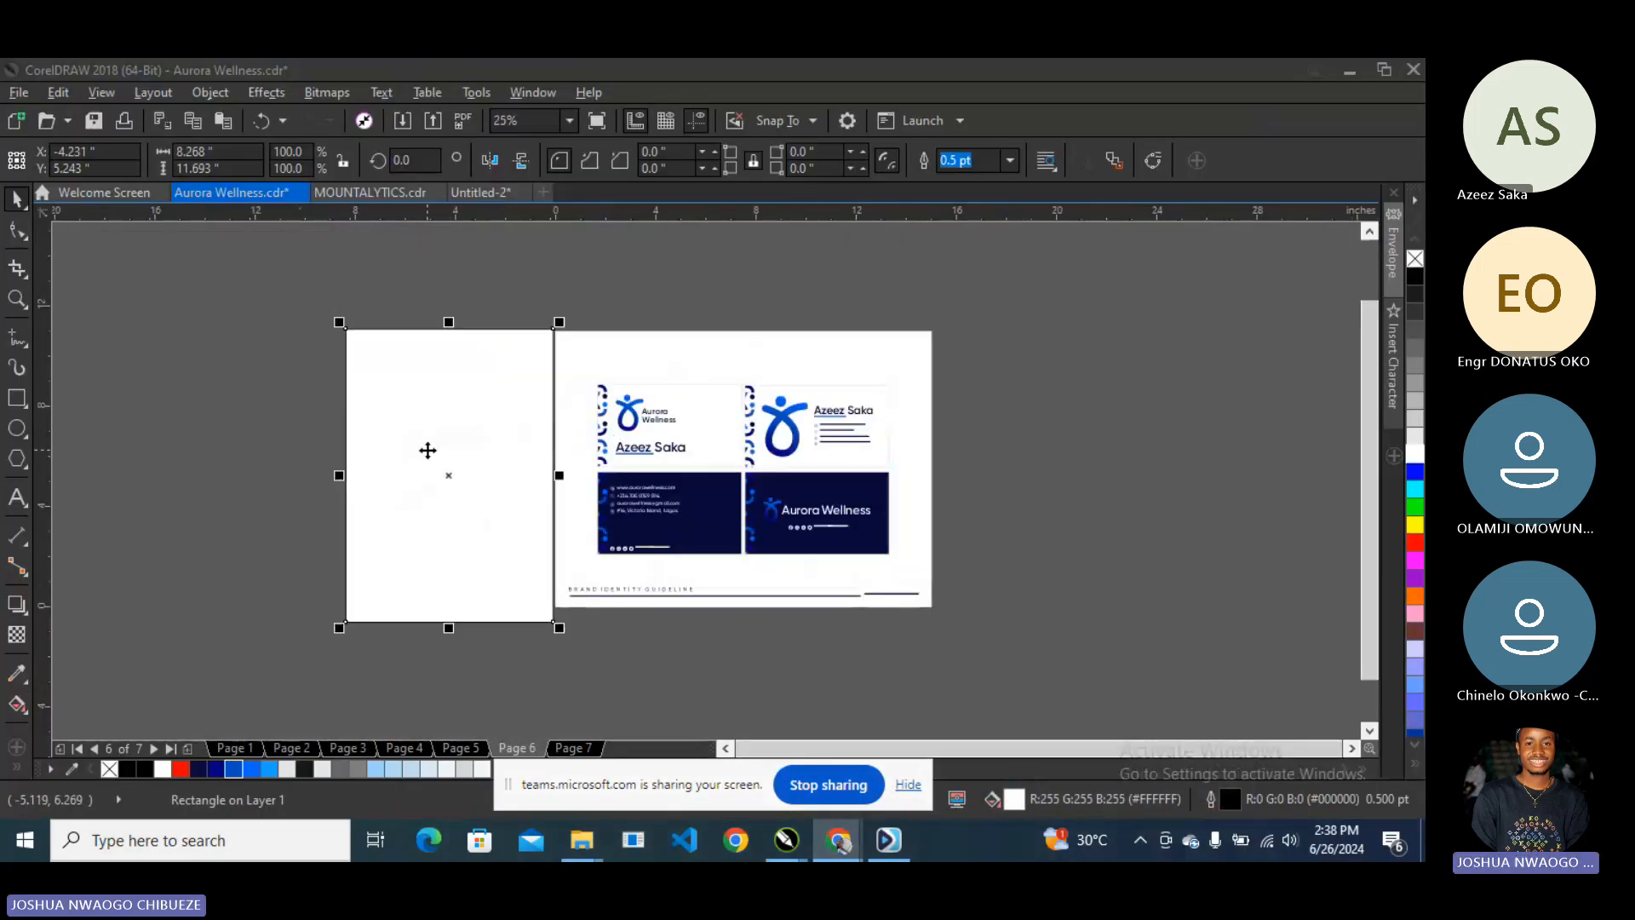
scroll(423, 463, up, 1)
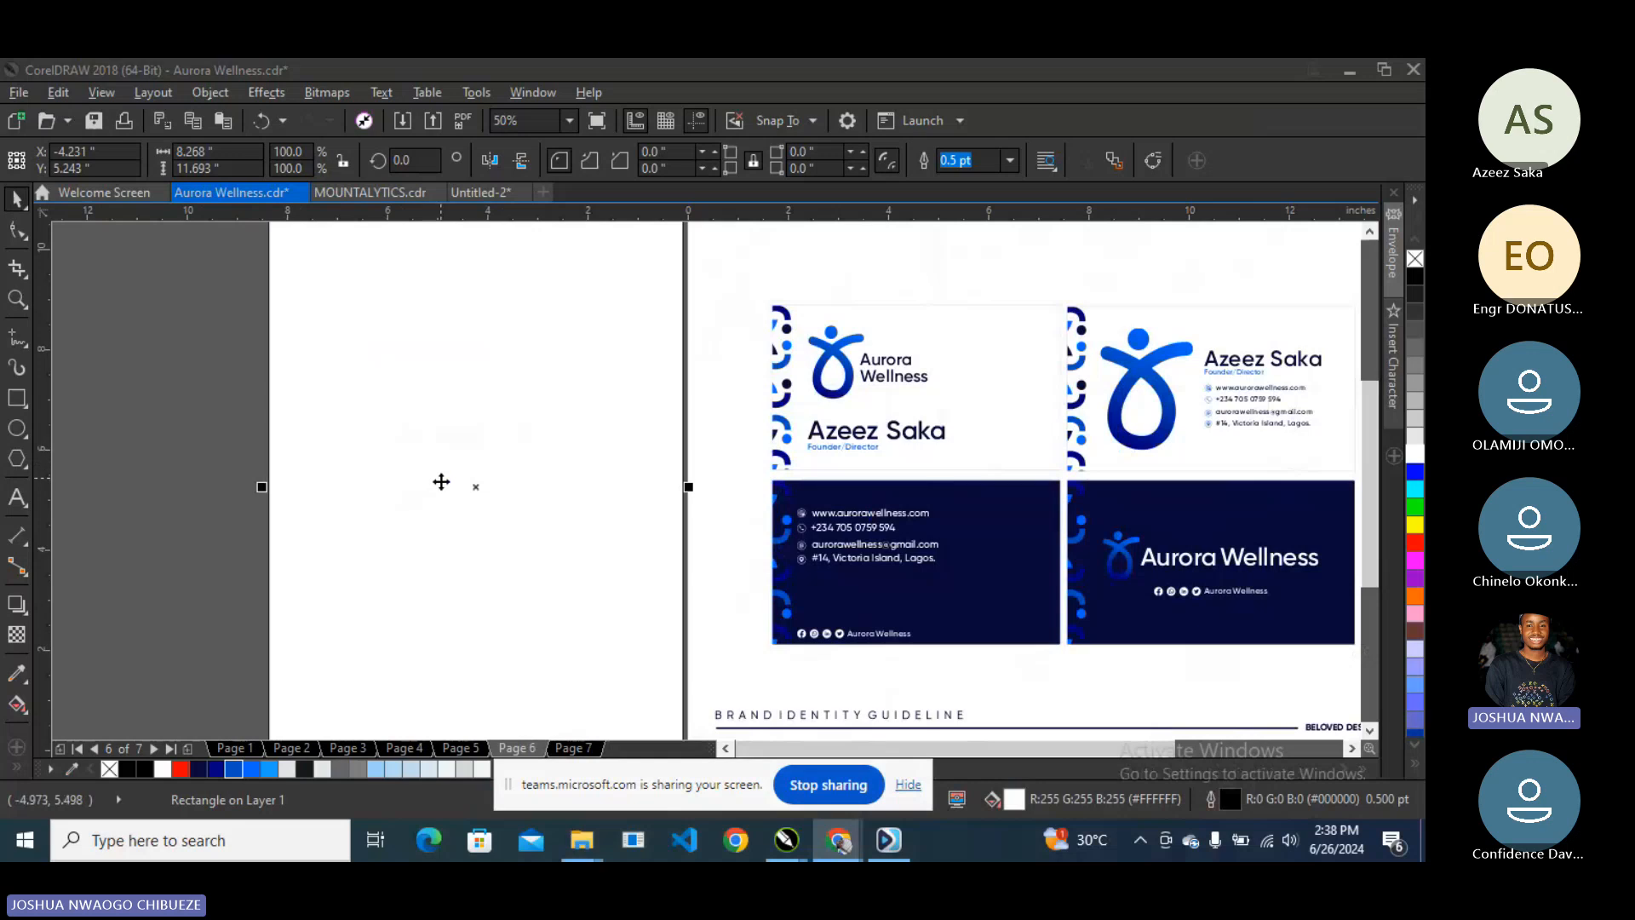
scroll(441, 482, down, 1)
scroll(437, 484, up, 1)
scroll(463, 501, down, 1)
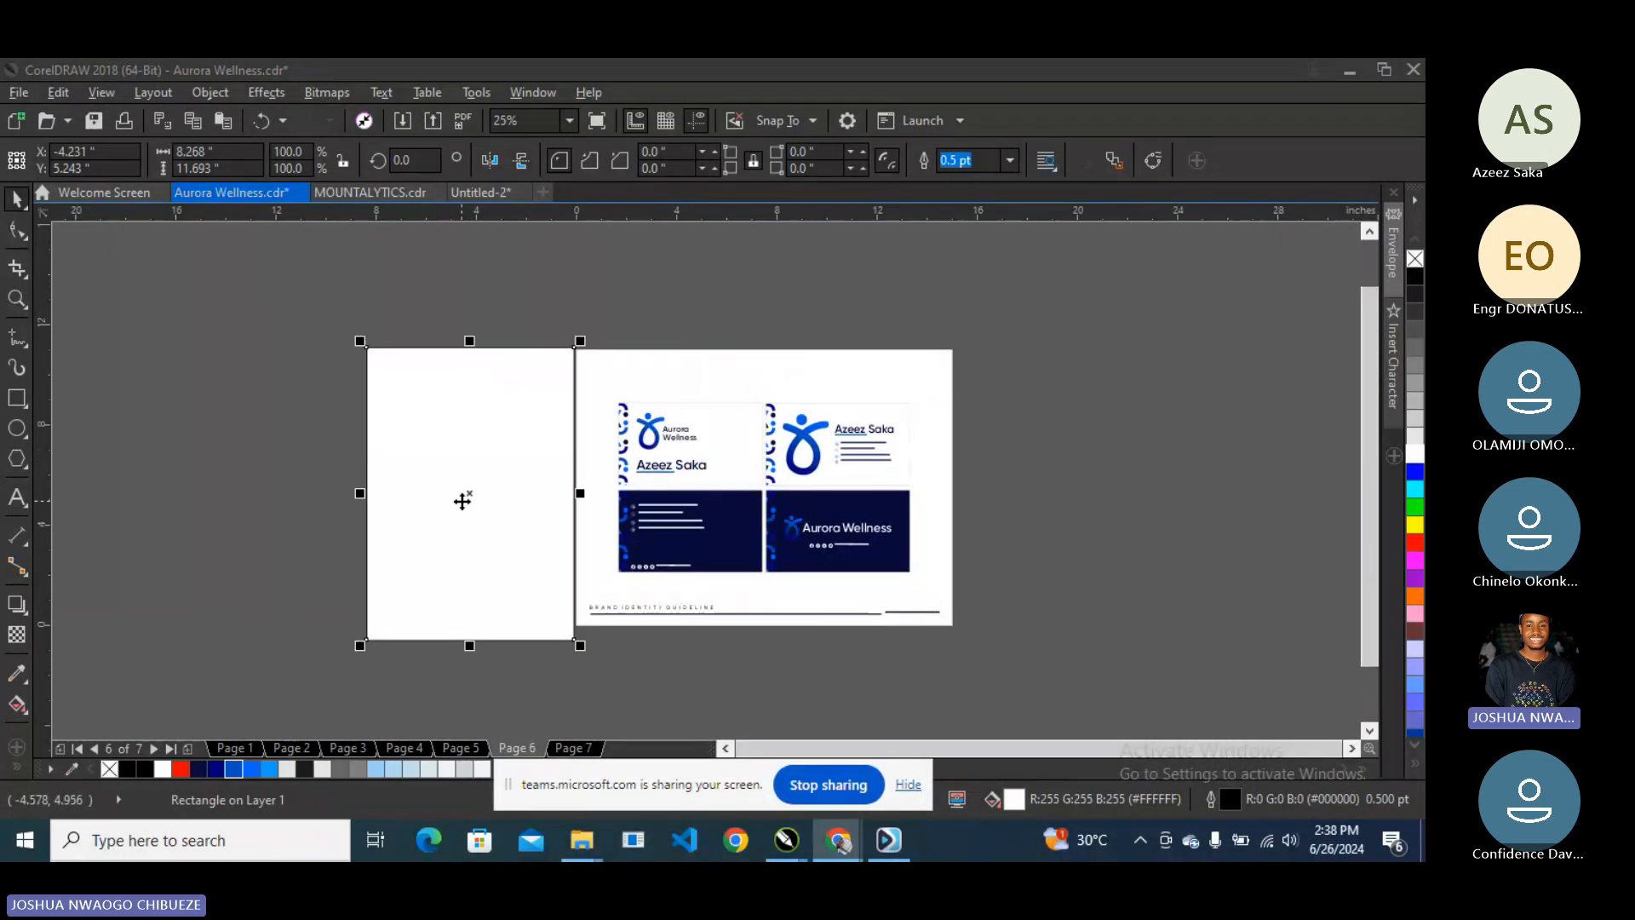
drag(462, 501, 447, 501)
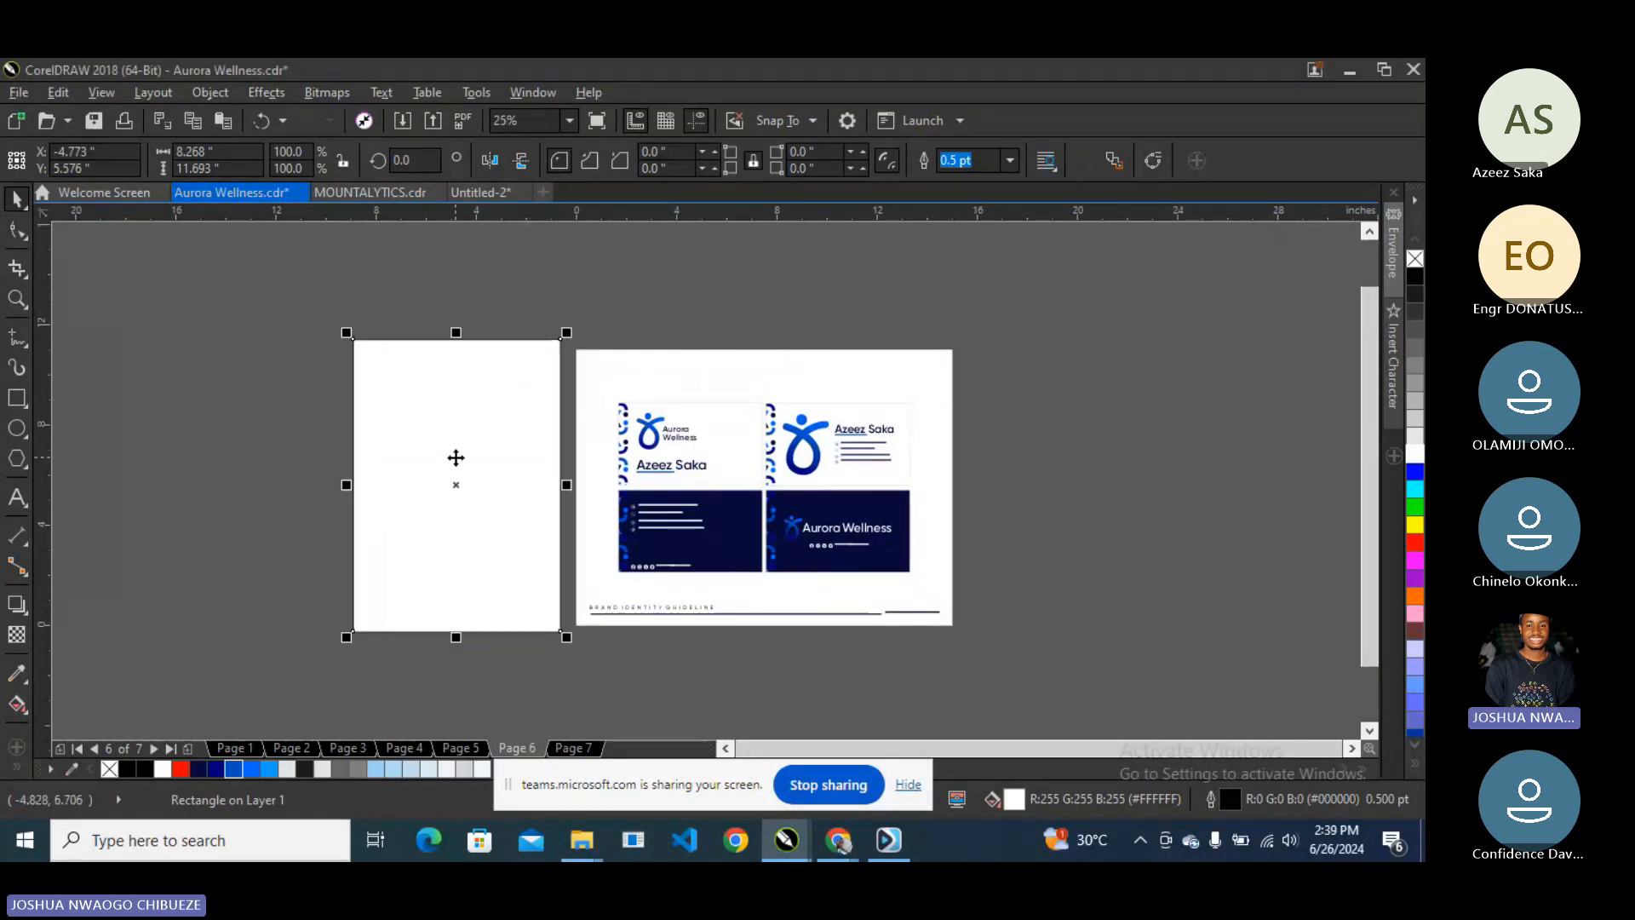
scroll(454, 459, up, 1)
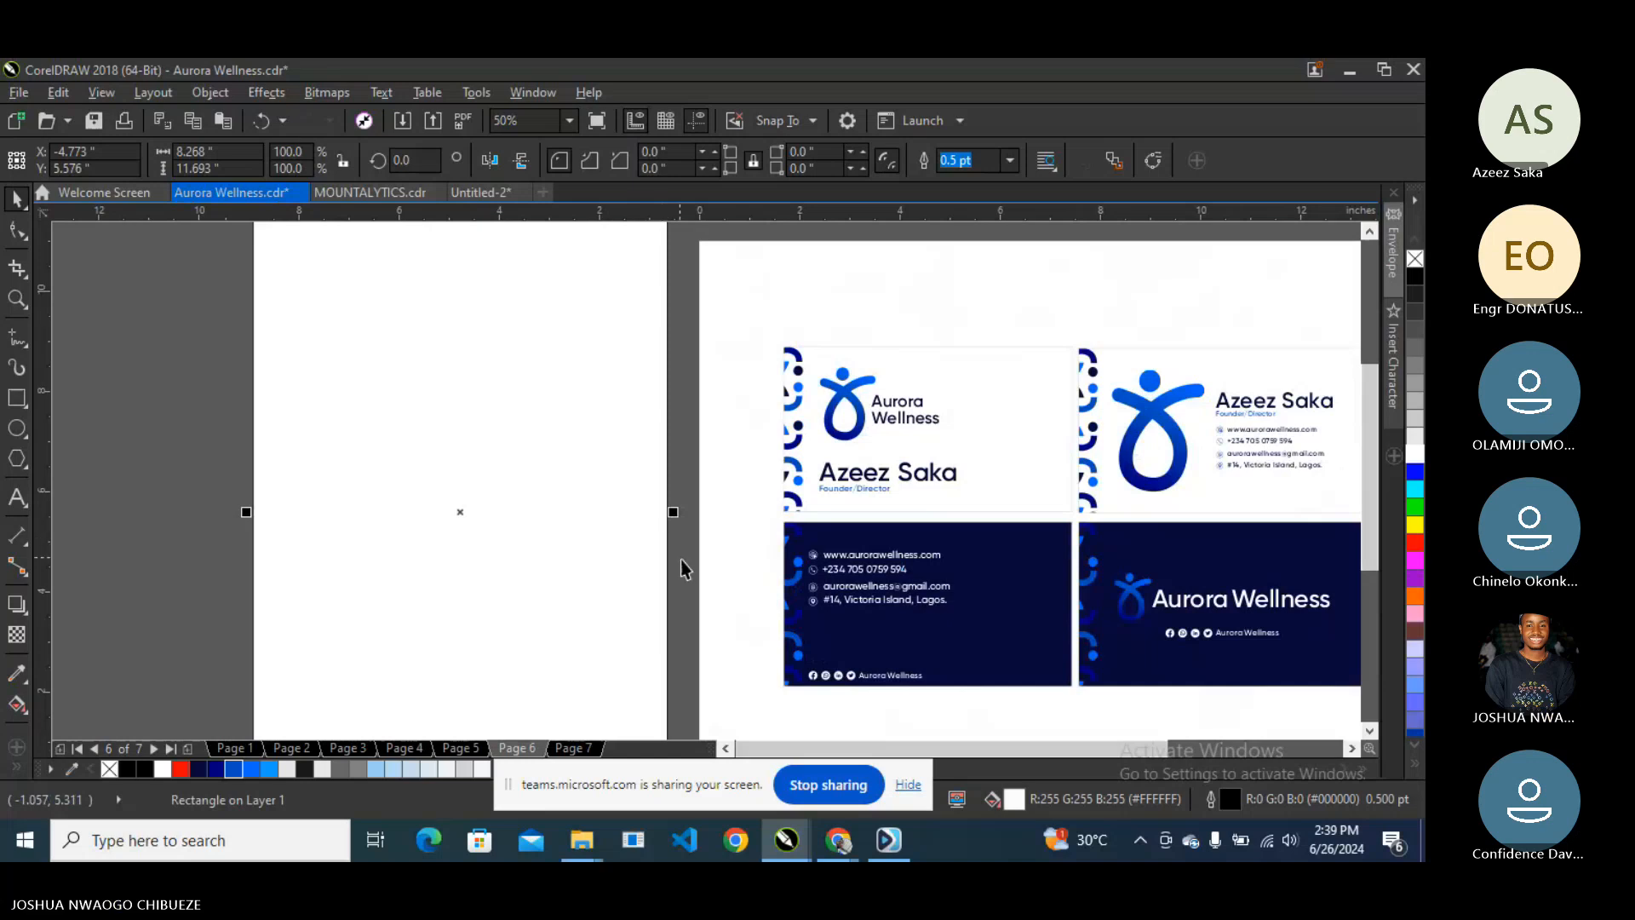
scroll(681, 559, down, 1)
click(678, 337)
- Page back through pages 5 and 3, then return to page 6's business cards
key(Page_Up)
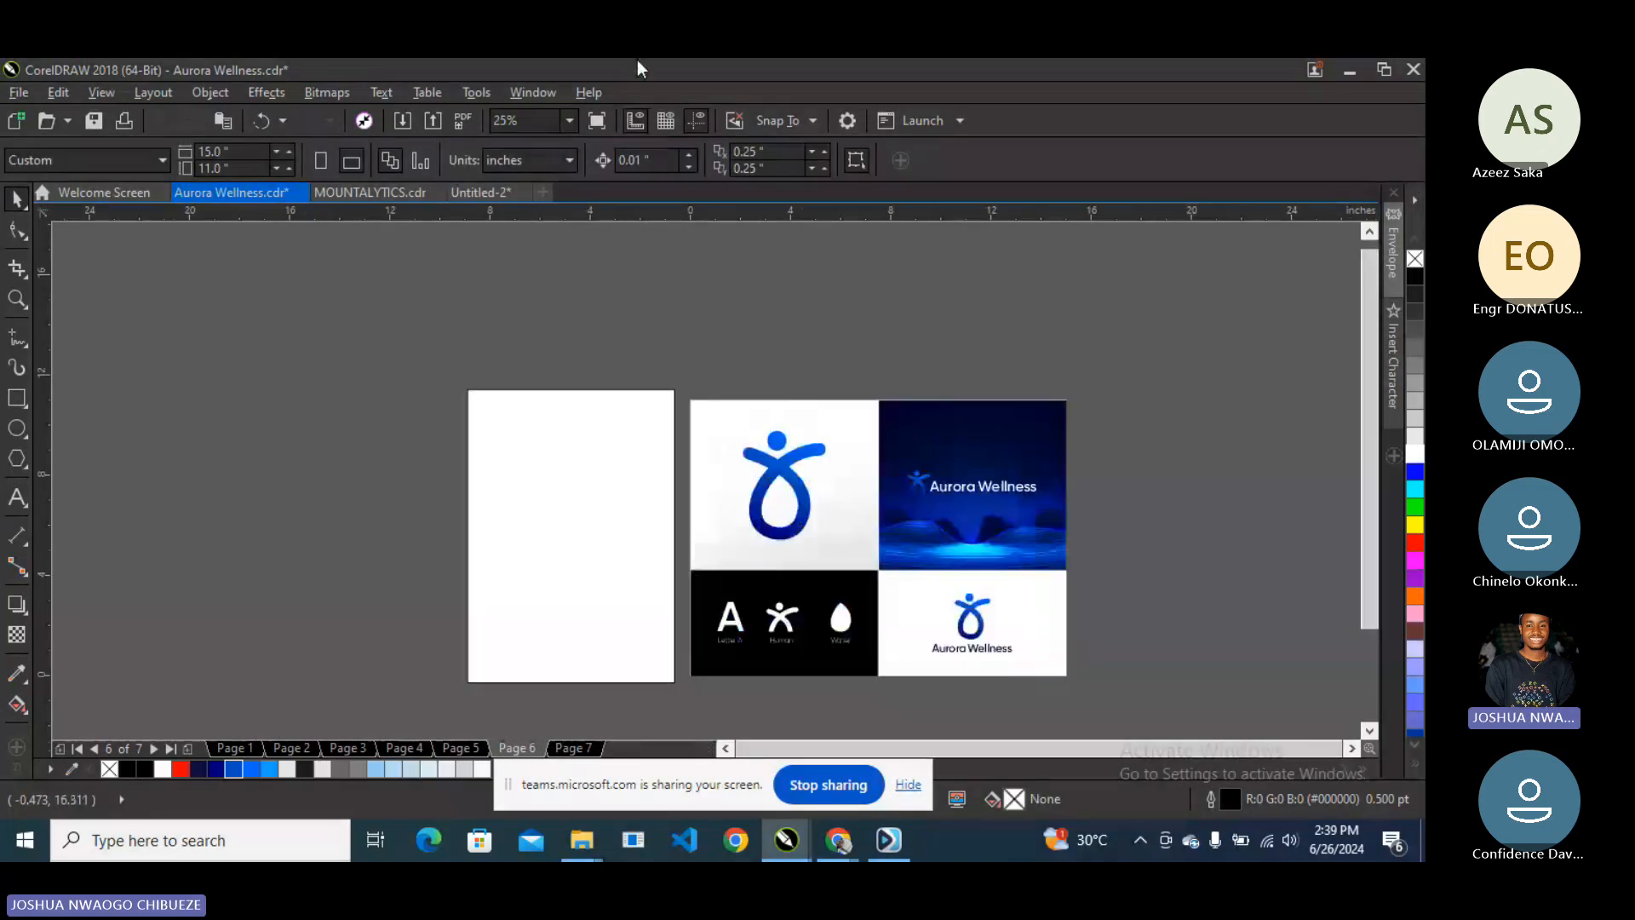
key(Page_Up)
key(Page_Up)
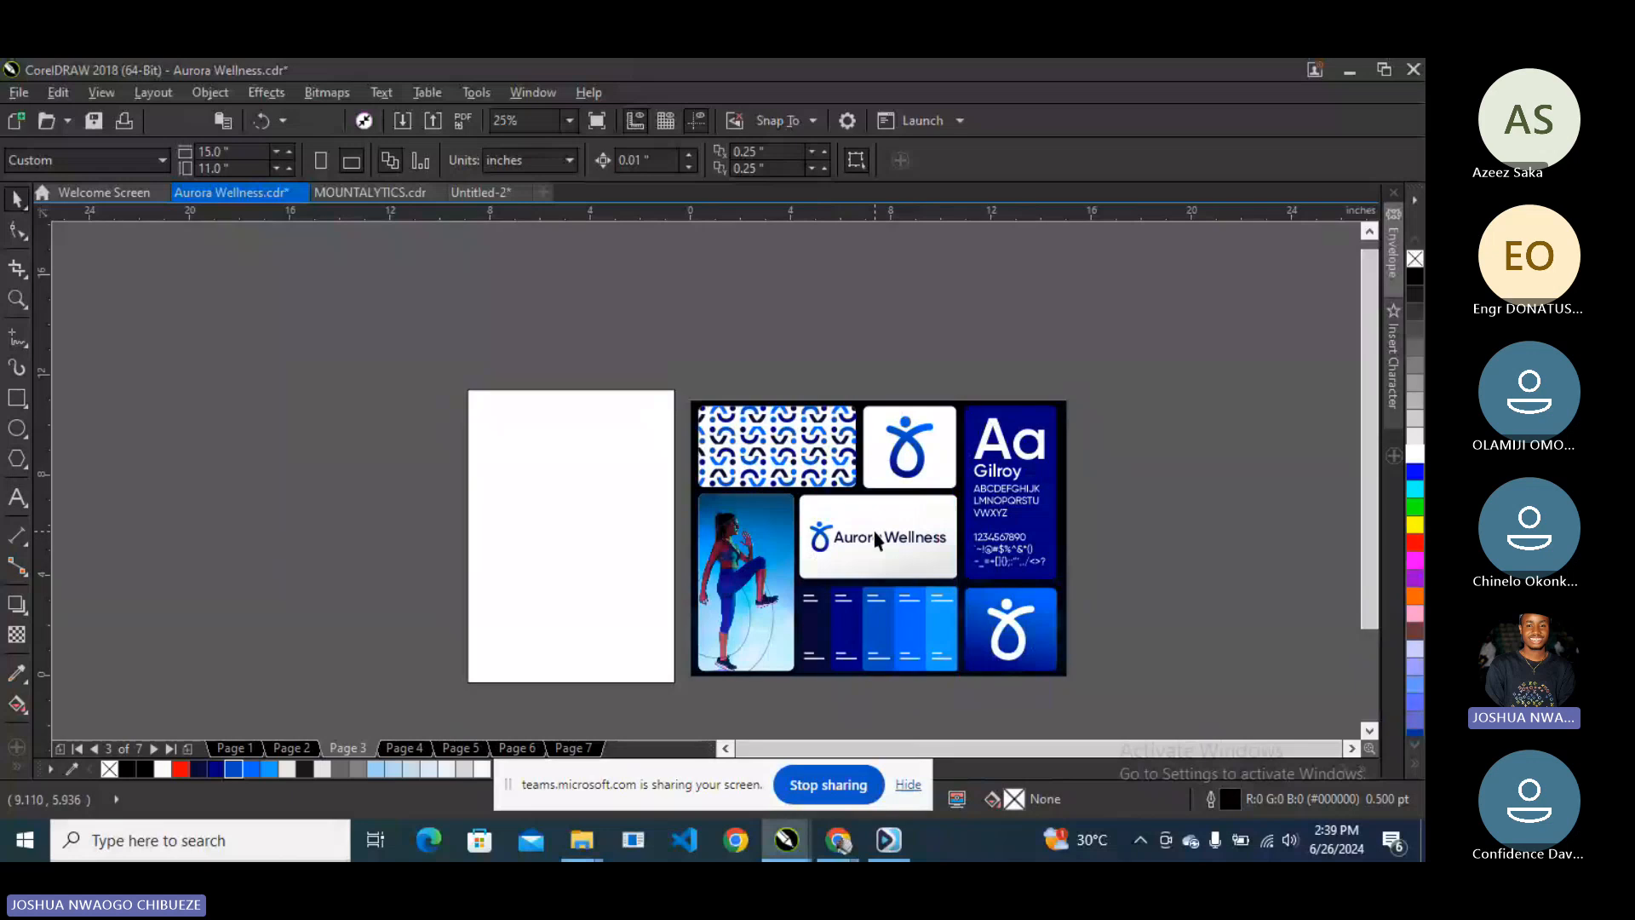
key(Page_Down)
key(Page_Down)
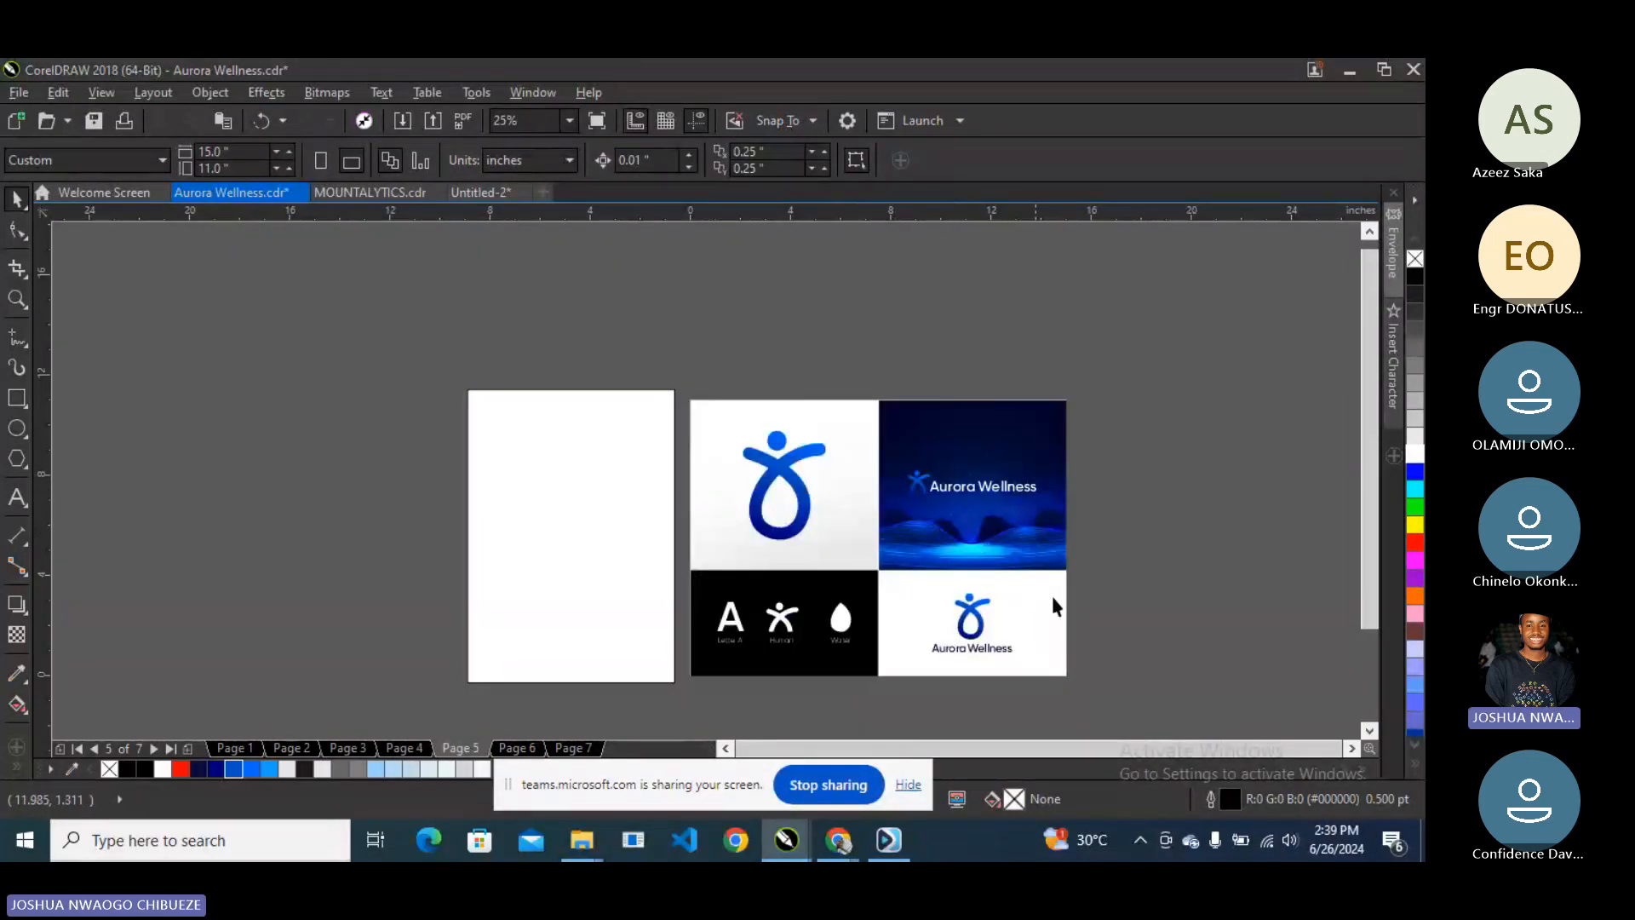
key(Page_Down)
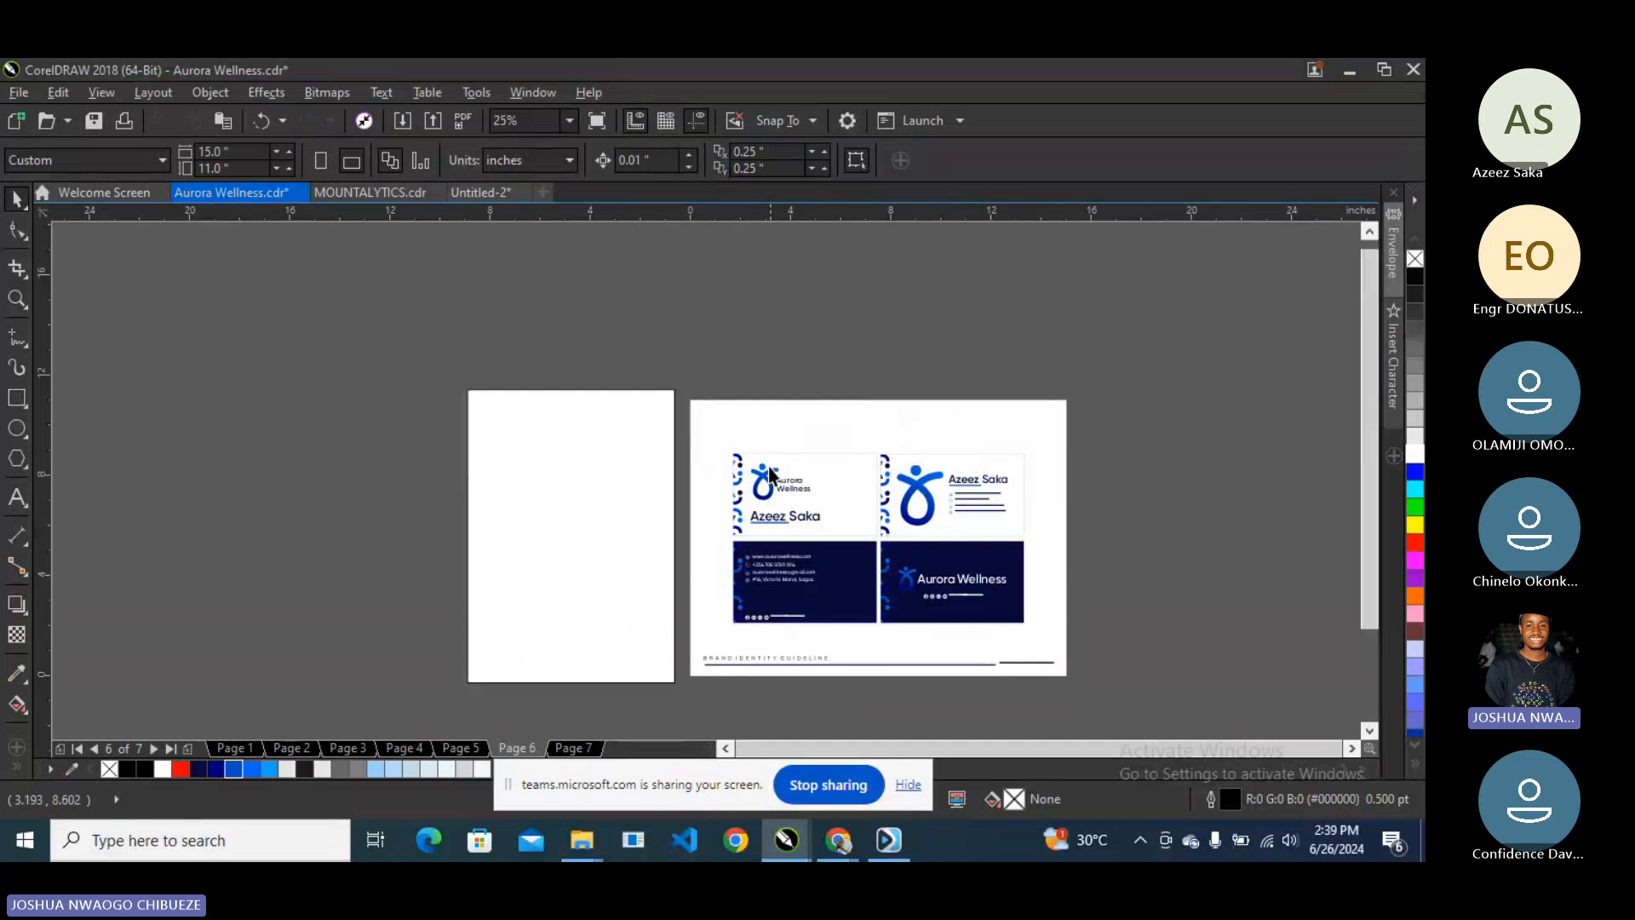
scroll(769, 467, up, 2)
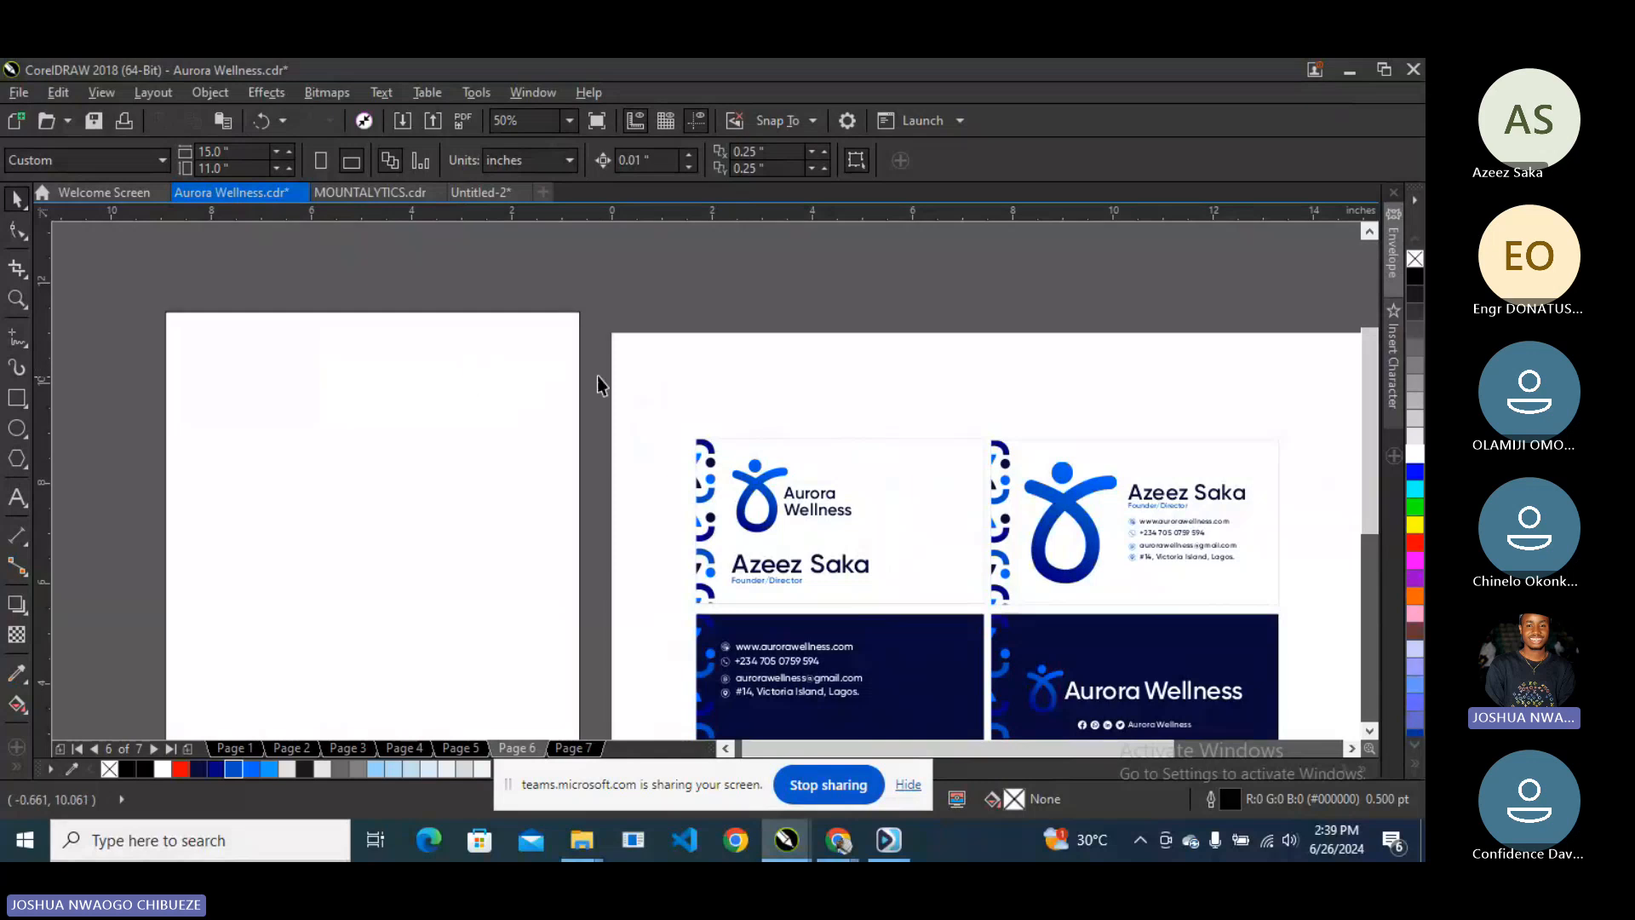
- Ungroup the business card artwork and drag the card's logo onto the letterhead
click(1042, 677)
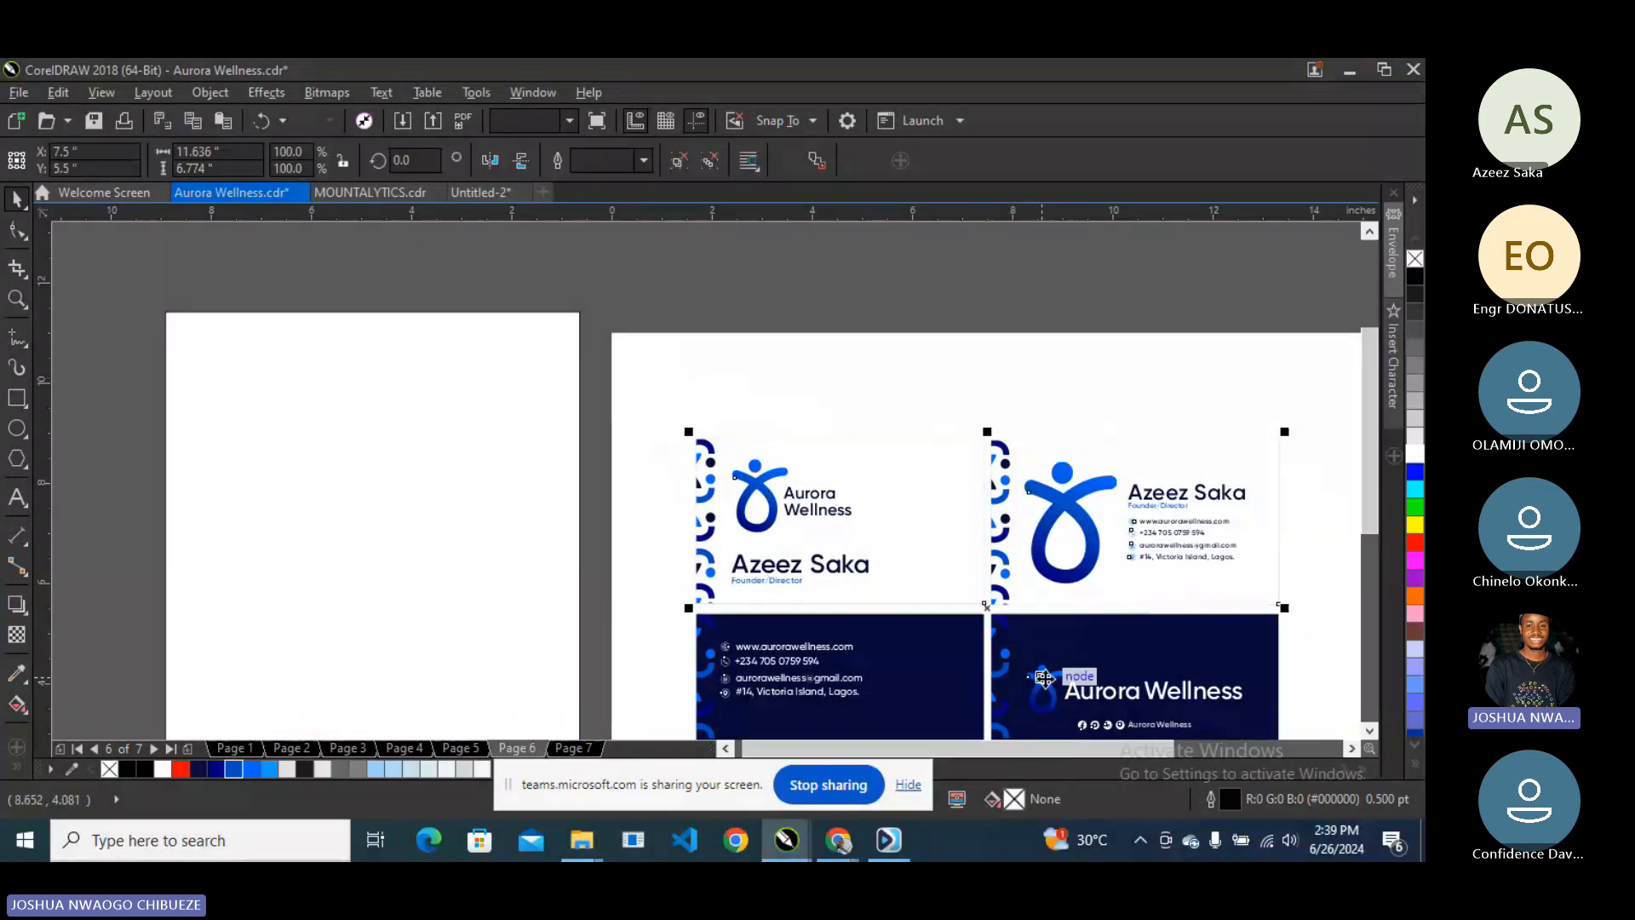
right_click(1044, 678)
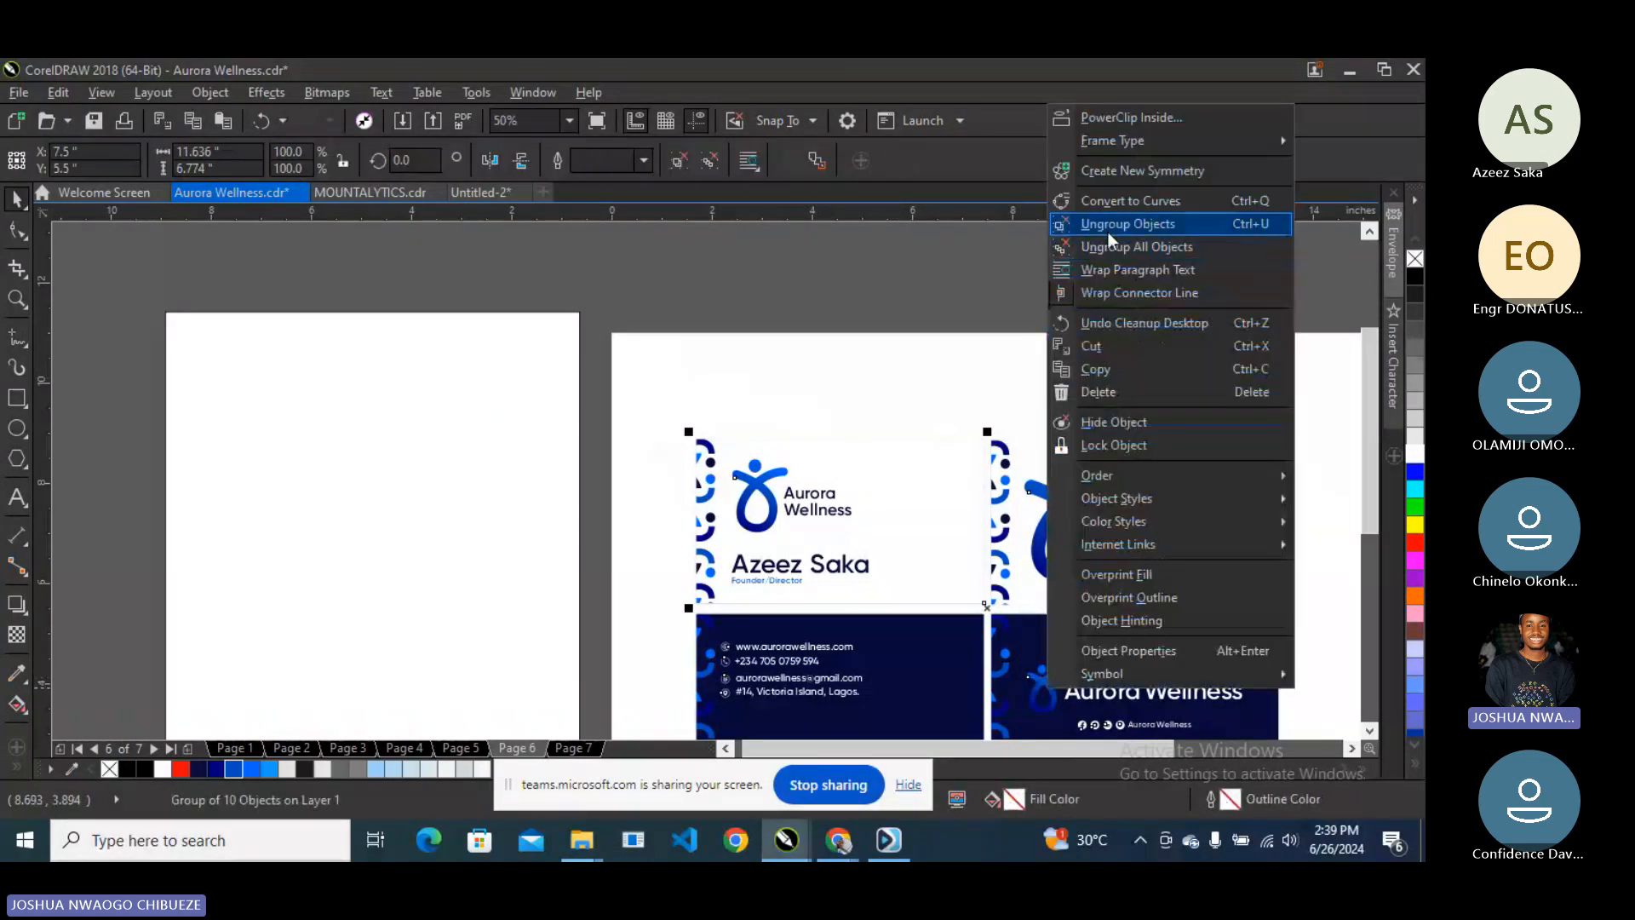
click(1108, 224)
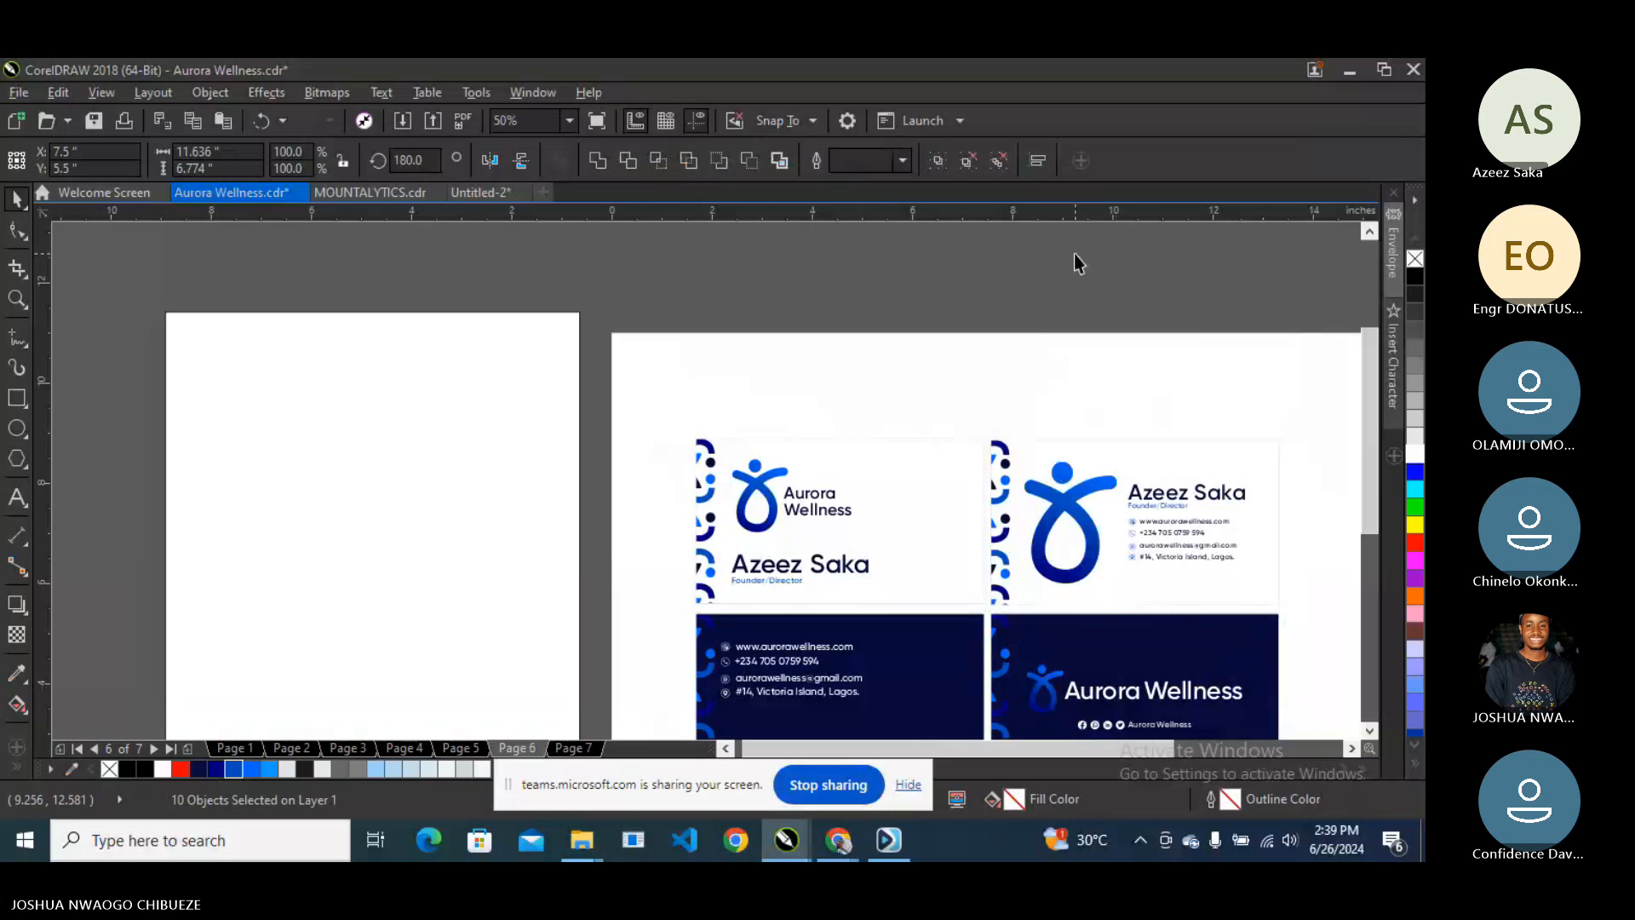
click(1054, 686)
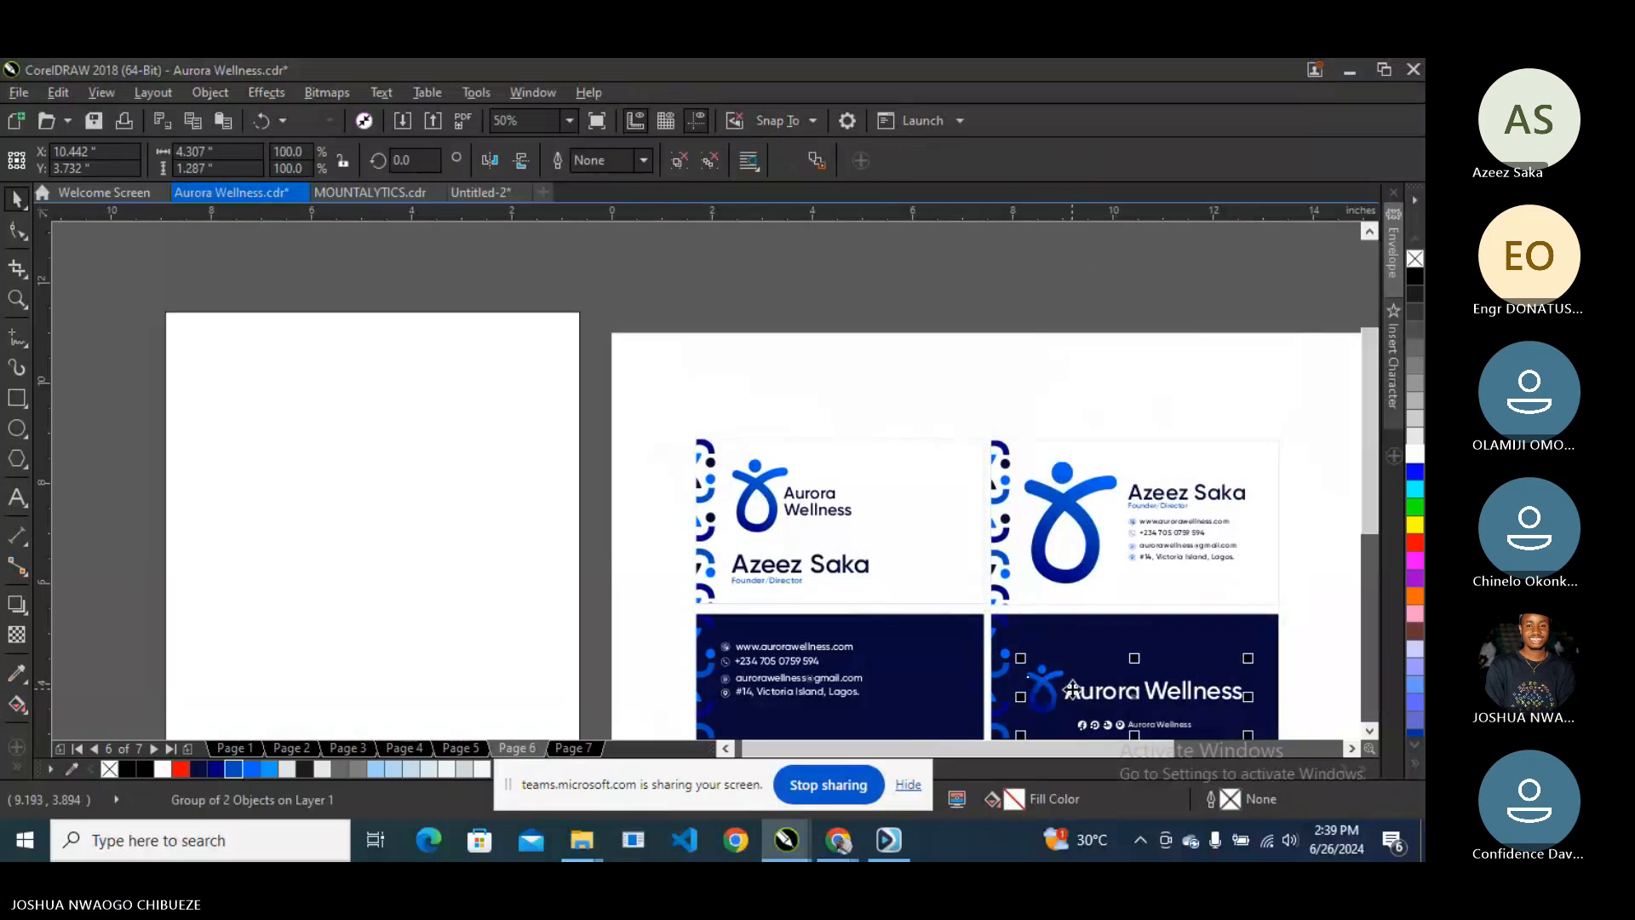
drag(1072, 690, 245, 369)
right_click(245, 370)
drag(178, 274, 507, 487)
- Ungroup the letterhead logo and colour its social icons line black
key(Page_Down)
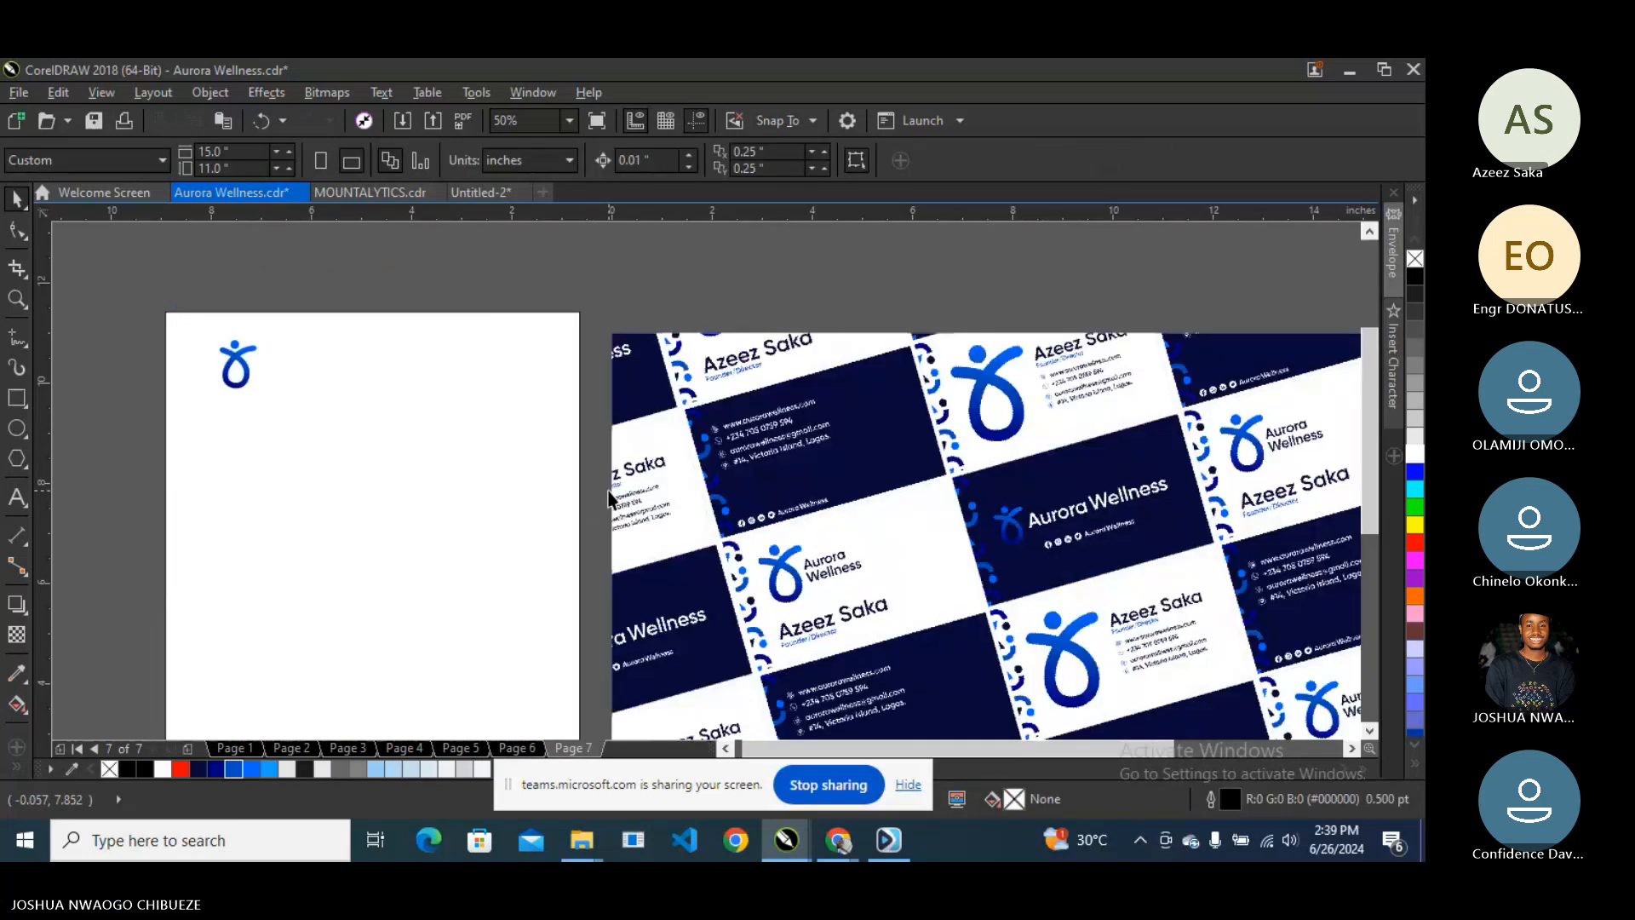
key(Page_Up)
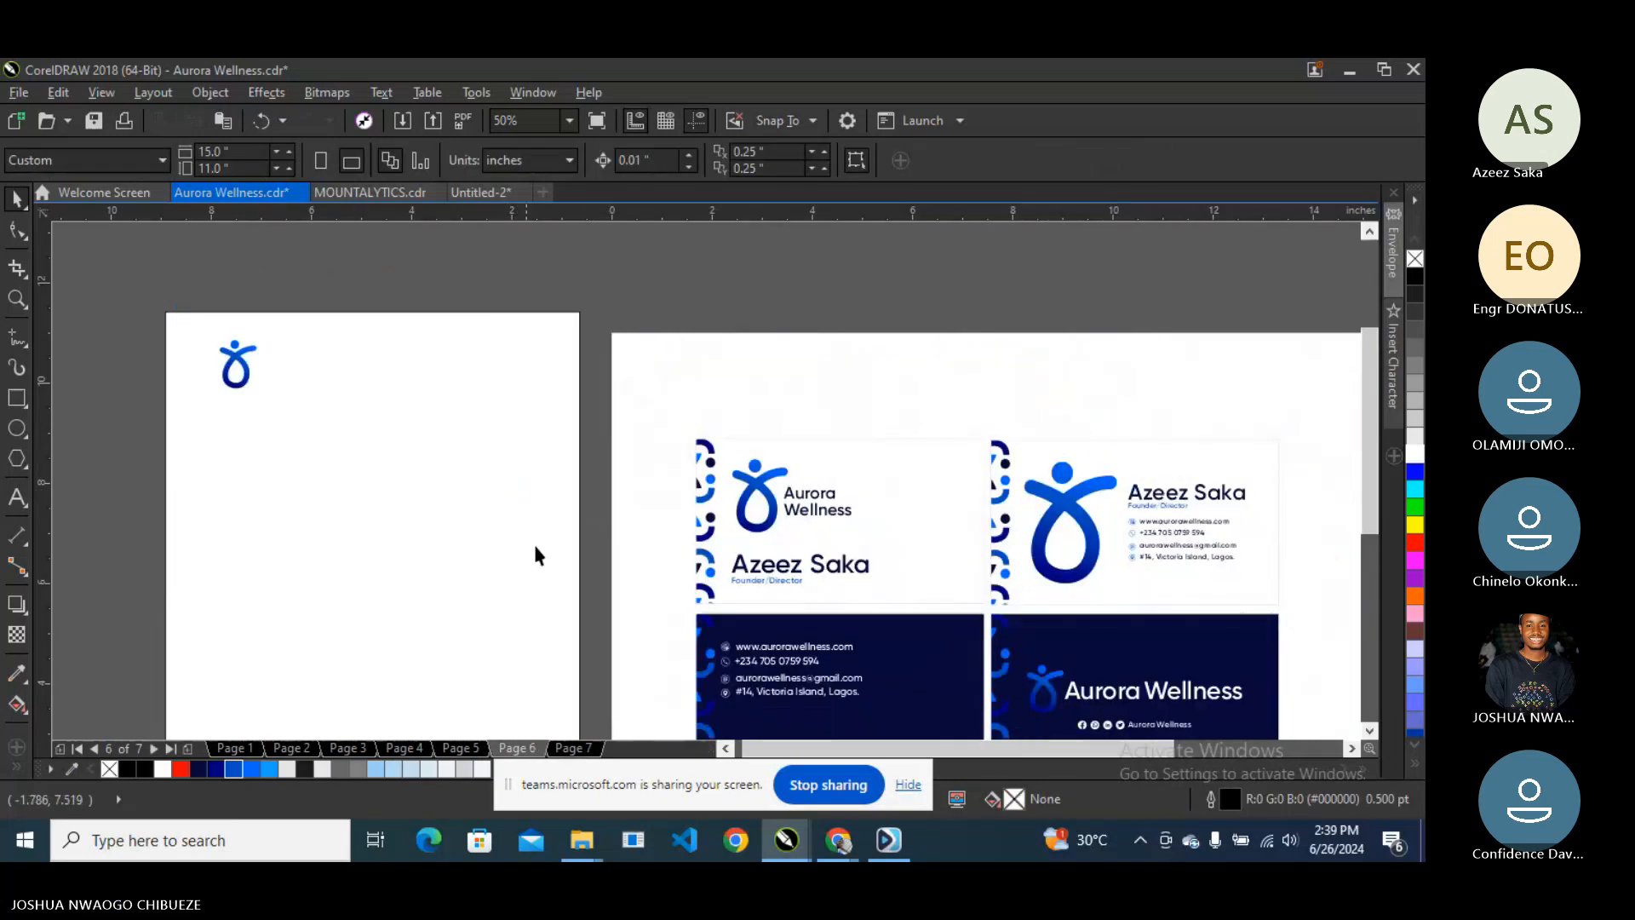
click(236, 356)
right_click(236, 355)
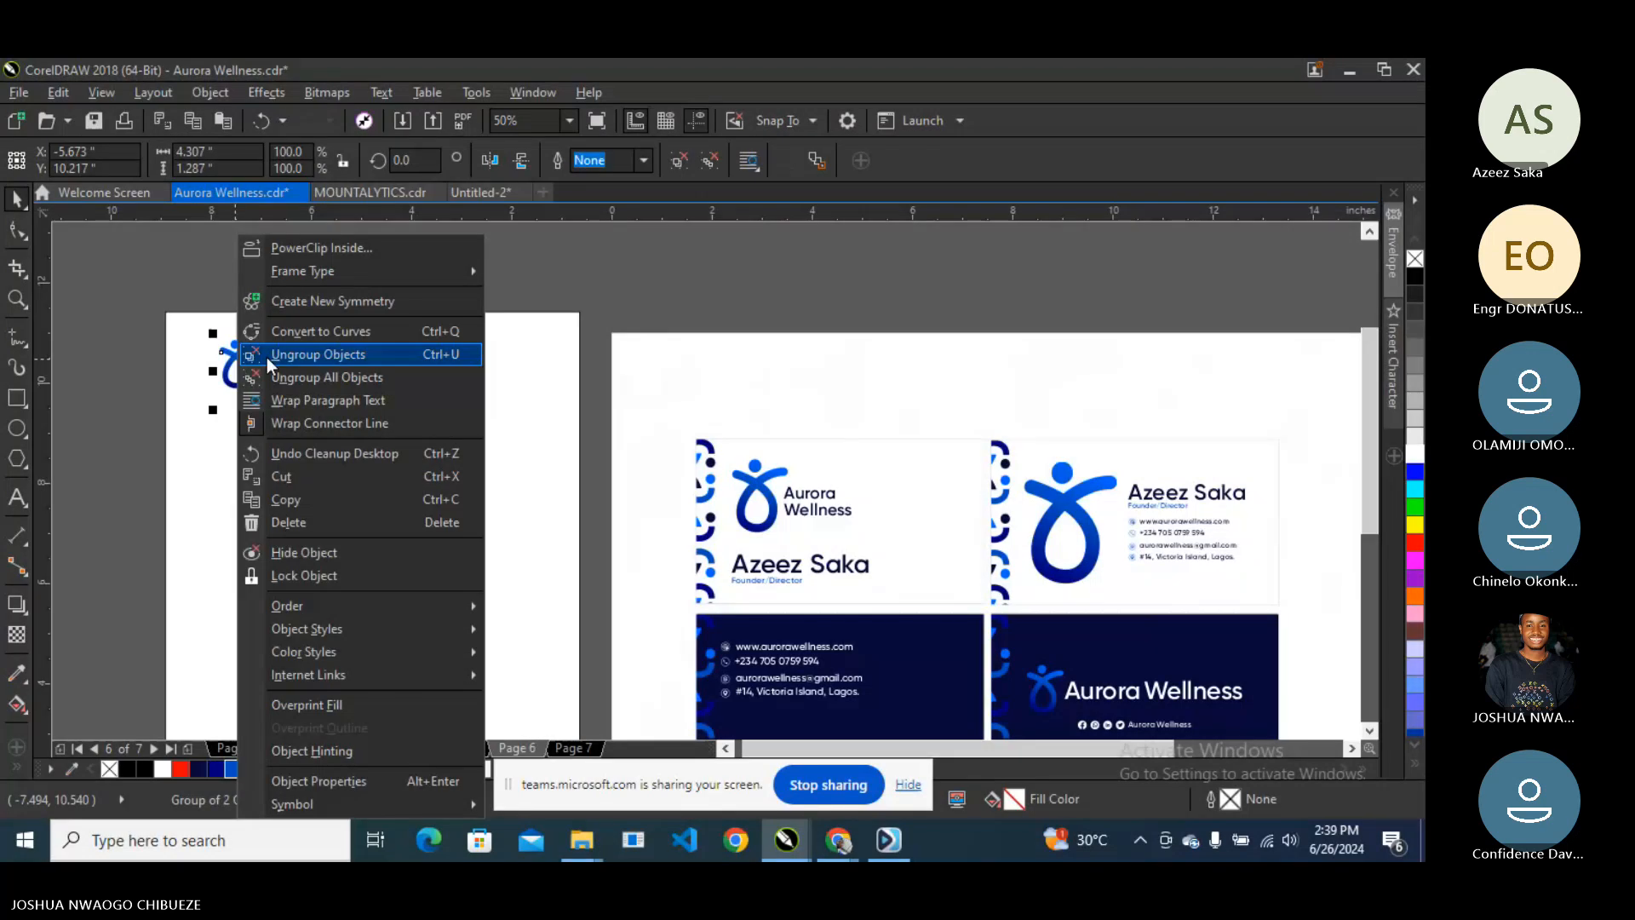
click(269, 355)
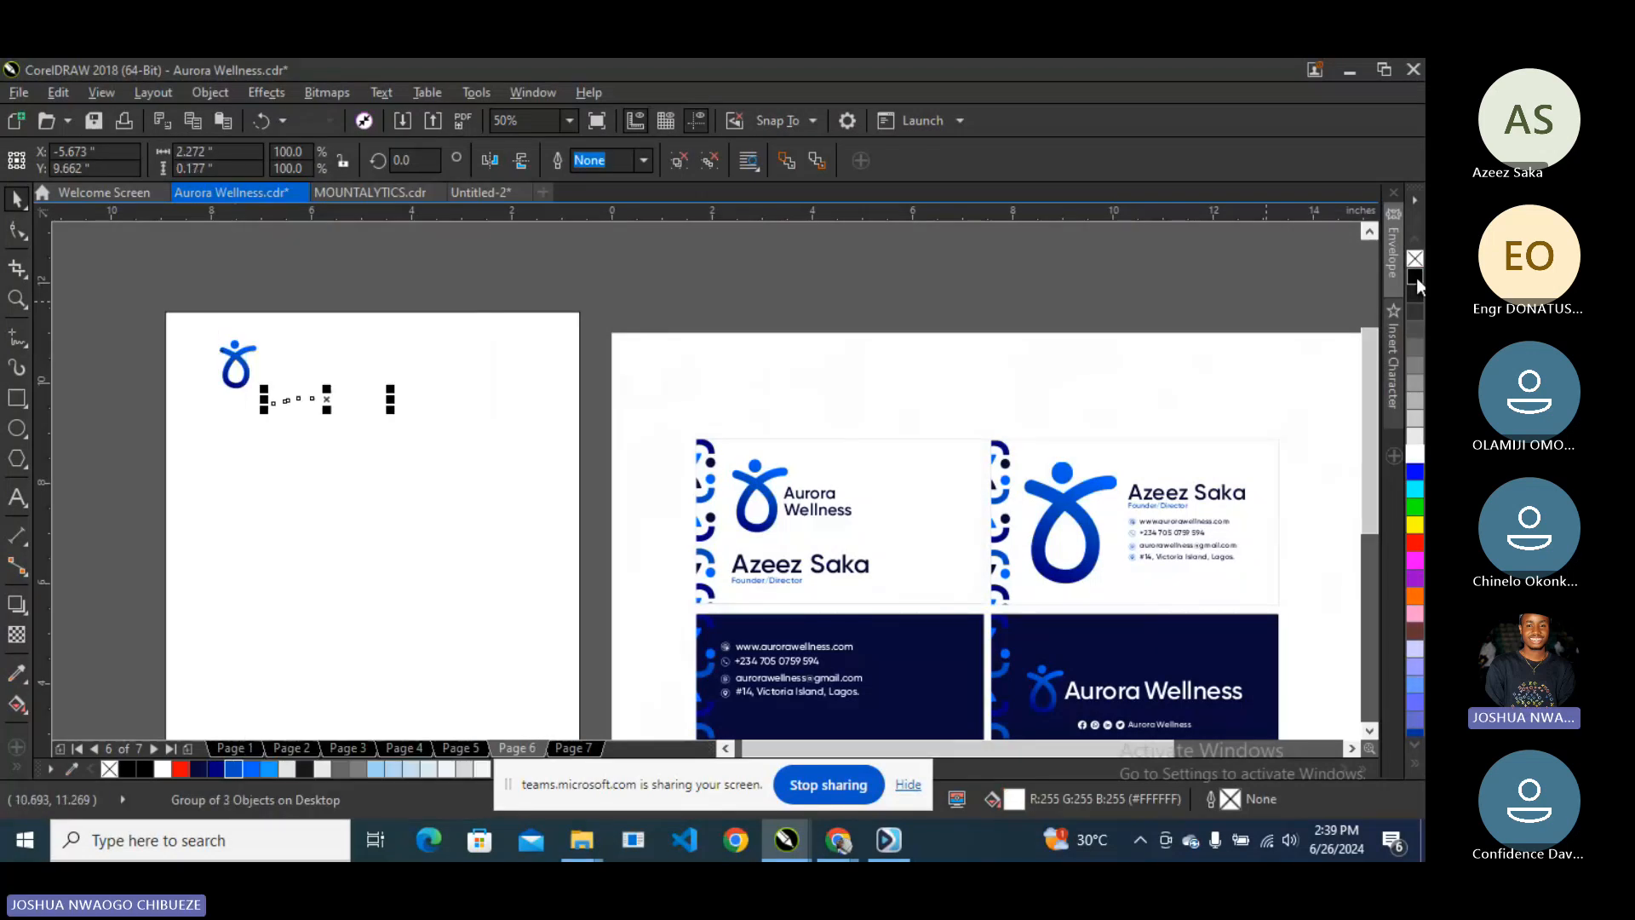
click(1415, 277)
- Separate the logo icon from its wordmark and make the Aurora Wellness text black
click(281, 365)
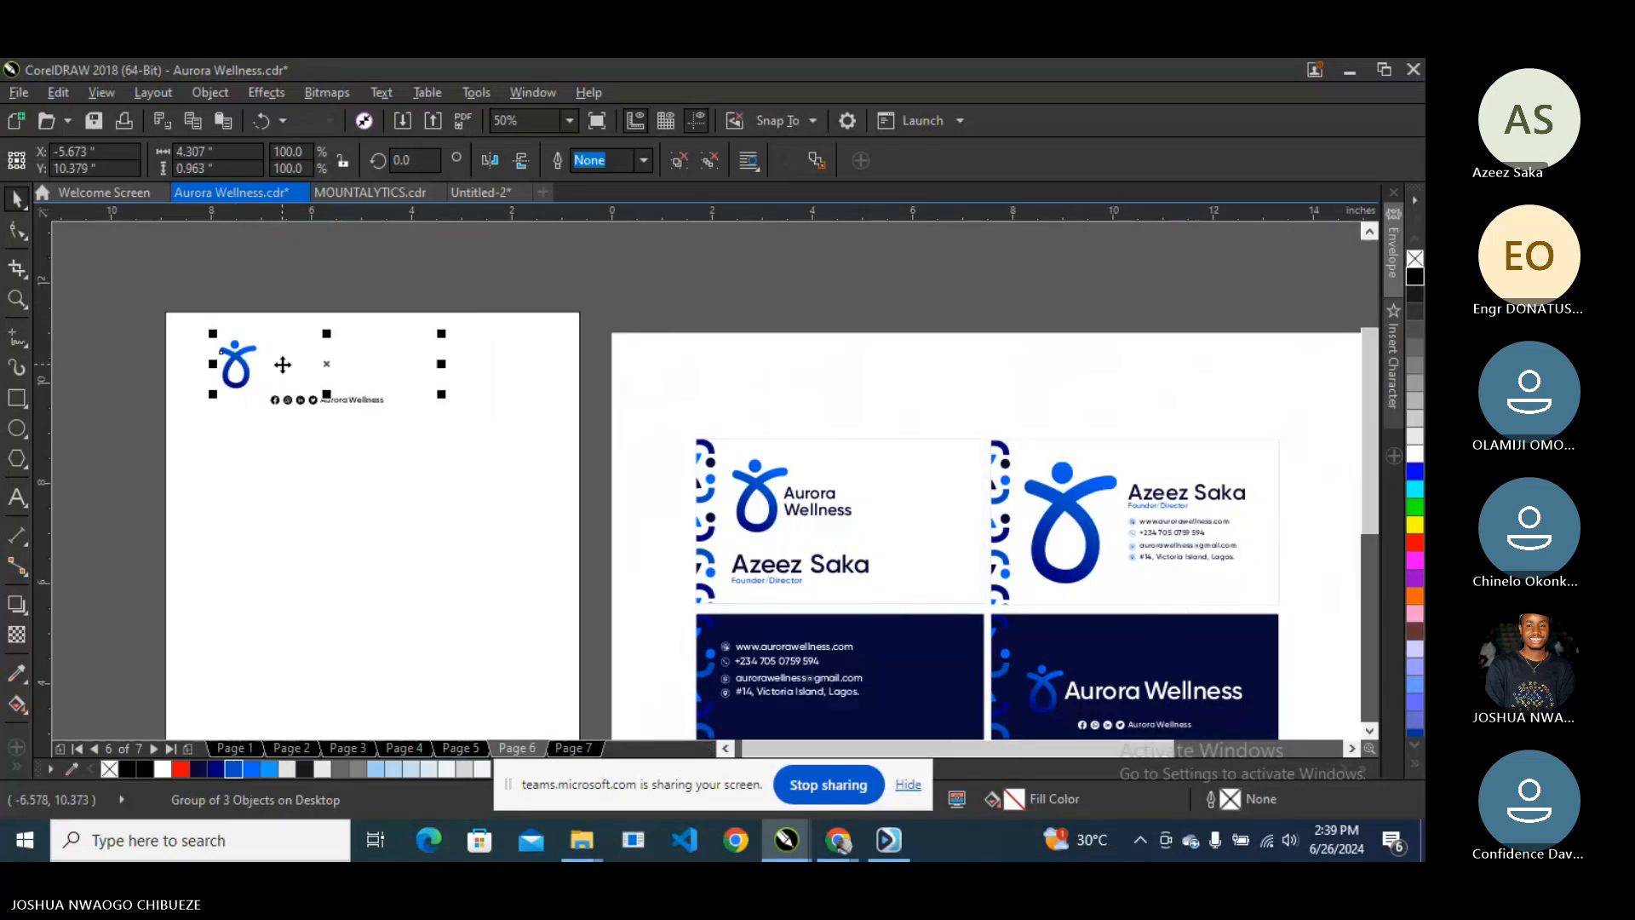
right_click(289, 371)
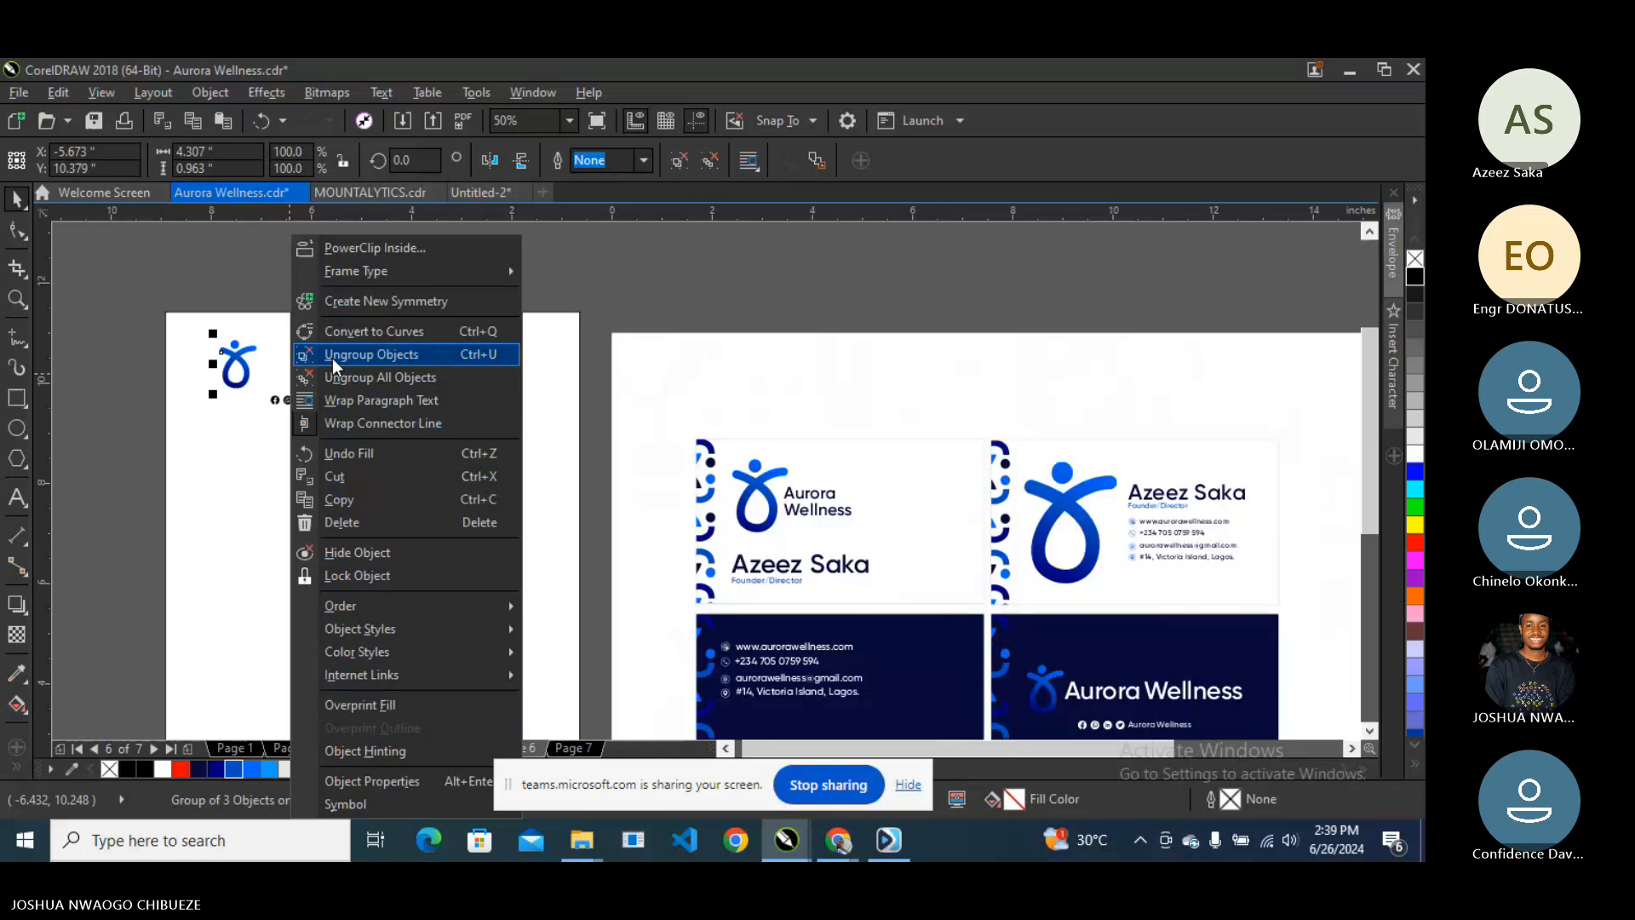
click(332, 358)
click(385, 291)
click(315, 369)
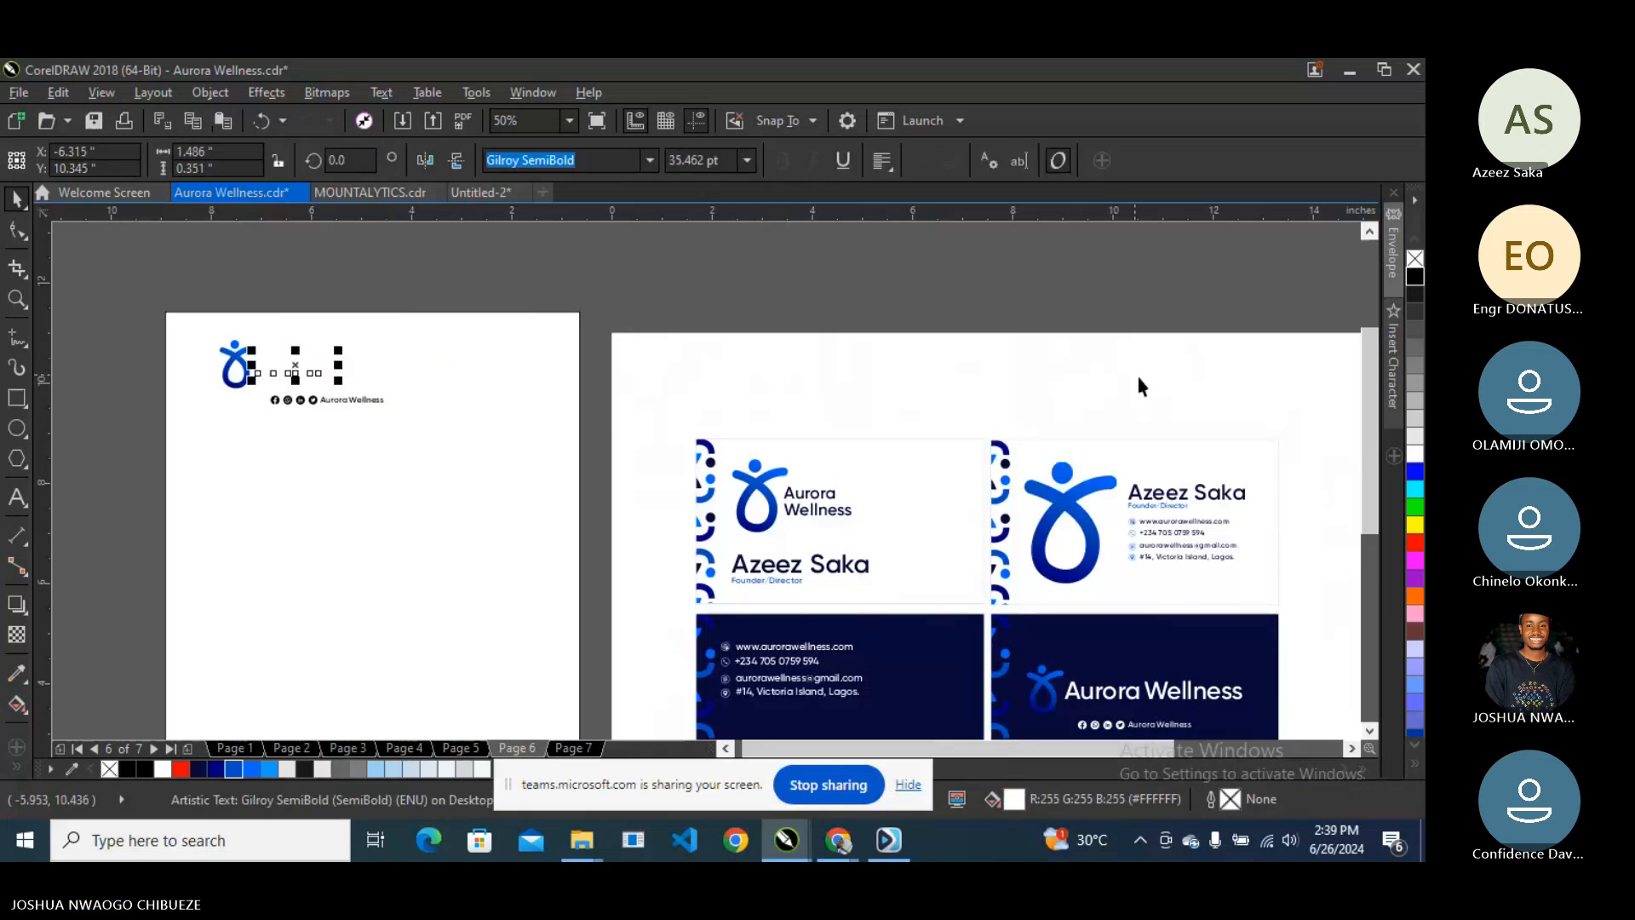
drag(607, 256, 246, 389)
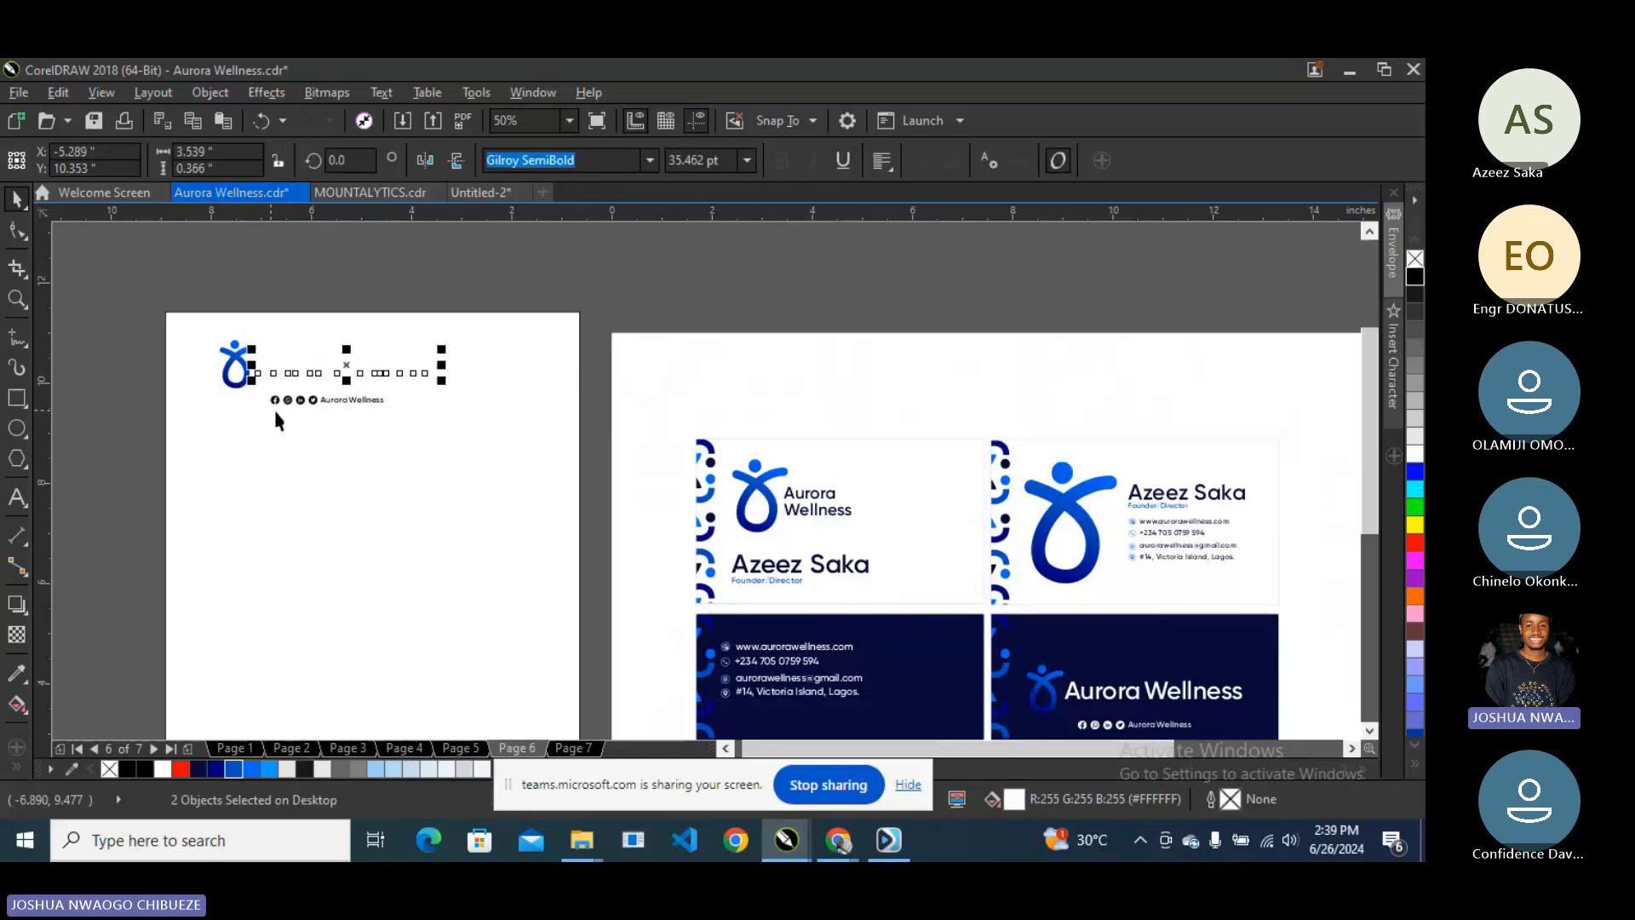
click(1414, 275)
click(882, 297)
- Duplicate the brand board logo from page 3 onto the letterhead and delete the old logo and social line
key(Page_Up)
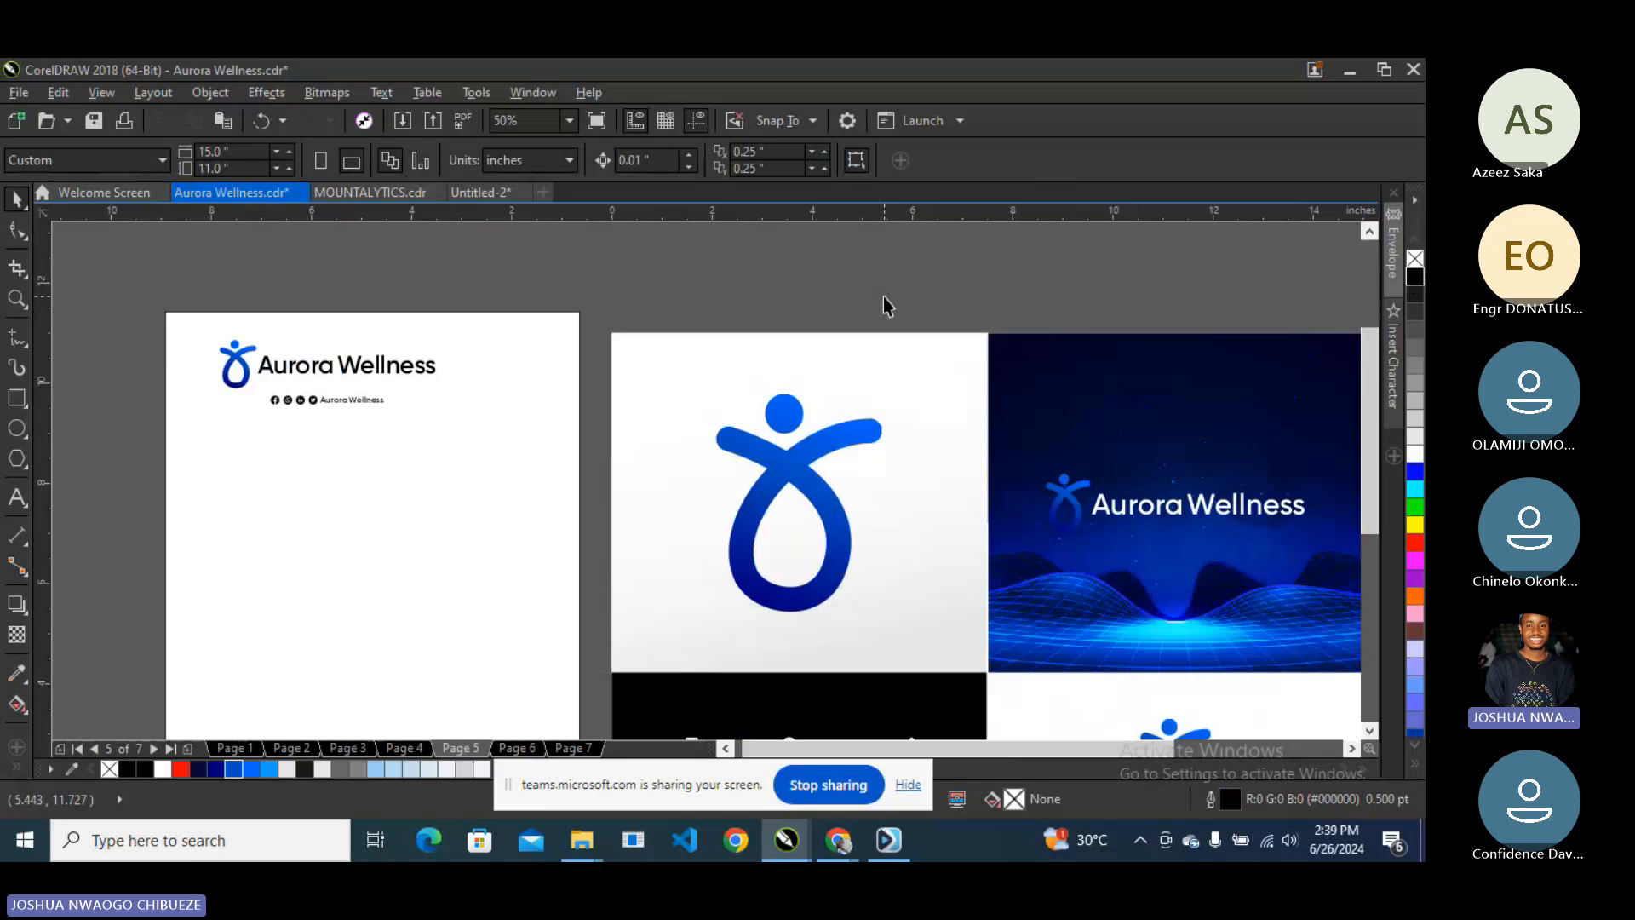
key(Page_Up)
key(Page_Up)
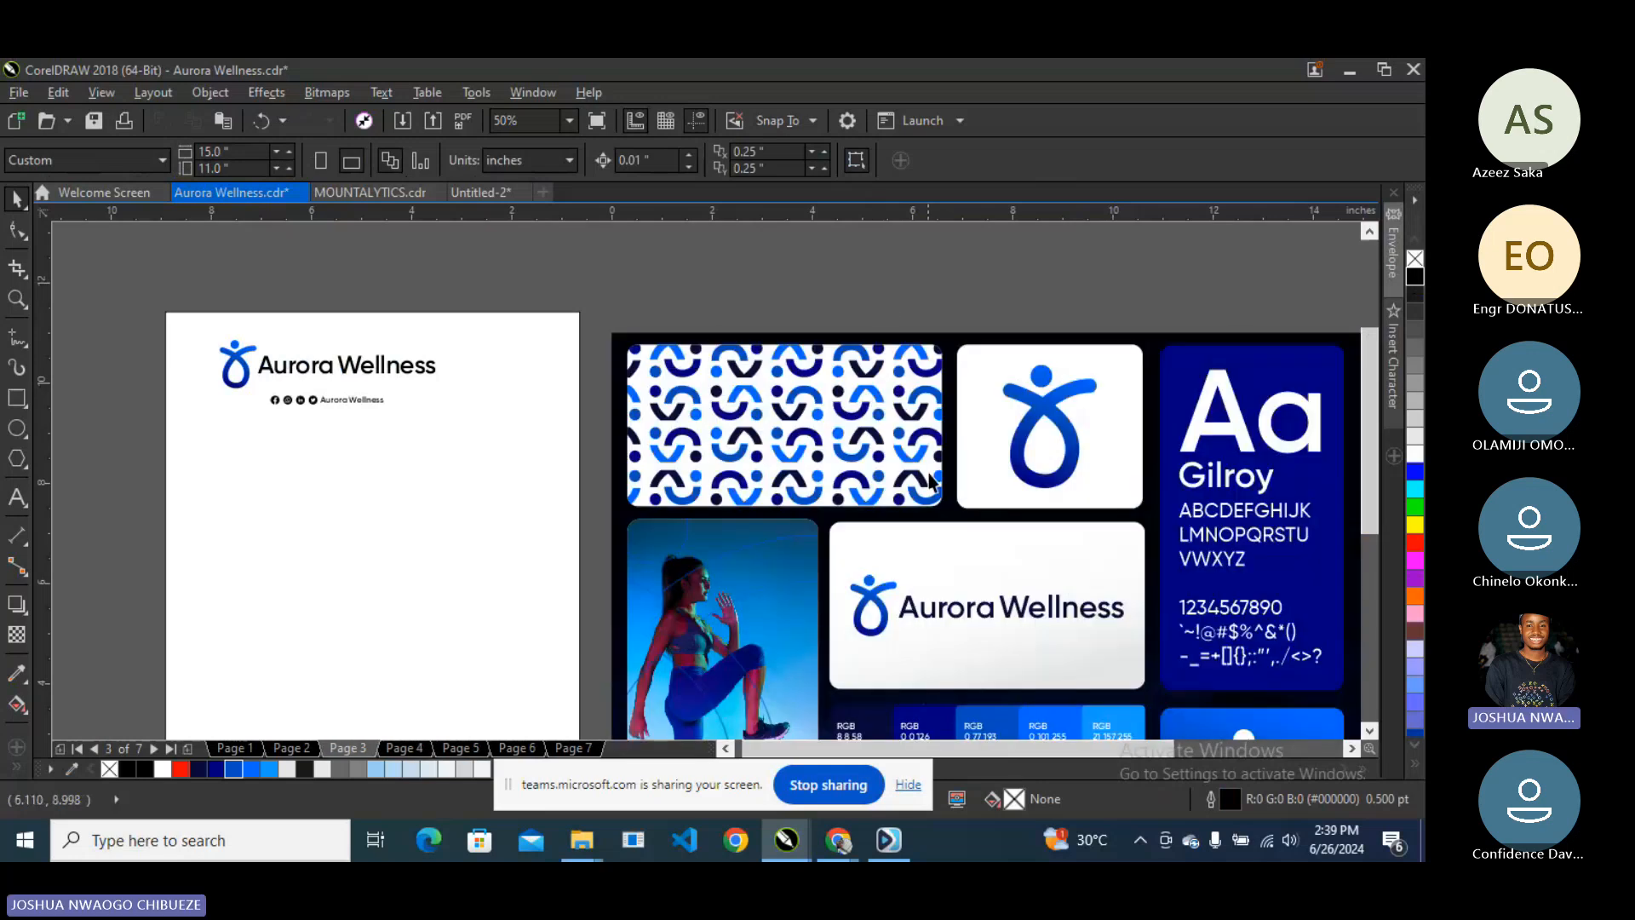
click(939, 615)
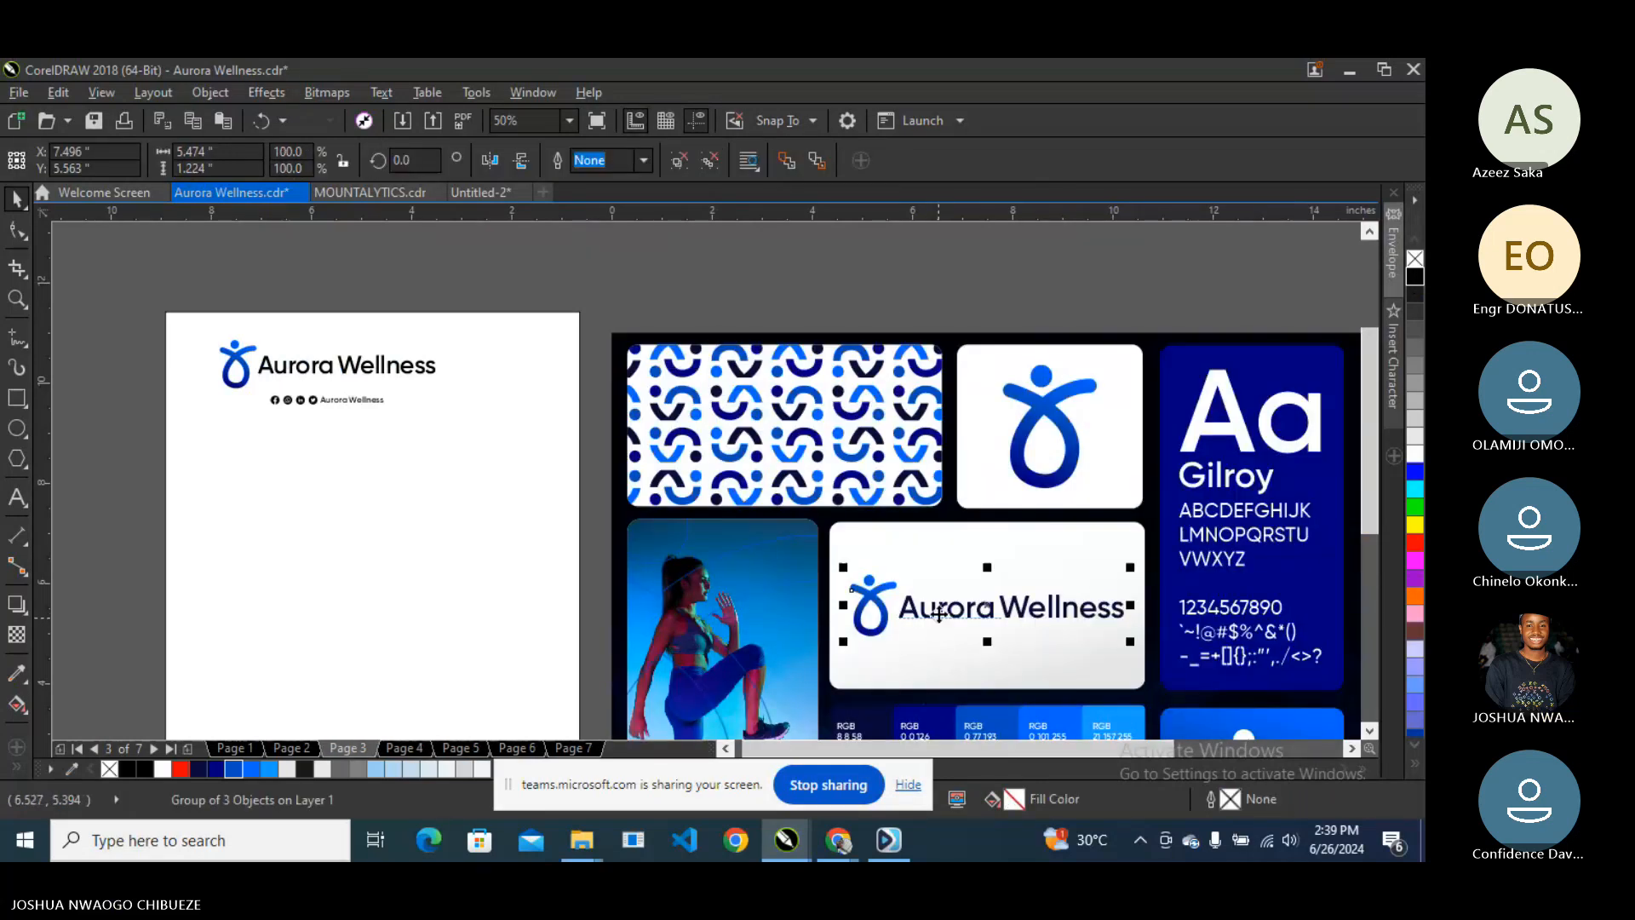
key(ctrl+d)
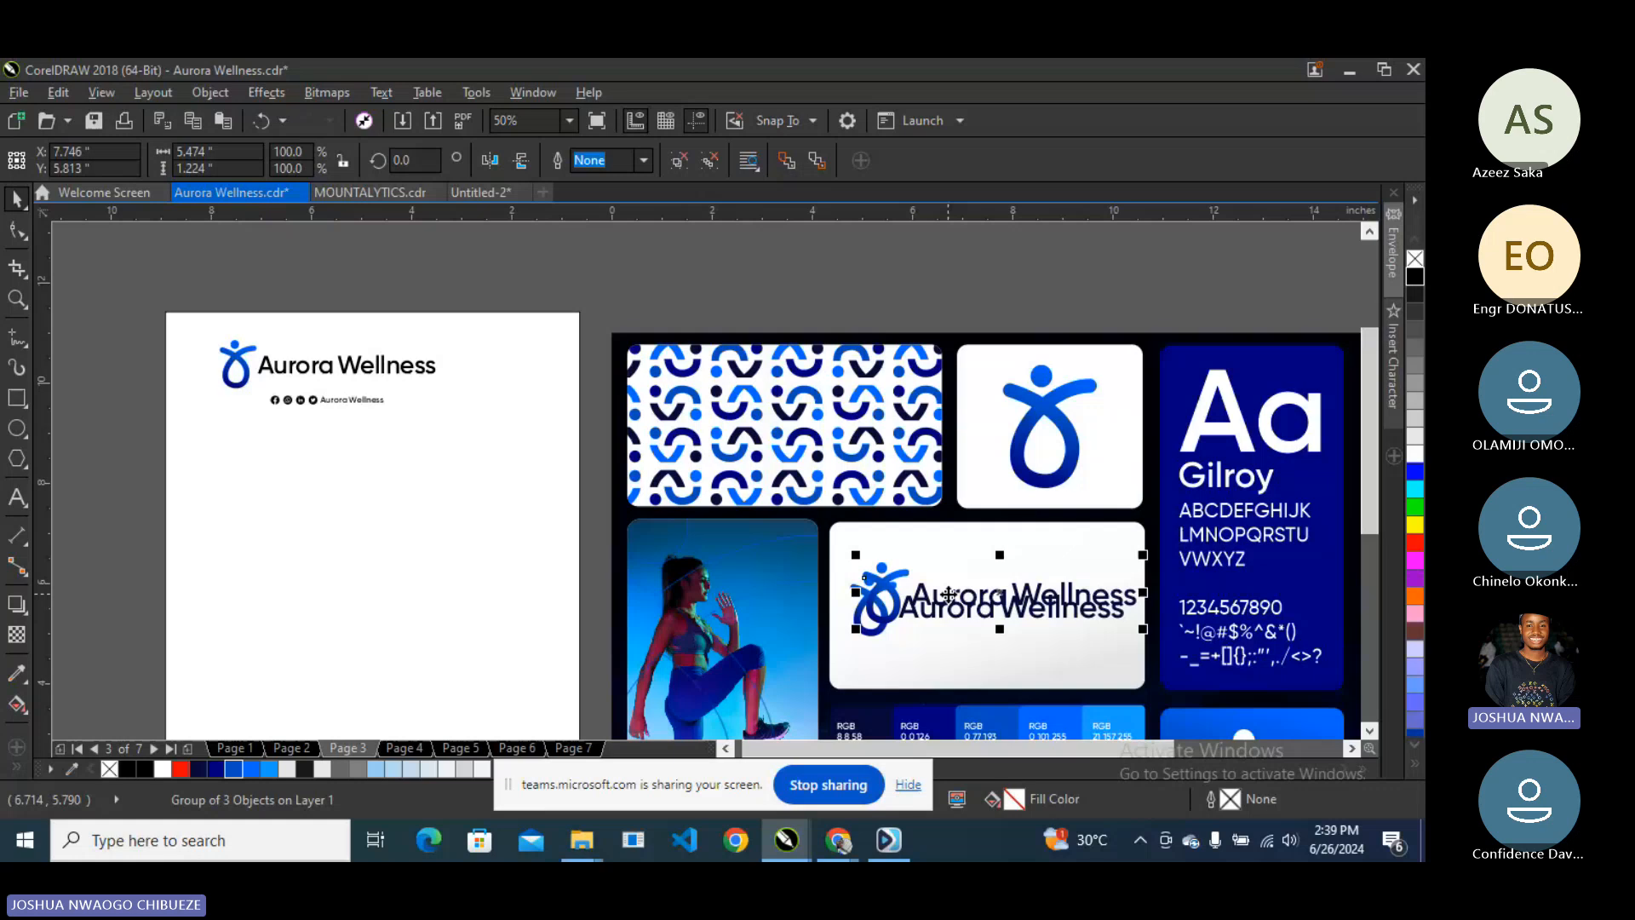
drag(947, 595, 282, 432)
drag(194, 287, 448, 422)
key(Delete)
- Back on page 6, raise the new logo higher on the letterhead
key(Page_Down)
key(Page_Down)
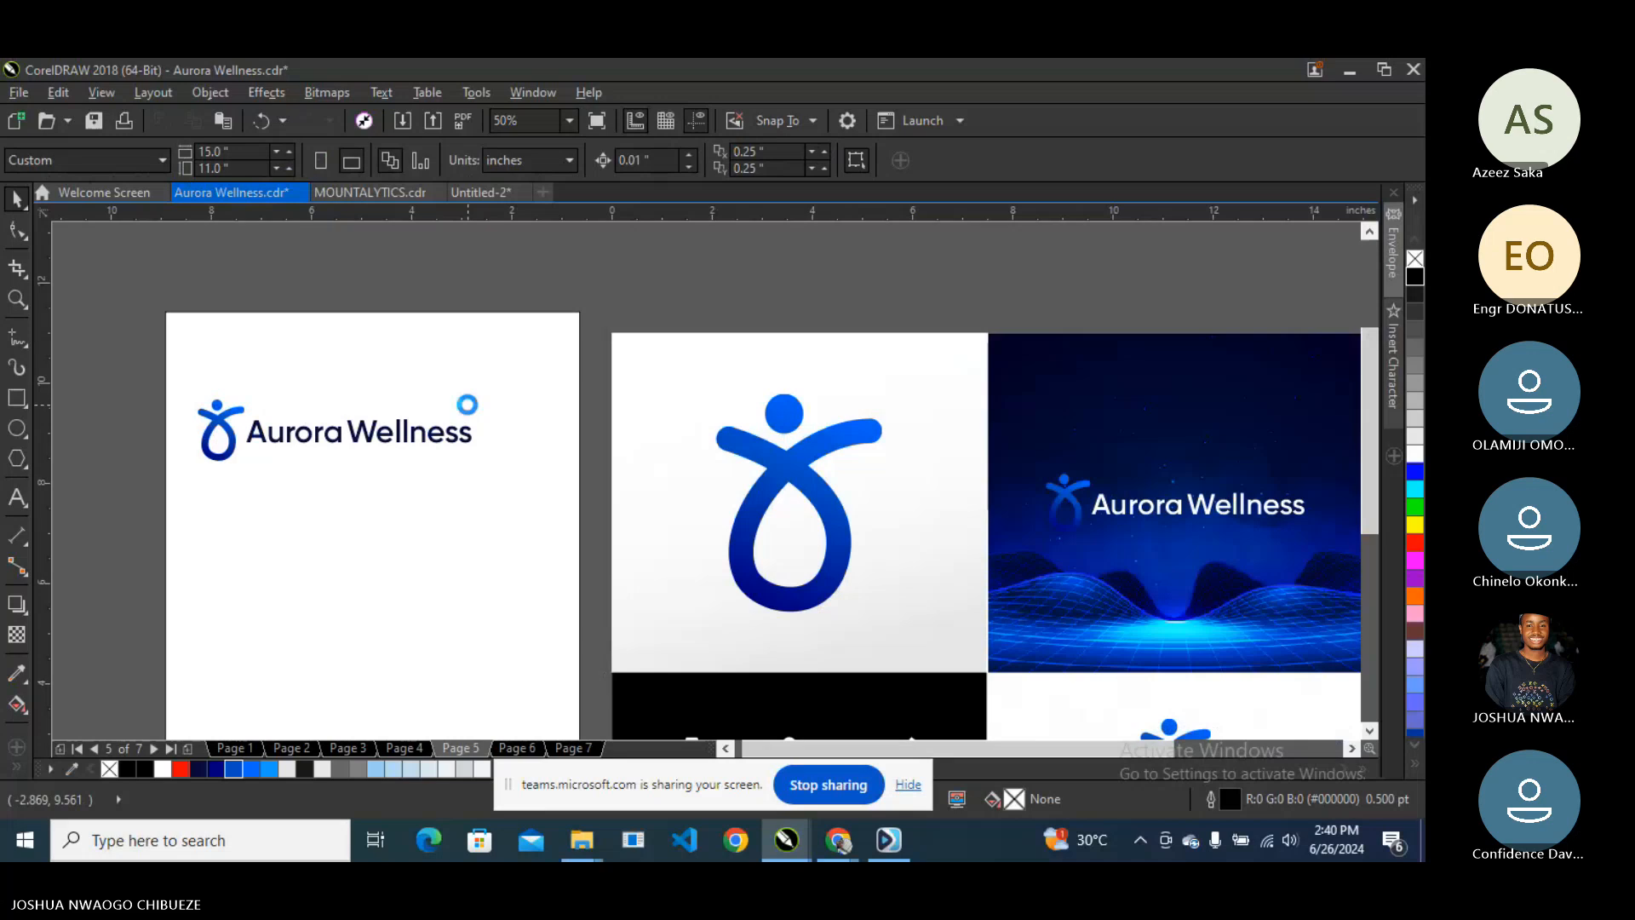
key(Page_Down)
click(342, 436)
drag(338, 435, 341, 368)
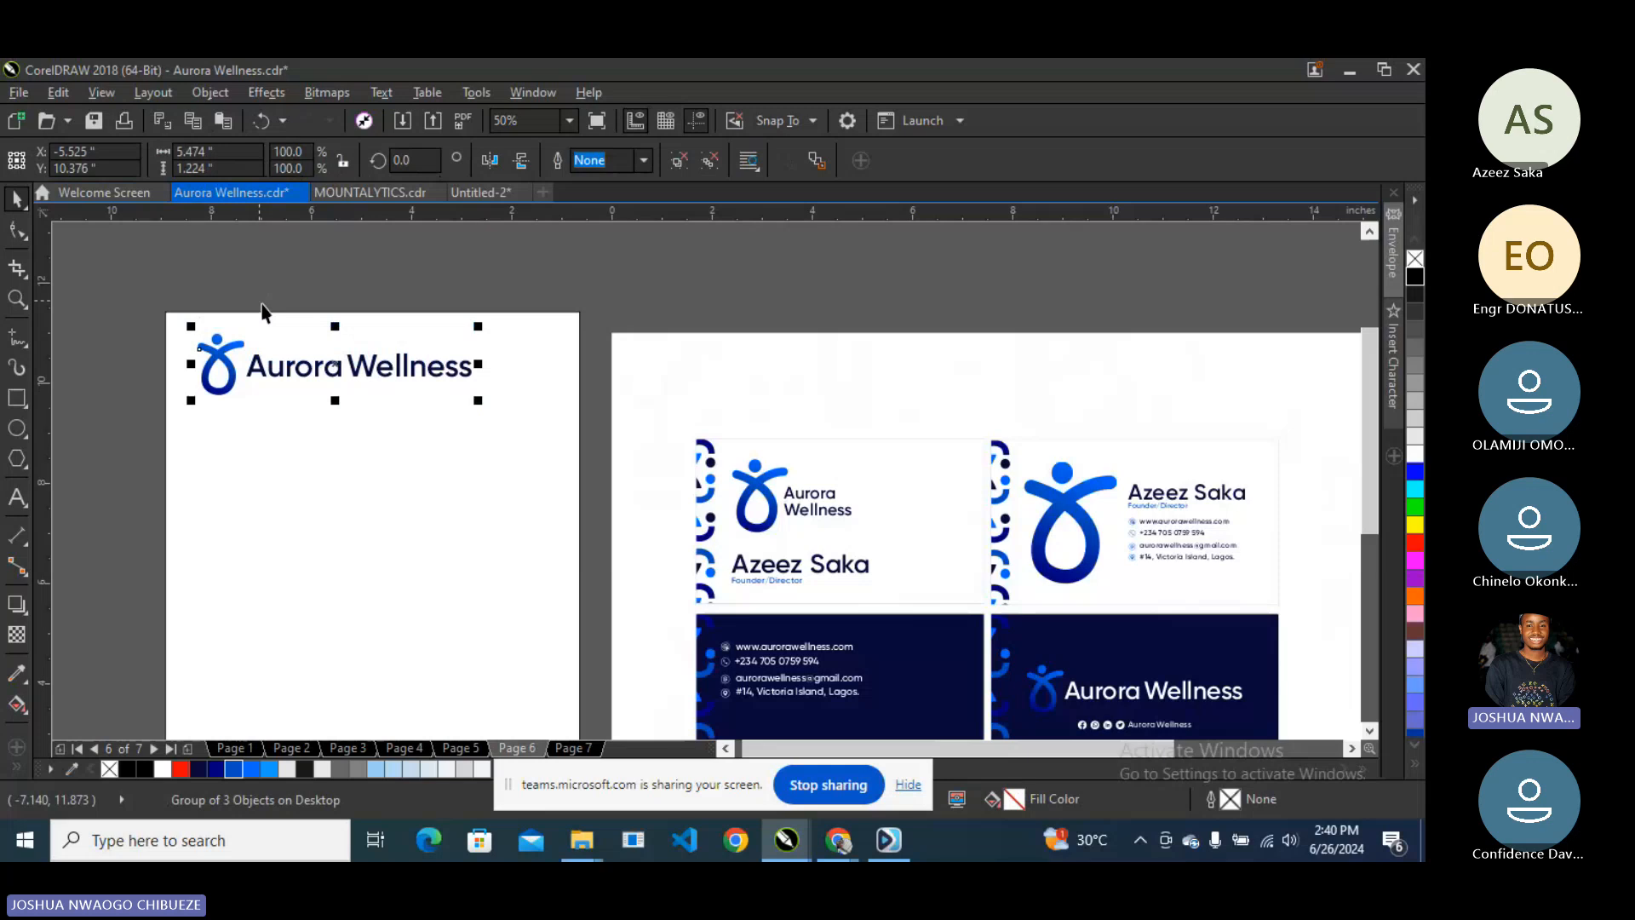
- Add guides at the letterhead's edge and just below the logo, then shrink the logo slightly
scroll(272, 371, down, 1)
scroll(228, 360, up, 1)
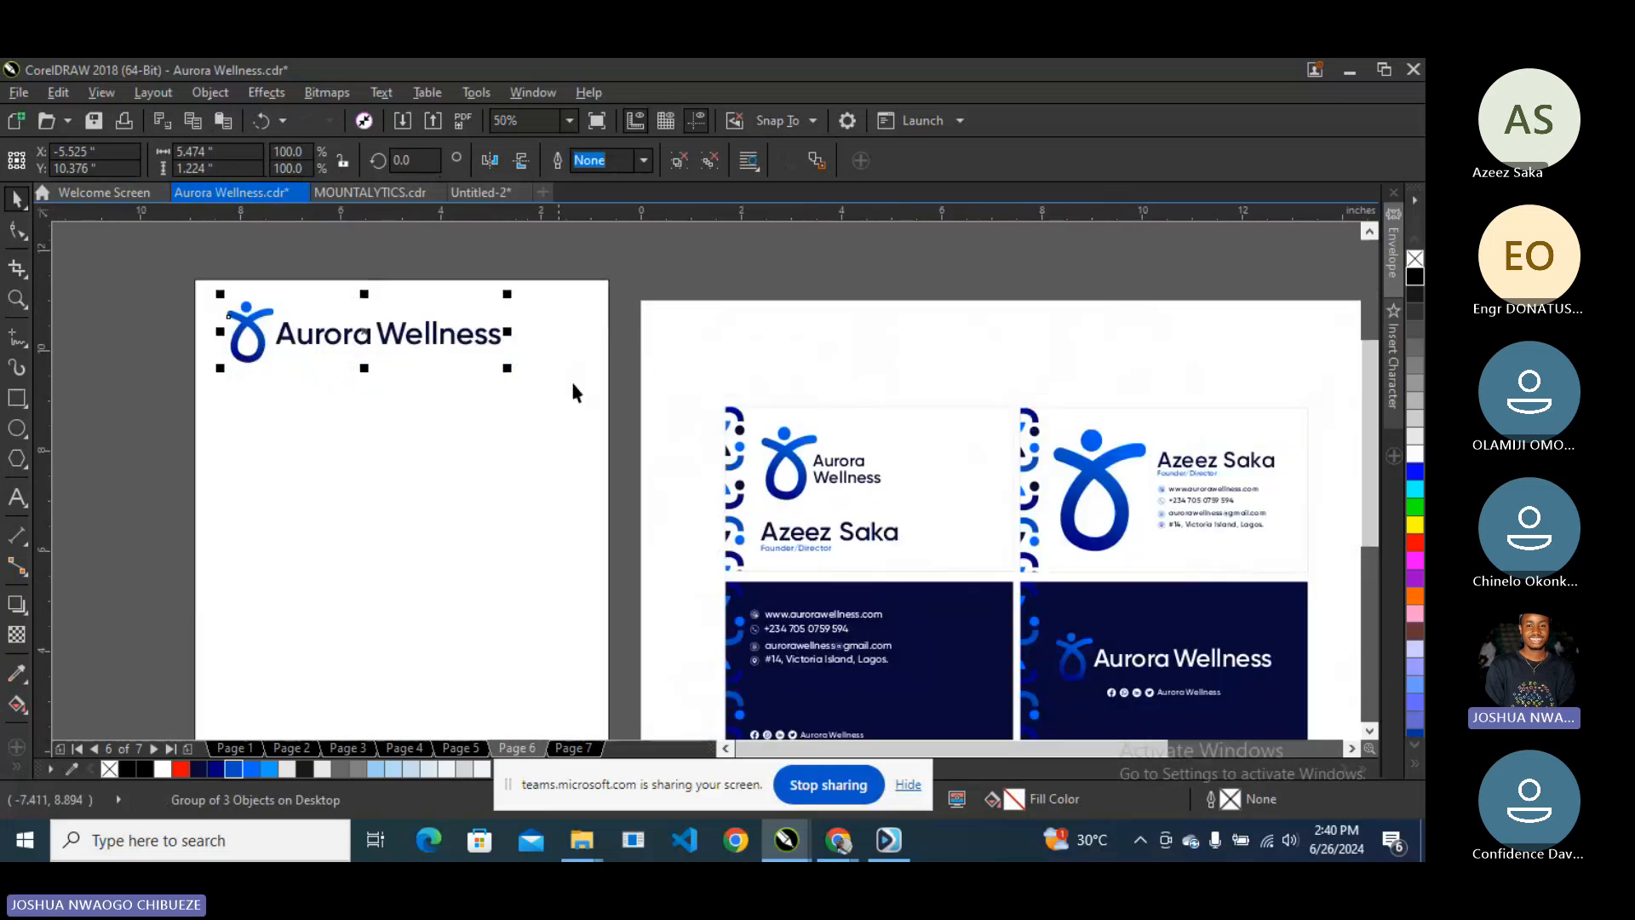
click(145, 310)
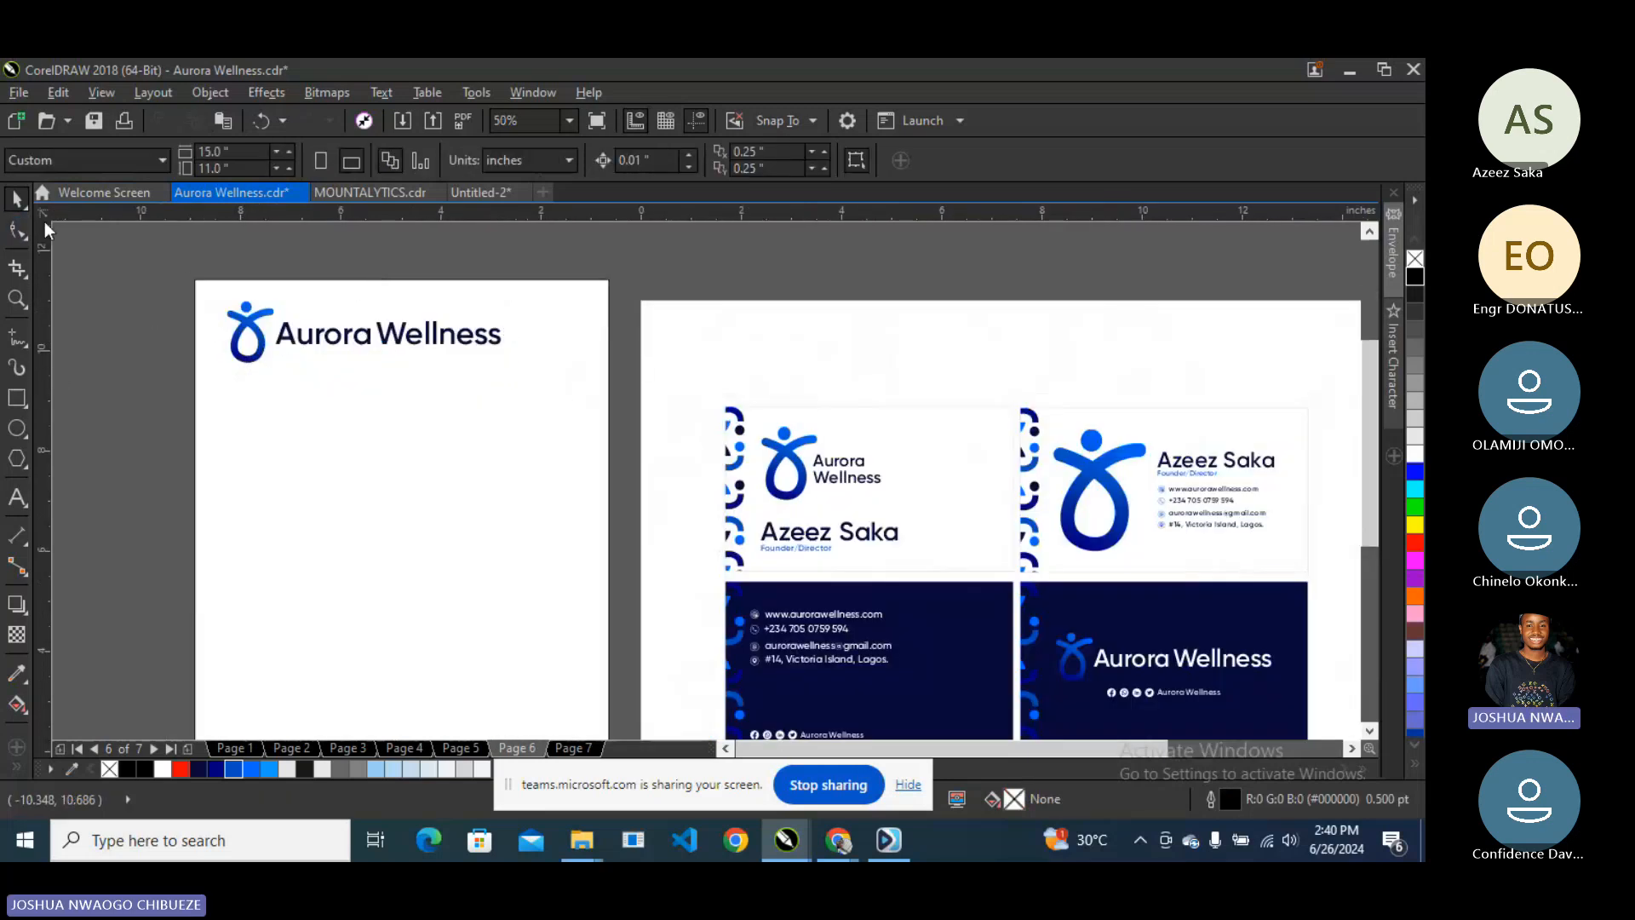
drag(53, 232, 202, 281)
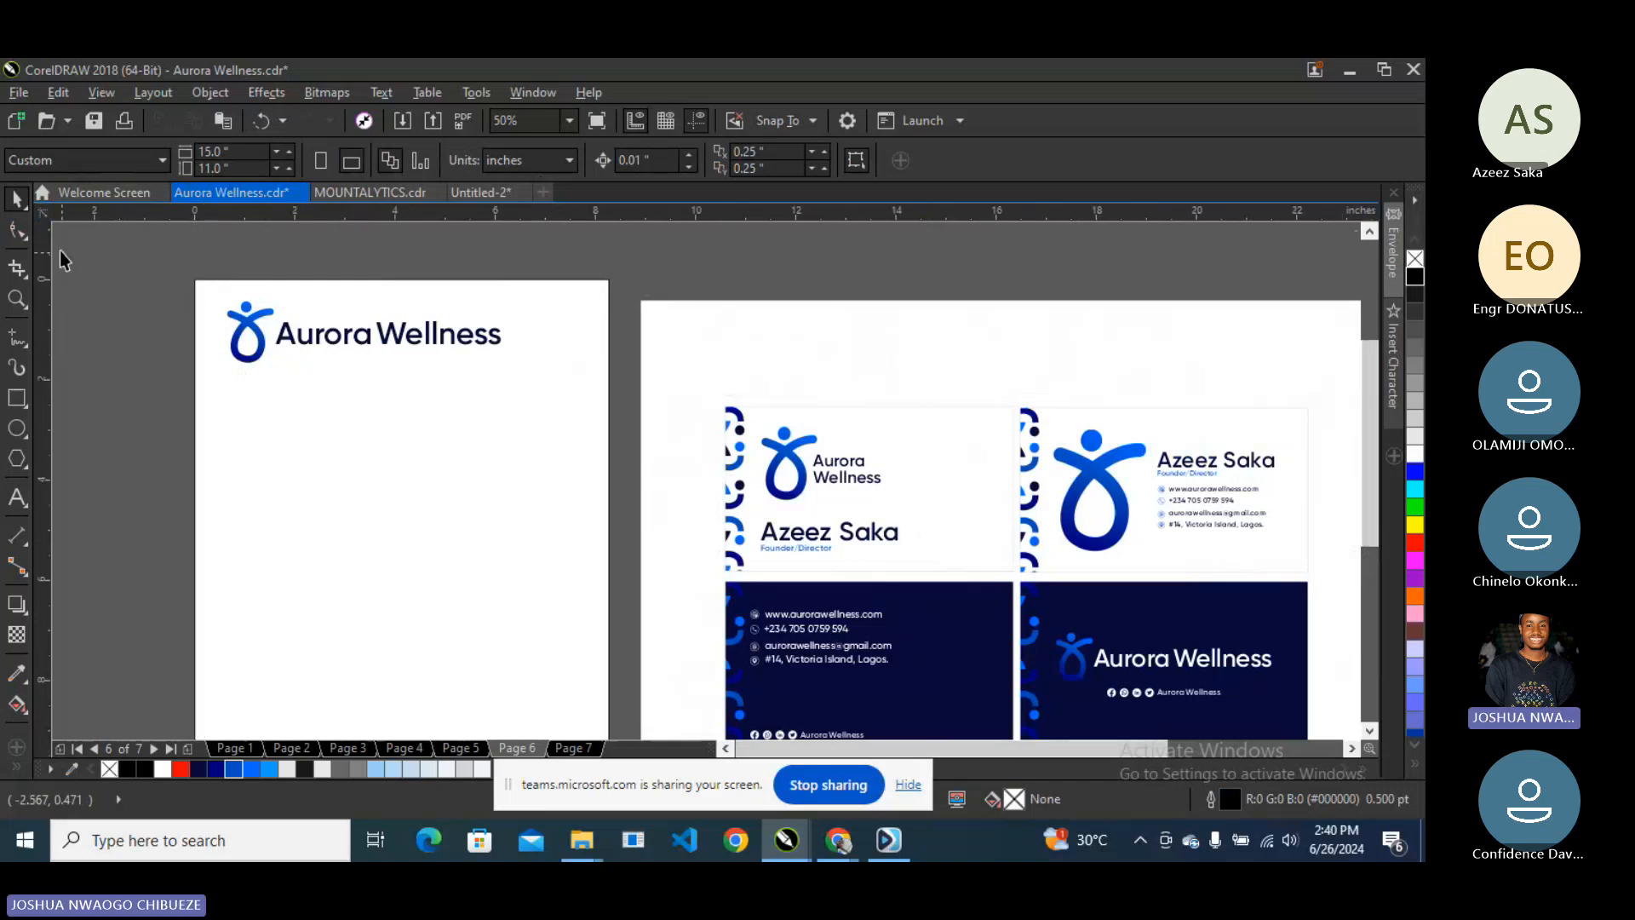
drag(44, 218, 196, 287)
drag(199, 223, 239, 383)
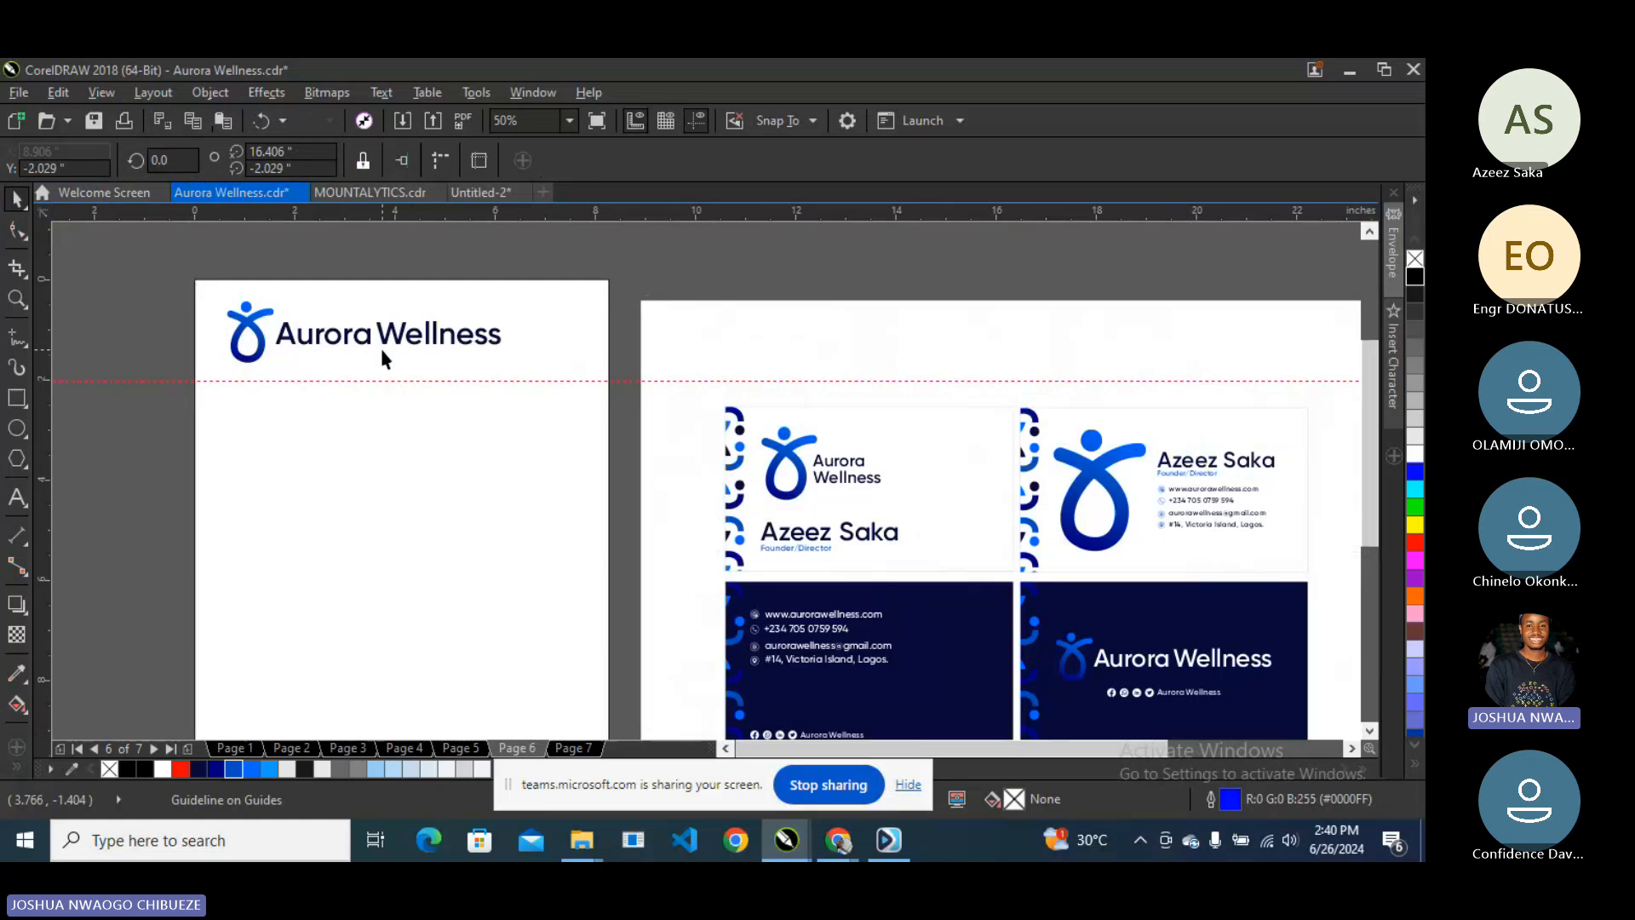
click(325, 339)
drag(506, 365, 498, 371)
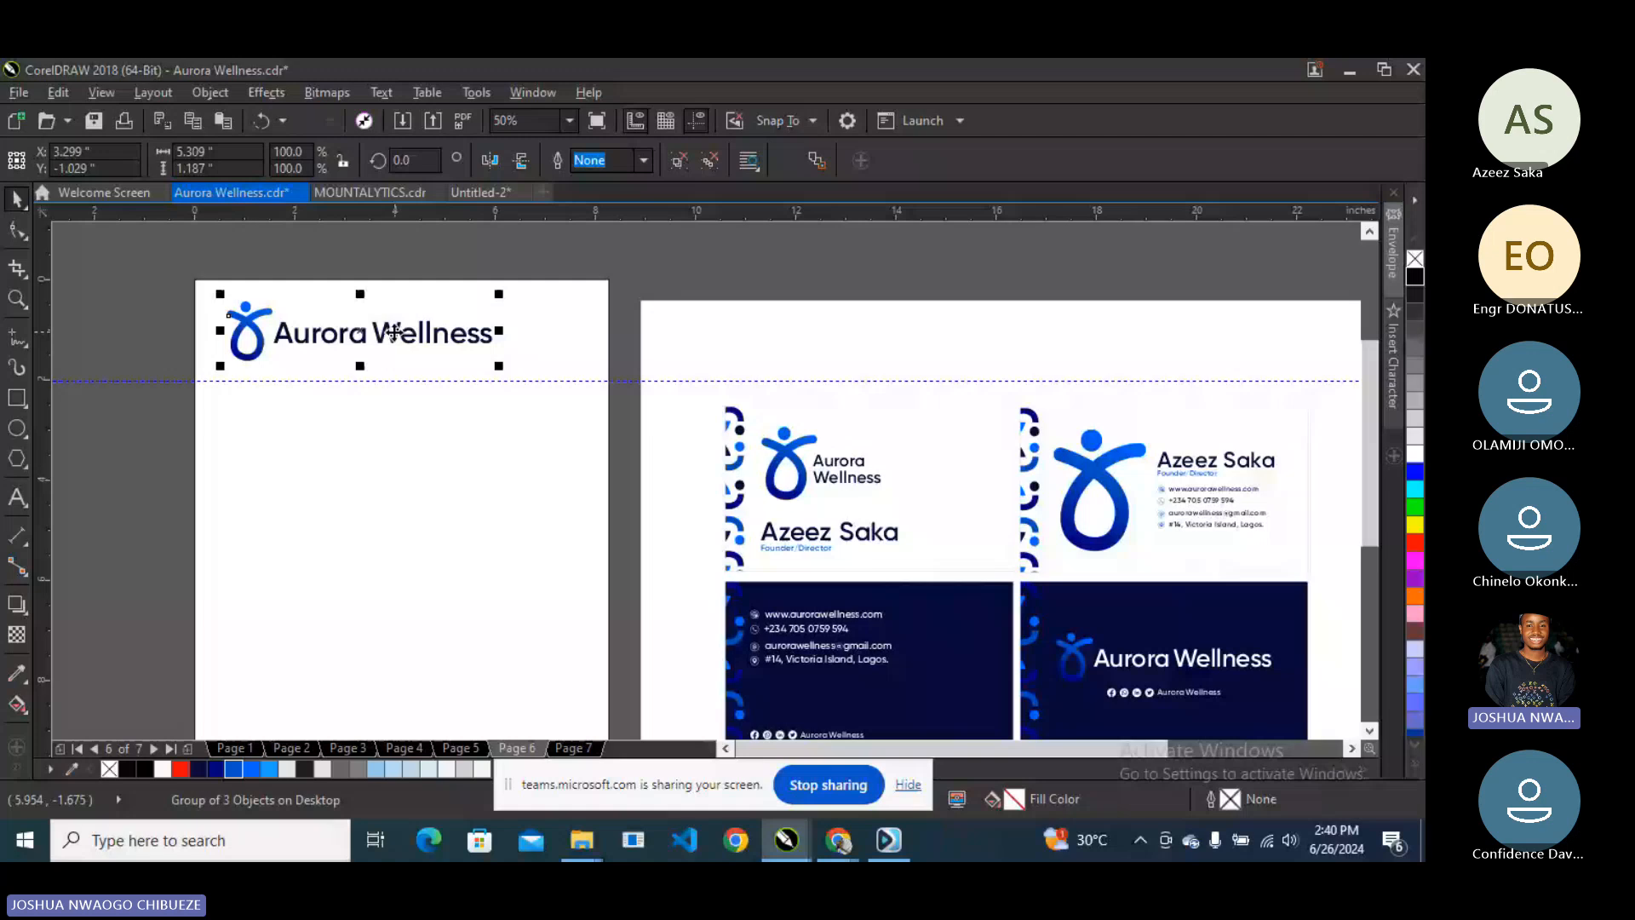
- Open the business card's PowerClip contents for editing
drag(848, 459, 978, 493)
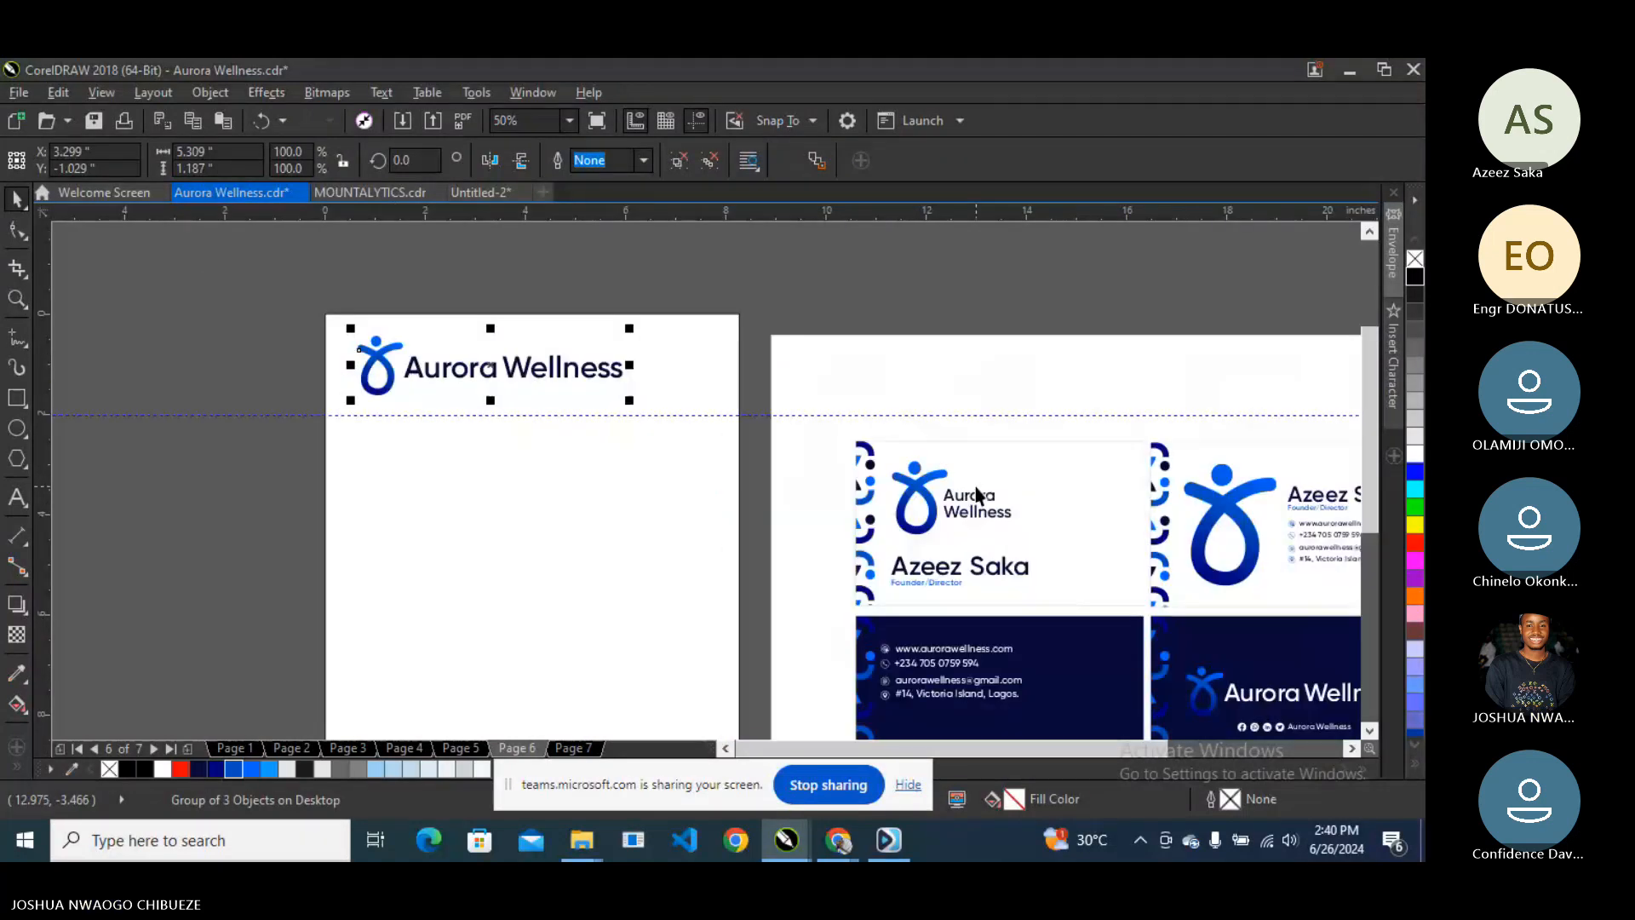
right_click(984, 470)
click(1006, 355)
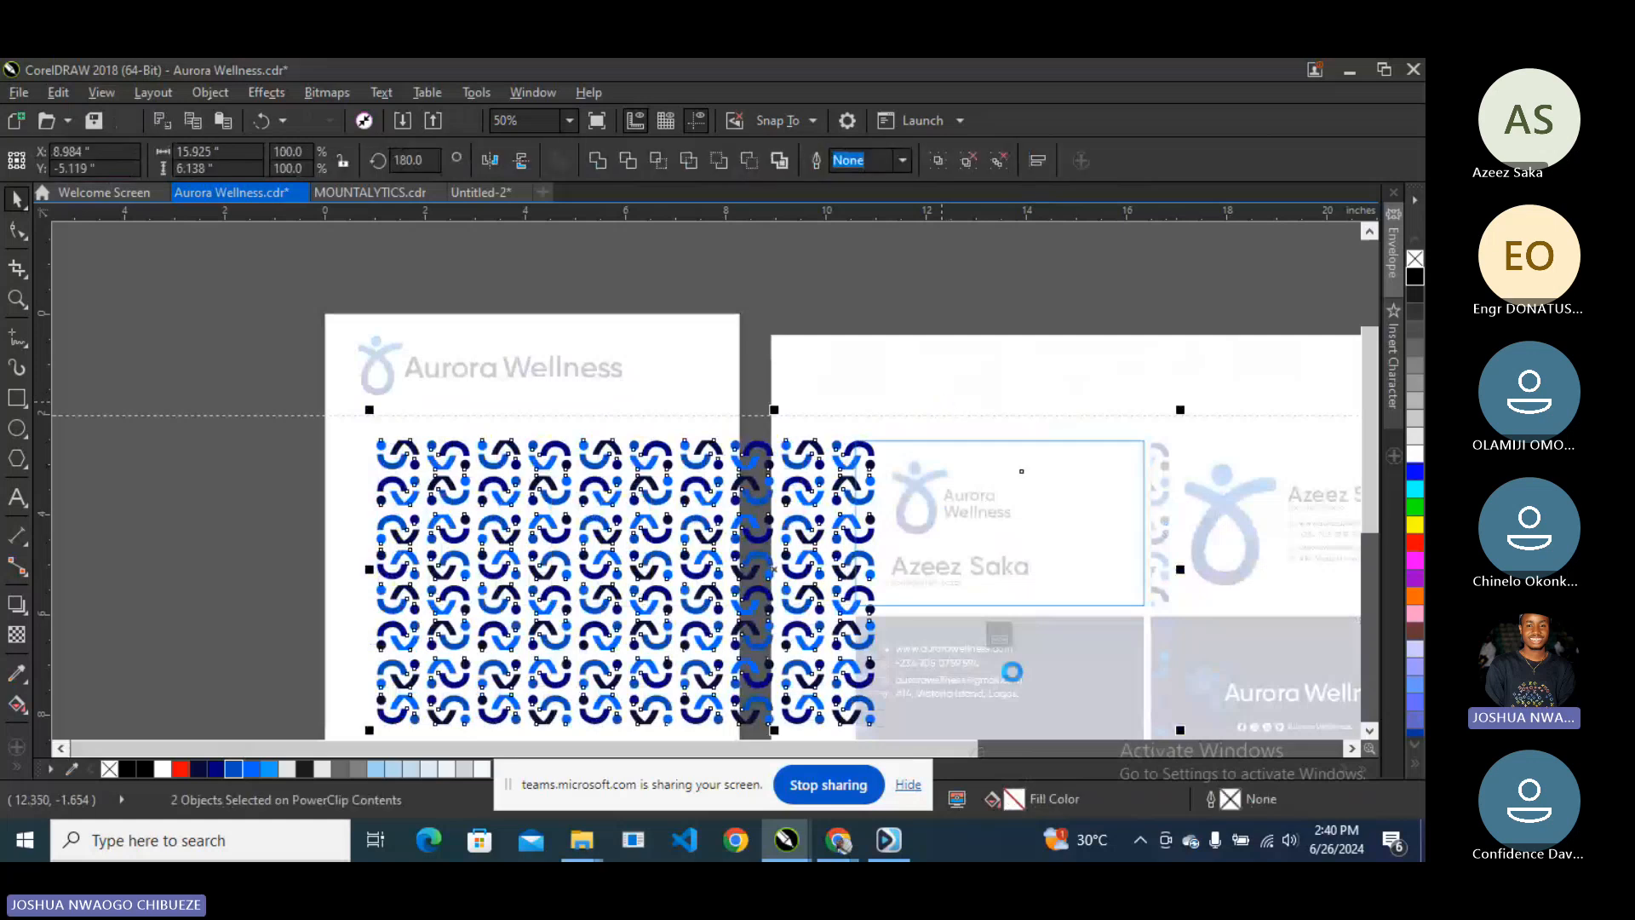
- Finish editing the card's PowerClip and select the white letterhead rectangle
click(999, 637)
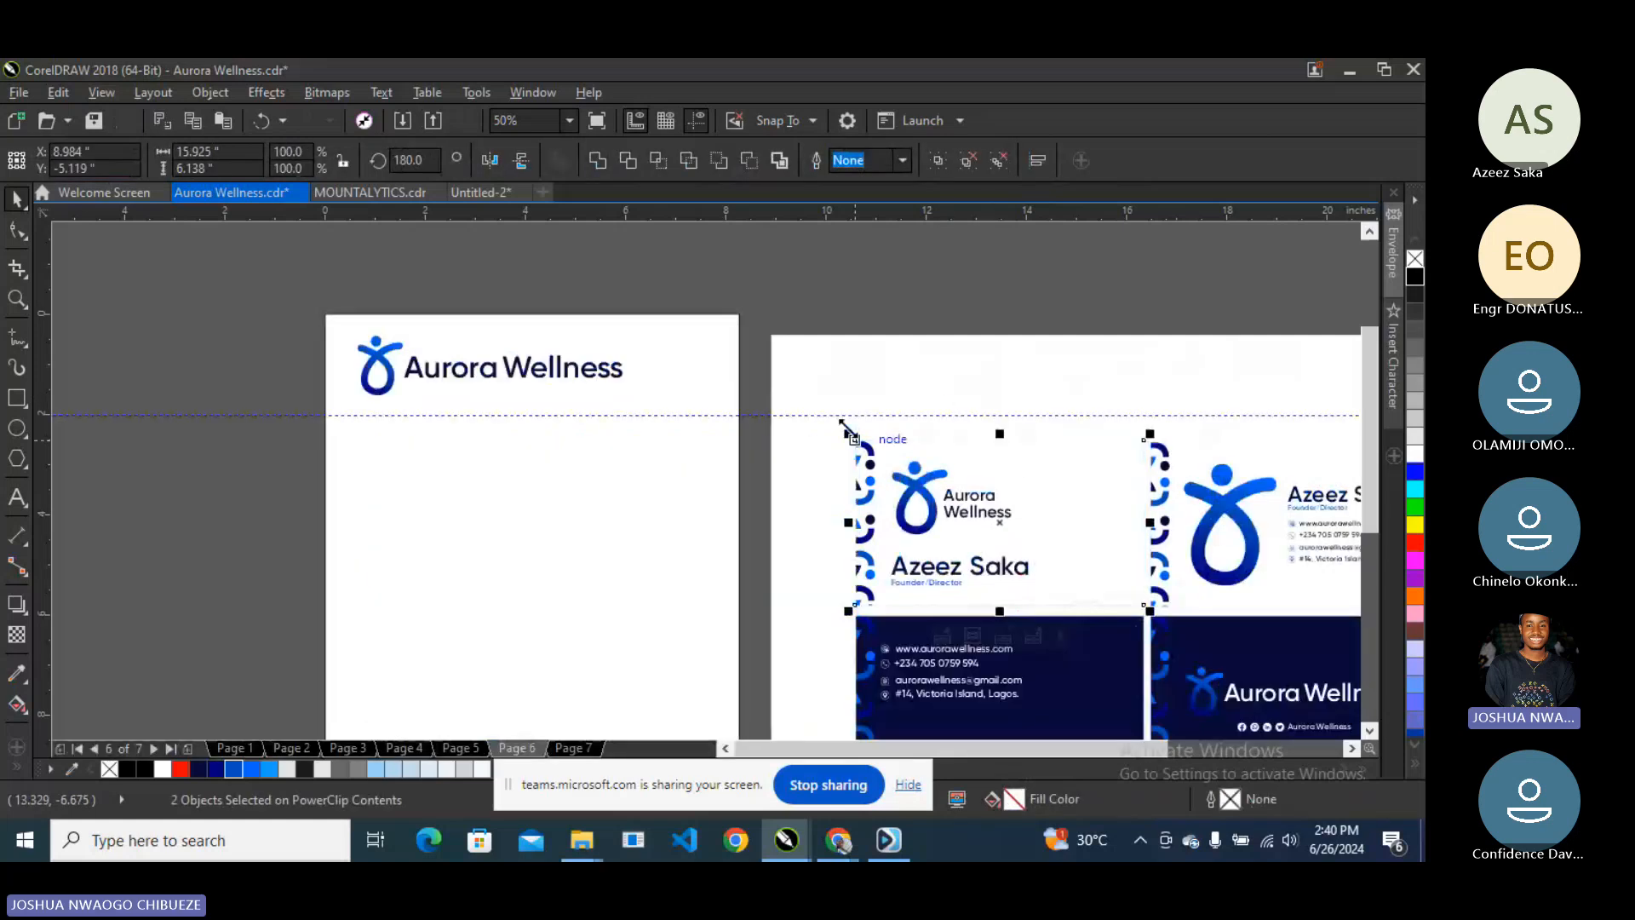
key(Escape)
click(504, 504)
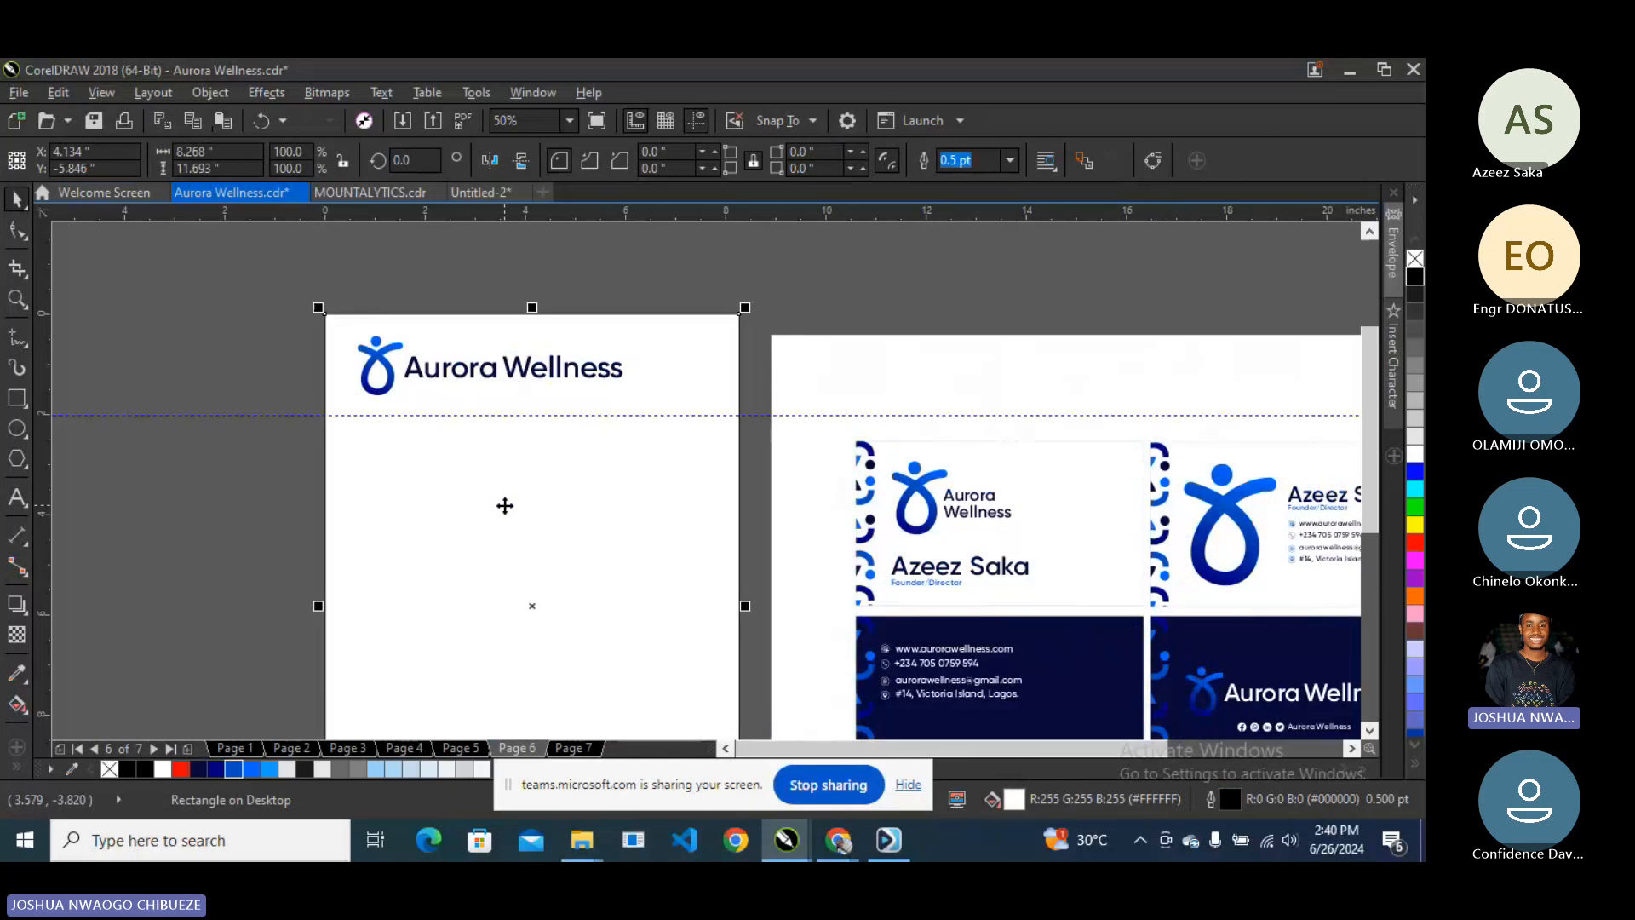
right_click(505, 506)
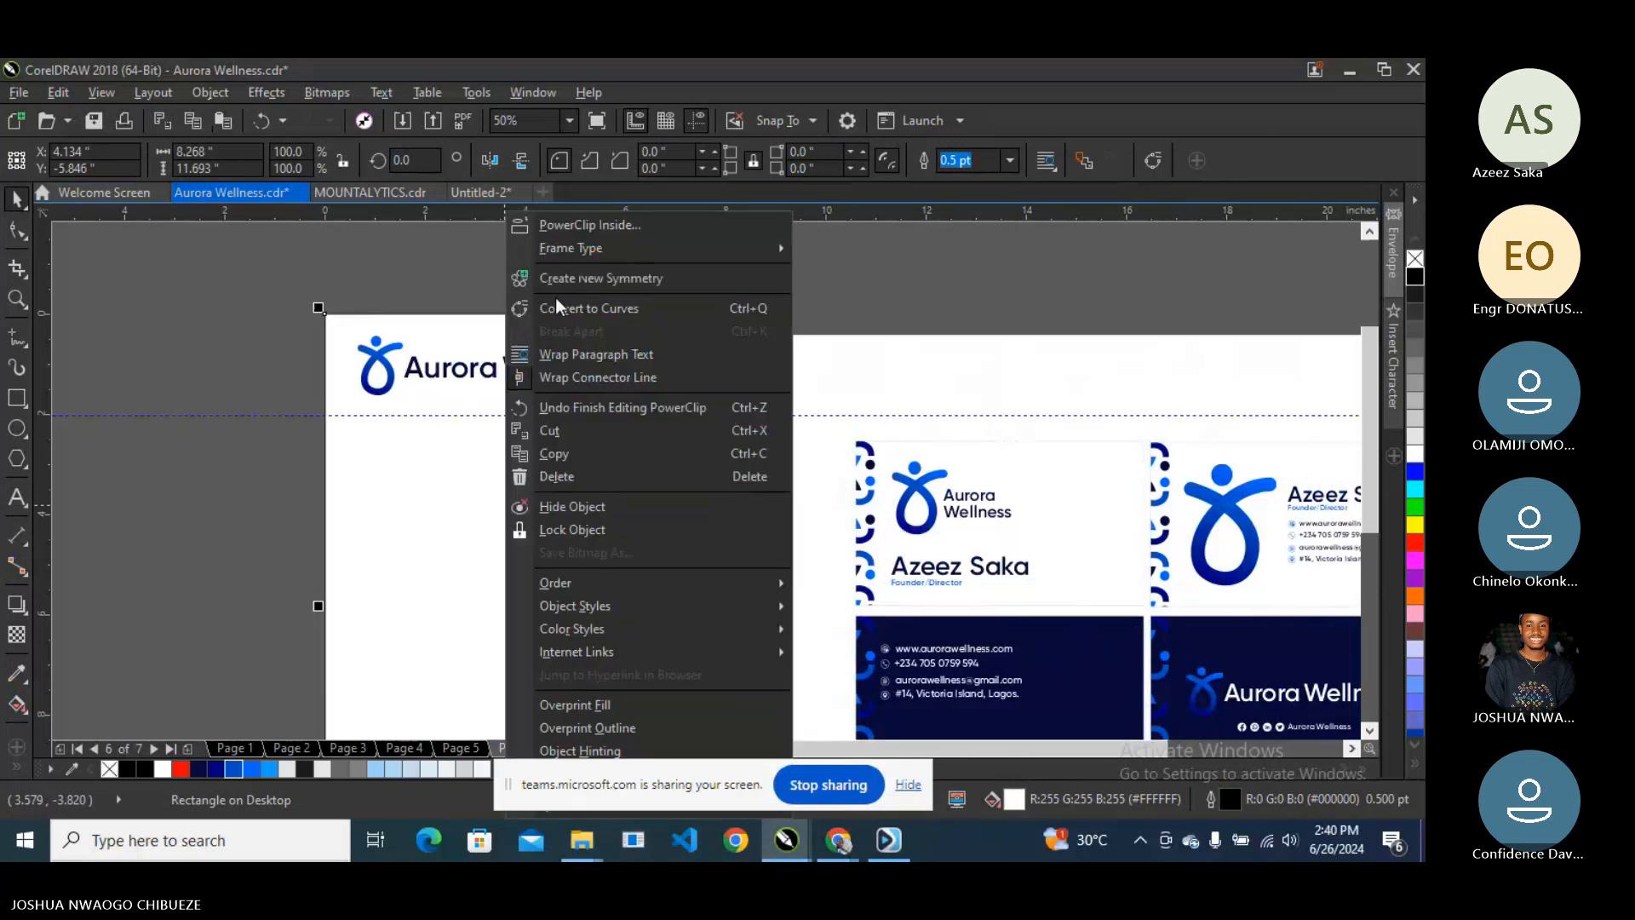
click(350, 283)
- Draw a small rectangle, place it inside the letterhead frame, and open the clipped contents
click(17, 397)
drag(91, 341, 423, 498)
click(17, 199)
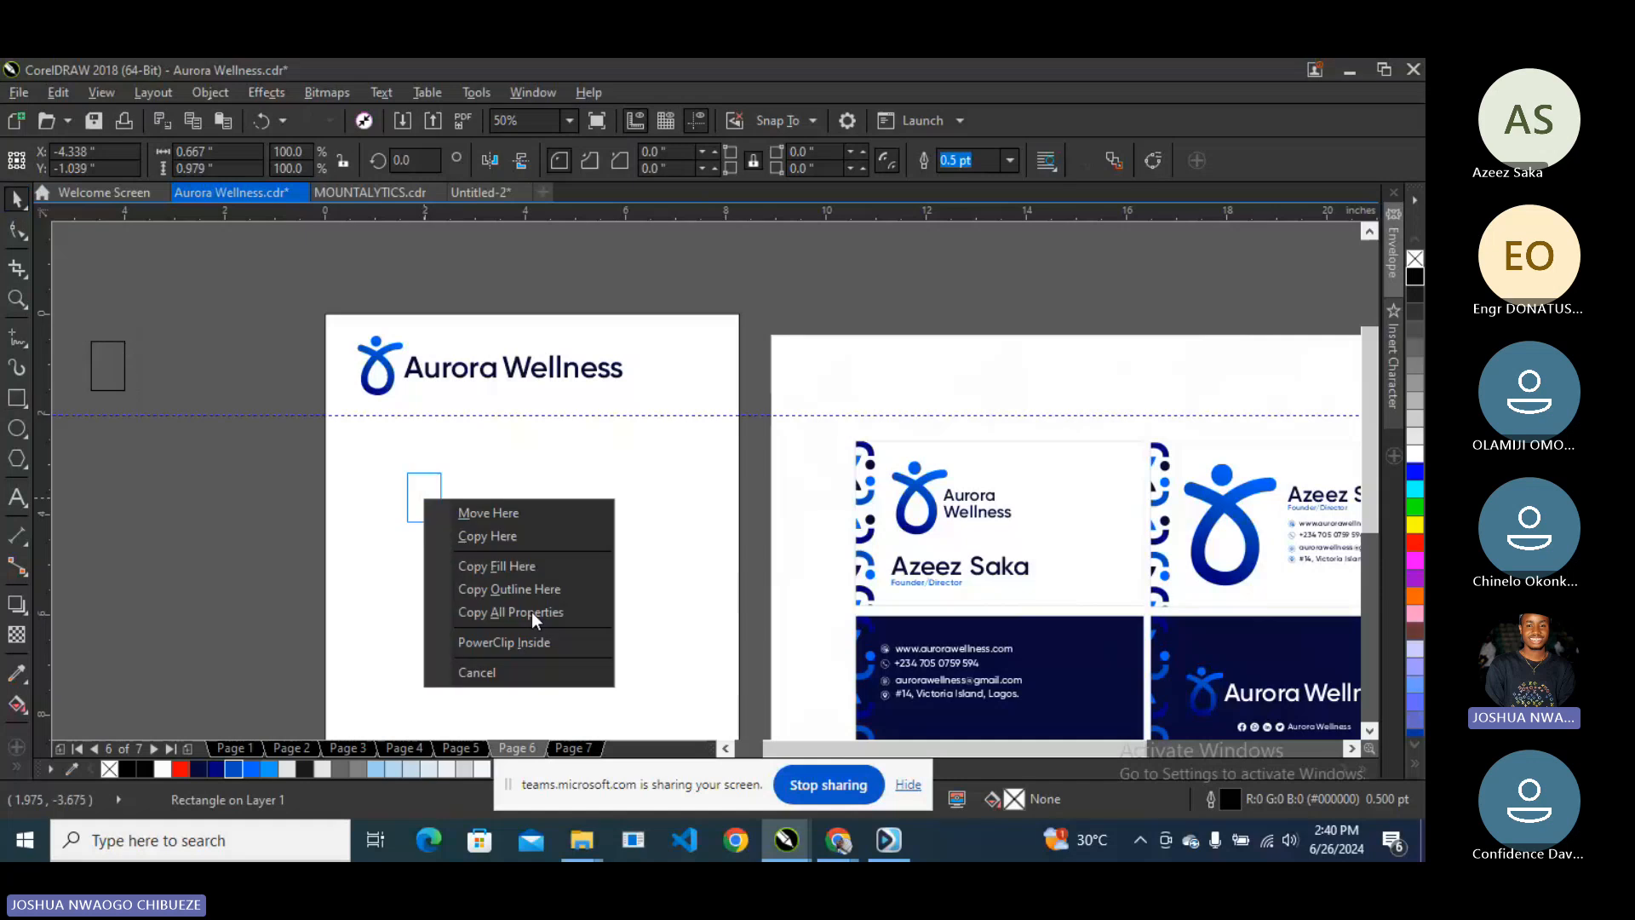
click(533, 642)
right_click(456, 489)
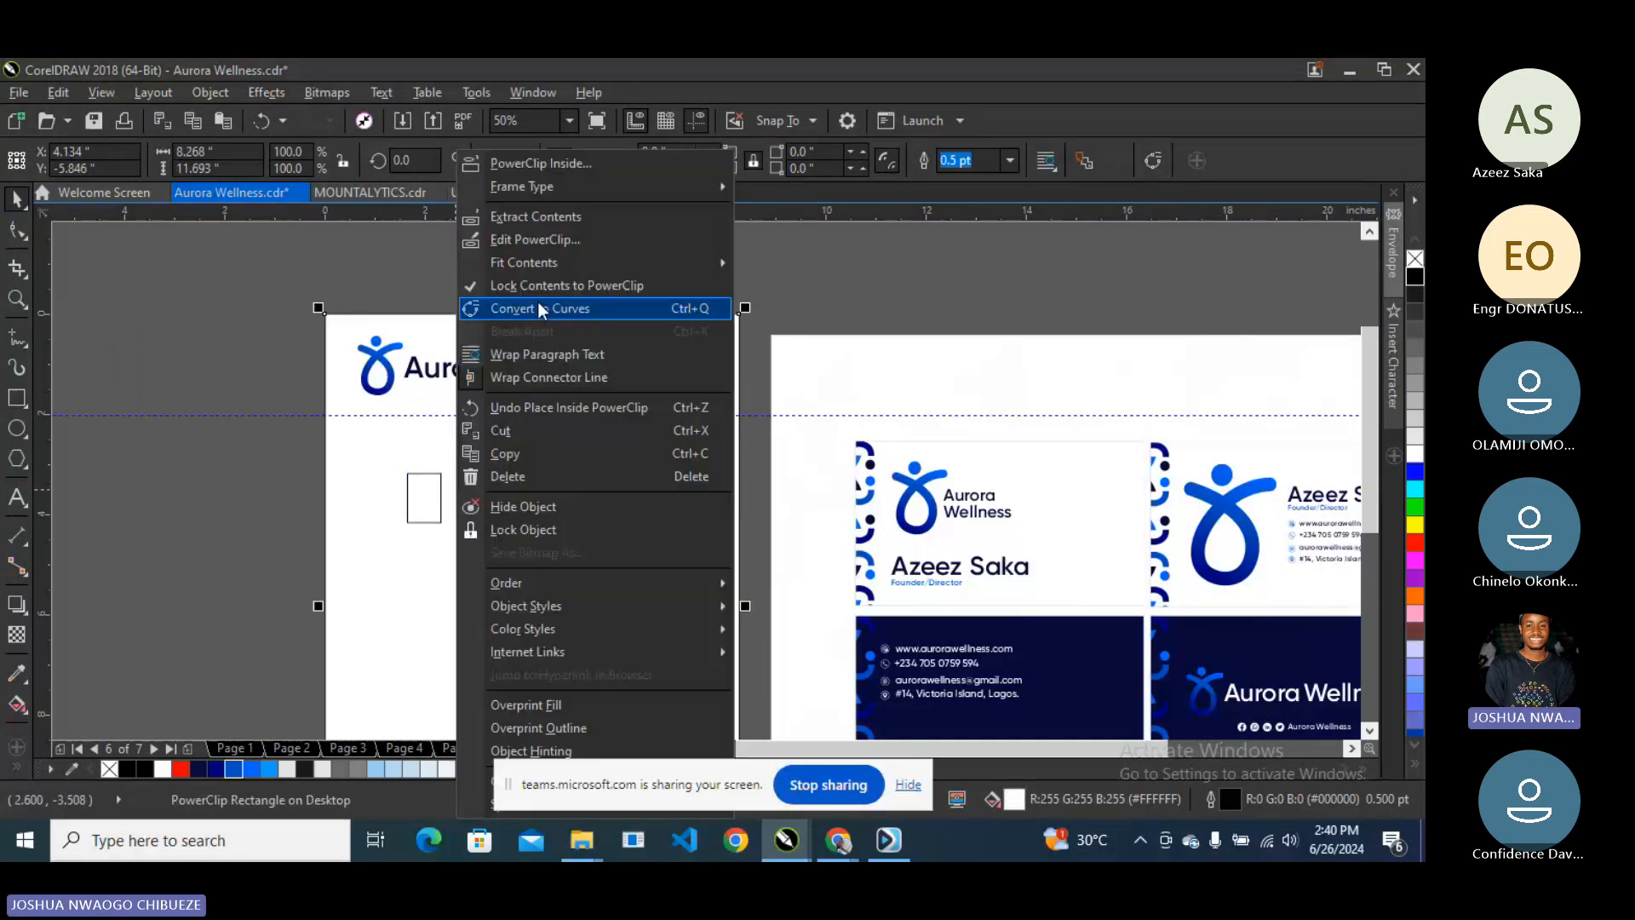
click(539, 307)
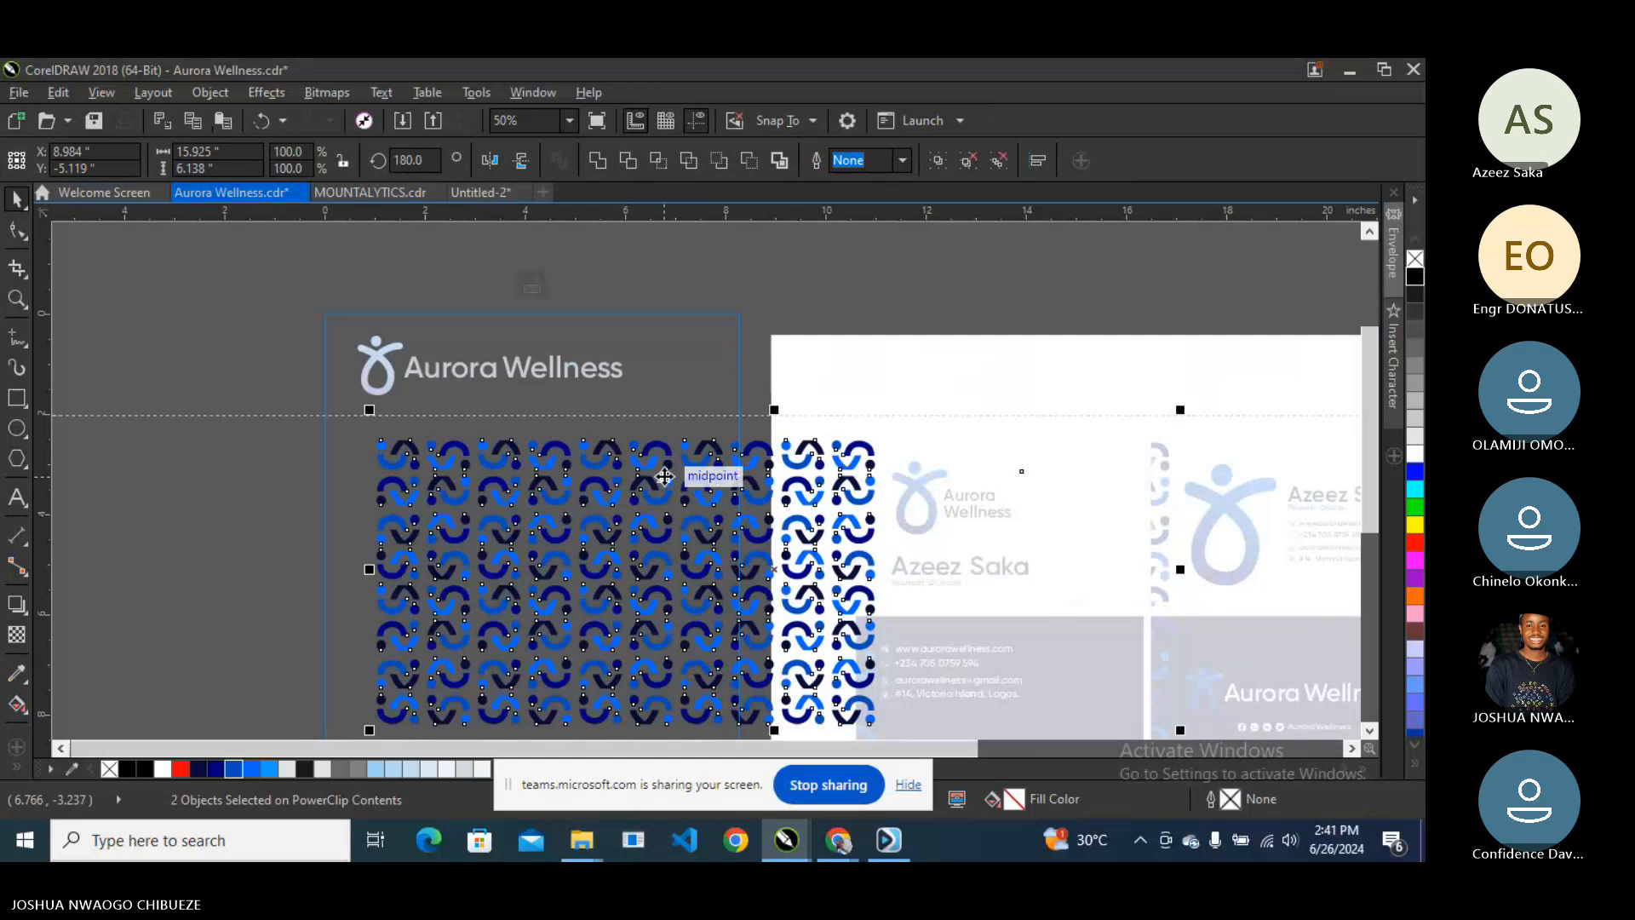
- Move the blue wave pattern to the page's left side and add a copy below it
drag(664, 477, 183, 354)
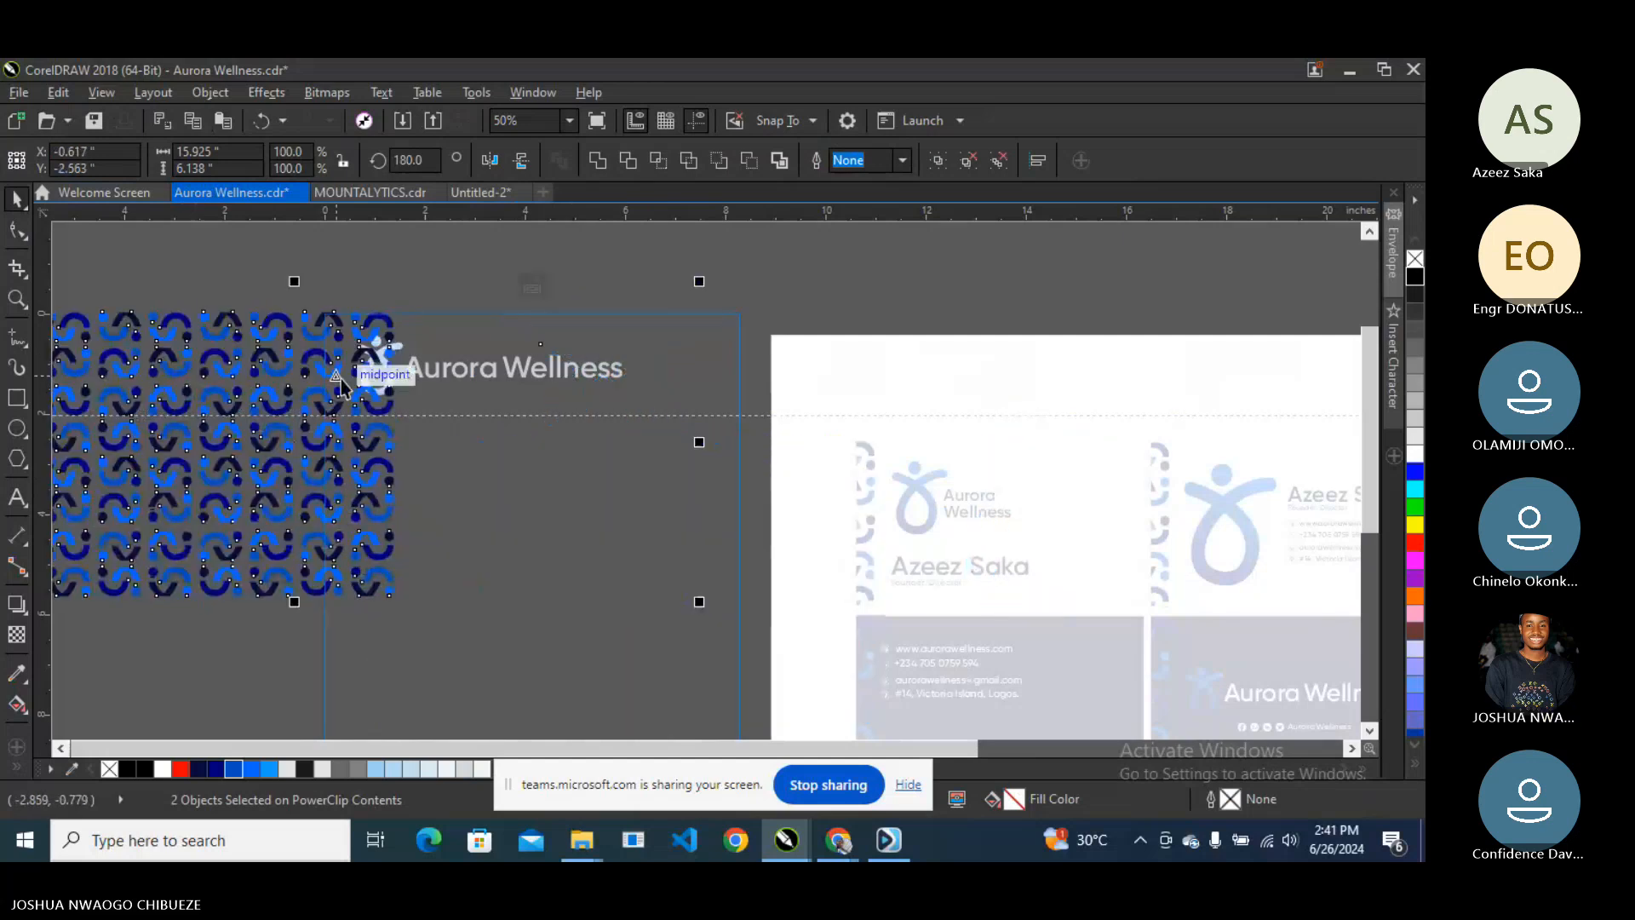
scroll(341, 375, down, 1)
click(308, 317)
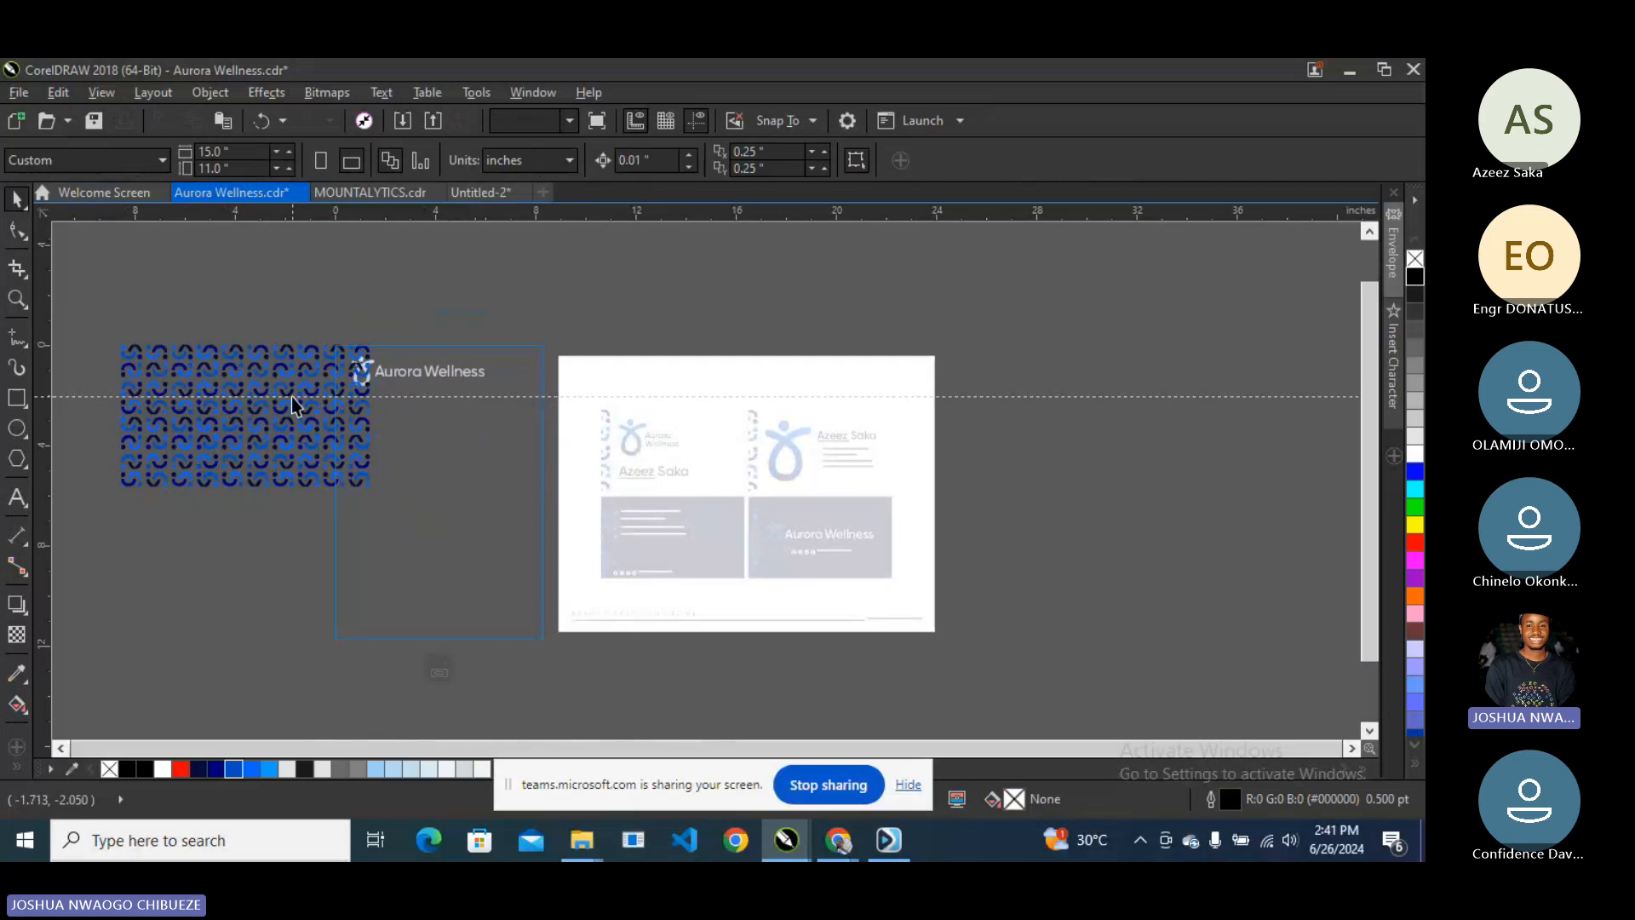
click(292, 404)
drag(296, 376, 289, 519)
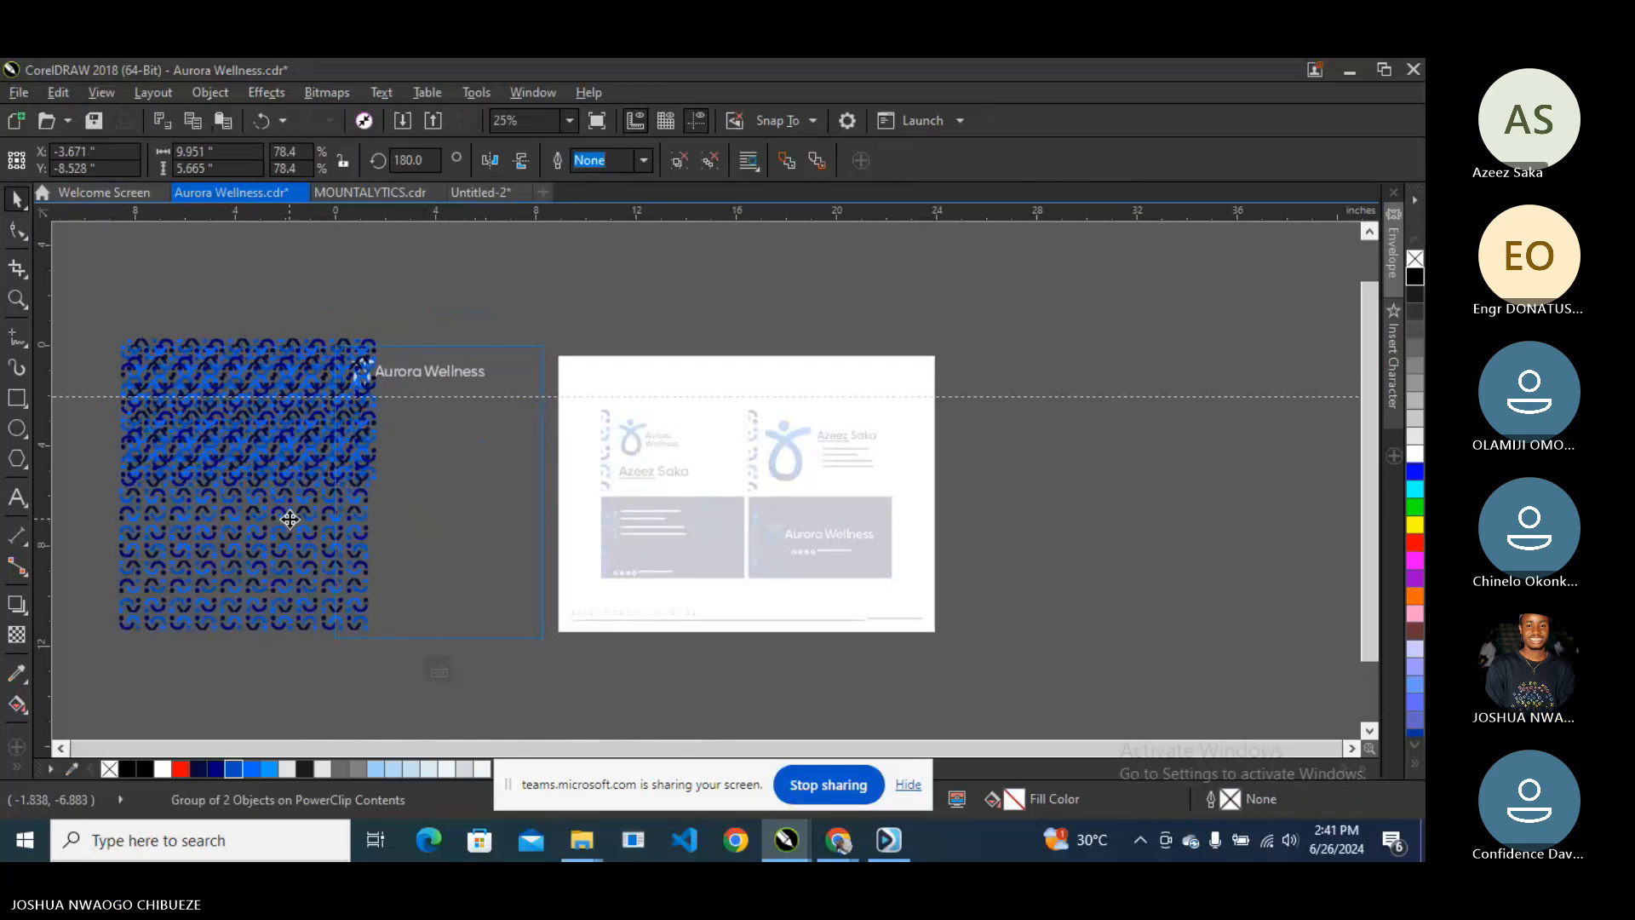
shift+click(292, 452)
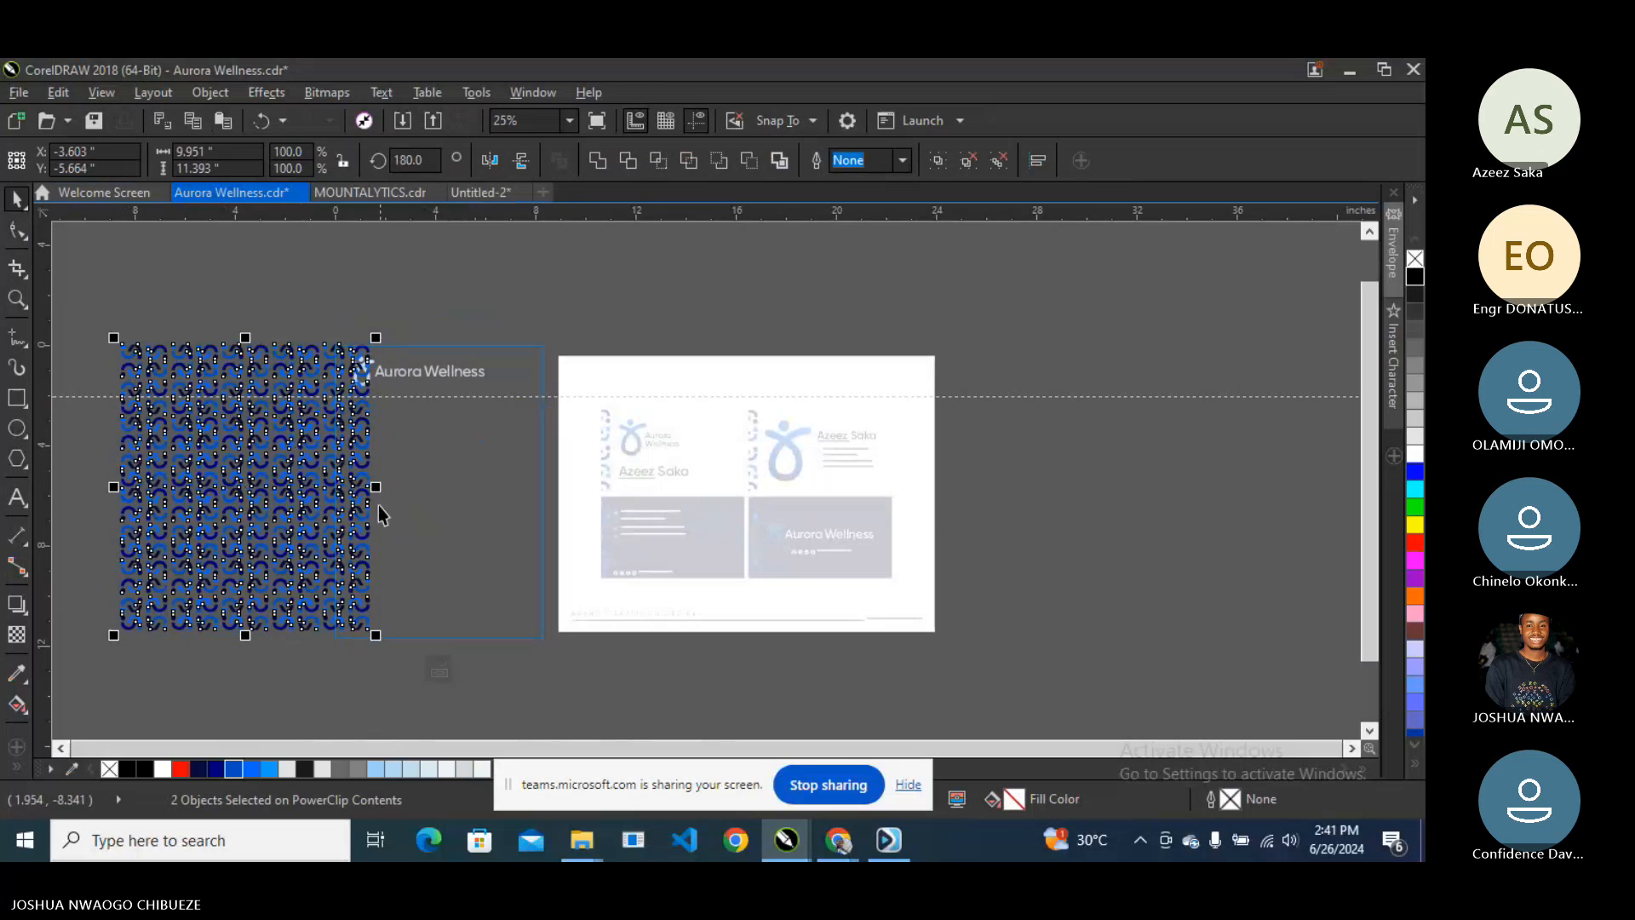
scroll(376, 508, up, 4)
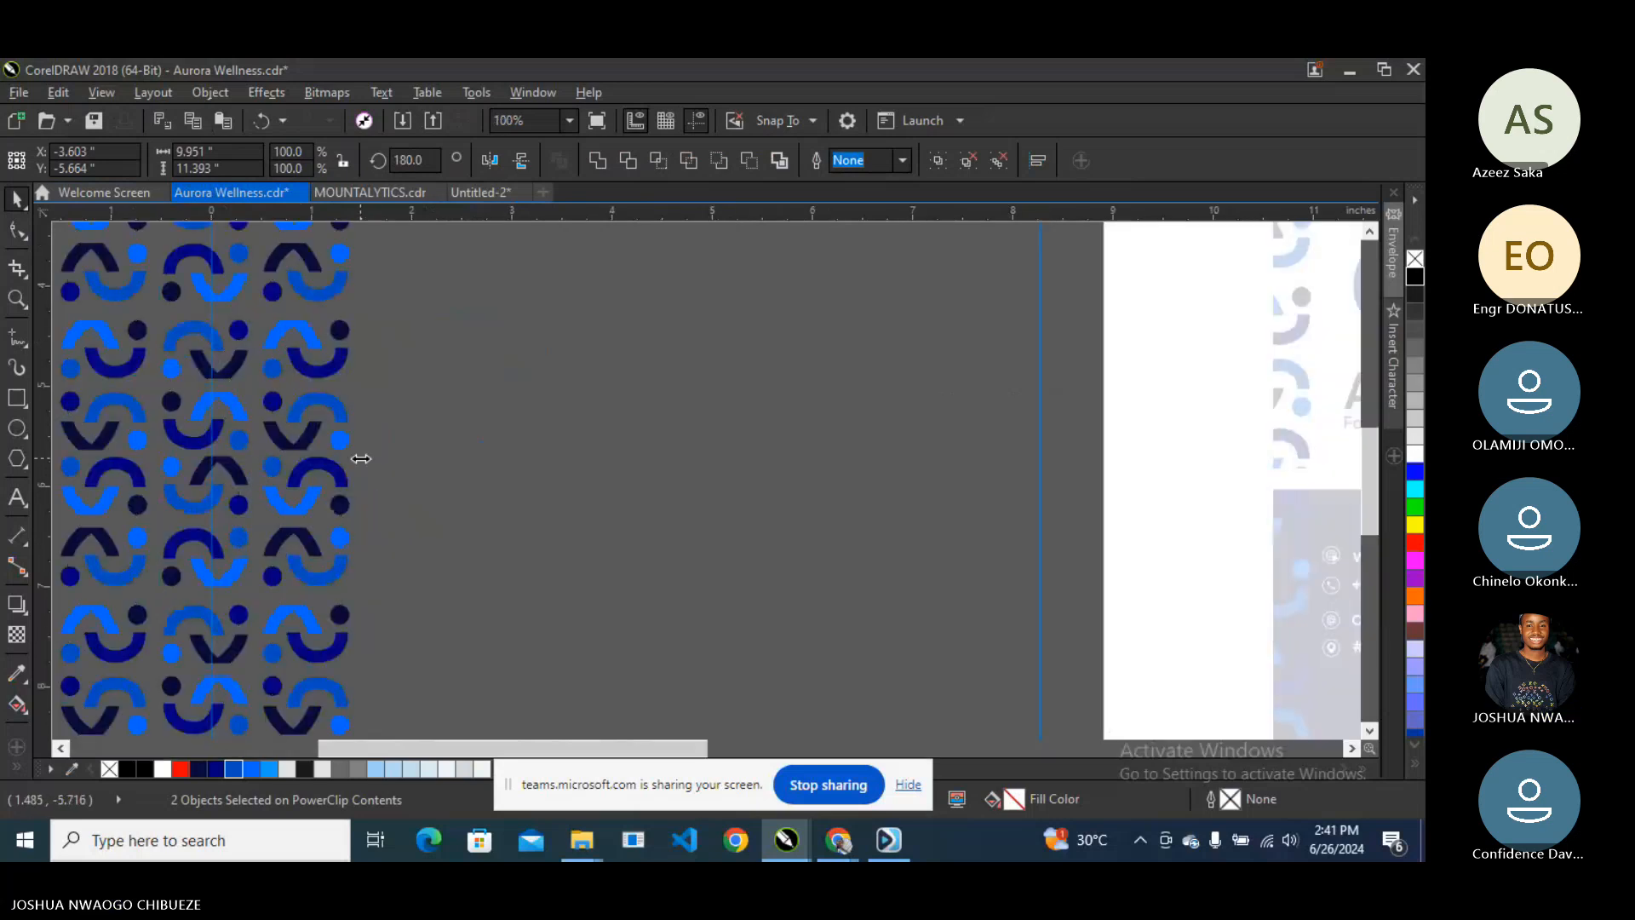
scroll(361, 458, down, 1)
click(391, 533)
click(338, 524)
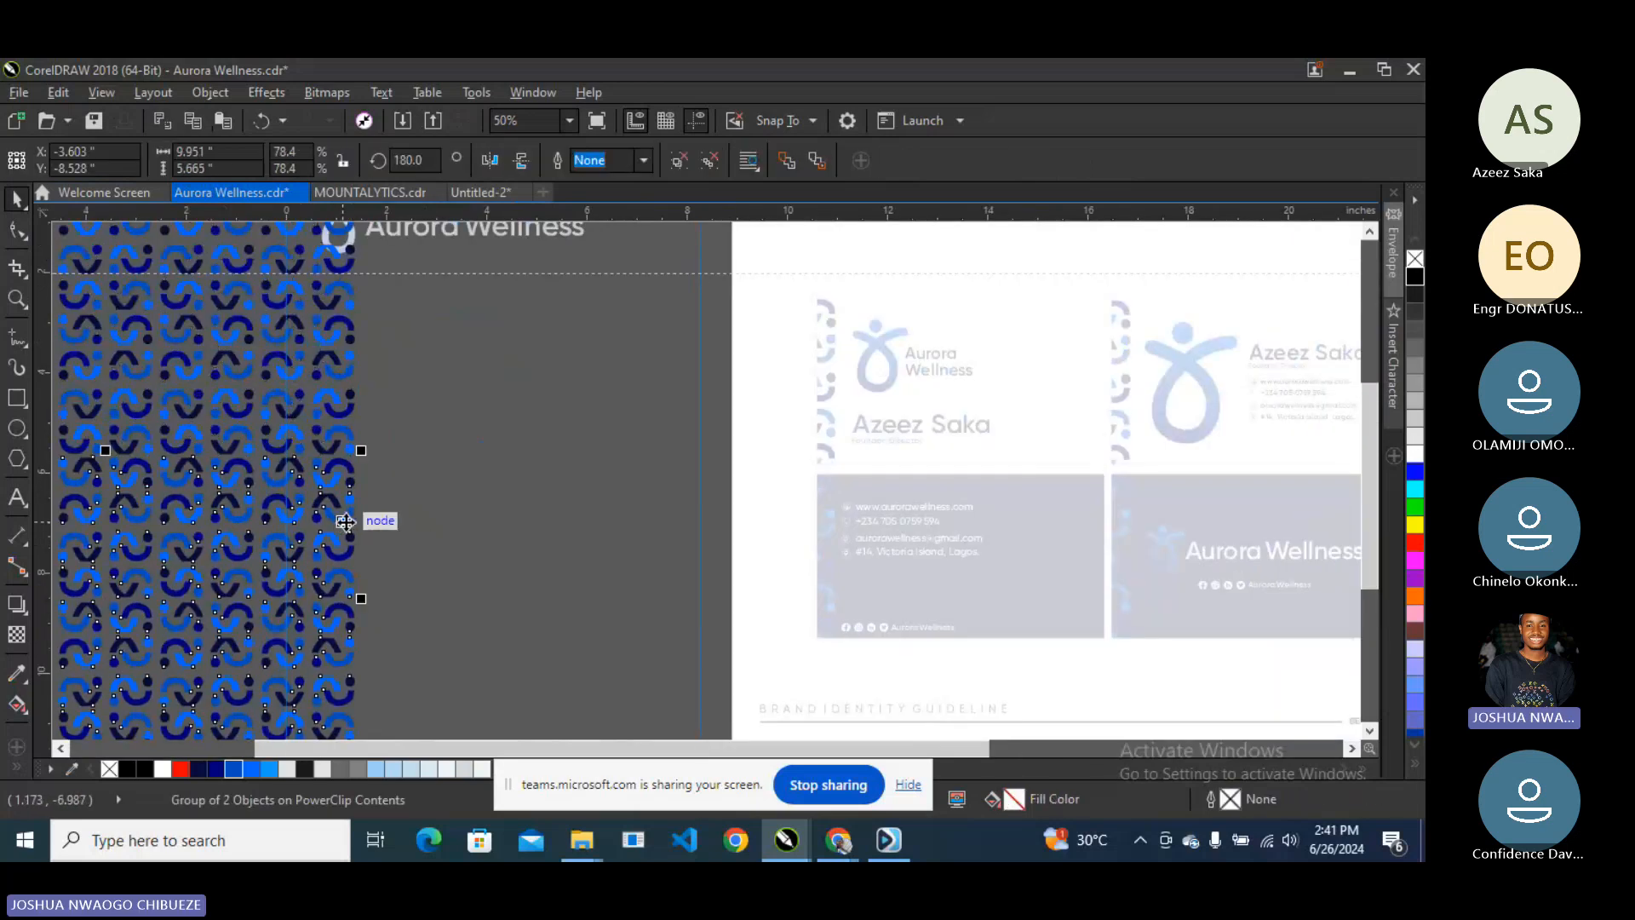
drag(339, 522, 375, 515)
- Stretch the pattern down the page, enlarge the logo curve to 106%, and finish editing
scroll(375, 515, down, 1)
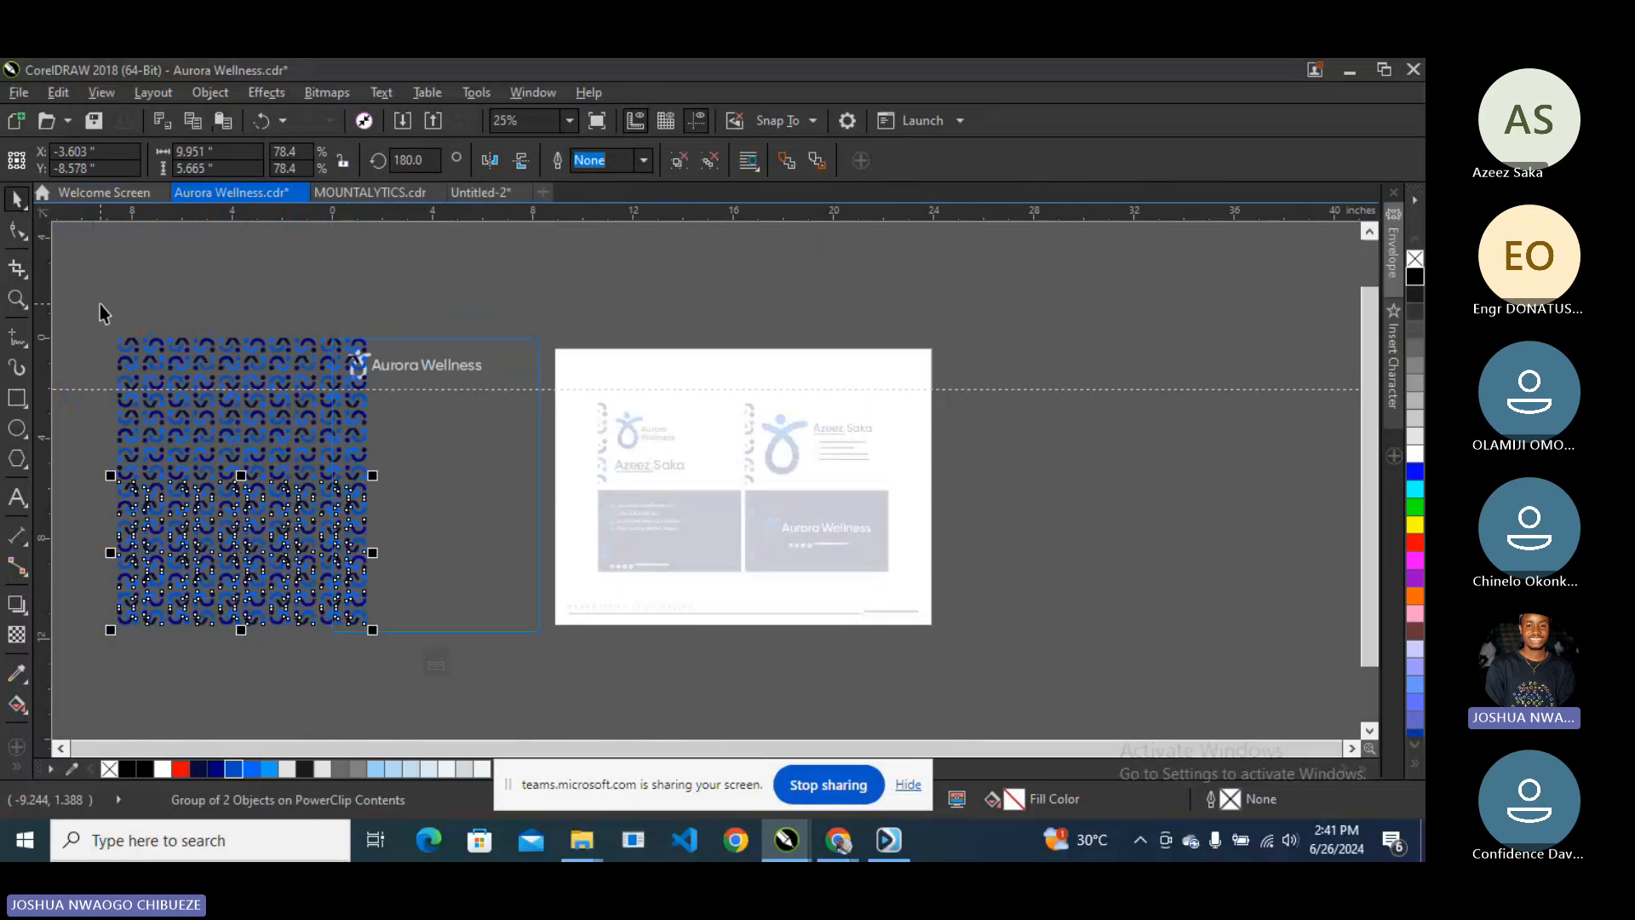
key(ctrl+u)
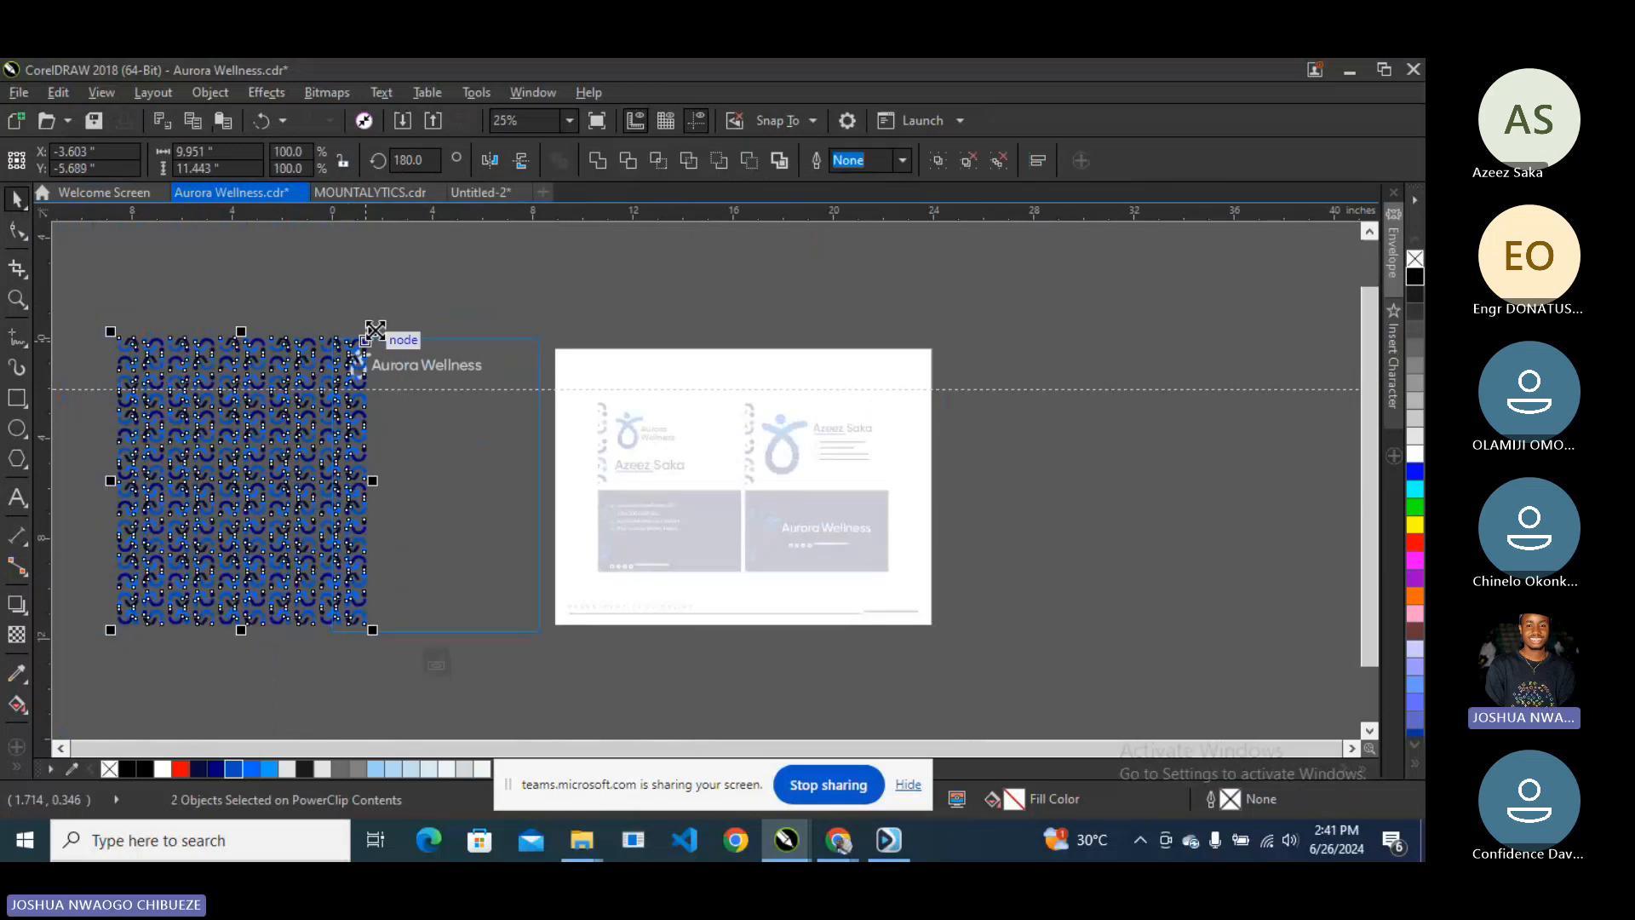
drag(374, 330, 375, 330)
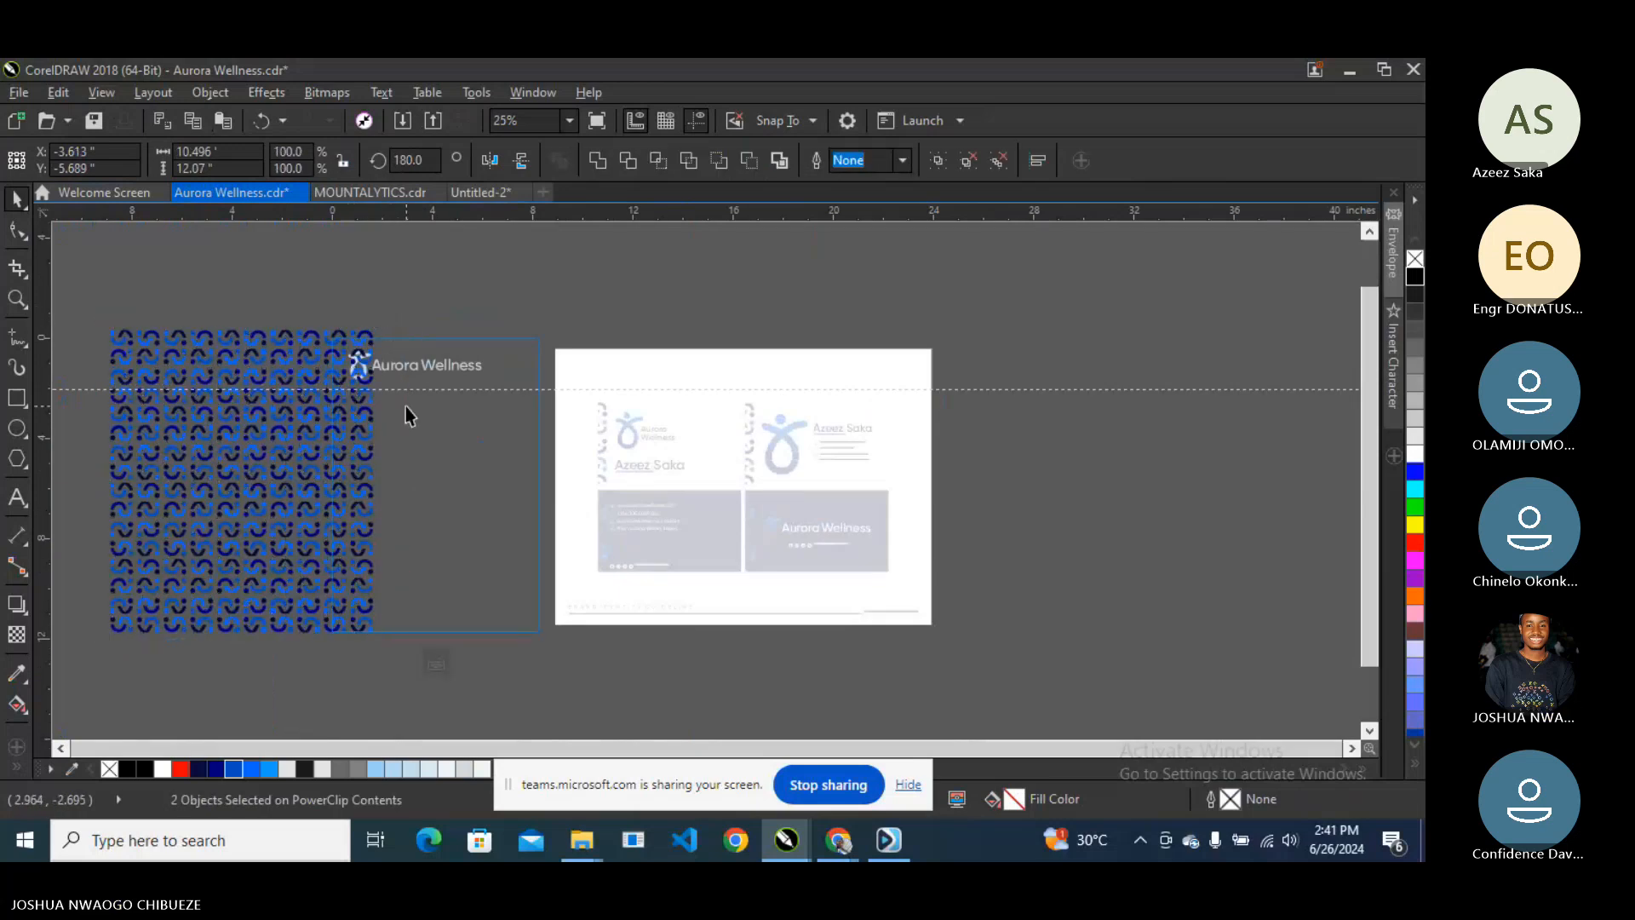
drag(413, 258, 584, 518)
drag(510, 416, 514, 555)
drag(431, 456, 422, 447)
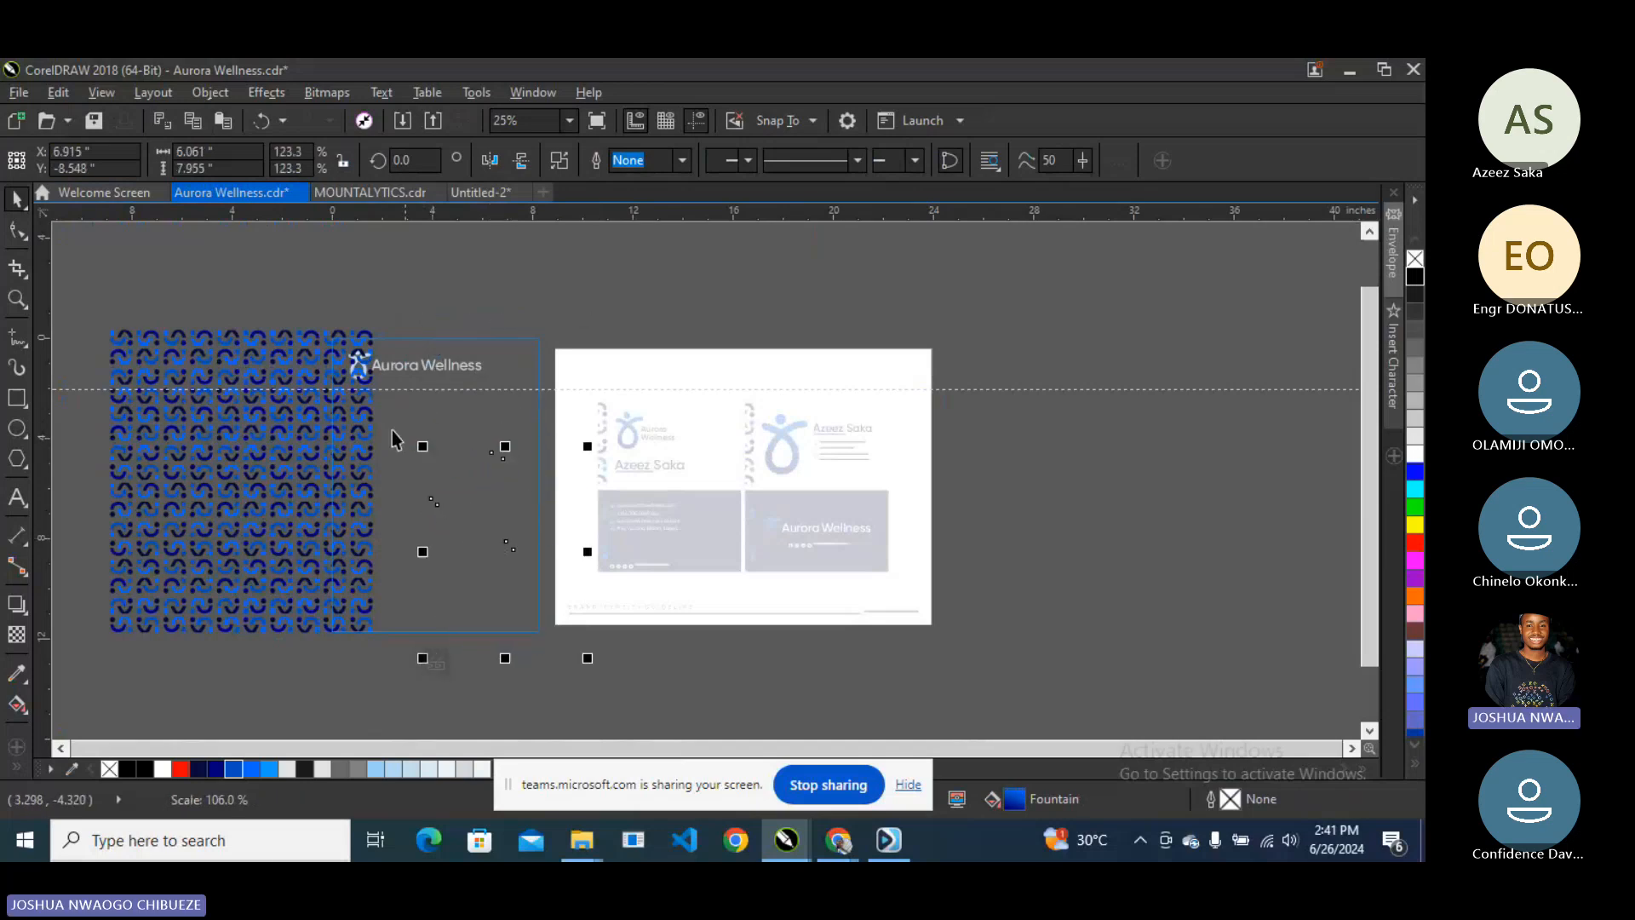
click(324, 586)
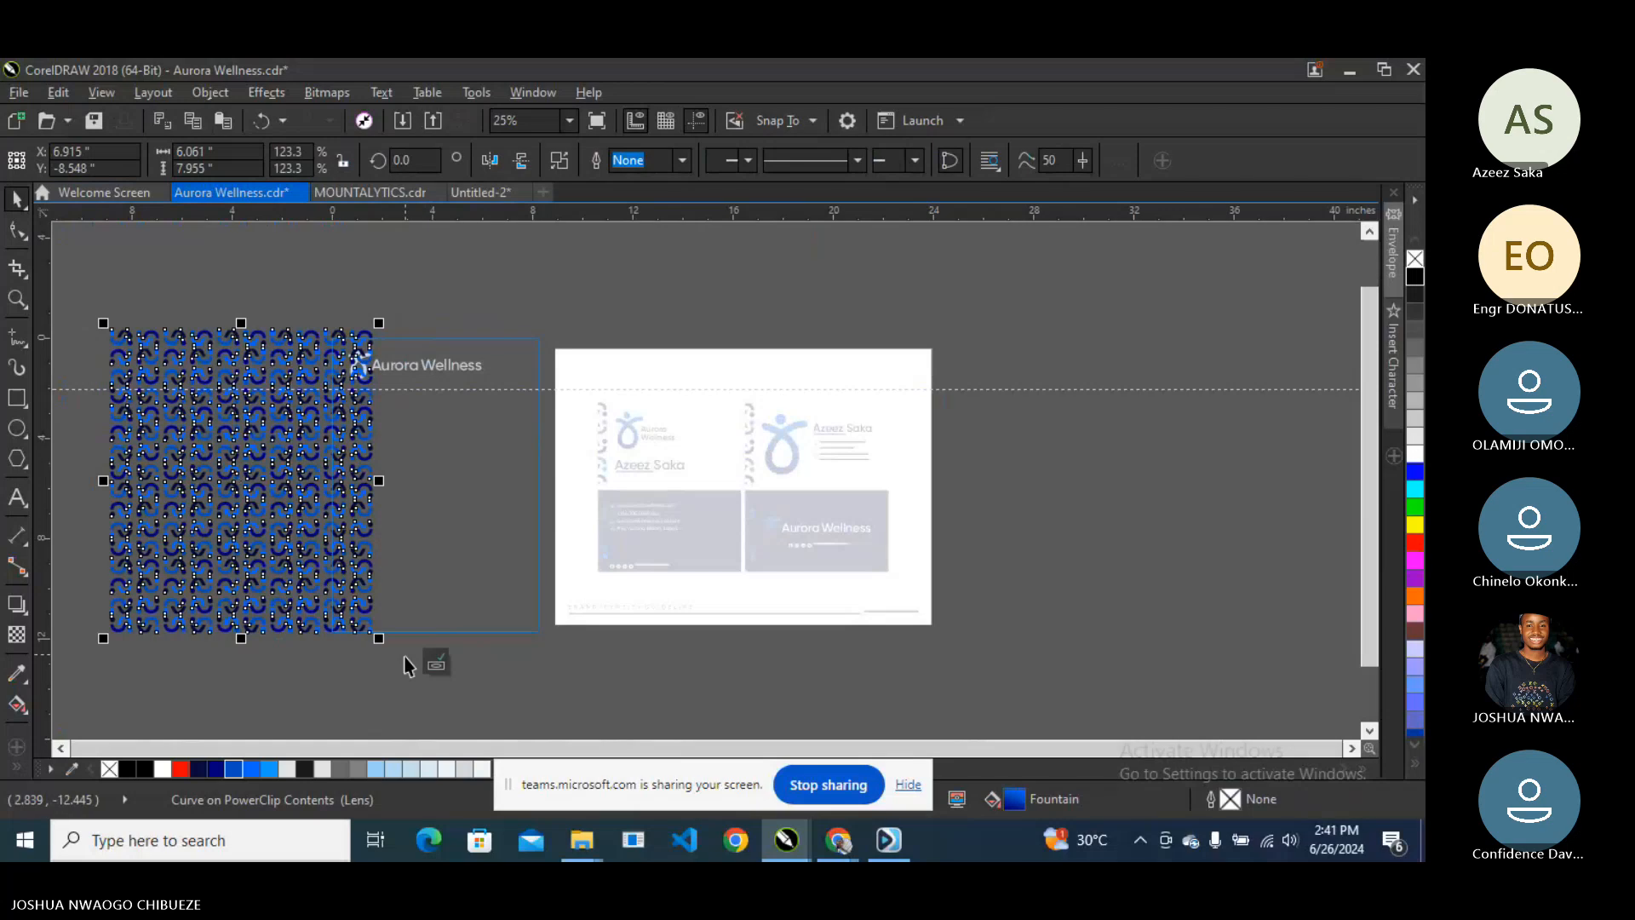
key(Left)
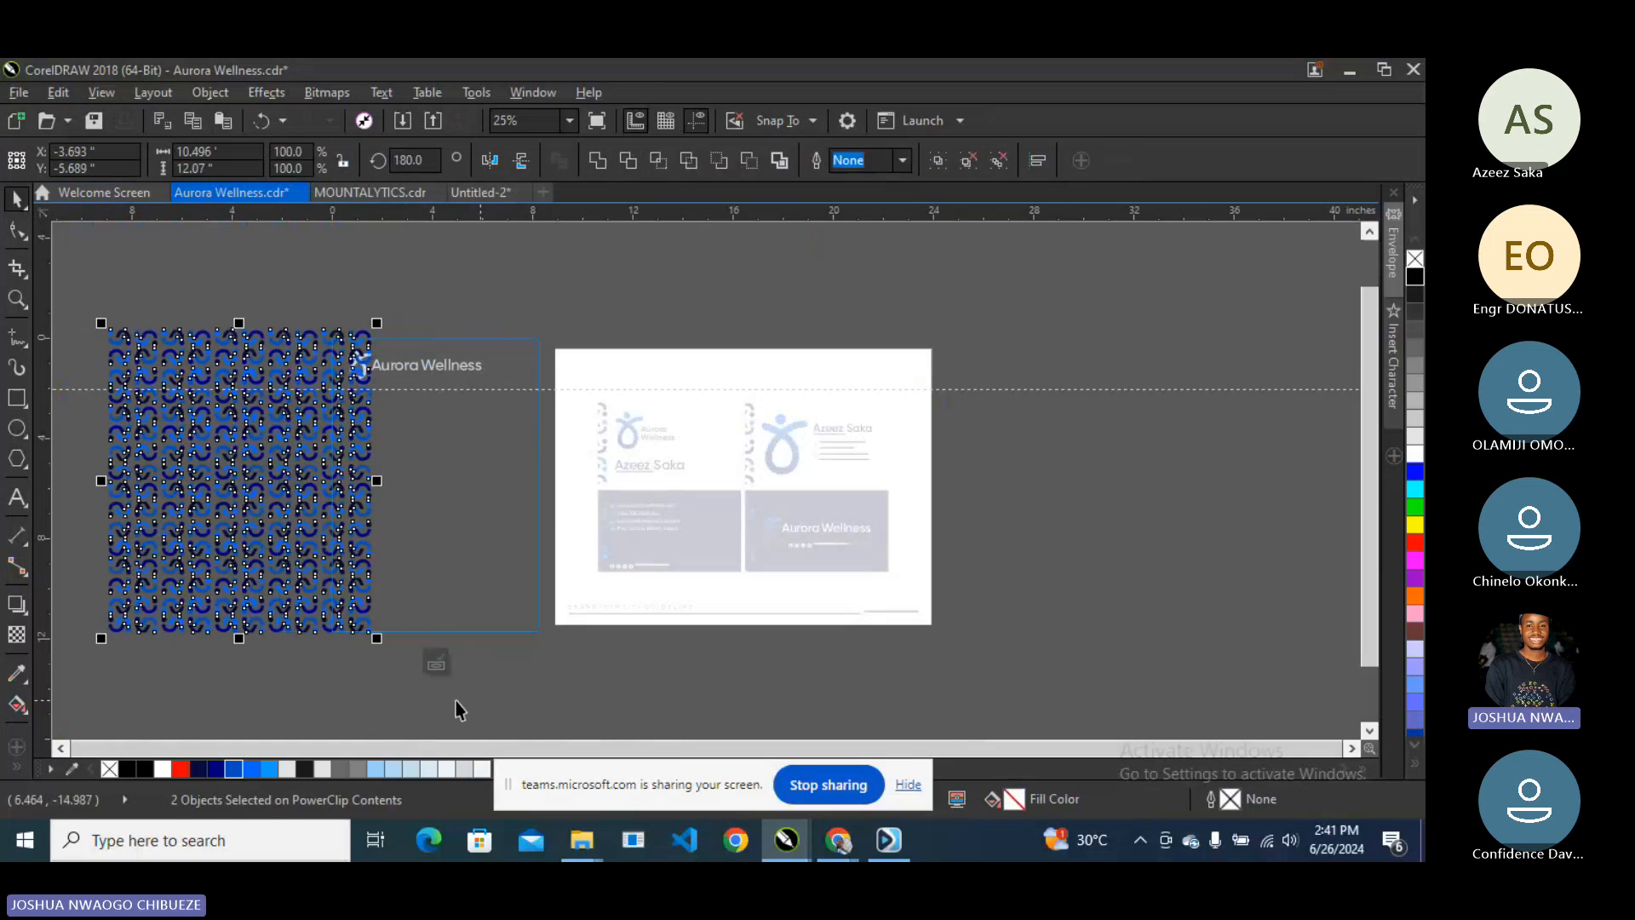
click(436, 662)
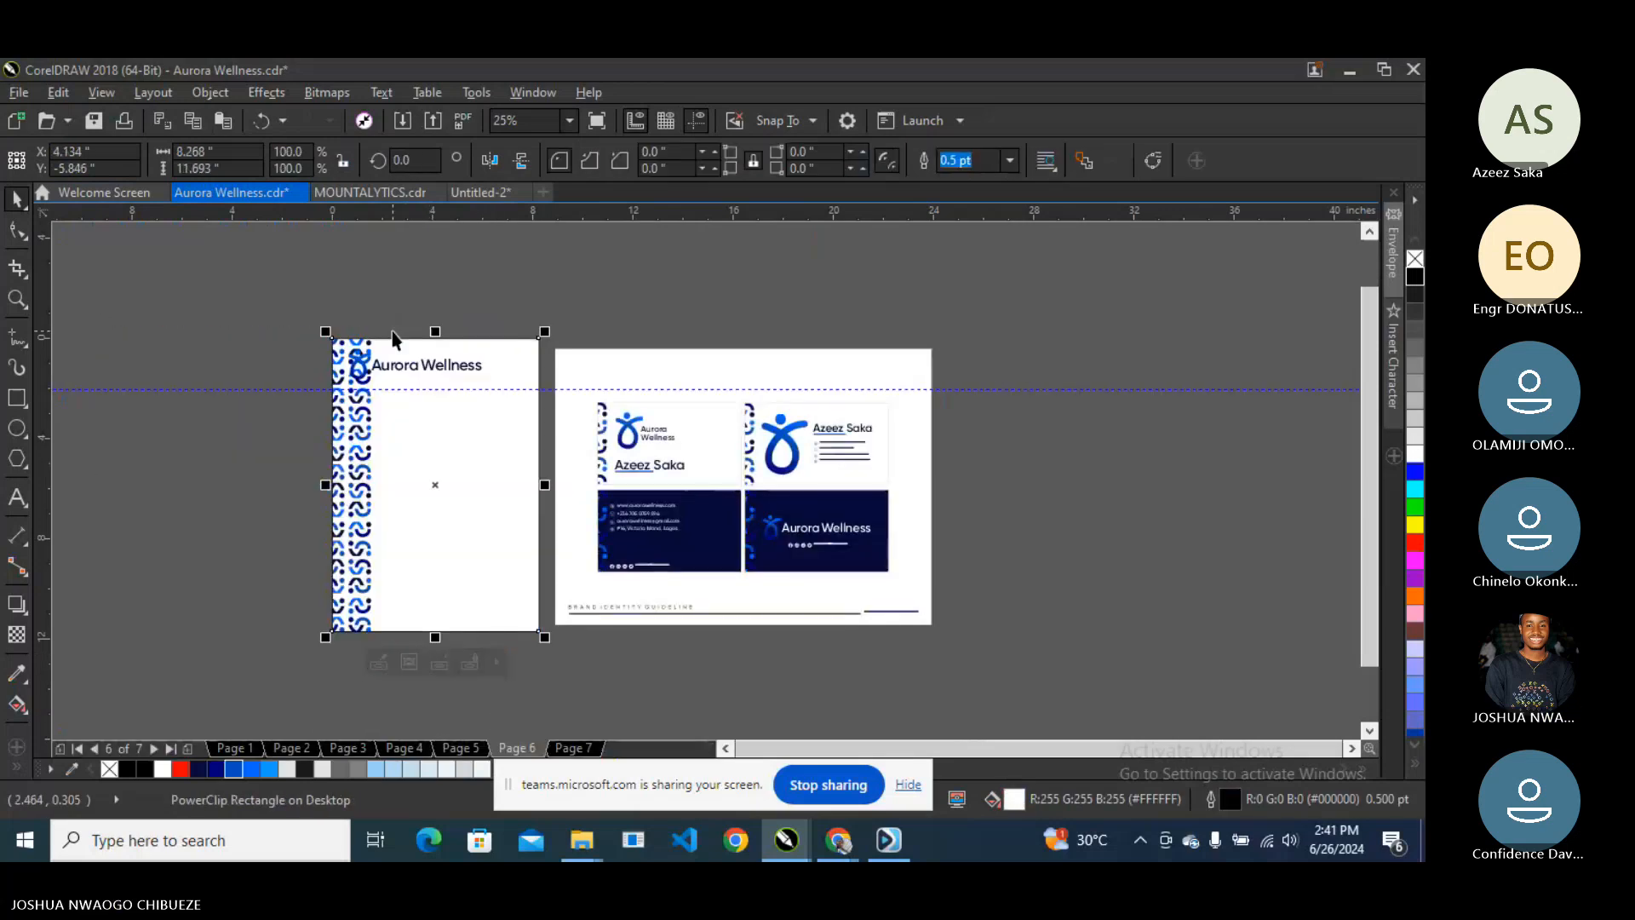
- Move the Aurora Wellness logo slightly to the right
scroll(392, 339, up, 2)
click(816, 279)
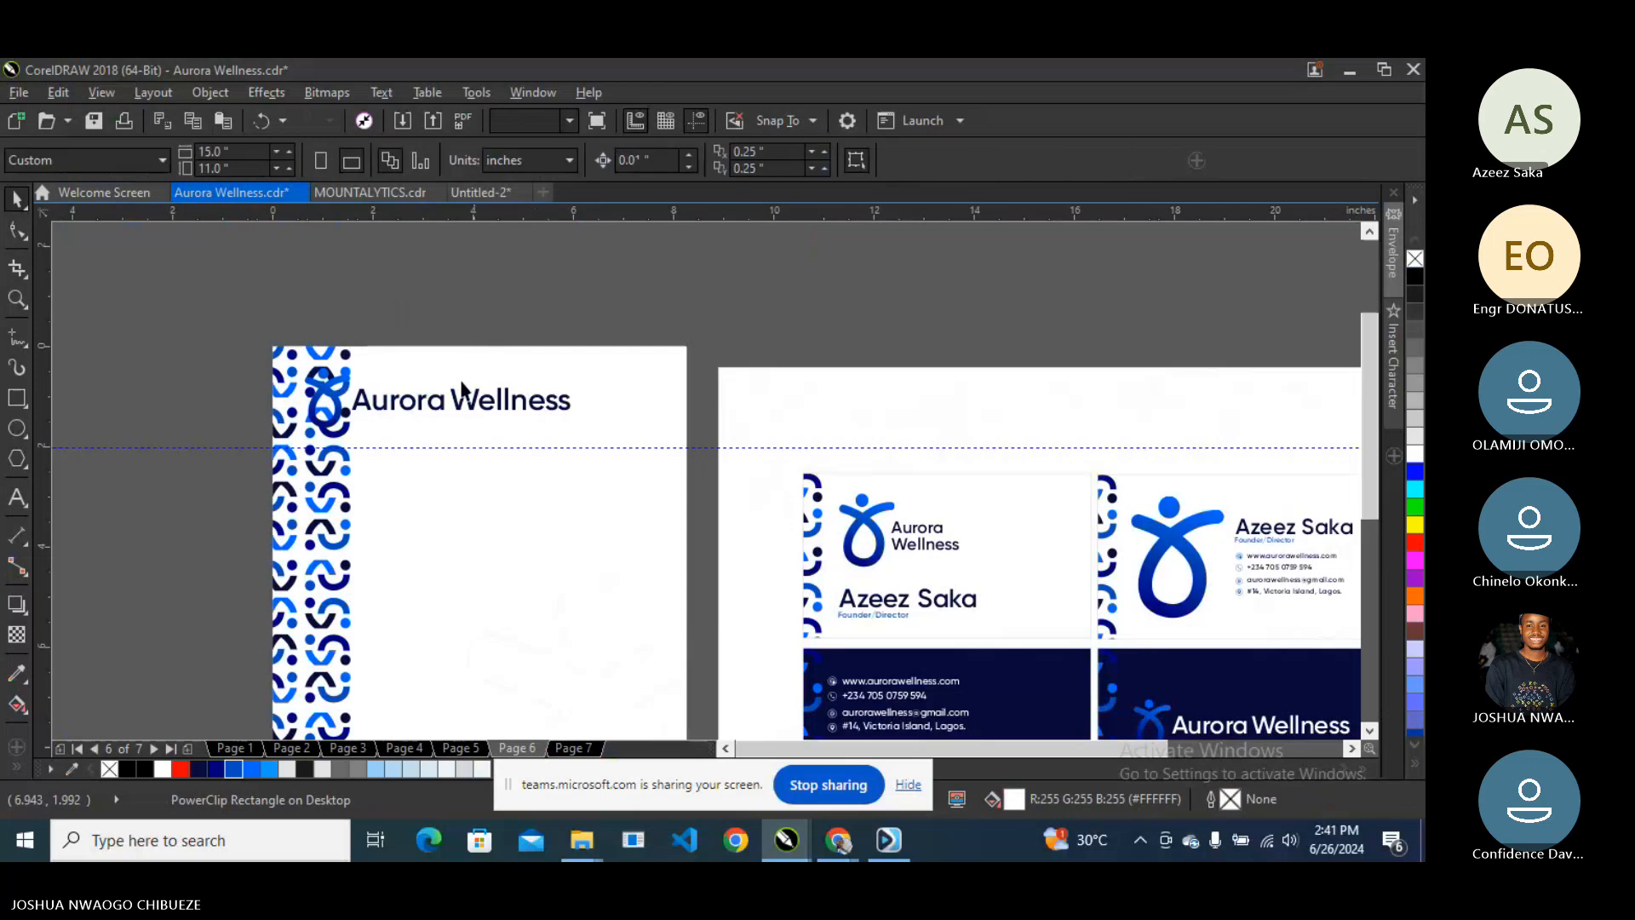
click(461, 397)
drag(423, 400, 477, 400)
click(456, 314)
scroll(456, 313, down, 1)
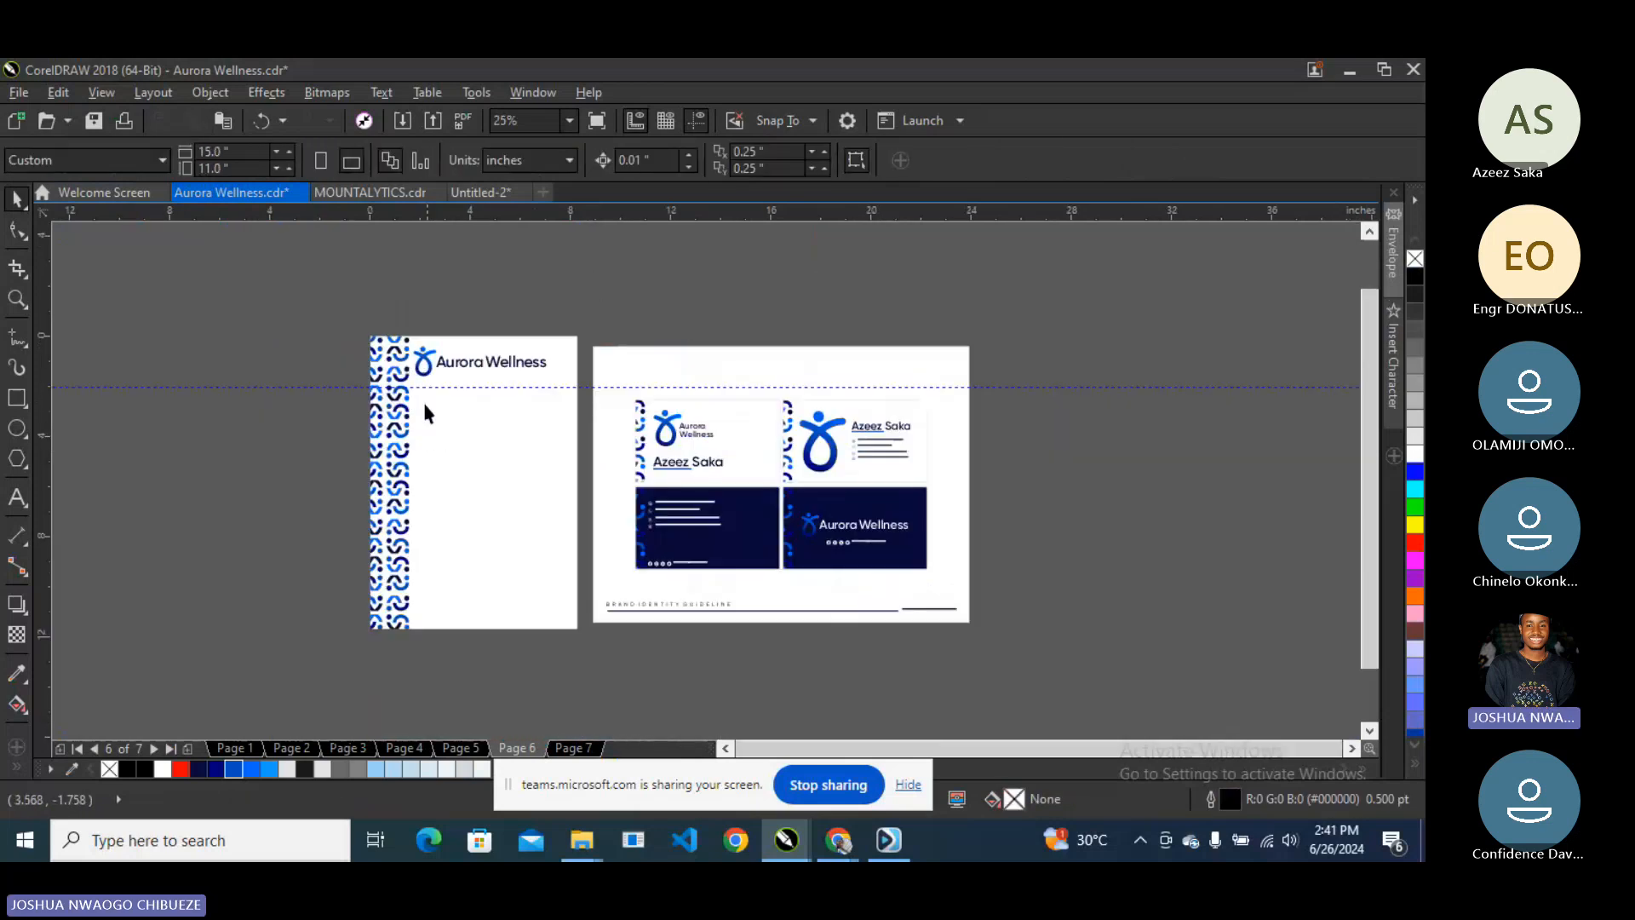
scroll(422, 398, up, 1)
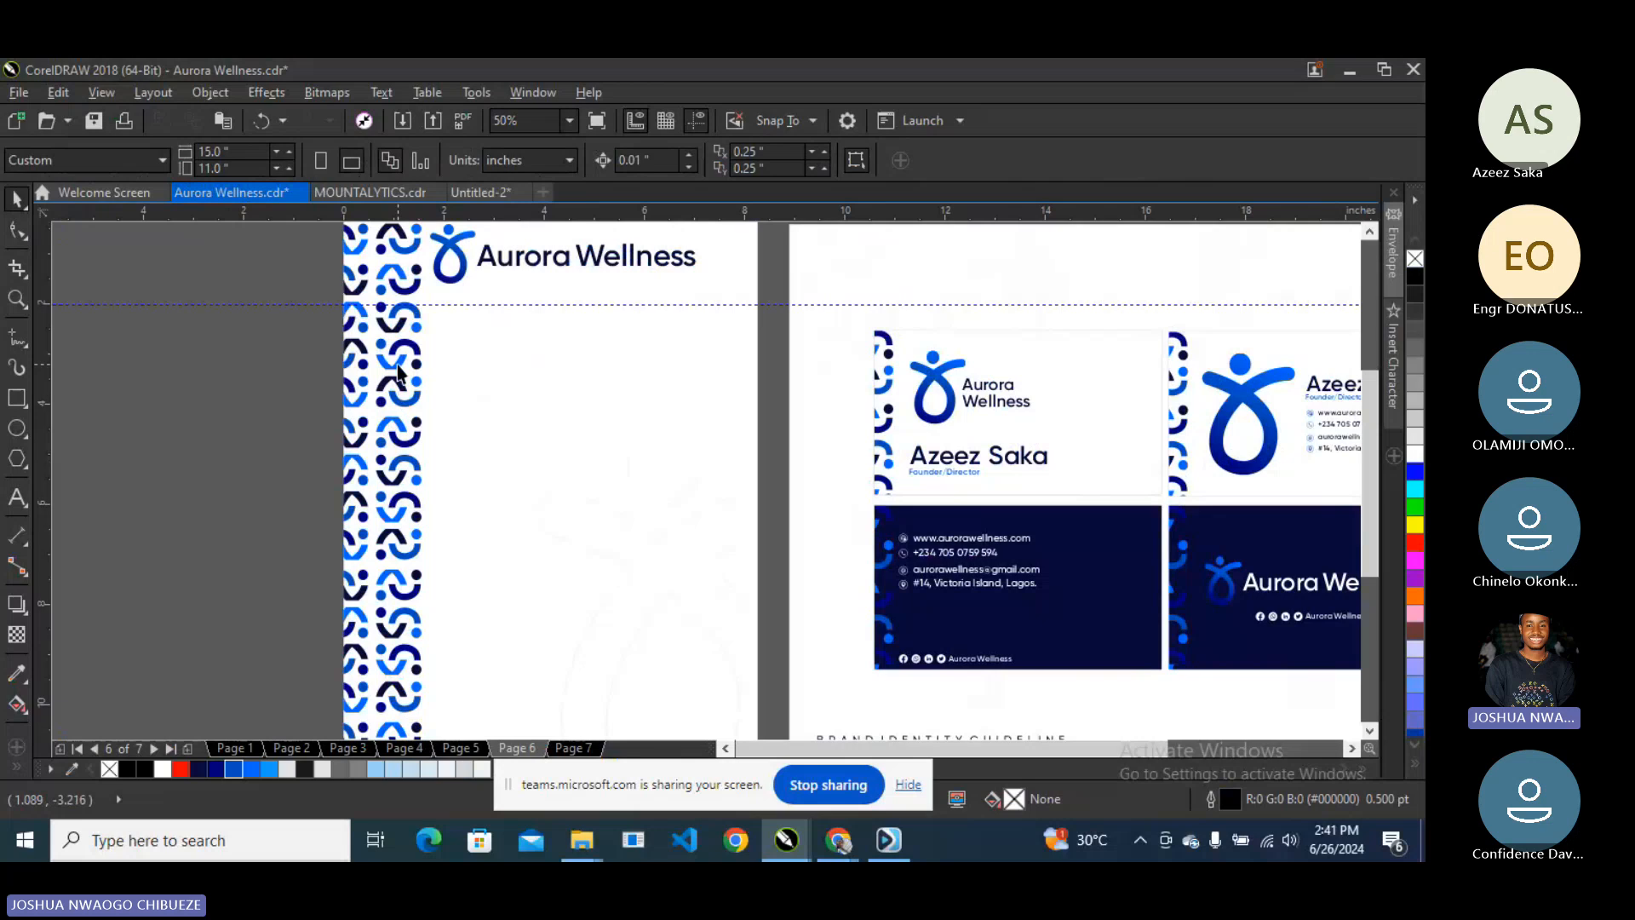
- Inside the letterhead PowerClip, group the two pattern halves and shift them slightly left and down
right_click(395, 365)
click(483, 245)
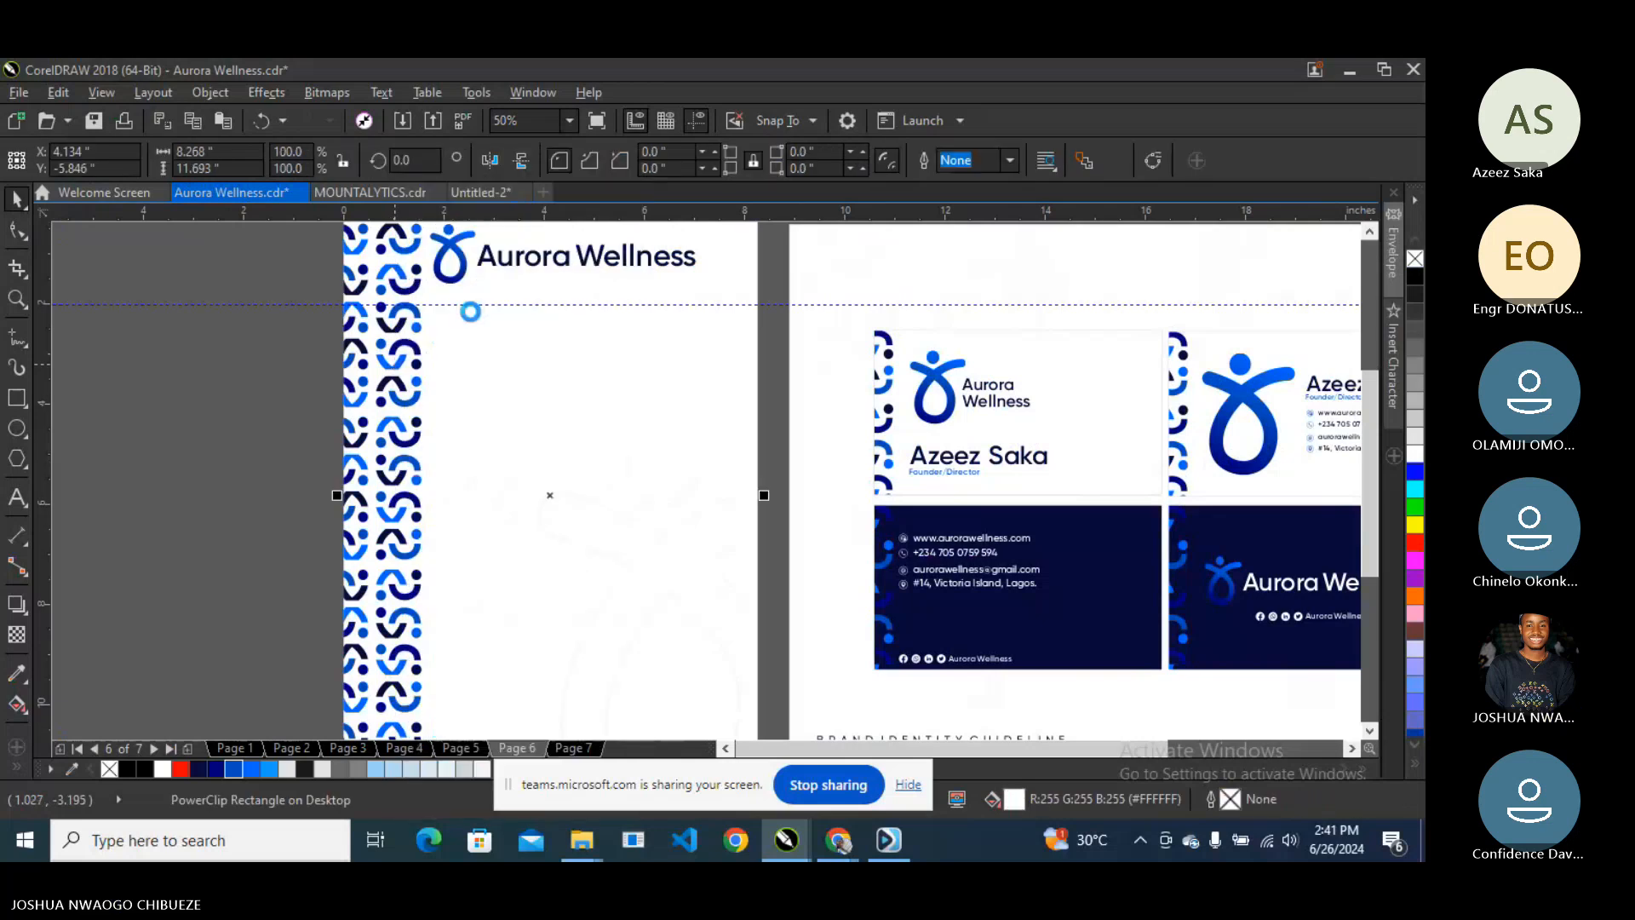
scroll(434, 404, down, 1)
click(432, 402)
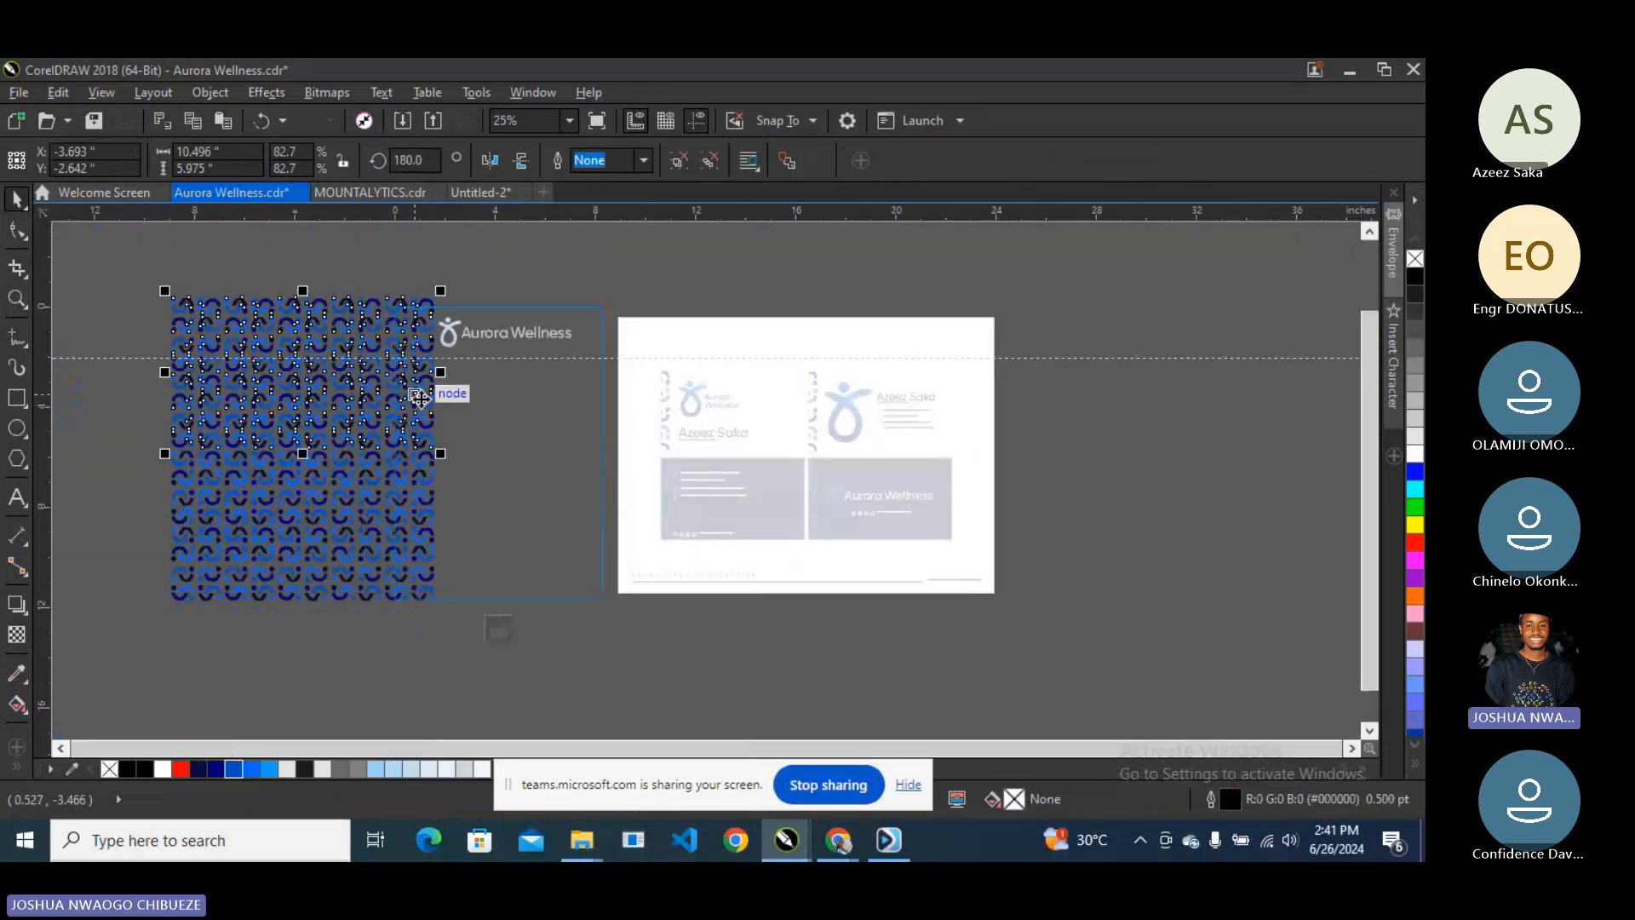
shift+click(419, 460)
key(ctrl+g)
drag(416, 450, 401, 455)
scroll(400, 496, up, 2)
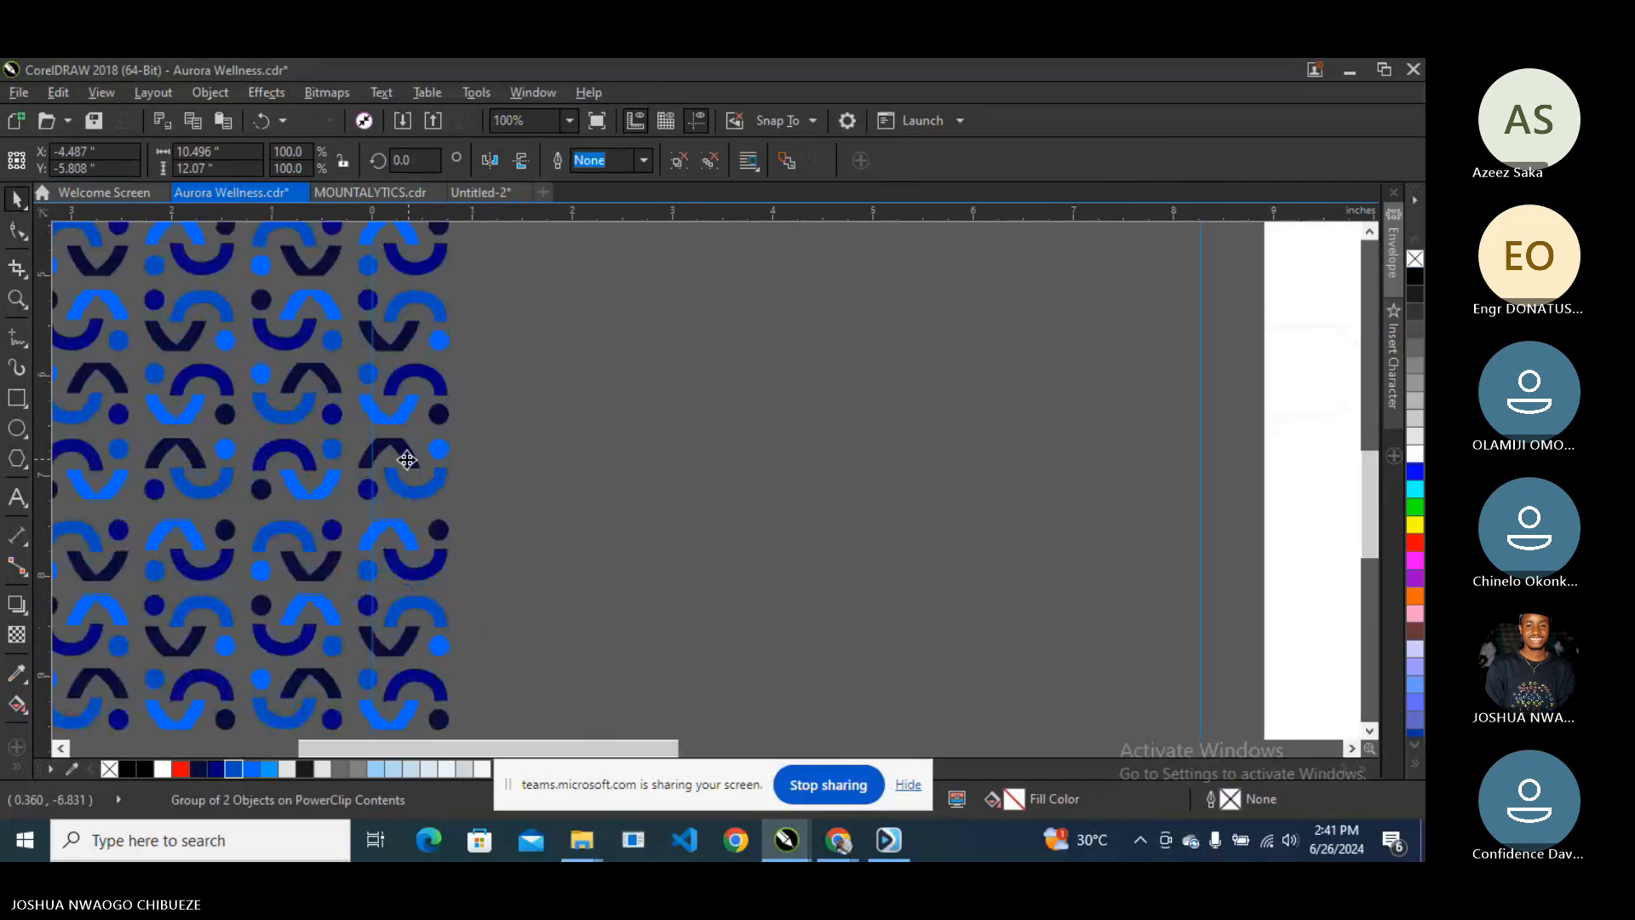
scroll(438, 459, down, 2)
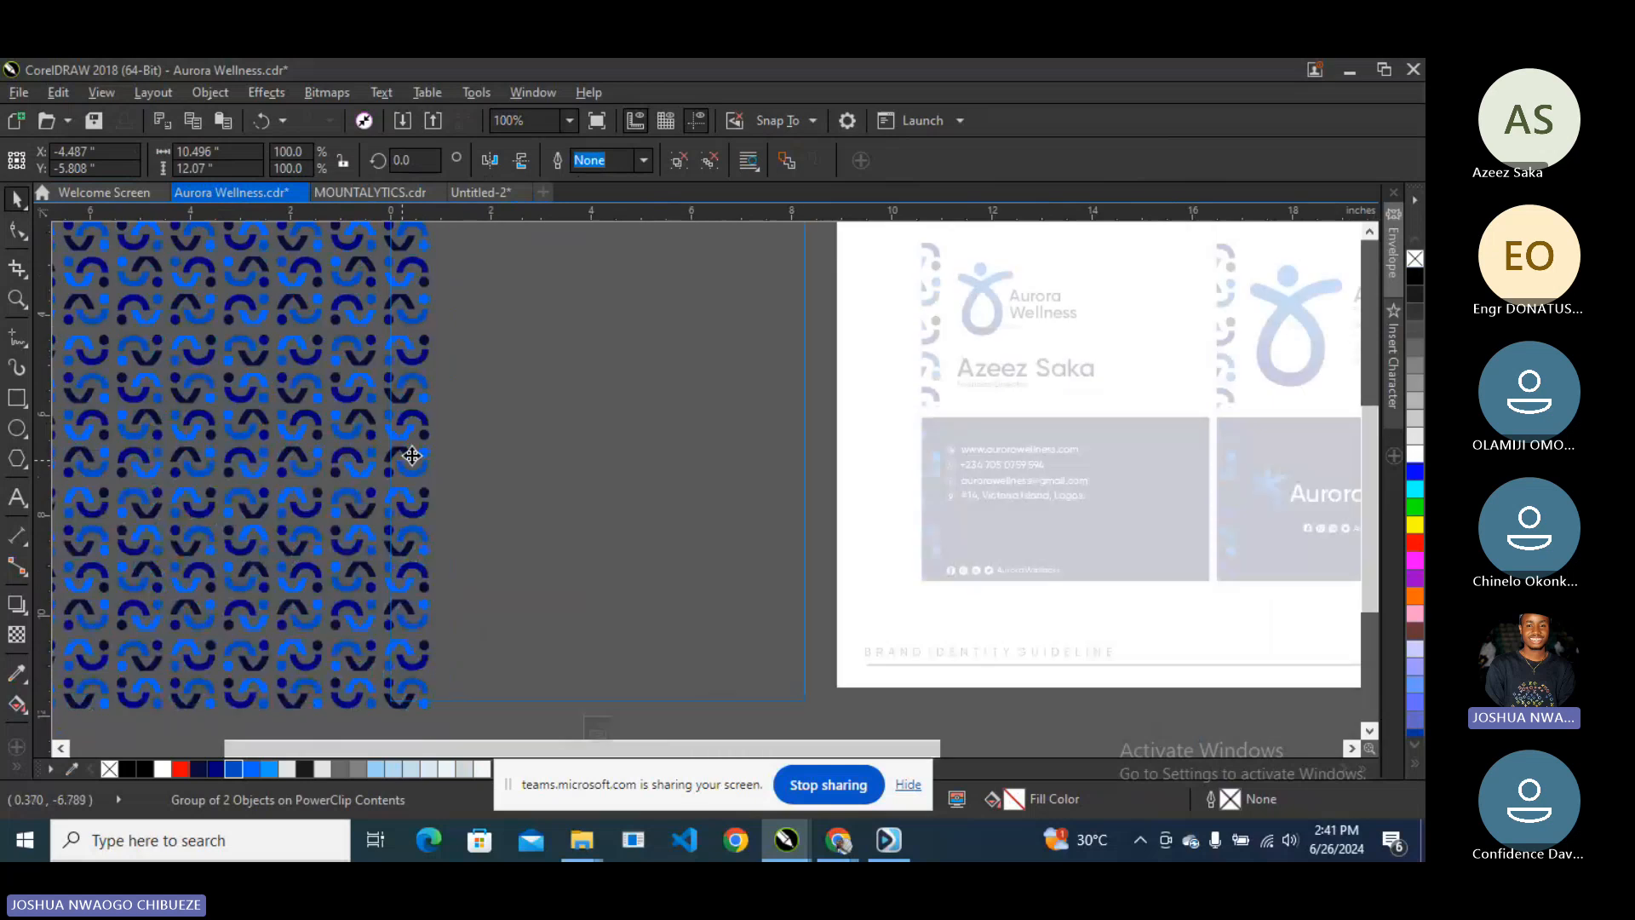
click(504, 602)
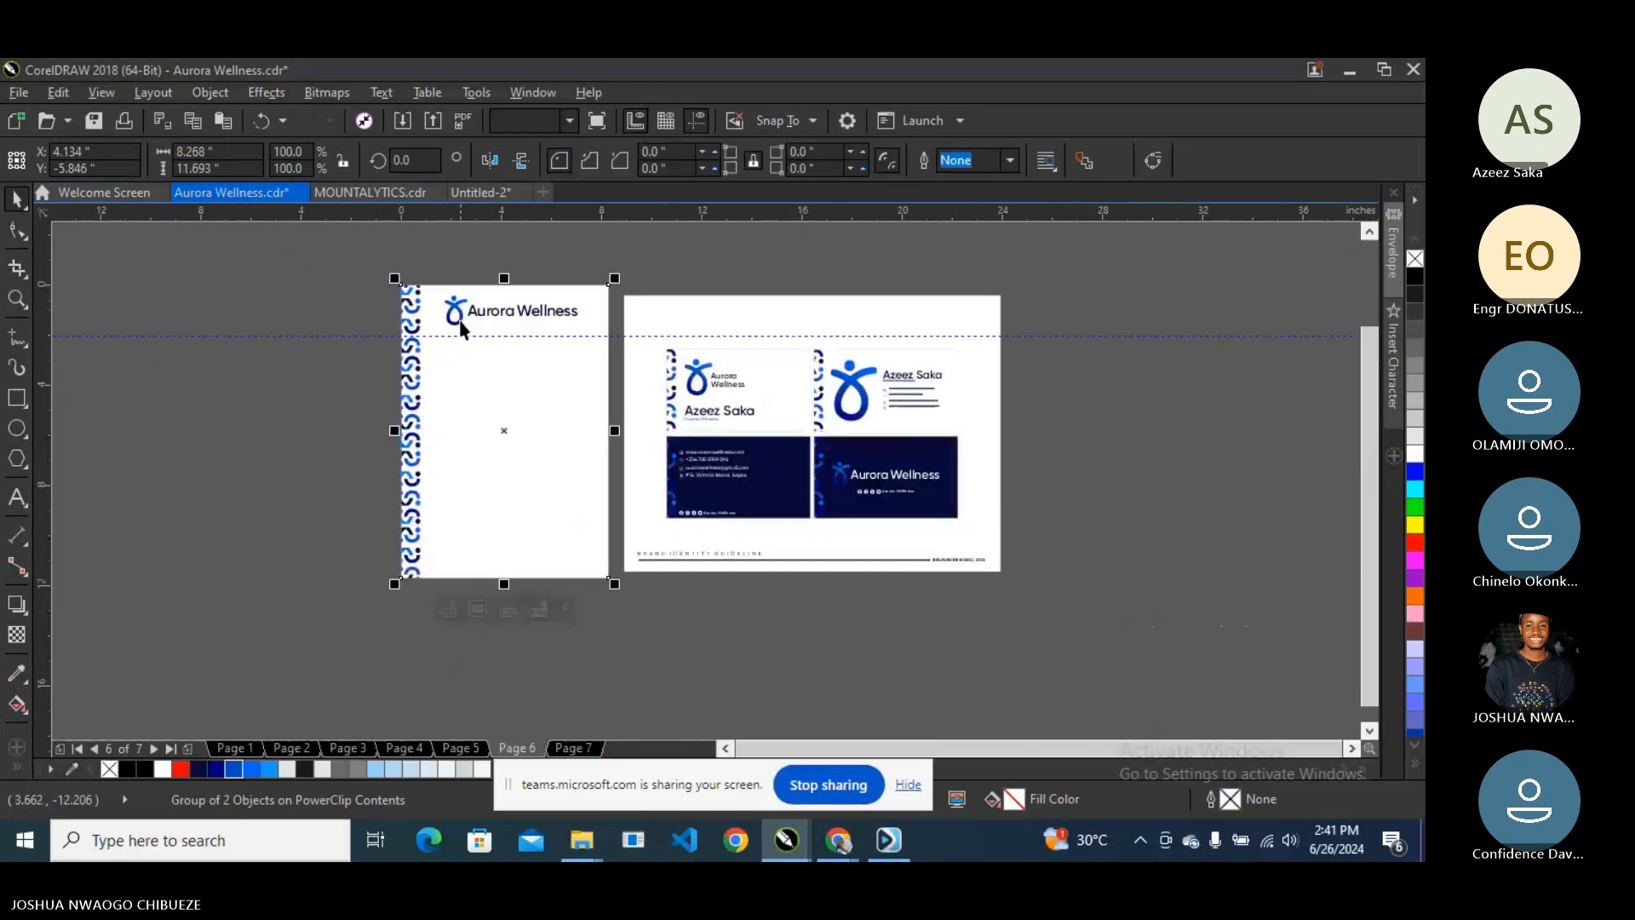
key(Escape)
- Scale the Aurora Wellness logo to about 81% and shift it slightly left
scroll(446, 300, up, 1)
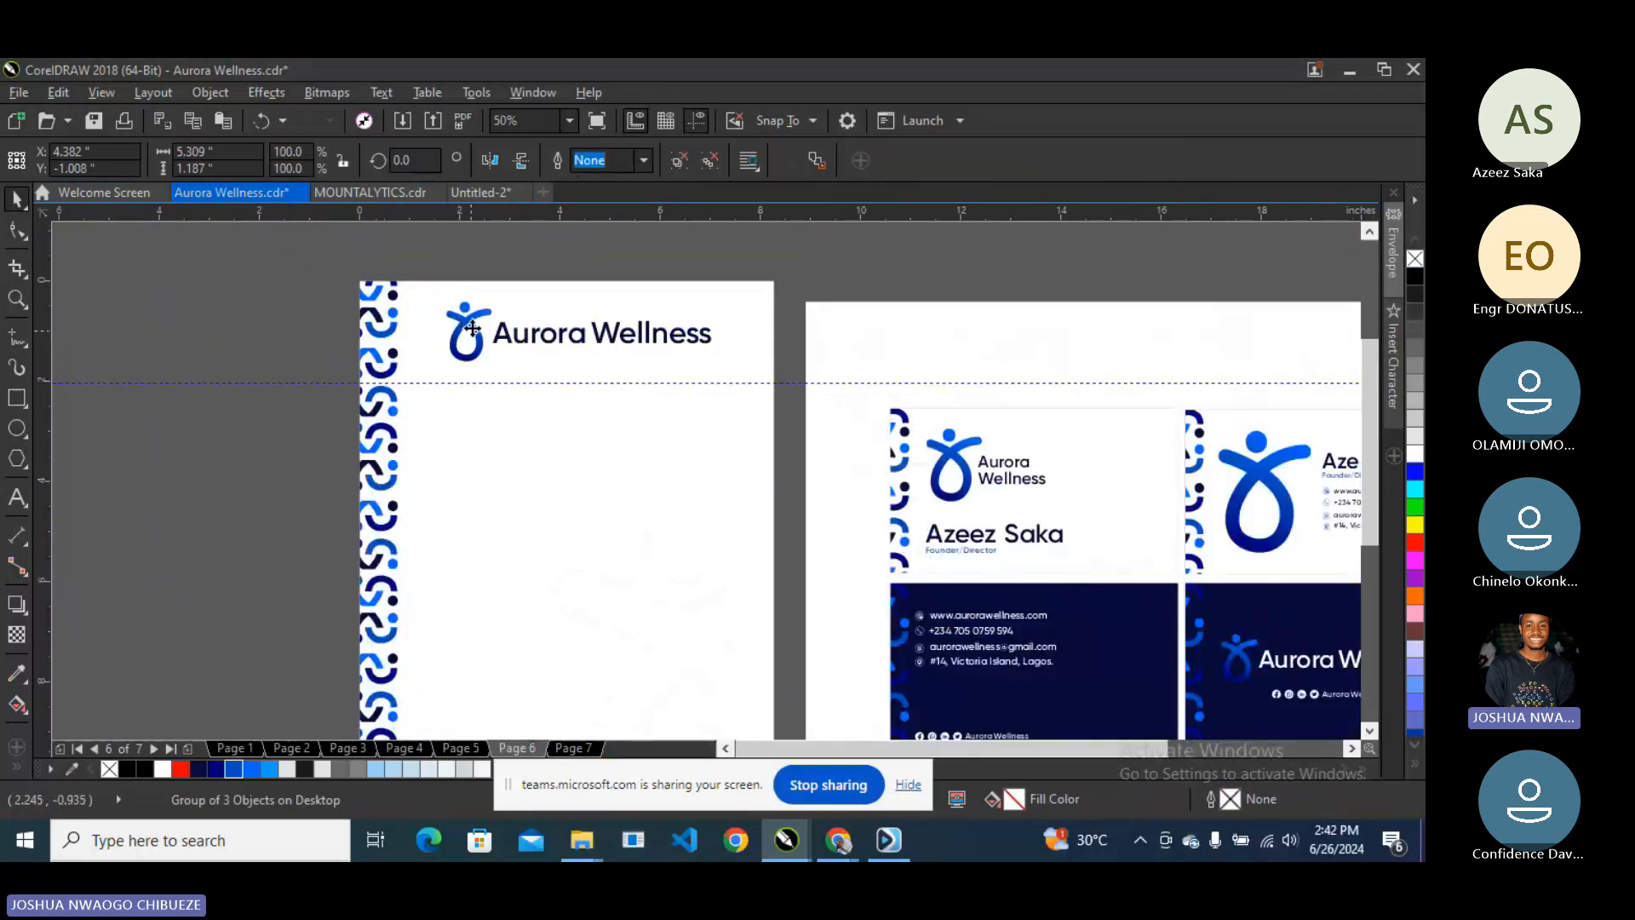
drag(473, 333, 430, 325)
drag(702, 366, 649, 368)
drag(521, 332, 502, 335)
click(548, 273)
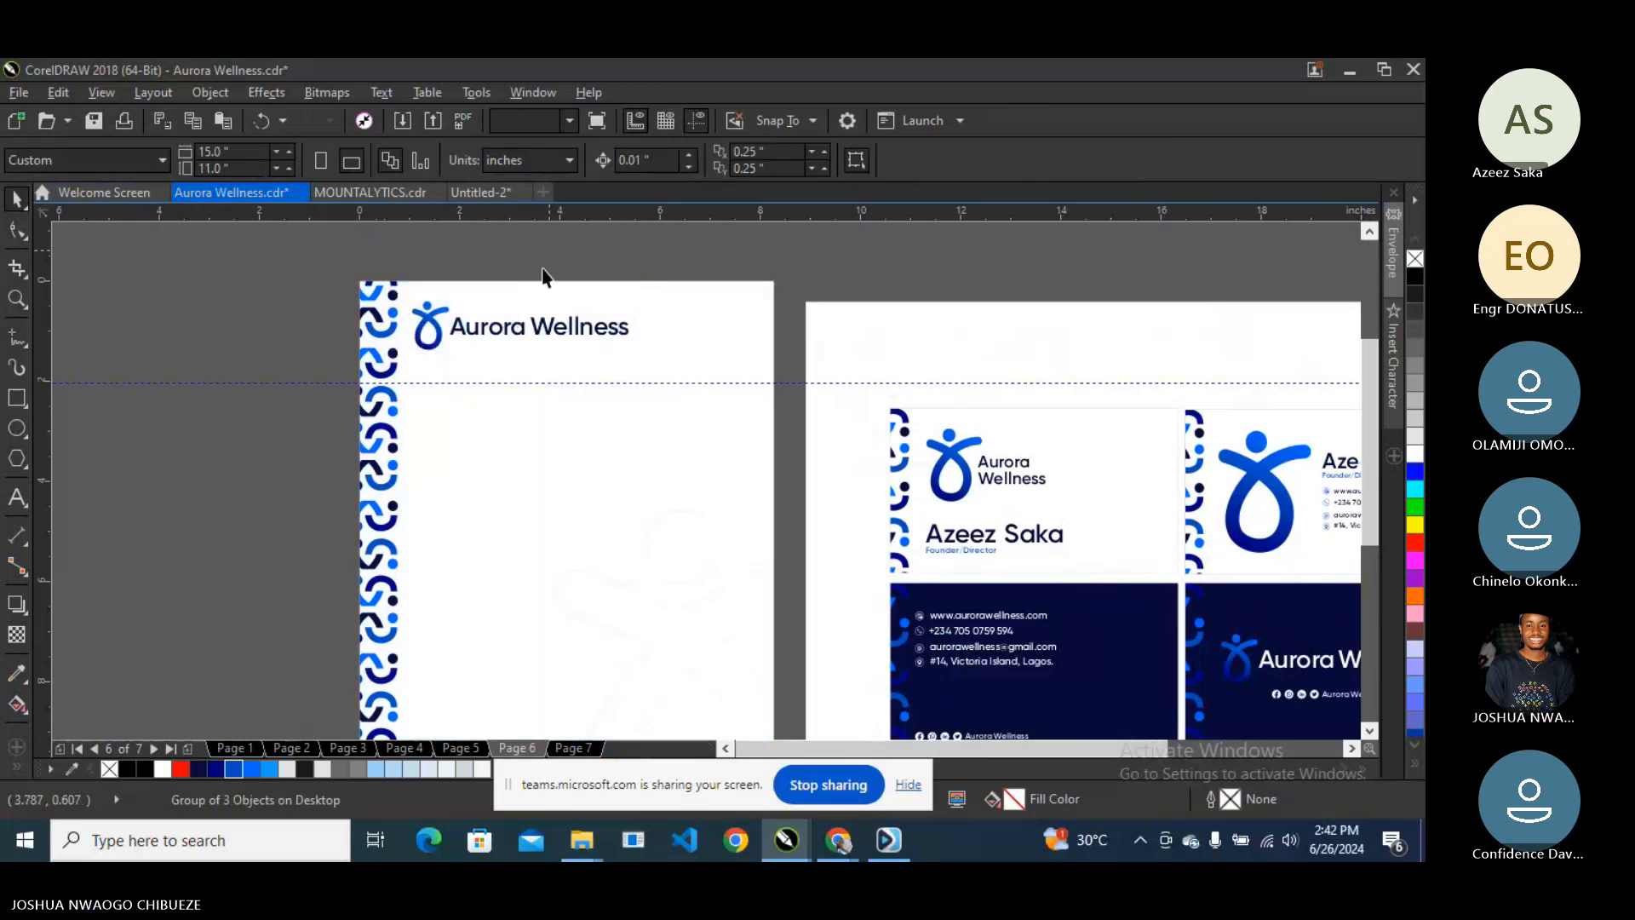
- Select the letterhead page frame to check the layout
scroll(469, 302, down, 1)
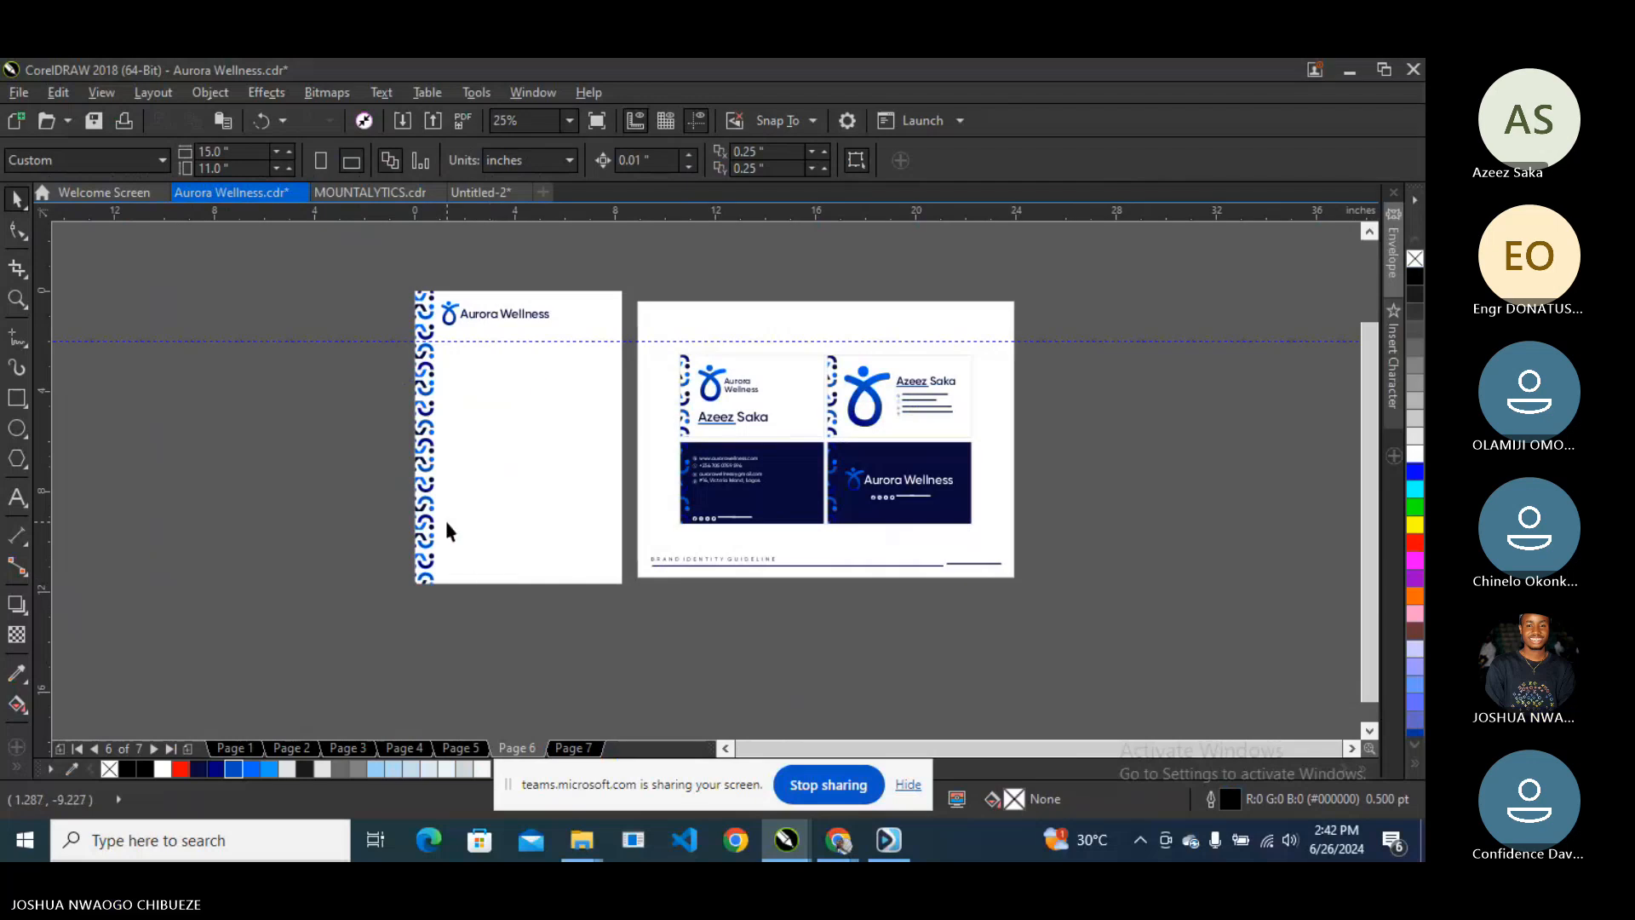
scroll(456, 306, up, 1)
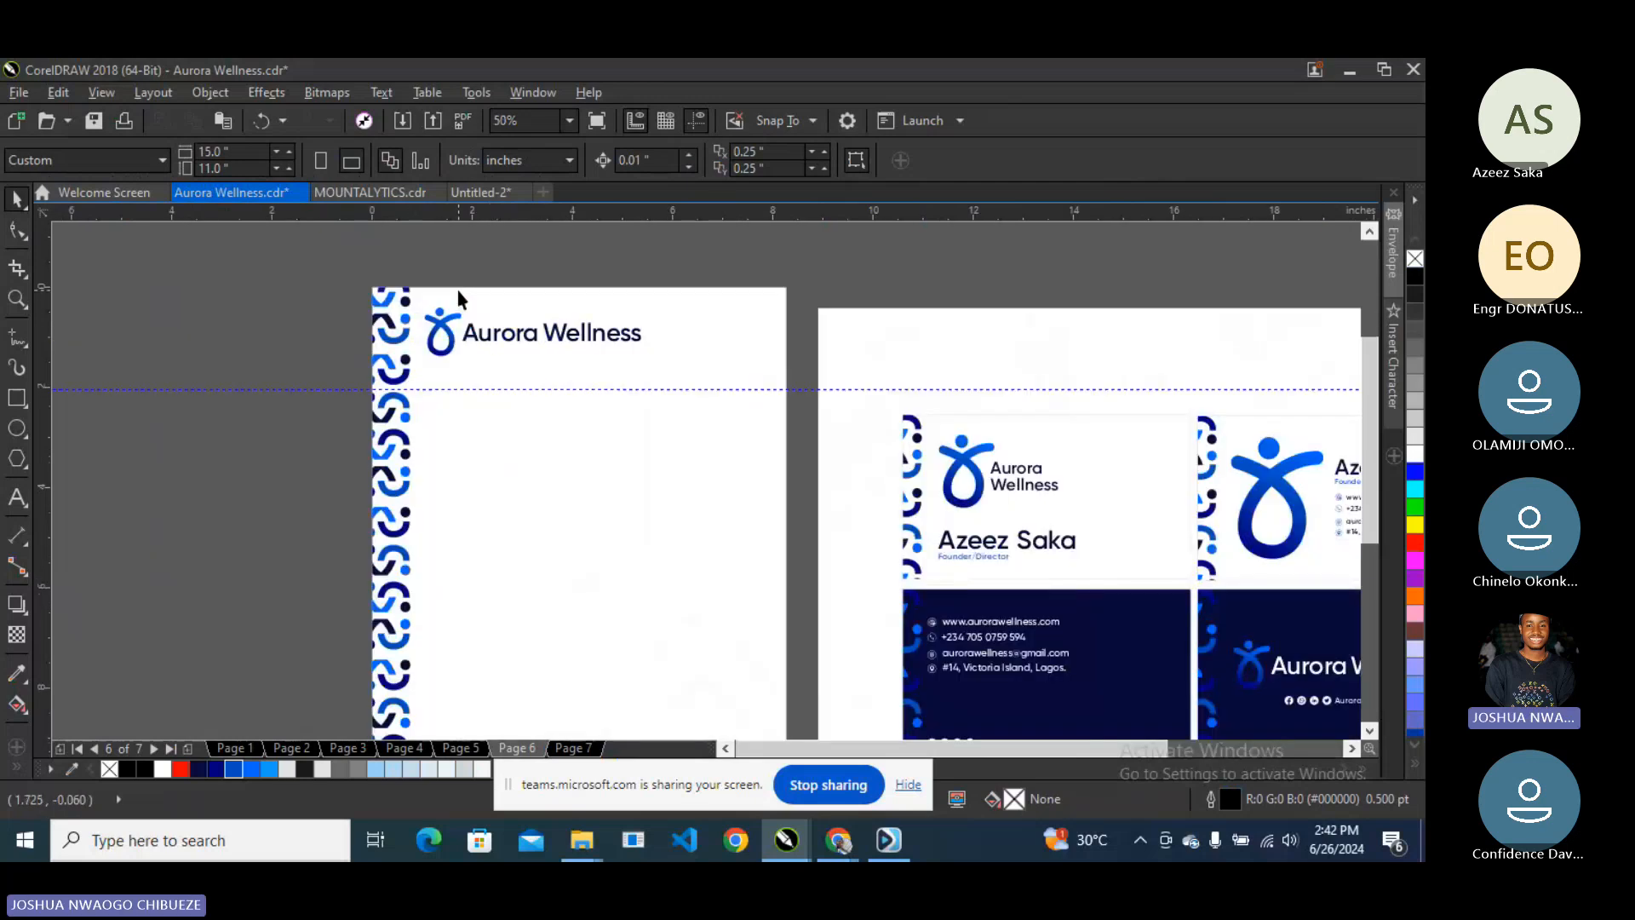
click(457, 292)
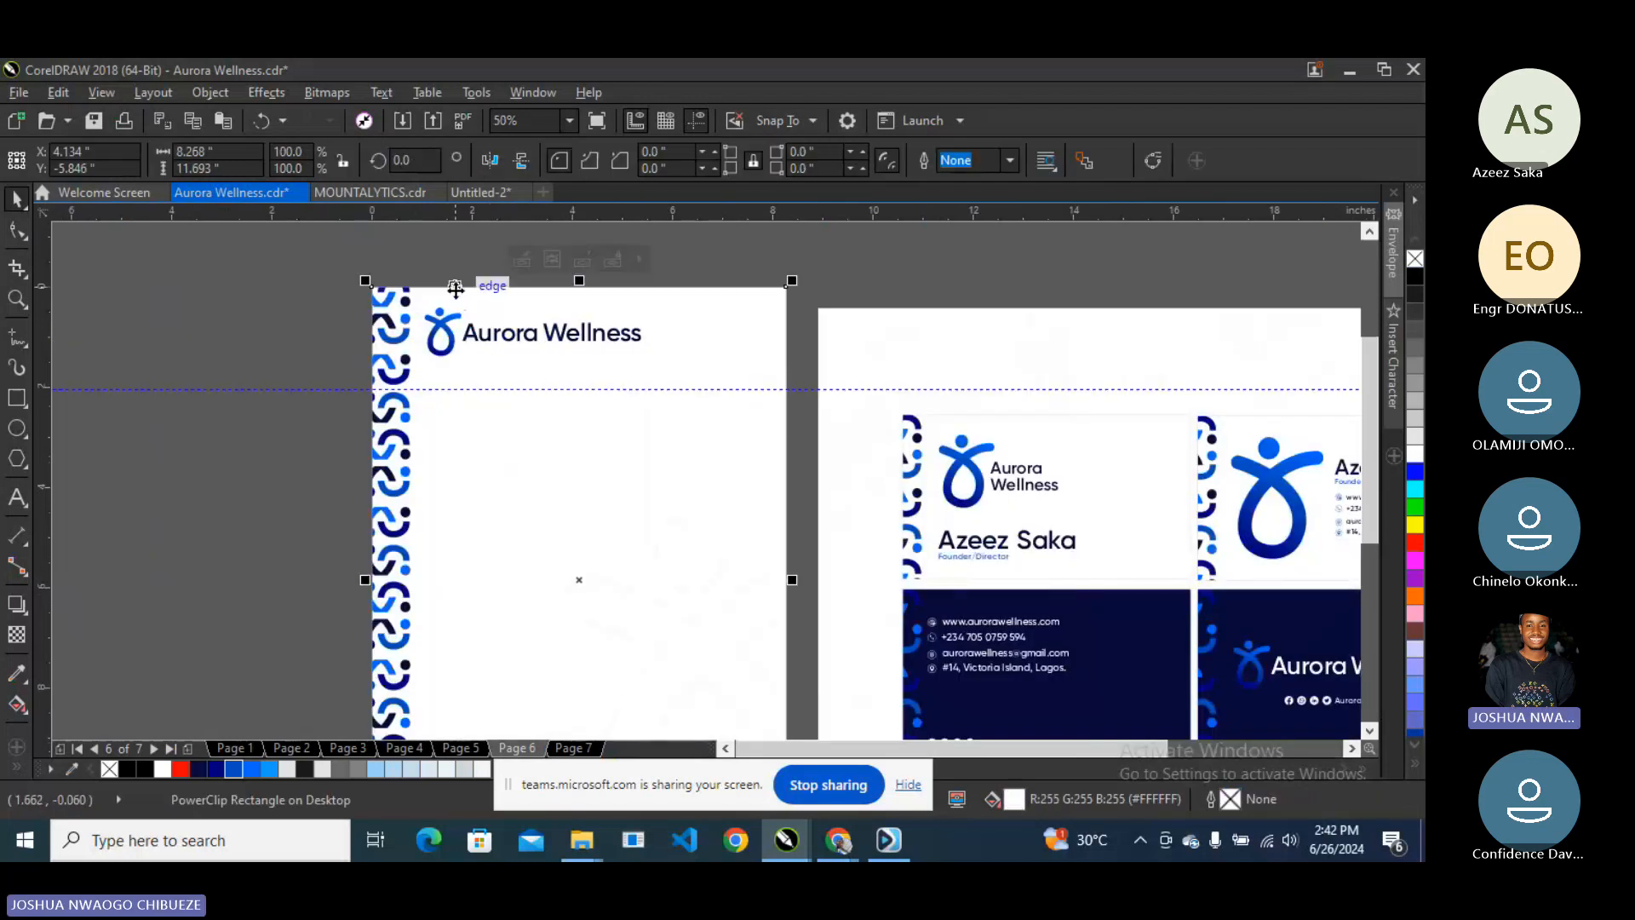
click(820, 271)
scroll(700, 344, down, 1)
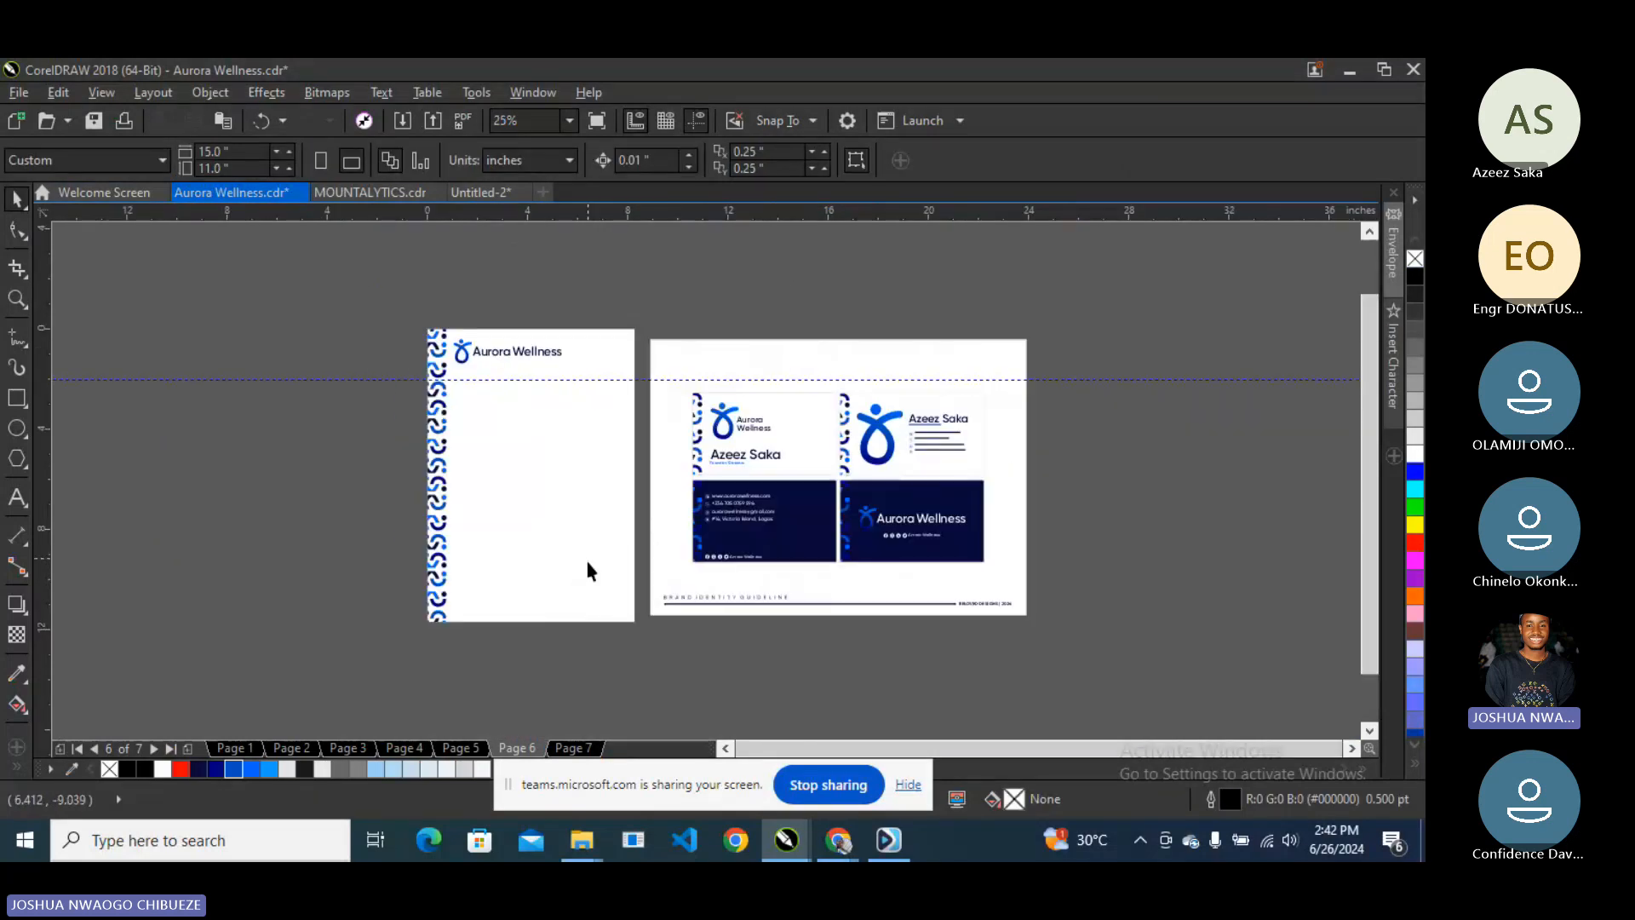
click(580, 493)
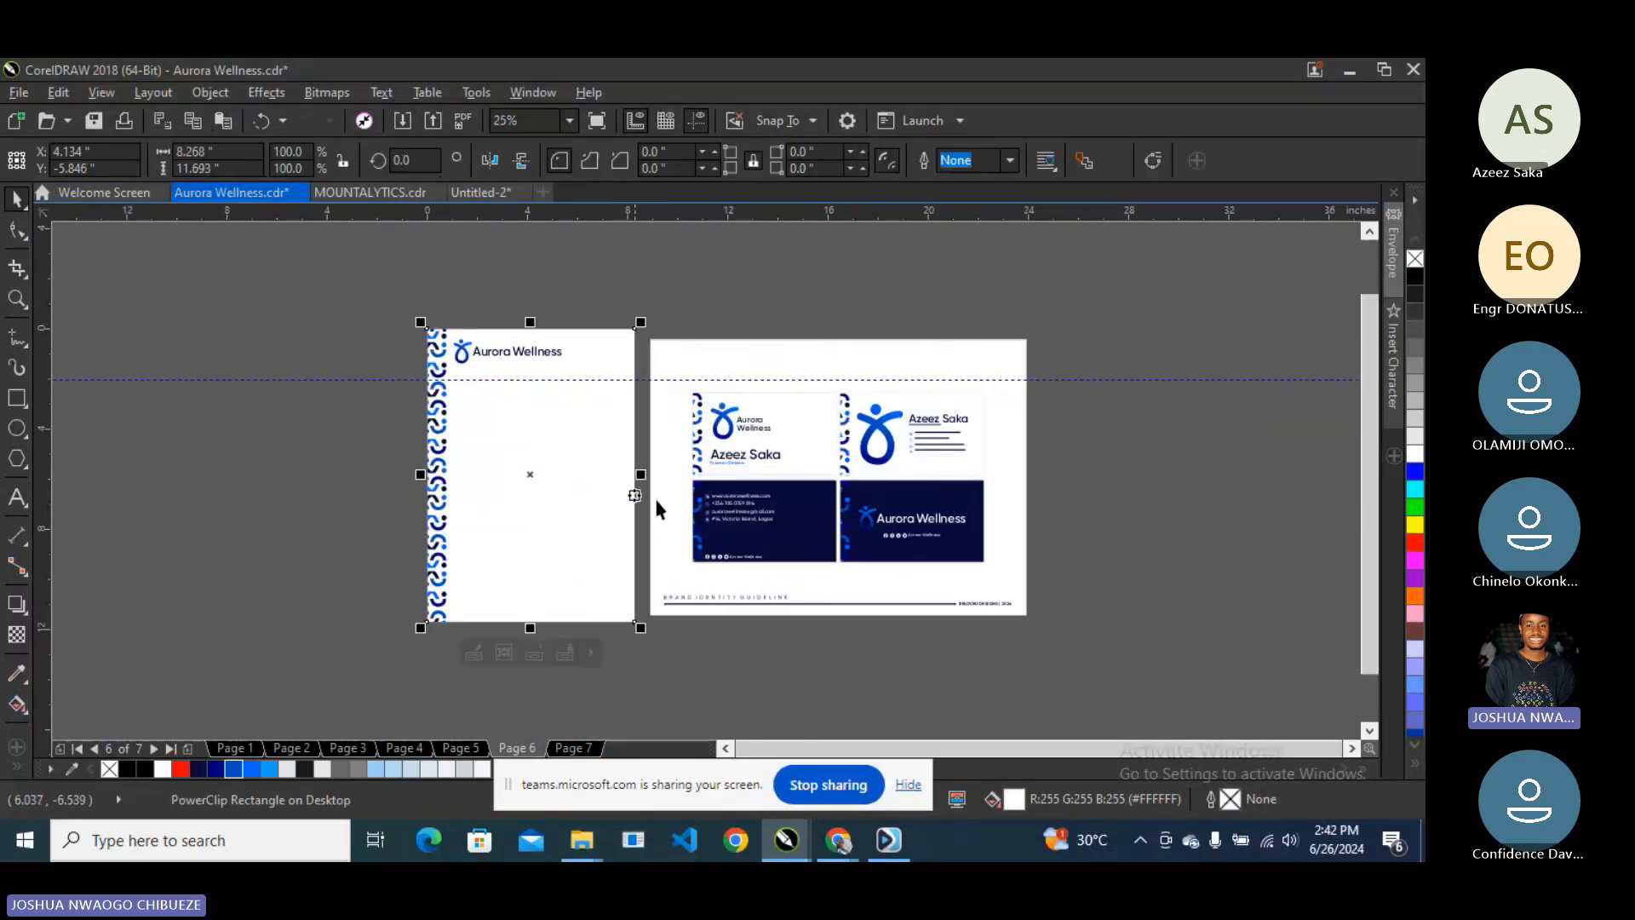
scroll(713, 504, up, 1)
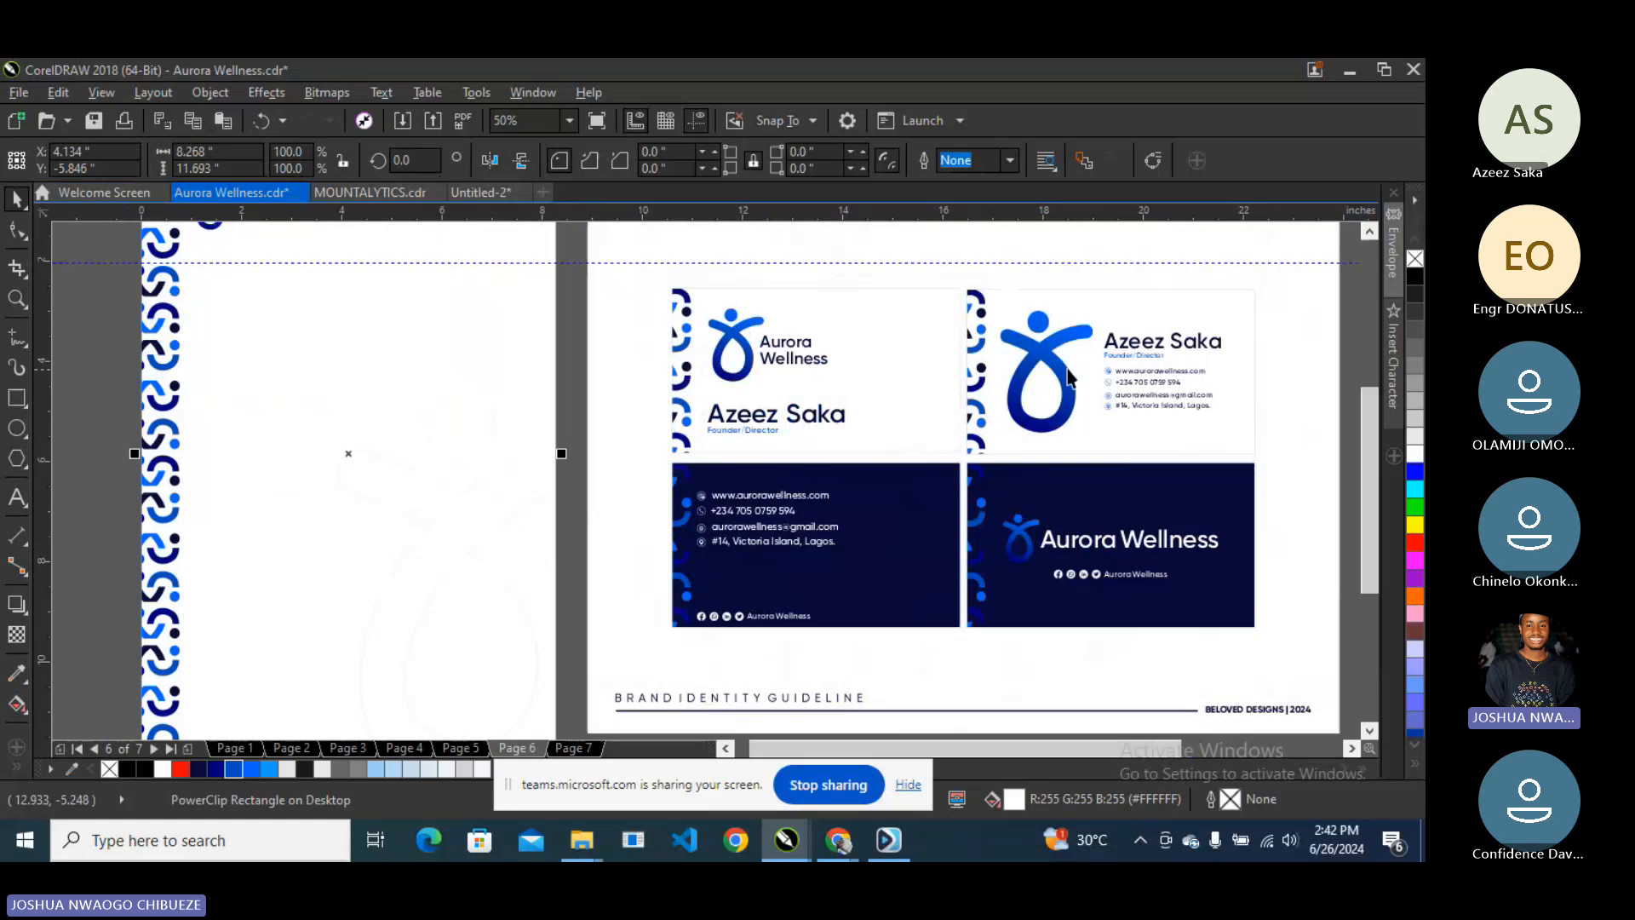
- Ungroup the top-right business card and its contact text group
click(1133, 375)
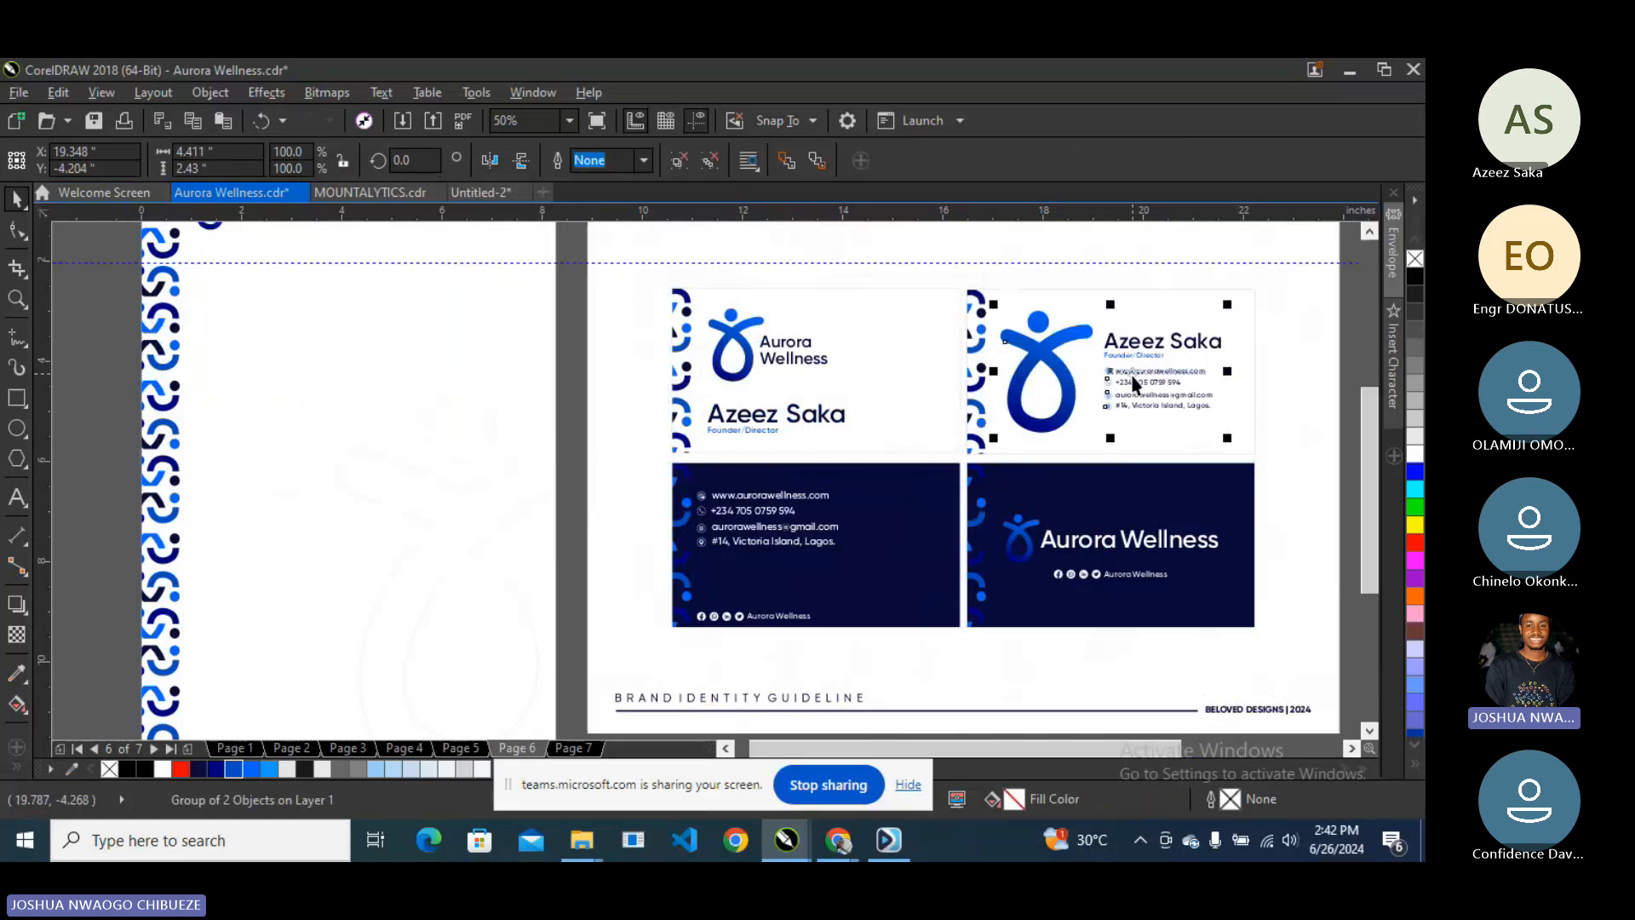
right_click(1139, 372)
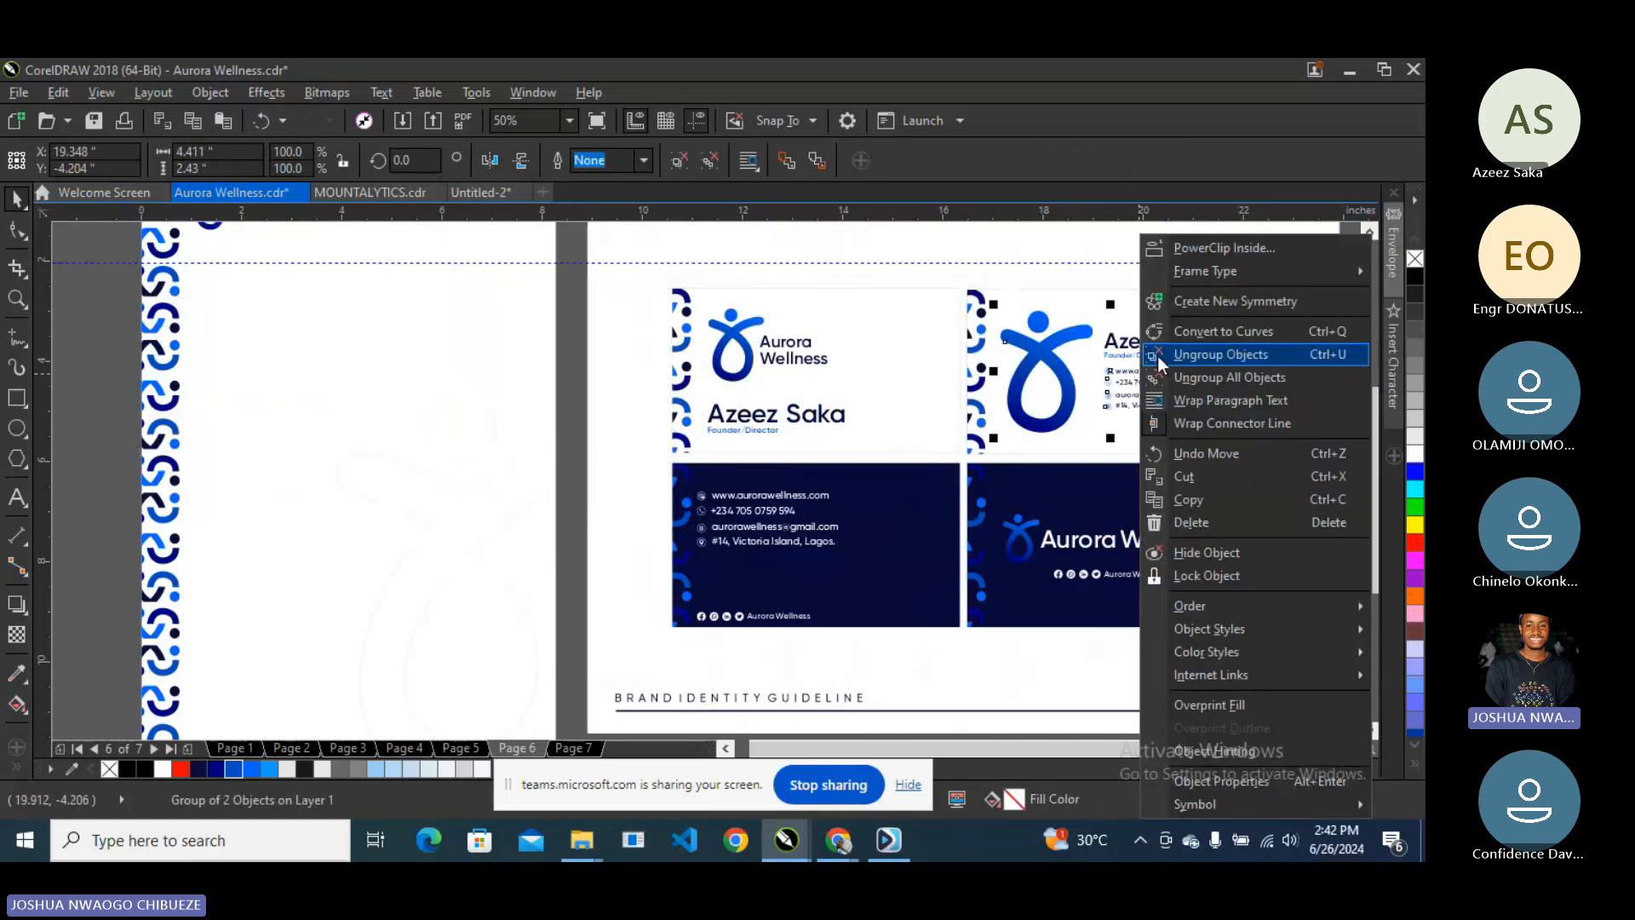
click(1158, 356)
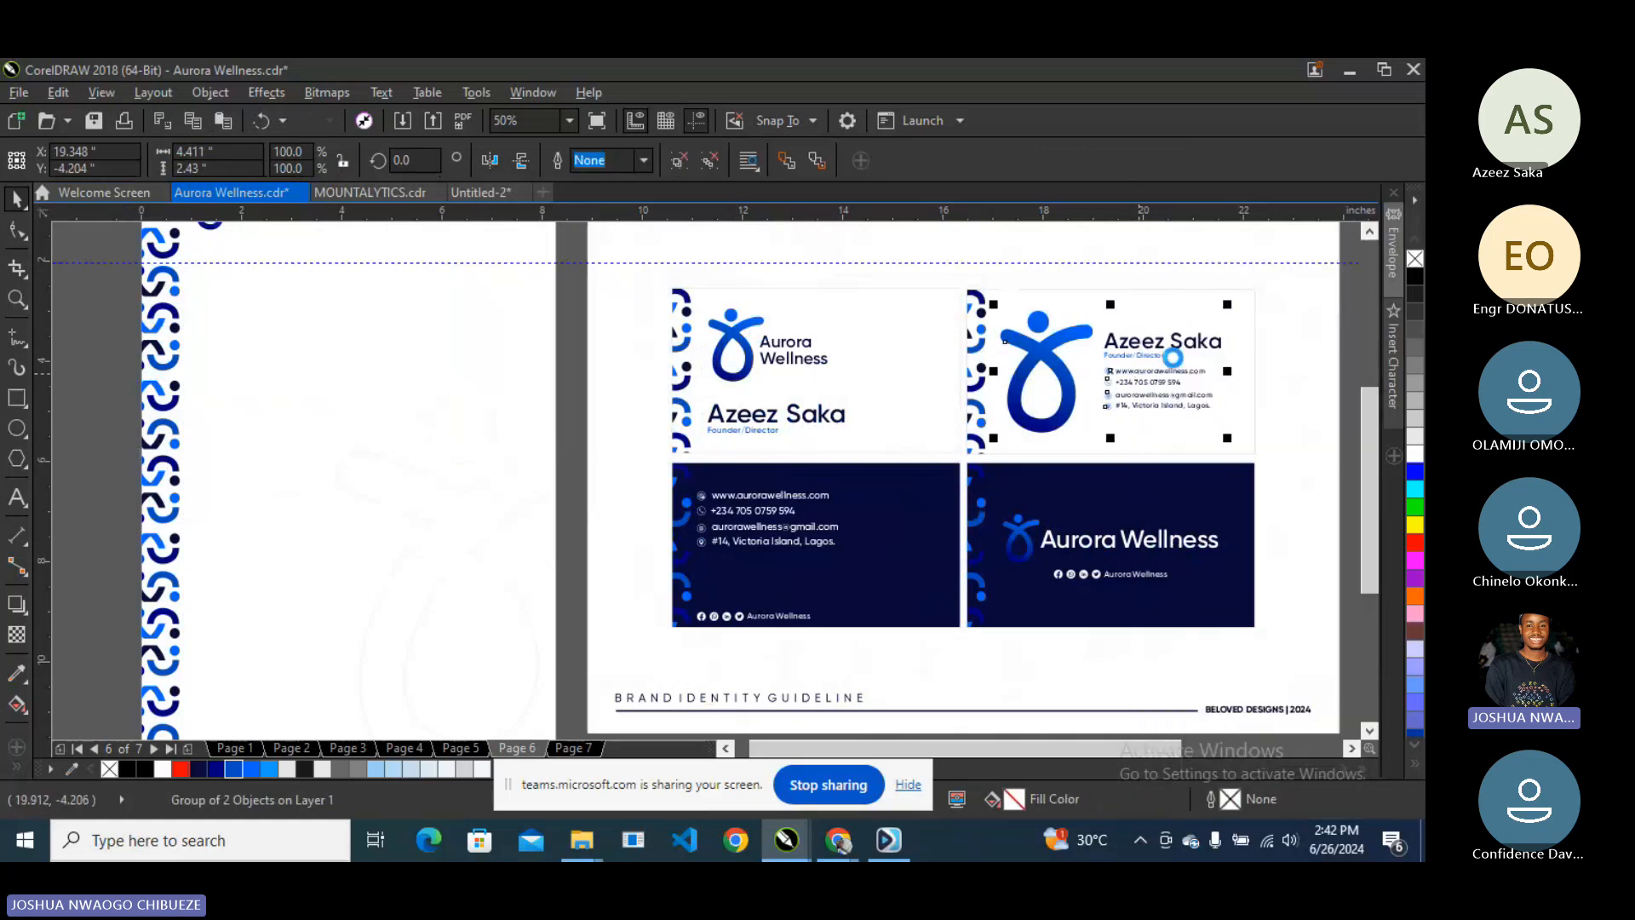
click(1351, 339)
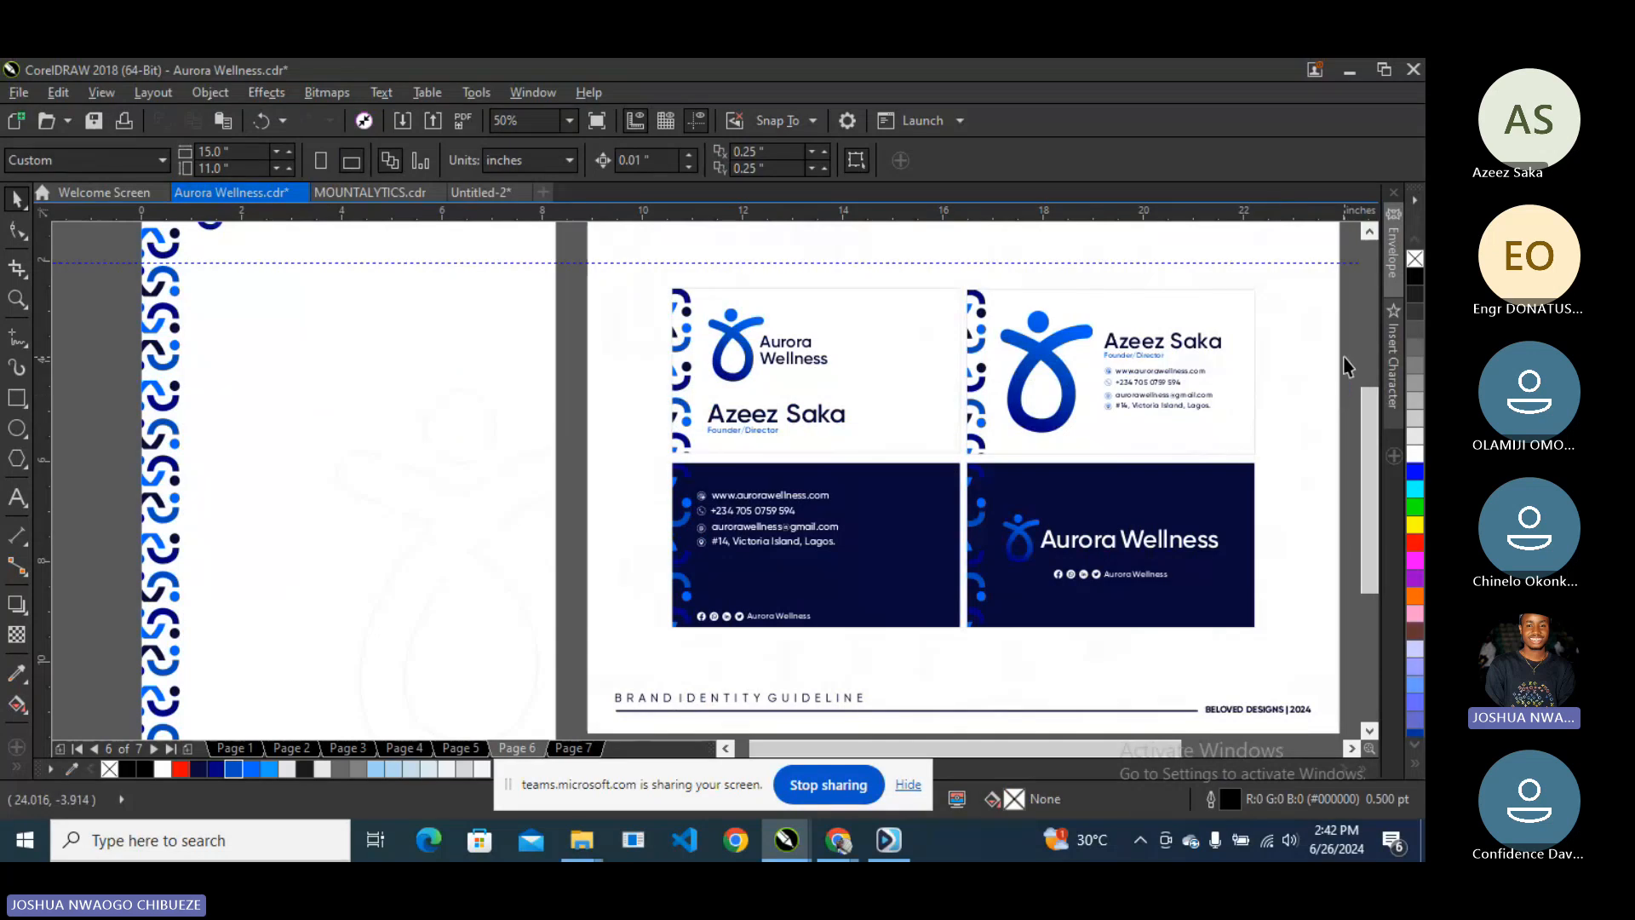
click(1155, 377)
click(1157, 372)
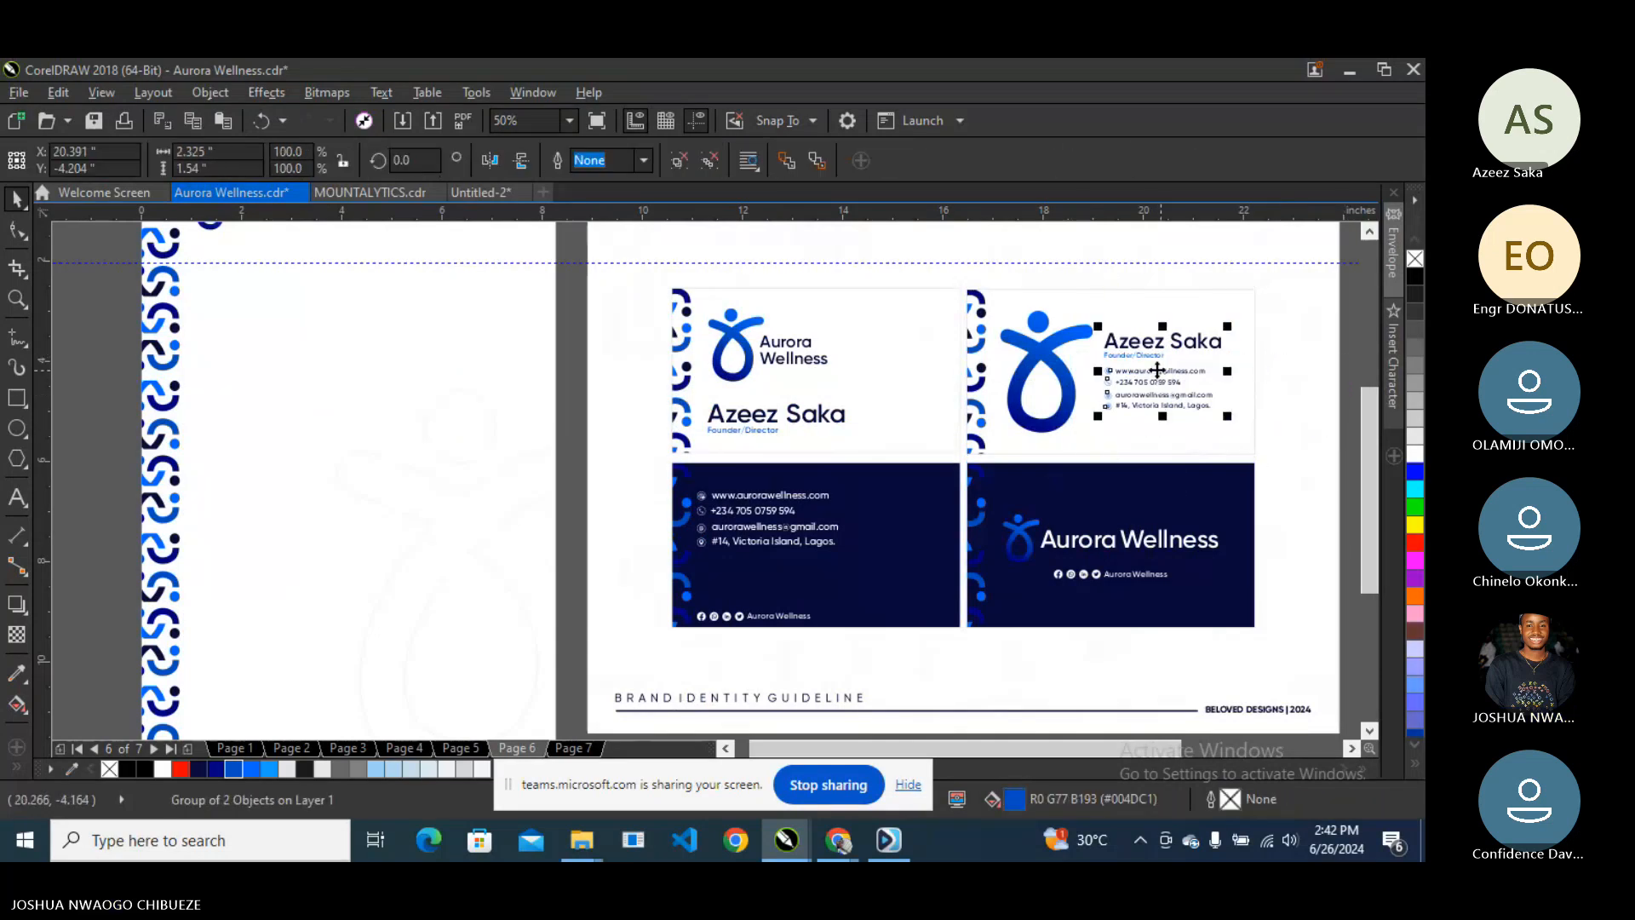
right_click(1157, 370)
click(1195, 352)
click(1323, 352)
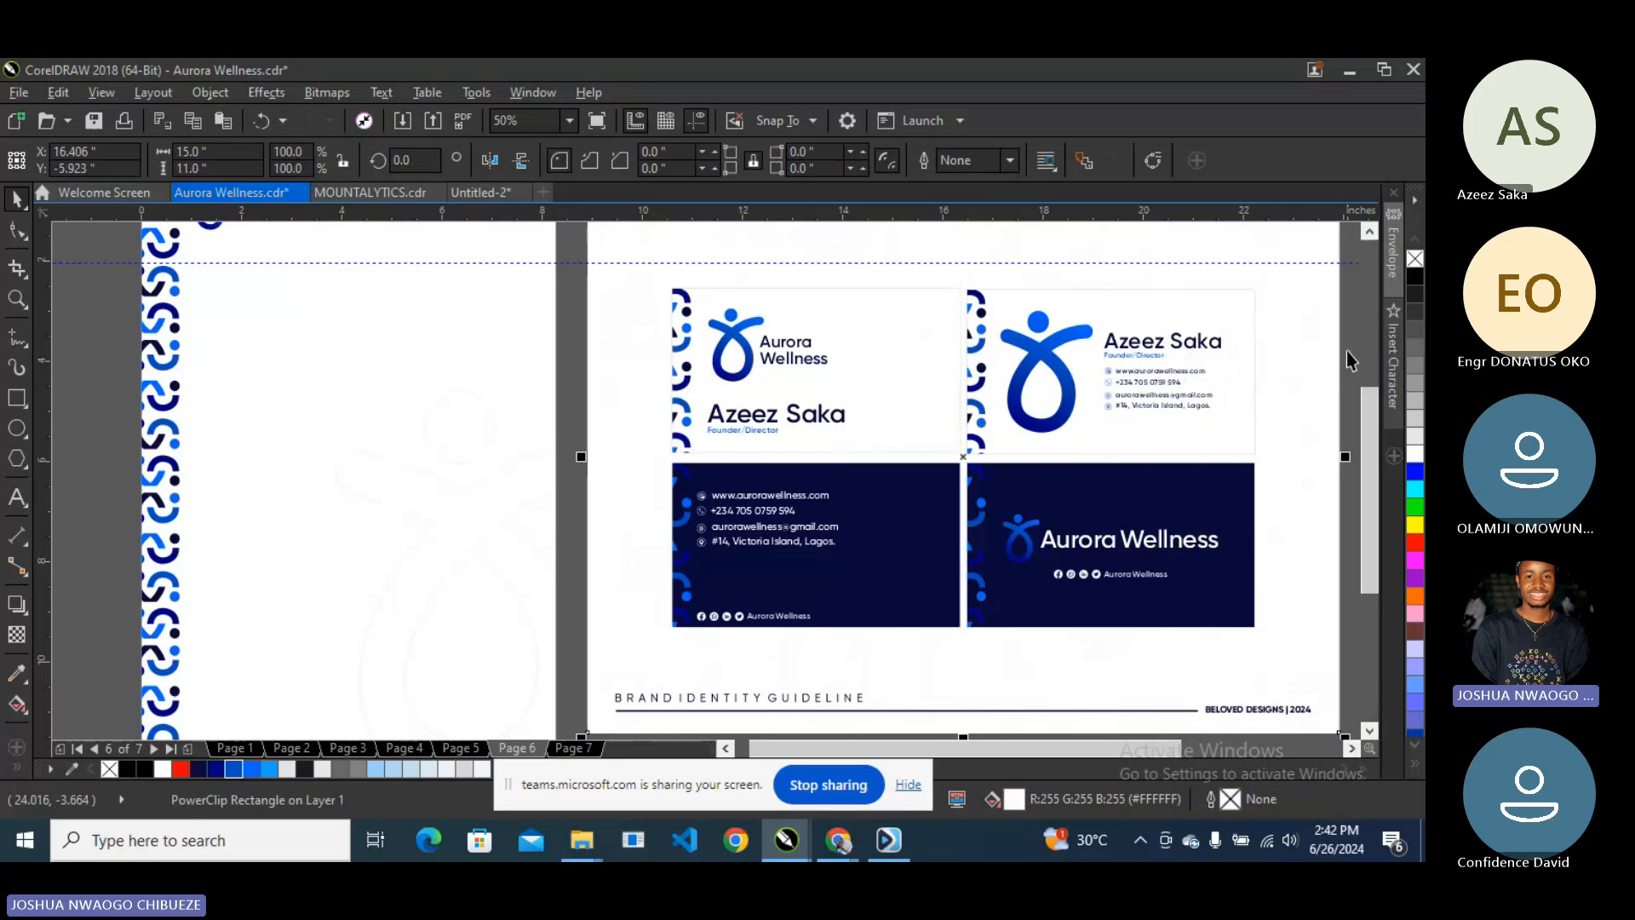
- Duplicate the four contact detail lines with Ctrl+D and move the copy onto the letterhead
drag(1351, 355, 1074, 433)
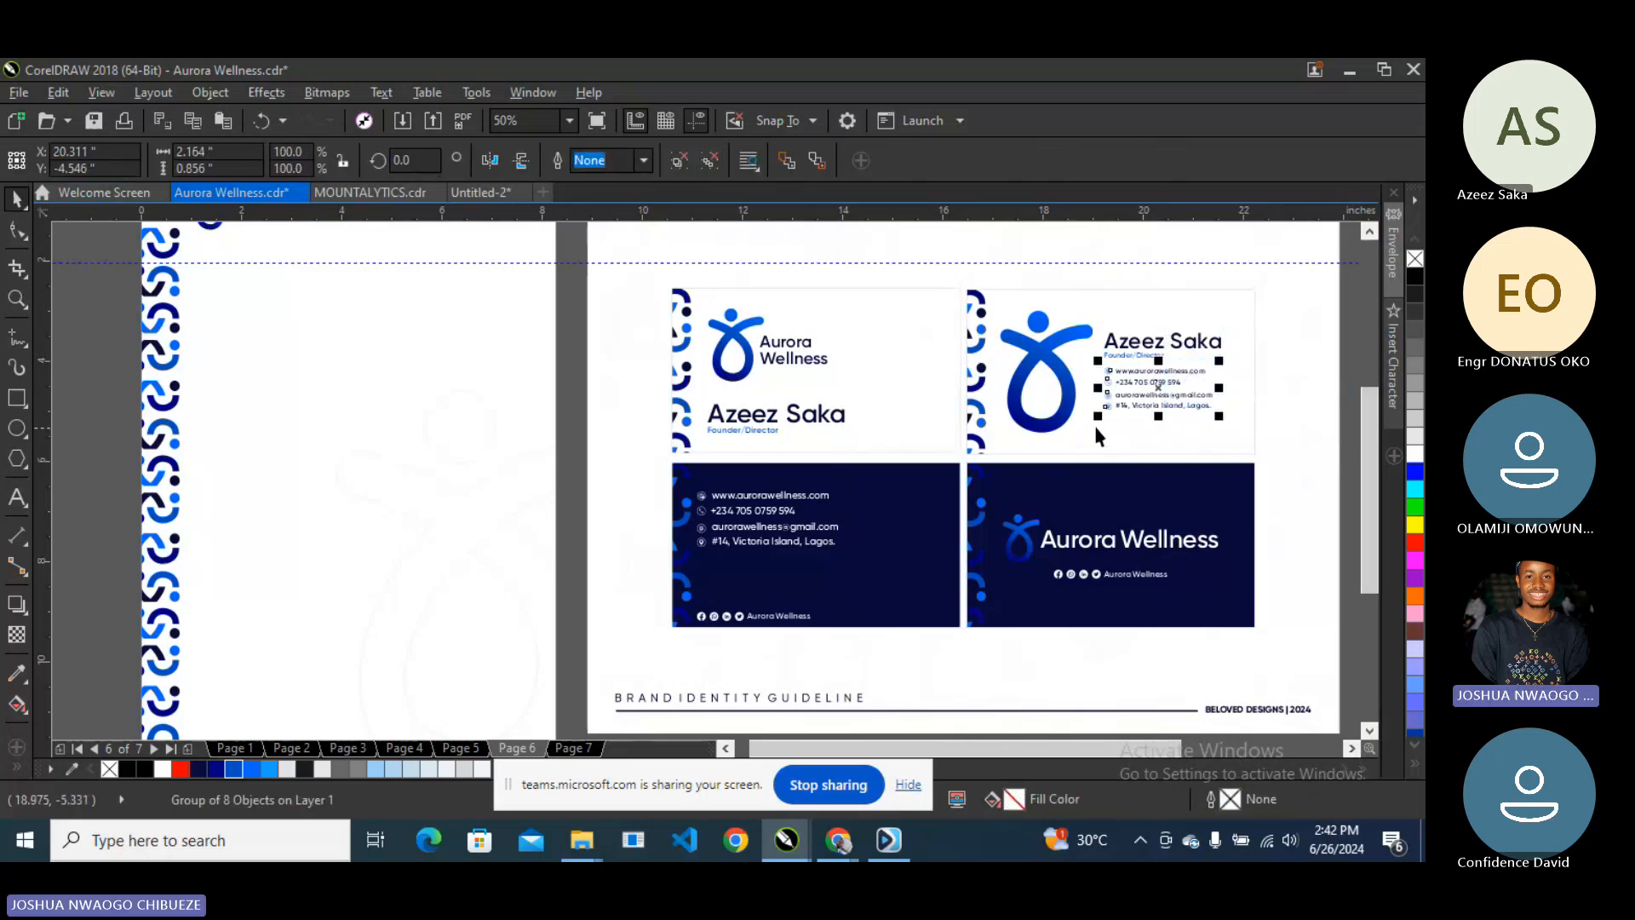
key(ctrl+d)
drag(1169, 373, 278, 662)
scroll(300, 537, down, 1)
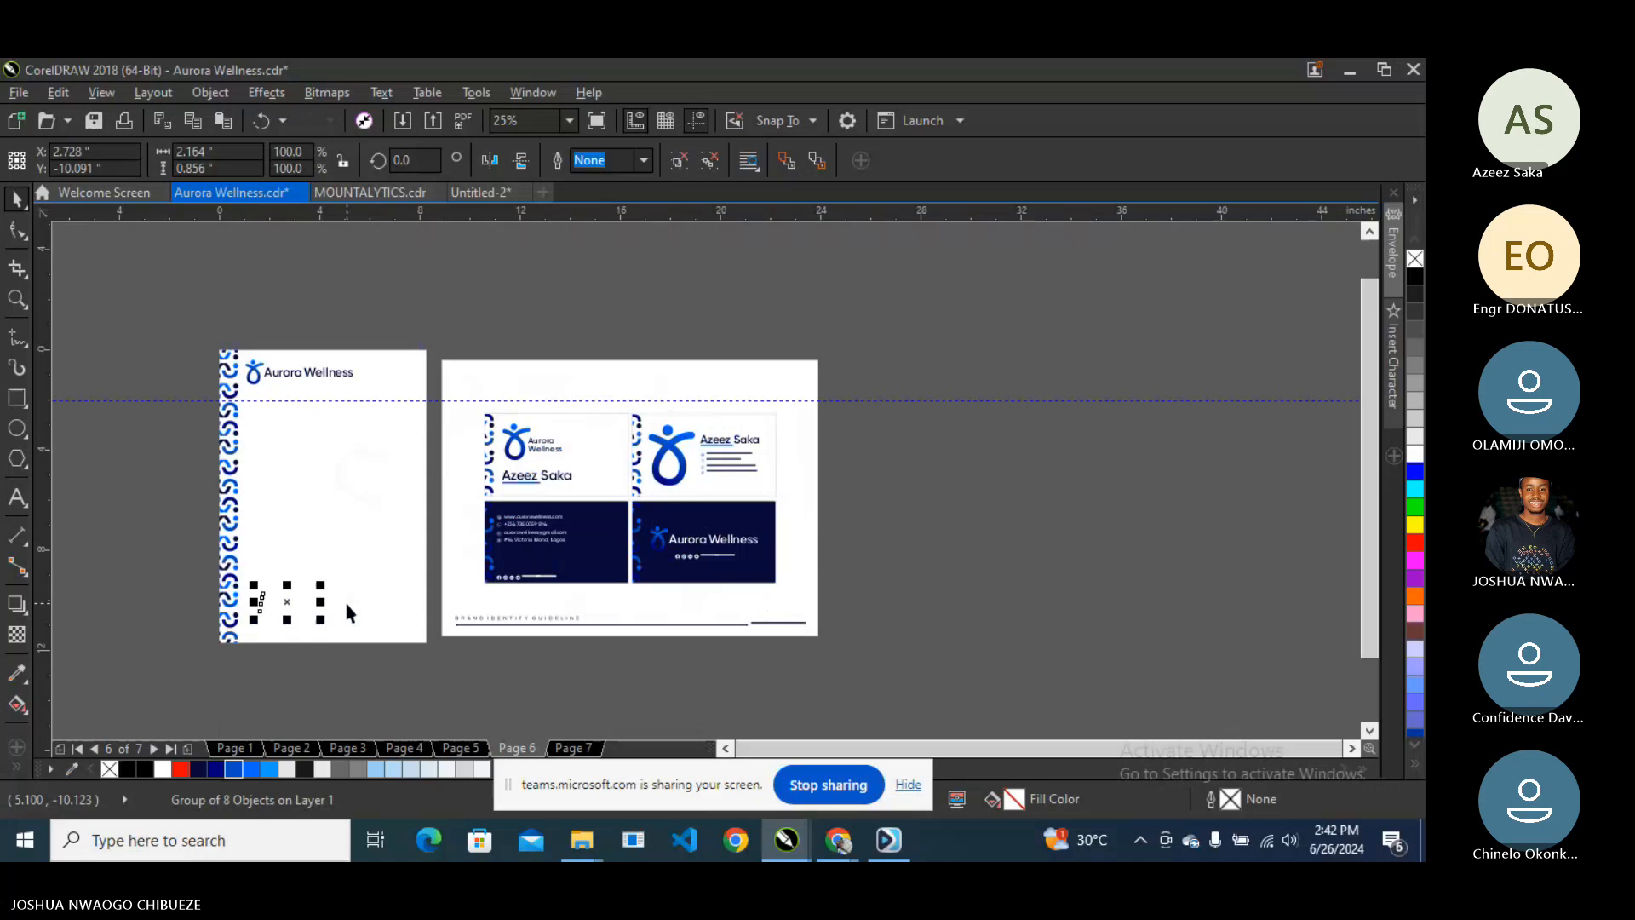
click(315, 539)
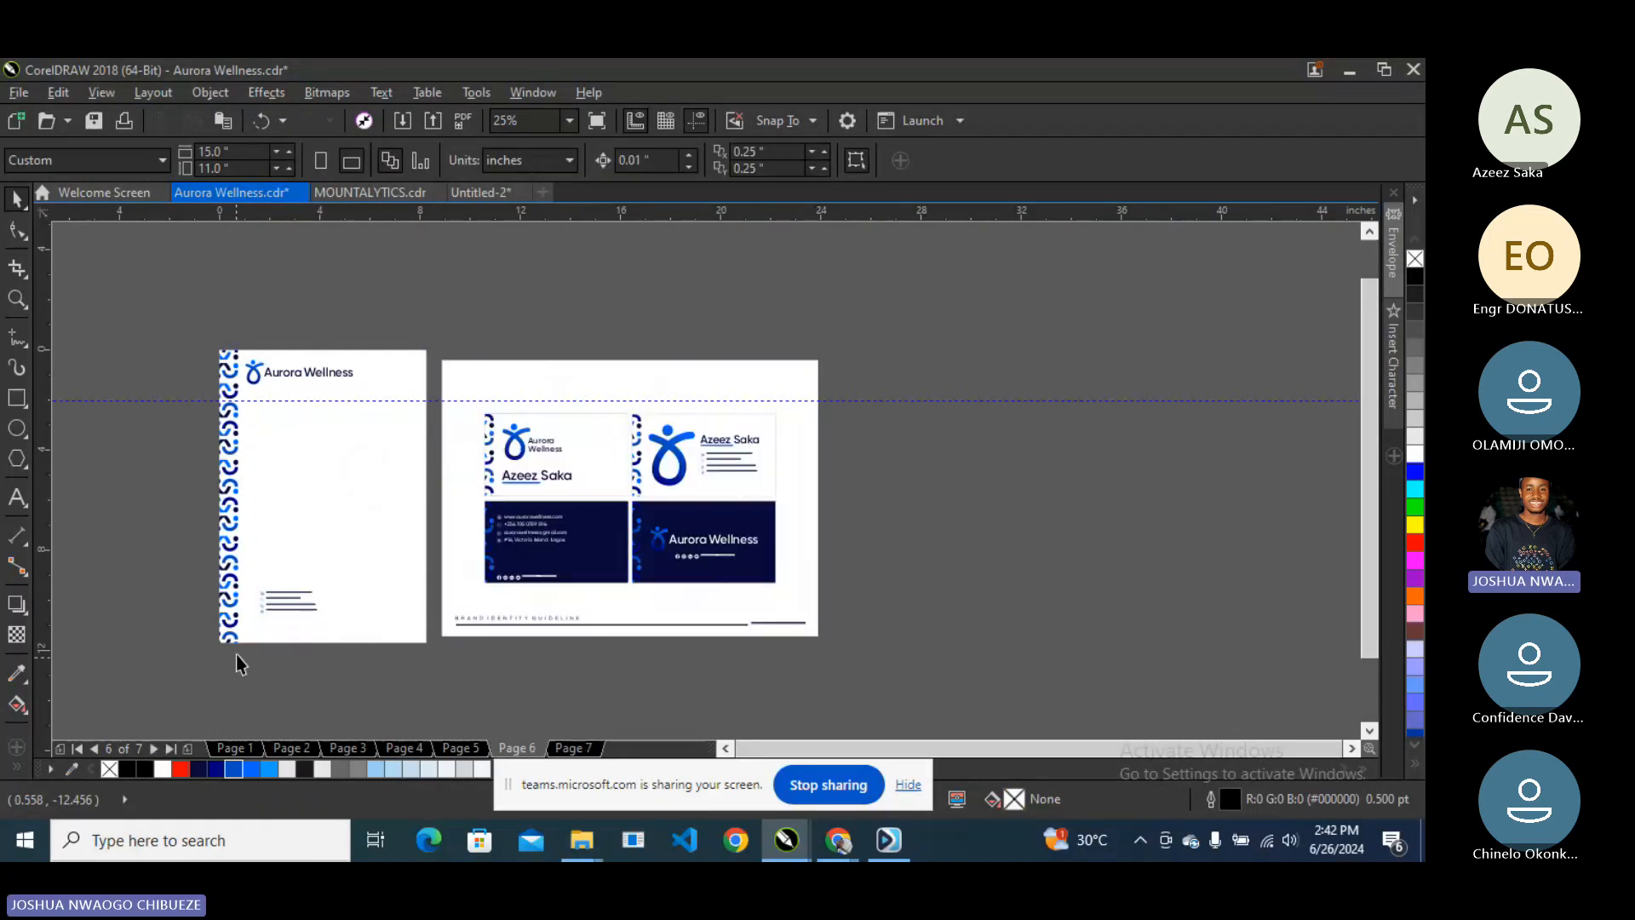
scroll(179, 545, up, 1)
- Place the contact details at the letterhead's bottom-left and scale them to fit
drag(256, 515, 420, 628)
drag(296, 559, 271, 620)
drag(367, 583, 402, 562)
click(569, 120)
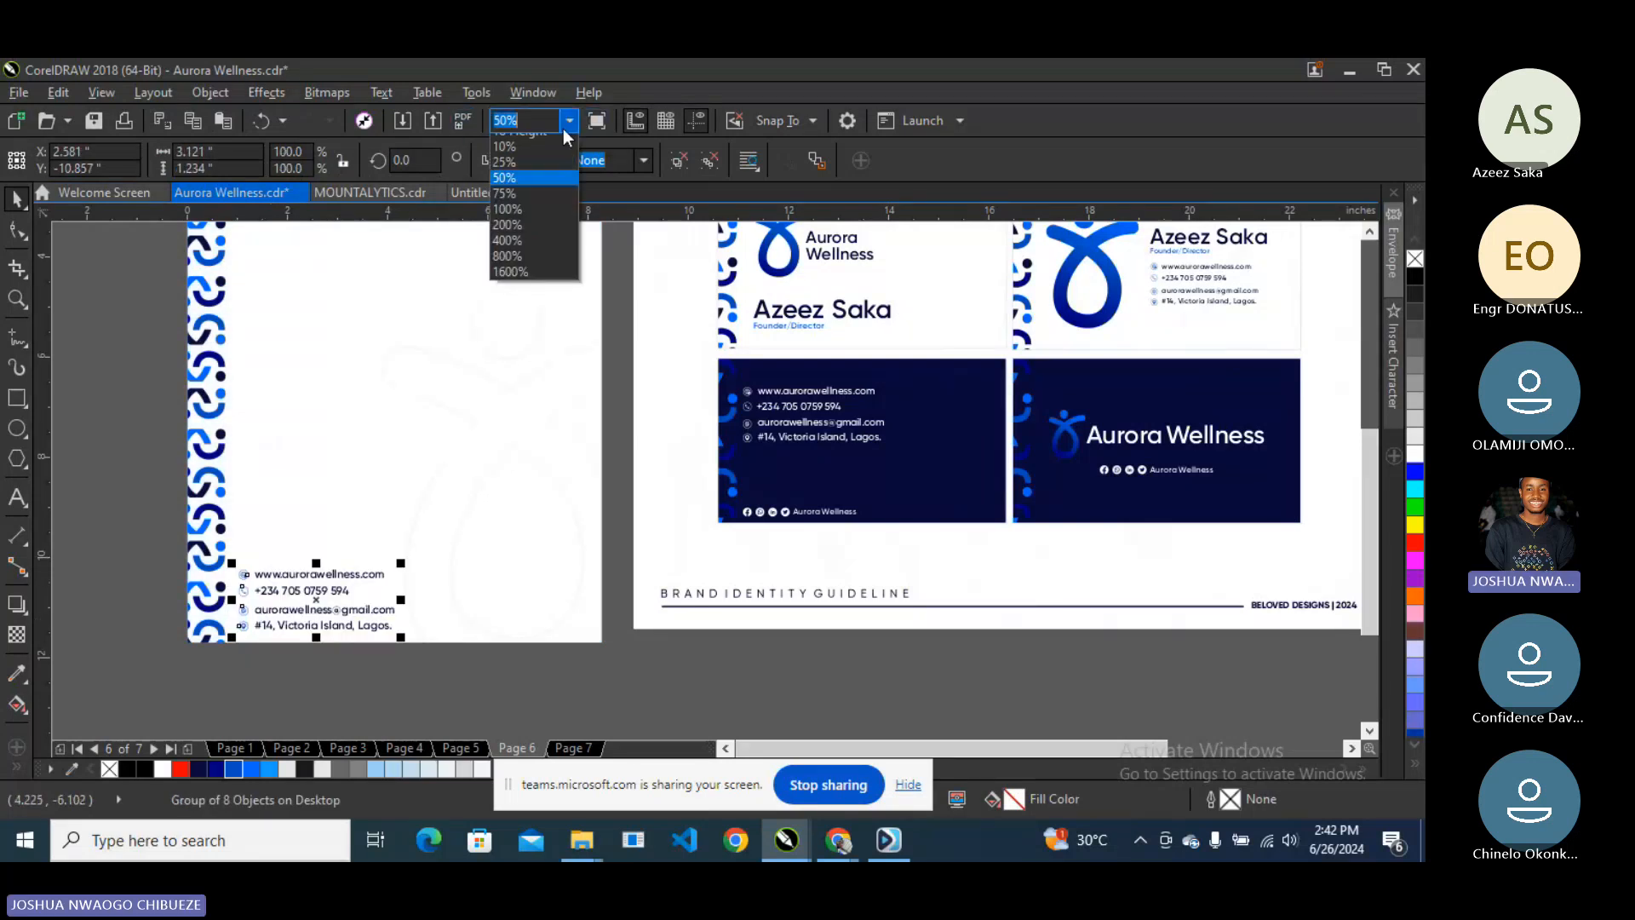
click(540, 141)
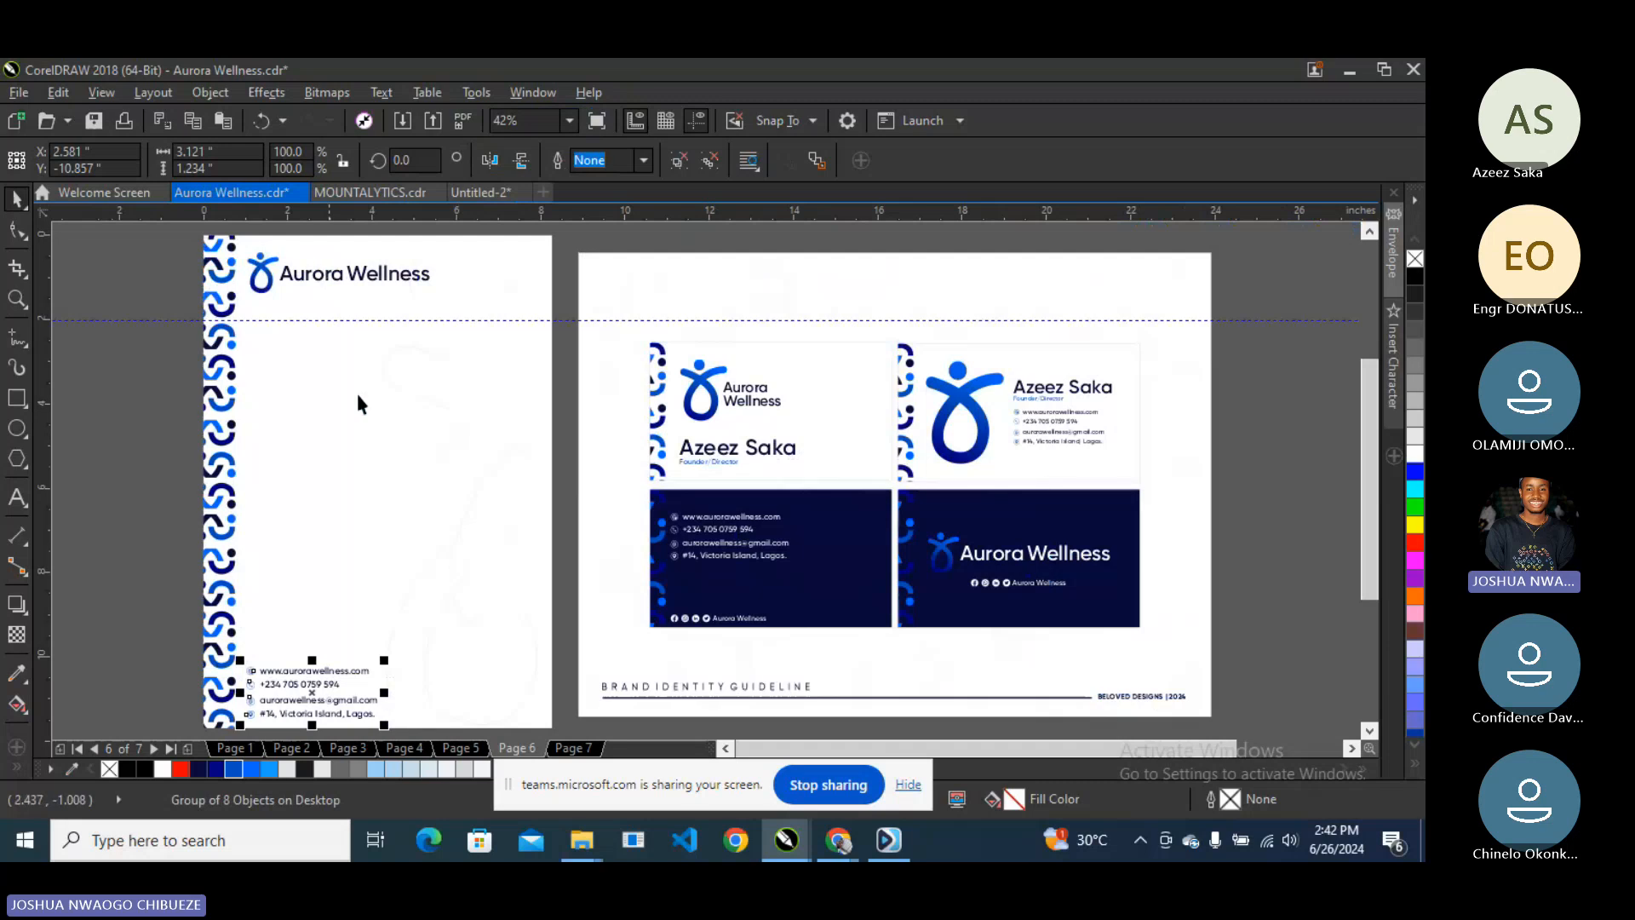
drag(384, 659, 350, 676)
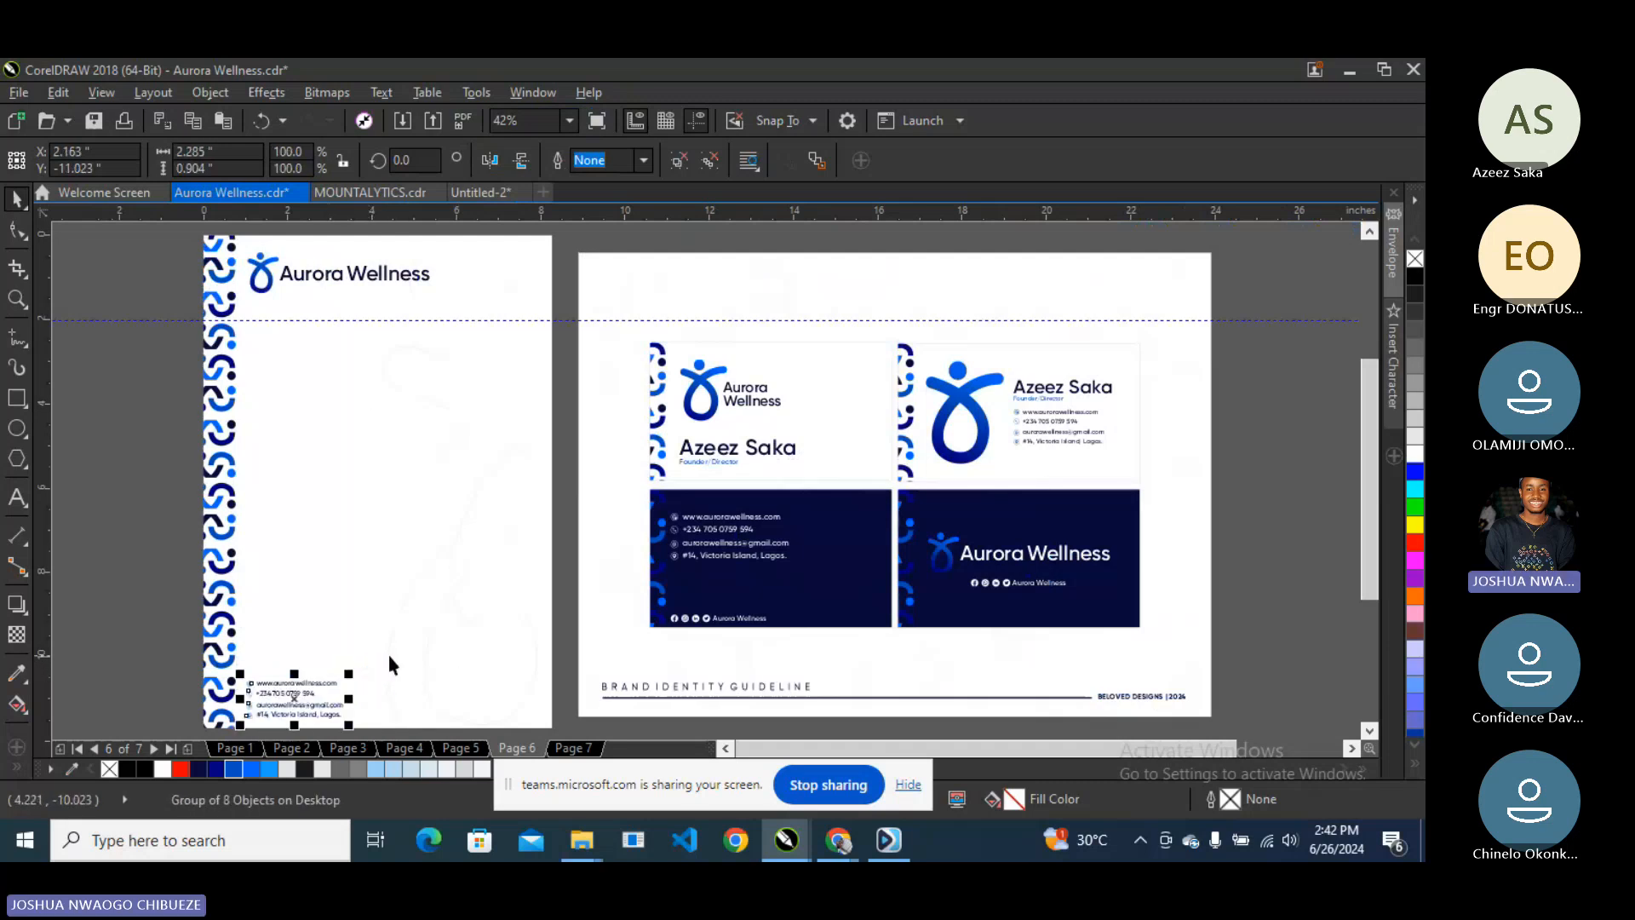
- Ungroup the contents of the left dark business card
click(998, 585)
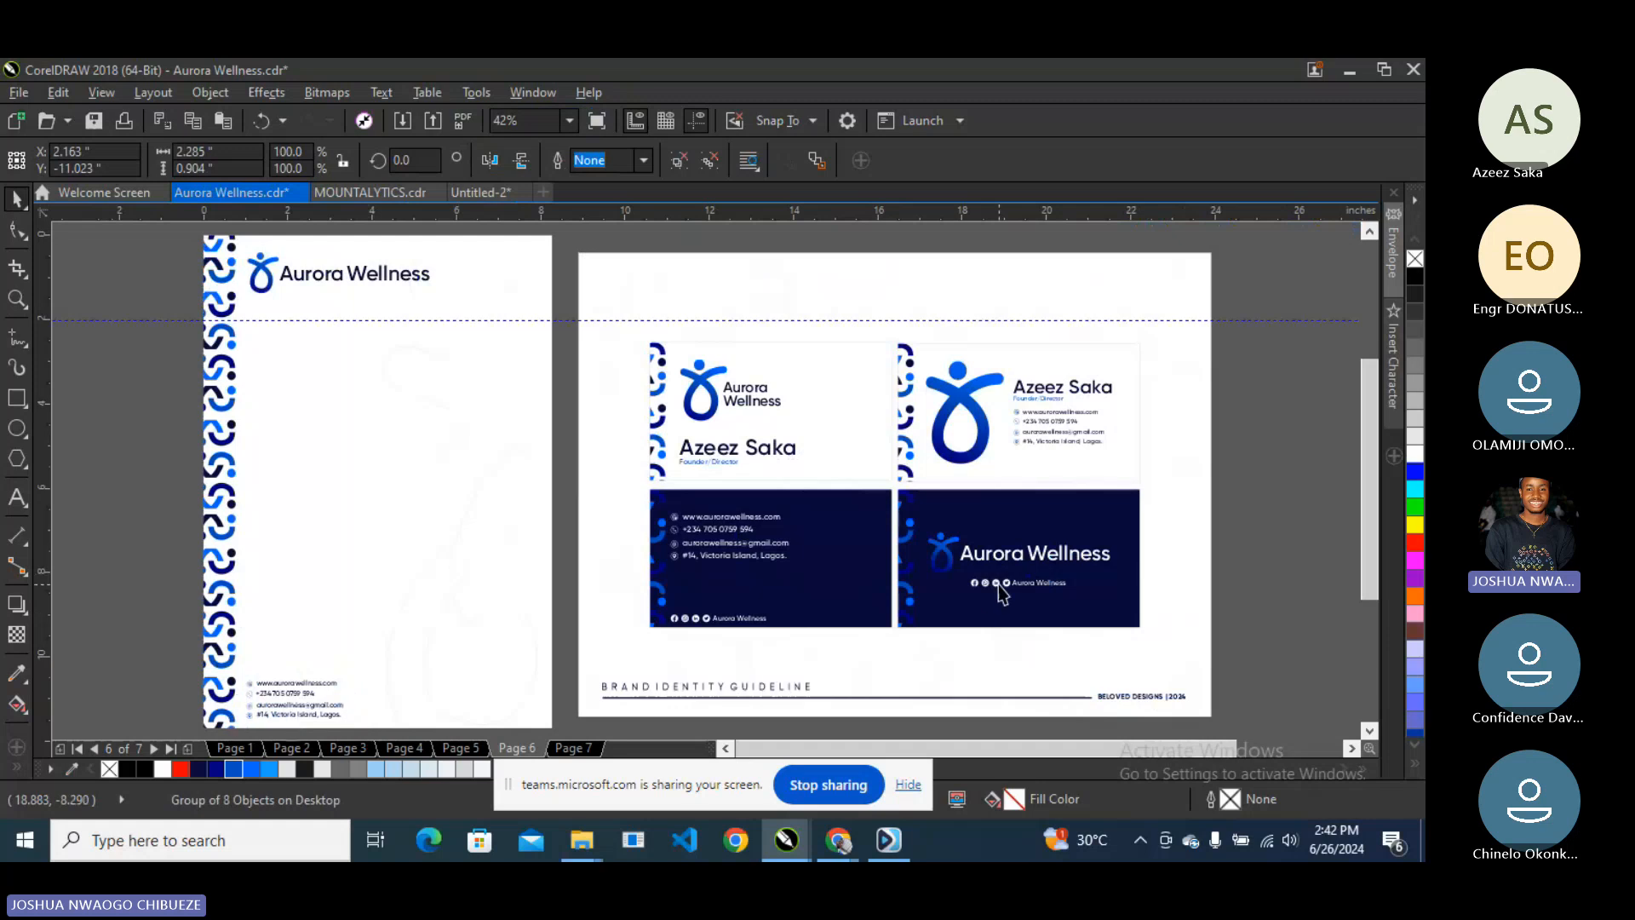
click(684, 624)
ctrl+click(683, 621)
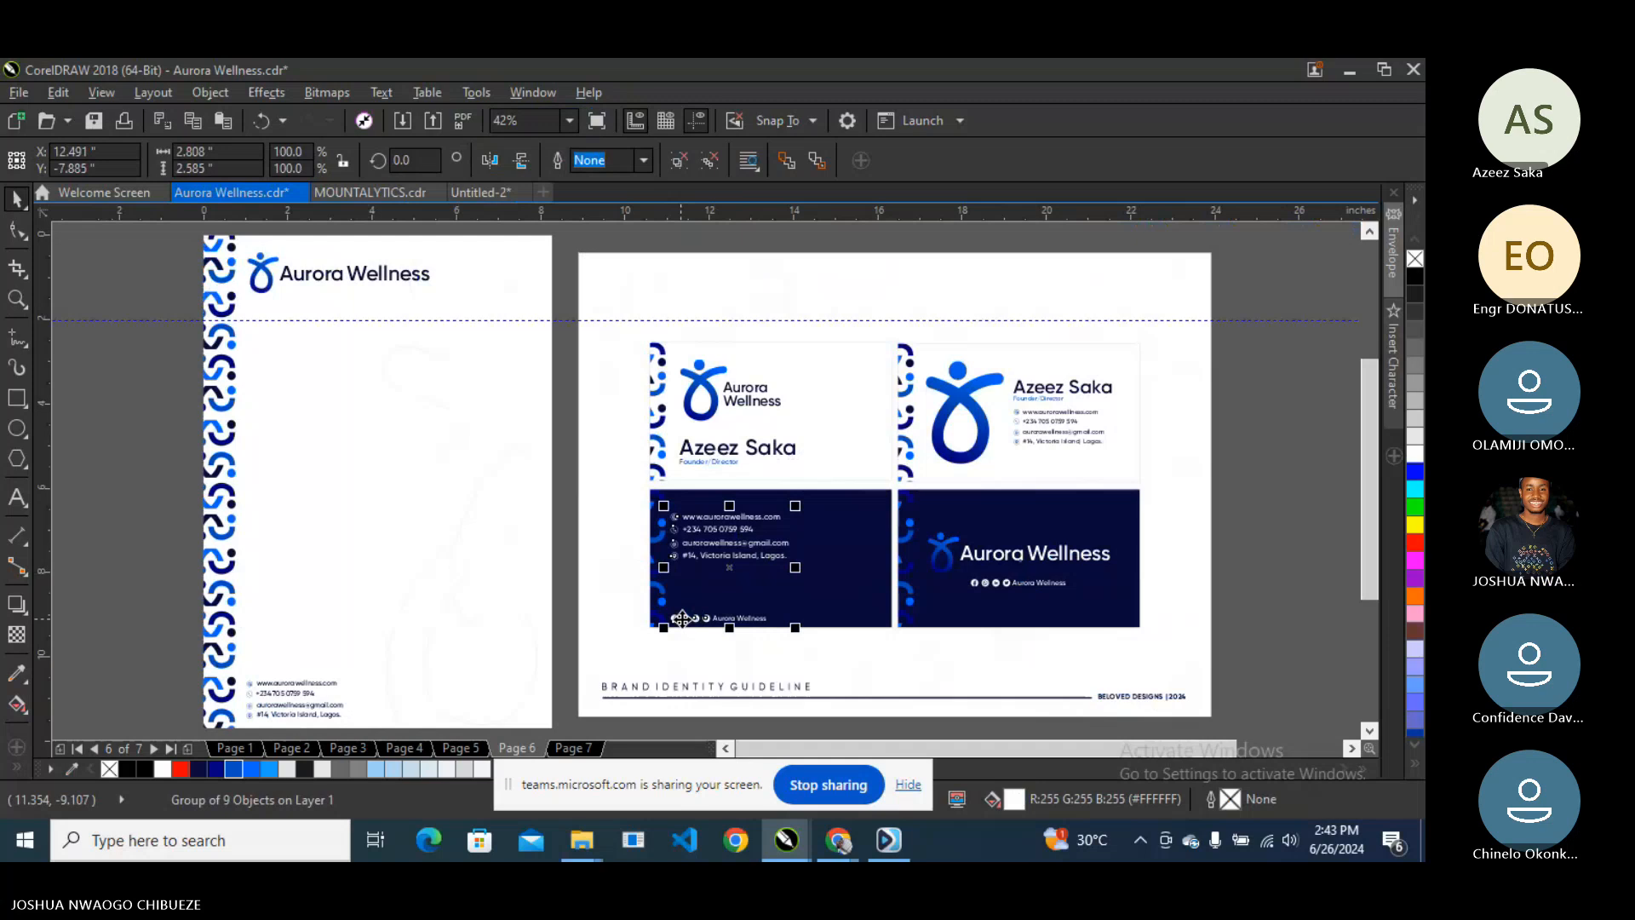
right_click(681, 618)
click(748, 354)
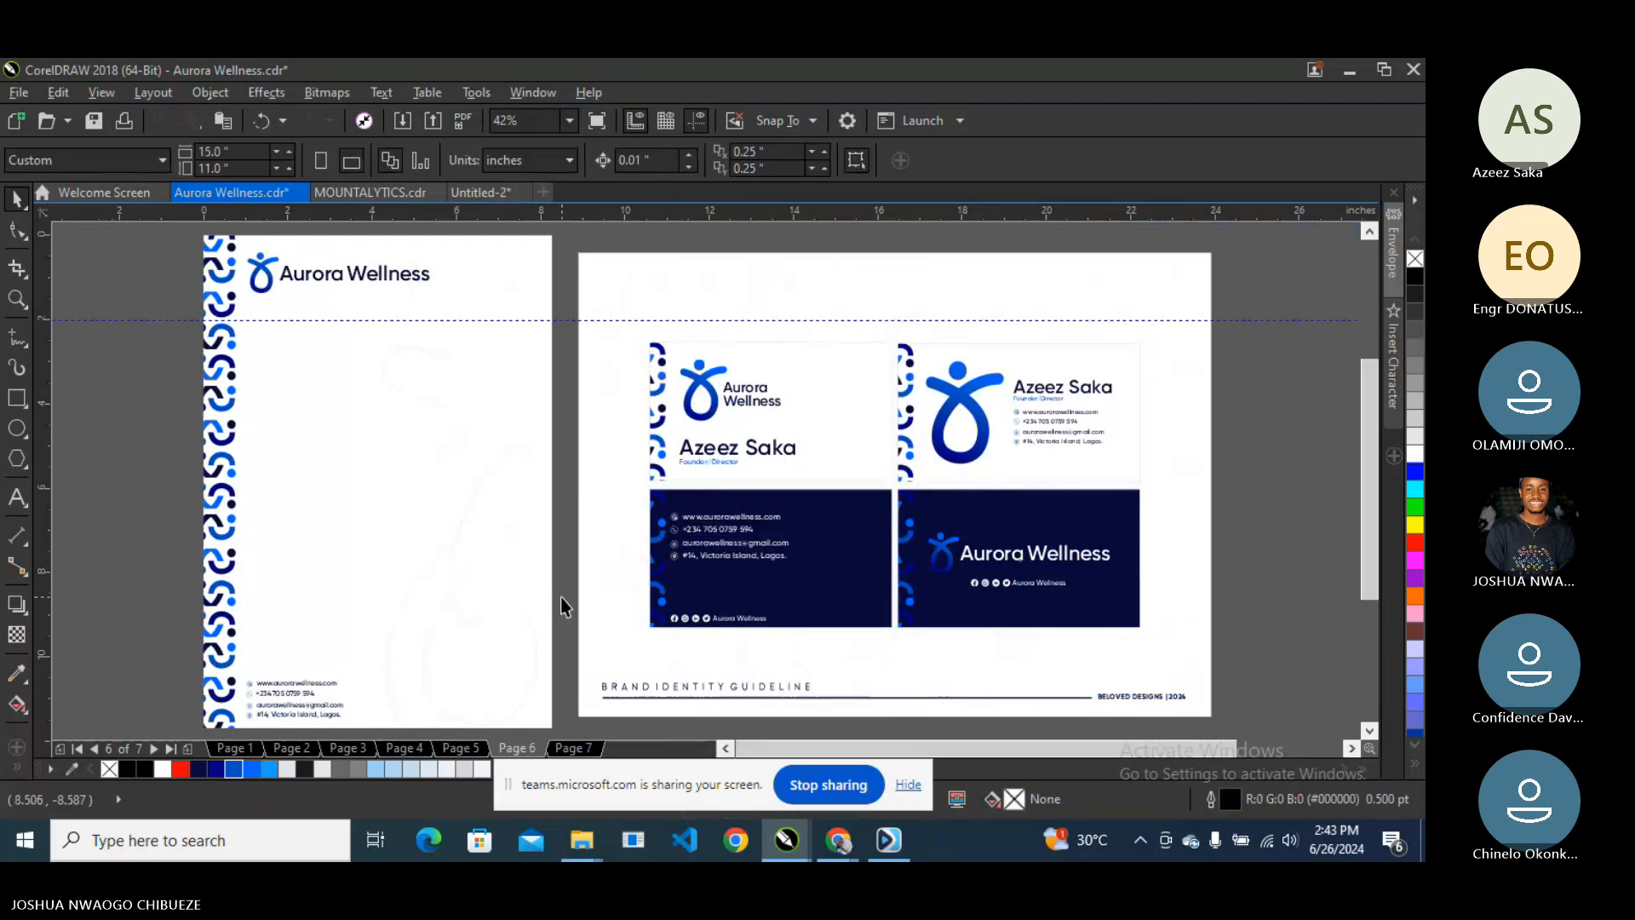
- Copy the social icons and Aurora Wellness tag to the letterhead's bottom-right and colour them dark navy
drag(652, 596, 820, 657)
drag(698, 630, 493, 717)
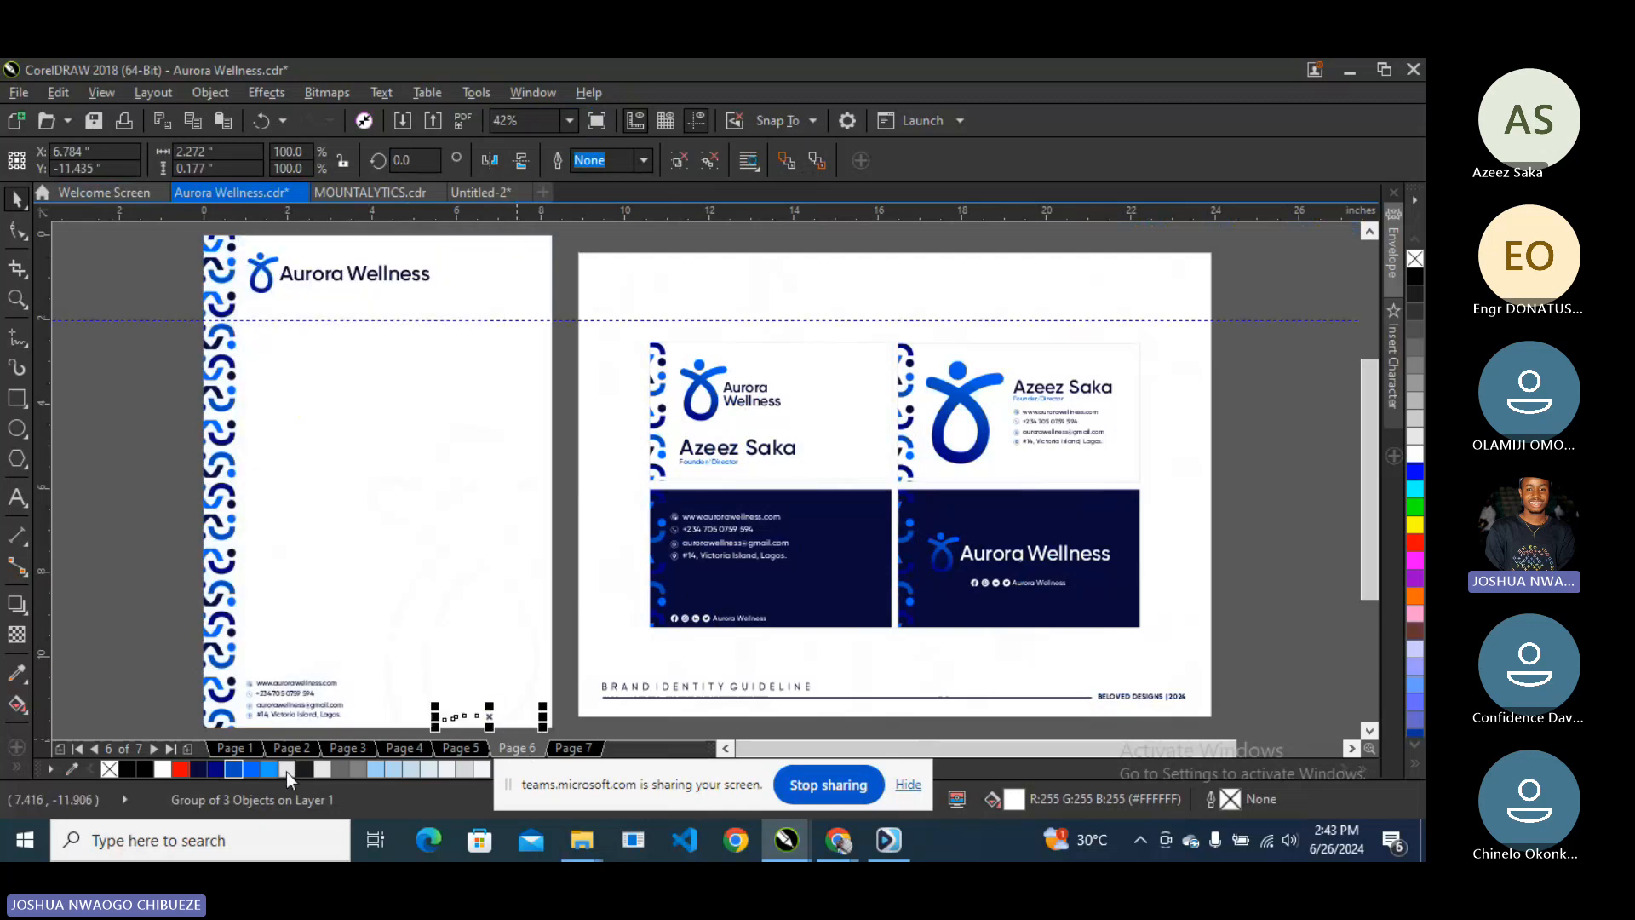
click(203, 766)
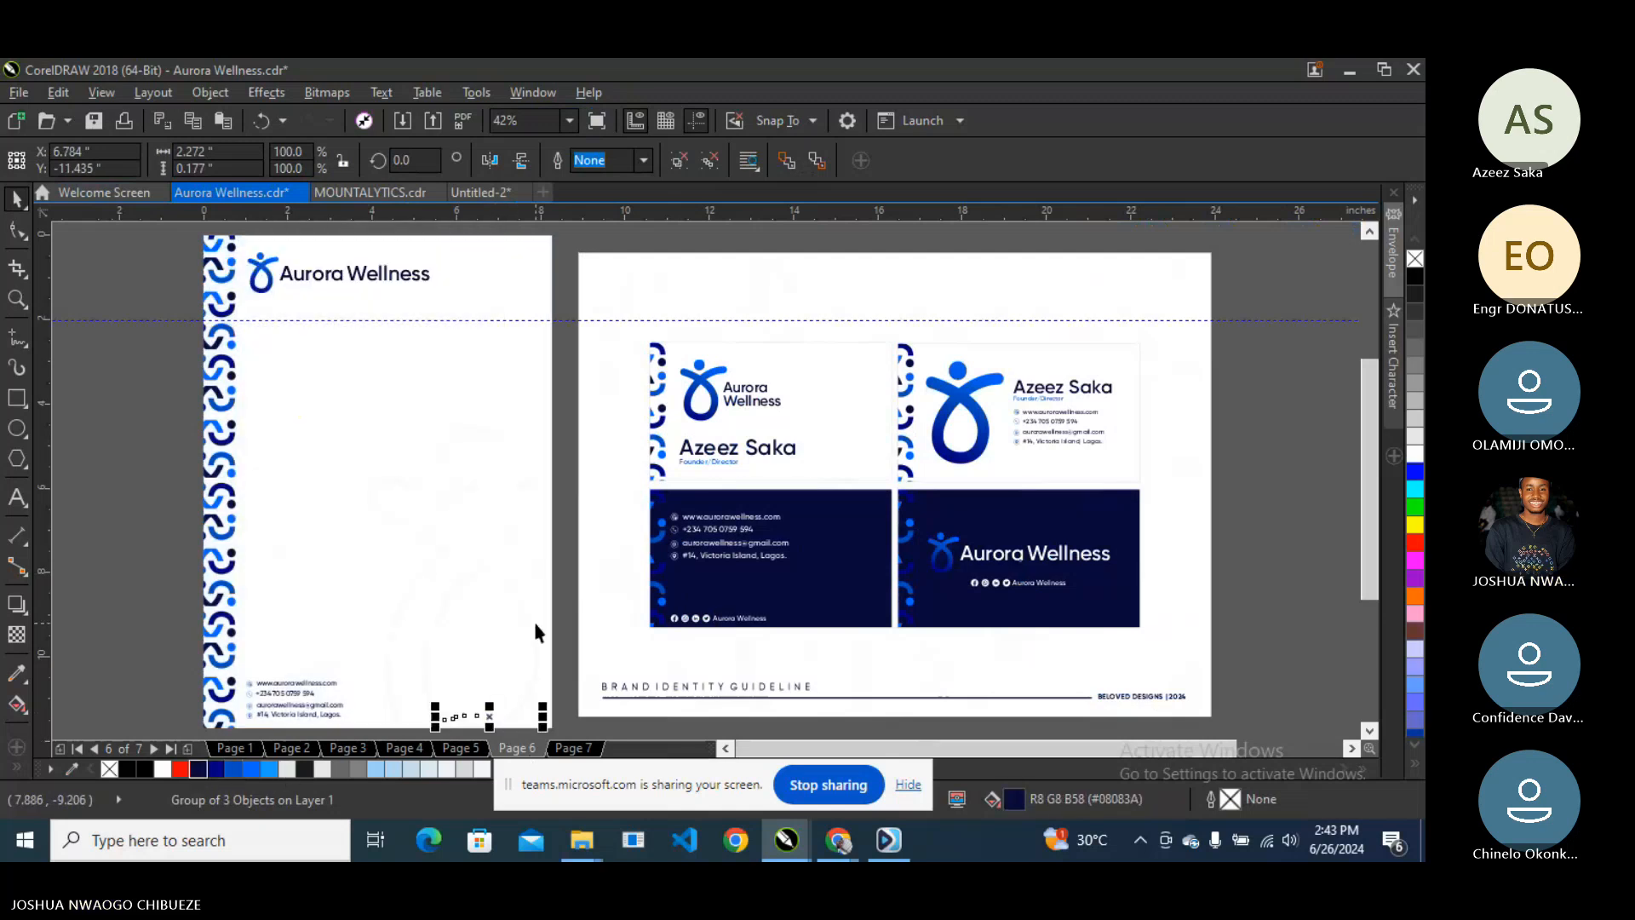
click(535, 626)
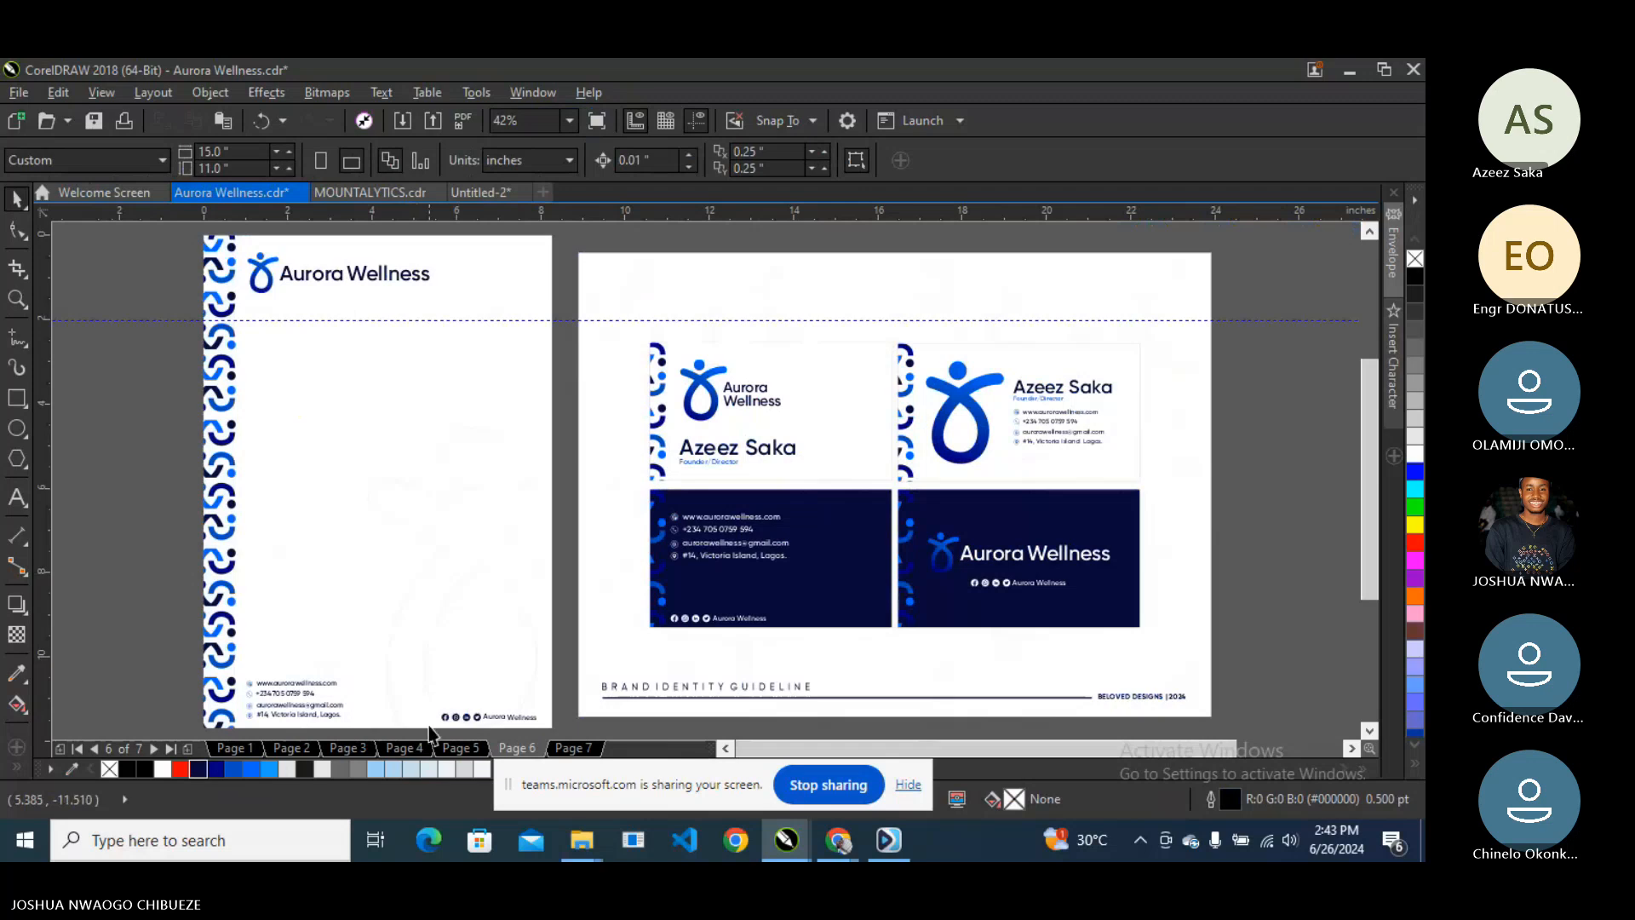
- Bottom-align the icon tag with the letterhead's contact details
scroll(434, 734, up, 3)
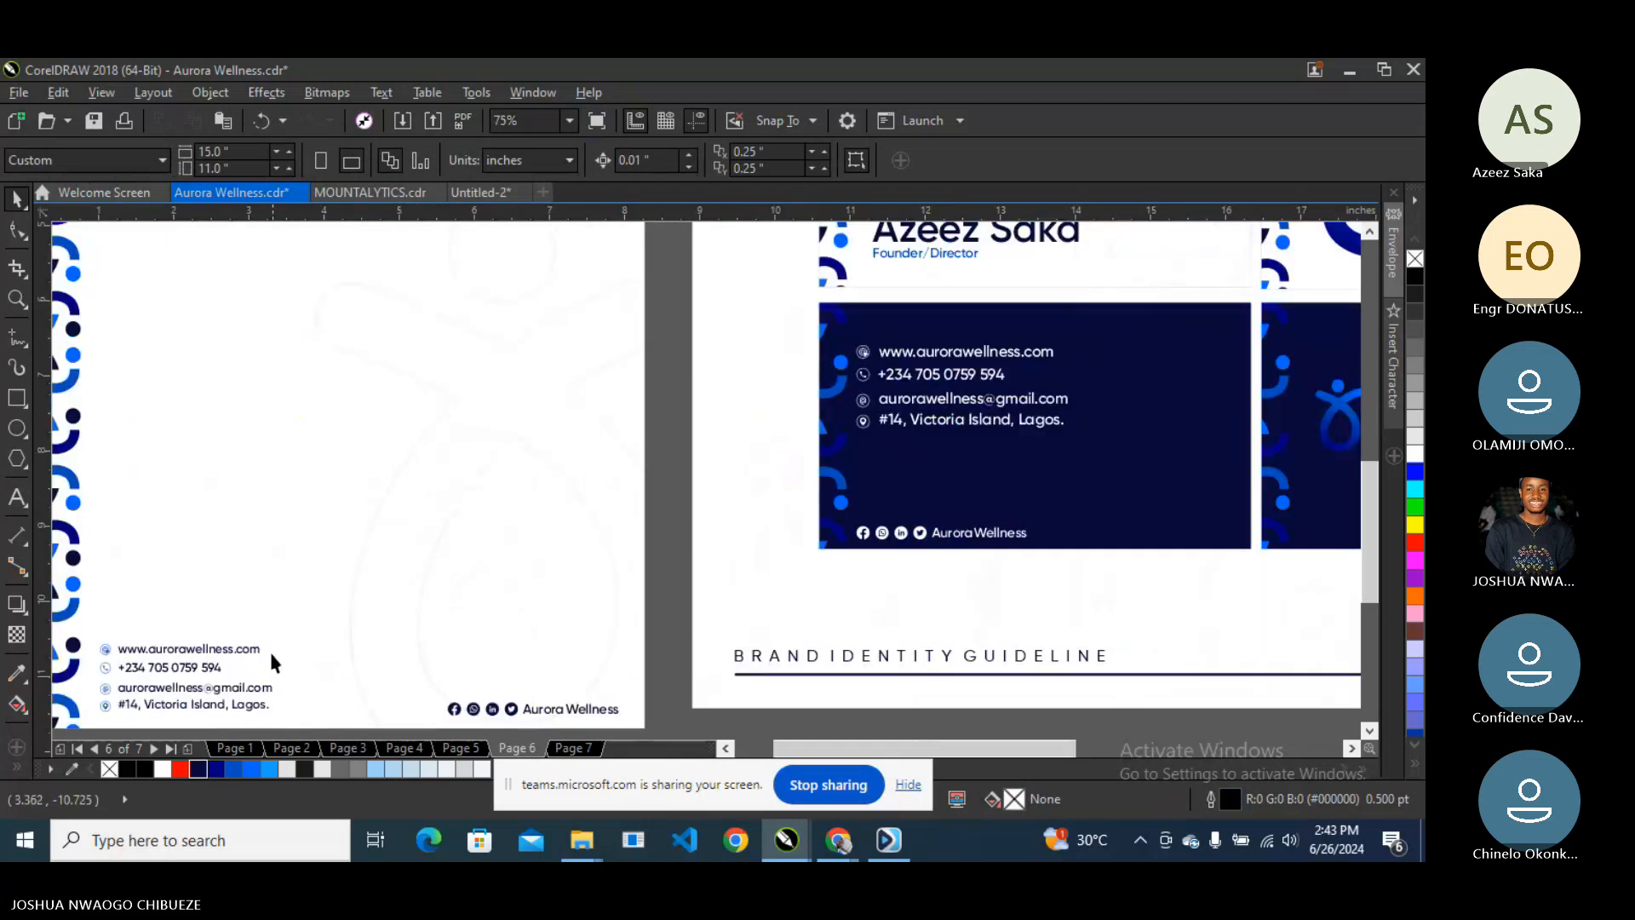
click(524, 714)
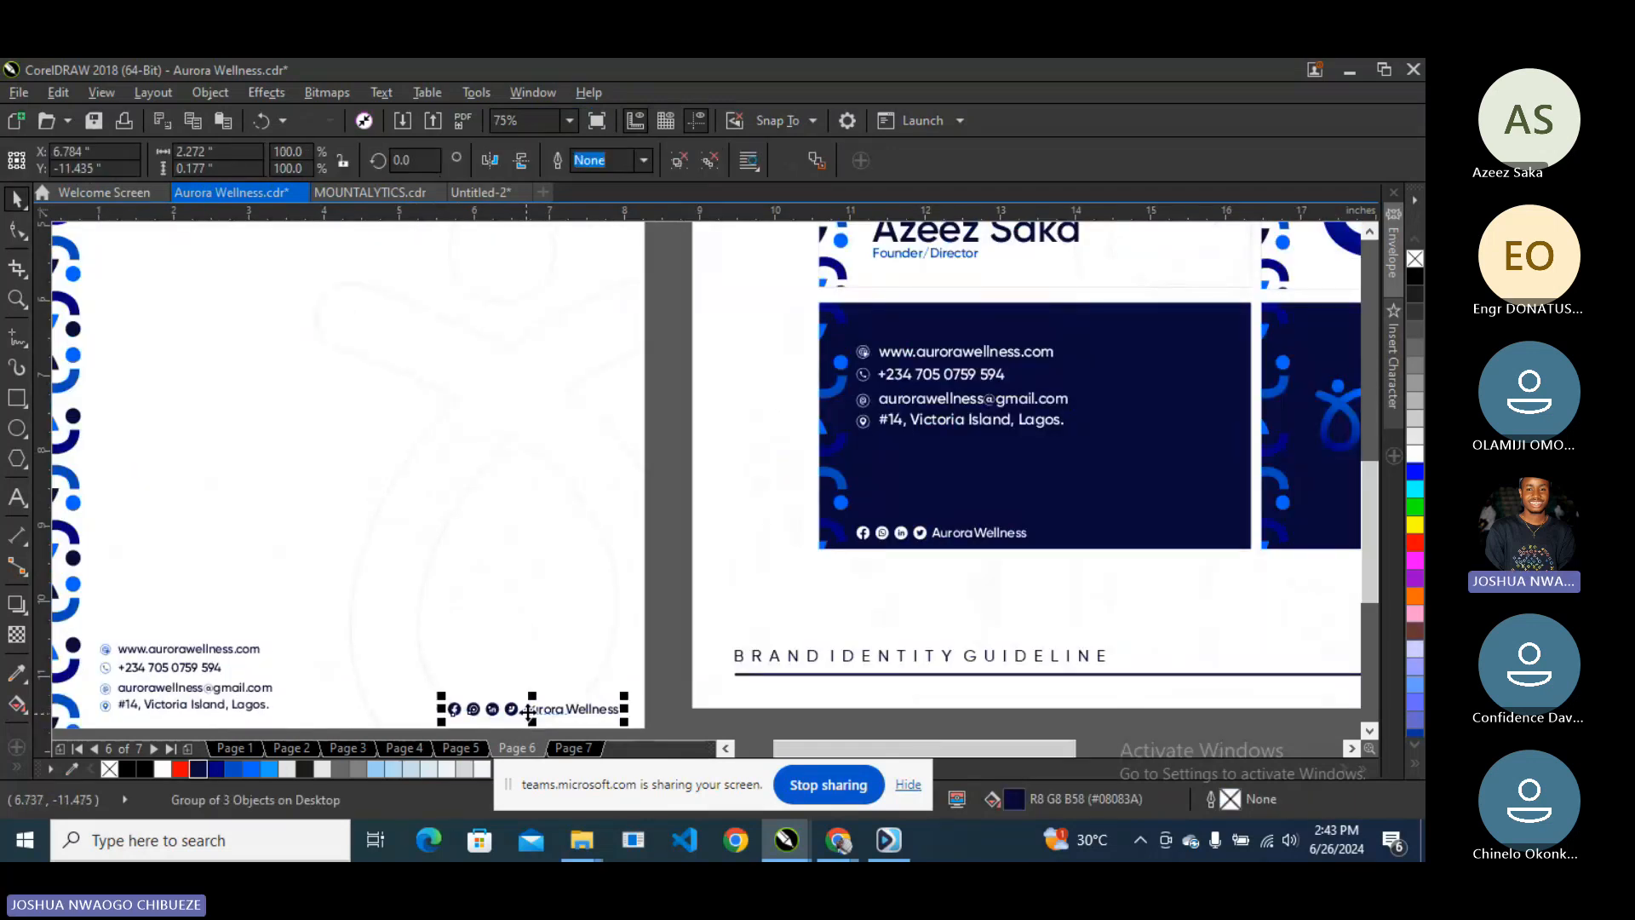
shift+click(249, 713)
key(b)
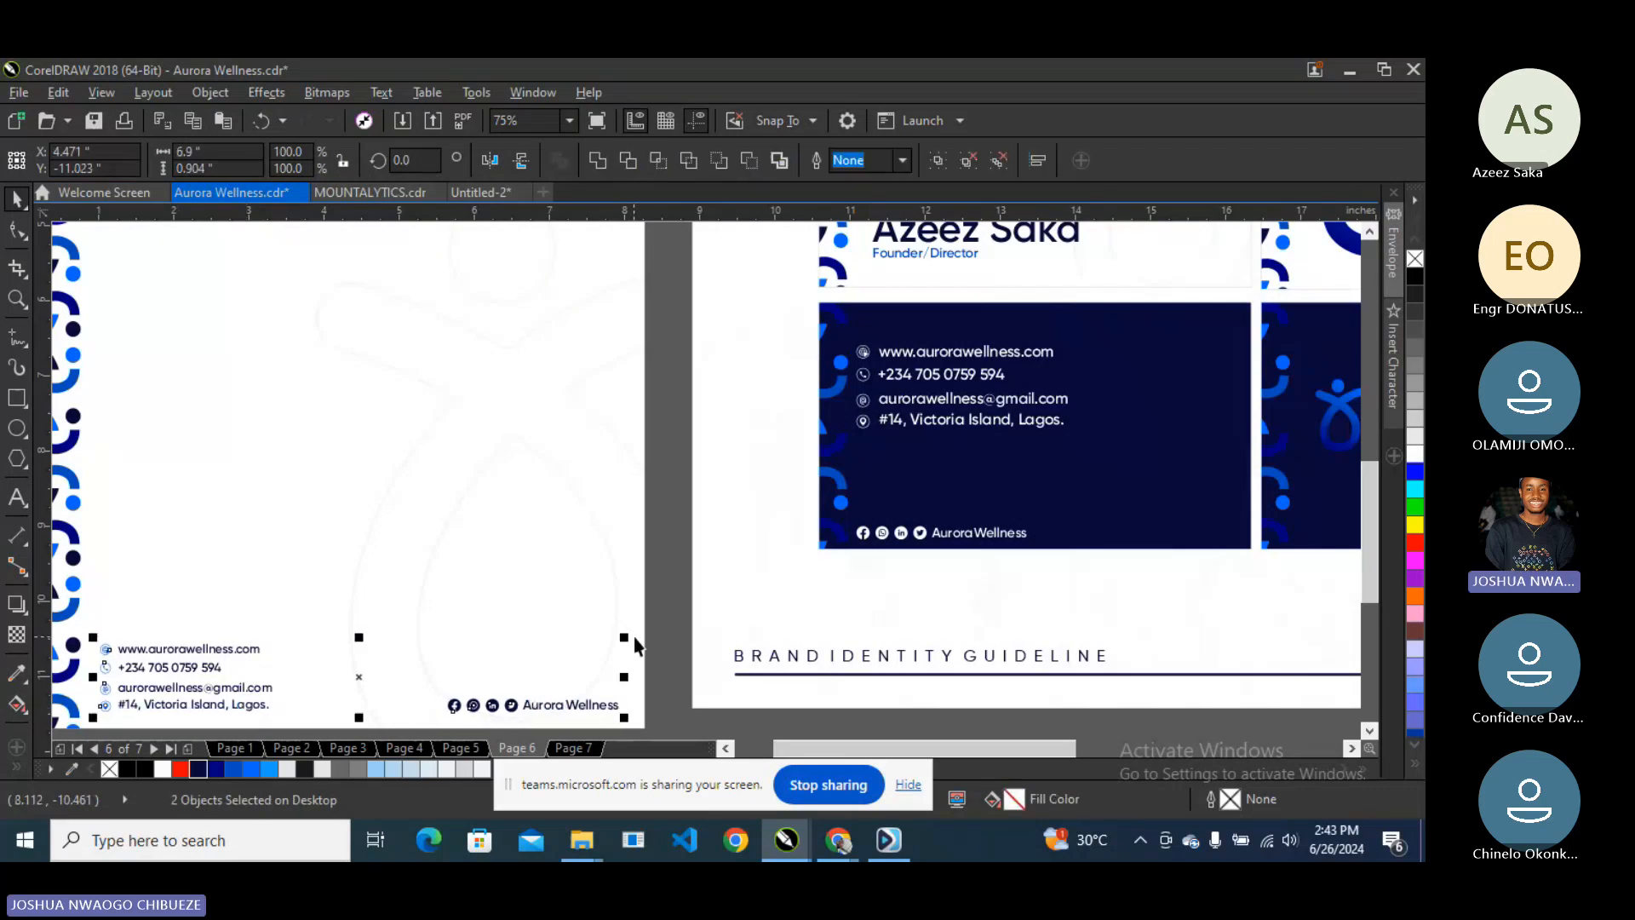
click(657, 645)
- Left-align the Aurora Wellness logo with the contact text block on the letterhead
scroll(348, 649, down, 2)
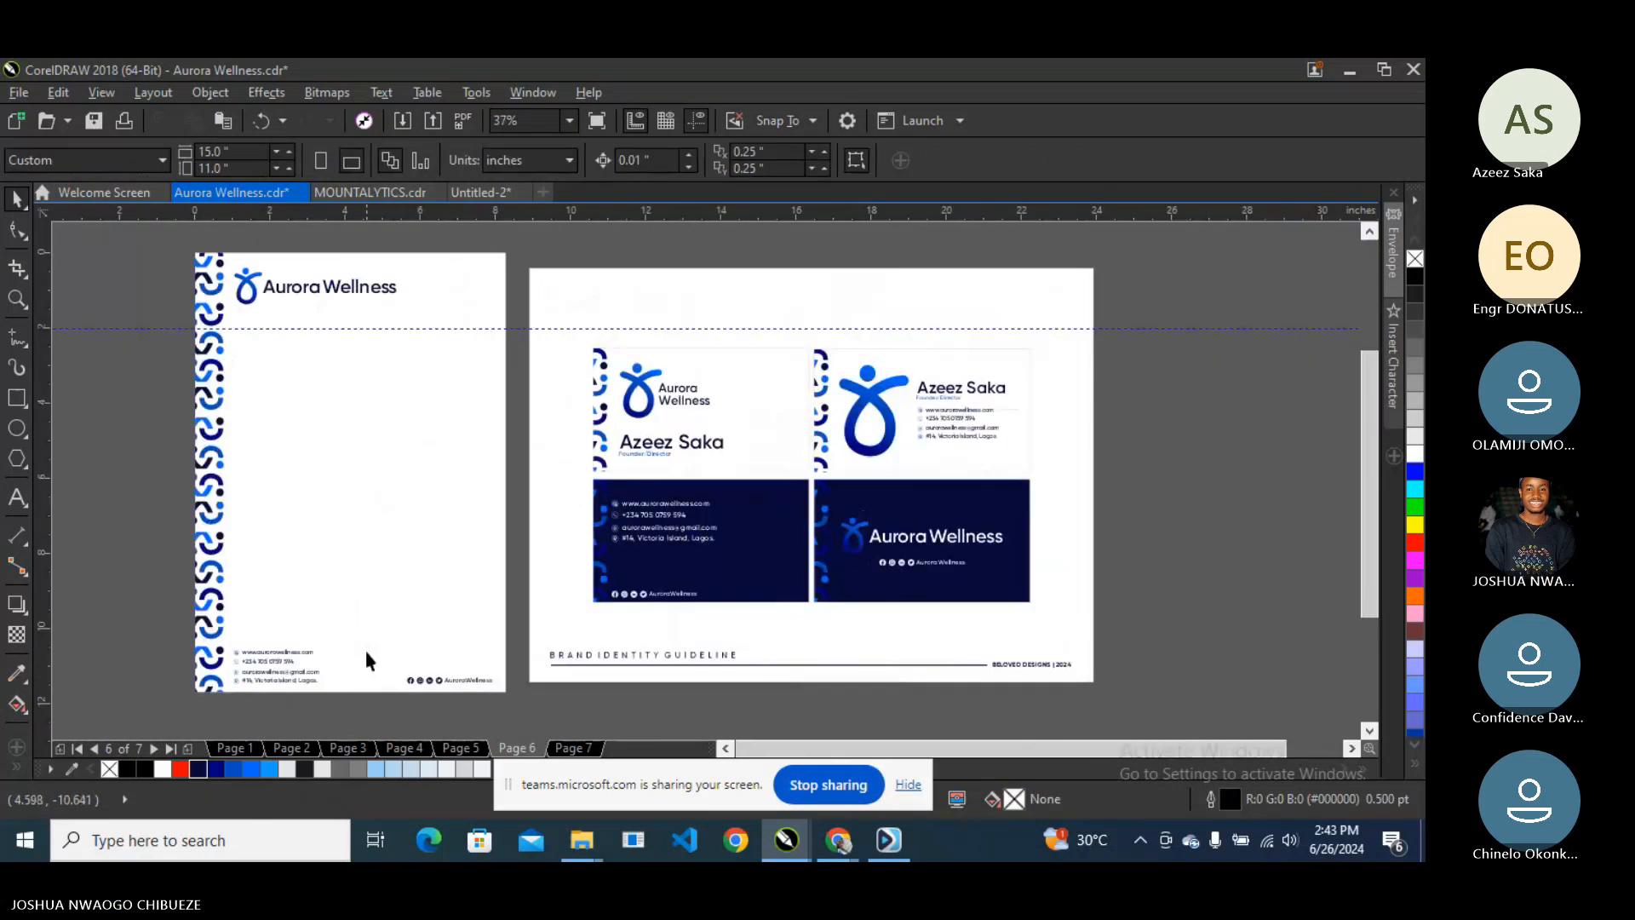
click(252, 286)
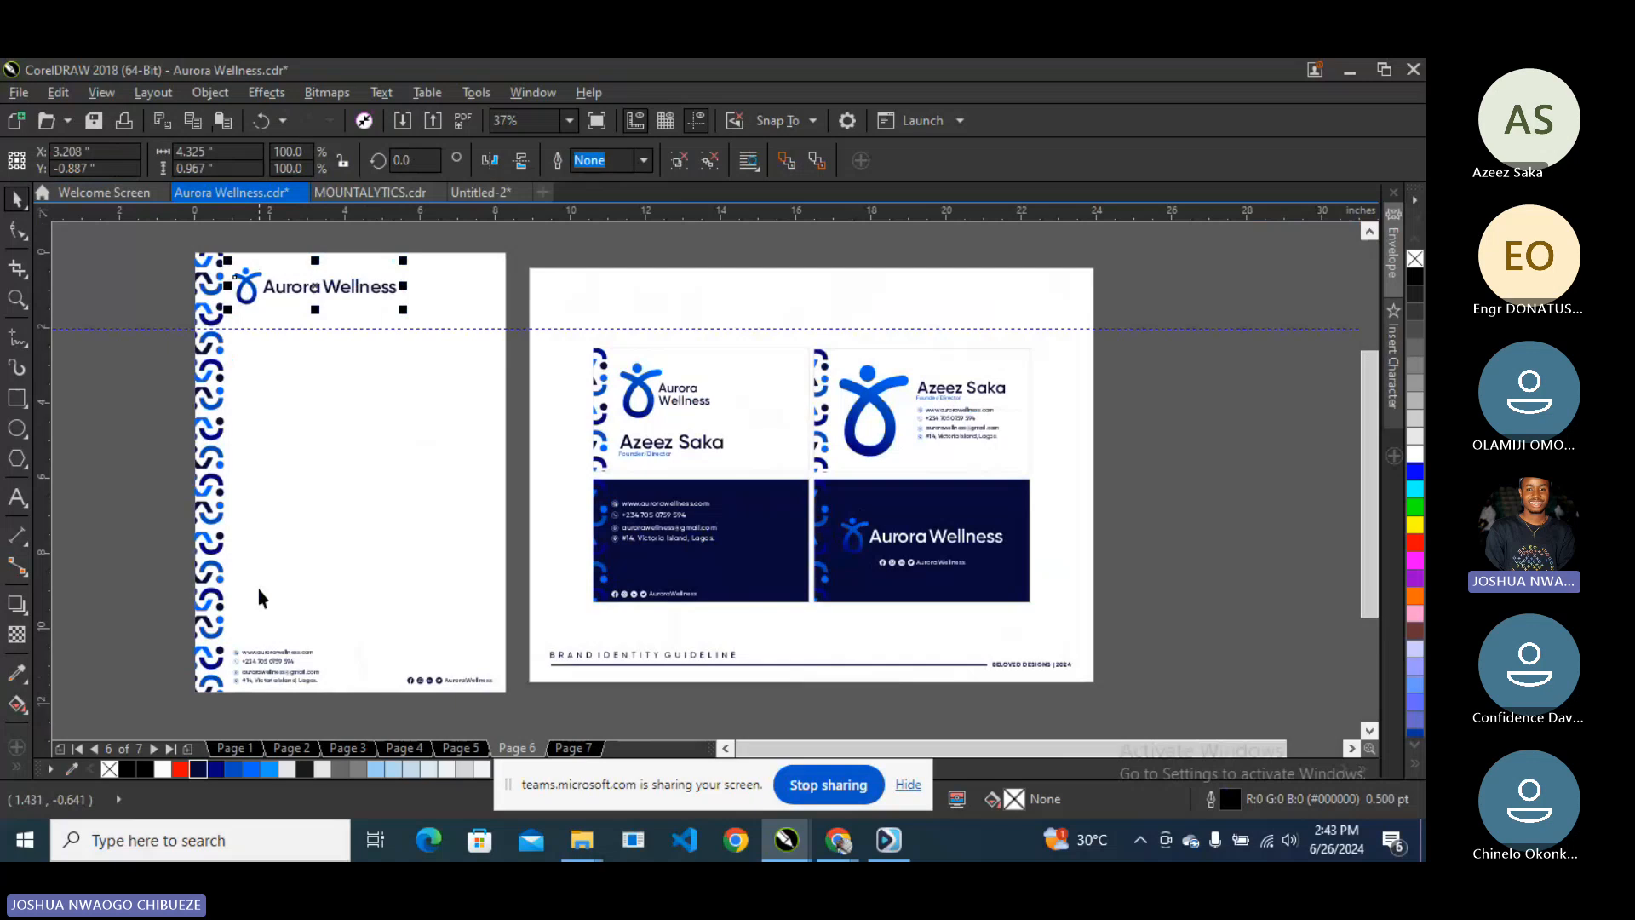
shift+click(264, 649)
key(l)
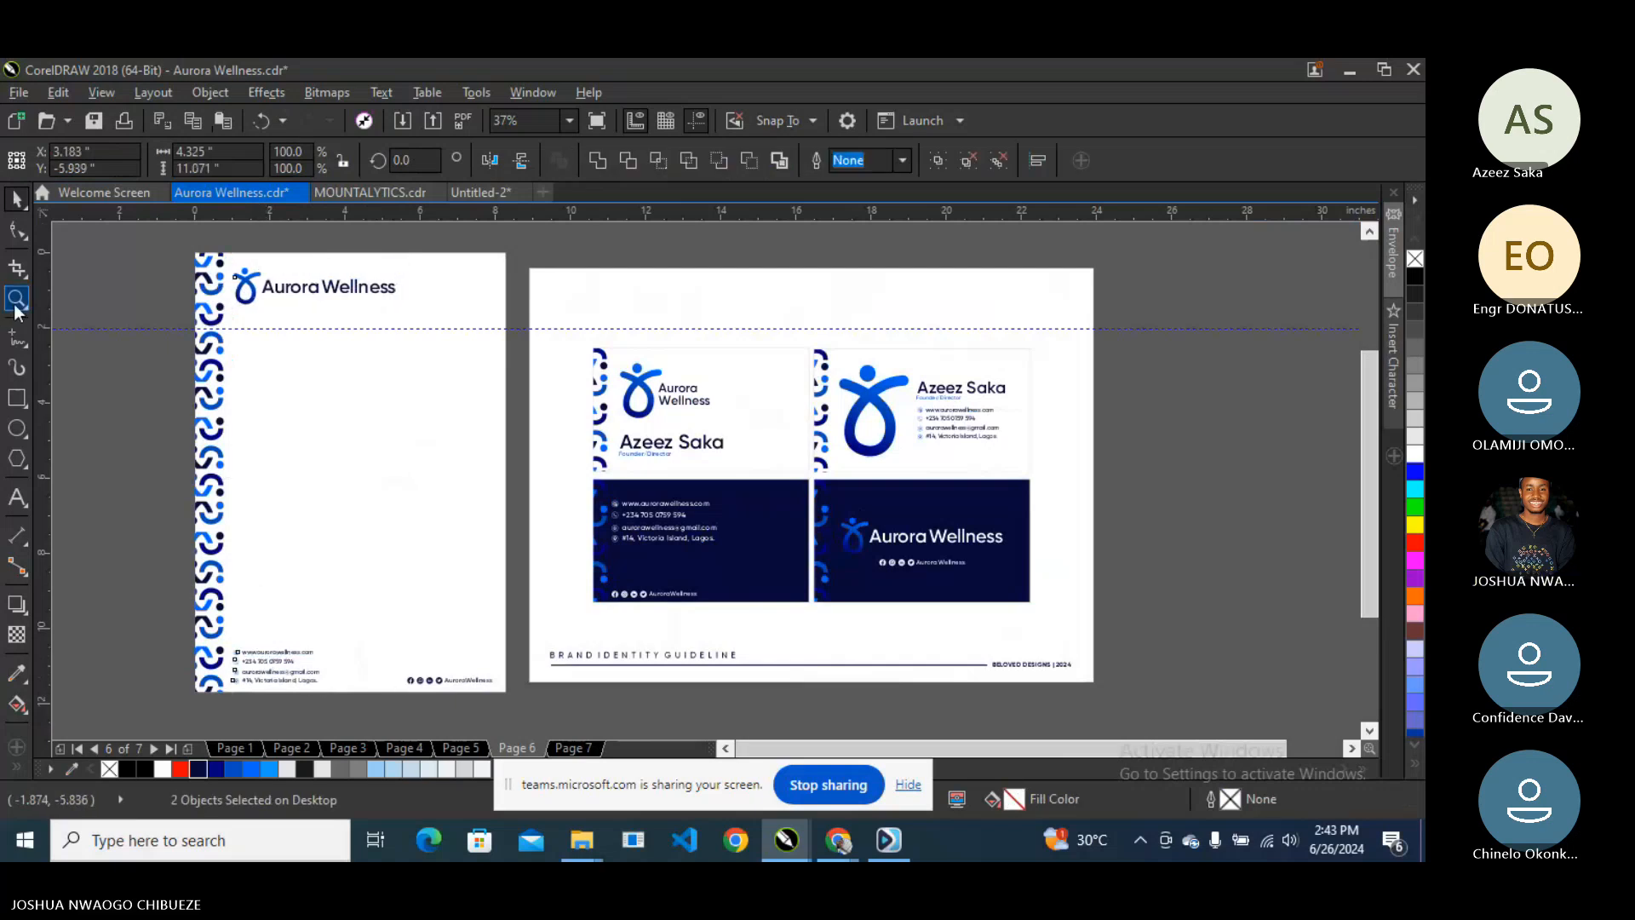
- Zoom in and preview the letterhead, then delete the horizontal guideline across the pages
click(17, 298)
drag(189, 249, 520, 709)
click(599, 125)
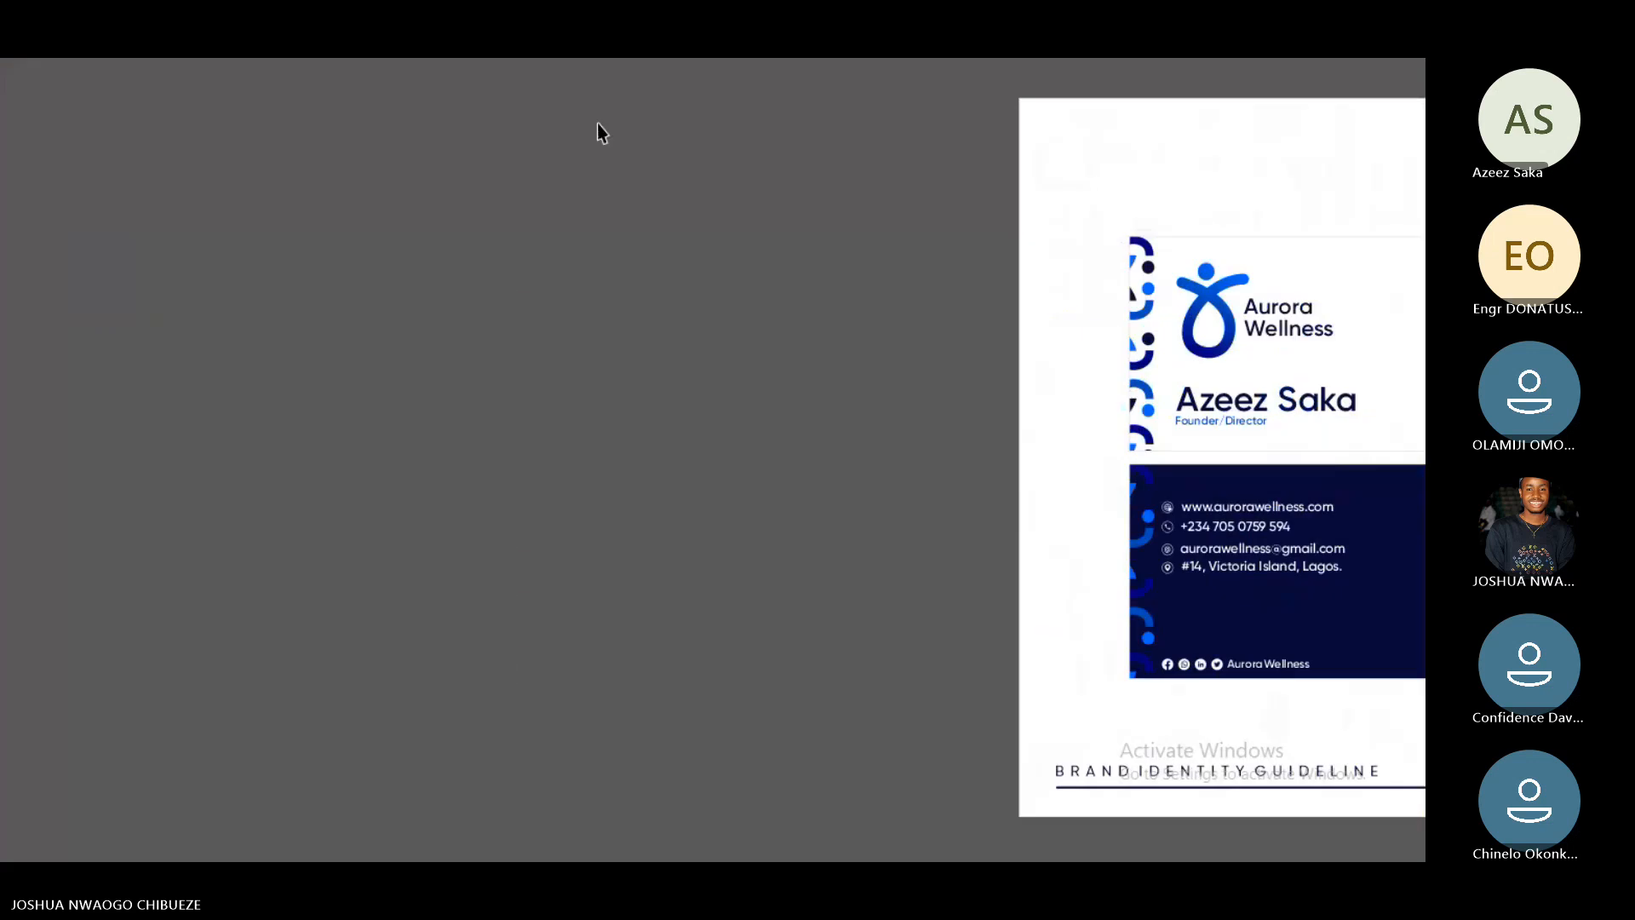
click(596, 124)
click(17, 199)
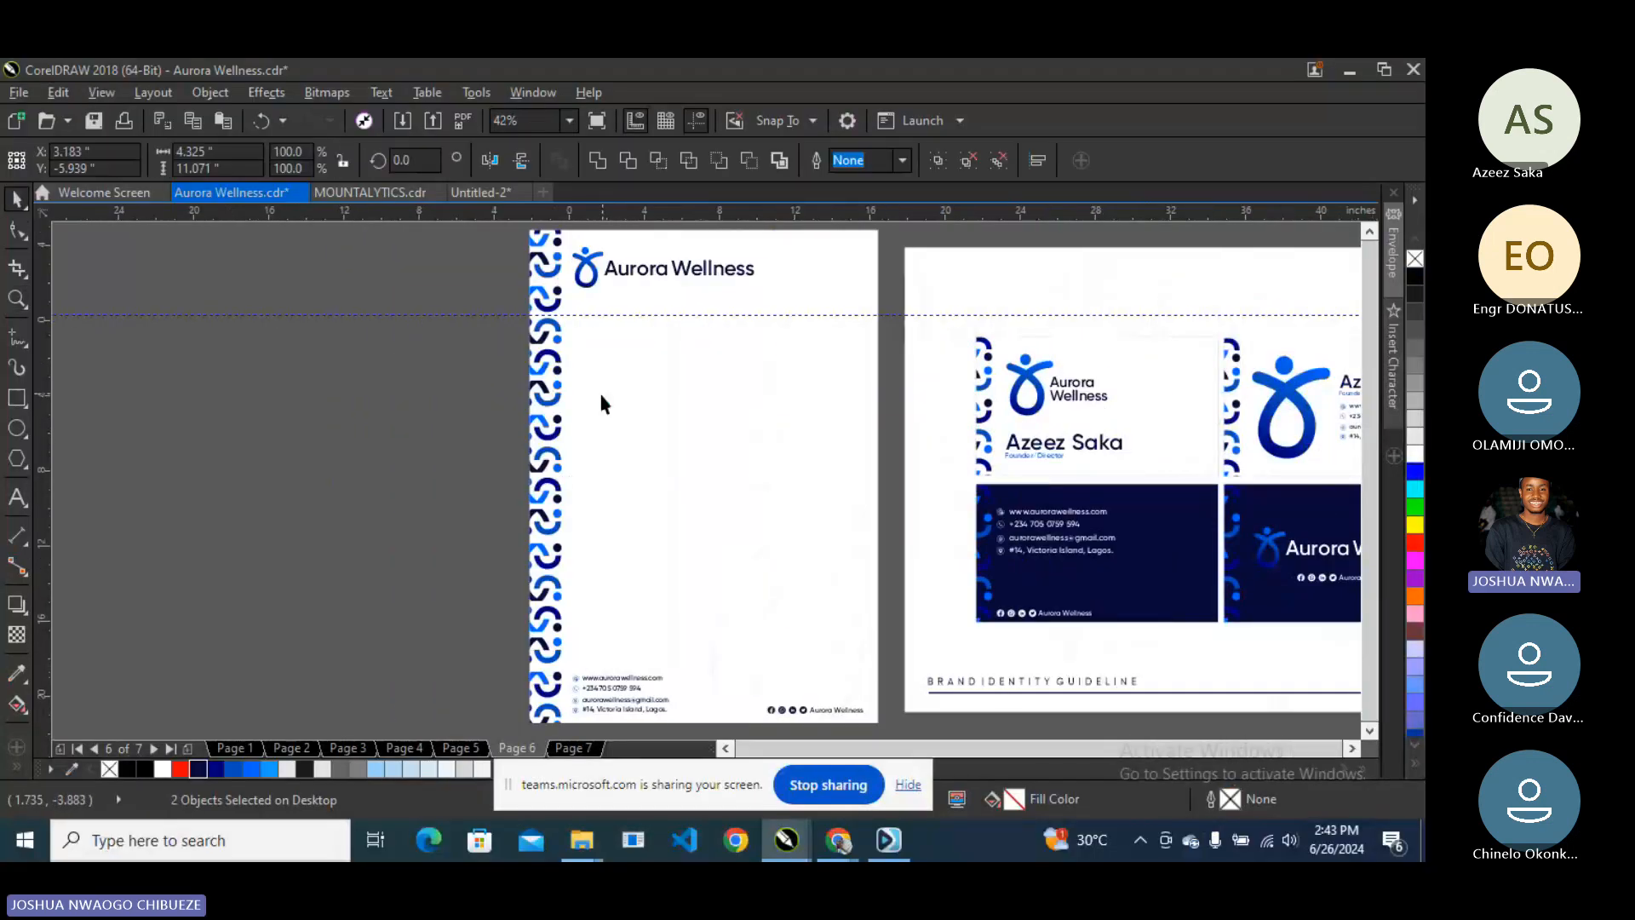
scroll(605, 395, down, 3)
scroll(693, 375, up, 2)
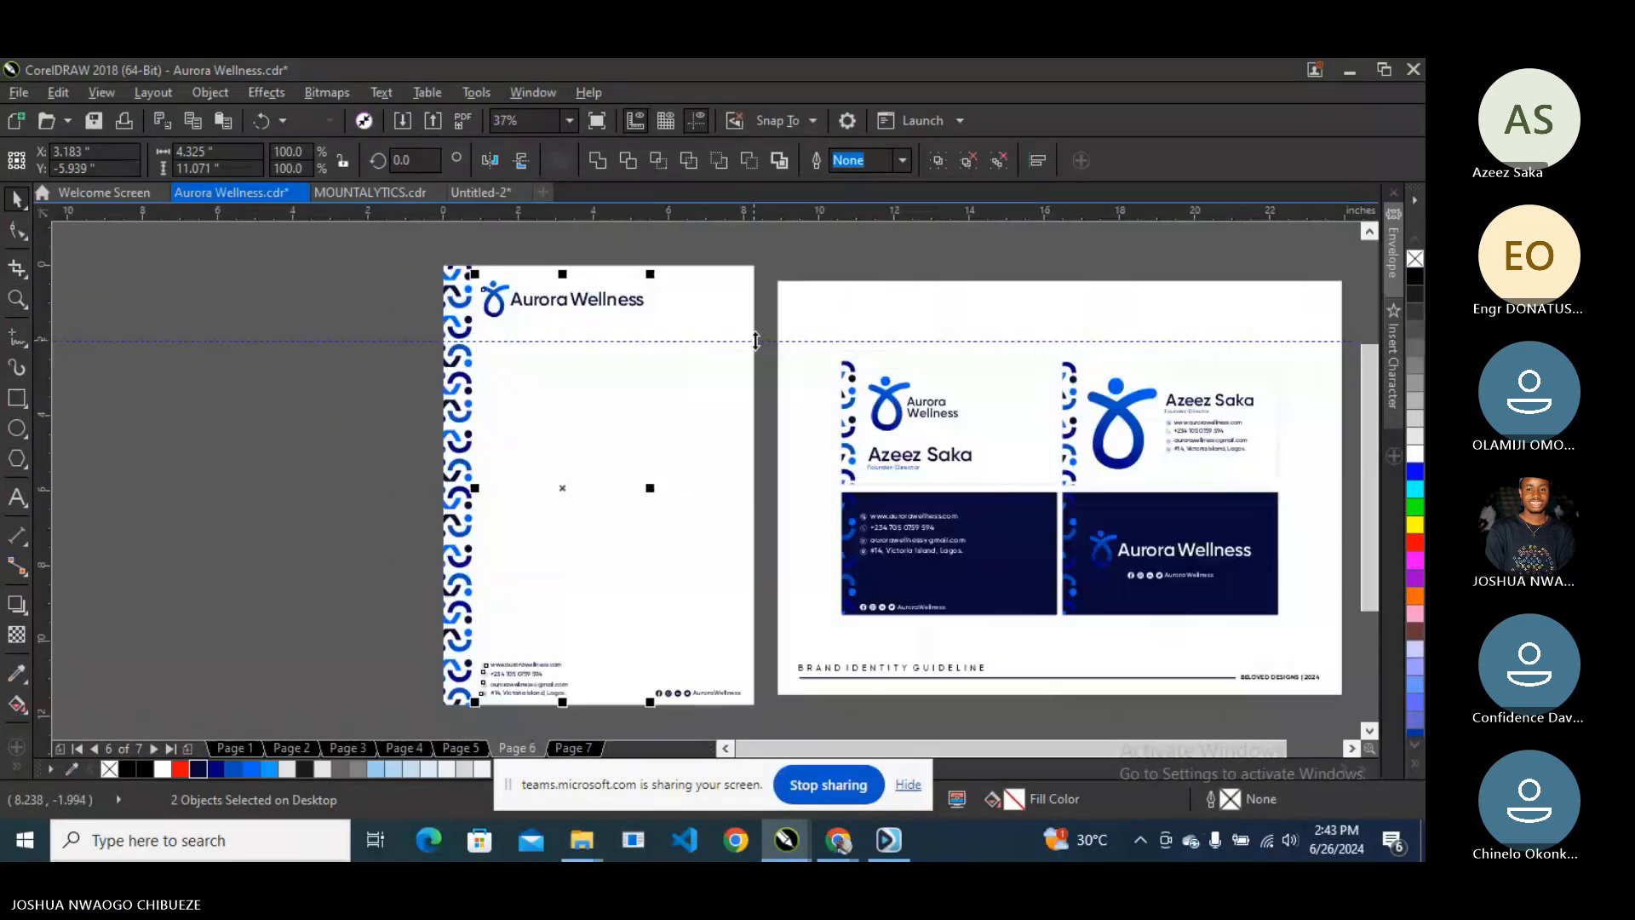
click(755, 340)
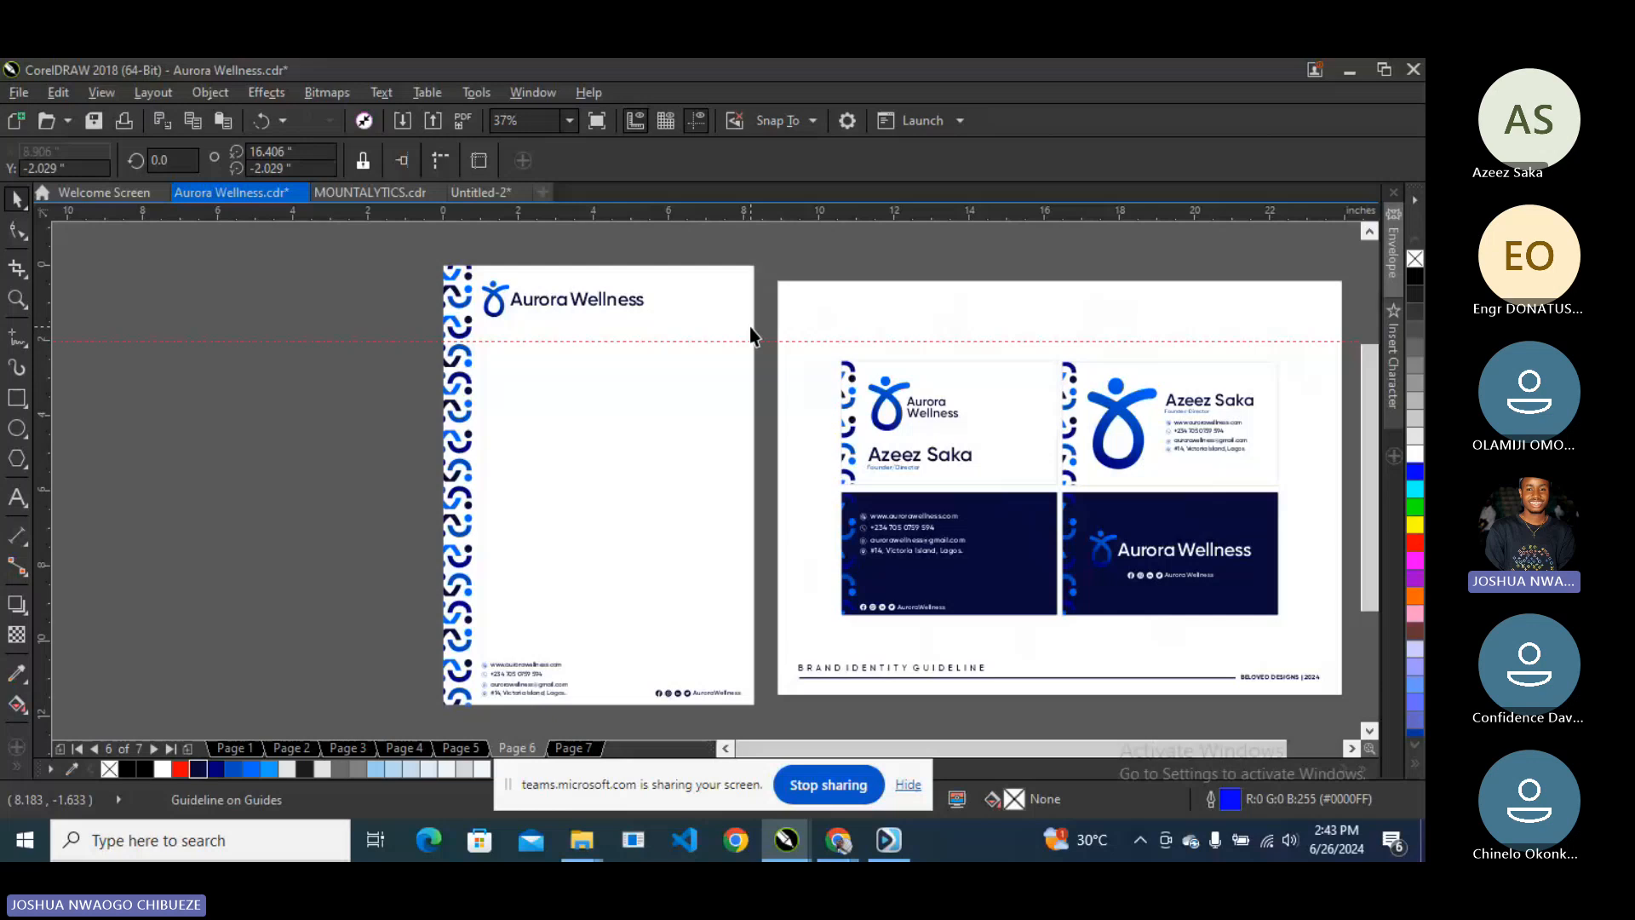
key(Delete)
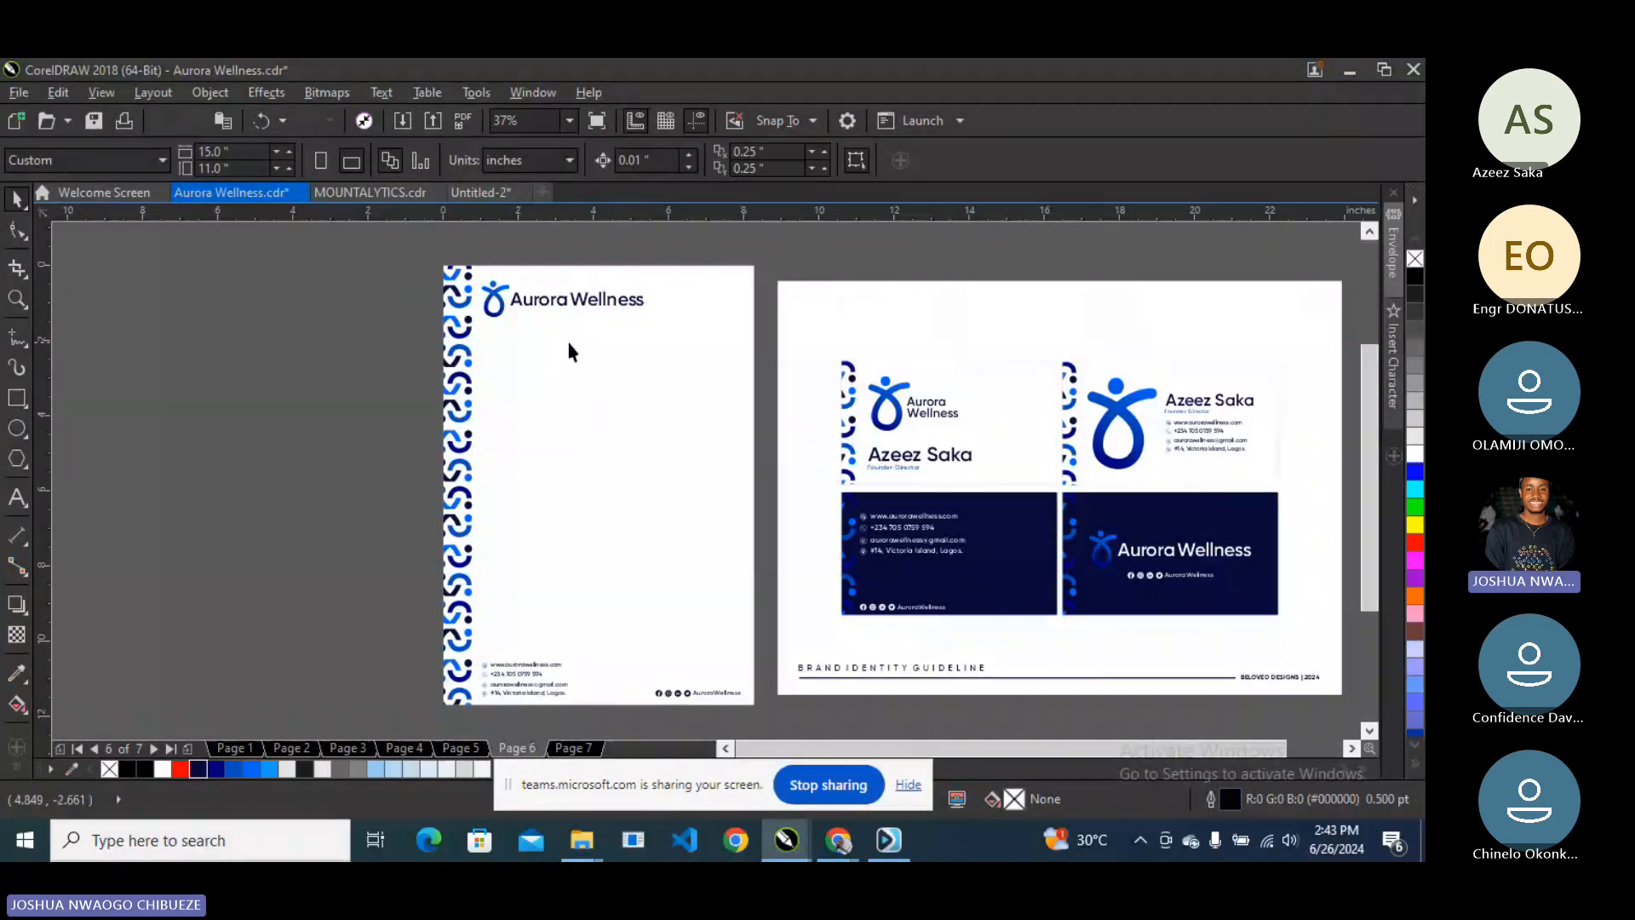
- Inside the letterhead PowerClip, move the faint watermark logo right and enlarge it slightly
double_click(635, 552)
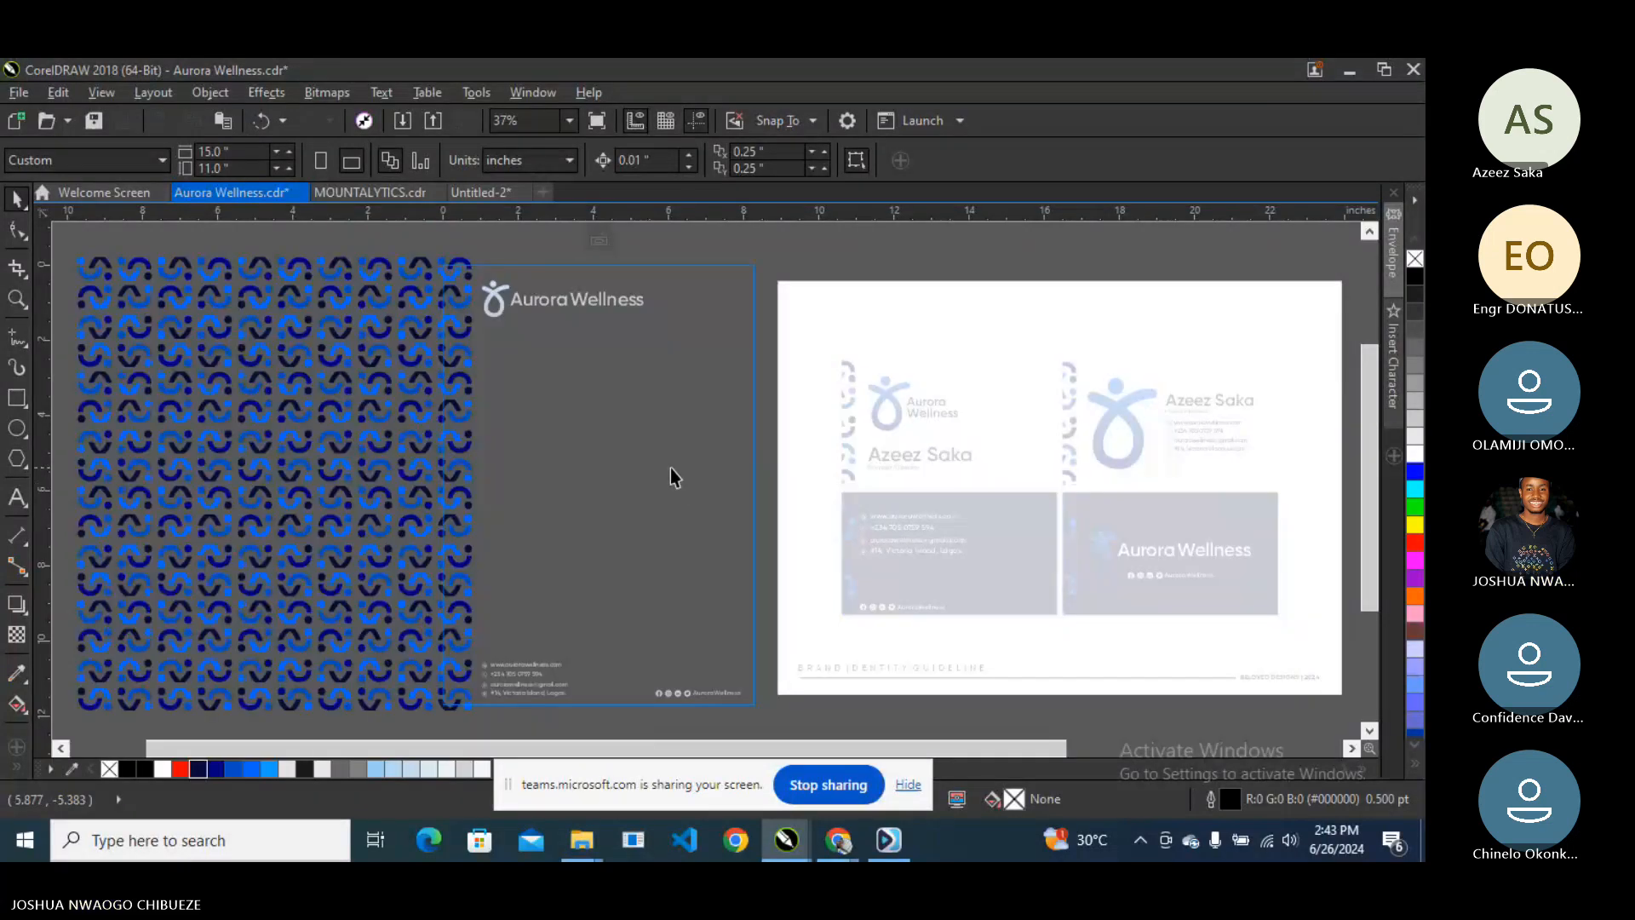
click(671, 474)
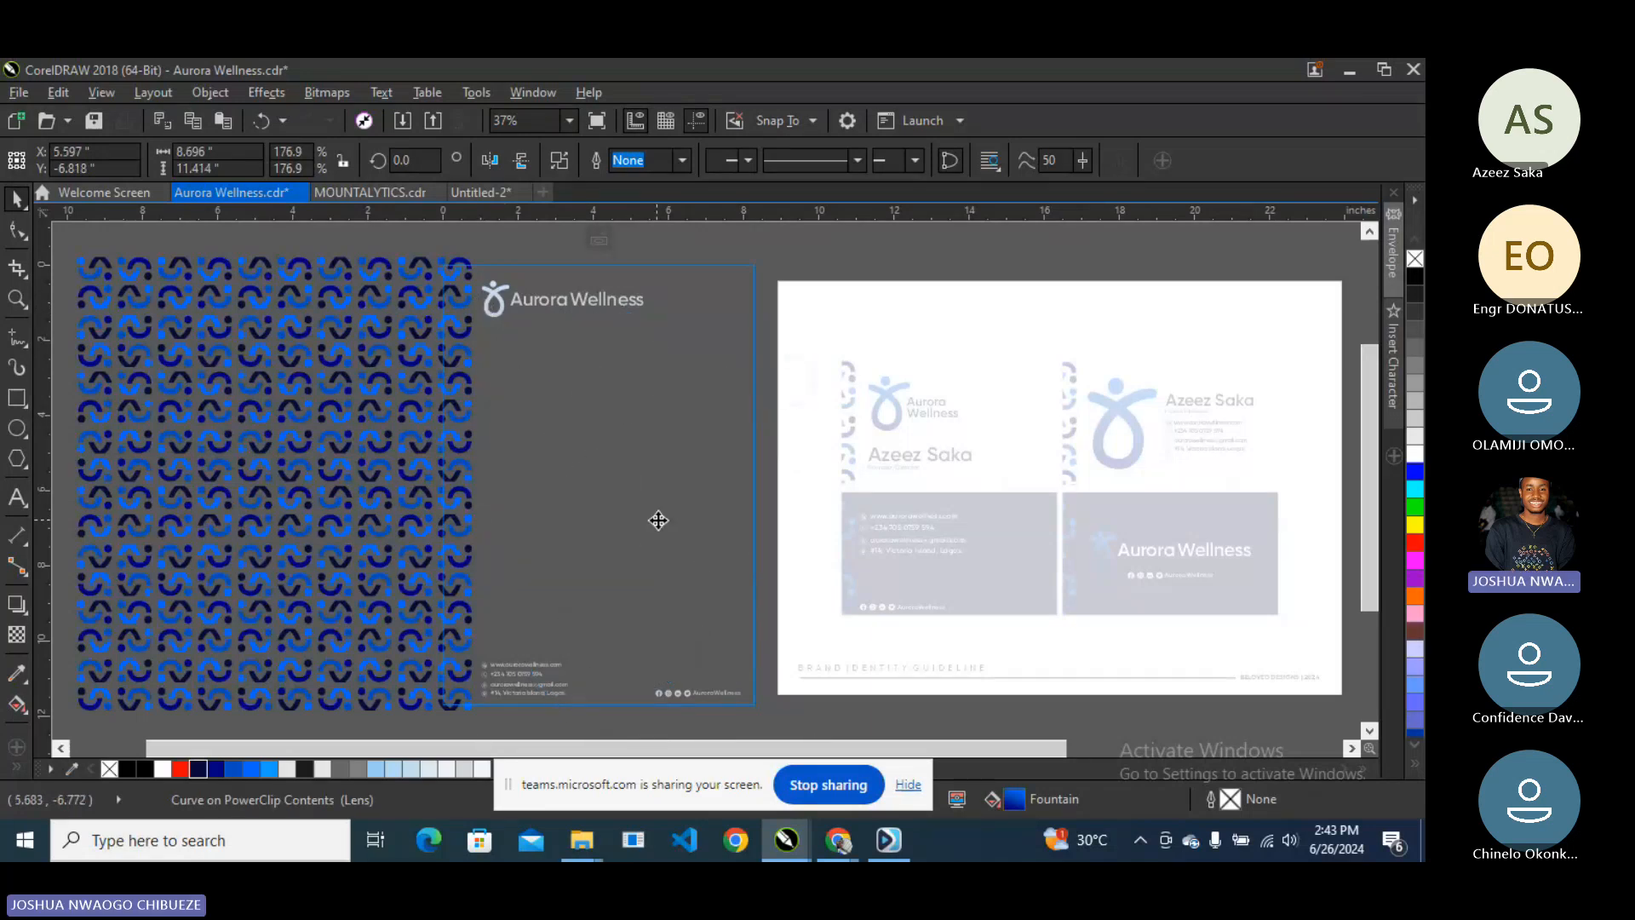
drag(653, 515, 673, 511)
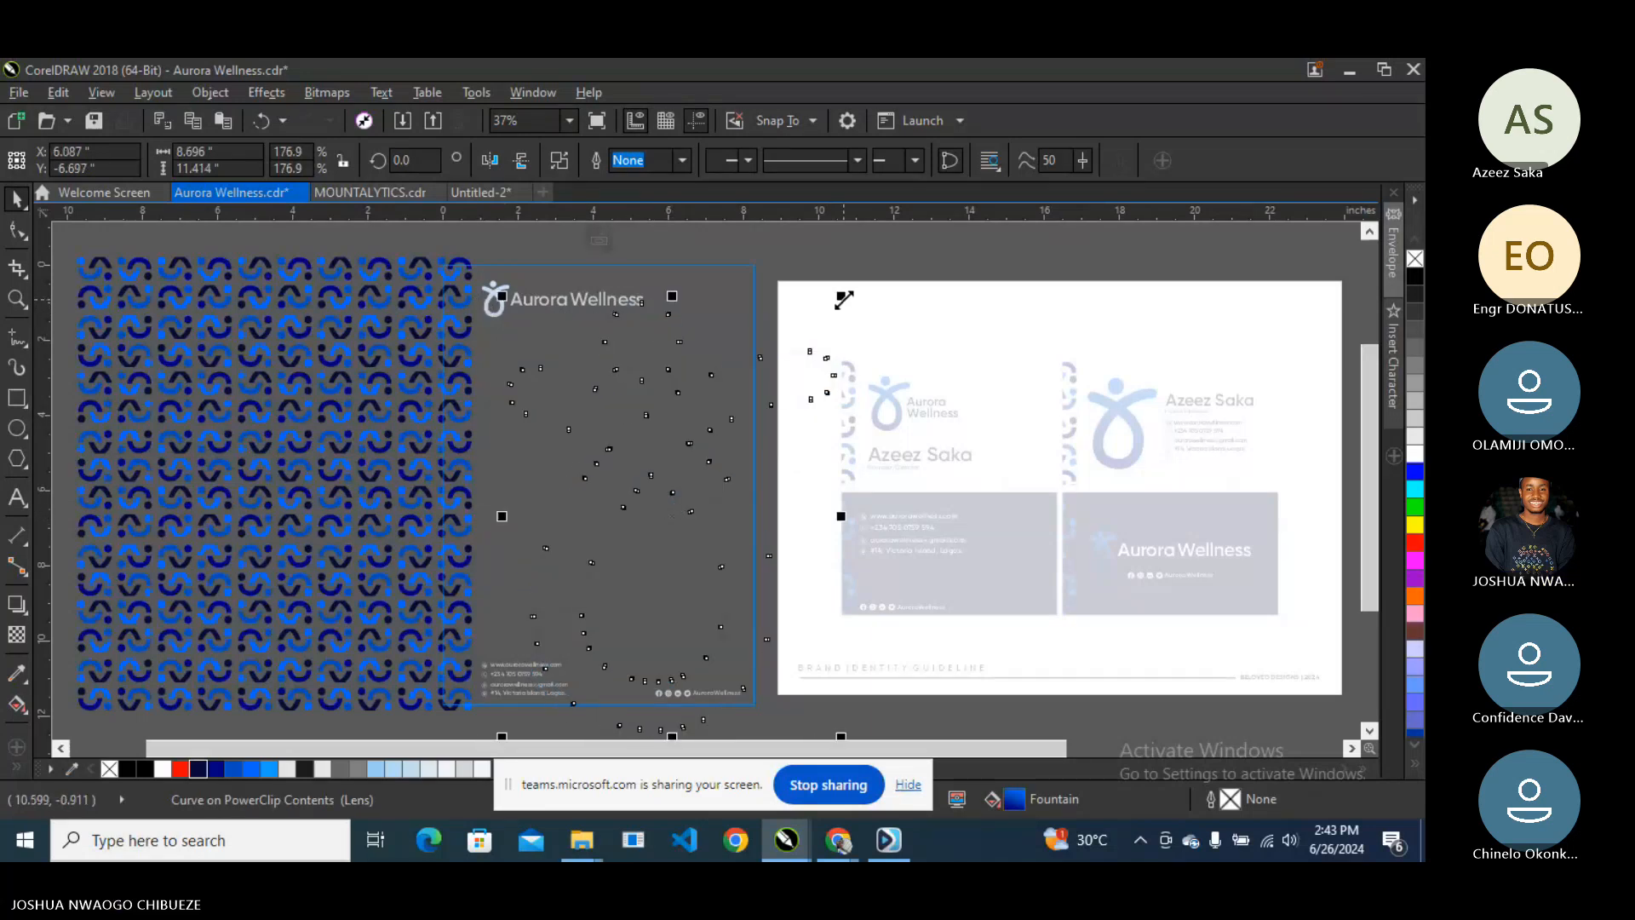
drag(840, 295, 885, 252)
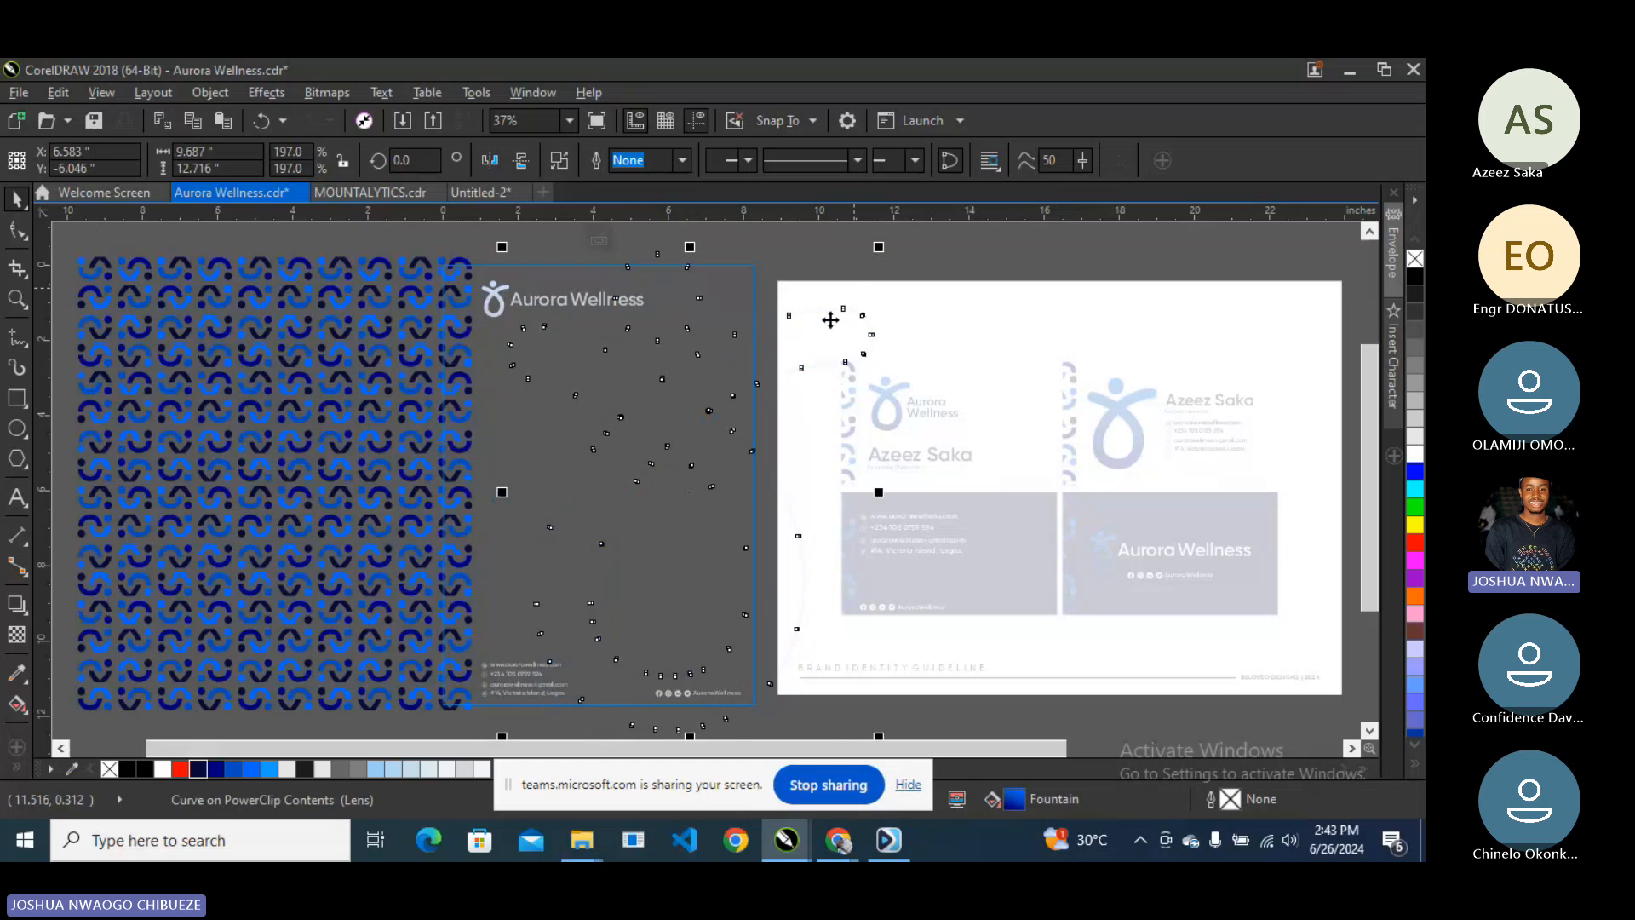
click(605, 239)
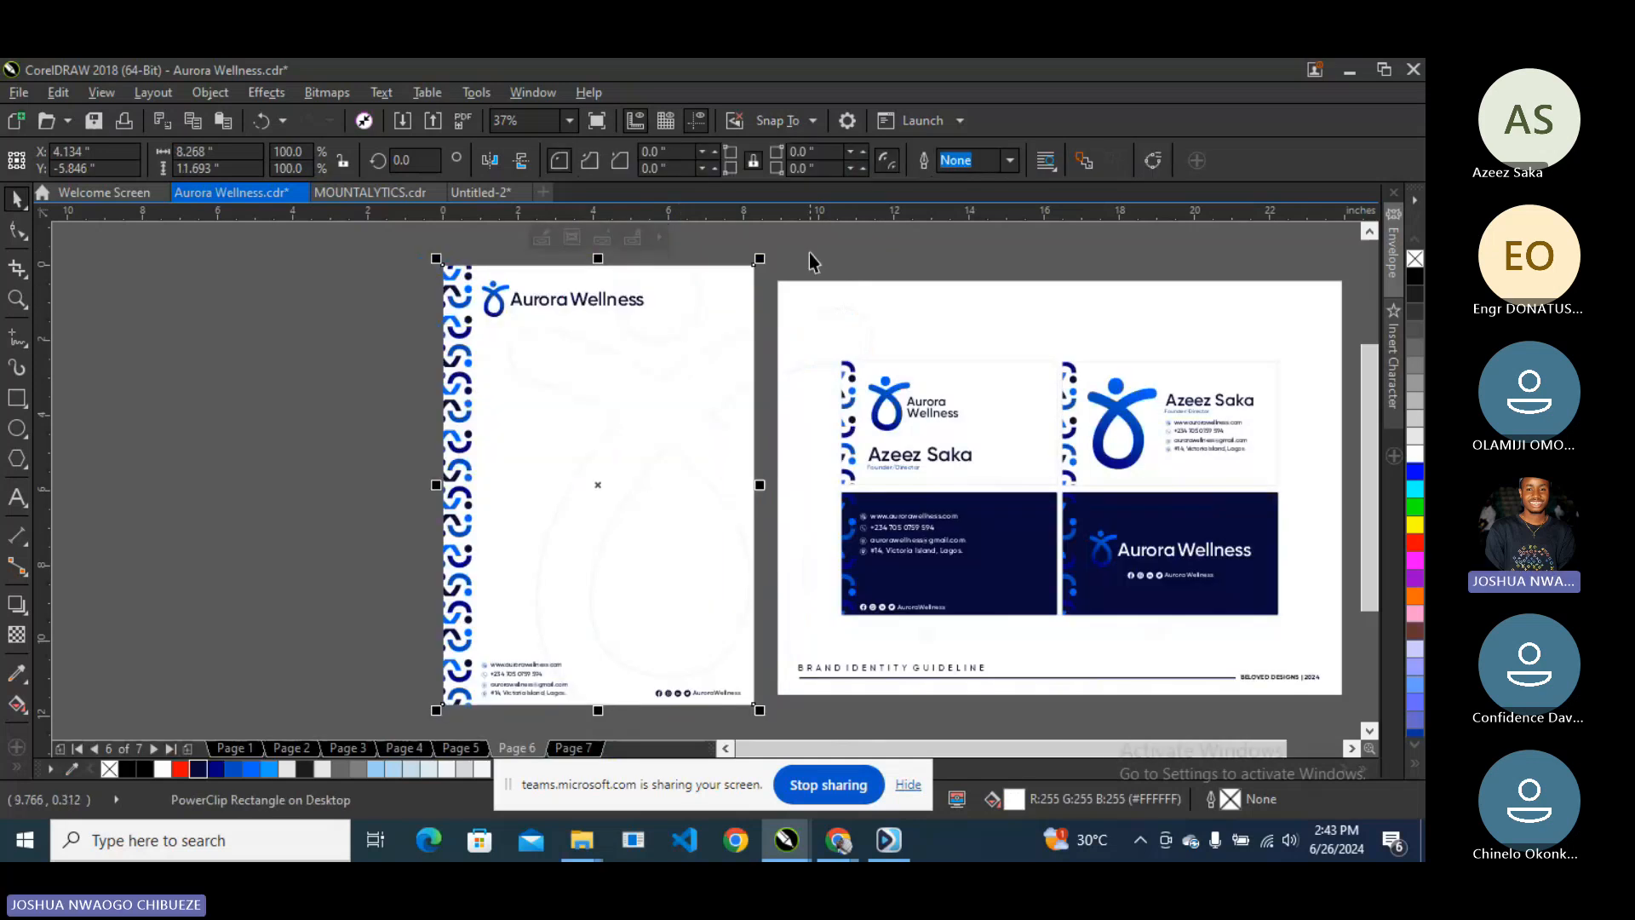
- Reopen the PowerClip and nudge the watermark logo a little further right and down
right_click(640, 368)
click(717, 243)
click(772, 322)
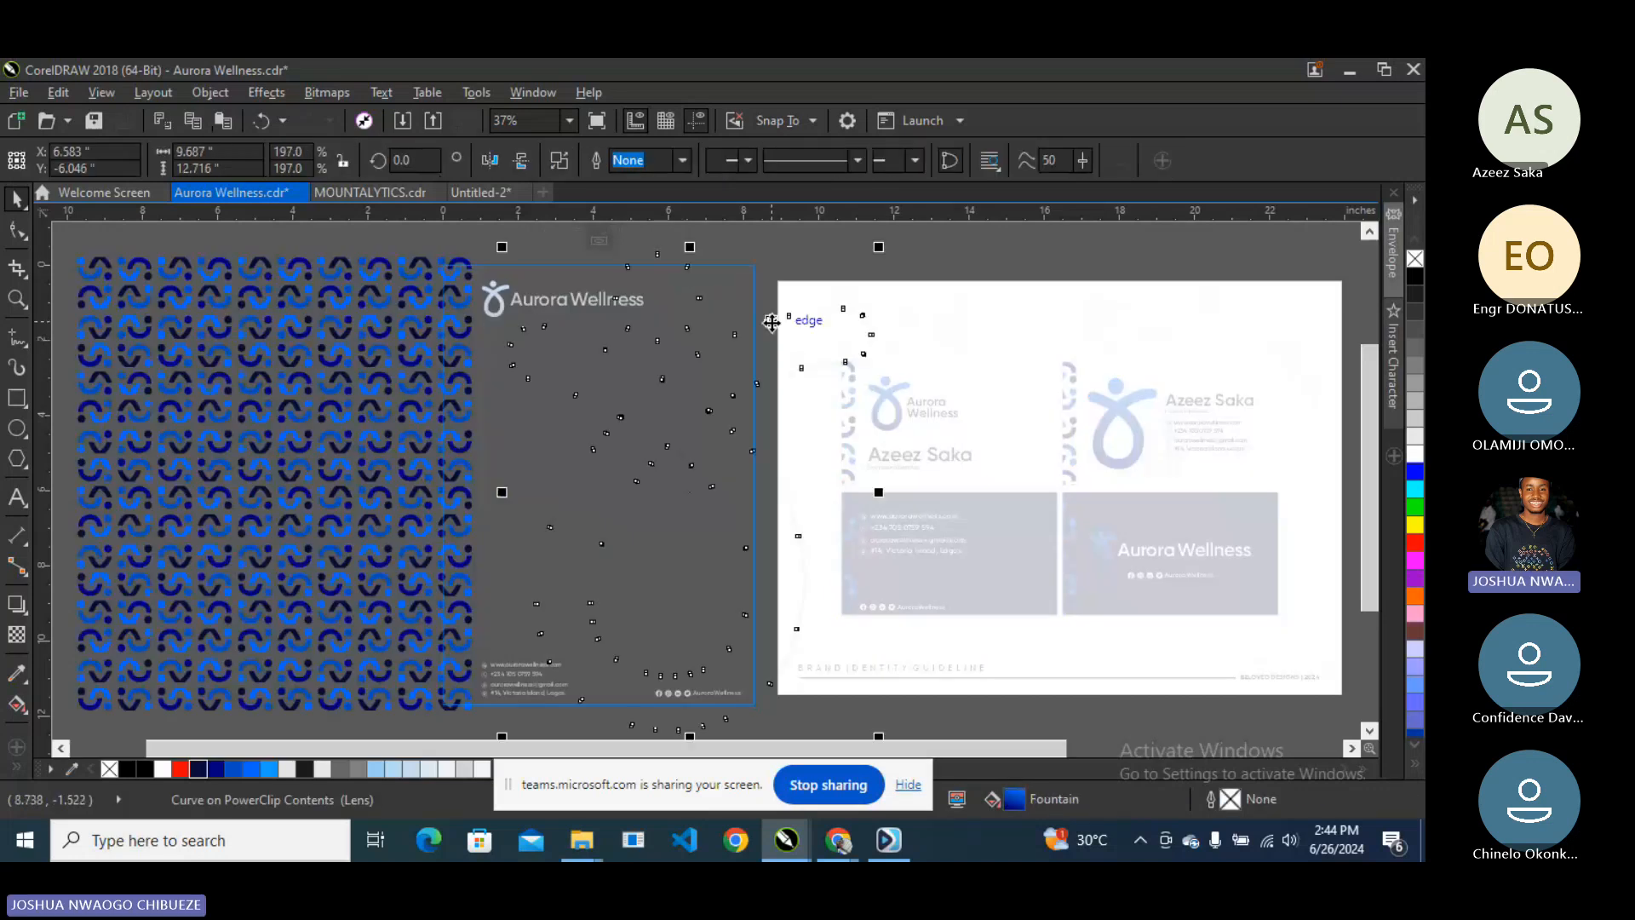
drag(772, 323, 798, 331)
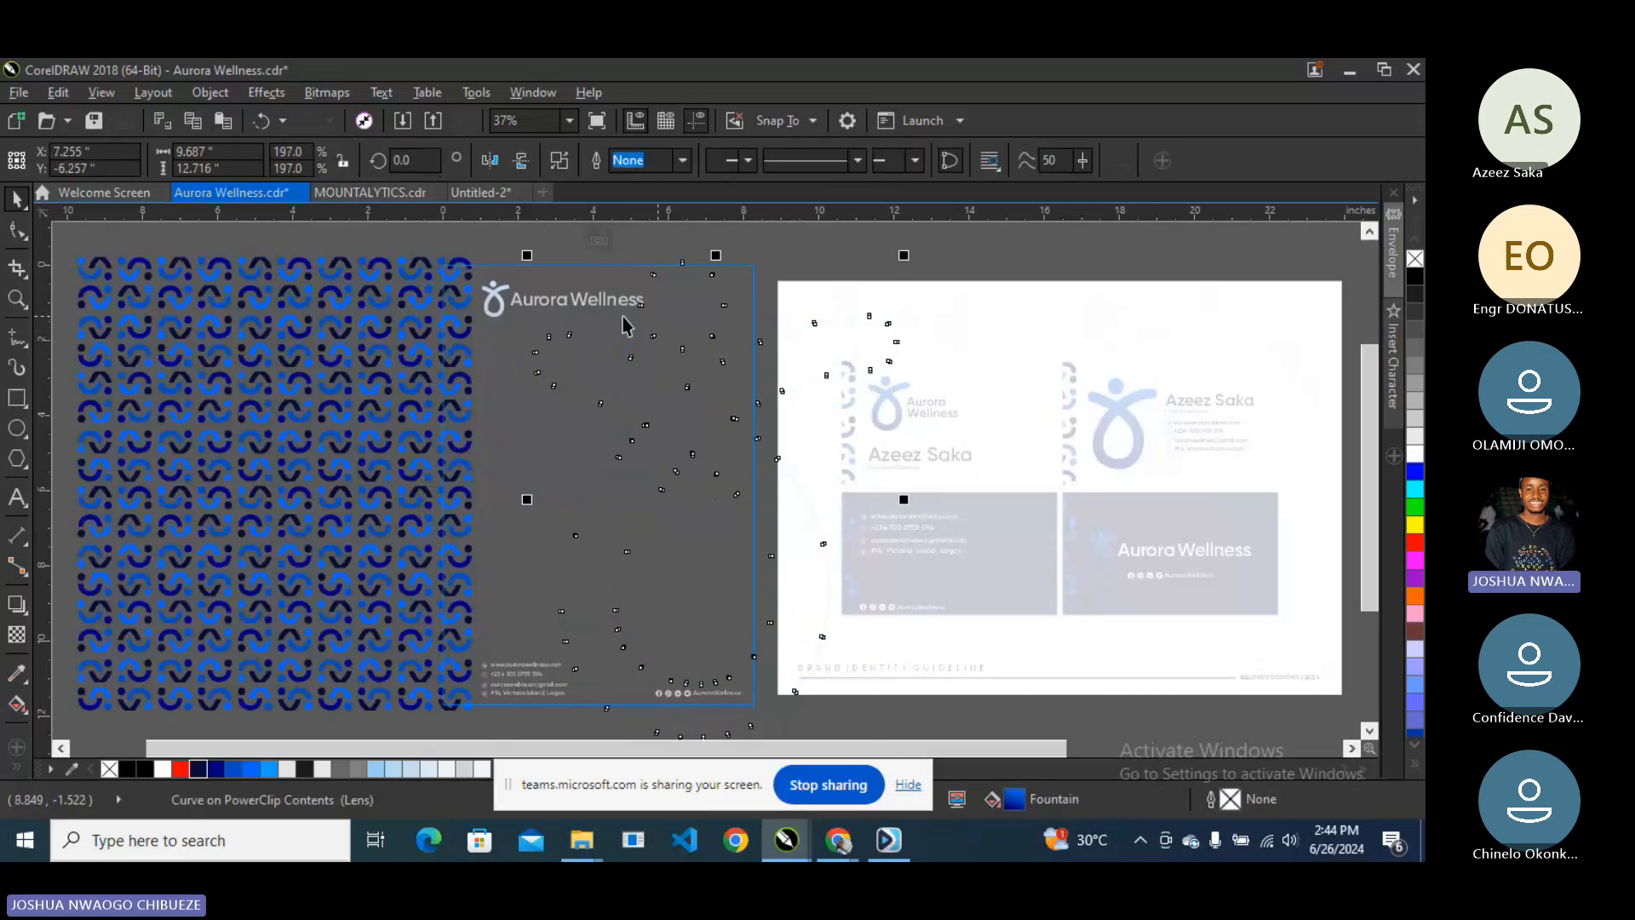
click(601, 246)
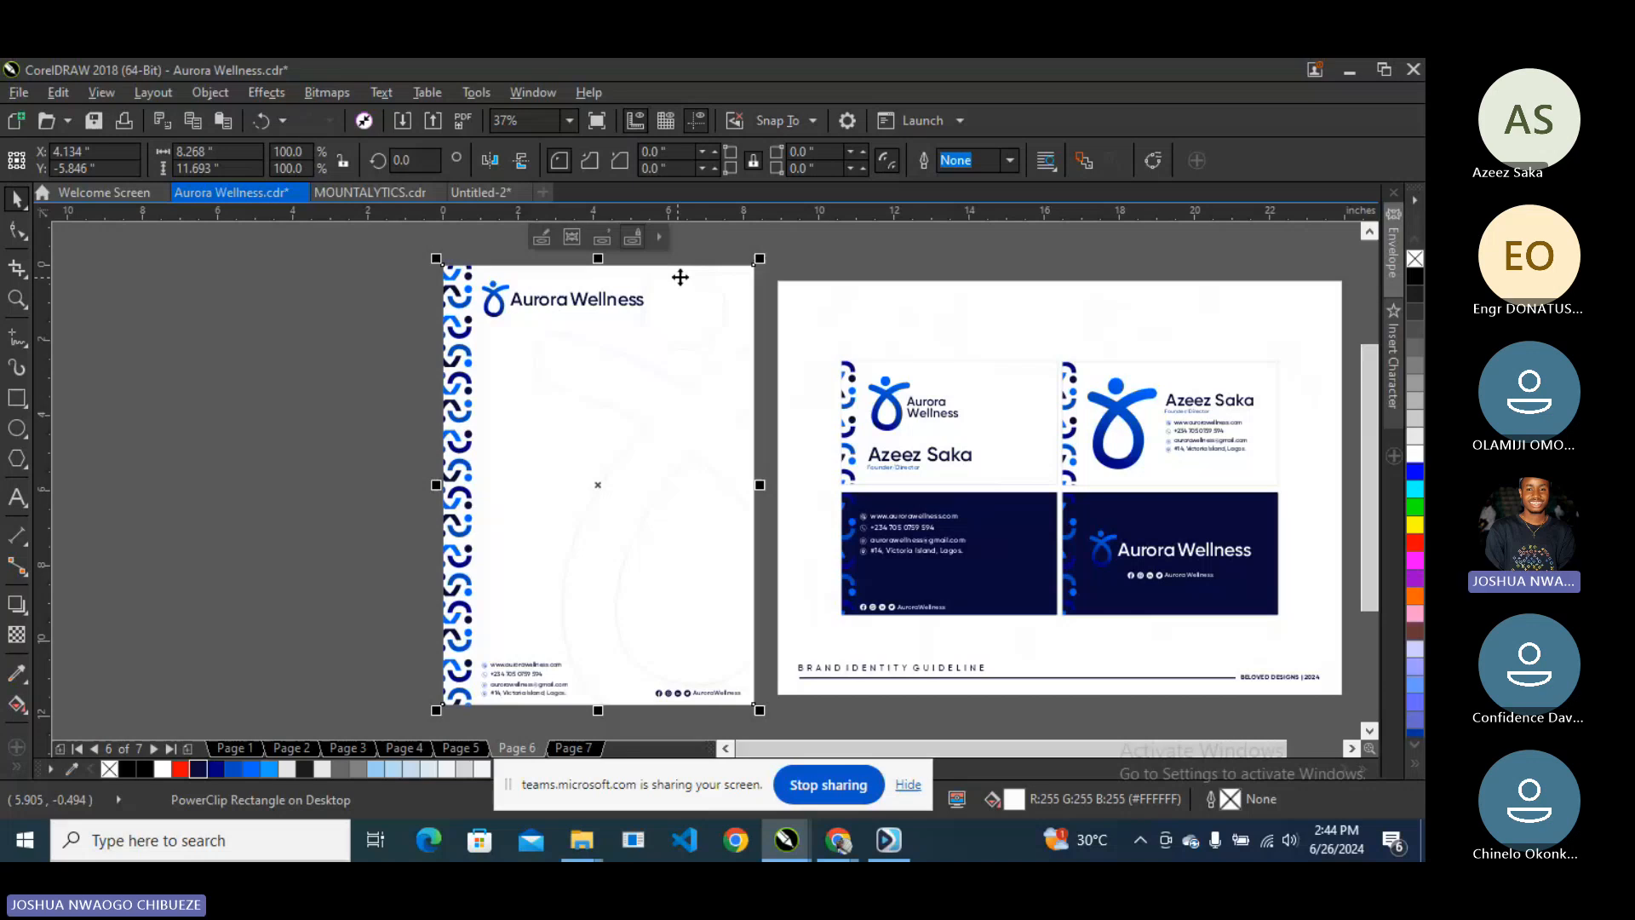
key(Escape)
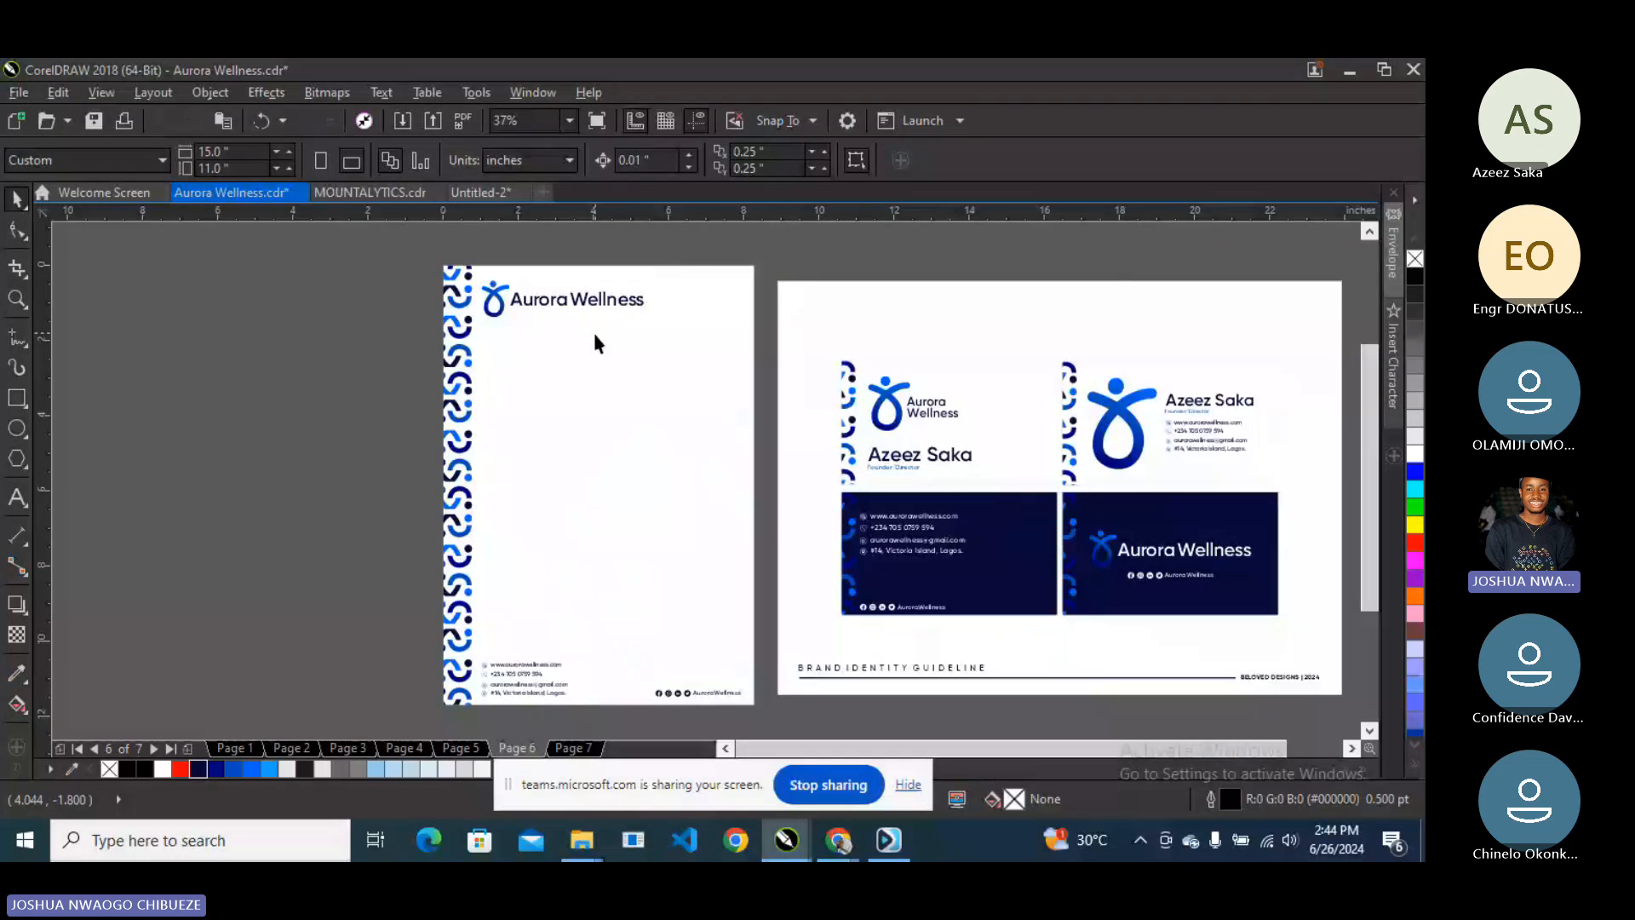
- Place copies of the left and right business card pairs onto the letterhead
drag(767, 335, 1050, 616)
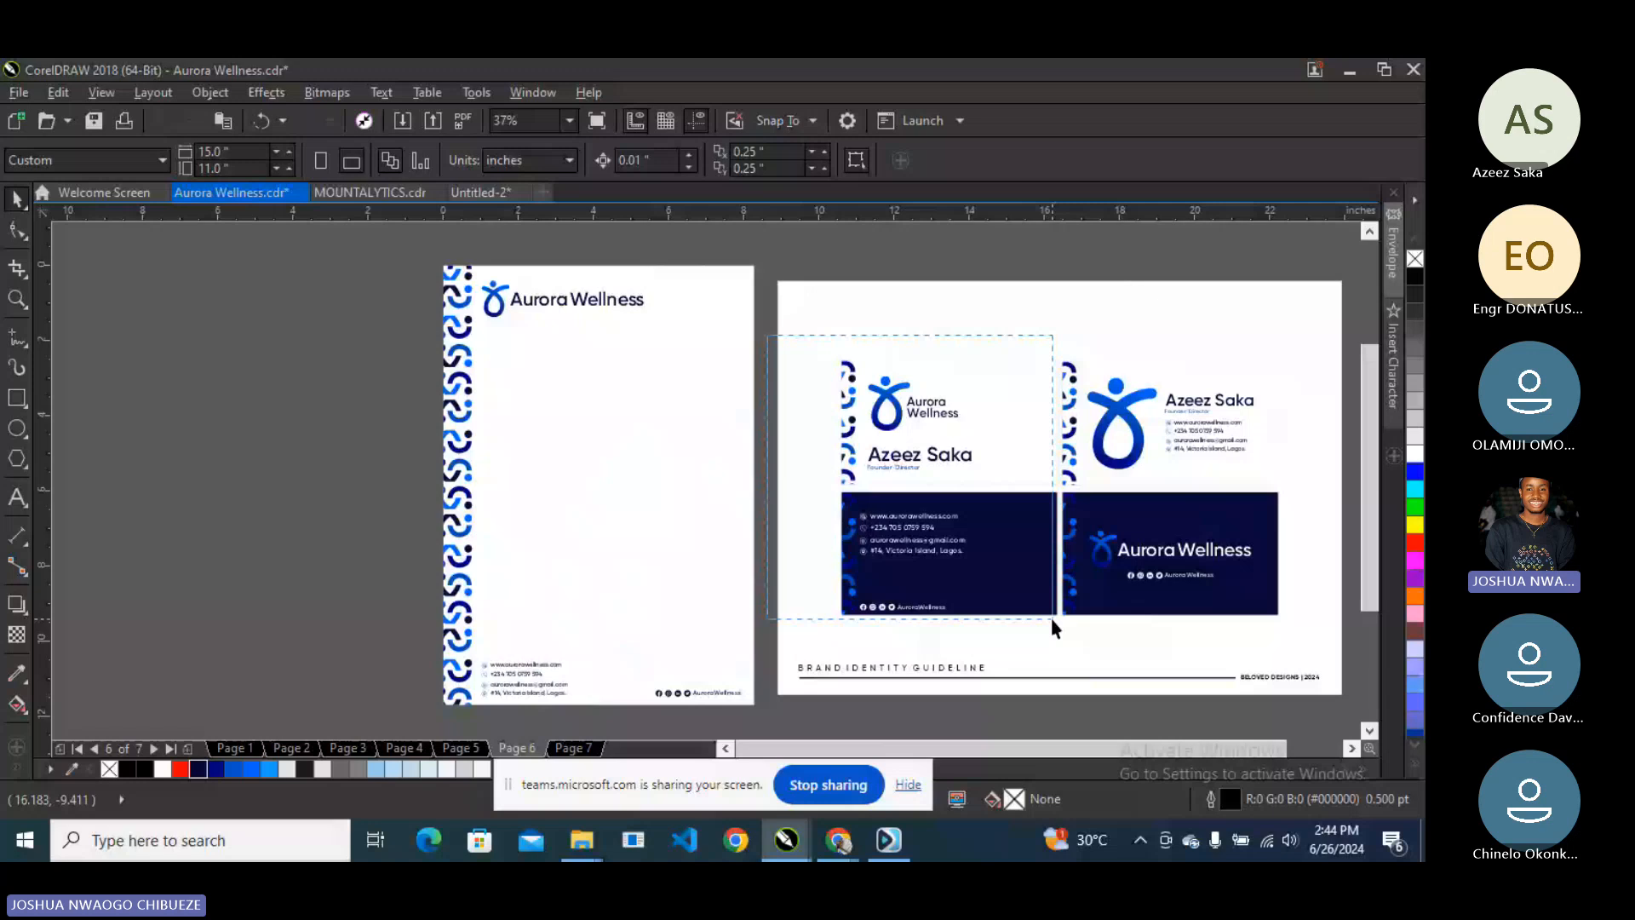
drag(1050, 616, 1051, 617)
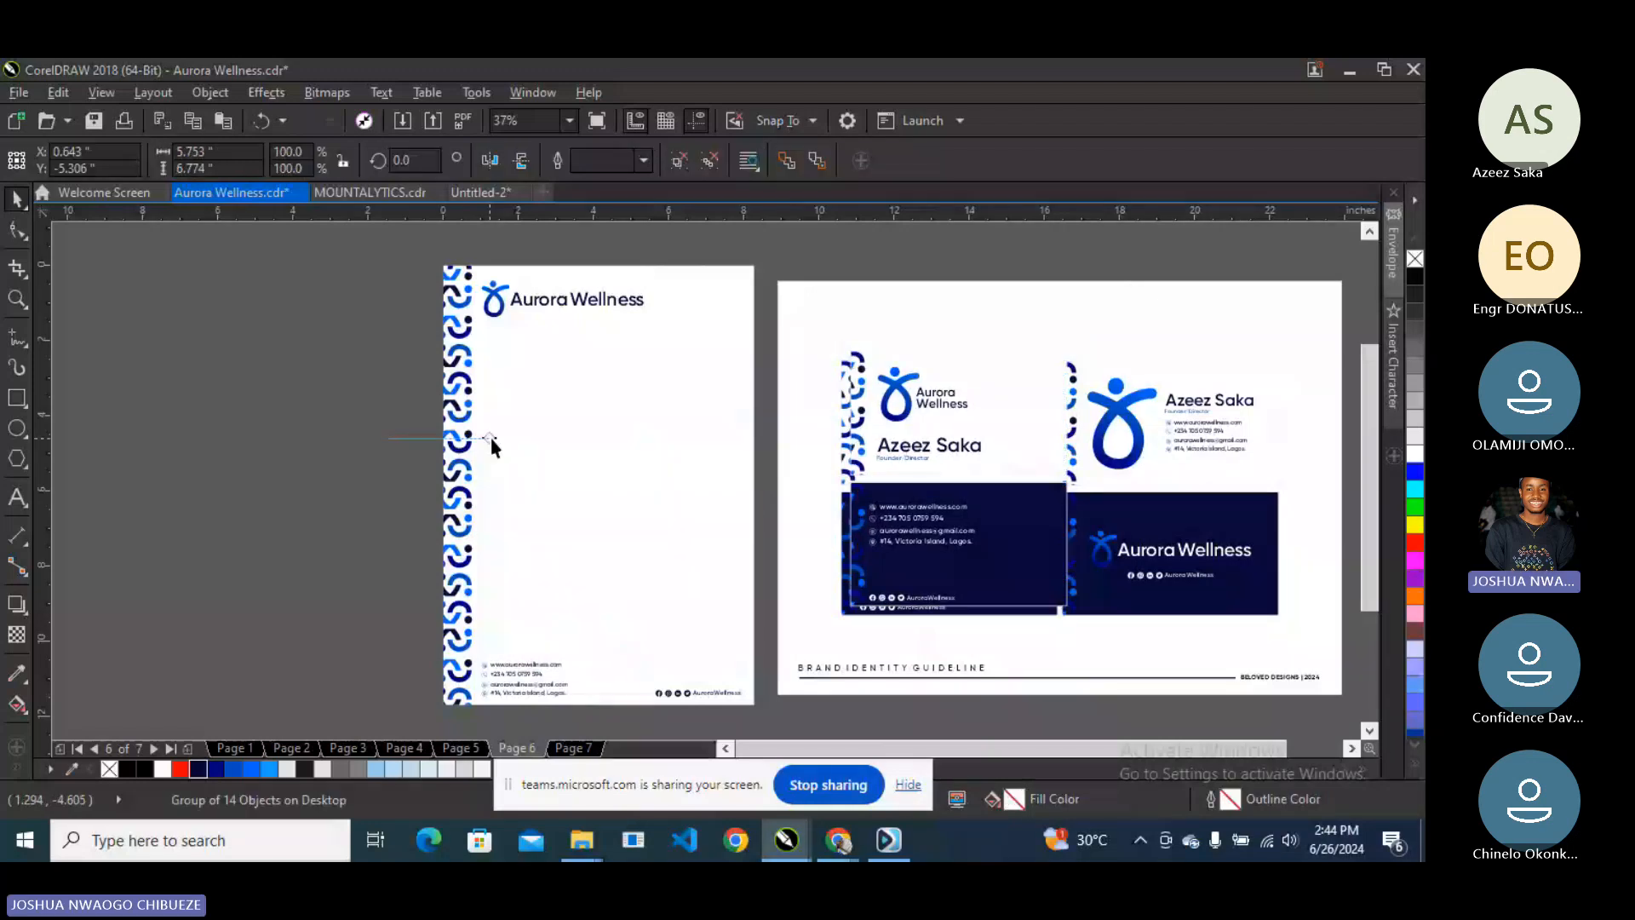
drag(491, 437, 490, 437)
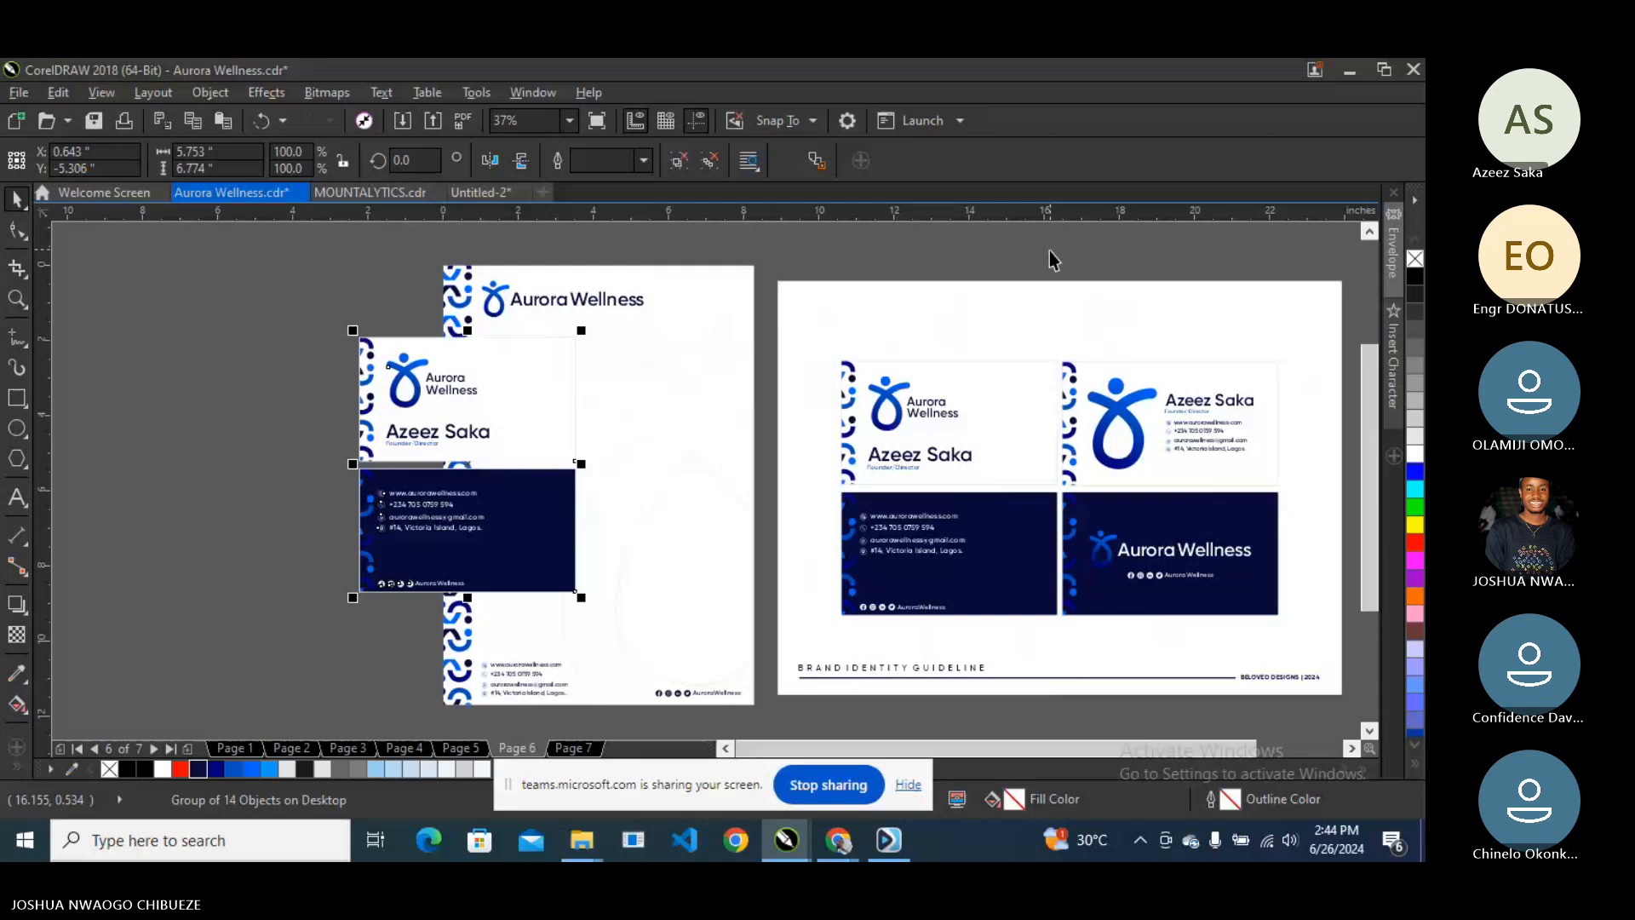
click(1172, 514)
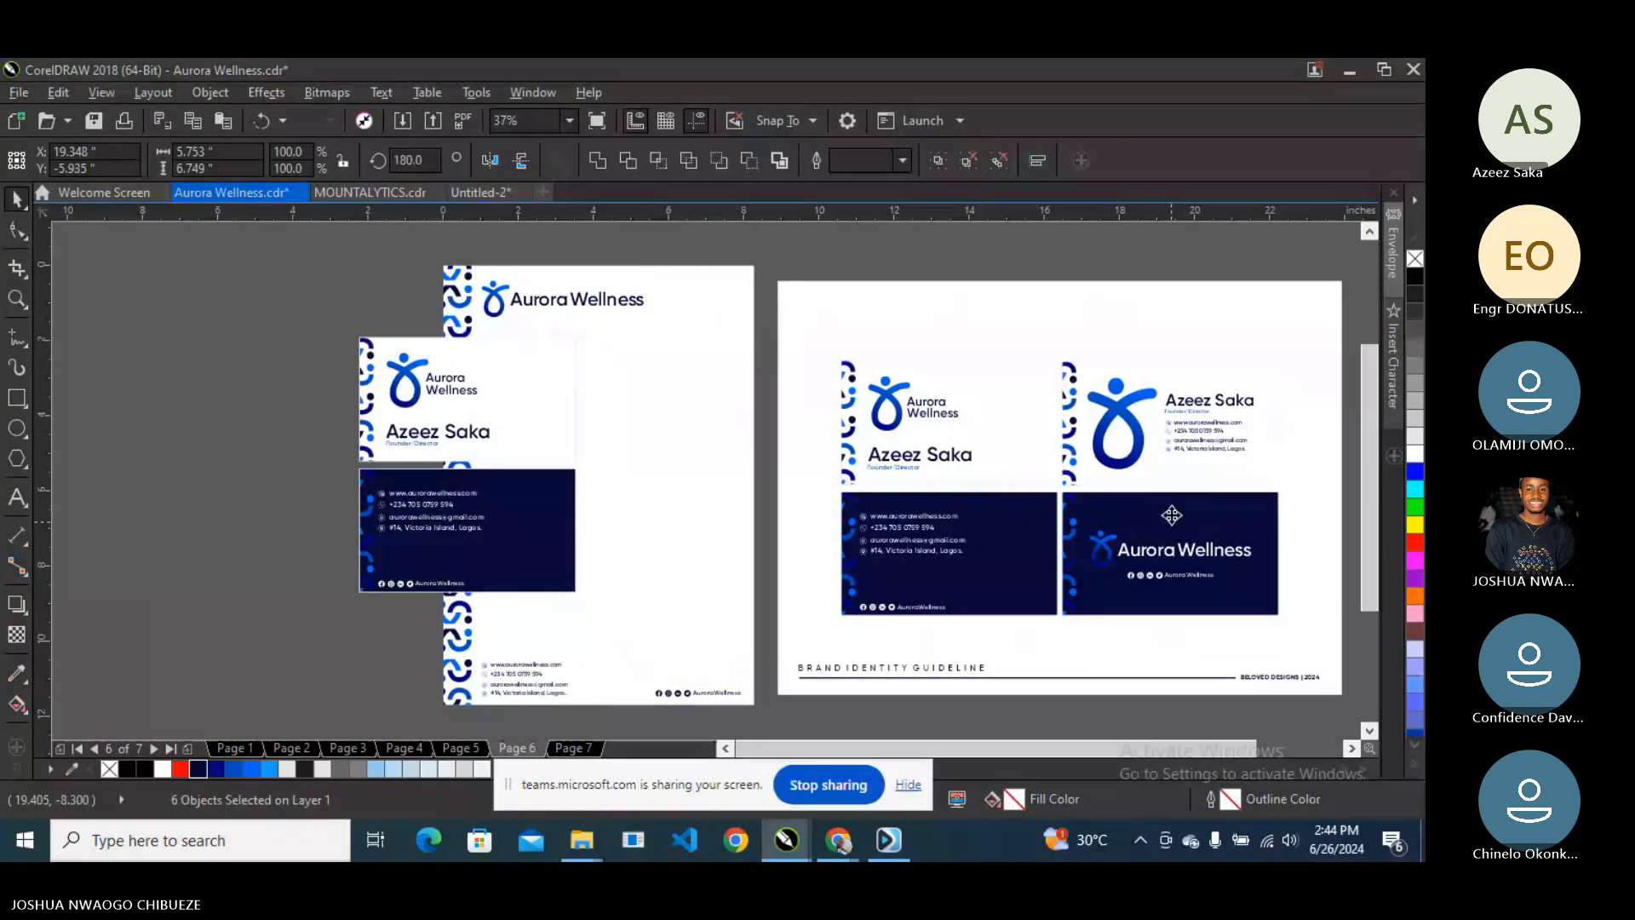
drag(1172, 514, 750, 532)
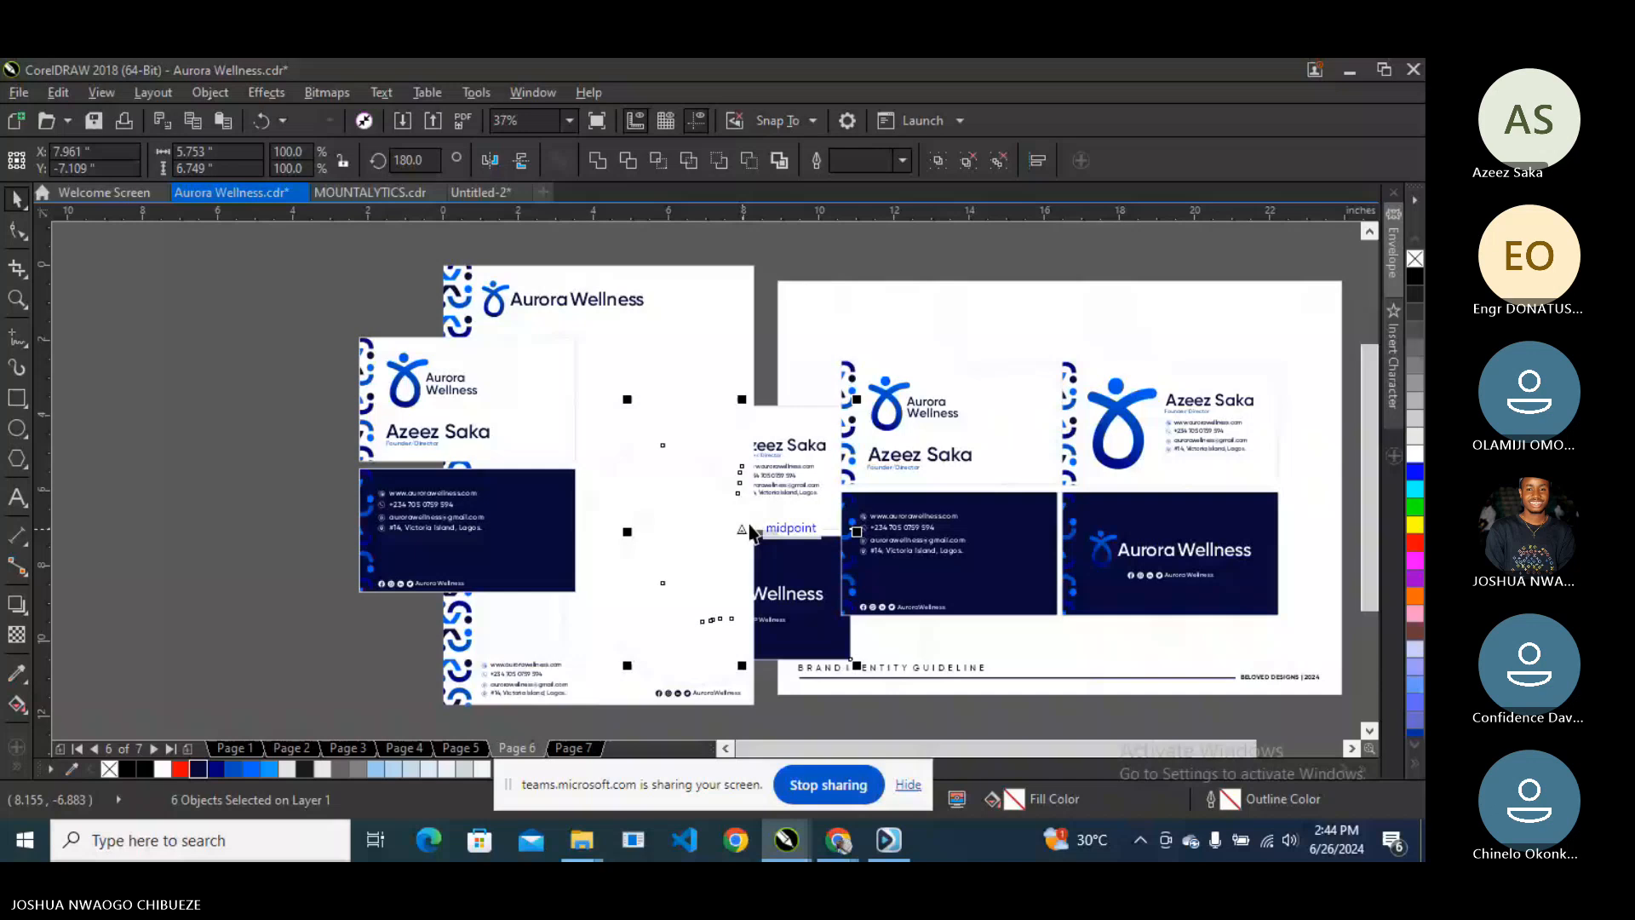
key(Escape)
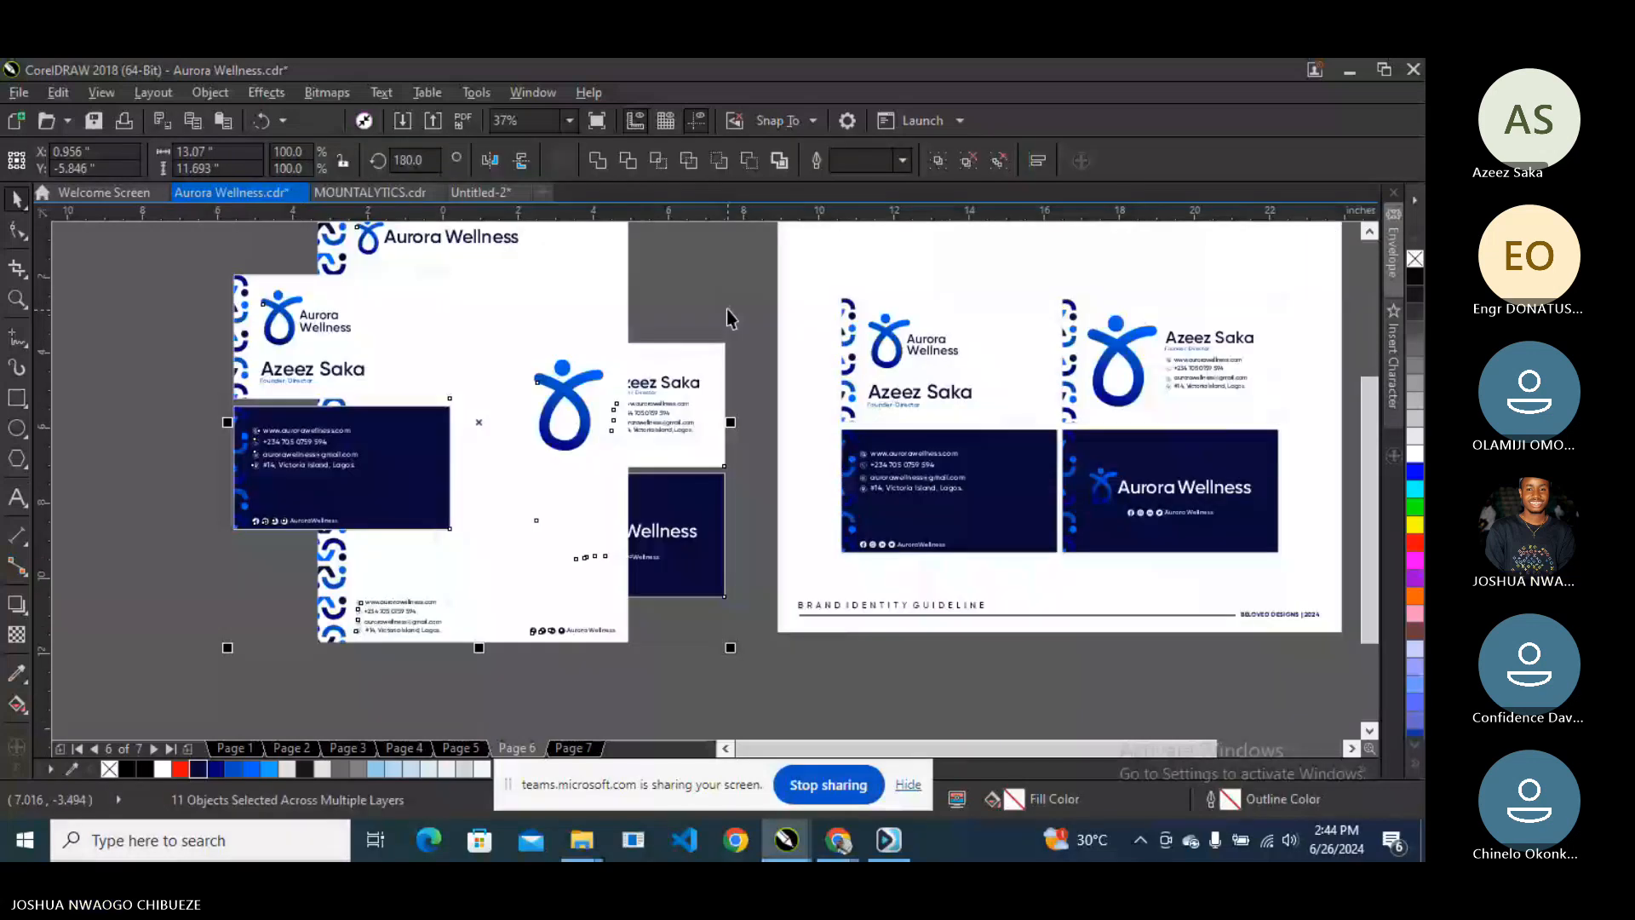
- Straighten the copied card pair on the letterhead to 0° rotation
drag(727, 320, 481, 630)
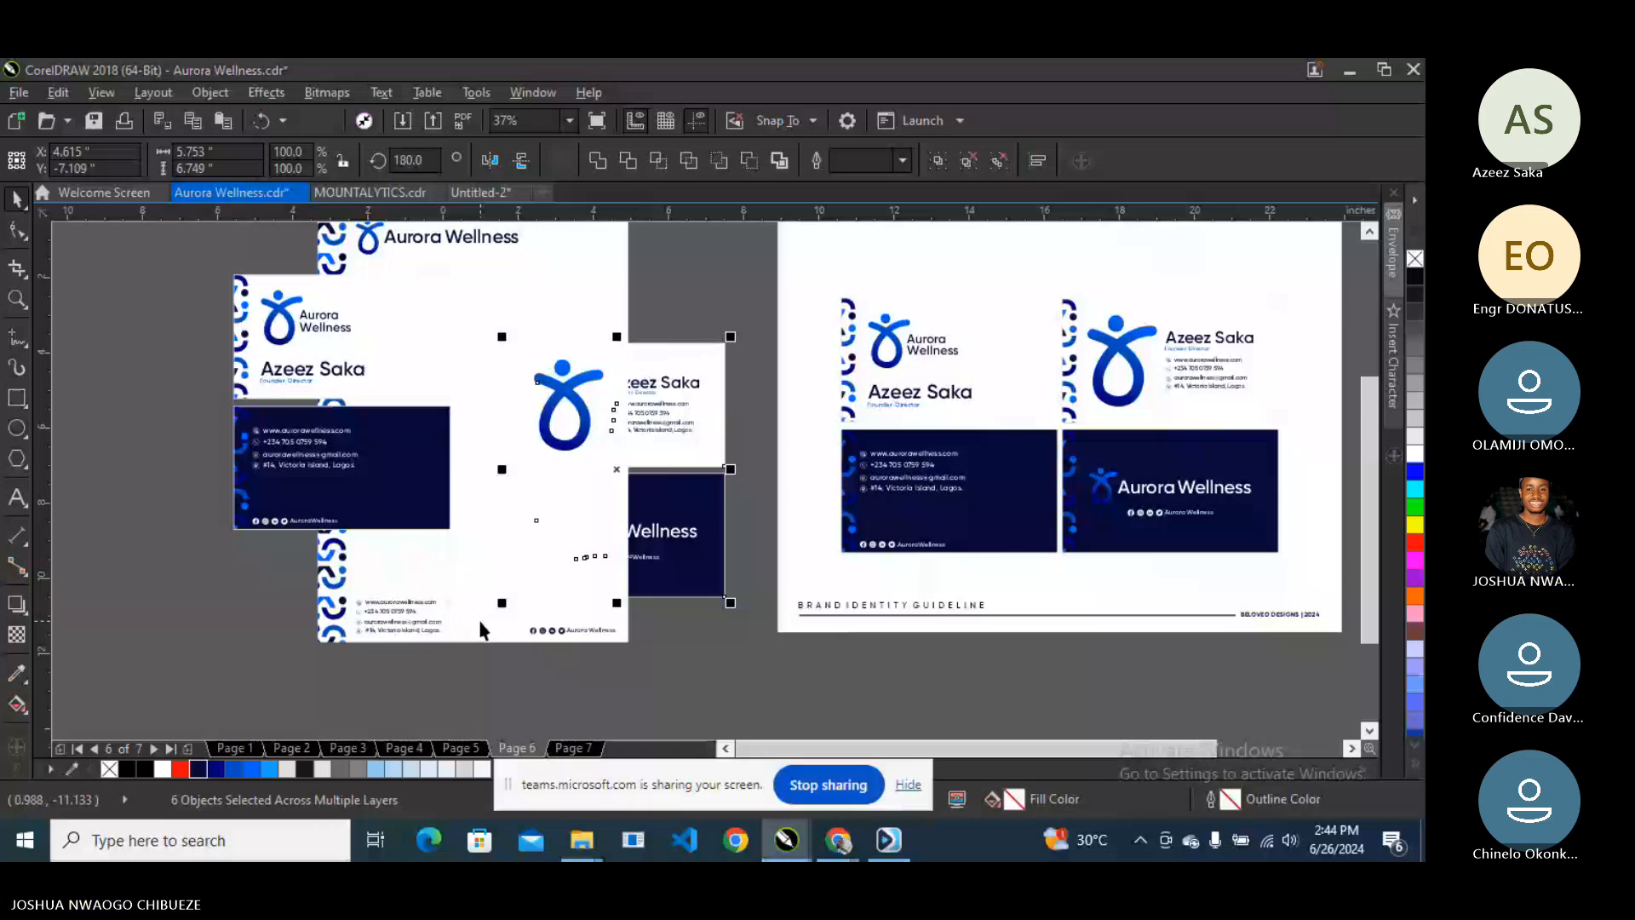
key(ctrl+z)
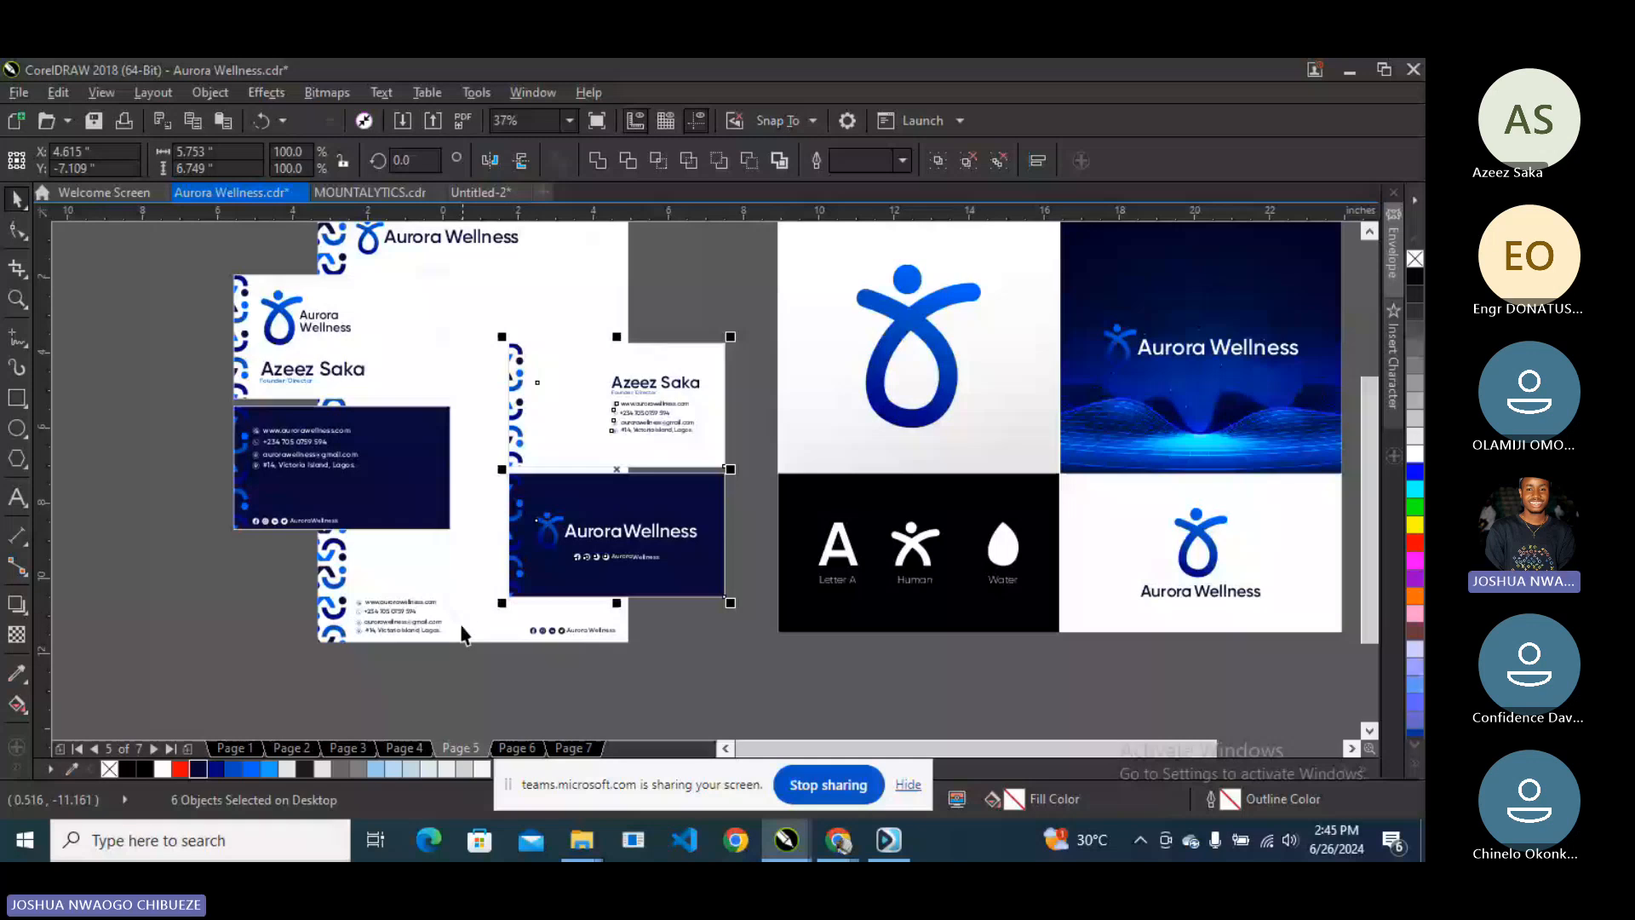
key(ctrl+z)
drag(1076, 310, 621, 419)
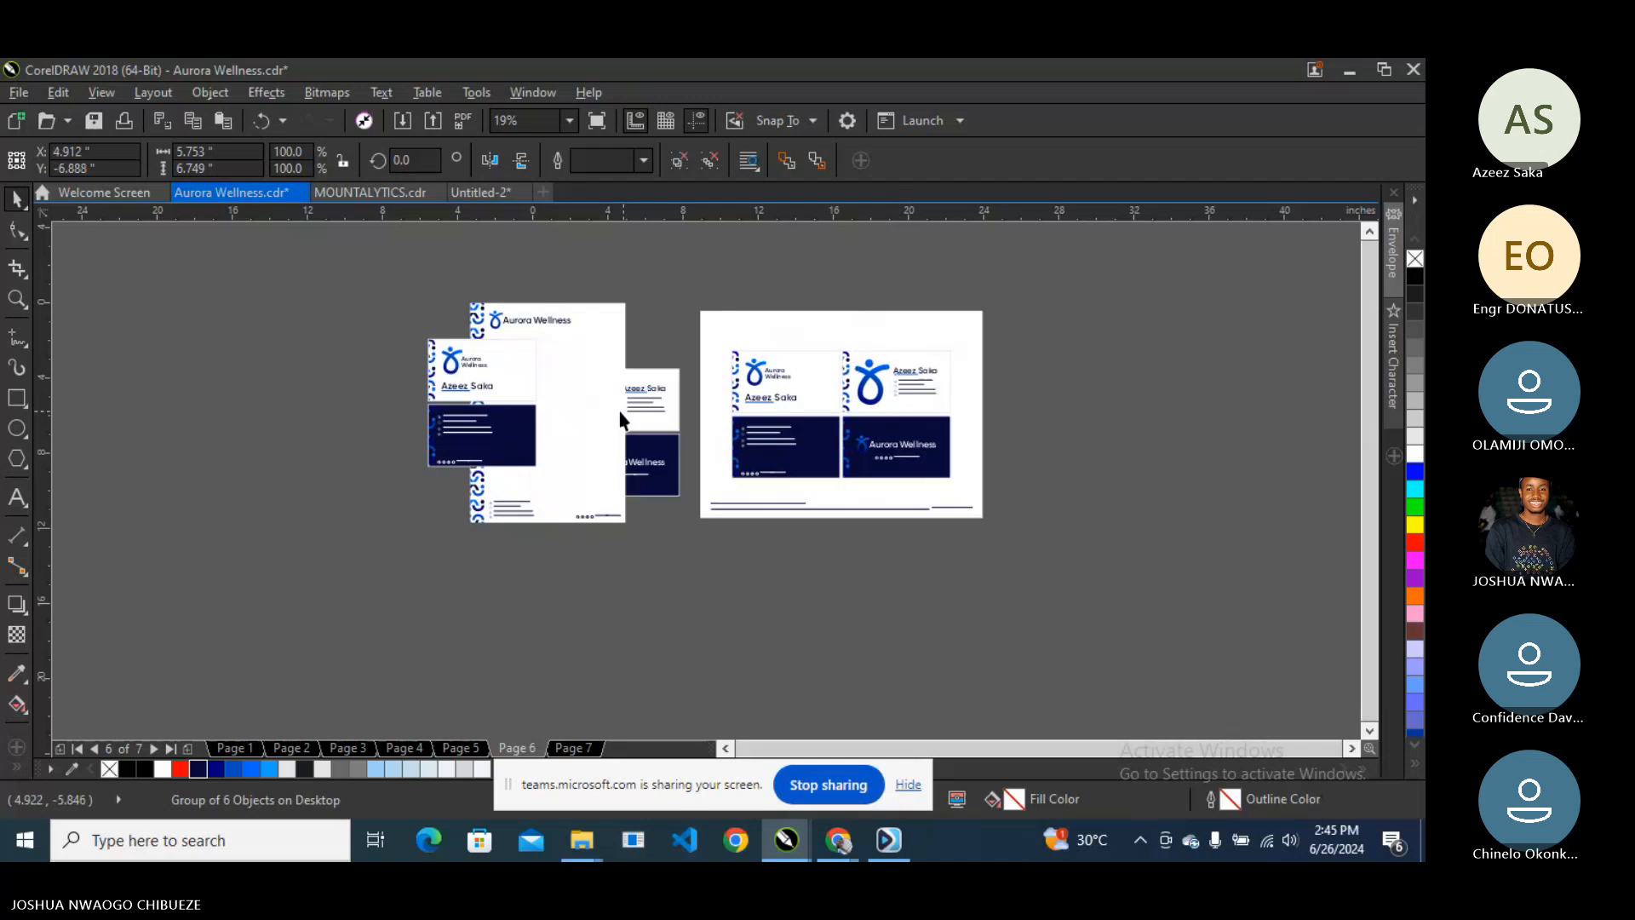
- Bring the copied card group to the front and shrink both card groups to about 92%
key(shift+Page_Up)
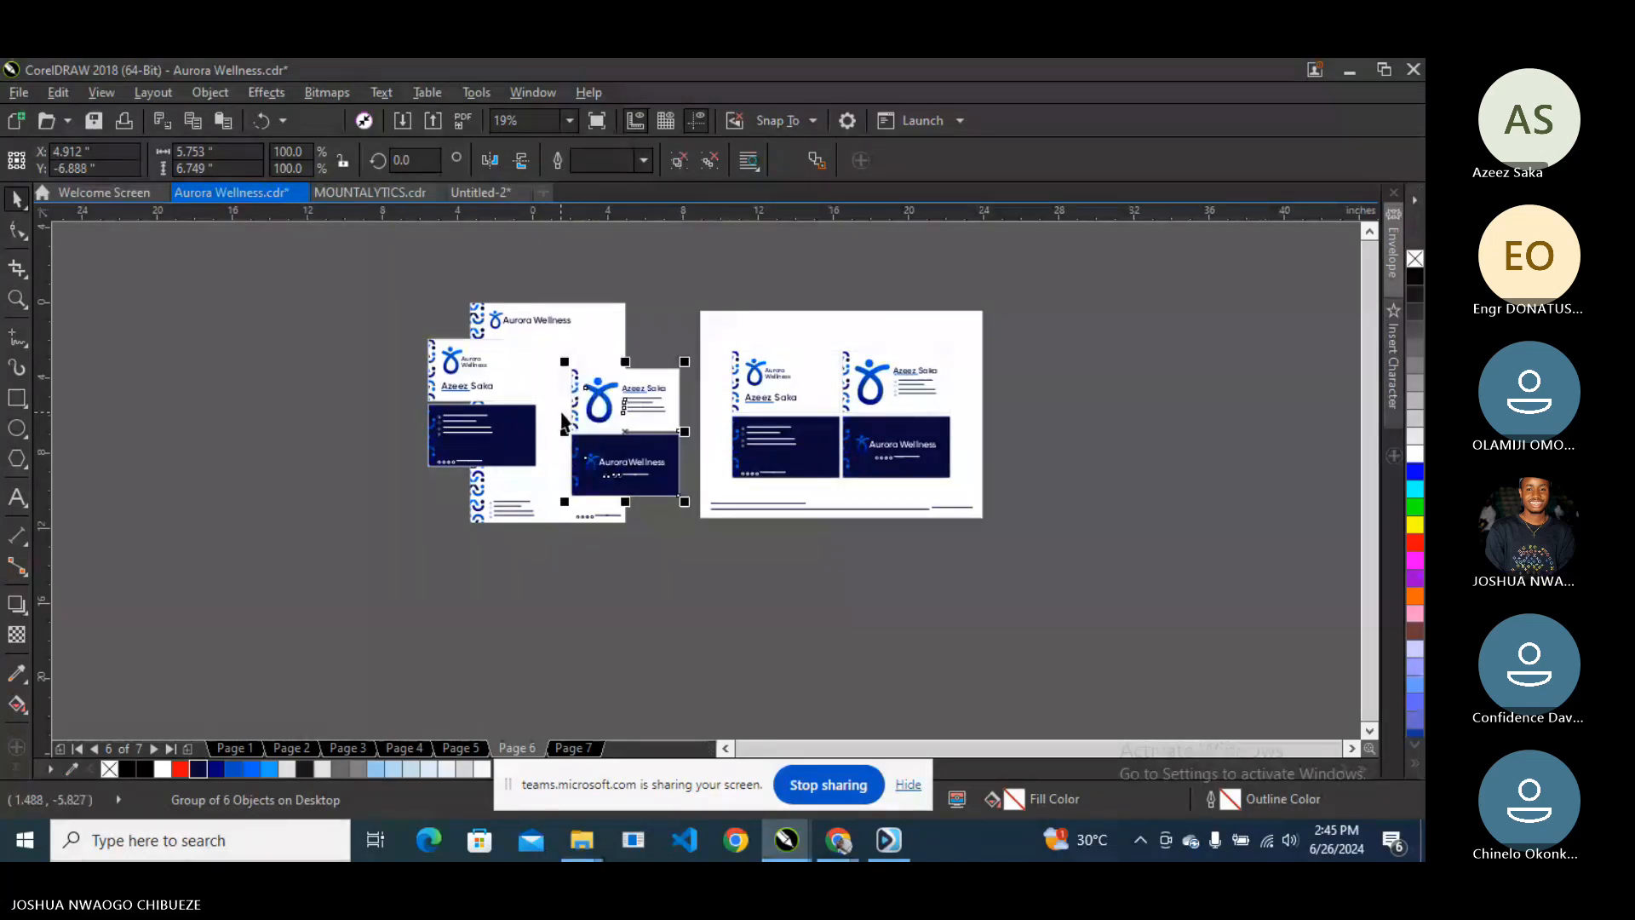
scroll(453, 341, up, 3)
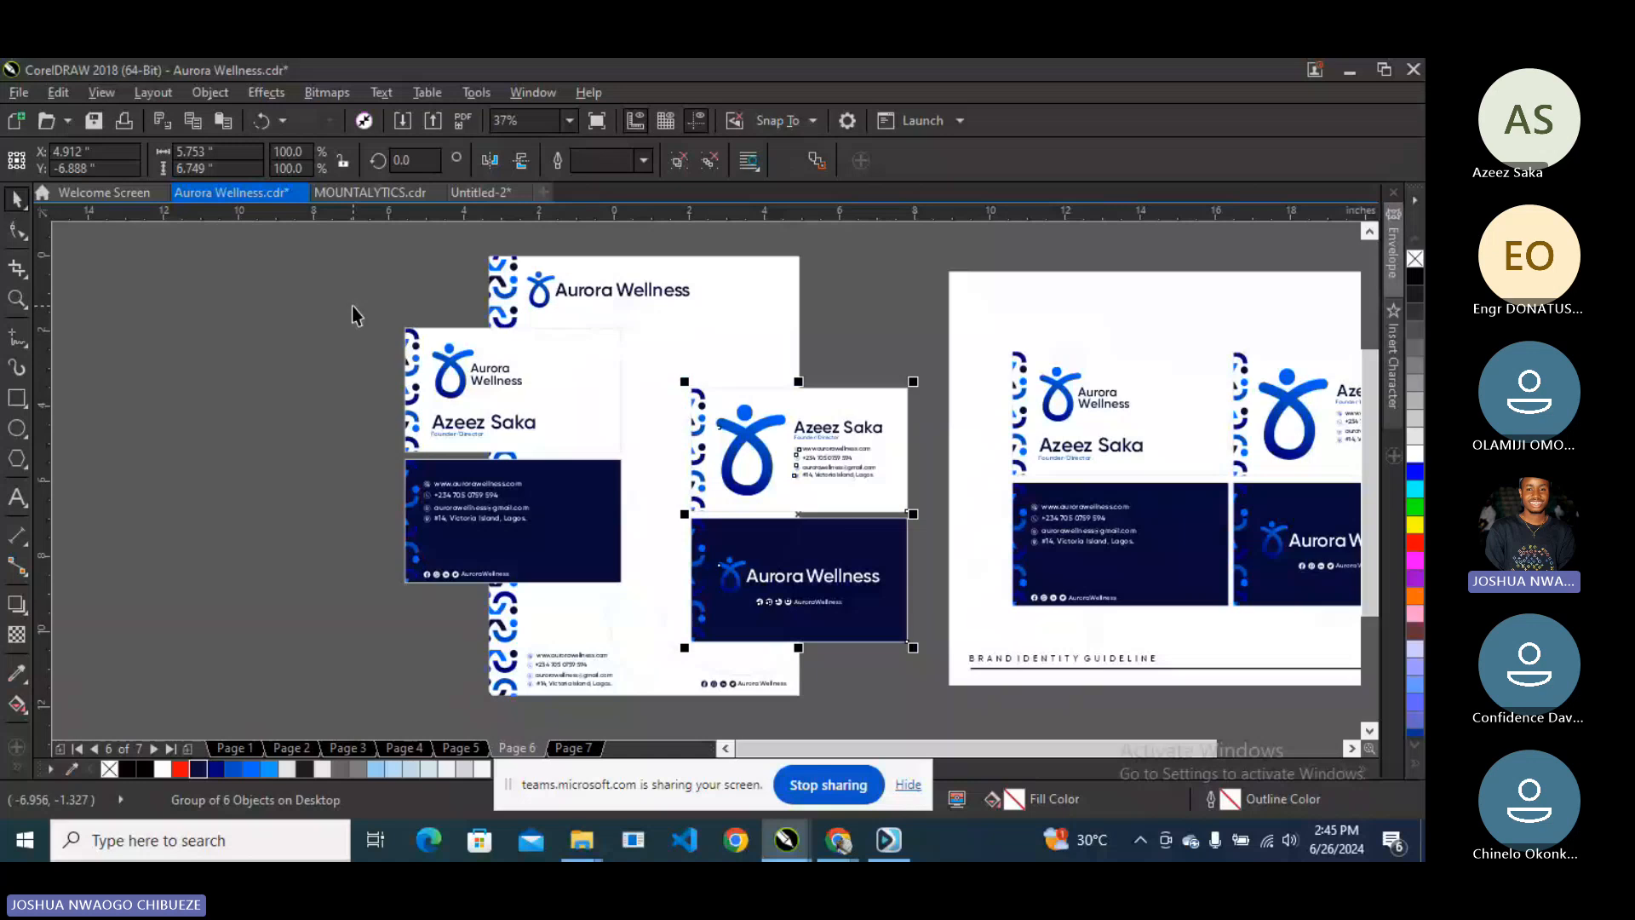
drag(352, 305, 934, 673)
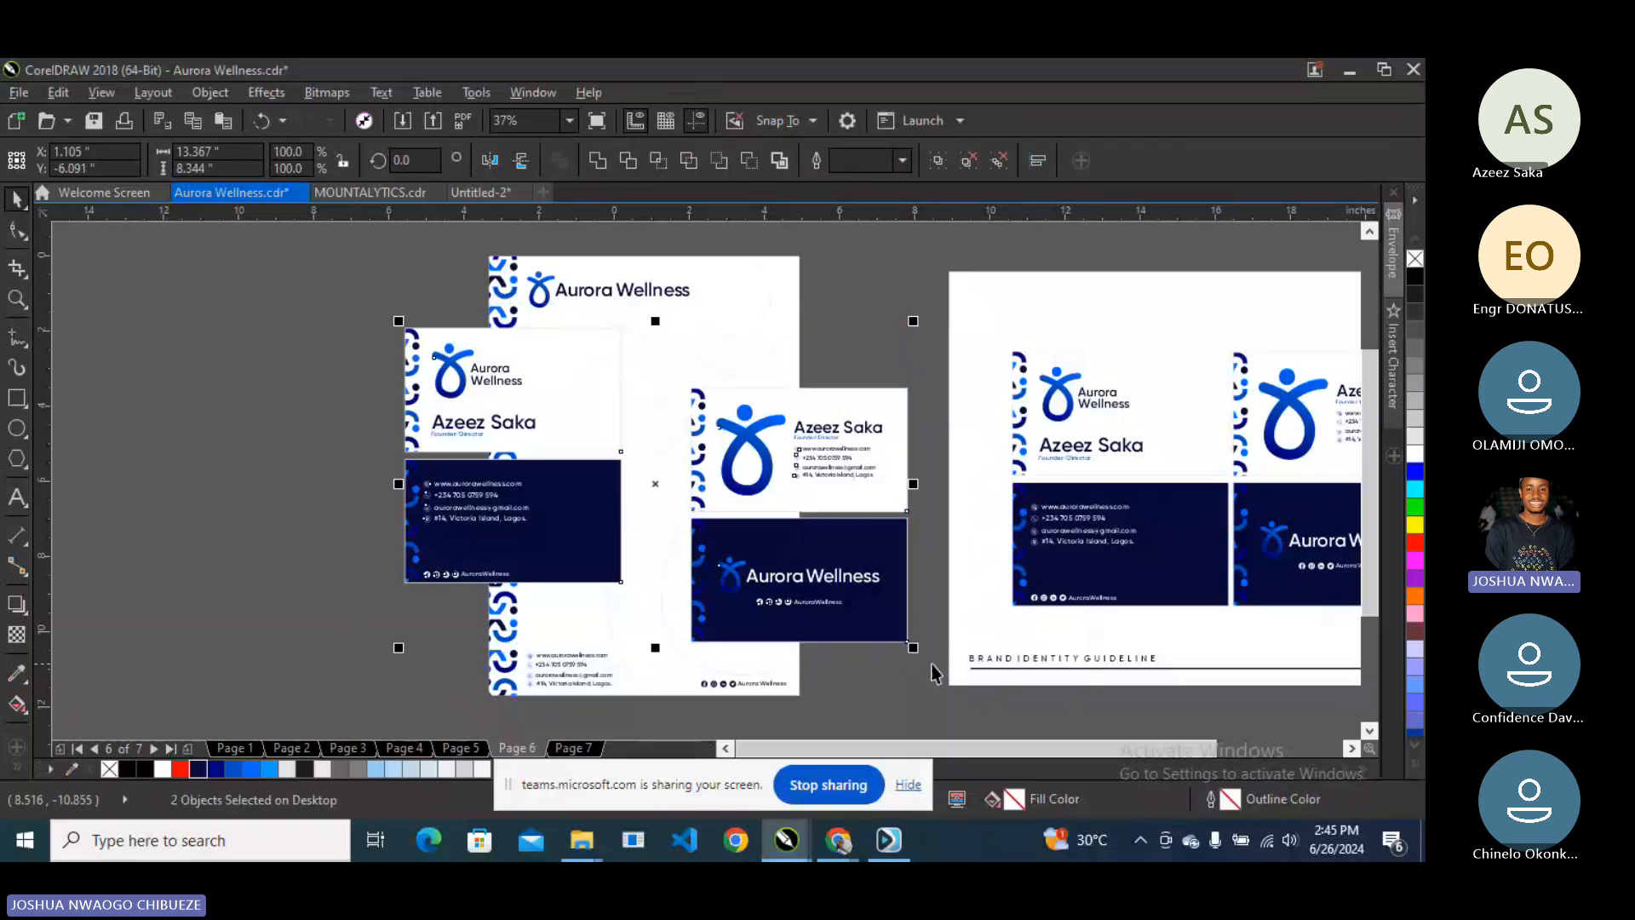
click(918, 344)
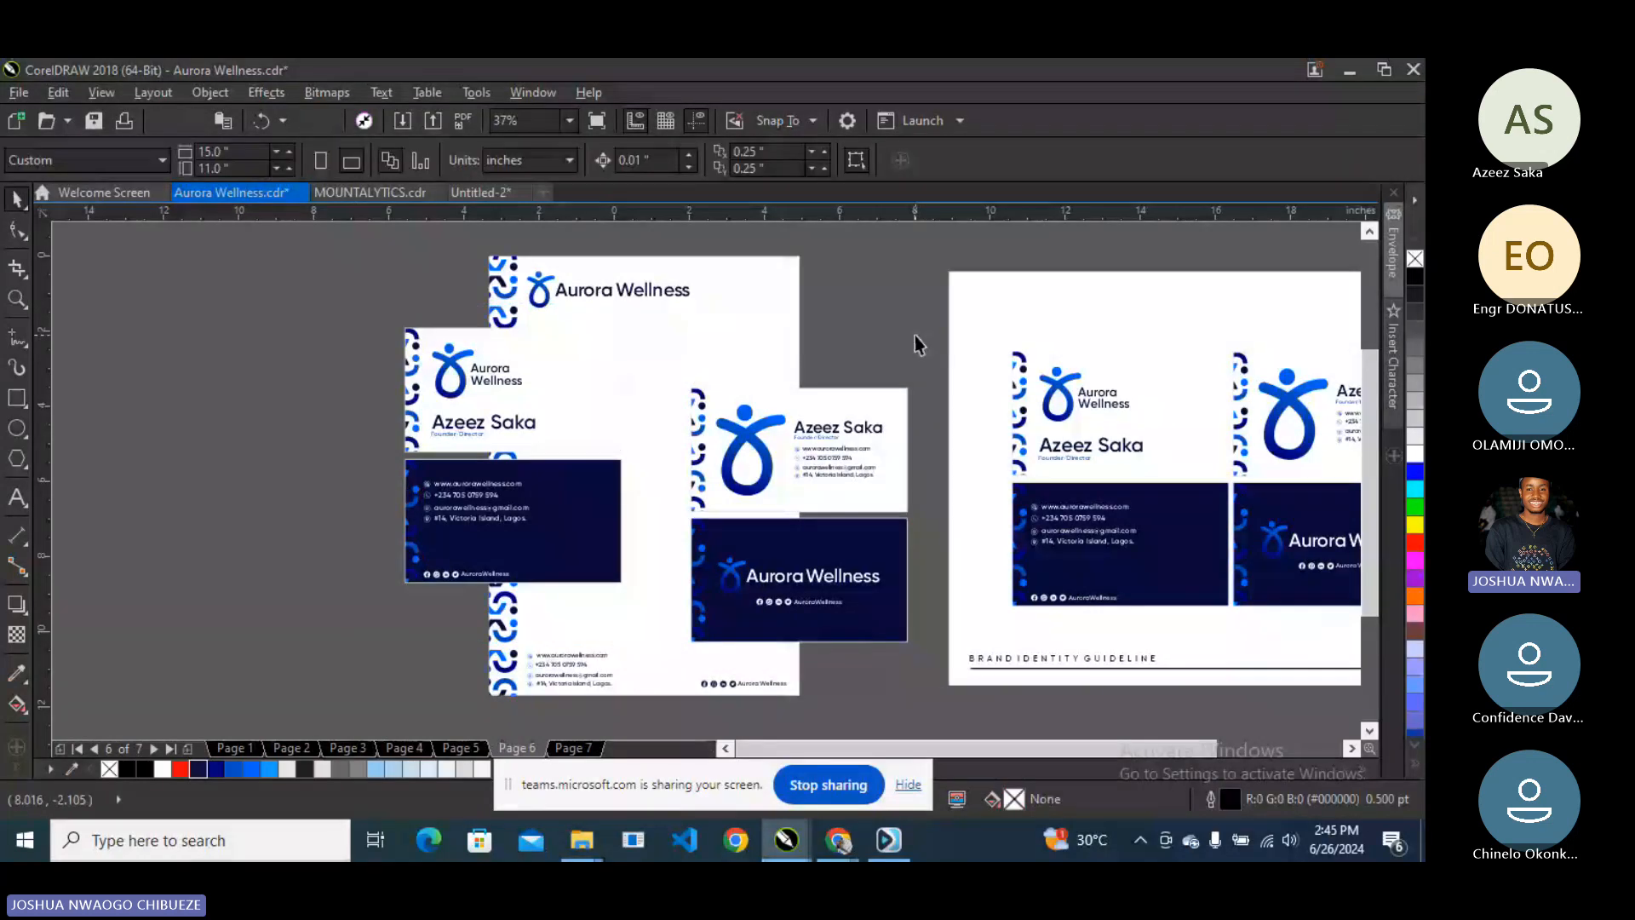
drag(916, 328, 373, 647)
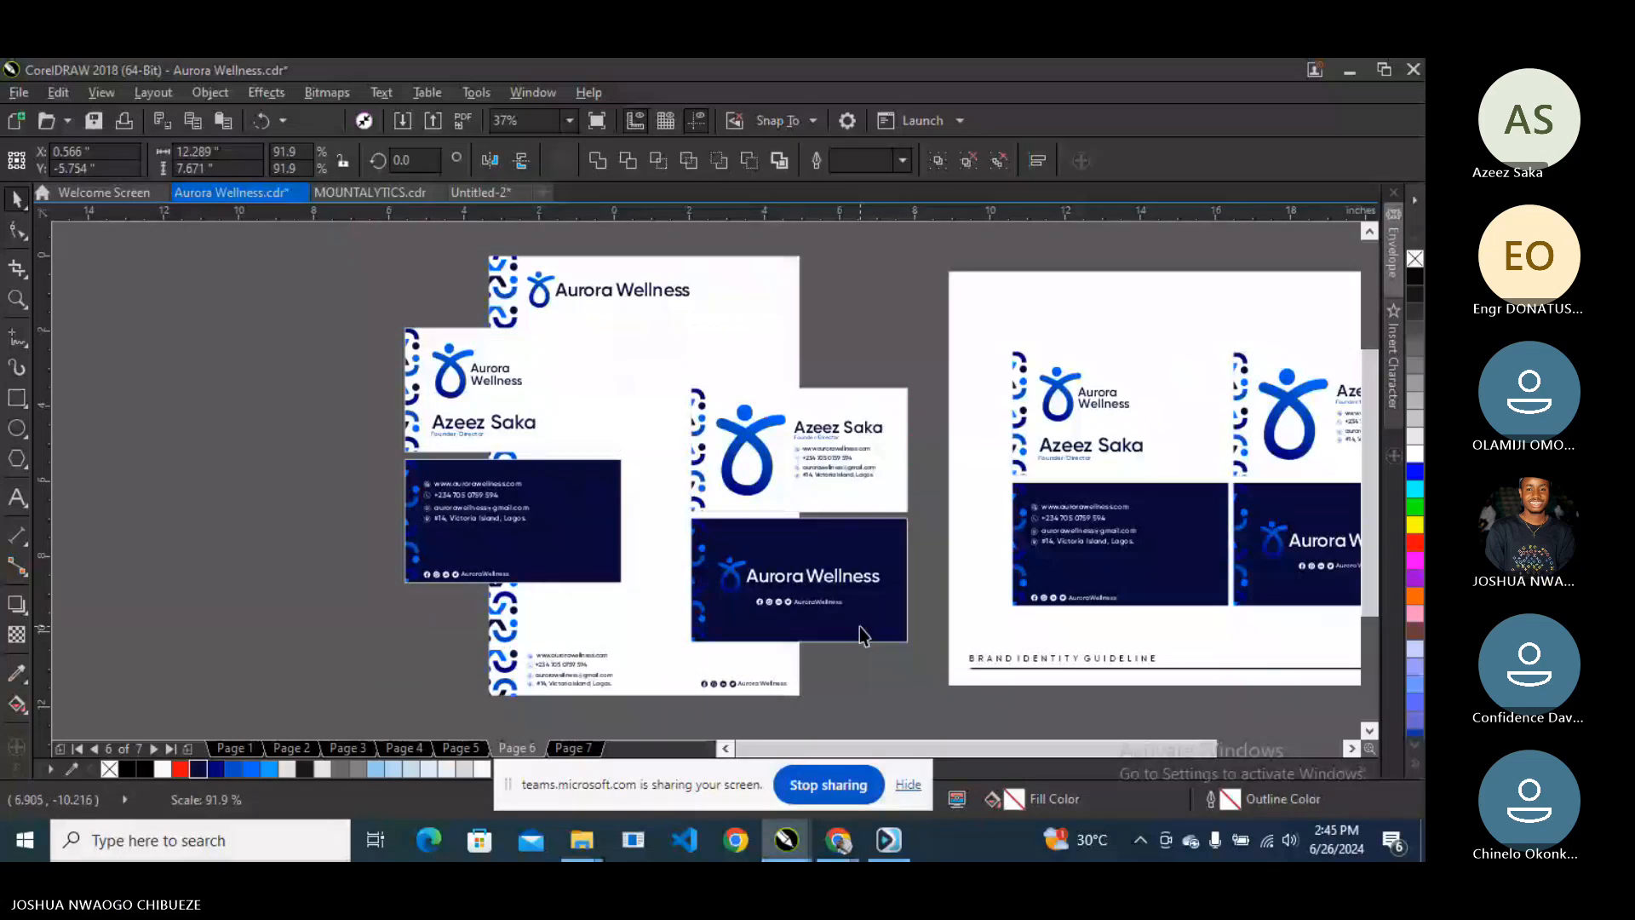
drag(860, 627, 860, 627)
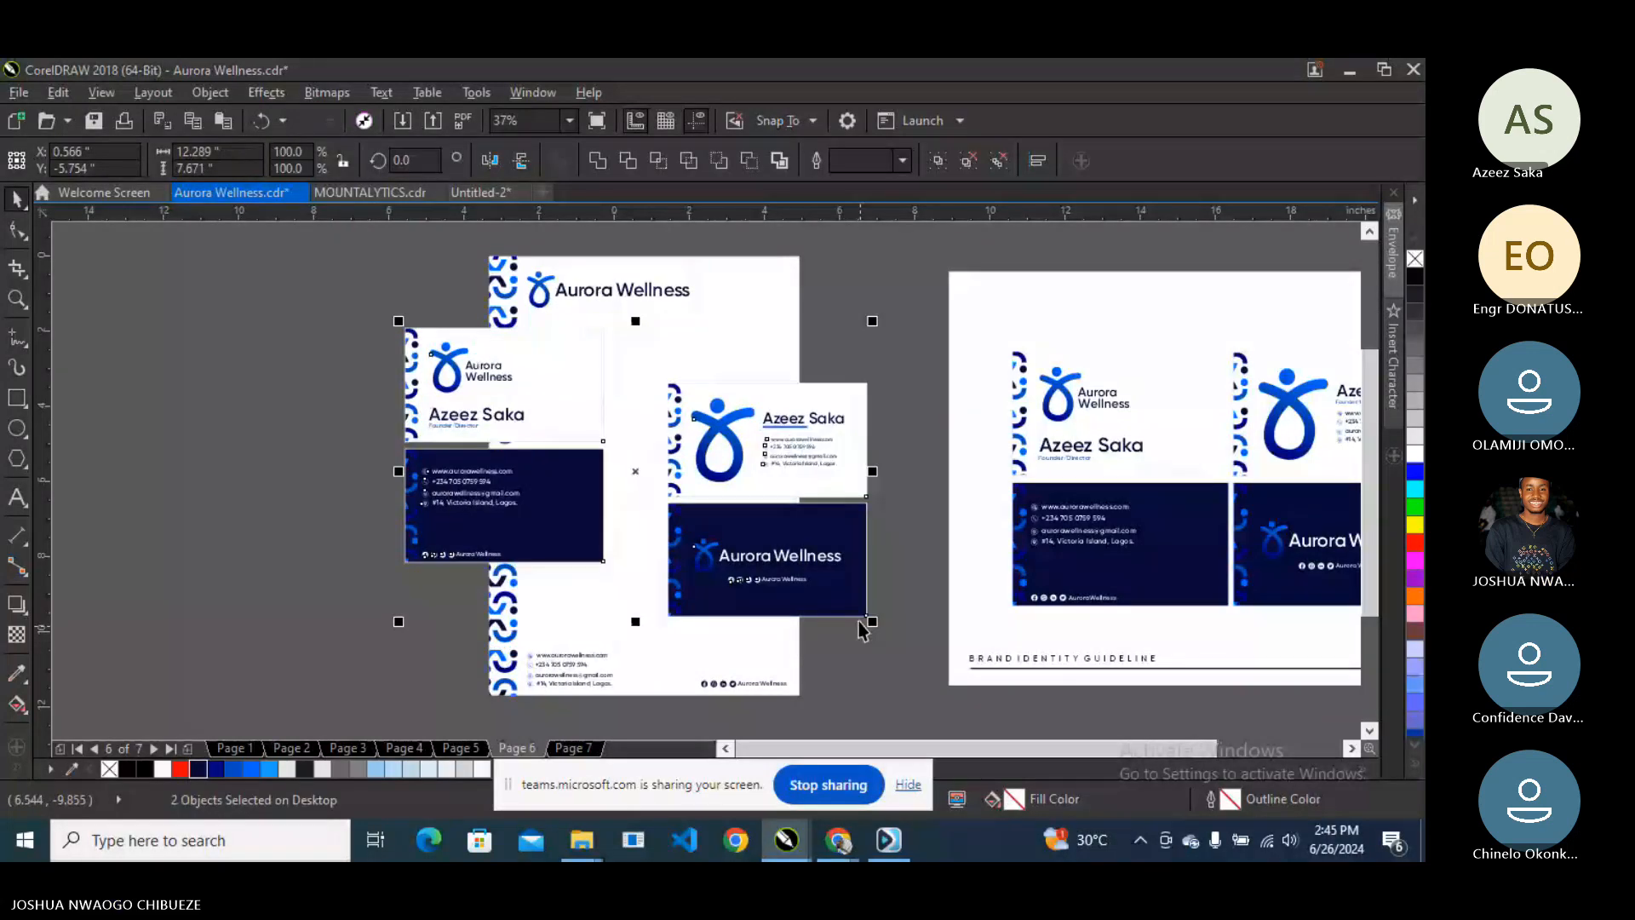
- Make both card groups slightly smaller and shift them right, then zoom to fit all objects
click(874, 492)
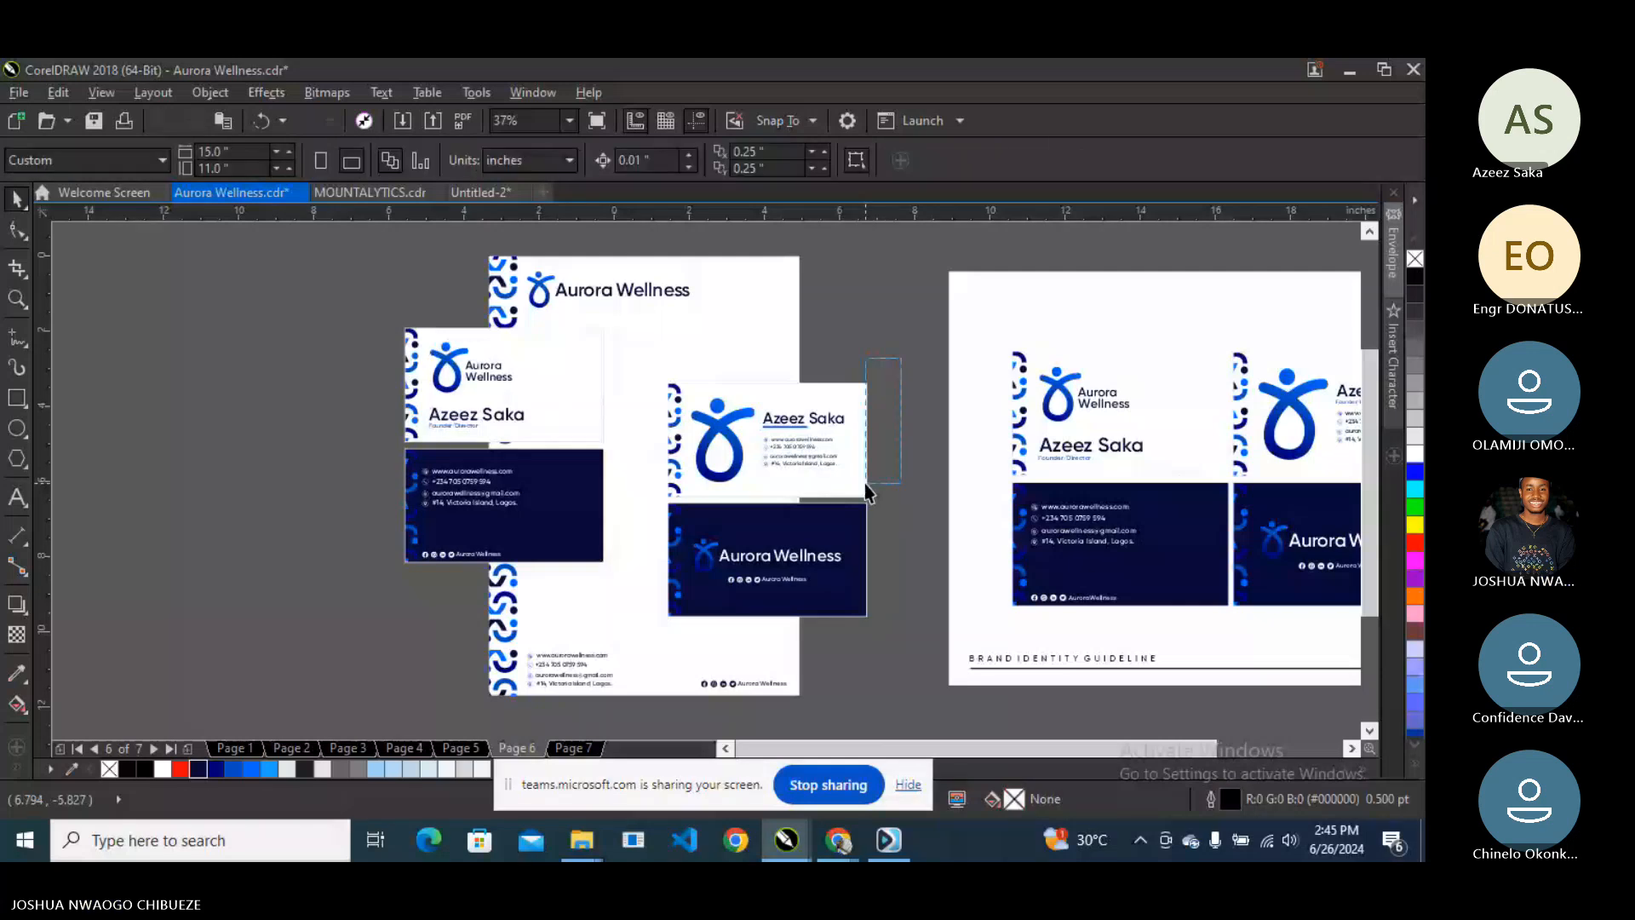
drag(866, 493, 621, 635)
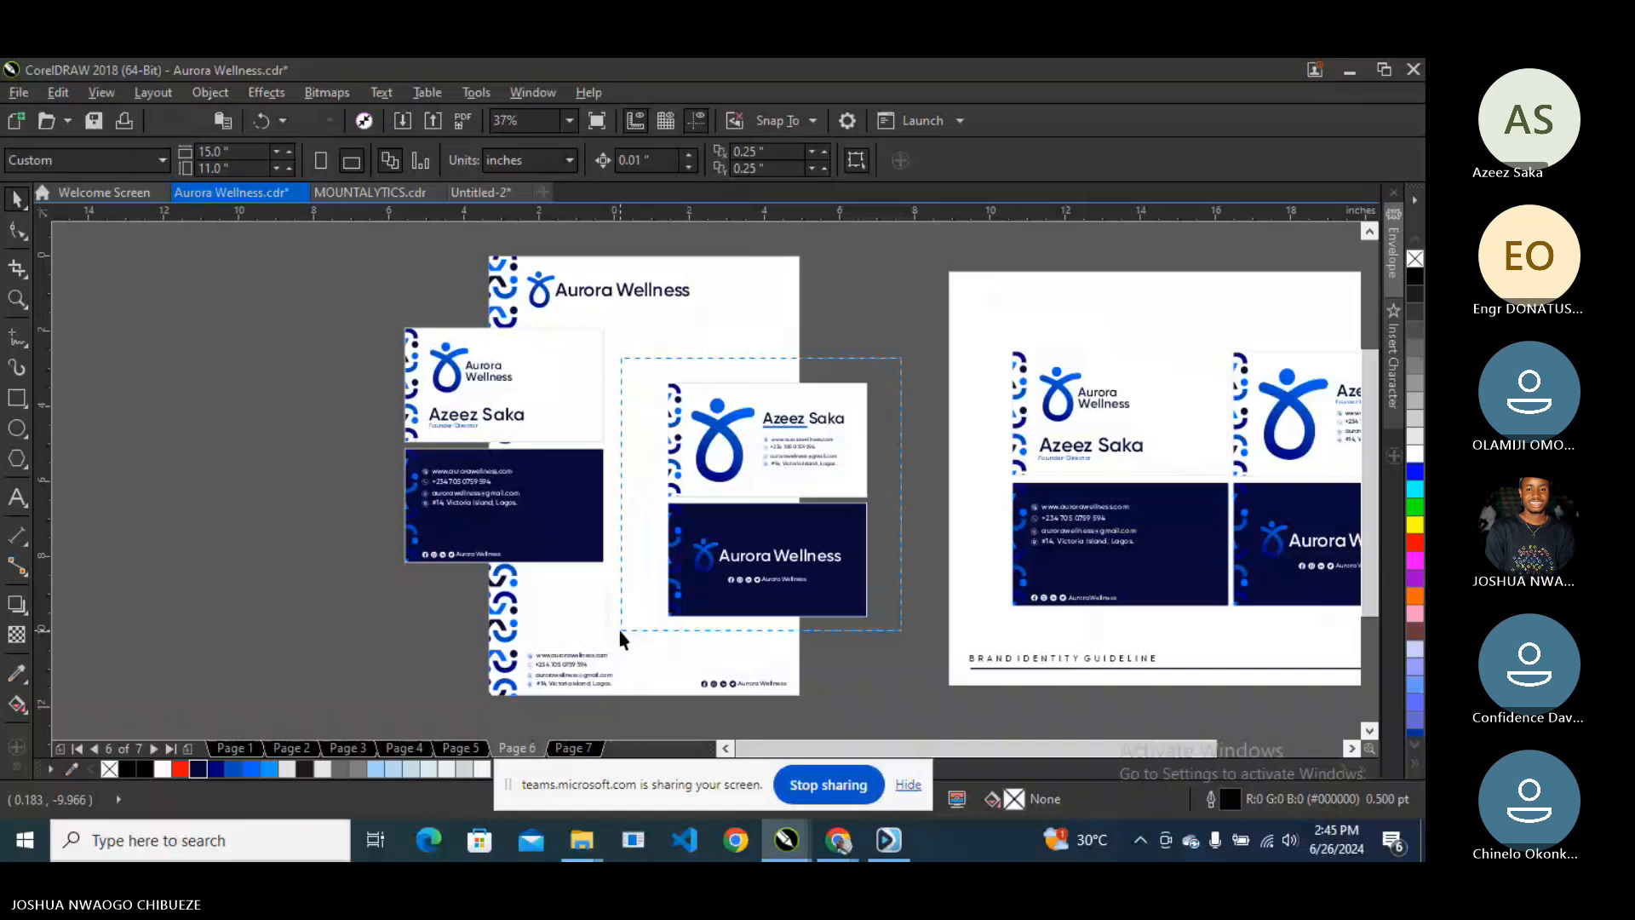
drag(620, 631, 885, 651)
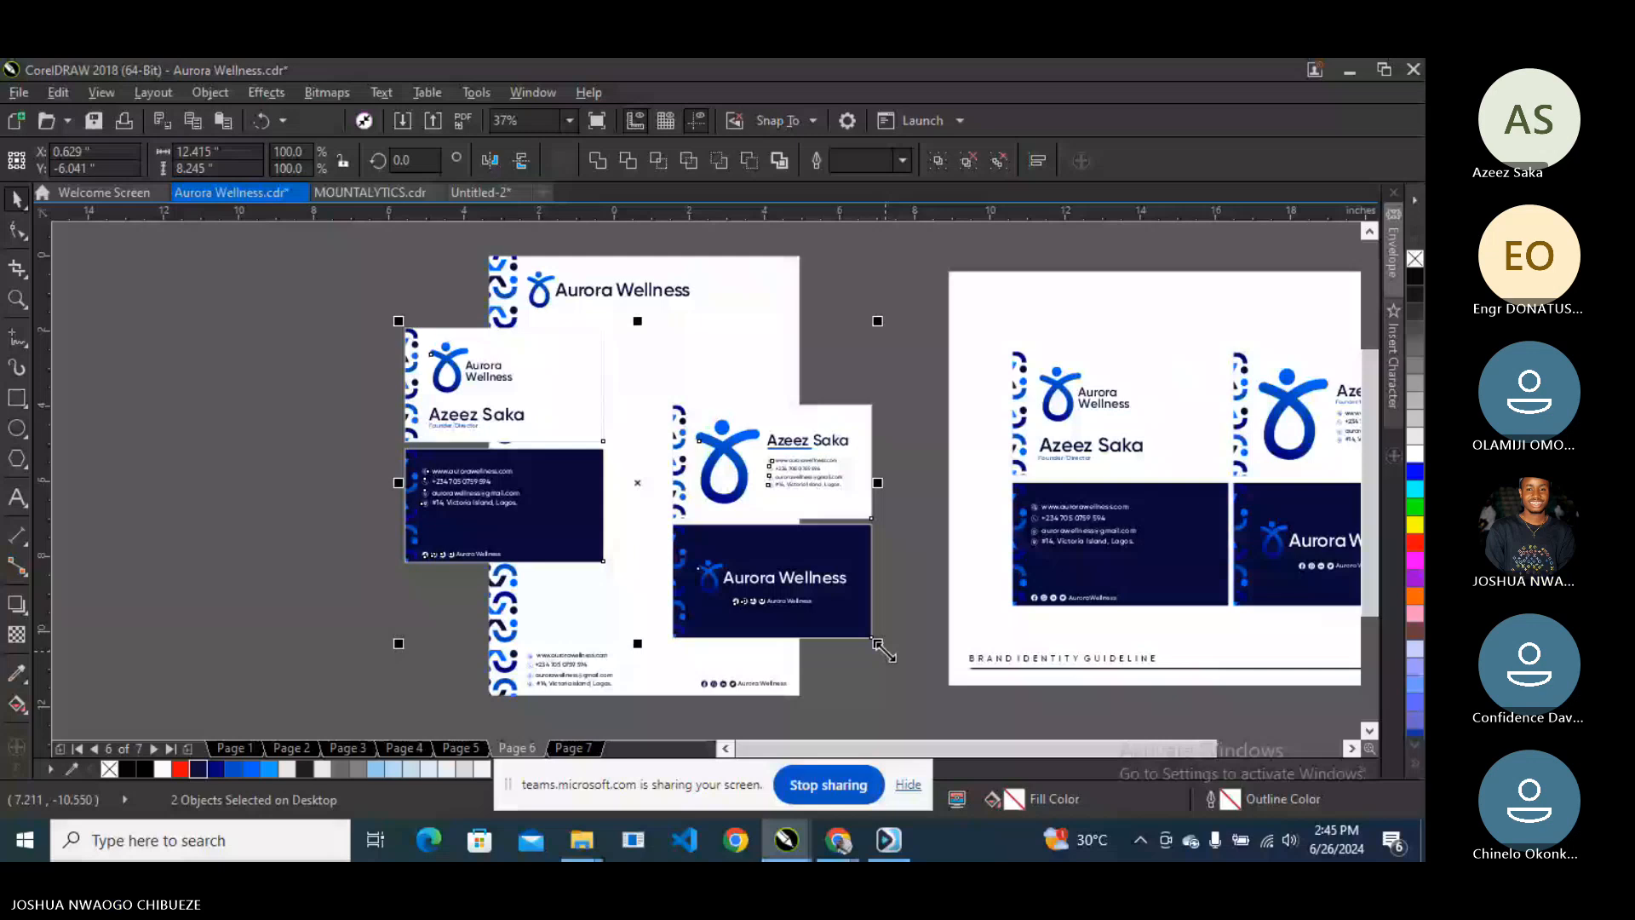
key(ctrl+z)
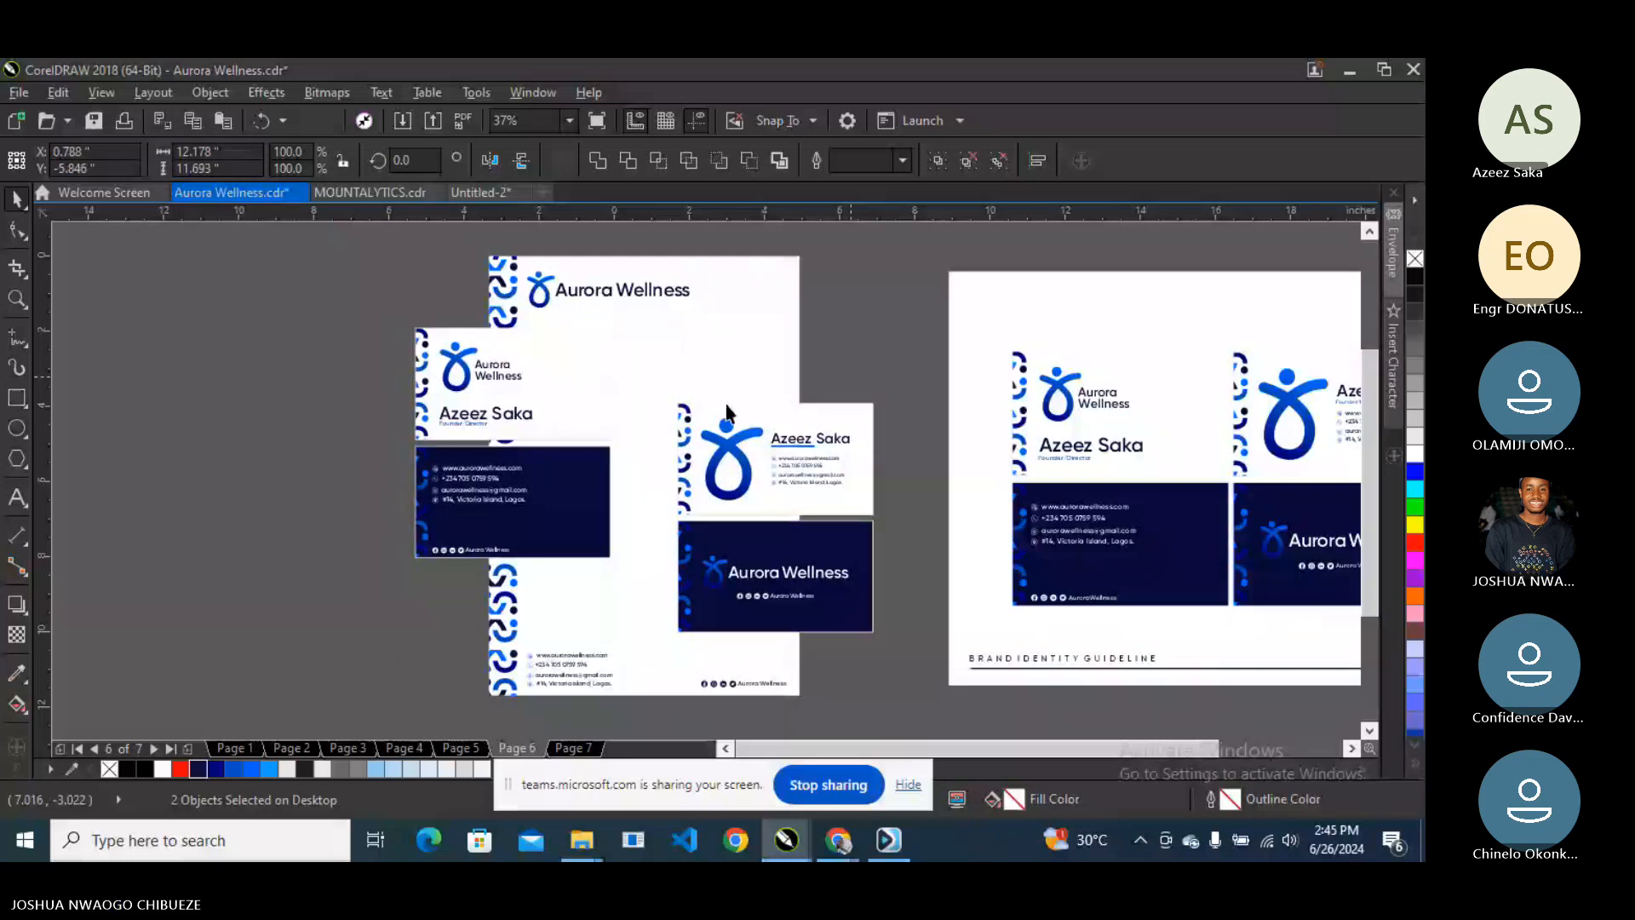
key(Escape)
click(570, 123)
click(566, 140)
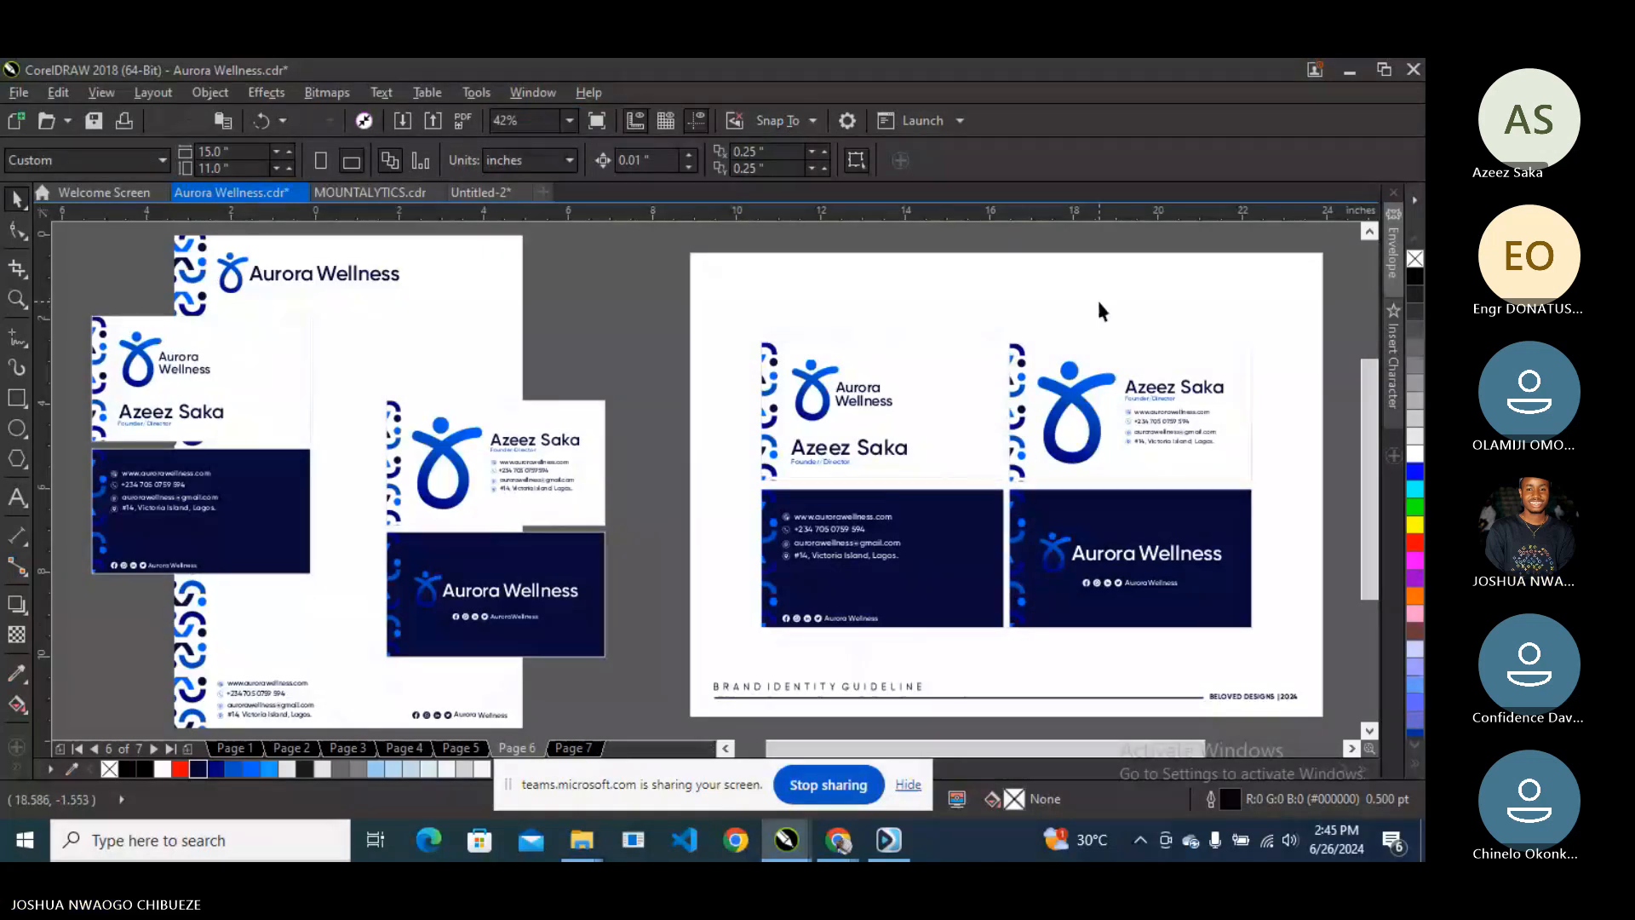
- Add page 8 and paste the BRAND IDENTITY GUIDELINE footer copied from page 6 onto it
key(Page_Down)
key(Page_Down)
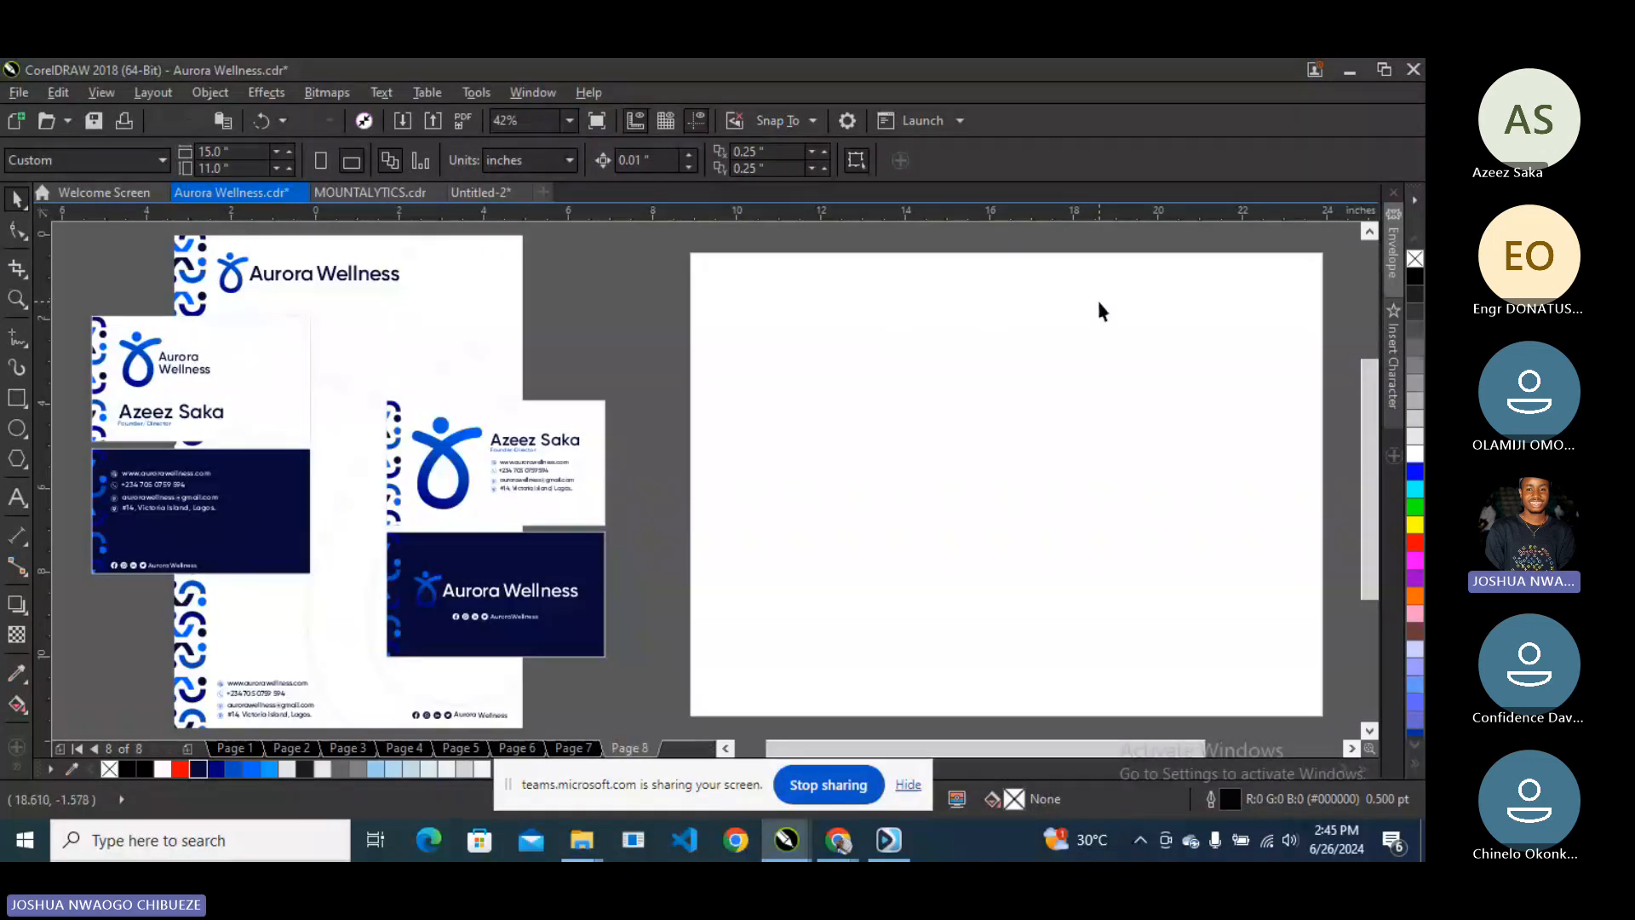
key(Page_Up)
key(Page_Up)
key(Page_Up)
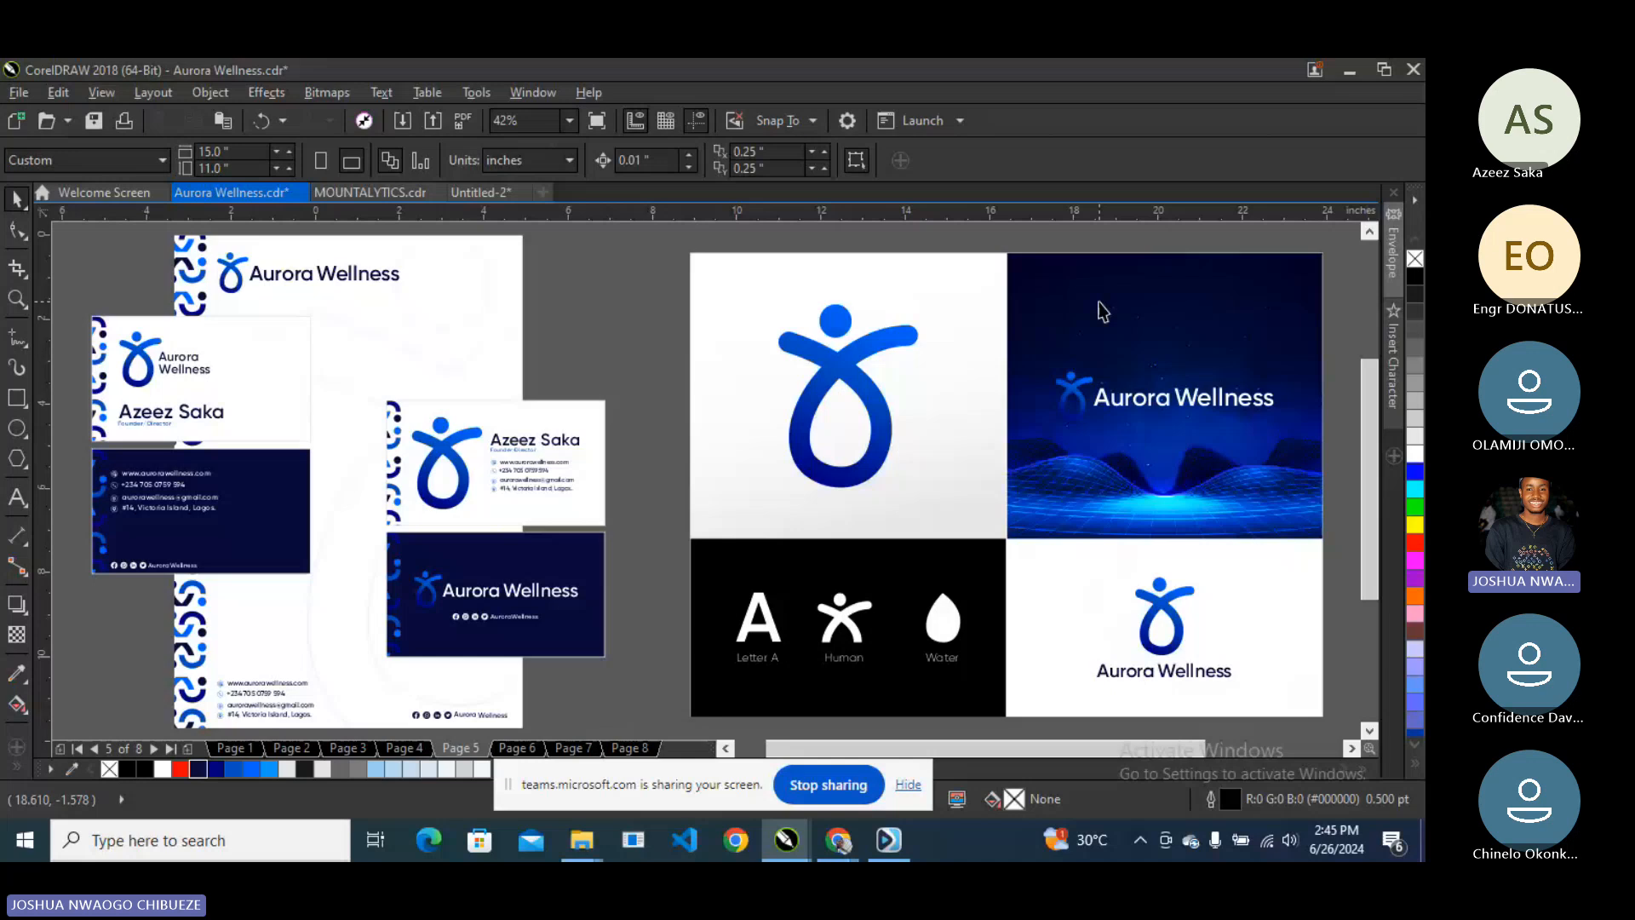
key(Page_Down)
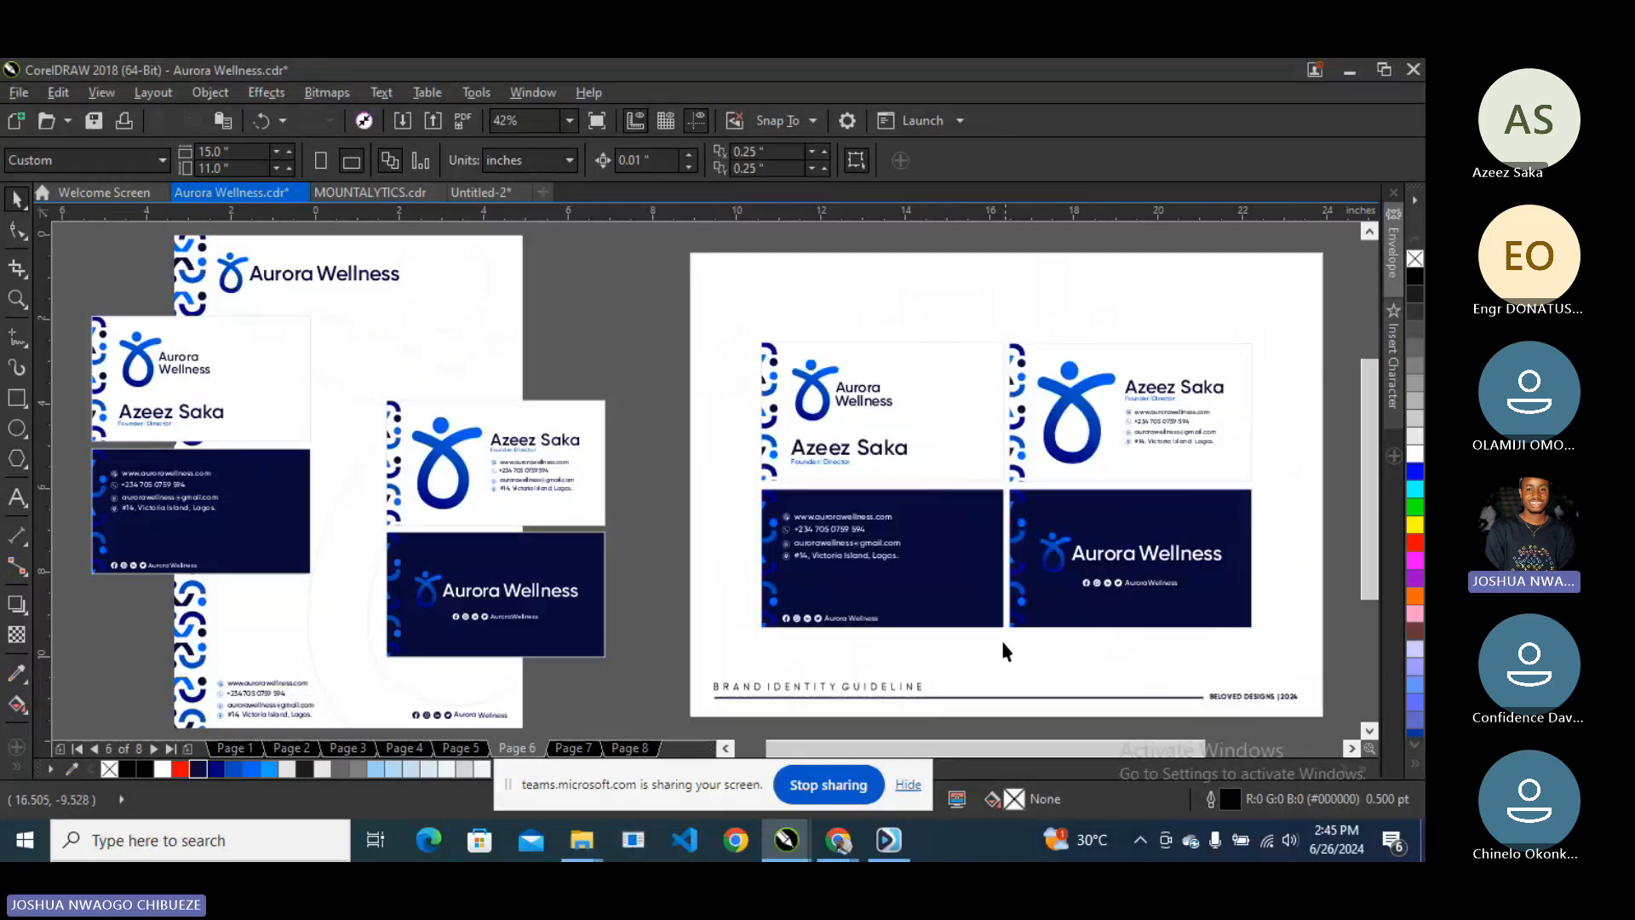
click(714, 616)
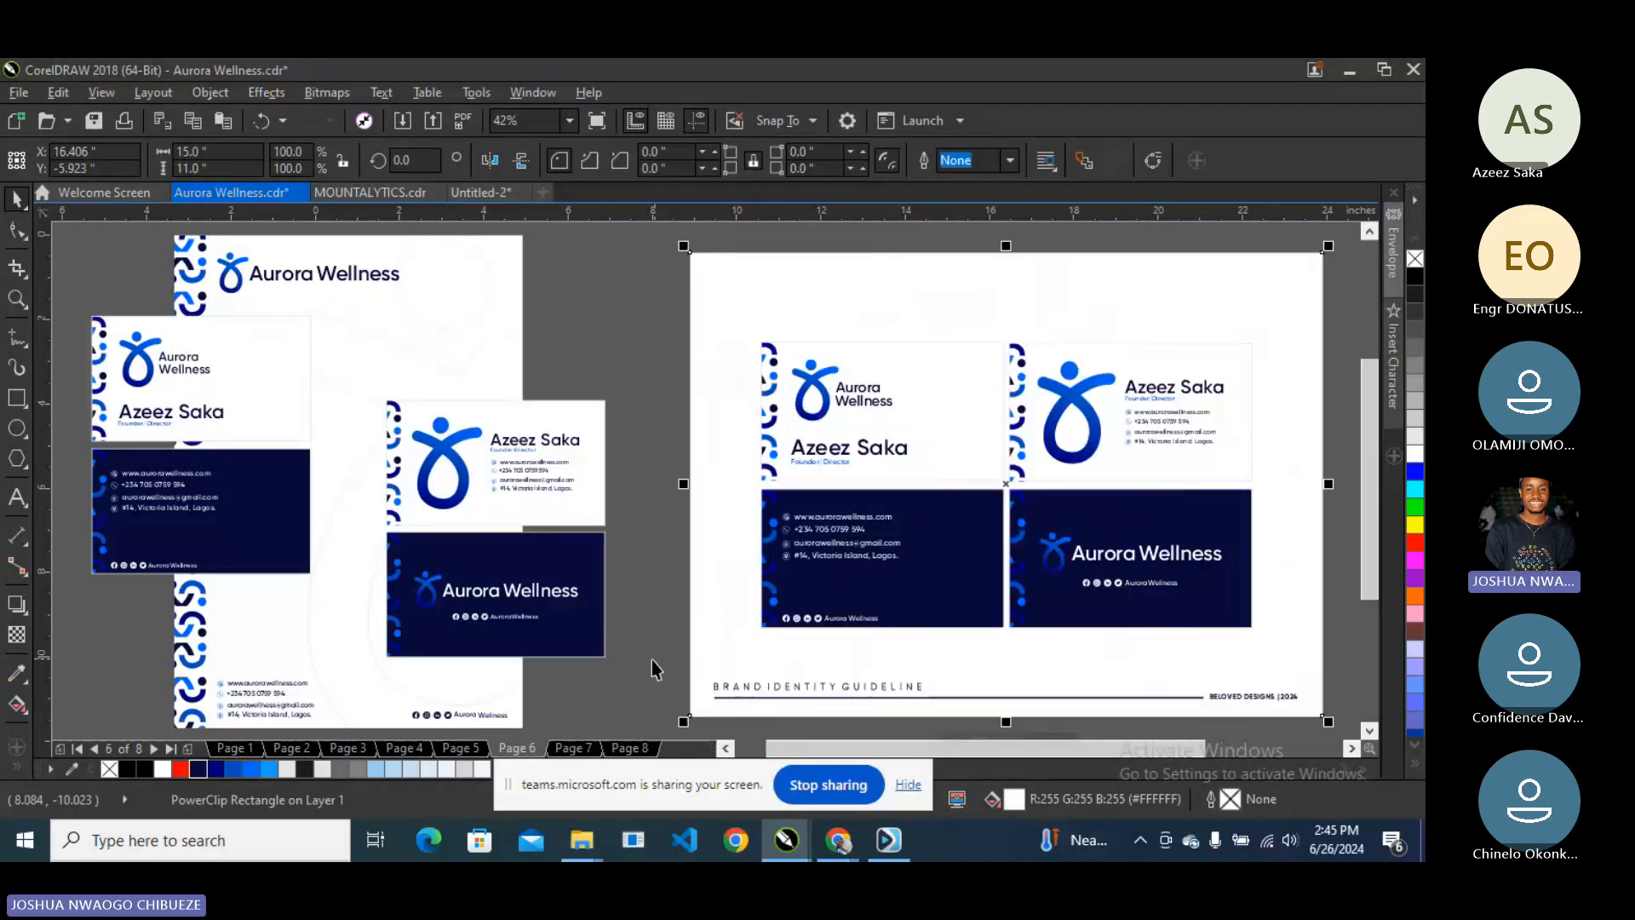
drag(638, 663, 1307, 710)
key(ctrl+c)
key(Page_Down)
key(Page_Down)
key(ctrl+v)
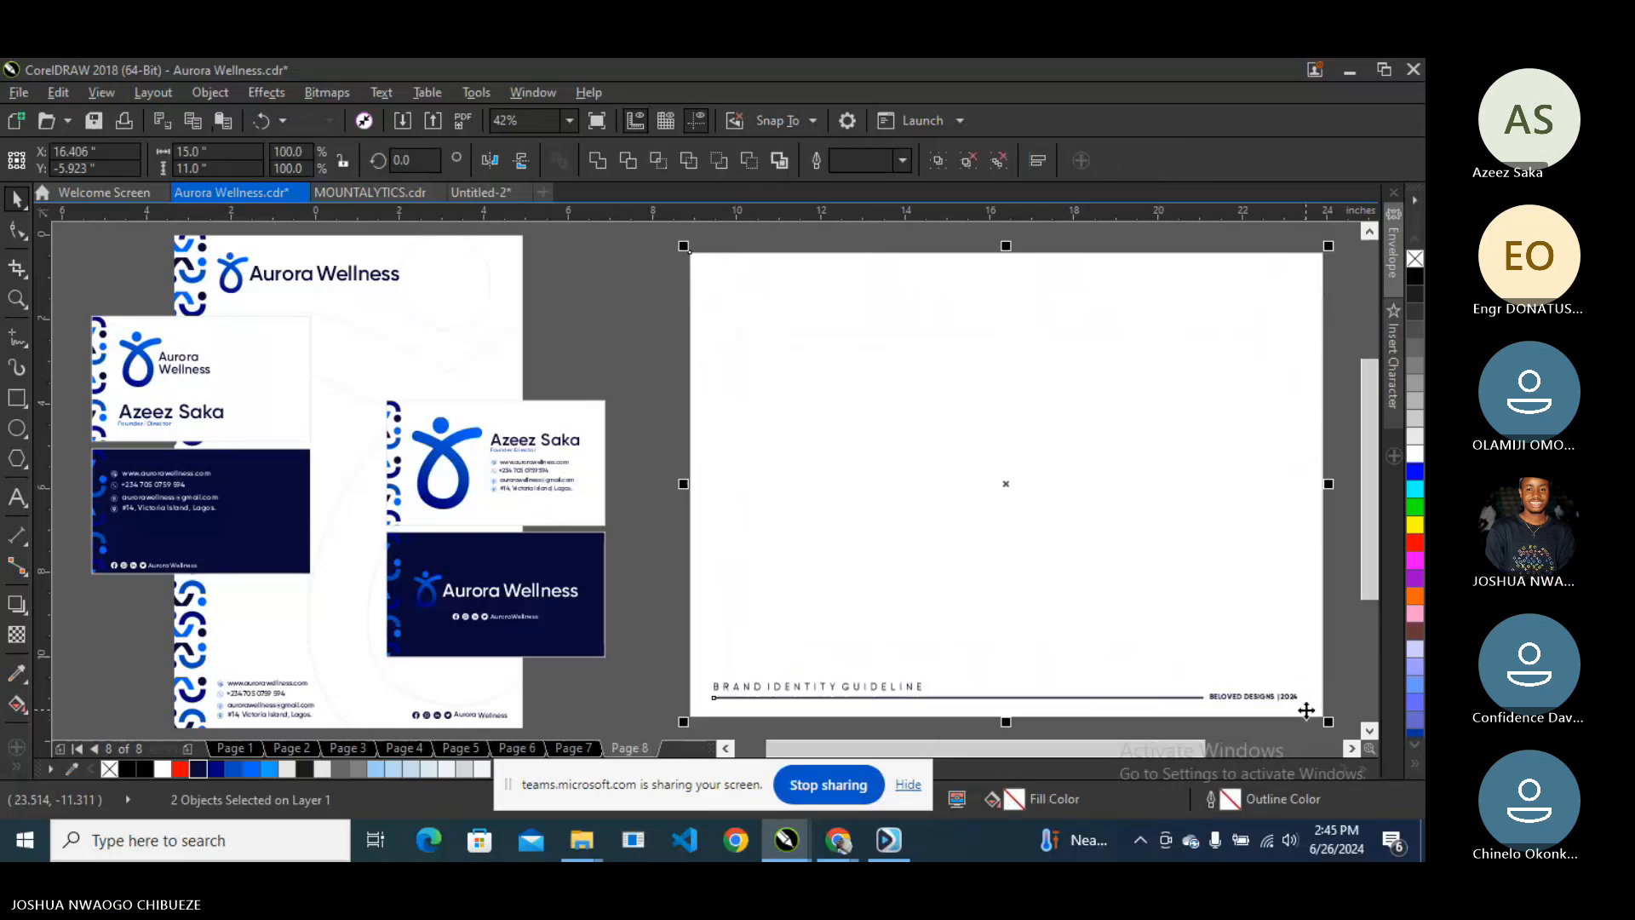
- Group the five letterhead-and-card mockup objects, move them to page 8, and scale to 80.9%
scroll(651, 370, down, 2)
drag(328, 256, 646, 636)
key(ctrl+g)
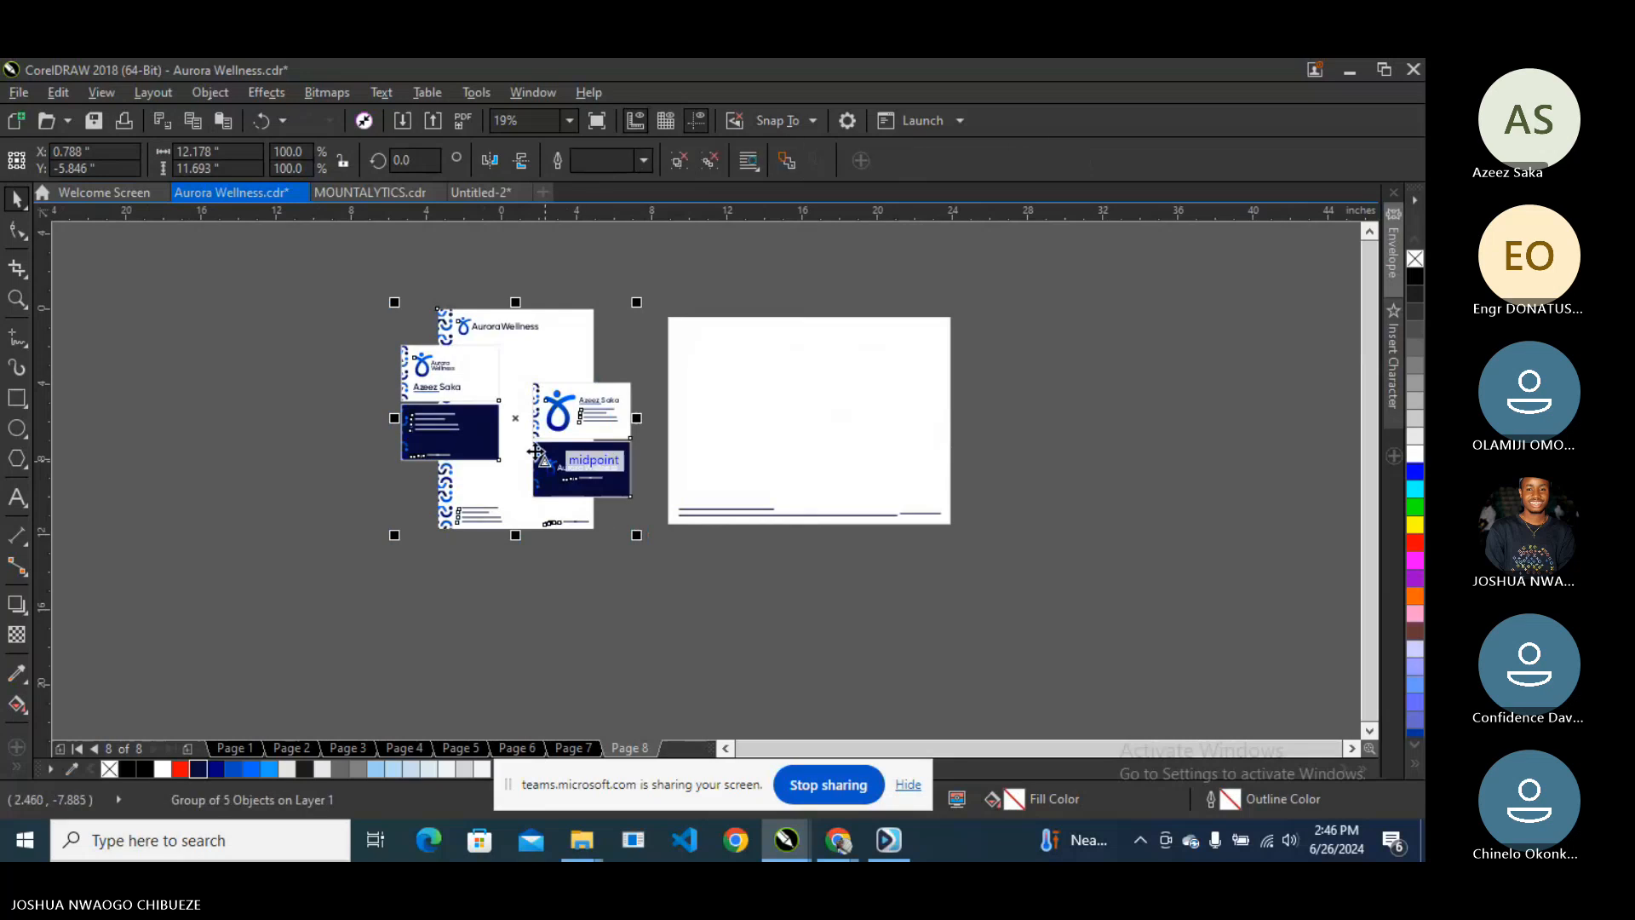
drag(534, 451, 806, 376)
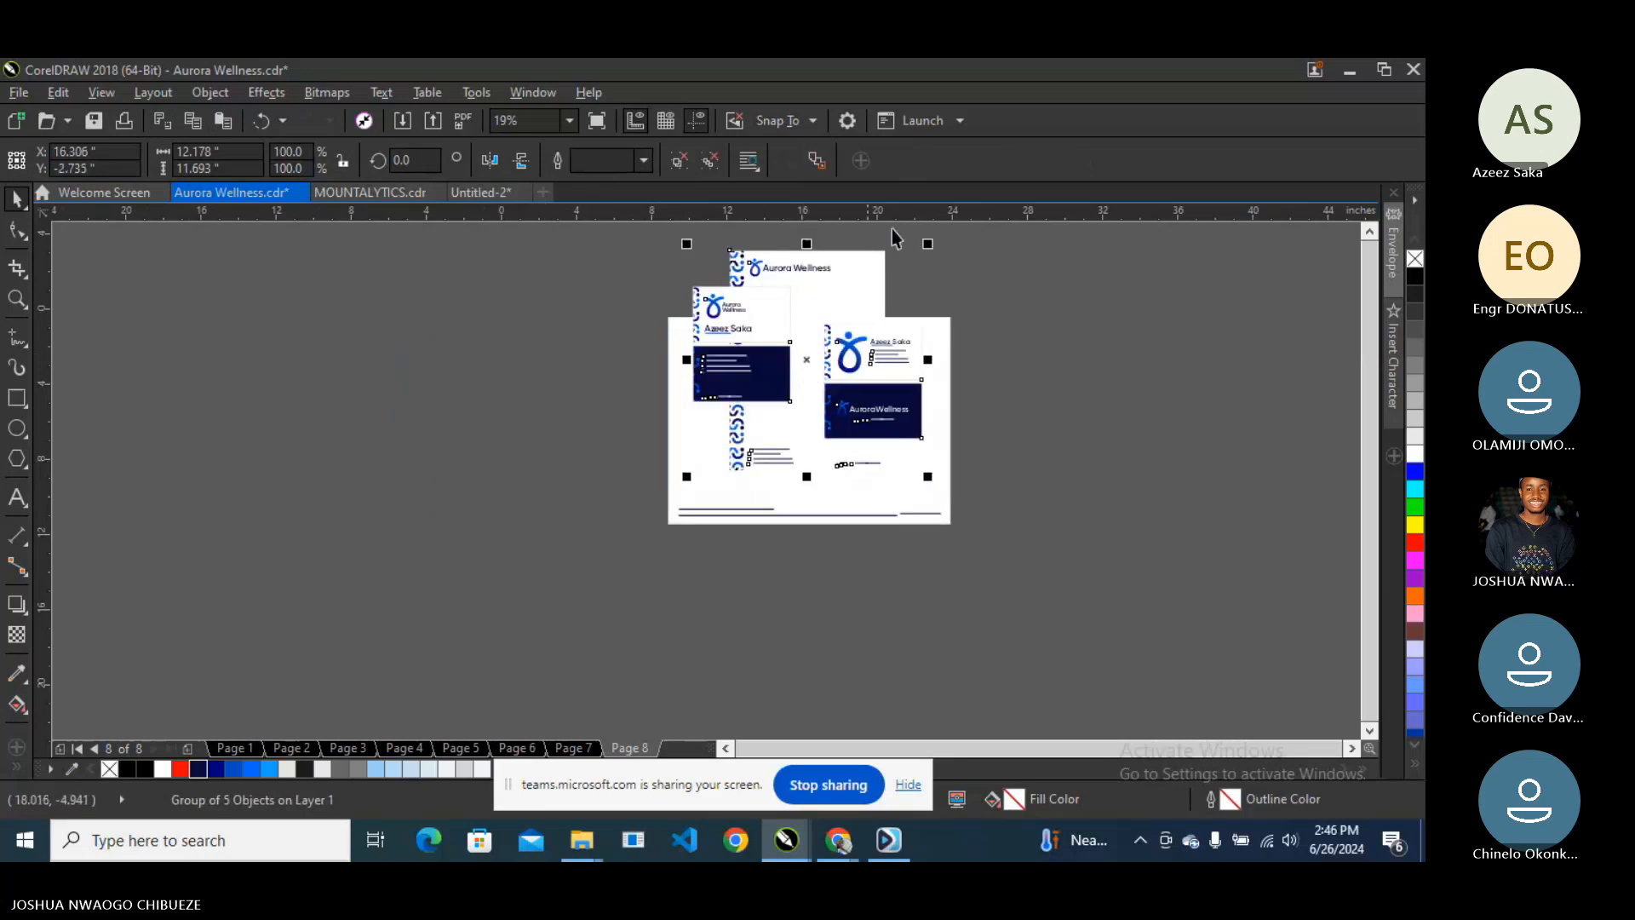
drag(927, 244, 886, 259)
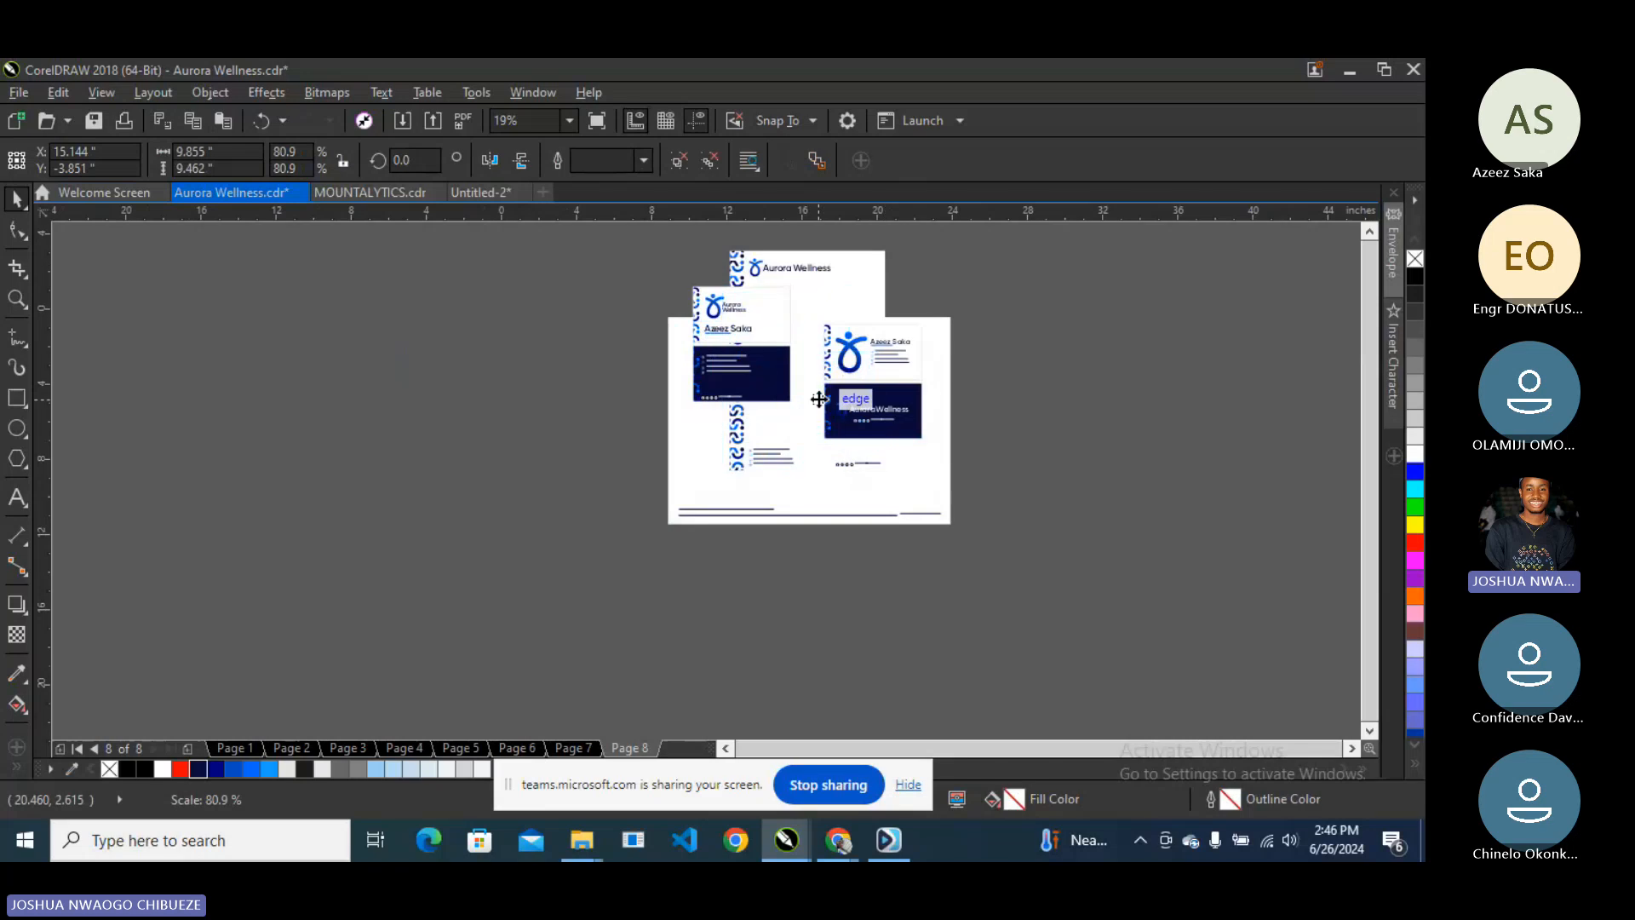
drag(817, 383, 829, 417)
scroll(827, 447, up, 1)
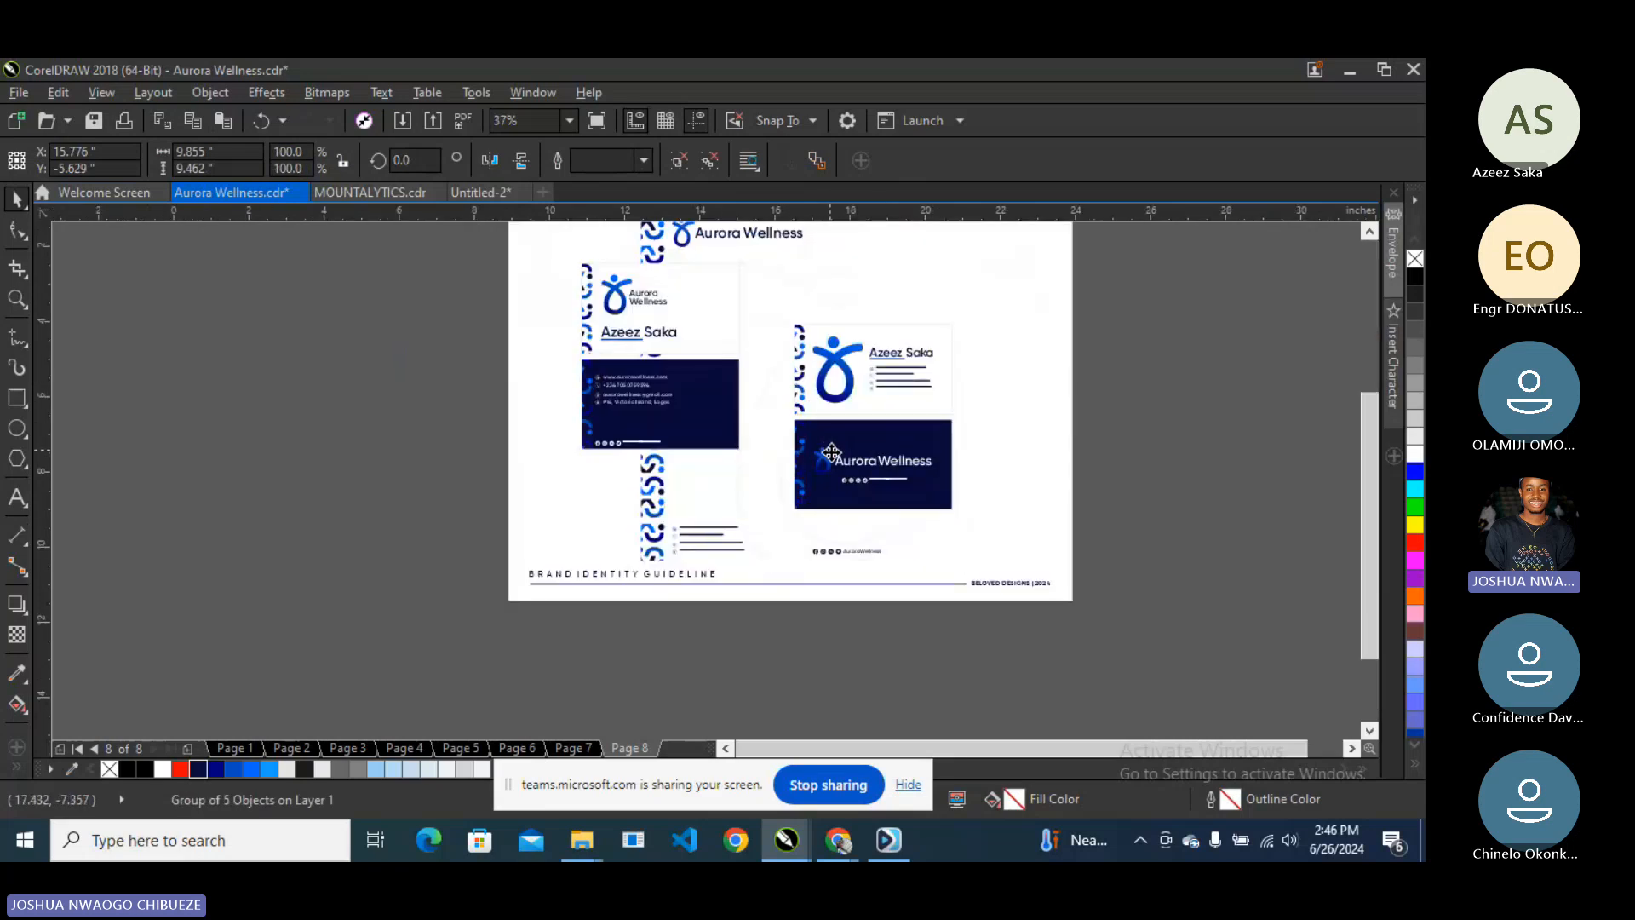
- Nudge the mockup into place on page 8 and fill the background rectangle dark navy
drag(832, 453, 847, 456)
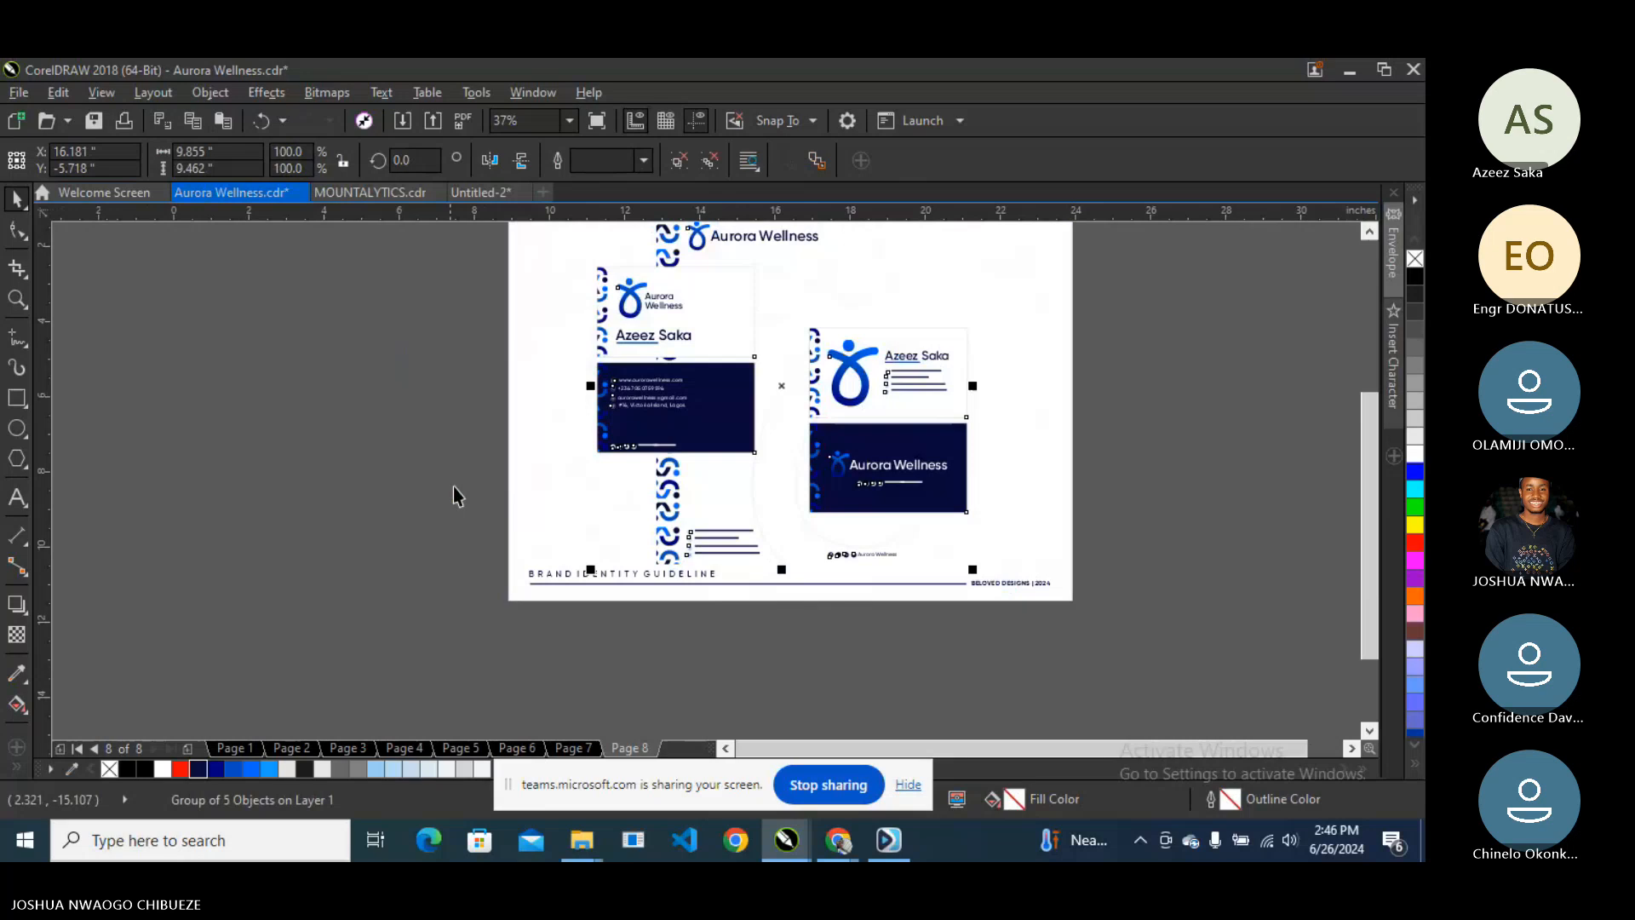
click(518, 470)
click(270, 768)
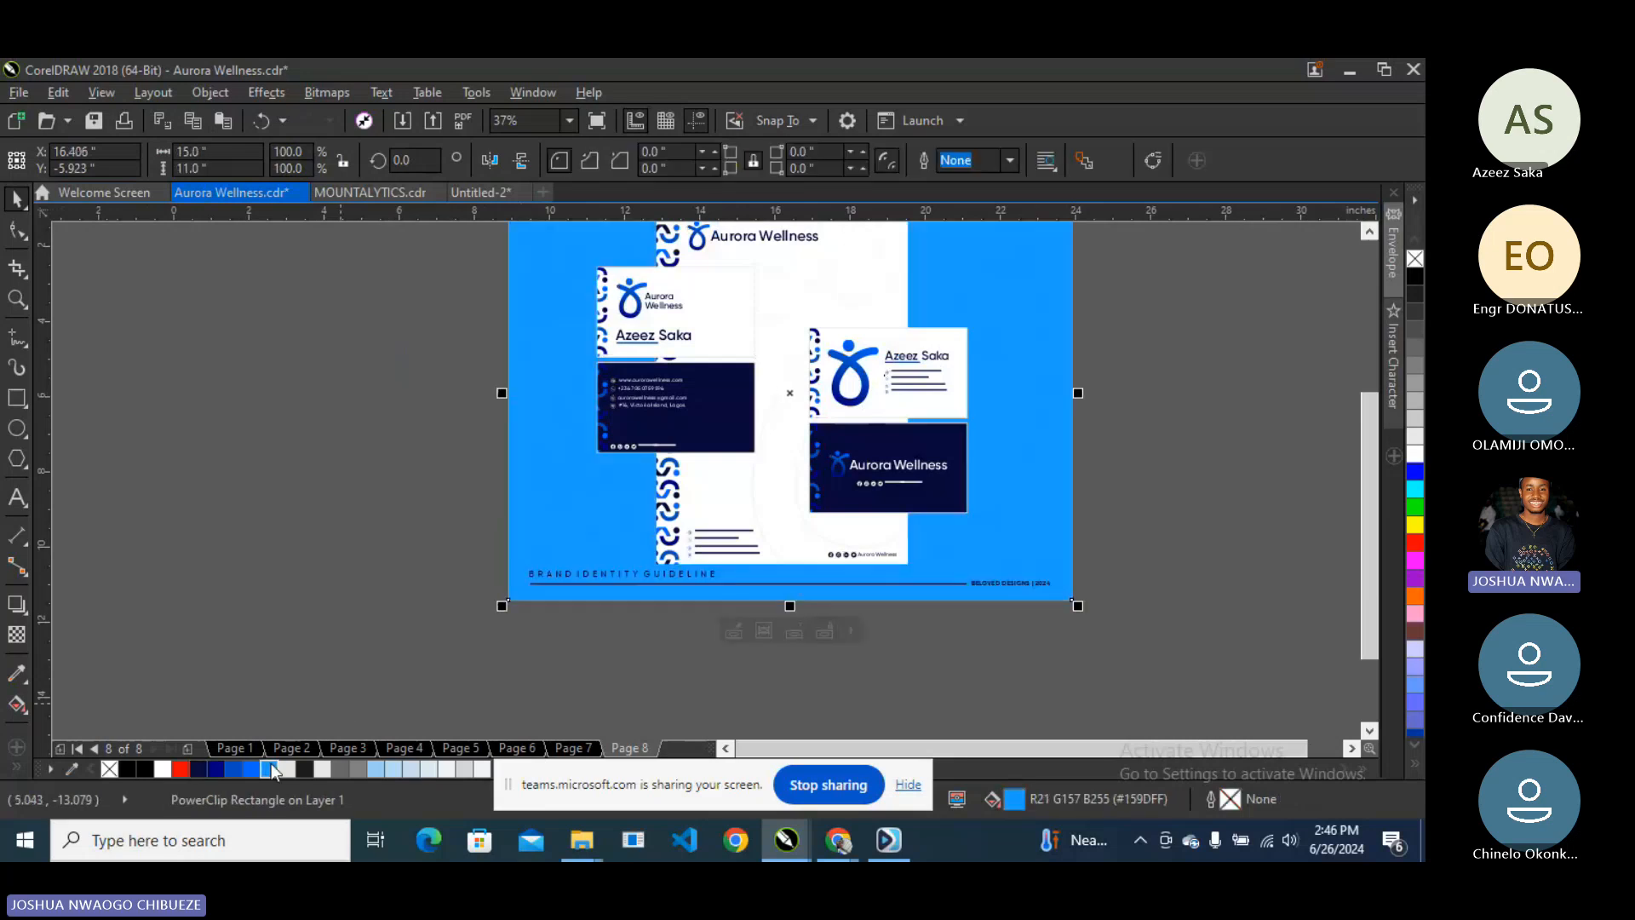
scroll(620, 702, down, 1)
scroll(631, 635, up, 1)
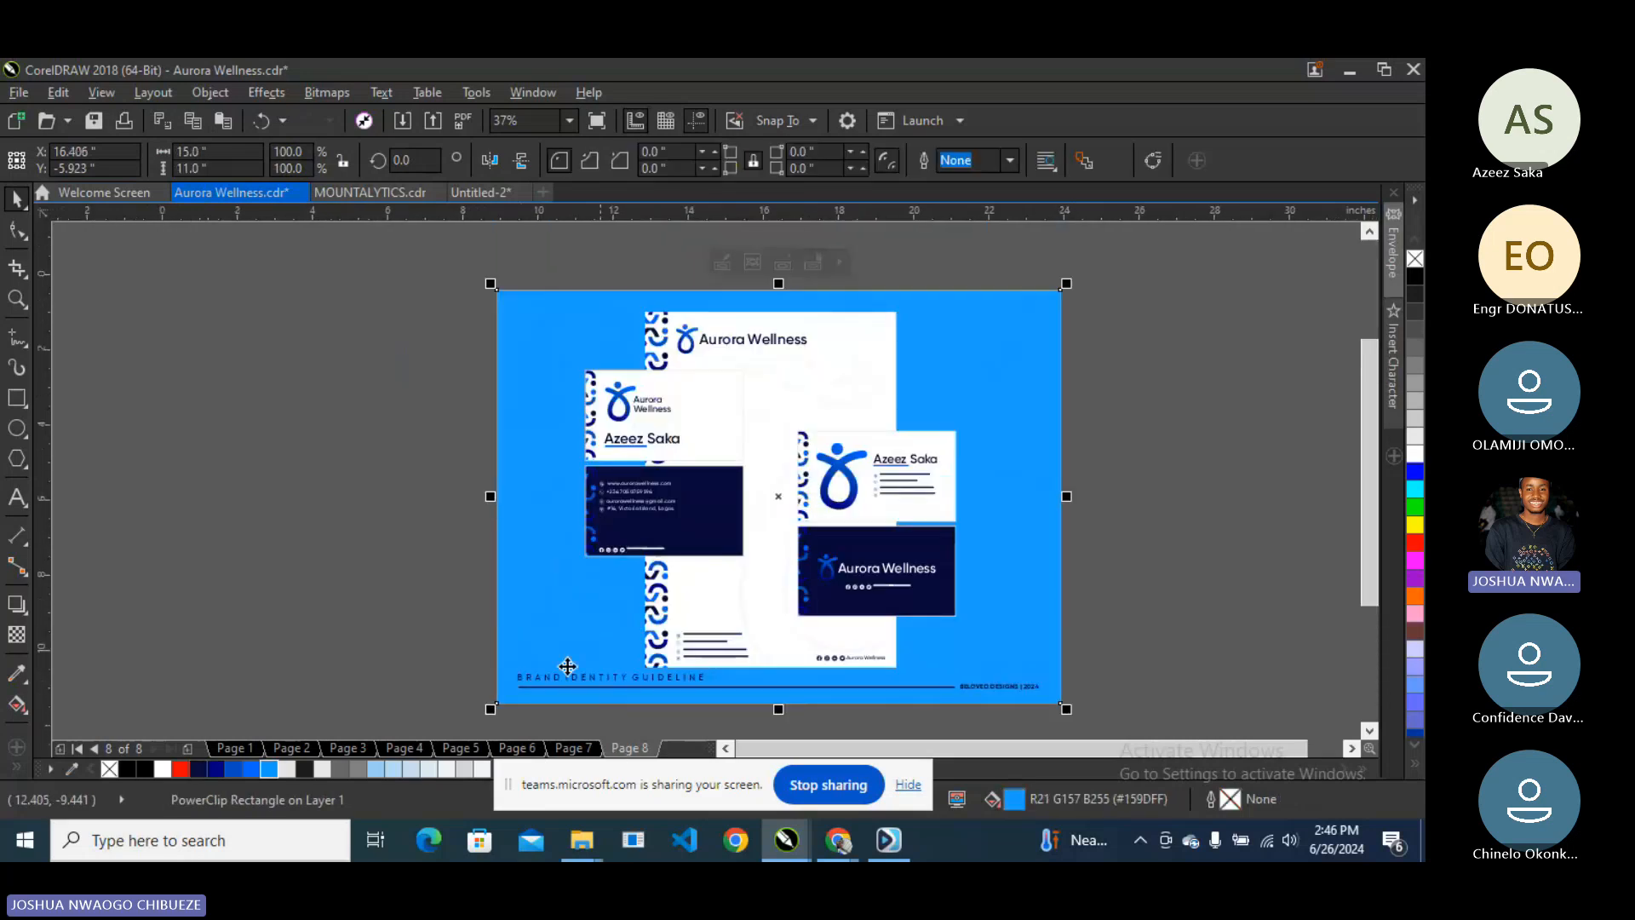
click(235, 769)
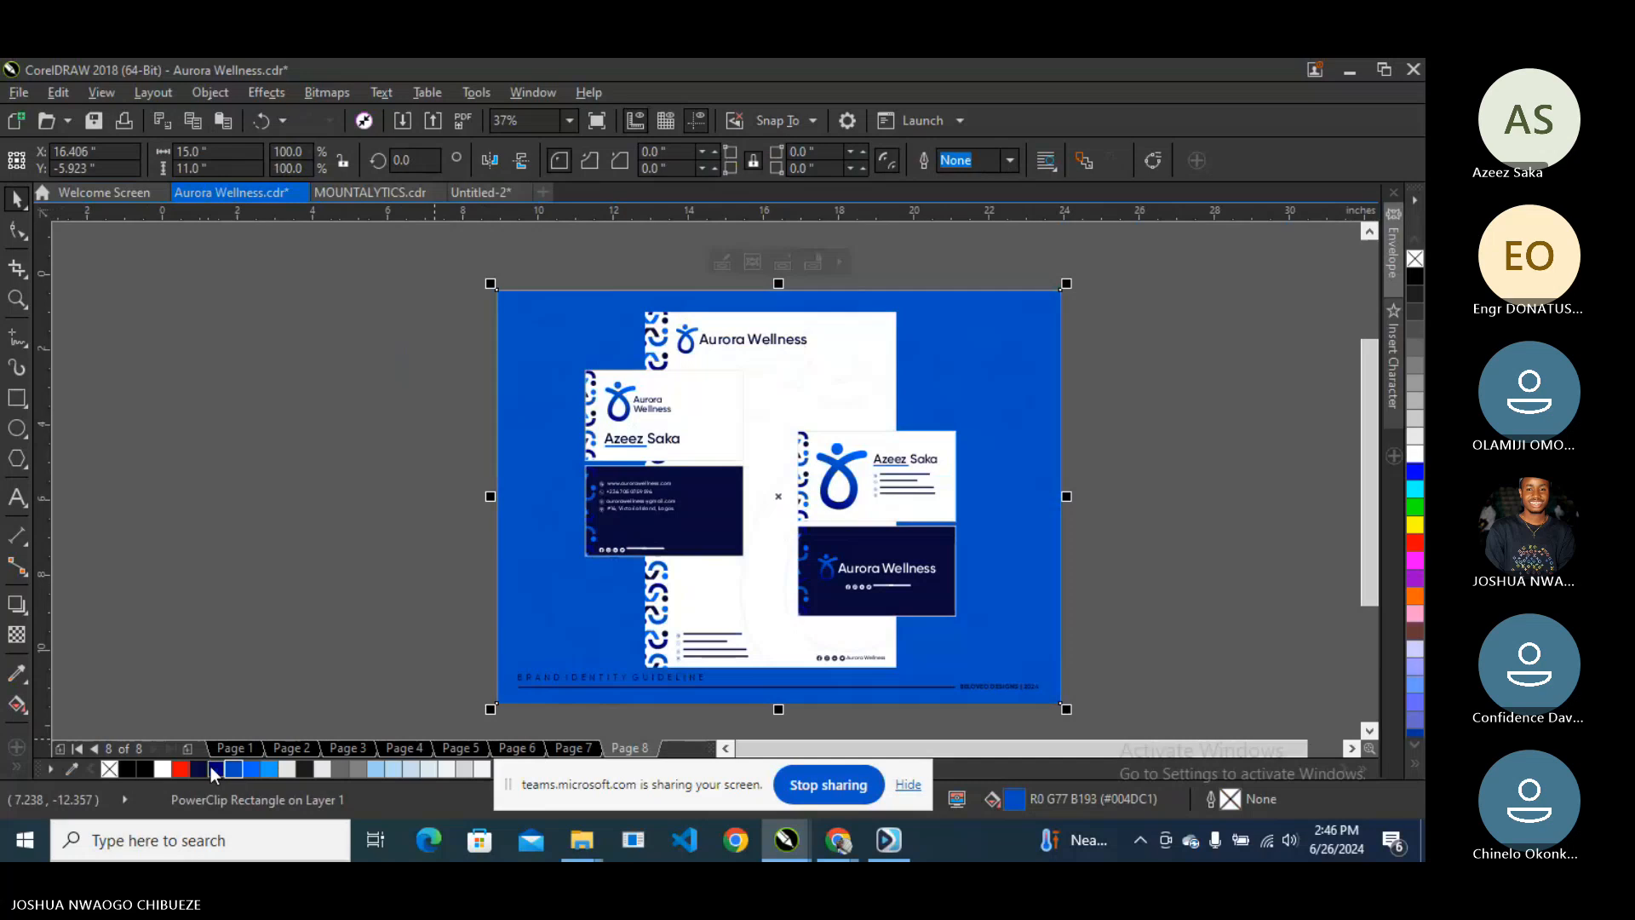
click(197, 770)
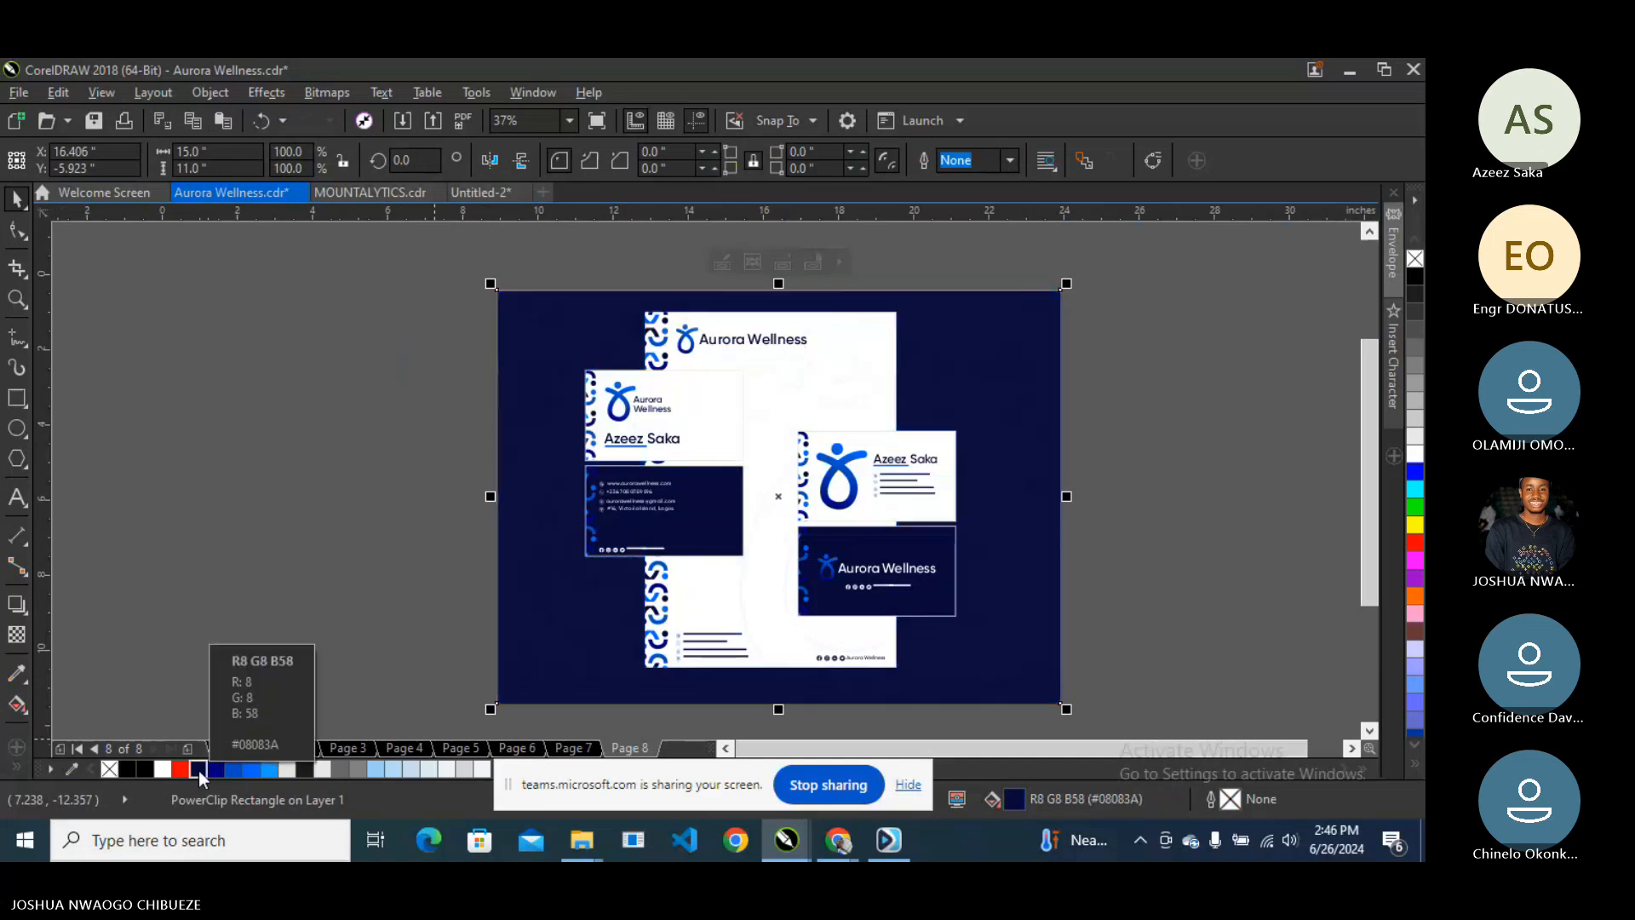
click(217, 769)
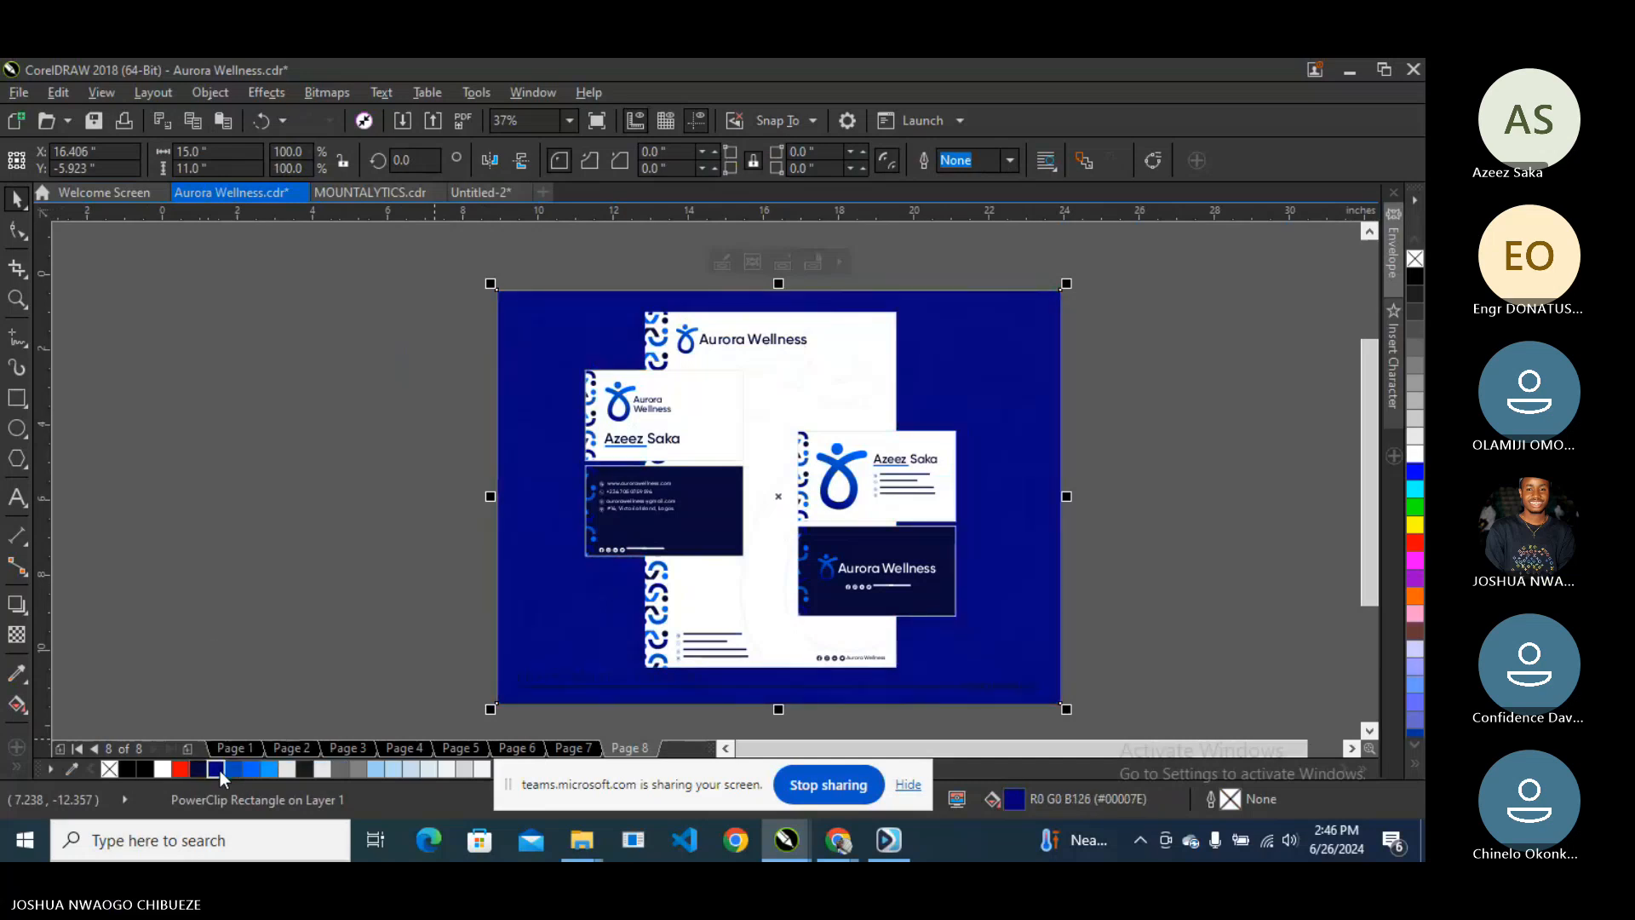
click(200, 770)
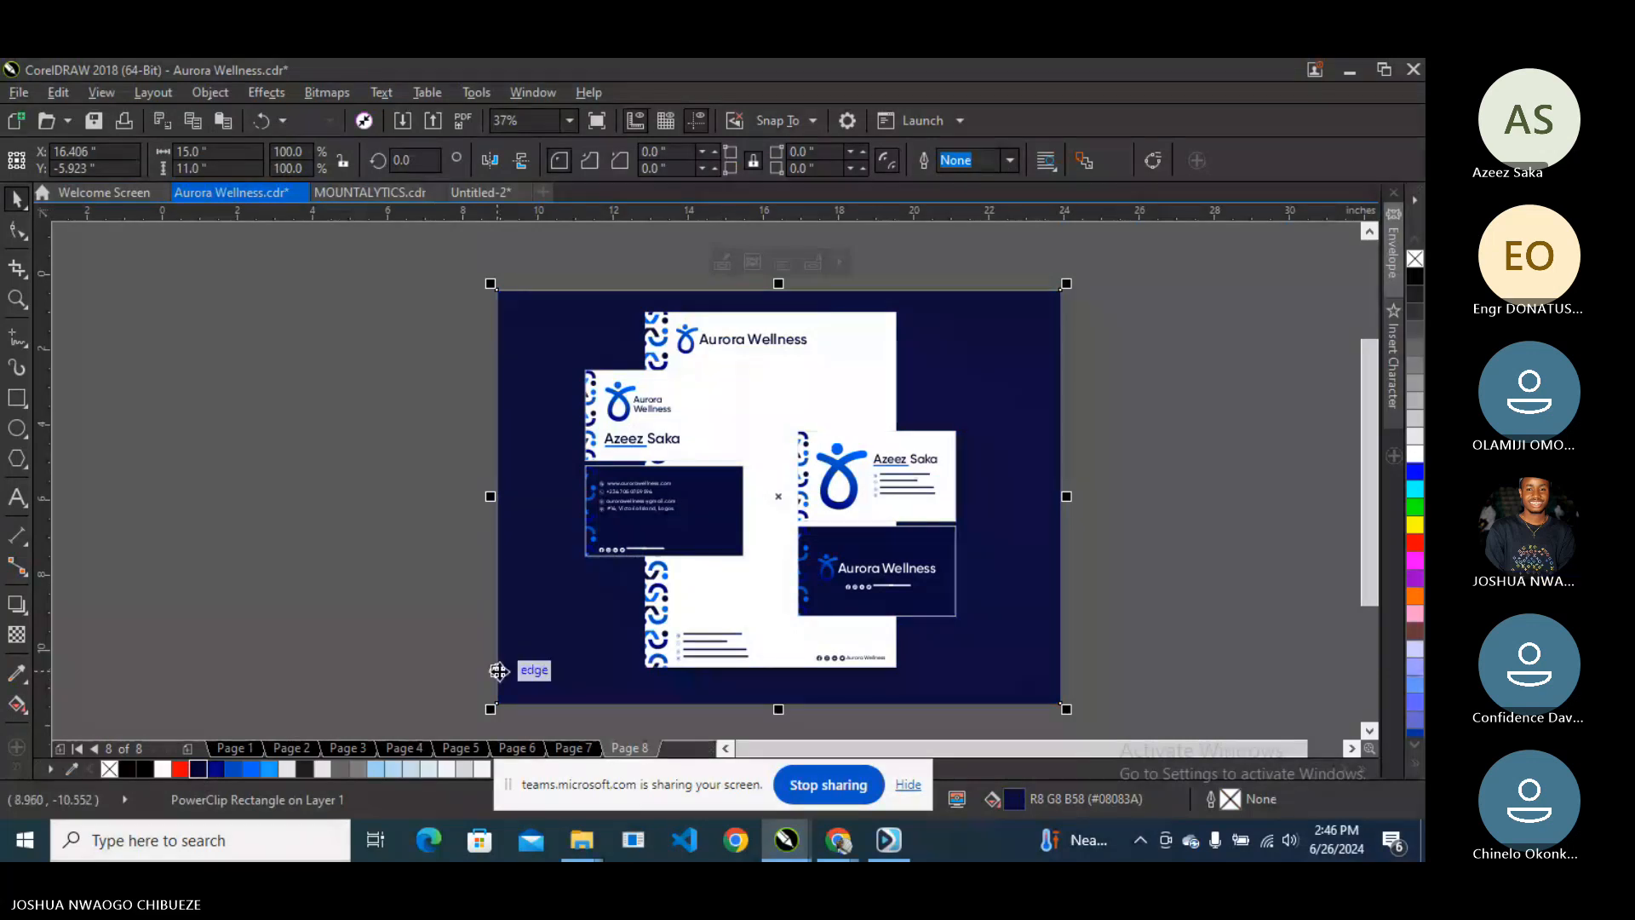
key(F11)
- Set the background gradient's end colour to navy #00007E
click(602, 502)
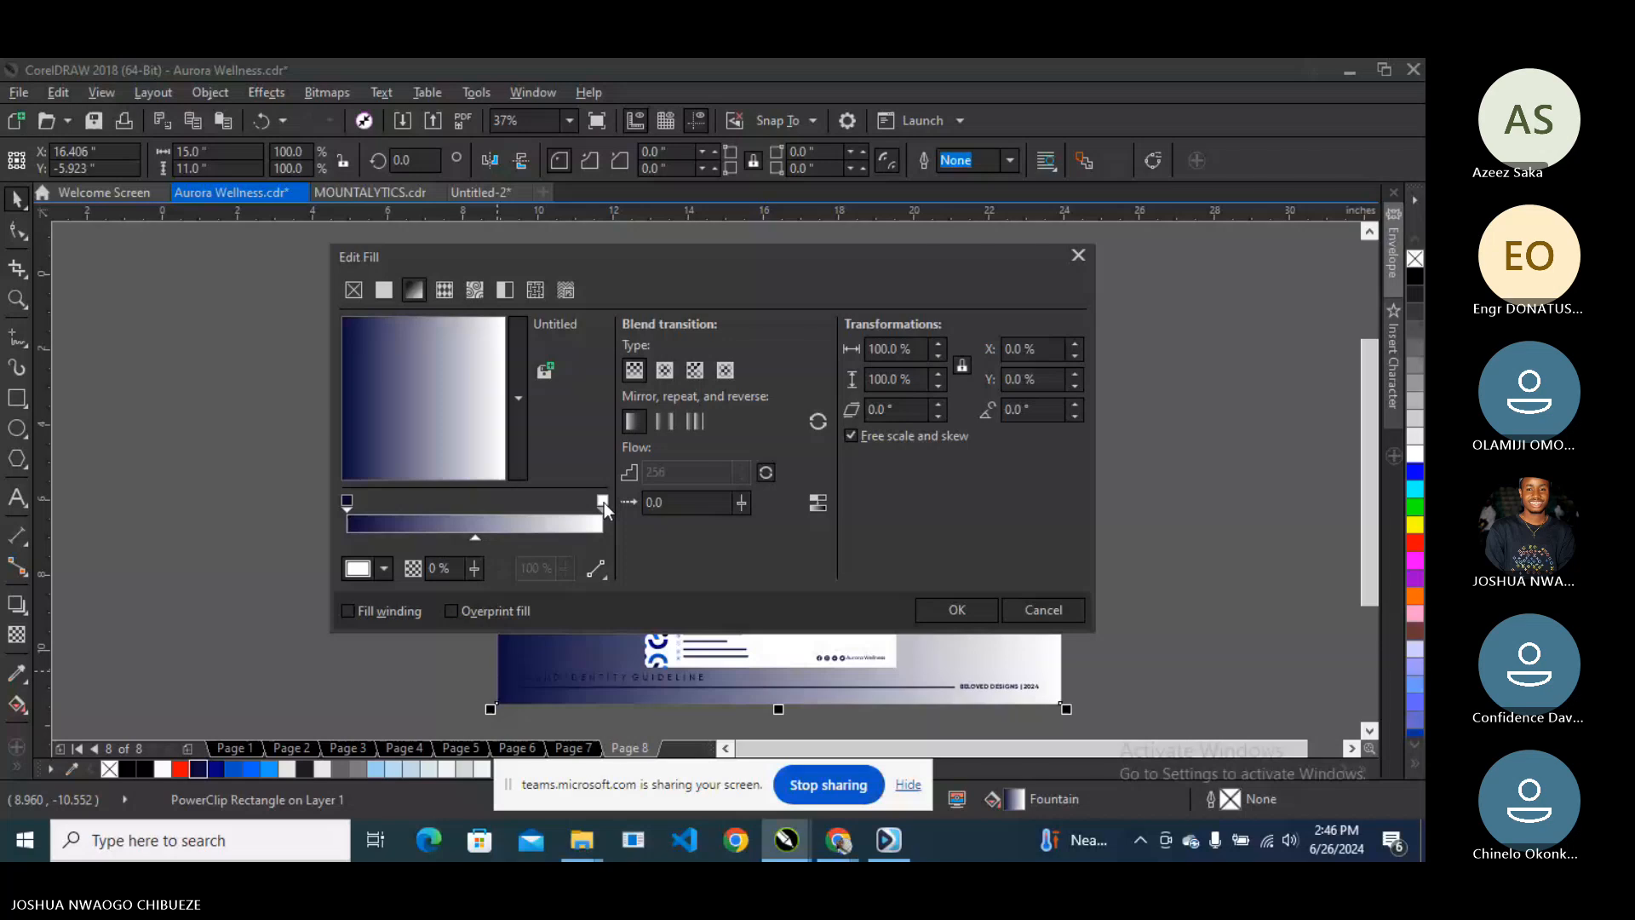
click(384, 568)
click(428, 340)
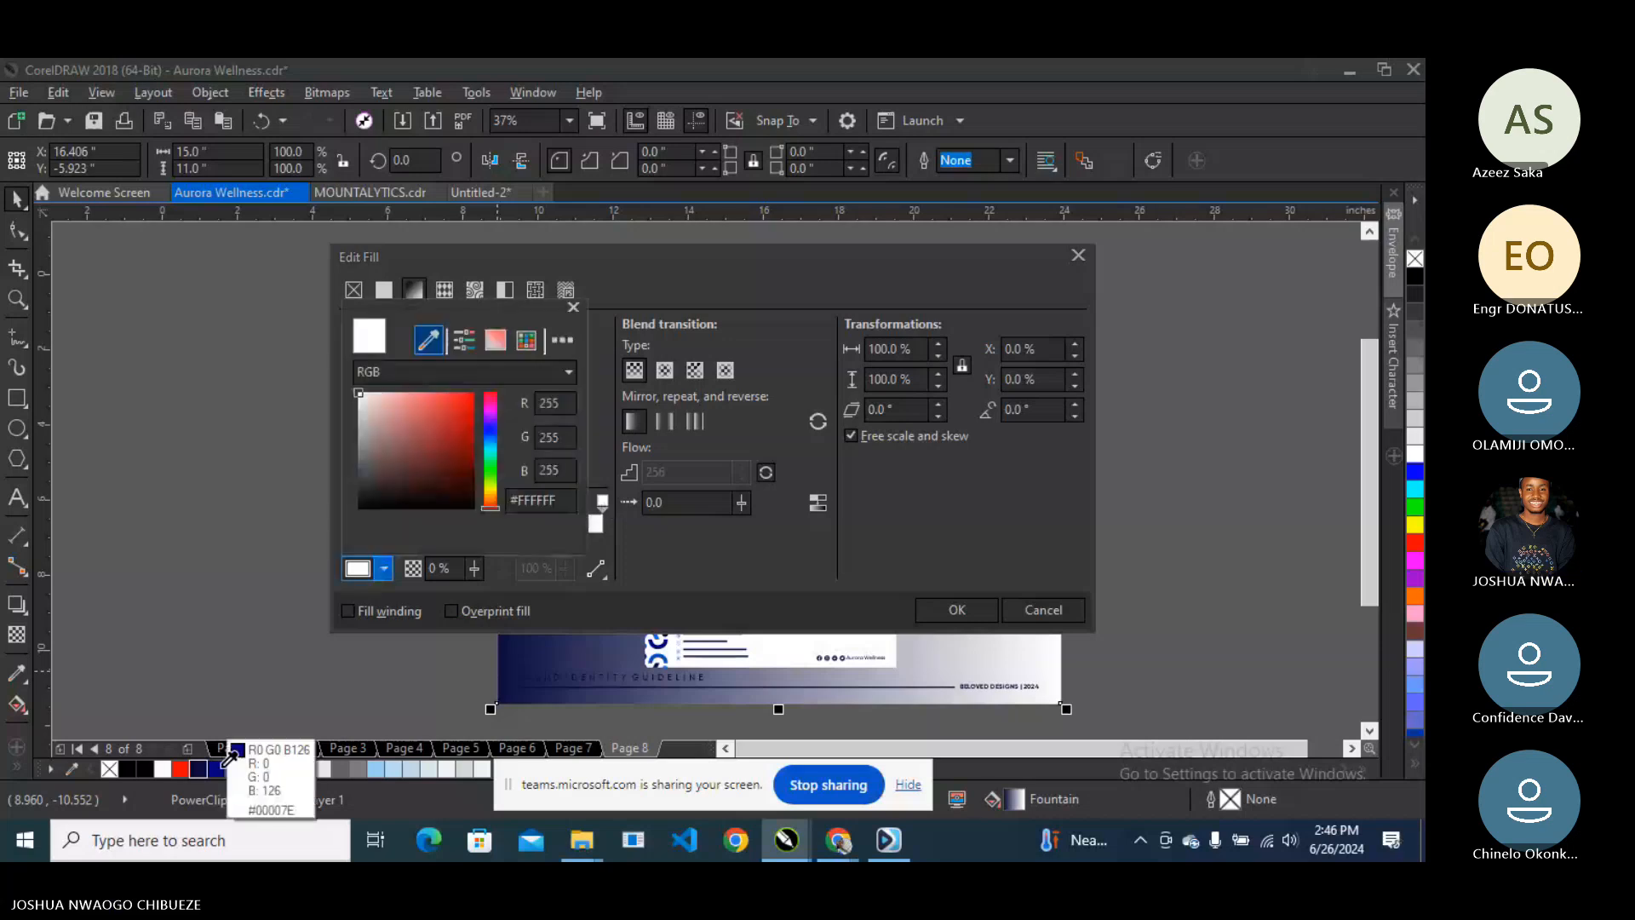
click(227, 761)
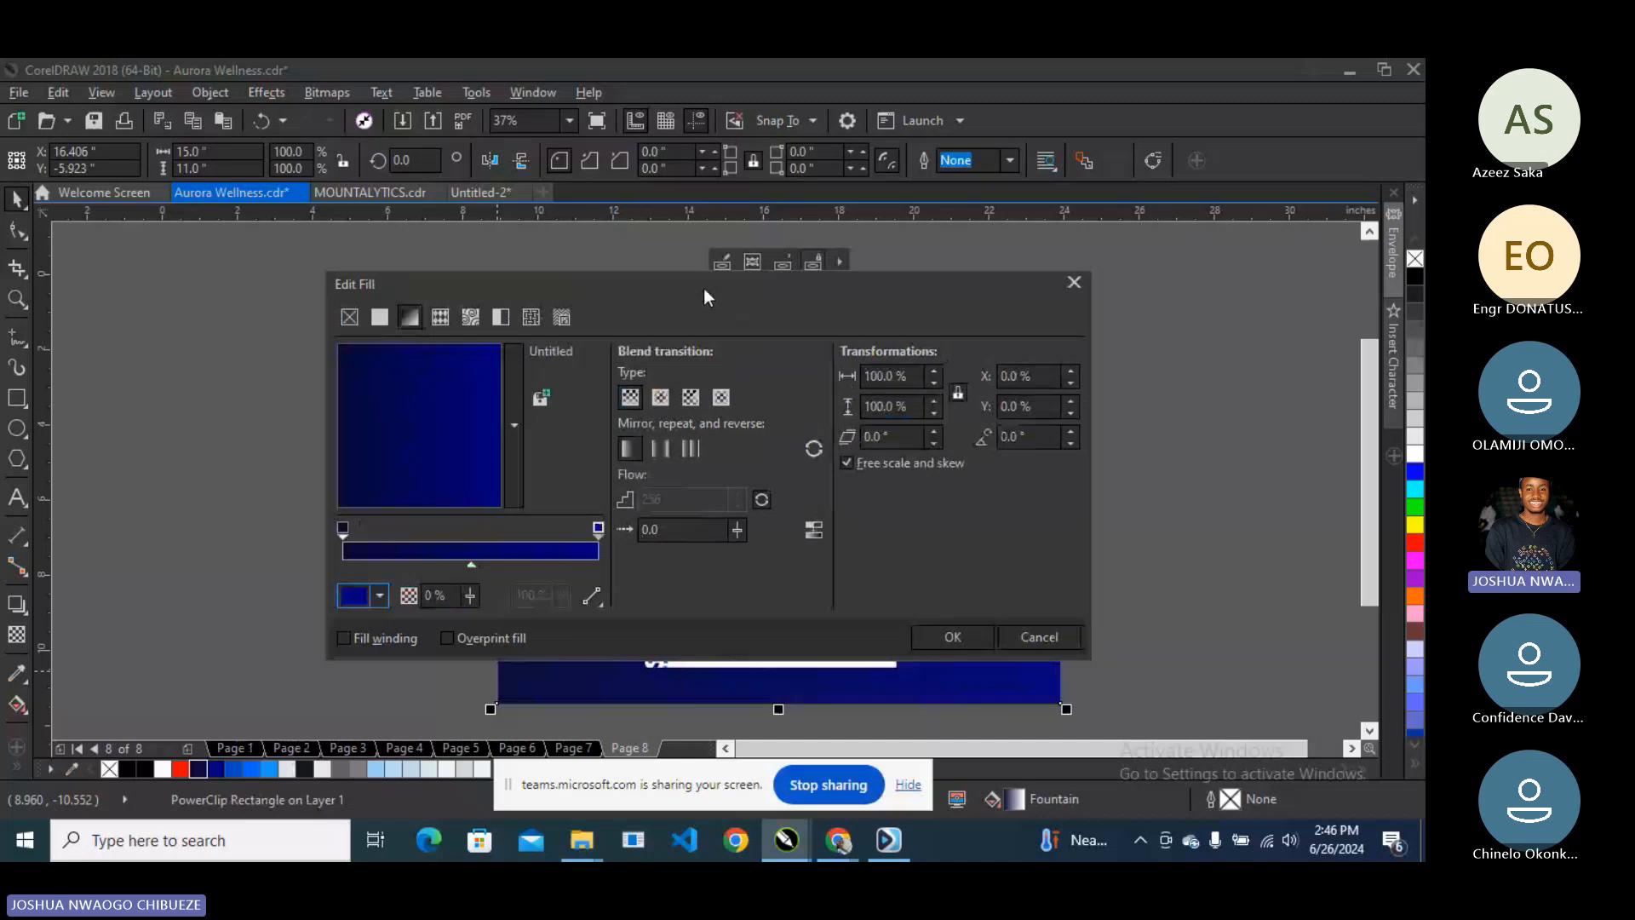
drag(703, 288, 1136, 364)
- Make the gradient run vertically with its midpoint at 76% and apply it
drag(920, 513, 865, 464)
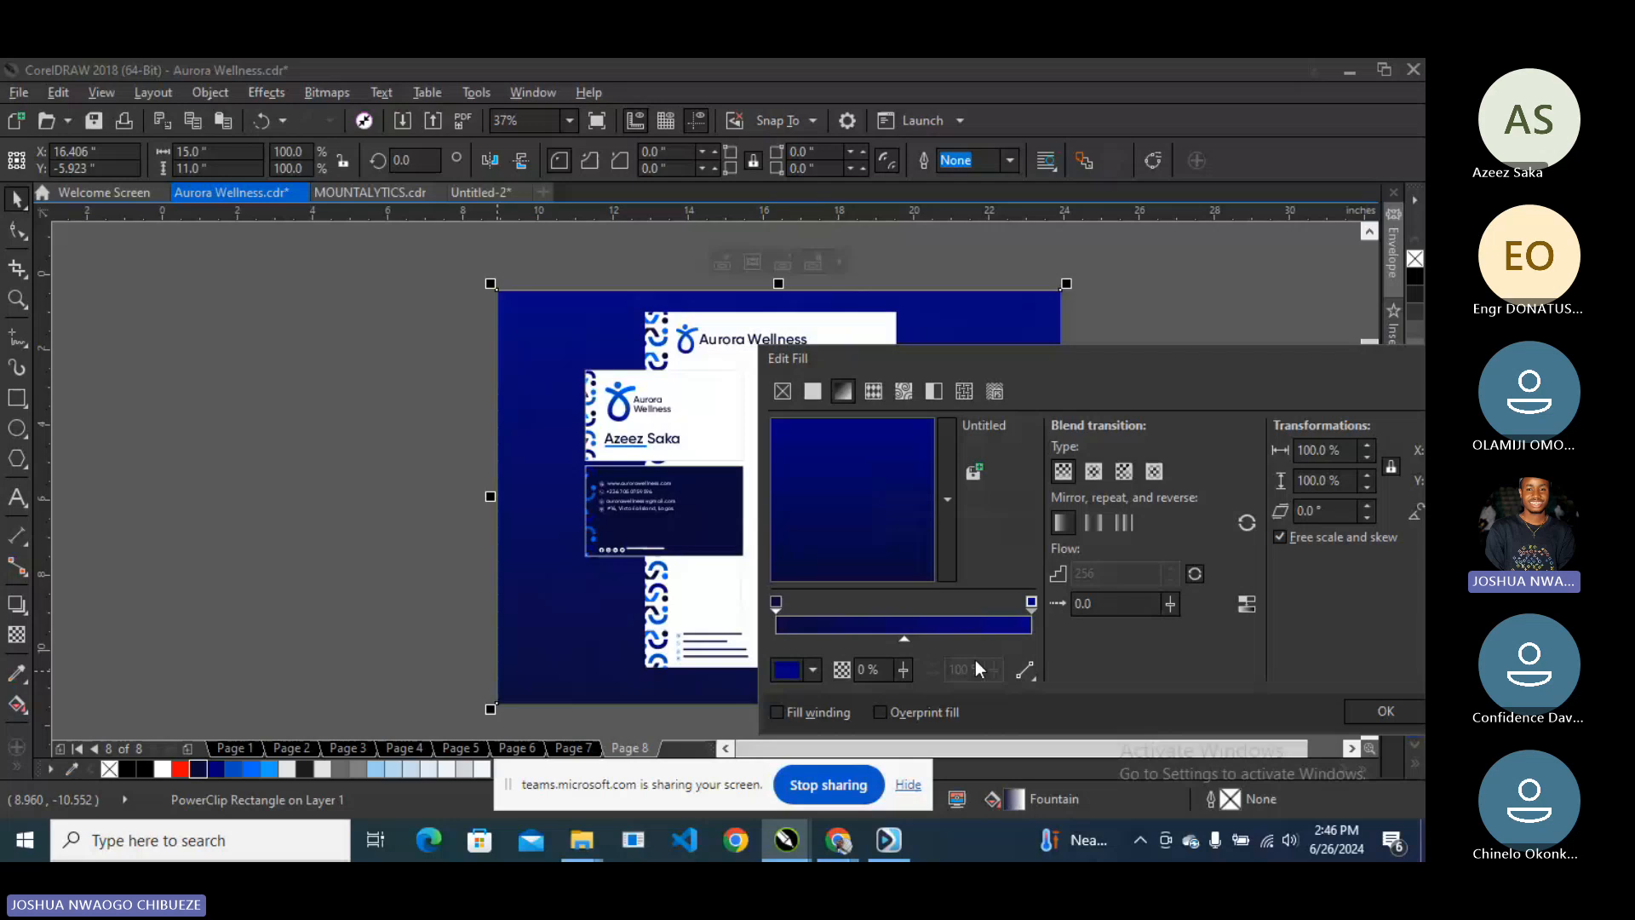
drag(904, 638, 941, 637)
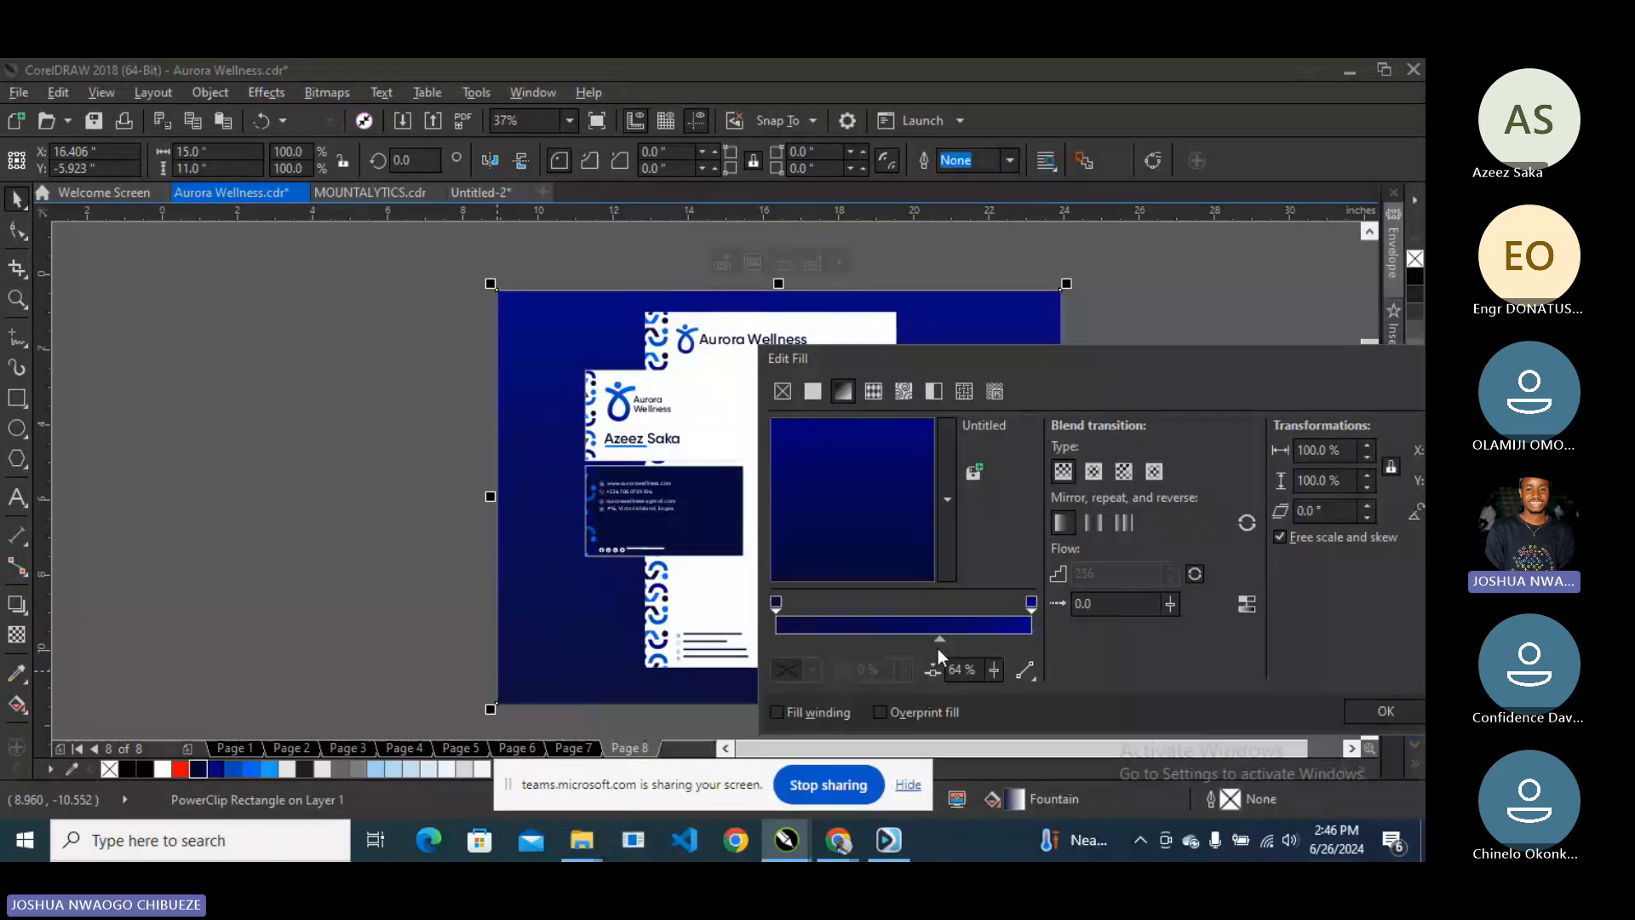
drag(937, 648, 969, 645)
drag(972, 372, 981, 206)
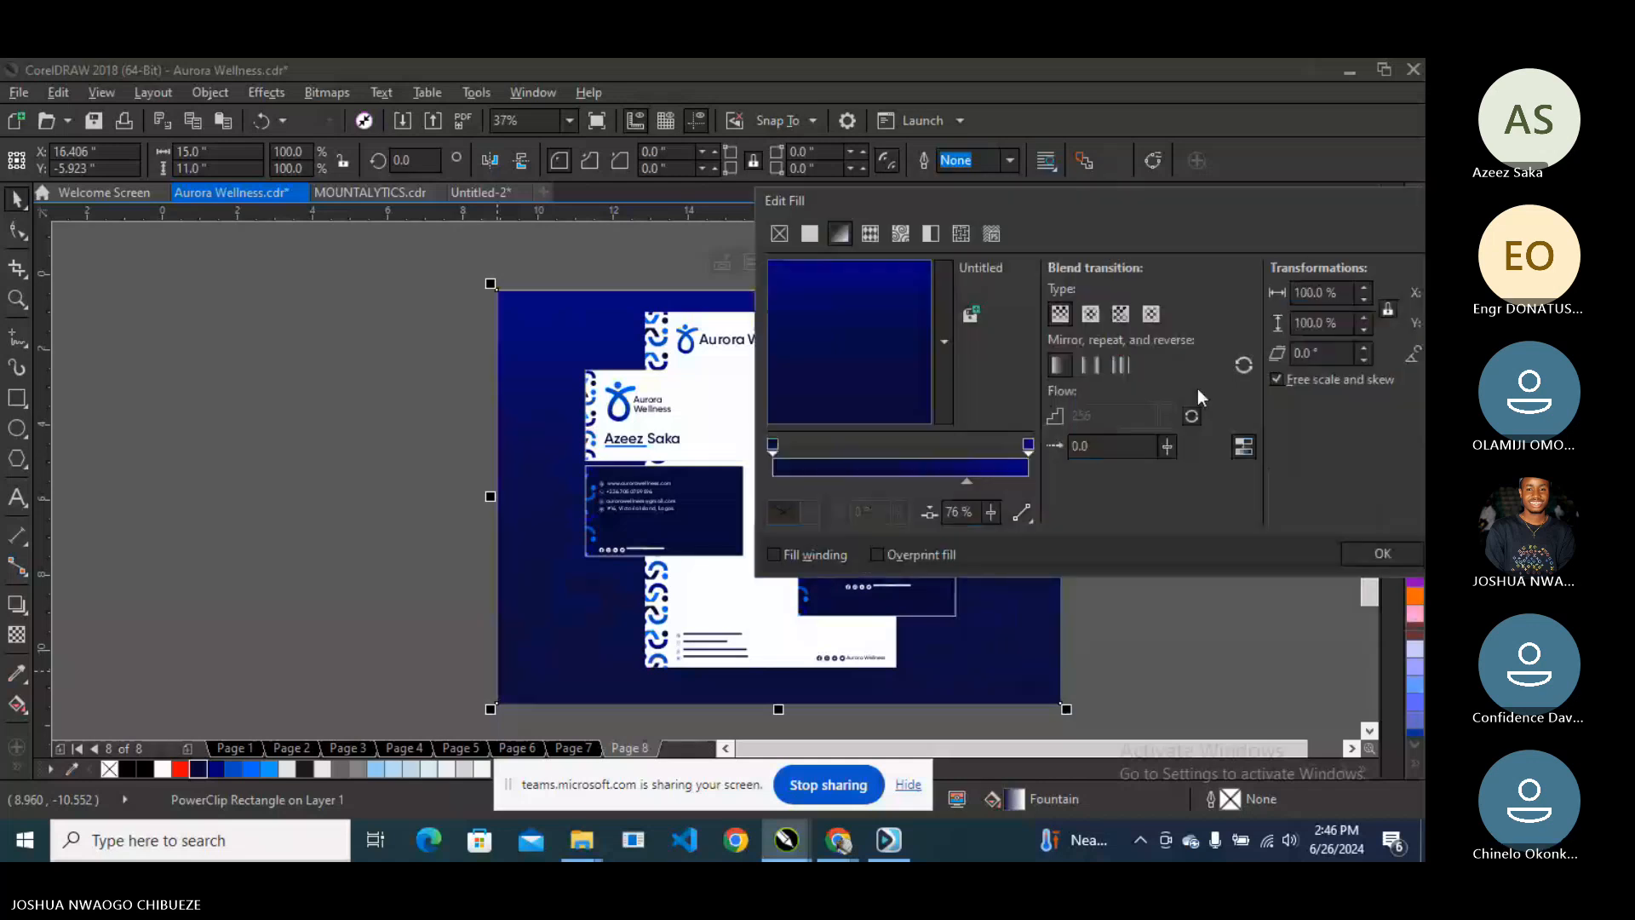
drag(1197, 388, 1326, 521)
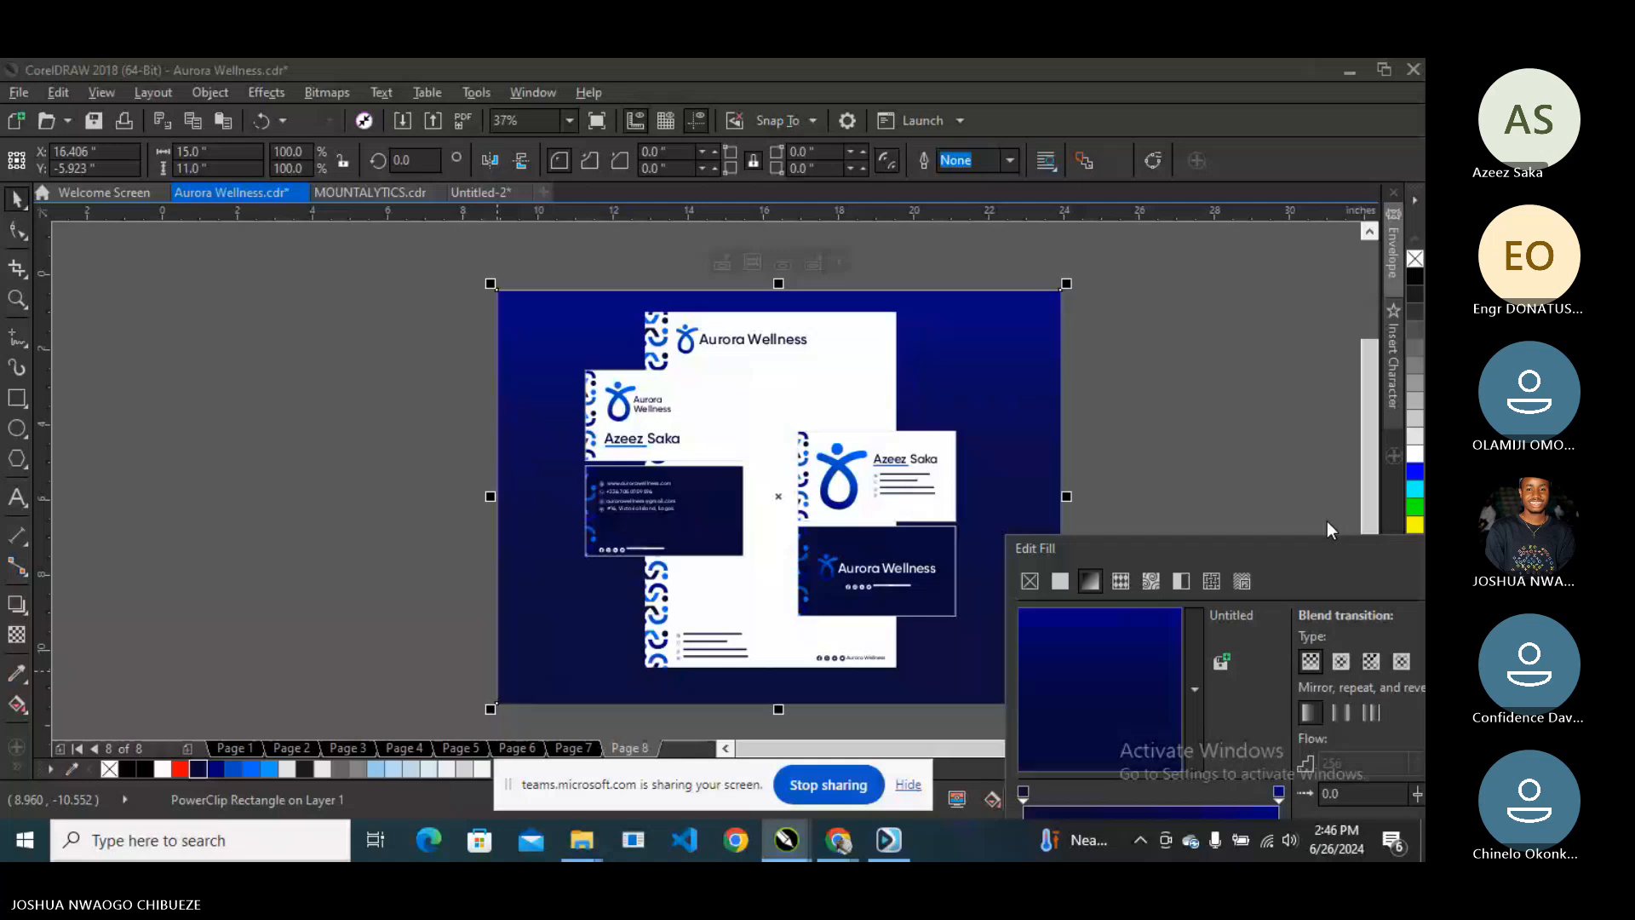
key(Return)
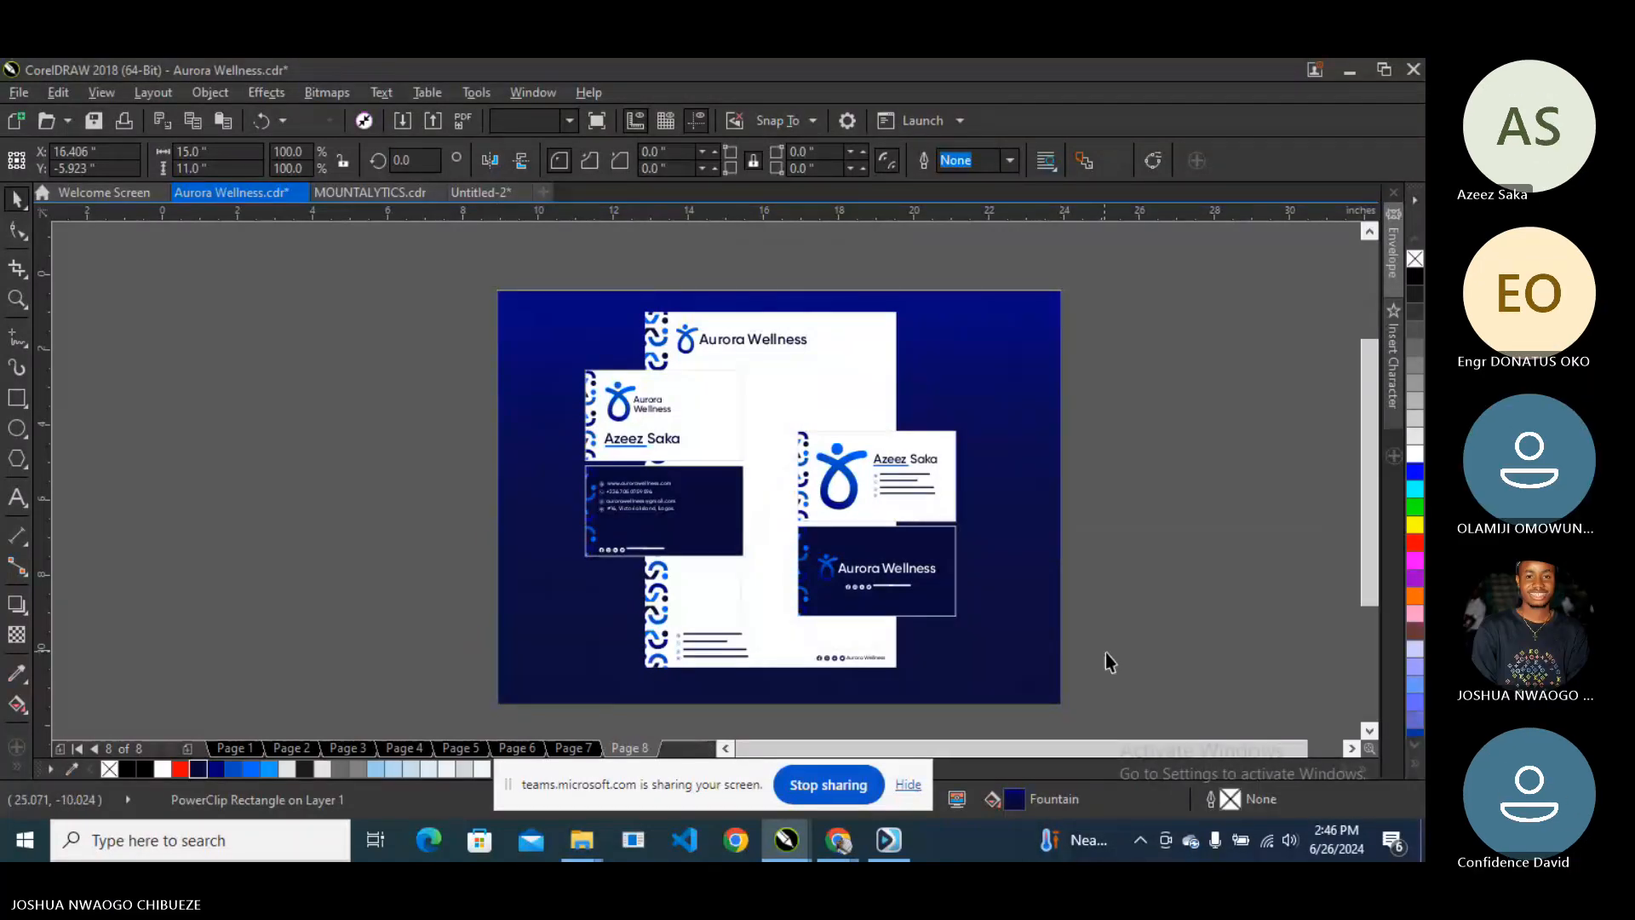
- Make the footer text along the bottom of page 8 white and preview the whole page
click(521, 691)
click(1413, 455)
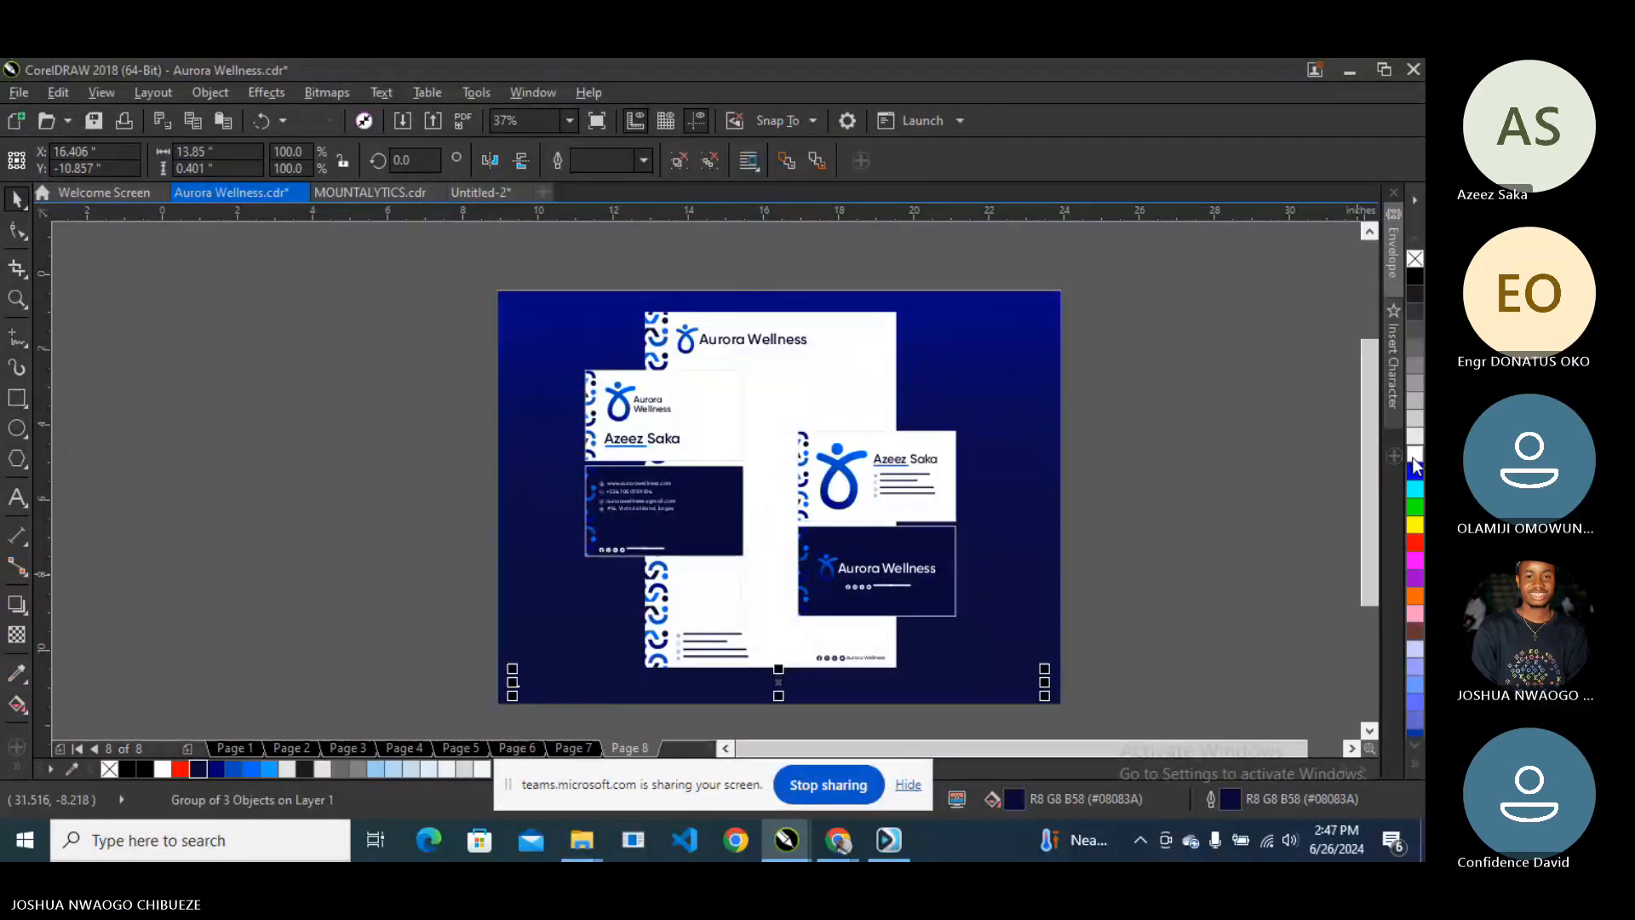
click(1228, 516)
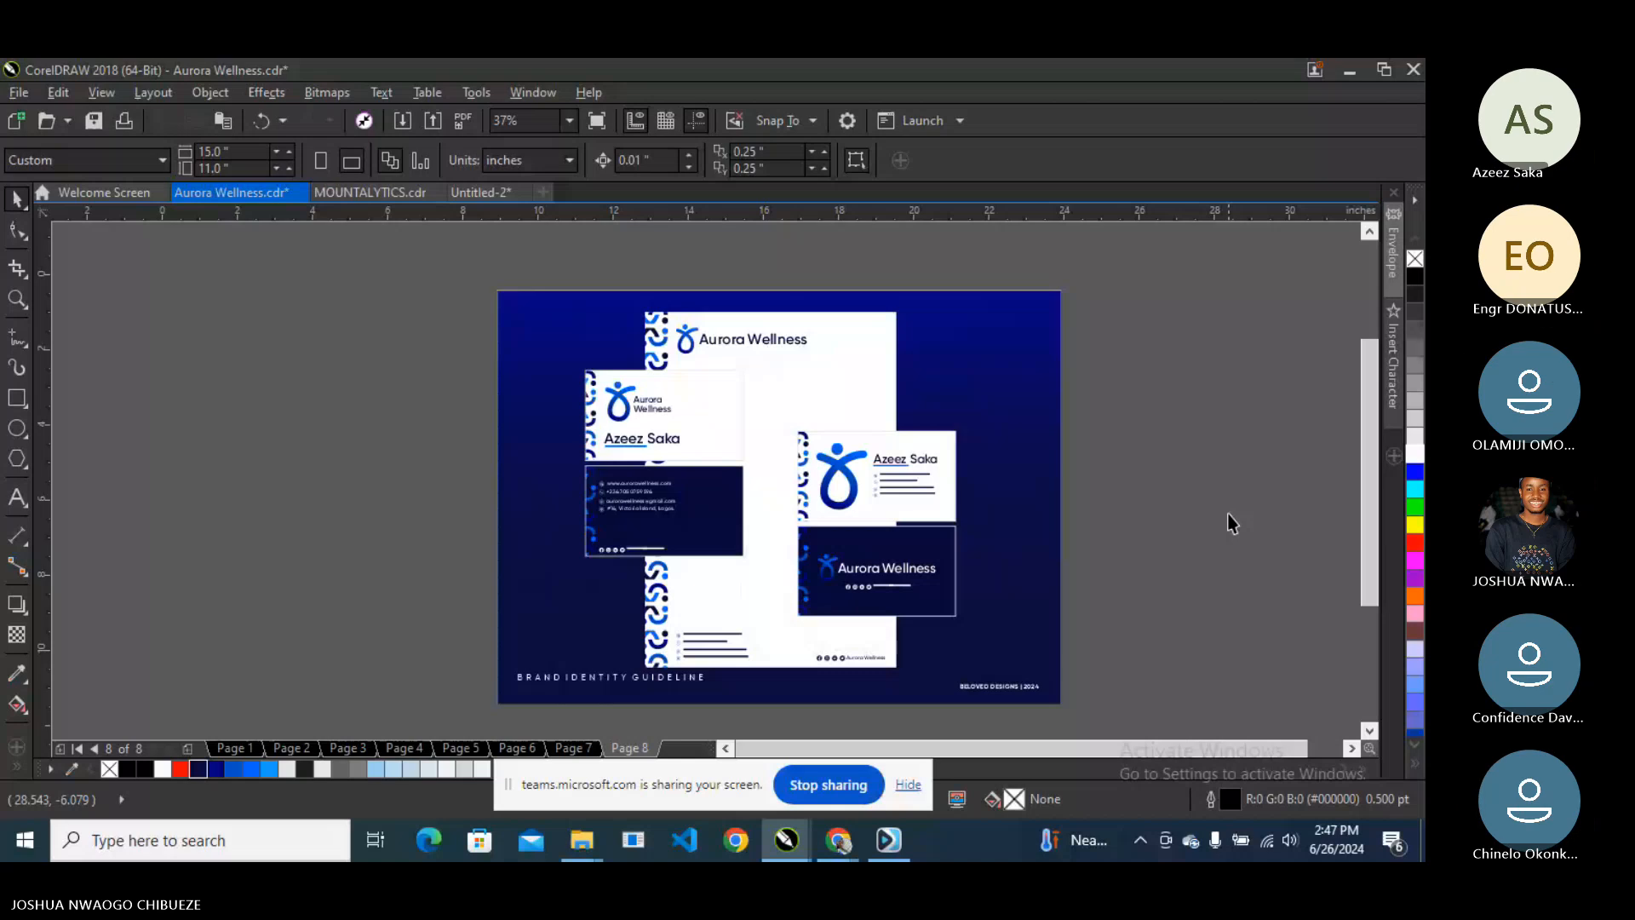
click(570, 121)
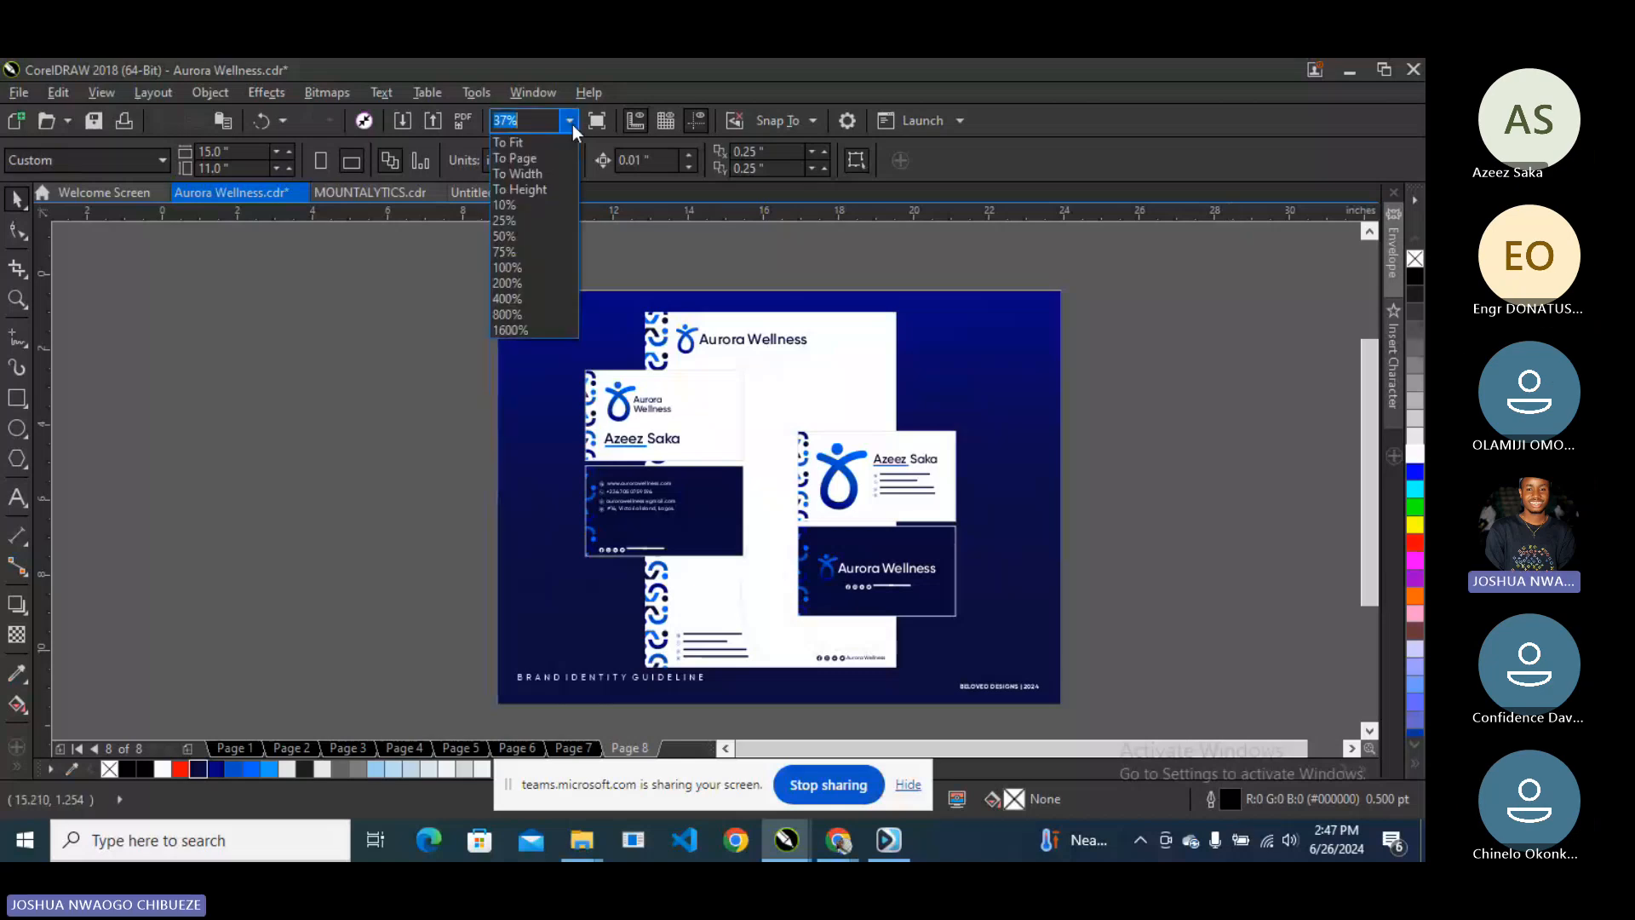
click(592, 126)
click(590, 129)
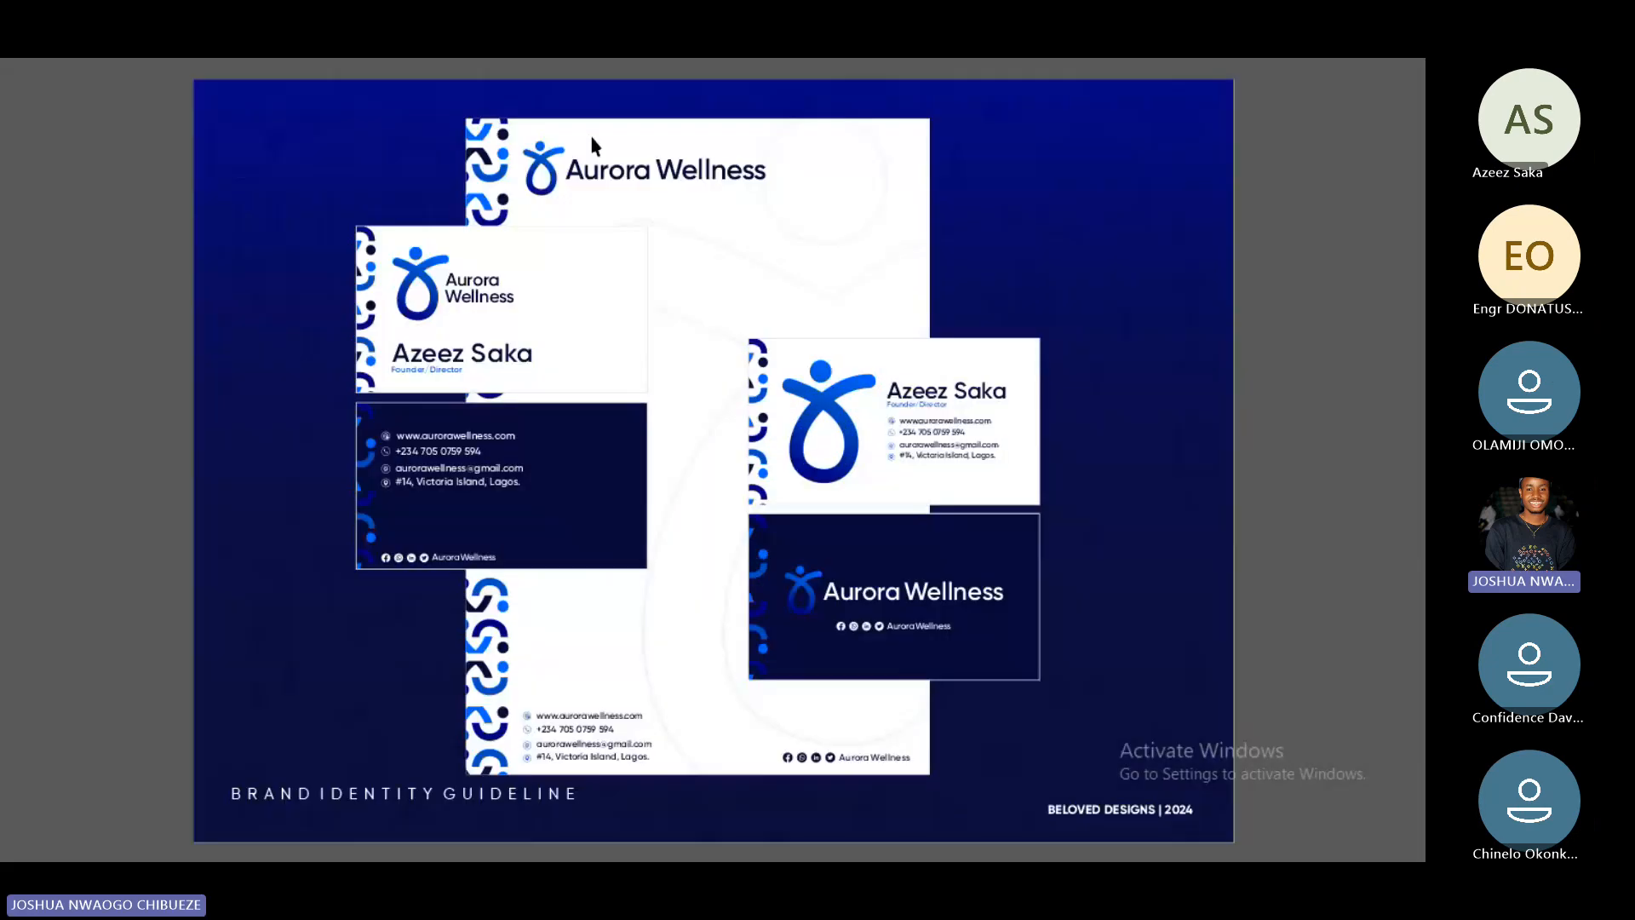
click(732, 688)
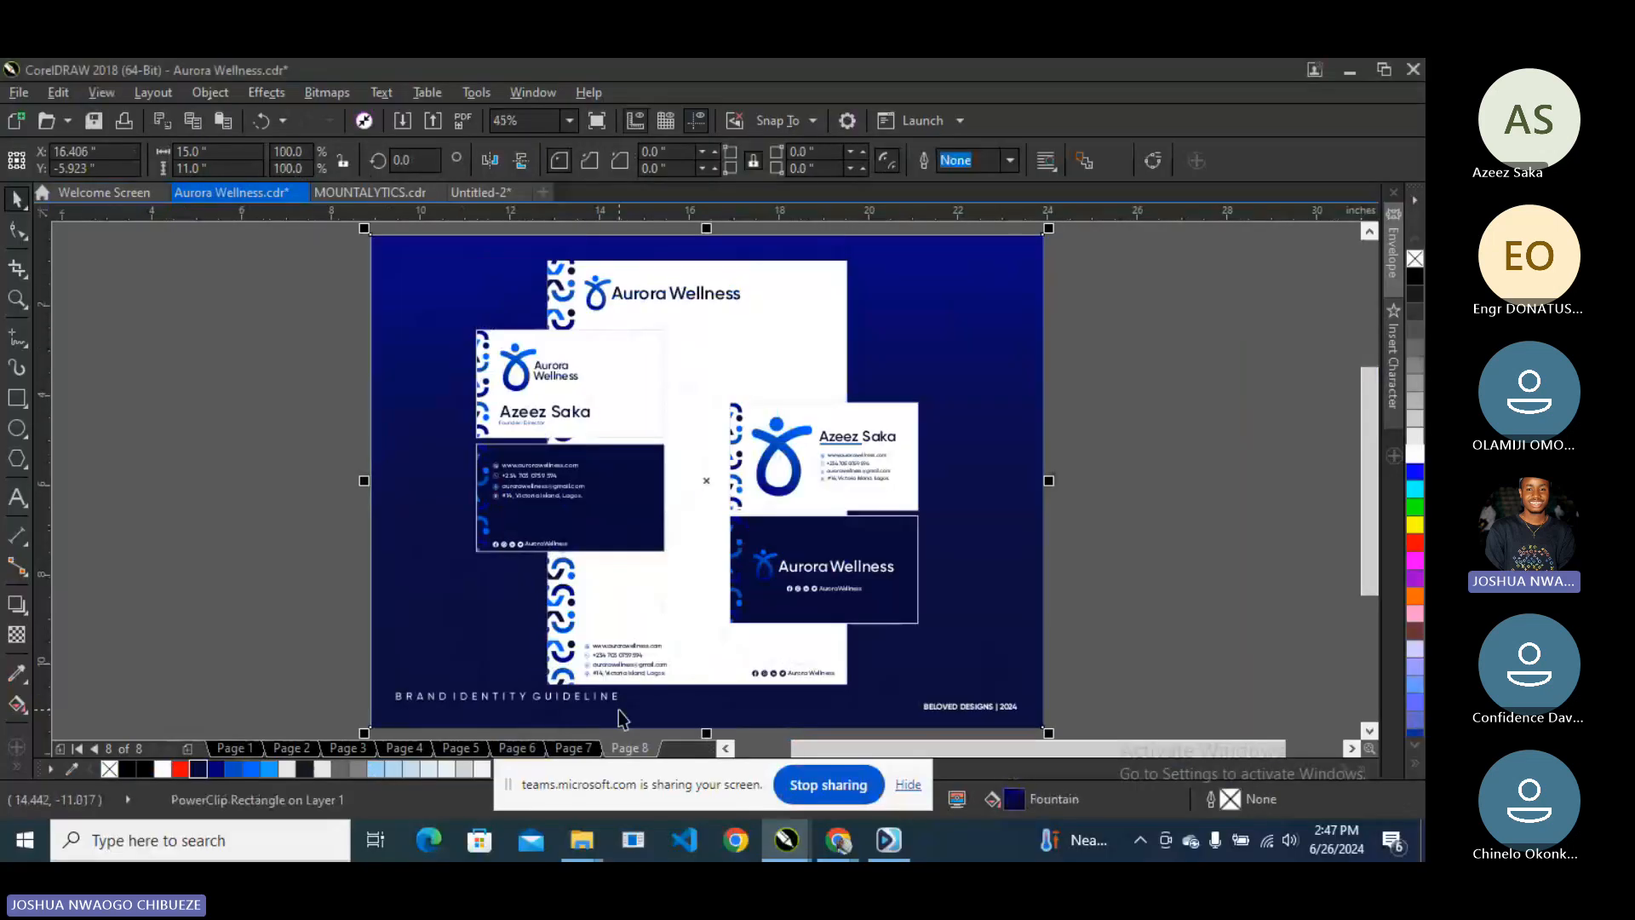
- Ungroup the footer text group into separate items
click(619, 710)
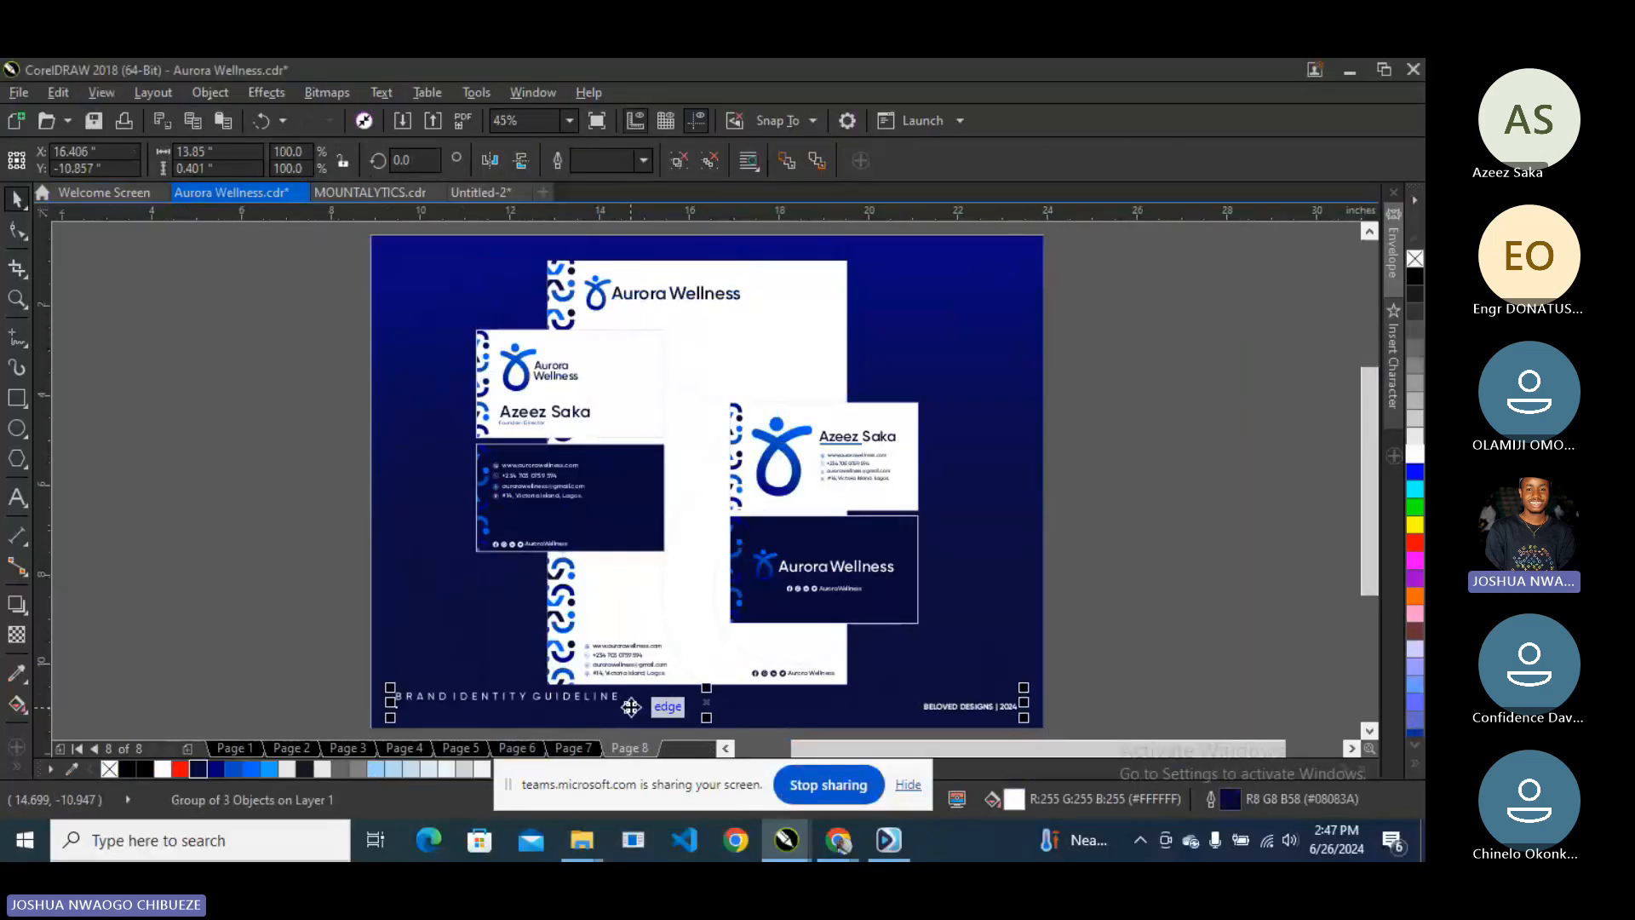
right_click(631, 706)
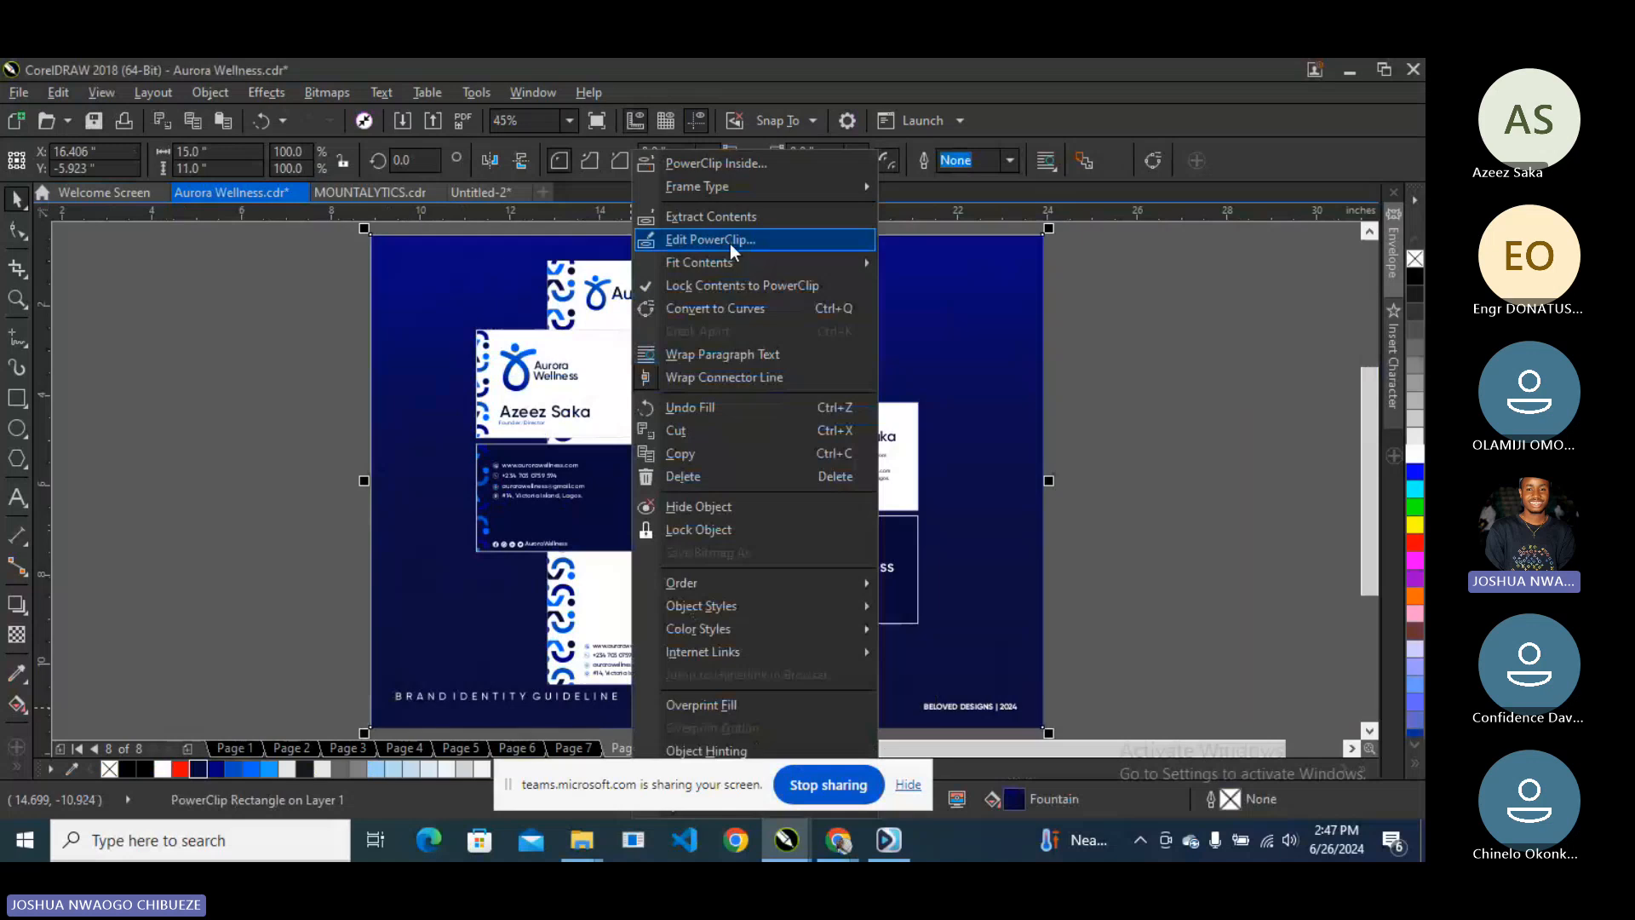
click(1161, 396)
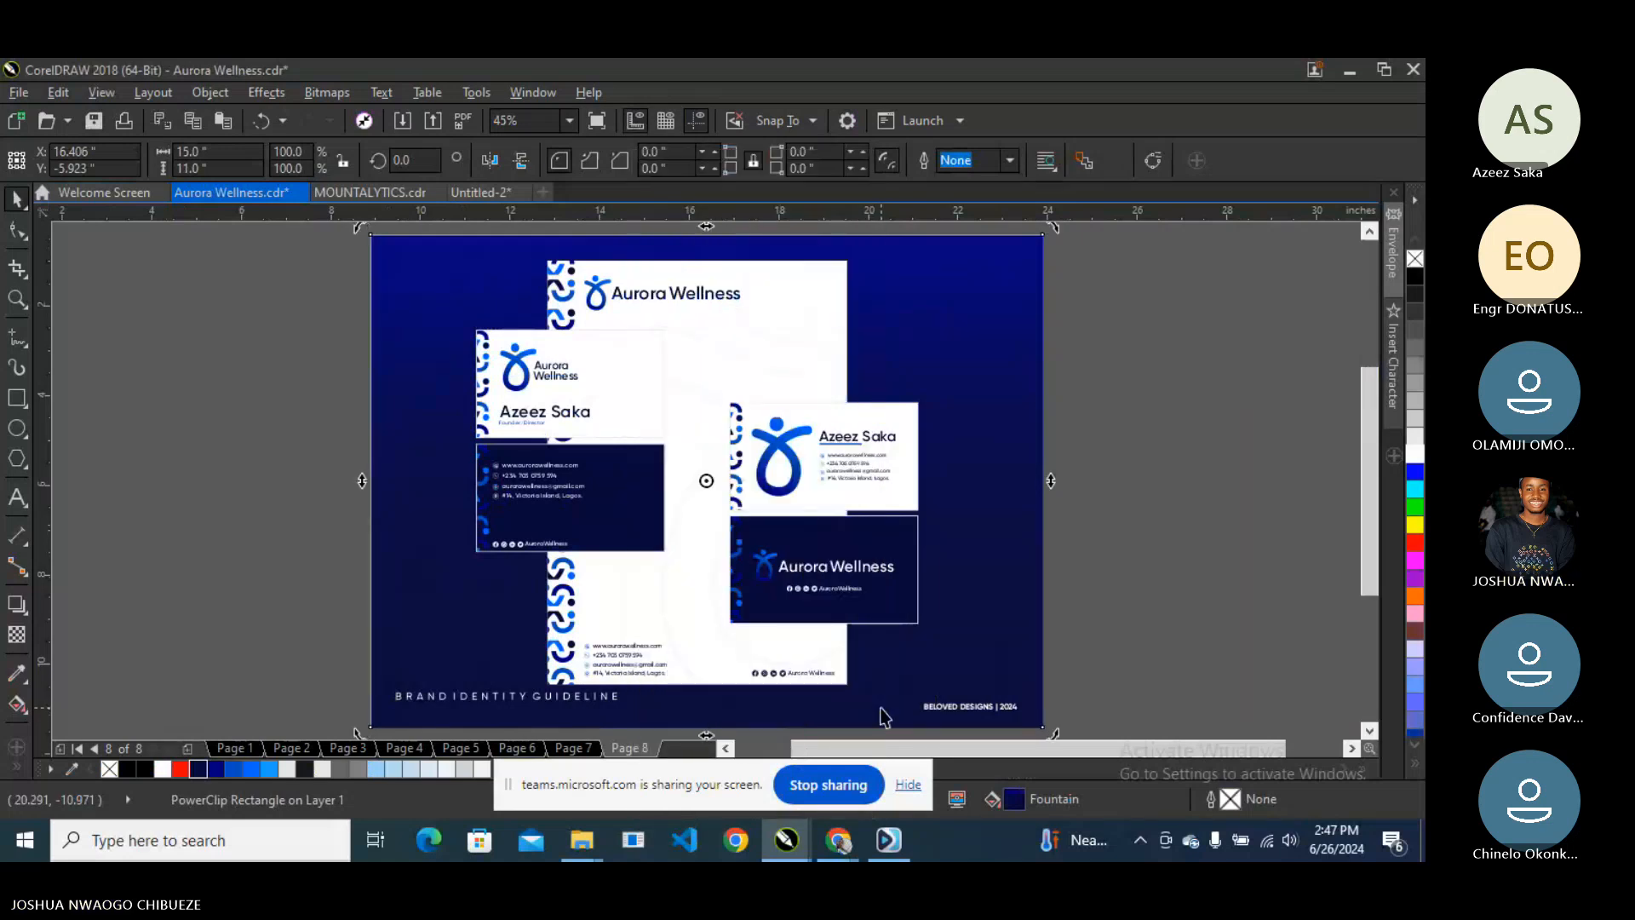
click(881, 707)
right_click(881, 706)
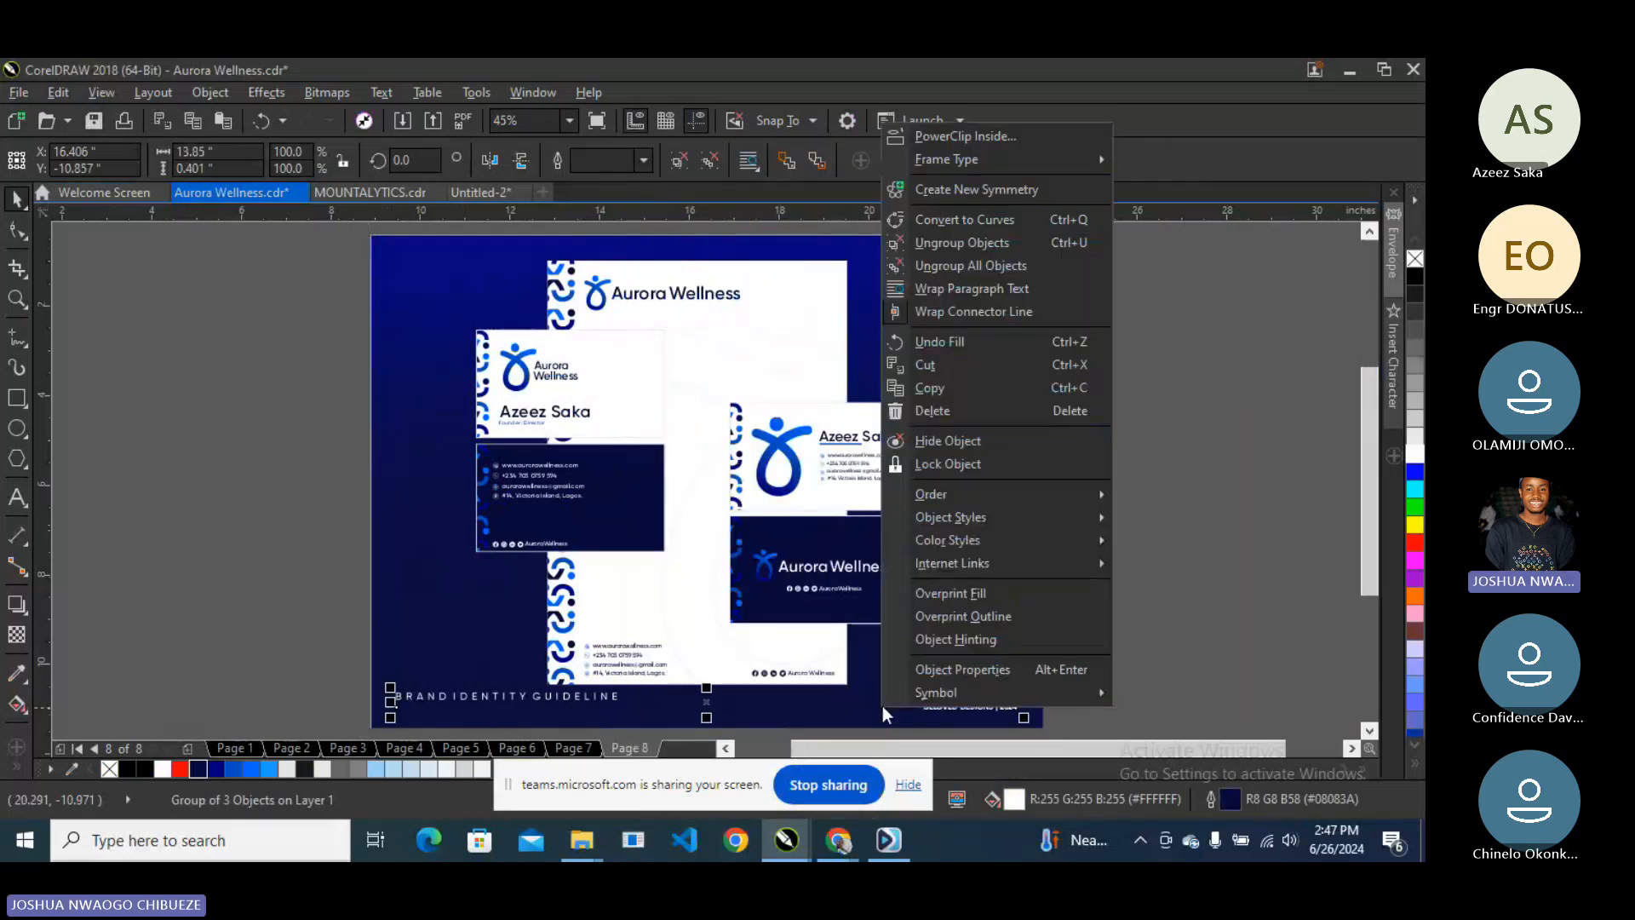
click(933, 381)
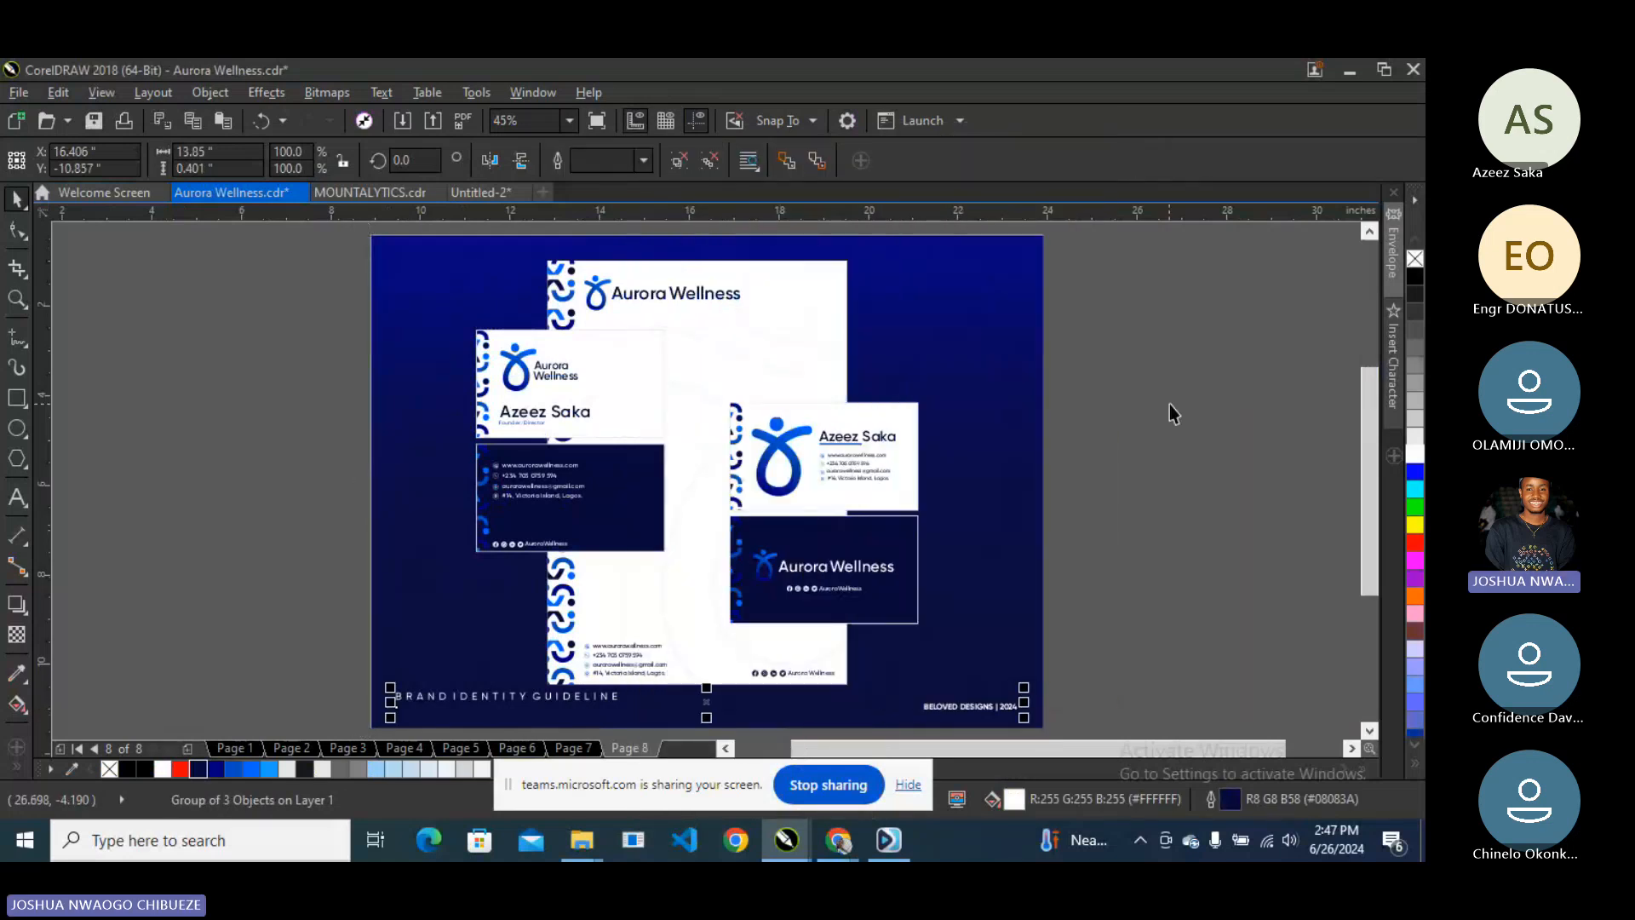
right_click(966, 709)
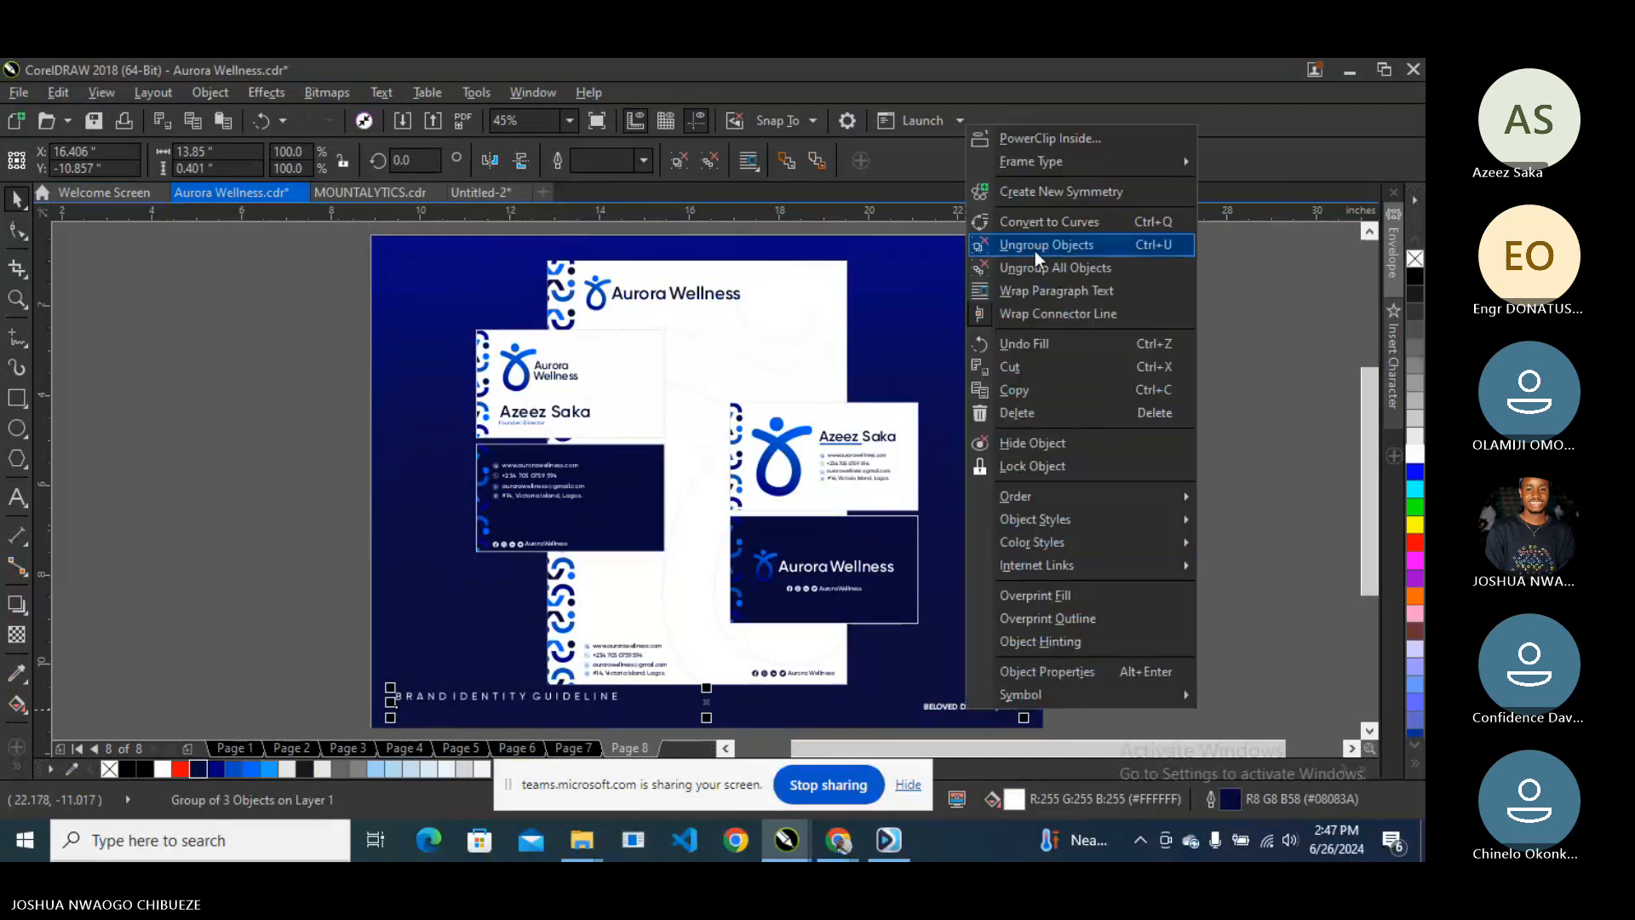
click(1035, 250)
- Give the thin line beside the footer text a white outline
drag(1125, 634, 892, 731)
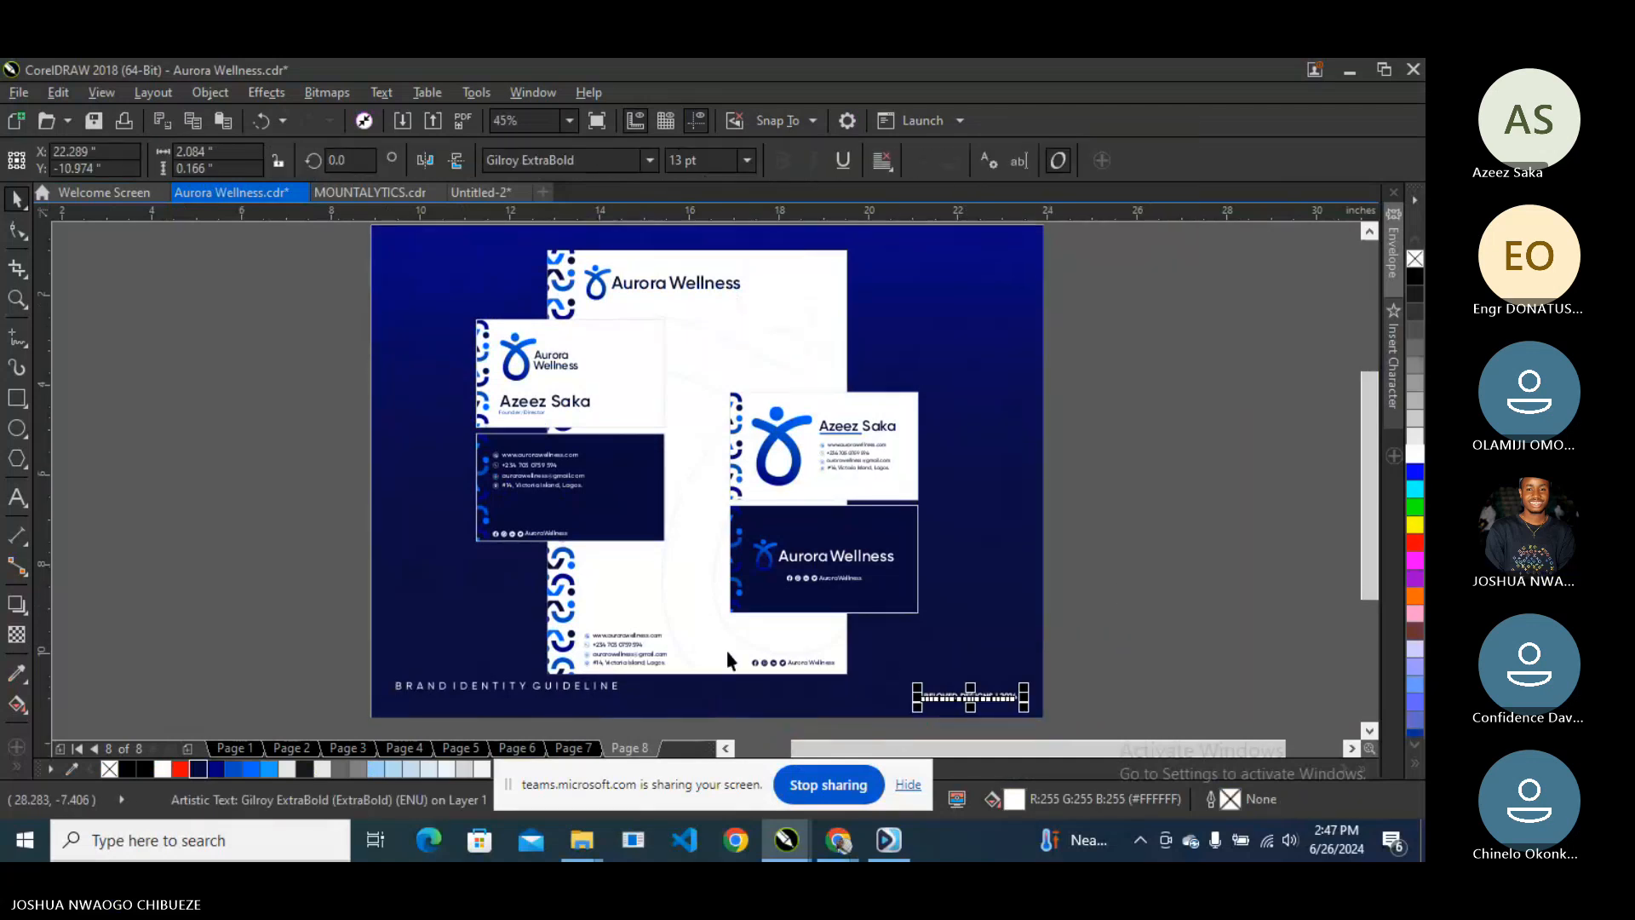
click(736, 697)
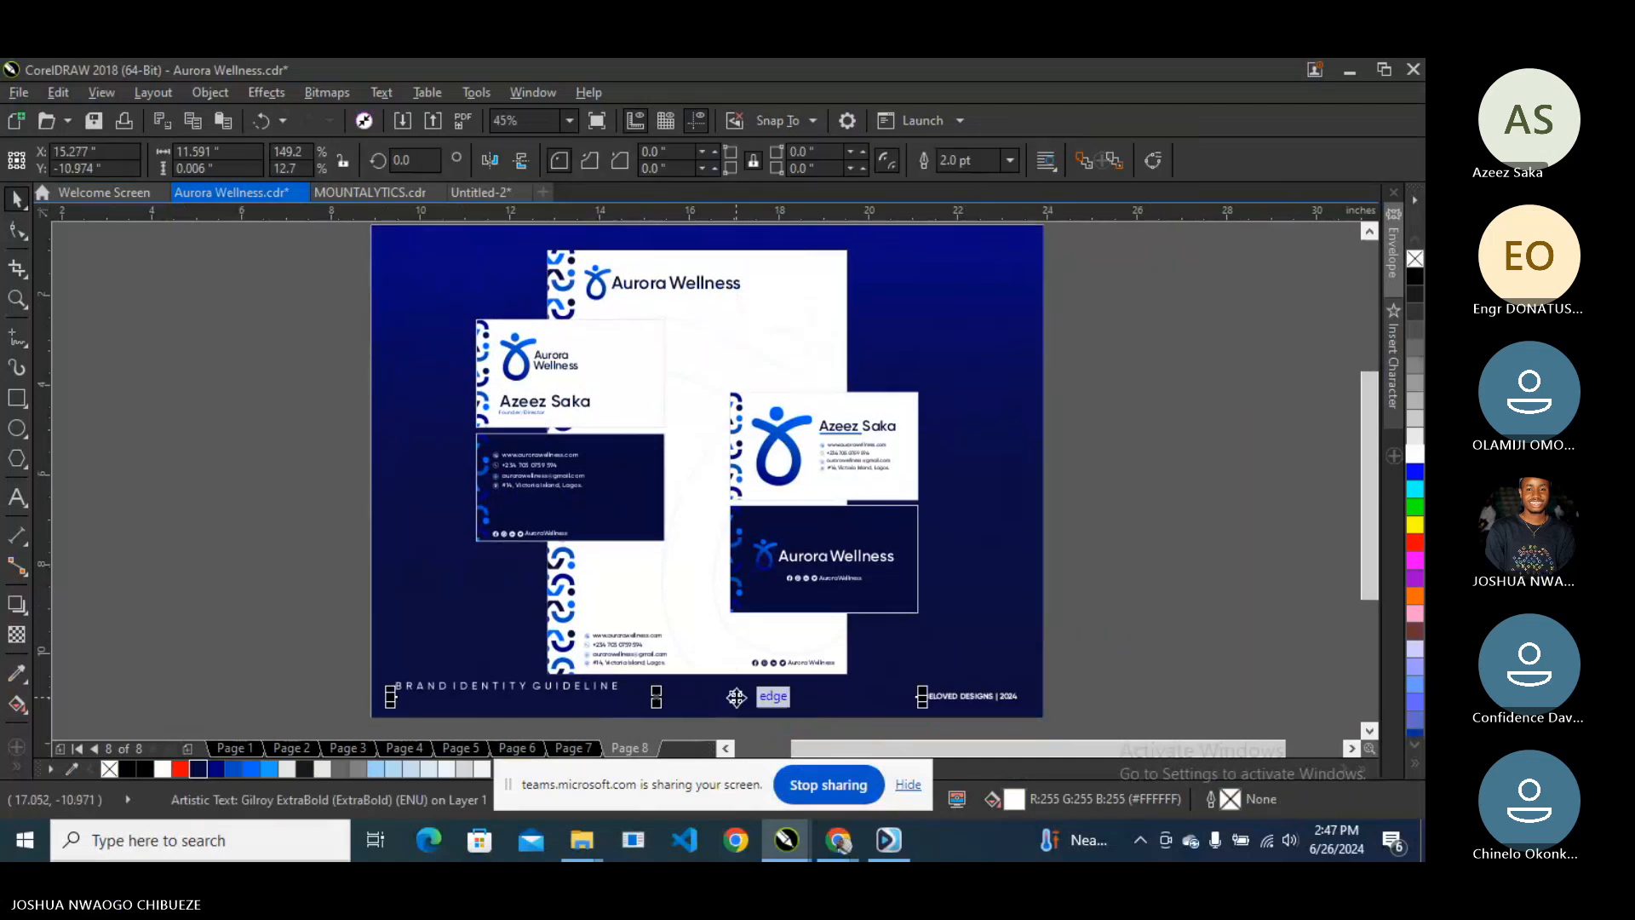
right_click(1414, 452)
click(1229, 462)
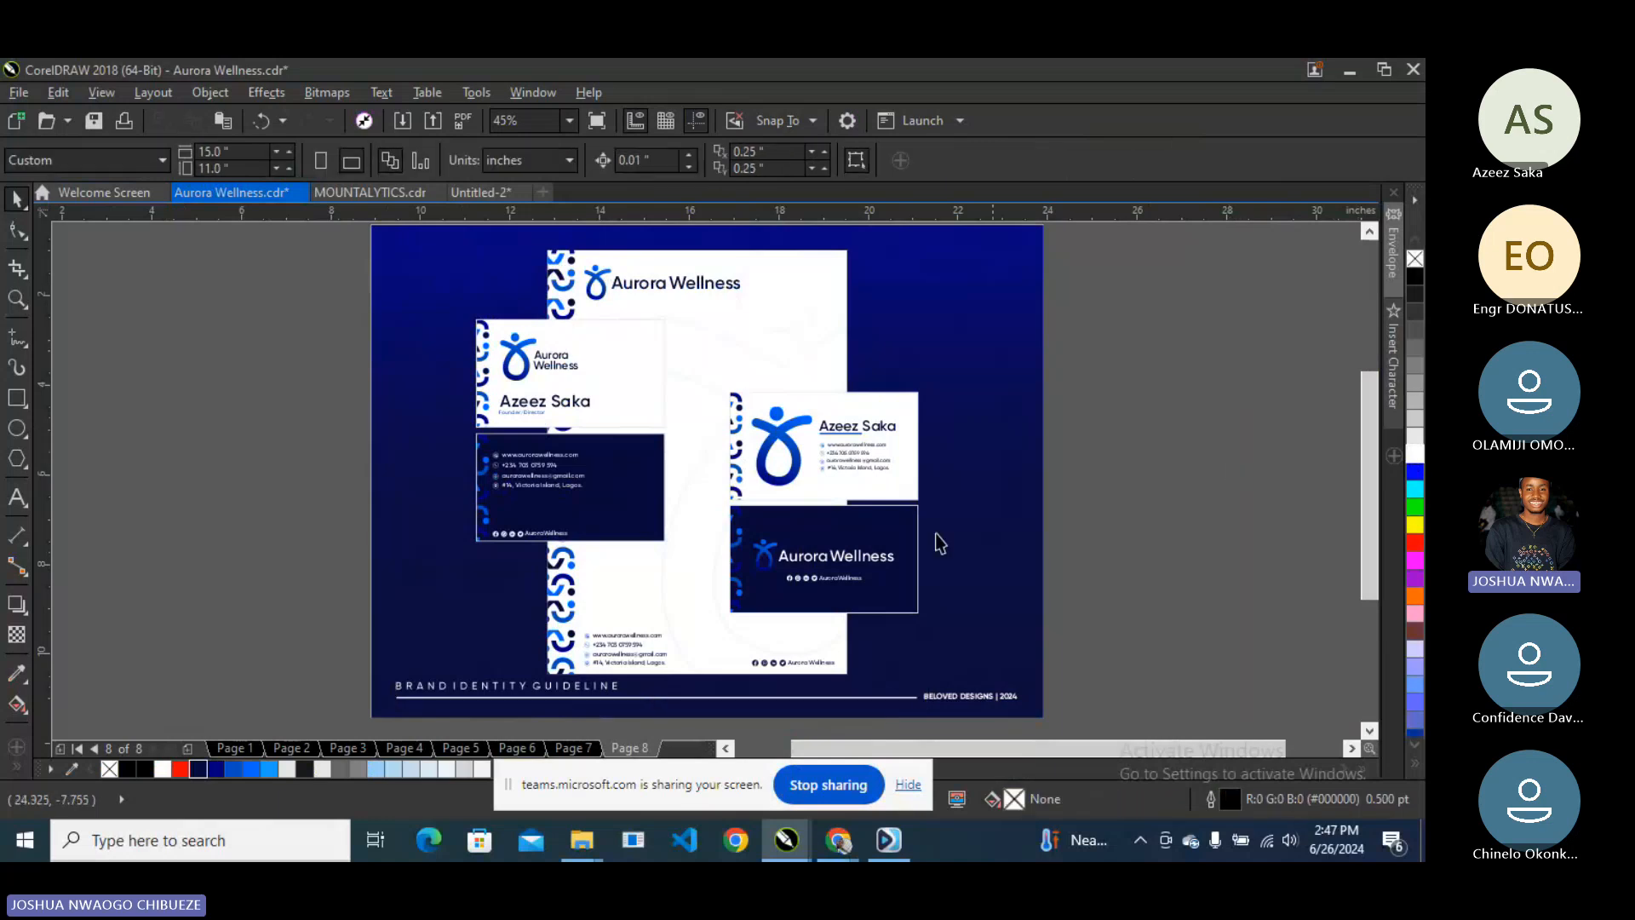
double_click(658, 477)
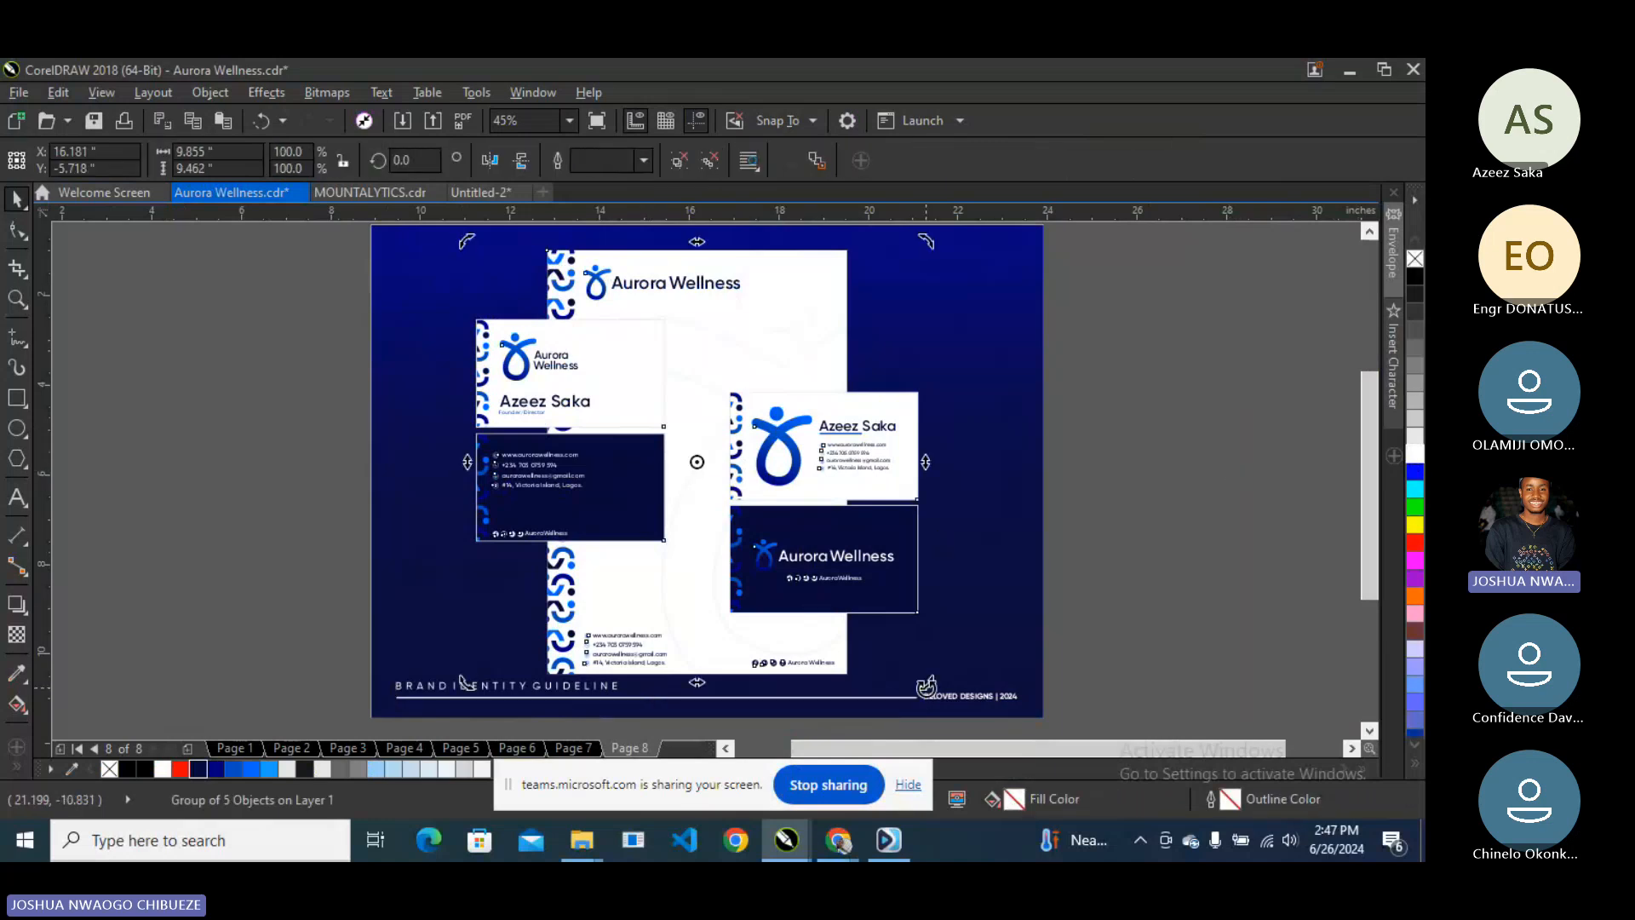
- Tilt the stationery group to about 356.8°, reposition it, and remove its outlines
drag(925, 685, 916, 685)
click(789, 545)
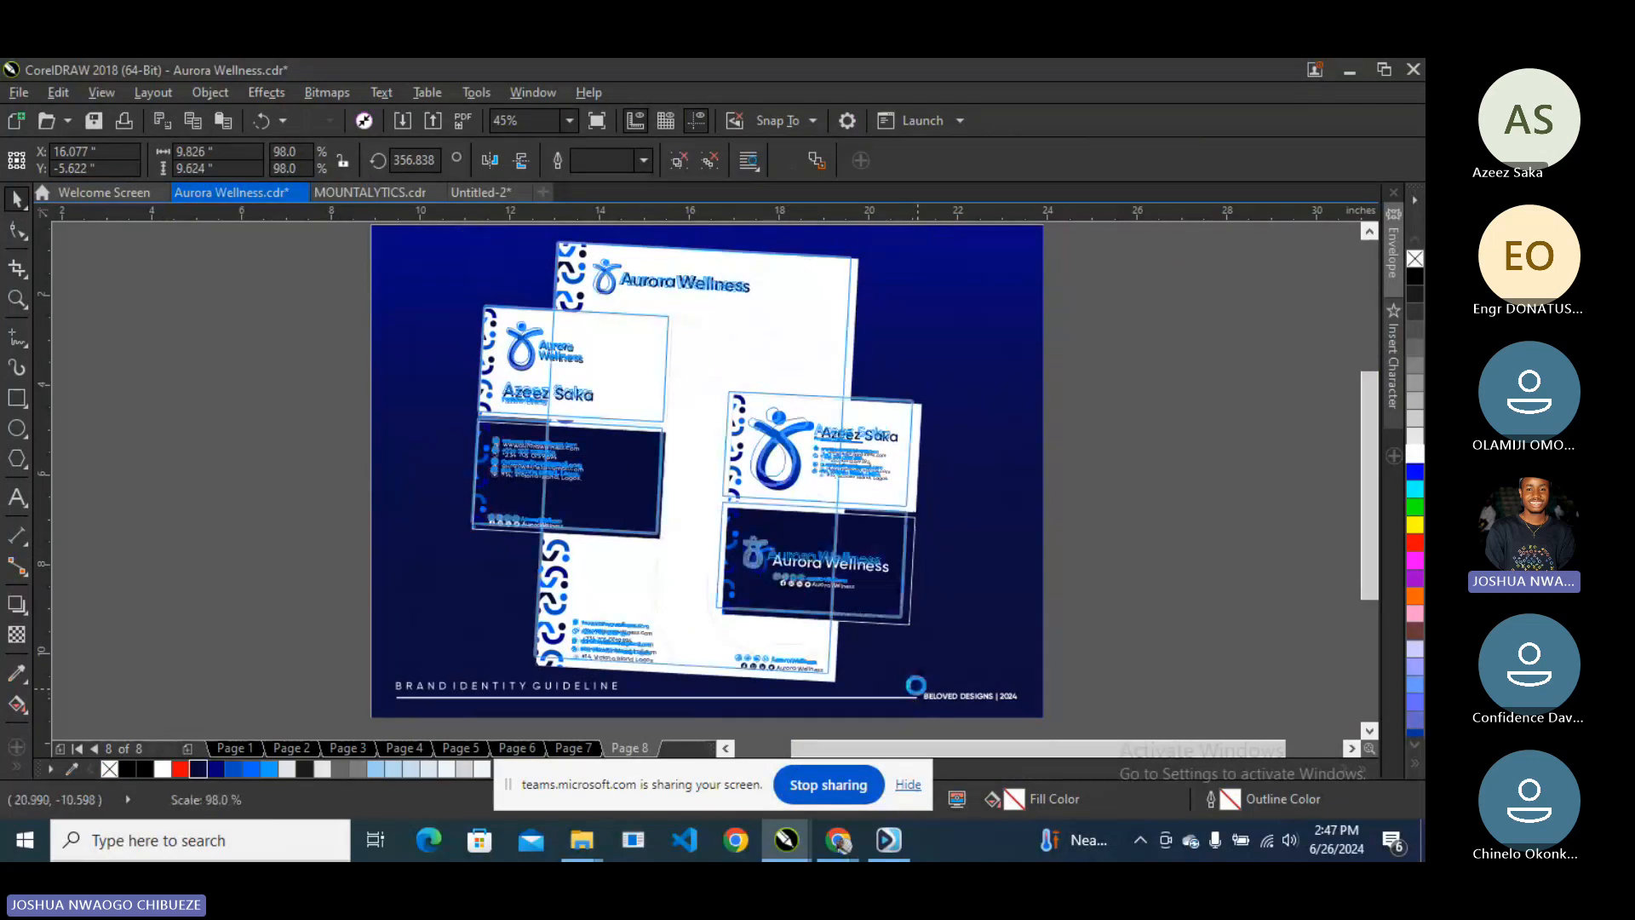
drag(825, 587, 835, 565)
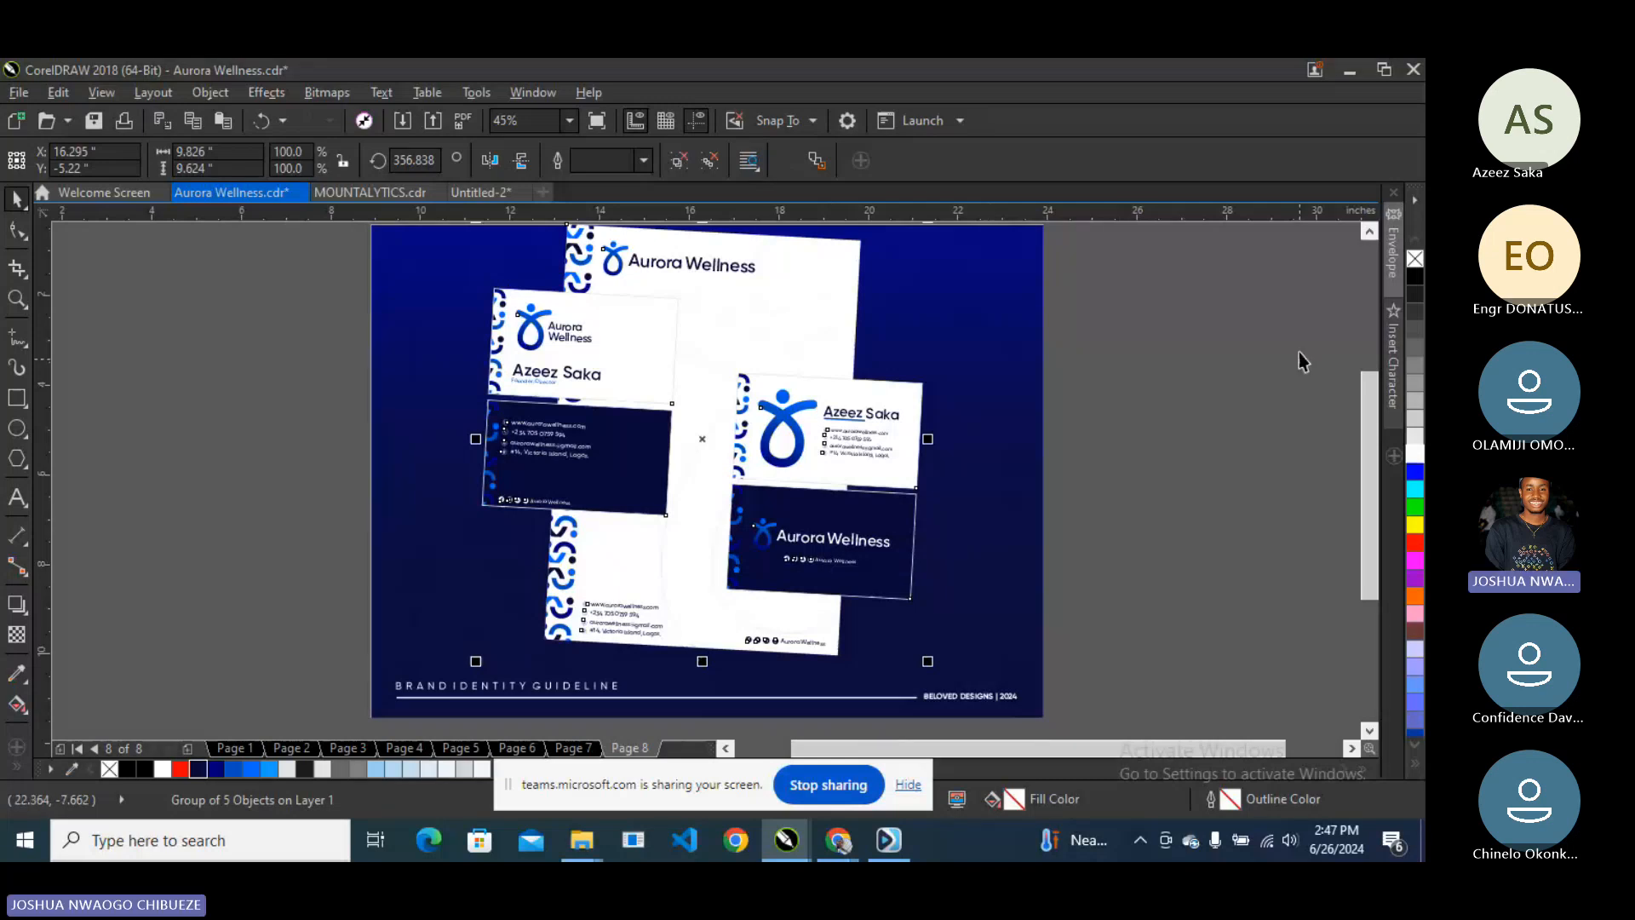
right_click(1414, 258)
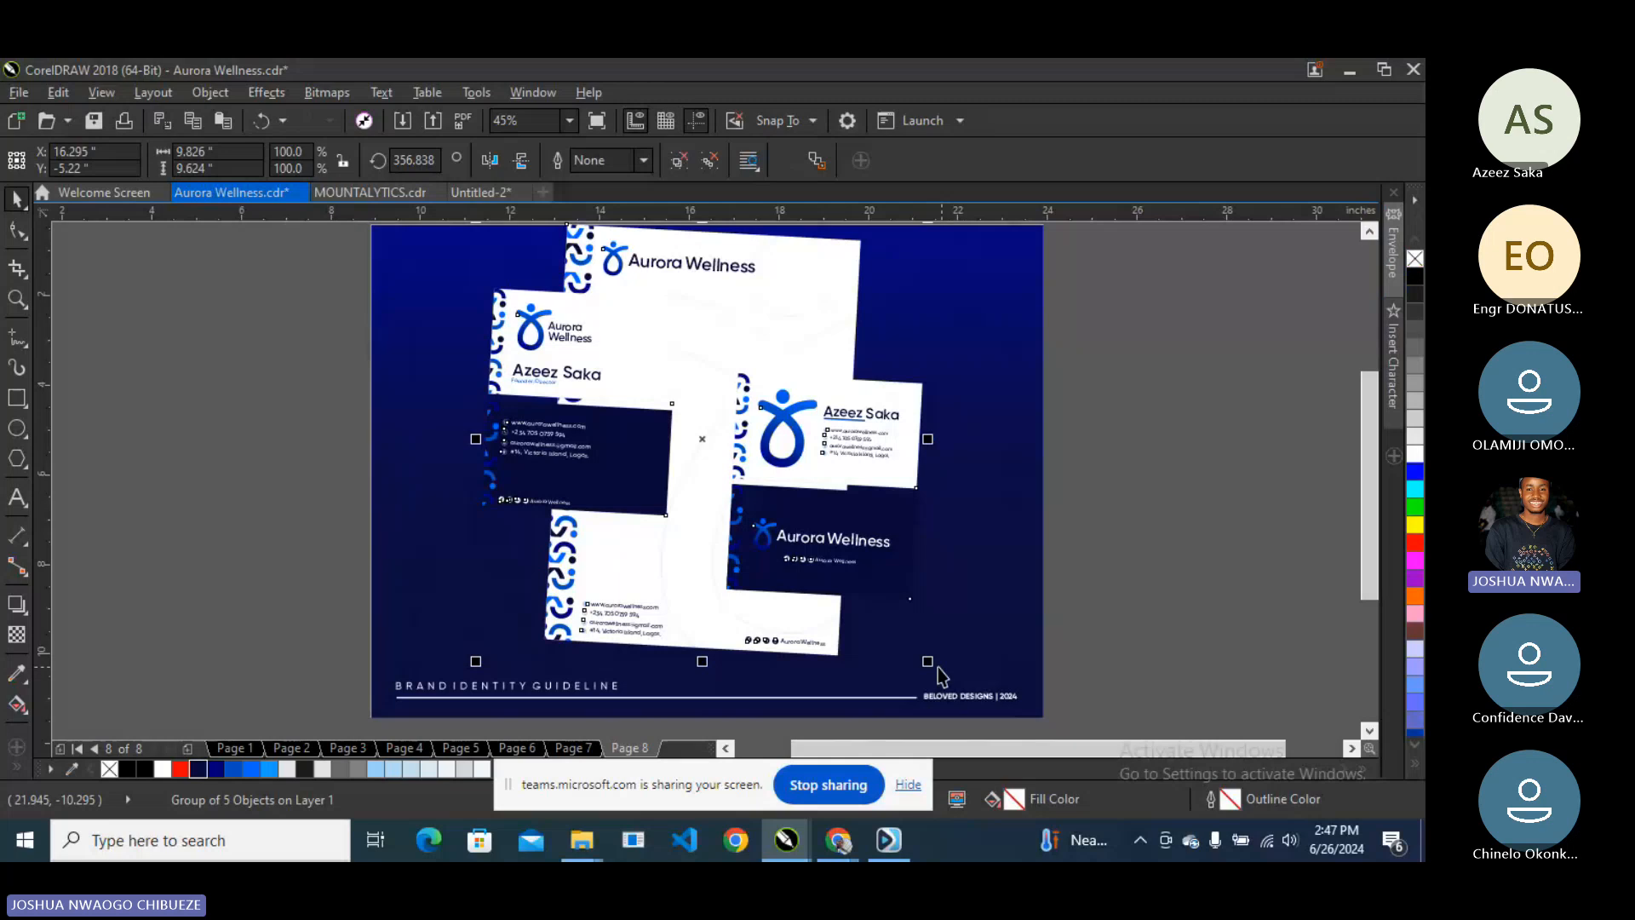
drag(938, 667, 962, 674)
- Preview the page full screen and scale the stationery group down to 94.5%
click(568, 120)
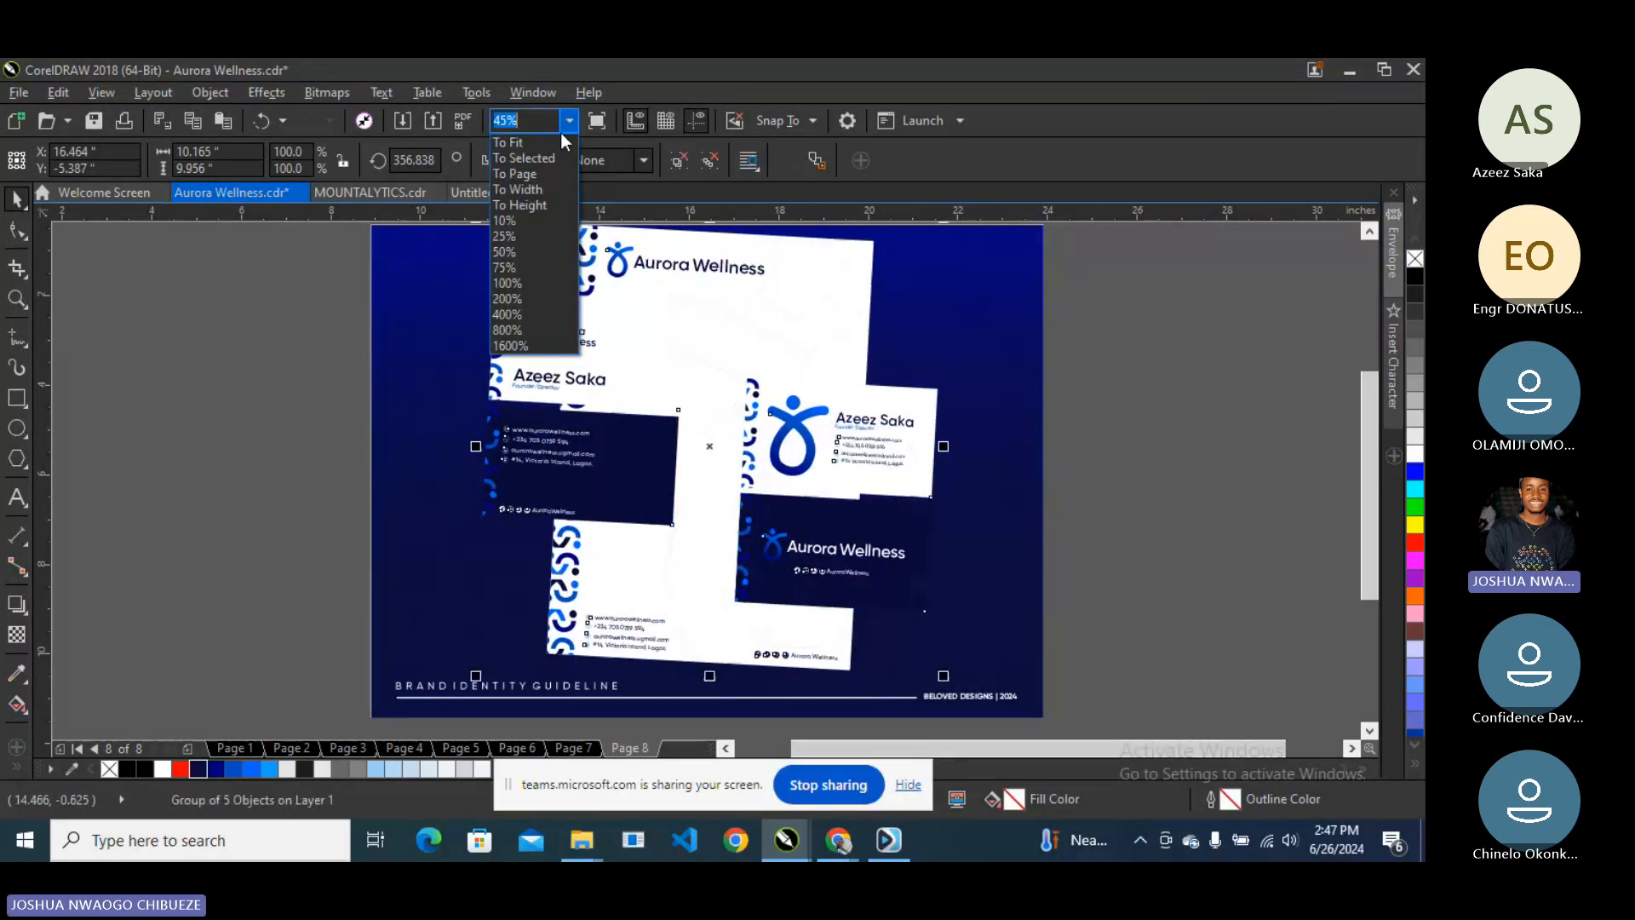
click(595, 128)
click(595, 127)
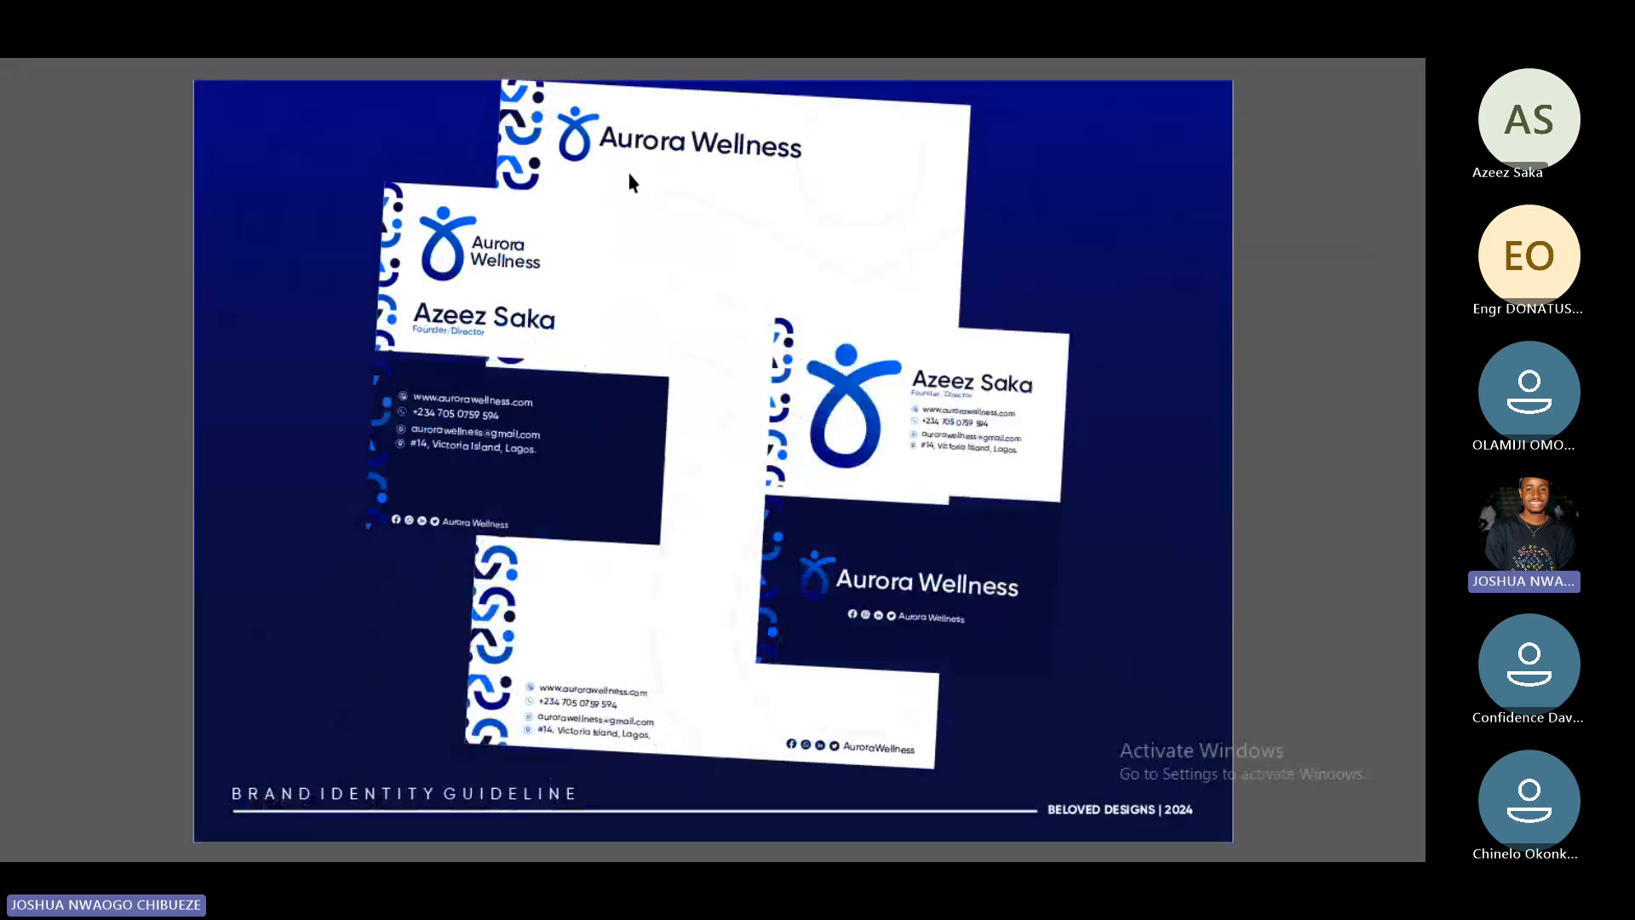
click(688, 260)
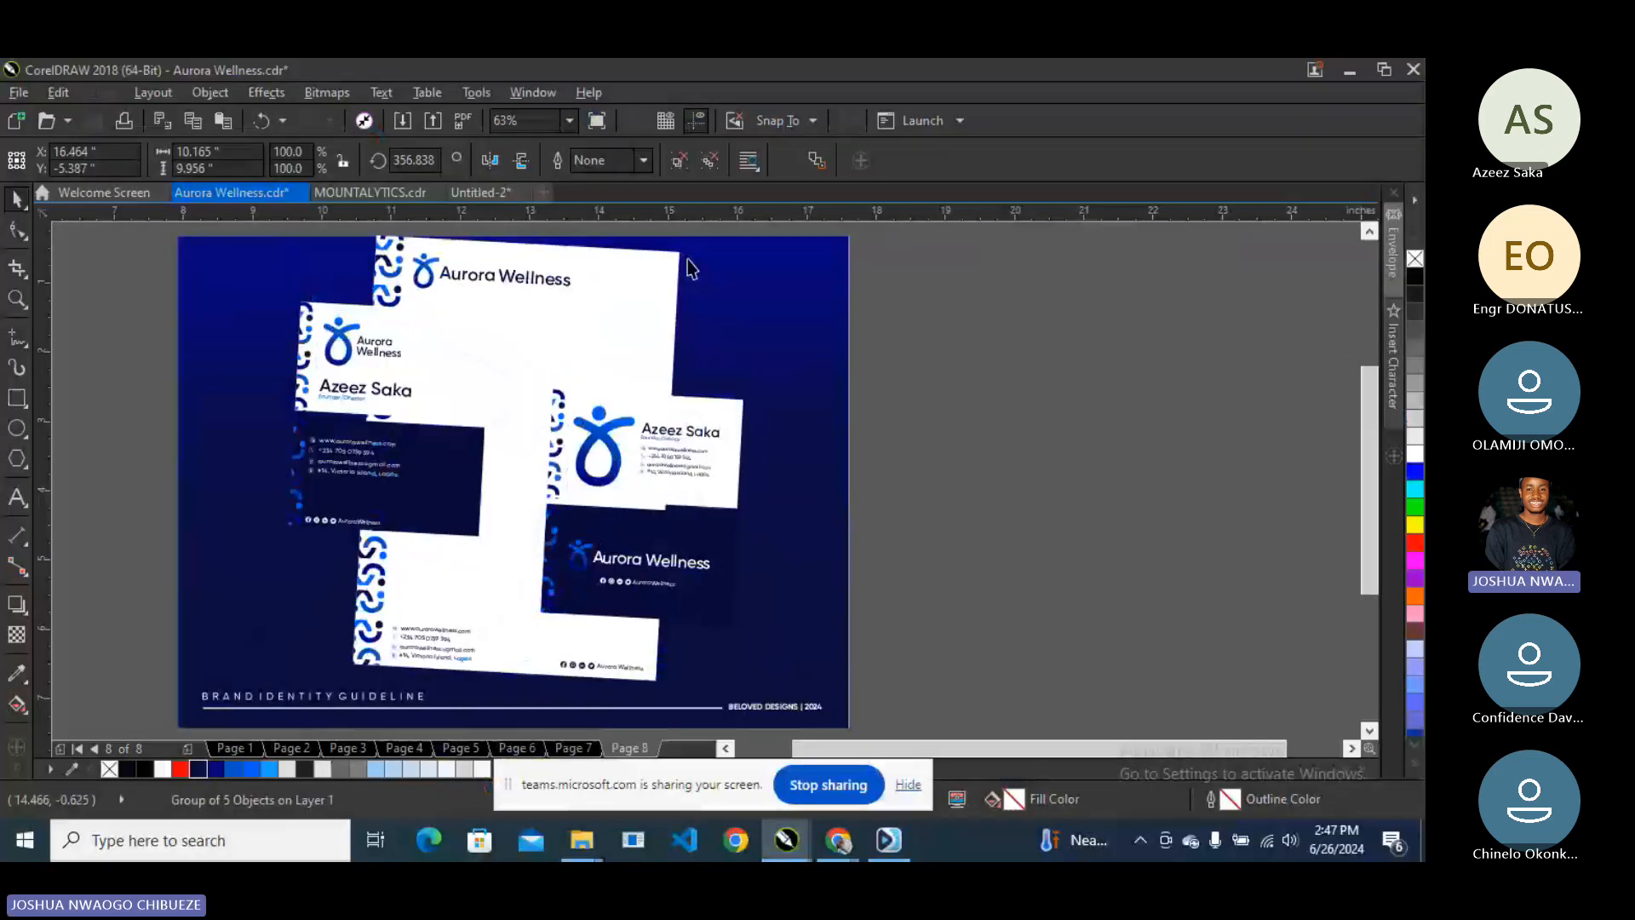
drag(477, 226, 500, 269)
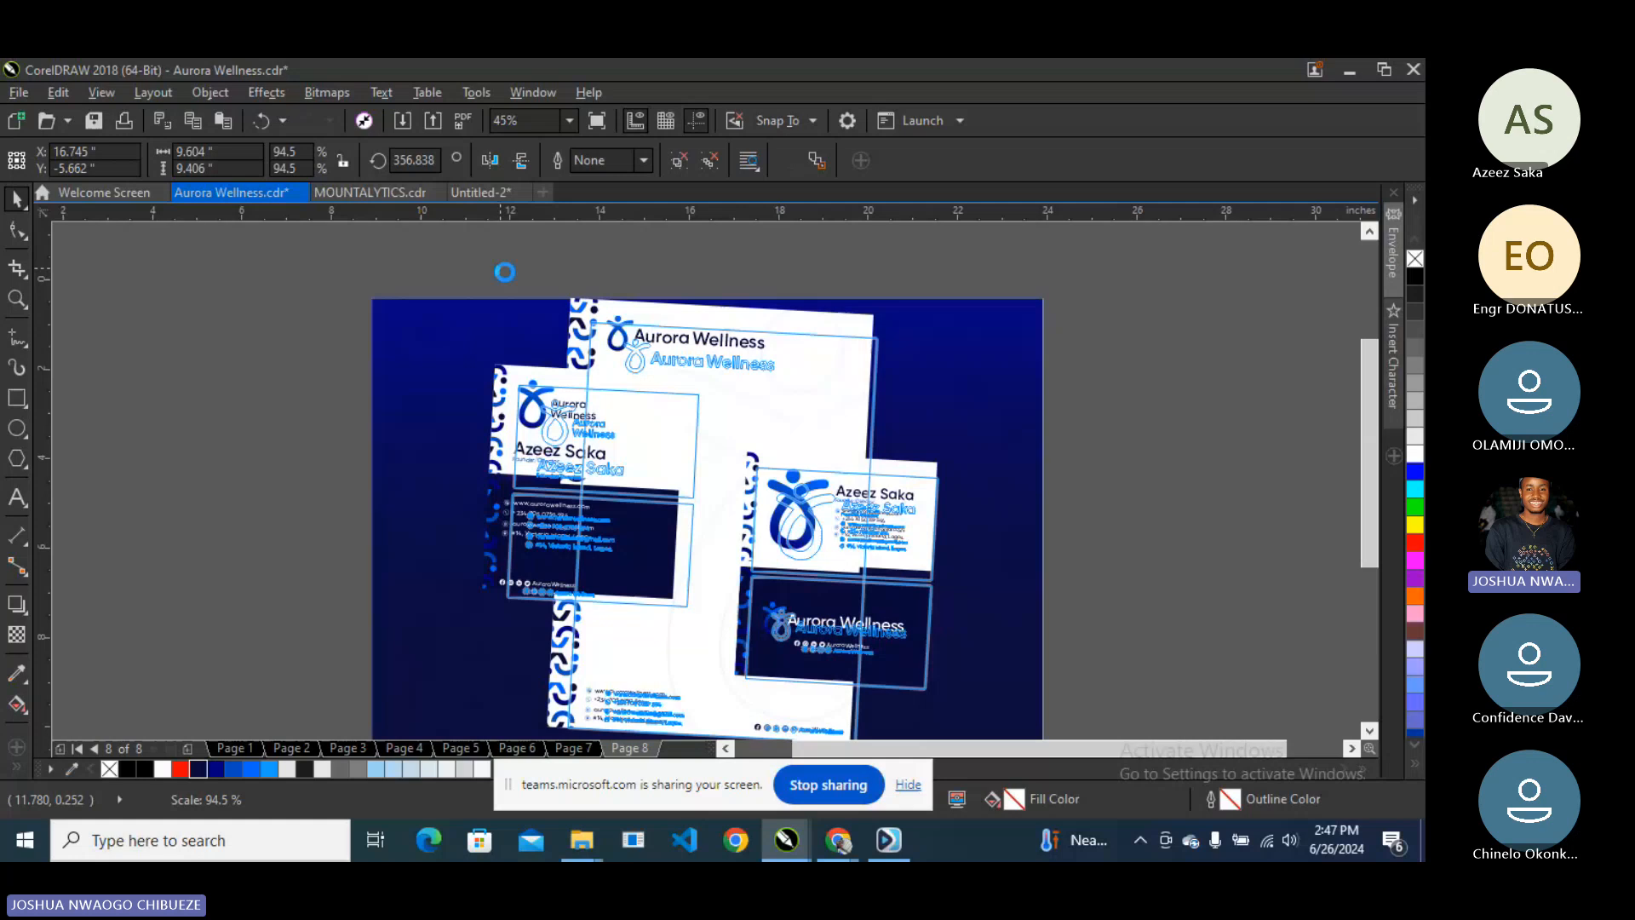
click(570, 120)
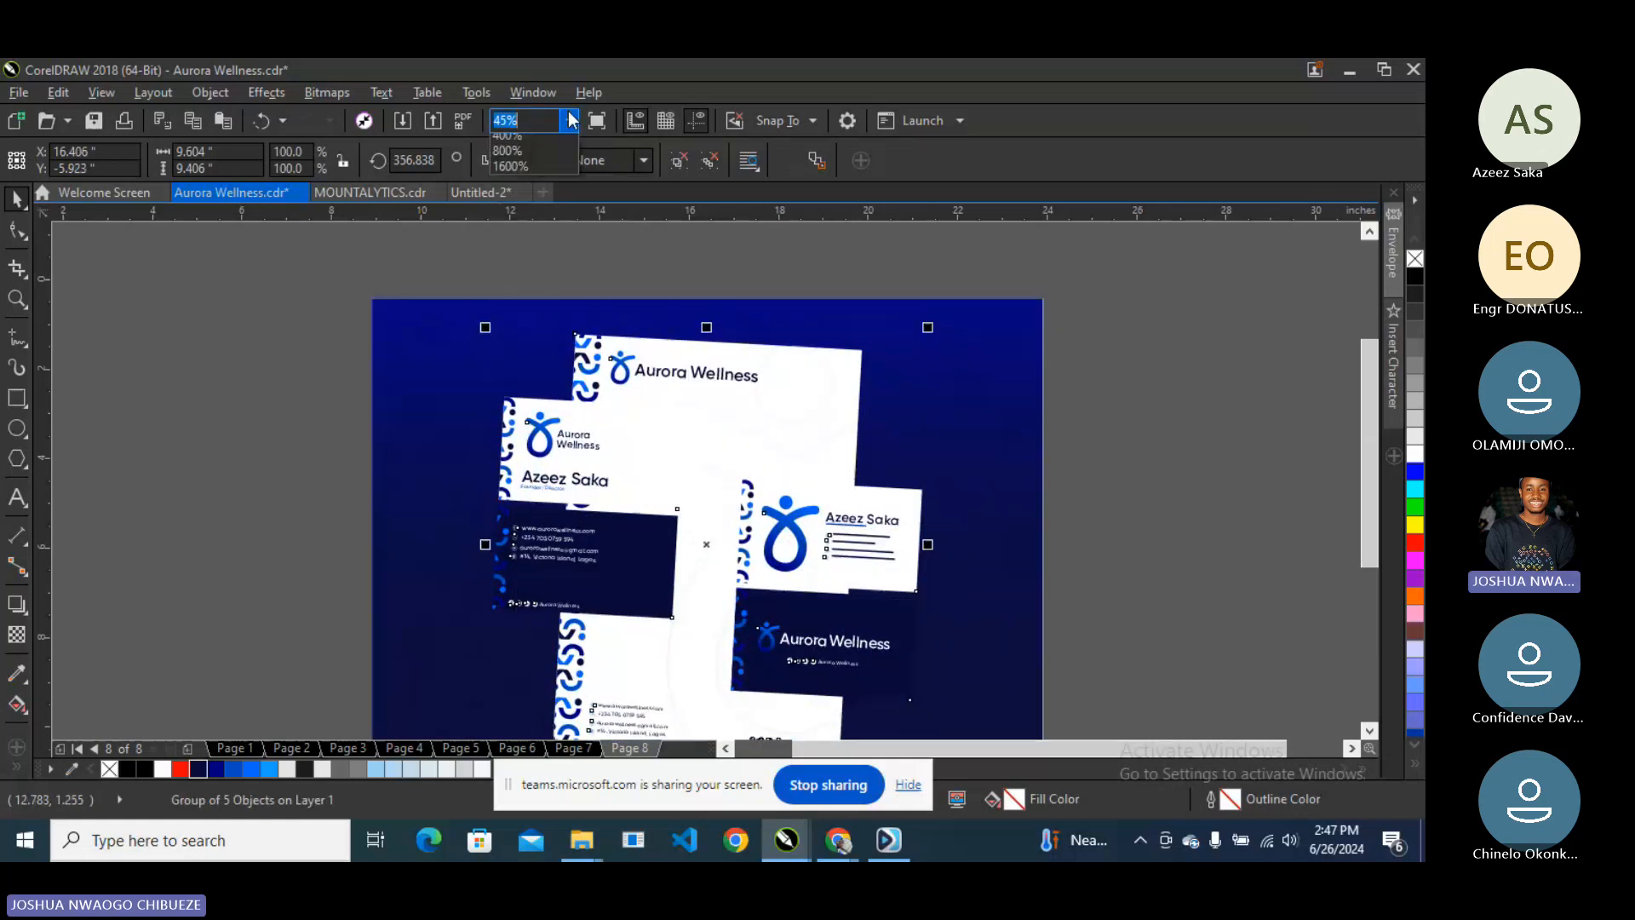
click(554, 177)
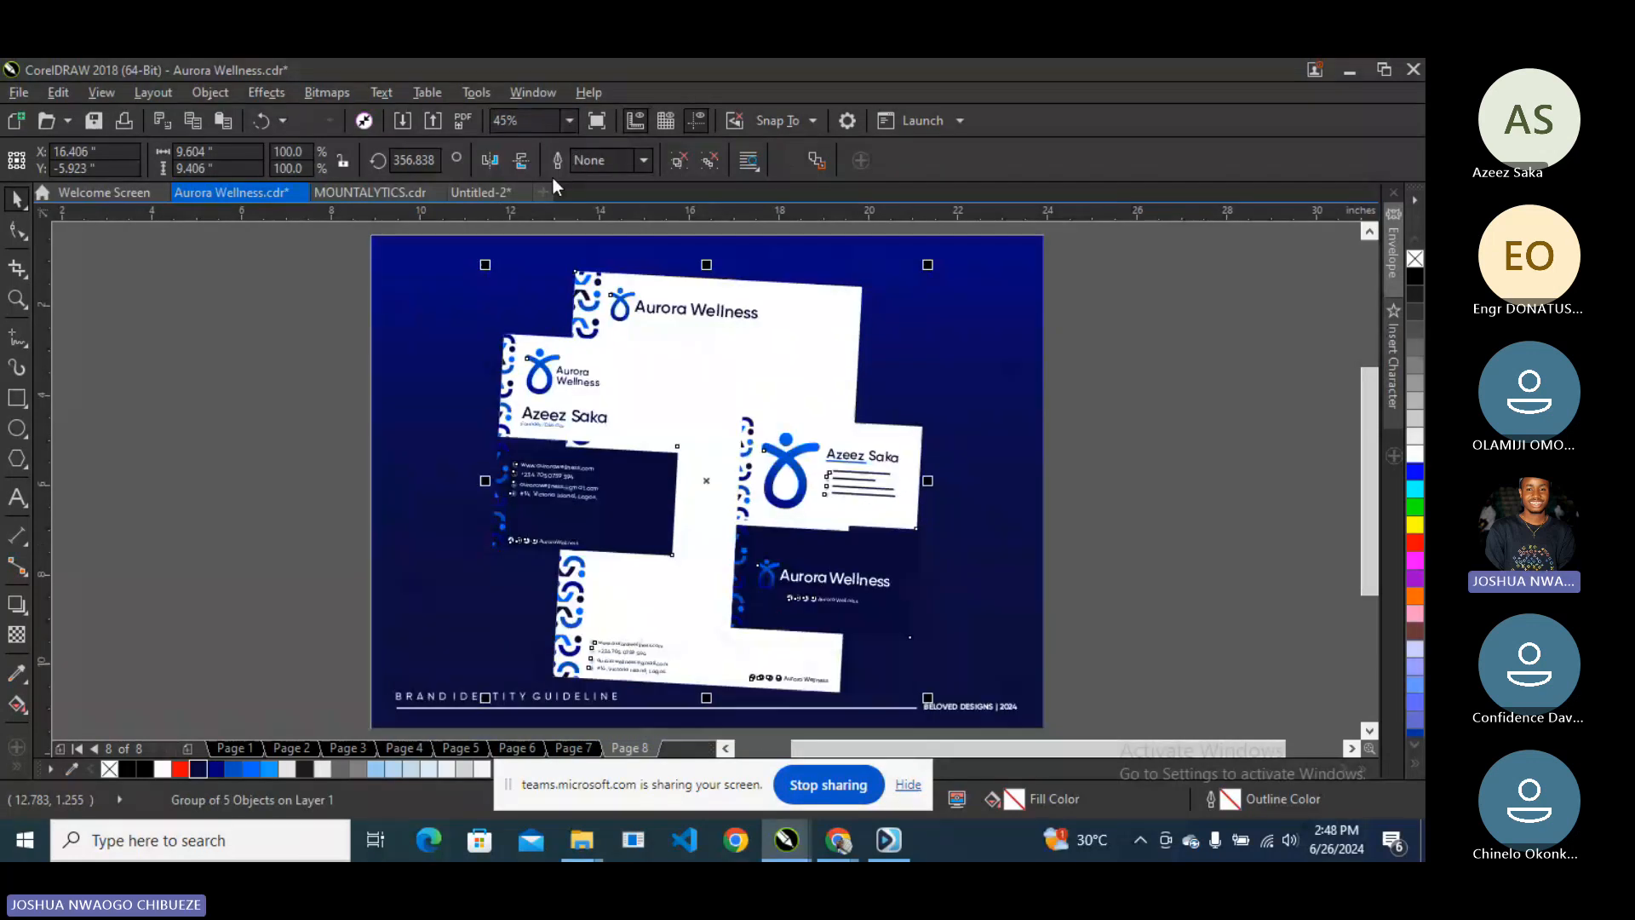
click(984, 480)
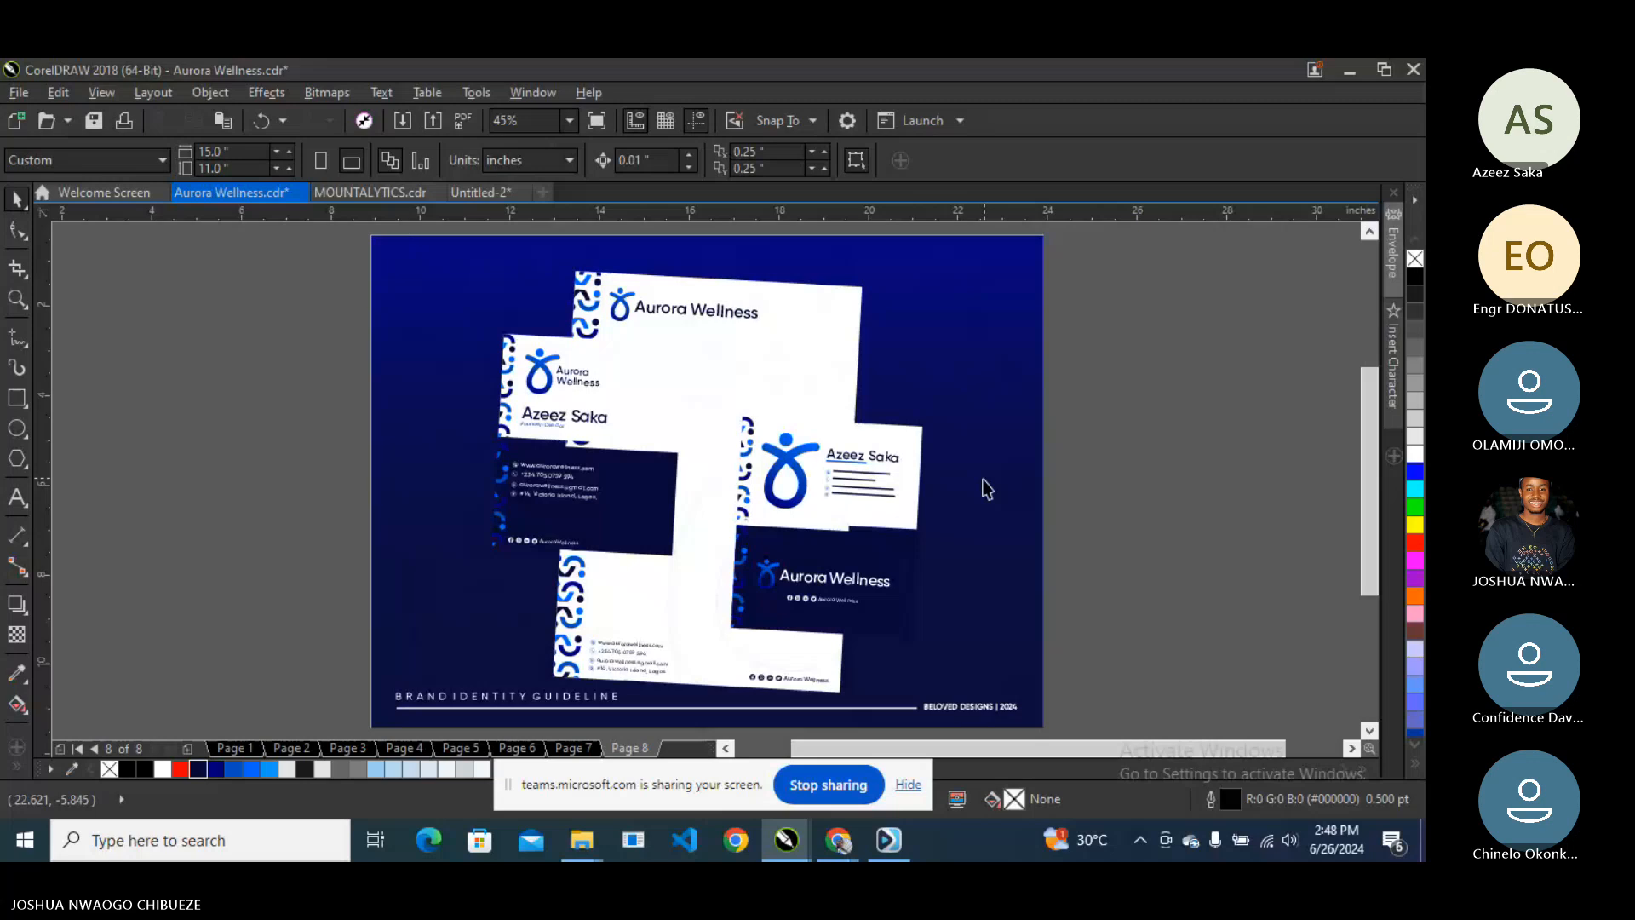
- Show the navy page 8 mockup full screen, flipping back and forth to page 7's tilted card mosaic
click(597, 121)
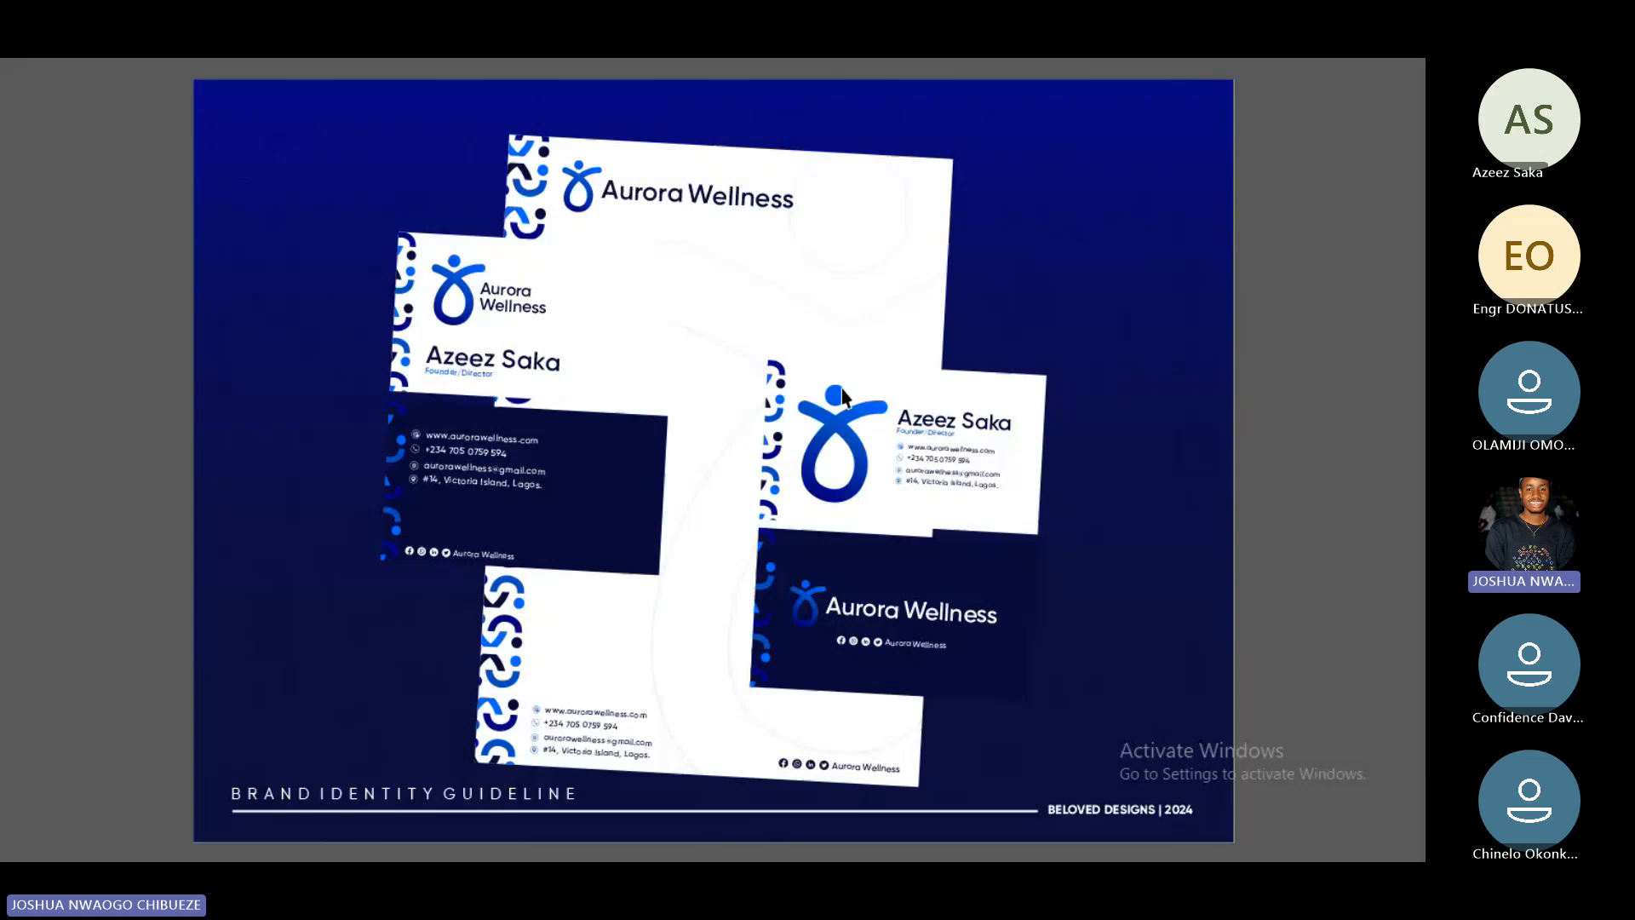
key(Page_Down)
key(Page_Up)
key(Page_Down)
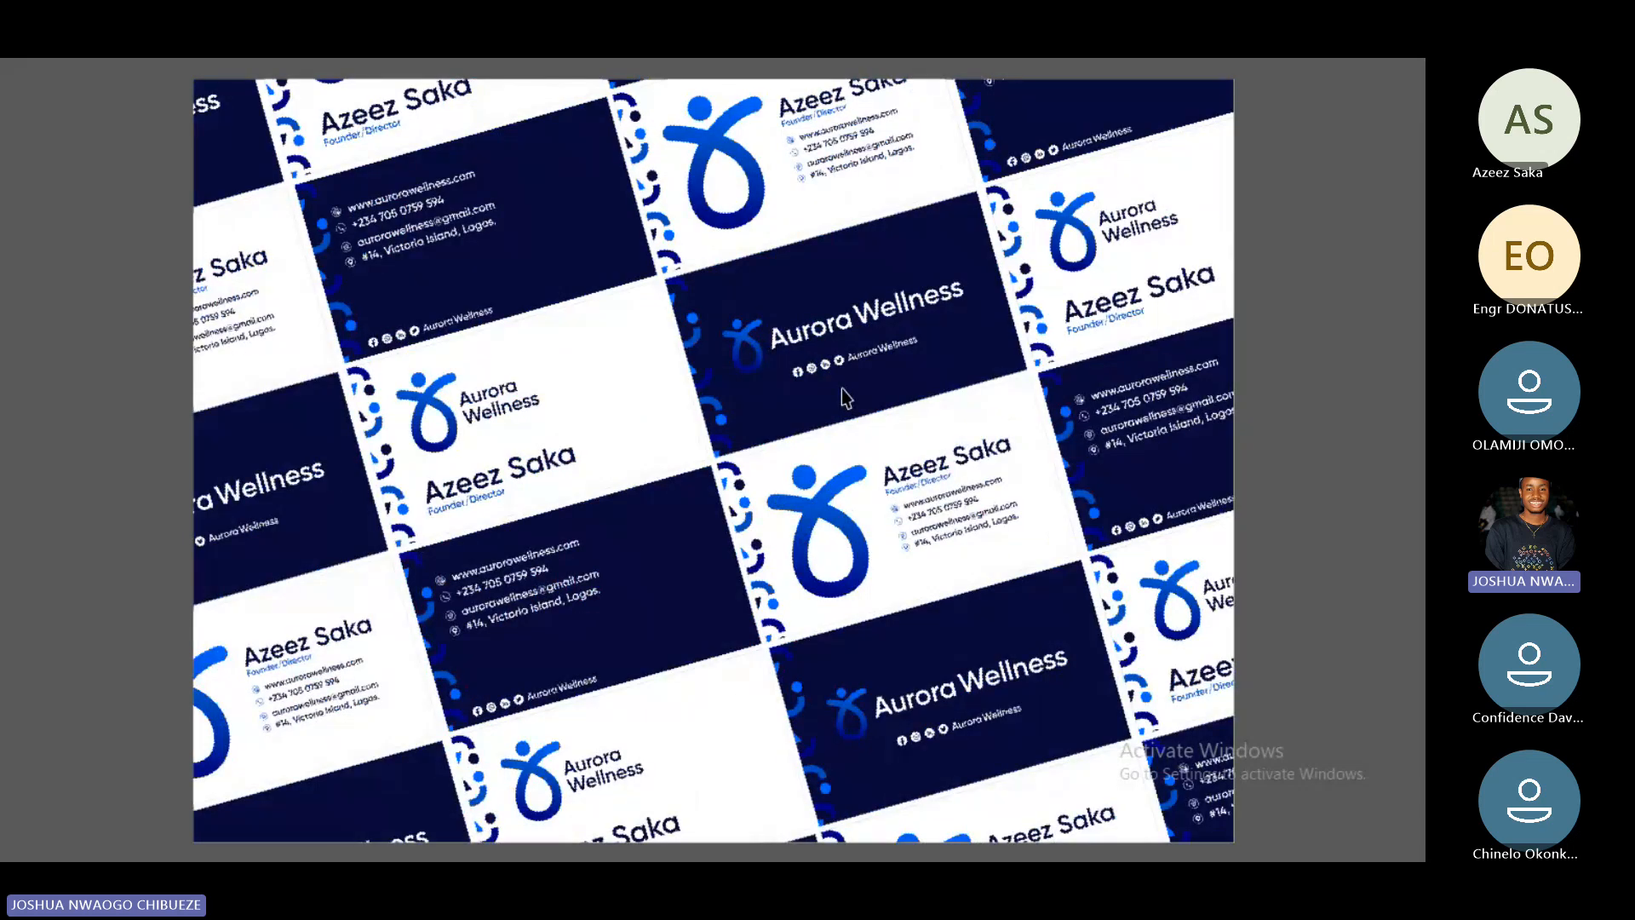
key(Page_Up)
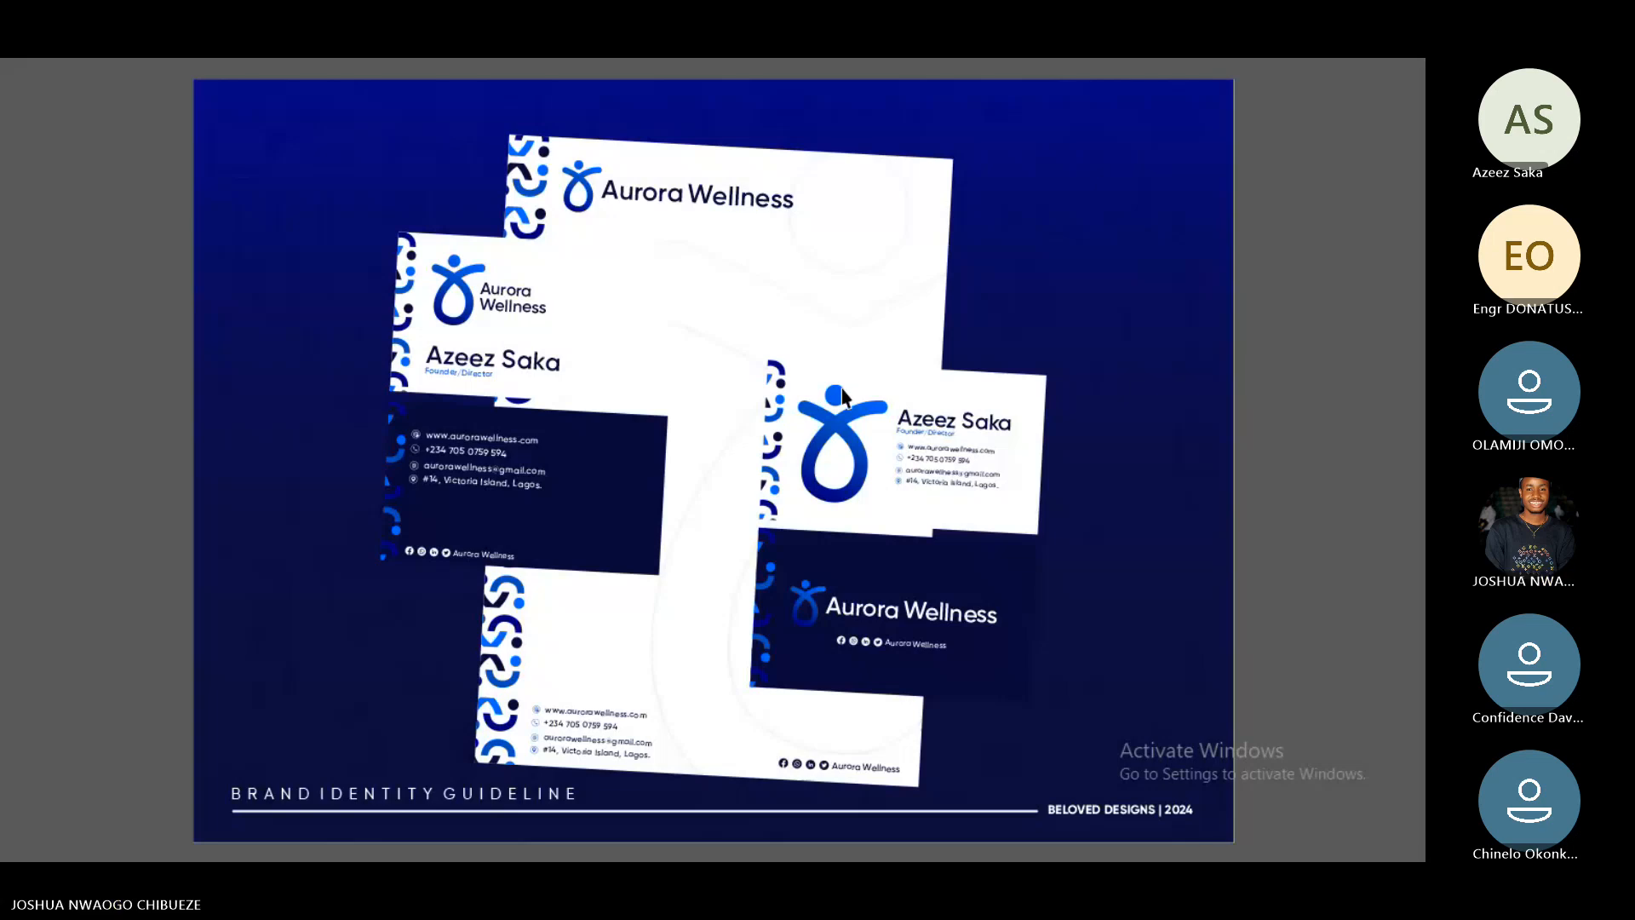
key(Right)
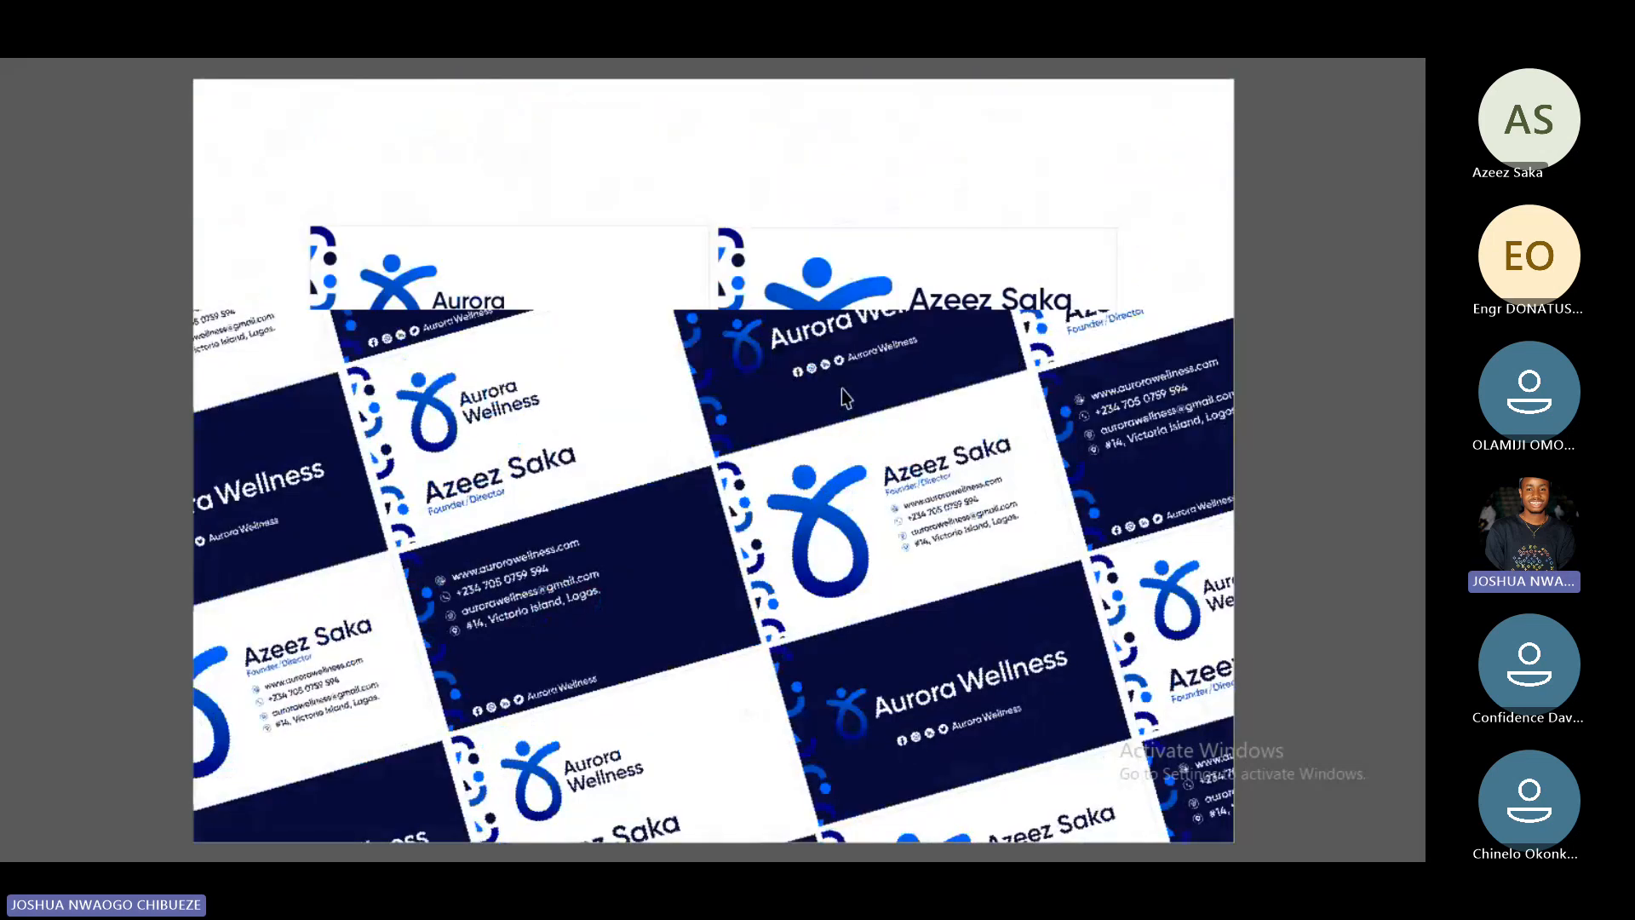